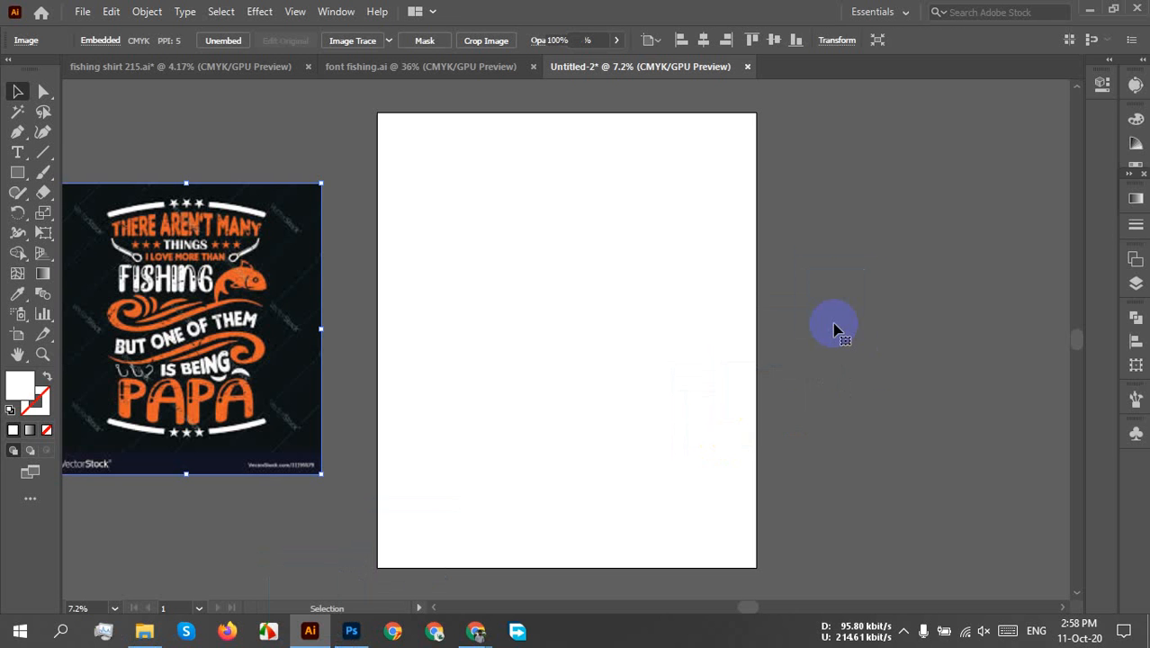
# - Spread the stacked clipart images apart beside the artboard, with the rod above, the two fish side by side, and the fisherman below
pyautogui.click(834, 324)
pyautogui.moveTo(822, 314); pyautogui.dragTo(949, 270)
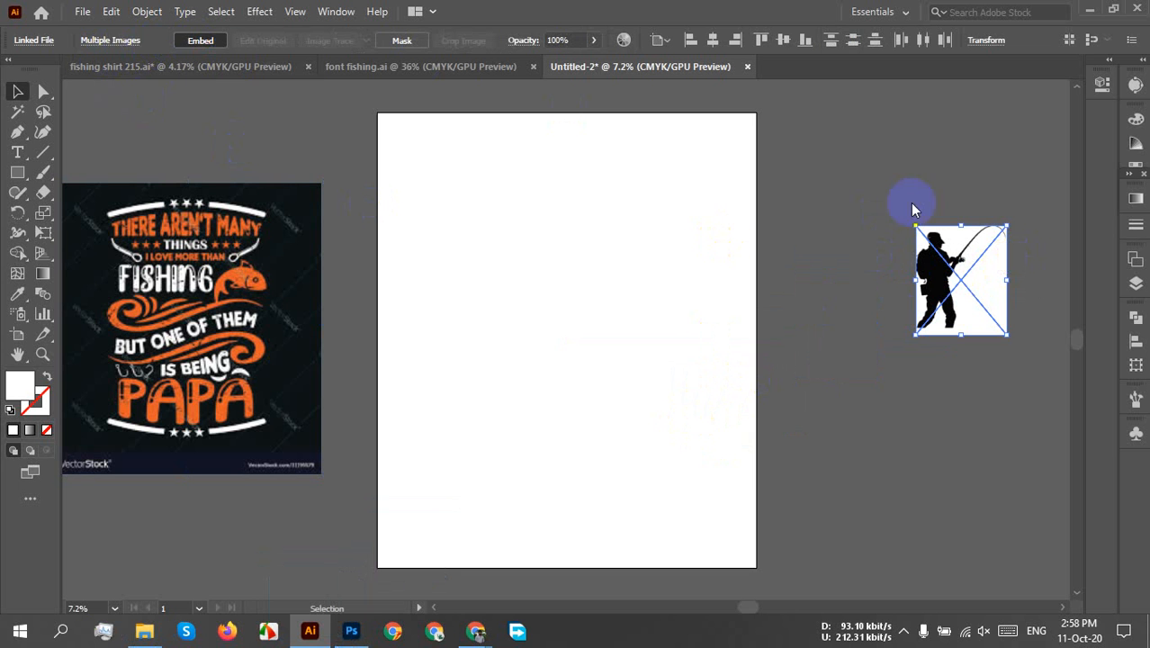
pyautogui.click(930, 164)
pyautogui.moveTo(959, 279); pyautogui.dragTo(965, 431)
pyautogui.moveTo(959, 295); pyautogui.dragTo(943, 142)
pyautogui.moveTo(952, 316); pyautogui.dragTo(834, 315)
pyautogui.scroll(-5, 1064, 345)
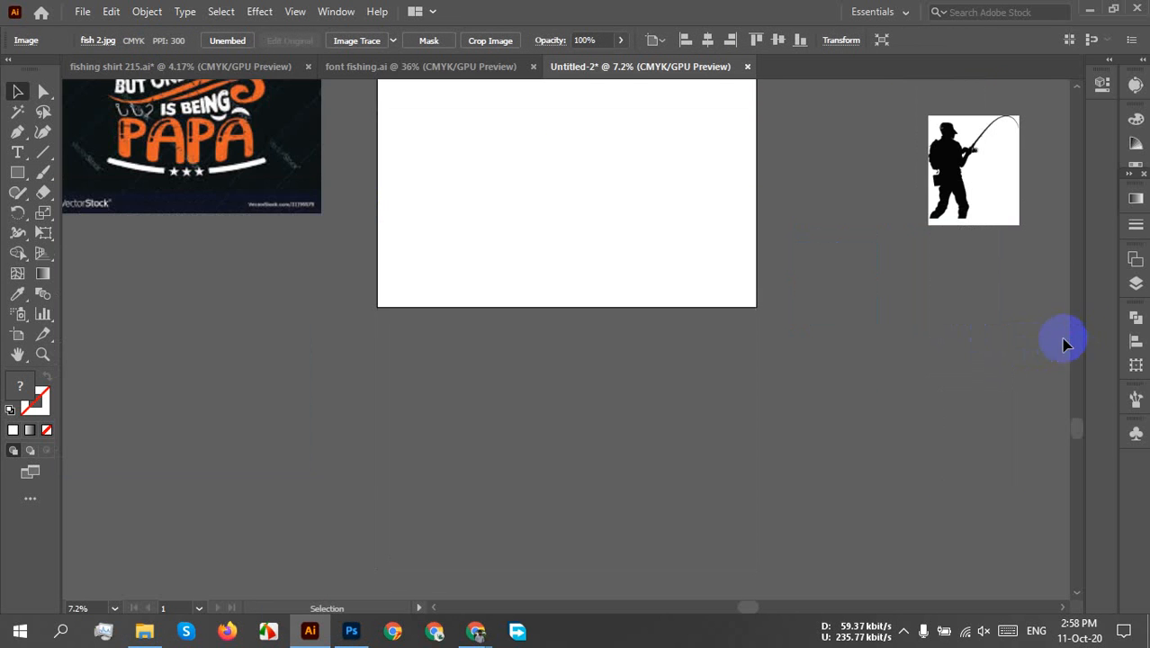
pyautogui.scroll(8, 882, 355)
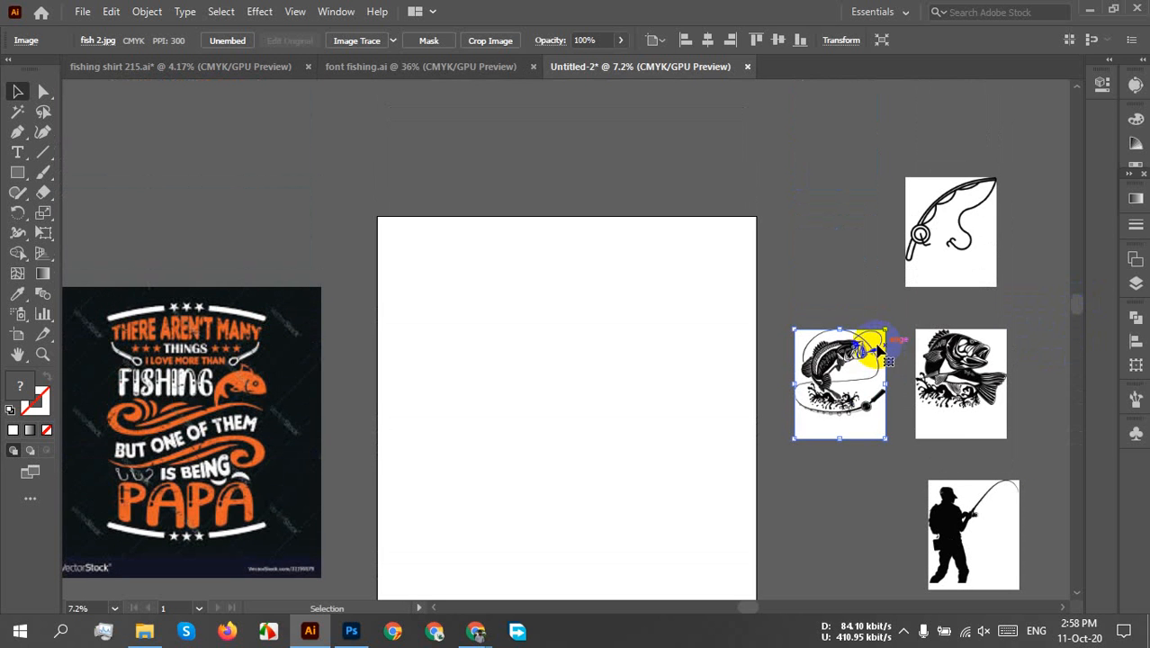
pyautogui.click(878, 522)
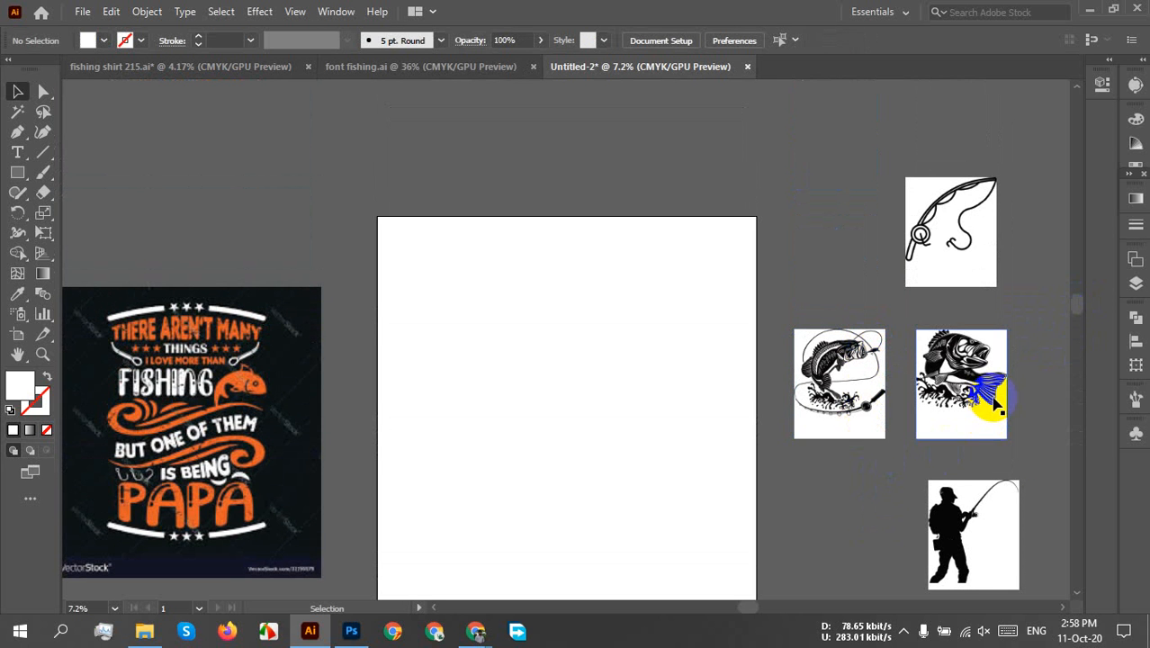
# - Examine the two fish illustrations and the other clipart images up close and in the overall layout
pyautogui.scroll(3, 994, 405)
pyautogui.scroll(4, 903, 318)
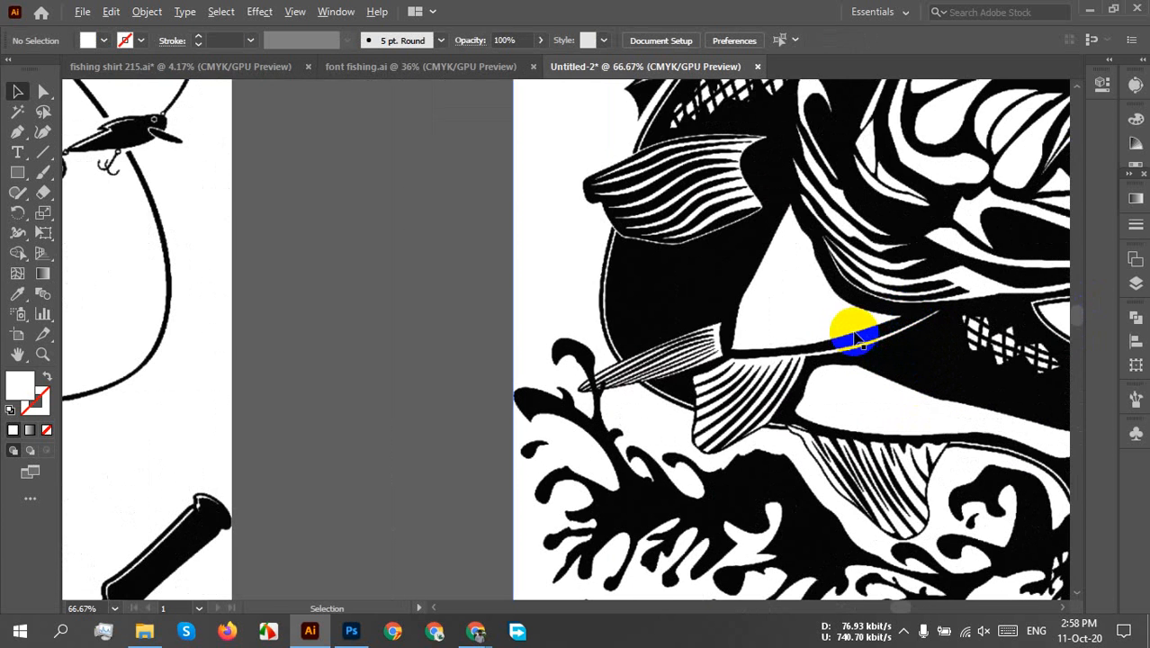
pyautogui.scroll(-4, 855, 334)
pyautogui.scroll(2, 855, 335)
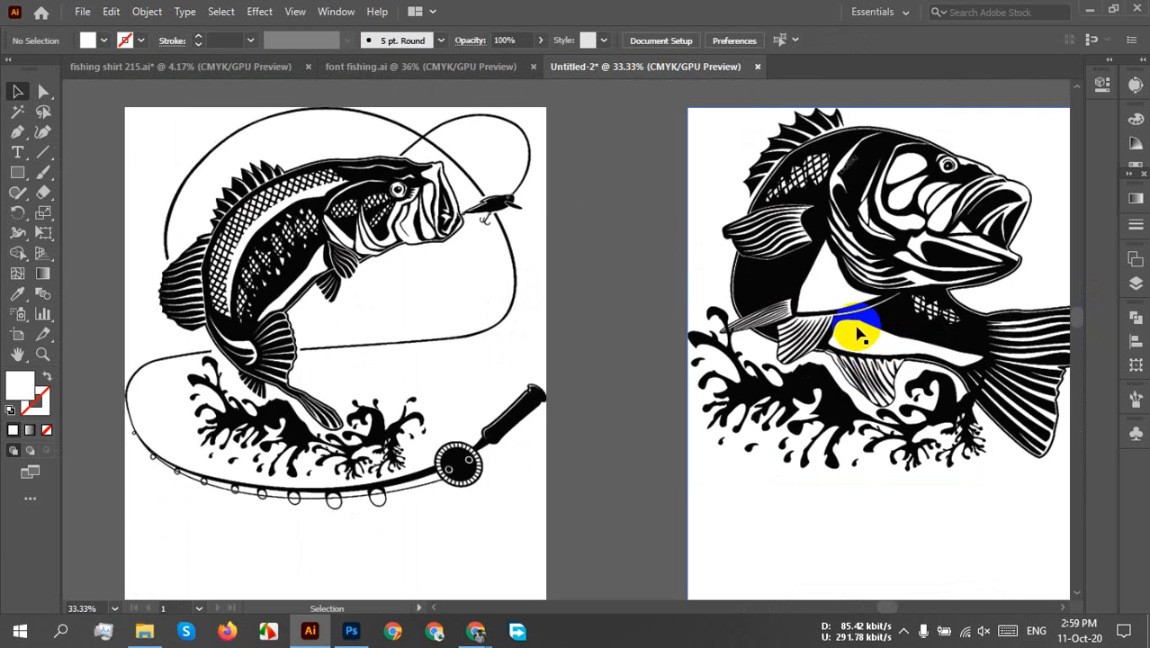
pyautogui.scroll(-2, 860, 335)
pyautogui.scroll(-2, 810, 279)
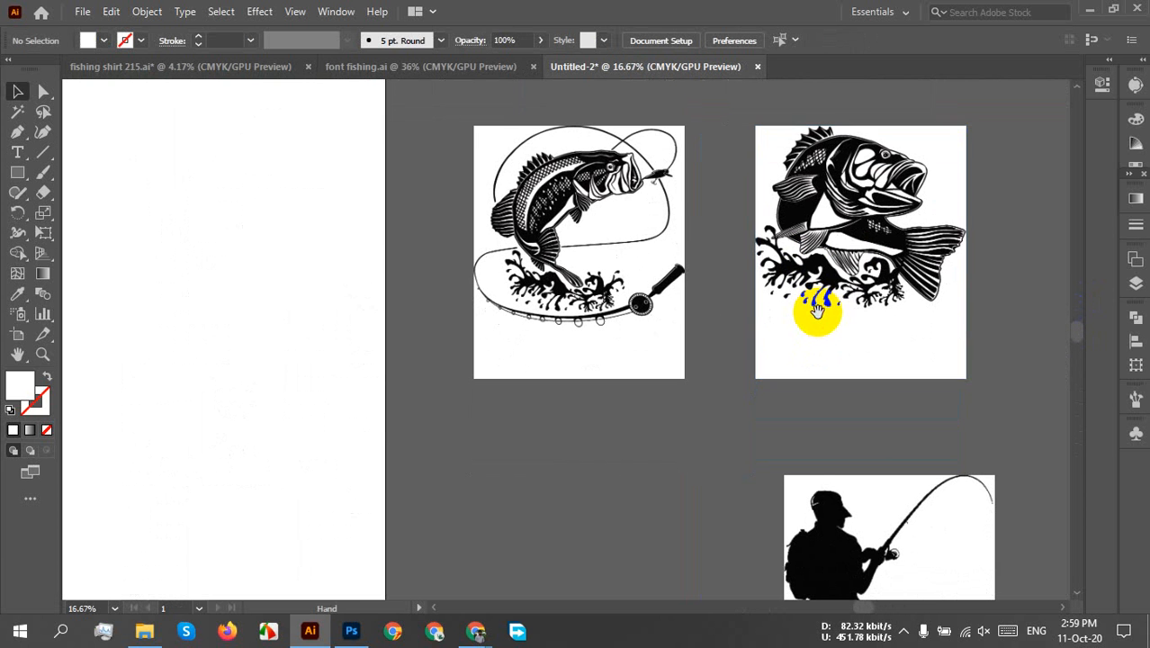
pyautogui.scroll(-1, 854, 331)
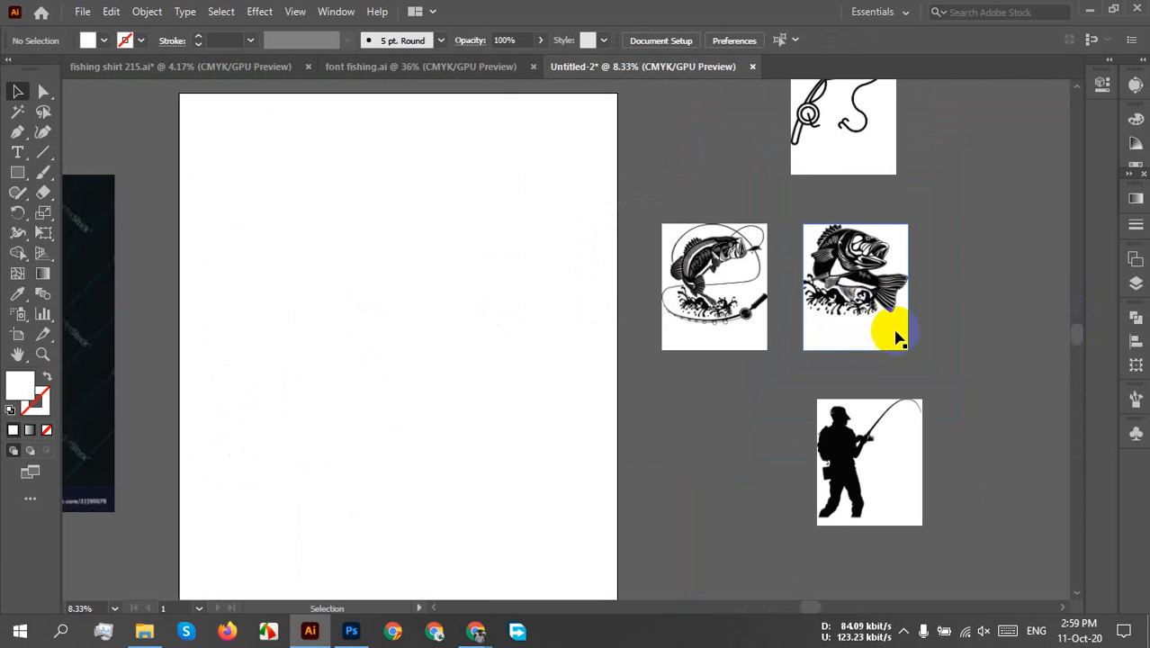
pyautogui.scroll(1, 863, 331)
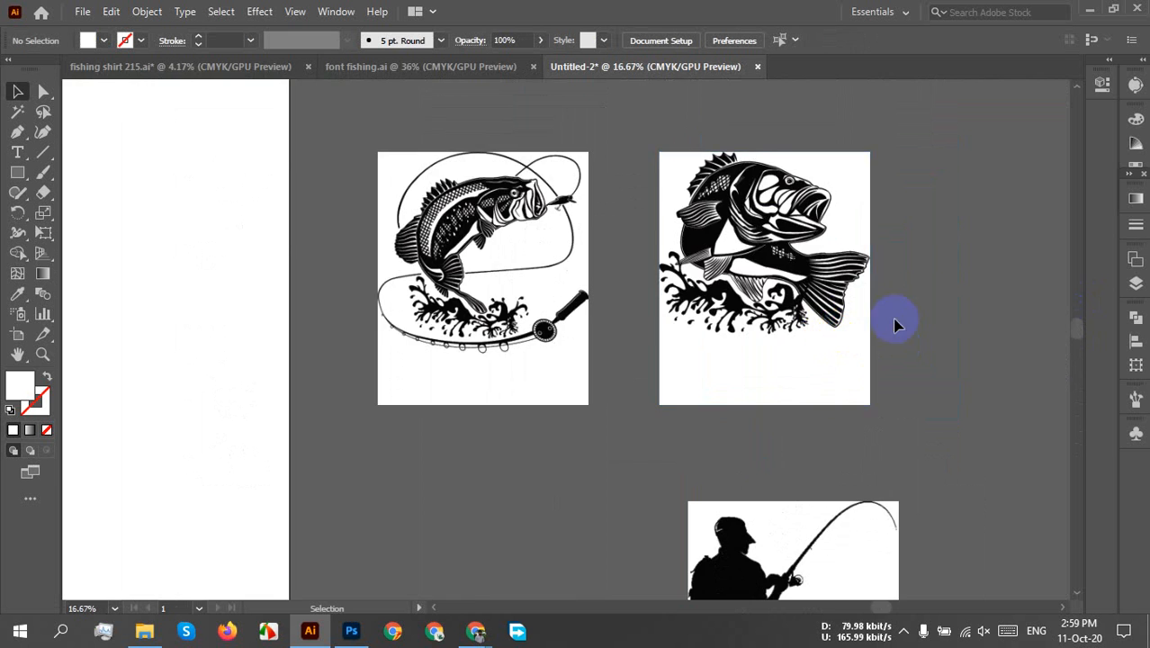
pyautogui.moveTo(894, 321); pyautogui.dragTo(932, 347)
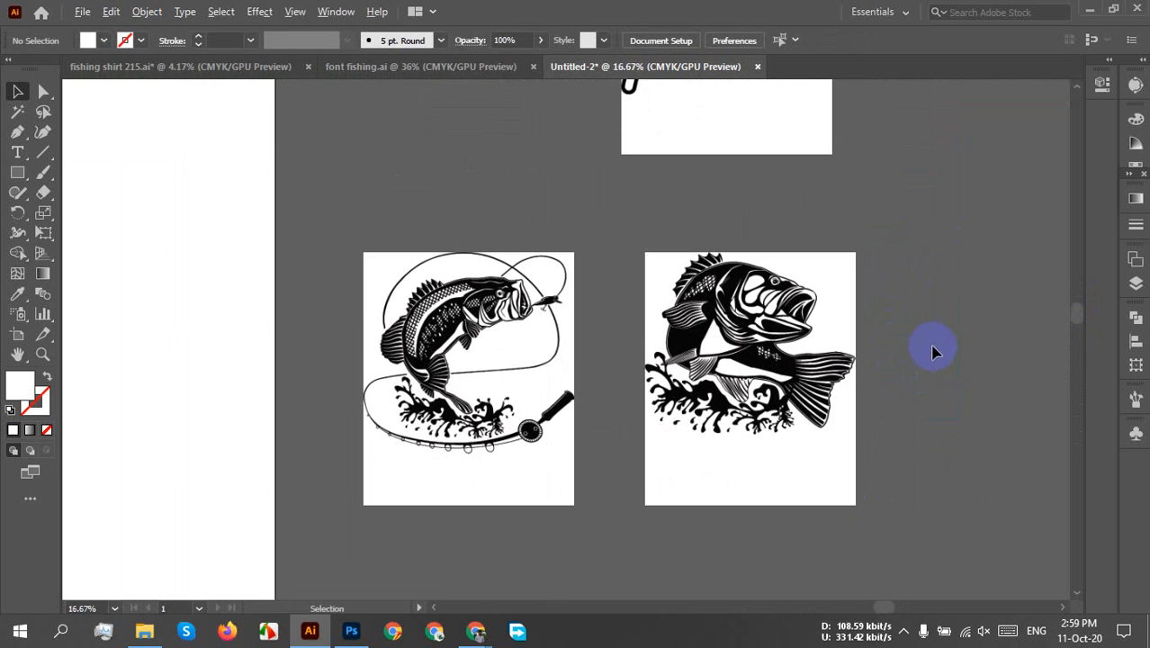
pyautogui.scroll(-1, 922, 355)
pyautogui.scroll(-2, 916, 351)
pyautogui.scroll(-2, 912, 318)
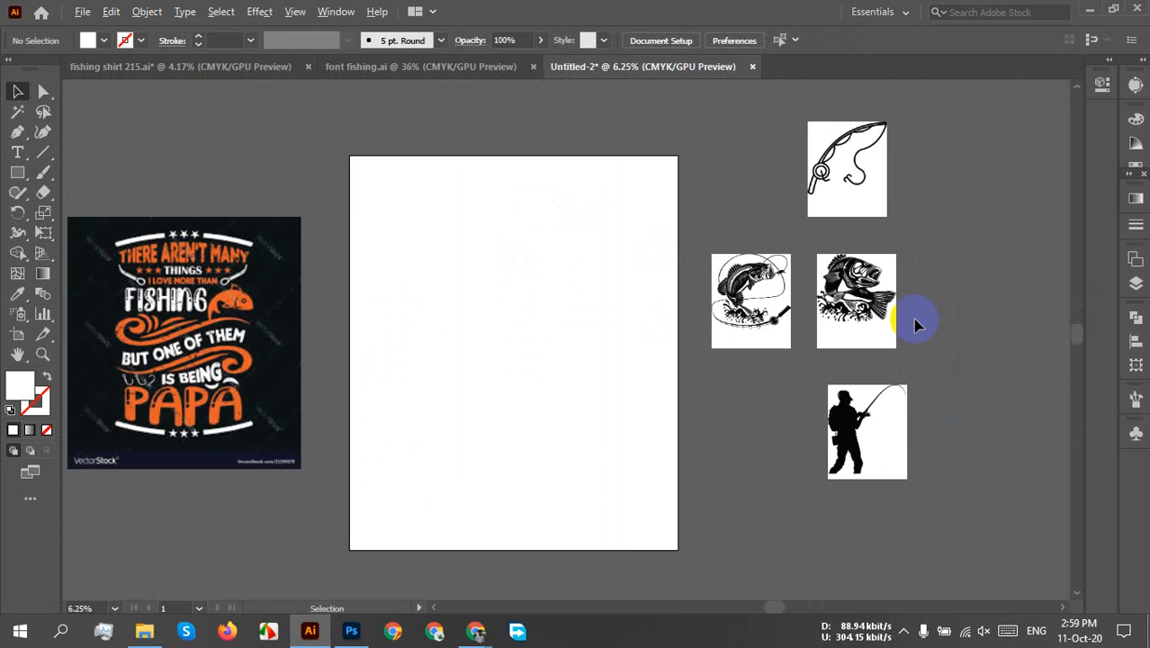
pyautogui.click(900, 400)
pyautogui.scroll(1, 895, 403)
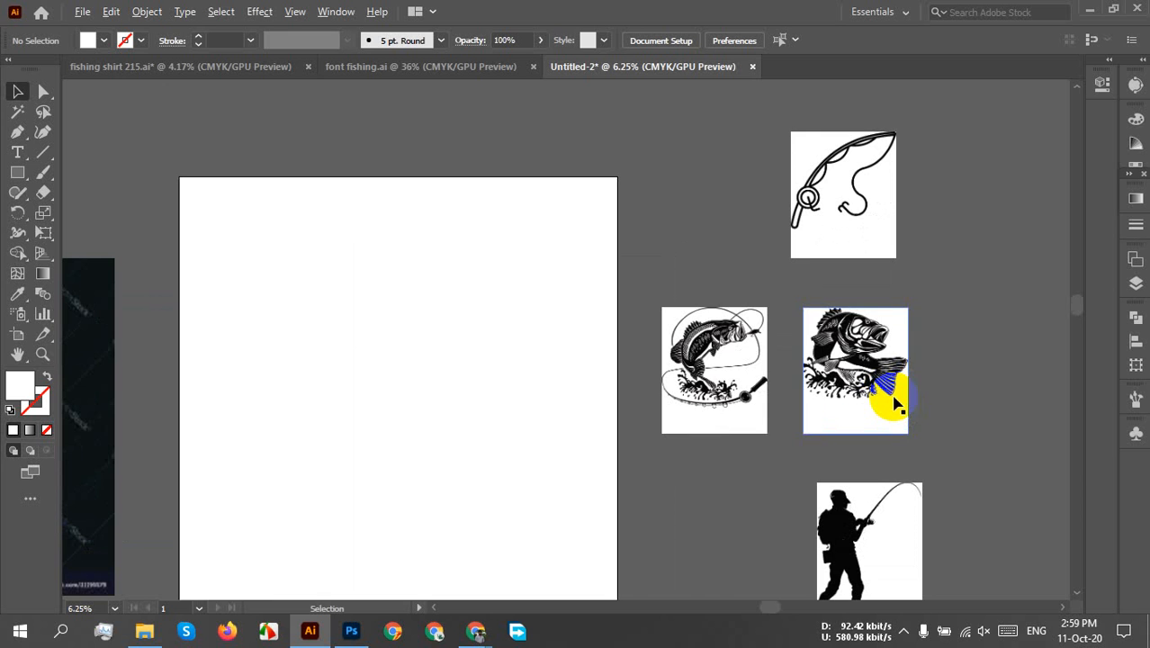
# - Place a point text object with placeholder text in the artboard's upper part and scale it to about 337 px
pyautogui.moveTo(625, 450); pyautogui.dragTo(836, 412)
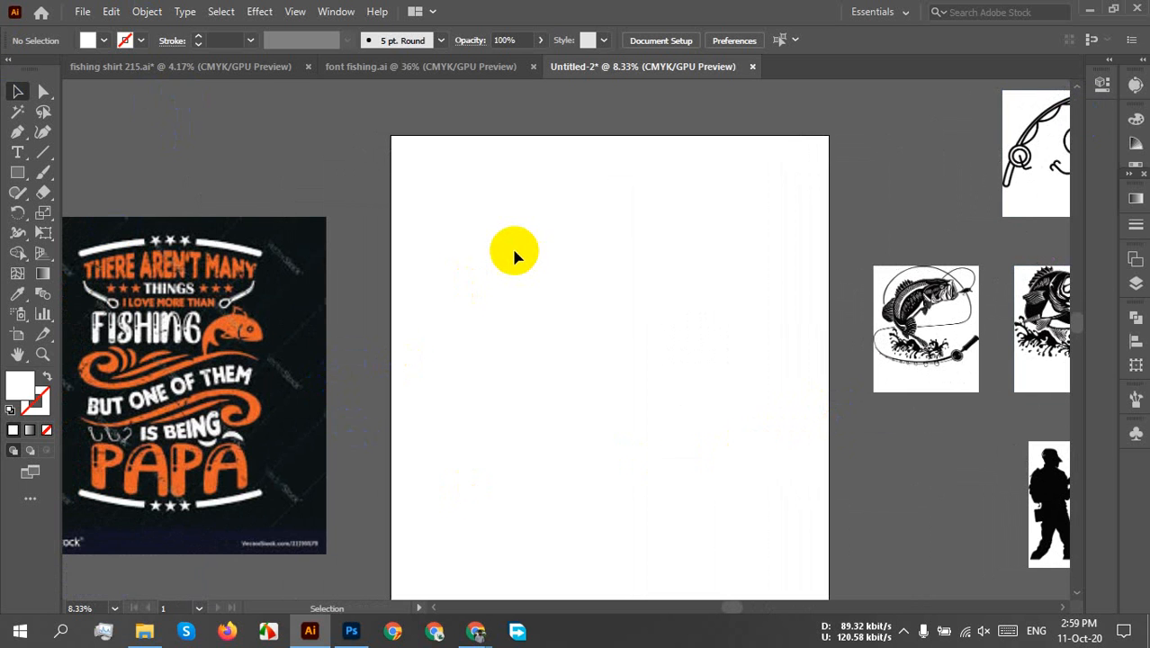
pyautogui.click(15, 153)
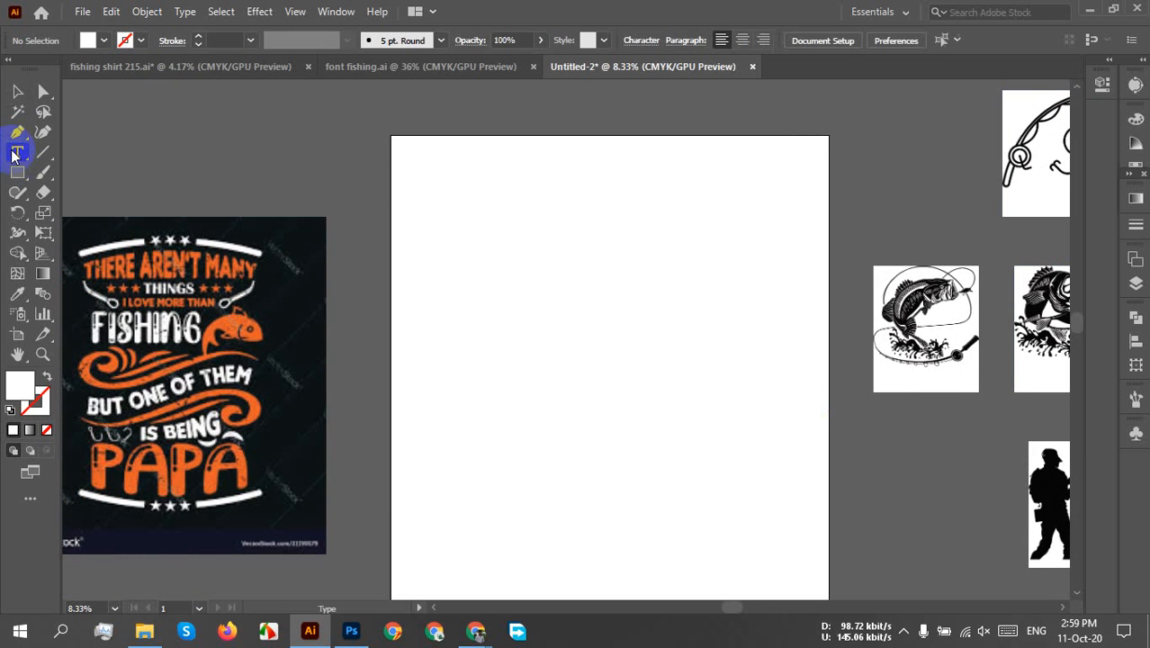
pyautogui.moveTo(474, 202); pyautogui.dragTo(474, 201)
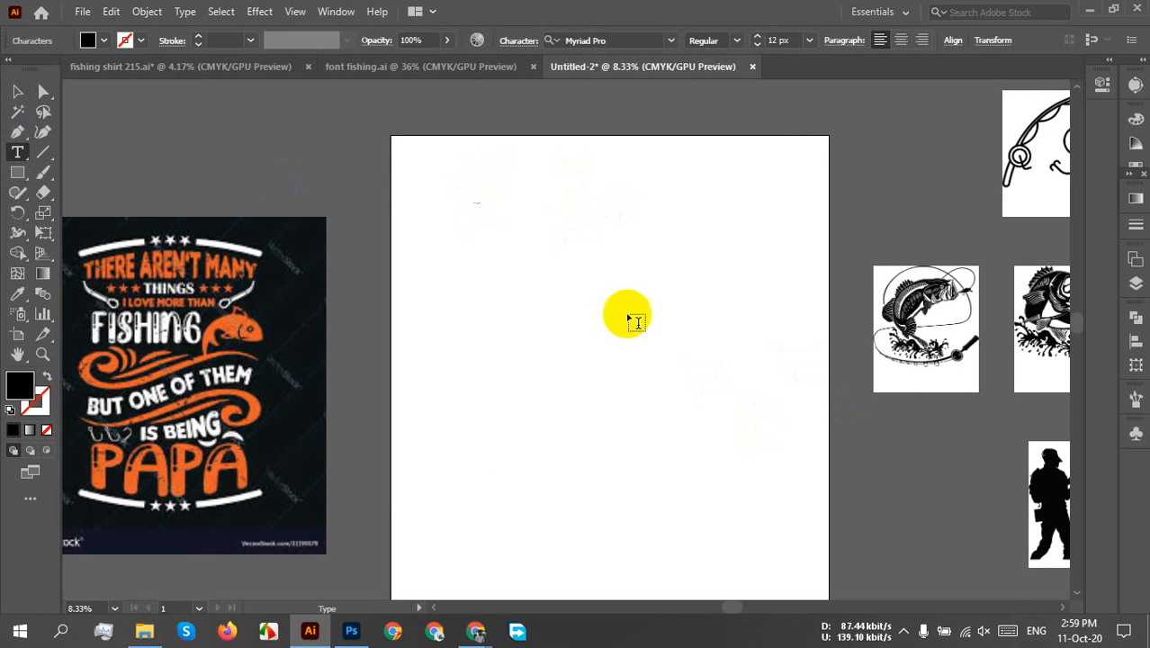
pyautogui.click(18, 91)
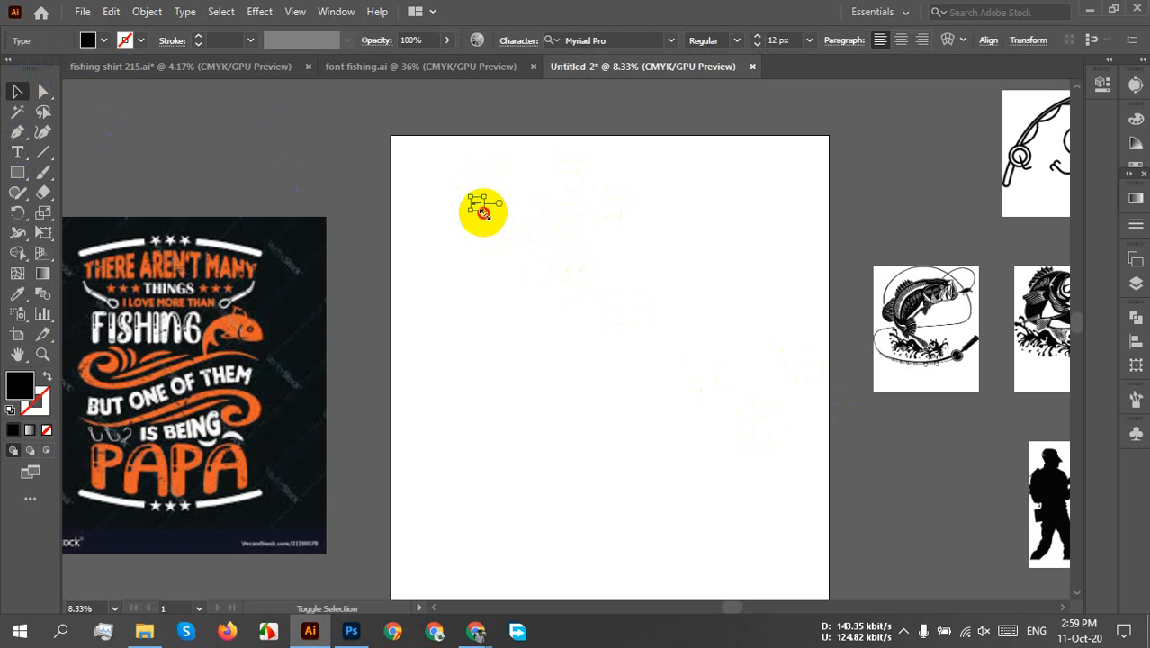
pyautogui.moveTo(483, 212); pyautogui.dragTo(718, 385)
pyautogui.moveTo(485, 207); pyautogui.dragTo(594, 275)
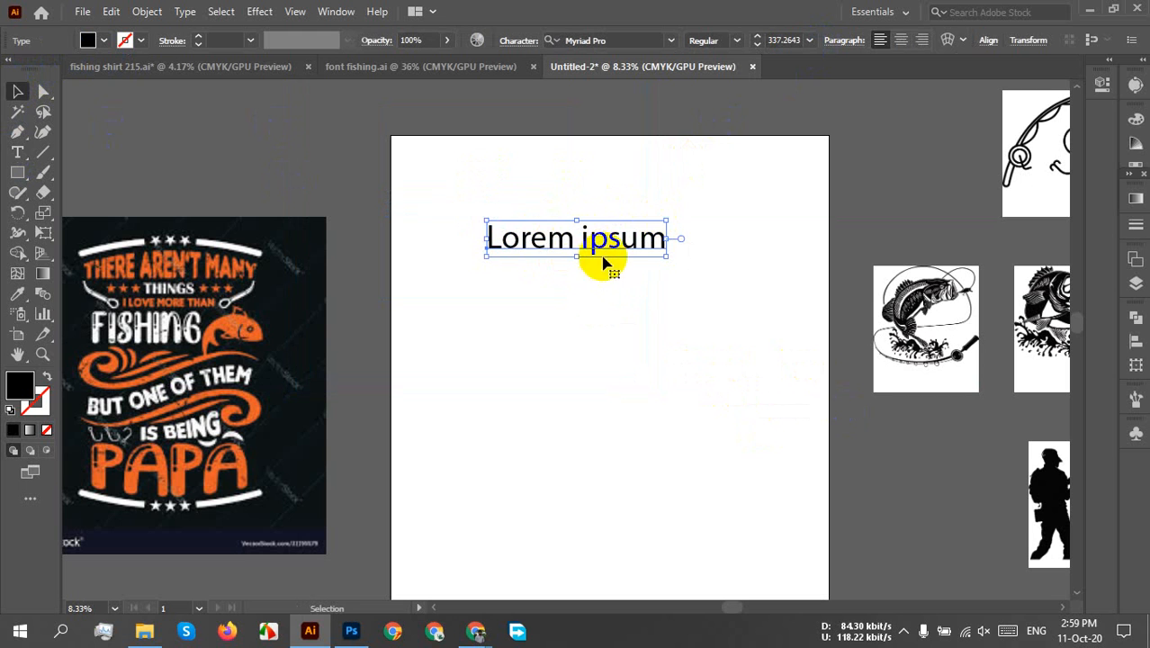
# - Replace the placeholder text with the line "there aren't many things"
pyautogui.doubleClick(544, 235)
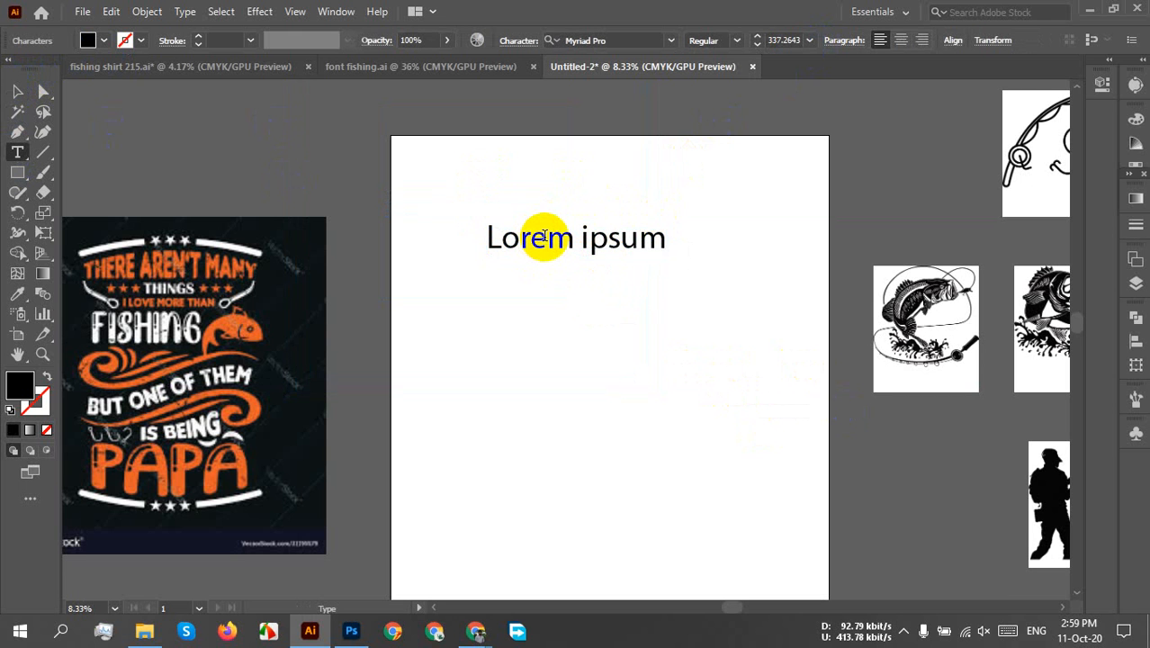
pyautogui.tripleClick(551, 241)
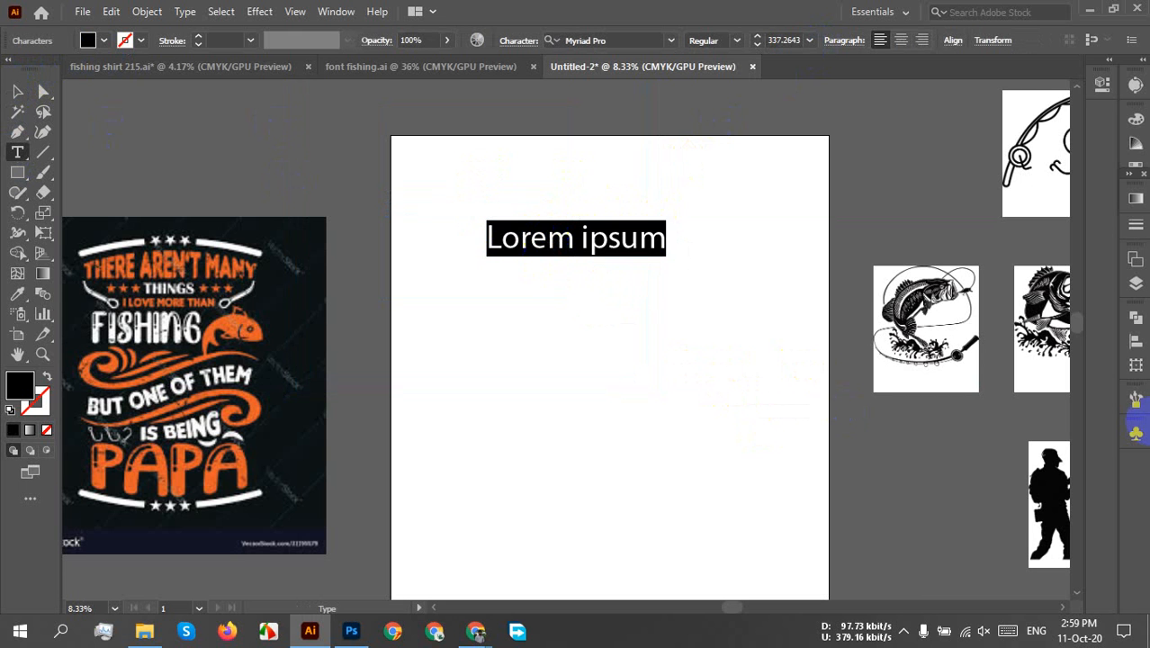
pyautogui.write('ther')
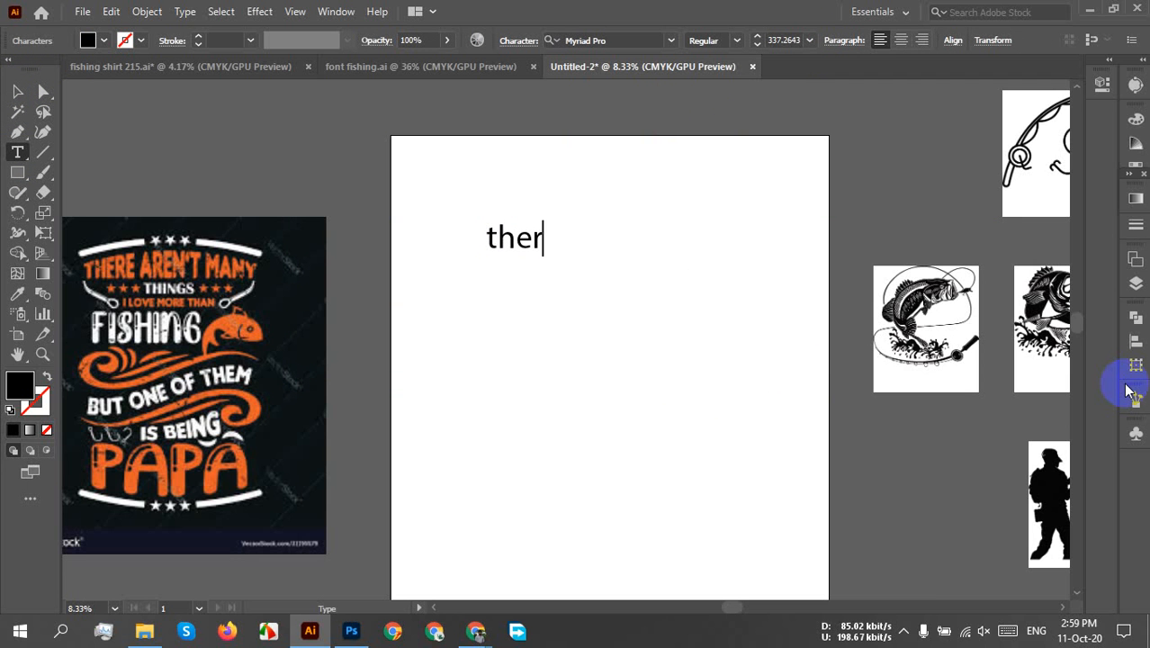
pyautogui.write('e are')
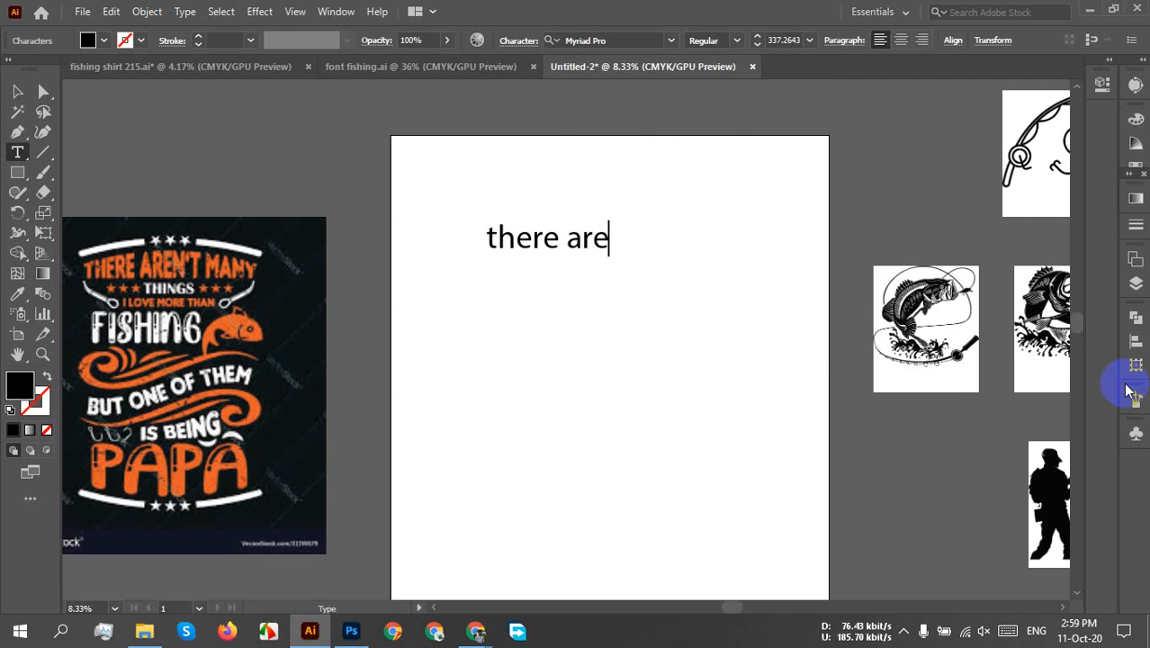
pyautogui.write("n'")
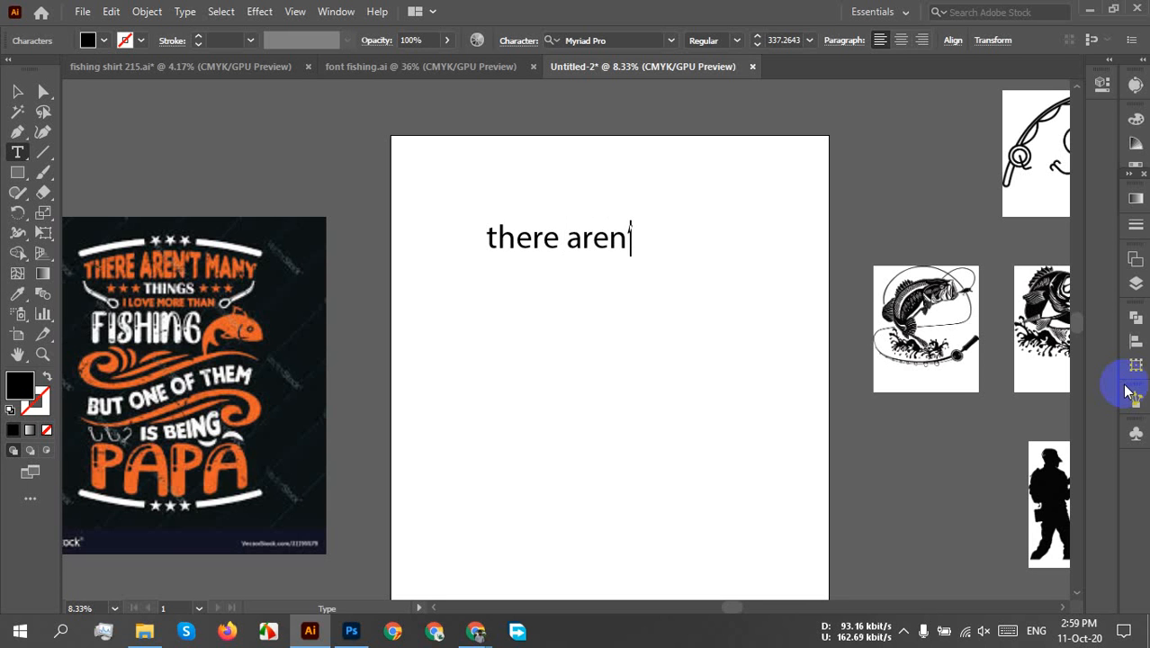
pyautogui.write('t many ')
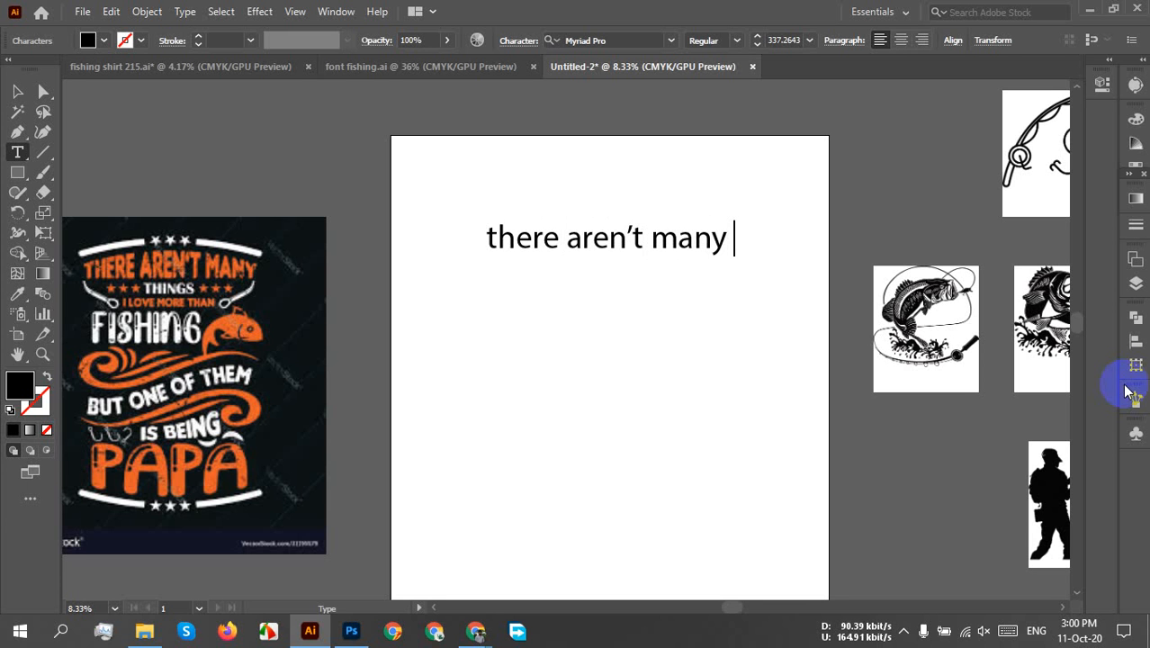
pyautogui.write('thin')
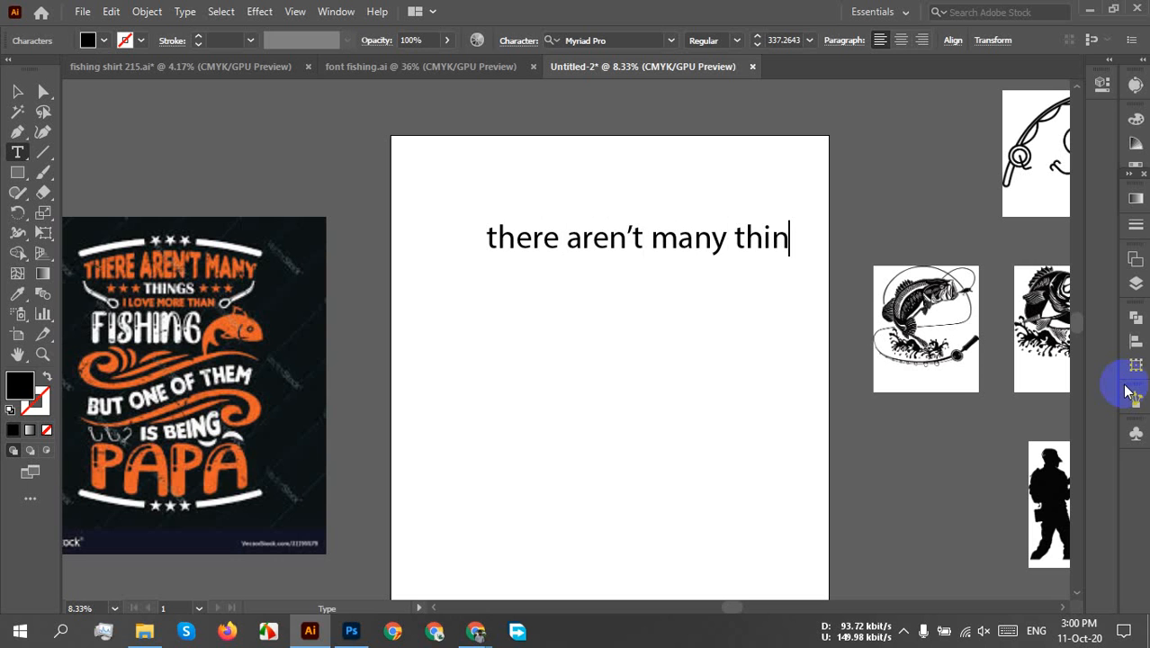
pyautogui.write('gs')
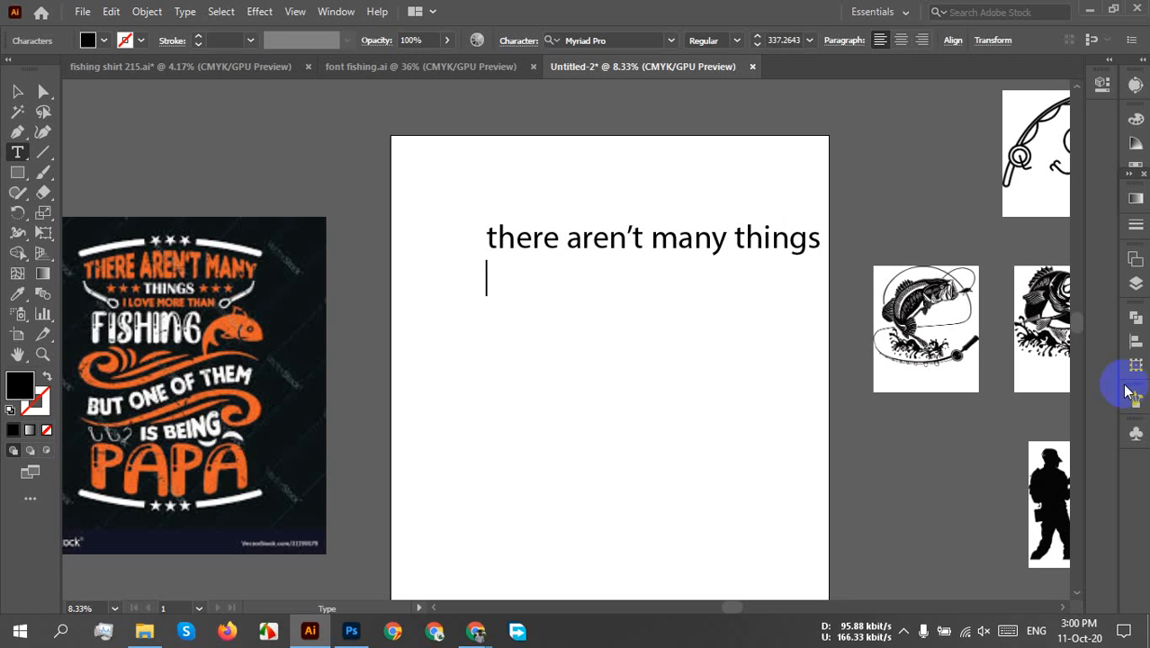
# - Add the lines "i love more than" and "fishing" to the text object
pyautogui.write('i love ')
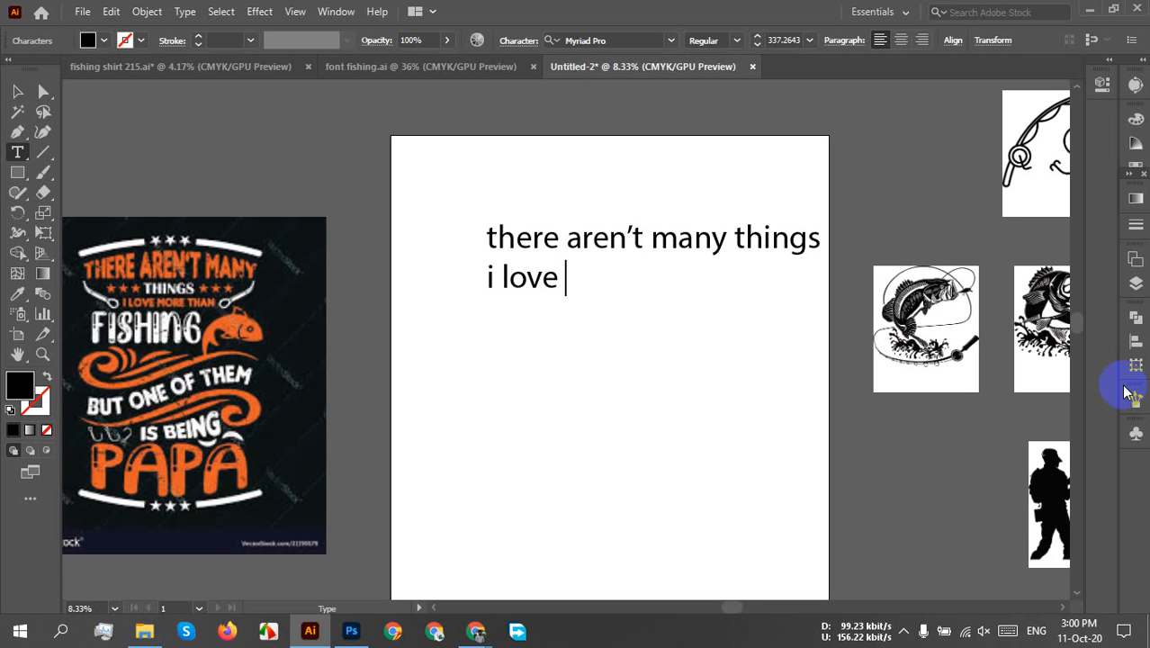
pyautogui.write('more ')
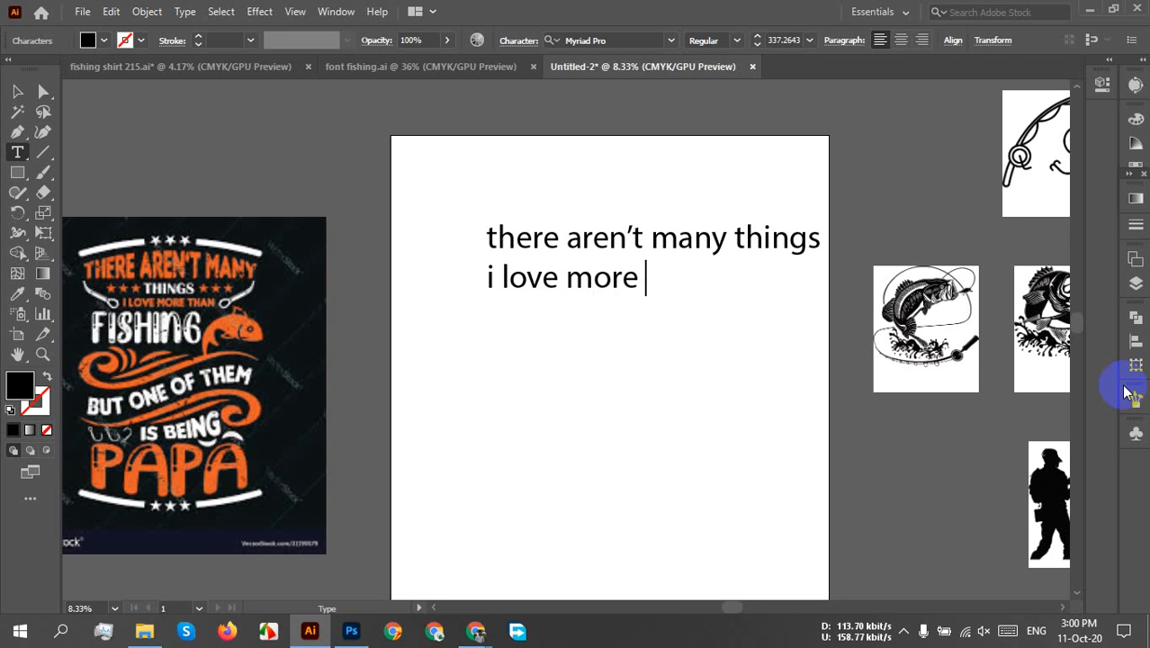
pyautogui.write('than')
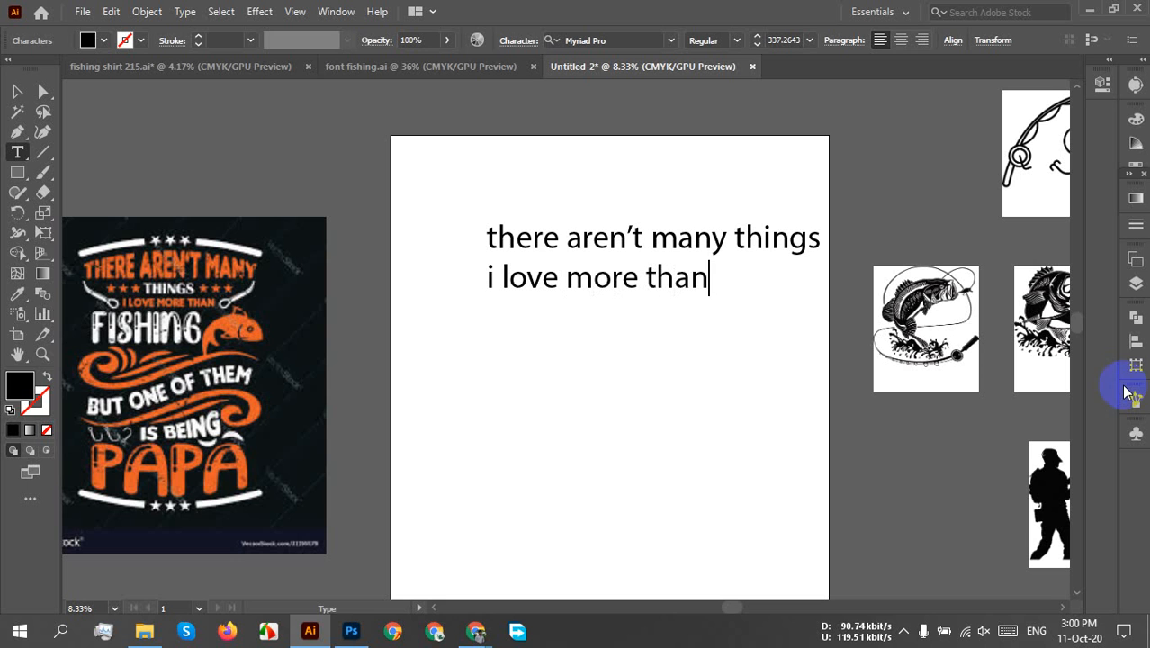
pyautogui.press('Return')
pyautogui.write('f')
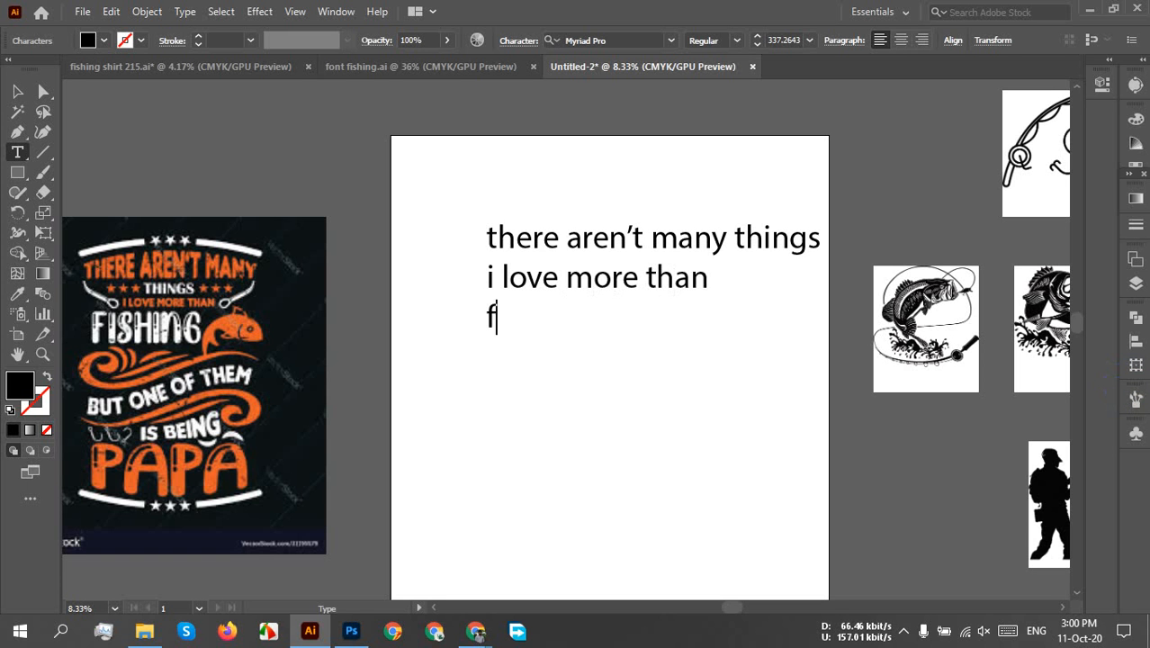
pyautogui.write('ishing')
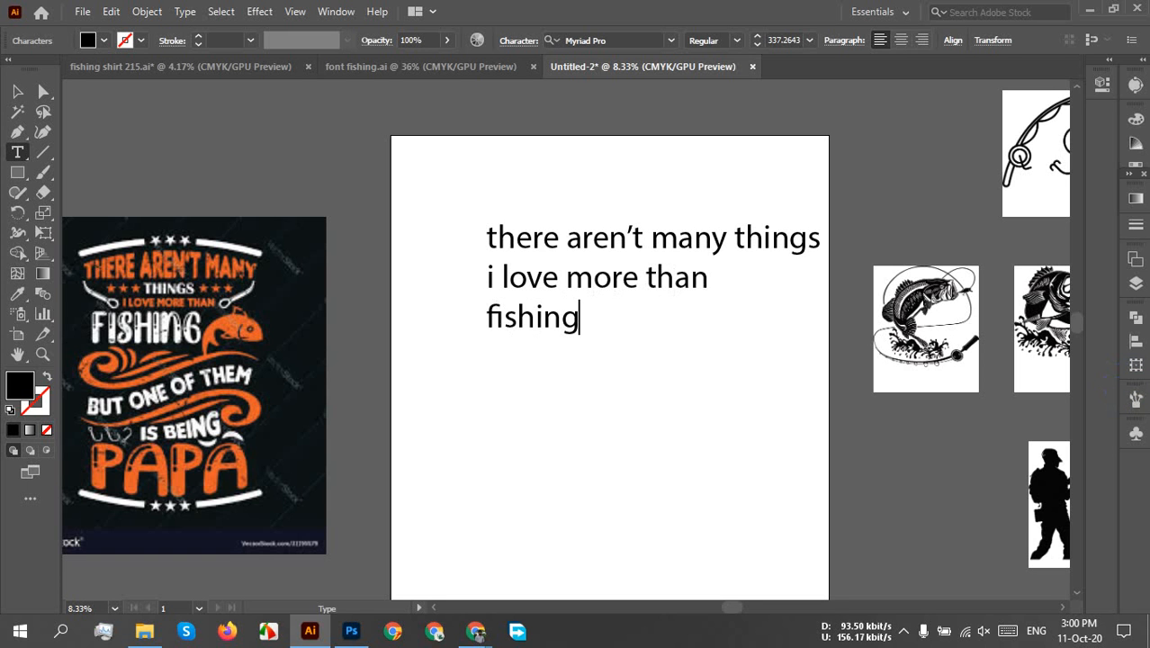
# - Add a fourth line reading "but one of them is being" below "fishing"
pyautogui.press('Return')
pyautogui.write('but ')
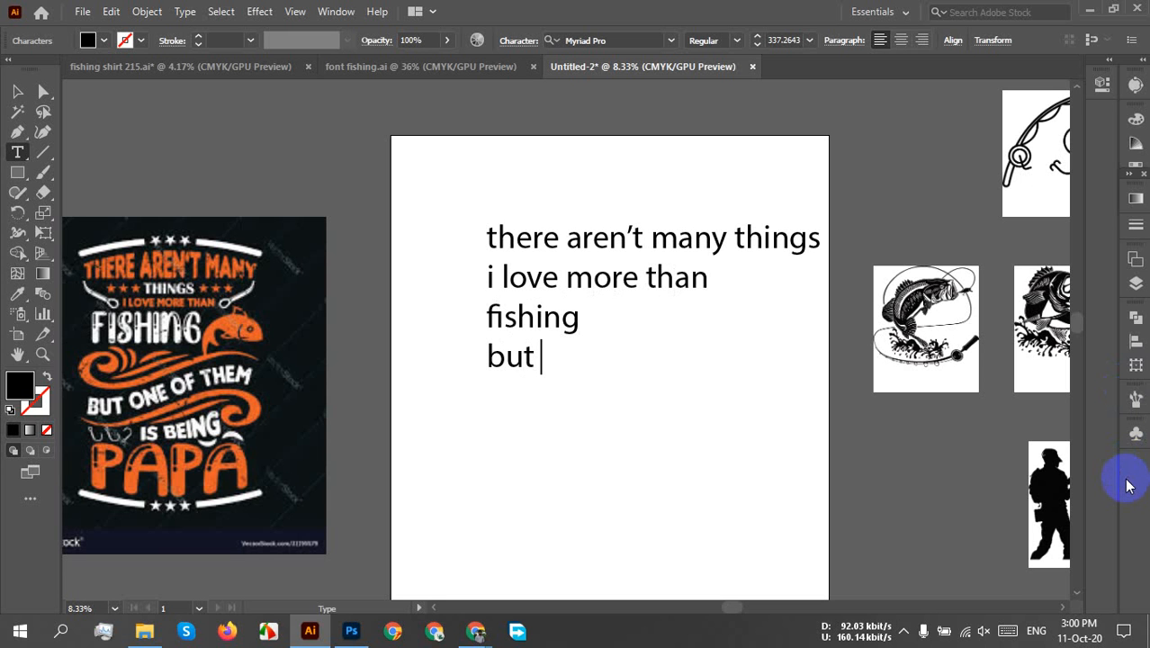
pyautogui.write('one')
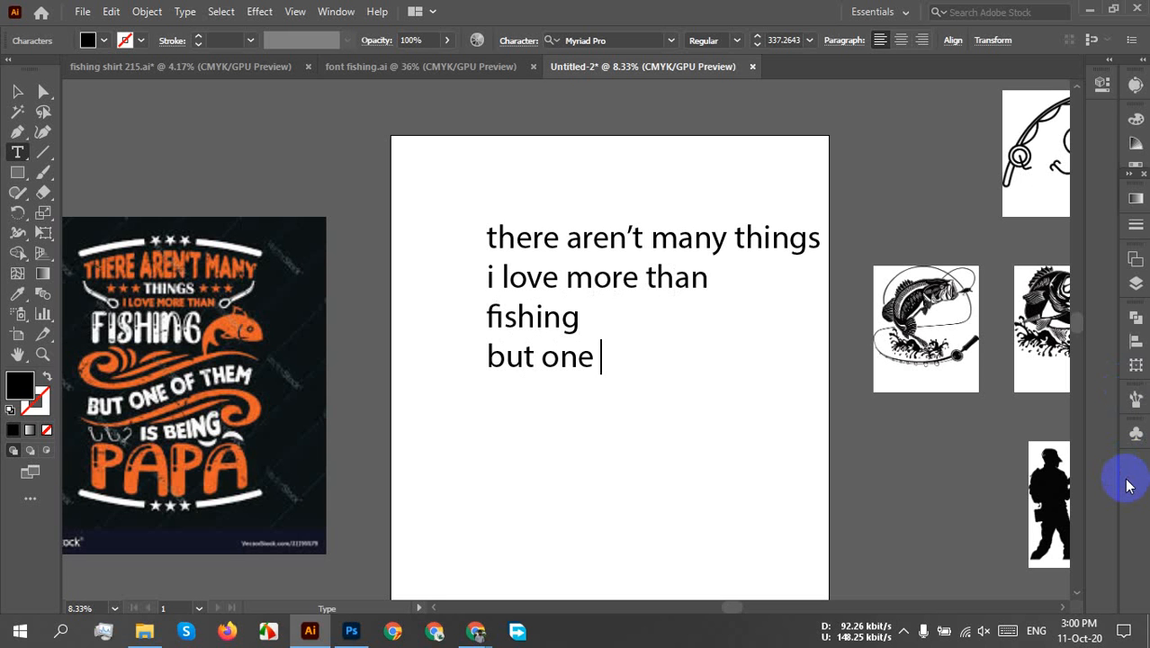
pyautogui.write(' of them')
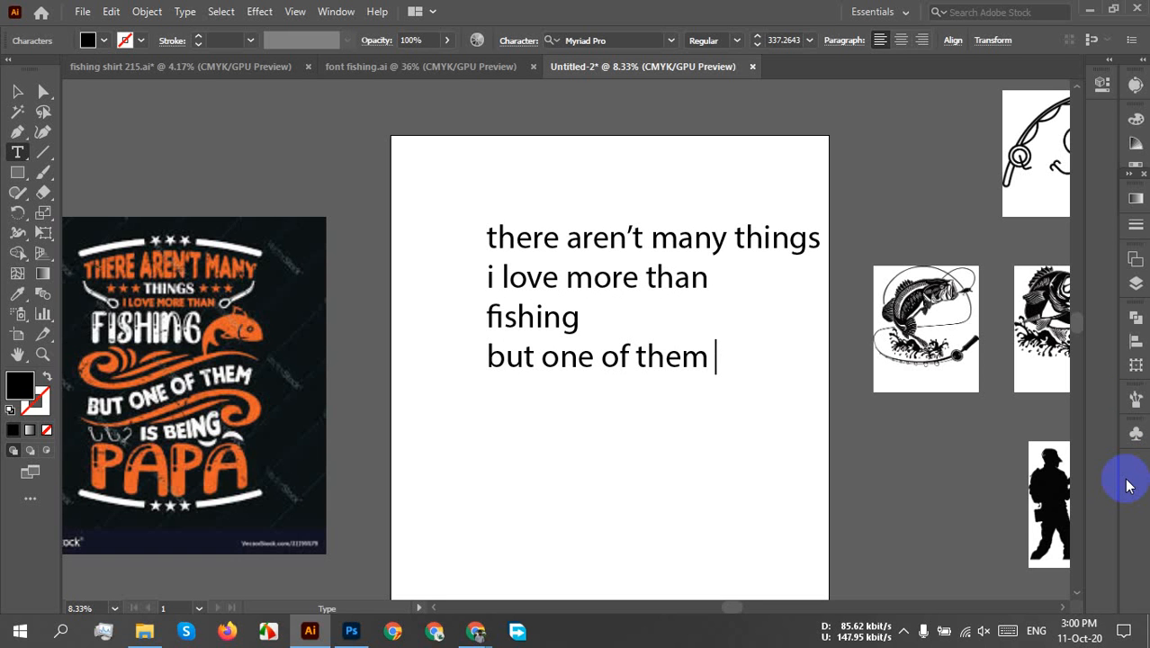
pyautogui.write('is be')
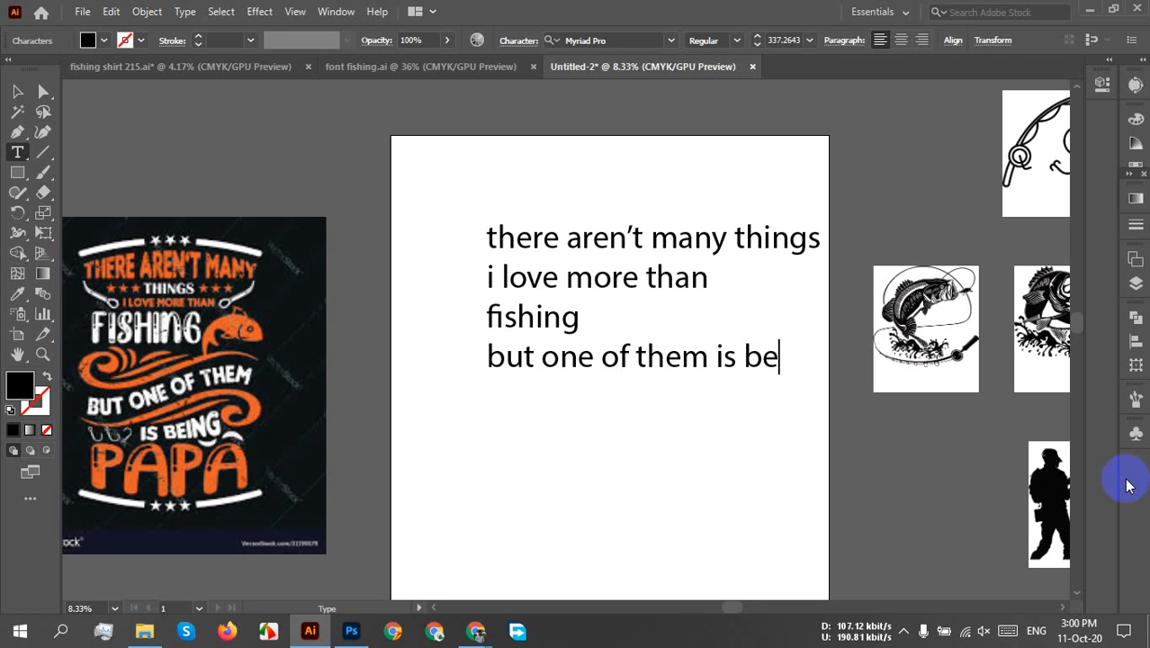
pyautogui.write('ing')
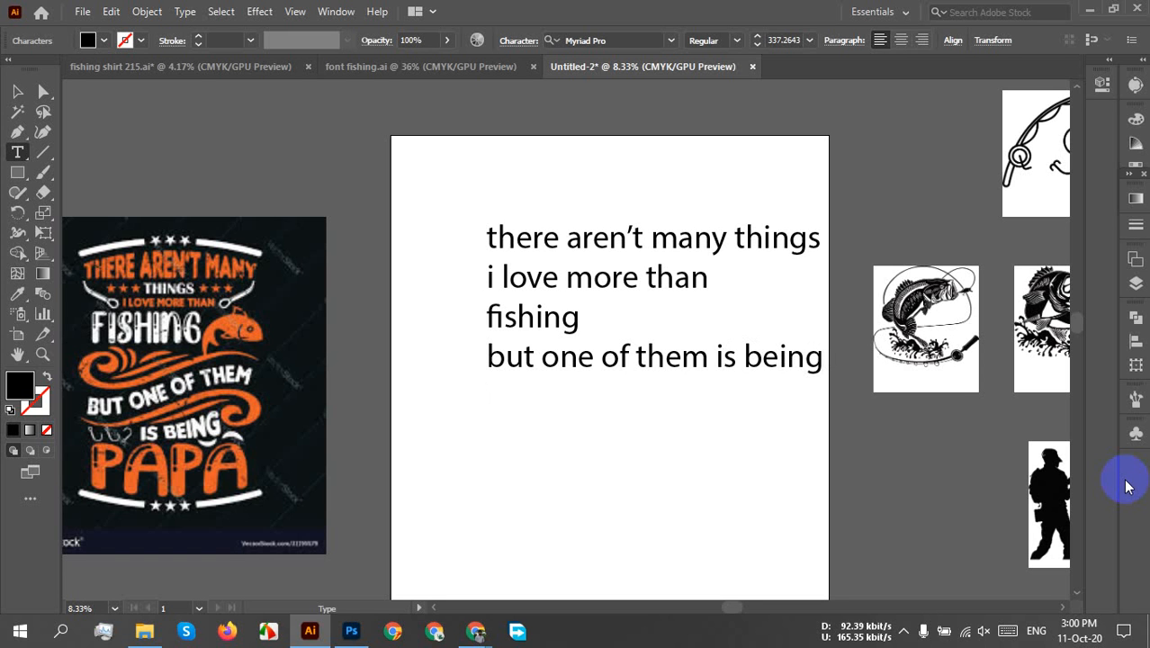
# - Add a last line reading "papa" and move the whole text block off the artboard, above the reference image
pyautogui.press('Return')
pyautogui.write('papa')
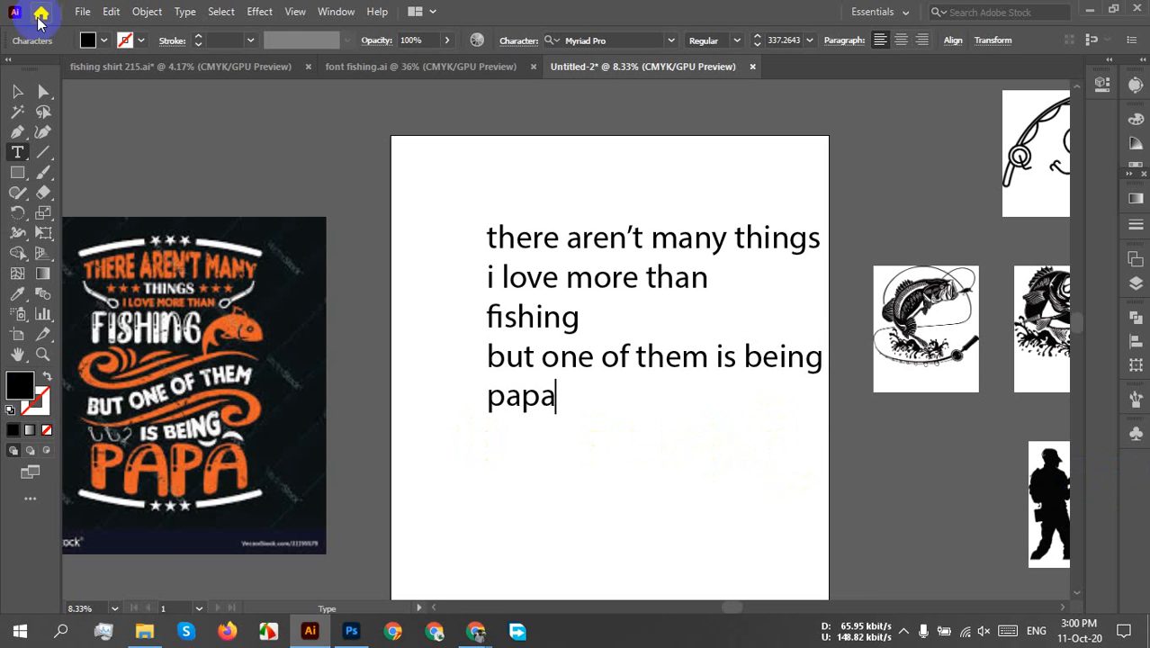
pyautogui.click(17, 91)
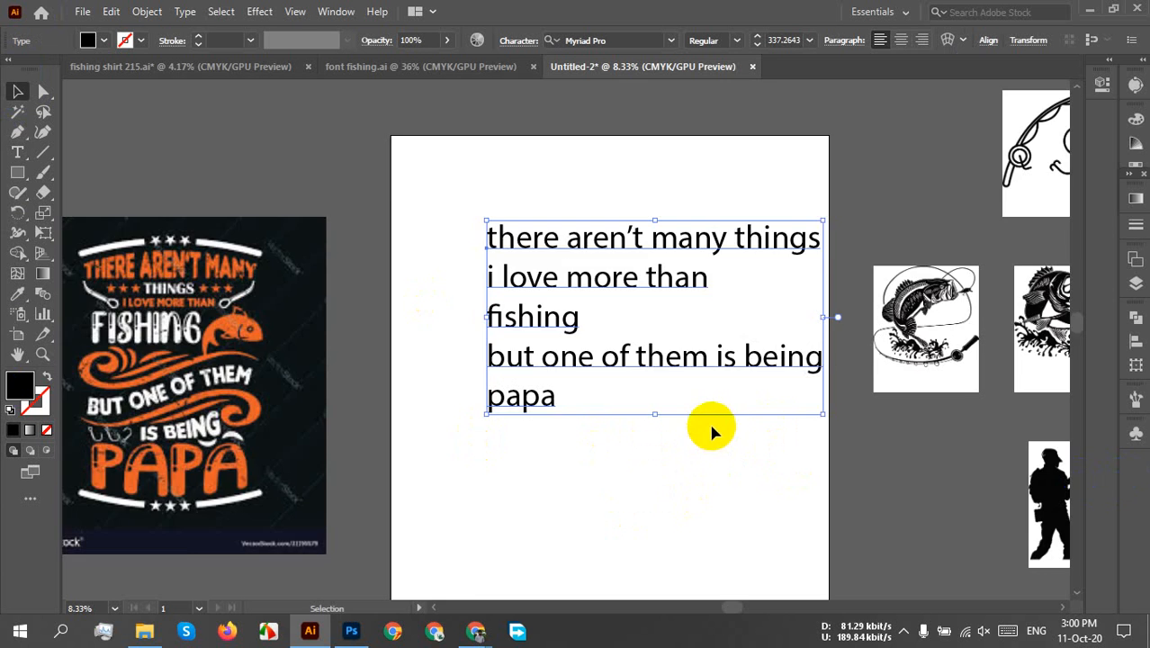
pyautogui.hotkey('ctrl', '-')
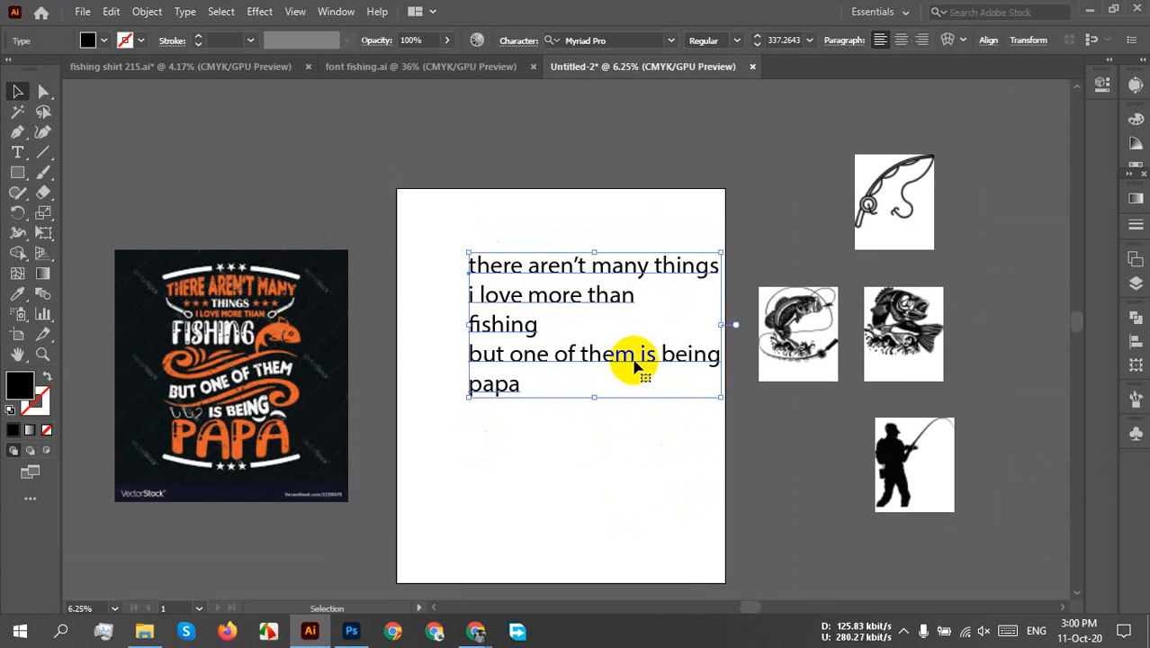
pyautogui.moveTo(629, 360); pyautogui.dragTo(353, 208)
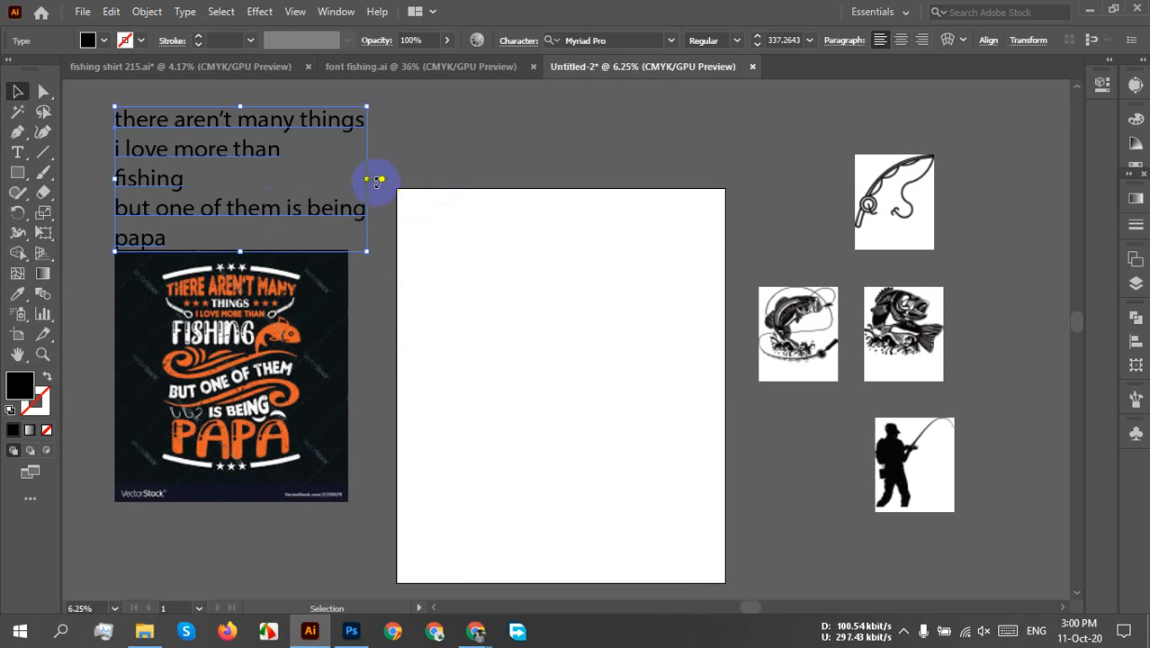
pyautogui.moveTo(582, 385); pyautogui.dragTo(561, 378)
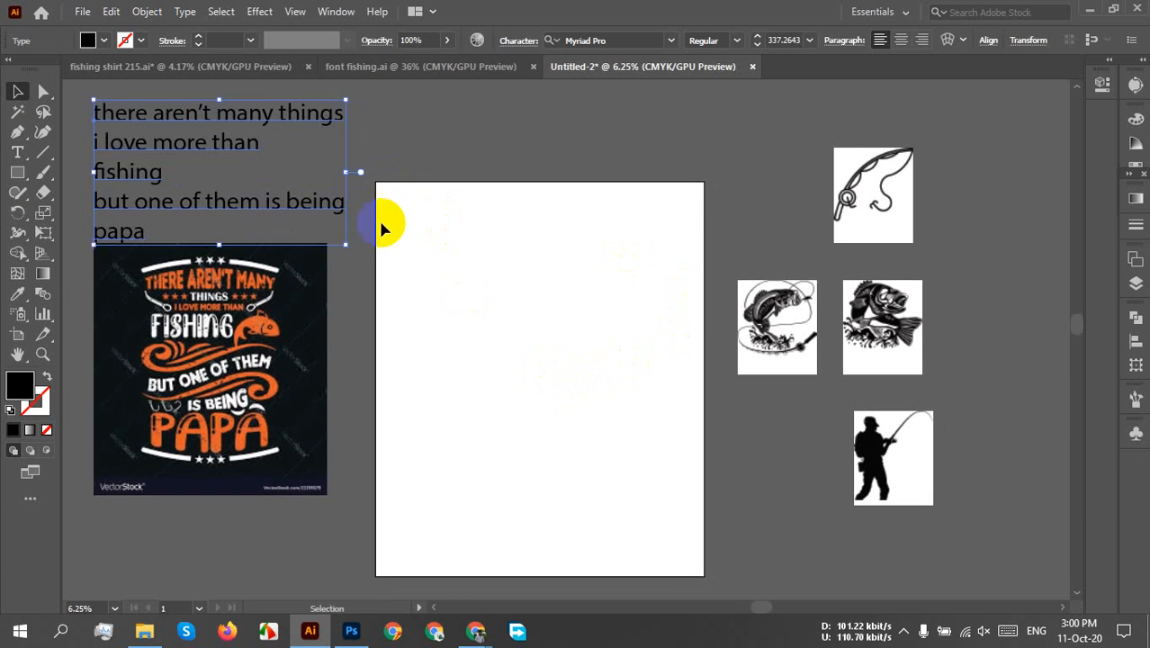
# - Copy the line "there aren't many things" from the text block above the reference image
pyautogui.click(438, 154)
pyautogui.click(295, 112)
pyautogui.doubleClick(294, 112)
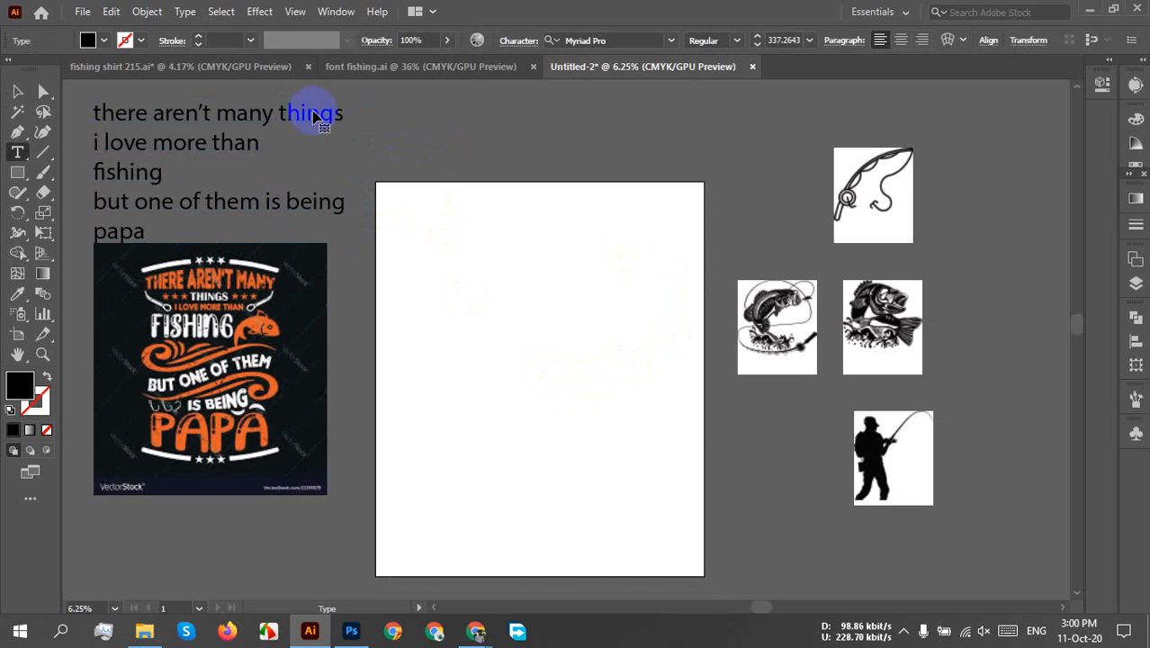
pyautogui.doubleClick(343, 113)
pyautogui.moveTo(343, 113); pyautogui.dragTo(74, 104)
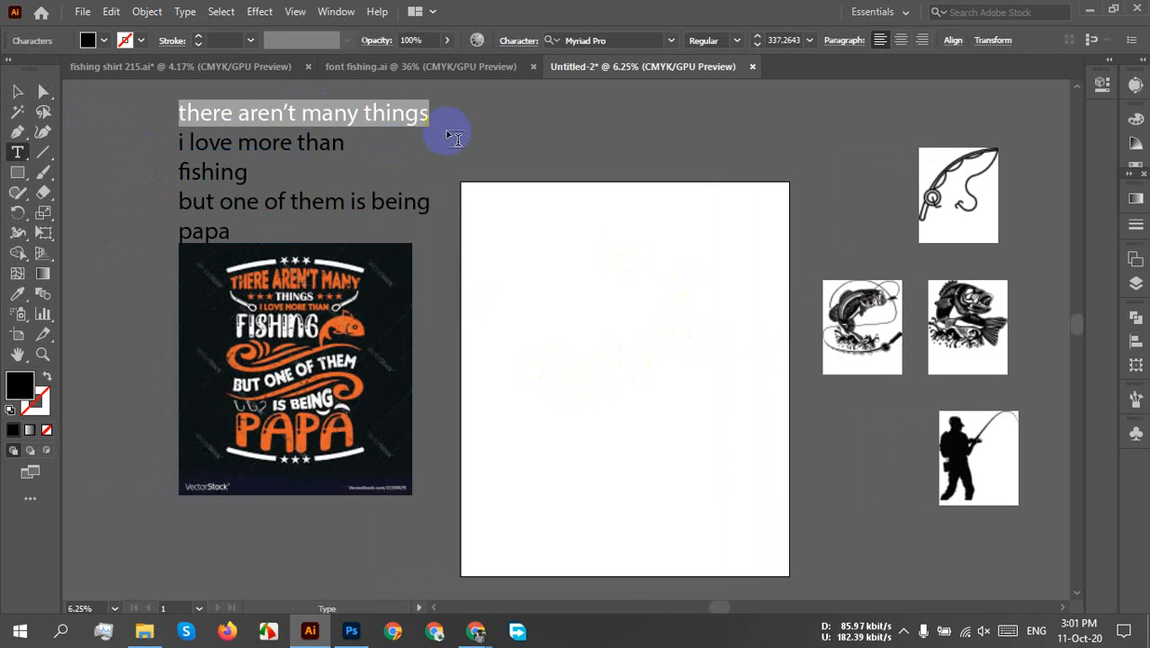
pyautogui.hotkey('ctrl', 'c')
# - Paste the copied line as a separate text object and place it near the artboard's upper edge
pyautogui.click(22, 93)
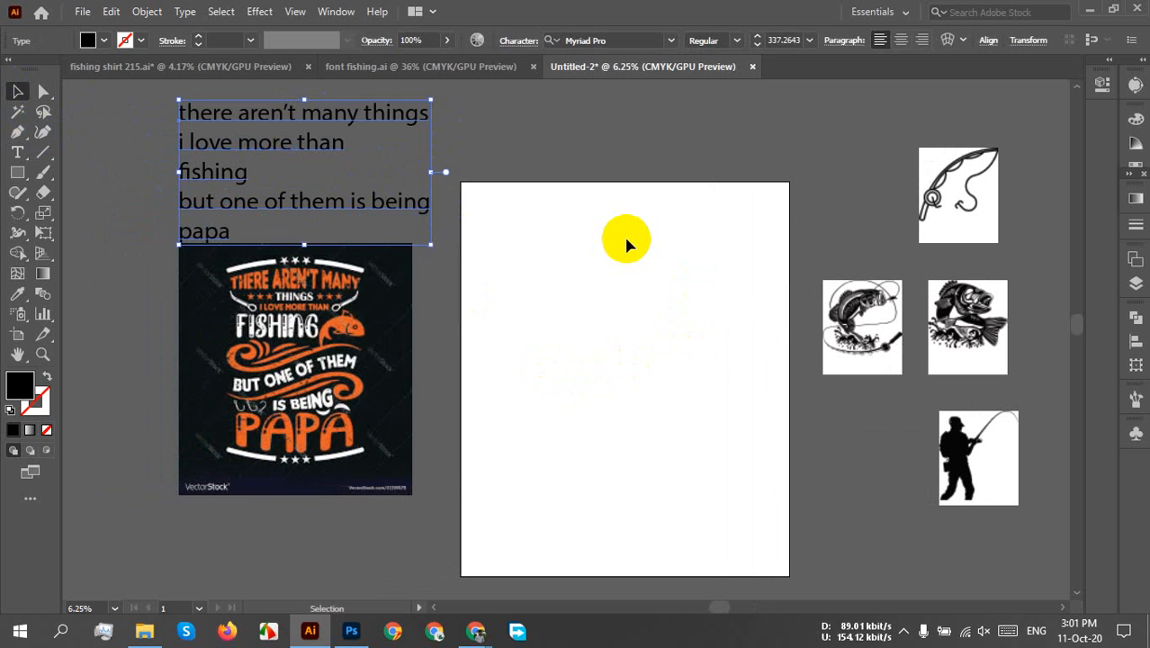
pyautogui.click(605, 239)
pyautogui.hotkey('ctrl', 'v')
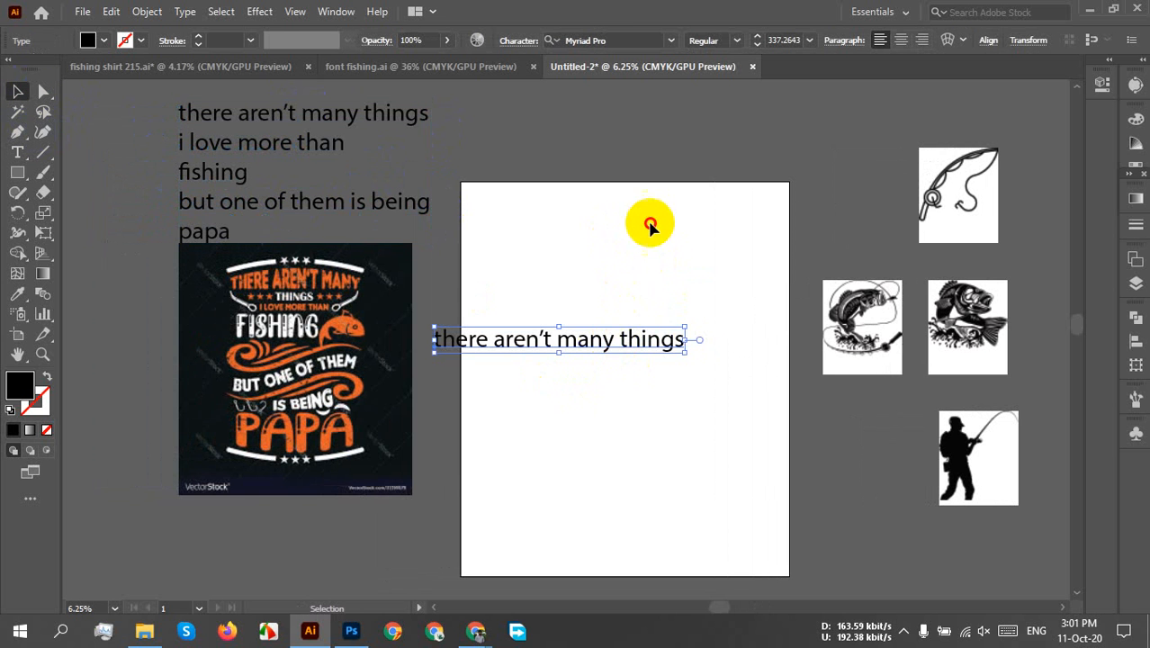
pyautogui.moveTo(617, 337); pyautogui.dragTo(679, 203)
pyautogui.scroll(2, 674, 220)
pyautogui.moveTo(662, 287); pyautogui.dragTo(643, 316)
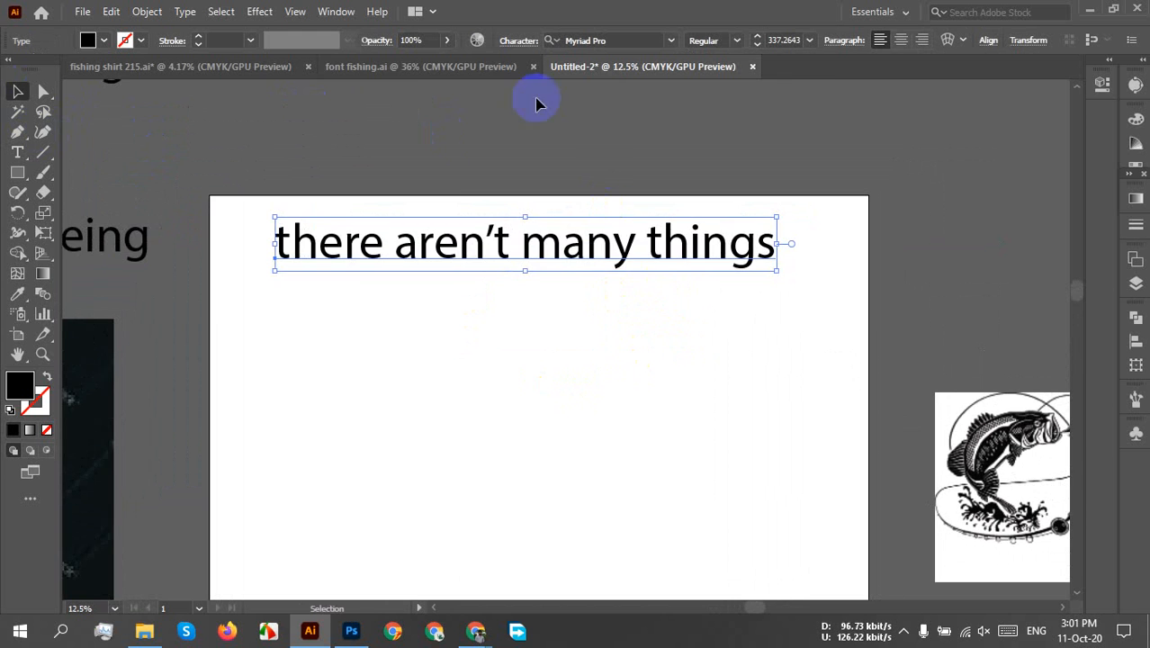
# - Bring the black "FISHING" text from fishing shirt 215.ai into Untitled-2 and place it above the artboard
pyautogui.click(479, 68)
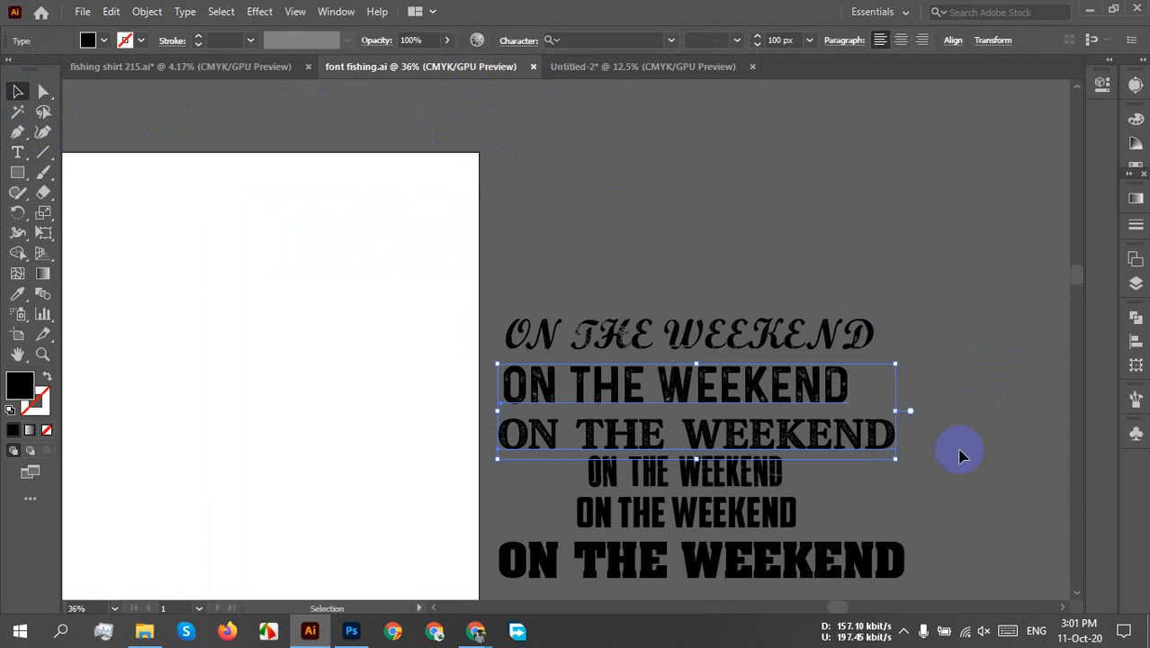
pyautogui.click(242, 69)
pyautogui.scroll(3, 932, 294)
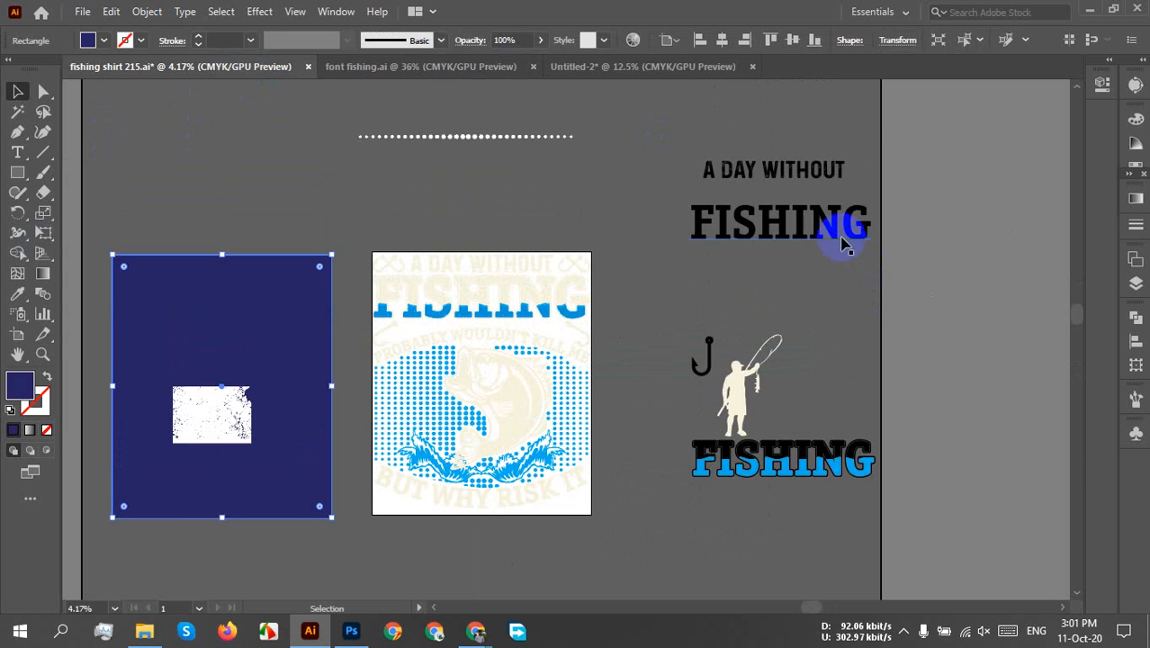
pyautogui.moveTo(834, 232); pyautogui.dragTo(868, 178)
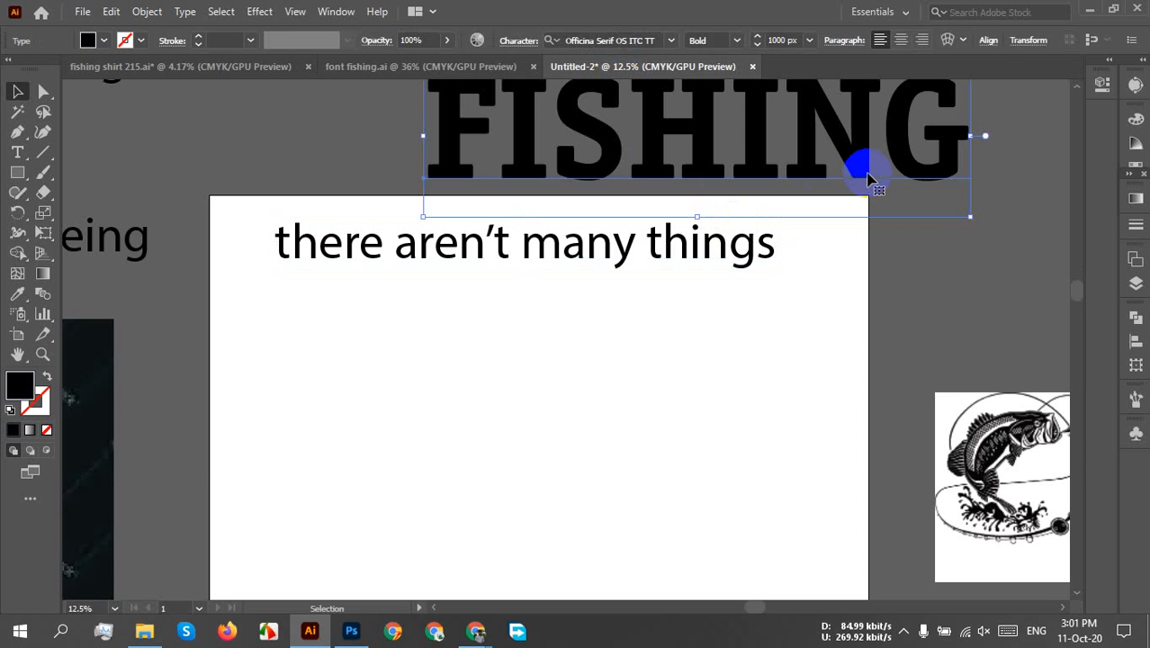
pyautogui.scroll(-2, 861, 176)
pyautogui.moveTo(803, 215); pyautogui.dragTo(647, 326)
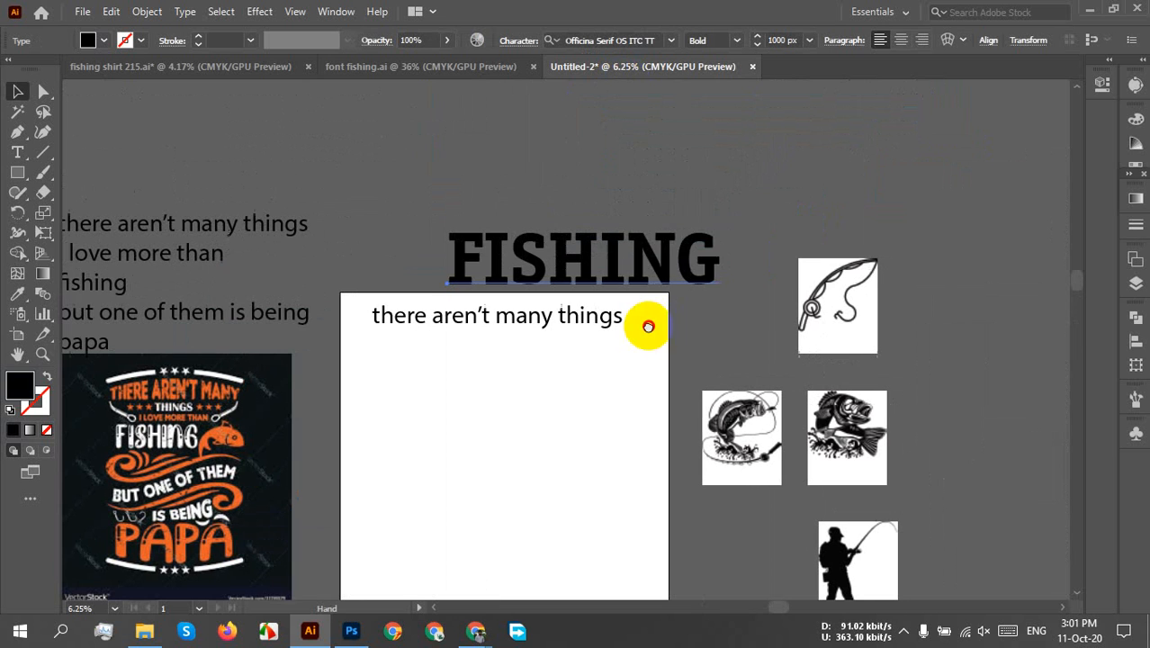
pyautogui.moveTo(644, 274); pyautogui.dragTo(729, 157)
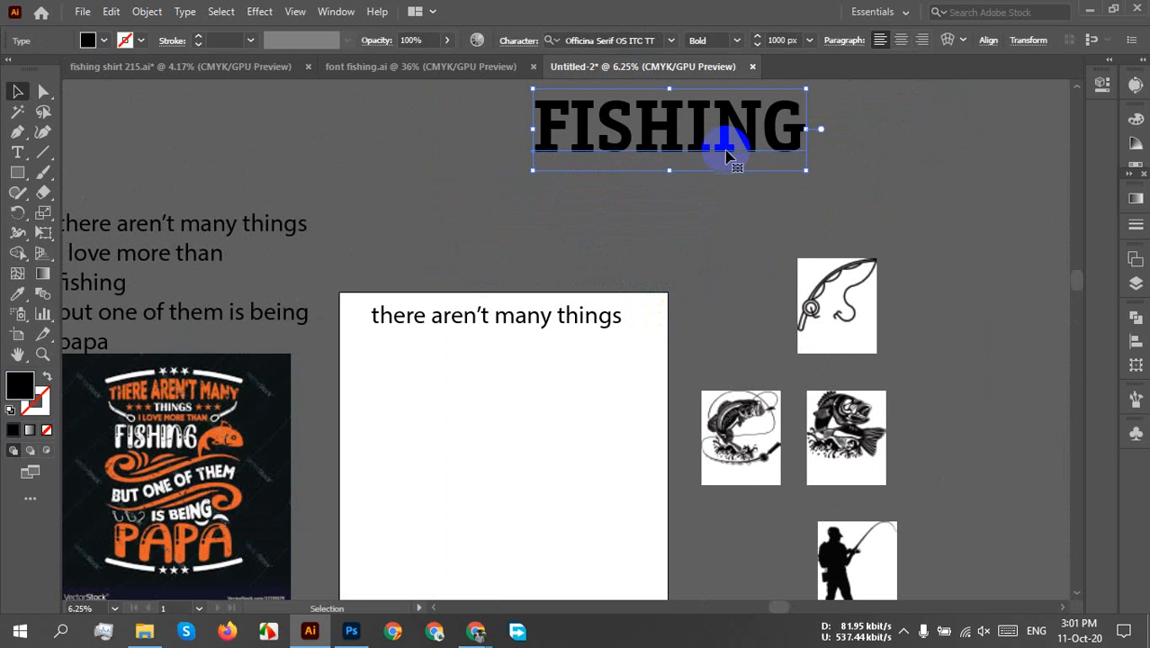
# - Search the fonts for "serif" and set the "FISHING" text to DejaVu Serif Condensed Bold
pyautogui.click(614, 39)
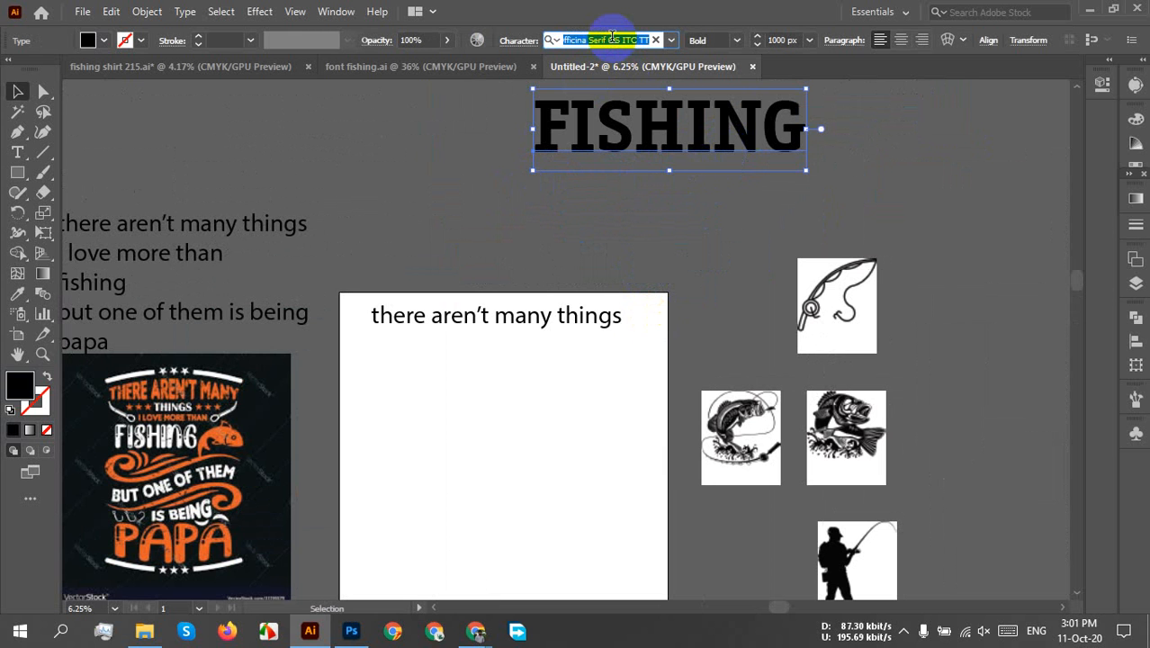
pyautogui.write('seru')
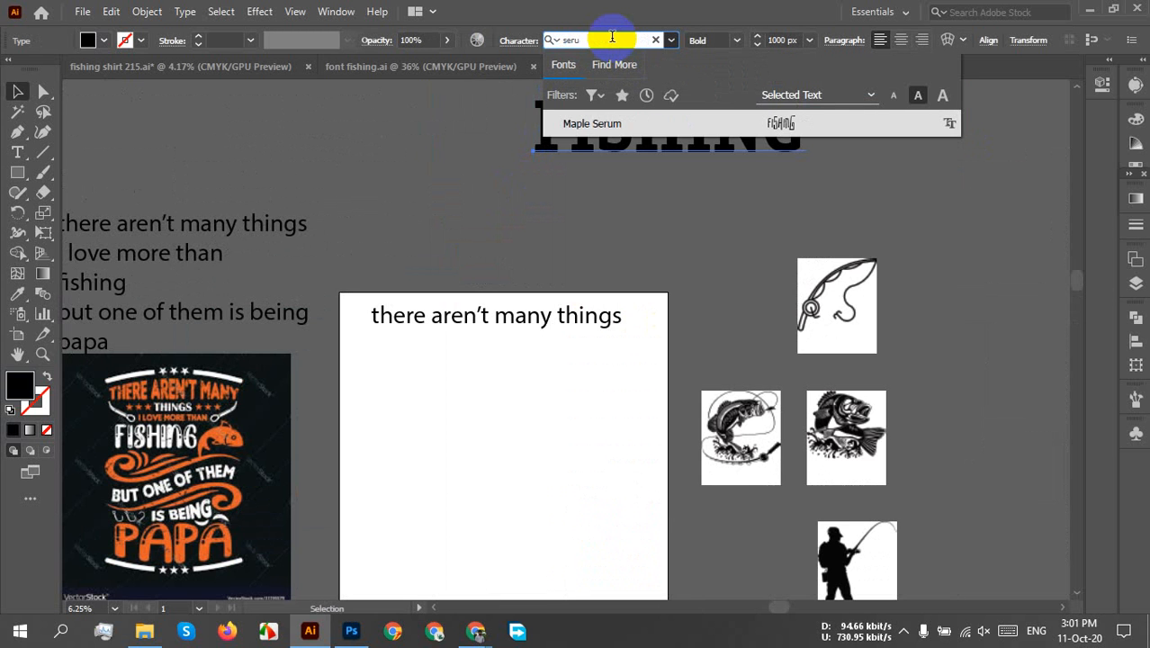
pyautogui.press('BackSpace')
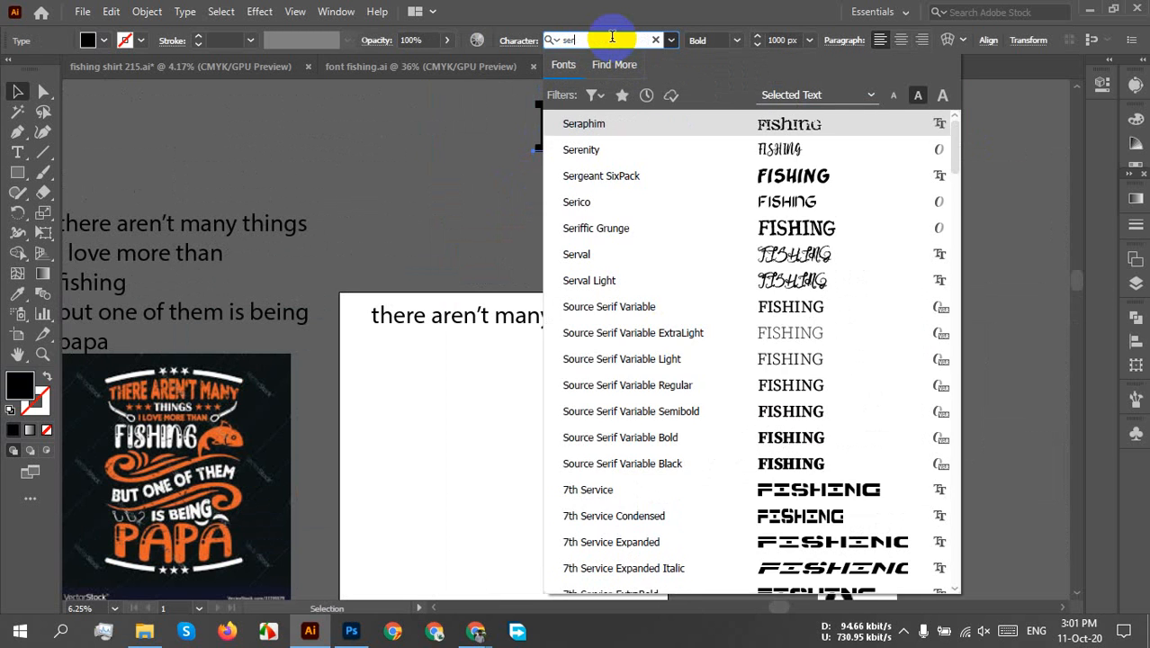
pyautogui.write('if')
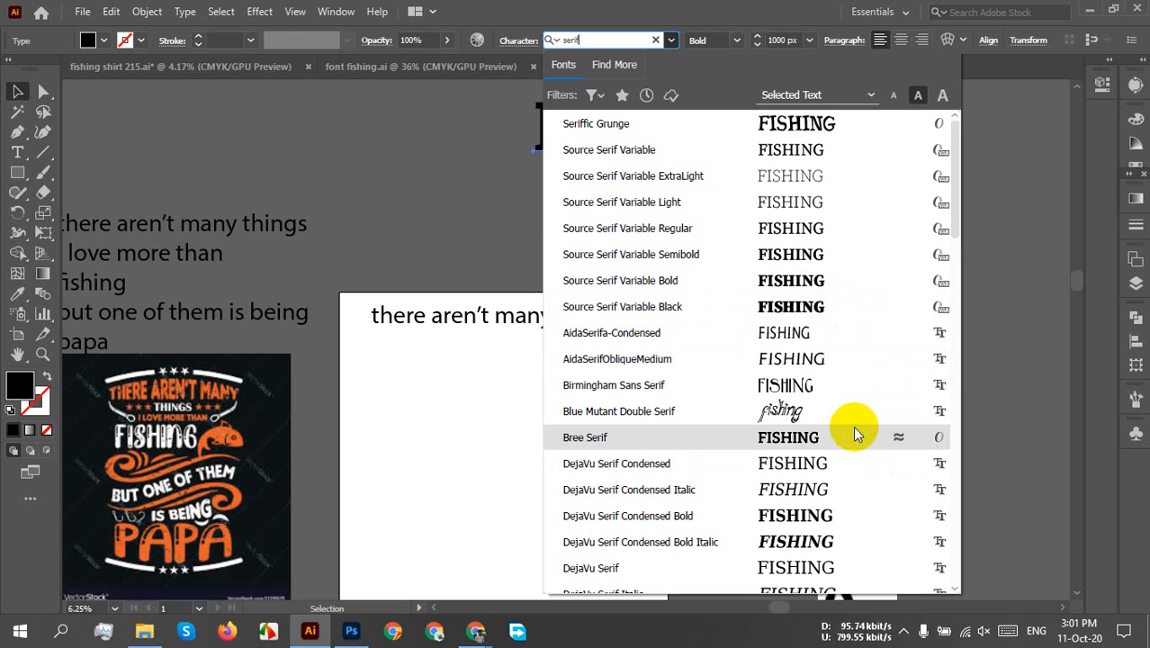
pyautogui.click(854, 514)
pyautogui.click(670, 220)
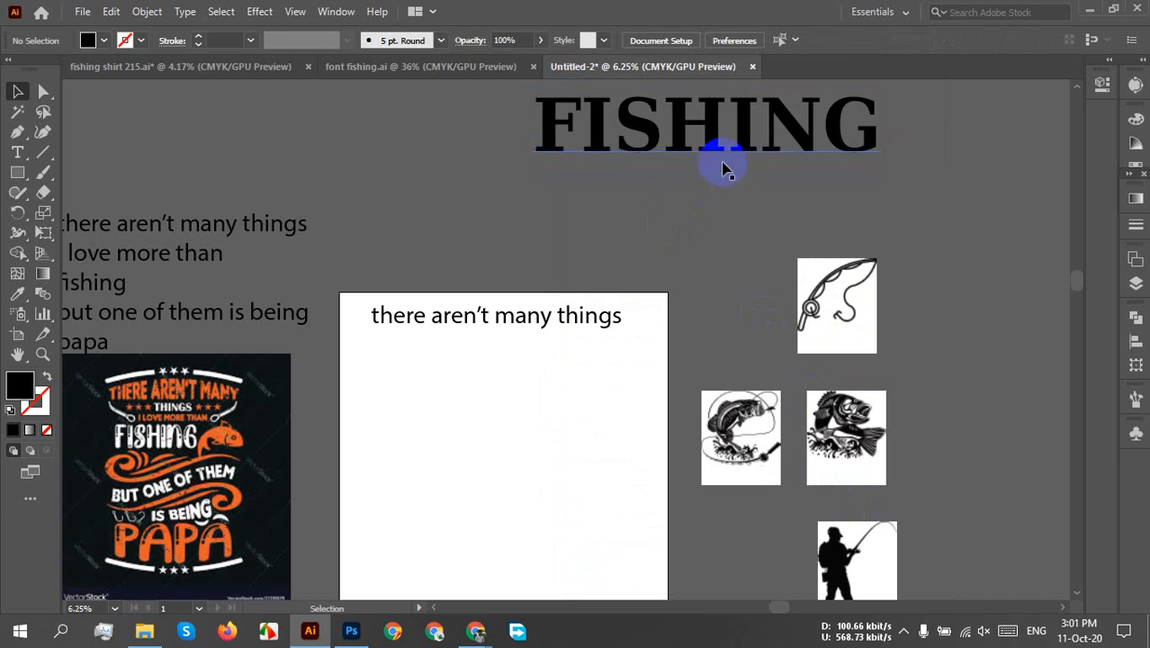
# - Shift the "FISHING" text slightly and change its font to Officina Serif ITC TT Bold from the "serif" fonts
pyautogui.moveTo(725, 158); pyautogui.dragTo(687, 187)
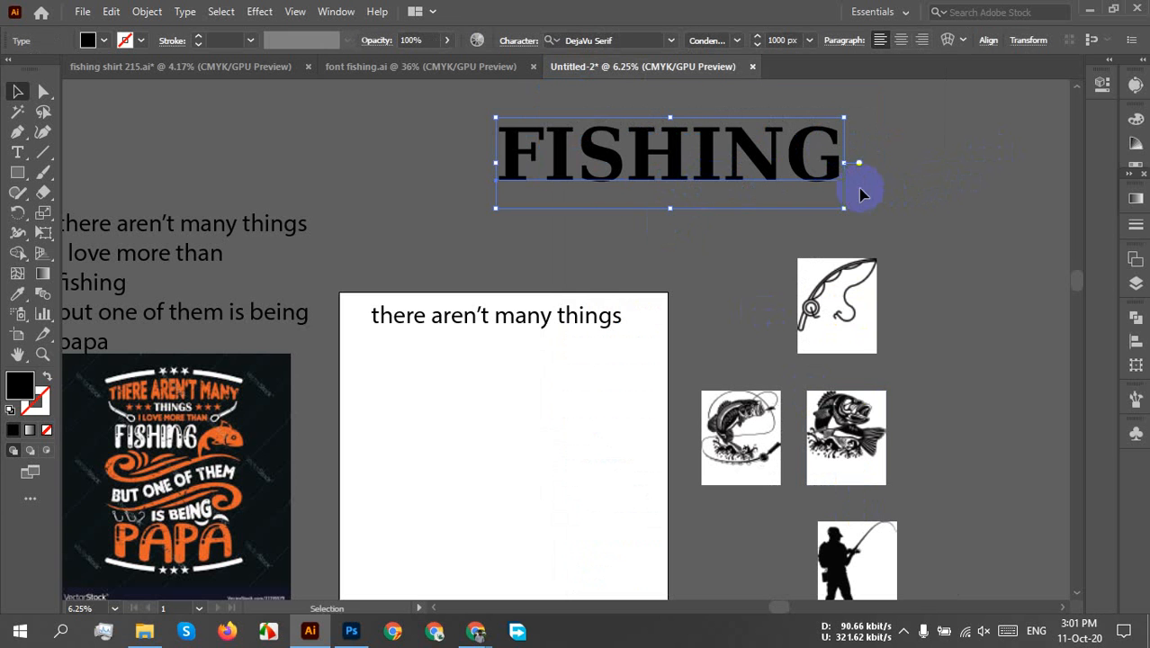
pyautogui.click(618, 38)
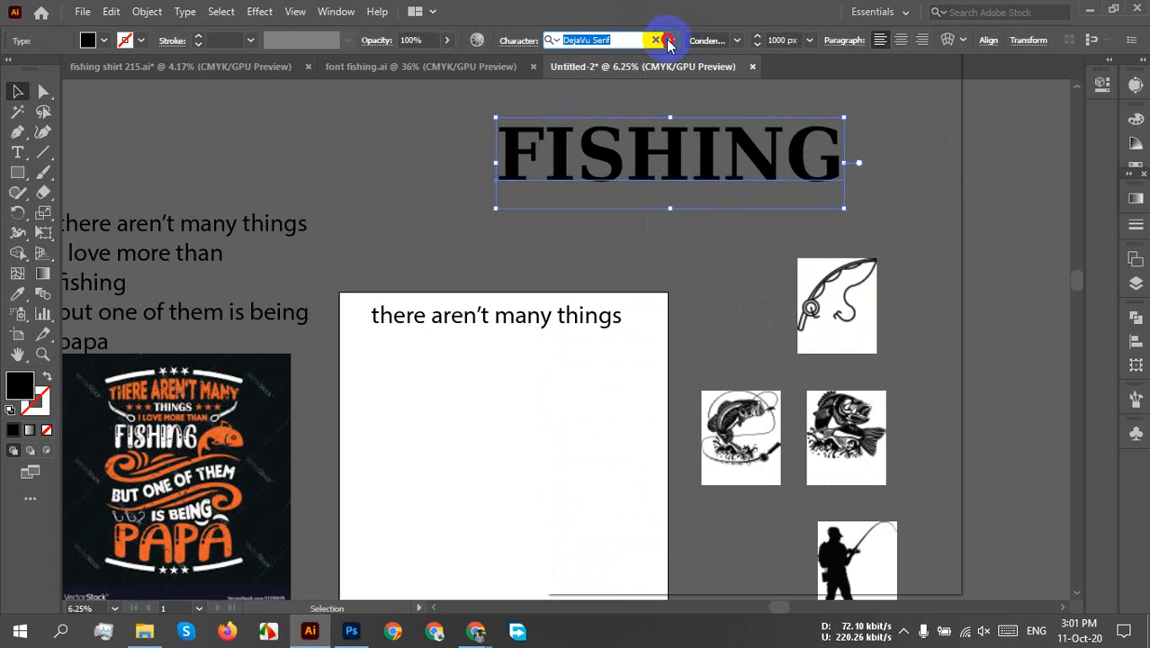
pyautogui.click(670, 40)
pyautogui.scroll(-5, 863, 411)
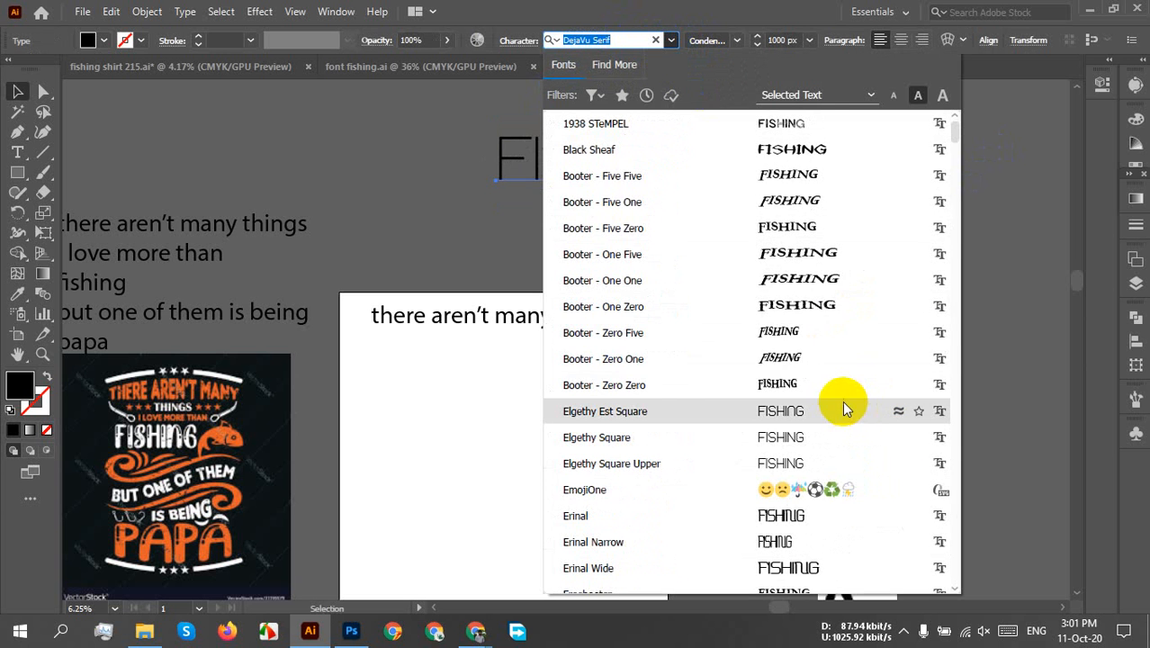
pyautogui.scroll(6, 842, 400)
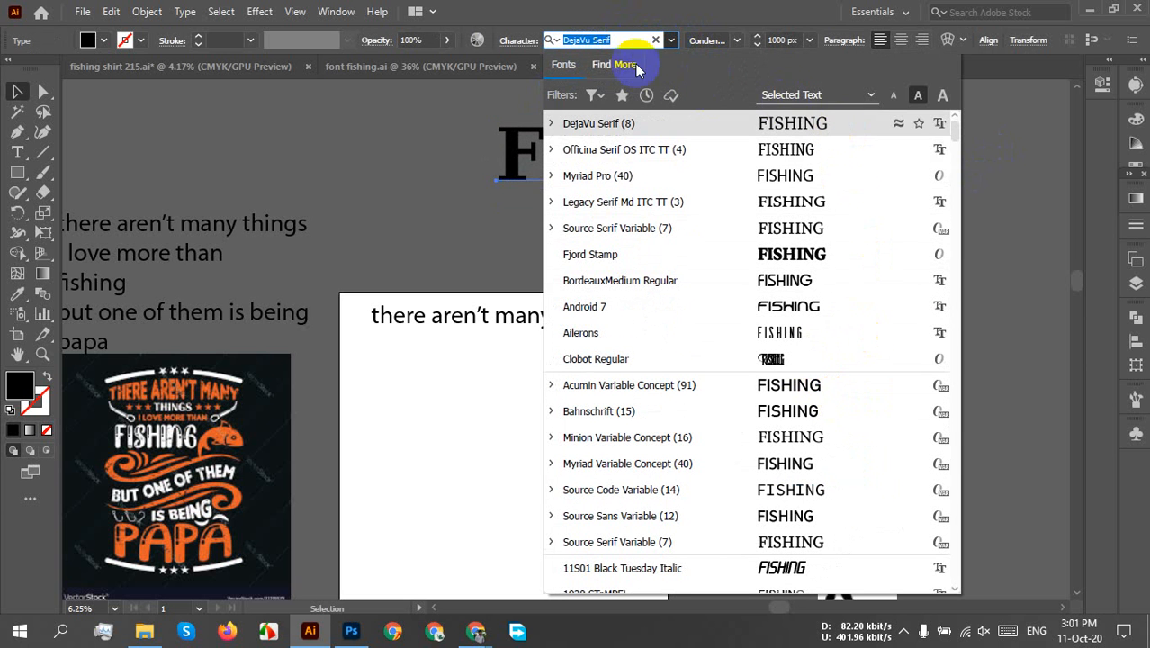
pyautogui.write('ser')
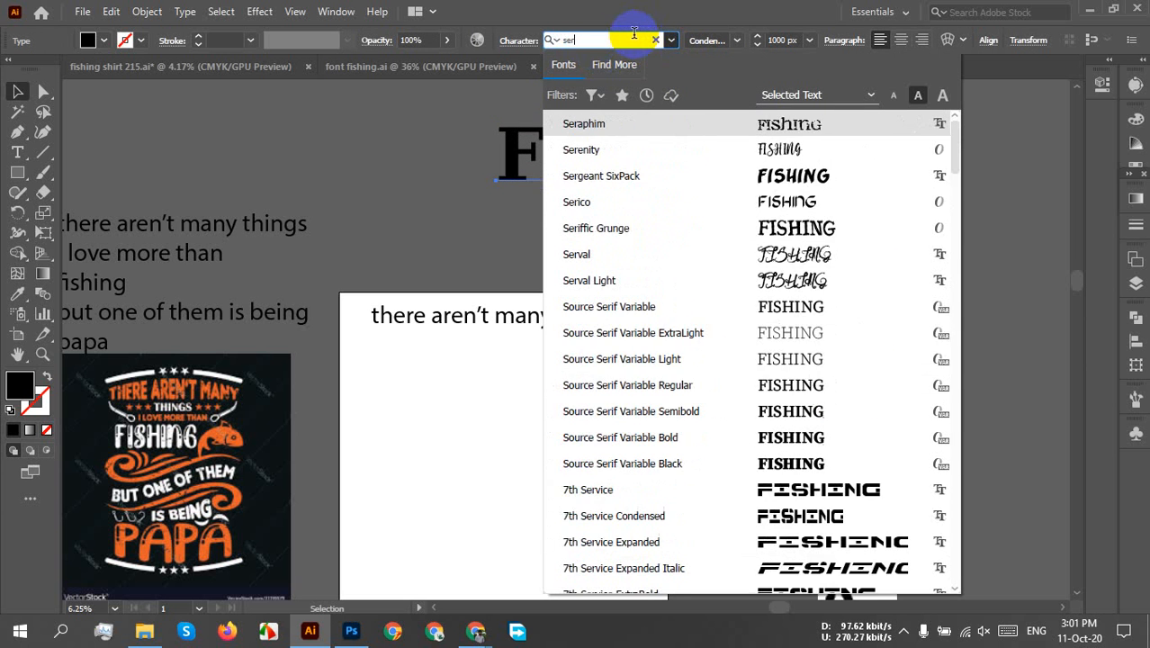
pyautogui.write('if')
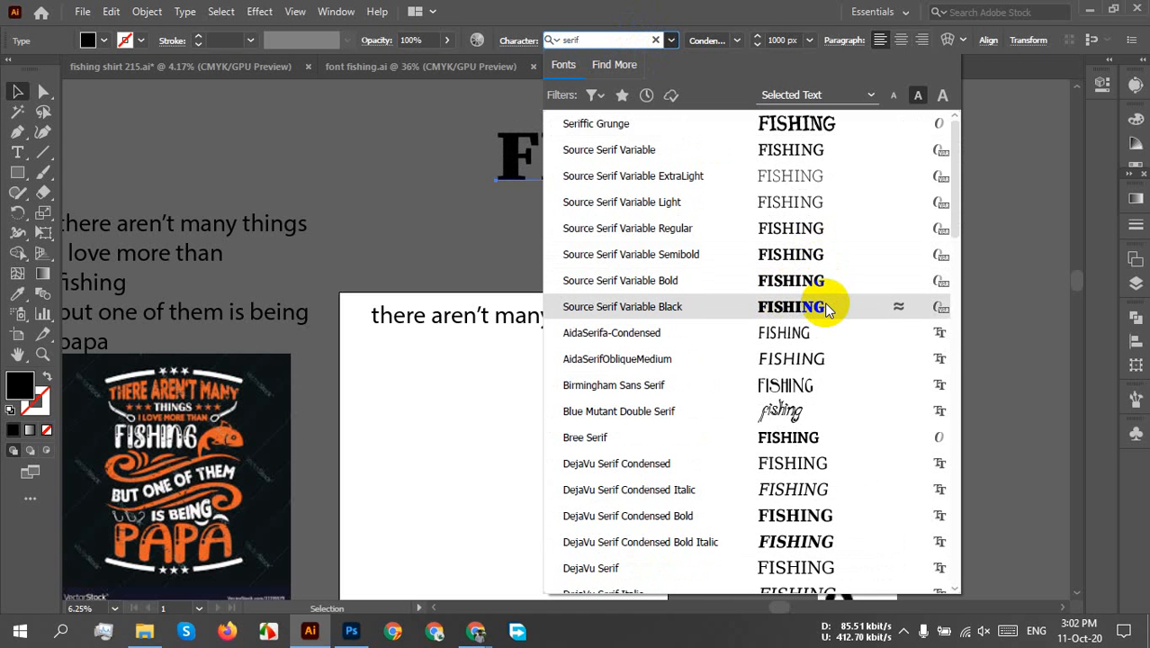
pyautogui.scroll(-5, 826, 307)
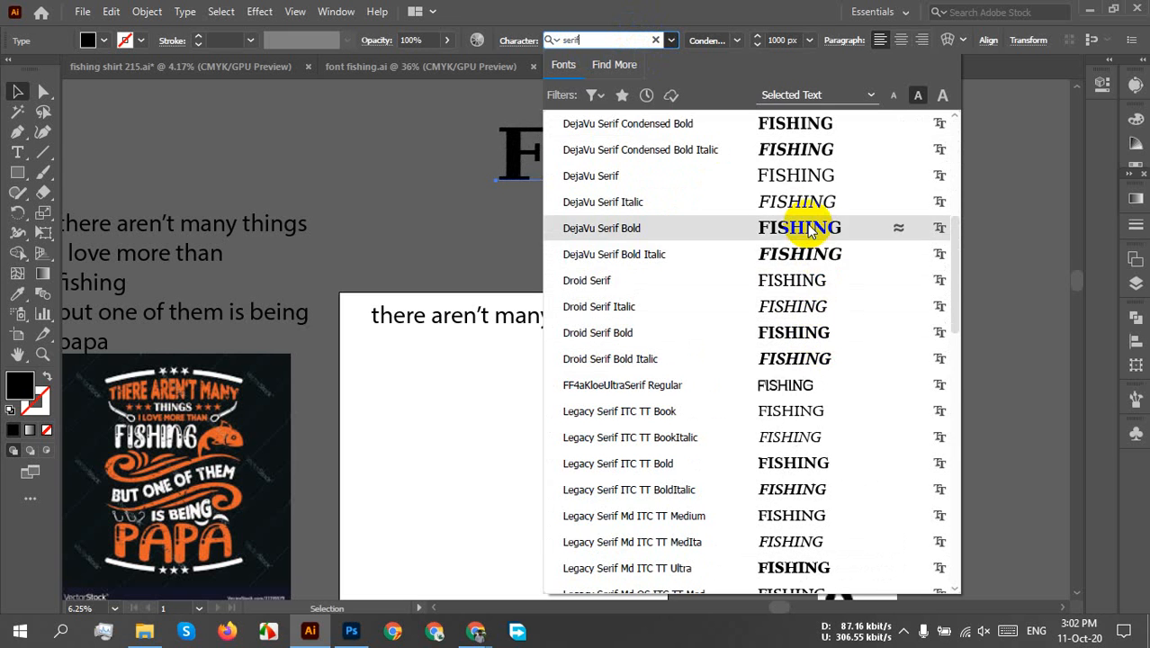
pyautogui.scroll(-4, 810, 230)
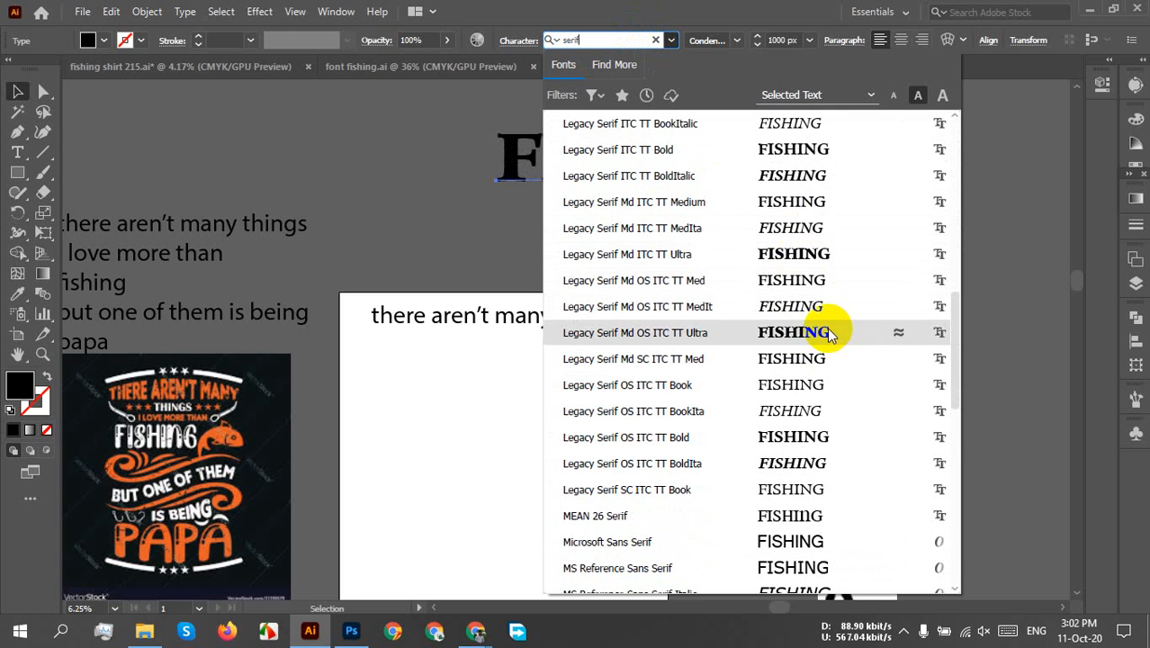
pyautogui.scroll(-4, 839, 446)
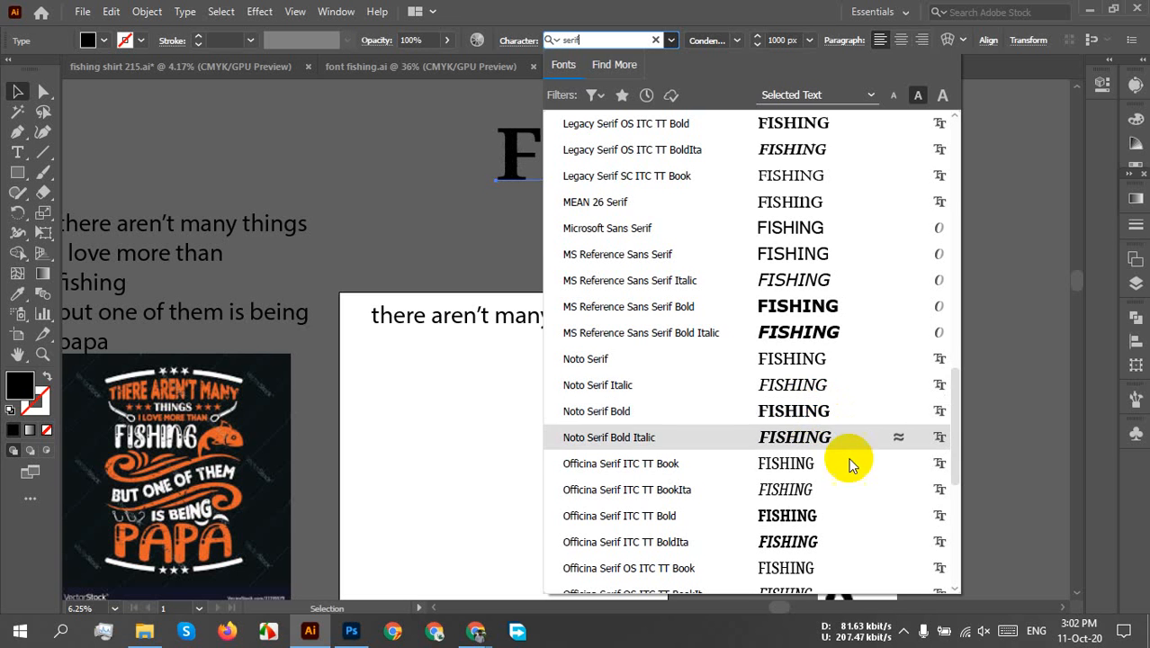
pyautogui.scroll(-3, 817, 508)
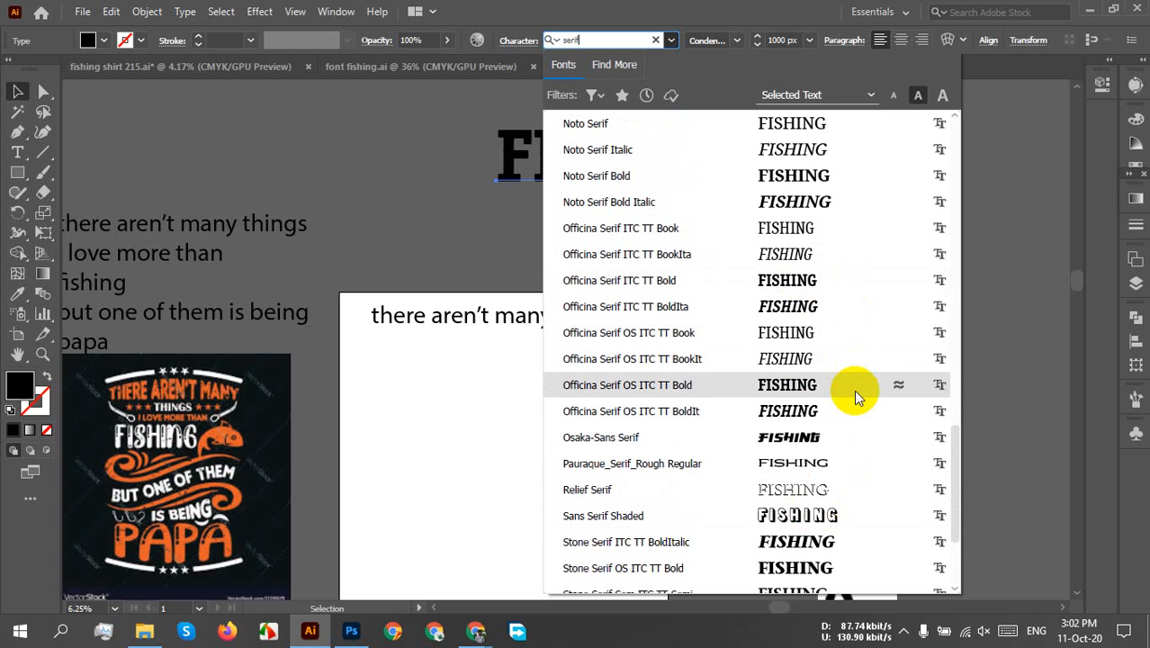
pyautogui.scroll(-2, 853, 389)
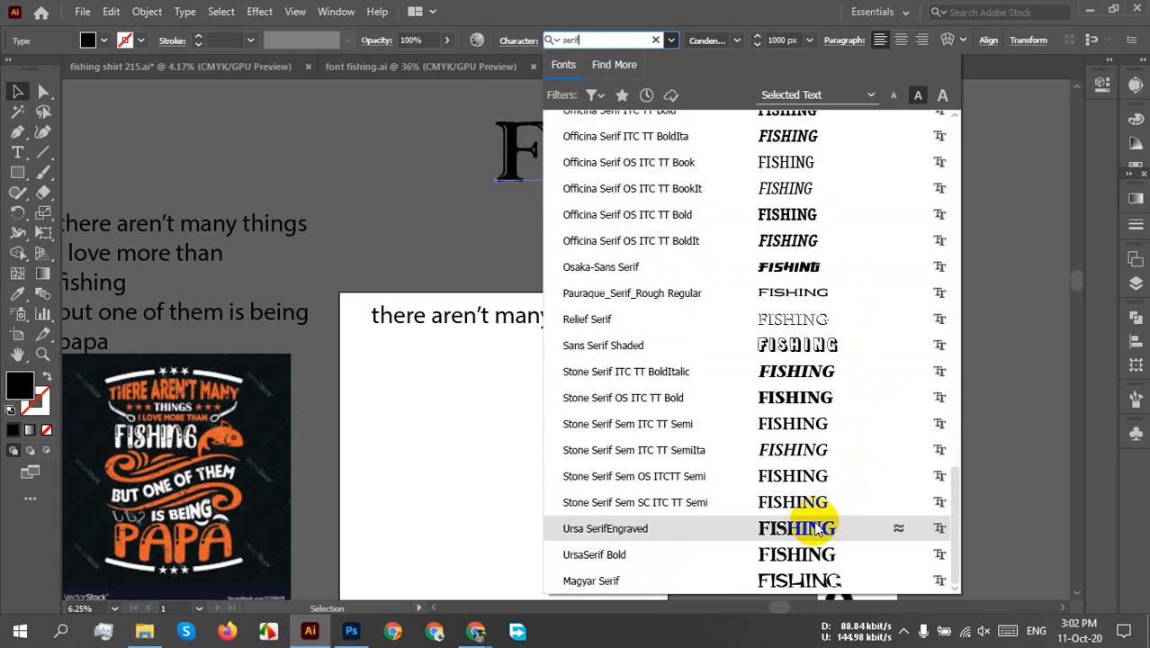
pyautogui.scroll(3, 856, 490)
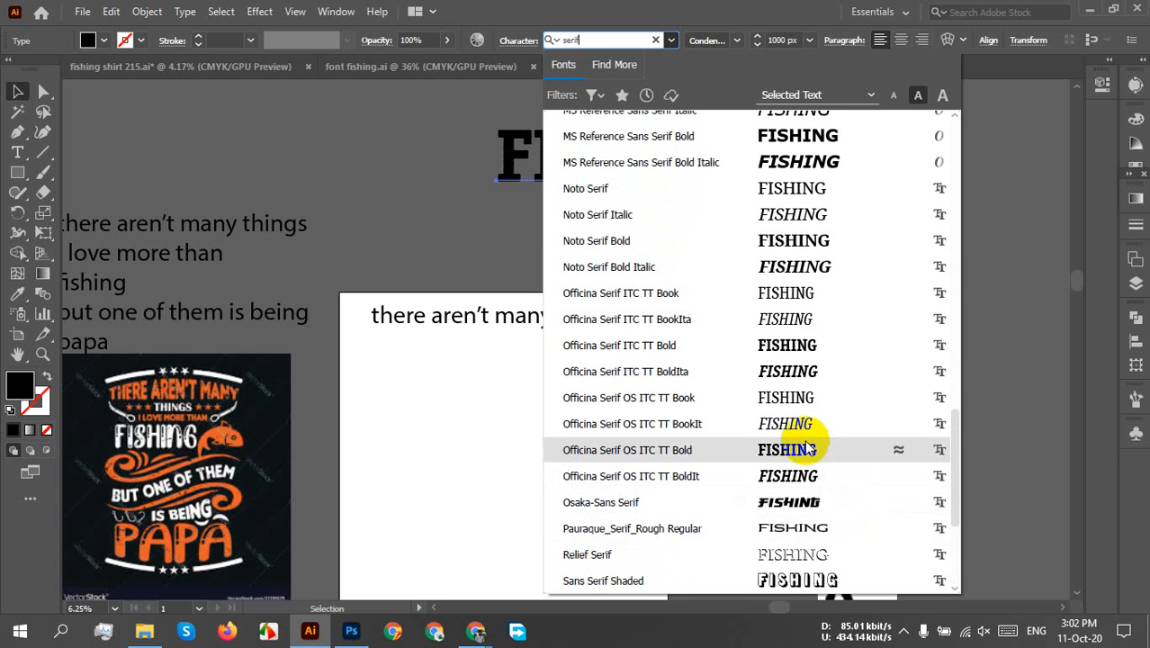
pyautogui.click(781, 351)
pyautogui.press('Escape')
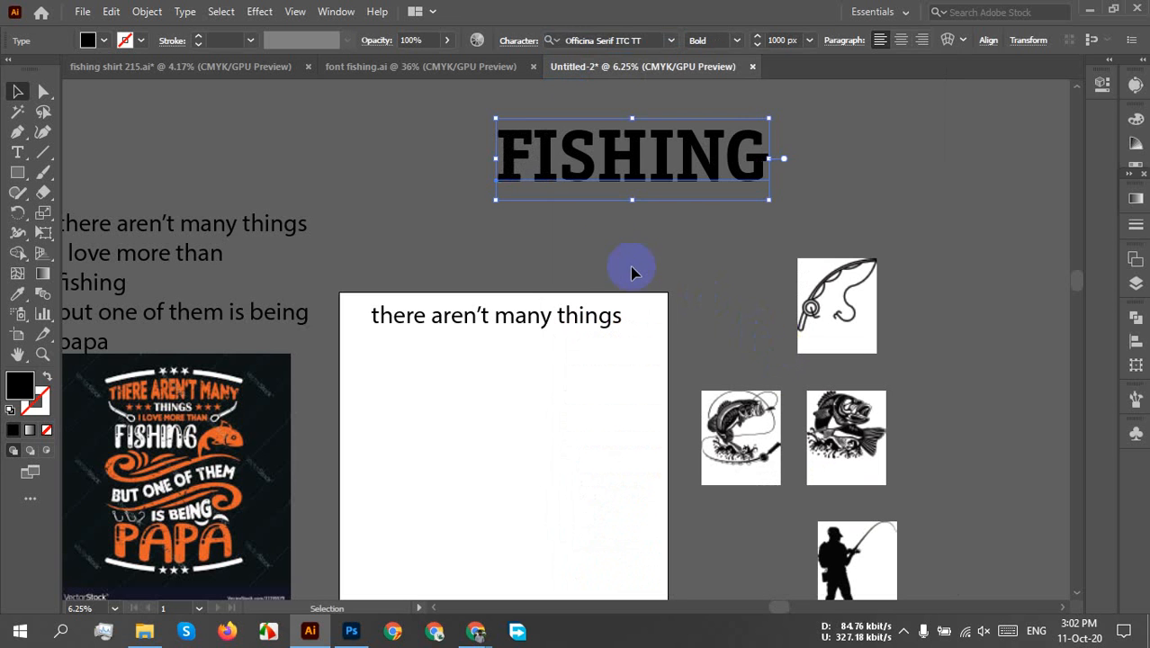
# - Copy the font name used by the "FISHING" text
pyautogui.click(607, 247)
pyautogui.click(529, 126)
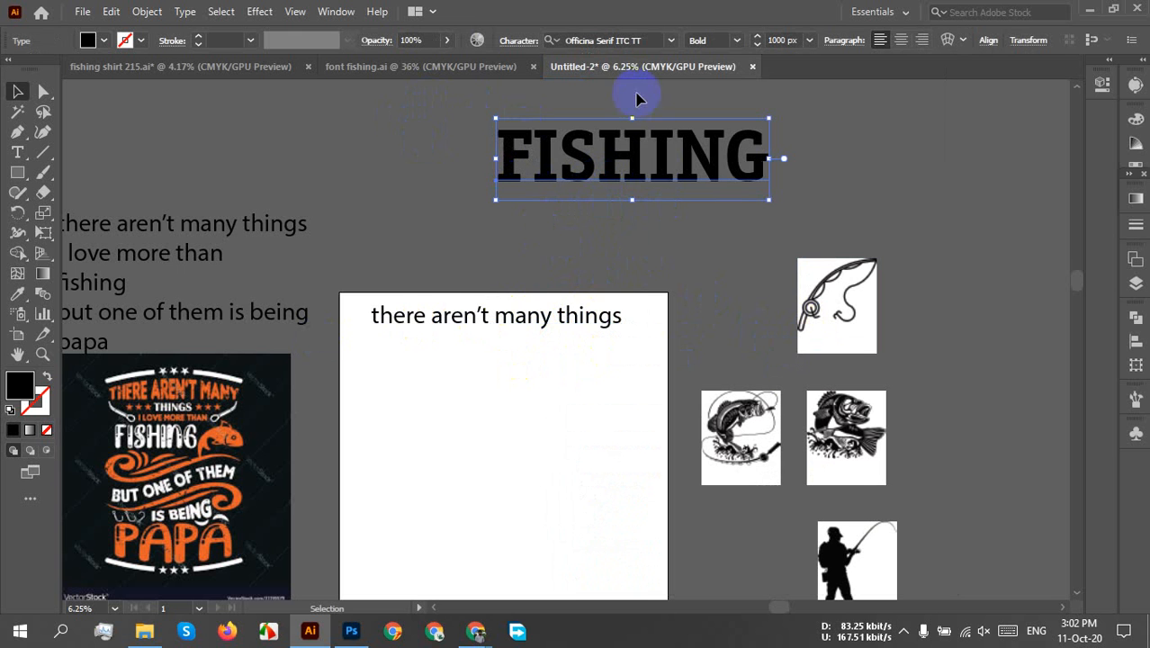
pyautogui.click(645, 40)
pyautogui.hotkey('ctrl', 'c')
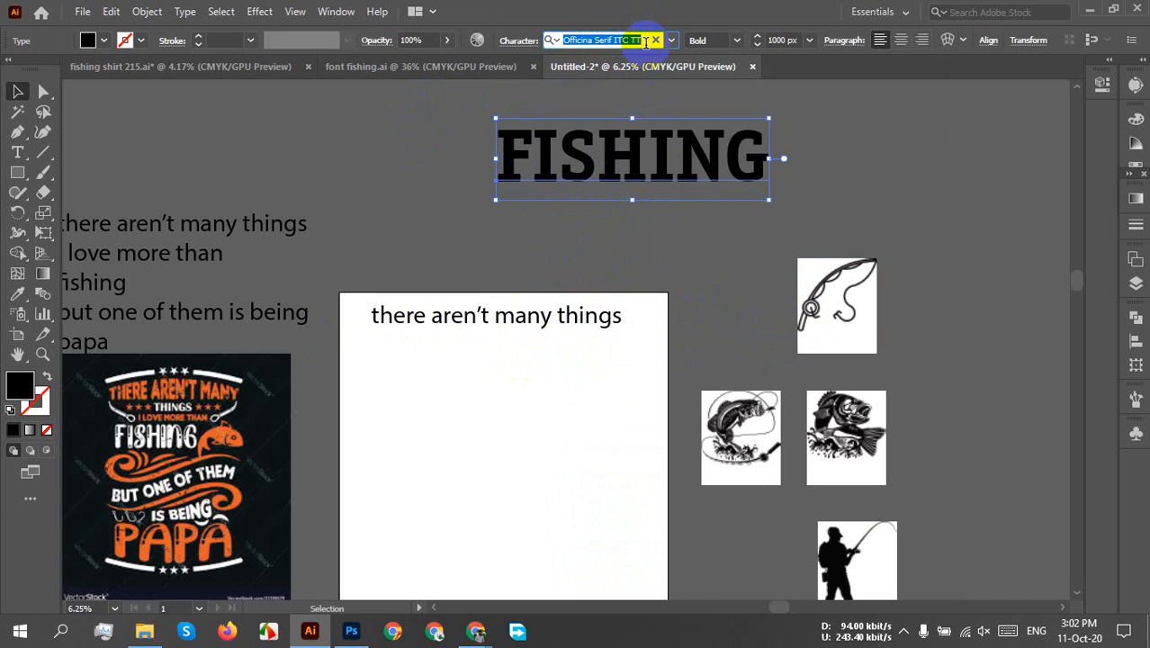
# - Set the artboard's "there aren't many things" line to Officina Serif ITC TT Bold and convert it to uppercase
pyautogui.click(601, 313)
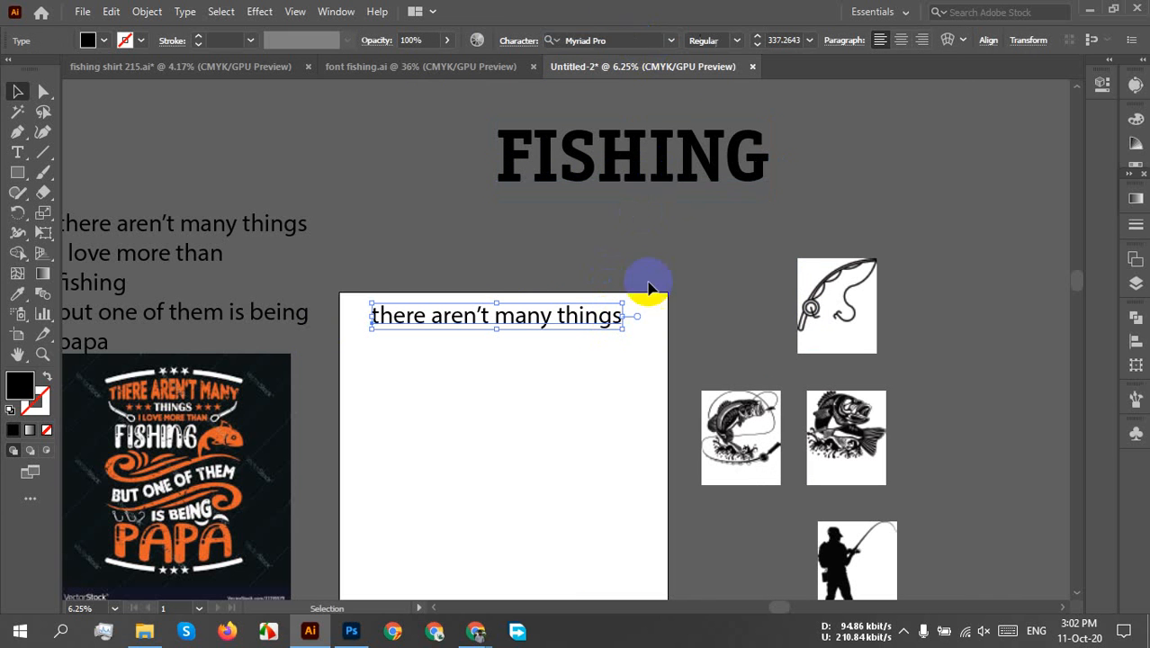
pyautogui.click(624, 40)
pyautogui.hotkey('ctrl', 'v')
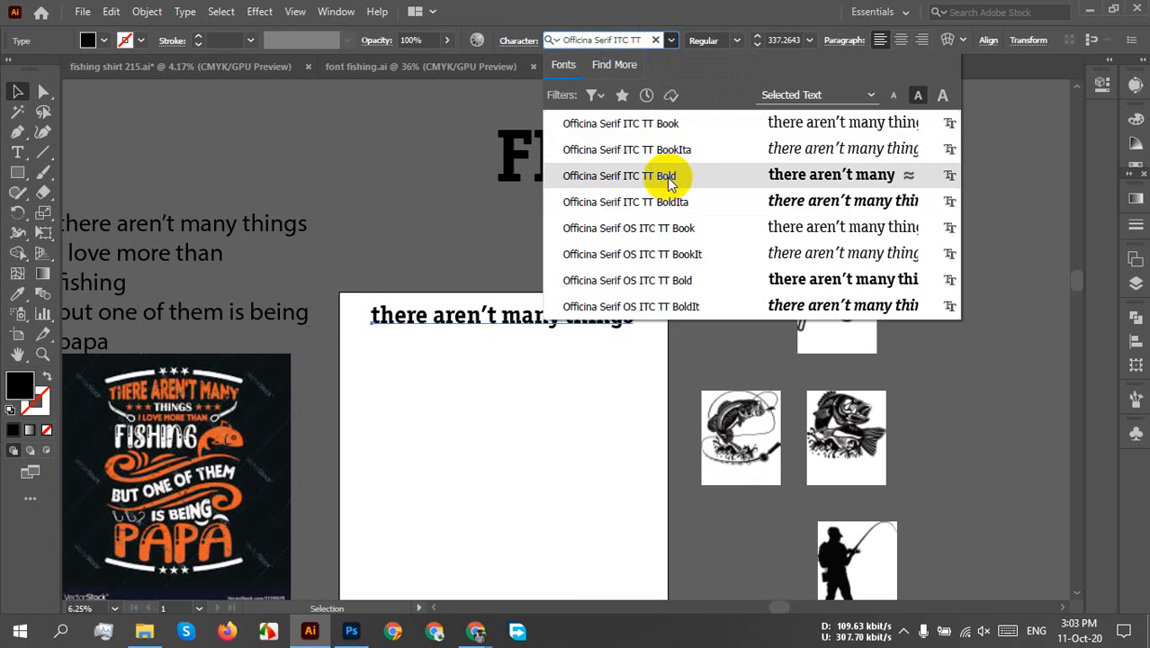
pyautogui.click(668, 177)
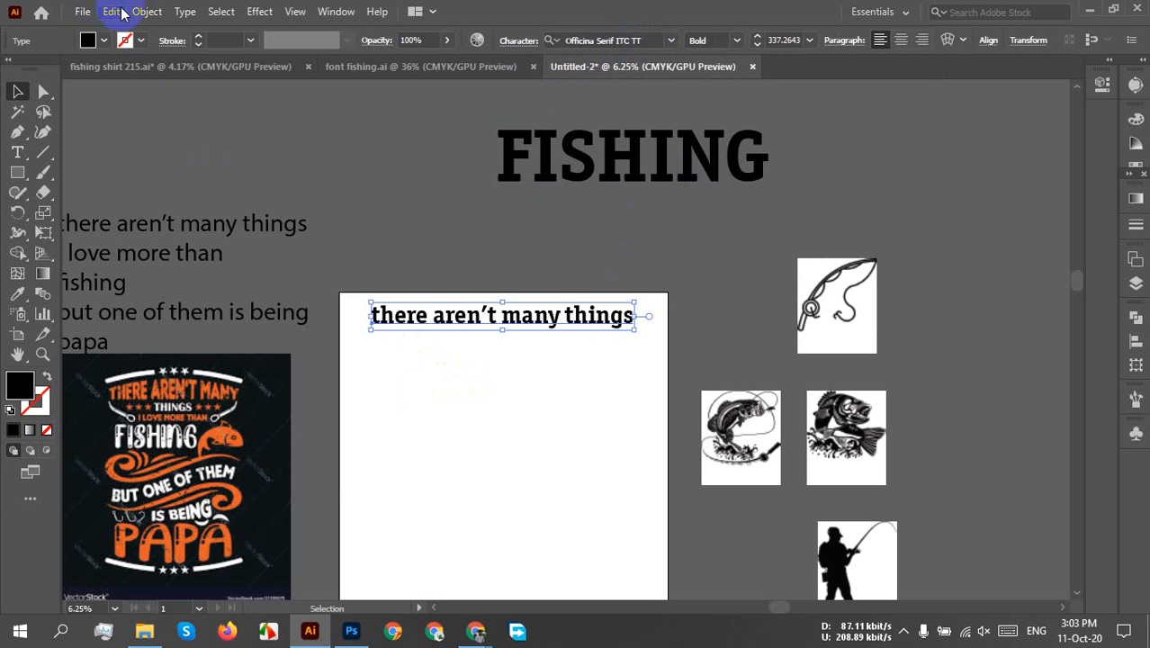
pyautogui.click(184, 12)
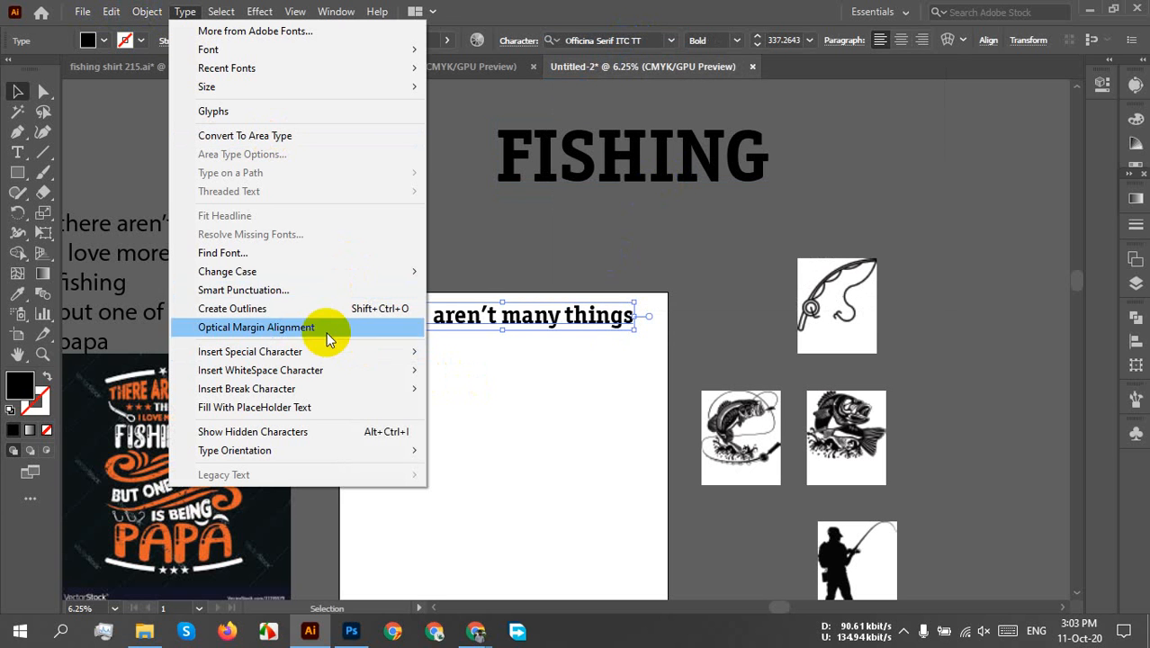
pyautogui.moveTo(267, 273)
pyautogui.click(475, 271)
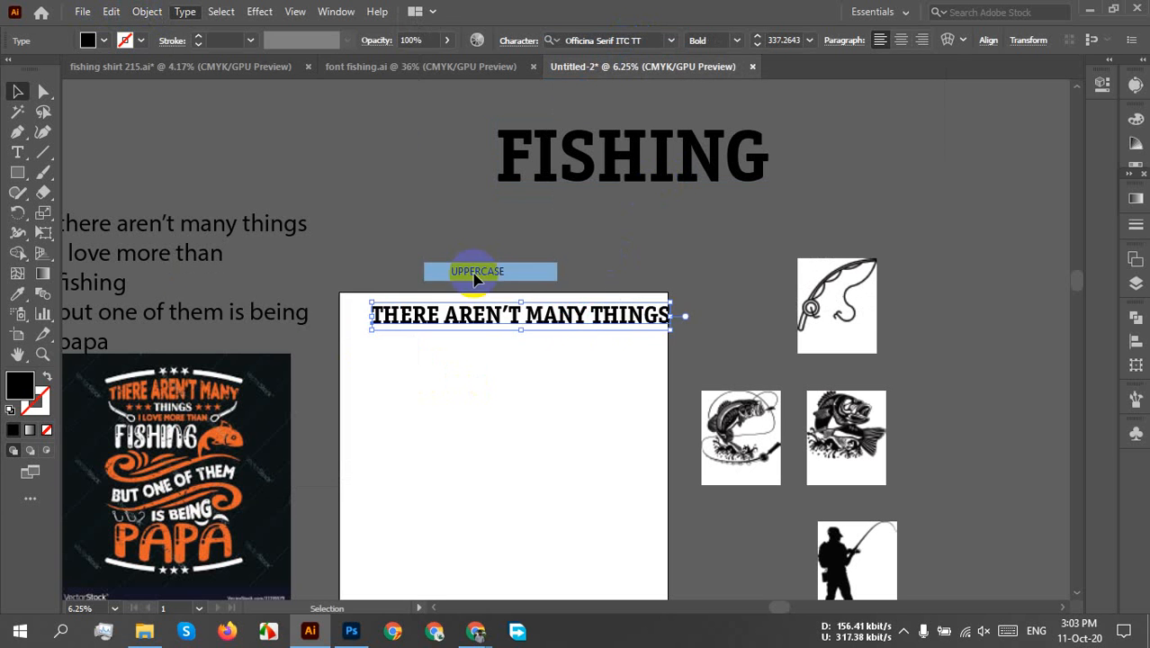
pyautogui.click(566, 398)
# - Move the "THERE AREN'T MANY THINGS" line up near the artboard's top edge and center it horizontally on the artboard
pyautogui.click(506, 322)
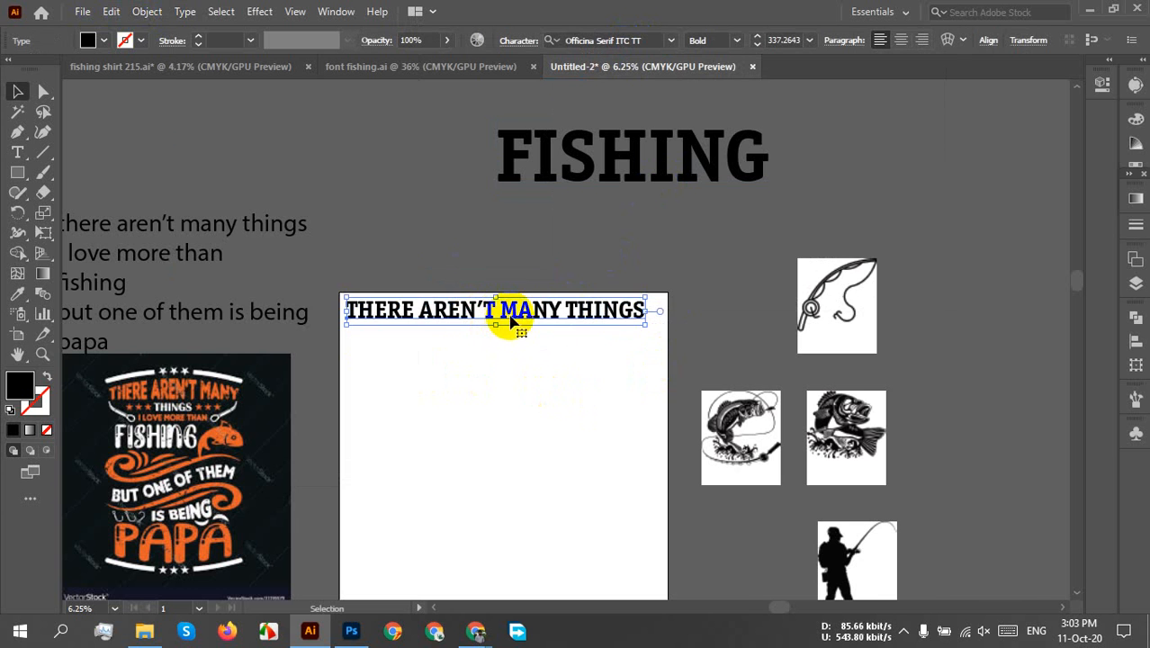
pyautogui.scroll(1, 525, 315)
pyautogui.scroll(3, 543, 311)
pyautogui.scroll(-2, 549, 313)
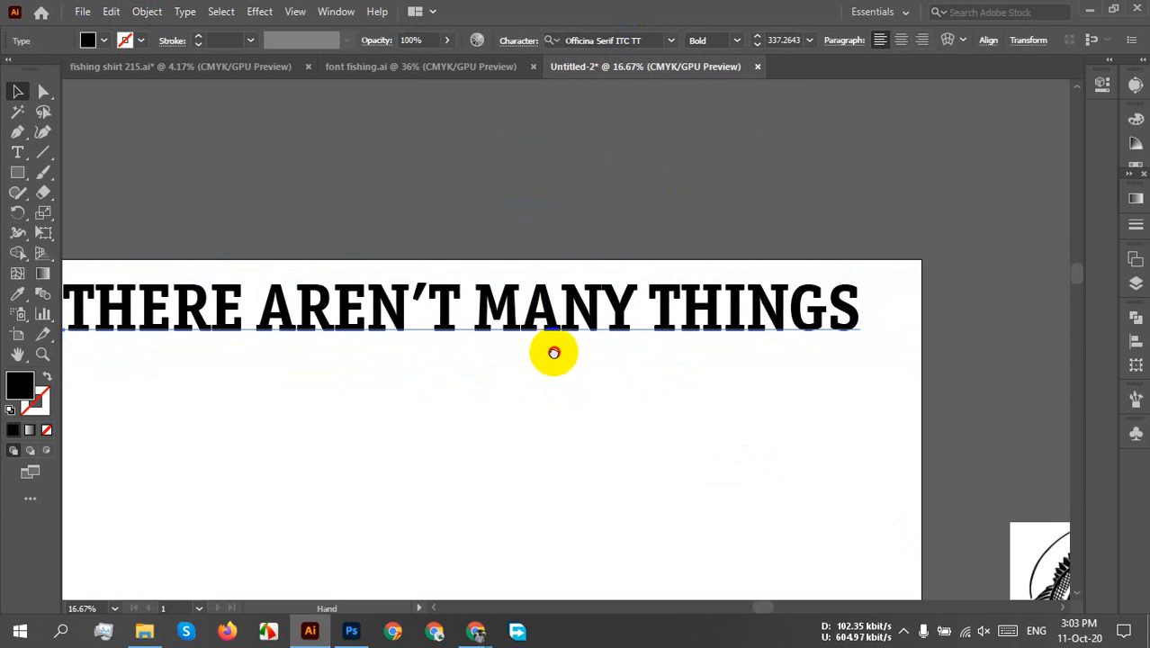
pyautogui.moveTo(554, 352); pyautogui.dragTo(626, 345)
pyautogui.scroll(-1, 607, 344)
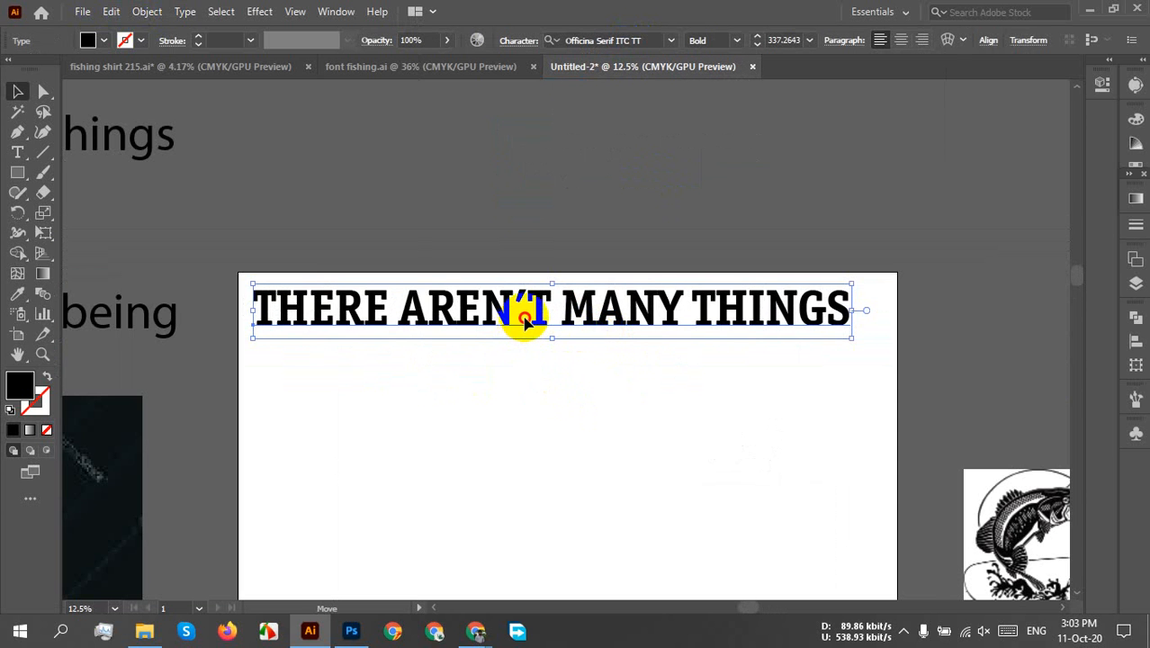
pyautogui.click(988, 40)
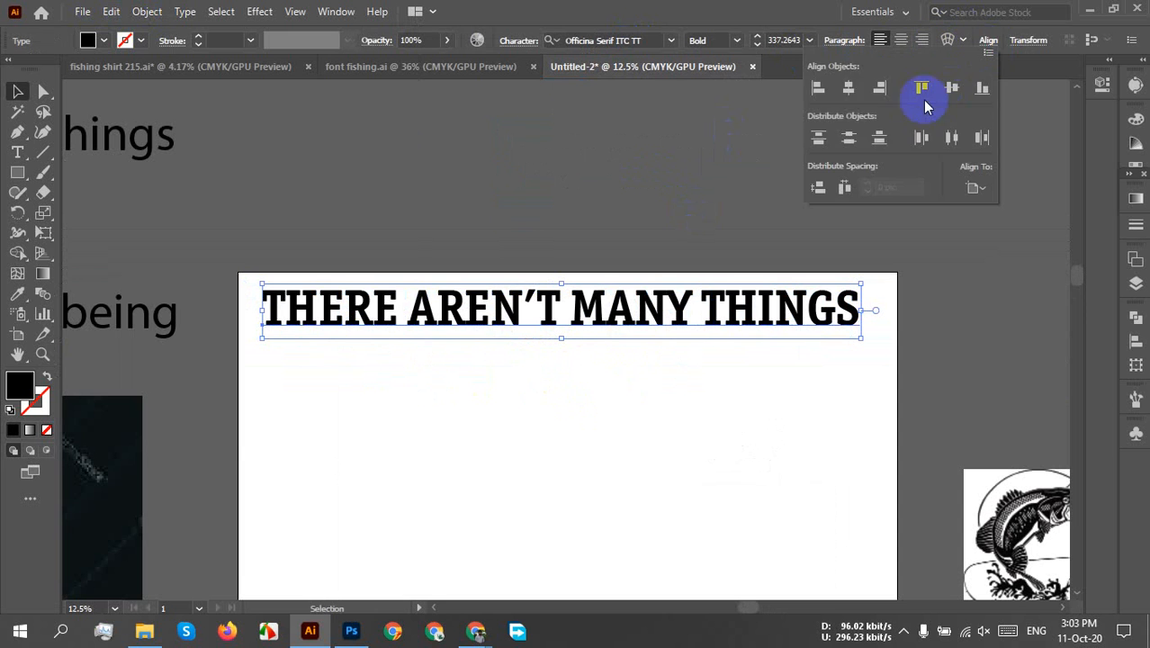
pyautogui.click(848, 90)
pyautogui.click(797, 403)
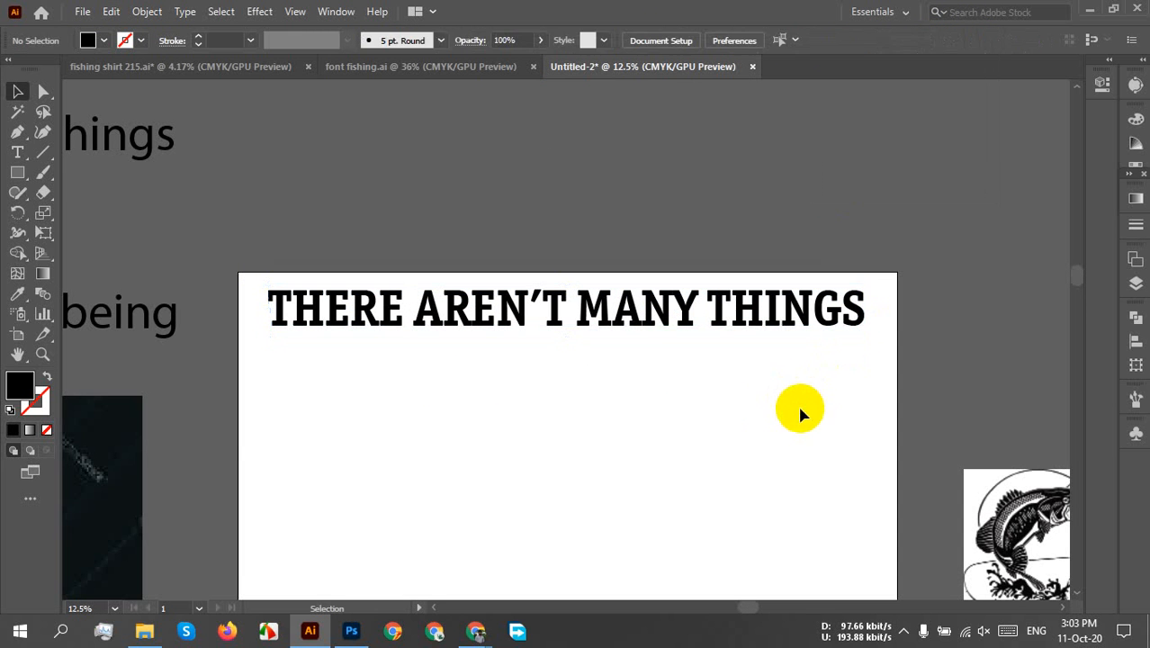
# - Duplicate the "THERE AREN'T MANY THINGS" line directly below itself, set the copy's font to Gotham Bold and shift it left
pyautogui.moveTo(721, 374); pyautogui.dragTo(684, 377)
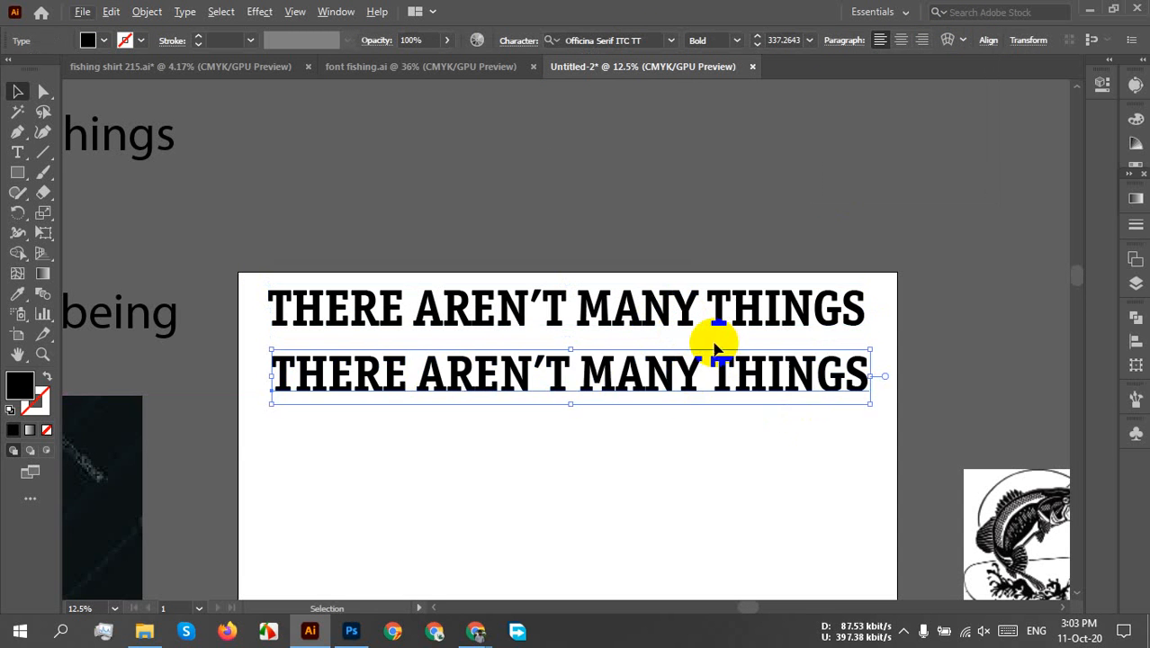
pyautogui.click(648, 40)
pyautogui.write('gotham')
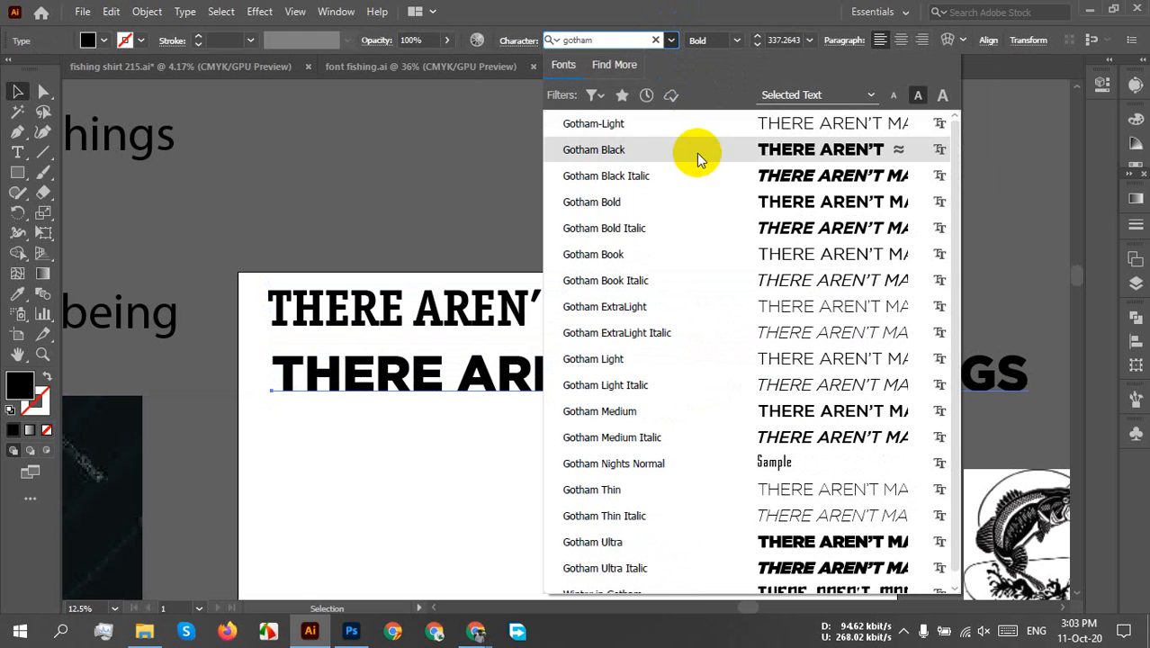
pyautogui.click(707, 200)
pyautogui.moveTo(779, 377); pyautogui.dragTo(723, 378)
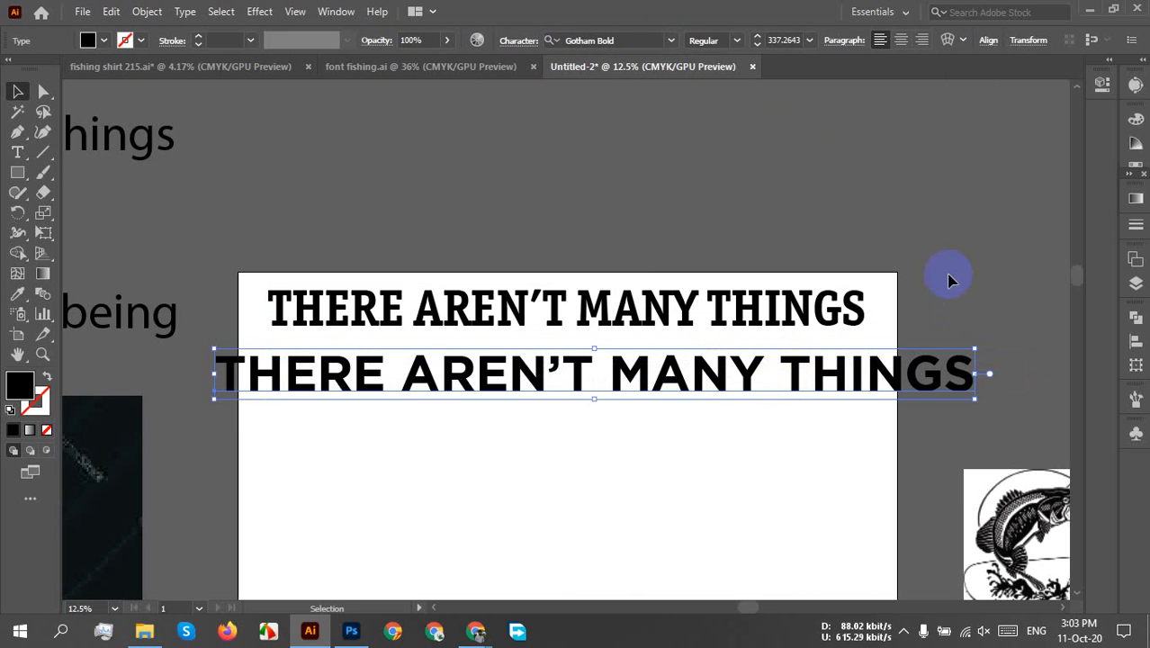
# - Set the Gotham Bold line's font size to 280 px and center it horizontally on the artboard
pyautogui.click(786, 40)
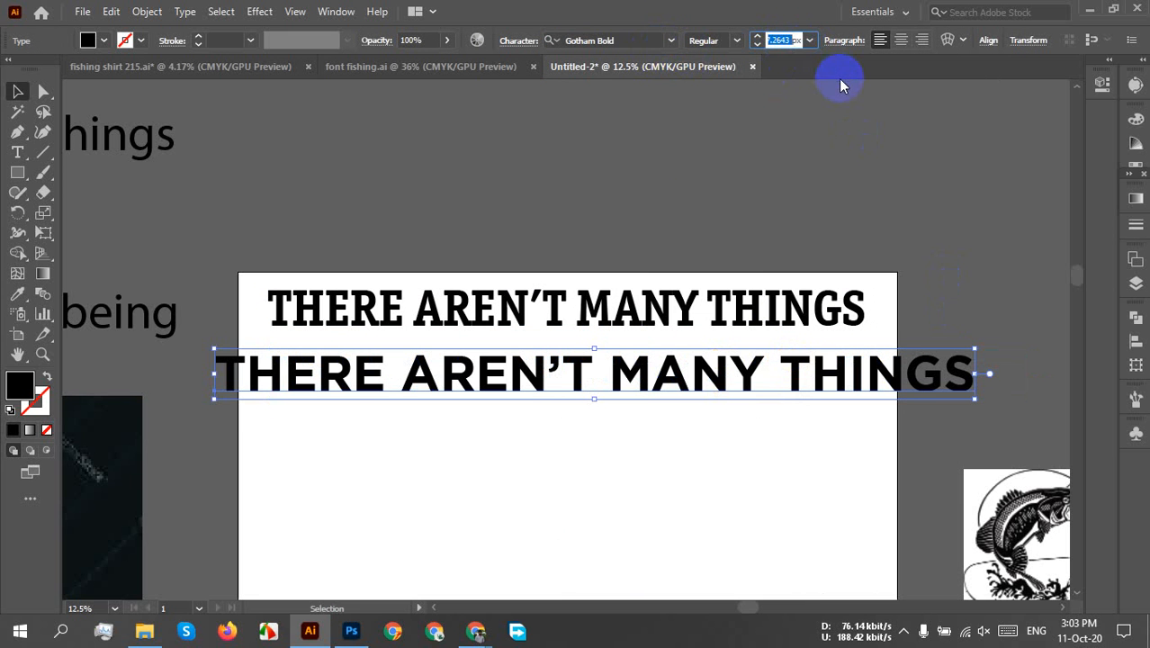
pyautogui.write('280')
pyautogui.press('Return')
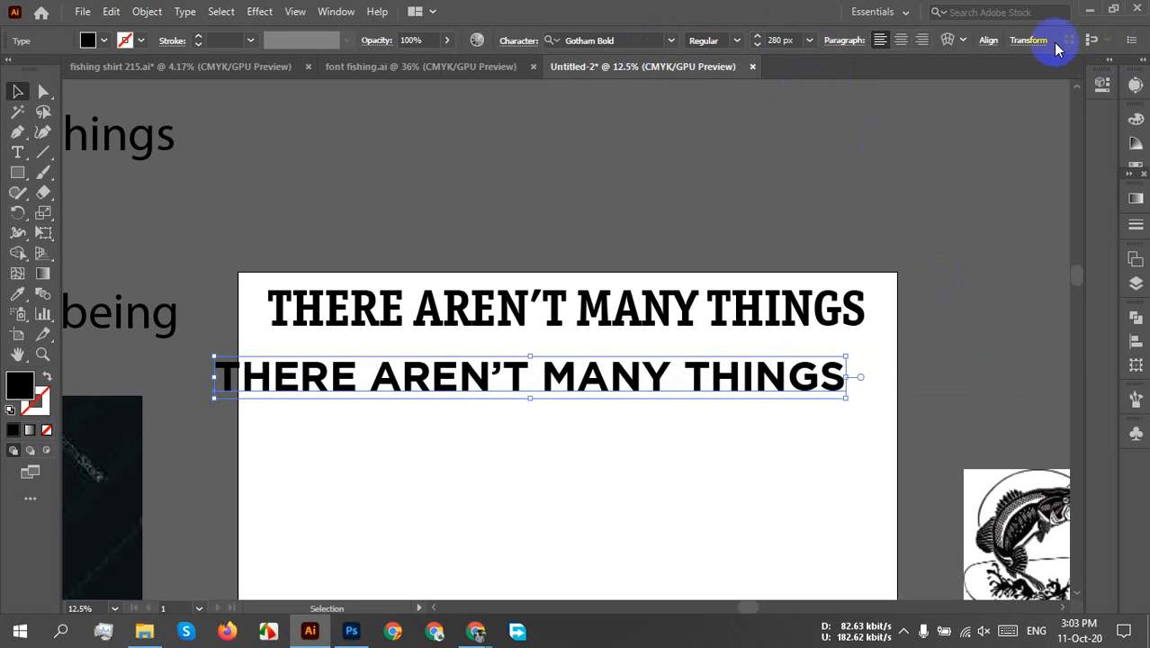
pyautogui.click(988, 42)
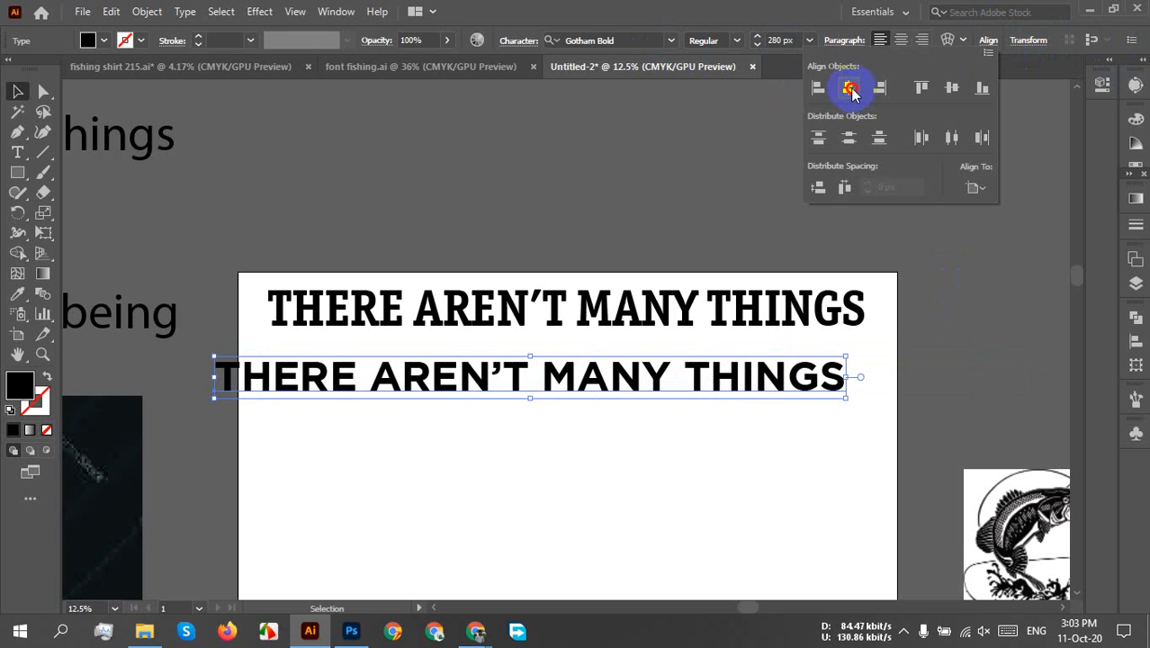
pyautogui.click(847, 88)
pyautogui.click(953, 252)
pyautogui.click(995, 306)
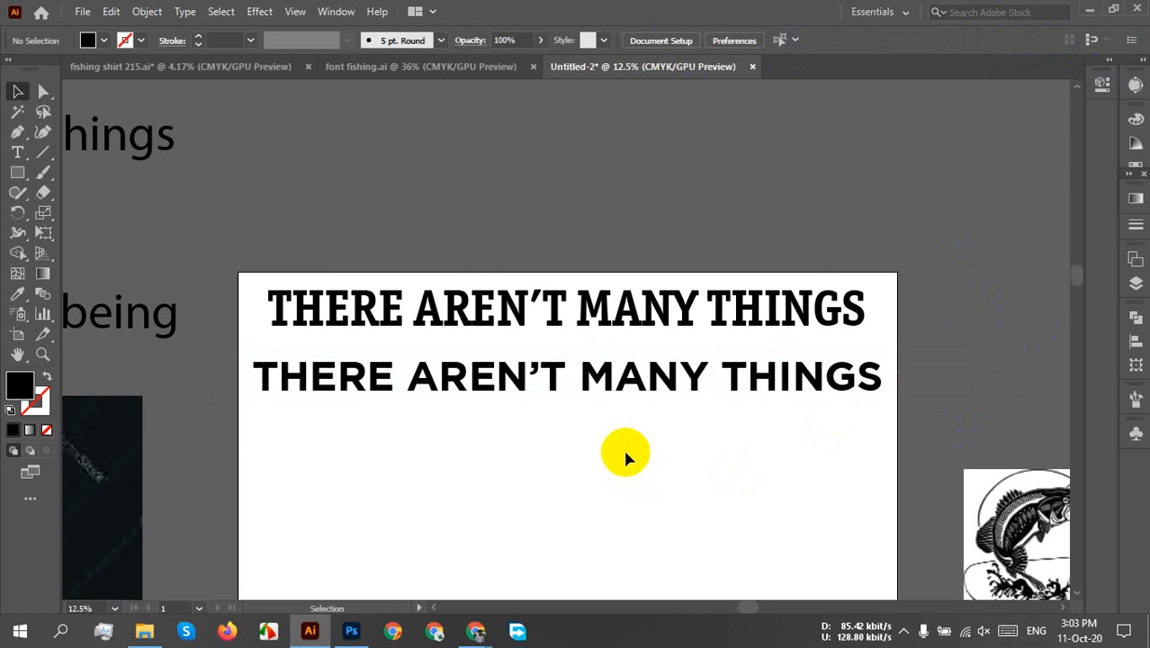
# - Move the Gotham Bold line up so it sits close beneath the serif line
pyautogui.scroll(2, 620, 462)
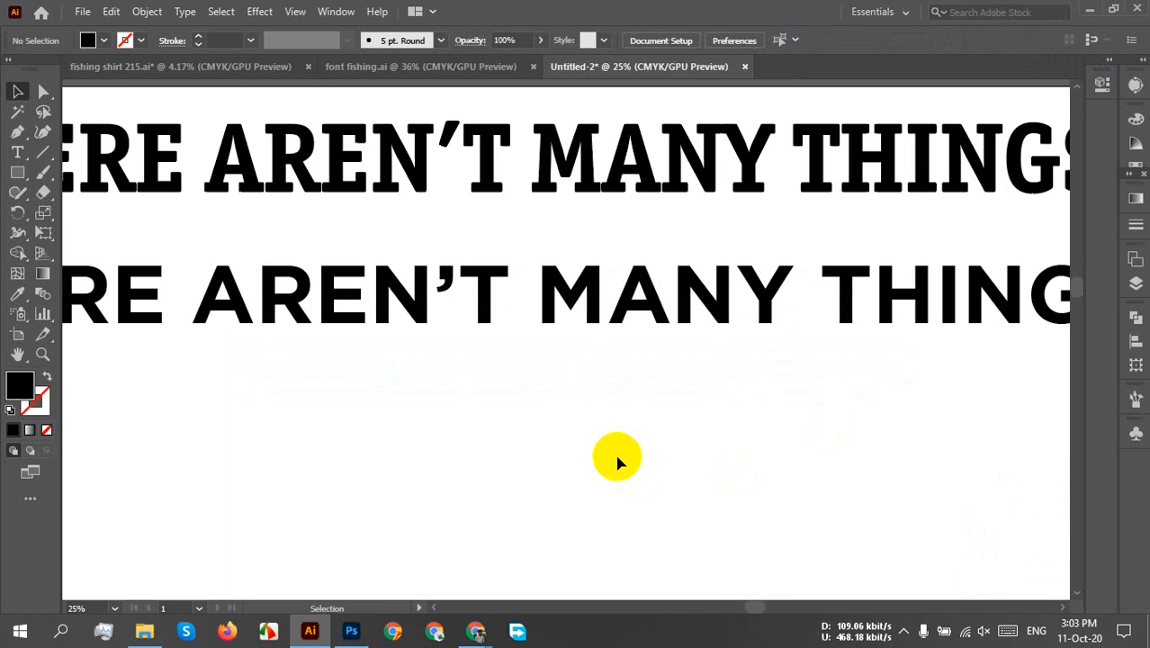
pyautogui.scroll(-1, 616, 461)
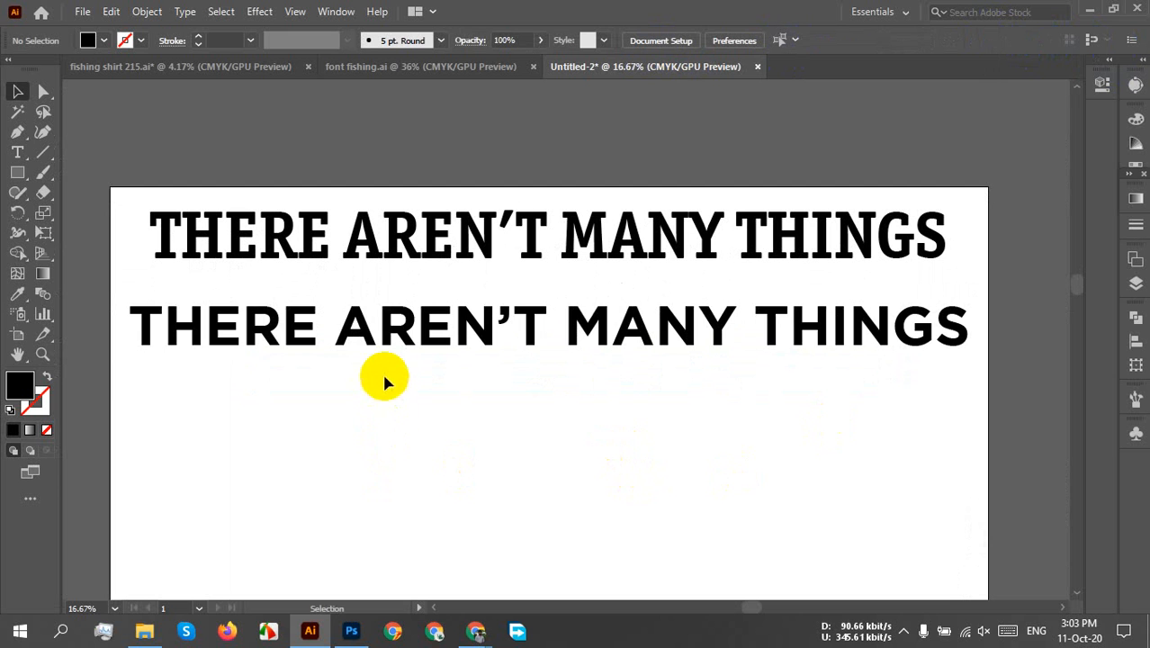
pyautogui.moveTo(378, 357); pyautogui.dragTo(375, 319)
pyautogui.click(465, 455)
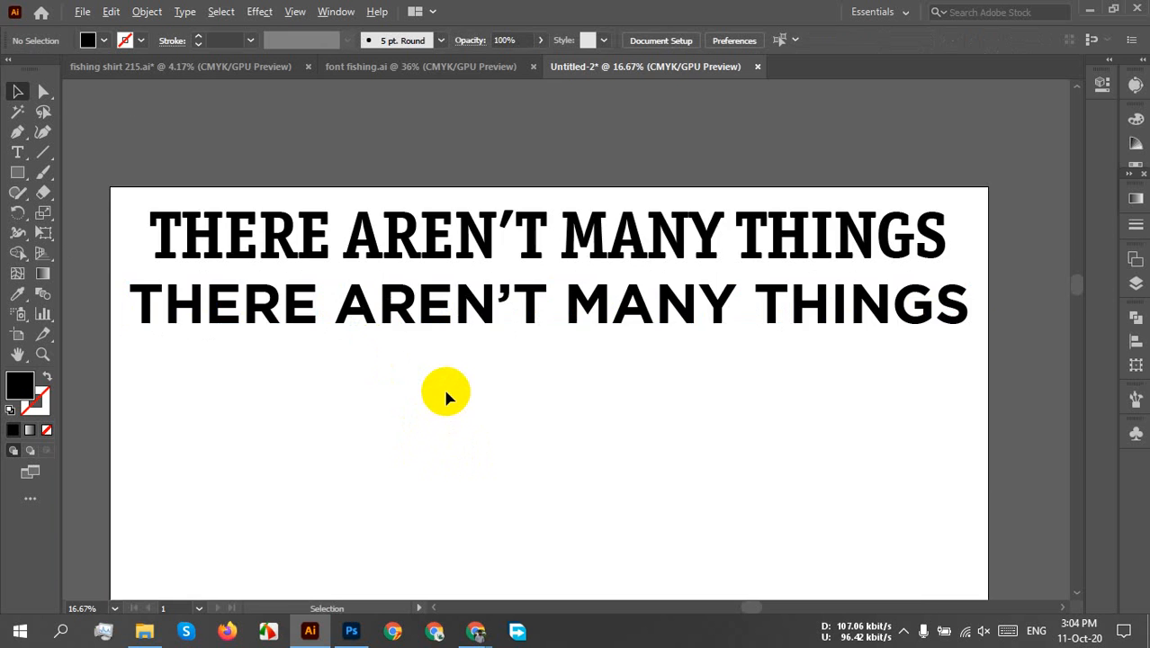
# - Move the Gotham Bold line off the artboard to the area above it, just below the "FISHING" text
pyautogui.scroll(-2, 446, 393)
pyautogui.moveTo(597, 382); pyautogui.dragTo(531, 358)
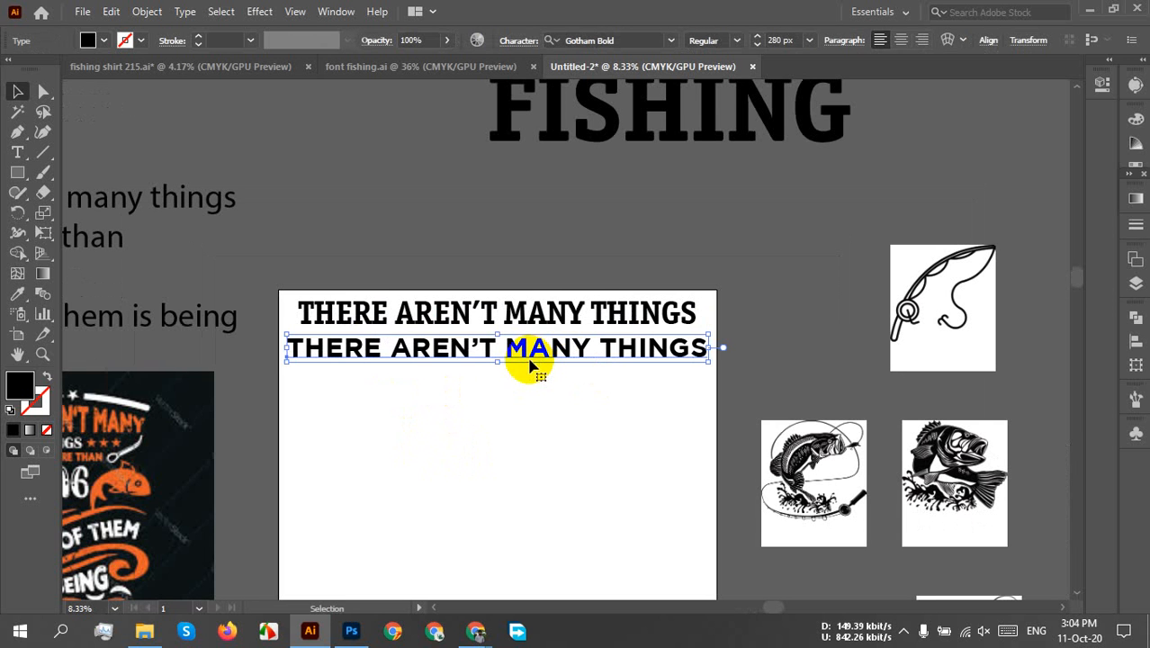
pyautogui.moveTo(613, 347); pyautogui.dragTo(634, 171)
pyautogui.click(539, 398)
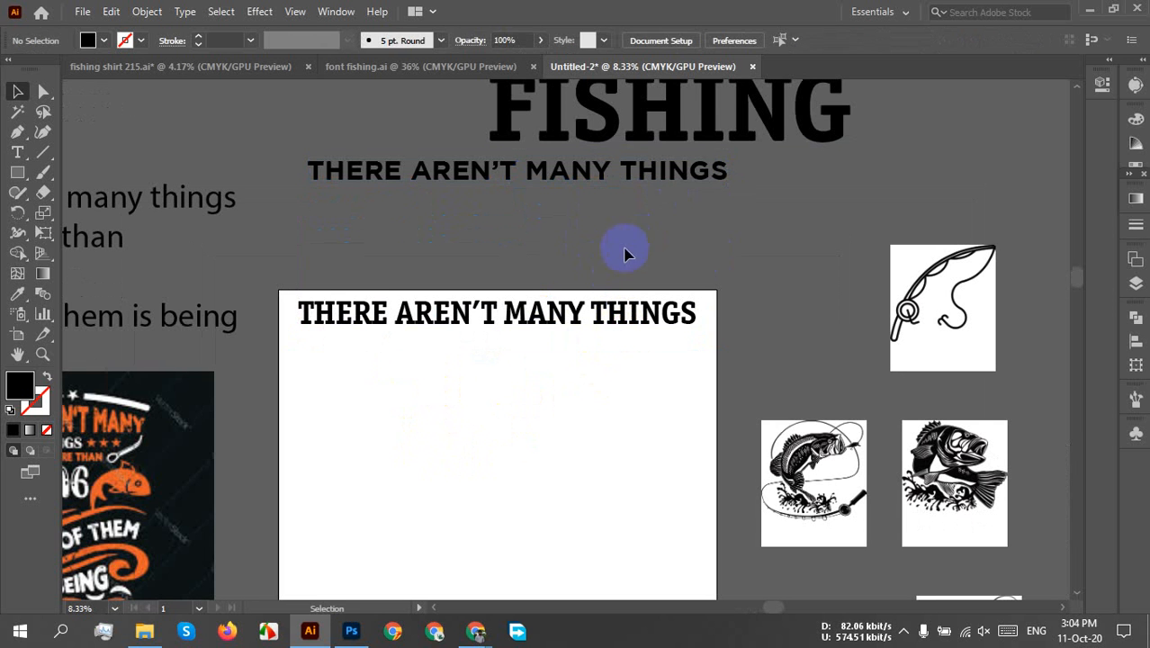
pyautogui.click(538, 317)
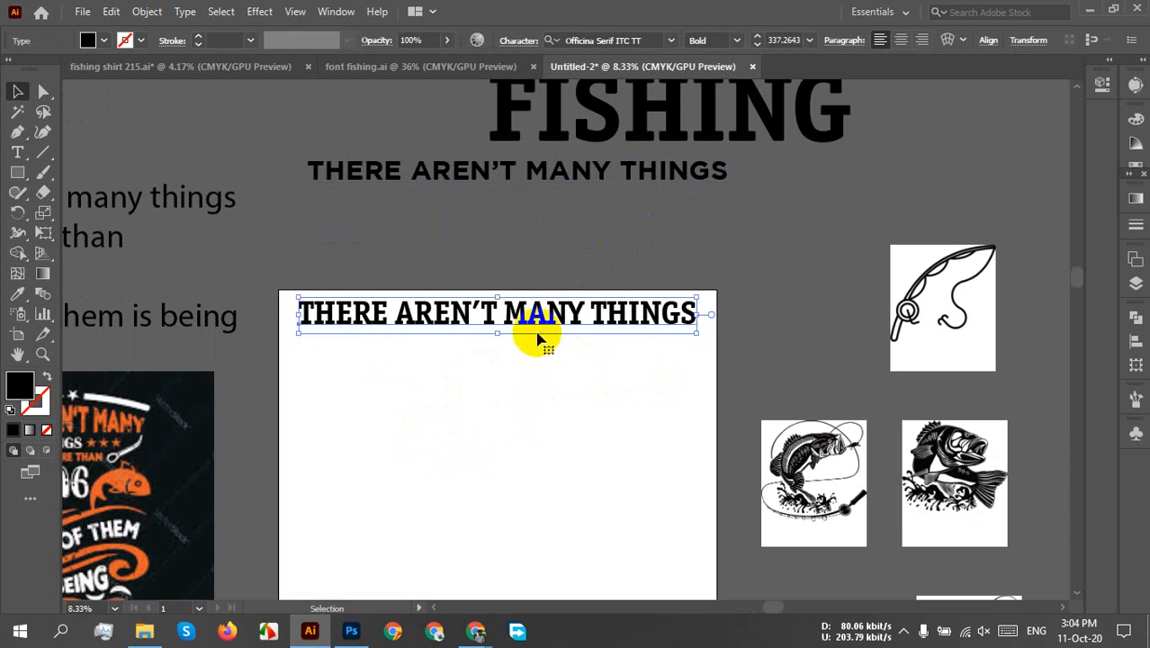
pyautogui.scroll(2, 523, 353)
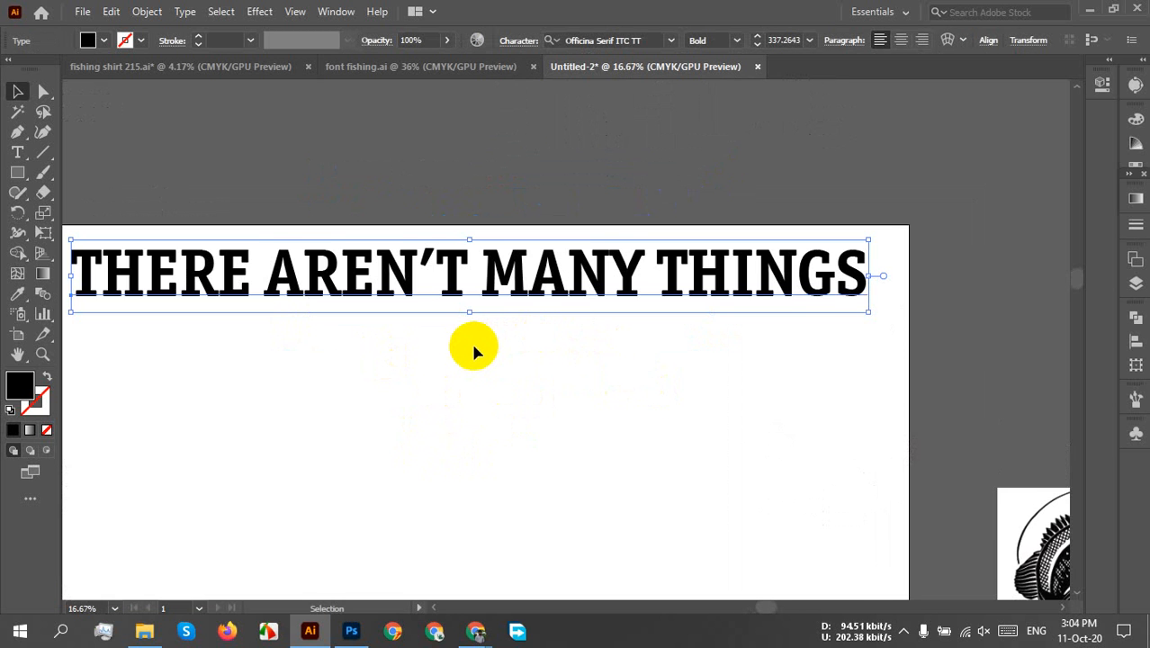
pyautogui.scroll(-1, 474, 347)
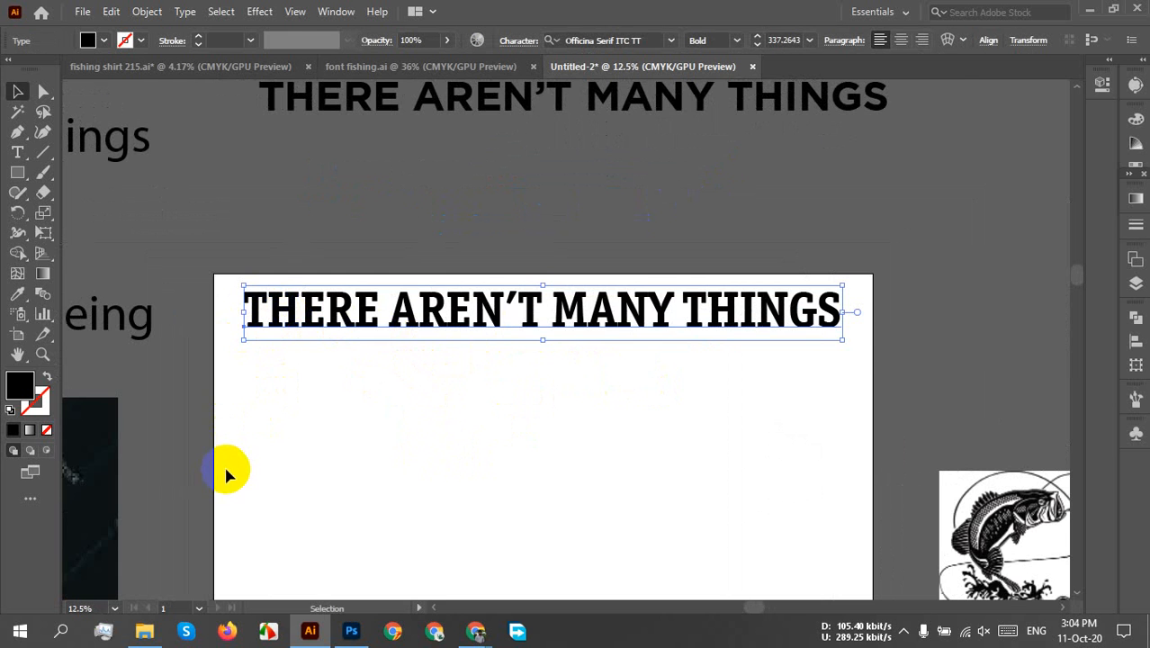
# - Copy the "i love more than" line from the quote text above the reference image
pyautogui.scroll(-1, 225, 469)
pyautogui.moveTo(216, 481); pyautogui.dragTo(457, 409)
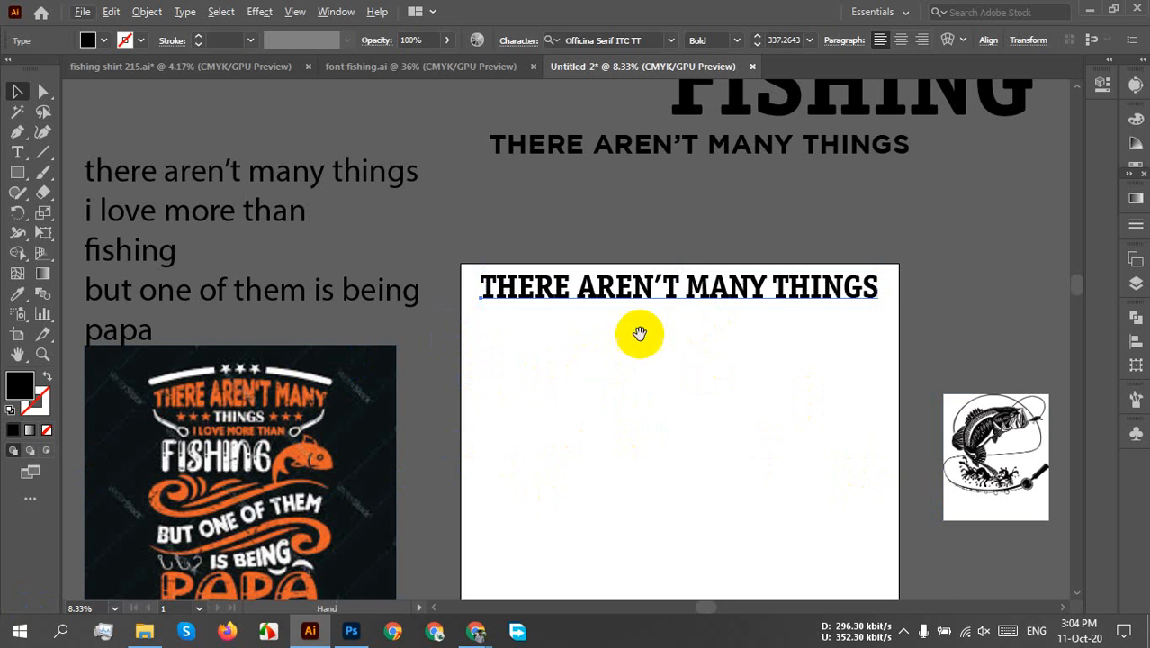
pyautogui.moveTo(630, 336); pyautogui.dragTo(677, 311)
pyautogui.click(301, 191)
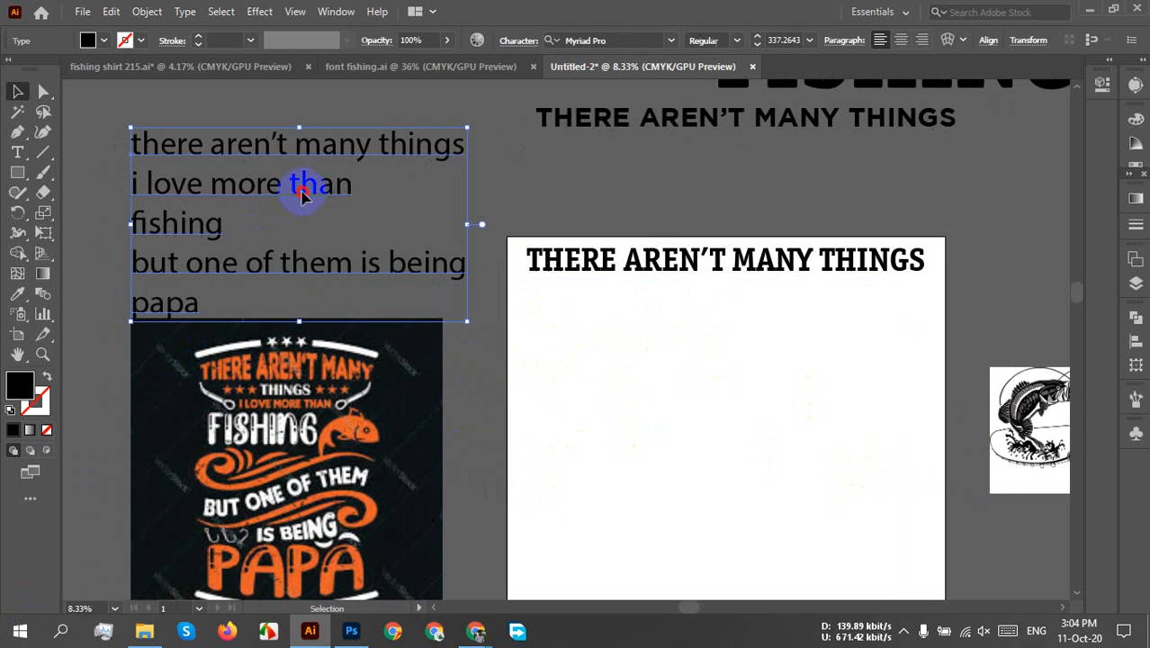
pyautogui.click(349, 187)
pyautogui.click(342, 191)
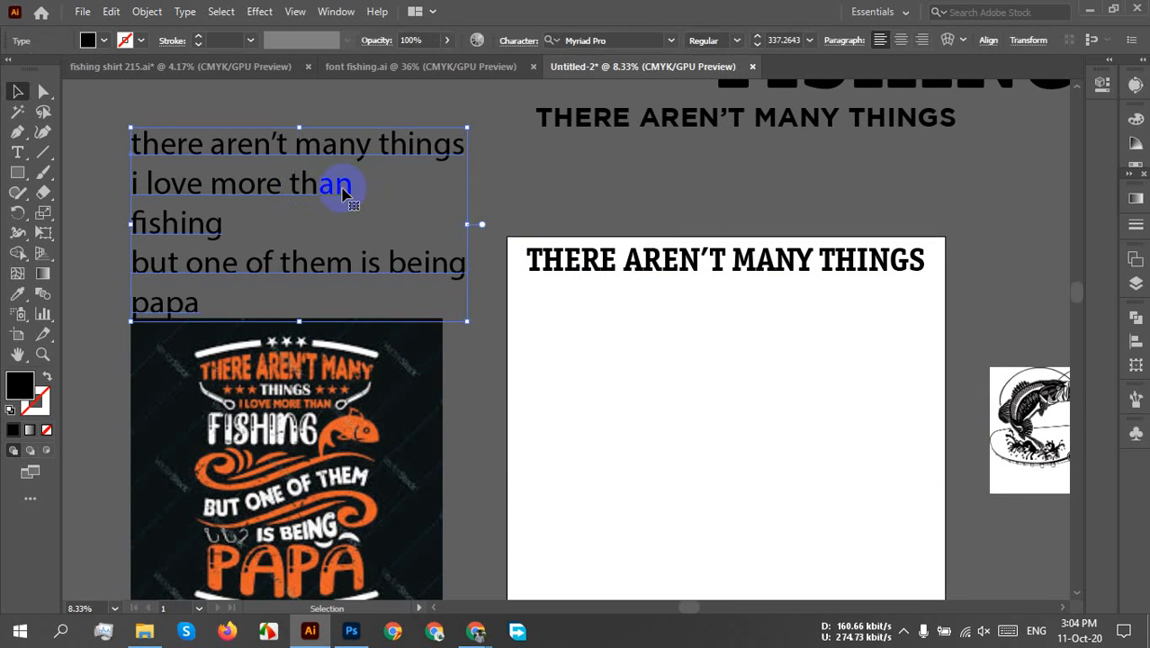
pyautogui.doubleClick(342, 188)
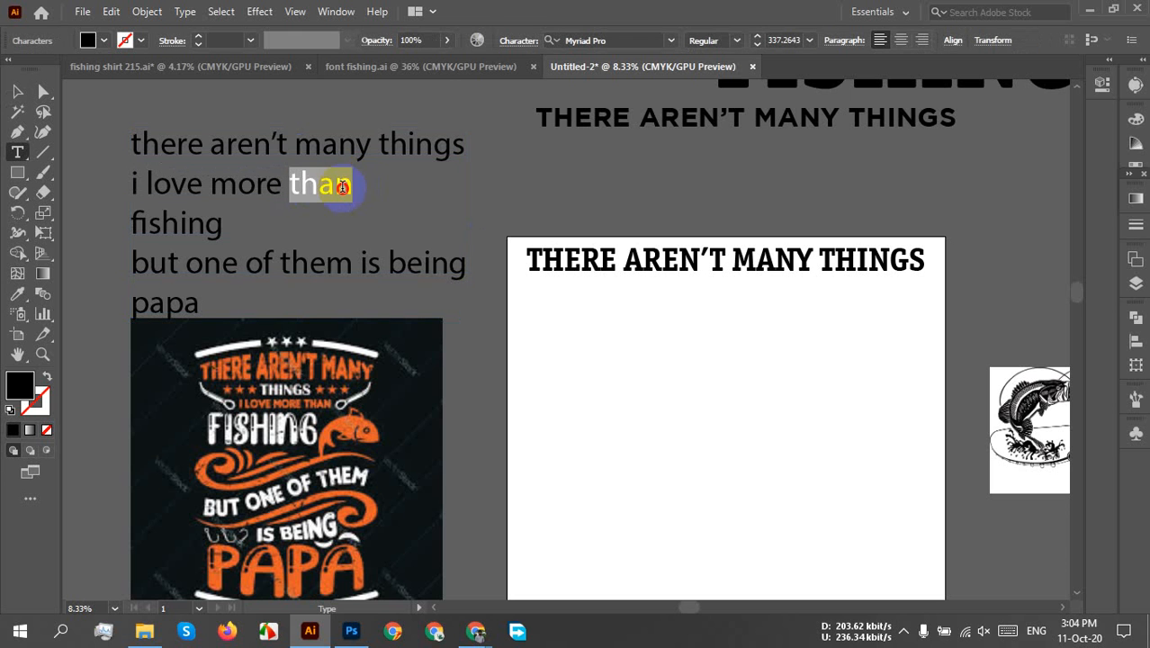
pyautogui.click(344, 186)
pyautogui.moveTo(346, 186); pyautogui.dragTo(113, 170)
pyautogui.hotkey('ctrl', 'c')
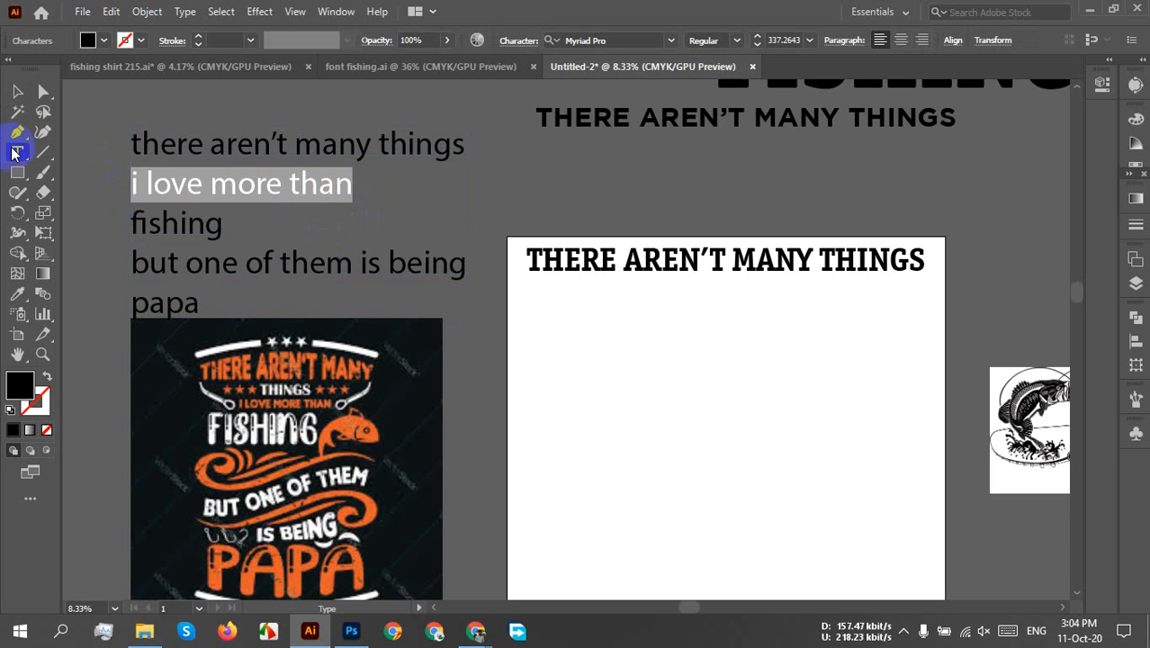
# - Paste "i love more than" onto the artboard below the first line and sample the first line's type style onto it with the Eyedropper
pyautogui.click(17, 90)
pyautogui.click(661, 346)
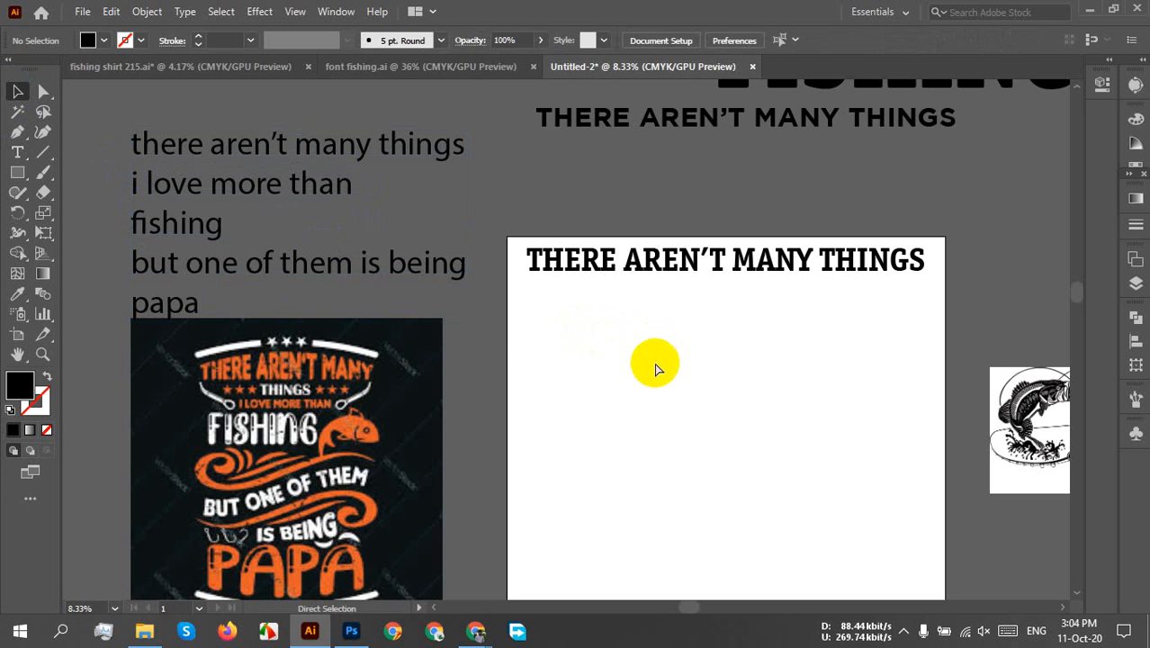
pyautogui.hotkey('ctrl', 'v')
pyautogui.moveTo(655, 327); pyautogui.dragTo(737, 317)
pyautogui.press('i')
pyautogui.click(674, 254)
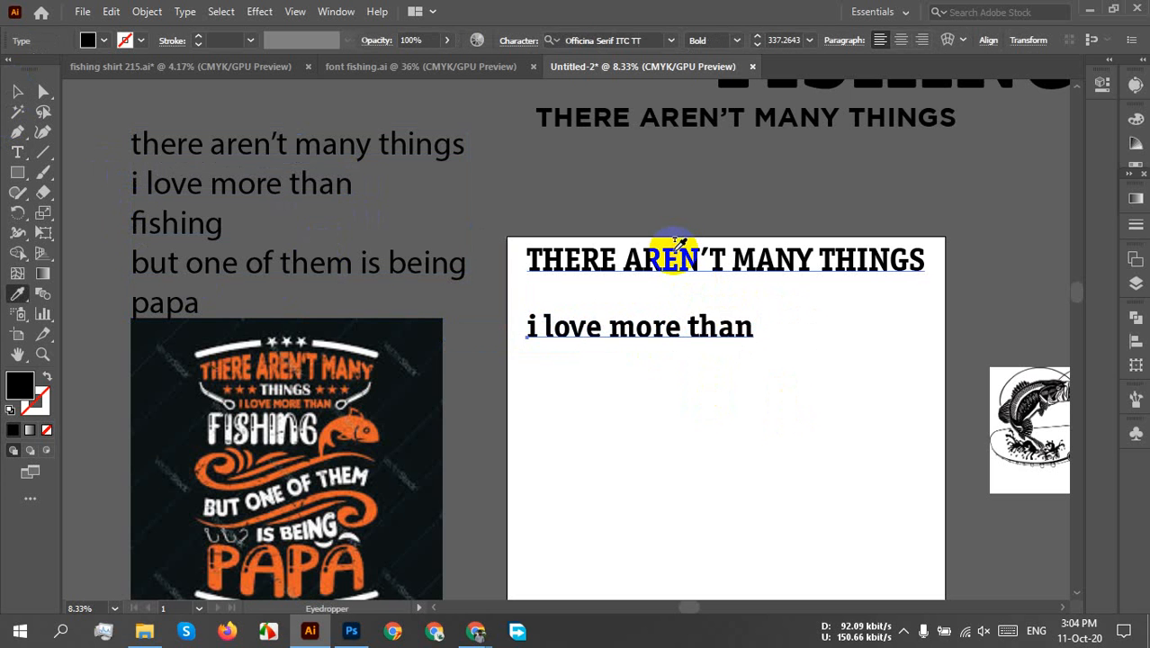
pyautogui.press('v')
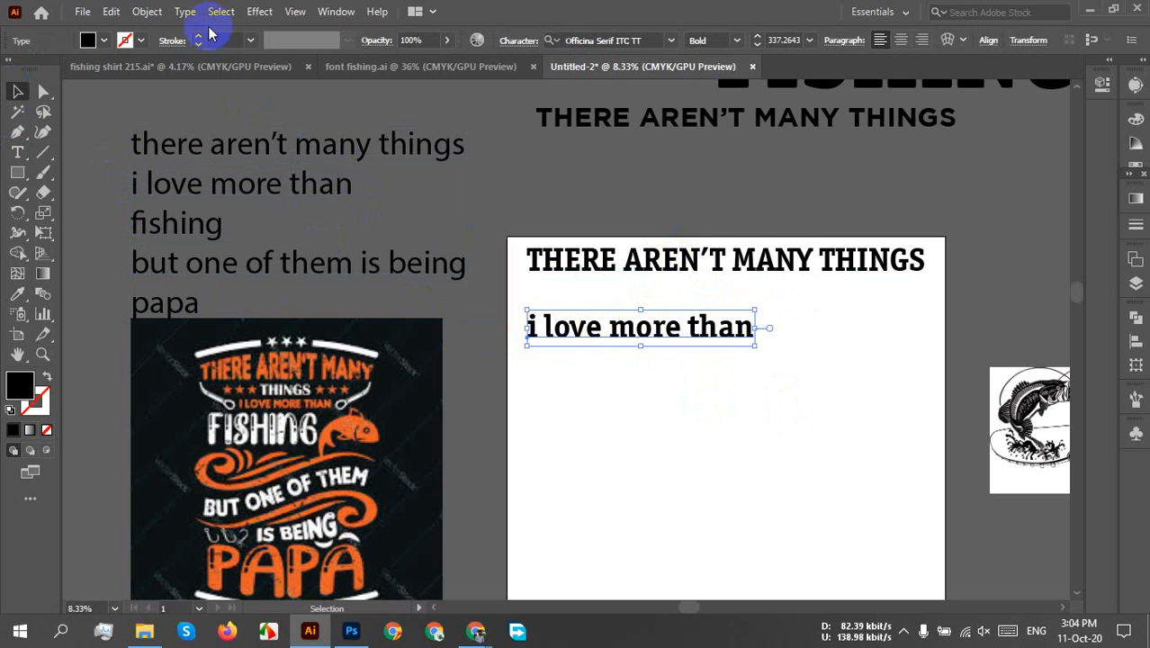
# - Convert the "i love more than" line to uppercase and place it centered close beneath "THERE AREN'T MANY THINGS"
pyautogui.click(182, 12)
pyautogui.moveTo(265, 270)
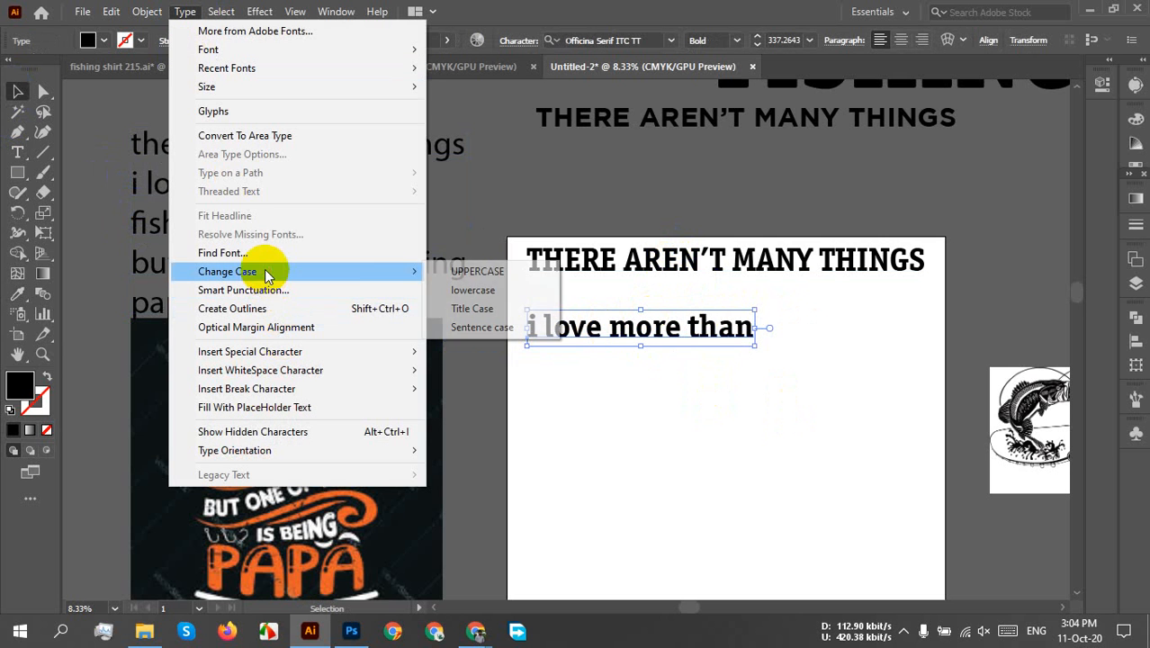
pyautogui.click(456, 272)
pyautogui.moveTo(706, 341); pyautogui.dragTo(762, 309)
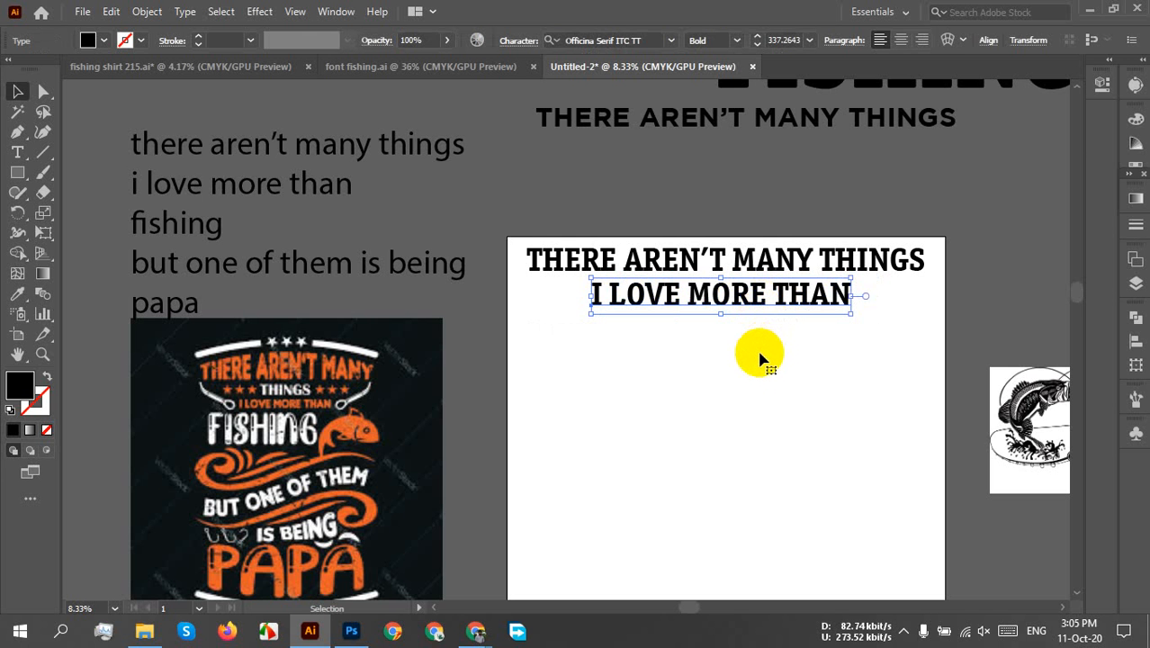
# - Compare the two quote lines on the artboard with the layout of the reference T-shirt design
pyautogui.click(759, 349)
pyautogui.scroll(2, 757, 347)
pyautogui.moveTo(743, 351); pyautogui.dragTo(1122, 257)
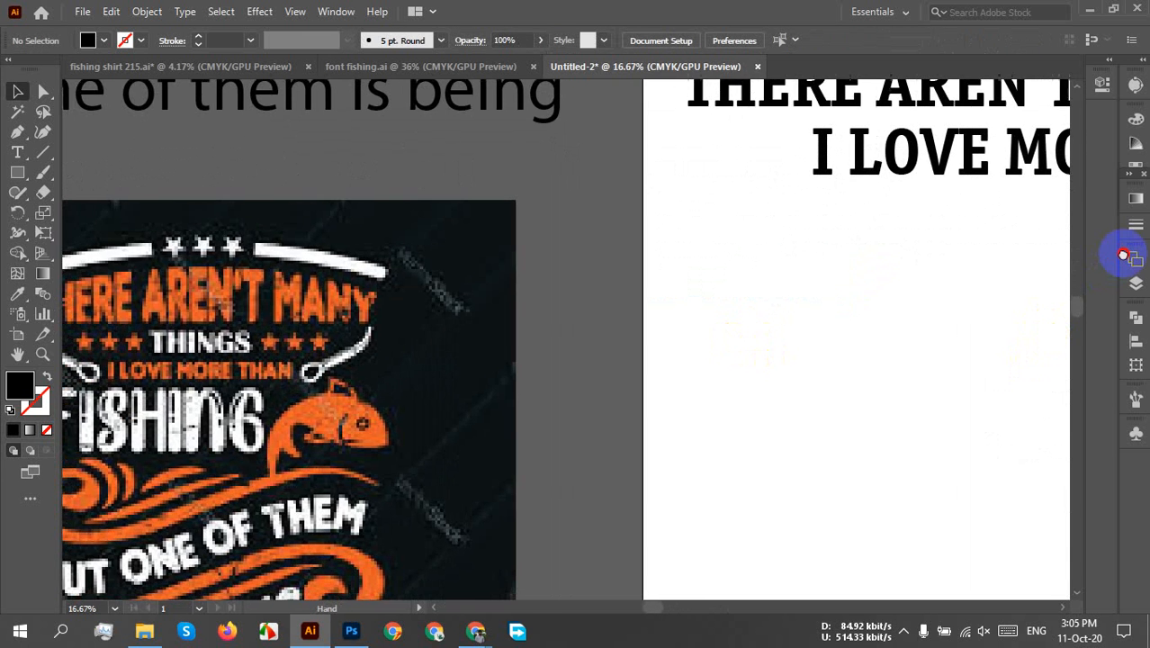
pyautogui.scroll(-1, 1079, 275)
pyautogui.moveTo(993, 275); pyautogui.dragTo(645, 288)
pyautogui.scroll(-1, 616, 236)
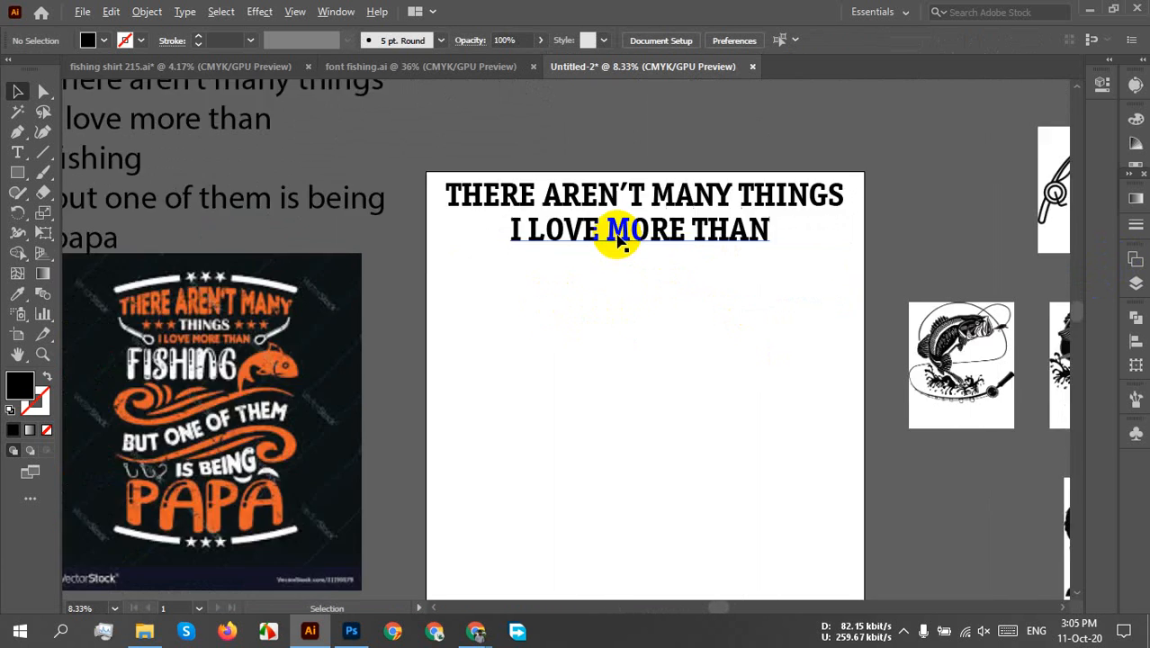
pyautogui.scroll(-1, 608, 252)
pyautogui.moveTo(608, 252); pyautogui.dragTo(581, 300)
pyautogui.scroll(2, 582, 292)
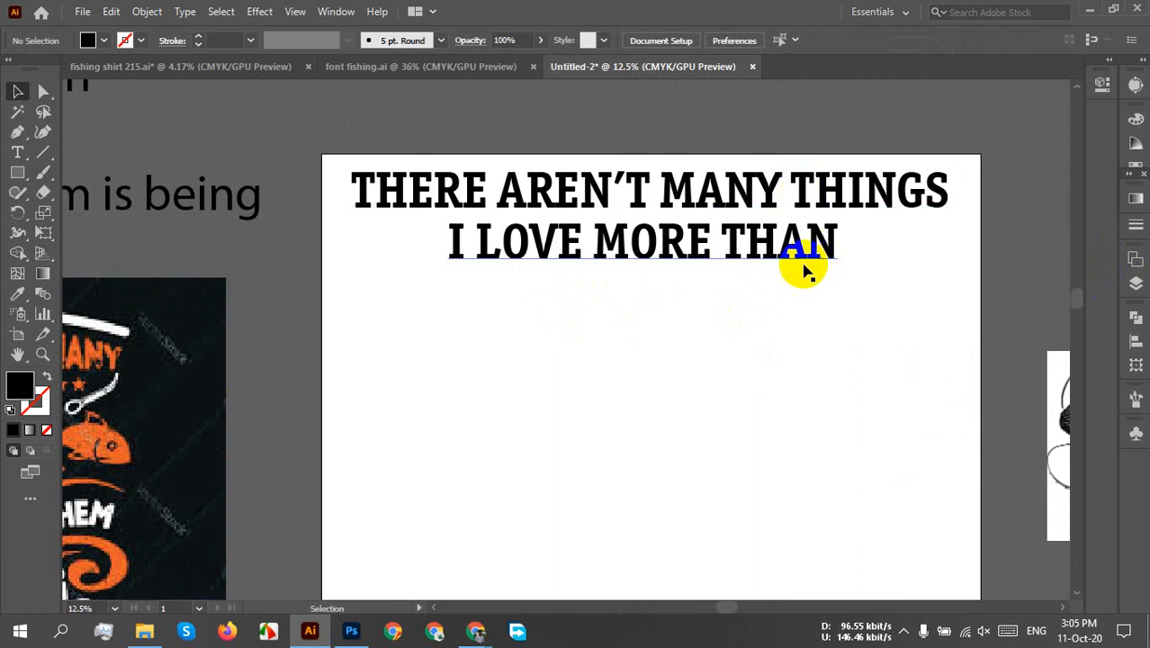
# - Move the "I LOVE MORE THAN" line down, leaving a gap below "THERE AREN'T MANY THINGS"
pyautogui.moveTo(738, 245); pyautogui.dragTo(630, 287)
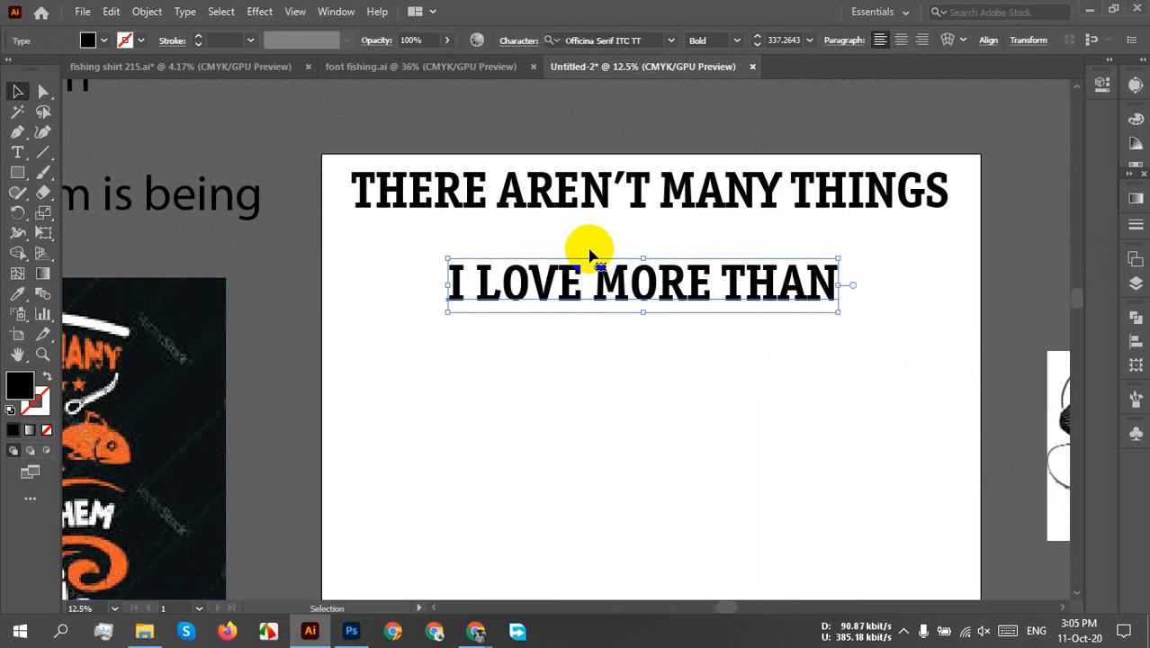
pyautogui.scroll(1, 589, 255)
pyautogui.moveTo(537, 251); pyautogui.dragTo(593, 225)
pyautogui.click(678, 244)
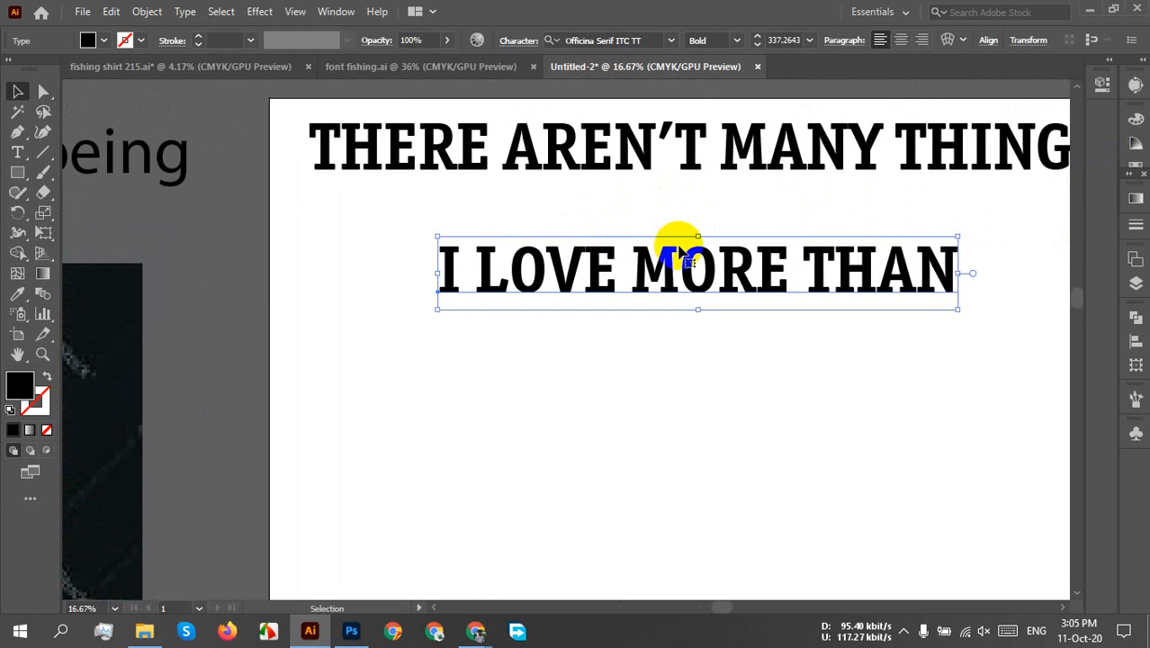
pyautogui.scroll(-1, 679, 249)
pyautogui.moveTo(760, 281); pyautogui.dragTo(687, 301)
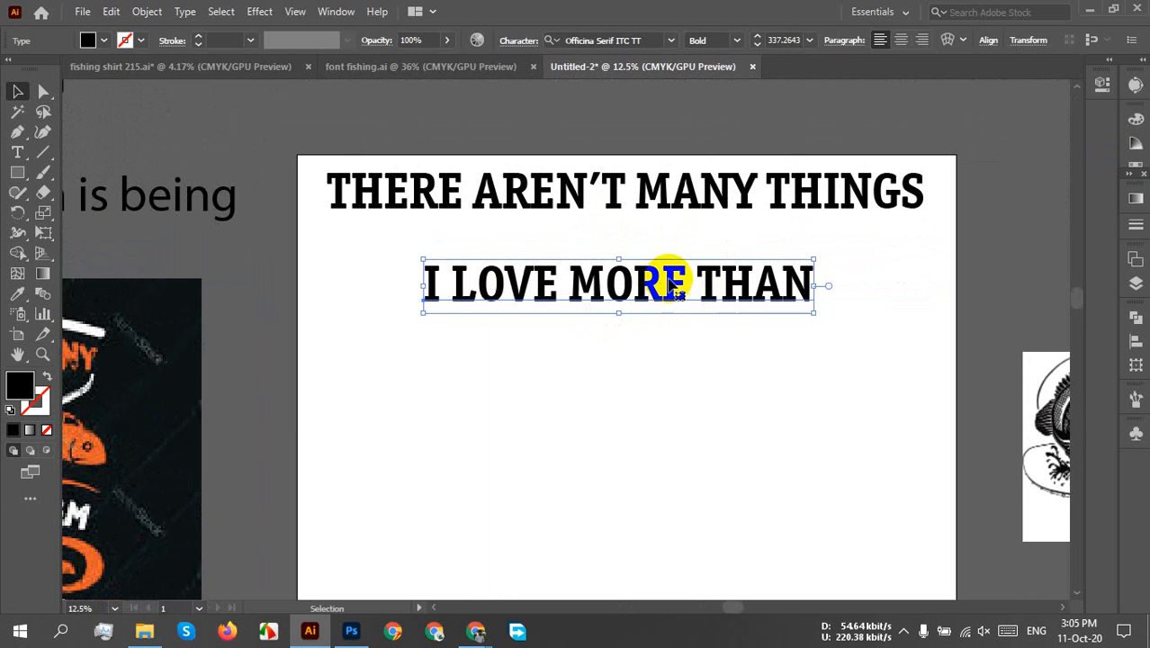
# - Enlarge "THERE AREN'T MANY THINGS" to about 368.58 px so it spans the artboard's width, and center it horizontally on the artboard
pyautogui.click(629, 193)
pyautogui.scroll(1, 317, 193)
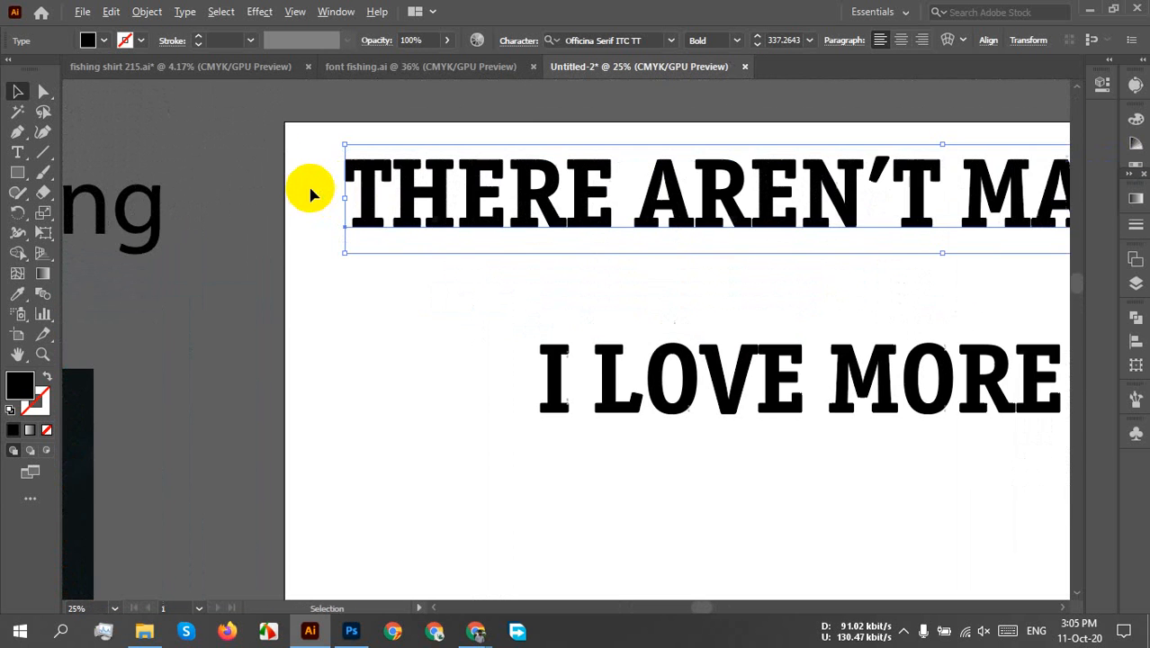
pyautogui.moveTo(461, 188); pyautogui.dragTo(403, 171)
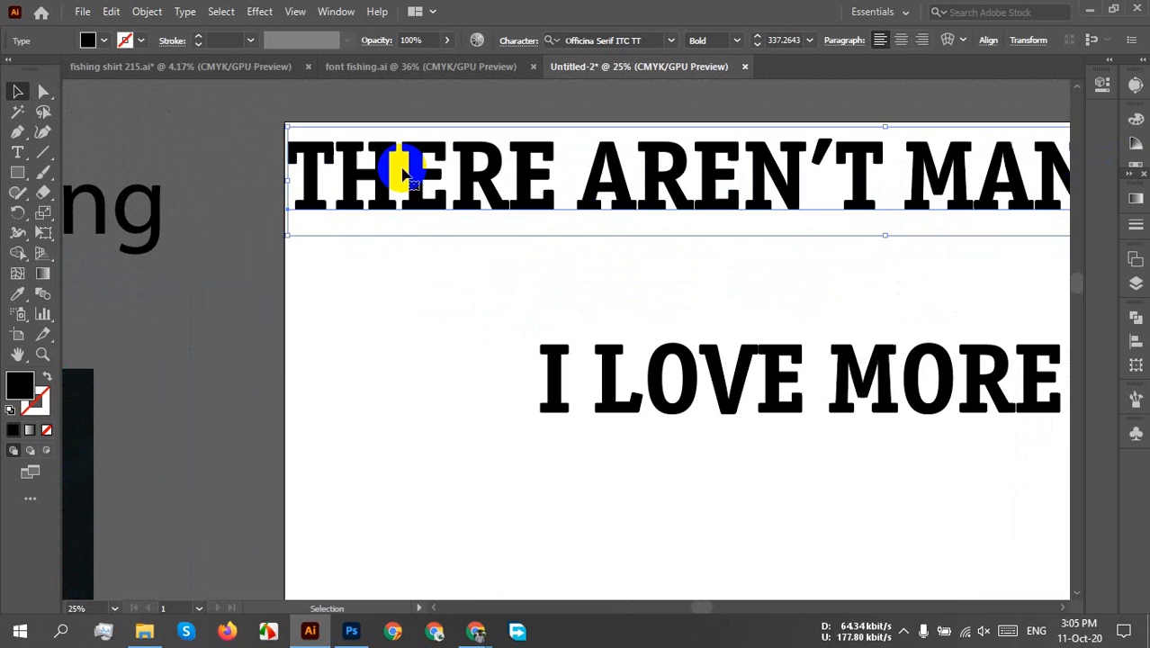
pyautogui.moveTo(768, 282); pyautogui.dragTo(147, 252)
pyautogui.moveTo(853, 219); pyautogui.dragTo(889, 335)
pyautogui.click(987, 41)
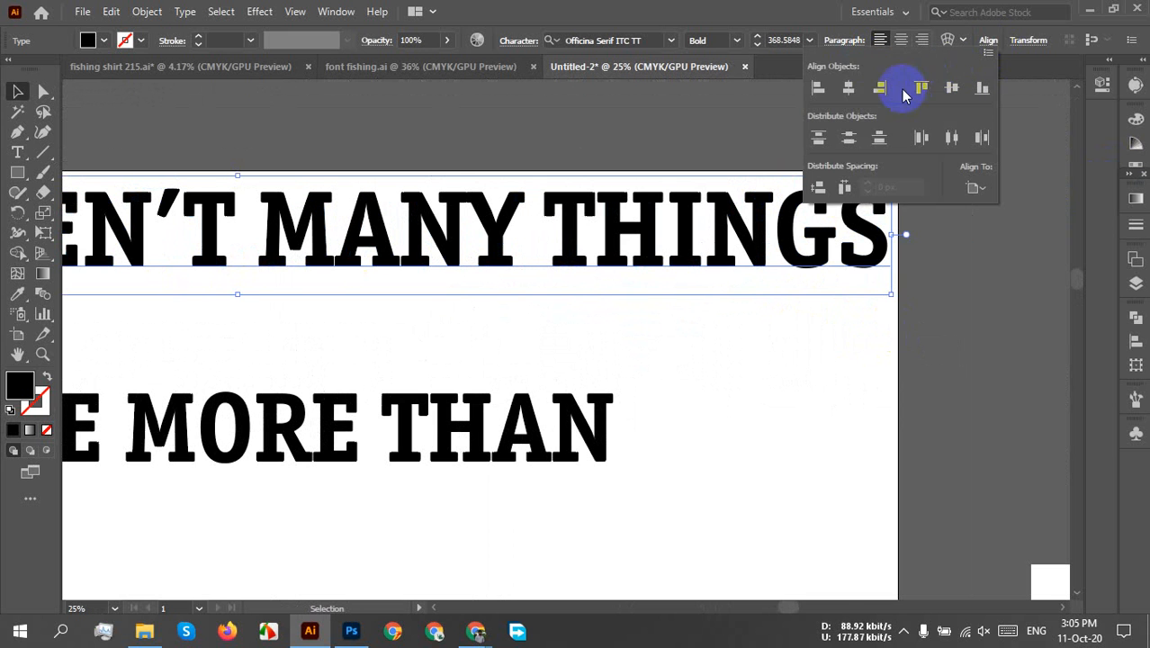
pyautogui.click(847, 92)
pyautogui.click(788, 352)
pyautogui.click(788, 352)
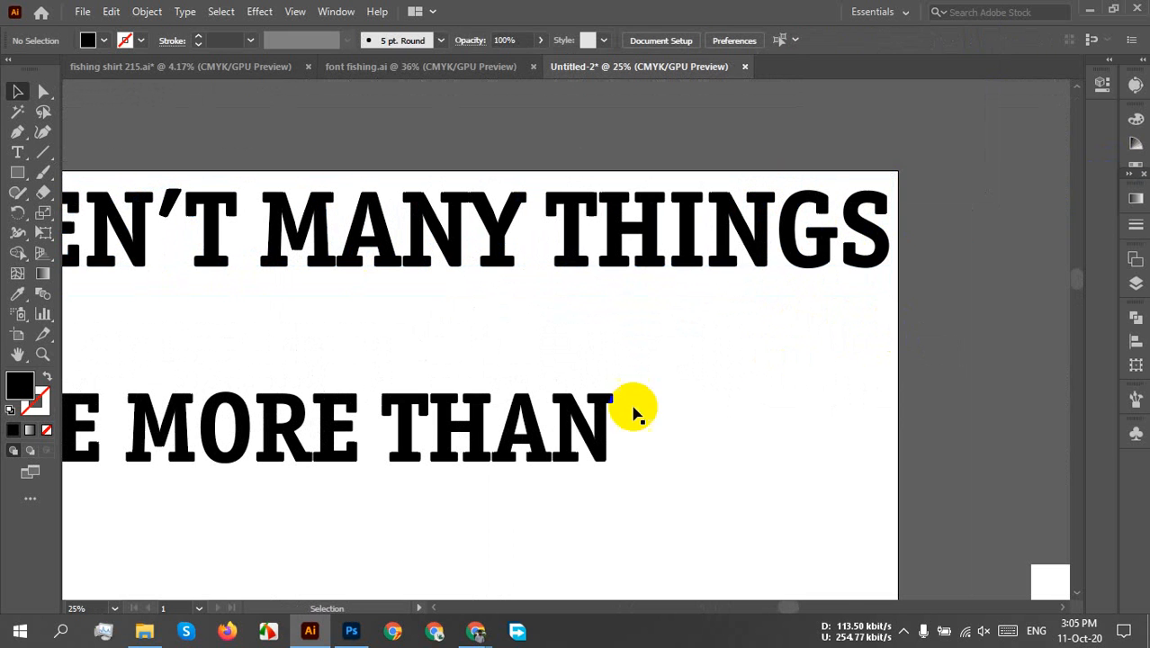
# - Reposition the "I LOVE MORE THAN" line beneath the enlarged first line, leaving a gap between them
pyautogui.moveTo(595, 396); pyautogui.dragTo(842, 282)
pyautogui.scroll(-1, 512, 354)
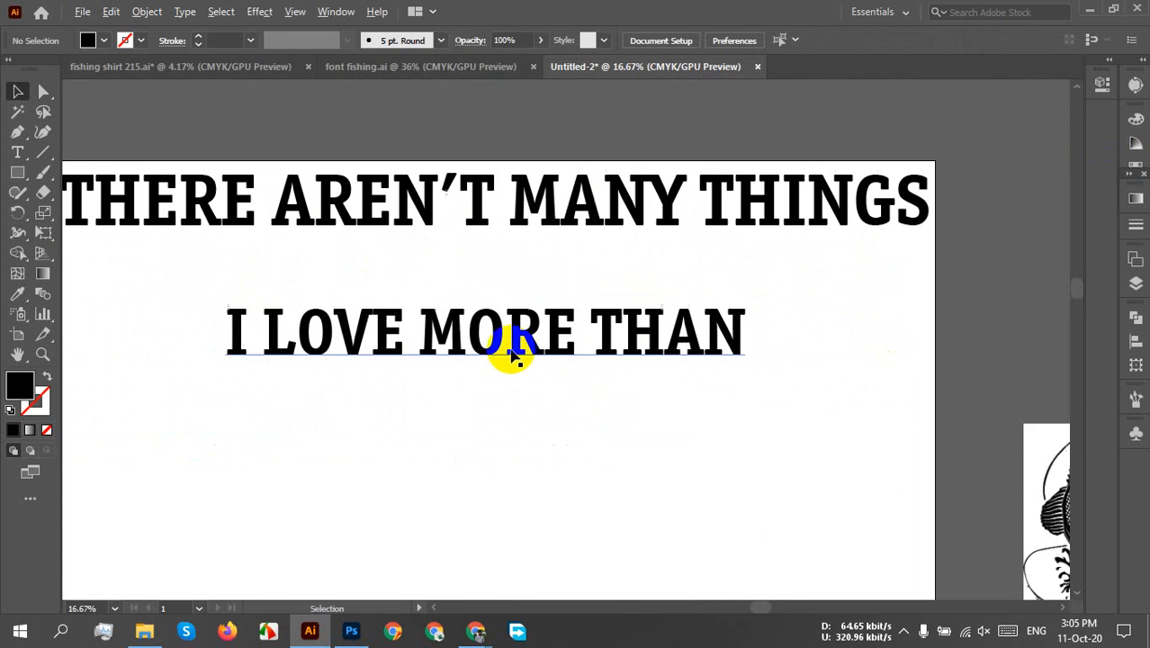
pyautogui.scroll(1, 450, 369)
pyautogui.moveTo(390, 369); pyautogui.dragTo(371, 297)
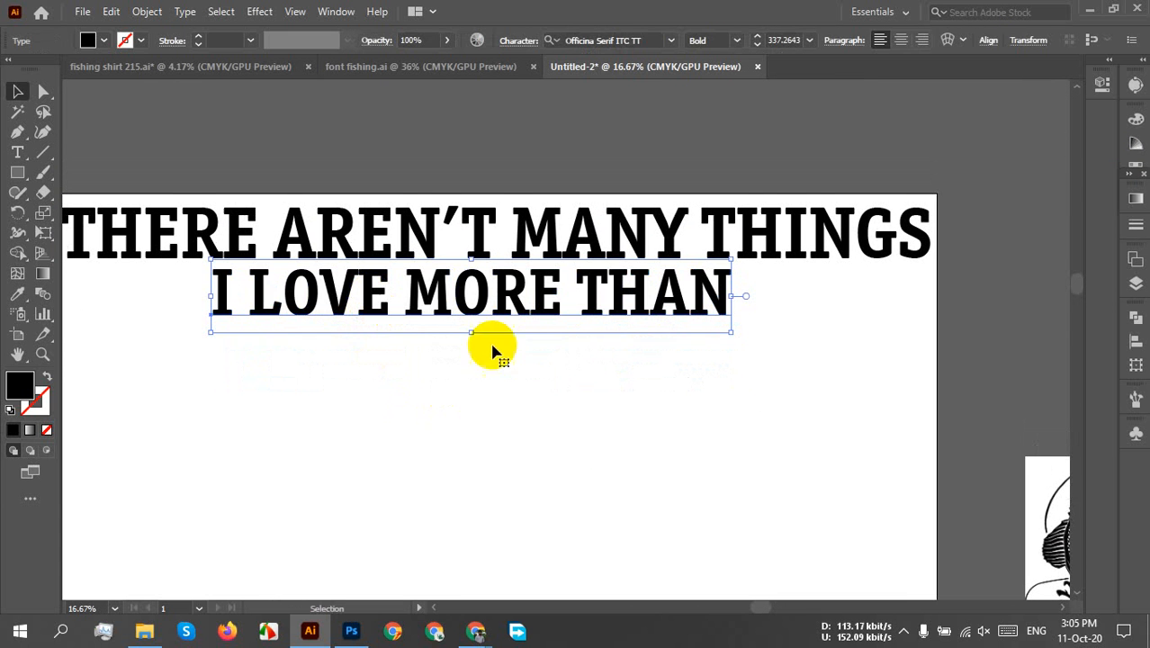
pyautogui.click(566, 383)
pyautogui.scroll(-2, 565, 378)
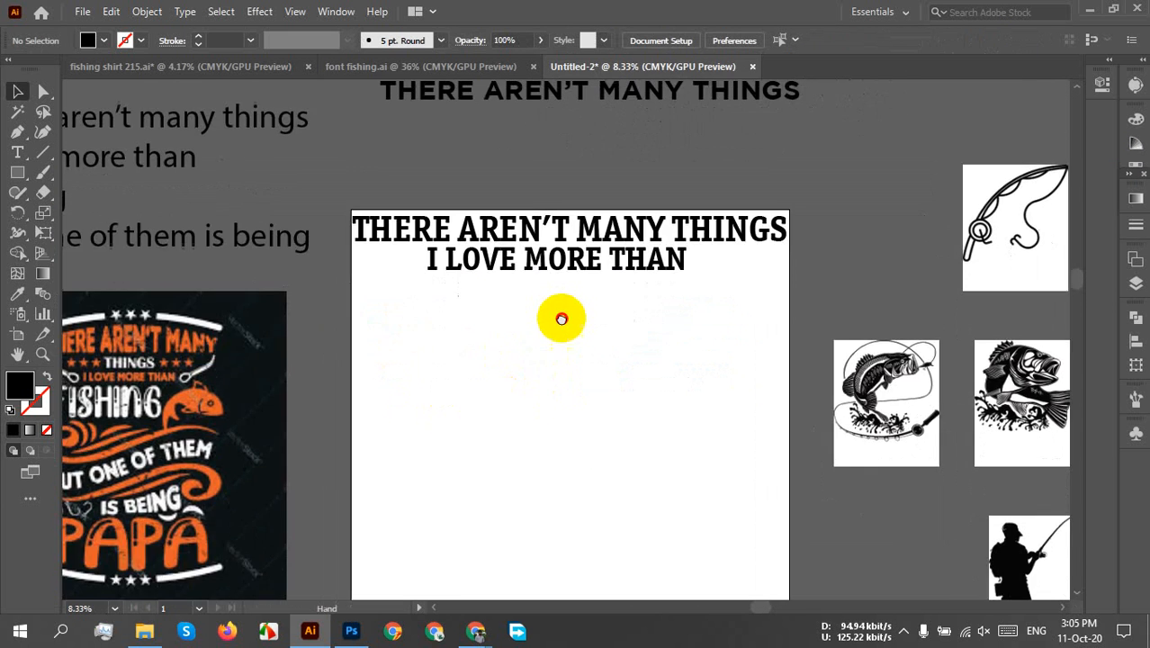
pyautogui.moveTo(553, 258); pyautogui.dragTo(556, 292)
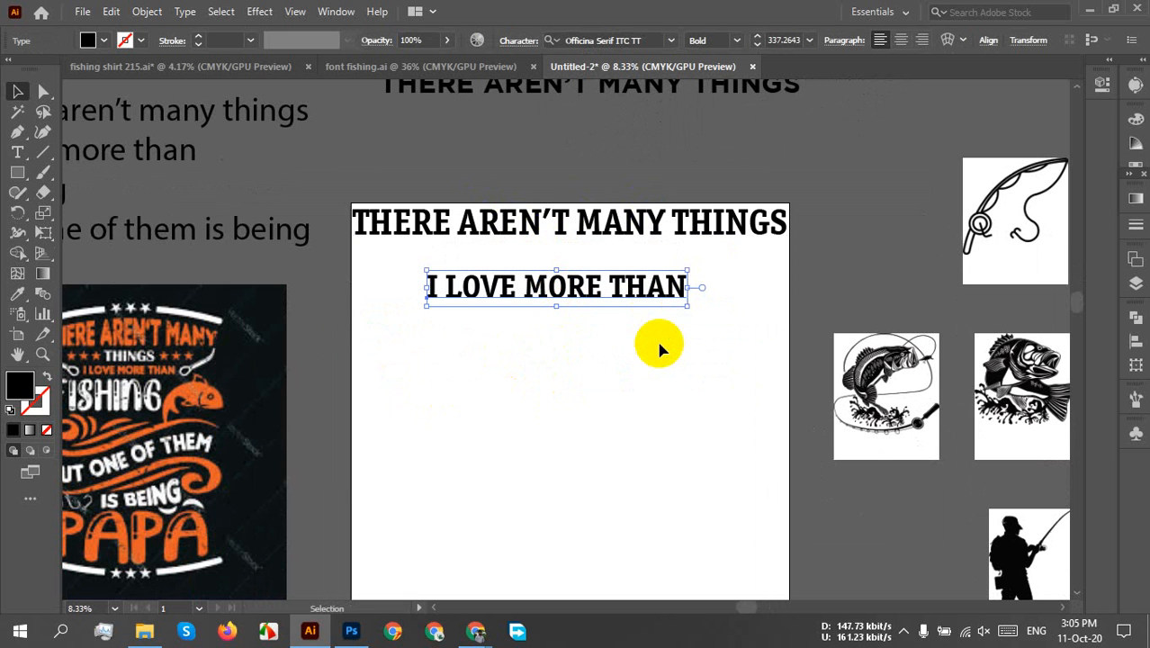
pyautogui.scroll(2, 567, 346)
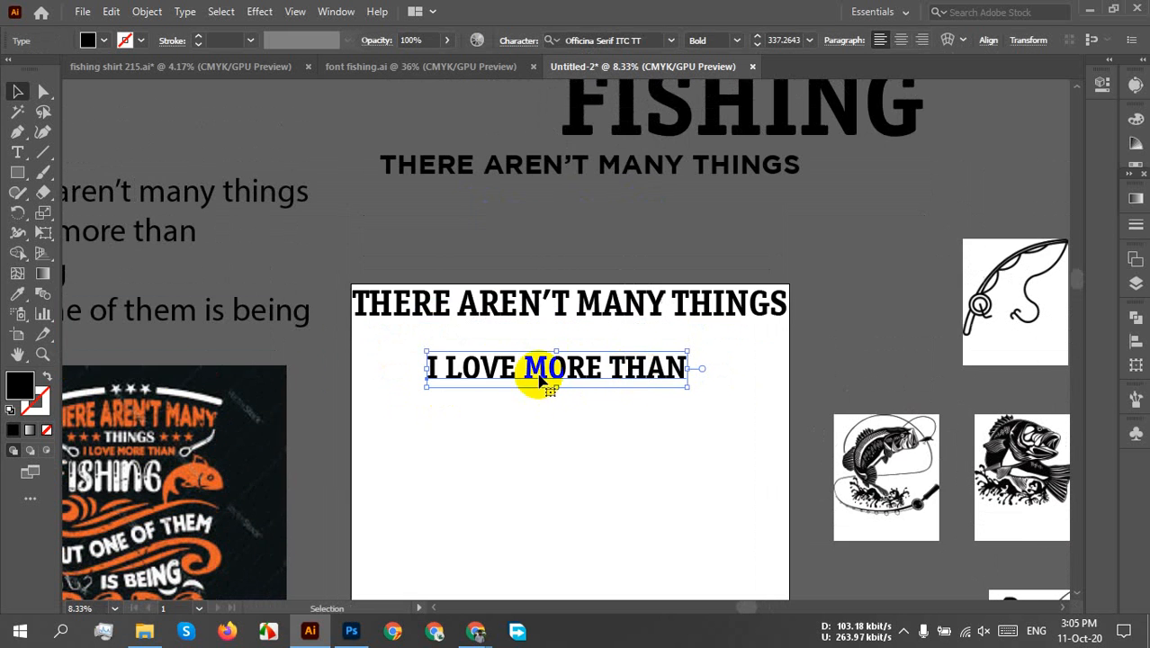
# - Copy the word "fishing" from the quote text above the reference image
pyautogui.moveTo(248, 280); pyautogui.dragTo(410, 275)
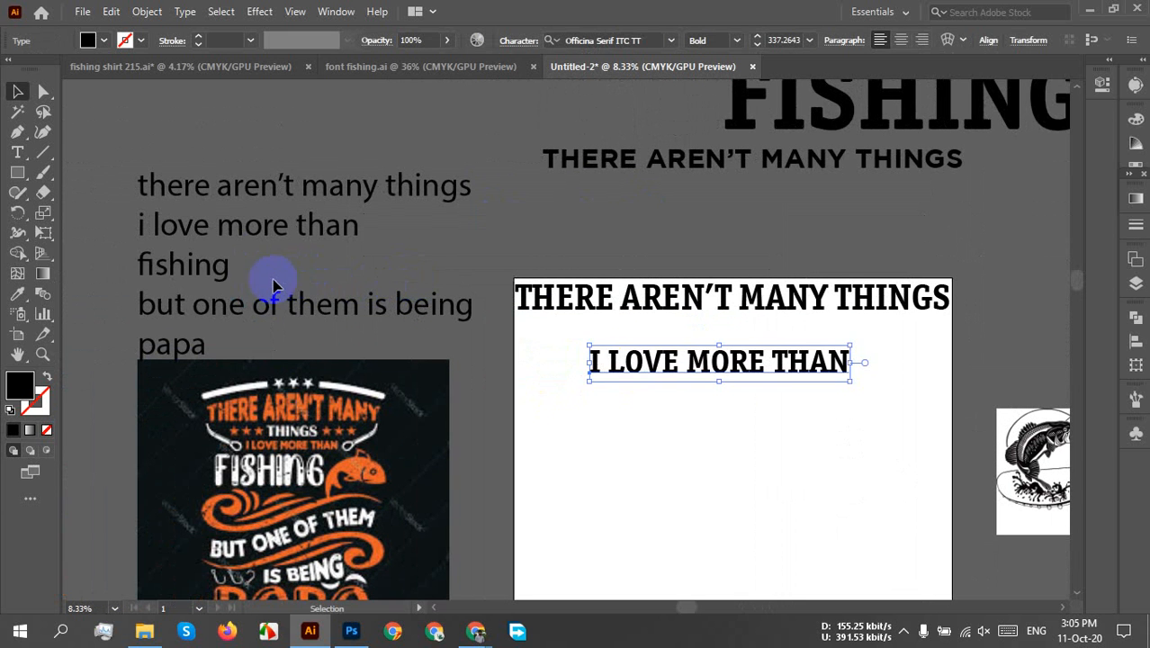
pyautogui.press('t')
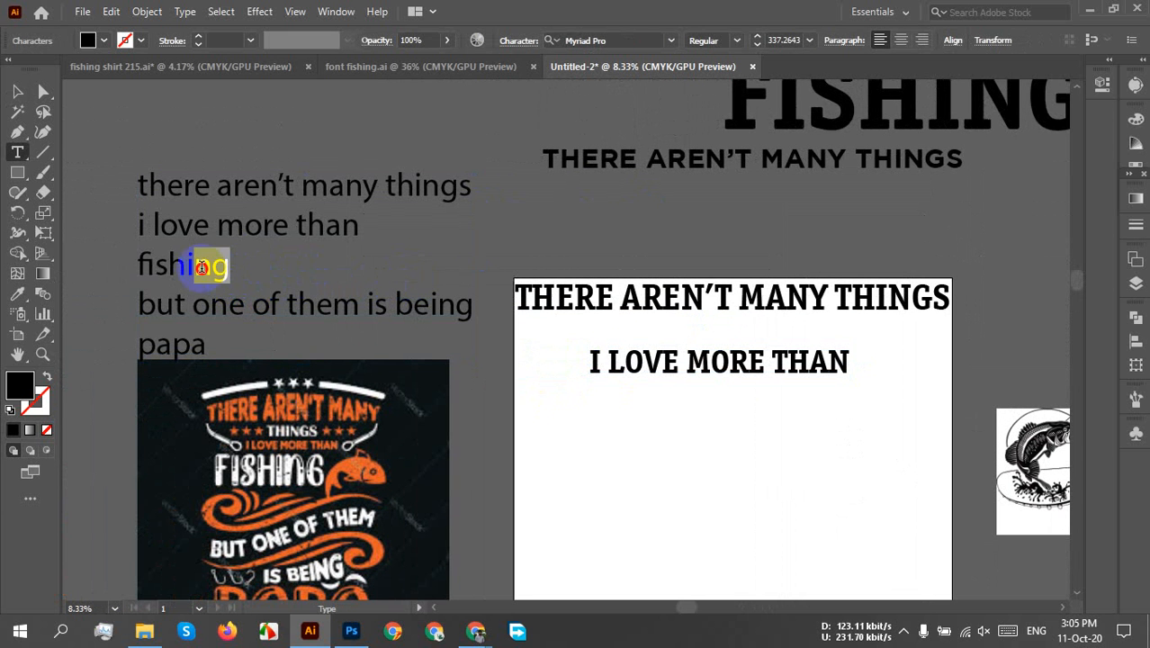
pyautogui.moveTo(201, 267); pyautogui.dragTo(117, 263)
pyautogui.hotkey('ctrl', 'c')
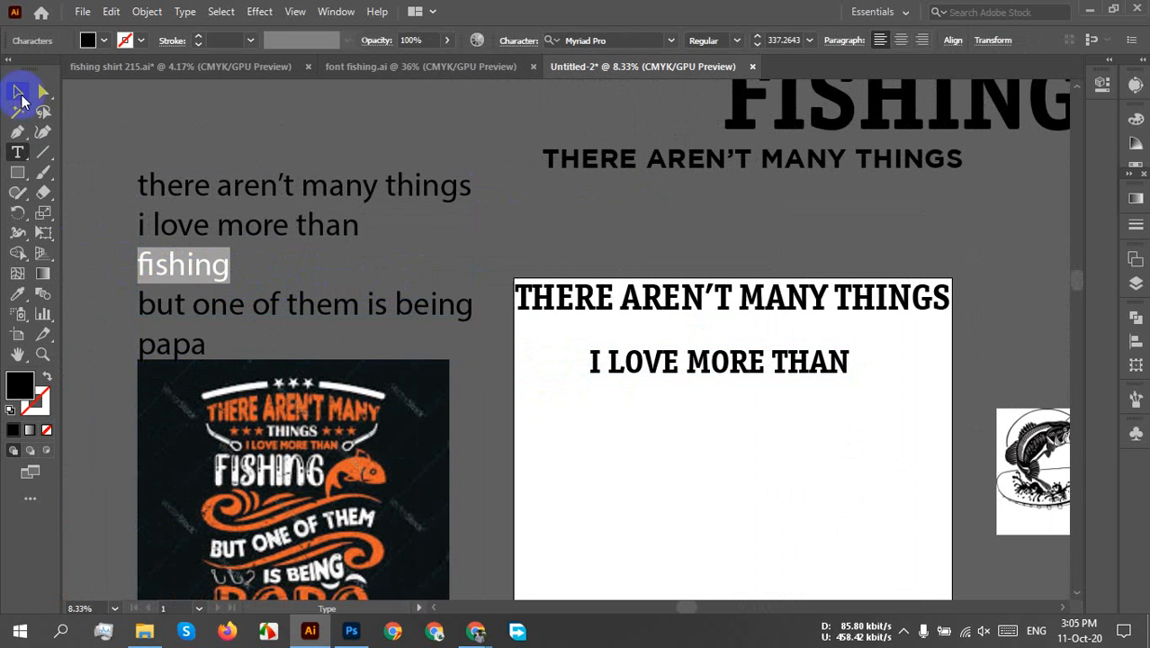
pyautogui.click(18, 92)
pyautogui.click(771, 462)
pyautogui.moveTo(772, 462); pyautogui.dragTo(616, 264)
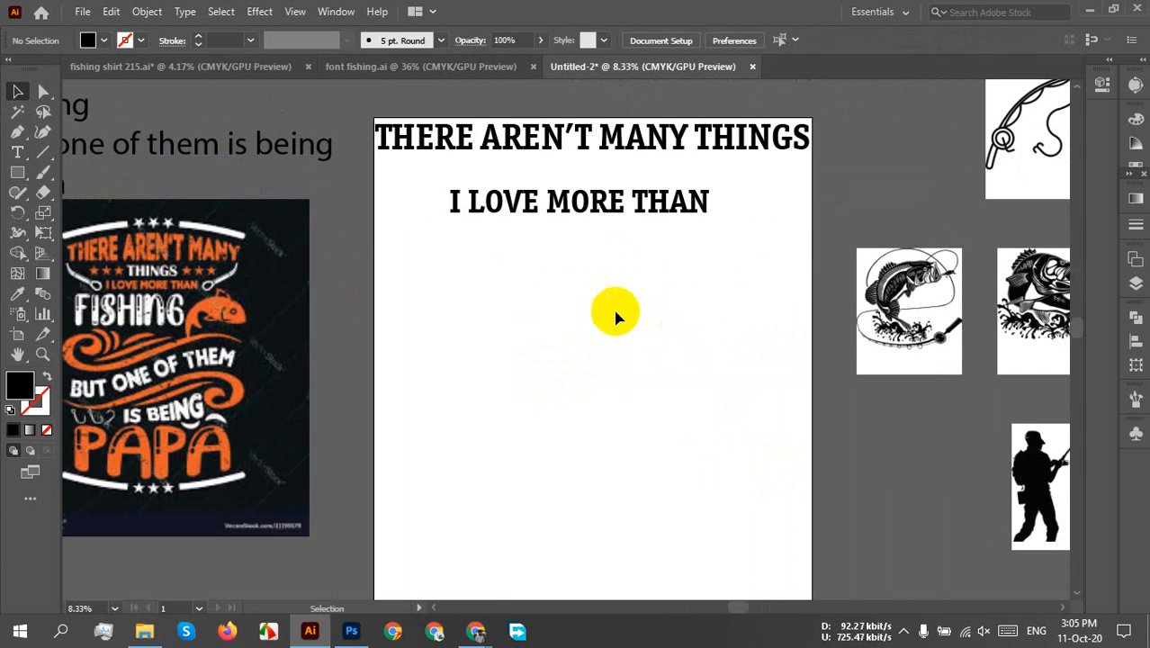
# - Paste "fishing" onto the artboard below the second line and delete the pasted copy
pyautogui.hotkey('ctrl', 'v')
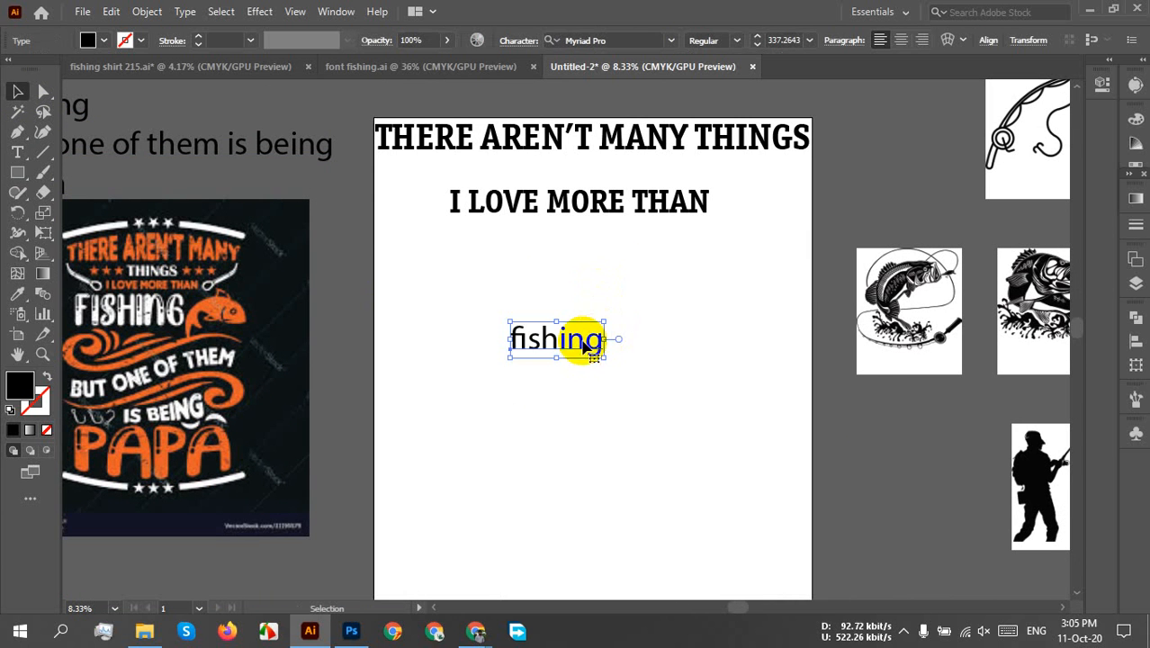
pyautogui.moveTo(591, 339); pyautogui.dragTo(598, 298)
pyautogui.scroll(5, 773, 351)
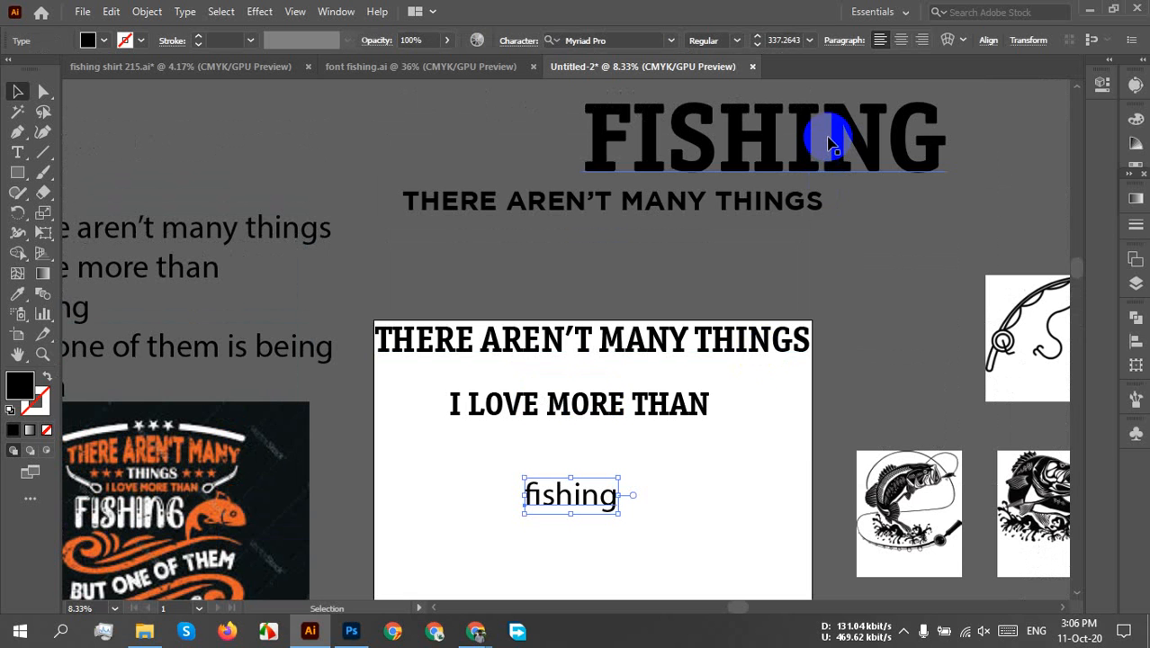
pyautogui.press('Delete')
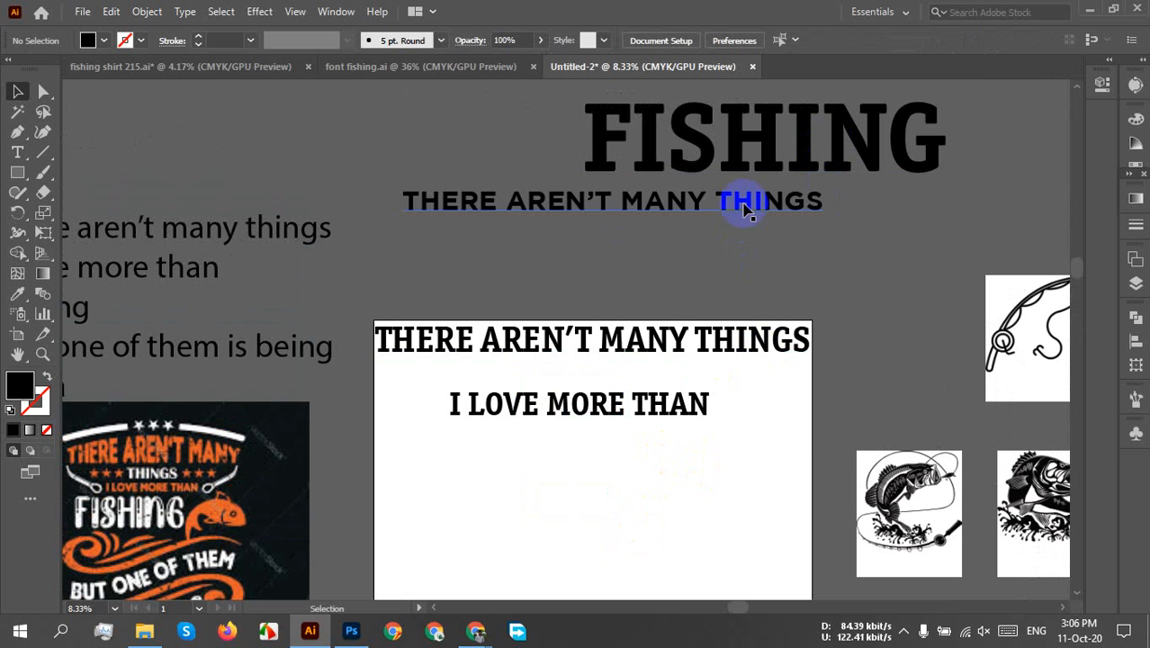
# - Place the large "FISHING" text from above the artboard below the two lines, and move "I LOVE MORE THAN" up close beneath the first line
pyautogui.moveTo(760, 148); pyautogui.dragTo(592, 513)
pyautogui.scroll(3, 602, 498)
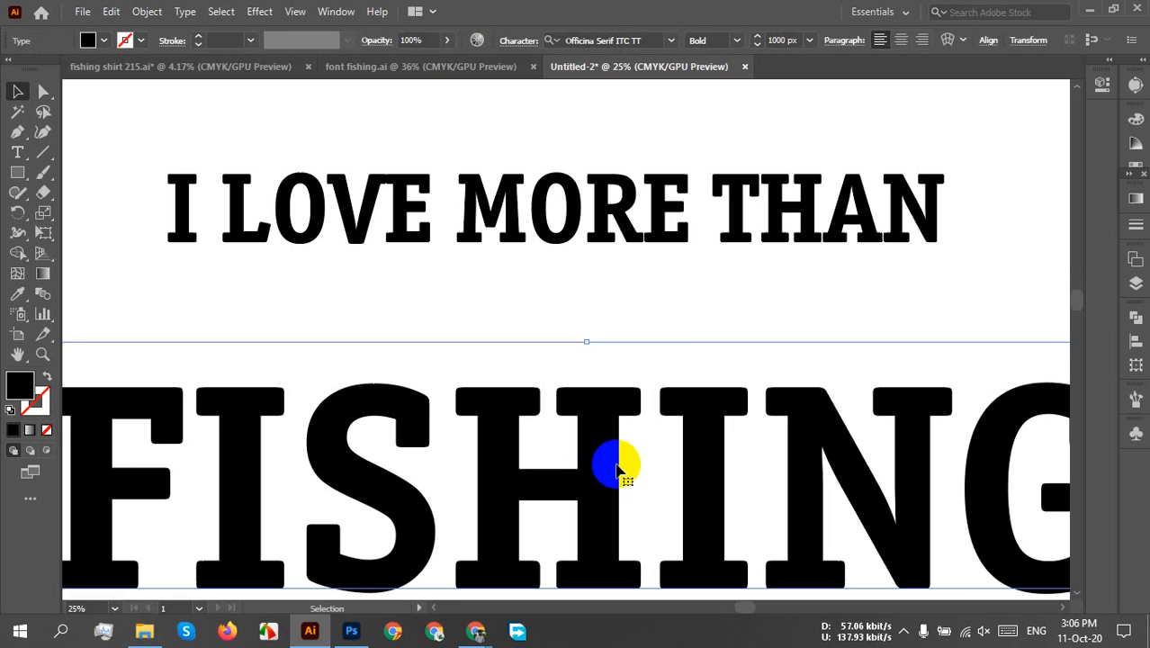
pyautogui.scroll(-2, 616, 465)
pyautogui.moveTo(609, 482); pyautogui.dragTo(619, 426)
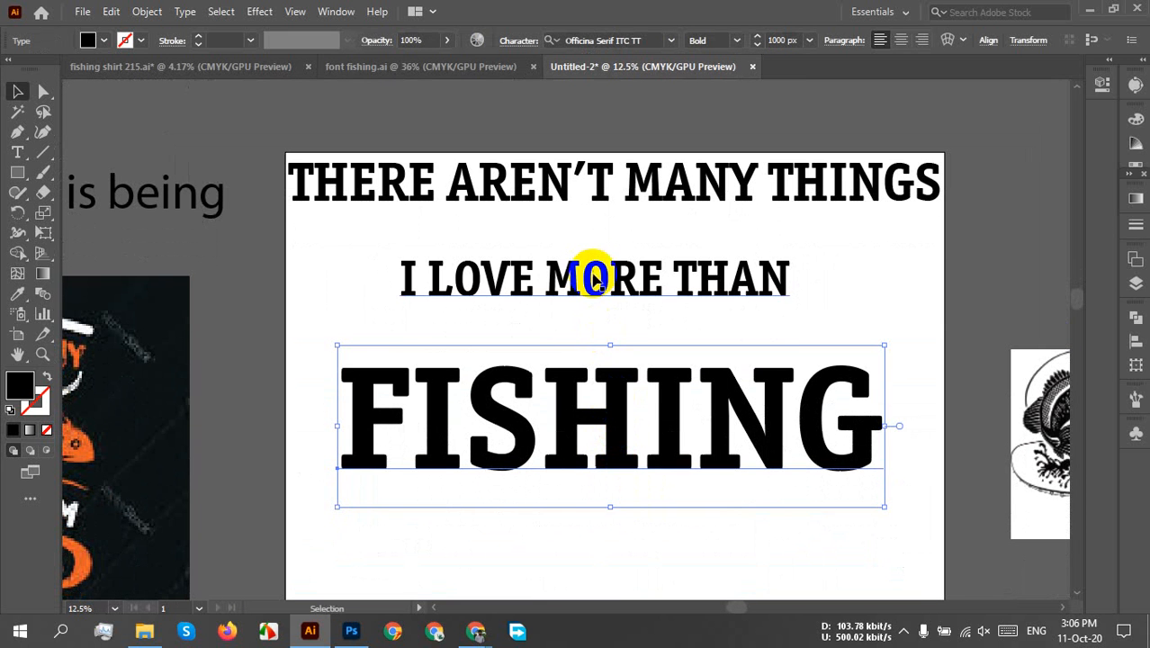
pyautogui.moveTo(593, 278); pyautogui.dragTo(593, 237)
pyautogui.click(608, 349)
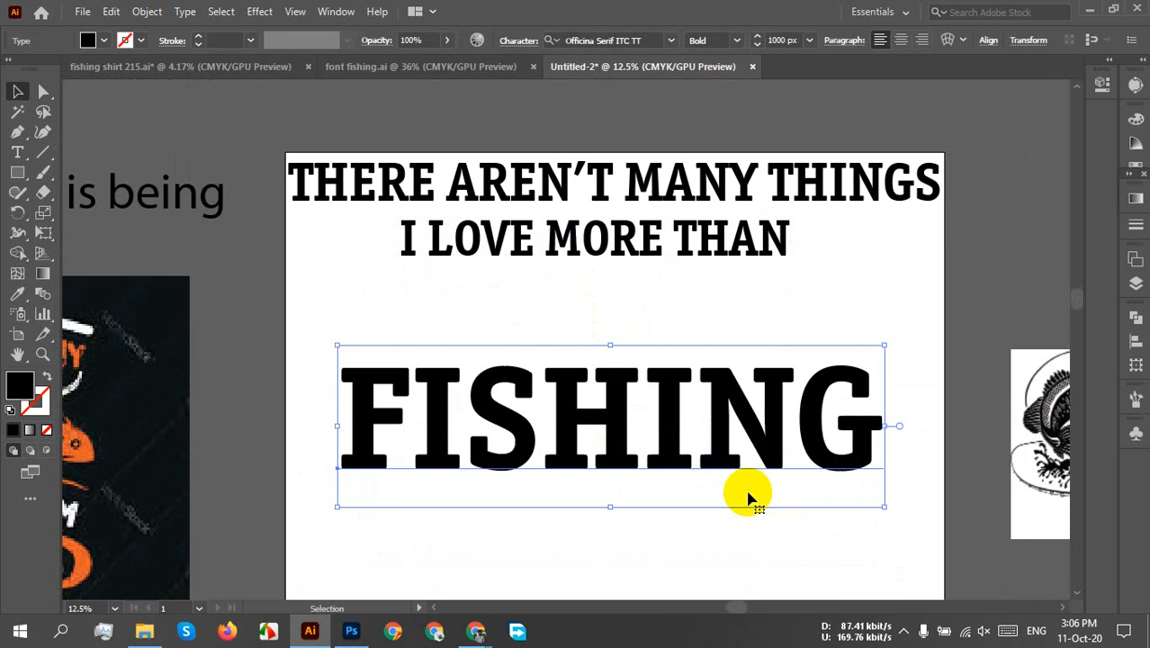
# - Set up a horizontal Arc envelope warp on "FISHING" with a 30% bend and preview it on the artboard
pyautogui.scroll(5, 916, 303)
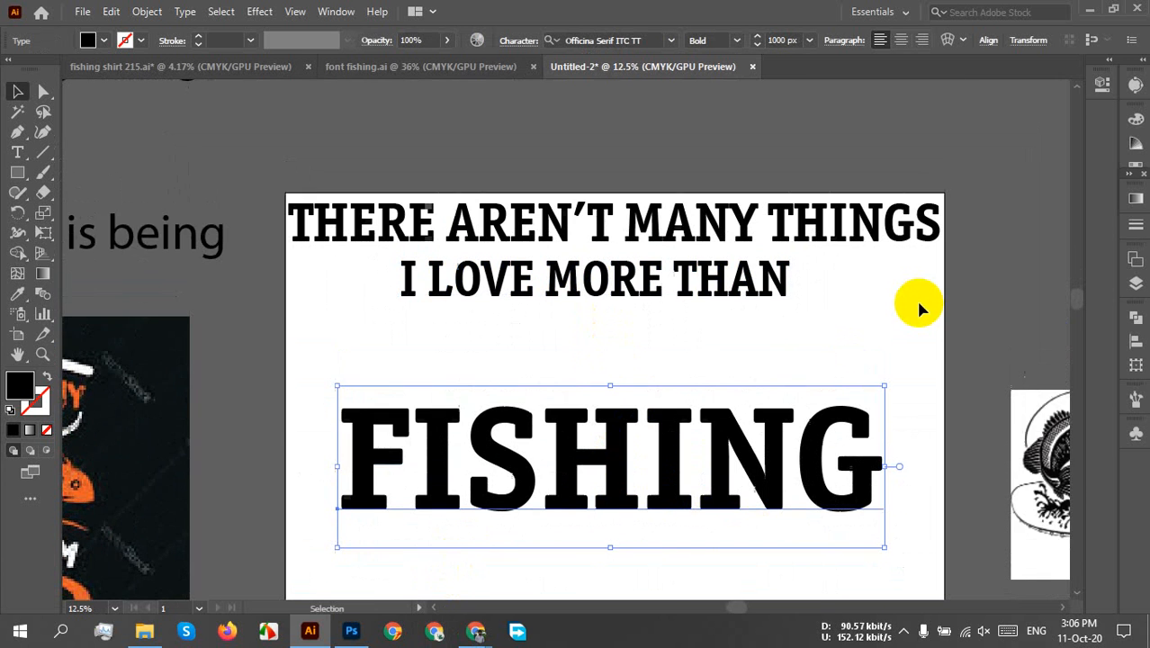
pyautogui.scroll(-1, 810, 338)
pyautogui.moveTo(762, 423); pyautogui.dragTo(738, 302)
pyautogui.scroll(1, 633, 396)
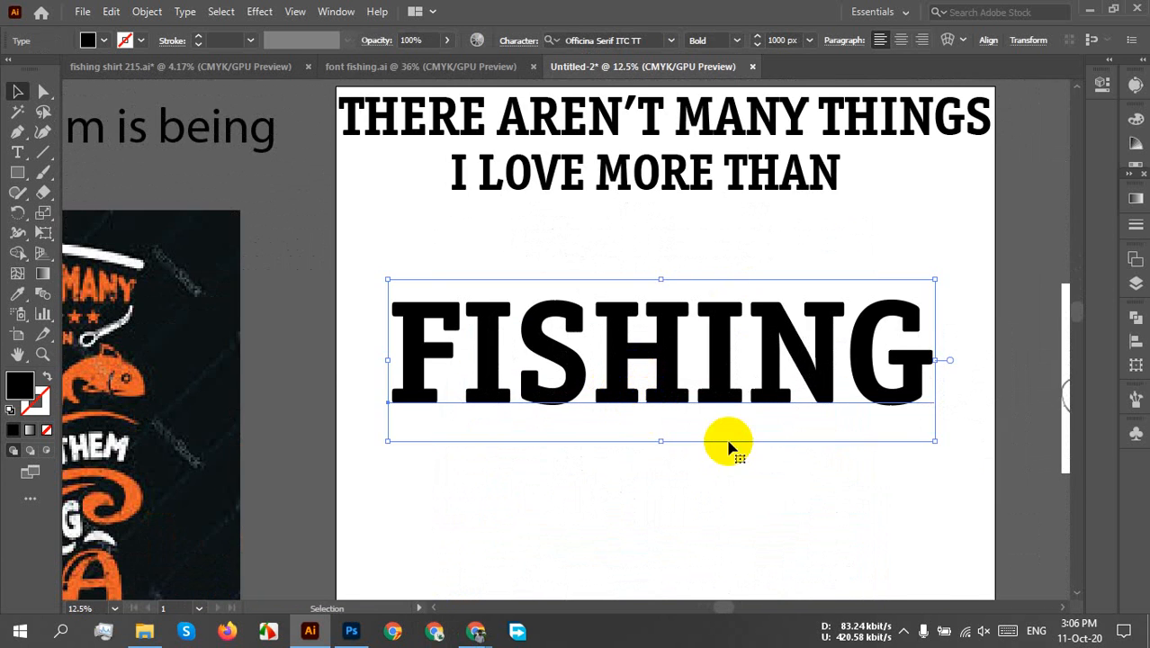
pyautogui.moveTo(731, 441); pyautogui.dragTo(706, 424)
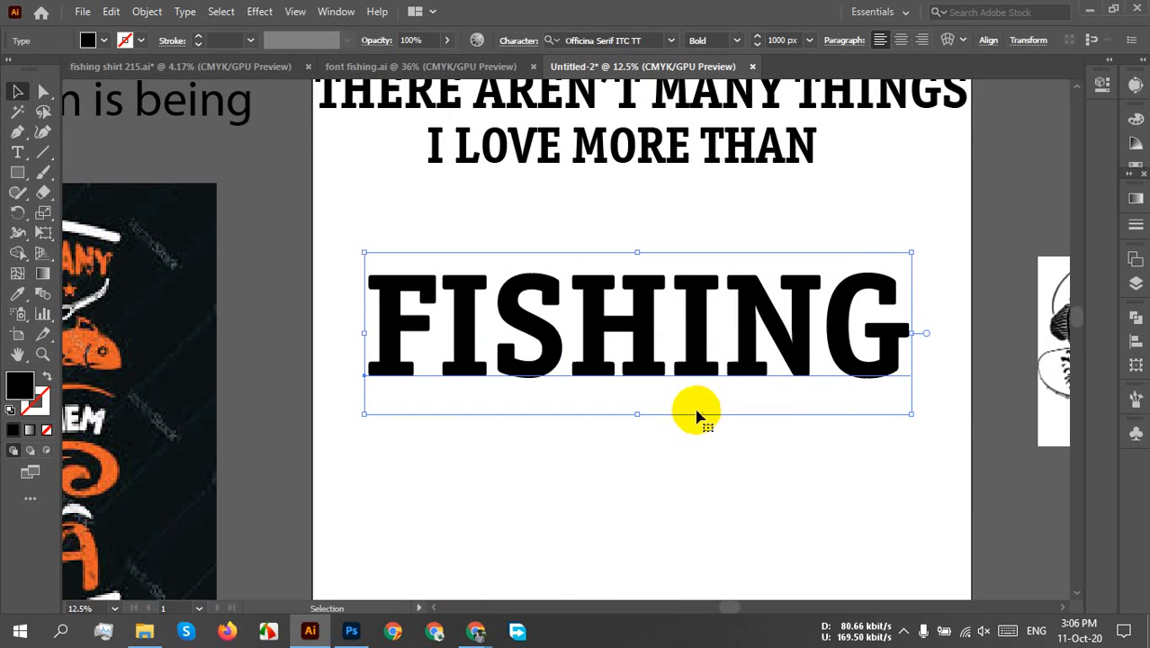
pyautogui.click(950, 41)
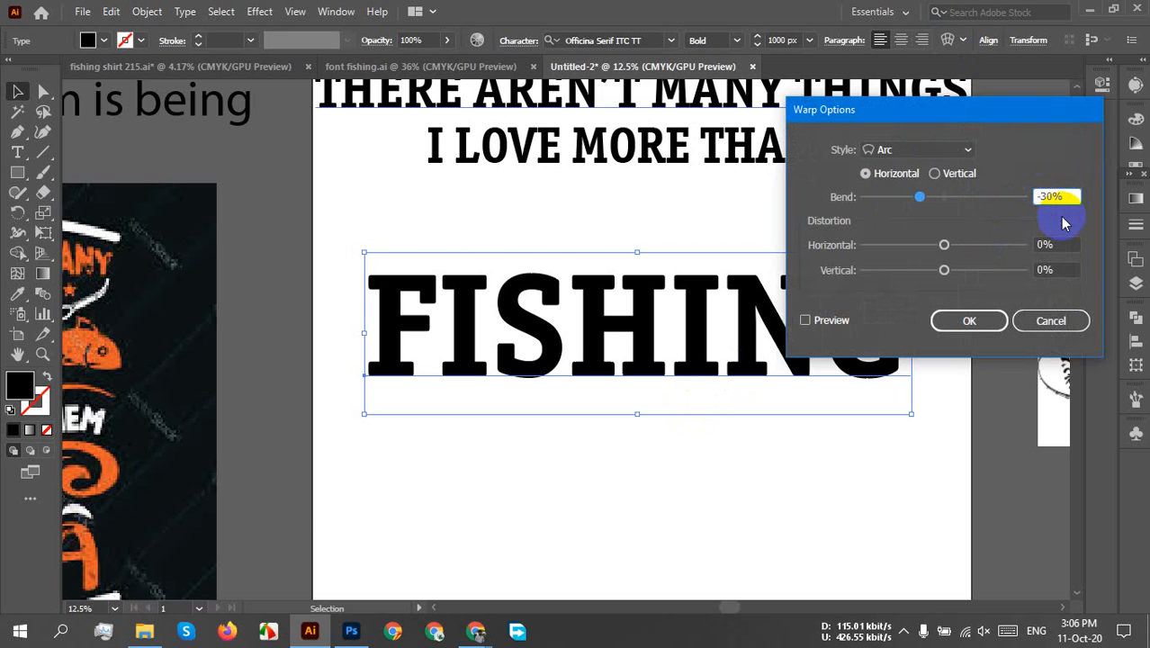
pyautogui.write('30')
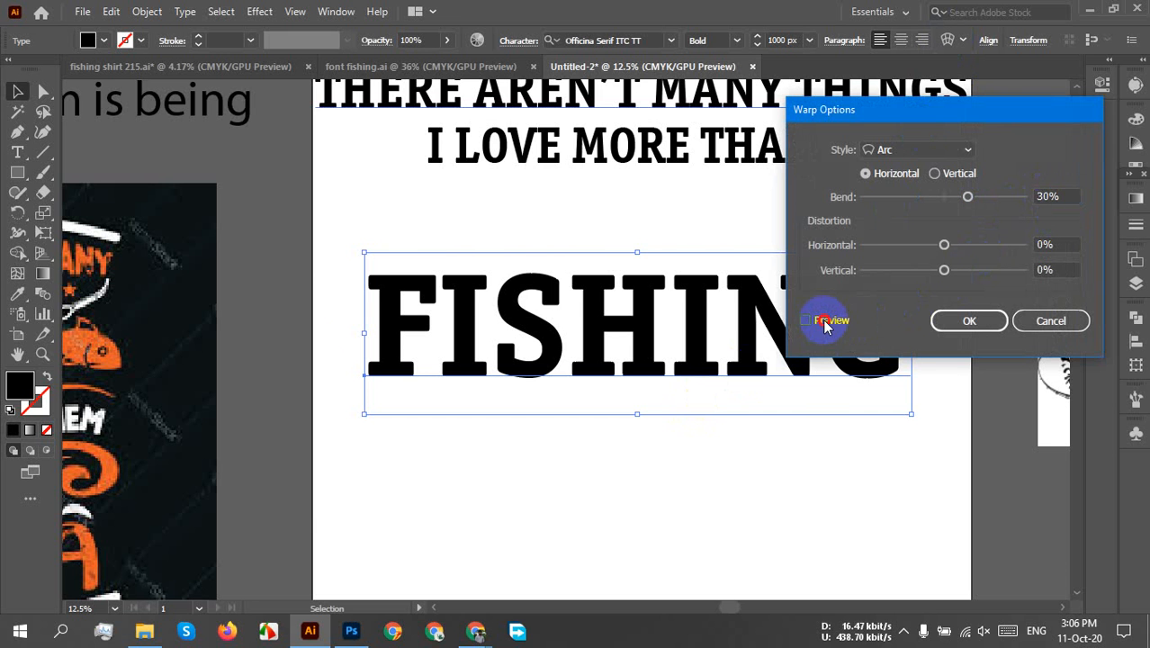
pyautogui.click(826, 322)
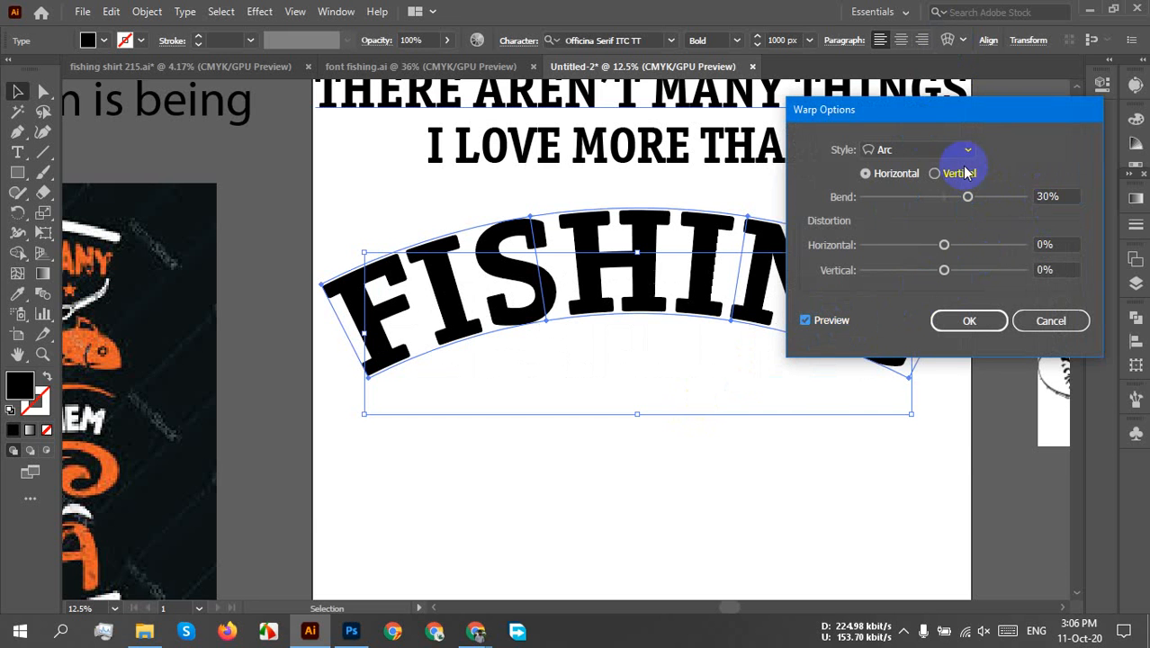
pyautogui.moveTo(933, 108); pyautogui.dragTo(700, 396)
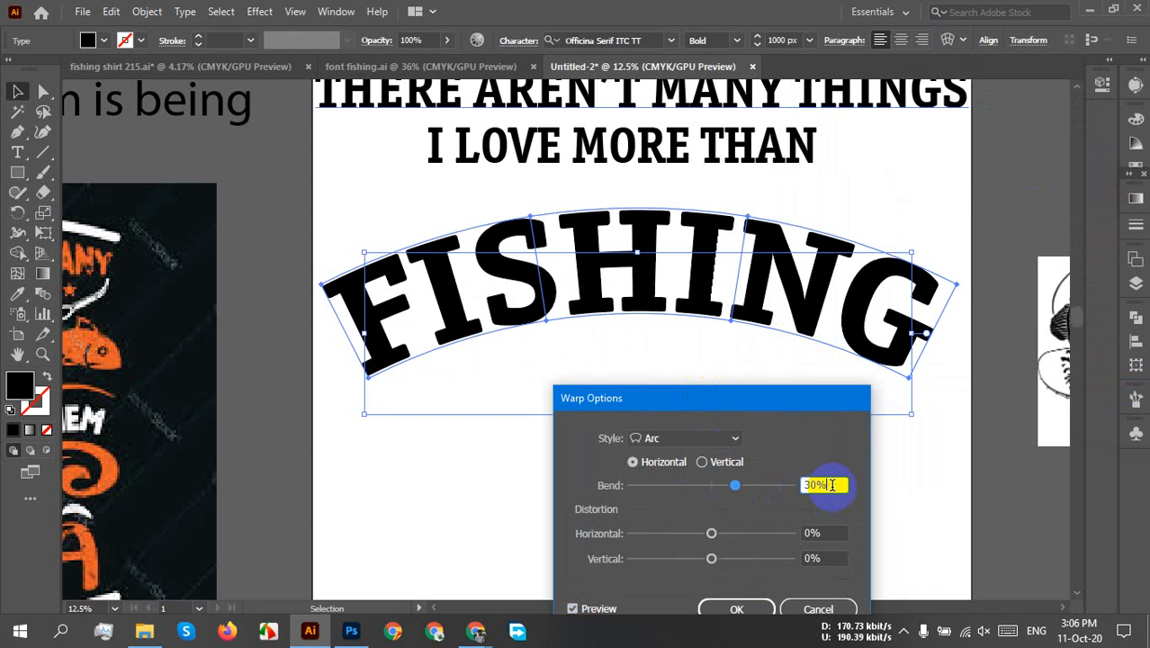
# - Raise the warp's bend to 39%, apply it, and center the arched "FISHING" horizontally on the artboard
pyautogui.press('Up')
pyautogui.press('Up')
pyautogui.press('Up')
pyautogui.press('Up')
pyautogui.press('Up')
pyautogui.press('Up')
pyautogui.press('Up')
pyautogui.press('Up')
pyautogui.press('Up')
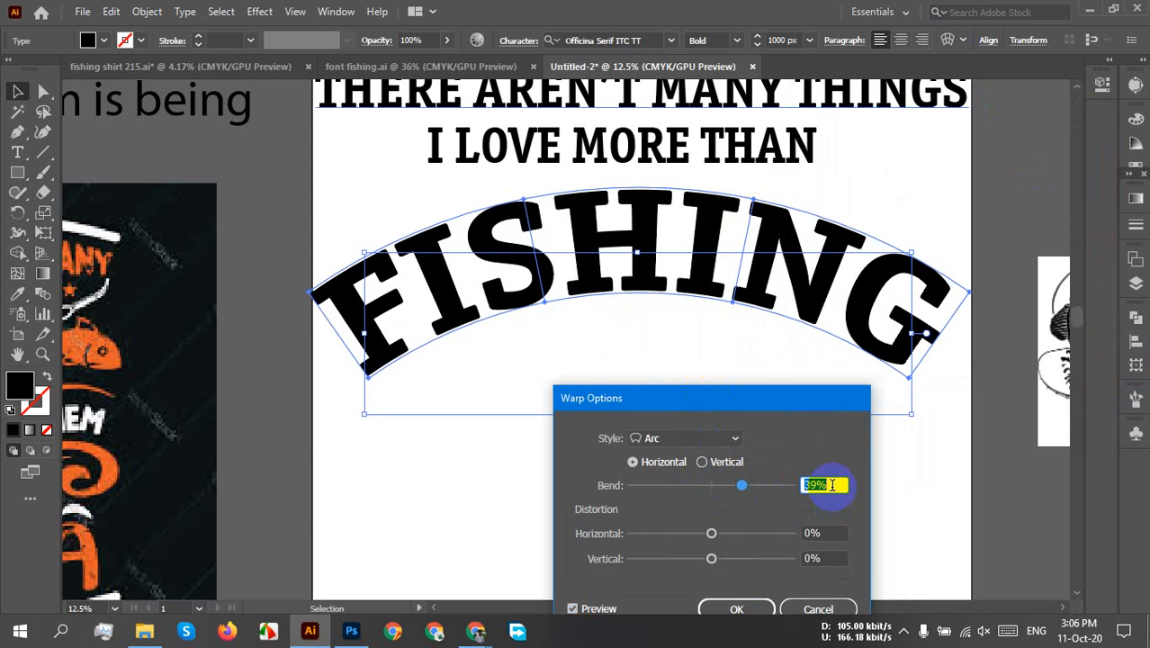
pyautogui.click(736, 608)
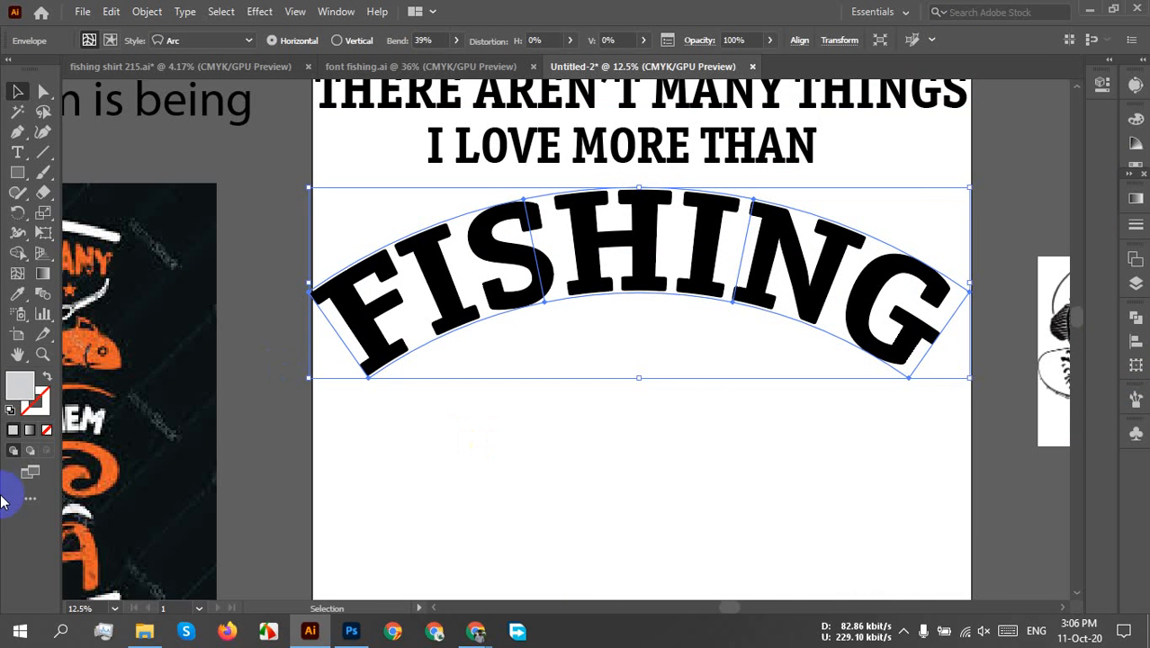
pyautogui.click(800, 40)
pyautogui.click(659, 88)
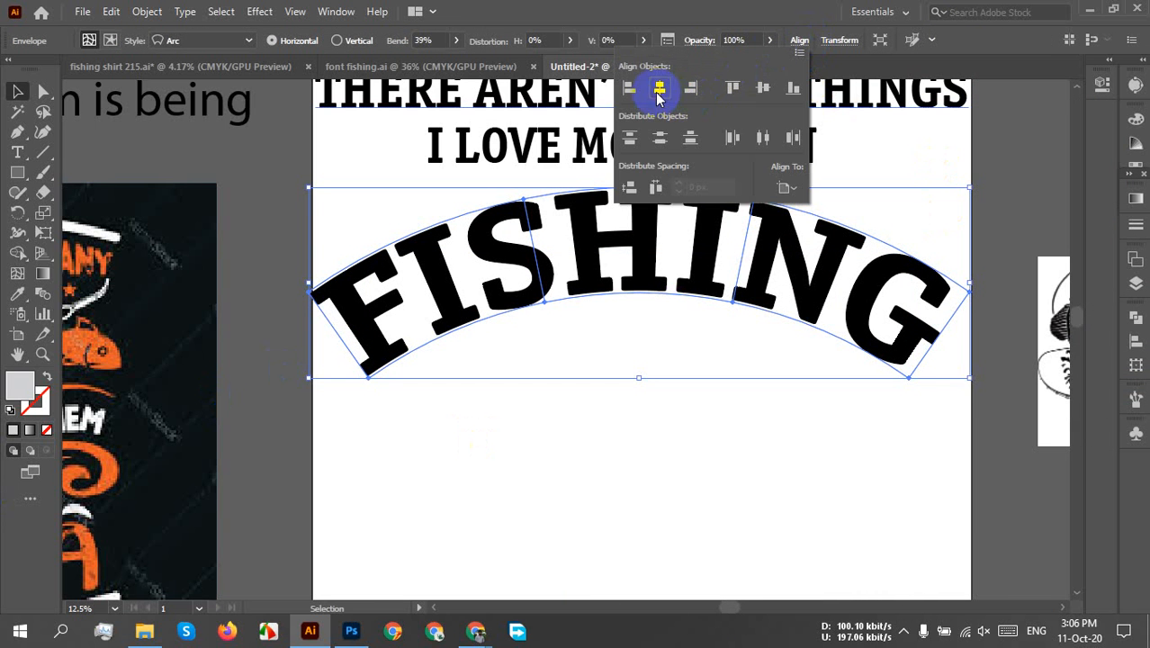
# - Expand the arched "FISHING" envelope into outlines, with both Object and Fill included
pyautogui.click(844, 440)
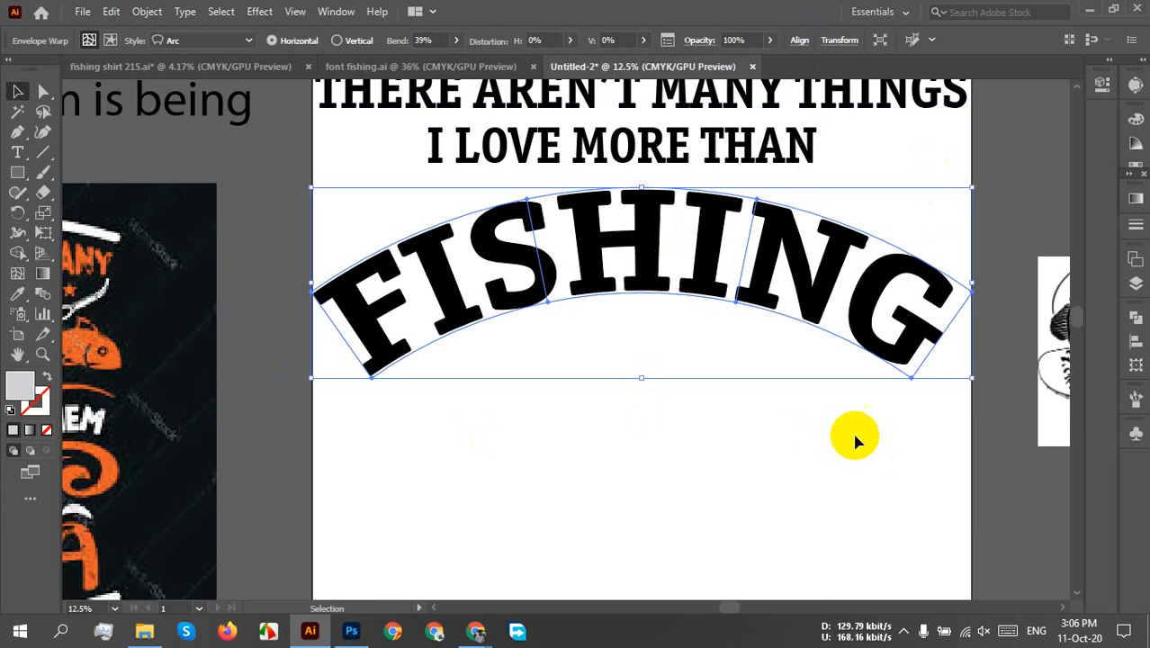
pyautogui.click(146, 10)
pyautogui.click(213, 207)
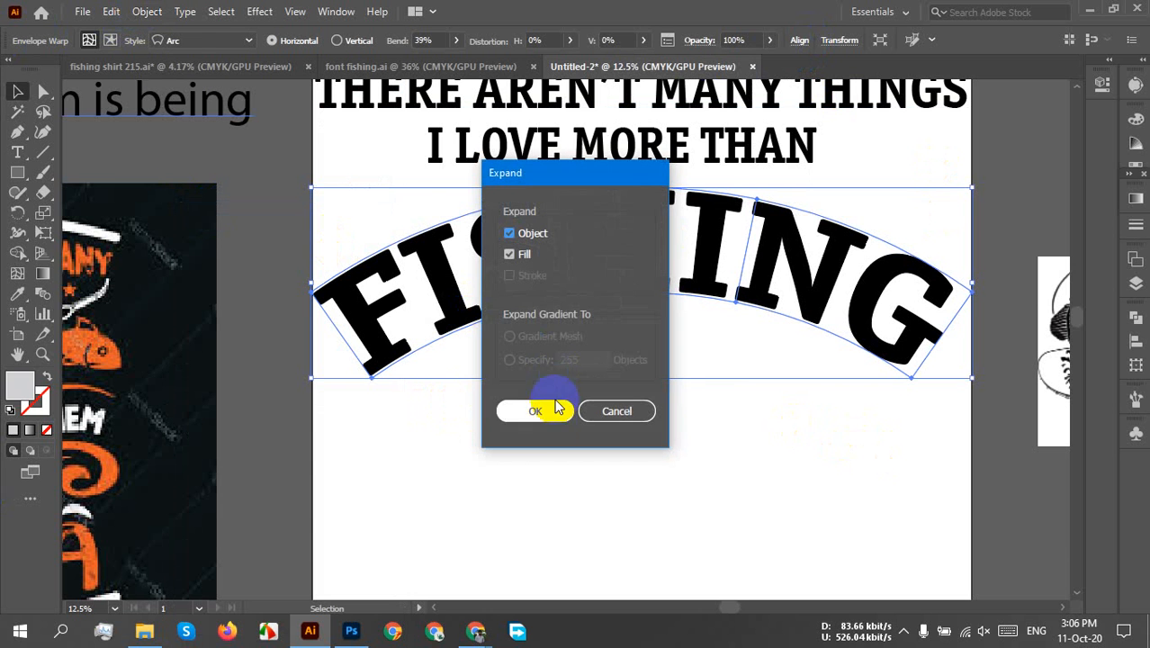
pyautogui.click(553, 430)
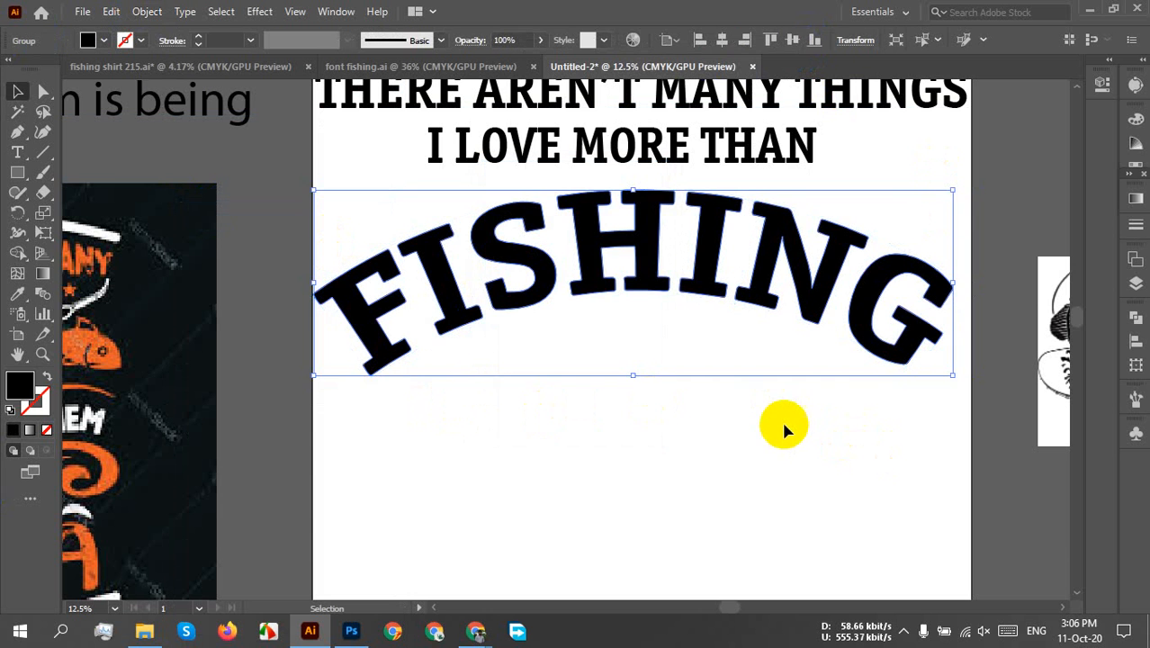
# - Center the expanded "FISHING" group horizontally on the artboard
pyautogui.click(785, 438)
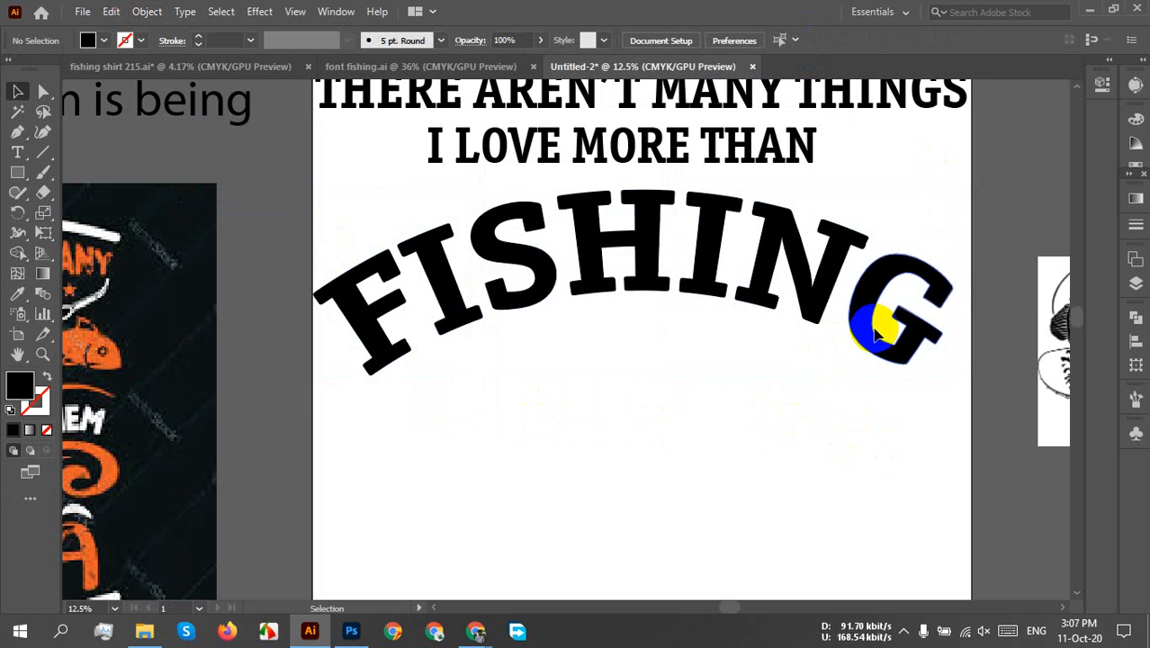
pyautogui.click(920, 332)
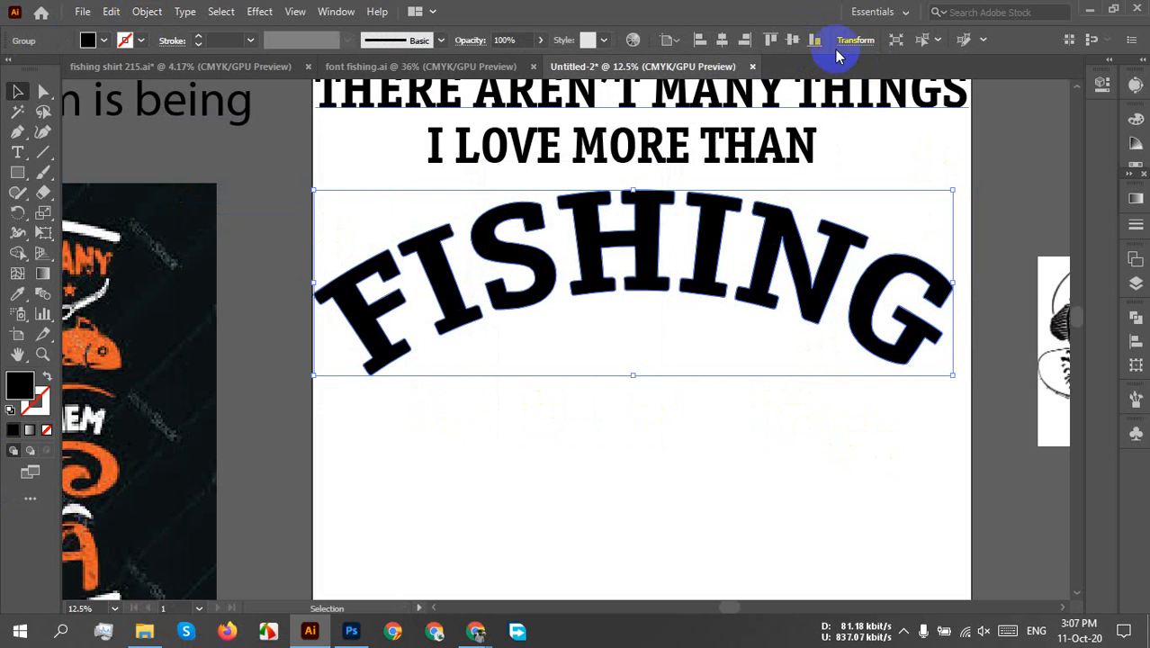
pyautogui.click(724, 41)
pyautogui.click(643, 431)
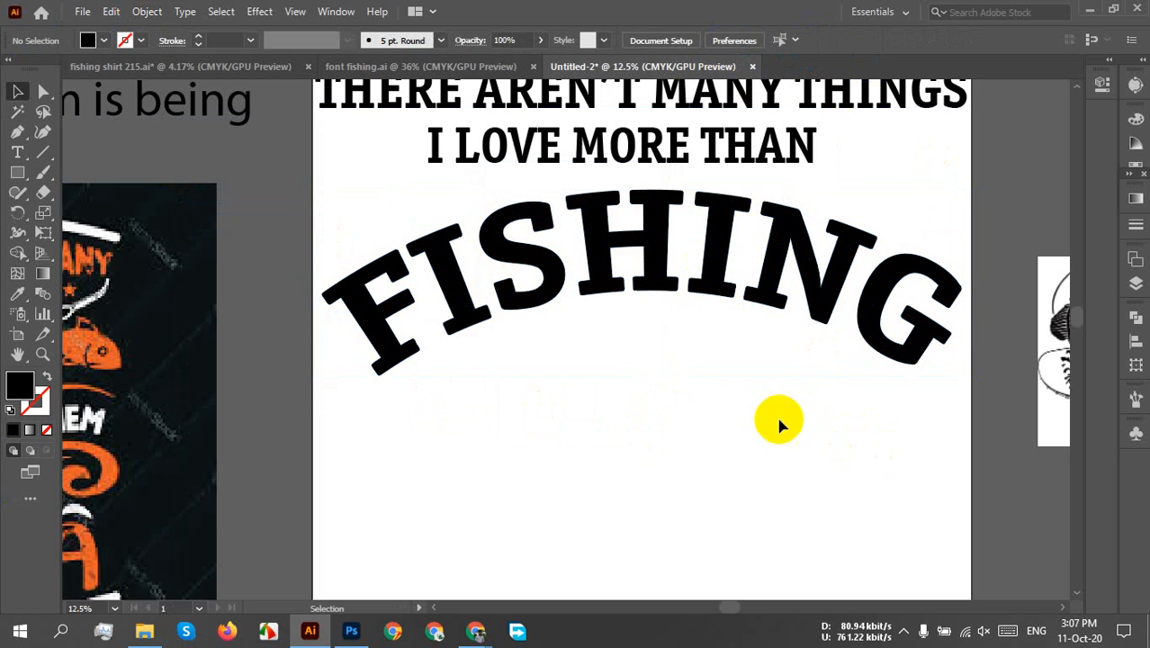
# - Move the arched "FISHING" slightly down and place two copies of it below, spaced down the artboard
pyautogui.click(646, 261)
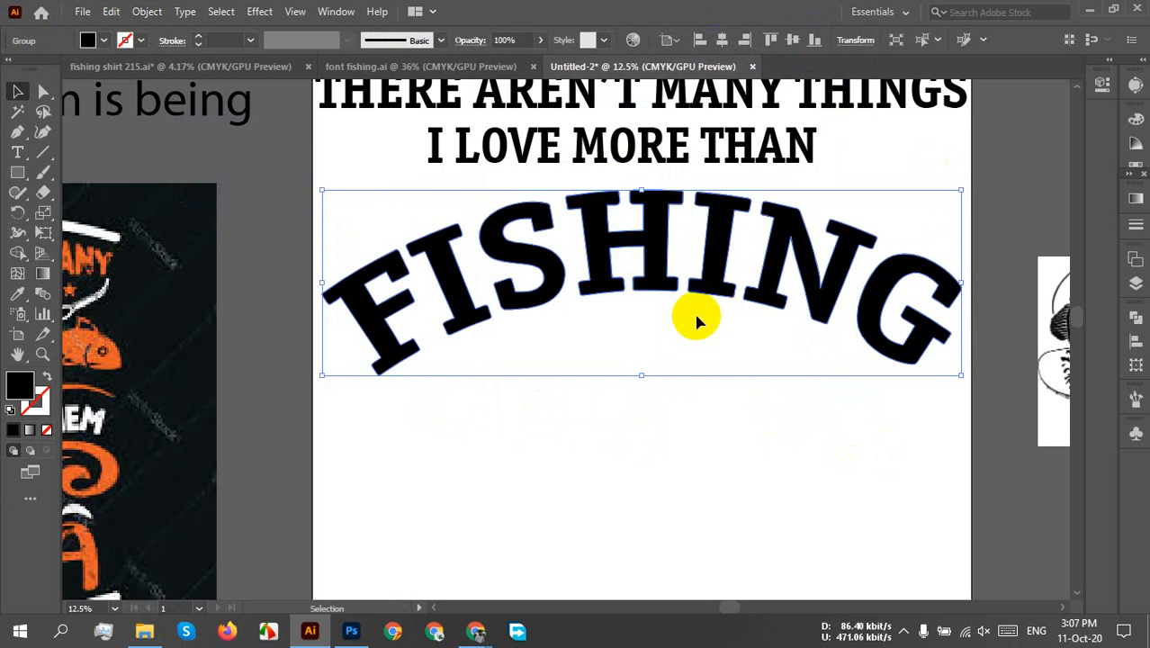
pyautogui.scroll(-2, 695, 316)
pyautogui.moveTo(704, 382); pyautogui.dragTo(699, 315)
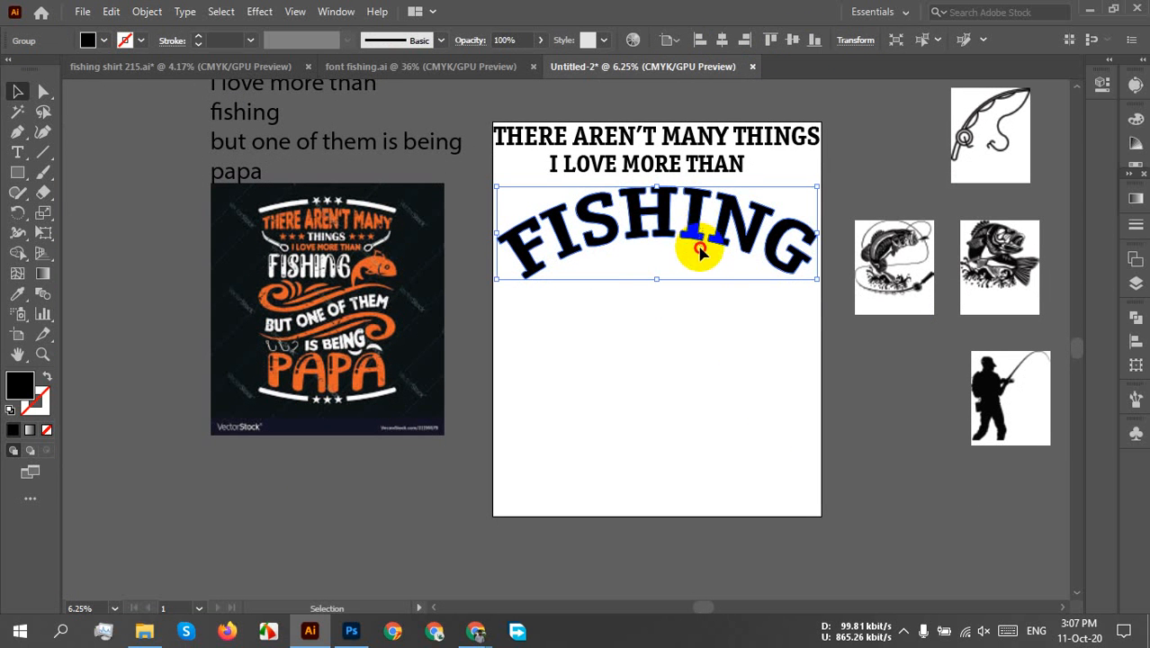
pyautogui.moveTo(697, 232); pyautogui.dragTo(704, 477)
pyautogui.click(883, 432)
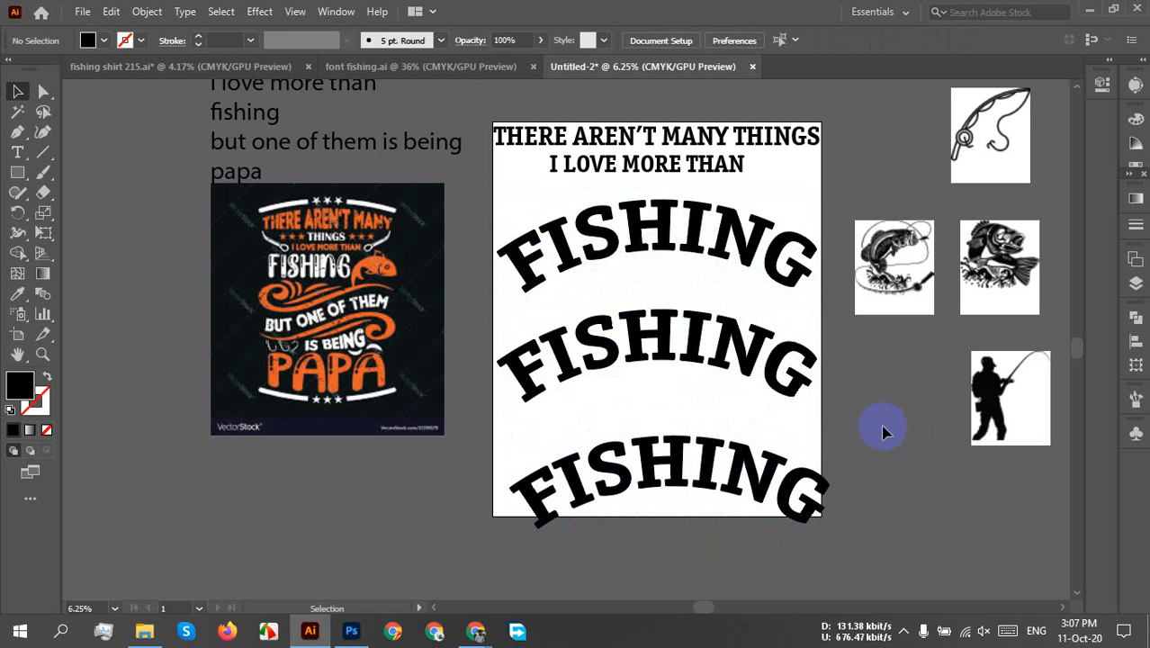
# - Set up an Offset Path of 40 px with round joins on the uppermost "FISHING" and preview it
pyautogui.click(661, 244)
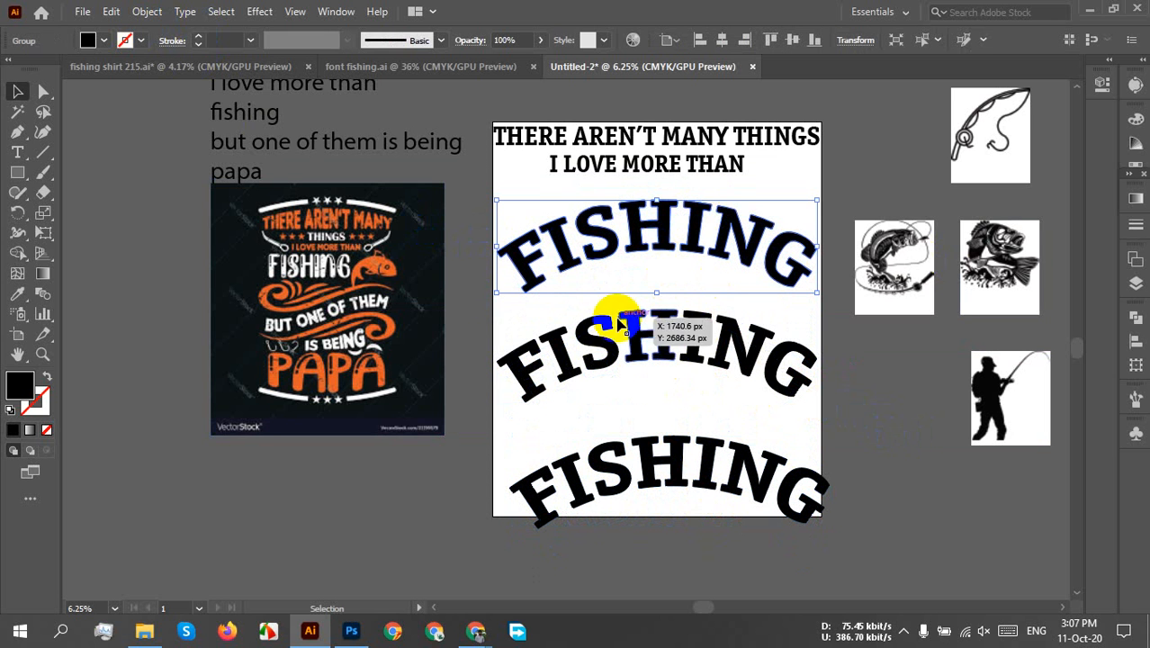
pyautogui.click(137, 13)
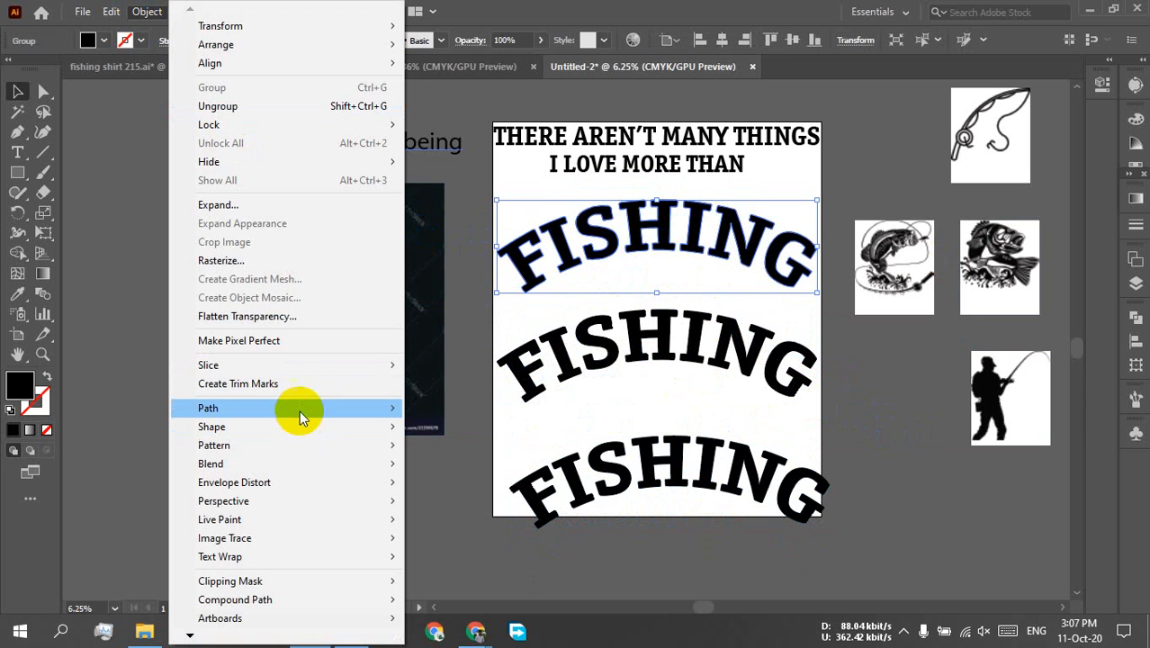
pyautogui.moveTo(300, 409)
pyautogui.click(460, 469)
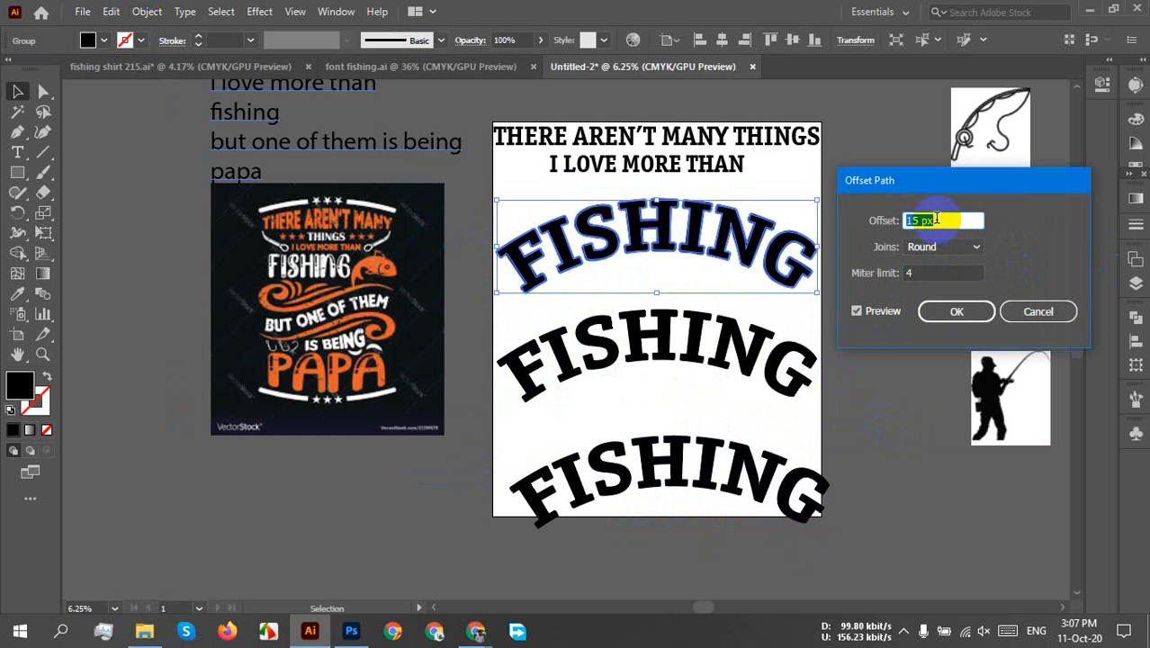
pyautogui.write('40')
pyautogui.click(856, 311)
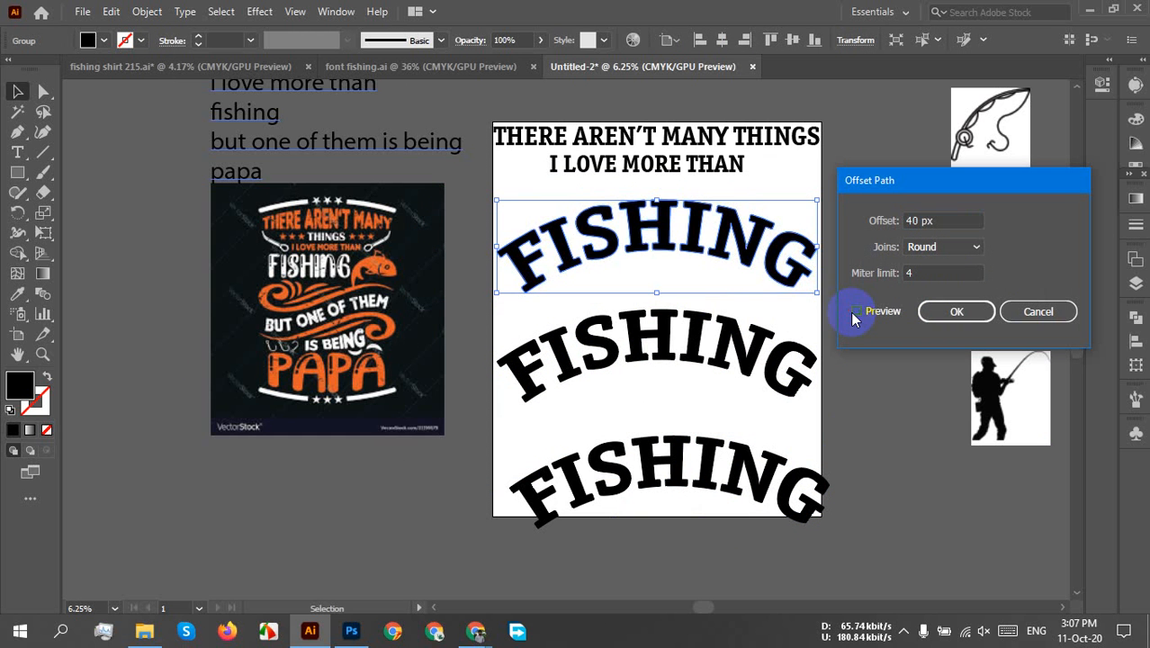
pyautogui.click(856, 311)
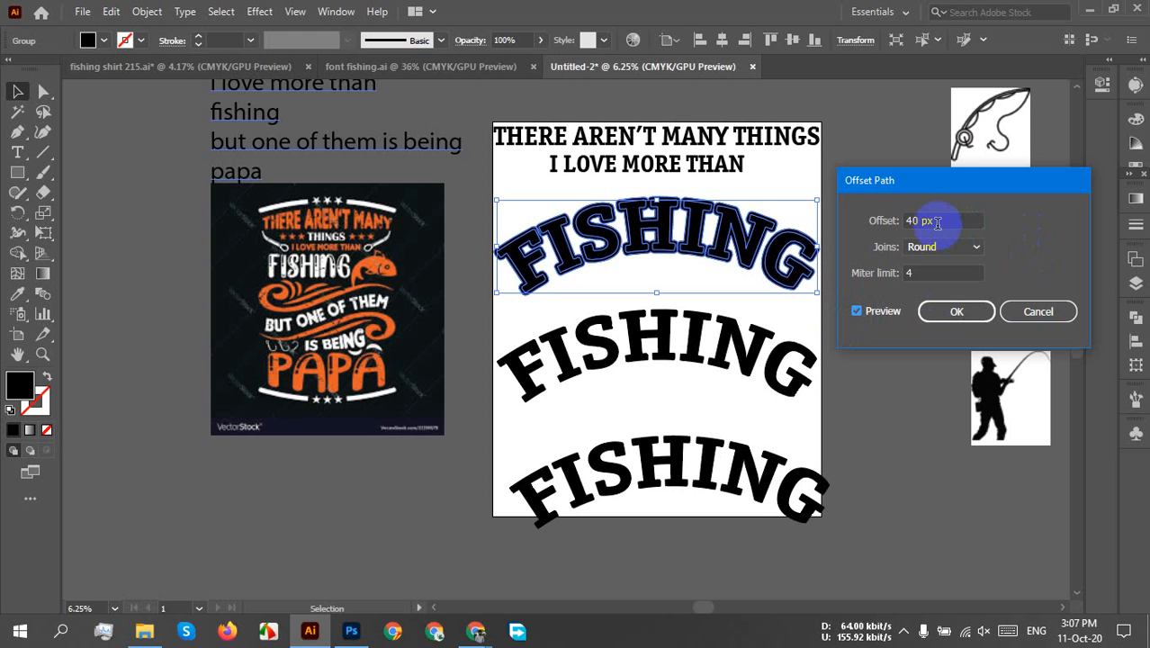
# - Try slightly larger offsets up to 47 px, return the offset to 40 px and apply it to the uppermost "FISHING"
pyautogui.doubleClick(934, 219)
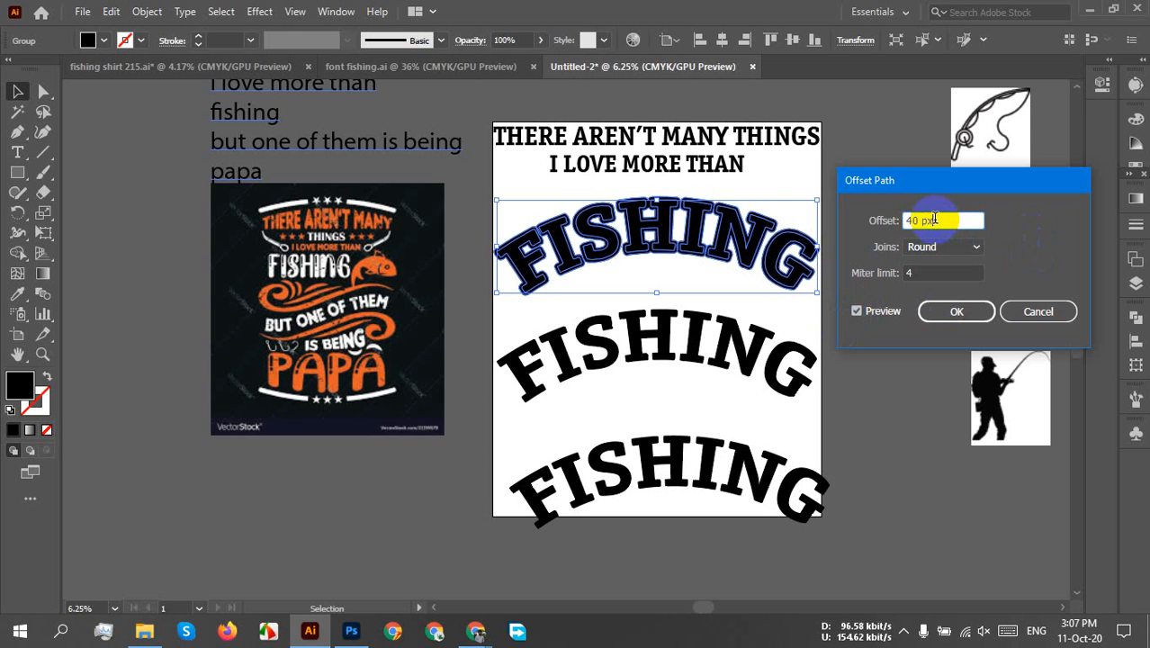
pyautogui.write('45')
pyautogui.press('Up')
pyautogui.press('Up')
pyautogui.press('Up')
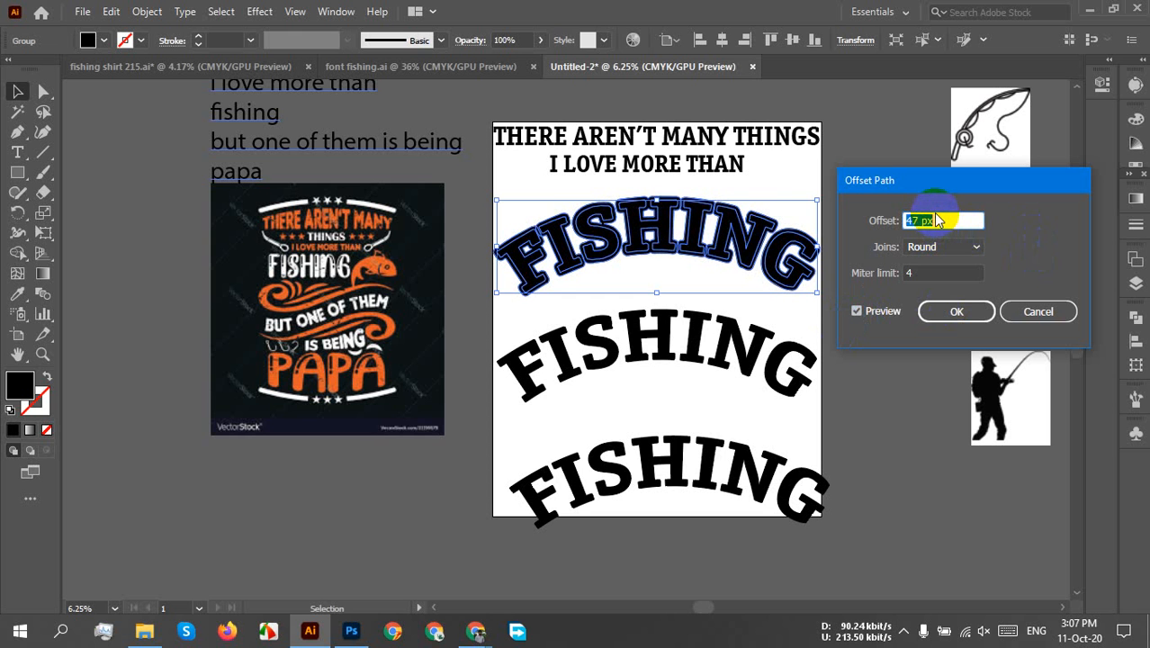
pyautogui.press('Down')
pyautogui.press('Down')
pyautogui.press('Down')
pyautogui.press('Down')
pyautogui.press('Down')
pyautogui.press('Down')
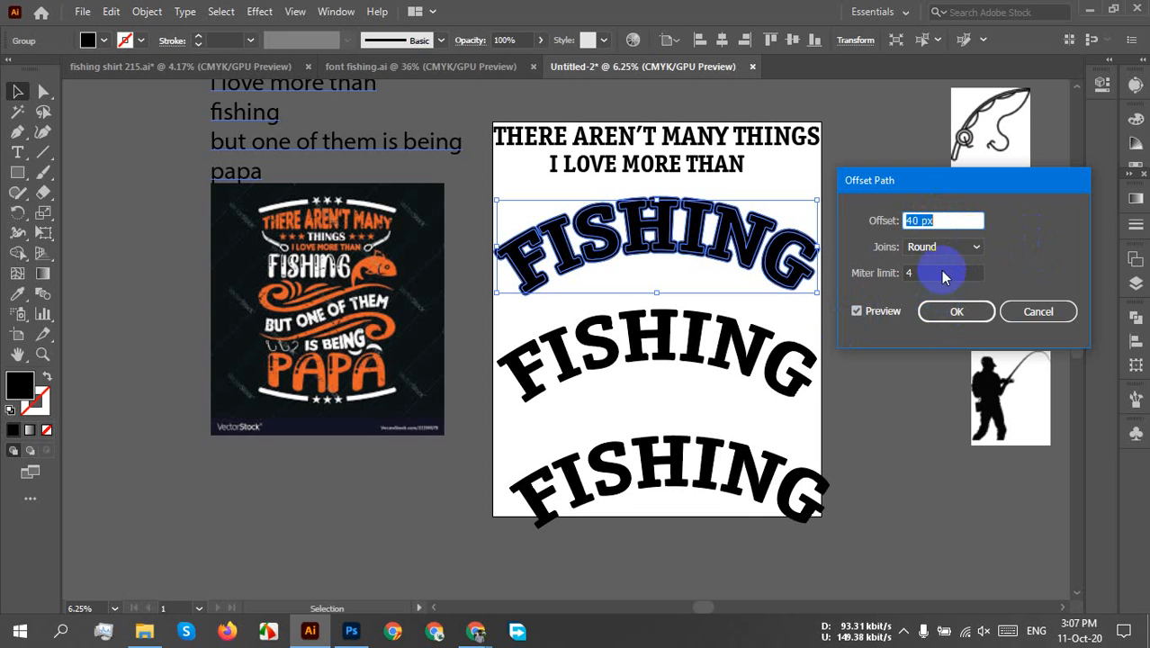
pyautogui.click(952, 315)
pyautogui.click(846, 369)
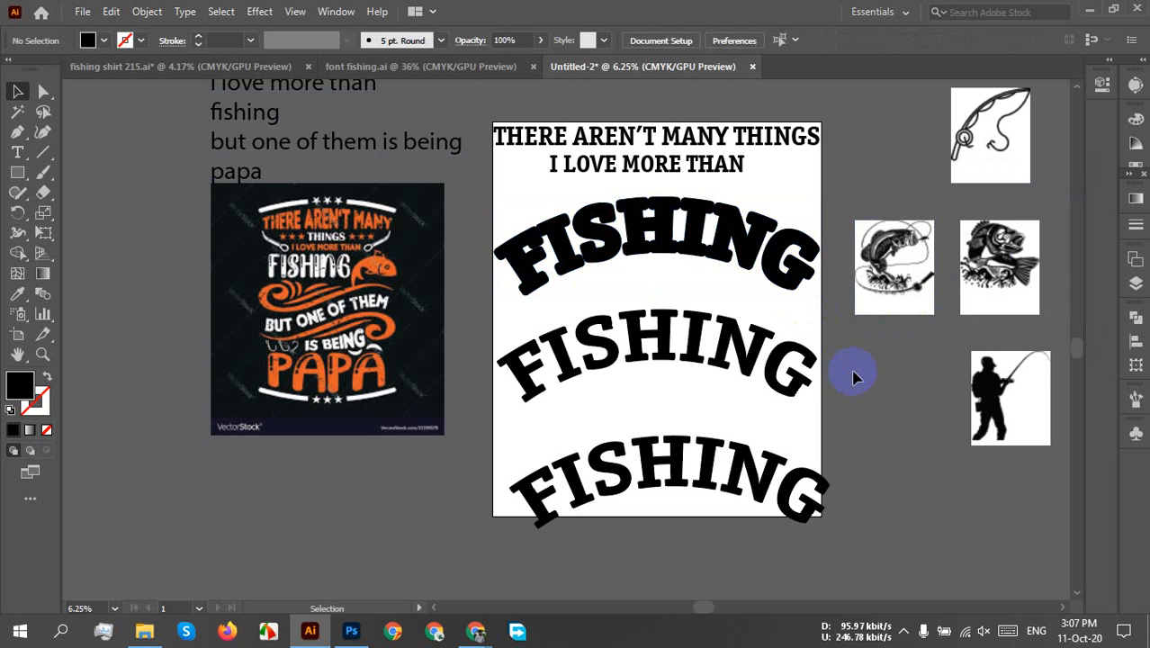
# - Unite the uppermost "FISHING" with its offset outline and ungroup the result into a compound path
pyautogui.click(553, 250)
pyautogui.rightClick(576, 254)
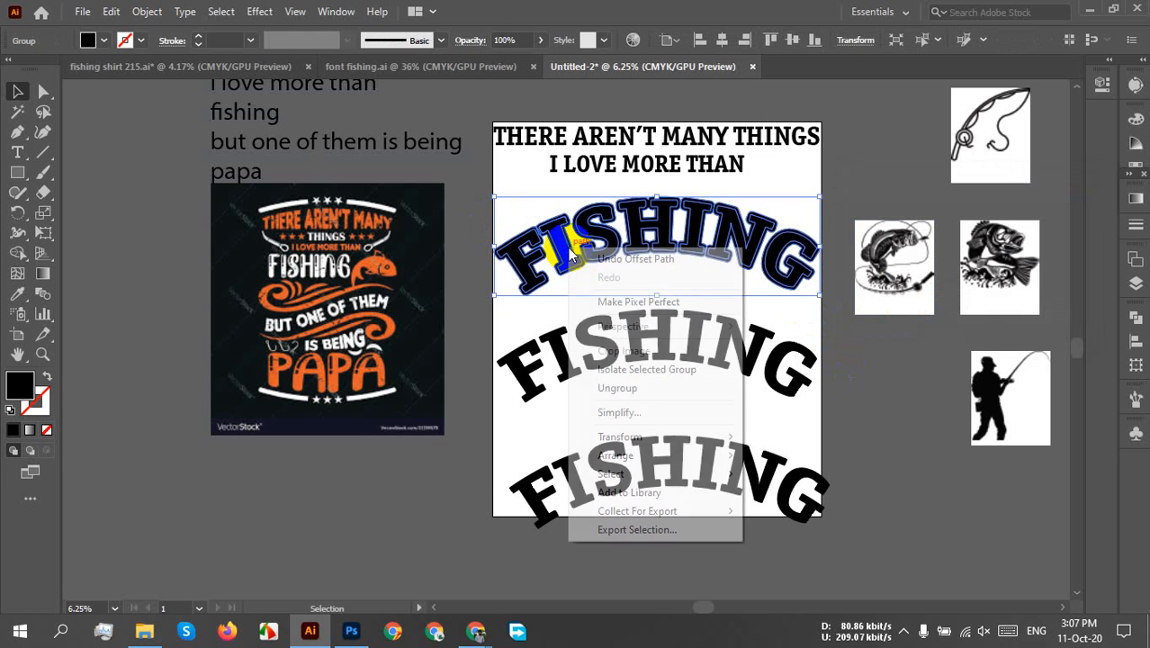
pyautogui.click(790, 307)
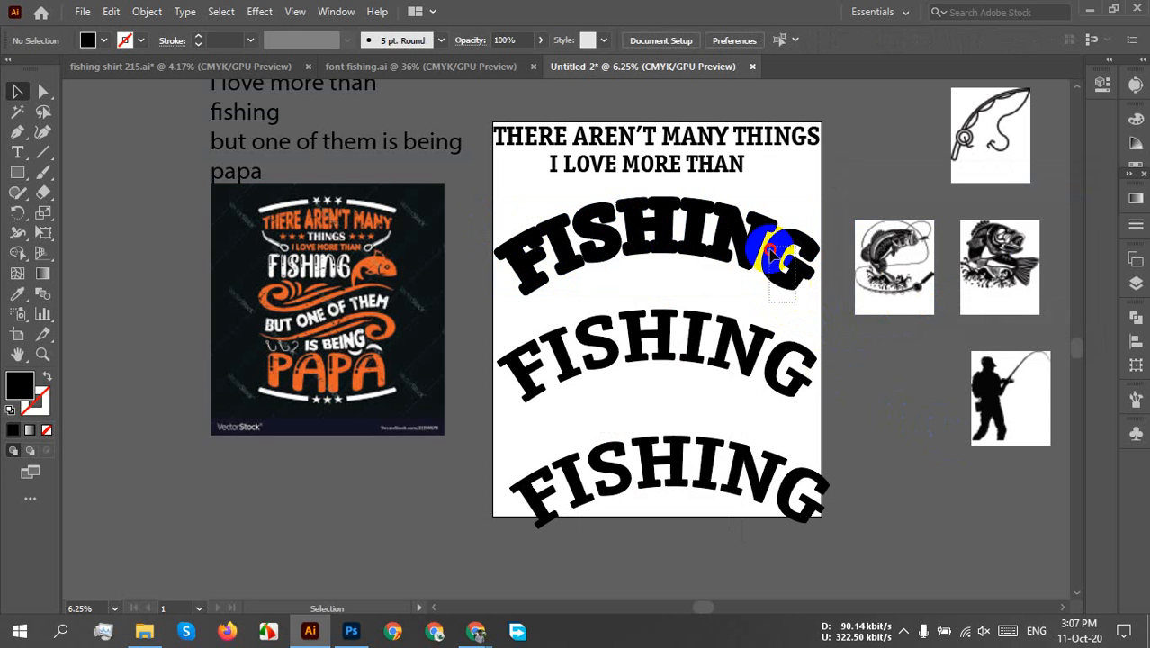
pyautogui.click(771, 254)
pyautogui.click(1135, 320)
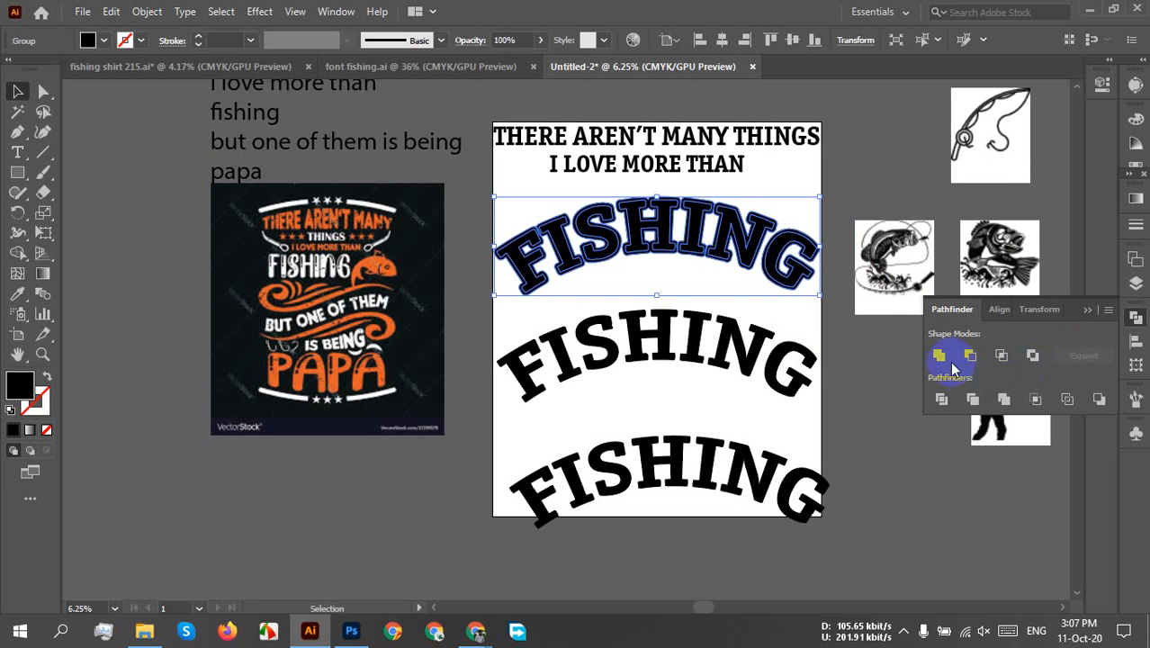
pyautogui.click(938, 354)
pyautogui.press('a')
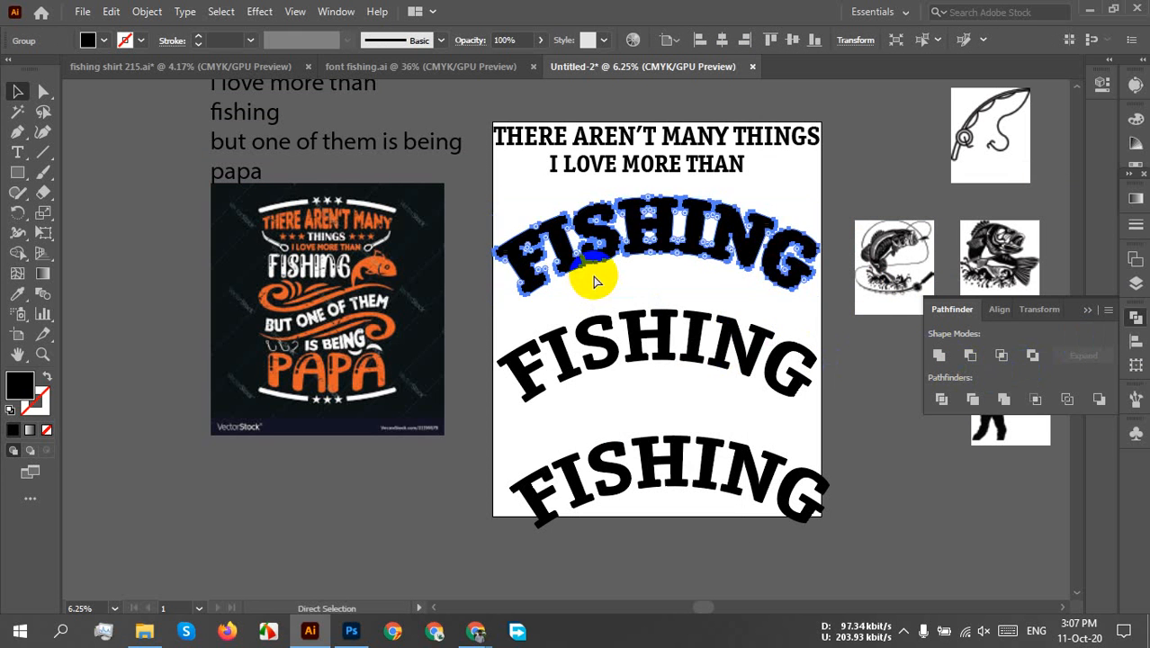
pyautogui.press('v')
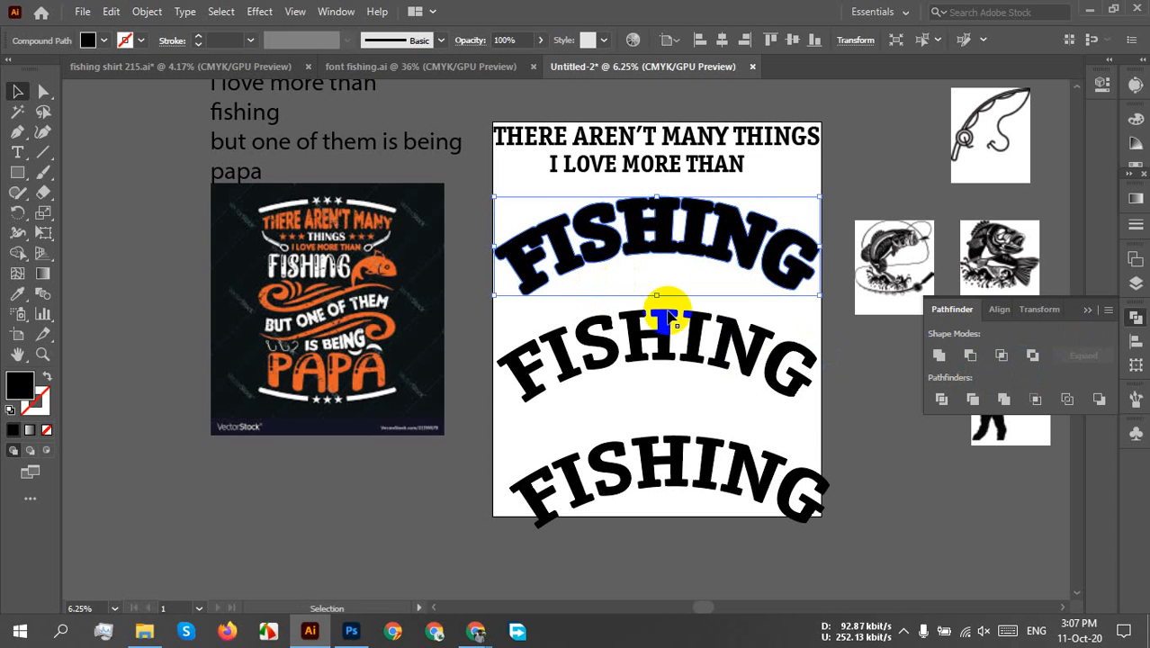
# - Apply a 20 px Offset Path with round joins to the middle "FISHING"
pyautogui.click(789, 412)
pyautogui.click(743, 362)
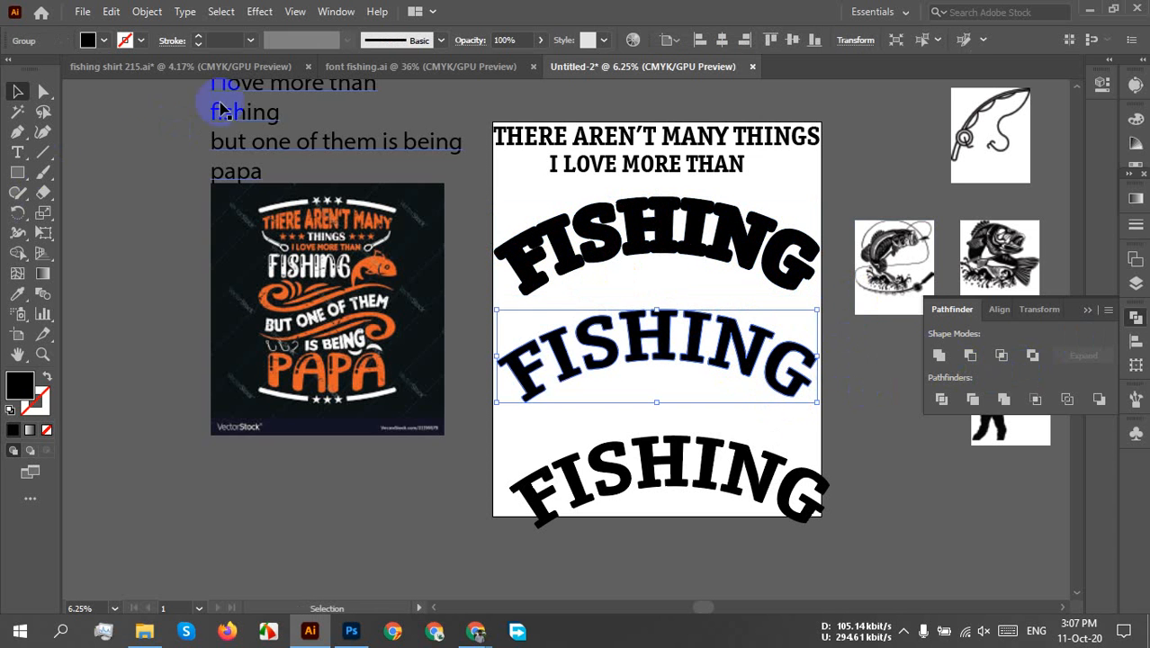
pyautogui.click(138, 13)
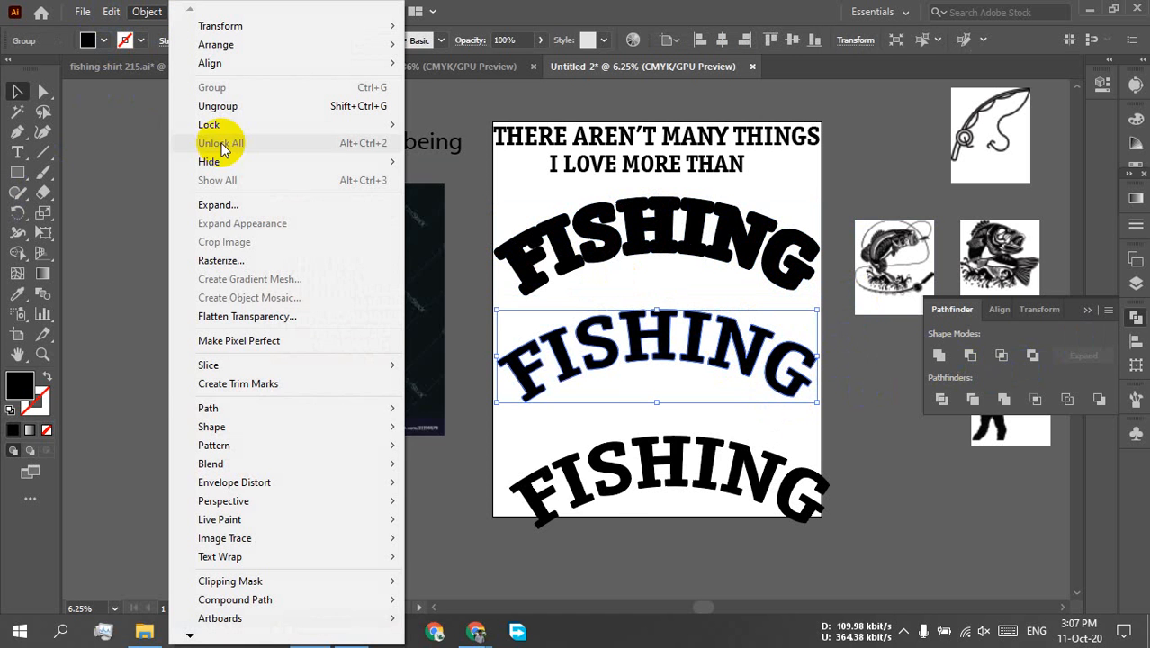
pyautogui.moveTo(313, 409)
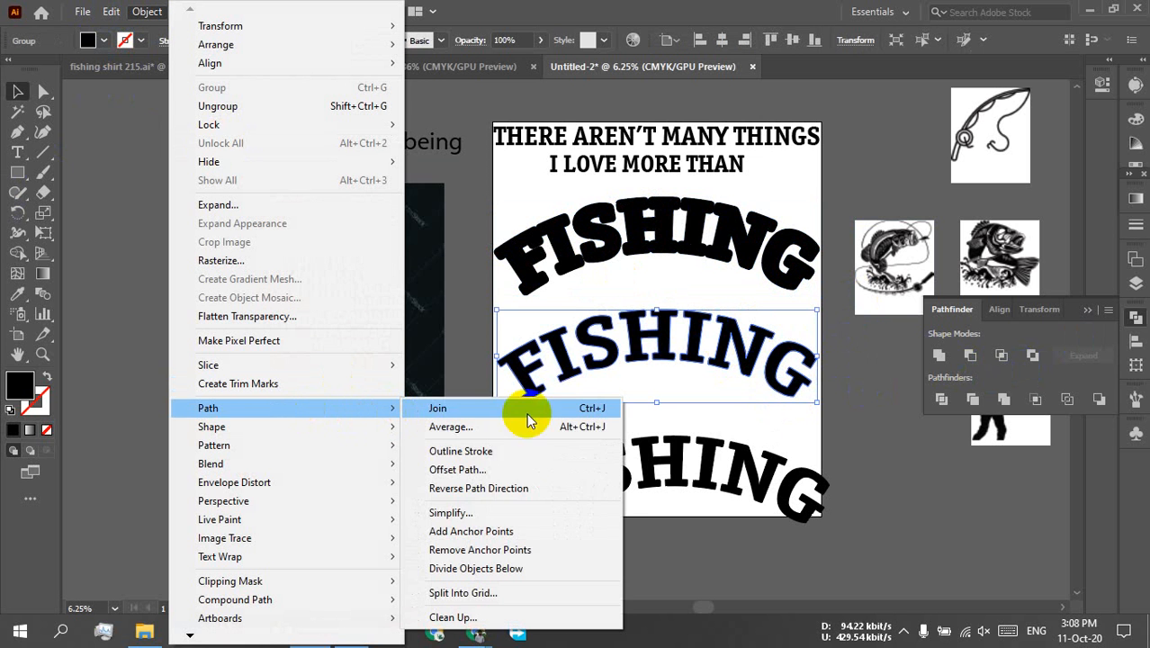
pyautogui.click(458, 470)
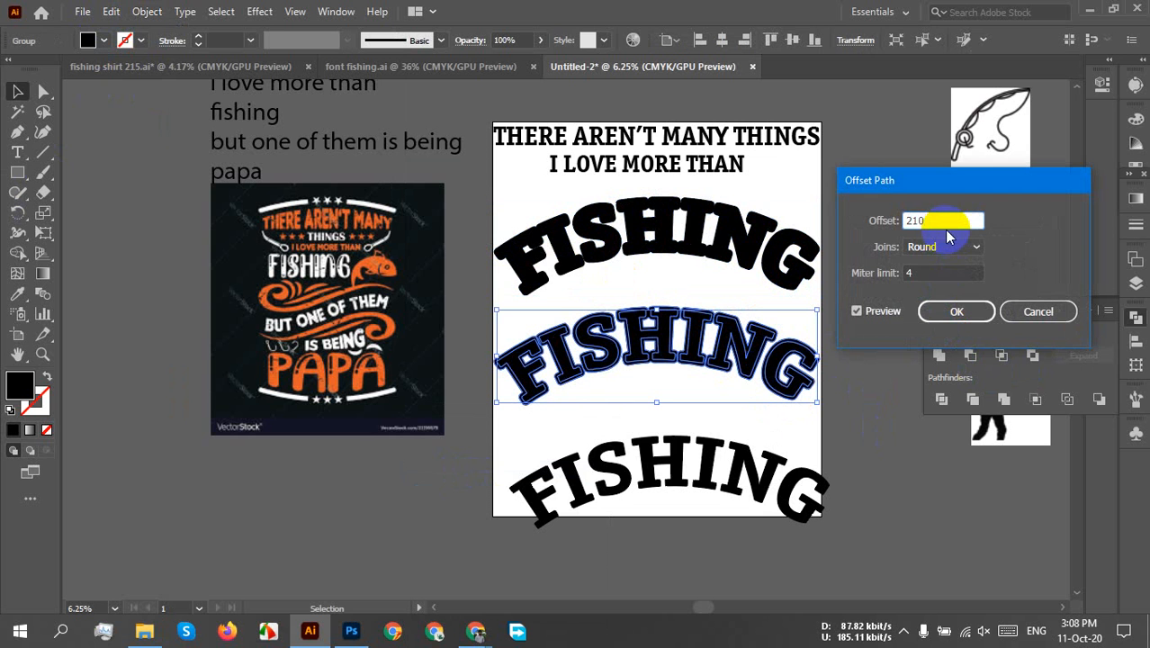
pyautogui.press('BackSpace')
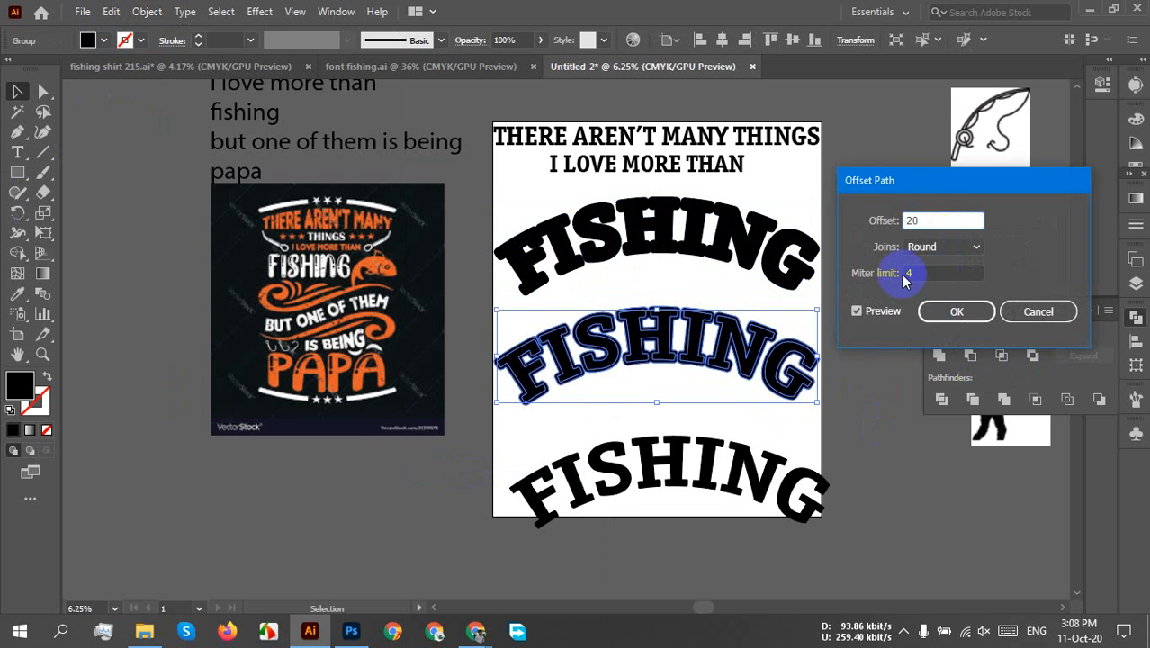
pyautogui.click(869, 312)
pyautogui.click(895, 314)
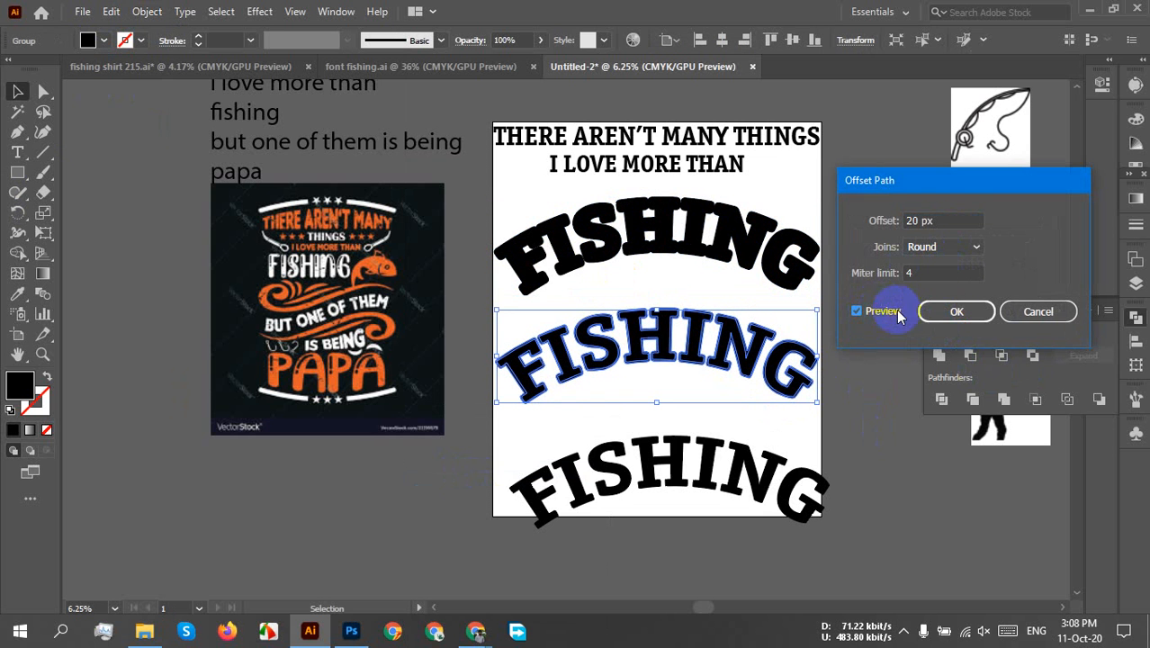
pyautogui.click(957, 311)
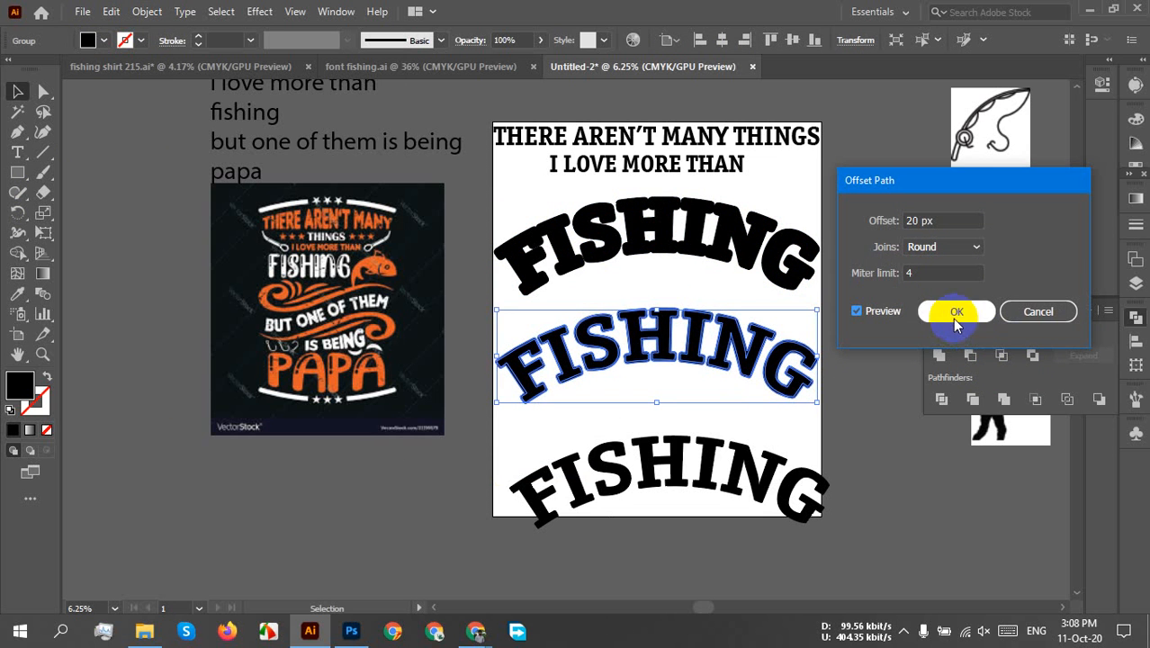
pyautogui.click(820, 421)
# - Unite the middle "FISHING" with its offset outline and ungroup it, keeping it in its original position
pyautogui.click(776, 358)
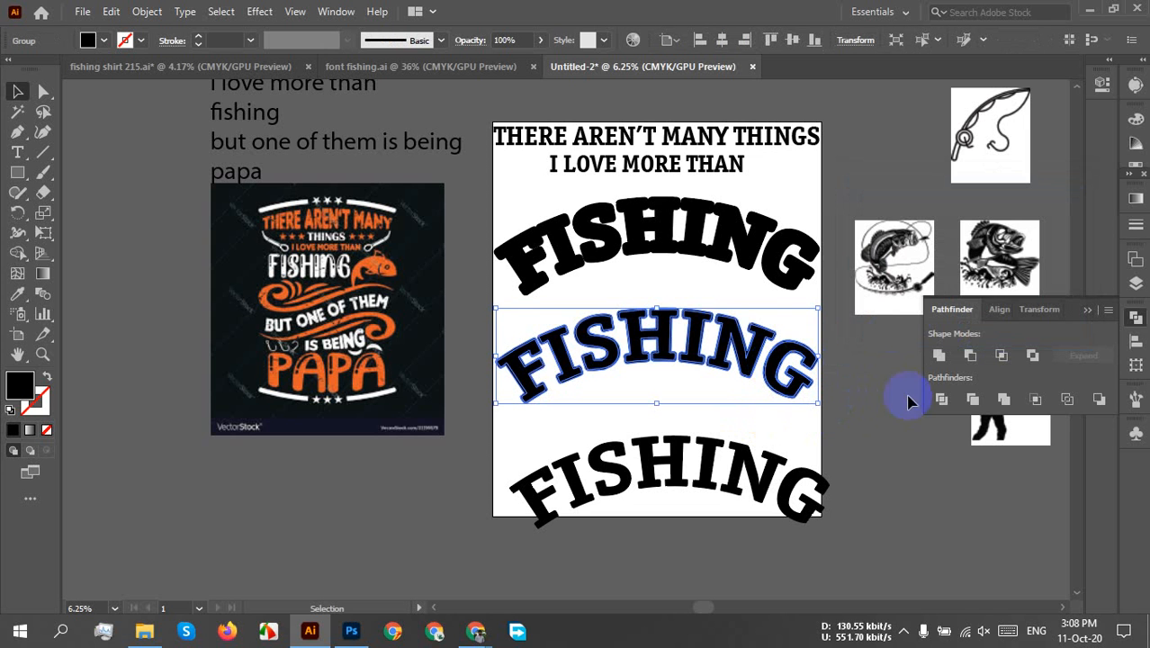
pyautogui.click(941, 356)
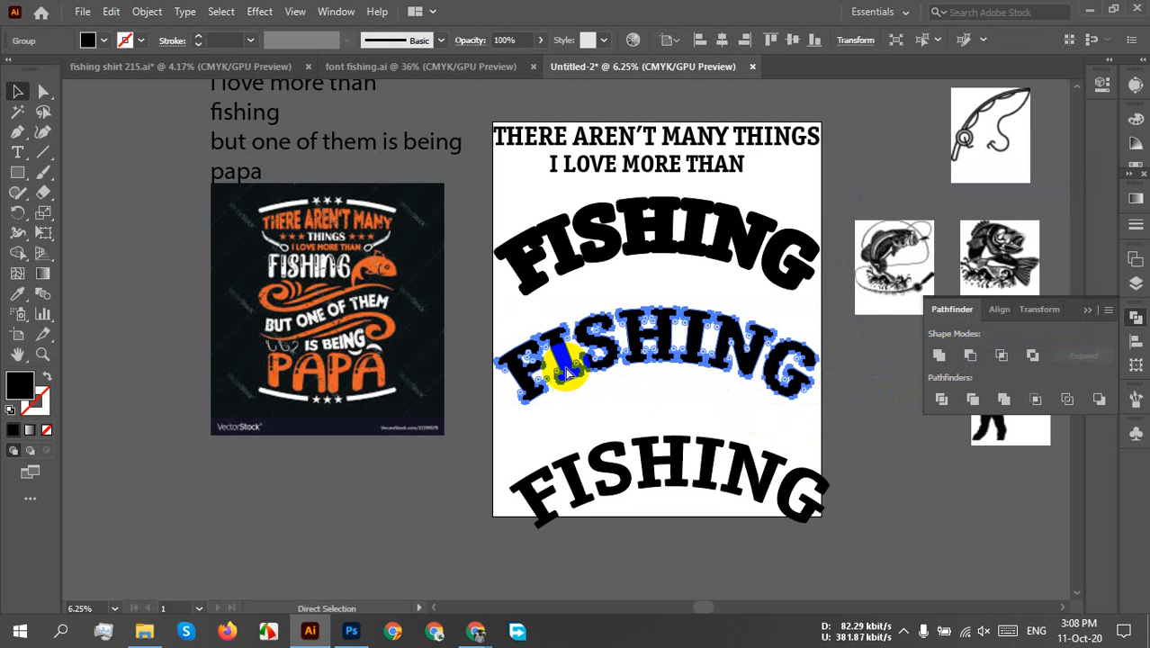
pyautogui.hotkey('ctrl', 'shift', 'g')
pyautogui.click(657, 366)
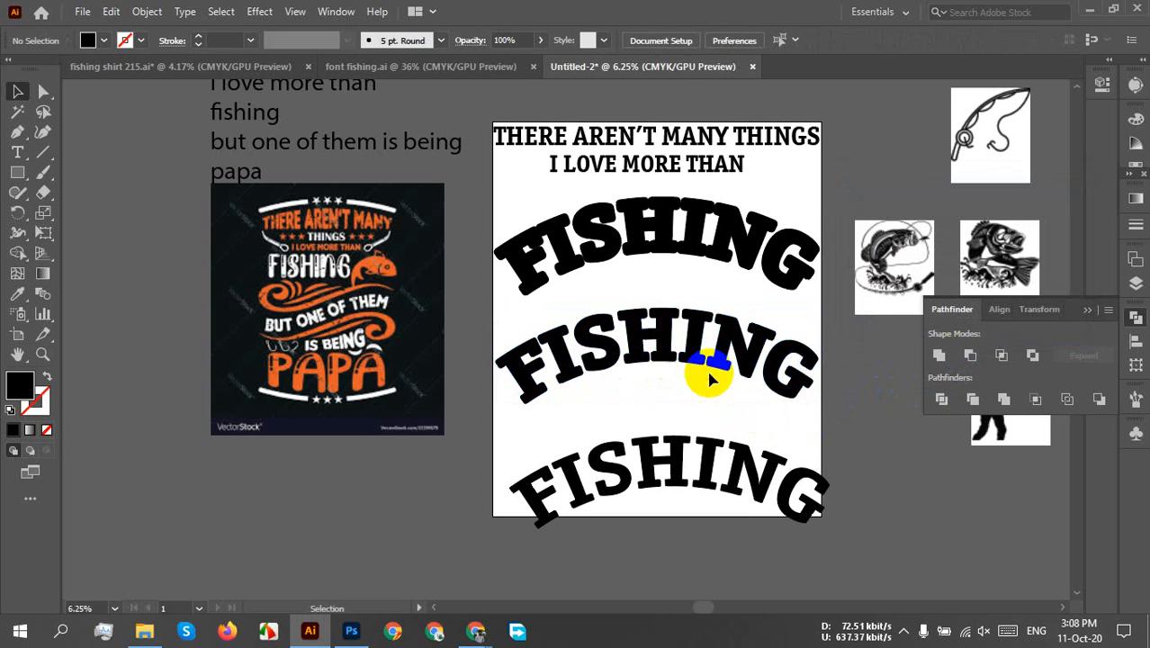
pyautogui.moveTo(700, 359); pyautogui.dragTo(670, 329)
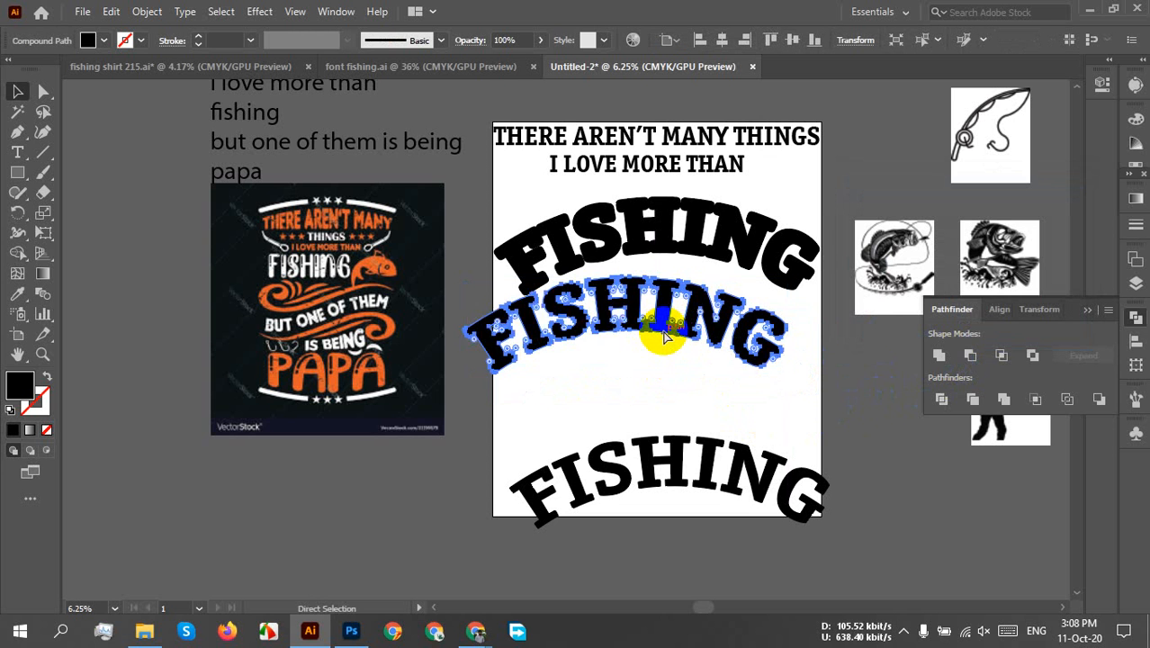
pyautogui.hotkey('ctrl', 'z')
# - Recolor the middle "FISHING" with a green fill
pyautogui.click(93, 42)
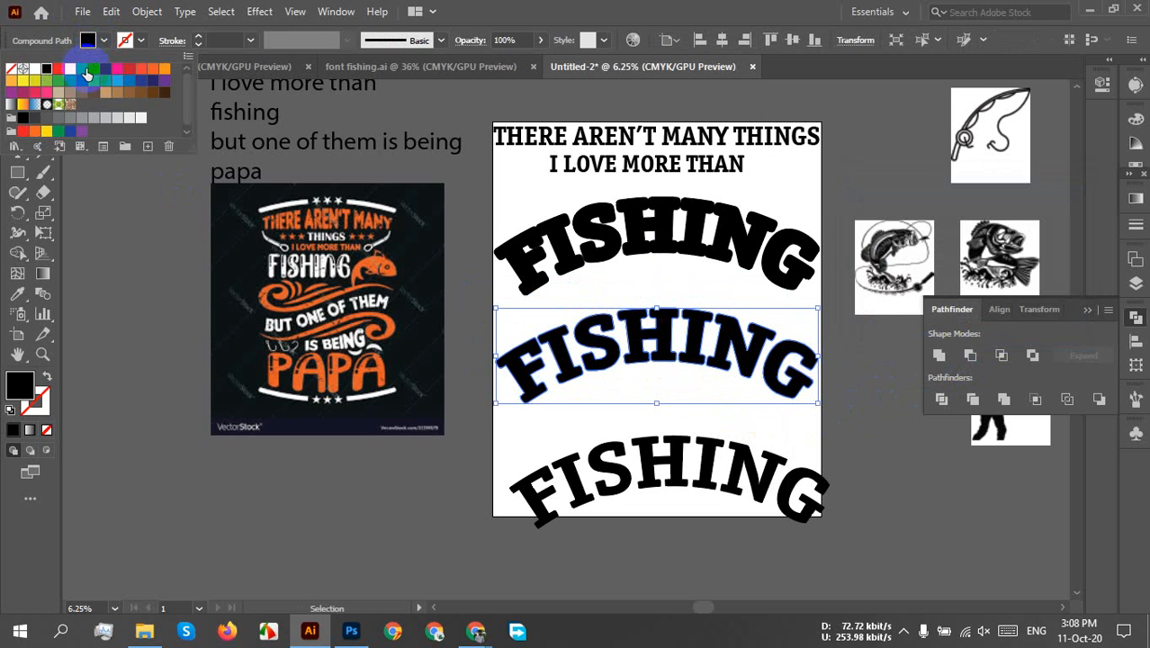
pyautogui.click(84, 71)
pyautogui.click(740, 393)
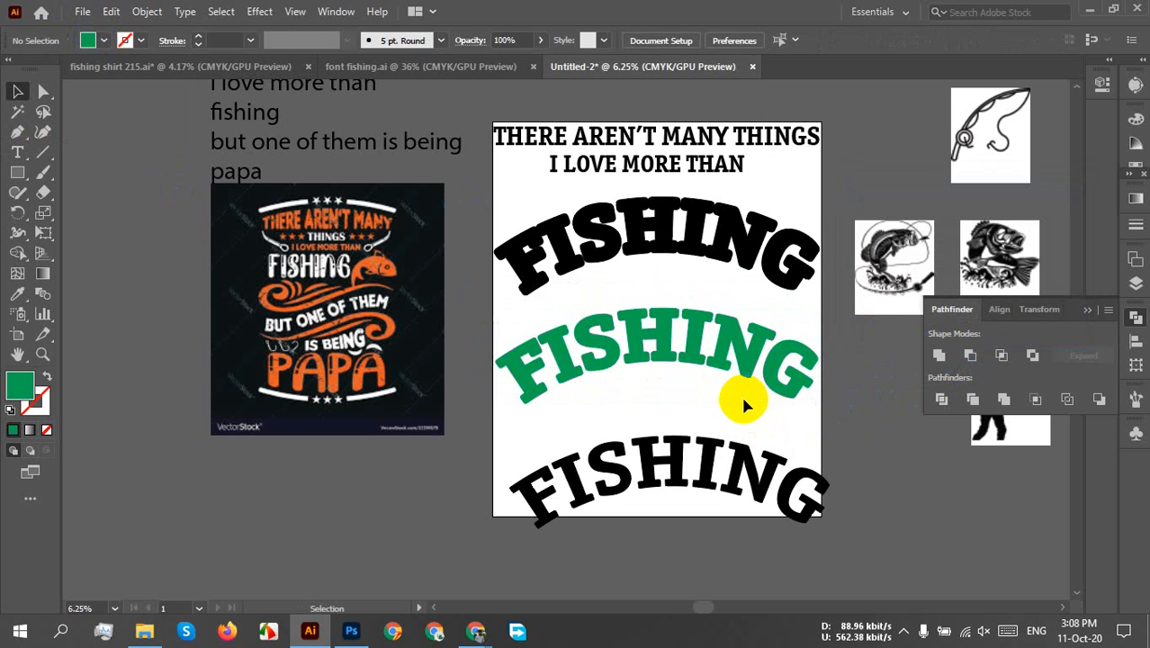
# - Place the green "FISHING" over the larger black one and align their centers horizontally and vertically, using Align to Selection for the vertical alignment
pyautogui.moveTo(725, 349); pyautogui.dragTo(752, 253)
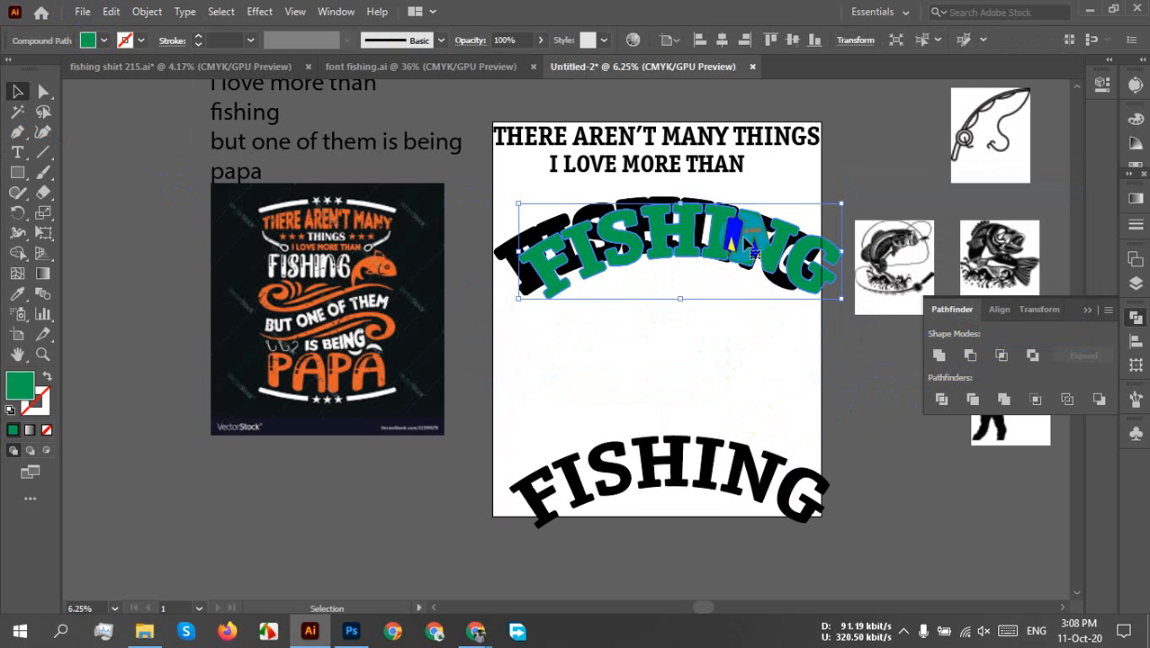
pyautogui.keyDown('shift'); pyautogui.click(551, 200); pyautogui.keyUp('shift')
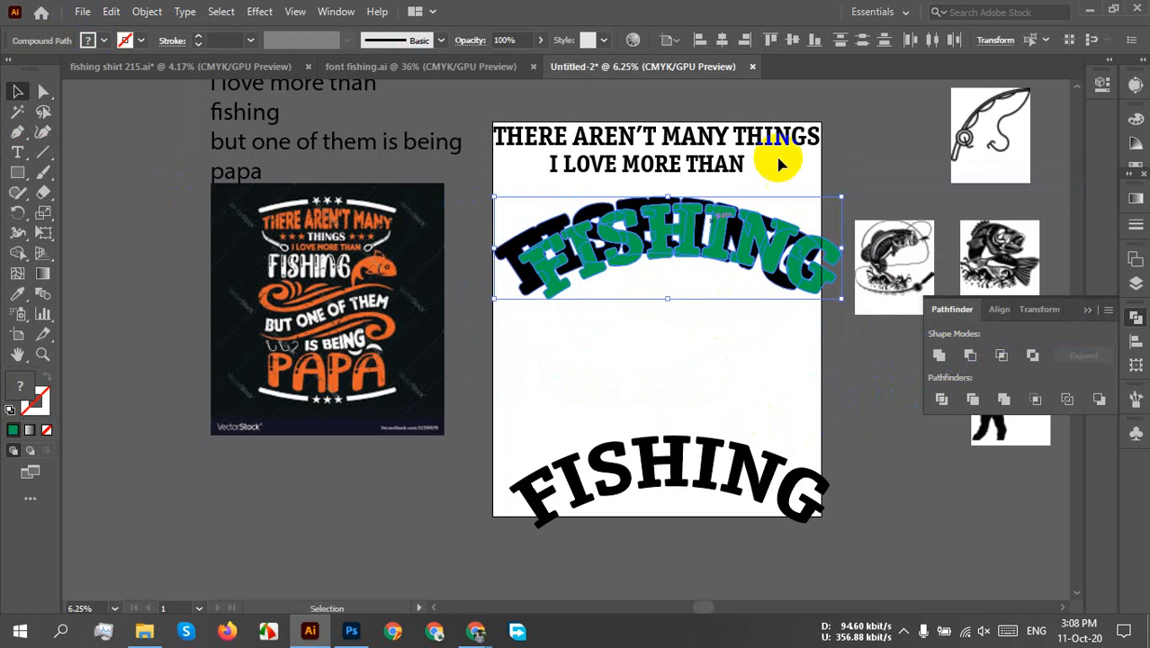
pyautogui.click(723, 41)
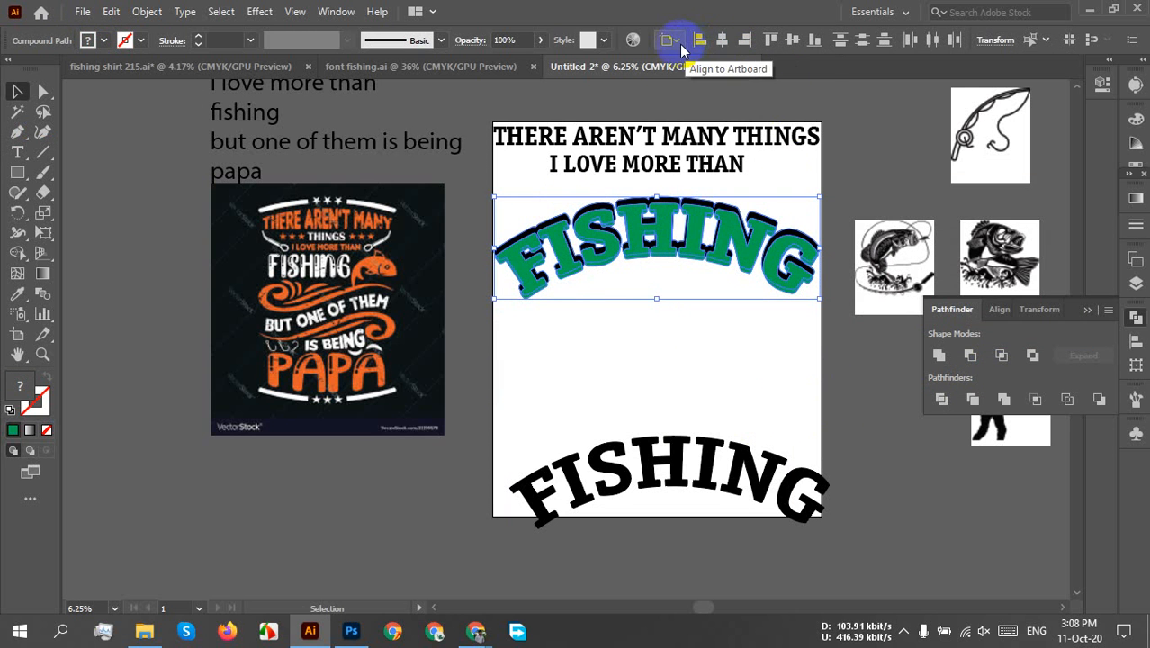
pyautogui.click(671, 40)
pyautogui.click(681, 59)
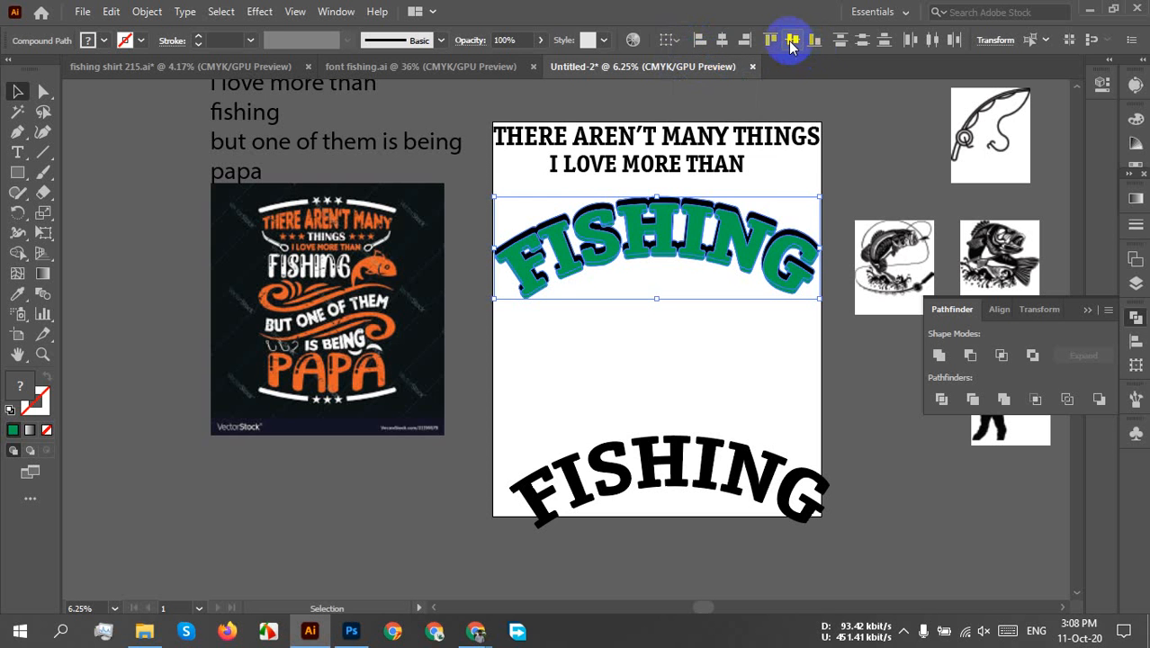
pyautogui.click(792, 39)
pyautogui.click(699, 308)
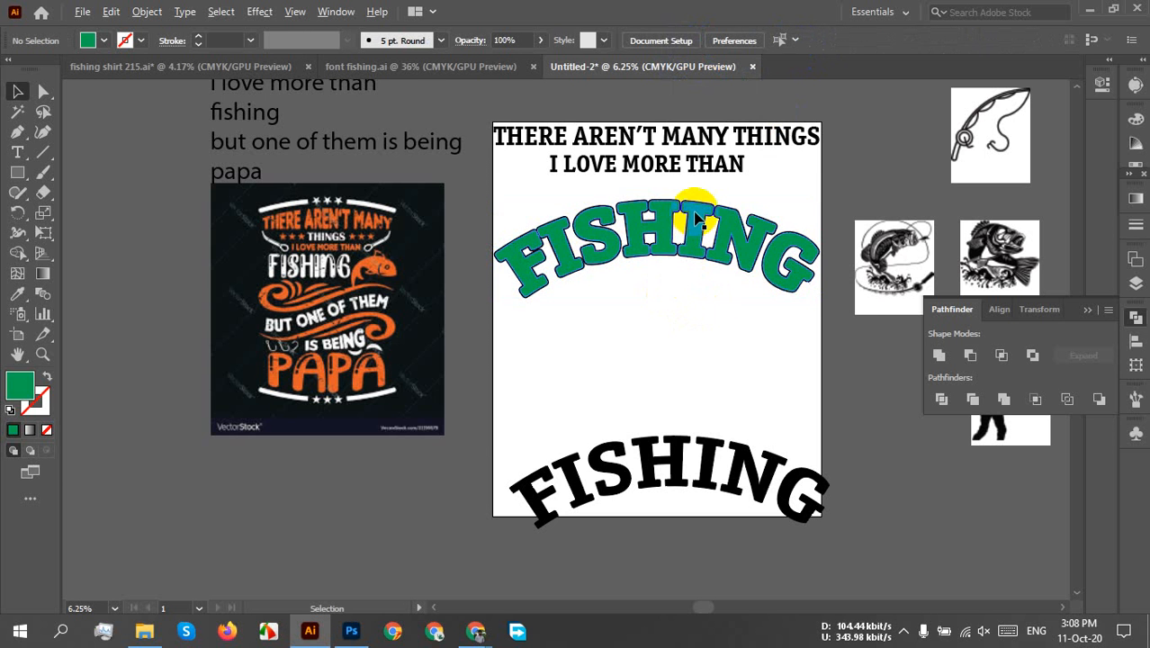
# - Subtract the green "FISHING" from the black one behind it with Minus Front to make an outline
pyautogui.scroll(4, 692, 226)
pyautogui.scroll(-4, 710, 203)
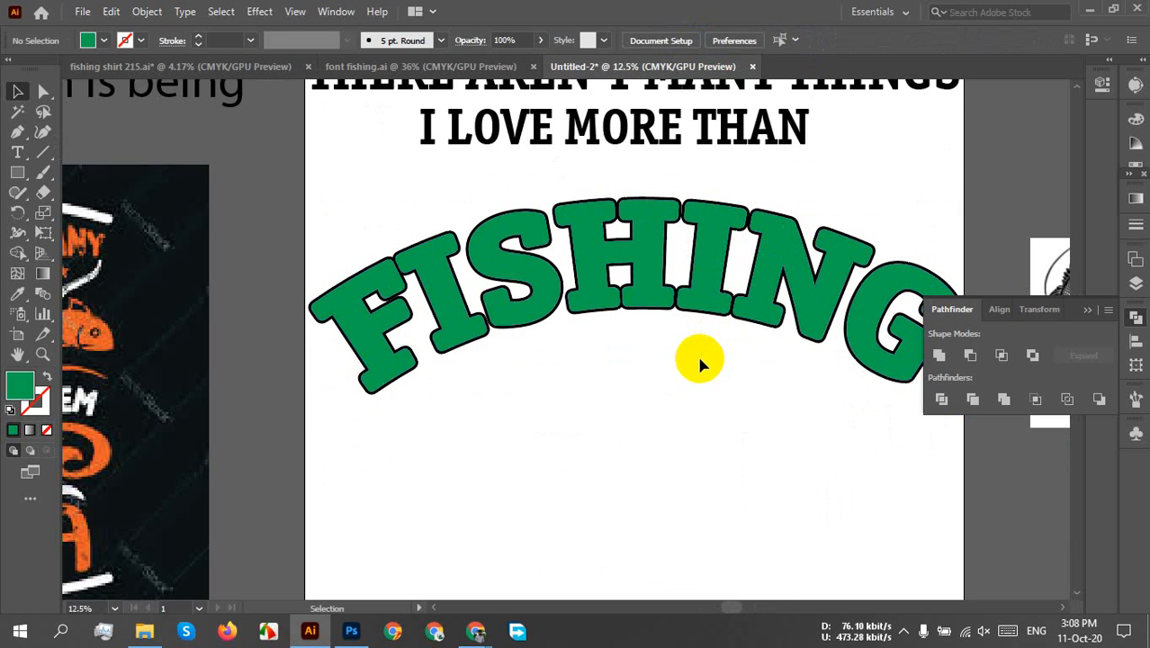
pyautogui.moveTo(701, 358); pyautogui.dragTo(618, 248)
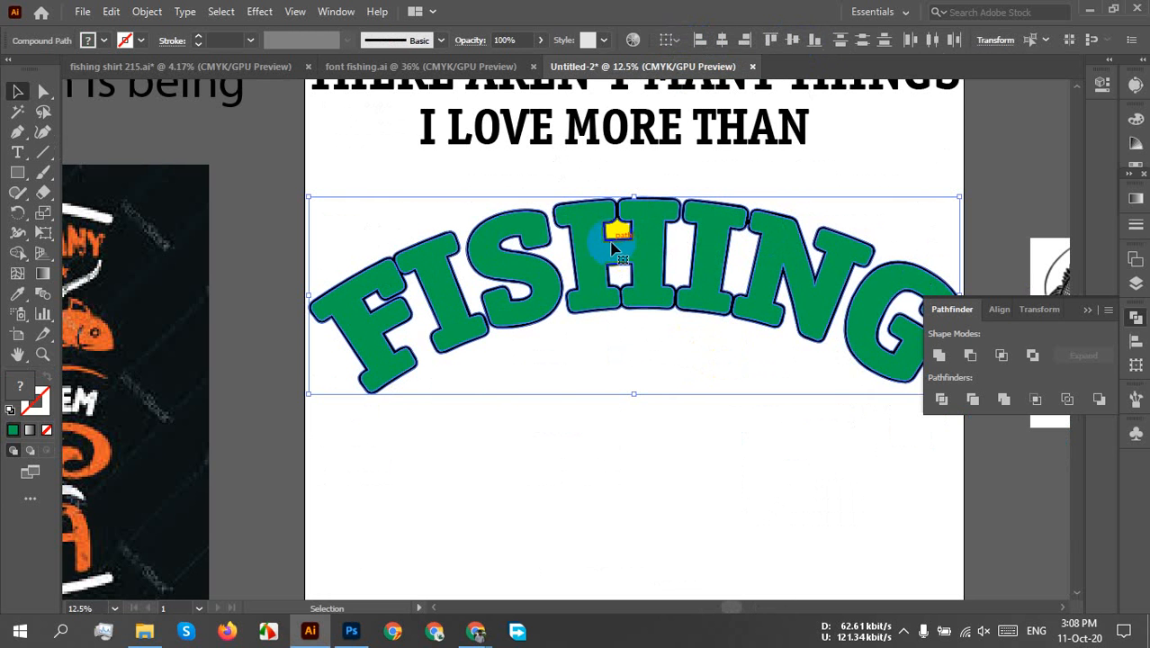
pyautogui.click(970, 355)
pyautogui.click(785, 399)
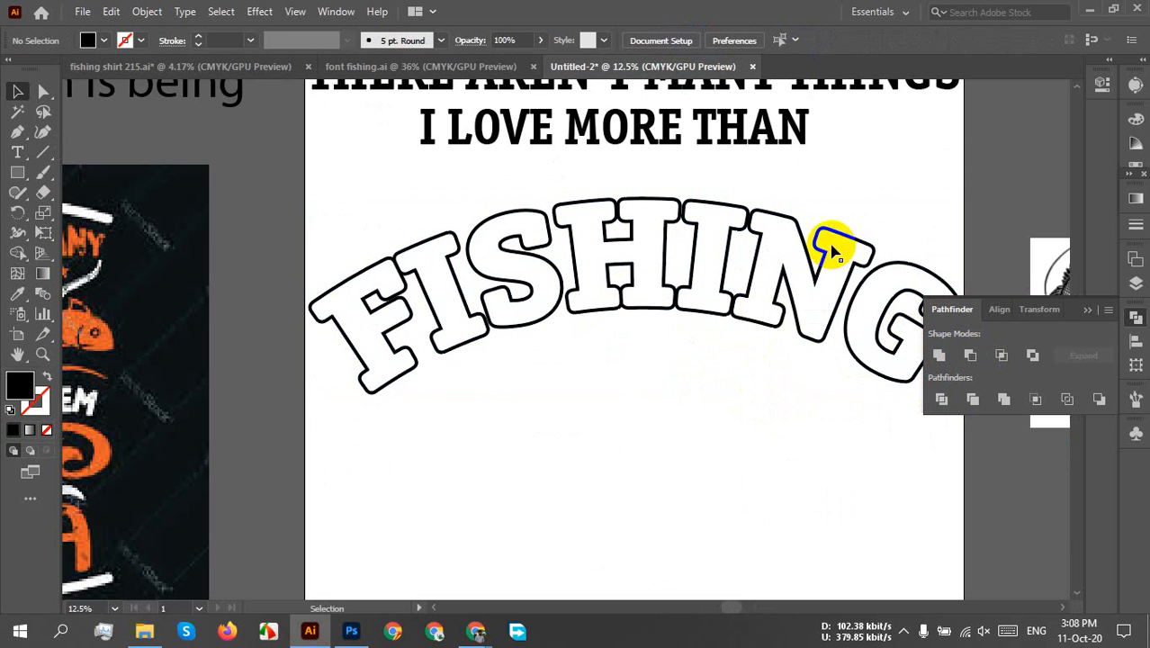
# - Move the solid bottom "FISHING" up and center it horizontally and vertically inside the outline
pyautogui.keyDown('alt'); pyautogui.scroll(-2, 644, 343); pyautogui.keyUp('alt')
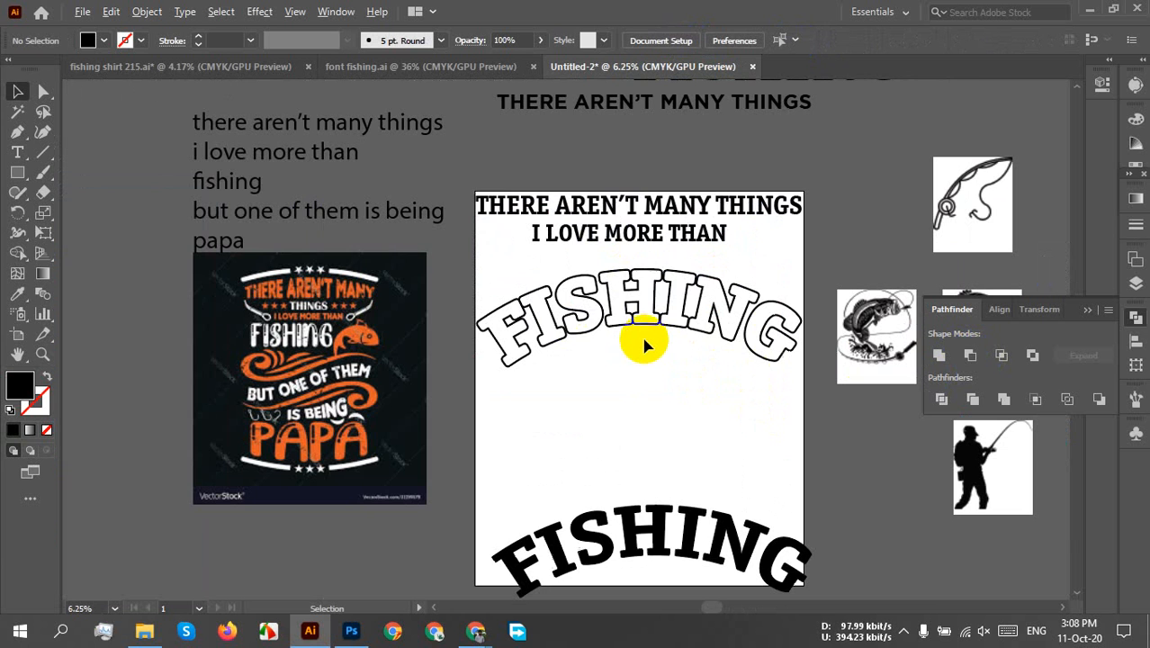
pyautogui.moveTo(650, 530); pyautogui.dragTo(653, 434)
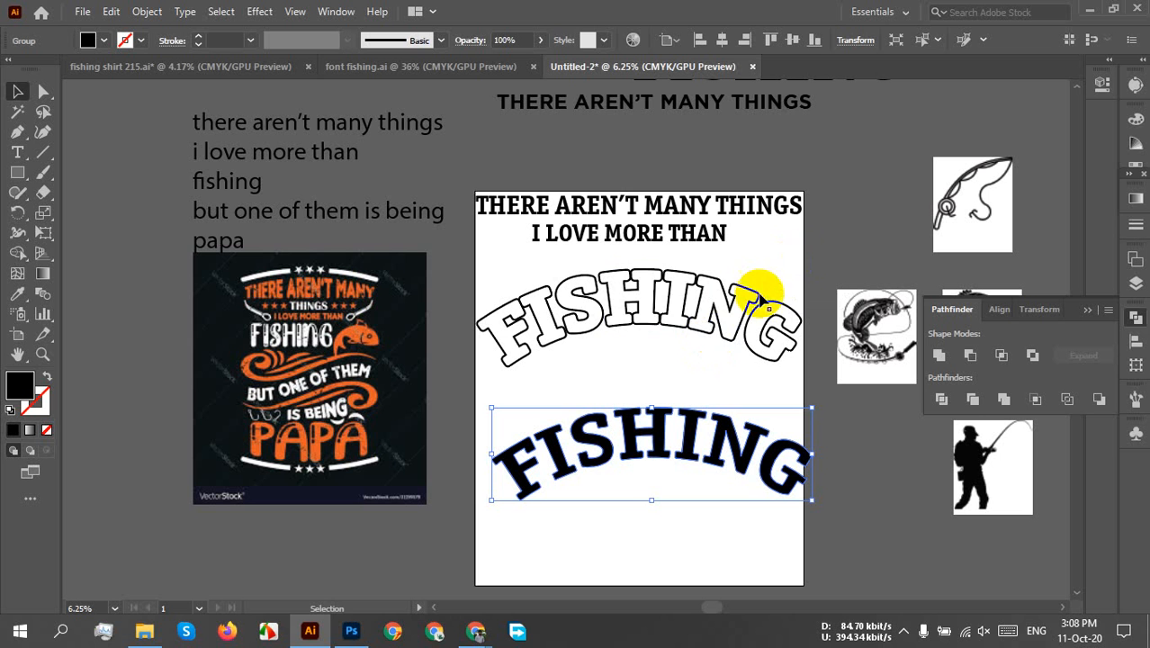
pyautogui.keyDown('shift'); pyautogui.click(779, 273); pyautogui.keyUp('shift')
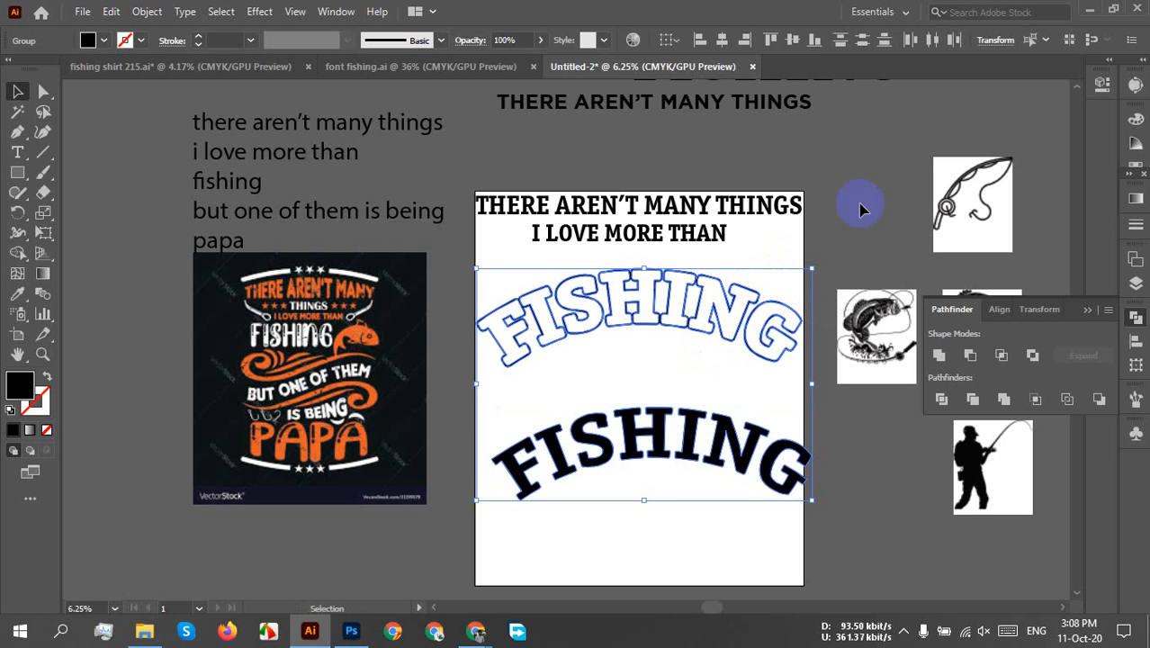
pyautogui.click(722, 40)
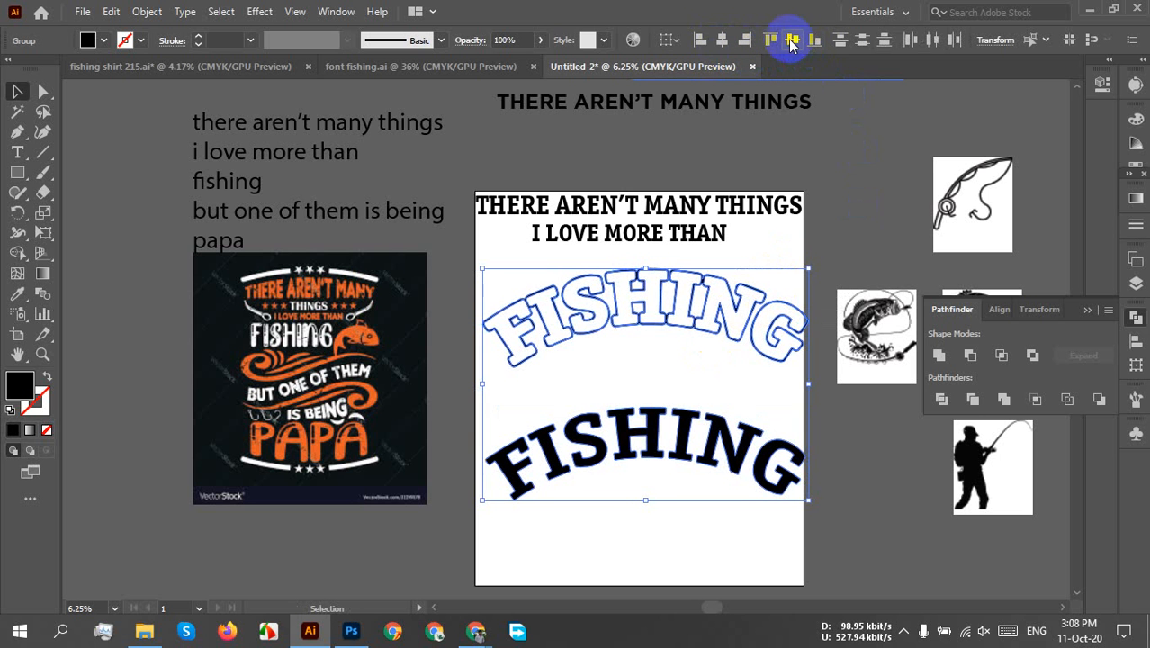
pyautogui.click(792, 41)
pyautogui.click(700, 440)
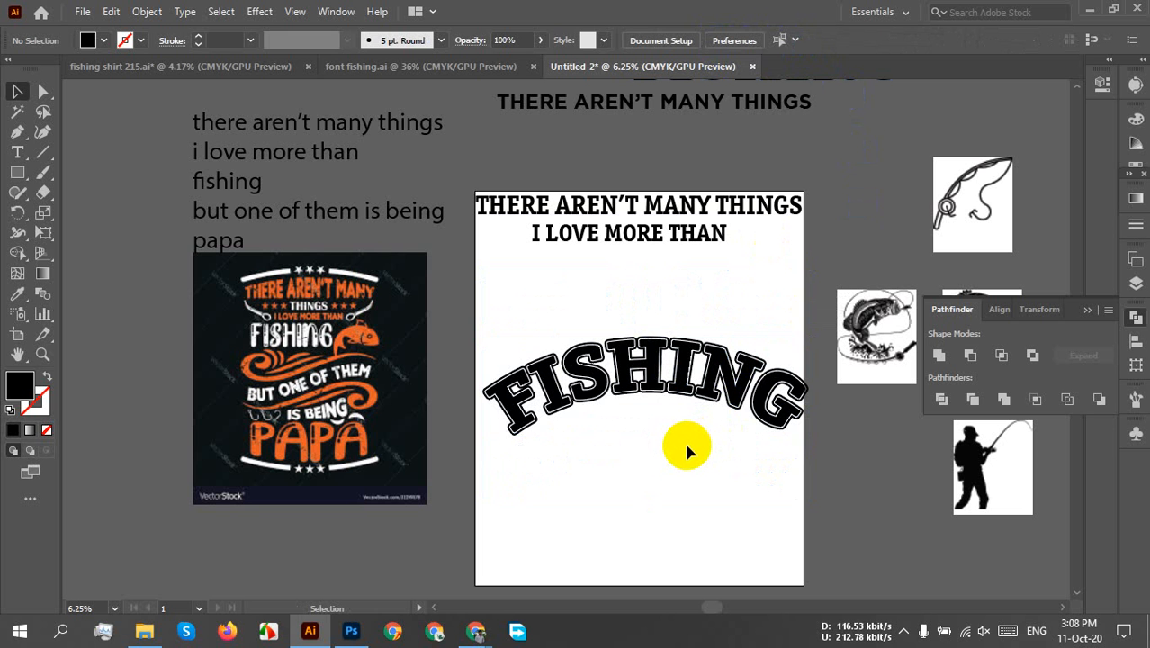
# - Switch to the Google Meet window to check the call and return to Illustrator
pyautogui.moveTo(476, 630)
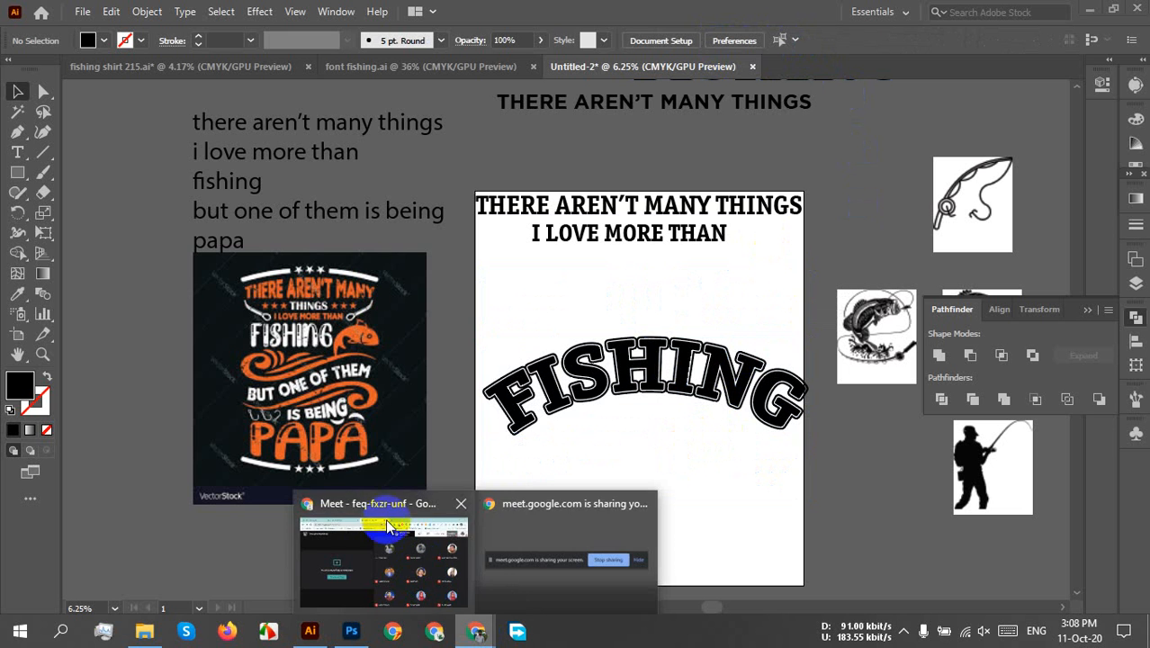
pyautogui.click(390, 526)
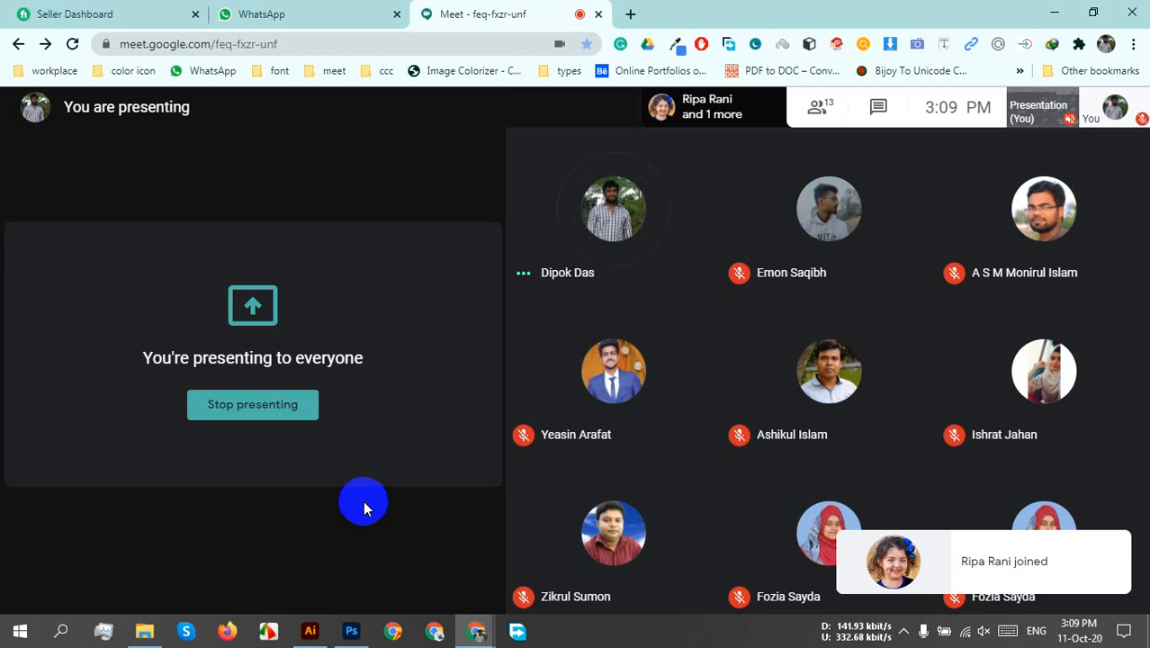
pyautogui.click(310, 630)
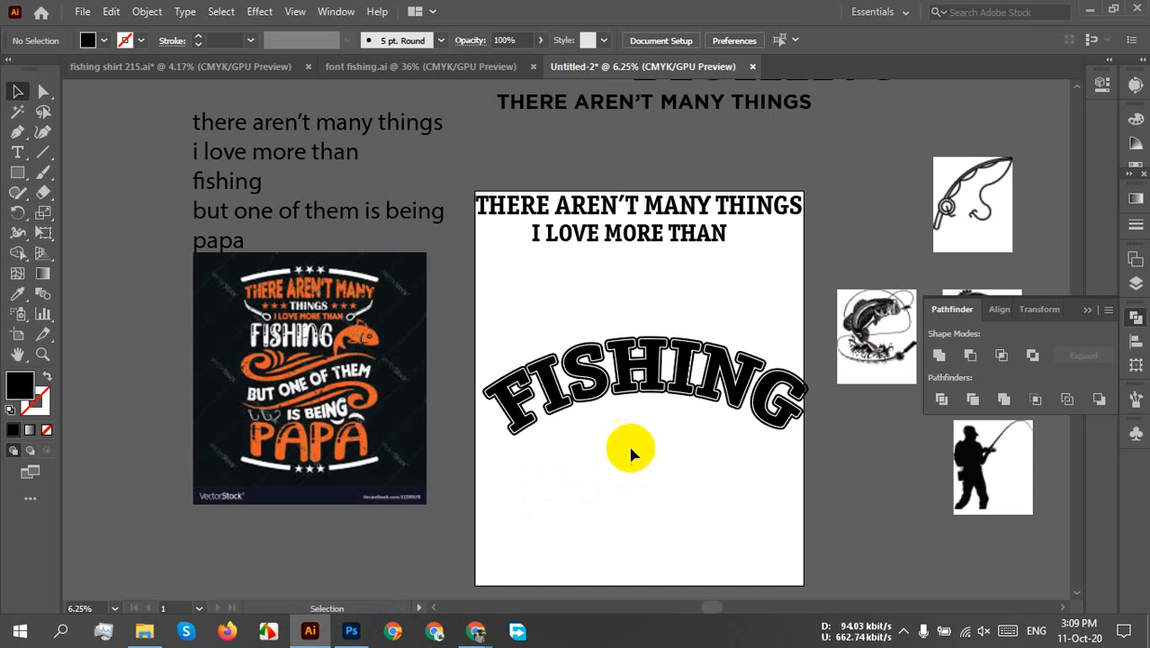
# - Group the solid "FISHING" lettering with its outline
pyautogui.scroll(4, 729, 402)
pyautogui.scroll(-1, 593, 486)
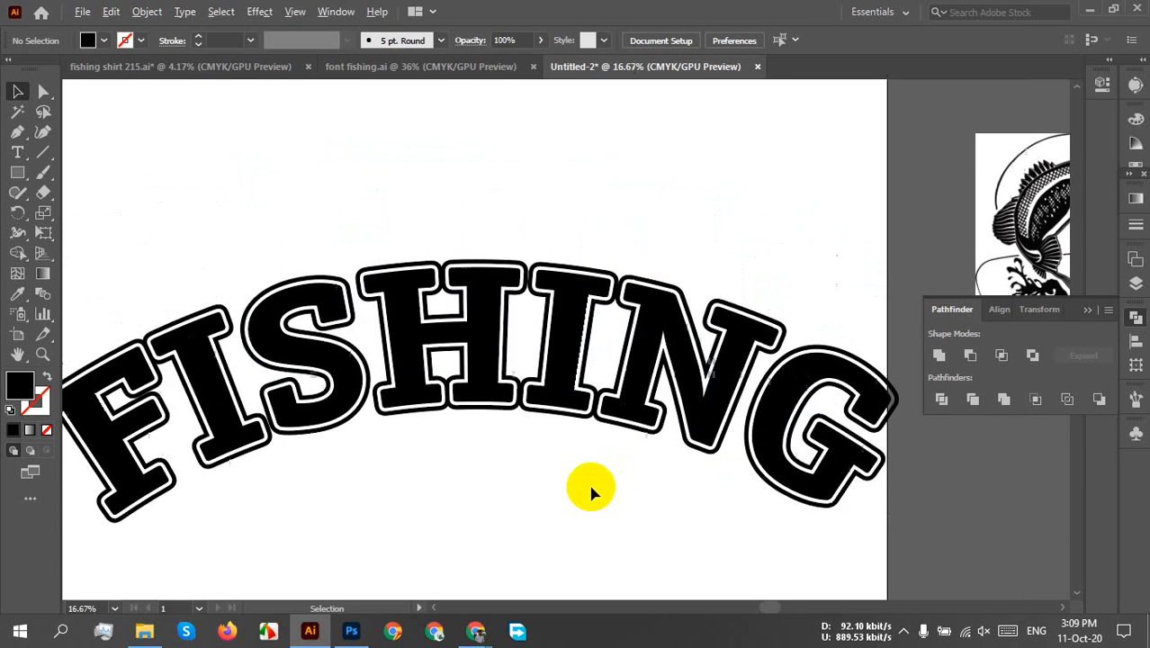
pyautogui.scroll(2, 676, 428)
pyautogui.scroll(-3, 670, 430)
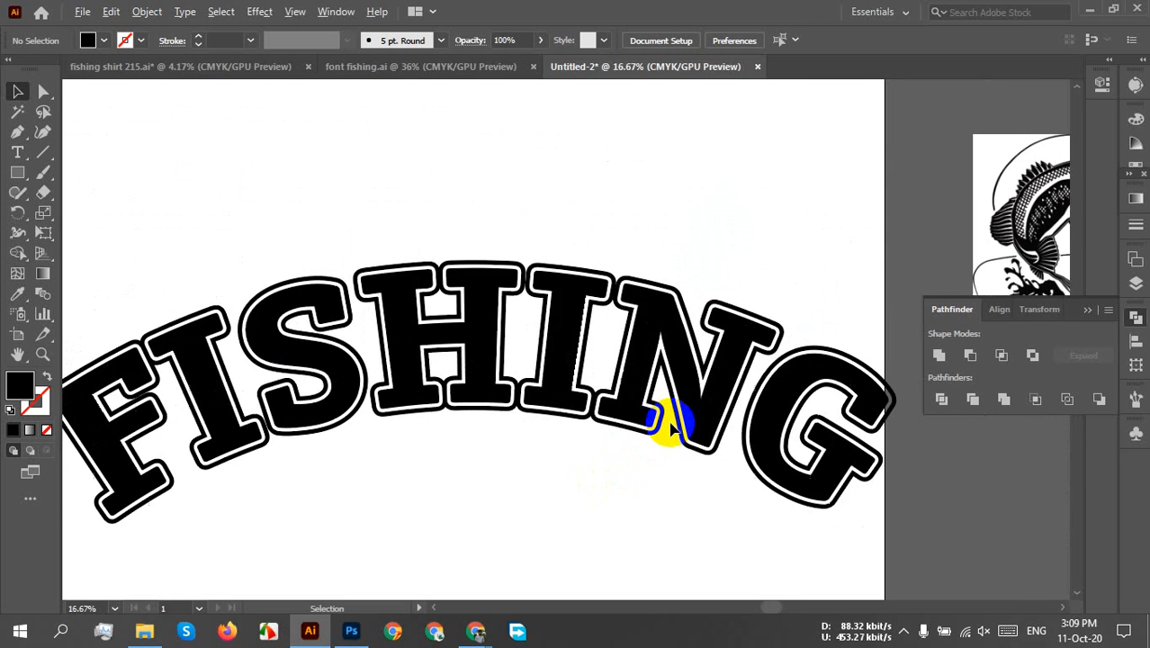
pyautogui.scroll(-1, 542, 505)
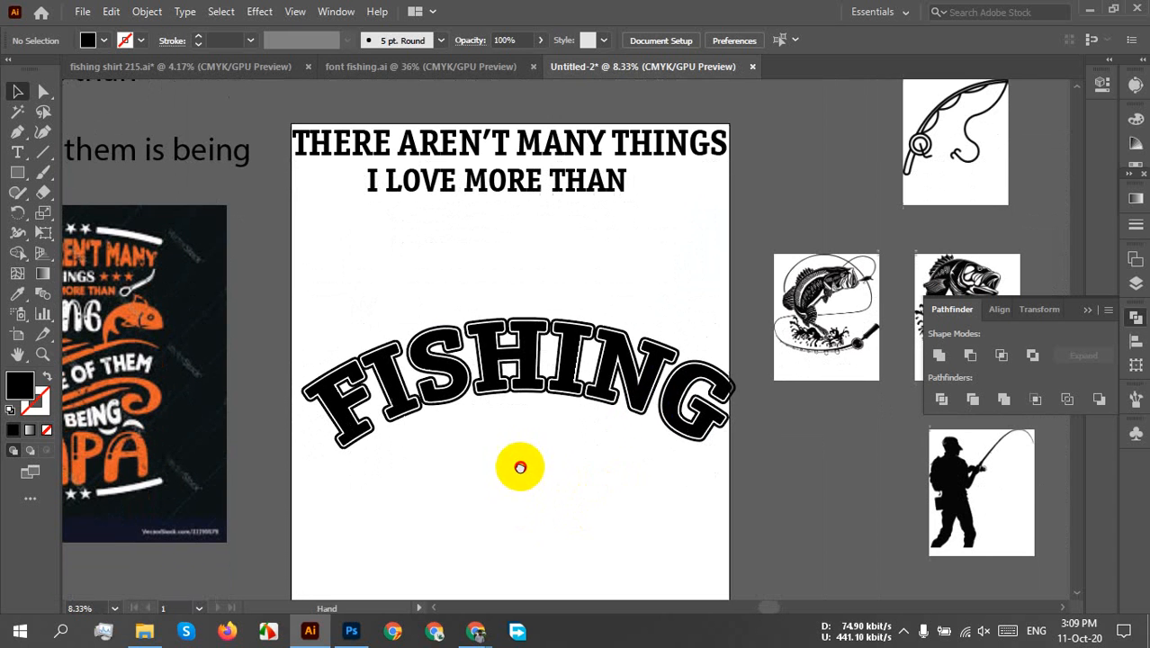
pyautogui.moveTo(645, 475); pyautogui.dragTo(350, 289)
pyautogui.rightClick(583, 396)
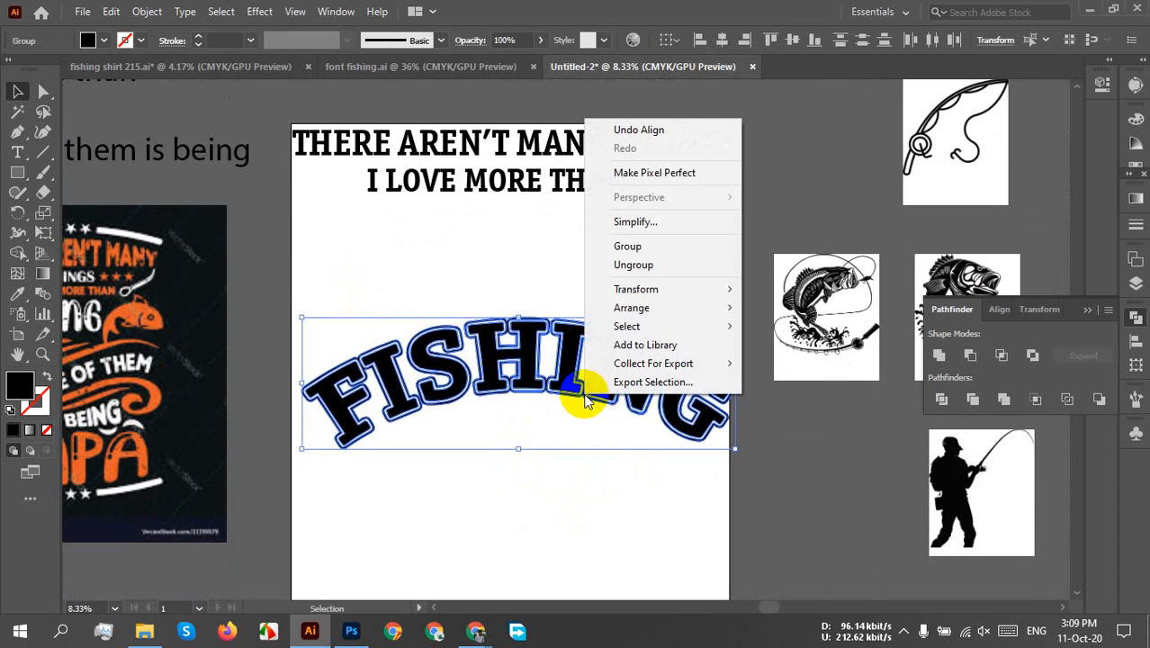
pyautogui.click(585, 475)
pyautogui.moveTo(584, 475); pyautogui.dragTo(383, 331)
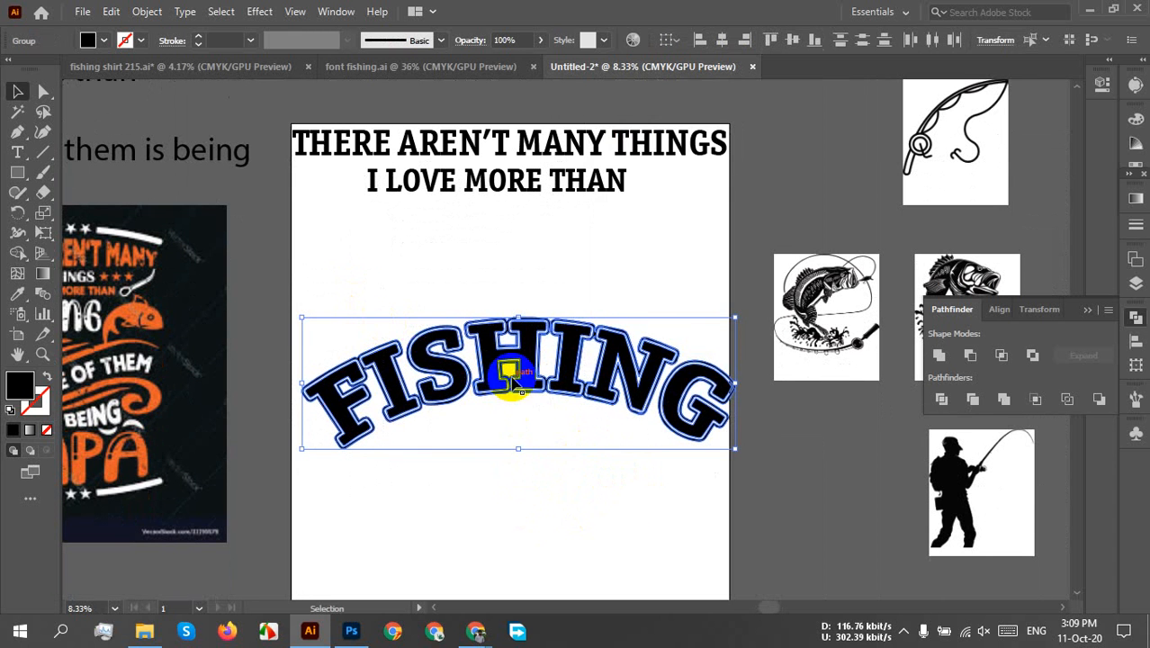
# - Move the grouped "FISHING" directly beneath "I LOVE MORE THAN" and center it horizontally on the artboard
pyautogui.moveTo(505, 370); pyautogui.dragTo(519, 256)
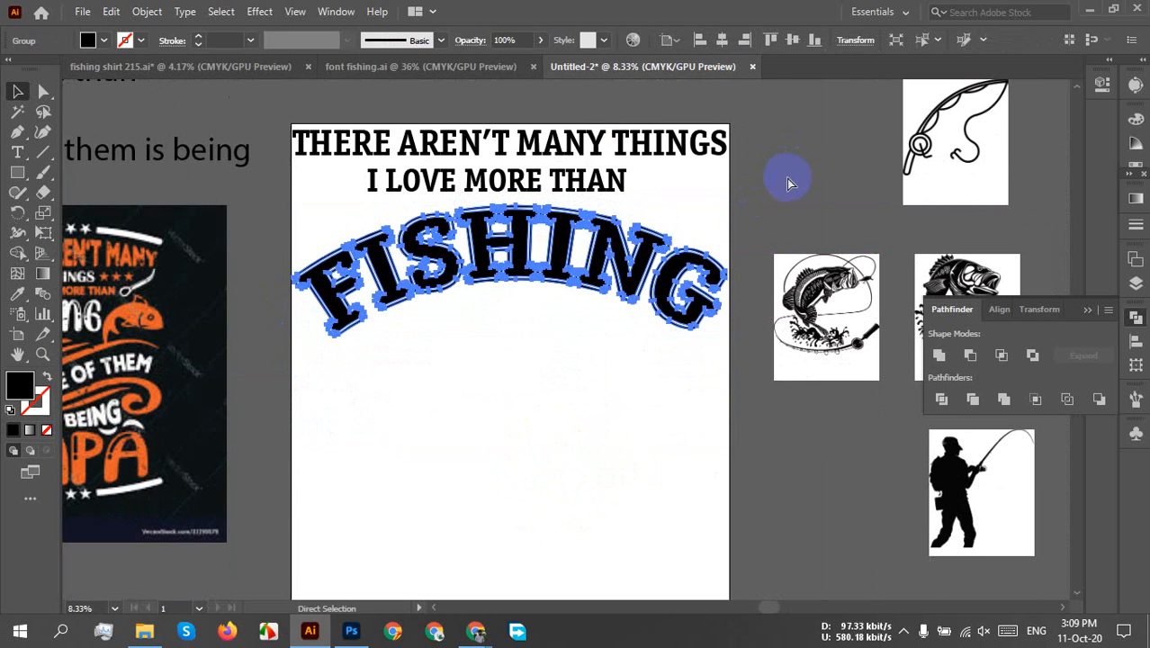
pyautogui.click(722, 40)
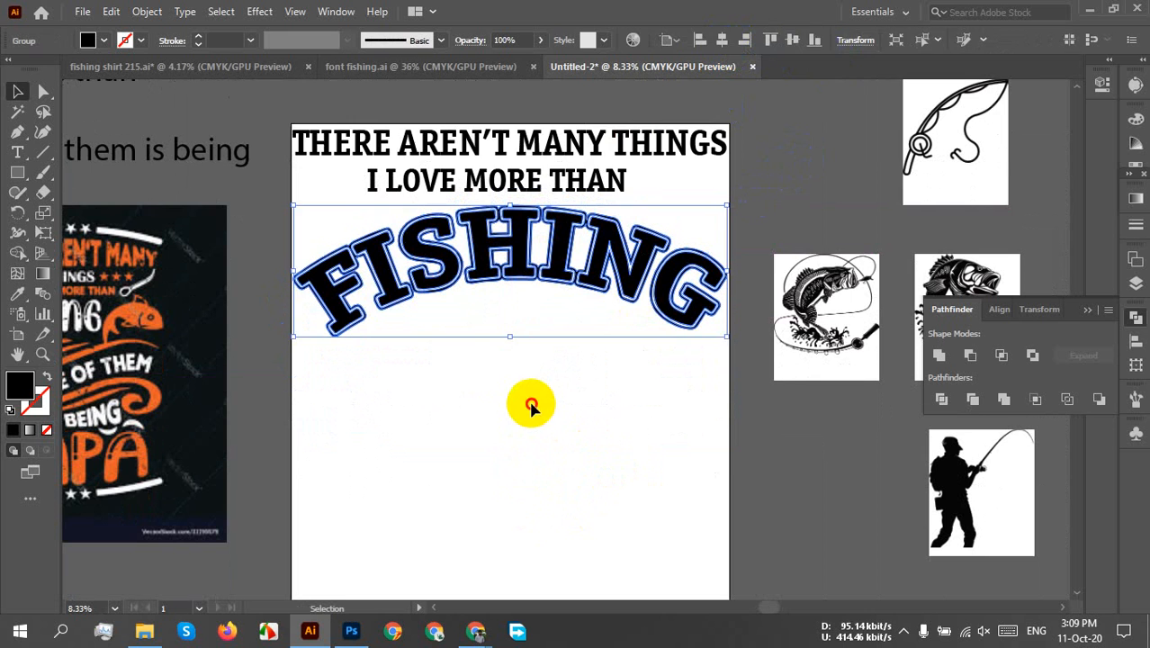
pyautogui.click(527, 382)
# - Collapse the Pathfinder panel to clear the view of the arched "FISHING"
pyautogui.scroll(-1, 533, 358)
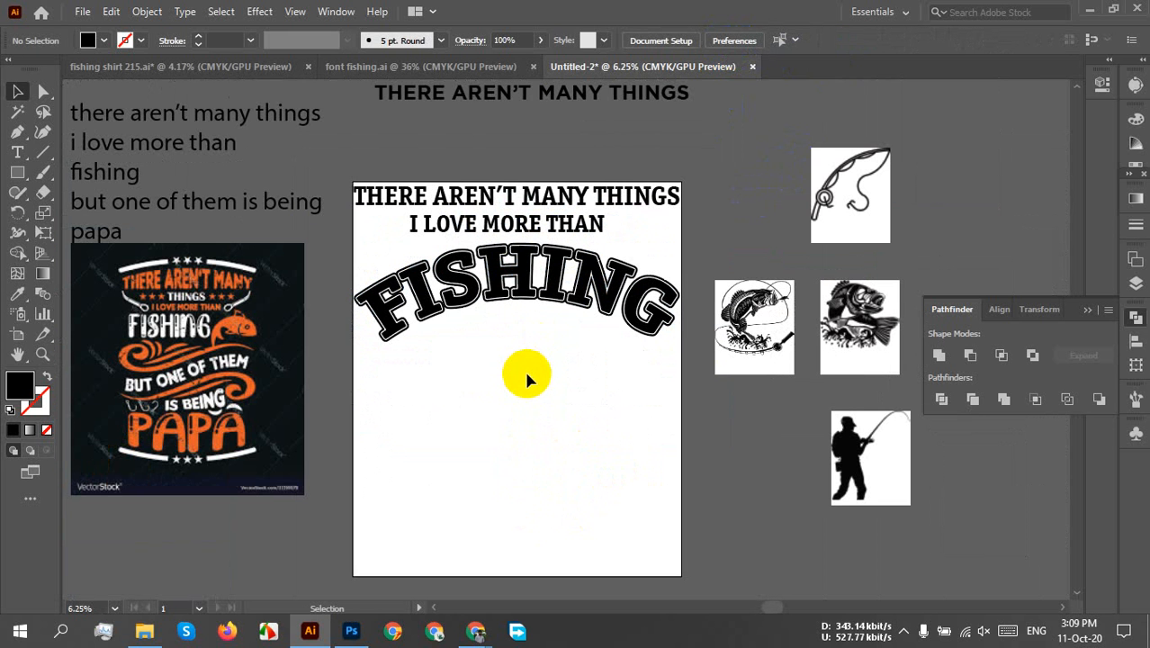
pyautogui.scroll(-1, 504, 408)
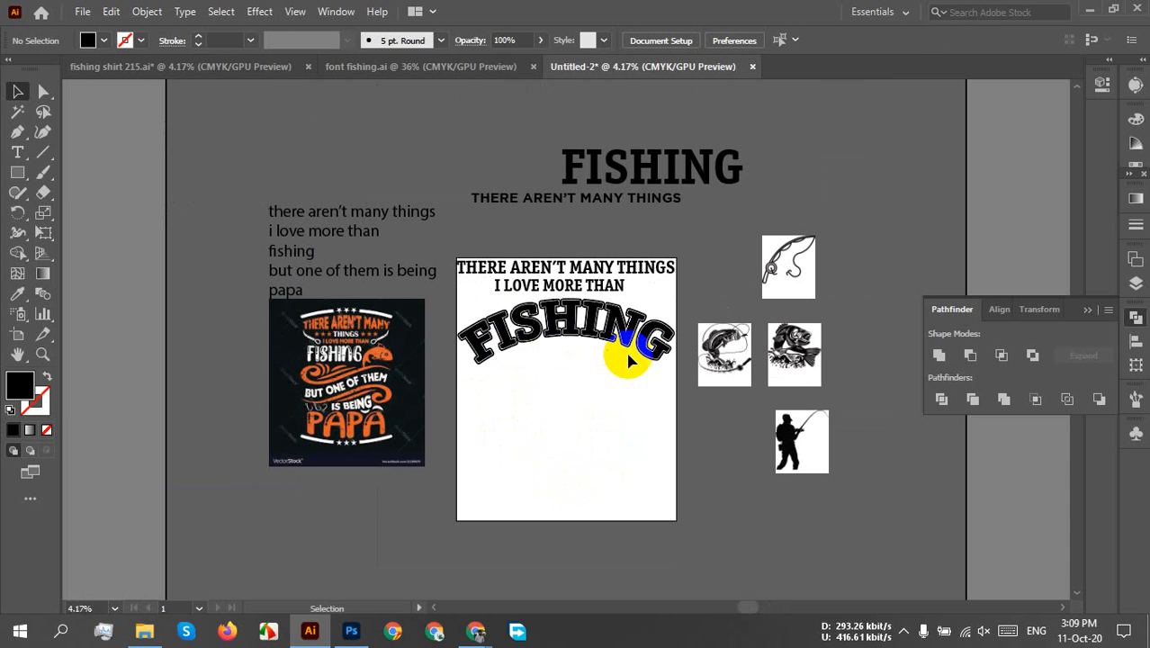
pyautogui.scroll(4, 564, 340)
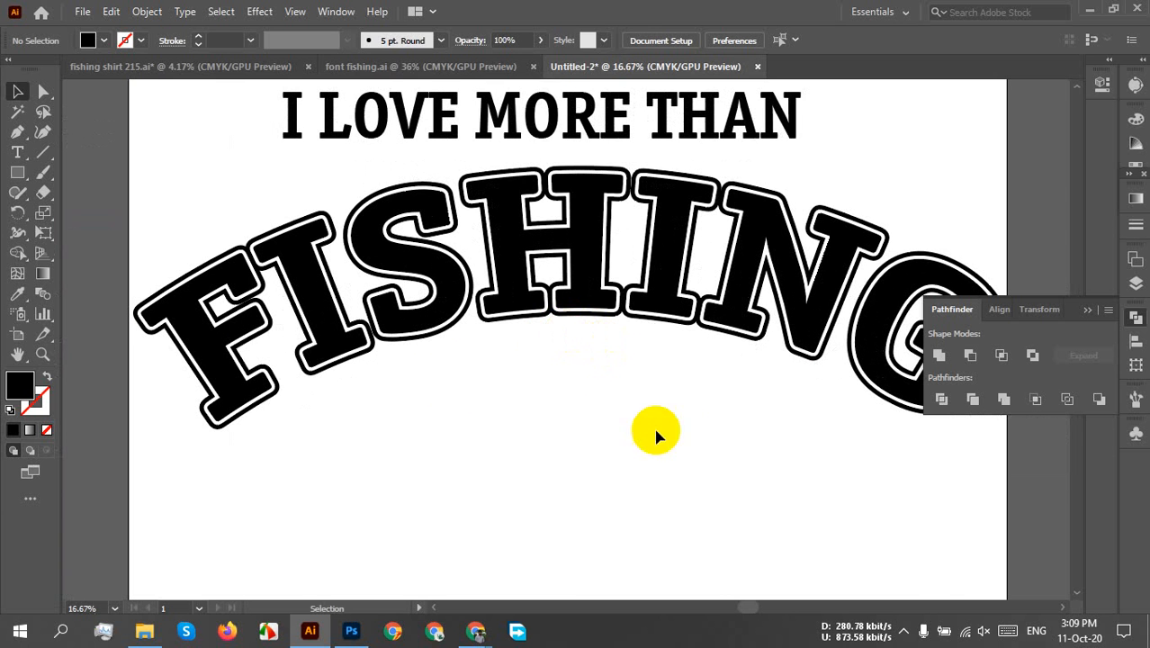
pyautogui.moveTo(659, 432); pyautogui.dragTo(632, 367)
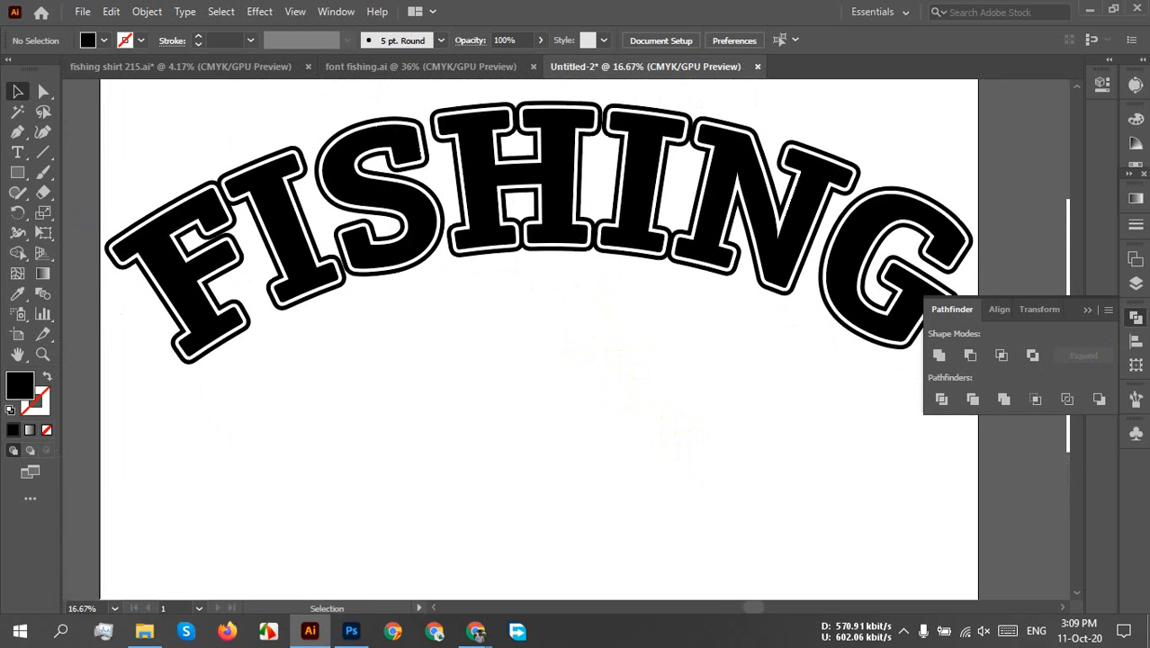
pyautogui.click(1082, 311)
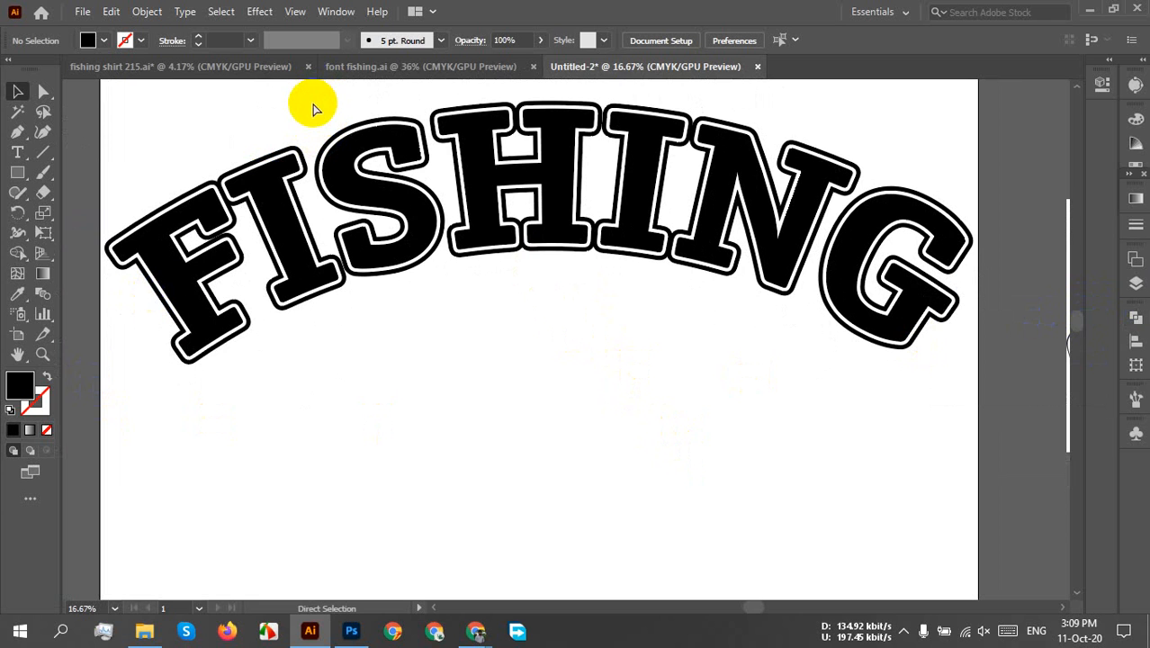
# - Show the rulers, try a horizontal guide just below the arched "FISHING", and remove the guide
pyautogui.hotkey('ctrl', 'r')
pyautogui.moveTo(326, 87); pyautogui.dragTo(359, 369)
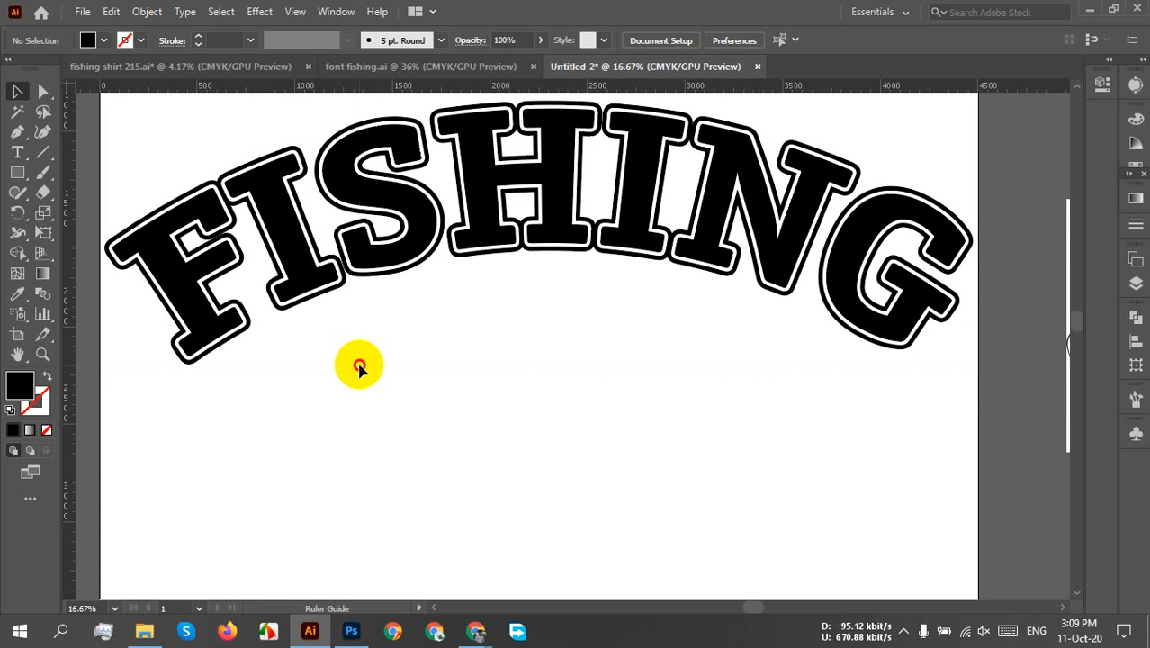
pyautogui.moveTo(358, 365); pyautogui.dragTo(368, 36)
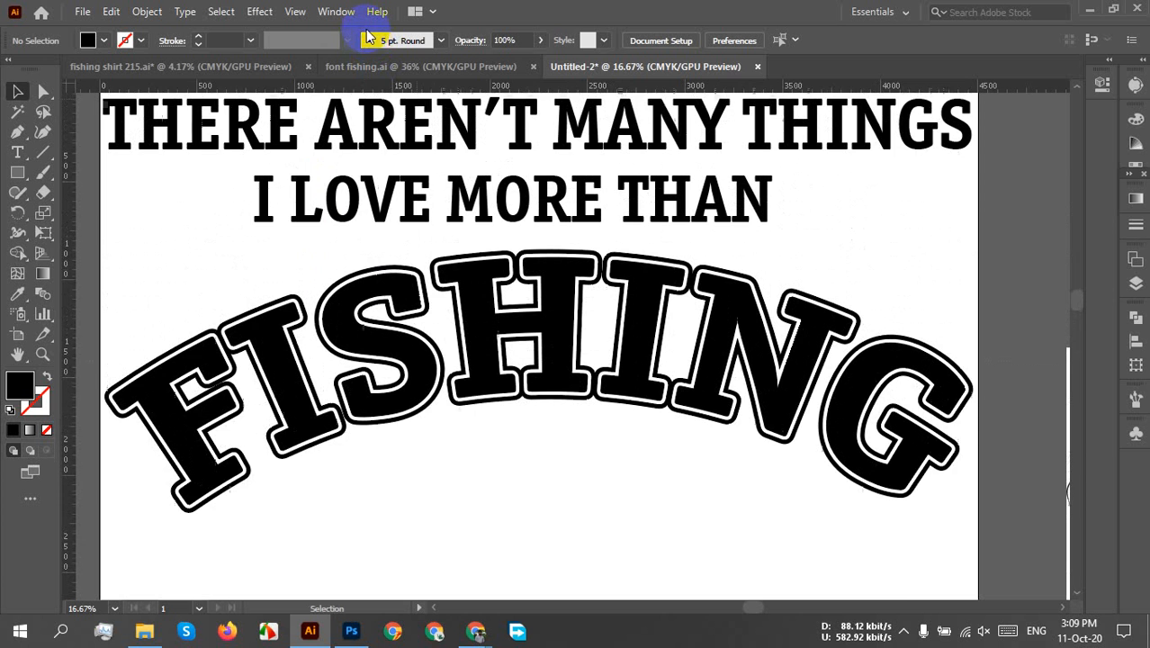
pyautogui.scroll(2, 612, 387)
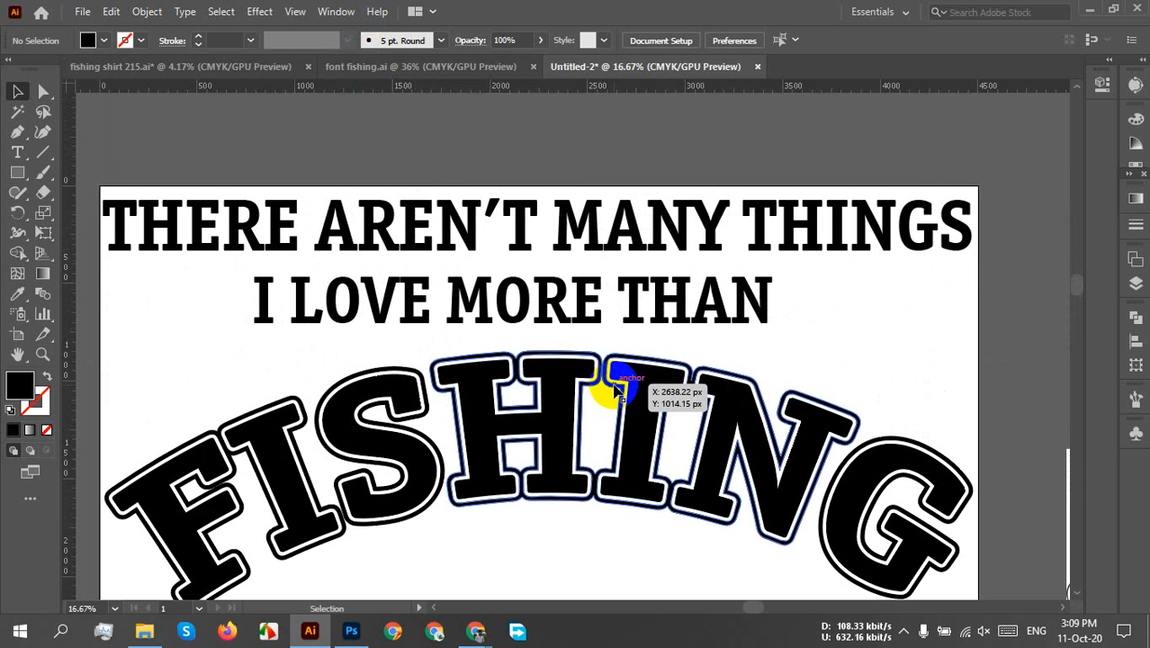
pyautogui.scroll(-3, 615, 389)
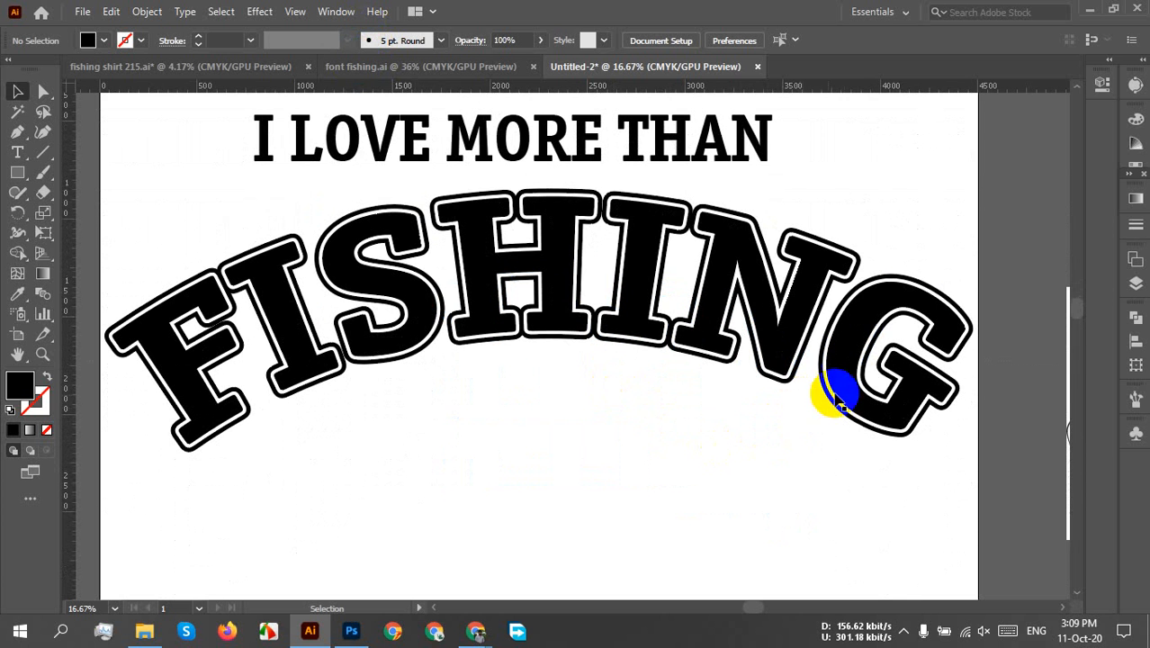
pyautogui.scroll(-3, 567, 459)
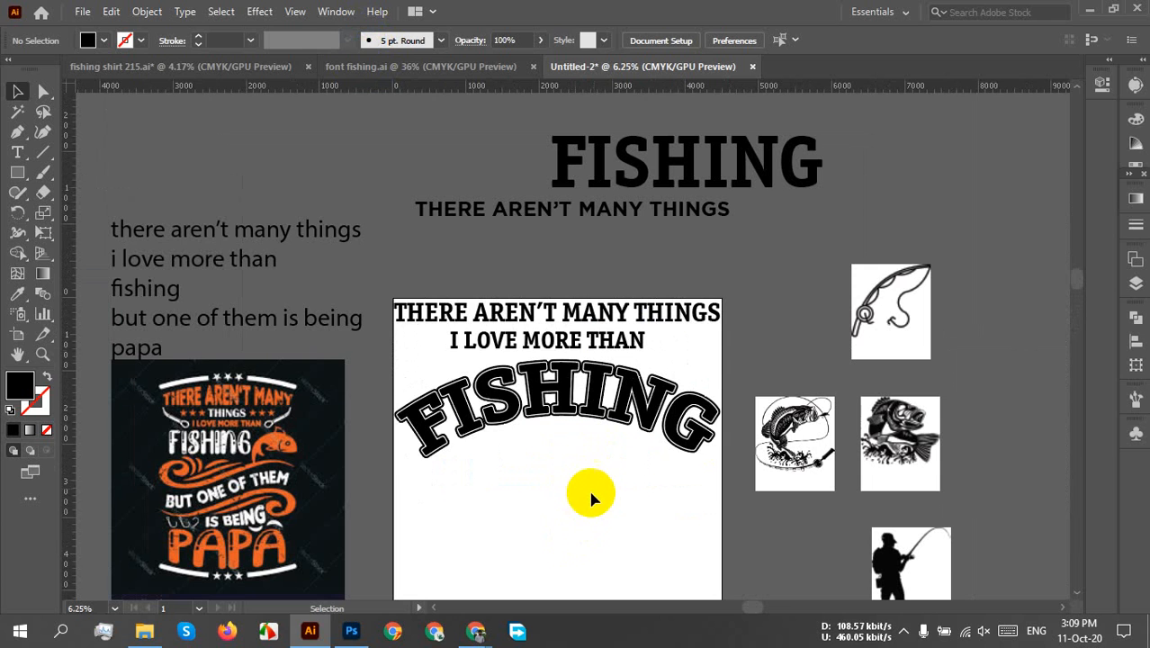
# - Ungroup the arched "FISHING", place its solid lettering below the outline, and set the outline directly beneath "I LOVE MORE THAN"
pyautogui.scroll(1, 596, 478)
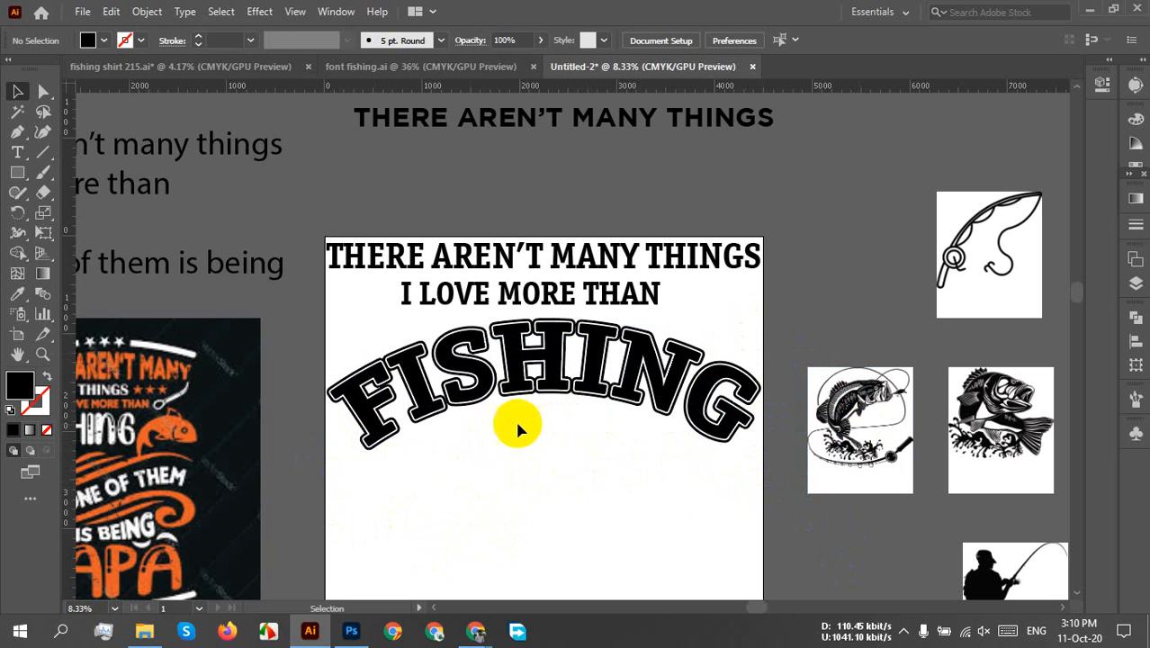
pyautogui.moveTo(475, 496); pyautogui.dragTo(451, 393)
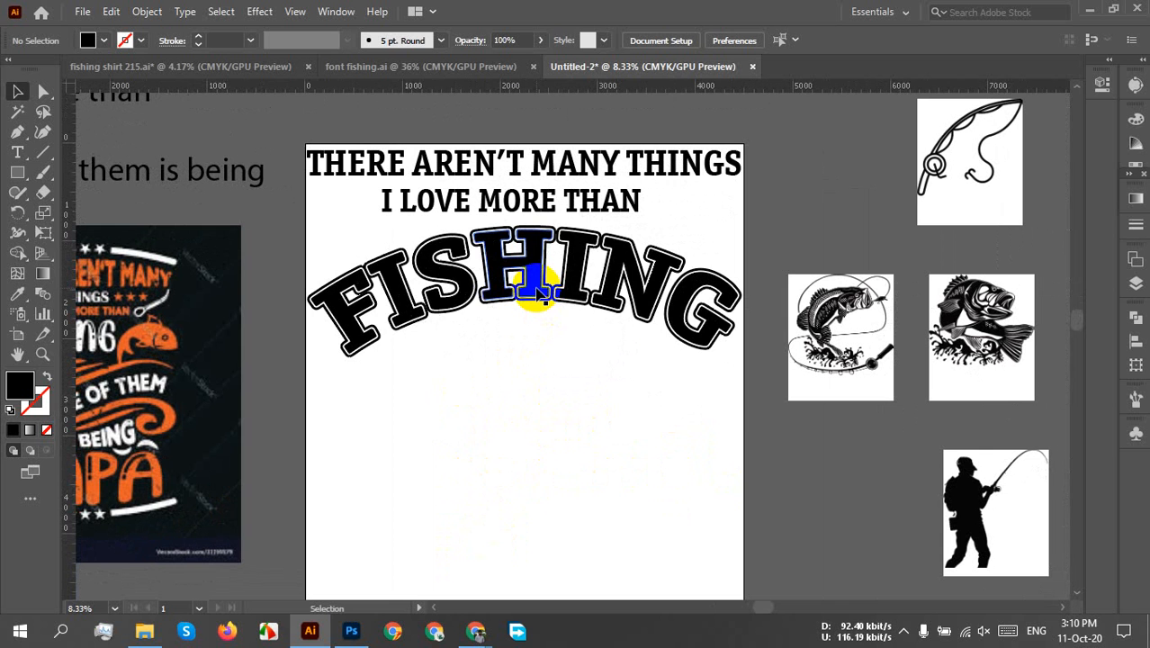
pyautogui.moveTo(537, 292); pyautogui.dragTo(568, 457)
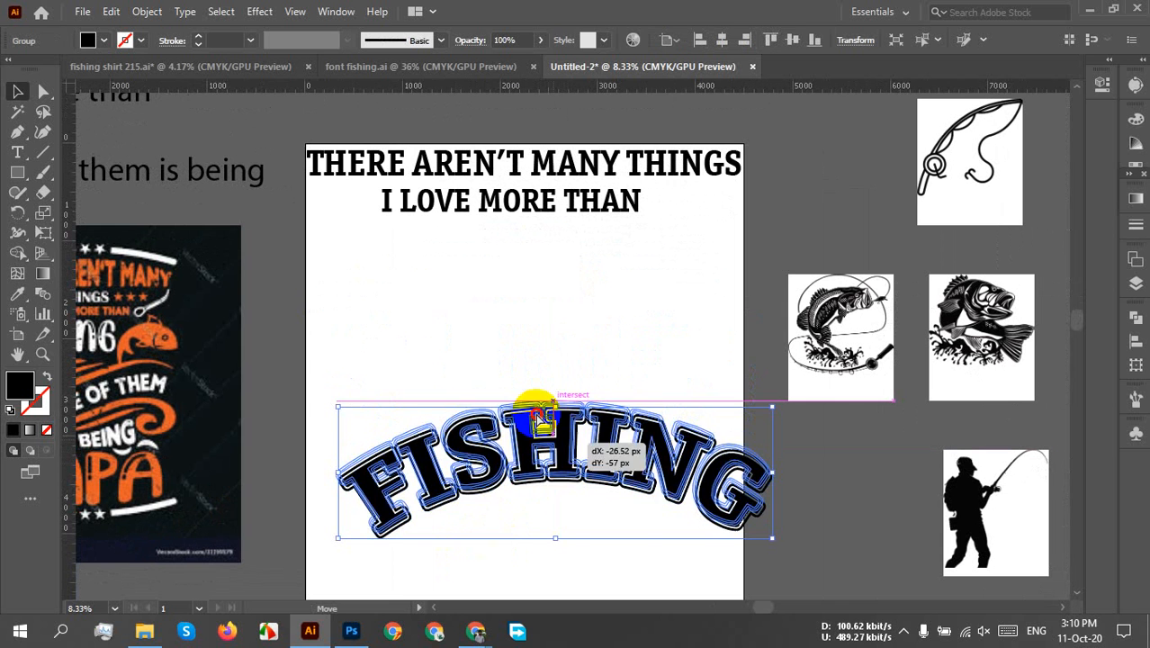
pyautogui.moveTo(527, 406); pyautogui.dragTo(590, 424)
pyautogui.rightClick(516, 306)
pyautogui.click(573, 440)
pyautogui.click(654, 454)
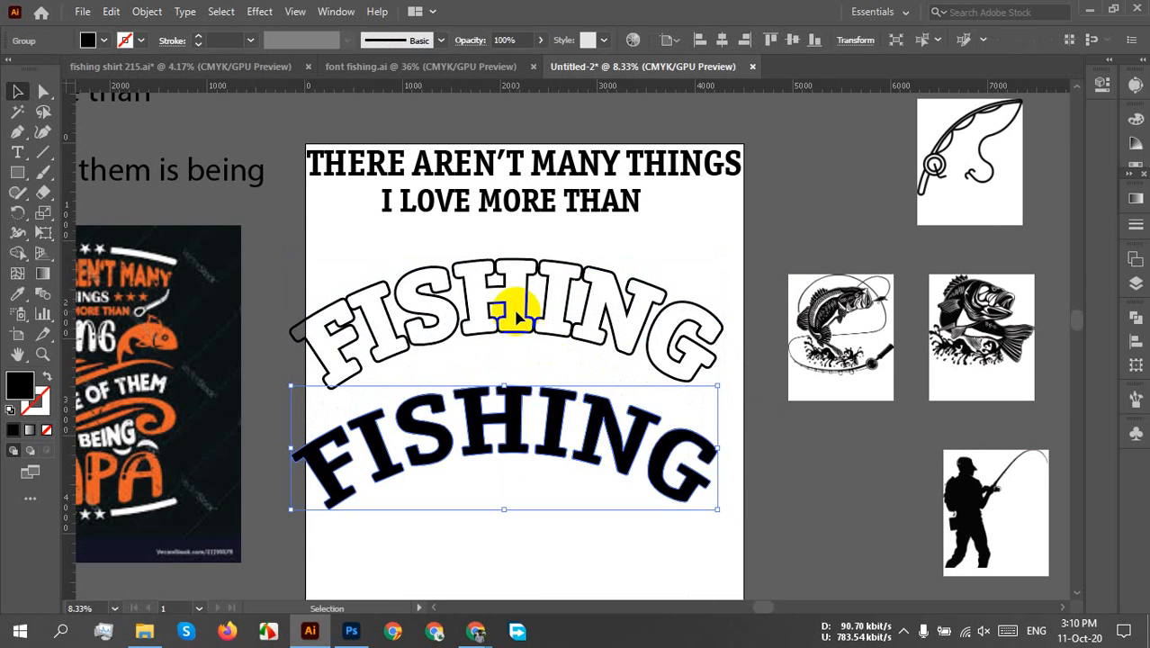
pyautogui.moveTo(524, 315); pyautogui.dragTo(539, 288)
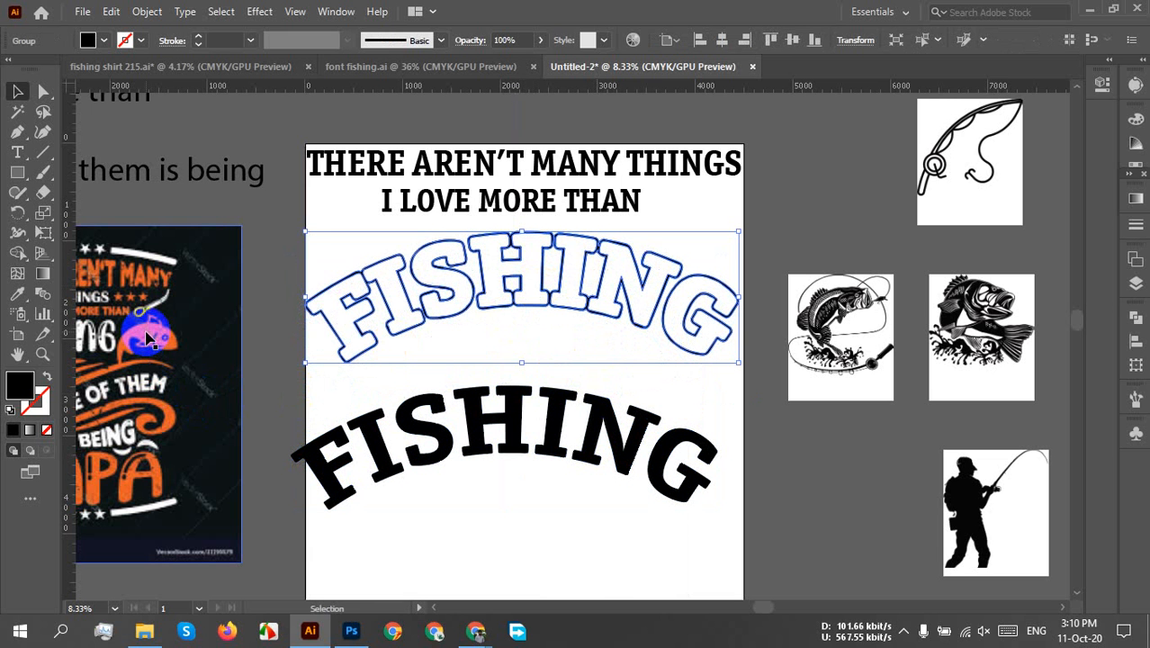
pyautogui.click(472, 542)
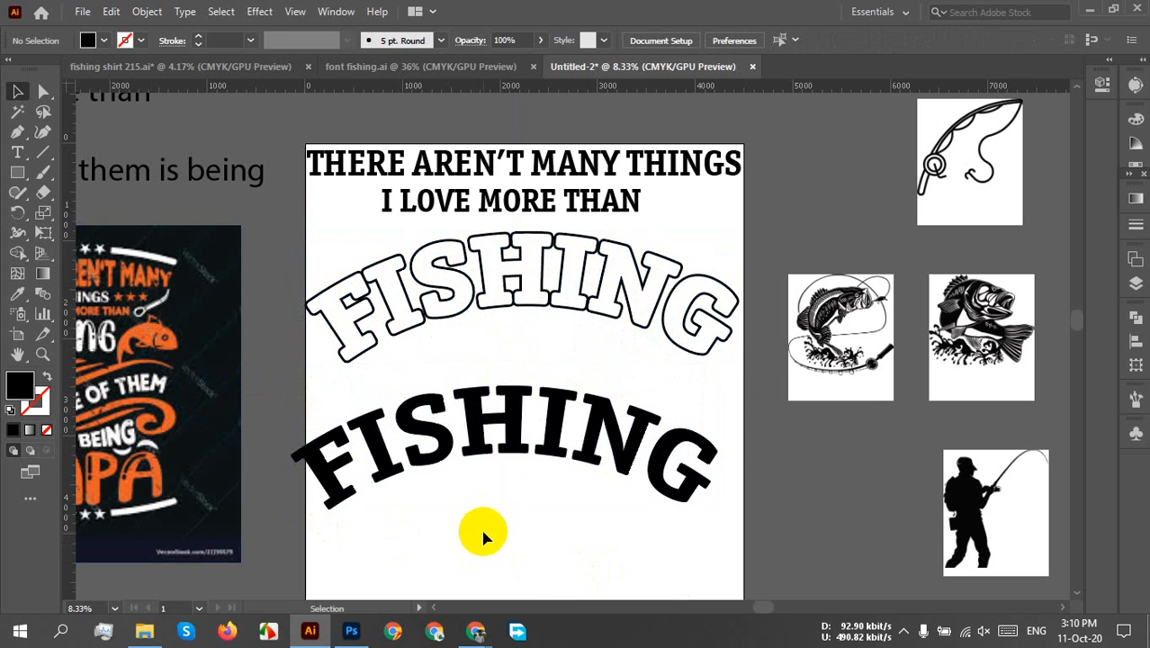
# - Start a Pen path at the artboard's left edge, beside the lower part of the F in the solid "FISHING"
pyautogui.scroll(2, 472, 534)
pyautogui.moveTo(465, 531); pyautogui.dragTo(537, 504)
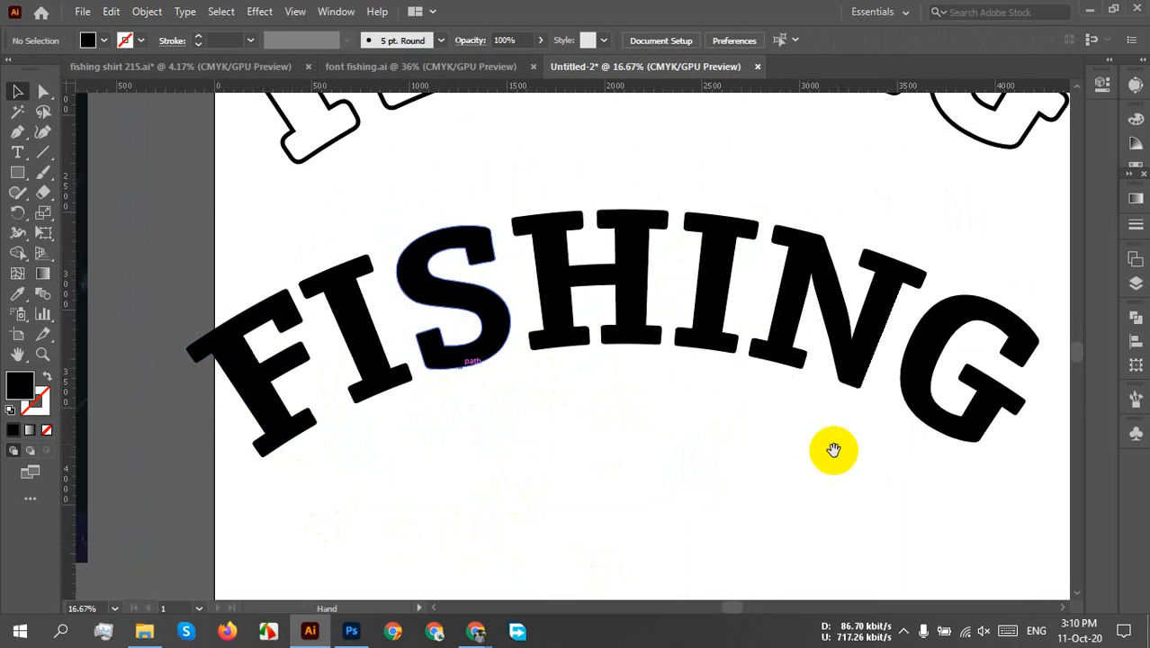
pyautogui.moveTo(833, 449); pyautogui.dragTo(800, 420)
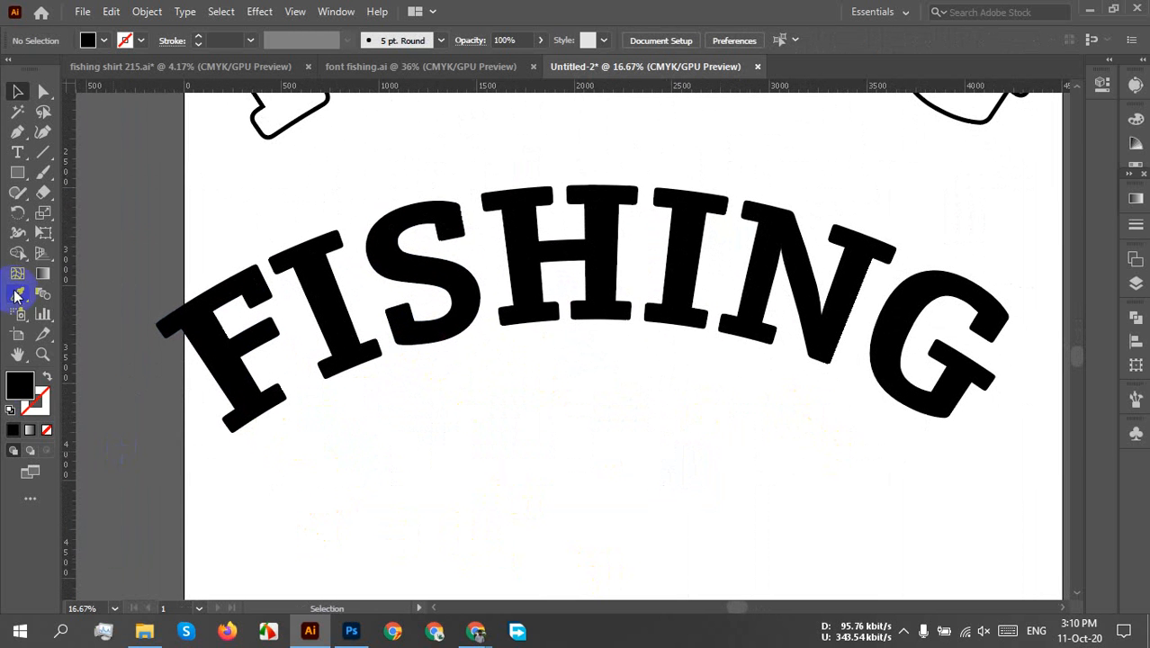
pyautogui.click(18, 132)
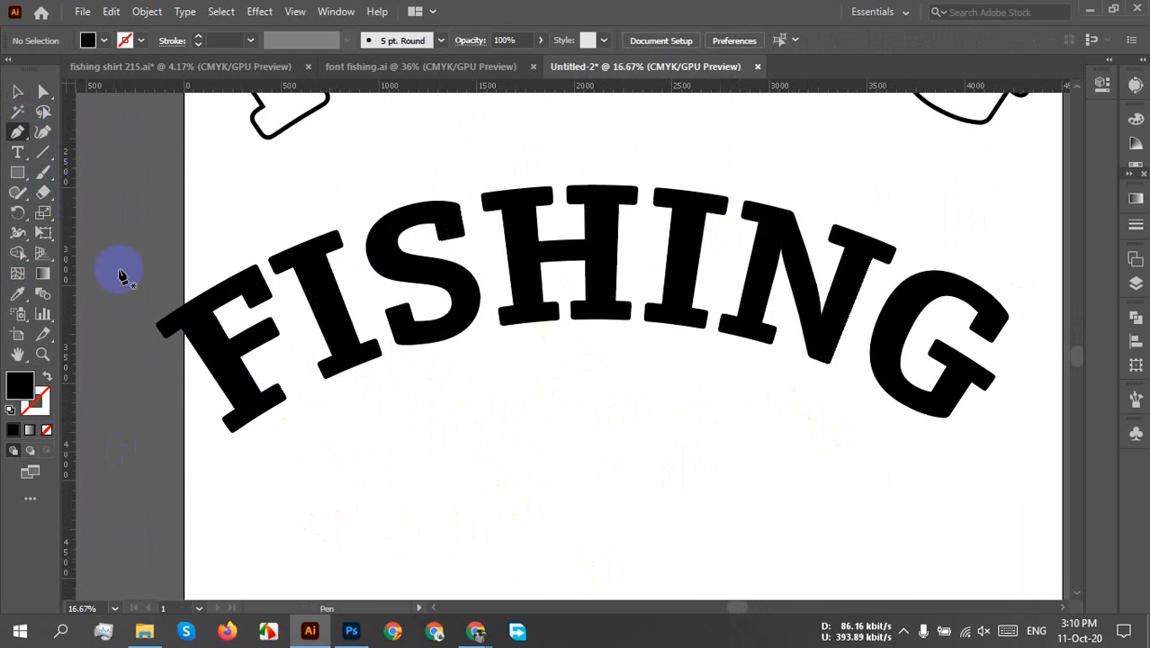
pyautogui.click(186, 398)
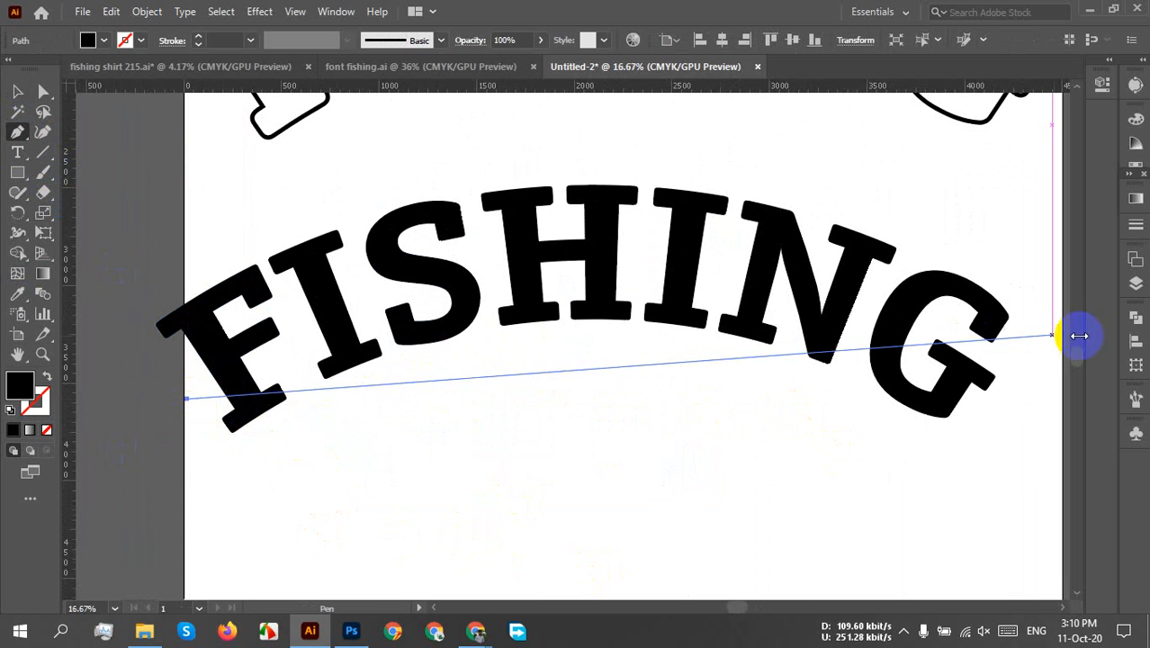
pyautogui.click(997, 402)
pyautogui.moveTo(997, 402); pyautogui.dragTo(922, 533)
pyautogui.hotkey('ctrl', 'z')
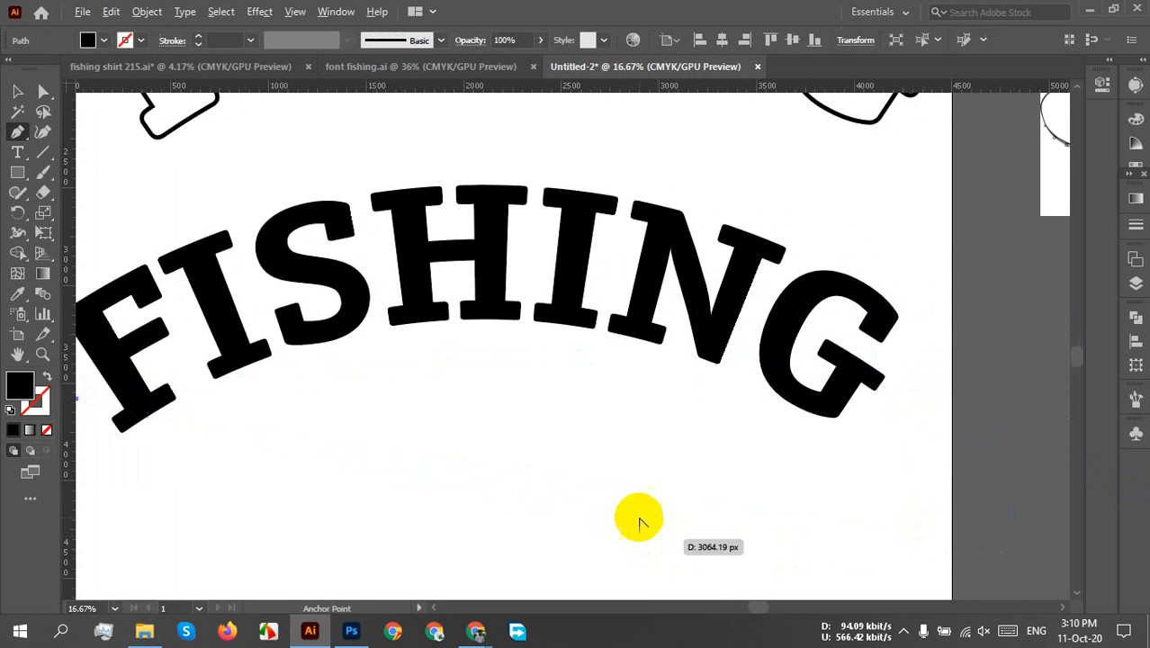
# - Complete the path as an upward arc across the solid "FISHING", ending beside the G, and swap its black fill to the stroke
pyautogui.scroll(-2, 639, 516)
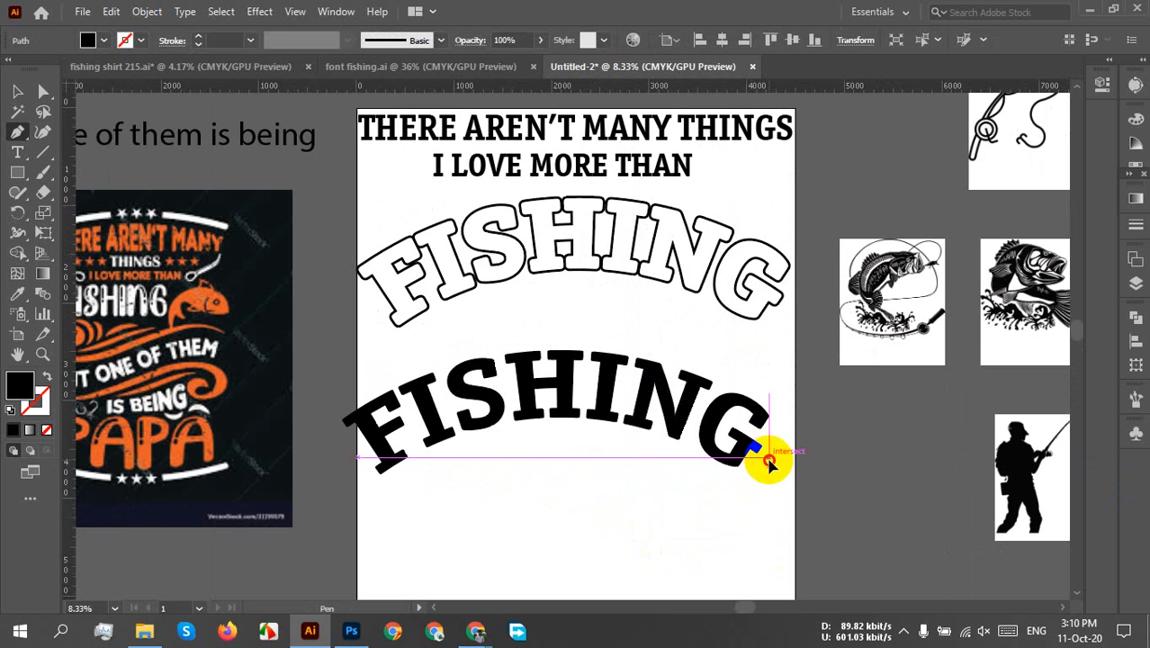
pyautogui.moveTo(766, 456); pyautogui.dragTo(970, 545)
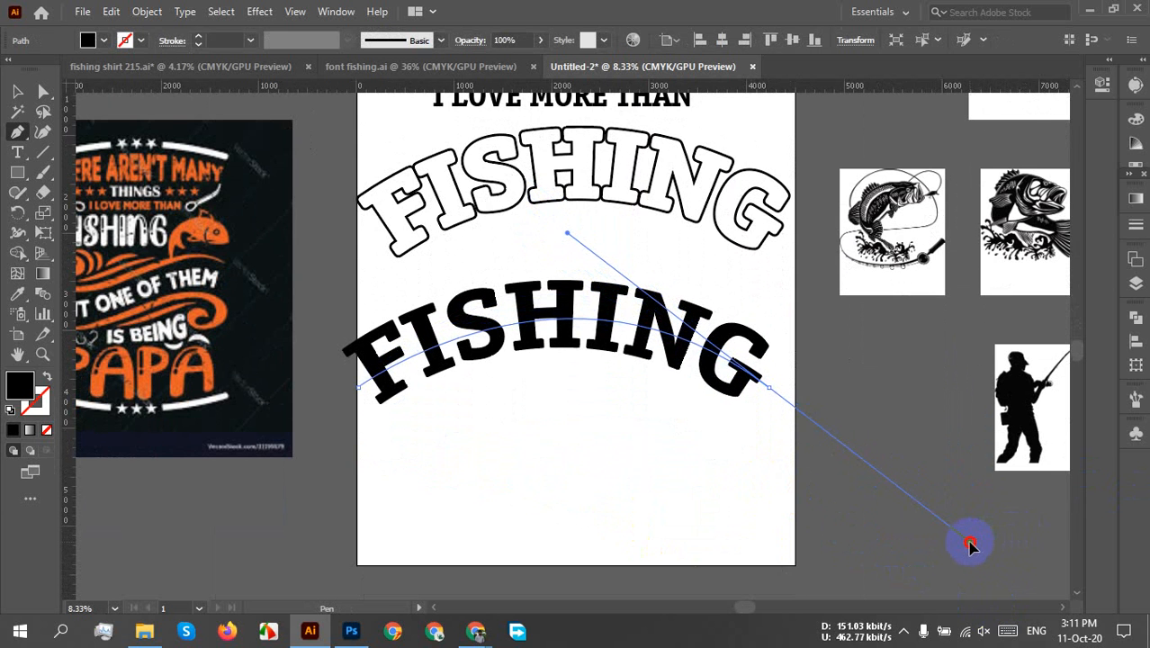
pyautogui.moveTo(970, 545); pyautogui.dragTo(970, 542)
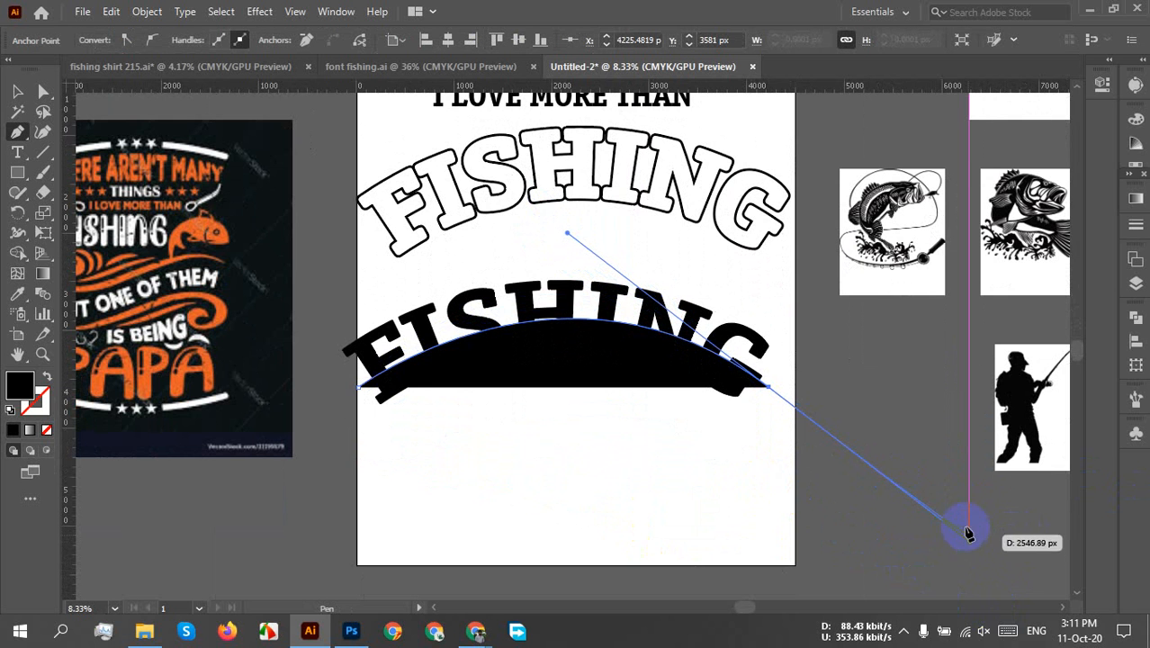
pyautogui.moveTo(769, 388)
pyautogui.mouseDown()
pyautogui.moveTo(754, 374)
pyautogui.moveTo(772, 394)
pyautogui.mouseUp()
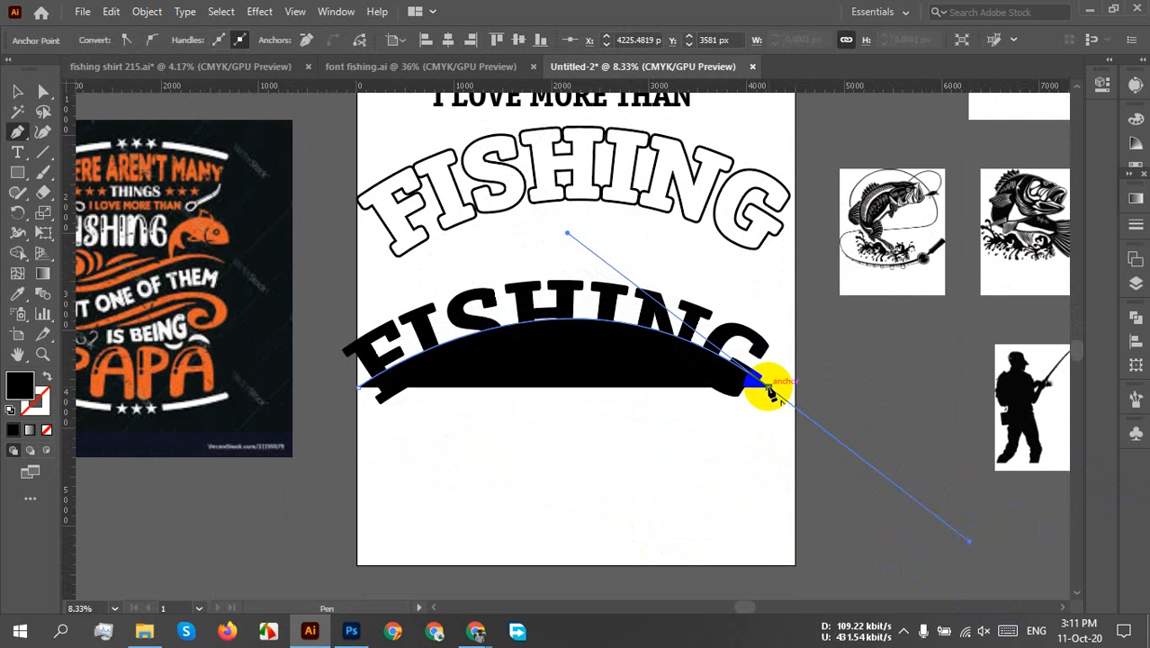
pyautogui.click(45, 377)
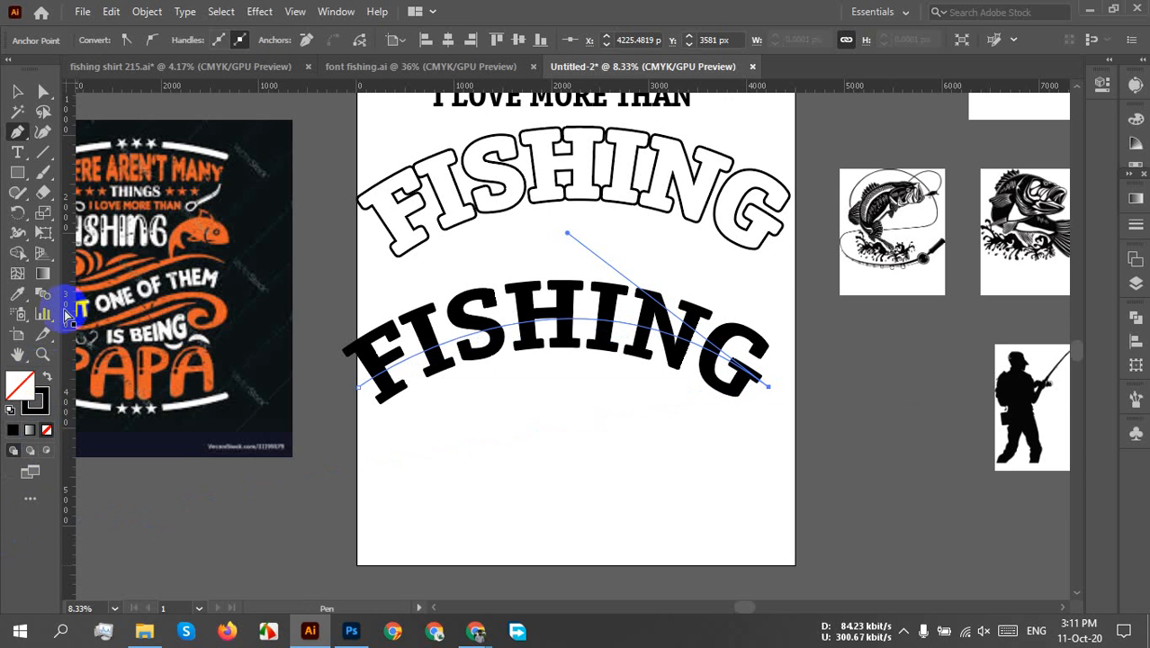
pyautogui.press('v')
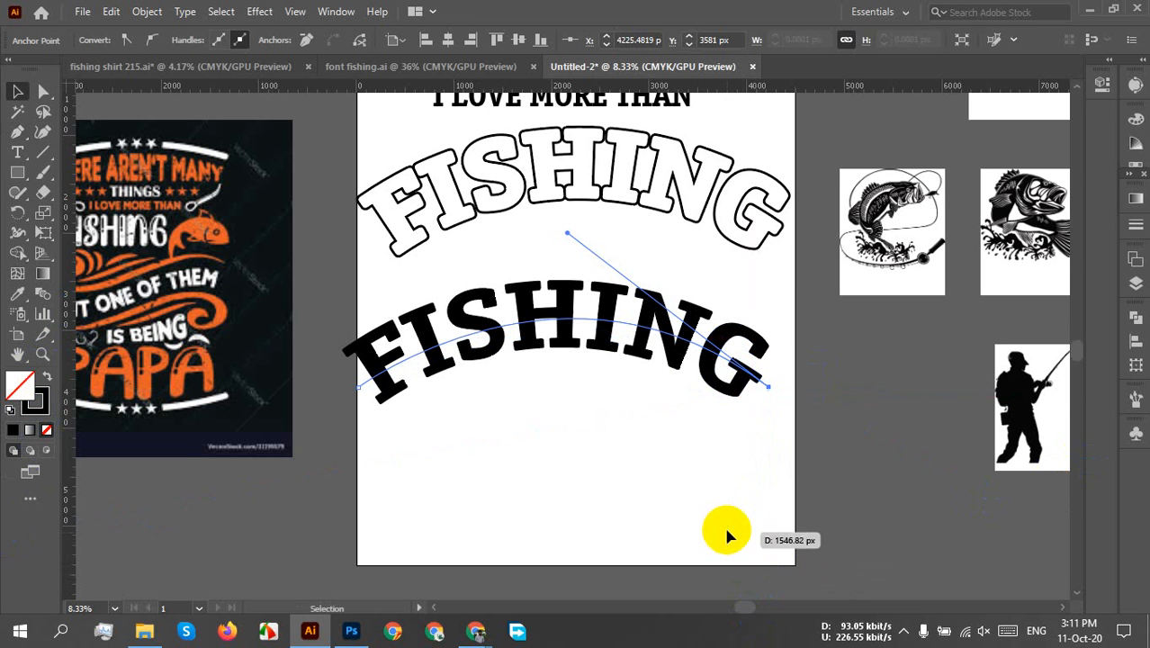
pyautogui.click(365, 406)
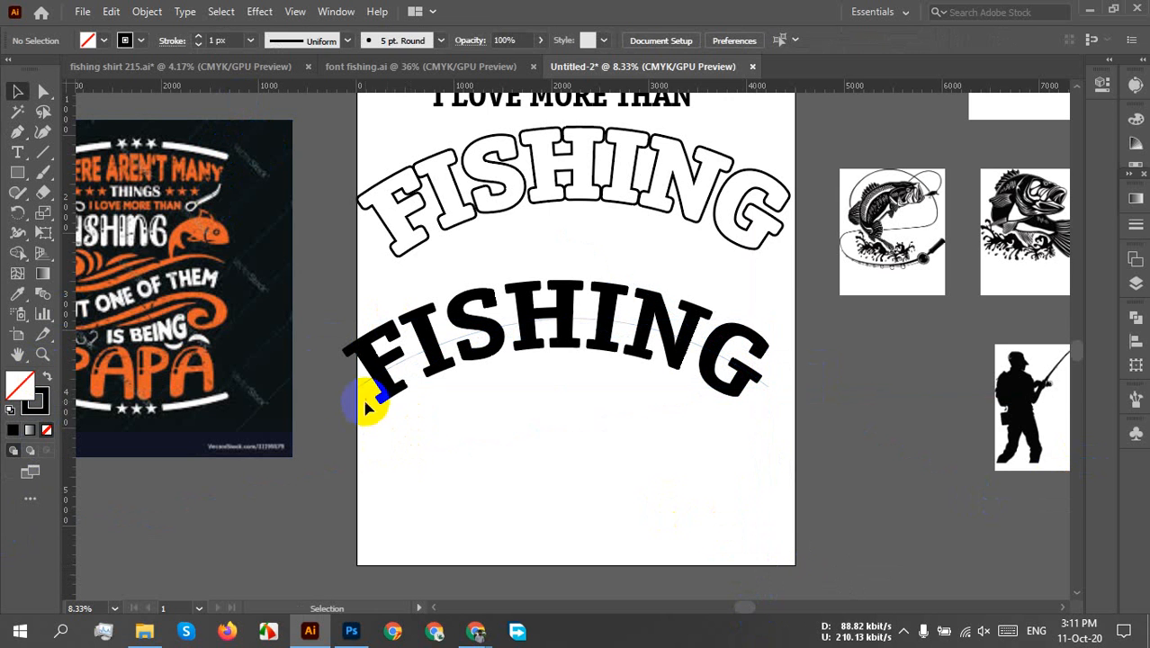
# - Set the arc's stroke weight to 2 px and its stroke color to blue
pyautogui.click(359, 386)
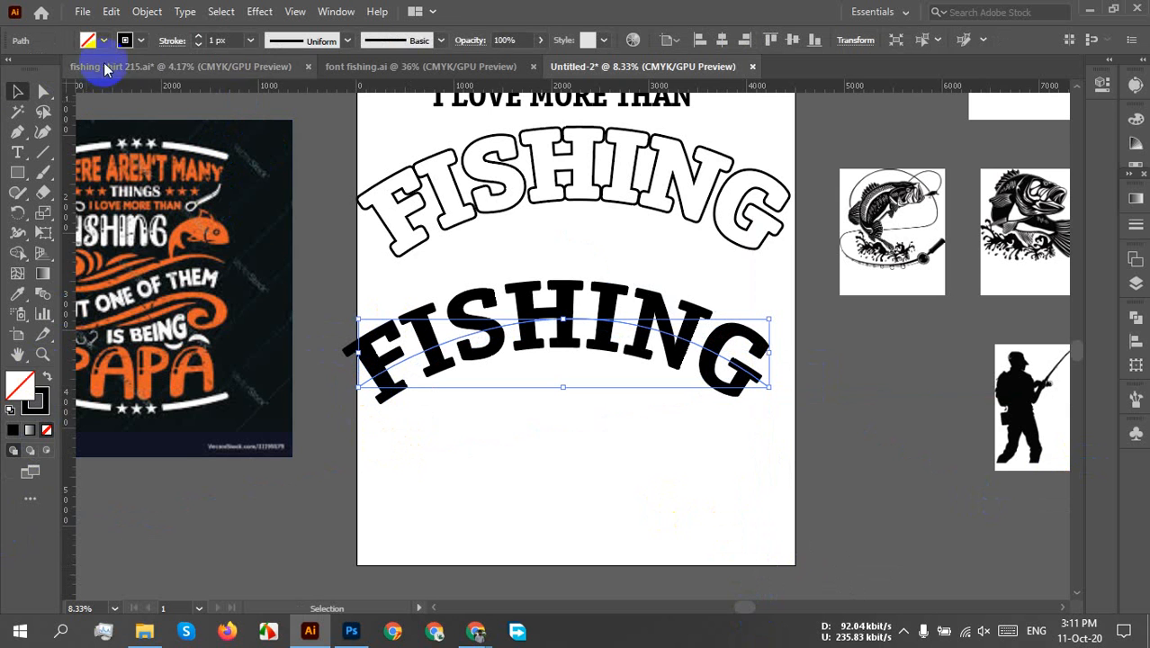
pyautogui.click(233, 40)
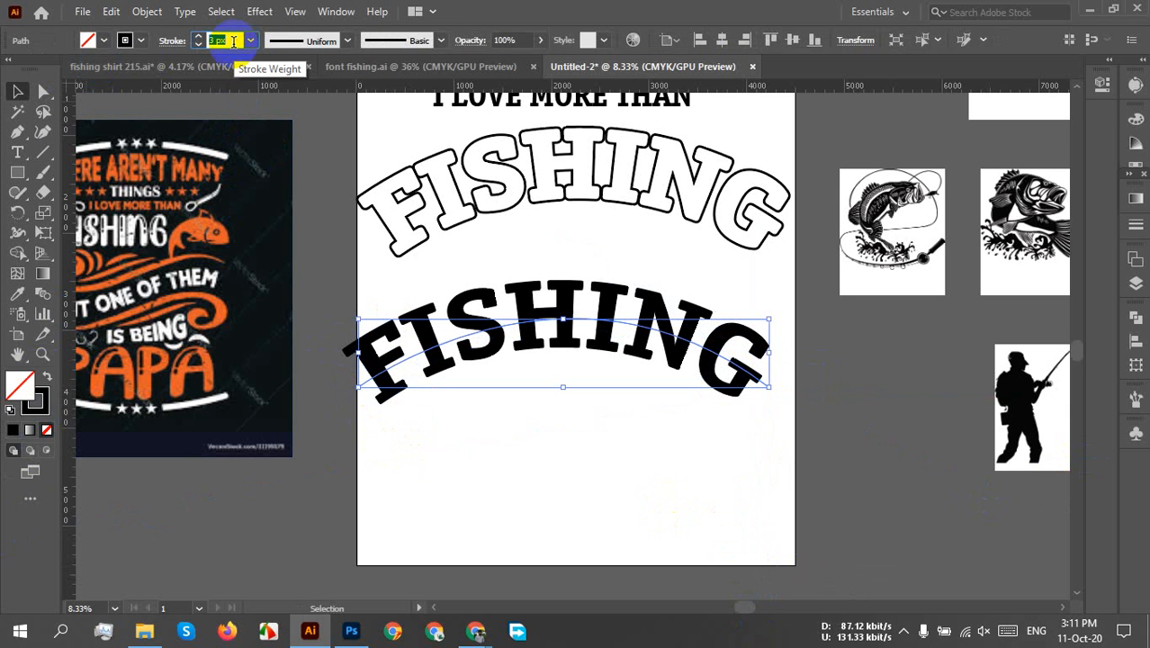
pyautogui.click(137, 41)
pyautogui.click(96, 70)
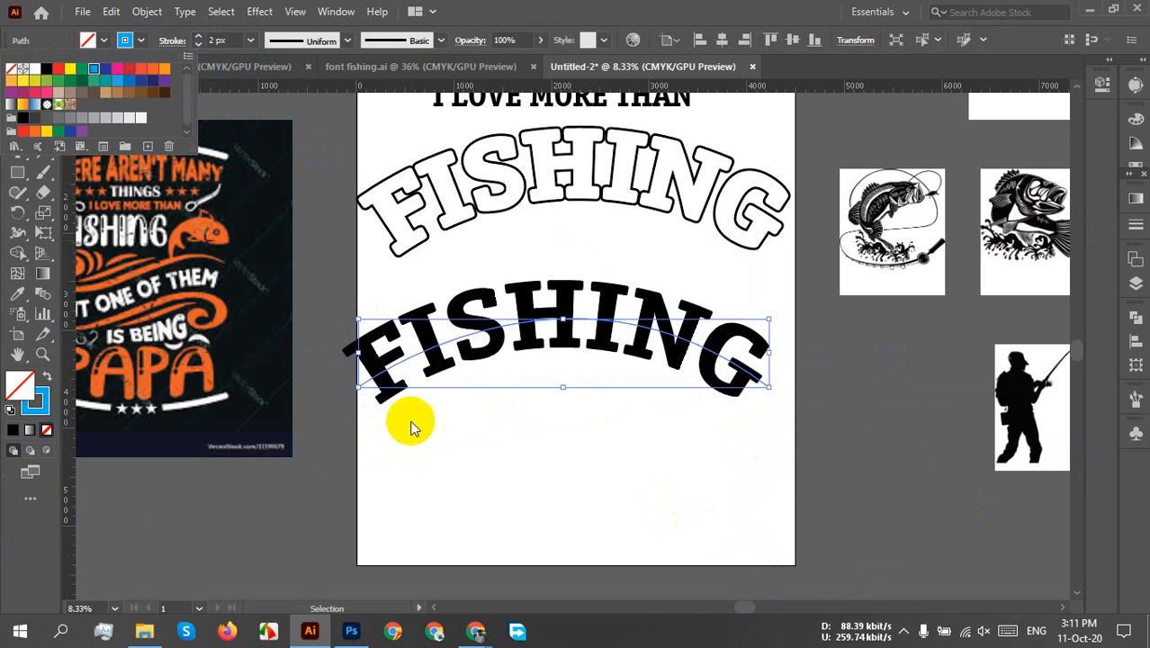
# - Start a Zig Zag effect on the blue arc with a 26 px size, 61 ridges per segment and smooth points
pyautogui.click(260, 16)
pyautogui.click(259, 12)
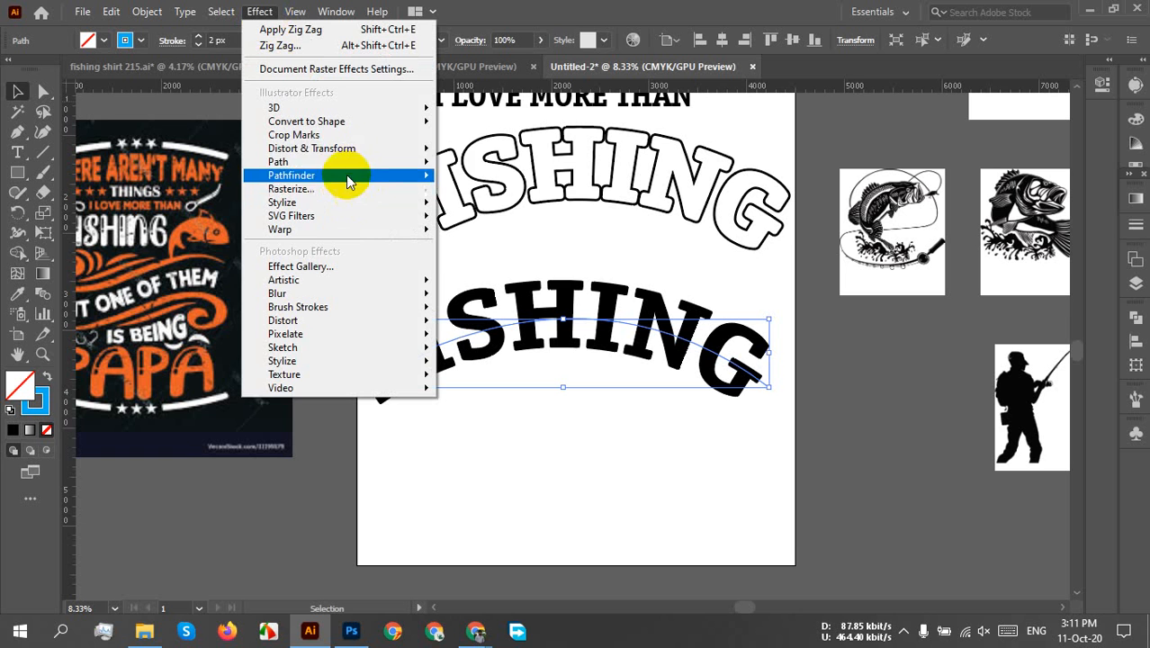
pyautogui.moveTo(346, 148)
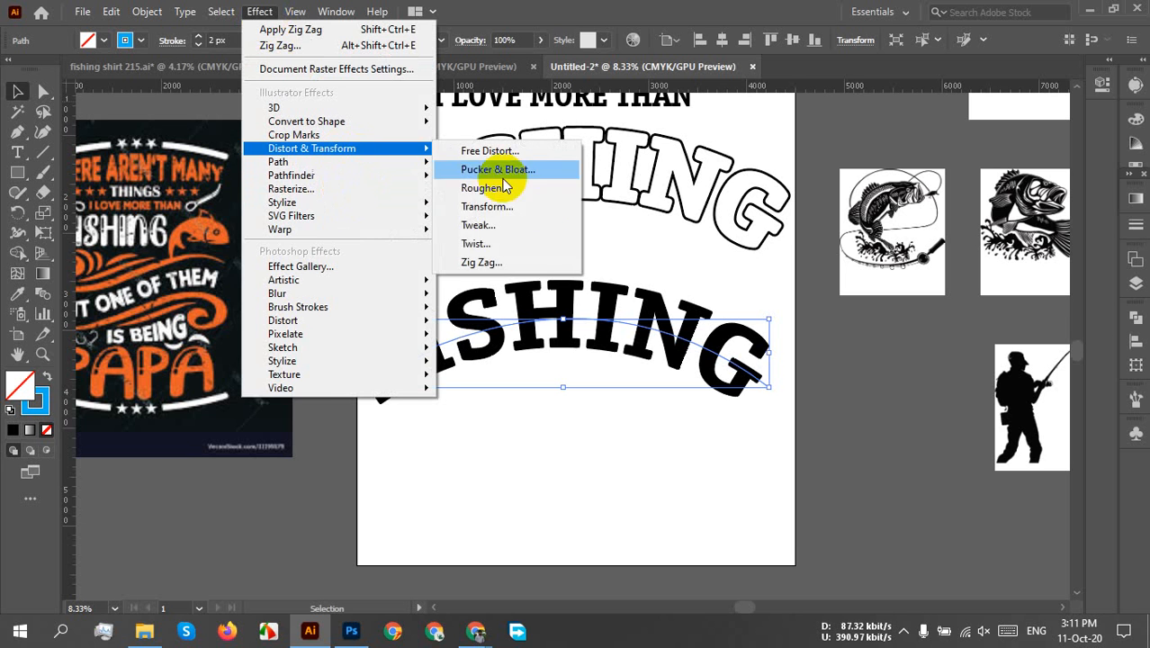
pyautogui.click(479, 262)
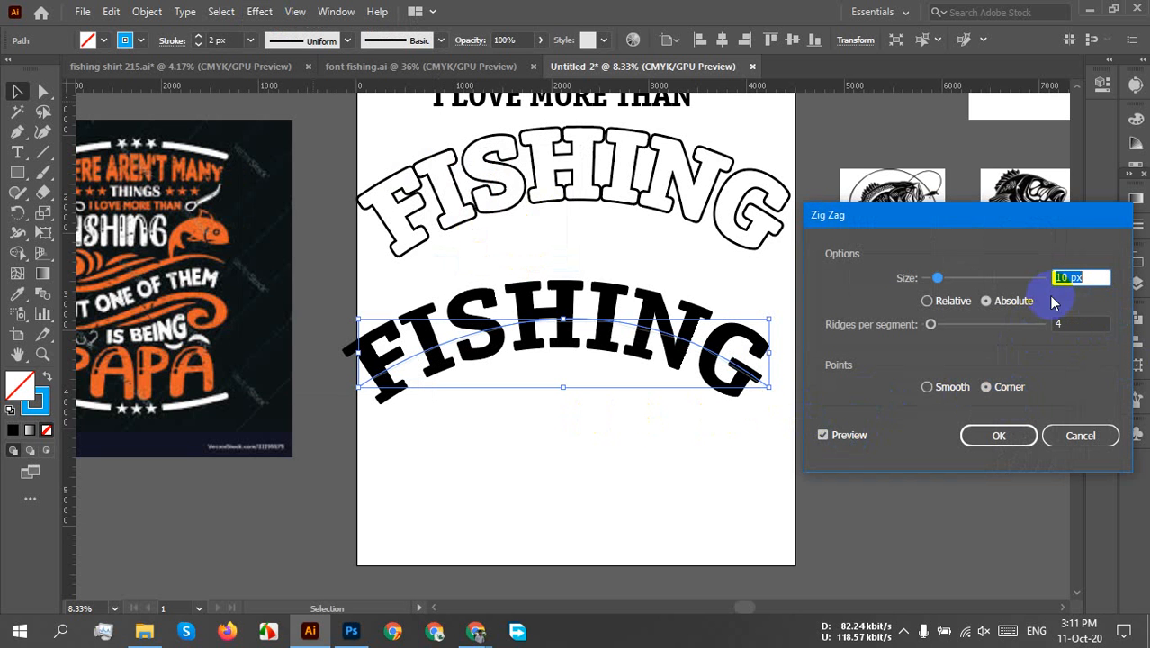
pyautogui.moveTo(937, 279); pyautogui.dragTo(1014, 290)
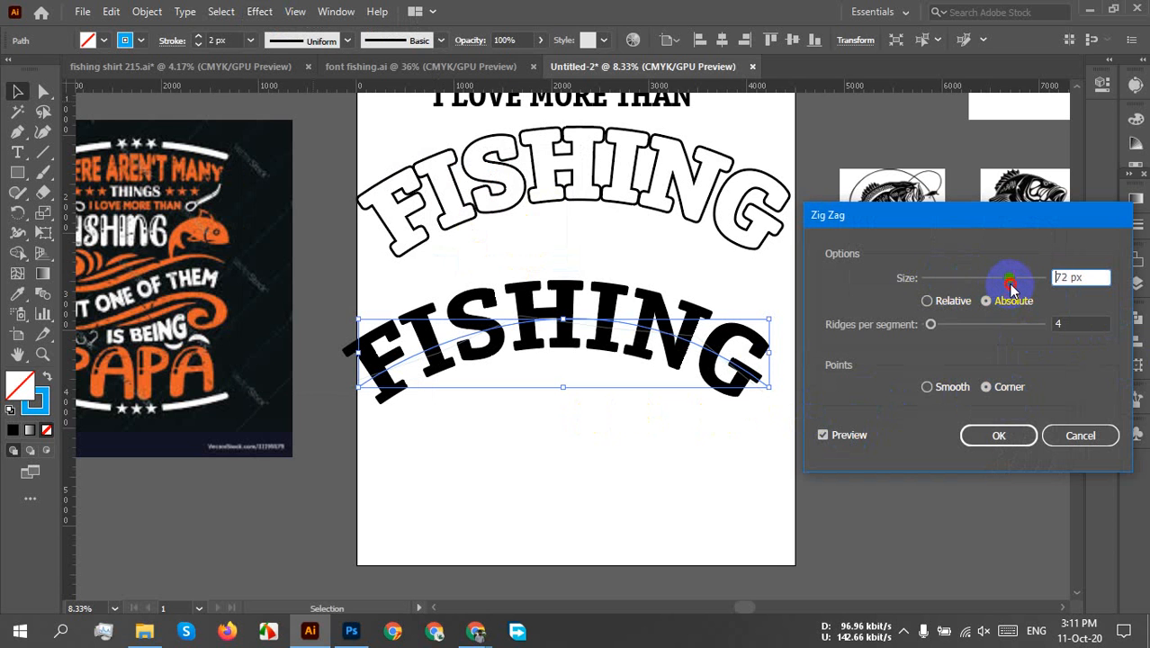
pyautogui.moveTo(1011, 286); pyautogui.dragTo(955, 279)
pyautogui.moveTo(931, 324); pyautogui.dragTo(998, 329)
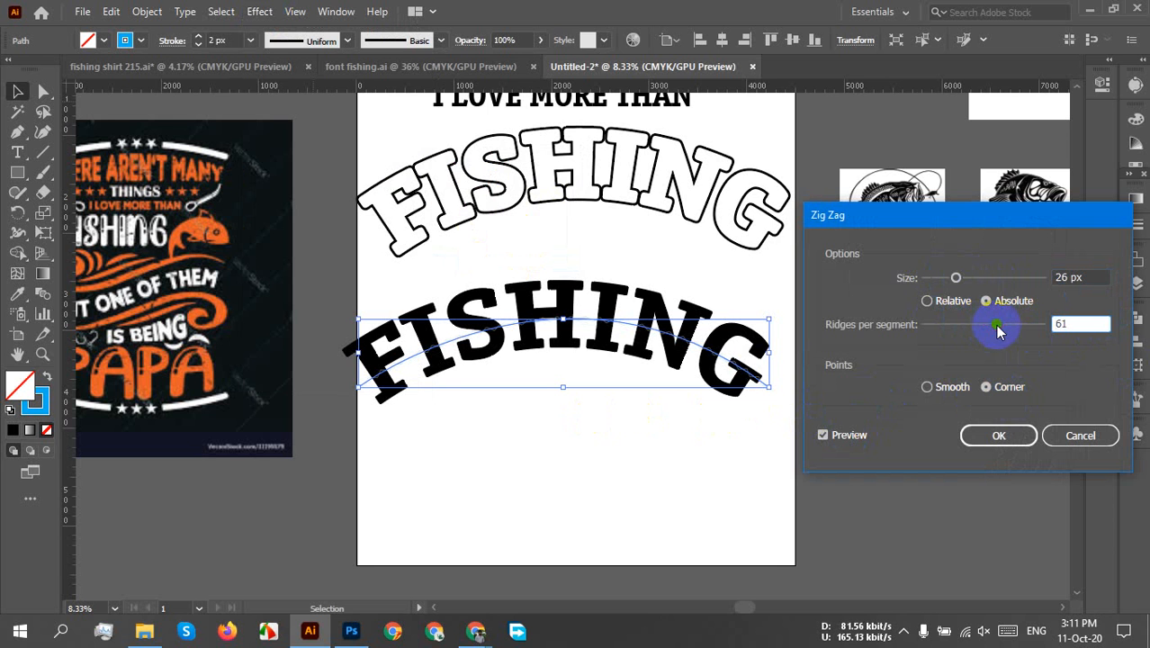
pyautogui.click(954, 386)
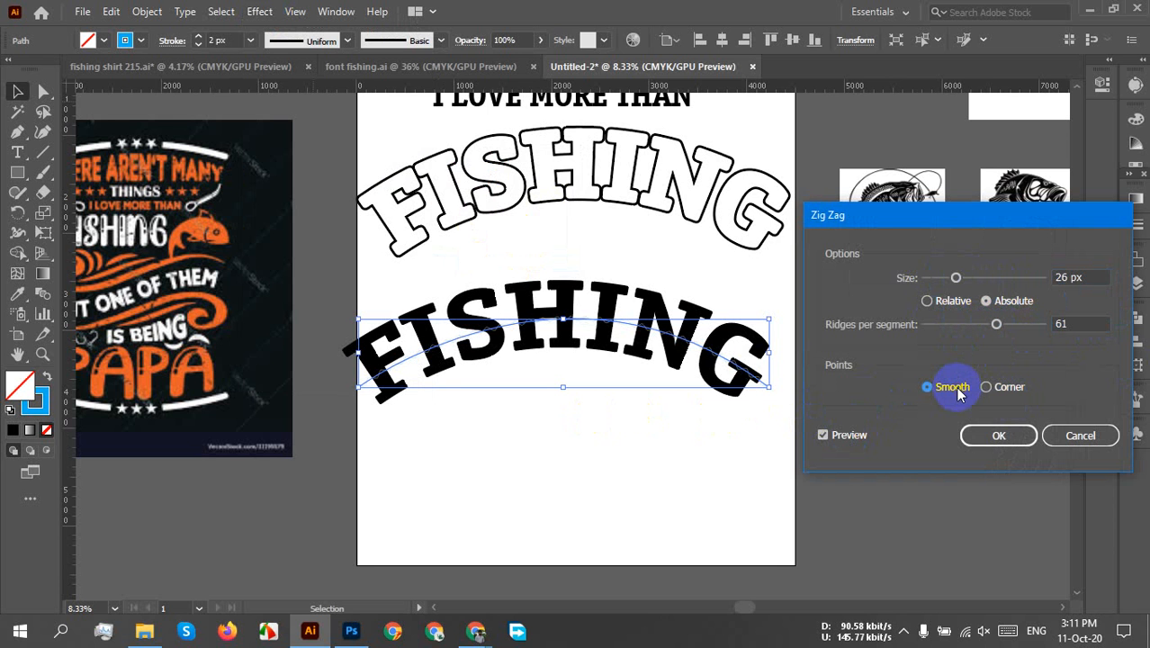
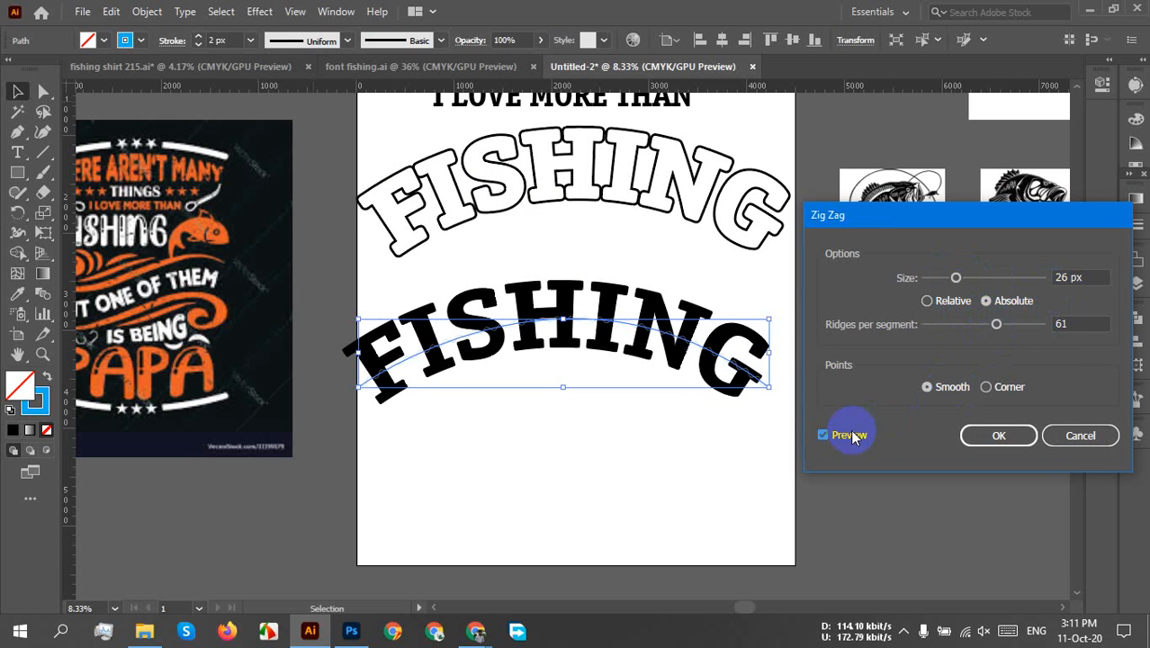
# - Set the Zig Zag size to 30 px absolute with 30 ridges per segment and apply the effect to the arc
pyautogui.moveTo(955, 283)
pyautogui.mouseDown()
pyautogui.moveTo(979, 286)
pyautogui.moveTo(954, 286)
pyautogui.mouseUp()
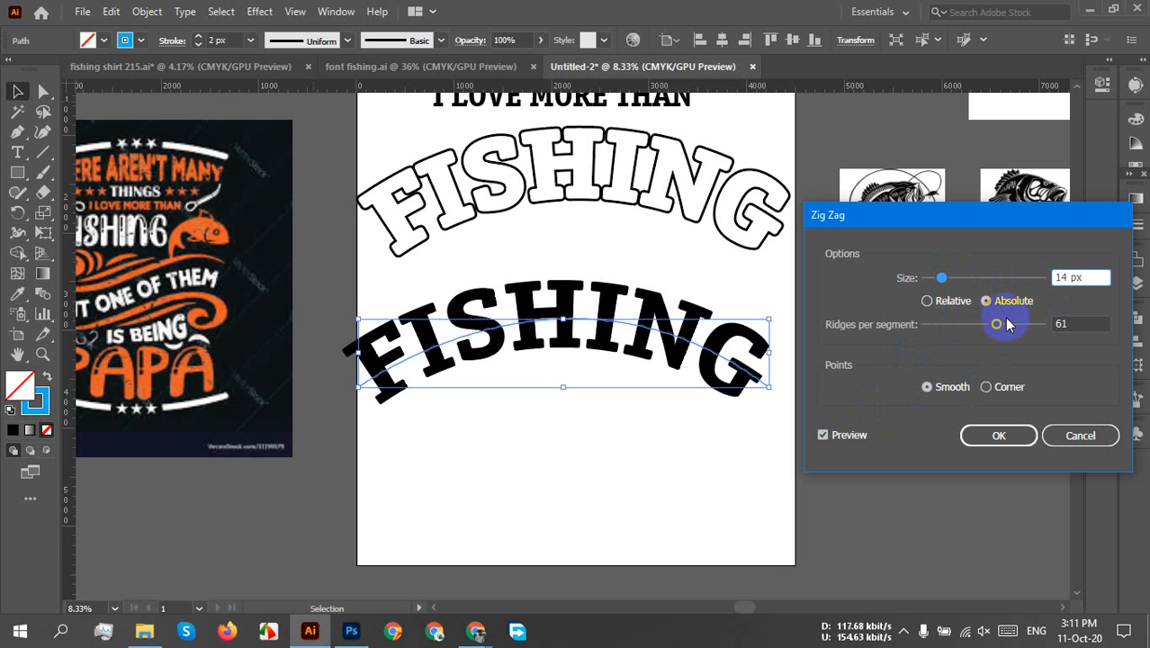
pyautogui.moveTo(996, 324); pyautogui.dragTo(993, 329)
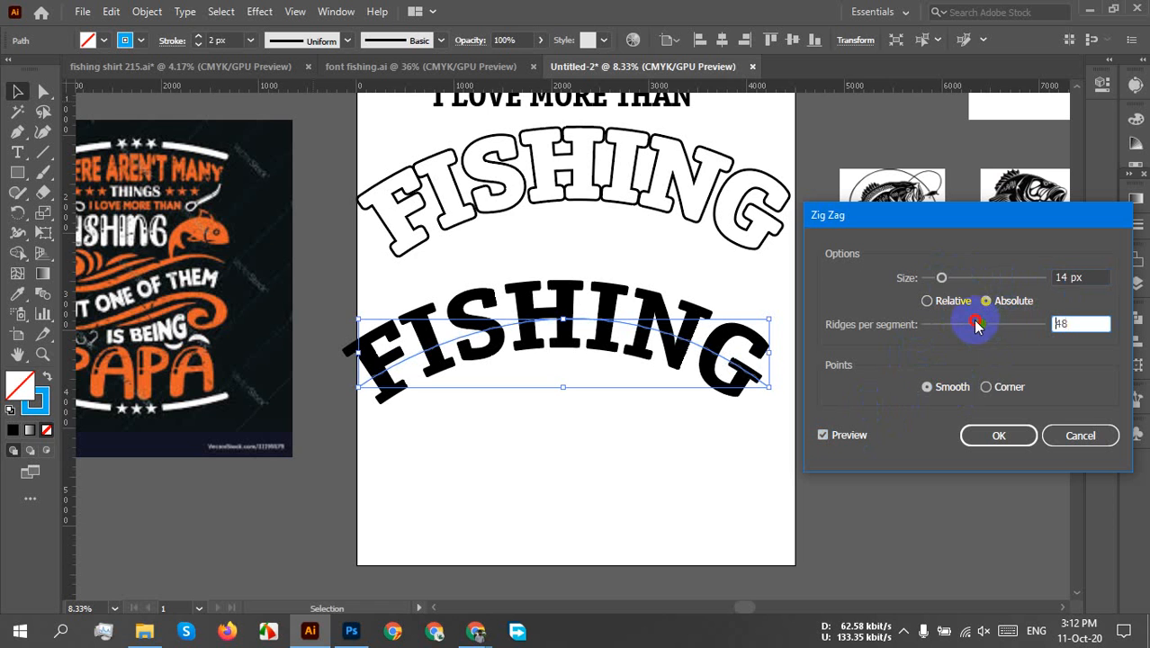
pyautogui.moveTo(942, 280); pyautogui.dragTo(968, 286)
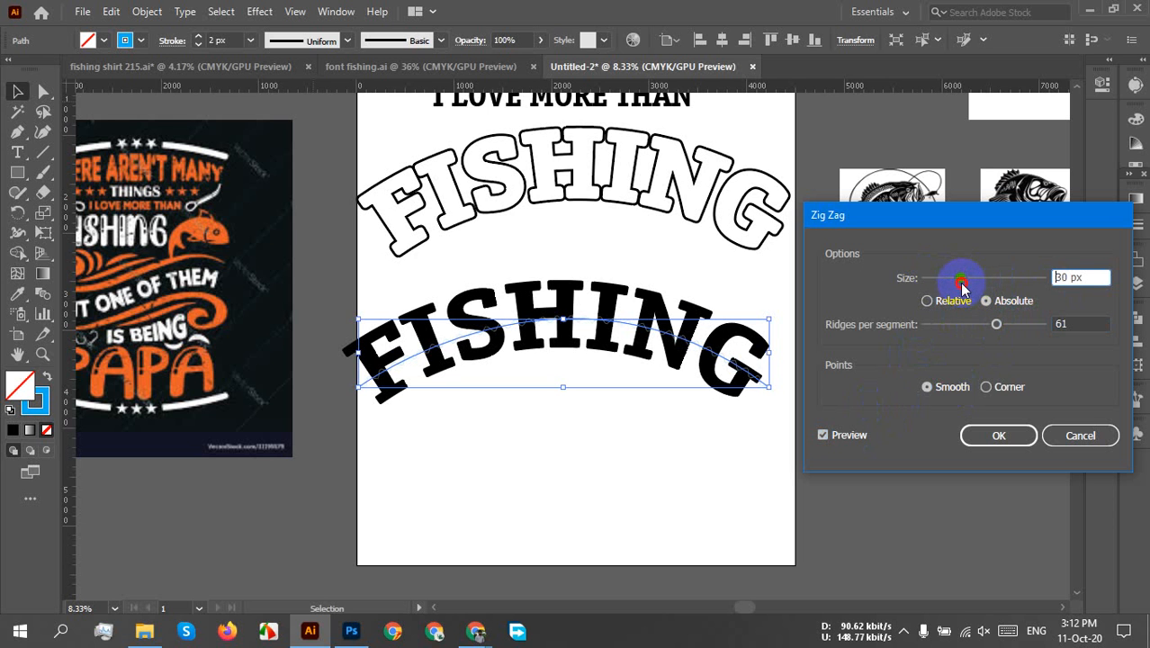
pyautogui.moveTo(997, 326); pyautogui.dragTo(978, 333)
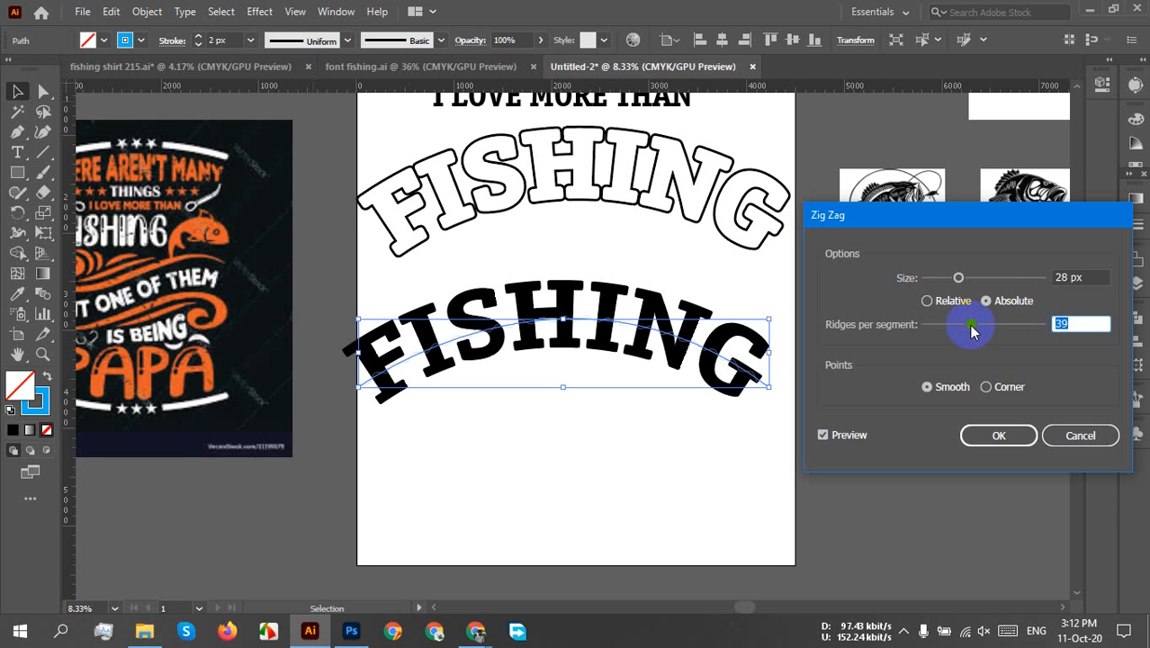
pyautogui.click(989, 439)
pyautogui.click(1066, 324)
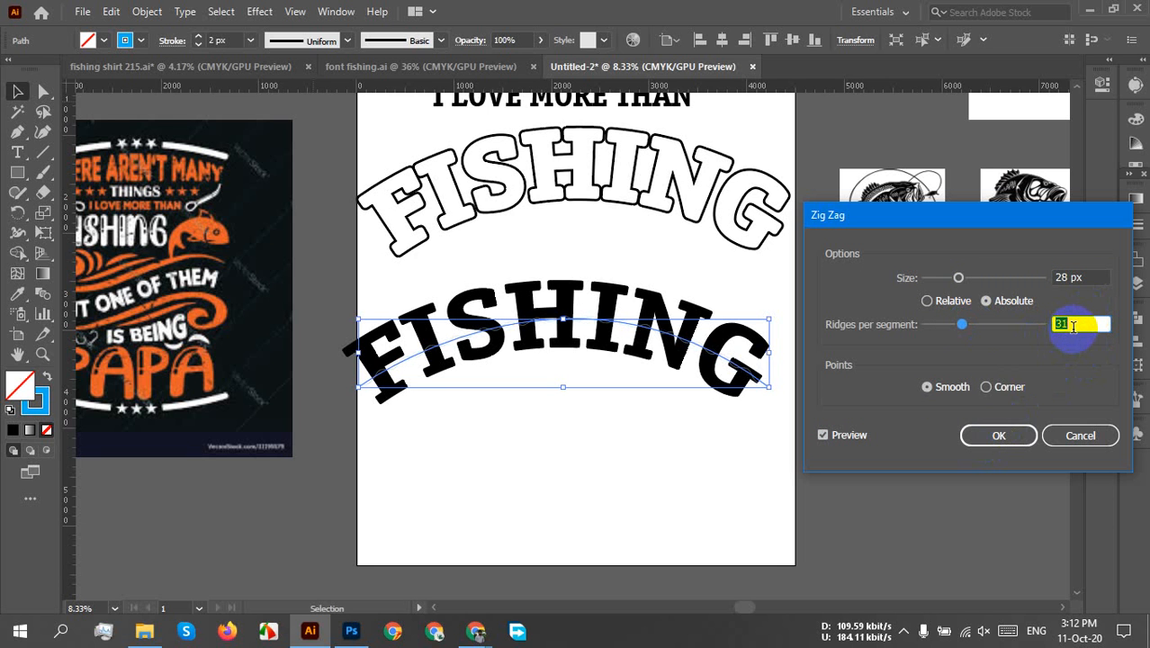
pyautogui.scroll(-1, 1073, 326)
pyautogui.click(1096, 276)
pyautogui.scroll(2, 1093, 276)
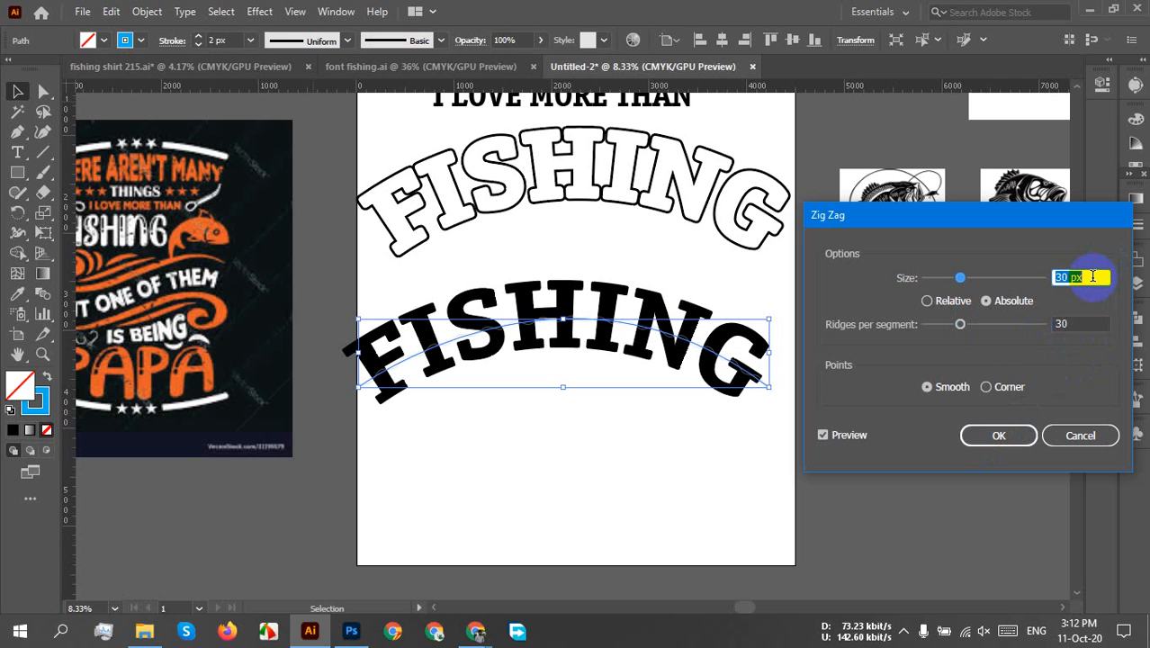
pyautogui.click(995, 434)
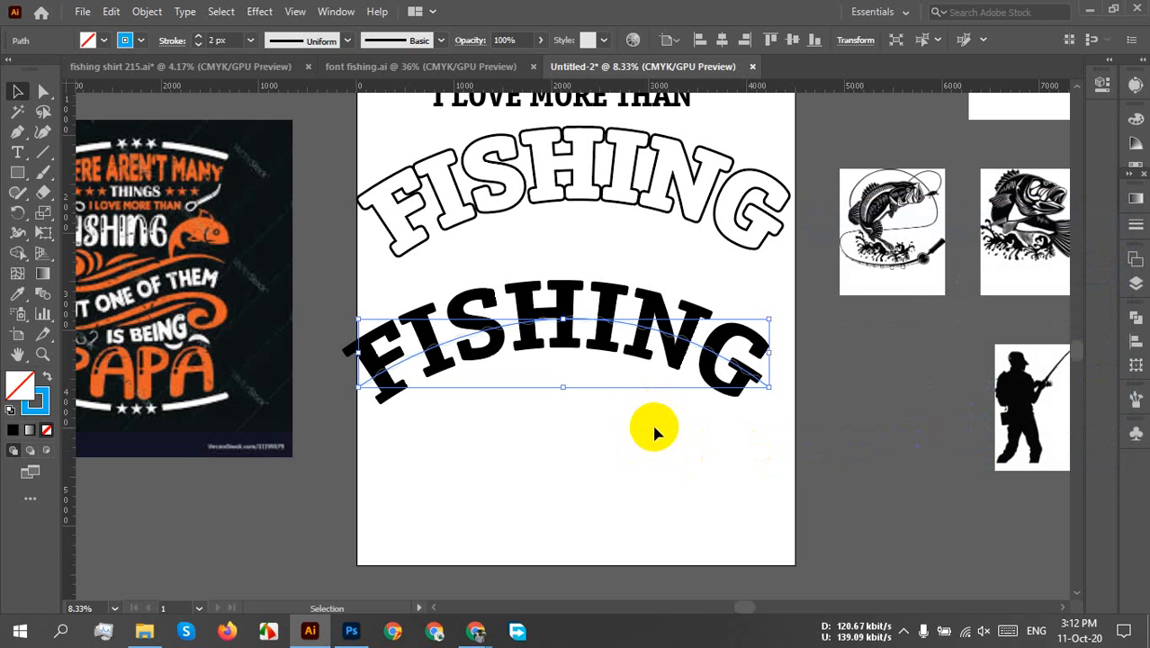
# - Expand the blue arc's appearance and expand its wavy stroke into a filled shape
pyautogui.click(147, 11)
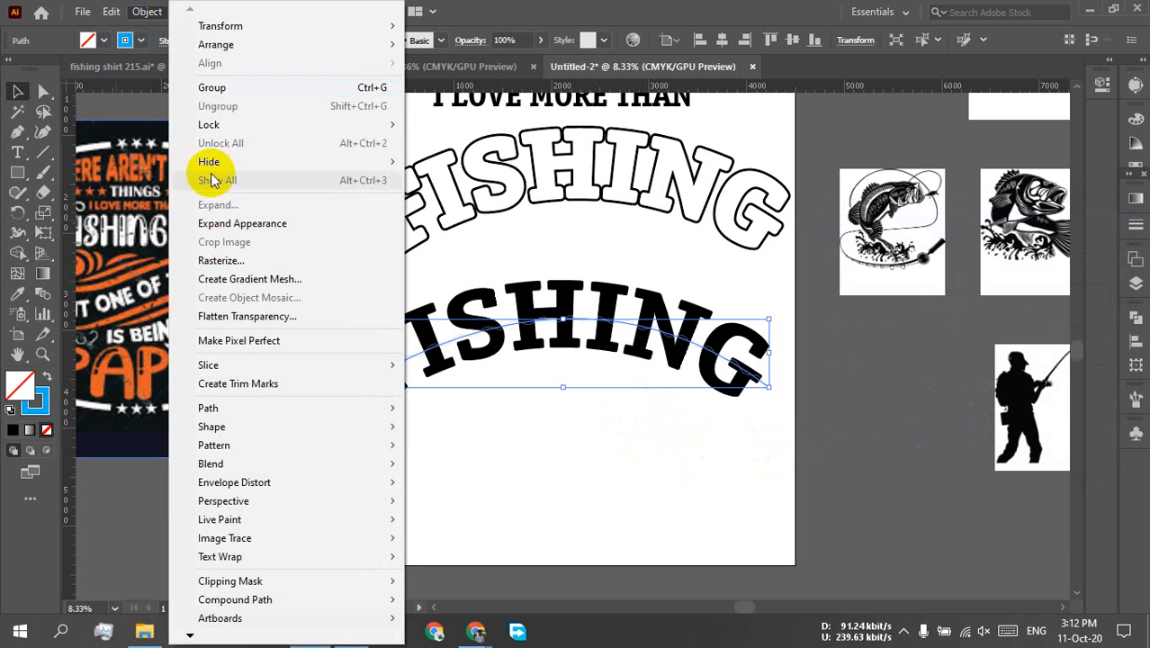
pyautogui.click(245, 224)
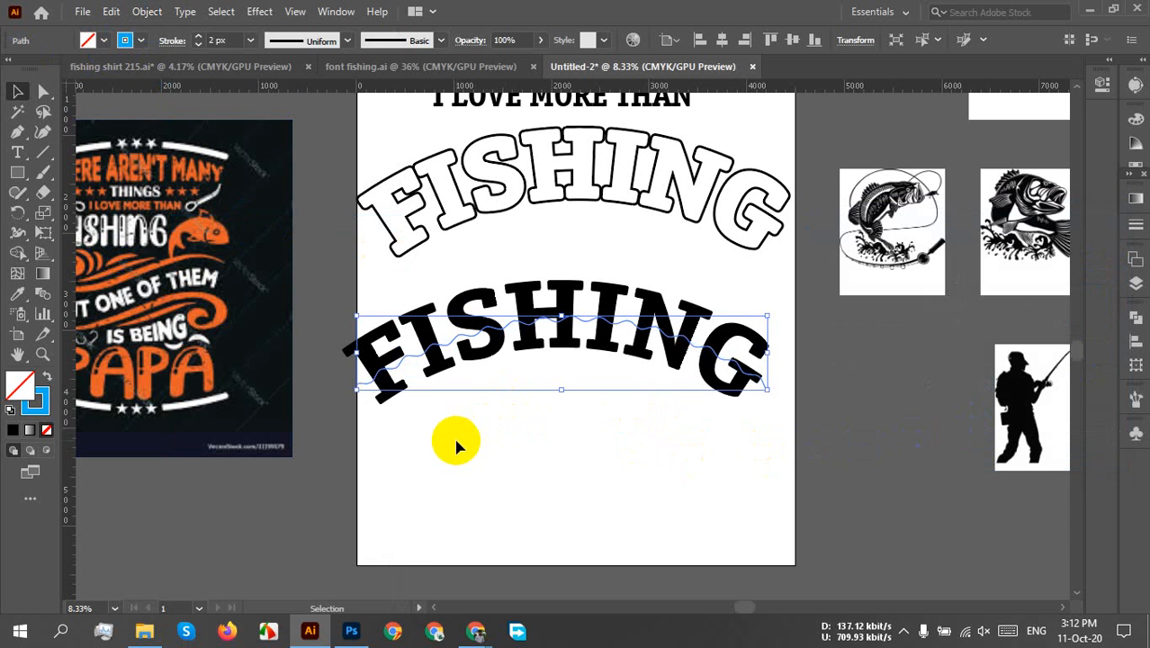
pyautogui.click(147, 11)
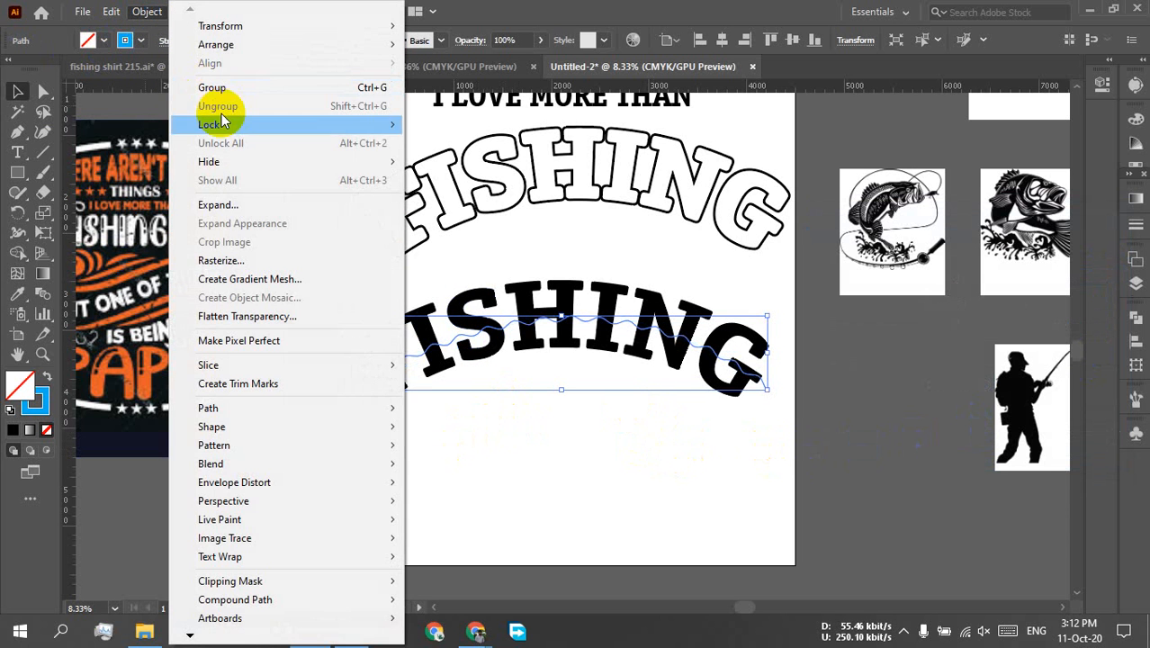
pyautogui.click(238, 209)
pyautogui.click(542, 411)
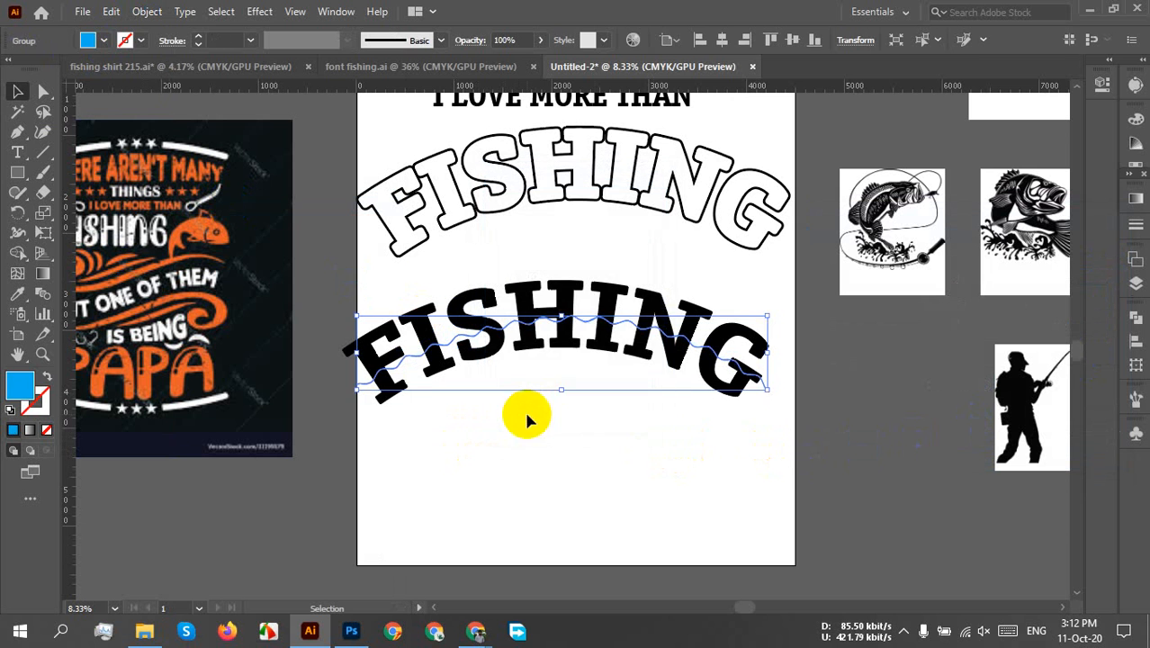
# - Divide the solid "FISHING" lettering along the wavy arc with Pathfinder and ungroup the resulting pieces
pyautogui.moveTo(781, 445); pyautogui.dragTo(627, 306)
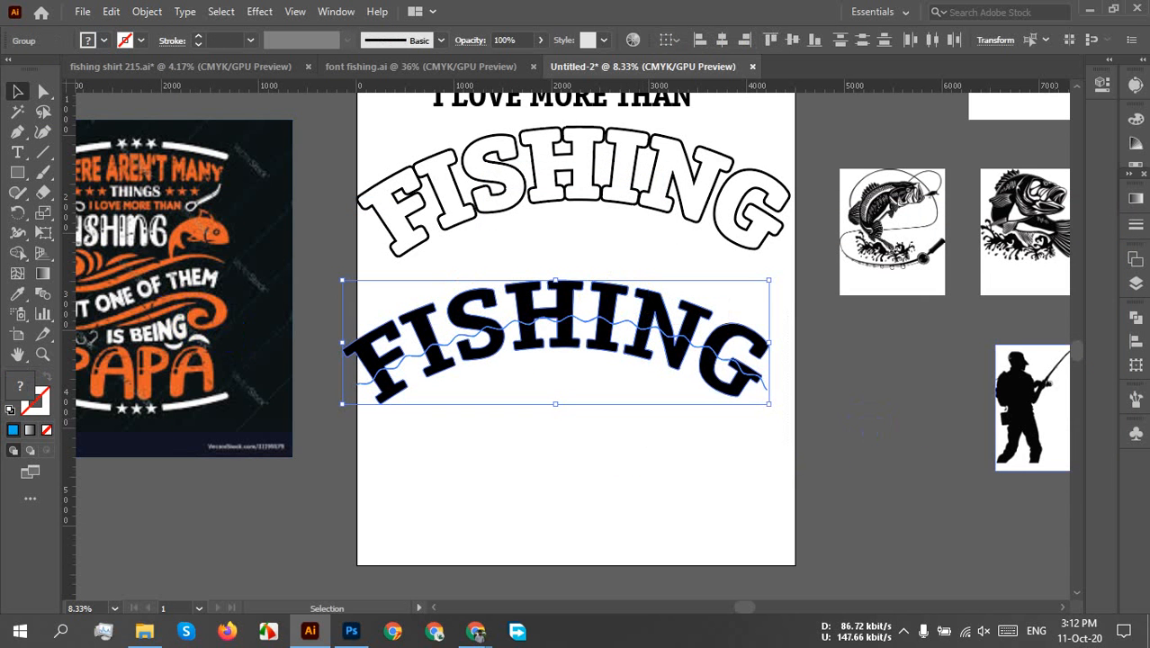
pyautogui.click(1136, 319)
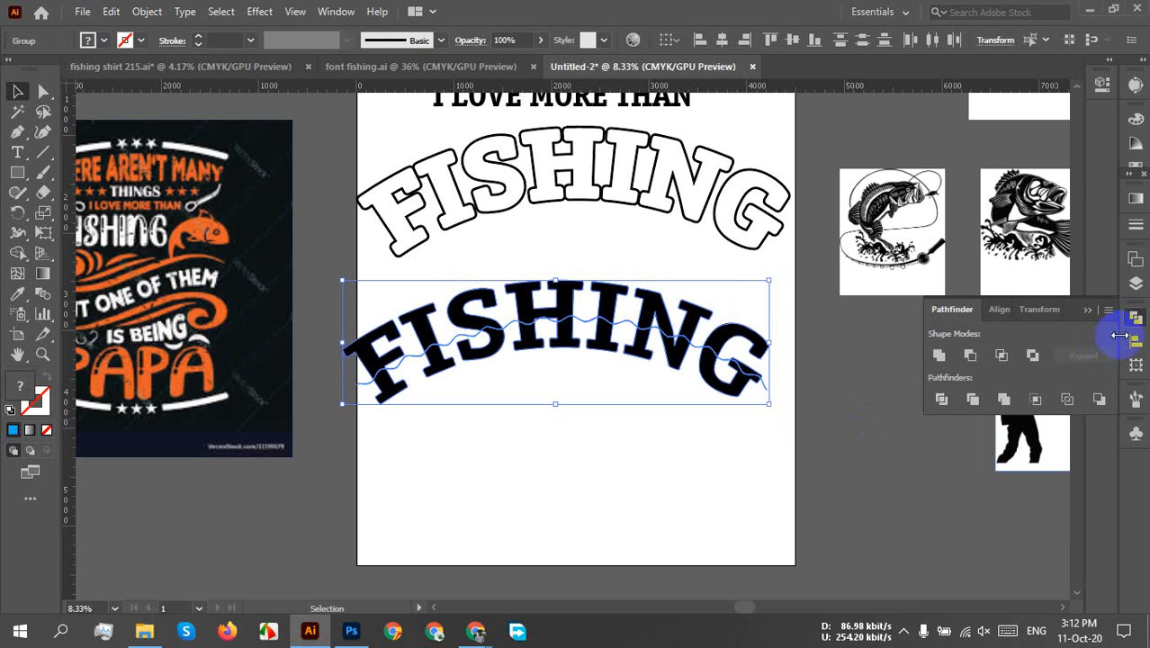
pyautogui.click(939, 410)
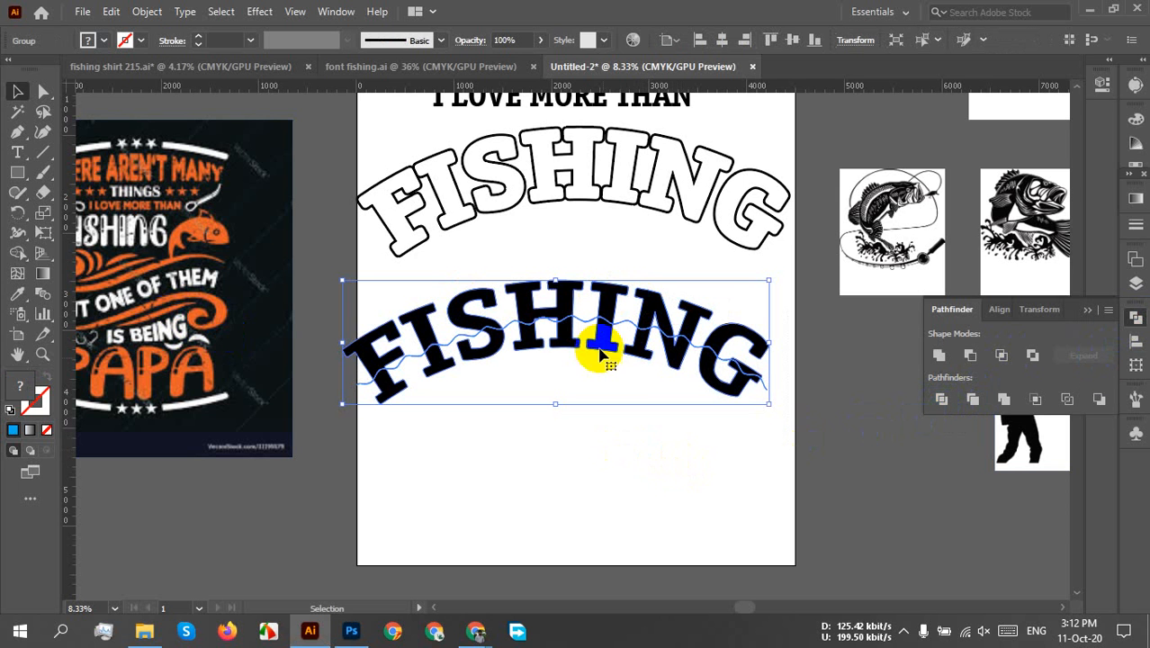
pyautogui.rightClick(594, 322)
pyautogui.click(640, 459)
pyautogui.click(689, 427)
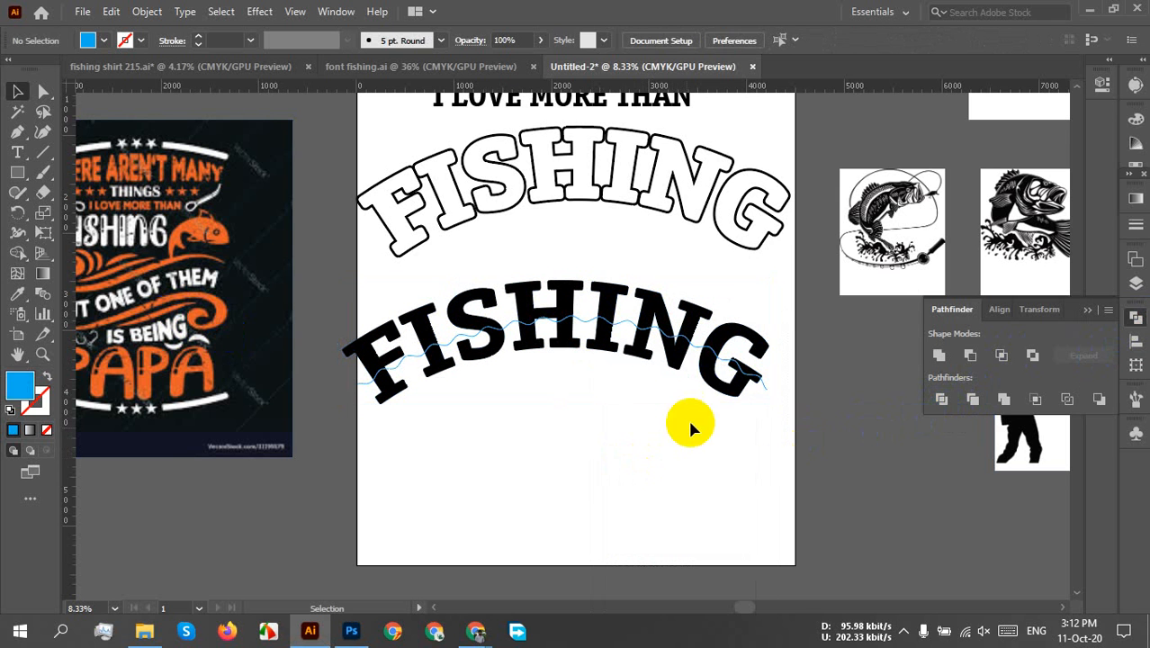
# - Fill the lower pieces of all the "FISHING" letters below the wavy line with blue
pyautogui.click(719, 387)
pyautogui.click(646, 430)
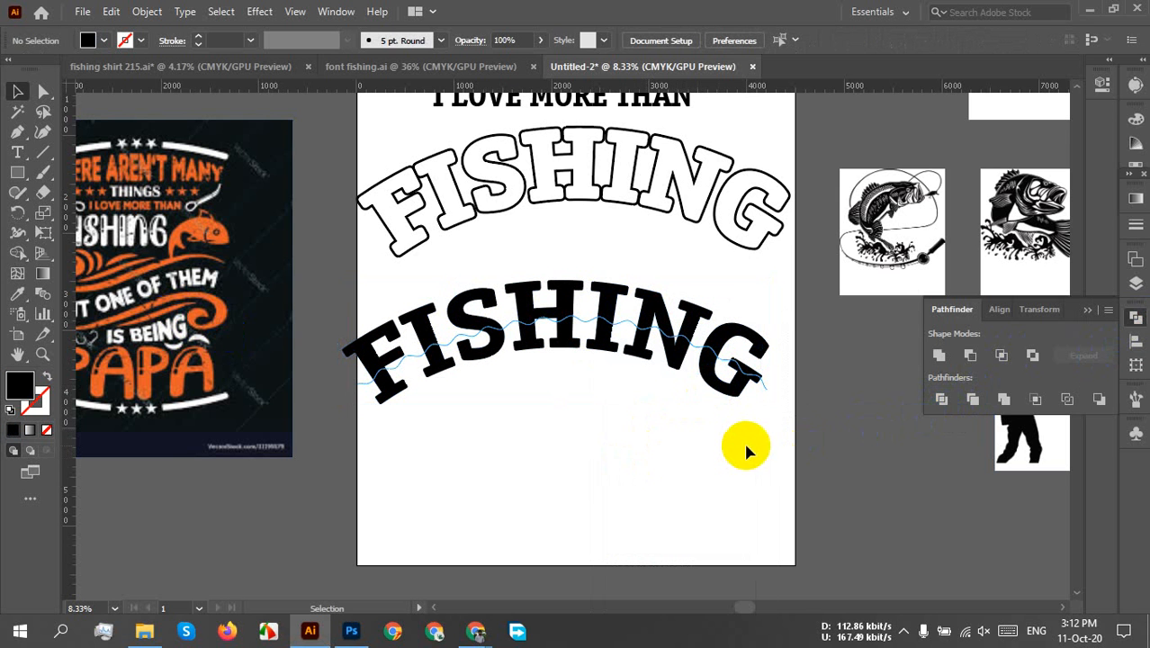
pyautogui.moveTo(746, 445); pyautogui.dragTo(650, 372)
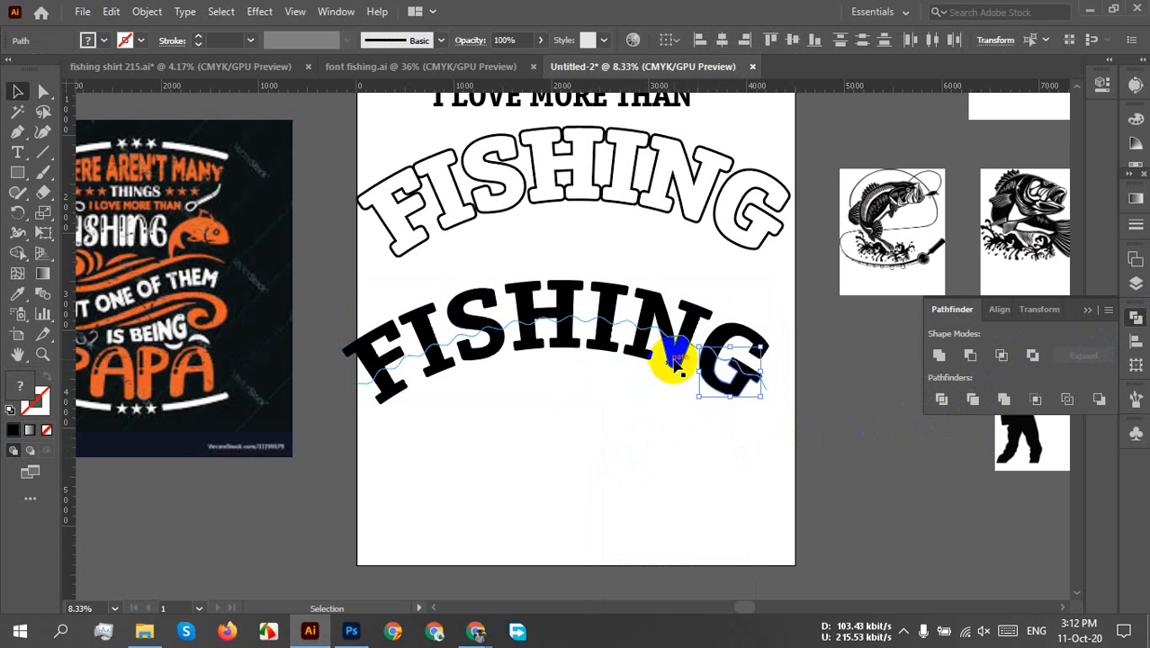
pyautogui.keyDown('shift'); pyautogui.click(666, 360); pyautogui.keyUp('shift')
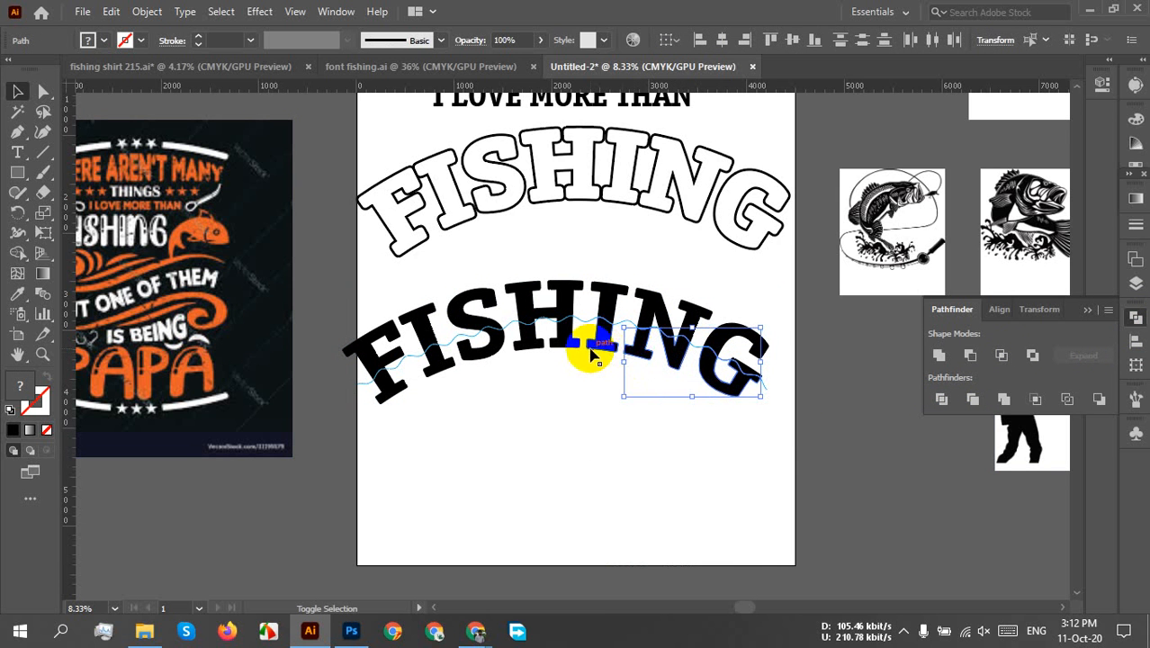
pyautogui.keyDown('shift'); pyautogui.click(569, 352); pyautogui.keyUp('shift')
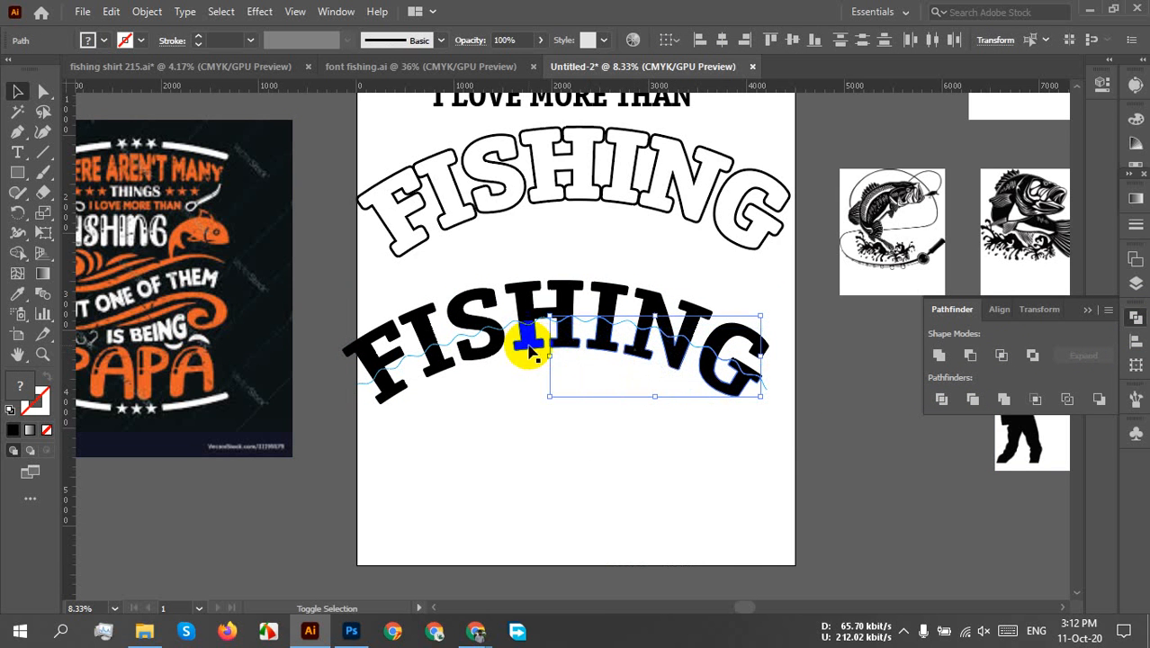
pyautogui.keyDown('shift'); pyautogui.click(514, 342); pyautogui.keyUp('shift')
pyautogui.keyDown('shift'); pyautogui.click(484, 341); pyautogui.keyUp('shift')
pyautogui.keyDown('shift'); pyautogui.click(396, 393); pyautogui.keyUp('shift')
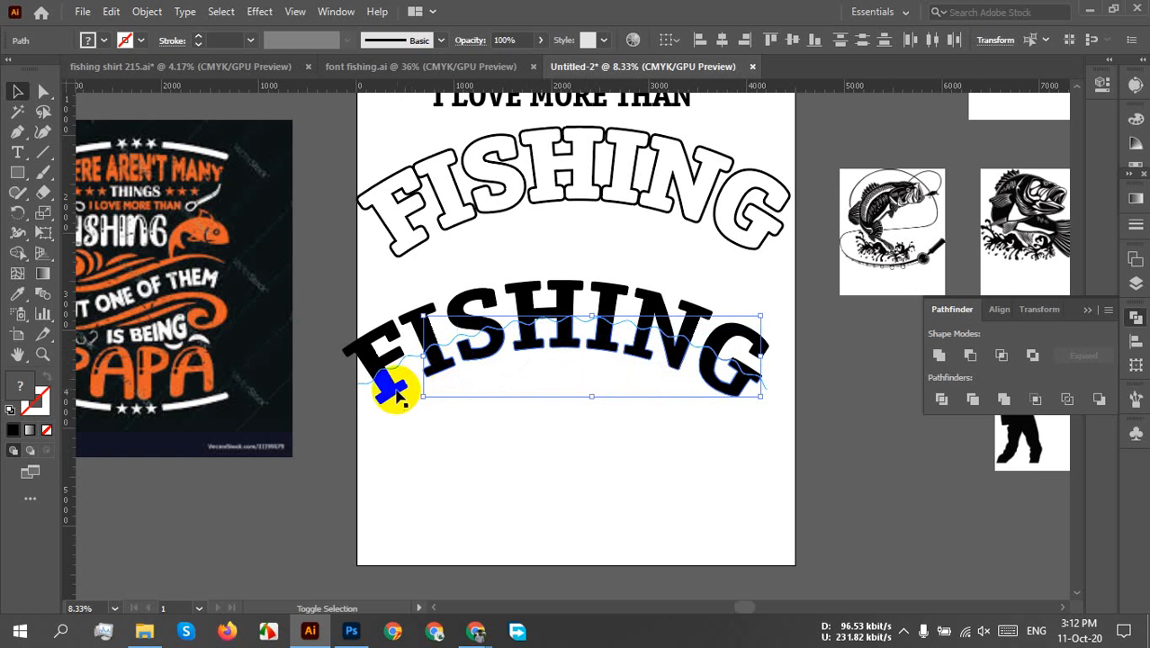
pyautogui.keyDown('shift'); pyautogui.click(390, 393); pyautogui.keyUp('shift')
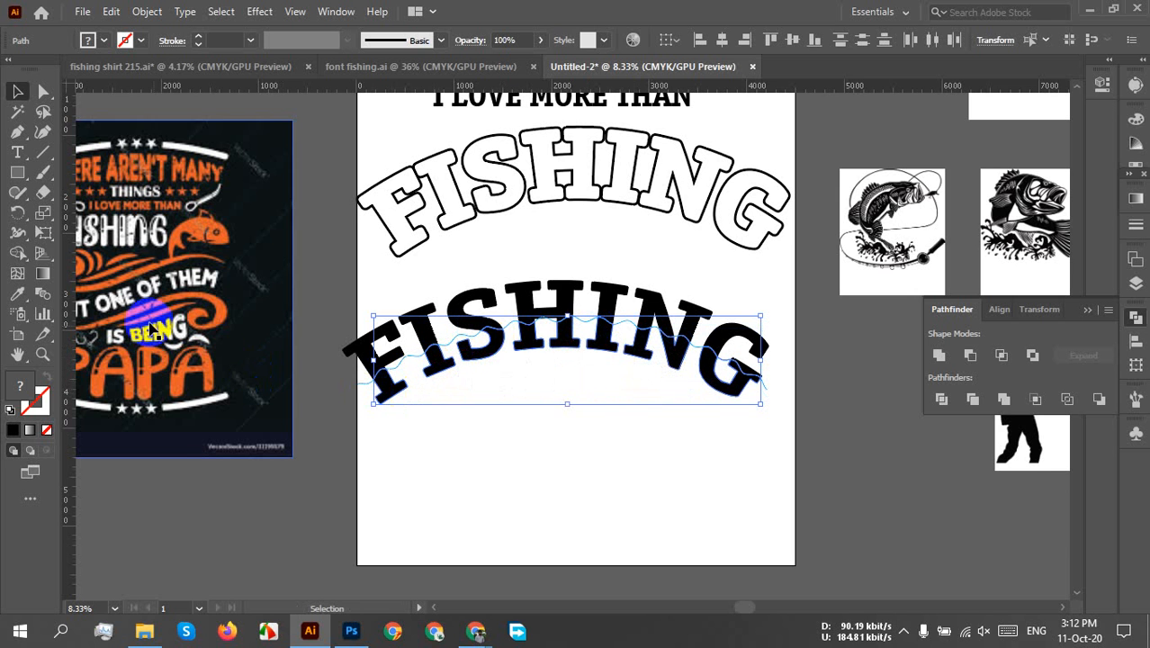
pyautogui.click(99, 39)
pyautogui.click(95, 70)
pyautogui.click(549, 376)
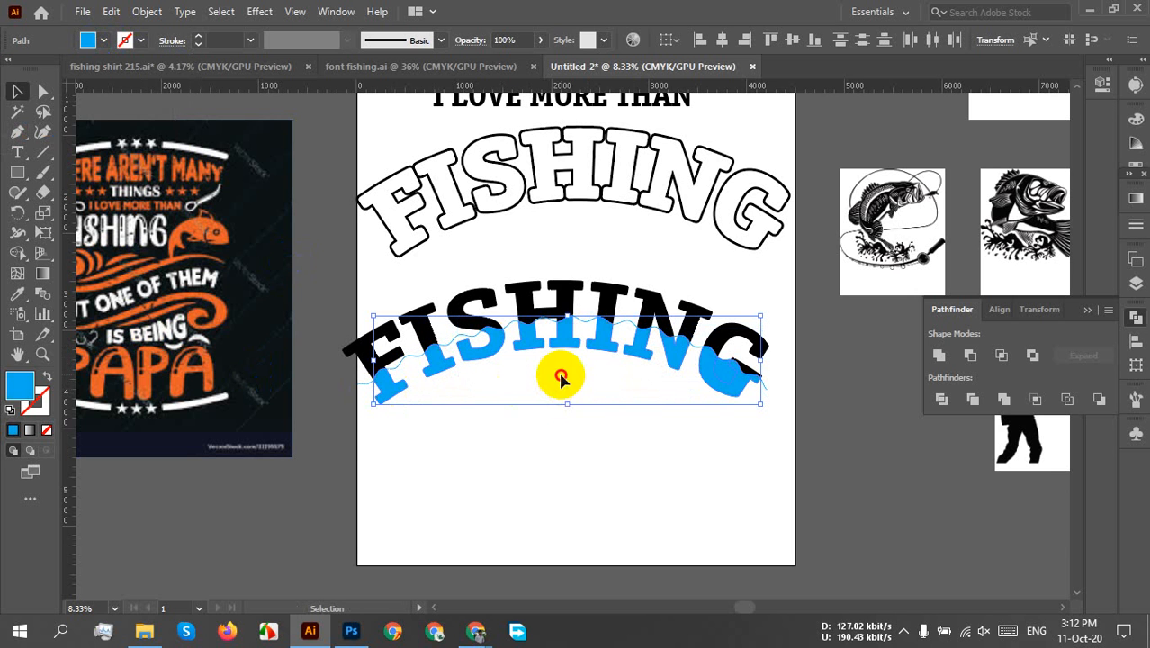
pyautogui.click(463, 387)
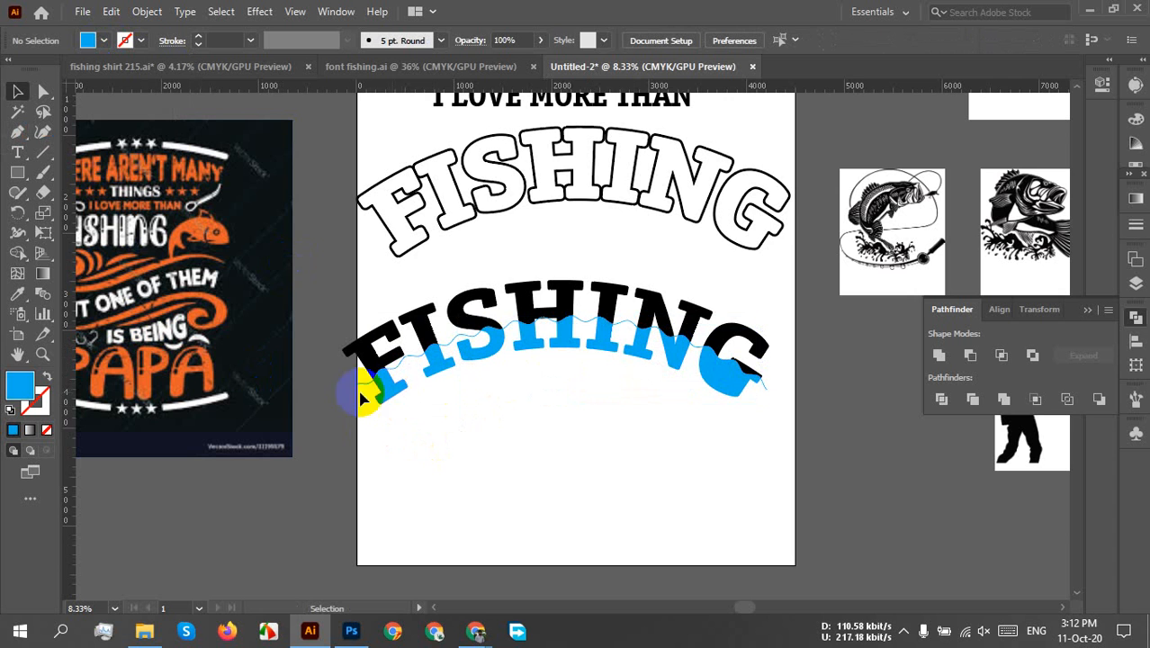
# - Delete the leftover wavy line segments before the F and in the gaps between F, I, S and H
pyautogui.scroll(3, 389, 384)
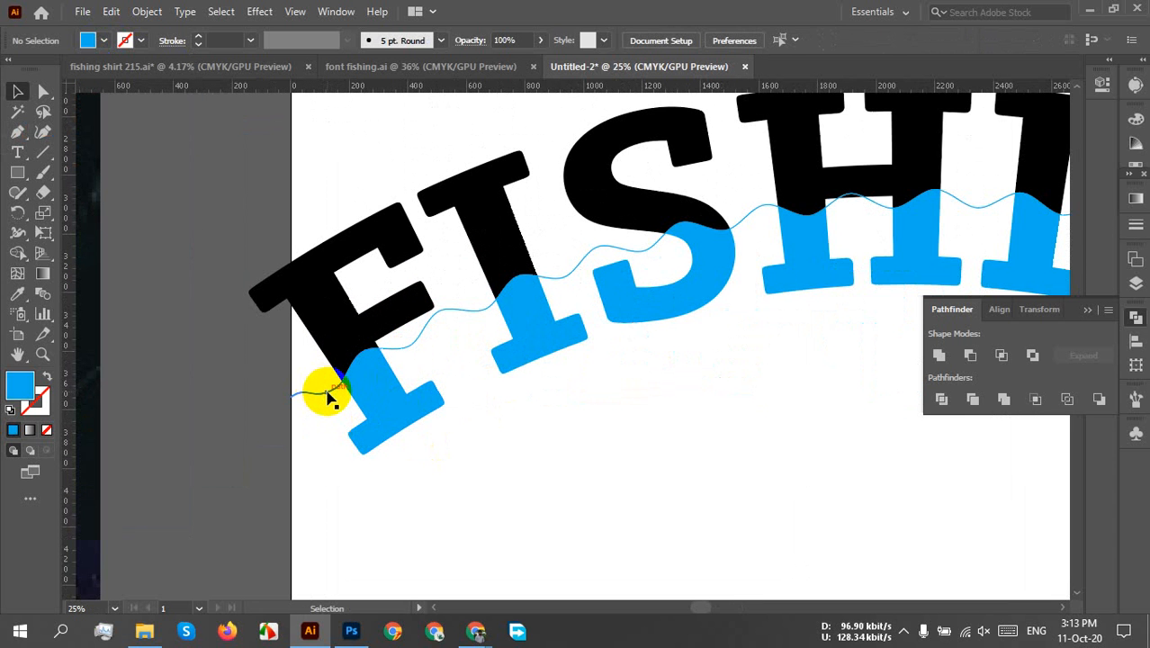
pyautogui.click(329, 398)
pyautogui.press('Delete')
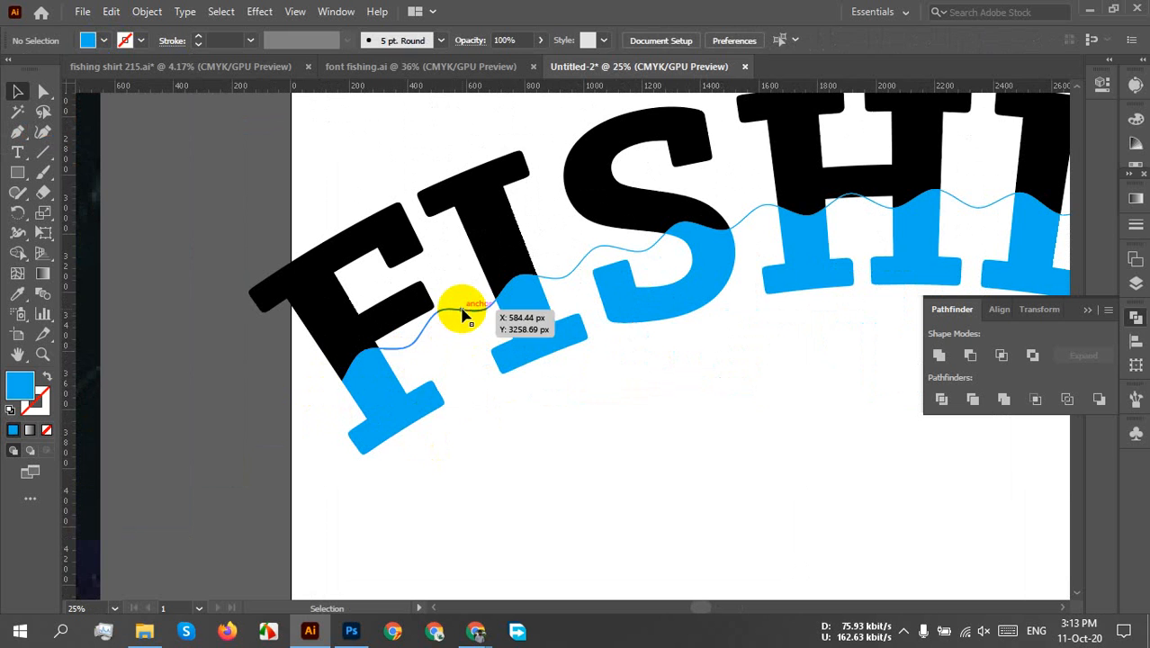
pyautogui.click(463, 311)
pyautogui.press('Delete')
pyautogui.moveTo(458, 272); pyautogui.dragTo(458, 357)
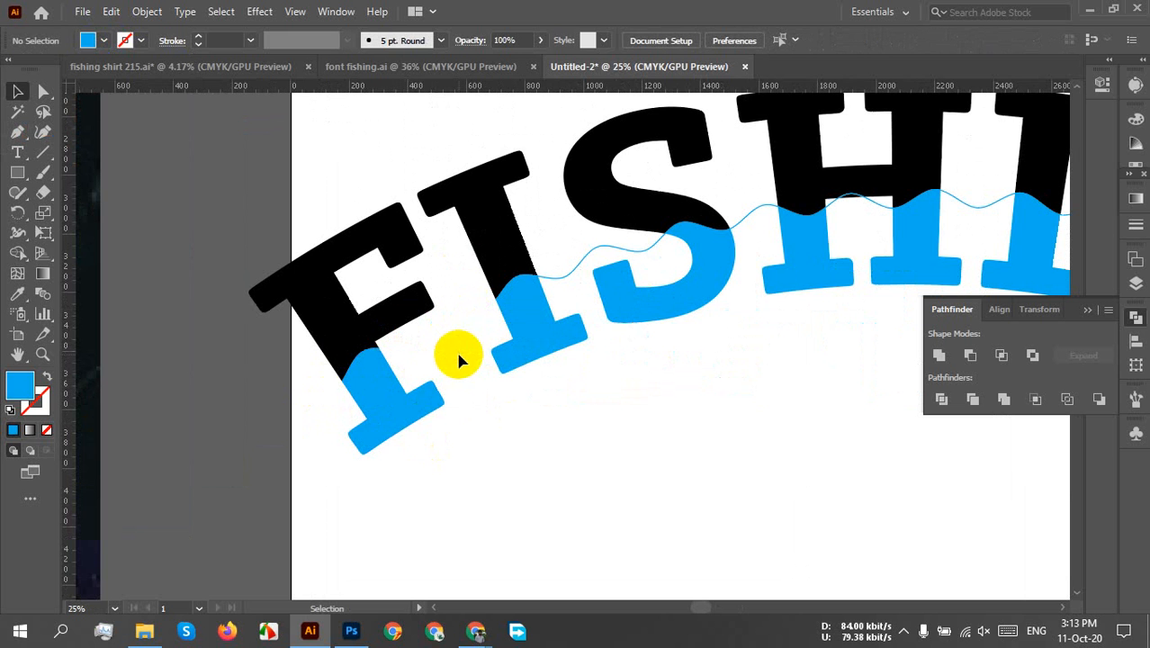
pyautogui.moveTo(560, 227); pyautogui.dragTo(569, 300)
pyautogui.press('Delete')
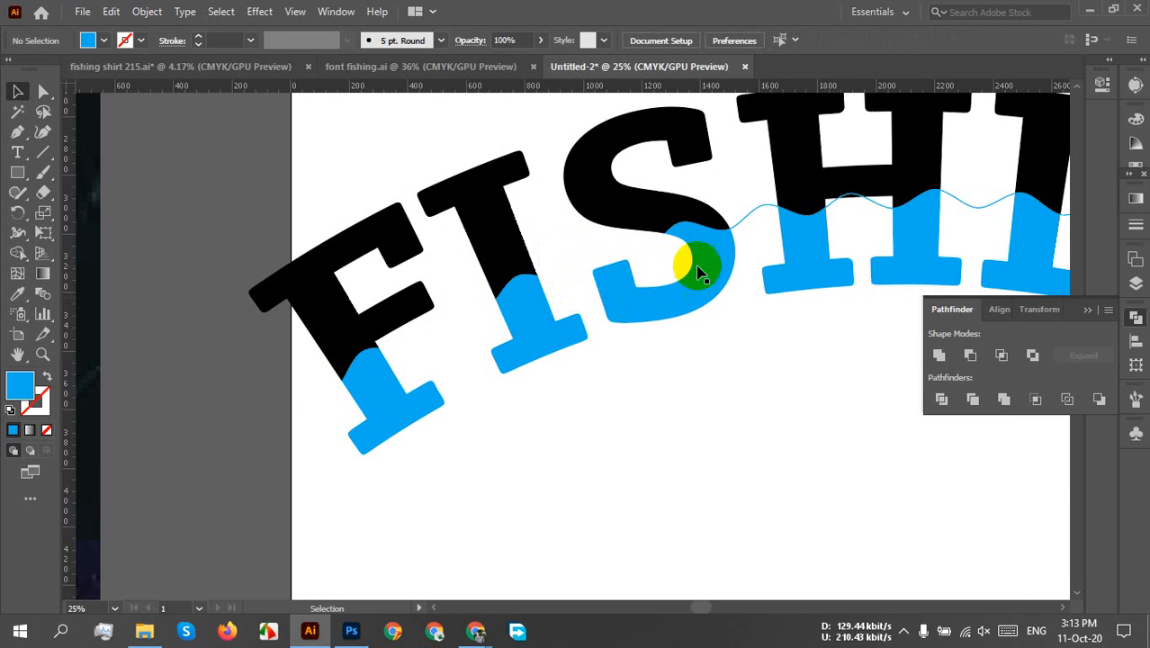
pyautogui.moveTo(748, 190); pyautogui.dragTo(758, 233)
pyautogui.press('Delete')
# - Delete the stray wave segment under the H's crossbar and recolor the small black piece on it with the letter's blue
pyautogui.click(877, 204)
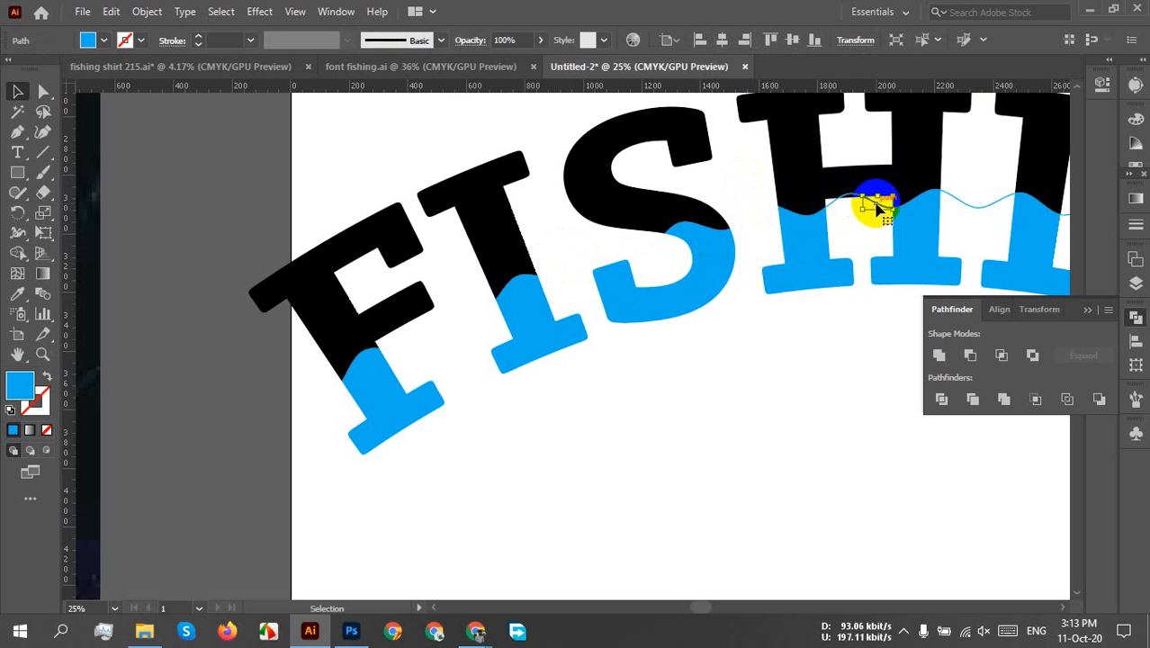
pyautogui.press('Delete')
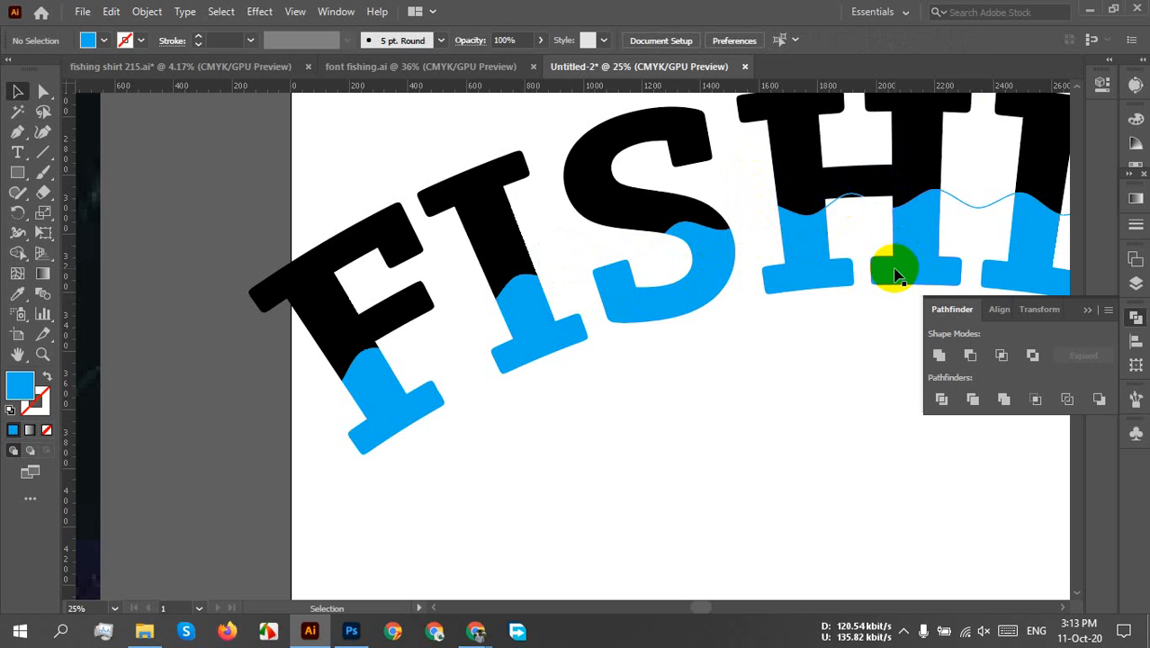
pyautogui.click(853, 205)
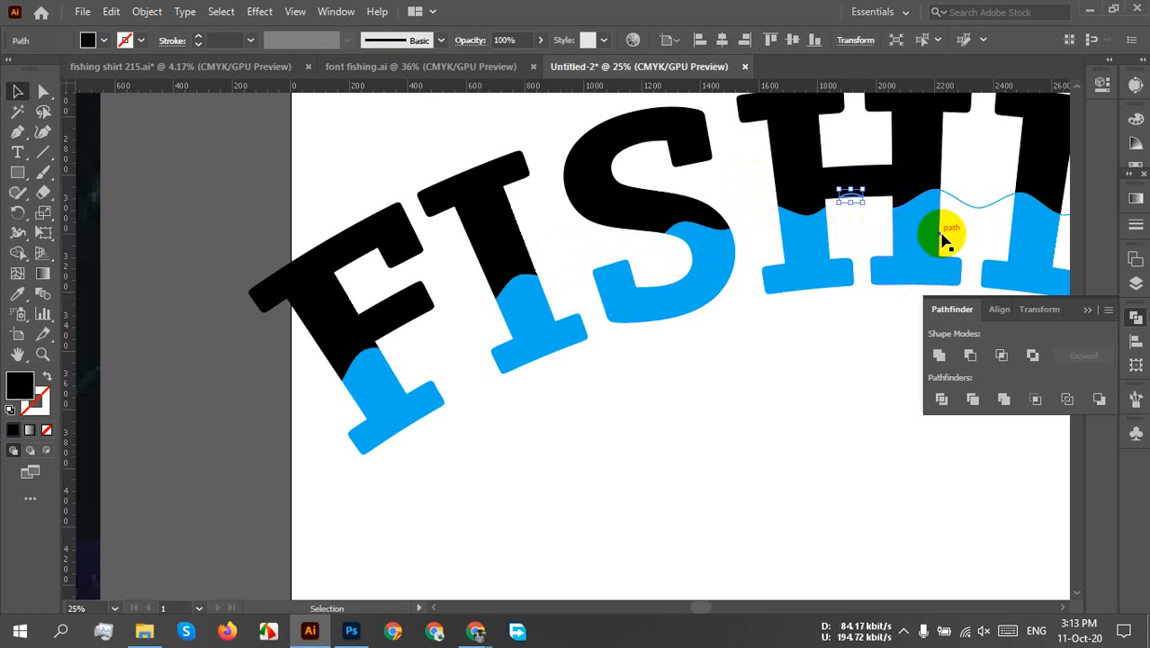
pyautogui.press('i')
pyautogui.click(910, 237)
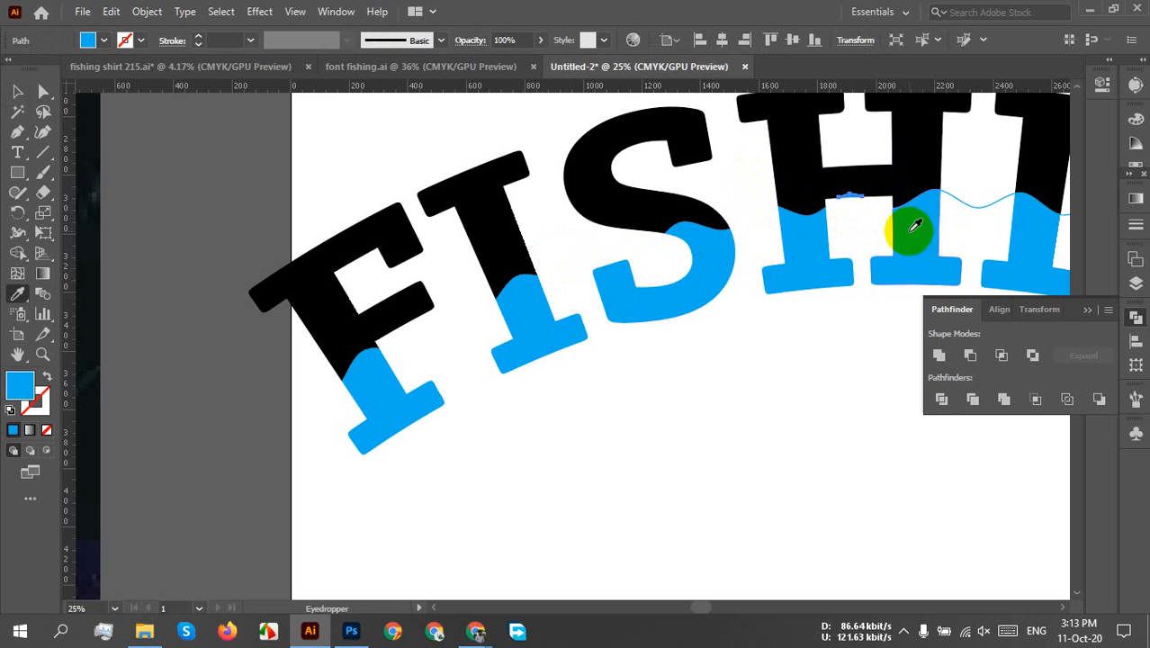
pyautogui.press('v')
pyautogui.click(783, 361)
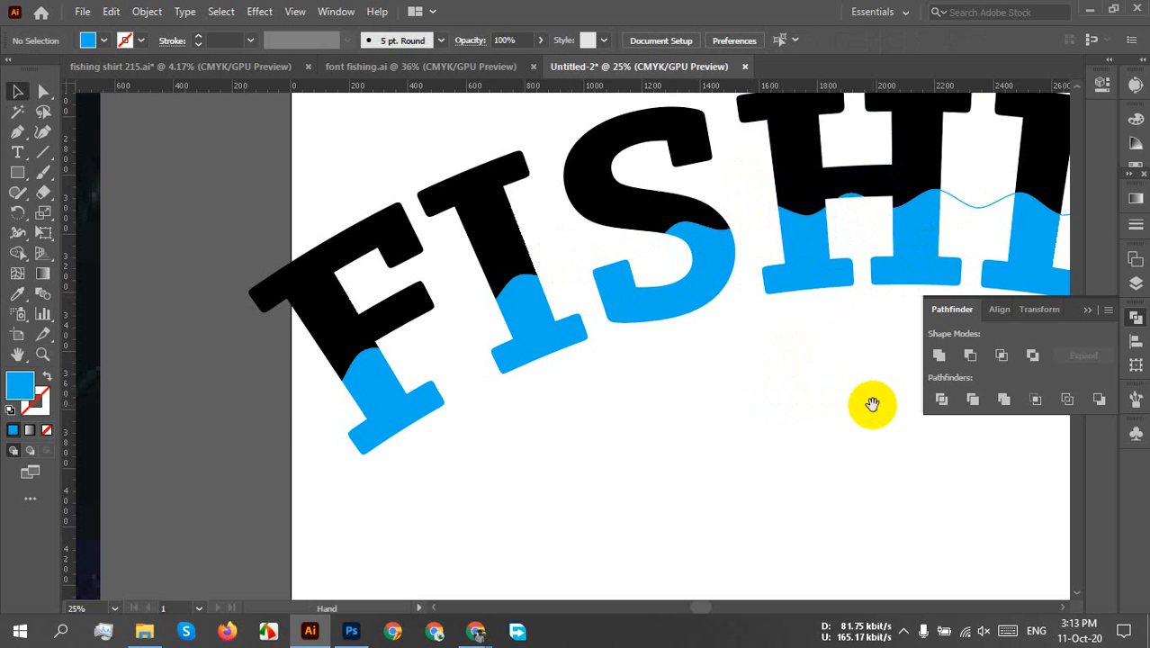
# - Delete the leftover wavy line segments between H, I, N and G and inside the N's openings
pyautogui.moveTo(872, 404); pyautogui.dragTo(436, 452)
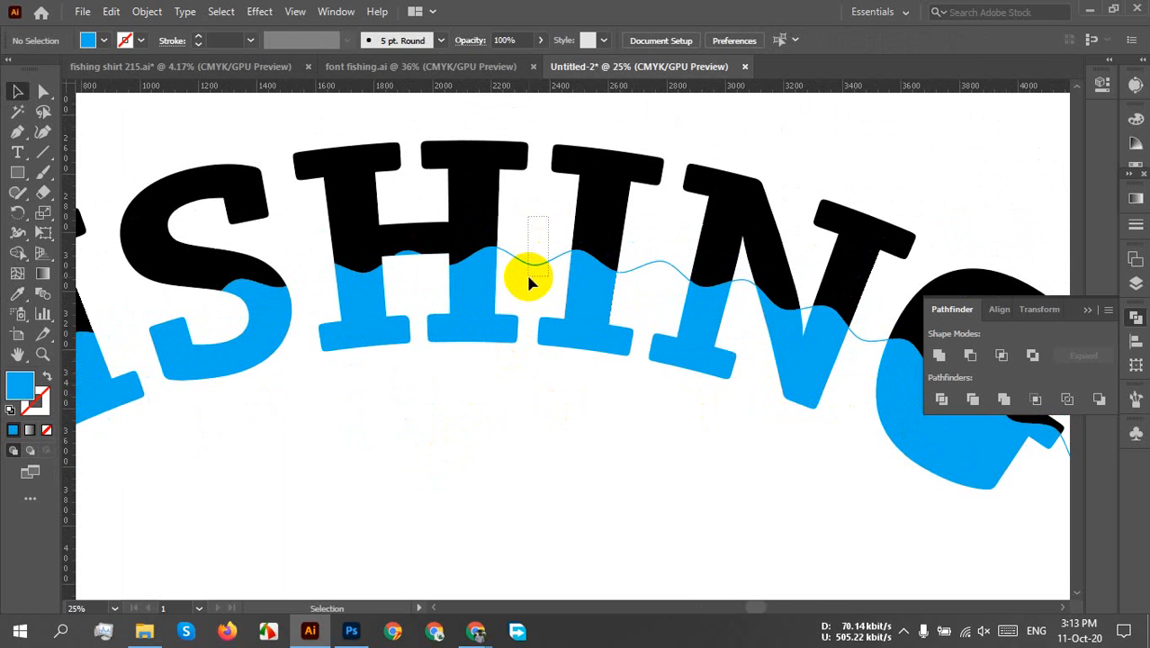
pyautogui.click(529, 278)
pyautogui.moveTo(684, 223); pyautogui.dragTo(658, 280)
pyautogui.press('Delete')
pyautogui.click(745, 280)
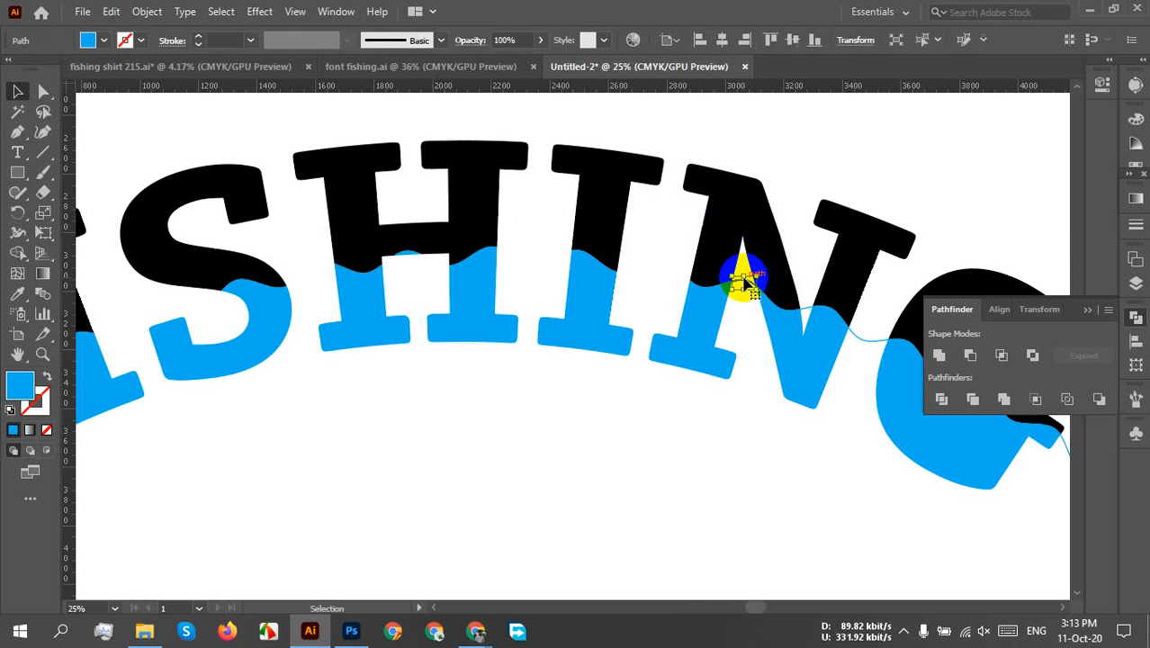
pyautogui.press('Delete')
pyautogui.moveTo(740, 298); pyautogui.dragTo(807, 314)
pyautogui.press('Delete')
pyautogui.press('Delete')
pyautogui.moveTo(881, 317); pyautogui.dragTo(860, 354)
pyautogui.press('Delete')
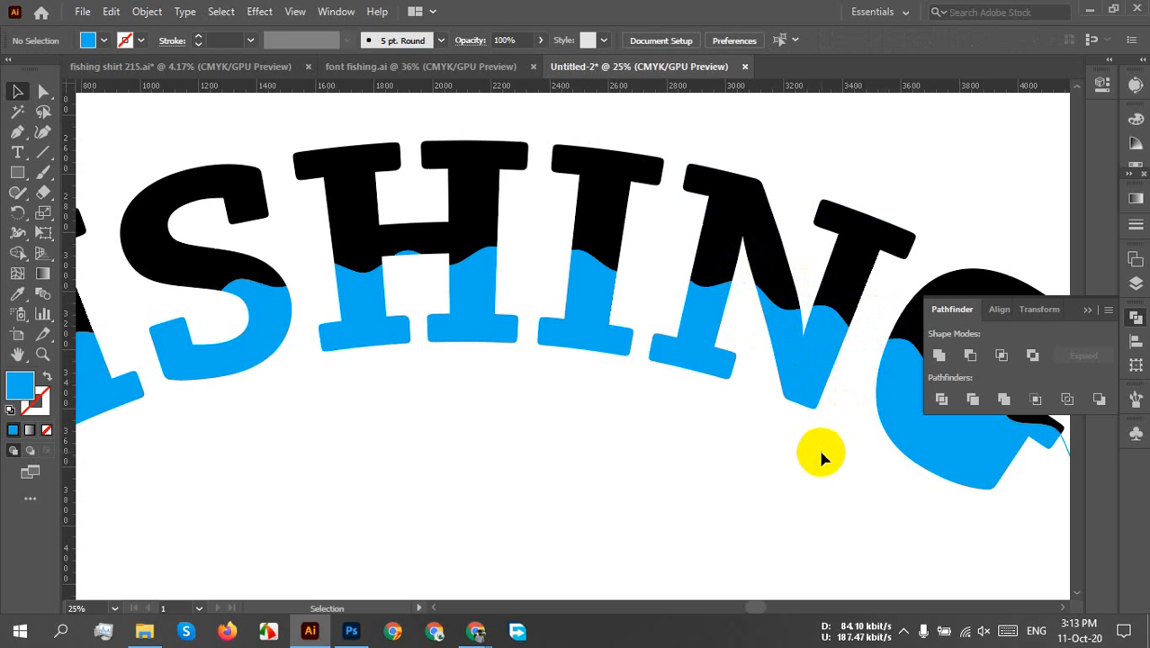
# - Delete the wavy line's tail extending past the end of the G
pyautogui.moveTo(855, 490); pyautogui.dragTo(373, 419)
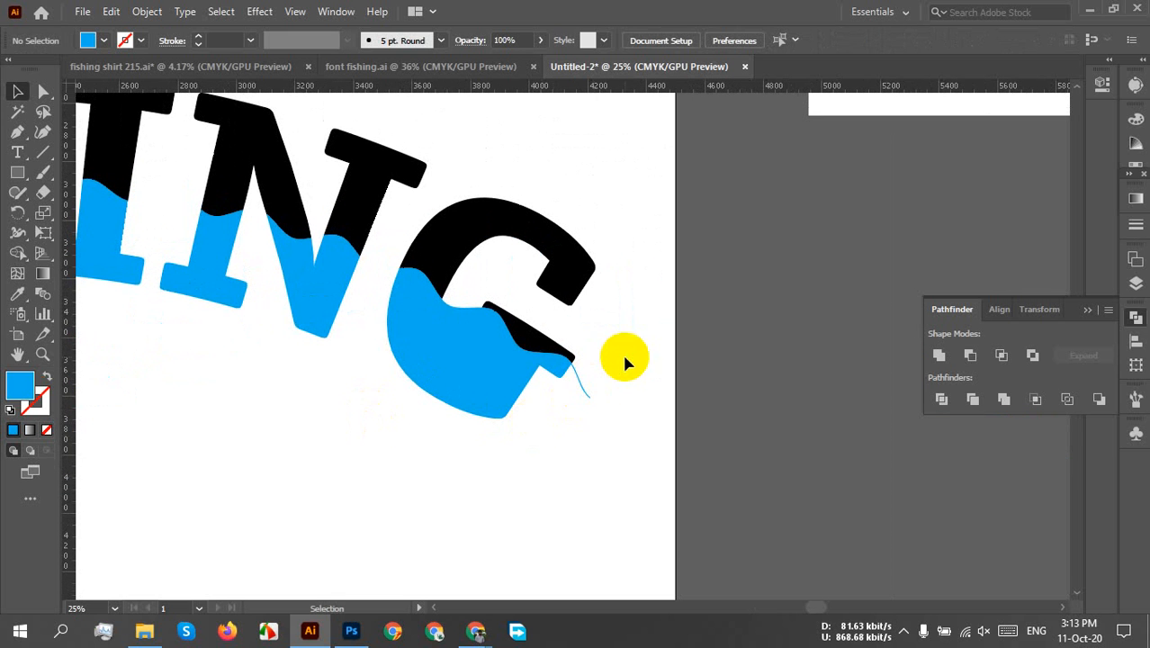
pyautogui.moveTo(621, 356); pyautogui.dragTo(585, 400)
pyautogui.press('Delete')
# - Divide and ungroup the G's pieces, and delete the blue fill and leftover line inside its opening
pyautogui.moveTo(586, 471); pyautogui.dragTo(450, 225)
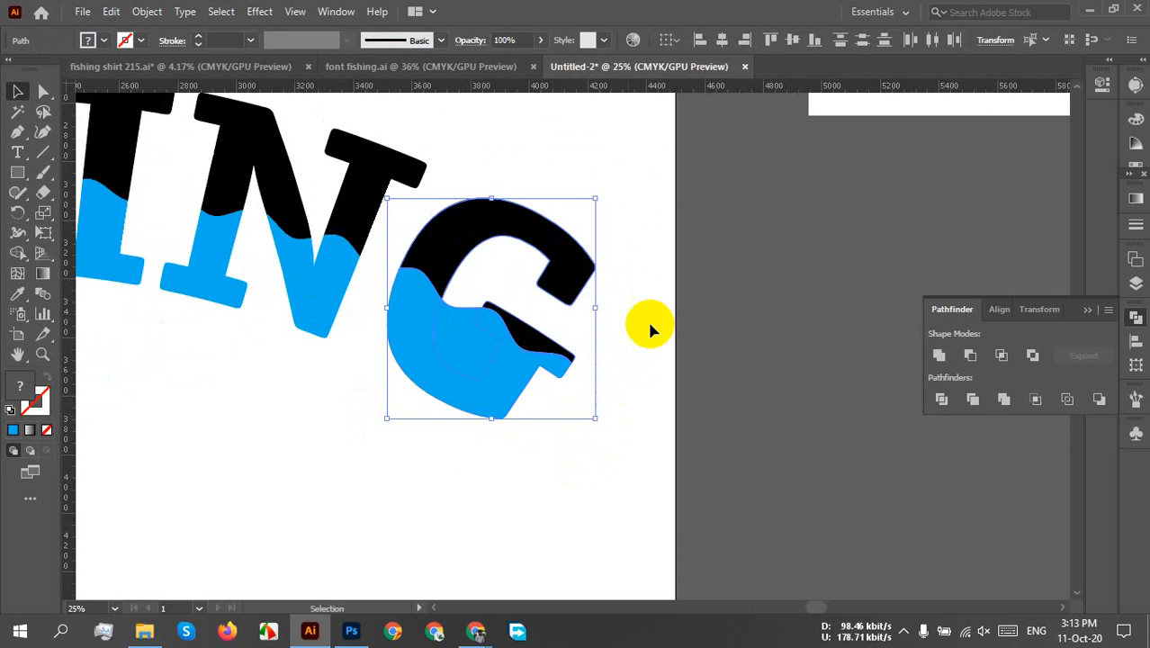
pyautogui.click(941, 397)
pyautogui.rightClick(603, 384)
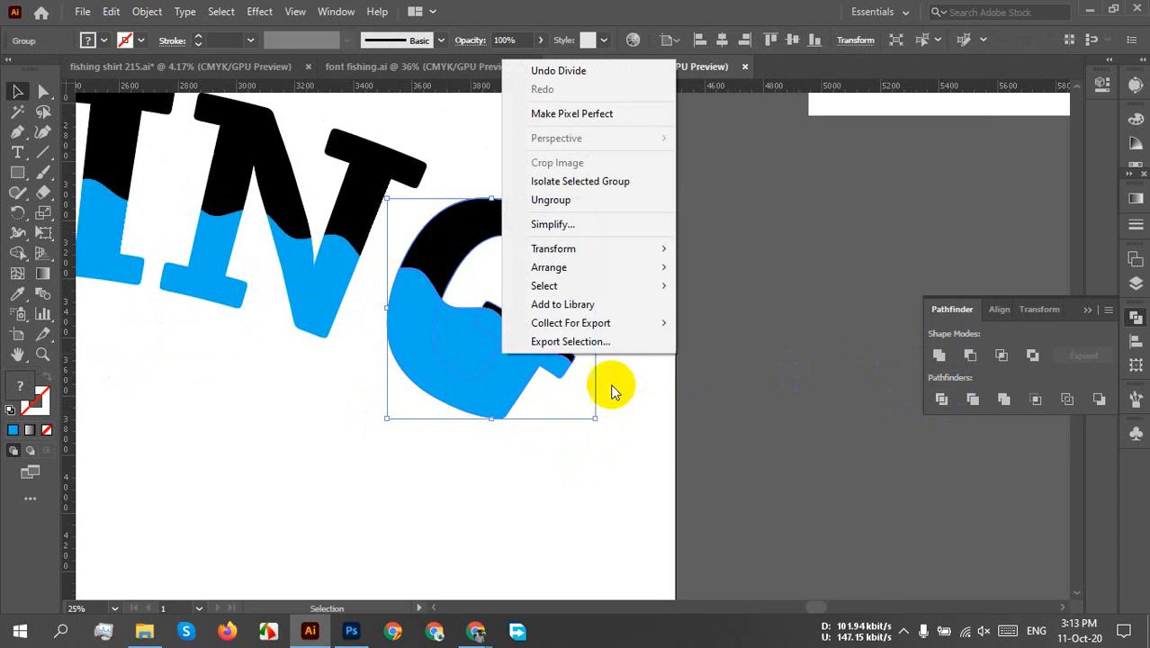
pyautogui.click(574, 200)
pyautogui.click(474, 342)
pyautogui.press('Delete')
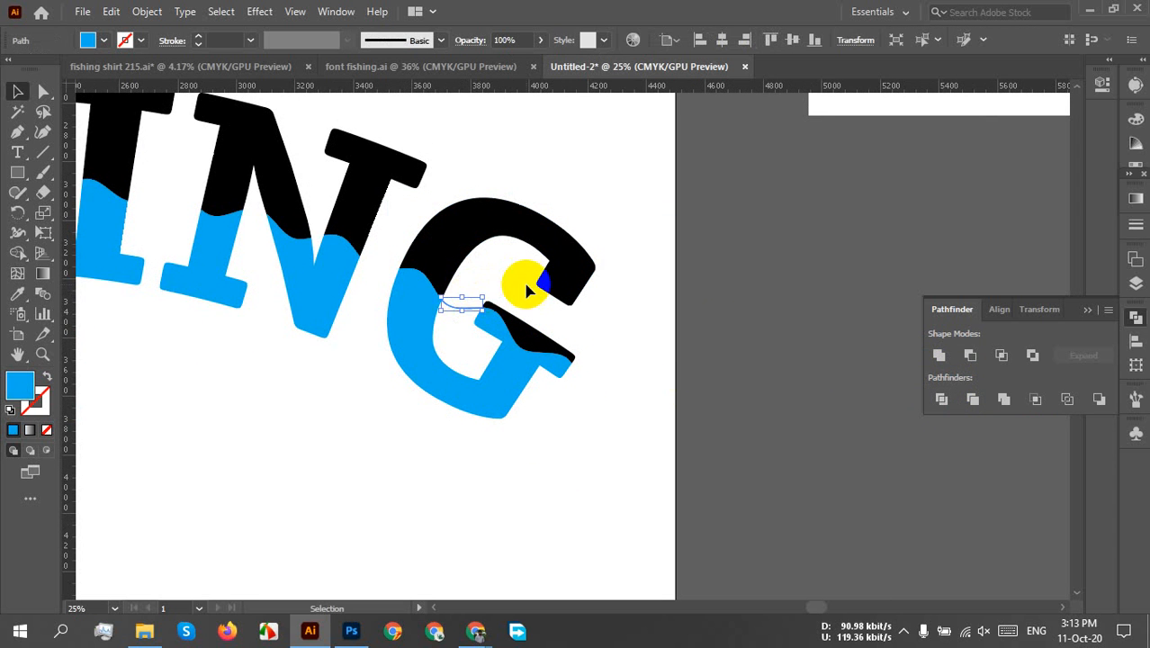
pyautogui.press('Delete')
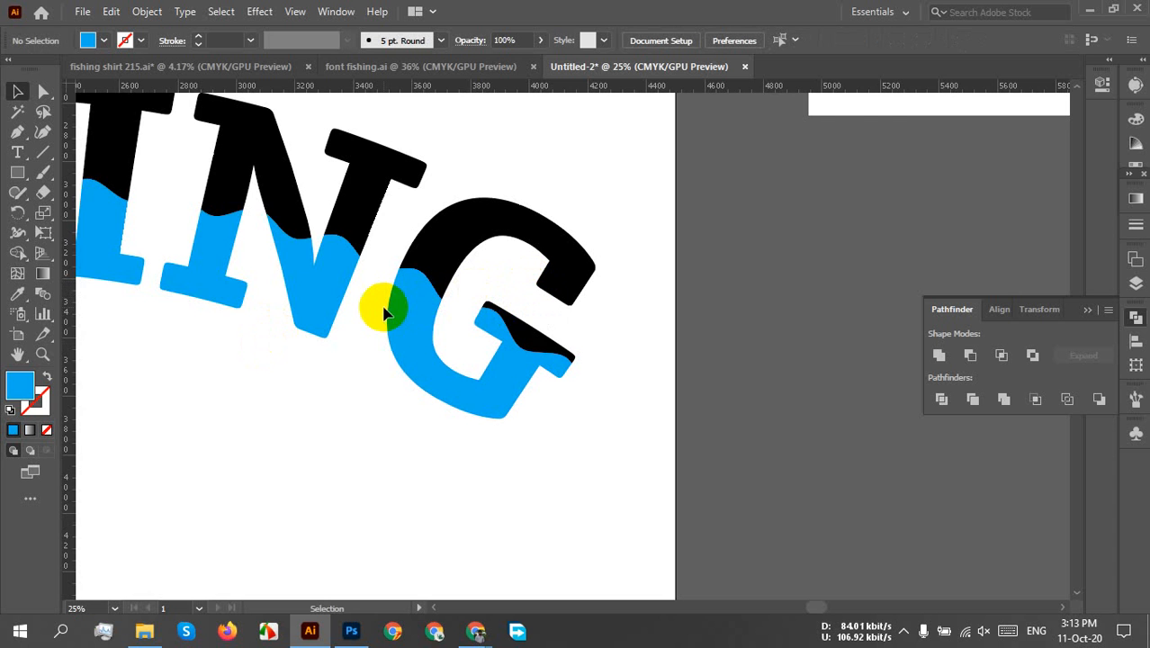
# - Group all the pieces of the black-and-blue FISHING lettering and shift the group to fit within the artboard's width
pyautogui.scroll(-3, 393, 294)
pyautogui.moveTo(207, 364); pyautogui.dragTo(428, 369)
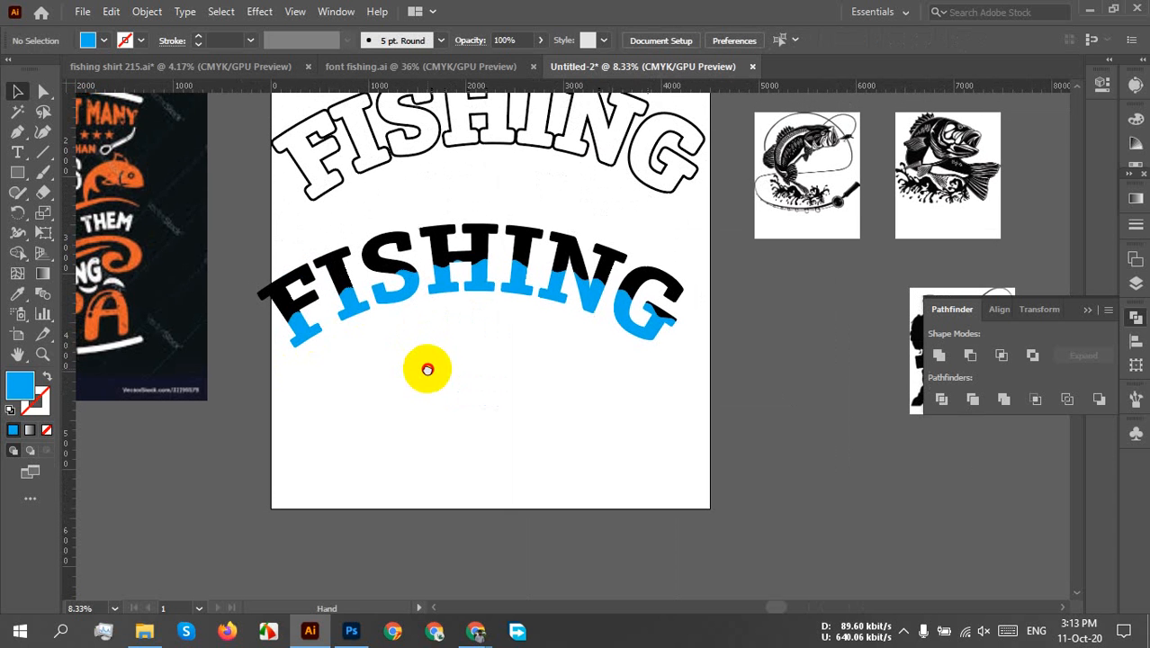
pyautogui.moveTo(736, 410); pyautogui.dragTo(255, 236)
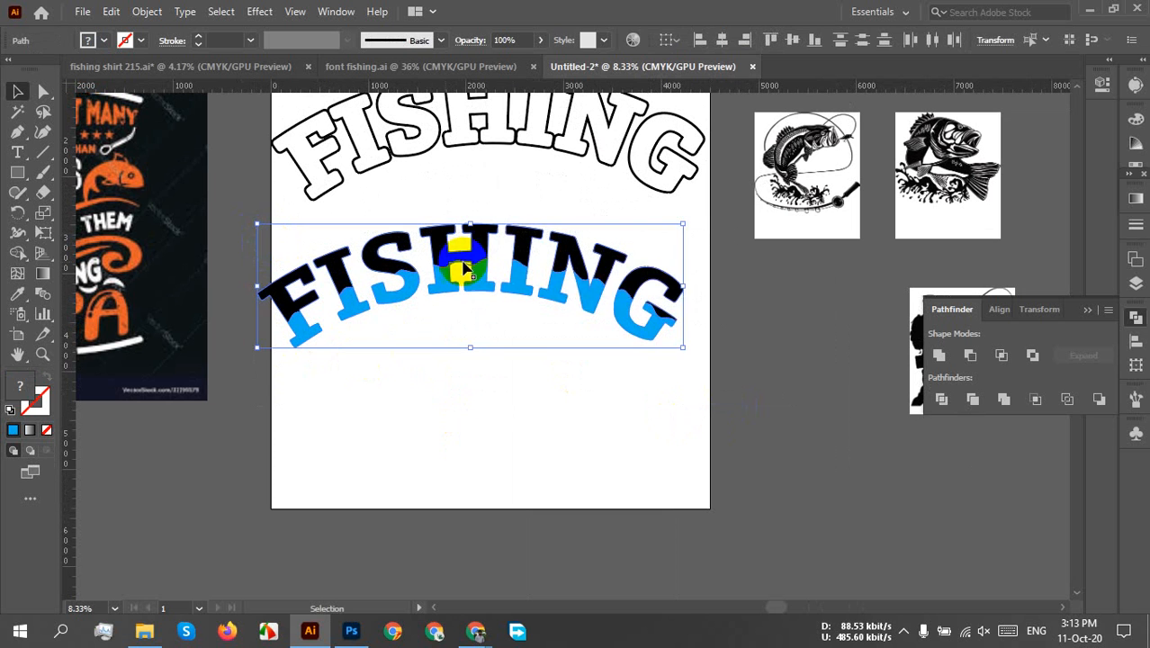
pyautogui.rightClick(514, 263)
pyautogui.click(560, 370)
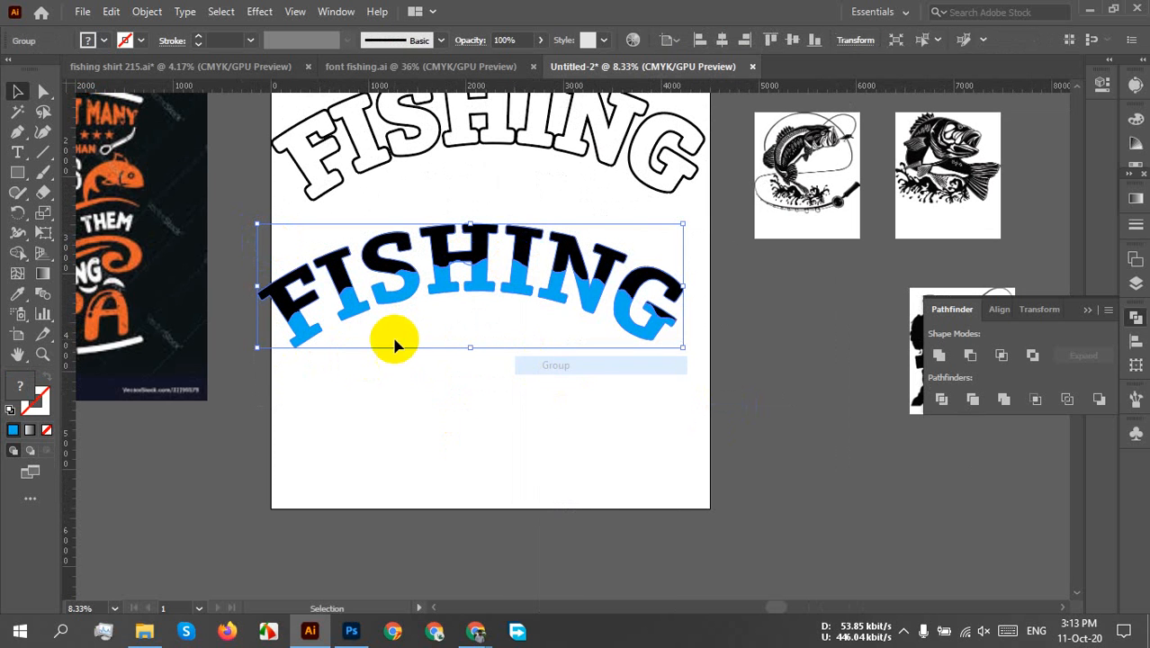
pyautogui.click(409, 338)
pyautogui.moveTo(481, 279); pyautogui.dragTo(499, 292)
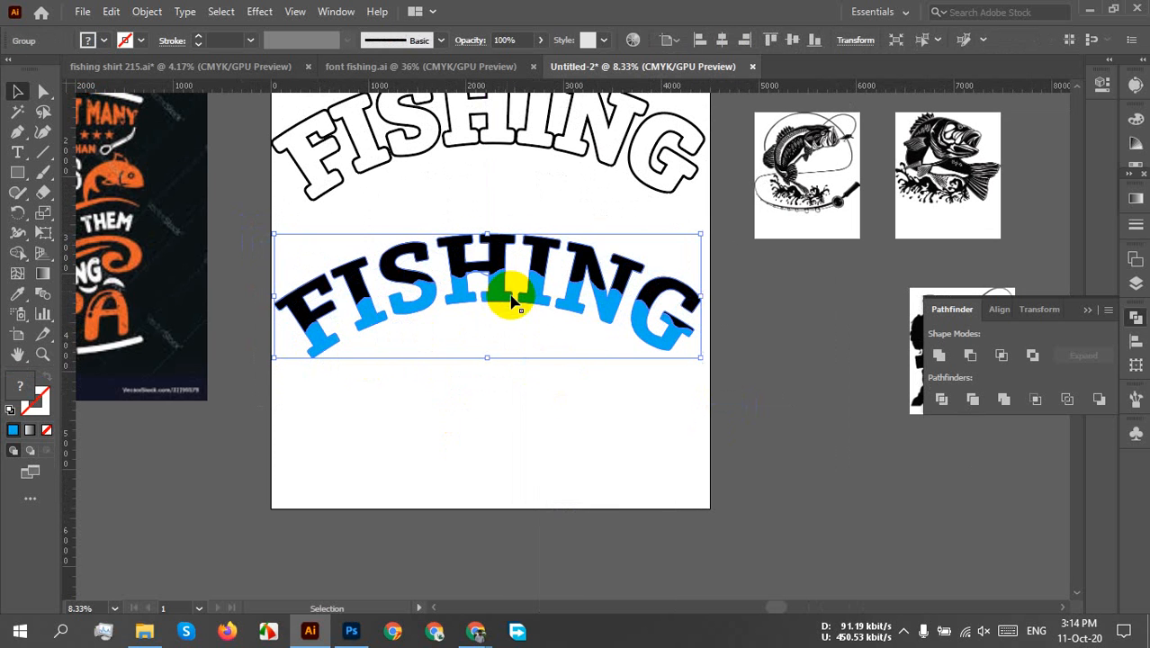
# - Ungroup the two-tone lettering and delete the leftover unfilled wave paths beneath the H's crossbar
pyautogui.scroll(3, 514, 281)
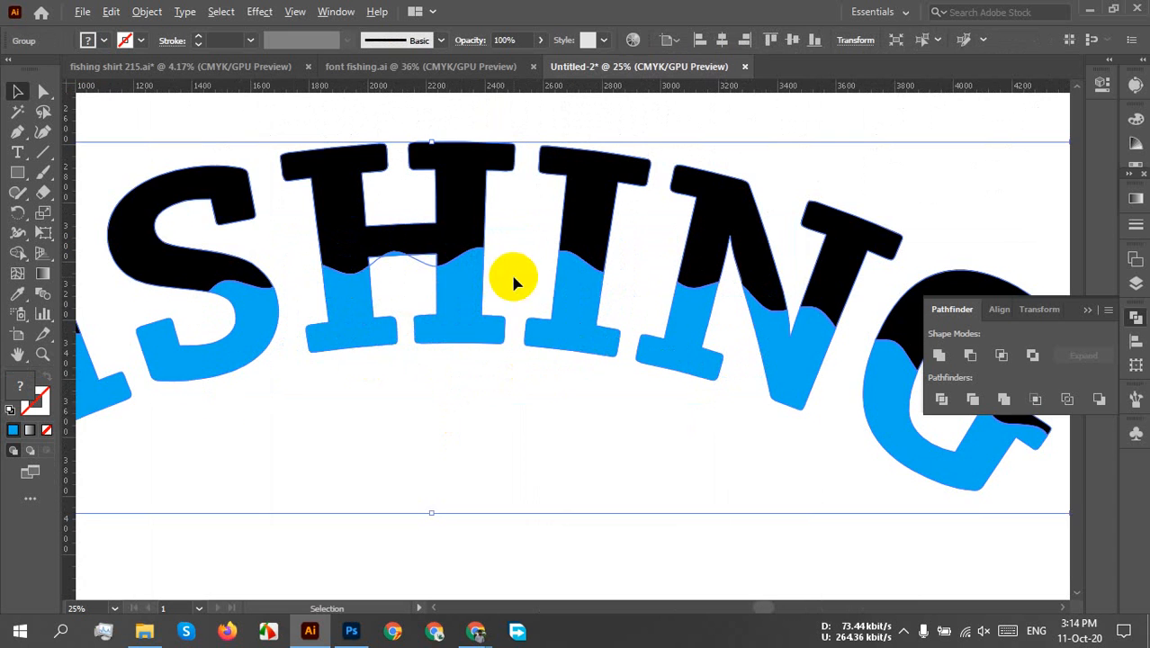
pyautogui.moveTo(445, 307); pyautogui.dragTo(417, 364)
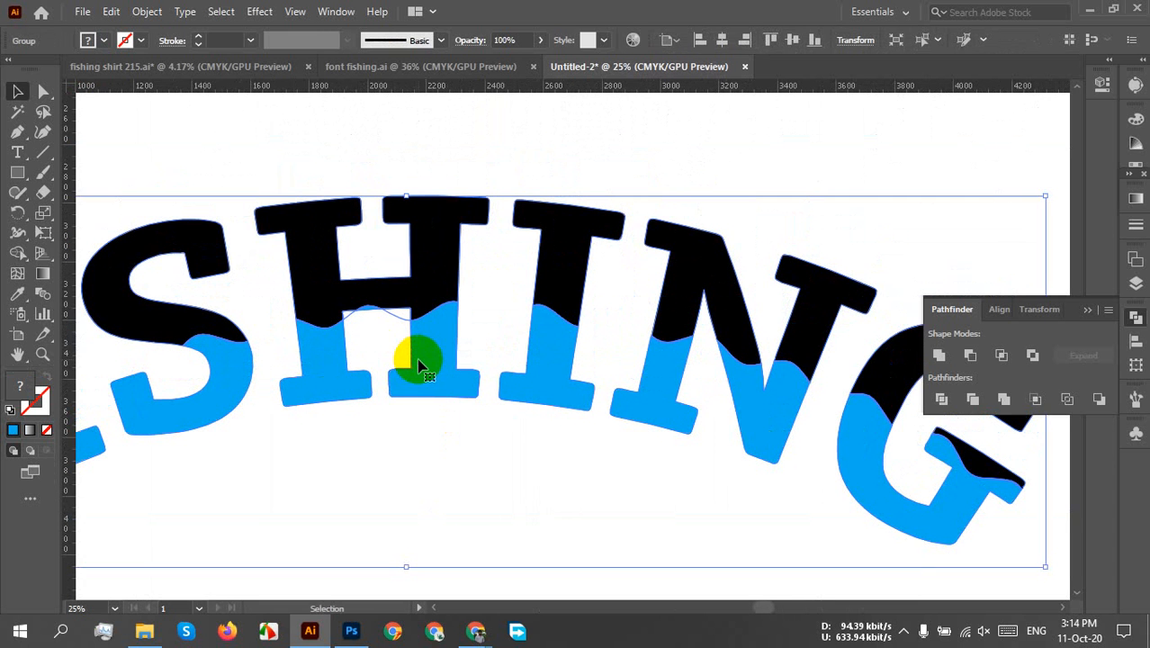
pyautogui.click(377, 356)
pyautogui.click(415, 337)
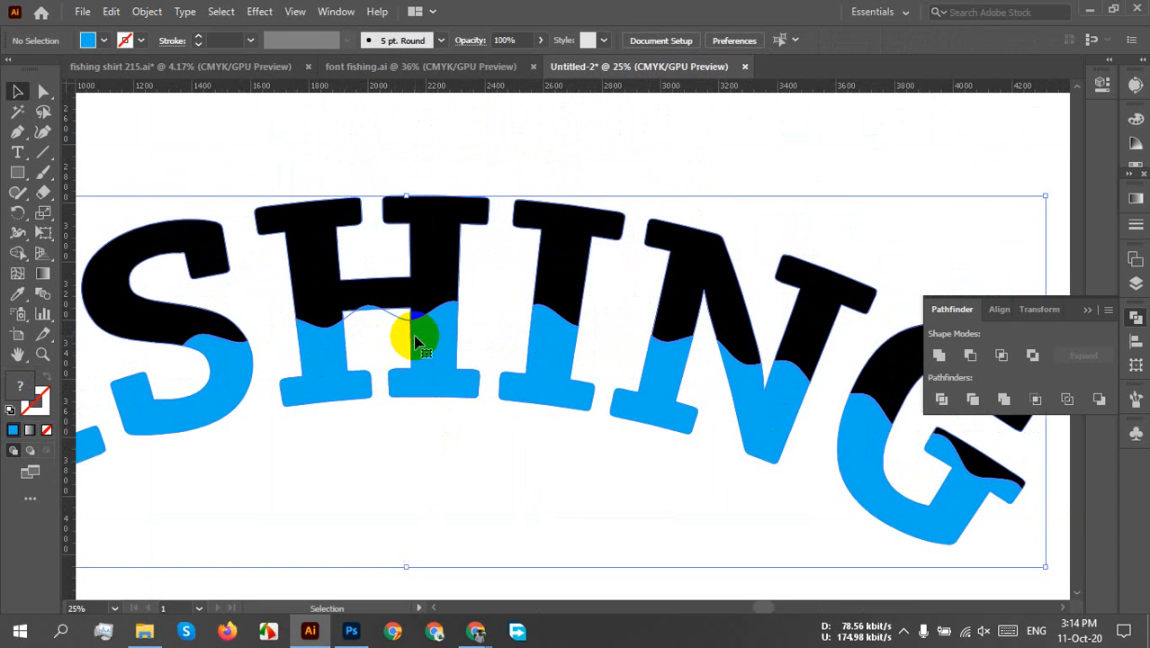
pyautogui.rightClick(415, 340)
pyautogui.click(504, 181)
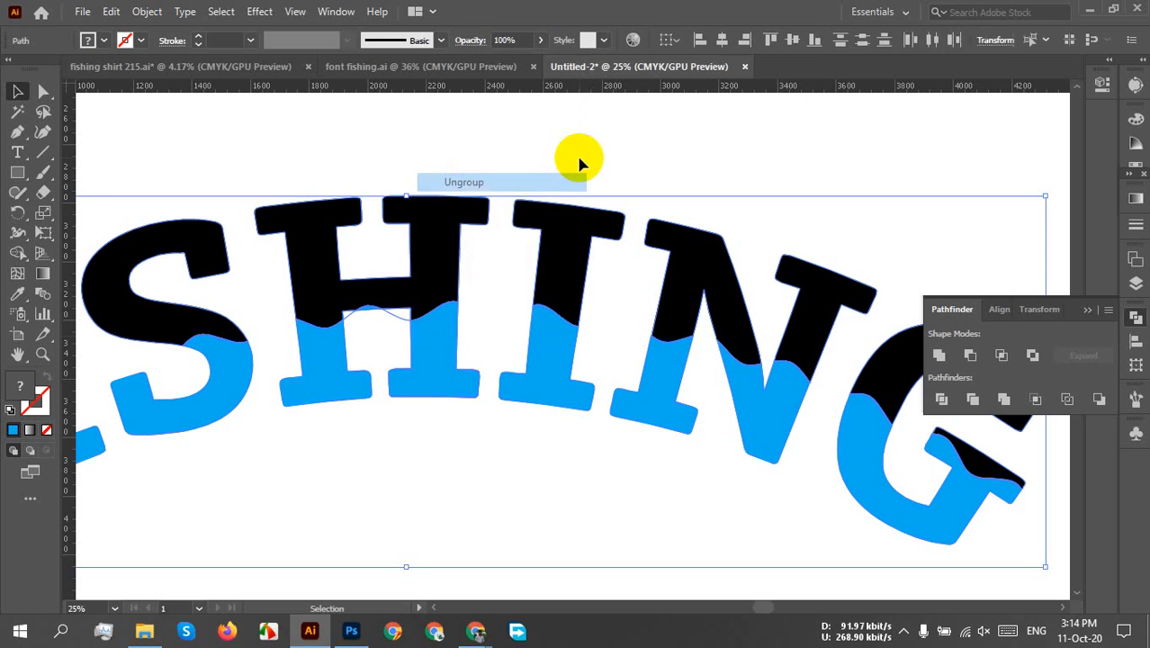
pyautogui.click(580, 162)
pyautogui.click(400, 315)
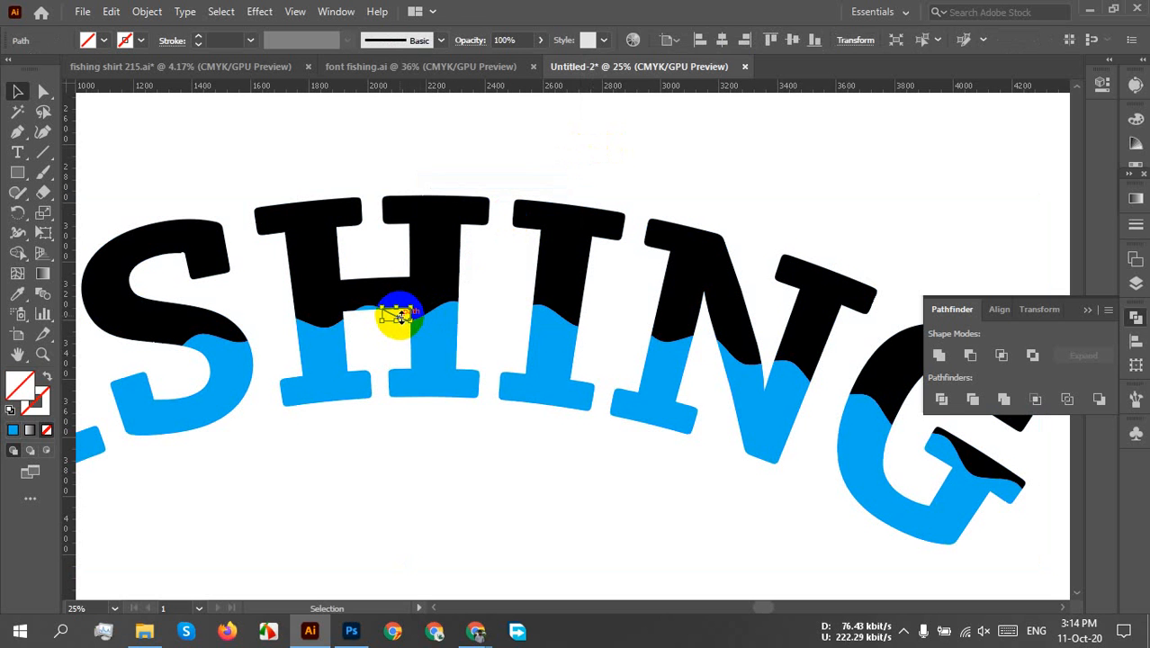
pyautogui.click(368, 331)
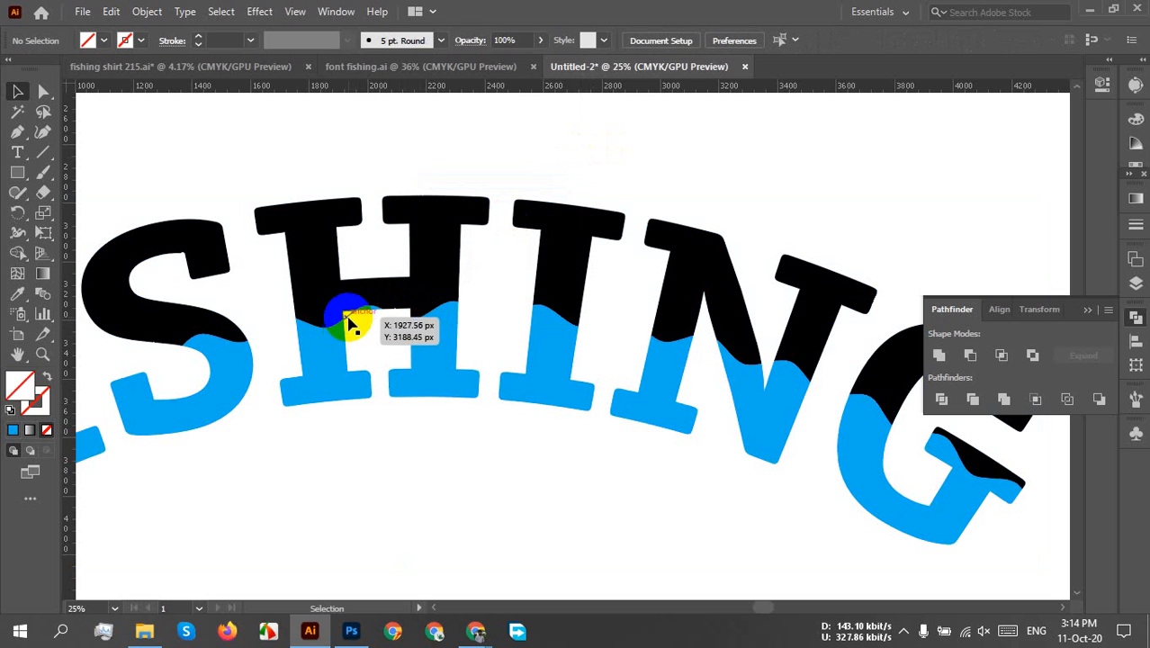
pyautogui.click(352, 321)
pyautogui.click(359, 319)
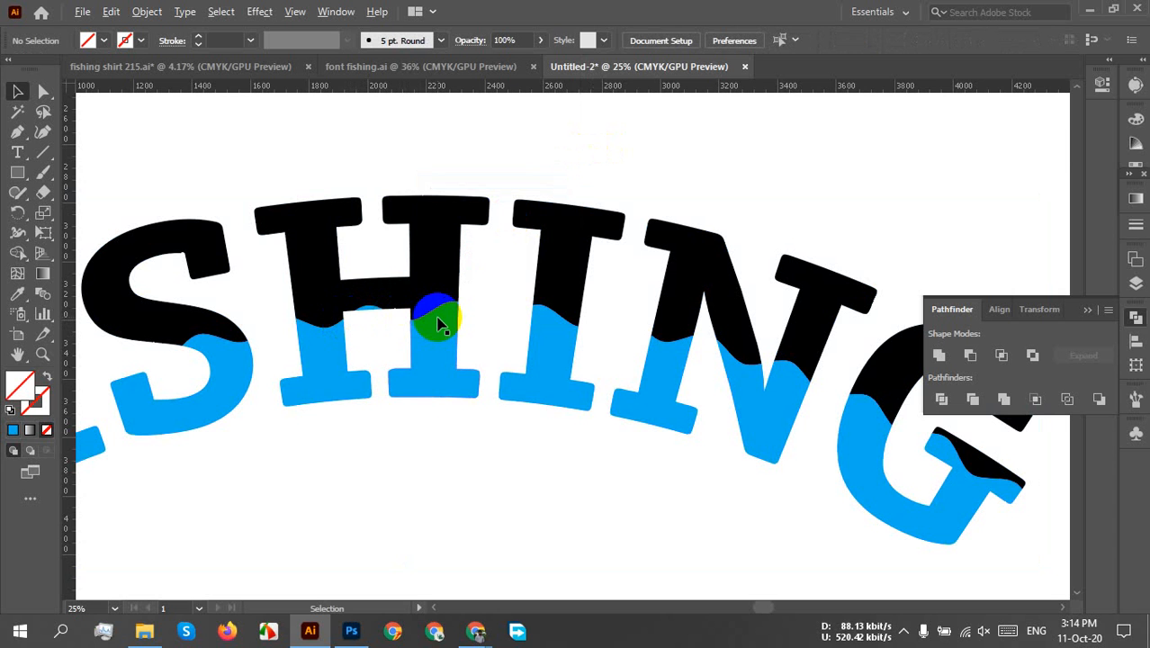
# - Group all the two-tone FISHING pieces again and move the group up beneath the outlined lettering
pyautogui.scroll(-3, 438, 320)
pyautogui.moveTo(208, 303); pyautogui.dragTo(666, 422)
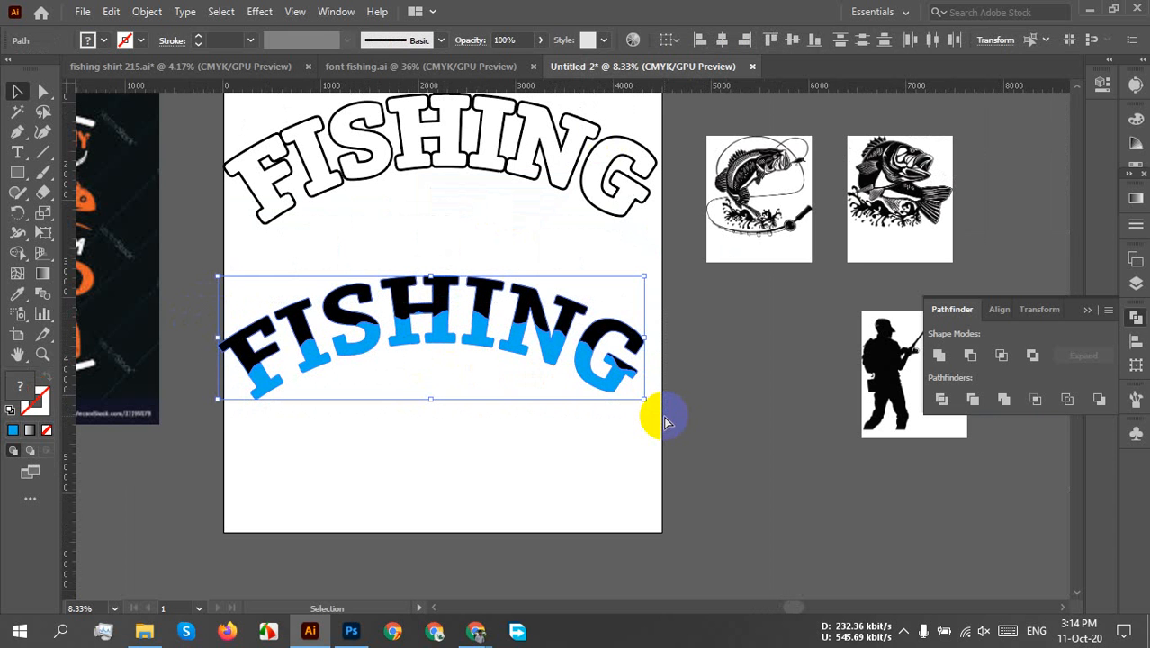
pyautogui.hotkey('ctrl', 'g')
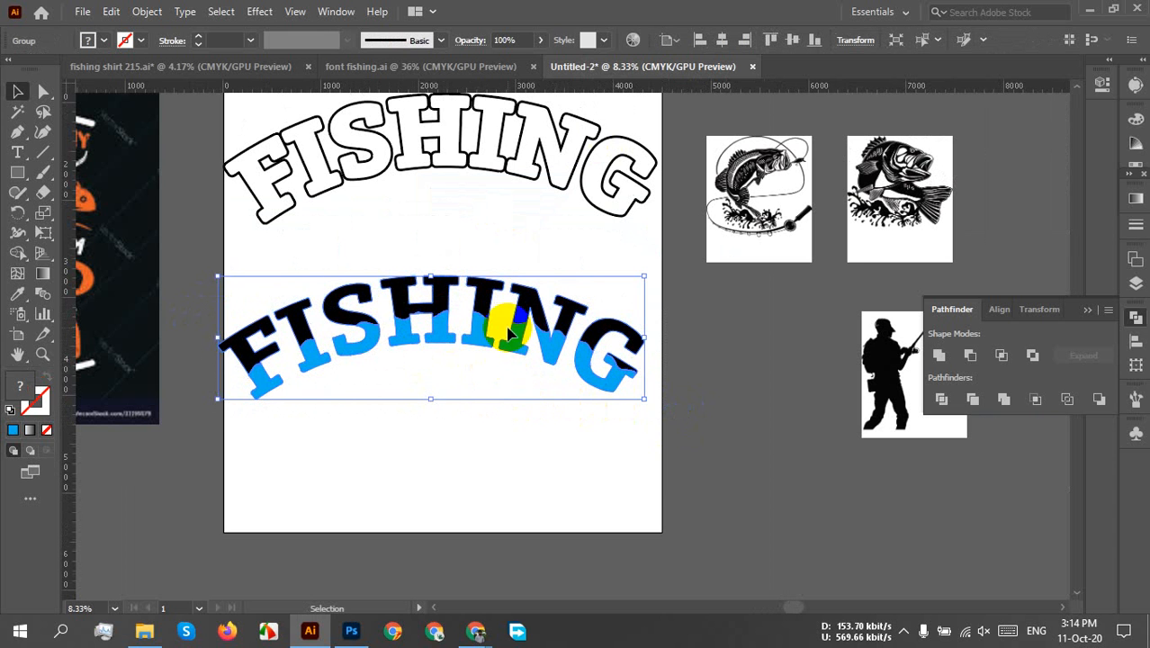
pyautogui.moveTo(522, 338); pyautogui.dragTo(546, 294)
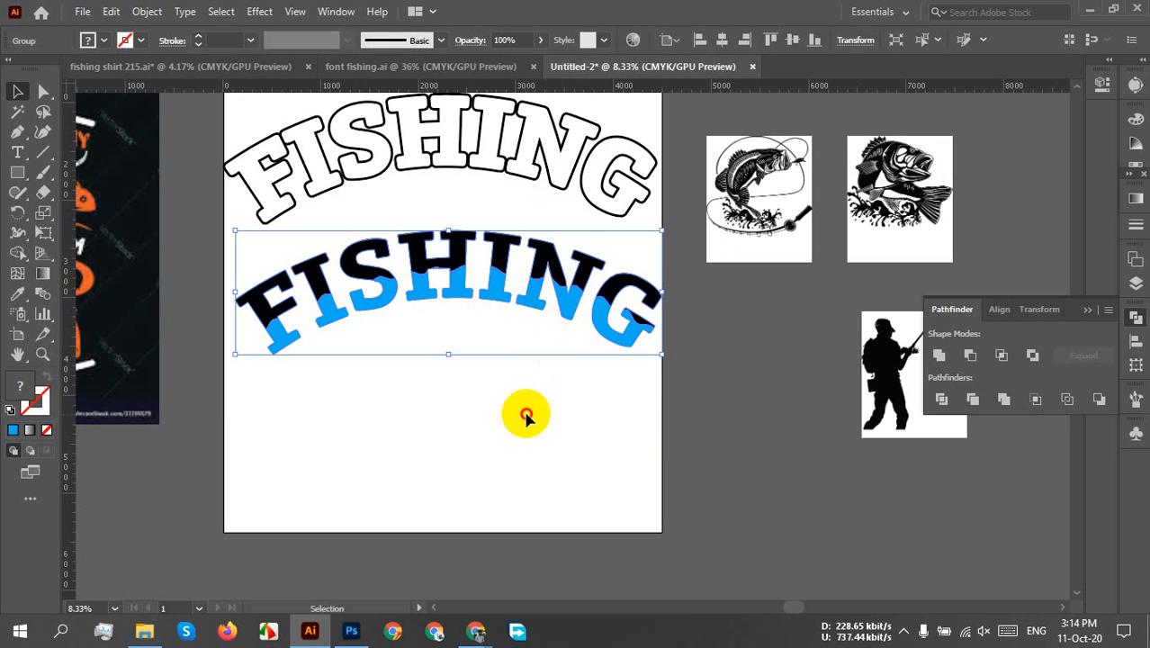
# - Align the two-tone lettering and the FISHING outline to each other's horizontal and vertical centers
pyautogui.moveTo(520, 411); pyautogui.dragTo(376, 157)
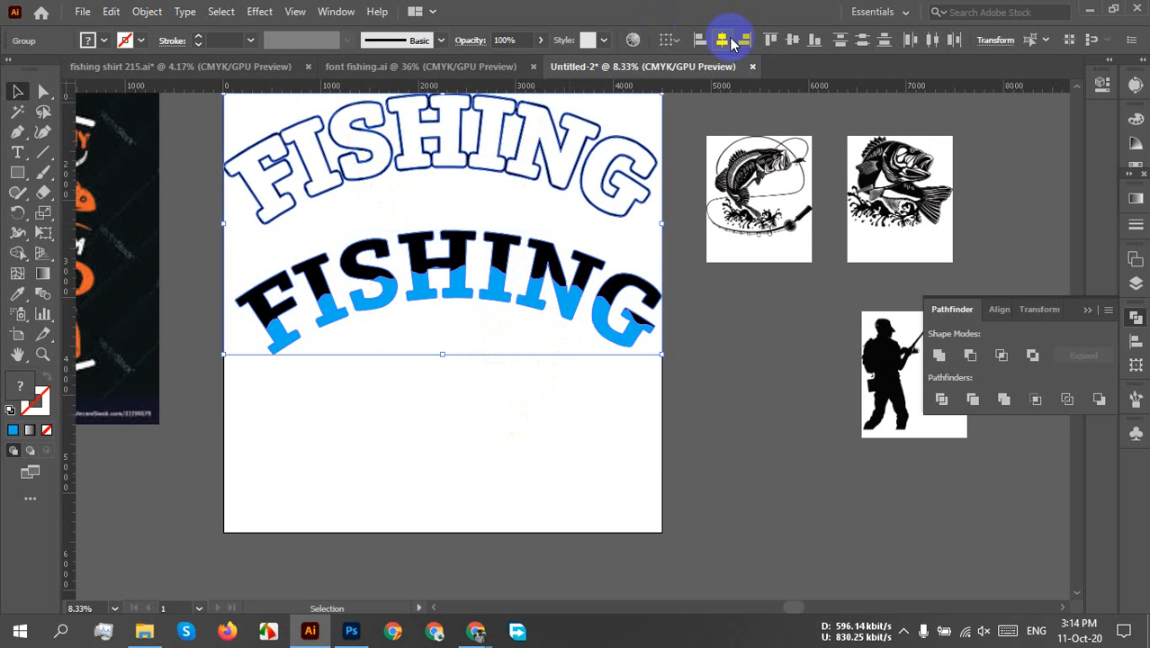
pyautogui.click(723, 40)
pyautogui.click(792, 40)
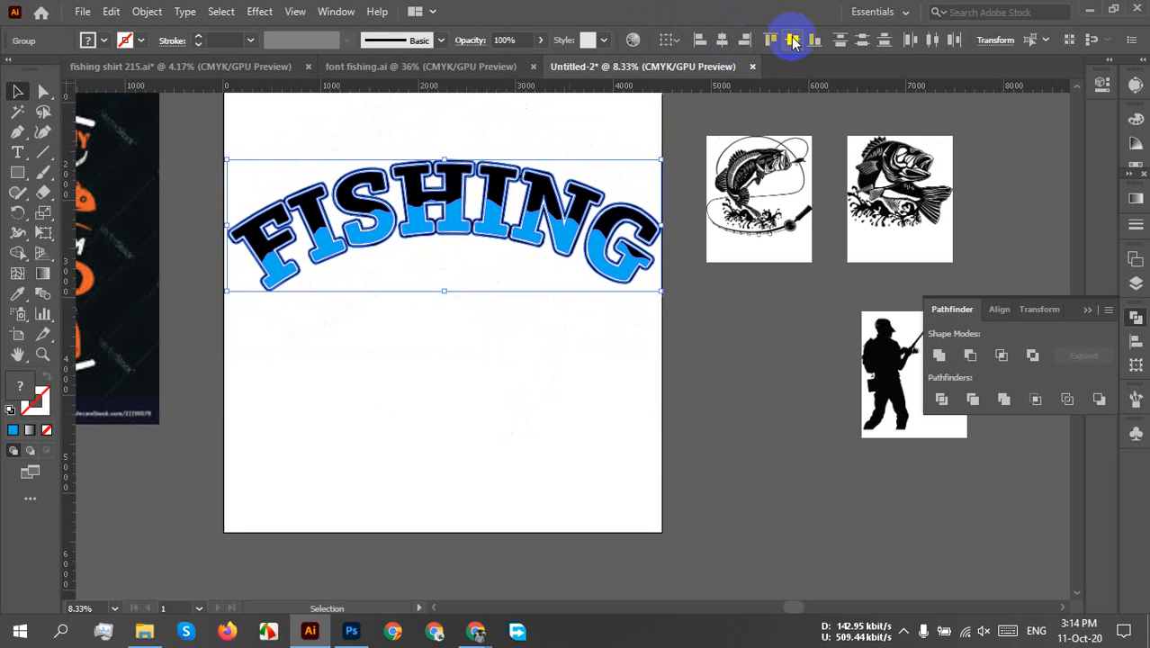
pyautogui.click(500, 364)
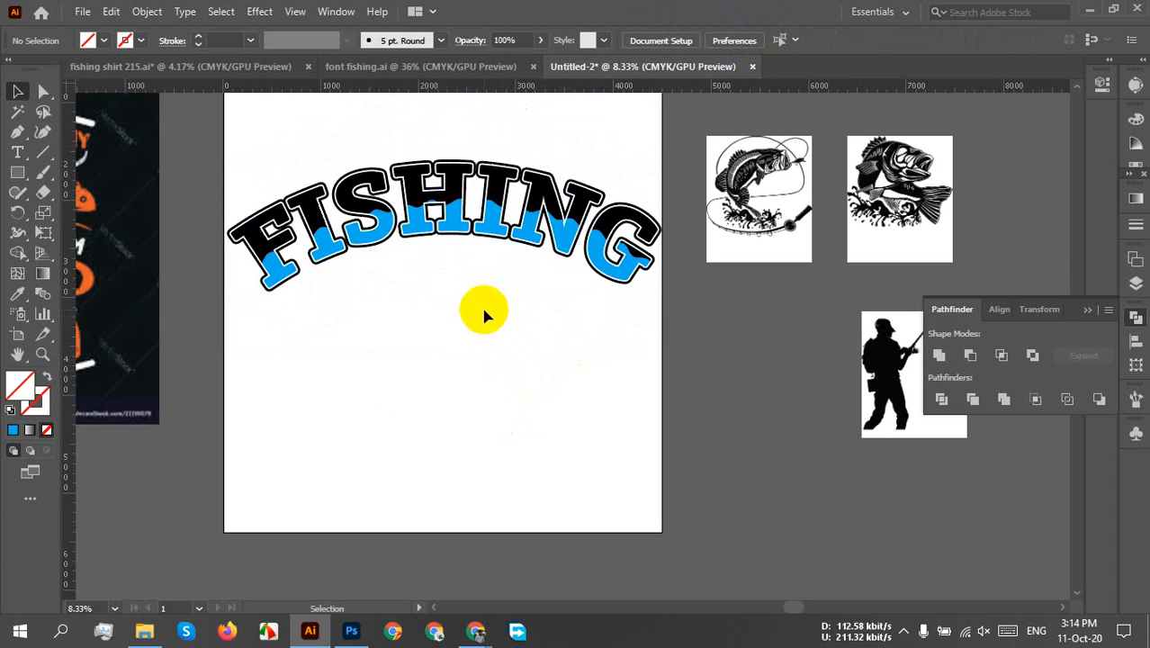
# - Examine how the two-tone lettering fits inside its outline, up close and within the whole layout
pyautogui.scroll(4, 438, 177)
pyautogui.scroll(4, 432, 248)
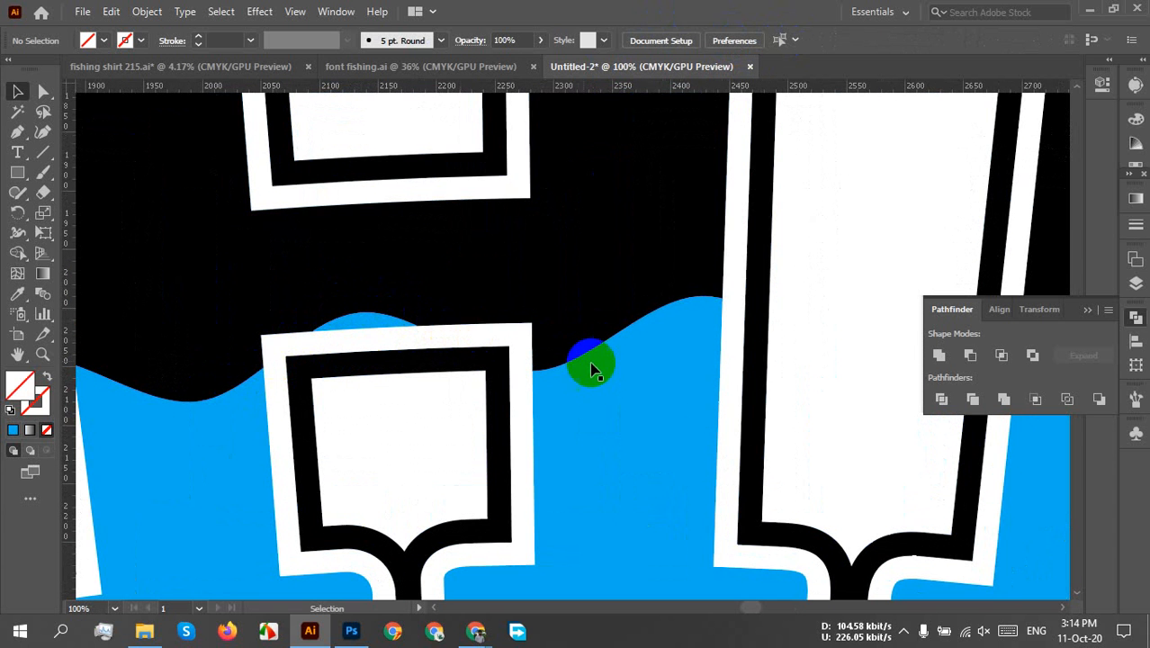
pyautogui.scroll(-3, 606, 359)
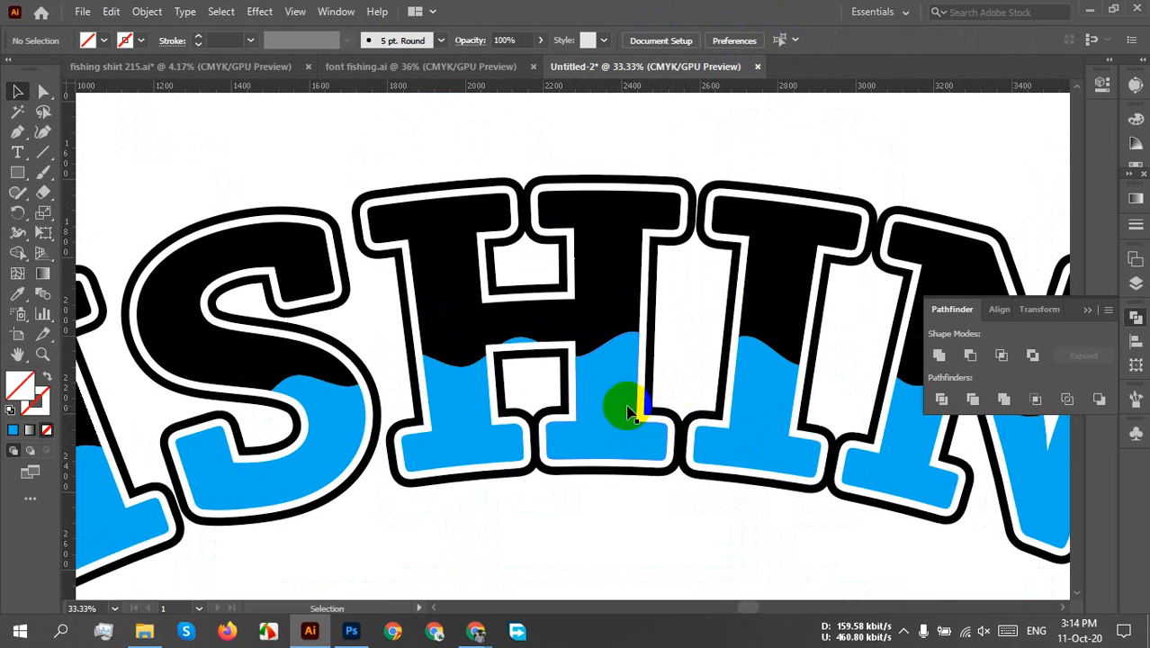
pyautogui.scroll(-2, 615, 410)
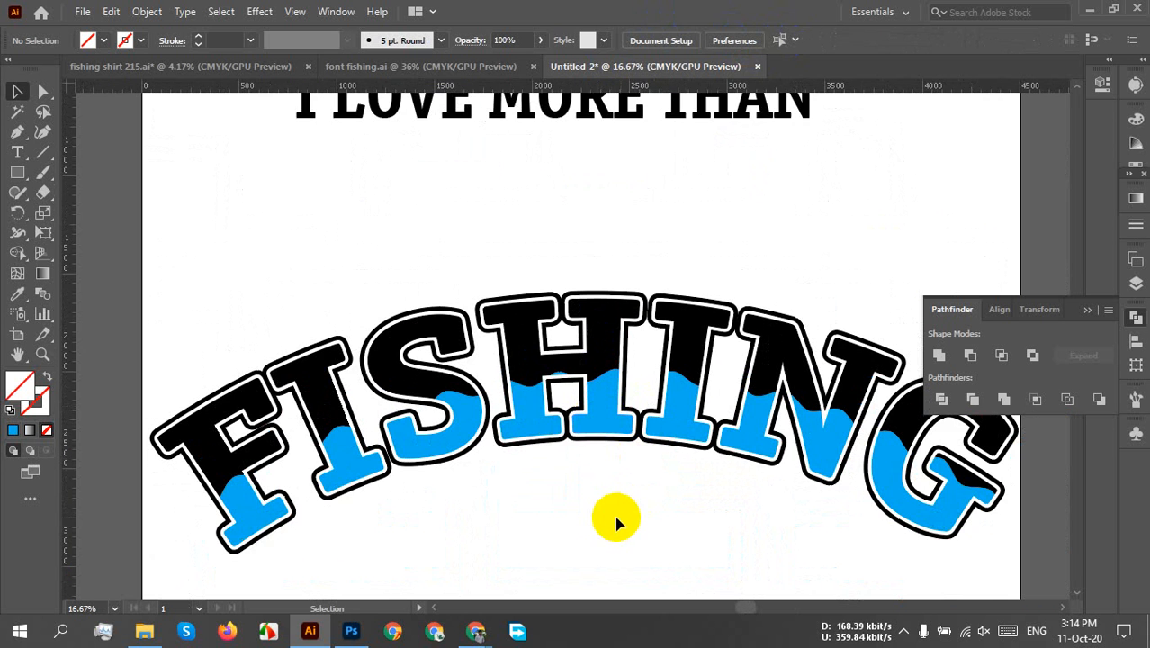
pyautogui.moveTo(617, 521); pyautogui.dragTo(535, 348)
pyautogui.scroll(-1, 557, 365)
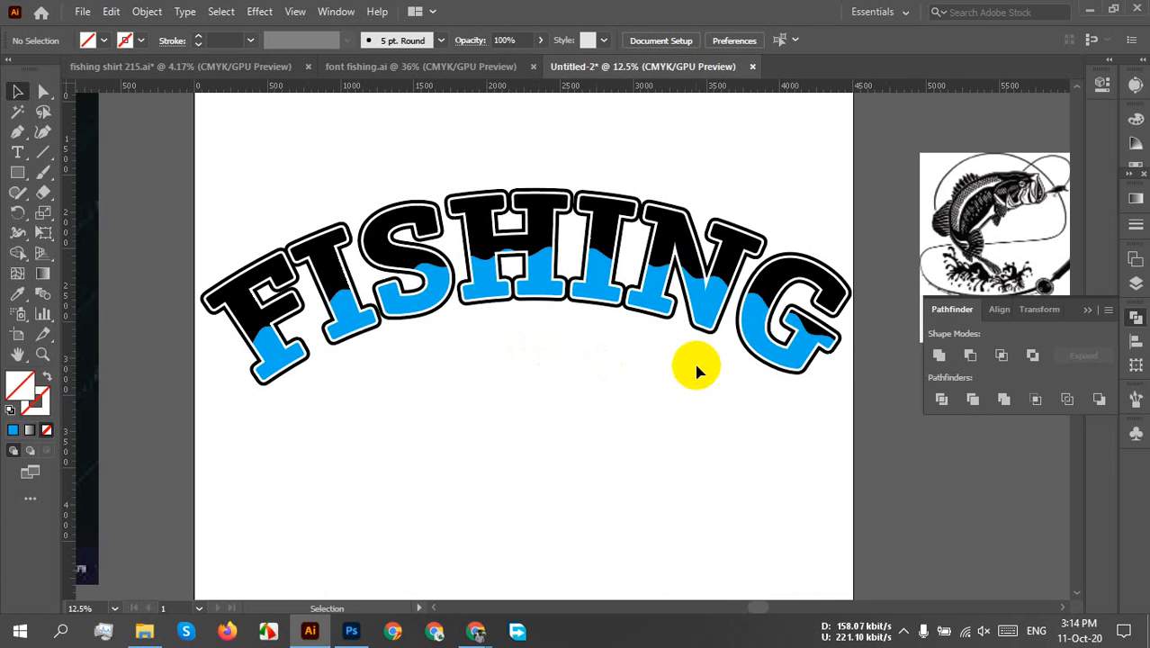
pyautogui.scroll(-2, 477, 362)
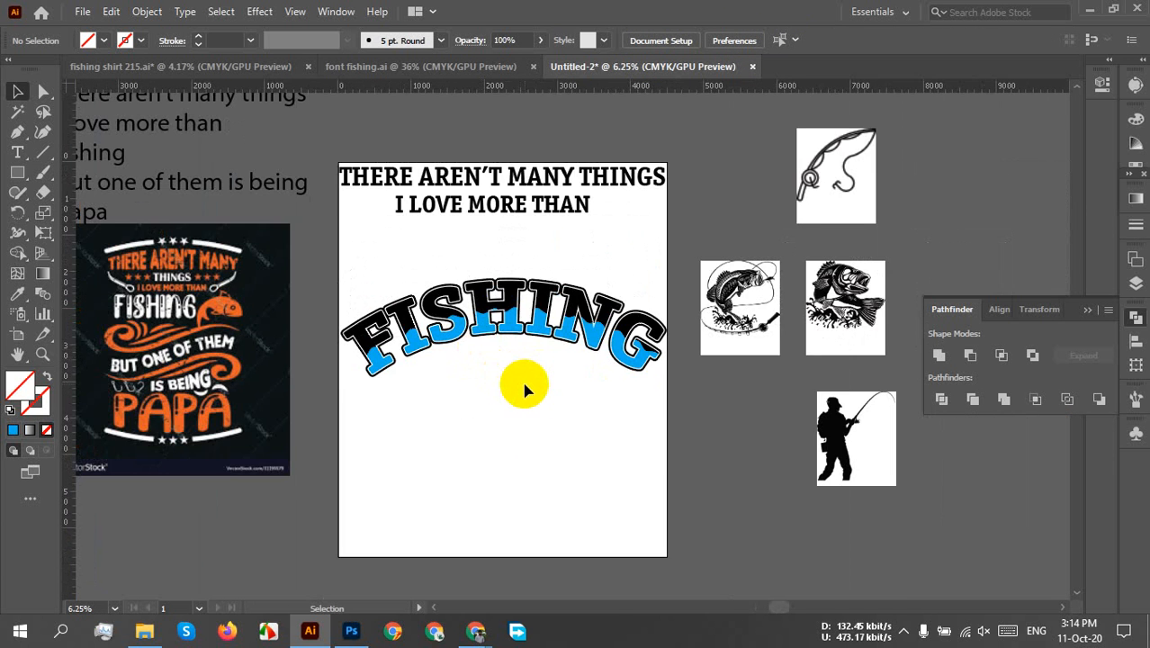
pyautogui.scroll(4, 523, 385)
pyautogui.scroll(-4, 602, 293)
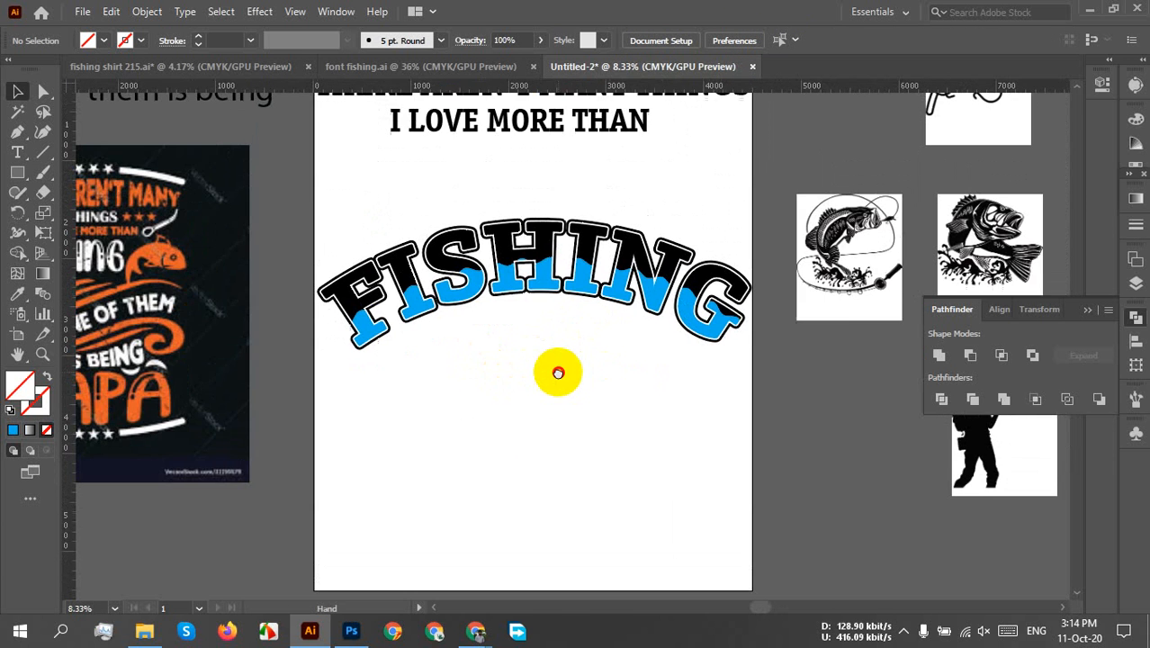
# - Recolor the black outline around the FISHING lettering with the same blue as the letters' lower part
pyautogui.scroll(2, 553, 360)
pyautogui.click(516, 251)
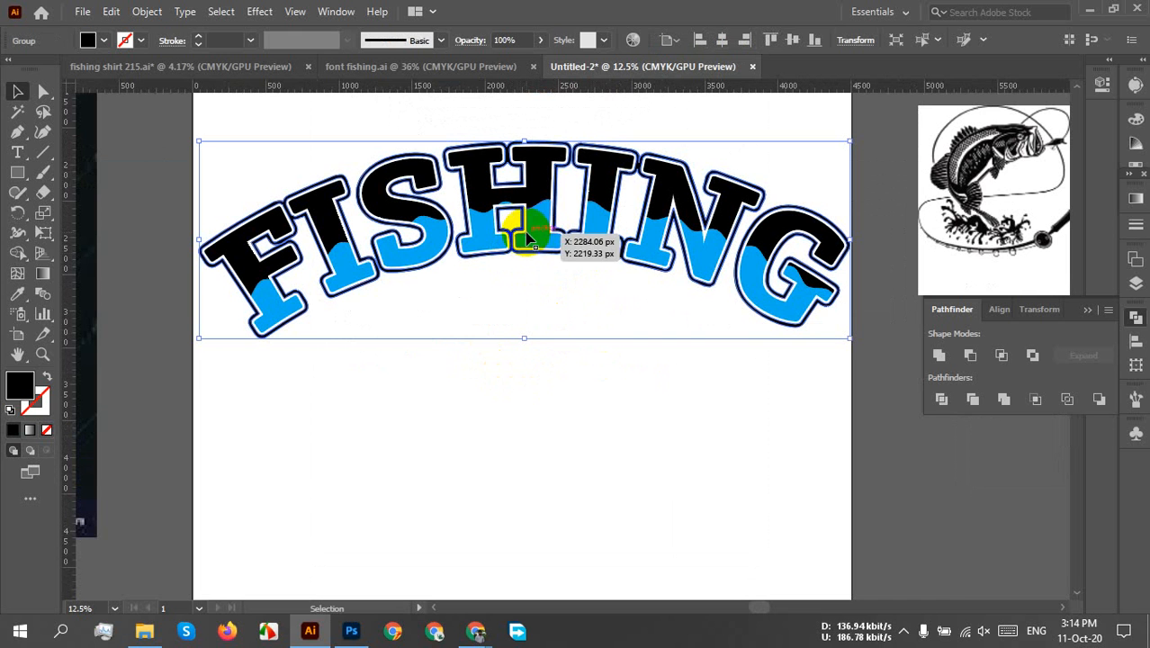
pyautogui.click(87, 40)
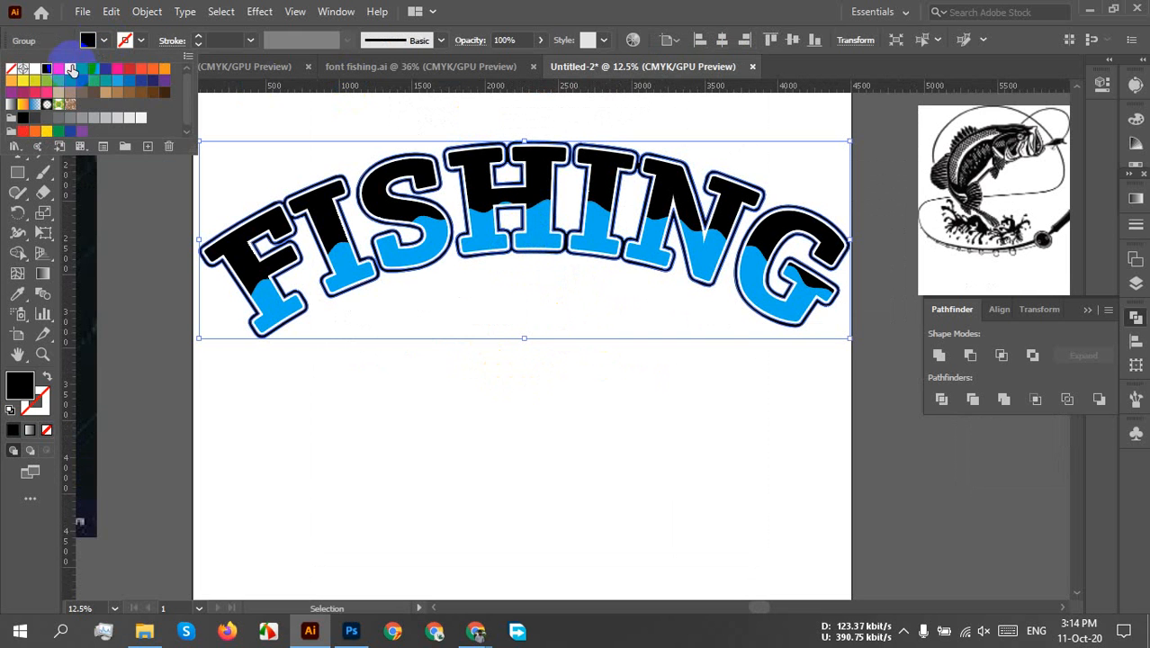
pyautogui.click(93, 70)
pyautogui.click(670, 436)
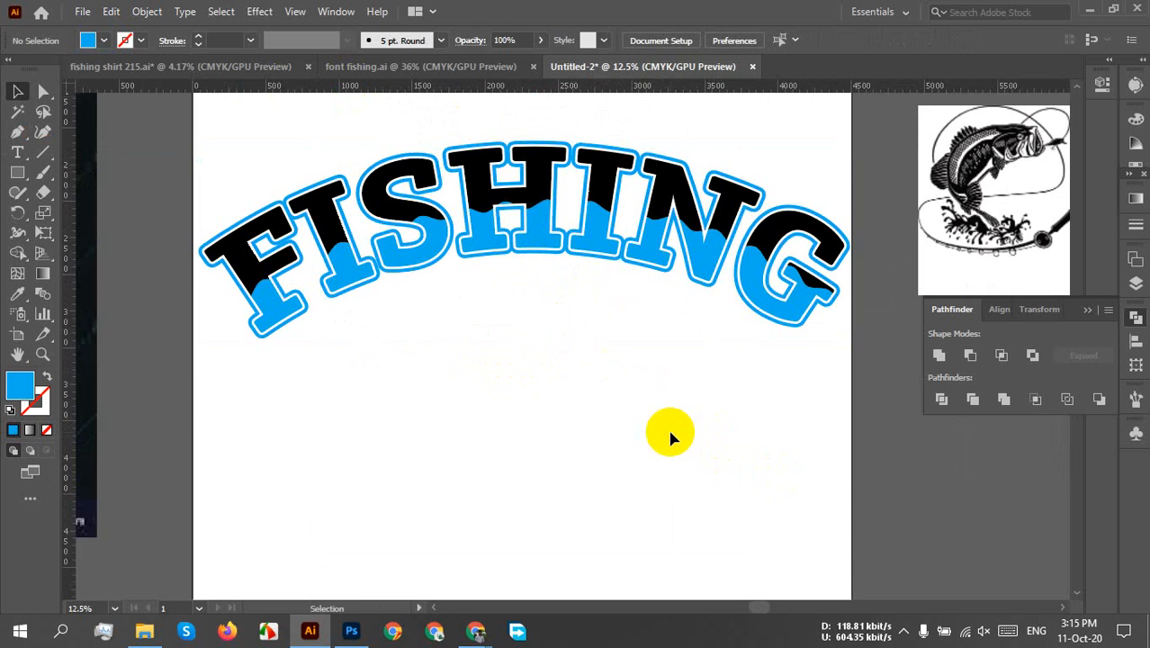
# - Try an orange fill on the outline around the FISHING lettering
pyautogui.scroll(-2, 697, 407)
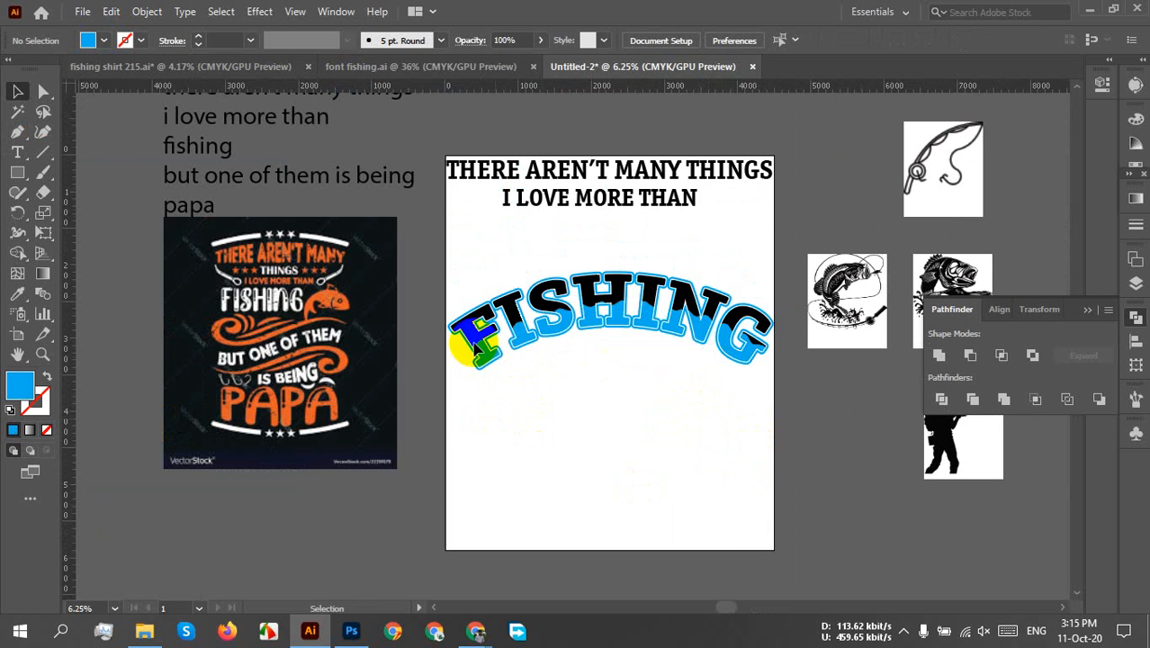
pyautogui.scroll(2, 568, 379)
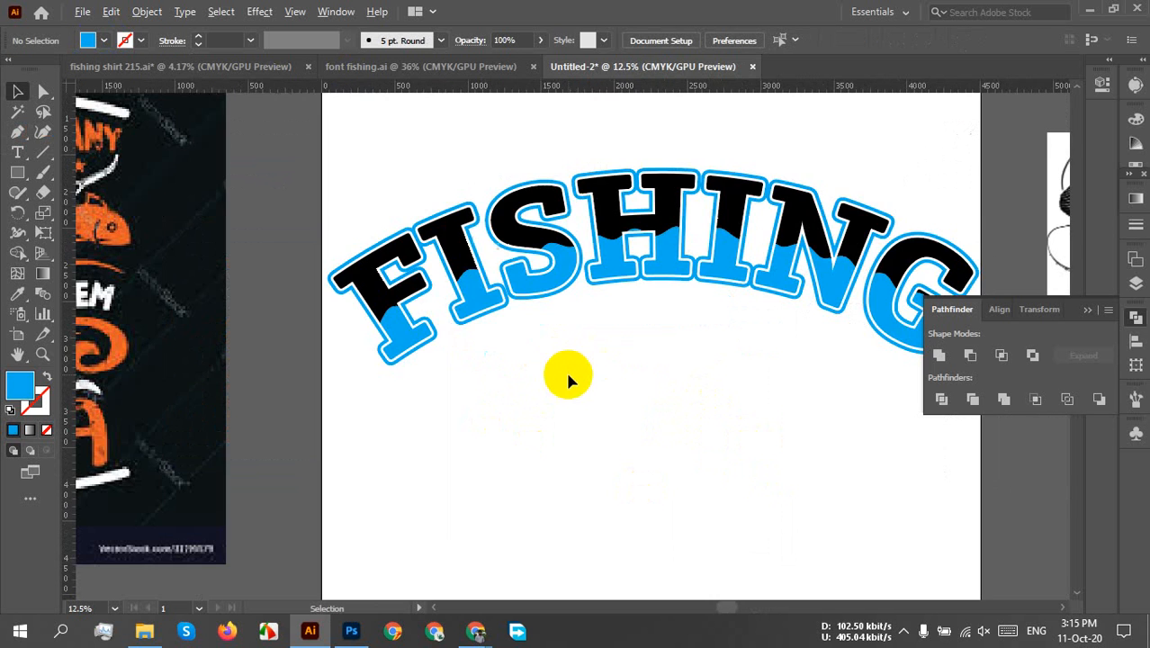
pyautogui.click(436, 344)
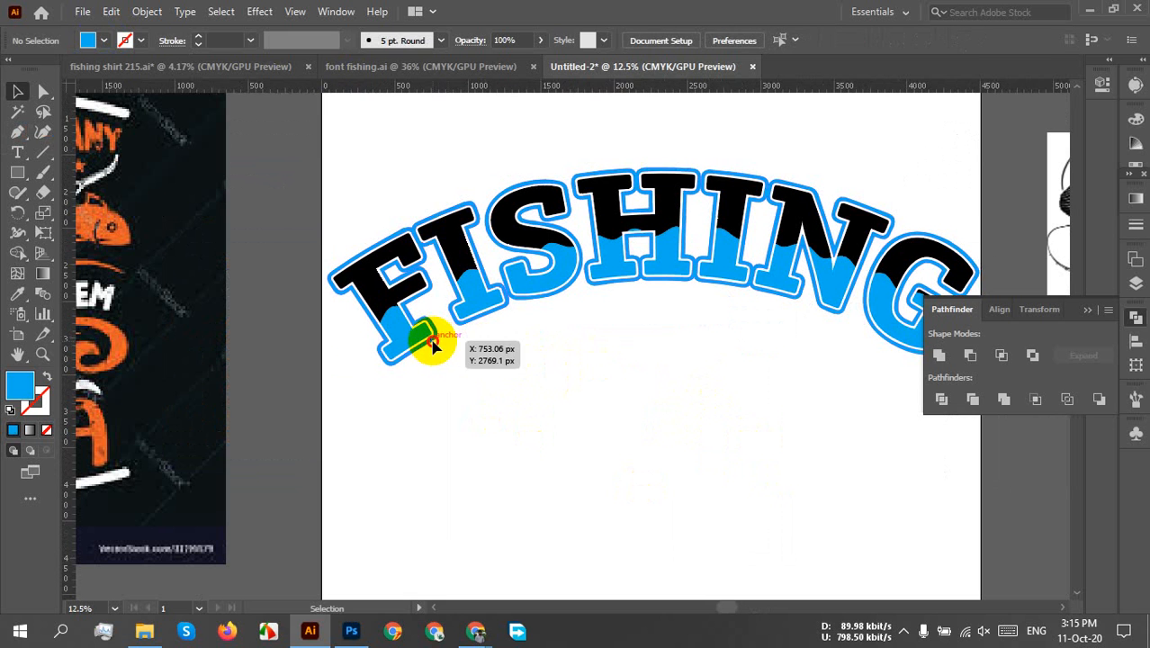
pyautogui.click(105, 41)
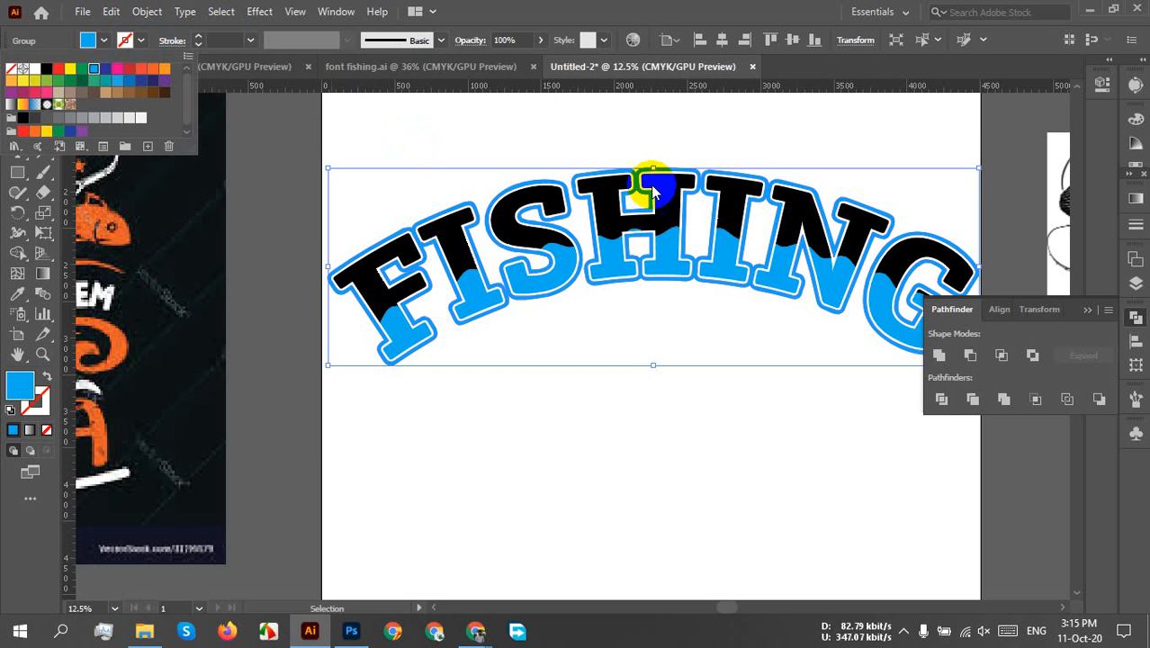
pyautogui.click(164, 72)
pyautogui.click(634, 349)
pyautogui.click(632, 349)
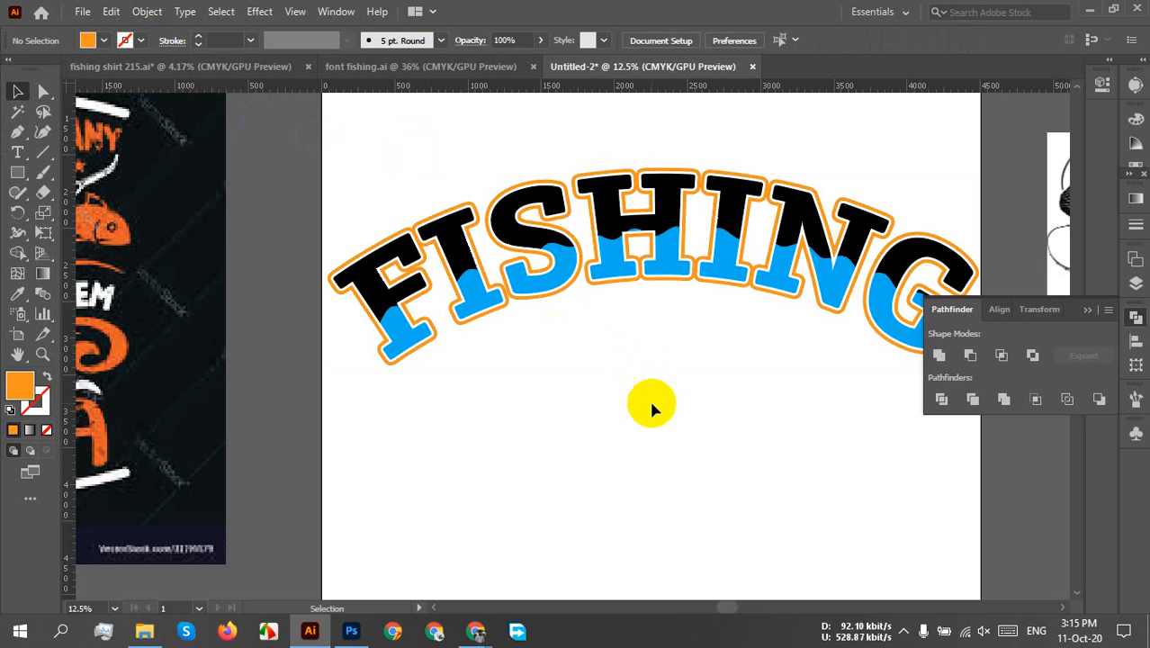
# - Compare the orange outline with the reference design and undo the orange recolor
pyautogui.scroll(-3, 657, 407)
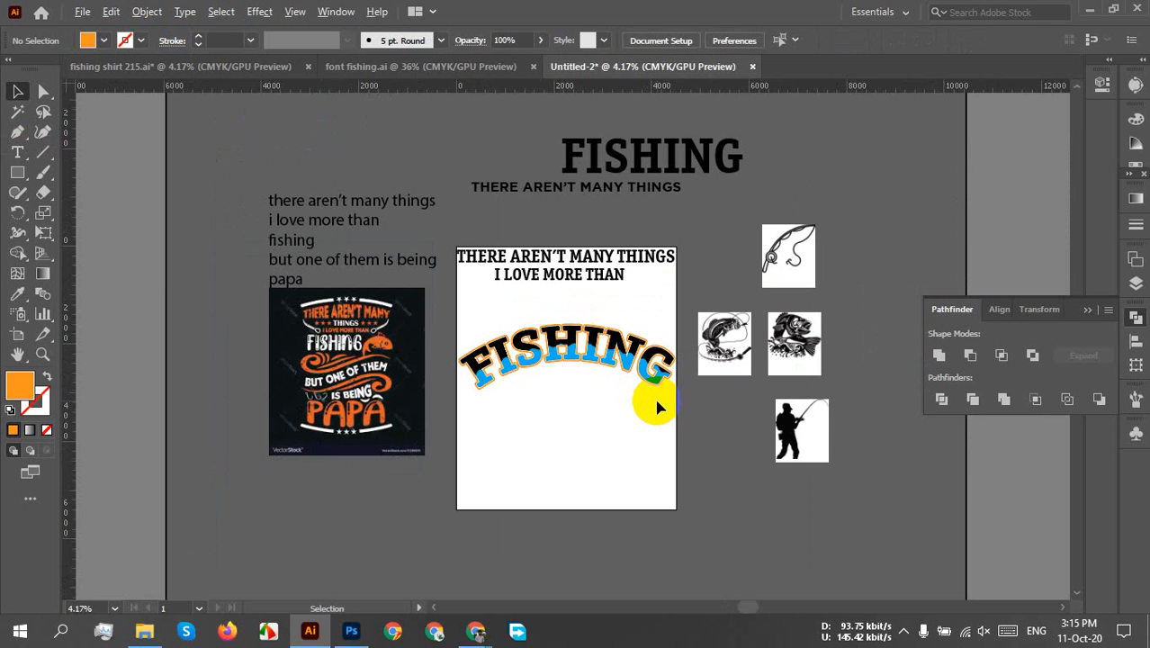
pyautogui.scroll(1, 603, 402)
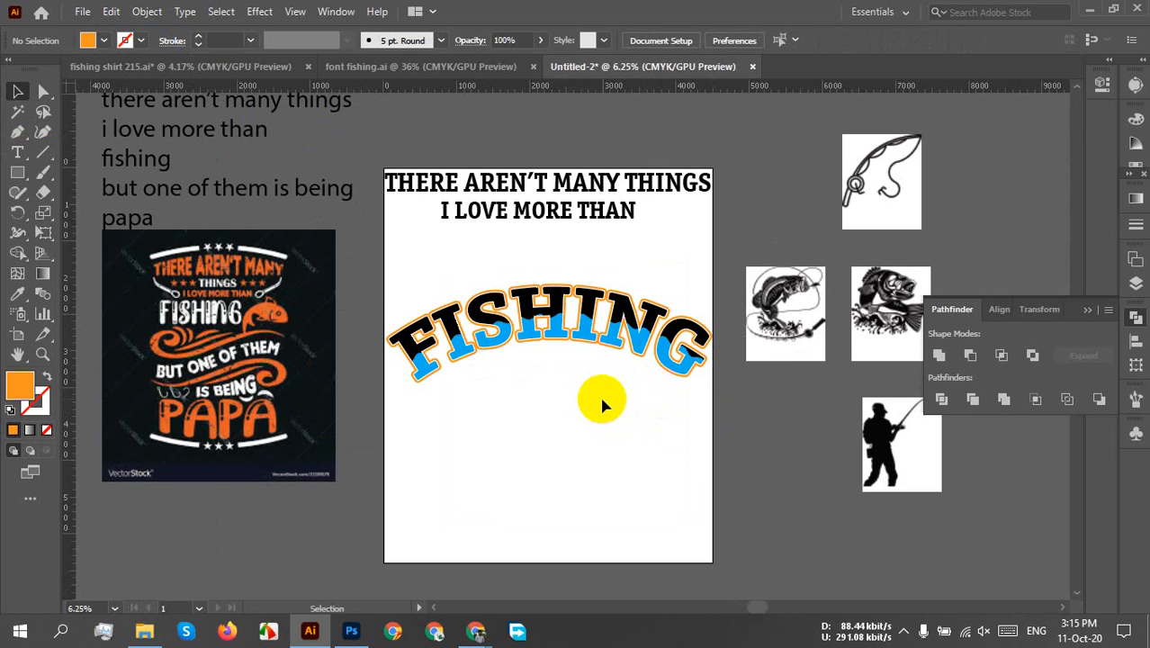
pyautogui.scroll(2, 597, 388)
pyautogui.scroll(1, 575, 382)
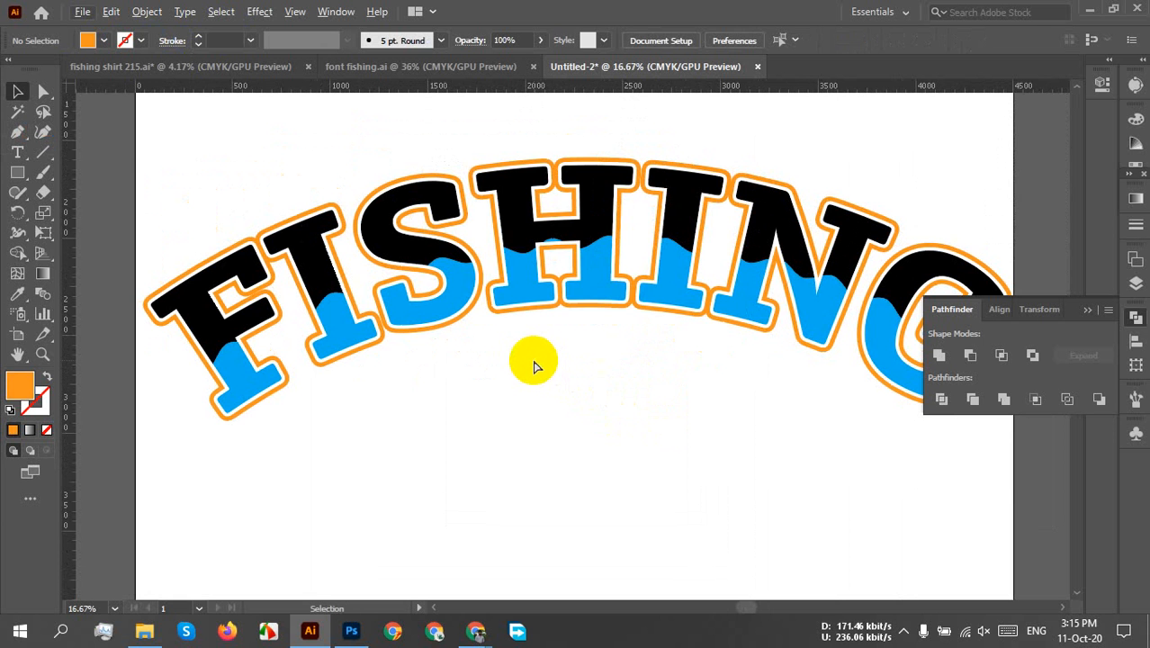
pyautogui.hotkey('ctrl', 'z')
pyautogui.click(409, 359)
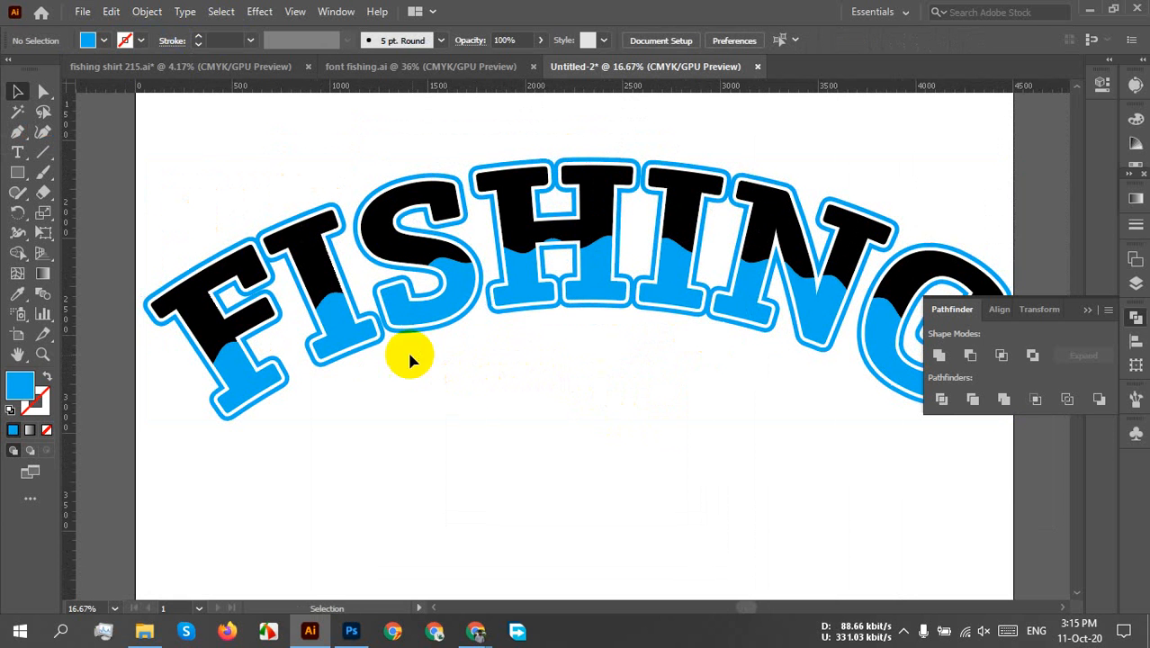
# - Move the two-tone FISHING lettering straight down out of its outline into the empty area below
pyautogui.click(310, 274)
pyautogui.scroll(-3, 521, 341)
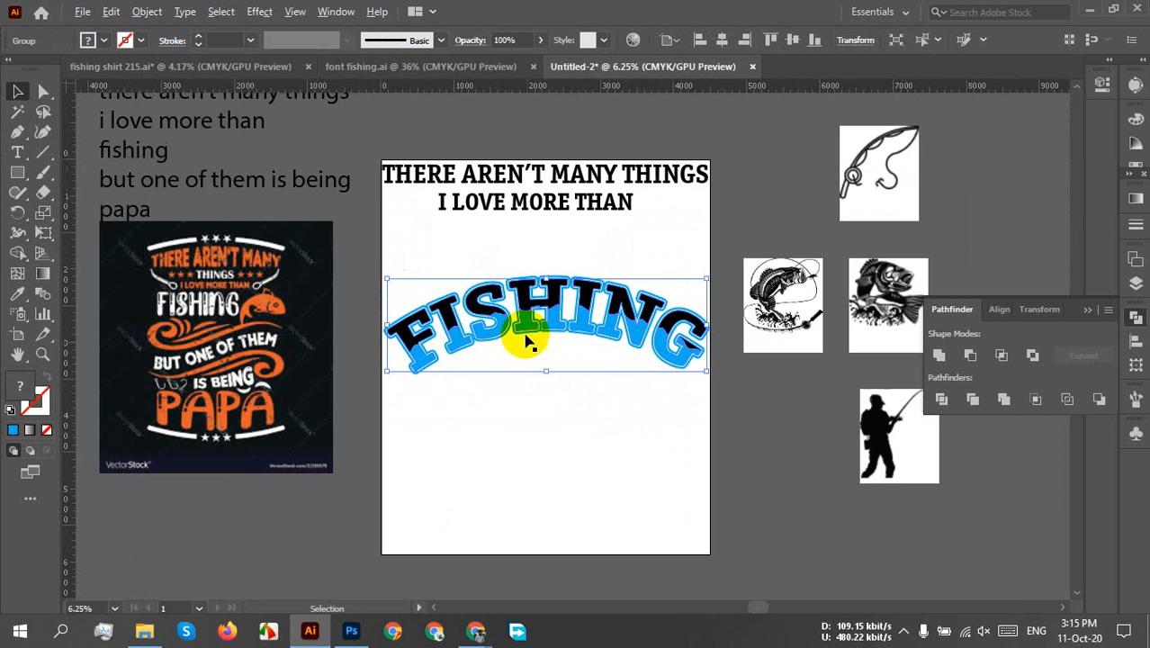
pyautogui.moveTo(524, 328); pyautogui.dragTo(527, 427)
pyautogui.click(560, 475)
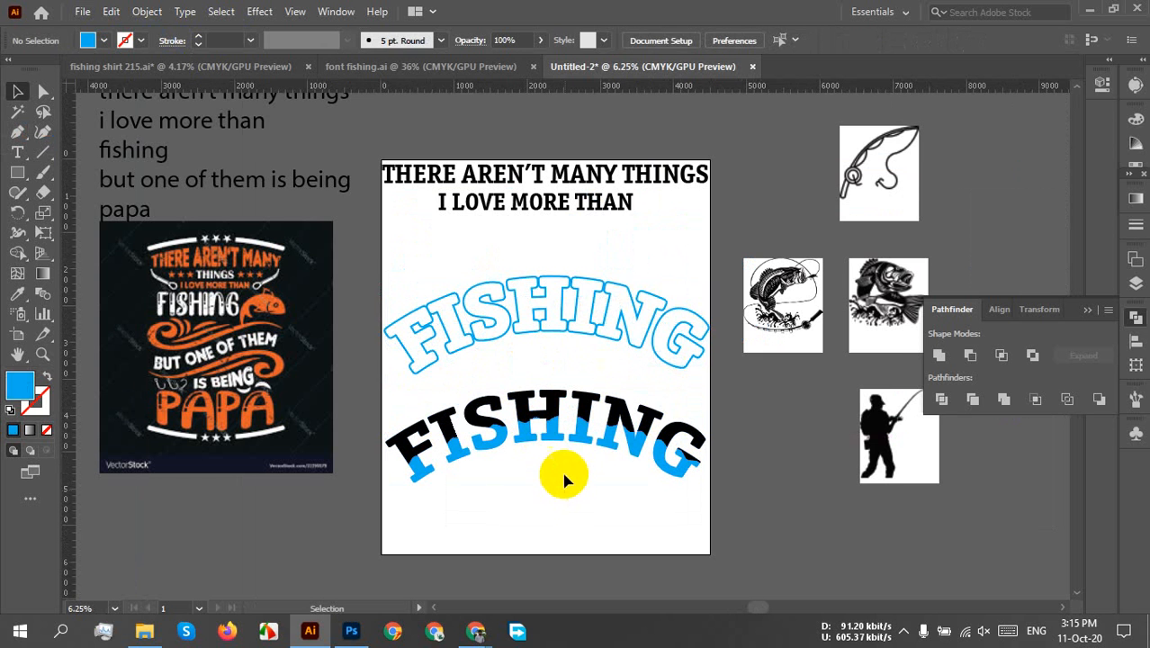
# - Ungroup the two-tone FISHING lettering so that its black and blue parts can be selected separately
pyautogui.click(545, 444)
pyautogui.rightClick(545, 445)
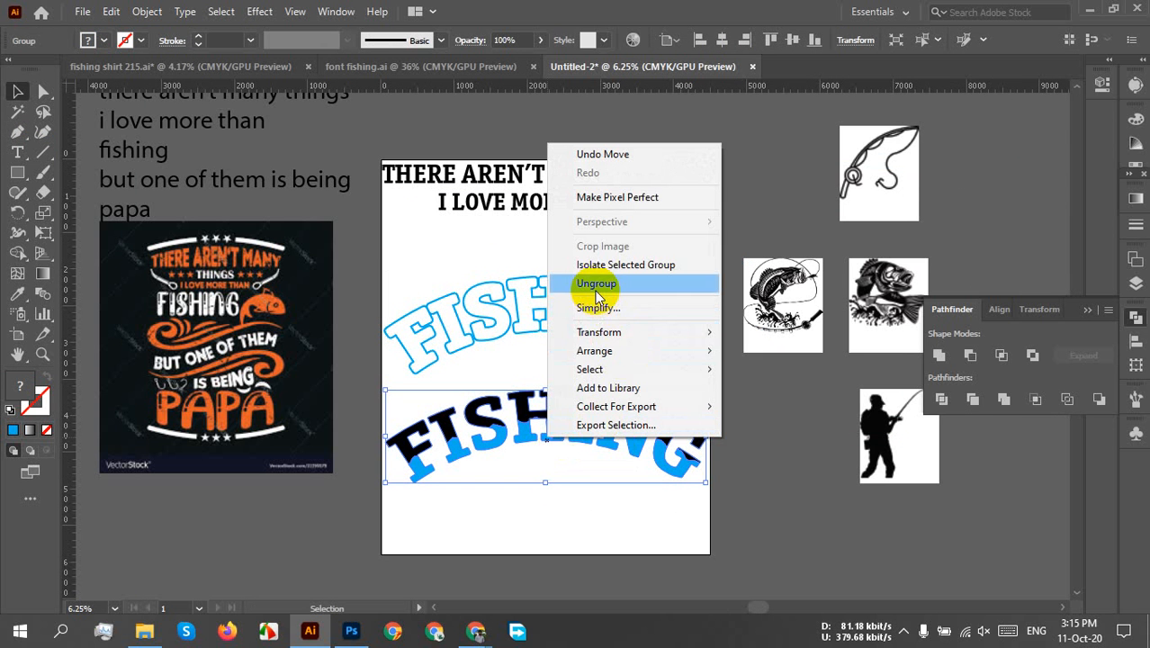
pyautogui.click(608, 285)
pyautogui.click(568, 364)
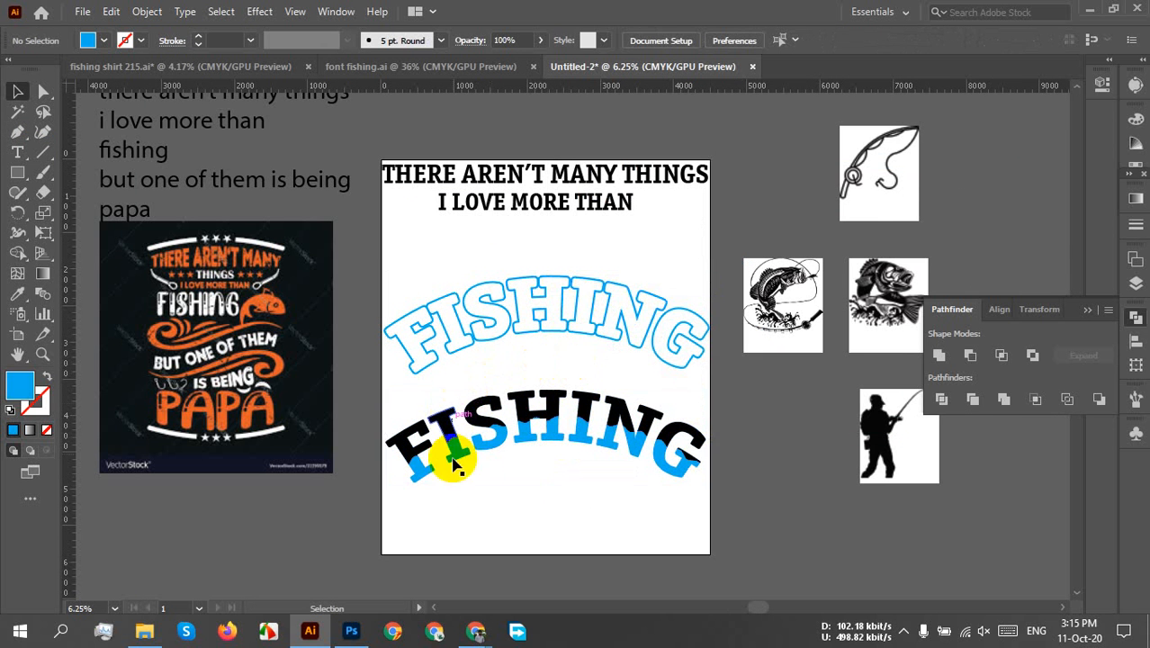
pyautogui.scroll(1, 442, 498)
pyautogui.click(409, 431)
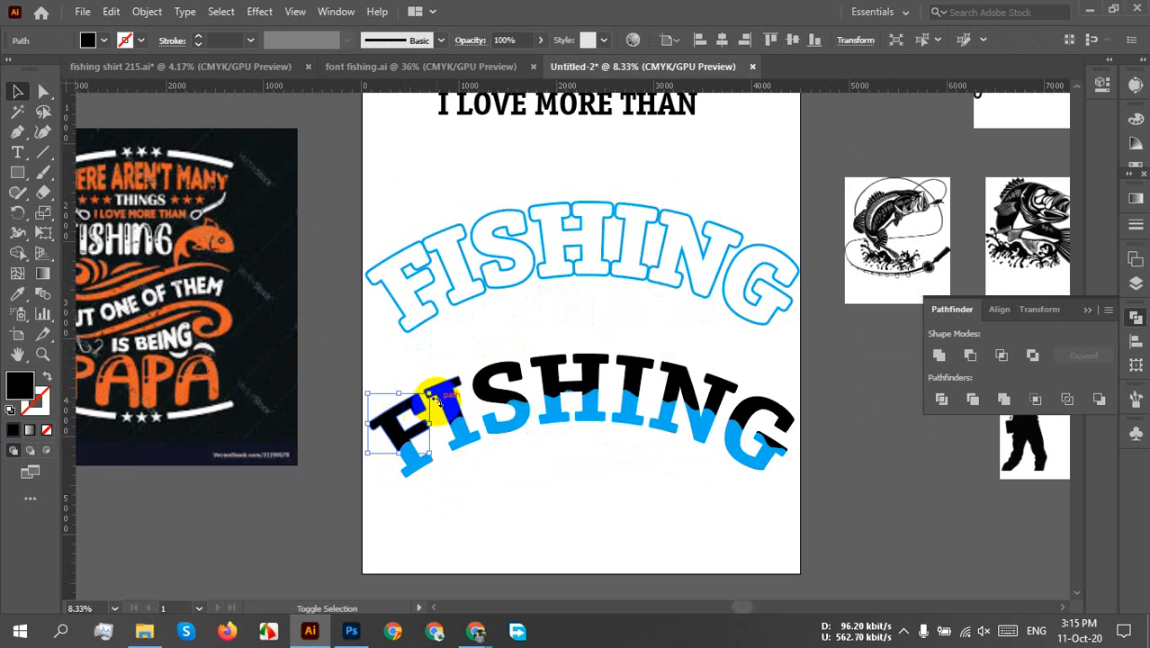
pyautogui.click(551, 470)
pyautogui.click(524, 432)
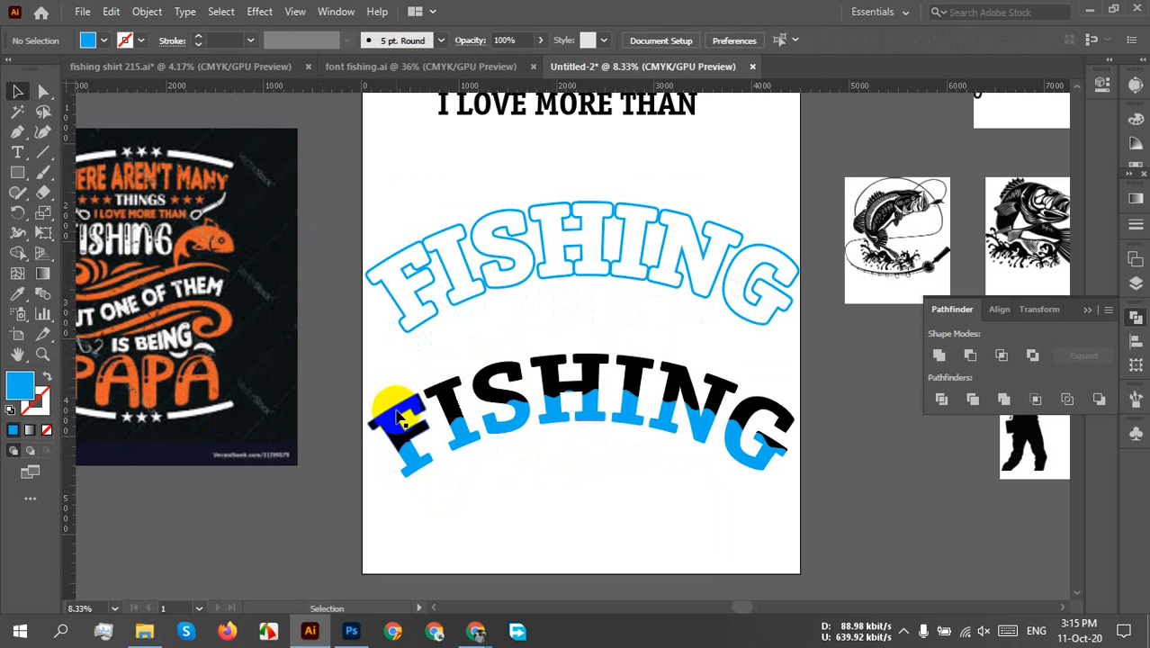
# - Select the black upper parts of all the letters in the lower FISHING lettering together
pyautogui.click(389, 406)
pyautogui.scroll(1, 455, 401)
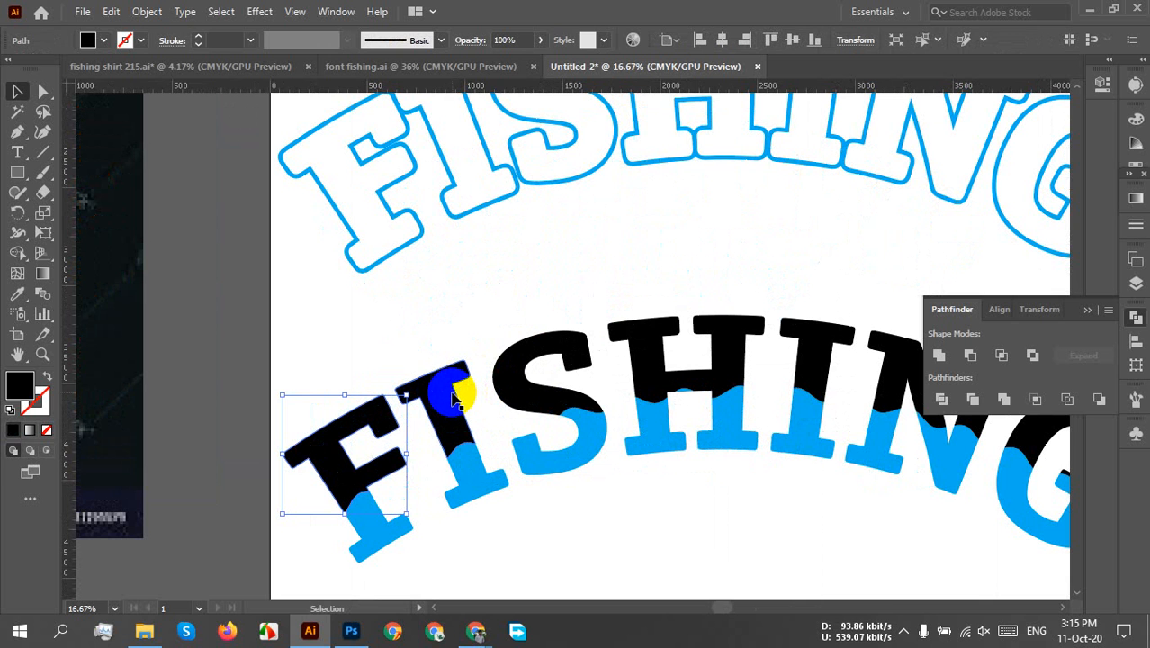
pyautogui.keyDown('shift'); pyautogui.click(451, 398); pyautogui.keyUp('shift')
pyautogui.keyDown('shift'); pyautogui.click(538, 378); pyautogui.keyUp('shift')
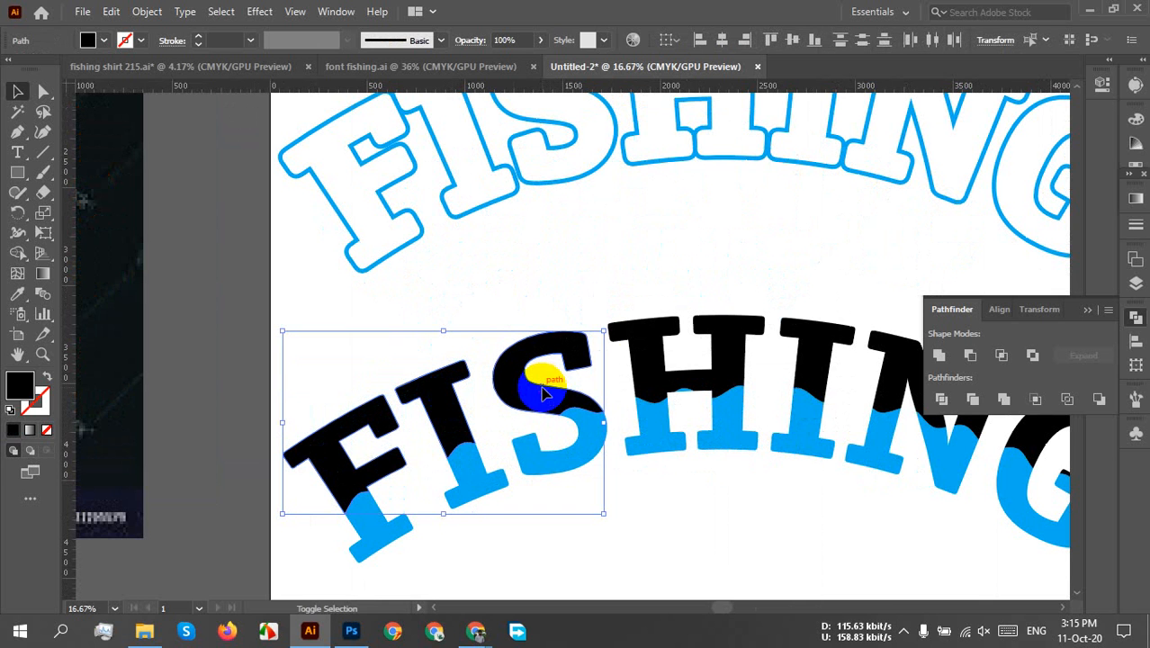
pyautogui.keyDown('shift'); pyautogui.click(684, 358); pyautogui.keyUp('shift')
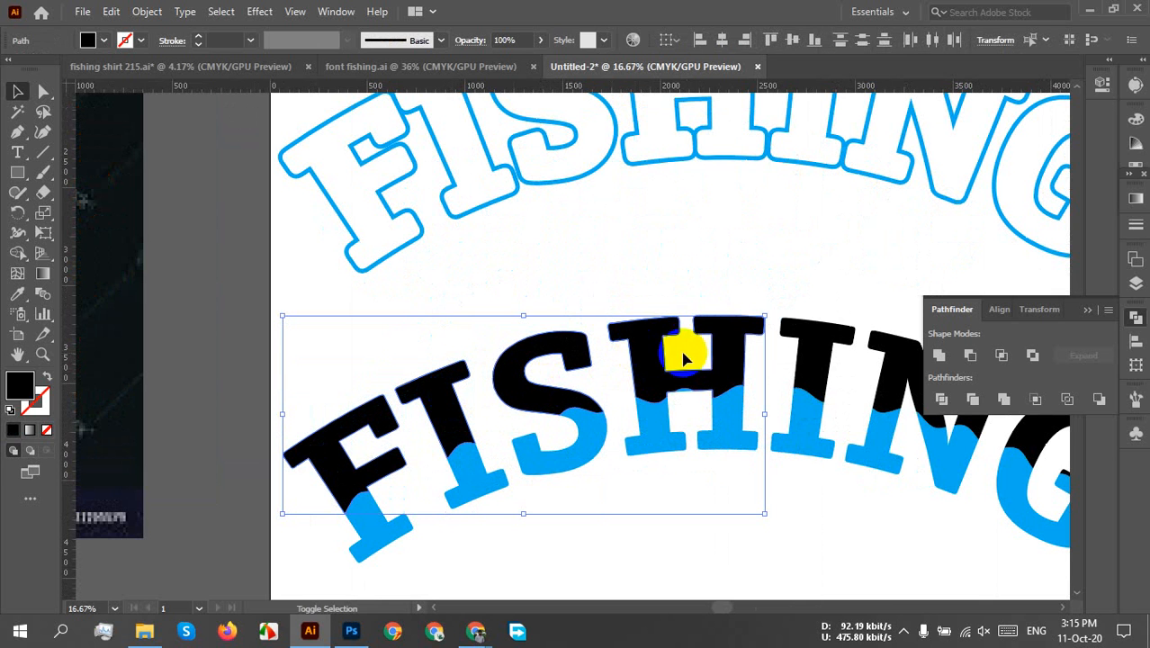
pyautogui.keyDown('shift'); pyautogui.click(810, 352); pyautogui.keyUp('shift')
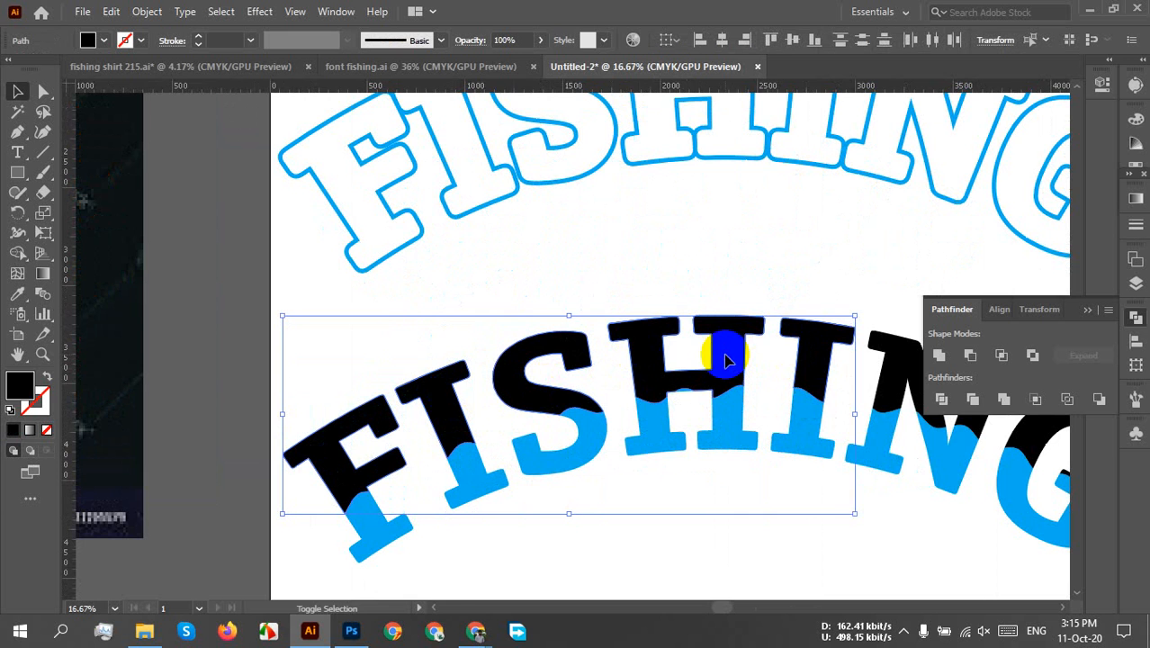
pyautogui.moveTo(965, 539); pyautogui.dragTo(585, 521)
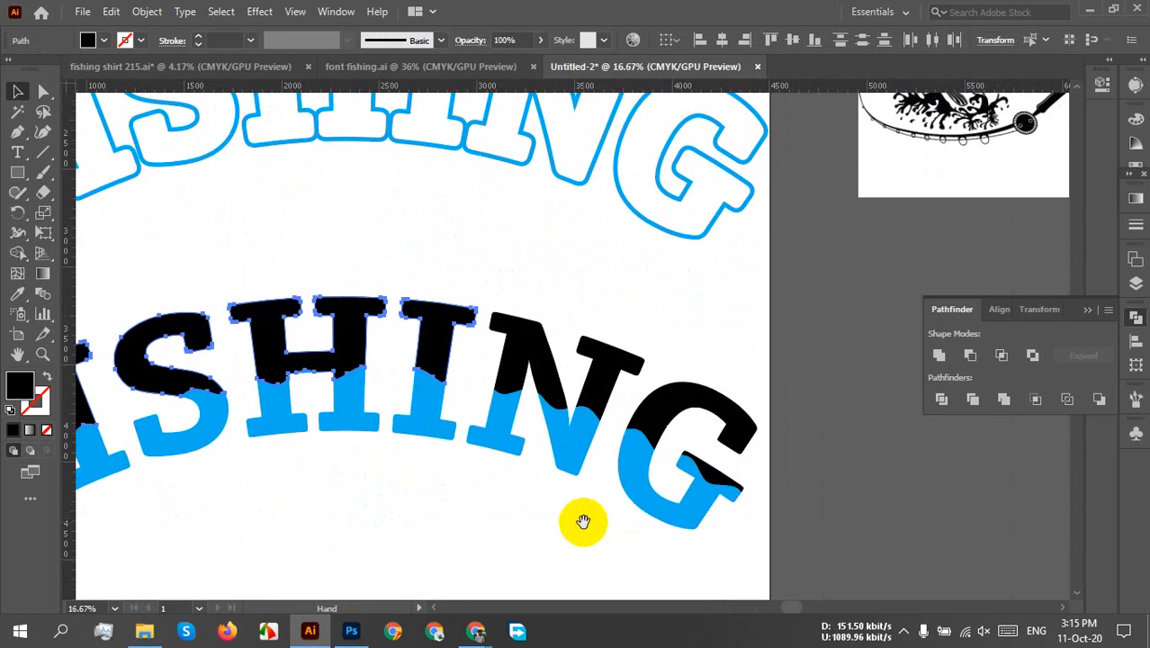
pyautogui.keyDown('shift'); pyautogui.click(513, 346); pyautogui.keyUp('shift')
pyautogui.keyDown('shift'); pyautogui.click(707, 396); pyautogui.keyUp('shift')
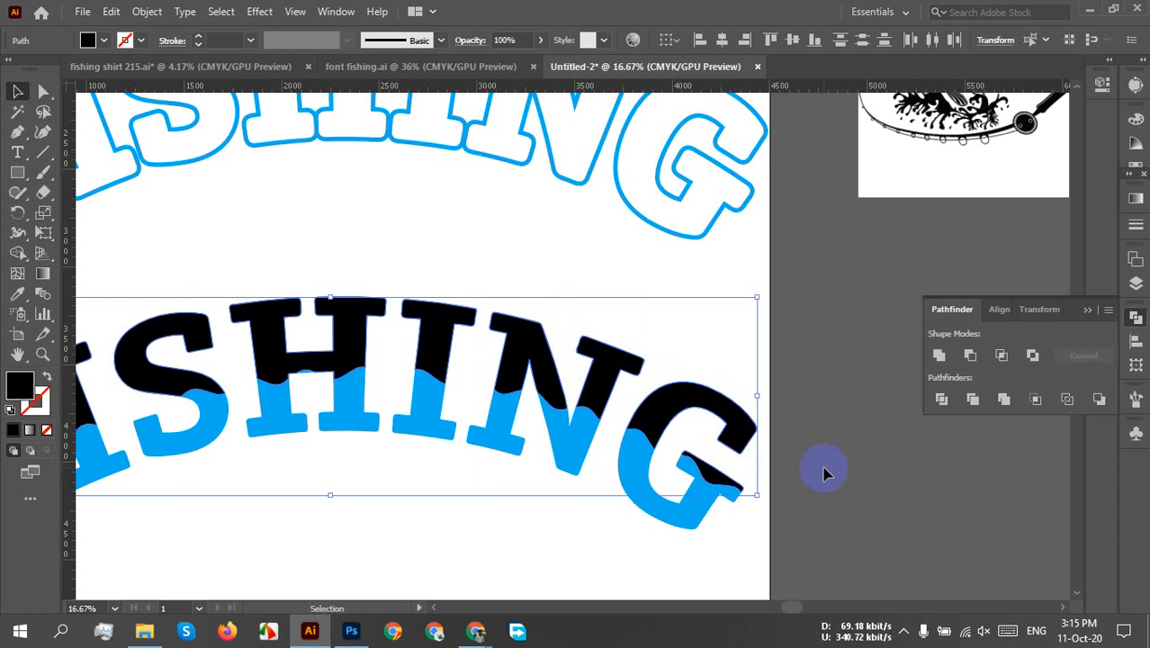
pyautogui.click(737, 513)
# - Switch to Chrome and search Google for "off white color" in a new tab
pyautogui.moveTo(477, 621)
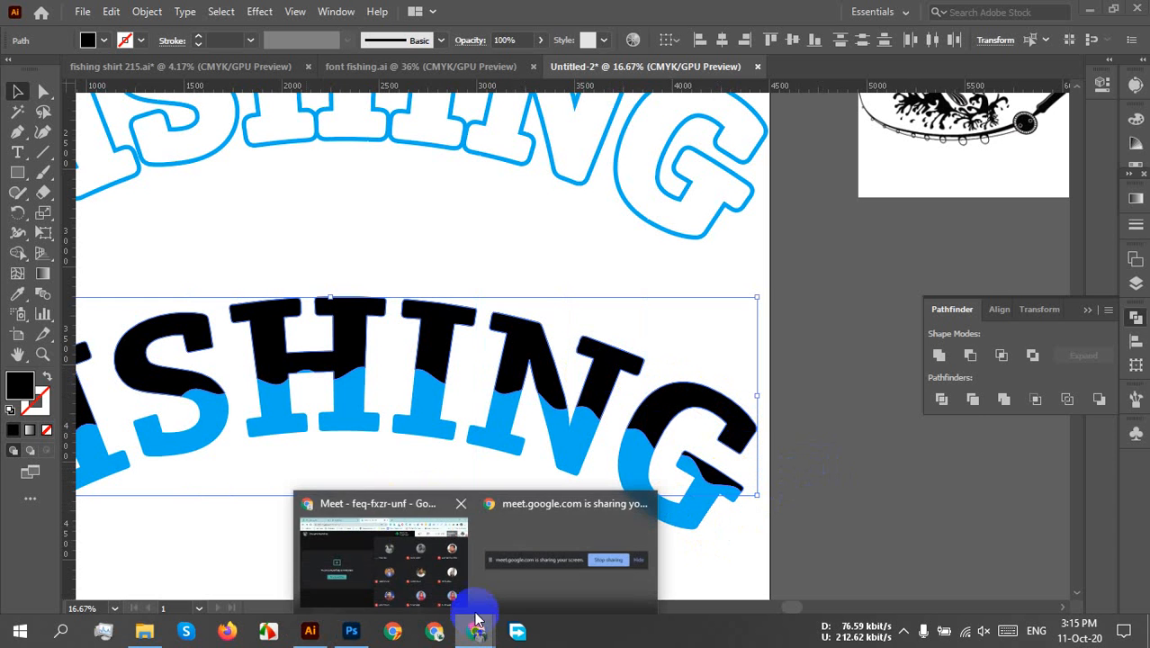
pyautogui.click(382, 559)
pyautogui.click(629, 16)
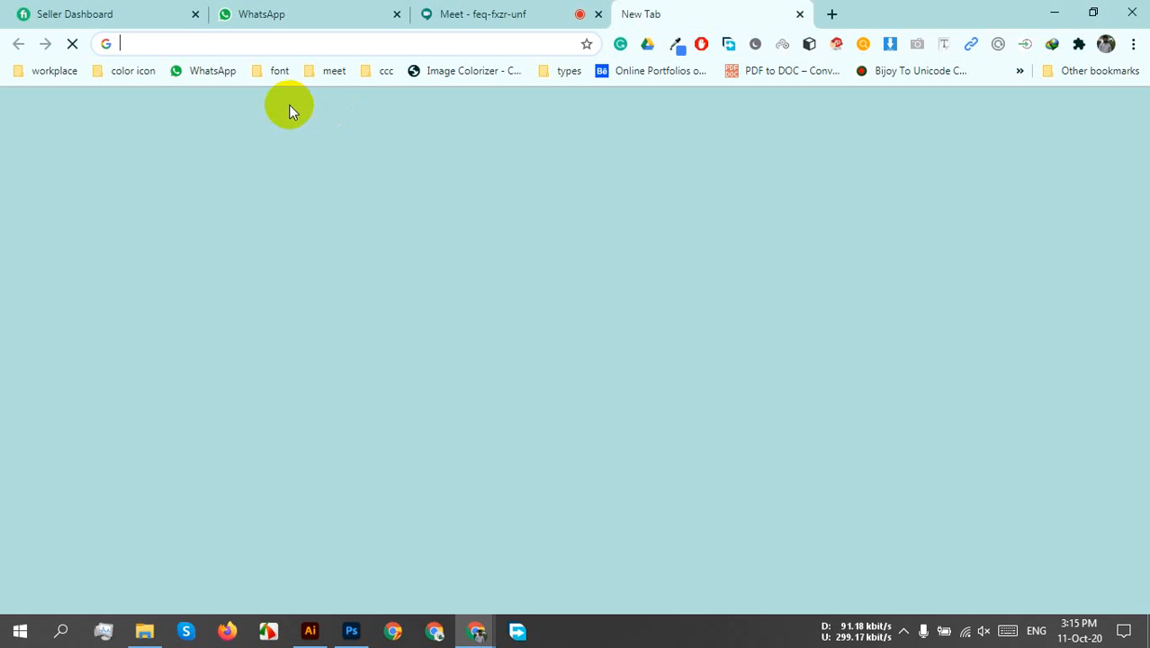
pyautogui.write('o')
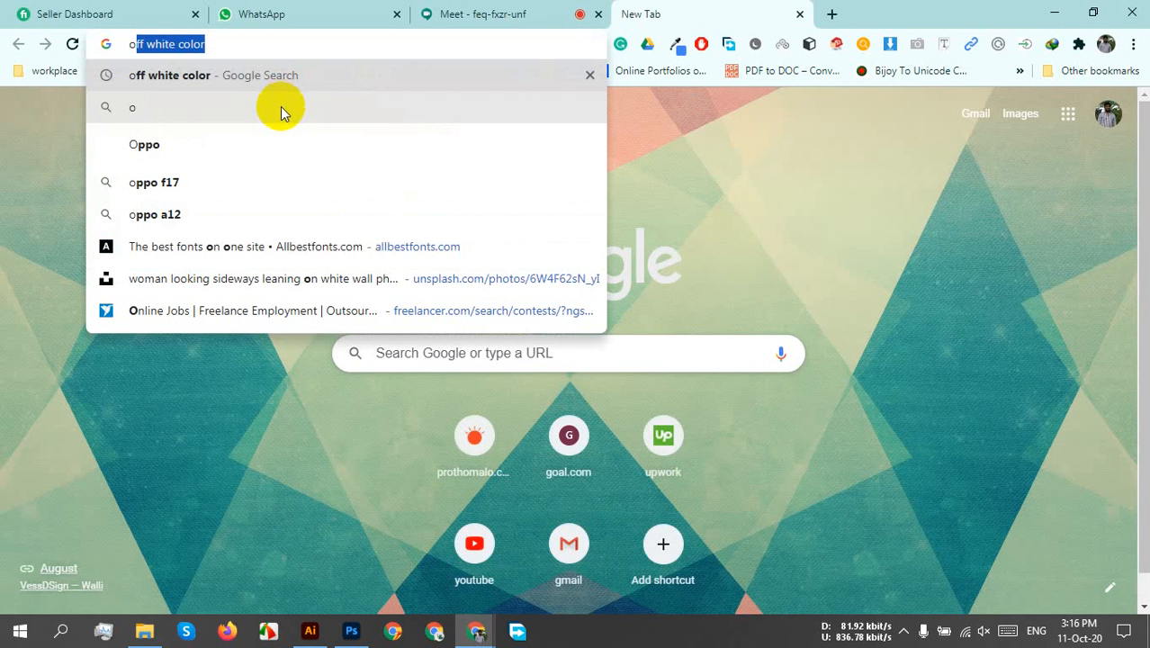
pyautogui.press('Return')
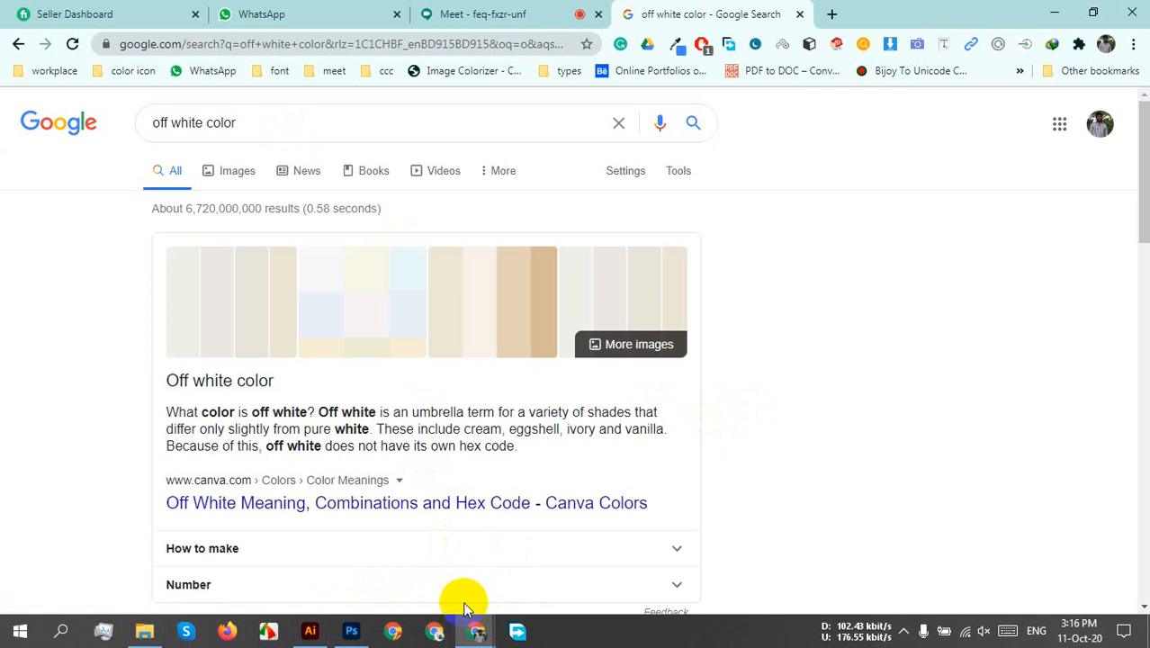
# - Back in Illustrator, group the selected black letter parts and recolor the blue FISHING outline black
pyautogui.click(330, 635)
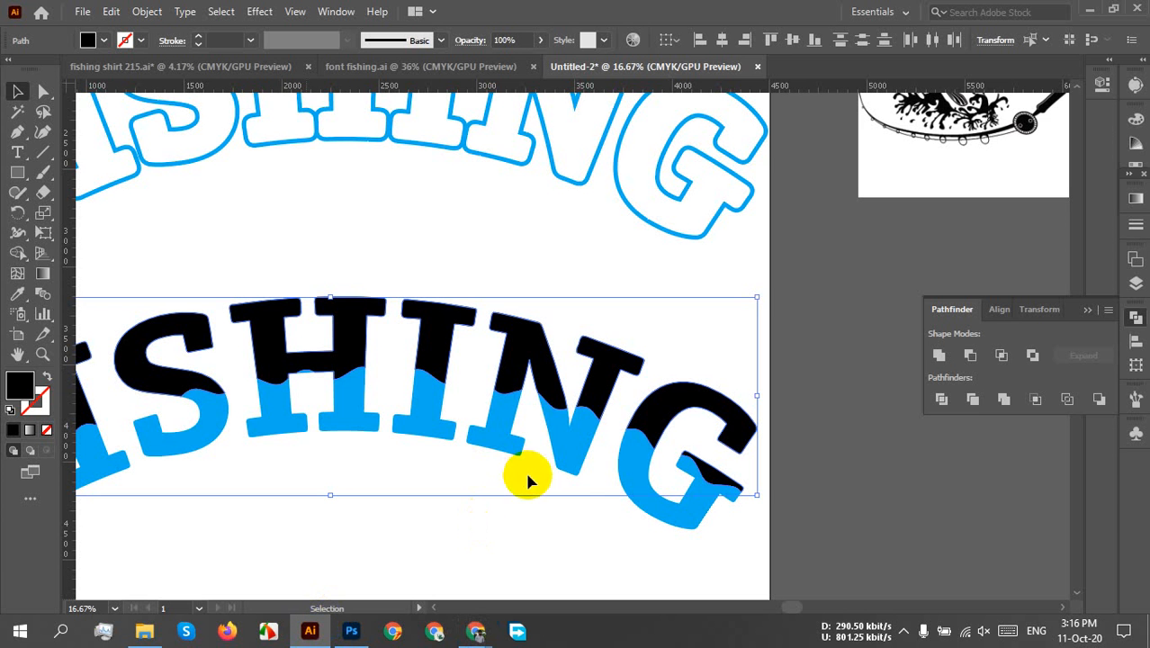
pyautogui.hotkey('ctrl', 'g')
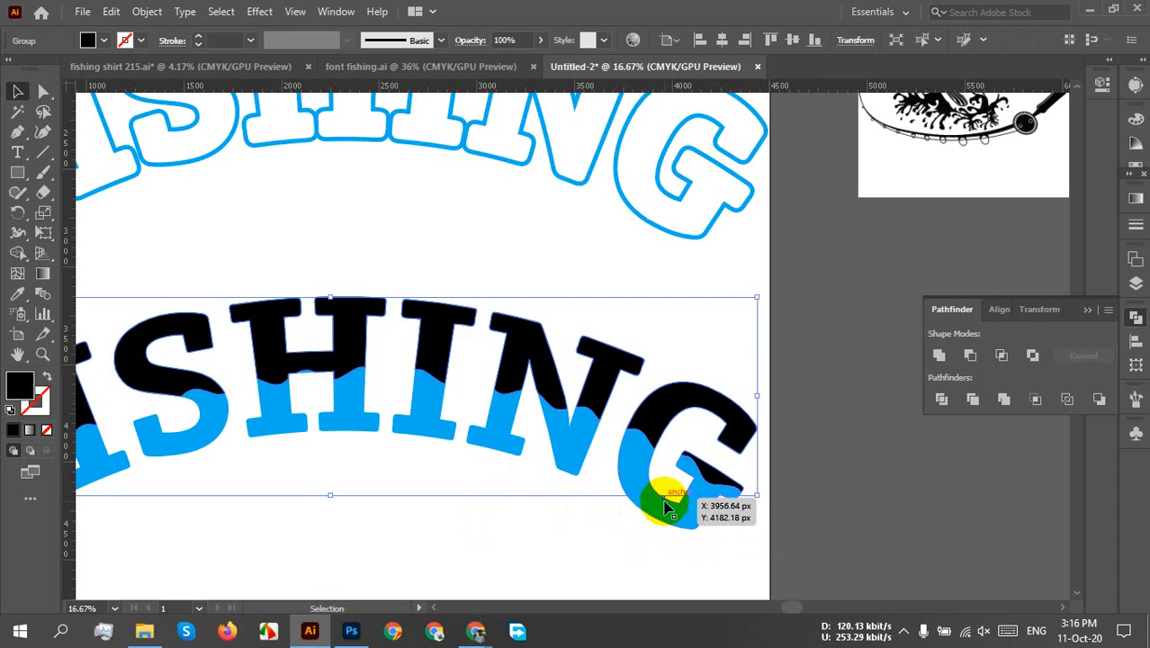
pyautogui.click(660, 226)
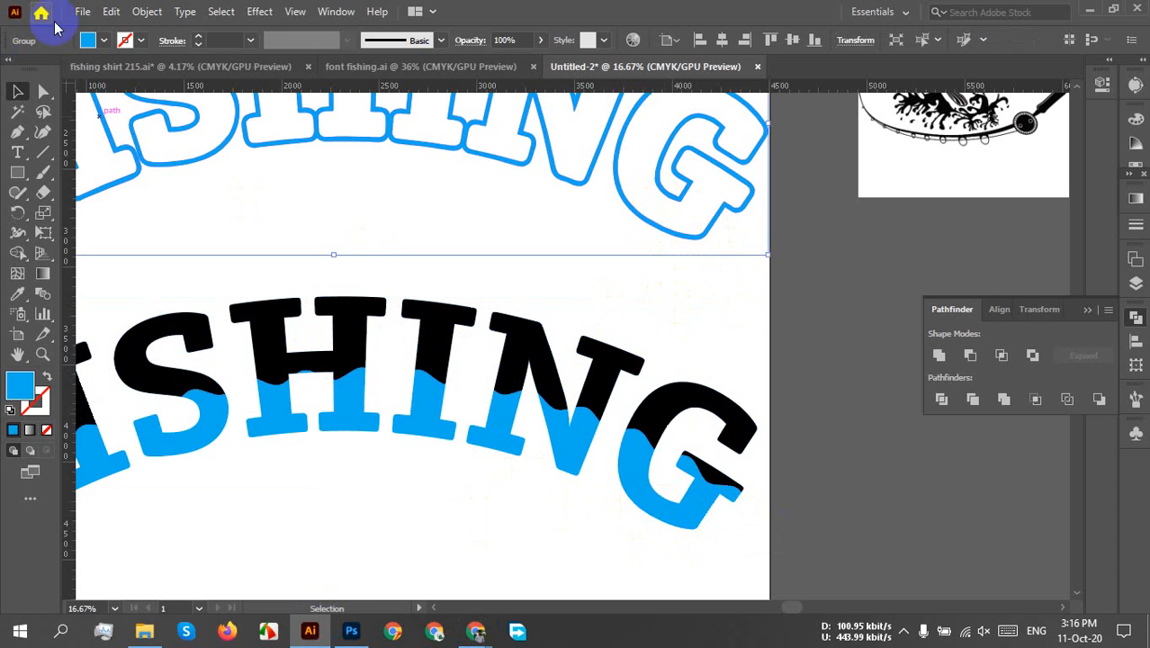
pyautogui.click(87, 39)
pyautogui.click(45, 72)
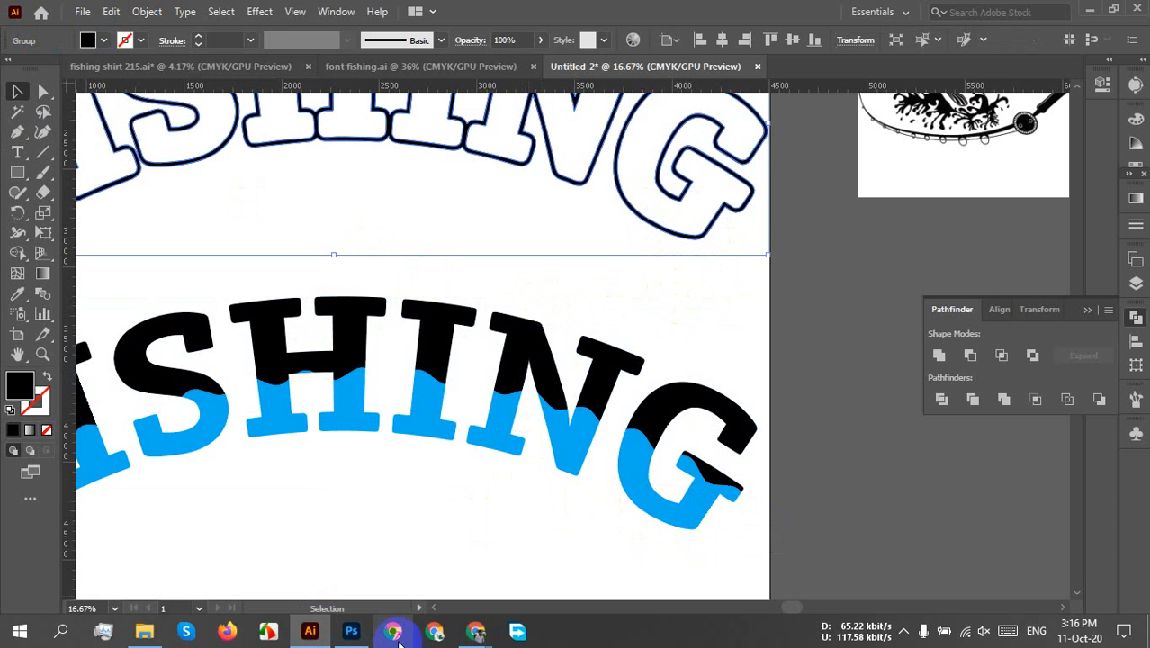
# - In Chrome, open the image results for off white color and copy the four-band SchemeColor palette image
pyautogui.moveTo(476, 630)
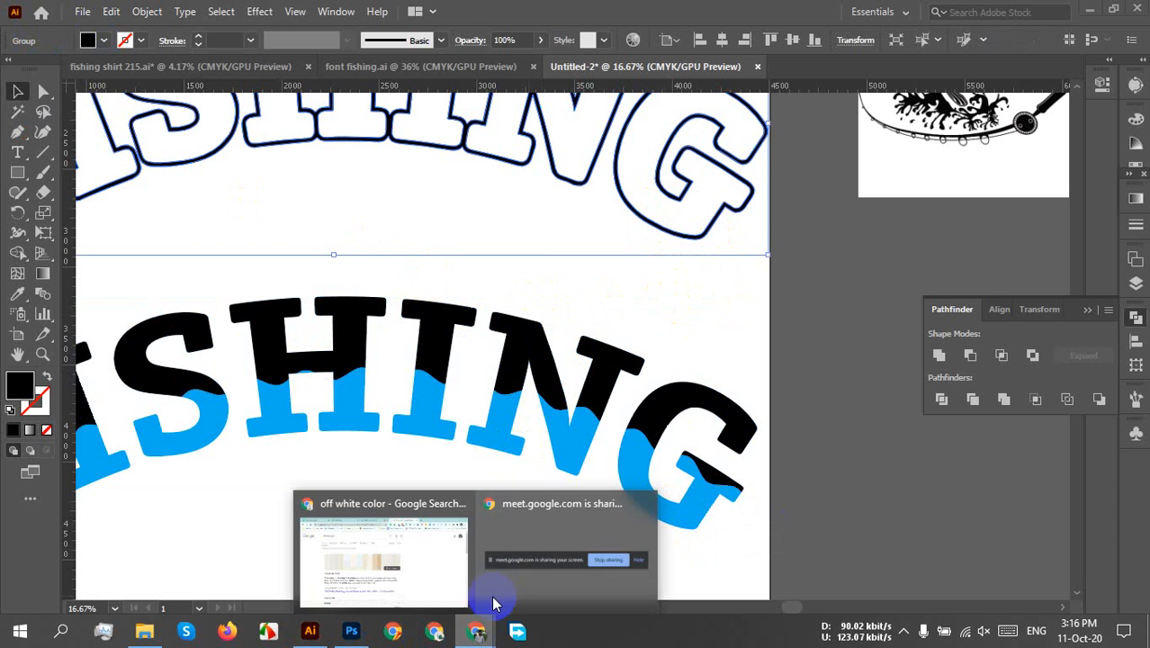
pyautogui.click(402, 527)
pyautogui.click(526, 308)
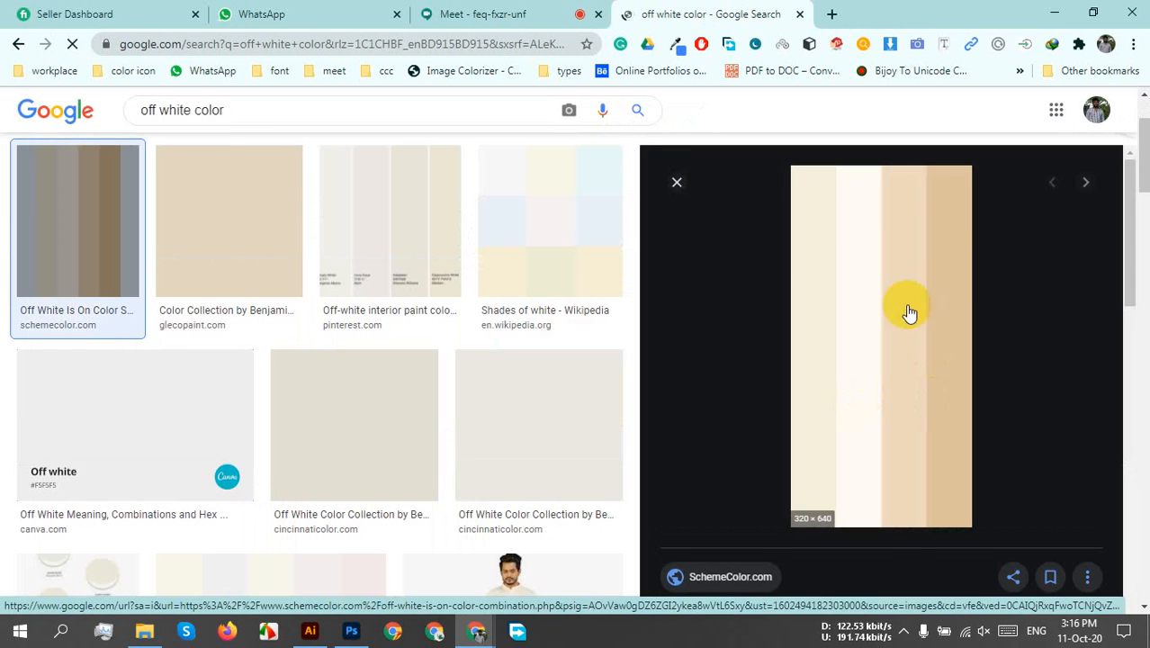
pyautogui.rightClick(899, 317)
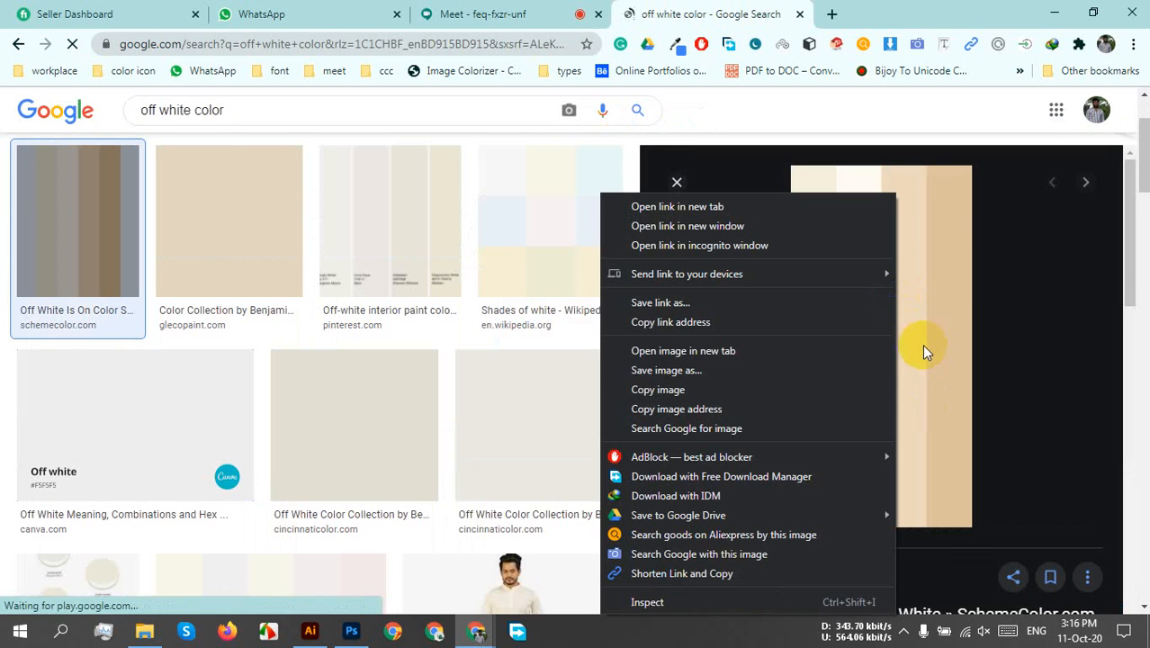
pyautogui.click(662, 388)
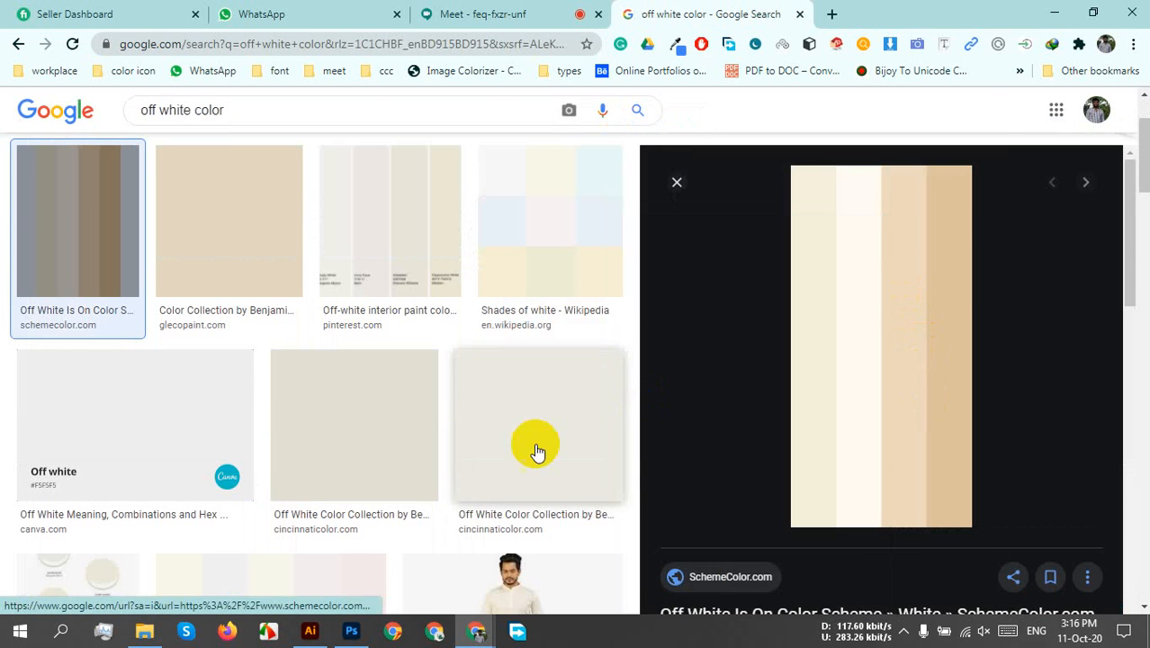
# - Paste the palette image into the Illustrator document, place it beside the artboard, enlarge it and rotate it so its bands run horizontally
pyautogui.click(310, 631)
pyautogui.click(788, 403)
pyautogui.hotkey('ctrl', 'v')
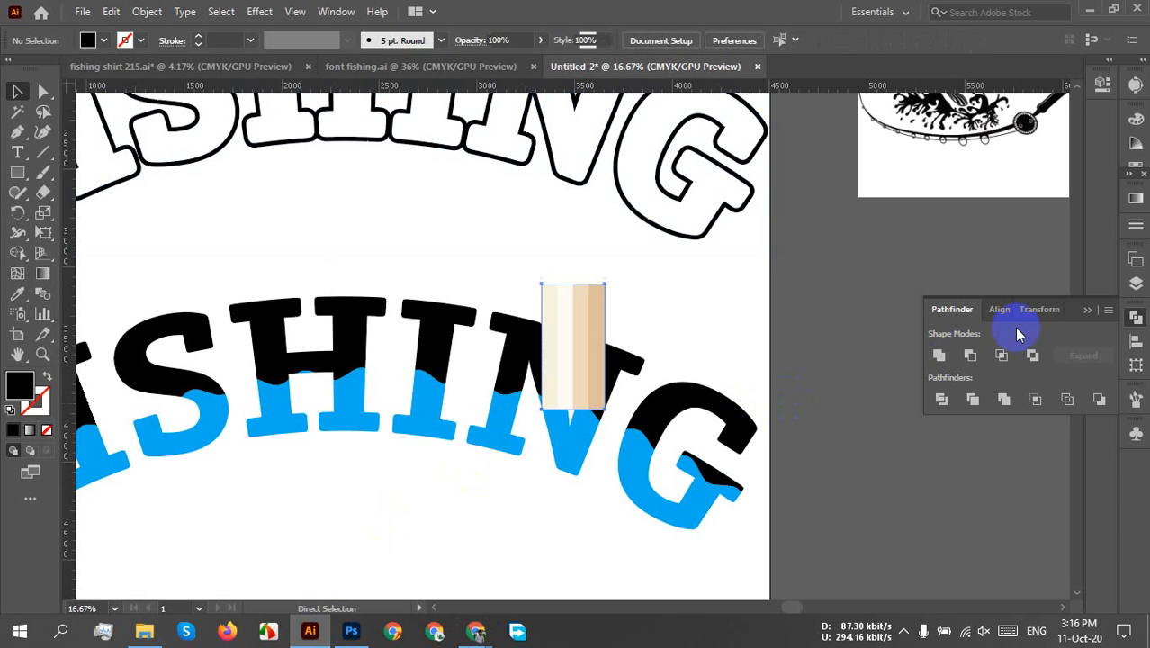
pyautogui.click(1086, 309)
pyautogui.moveTo(600, 319); pyautogui.dragTo(903, 340)
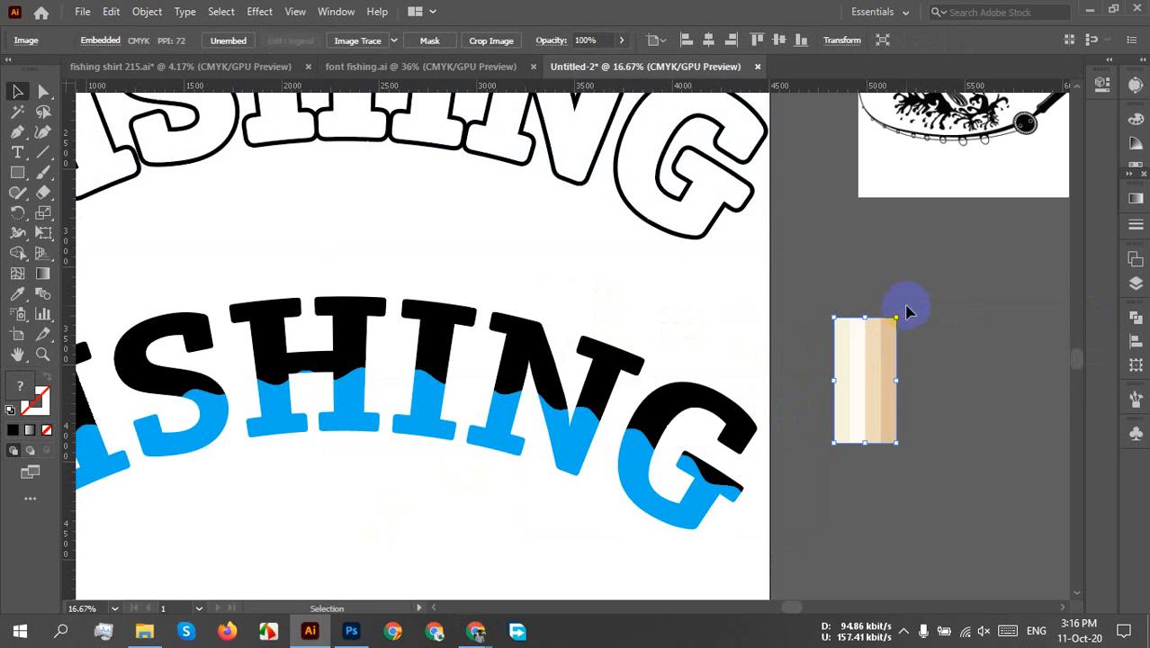
pyautogui.moveTo(902, 314); pyautogui.dragTo(1058, 504)
pyautogui.click(812, 562)
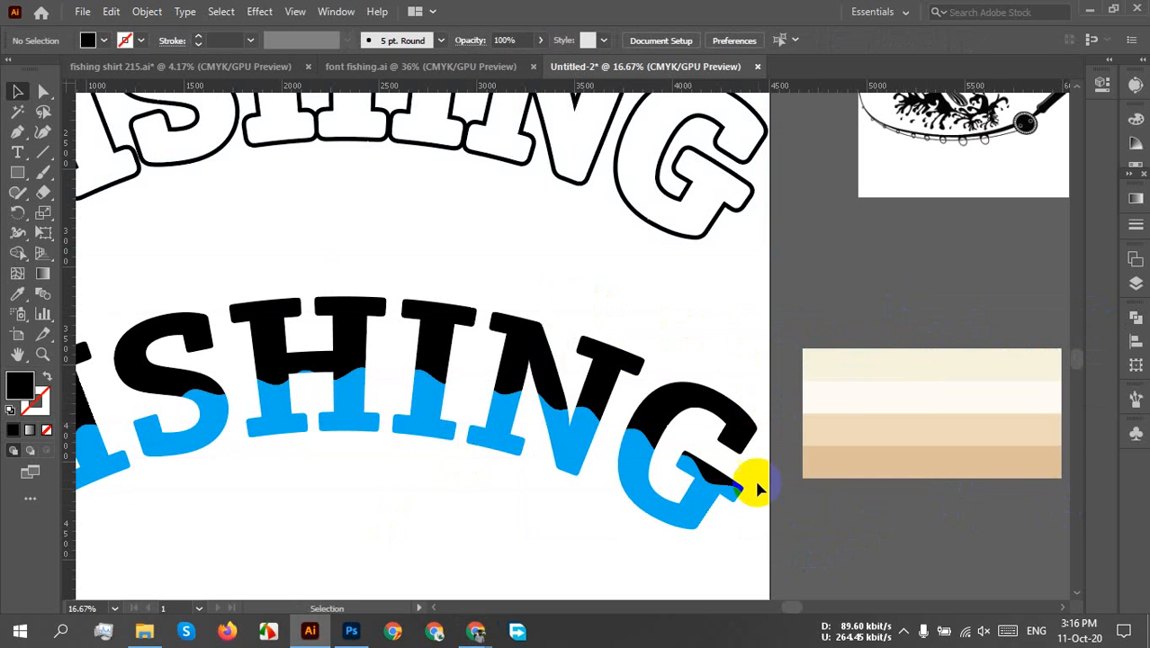
# - Try the palette's light tan as the fill of the black upper letter parts with the Eyedropper
pyautogui.click(724, 434)
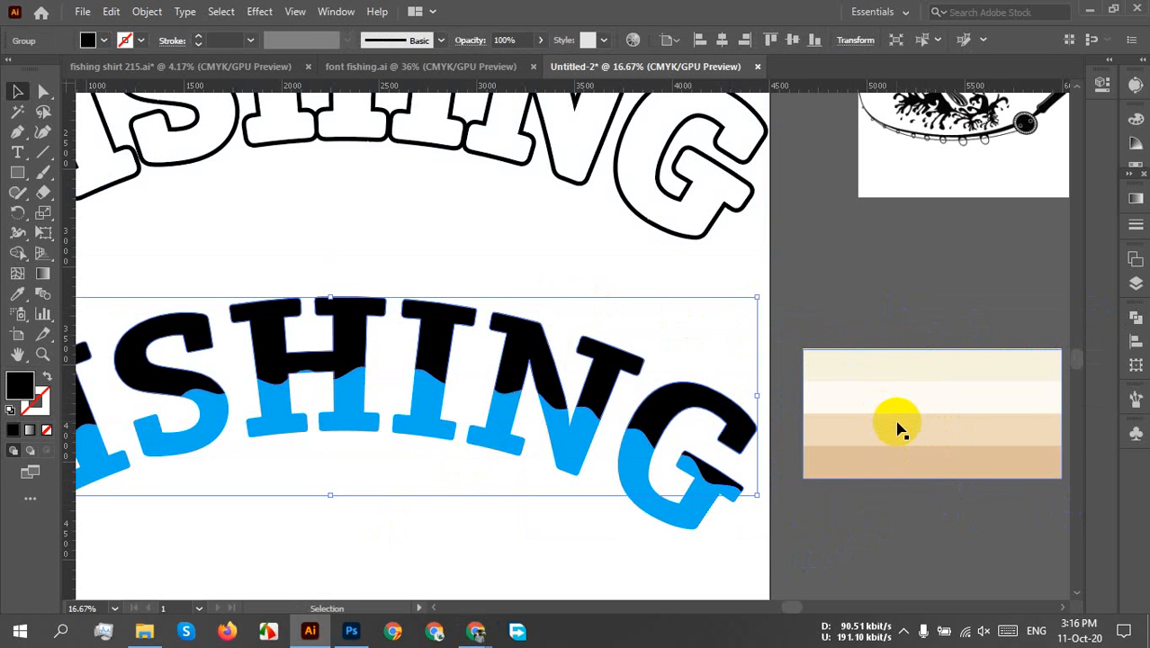
pyautogui.press('i')
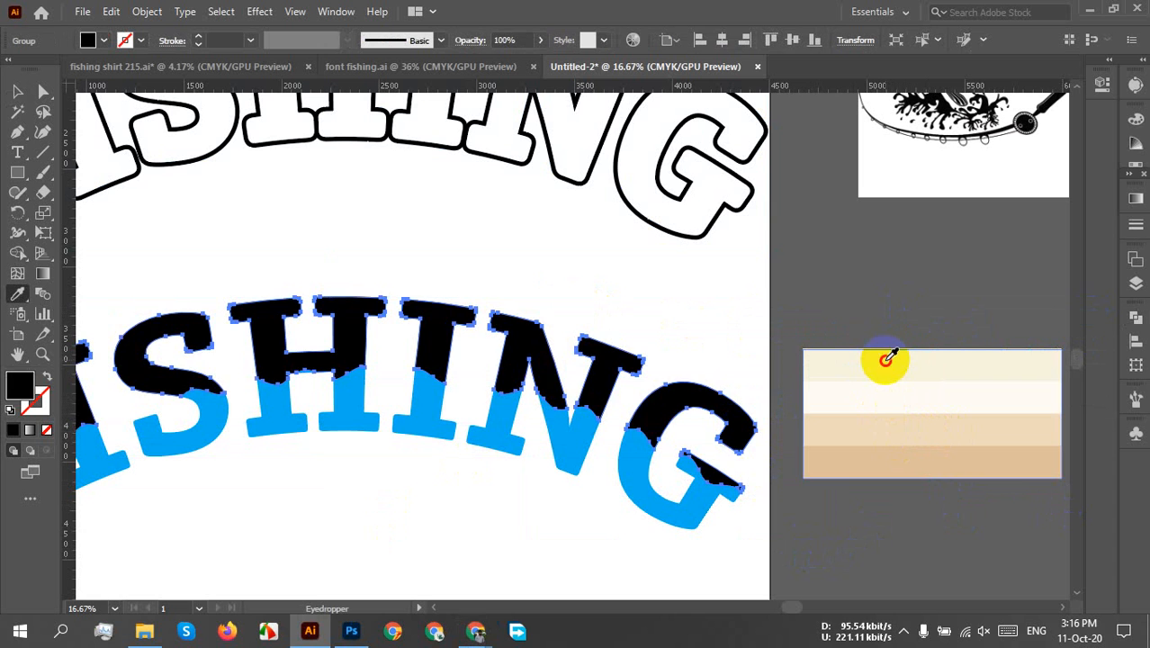
pyautogui.click(887, 358)
pyautogui.click(907, 432)
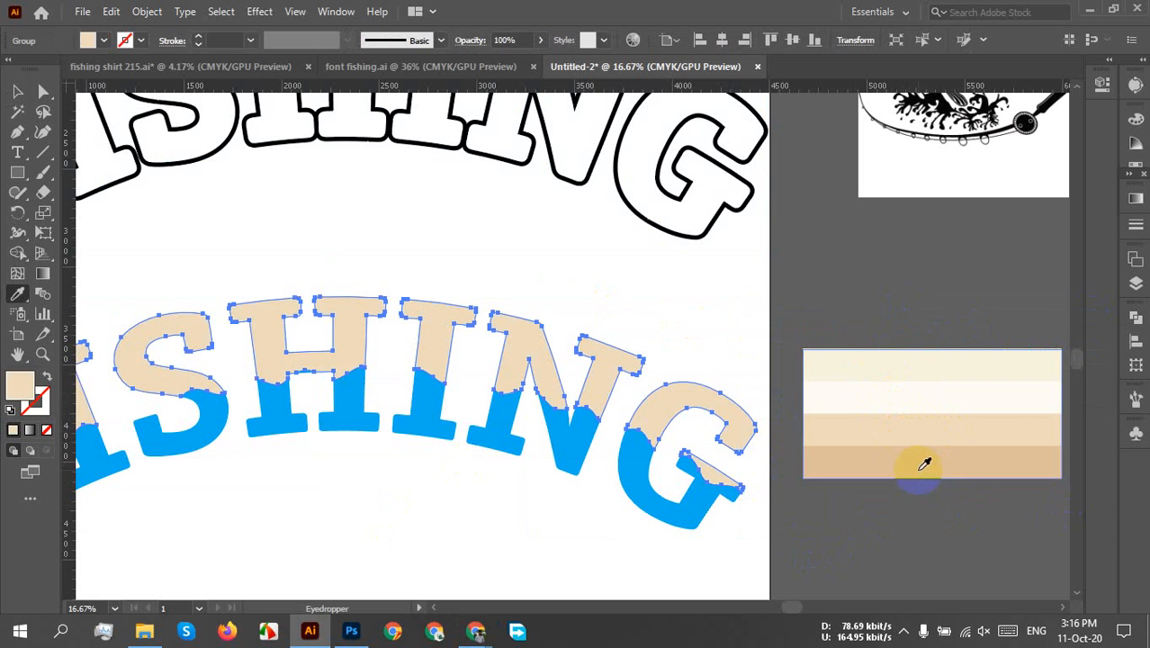
pyautogui.press('v')
pyautogui.click(849, 282)
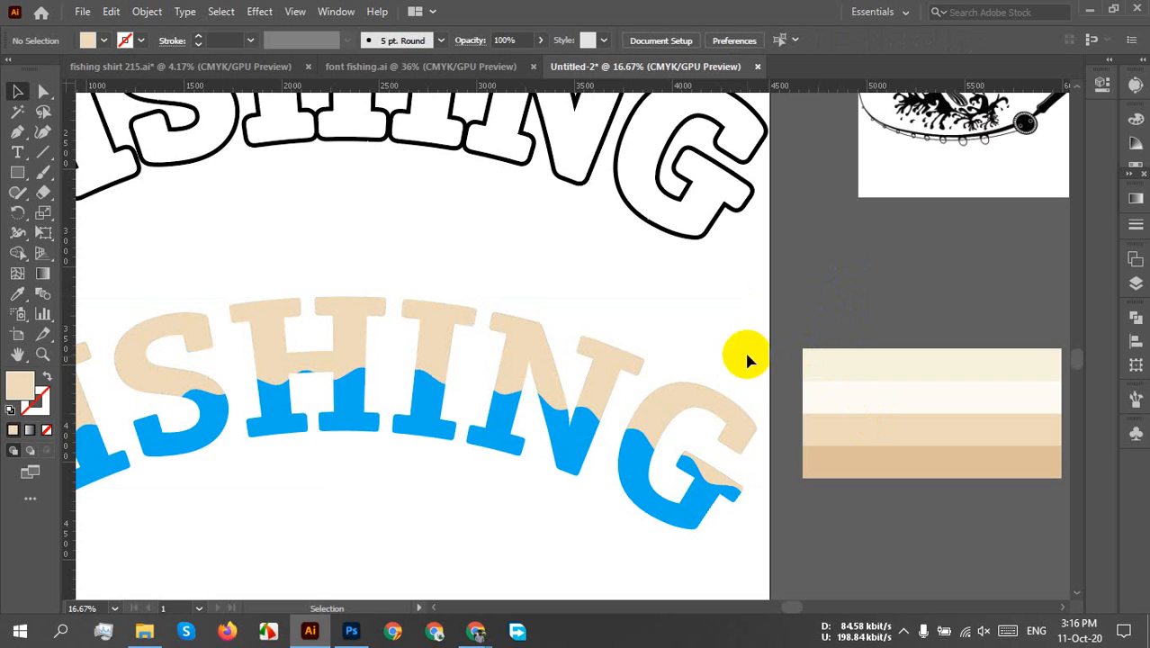
# - Fill the upper parts of the FISHING letters with the pale cream sampled from the palette's top band
pyautogui.click(719, 419)
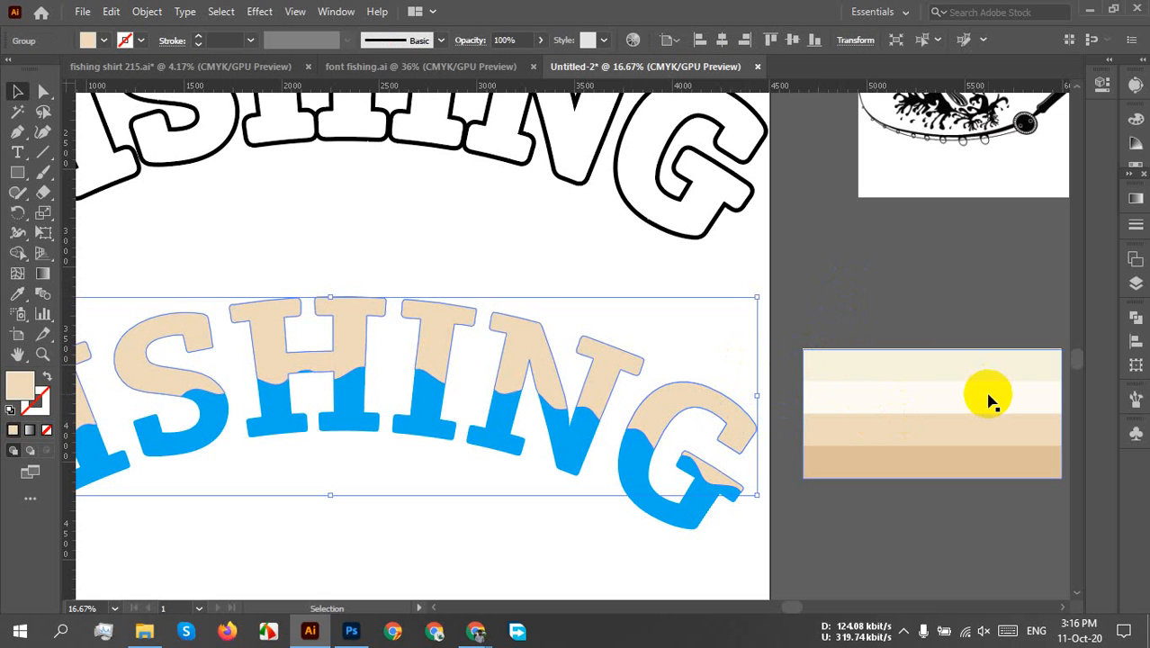
pyautogui.press('i')
pyautogui.click(867, 404)
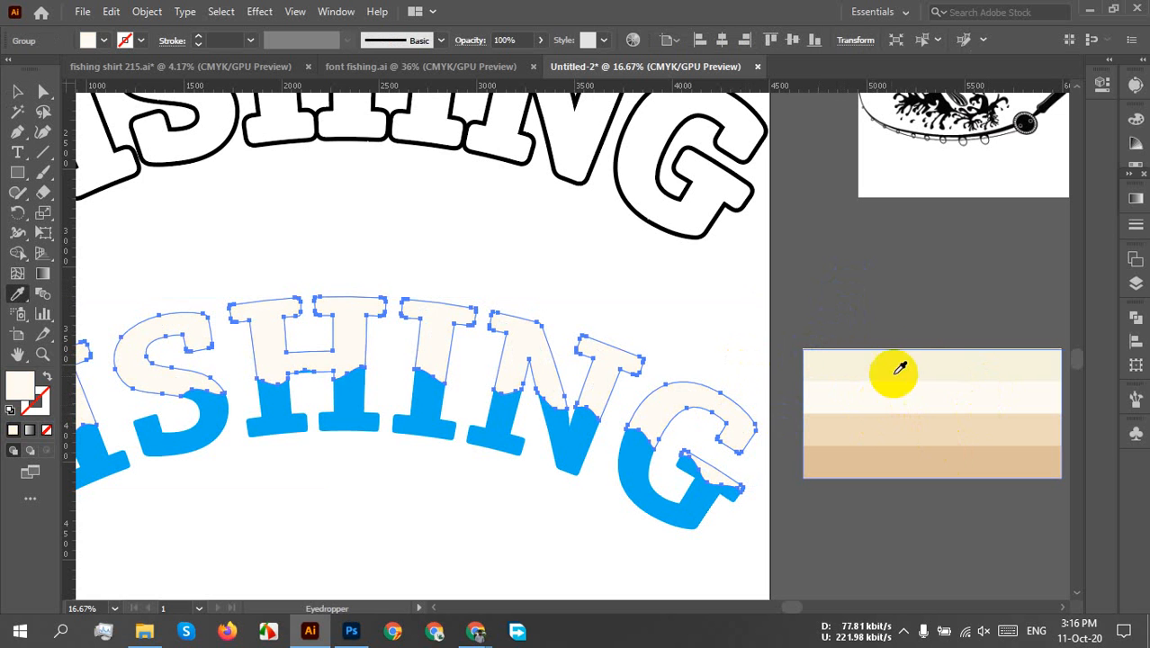
pyautogui.click(919, 353)
pyautogui.press('v')
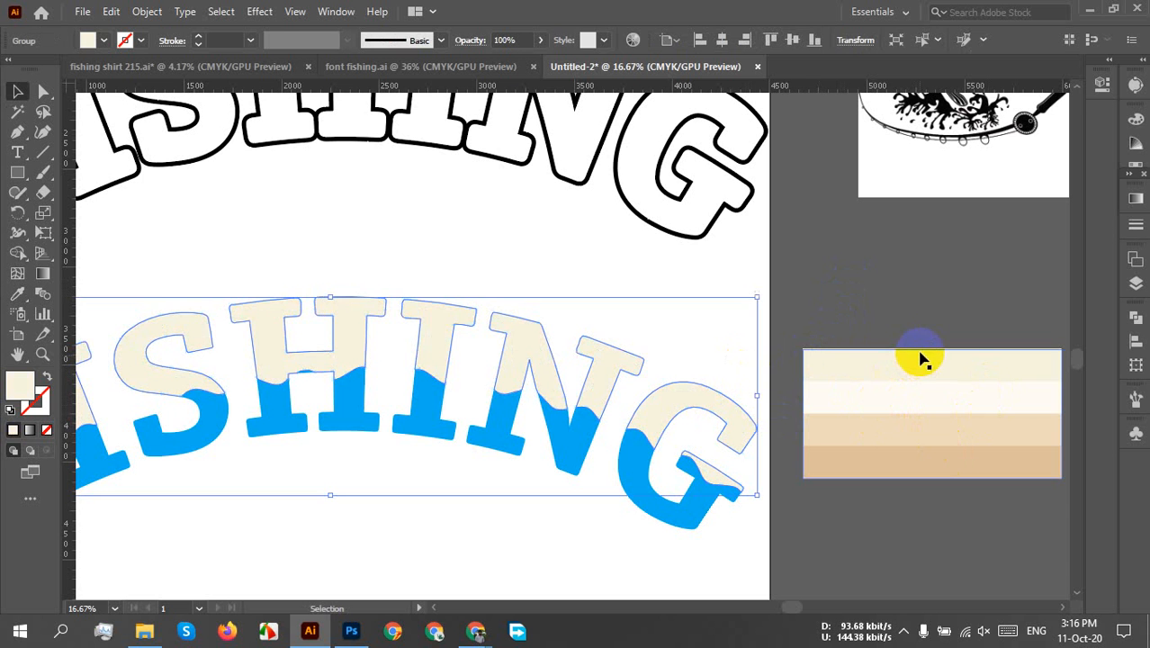
pyautogui.click(855, 311)
pyautogui.scroll(-2, 647, 333)
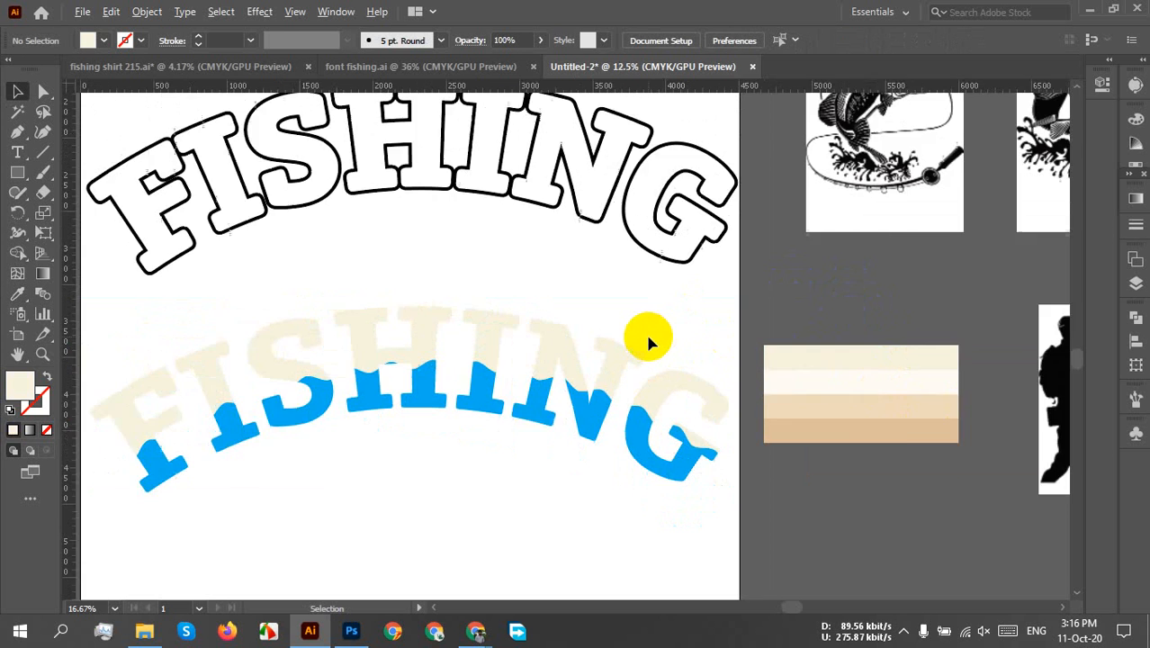
# - Fill the arched FISHING outline with the pale cream sampled from the palette's top band
pyautogui.moveTo(589, 297); pyautogui.dragTo(530, 244)
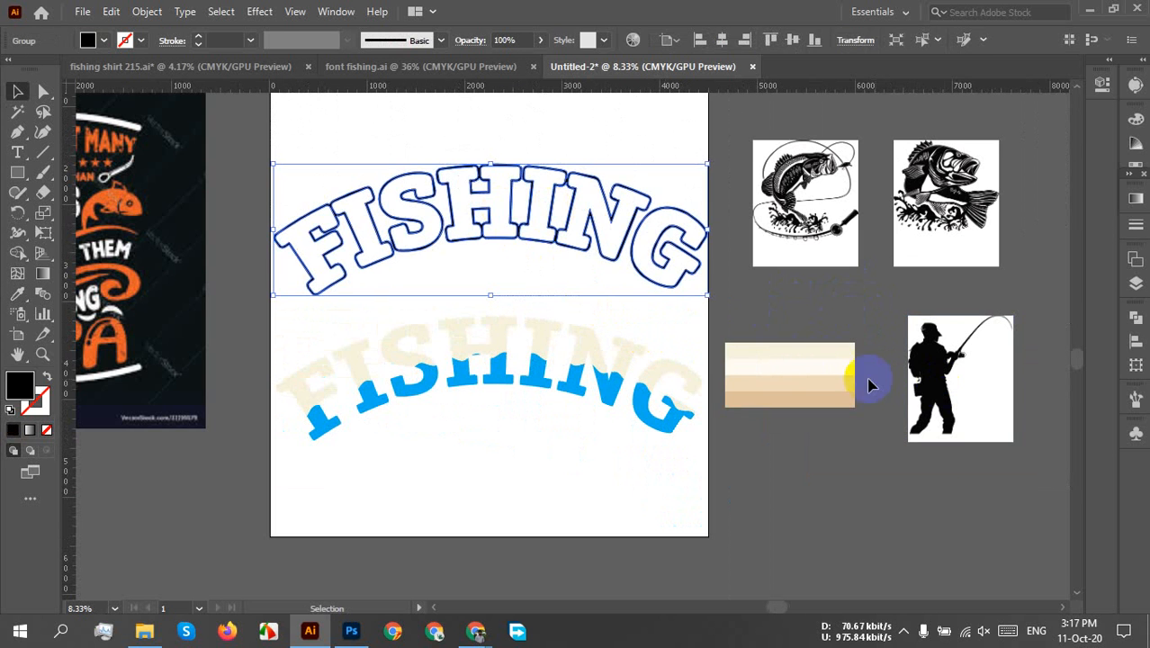
pyautogui.press('i')
pyautogui.click(796, 350)
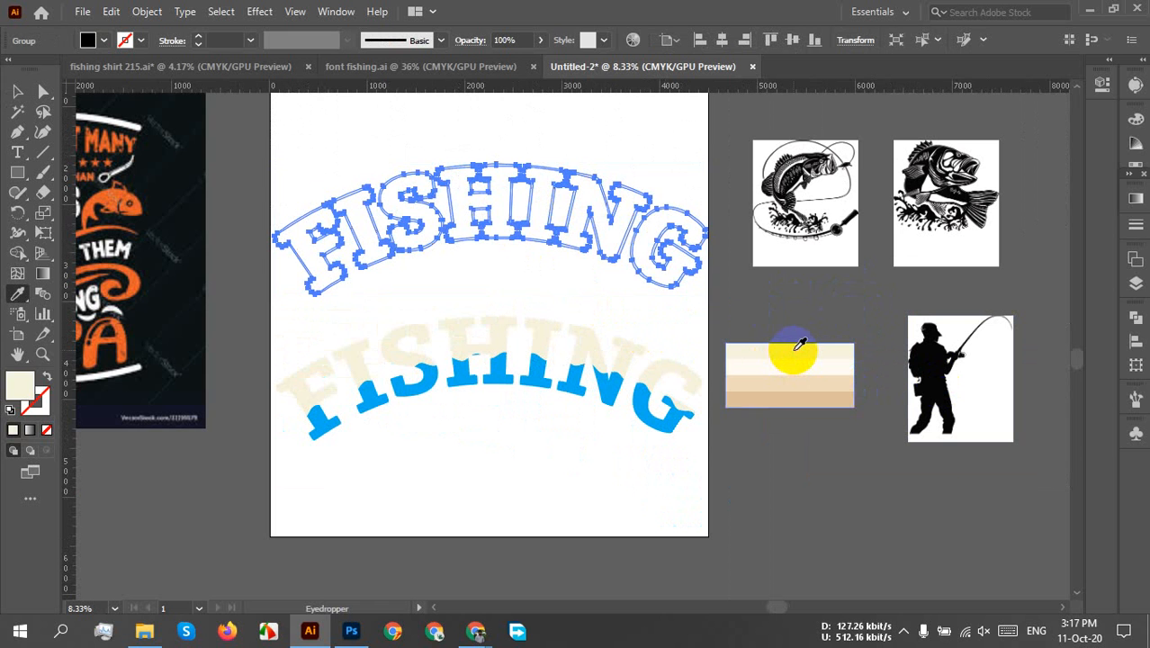
pyautogui.press('v')
pyautogui.click(760, 310)
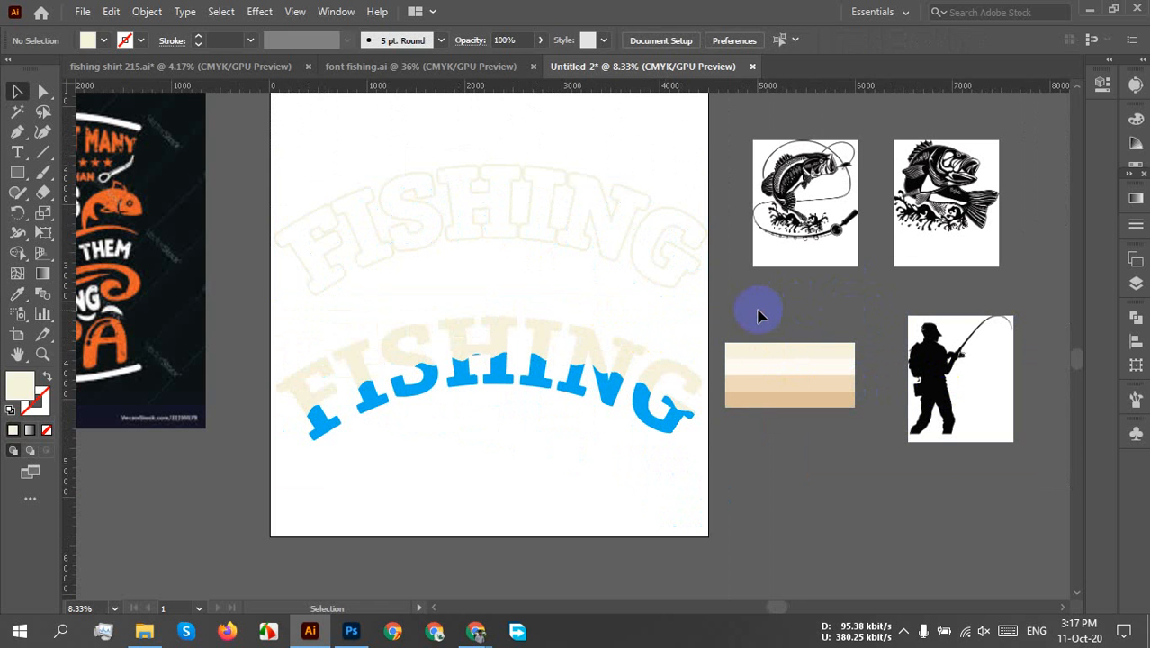
# - Recolor the "THERE AREN'T MANY THINGS I LOVE MORE THAN" text with the pale cream from the palette's top band
pyautogui.moveTo(484, 316); pyautogui.dragTo(491, 331)
pyautogui.scroll(-1, 509, 331)
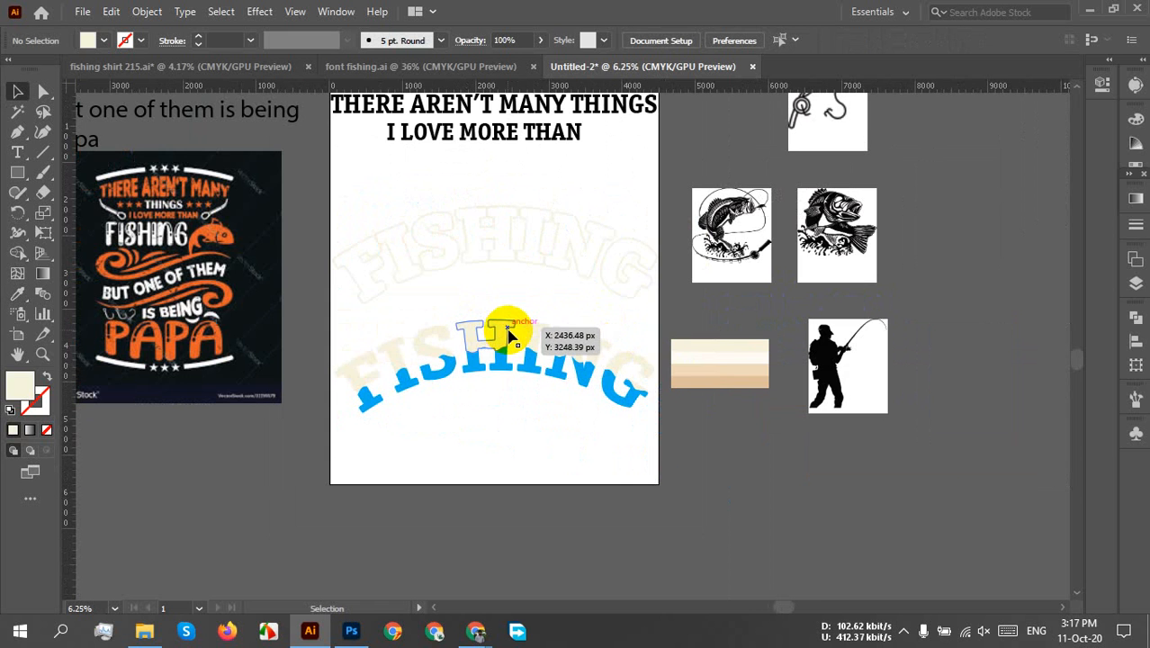
pyautogui.moveTo(584, 282); pyautogui.dragTo(547, 474)
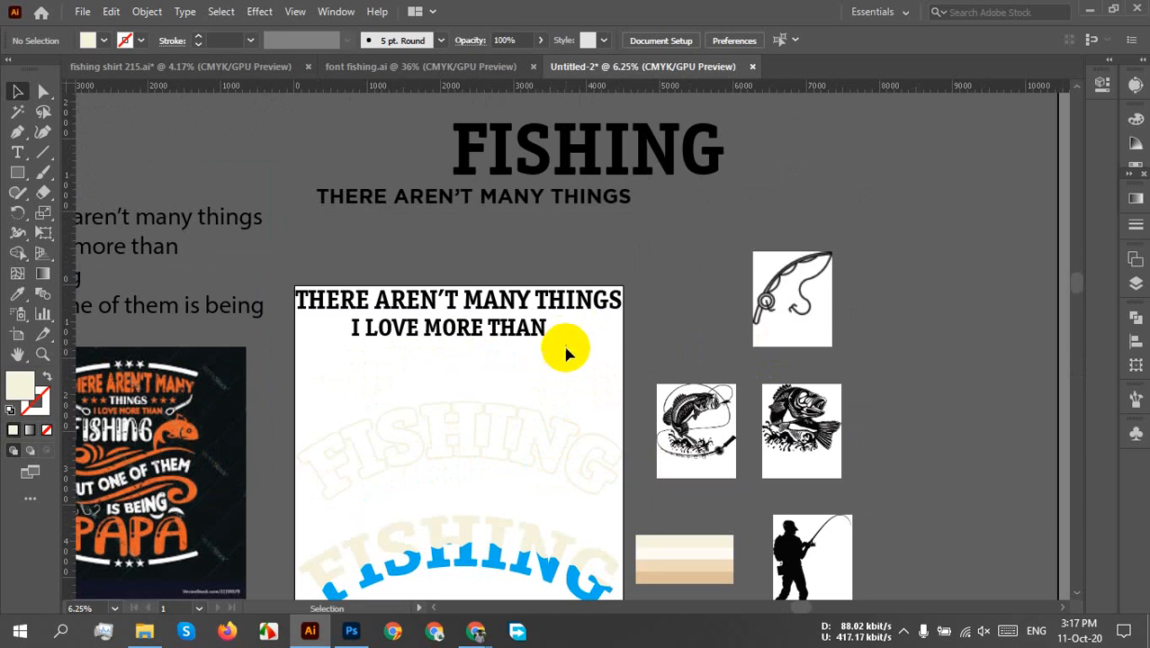
pyautogui.click(504, 301)
pyautogui.click(724, 551)
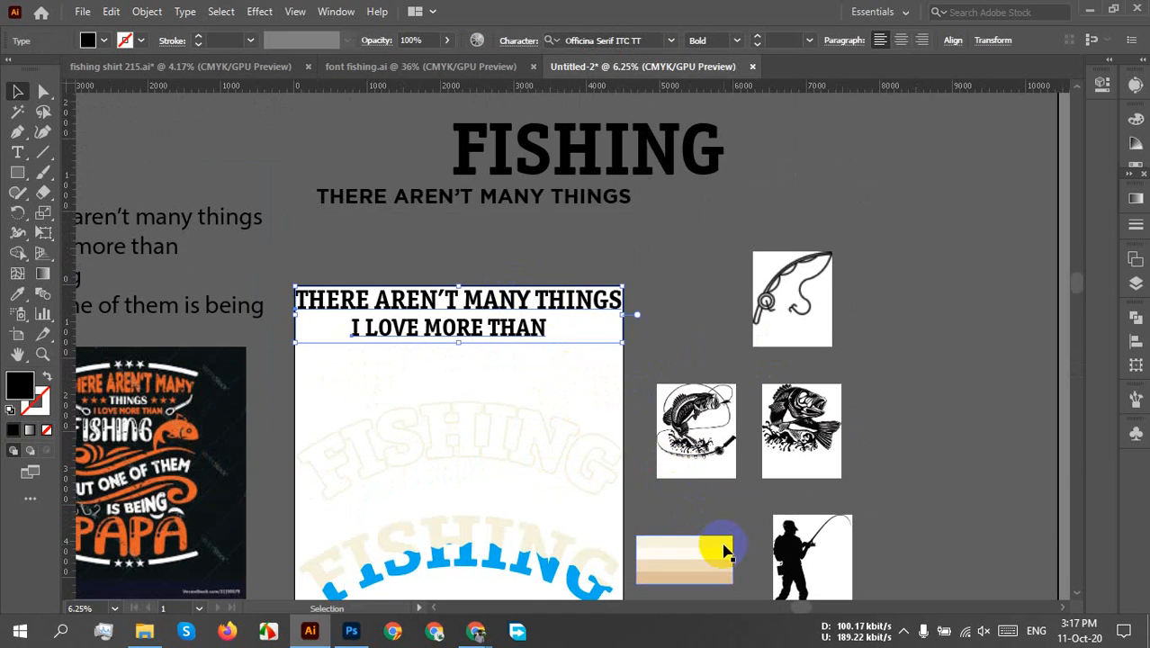
pyautogui.scroll(4, 700, 549)
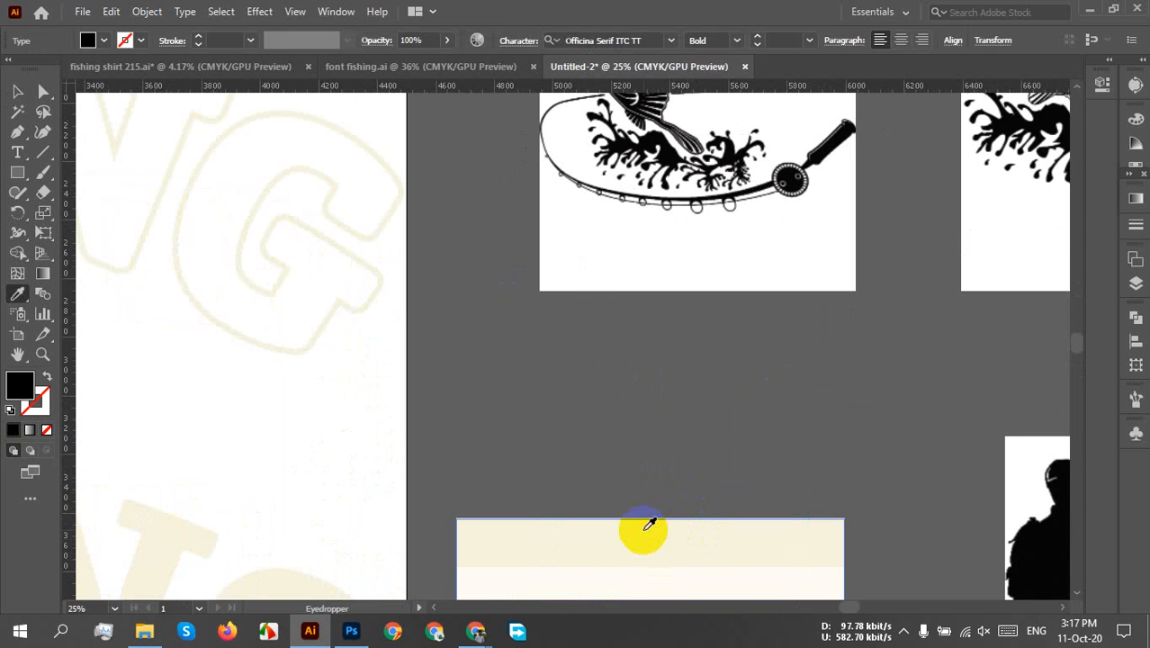
pyautogui.click(645, 530)
pyautogui.press('c')
pyautogui.press('v')
pyautogui.click(523, 449)
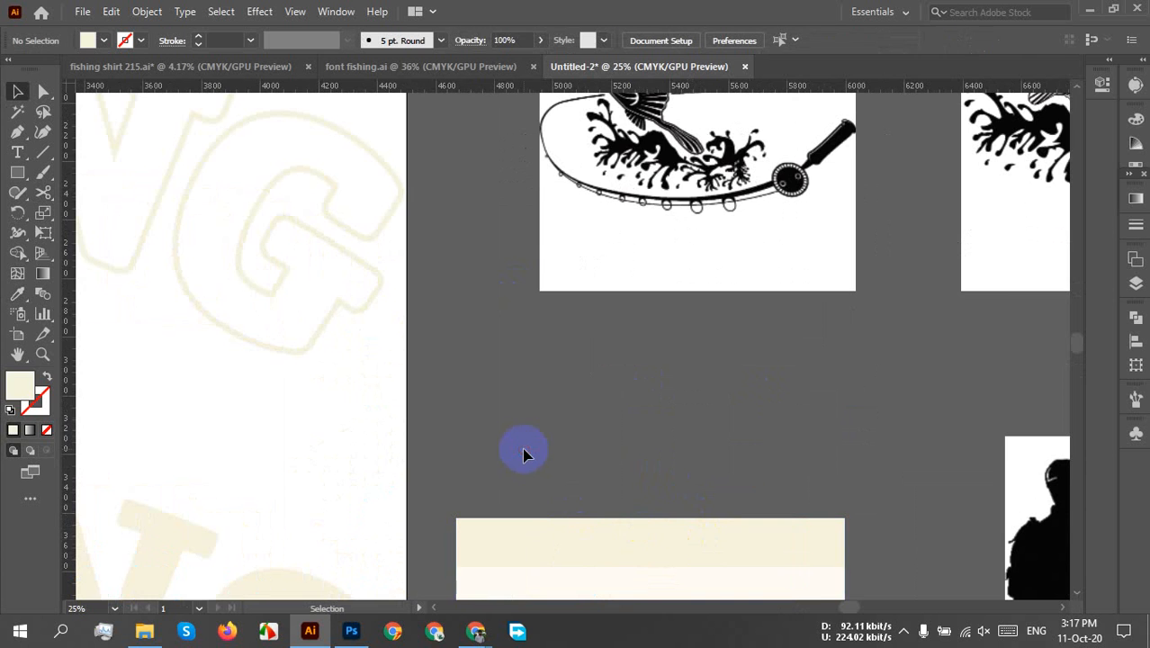
# - Create a rectangle 4500 px wide and 5400 px high with the Rectangle tool
pyautogui.scroll(-2, 524, 449)
pyautogui.moveTo(502, 424); pyautogui.dragTo(712, 534)
pyautogui.scroll(-1, 499, 312)
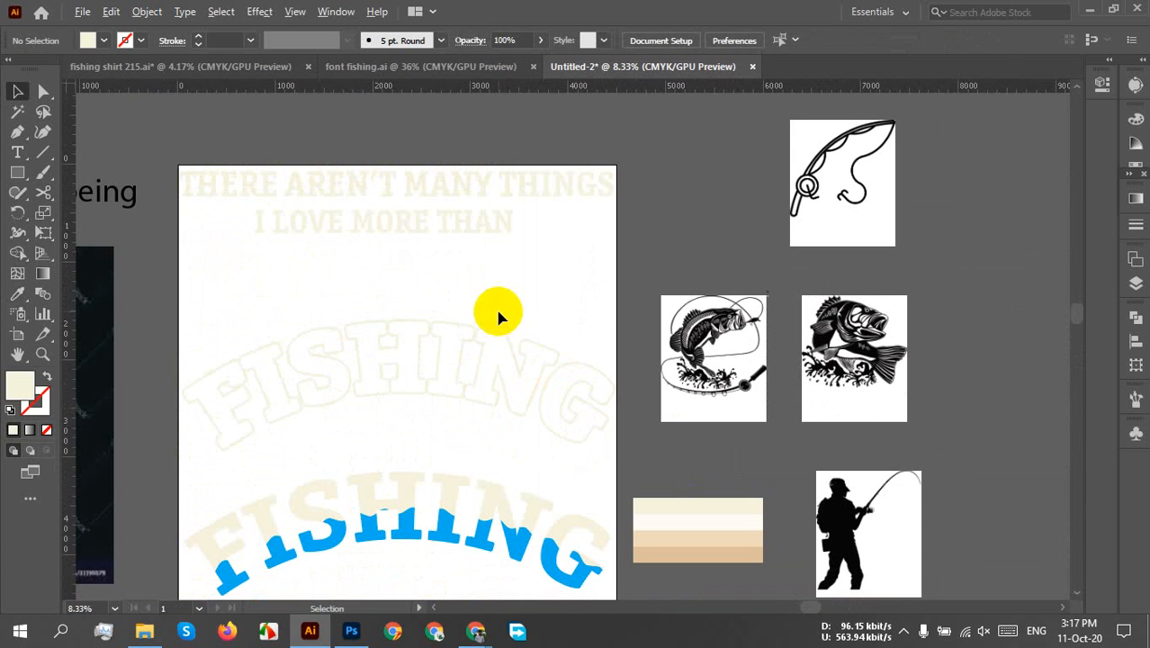
pyautogui.press('m')
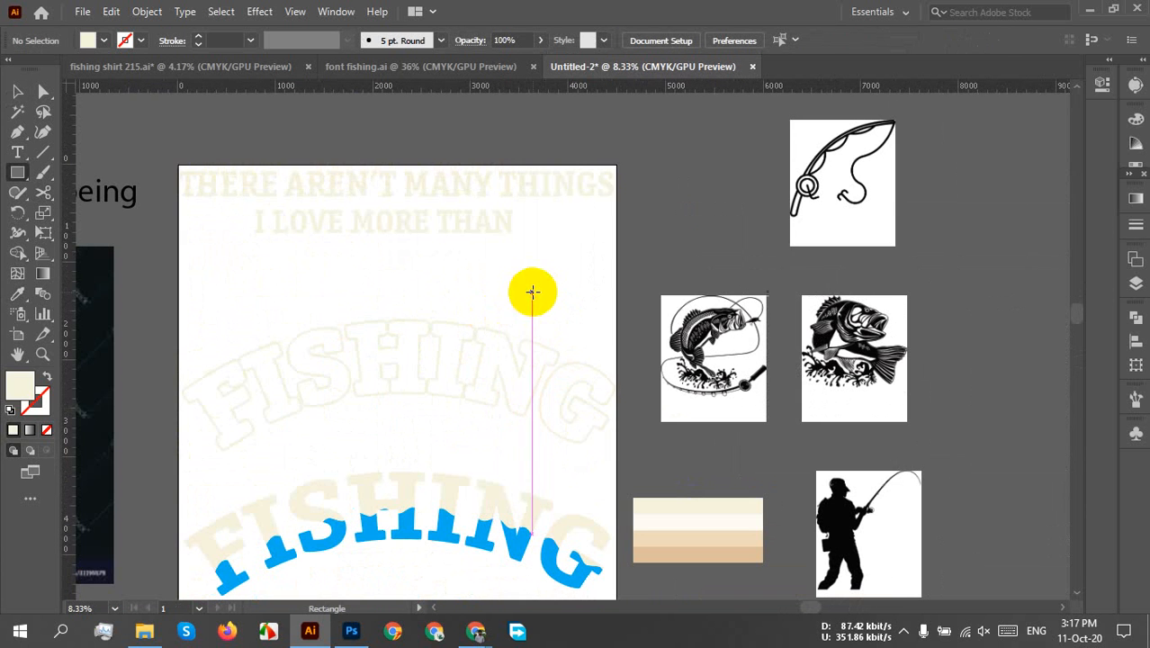
pyautogui.click(532, 292)
pyautogui.write('45')
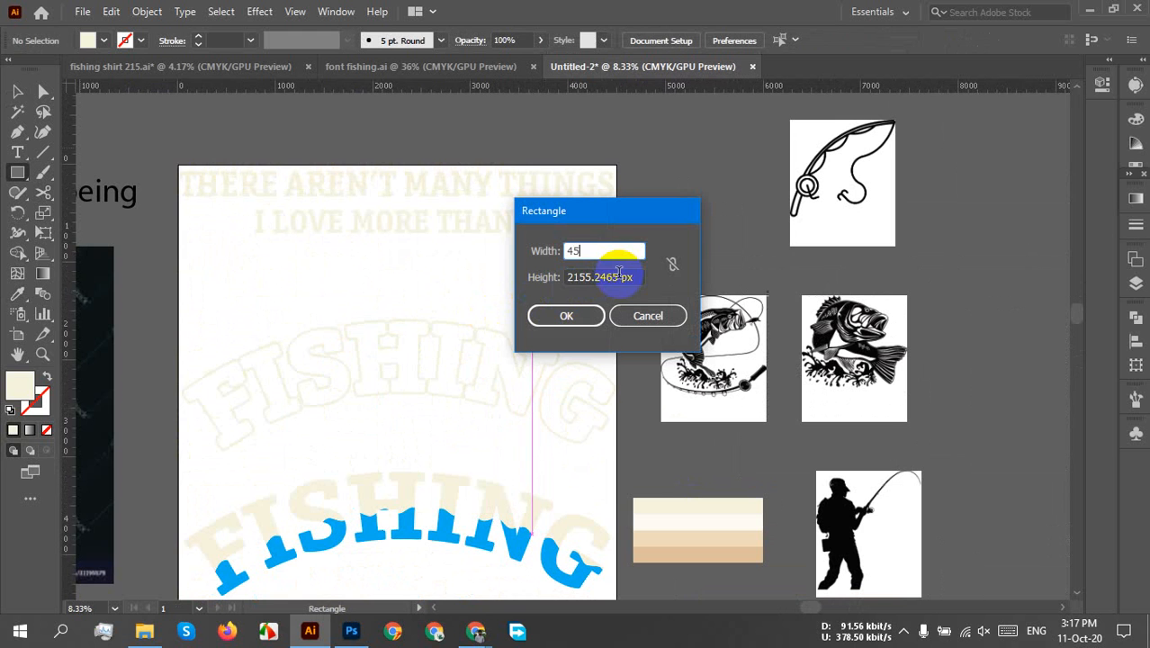
pyautogui.write('00')
pyautogui.press('Tab')
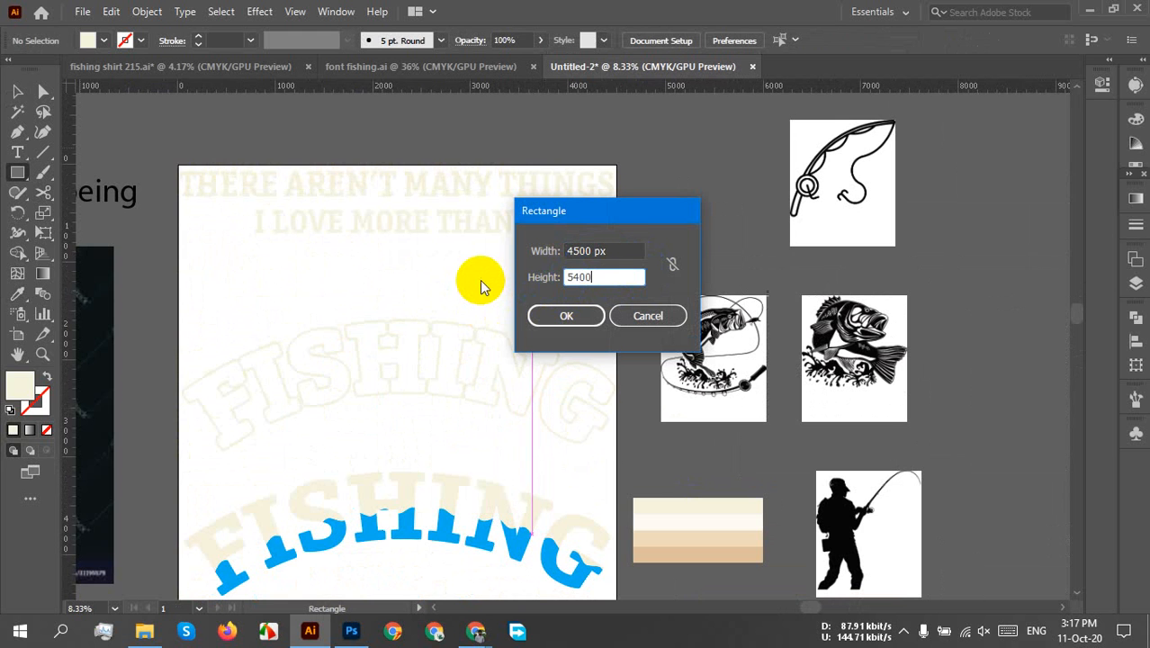
pyautogui.click(566, 316)
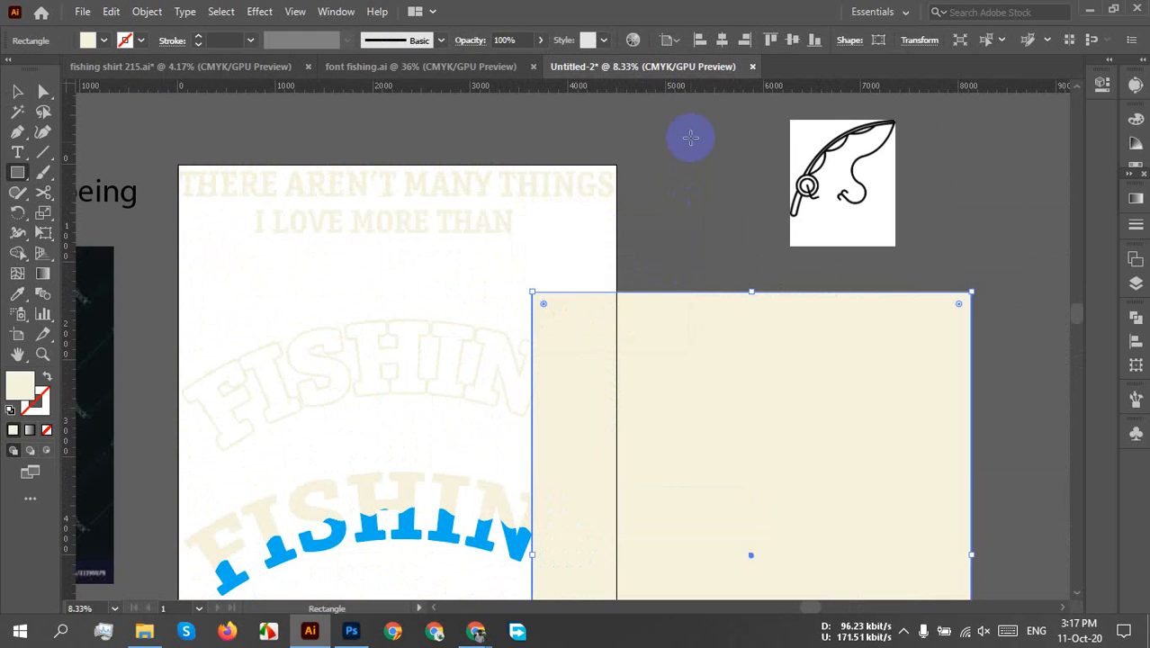
# - Align the rectangle to the artboard horizontally and vertically, and send it behind all the lettering
pyautogui.click(745, 41)
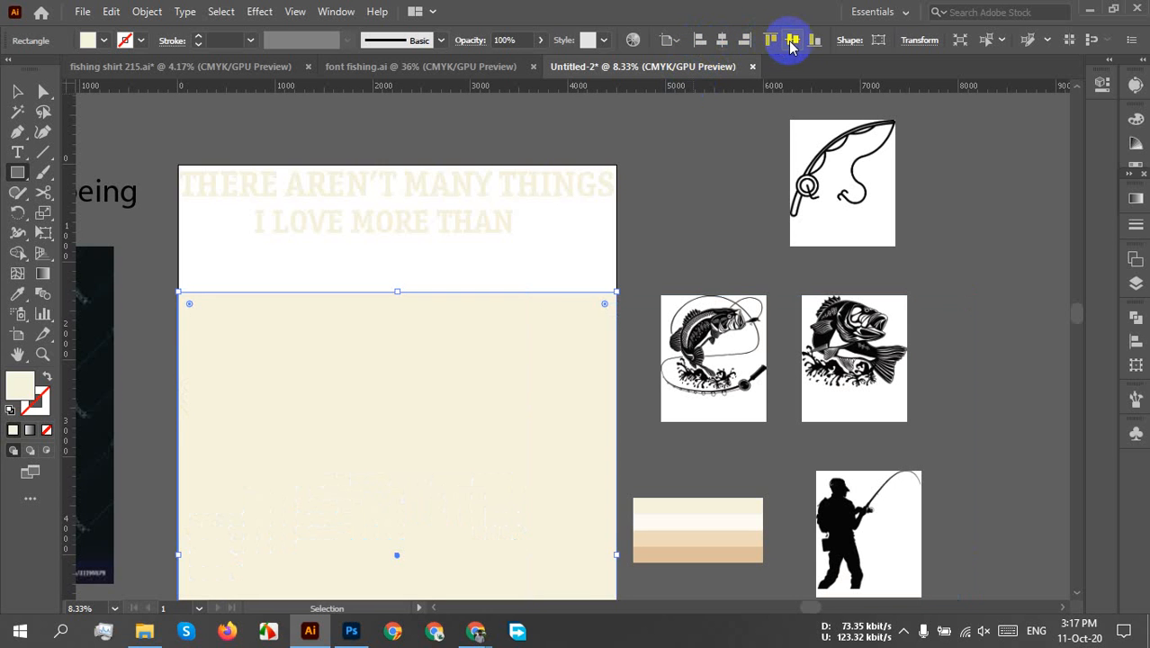
pyautogui.click(791, 42)
pyautogui.rightClick(384, 203)
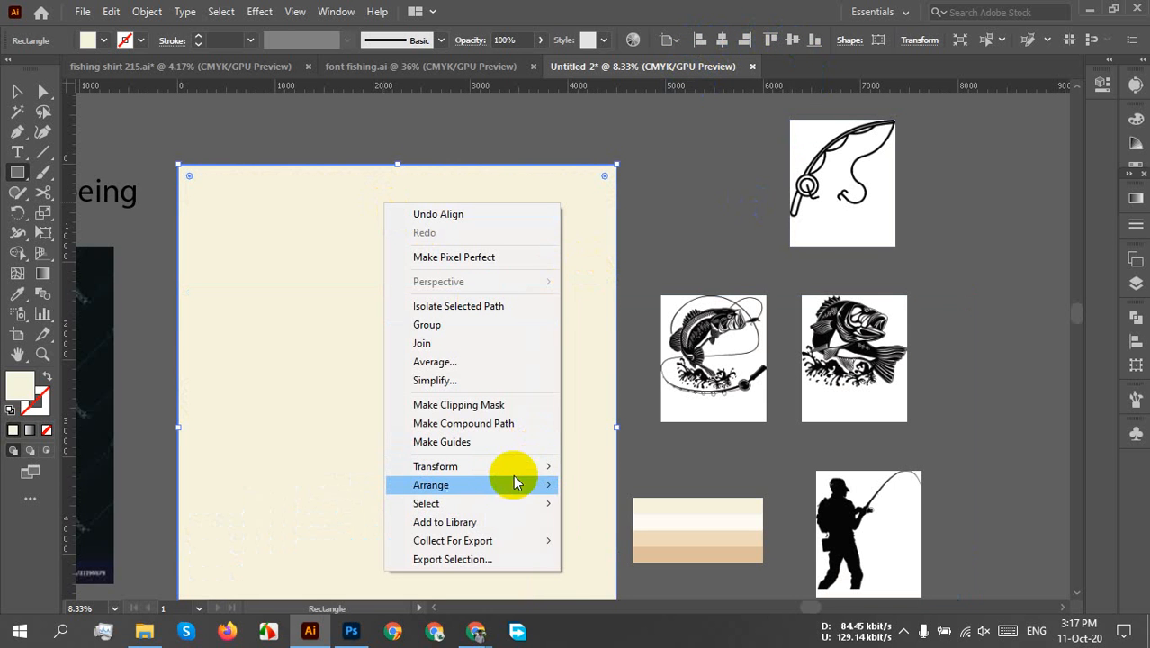
pyautogui.moveTo(514, 484)
pyautogui.click(647, 539)
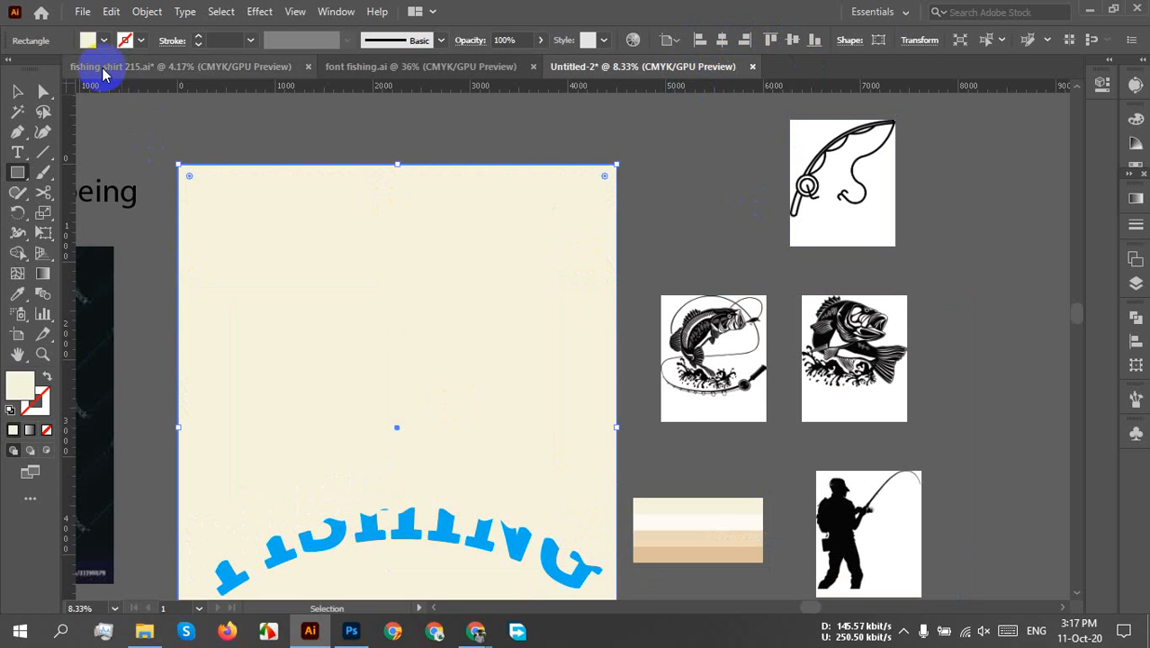
# - Fill the background rectangle with the Black swatch and deselect it
pyautogui.click(104, 42)
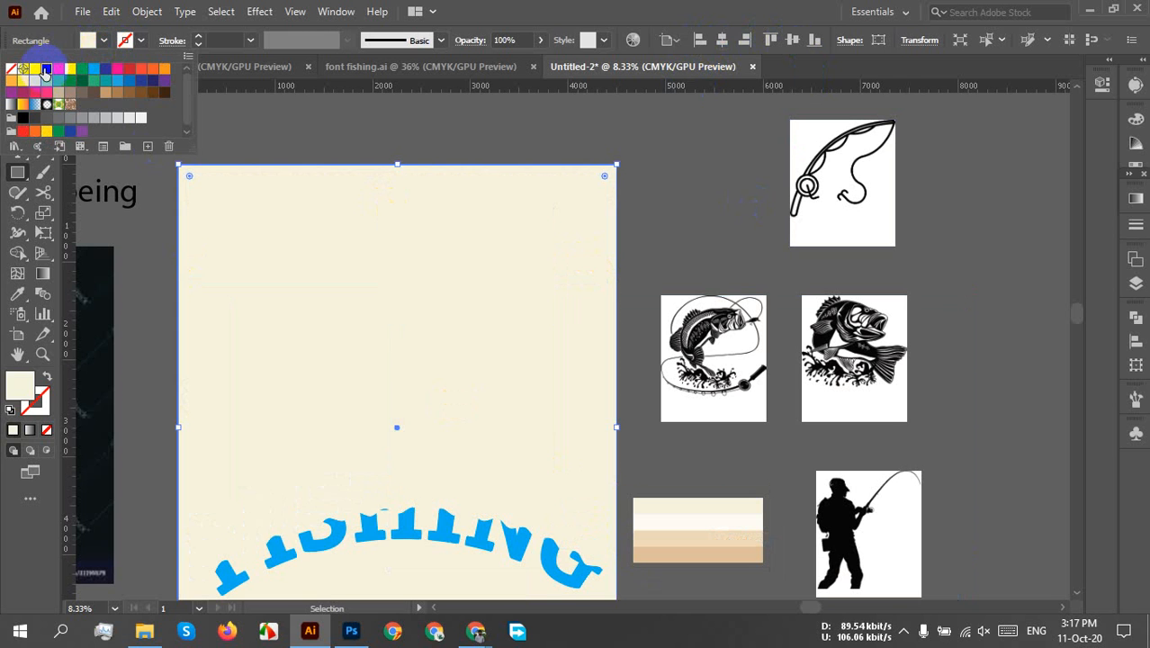
pyautogui.click(45, 72)
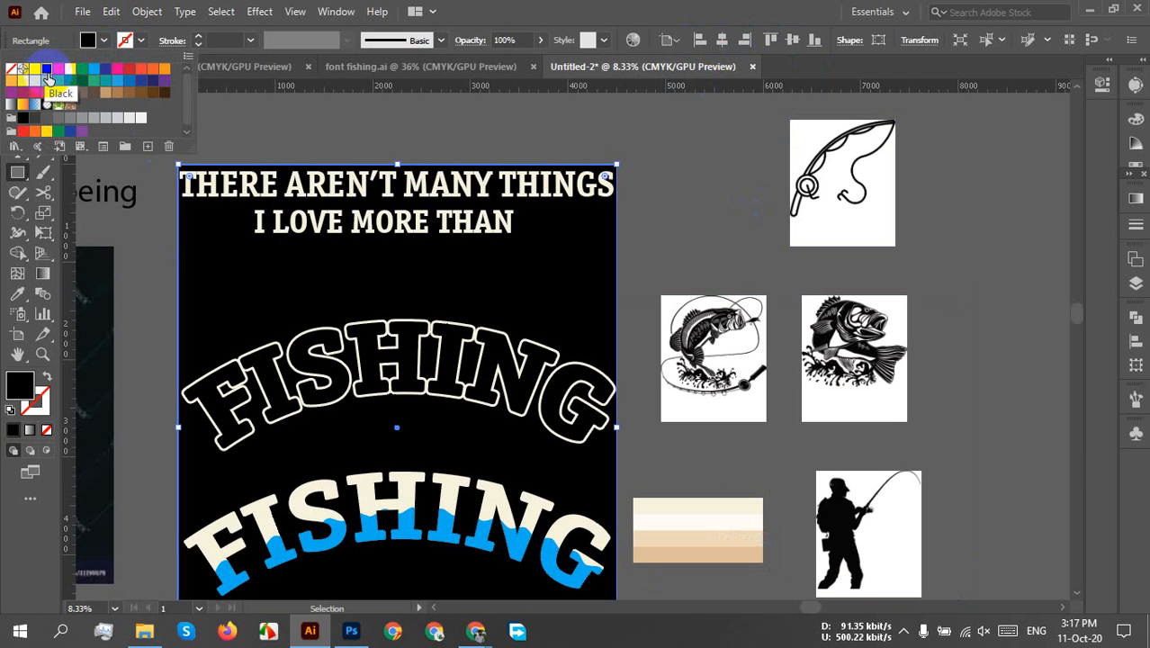
pyautogui.click(267, 104)
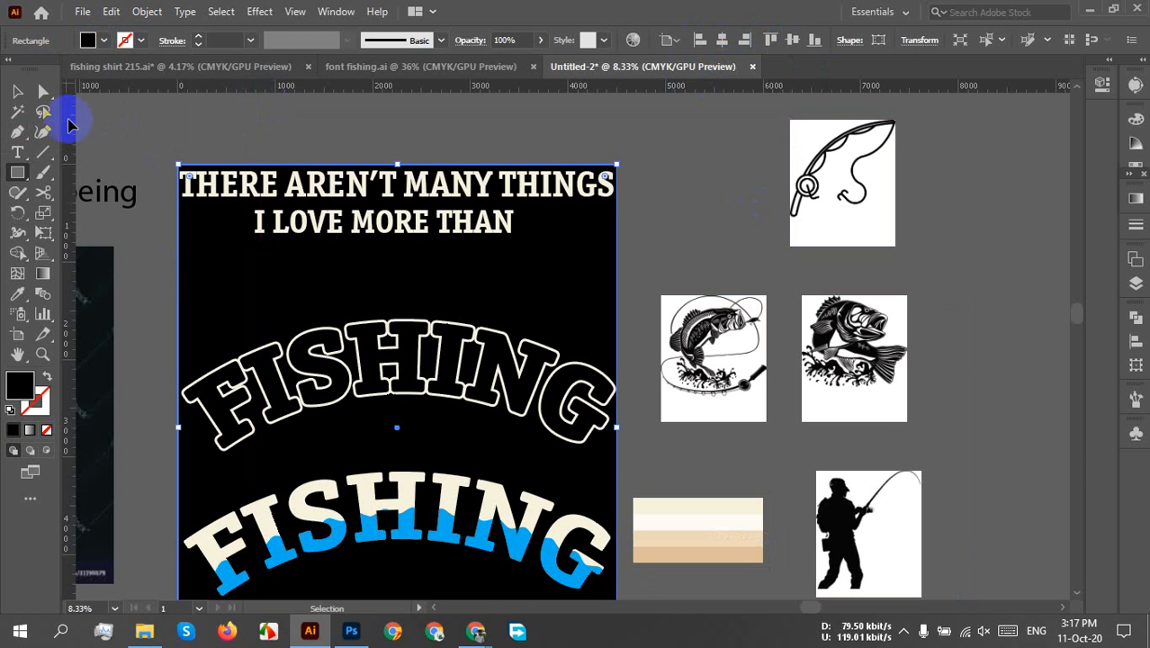
pyautogui.click(19, 91)
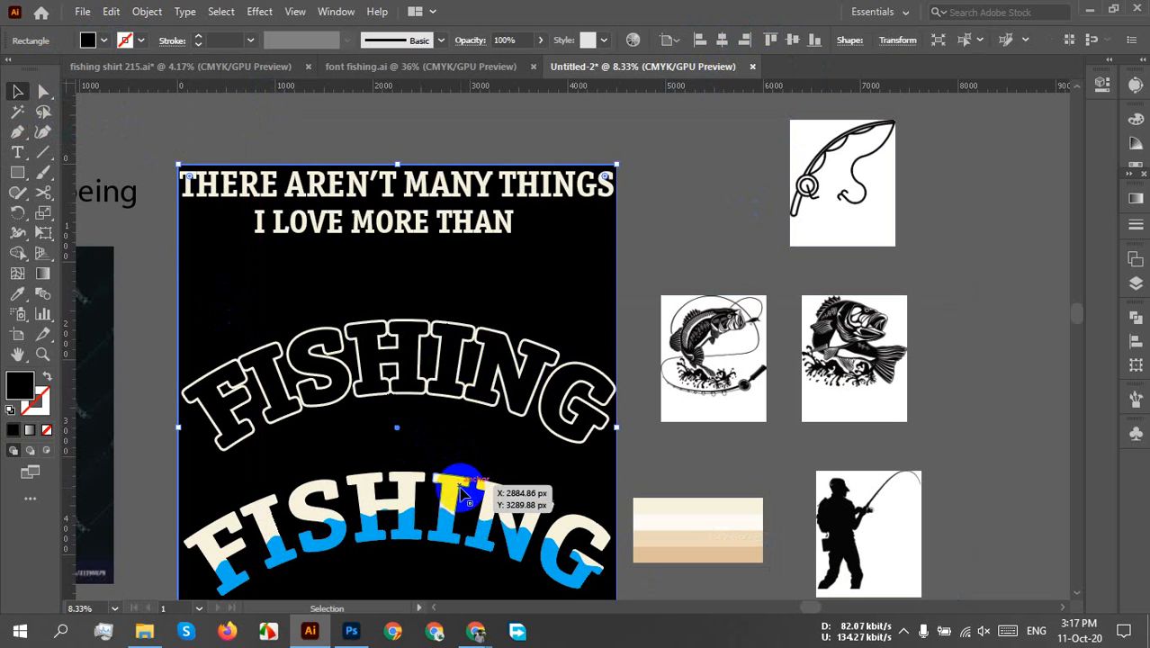
pyautogui.click(662, 247)
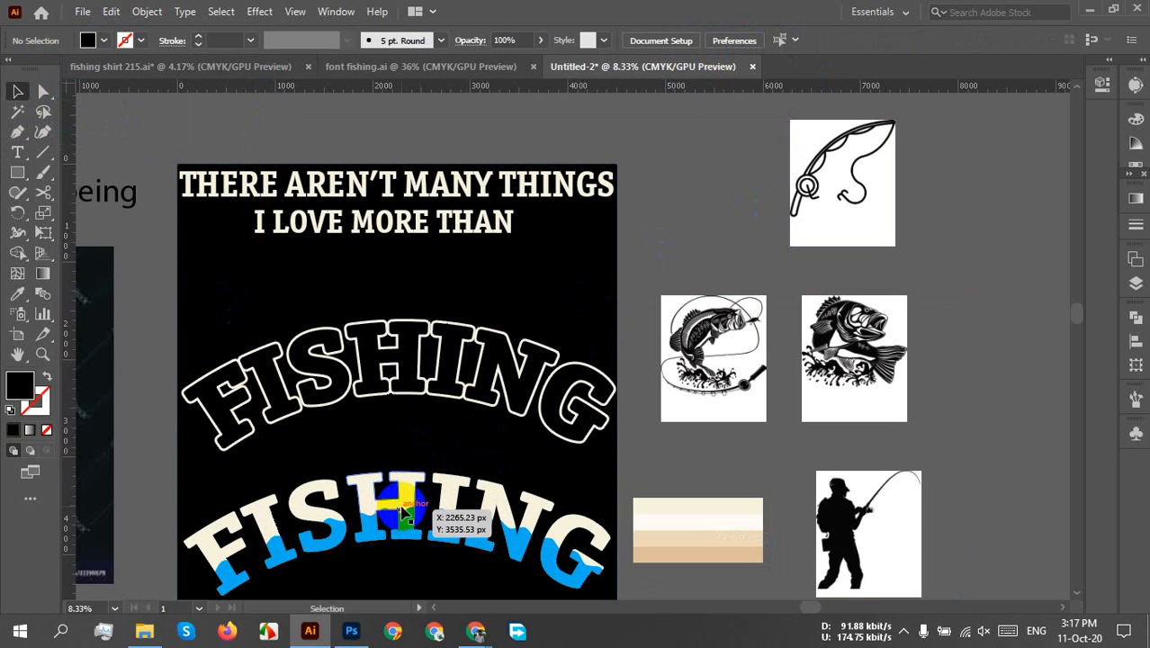
# - Undo the trial move of the cream letter parts and lock the black background rectangle
pyautogui.moveTo(404, 506); pyautogui.dragTo(419, 385)
pyautogui.hotkey('ctrl', 'z')
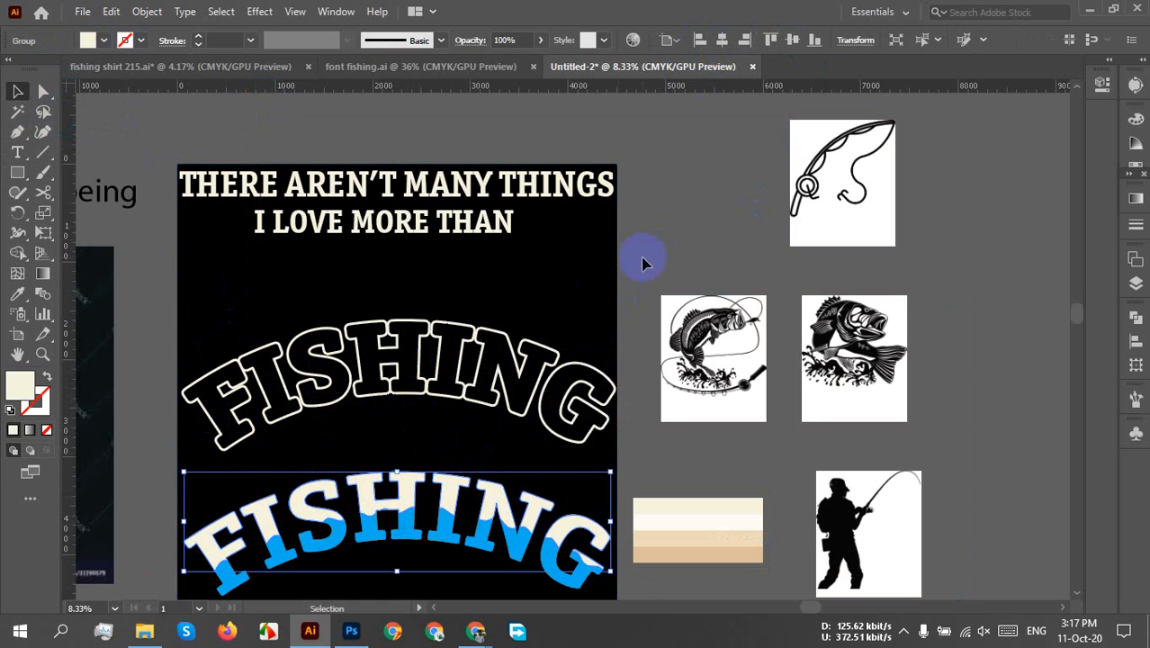
pyautogui.click(675, 239)
pyautogui.click(595, 262)
pyautogui.hotkey('ctrl', '2')
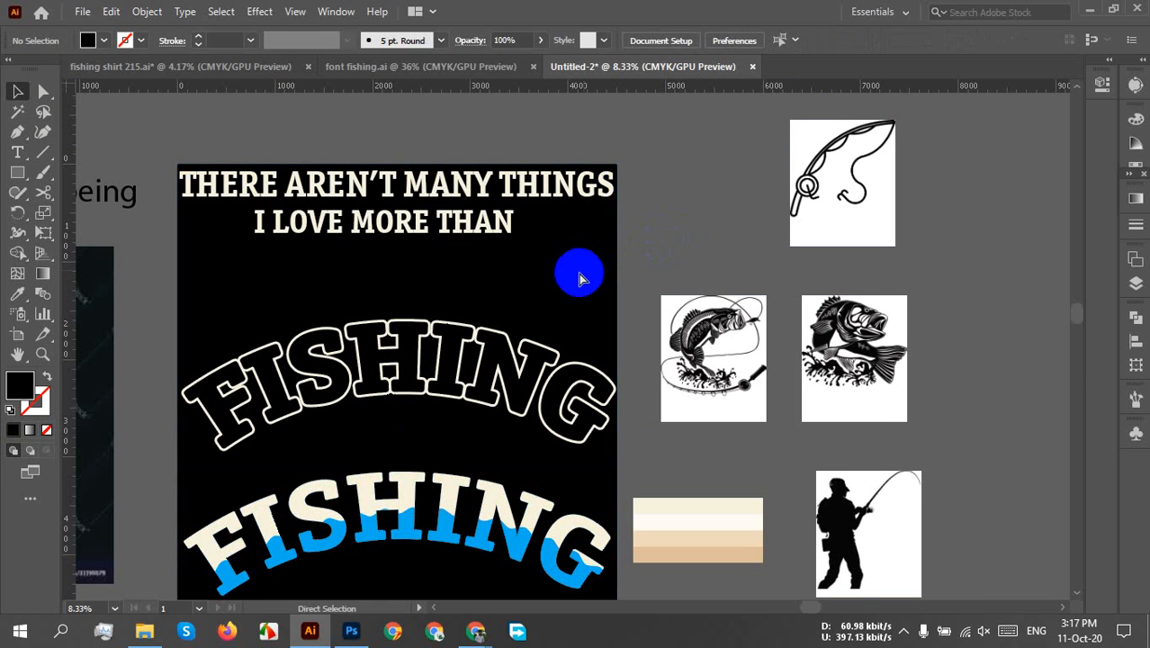
# - Group all the blue lower letter parts using the Magic Wand, and group them with the cream upper parts of FISHING
pyautogui.moveTo(495, 462); pyautogui.dragTo(527, 296)
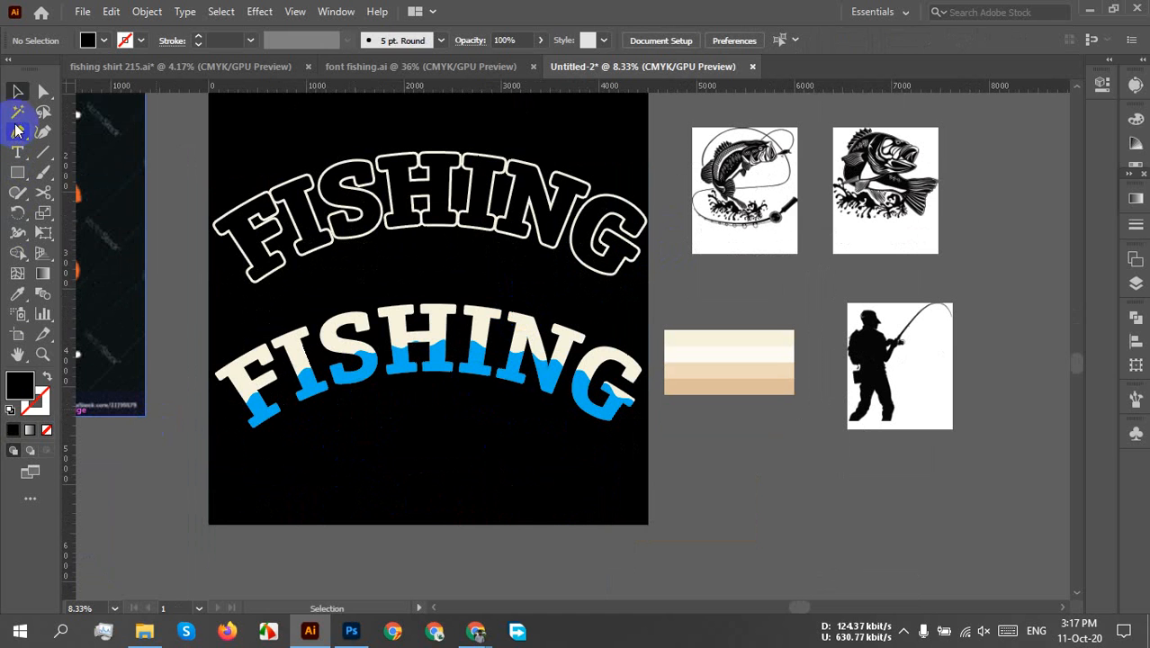
pyautogui.click(254, 408)
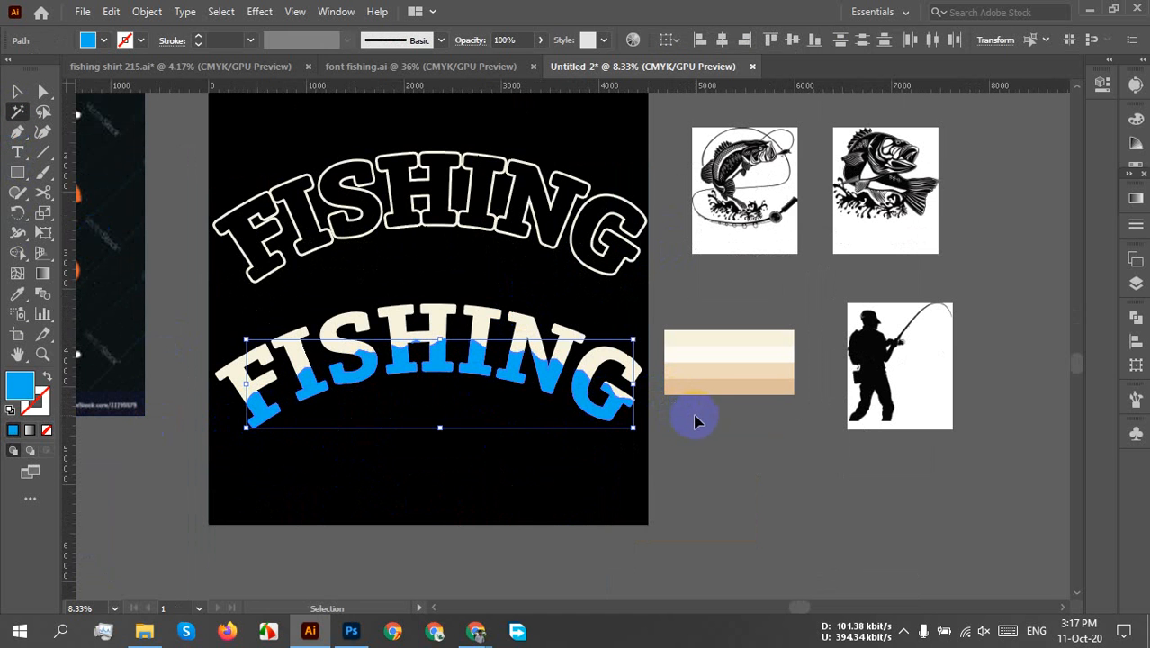
pyautogui.hotkey('ctrl', 'g')
pyautogui.click(493, 447)
pyautogui.press('v')
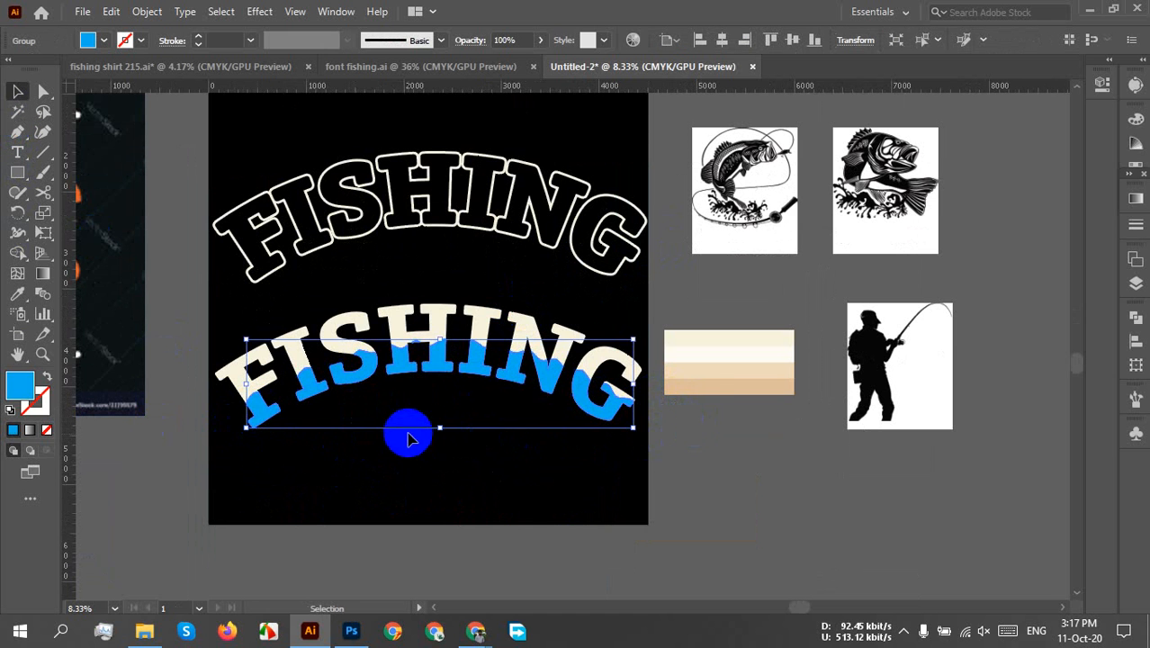
pyautogui.moveTo(490, 473); pyautogui.dragTo(353, 300)
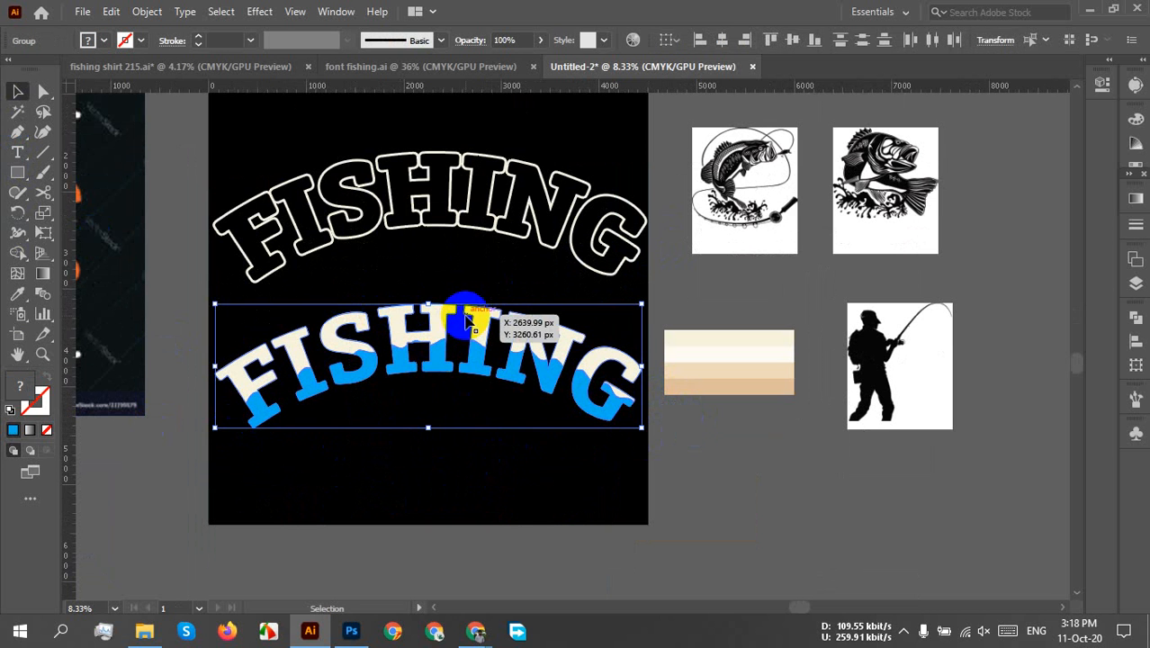
pyautogui.hotkey('ctrl', 'g')
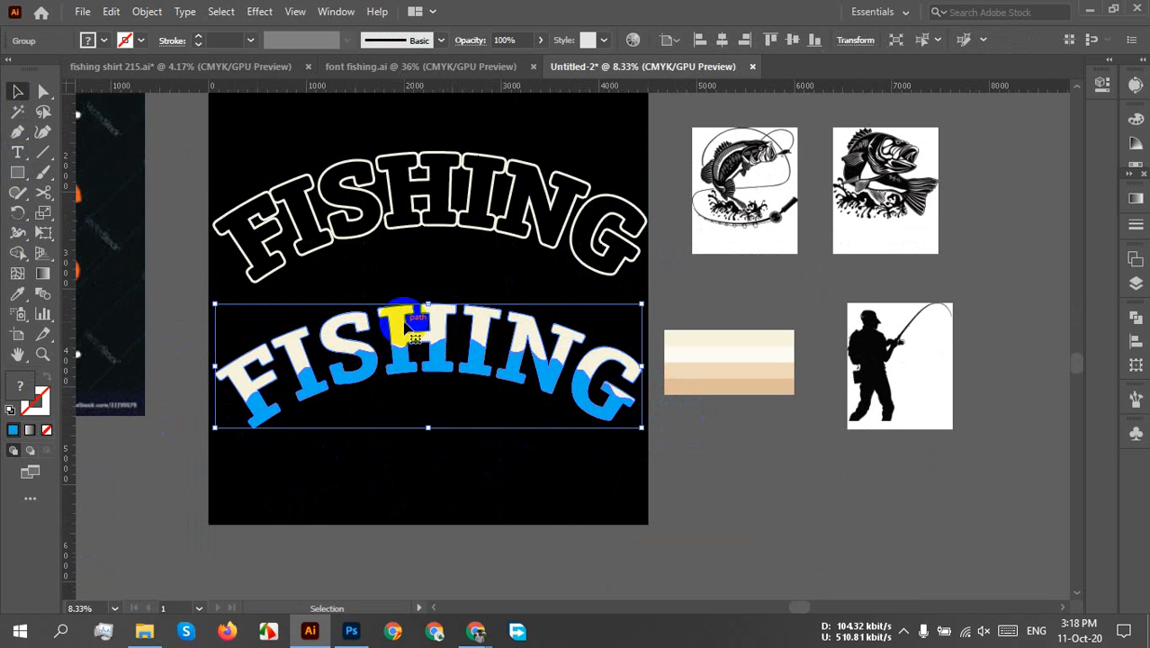
# - Move the two-tone FISHING lettering up onto its cream outline and center-align the two horizontally and vertically
pyautogui.moveTo(398, 321); pyautogui.dragTo(408, 219)
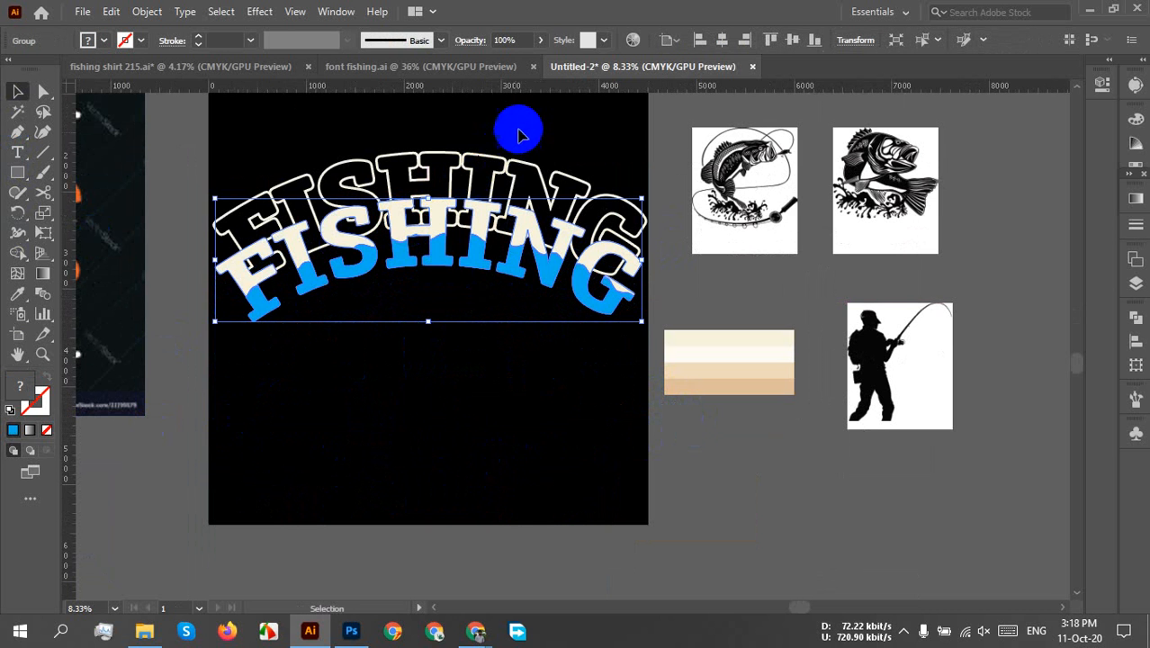
pyautogui.moveTo(520, 112); pyautogui.dragTo(452, 284)
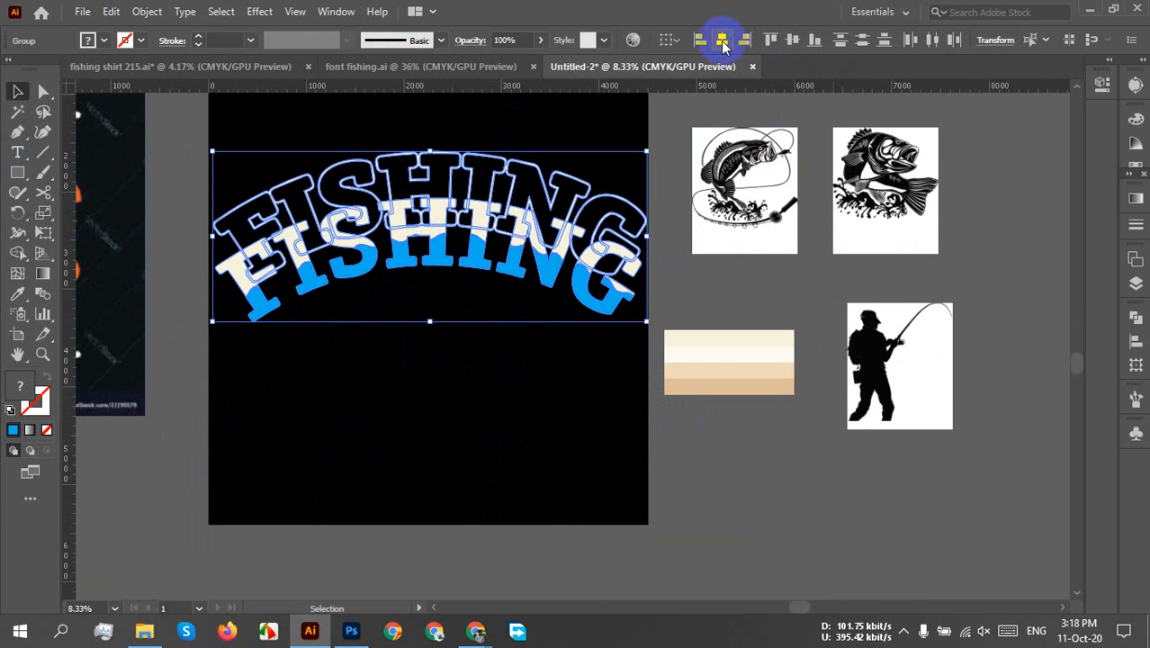
pyautogui.click(792, 40)
pyautogui.click(528, 324)
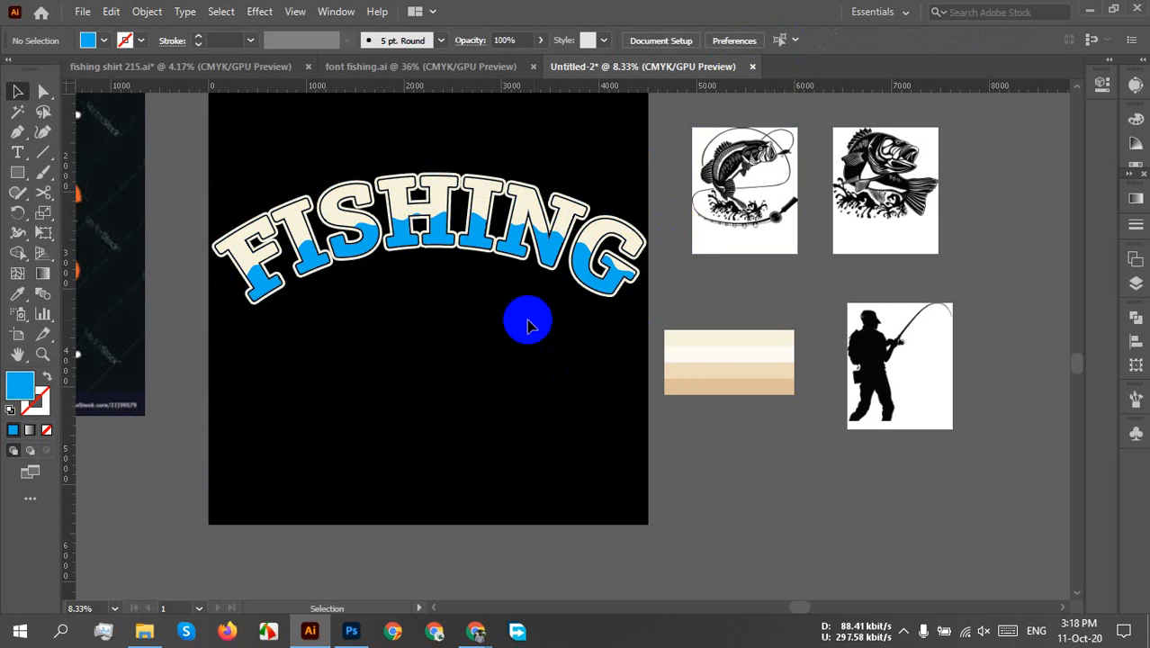
# - Move the arched FISHING lettering up so it sits directly beneath the "I LOVE MORE THAN" line
pyautogui.scroll(-2, 466, 275)
pyautogui.moveTo(455, 323); pyautogui.dragTo(376, 450)
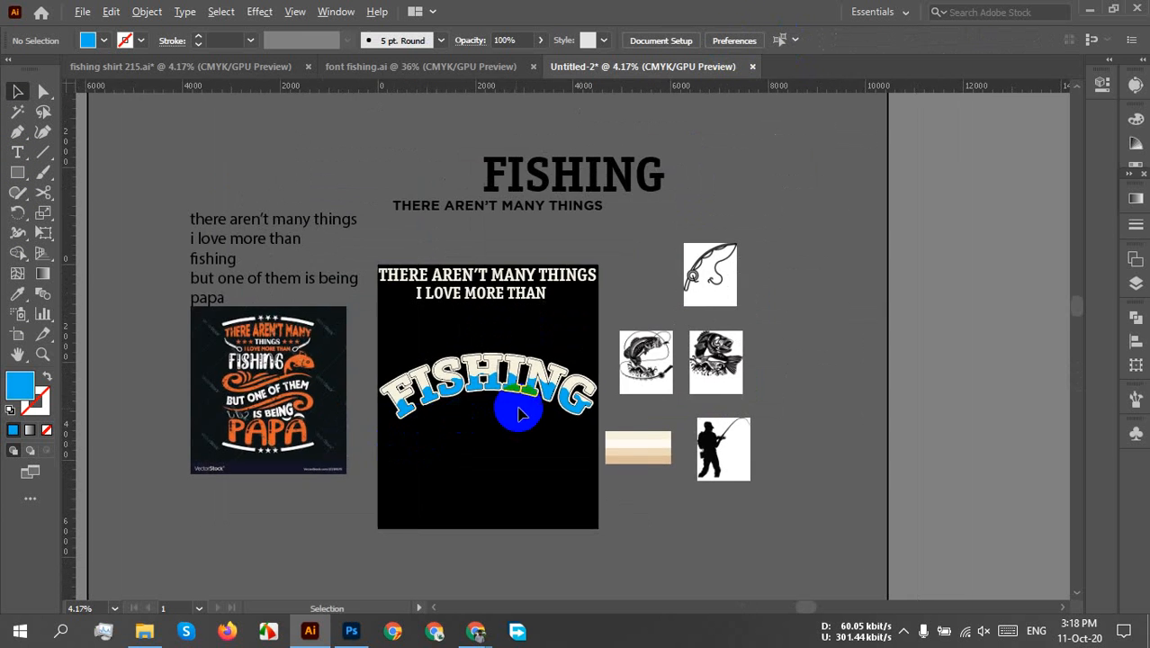
pyautogui.scroll(3, 518, 413)
pyautogui.scroll(-2, 505, 397)
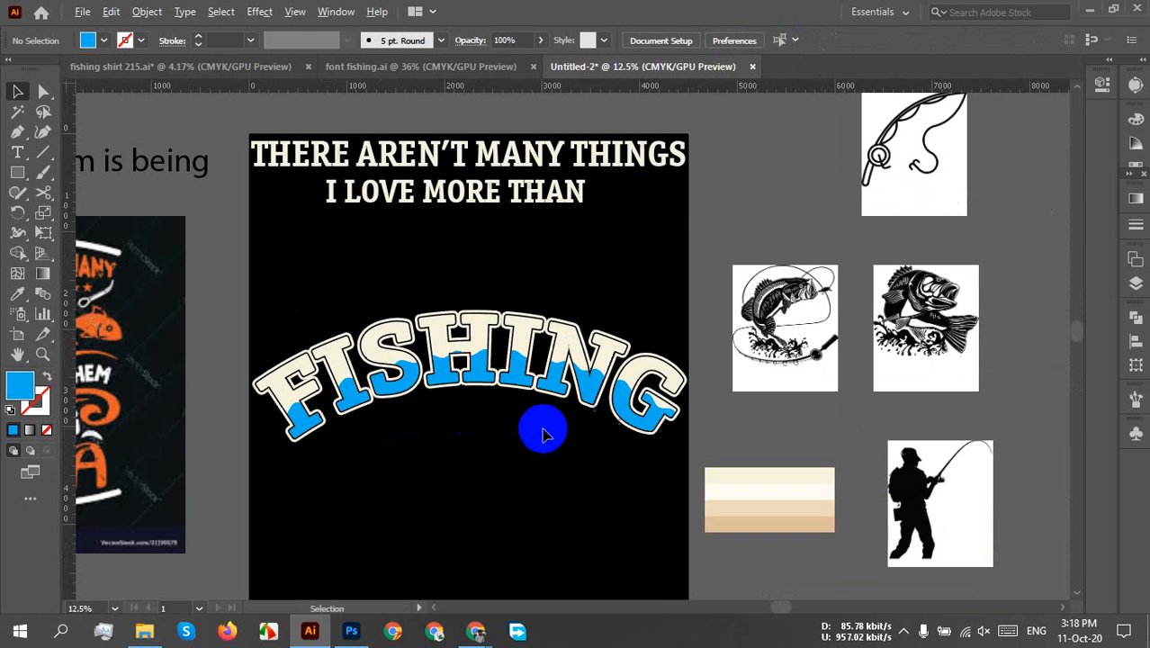
pyautogui.moveTo(402, 360); pyautogui.dragTo(431, 288)
pyautogui.click(490, 371)
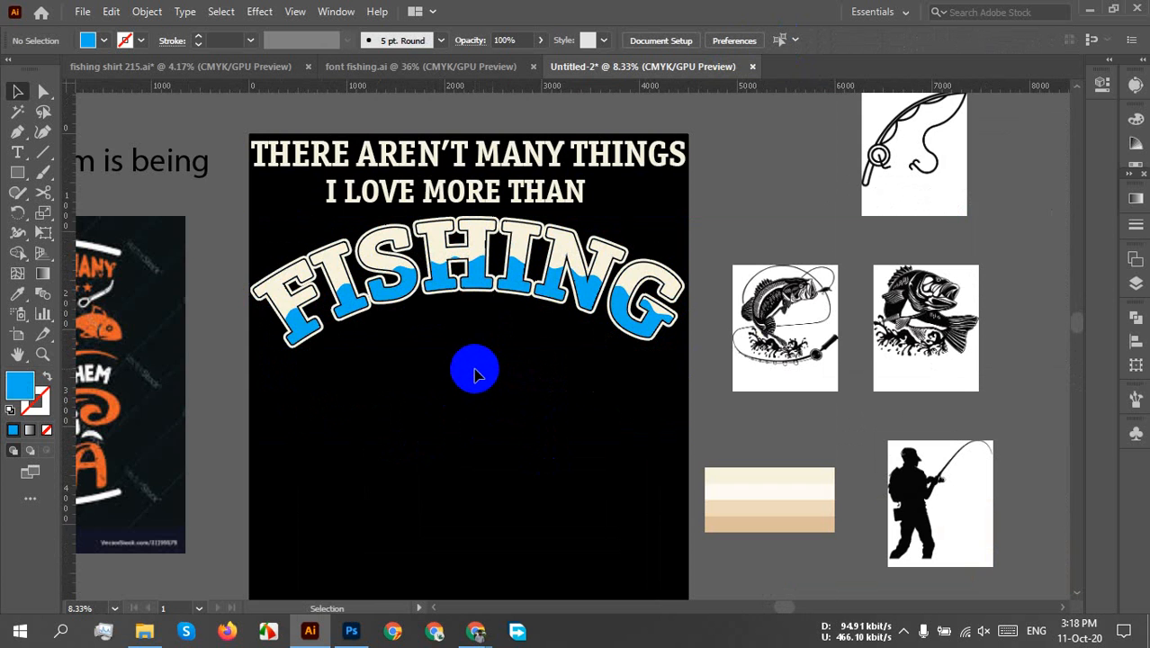
pyautogui.scroll(-2, 475, 374)
pyautogui.scroll(3, 595, 360)
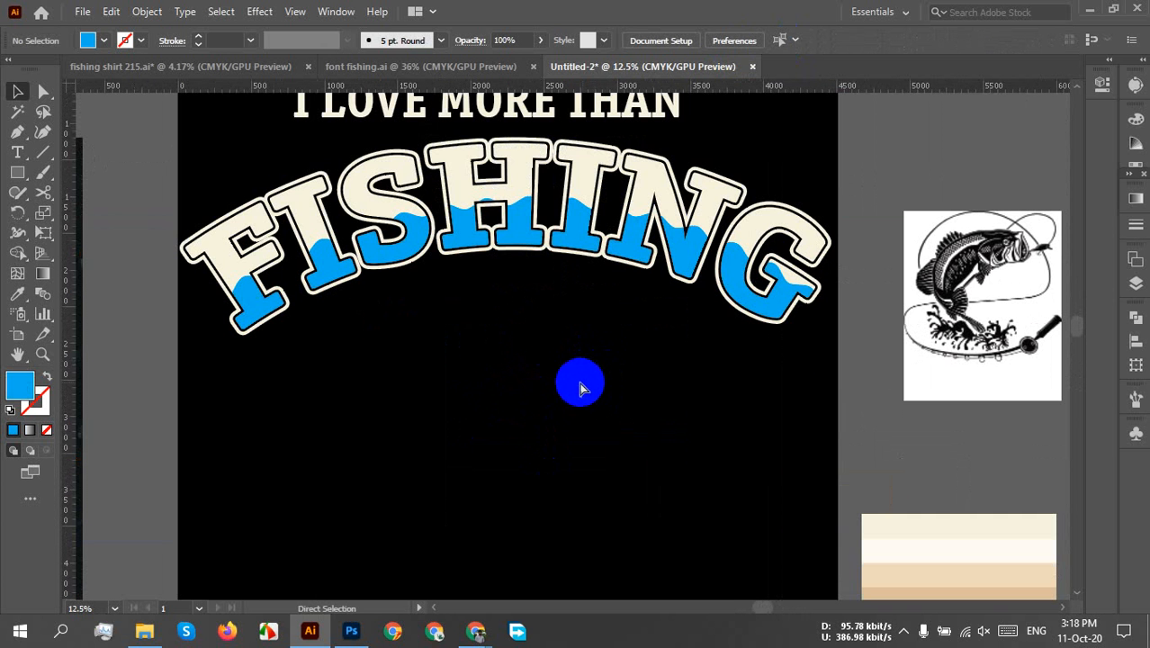
# - Try royal blue, navy, bright blue and dark green fills on the background rectangle behind the lettering
pyautogui.click(559, 396)
pyautogui.click(126, 409)
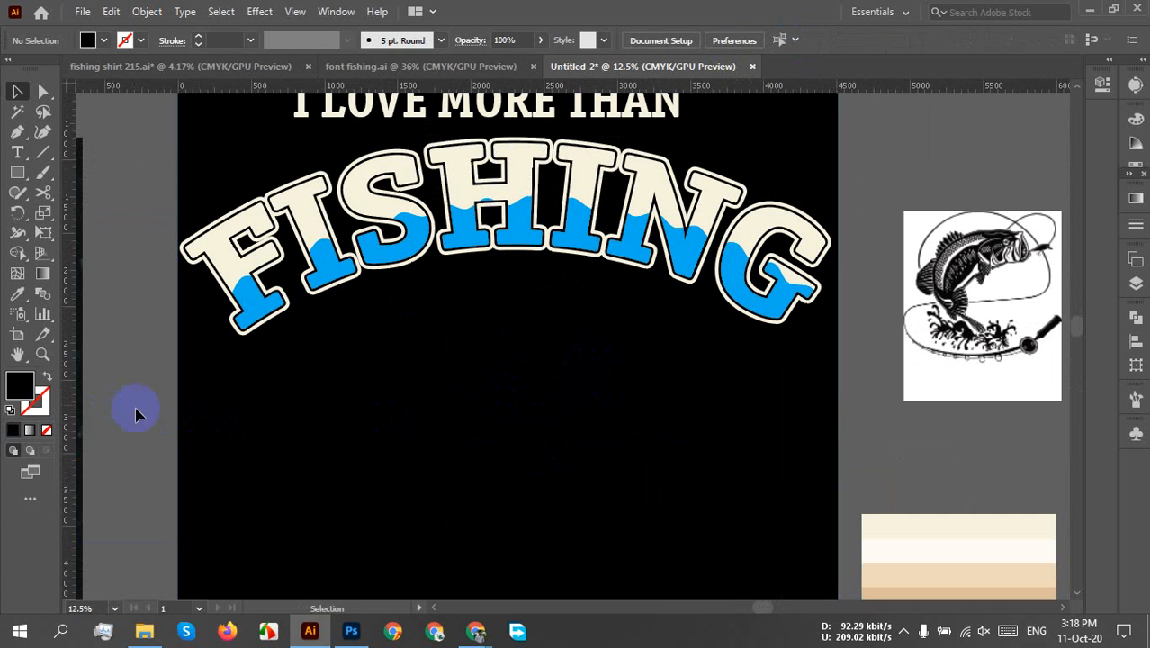
pyautogui.click(342, 420)
pyautogui.scroll(2, 593, 467)
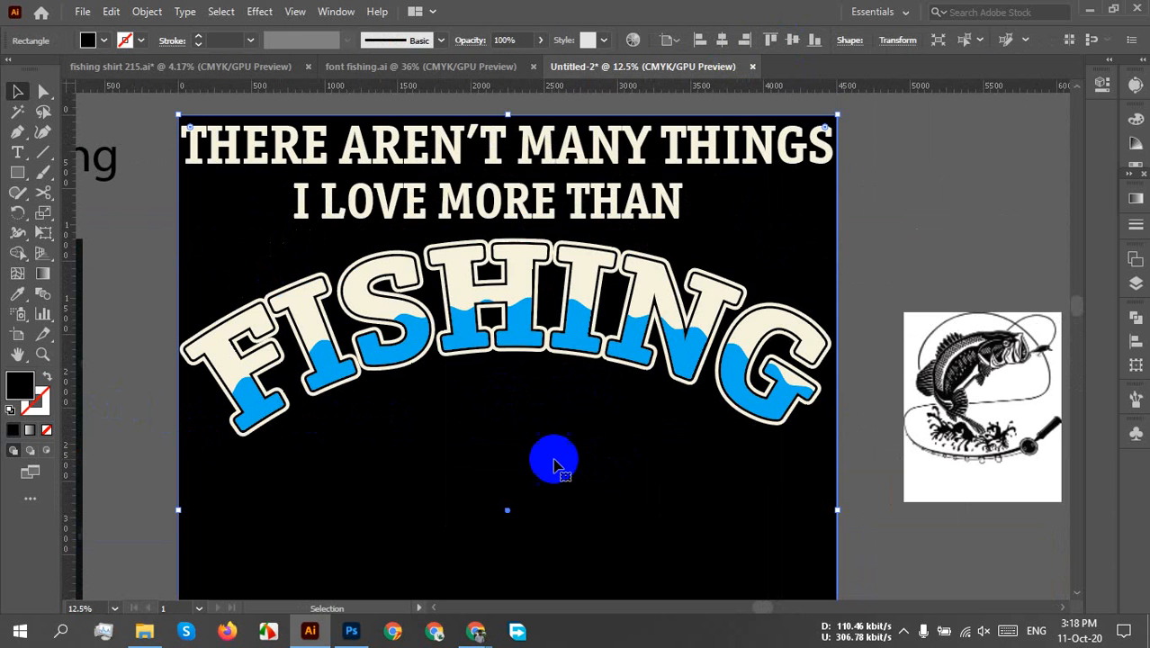
pyautogui.click(103, 41)
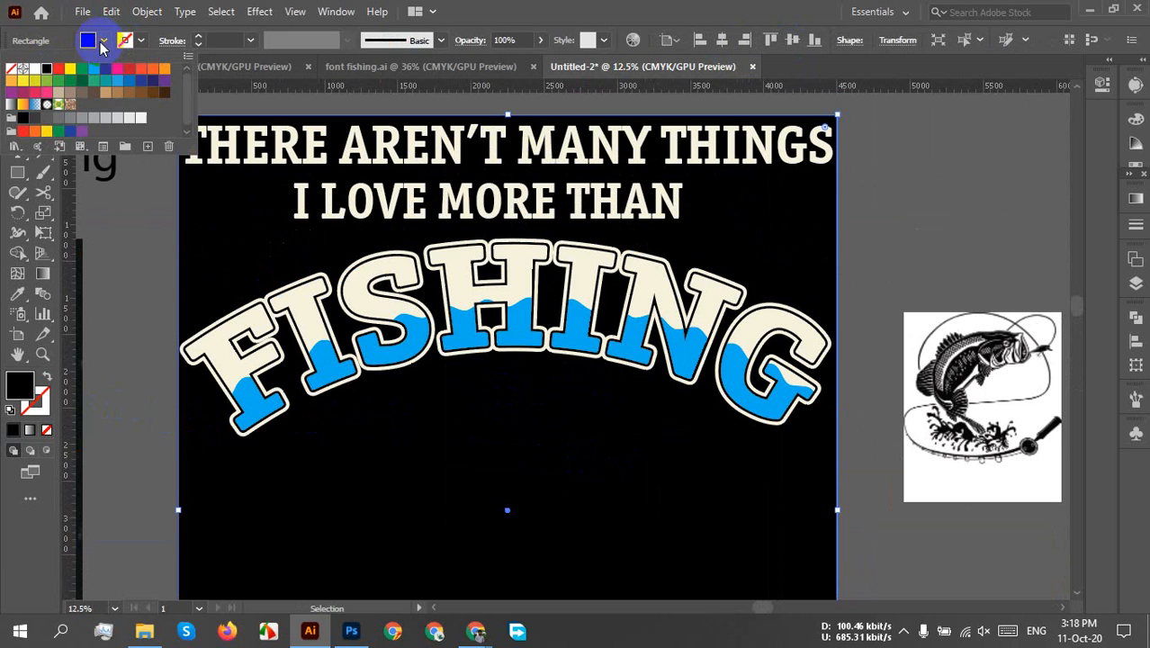
pyautogui.click(138, 81)
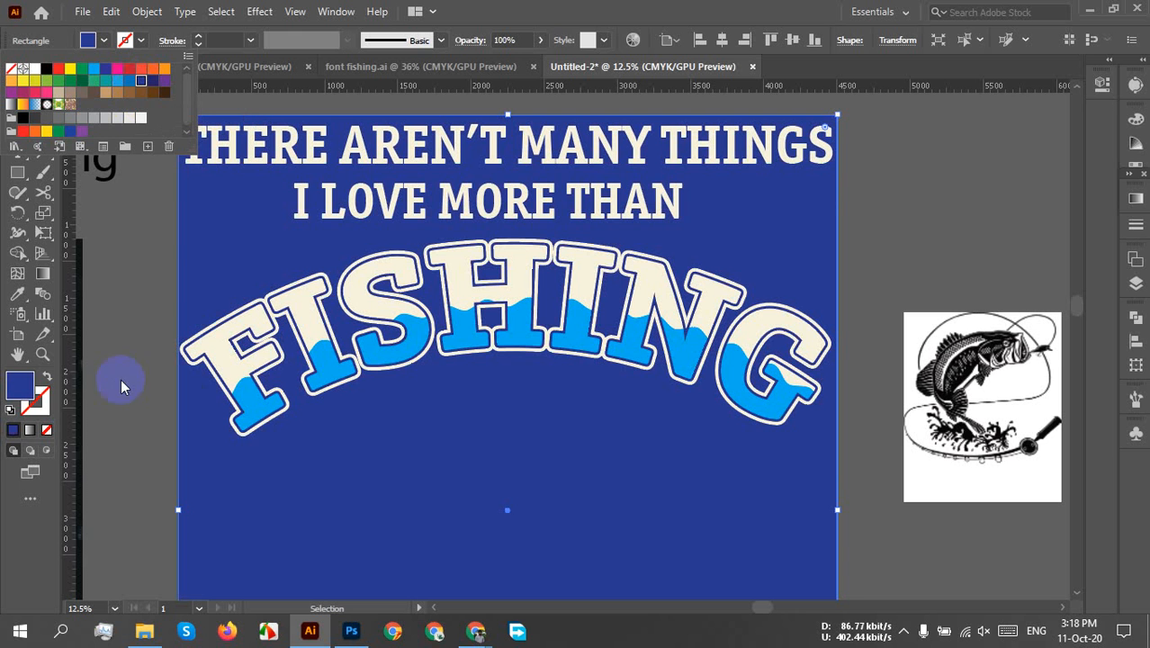
pyautogui.click(152, 82)
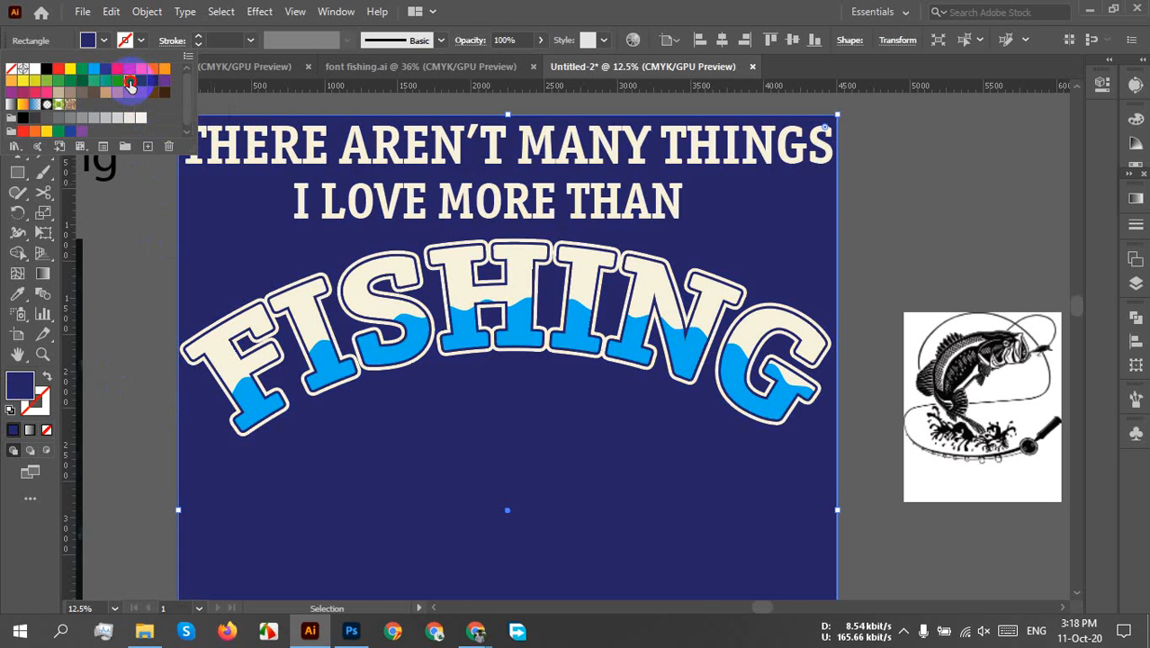
pyautogui.click(130, 82)
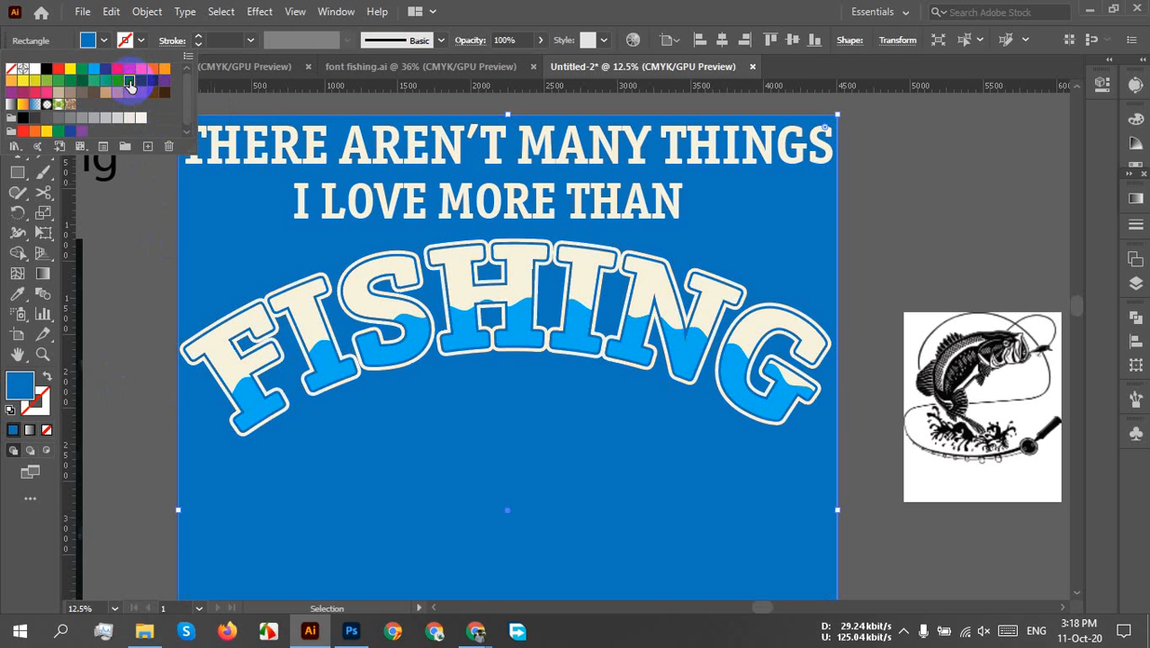
pyautogui.click(82, 81)
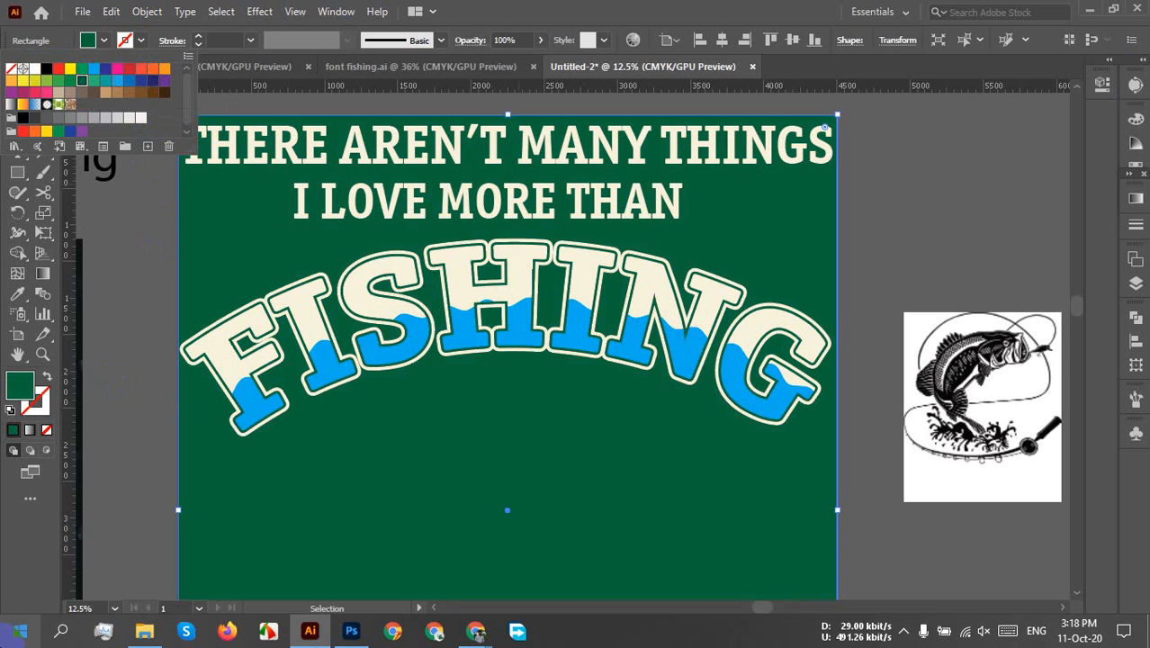
# - Try orange, indigo, dark red and CMYK Red fills on the background rectangle
pyautogui.click(12, 86)
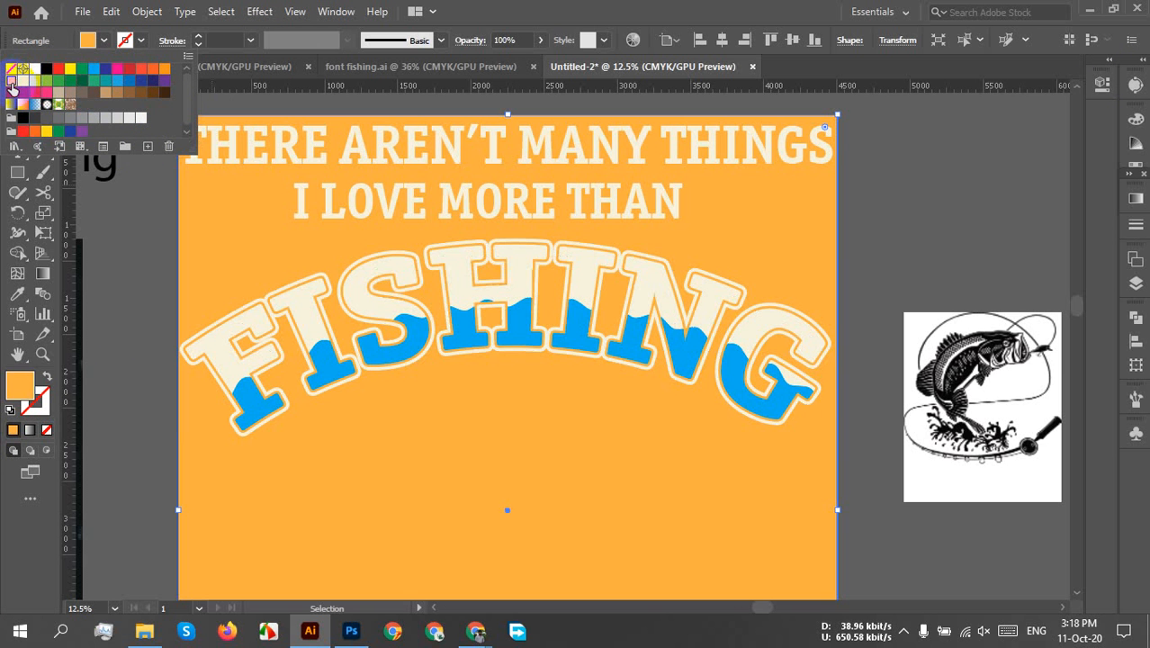
pyautogui.click(108, 69)
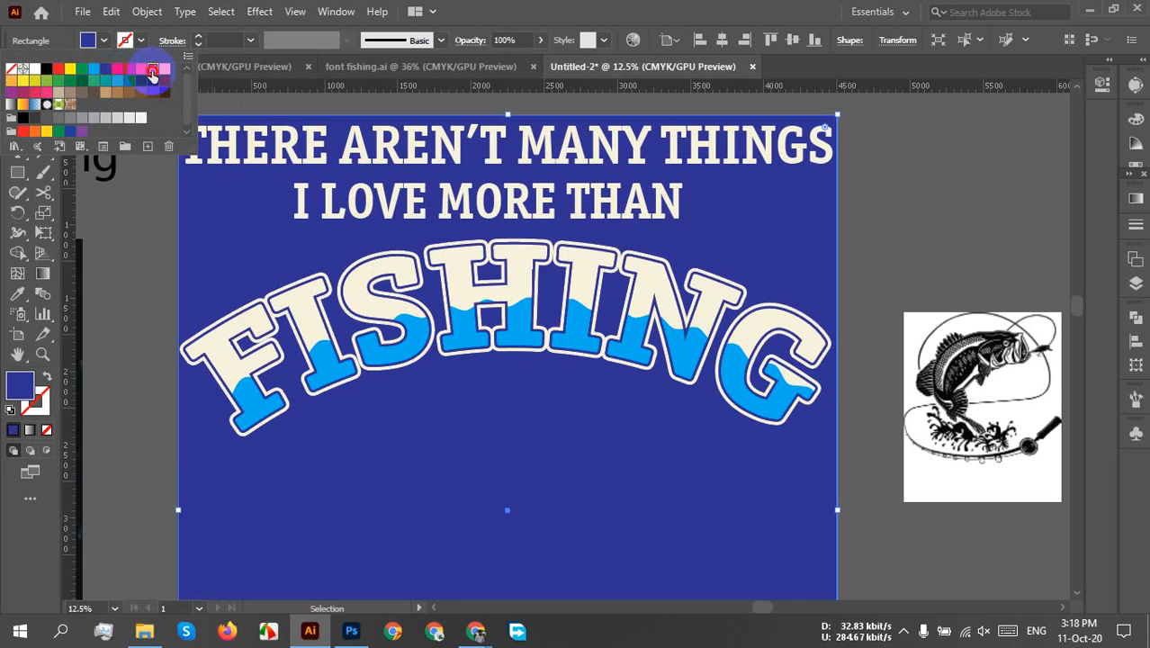
pyautogui.click(152, 71)
pyautogui.click(152, 71)
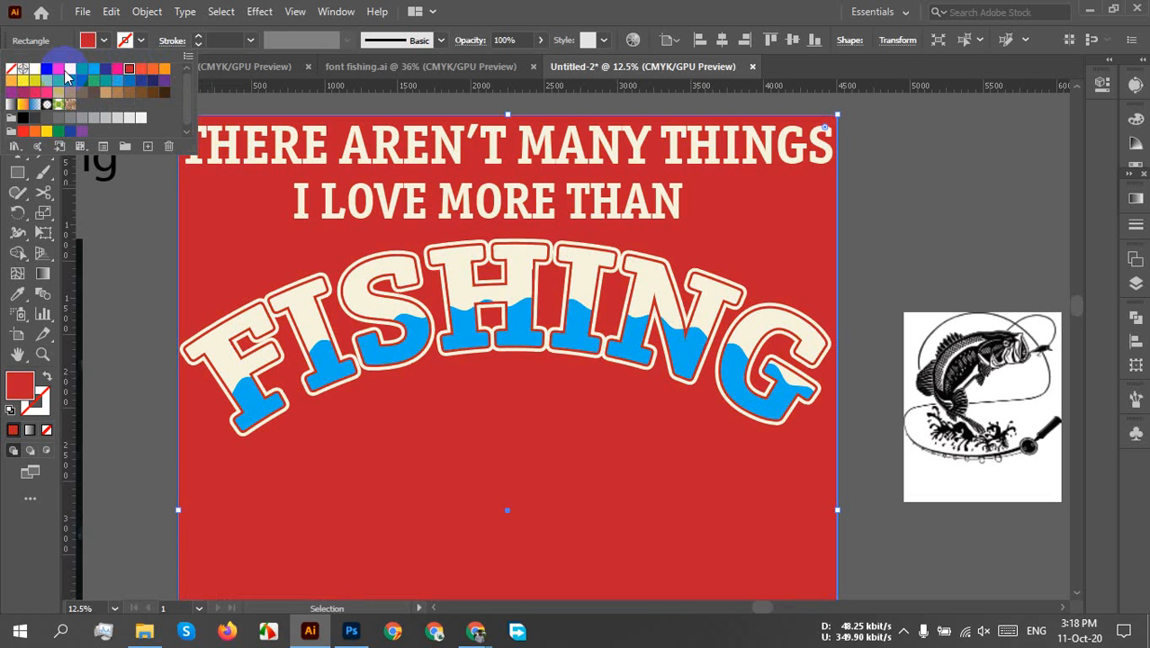
pyautogui.click(59, 69)
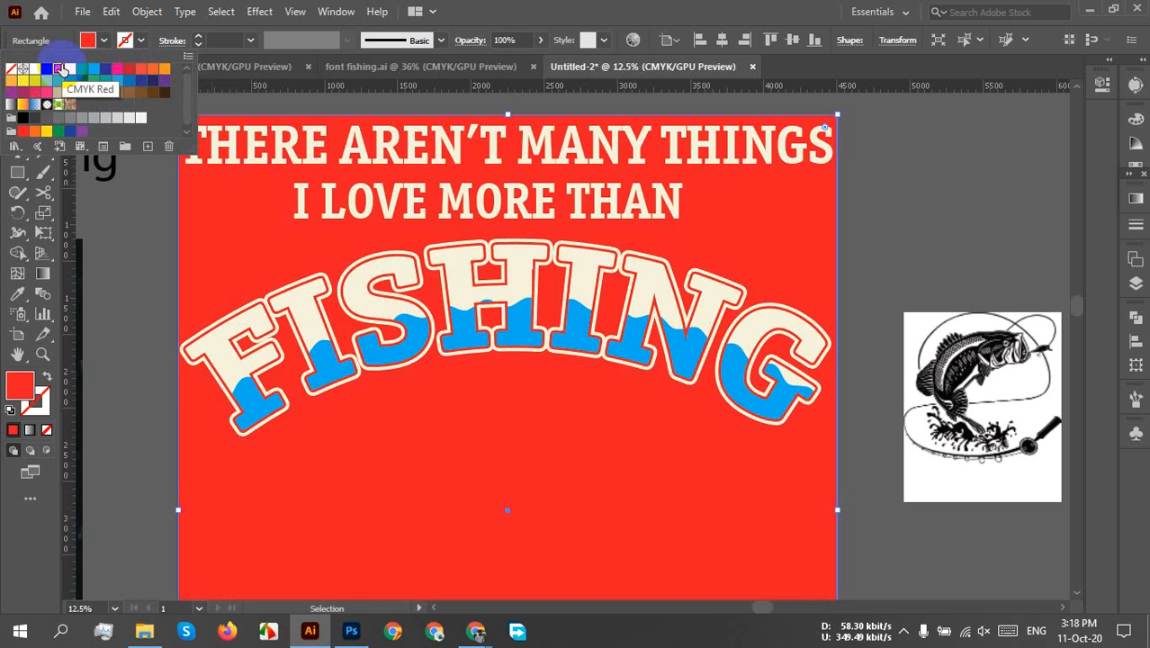
# - Try medium, light and very dark brown fills on the background rectangle and return it to black
pyautogui.click(151, 95)
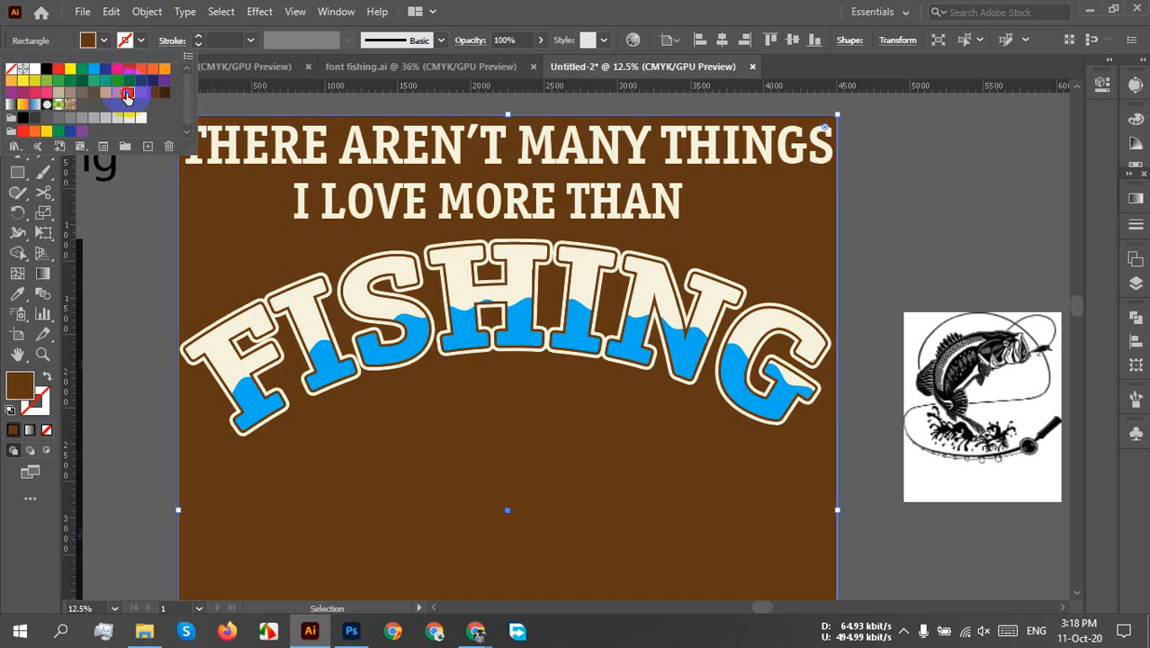
pyautogui.click(122, 95)
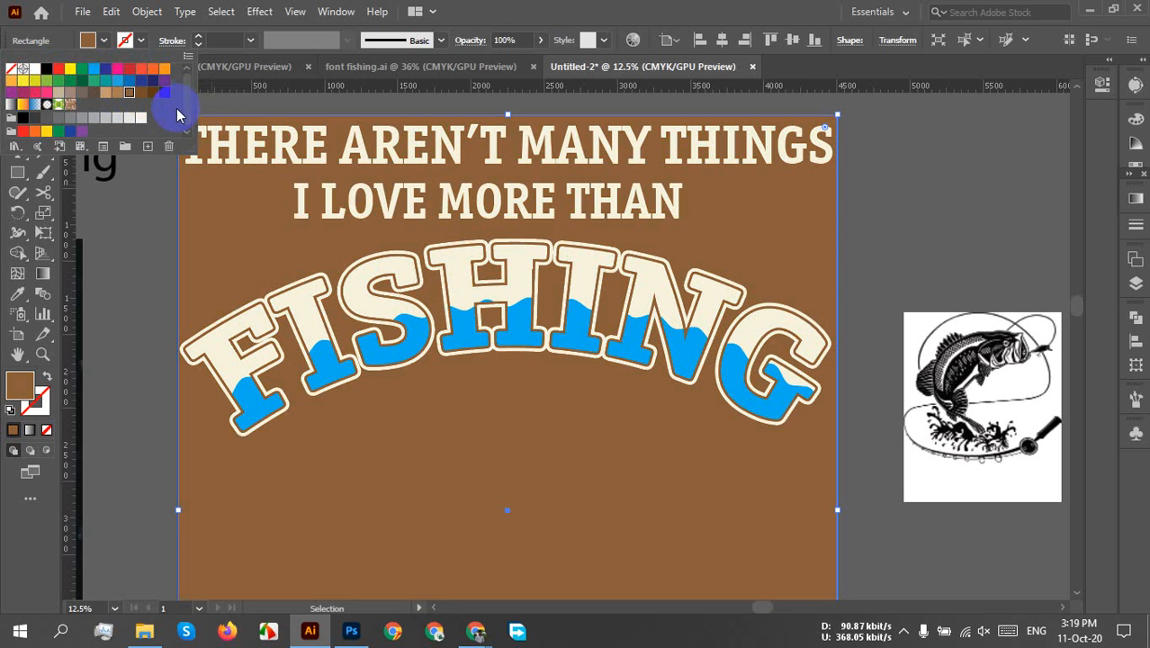
pyautogui.click(164, 93)
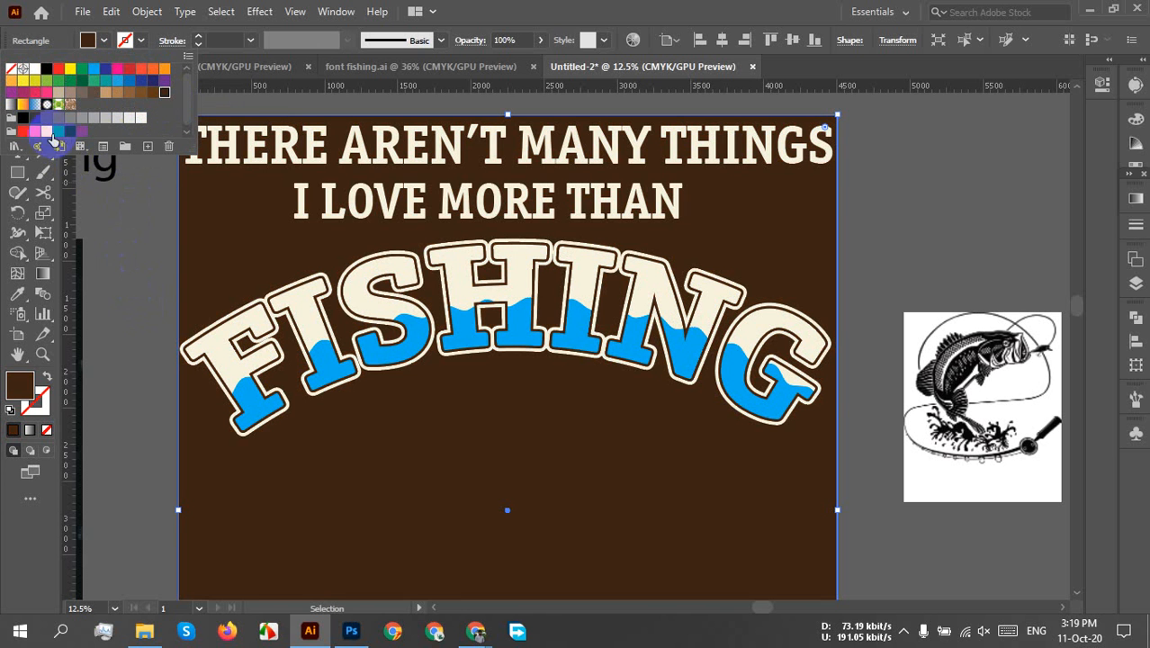
pyautogui.click(22, 117)
pyautogui.click(144, 377)
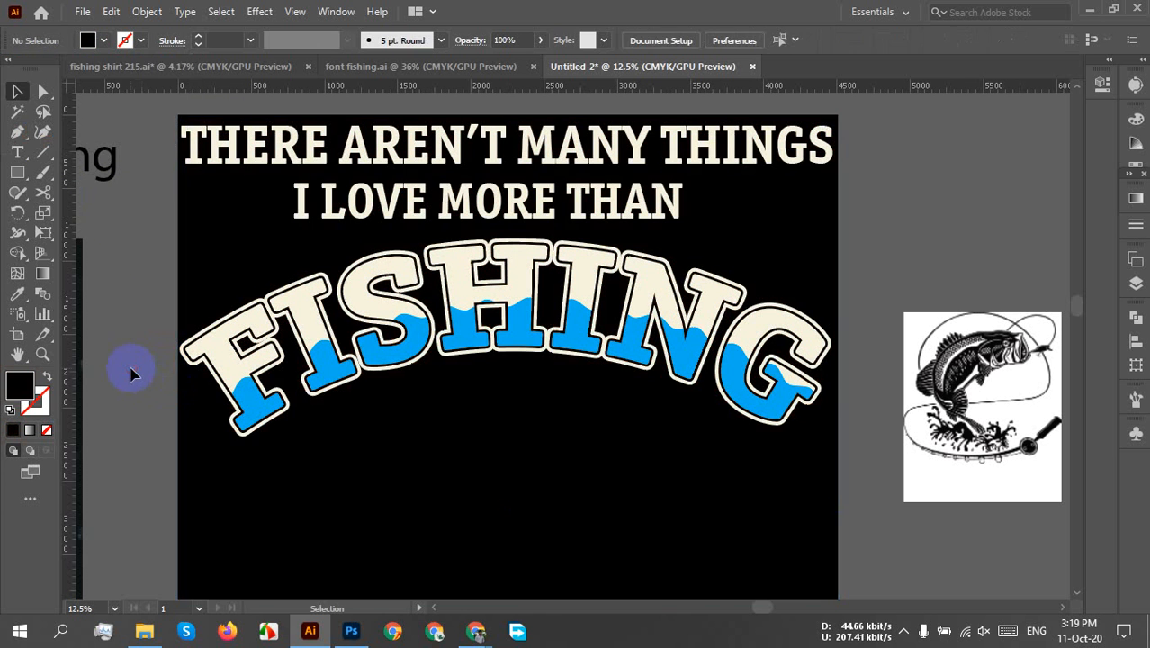
# - Try two mid-gray fills and a dark charcoal fill on the background rectangle
pyautogui.click(795, 233)
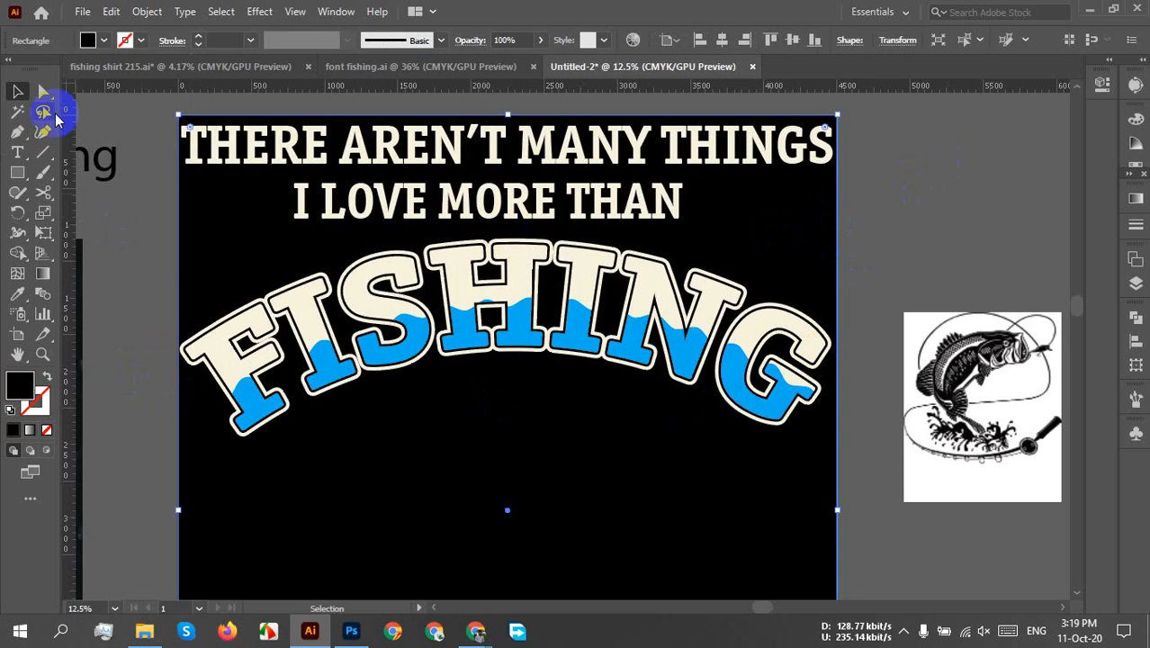
pyautogui.click(90, 41)
pyautogui.click(93, 118)
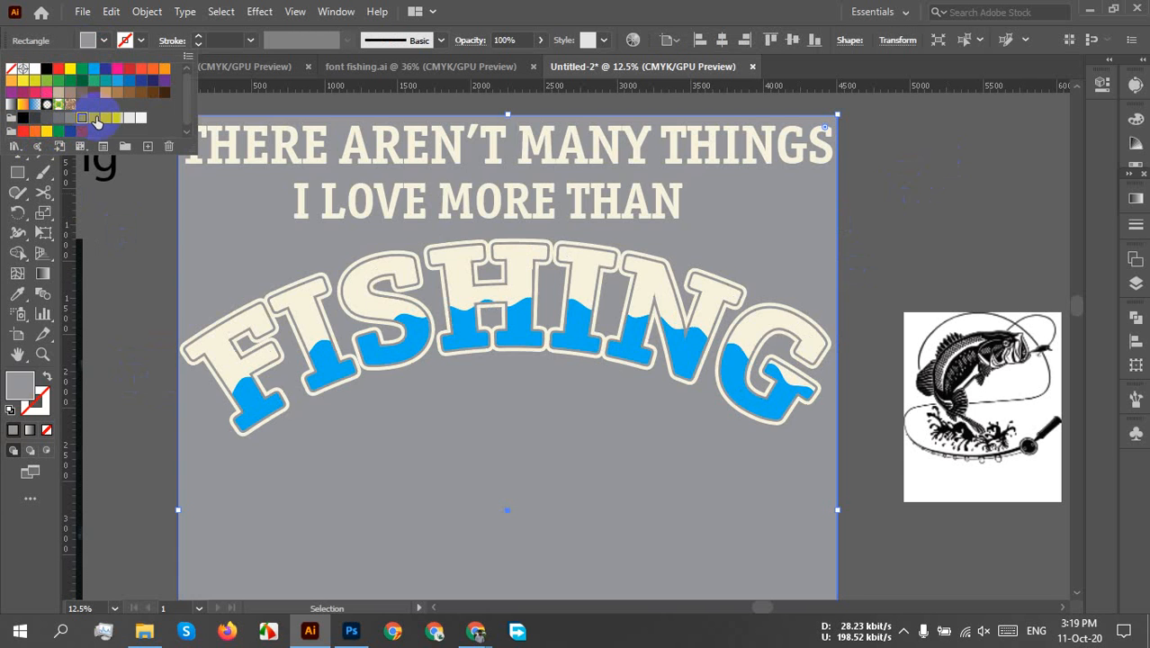
pyautogui.click(97, 120)
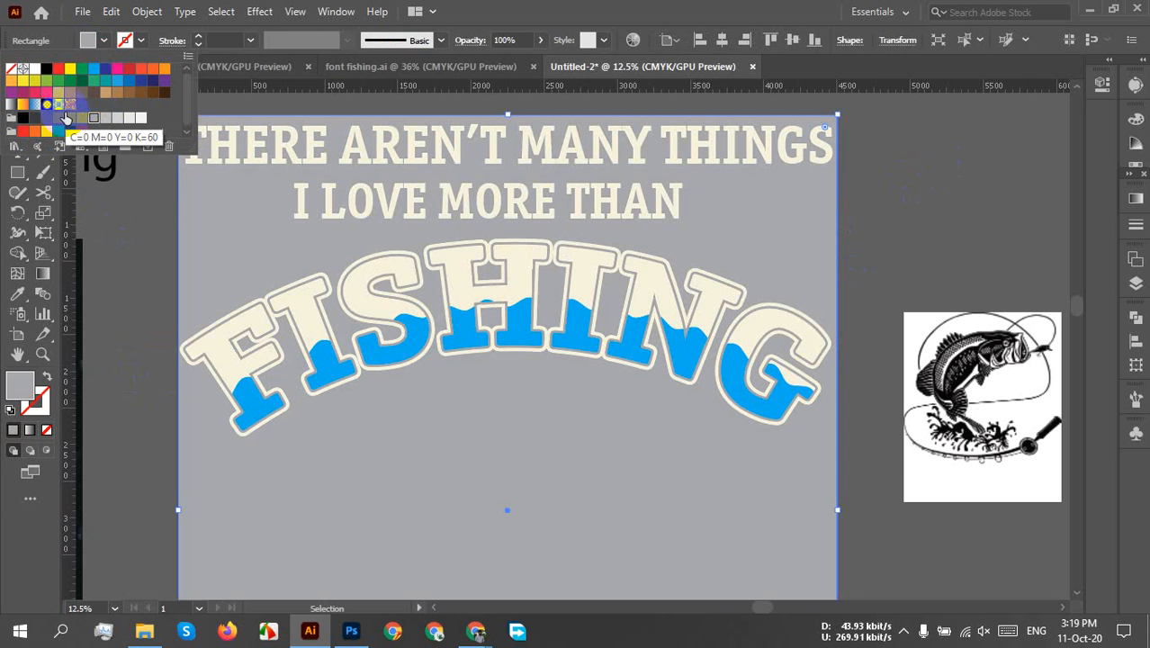
pyautogui.click(34, 119)
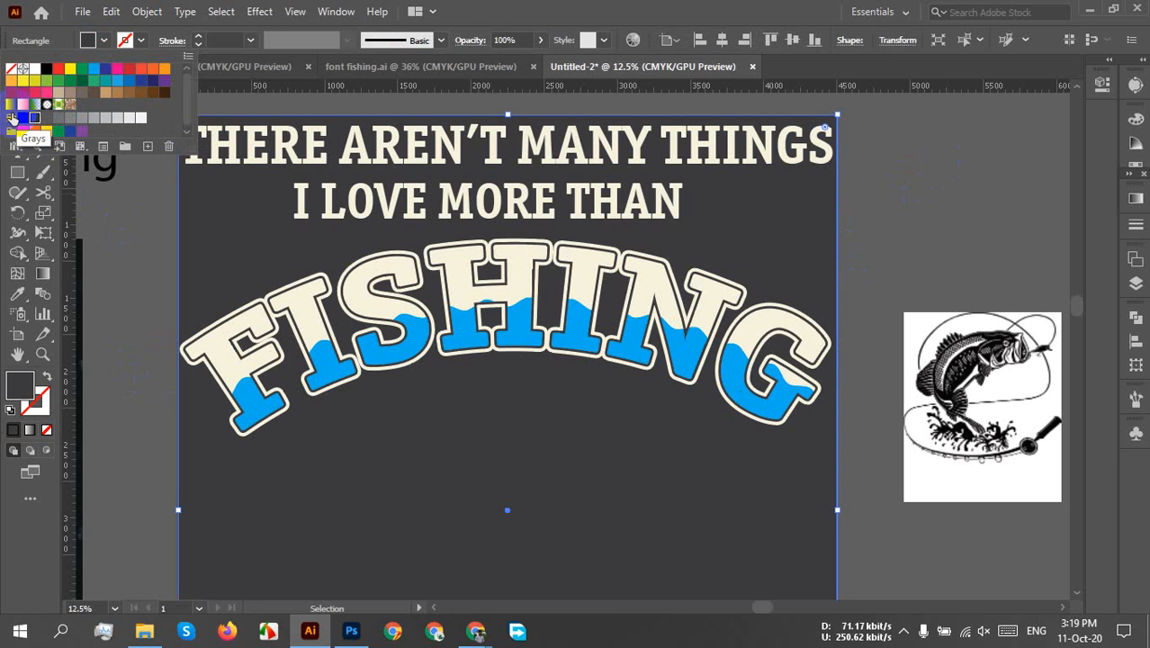
# - Restore the black fill of the background rectangle and lock it in place
pyautogui.click(34, 117)
pyautogui.click(910, 202)
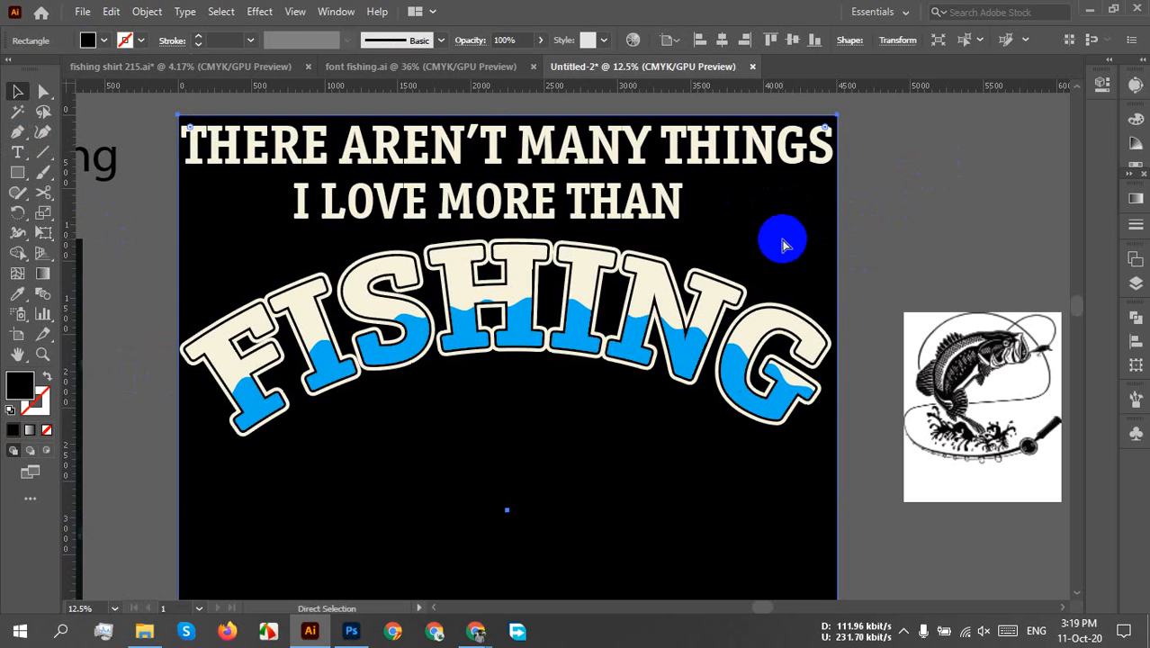
pyautogui.hotkey('ctrl', '2')
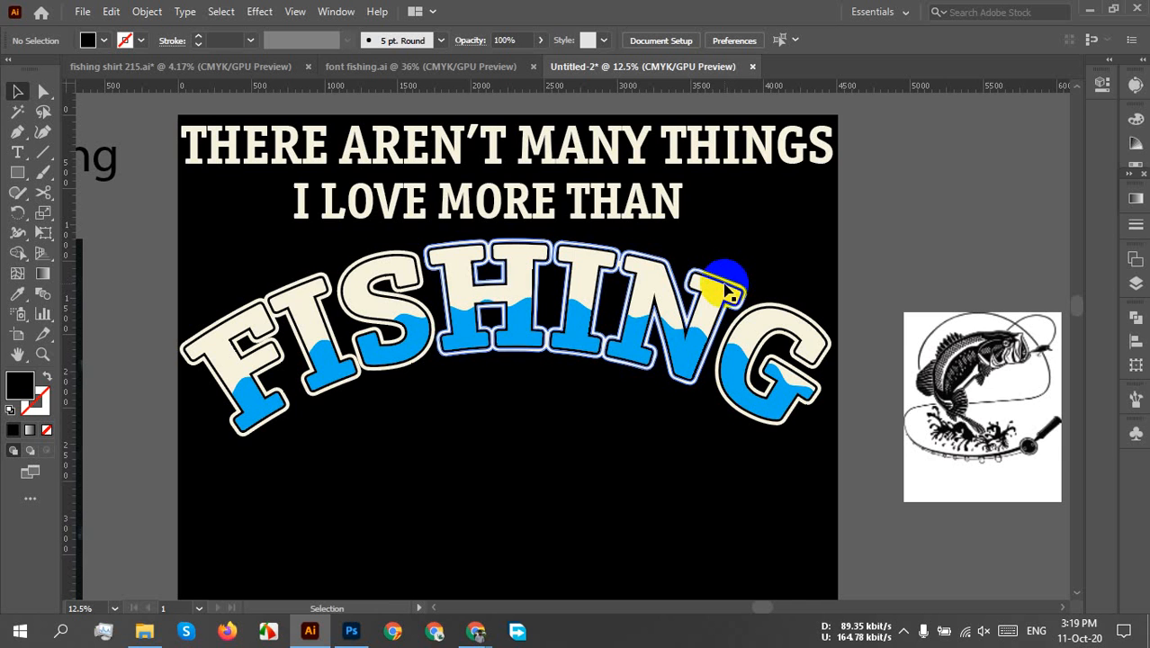
pyautogui.scroll(-1, 810, 518)
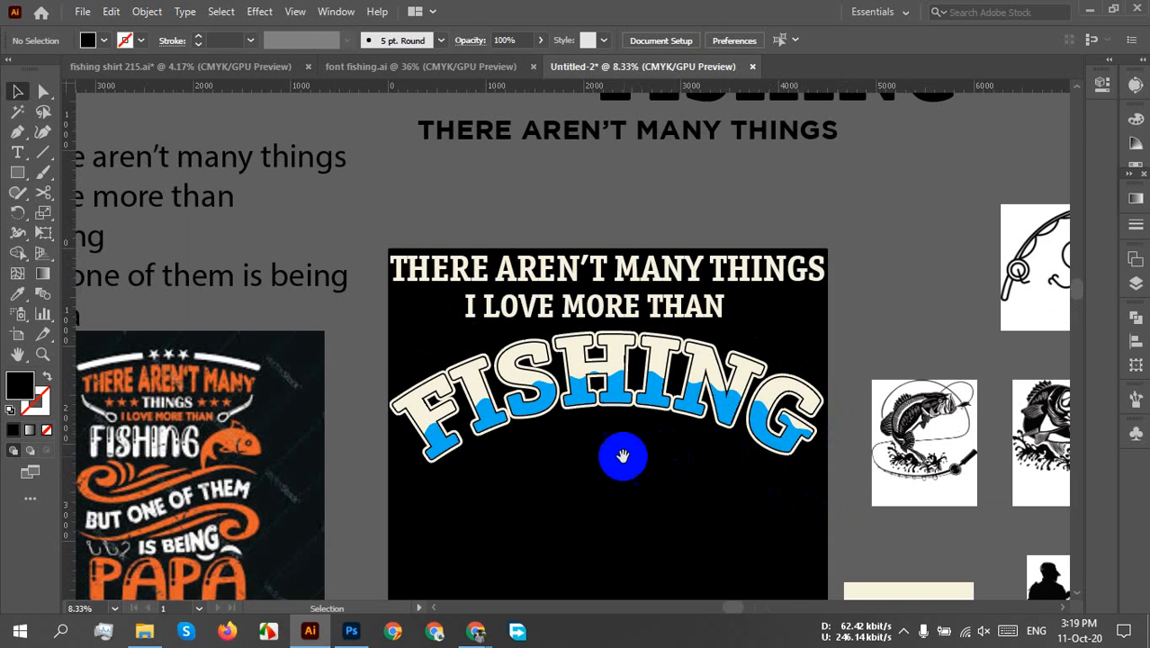
pyautogui.moveTo(616, 457); pyautogui.dragTo(609, 335)
pyautogui.moveTo(584, 387)
pyautogui.mouseDown()
pyautogui.moveTo(575, 334)
pyautogui.moveTo(589, 394)
pyautogui.mouseUp()
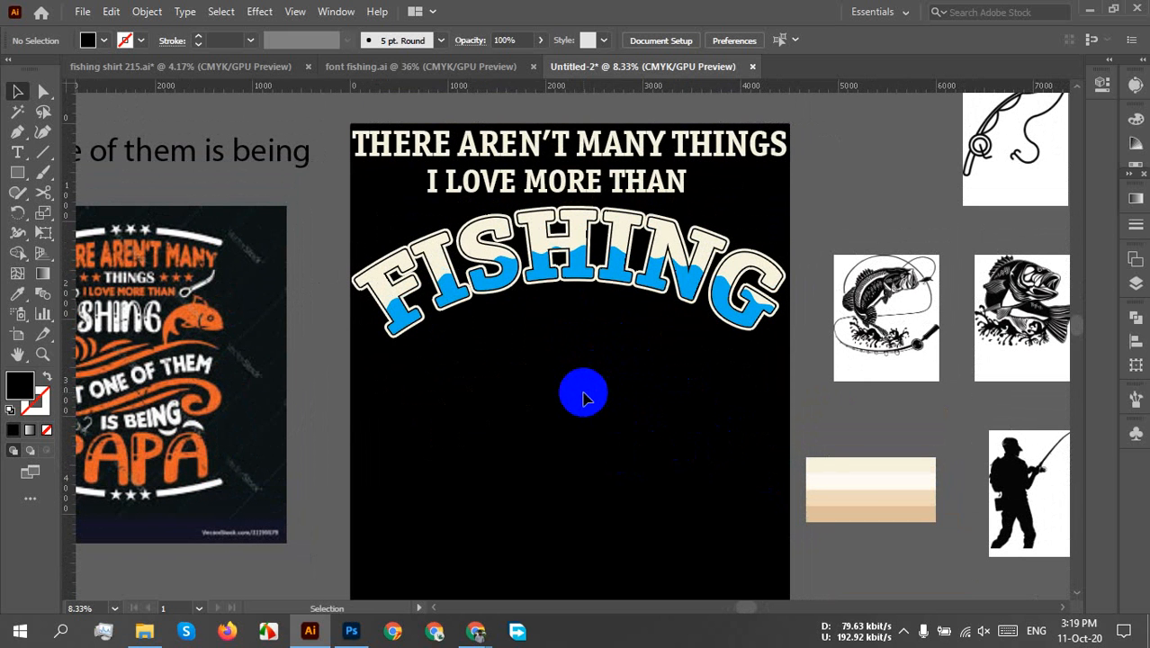
pyautogui.moveTo(461, 479); pyautogui.dragTo(609, 450)
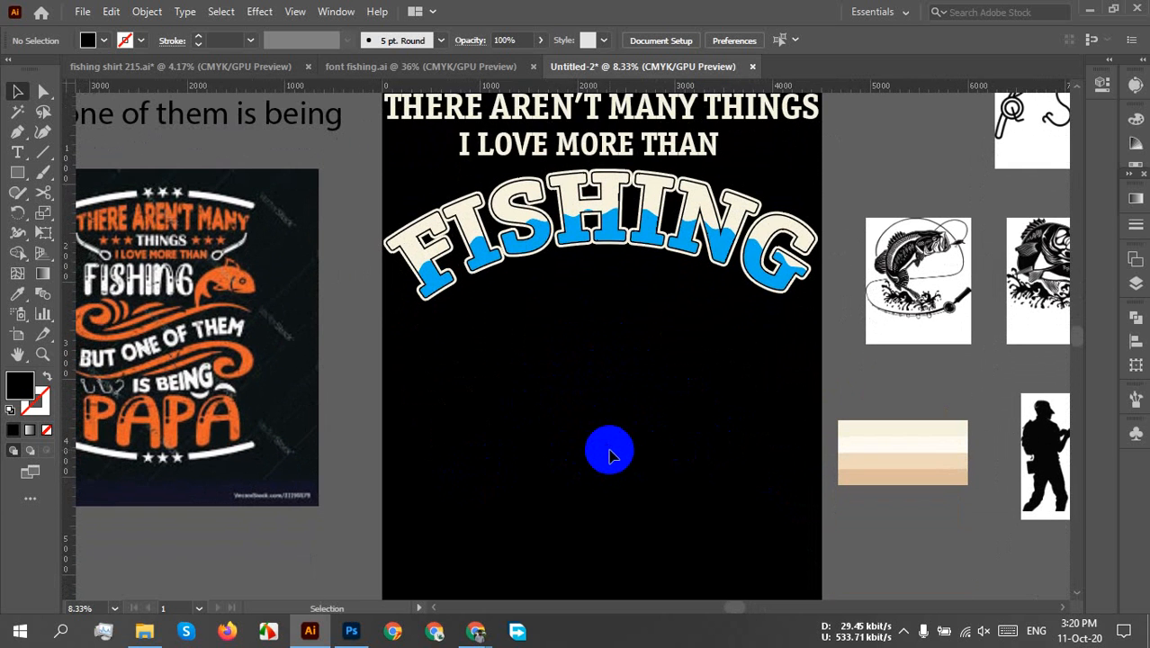
pyautogui.scroll(-2, 603, 435)
pyautogui.scroll(2, 587, 440)
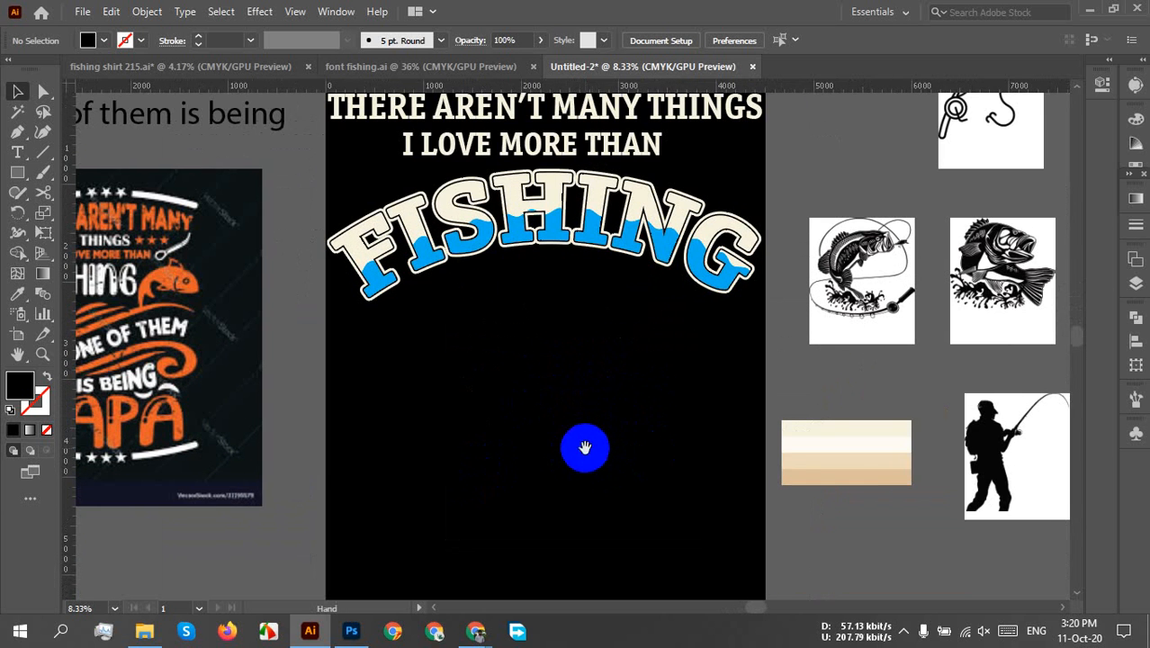
pyautogui.moveTo(585, 447); pyautogui.dragTo(560, 452)
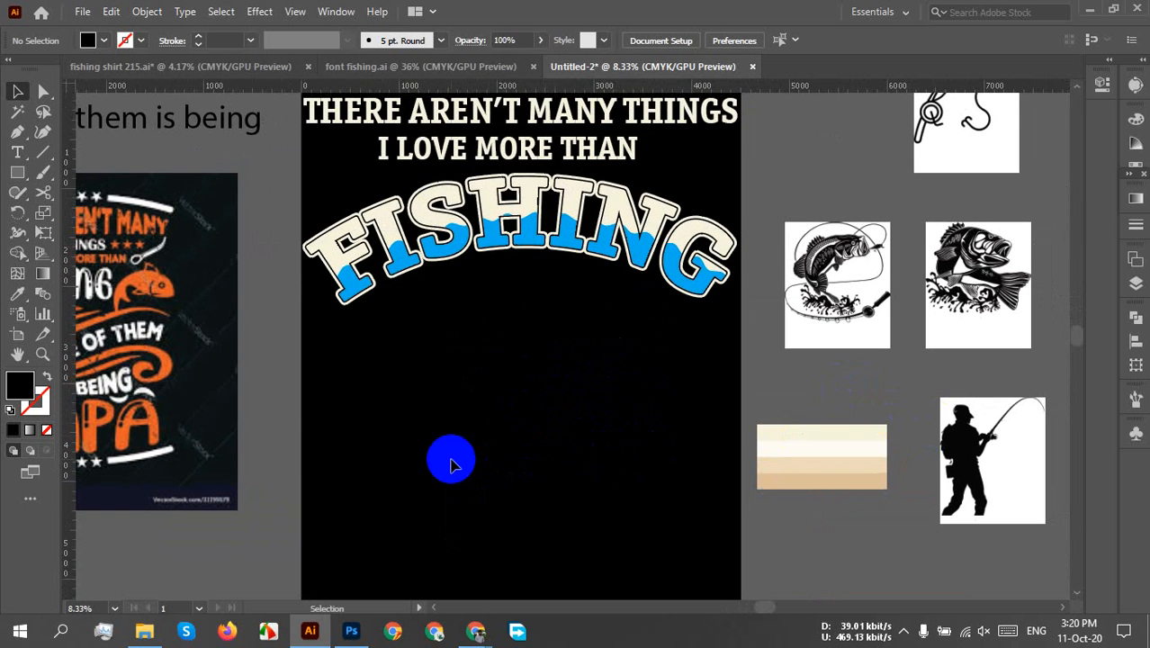
pyautogui.moveTo(533, 421); pyautogui.dragTo(450, 428)
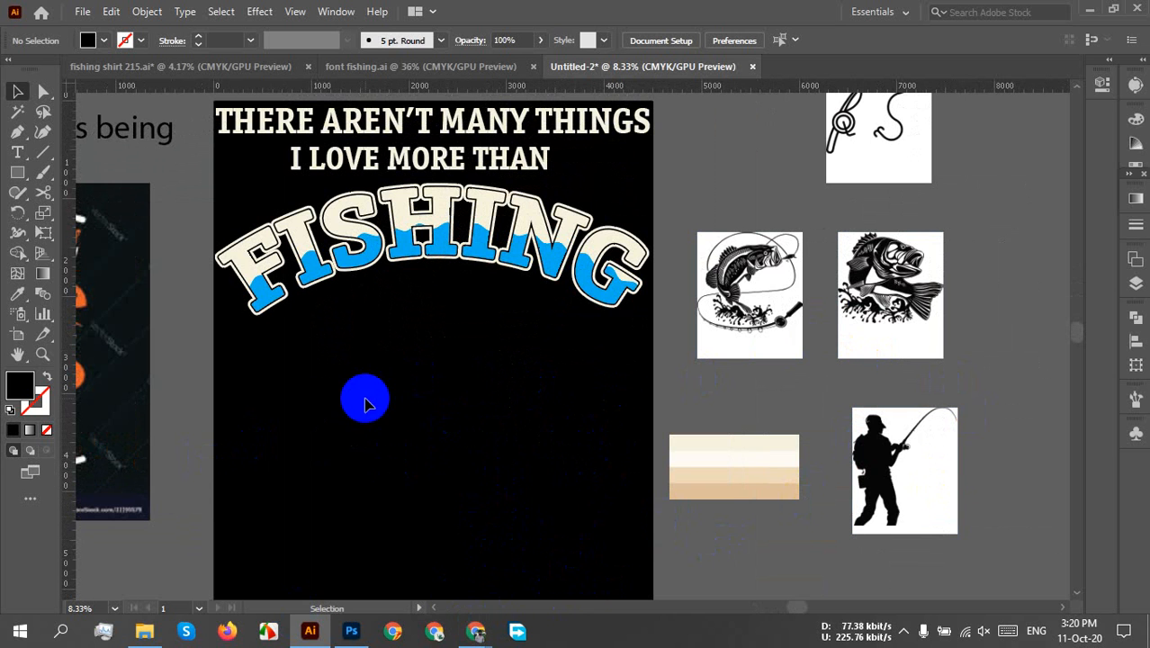
# - Convert the leaping fish picture fish 1.jpg into an image tracing with the default preset
pyautogui.click(889, 262)
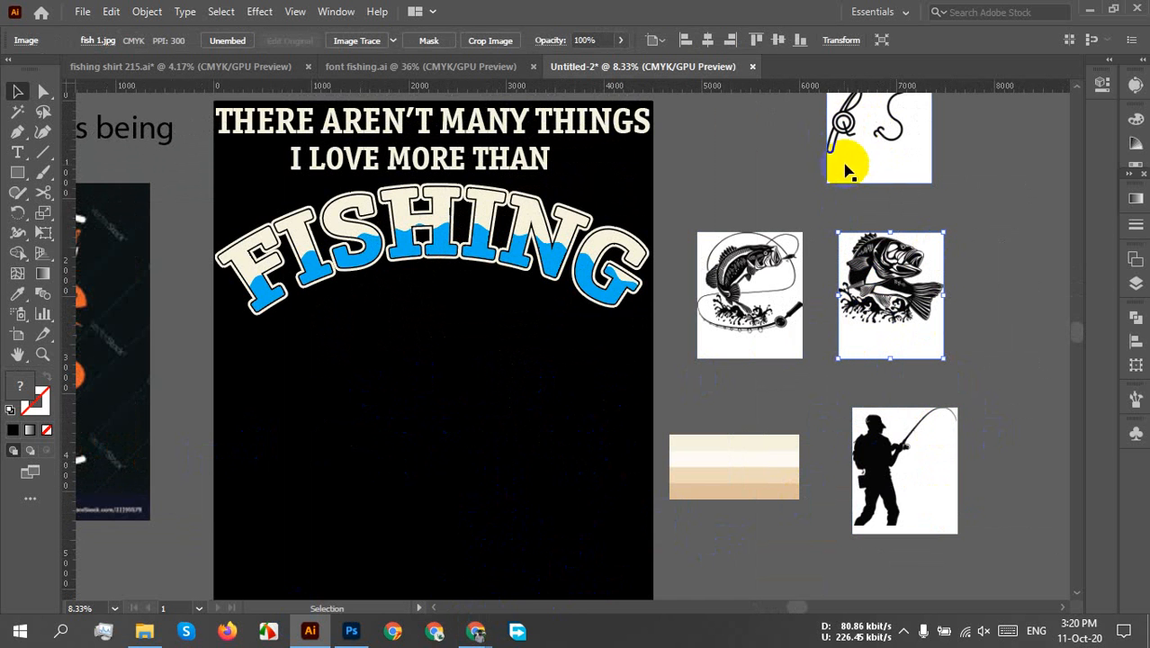
pyautogui.scroll(1, 841, 180)
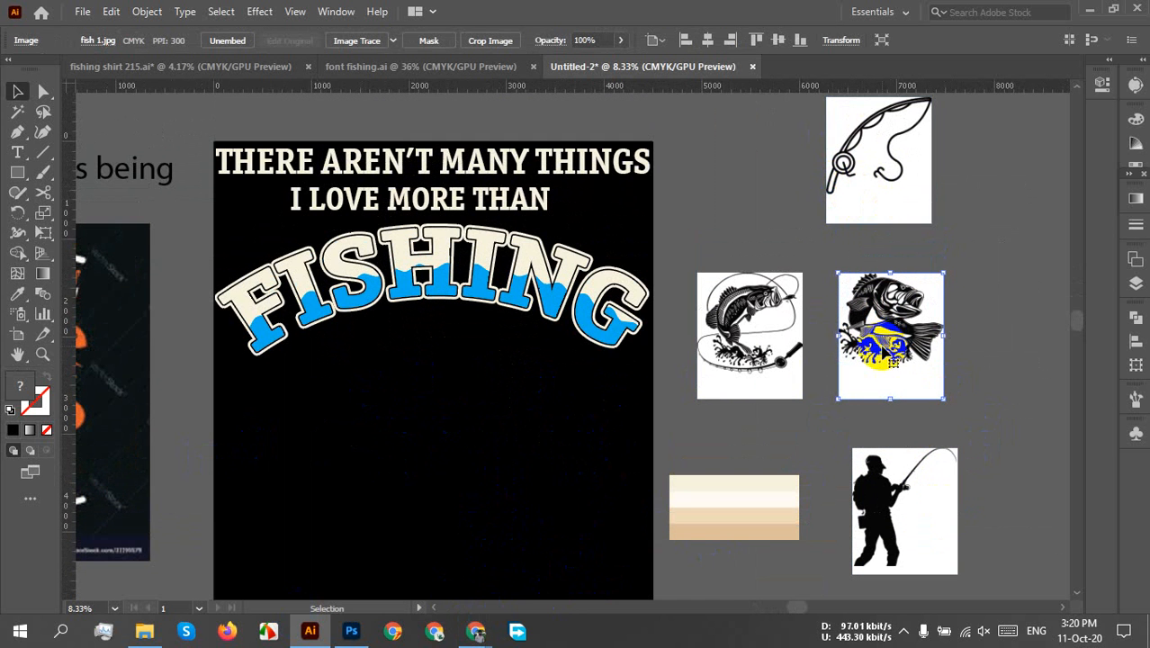
pyautogui.scroll(3, 931, 358)
pyautogui.moveTo(929, 360); pyautogui.dragTo(514, 398)
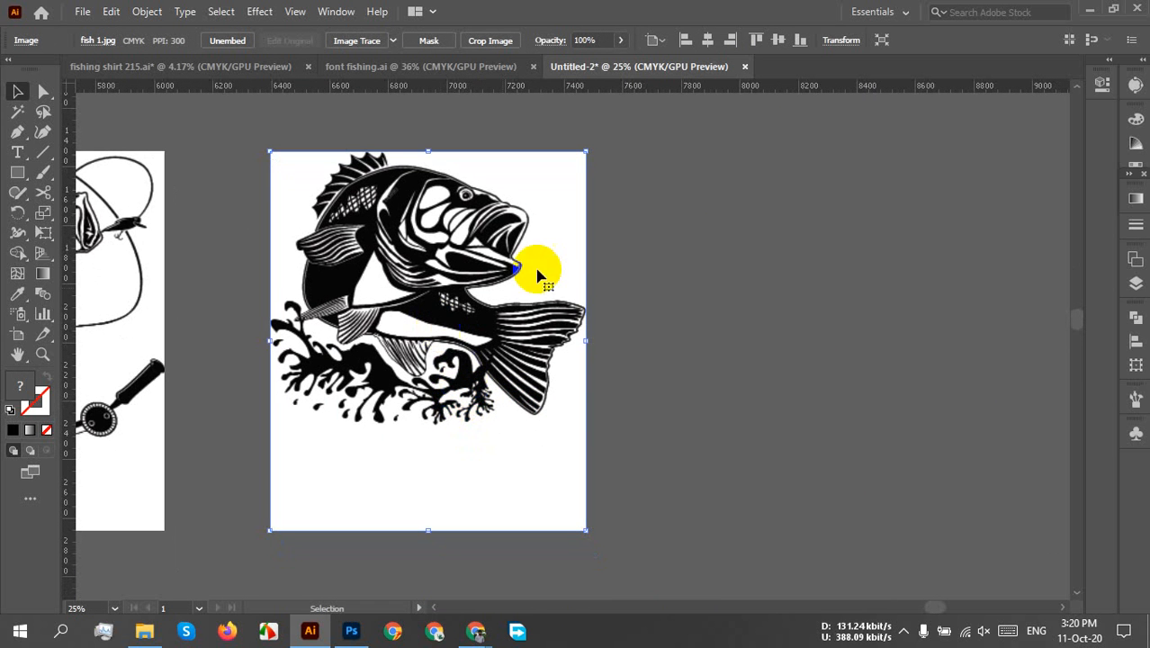
pyautogui.click(367, 40)
pyautogui.click(682, 346)
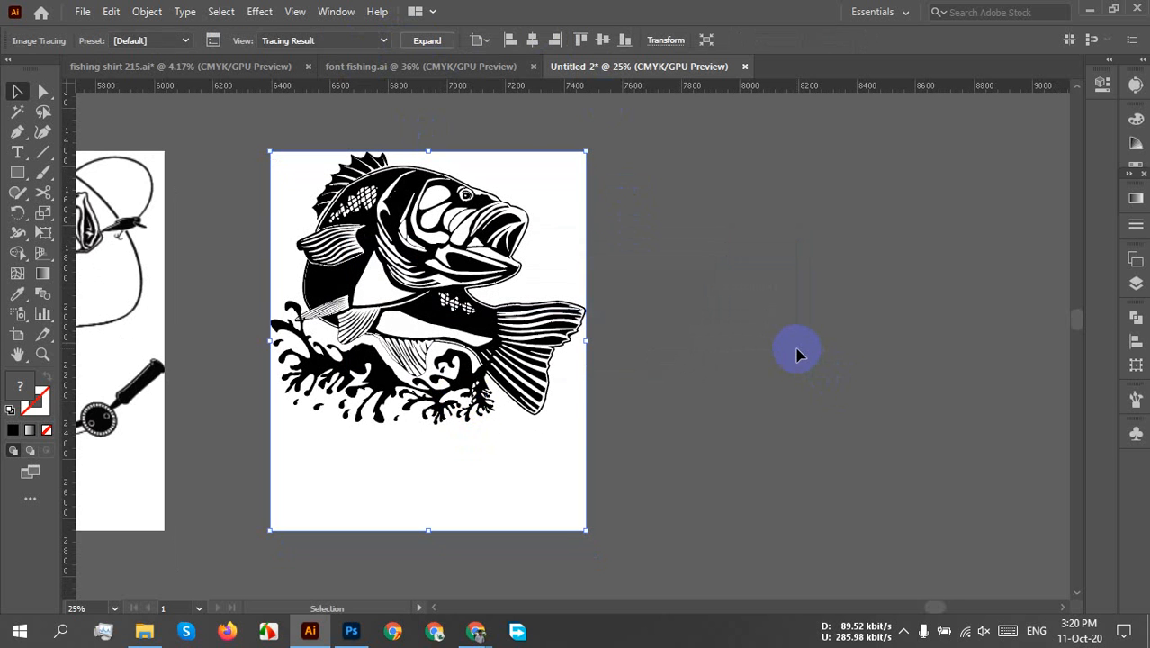
# - Expand and ungroup the leaping fish tracing, and delete its white background shape
pyautogui.rightClick(520, 180)
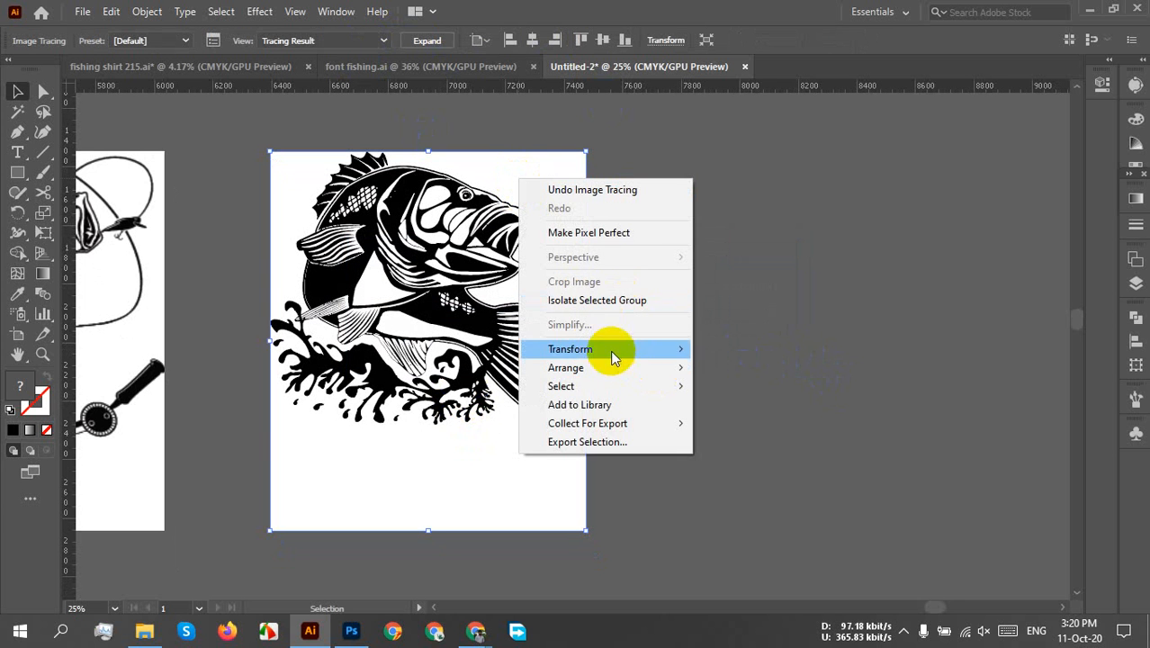
pyautogui.click(428, 39)
pyautogui.rightClick(524, 157)
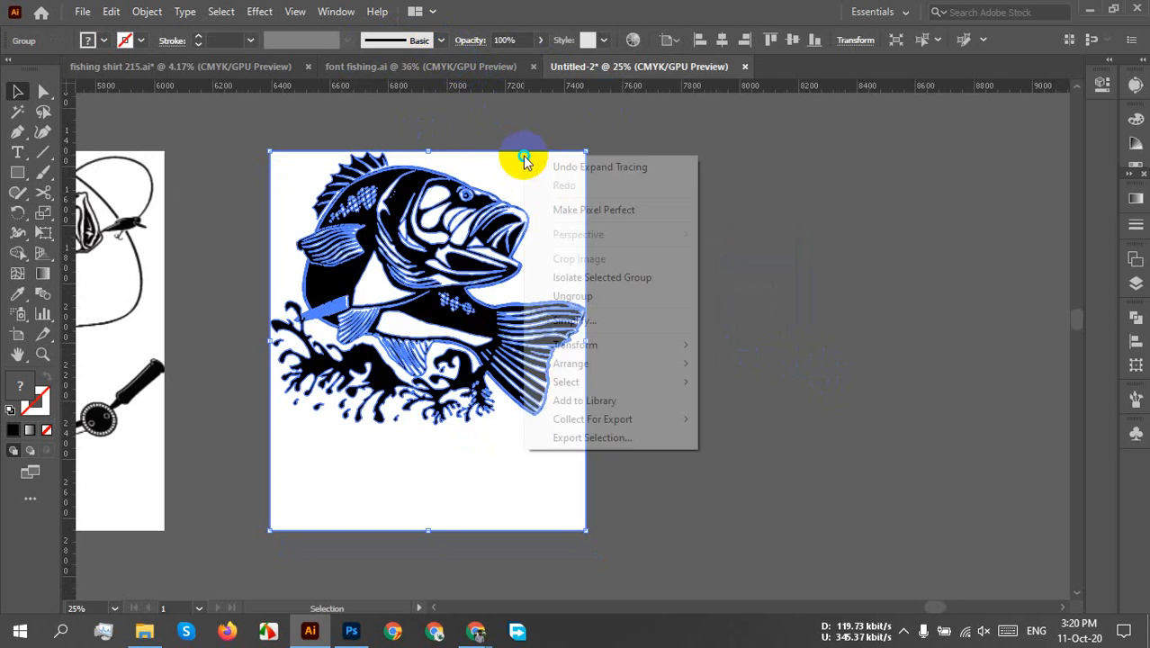
pyautogui.click(572, 298)
pyautogui.click(816, 298)
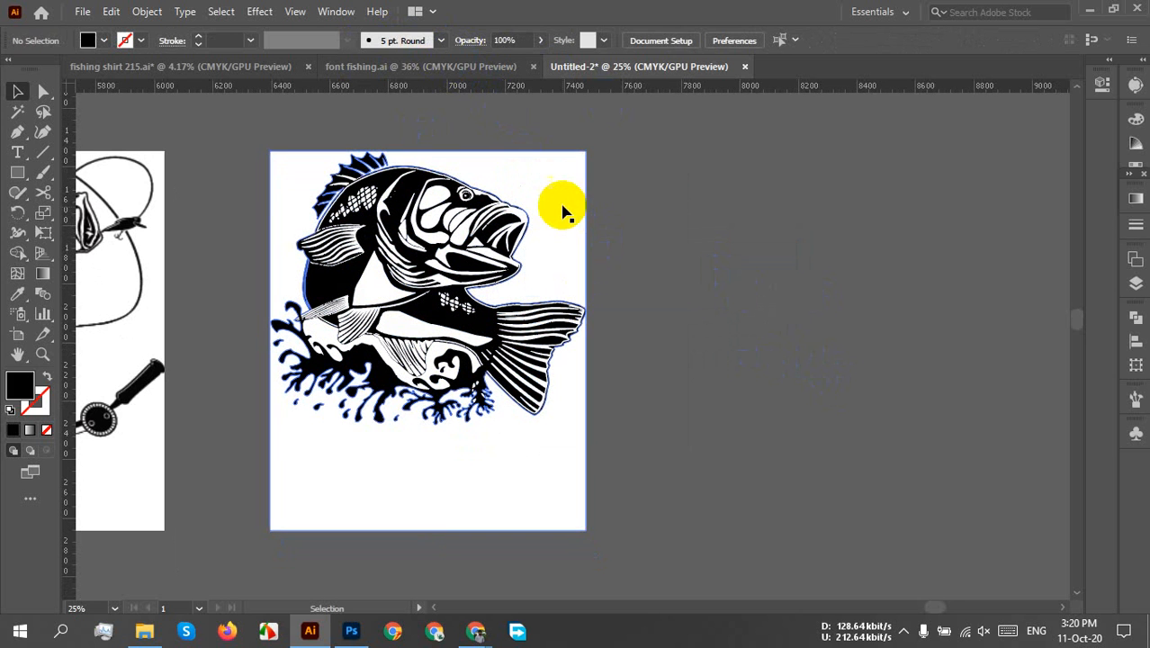
pyautogui.click(561, 211)
pyautogui.press('Delete')
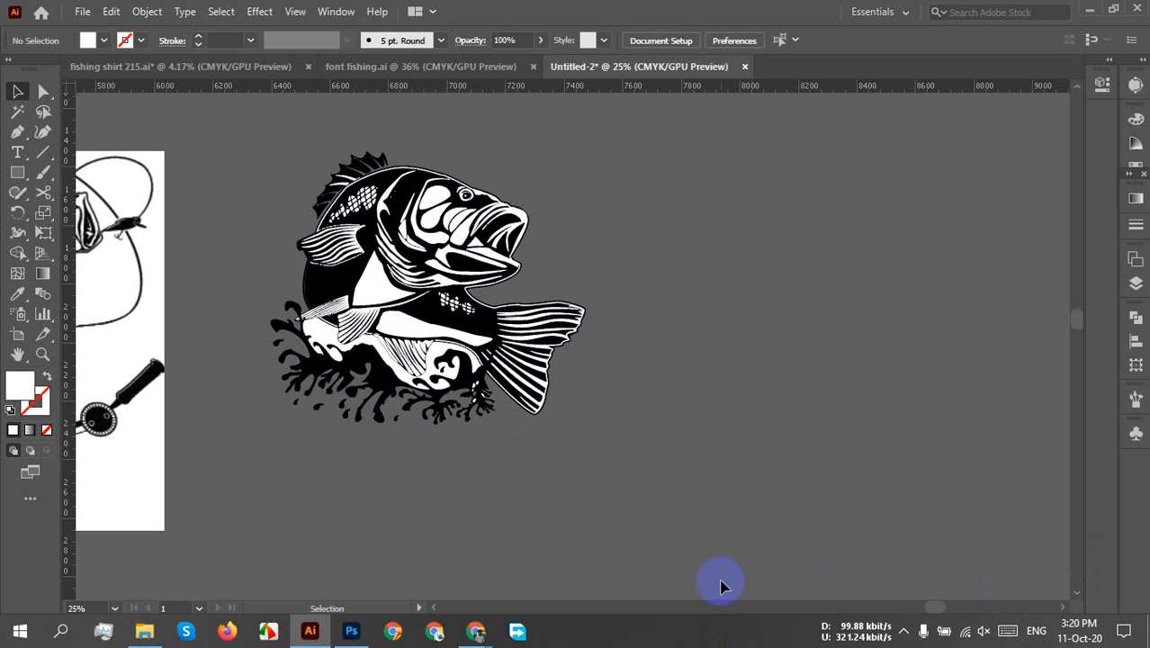
# - Separate the black fish compound path from the white tracing pieces by placing it clear to their right
pyautogui.click(374, 284)
pyautogui.scroll(-2, 683, 308)
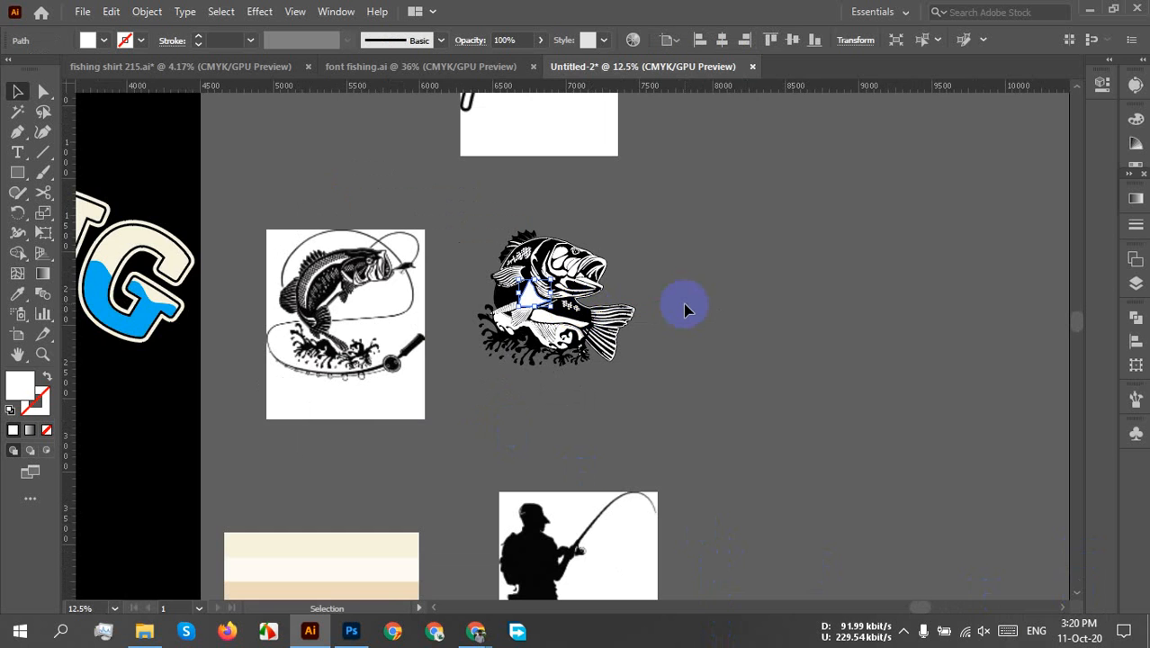
pyautogui.scroll(4, 658, 319)
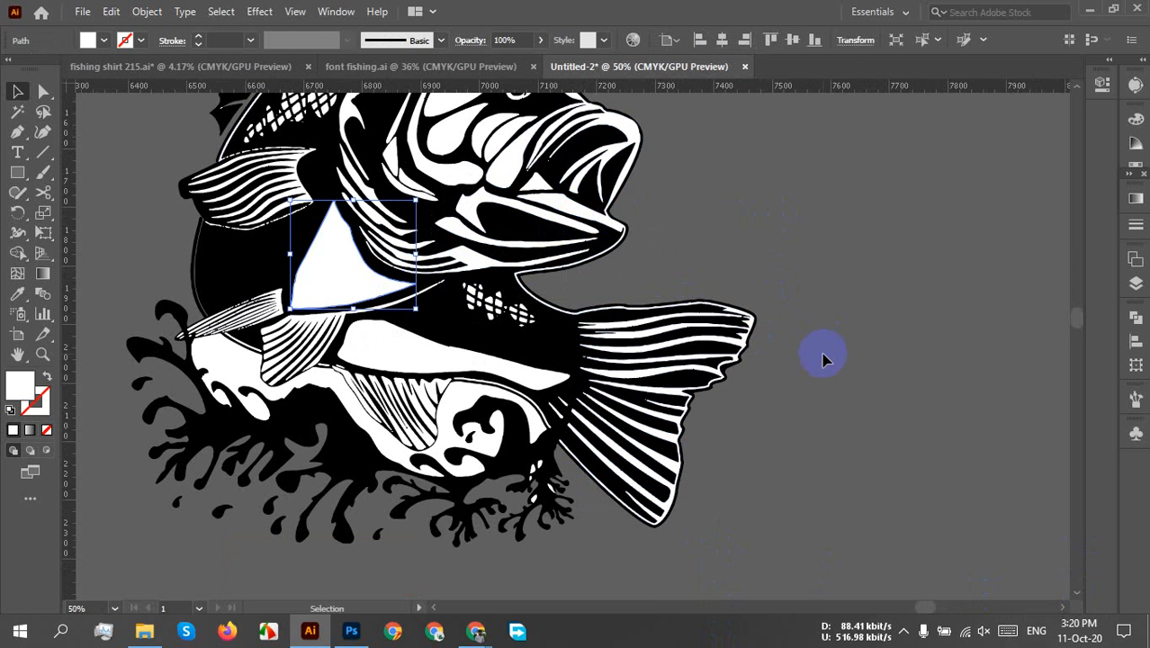
pyautogui.scroll(-2, 824, 359)
pyautogui.click(533, 314)
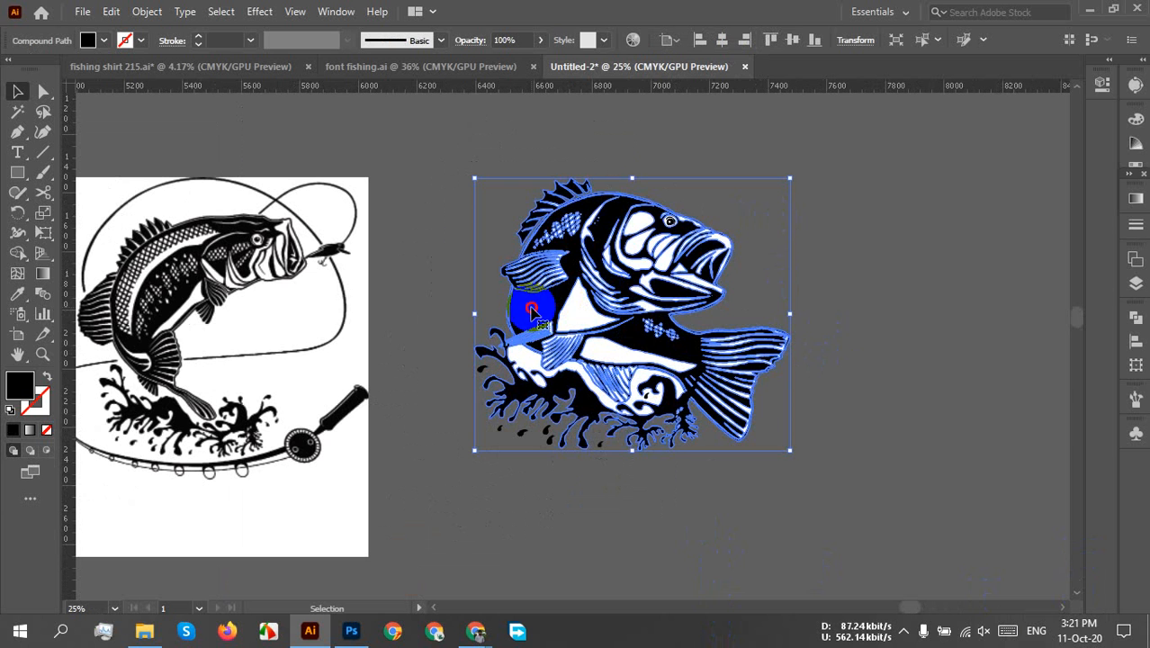
pyautogui.moveTo(533, 314); pyautogui.dragTo(852, 326)
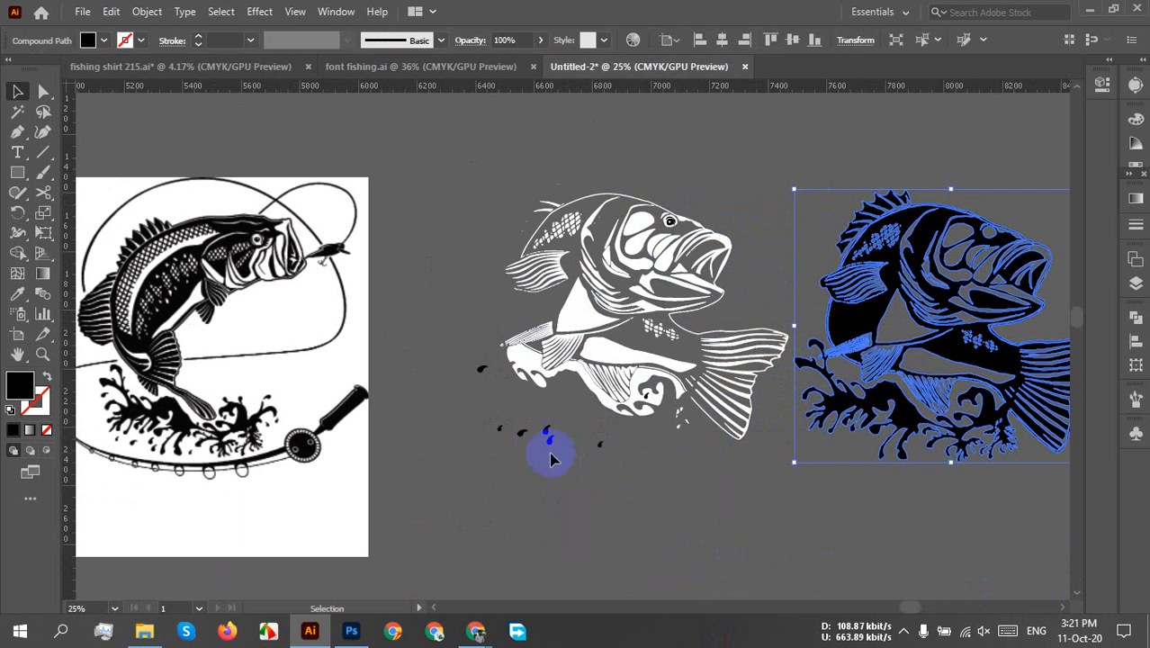
pyautogui.click(880, 528)
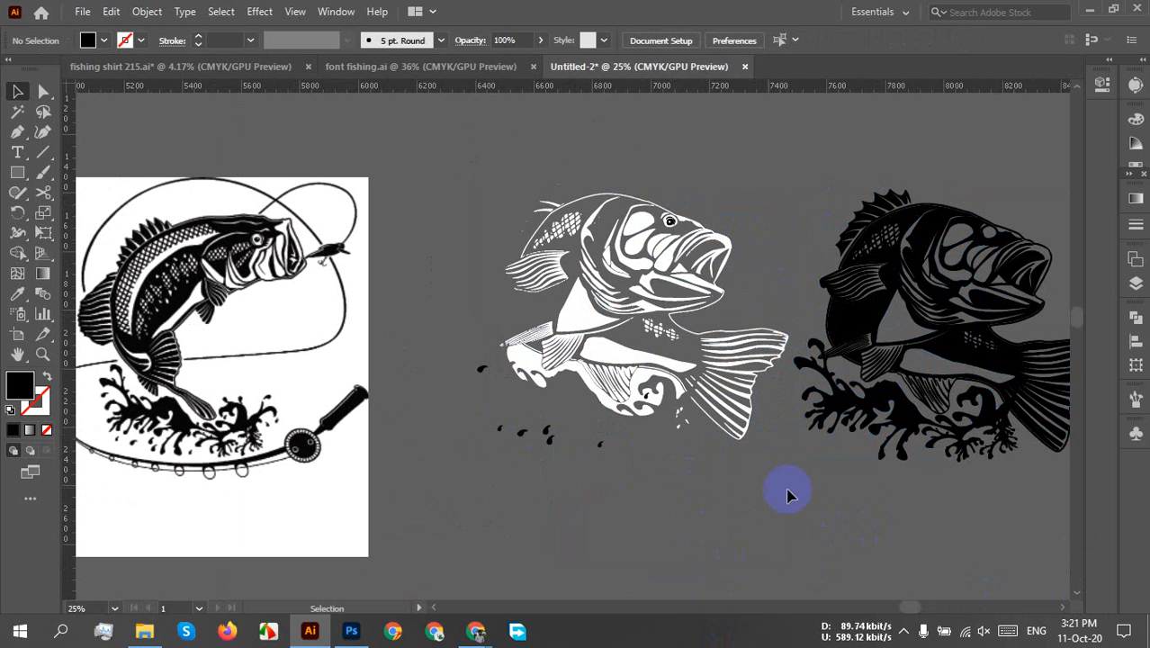
pyautogui.moveTo(787, 493); pyautogui.dragTo(627, 475)
pyautogui.click(747, 261)
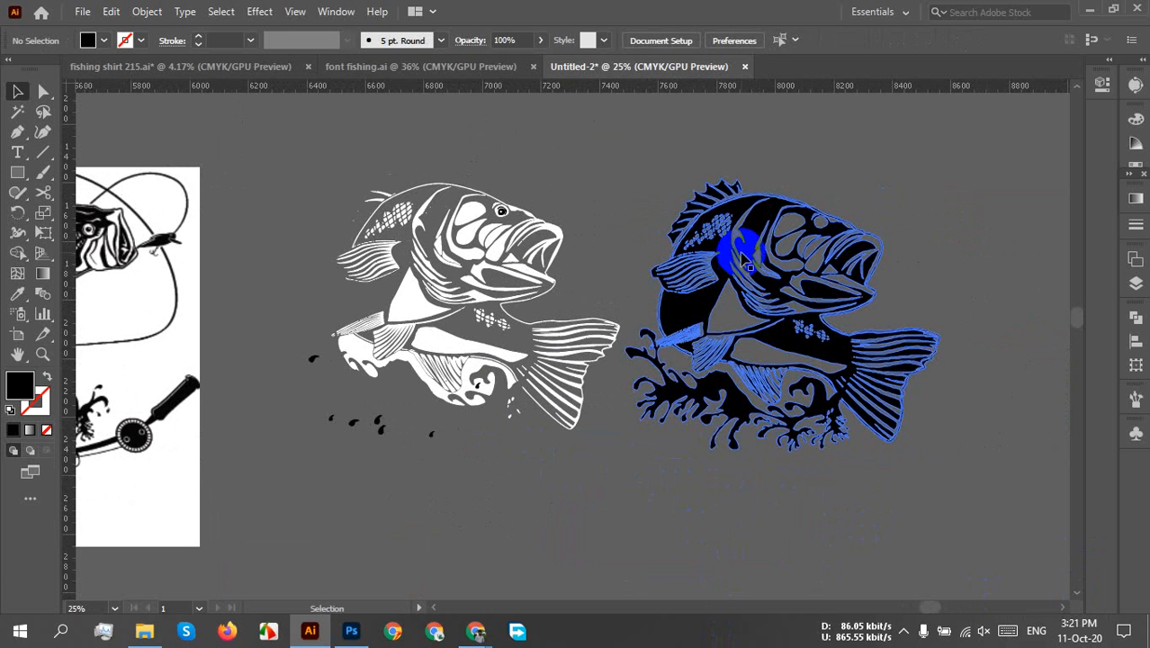
pyautogui.click(746, 262)
pyautogui.moveTo(747, 261)
pyautogui.mouseDown()
pyautogui.moveTo(792, 268)
pyautogui.moveTo(766, 266)
pyautogui.mouseUp()
pyautogui.click(843, 169)
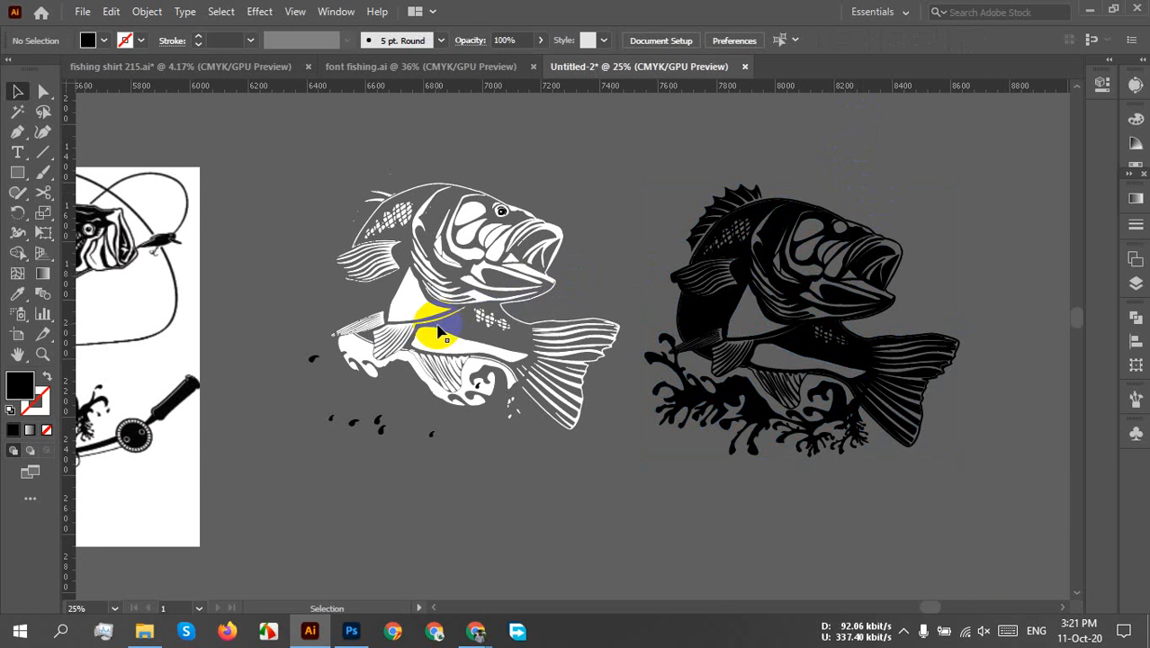
# - Delete all the white fish pieces and the stray black drops left beside the black fish shape
pyautogui.click(414, 305)
pyautogui.click(451, 351)
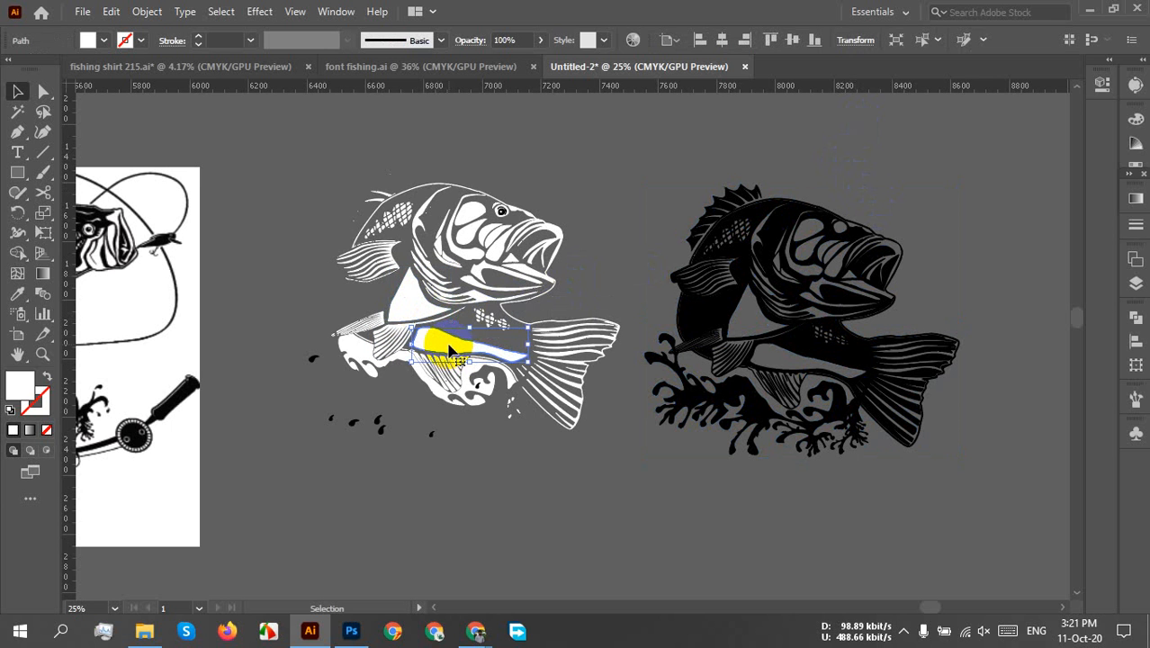
pyautogui.click(557, 395)
pyautogui.click(606, 497)
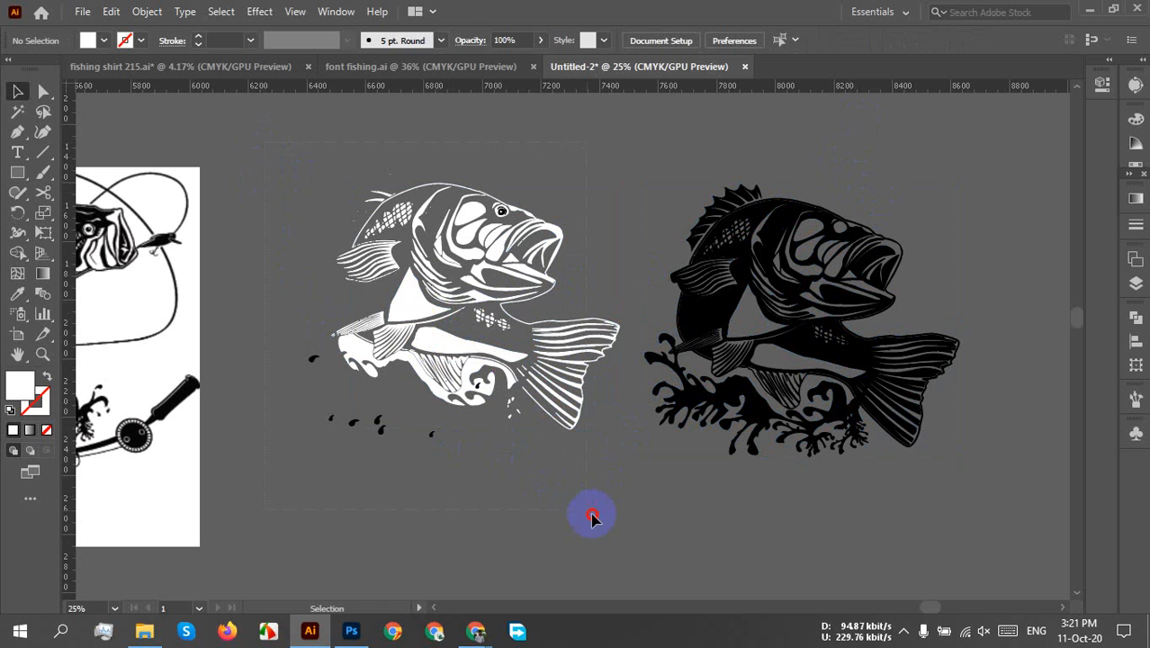
pyautogui.moveTo(624, 530); pyautogui.dragTo(625, 531)
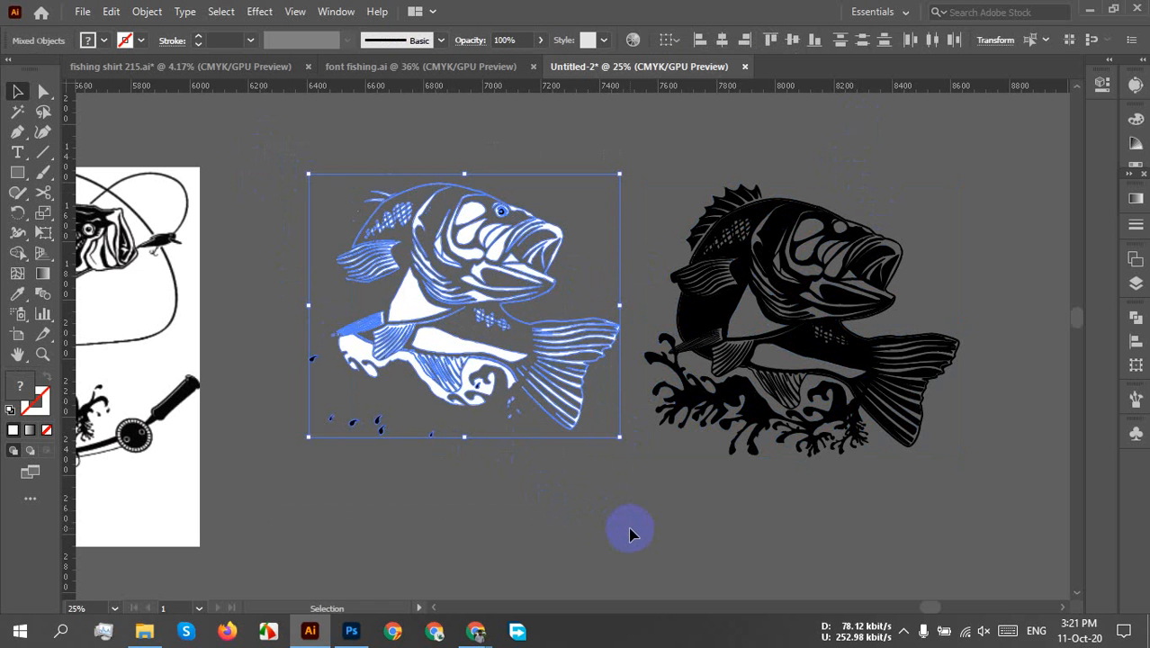
pyautogui.press('Delete')
# - Place the black fish shape on the black background below the G of the FISHING lettering
pyautogui.click(841, 387)
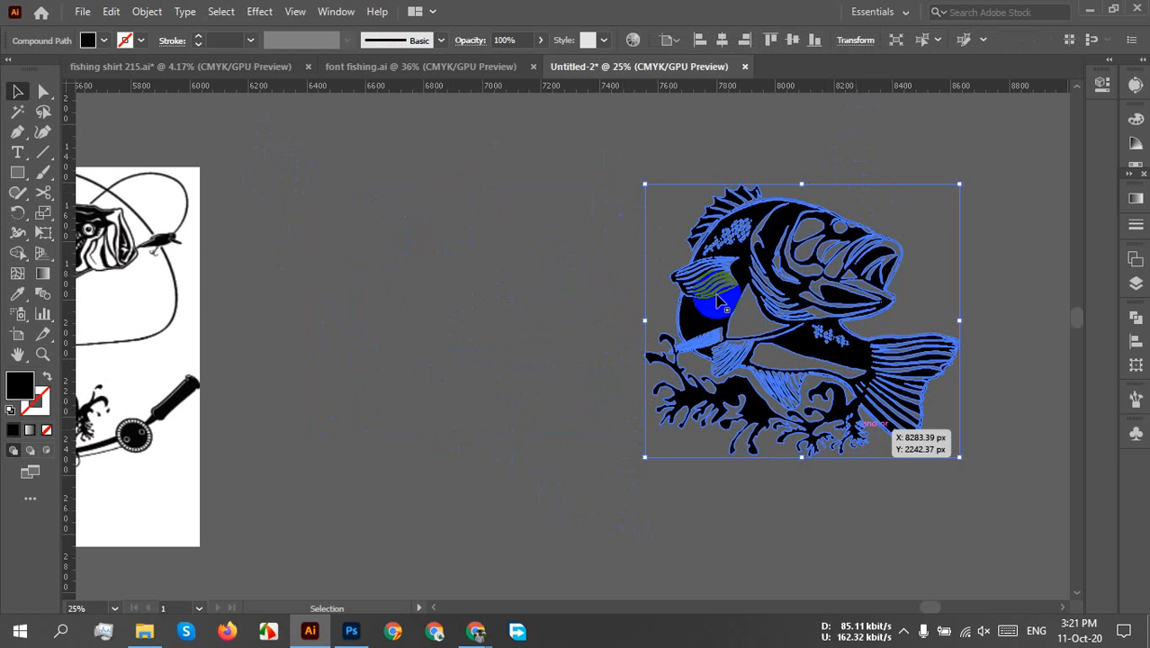
pyautogui.scroll(-1, 675, 225)
pyautogui.moveTo(611, 258); pyautogui.dragTo(878, 295)
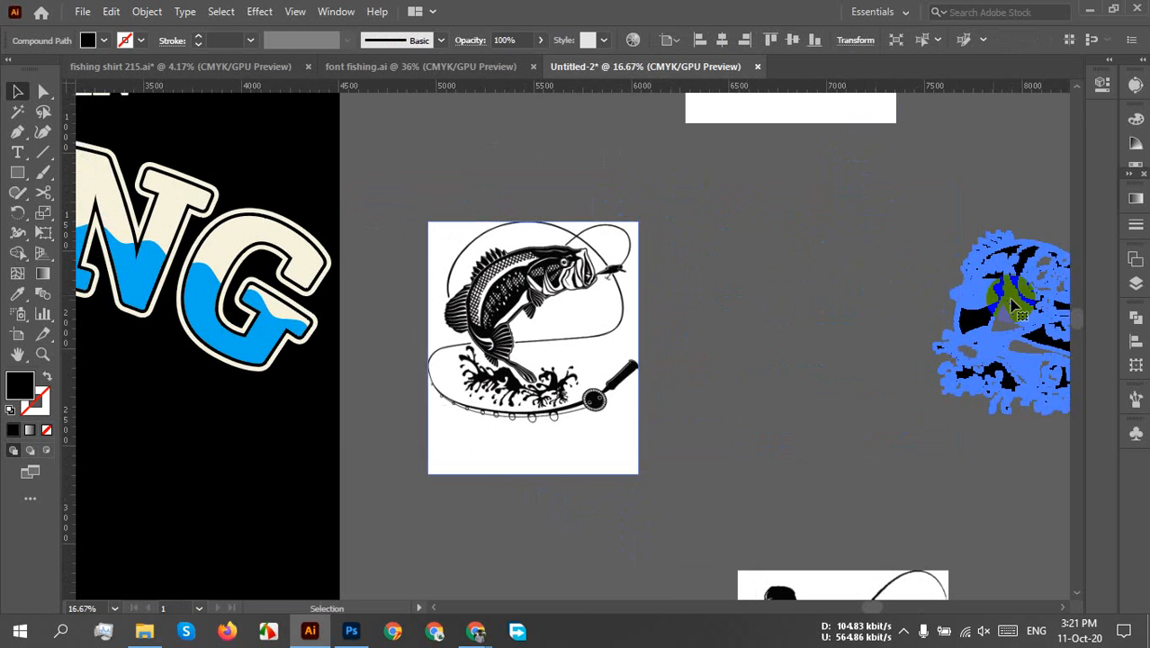
pyautogui.moveTo(963, 317); pyautogui.dragTo(203, 469)
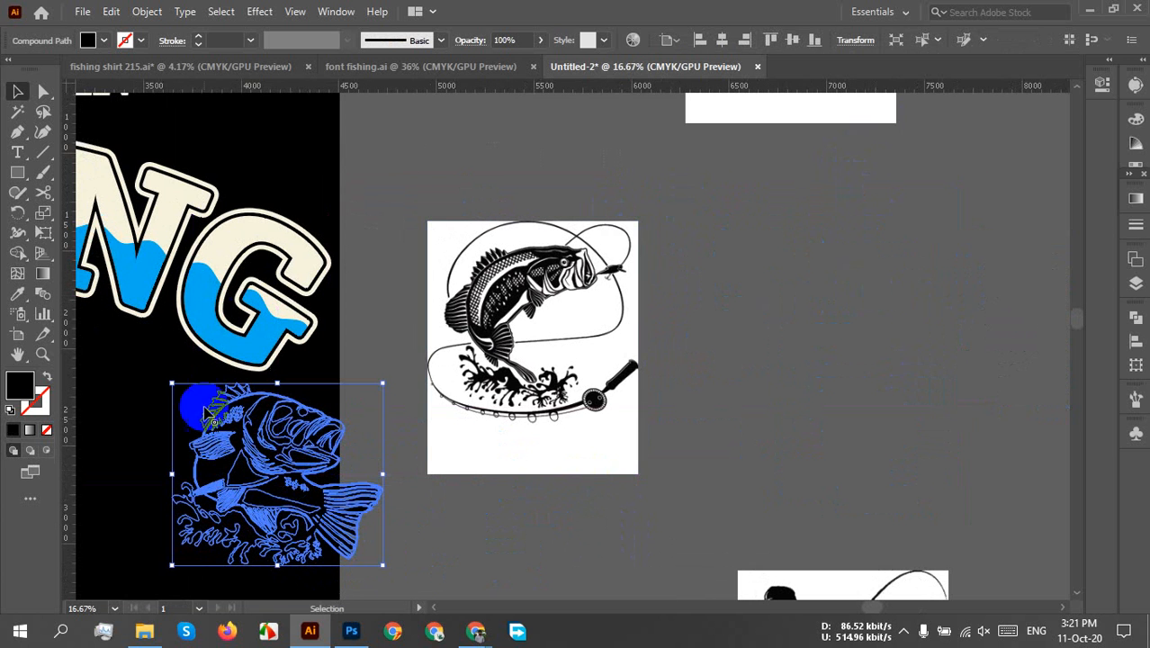
# - Recolor the fish with the cream fill sampled from the FISHING lettering
pyautogui.press('i')
pyautogui.click(252, 217)
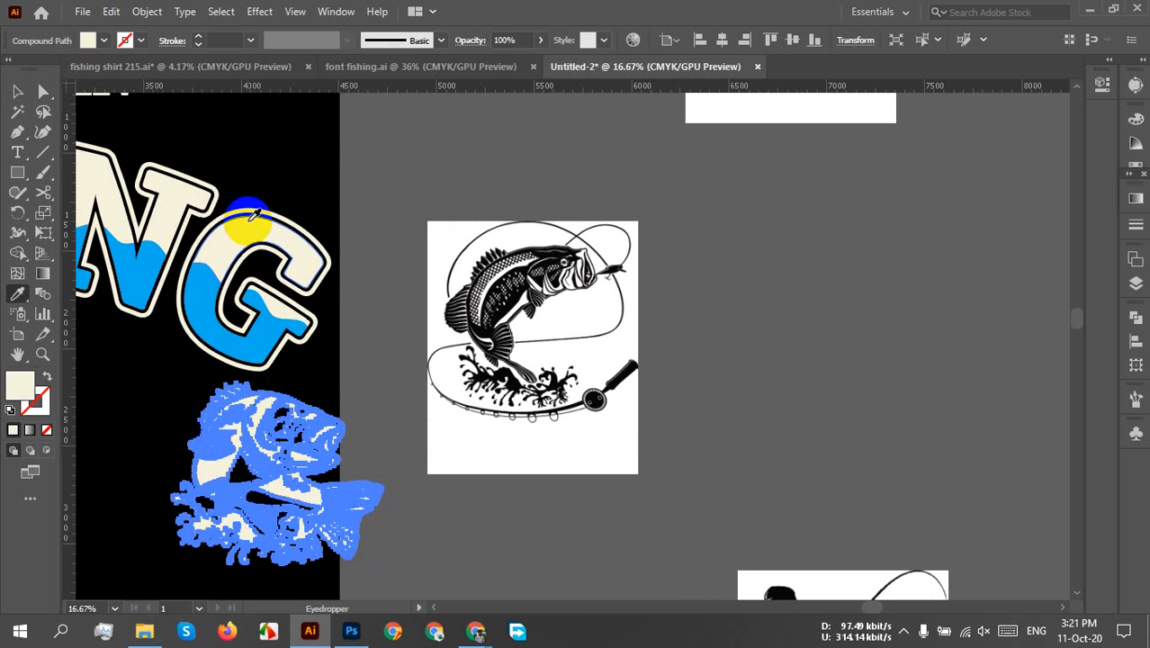
pyautogui.press('v')
pyautogui.click(416, 503)
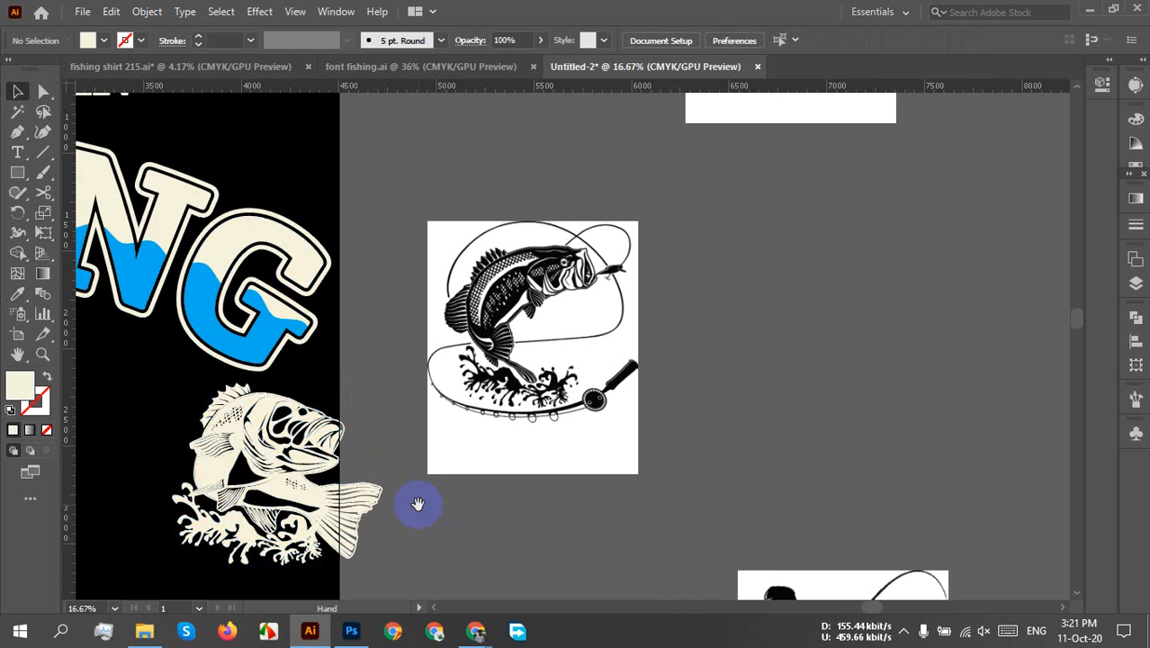
# - Reposition the cream fish on the black background below the start of the FISHING lettering
pyautogui.moveTo(415, 503); pyautogui.dragTo(1109, 276)
pyautogui.moveTo(926, 208); pyautogui.dragTo(377, 242)
pyautogui.click(533, 306)
# - Examine the cream fish's outline, mouth and tail details up close and its fit beneath the lettering
pyautogui.scroll(3, 457, 311)
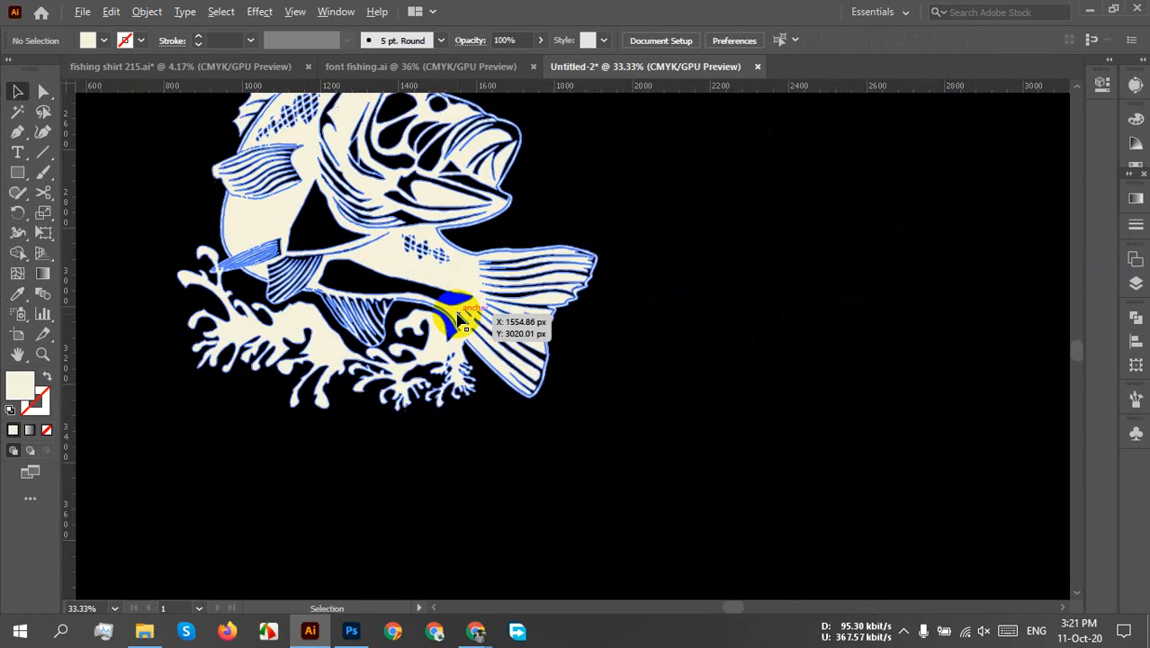
pyautogui.scroll(-1, 731, 230)
pyautogui.moveTo(729, 260); pyautogui.dragTo(628, 460)
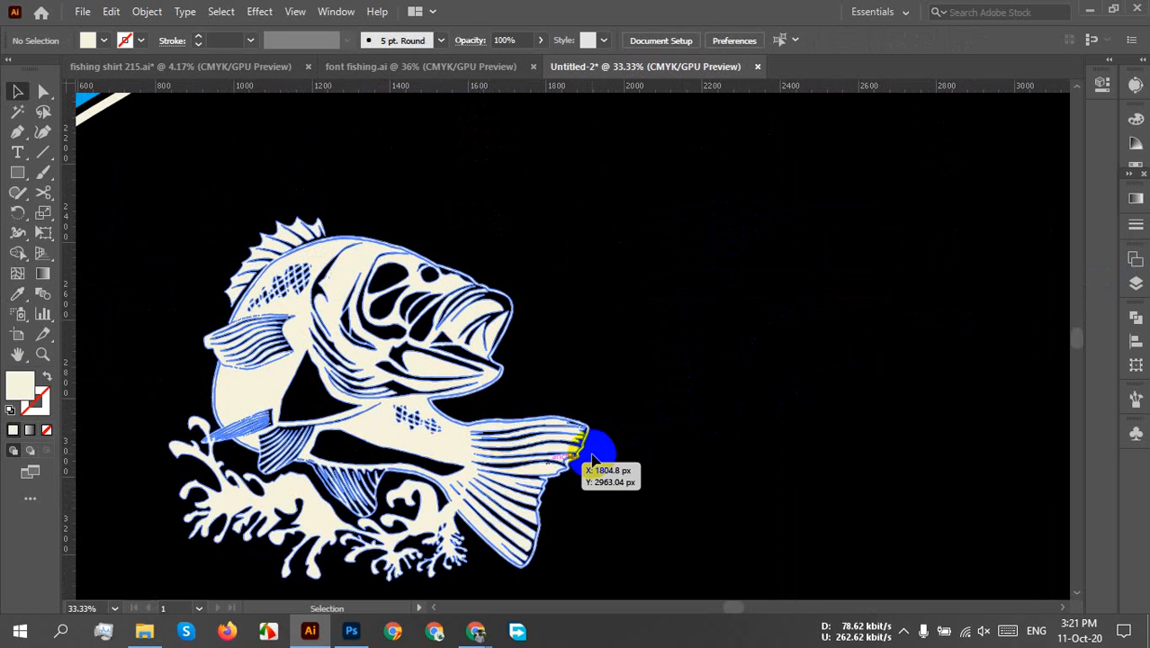
pyautogui.scroll(3, 462, 372)
pyautogui.scroll(-1, 683, 334)
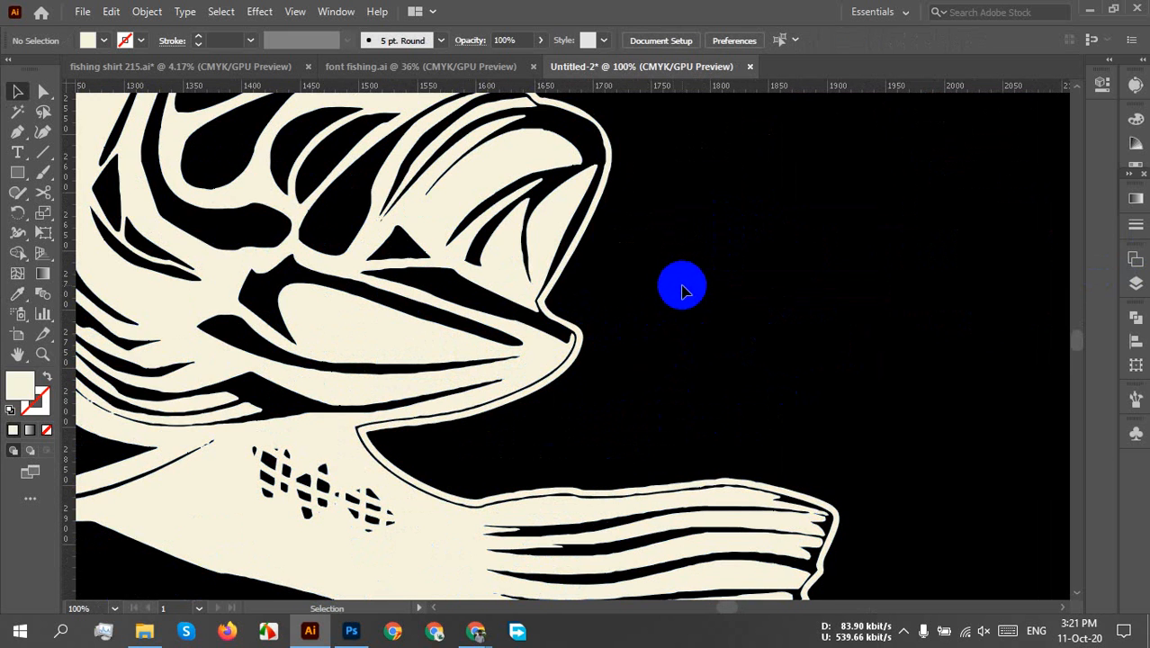
pyautogui.scroll(-1, 683, 281)
pyautogui.scroll(-1, 726, 300)
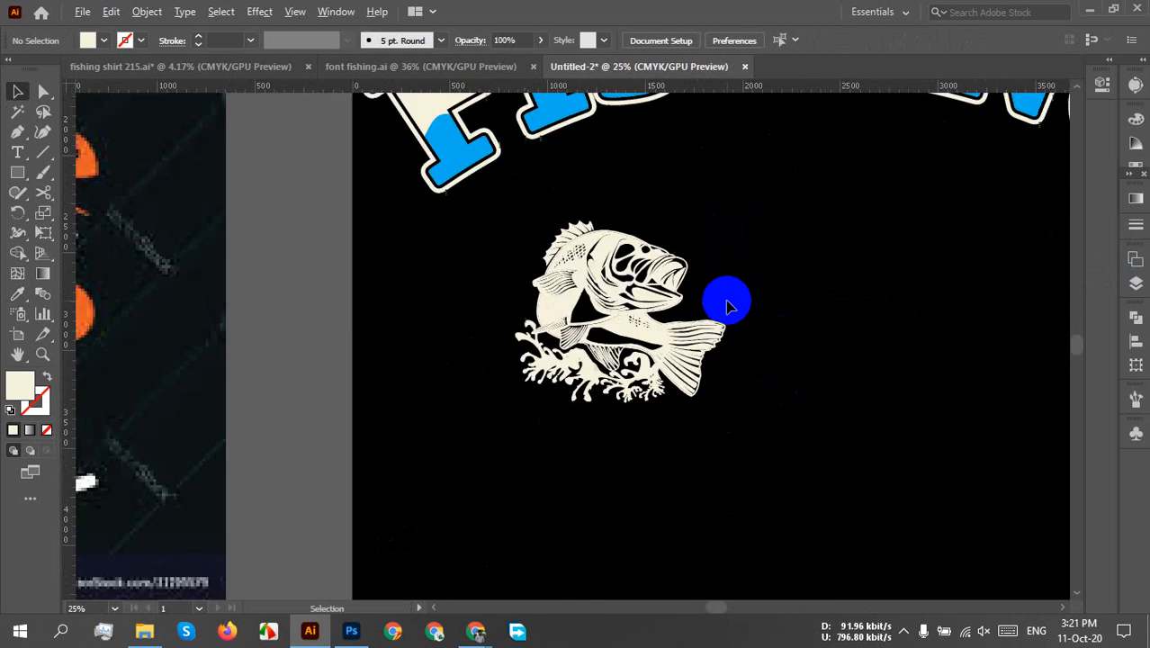
pyautogui.scroll(-1, 744, 415)
# - Enlarge the cream fish proportionally to nearly twice its size, directly beneath the F, I and S of FISHING
pyautogui.moveTo(727, 436); pyautogui.dragTo(605, 339)
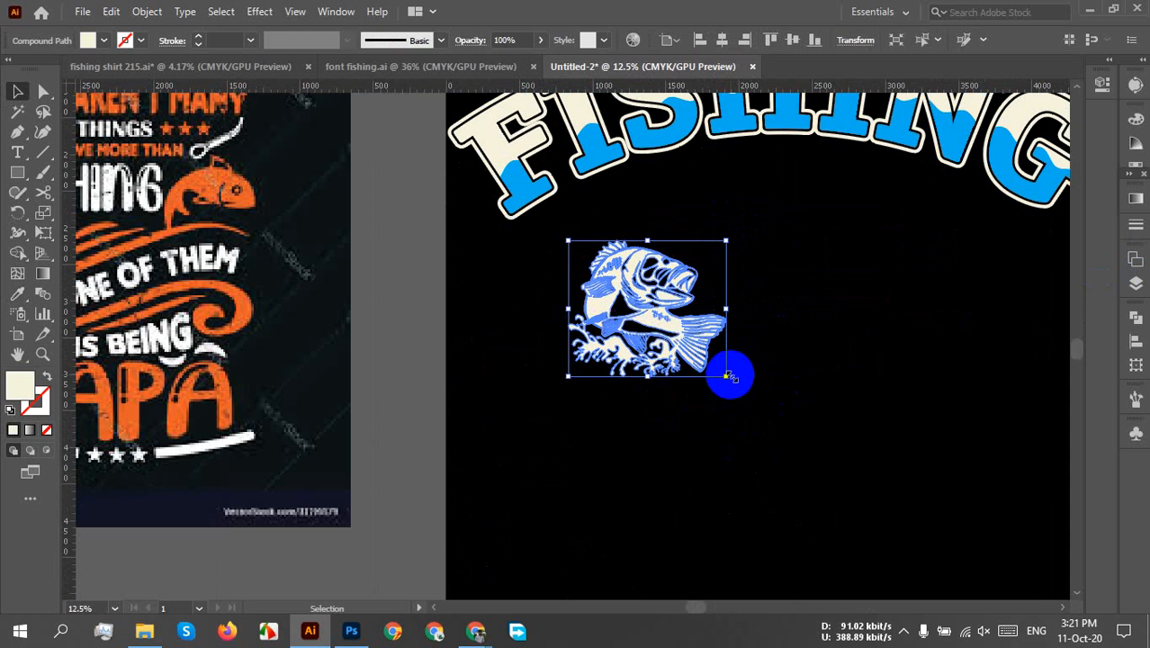
pyautogui.moveTo(729, 376); pyautogui.dragTo(779, 433)
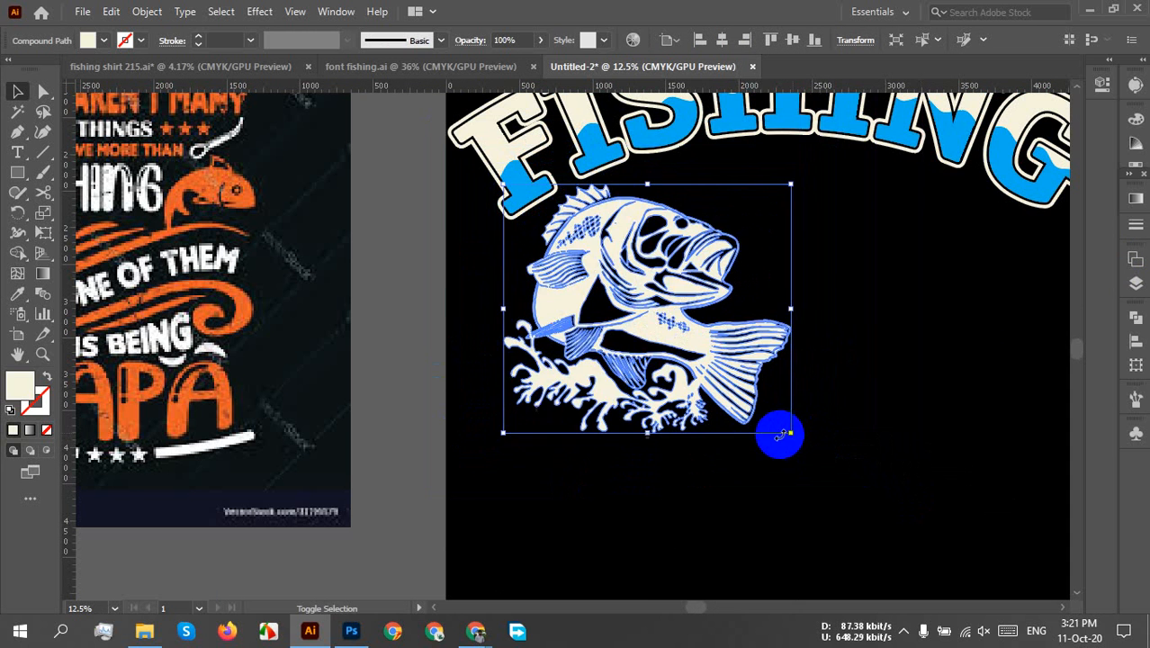
pyautogui.click(911, 393)
pyautogui.moveTo(911, 393); pyautogui.dragTo(617, 386)
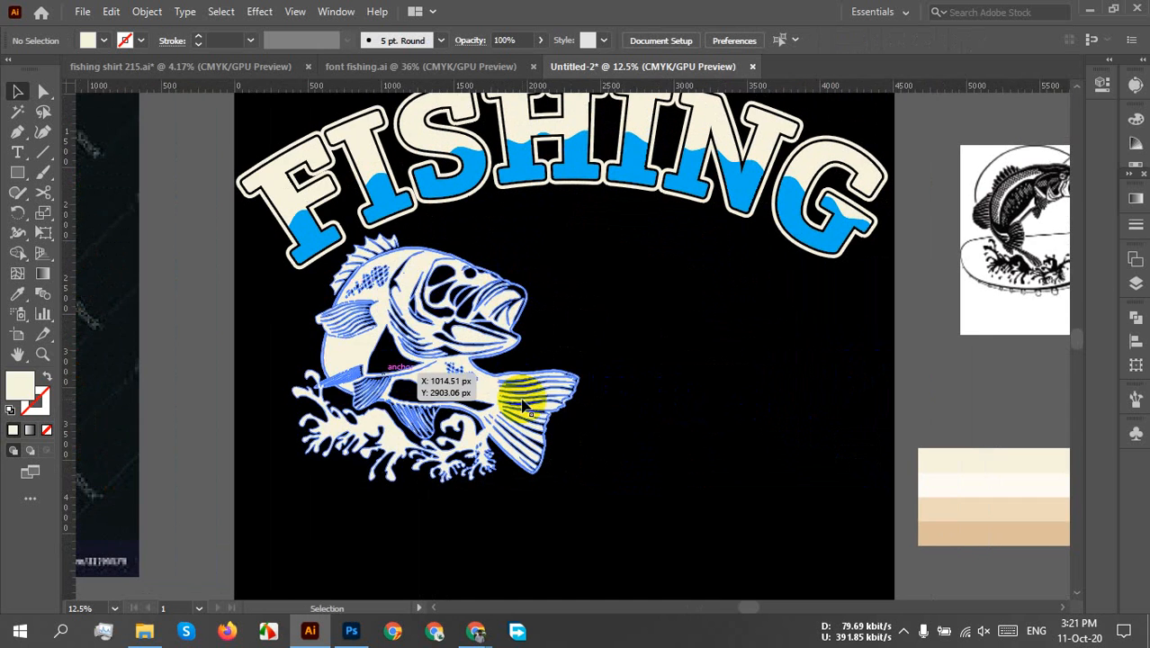
# - Delete the cream fish from the black T-shirt background
pyautogui.scroll(-2, 611, 369)
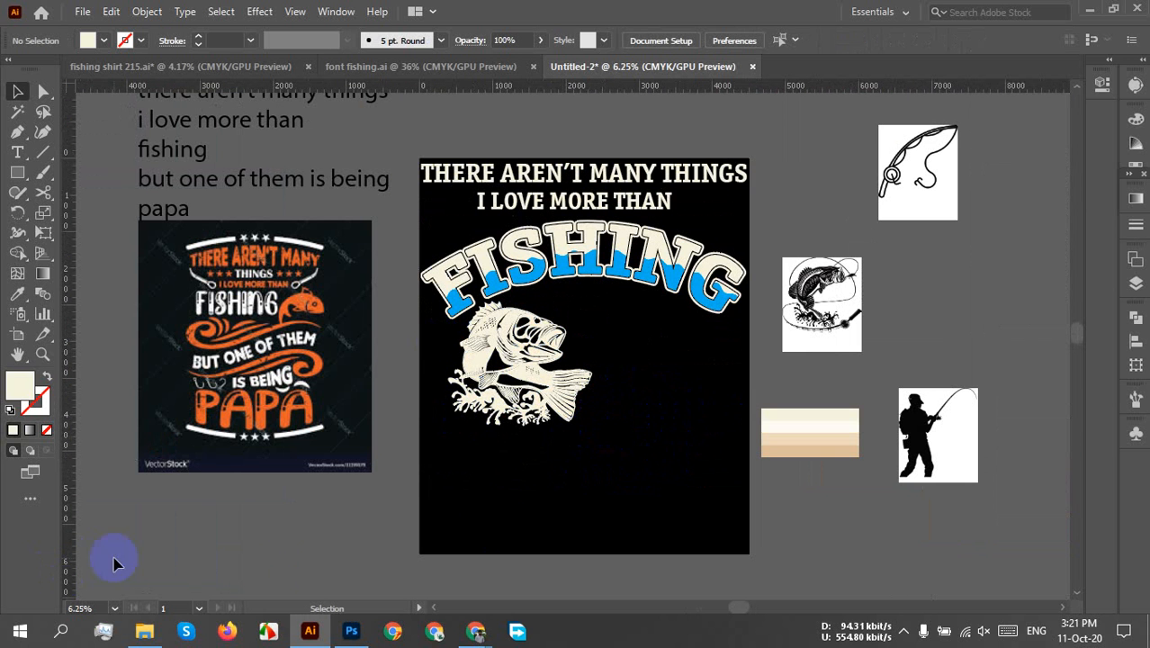
pyautogui.moveTo(488, 457); pyautogui.dragTo(393, 376)
pyautogui.press('Delete')
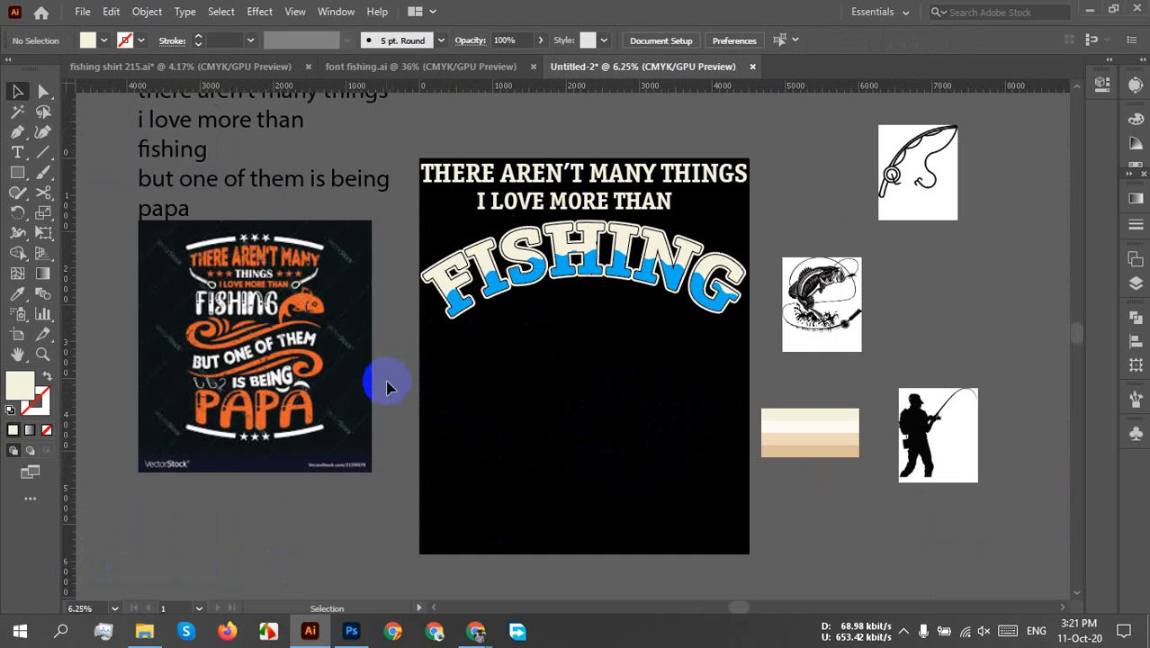
# - Examine the fish 2.jpg picture up close, including its fishing rod, line and water splash
pyautogui.scroll(3, 719, 418)
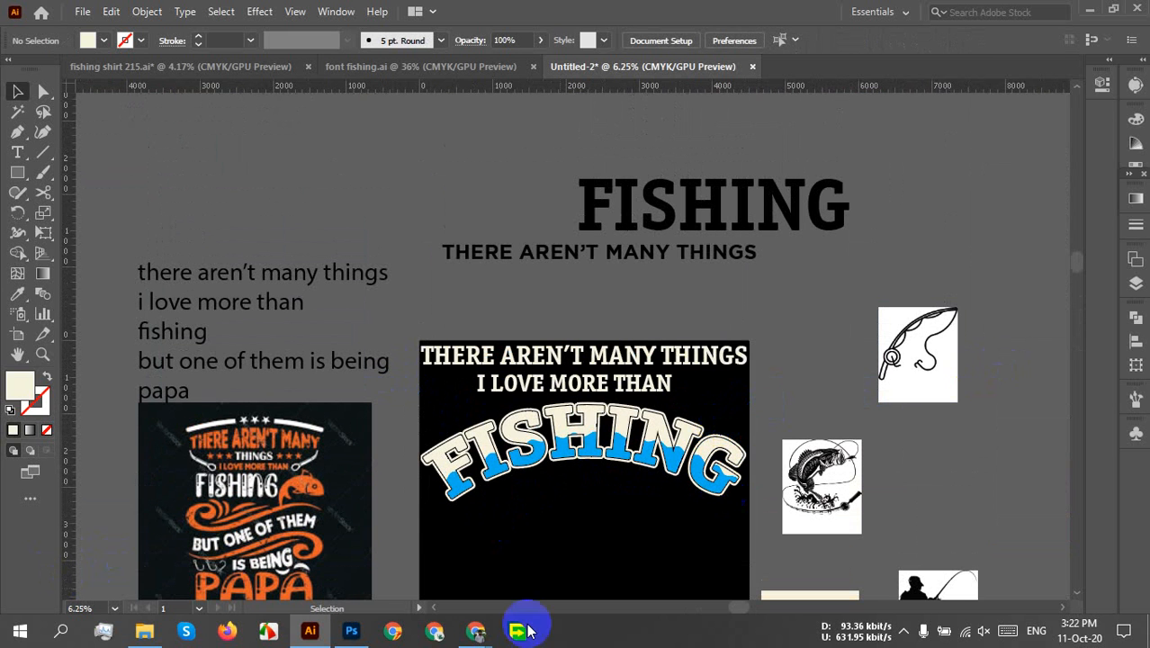
pyautogui.doubleClick(823, 467)
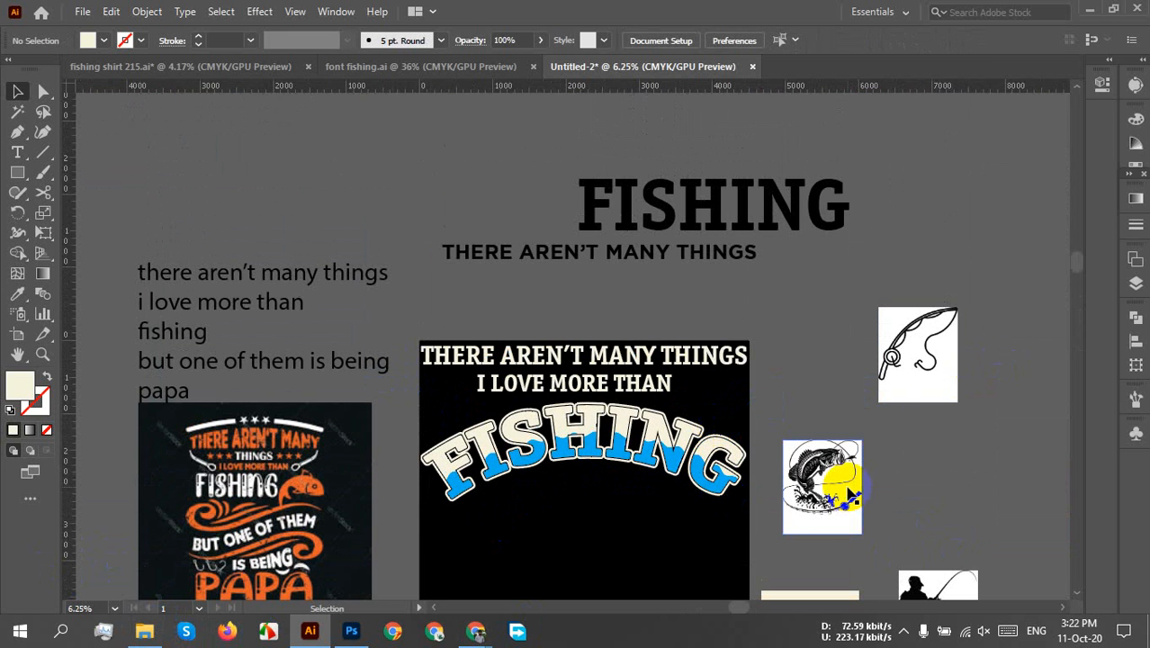
pyautogui.click(782, 103)
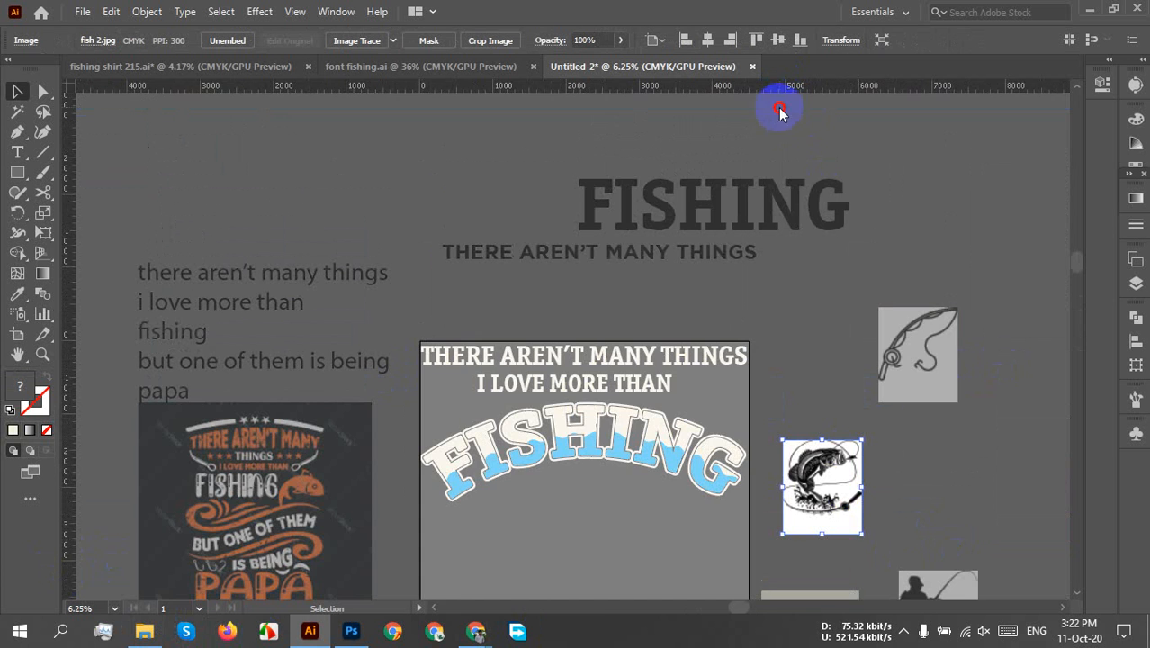
pyautogui.scroll(6, 835, 529)
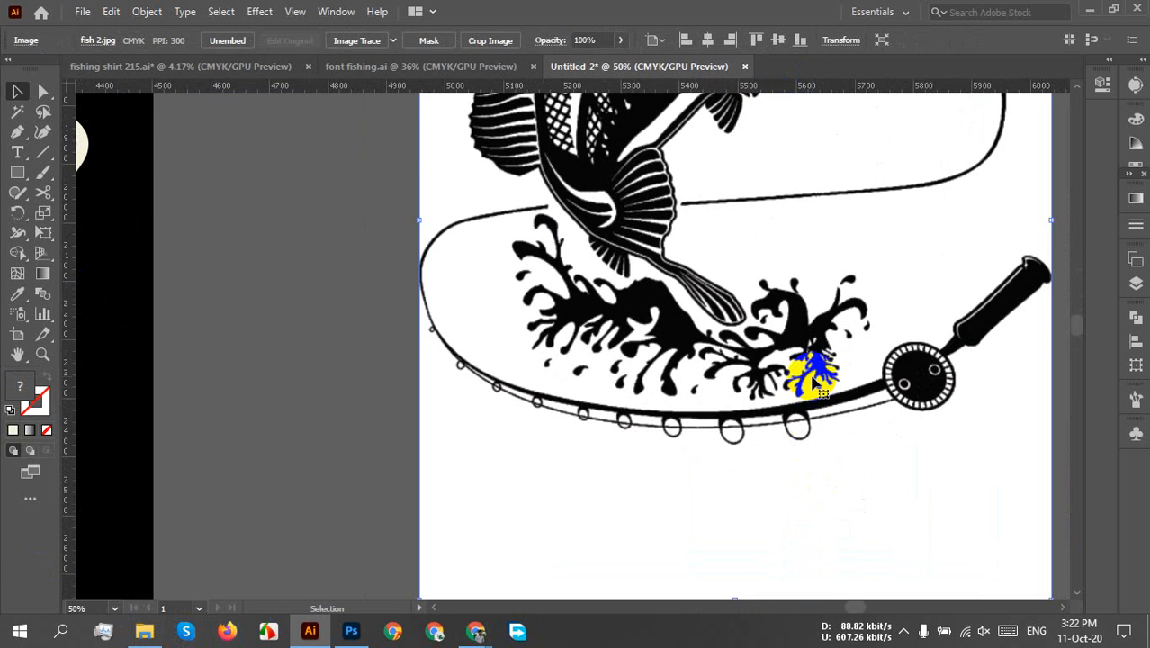
pyautogui.scroll(-1, 814, 371)
pyautogui.moveTo(785, 309); pyautogui.dragTo(634, 474)
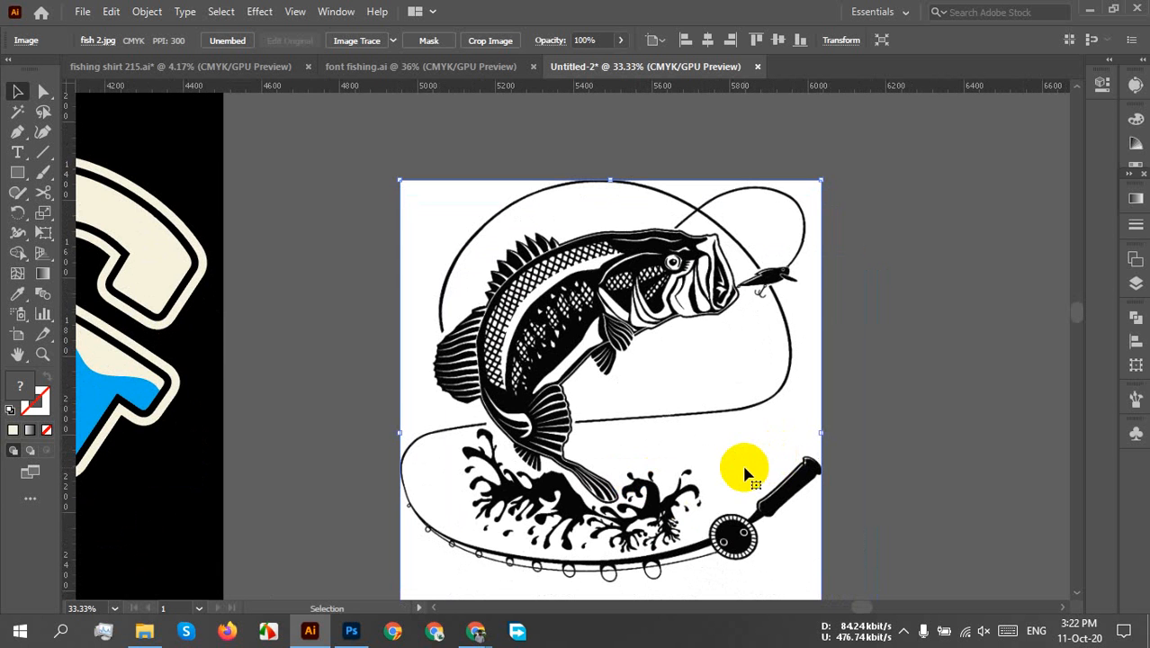
pyautogui.scroll(-3, 745, 466)
pyautogui.scroll(-2, 729, 474)
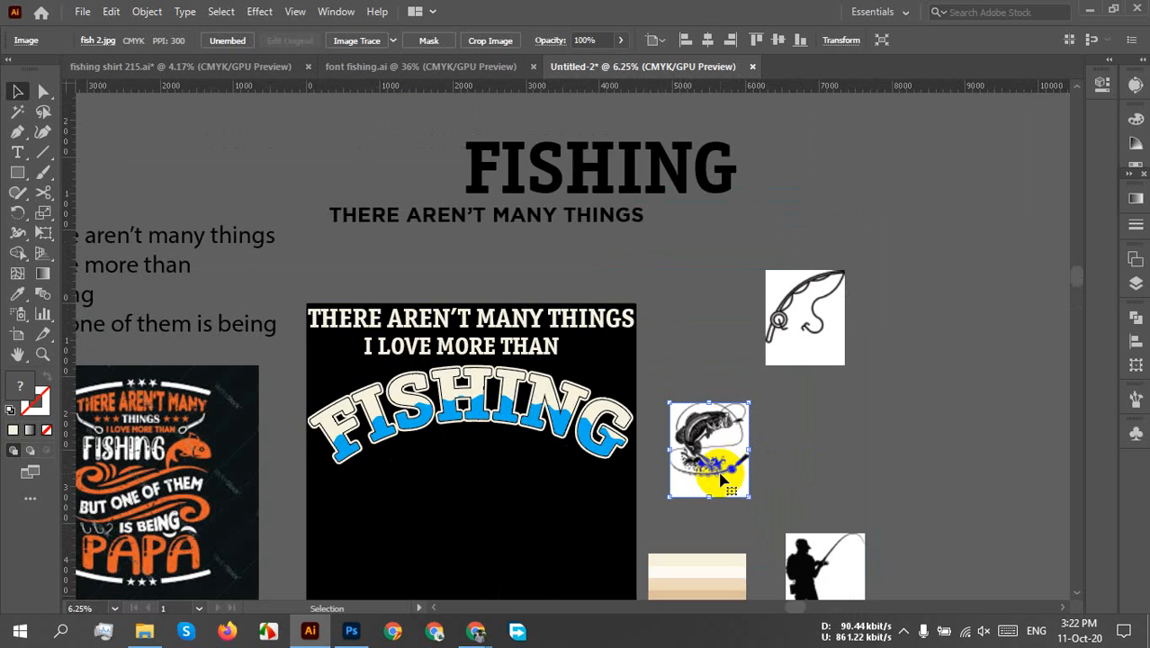
# - Bring the fish picture 4.jpg from the Desktop folder into the T-shirt document
pyautogui.moveTo(723, 481); pyautogui.dragTo(781, 326)
pyautogui.click(152, 633)
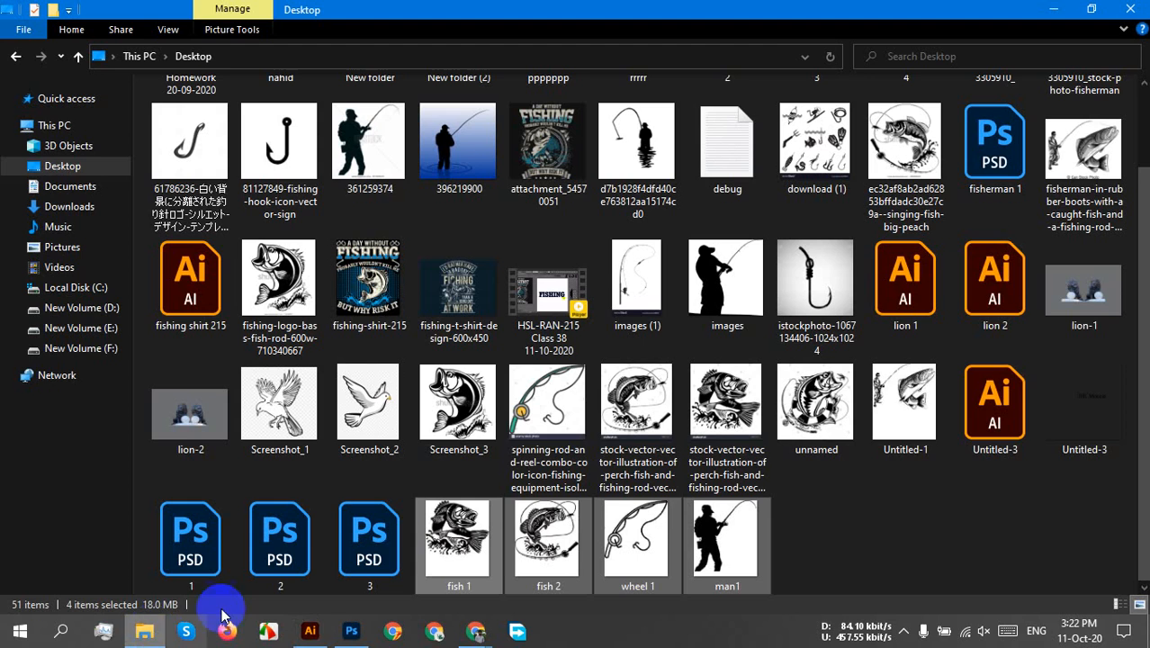
pyautogui.click(819, 517)
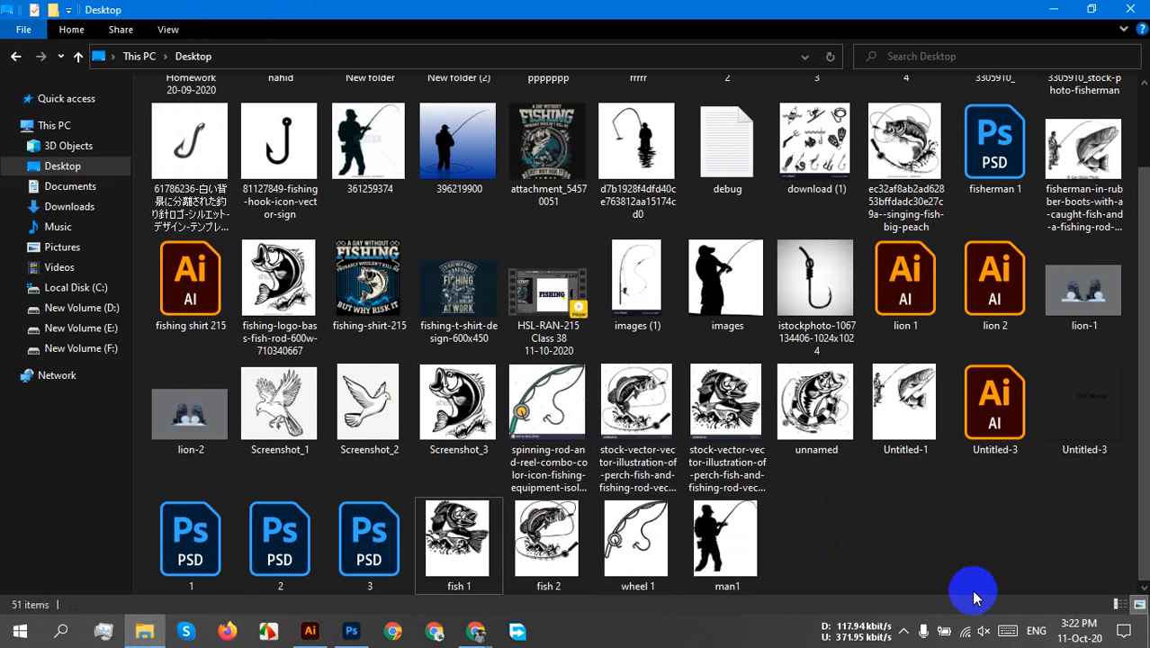
pyautogui.scroll(1, 971, 590)
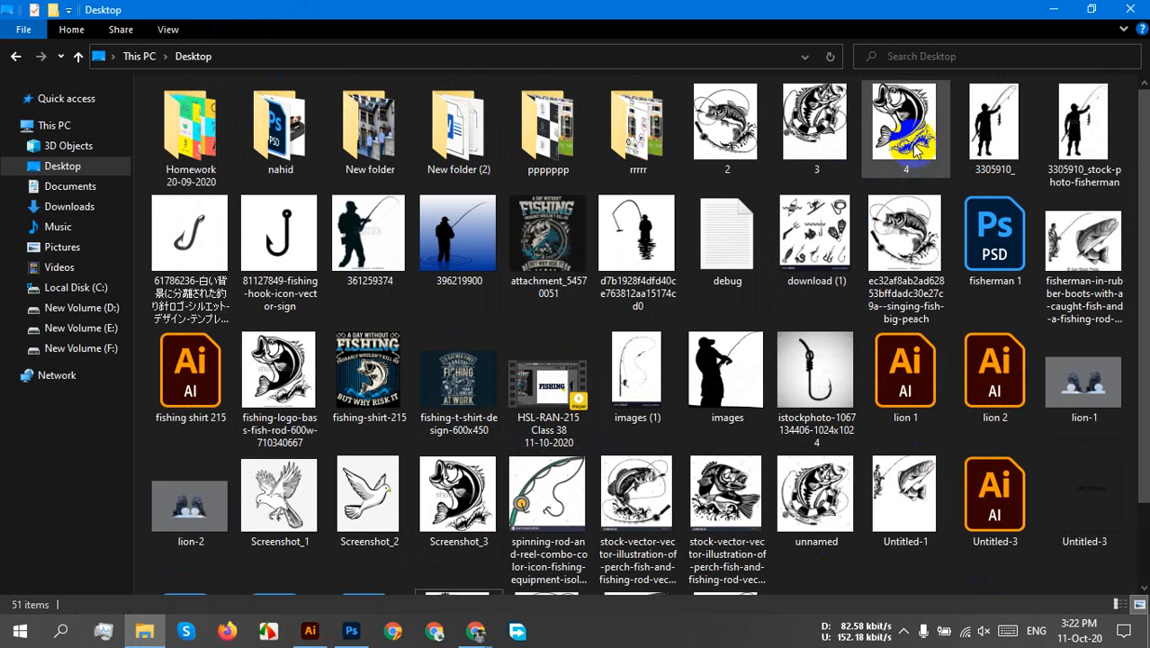
pyautogui.moveTo(904, 126); pyautogui.dragTo(540, 527)
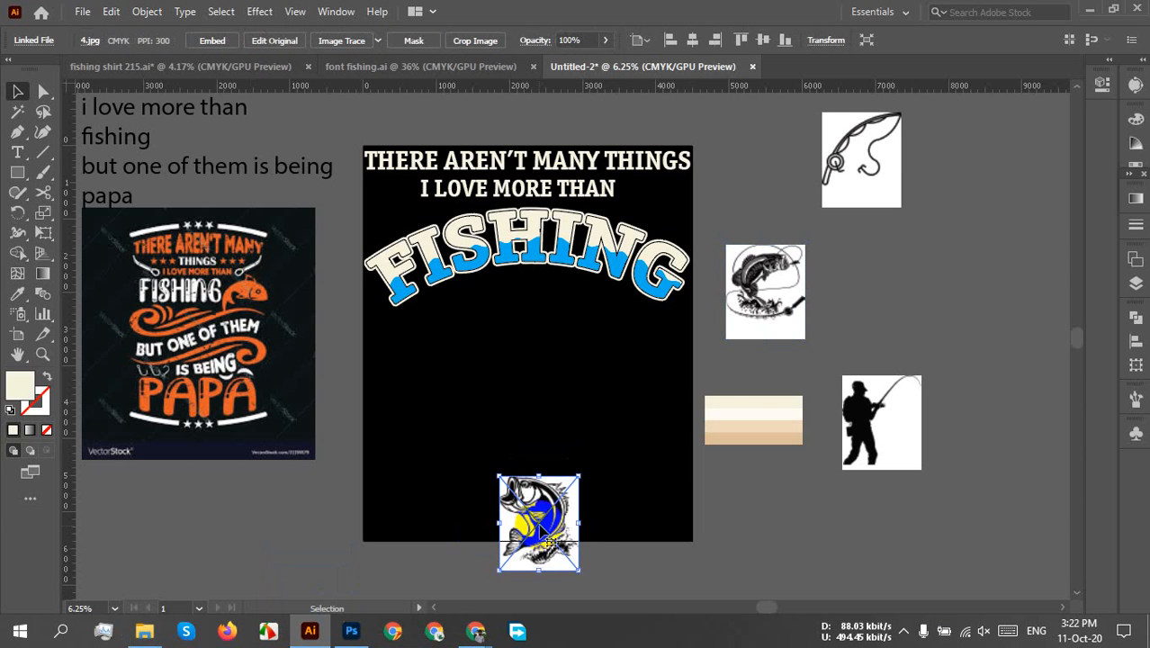
# - Move the 4.jpg fish picture off the black background onto the empty canvas below the beige colour swatches
pyautogui.scroll(4, 567, 532)
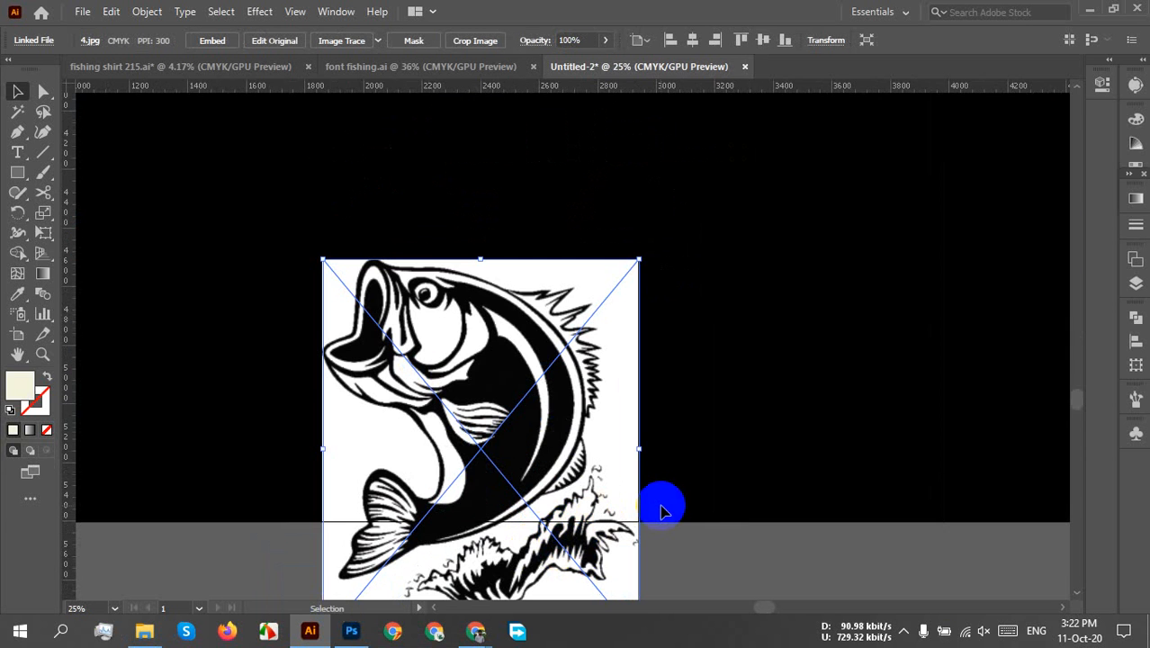
pyautogui.scroll(-2, 661, 504)
pyautogui.moveTo(713, 504); pyautogui.dragTo(453, 383)
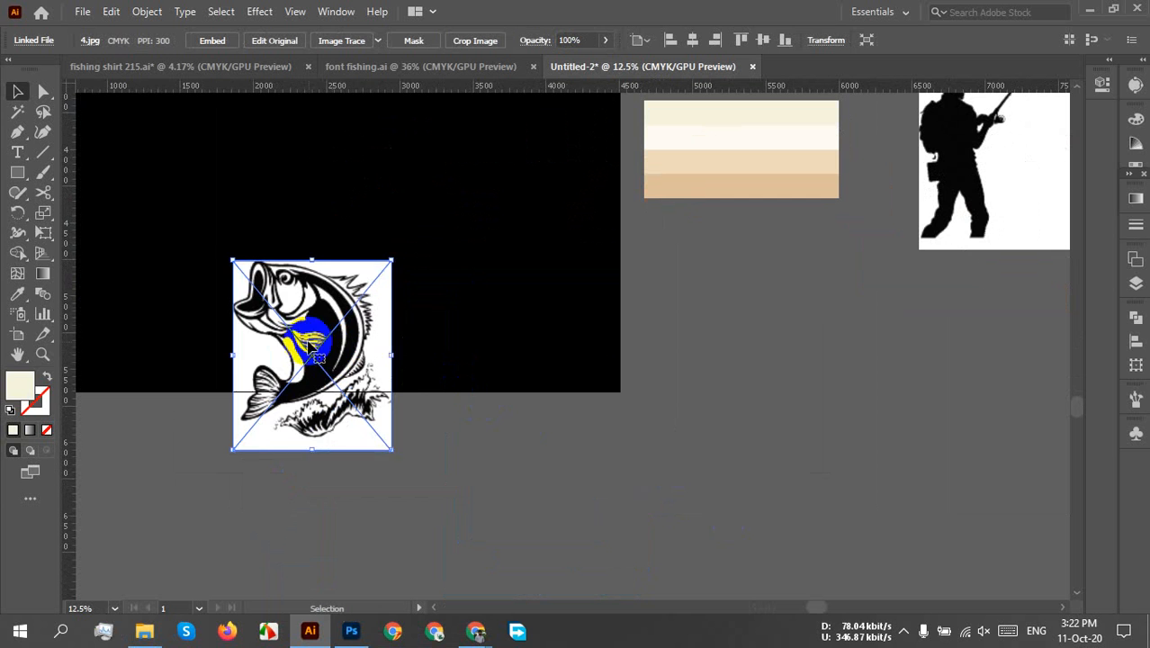
pyautogui.moveTo(309, 342); pyautogui.dragTo(737, 434)
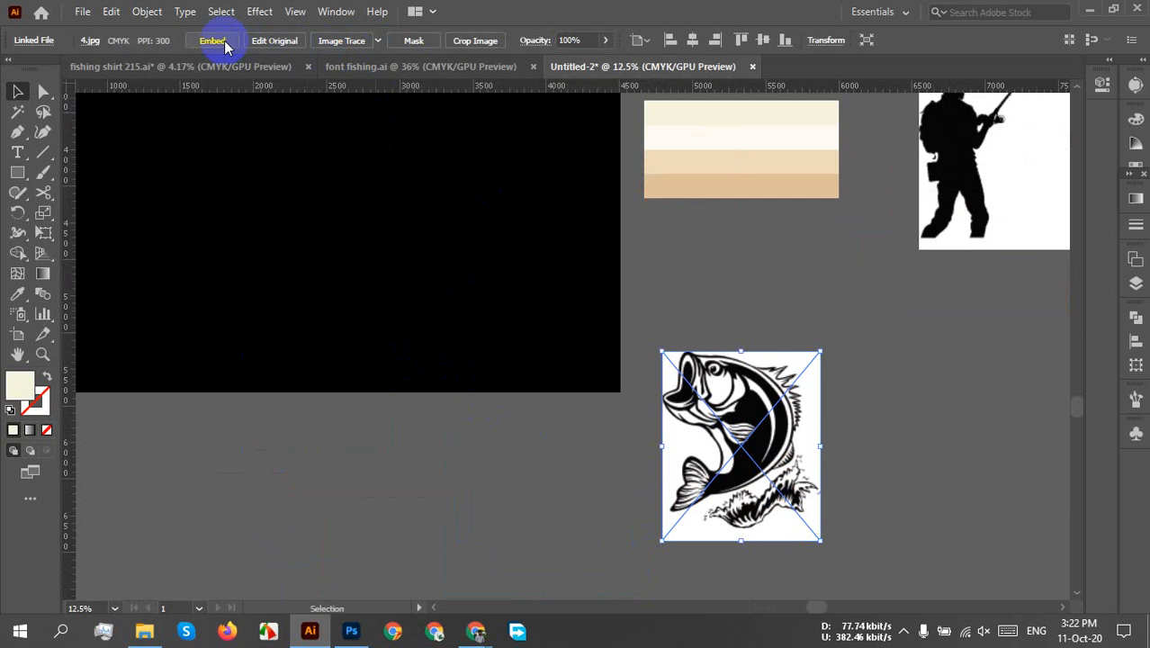
# - Embed the 4.jpg fish picture and run Image Trace on it, accepting the large-image trace
pyautogui.click(344, 40)
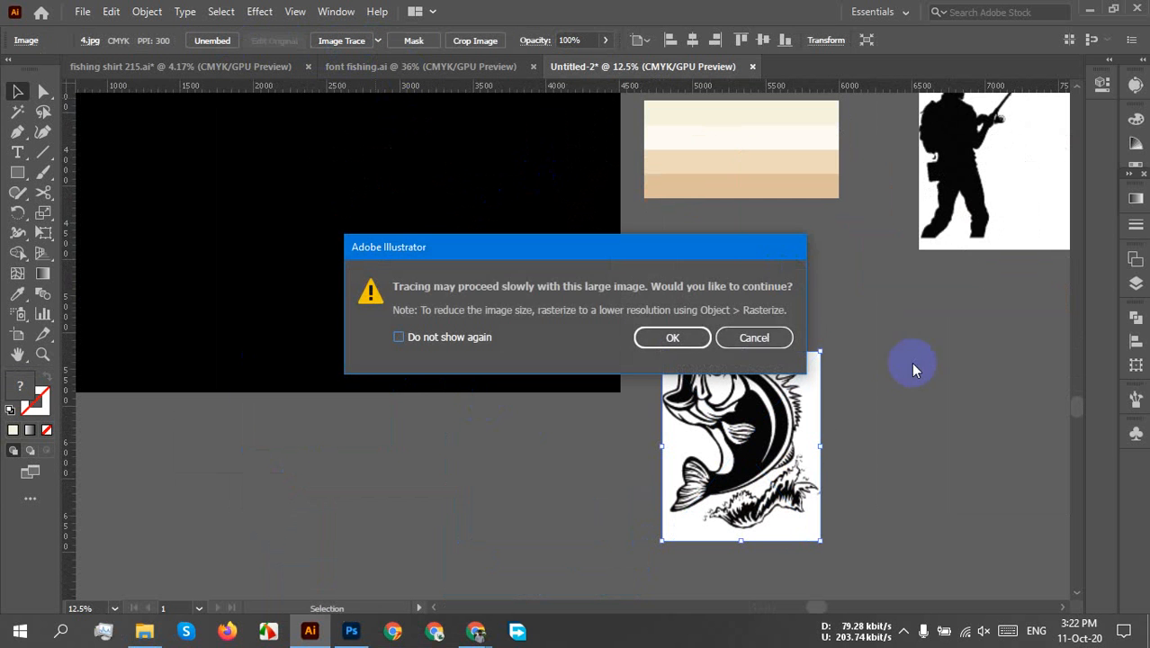
pyautogui.click(693, 339)
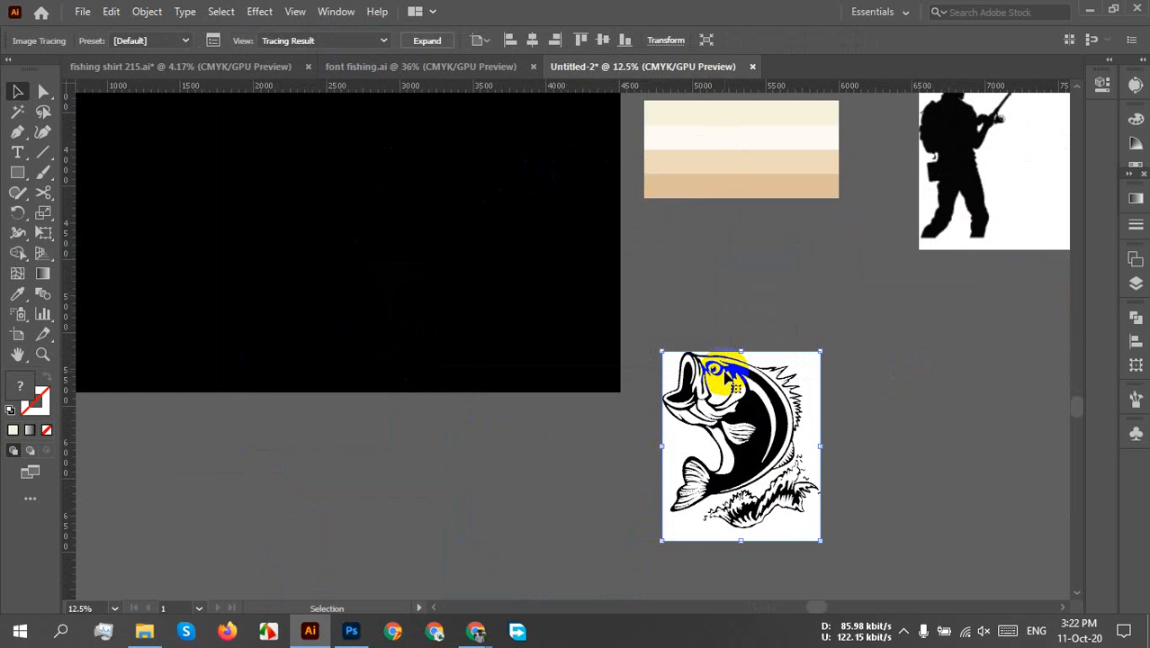
pyautogui.scroll(3, 740, 462)
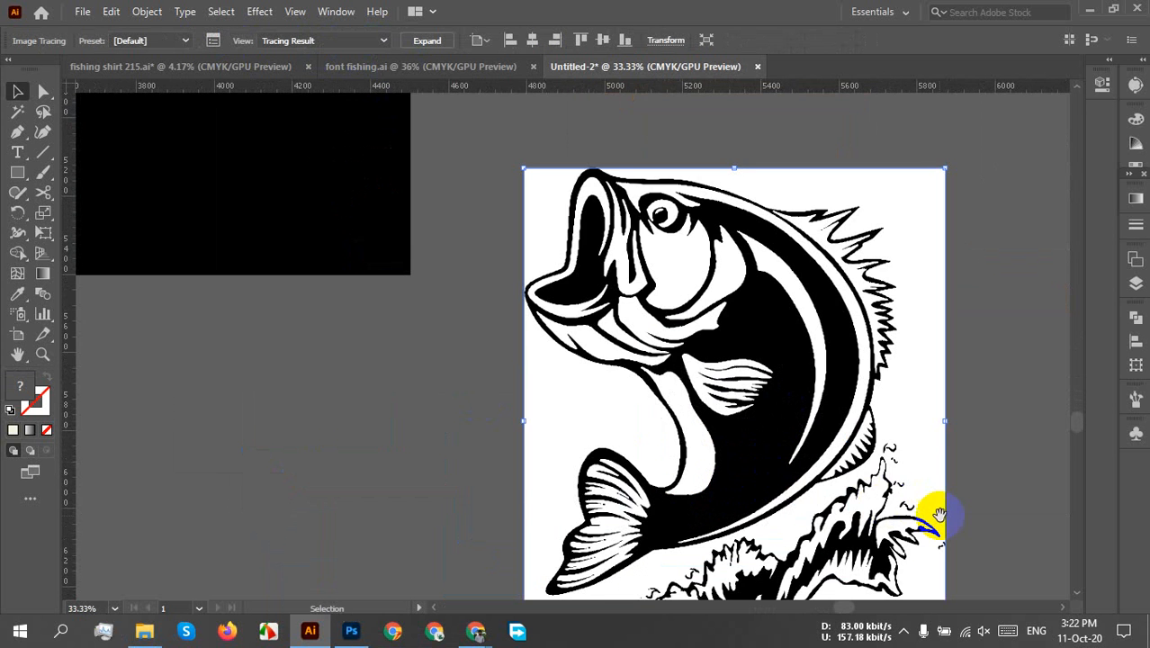
pyautogui.moveTo(938, 513)
pyautogui.mouseDown()
pyautogui.moveTo(885, 405)
pyautogui.moveTo(836, 394)
pyautogui.mouseUp()
pyautogui.scroll(-1, 885, 404)
# - Tune the fish trace to Threshold 209, Paths 11% and Noise 87 px, with Ignore White enabled
pyautogui.click(1135, 85)
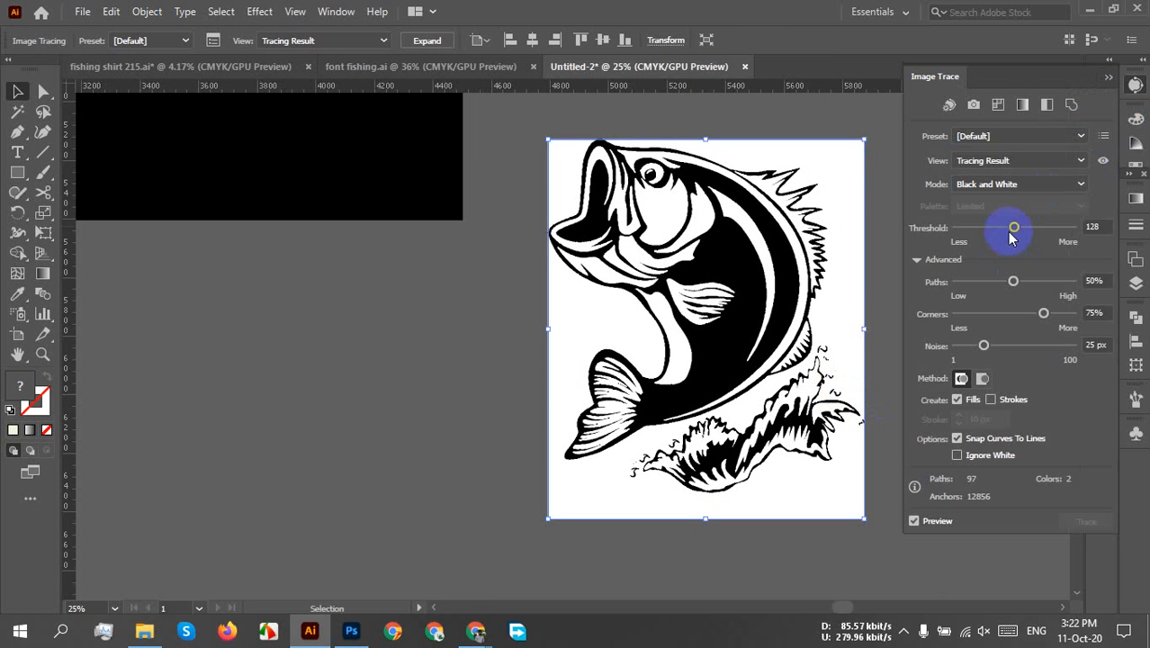
pyautogui.moveTo(1009, 232); pyautogui.dragTo(1050, 230)
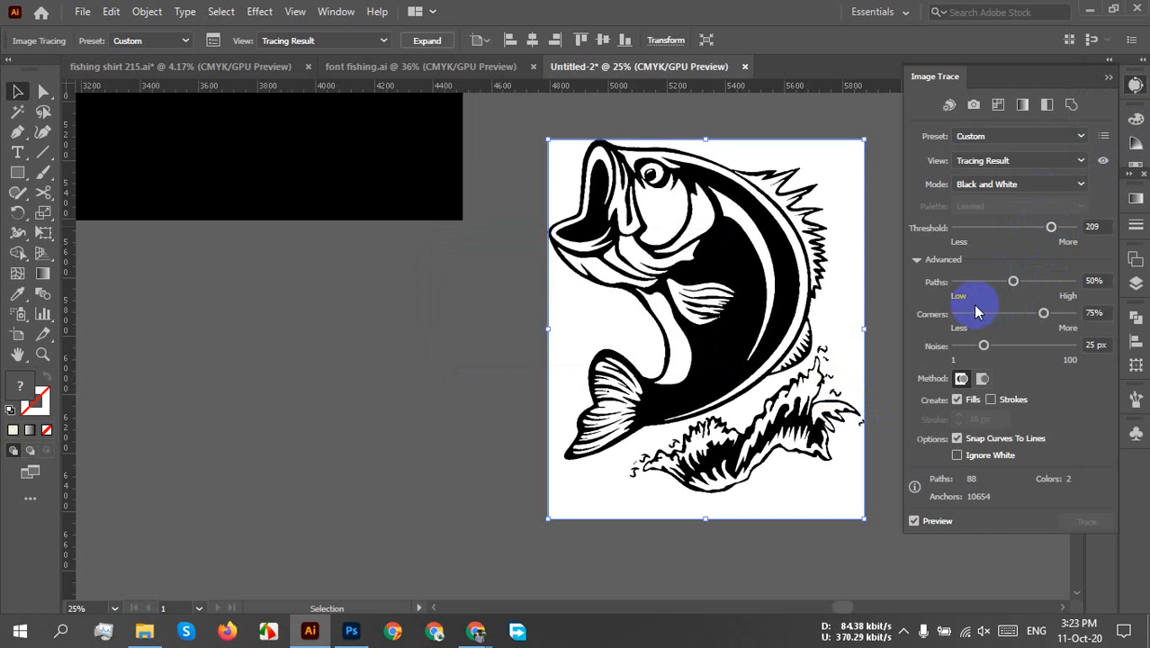
pyautogui.moveTo(1013, 280)
pyautogui.mouseDown()
pyautogui.moveTo(969, 284)
pyautogui.moveTo(968, 274)
pyautogui.mouseUp()
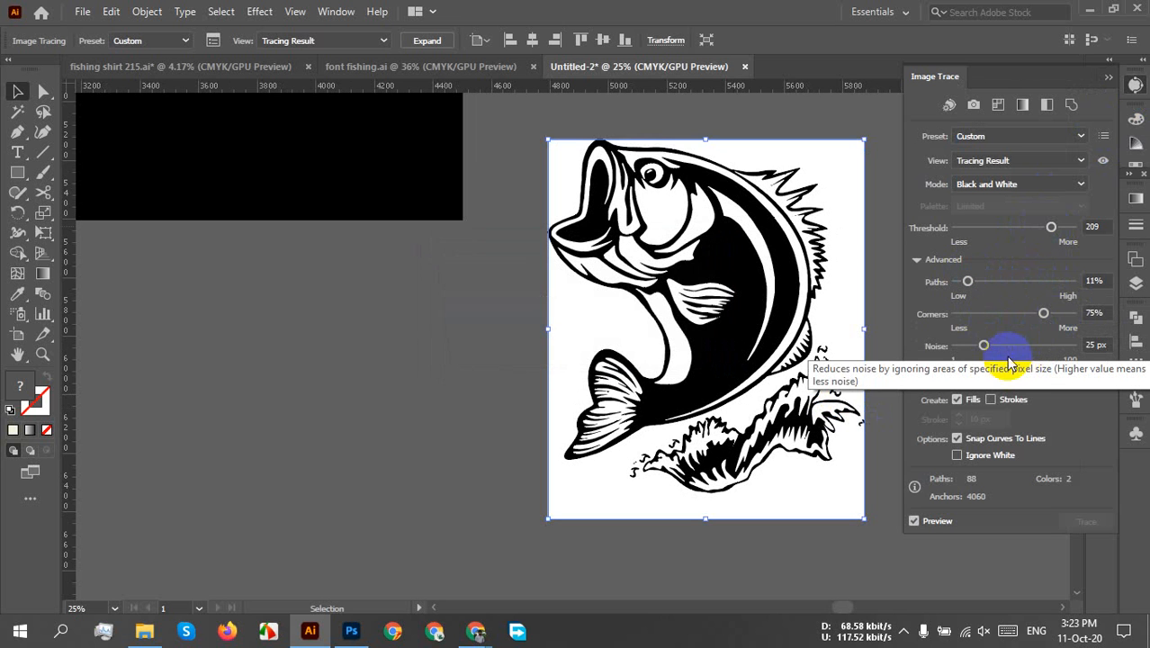
pyautogui.moveTo(983, 347); pyautogui.dragTo(968, 345)
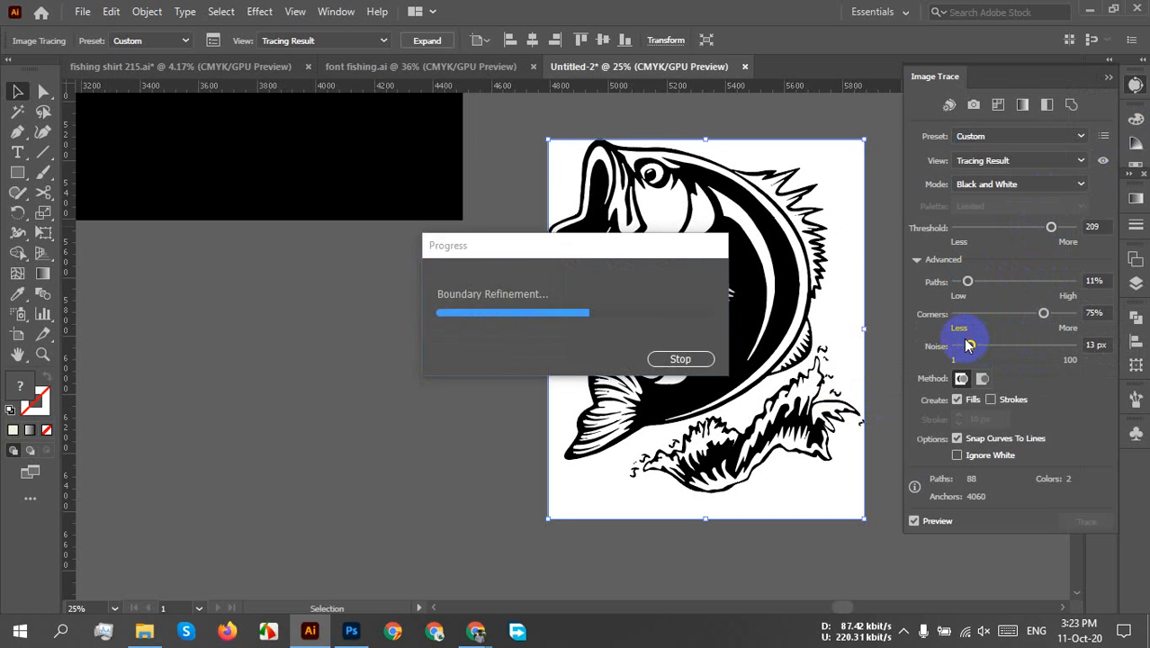
pyautogui.moveTo(969, 344); pyautogui.dragTo(1043, 341)
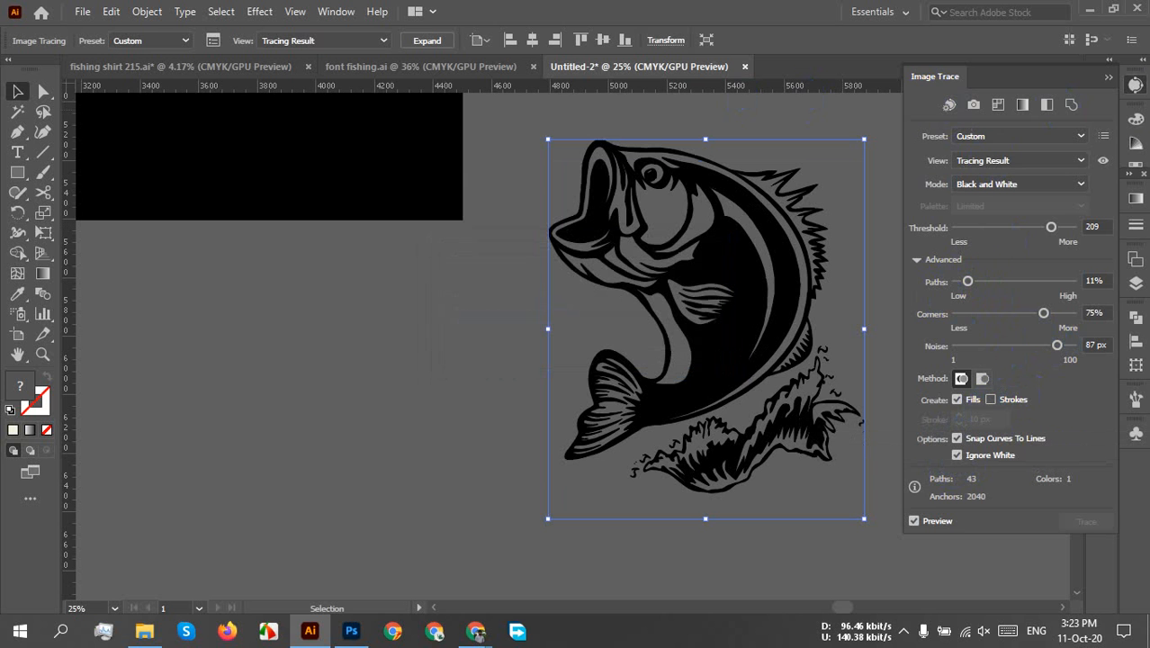
pyautogui.click(1108, 84)
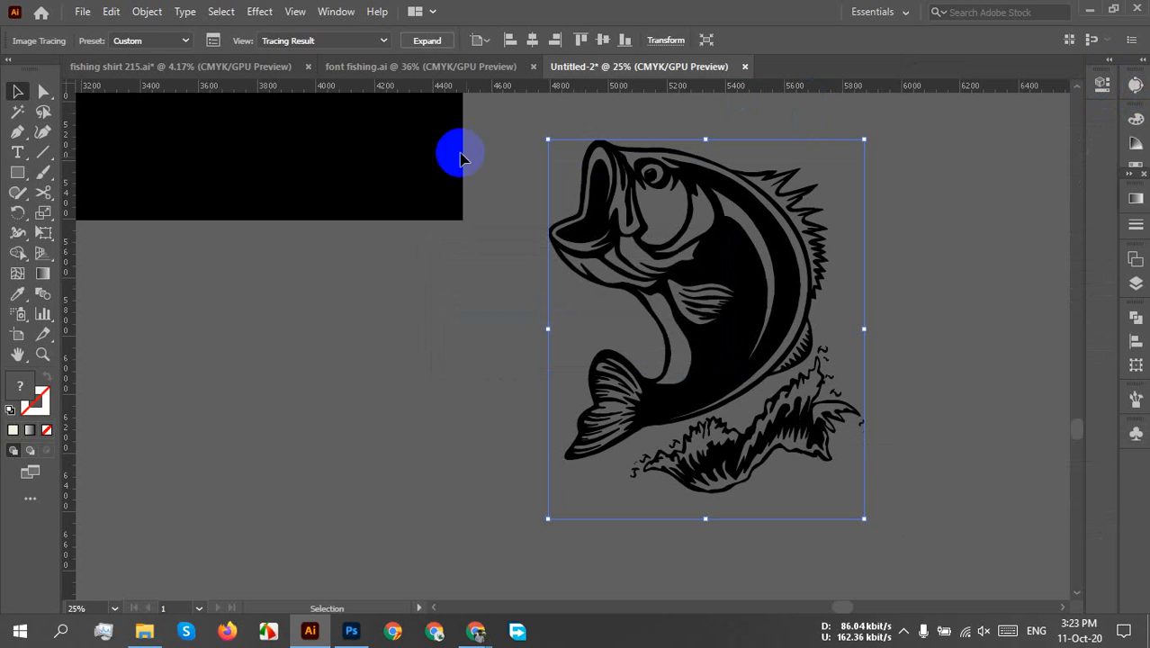
# - Expand the traced fish and fill it with the pale cream of the uppermost colour swatch
pyautogui.click(428, 40)
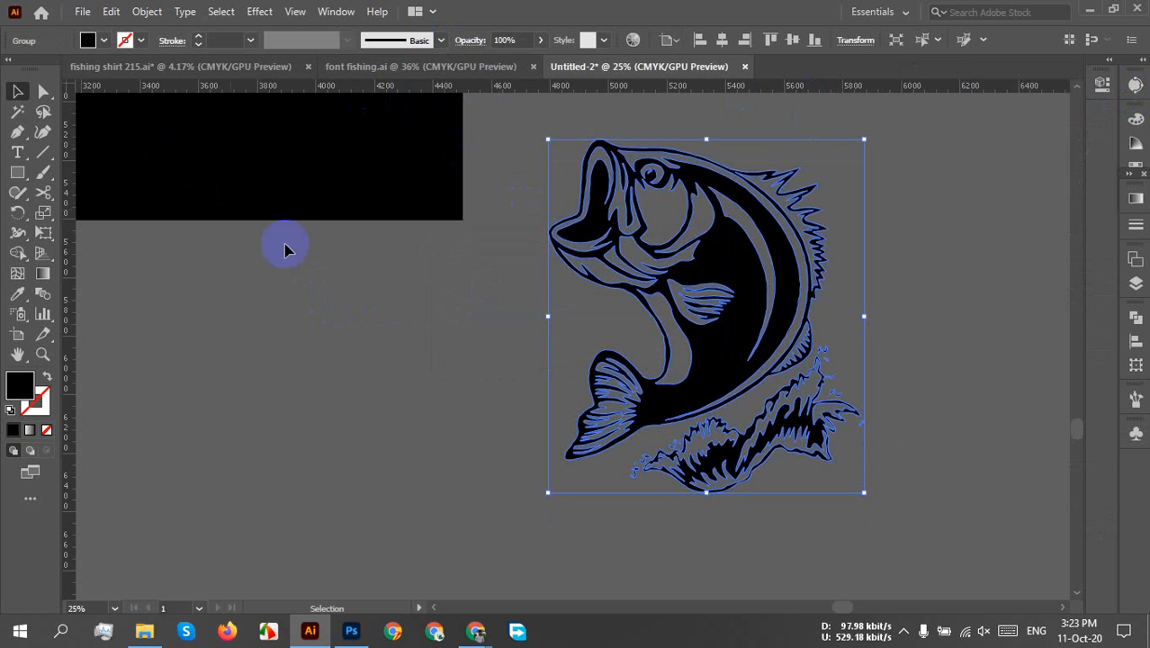
pyautogui.scroll(10, 377, 318)
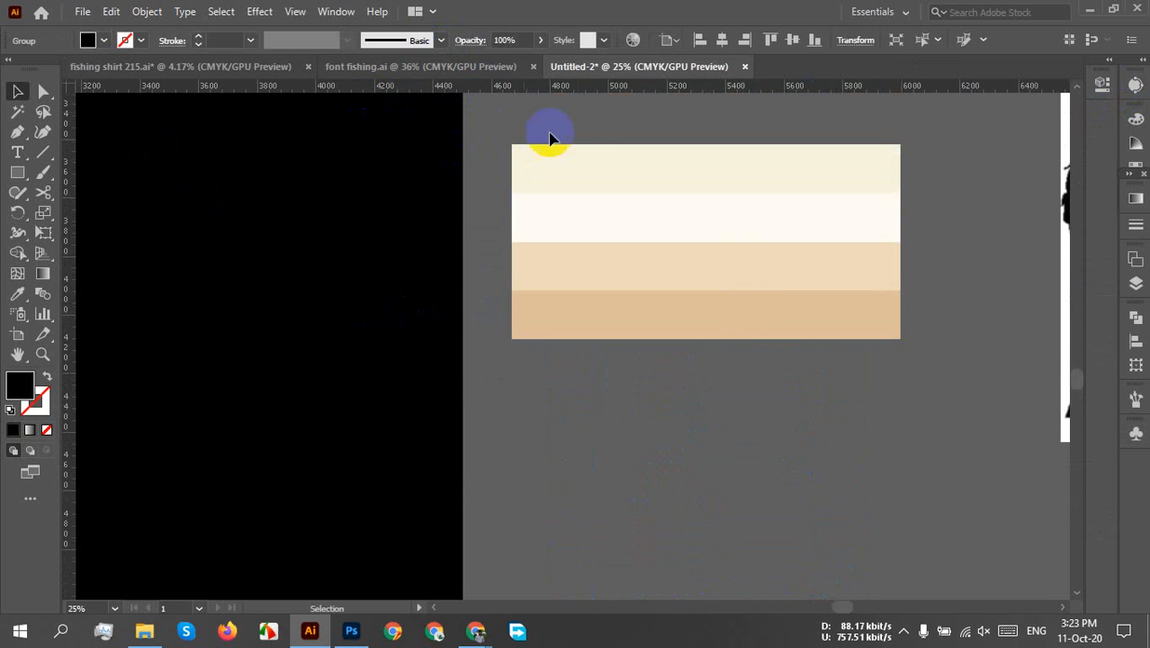
pyautogui.click(17, 294)
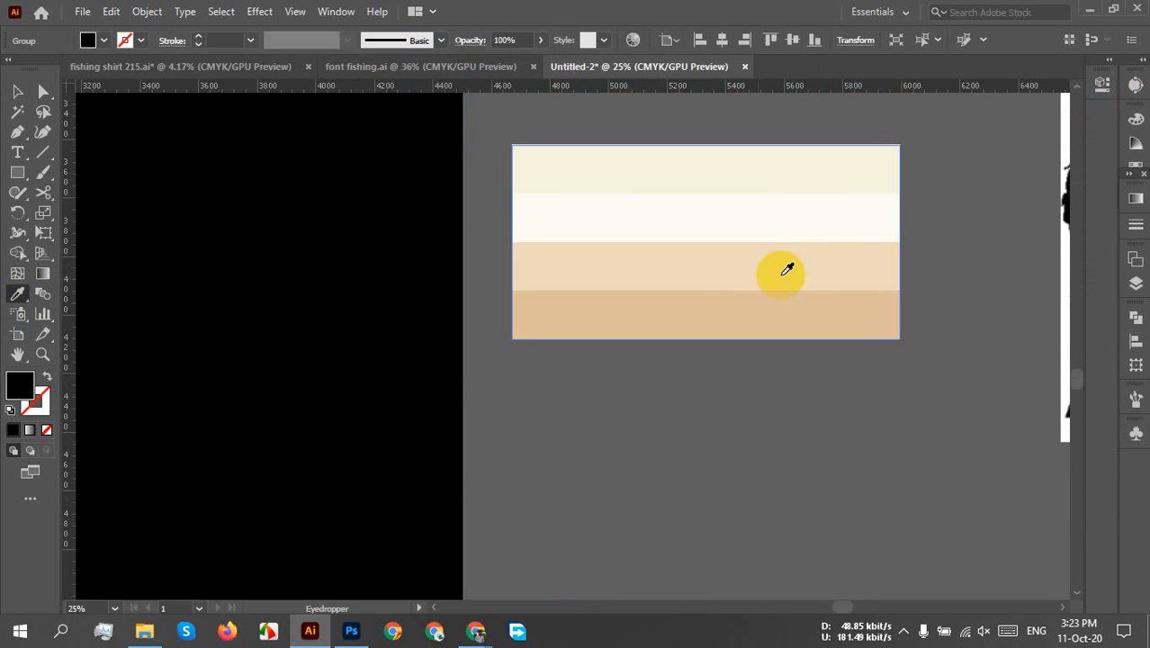
pyautogui.click(742, 173)
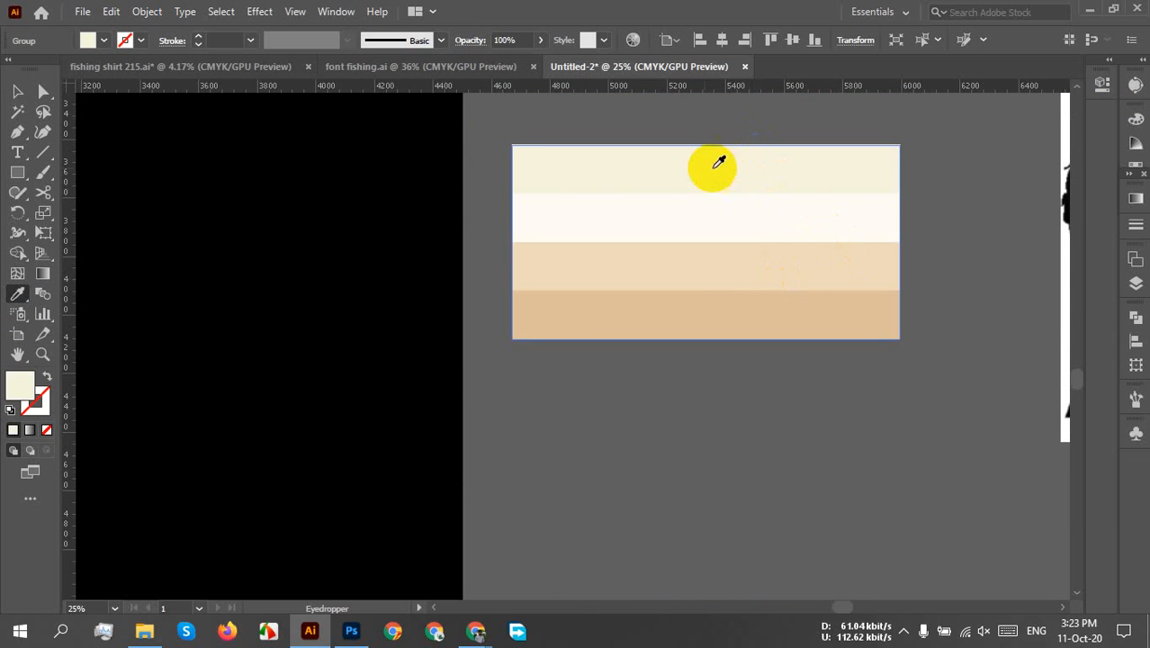
pyautogui.click(17, 91)
pyautogui.scroll(-3, 804, 325)
pyautogui.scroll(-3, 804, 325)
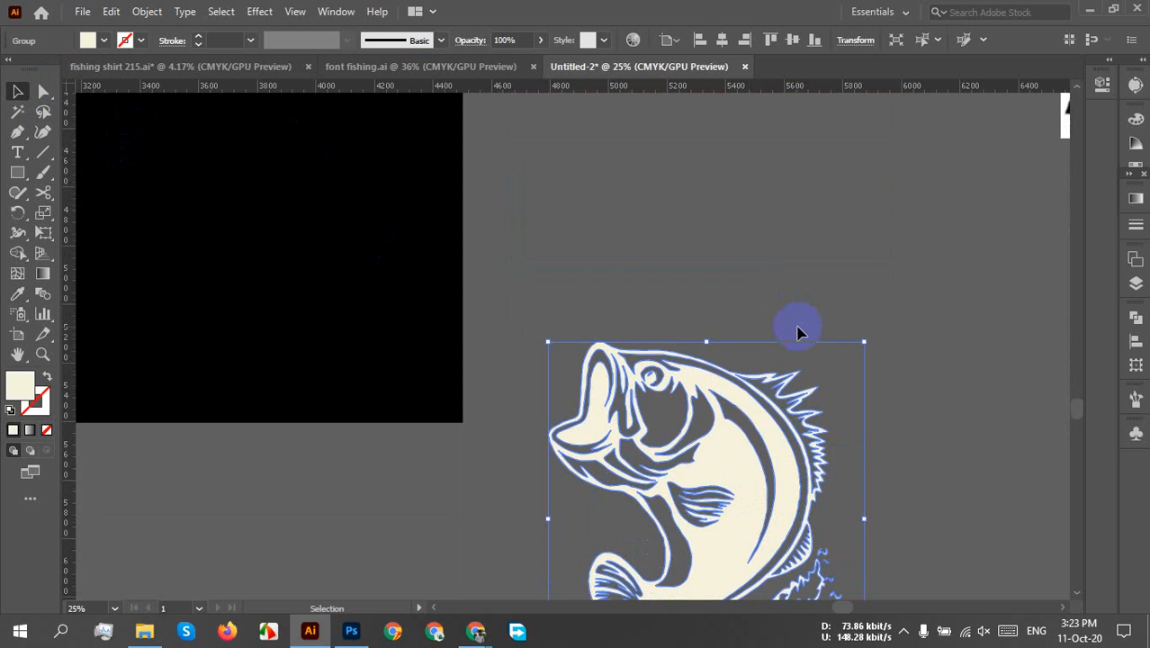
pyautogui.click(1033, 353)
pyautogui.scroll(-3, 909, 331)
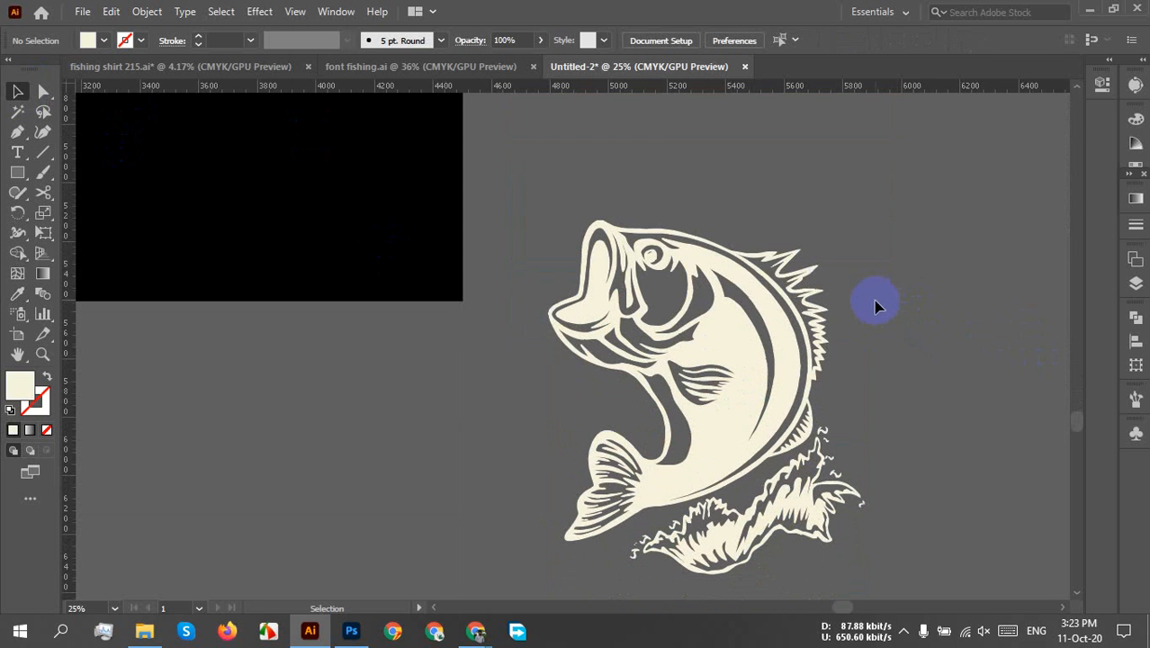
# - Ungroup the cream fish artwork so the water splash can be selected separately from the fish
pyautogui.click(739, 424)
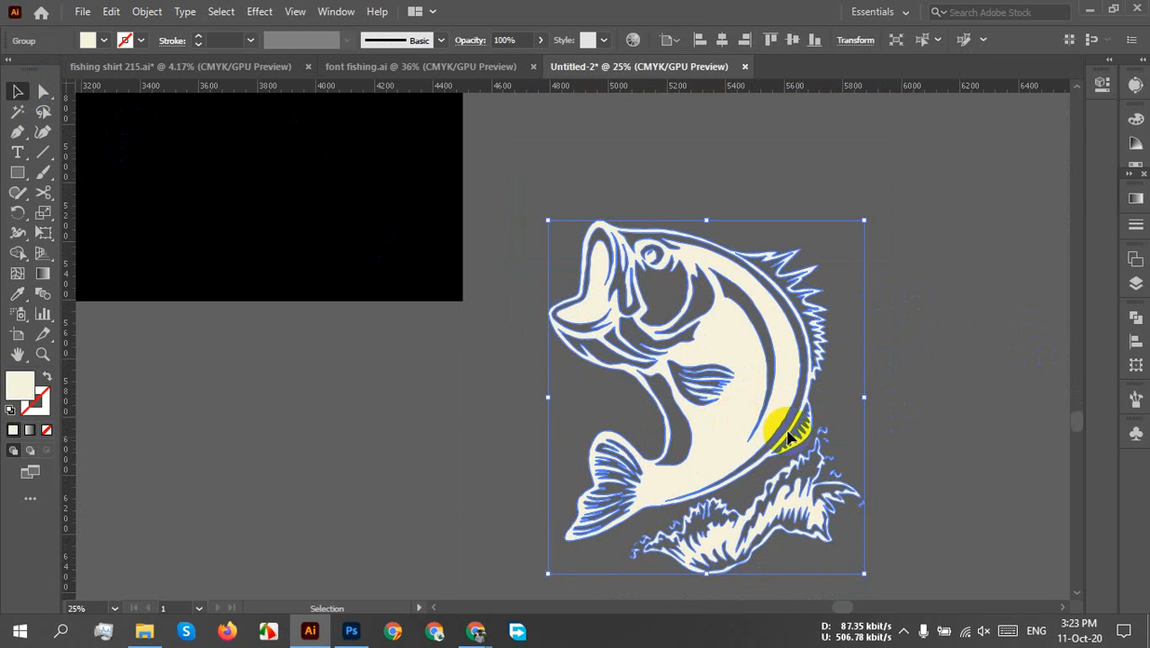
pyautogui.click(958, 450)
pyautogui.click(796, 555)
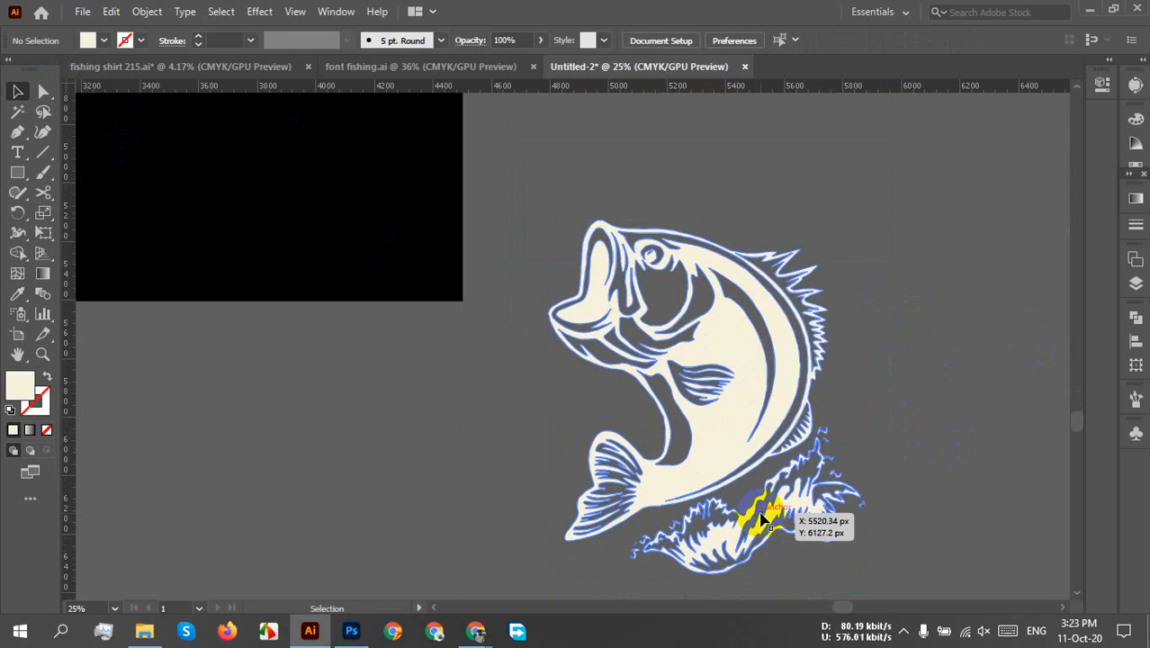
pyautogui.rightClick(758, 538)
pyautogui.click(865, 369)
pyautogui.click(956, 409)
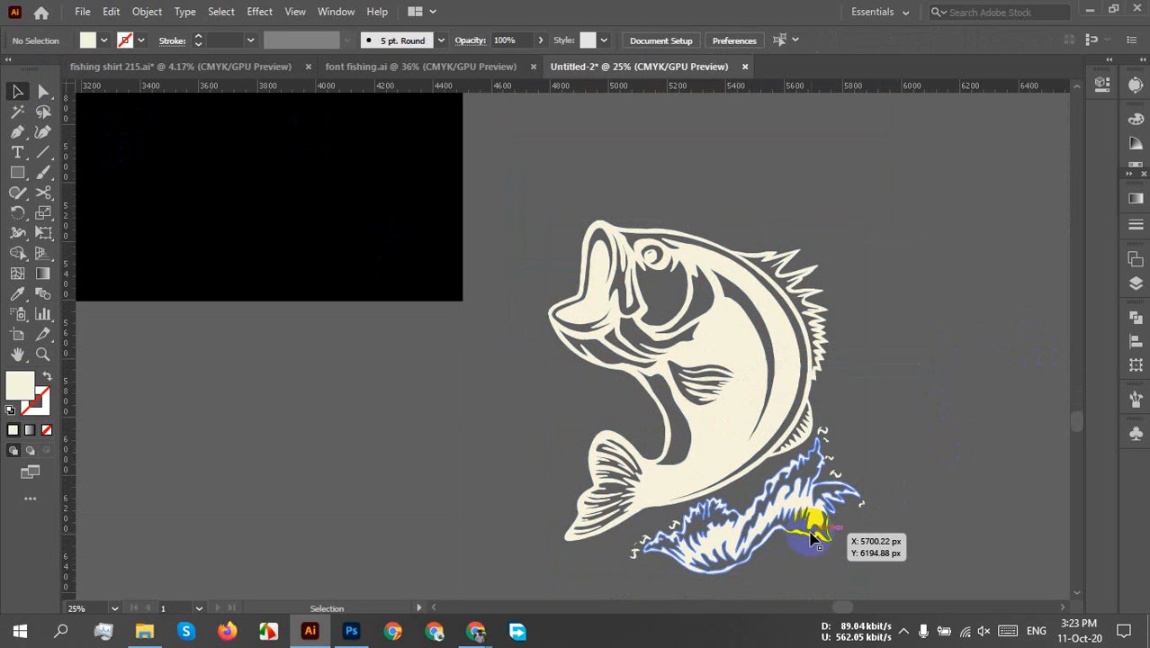
pyautogui.click(779, 515)
pyautogui.click(936, 474)
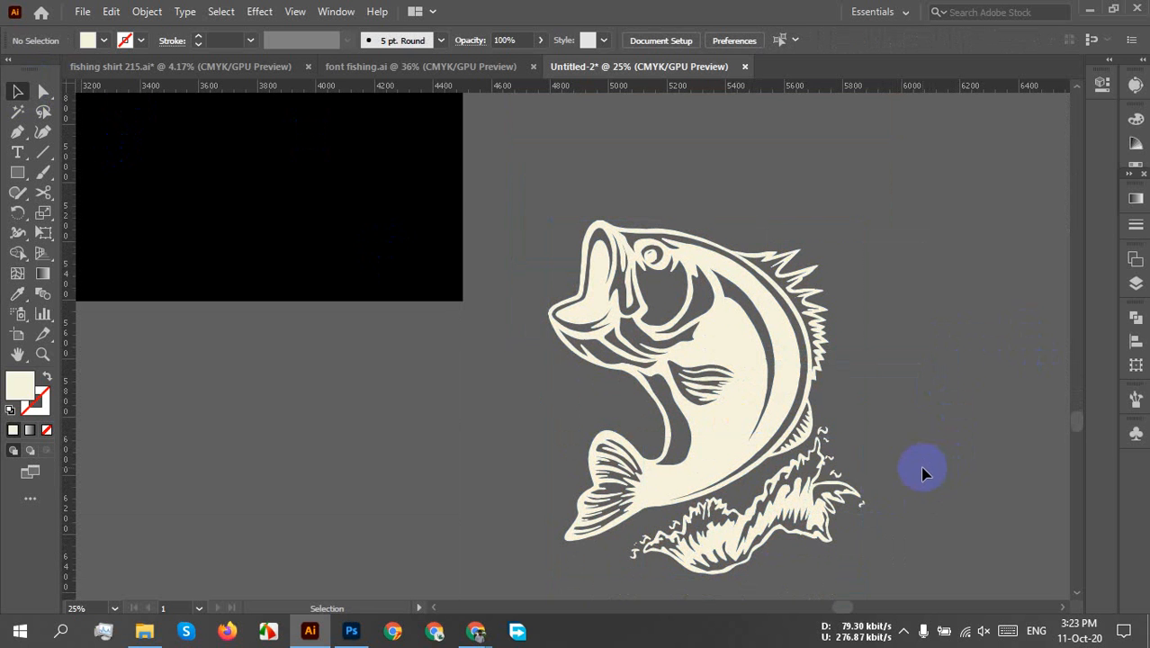
# - Move the water splash down and away from the fish, leaving the small droplets behind
pyautogui.scroll(2, 846, 474)
pyautogui.scroll(-5, 770, 475)
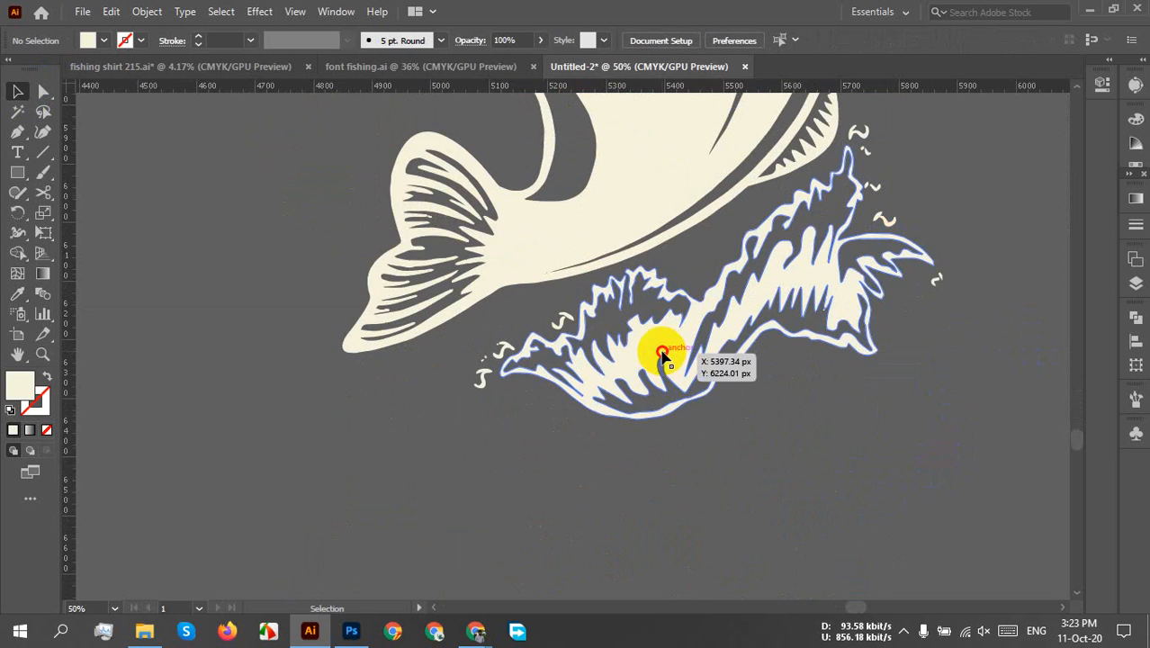
pyautogui.moveTo(661, 355); pyautogui.dragTo(736, 567)
pyautogui.click(803, 322)
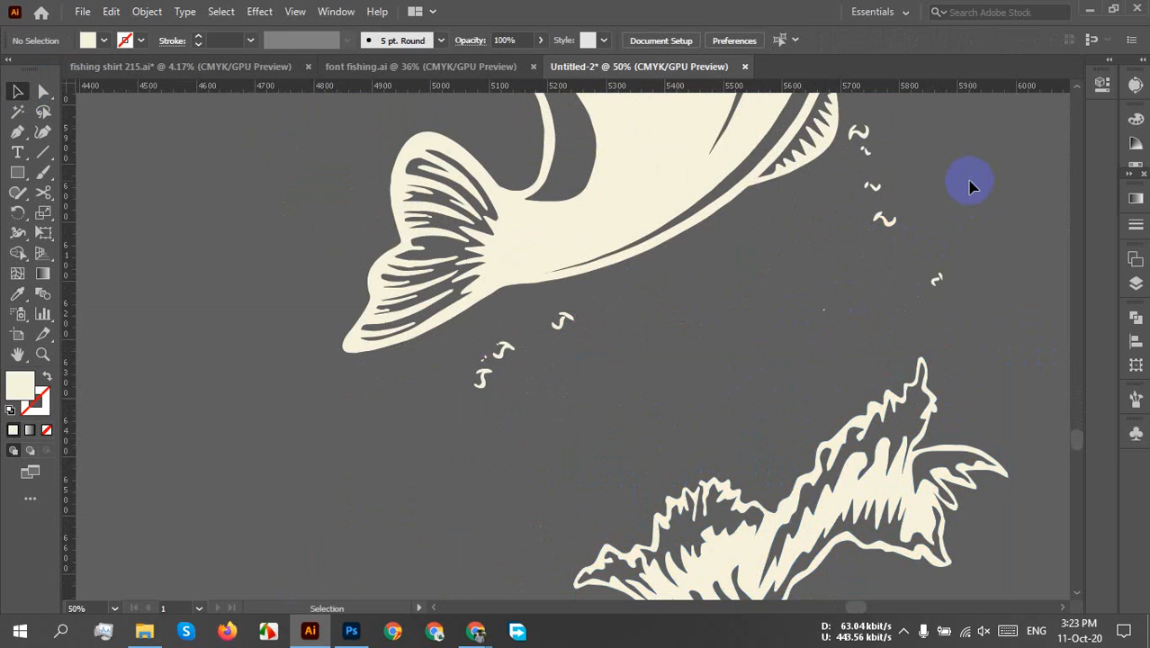
# - Delete the small droplet marks and stray specks around the fish's tail and lower fin
pyautogui.moveTo(967, 180); pyautogui.dragTo(793, 261)
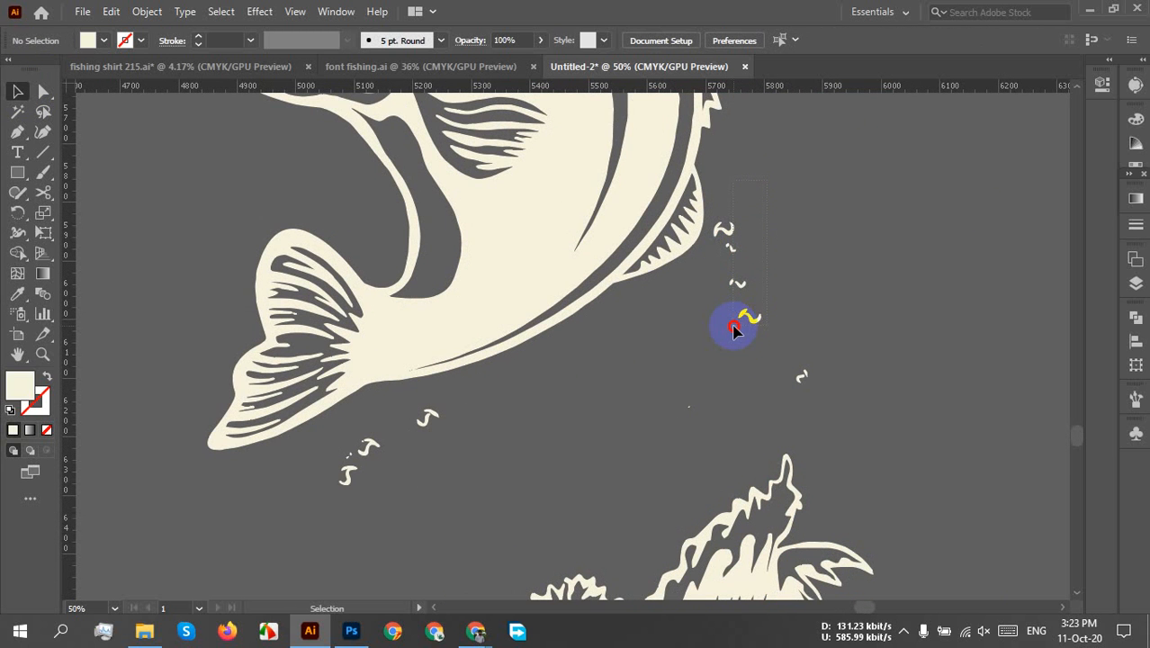
pyautogui.moveTo(728, 336); pyautogui.dragTo(729, 335)
pyautogui.press('Delete')
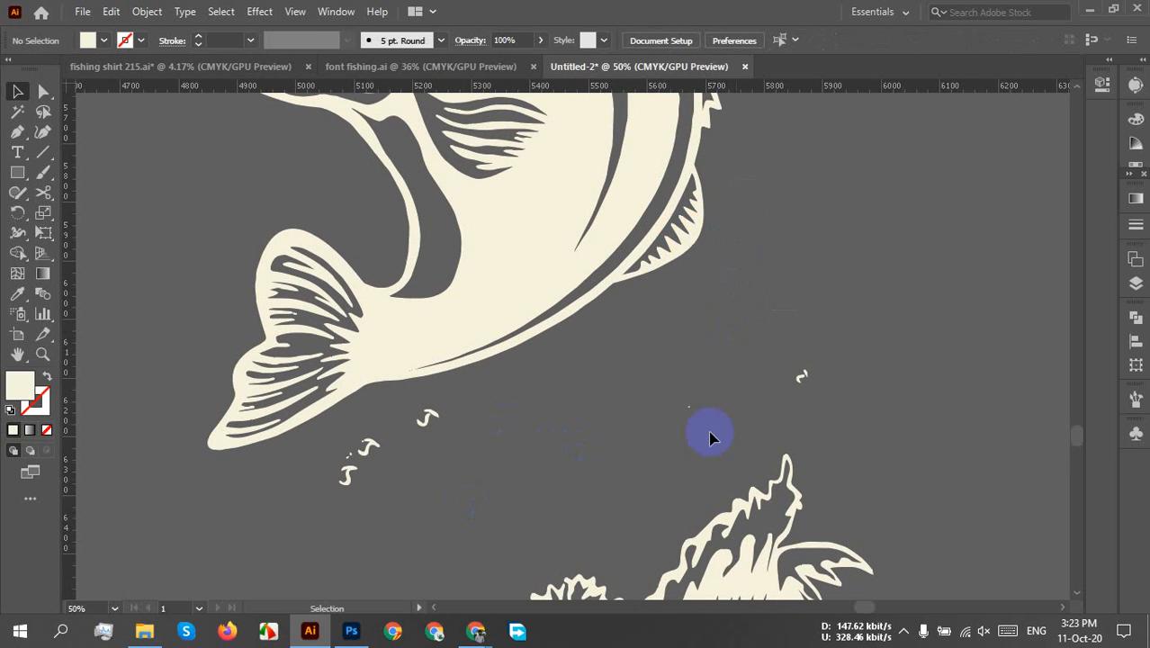
pyautogui.moveTo(714, 436); pyautogui.dragTo(706, 440)
pyautogui.press('Delete')
pyautogui.moveTo(697, 394); pyautogui.dragTo(631, 428)
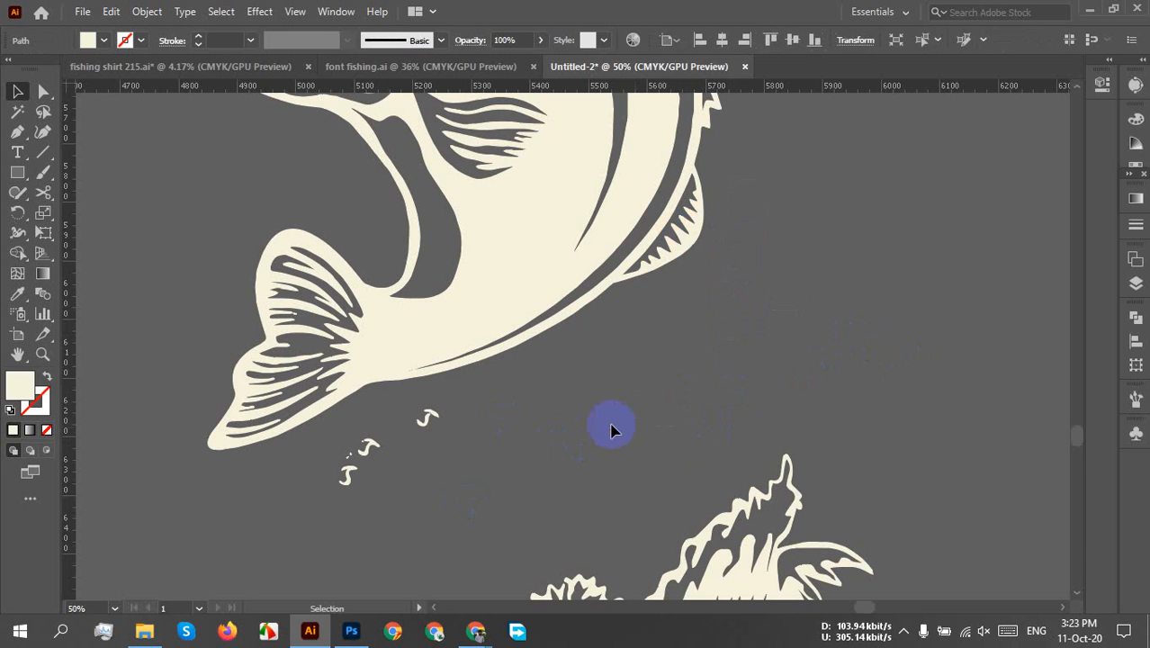
pyautogui.press('Delete')
pyautogui.moveTo(488, 404); pyautogui.dragTo(412, 432)
pyautogui.moveTo(330, 501); pyautogui.dragTo(359, 492)
pyautogui.click(438, 470)
pyautogui.press('Delete')
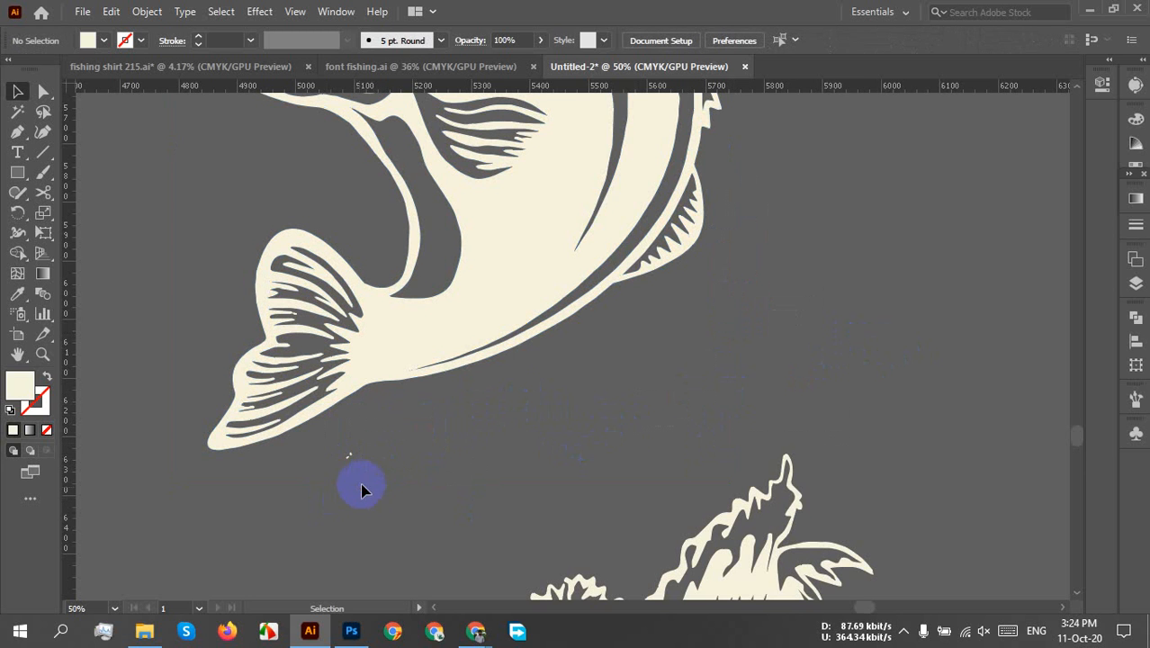
pyautogui.scroll(-1, 457, 488)
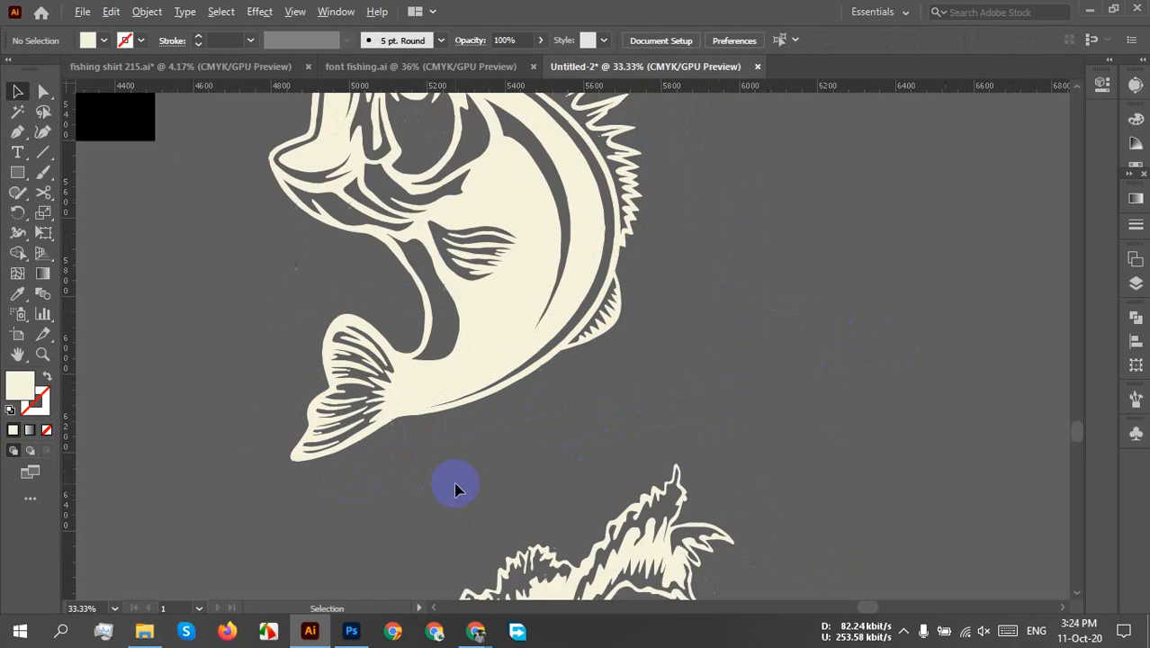
# - Move the water splash back up directly beneath the fish's tail and lower body
pyautogui.moveTo(643, 489); pyautogui.dragTo(658, 348)
pyautogui.moveTo(585, 452); pyautogui.dragTo(501, 344)
pyautogui.click(700, 346)
pyautogui.scroll(-2, 565, 374)
pyautogui.moveTo(554, 445); pyautogui.dragTo(585, 459)
# - Create a mirrored copy of the water splash beneath the fish with Reflect
pyautogui.click(540, 380)
pyautogui.rightClick(545, 377)
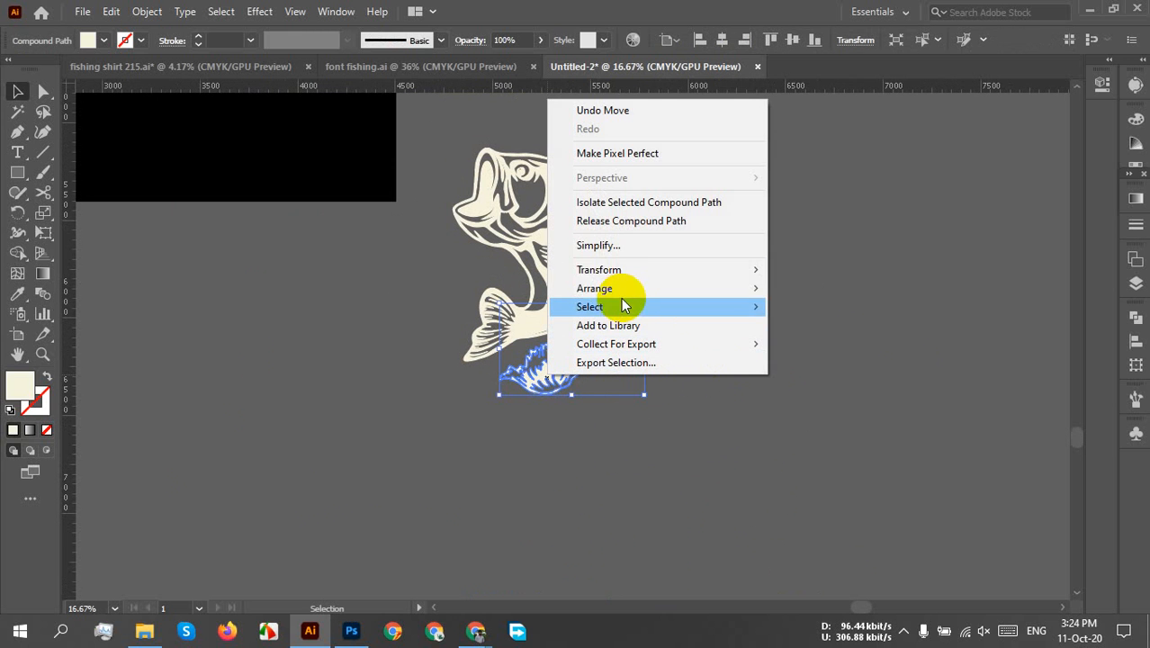
pyautogui.moveTo(742, 274)
pyautogui.click(811, 331)
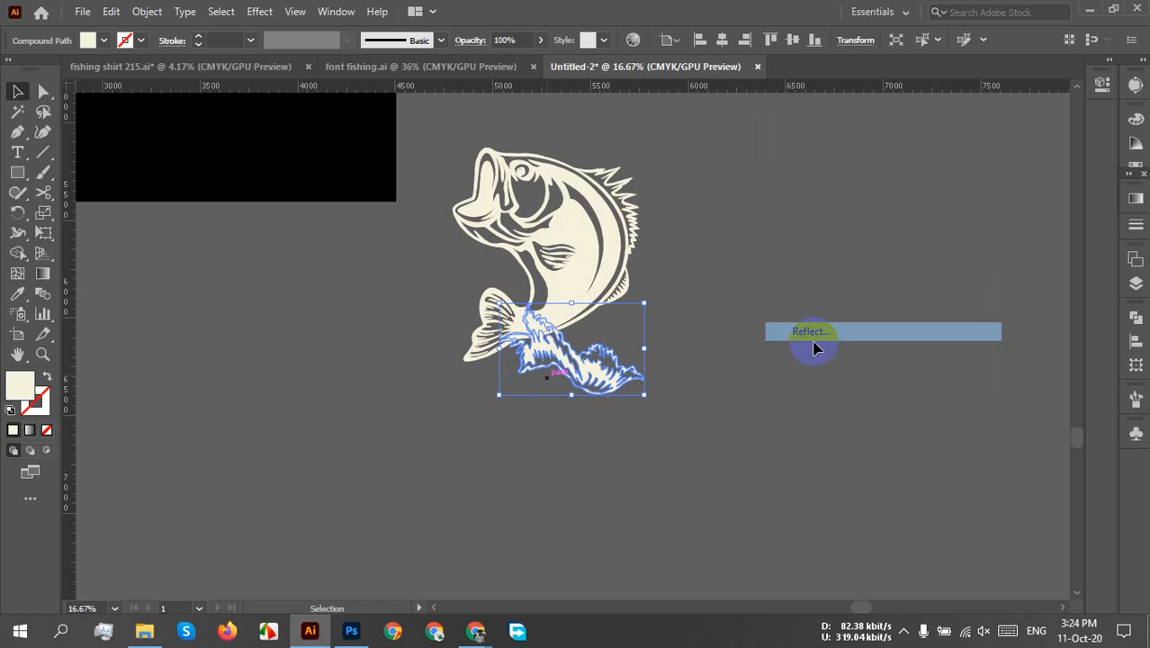
pyautogui.click(975, 400)
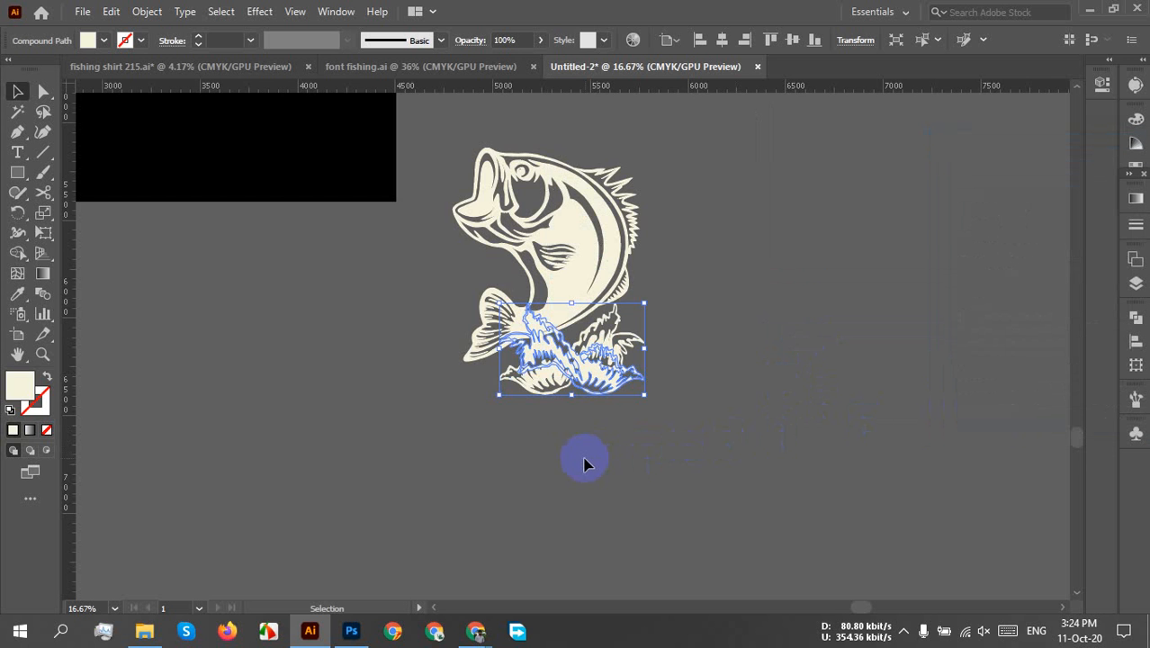
# - Move the splash copy horizontally to the tail side of the fish so the inner tips of both splashes meet
pyautogui.scroll(3, 583, 458)
pyautogui.moveTo(501, 459); pyautogui.dragTo(613, 642)
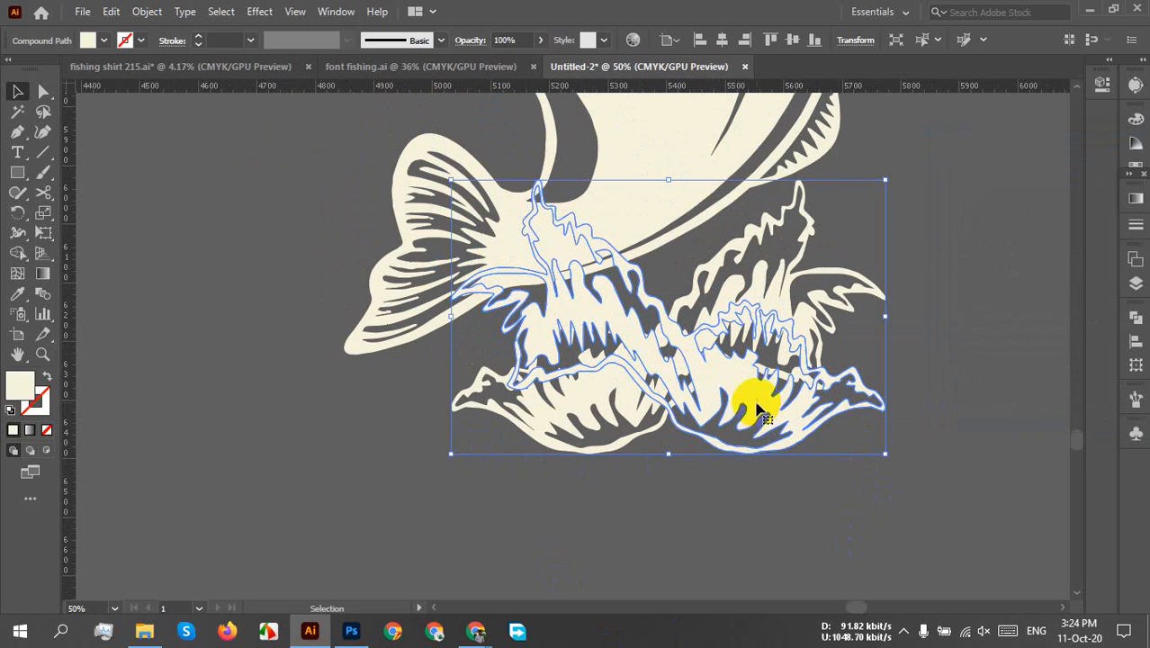
pyautogui.moveTo(758, 410); pyautogui.dragTo(322, 398)
pyautogui.click(704, 477)
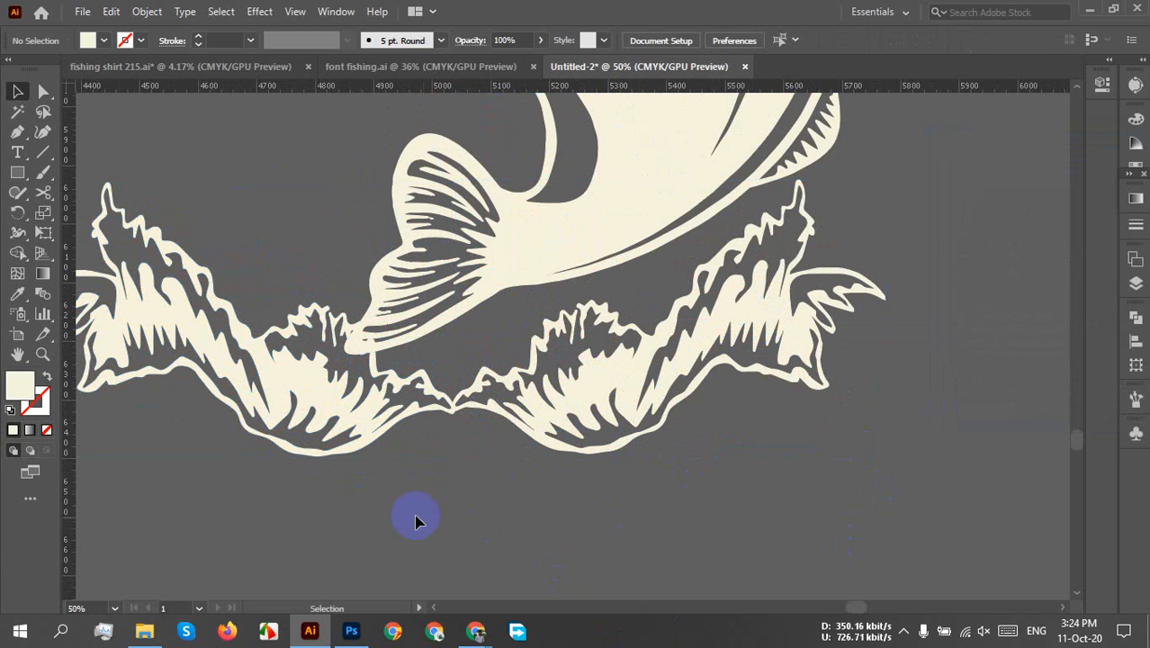
pyautogui.scroll(4, 415, 520)
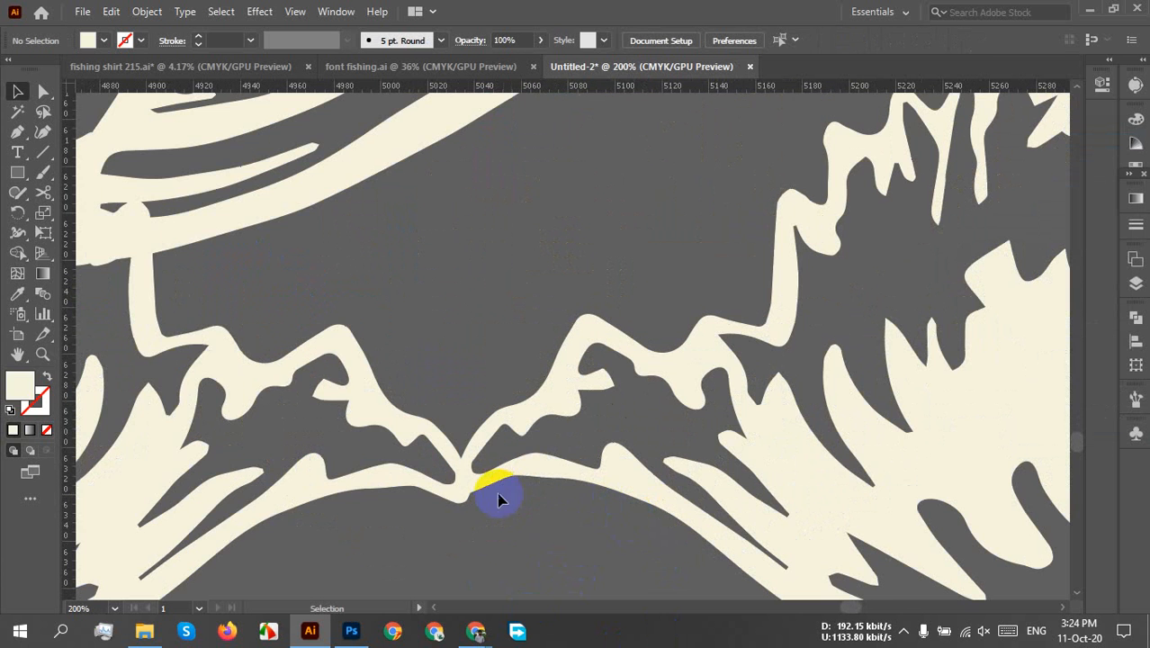
pyautogui.moveTo(468, 490)
pyautogui.mouseDown()
pyautogui.moveTo(467, 478)
pyautogui.moveTo(472, 495)
pyautogui.moveTo(452, 484)
pyautogui.mouseUp()
pyautogui.click(603, 535)
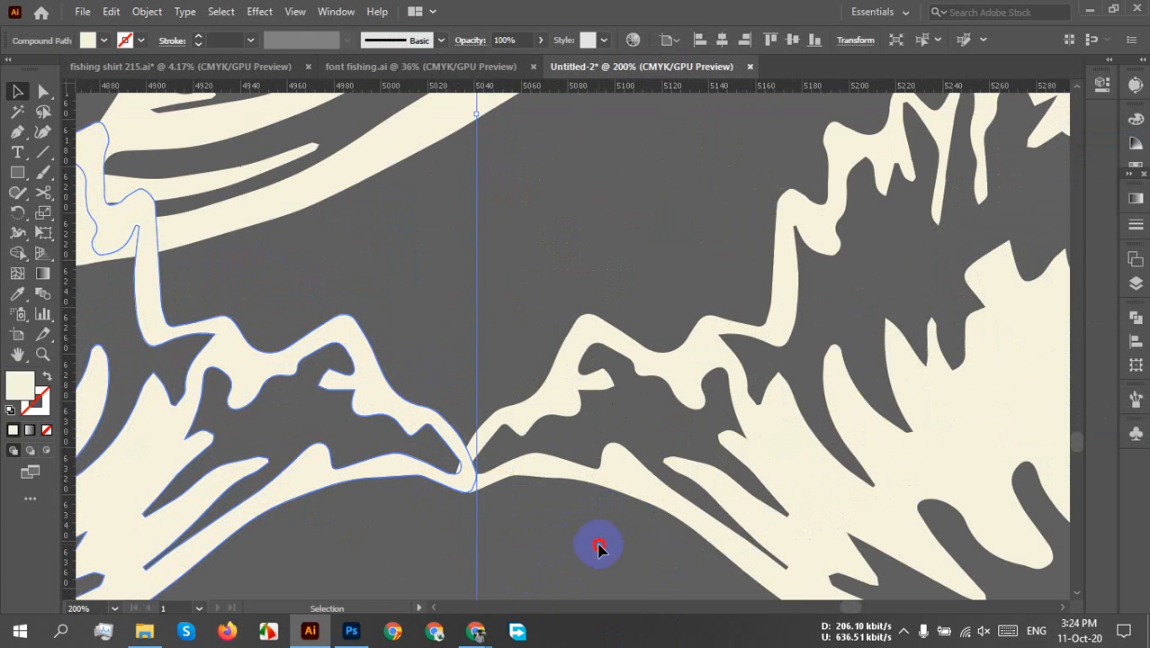
pyautogui.click(594, 549)
# - Shift the tail-side splash inward so its inner end overlaps the other splash beneath the tail
pyautogui.scroll(-4, 589, 547)
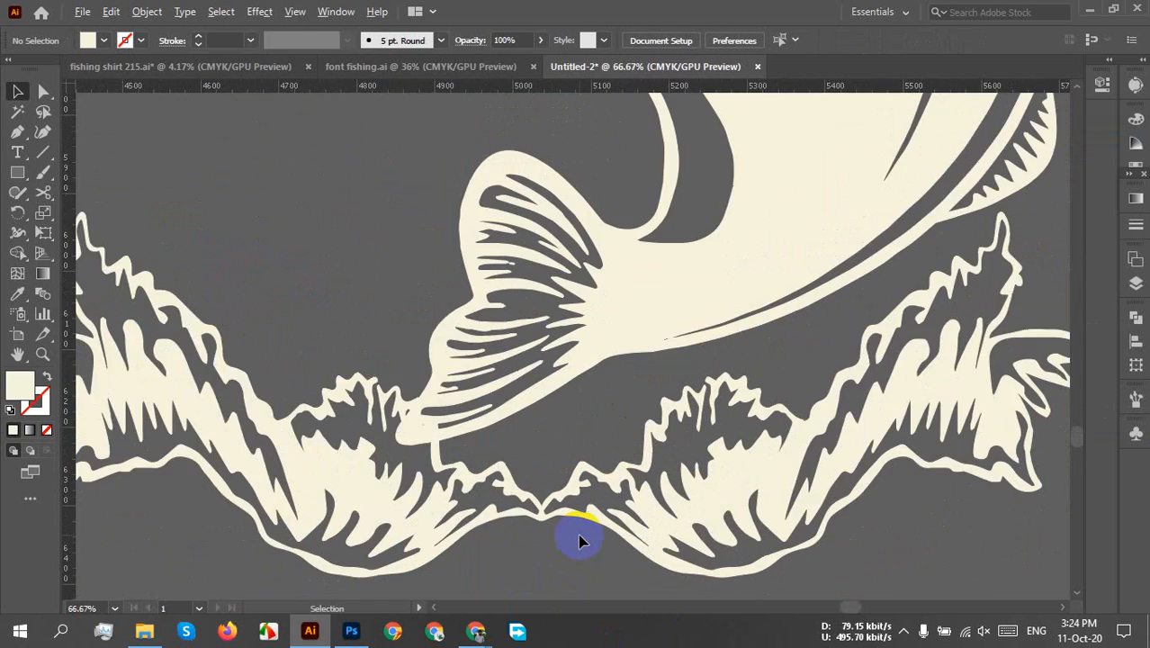
pyautogui.scroll(1, 676, 565)
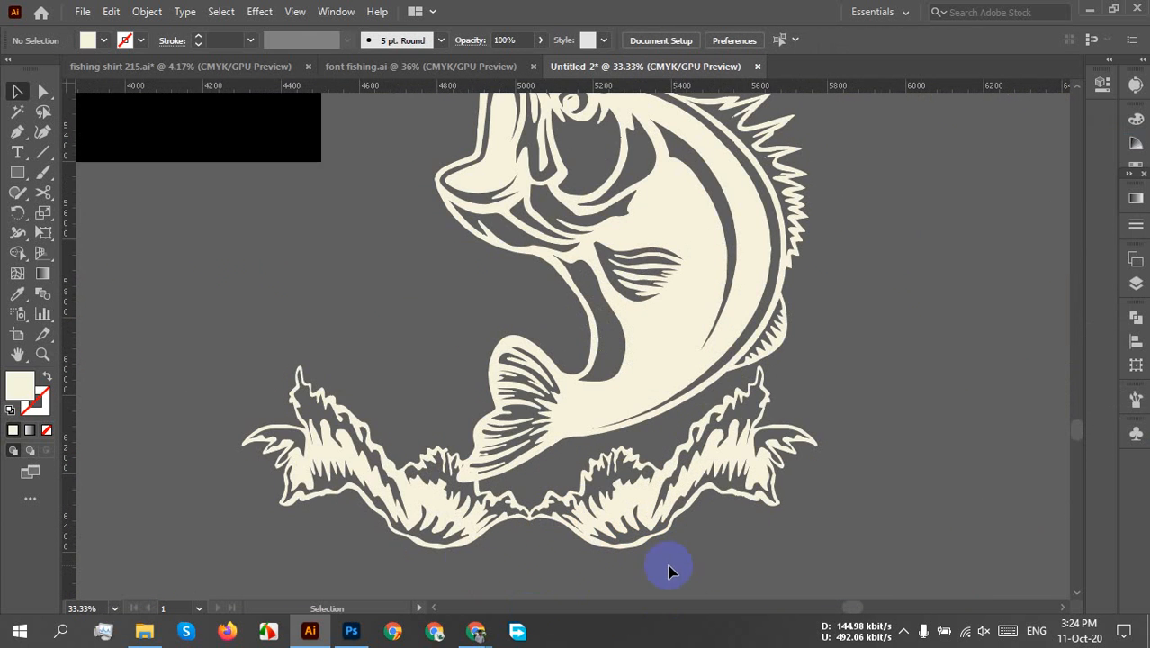
pyautogui.moveTo(427, 555); pyautogui.dragTo(490, 553)
pyautogui.click(689, 587)
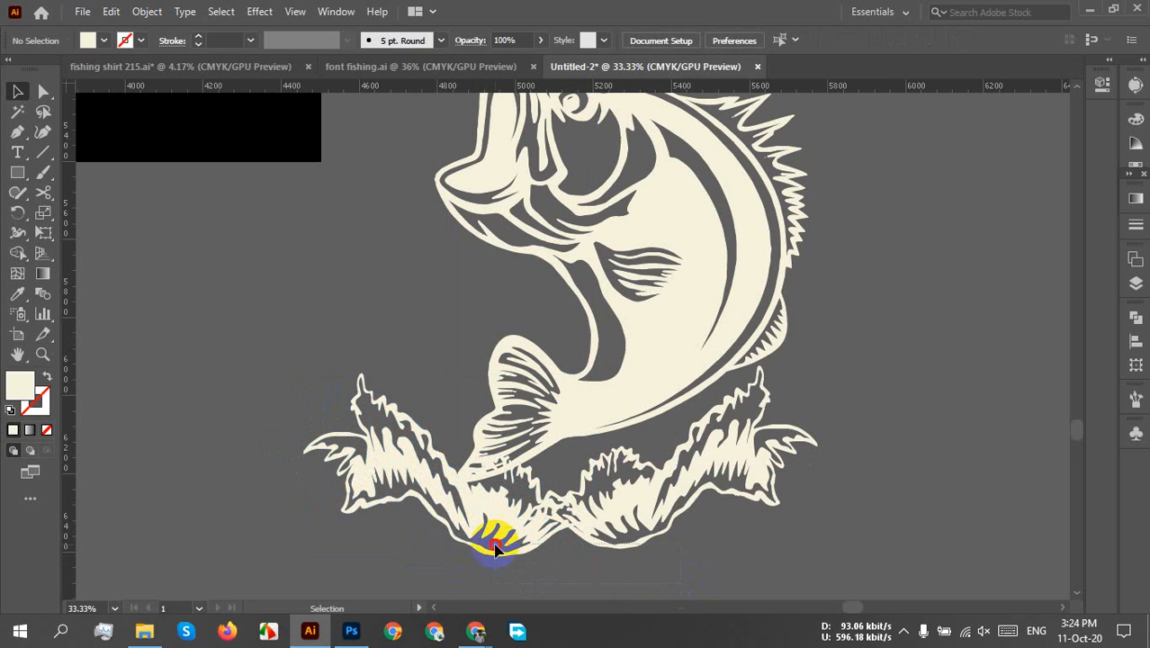
# - Group the two water splash halves into one object
pyautogui.click(599, 526)
pyautogui.rightClick(603, 527)
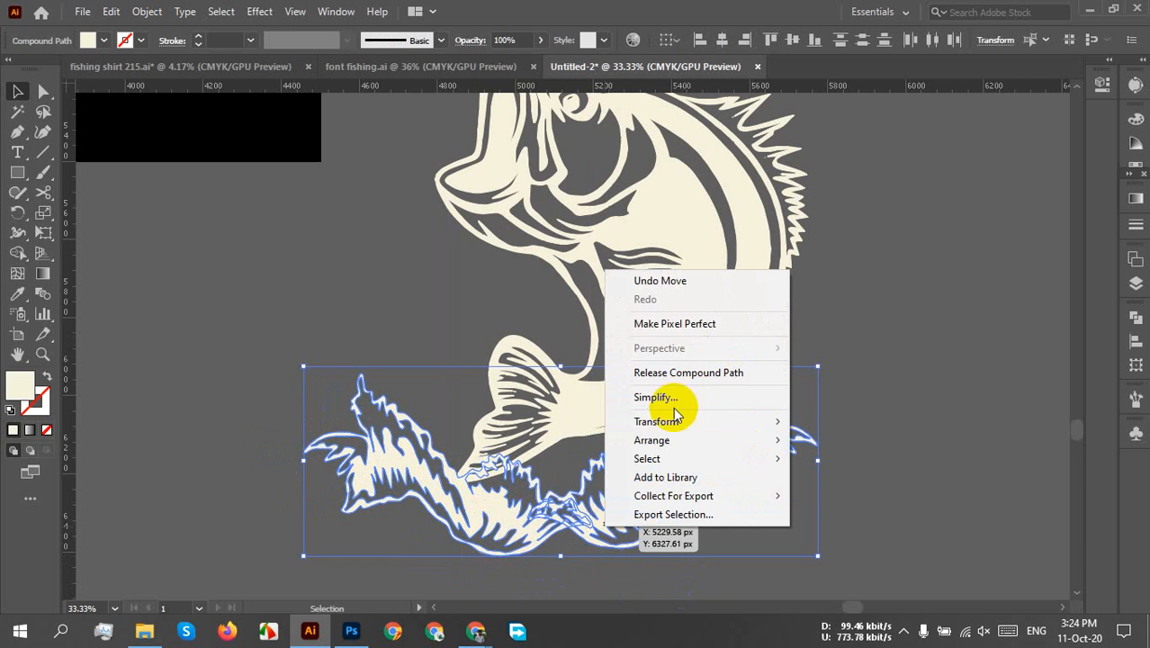
pyautogui.click(886, 480)
pyautogui.click(475, 524)
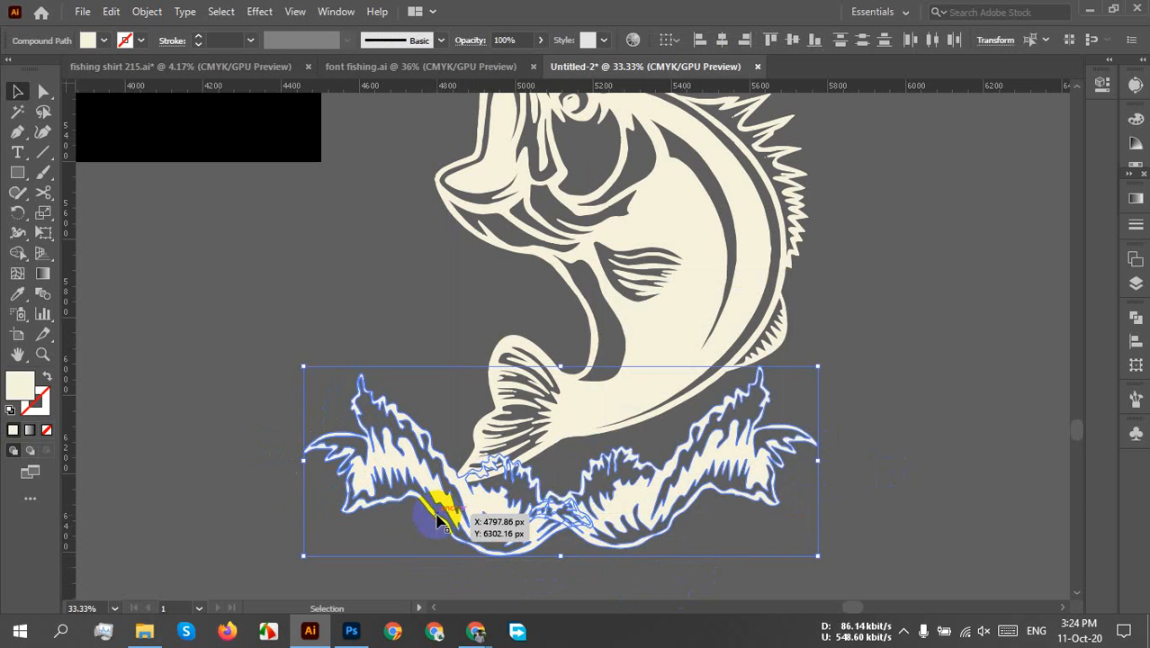
pyautogui.hotkey('ctrl', 'g')
# - Reposition the grouped splash so it sits beneath the fish and overlaps the tip of its tail
pyautogui.moveTo(511, 513); pyautogui.dragTo(541, 492)
pyautogui.click(894, 497)
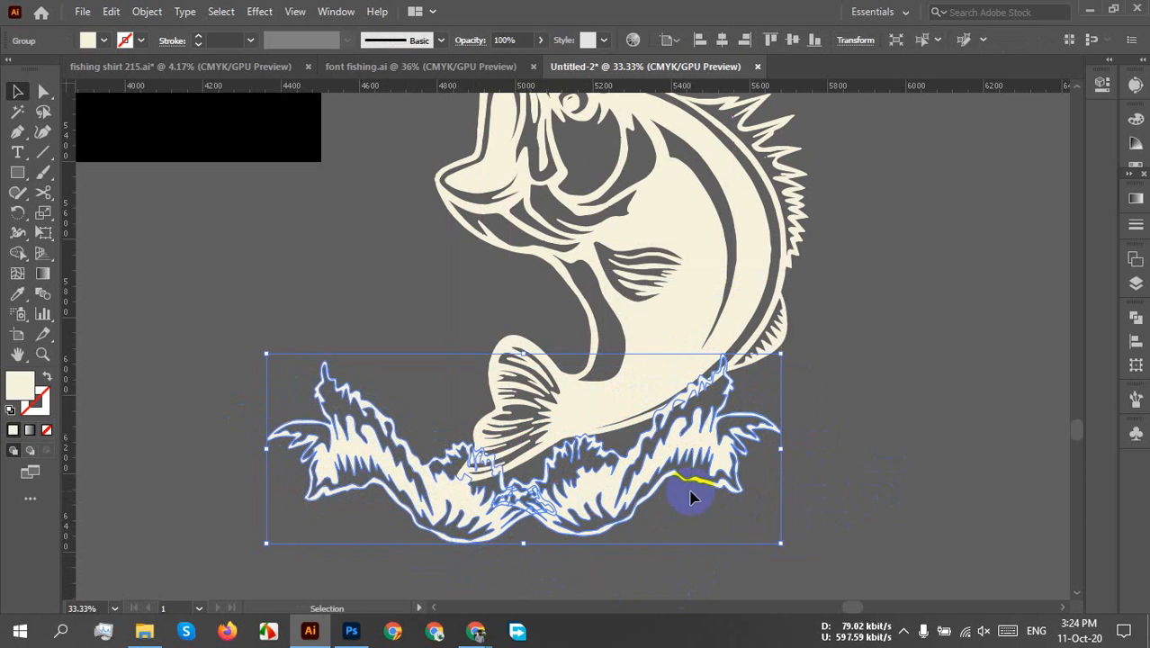
pyautogui.click(961, 454)
pyautogui.scroll(-2, 815, 423)
pyautogui.moveTo(861, 335); pyautogui.dragTo(863, 378)
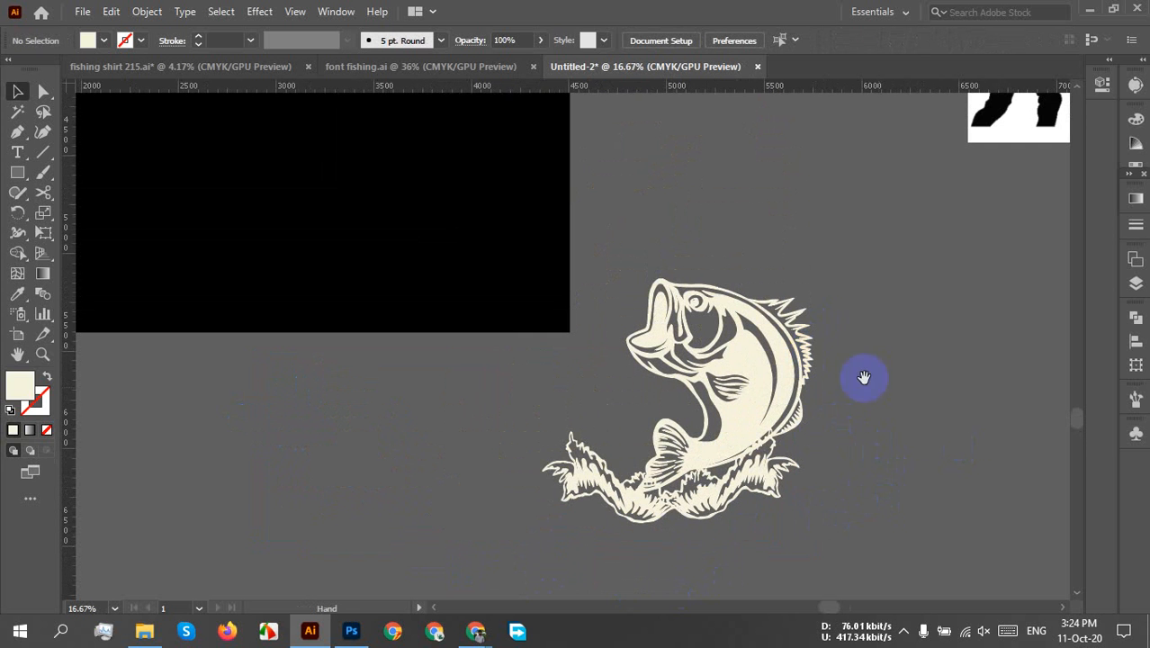
pyautogui.moveTo(695, 502); pyautogui.dragTo(798, 505)
pyautogui.click(884, 470)
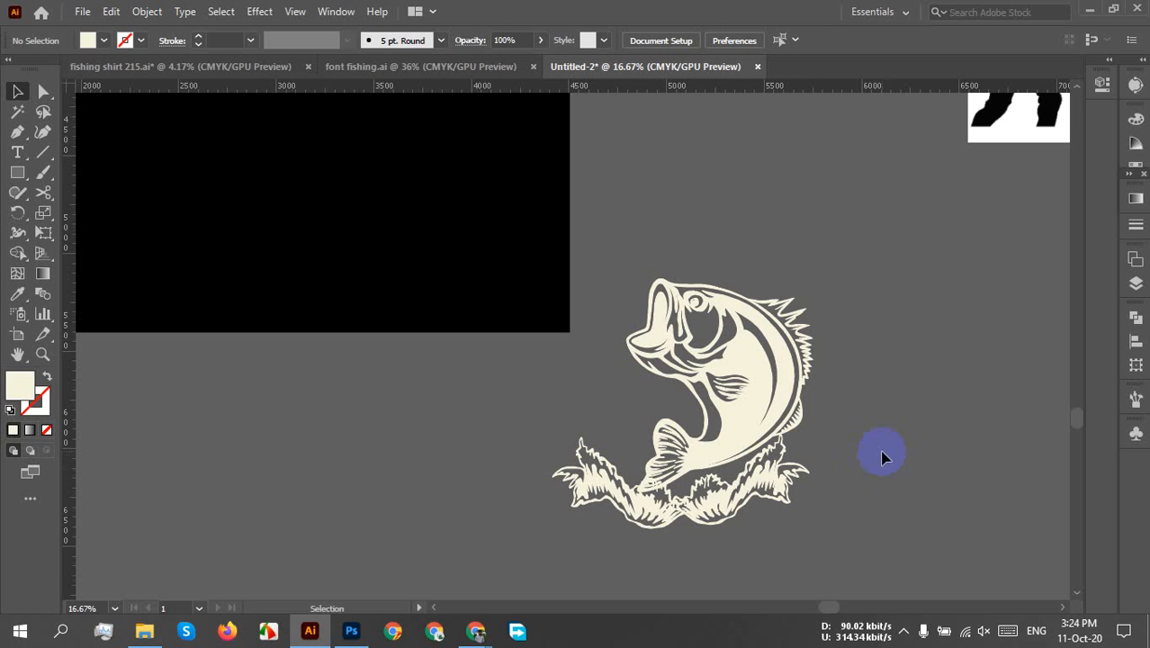
# - Change the grouped water splash's fill to bright blue, leaving the fish cream
pyautogui.scroll(-1, 882, 457)
pyautogui.click(769, 510)
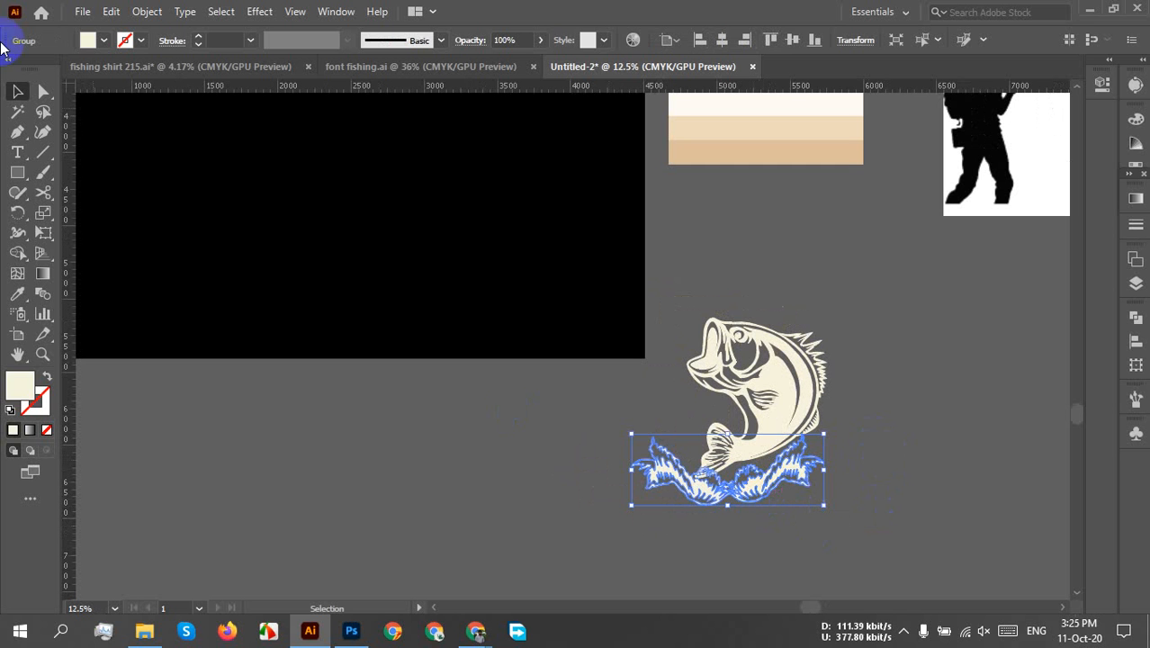
pyautogui.click(103, 40)
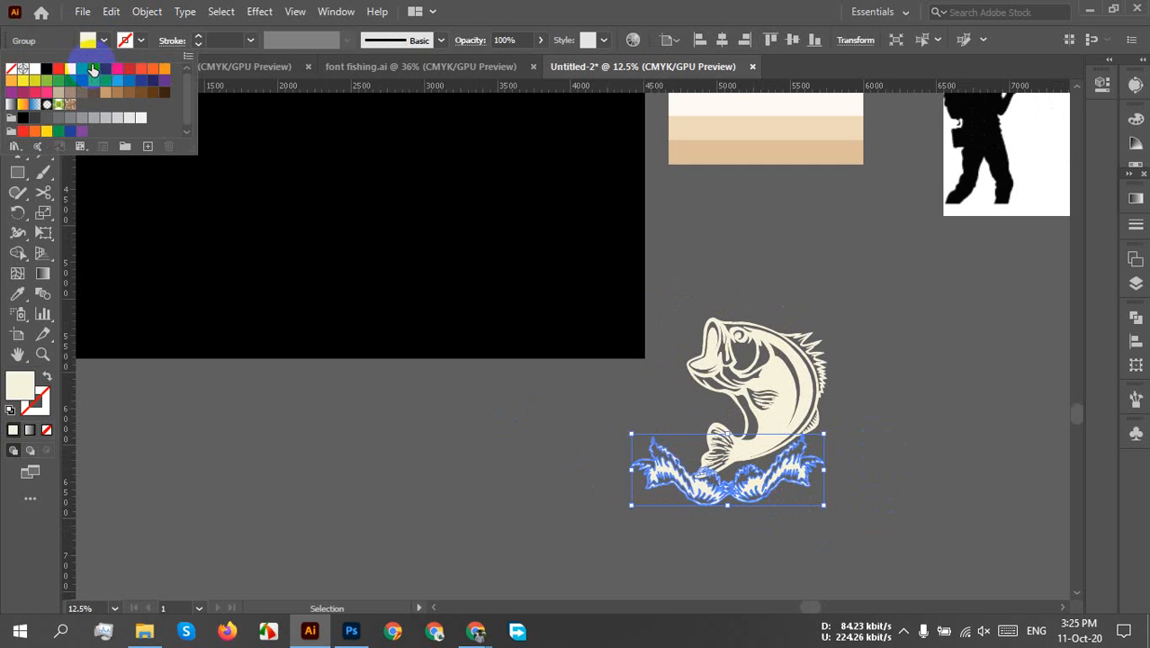
pyautogui.click(93, 70)
pyautogui.click(909, 410)
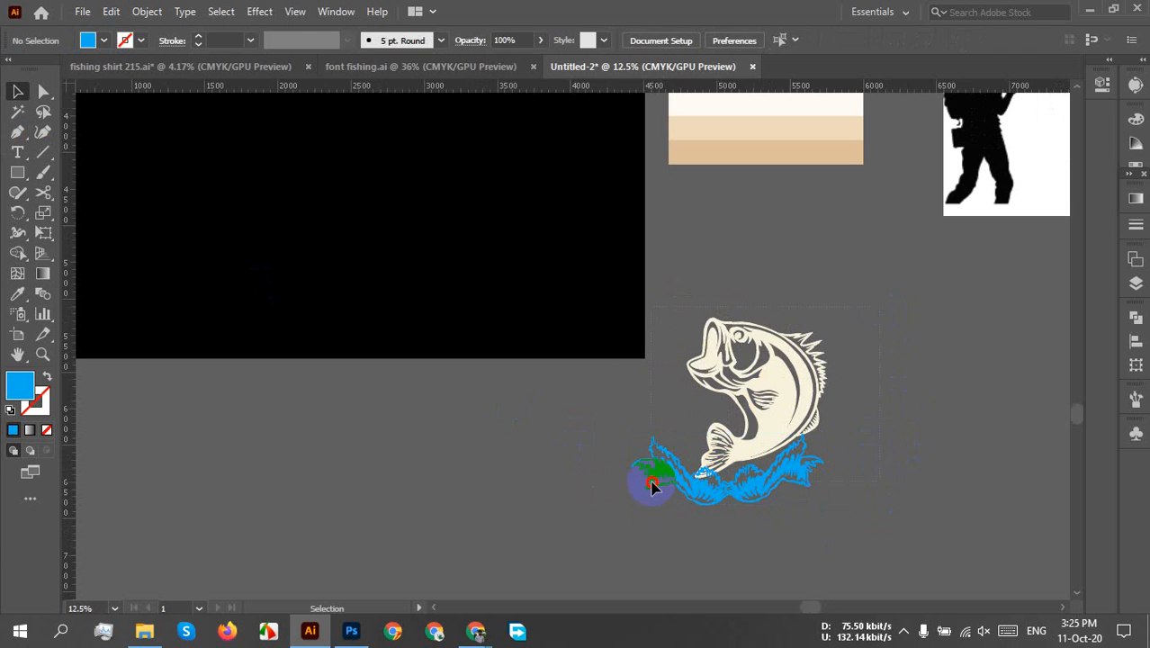
# - Group the cream fish and the blue splash together
pyautogui.moveTo(652, 486); pyautogui.dragTo(744, 469)
pyautogui.rightClick(749, 445)
pyautogui.click(845, 270)
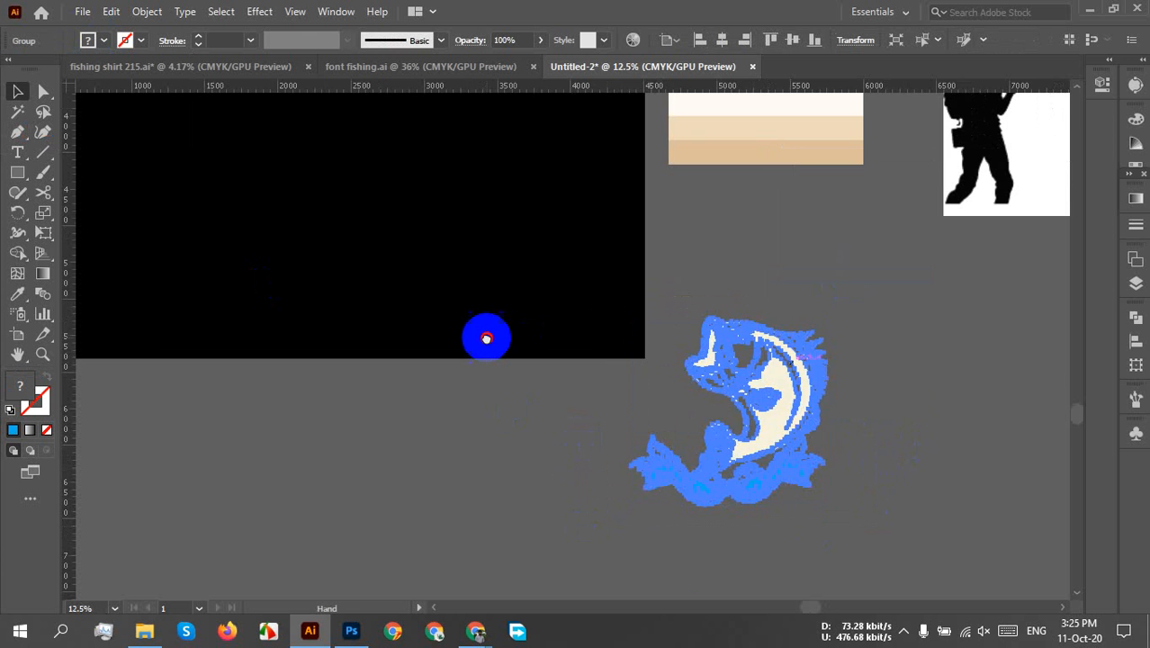
# - Move the fish and splash group onto the black background below the FISHING lettering and enlarge it slightly
pyautogui.moveTo(487, 338); pyautogui.dragTo(532, 430)
pyautogui.moveTo(824, 486); pyautogui.dragTo(343, 463)
pyautogui.scroll(-2, 278, 205)
pyautogui.moveTo(511, 423); pyautogui.dragTo(594, 369)
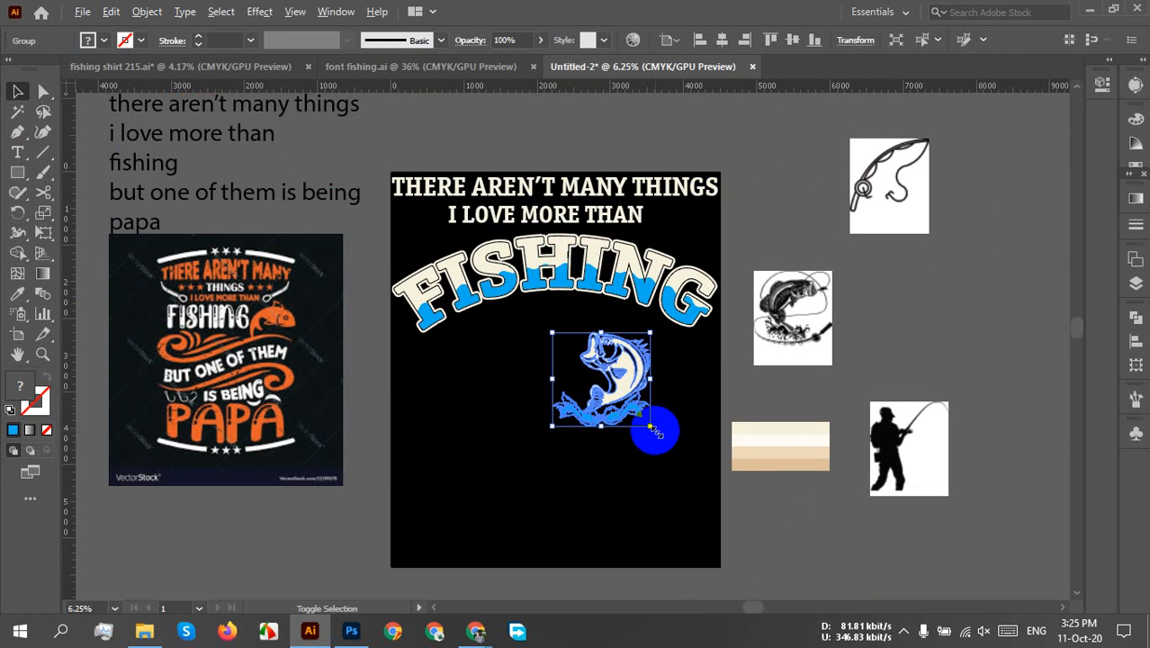
pyautogui.moveTo(654, 432)
pyautogui.mouseDown()
pyautogui.moveTo(693, 475)
pyautogui.moveTo(676, 448)
pyautogui.mouseUp()
pyautogui.click(630, 504)
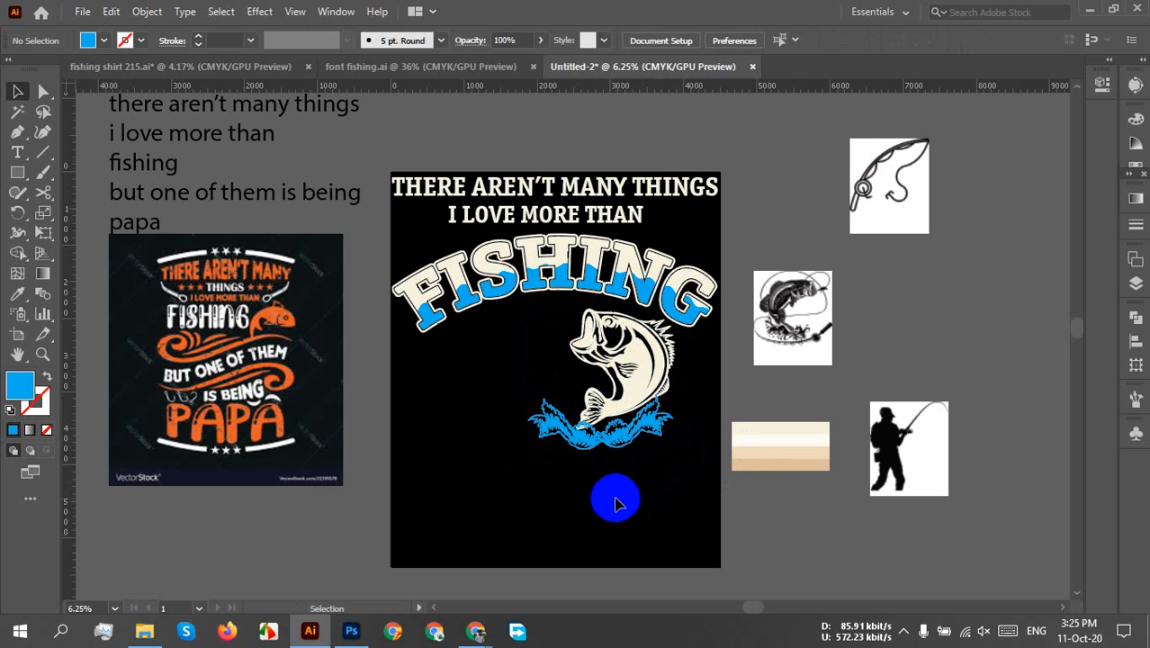
# - Move the fish group closer to the black background's edge, directly under the final letters of FISHING
pyautogui.hotkey('ctrl', '=')
pyautogui.click(693, 476)
pyautogui.moveTo(692, 477); pyautogui.dragTo(790, 410)
pyautogui.click(809, 441)
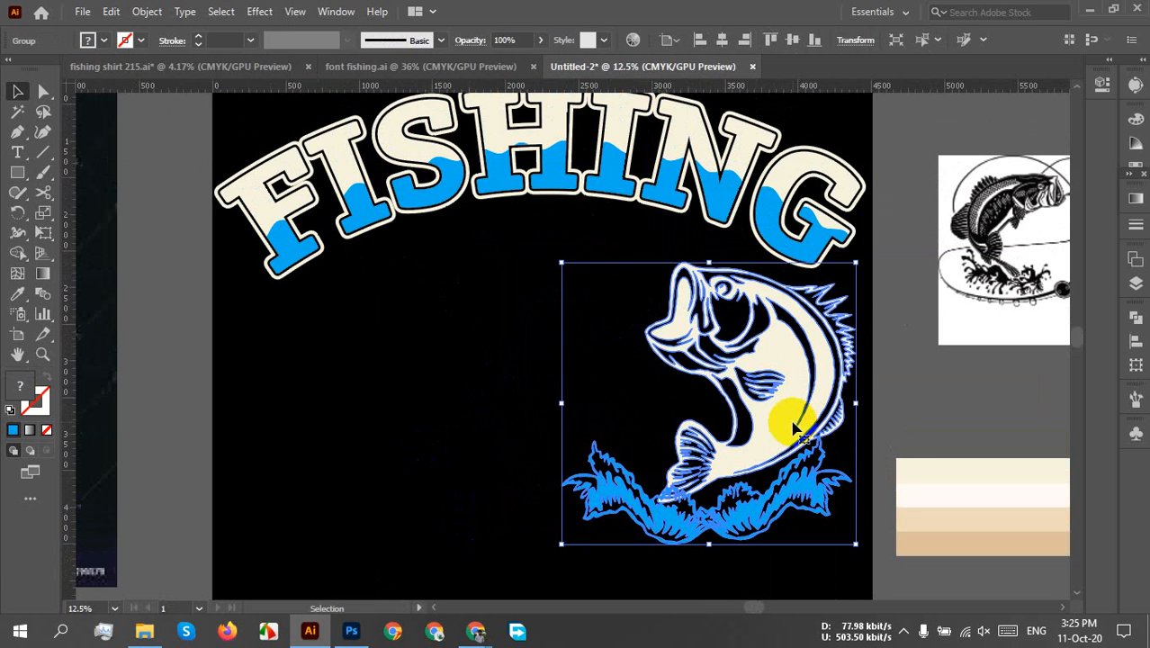
pyautogui.click(429, 400)
# - Run Image Trace on the fisherman silhouette image man1.jpg, accepting the large-image tracing
pyautogui.scroll(-3, 608, 399)
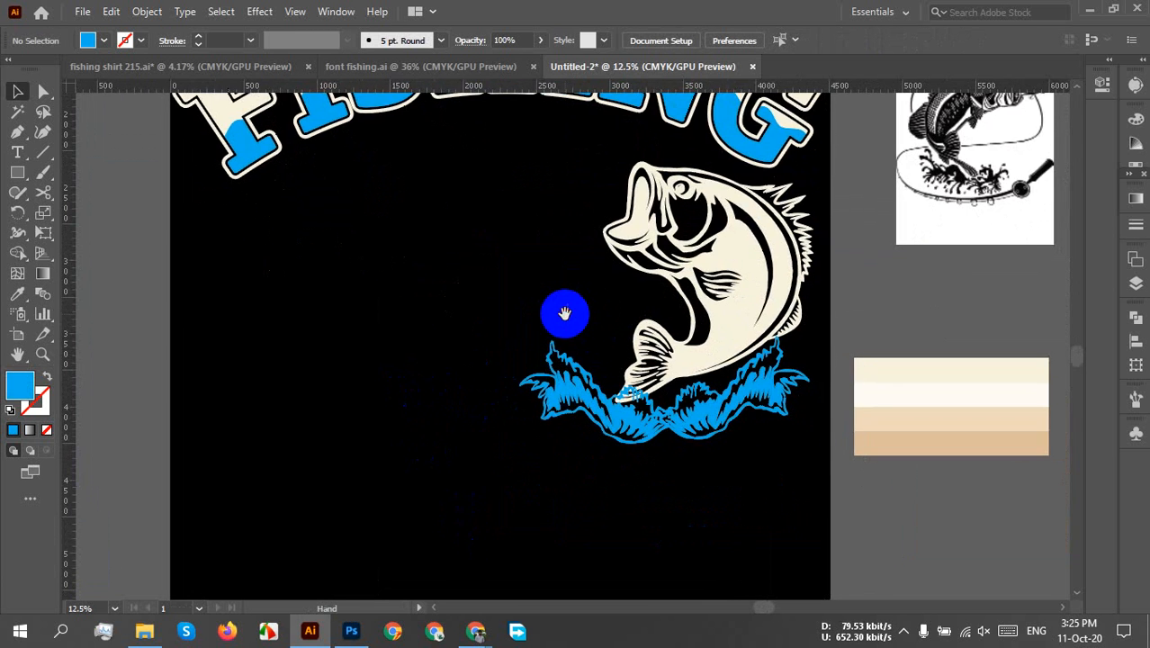
pyautogui.scroll(-1, 546, 346)
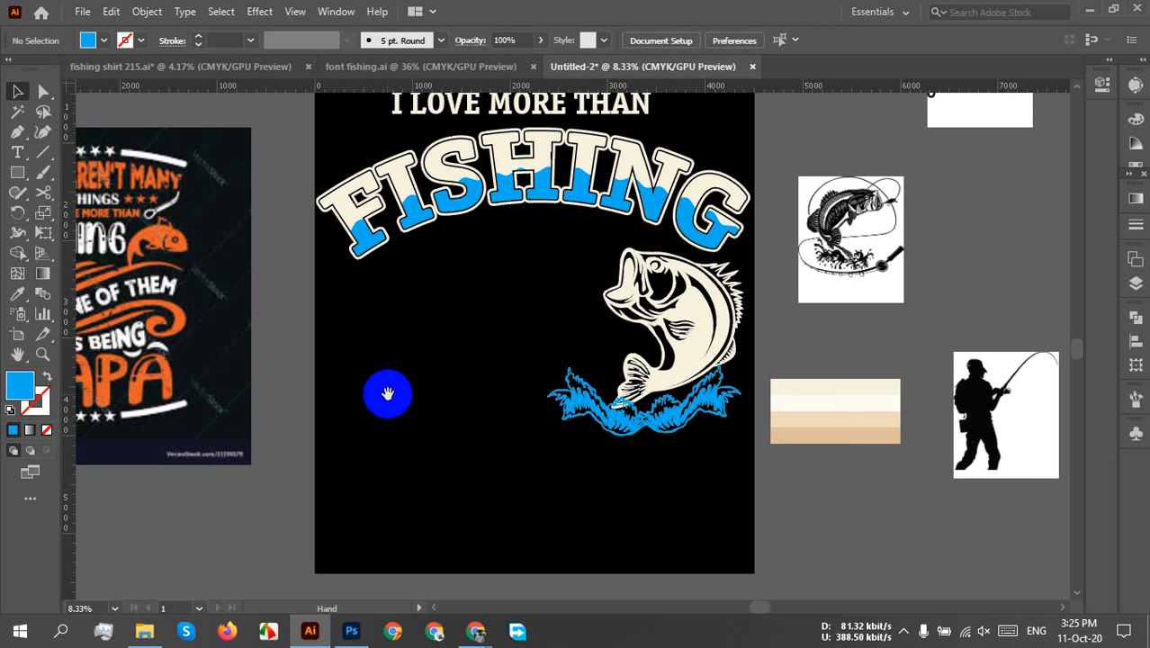
pyautogui.rightClick(1021, 446)
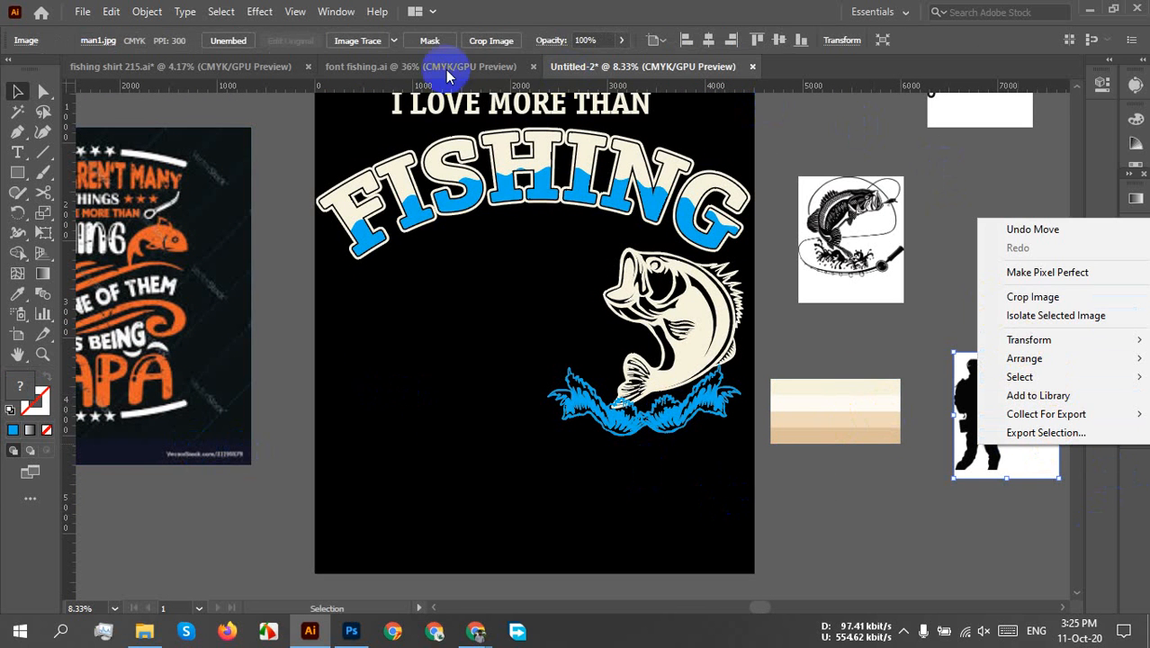
pyautogui.click(376, 45)
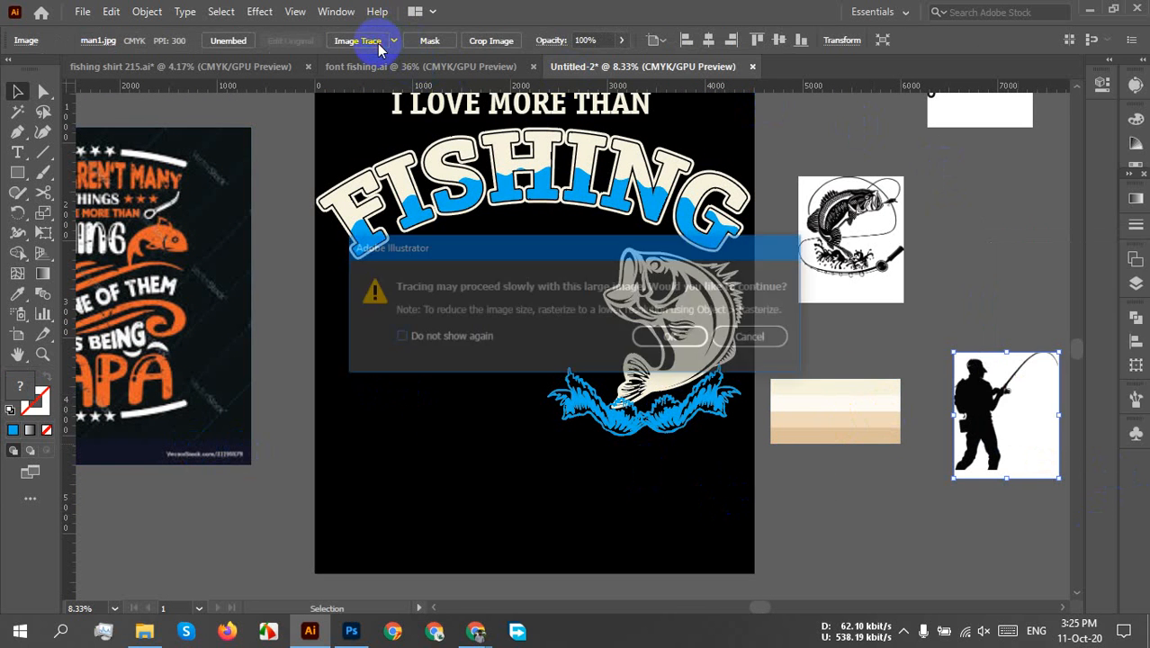
pyautogui.click(671, 334)
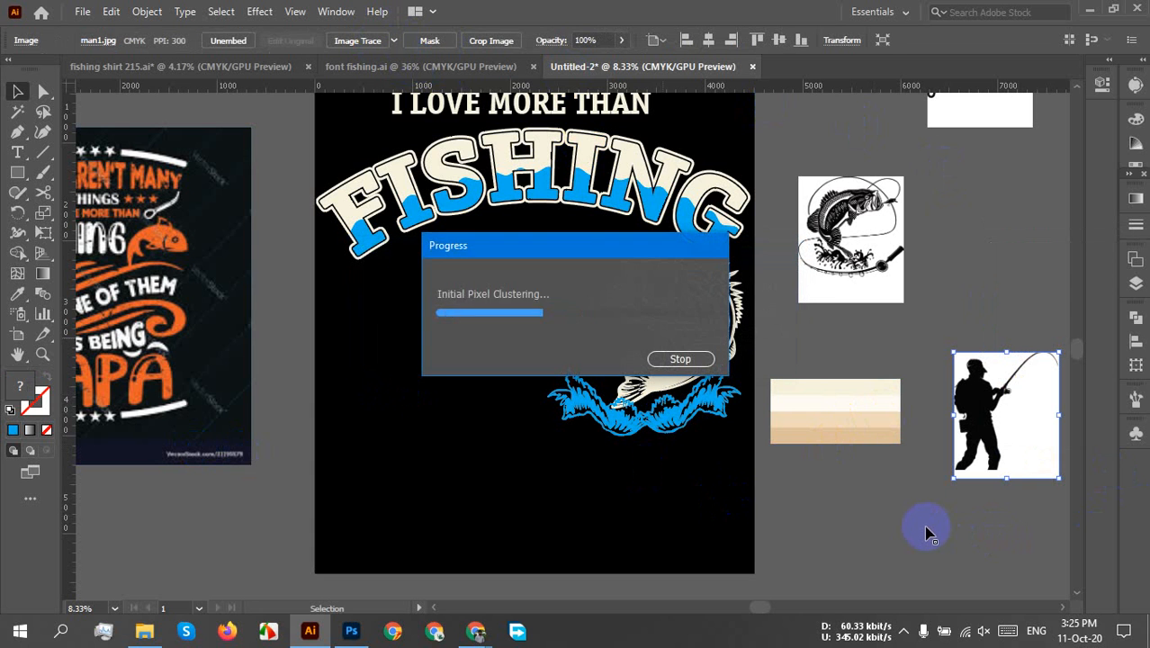
# - Refine the fisherman's Image Trace settings to Threshold 205, Paths 86%, Corners 12% and Noise 1 px
pyautogui.scroll(4, 998, 458)
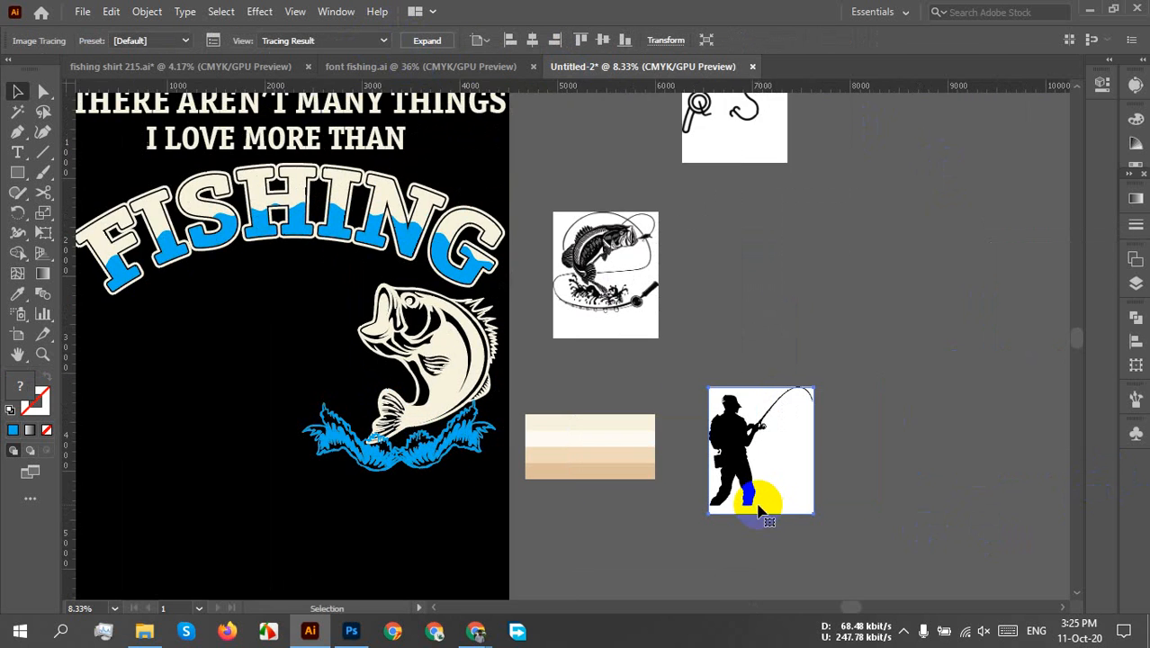
pyautogui.scroll(-1, 758, 509)
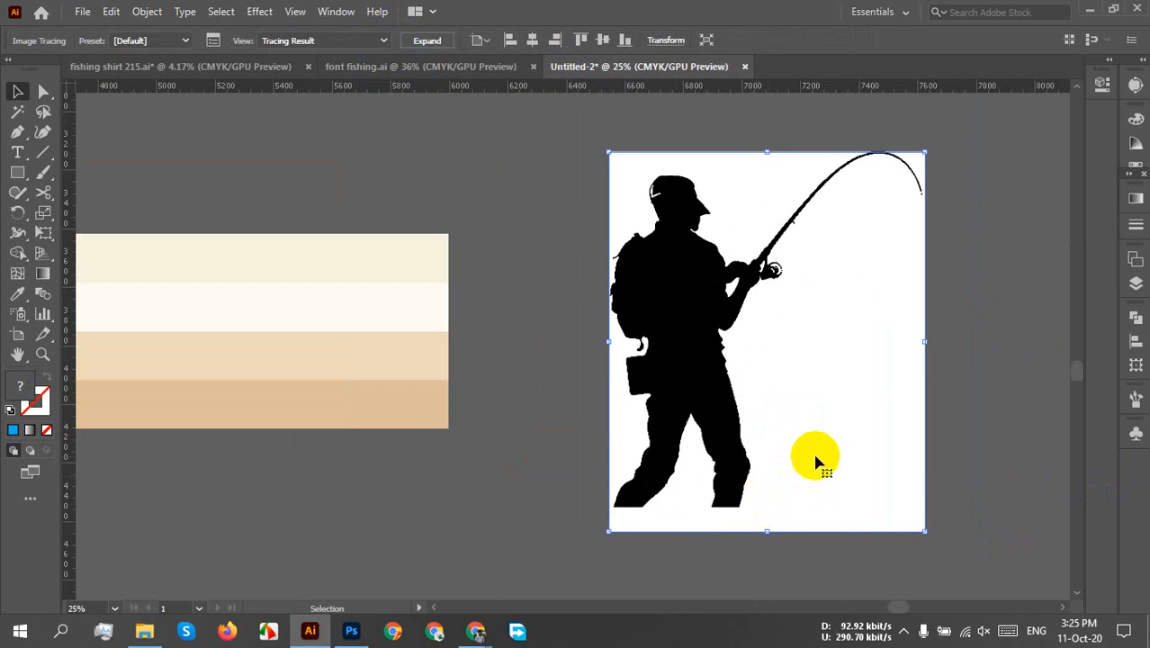
pyautogui.moveTo(734, 378); pyautogui.dragTo(488, 459)
pyautogui.scroll(1, 467, 437)
pyautogui.moveTo(570, 453); pyautogui.dragTo(510, 386)
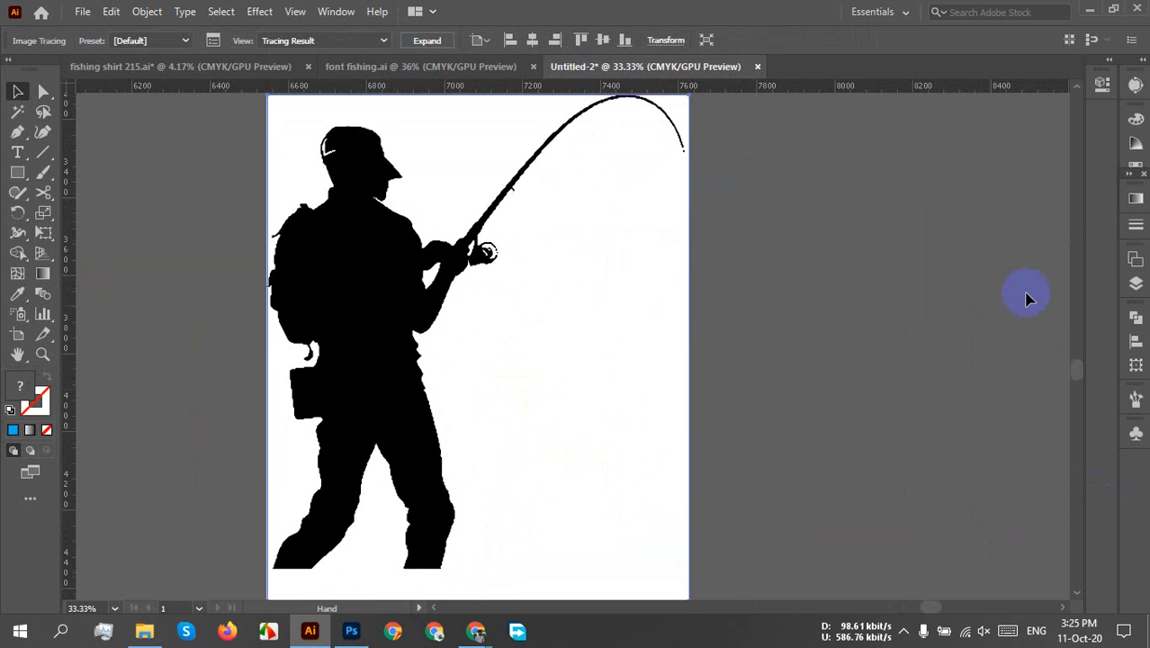
pyautogui.click(1134, 125)
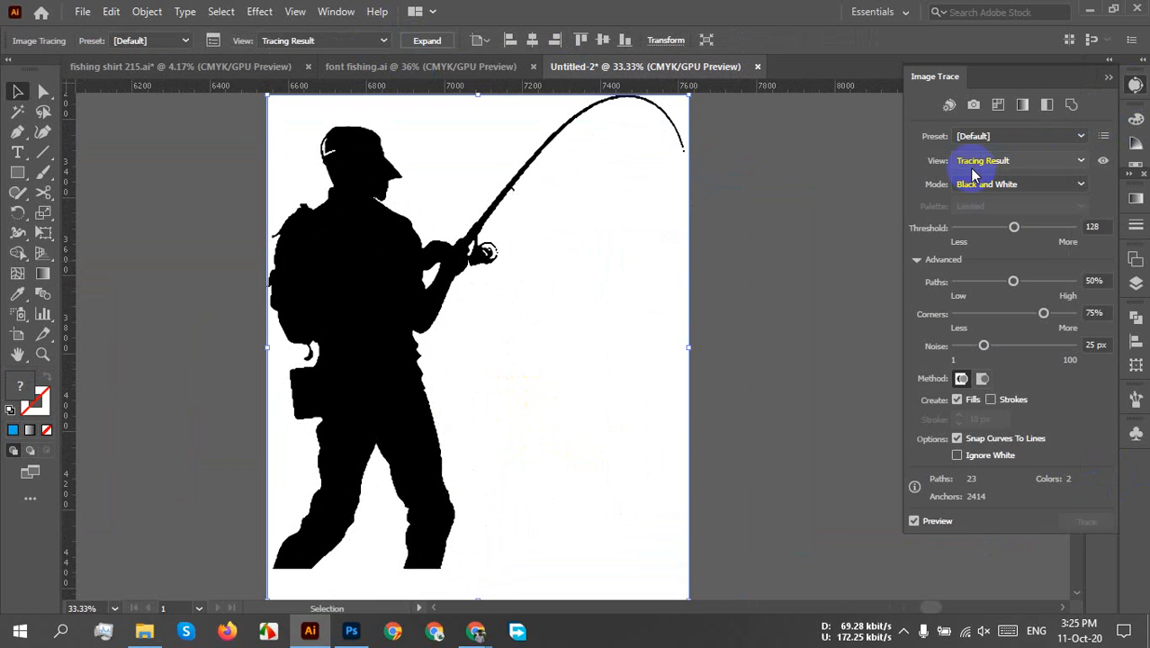
pyautogui.moveTo(1015, 228); pyautogui.dragTo(1042, 233)
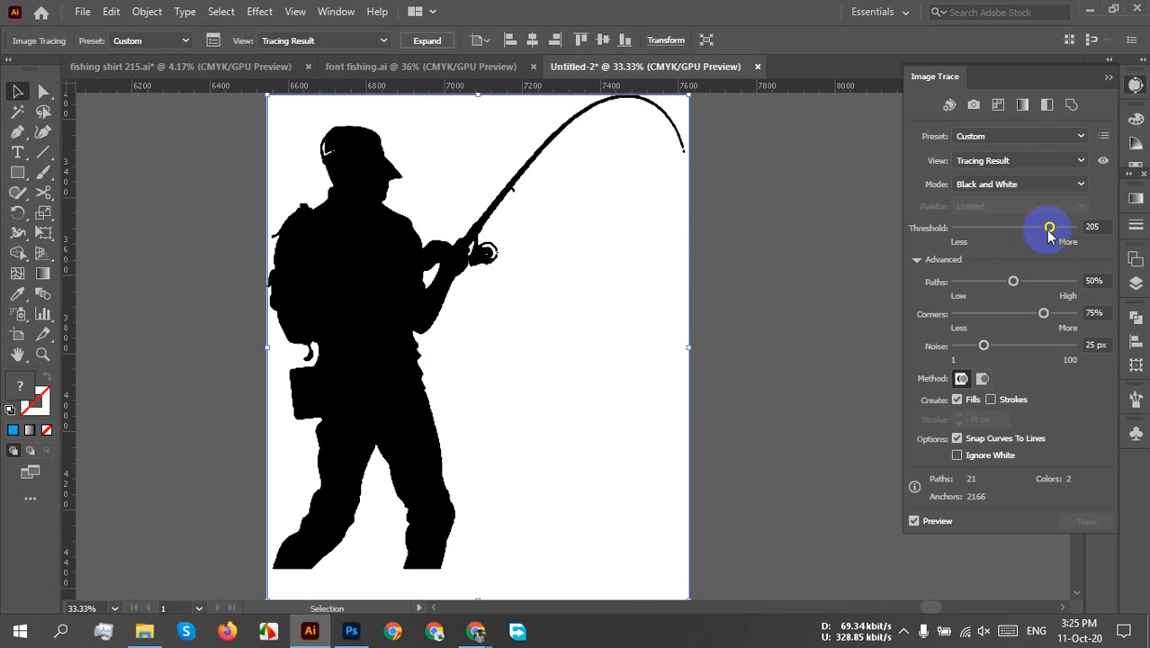
pyautogui.moveTo(1014, 282); pyautogui.dragTo(1058, 294)
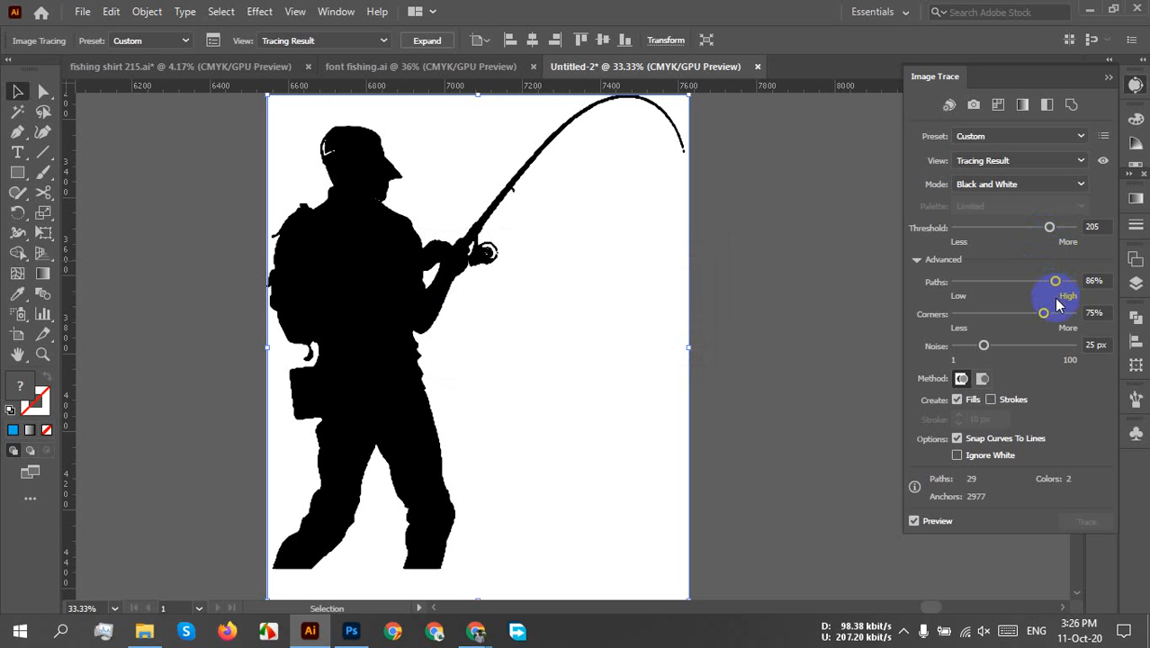
pyautogui.moveTo(1043, 313); pyautogui.dragTo(975, 324)
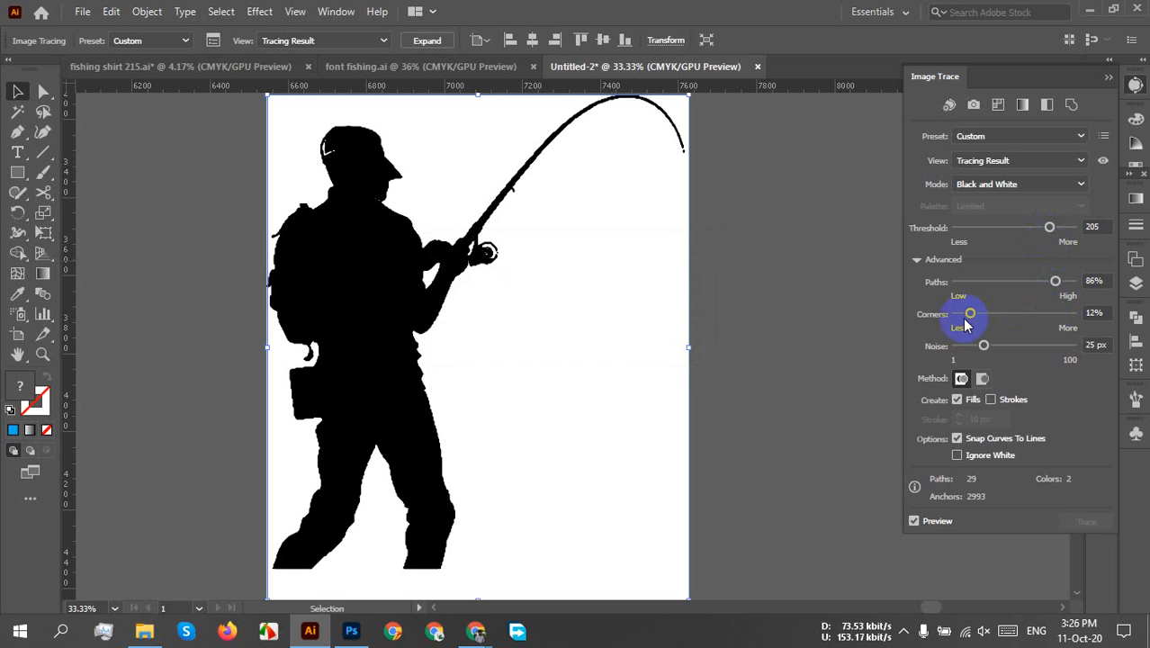
pyautogui.moveTo(971, 356); pyautogui.dragTo(947, 353)
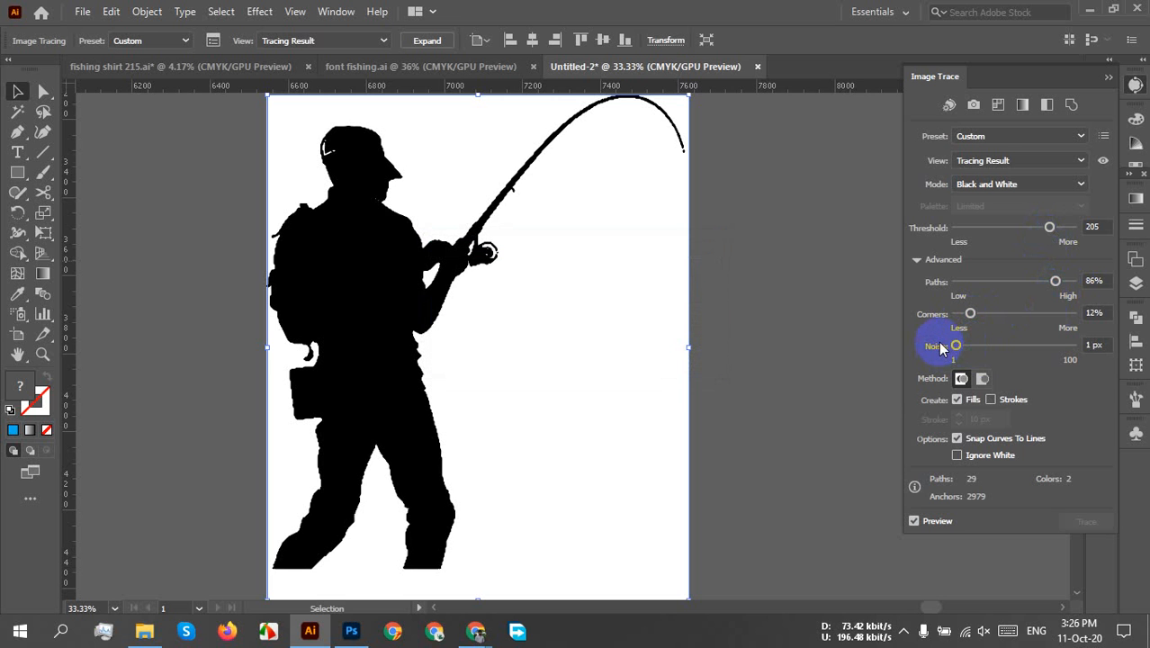
# - Exclude white from the fisherman's image trace and expand the tracing into vector artwork
pyautogui.click(957, 457)
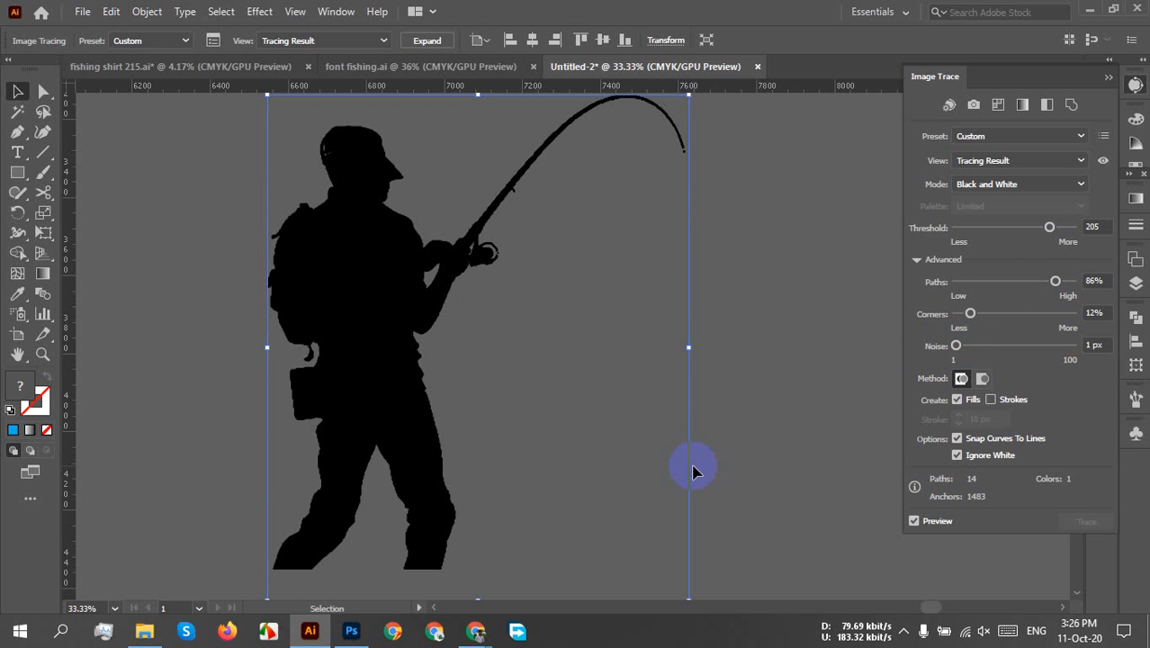
pyautogui.scroll(-3, 690, 464)
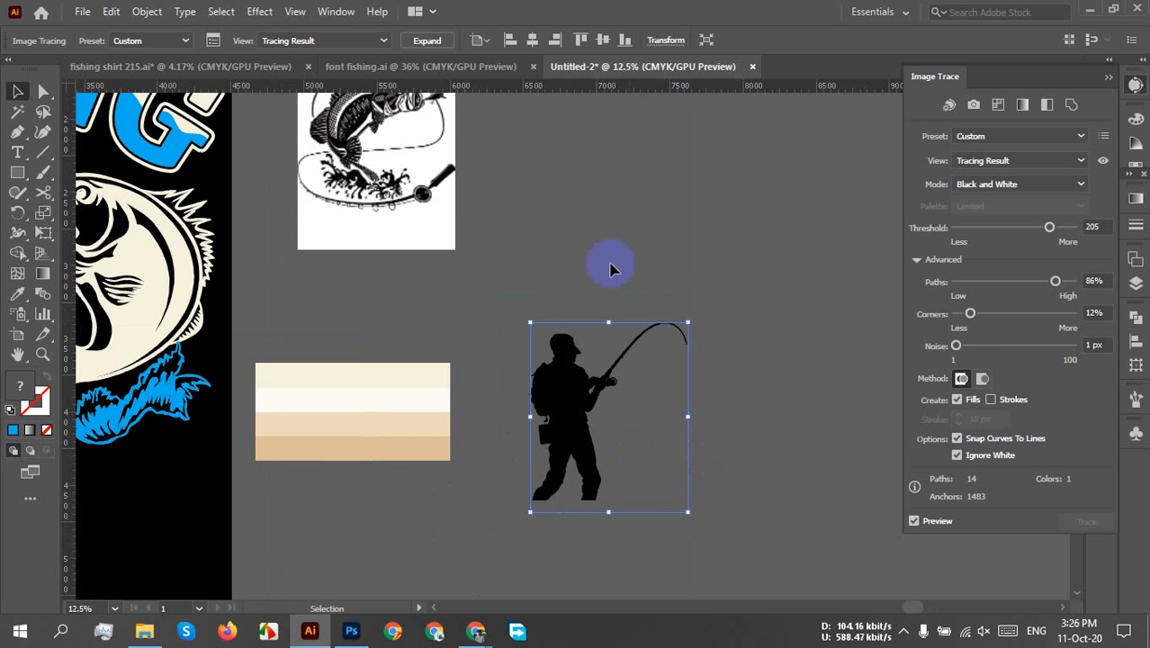
pyautogui.click(426, 41)
# - Move the fisherman silhouette onto the black background, beneath the first letters of FISHING
pyautogui.scroll(-1, 470, 373)
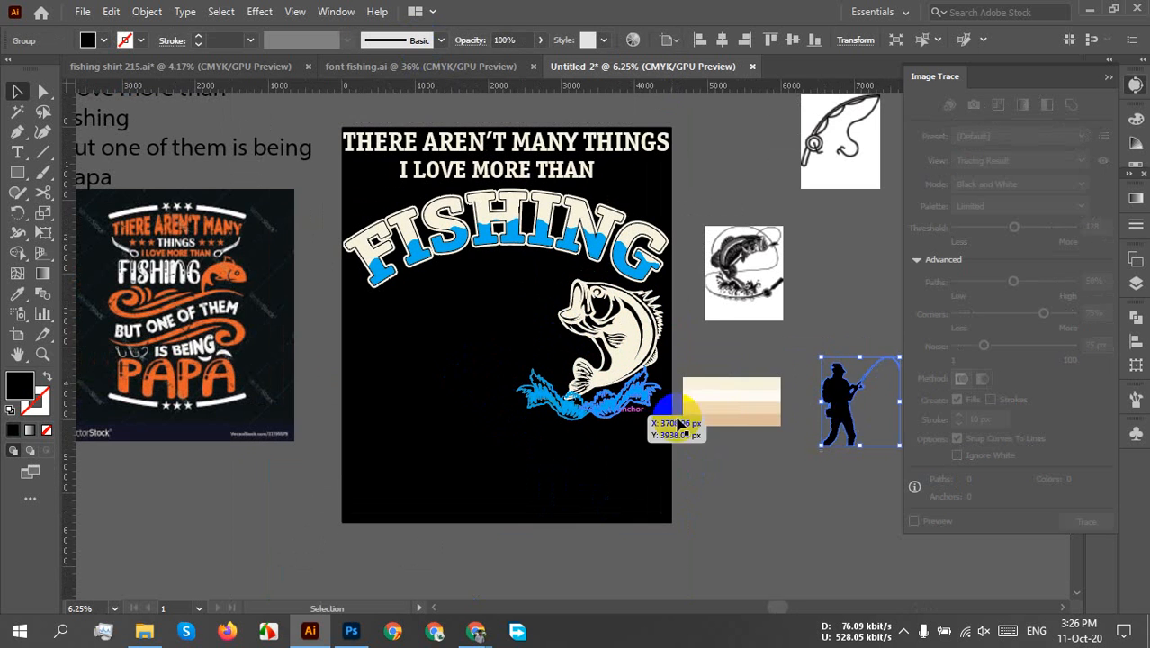
pyautogui.moveTo(841, 405); pyautogui.dragTo(389, 353)
pyautogui.scroll(2, 396, 357)
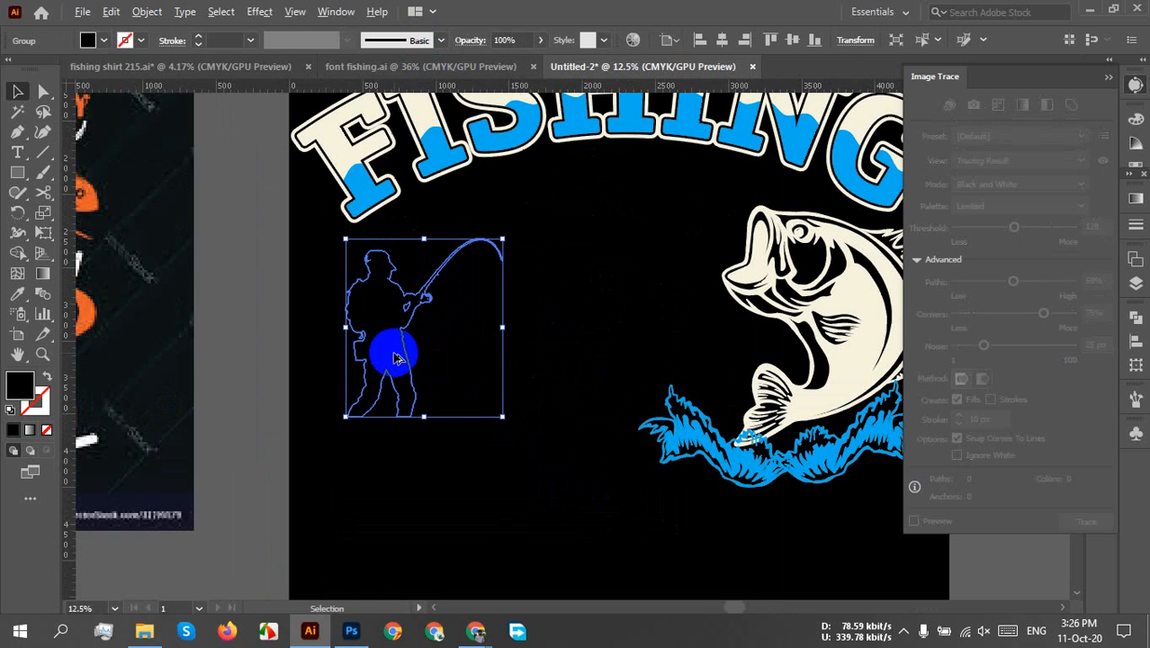
# - Recolor the fisherman silhouette with the cream fill sampled from the fish
pyautogui.press('i')
pyautogui.click(862, 307)
pyautogui.press('v')
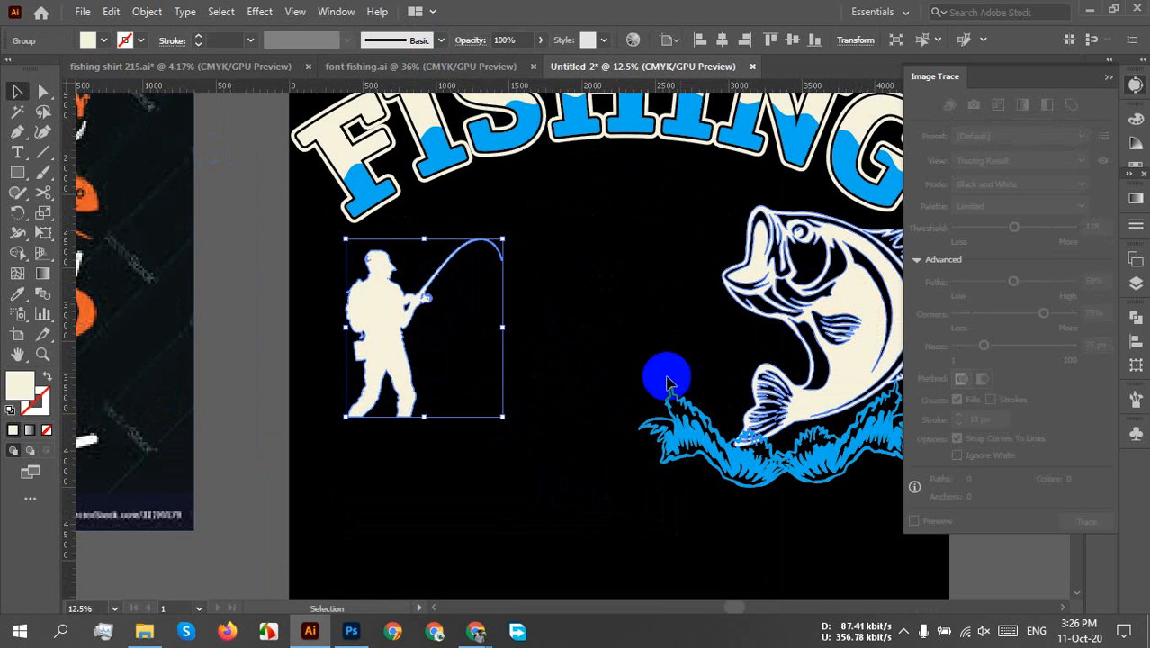
pyautogui.click(455, 487)
# - Enlarge the fisherman silhouette and shift it slightly toward the fish, clear of the letter F
pyautogui.click(403, 396)
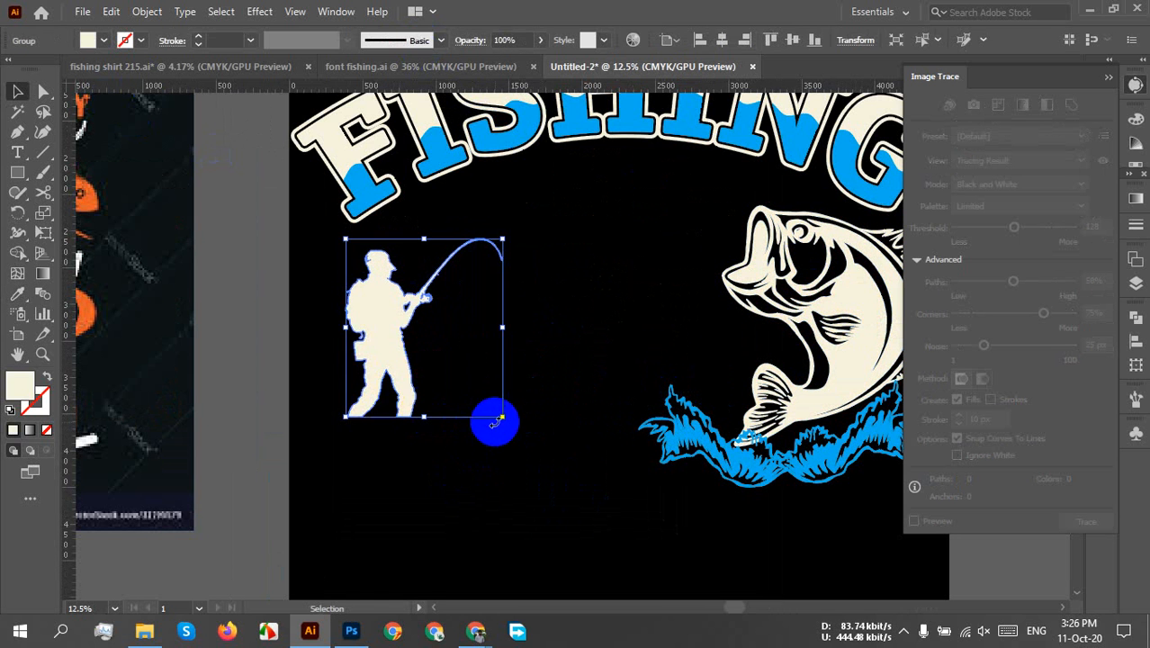
pyautogui.moveTo(499, 420); pyautogui.dragTo(537, 454)
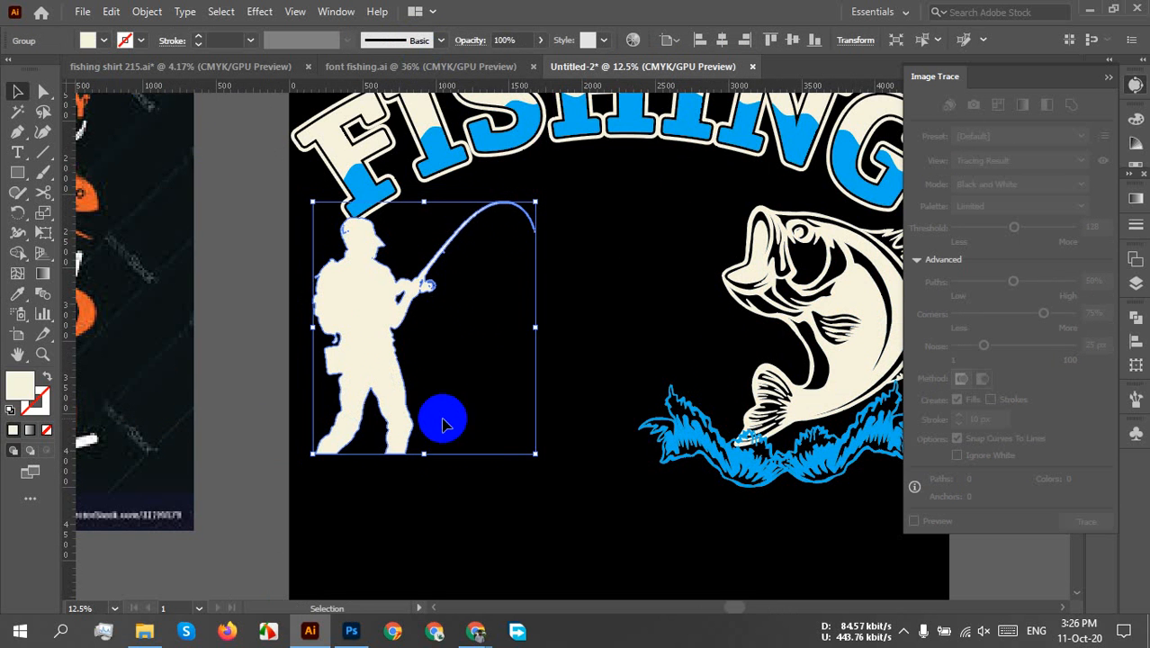
pyautogui.moveTo(400, 383); pyautogui.dragTo(423, 373)
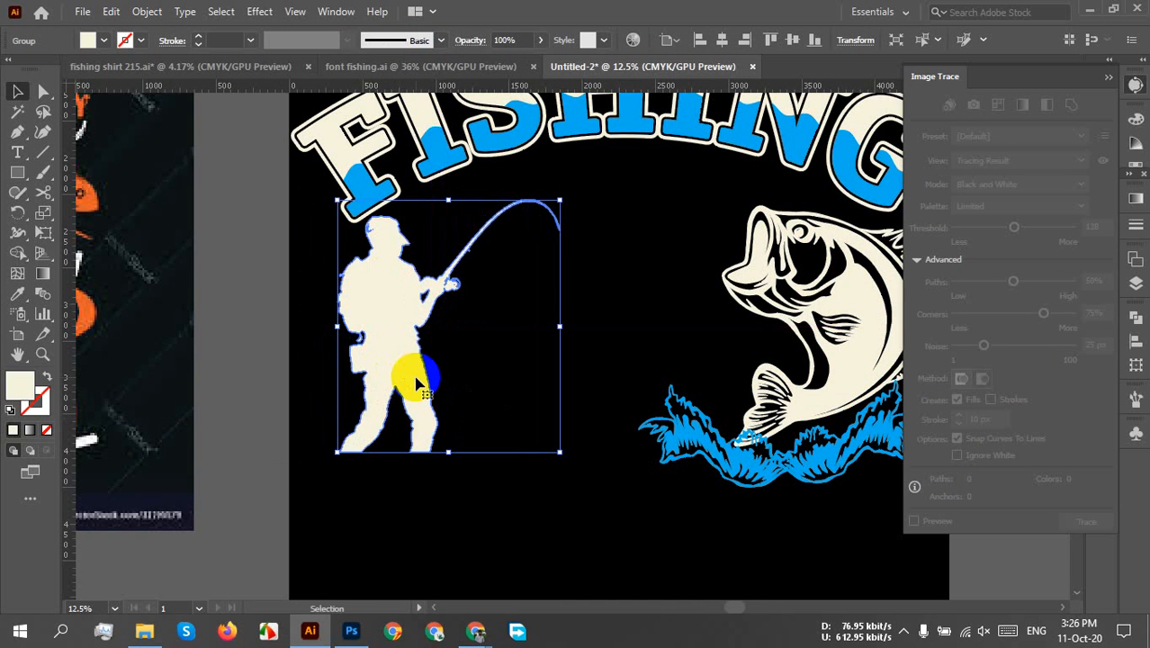
pyautogui.click(503, 384)
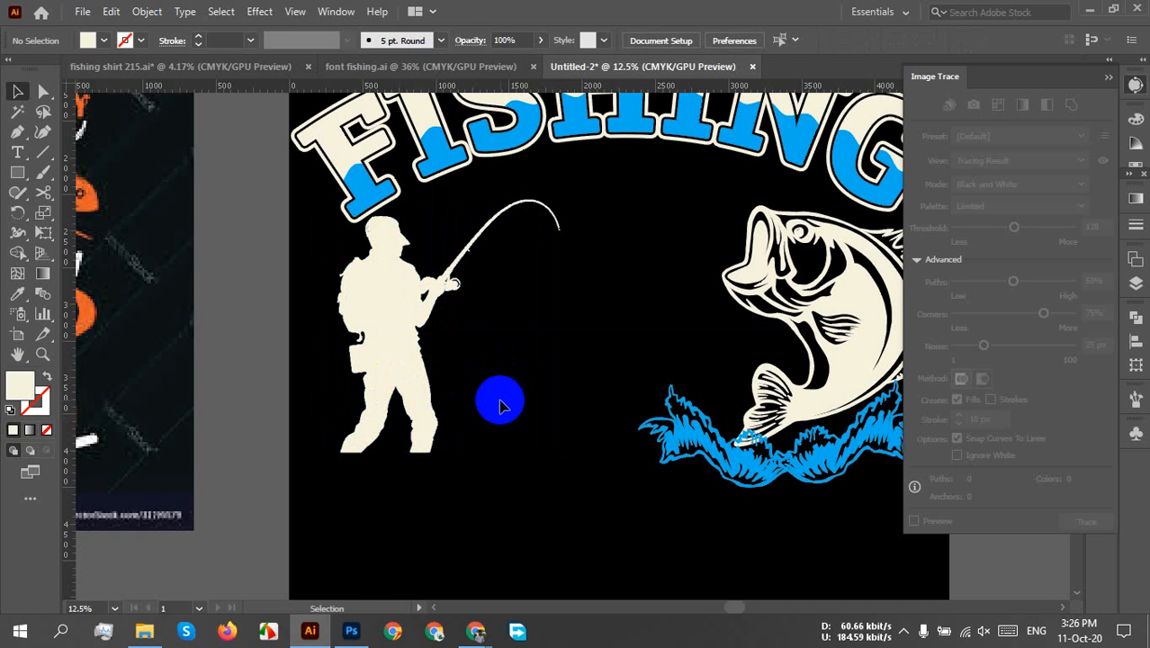
# - Lower the fisherman toward the splash's base level and enlarge him slightly
pyautogui.scroll(-2, 500, 405)
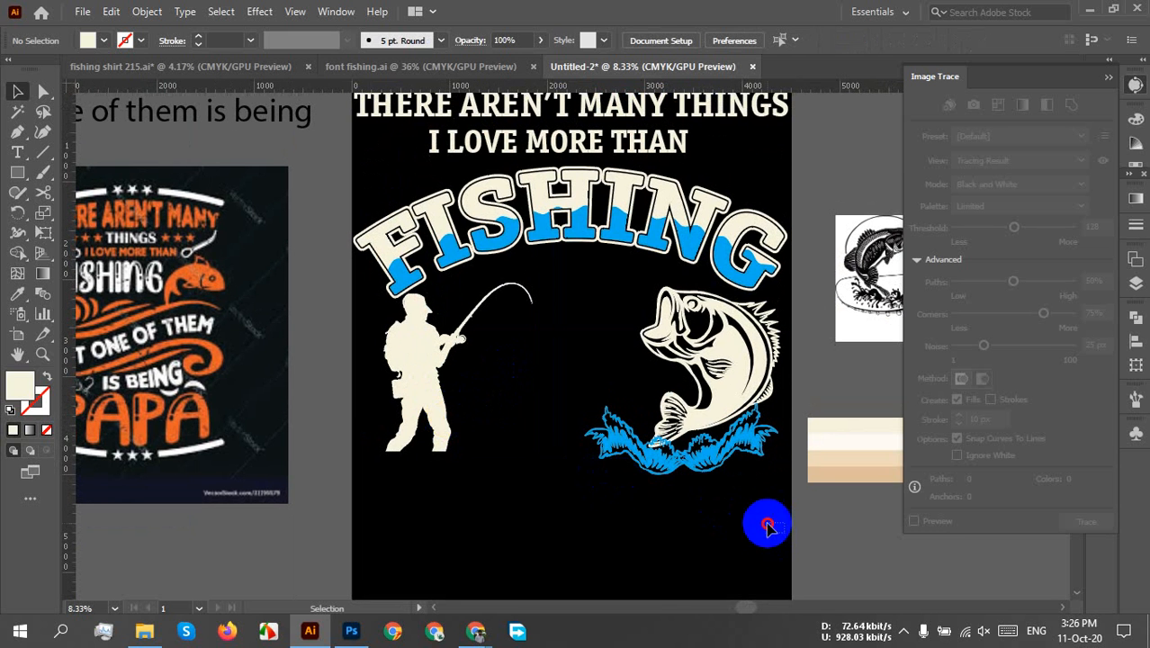
pyautogui.moveTo(767, 526); pyautogui.dragTo(352, 410)
pyautogui.click(461, 539)
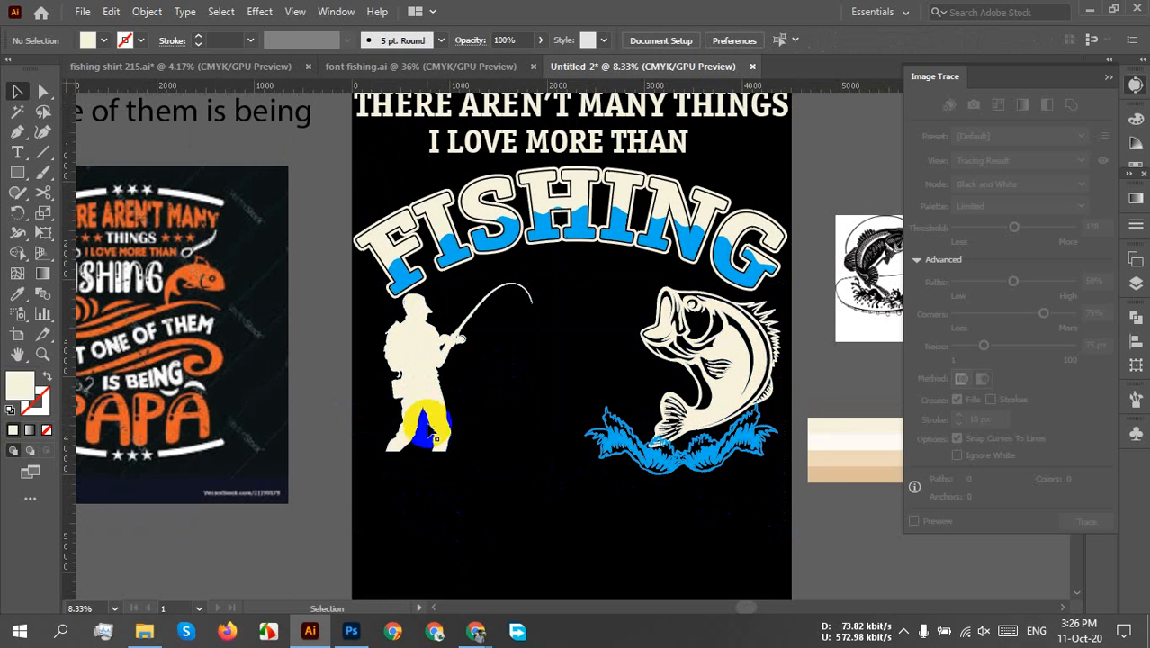
pyautogui.moveTo(429, 431); pyautogui.dragTo(427, 436)
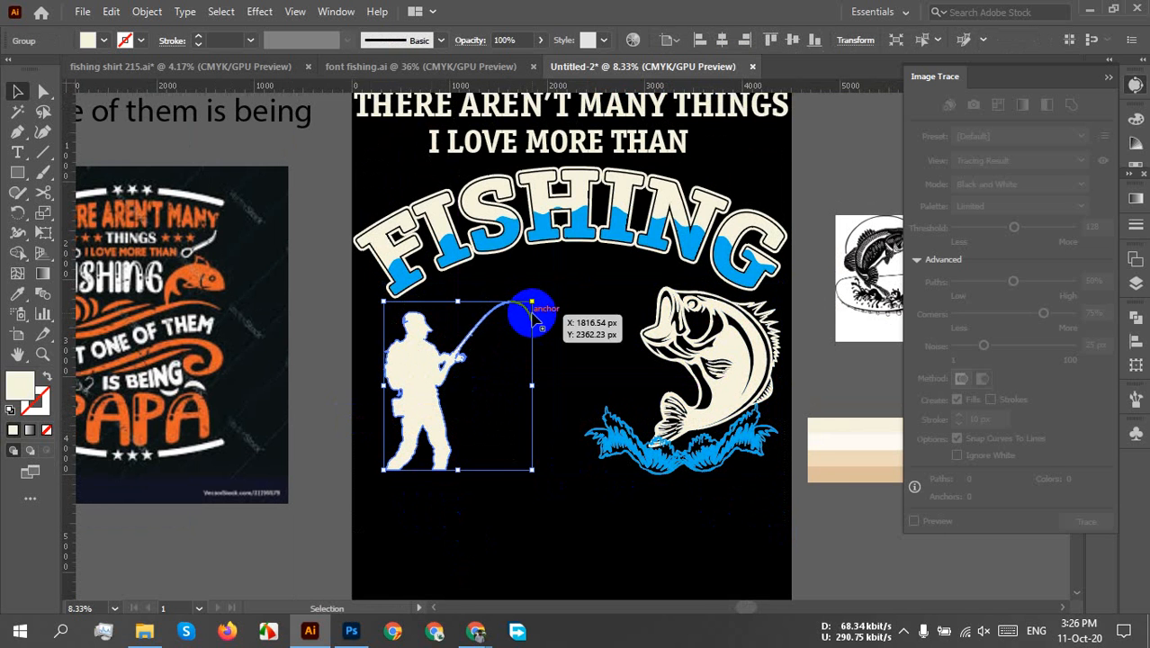
pyautogui.moveTo(534, 301); pyautogui.dragTo(551, 281)
# - Adjust the fisherman's vertical position until his feet line up with the base of the blue splash
pyautogui.moveTo(603, 498); pyautogui.dragTo(340, 416)
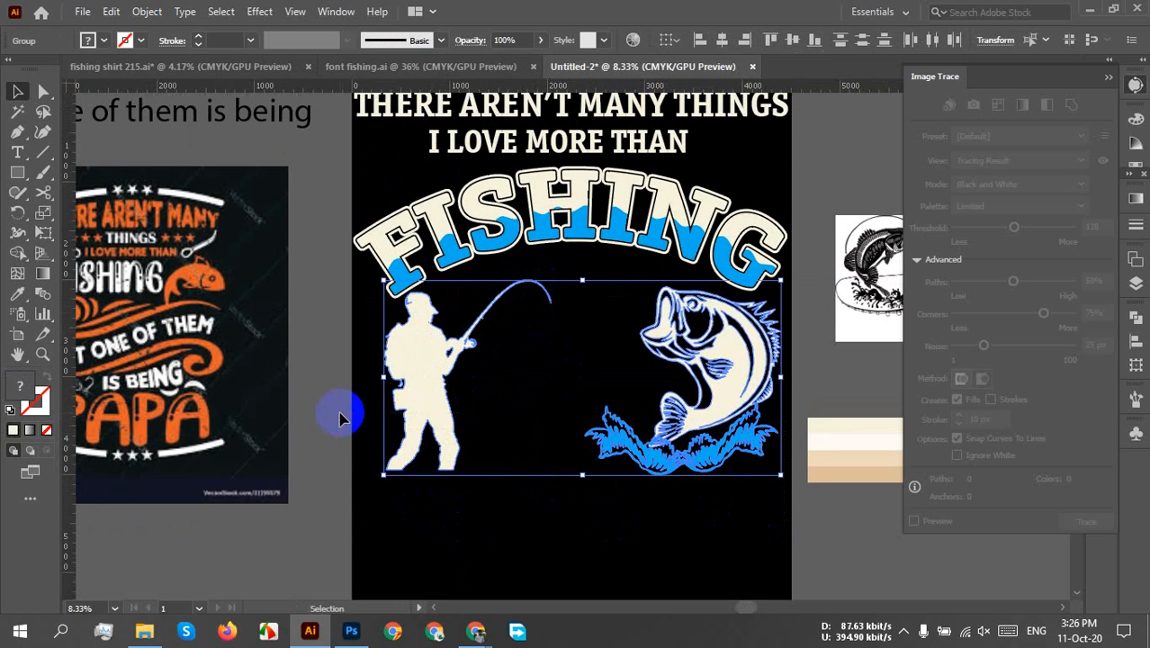
pyautogui.click(503, 529)
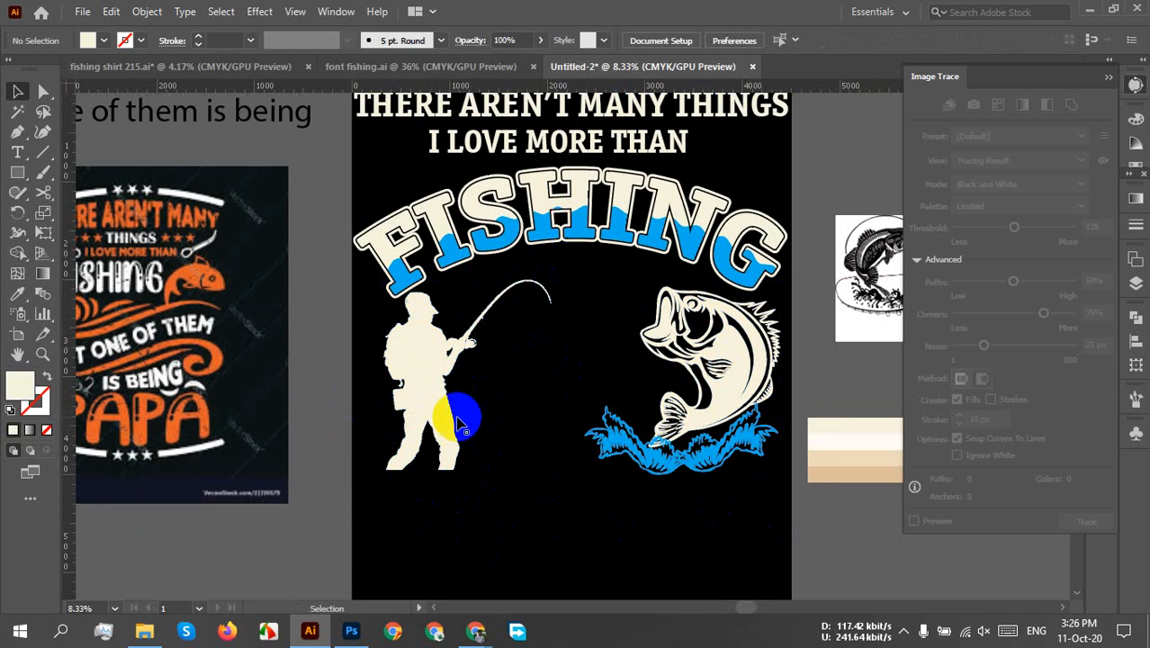
pyautogui.click(462, 428)
pyautogui.moveTo(461, 428); pyautogui.dragTo(461, 437)
pyautogui.moveTo(675, 522); pyautogui.dragTo(415, 411)
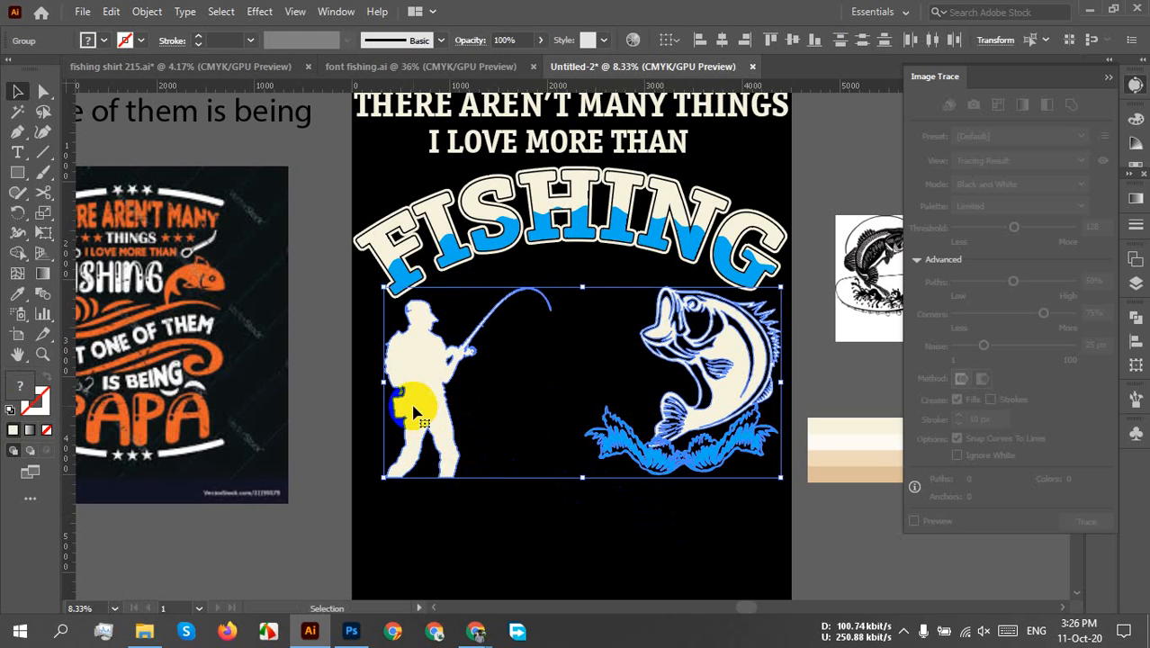
pyautogui.click(589, 539)
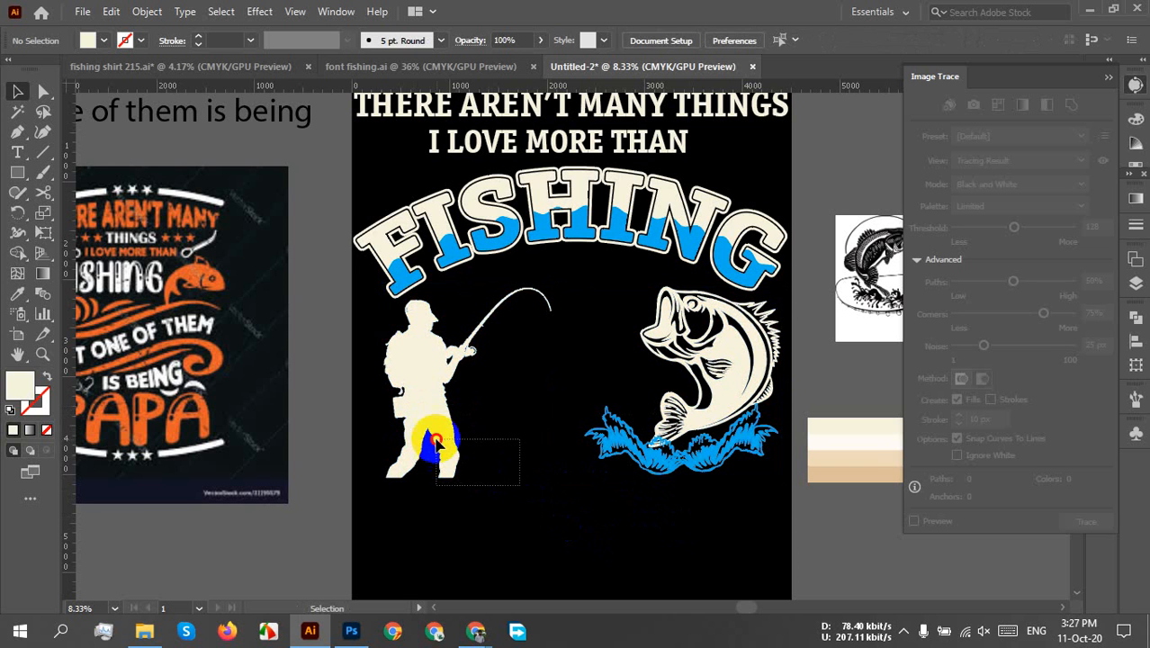
pyautogui.click(410, 454)
pyautogui.moveTo(407, 458); pyautogui.dragTo(412, 478)
pyautogui.click(585, 526)
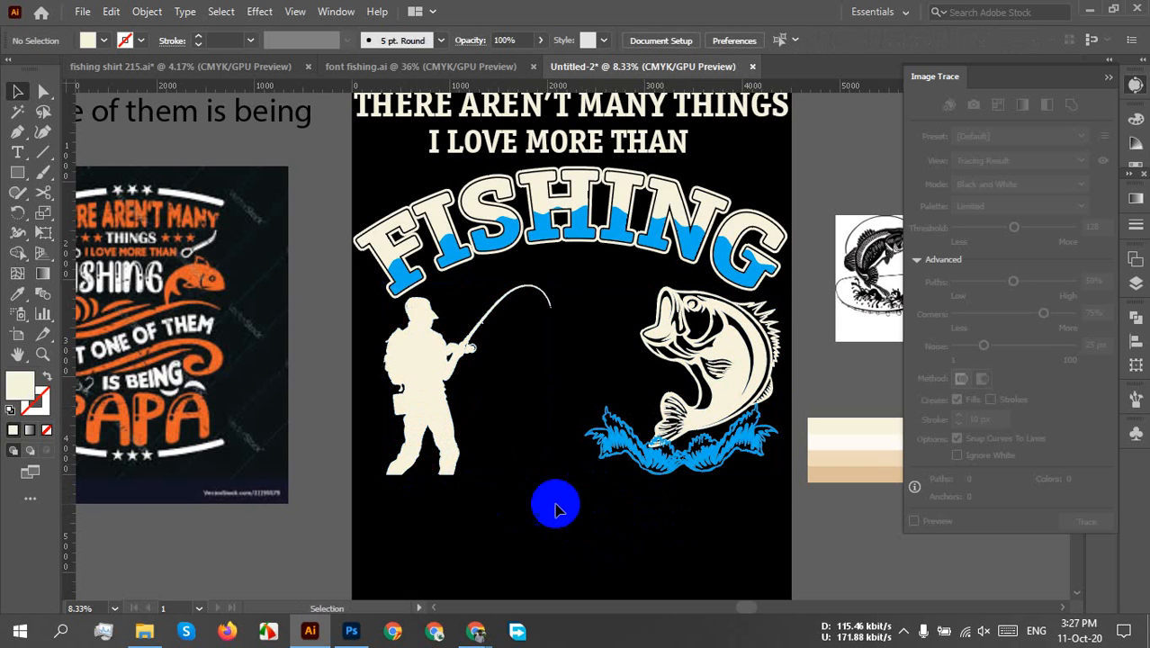
# - Examine the fisherman and fish arrangement up close and within the whole shirt design
pyautogui.scroll(1, 503, 450)
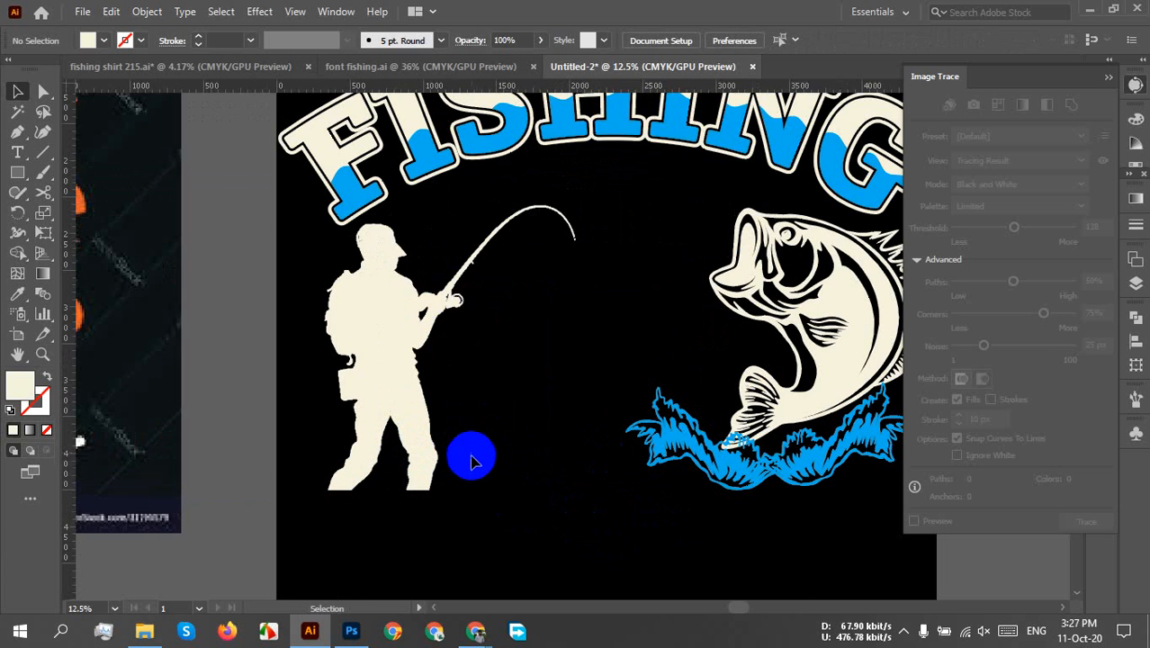
pyautogui.click(421, 478)
pyautogui.click(524, 427)
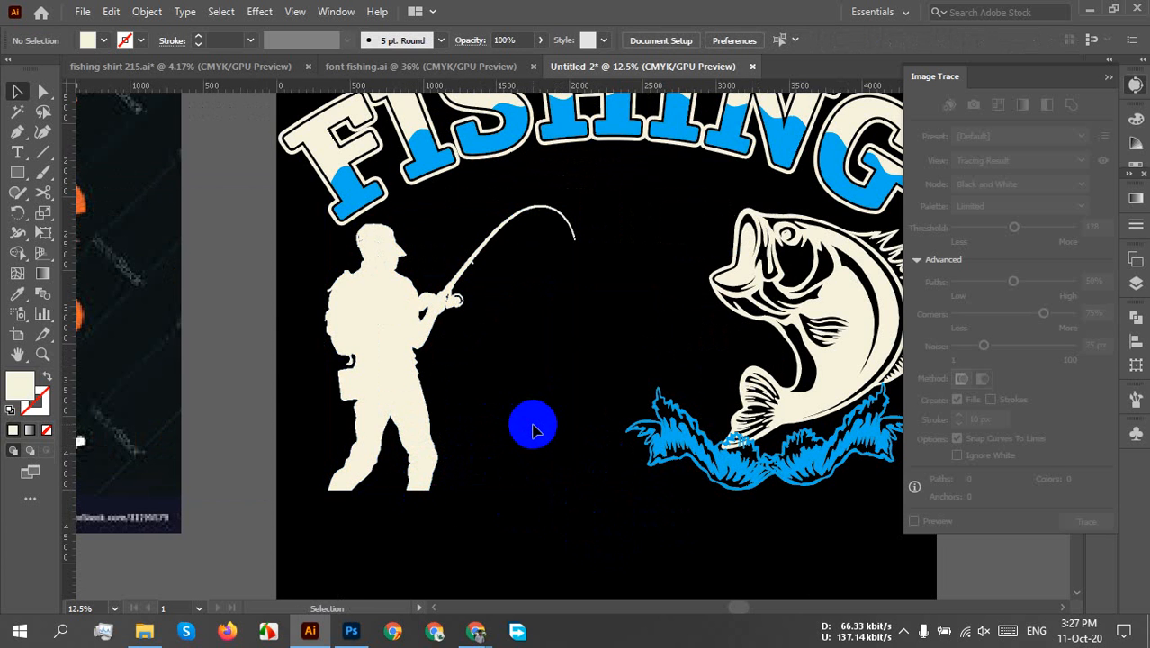
pyautogui.scroll(-1, 531, 428)
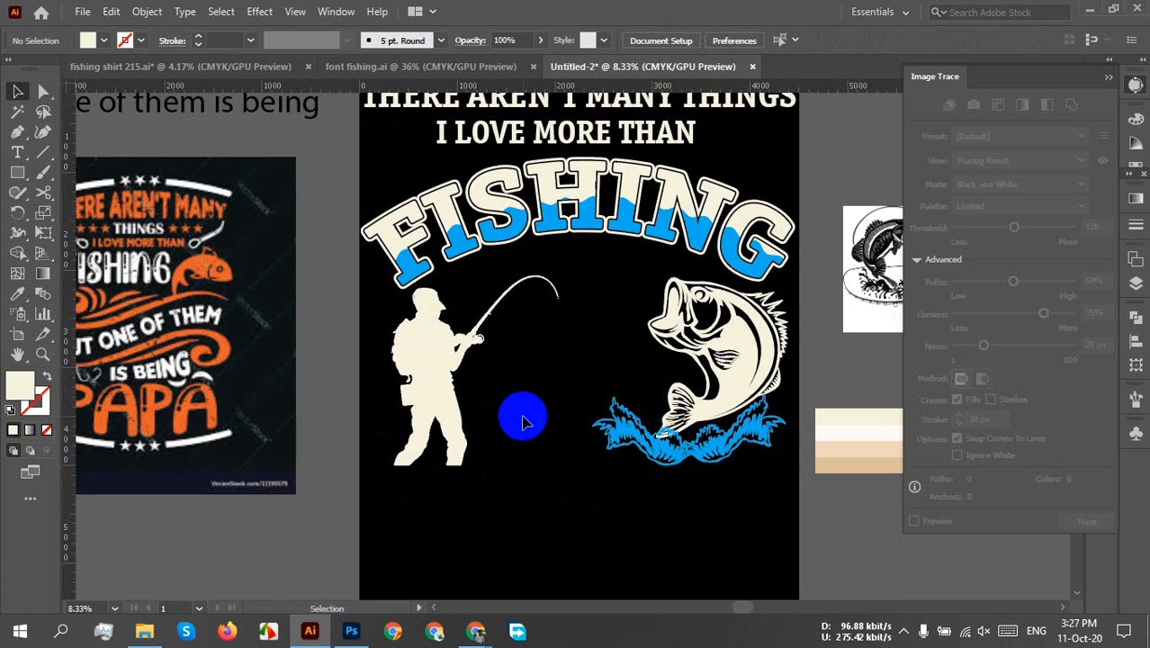
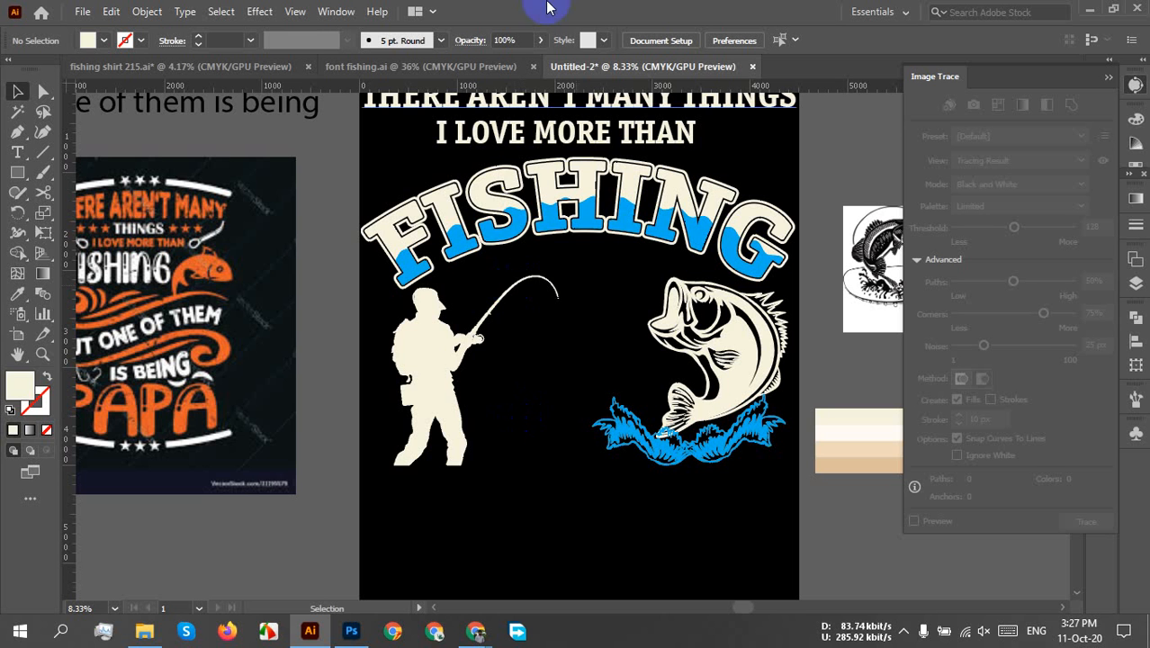
pyautogui.press('space')
pyautogui.moveTo(509, 468); pyautogui.dragTo(449, 480)
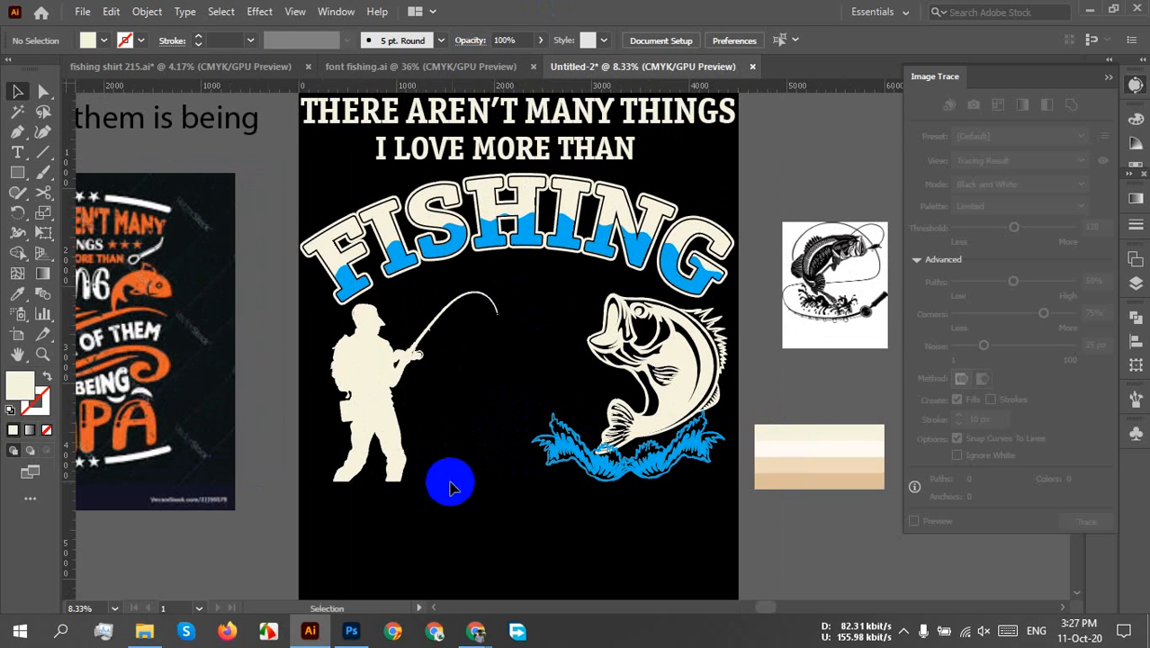
pyautogui.scroll(1, 478, 372)
pyautogui.moveTo(484, 367); pyautogui.dragTo(310, 385)
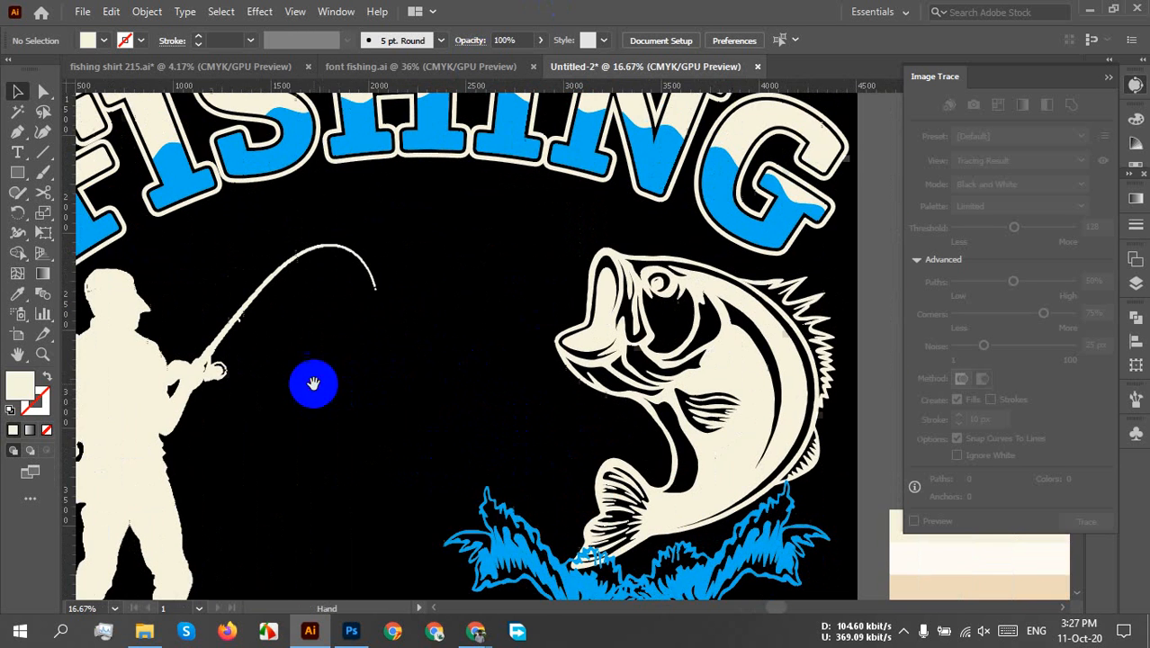
pyautogui.scroll(-3, 461, 331)
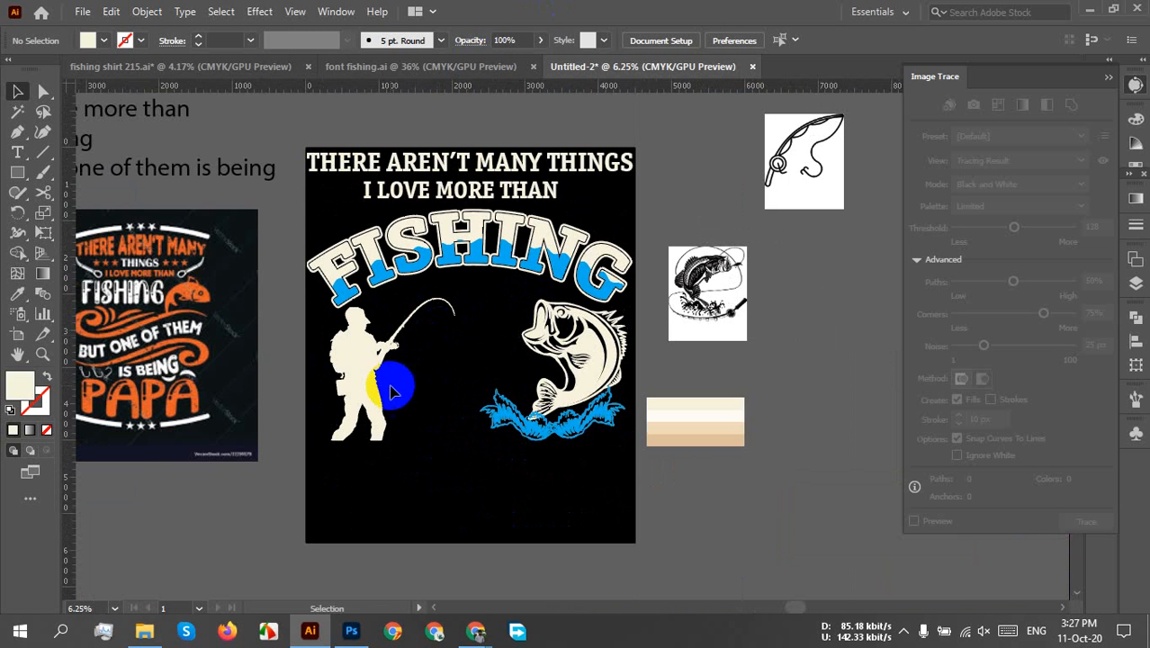
pyautogui.press('space')
pyautogui.moveTo(391, 385); pyautogui.dragTo(357, 371)
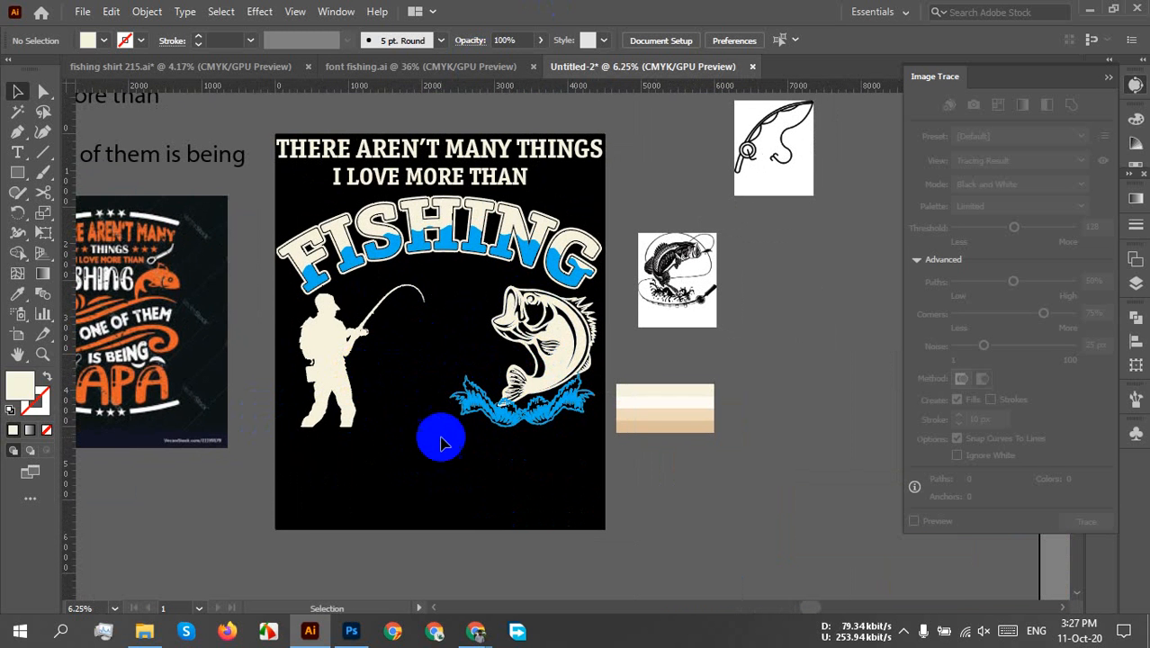
pyautogui.press('space')
pyautogui.moveTo(441, 444); pyautogui.dragTo(452, 406)
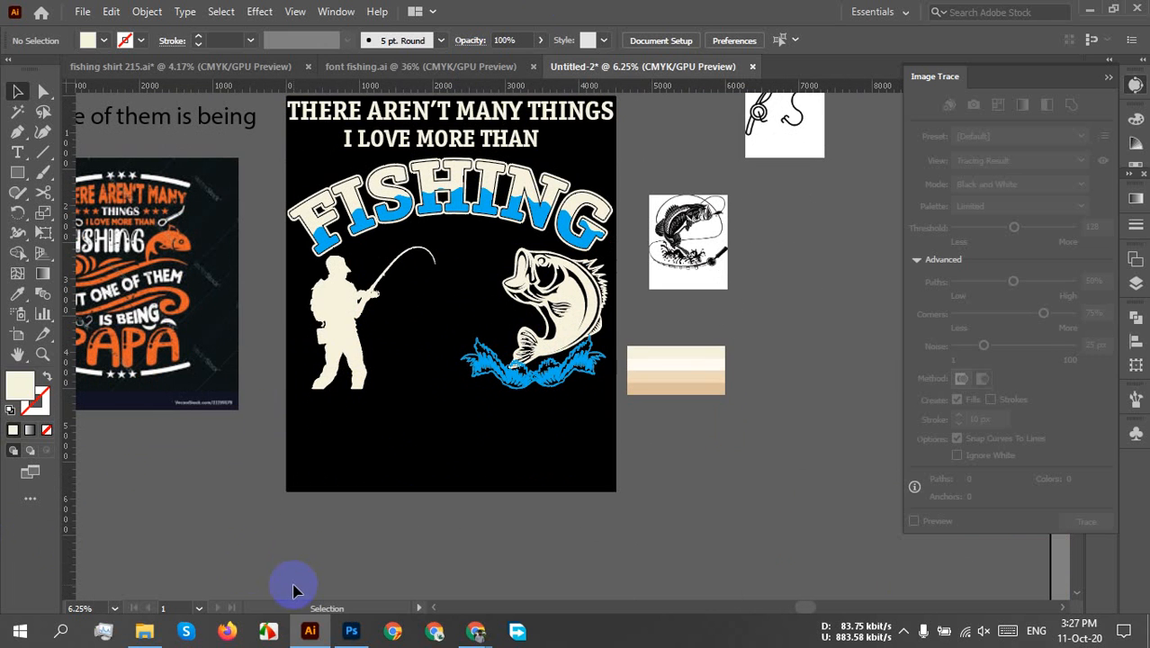
# - Switch to Chrome and open freepik.com in a new tab
pyautogui.moveTo(470, 620)
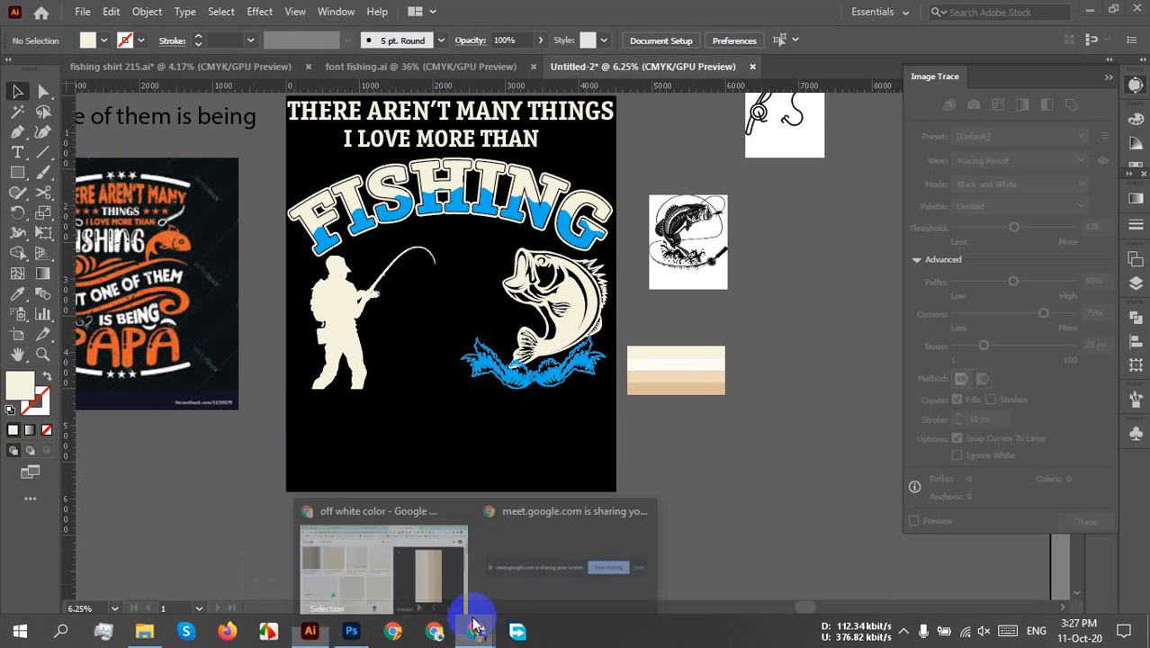
pyautogui.click(381, 525)
pyautogui.click(802, 17)
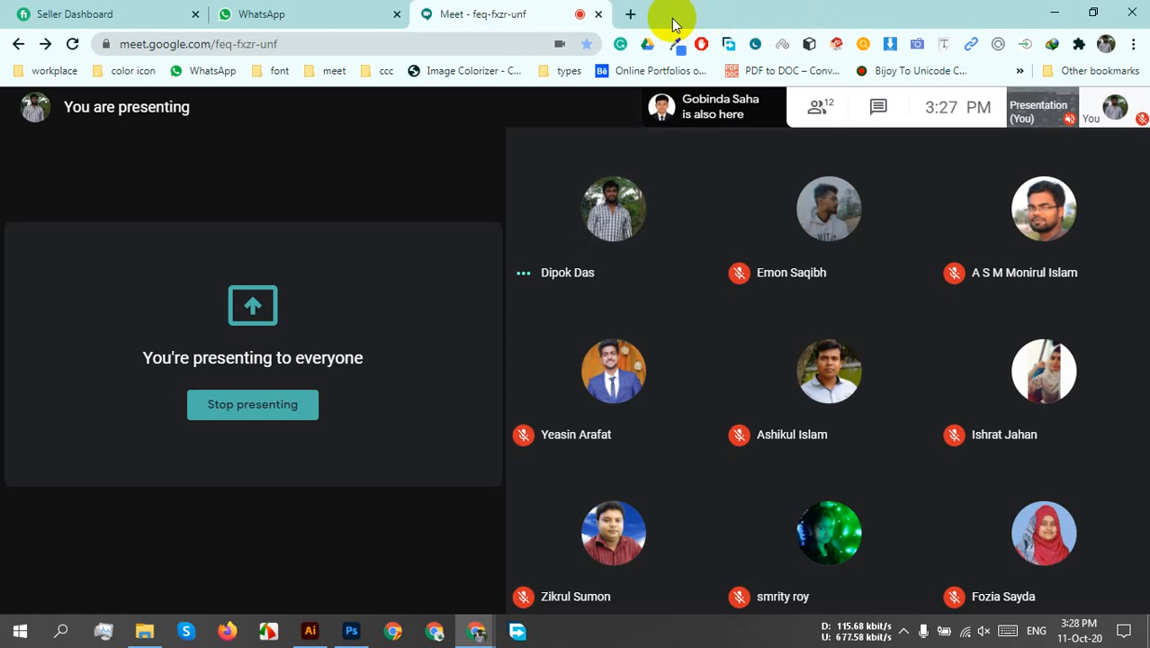
pyautogui.click(629, 13)
pyautogui.click(496, 41)
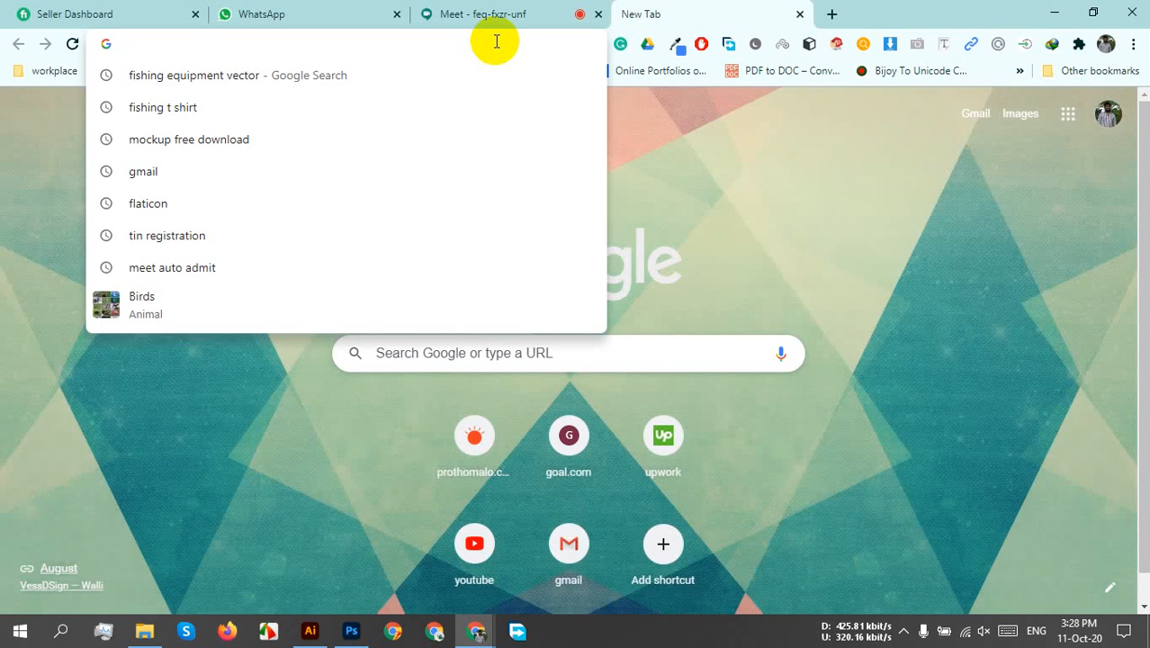
pyautogui.write('freepik.com')
pyautogui.press('Return')
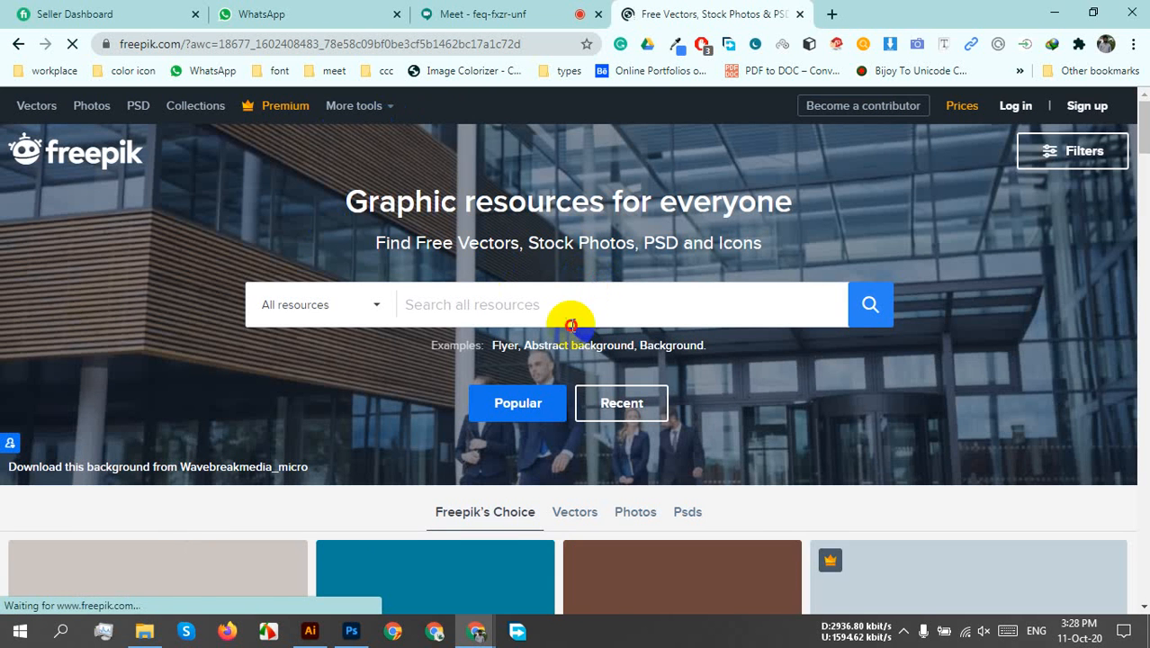
# - Search all Freepik resources for "pattern background" and browse the results
pyautogui.click(570, 322)
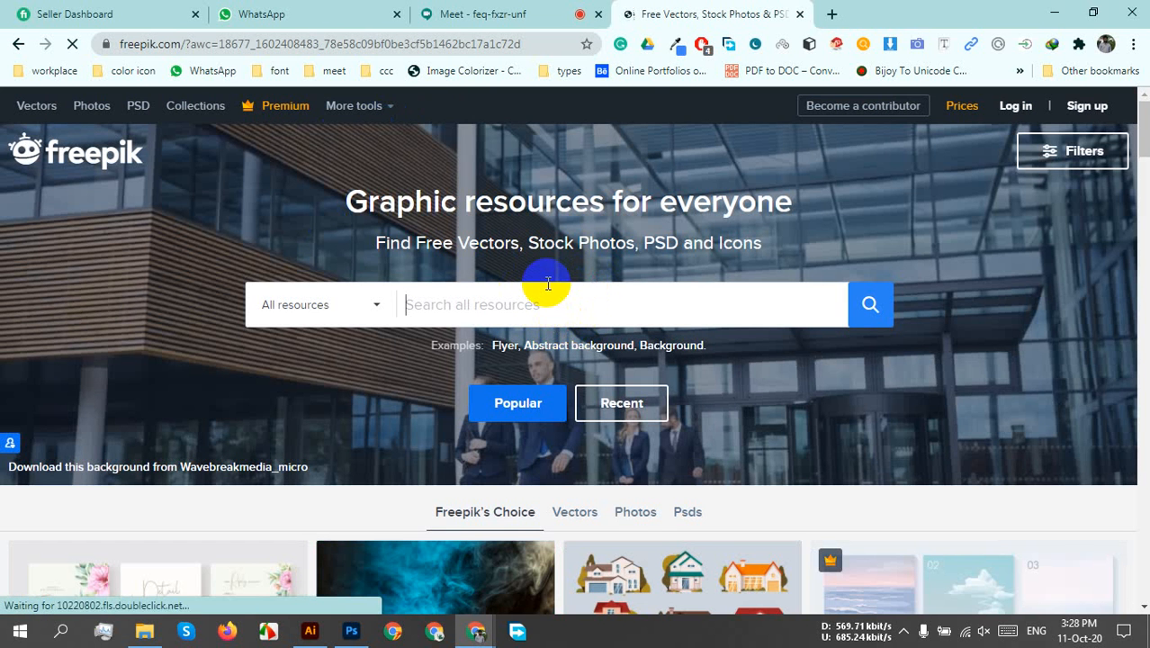
pyautogui.write('patte')
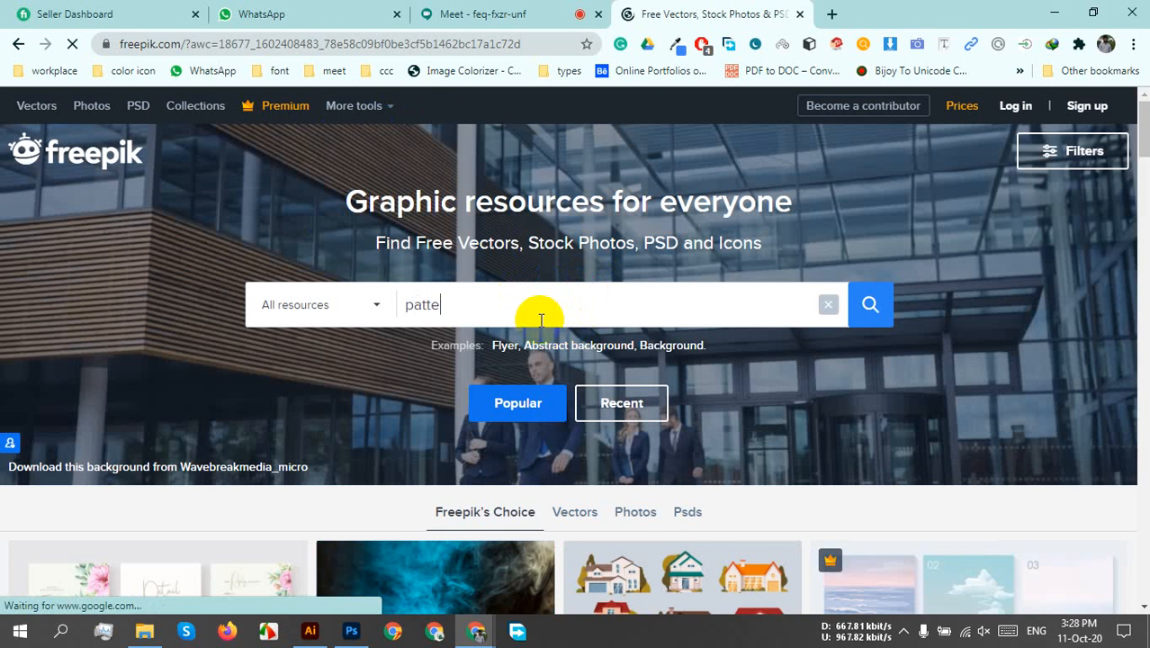
pyautogui.write('rn backg')
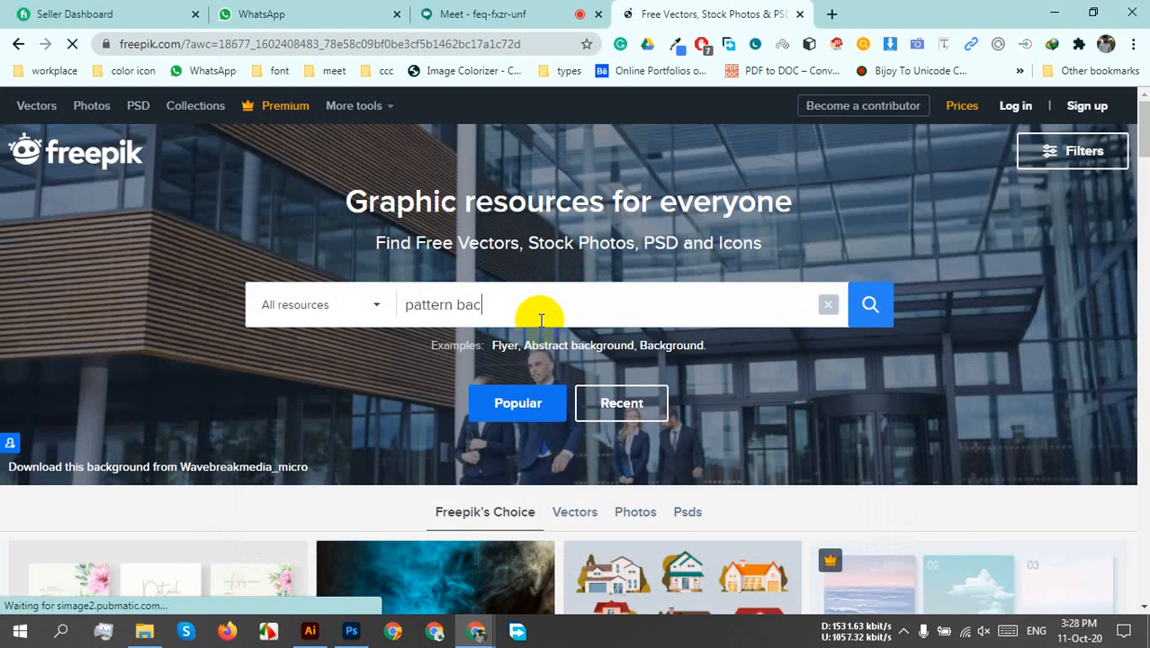
pyautogui.write('round')
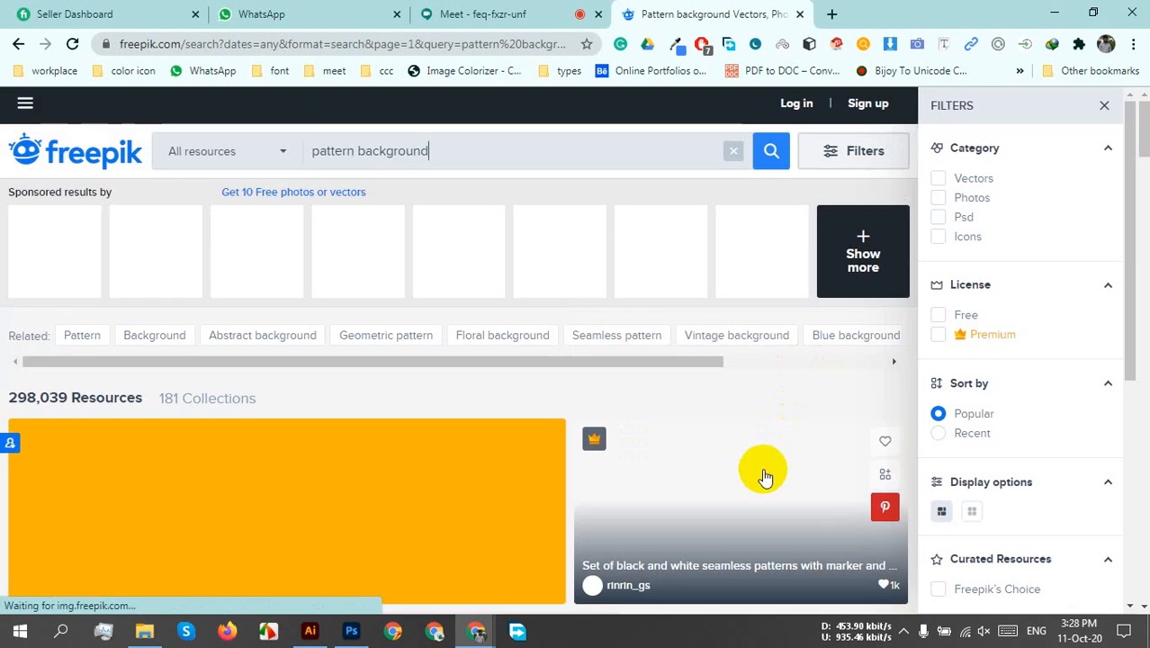
pyautogui.scroll(-5, 764, 476)
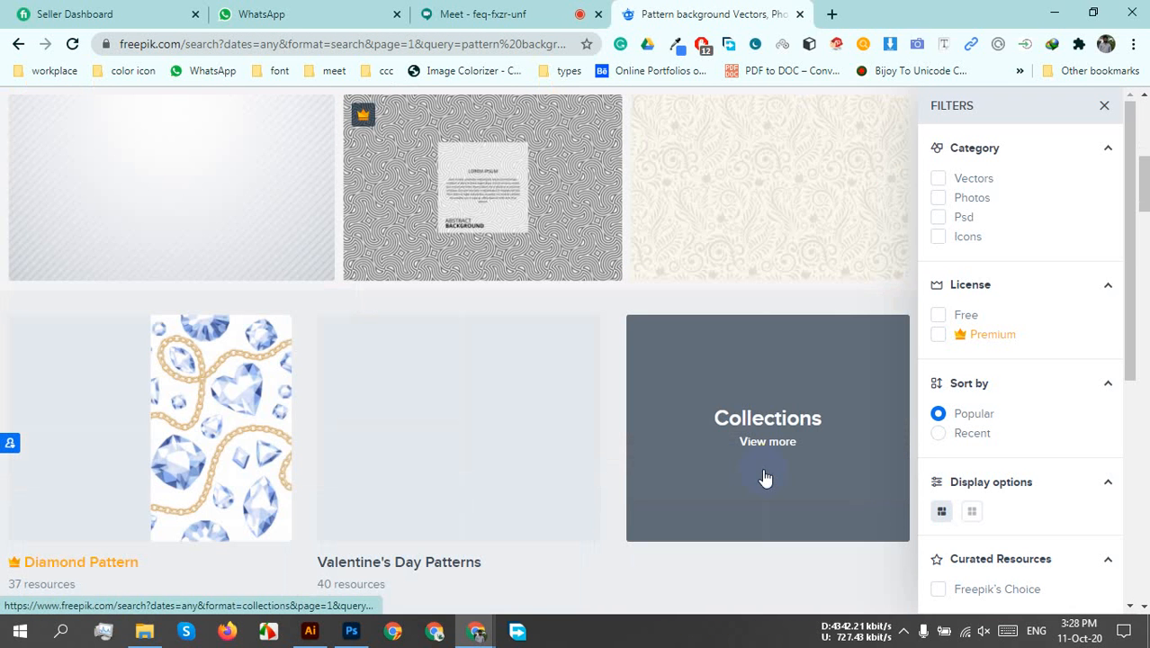
# - Examine the Freepik pattern background results for a halftone or geometric pattern that suits the shirt design
pyautogui.scroll(1, 764, 476)
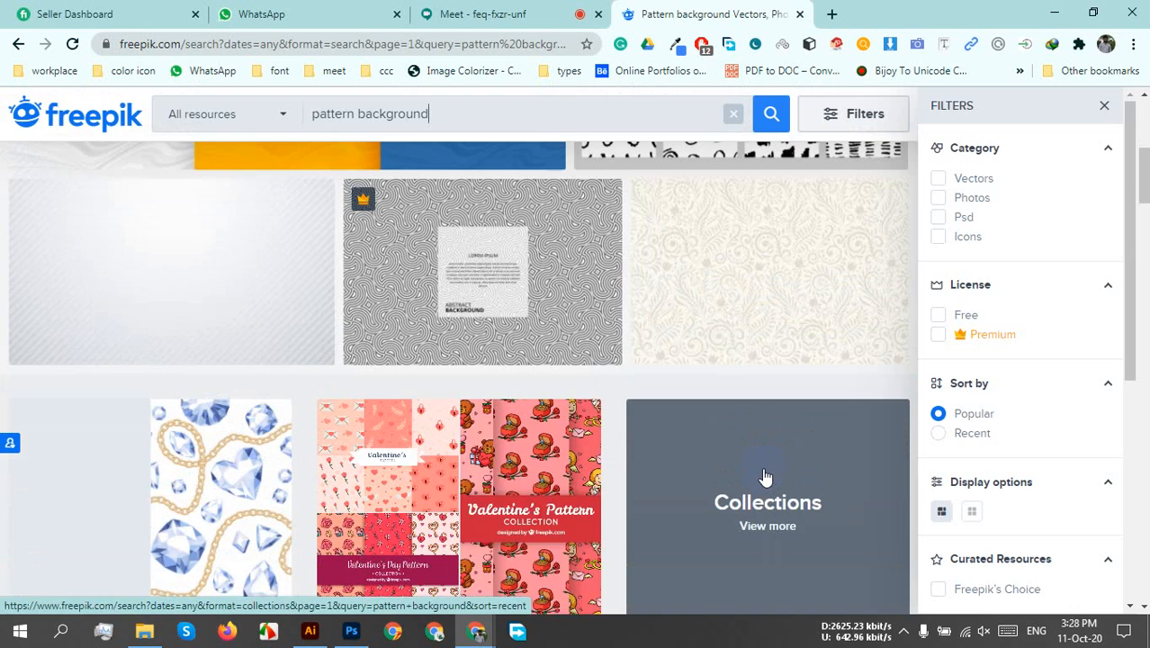
pyautogui.scroll(-4, 764, 476)
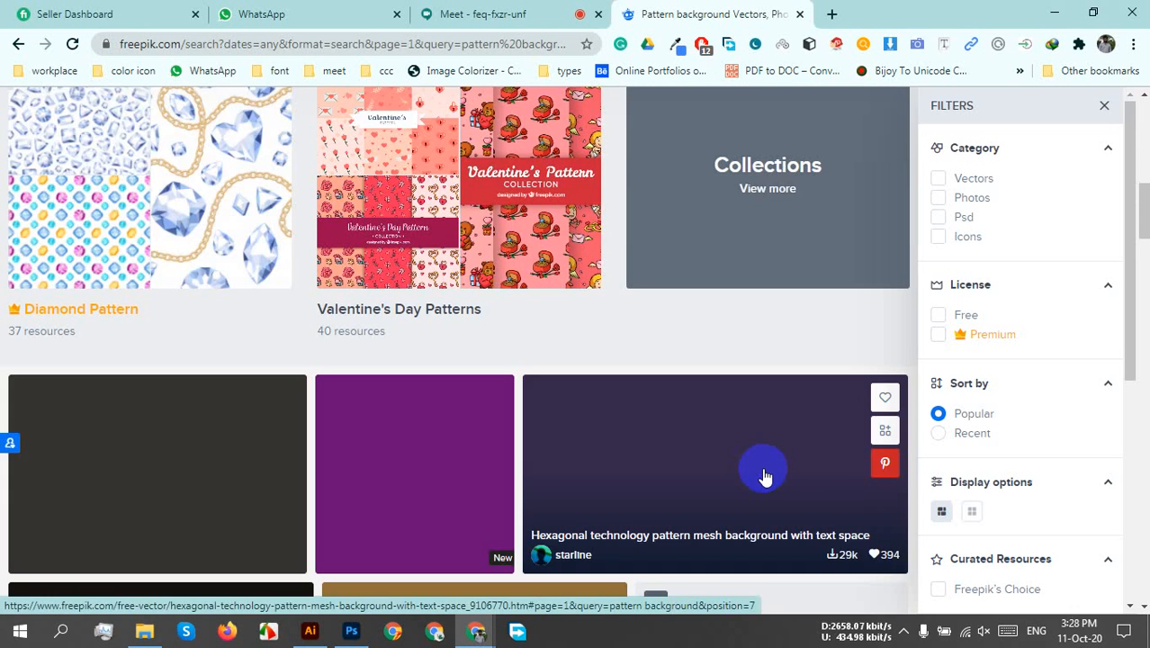
pyautogui.scroll(6, 764, 475)
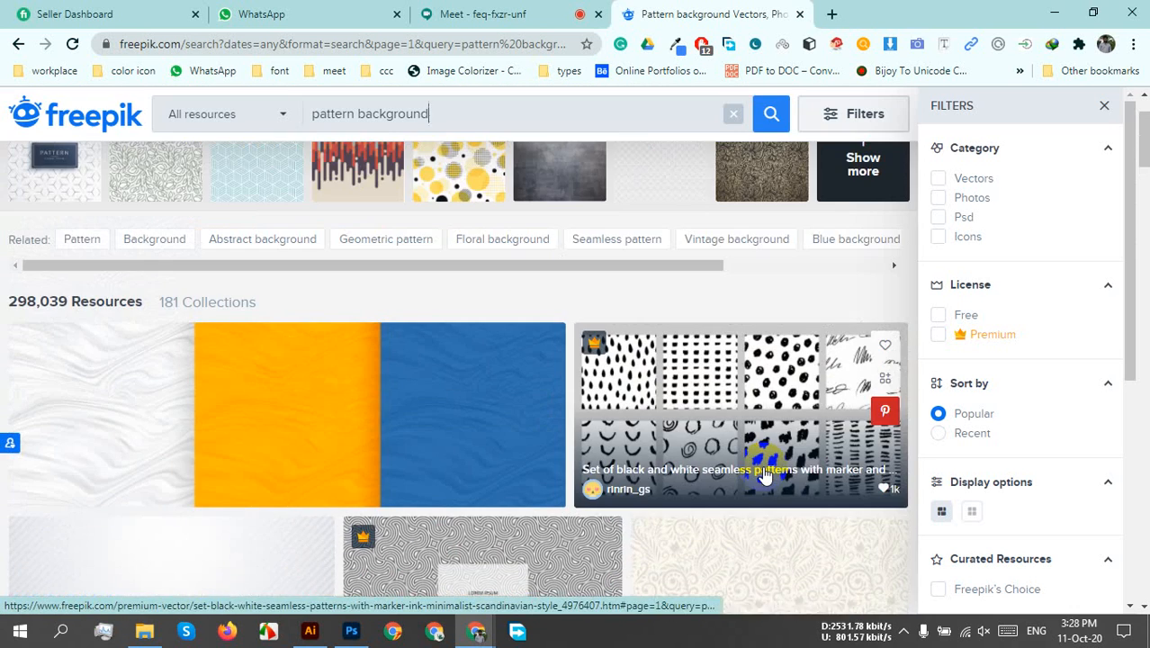
pyautogui.scroll(-10, 764, 475)
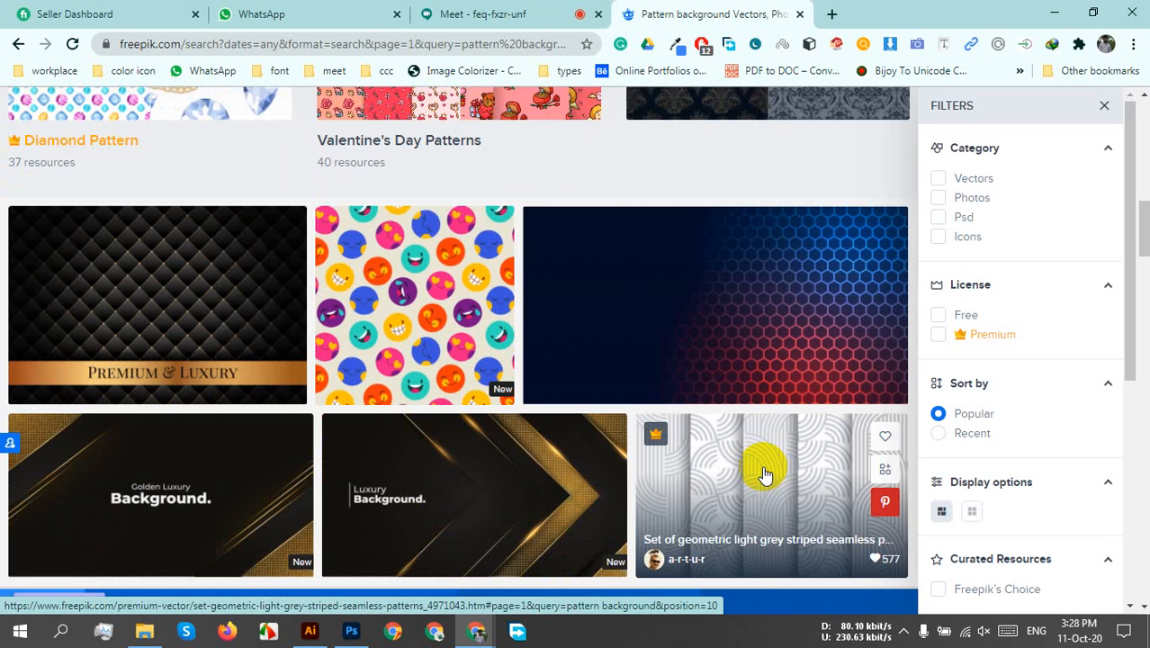
pyautogui.scroll(-5, 764, 475)
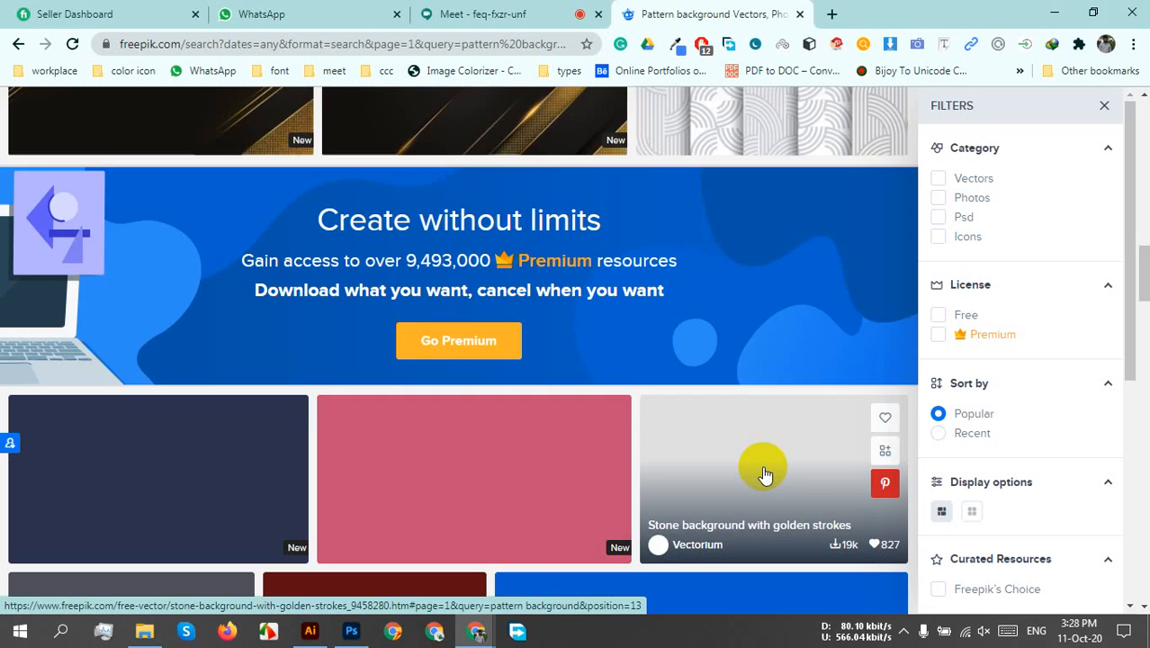
pyautogui.scroll(-4, 764, 475)
pyautogui.scroll(3, 762, 468)
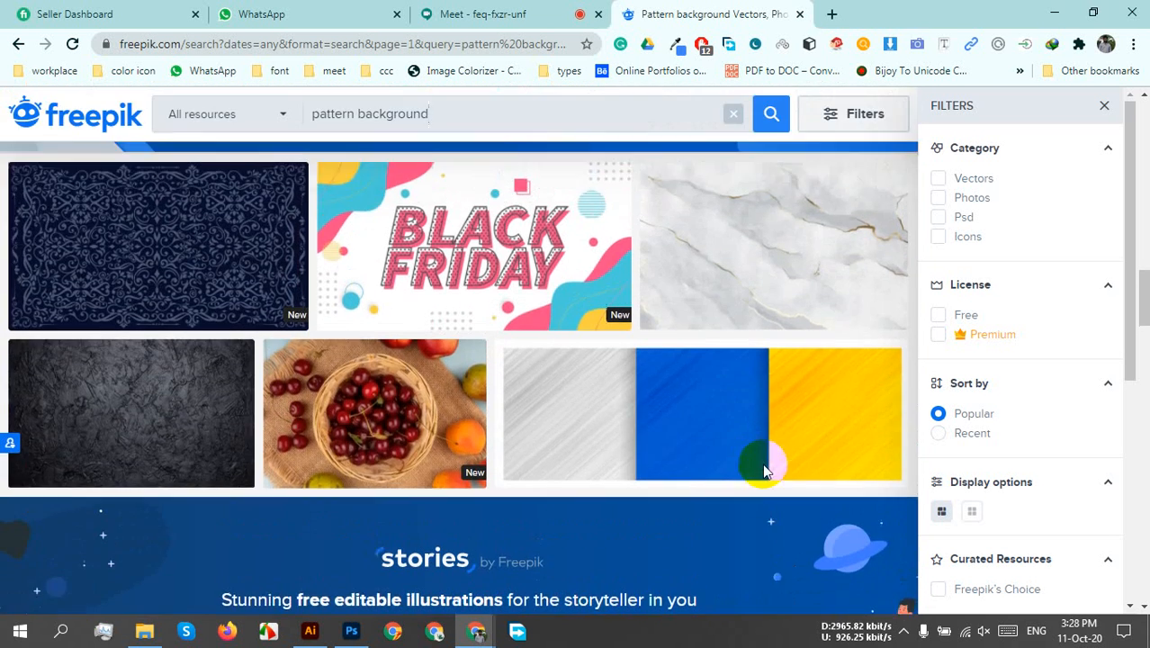
pyautogui.scroll(-10, 762, 464)
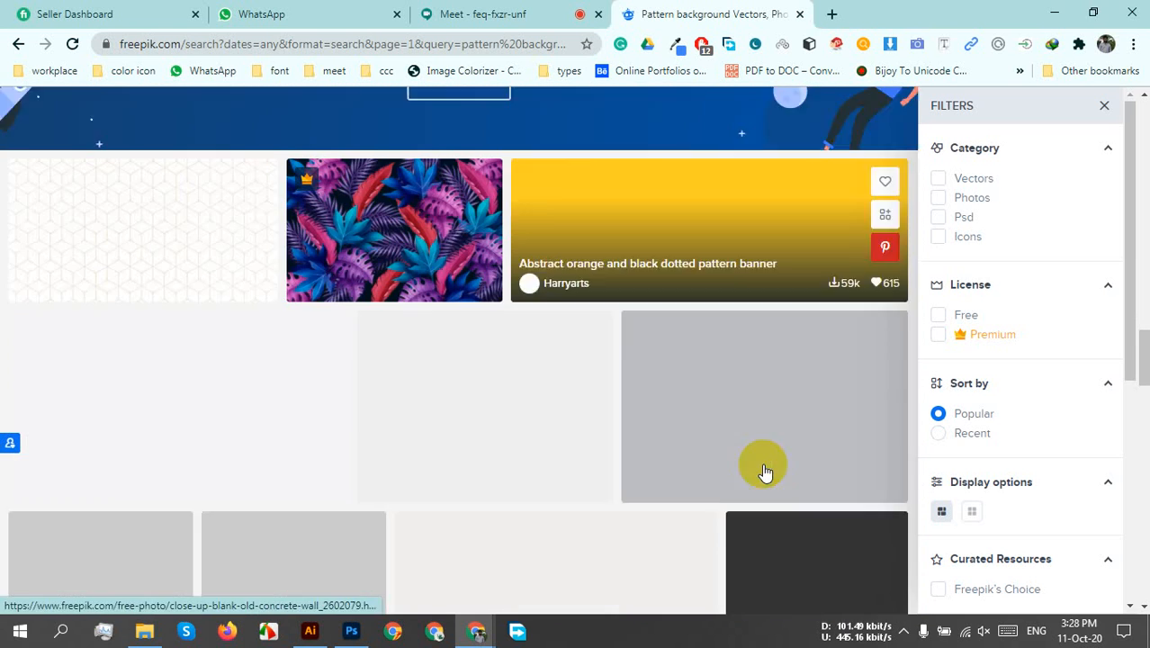
pyautogui.scroll(-2, 763, 471)
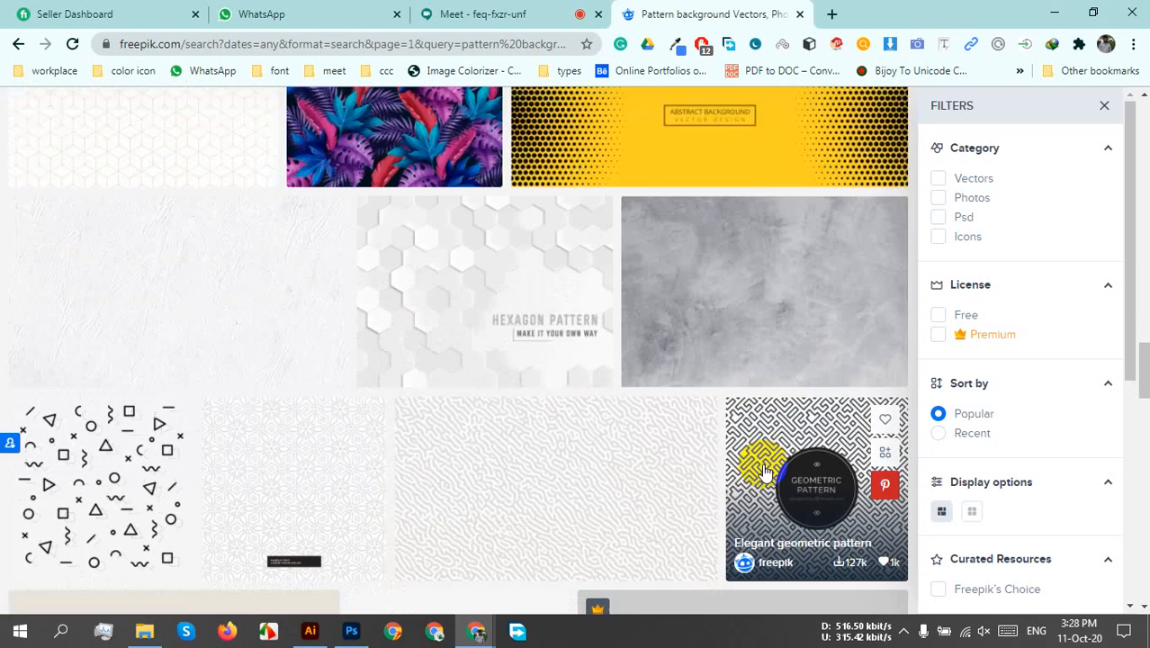
pyautogui.scroll(-4, 763, 470)
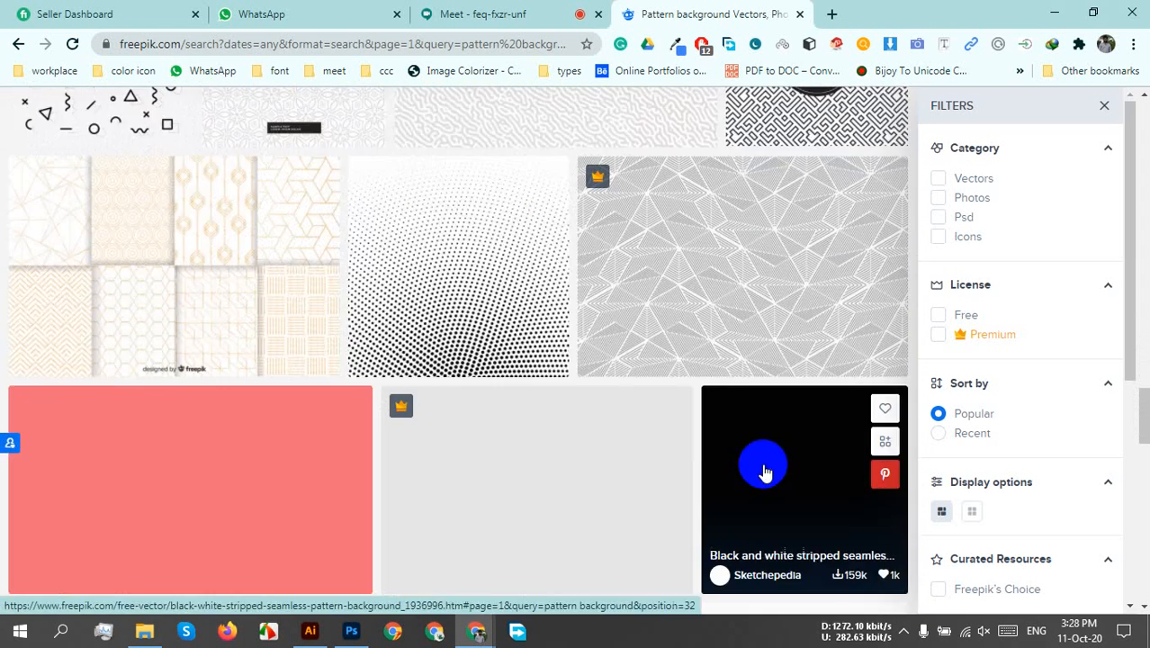
# - Download the free "Circular halftone dots vector background" from the Freepik results as a zip archive
pyautogui.click(532, 308)
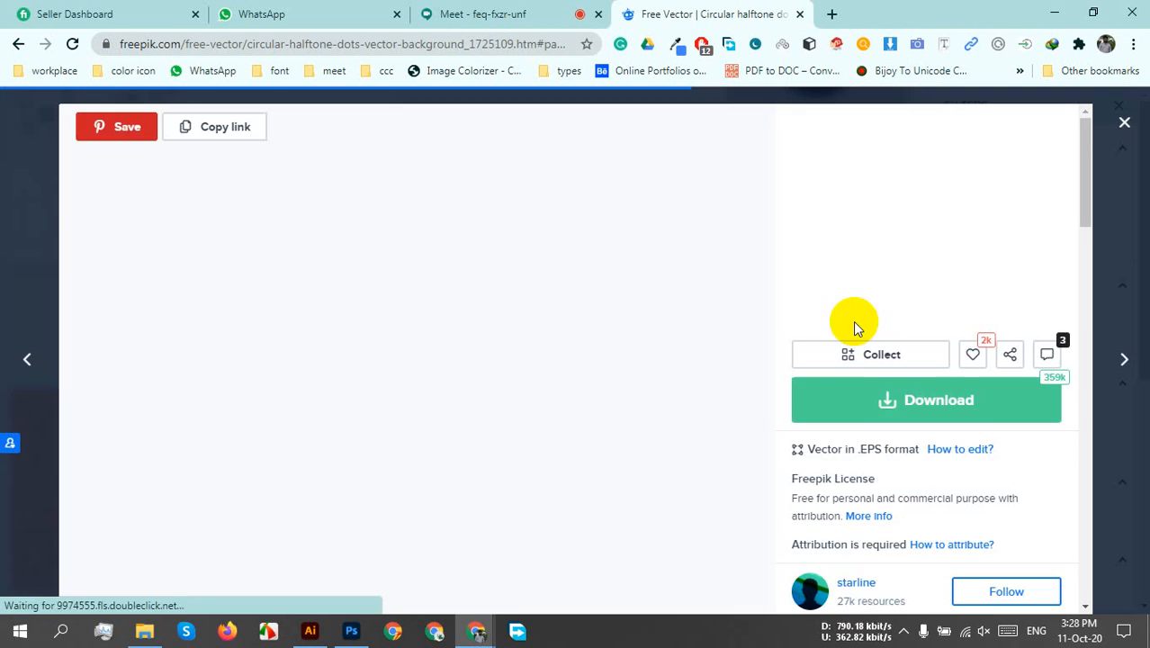
pyautogui.scroll(-3, 665, 393)
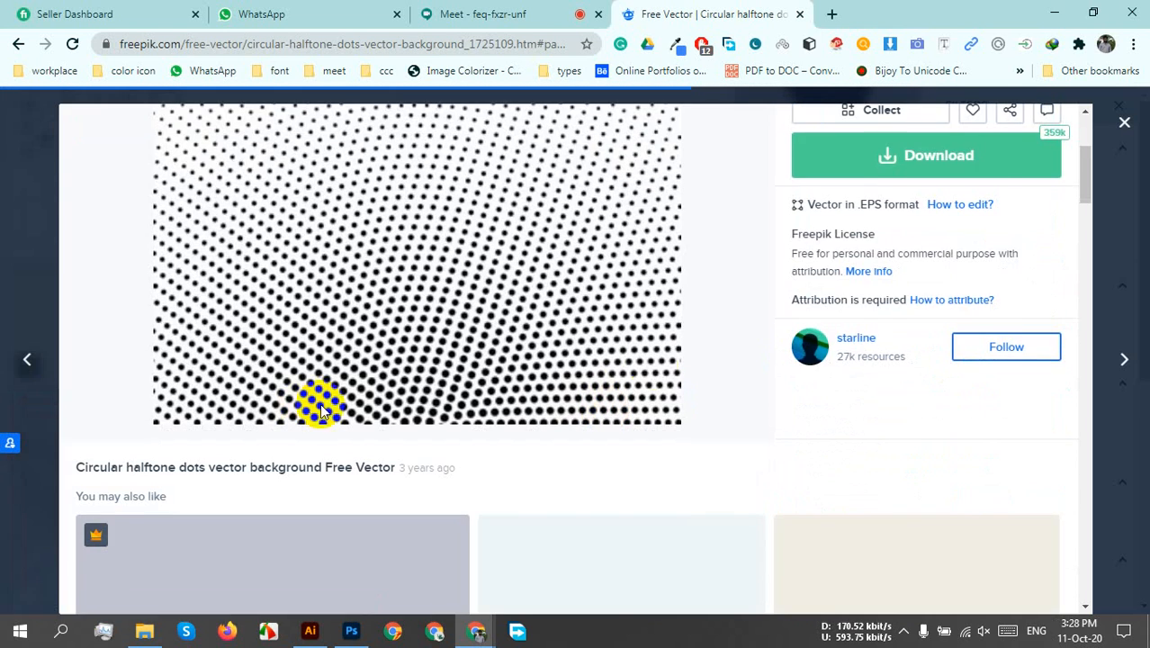
pyautogui.click(964, 155)
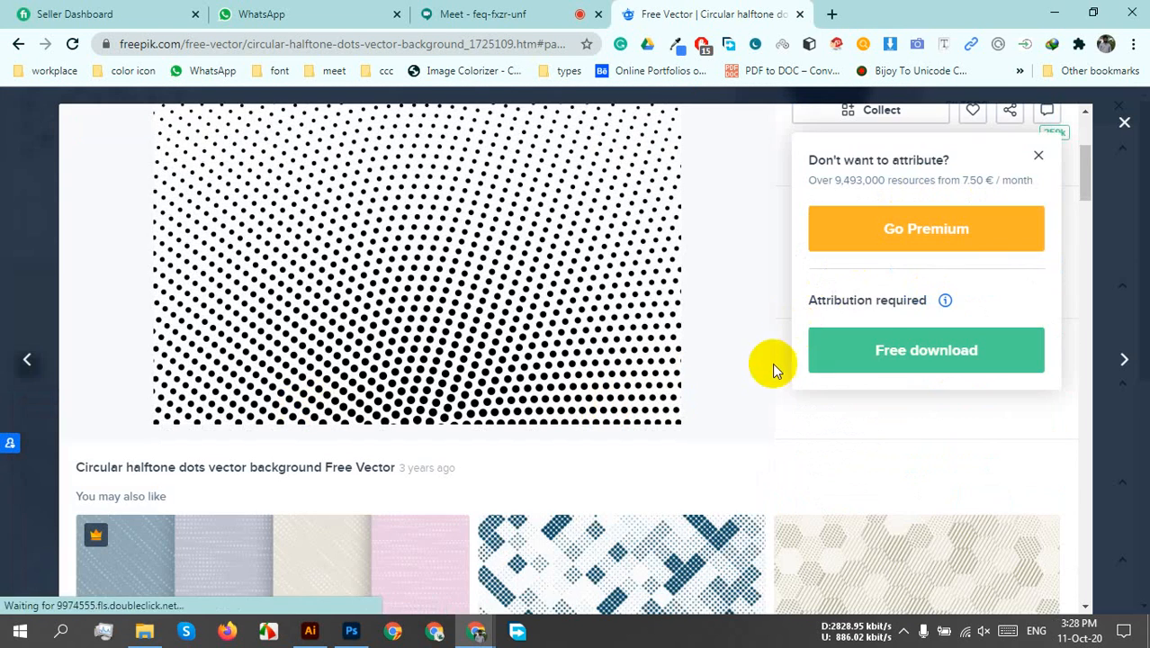
pyautogui.click(900, 352)
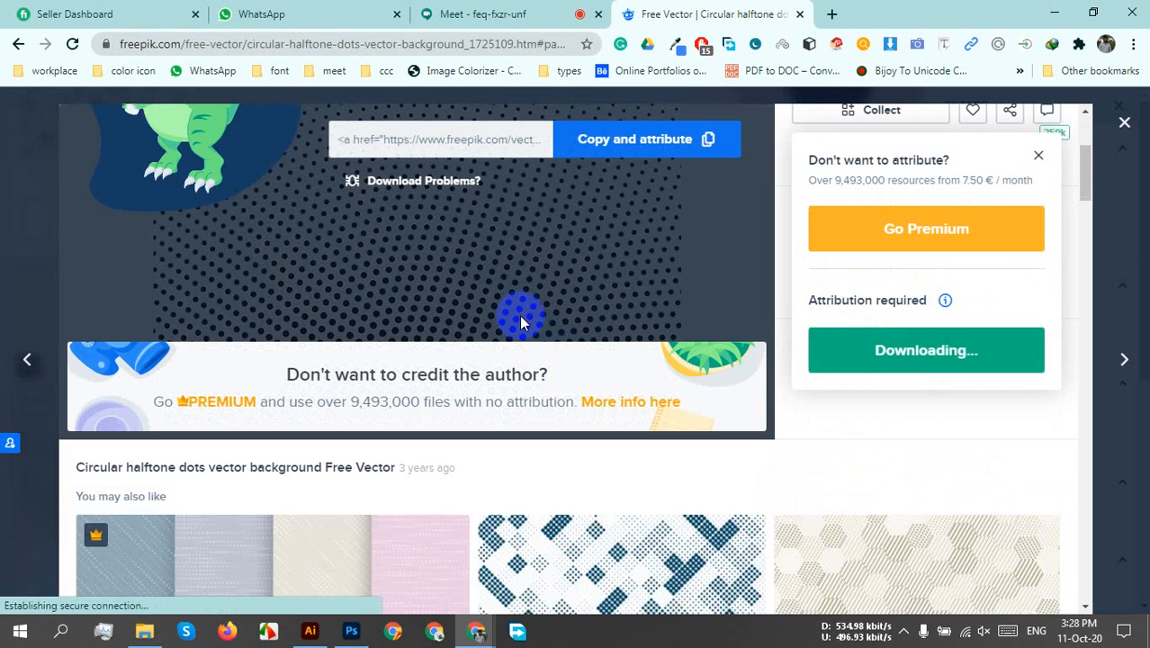
pyautogui.scroll(-3, 521, 320)
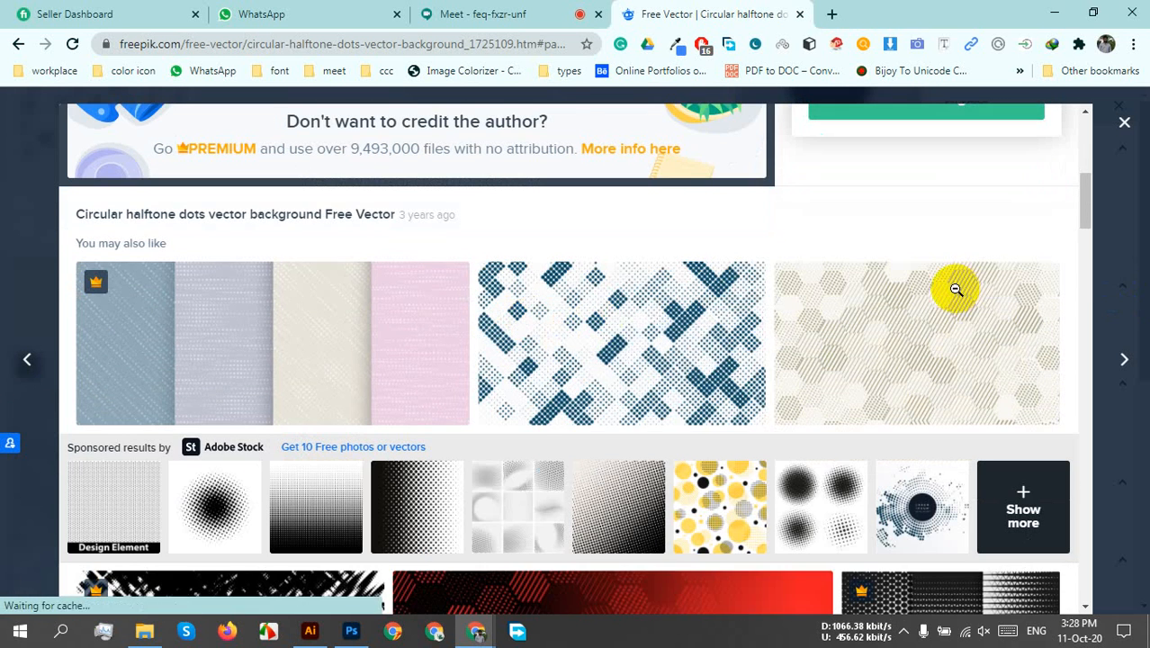
pyautogui.scroll(-3, 956, 289)
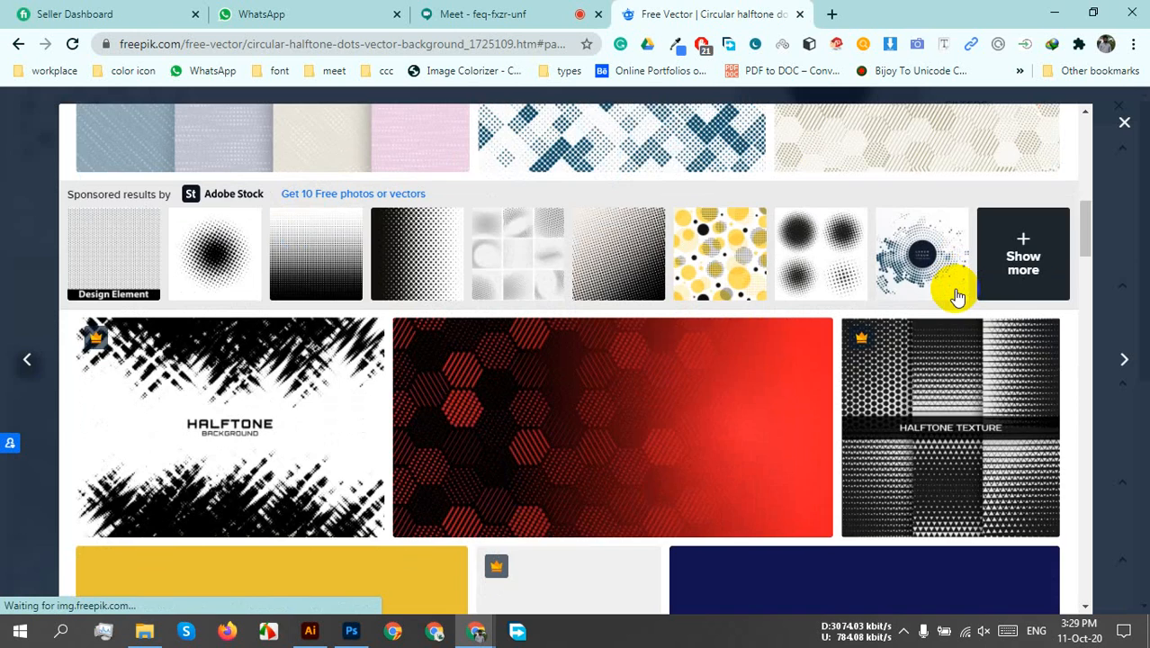
pyautogui.scroll(-4, 957, 296)
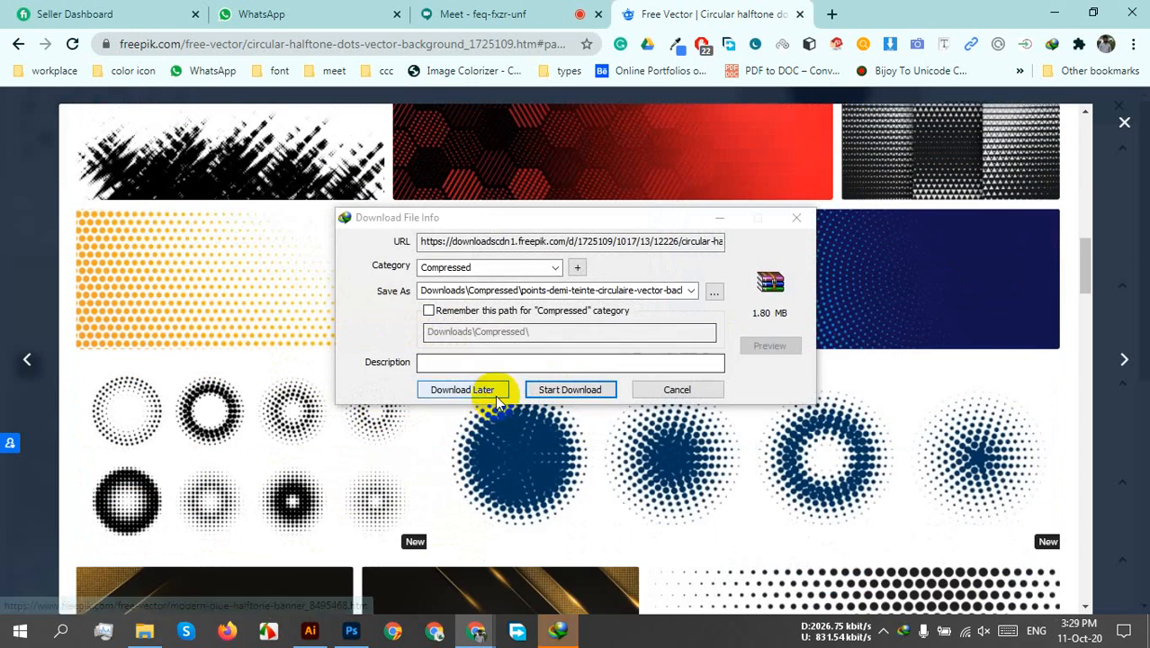
pyautogui.click(591, 389)
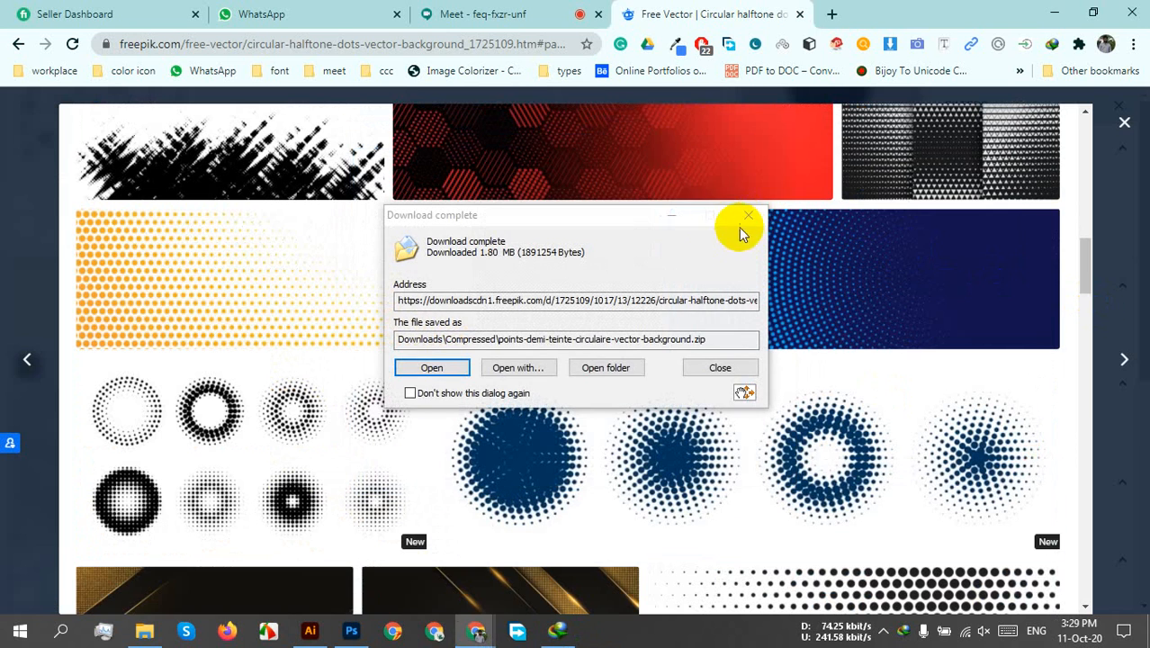
pyautogui.click(753, 215)
# - Look through the related halftone resources below the circular dots background for another suitable pattern
pyautogui.scroll(-3, 1025, 411)
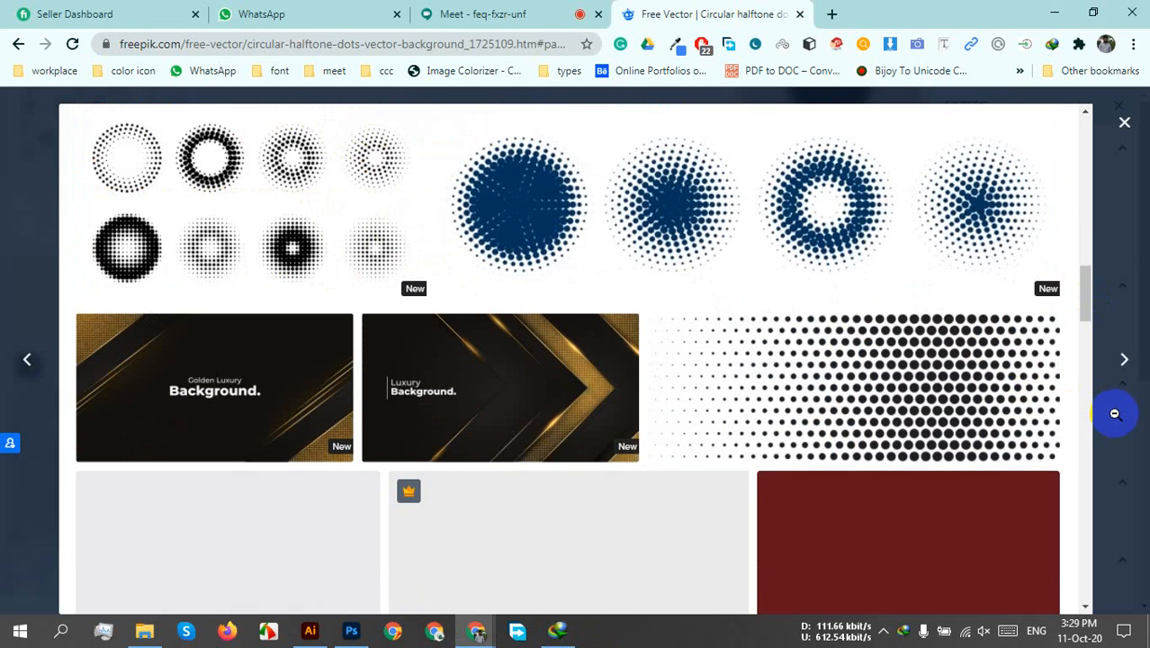
pyautogui.scroll(-2, 1075, 426)
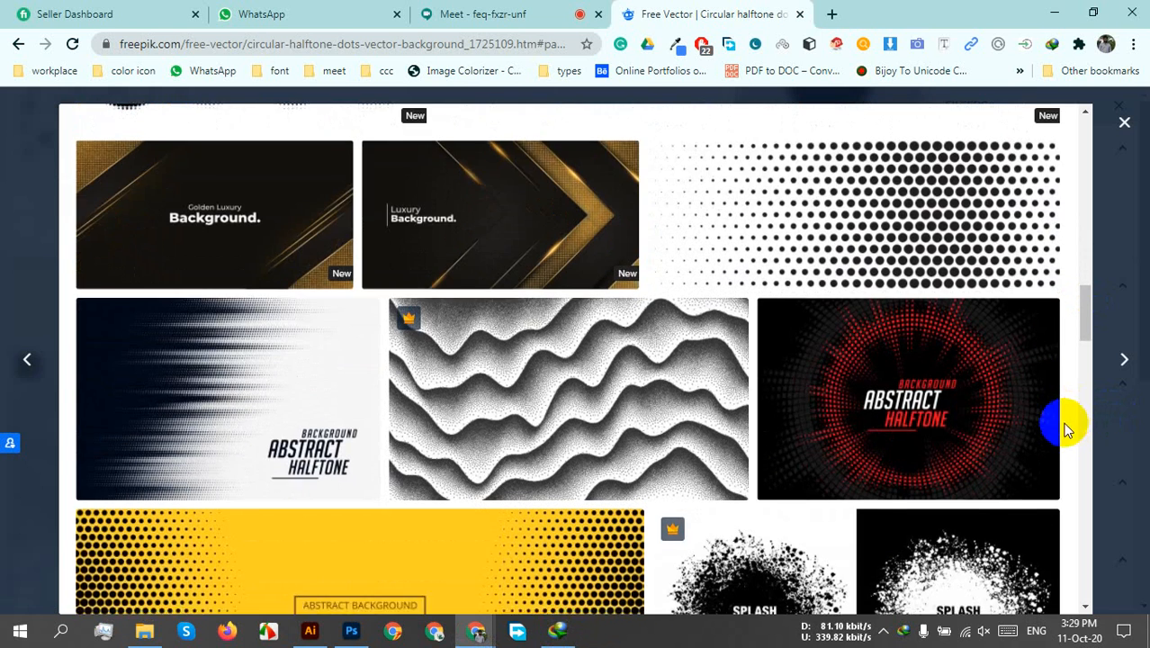
pyautogui.scroll(-6, 1069, 429)
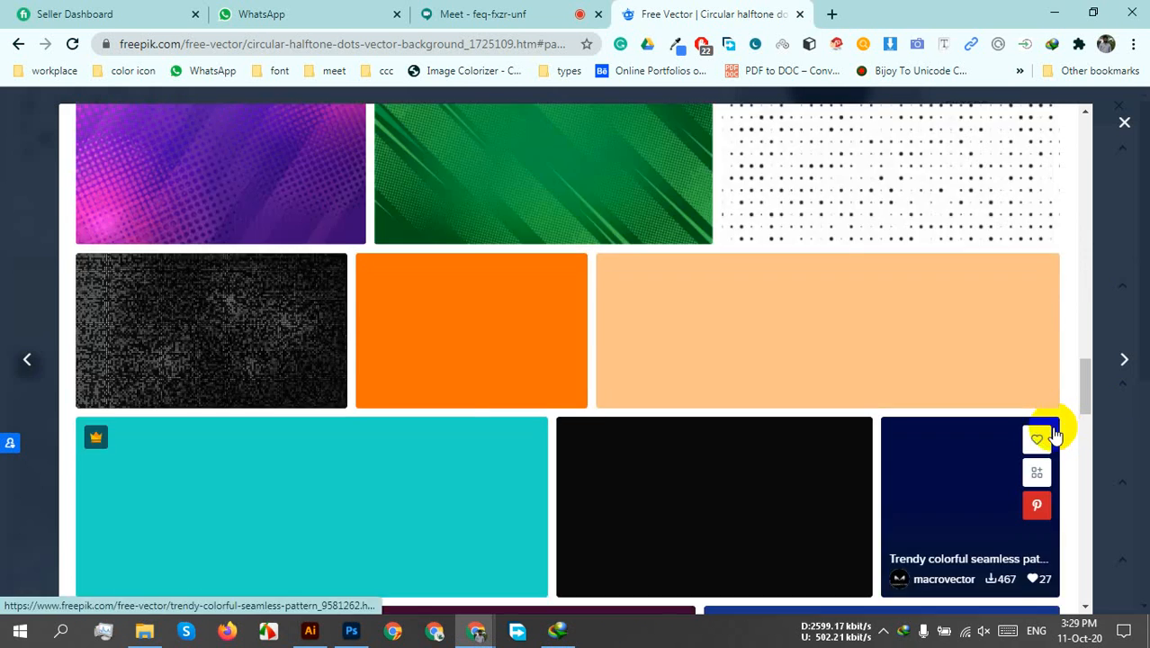
pyautogui.scroll(2, 1058, 435)
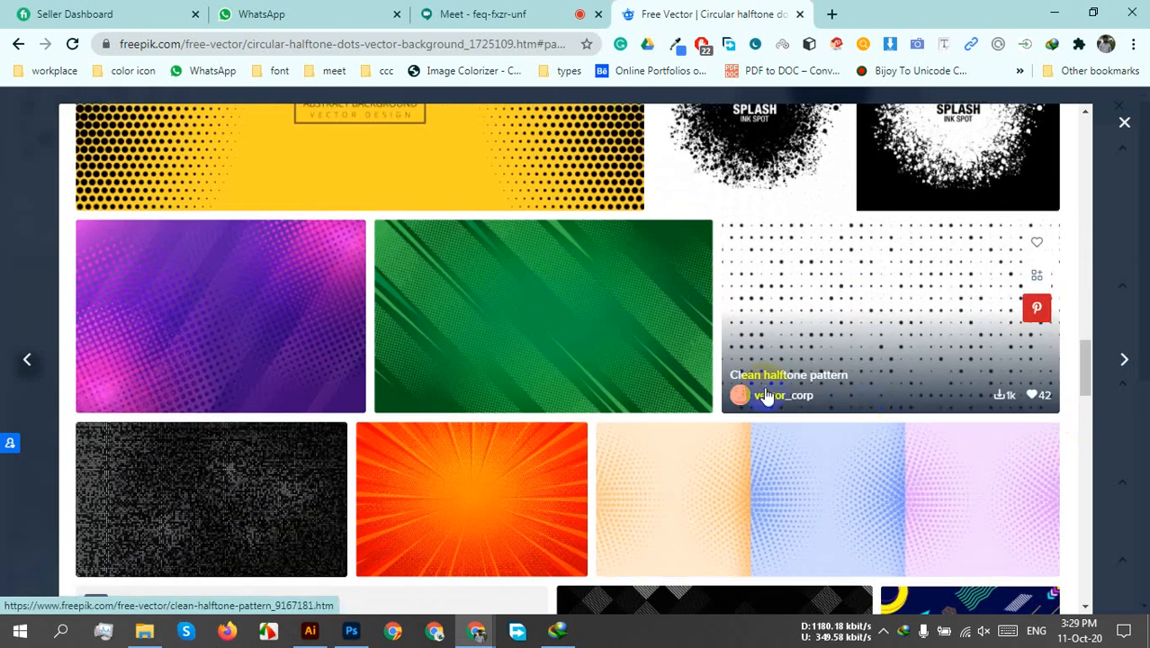
pyautogui.scroll(-5, 337, 406)
pyautogui.scroll(-3, 803, 393)
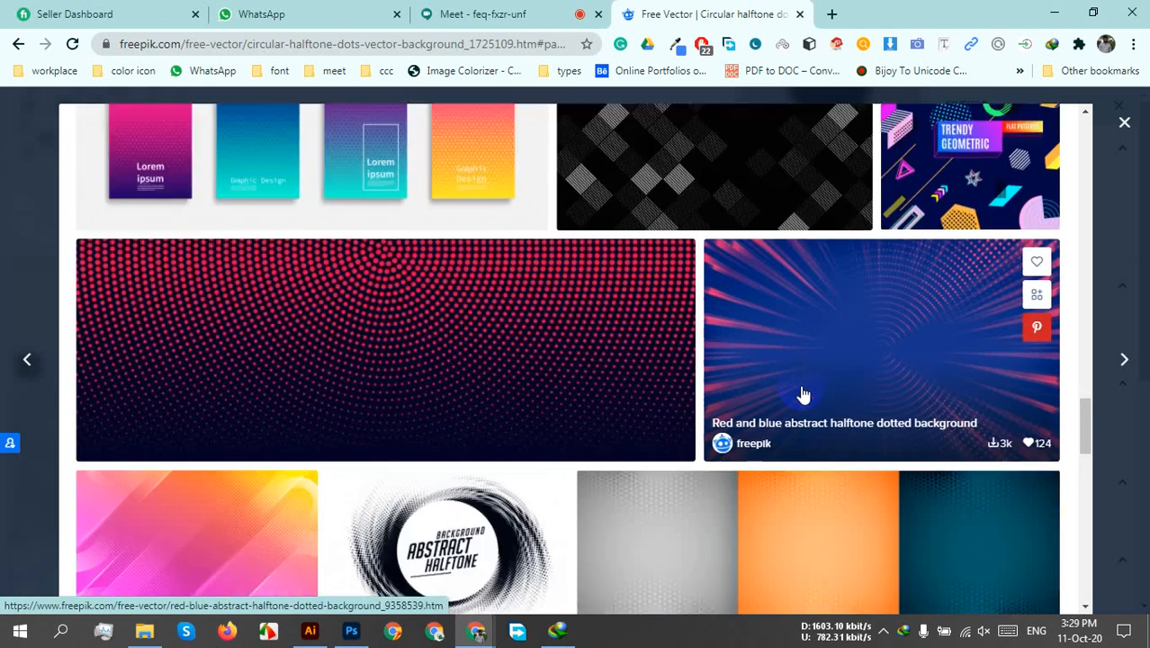
pyautogui.scroll(2, 803, 393)
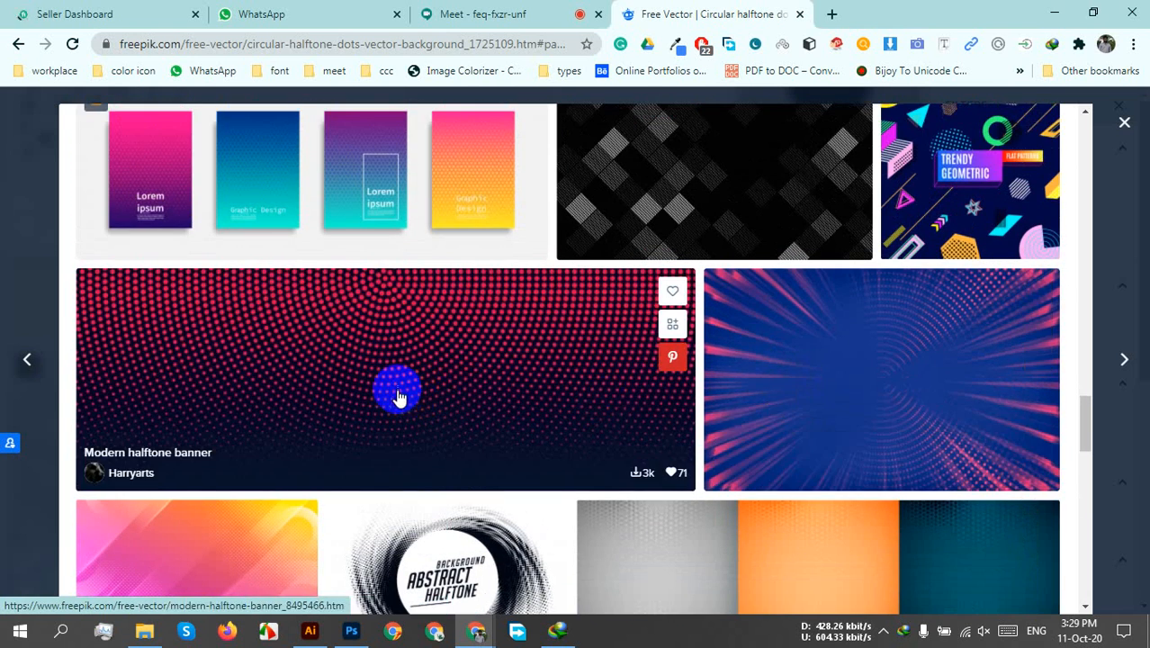
# - Open the "Modern halftone banner" vector and download it for free as modern-halftone-banner.zip
pyautogui.click(306, 337)
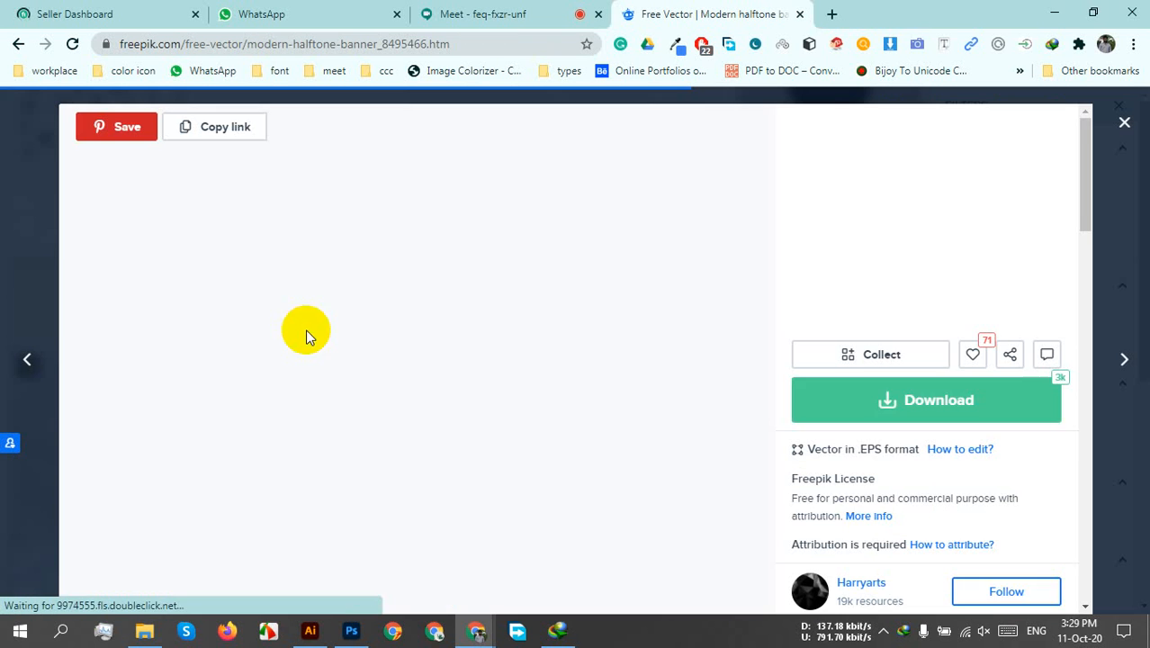
pyautogui.click(941, 412)
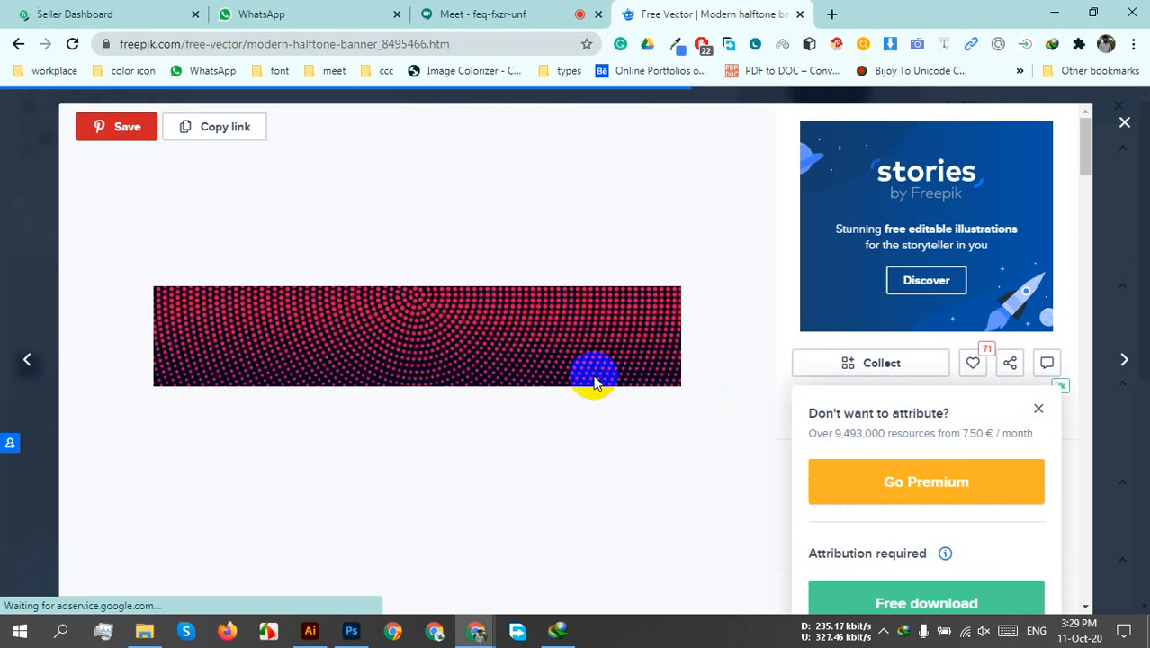
pyautogui.scroll(-4, 996, 397)
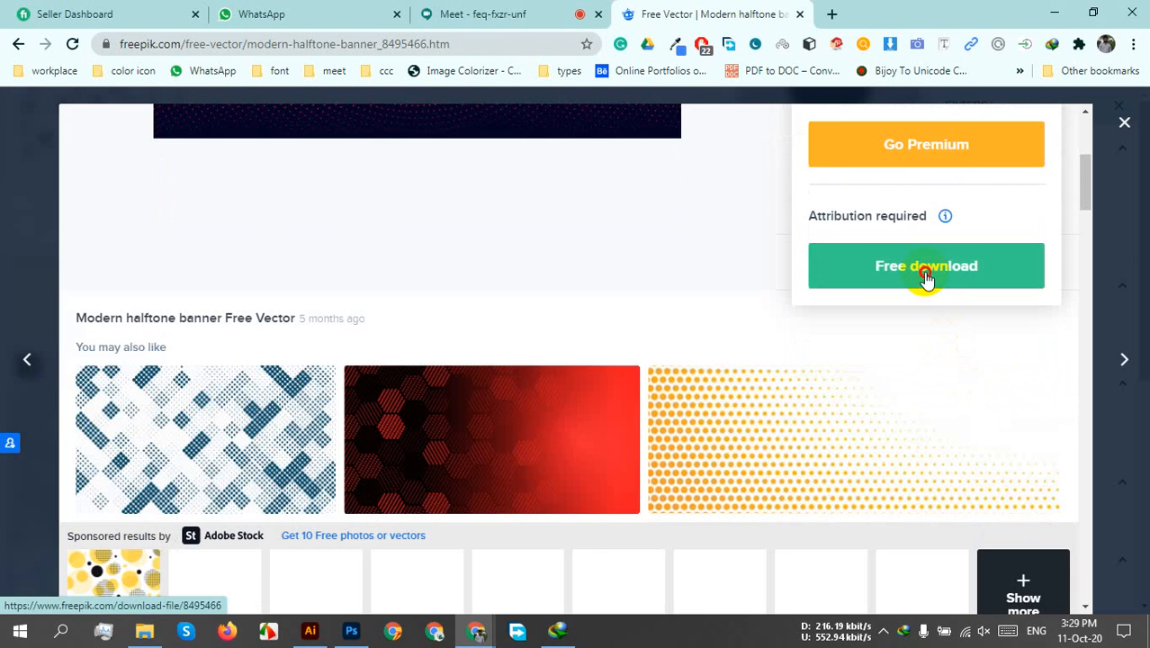
pyautogui.click(924, 270)
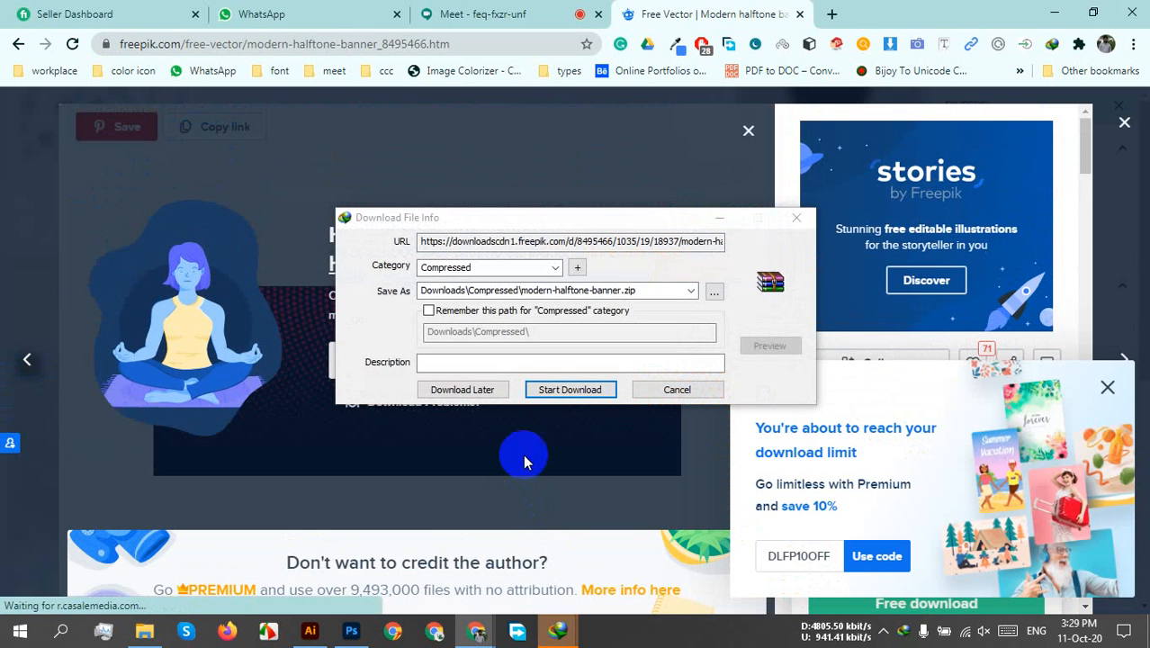
pyautogui.click(546, 389)
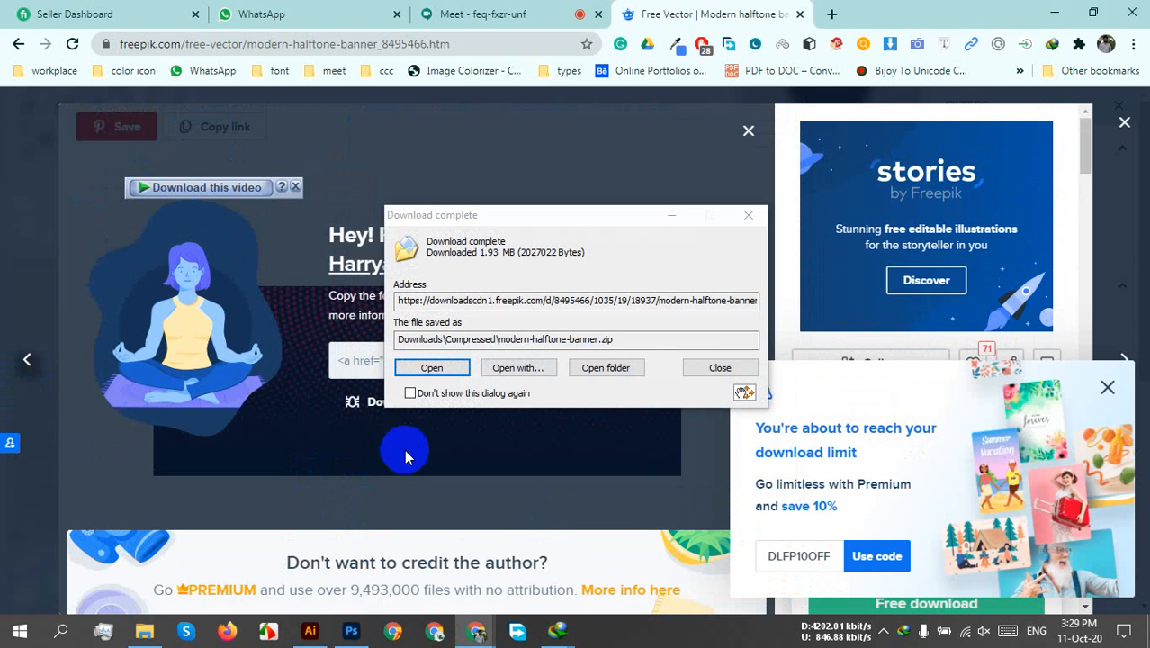
# - Open the downloaded modern-halftone-banner.zip in WinRAR, then close the archive and the Freepik tab
pyautogui.click(426, 368)
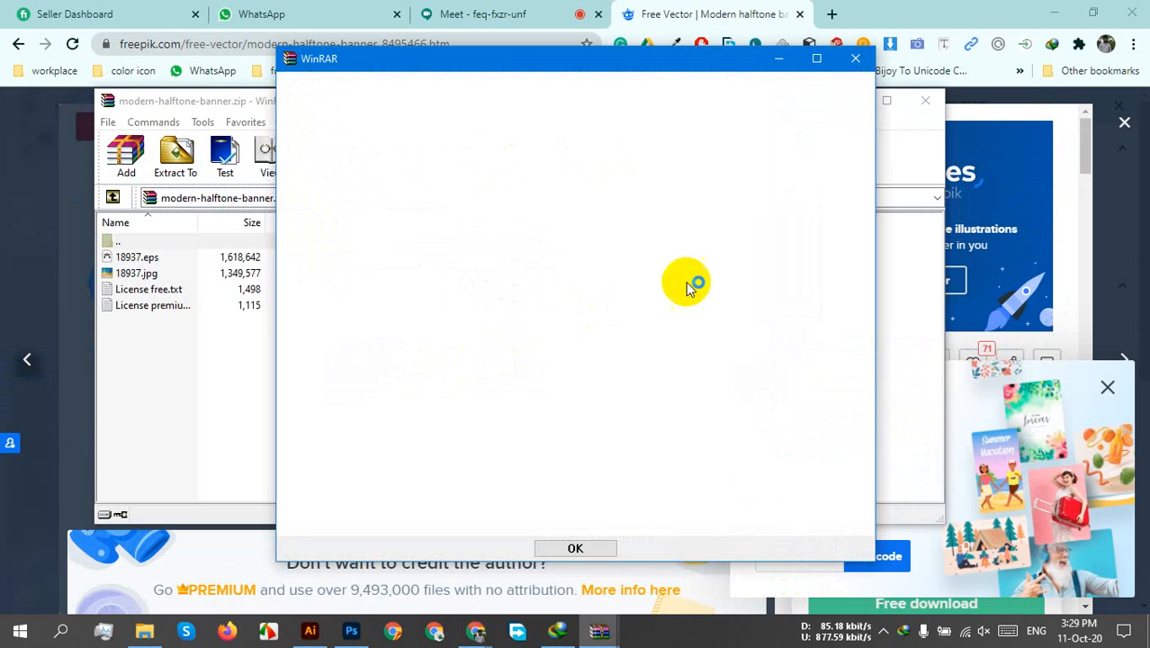
pyautogui.click(855, 57)
pyautogui.click(931, 101)
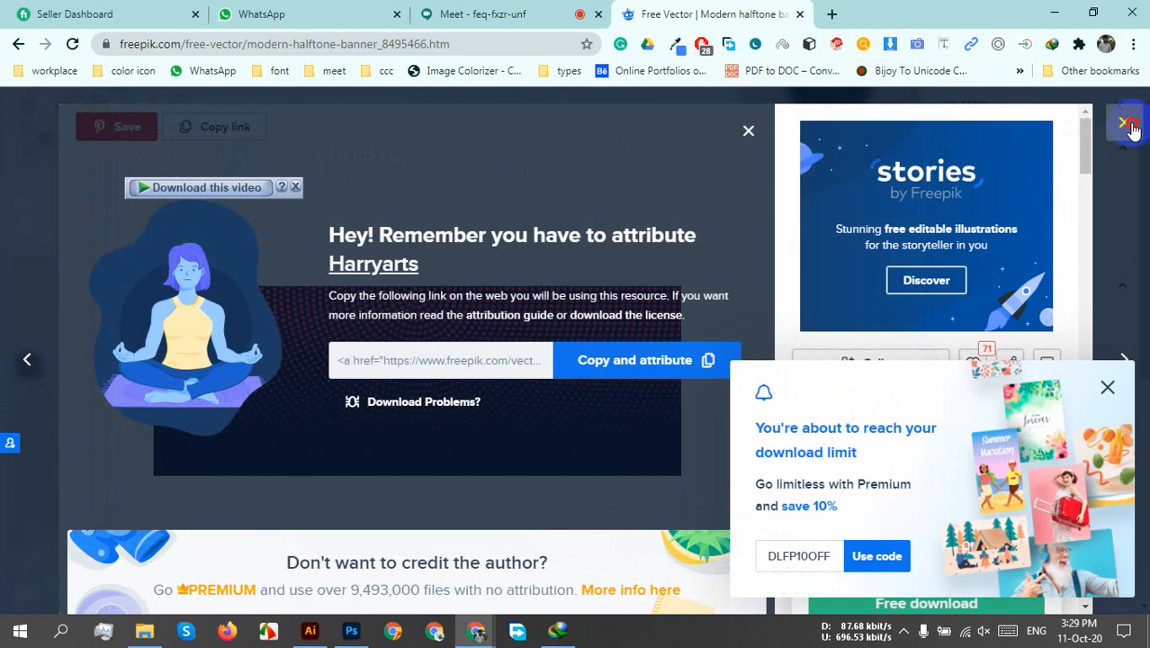
pyautogui.click(1124, 123)
pyautogui.click(800, 14)
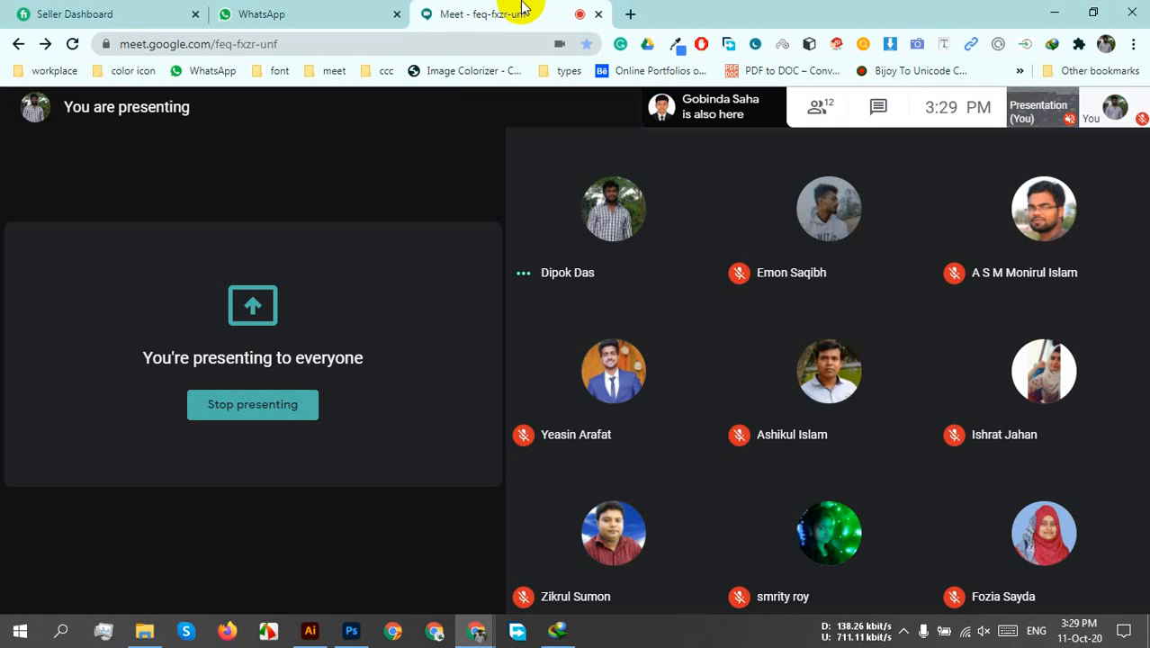
# - Switch to File Explorer, open the Compressed folder inside Downloads and refresh its contents
pyautogui.click(145, 633)
pyautogui.click(95, 209)
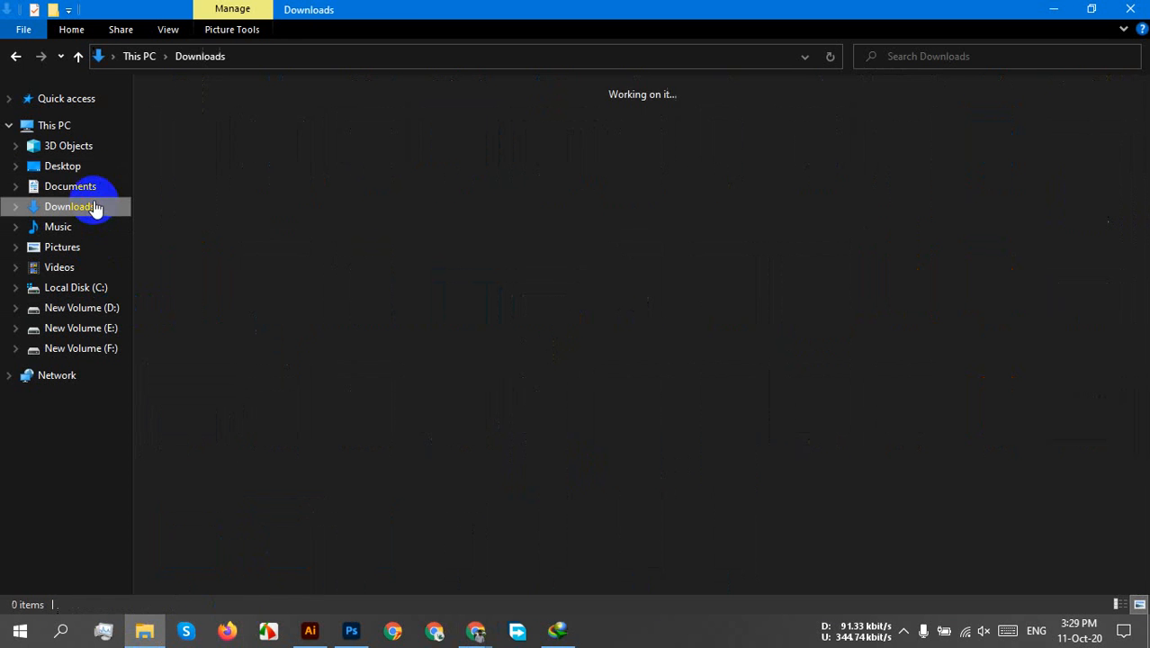
pyautogui.doubleClick(207, 153)
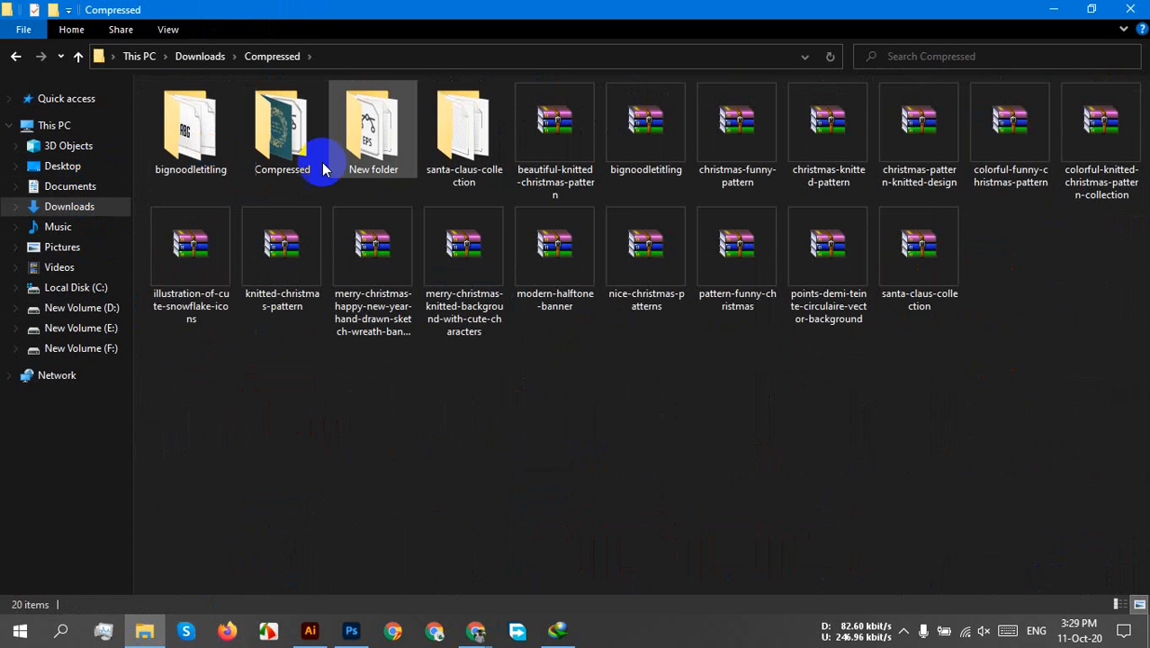
pyautogui.rightClick(857, 389)
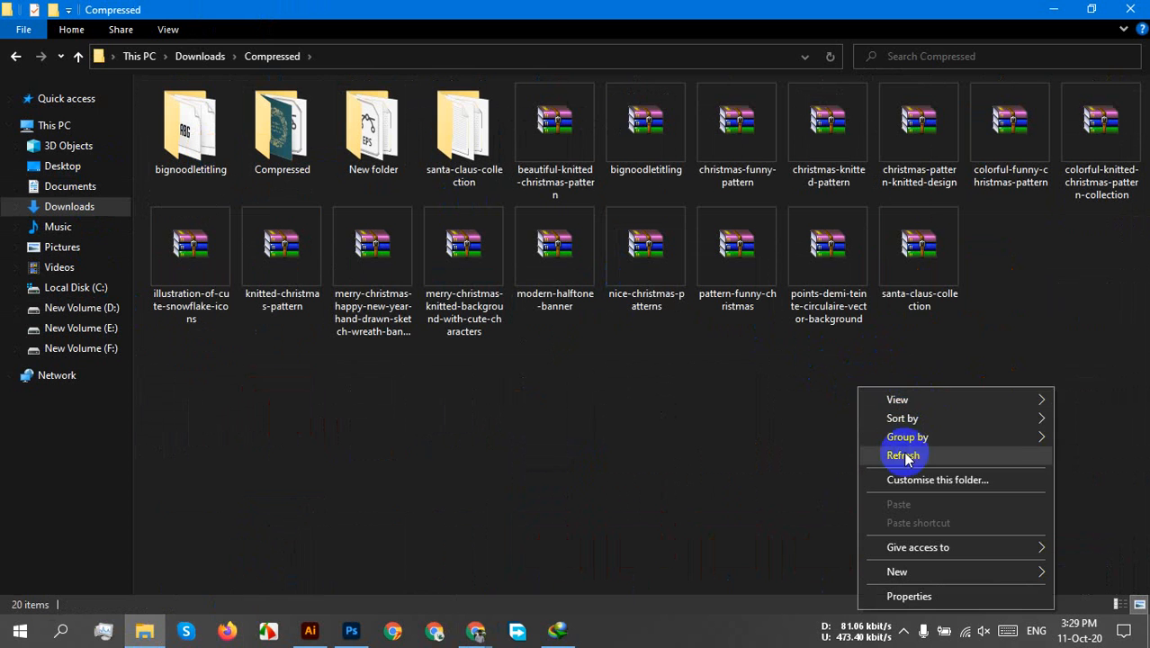
pyautogui.click(890, 453)
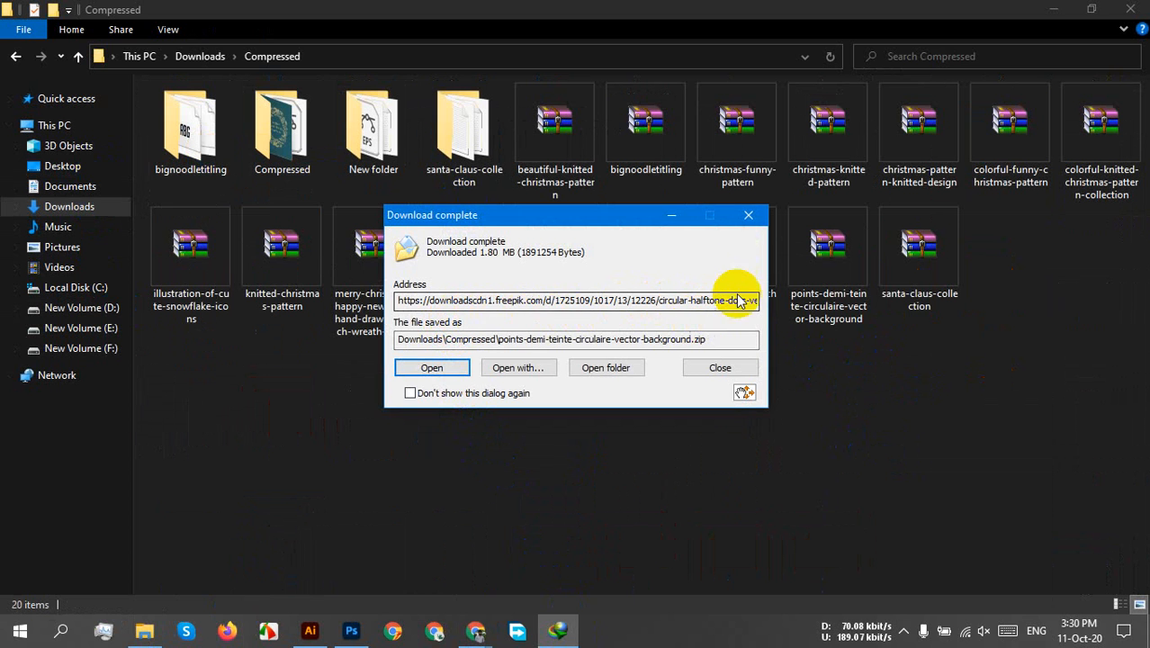
# - Close the download notice and extract all archives in the folder into the Compressed subfolder, without replacing any existing files
pyautogui.click(747, 215)
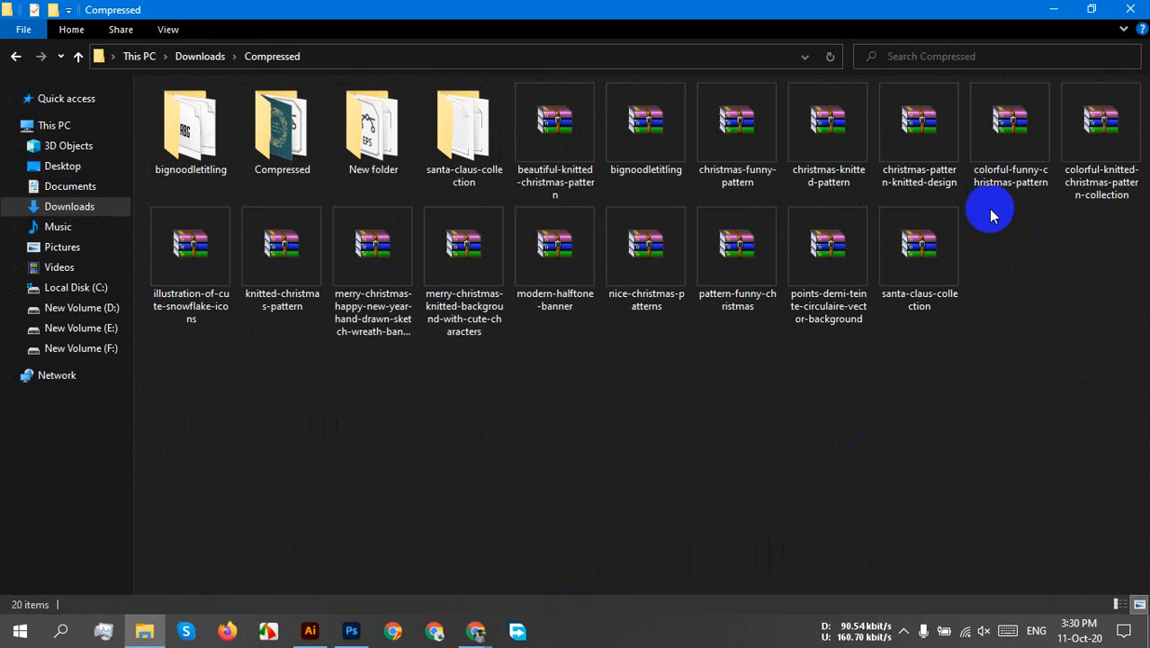
pyautogui.click(1103, 198)
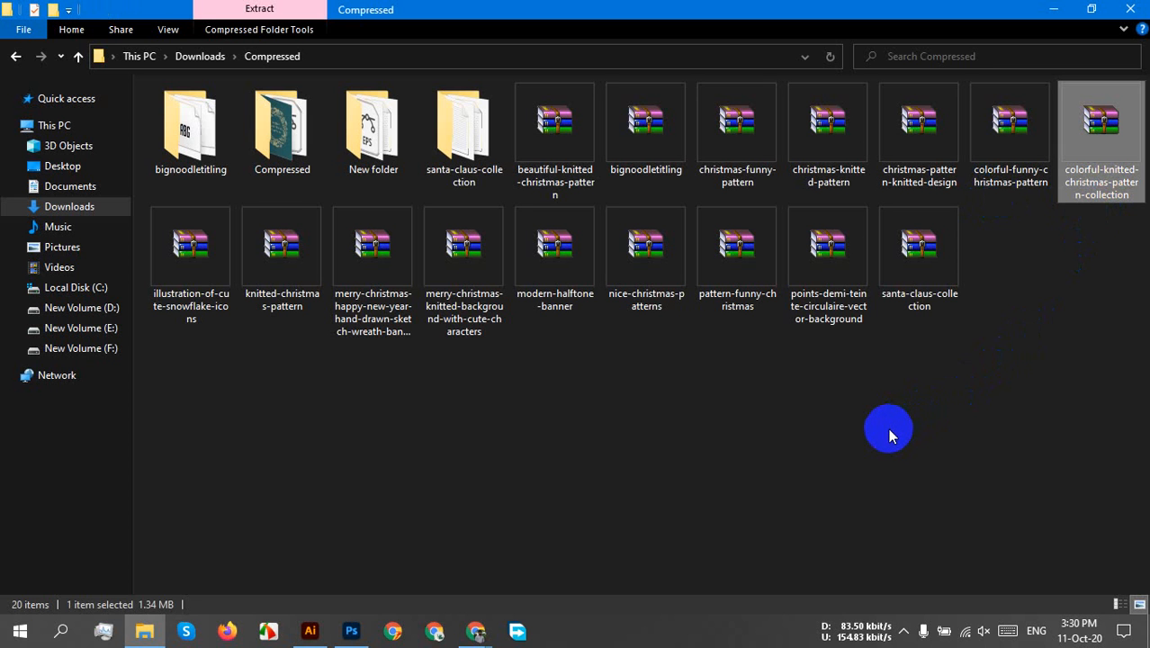
pyautogui.moveTo(988, 416); pyautogui.dragTo(162, 208)
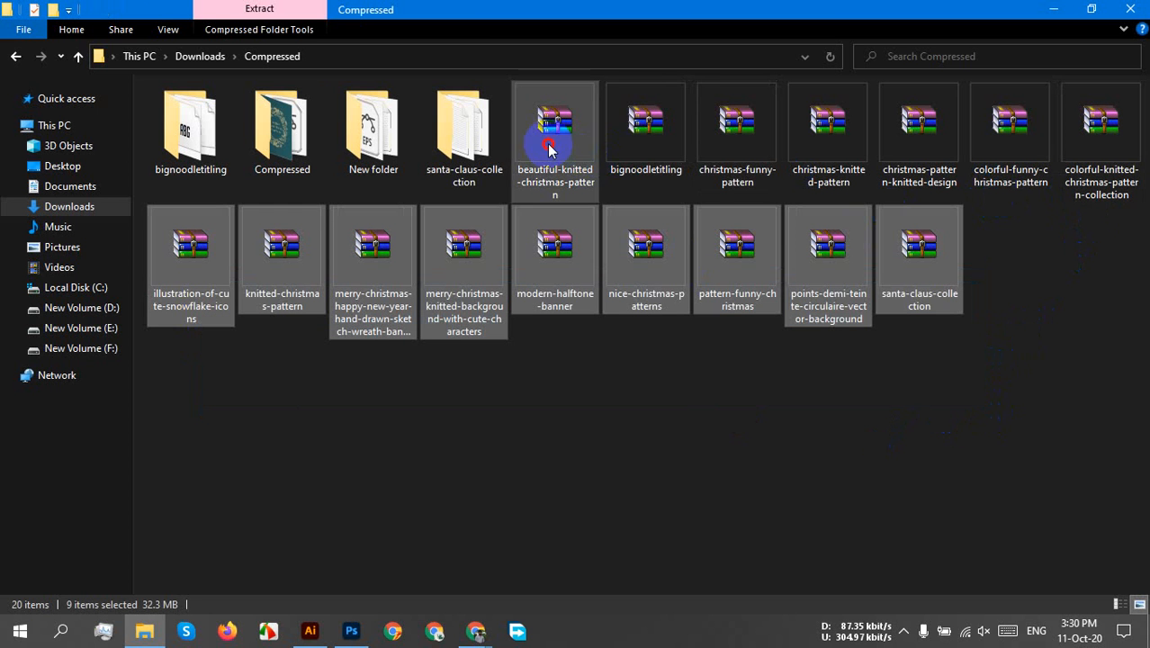
pyautogui.keyDown('ctrl'); pyautogui.click(551, 150); pyautogui.keyUp('ctrl')
pyautogui.keyDown('shift'); pyautogui.click(1106, 133); pyautogui.keyUp('shift')
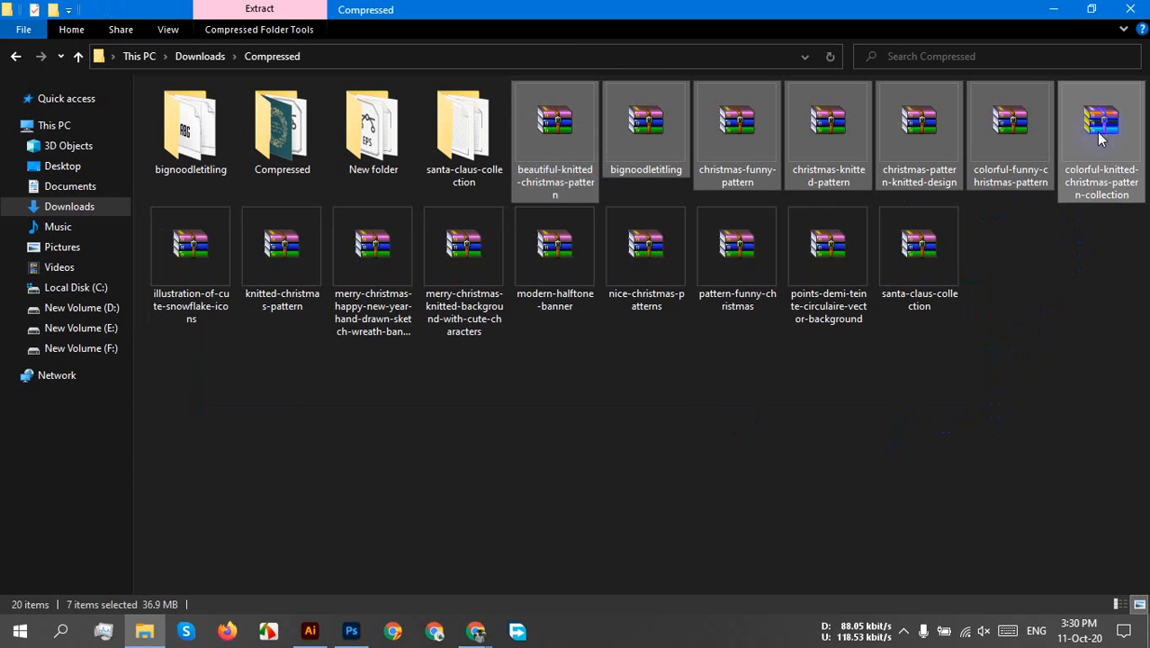
pyautogui.keyDown('shift'); pyautogui.click(932, 266); pyautogui.keyUp('shift')
pyautogui.rightClick(922, 255)
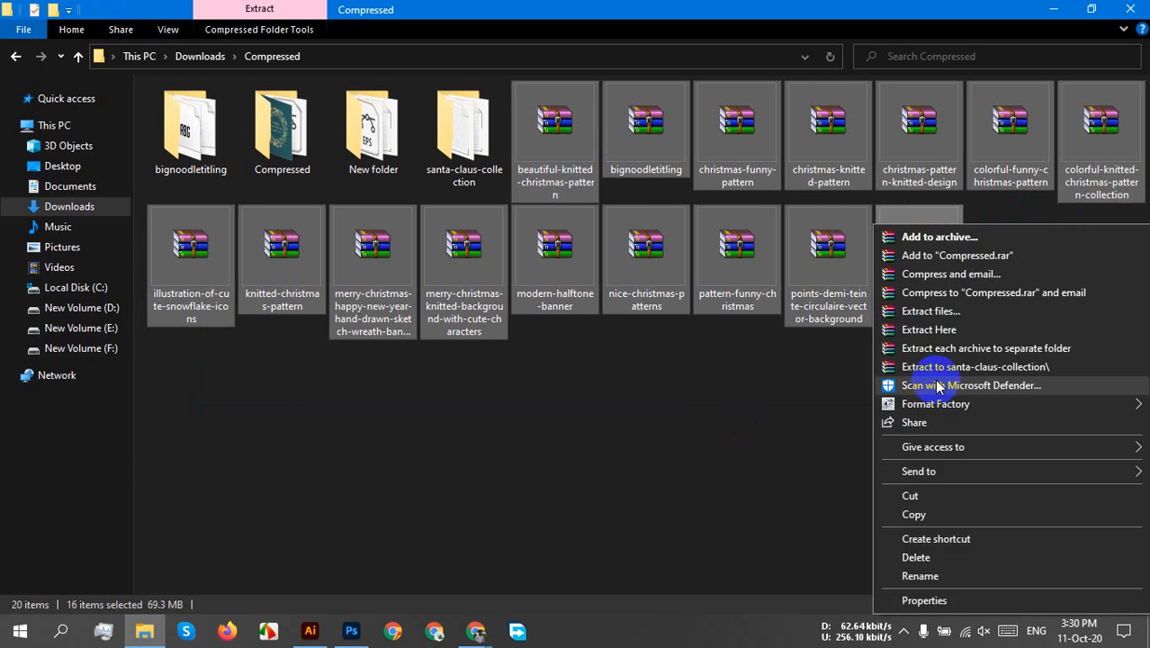
pyautogui.click(931, 311)
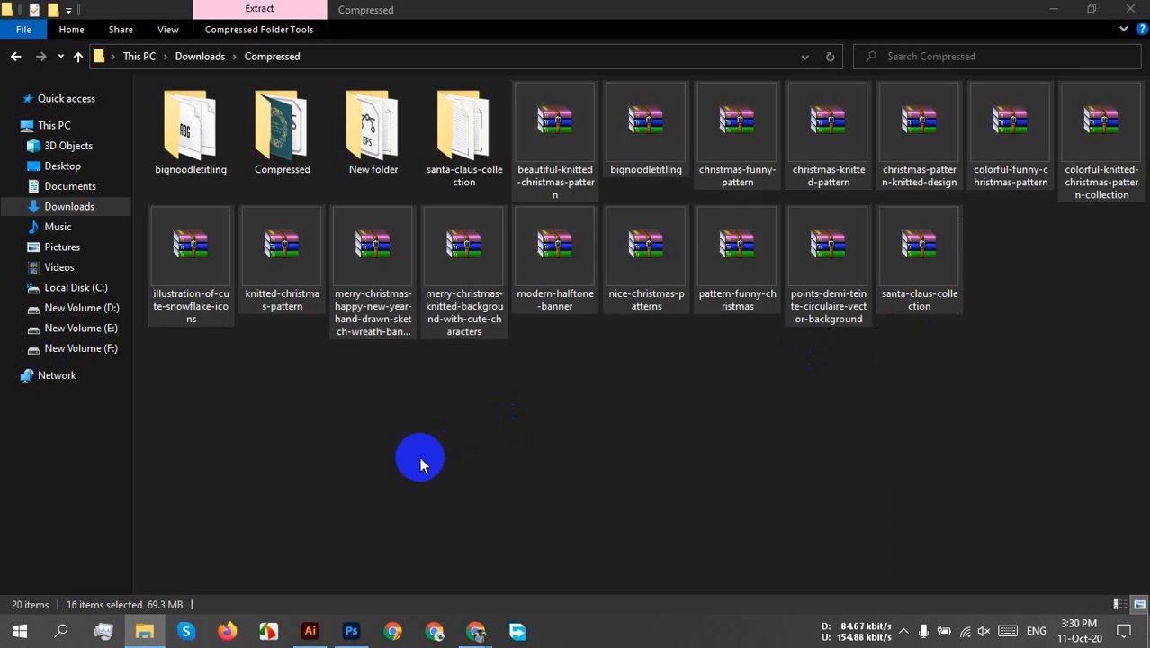
pyautogui.click(623, 481)
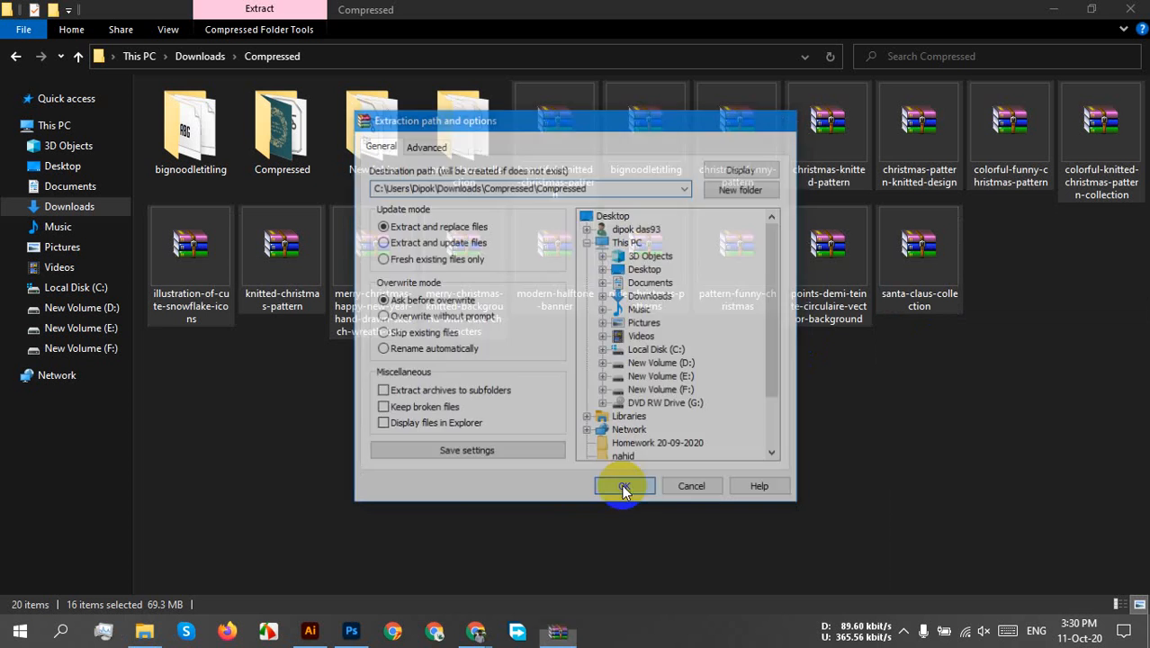
pyautogui.click(531, 425)
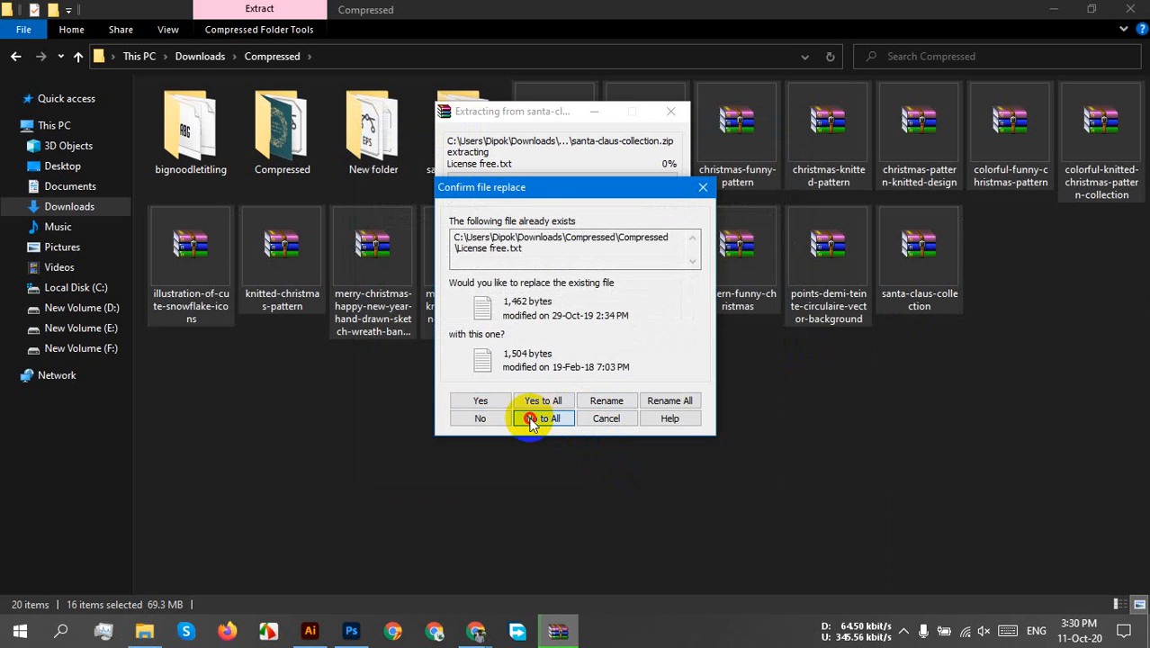
pyautogui.click(531, 421)
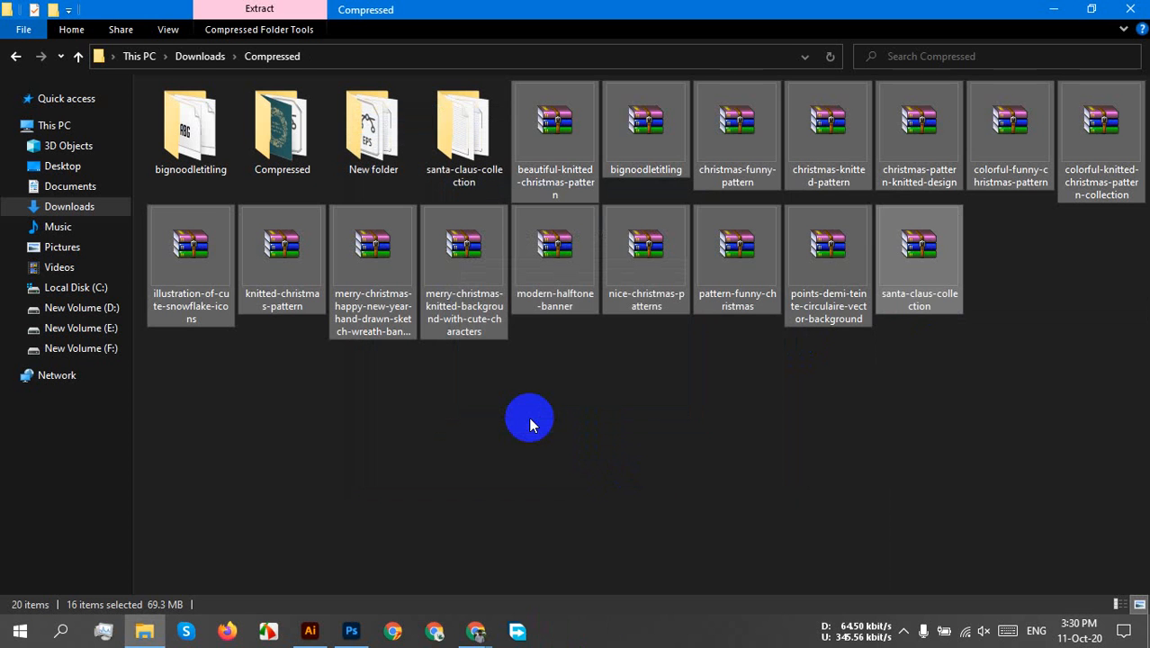
# - Open the extracted Compressed subfolder, refresh it and open the 18937 EPS file in Illustrator
pyautogui.doubleClick(275, 135)
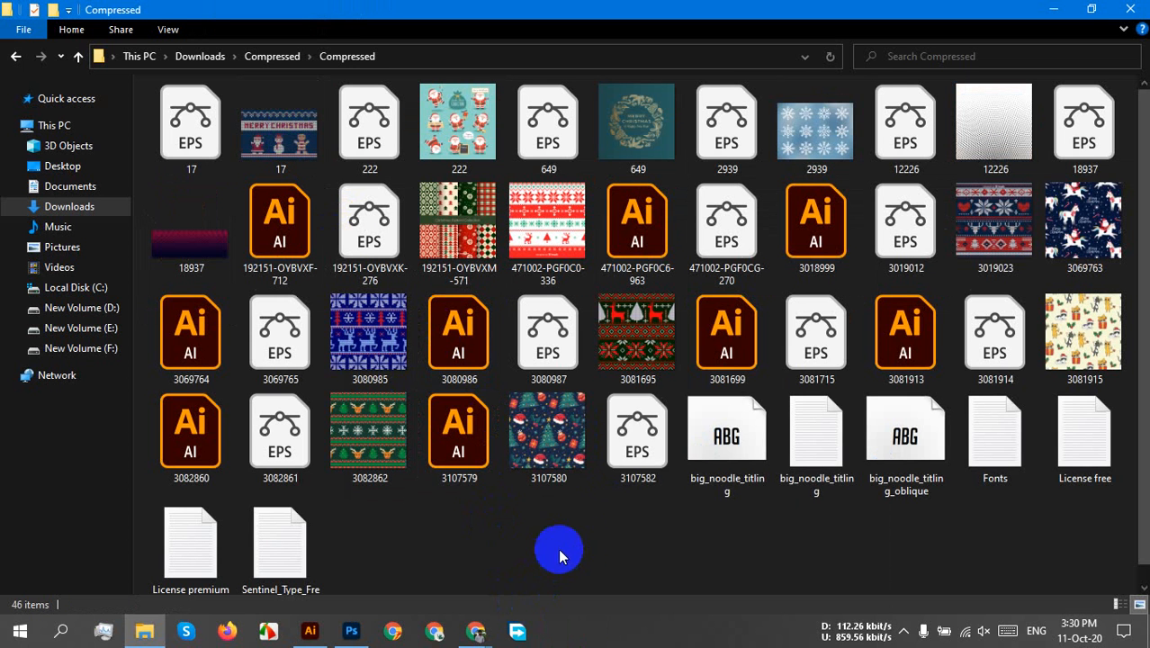
pyautogui.rightClick(577, 539)
pyautogui.click(623, 386)
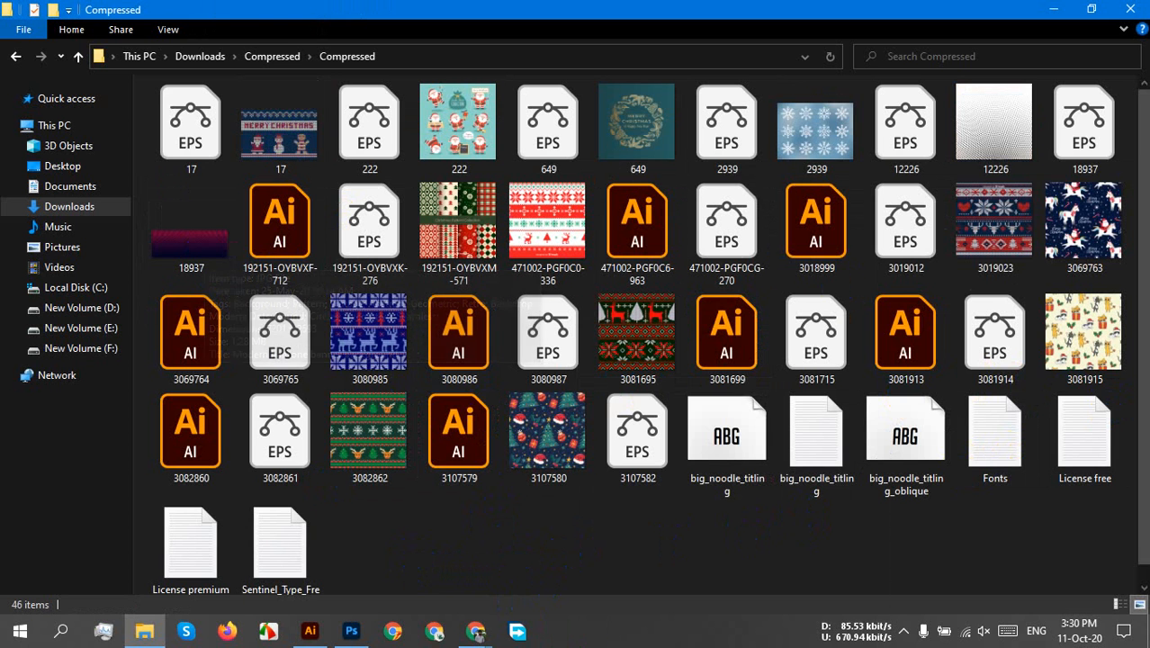
pyautogui.click(1074, 144)
pyautogui.doubleClick(1073, 144)
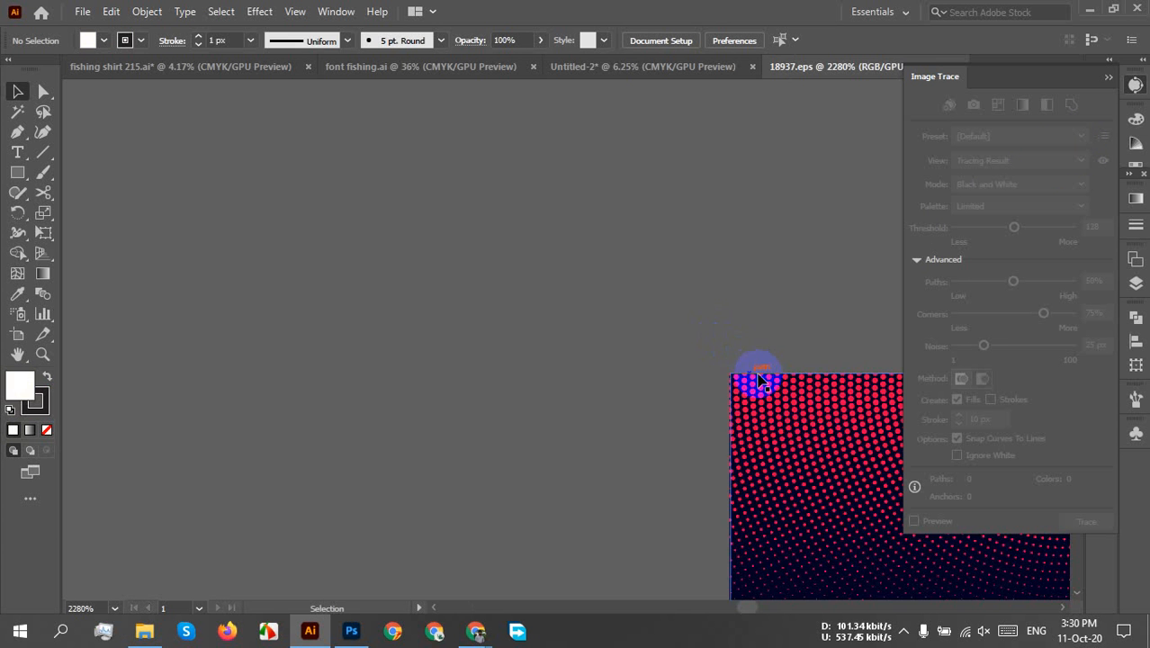
# - Release the clipping mask on the red halftone artwork and move the full artwork off the artboard
pyautogui.moveTo(758, 381); pyautogui.dragTo(590, 304)
pyautogui.rightClick(591, 304)
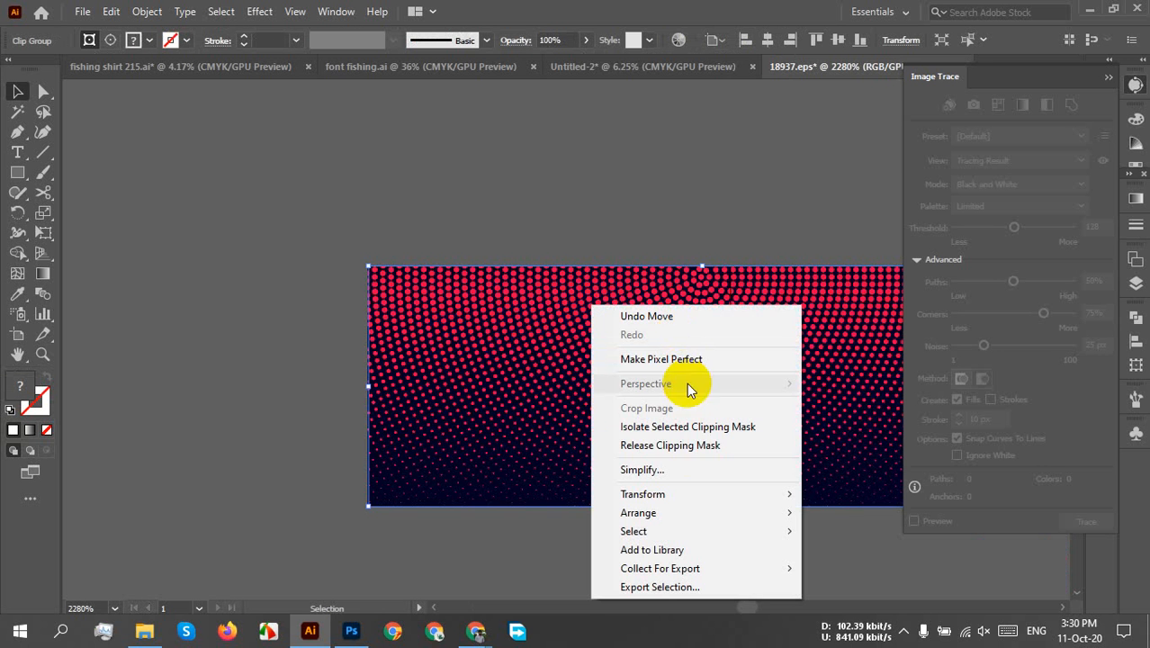
pyautogui.click(687, 446)
pyautogui.moveTo(713, 392); pyautogui.dragTo(618, 264)
pyautogui.click(249, 321)
pyautogui.moveTo(733, 349); pyautogui.dragTo(347, 352)
pyautogui.scroll(-2, 733, 349)
pyautogui.click(565, 464)
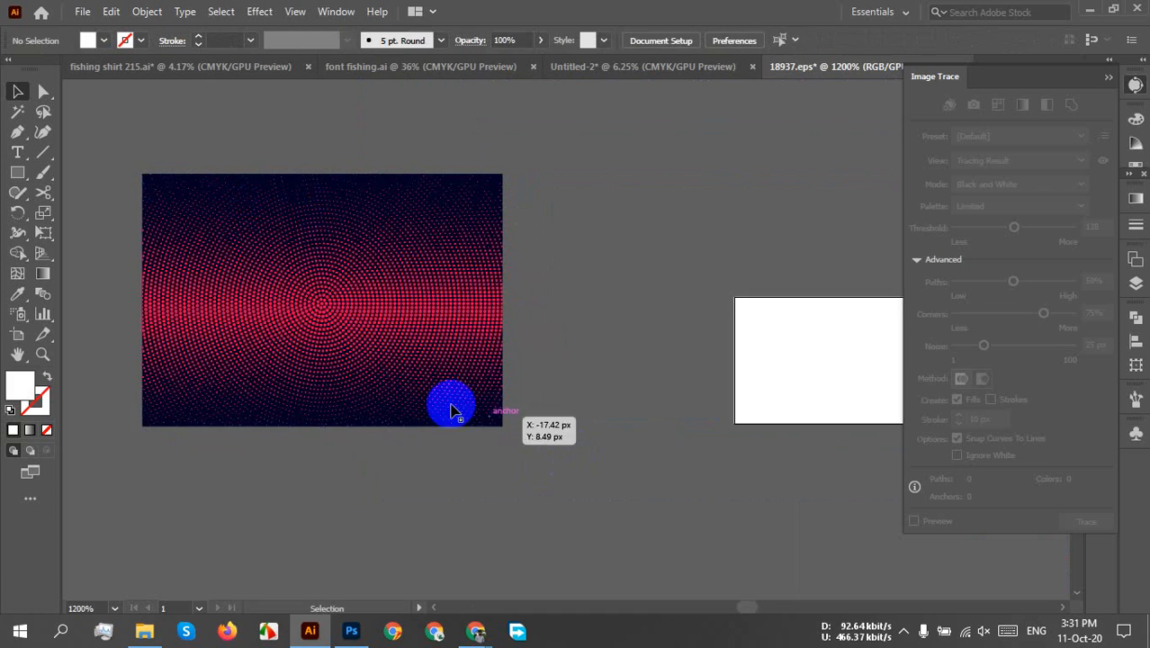
# - Ungroup the halftone artwork and separate the red dot group from its dark blue background rectangle
pyautogui.click(453, 412)
pyautogui.rightClick(411, 351)
pyautogui.click(478, 200)
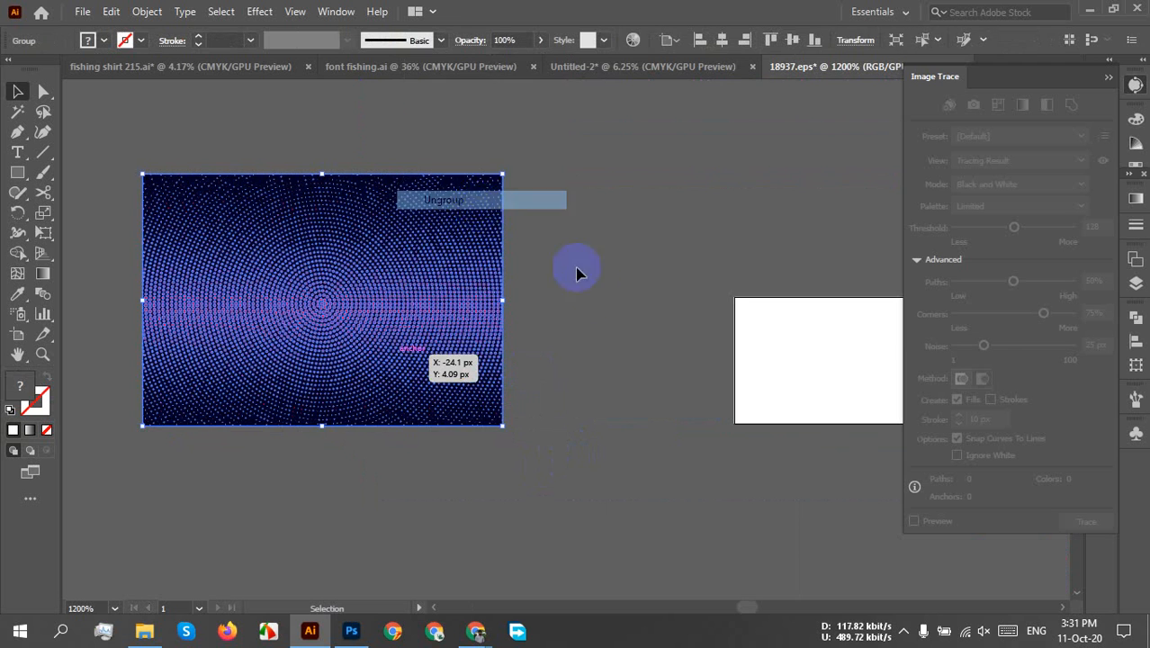
pyautogui.click(578, 272)
pyautogui.moveTo(306, 329); pyautogui.dragTo(694, 333)
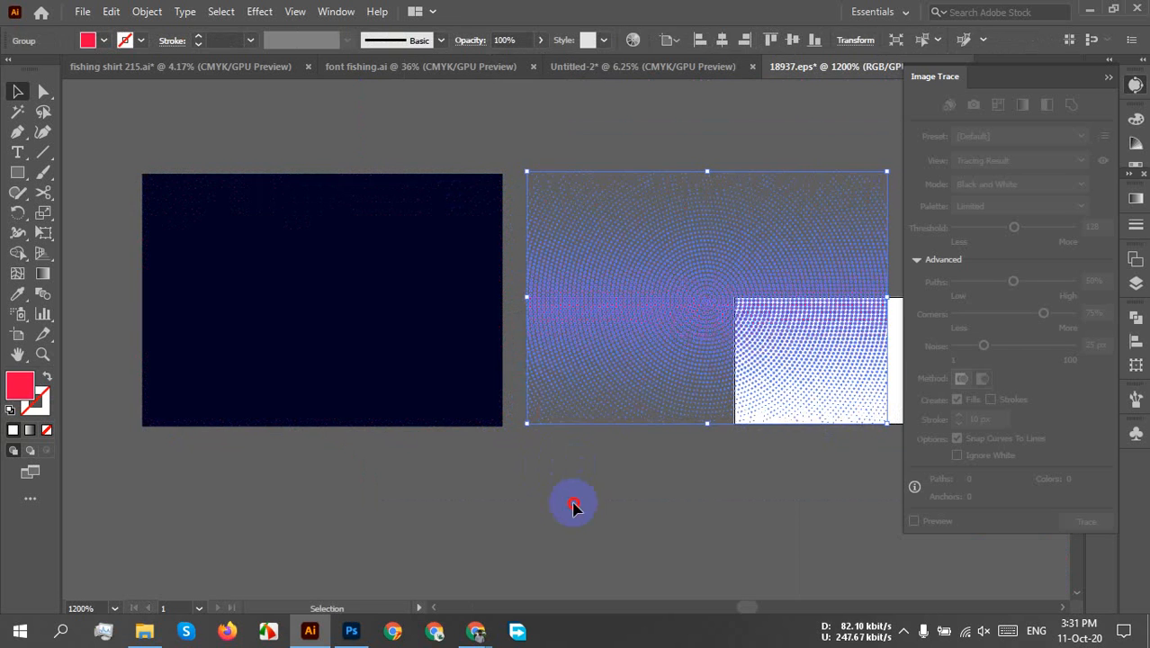
pyautogui.click(573, 506)
# - Recolor the separated halftone dot group with a bright blue fill
pyautogui.click(661, 340)
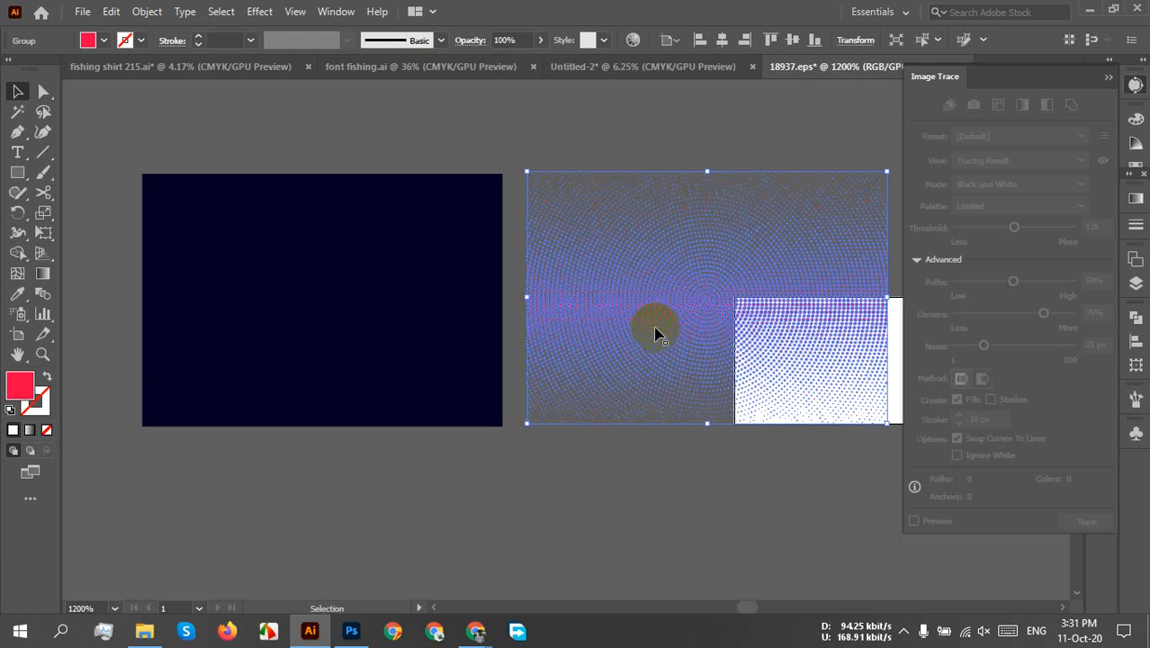
pyautogui.click(103, 45)
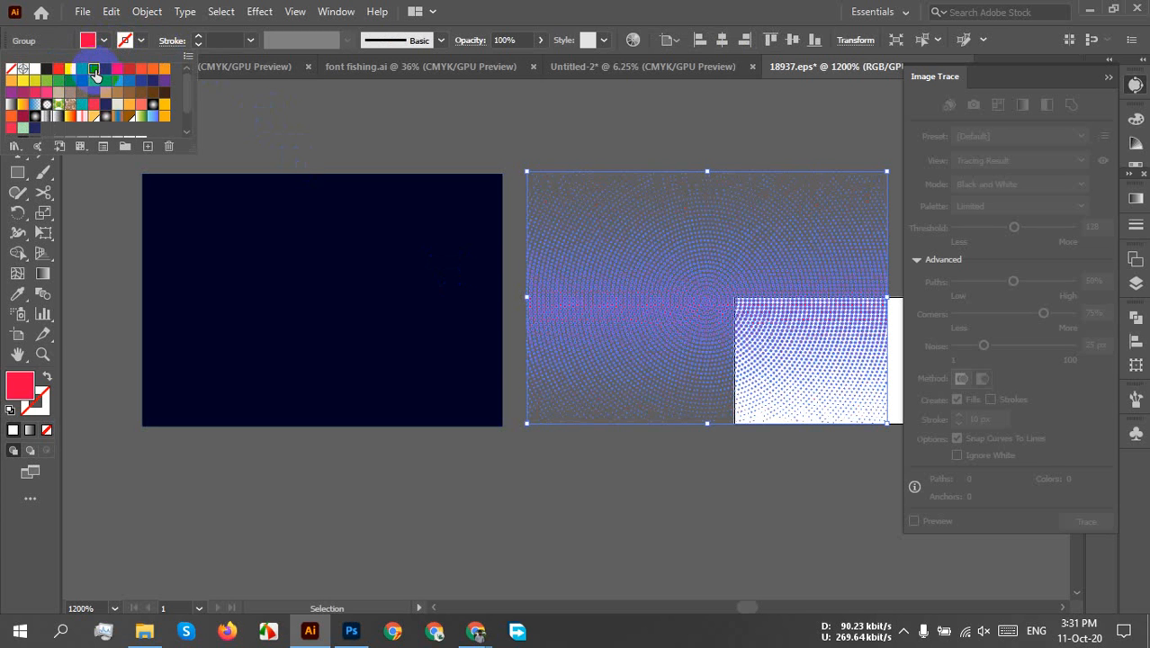
pyautogui.click(95, 70)
pyautogui.click(533, 142)
pyautogui.click(528, 144)
# - Transfer the blue dot group into the Untitled-2 document and place it on the black artboard beside the water splash
pyautogui.moveTo(716, 311); pyautogui.dragTo(651, 335)
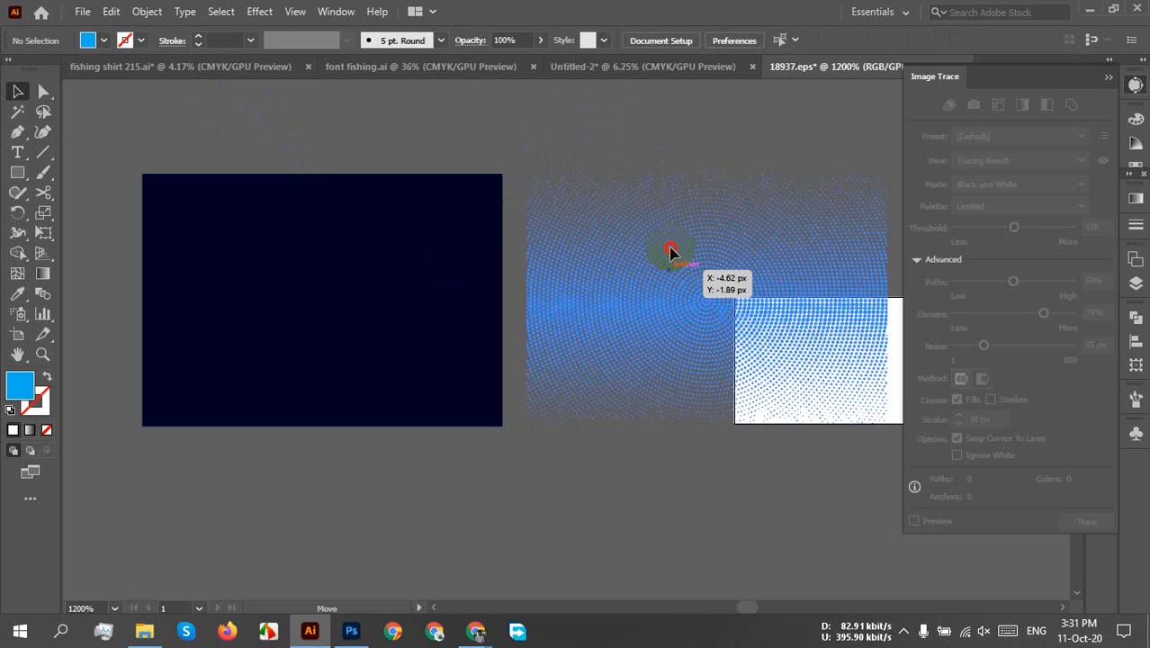
pyautogui.moveTo(672, 252); pyautogui.dragTo(601, 91)
pyautogui.moveTo(468, 359); pyautogui.dragTo(472, 369)
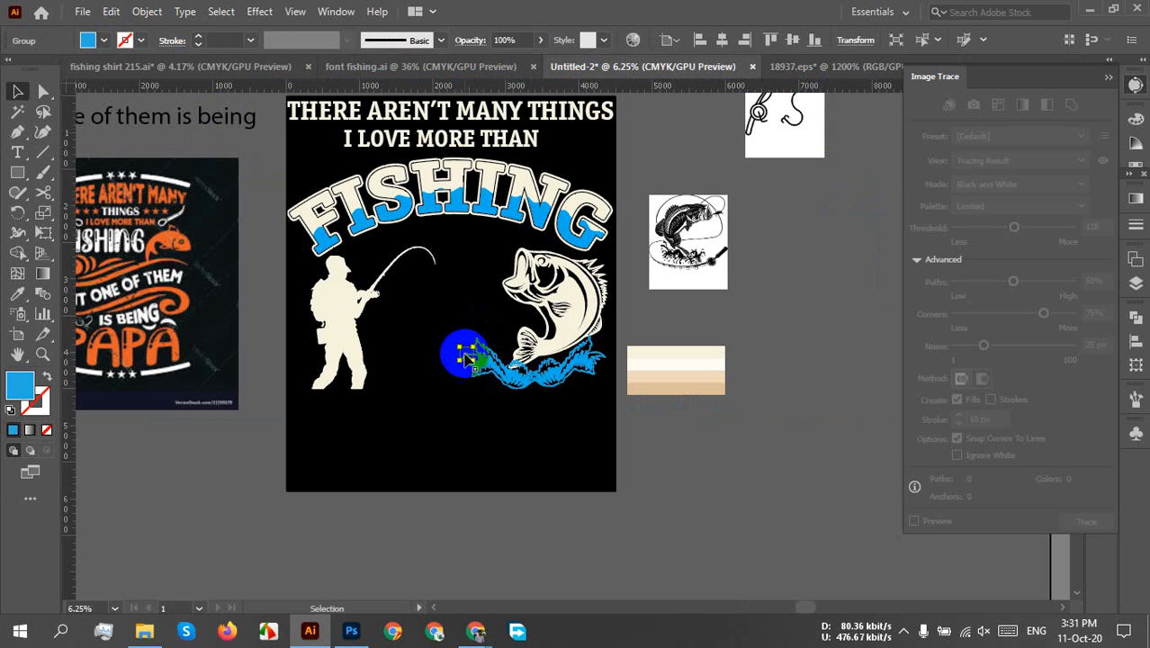
pyautogui.scroll(5, 473, 392)
pyautogui.scroll(3, 432, 241)
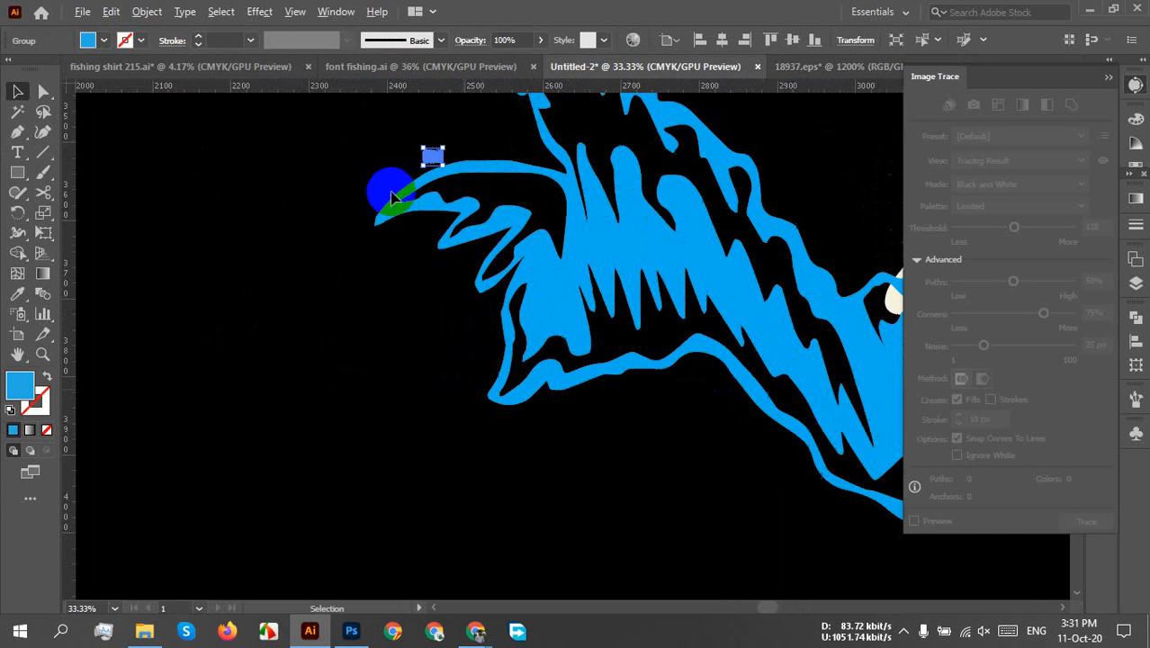
pyautogui.scroll(8, 428, 161)
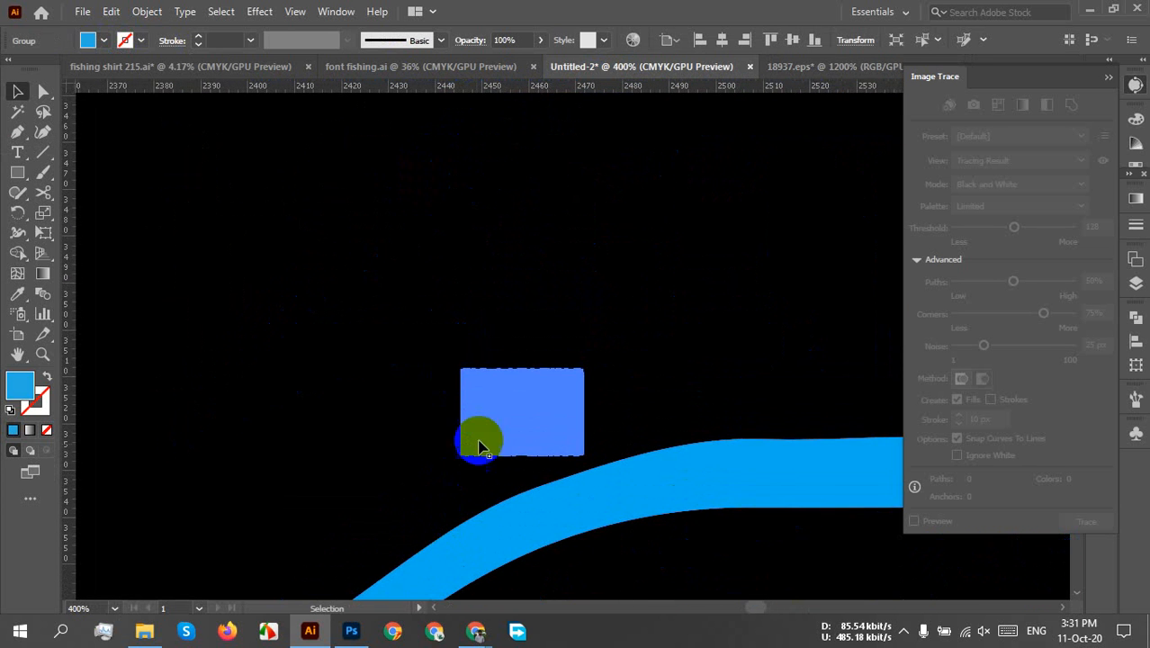
pyautogui.moveTo(527, 407); pyautogui.dragTo(402, 262)
# - Enlarge the small halftone pattern until it spans the whole area around the fisherman and the fish
pyautogui.scroll(-2, 444, 349)
pyautogui.scroll(-1, 445, 349)
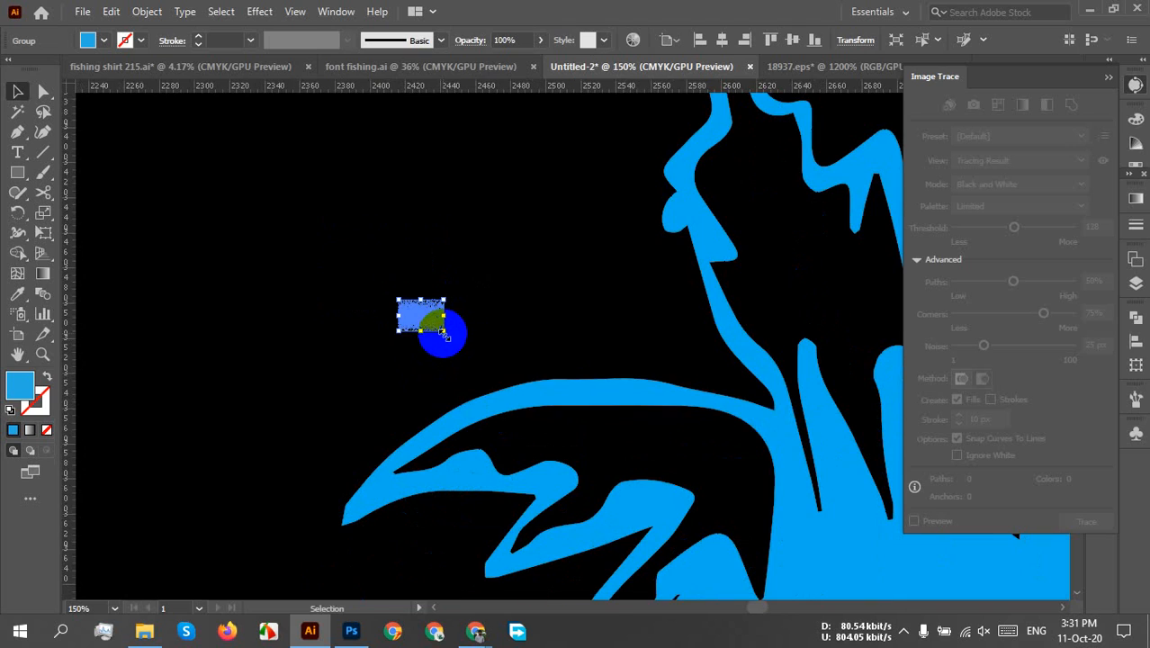
pyautogui.moveTo(443, 334); pyautogui.dragTo(731, 488)
pyautogui.scroll(-5, 455, 427)
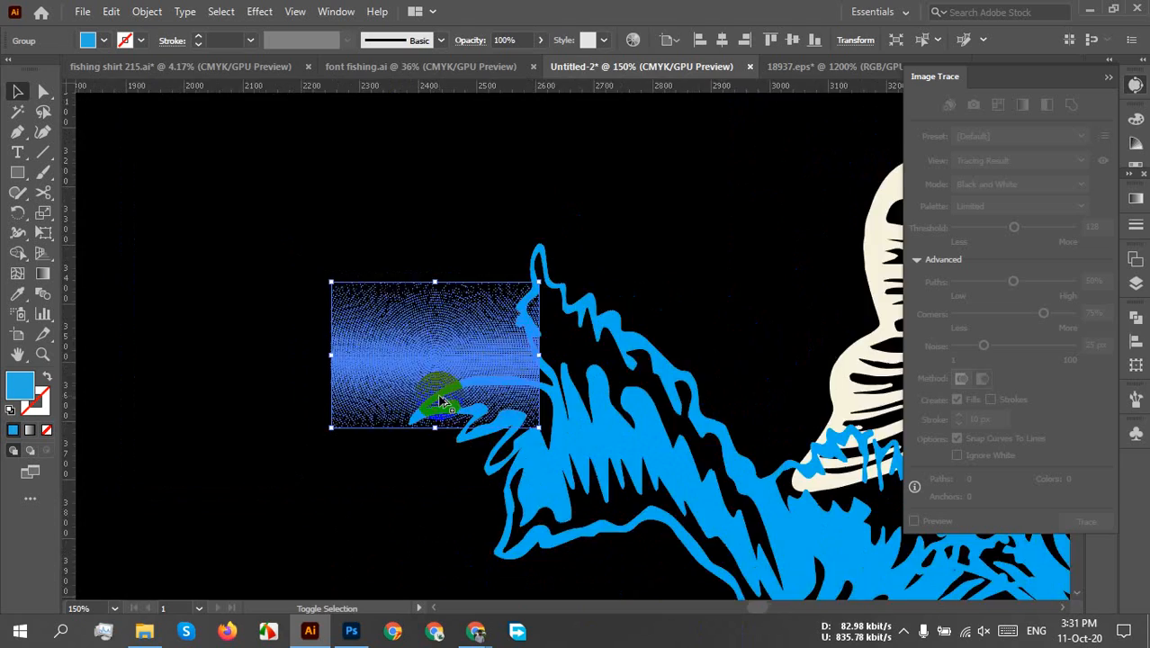
pyautogui.moveTo(438, 401); pyautogui.dragTo(816, 607)
pyautogui.scroll(-1, 730, 464)
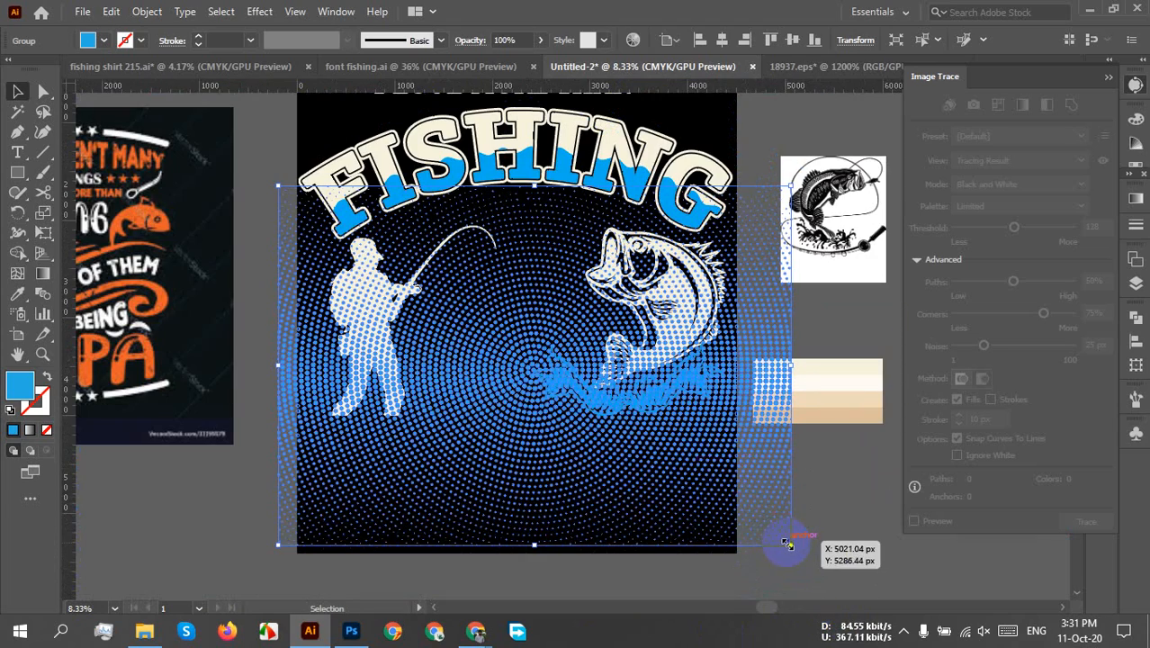
# - Adjust the halftone pattern's size so its sides match the width of the black artboard
pyautogui.moveTo(787, 543); pyautogui.dragTo(755, 513)
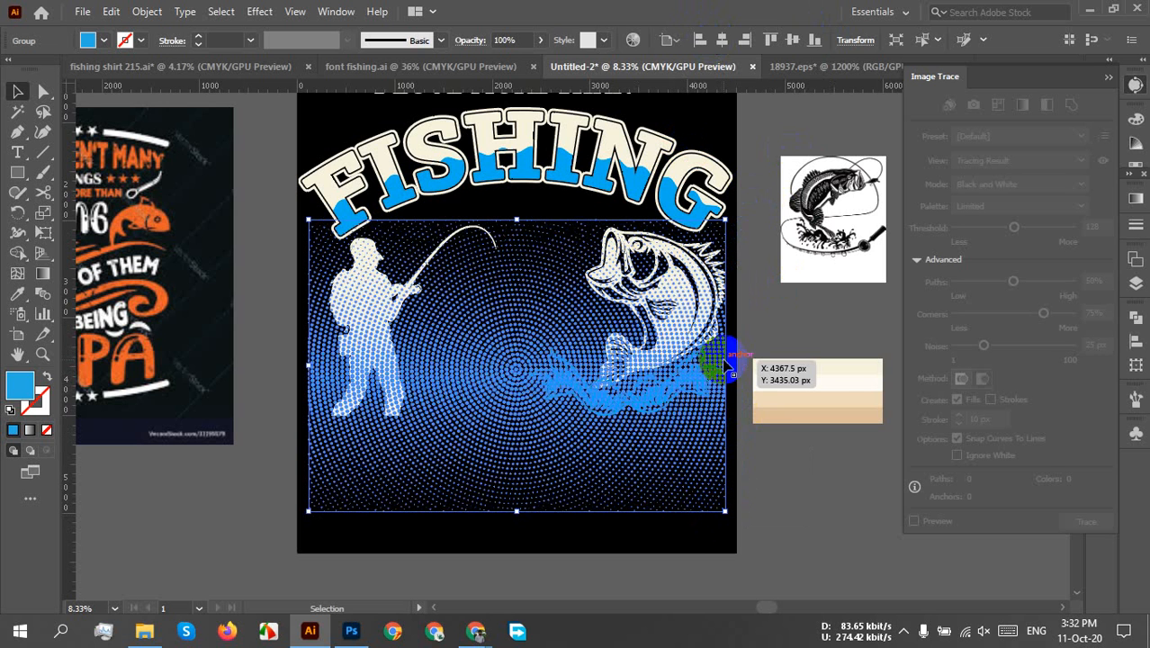
pyautogui.moveTo(726, 367); pyautogui.dragTo(770, 531)
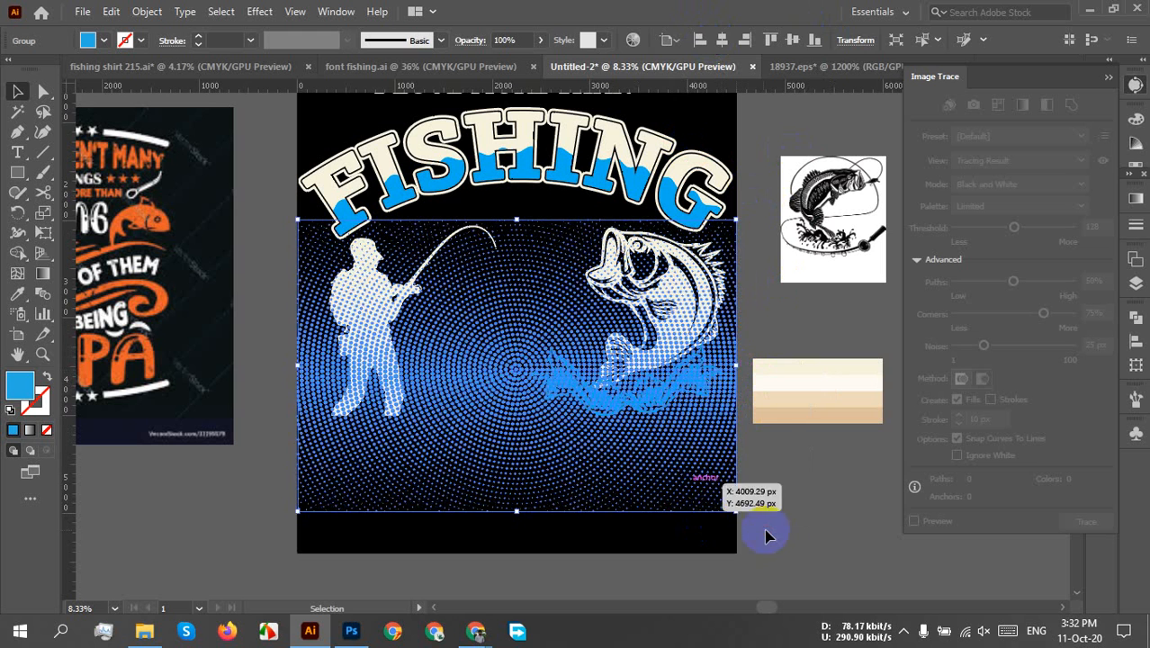
pyautogui.click(776, 536)
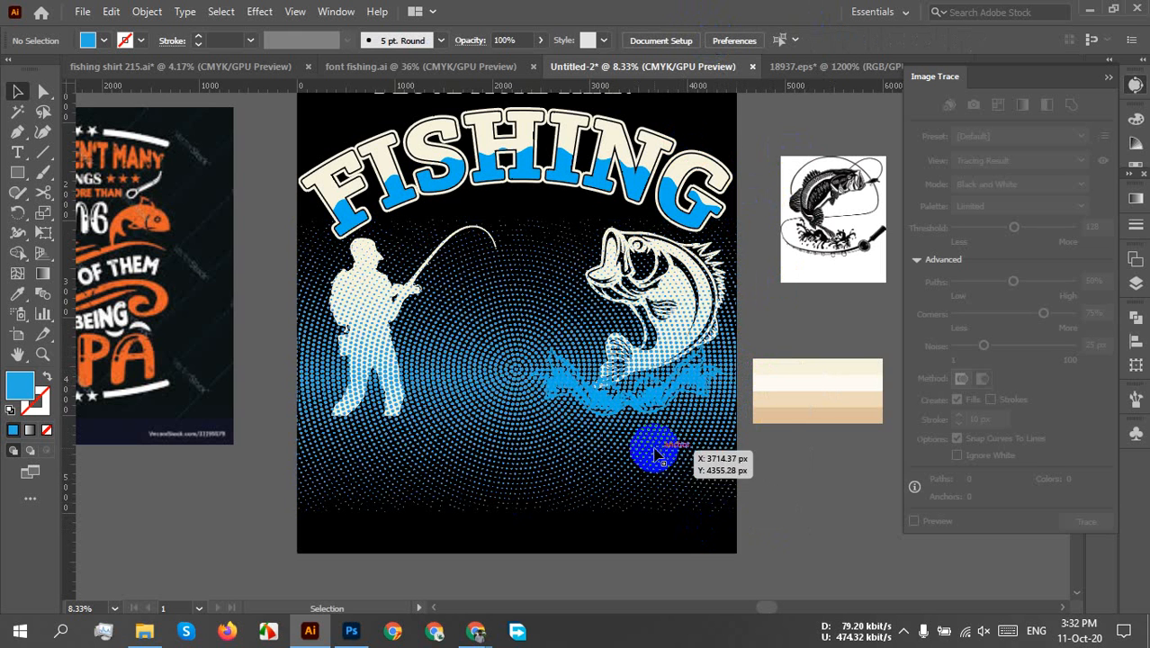
# - Move the halftone pattern up to overlap the FISHING lettering and align it to the horizontal center
pyautogui.scroll(-2, 655, 454)
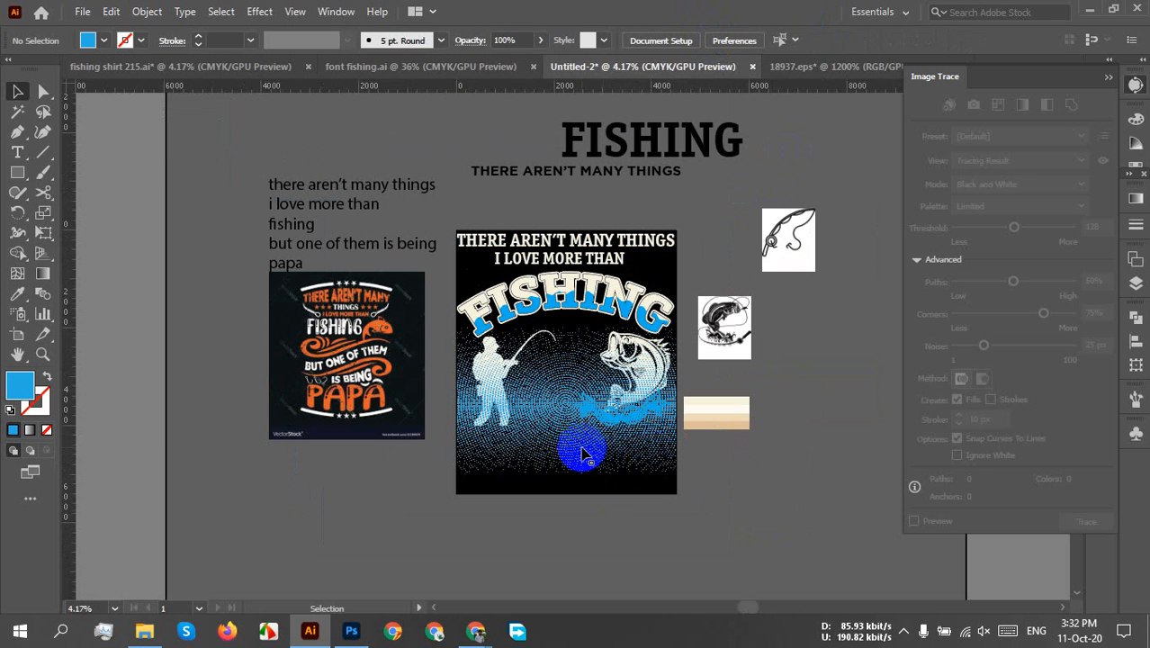
pyautogui.click(560, 393)
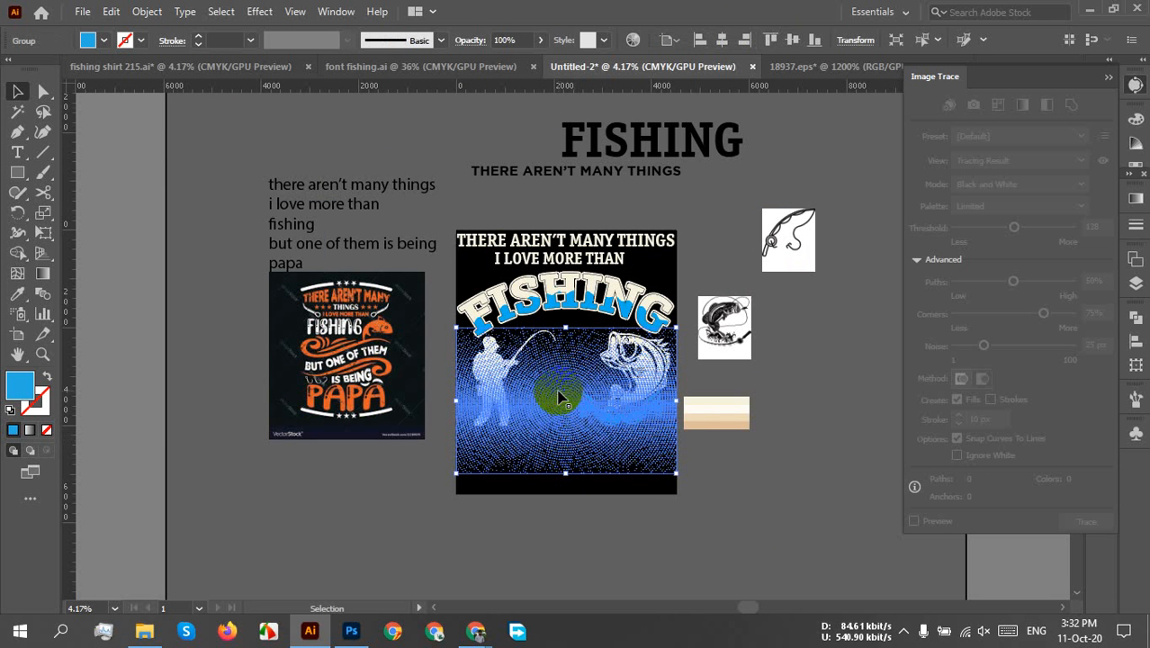
pyautogui.moveTo(560, 397); pyautogui.dragTo(570, 333)
pyautogui.click(722, 41)
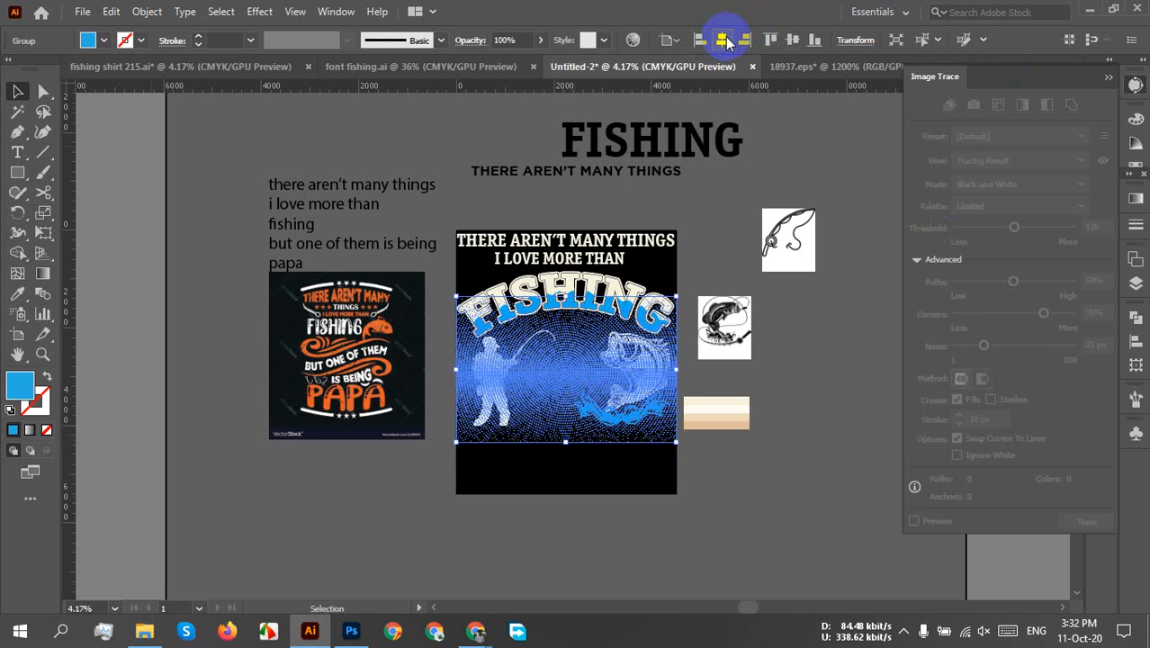
pyautogui.click(729, 481)
pyautogui.scroll(2, 575, 396)
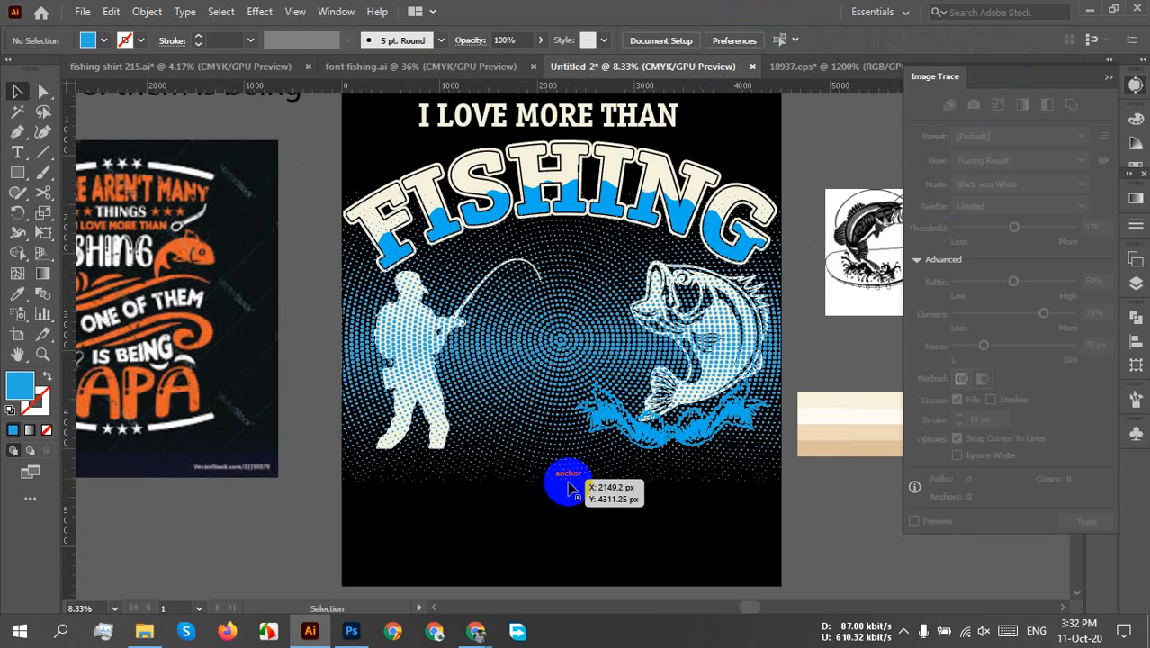
# - Try reducing the halftone pattern's height from its lower edge, and undo the change
pyautogui.click(639, 454)
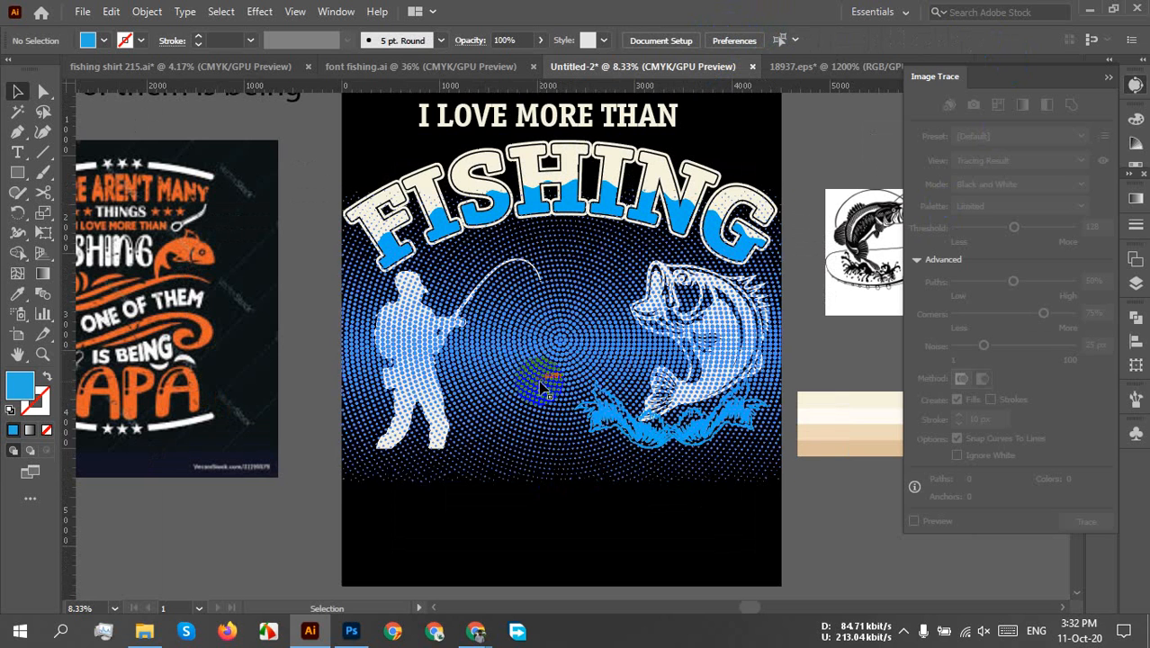
pyautogui.moveTo(563, 482); pyautogui.dragTo(558, 449)
pyautogui.click(605, 535)
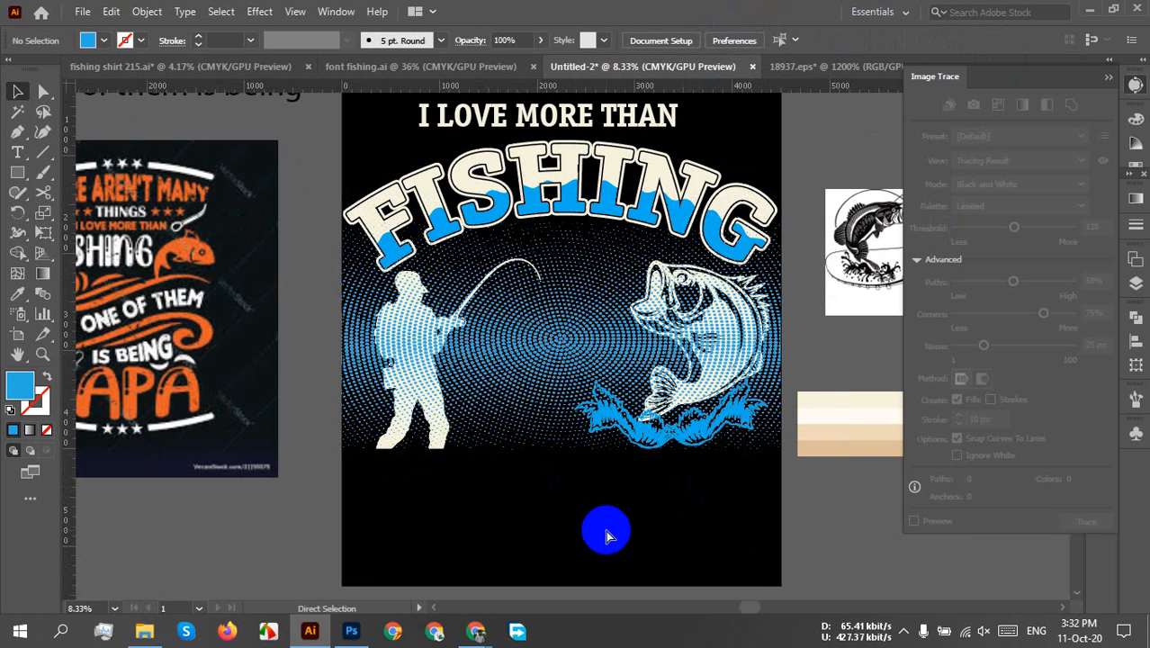
pyautogui.hotkey('ctrl', 'z')
pyautogui.click(613, 562)
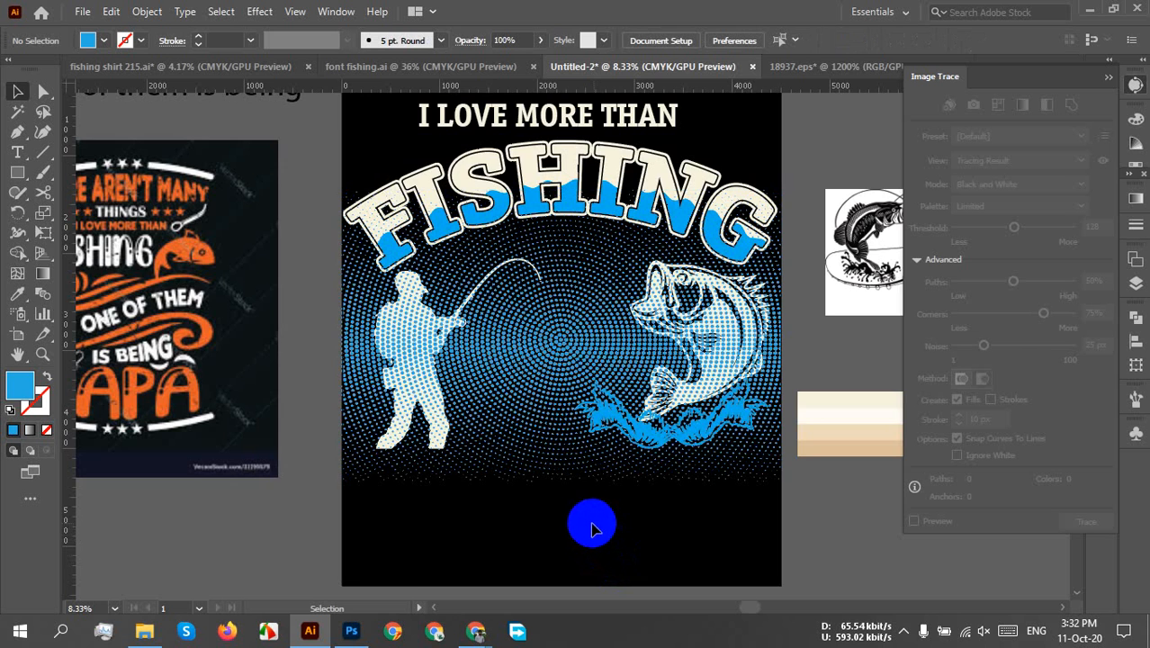
# - Examine how the halftone dots overlap the FISHING lettering, the fisherman and the fish
pyautogui.scroll(-1, 591, 529)
pyautogui.scroll(1, 584, 525)
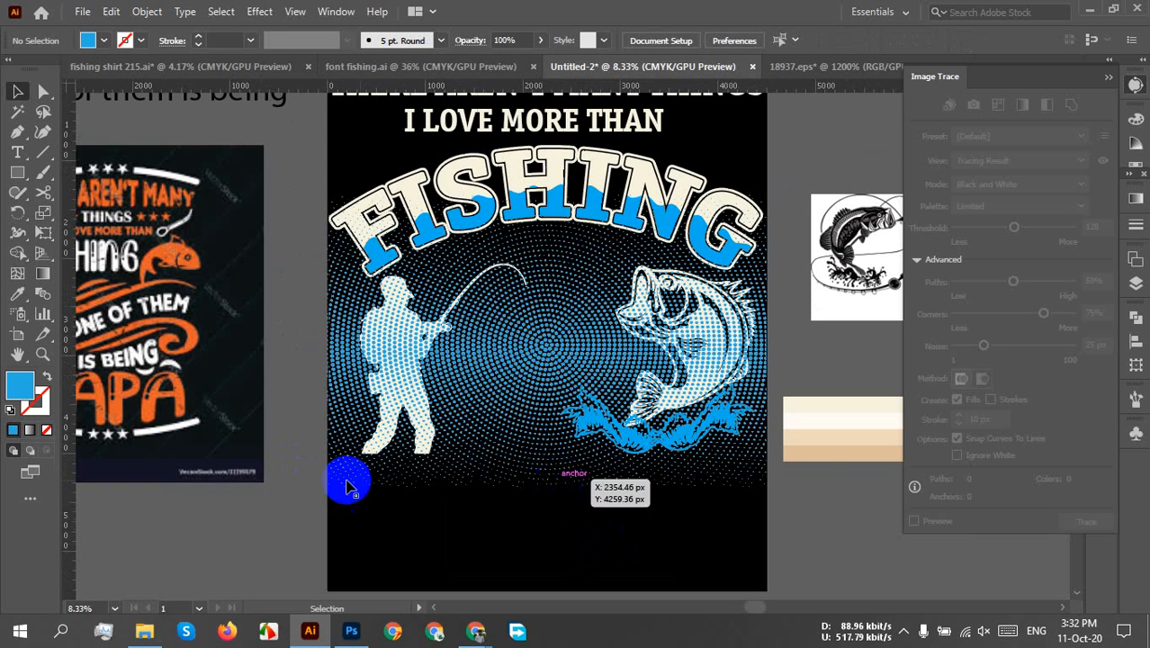
pyautogui.moveTo(641, 511); pyautogui.dragTo(592, 509)
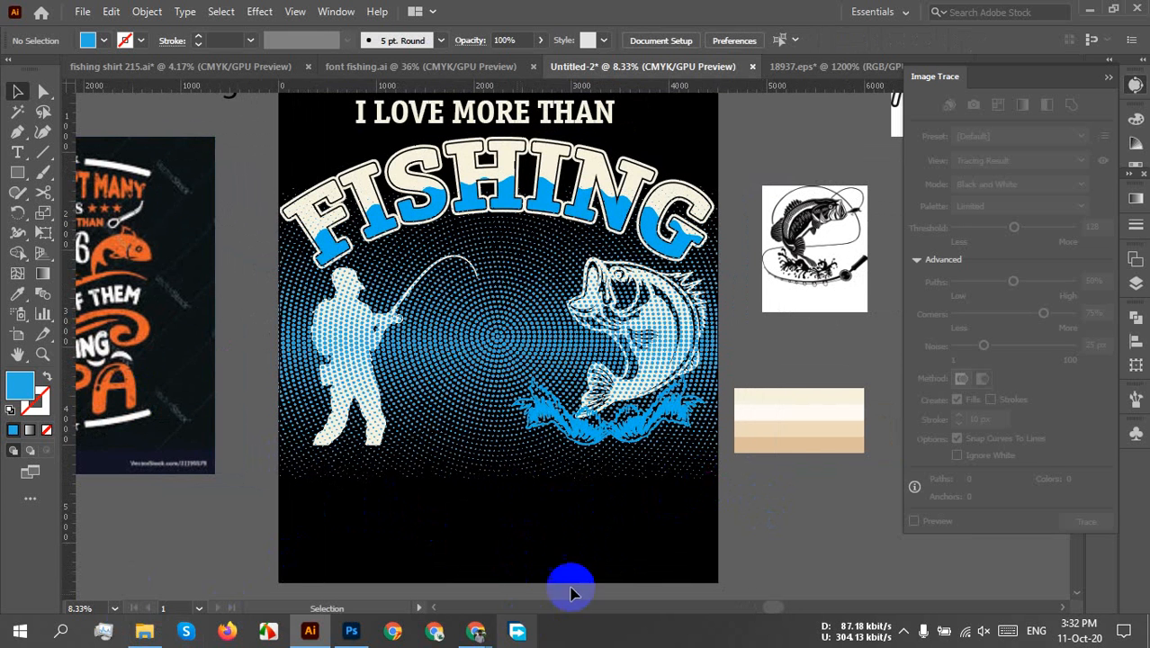
pyautogui.click(560, 470)
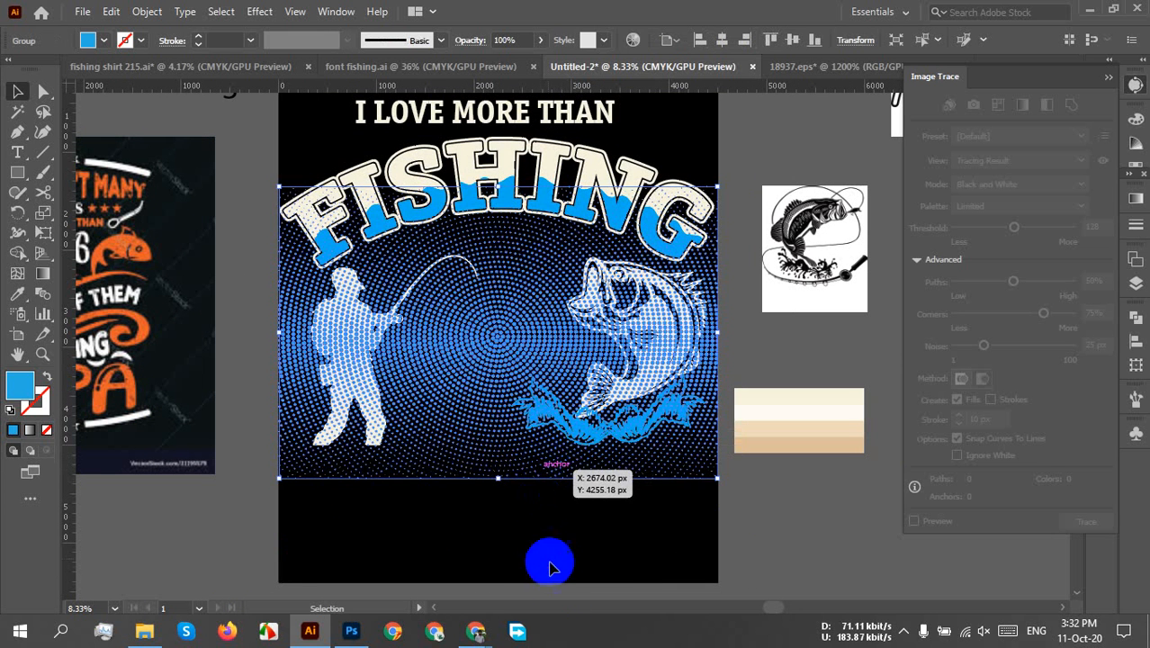
pyautogui.click(552, 565)
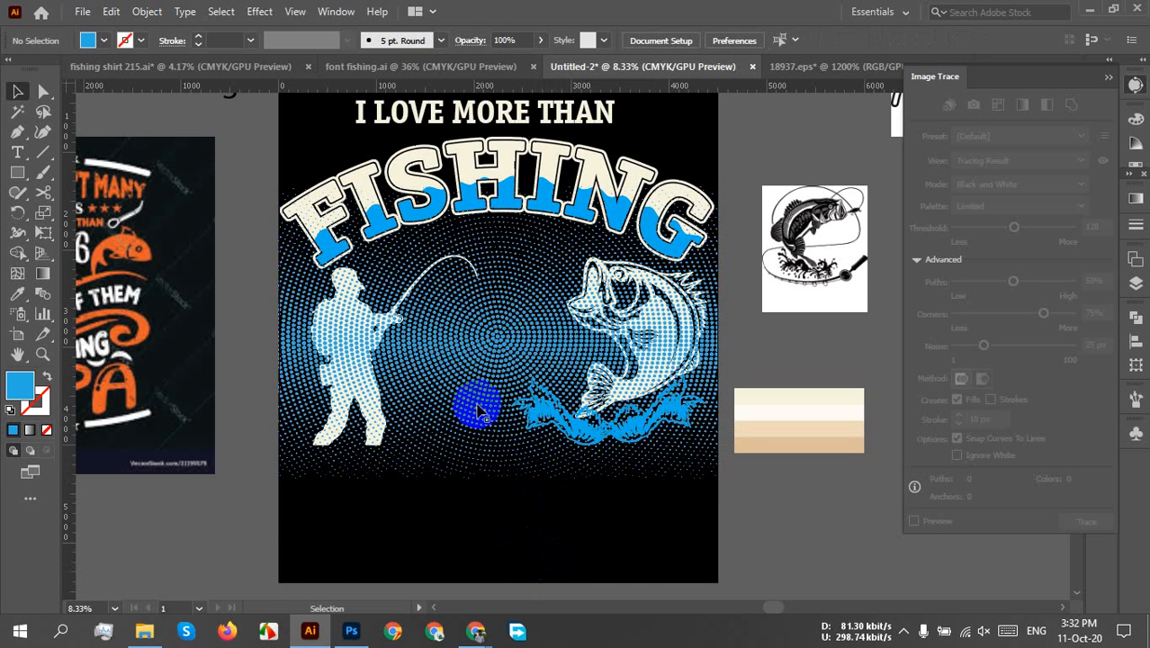
pyautogui.scroll(3, 308, 218)
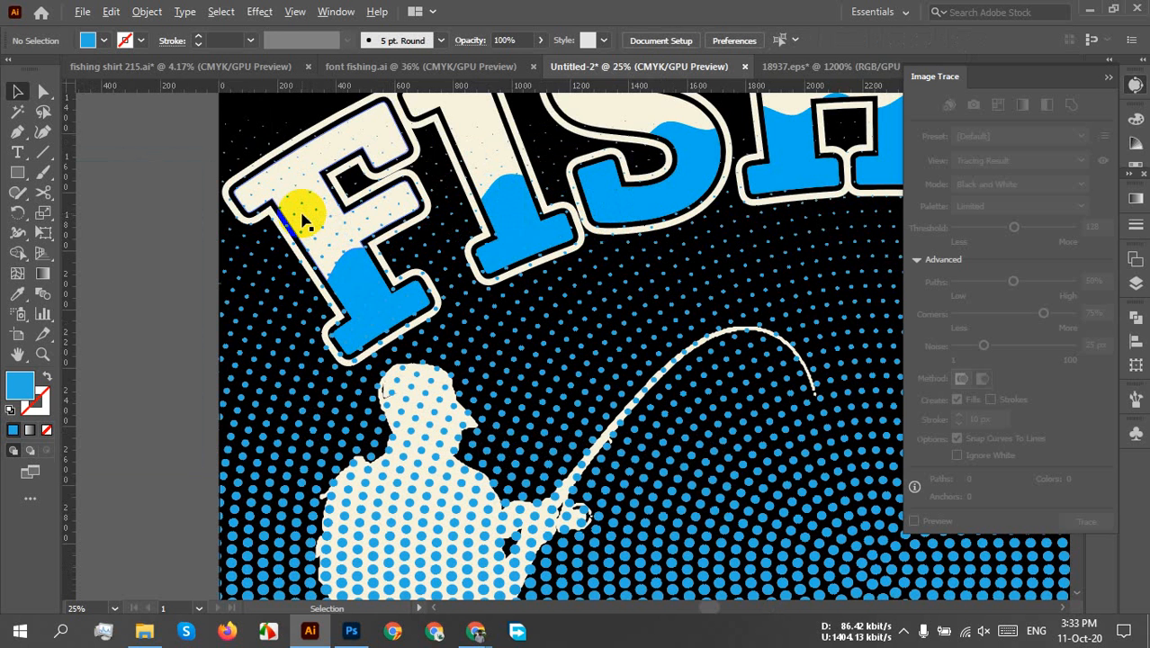
pyautogui.scroll(1, 303, 218)
pyautogui.scroll(-2, 621, 260)
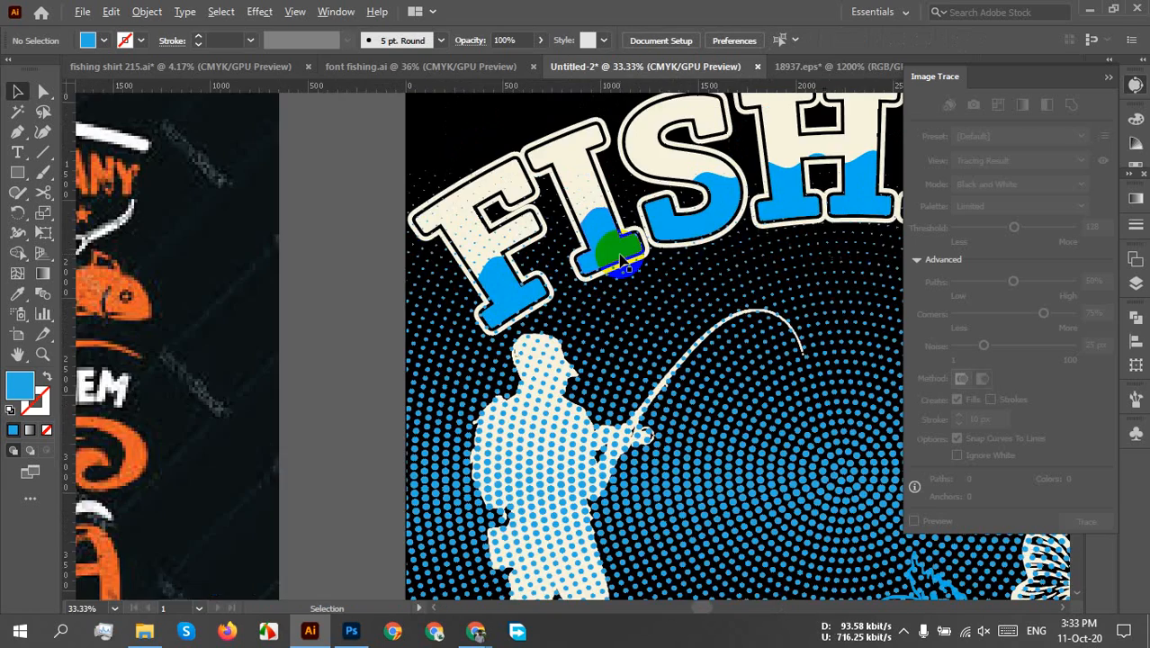
pyautogui.scroll(-4, 621, 260)
pyautogui.moveTo(728, 457); pyautogui.dragTo(530, 420)
# - Nudge the halftone pattern down in large increments so it covers less of the FISHING lettering and reaches just below the fisherman's feet
pyautogui.click(528, 462)
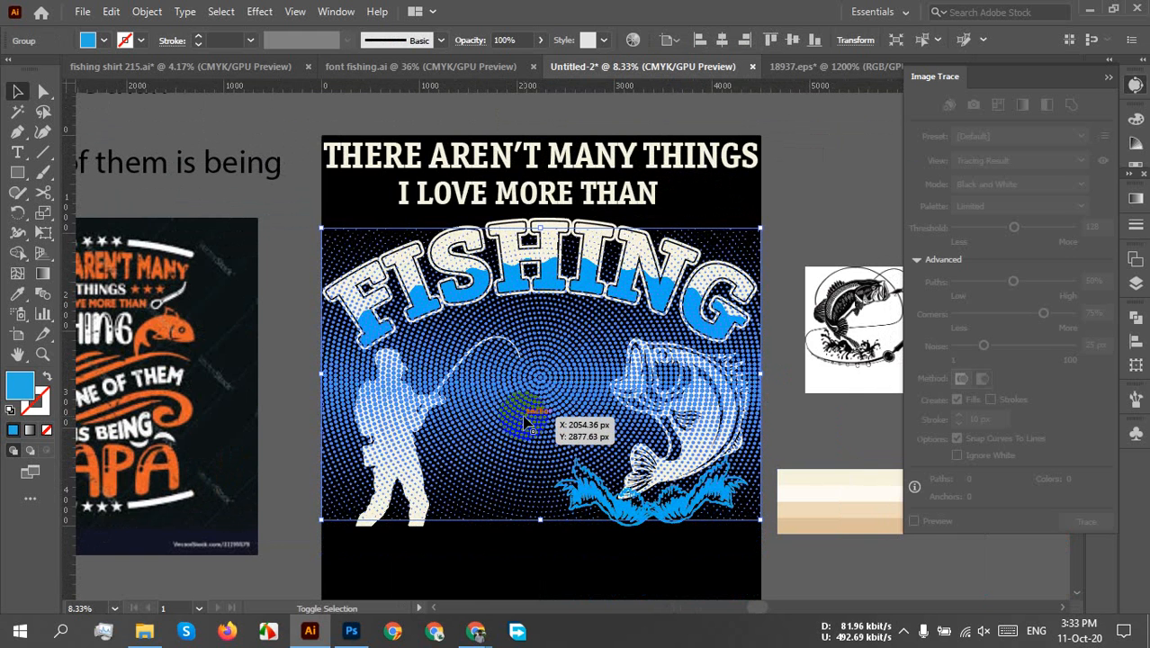
pyautogui.hotkey('shift', 'Down')
pyautogui.hotkey('shift', 'Down')
pyautogui.hotkey('shift', 'Down')
pyautogui.hotkey('shift', 'Down')
pyautogui.hotkey('shift', 'Down')
pyautogui.hotkey('shift', 'Down')
pyautogui.hotkey('shift', 'Down')
pyautogui.hotkey('shift', 'Down')
pyautogui.hotkey('shift', 'Down')
pyautogui.hotkey('shift', 'Down')
pyautogui.hotkey('shift', 'Down')
pyautogui.hotkey('shift', 'Down')
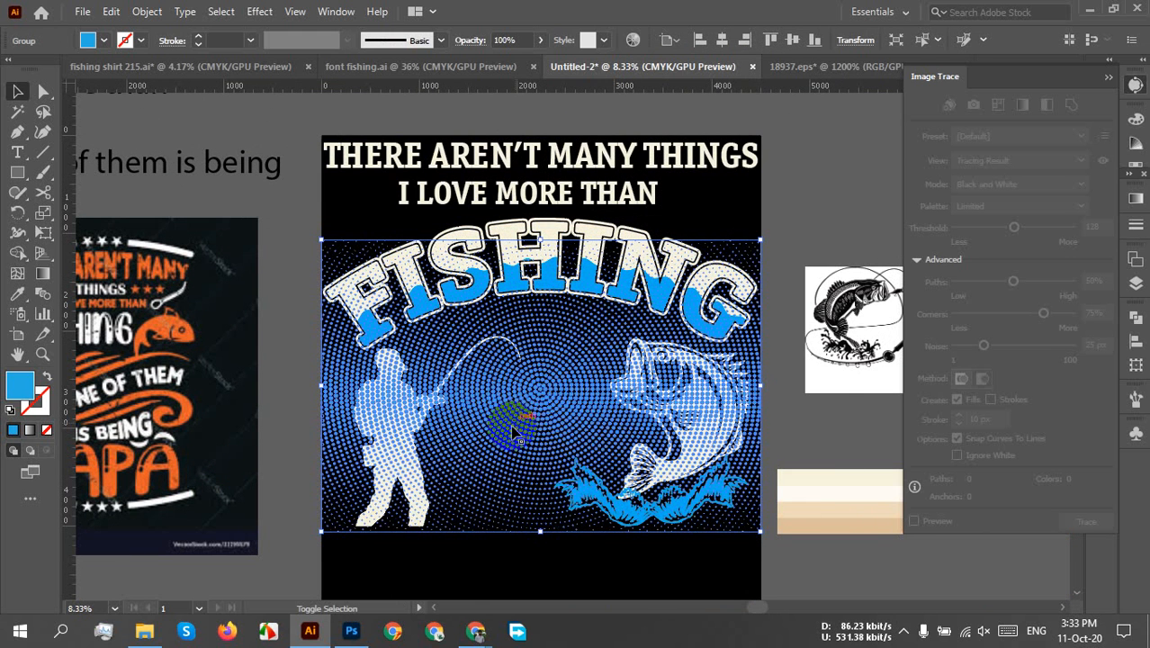
pyautogui.click(530, 565)
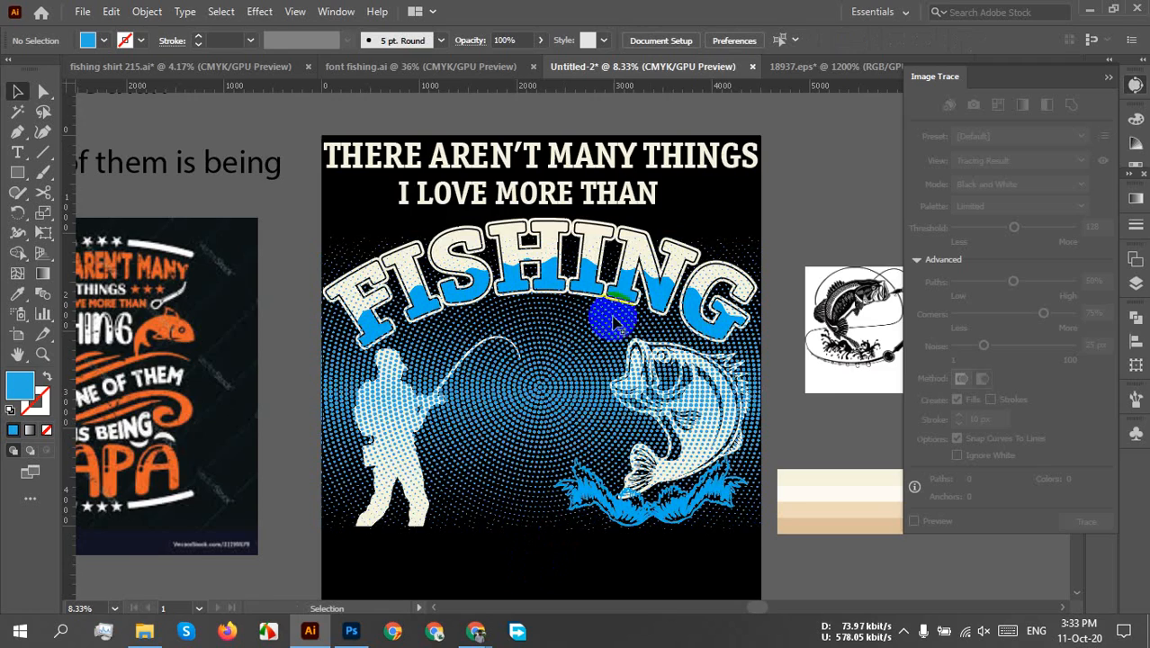
# - Move the halftone pattern further down so it starts lower on the FISHING lettering and extends well below the splash
pyautogui.scroll(3, 612, 261)
pyautogui.scroll(2, 487, 252)
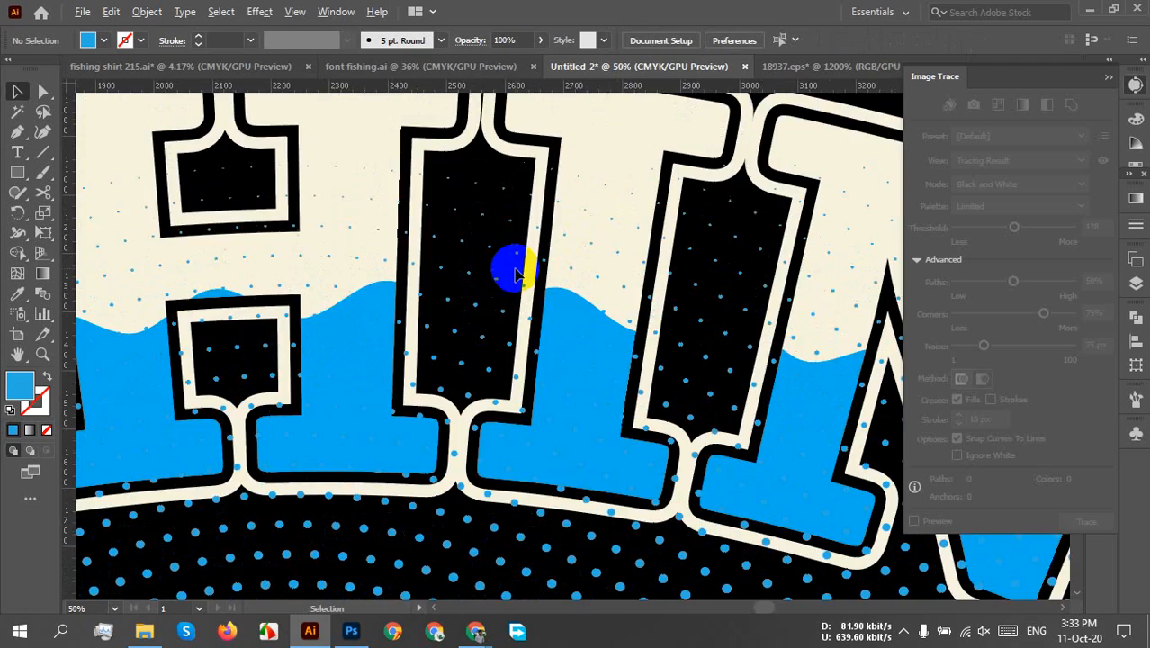
pyautogui.scroll(-5, 520, 270)
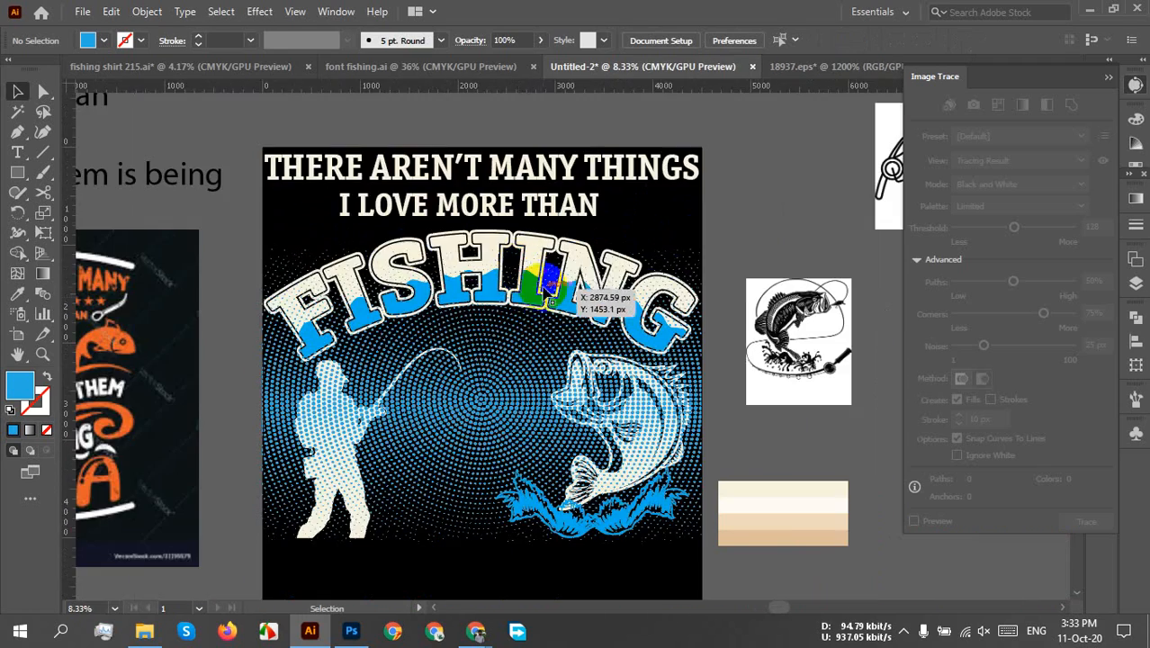
pyautogui.scroll(2, 535, 274)
pyautogui.scroll(-3, 530, 238)
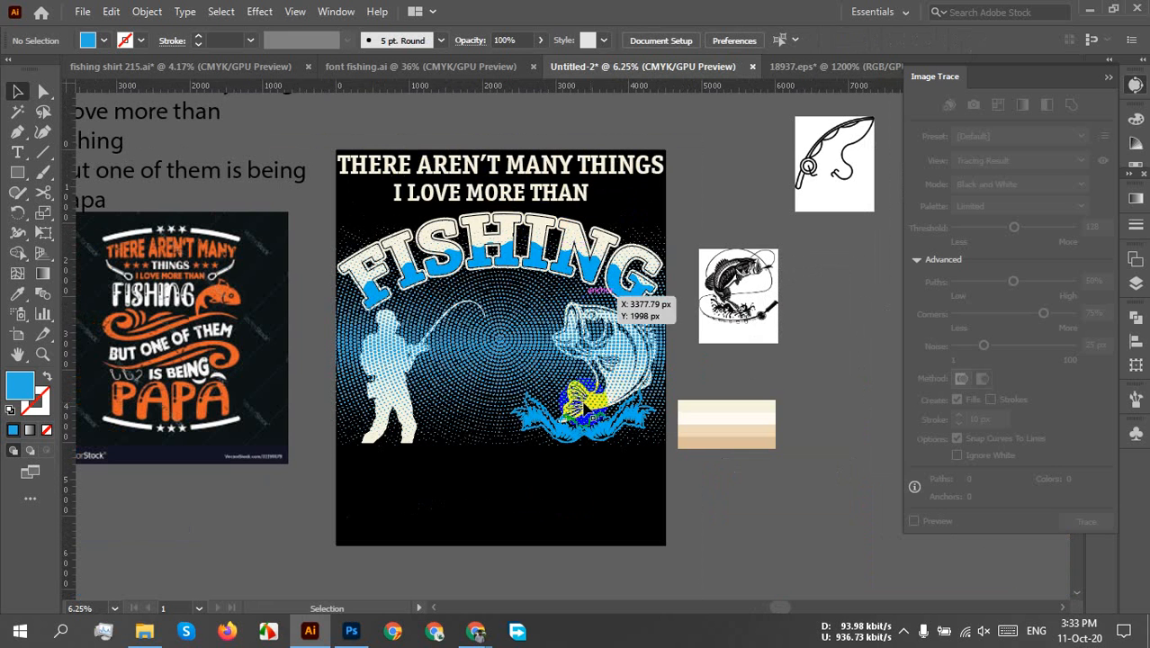
pyautogui.click(553, 500)
pyautogui.click(502, 477)
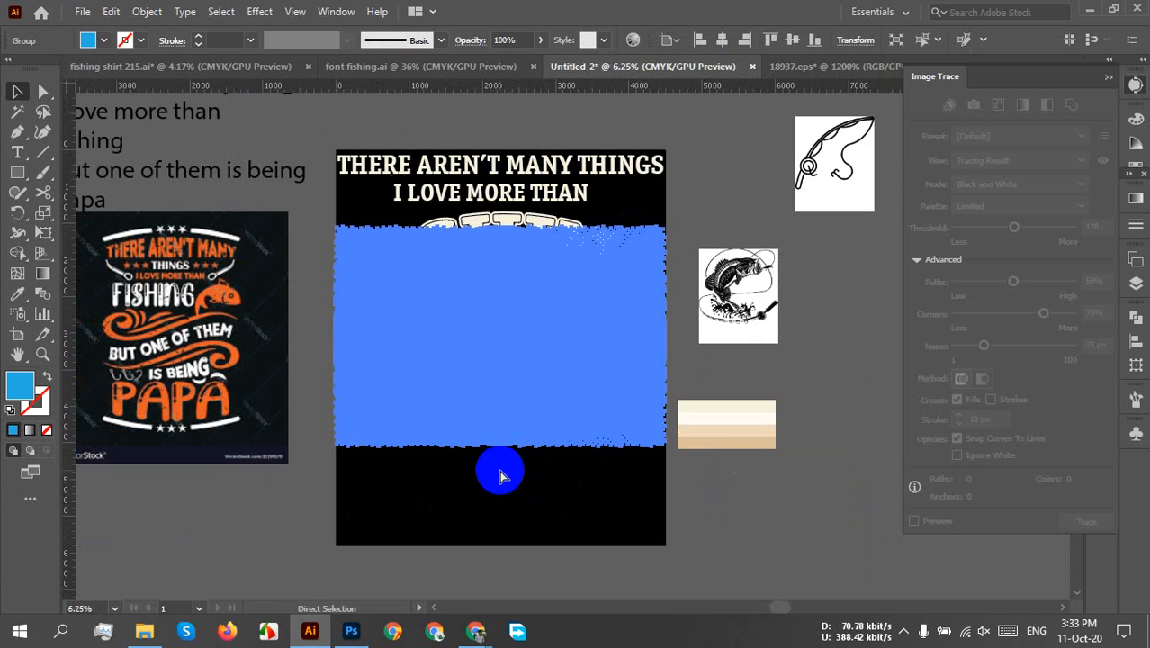
pyautogui.moveTo(502, 476); pyautogui.dragTo(506, 362)
pyautogui.click(531, 520)
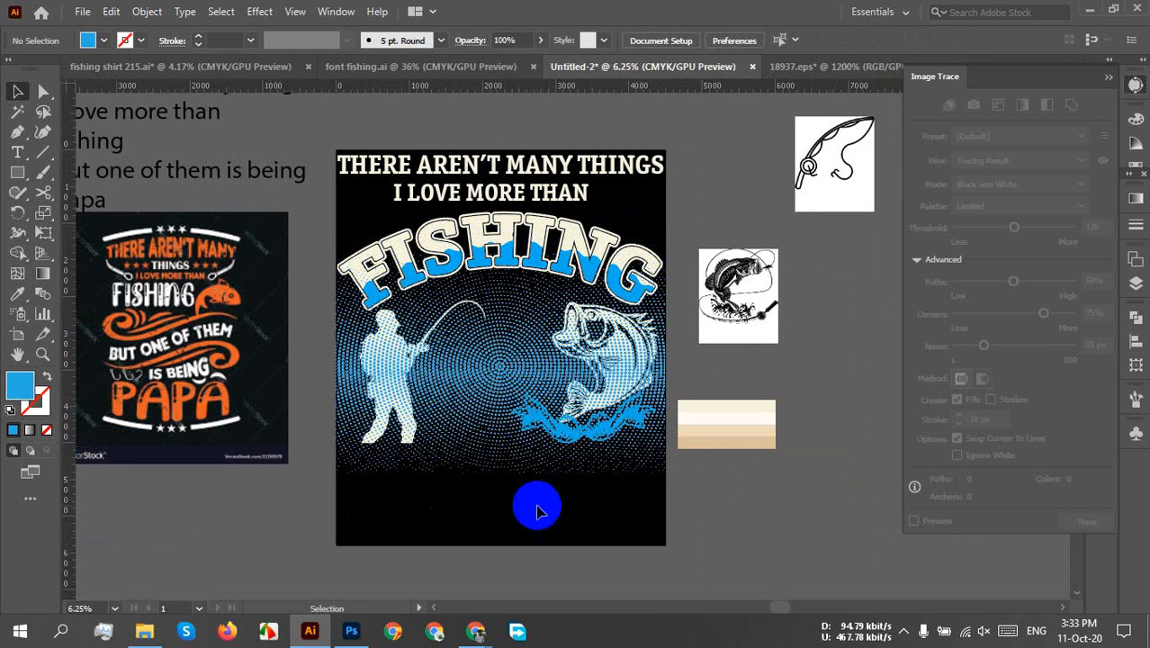
# - Move the I LOVE MORE THAN line above the artboard, and raise FISHING directly under THERE AREN'T MANY THINGS, aligned to the horizontal center
pyautogui.moveTo(486, 492); pyautogui.dragTo(467, 508)
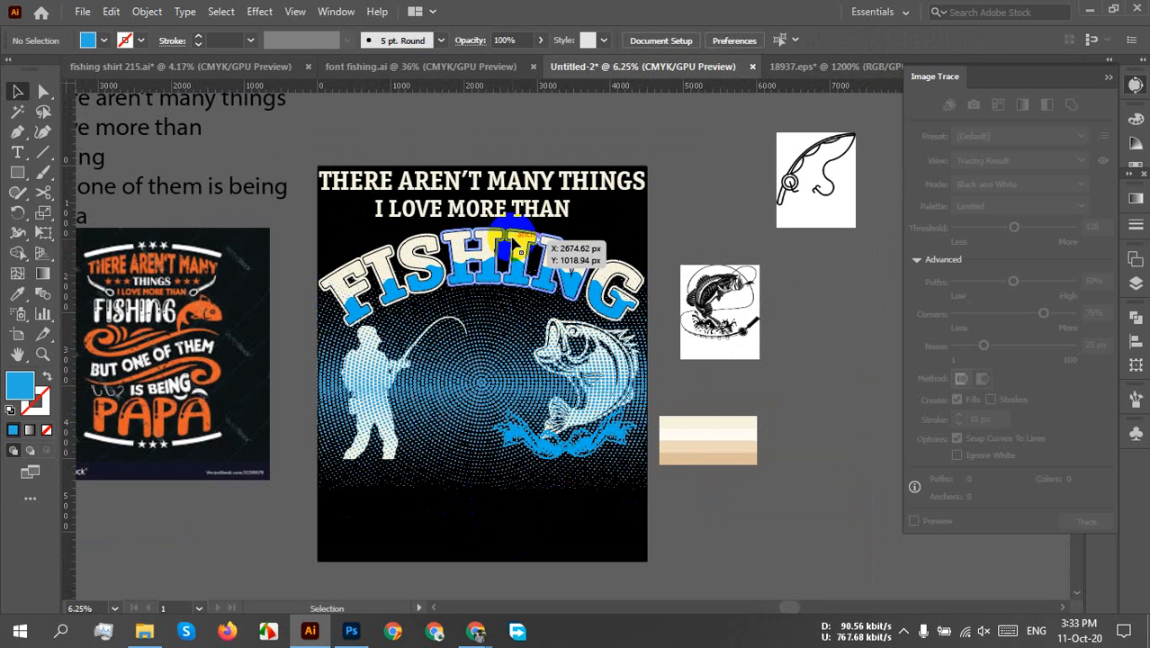
pyautogui.moveTo(475, 203); pyautogui.dragTo(475, 110)
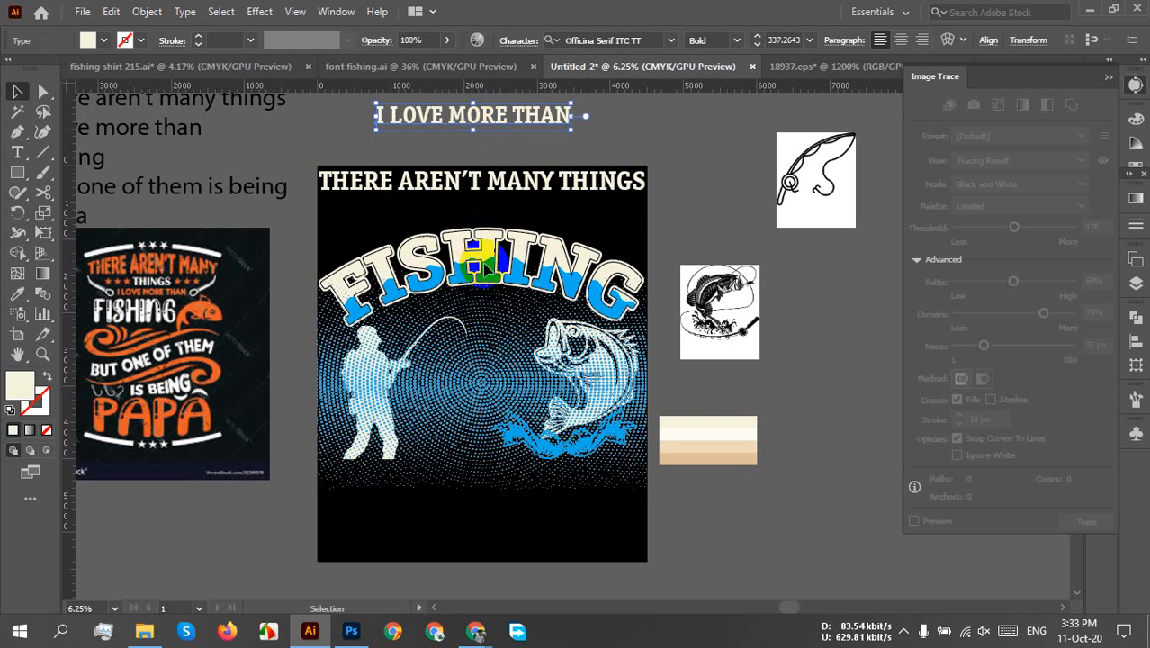
pyautogui.moveTo(483, 266); pyautogui.dragTo(472, 245)
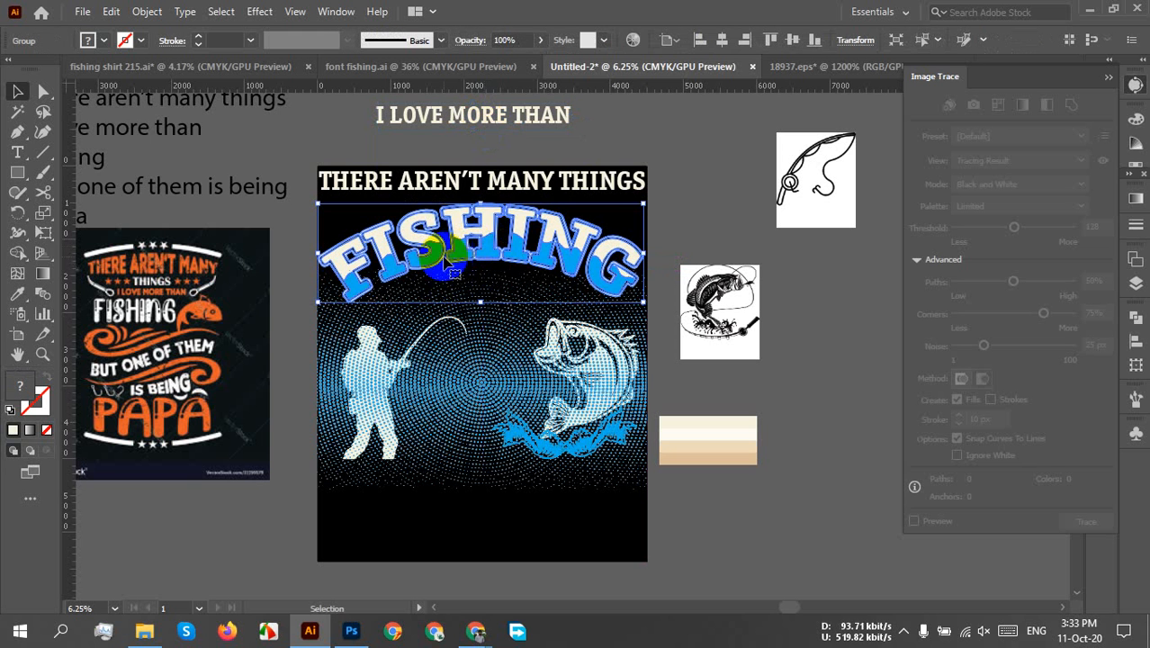
pyautogui.click(722, 40)
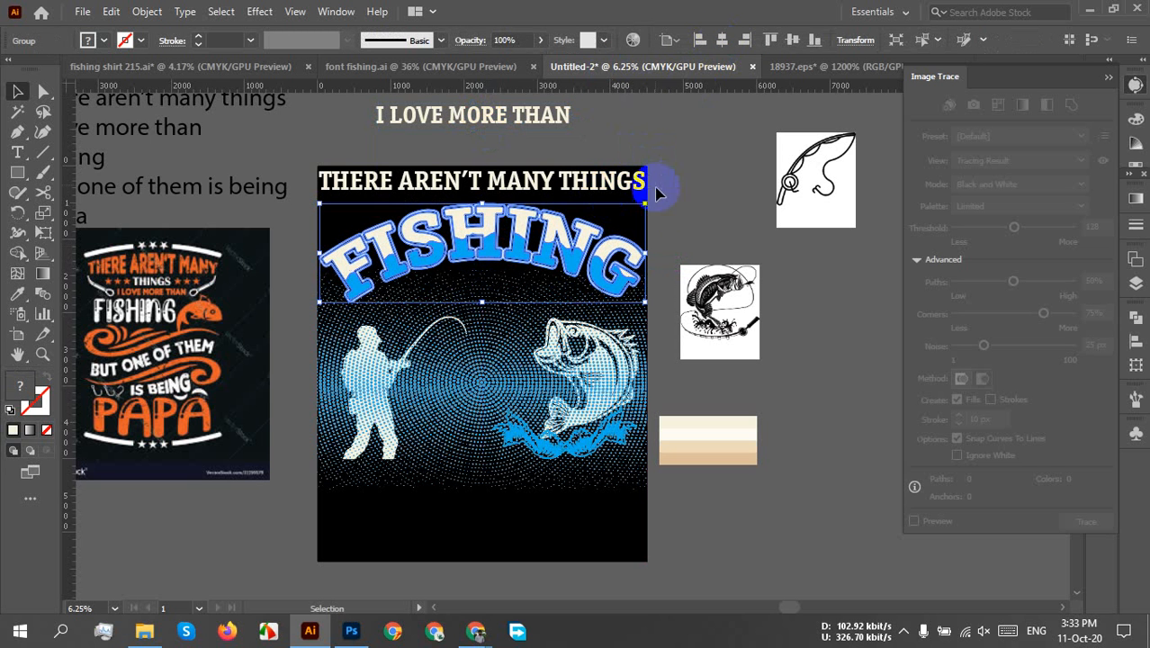
pyautogui.click(704, 203)
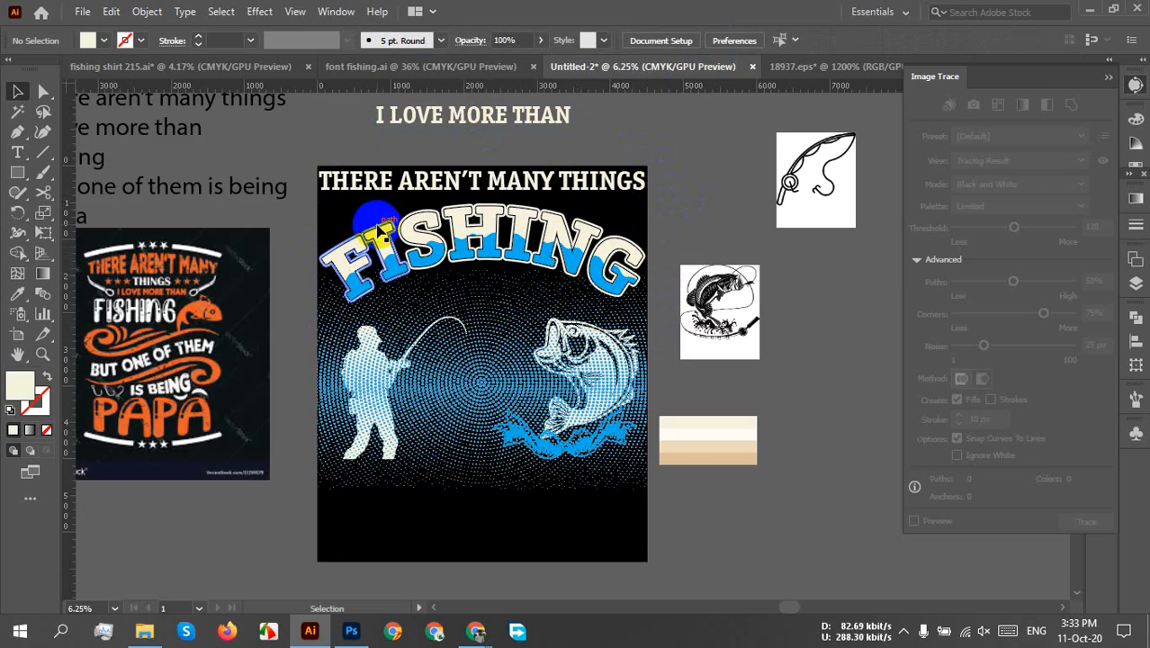
# - Lock the halftone pattern behind the artwork so it cannot be selected
pyautogui.scroll(2, 378, 230)
pyautogui.moveTo(341, 243); pyautogui.dragTo(239, 193)
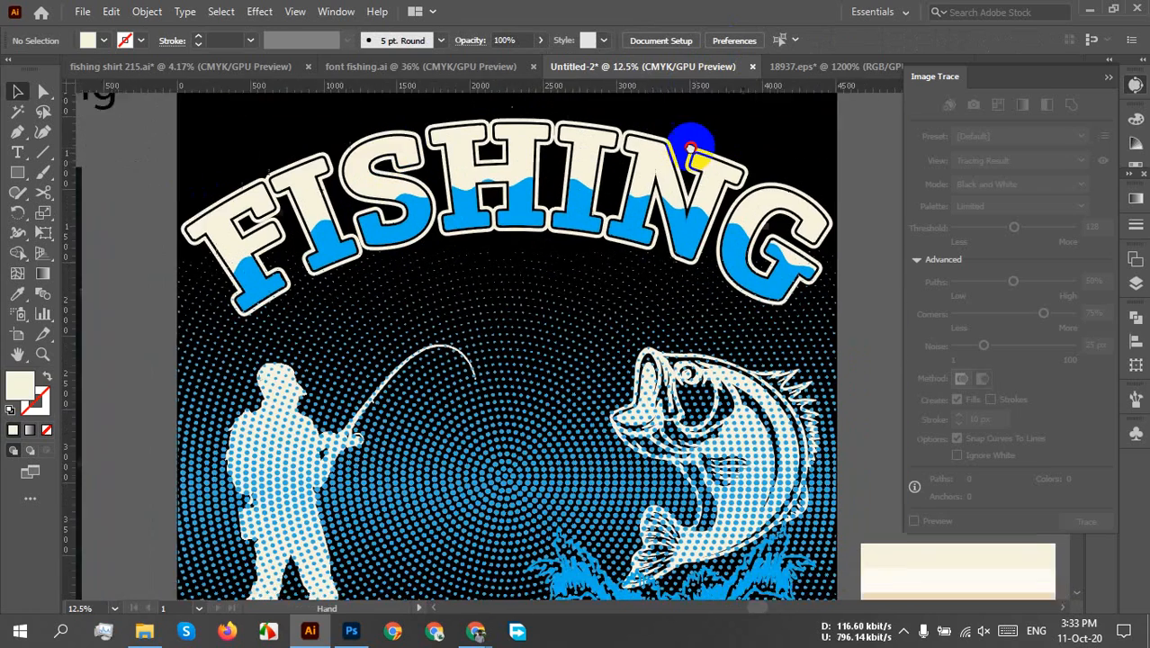
pyautogui.moveTo(690, 147); pyautogui.dragTo(727, 219)
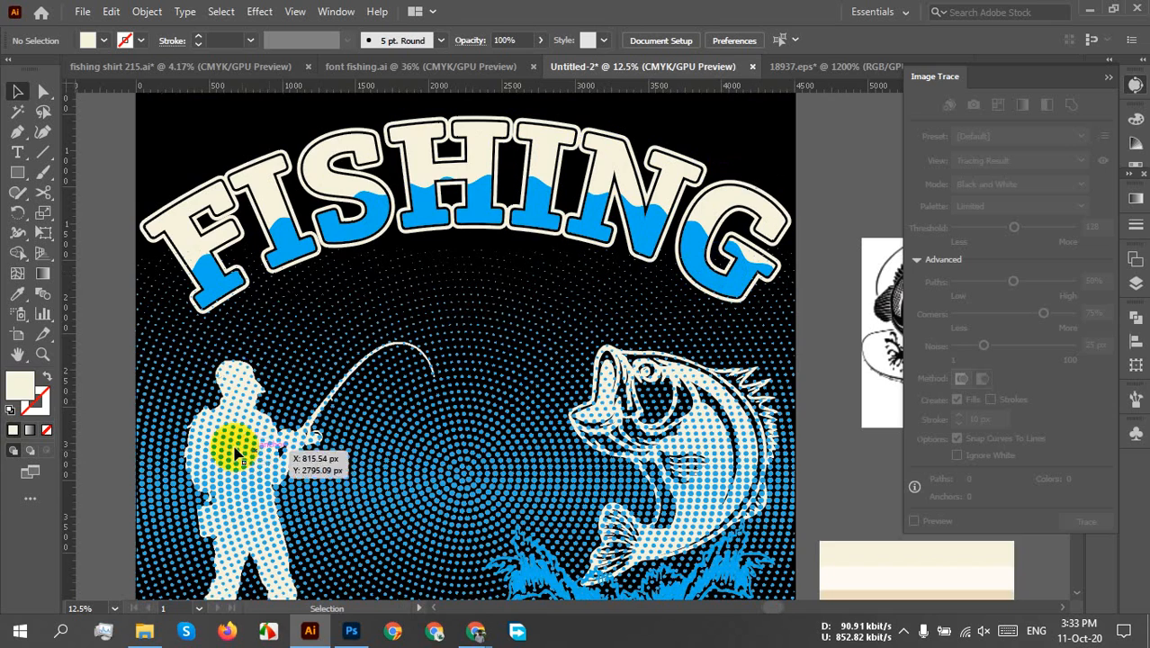
pyautogui.moveTo(703, 295); pyautogui.dragTo(677, 217)
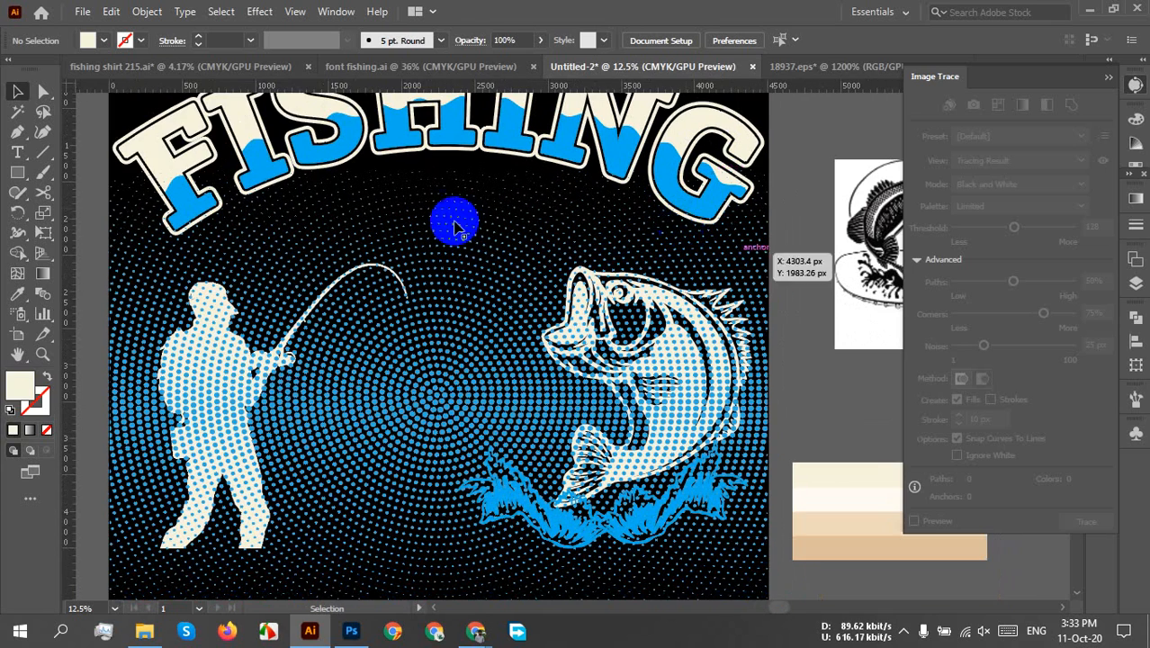
pyautogui.scroll(-1, 307, 410)
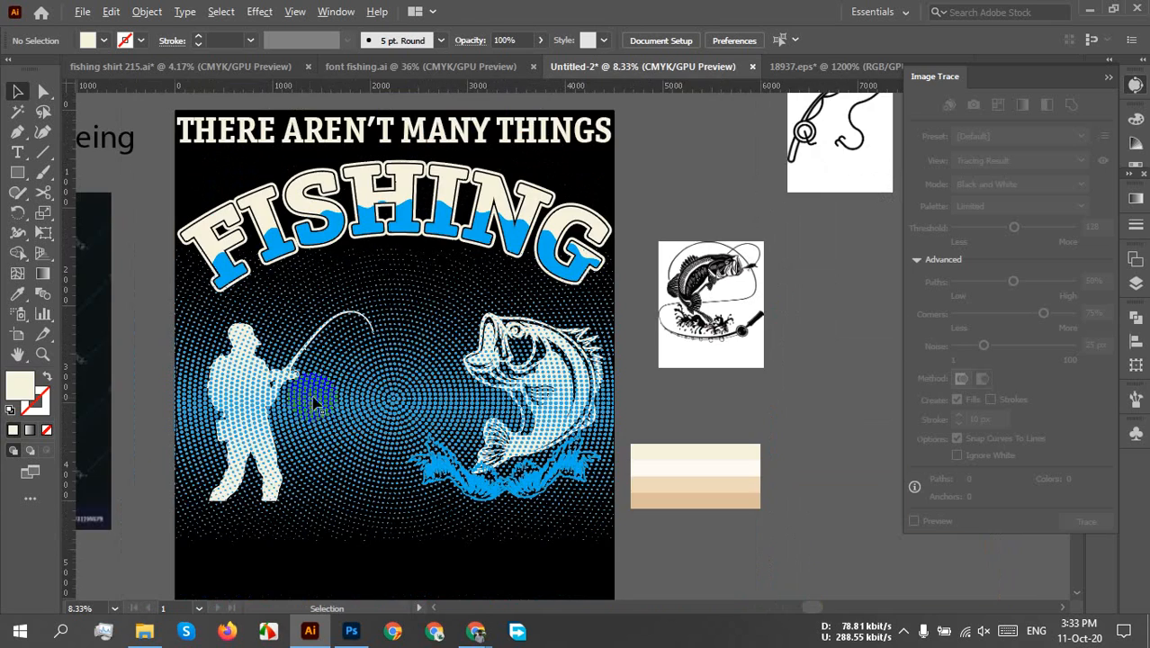
pyautogui.moveTo(232, 506); pyautogui.dragTo(280, 455)
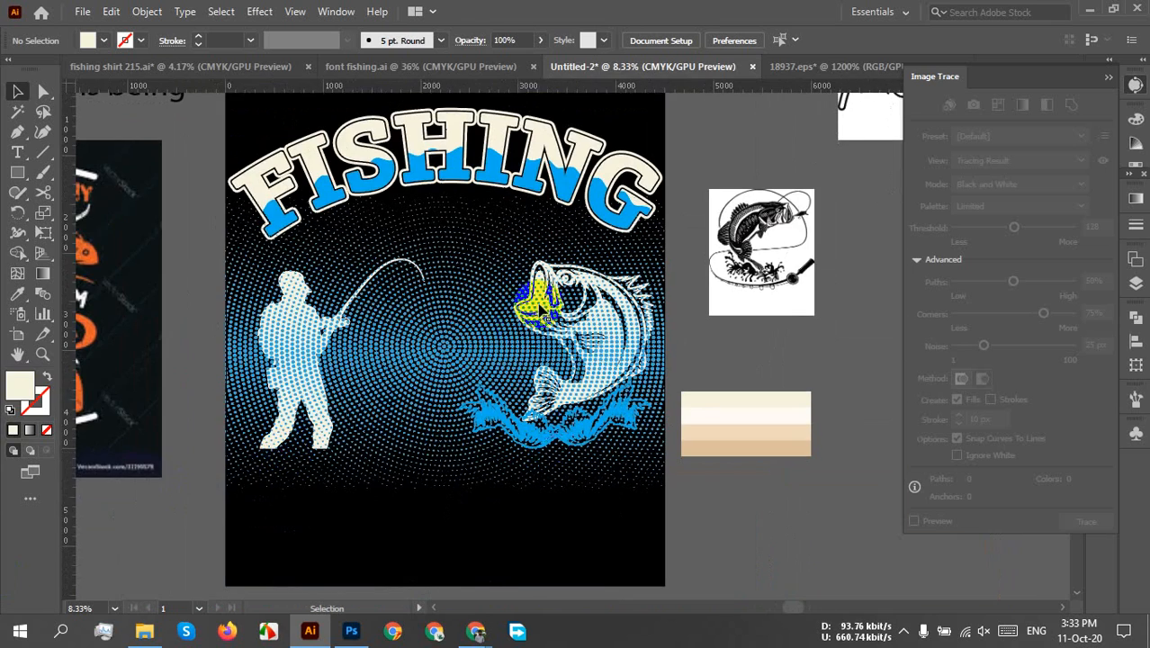
pyautogui.click(393, 362)
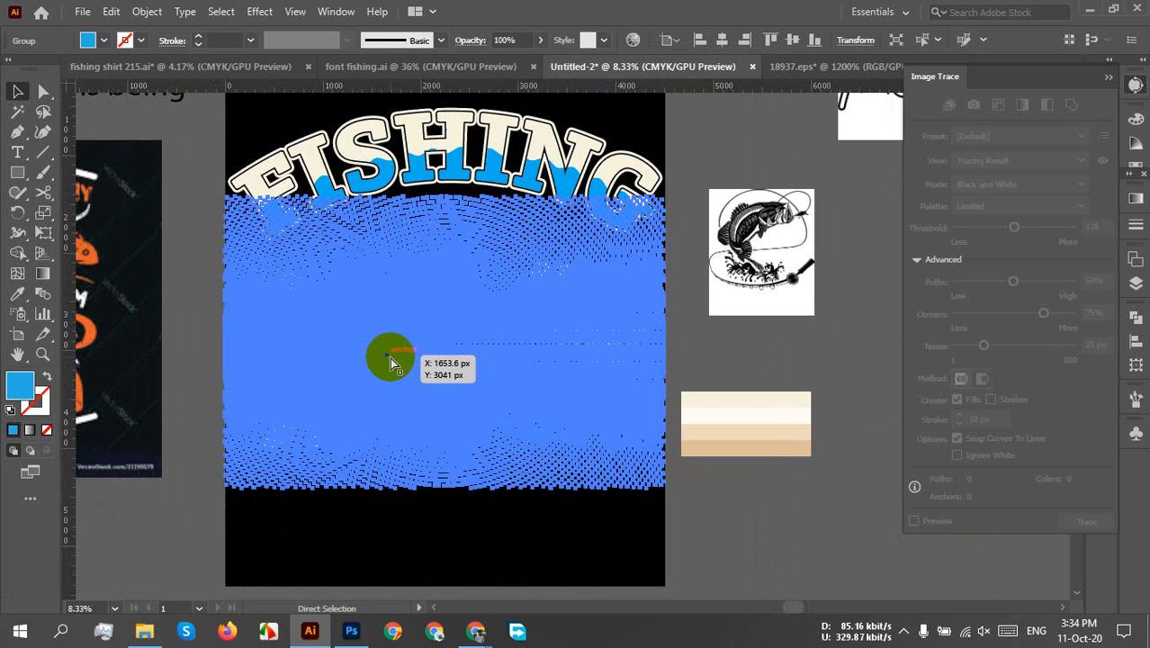
pyautogui.hotkey('ctrl', '2')
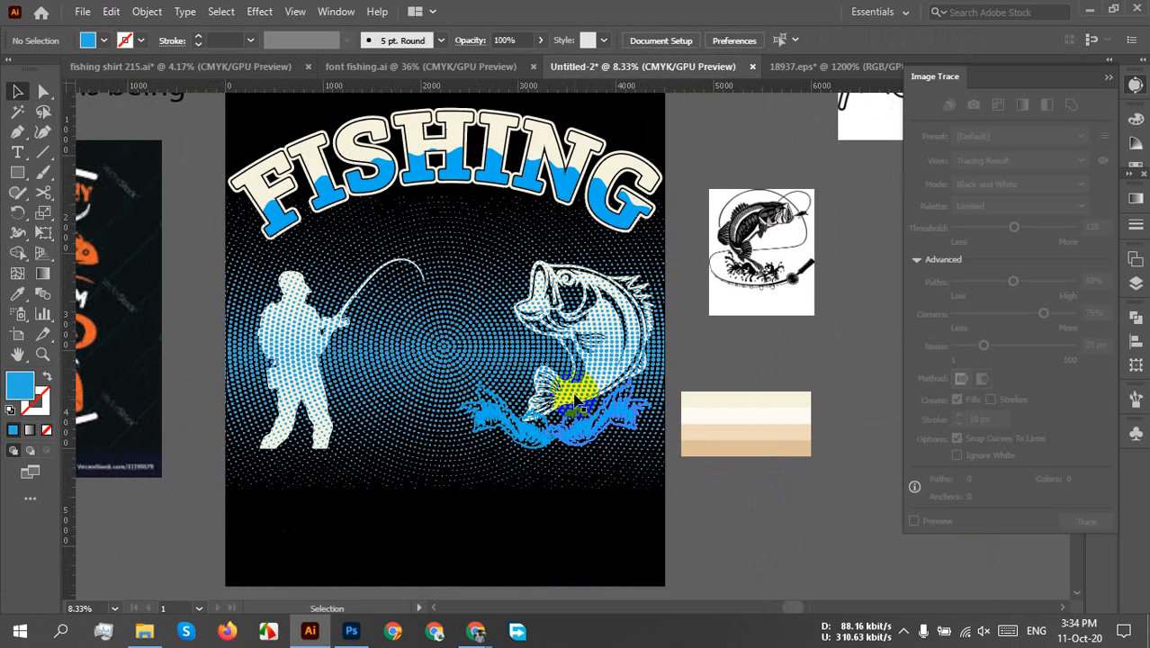
# - Bring the fish and splash group to the front, above the halftone pattern
pyautogui.click(569, 387)
pyautogui.rightClick(572, 387)
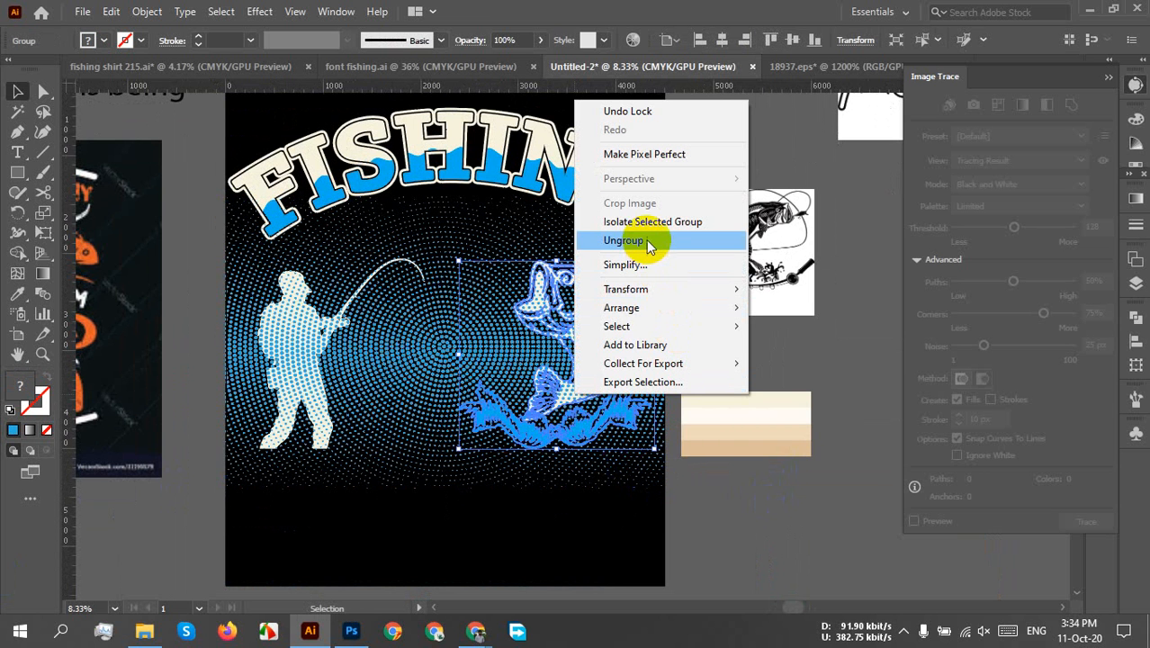
pyautogui.moveTo(689, 307)
pyautogui.click(825, 308)
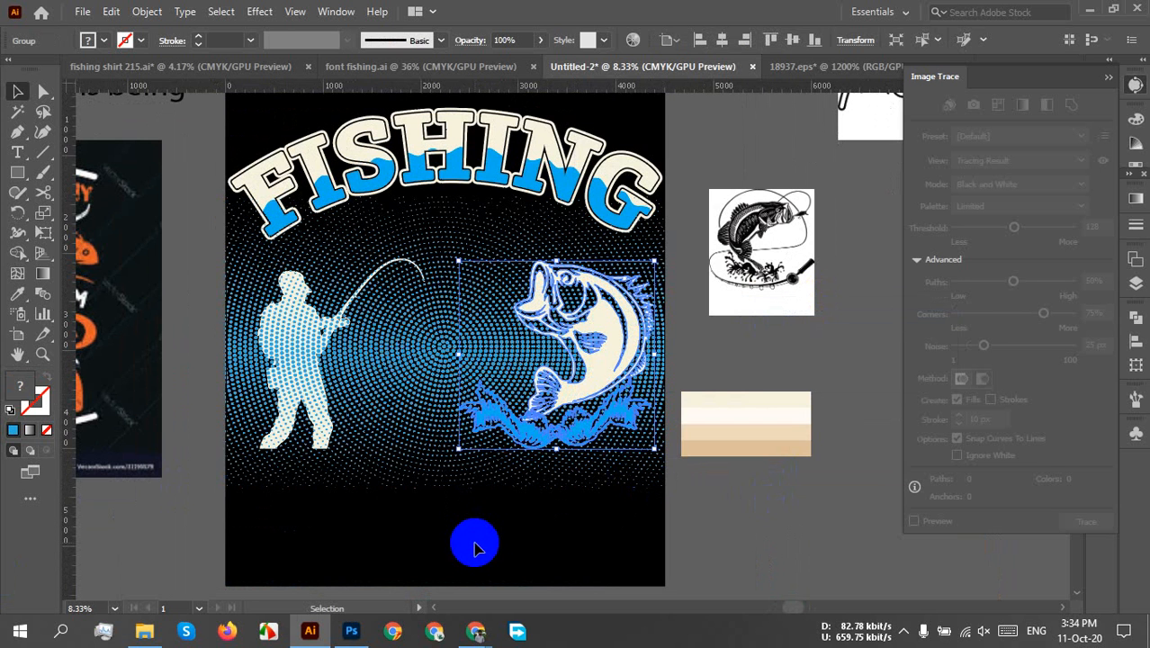
pyautogui.click(474, 546)
# - Bring the fisherman silhouette to the front so no halftone dots cover it
pyautogui.rightClick(306, 373)
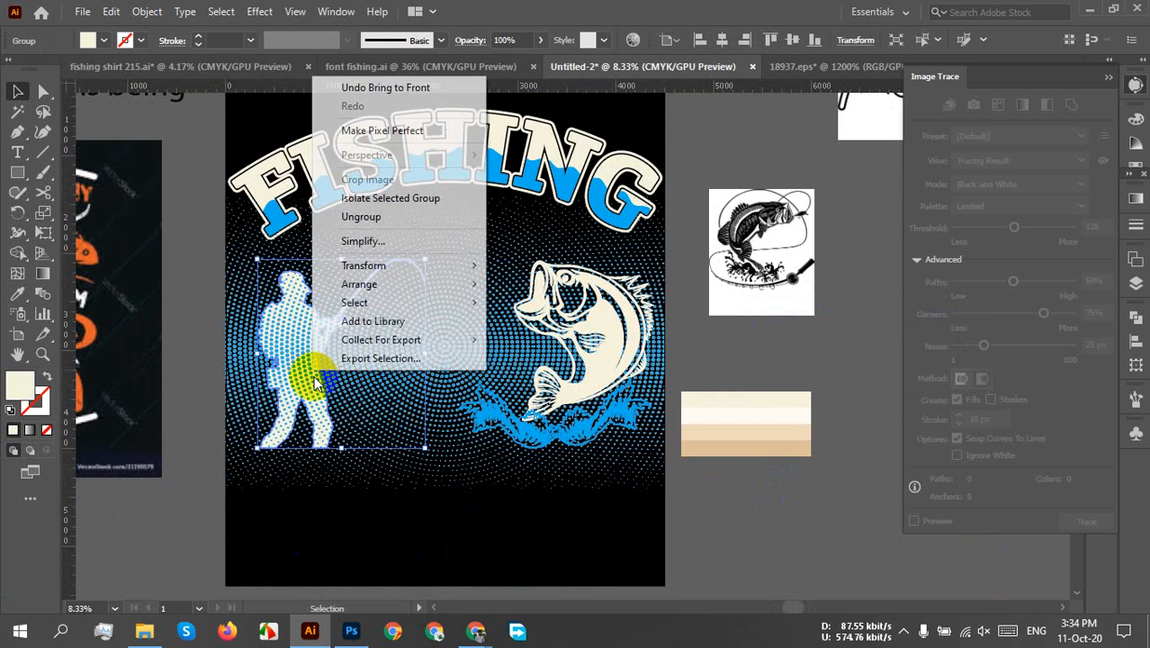
pyautogui.moveTo(398, 285)
pyautogui.click(540, 284)
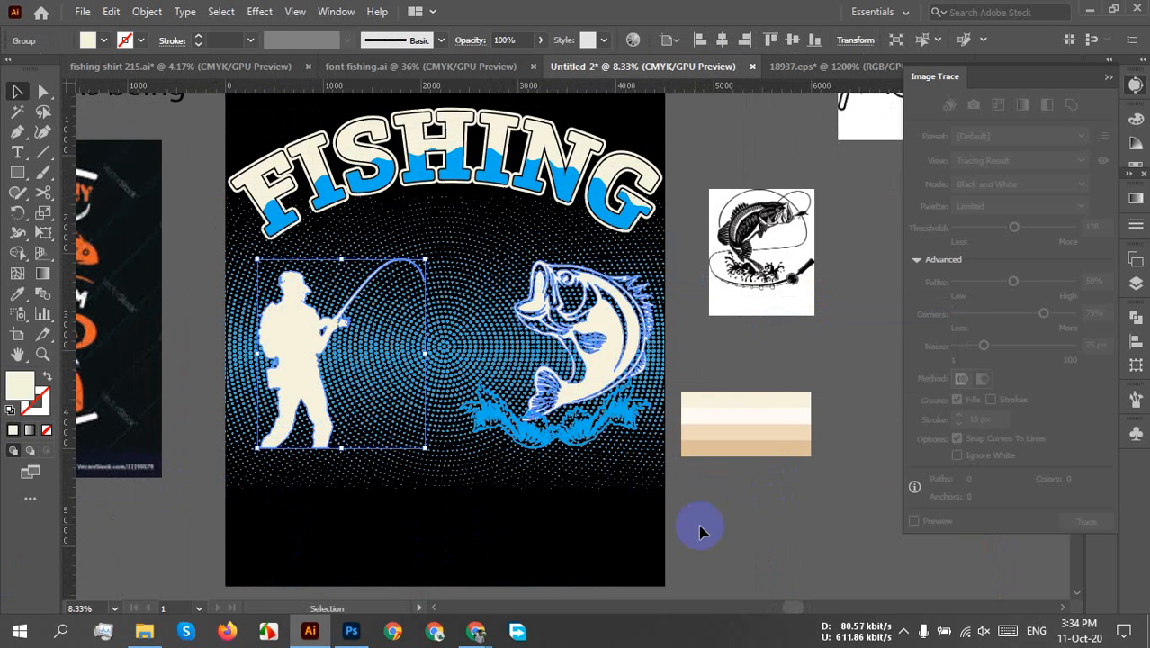
pyautogui.click(771, 529)
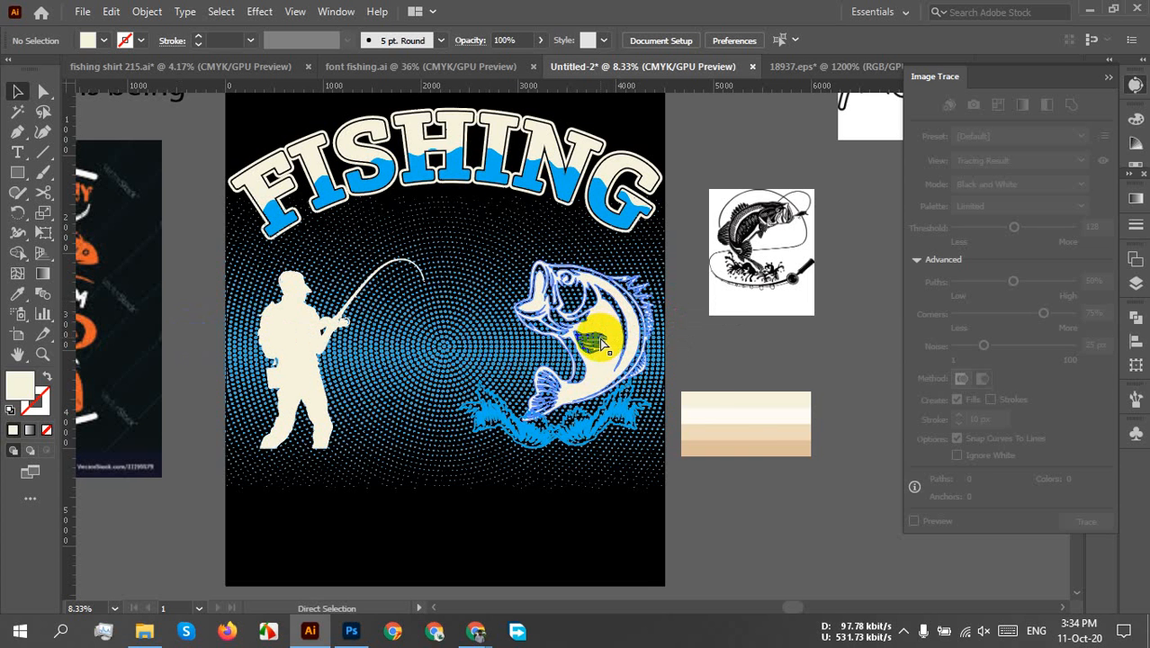
# - Lock the black background rectangle
pyautogui.click(615, 371)
pyautogui.click(584, 547)
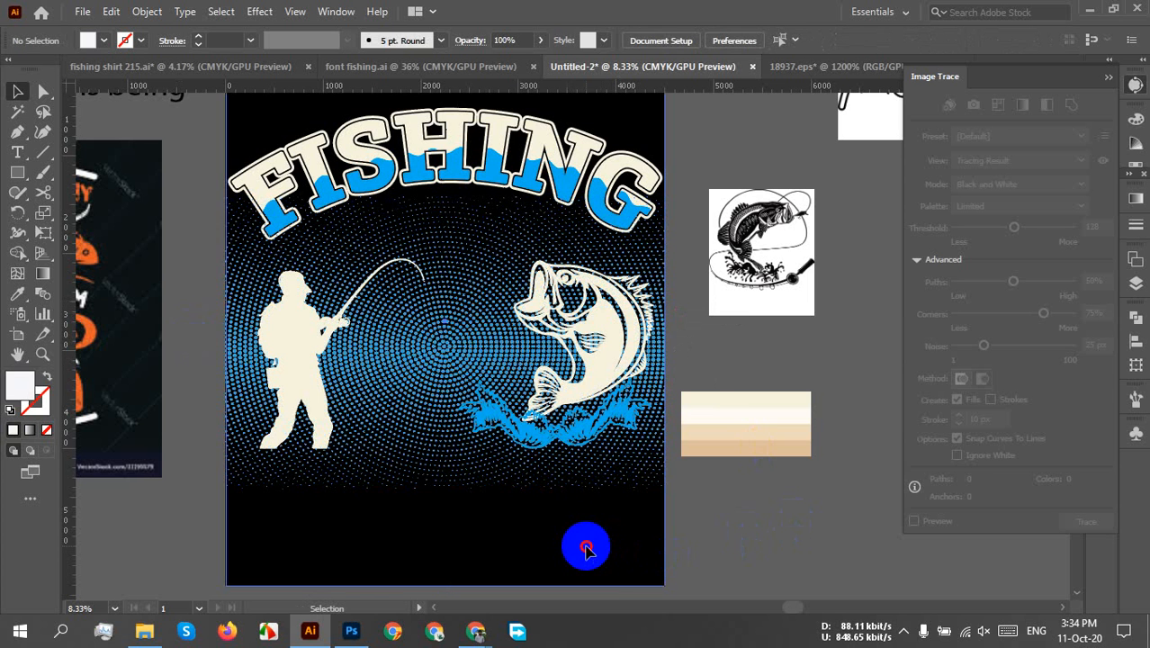
pyautogui.hotkey('ctrl', '2')
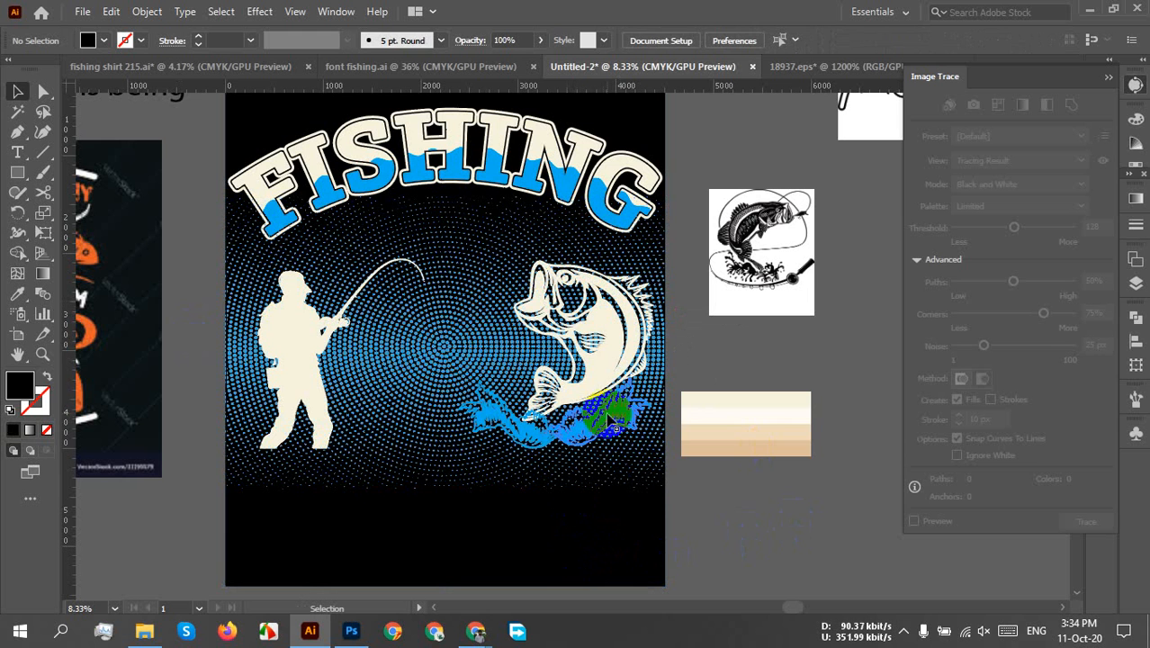
# - Lock the fish and splash group and the fisherman silhouette
pyautogui.click(588, 371)
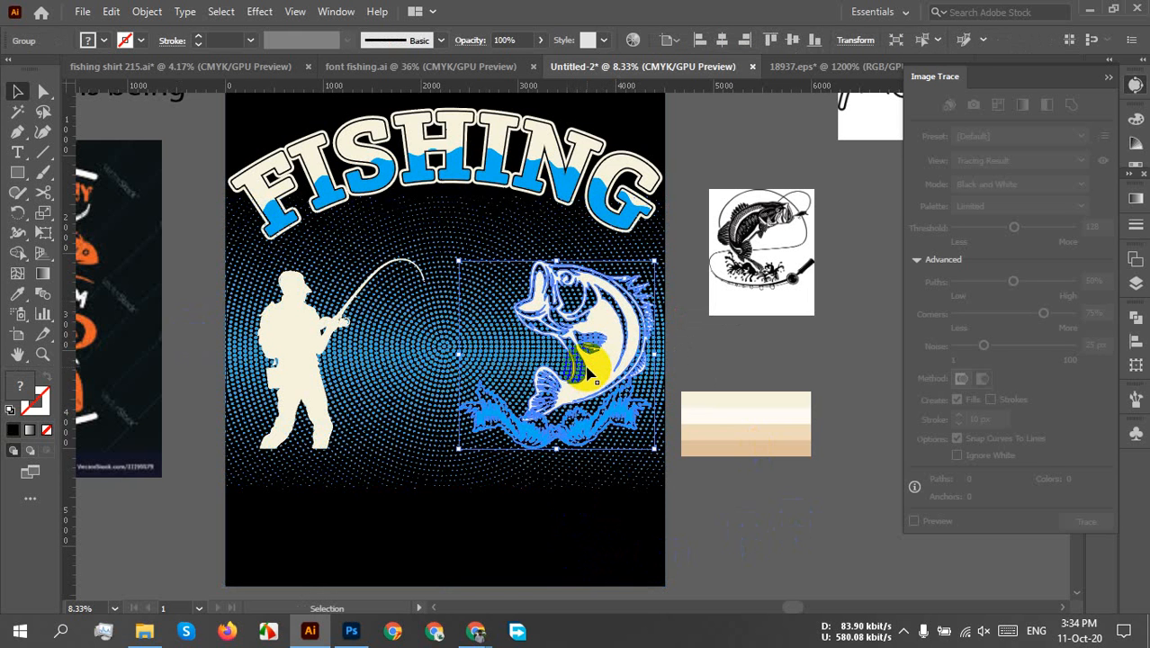
pyautogui.press('a')
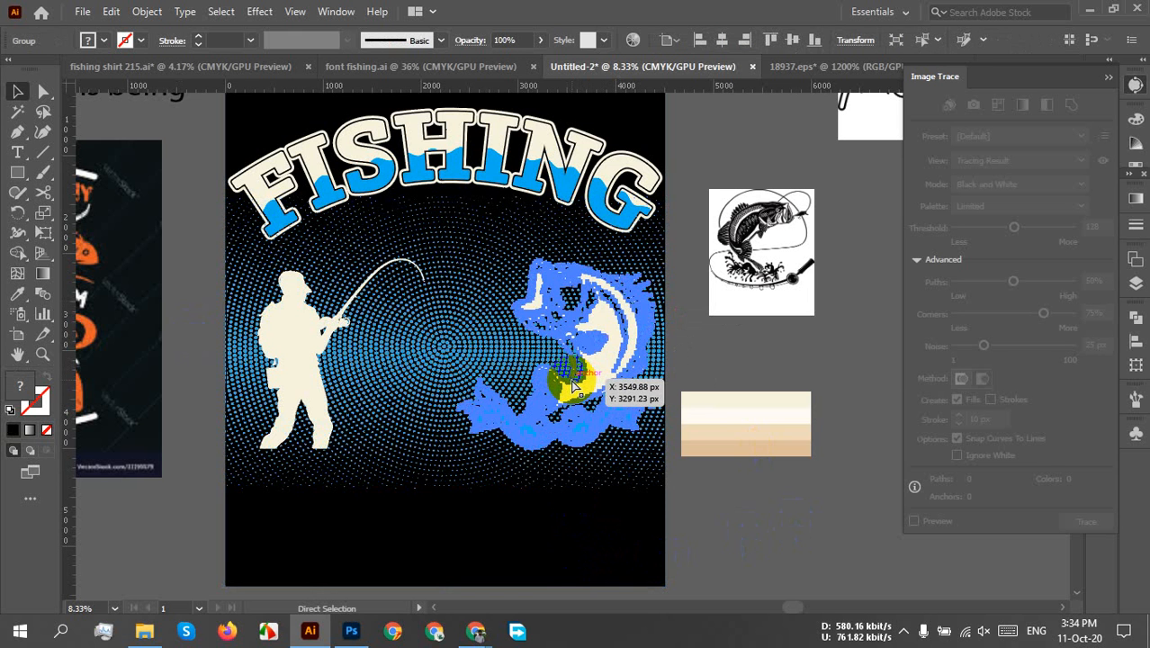
pyautogui.hotkey('ctrl', '2')
pyautogui.click(306, 367)
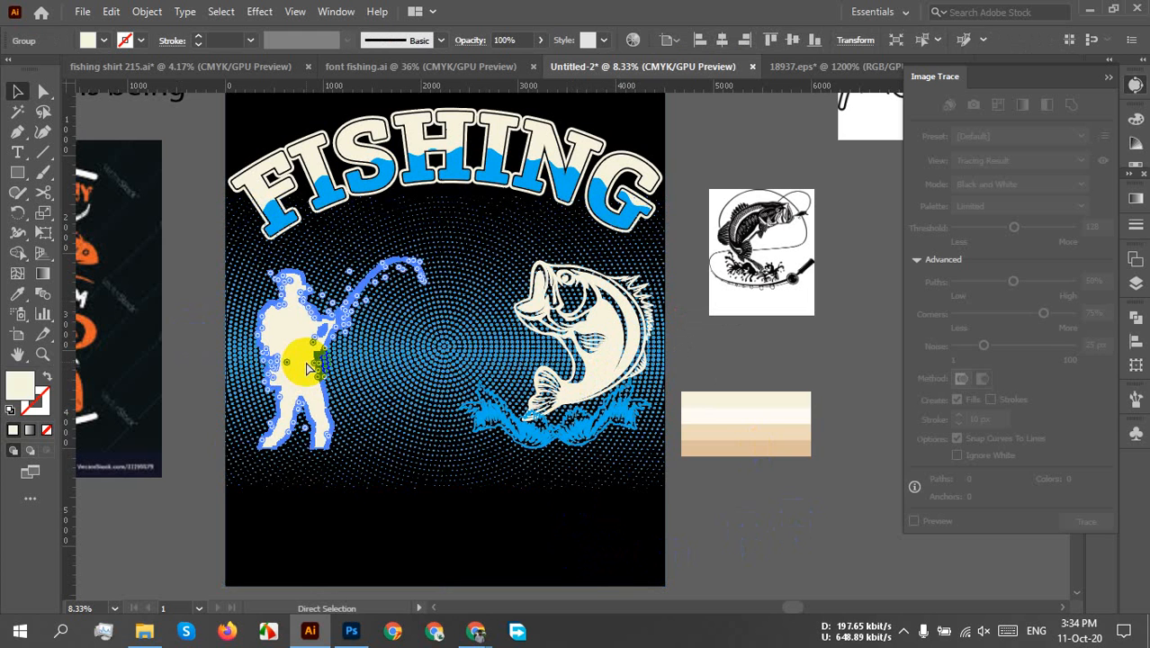
pyautogui.hotkey('ctrl', '2')
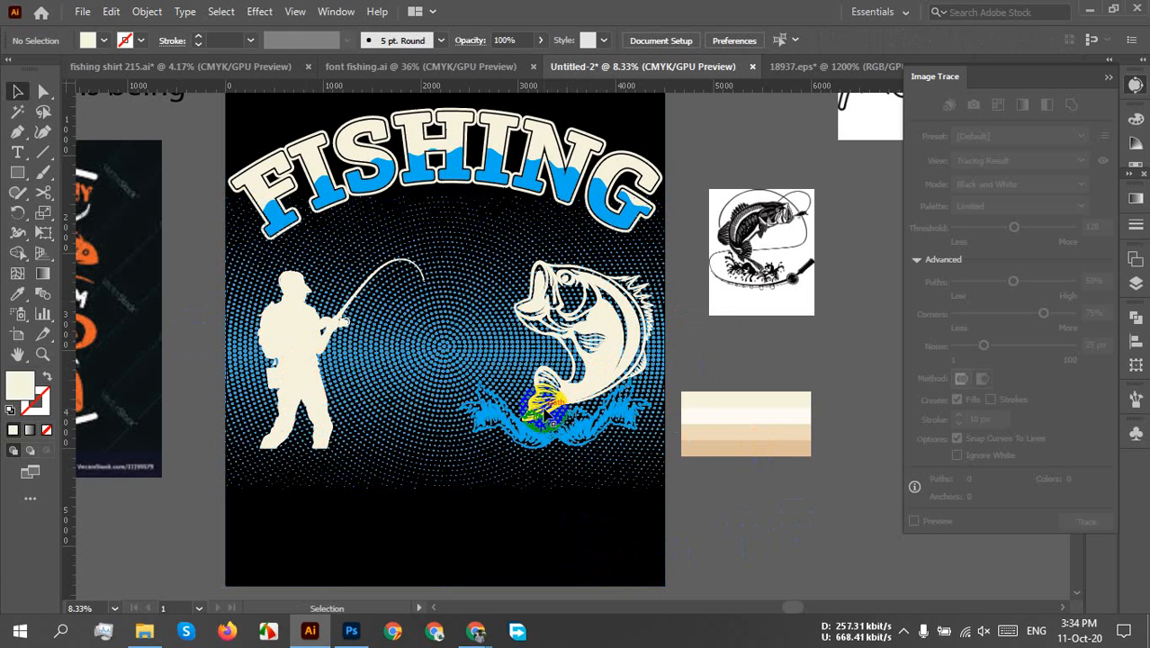
# - Examine how the fish, splash, fisherman and lettering sit over the halftone background
pyautogui.moveTo(546, 412); pyautogui.dragTo(402, 435)
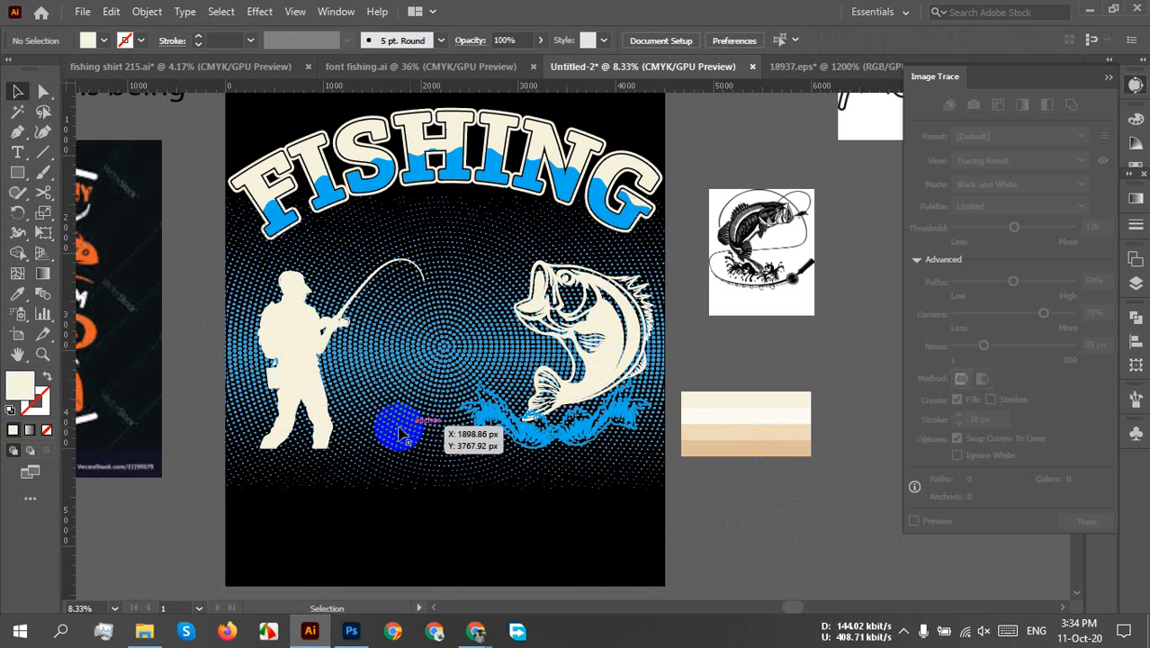
pyautogui.scroll(2, 405, 385)
pyautogui.moveTo(587, 307); pyautogui.dragTo(263, 379)
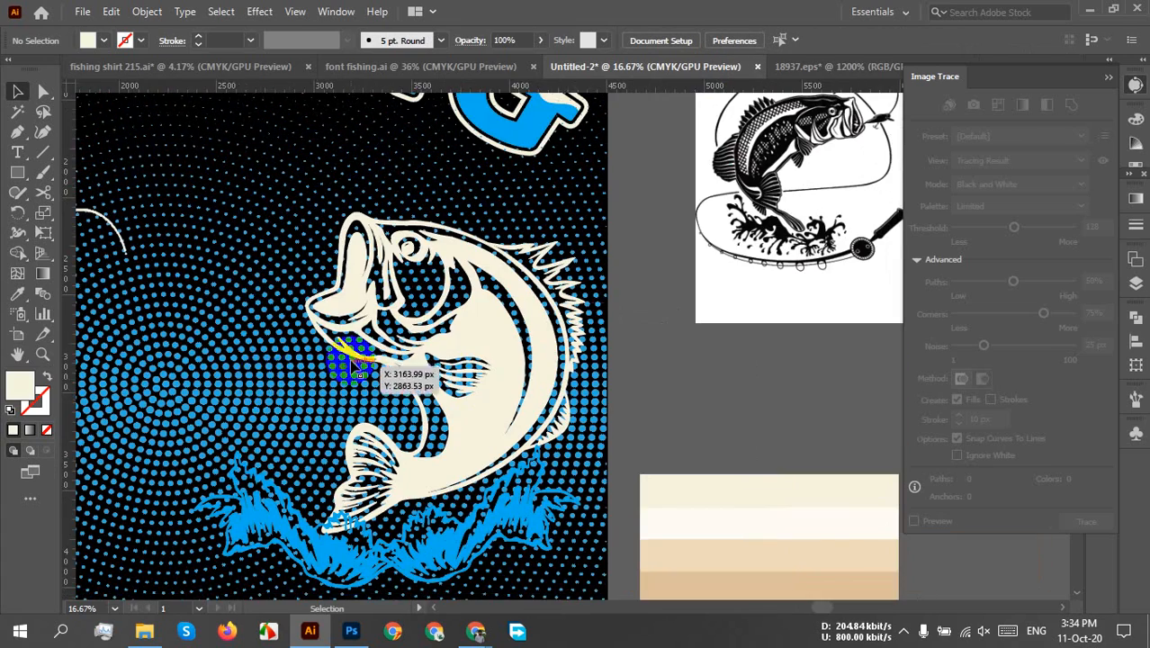
pyautogui.moveTo(358, 371); pyautogui.dragTo(275, 380)
pyautogui.scroll(-1, 324, 310)
pyautogui.hscroll(-1, 281, 432)
pyautogui.scroll(-1, 274, 378)
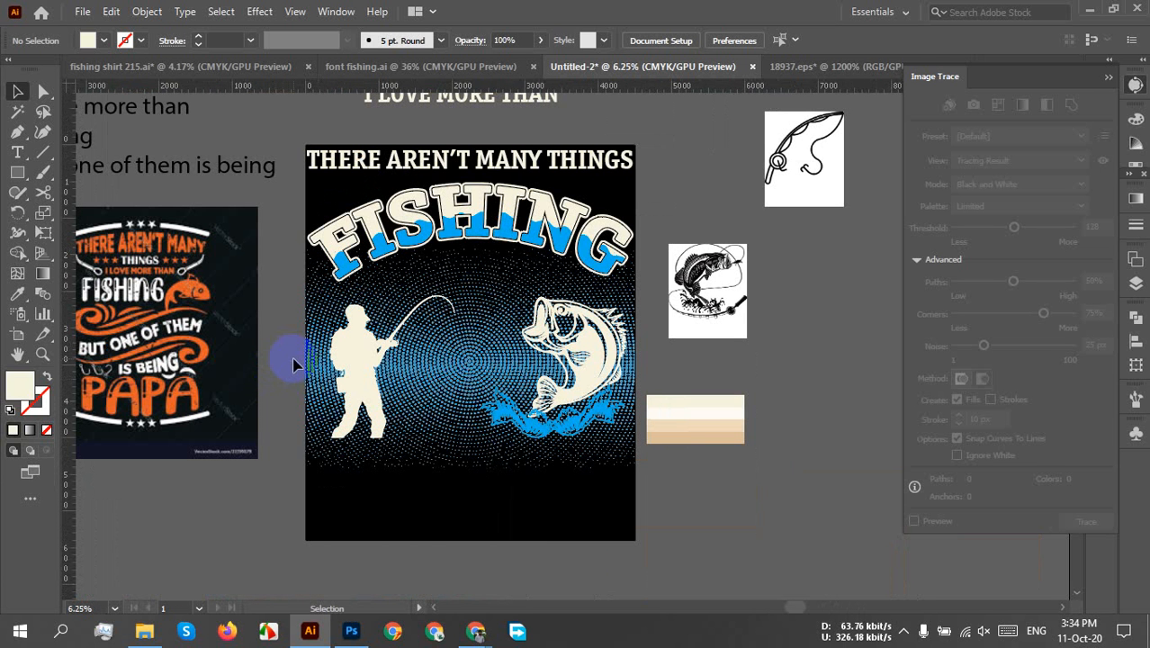
pyautogui.moveTo(439, 412); pyautogui.dragTo(591, 360)
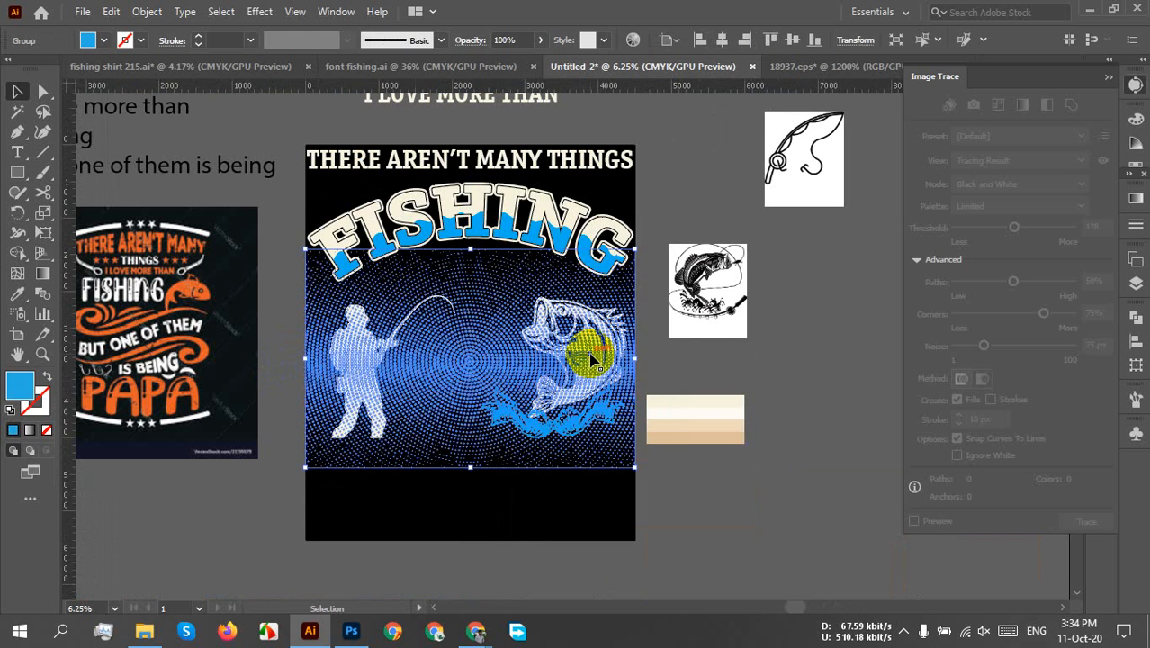
pyautogui.click(781, 564)
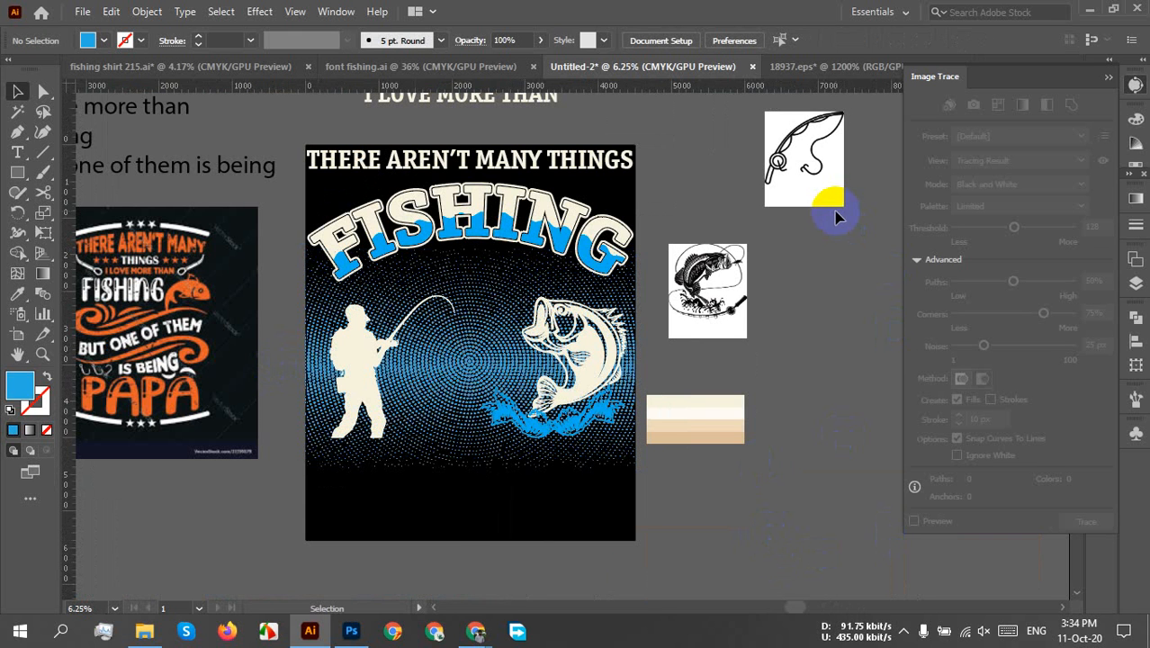
# - Trace the fishing rod image wheel 1.jpg in black and white with white ignored, and expand the result into vector paths
pyautogui.click(820, 180)
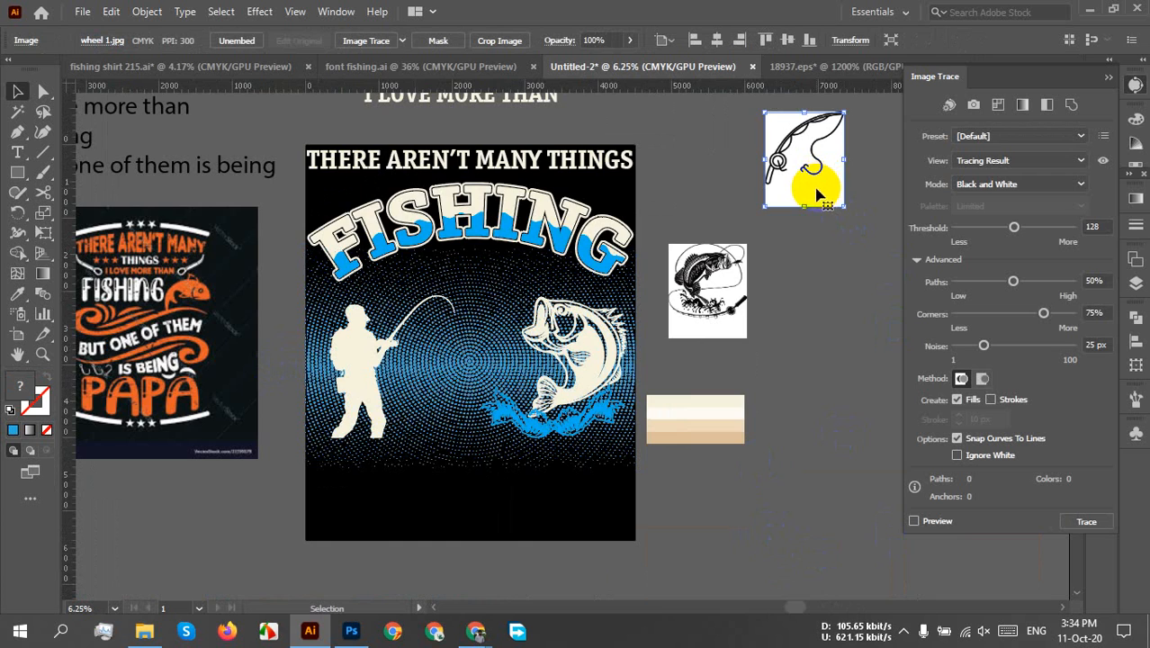
pyautogui.scroll(2, 815, 200)
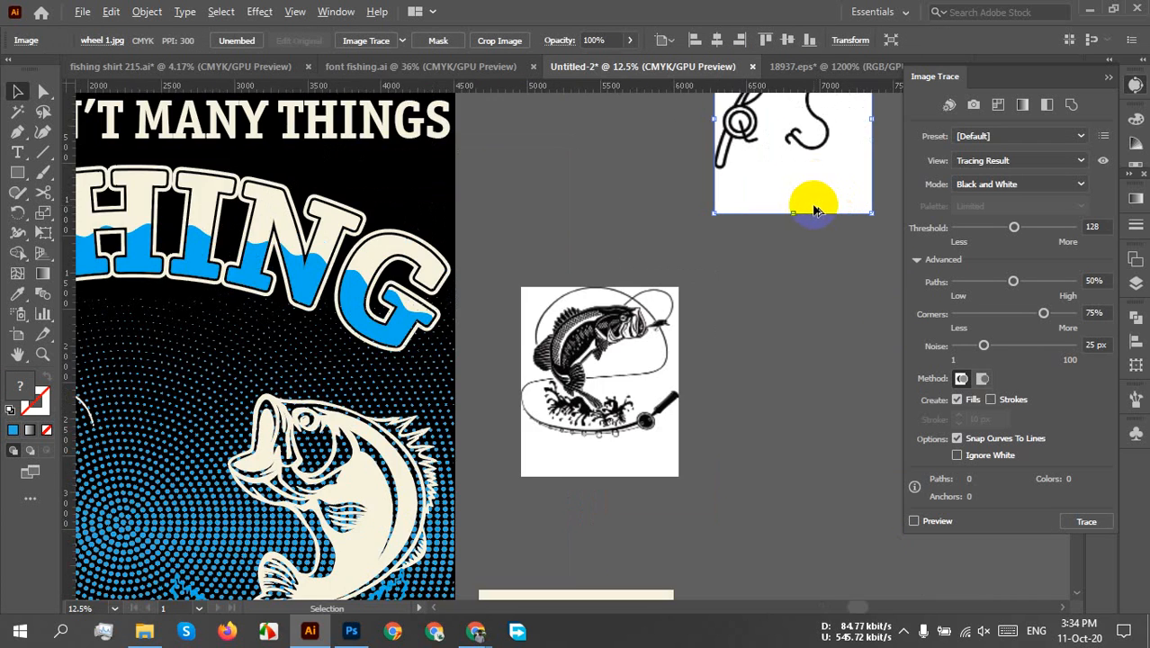
pyautogui.scroll(-1, 814, 209)
pyautogui.moveTo(810, 205); pyautogui.dragTo(735, 284)
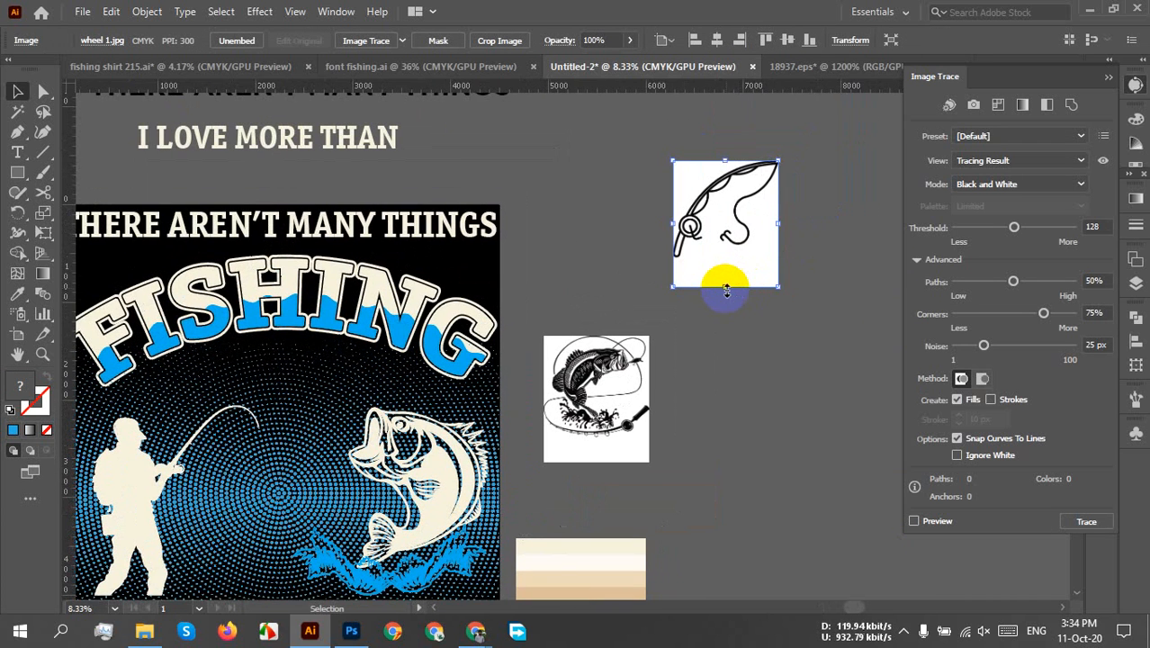
pyautogui.rightClick(705, 252)
pyautogui.click(739, 219)
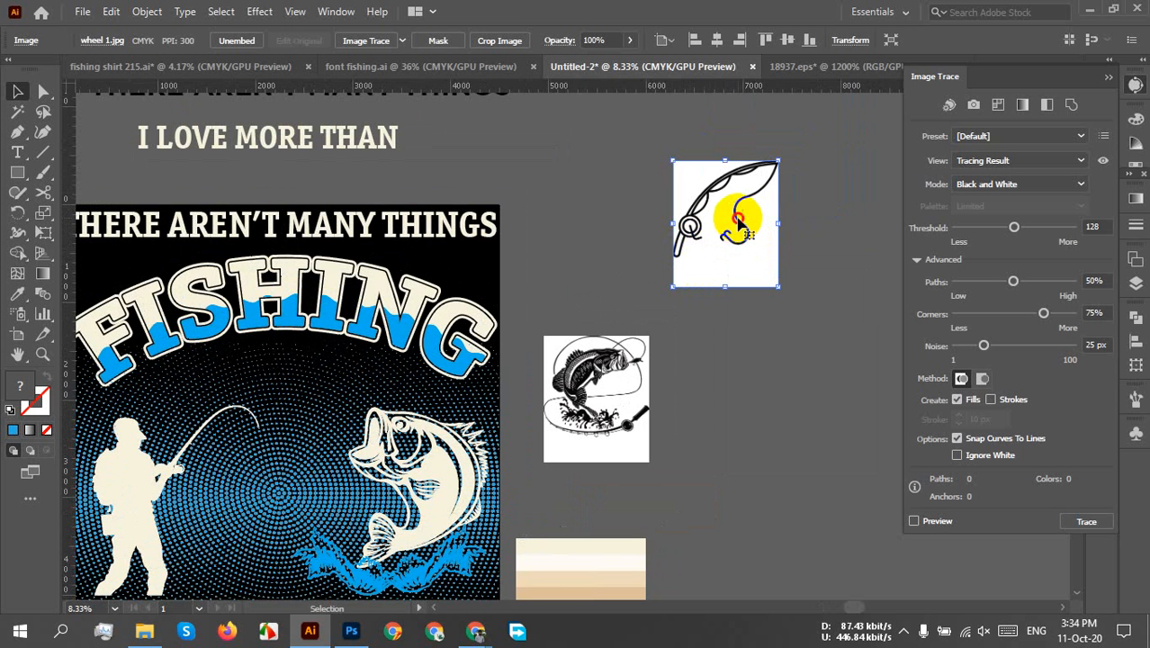
pyautogui.click(363, 49)
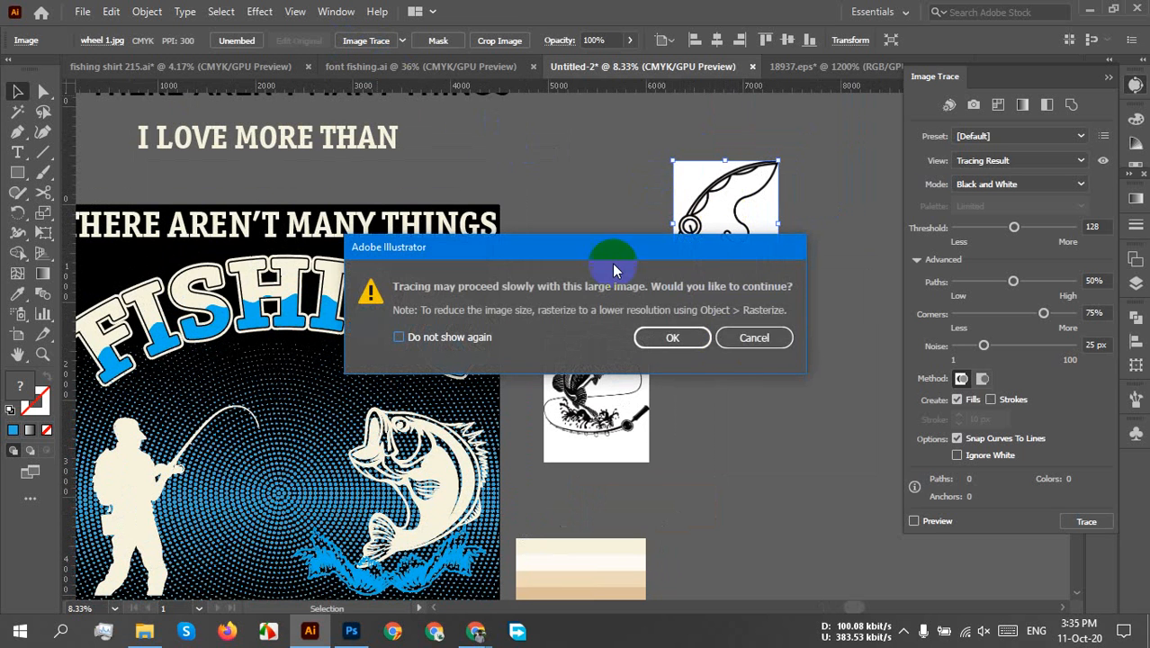
pyautogui.click(674, 337)
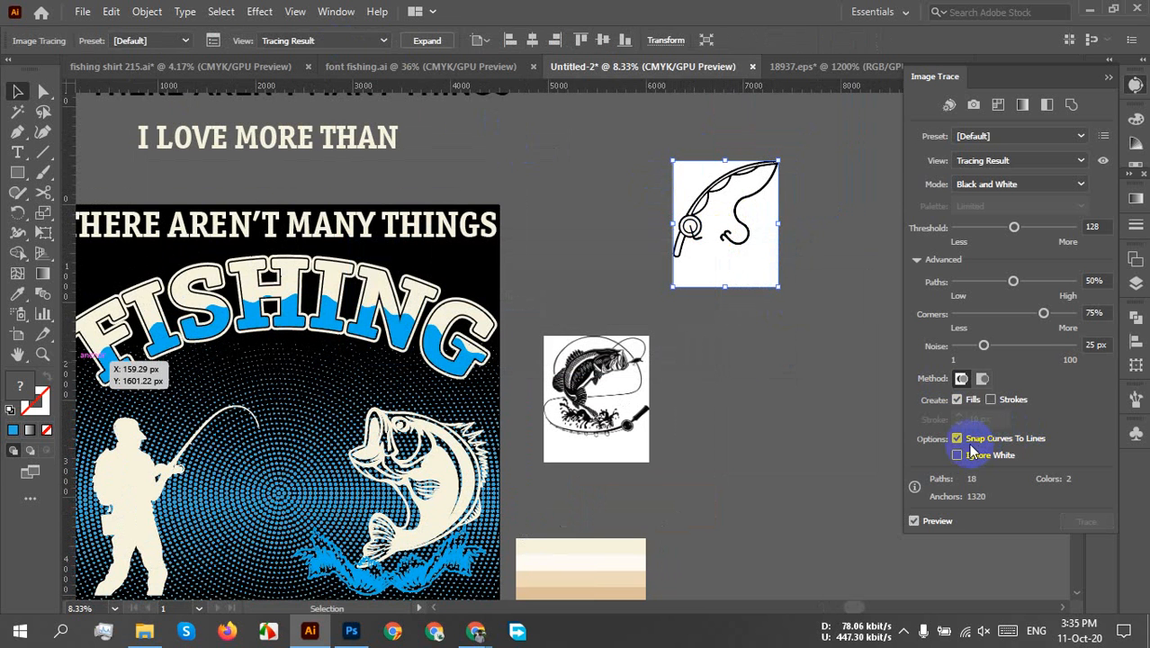
pyautogui.click(427, 42)
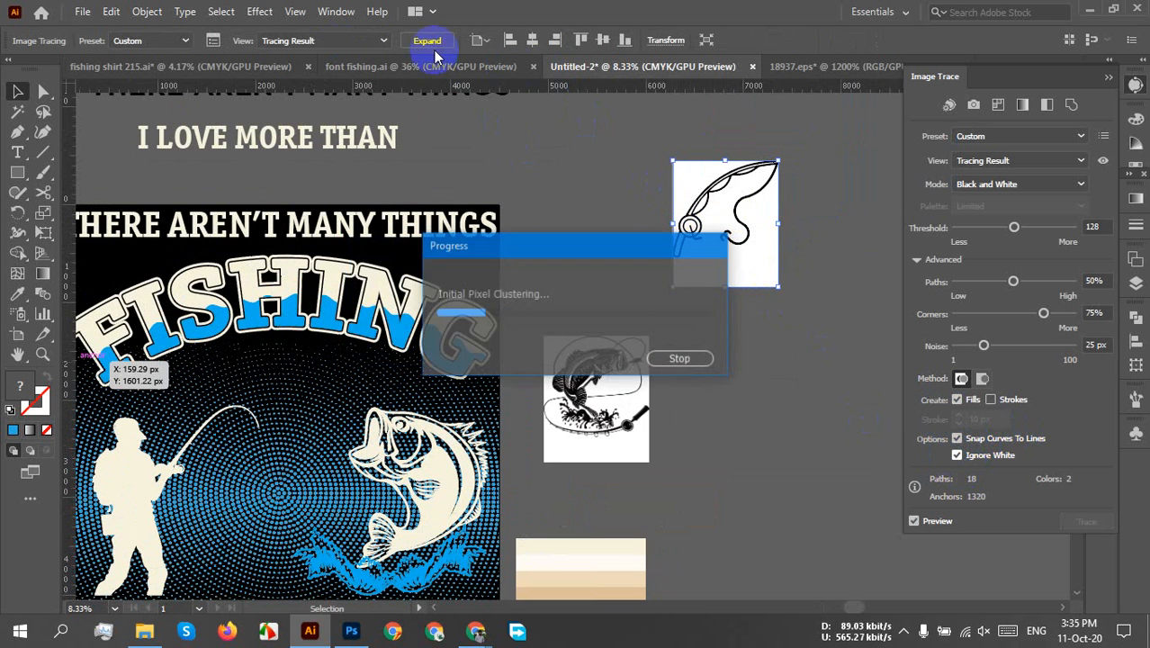
# - Ungroup the traced fishing rod and move it to empty space beside the artboard
pyautogui.rightClick(729, 193)
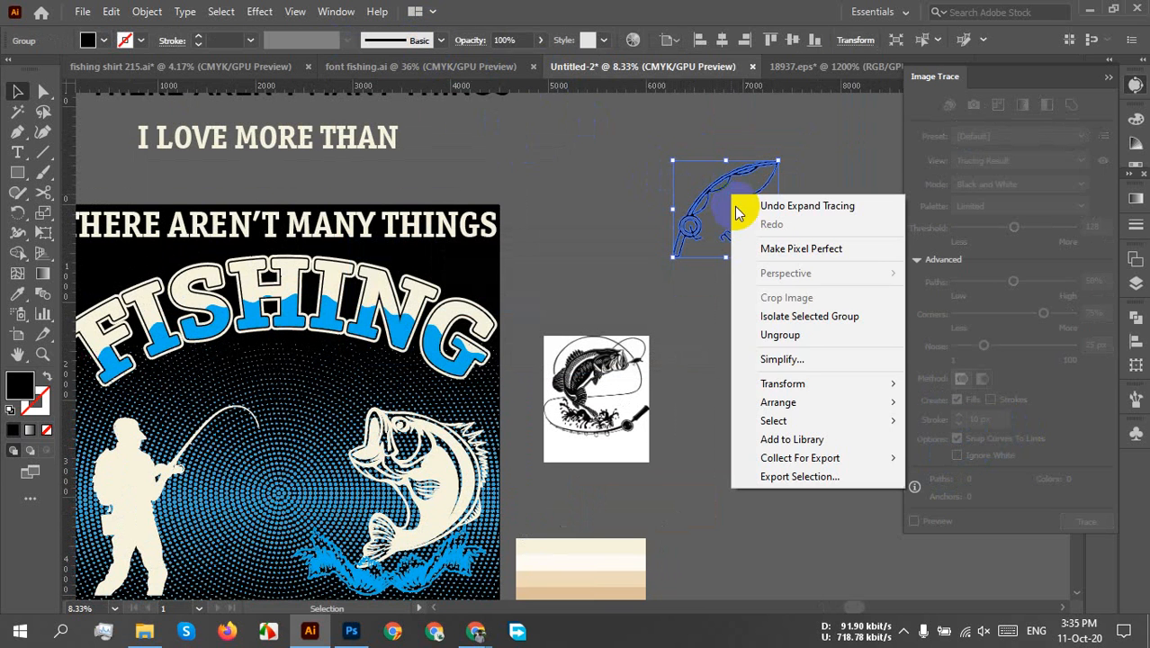
pyautogui.click(770, 359)
pyautogui.click(729, 268)
pyautogui.moveTo(730, 241); pyautogui.dragTo(766, 306)
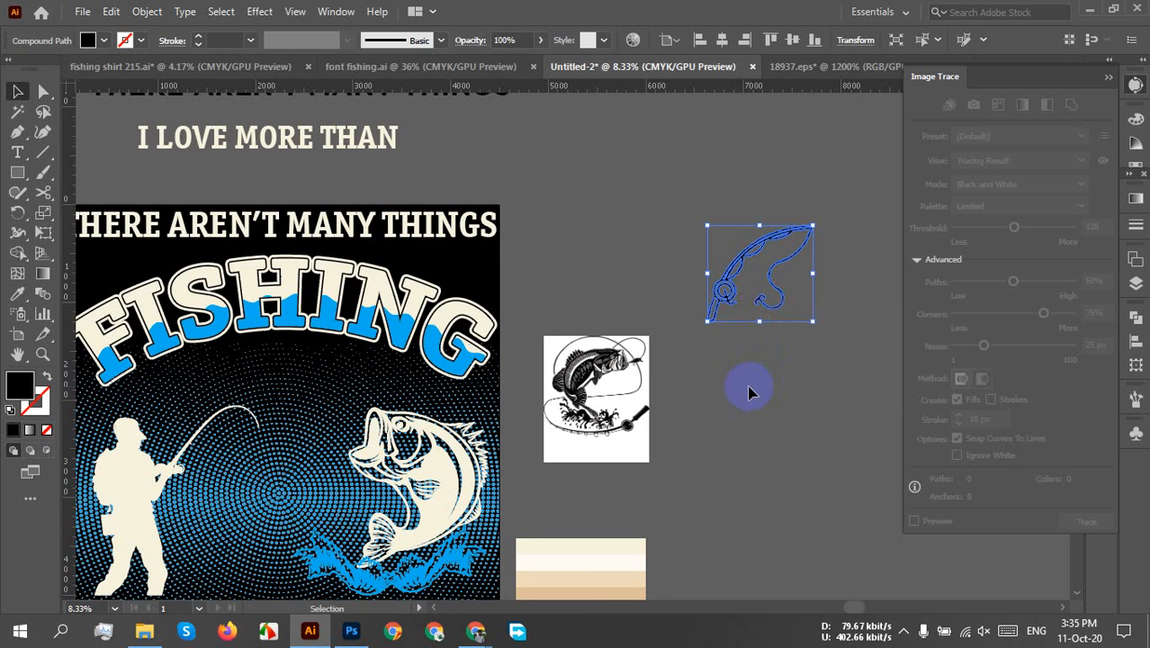
# - Place the traced rod between the fisherman and the fish, and give it the fish's cream fill
pyautogui.scroll(1, 750, 391)
pyautogui.moveTo(702, 347); pyautogui.dragTo(713, 347)
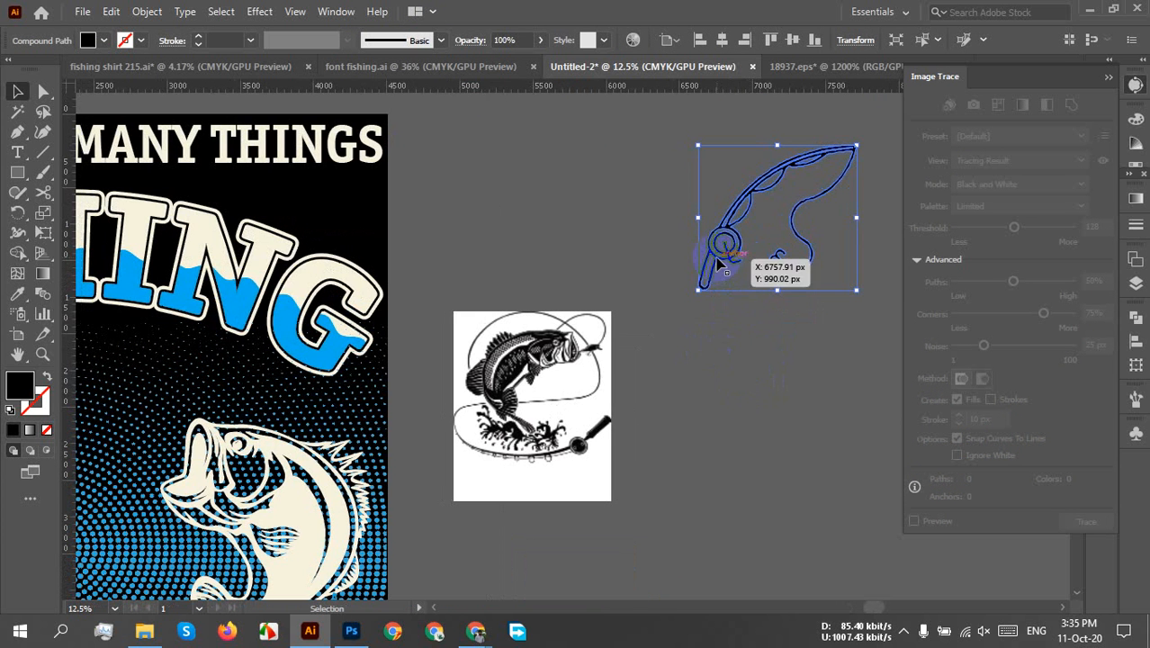
pyautogui.moveTo(720, 262)
pyautogui.mouseDown()
pyautogui.moveTo(337, 431)
pyautogui.moveTo(155, 468)
pyautogui.moveTo(663, 385)
pyautogui.mouseUp()
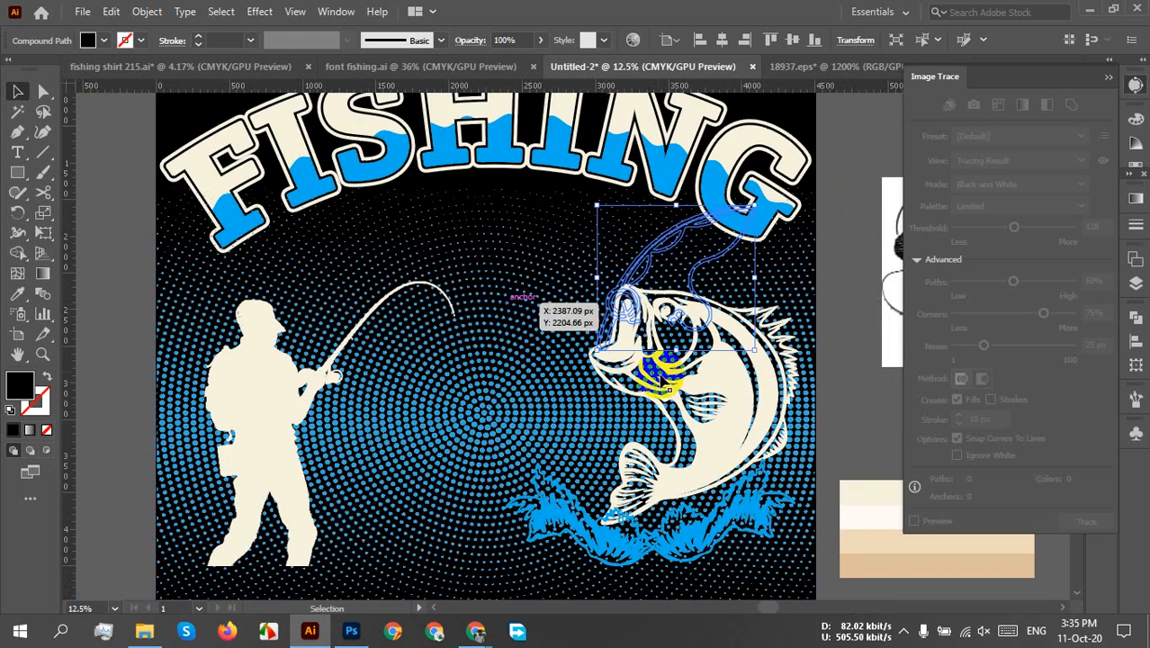
pyautogui.press('i')
pyautogui.click(732, 429)
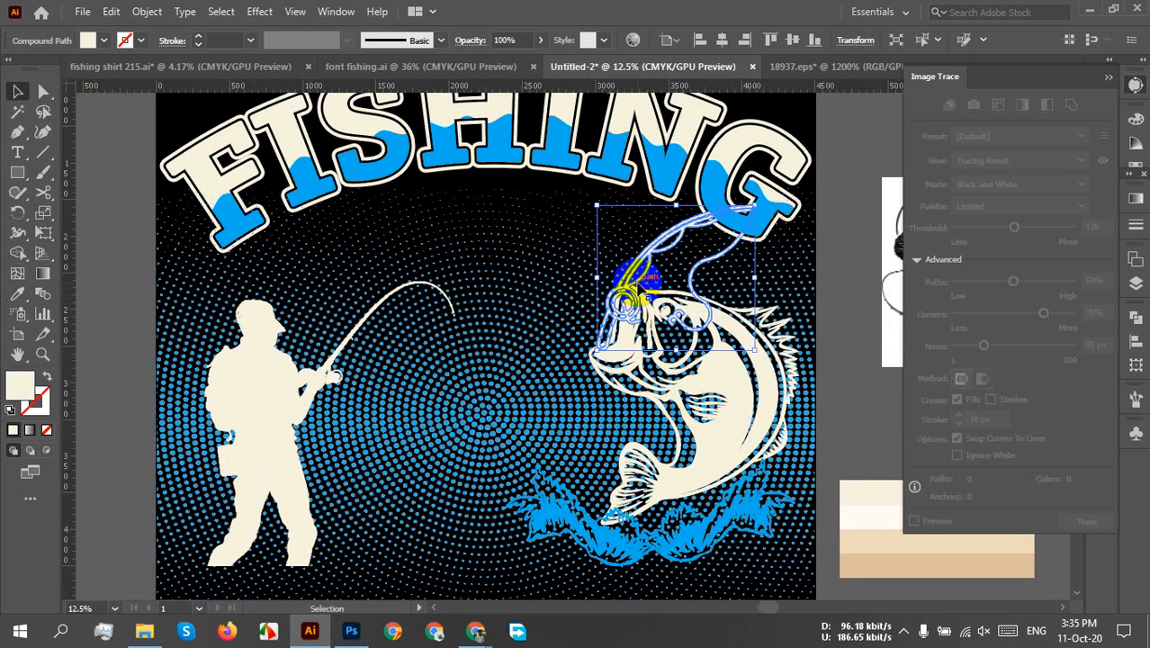
pyautogui.moveTo(590, 307); pyautogui.dragTo(461, 396)
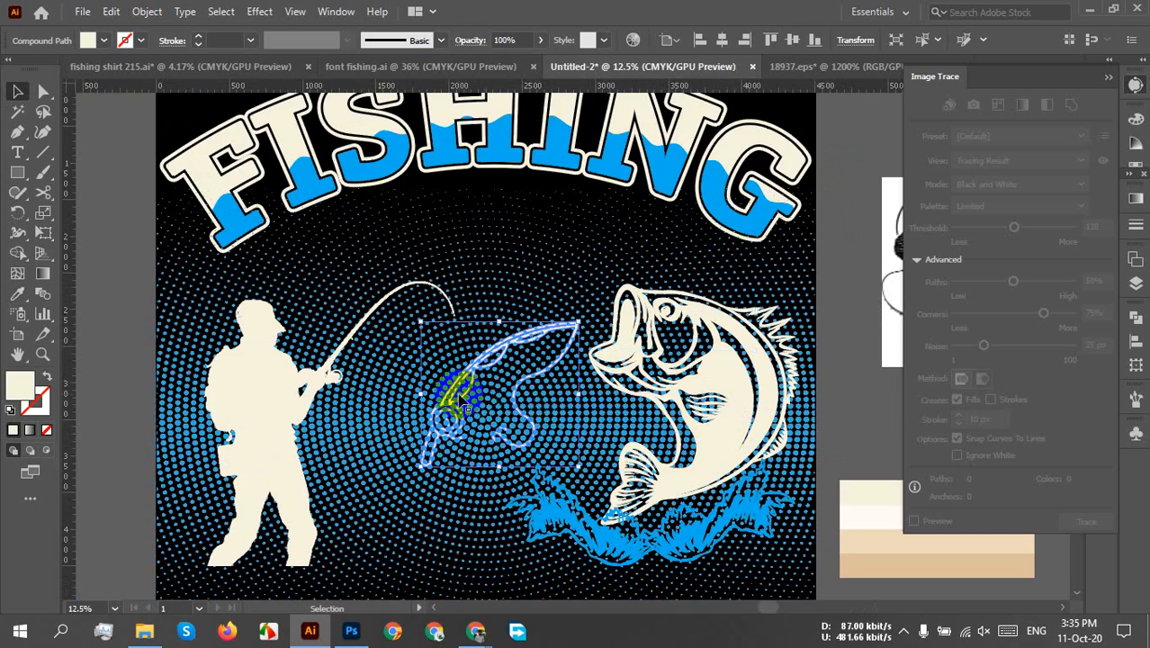
# - Lock the blue halftone pattern behind the fisherman and the traced rod
pyautogui.scroll(3, 331, 378)
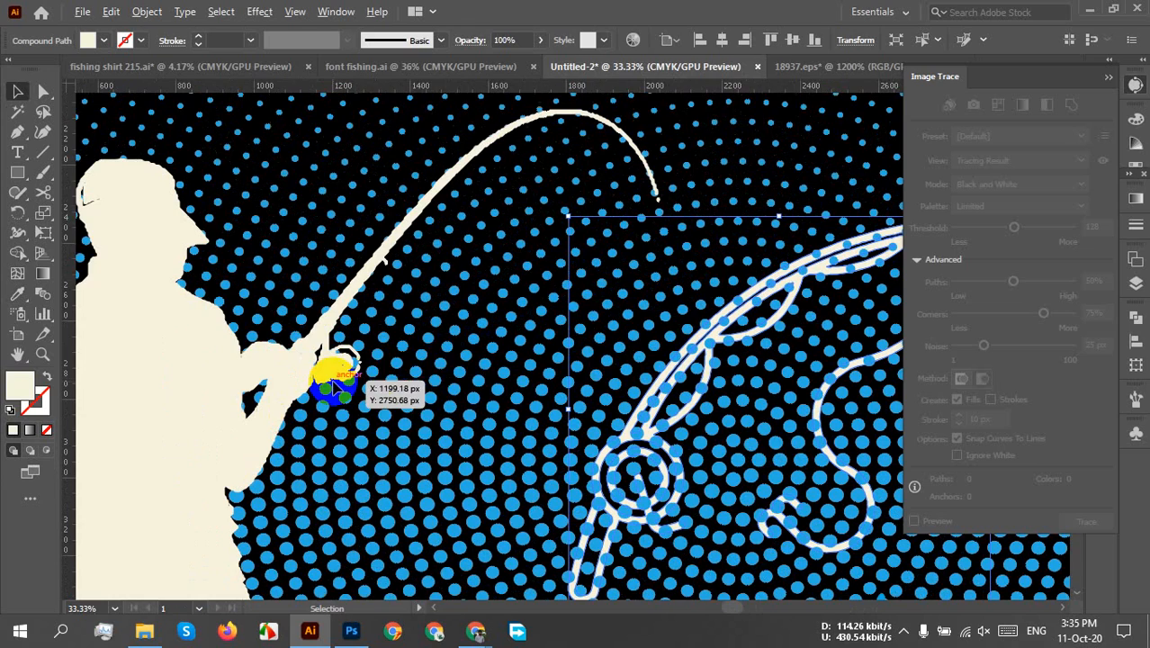
pyautogui.click(441, 356)
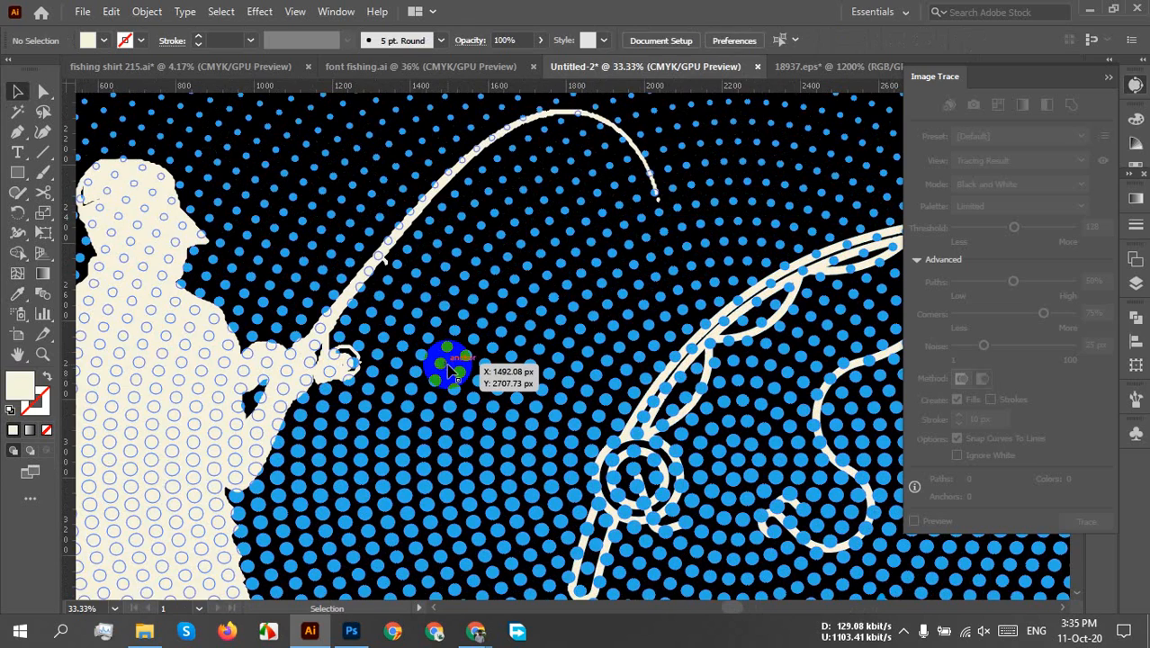
pyautogui.hotkey('ctrl', 'shift', 'a')
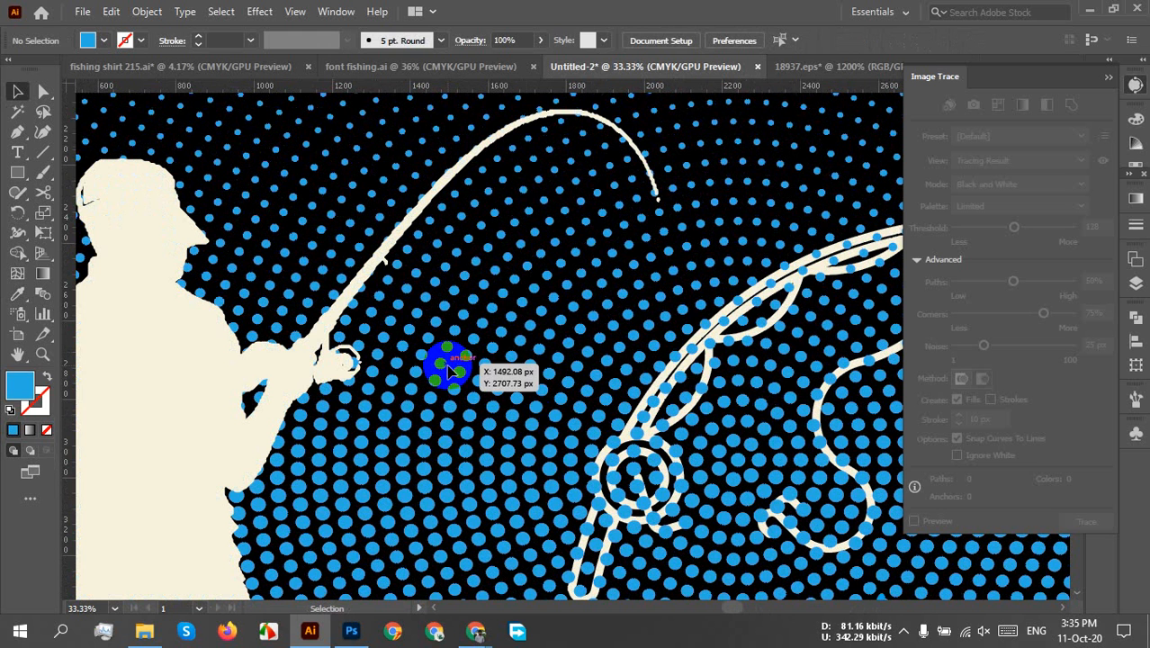
pyautogui.click(688, 382)
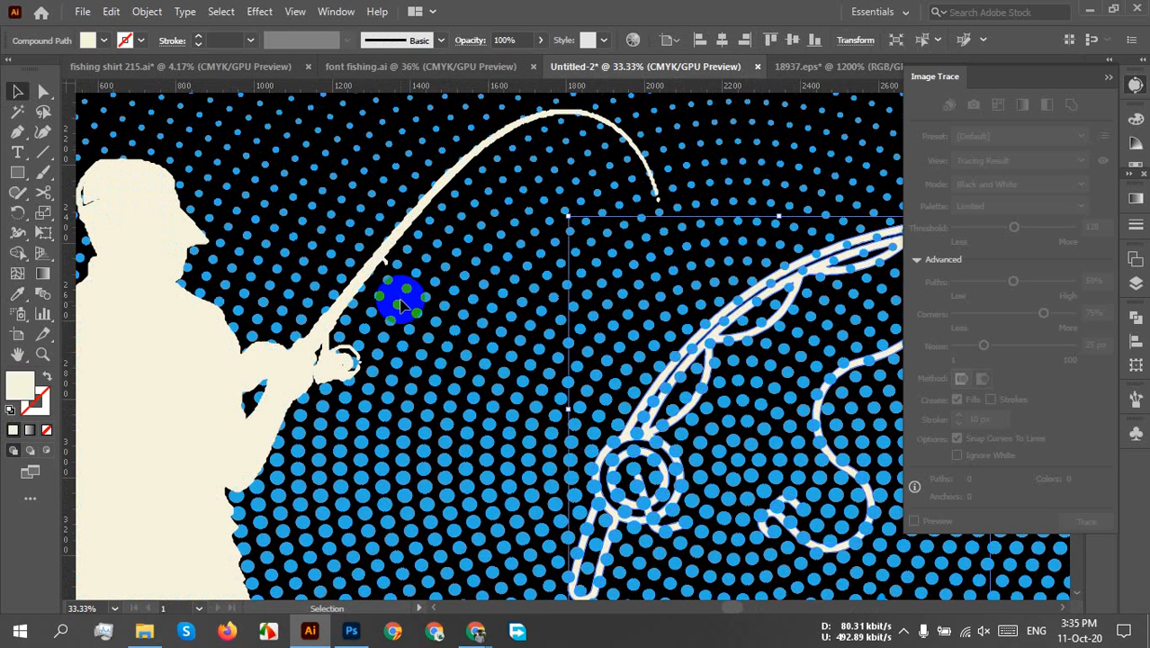
pyautogui.click(300, 355)
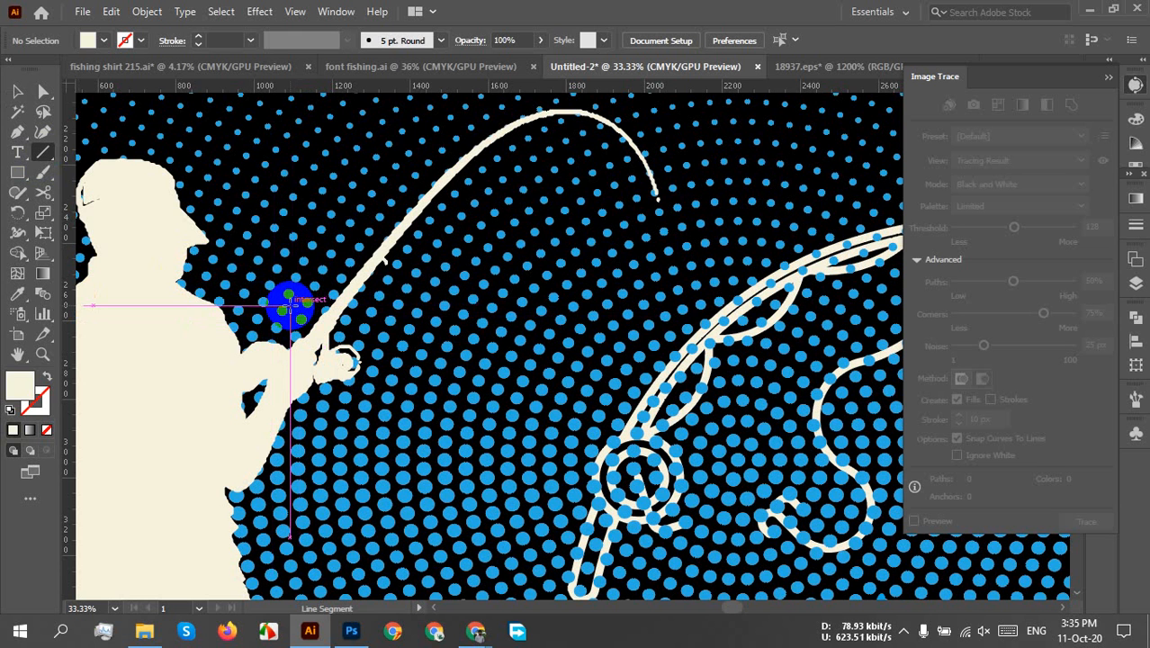
pyautogui.moveTo(290, 306); pyautogui.dragTo(331, 321)
pyautogui.hotkey('ctrl', 'z')
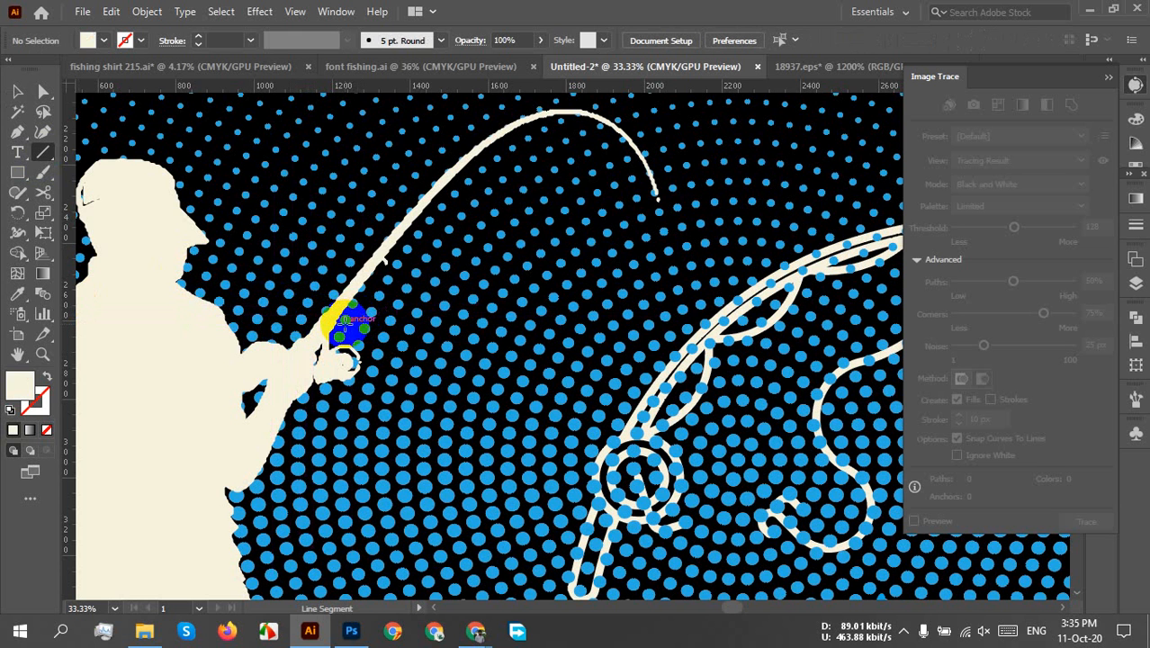
# - Draw a closed cream shape with the Pen tool covering the fisherman's reel, outer hand and the lower part of his rod
pyautogui.scroll(2, 349, 322)
pyautogui.moveTo(406, 352); pyautogui.dragTo(481, 319)
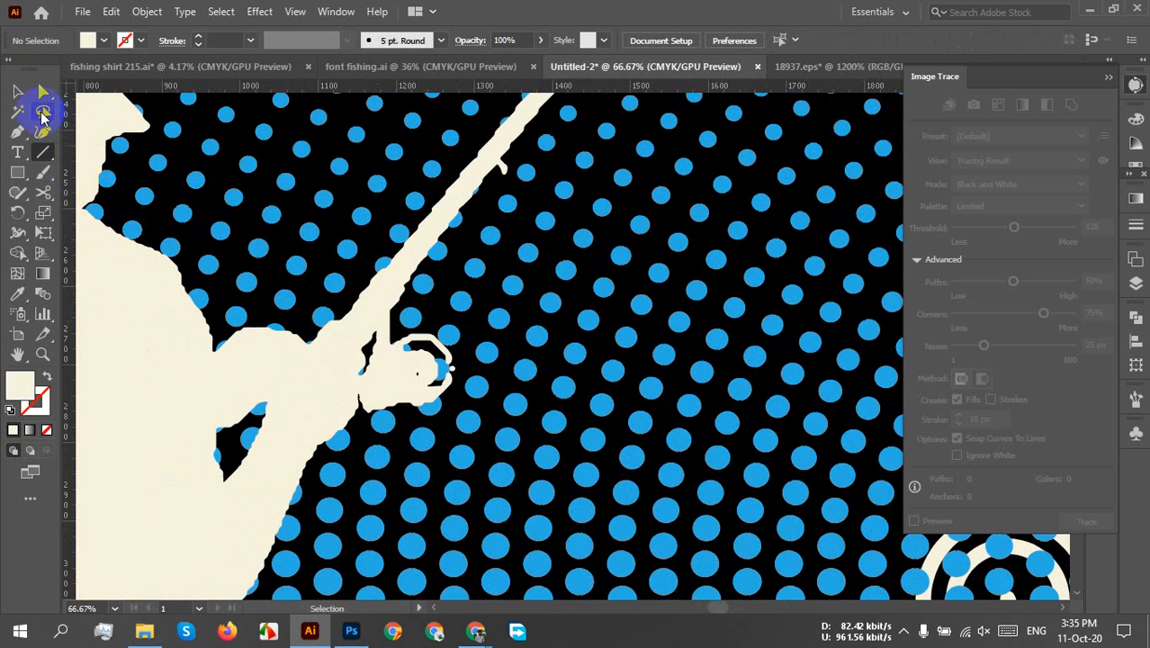
pyautogui.click(343, 322)
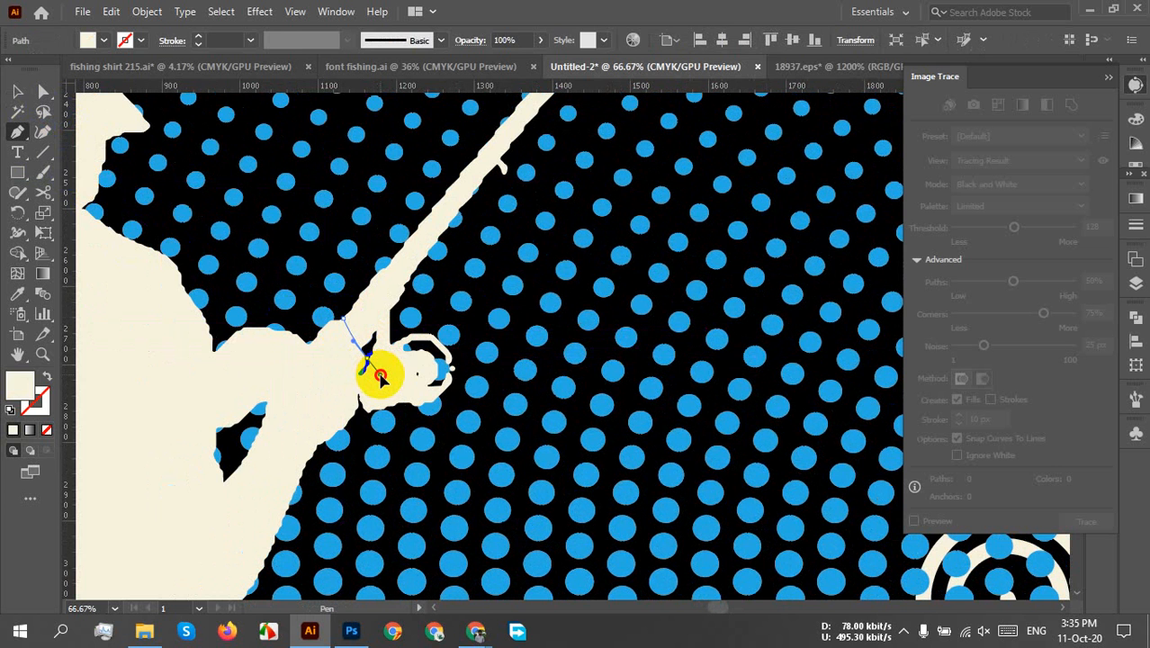
pyautogui.moveTo(381, 378); pyautogui.dragTo(378, 219)
pyautogui.click(317, 203)
pyautogui.click(286, 266)
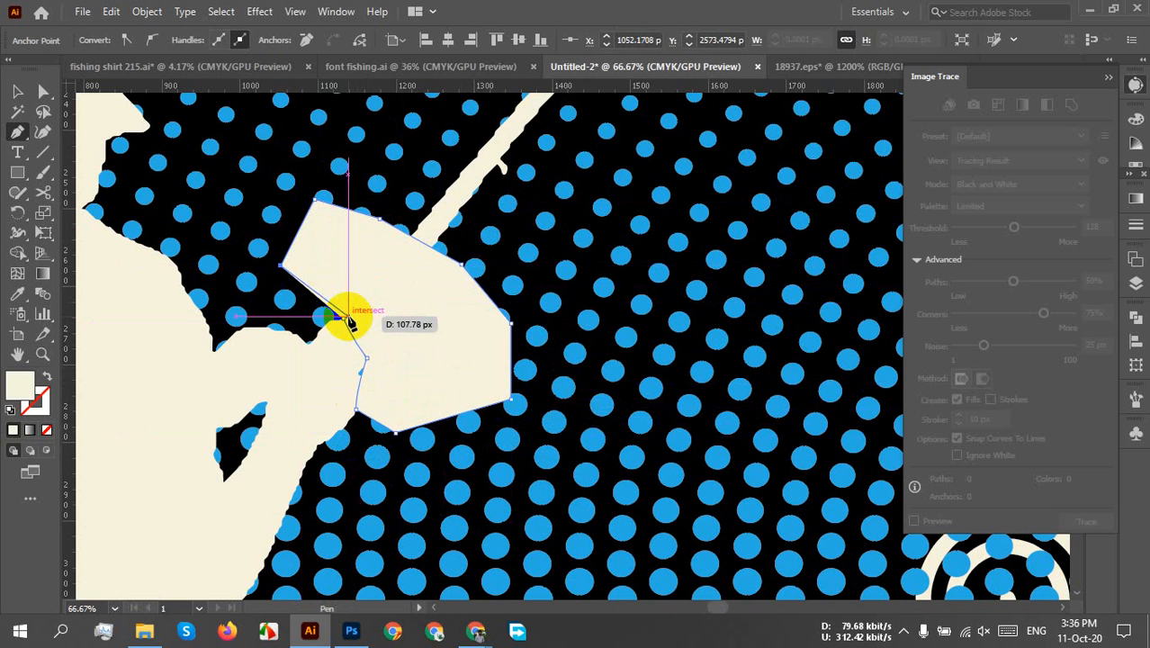
pyautogui.click(345, 319)
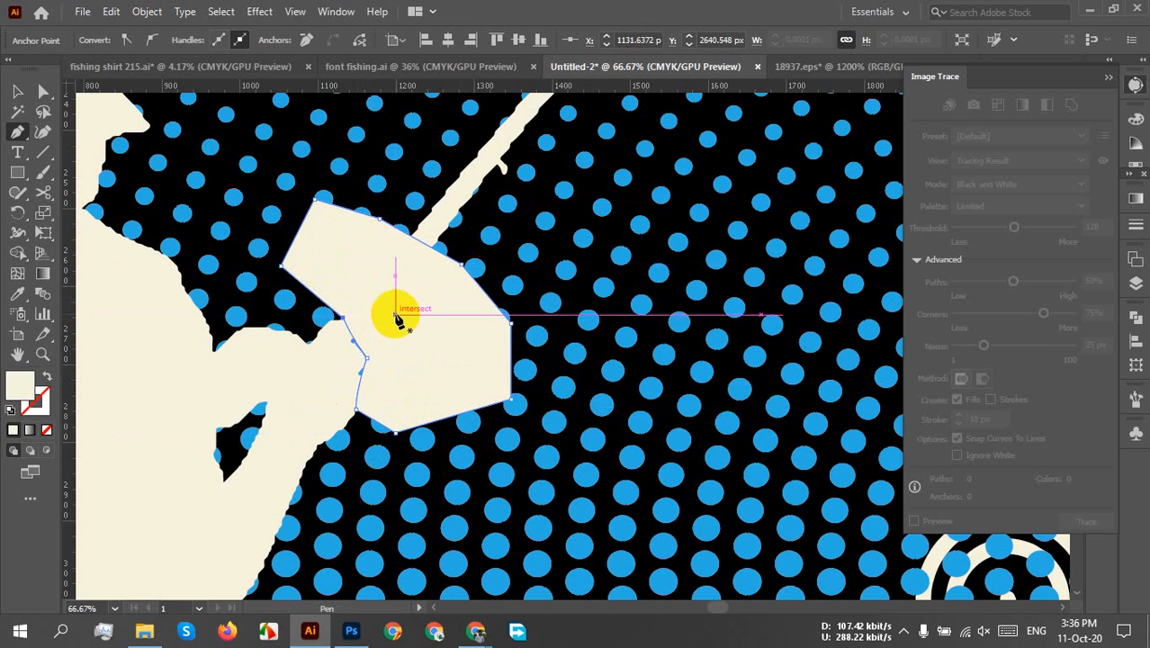
pyautogui.press('v')
pyautogui.click(586, 282)
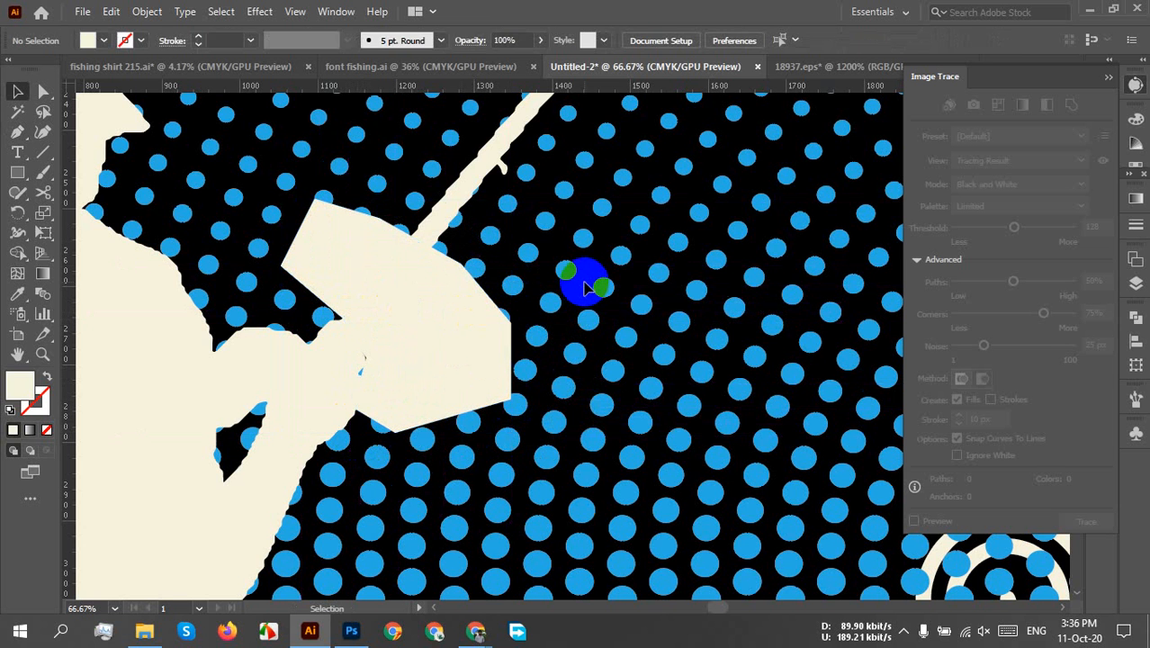
# - Find the fisherman's group among the objects of Layer 1 by toggling object visibility, and unlock it
pyautogui.scroll(-2, 586, 282)
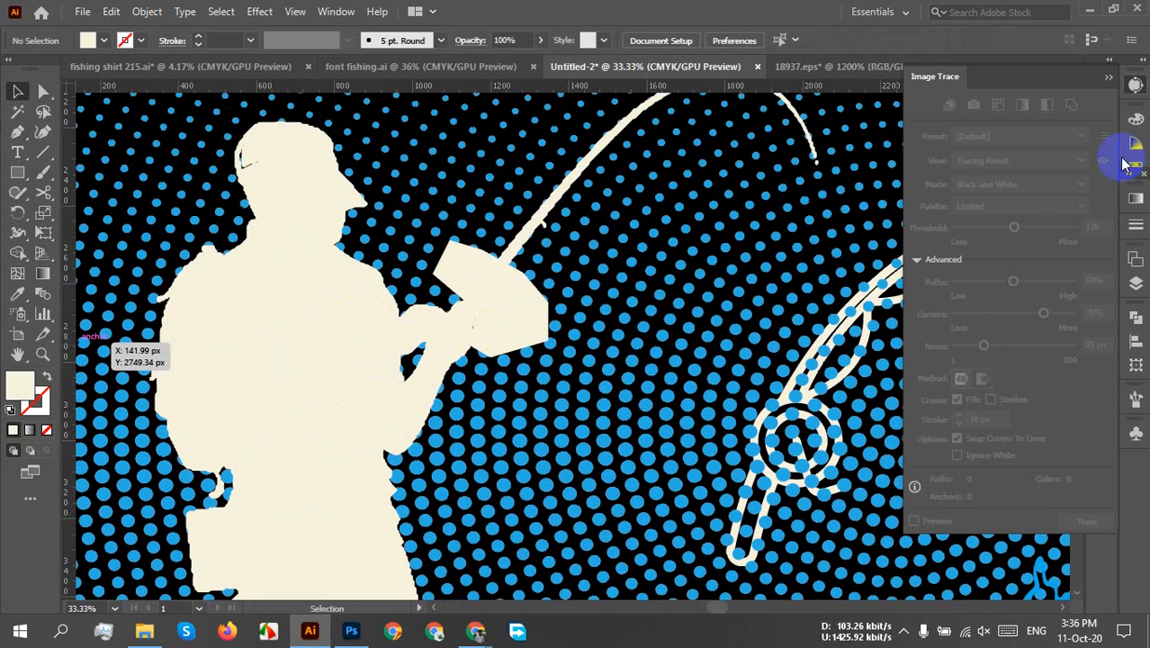
pyautogui.click(1137, 286)
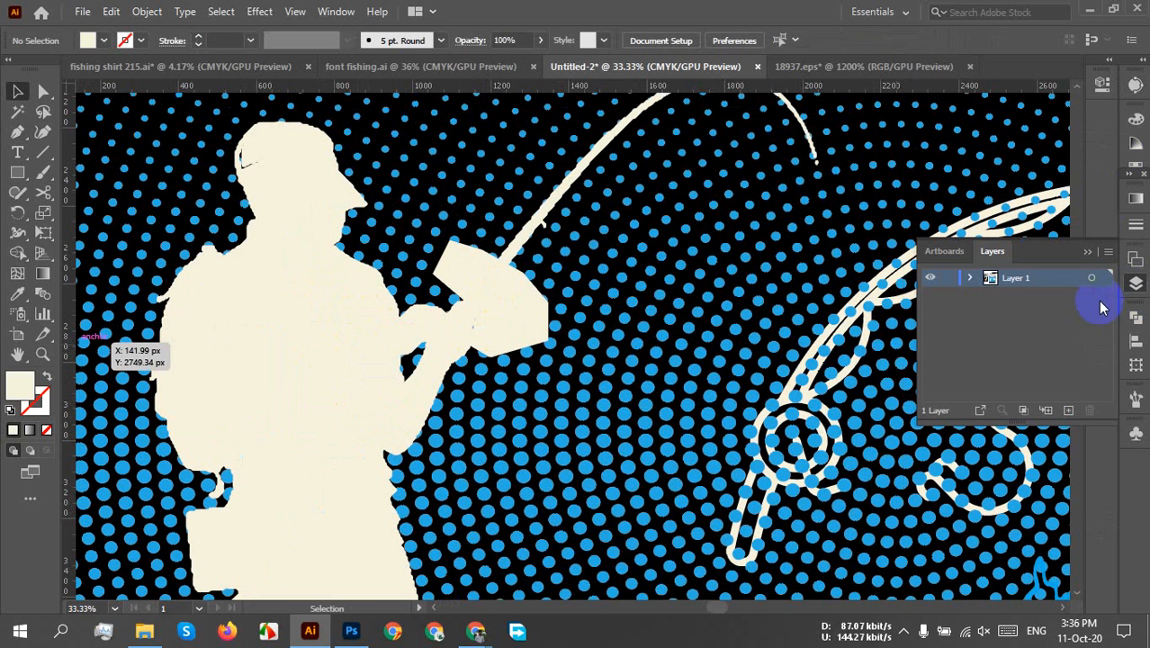
pyautogui.click(970, 279)
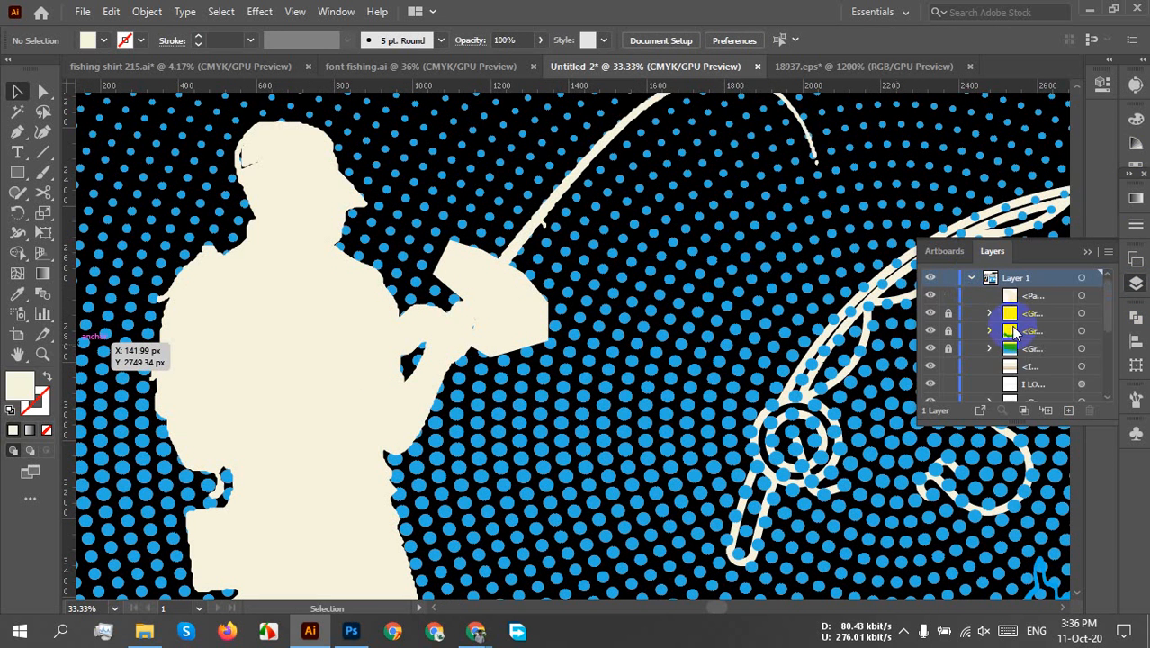
pyautogui.click(930, 349)
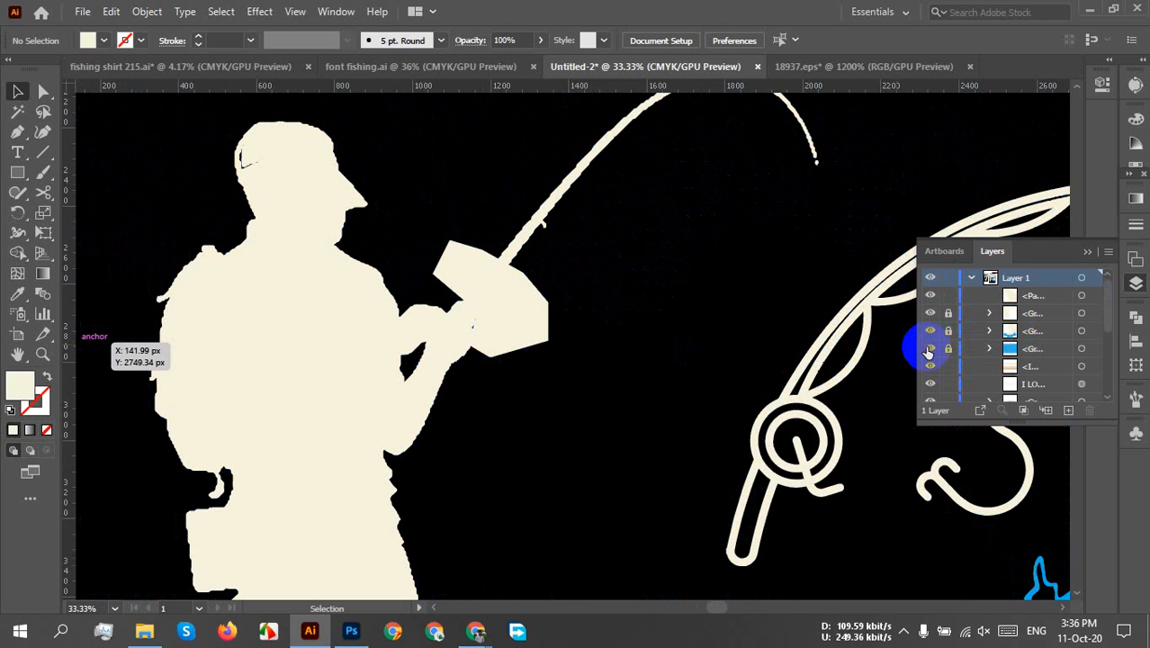
pyautogui.click(930, 351)
pyautogui.scroll(-5, 951, 358)
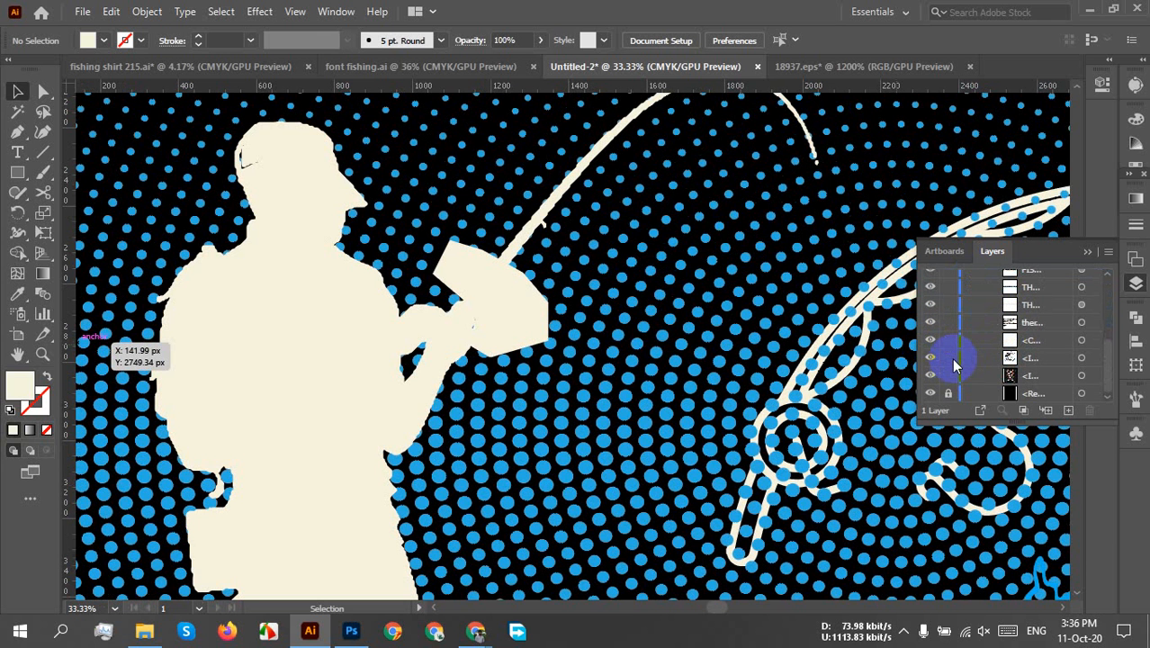
pyautogui.scroll(5, 954, 379)
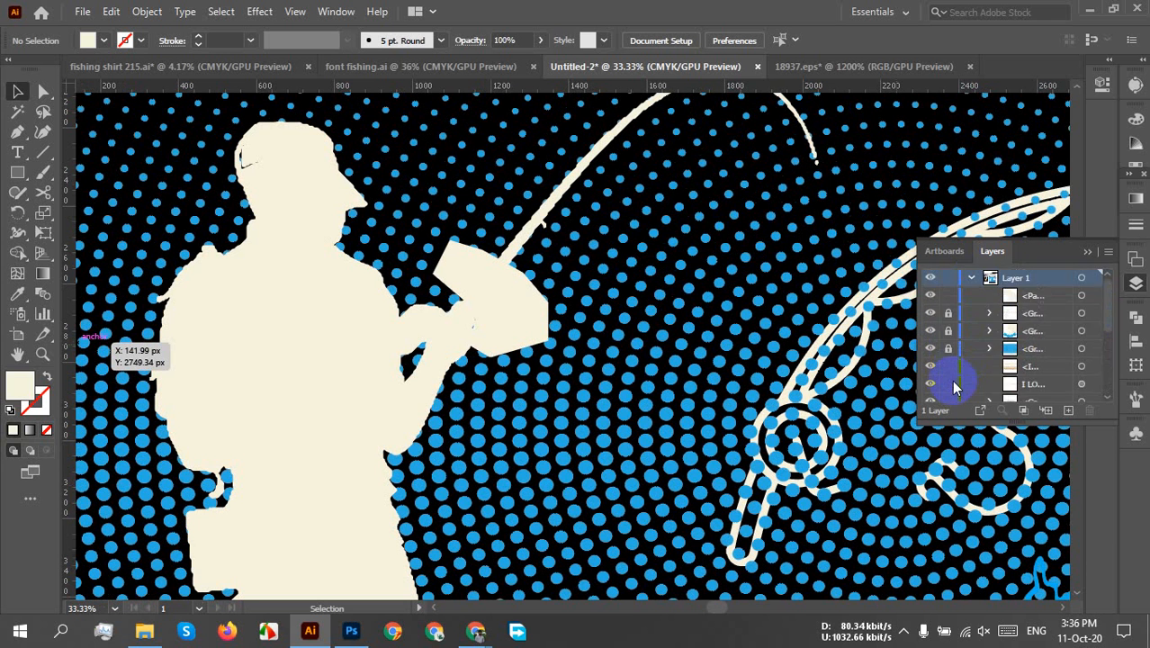
pyautogui.click(930, 313)
pyautogui.click(930, 314)
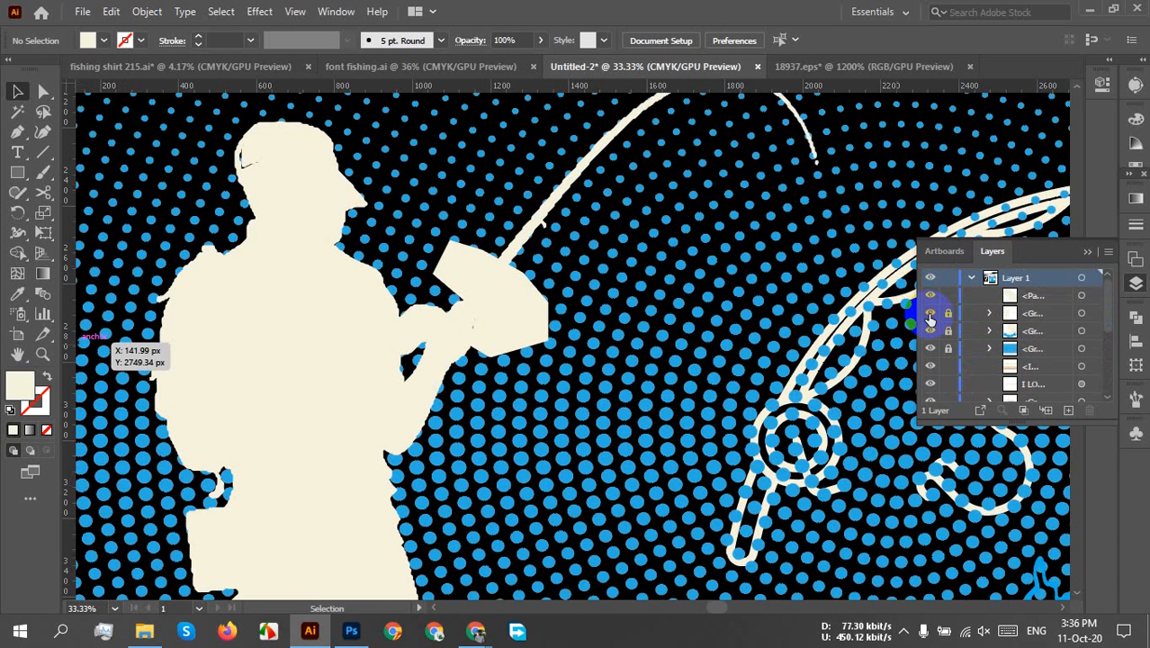
# - Subtract the cream Pen shape from the fisherman to cut away his reel, outer hand and lower rod
pyautogui.click(530, 315)
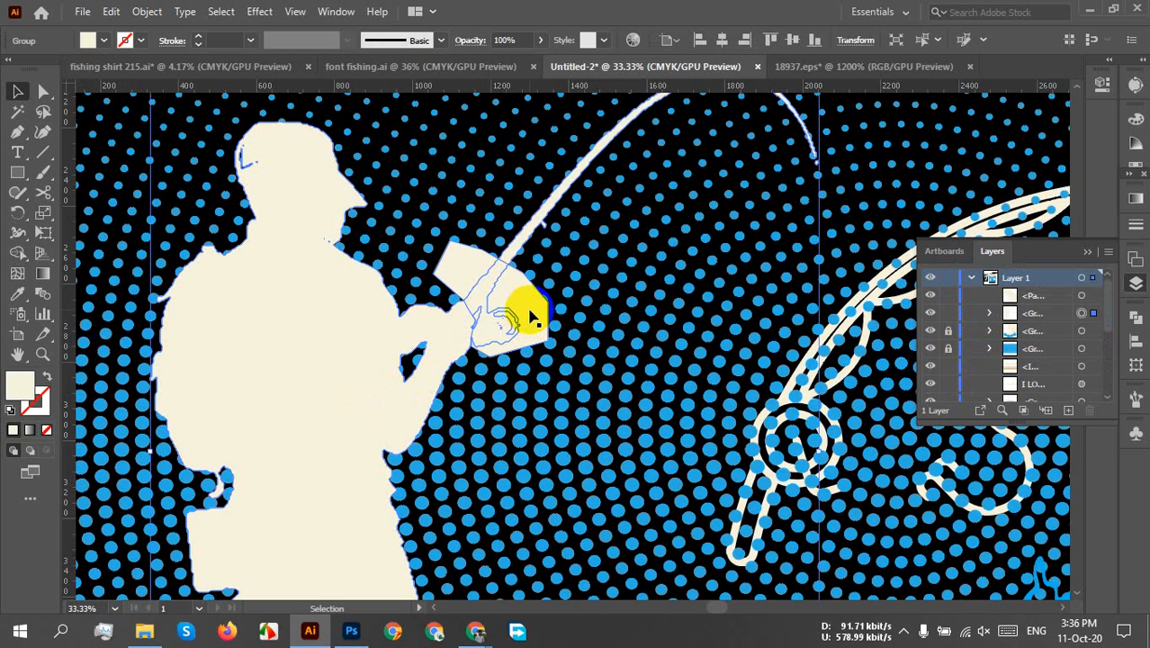
pyautogui.keyDown('shift'); pyautogui.click(529, 310); pyautogui.keyUp('shift')
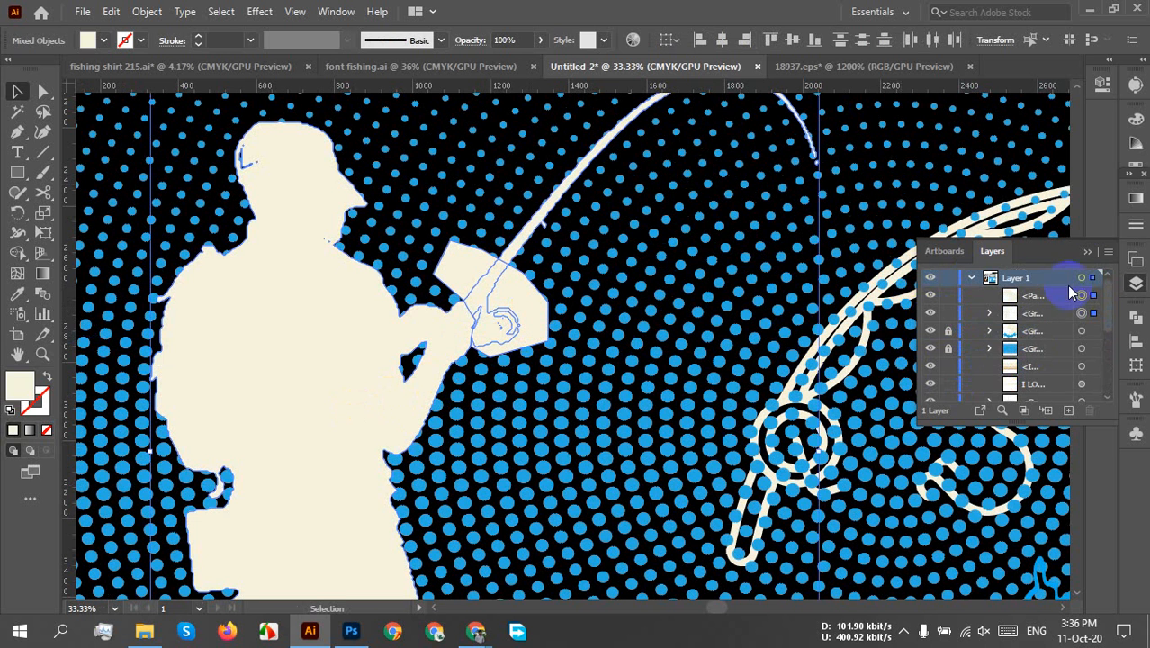
pyautogui.click(1135, 315)
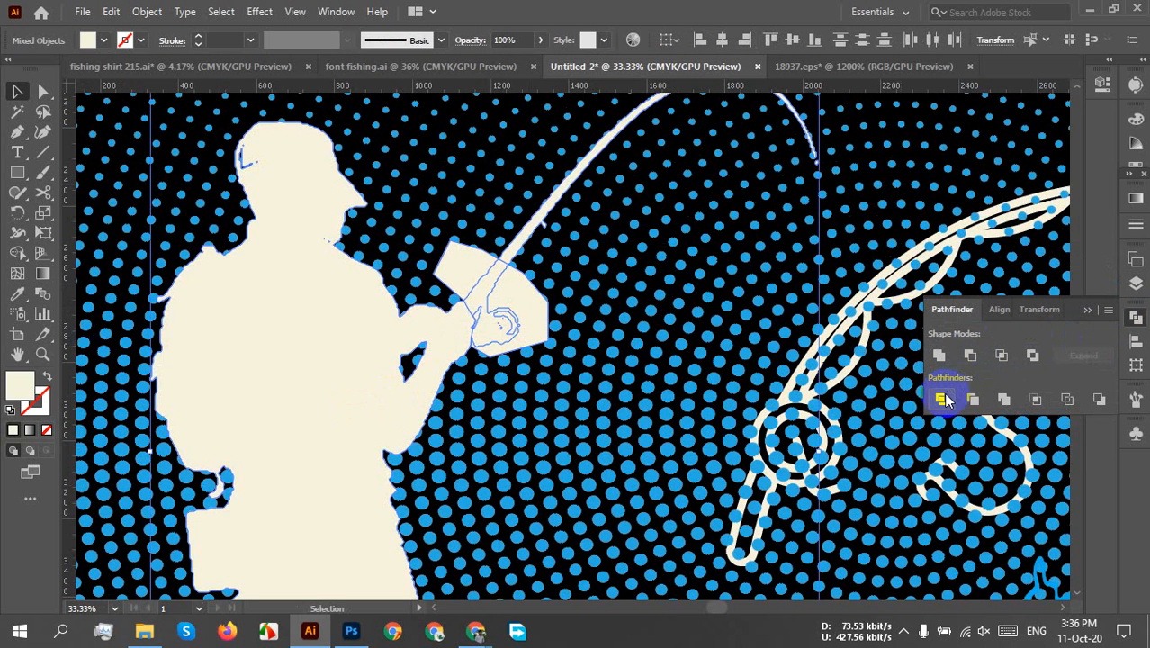
pyautogui.click(971, 357)
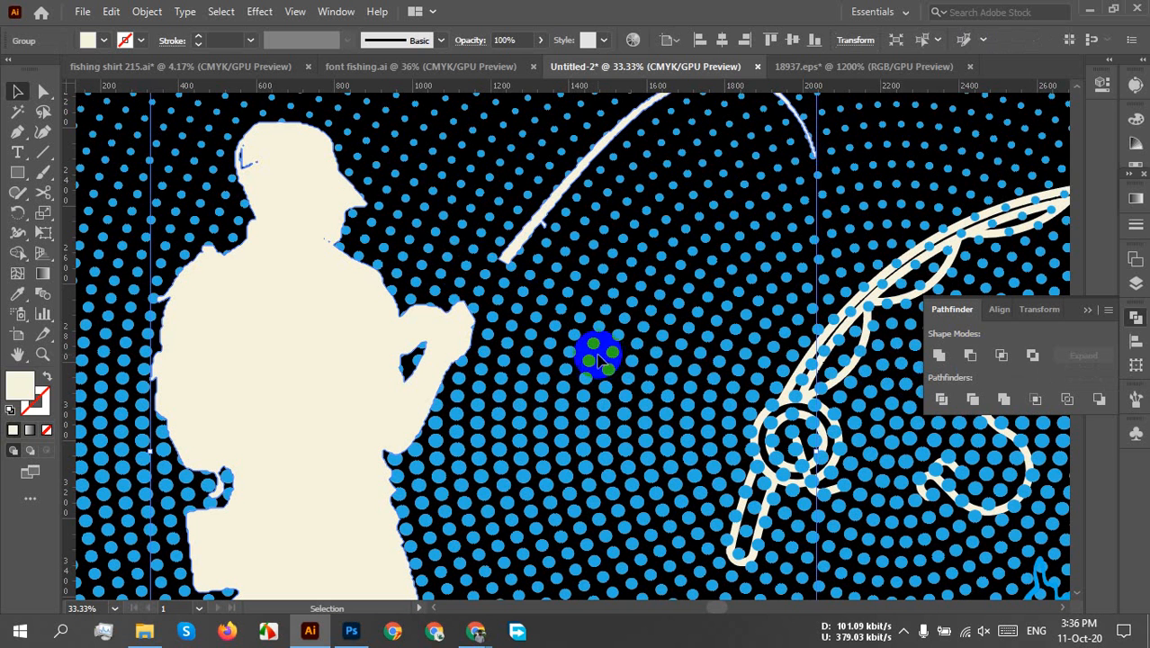
# - Ungroup the fisherman and delete the remaining upper piece of his original rod
pyautogui.rightClick(531, 238)
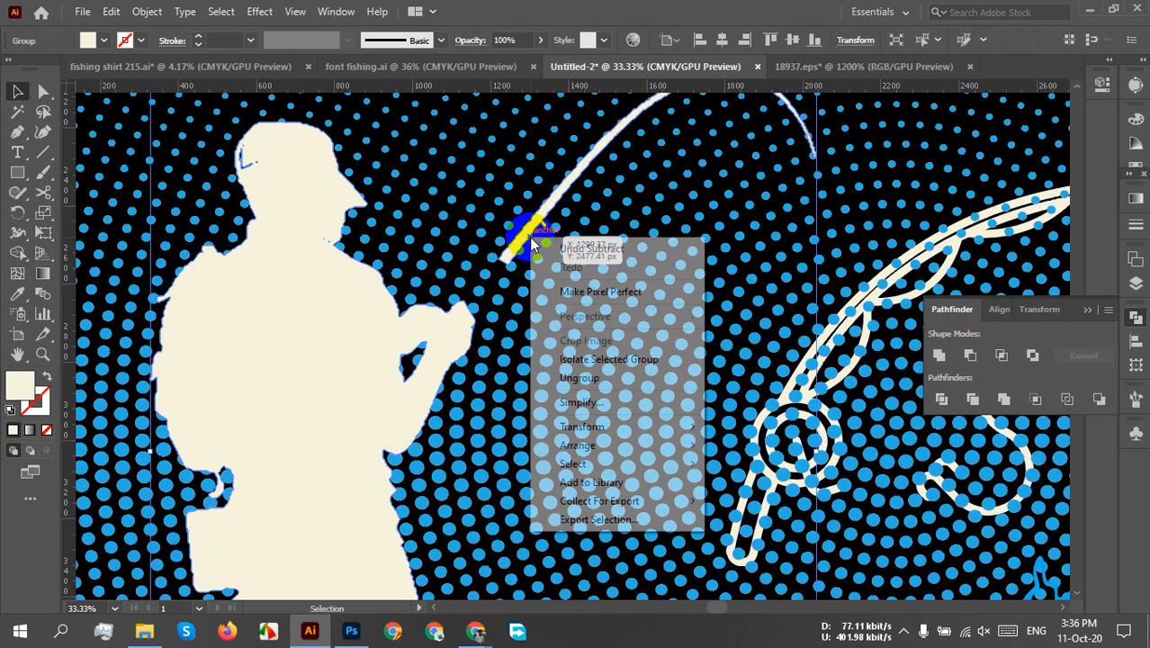
pyautogui.click(612, 379)
pyautogui.moveTo(614, 282); pyautogui.dragTo(551, 225)
pyautogui.press('Delete')
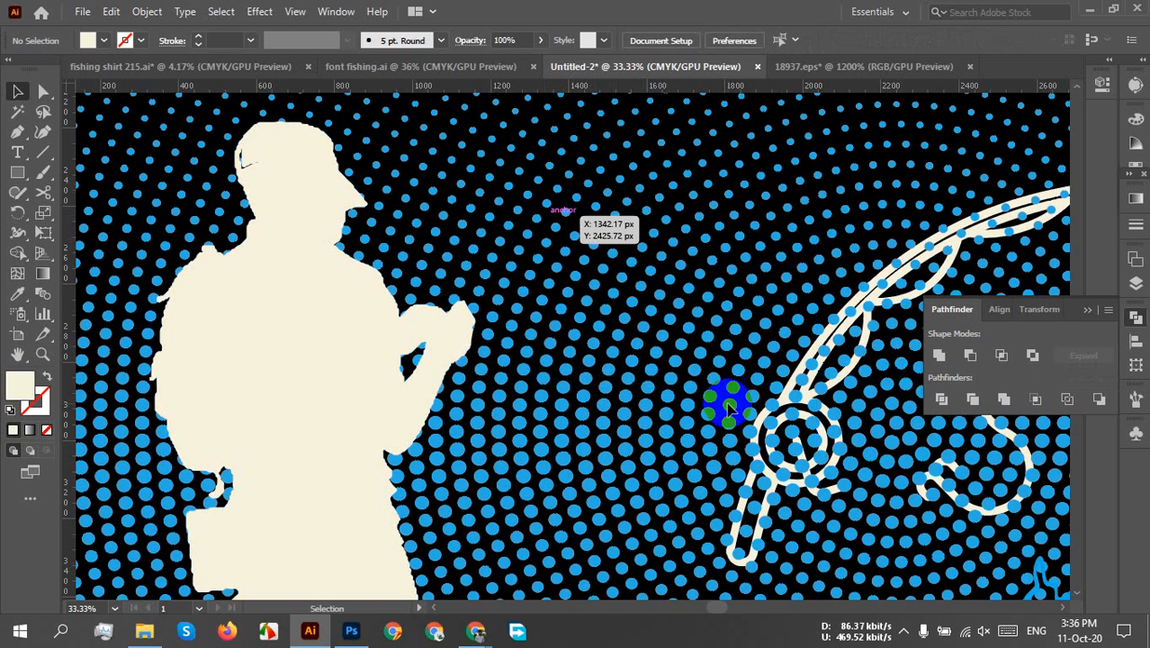
# - Move the traced rod's handle into the fisherman's hand and enlarge the rod toward the FISHING lettering
pyautogui.moveTo(754, 538); pyautogui.dragTo(460, 297)
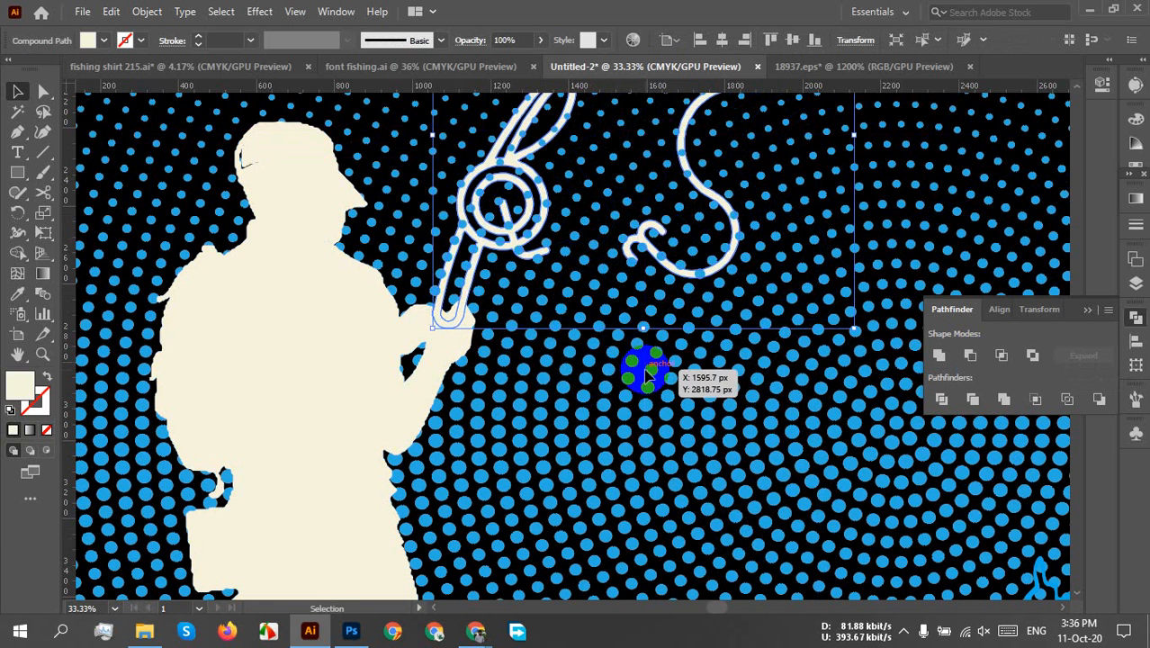
pyautogui.scroll(-1, 675, 373)
pyautogui.scroll(-1, 707, 406)
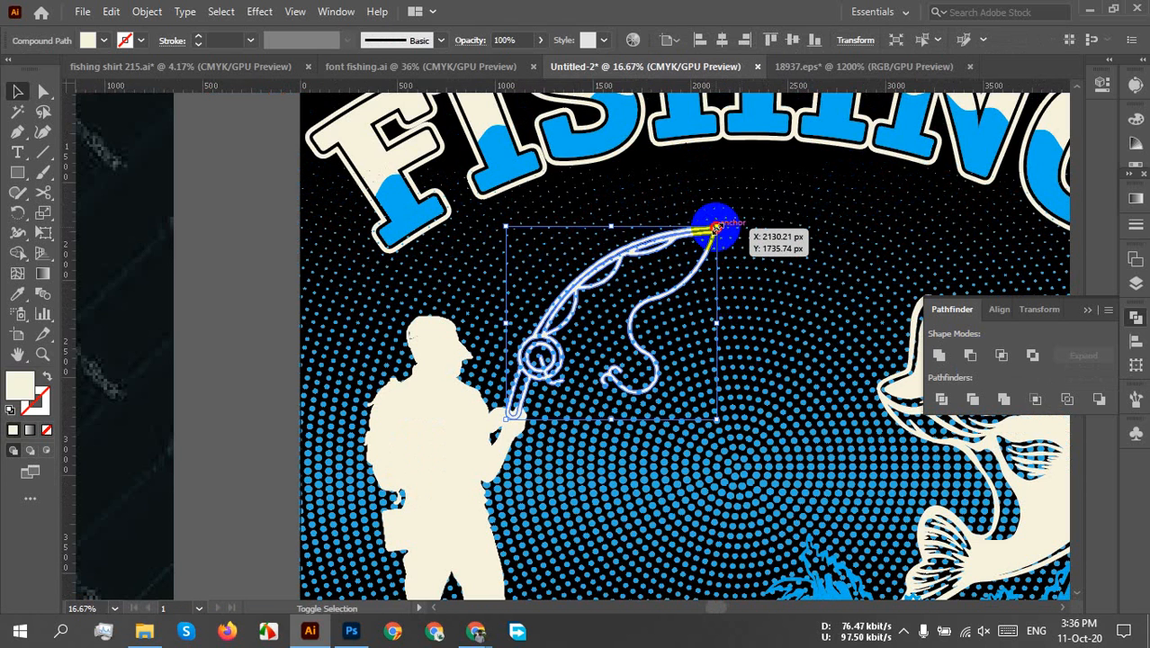
pyautogui.moveTo(715, 228); pyautogui.dragTo(873, 182)
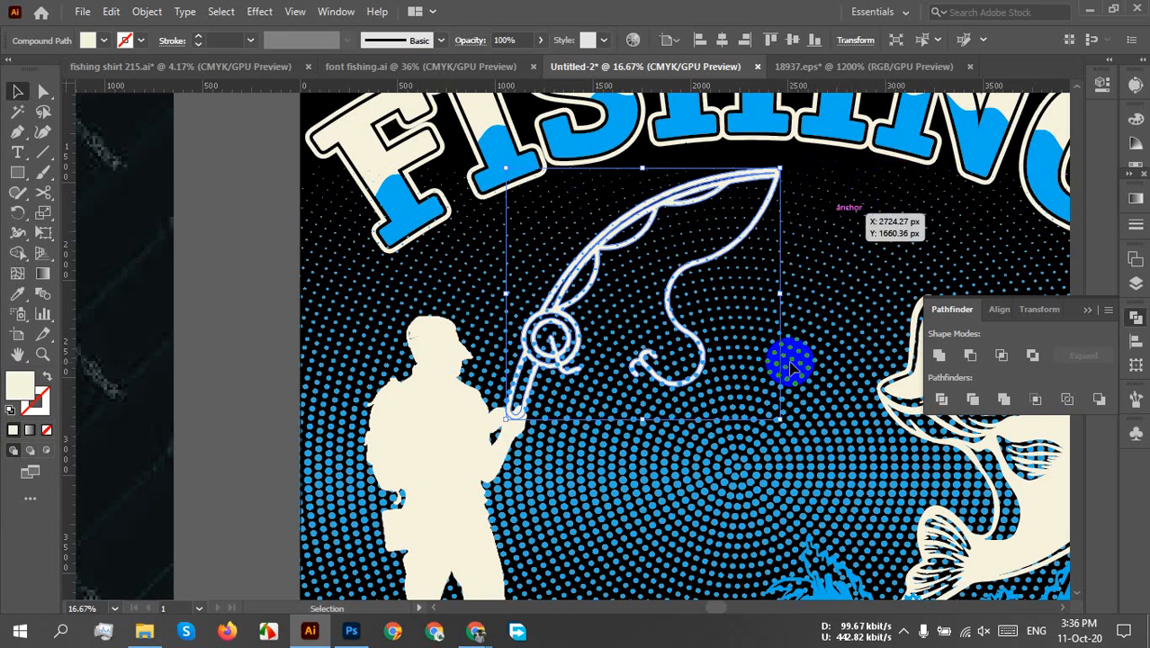
# - Rotate the traced rod slightly clockwise and reposition its handle in the fisherman's hand
pyautogui.moveTo(783, 421); pyautogui.dragTo(784, 469)
pyautogui.scroll(2, 534, 442)
pyautogui.moveTo(495, 318); pyautogui.dragTo(519, 355)
pyautogui.click(617, 459)
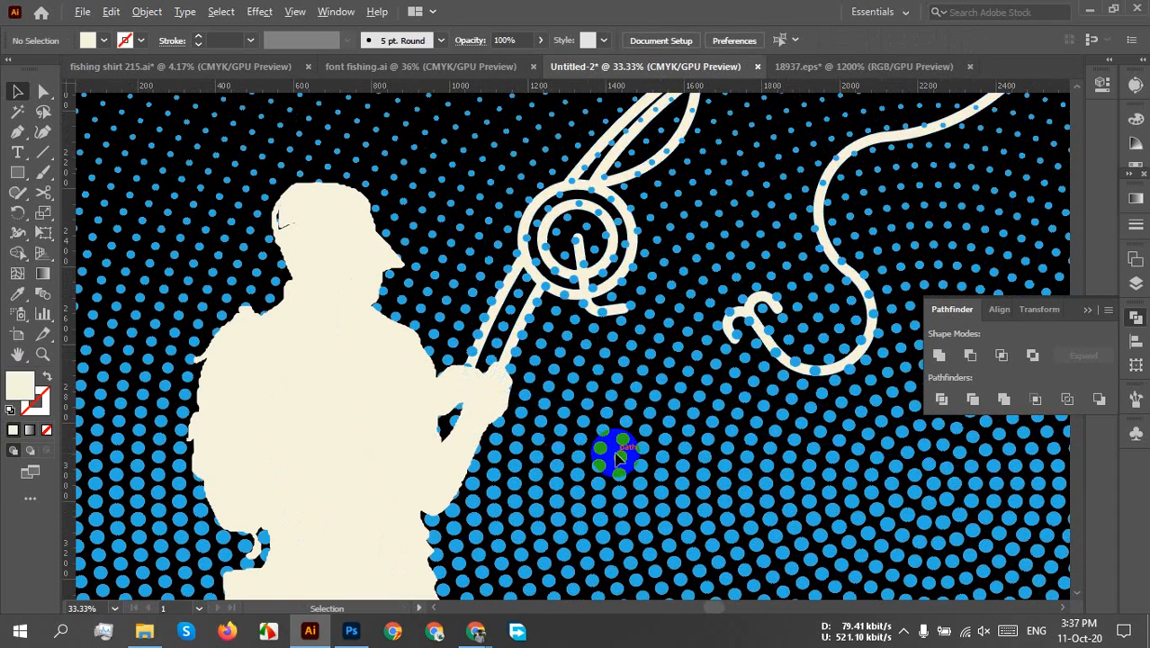
pyautogui.scroll(-1, 617, 459)
pyautogui.scroll(-1, 666, 459)
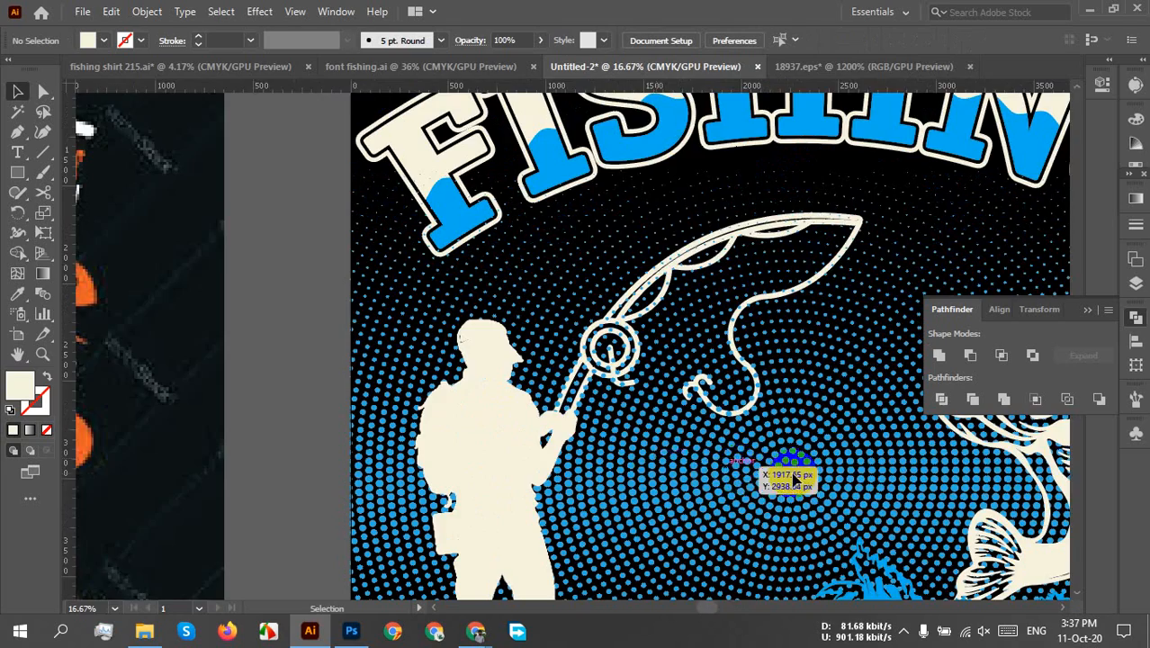
pyautogui.moveTo(793, 481); pyautogui.dragTo(477, 469)
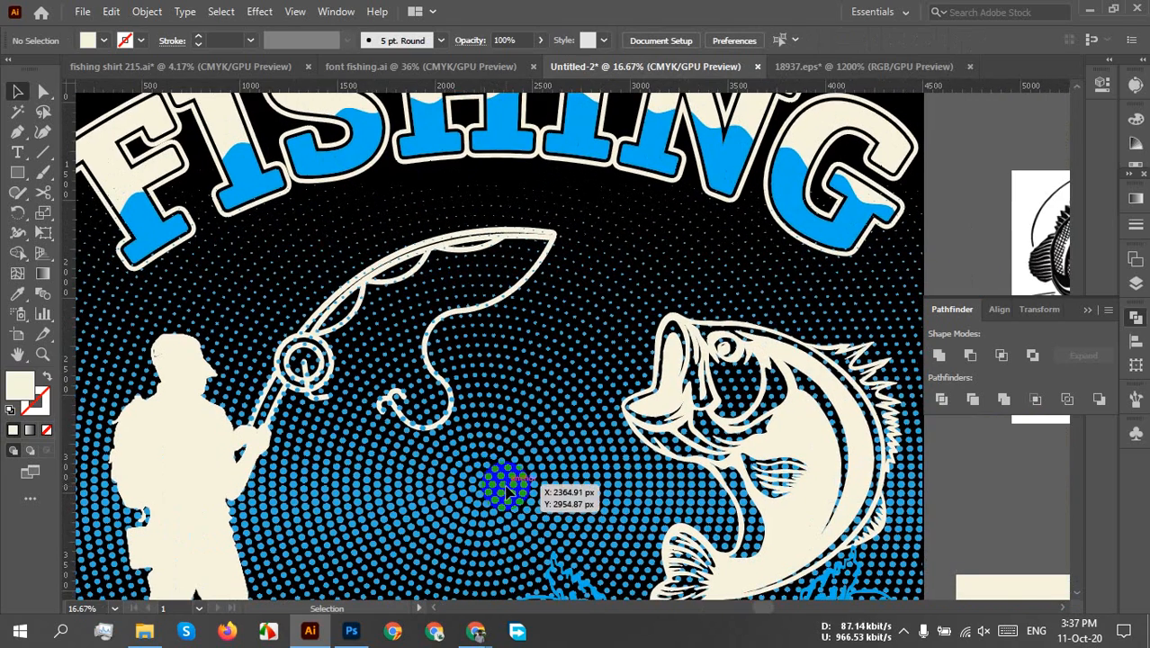
pyautogui.scroll(1, 477, 473)
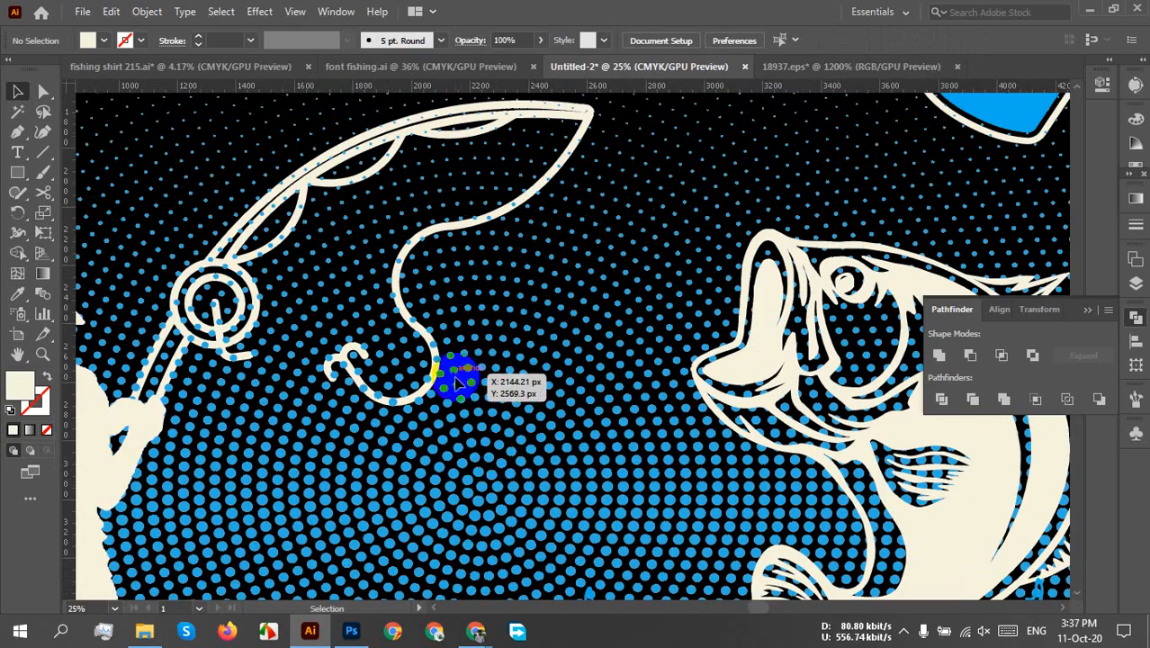
pyautogui.scroll(1, 355, 396)
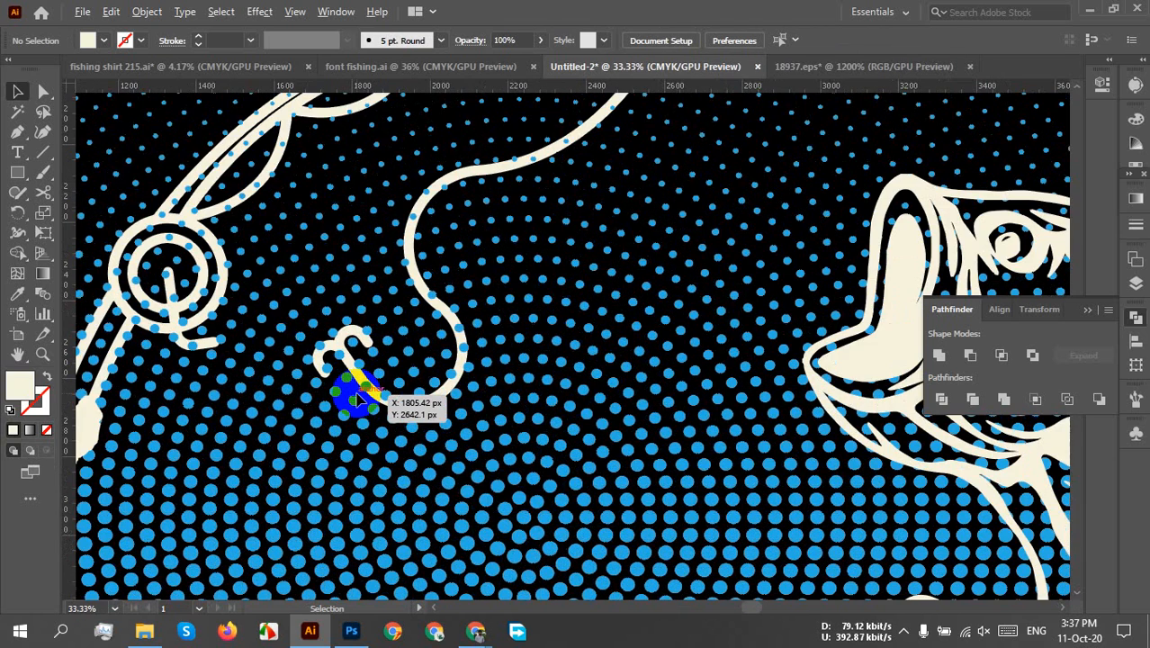
pyautogui.scroll(3, 360, 346)
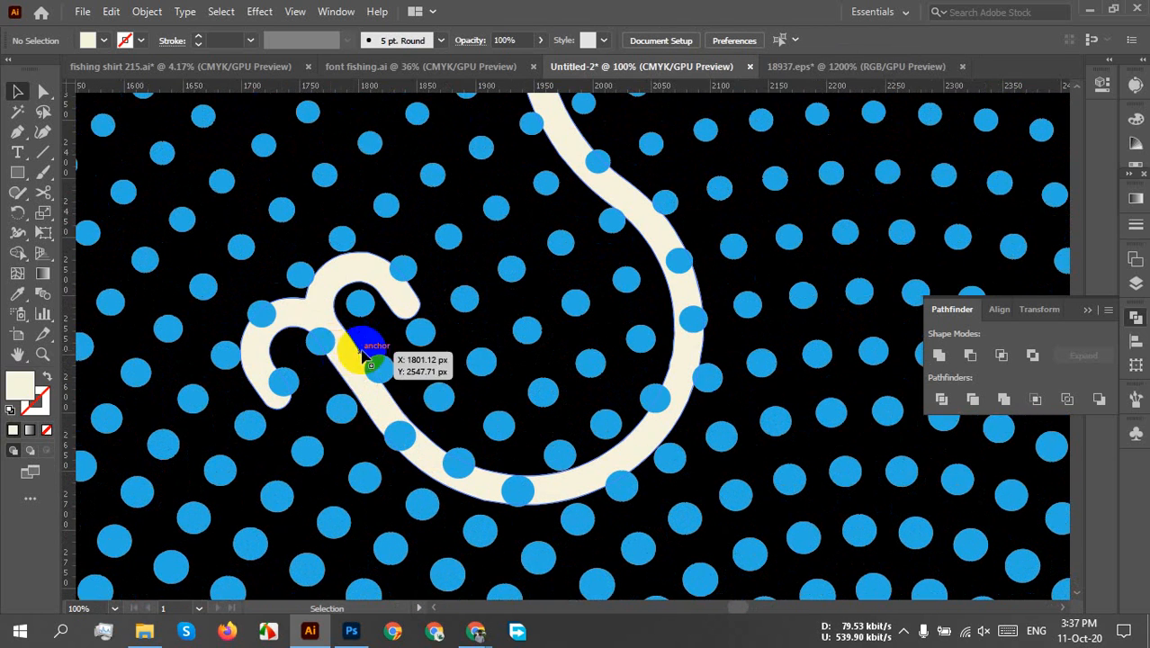
pyautogui.click(44, 154)
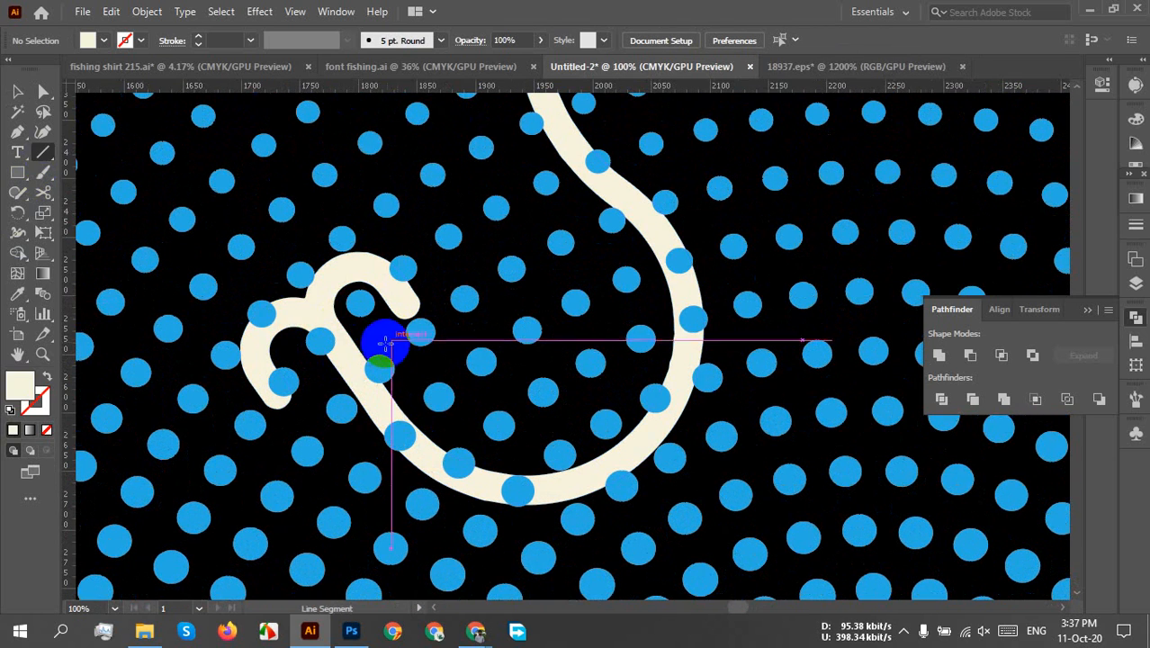
pyautogui.moveTo(372, 338); pyautogui.dragTo(321, 389)
pyautogui.press('v')
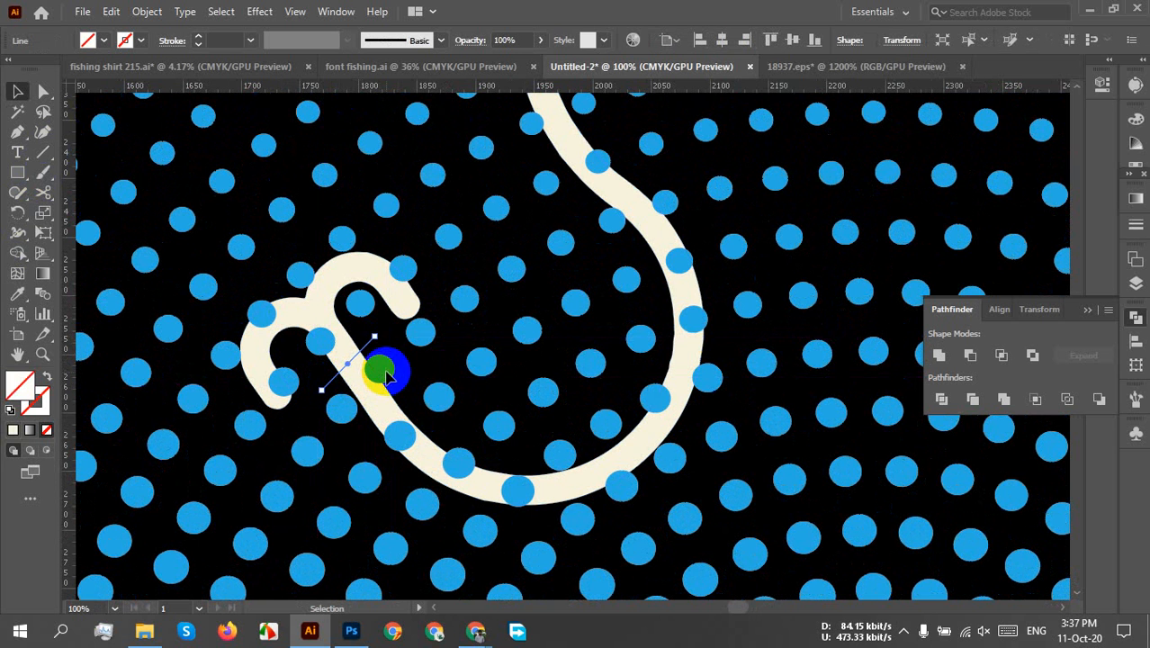
pyautogui.hotkey('ctrl', 'z')
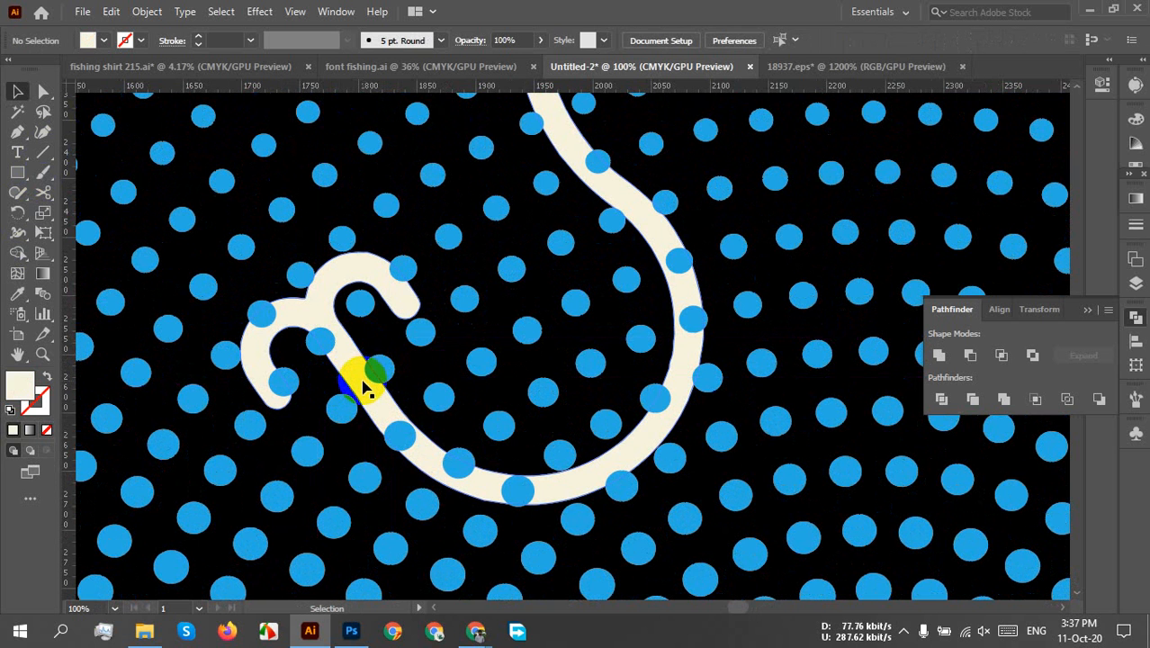
# - Divide the traced rod with a straight Pen line across the shank just below the double-curved hook end, and ungroup the pieces
pyautogui.click(18, 132)
pyautogui.moveTo(320, 376); pyautogui.dragTo(372, 345)
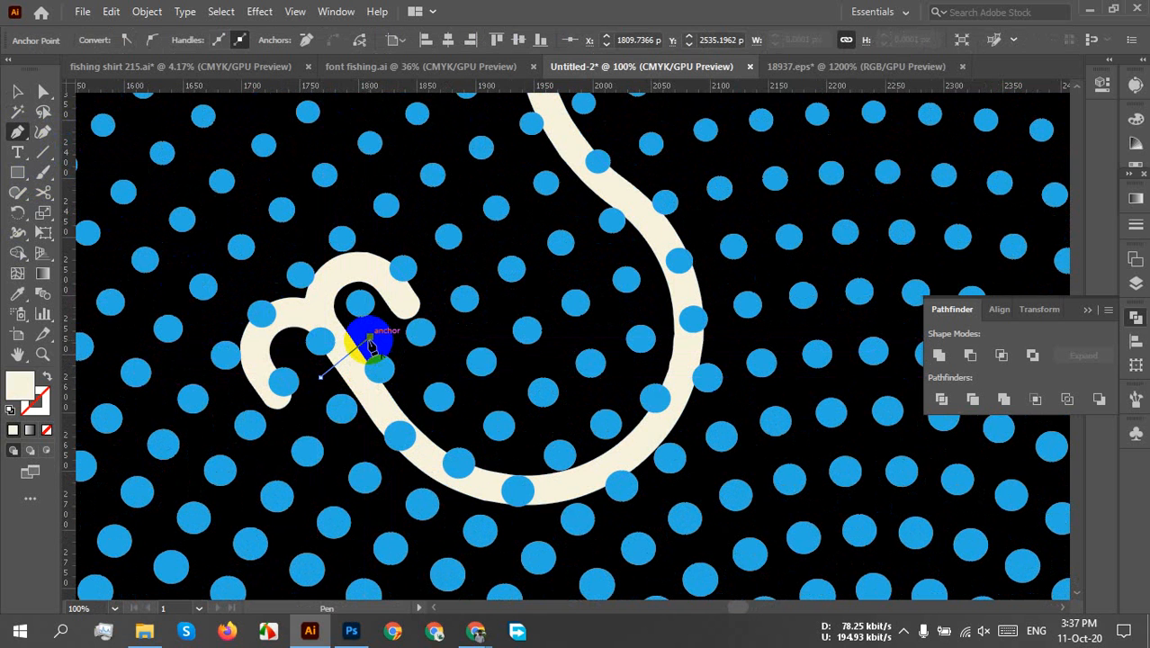
pyautogui.press('v')
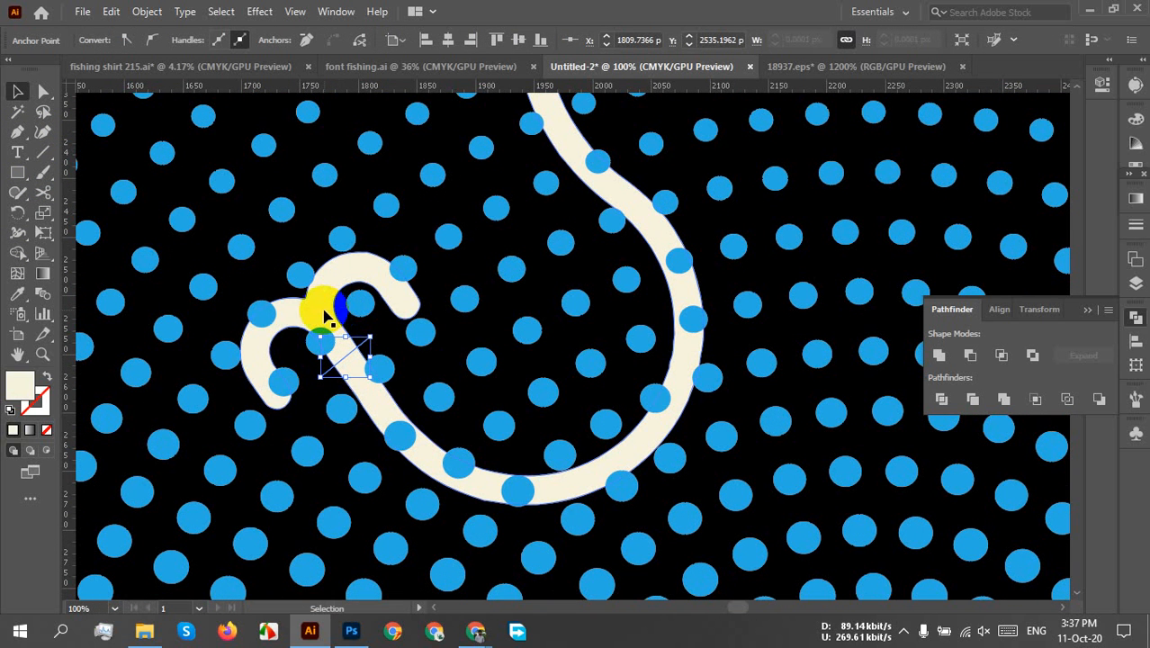
pyautogui.keyDown('shift'); pyautogui.click(326, 313); pyautogui.keyUp('shift')
pyautogui.click(941, 399)
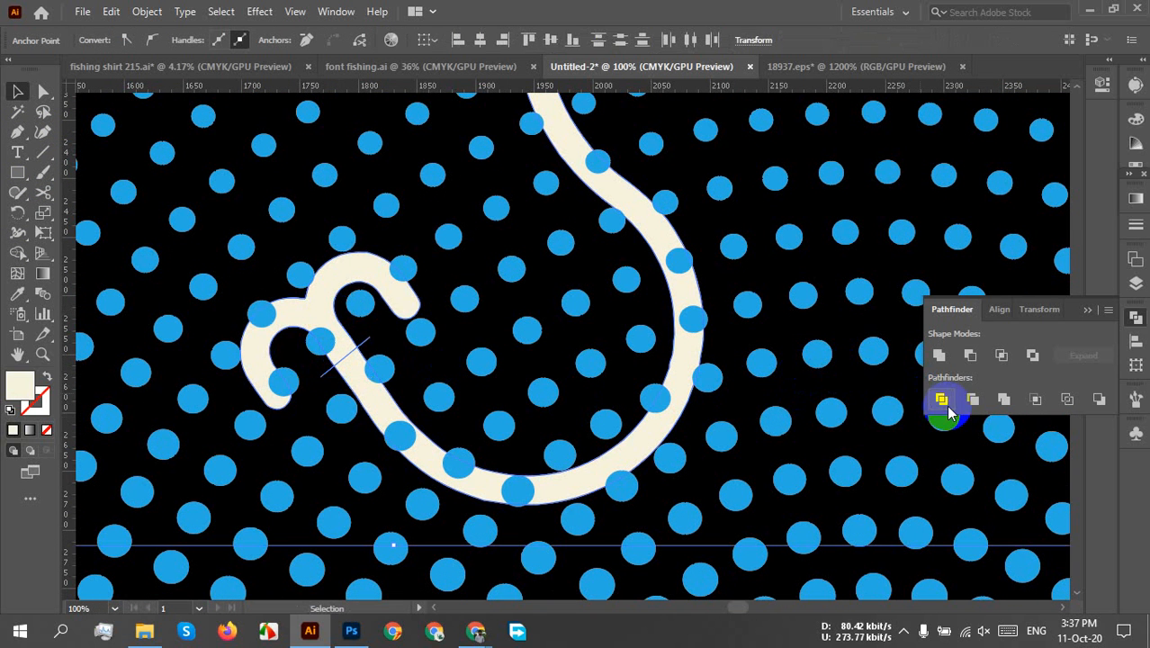
pyautogui.rightClick(324, 334)
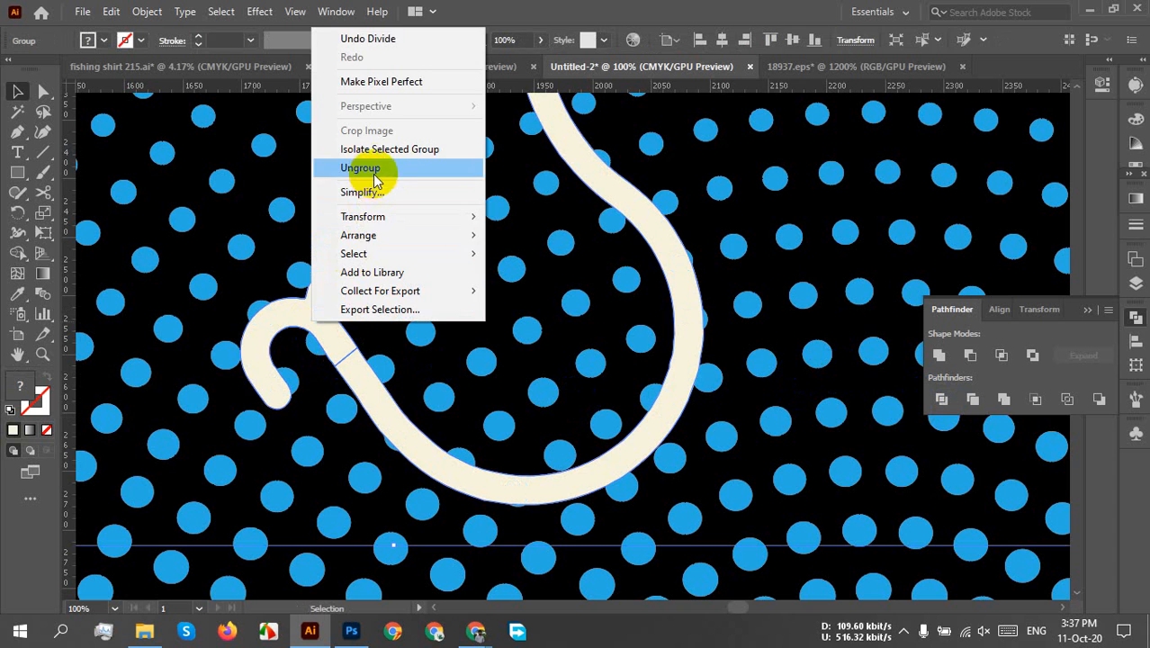
pyautogui.click(360, 169)
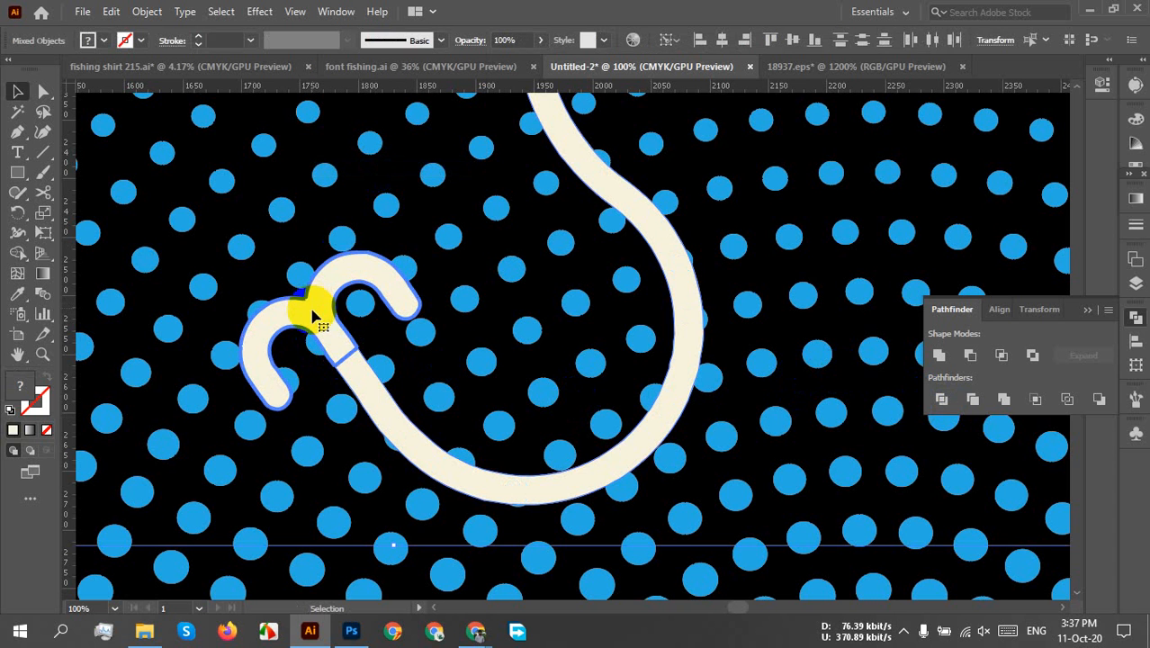
# - Delete only the double-curved end piece of the hook, keeping the rest of the rod and line
pyautogui.press('Delete')
pyautogui.hotkey('ctrl', 'z')
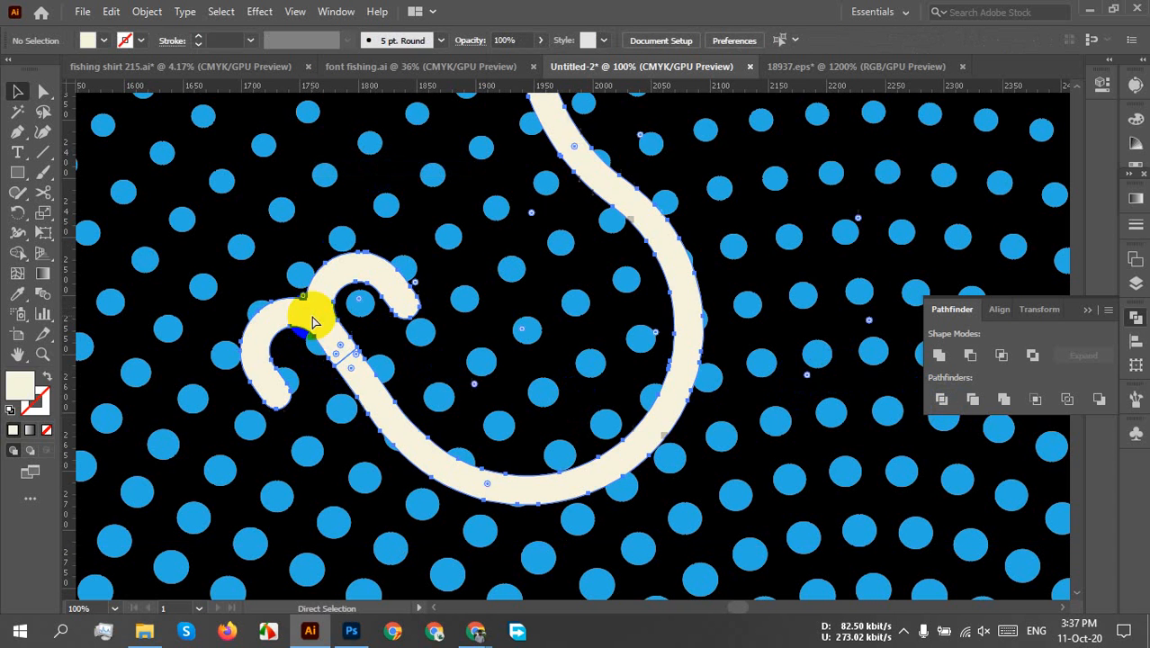
pyautogui.click(345, 328)
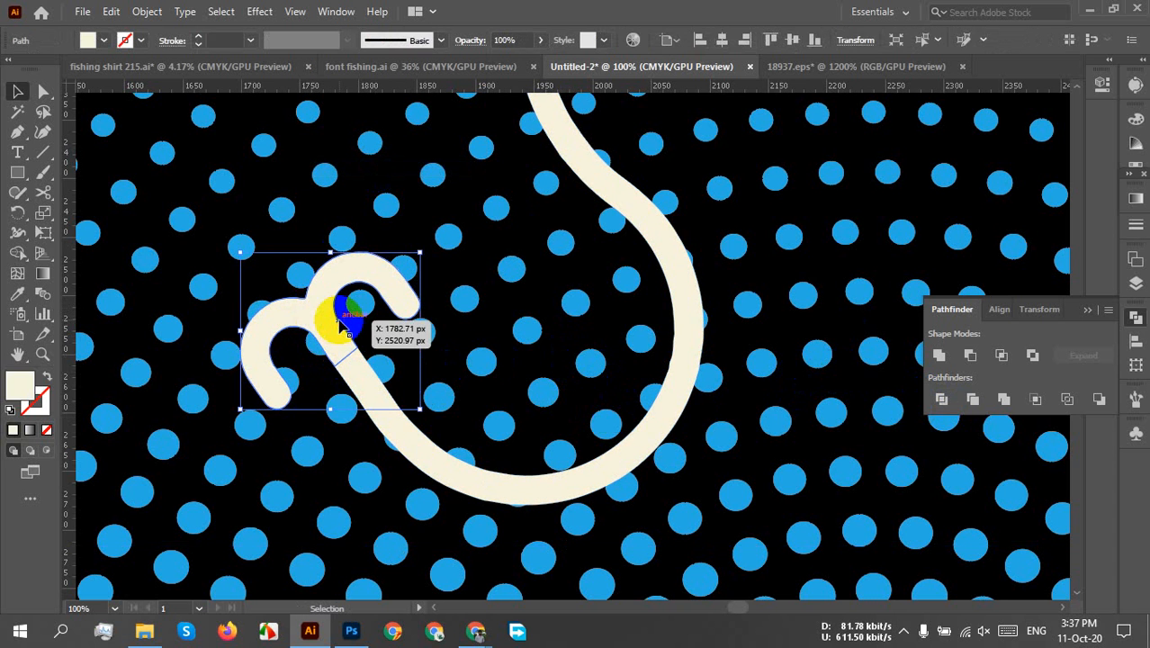
pyautogui.press('Delete')
pyautogui.scroll(-3, 333, 323)
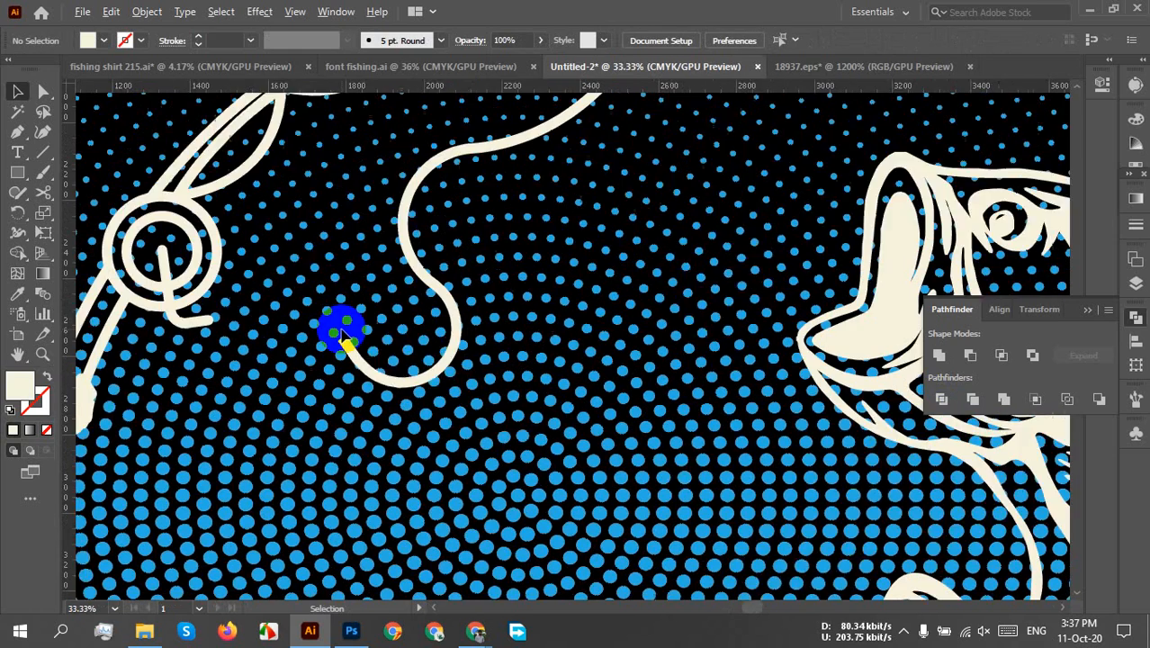
pyautogui.scroll(-1, 430, 407)
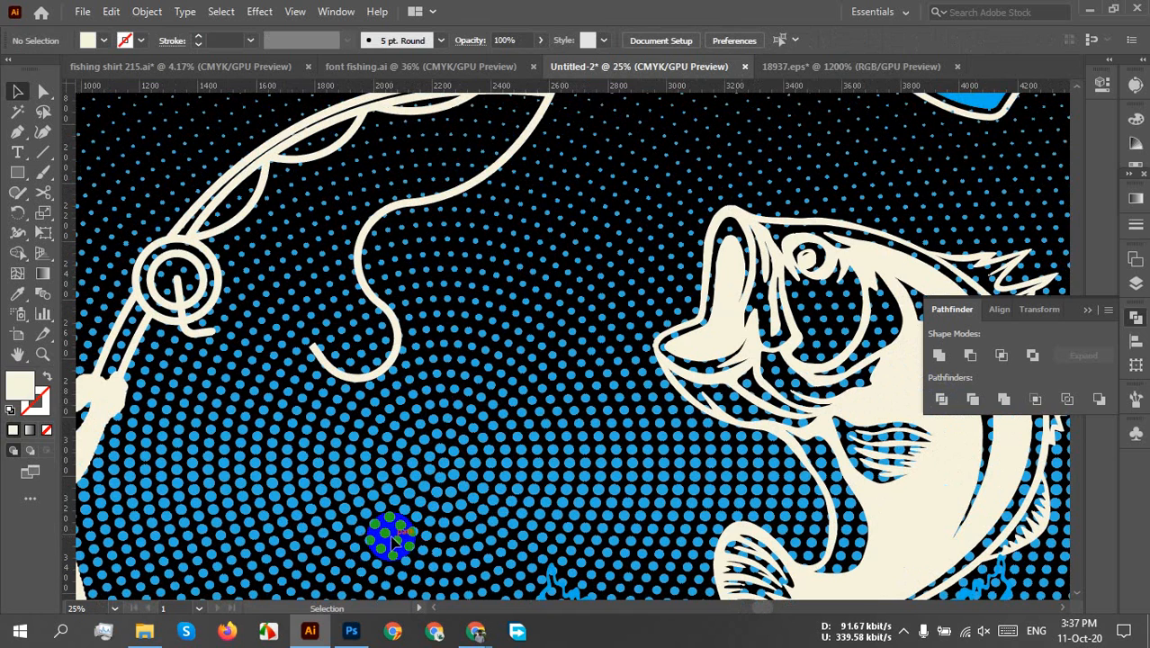
pyautogui.scroll(1, 465, 479)
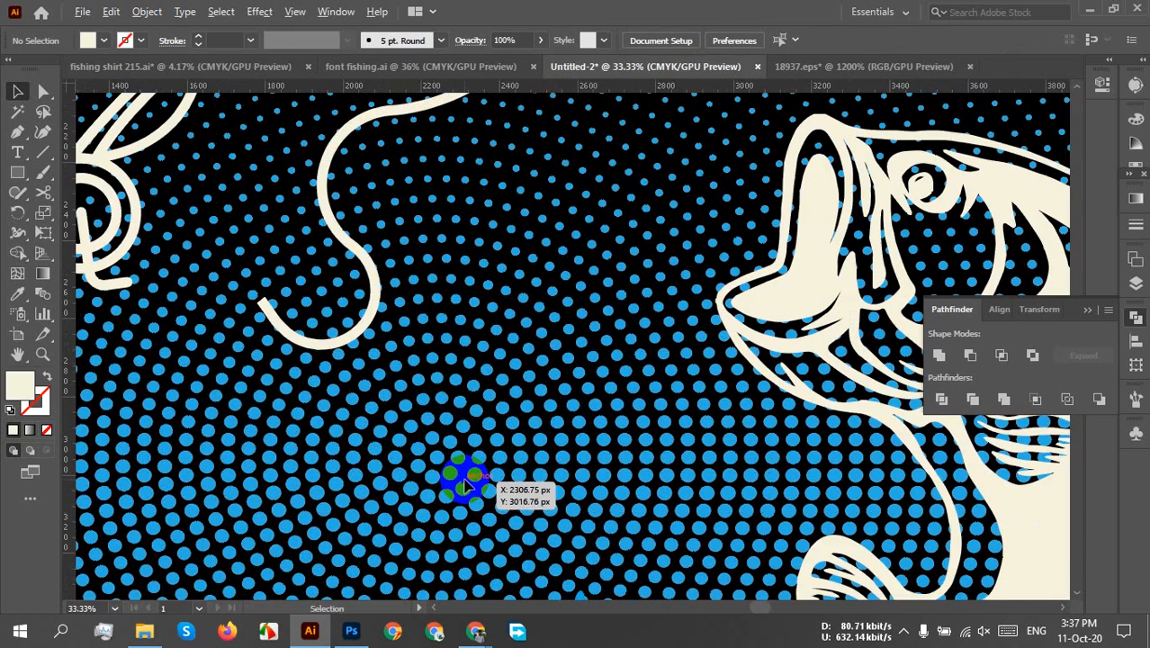
# - Paint a freehand line from the traced fishing line's cut end, looping over its shank and across to the fish's mouth
pyautogui.moveTo(361, 415); pyautogui.dragTo(315, 454)
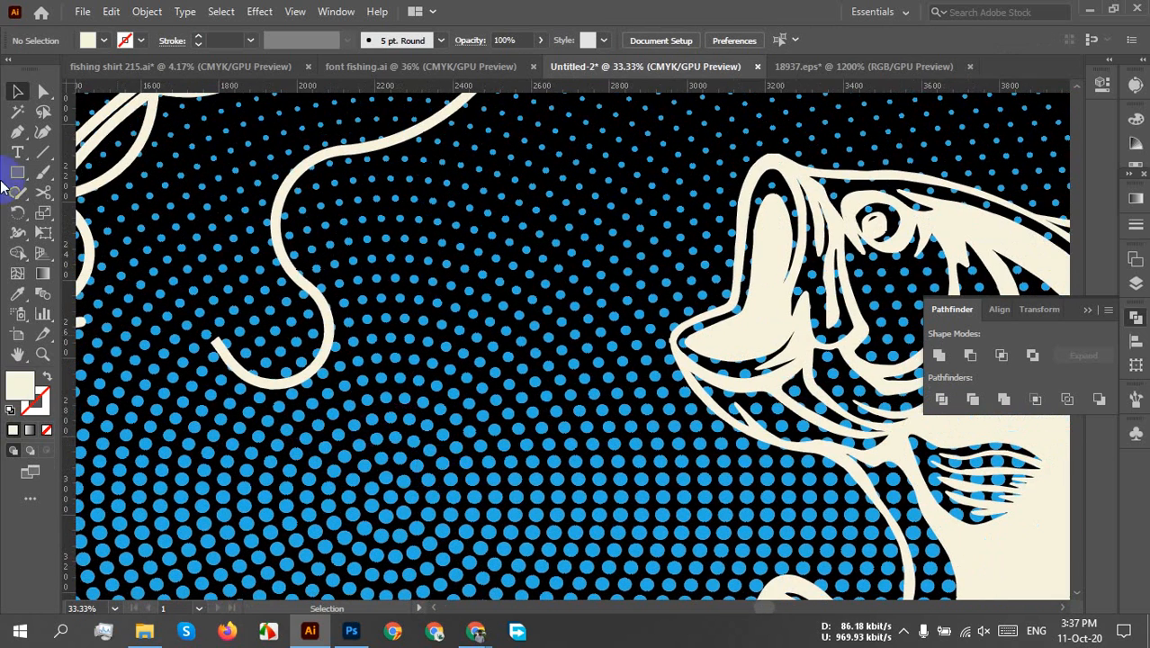
pyautogui.click(43, 172)
pyautogui.moveTo(193, 296)
pyautogui.mouseDown()
pyautogui.moveTo(200, 337)
pyautogui.moveTo(221, 351)
pyautogui.moveTo(209, 328)
pyautogui.moveTo(216, 269)
pyautogui.moveTo(252, 236)
pyautogui.moveTo(302, 236)
pyautogui.moveTo(385, 269)
pyautogui.mouseUp()
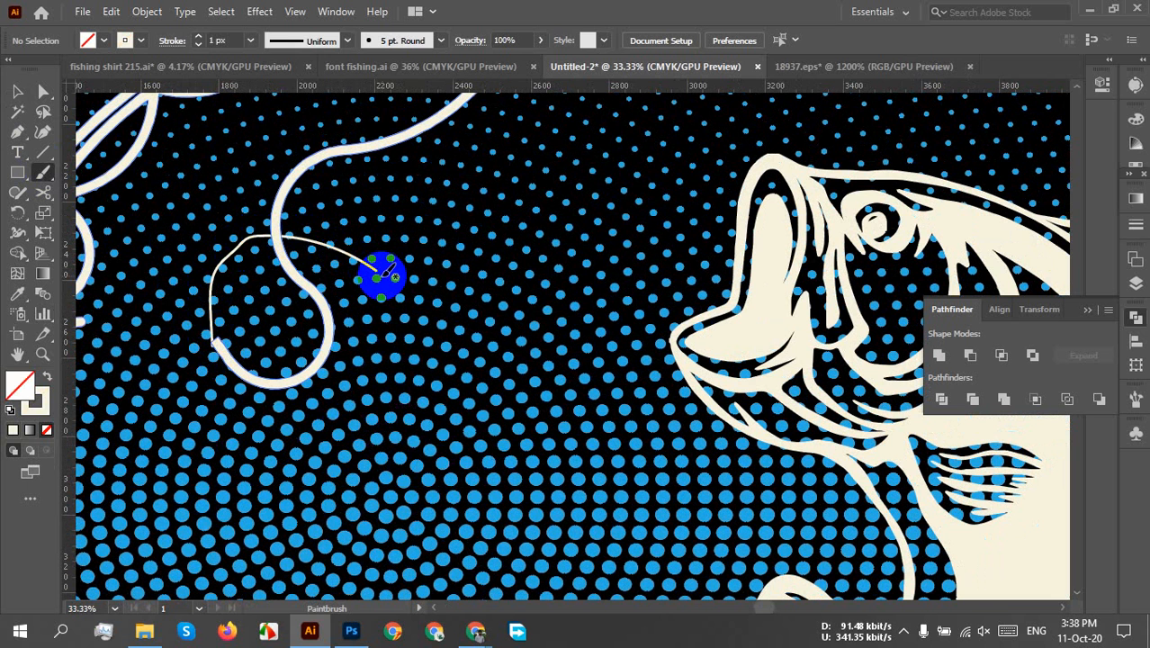
pyautogui.hotkey('ctrl', 'z')
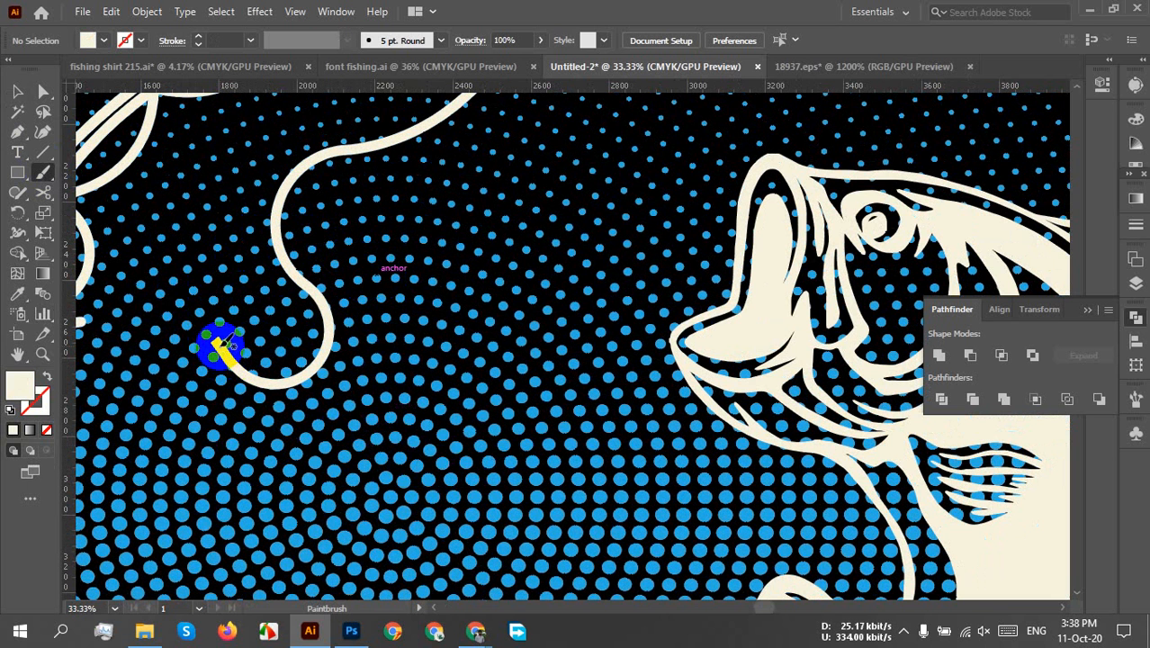
pyautogui.moveTo(214, 328)
pyautogui.mouseDown()
pyautogui.moveTo(211, 236)
pyautogui.moveTo(231, 195)
pyautogui.mouseUp()
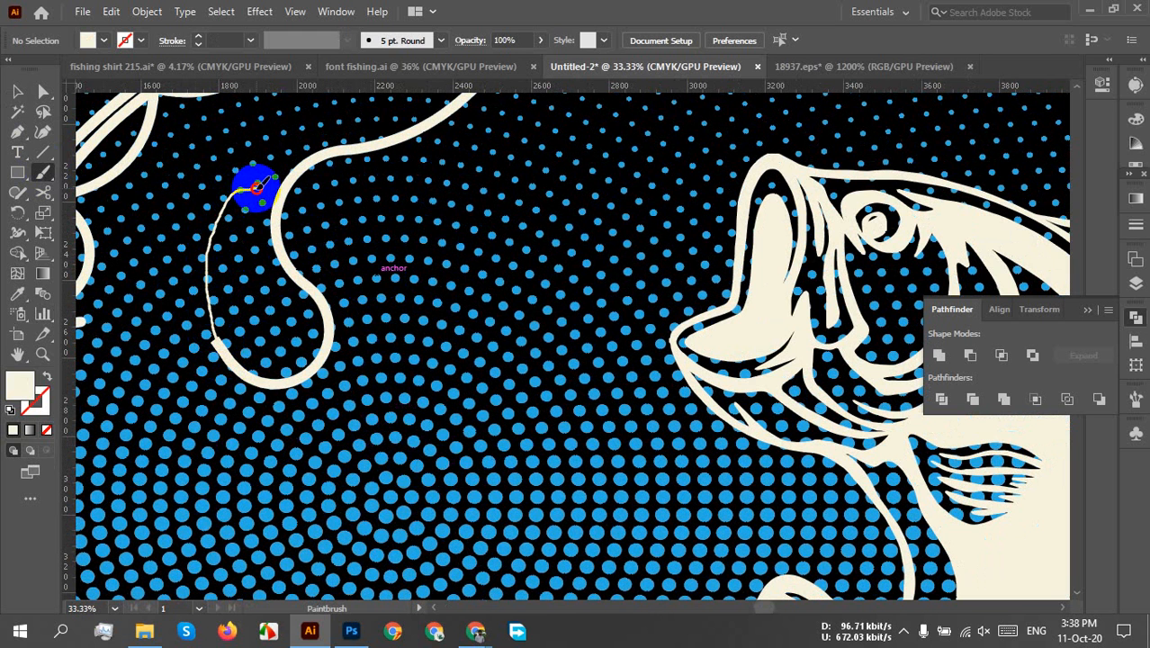
pyautogui.moveTo(256, 186)
pyautogui.mouseDown()
pyautogui.moveTo(320, 180)
pyautogui.moveTo(428, 230)
pyautogui.moveTo(561, 258)
pyautogui.moveTo(674, 257)
pyautogui.moveTo(727, 290)
pyautogui.mouseUp()
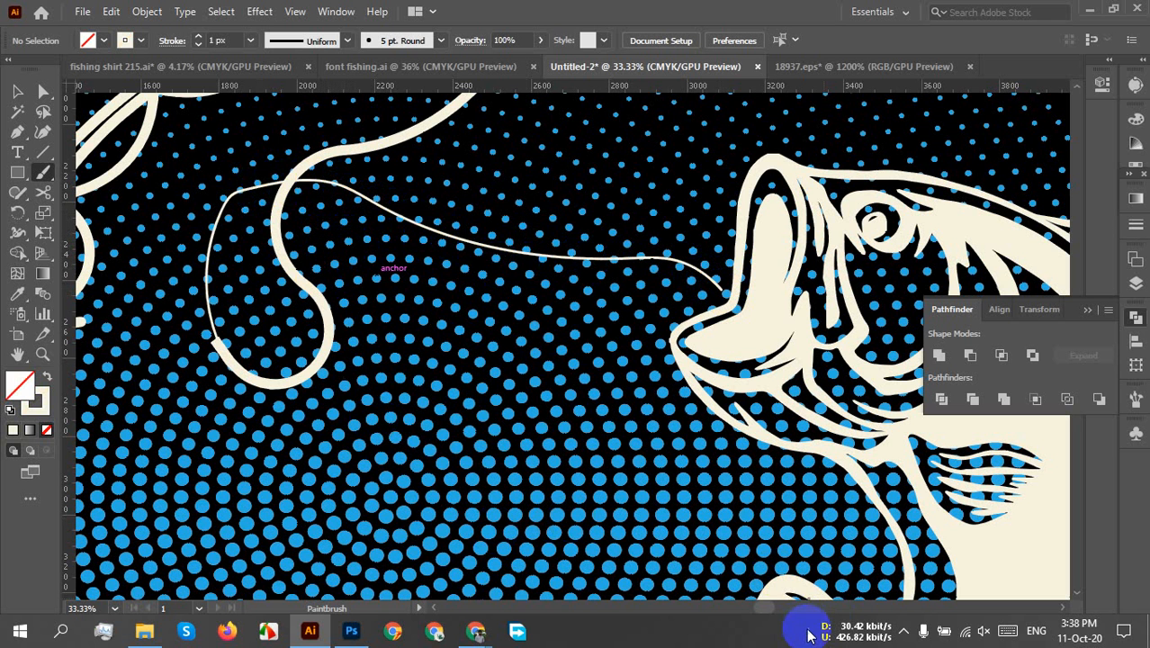
pyautogui.click(903, 630)
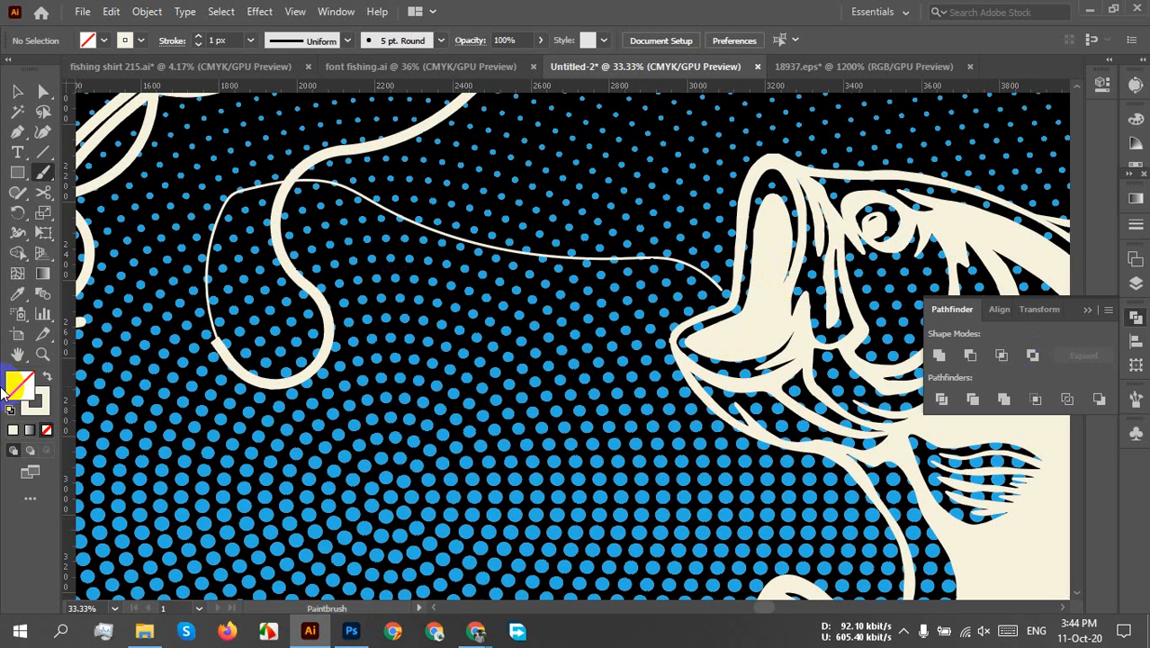
# - Give the newly painted line the Basic brush and a stroke weight of 21 px
pyautogui.click(12, 91)
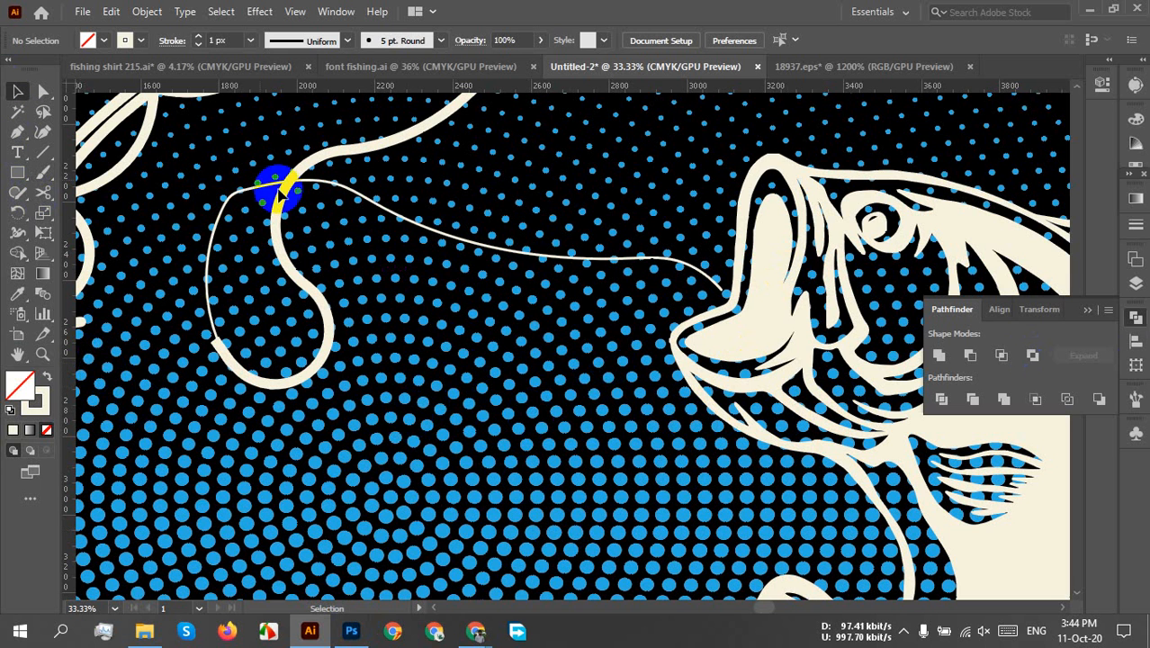
pyautogui.click(409, 225)
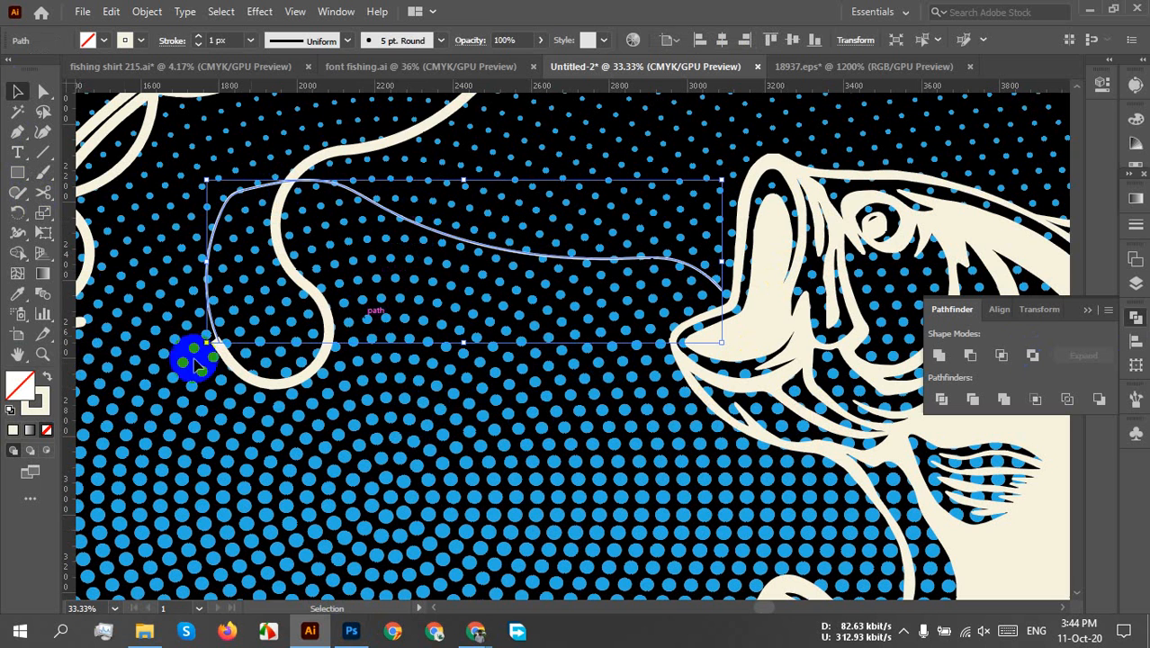
pyautogui.click(416, 45)
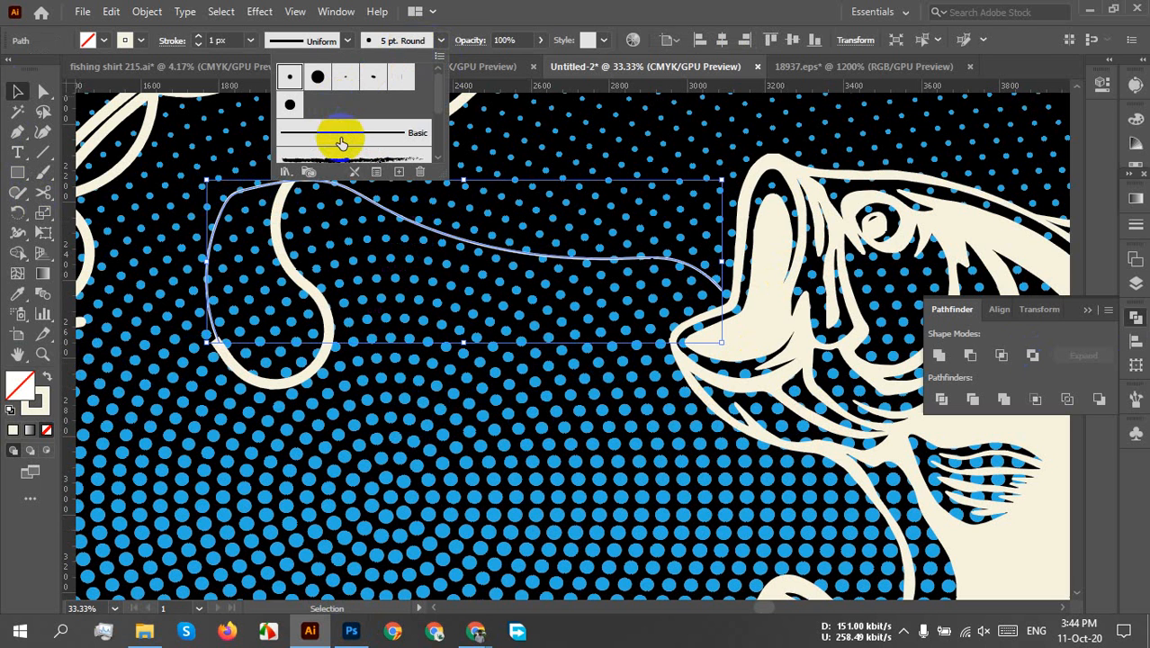
pyautogui.click(342, 141)
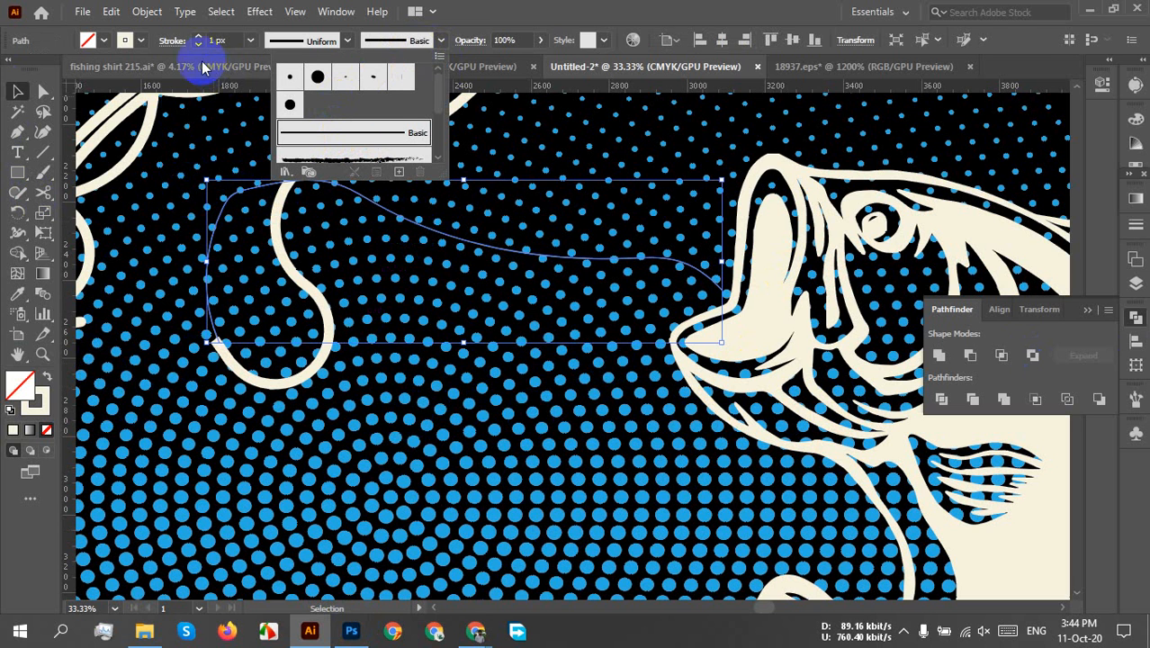
pyautogui.click(232, 39)
pyautogui.scroll(14, 234, 39)
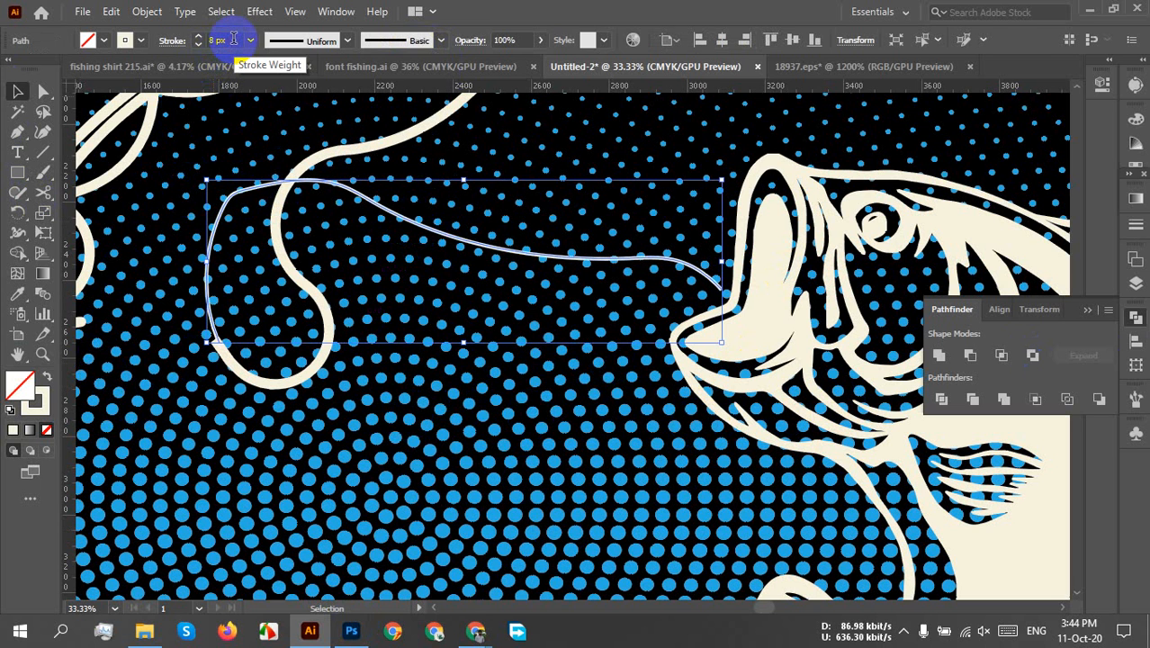
pyautogui.scroll(6, 233, 39)
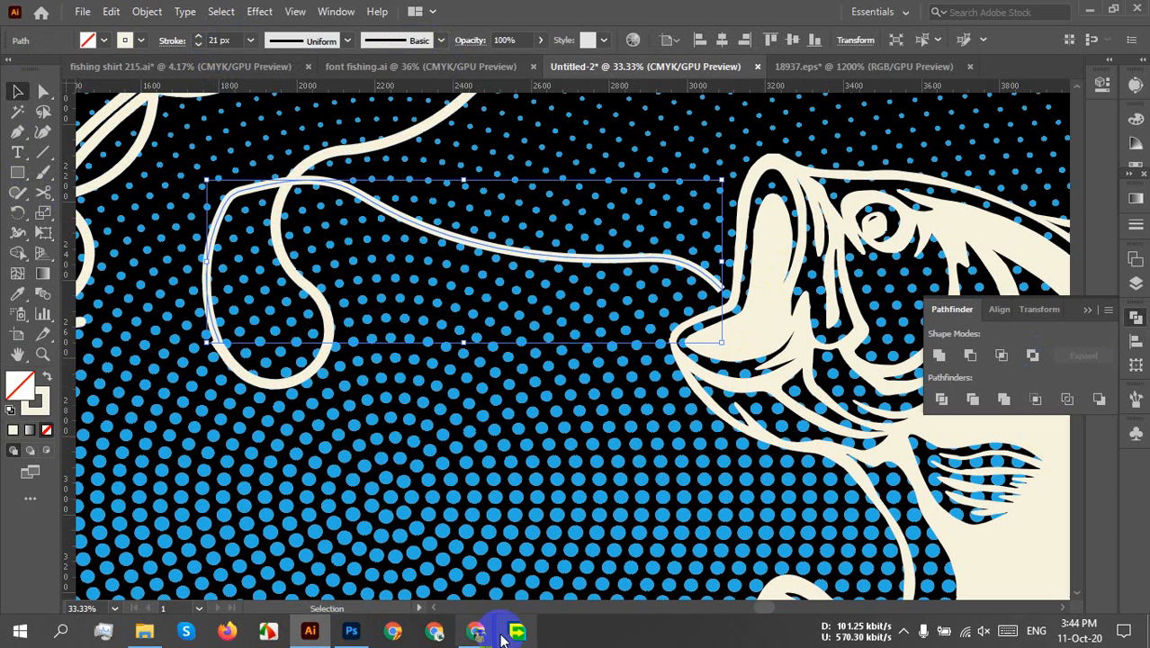
pyautogui.moveTo(461, 636)
pyautogui.click(315, 548)
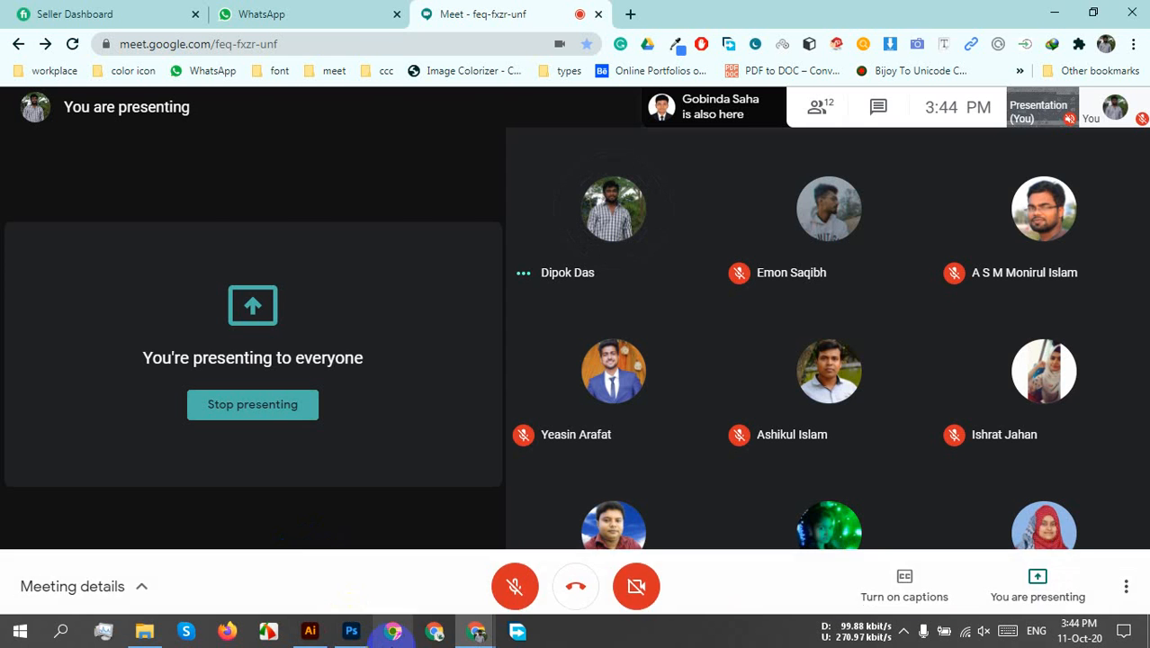
pyautogui.click(310, 633)
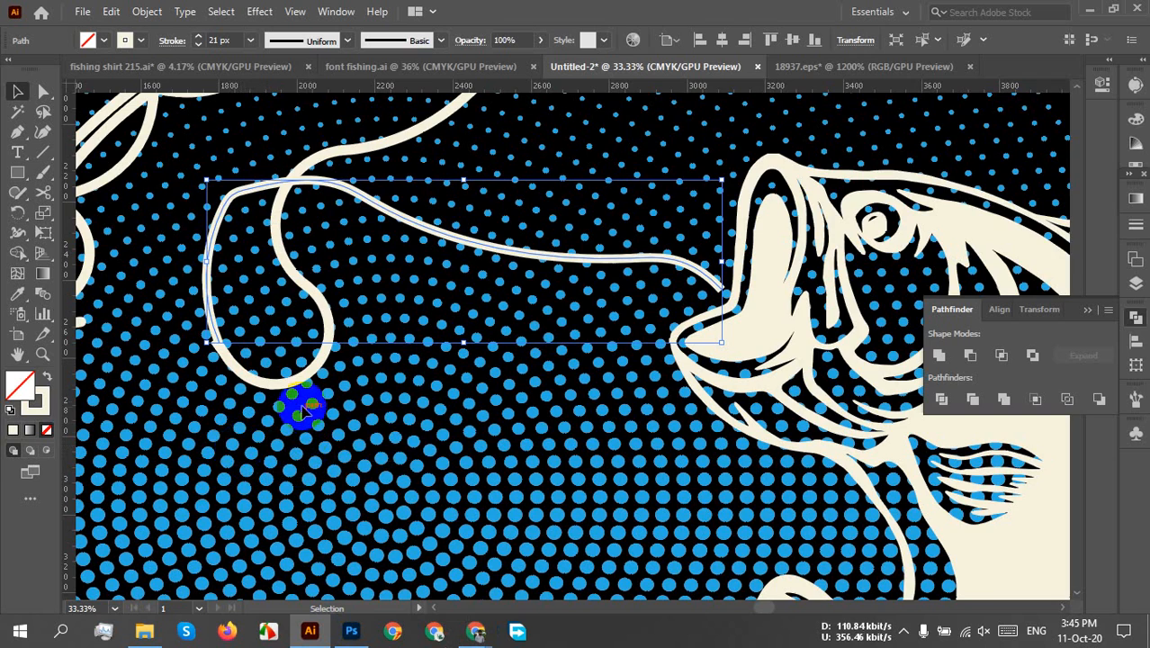
# - Align the painted line's start with the cut end of the traced line and set its stroke to 25 px
pyautogui.scroll(-1, 302, 407)
pyautogui.scroll(2, 216, 373)
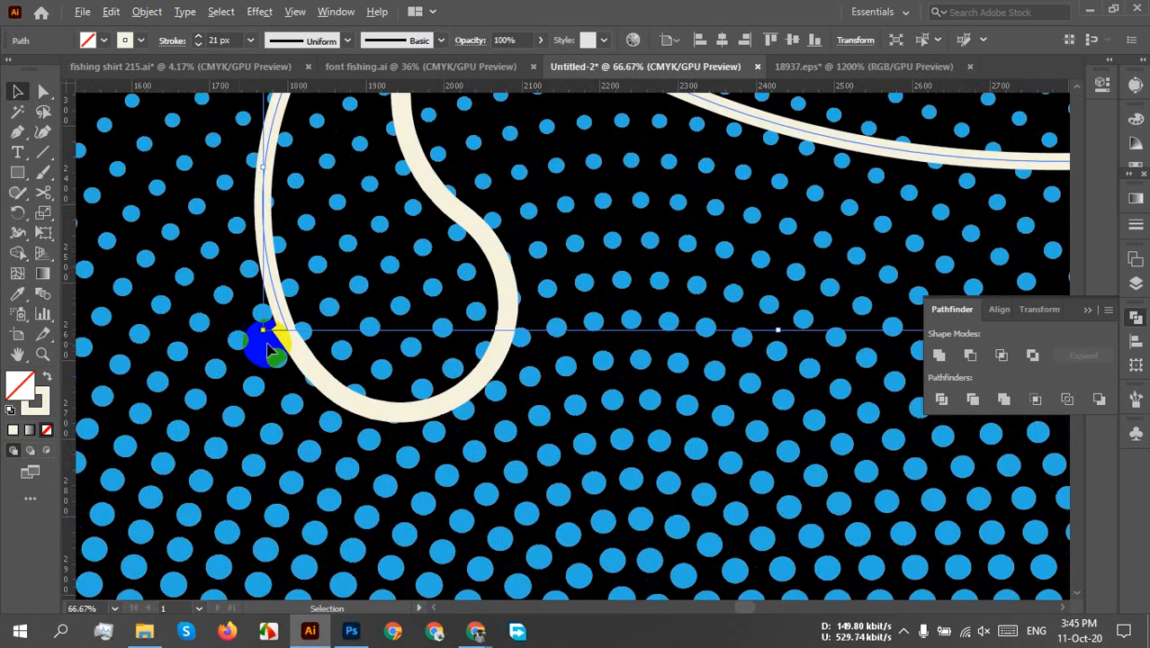
pyautogui.scroll(2, 270, 315)
pyautogui.moveTo(285, 296); pyautogui.dragTo(274, 306)
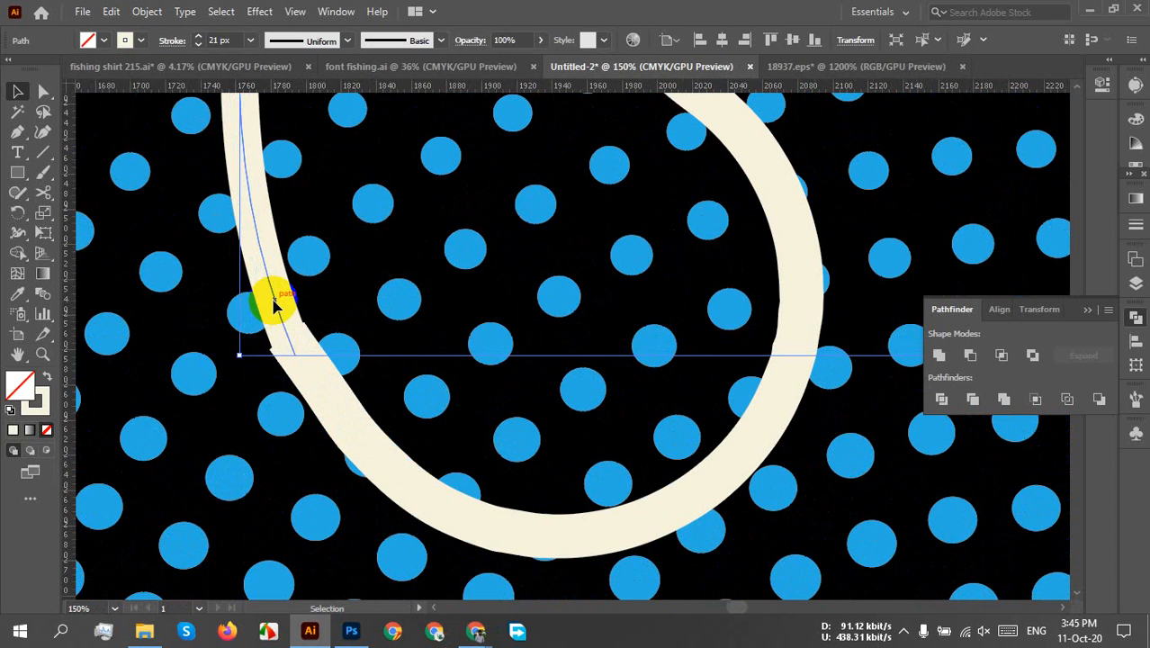
pyautogui.scroll(-4, 290, 308)
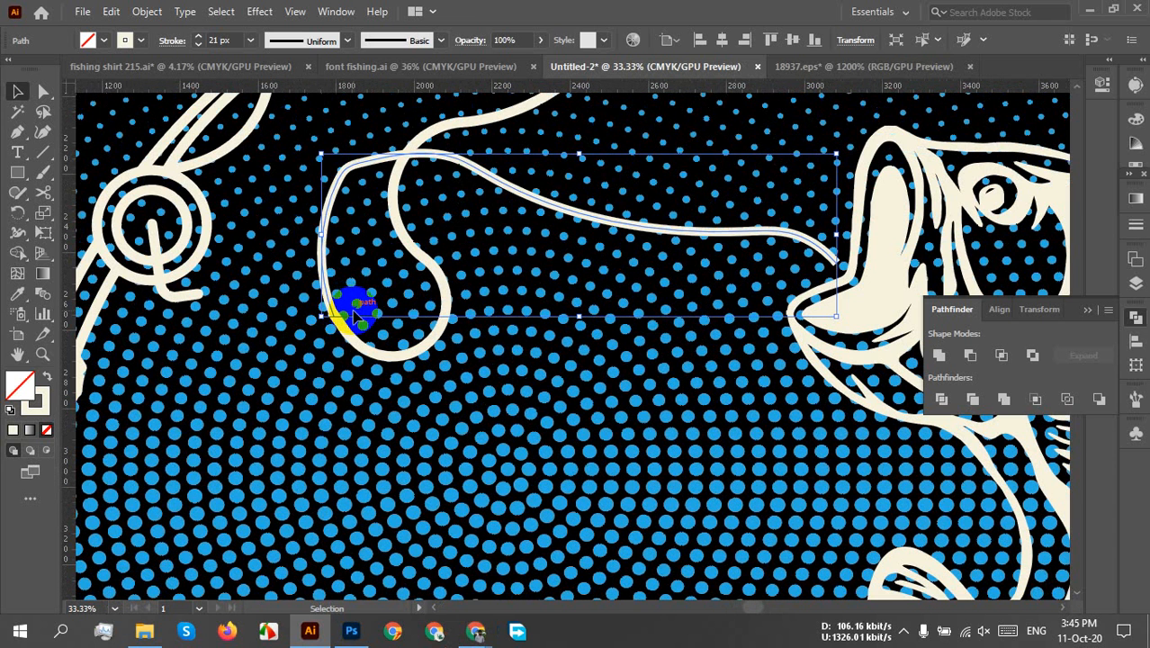
pyautogui.click(235, 38)
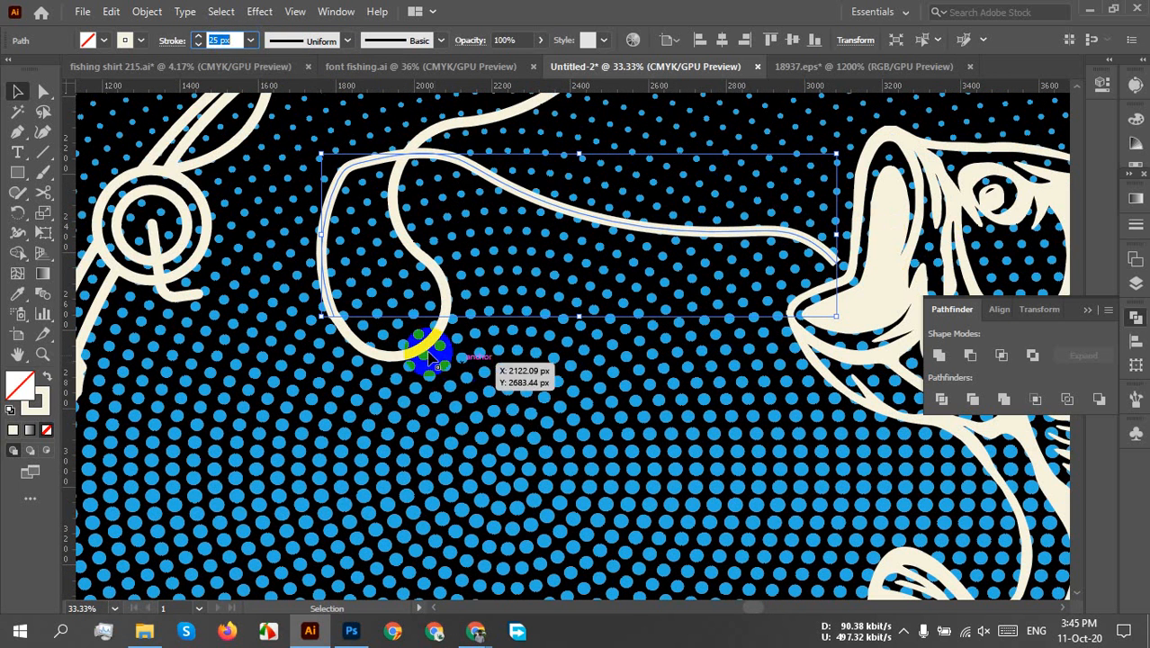
pyautogui.scroll(2, 402, 344)
pyautogui.scroll(-1, 270, 218)
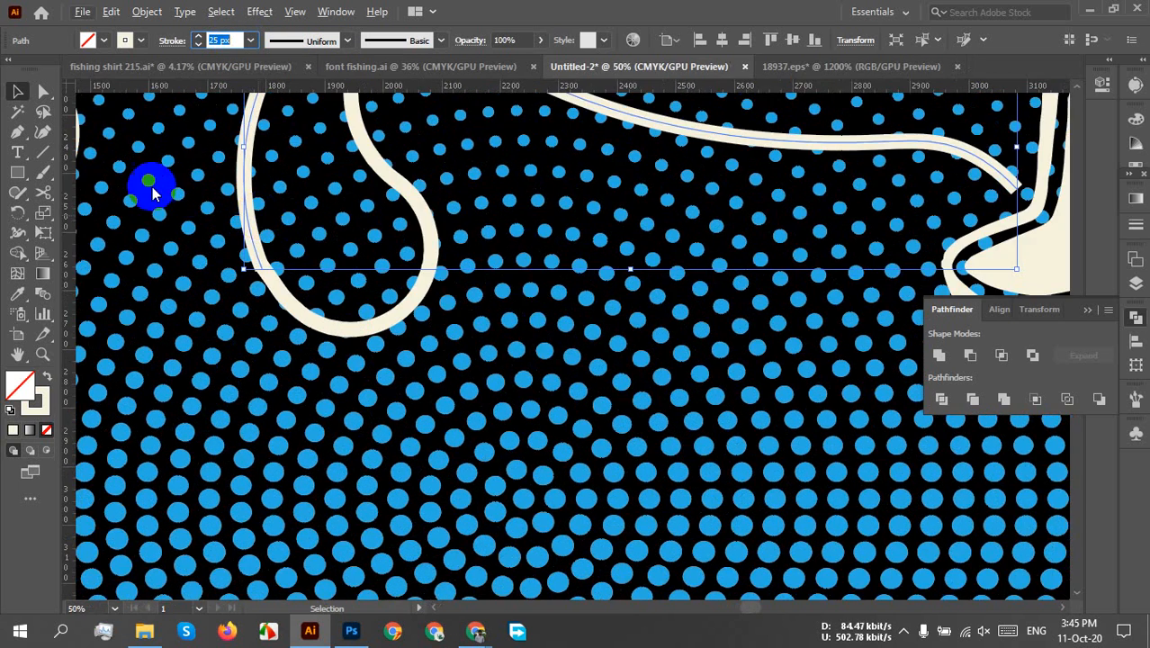
# - Apply a tapered width profile to the painted line so that it thins toward the fish's mouth, and deselect it
pyautogui.click(284, 43)
pyautogui.click(291, 171)
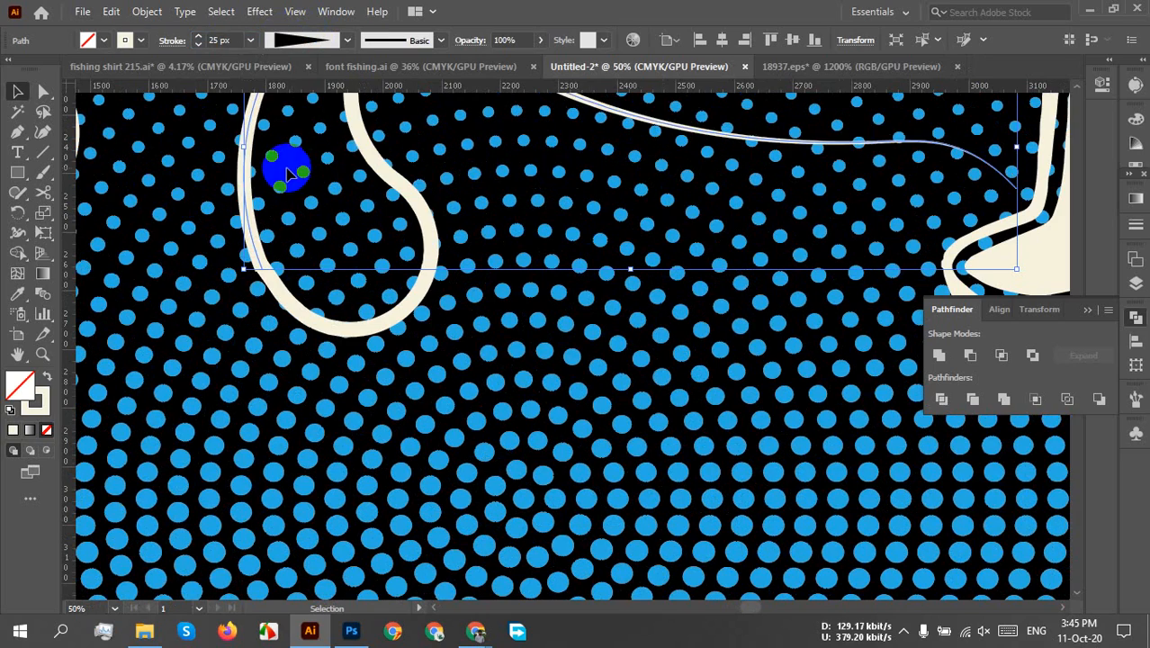
pyautogui.scroll(-2, 286, 173)
pyautogui.moveTo(288, 171); pyautogui.dragTo(316, 198)
pyautogui.scroll(1, 328, 205)
pyautogui.moveTo(417, 187); pyautogui.dragTo(359, 317)
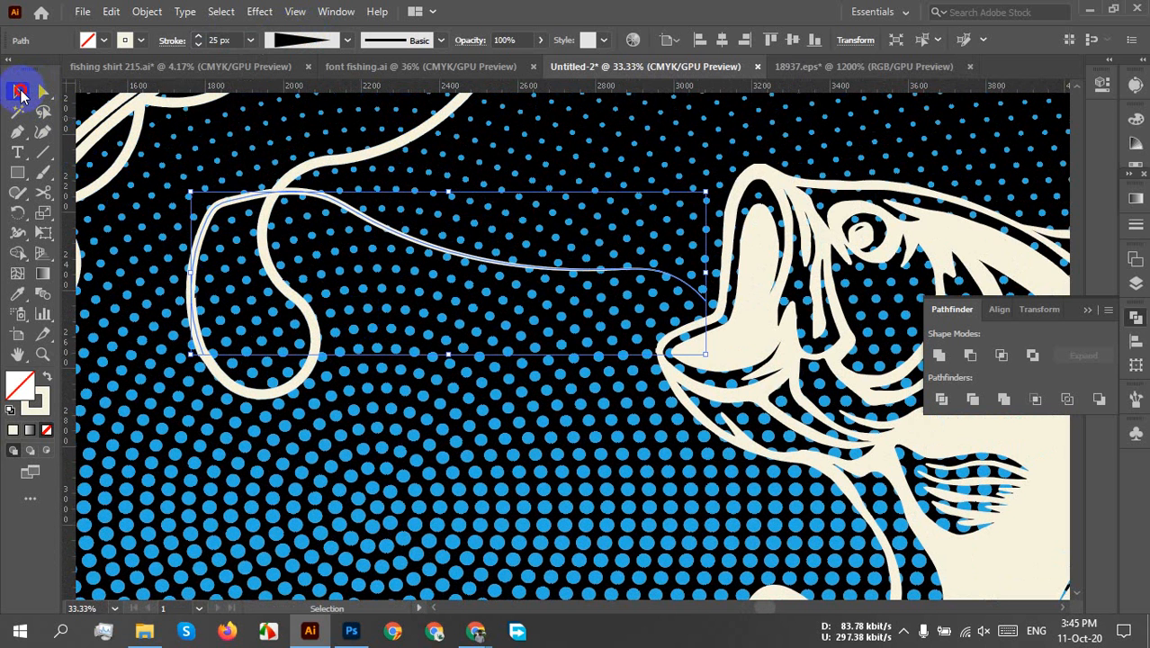
pyautogui.click(528, 146)
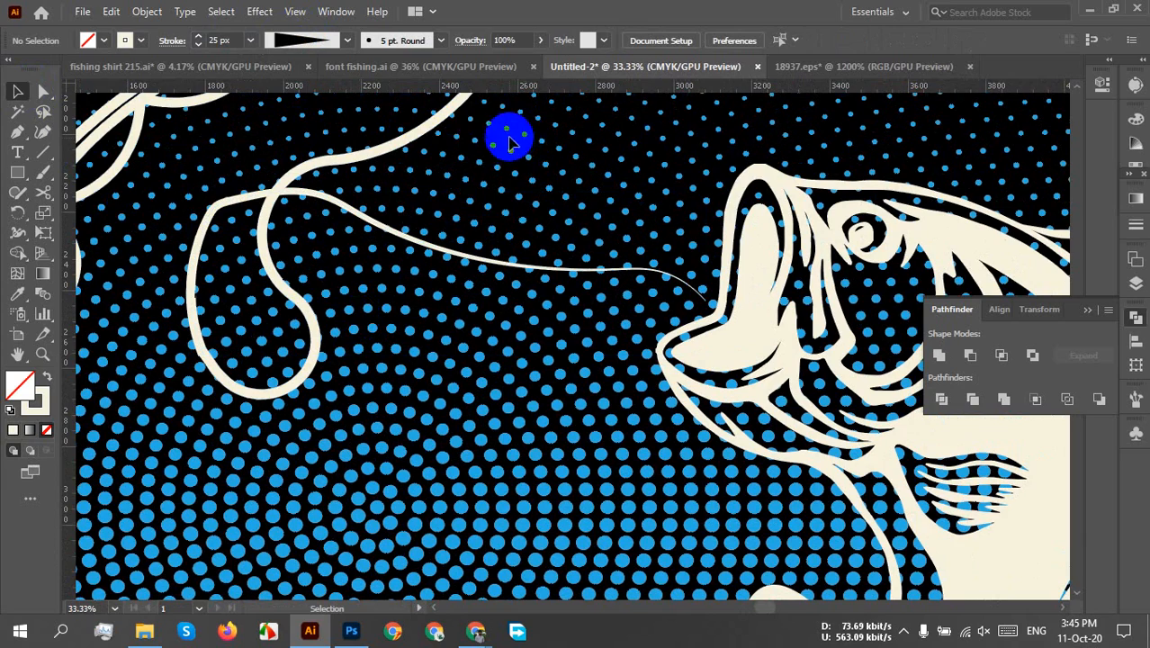
# - Place the 81127849-fishing-hook-icon-vector-sign image from the Desktop folder on the canvas just below the artboard's lower-right corner
pyautogui.scroll(-4, 501, 144)
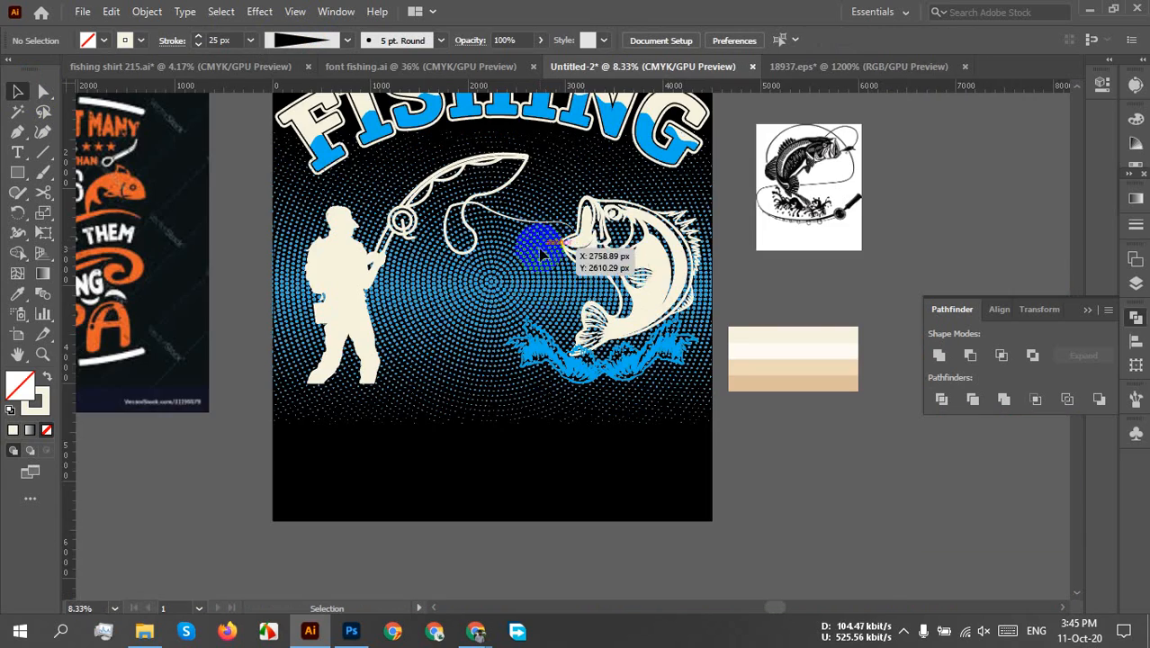
pyautogui.scroll(2, 529, 243)
pyautogui.scroll(1, 534, 244)
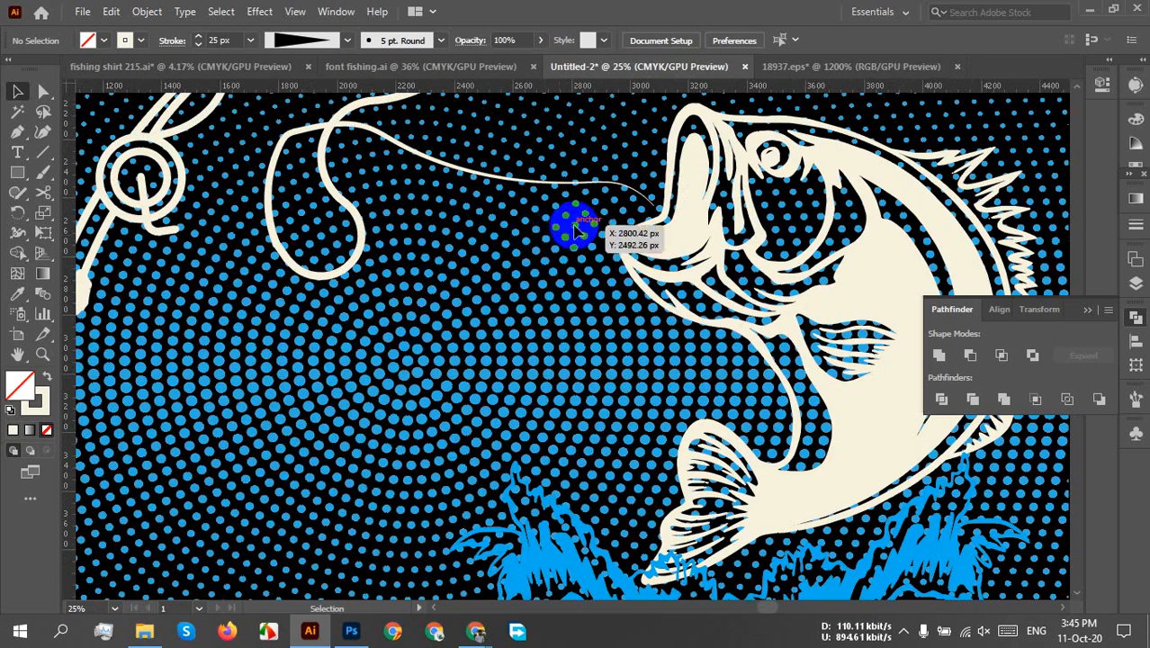
pyautogui.scroll(-4, 534, 239)
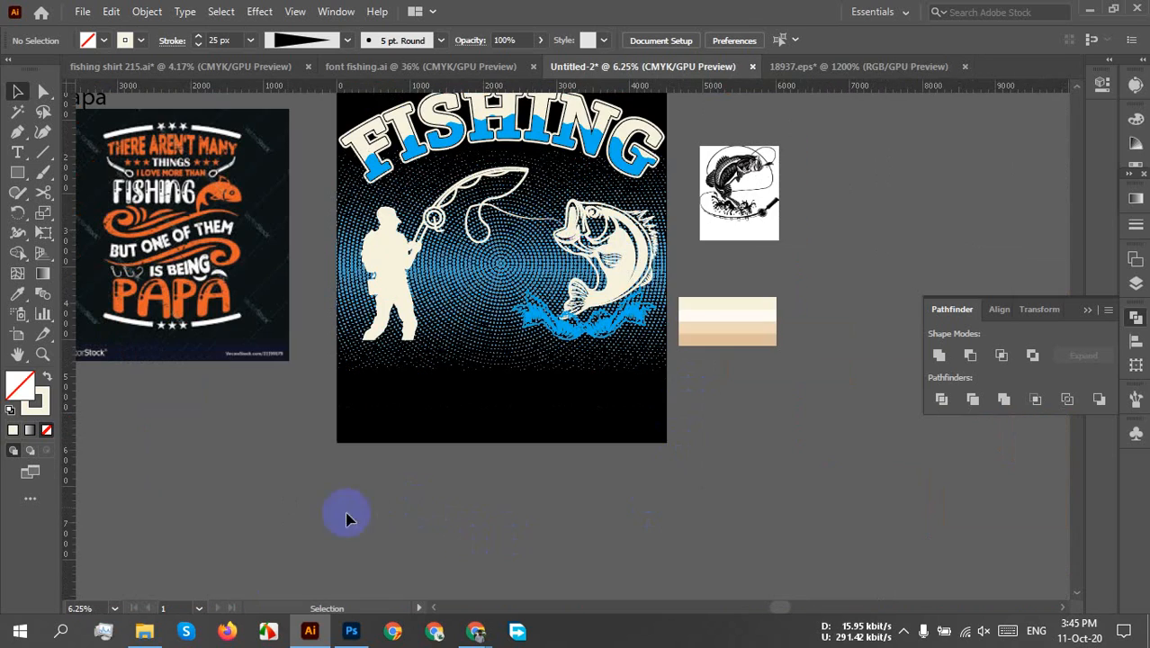
pyautogui.click(144, 621)
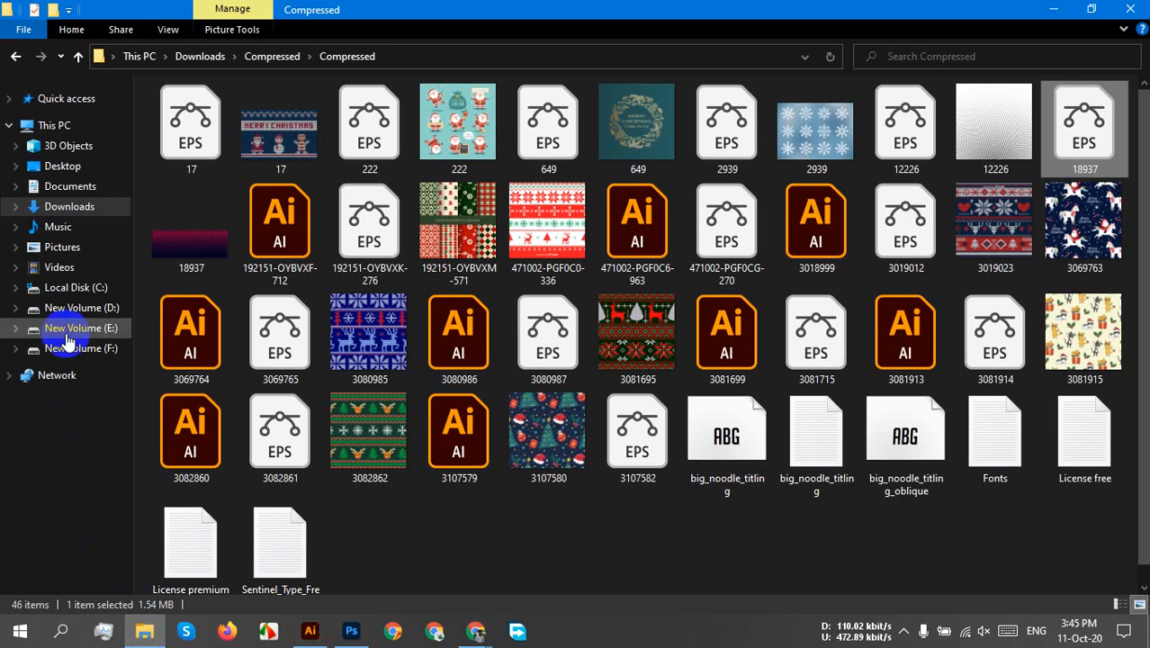
pyautogui.click(59, 168)
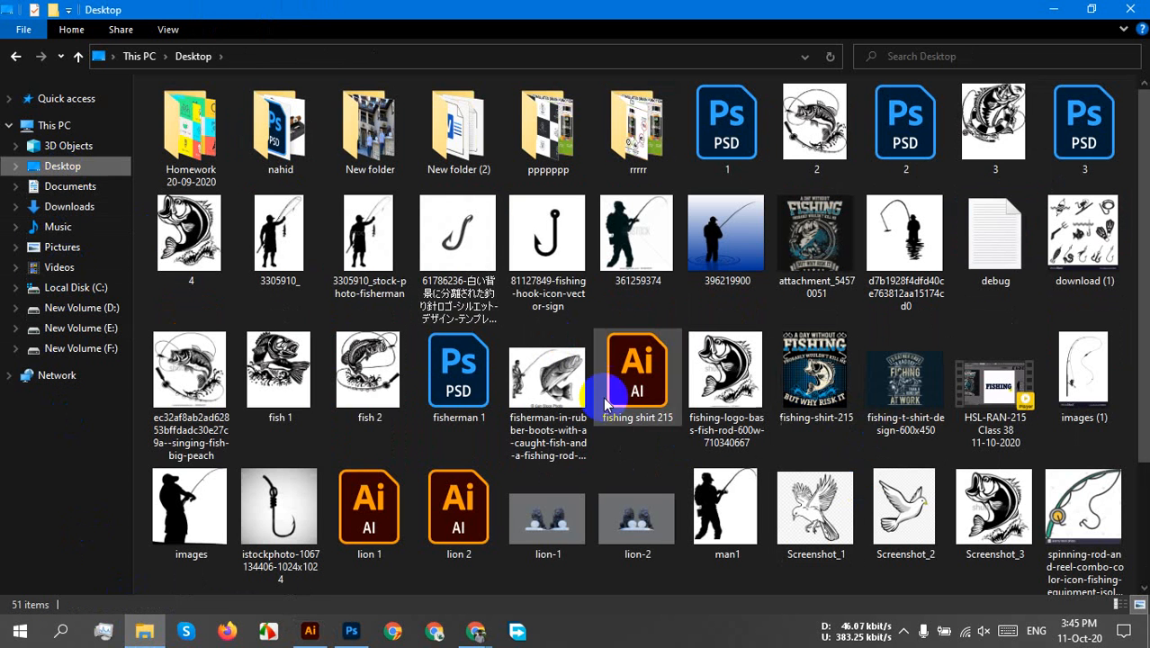
pyautogui.moveTo(546, 282); pyautogui.dragTo(556, 532)
pyautogui.moveTo(707, 488)
pyautogui.mouseDown()
pyautogui.moveTo(695, 488)
pyautogui.moveTo(707, 486)
pyautogui.mouseUp()
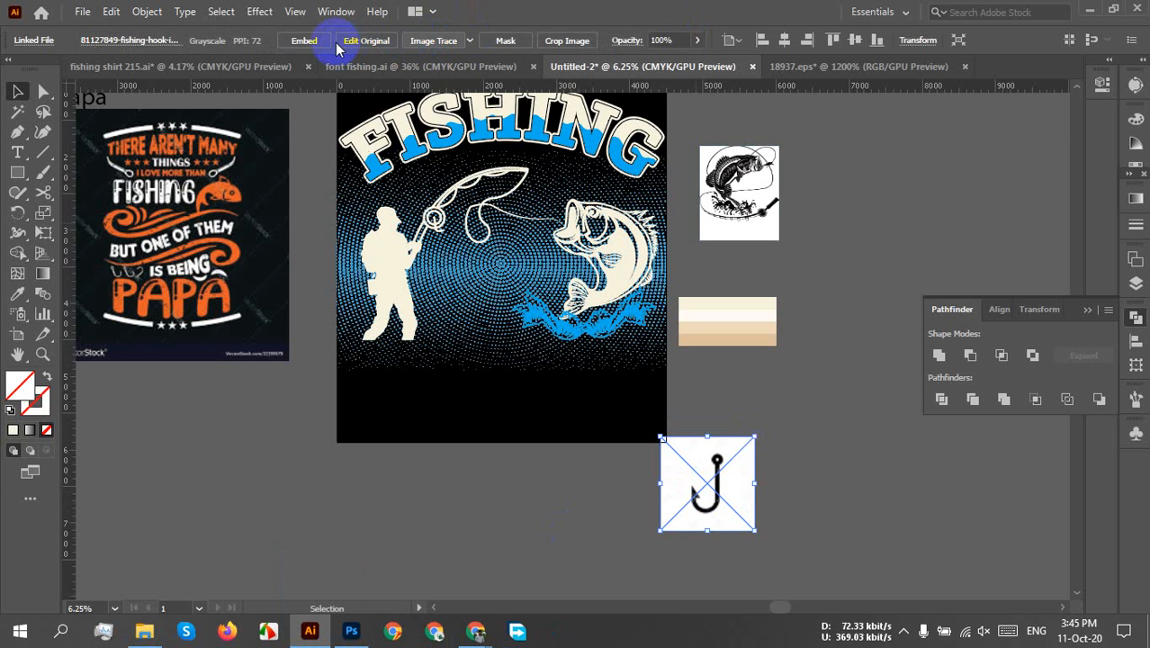
pyautogui.click(302, 40)
pyautogui.click(861, 505)
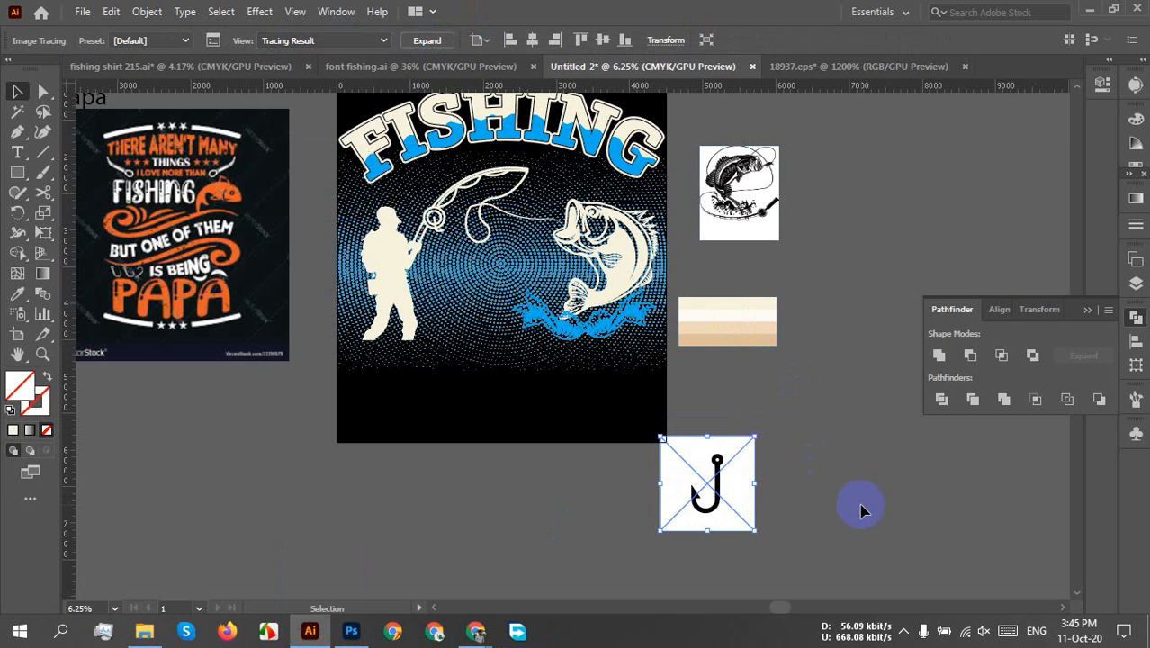
pyautogui.hotkey('ctrl', 'z')
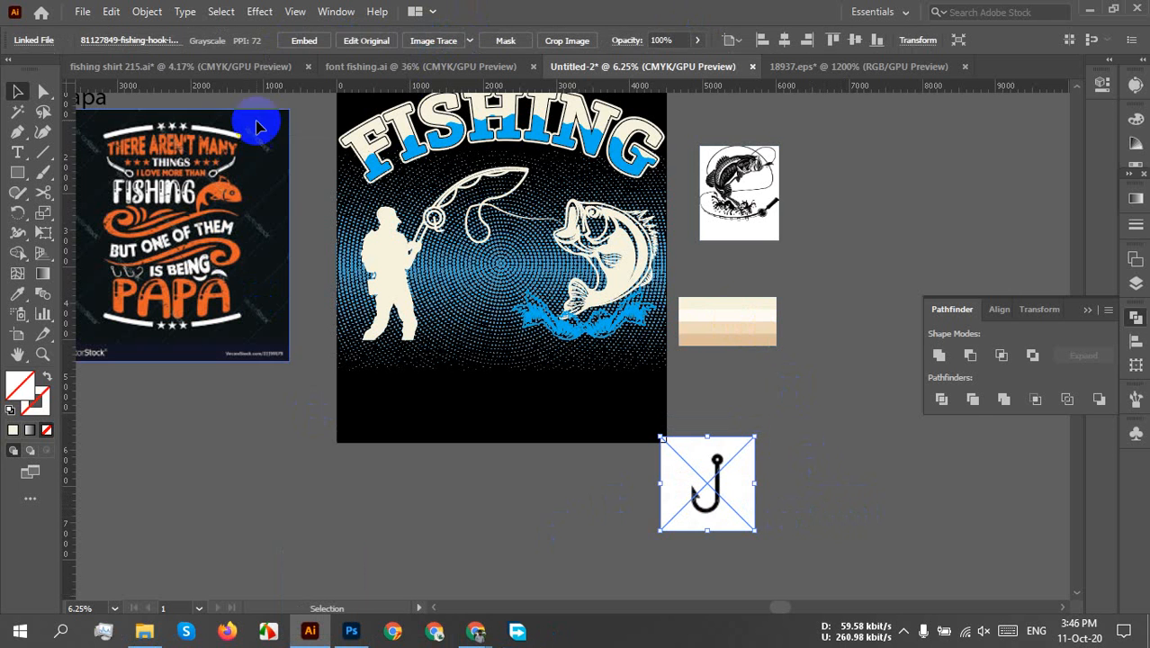
# - Embed and image-trace the fishing-hook picture with the default preset, expanding the result into ungrouped shapes
pyautogui.click(304, 40)
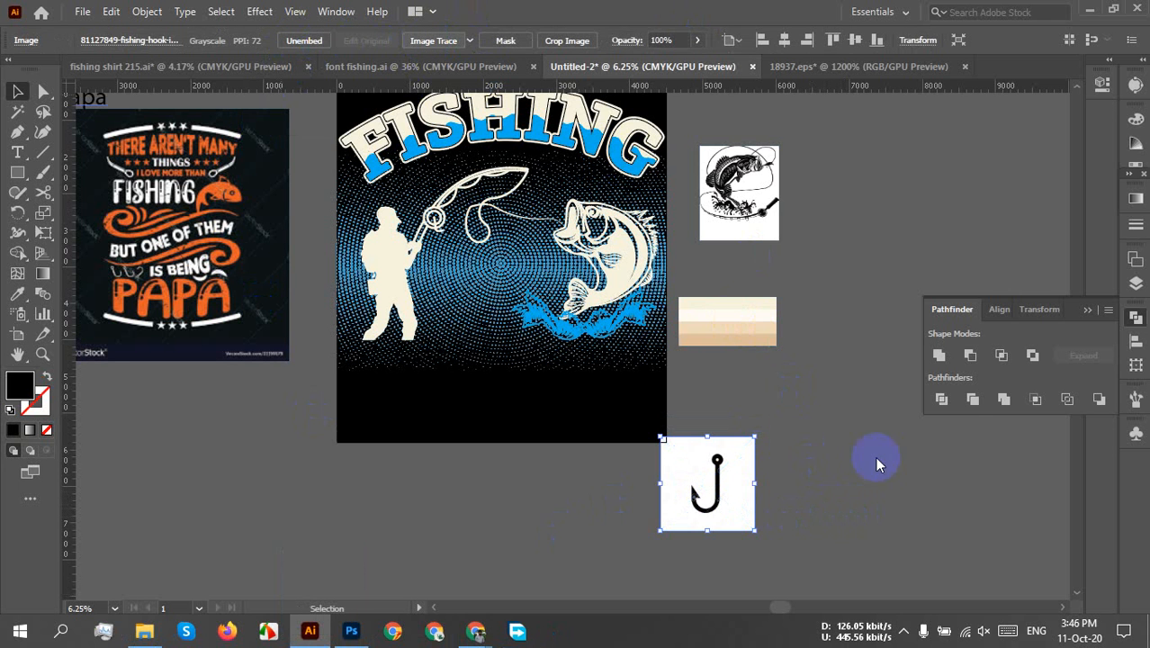
pyautogui.rightClick(732, 490)
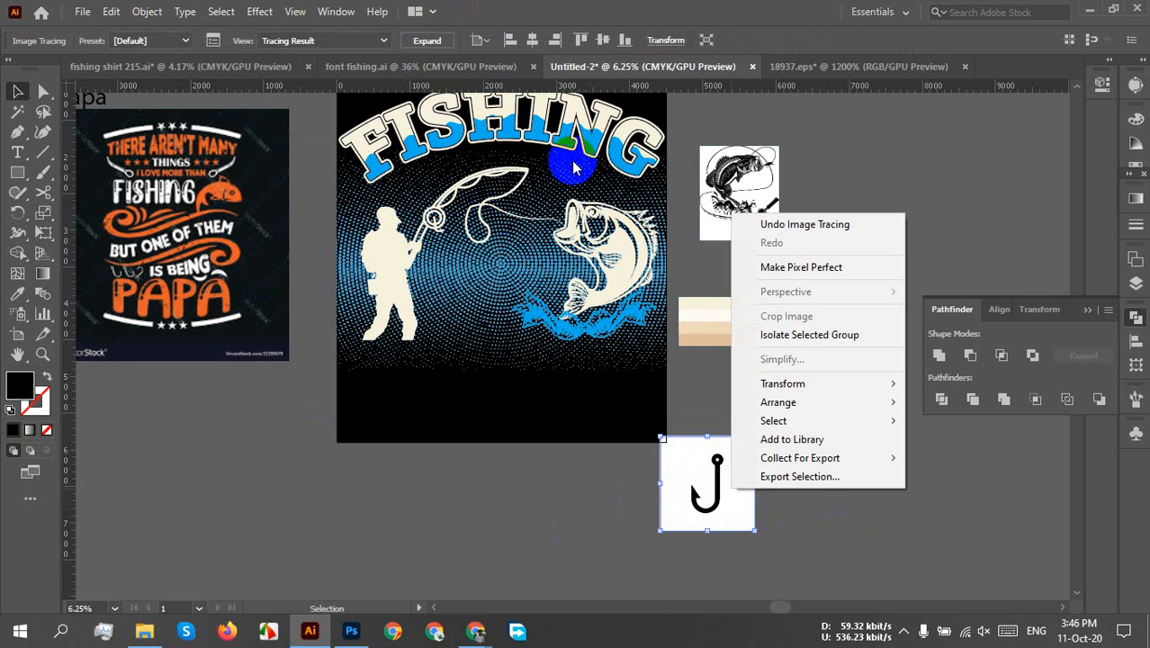
pyautogui.click(427, 40)
pyautogui.rightClick(725, 500)
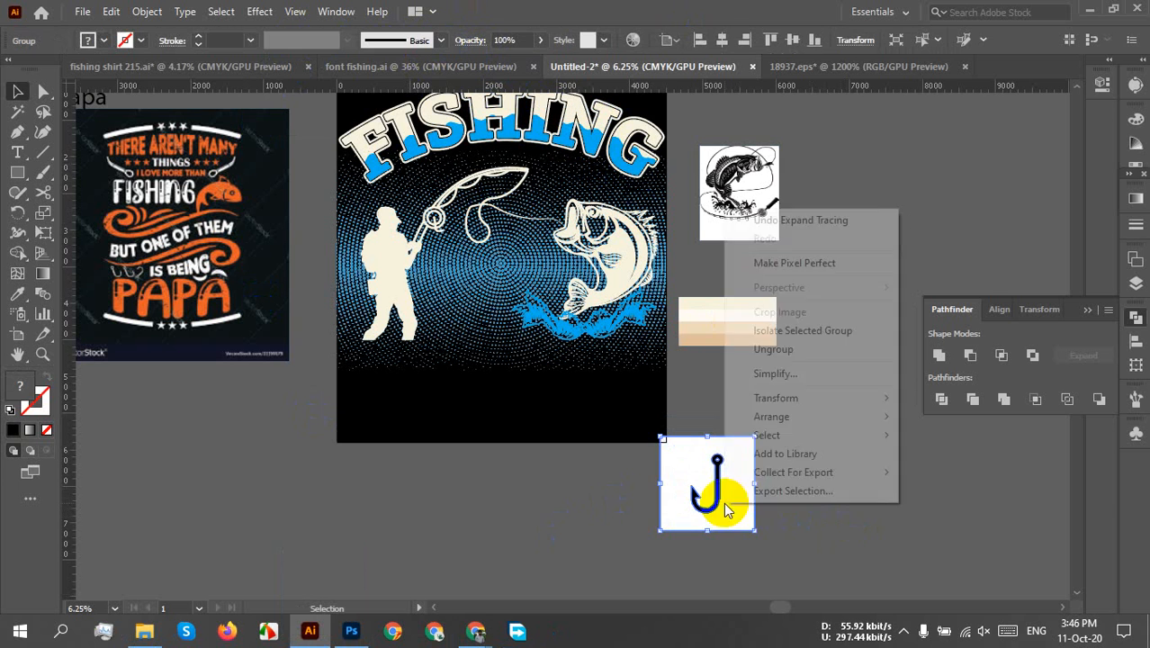
pyautogui.click(795, 351)
pyautogui.click(821, 462)
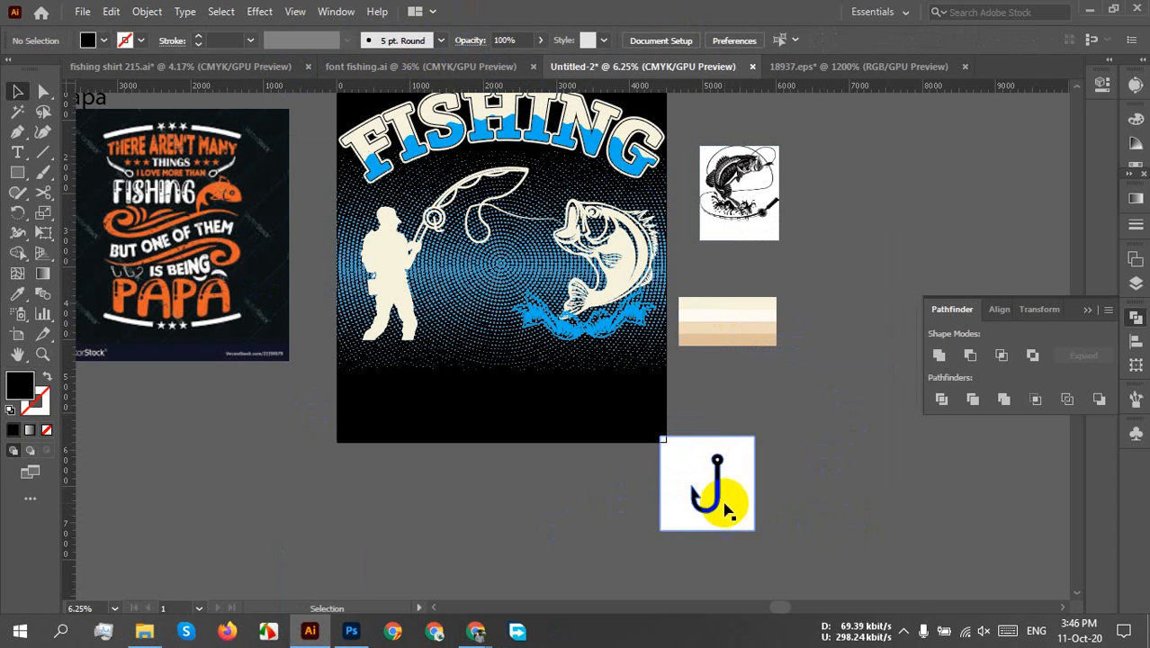
# - Move the black hook shape off its white background to the right and delete the leftover background pieces
pyautogui.moveTo(727, 504); pyautogui.dragTo(880, 500)
pyautogui.click(753, 518)
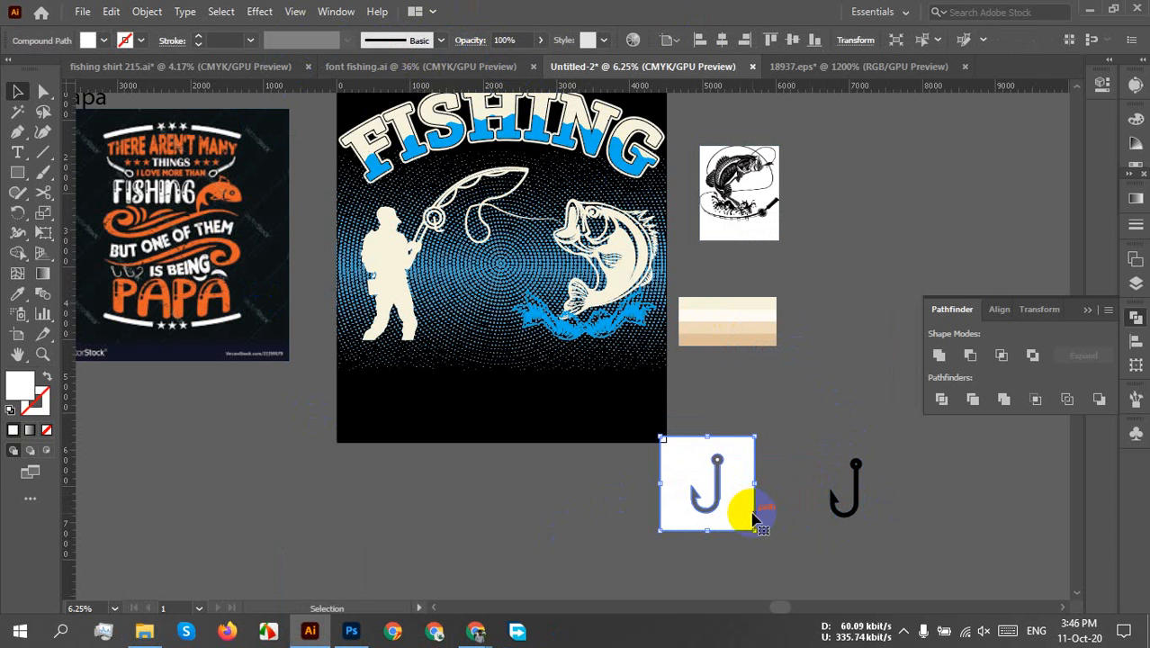
pyautogui.press('Delete')
pyautogui.moveTo(671, 380); pyautogui.dragTo(670, 379)
pyautogui.press('Delete')
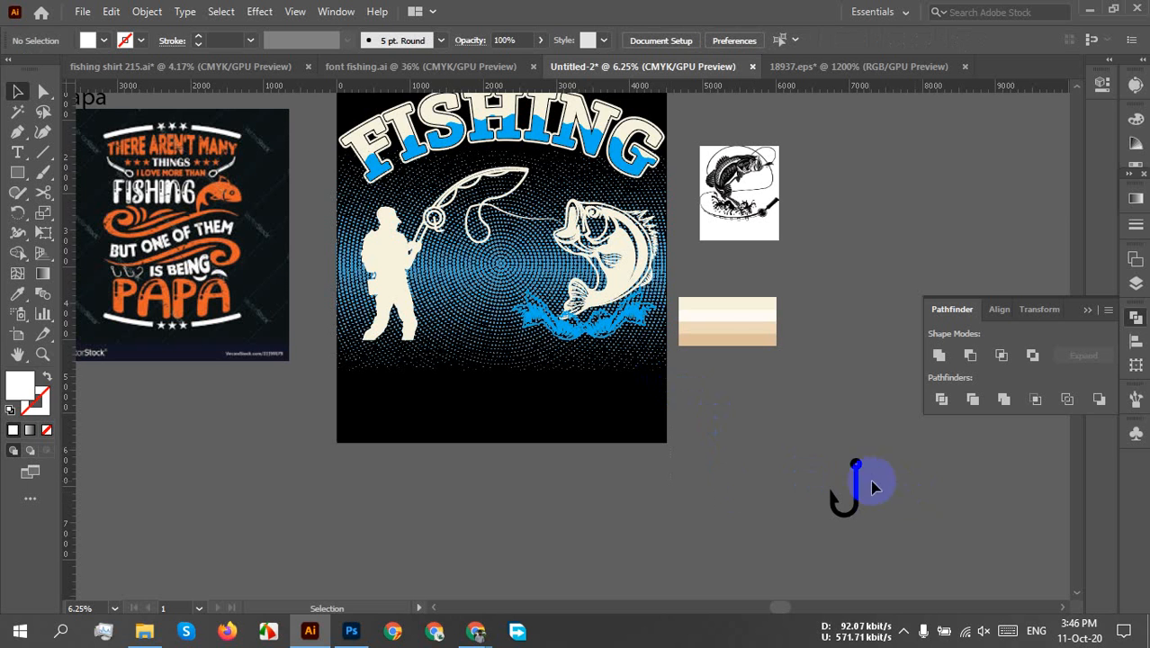
# - Move the black fishing hook near the color palette and fill it with the palette's cream color
pyautogui.click(847, 472)
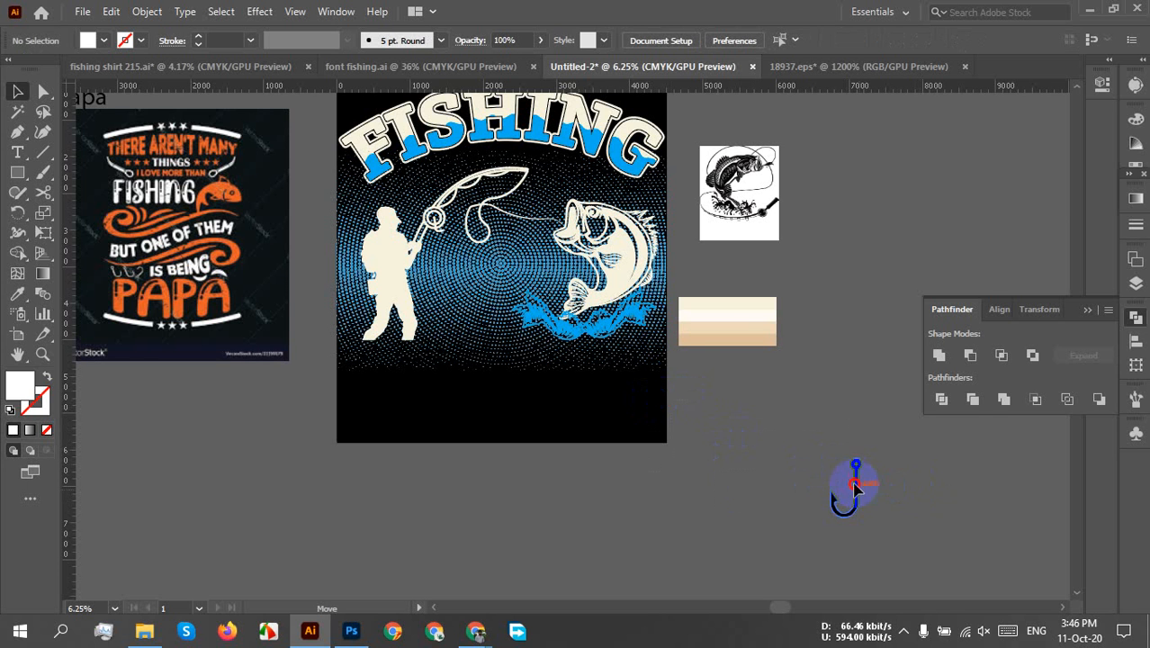
pyautogui.moveTo(855, 486); pyautogui.dragTo(738, 375)
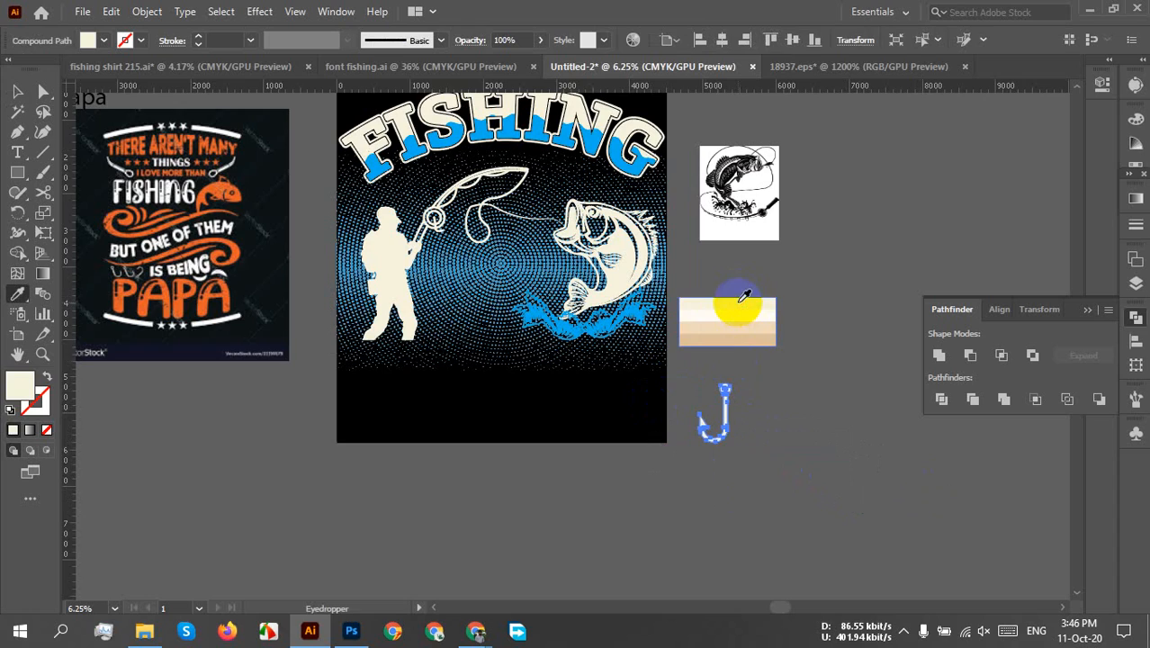
pyautogui.click(784, 442)
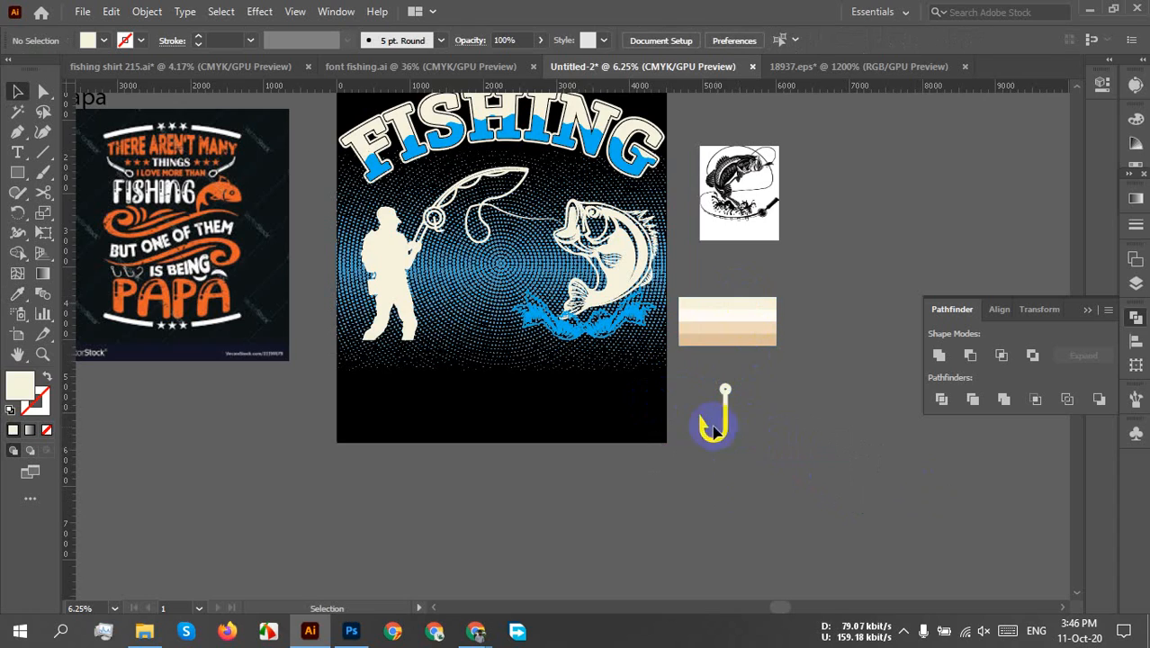
# - Move the cream hook onto the artwork and rotate it a quarter turn so its bend sits at the fish's mouth
pyautogui.scroll(3, 701, 409)
pyautogui.moveTo(724, 346); pyautogui.dragTo(716, 410)
pyautogui.moveTo(760, 442); pyautogui.dragTo(157, 115)
pyautogui.moveTo(284, 254); pyautogui.dragTo(504, 391)
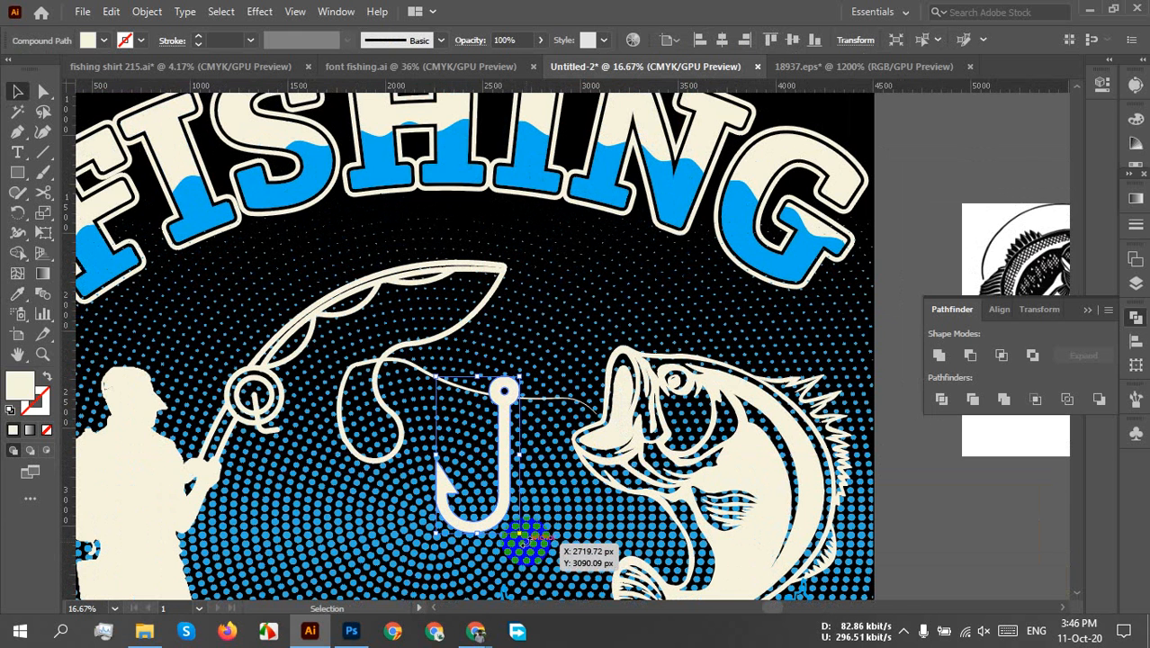
pyautogui.moveTo(520, 537); pyautogui.dragTo(566, 409)
pyautogui.moveTo(425, 434); pyautogui.dragTo(632, 430)
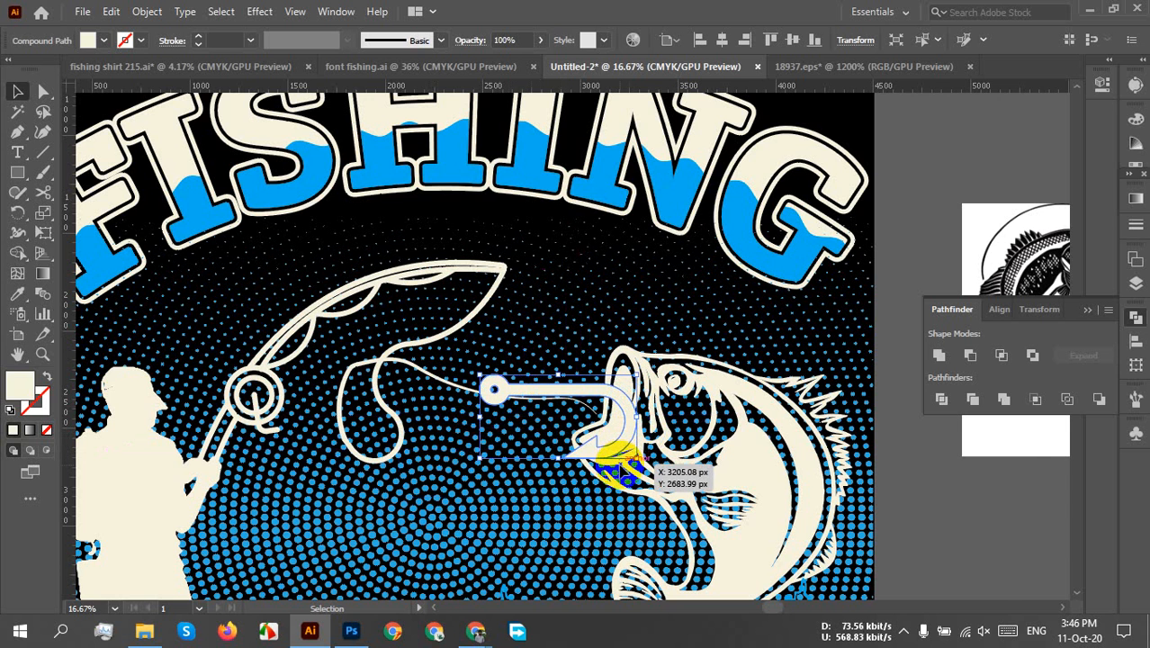
# - Scale the hook down and align its eye with the fishing line in front of the fish's mouth
pyautogui.scroll(2, 620, 464)
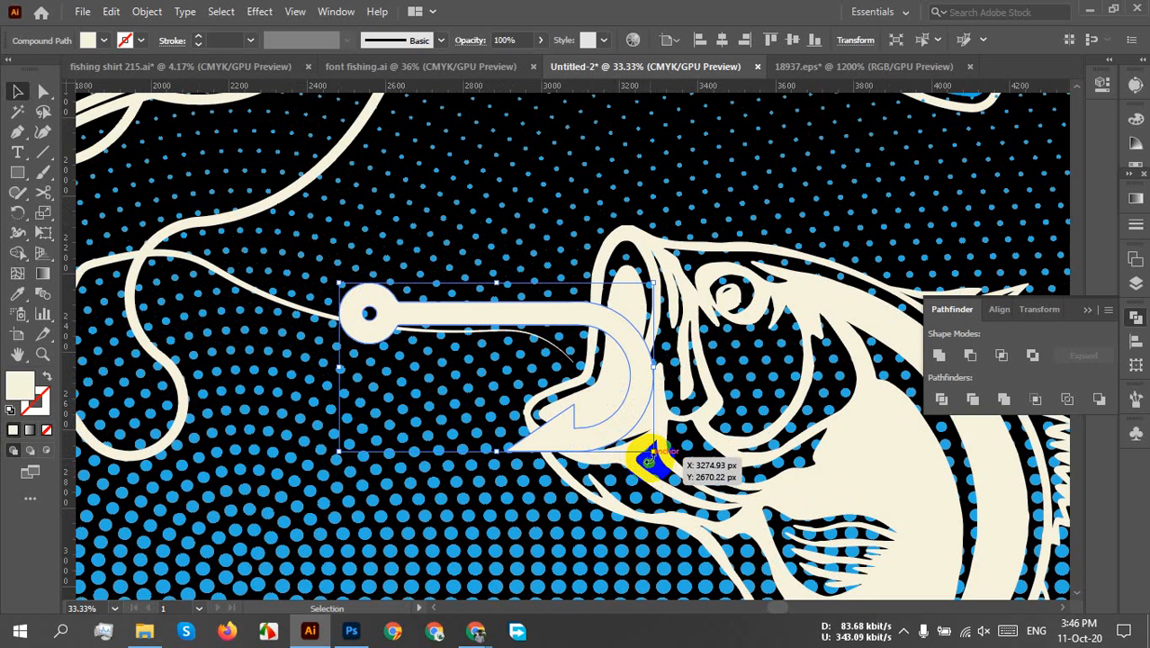
pyautogui.moveTo(651, 450); pyautogui.dragTo(557, 409)
pyautogui.moveTo(476, 342); pyautogui.dragTo(472, 336)
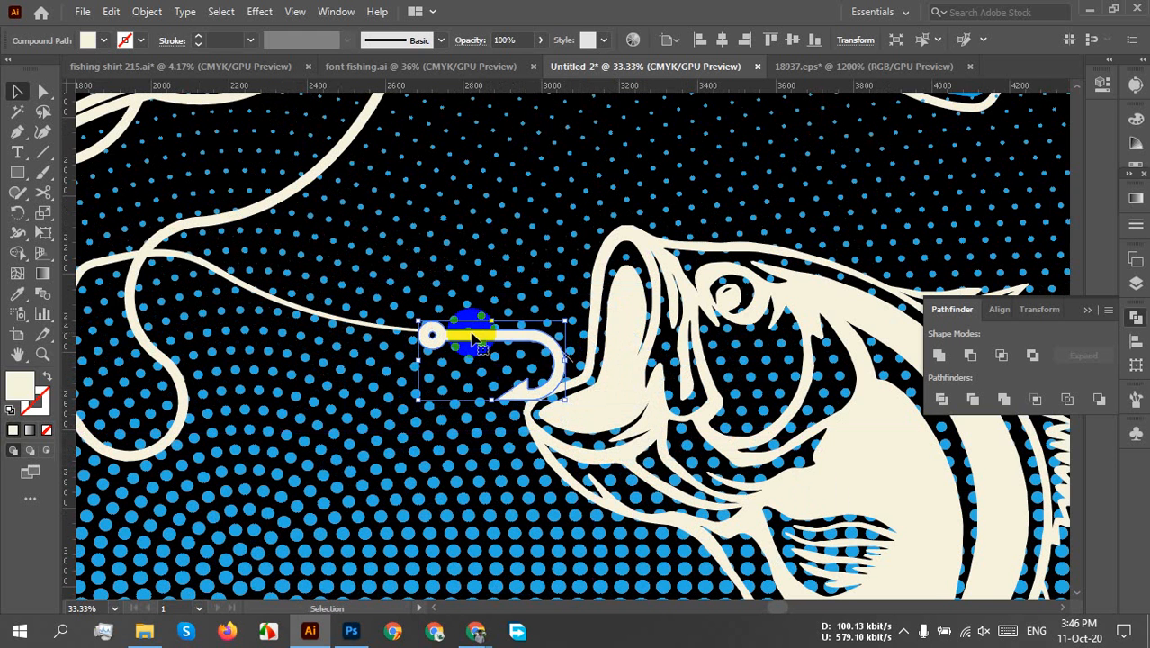
pyautogui.moveTo(567, 359); pyautogui.dragTo(569, 360)
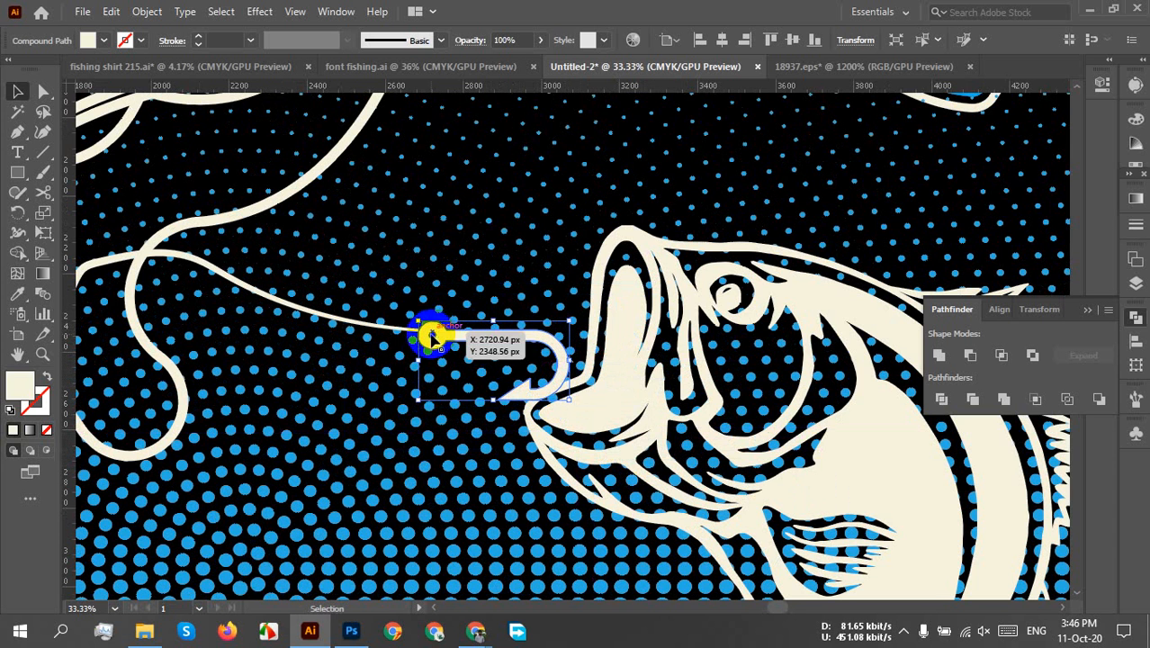
pyautogui.scroll(3, 424, 335)
pyautogui.moveTo(423, 334); pyautogui.dragTo(421, 322)
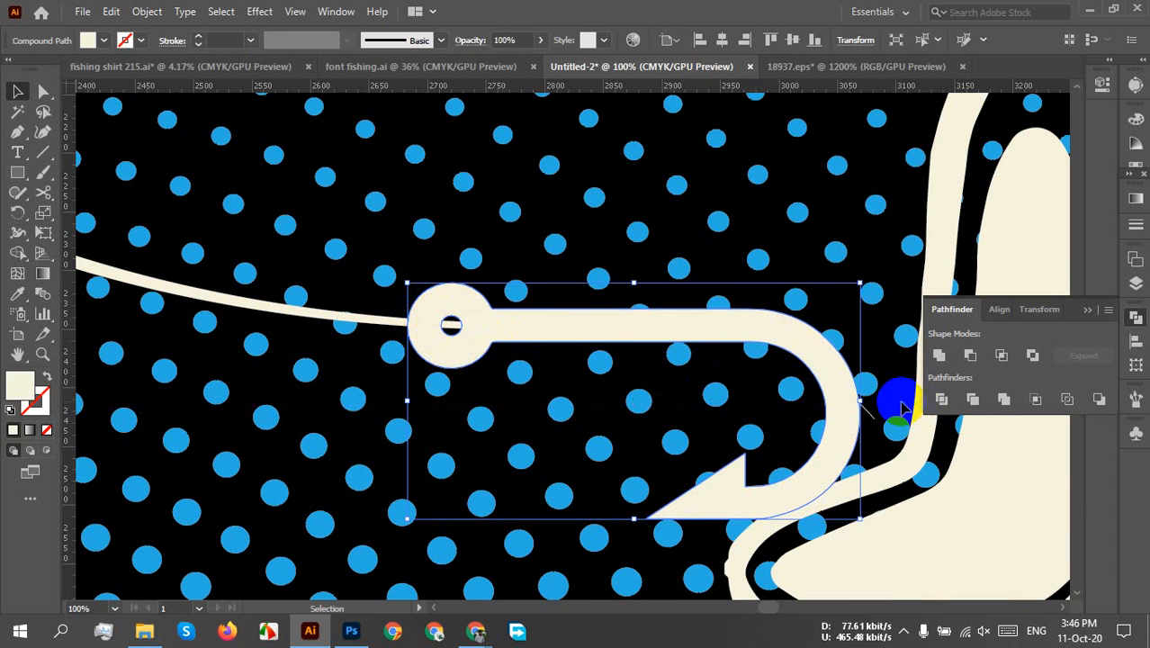
# - Try shifting the hook along the fishing line so its bend sits deeper inside the fish's mouth
pyautogui.scroll(-3, 842, 424)
pyautogui.scroll(-2, 877, 490)
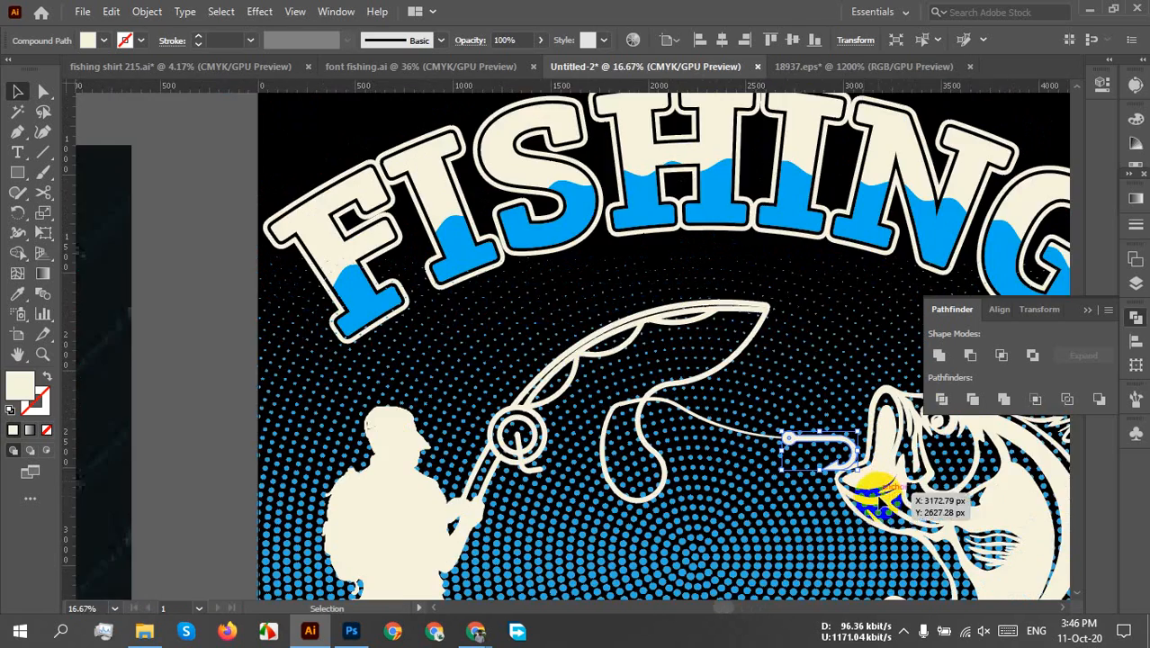
pyautogui.scroll(1, 878, 494)
pyautogui.moveTo(879, 500); pyautogui.dragTo(652, 517)
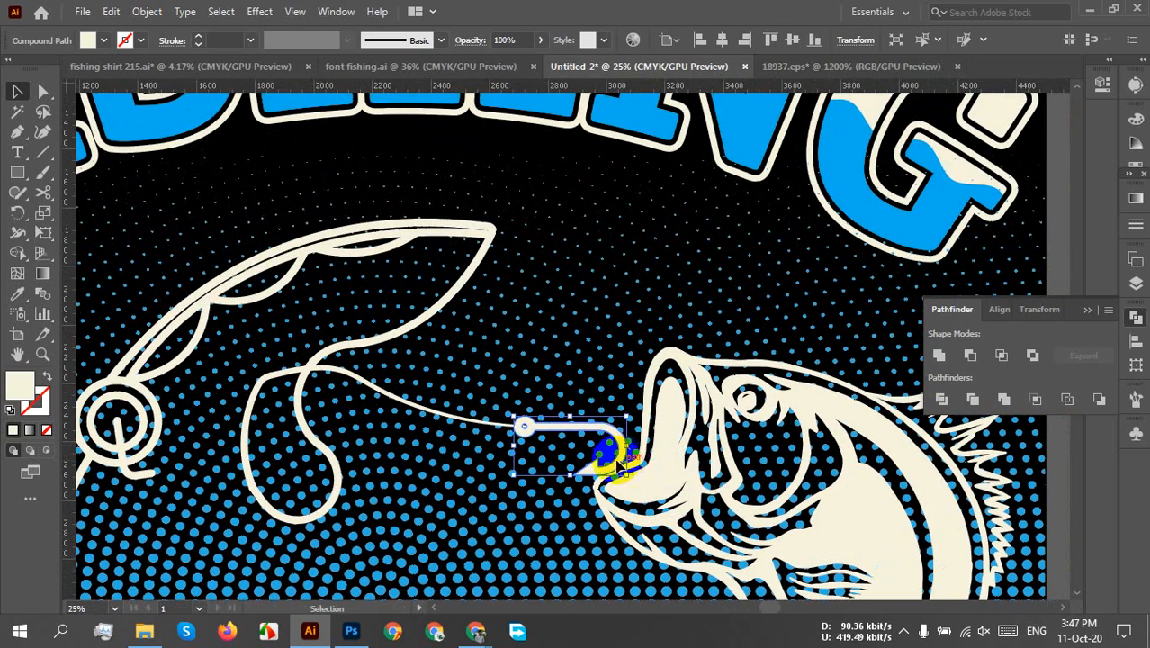
pyautogui.scroll(2, 552, 426)
pyautogui.moveTo(572, 426); pyautogui.dragTo(467, 369)
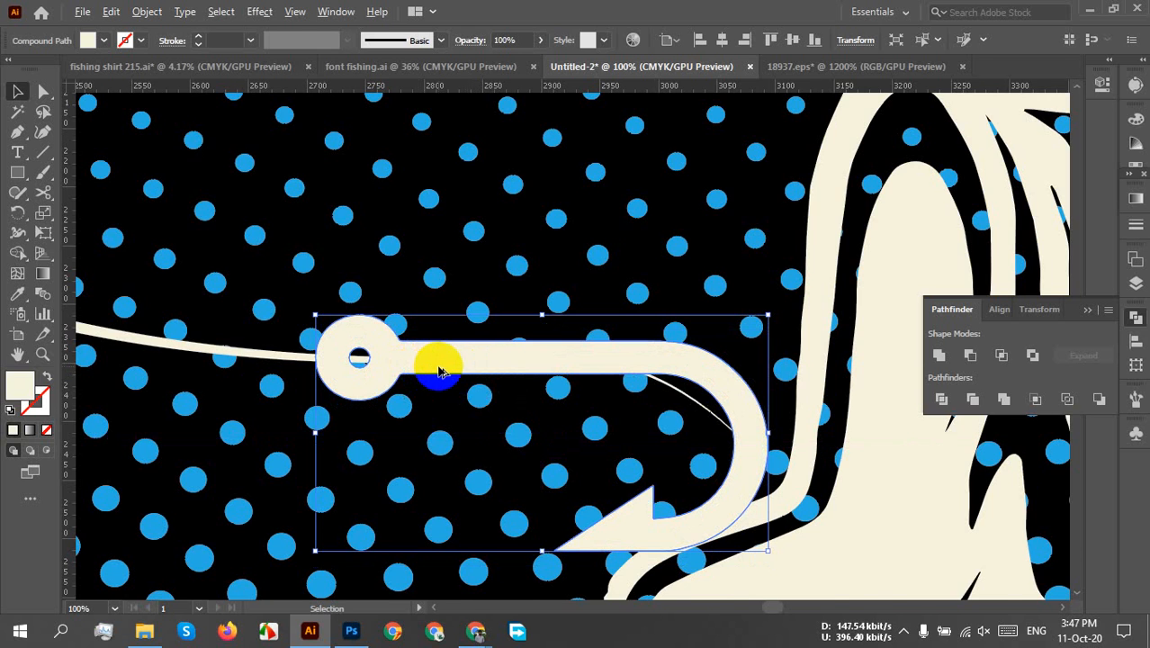
pyautogui.scroll(-3, 440, 370)
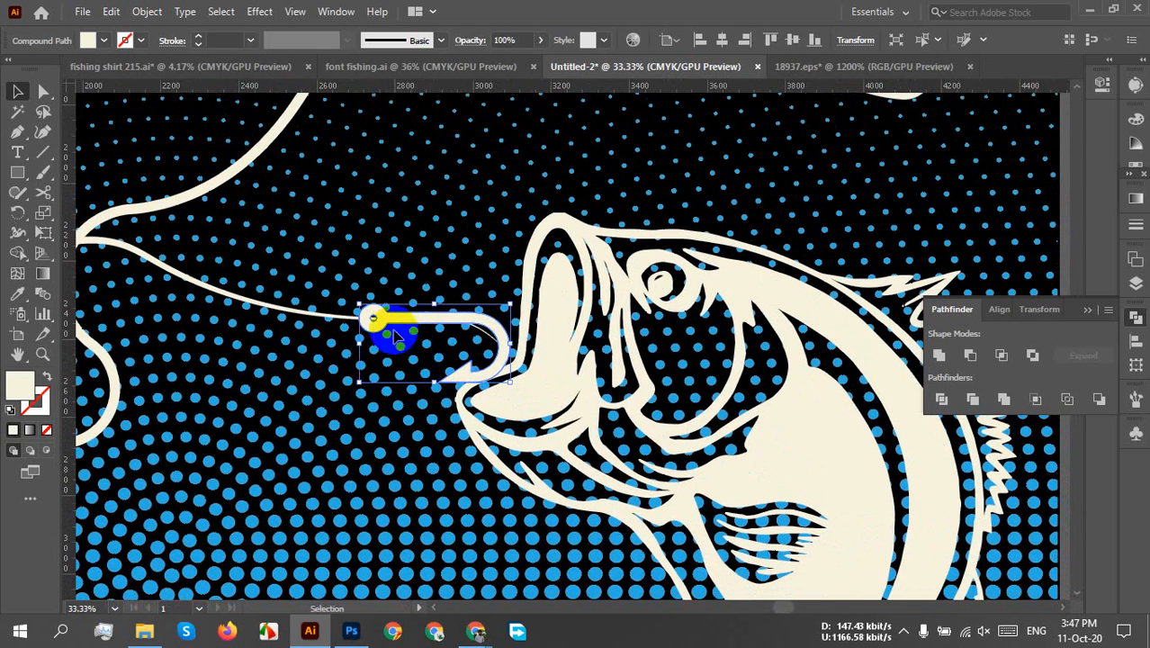
pyautogui.moveTo(396, 324)
pyautogui.mouseDown()
pyautogui.moveTo(446, 331)
pyautogui.moveTo(414, 324)
pyautogui.mouseUp()
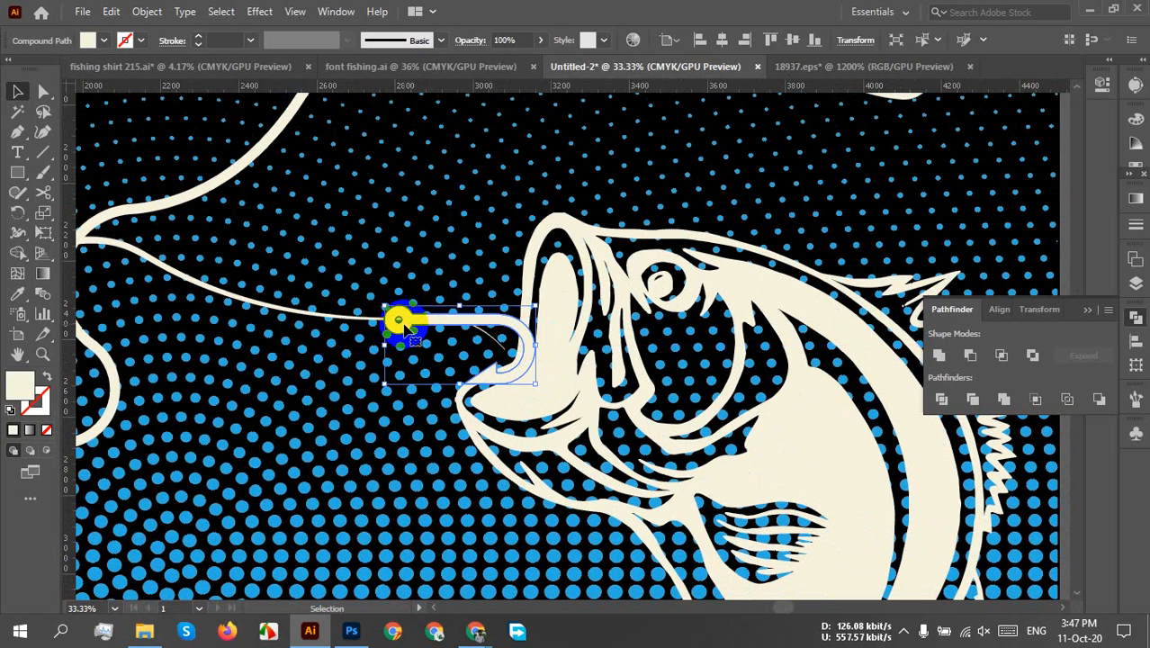
pyautogui.click(396, 378)
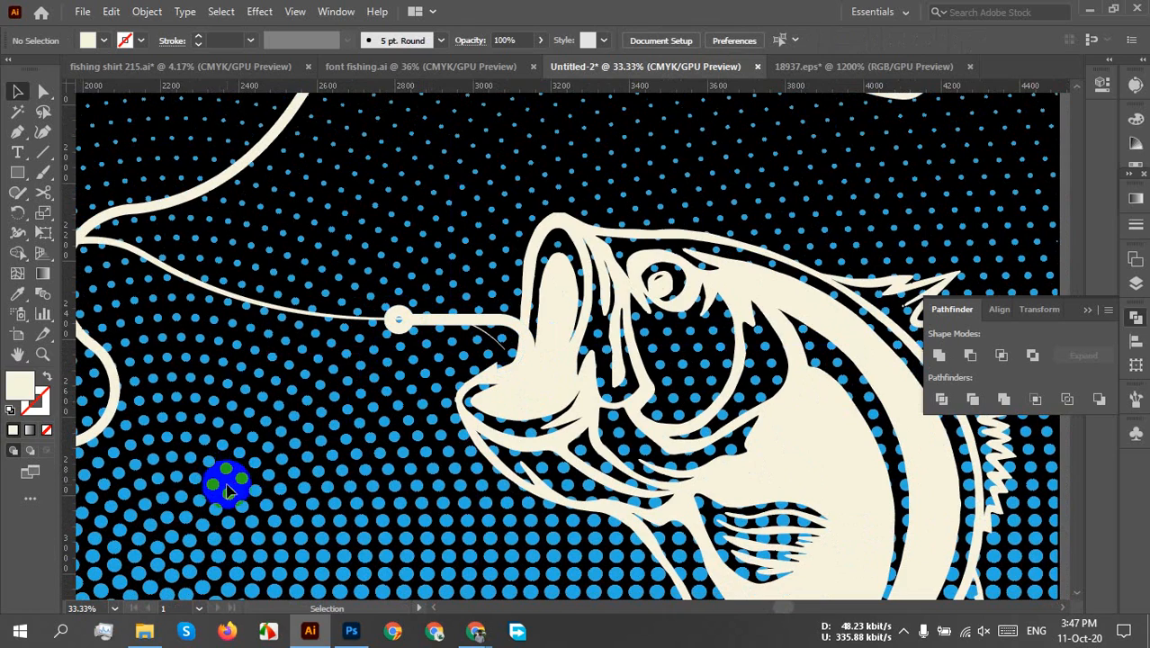
pyautogui.scroll(-3, 346, 475)
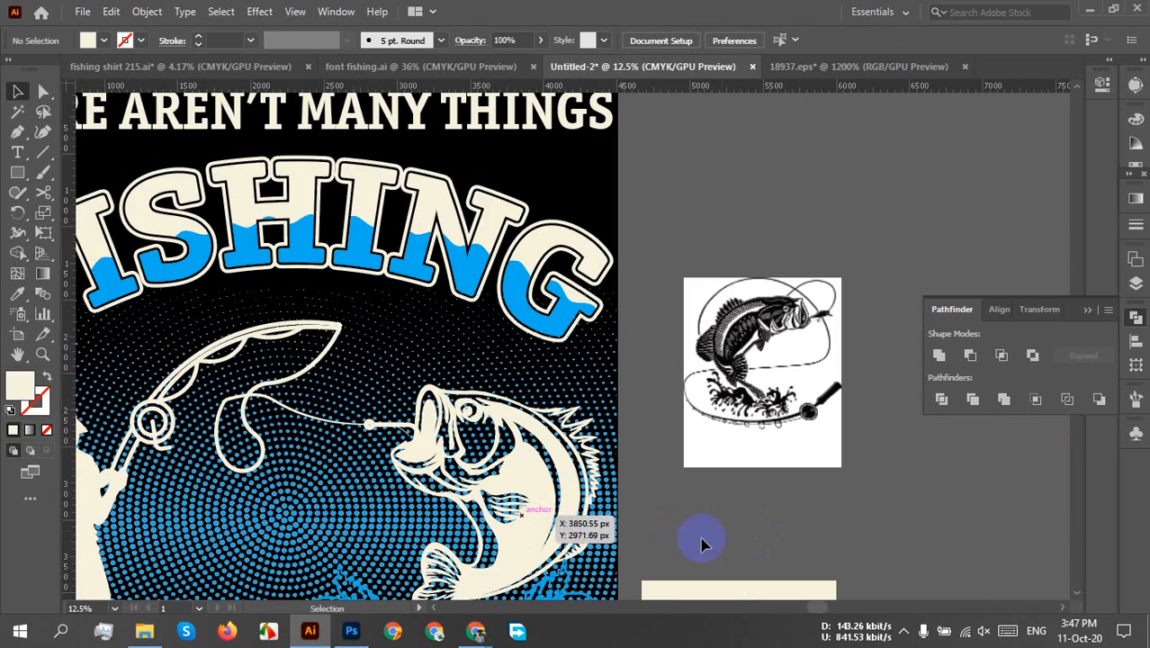
pyautogui.scroll(4, 395, 468)
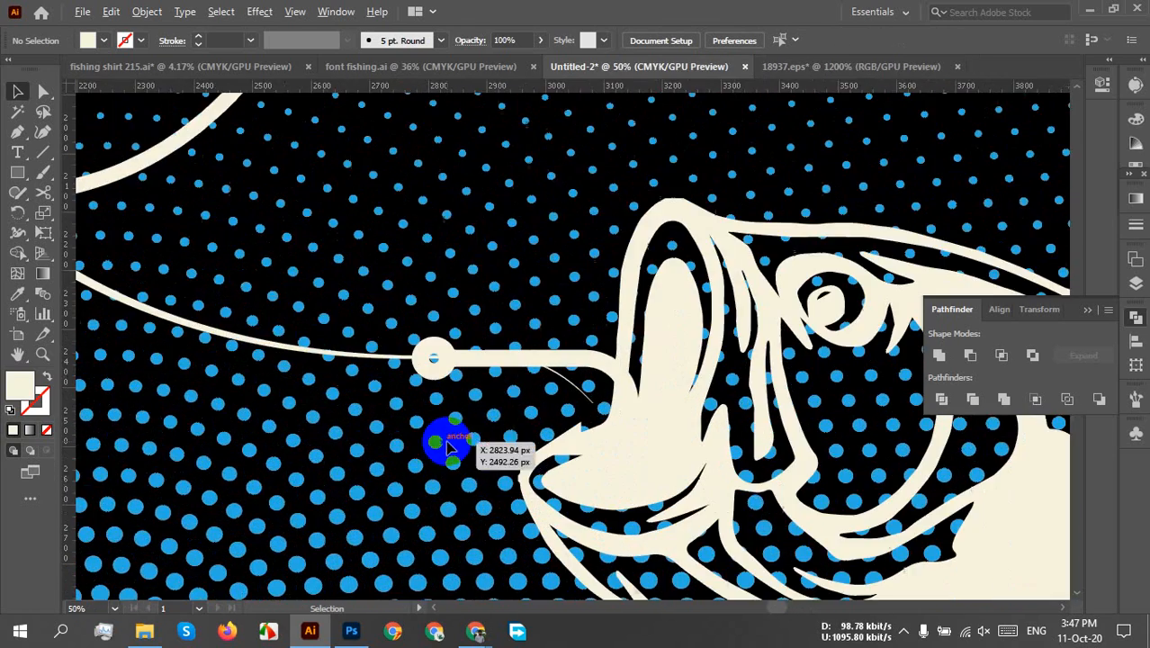
# - Move the hook back along the fishing line so its barb clears the fish's lip, then check it against the whole design
pyautogui.moveTo(513, 363); pyautogui.dragTo(467, 362)
pyautogui.click(432, 490)
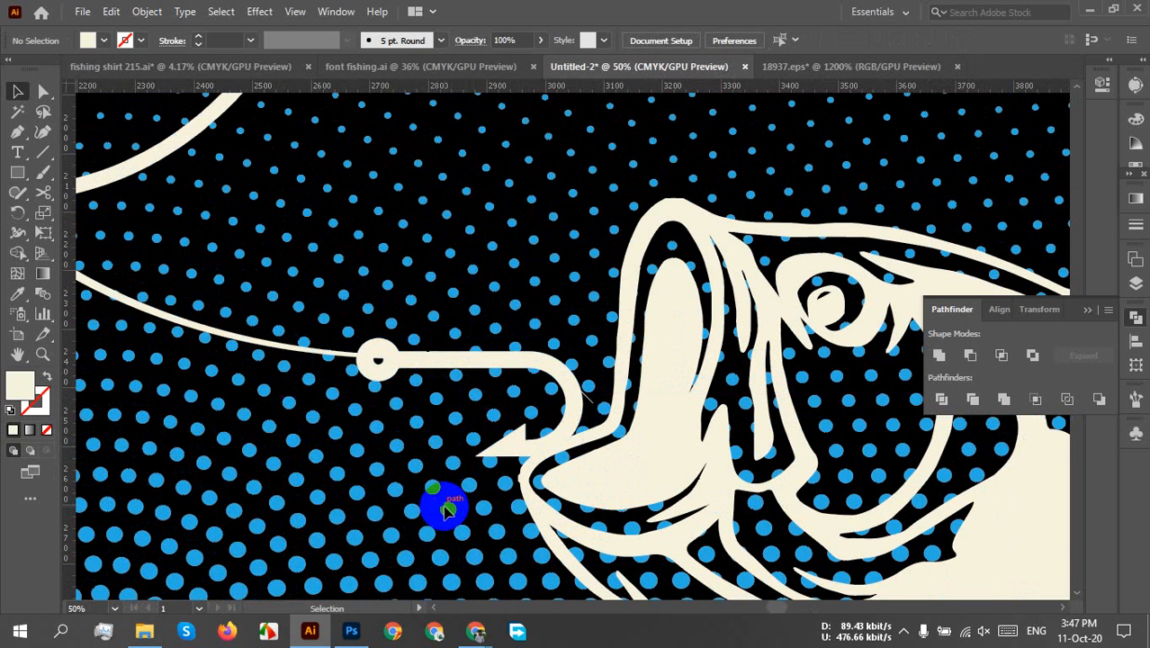
pyautogui.keyDown('alt'); pyautogui.scroll(-3, 445, 507); pyautogui.keyUp('alt')
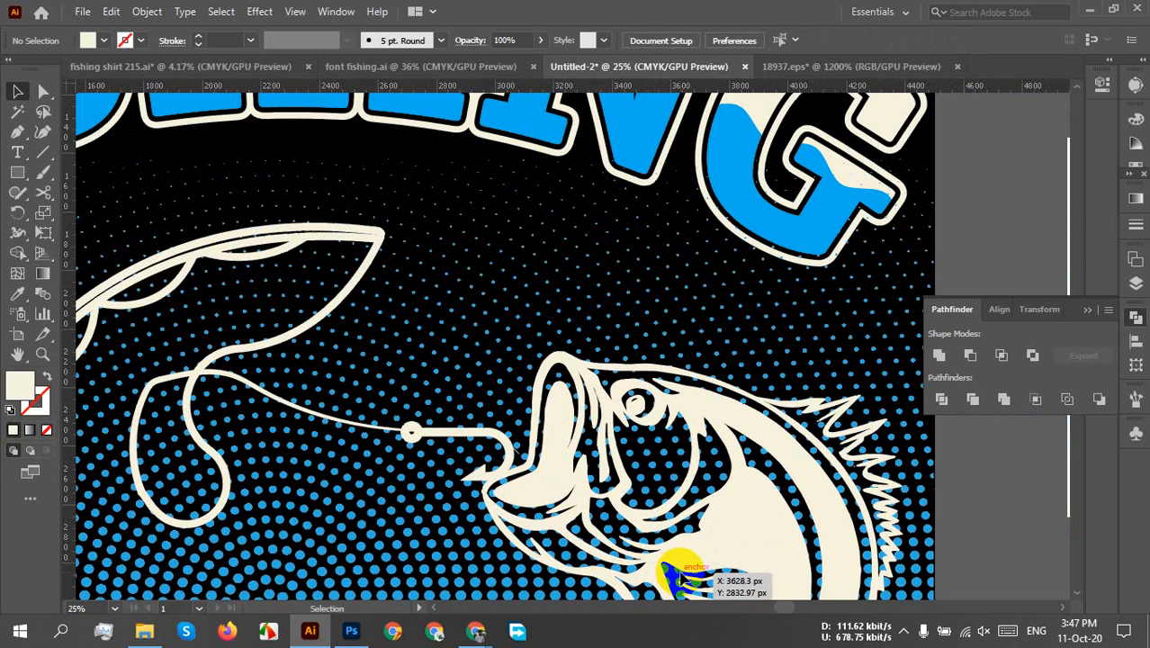
pyautogui.keyDown('alt'); pyautogui.scroll(-2, 549, 553); pyautogui.keyUp('alt')
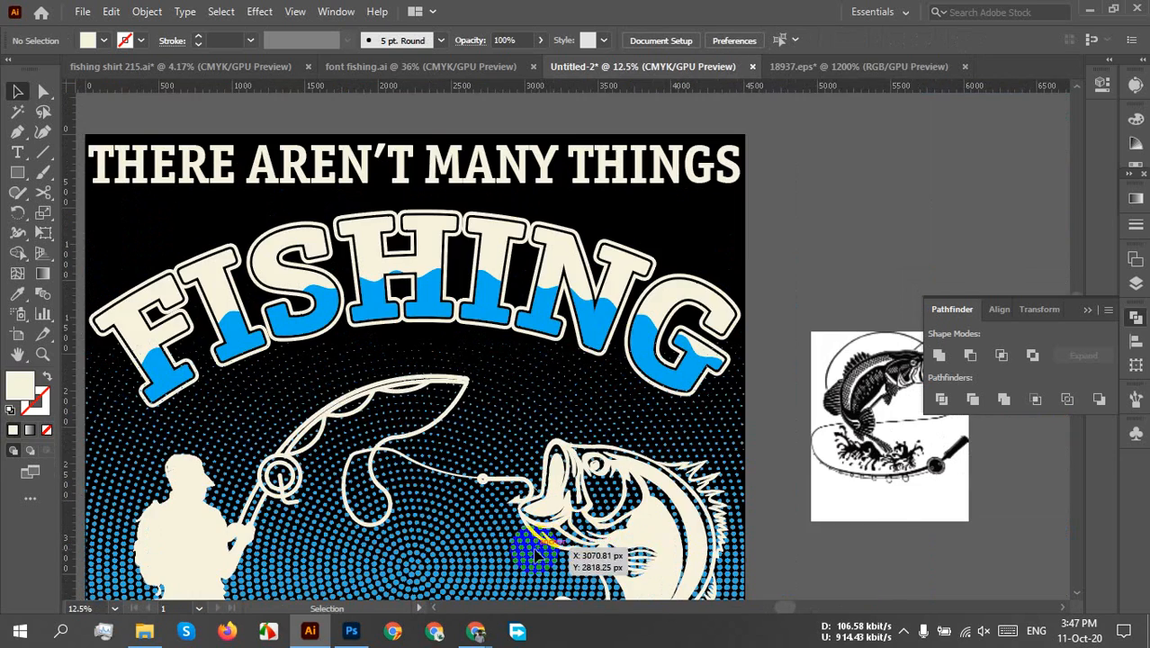
pyautogui.keyDown('alt'); pyautogui.scroll(2, 531, 542); pyautogui.keyUp('alt')
pyautogui.moveTo(407, 500); pyautogui.dragTo(418, 413)
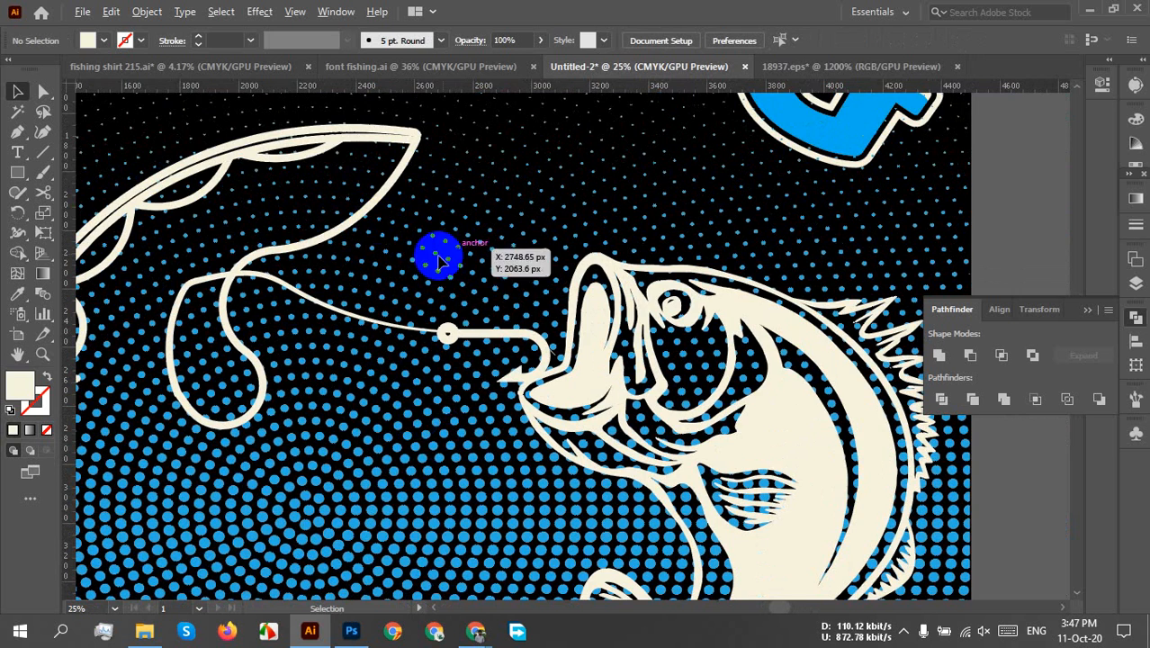
# - Expand the appearance of the fishing line that runs across the hook
pyautogui.keyDown('alt'); pyautogui.scroll(3, 438, 259); pyautogui.keyUp('alt')
pyautogui.click(596, 388)
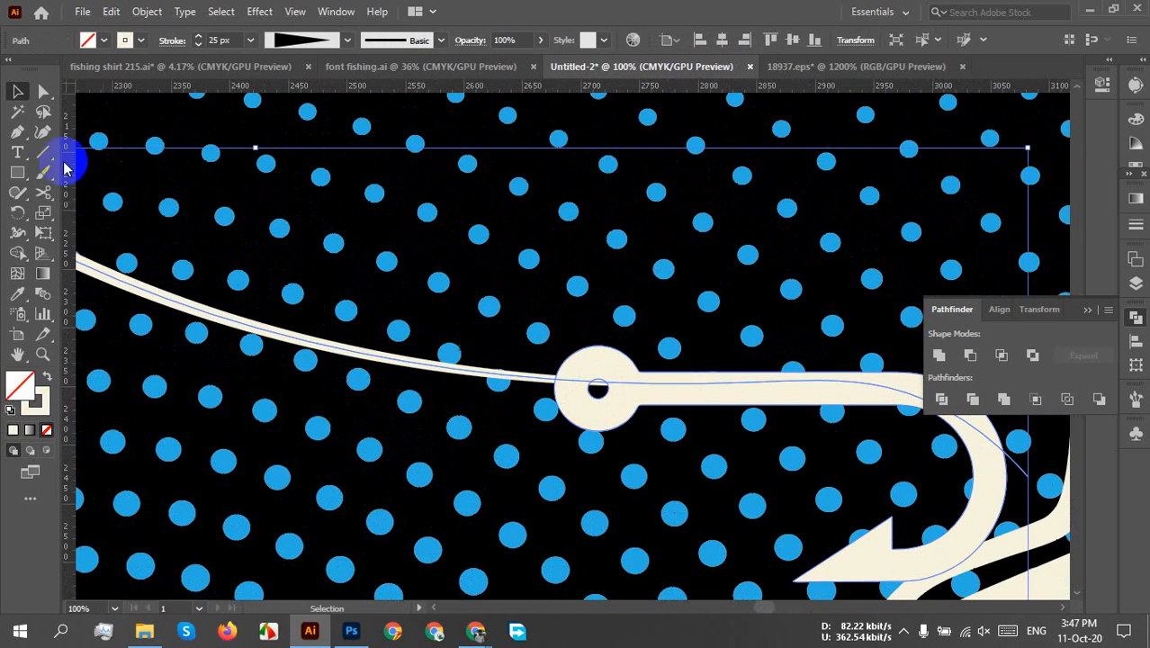
pyautogui.click(146, 11)
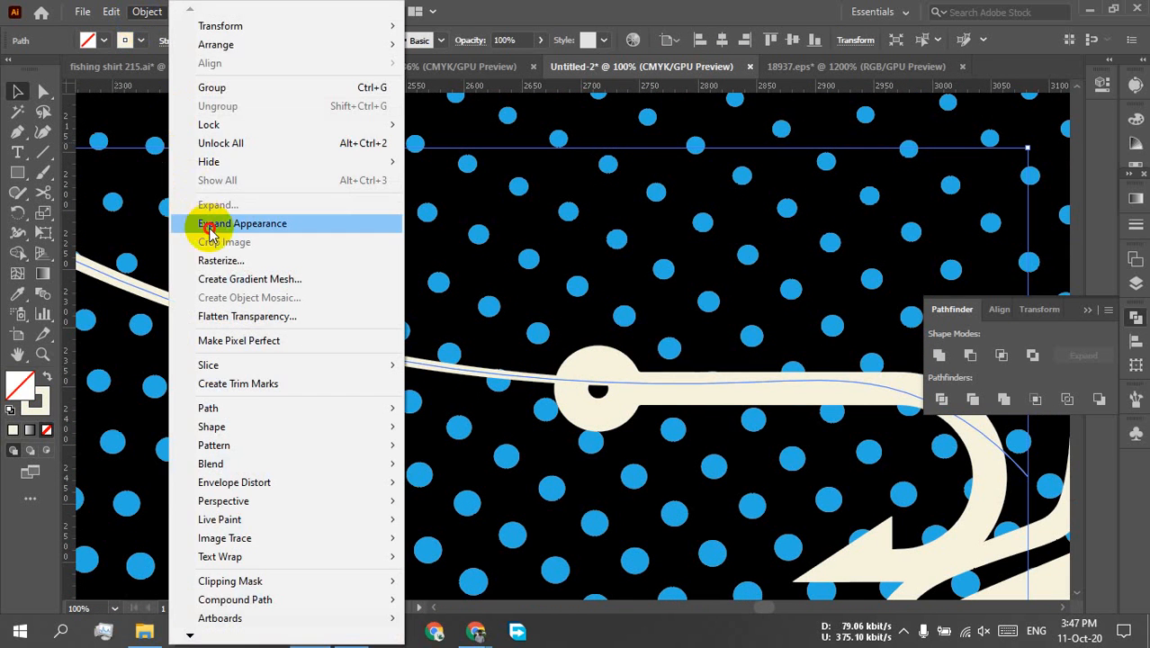
pyautogui.click(209, 229)
# - Divide the expanded fishing line and the hook with Pathfinder, and ungroup the resulting pieces
pyautogui.keyDown('shift'); pyautogui.click(608, 411); pyautogui.keyUp('shift')
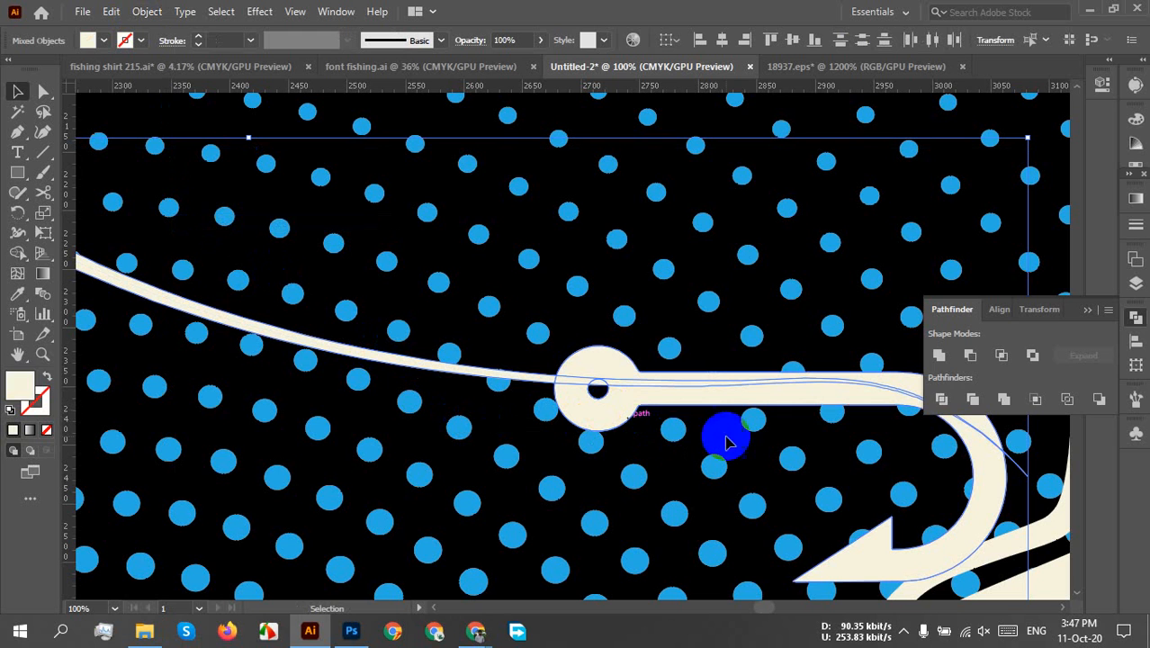
pyautogui.rightClick(615, 416)
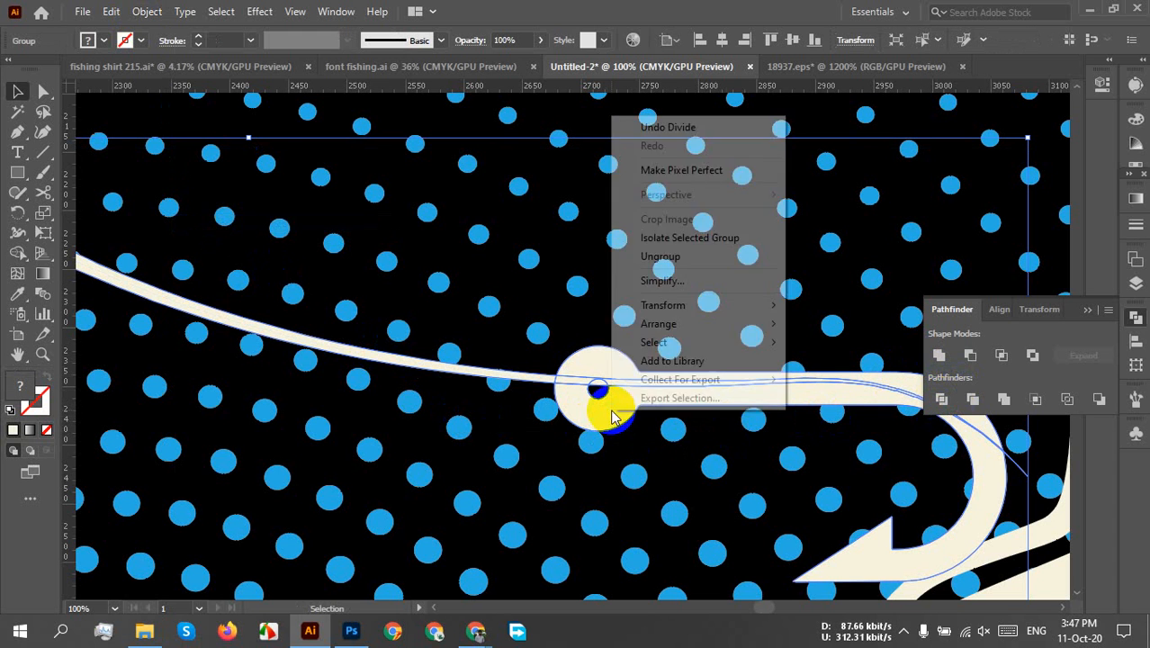
pyautogui.click(672, 256)
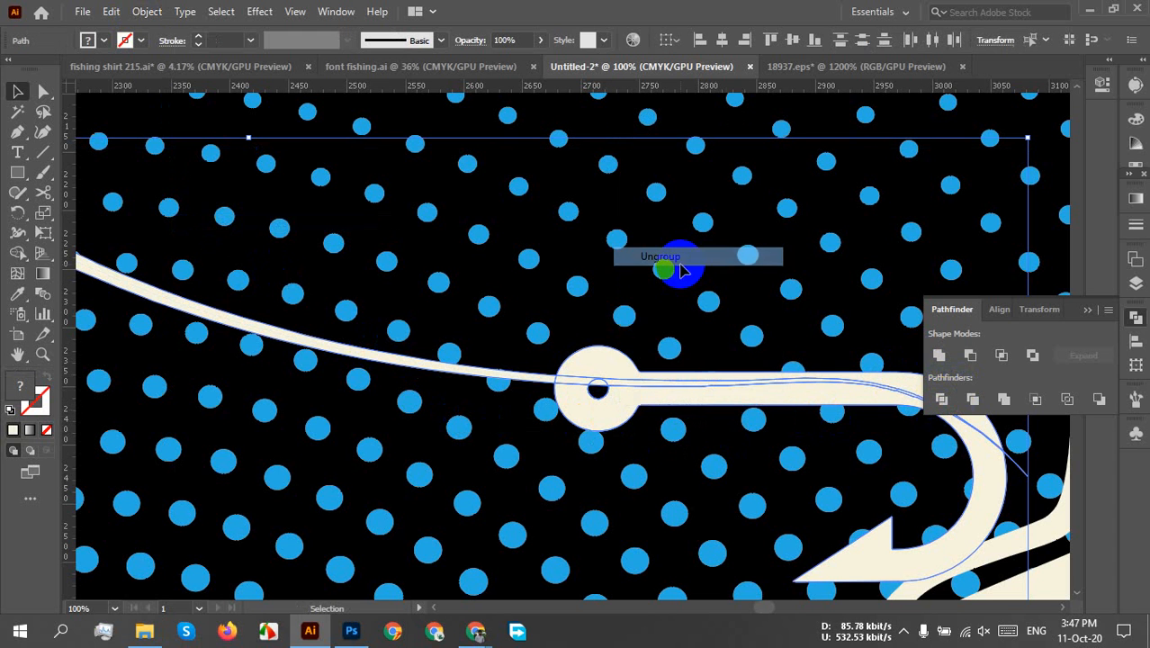
# - Try to delete the divided piece of fishing line that overlaps the hook
pyautogui.click(654, 385)
pyautogui.press('Delete')
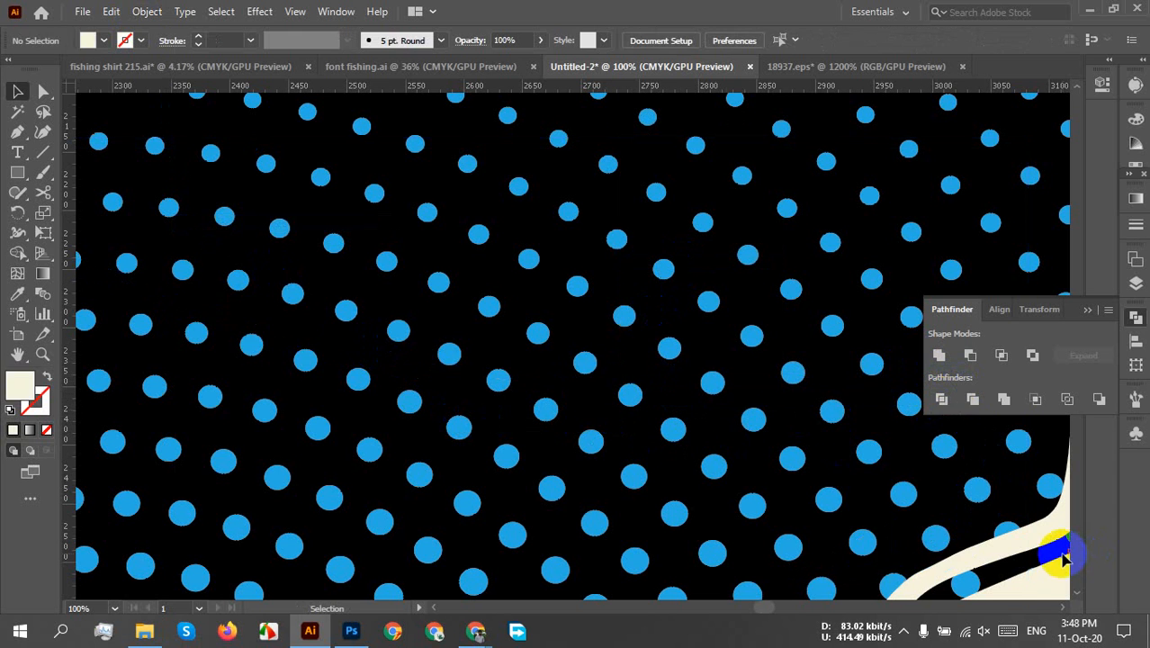
pyautogui.hotkey('ctrl', 'z')
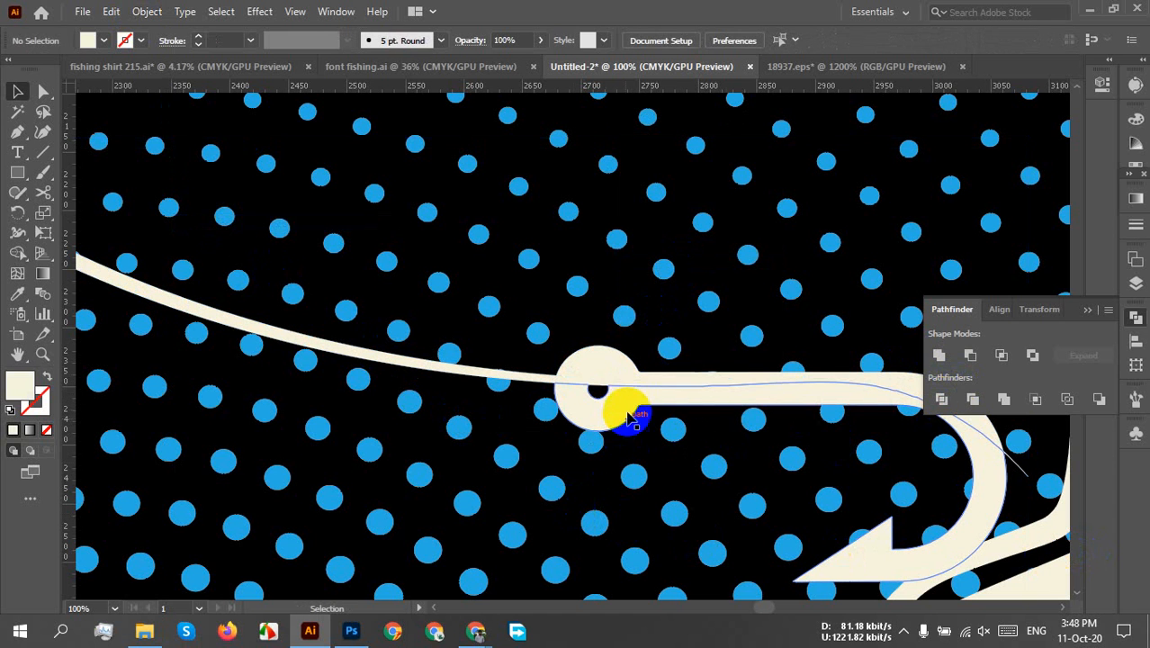
pyautogui.press('Delete')
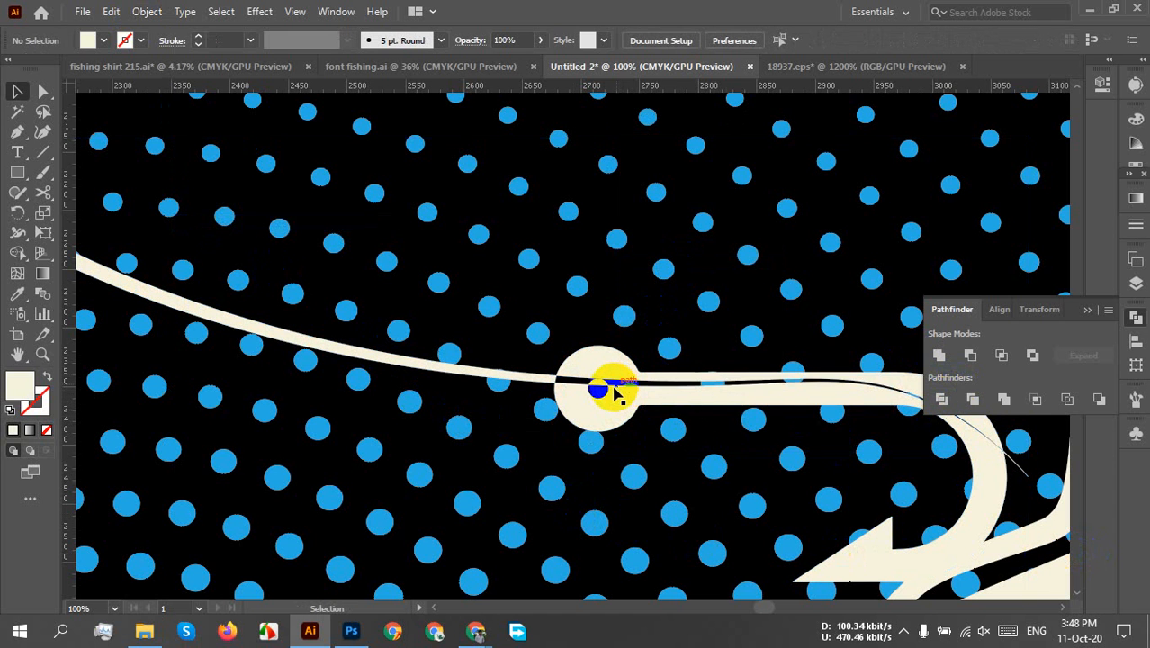
# - Undo the deletion and inspect the fishing line strip crossing the hook up to its tail, leaving it deselected
pyautogui.hotkey('ctrl', 'z')
pyautogui.hotkey('ctrl', 'z')
pyautogui.hotkey('ctrl', 'z')
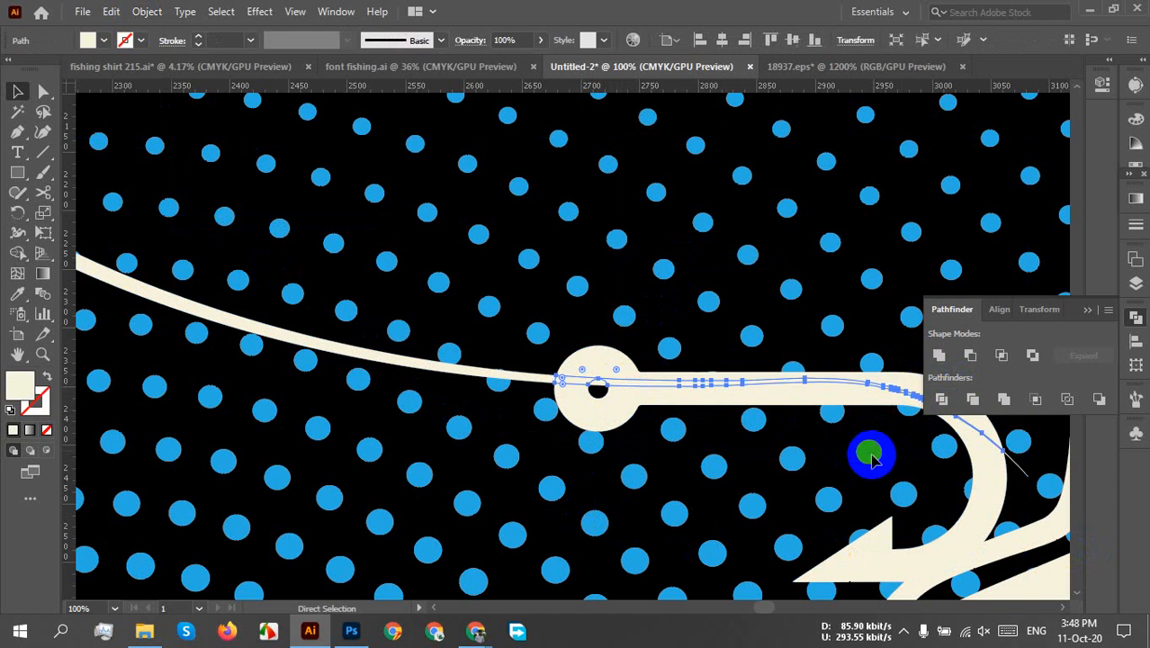
pyautogui.moveTo(877, 466); pyautogui.dragTo(553, 447)
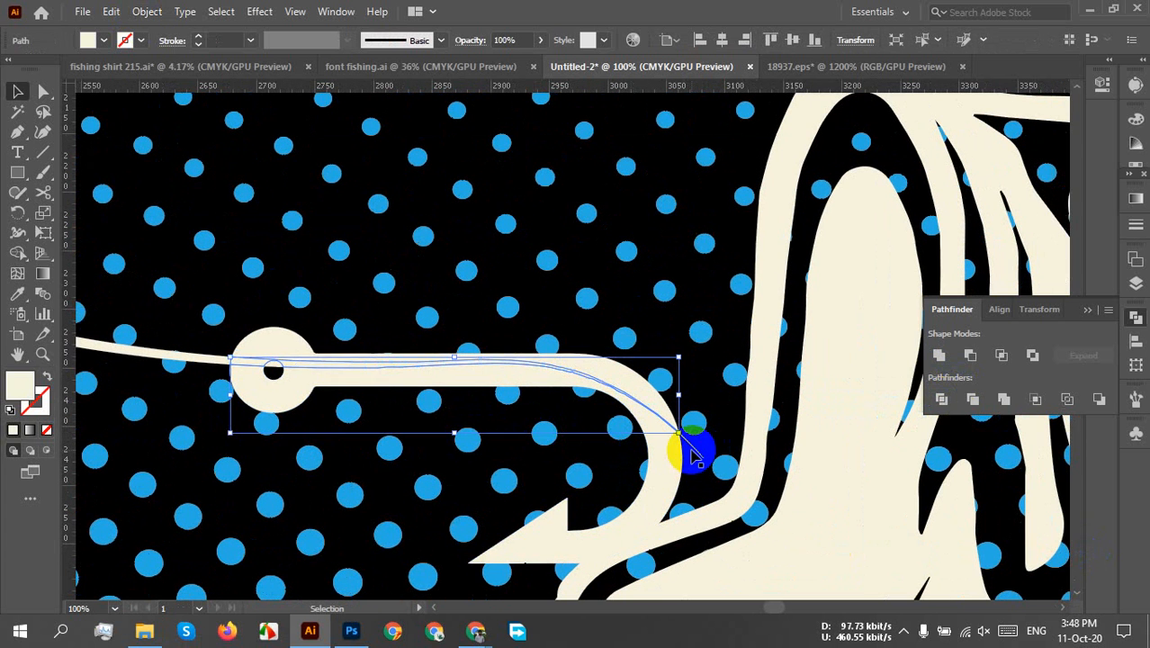
pyautogui.click(693, 450)
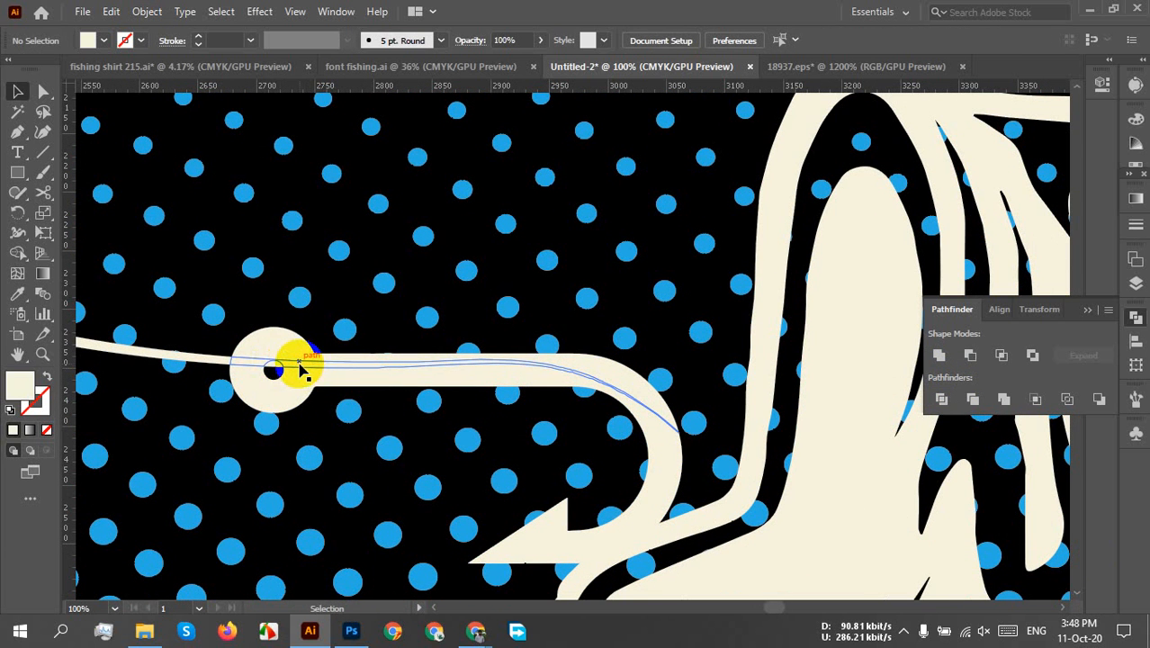
# - Undo the ungrouping, division and expansion to restore the fishing line as an editable brush stroke
pyautogui.click(300, 368)
pyautogui.keyDown('shift'); pyautogui.click(316, 329); pyautogui.keyUp('shift')
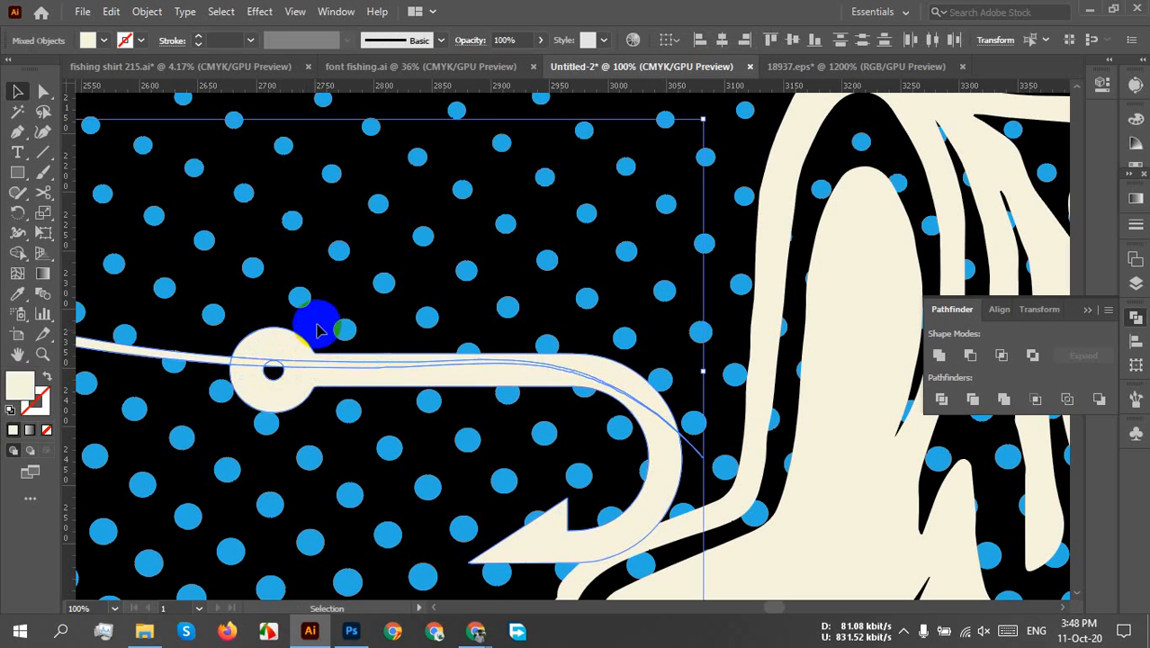
pyautogui.click(324, 320)
pyautogui.click(310, 332)
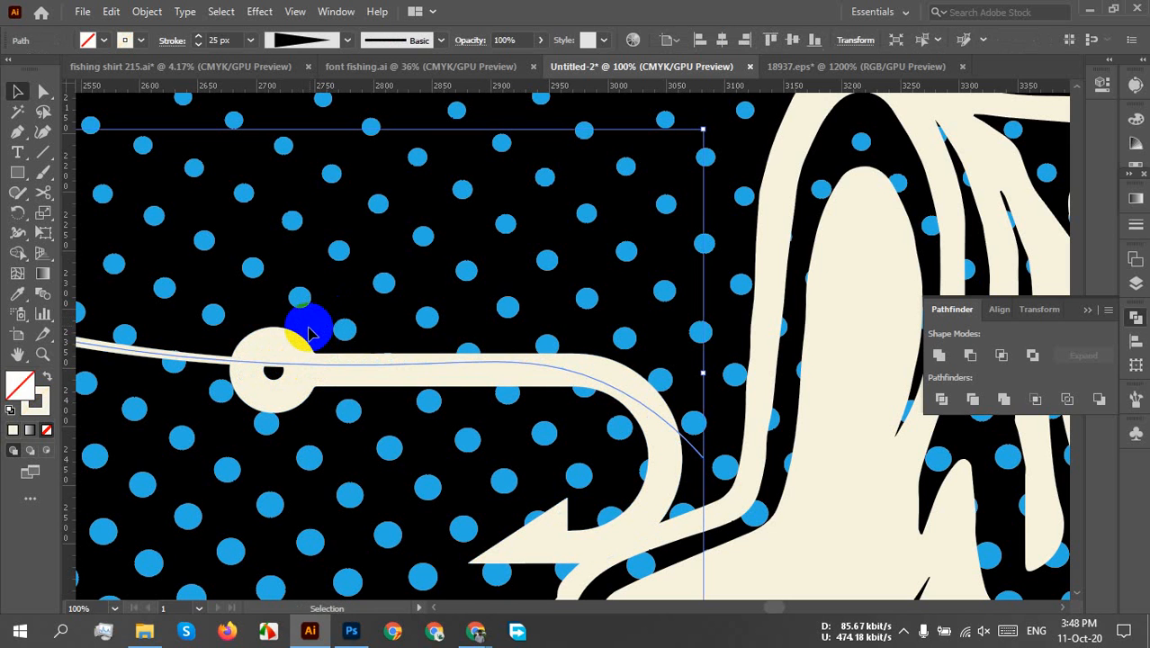
pyautogui.click(232, 349)
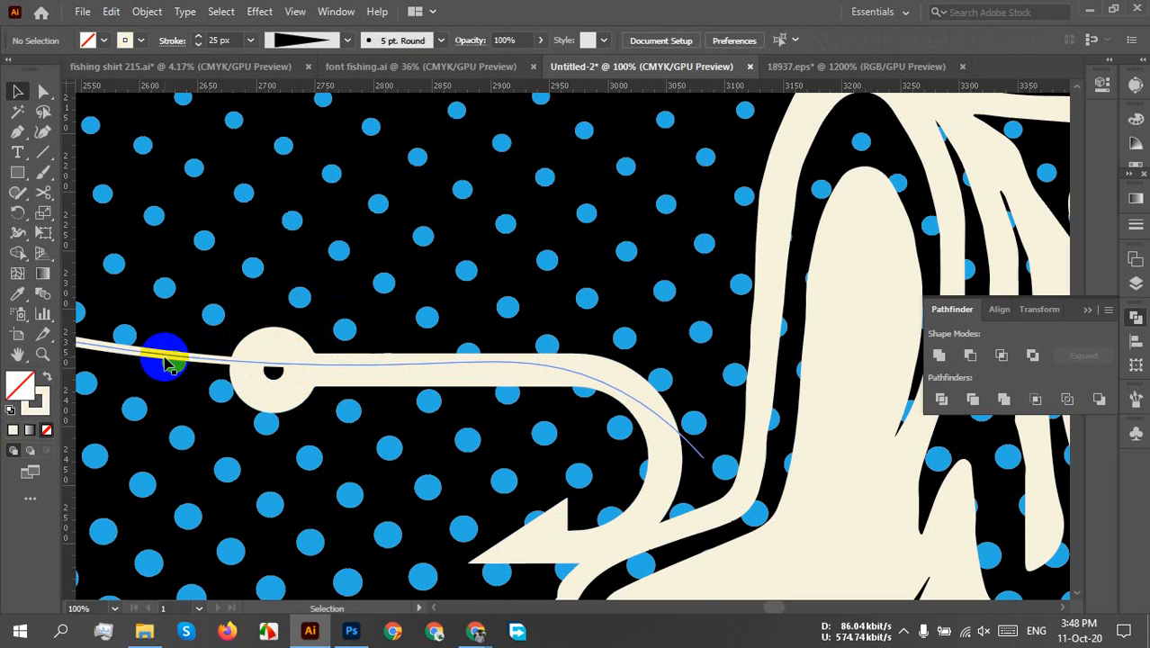
# - Move the hook up slightly so the fishing line runs through the middle of its eye
pyautogui.click(165, 358)
pyautogui.click(271, 312)
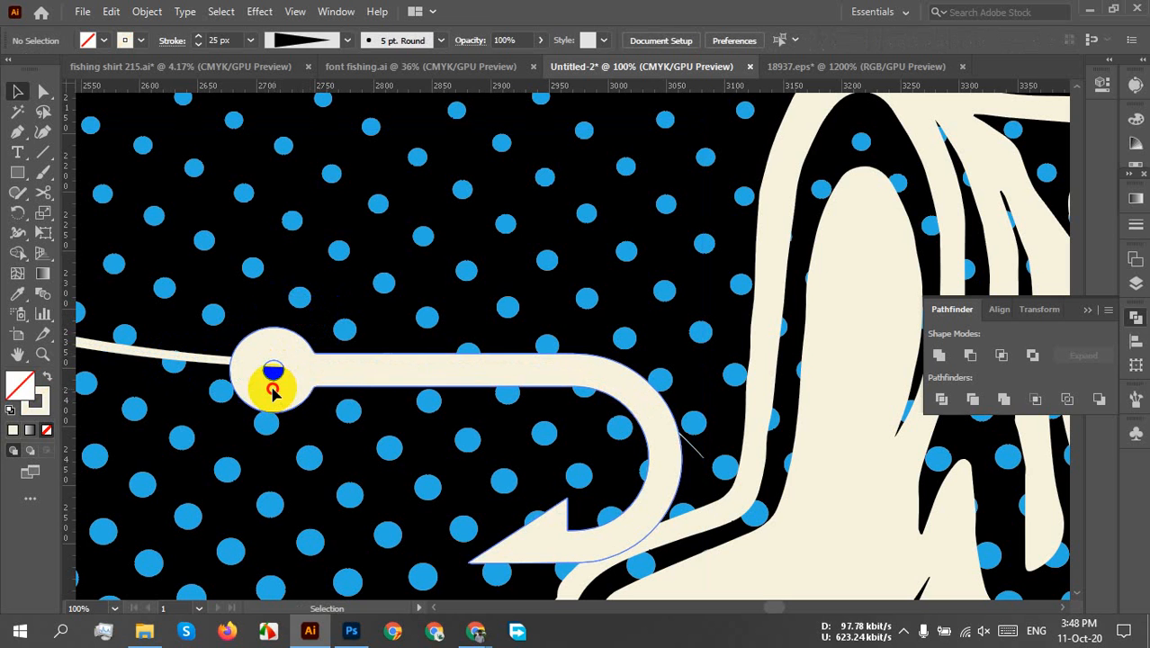
pyautogui.moveTo(273, 389); pyautogui.dragTo(276, 389)
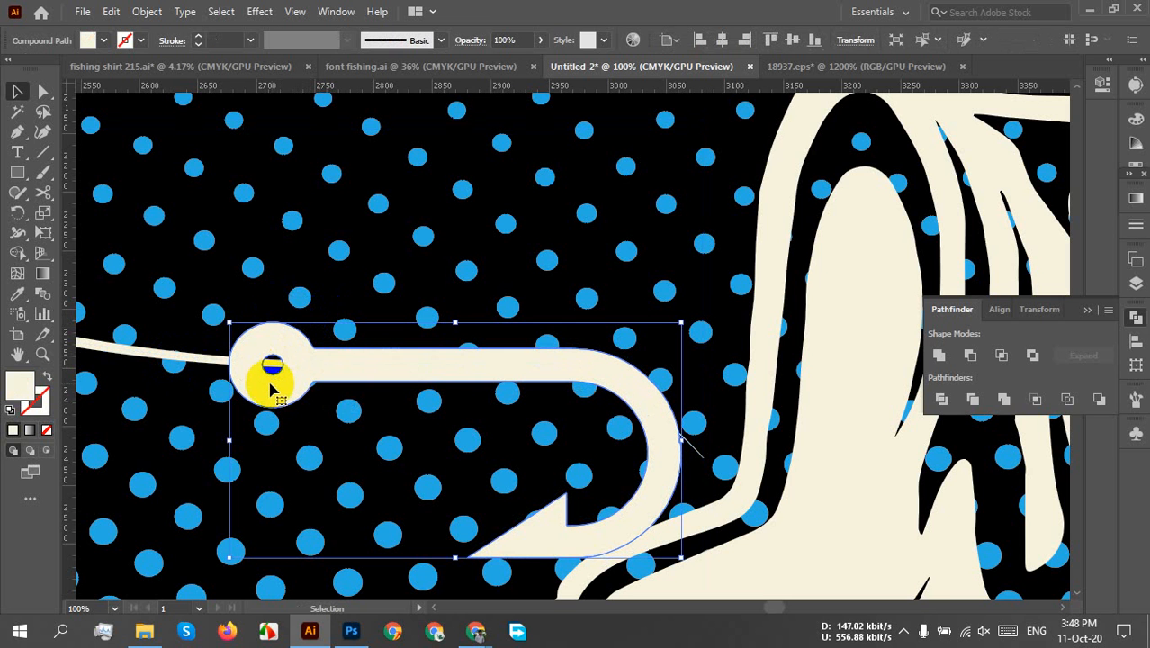
# - Expand the appearance of the thin fishing line that crosses the hook
pyautogui.click(205, 359)
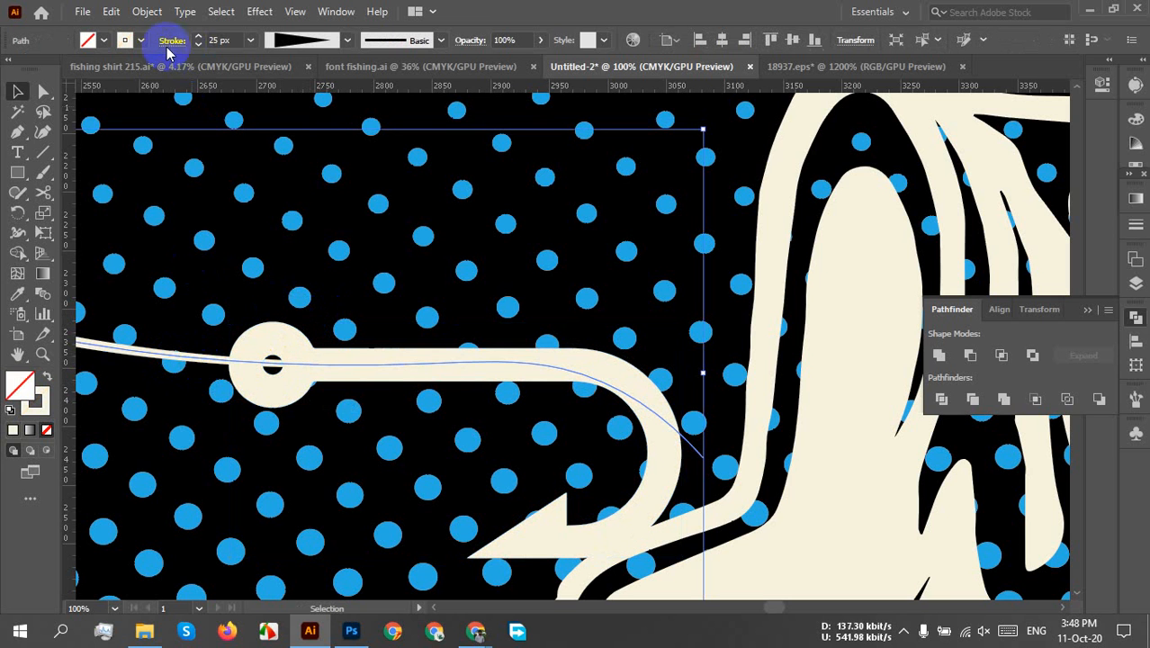
pyautogui.click(146, 12)
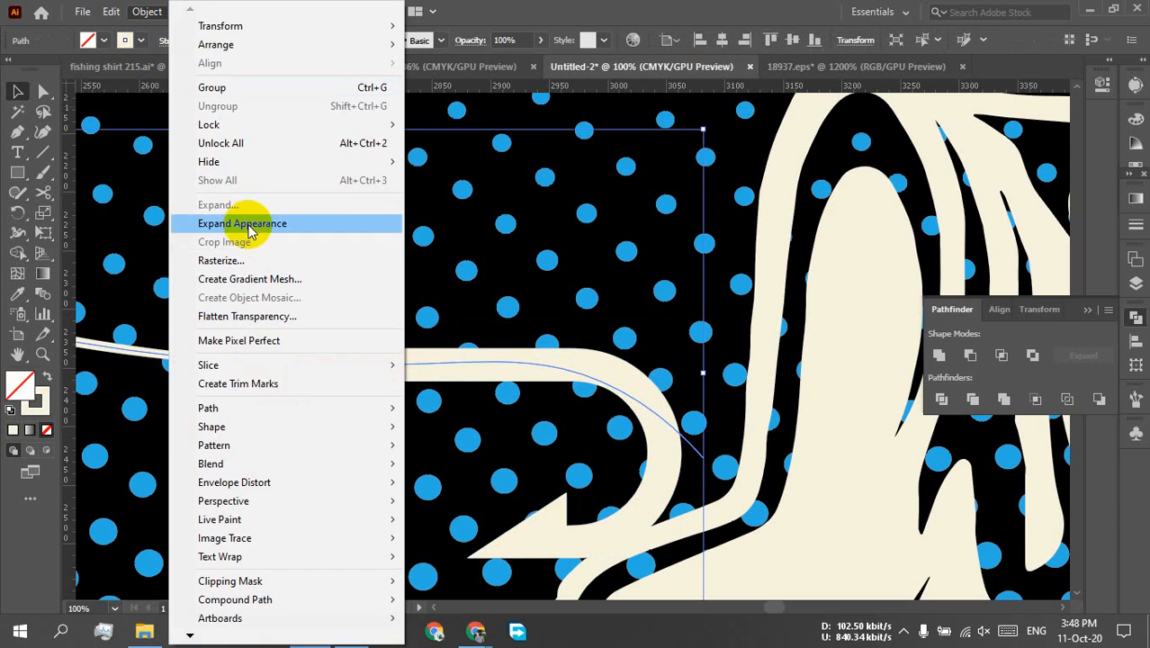
pyautogui.click(255, 222)
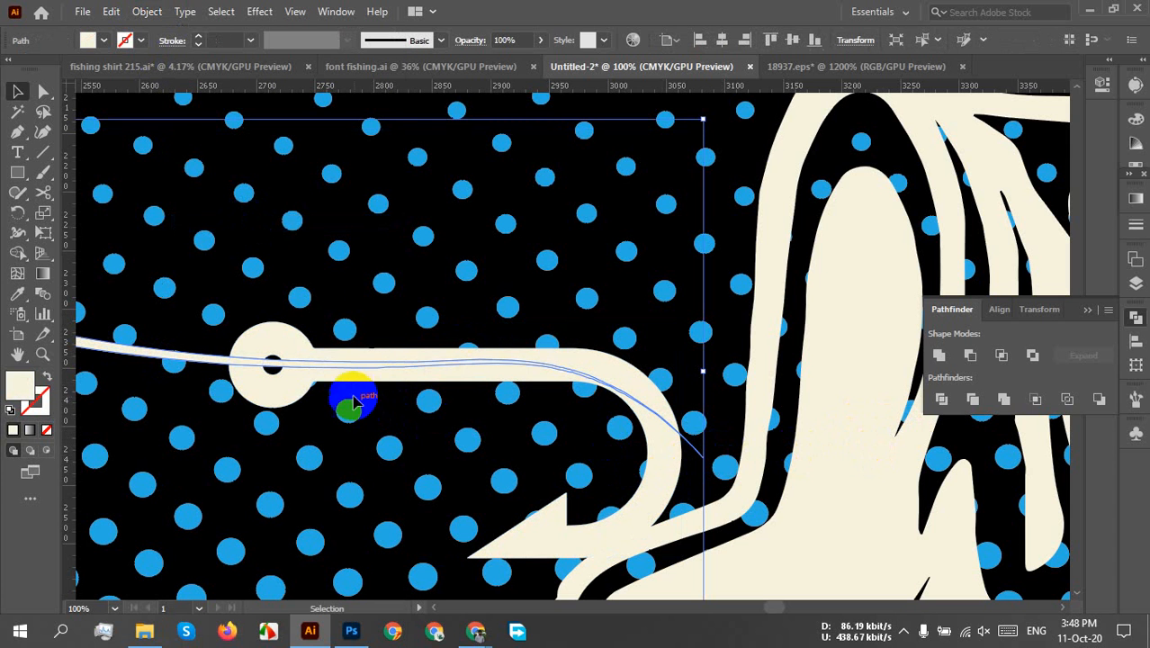
# - Divide the expanded fishing line and the hook with Pathfinder, and ungroup the pieces
pyautogui.keyDown('shift'); pyautogui.click(288, 389); pyautogui.keyUp('shift')
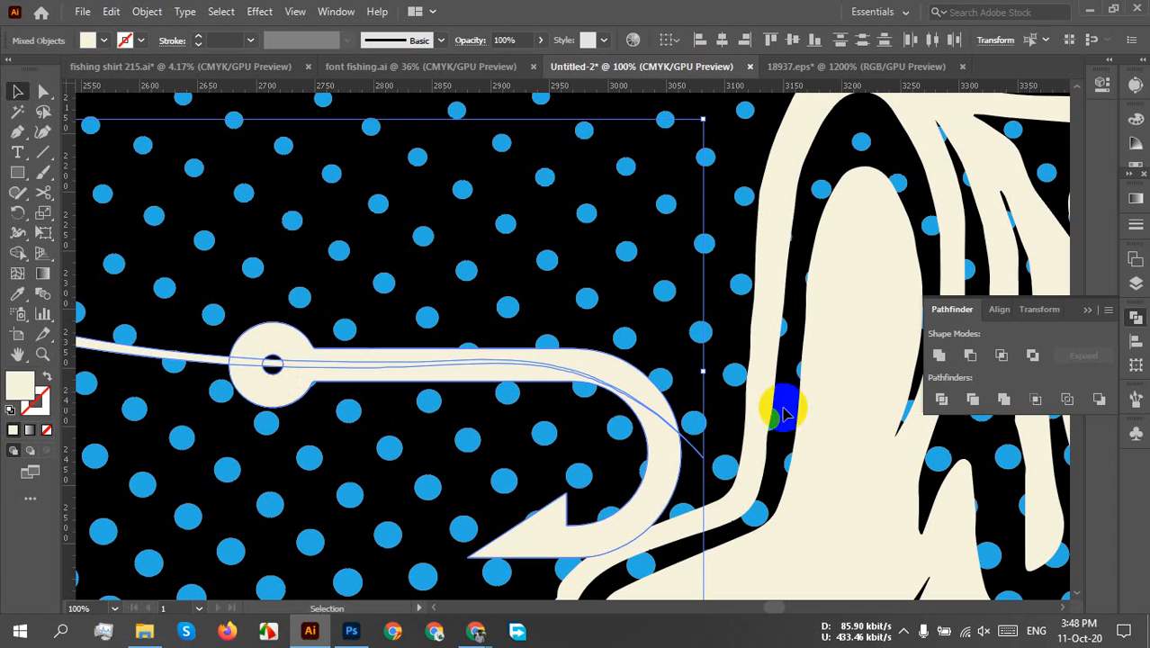
pyautogui.click(941, 401)
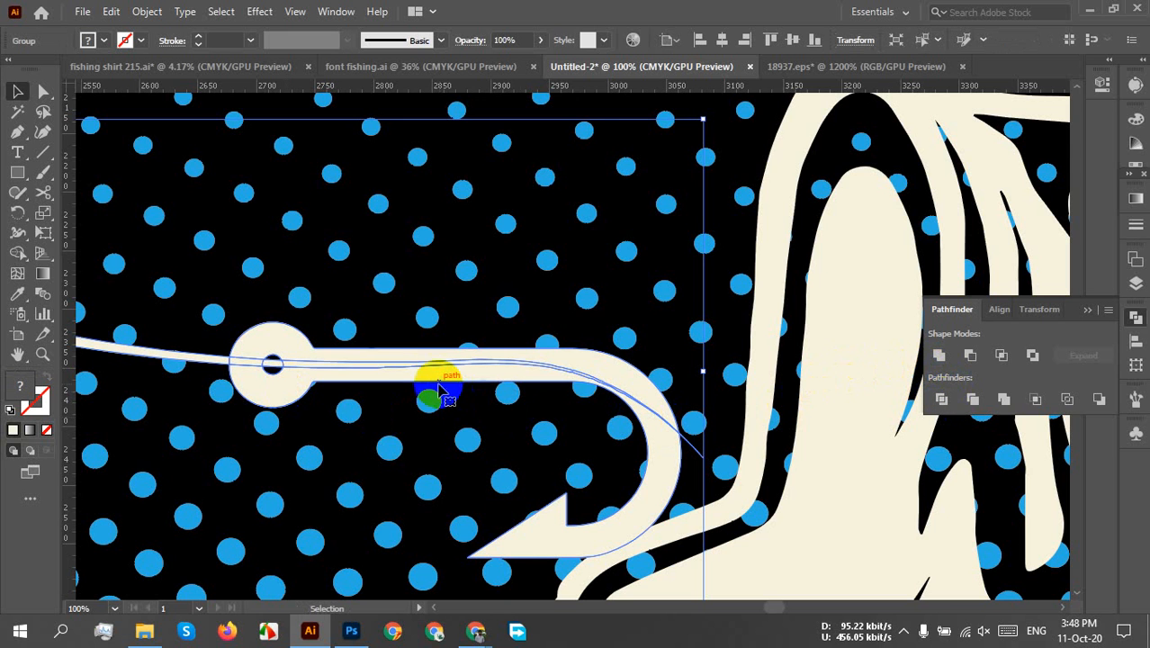
pyautogui.rightClick(432, 381)
pyautogui.click(485, 225)
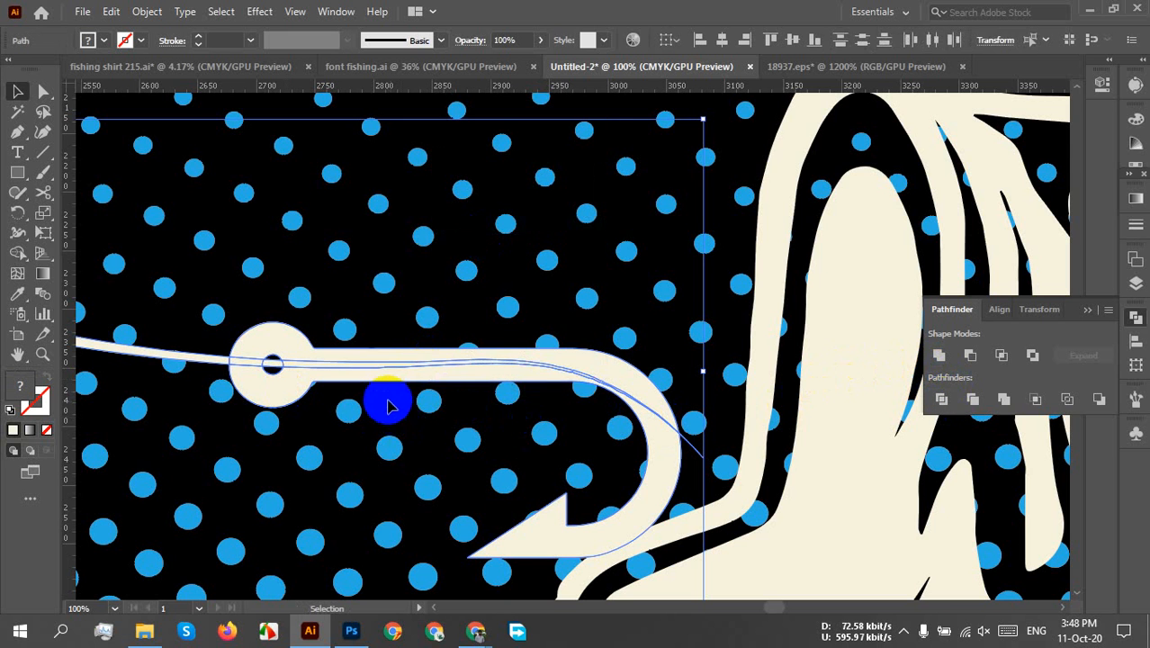
# - Delete the line's tail beyond the hook's bend and the strip crossing the eye hole
pyautogui.click(385, 397)
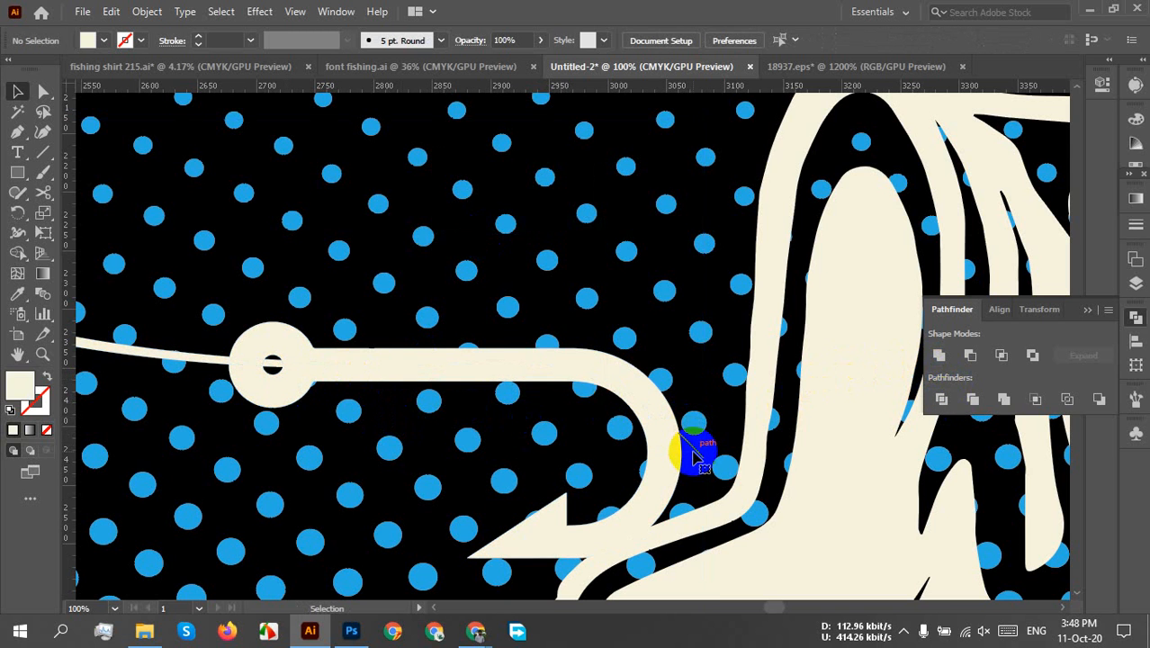
pyautogui.click(695, 457)
pyautogui.press('Delete')
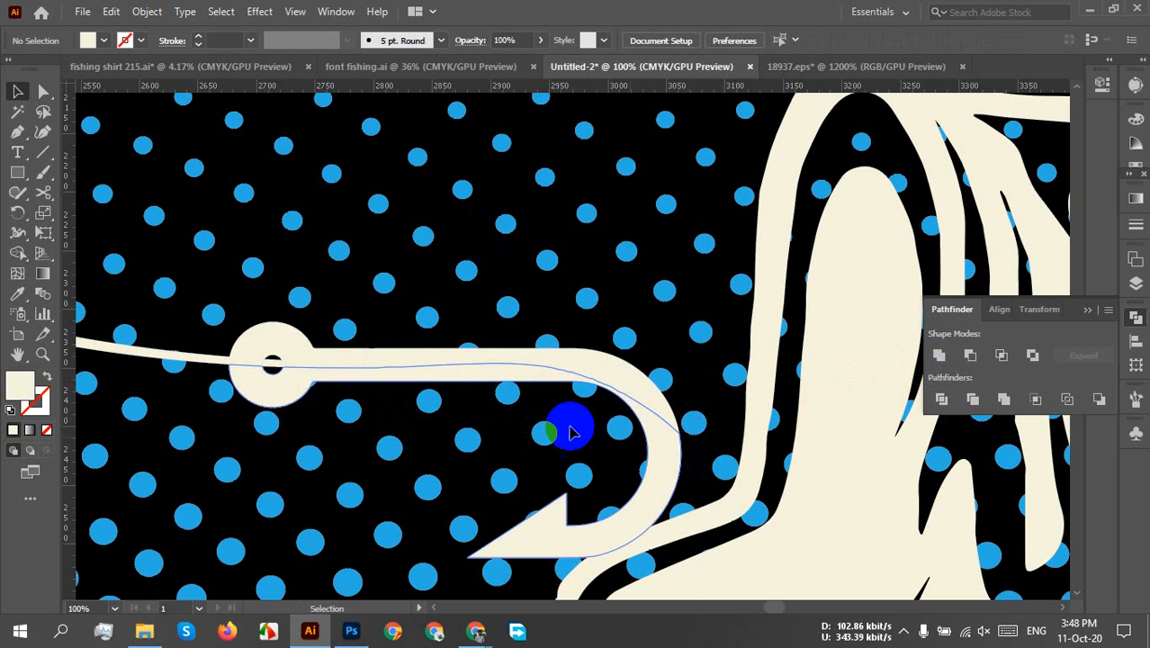
# - Unite the strip of line running along the hook's shank with the hook's lower half
pyautogui.click(279, 366)
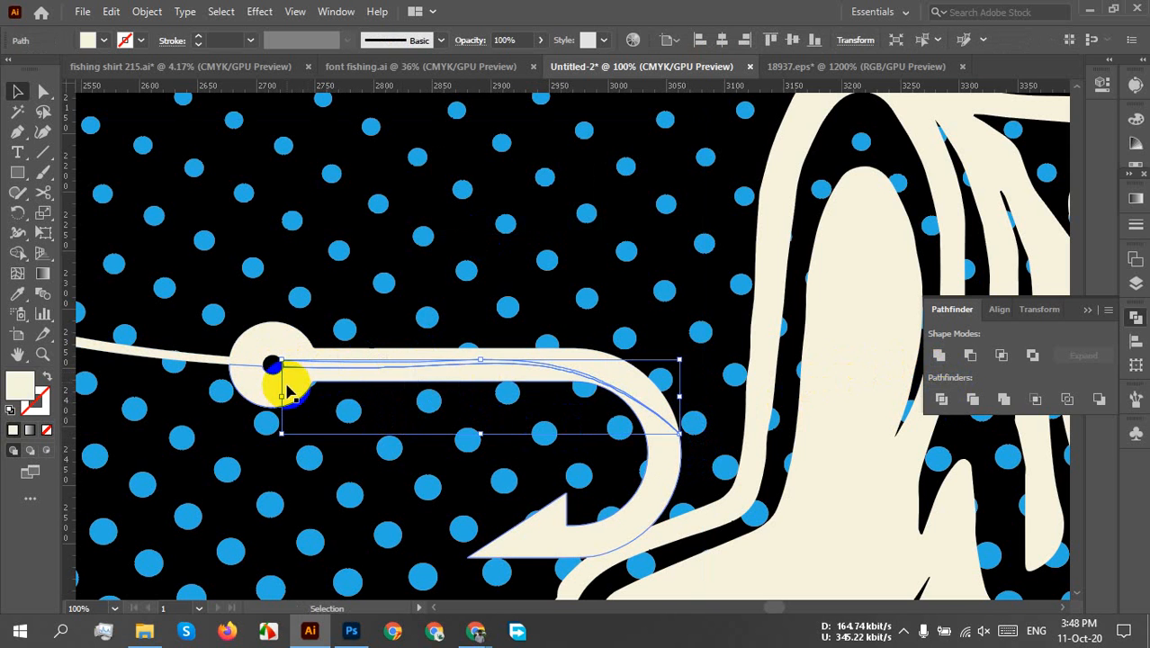
pyautogui.keyDown('shift'); pyautogui.click(295, 397); pyautogui.keyUp('shift')
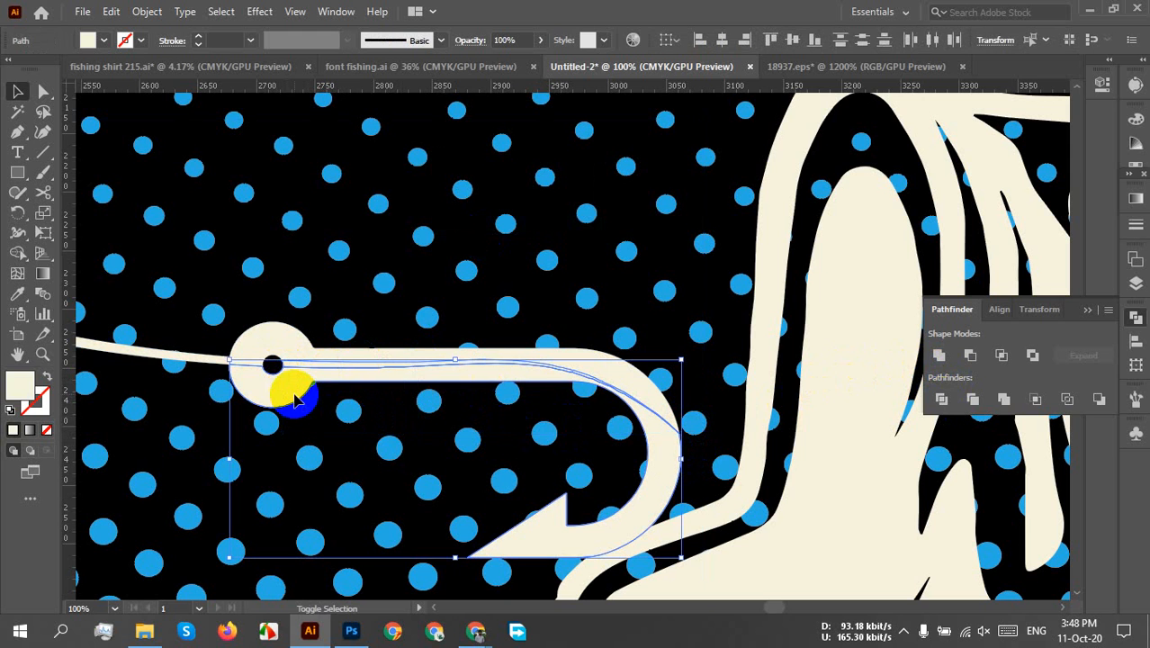
pyautogui.click(941, 358)
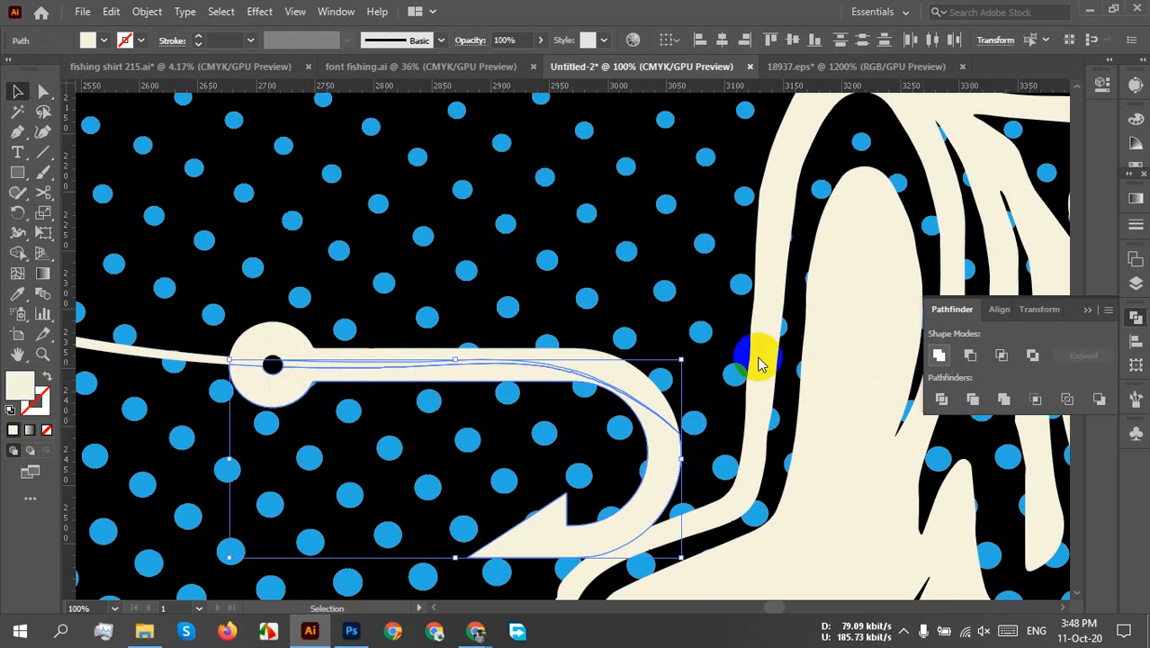
pyautogui.click(250, 364)
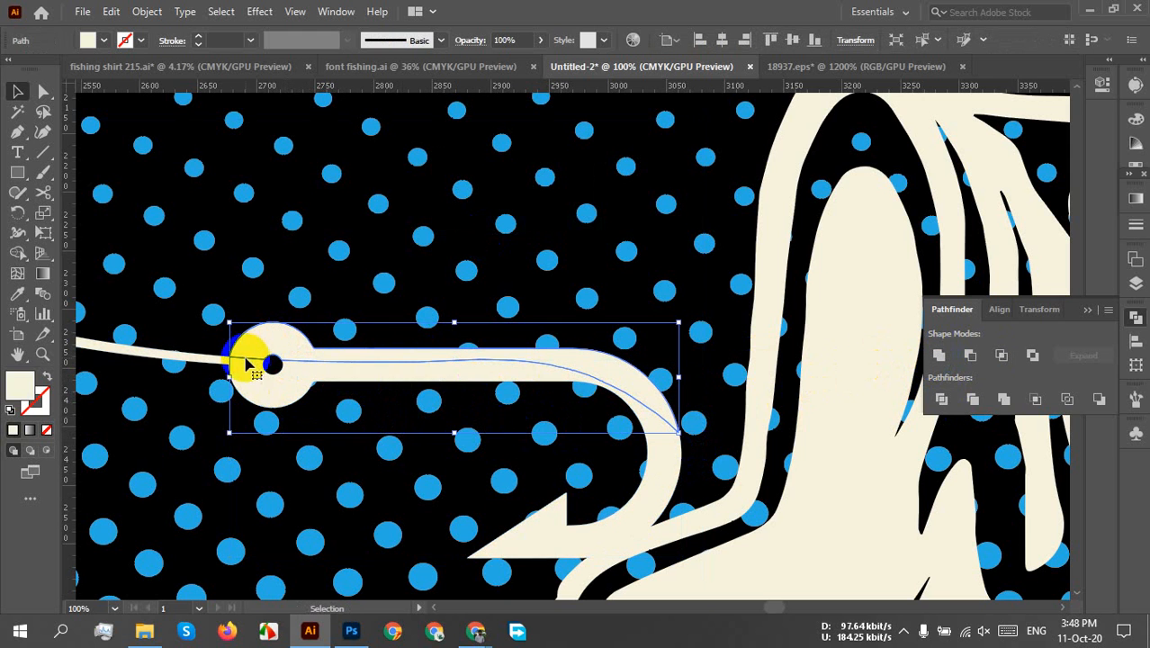
pyautogui.keyDown('shift'); pyautogui.click(207, 366); pyautogui.keyUp('shift')
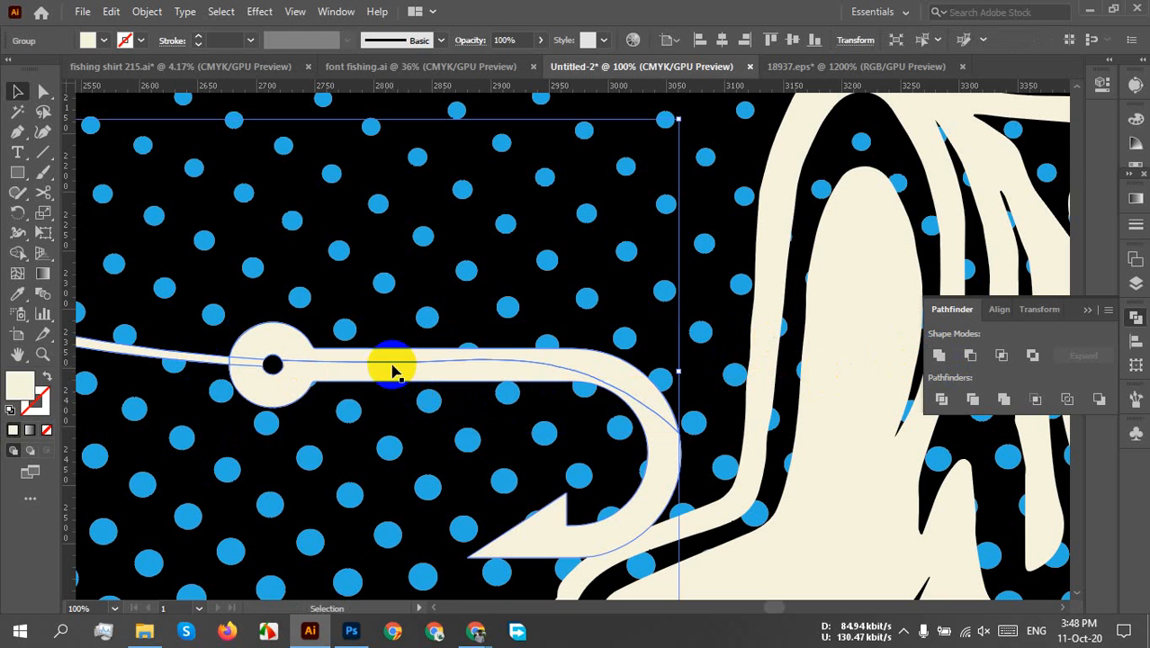
pyautogui.click(392, 368)
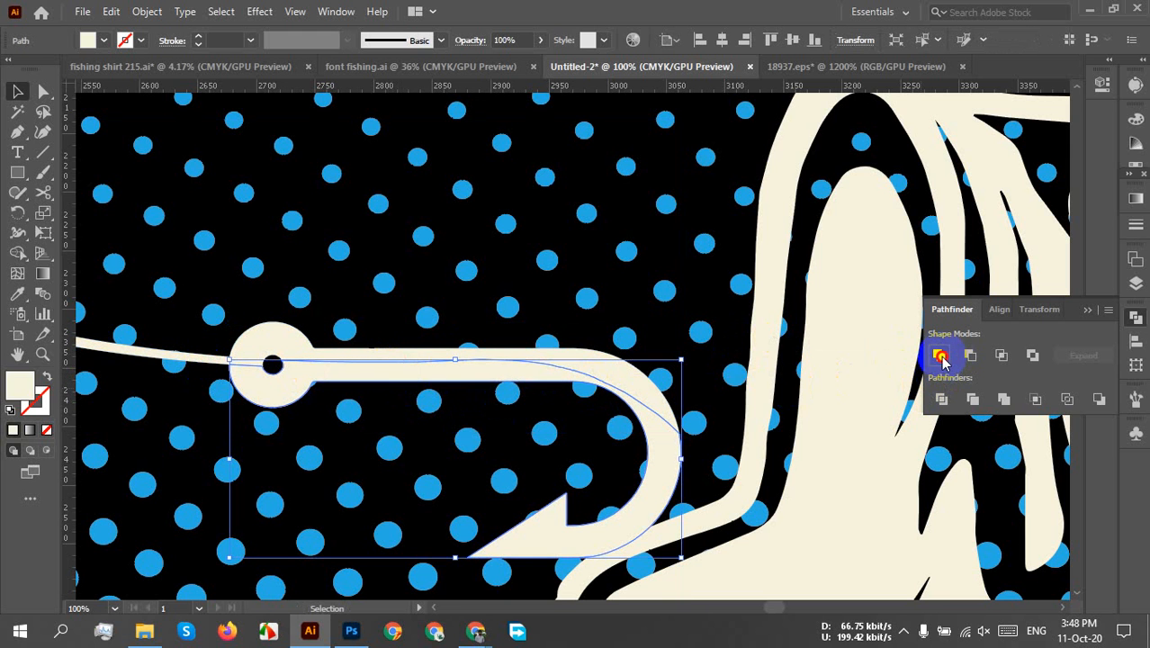
pyautogui.click(347, 354)
# - Unite the short line strip between the hook's outer edge and eye hole with the lower half
pyautogui.click(243, 367)
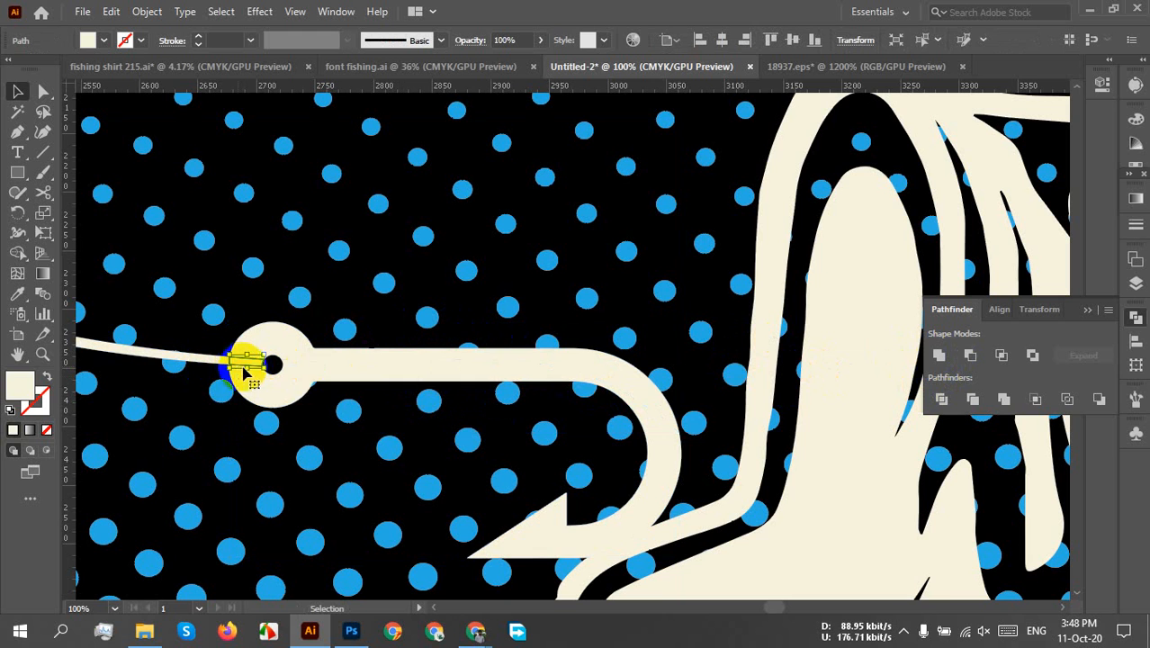
pyautogui.keyDown('shift'); pyautogui.click(260, 376); pyautogui.keyUp('shift')
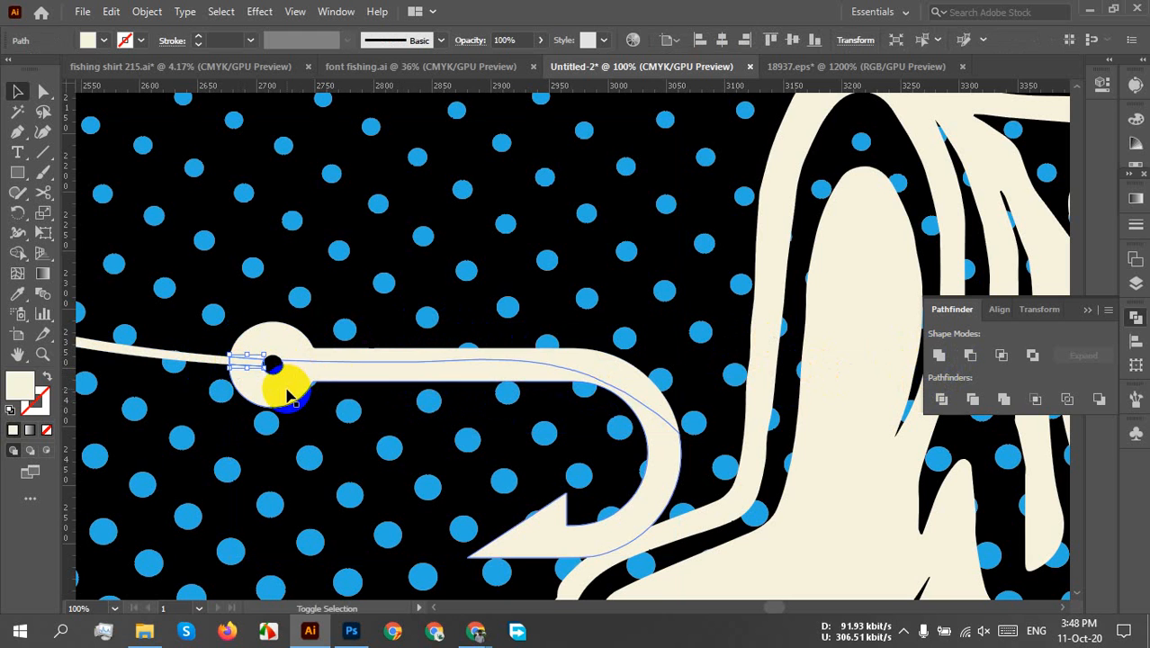
pyautogui.click(939, 358)
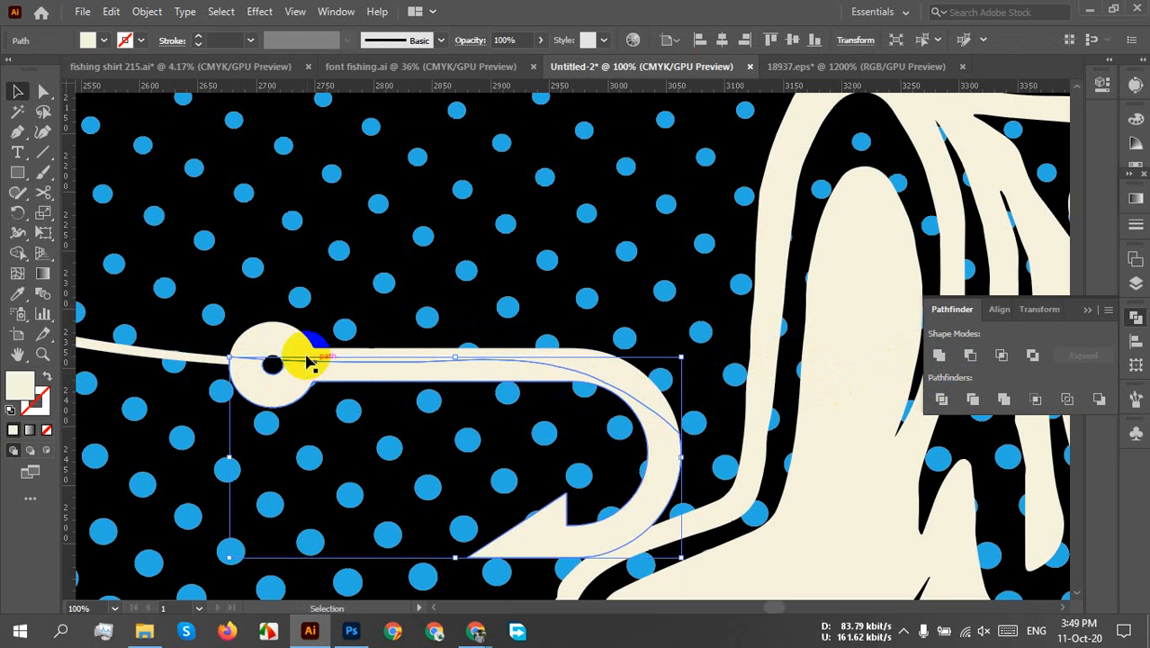
# - Merge the hook's upper and lower halves and the attached fishing line into one shape with Shape Builder, and deselect it
pyautogui.keyDown('shift'); pyautogui.click(183, 363); pyautogui.keyUp('shift')
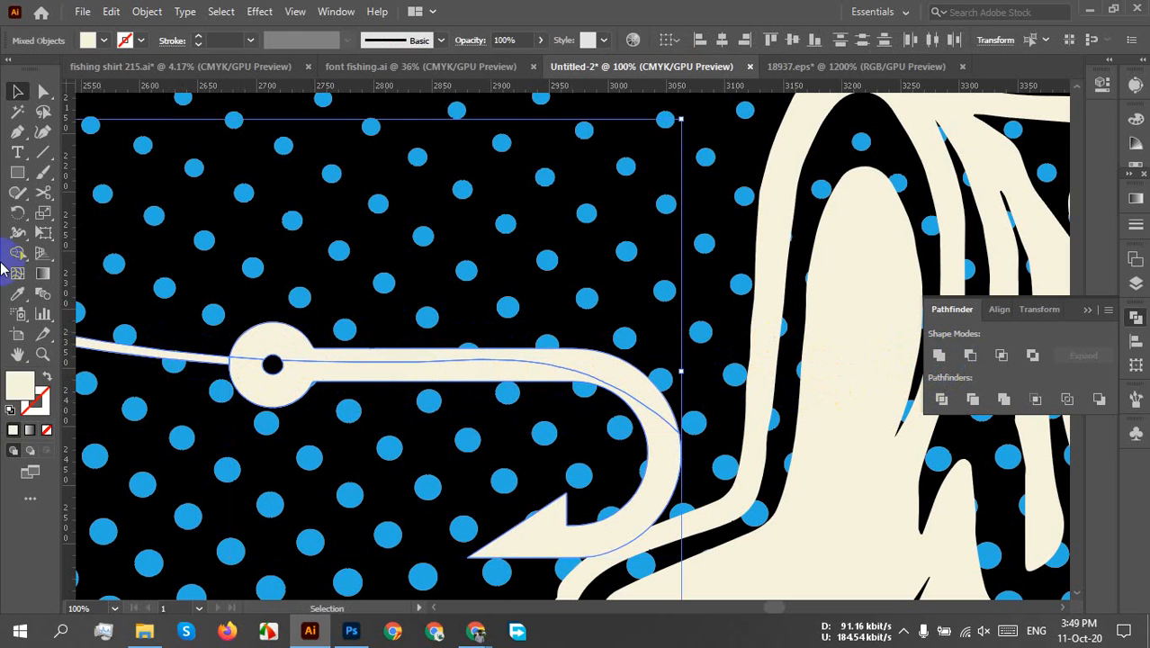
pyautogui.click(18, 254)
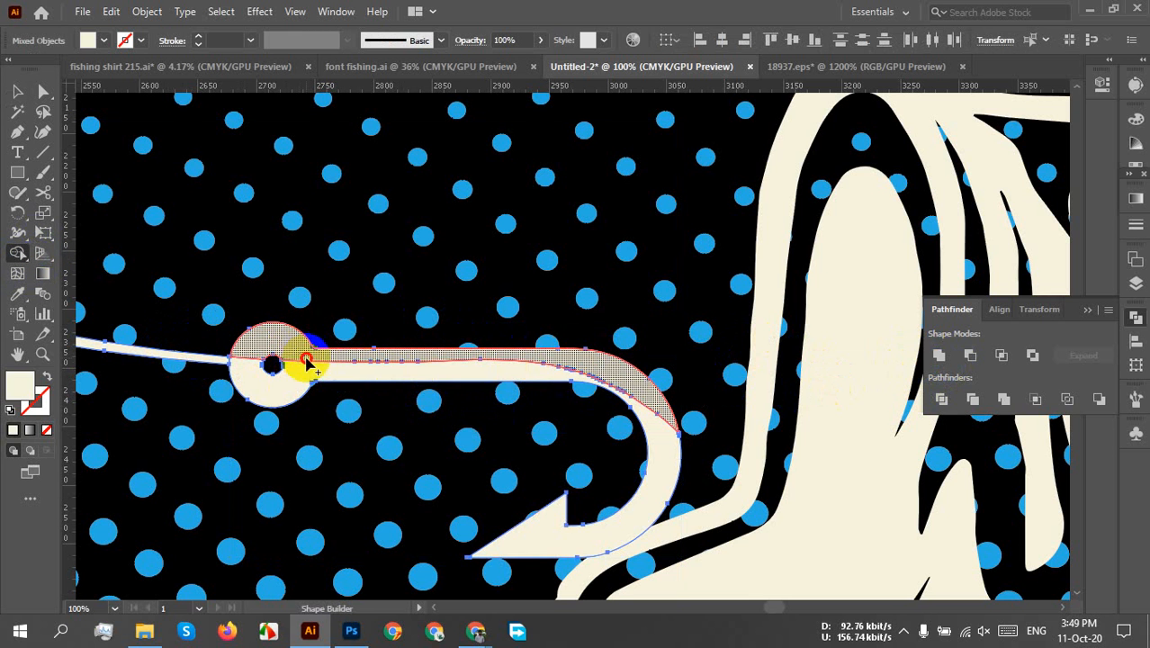
pyautogui.moveTo(306, 362); pyautogui.dragTo(307, 361)
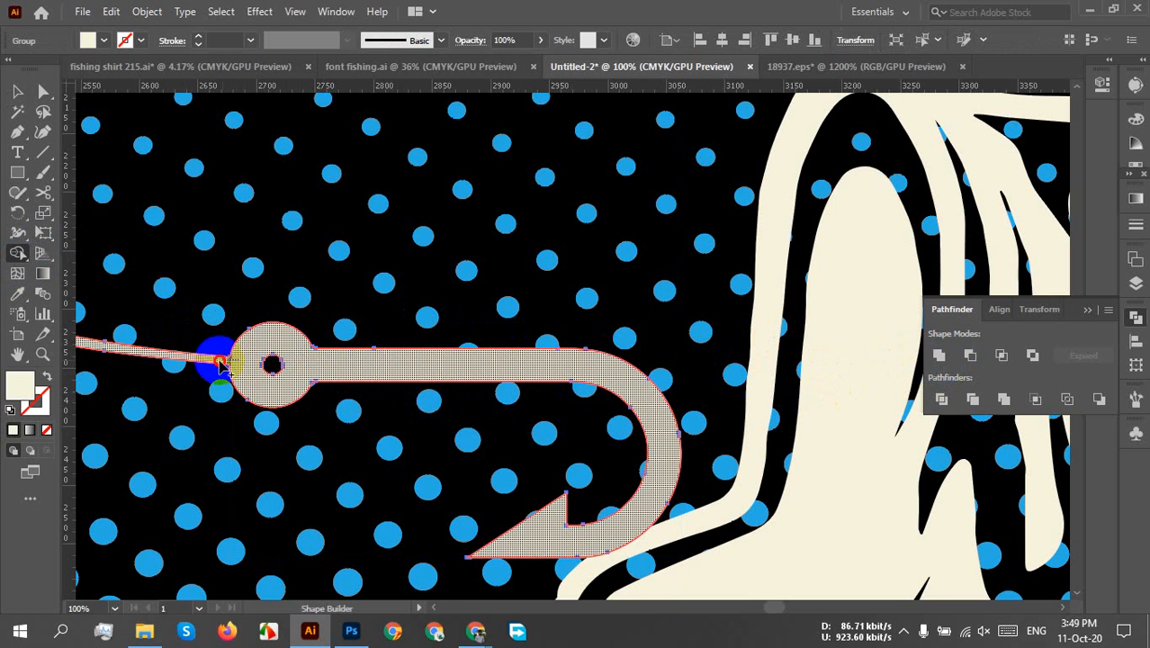
pyautogui.click(220, 361)
pyautogui.scroll(-3, 272, 363)
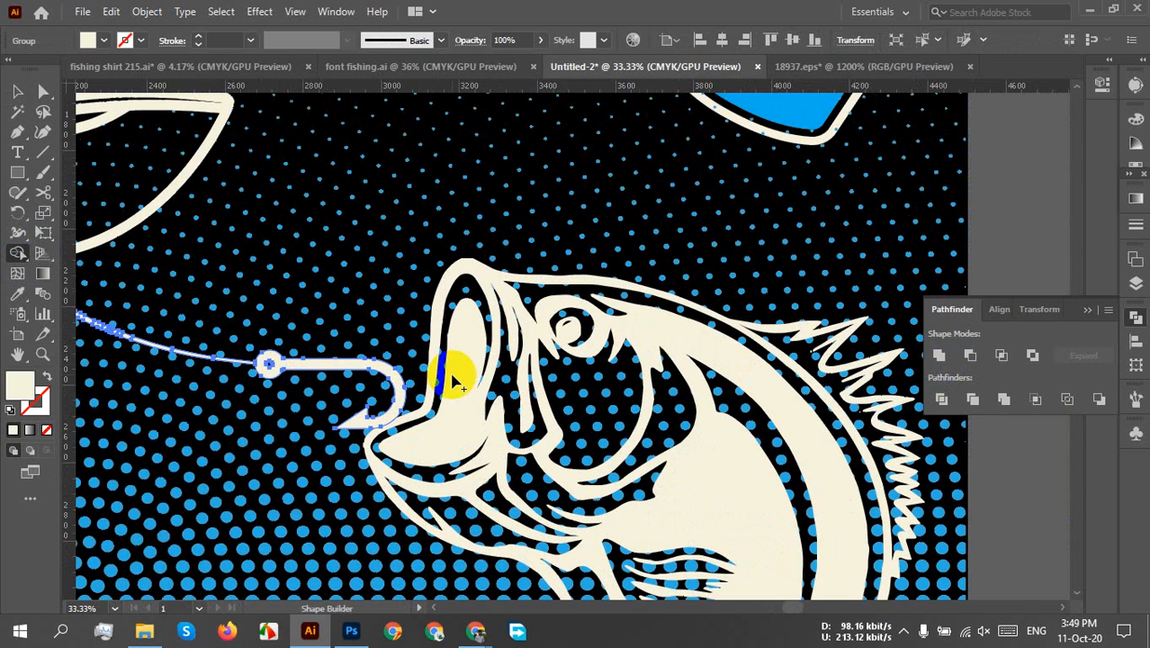
pyautogui.press('v')
pyautogui.click(393, 308)
pyautogui.scroll(-3, 393, 305)
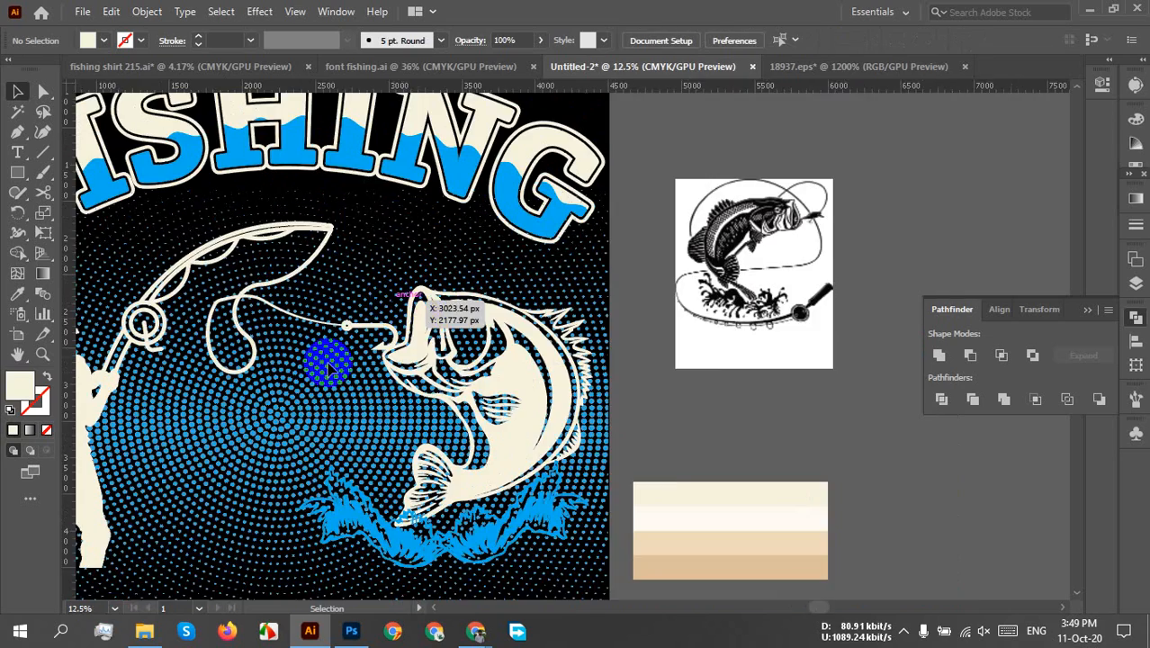
# - Unite the thin line carrying the hook with the looped line coming from the fishing rod
pyautogui.moveTo(292, 368); pyautogui.dragTo(513, 333)
pyautogui.scroll(-1, 459, 358)
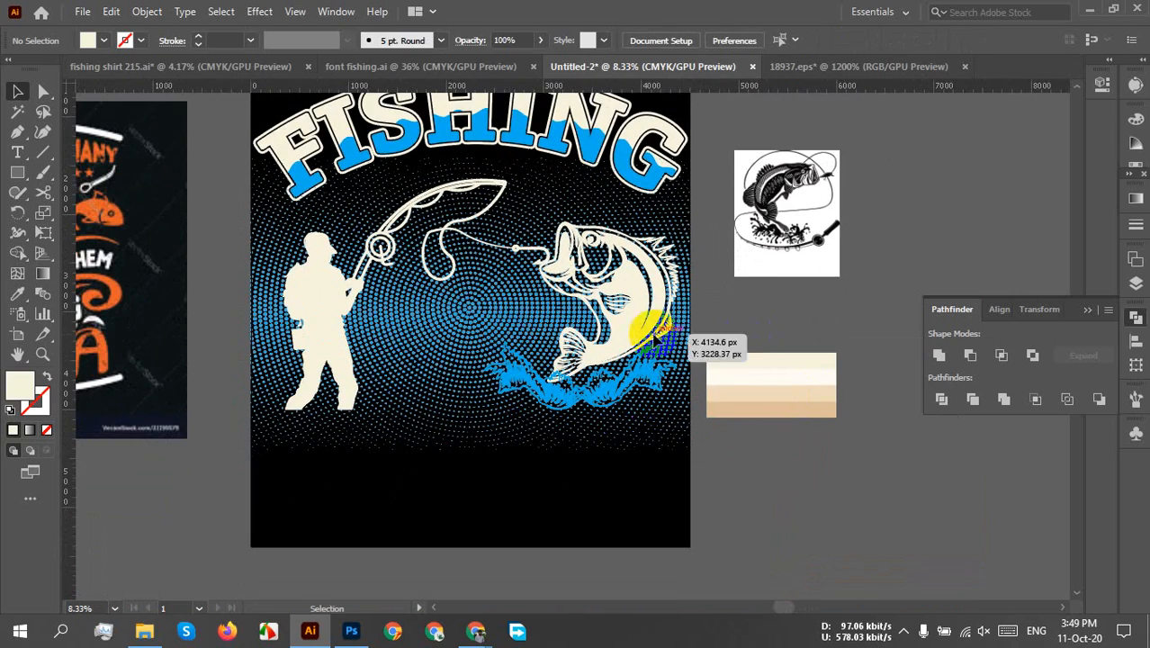
pyautogui.moveTo(673, 431); pyautogui.dragTo(668, 406)
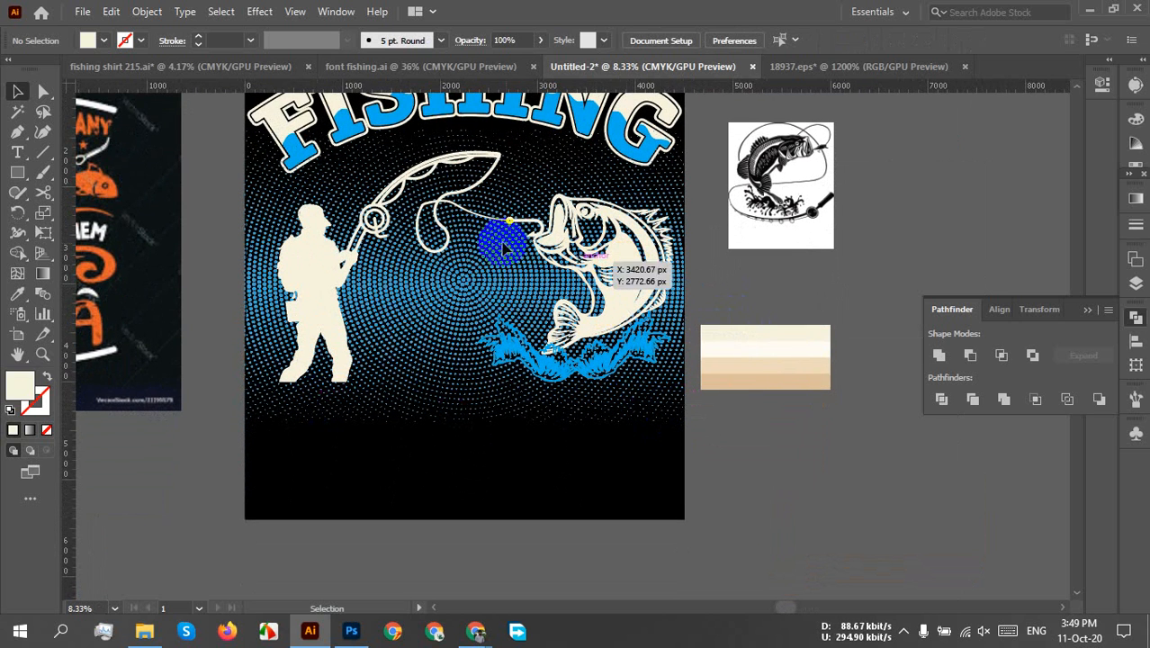
pyautogui.click(430, 236)
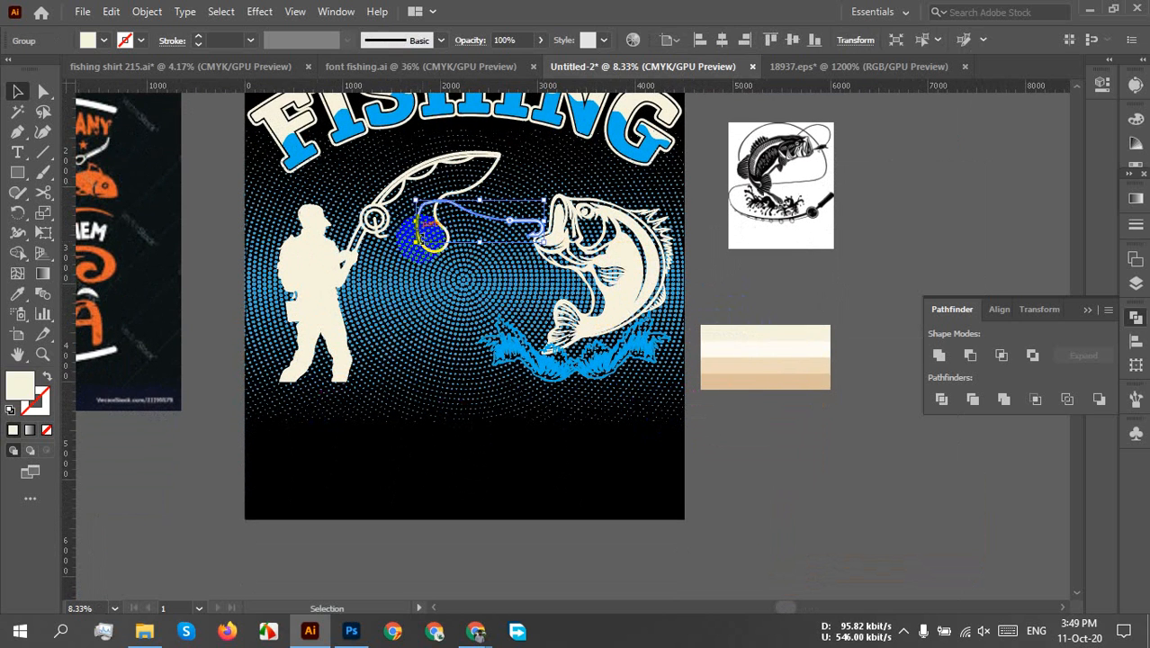
pyautogui.scroll(7, 425, 252)
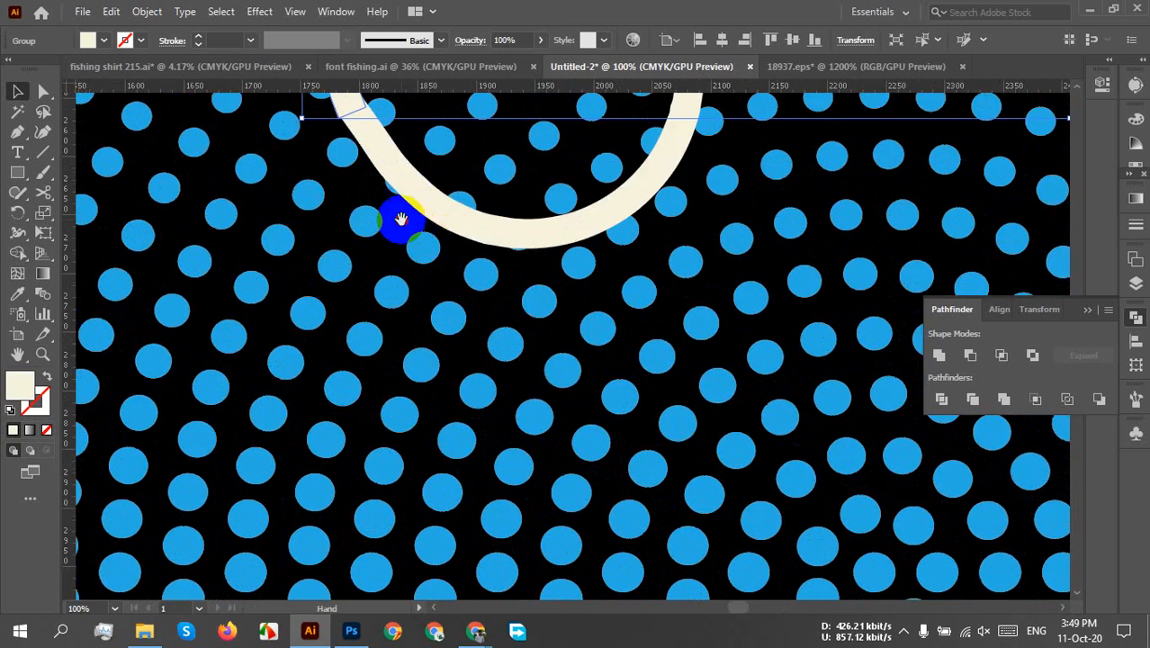
pyautogui.moveTo(401, 220); pyautogui.dragTo(409, 389)
pyautogui.click(386, 322)
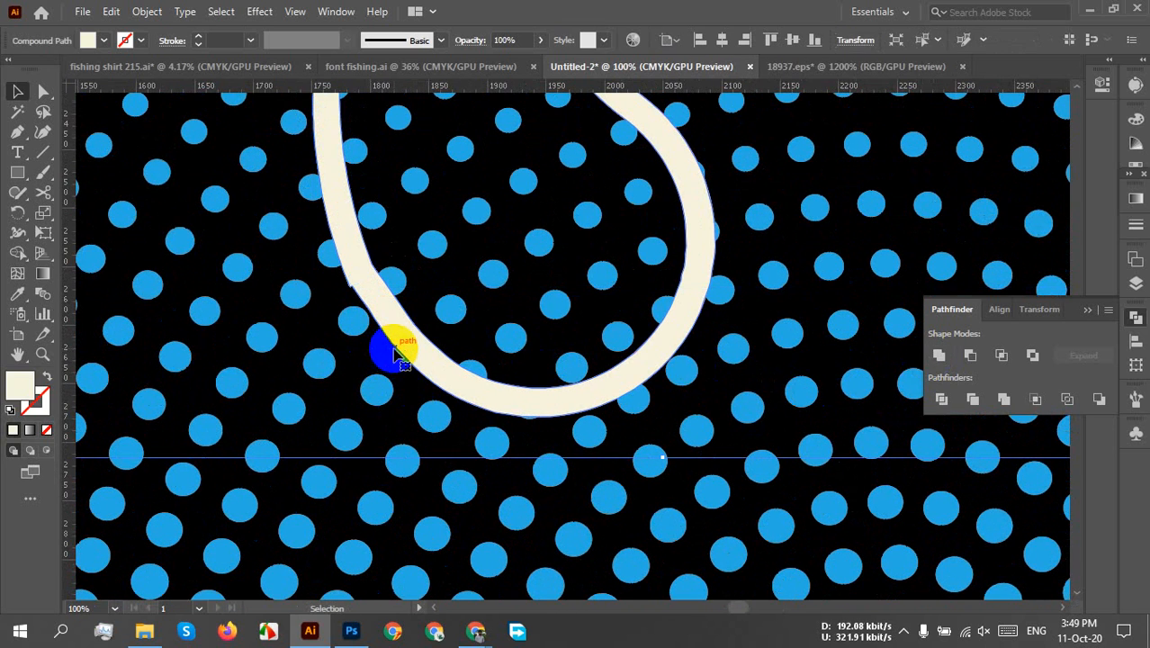
# - Unite the fishing rod and line with the angler silhouette, and select the combined shape
pyautogui.scroll(-6, 396, 353)
pyautogui.scroll(3, 218, 359)
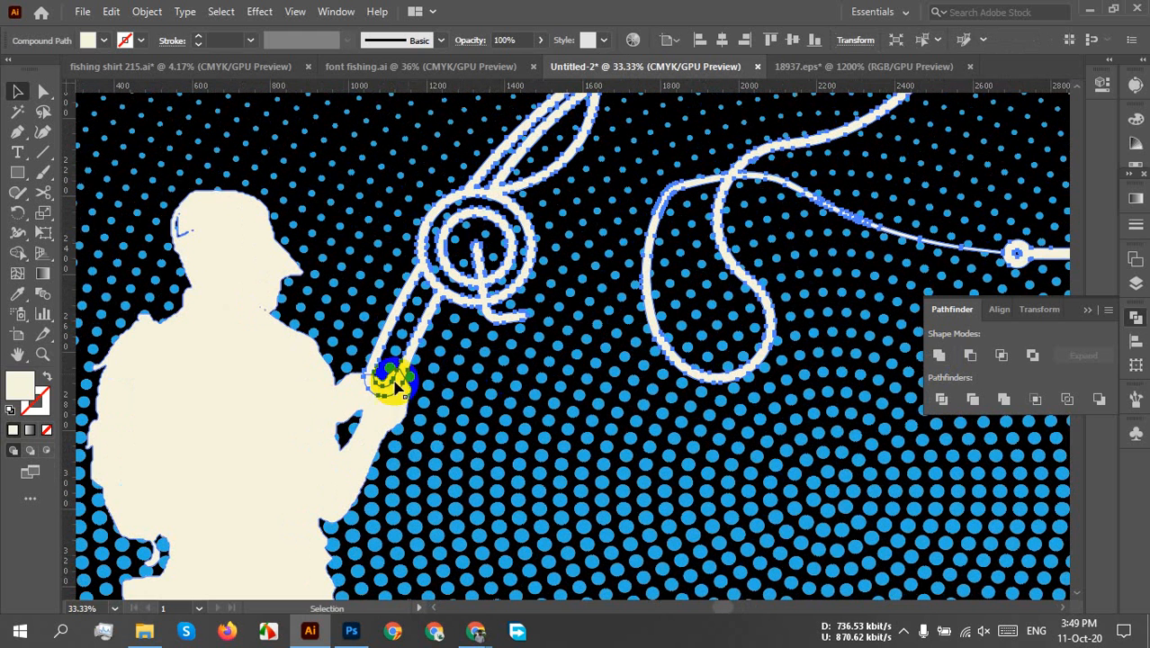
pyautogui.click(299, 409)
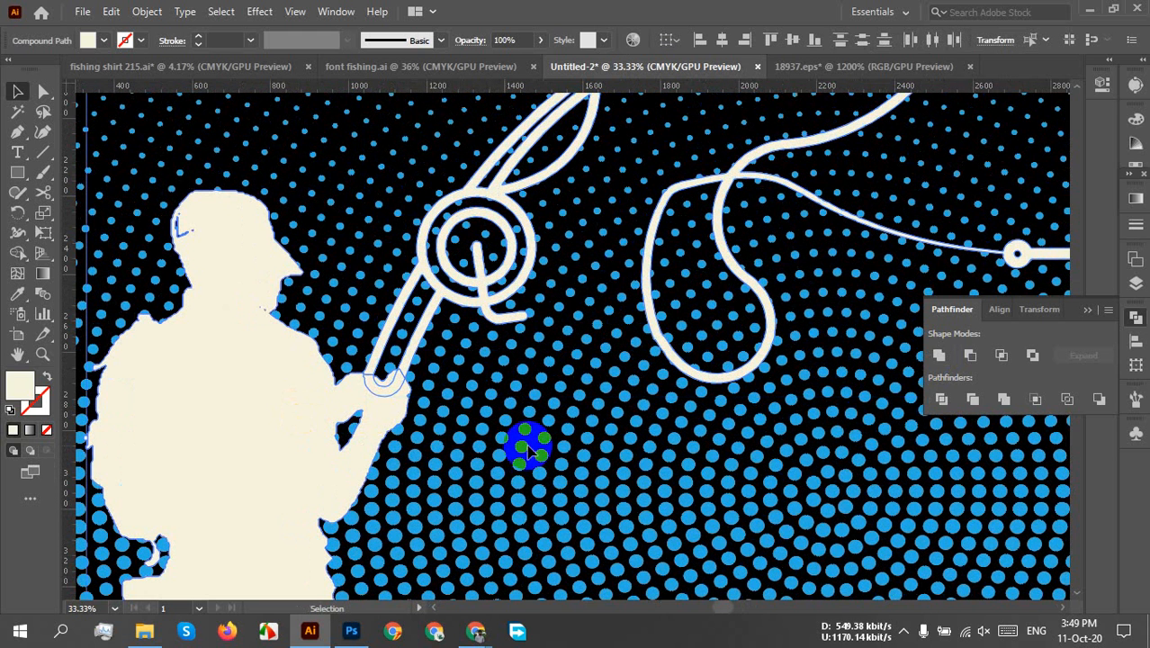
pyautogui.click(423, 459)
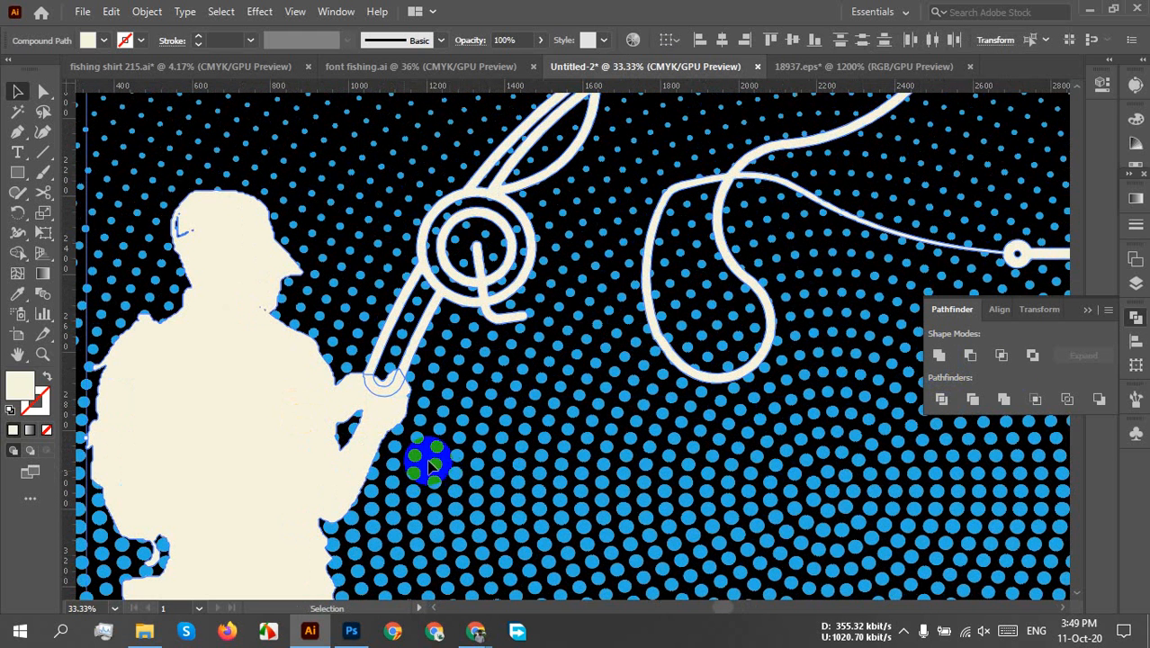
pyautogui.click(519, 449)
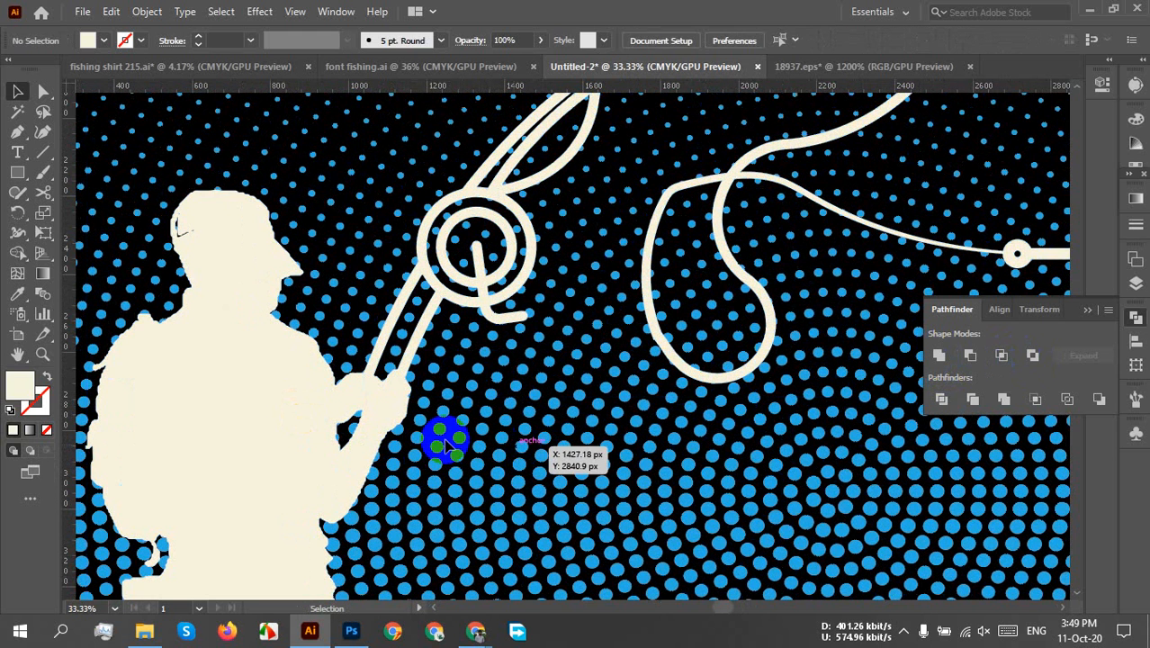
pyautogui.scroll(-3, 431, 436)
pyautogui.scroll(-2, 459, 439)
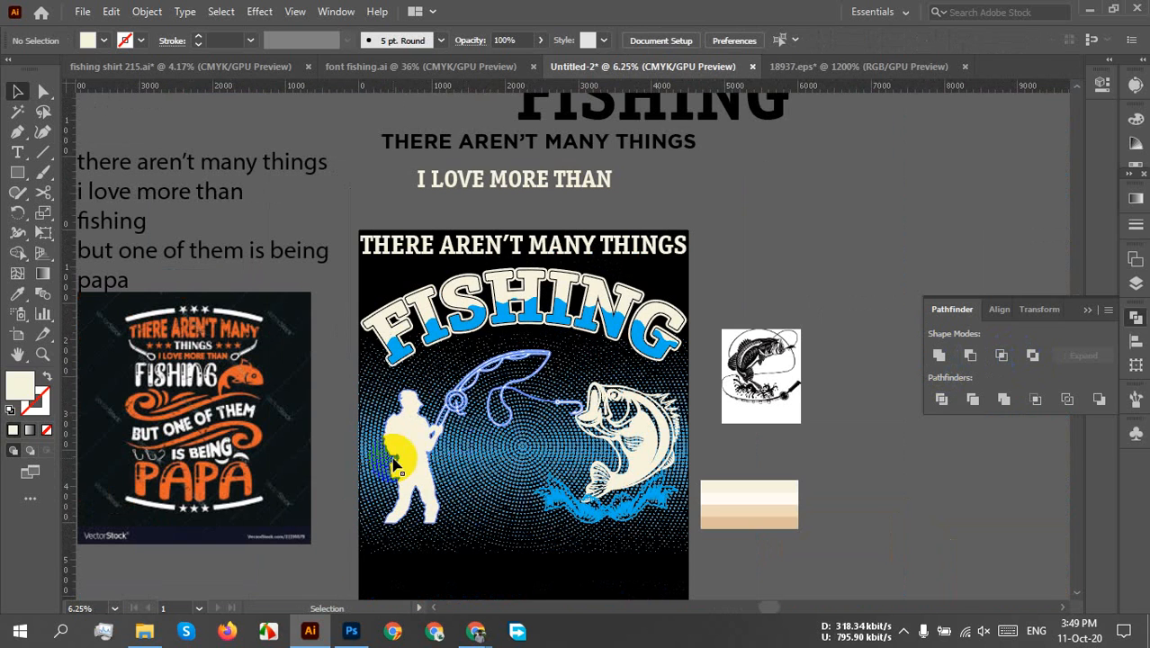
pyautogui.click(416, 458)
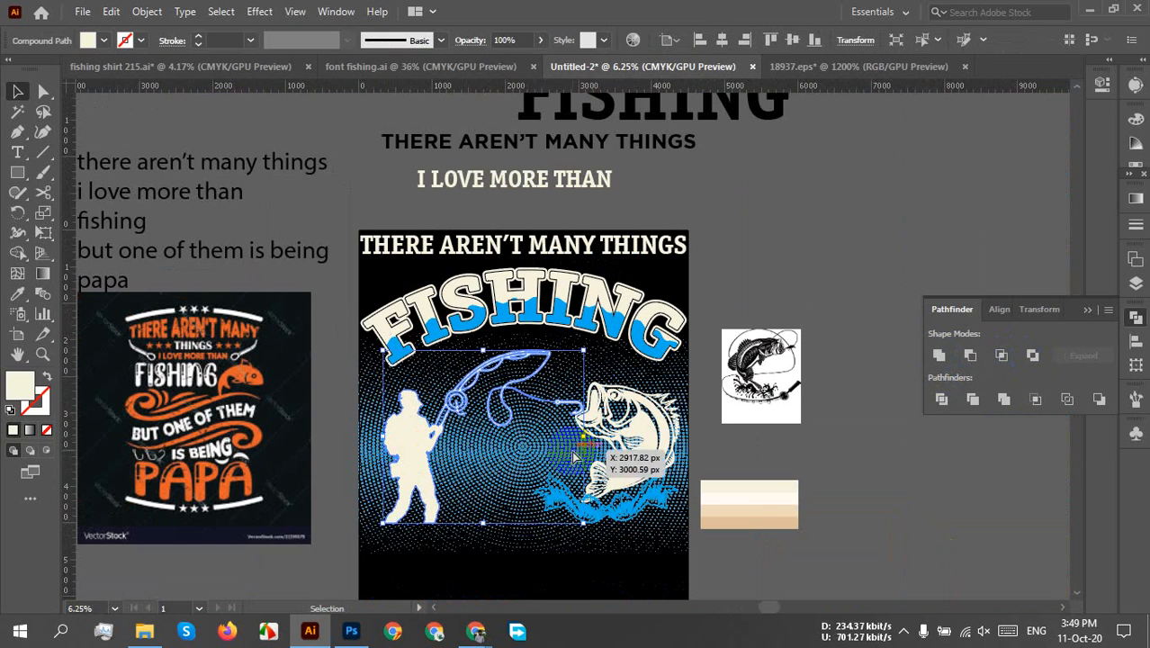
pyautogui.click(580, 491)
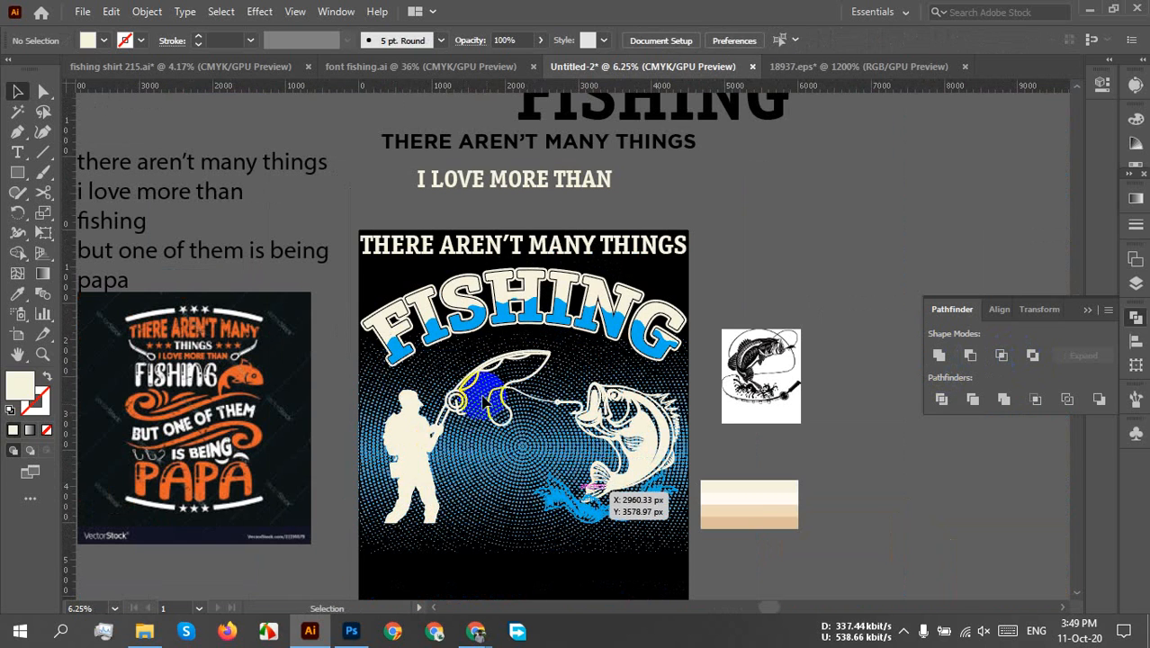
pyautogui.click(459, 324)
pyautogui.hotkey('ctrl', 'h')
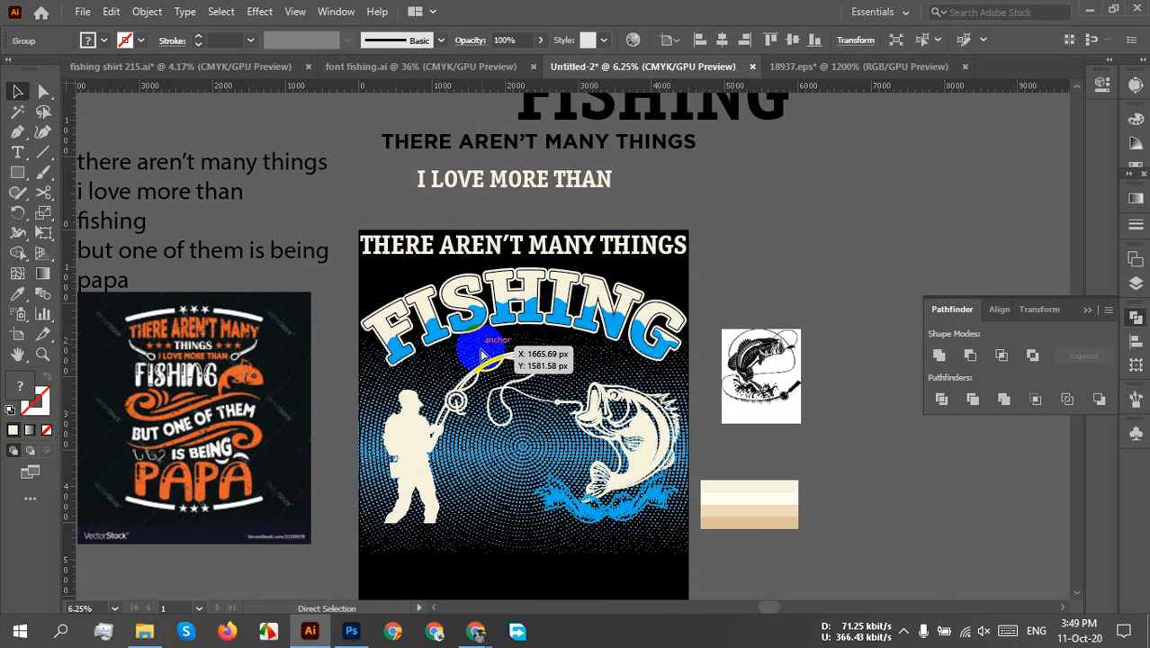
pyautogui.click(481, 256)
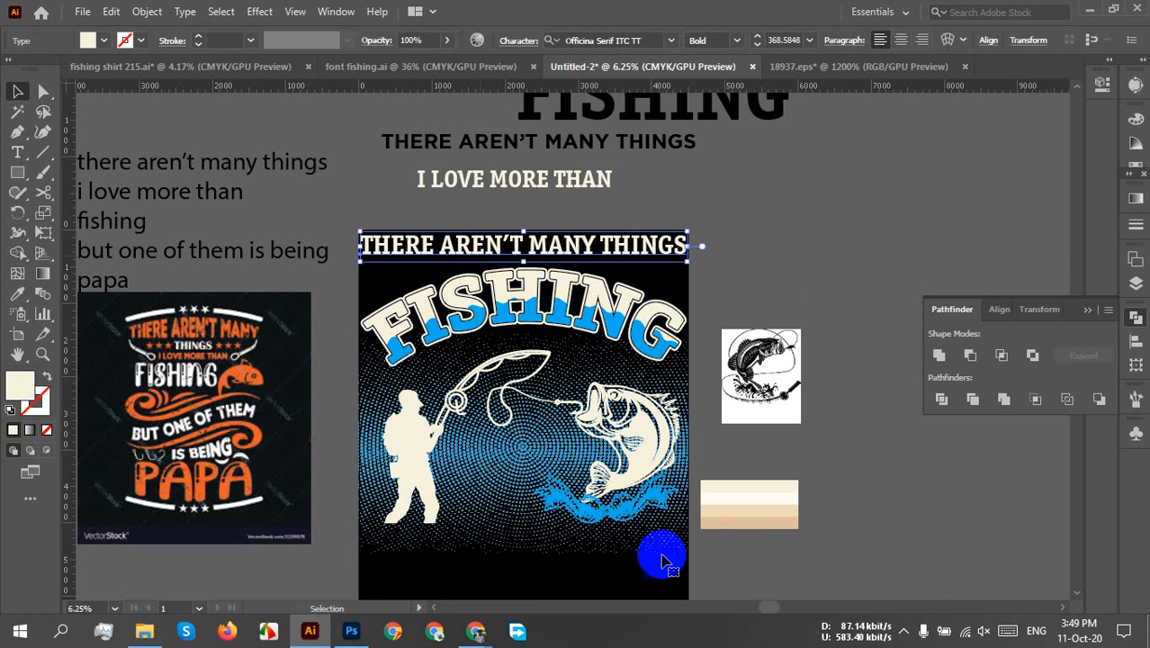
pyautogui.click(630, 529)
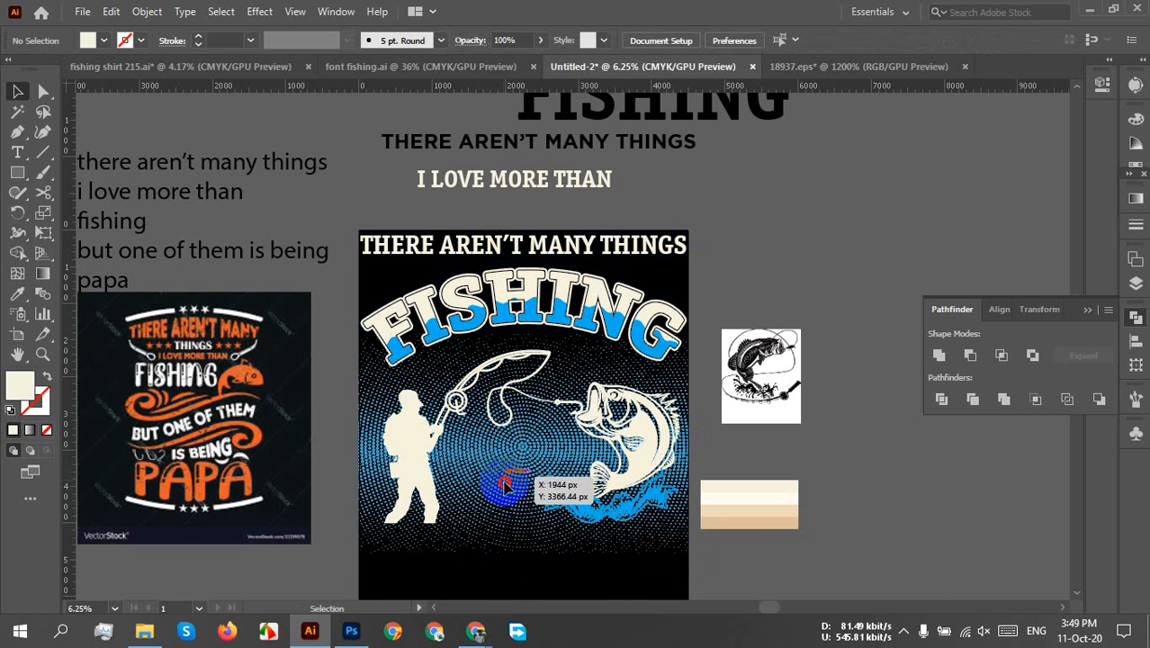
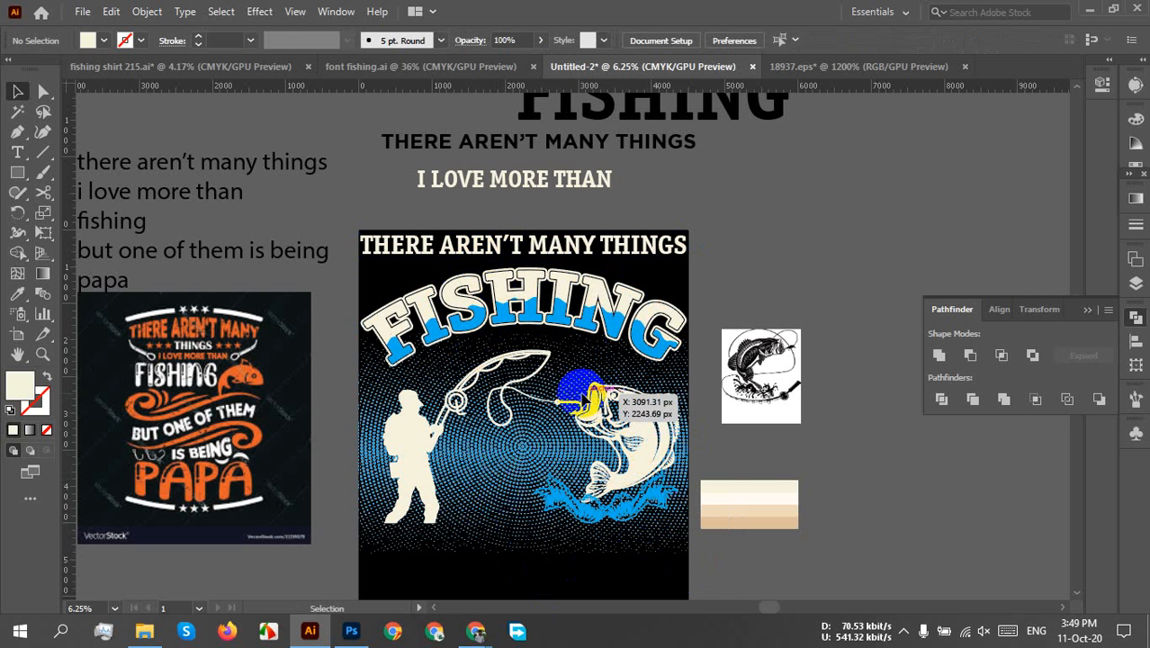
# - Move the reference fish picture and the cream colour palette image farther away from the artboard
pyautogui.moveTo(347, 398); pyautogui.dragTo(795, 605)
pyautogui.click(855, 369)
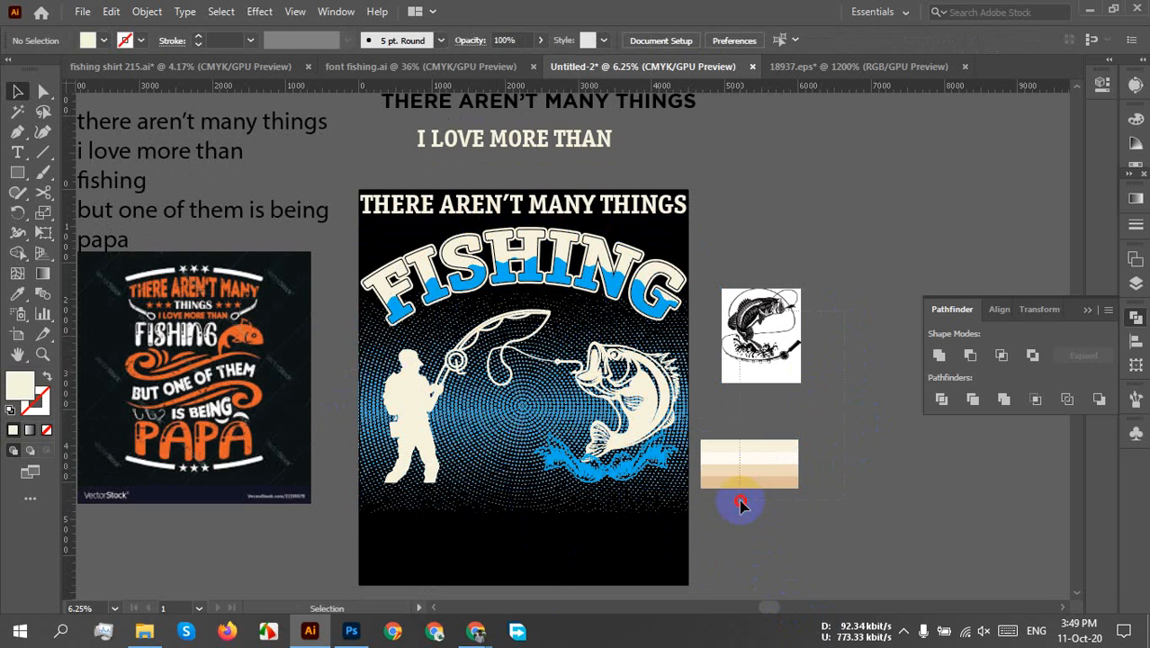
pyautogui.moveTo(740, 505); pyautogui.dragTo(961, 216)
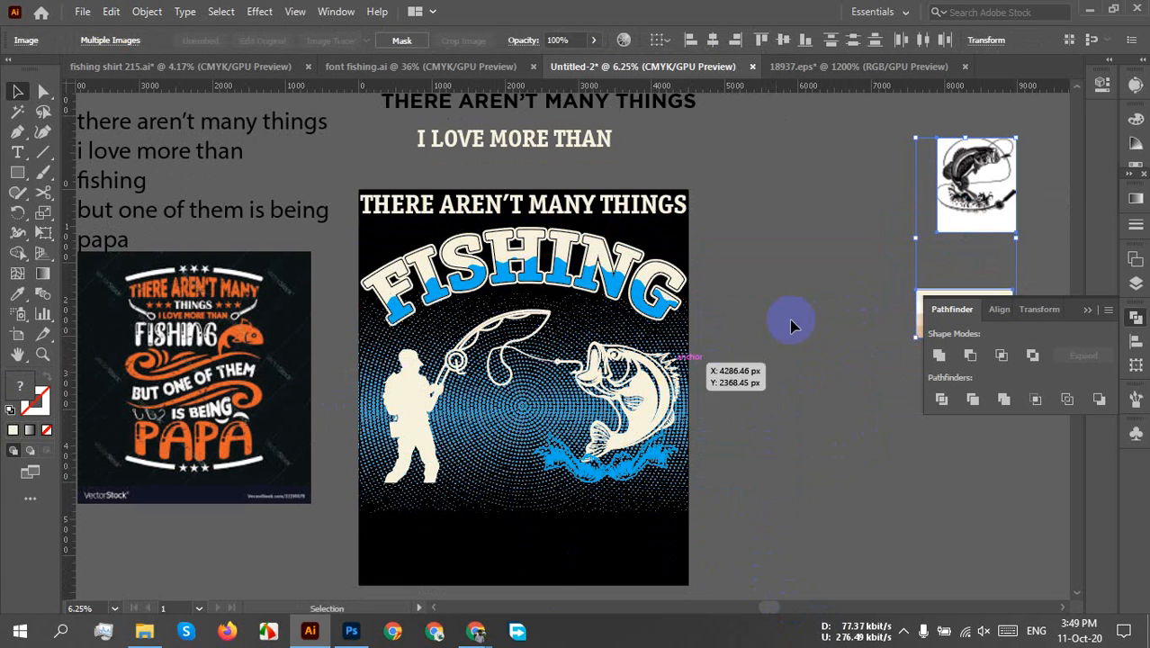
# - Check the area around the angler's rod, reel and line for leftover unfilled paths
pyautogui.moveTo(476, 526); pyautogui.dragTo(475, 526)
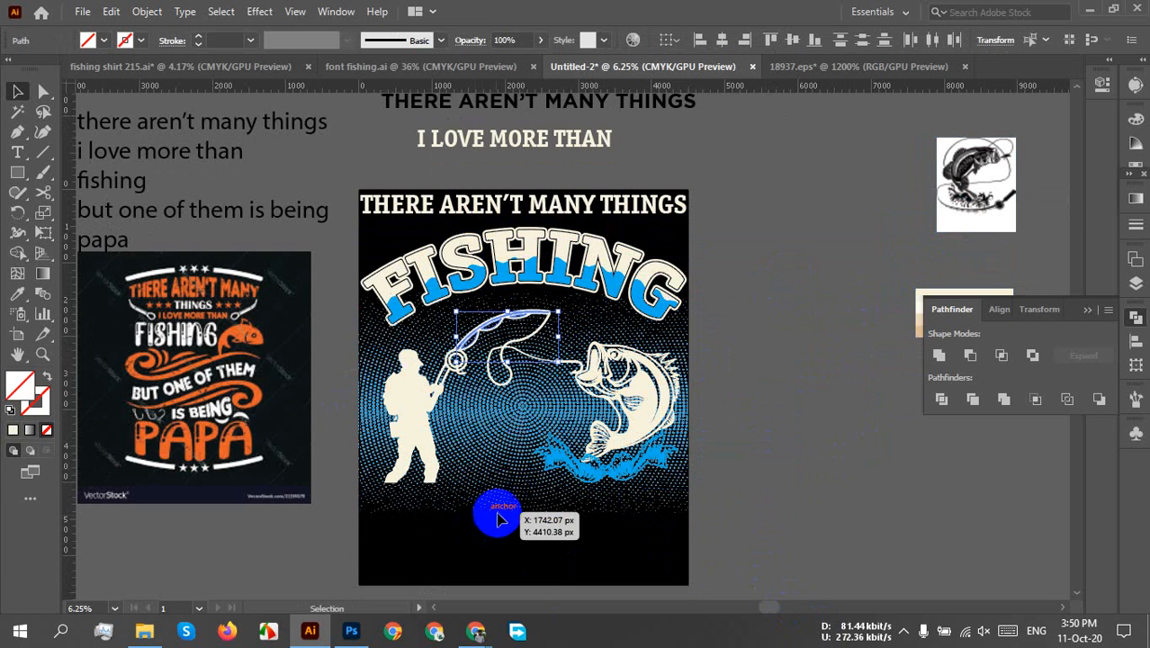
pyautogui.click(624, 558)
pyautogui.scroll(4, 507, 337)
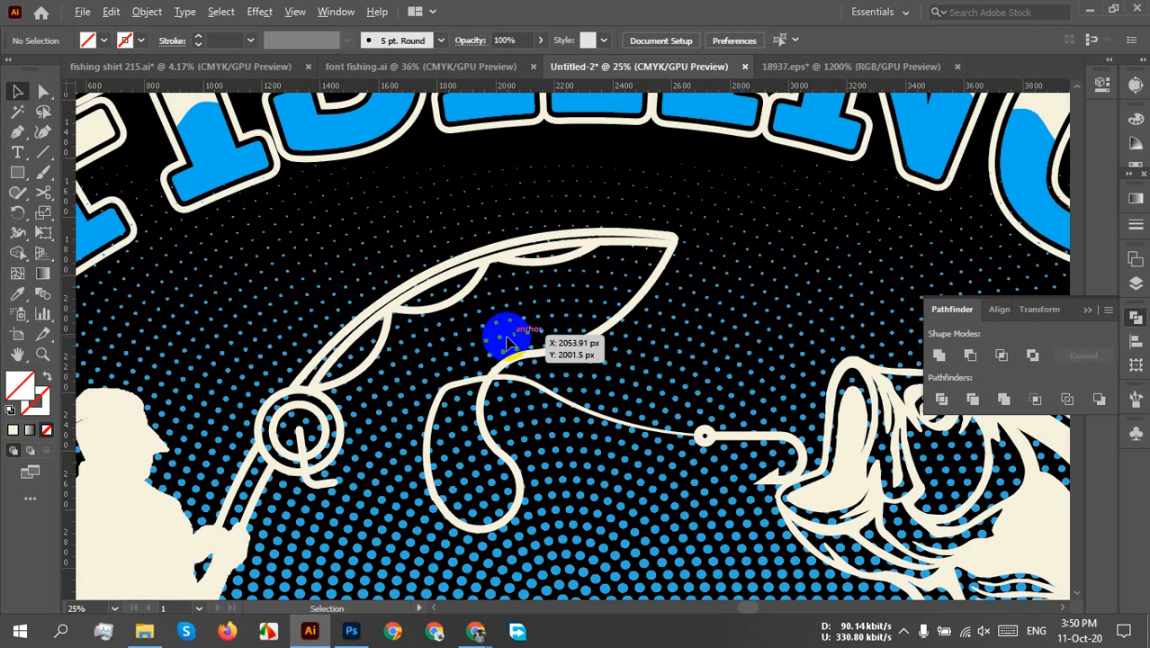
pyautogui.moveTo(243, 243); pyautogui.dragTo(681, 496)
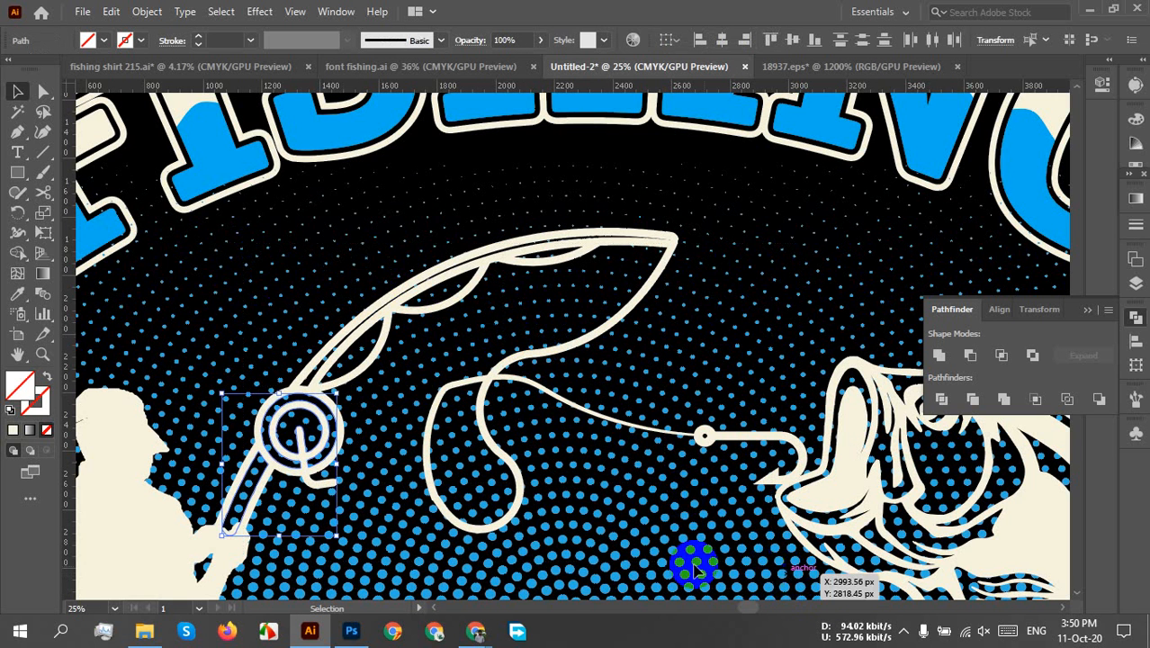
pyautogui.click(670, 580)
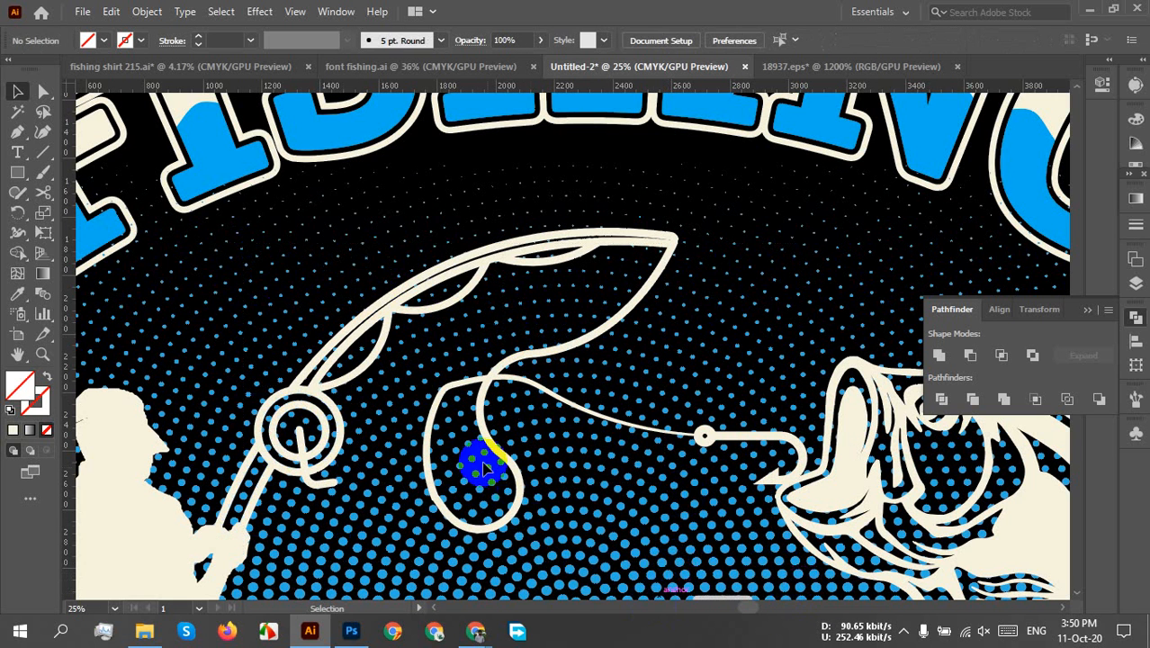
pyautogui.scroll(-1, 423, 377)
pyautogui.scroll(-4, 662, 544)
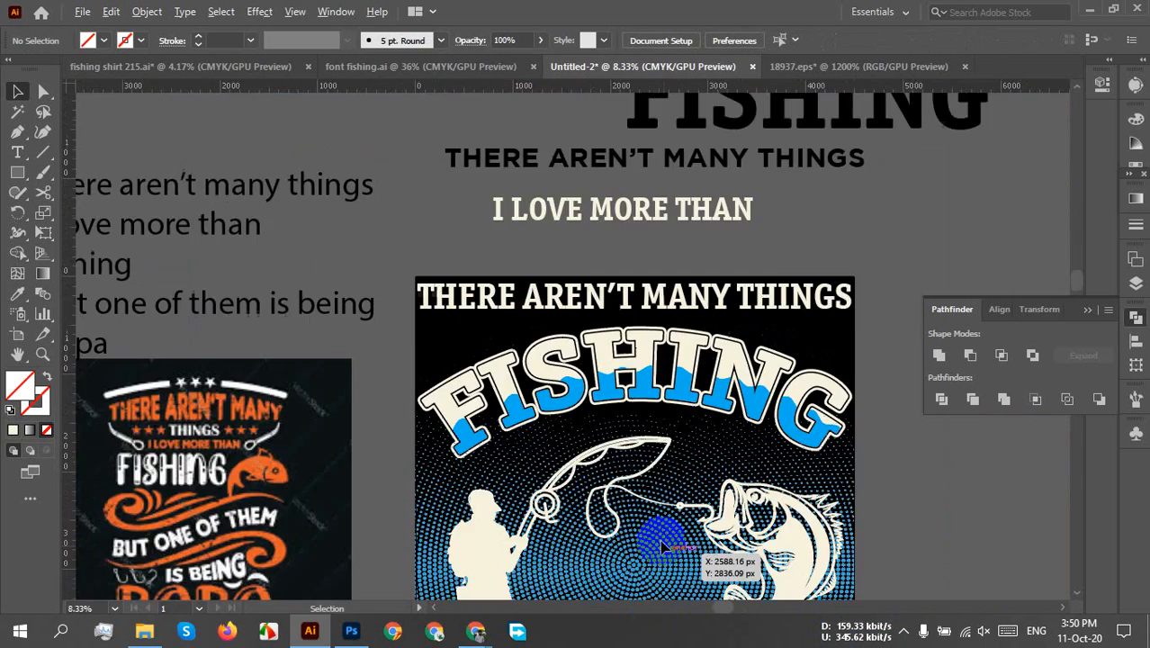
pyautogui.moveTo(638, 362); pyautogui.dragTo(631, 317)
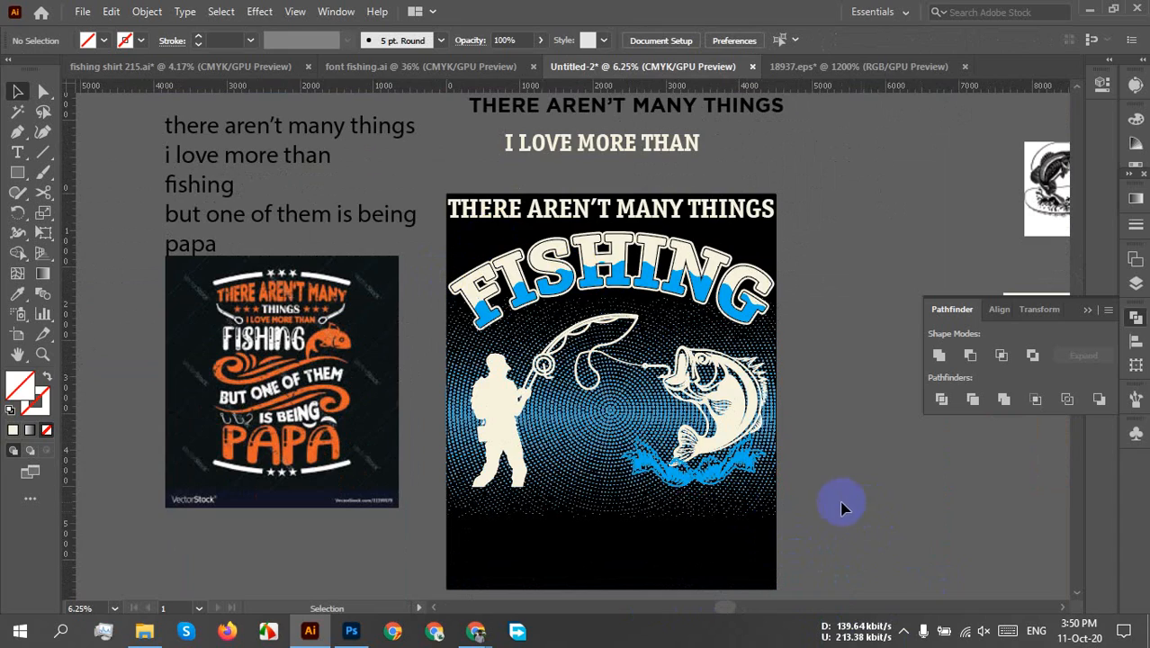
# - Identify the blue halftone dots group in the layers by toggling its visibility, and unlock it
pyautogui.scroll(4, 780, 468)
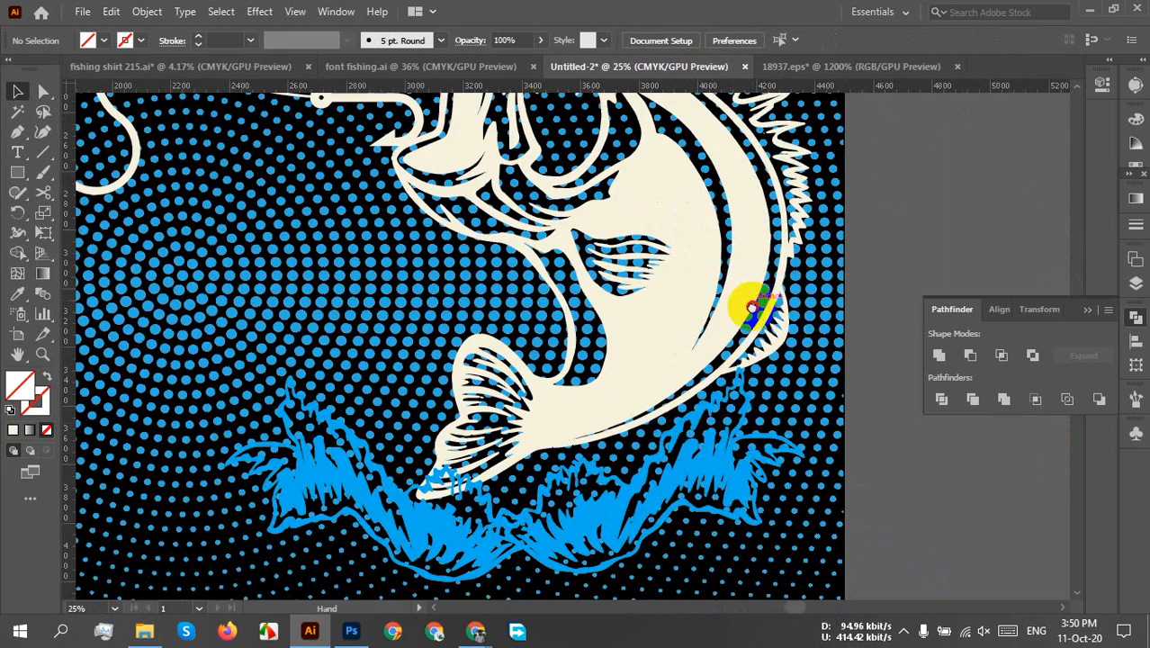
pyautogui.moveTo(749, 303); pyautogui.dragTo(713, 398)
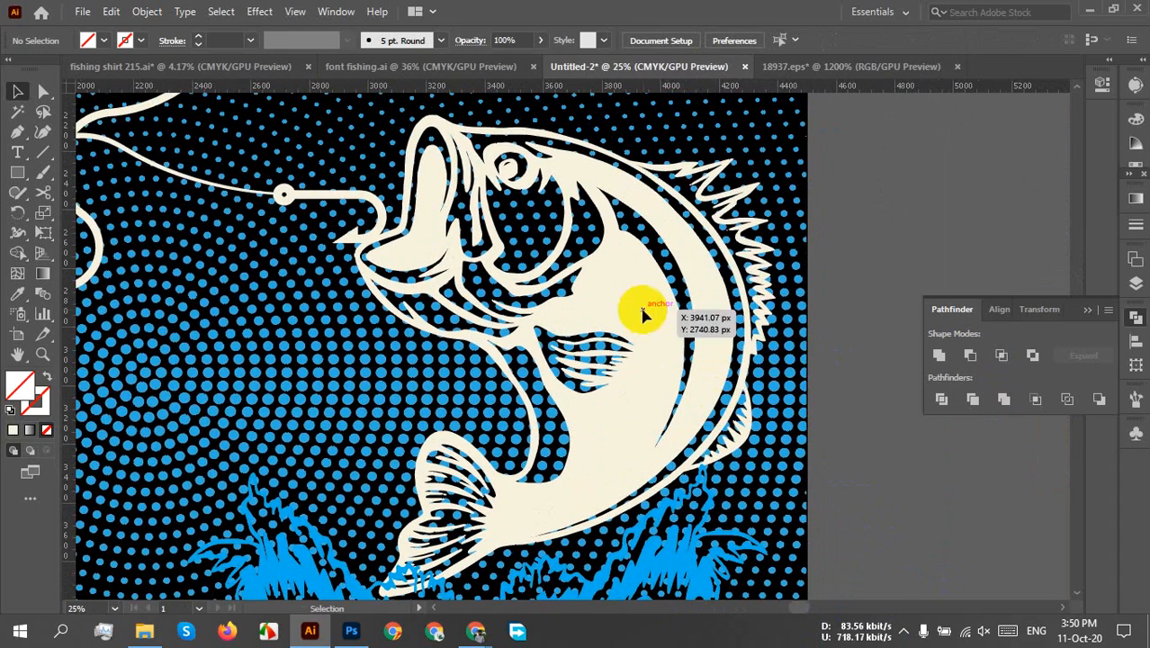
pyautogui.click(1133, 286)
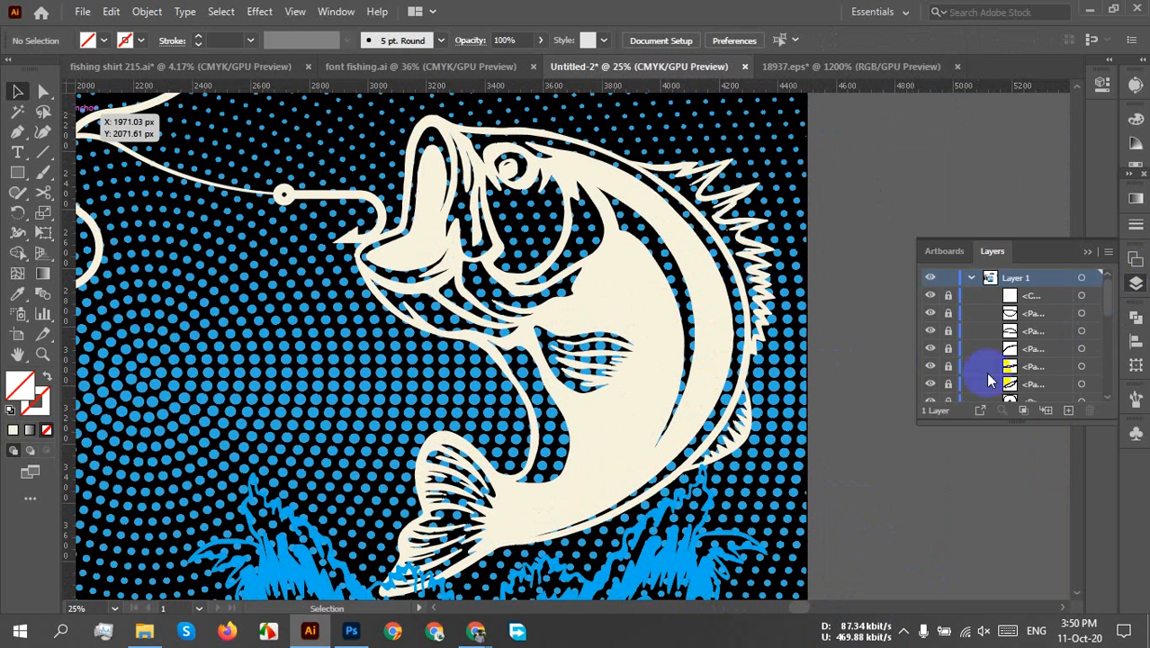
pyautogui.scroll(-10, 990, 392)
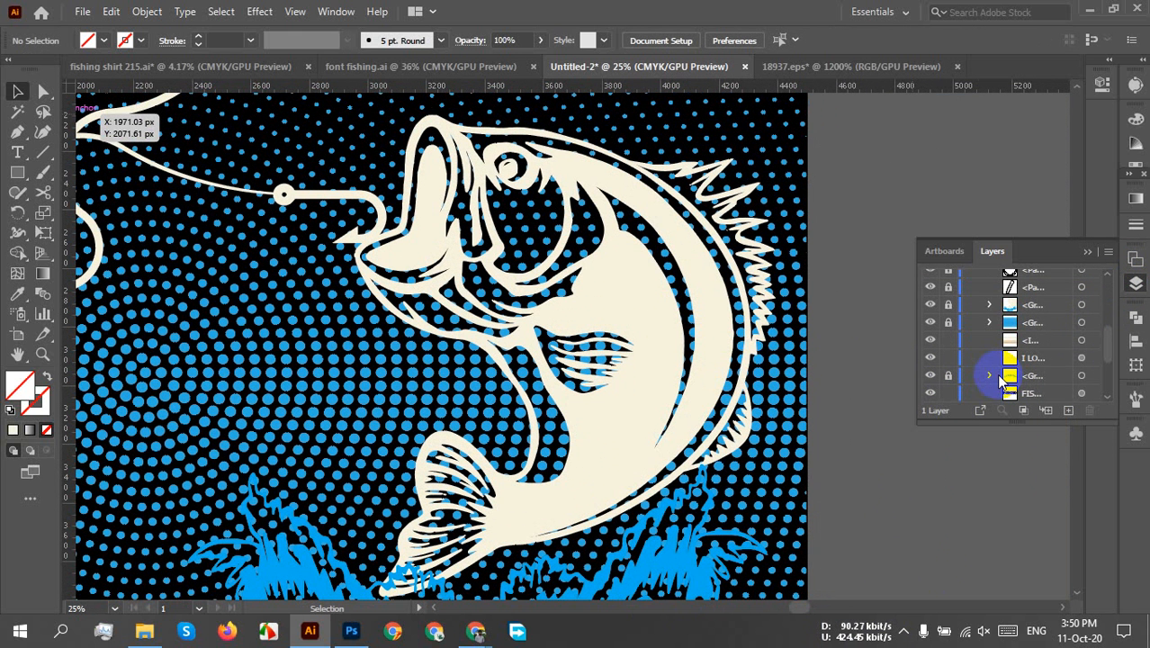
pyautogui.click(929, 323)
pyautogui.click(929, 323)
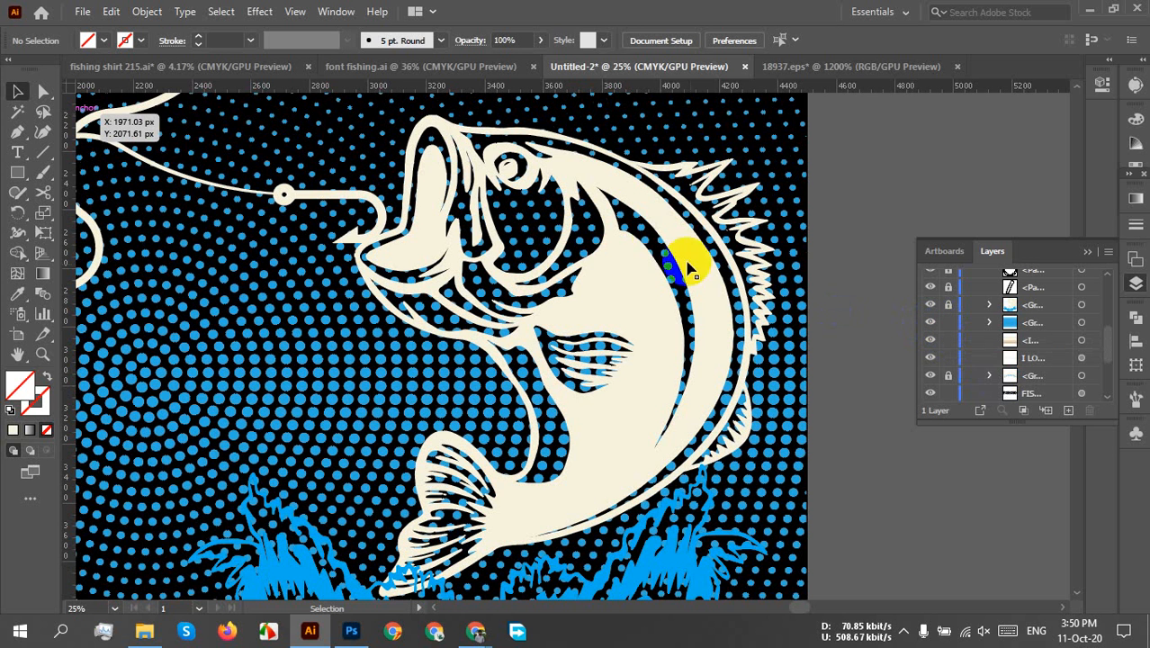
# - Erase the halftone dots showing through the dark gaps of the fish's mouth, head, back stripes and belly with the Eraser tool
pyautogui.moveTo(45, 207)
pyautogui.mouseDown()
pyautogui.moveTo(40, 192)
pyautogui.moveTo(99, 188)
pyautogui.mouseUp()
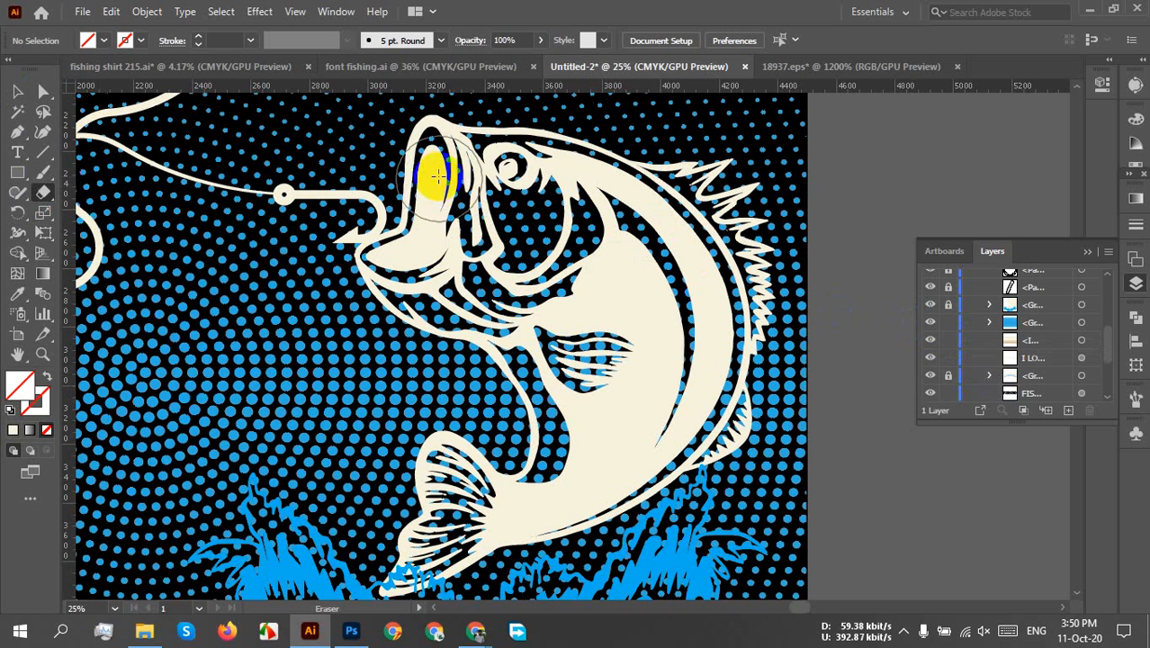
pyautogui.moveTo(446, 166)
pyautogui.mouseDown()
pyautogui.moveTo(488, 185)
pyautogui.moveTo(529, 180)
pyautogui.moveTo(619, 219)
pyautogui.mouseUp()
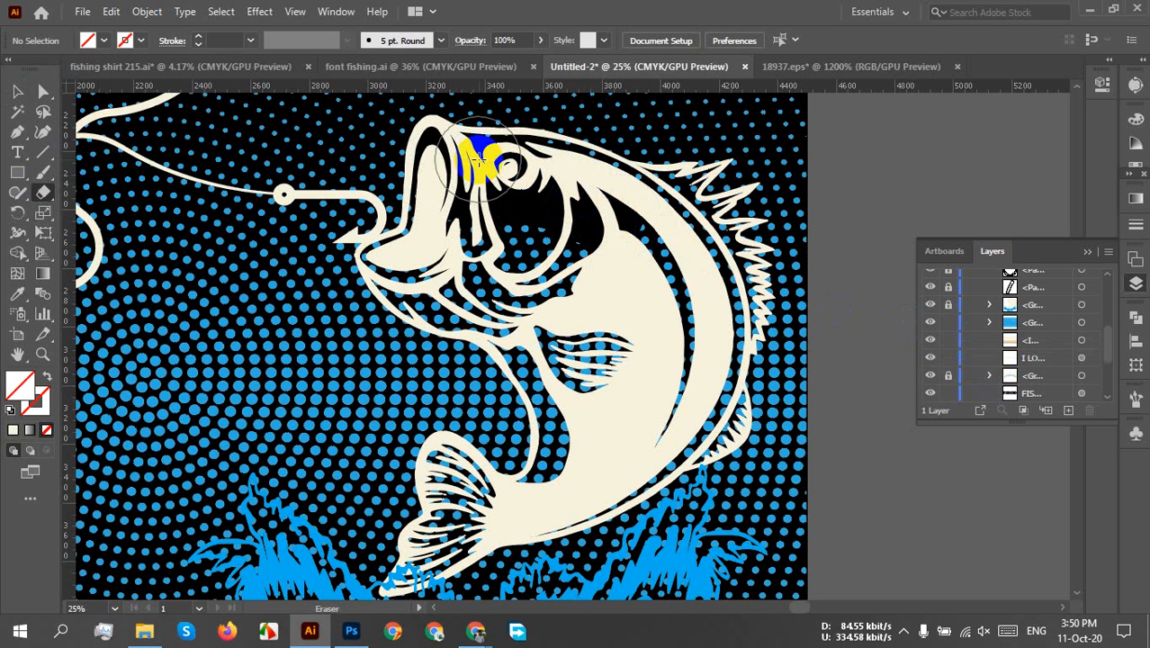
pyautogui.moveTo(497, 168)
pyautogui.mouseDown()
pyautogui.moveTo(605, 195)
pyautogui.moveTo(638, 216)
pyautogui.moveTo(693, 274)
pyautogui.moveTo(712, 322)
pyautogui.moveTo(667, 428)
pyautogui.moveTo(549, 493)
pyautogui.moveTo(586, 480)
pyautogui.moveTo(631, 399)
pyautogui.moveTo(633, 337)
pyautogui.mouseUp()
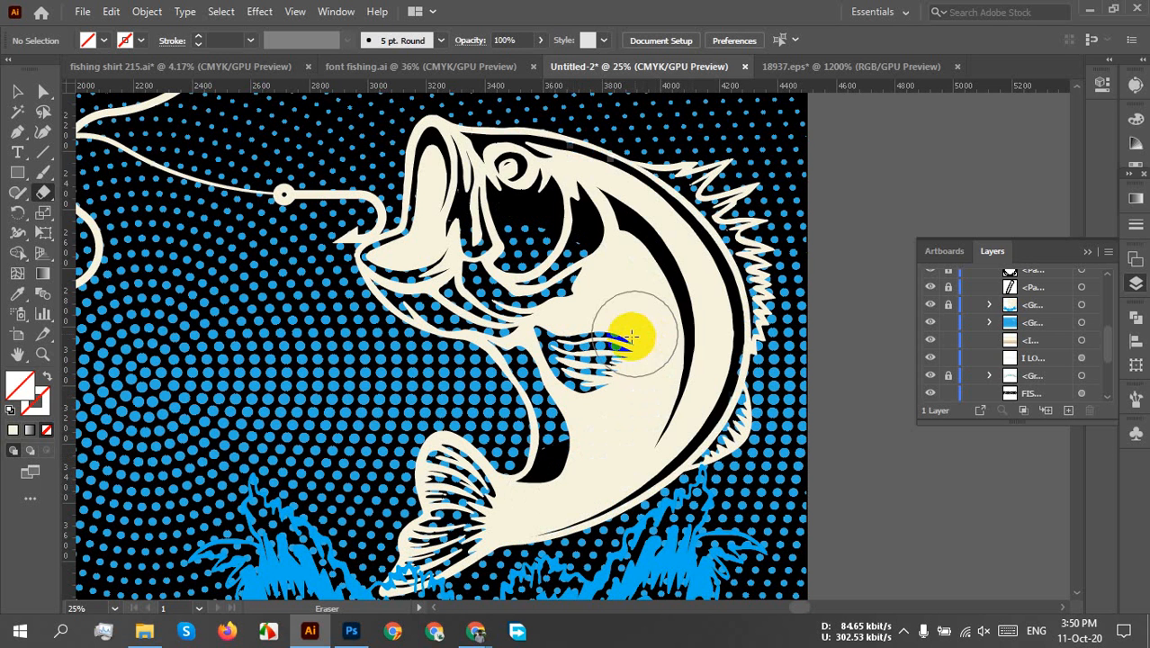
pyautogui.moveTo(412, 235)
pyautogui.mouseDown()
pyautogui.moveTo(444, 233)
pyautogui.moveTo(408, 264)
pyautogui.moveTo(505, 290)
pyautogui.moveTo(577, 360)
pyautogui.moveTo(570, 421)
pyautogui.moveTo(622, 403)
pyautogui.moveTo(636, 359)
pyautogui.mouseUp()
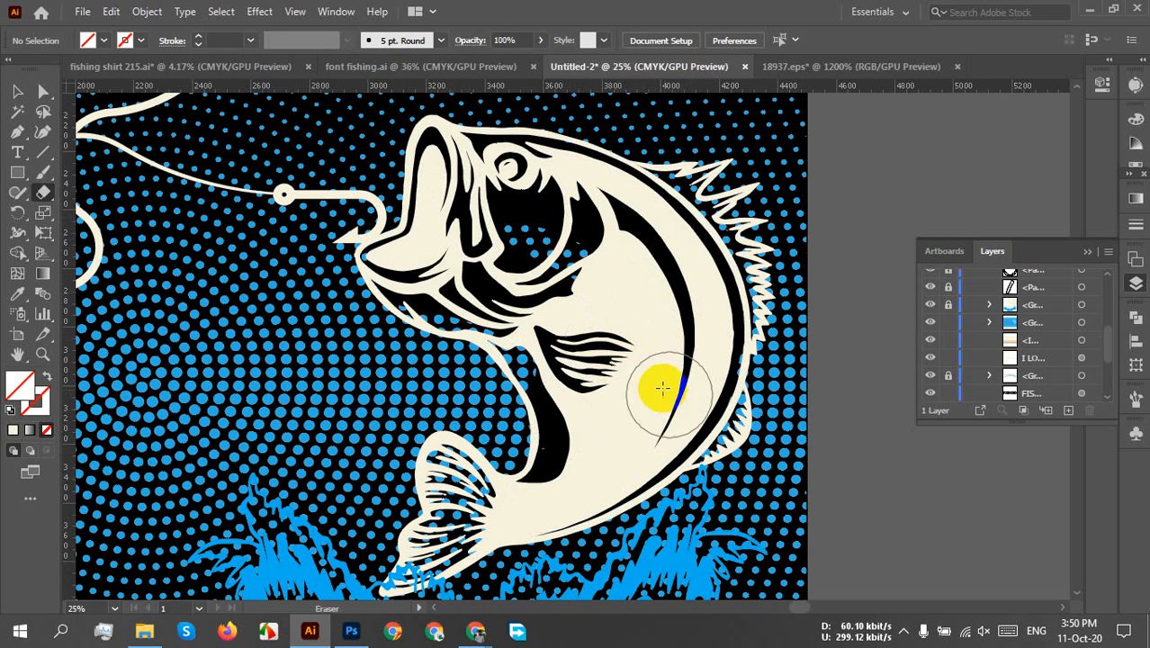
# - Erase the remaining halftone dots in the dark areas around the fish's side fin, belly stripe, gills and throat
pyautogui.scroll(3, 546, 341)
pyautogui.moveTo(562, 319)
pyautogui.mouseDown()
pyautogui.moveTo(582, 339)
pyautogui.moveTo(686, 479)
pyautogui.mouseUp()
pyautogui.moveTo(754, 357); pyautogui.dragTo(542, 264)
pyautogui.moveTo(717, 422)
pyautogui.mouseDown()
pyautogui.moveTo(705, 385)
pyautogui.moveTo(595, 311)
pyautogui.moveTo(714, 422)
pyautogui.mouseUp()
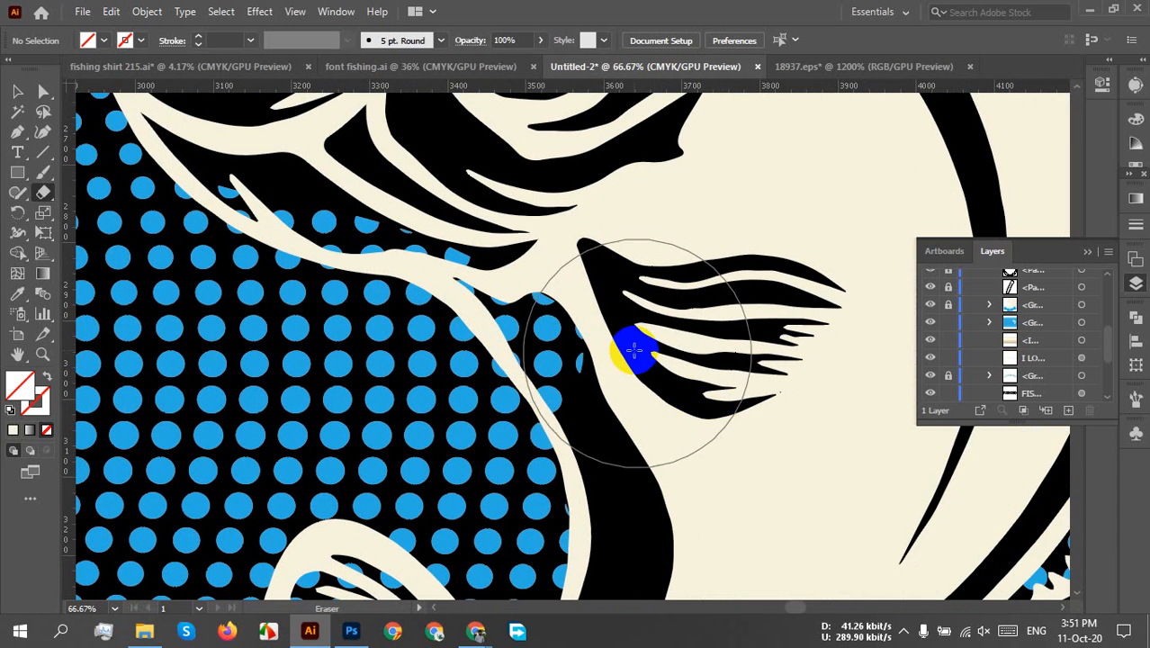
pyautogui.moveTo(634, 340)
pyautogui.mouseDown()
pyautogui.moveTo(538, 227)
pyautogui.moveTo(597, 237)
pyautogui.moveTo(775, 377)
pyautogui.mouseUp()
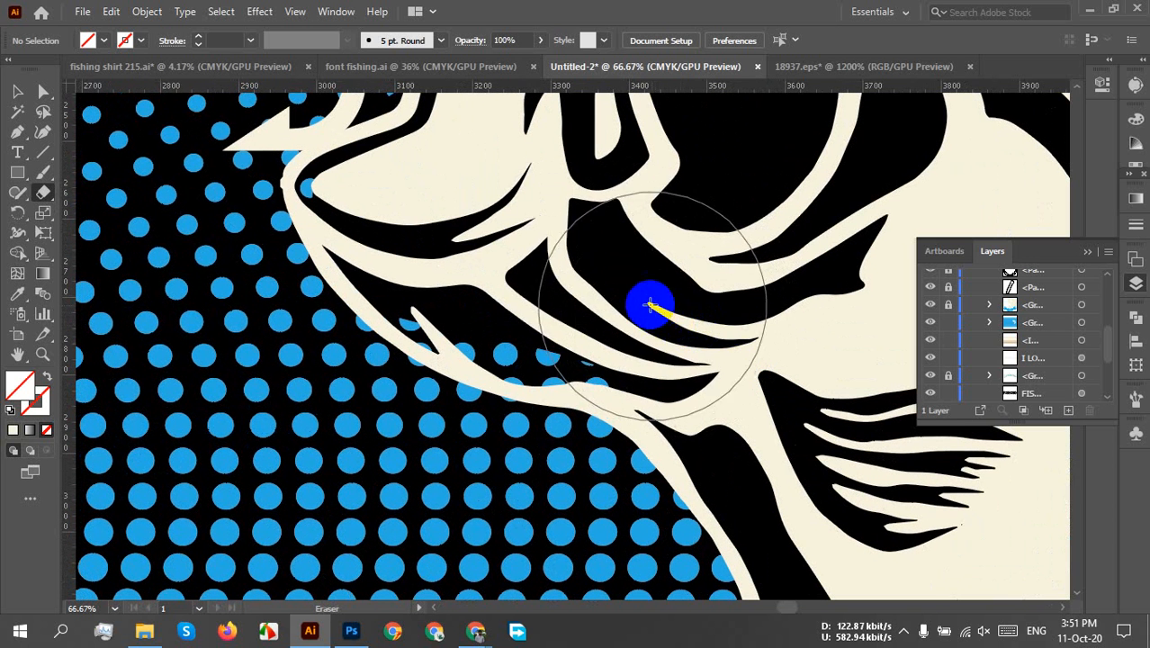
pyautogui.moveTo(647, 303)
pyautogui.mouseDown()
pyautogui.moveTo(526, 275)
pyautogui.moveTo(461, 242)
pyautogui.moveTo(545, 253)
pyautogui.moveTo(559, 363)
pyautogui.moveTo(552, 423)
pyautogui.mouseUp()
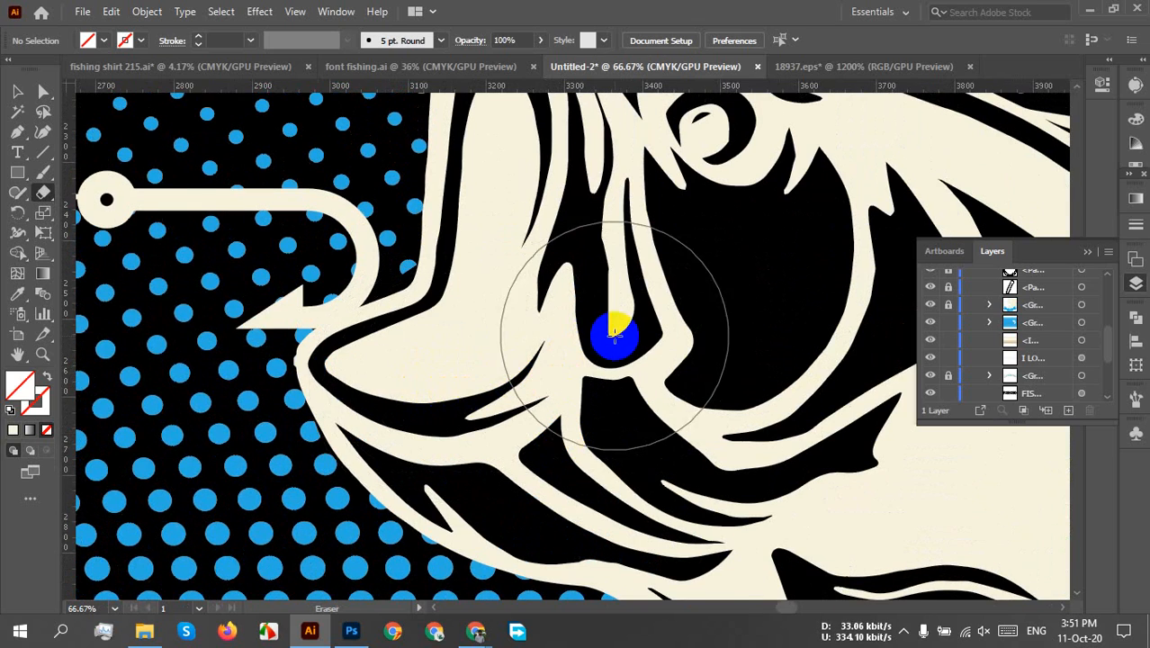
# - Erase the halftone dot remnants inside the fish's lower jaw and along the edge of its chin
pyautogui.scroll(-3, 615, 336)
pyautogui.moveTo(712, 370); pyautogui.dragTo(661, 244)
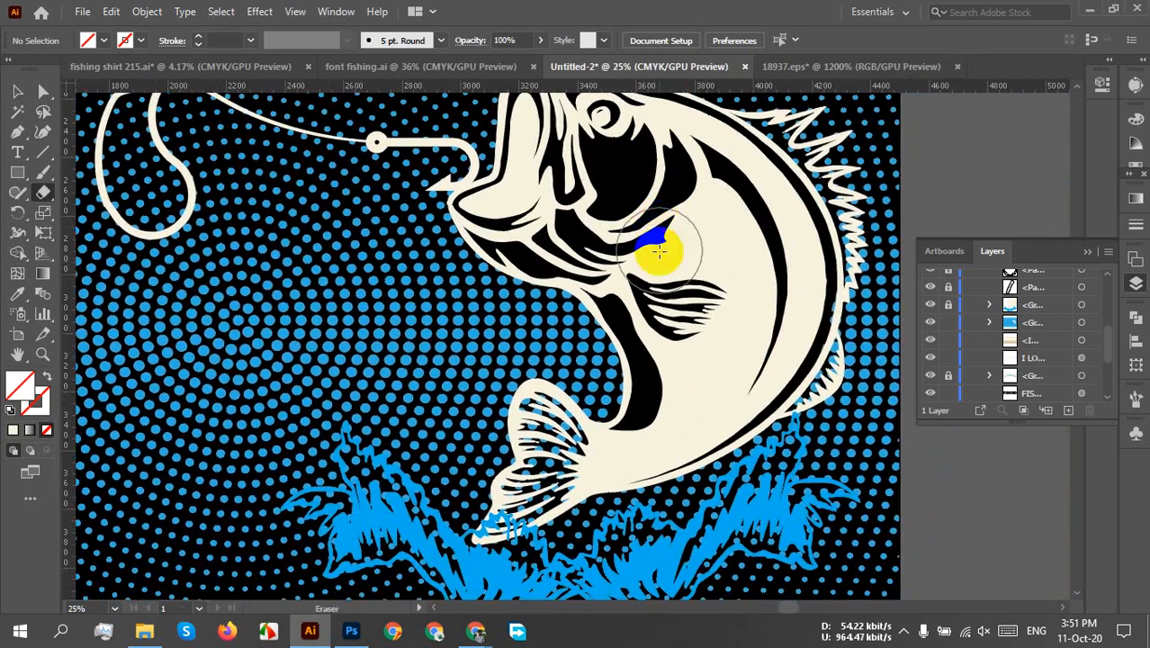
pyautogui.scroll(2, 557, 253)
pyautogui.moveTo(524, 212); pyautogui.dragTo(574, 319)
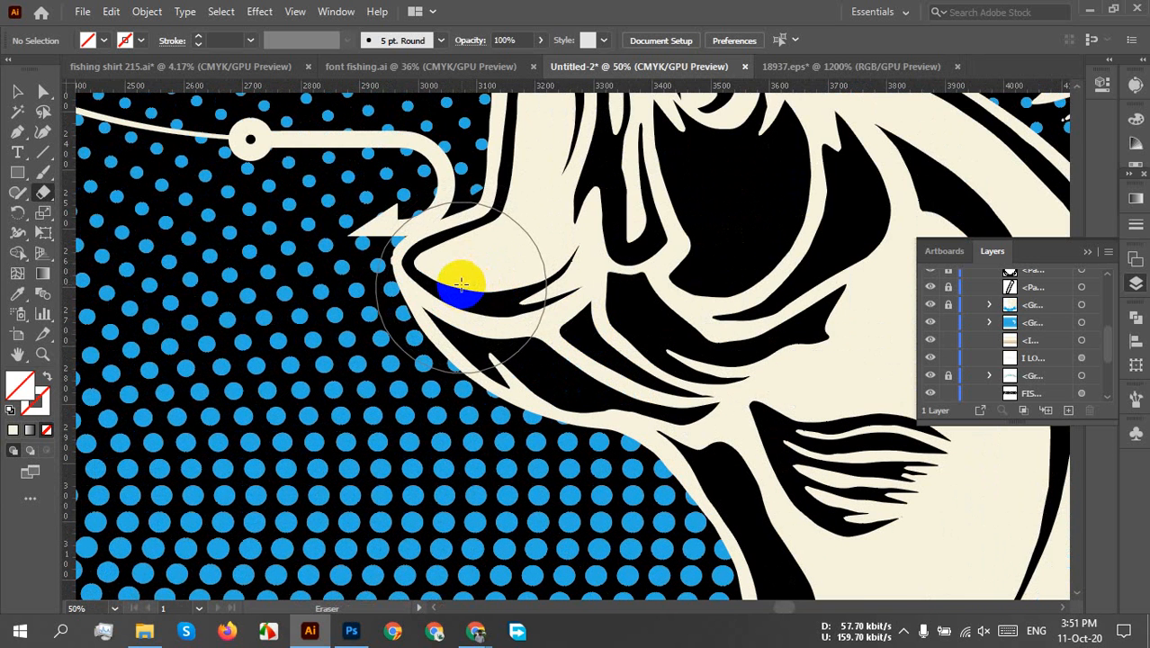
pyautogui.moveTo(467, 283)
pyautogui.mouseDown()
pyautogui.moveTo(470, 274)
pyautogui.moveTo(590, 315)
pyautogui.mouseUp()
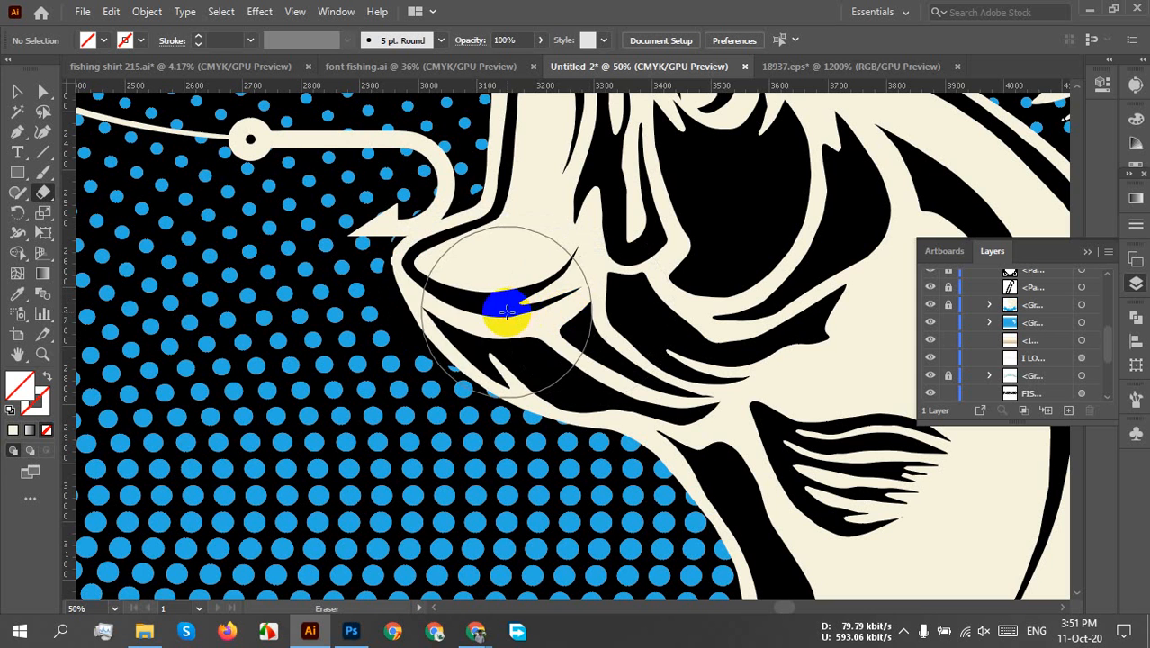
pyautogui.click(506, 312)
pyautogui.click(547, 338)
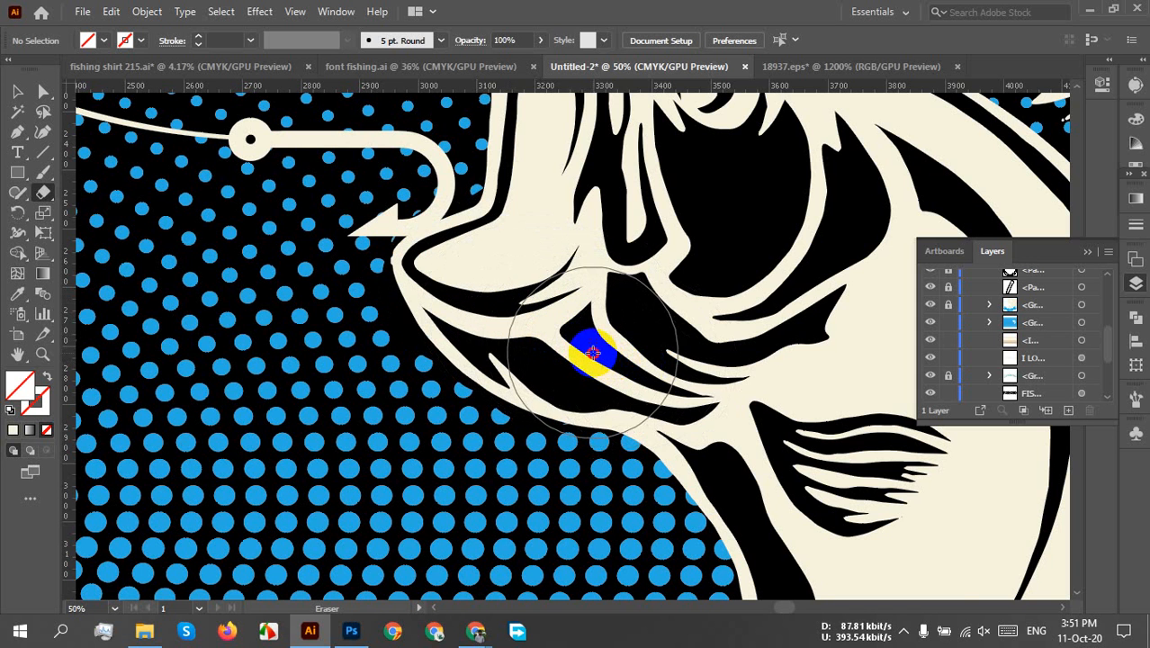
# - Try to erase the halftone dots along the outer edge of the fish's throat and belly with the large eraser
pyautogui.moveTo(650, 347); pyautogui.dragTo(577, 244)
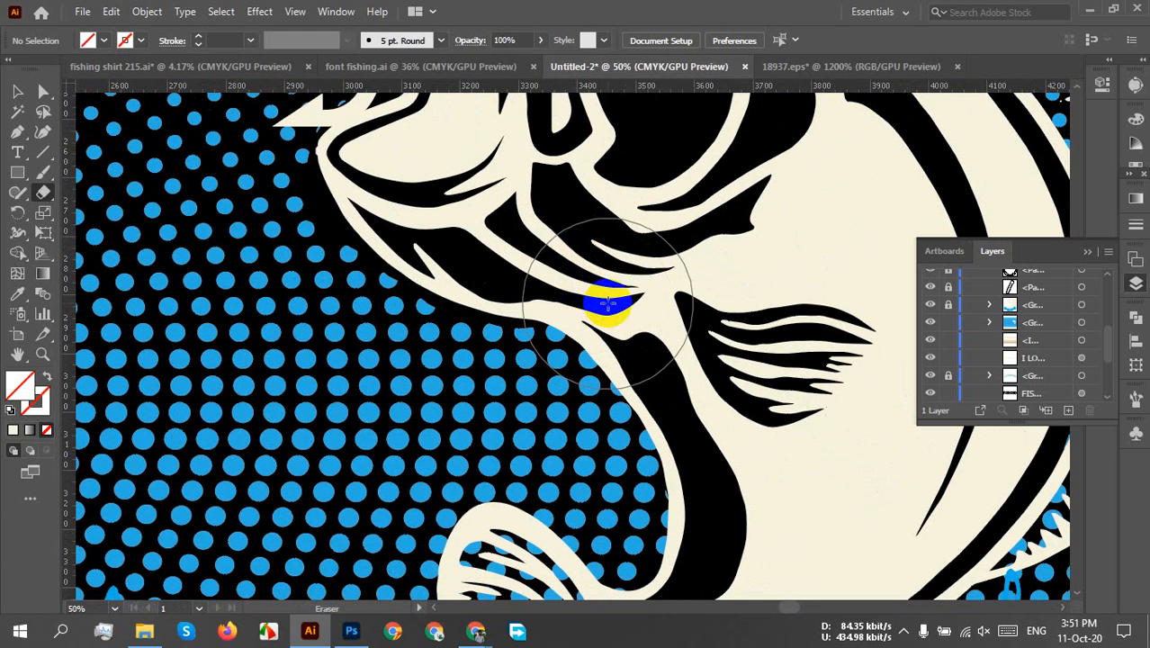
pyautogui.moveTo(605, 288)
pyautogui.mouseDown()
pyautogui.moveTo(713, 416)
pyautogui.moveTo(728, 518)
pyautogui.moveTo(699, 583)
pyautogui.moveTo(606, 636)
pyautogui.moveTo(672, 596)
pyautogui.mouseUp()
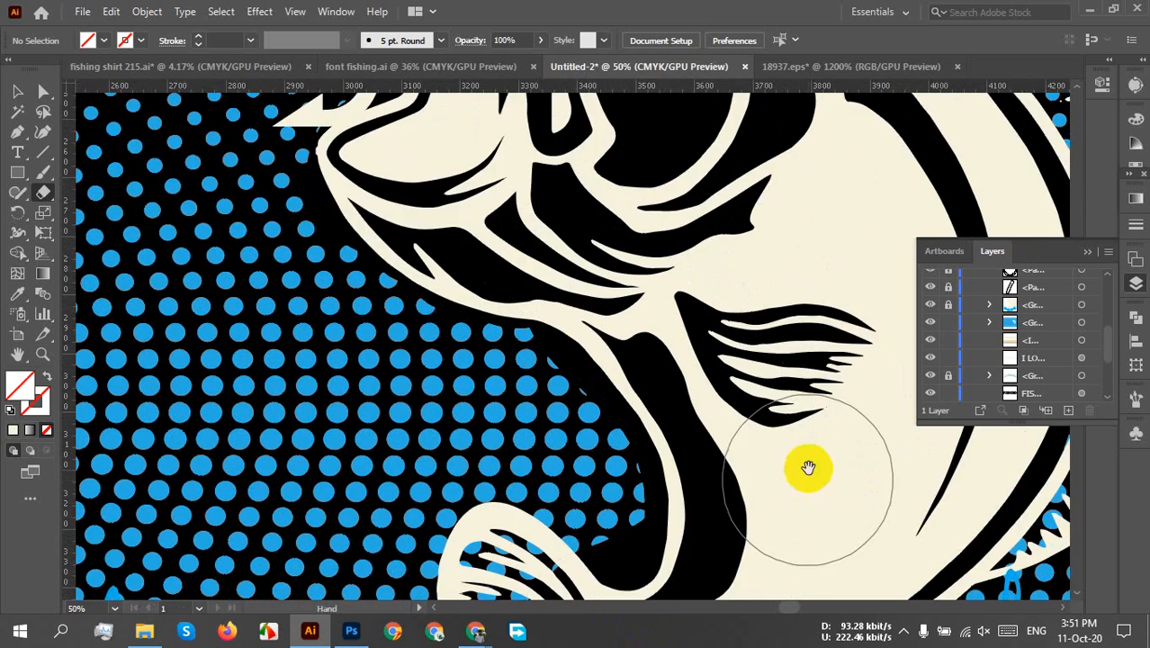
pyautogui.press('space')
pyautogui.moveTo(806, 464)
pyautogui.mouseDown()
pyautogui.moveTo(776, 201)
pyautogui.moveTo(729, 379)
pyautogui.mouseUp()
pyautogui.press('space')
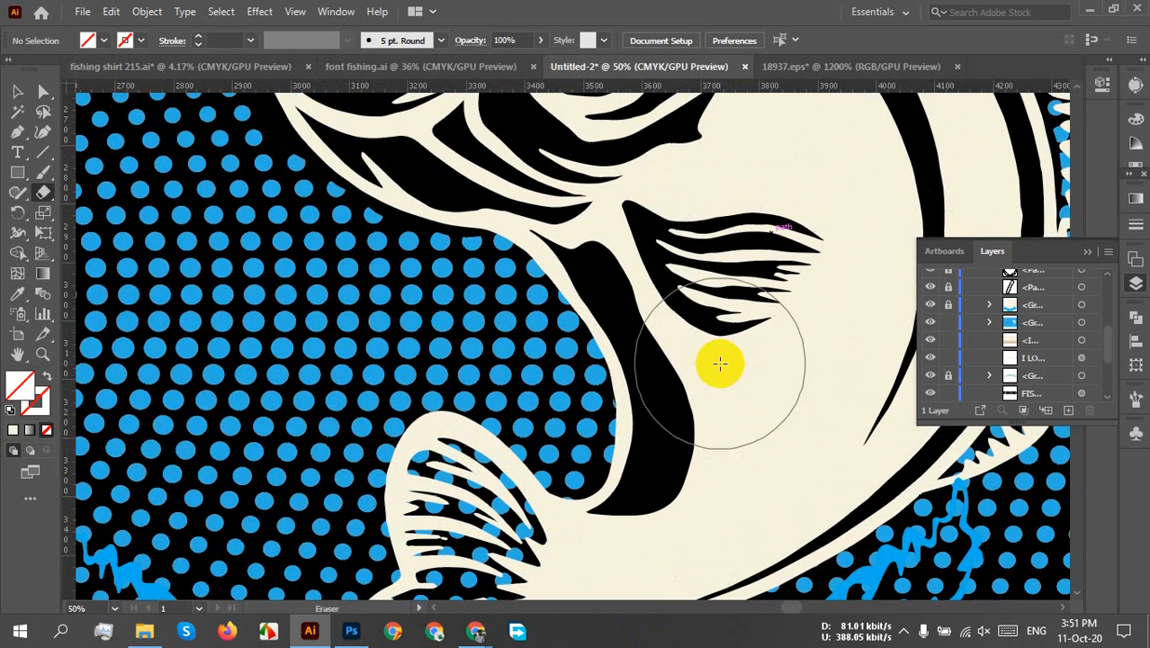
# - Erase the halftone dots along the fish's throat and inner belly curve, and from the gaps and edges of the tail fin
pyautogui.moveTo(588, 235)
pyautogui.mouseDown()
pyautogui.moveTo(501, 209)
pyautogui.moveTo(523, 209)
pyautogui.mouseUp()
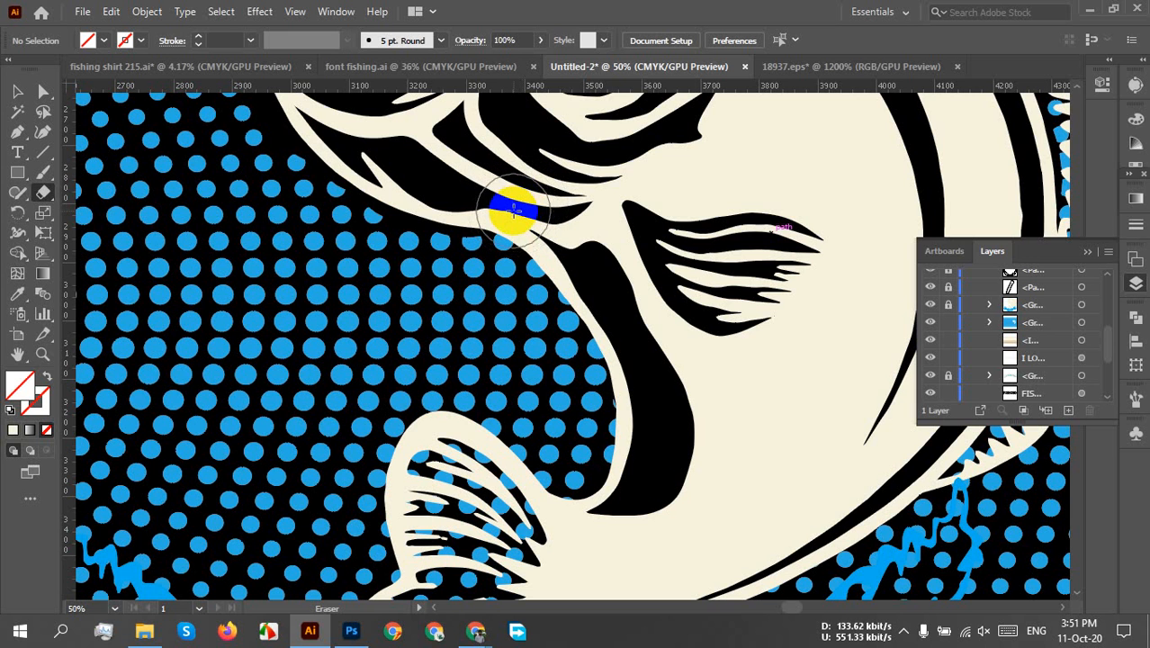
pyautogui.moveTo(513, 234)
pyautogui.mouseDown()
pyautogui.moveTo(556, 257)
pyautogui.moveTo(609, 336)
pyautogui.moveTo(627, 391)
pyautogui.moveTo(626, 469)
pyautogui.mouseUp()
pyautogui.moveTo(752, 446)
pyautogui.mouseDown()
pyautogui.moveTo(820, 346)
pyautogui.moveTo(900, 299)
pyautogui.mouseUp()
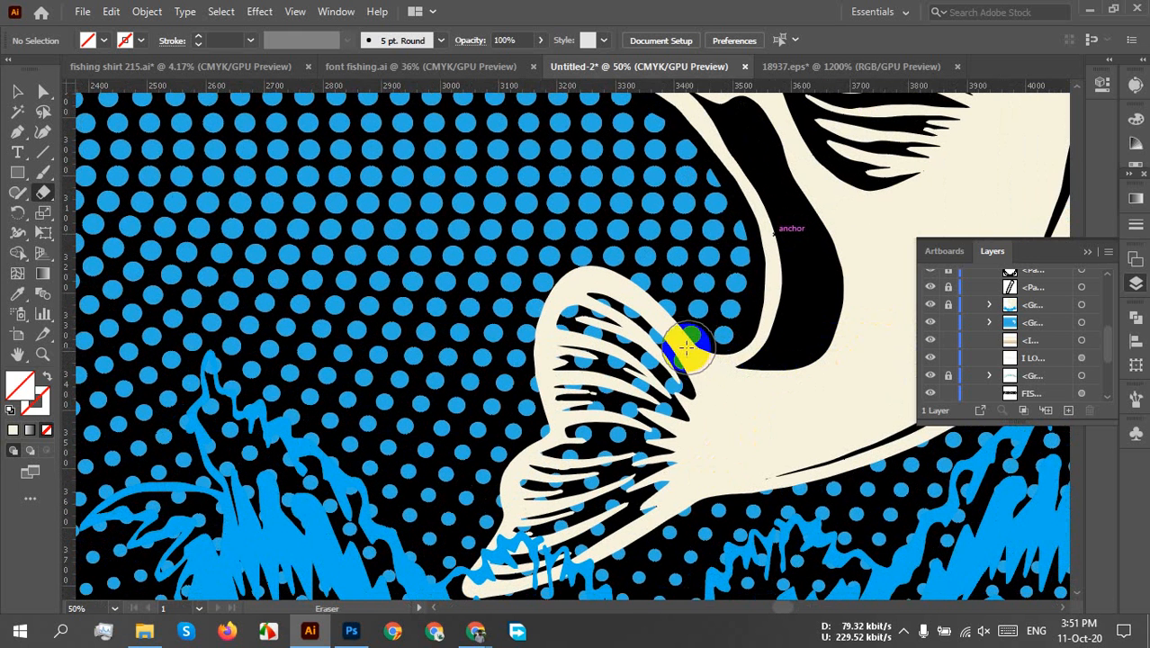
pyautogui.moveTo(687, 346); pyautogui.dragTo(623, 299)
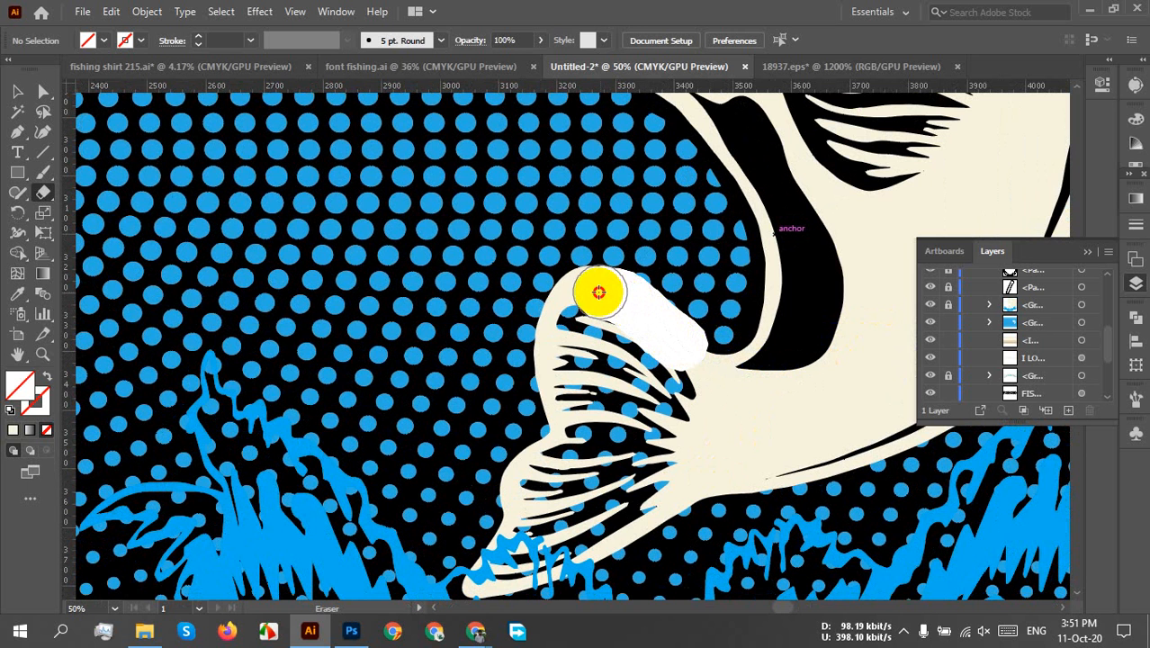
pyautogui.moveTo(558, 323)
pyautogui.mouseDown()
pyautogui.moveTo(551, 443)
pyautogui.moveTo(526, 478)
pyautogui.moveTo(517, 521)
pyautogui.moveTo(480, 567)
pyautogui.mouseUp()
pyautogui.moveTo(667, 482); pyautogui.dragTo(580, 434)
pyautogui.moveTo(425, 529)
pyautogui.mouseDown()
pyautogui.moveTo(459, 498)
pyautogui.moveTo(621, 422)
pyautogui.moveTo(493, 448)
pyautogui.moveTo(527, 383)
pyautogui.moveTo(569, 375)
pyautogui.moveTo(496, 300)
pyautogui.moveTo(512, 351)
pyautogui.moveTo(533, 303)
pyautogui.moveTo(692, 365)
pyautogui.mouseUp()
pyautogui.moveTo(763, 321); pyautogui.dragTo(731, 69)
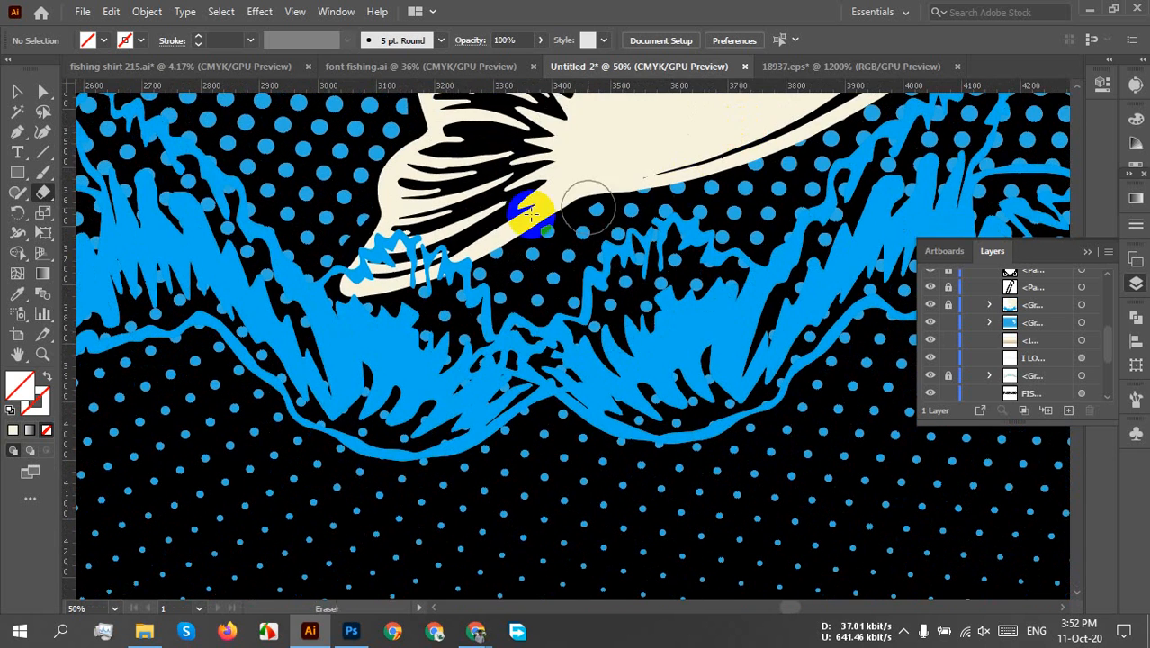
pyautogui.moveTo(558, 233)
pyautogui.mouseDown()
pyautogui.moveTo(493, 316)
pyautogui.moveTo(473, 356)
pyautogui.moveTo(340, 444)
pyautogui.moveTo(477, 360)
pyautogui.moveTo(767, 240)
pyautogui.moveTo(858, 175)
pyautogui.moveTo(621, 317)
pyautogui.moveTo(476, 422)
pyautogui.moveTo(467, 443)
pyautogui.moveTo(523, 441)
pyautogui.moveTo(628, 340)
pyautogui.moveTo(631, 306)
pyautogui.moveTo(609, 267)
pyautogui.moveTo(609, 228)
pyautogui.moveTo(632, 190)
pyautogui.moveTo(587, 297)
pyautogui.moveTo(591, 471)
pyautogui.moveTo(639, 458)
pyautogui.moveTo(664, 411)
pyautogui.moveTo(623, 269)
pyautogui.moveTo(566, 209)
pyautogui.moveTo(446, 126)
pyautogui.mouseUp()
# - Erase the halftone dots between the upper spikes of the fish's dorsal fin
pyautogui.scroll(2, 558, 304)
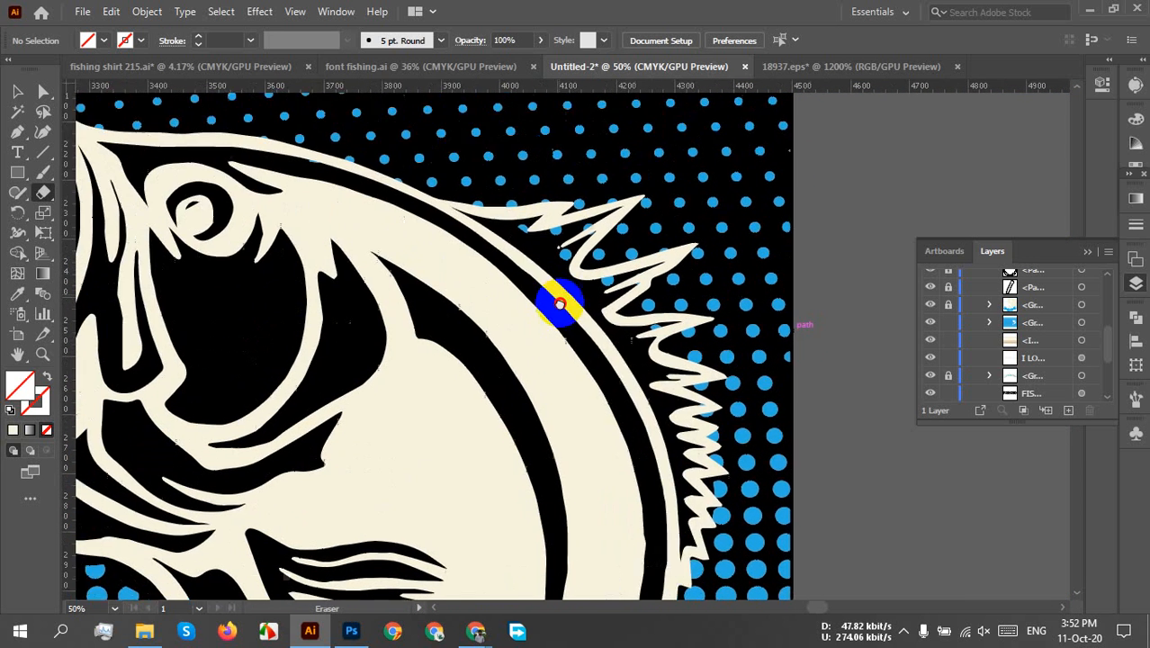
pyautogui.scroll(2, 559, 304)
pyautogui.moveTo(532, 286); pyautogui.dragTo(563, 306)
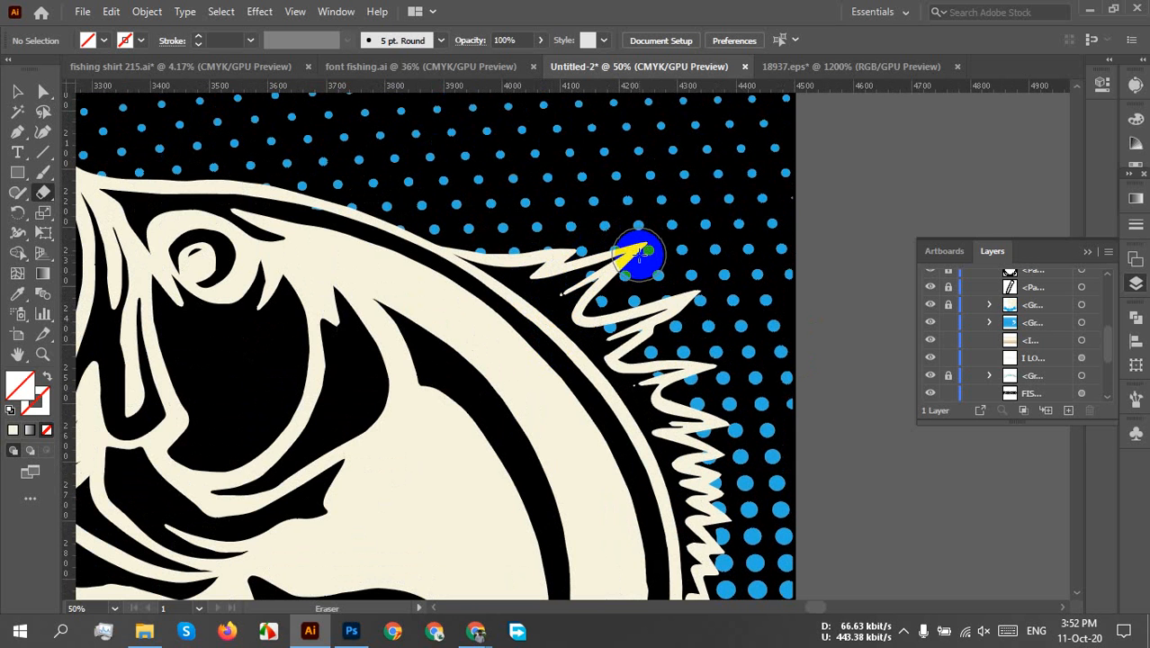
pyautogui.moveTo(640, 255)
pyautogui.mouseDown()
pyautogui.moveTo(571, 268)
pyautogui.moveTo(462, 284)
pyautogui.mouseUp()
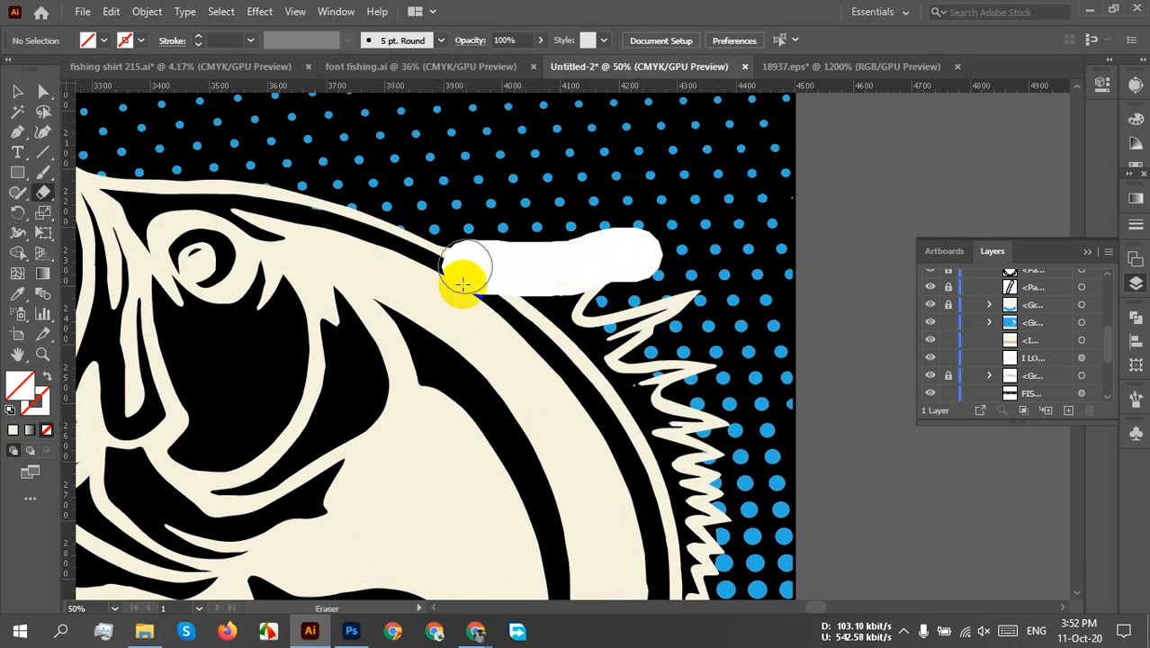
pyautogui.moveTo(596, 350); pyautogui.dragTo(501, 261)
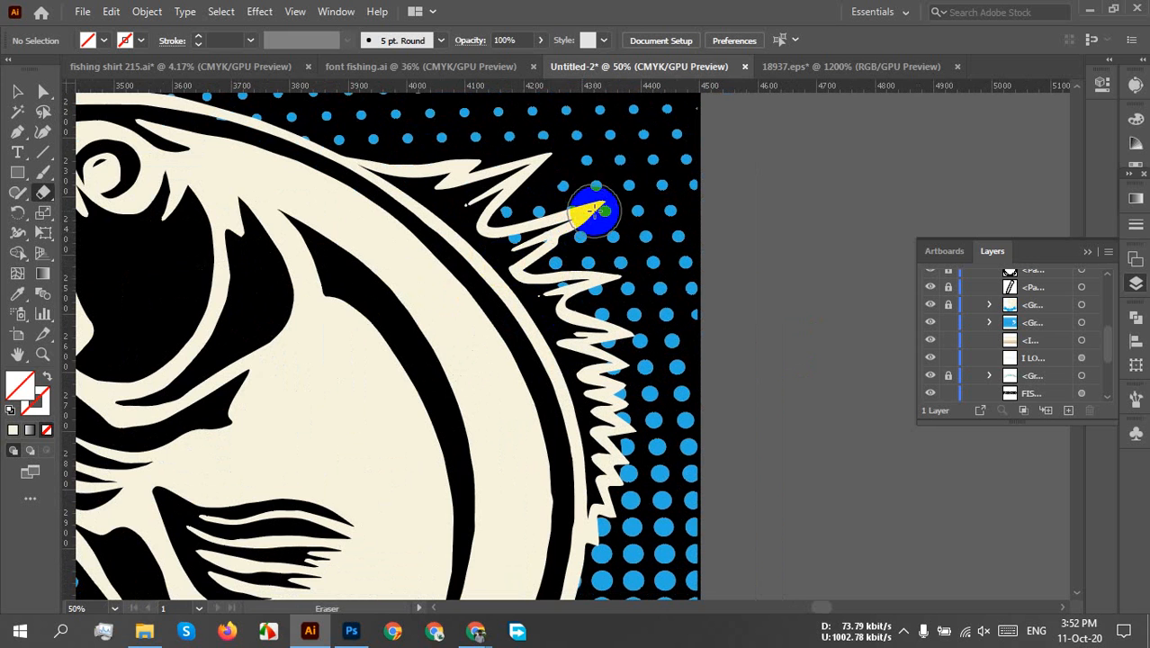
pyautogui.moveTo(589, 211)
pyautogui.mouseDown()
pyautogui.moveTo(471, 252)
pyautogui.moveTo(448, 268)
pyautogui.mouseUp()
# - Erase the halftone dots between the lower dorsal fin spikes and along the edge of the back below them
pyautogui.moveTo(539, 303); pyautogui.dragTo(441, 265)
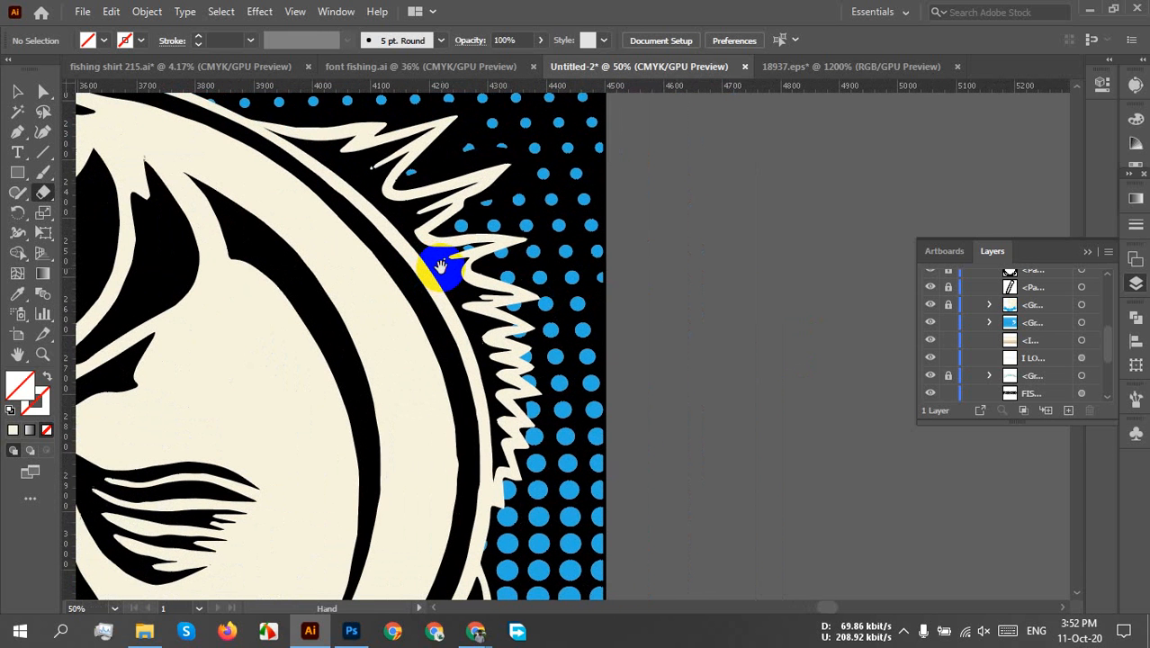
pyautogui.moveTo(530, 249); pyautogui.dragTo(484, 252)
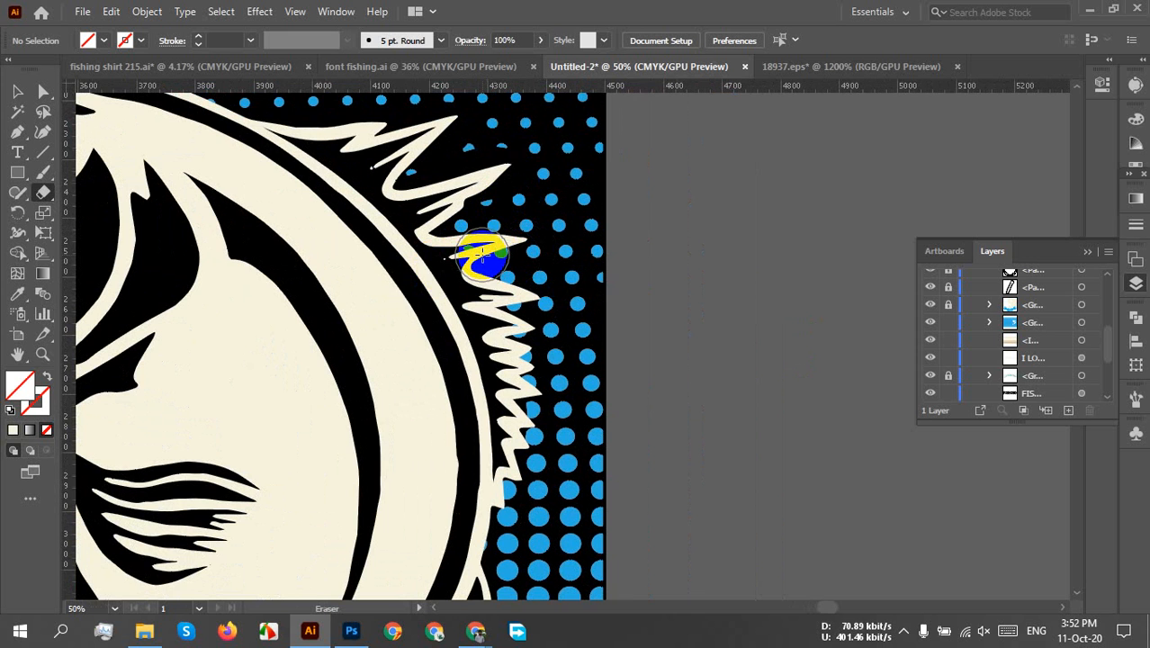
pyautogui.moveTo(482, 255)
pyautogui.mouseDown()
pyautogui.moveTo(383, 297)
pyautogui.moveTo(395, 324)
pyautogui.moveTo(414, 253)
pyautogui.mouseUp()
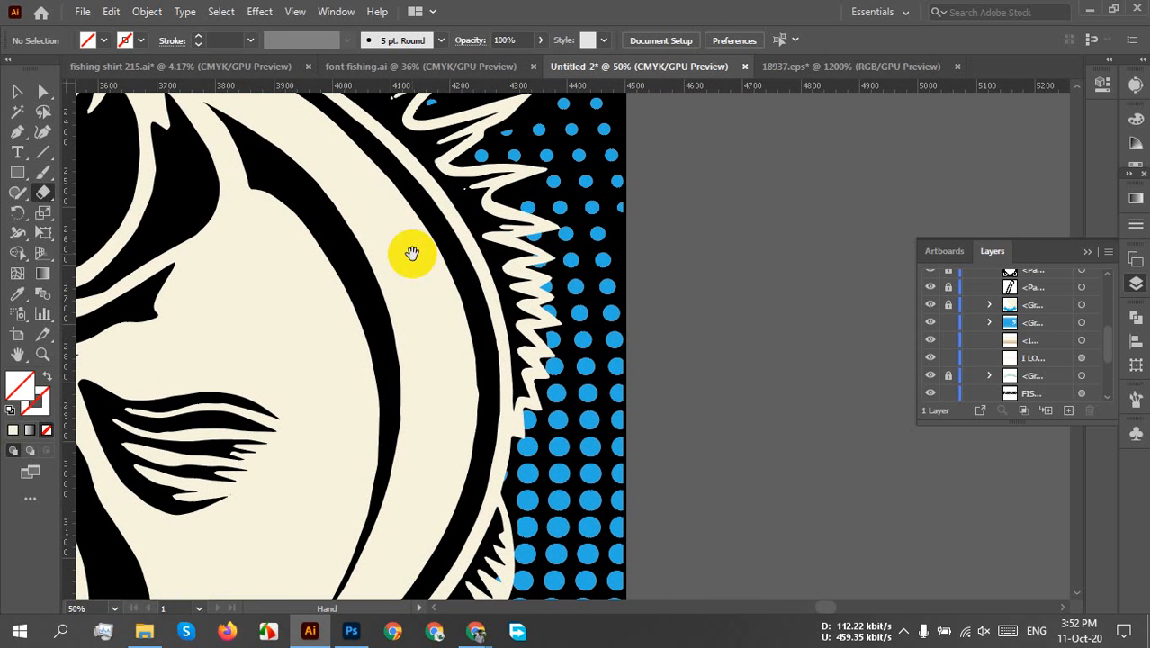
pyautogui.moveTo(539, 250); pyautogui.dragTo(402, 290)
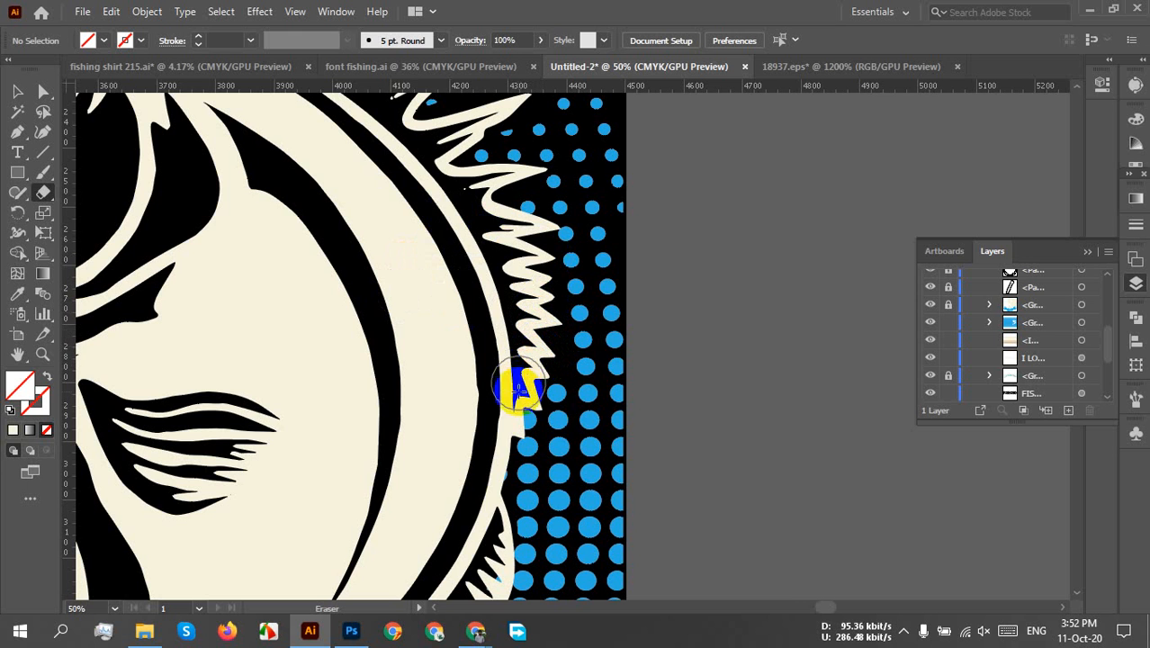
pyautogui.moveTo(517, 388); pyautogui.dragTo(497, 487)
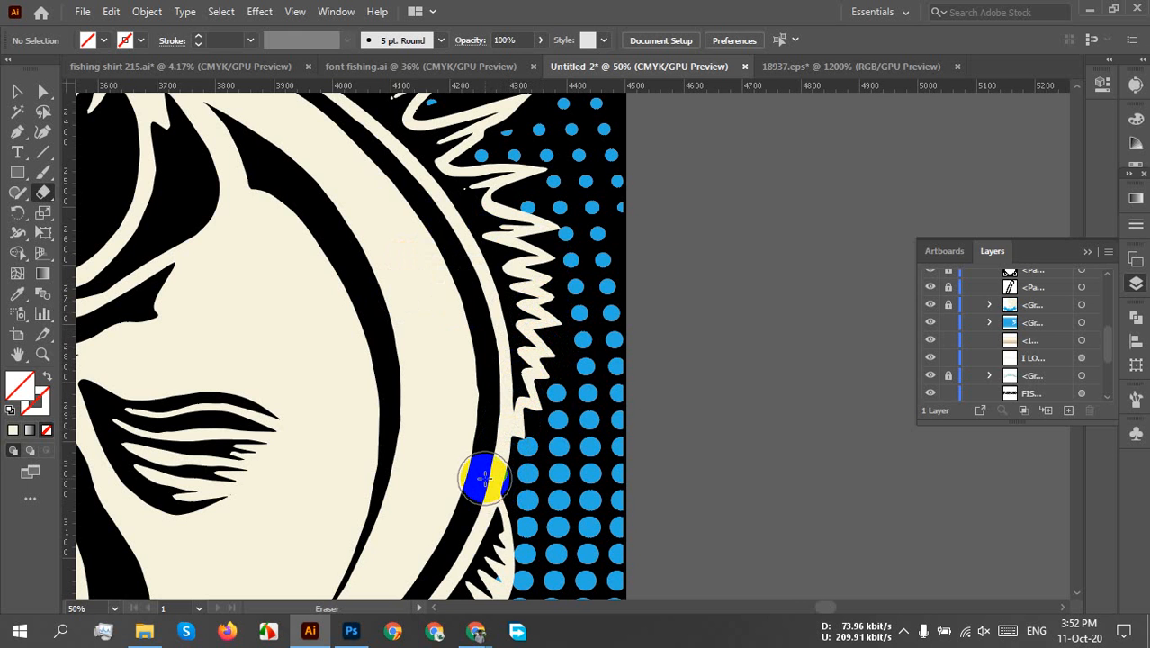
# - Erase the halftone dots inside the small toothed fin near the tail and along the adjoining body edge
pyautogui.scroll(-1, 421, 456)
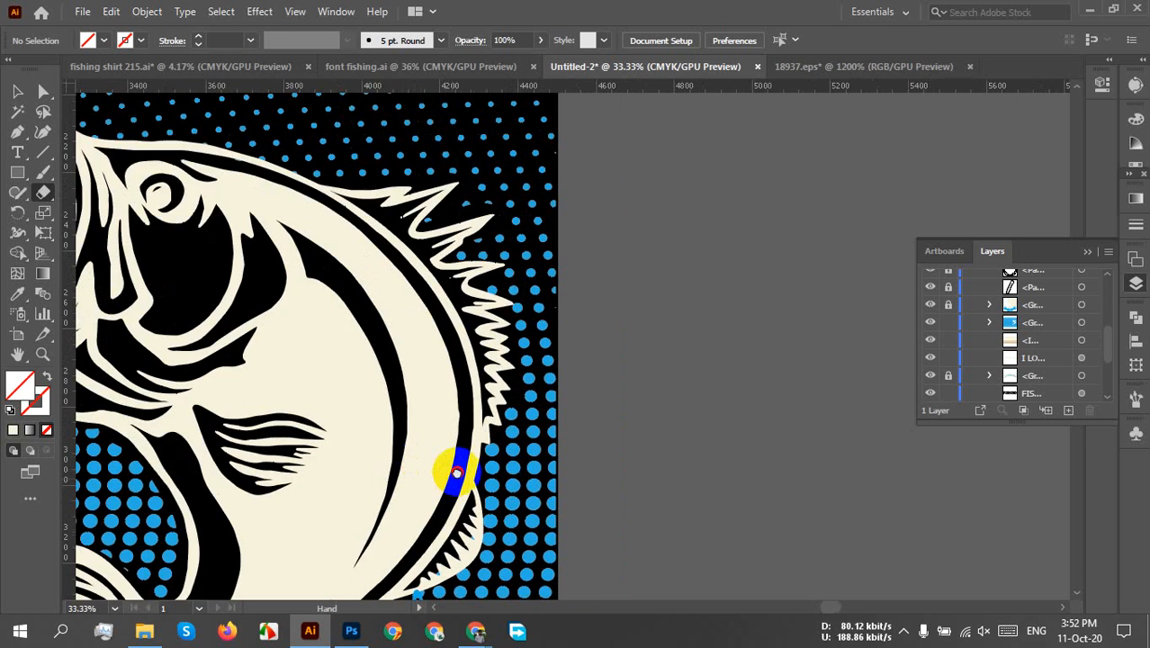
pyautogui.moveTo(484, 493); pyautogui.dragTo(540, 364)
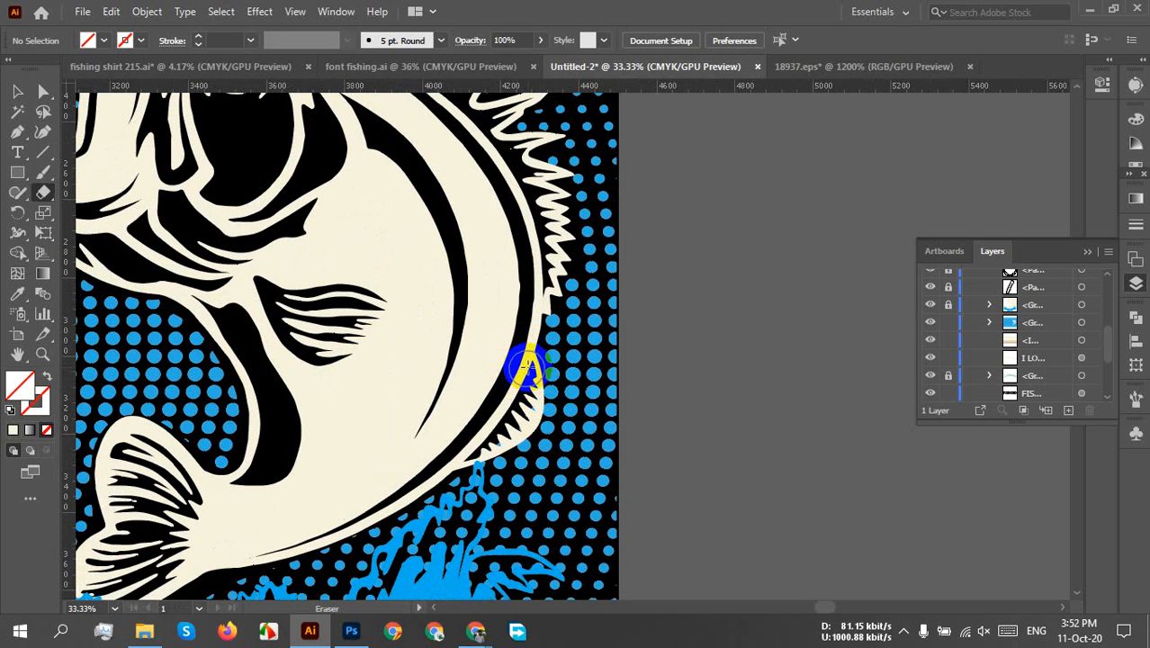
pyautogui.moveTo(529, 428); pyautogui.dragTo(496, 447)
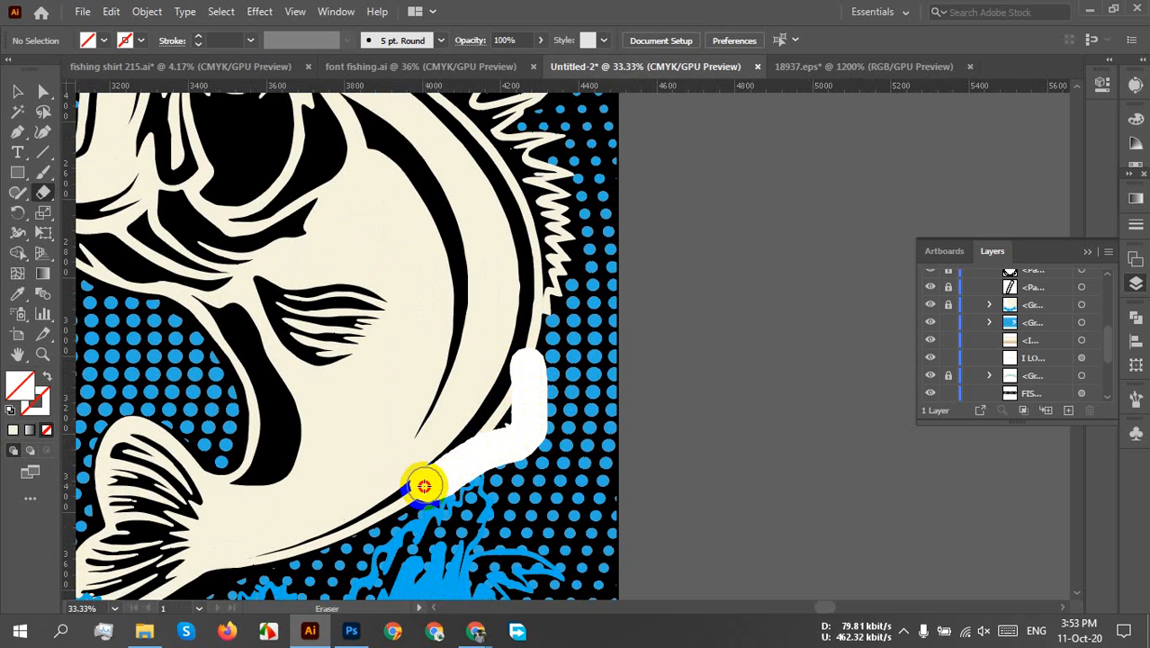
pyautogui.moveTo(423, 484); pyautogui.dragTo(418, 466)
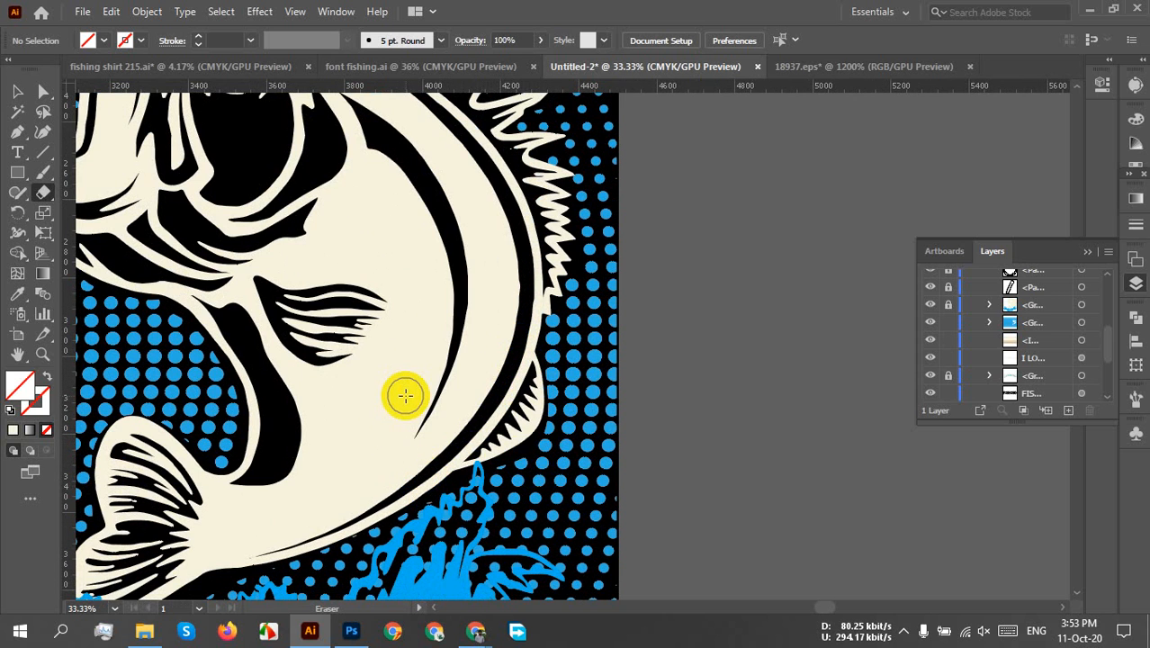
# - Erase the leftover halftone dots along the upper edge of the fish's tail fin
pyautogui.scroll(-2, 405, 396)
pyautogui.moveTo(403, 393); pyautogui.dragTo(450, 385)
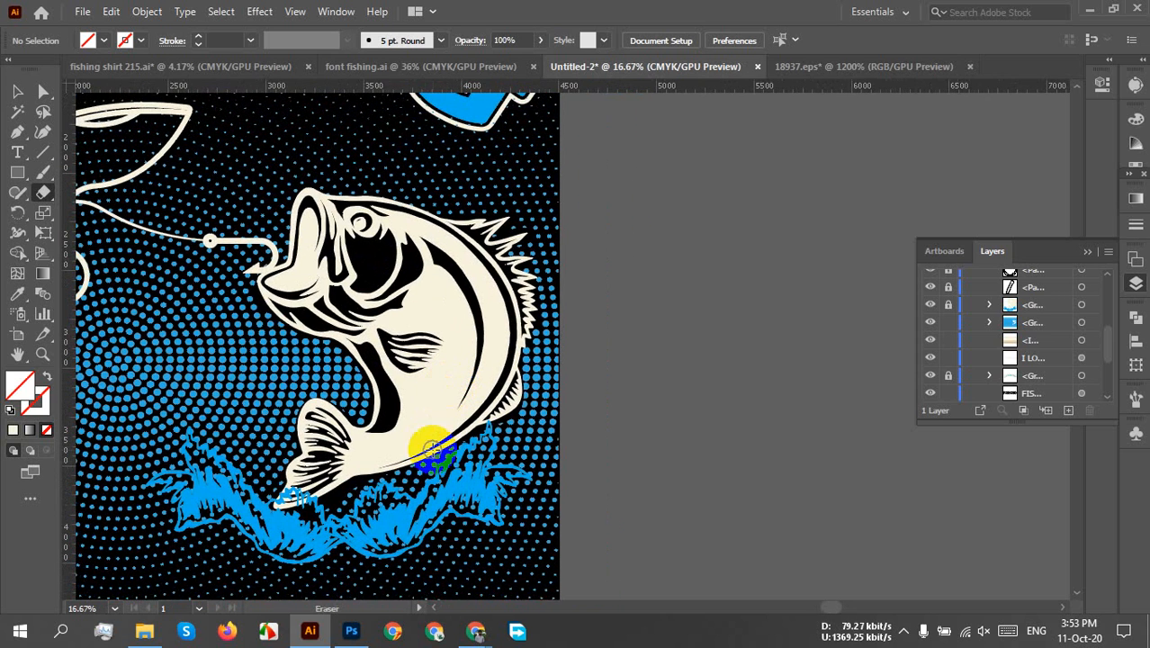
pyautogui.scroll(3, 405, 439)
pyautogui.moveTo(351, 406)
pyautogui.mouseDown()
pyautogui.moveTo(293, 403)
pyautogui.moveTo(256, 366)
pyautogui.moveTo(212, 371)
pyautogui.mouseUp()
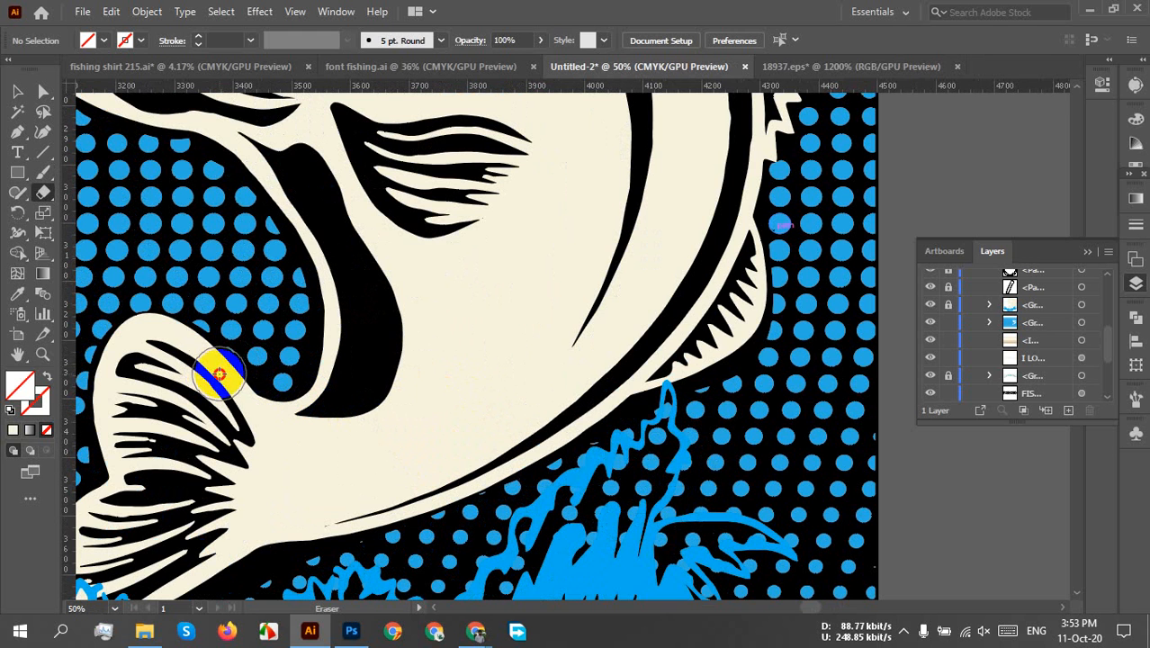
pyautogui.moveTo(215, 367); pyautogui.dragTo(194, 351)
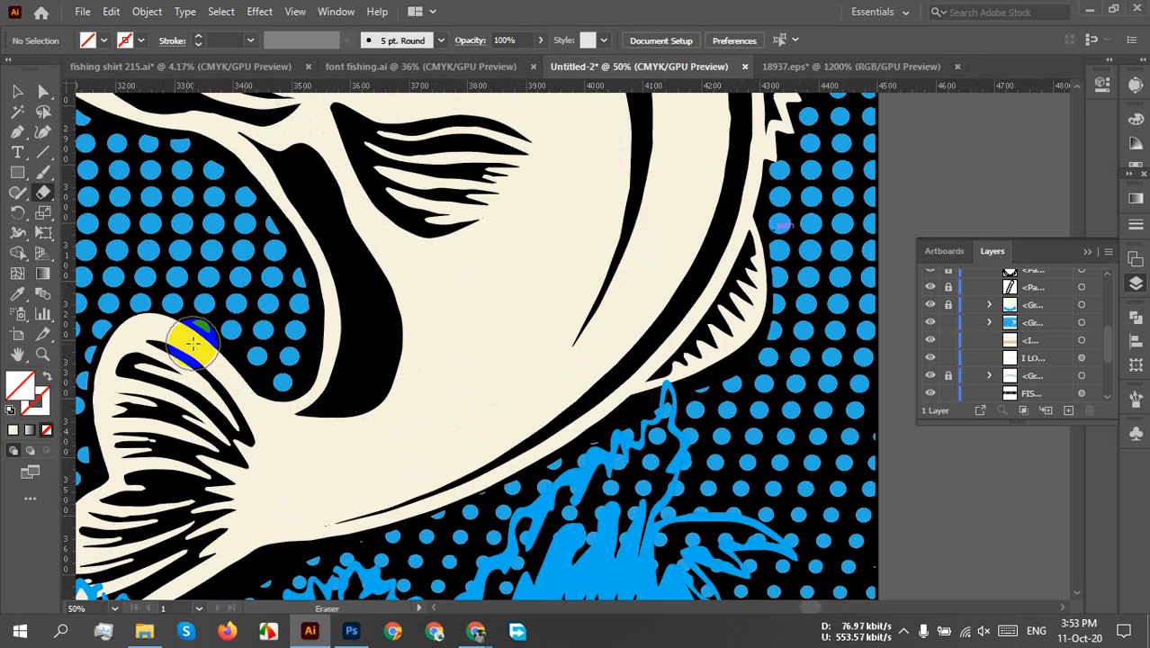
pyautogui.moveTo(202, 366); pyautogui.dragTo(318, 365)
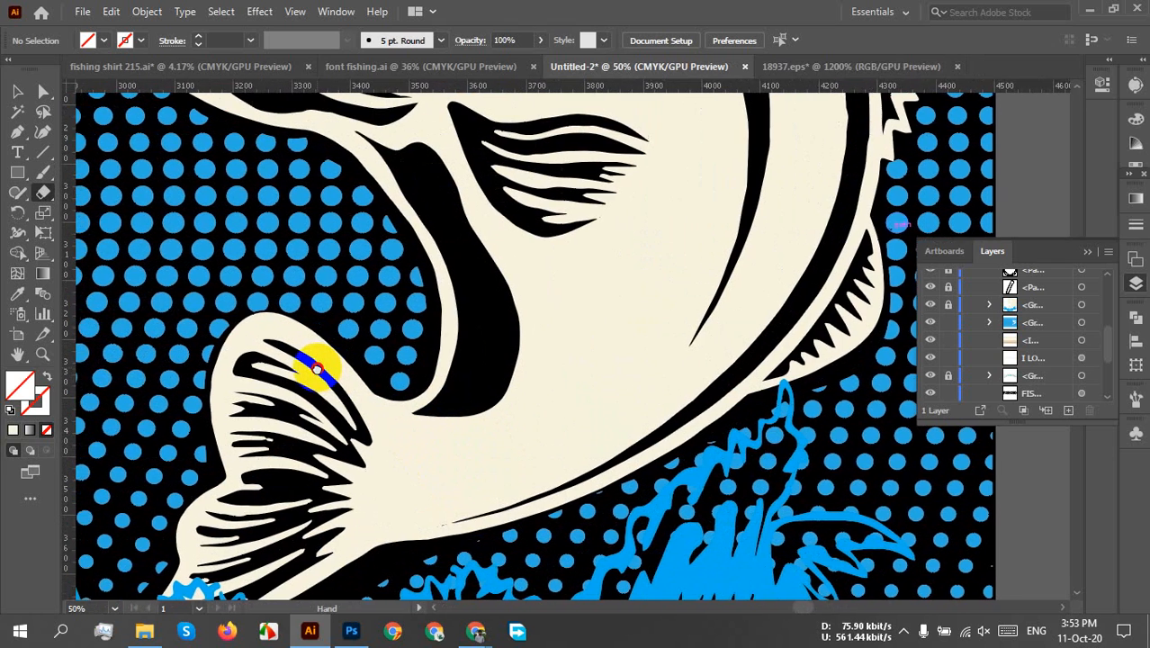
# - Erase the halftone dots touching the top outline of the fish's head and those between the hook and the lower lip
pyautogui.scroll(-3, 312, 365)
pyautogui.moveTo(380, 311); pyautogui.dragTo(439, 355)
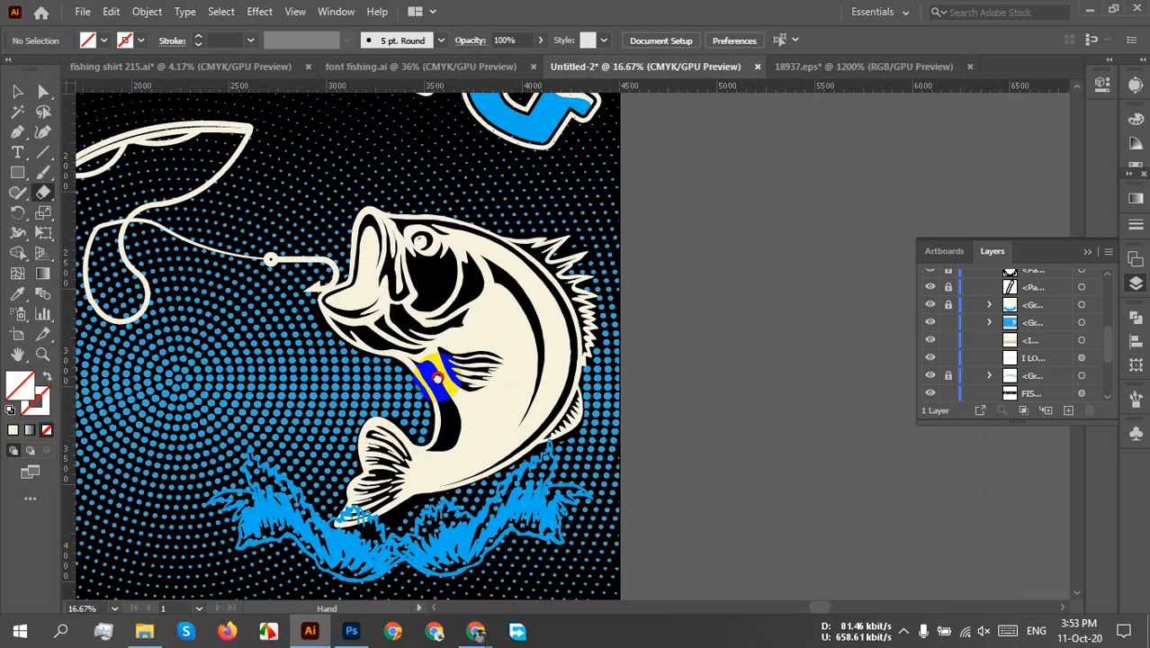
pyautogui.scroll(3, 531, 272)
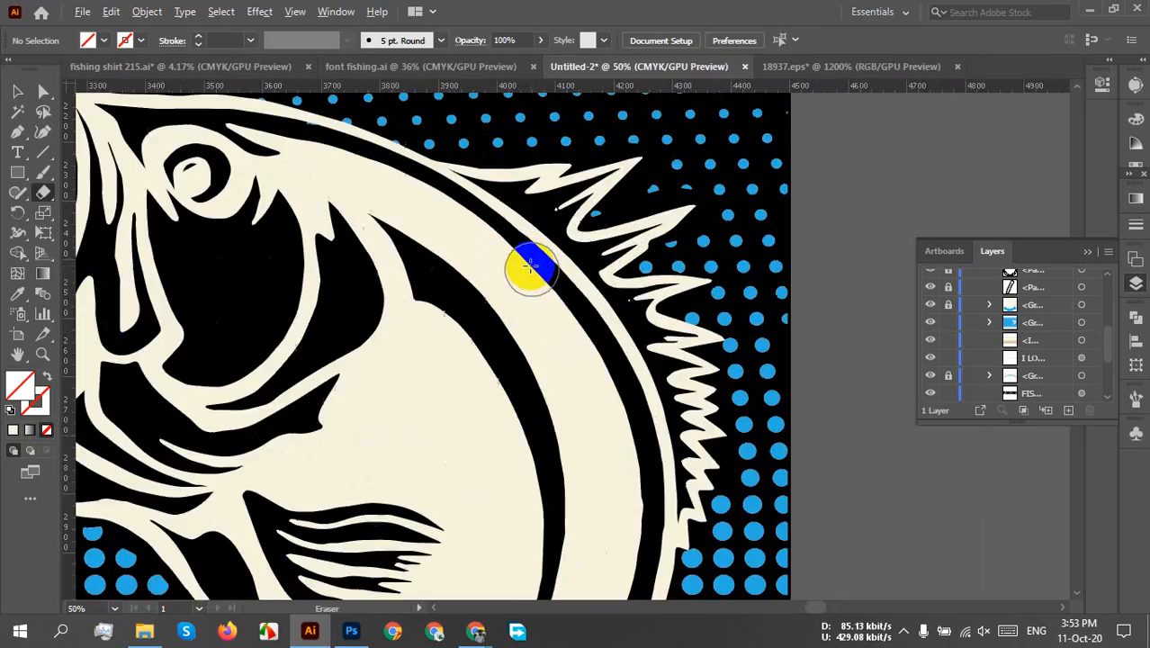
pyautogui.moveTo(493, 259); pyautogui.dragTo(690, 448)
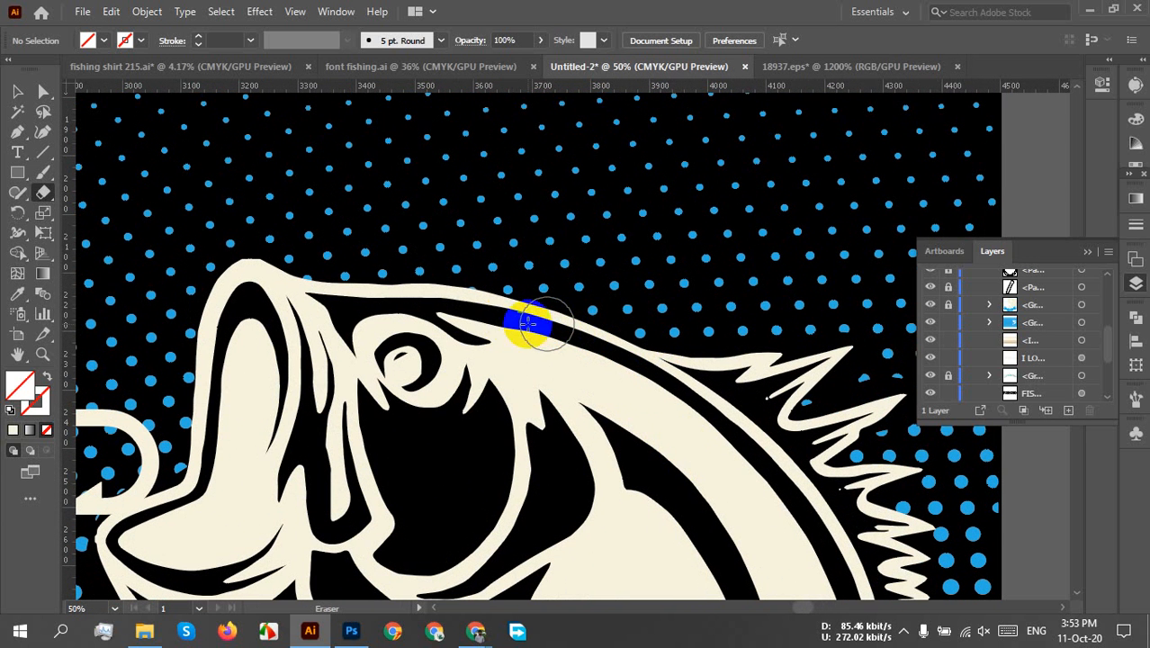
pyautogui.moveTo(470, 307); pyautogui.dragTo(387, 312)
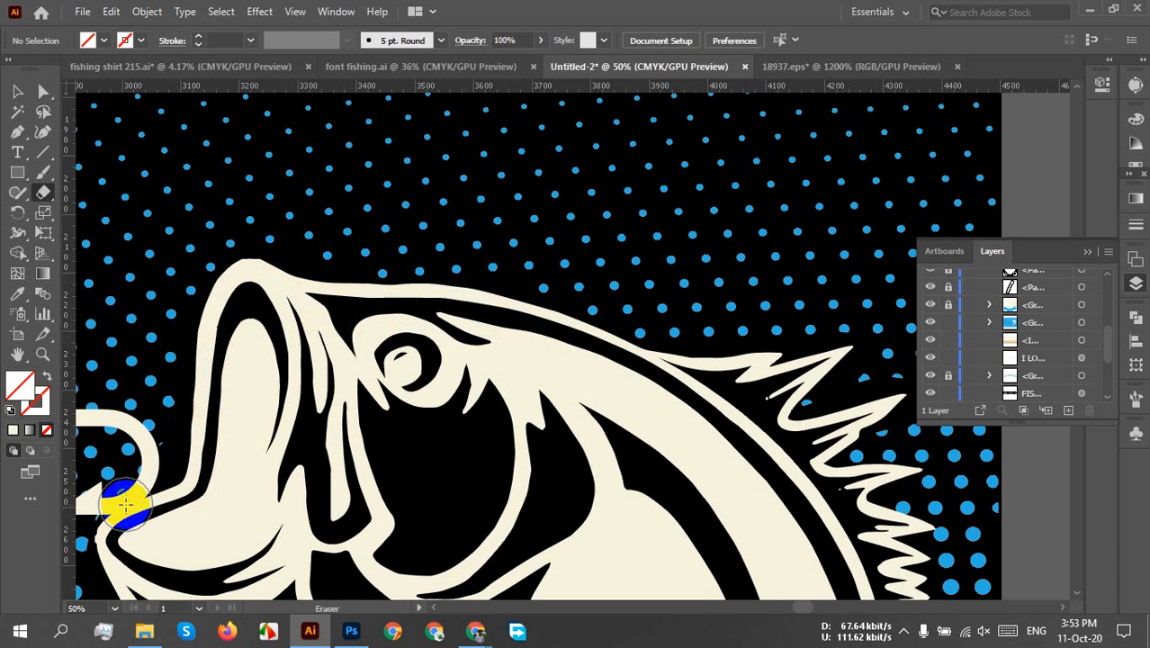
pyautogui.scroll(-2, 236, 496)
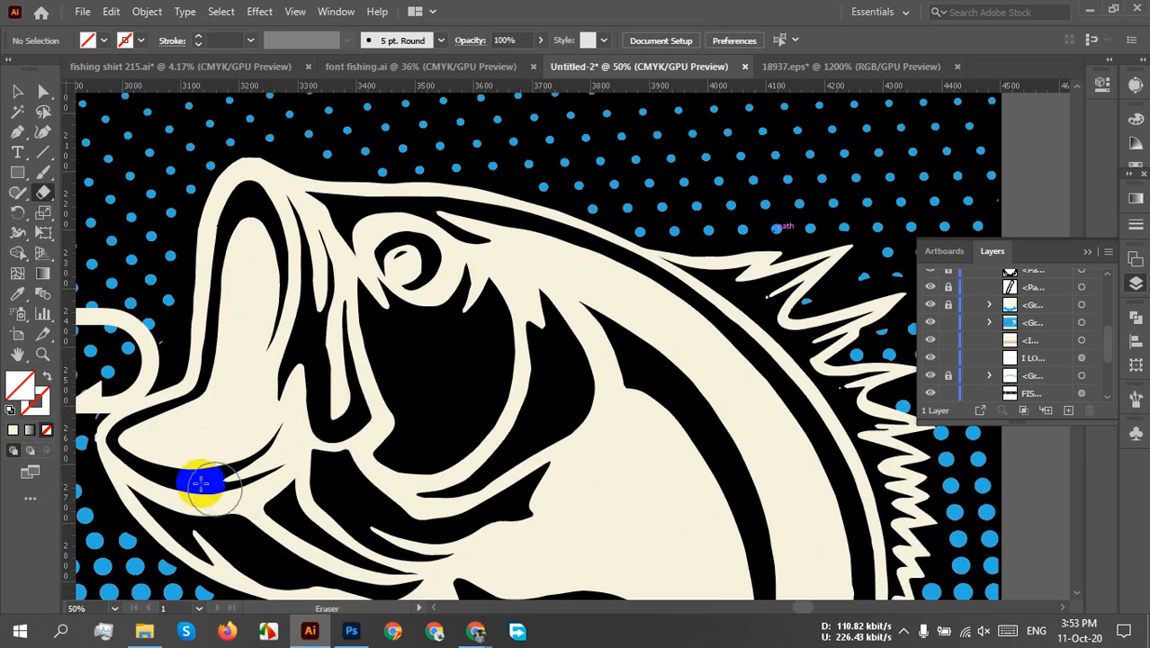
pyautogui.moveTo(108, 399); pyautogui.dragTo(149, 407)
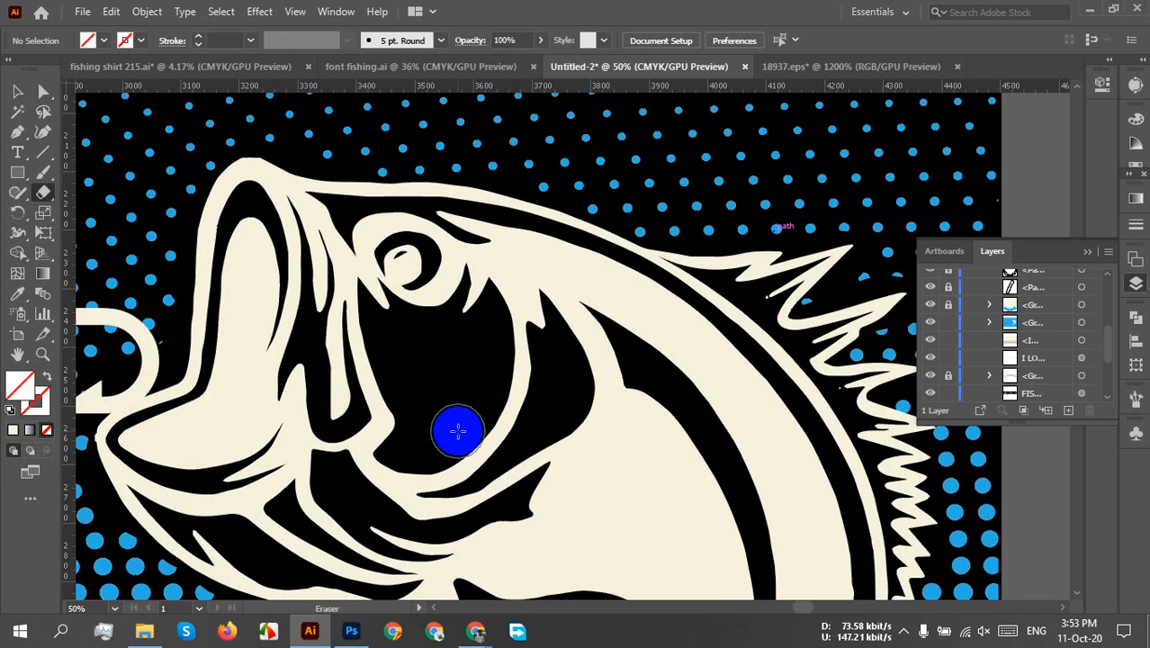
# - Review the whole composition and inspect the halftone dots around the angler's body, arms and hands
pyautogui.scroll(-3, 457, 429)
pyautogui.moveTo(470, 410); pyautogui.dragTo(707, 336)
pyautogui.moveTo(449, 352); pyautogui.dragTo(609, 354)
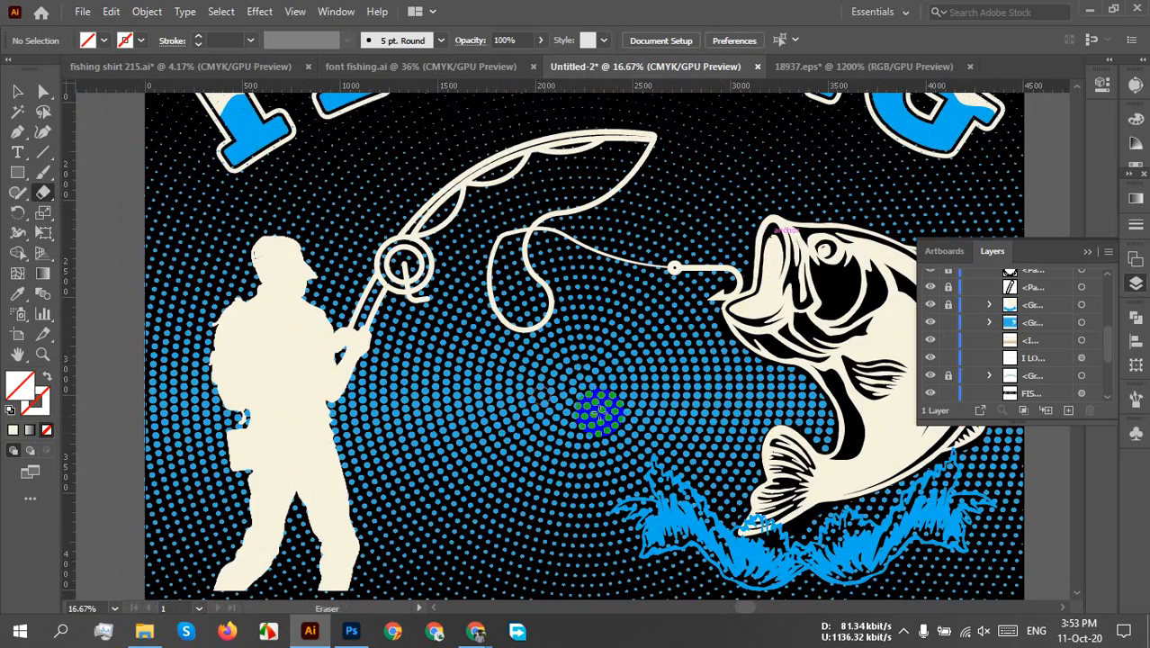
pyautogui.moveTo(355, 427); pyautogui.dragTo(536, 293)
pyautogui.scroll(-3, 483, 247)
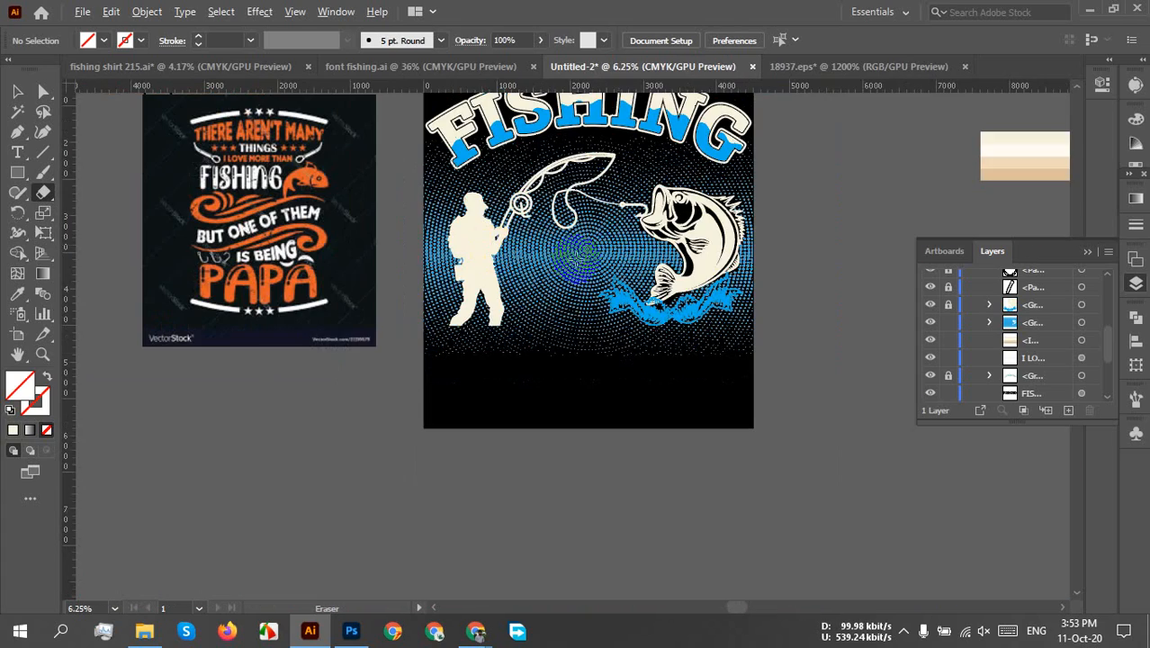
pyautogui.moveTo(463, 327); pyautogui.dragTo(474, 295)
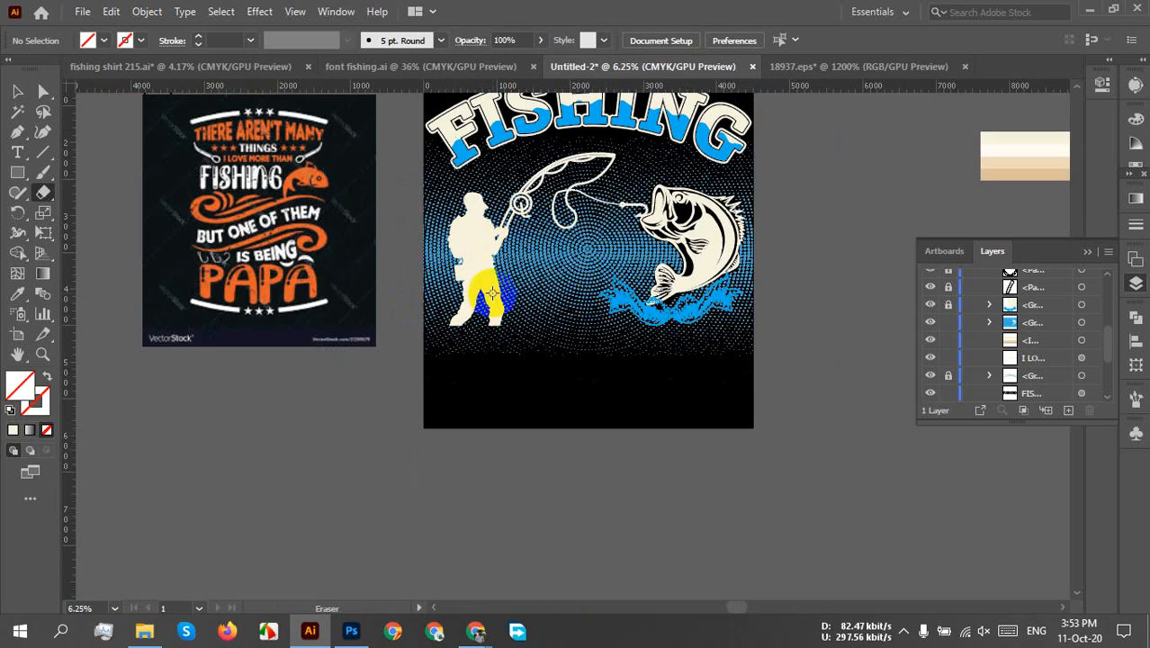
pyautogui.scroll(3, 490, 284)
pyautogui.moveTo(578, 257); pyautogui.dragTo(468, 371)
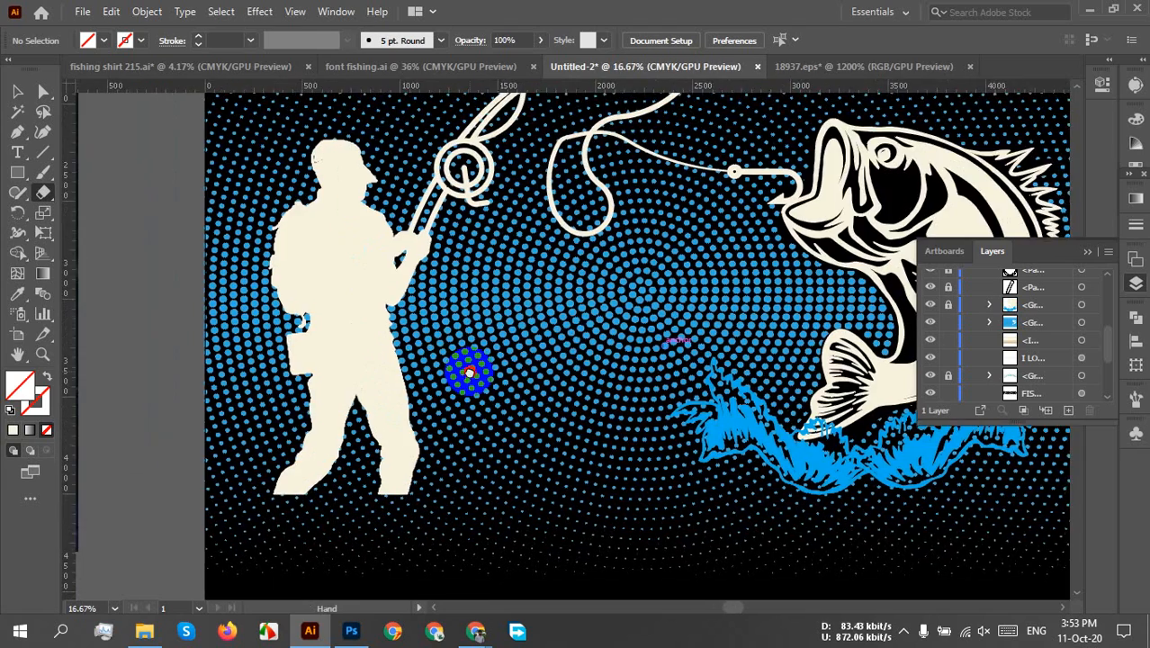
pyautogui.scroll(-2, 573, 328)
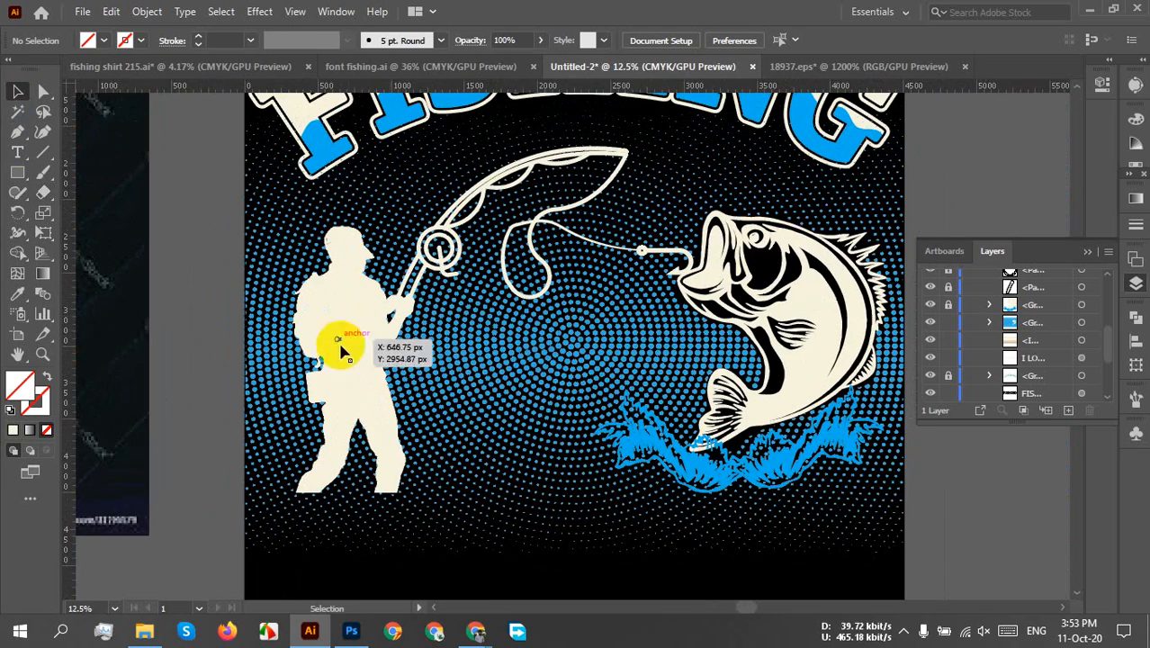
pyautogui.scroll(4, 423, 319)
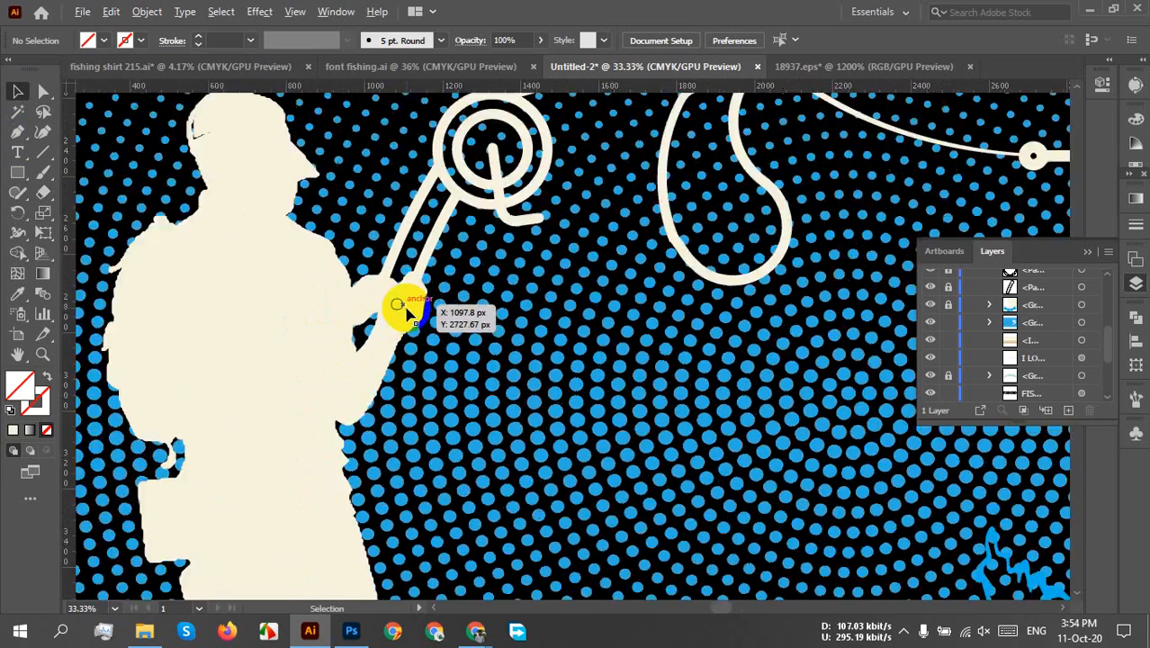
pyautogui.click(423, 310)
pyautogui.scroll(-1, 423, 310)
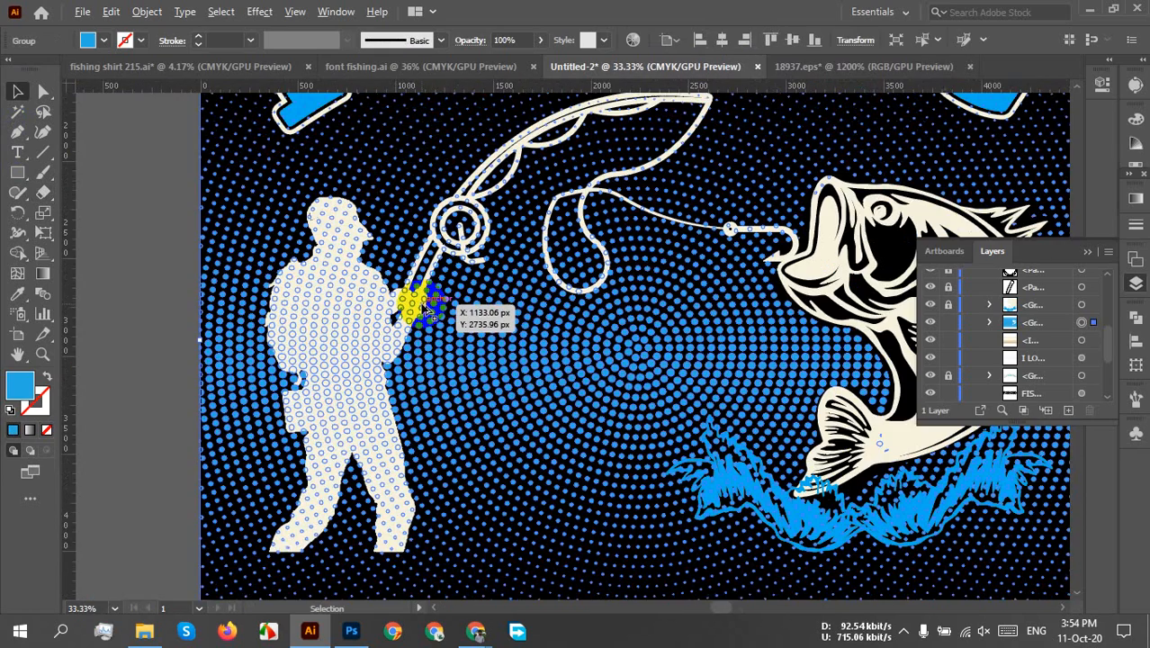
pyautogui.click(99, 261)
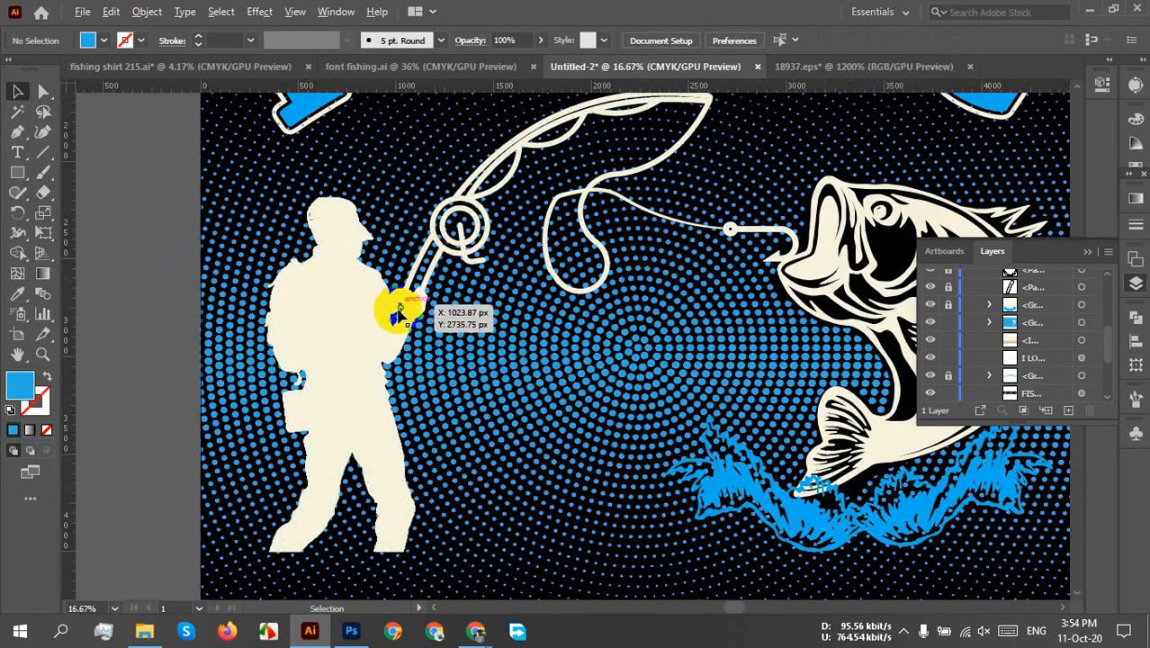
pyautogui.scroll(2, 423, 308)
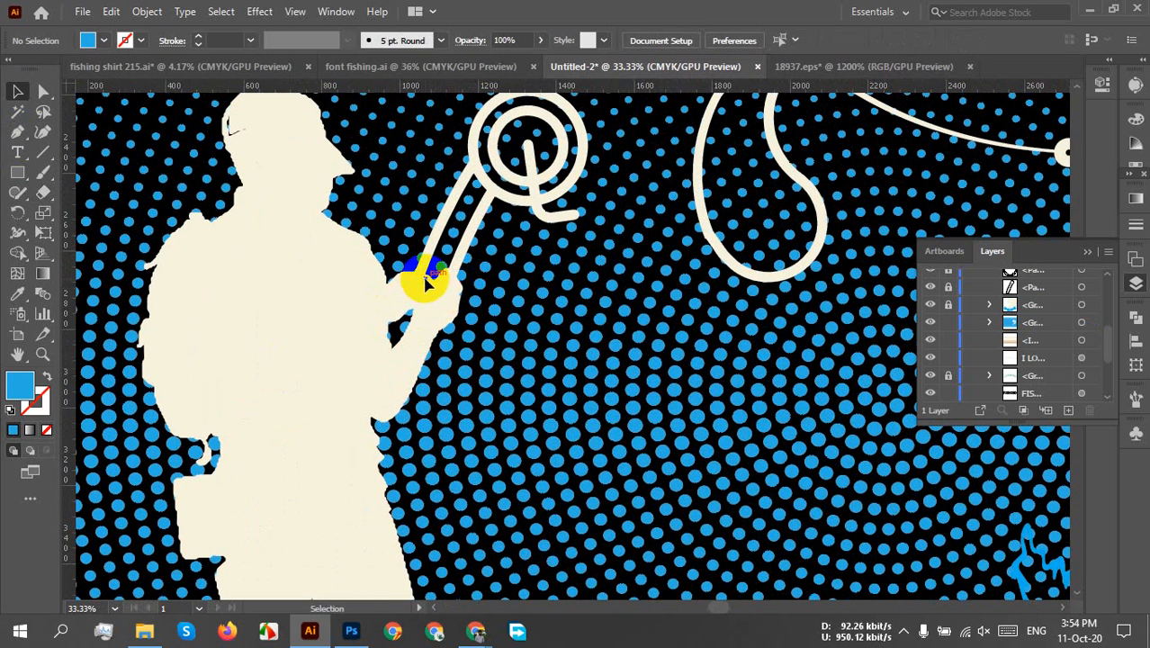
pyautogui.click(18, 133)
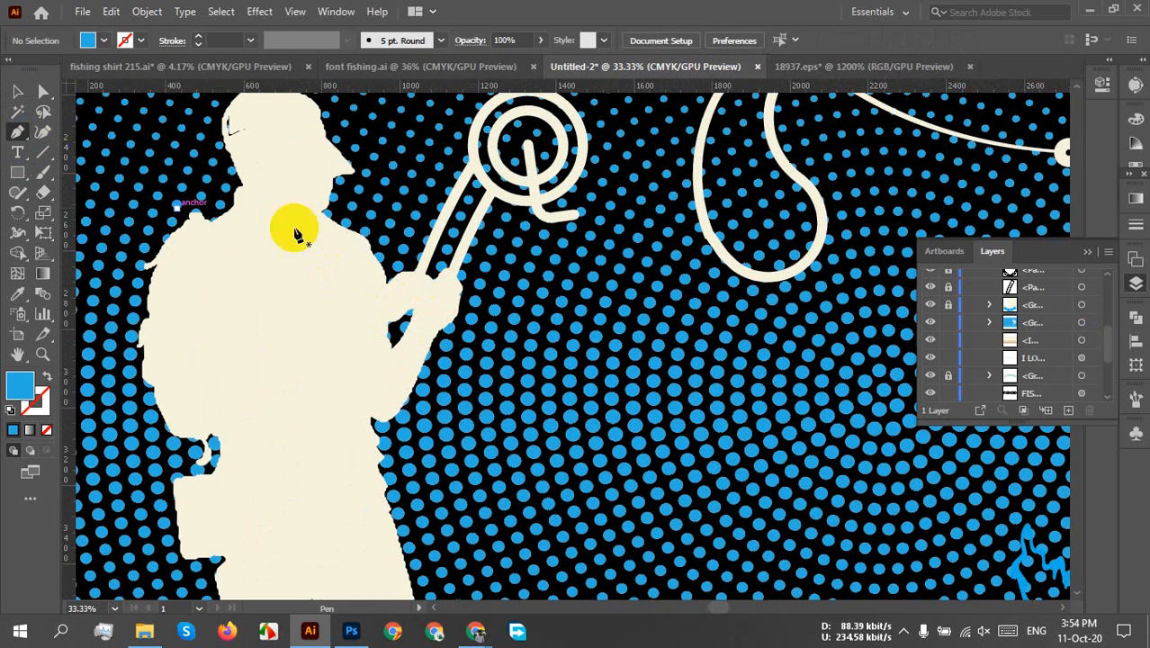
pyautogui.click(419, 261)
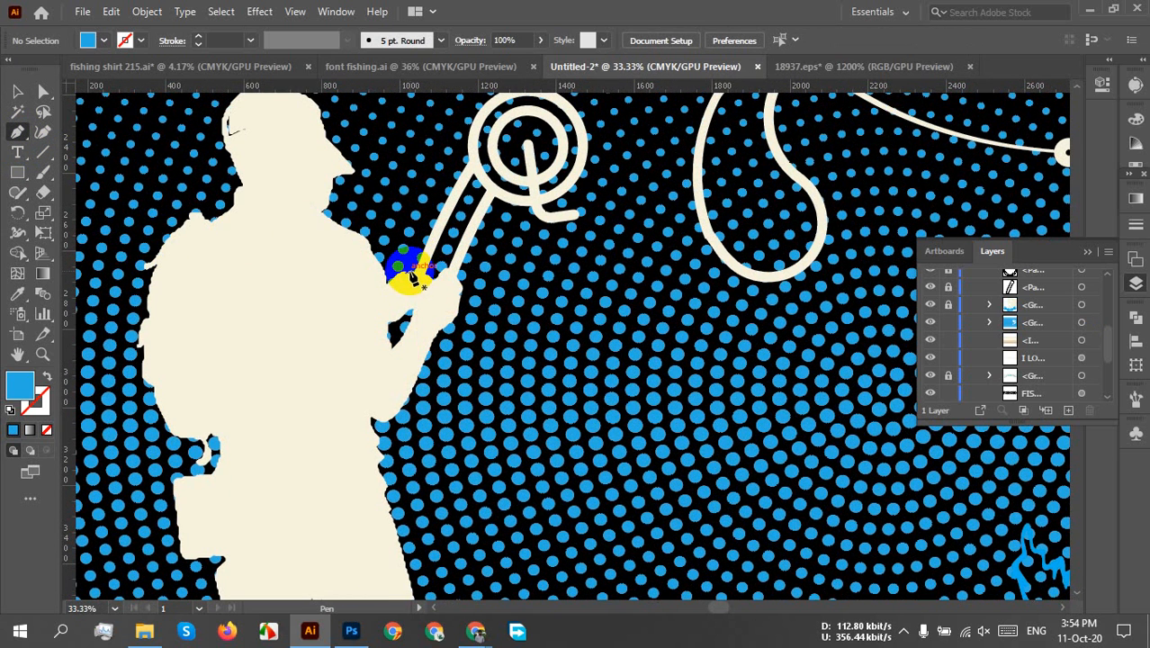
pyautogui.scroll(-3, 409, 274)
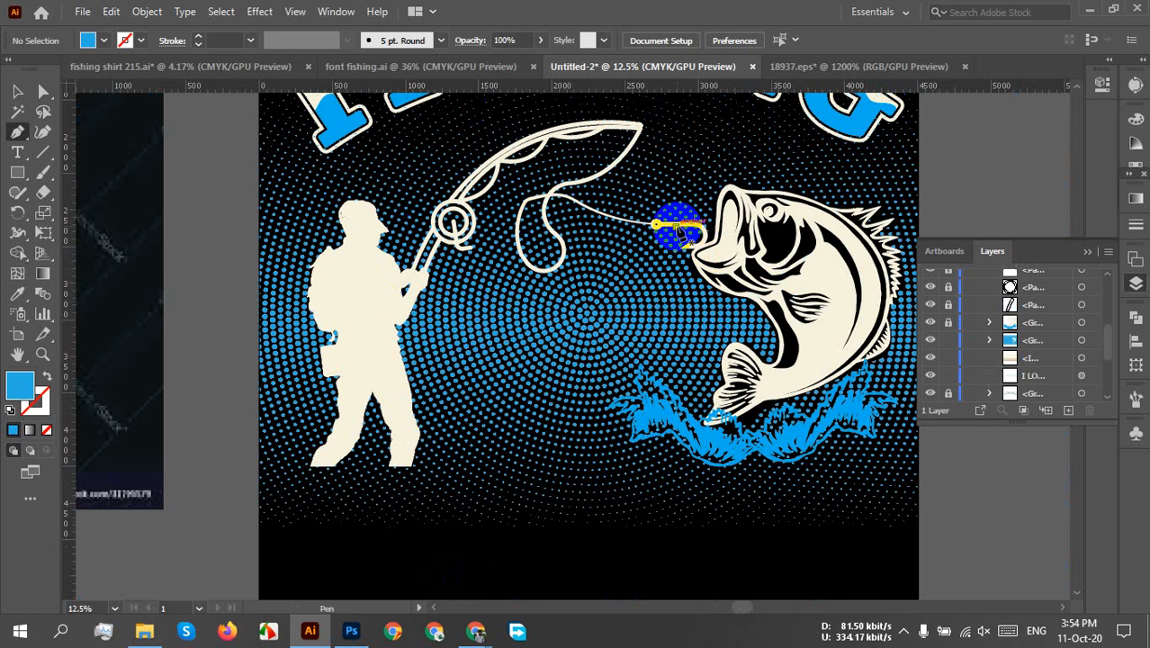
pyautogui.click(656, 224)
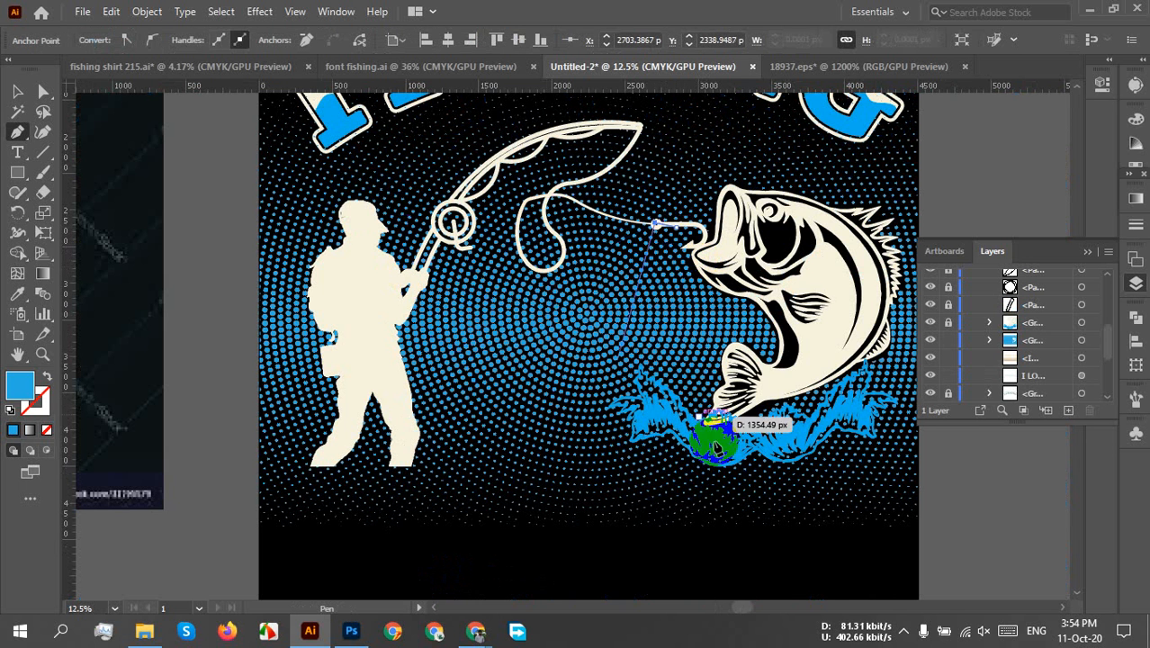
pyautogui.keyDown('ctrl'); pyautogui.click(722, 463); pyautogui.keyUp('ctrl')
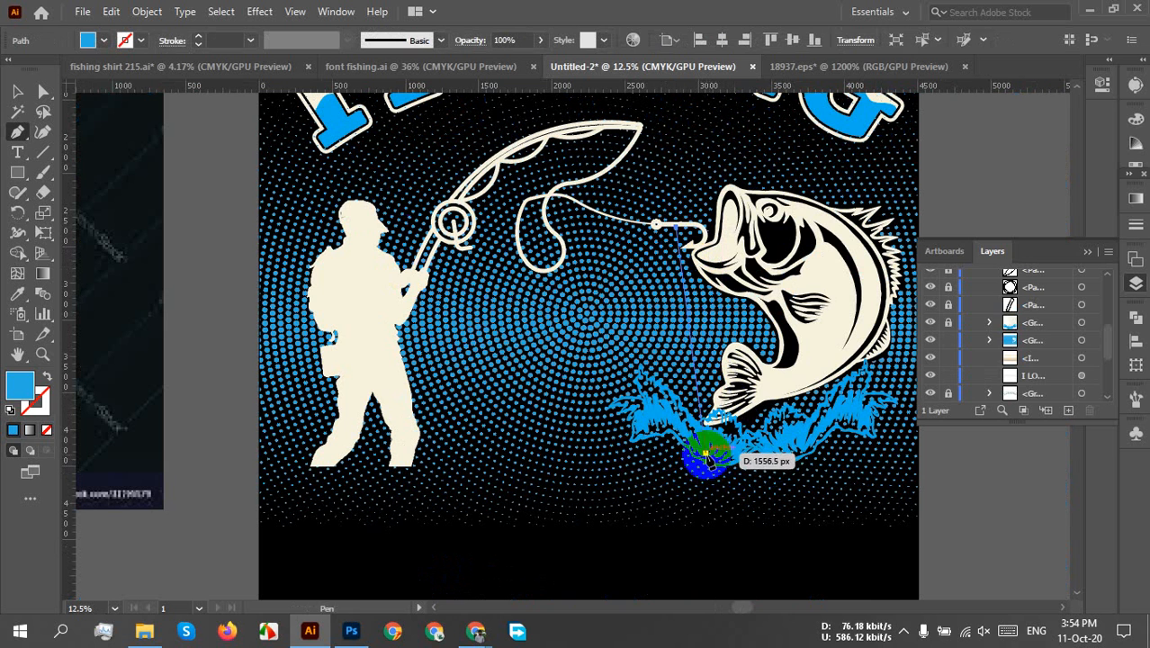
pyautogui.press('v')
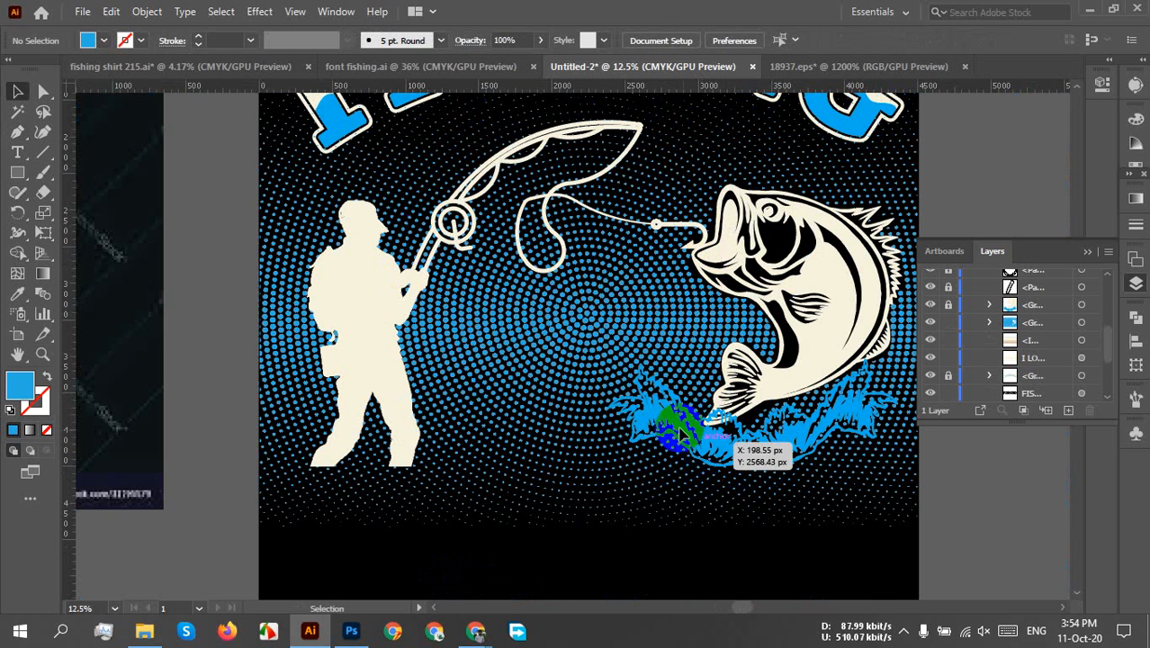
# - Look for the angler artwork in the layer list and lock the unlocked path below the other locked paths
pyautogui.click(565, 356)
pyautogui.click(926, 490)
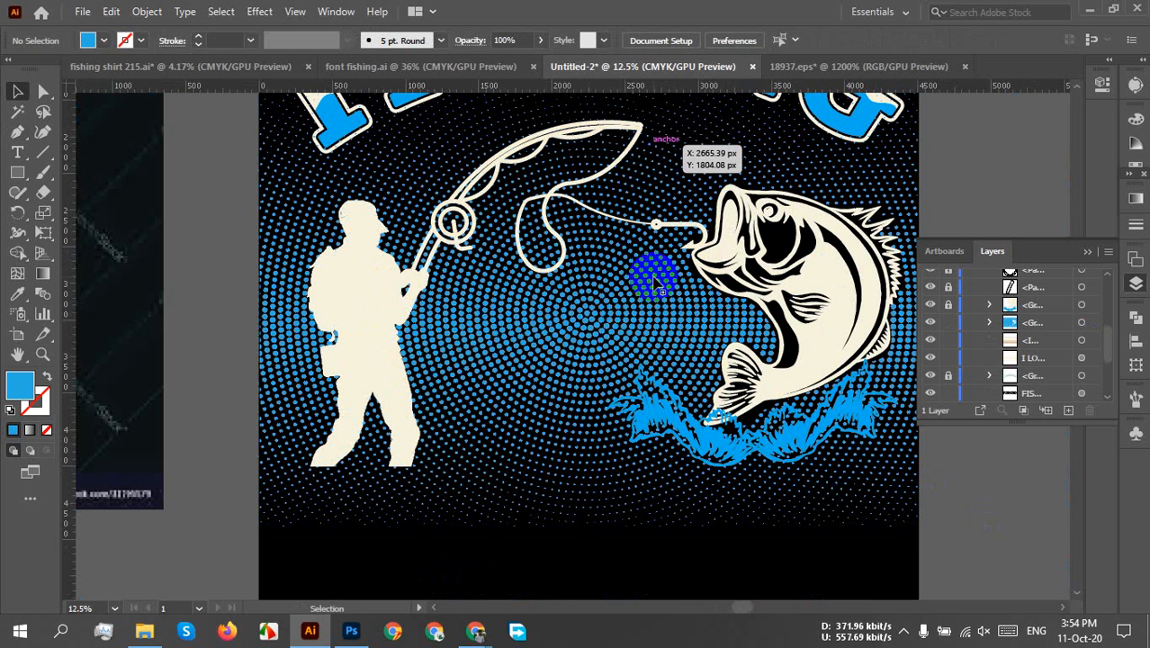
pyautogui.moveTo(569, 330); pyautogui.dragTo(572, 375)
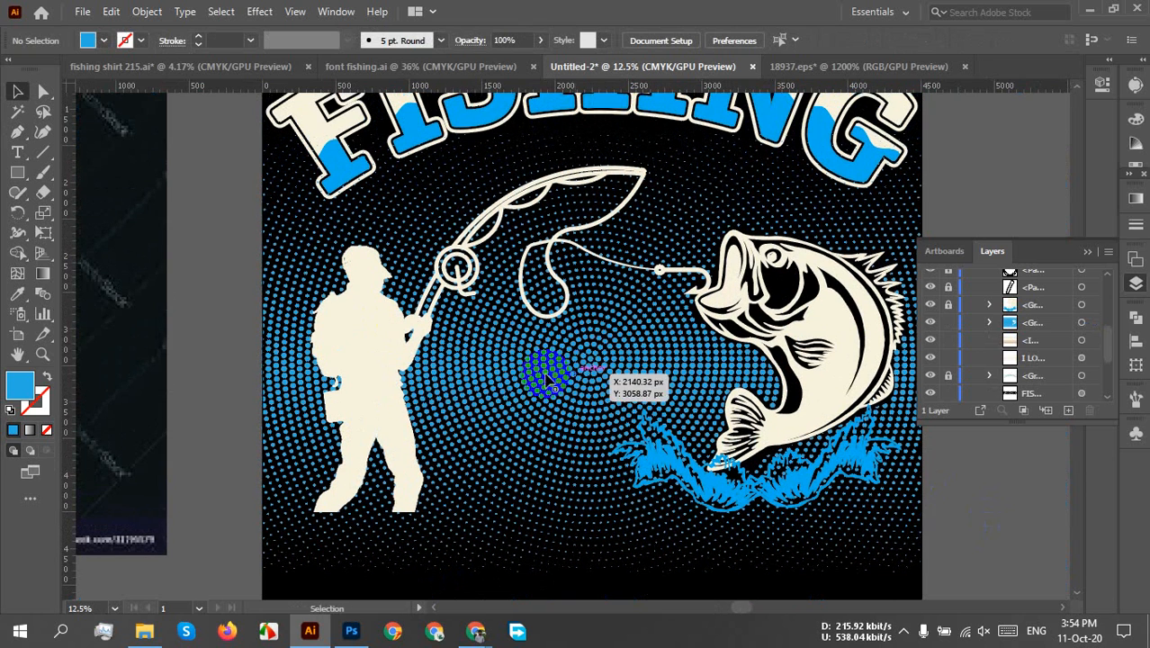
pyautogui.click(357, 370)
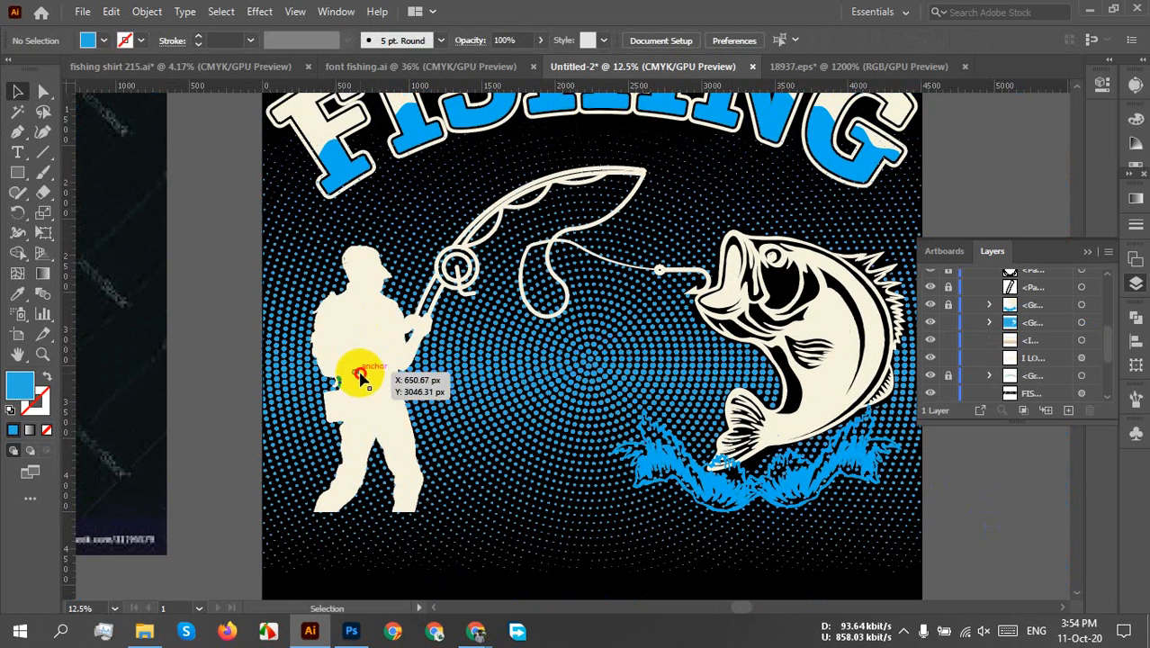
pyautogui.click(1018, 221)
pyautogui.scroll(5, 963, 387)
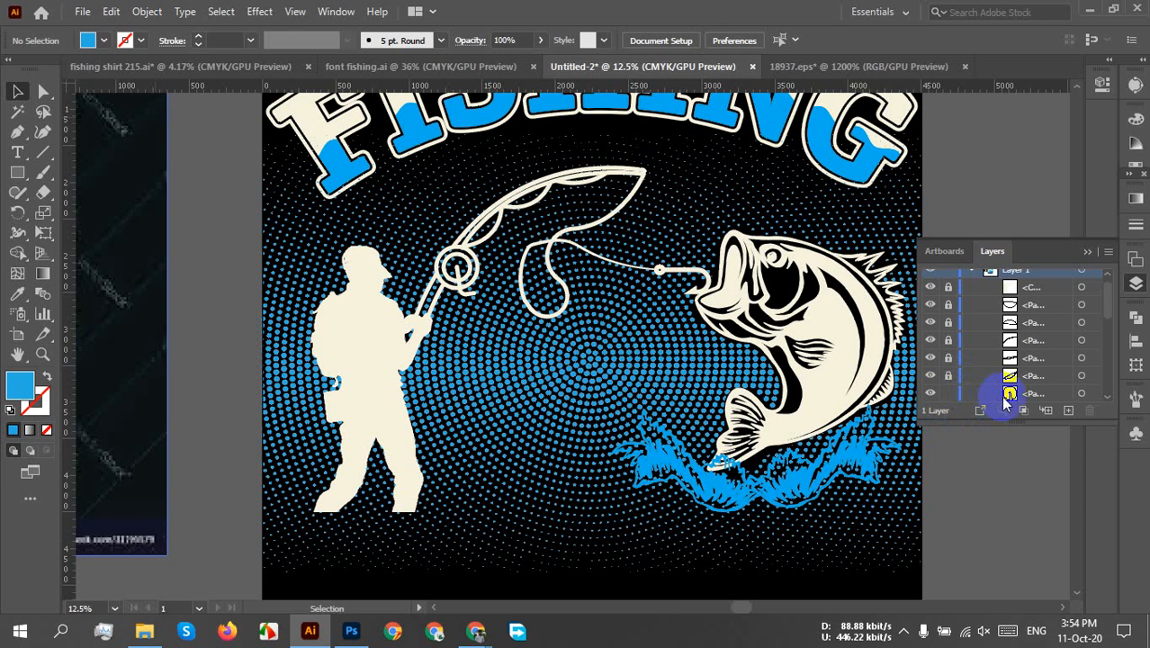
pyautogui.click(1033, 394)
pyautogui.click(457, 268)
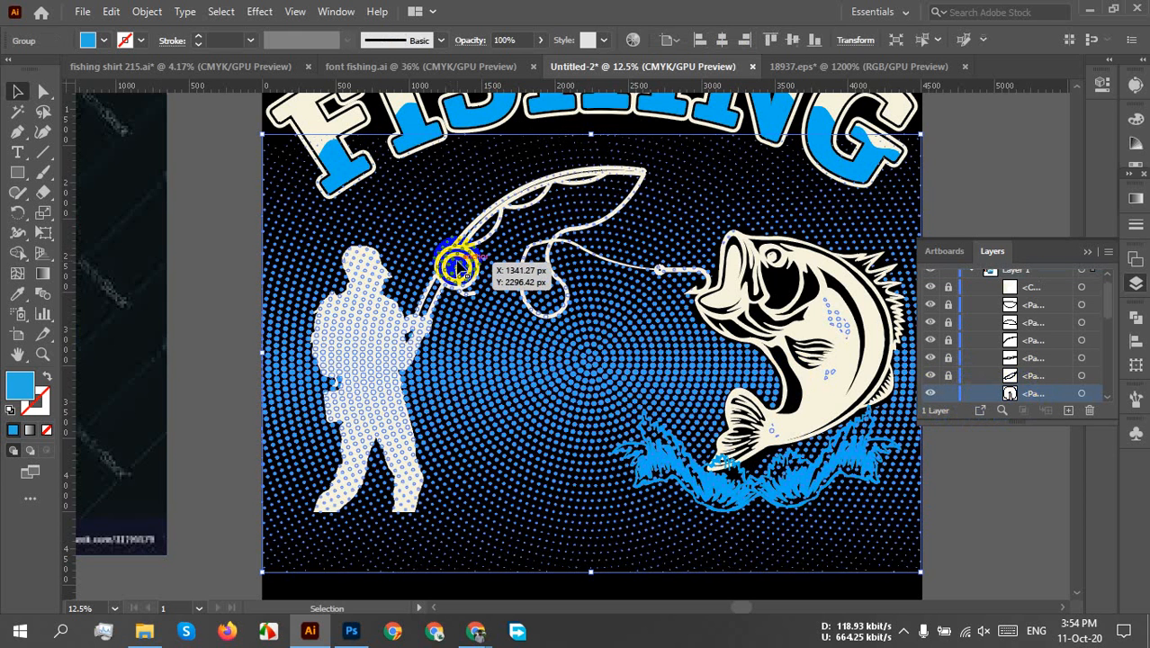
pyautogui.click(949, 391)
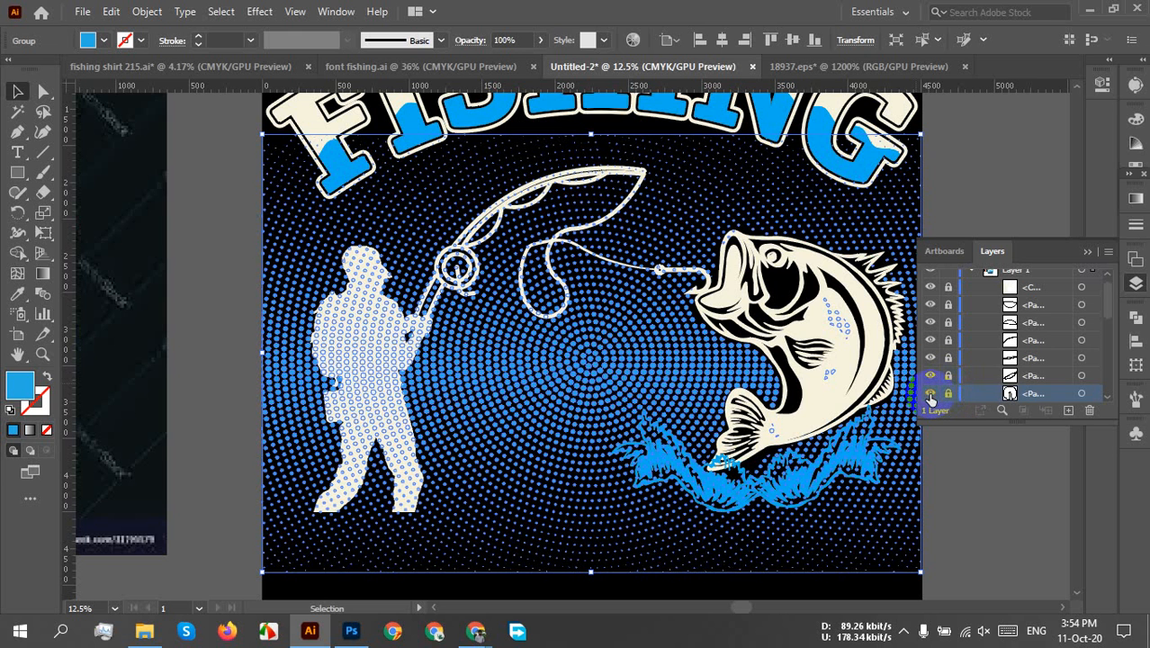
pyautogui.click(962, 220)
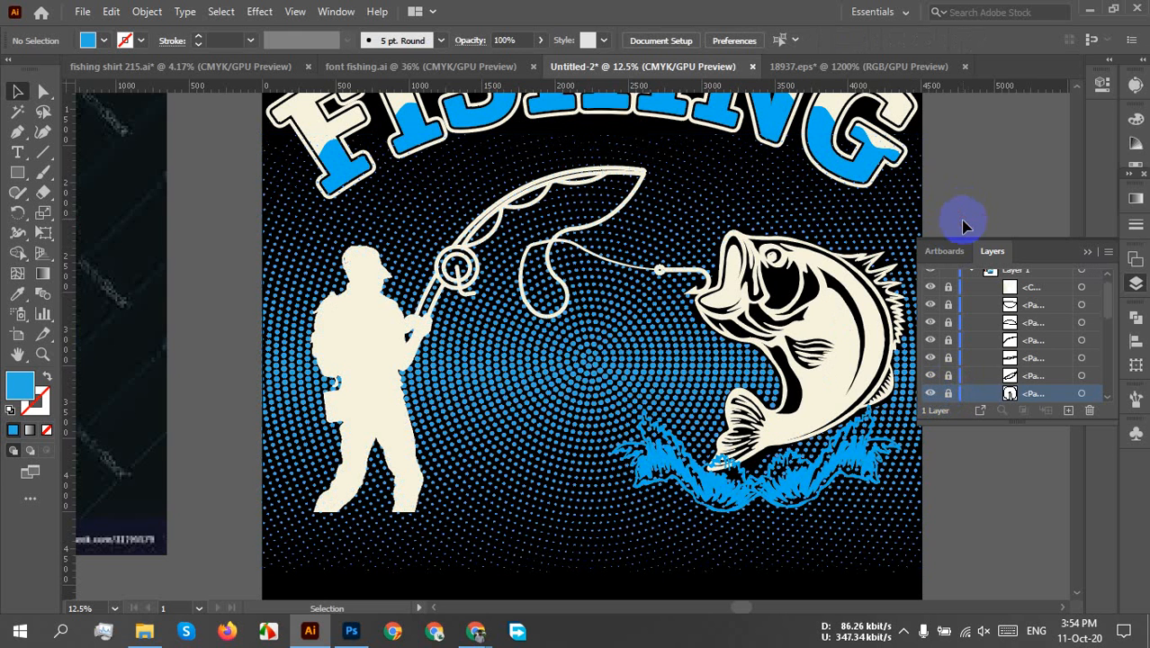
# - Toggle the visibility of the listed objects to identify the angler and rod compound path, and unlock it
pyautogui.click(927, 376)
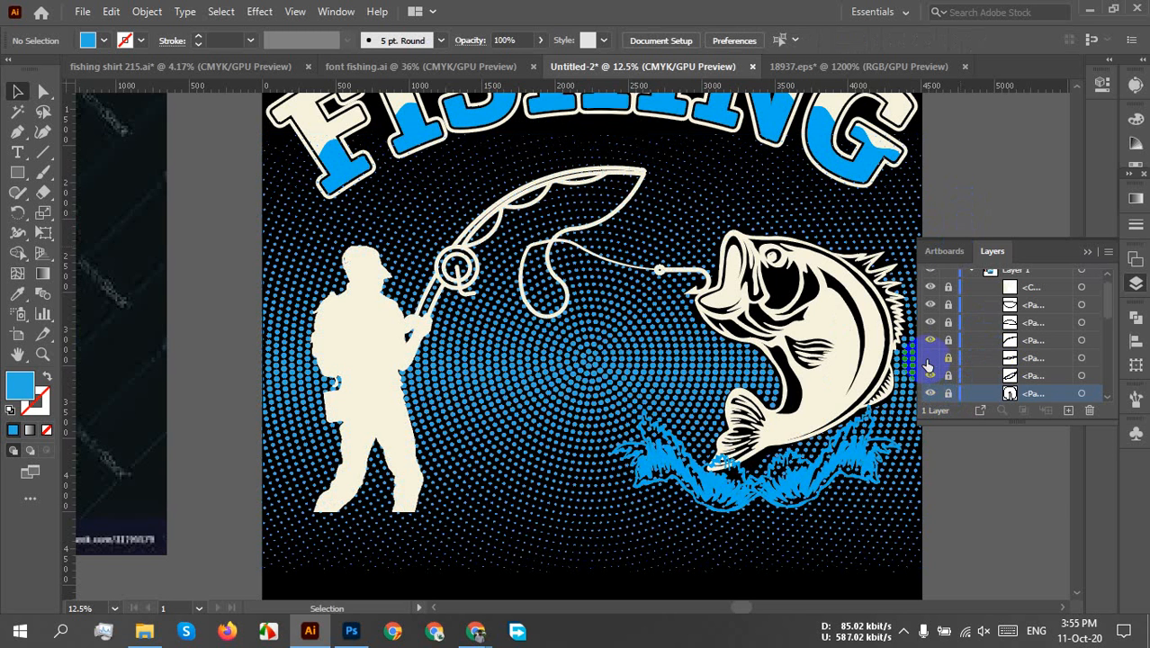
pyautogui.click(931, 341)
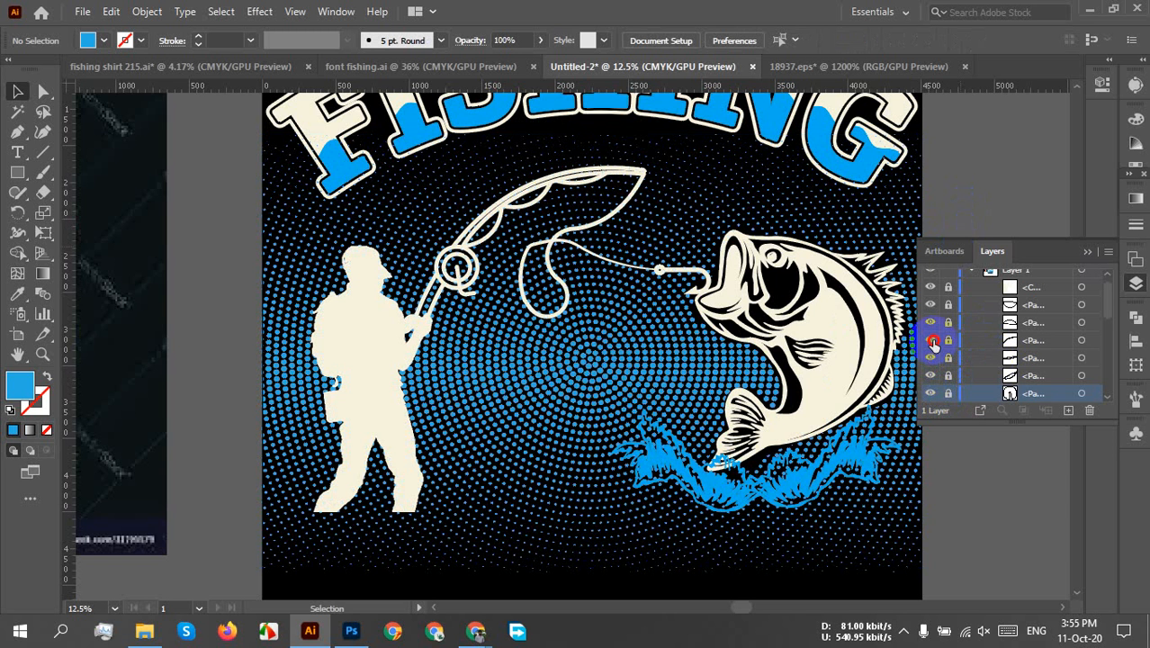
pyautogui.click(931, 324)
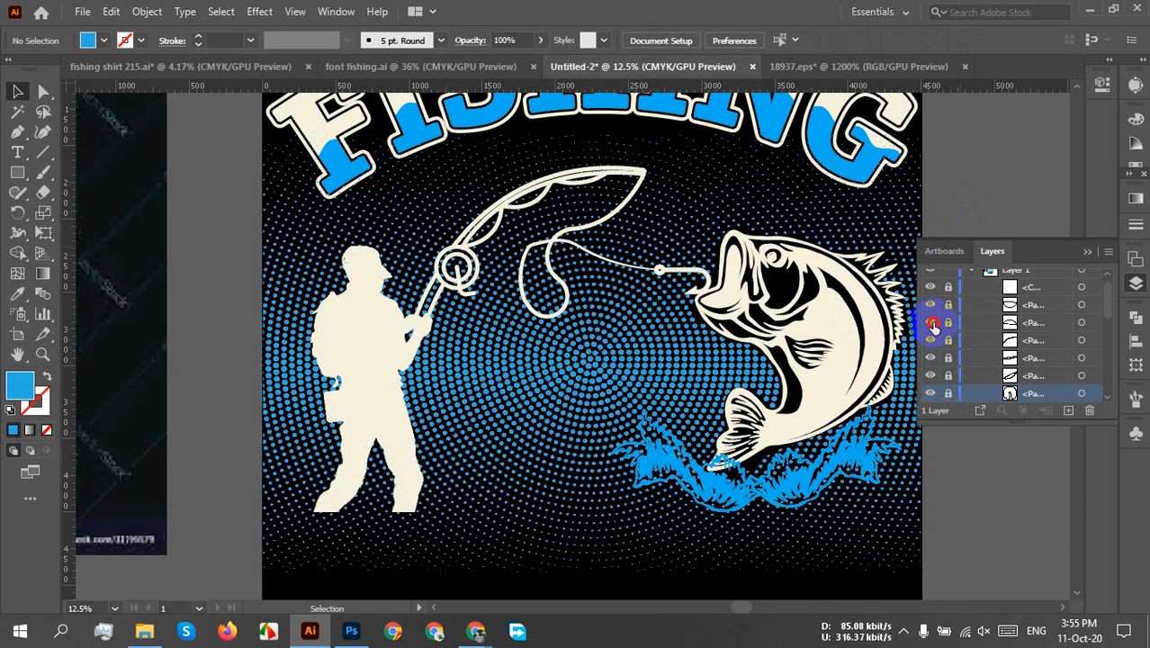
pyautogui.click(931, 306)
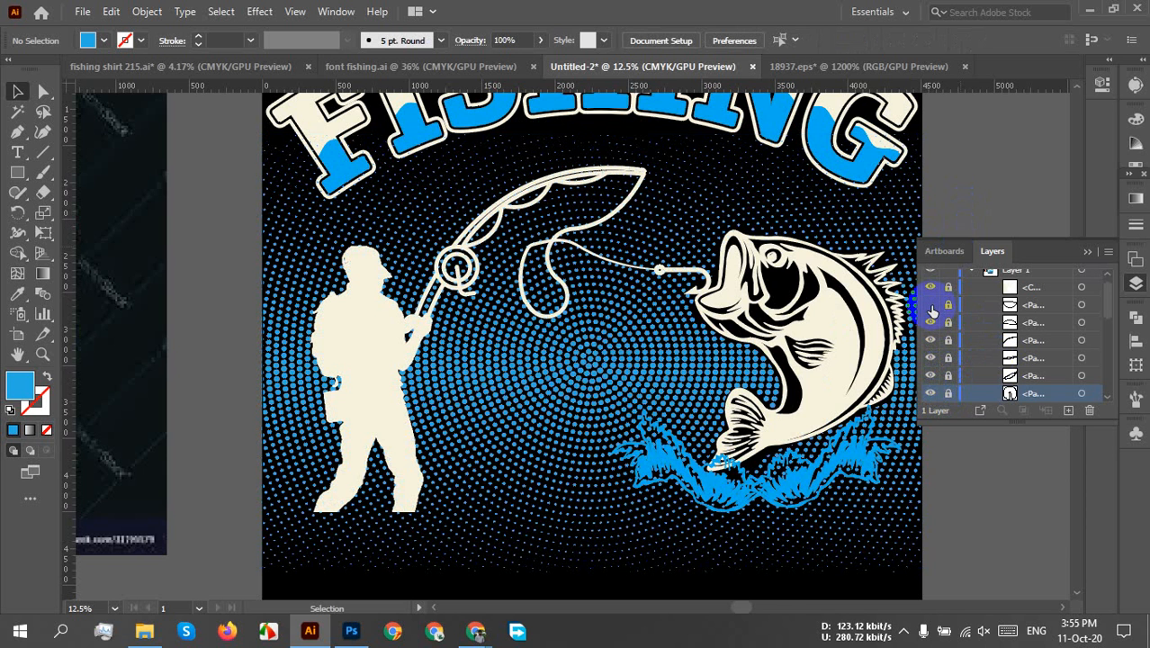
pyautogui.click(929, 288)
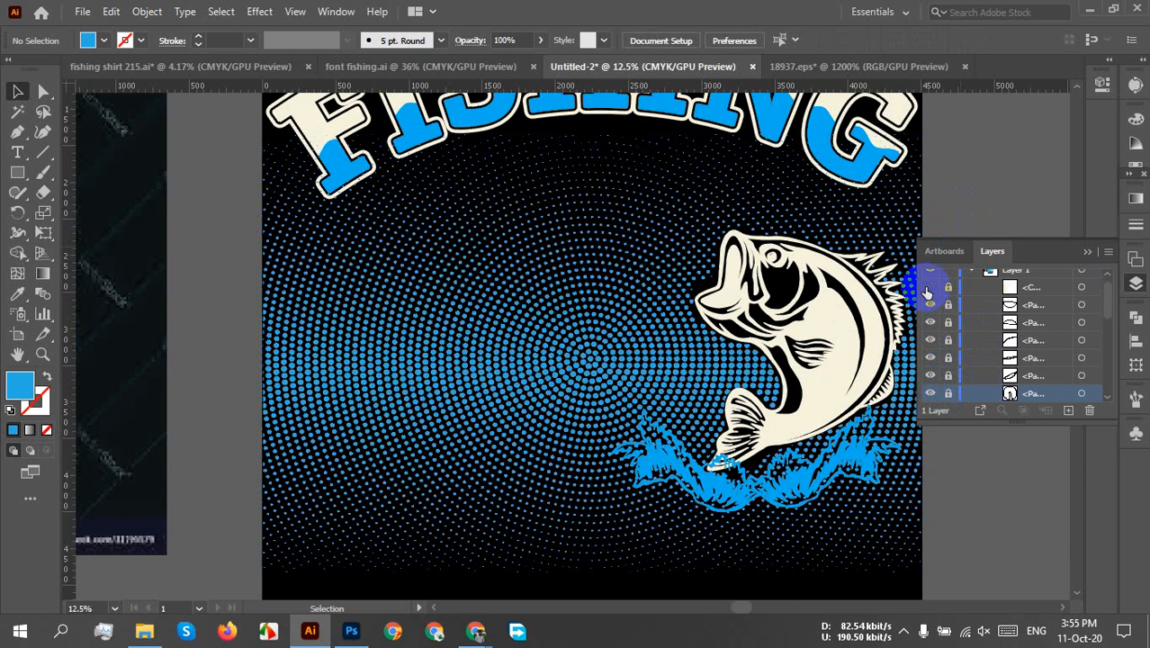
pyautogui.click(929, 288)
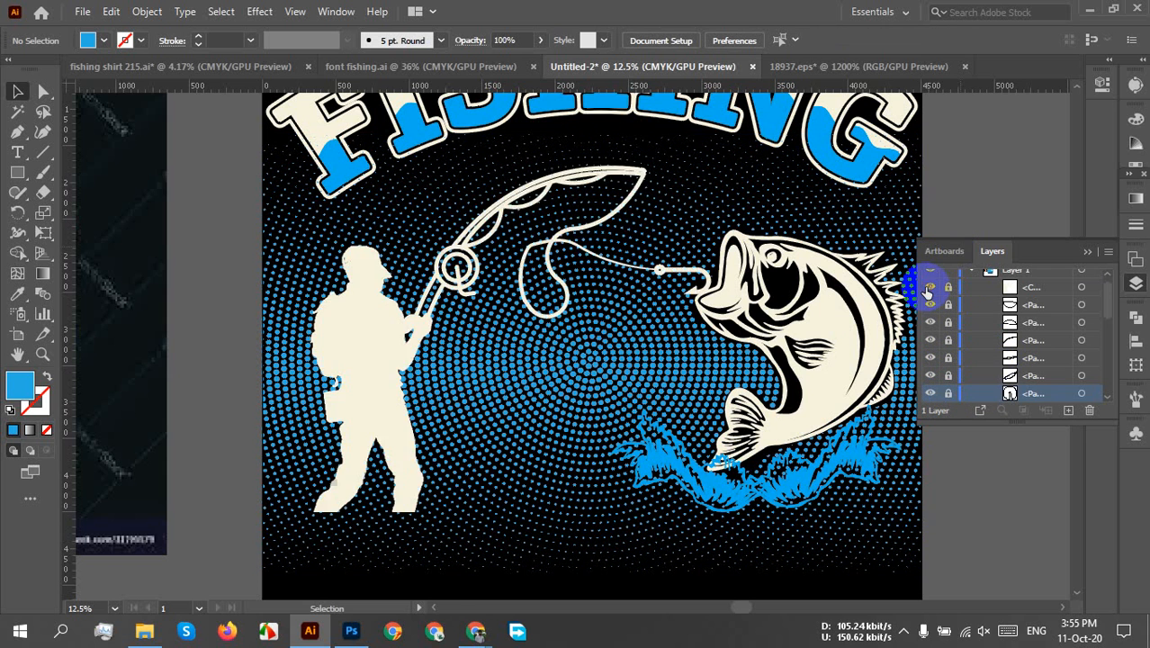
pyautogui.click(927, 288)
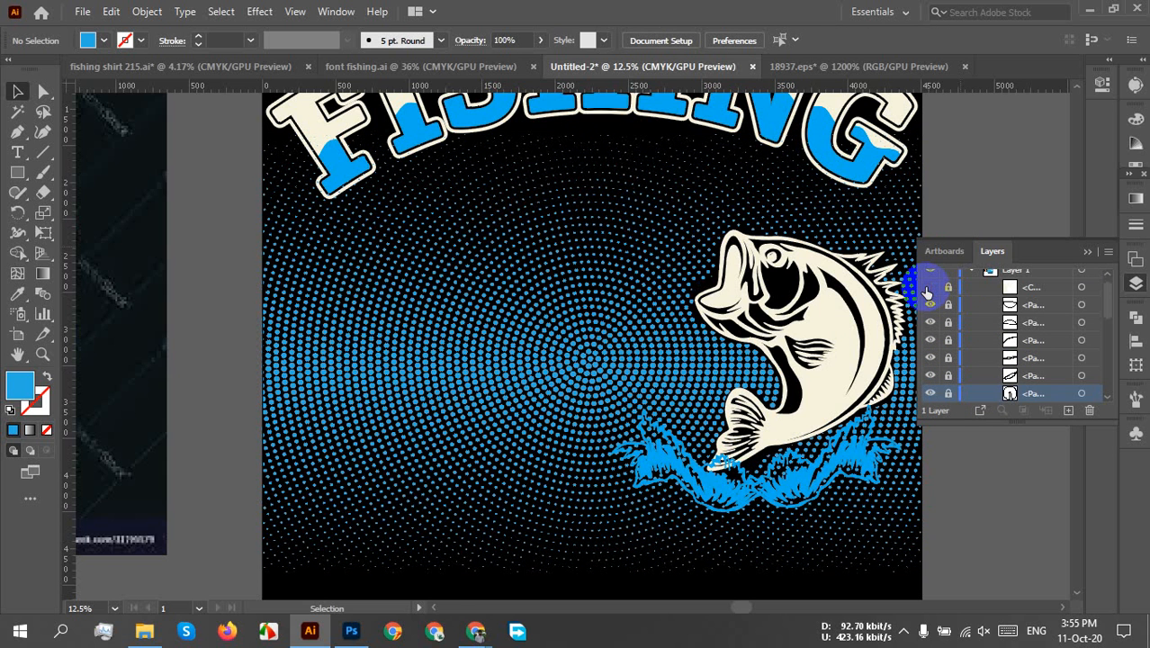
pyautogui.click(929, 288)
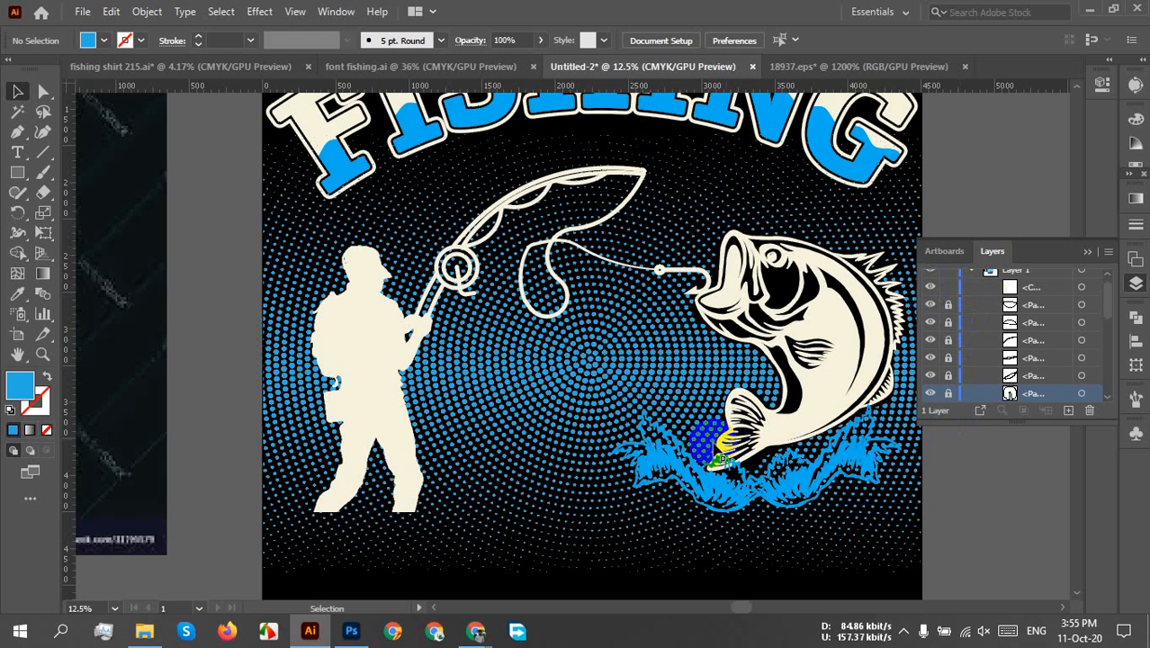
# - Apply the Pathfinder Divide operation to the blue halftone dot group and deselect it
pyautogui.click(540, 408)
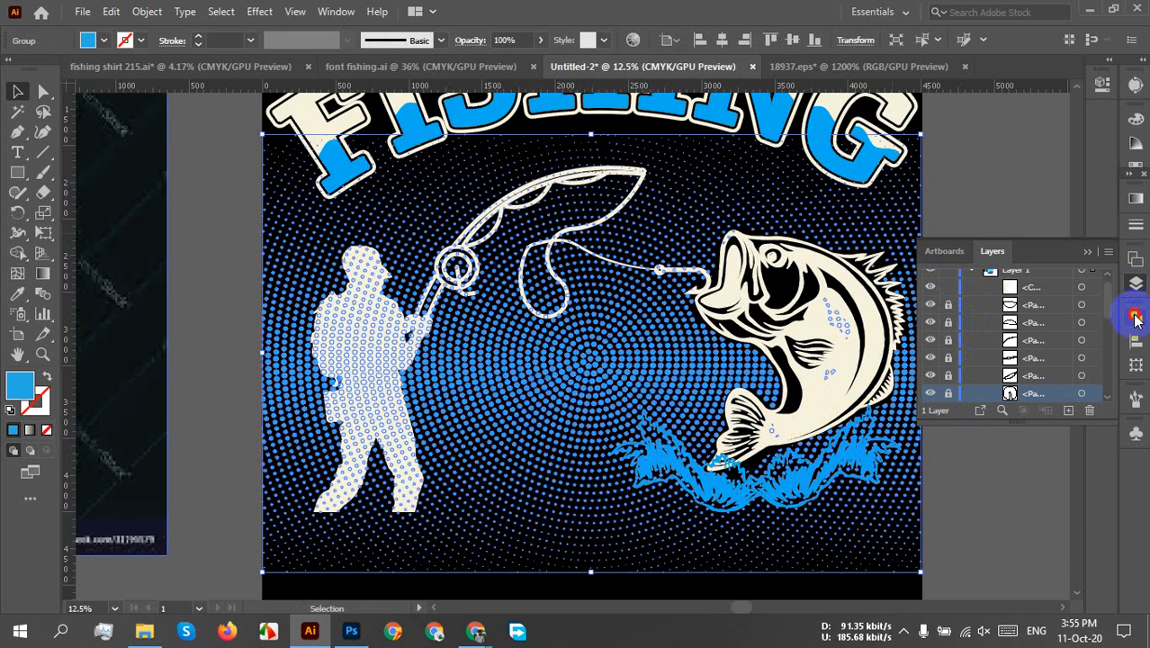
pyautogui.click(1134, 316)
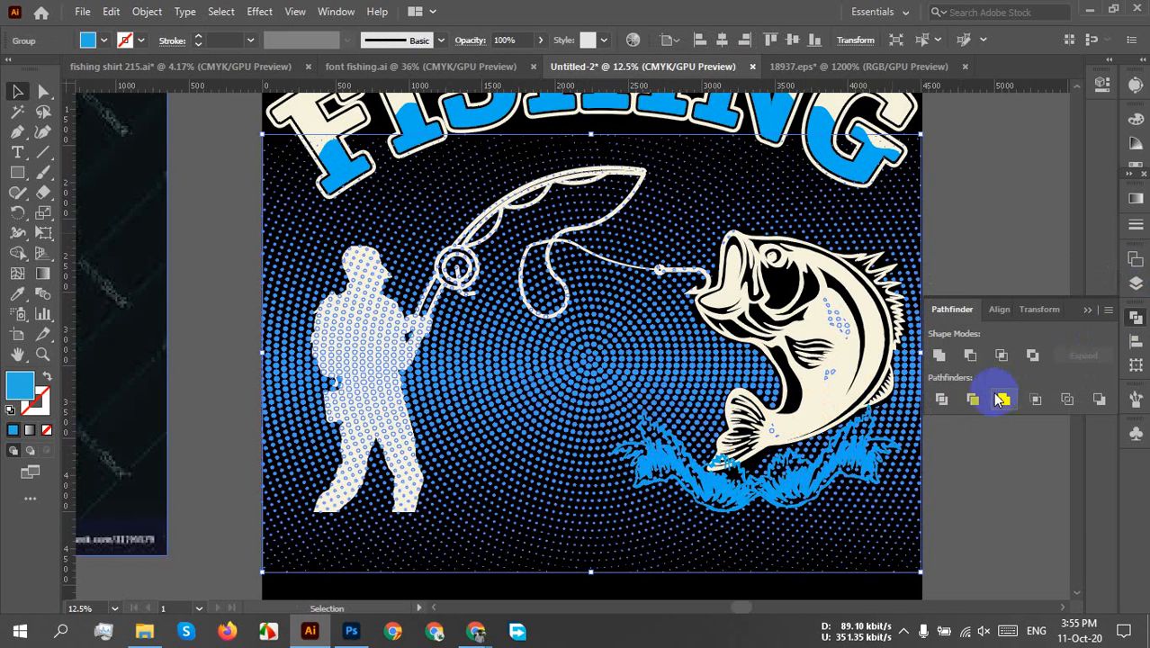
pyautogui.click(942, 401)
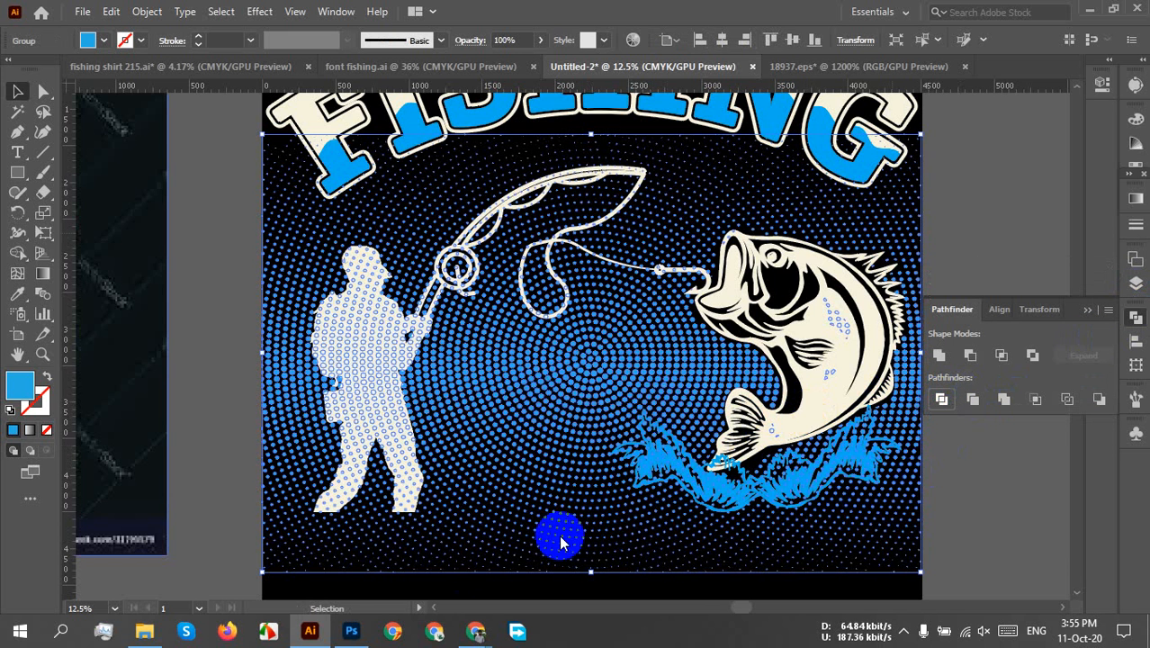
pyautogui.moveTo(364, 496); pyautogui.dragTo(419, 461)
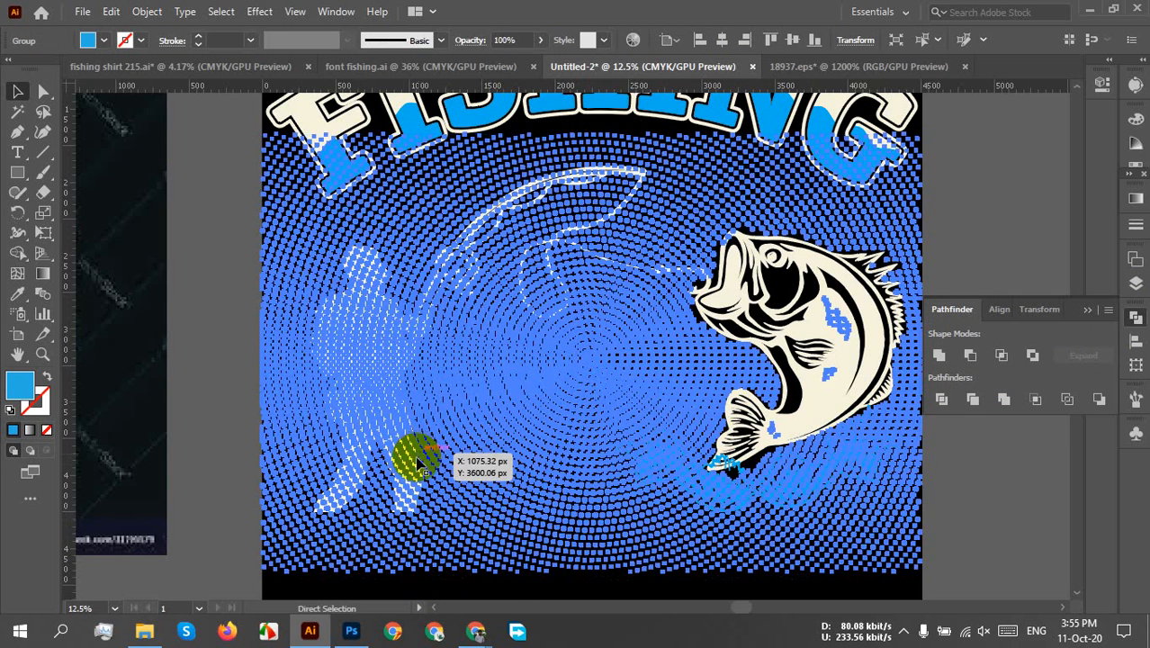
pyautogui.click(973, 399)
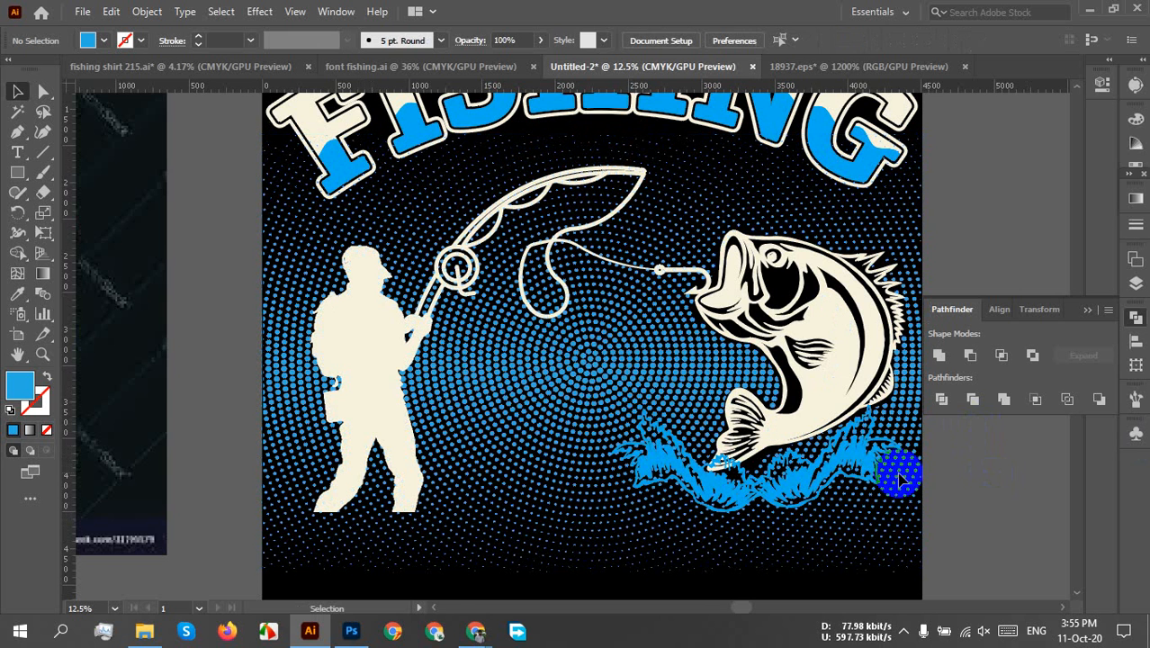
# - Fill the angler, rod and hook compound path with red and deselect it
pyautogui.click(387, 381)
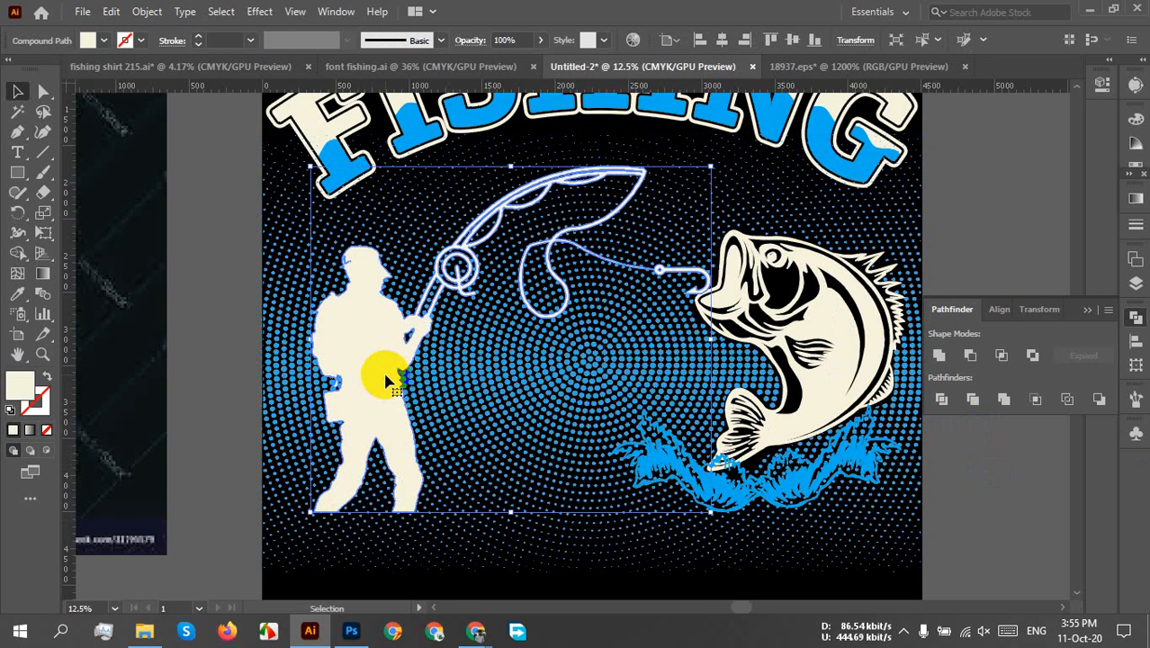
pyautogui.click(87, 40)
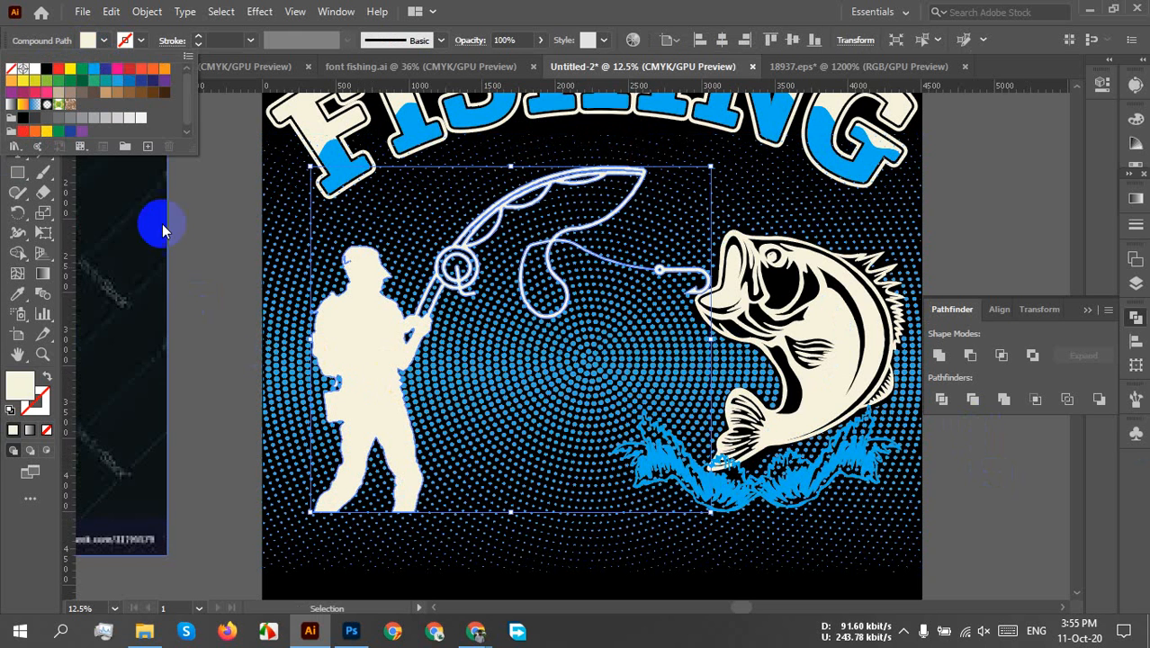
pyautogui.click(129, 70)
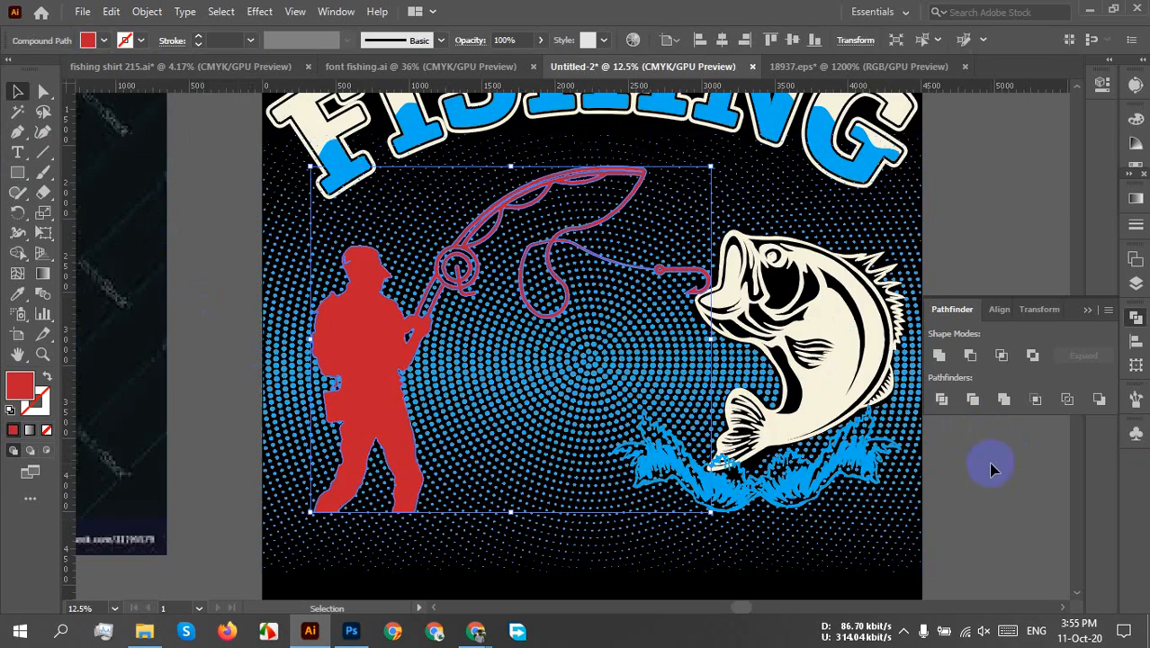
pyautogui.hotkey('ctrl', 'shift', 'a')
# - Select the red angler and rod shape together with the halftone dots and split them with Pathfinder Divide
pyautogui.scroll(-2, 575, 441)
pyautogui.scroll(1, 629, 423)
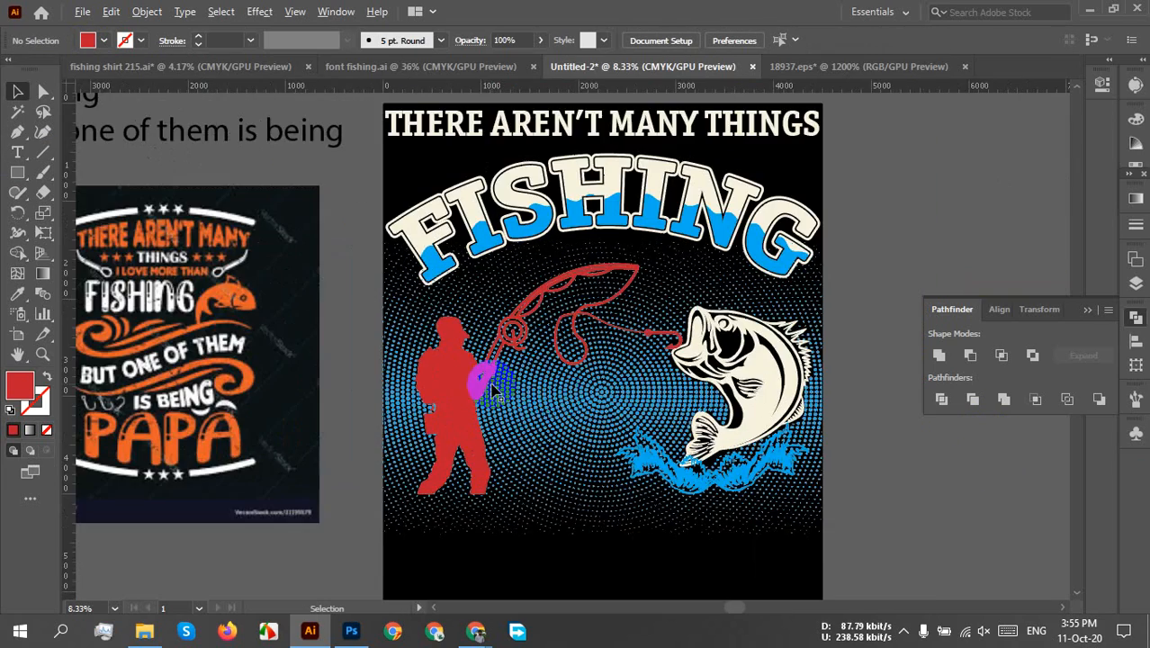
pyautogui.scroll(-2, 648, 397)
pyautogui.scroll(4, 643, 414)
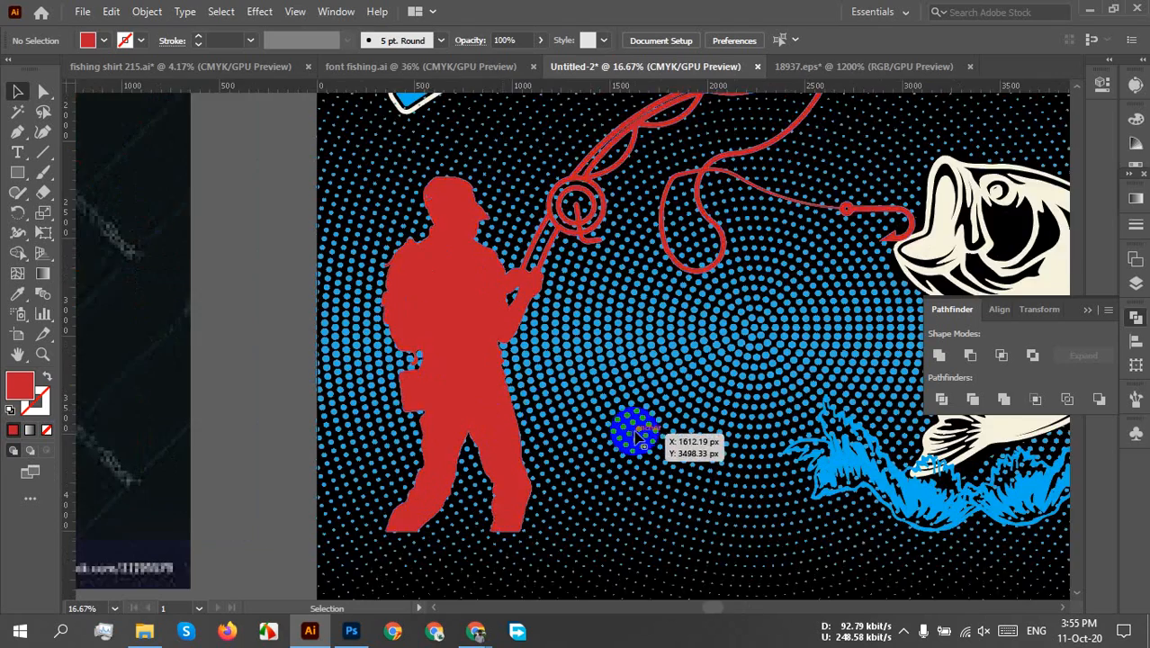
pyautogui.scroll(-2, 675, 437)
pyautogui.moveTo(677, 438); pyautogui.dragTo(576, 402)
pyautogui.click(392, 374)
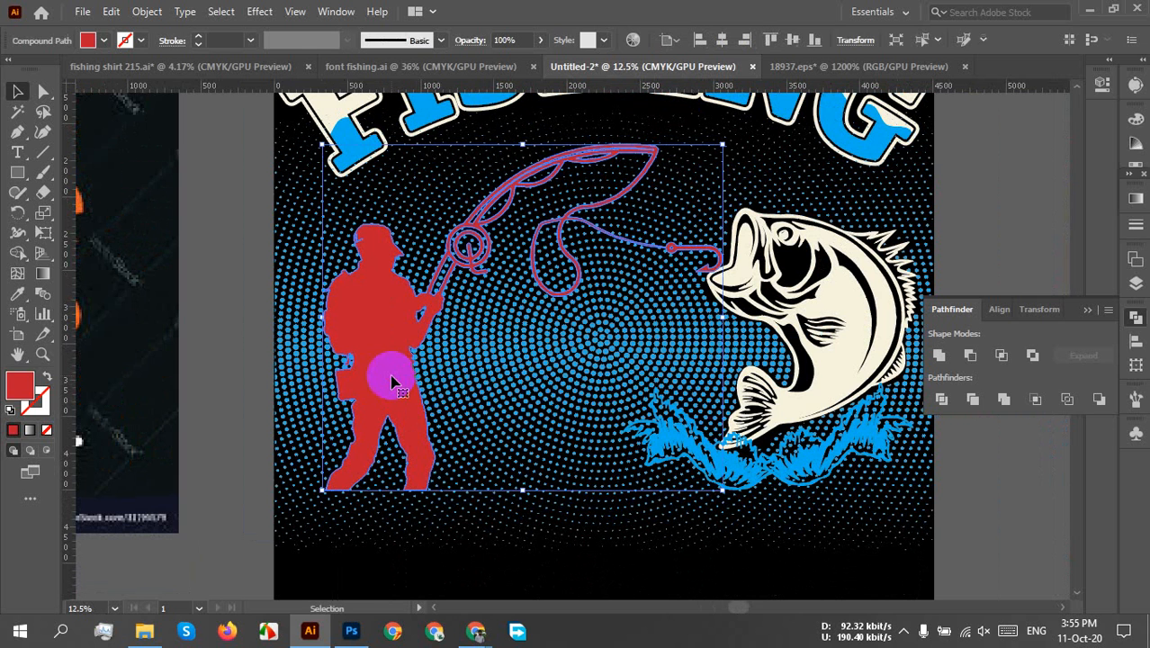
pyautogui.keyDown('shift'); pyautogui.click(544, 396); pyautogui.keyUp('shift')
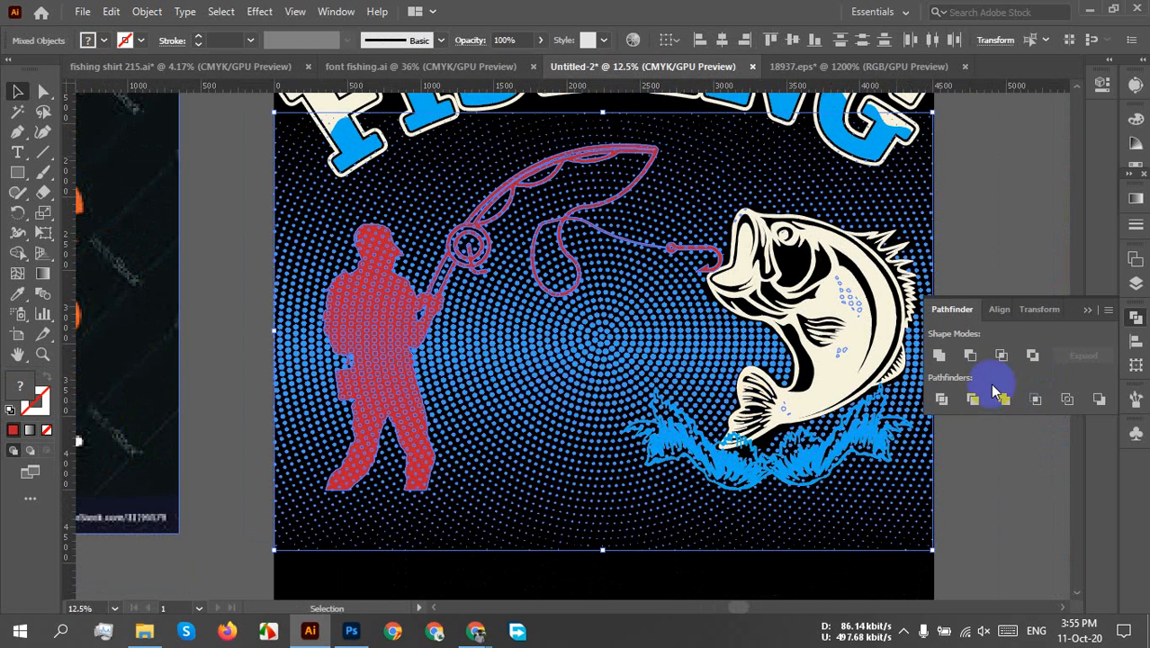
pyautogui.click(947, 402)
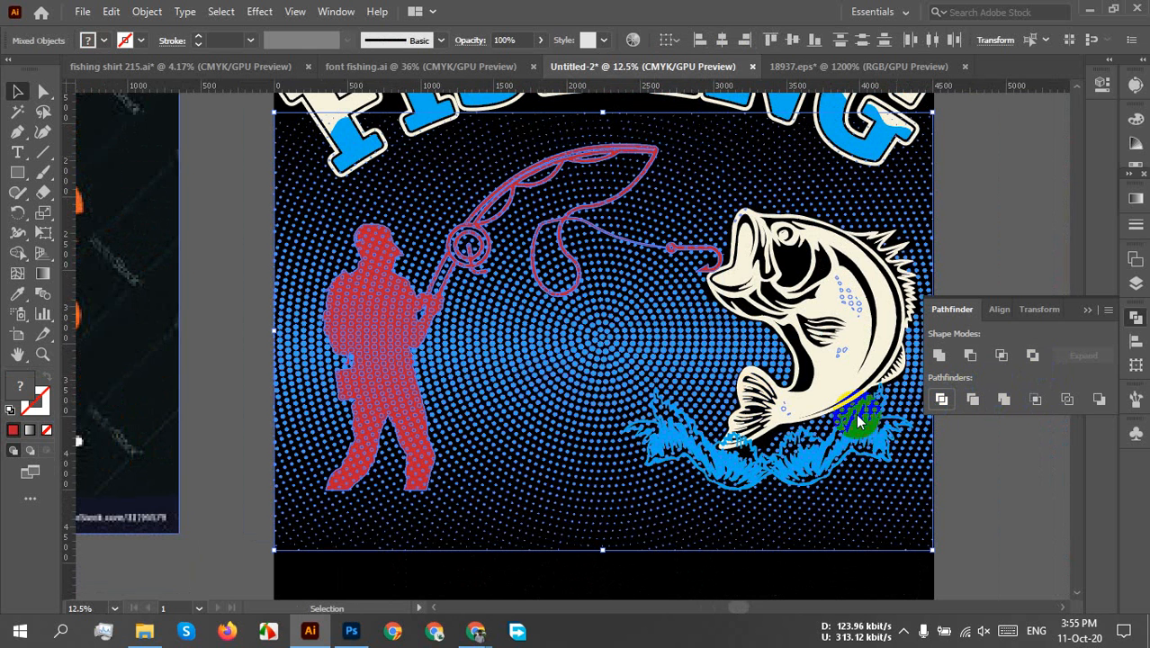
# - Ungroup the divided angler and halftone artwork and select individual red pieces of the angler to check the split
pyautogui.rightClick(528, 353)
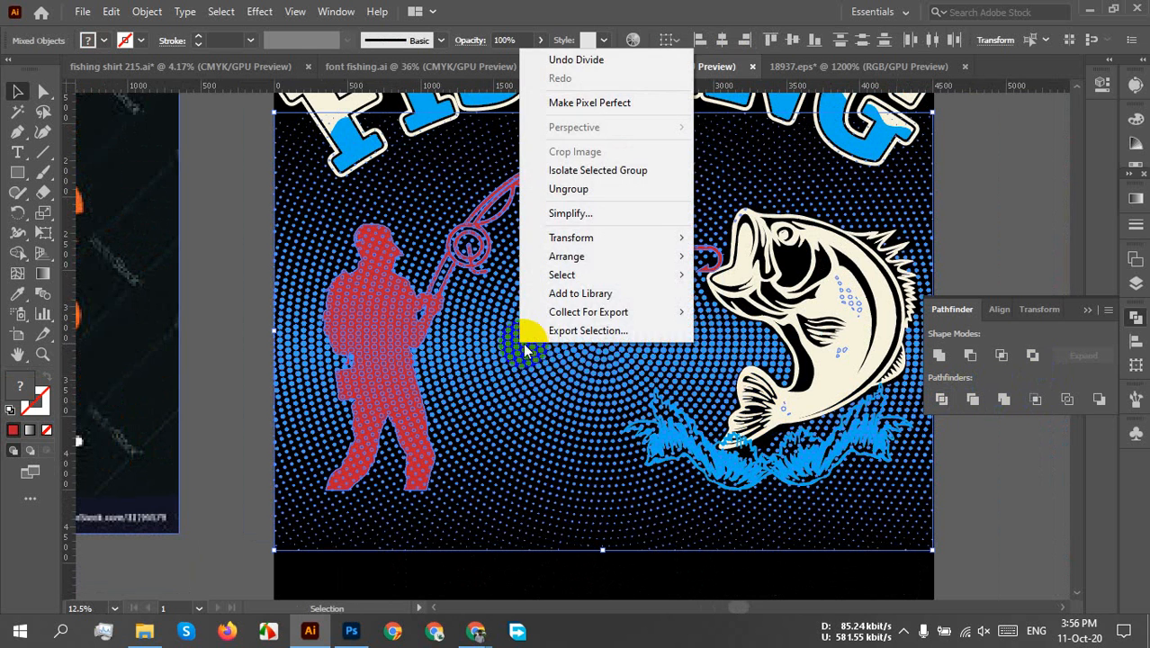
pyautogui.click(569, 188)
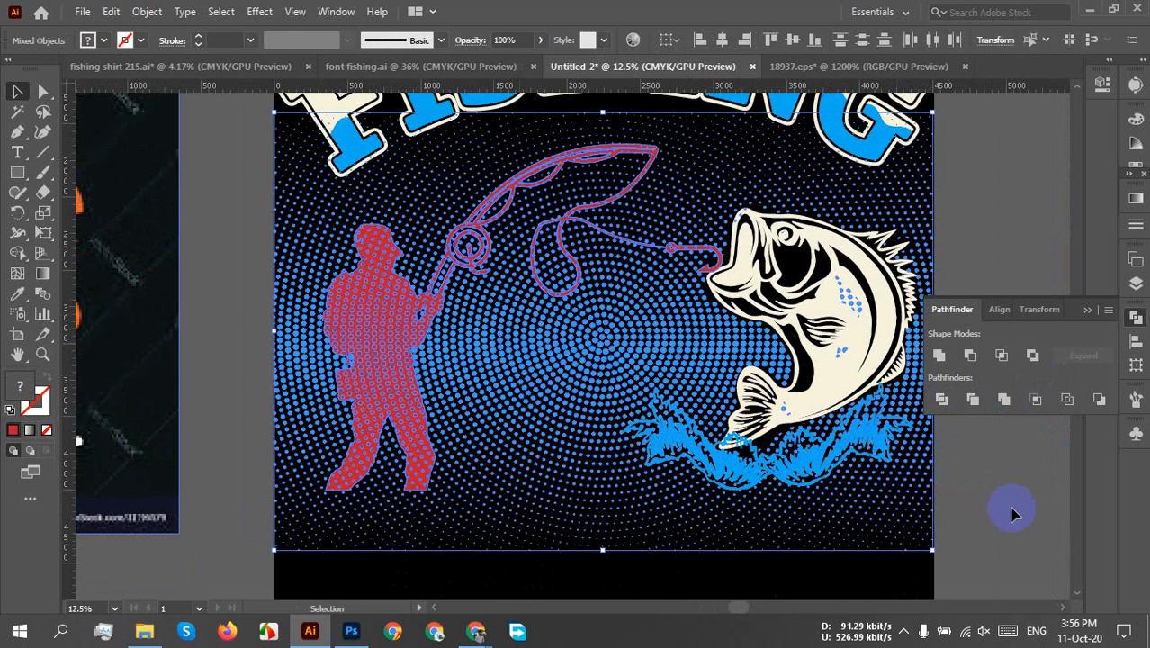
pyautogui.click(726, 511)
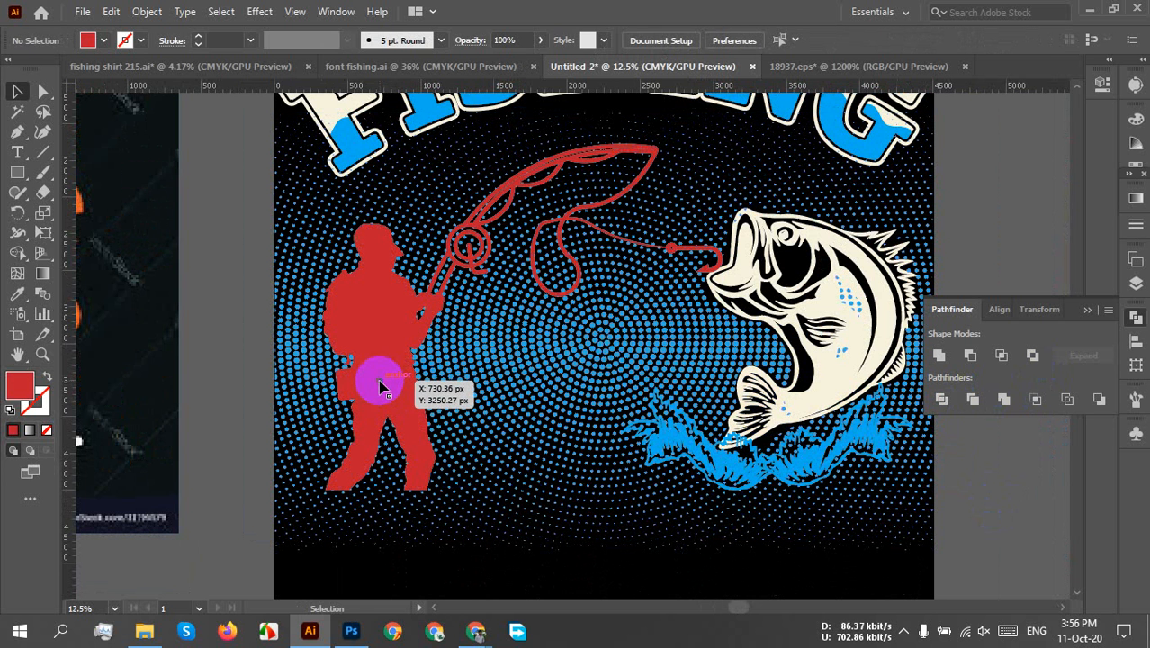
pyautogui.click(380, 385)
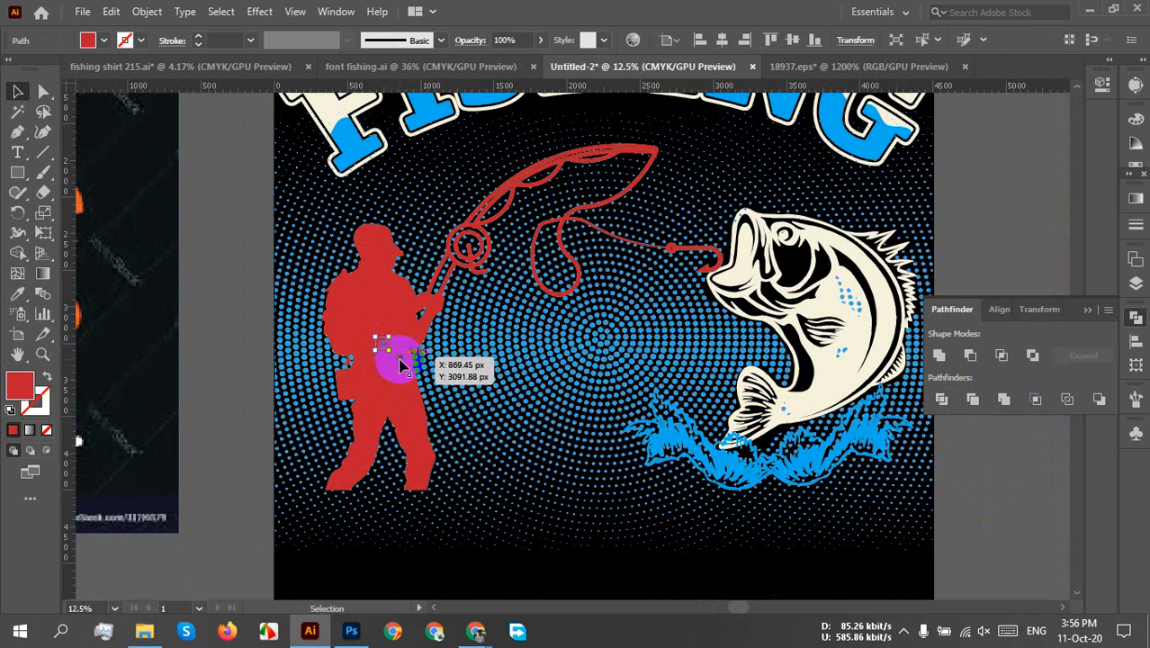
pyautogui.moveTo(402, 365); pyautogui.dragTo(357, 310)
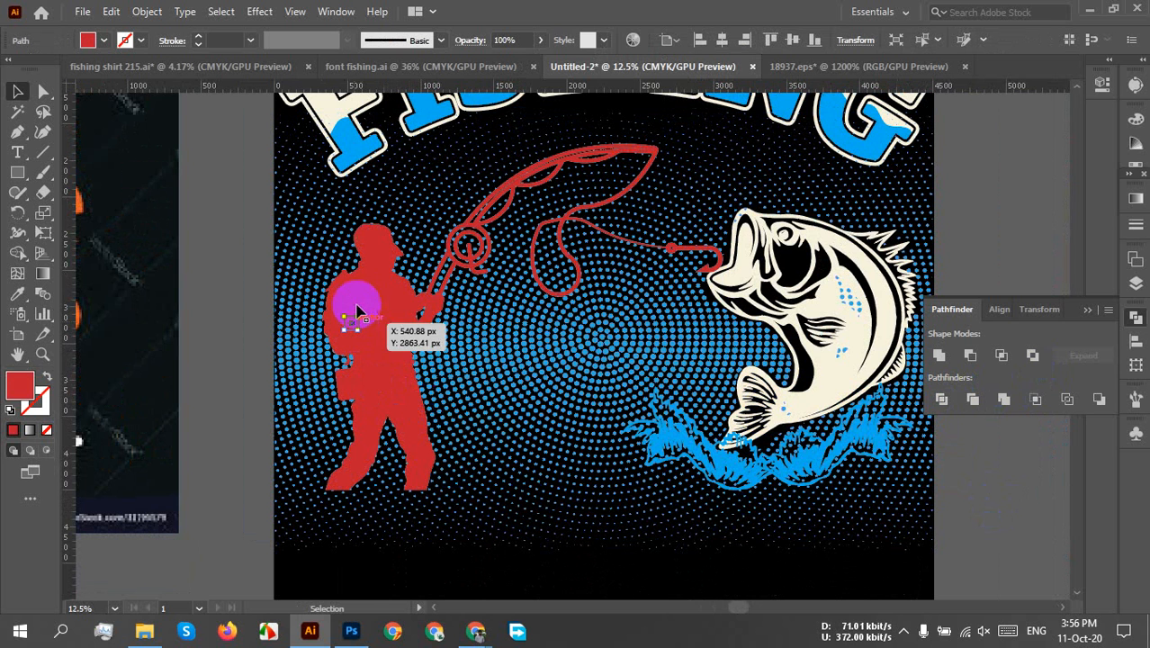
pyautogui.click(376, 257)
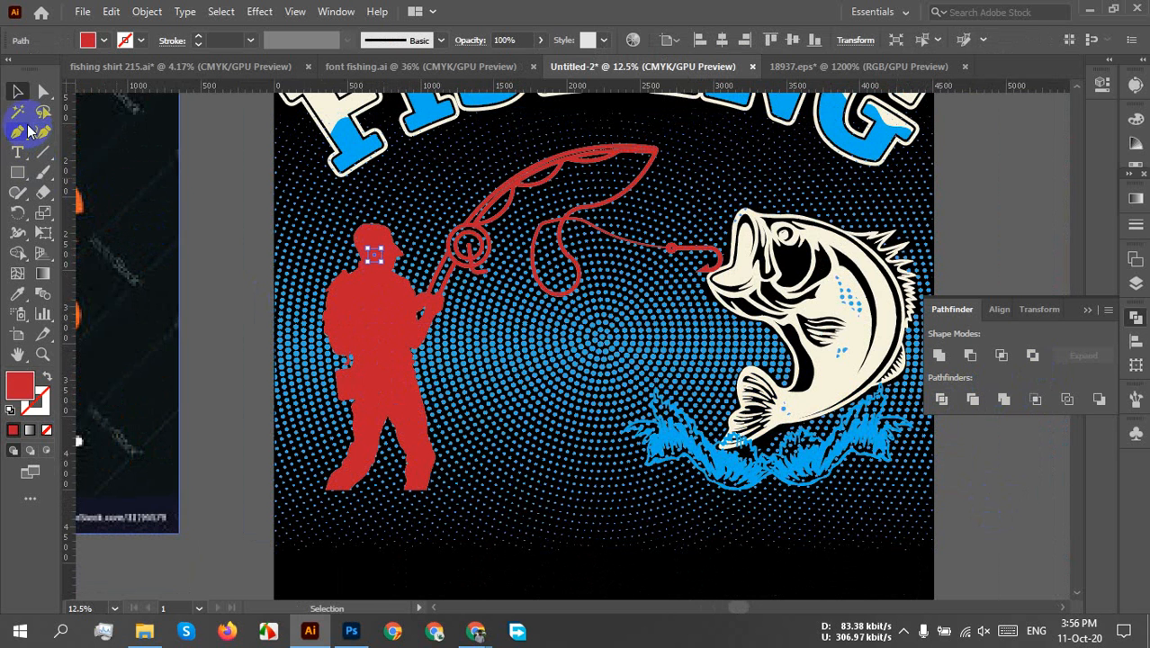
# - Select all red pieces of the angler, rod and hook with the Magic Wand and delete them
pyautogui.click(18, 110)
pyautogui.click(373, 316)
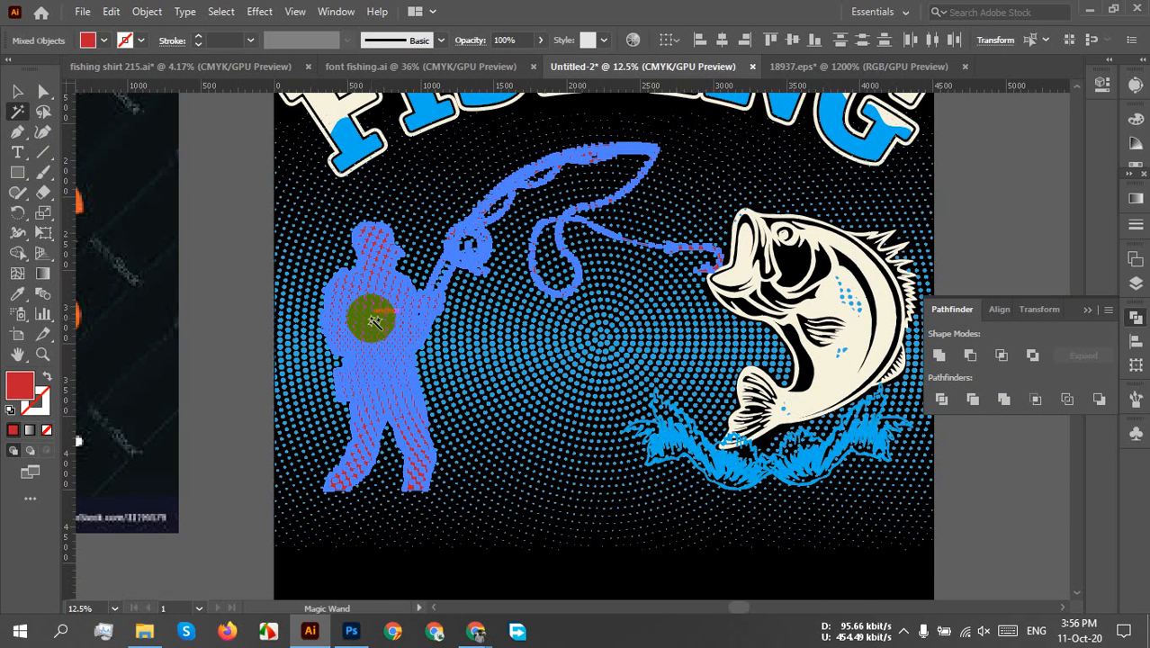
pyautogui.press('Delete')
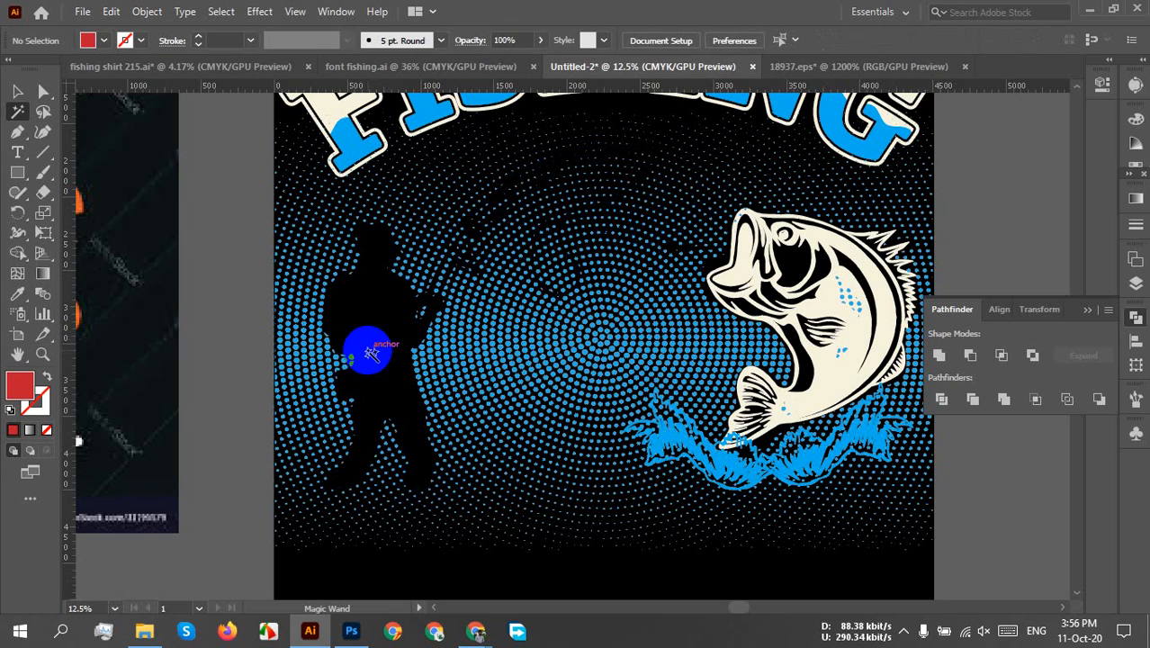
pyautogui.click(15, 91)
pyautogui.scroll(3, 620, 283)
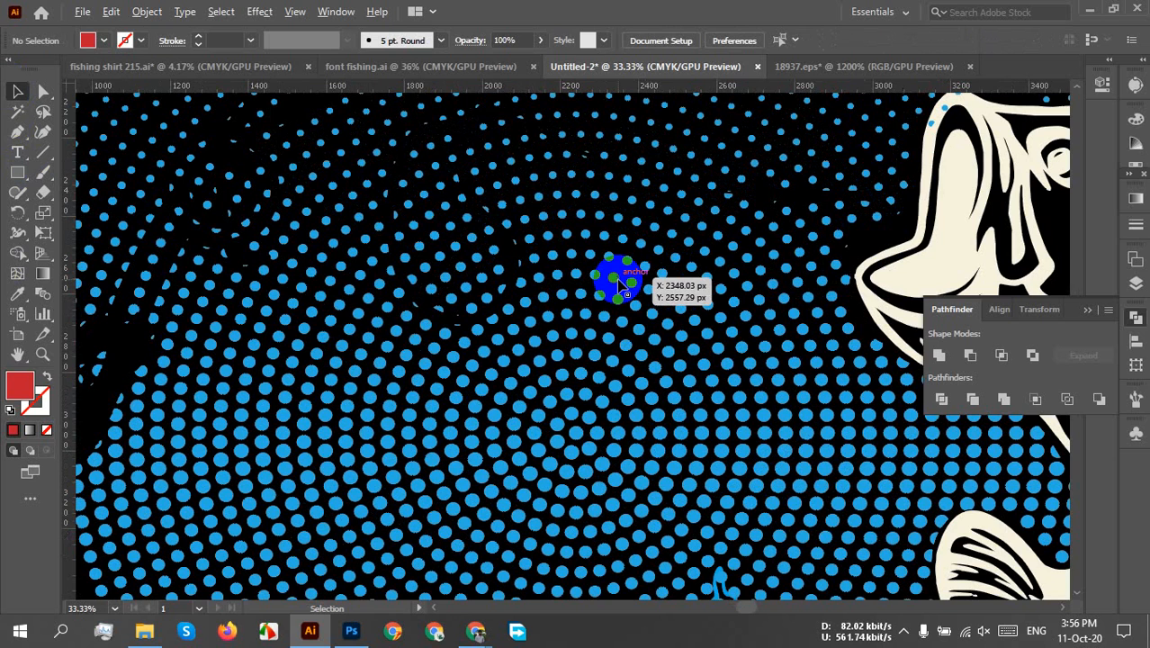
pyautogui.scroll(-3, 626, 340)
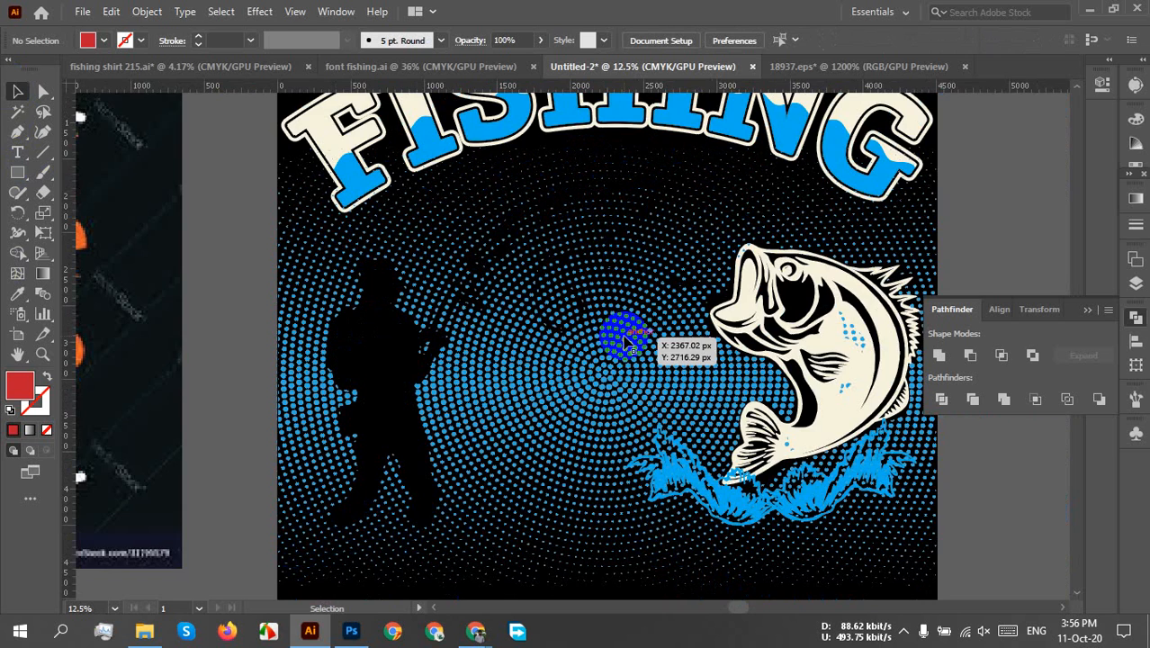
pyautogui.scroll(-3, 625, 340)
pyautogui.scroll(2, 596, 462)
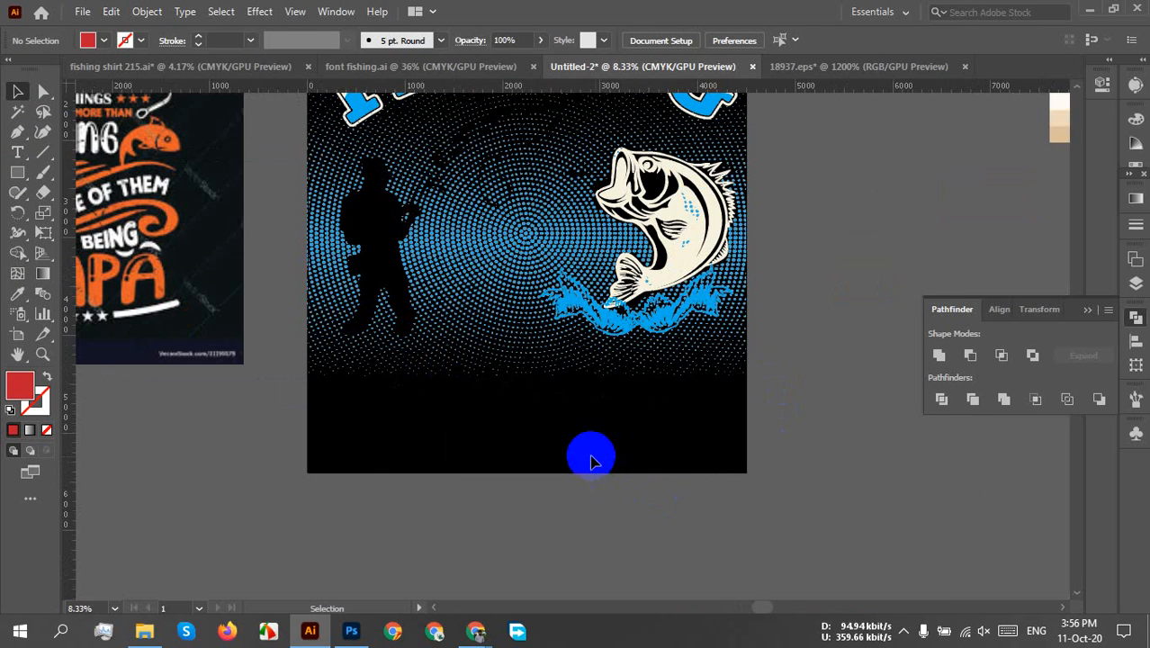
# - Fill the black background rectangle with dark green to inspect the angler and rod cut-out in the halftone dots
pyautogui.moveTo(498, 451); pyautogui.dragTo(445, 494)
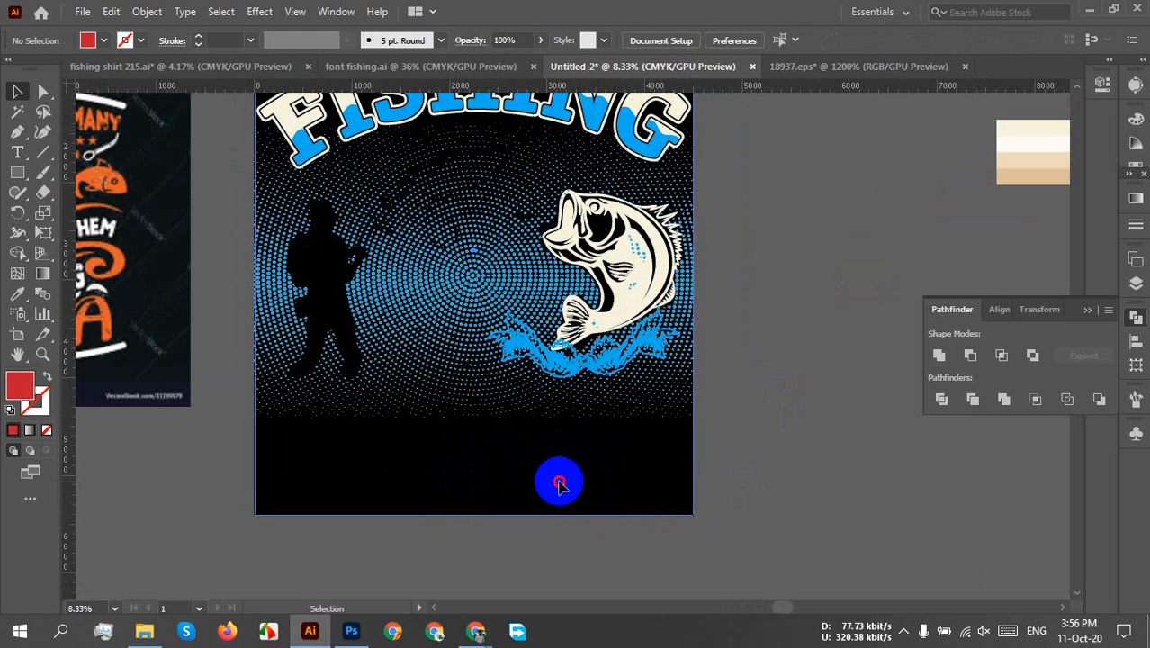
pyautogui.click(605, 511)
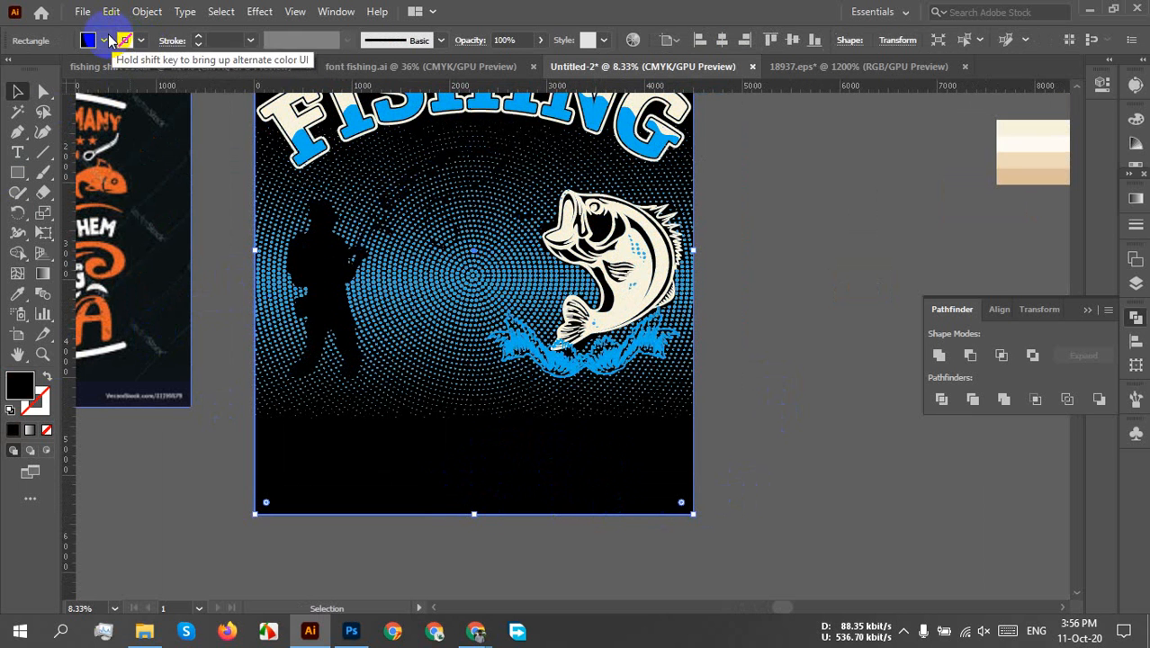
pyautogui.click(106, 41)
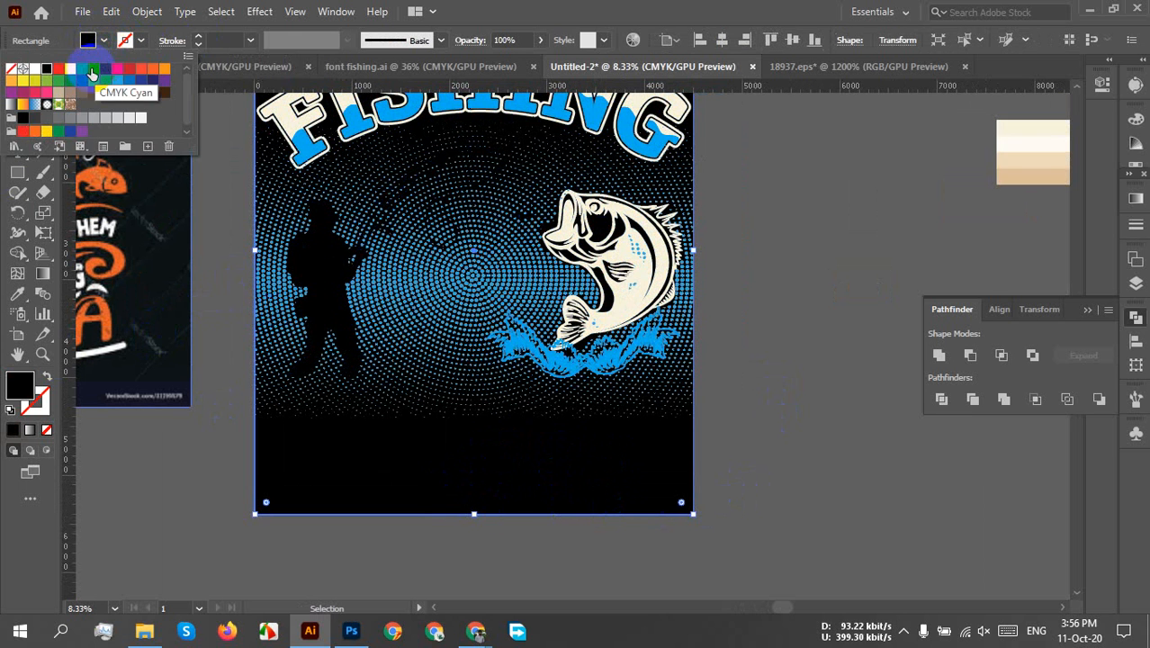
pyautogui.click(83, 81)
pyautogui.click(797, 407)
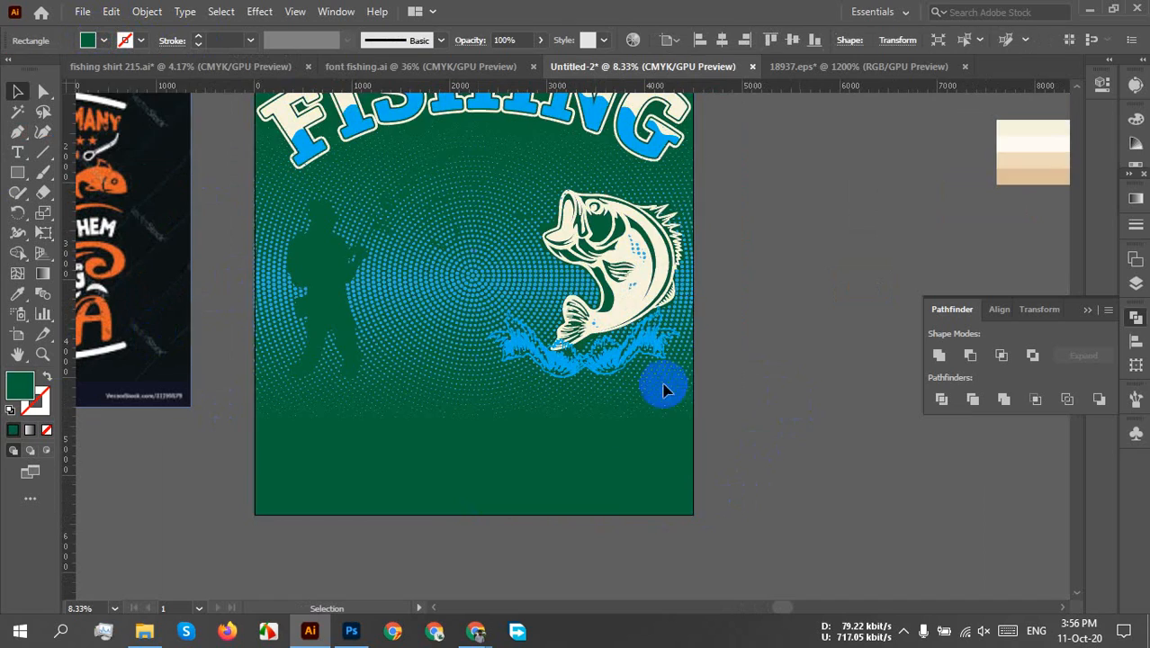
pyautogui.scroll(3, 322, 292)
pyautogui.scroll(-3, 406, 286)
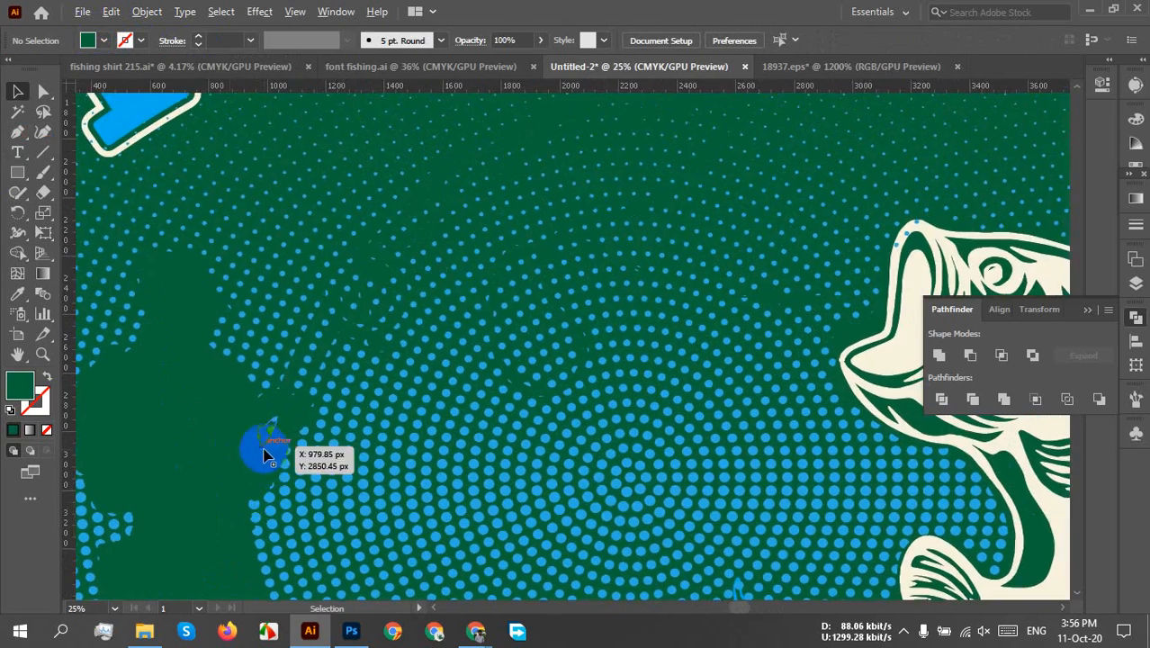
pyautogui.scroll(-3, 547, 391)
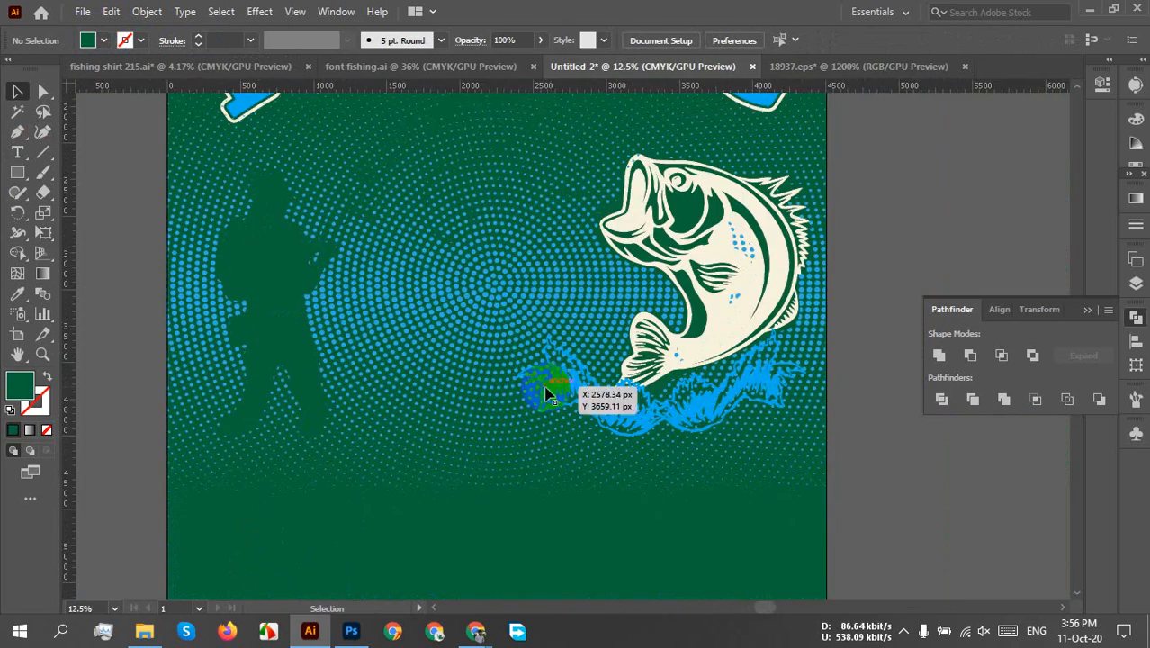
pyautogui.scroll(-1, 442, 447)
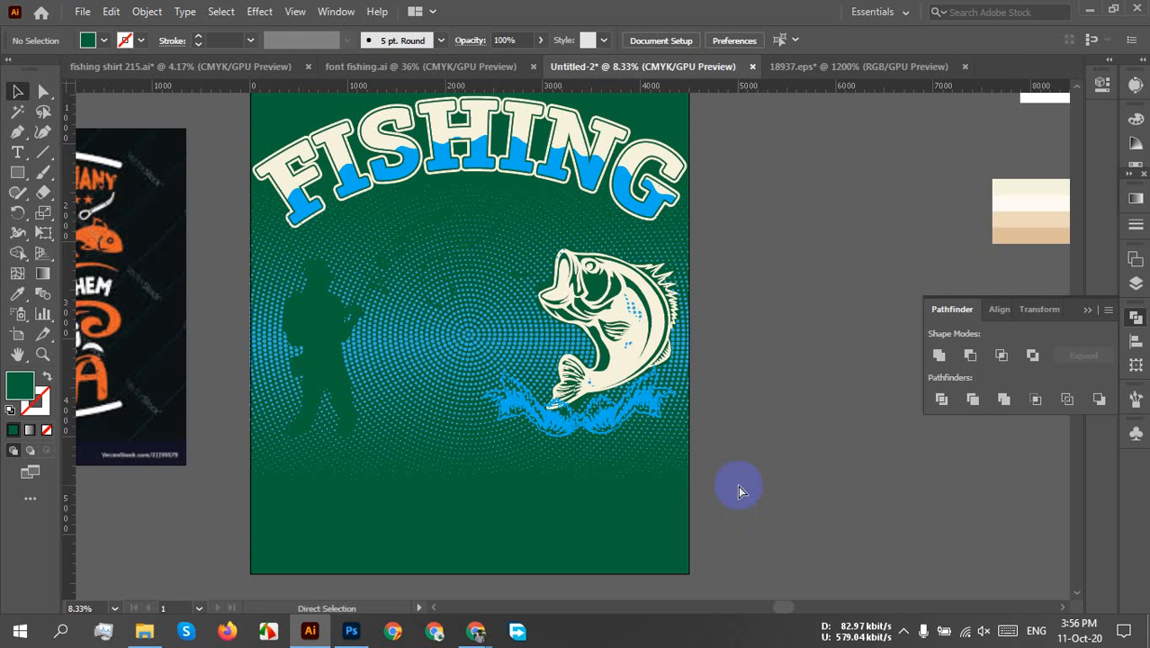
# - Undo the green background, piece deletion, ungrouping, Pathfinder Divide and red fill, back to the cream angler shape, and leave it deselected
pyautogui.hotkey('ctrl', 'z')
pyautogui.hotkey('ctrl', 'z')
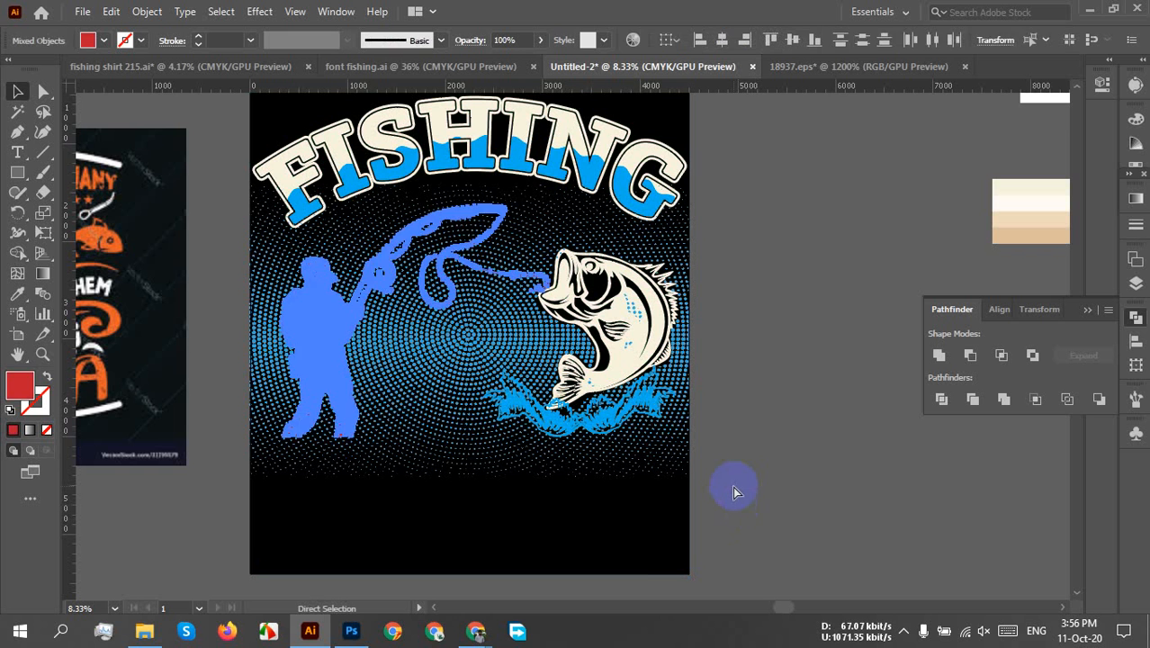
pyautogui.hotkey('ctrl', 'z')
pyautogui.hotkey('ctrl', 'z')
pyautogui.hotkey('ctrl', 'z')
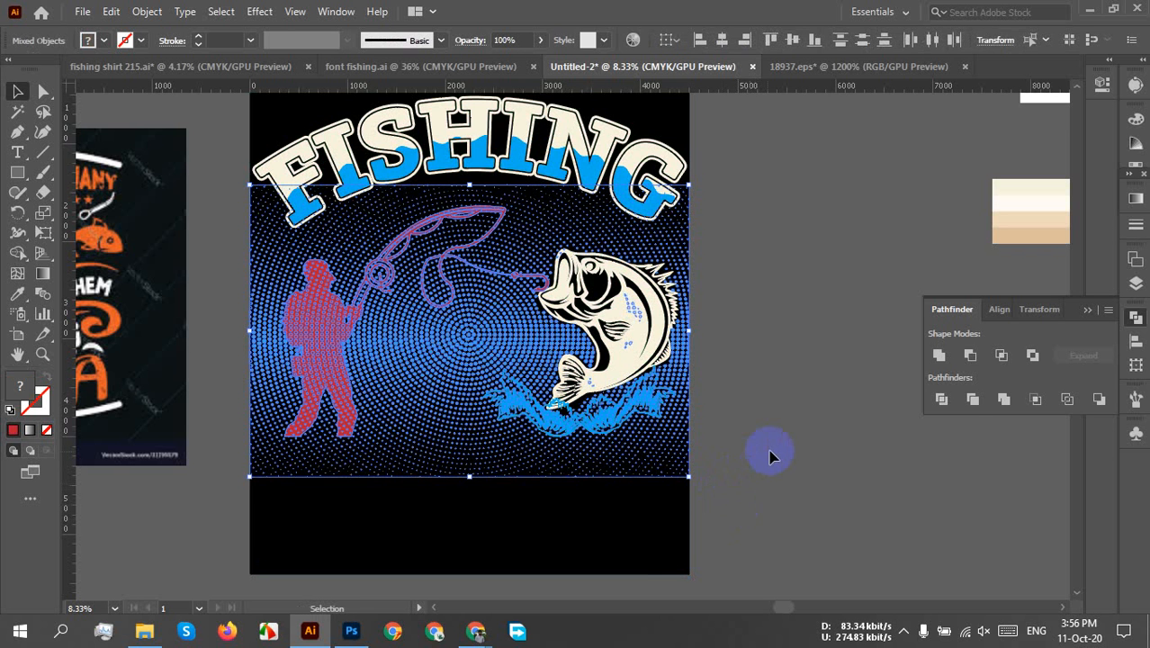
pyautogui.hotkey('ctrl', 'z')
pyautogui.hotkey('ctrl', 'z')
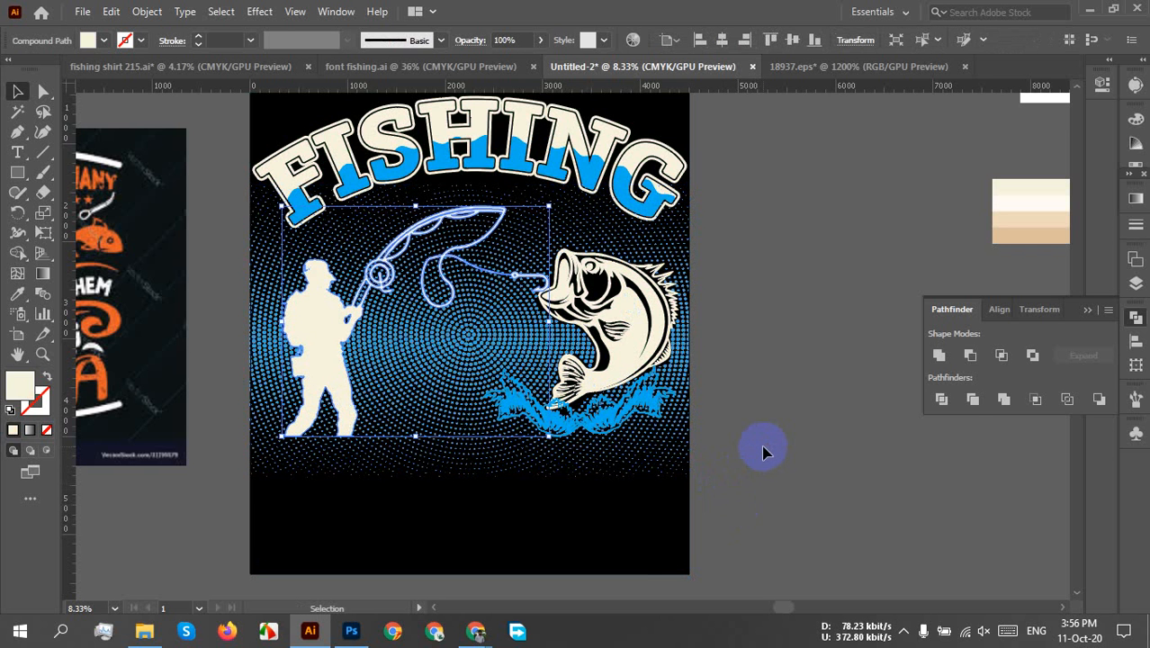
pyautogui.click(763, 453)
pyautogui.click(319, 378)
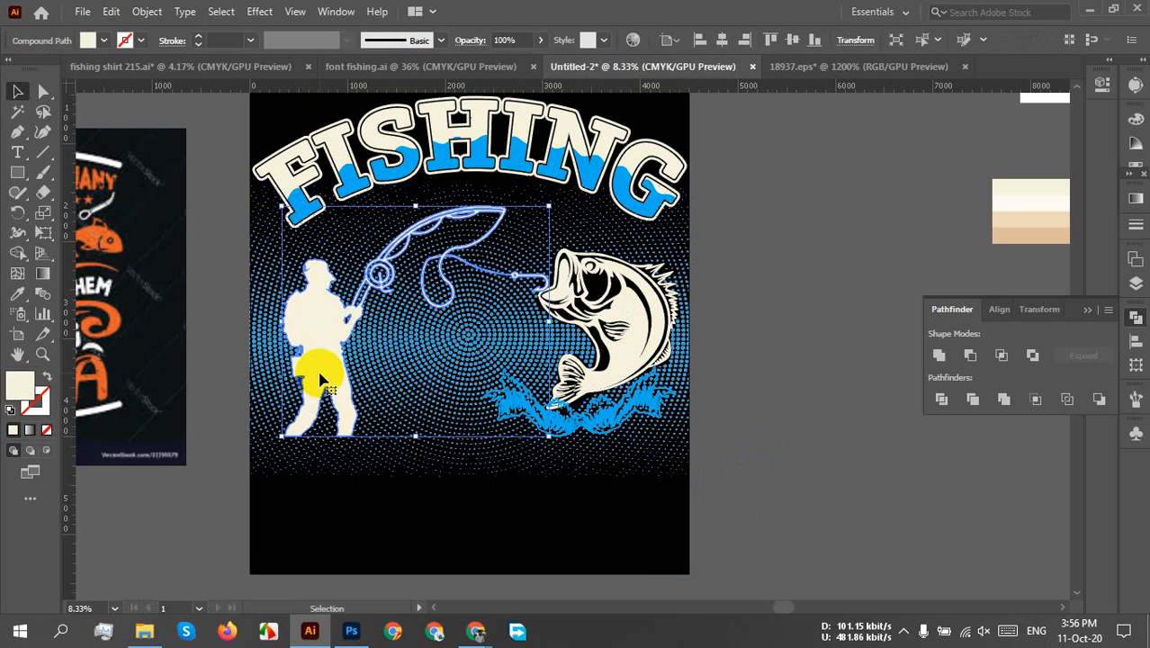
pyautogui.click(837, 433)
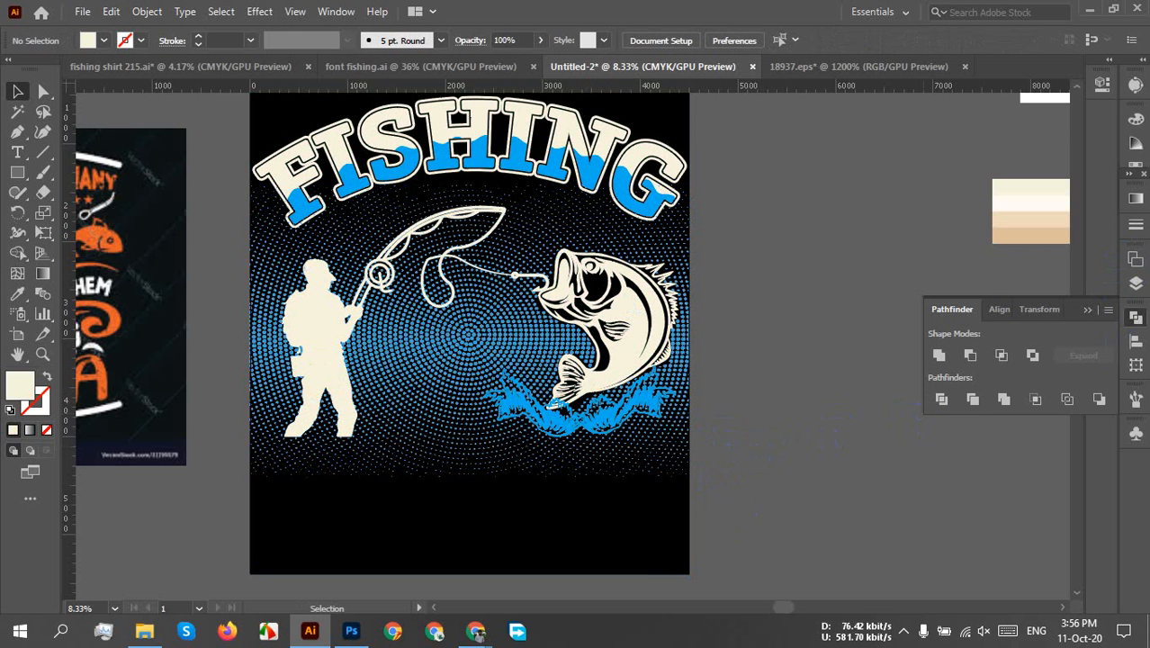
# - Highlight the run of locked objects in the layer list, from the first locked path through the first locked group
pyautogui.click(1135, 284)
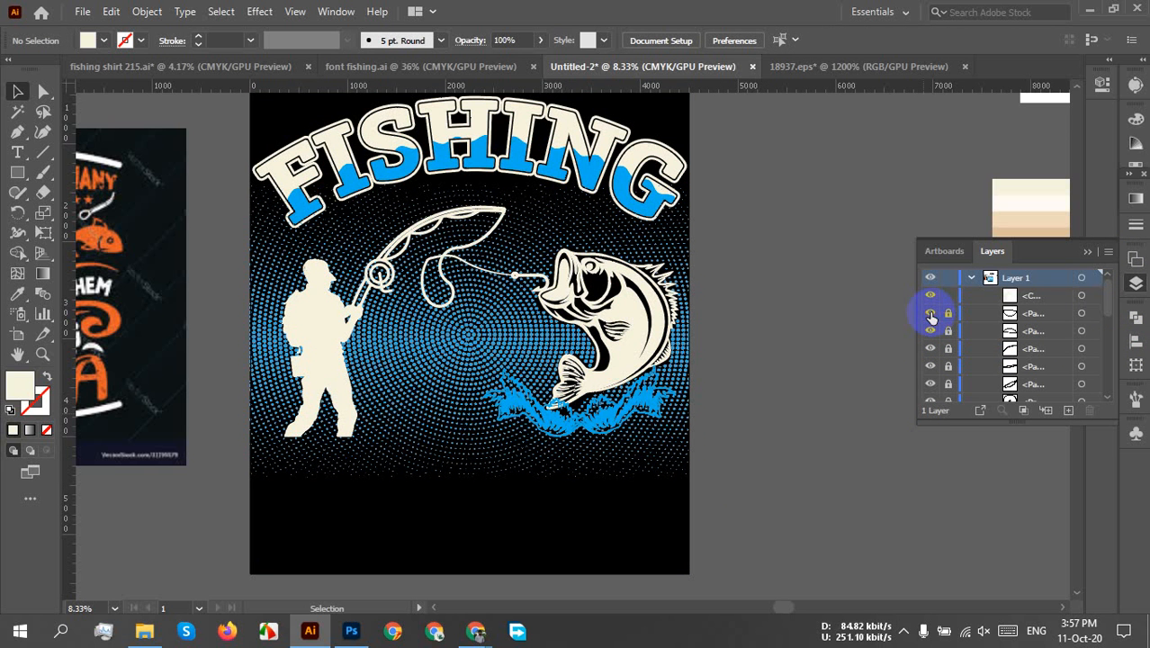
pyautogui.scroll(-3, 953, 342)
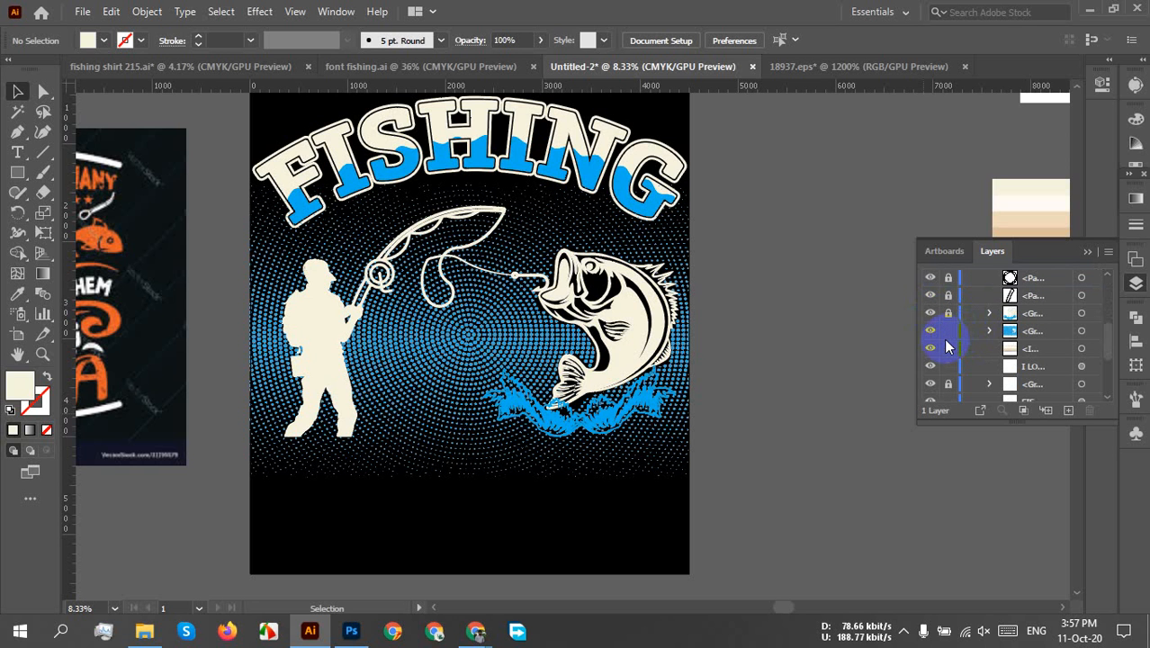
pyautogui.scroll(-5, 943, 342)
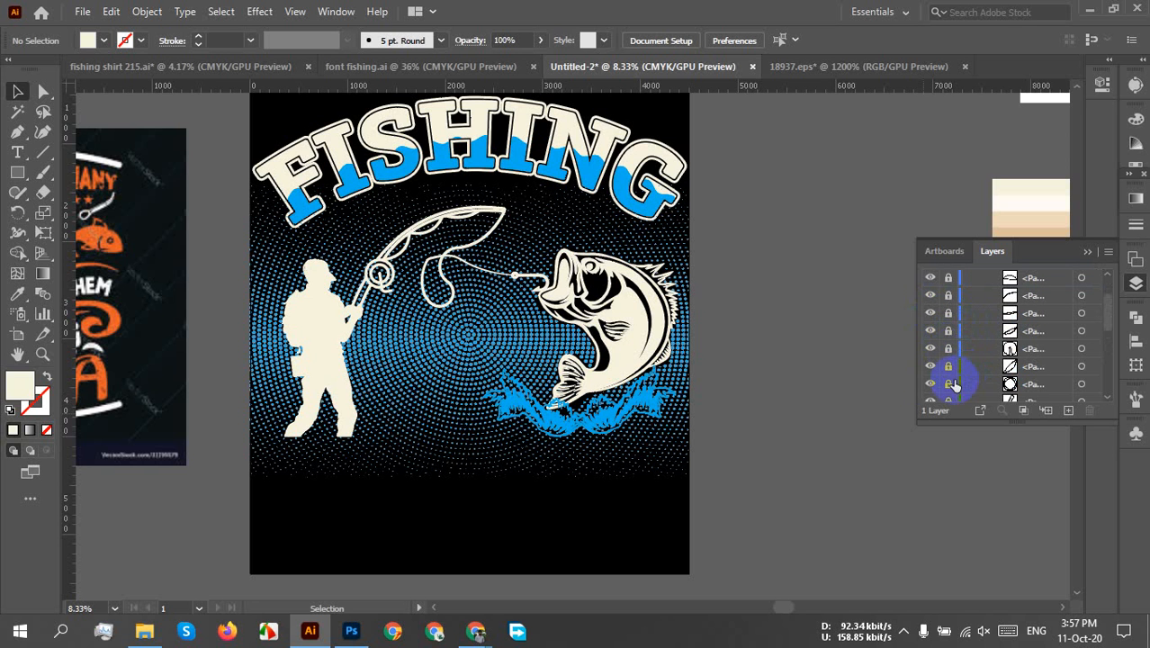
pyautogui.click(932, 386)
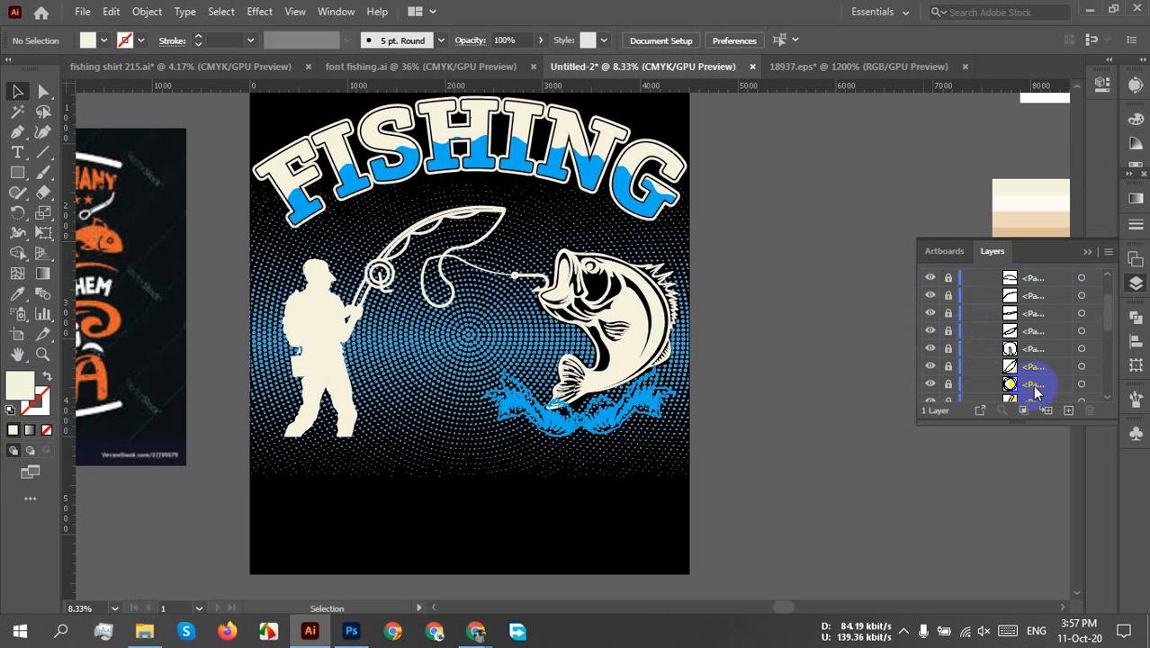
pyautogui.scroll(5, 1049, 382)
pyautogui.click(1043, 313)
pyautogui.scroll(-5, 1054, 342)
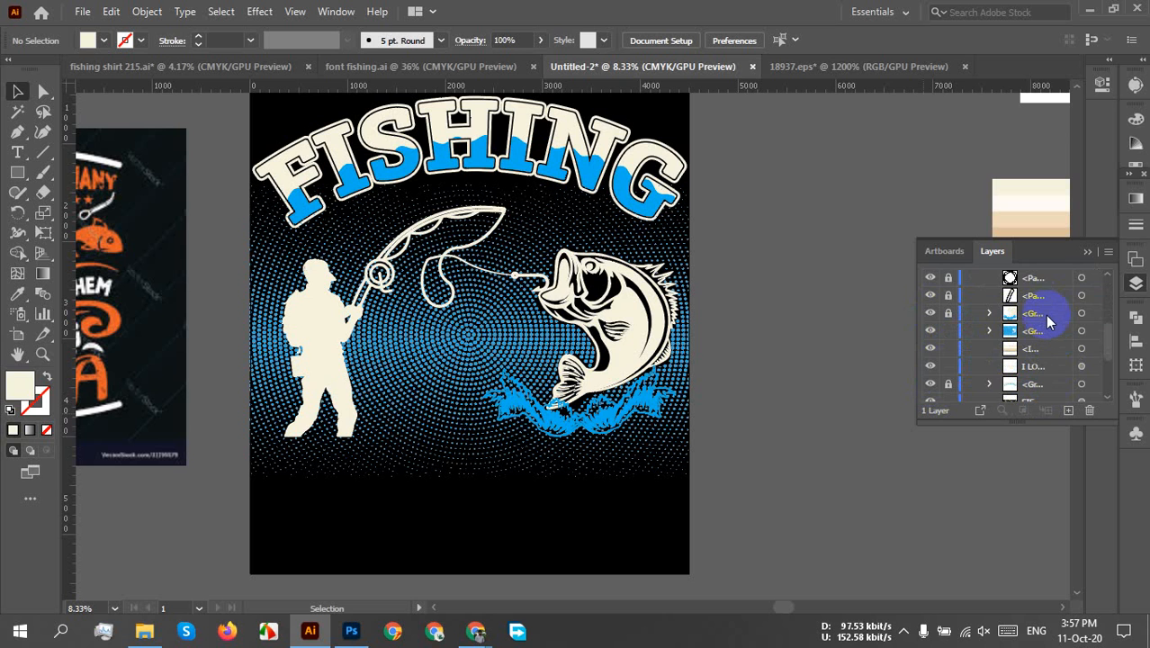
pyautogui.keyDown('shift'); pyautogui.click(1048, 320); pyautogui.keyUp('shift')
pyautogui.scroll(5, 934, 355)
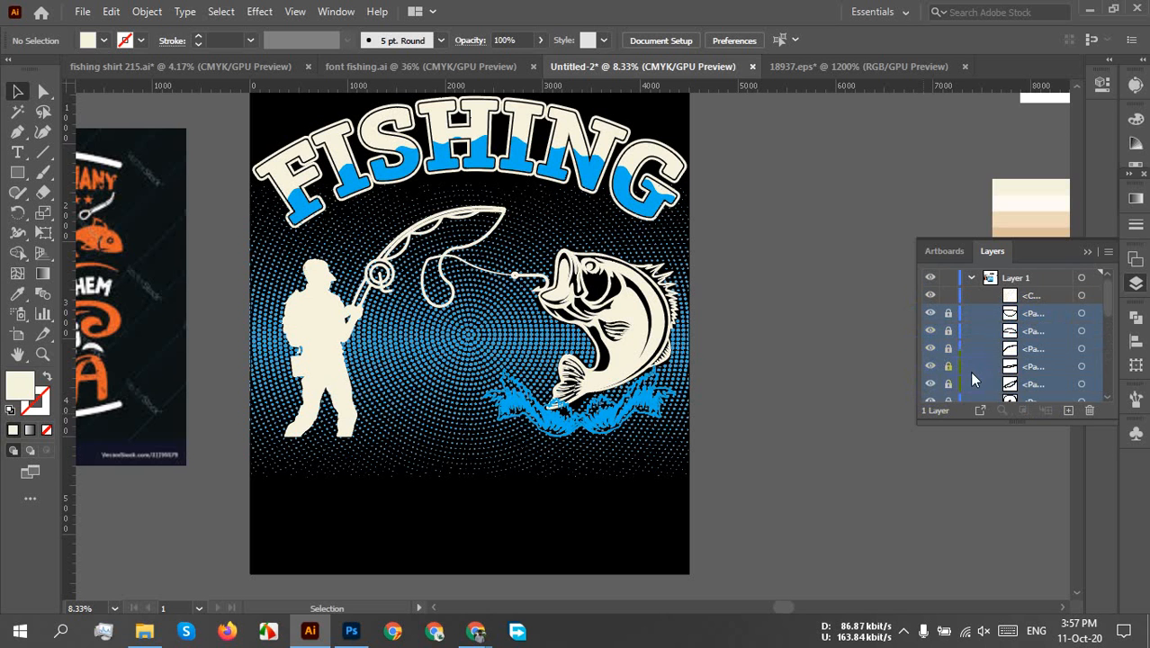
# - Unlock the group and two paths at the end of the highlighted run, and lock them again
pyautogui.scroll(-1, 963, 384)
pyautogui.scroll(-2, 950, 396)
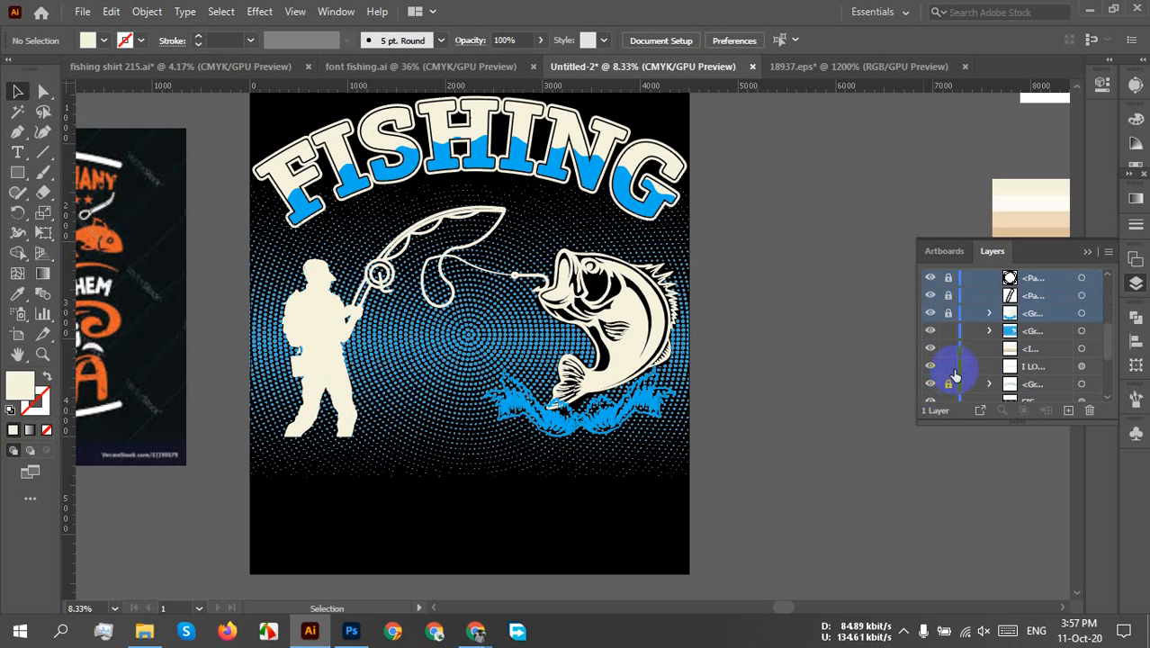
pyautogui.scroll(2, 955, 370)
pyautogui.scroll(-2, 947, 389)
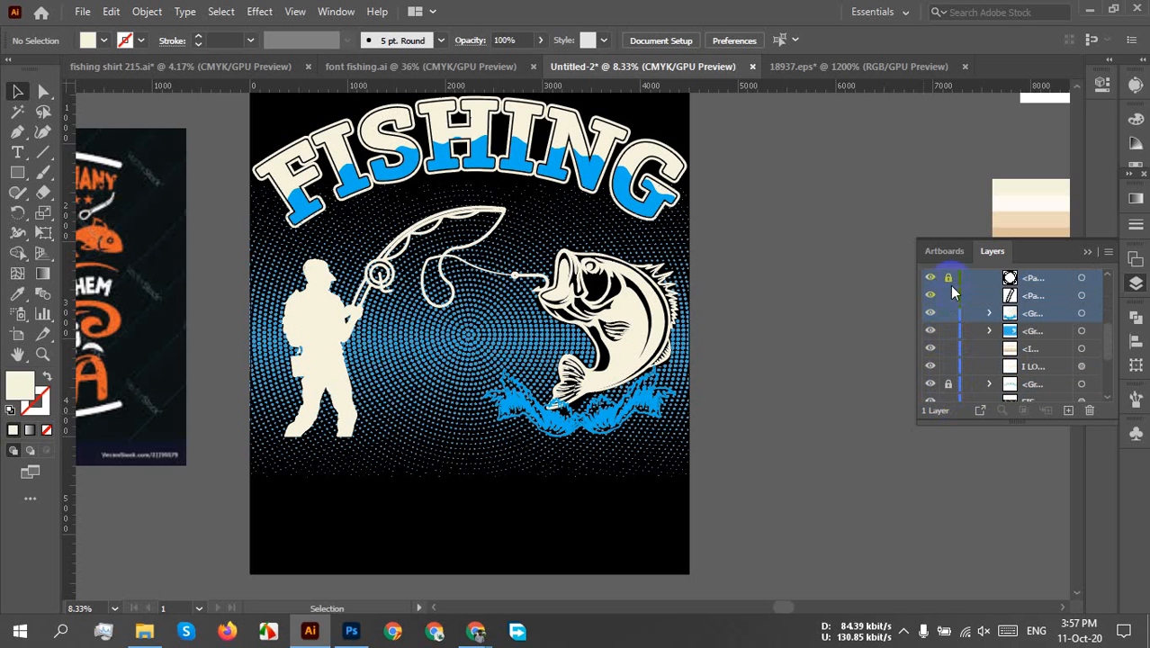
pyautogui.scroll(1, 958, 334)
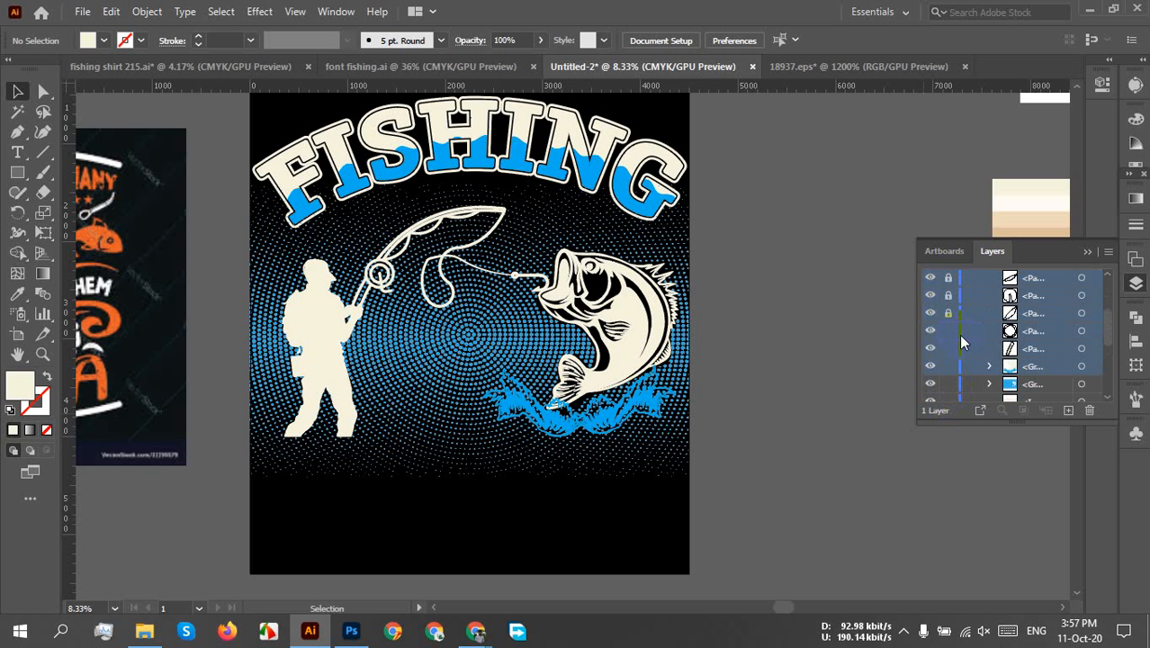
pyautogui.moveTo(948, 331); pyautogui.dragTo(953, 393)
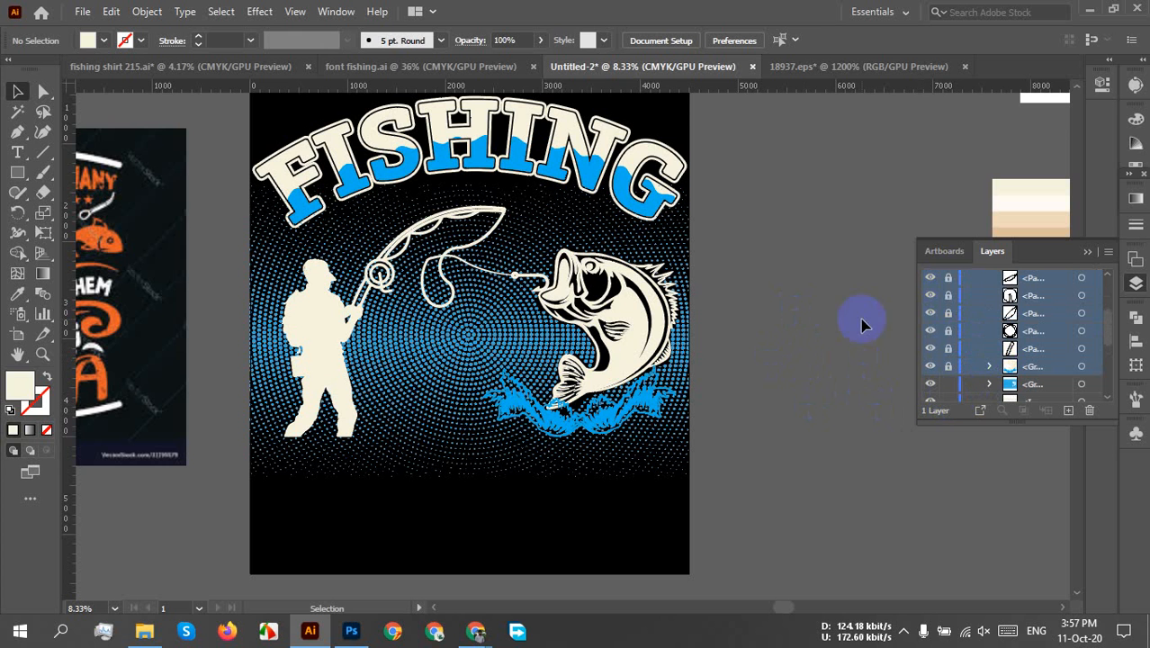
pyautogui.click(1086, 252)
# - Select the blue halftone dots between the angler and the fish, and deselect them
pyautogui.moveTo(762, 349); pyautogui.dragTo(805, 418)
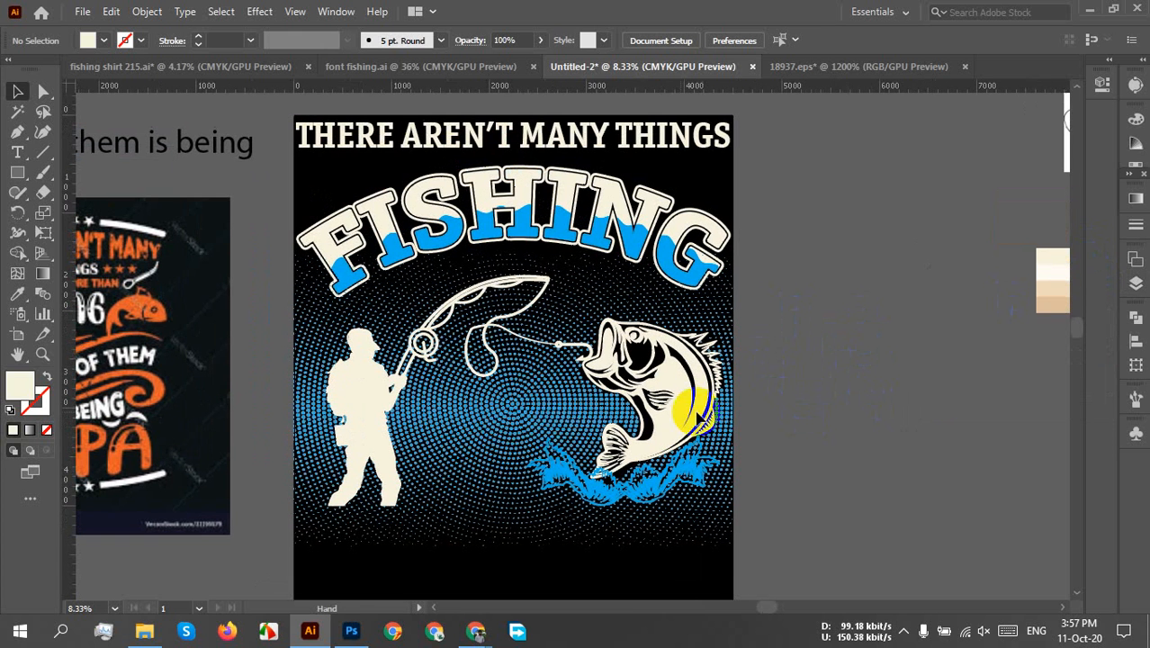
pyautogui.click(501, 429)
pyautogui.moveTo(855, 343); pyautogui.dragTo(847, 360)
pyautogui.click(912, 357)
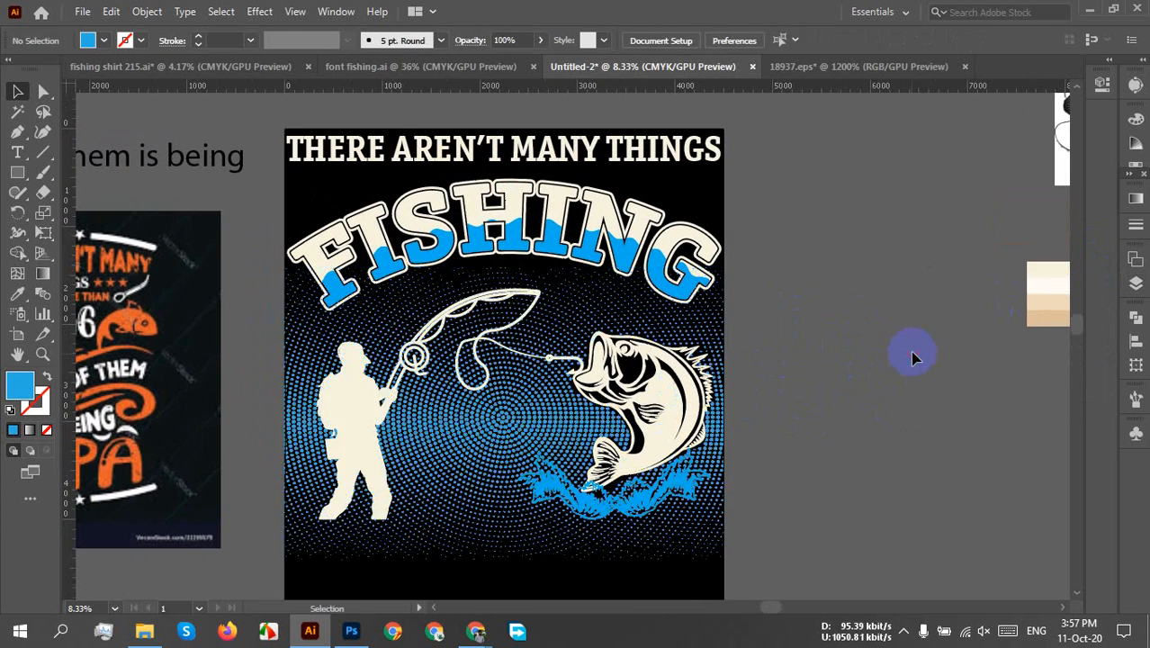
# - Lock the cream angler-and-rod shape so it is protected from erasing
pyautogui.click(341, 442)
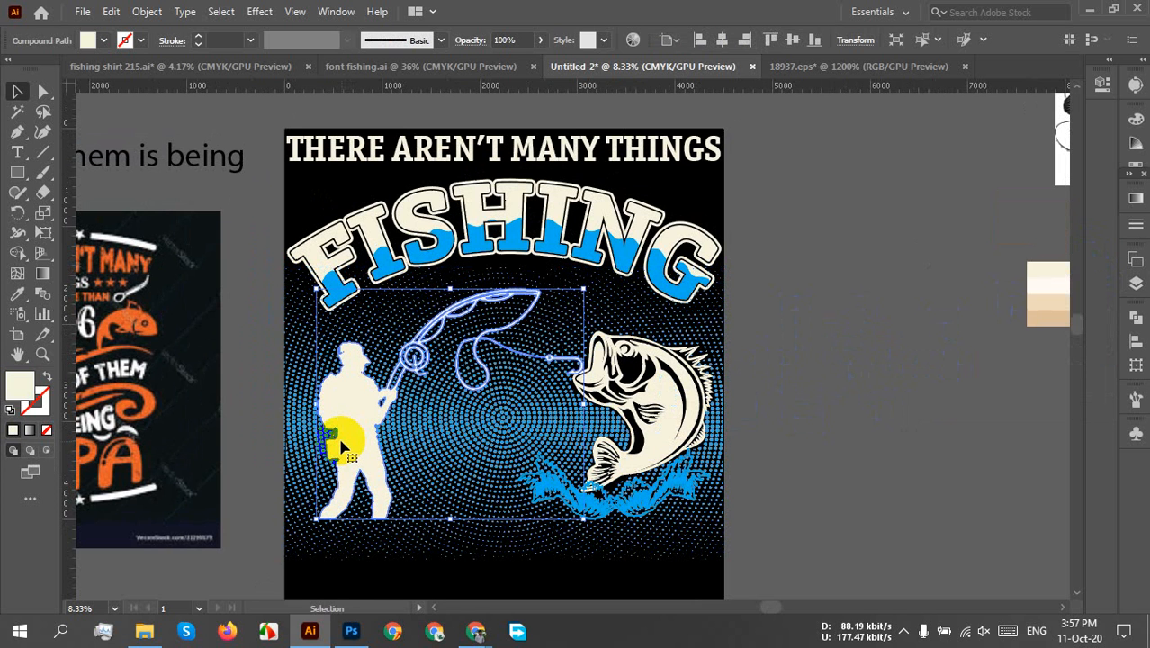
pyautogui.hotkey('ctrl', '2')
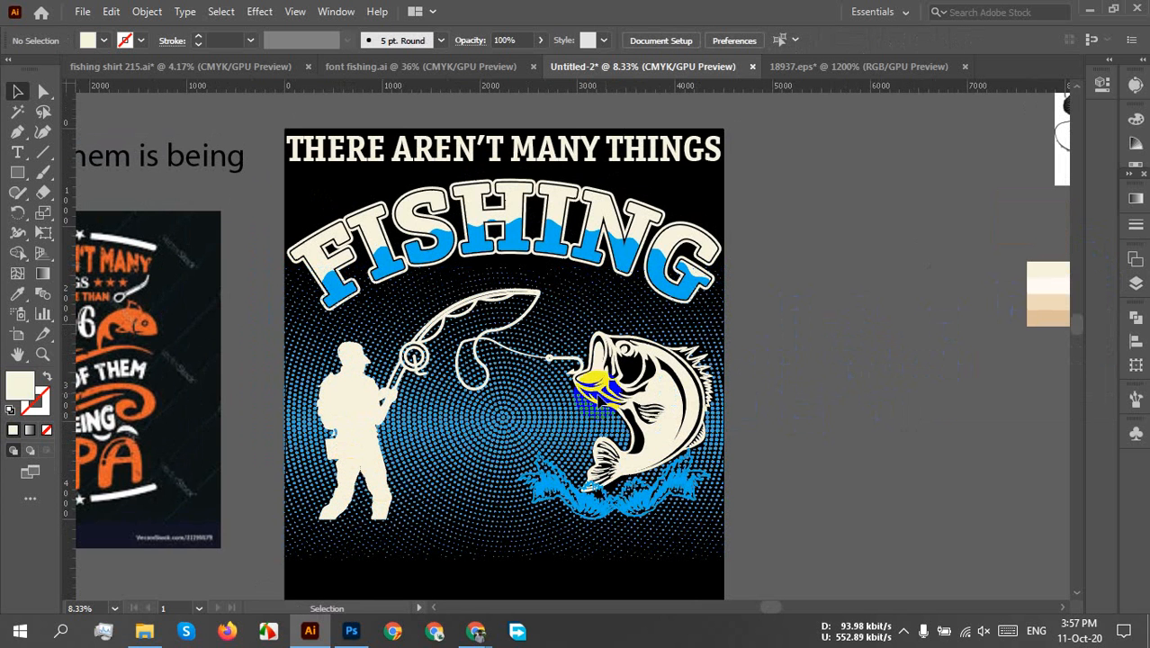
pyautogui.click(637, 371)
pyautogui.click(688, 394)
pyautogui.moveTo(756, 362); pyautogui.dragTo(827, 430)
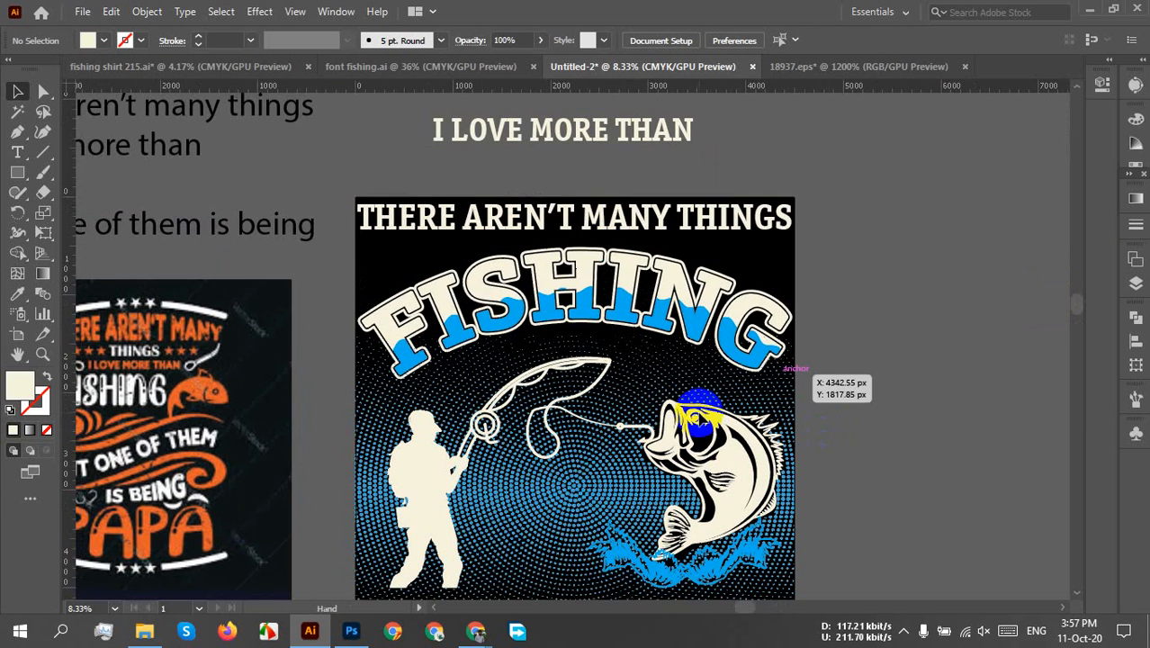
pyautogui.moveTo(663, 360); pyautogui.dragTo(681, 272)
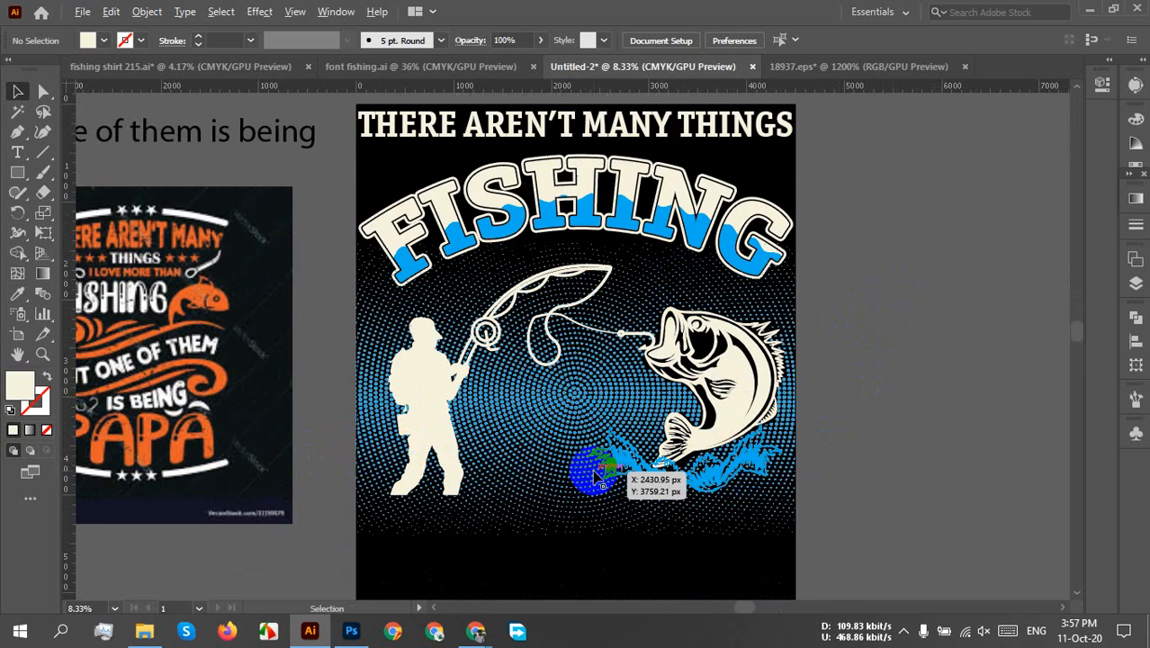
# - Enlarge the Eraser and erase the faded halftone dots in a straight band below the angler's feet, across the full artboard width
pyautogui.scroll(1, 594, 471)
pyautogui.moveTo(807, 485); pyautogui.dragTo(762, 394)
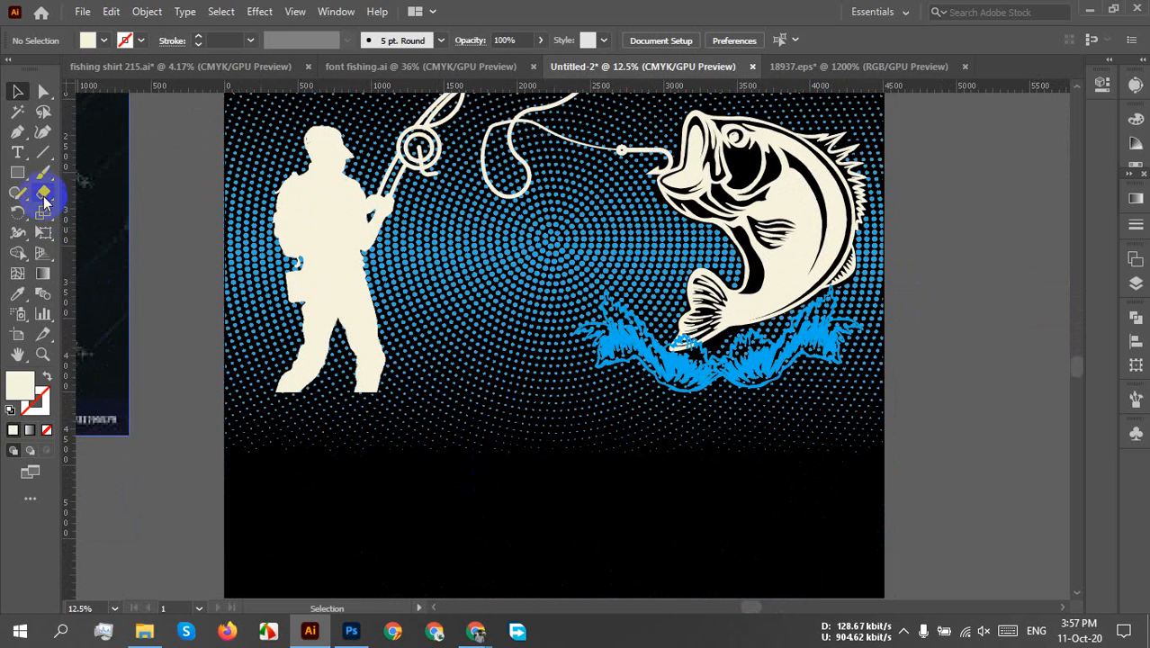
pyautogui.click(42, 192)
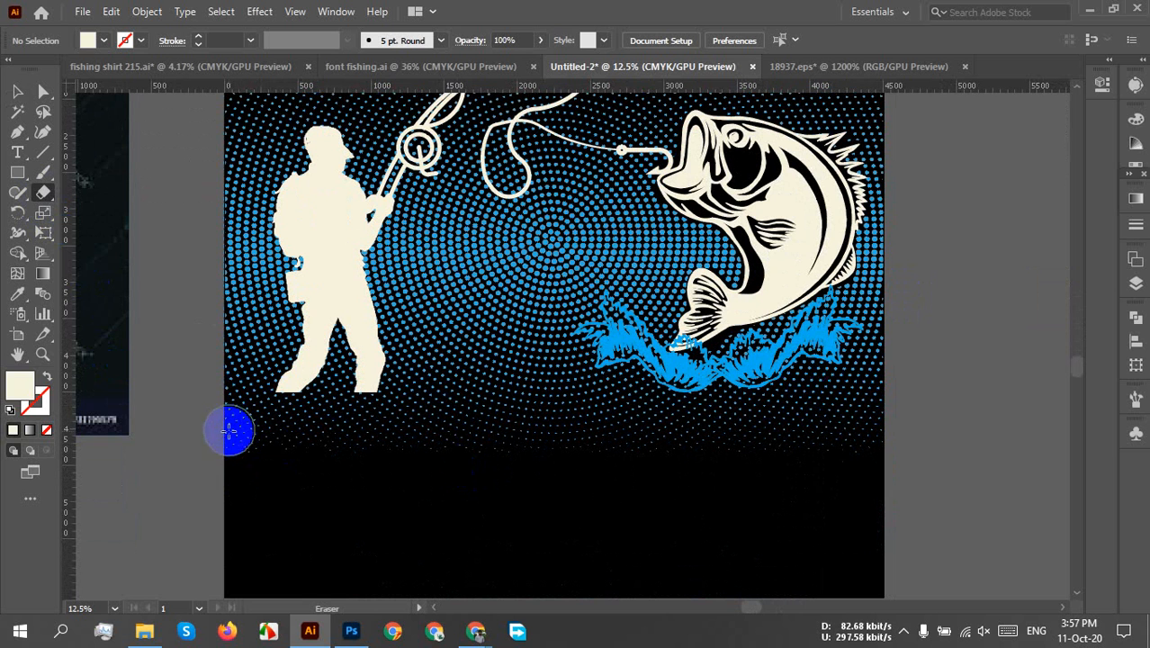
pyautogui.press(']')
pyautogui.press(']')
pyautogui.press(']')
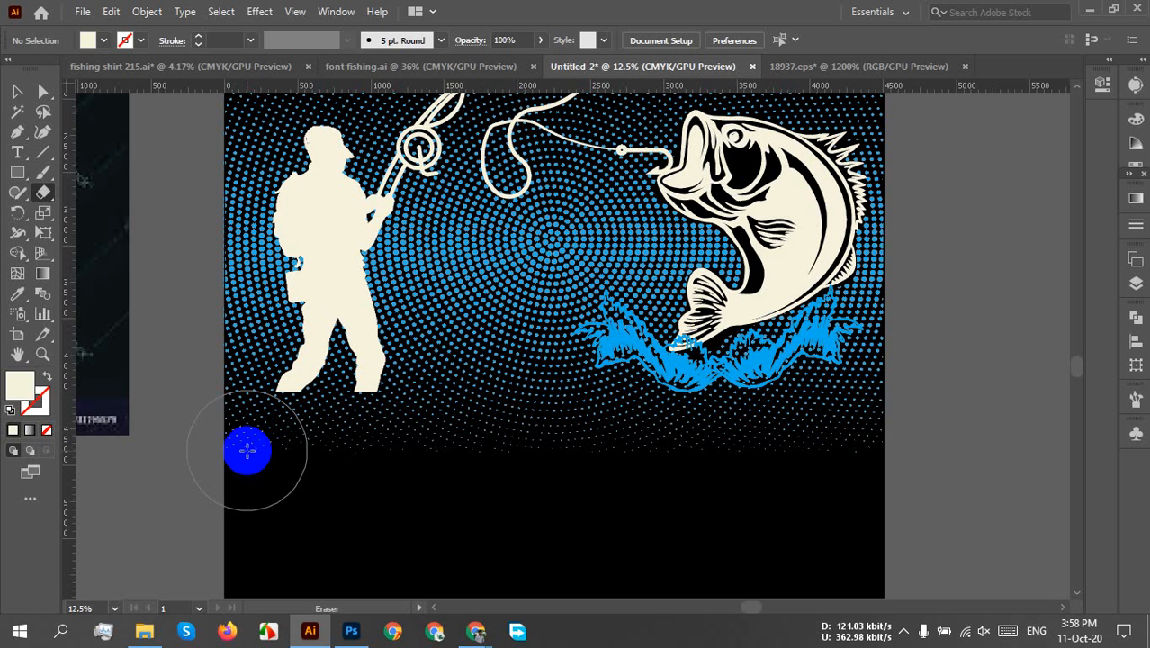
pyautogui.moveTo(247, 450)
pyautogui.mouseDown()
pyautogui.moveTo(723, 457)
pyautogui.moveTo(1021, 442)
pyautogui.moveTo(985, 458)
pyautogui.mouseUp()
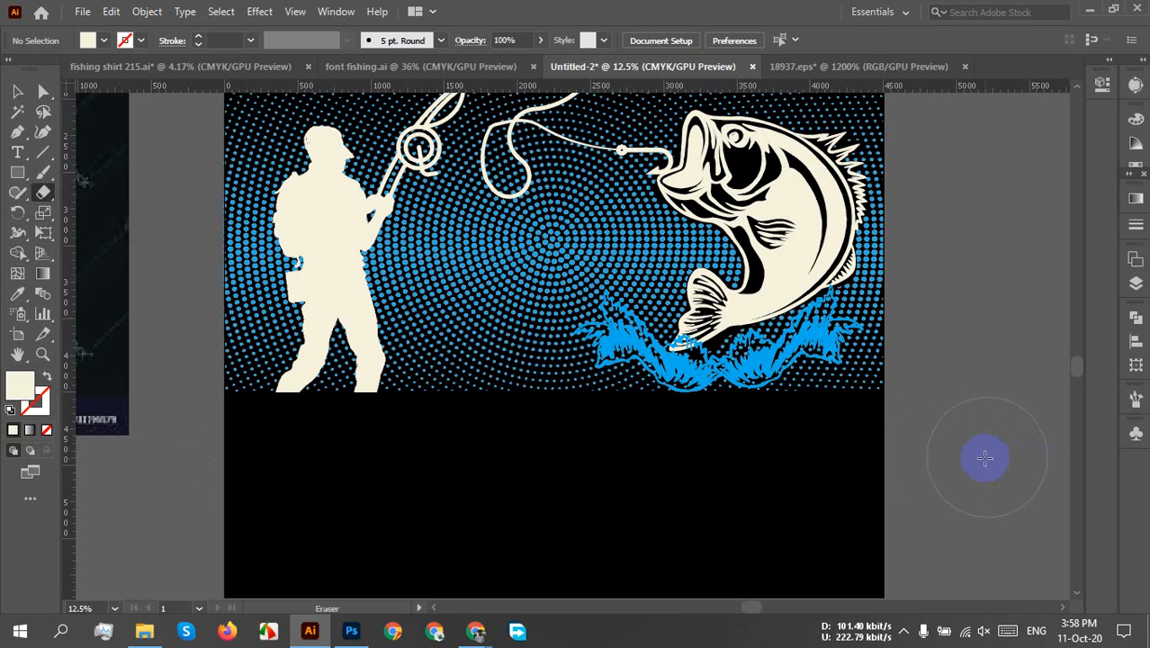
# - Try erasing the faded halftone dots in a straight band beneath the FISHING lettering across the artboard, and undo the stroke
pyautogui.scroll(-1, 757, 544)
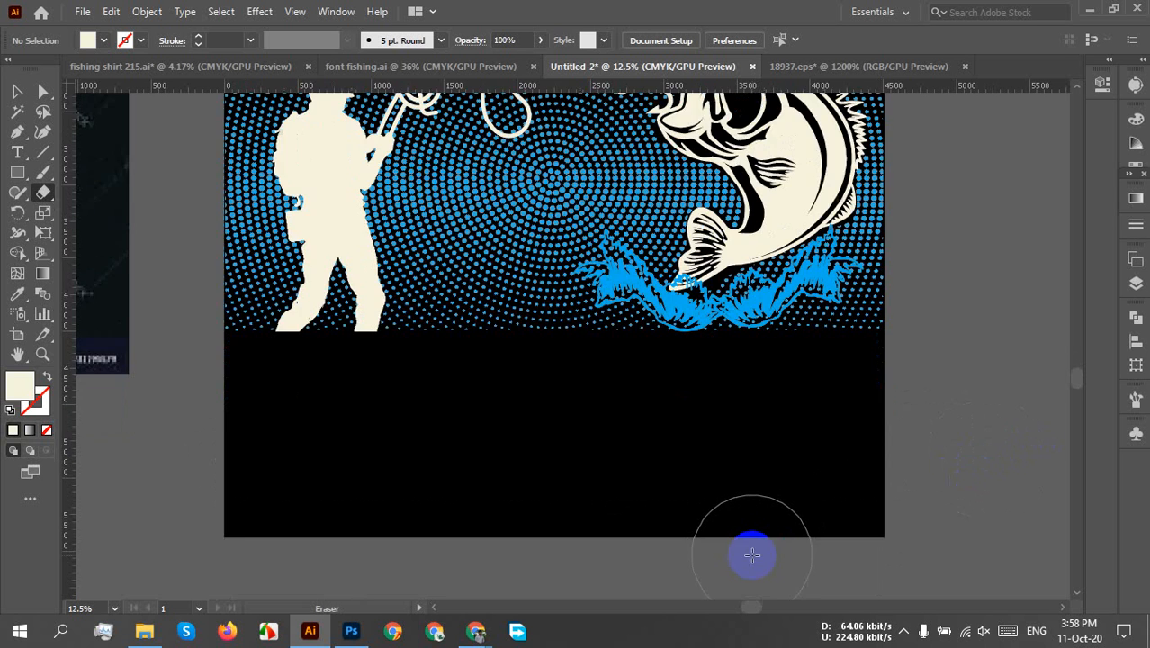
pyautogui.scroll(3, 787, 540)
pyautogui.scroll(6, 787, 540)
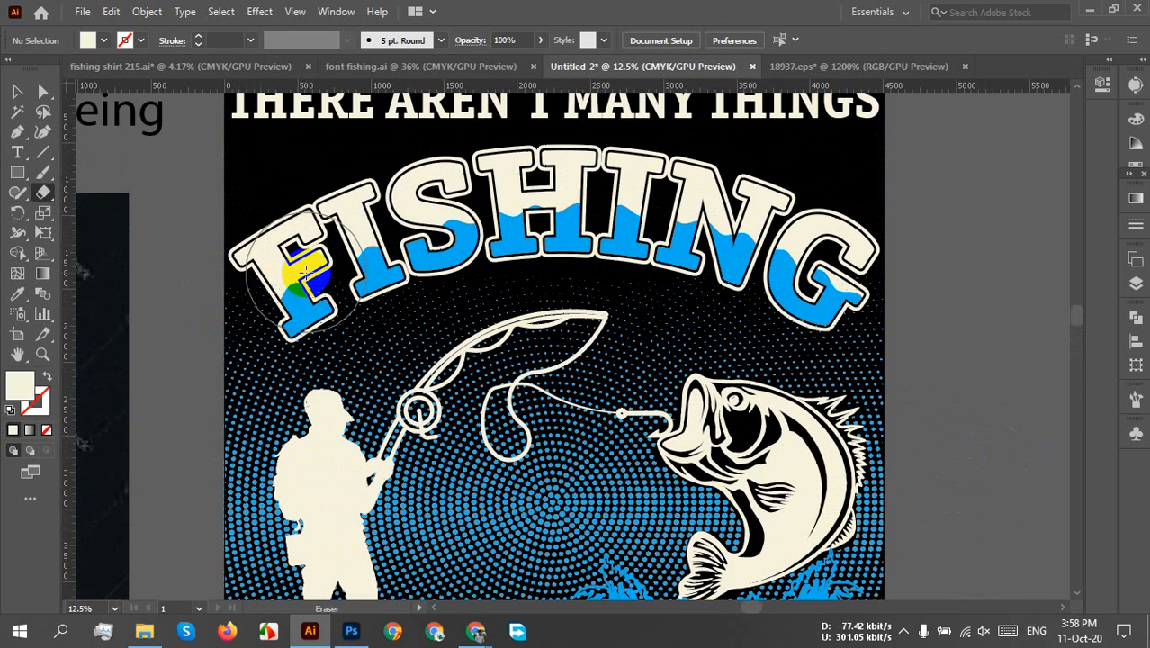
pyautogui.moveTo(305, 273); pyautogui.dragTo(210, 357)
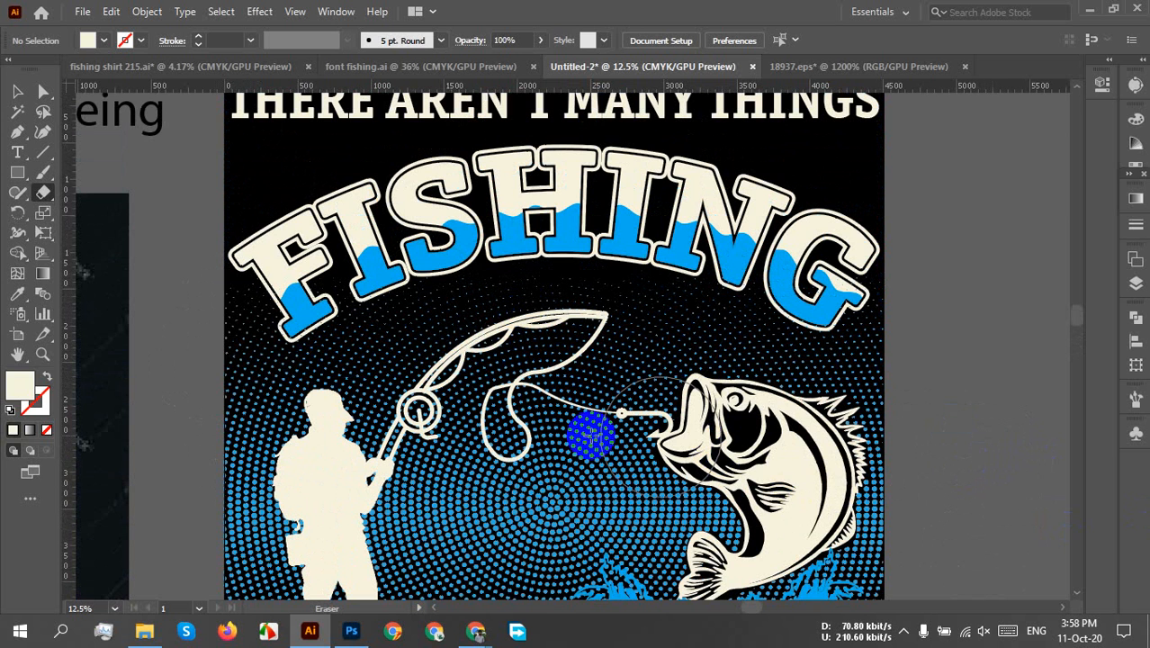
pyautogui.moveTo(243, 297); pyautogui.dragTo(245, 288)
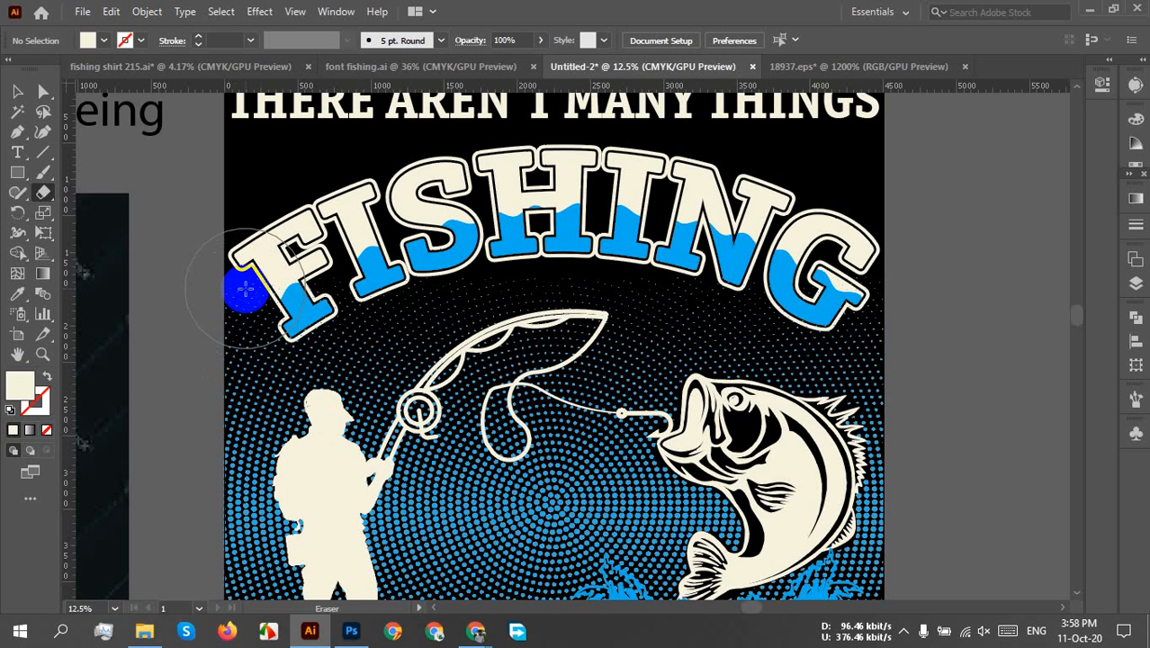
pyautogui.moveTo(247, 286); pyautogui.dragTo(1038, 272)
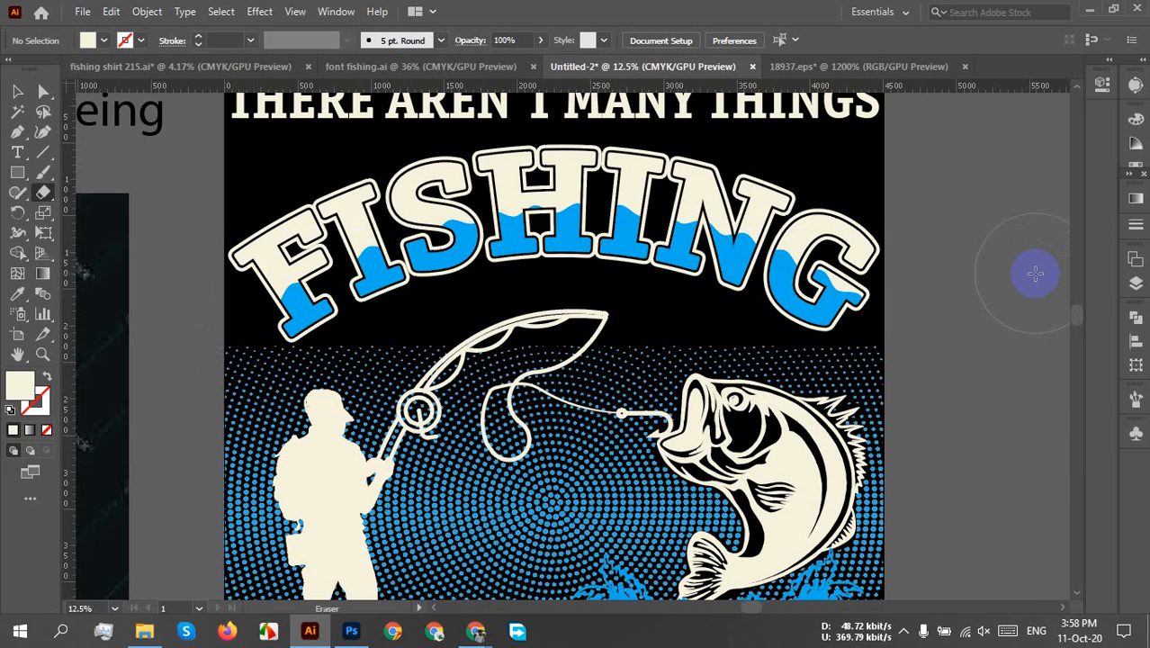
pyautogui.hotkey('ctrl', 'z')
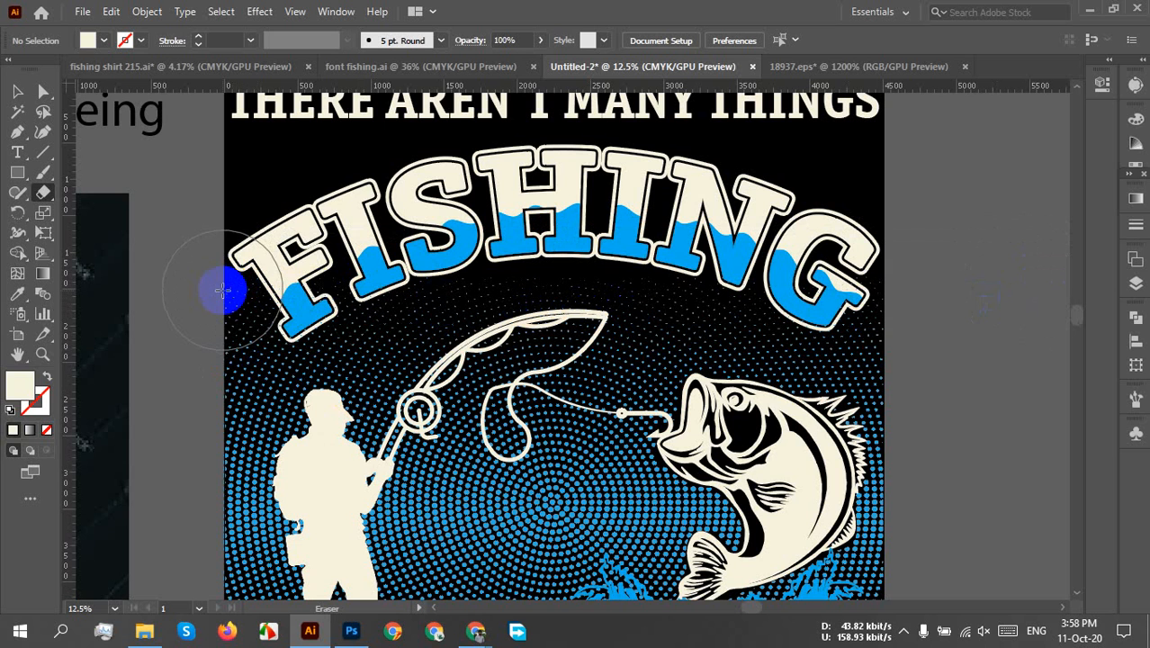
# - Erase the upper halftone dots along the arched underside of the FISHING lettering, from the F to the G
pyautogui.moveTo(221, 290)
pyautogui.mouseDown()
pyautogui.moveTo(285, 285)
pyautogui.moveTo(270, 250)
pyautogui.mouseUp()
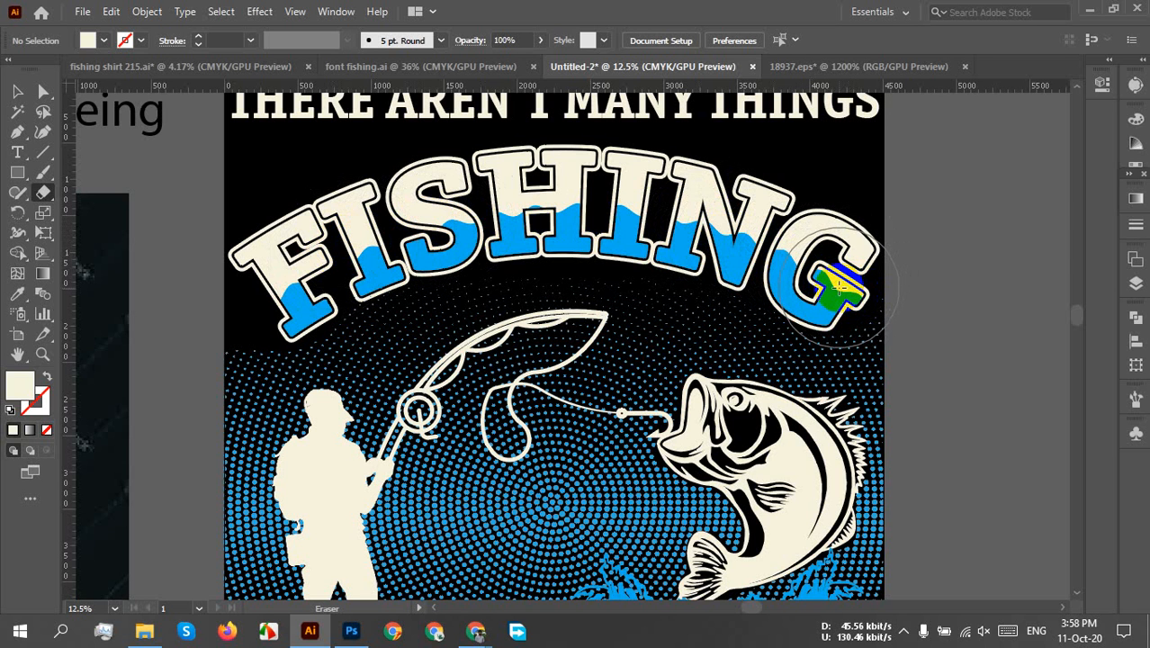
pyautogui.moveTo(838, 287); pyautogui.dragTo(902, 295)
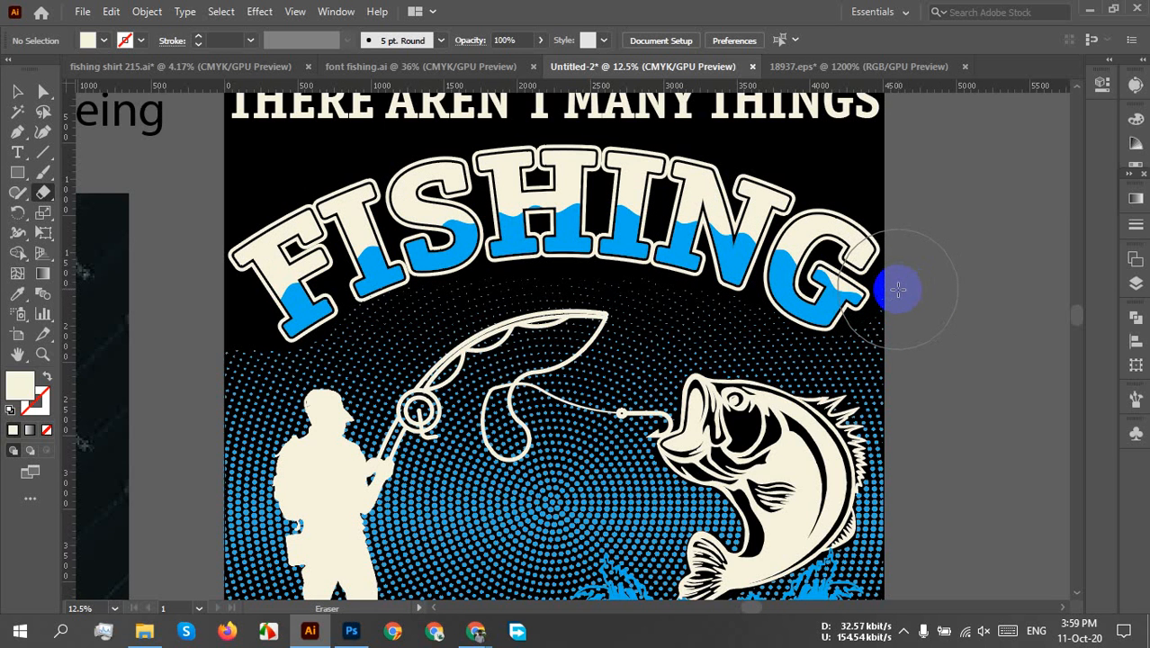
# - Undo the erased dot areas and the locking of the angler shape, and deselect it
pyautogui.press('v')
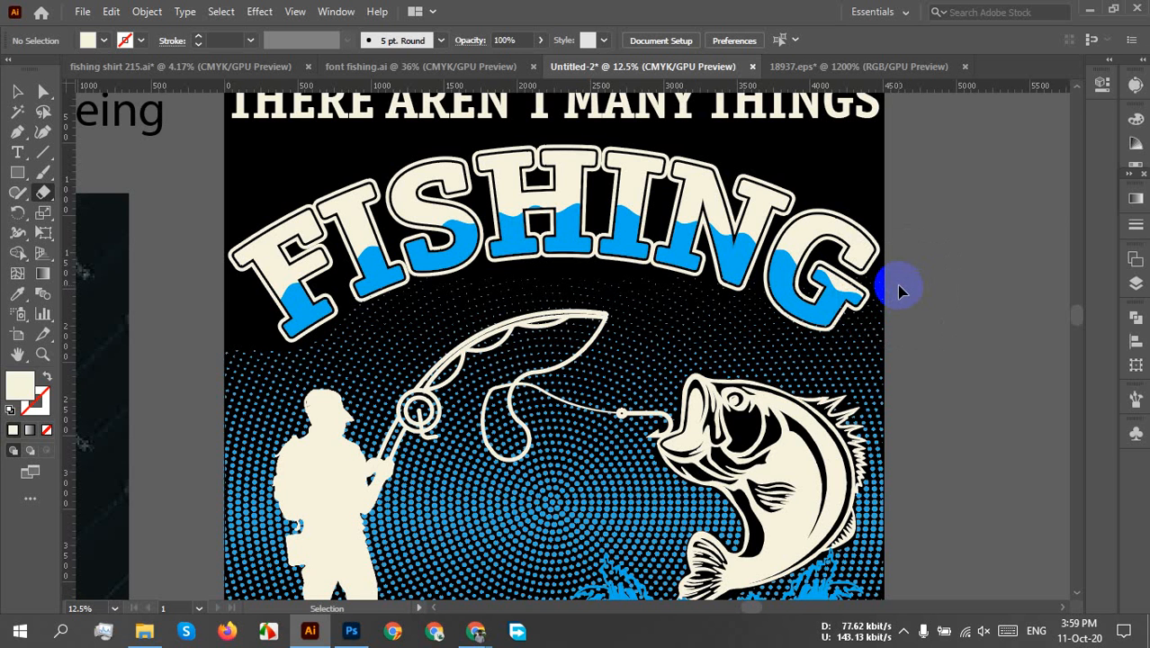
pyautogui.hotkey('ctrl', 'z')
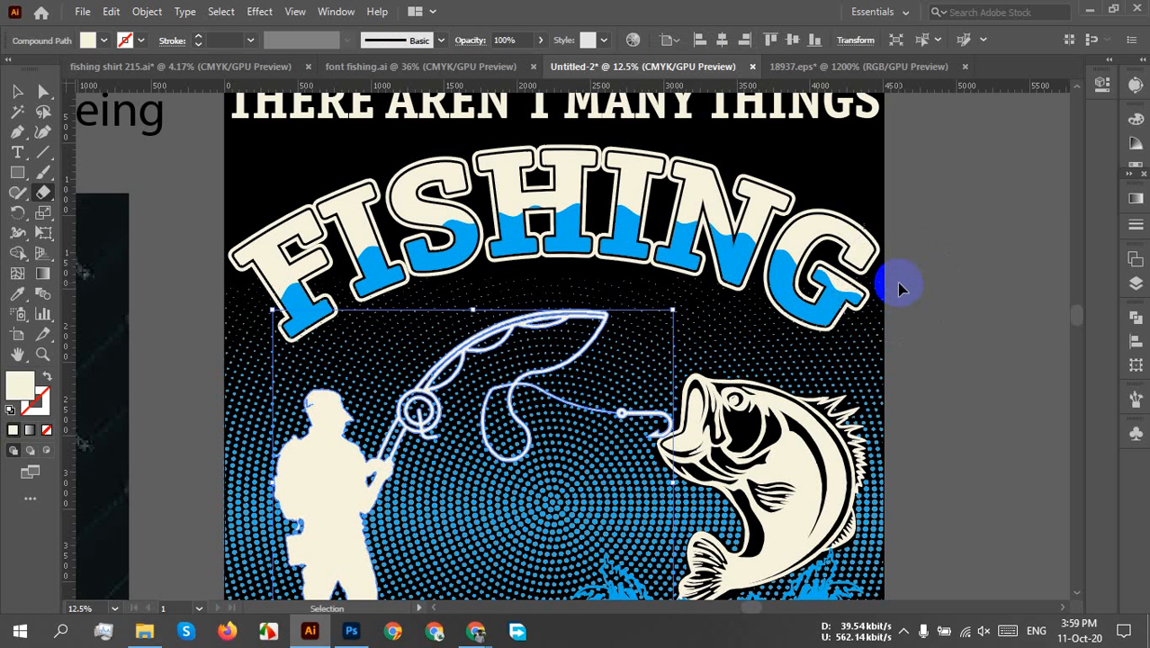
pyautogui.click(896, 282)
# - Erase the faded halftone dots in a straight band just below the angler's feet and water splash, across the full artboard width
pyautogui.hotkey('shift', 'e')
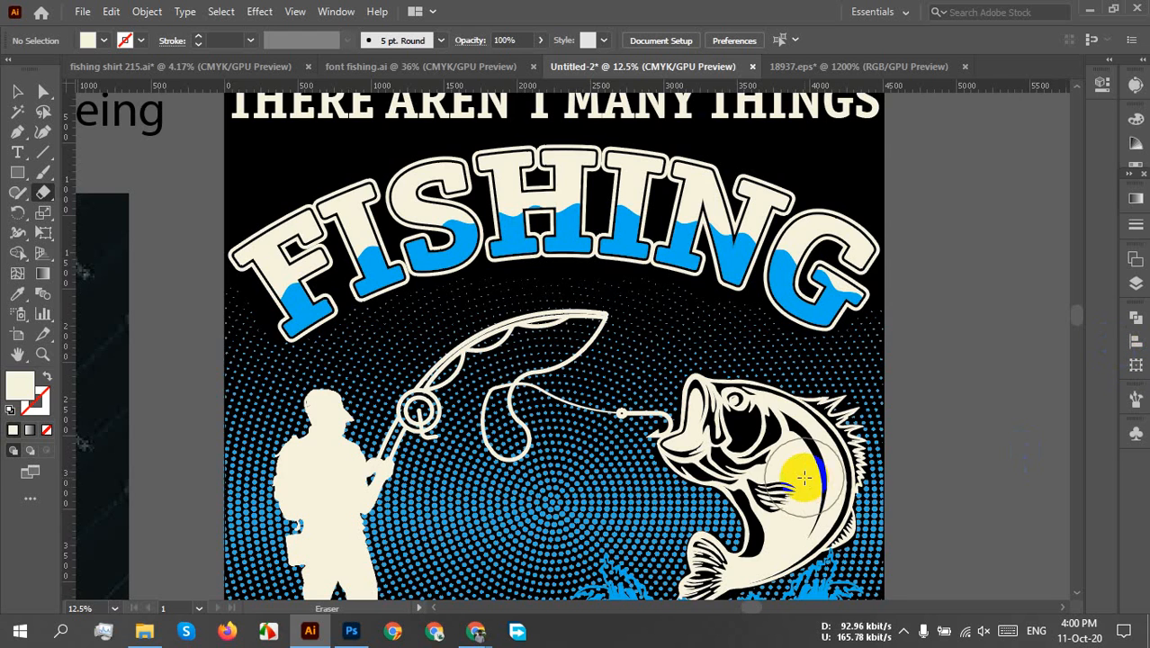
pyautogui.scroll(-1, 804, 469)
pyautogui.moveTo(978, 441)
pyautogui.mouseDown()
pyautogui.moveTo(940, 300)
pyautogui.moveTo(921, 303)
pyautogui.mouseUp()
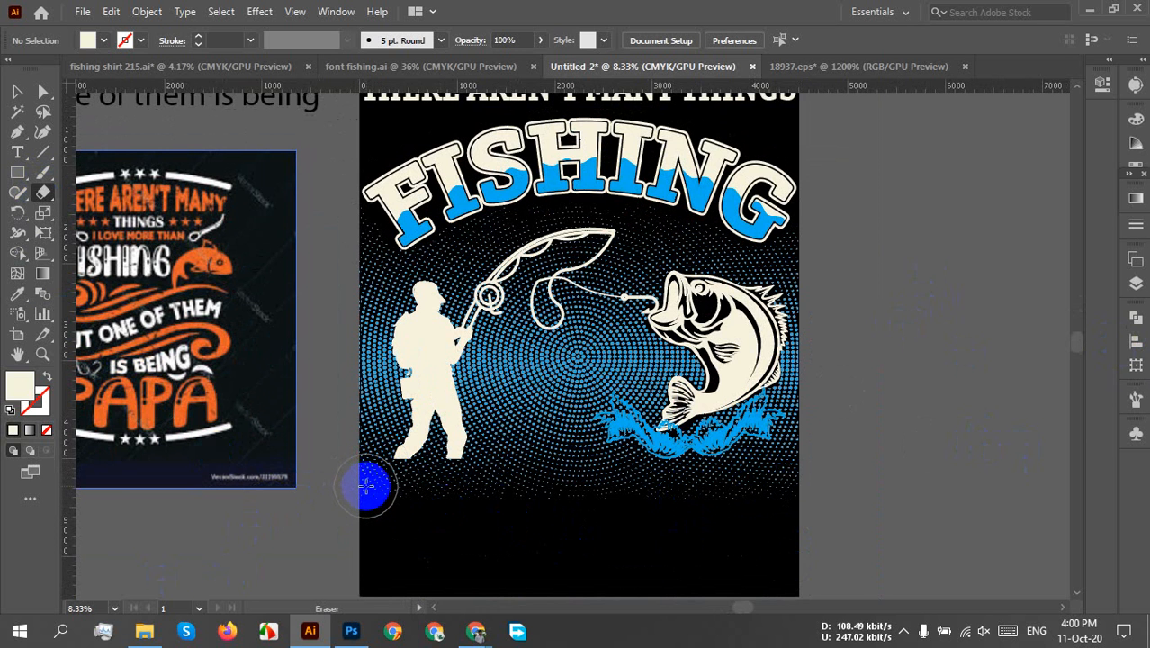
pyautogui.moveTo(367, 486); pyautogui.dragTo(476, 483)
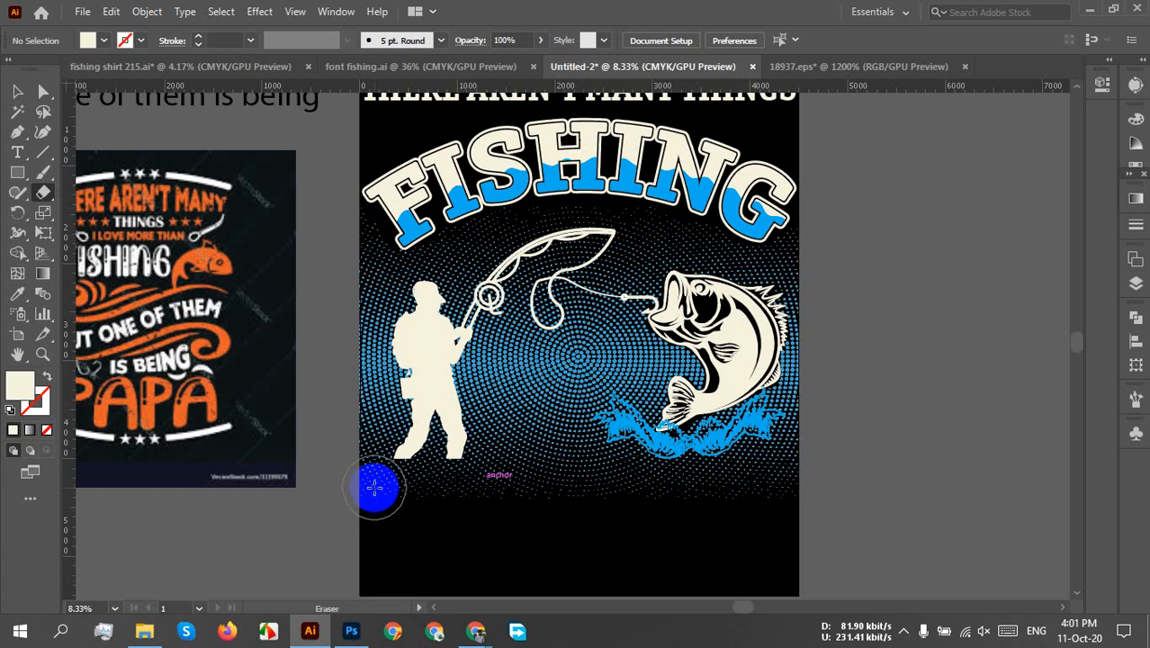
pyautogui.moveTo(374, 486); pyautogui.dragTo(441, 492)
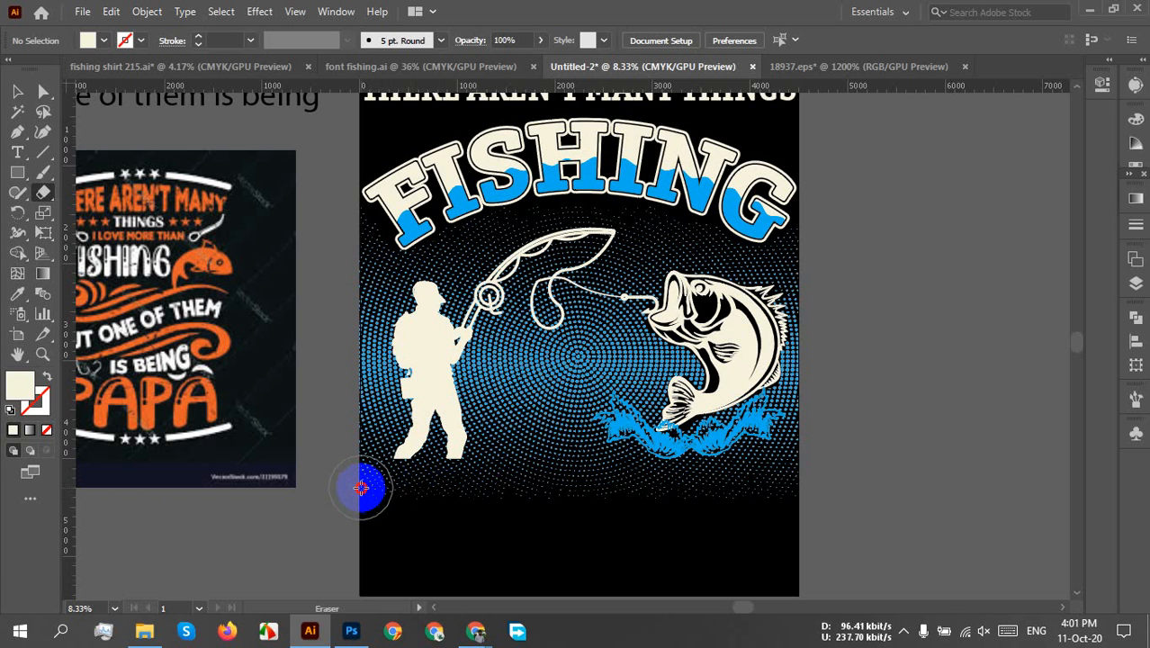
pyautogui.moveTo(360, 488)
pyautogui.mouseDown()
pyautogui.moveTo(879, 510)
pyautogui.moveTo(852, 503)
pyautogui.mouseUp()
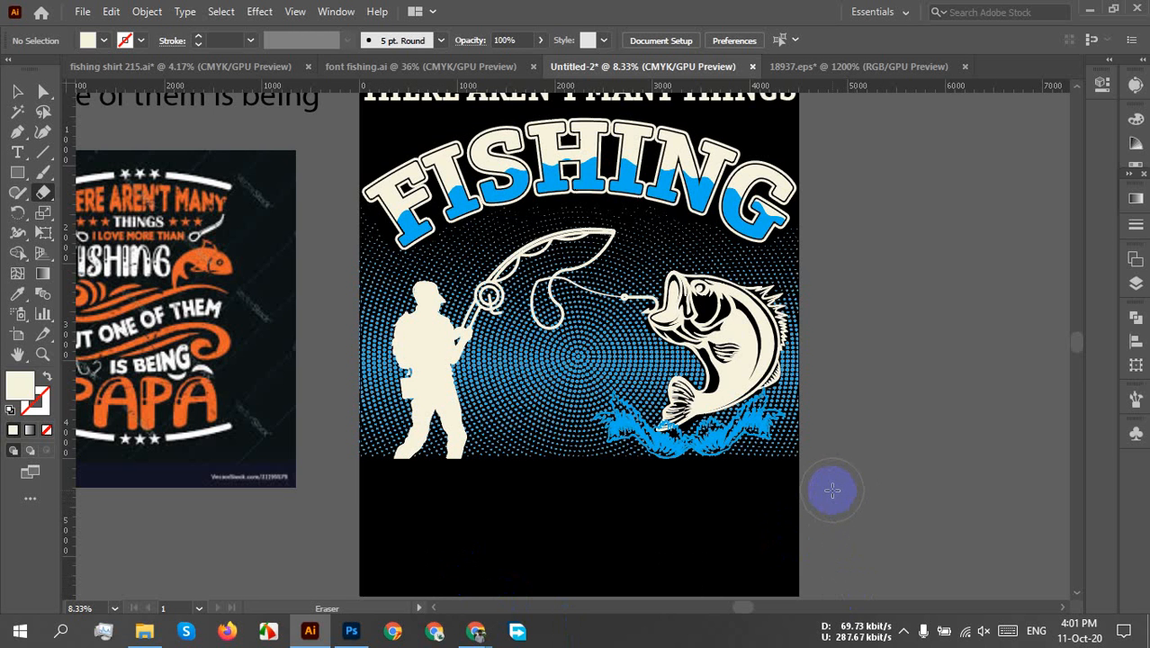
pyautogui.moveTo(886, 385); pyautogui.dragTo(848, 441)
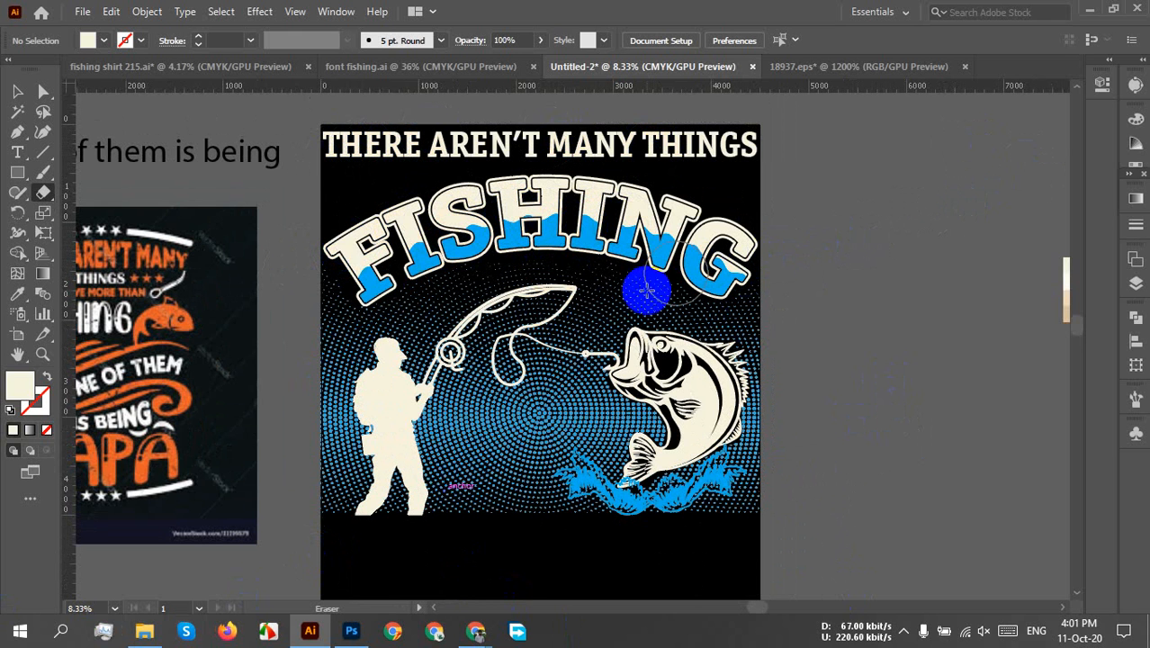
pyautogui.hotkey('ctrl', '-')
pyautogui.hotkey('ctrl', '-')
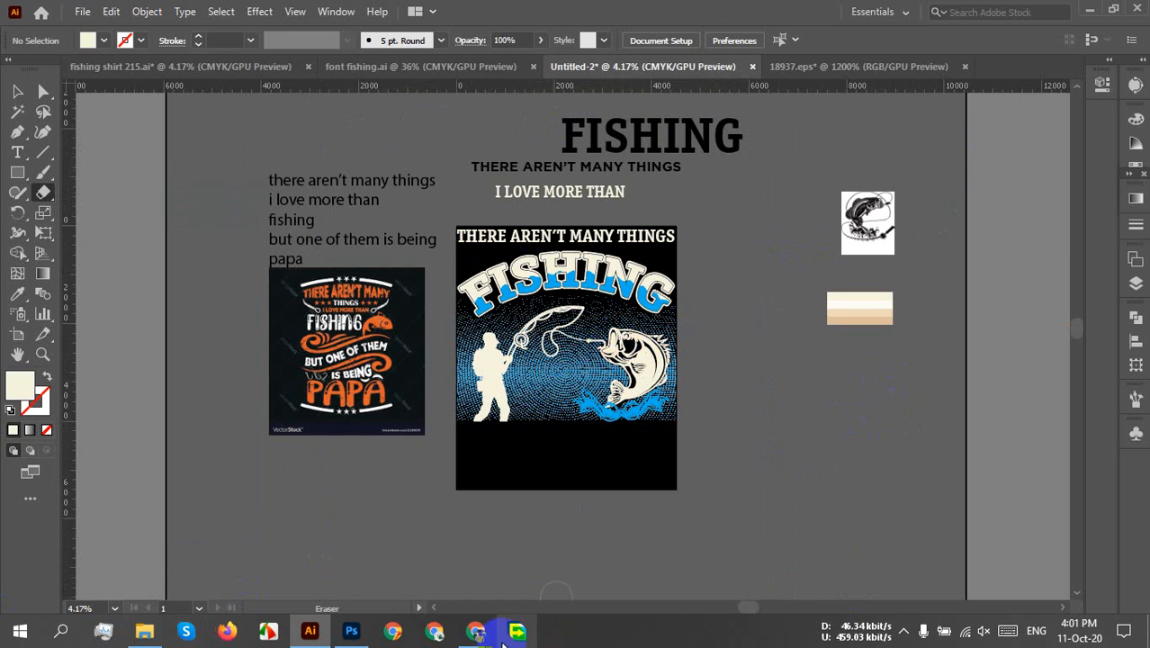
# - Switch to the Google Meet call to check on it, and return to the fishing artwork in Illustrator
pyautogui.moveTo(481, 633)
pyautogui.click(349, 536)
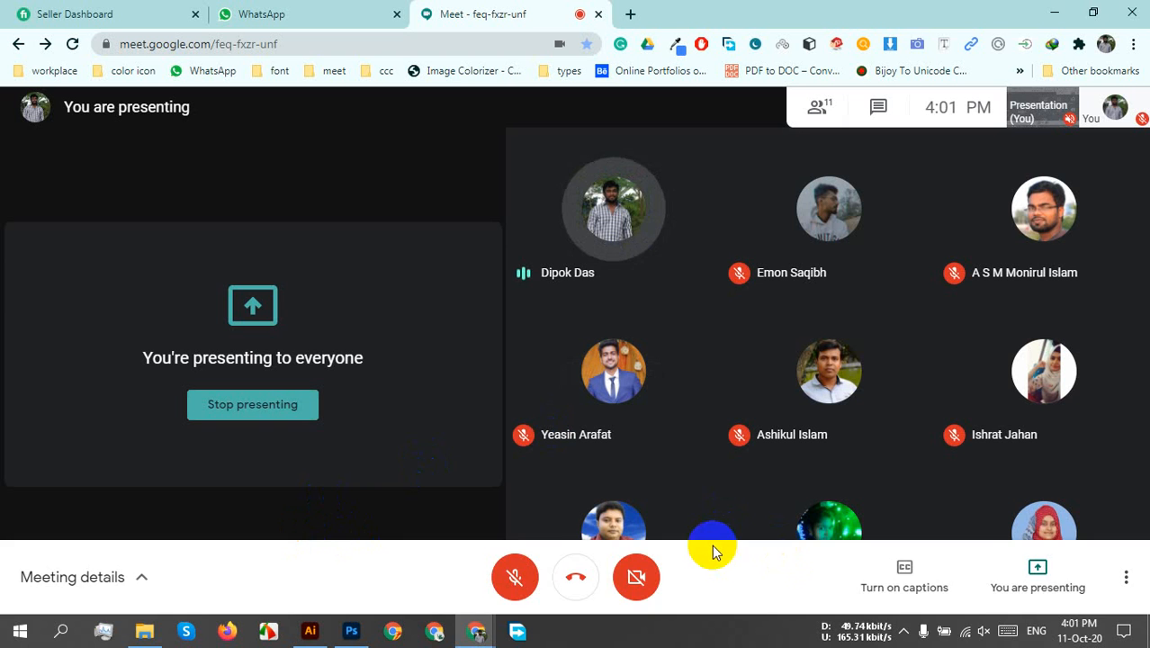
pyautogui.click(904, 633)
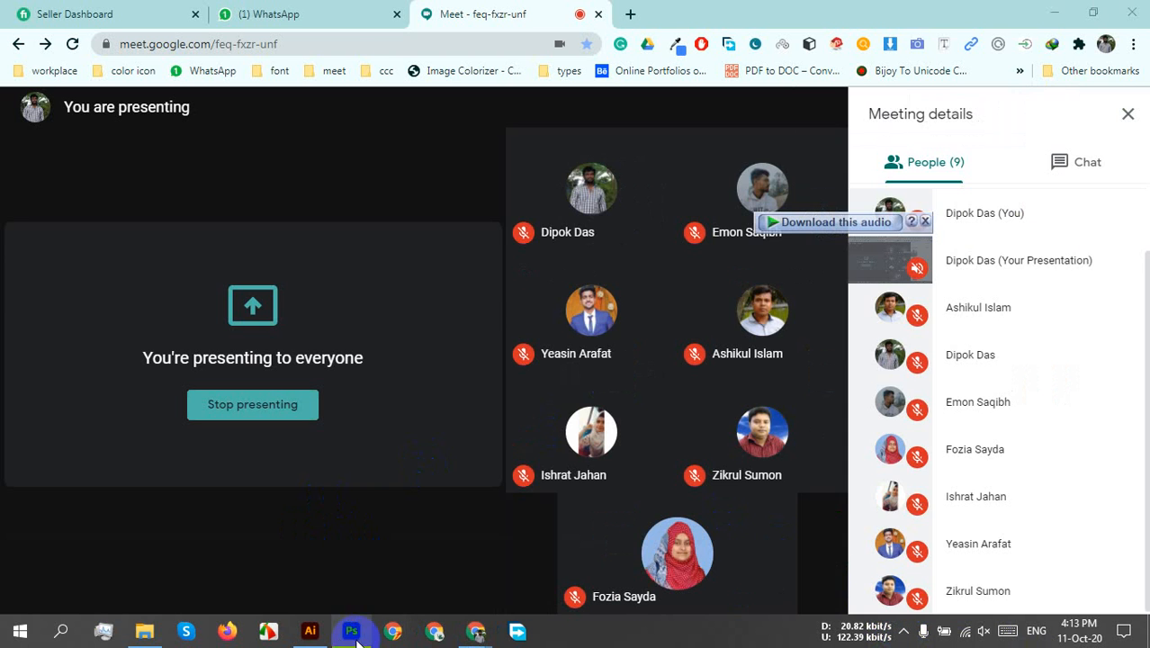
pyautogui.click(307, 632)
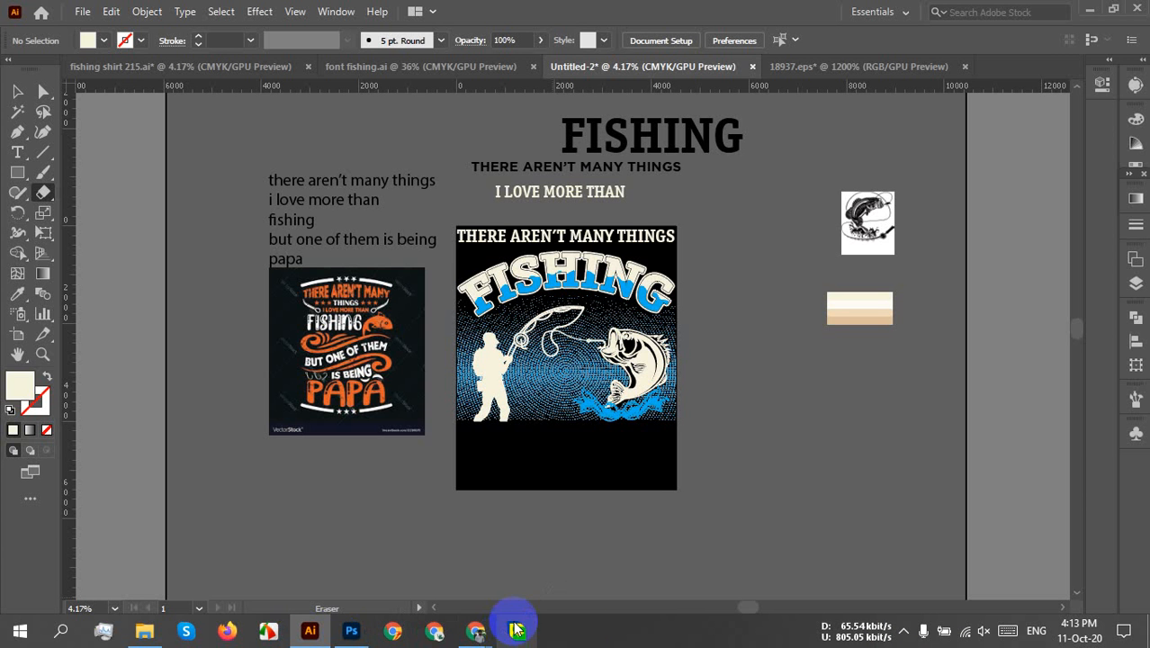
pyautogui.keyDown('alt'); pyautogui.scroll(3, 580, 391); pyautogui.keyUp('alt')
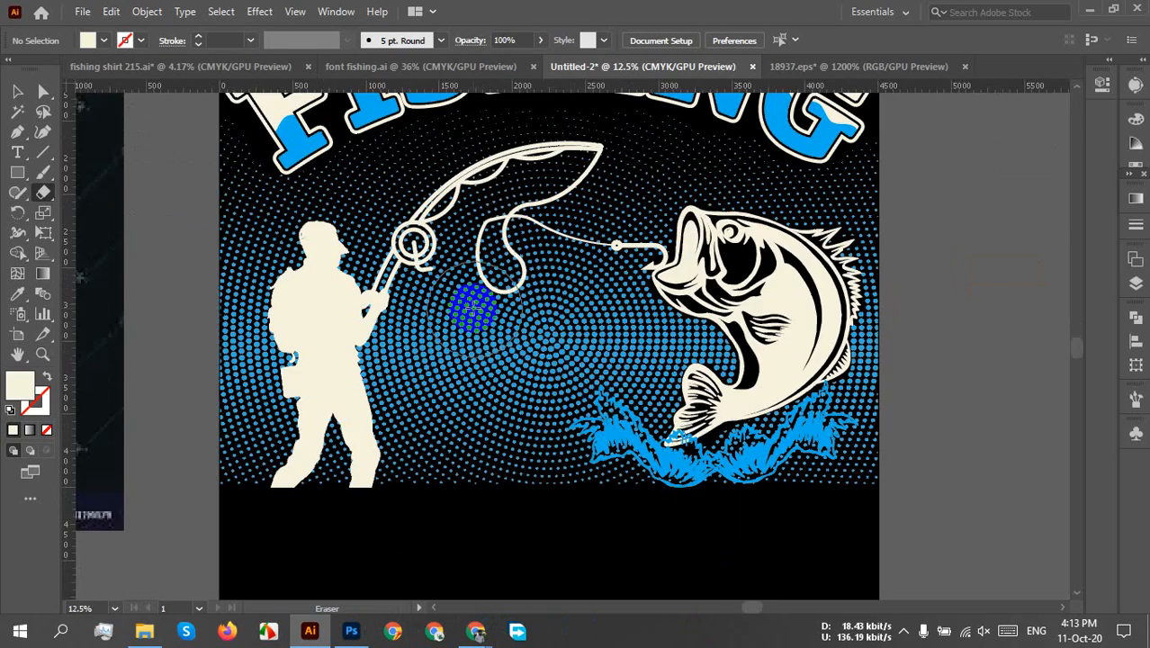
pyautogui.keyDown('alt'); pyautogui.scroll(-1, 477, 304); pyautogui.keyUp('alt')
pyautogui.moveTo(532, 272); pyautogui.dragTo(538, 421)
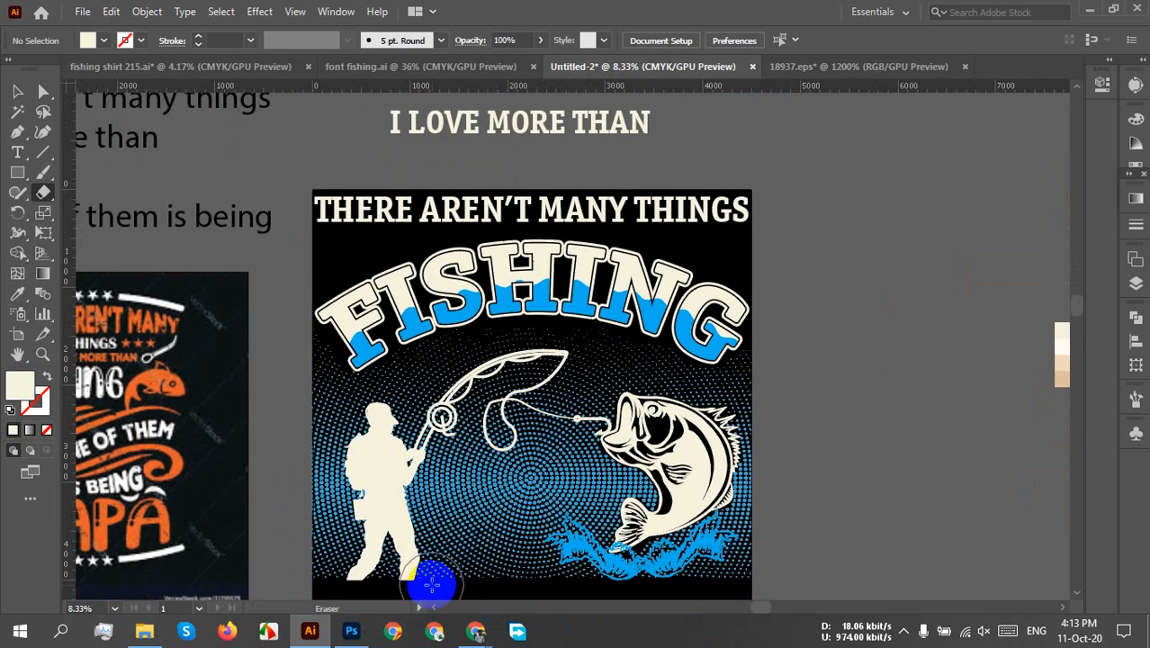
# - Switch to Chrome and search Google for "texture background" in a new tab
pyautogui.moveTo(476, 631)
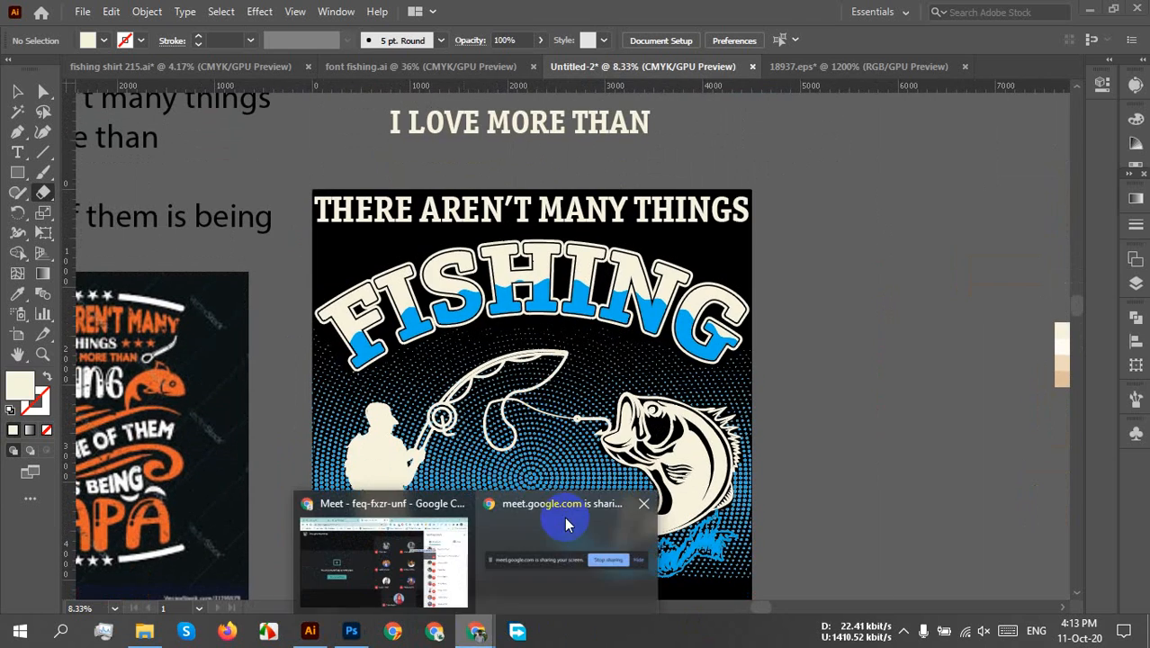
pyautogui.click(396, 506)
pyautogui.click(628, 14)
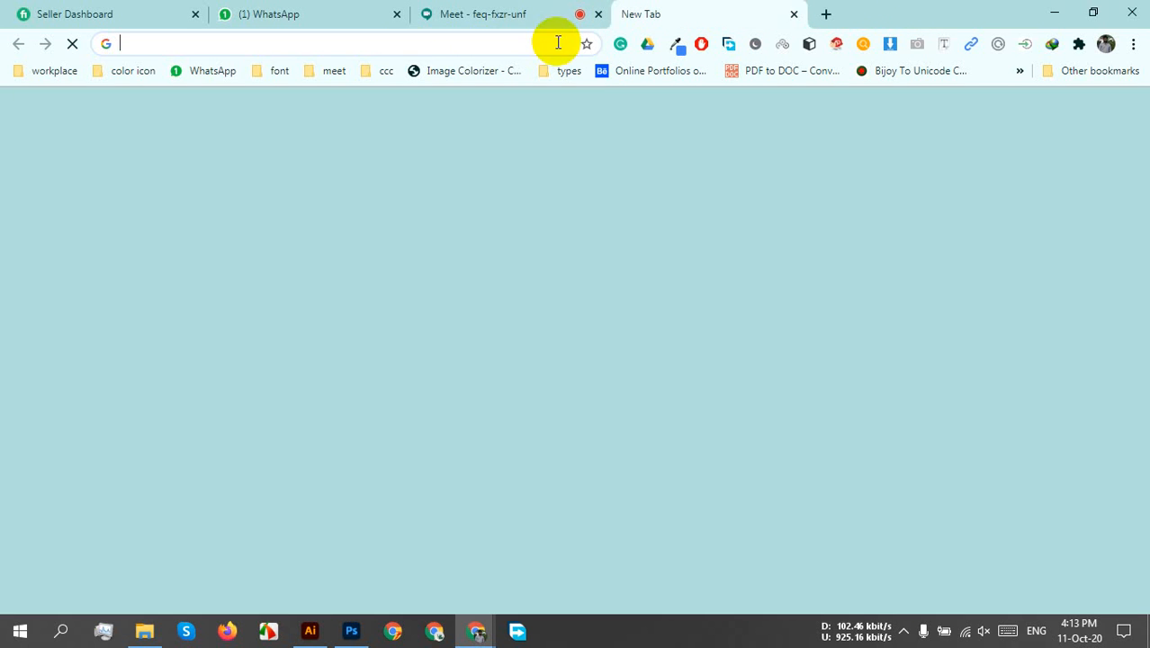
pyautogui.click(400, 49)
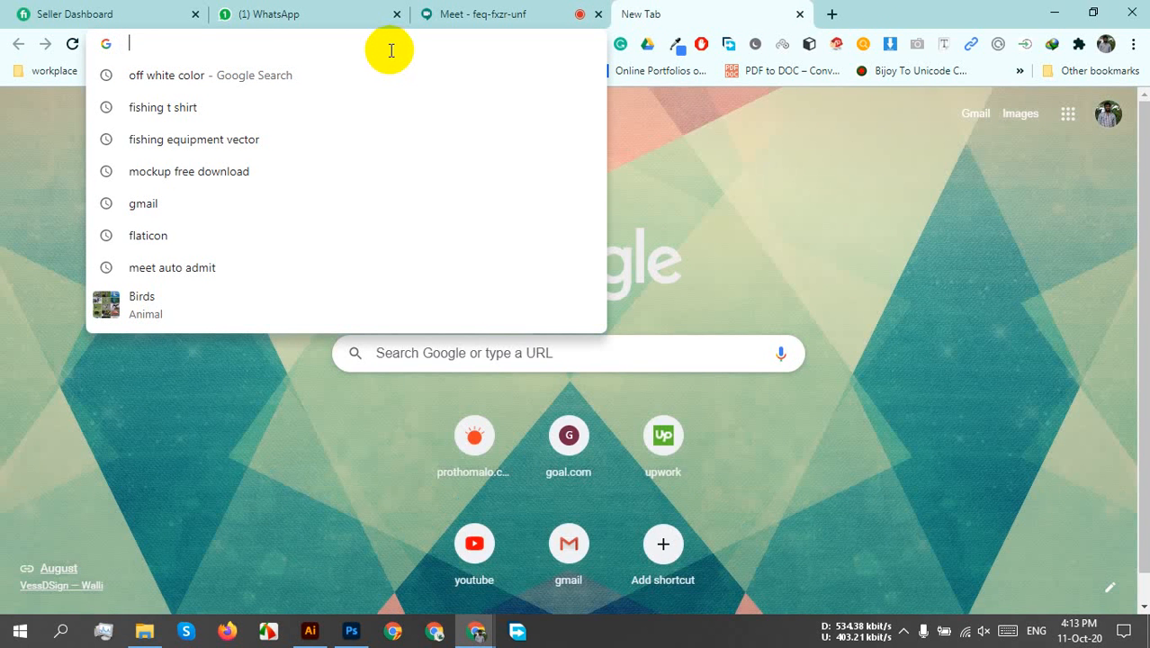
pyautogui.write('texture background')
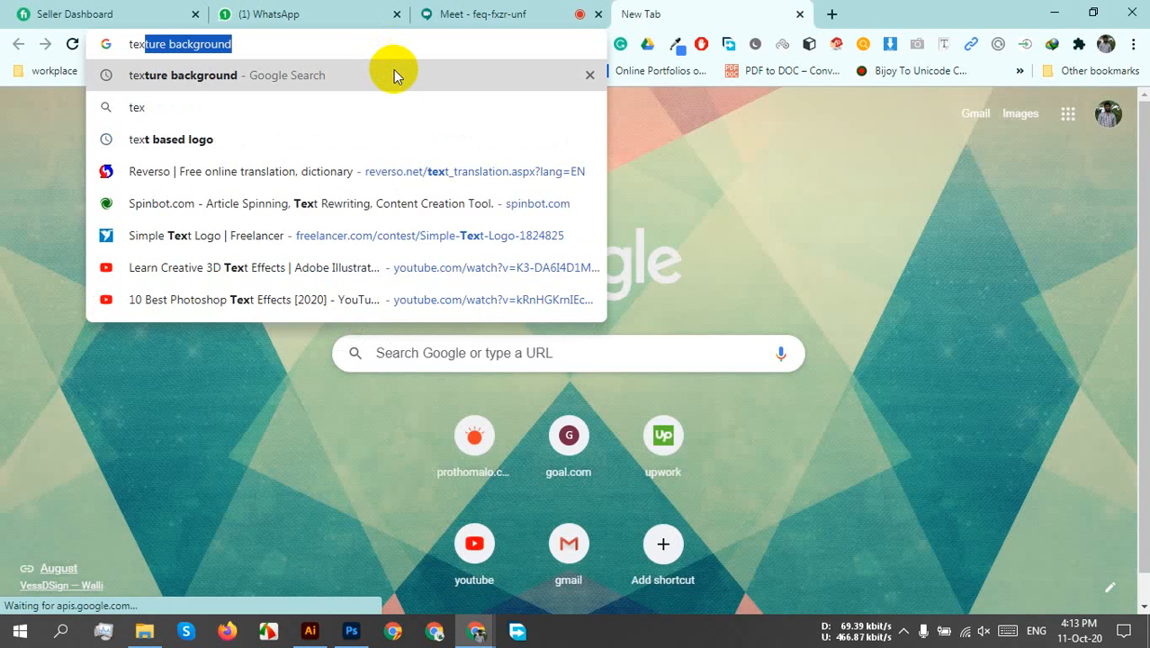
pyautogui.click(393, 75)
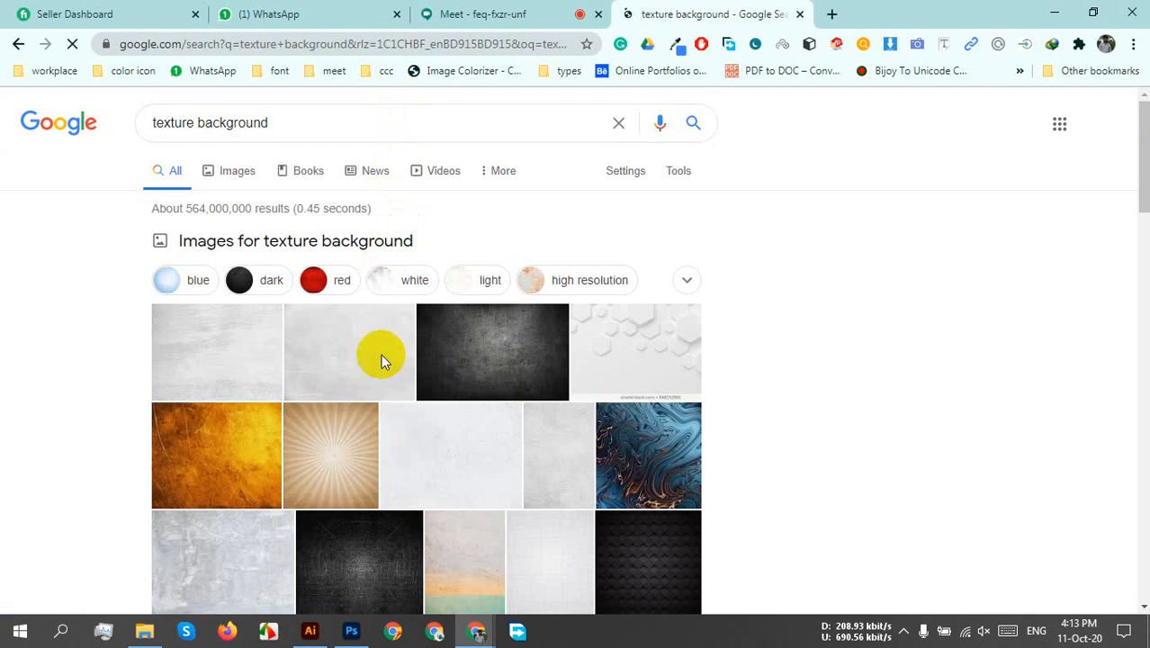
# - Show the image results for "texture background" and browse them for a suitable texture
pyautogui.click(236, 173)
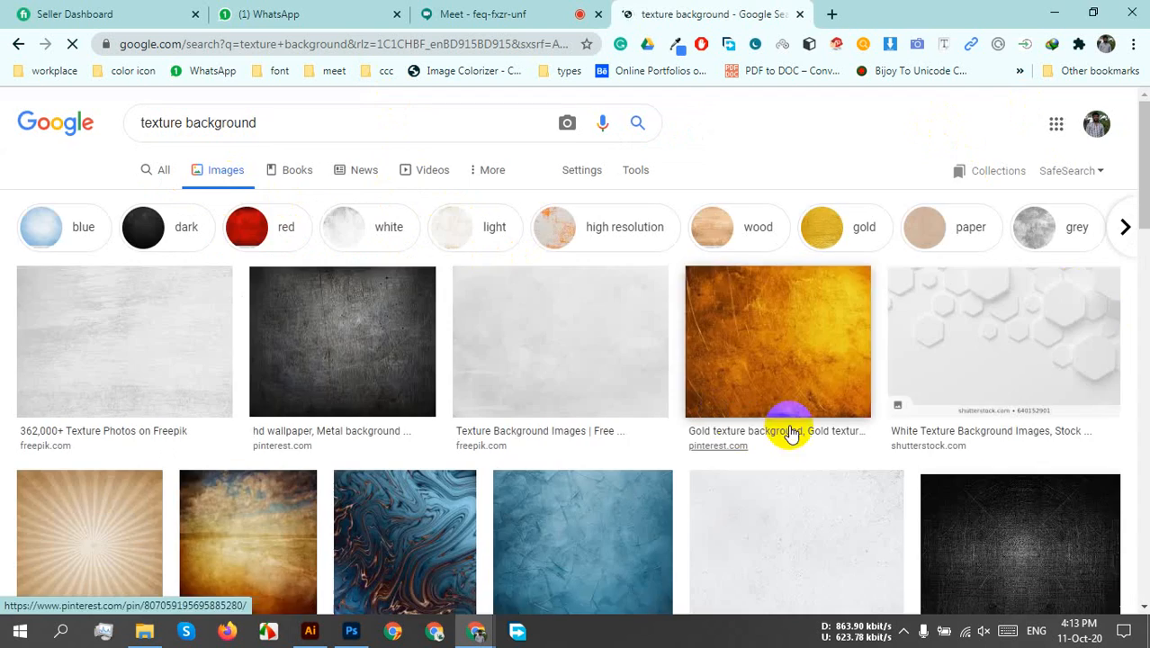
pyautogui.scroll(-4, 795, 429)
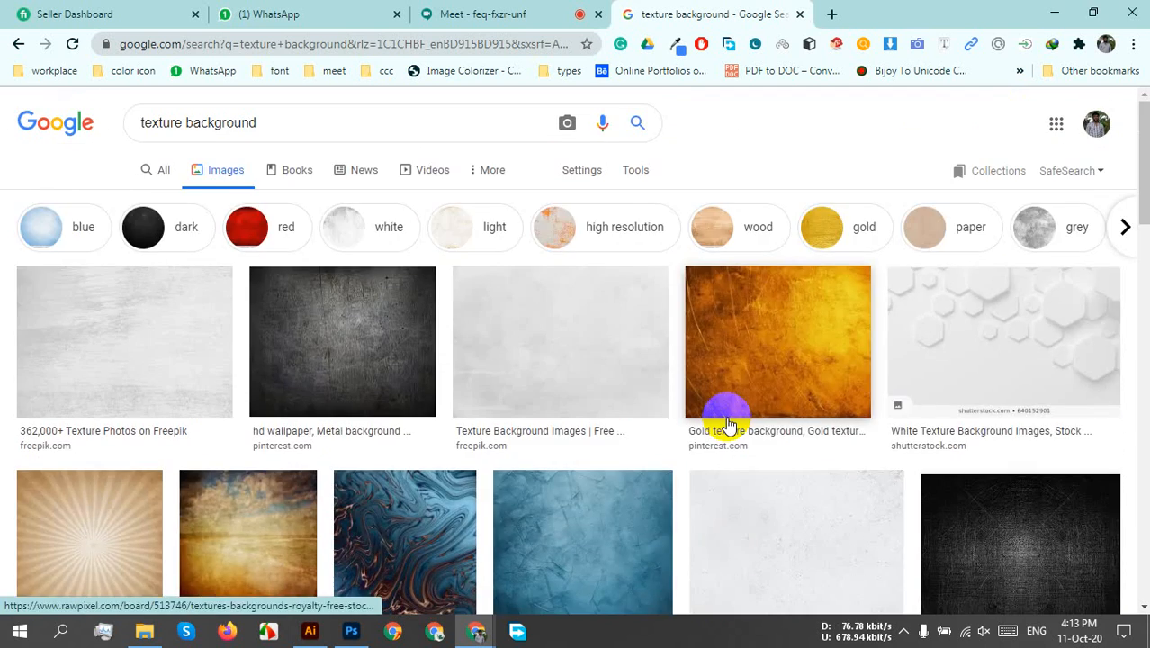
pyautogui.scroll(-6, 729, 423)
pyautogui.scroll(-2, 724, 425)
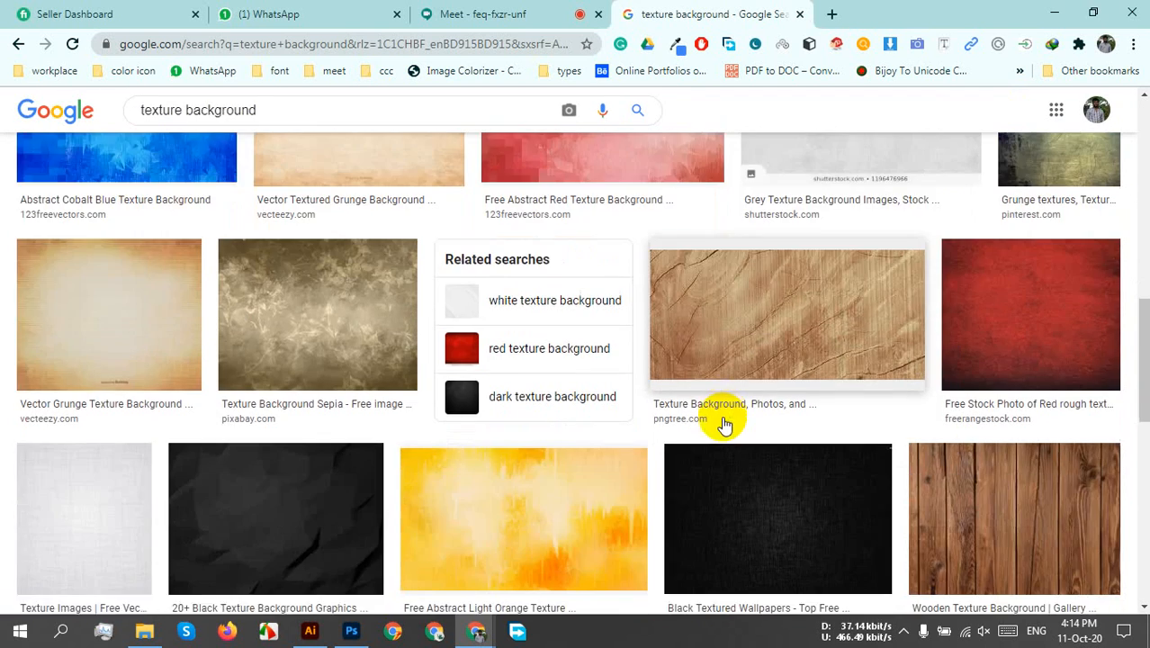
pyautogui.scroll(-4, 725, 424)
pyautogui.scroll(4, 199, 141)
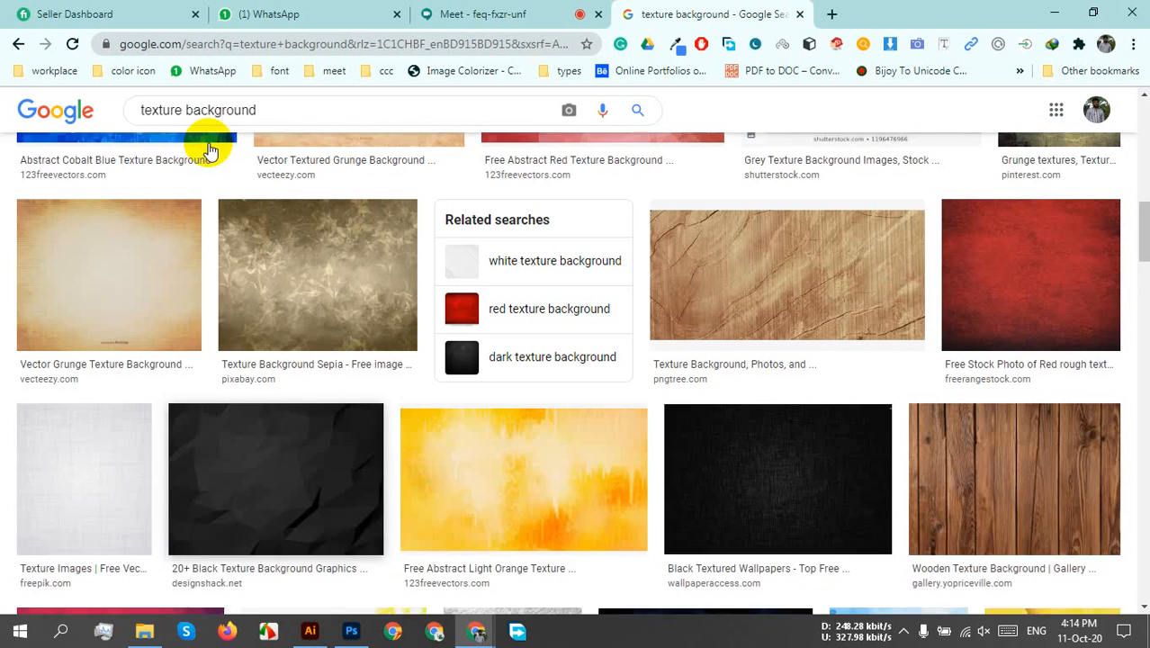
# - Refine the image search to "rust texture background"
pyautogui.click(141, 110)
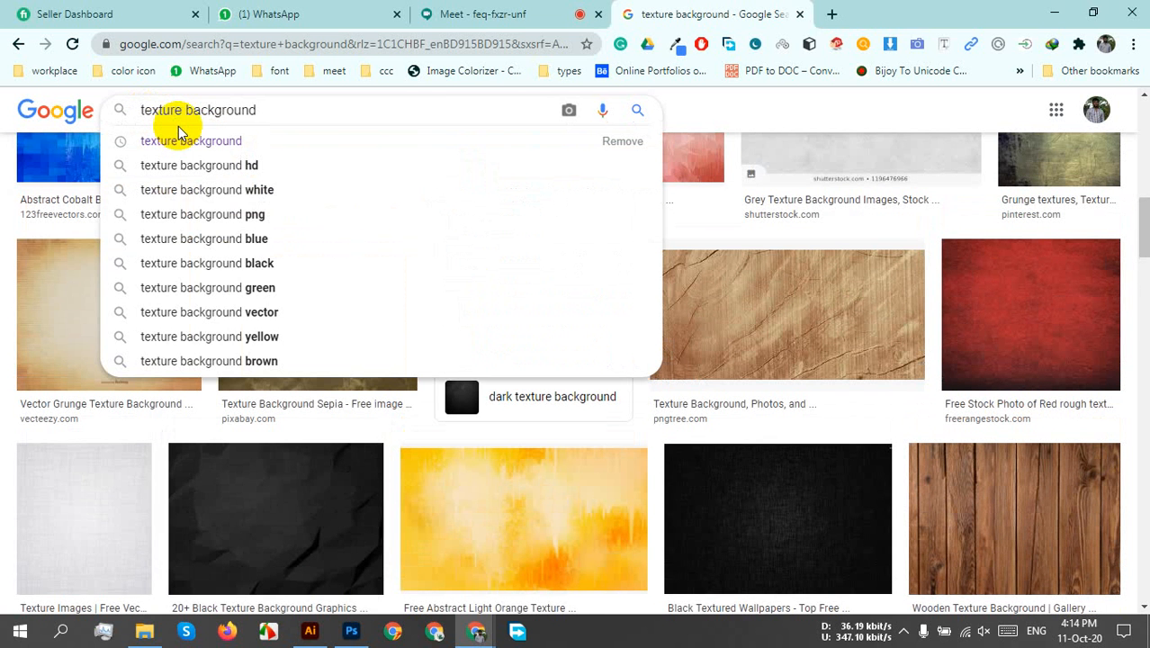
pyautogui.write('rust')
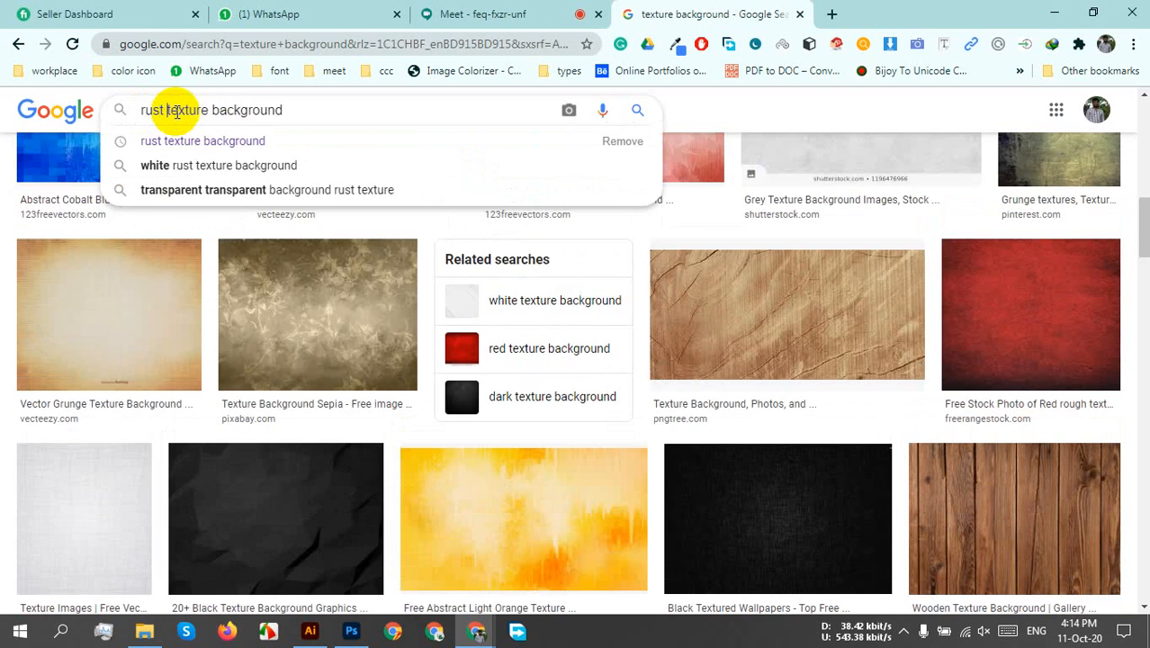
pyautogui.press('Return')
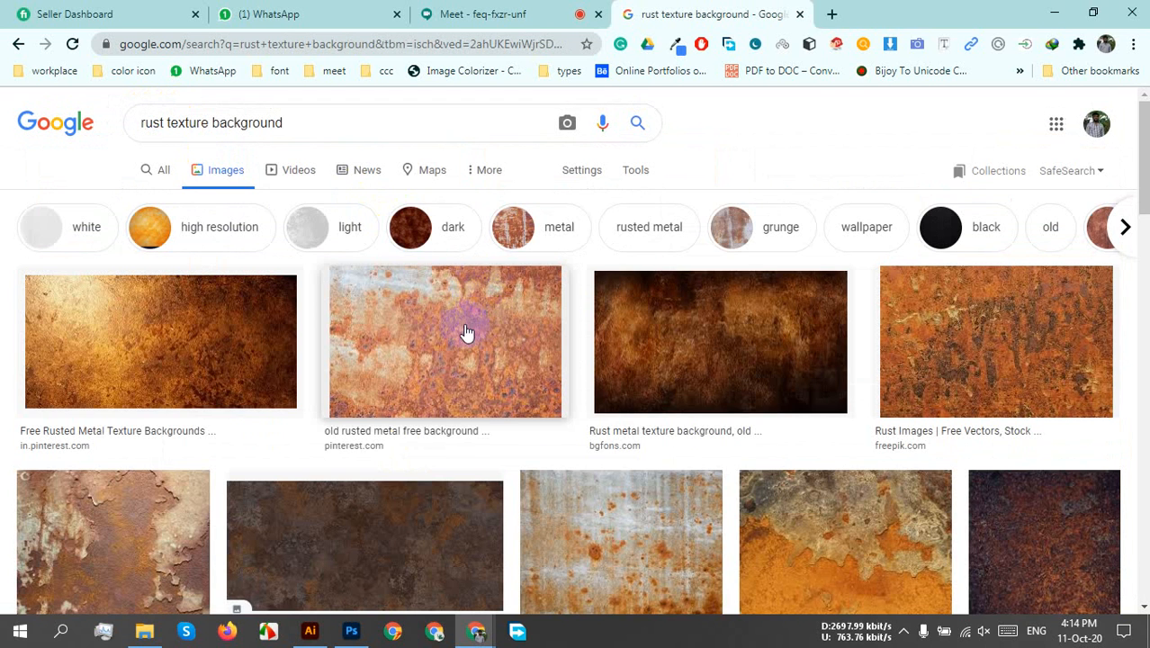
# - Examine the rust texture image results for a heavily speckled, worn surface, and preview the grunge iron rust texture from Colourbox
pyautogui.scroll(-4, 841, 349)
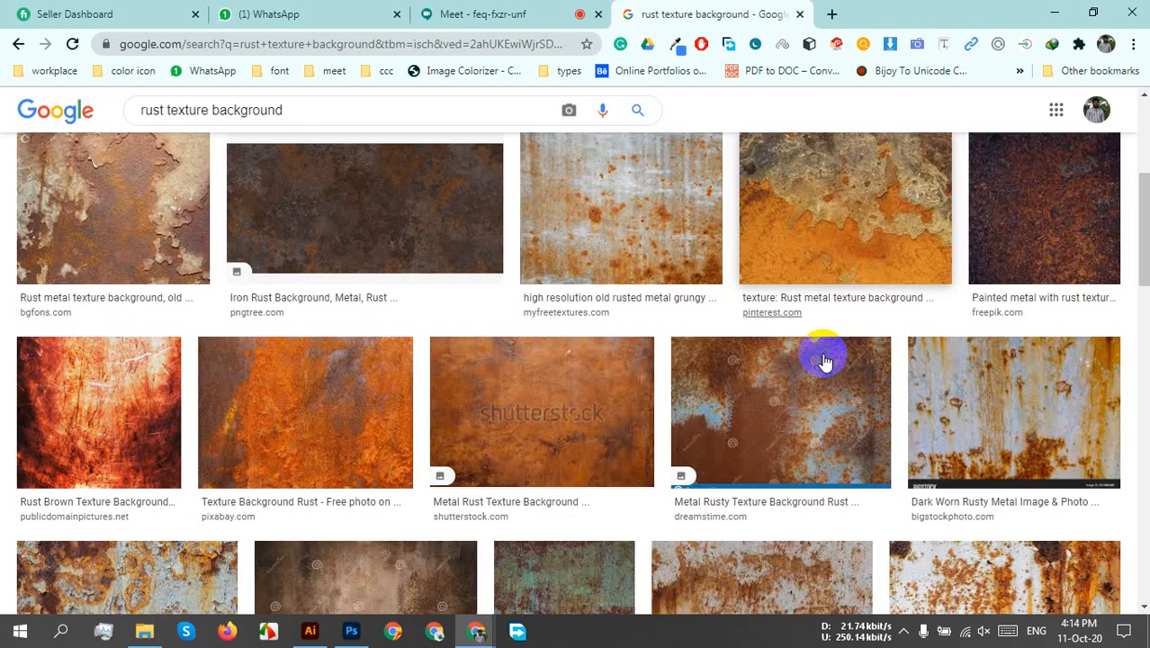
pyautogui.scroll(1, 823, 358)
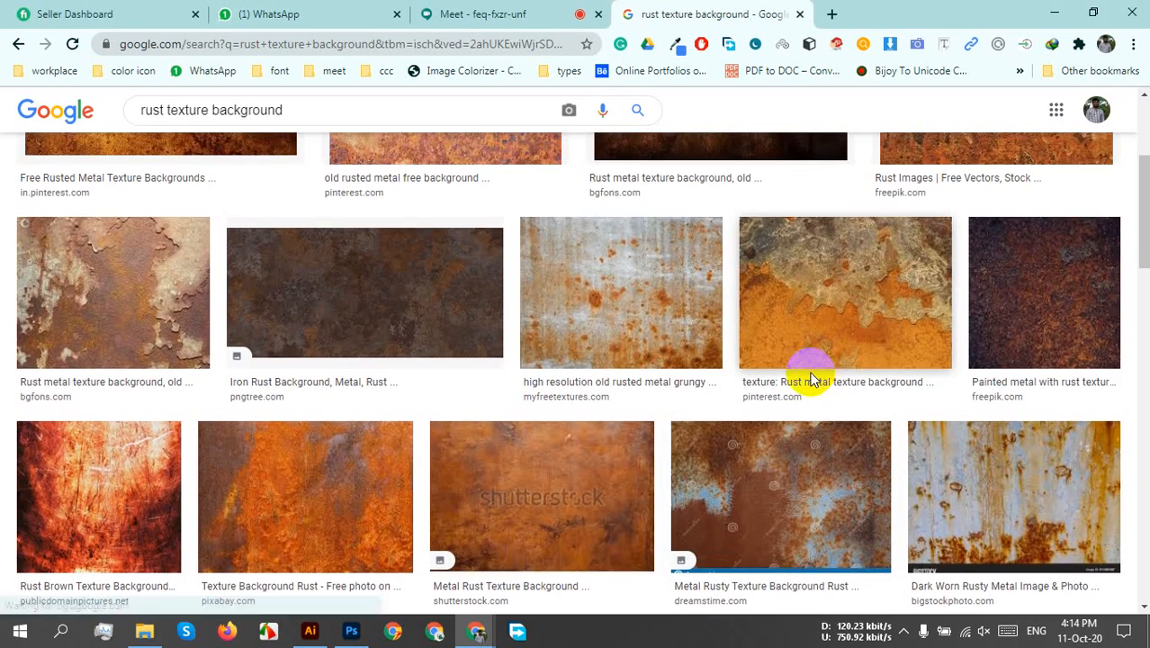
pyautogui.scroll(-5, 809, 379)
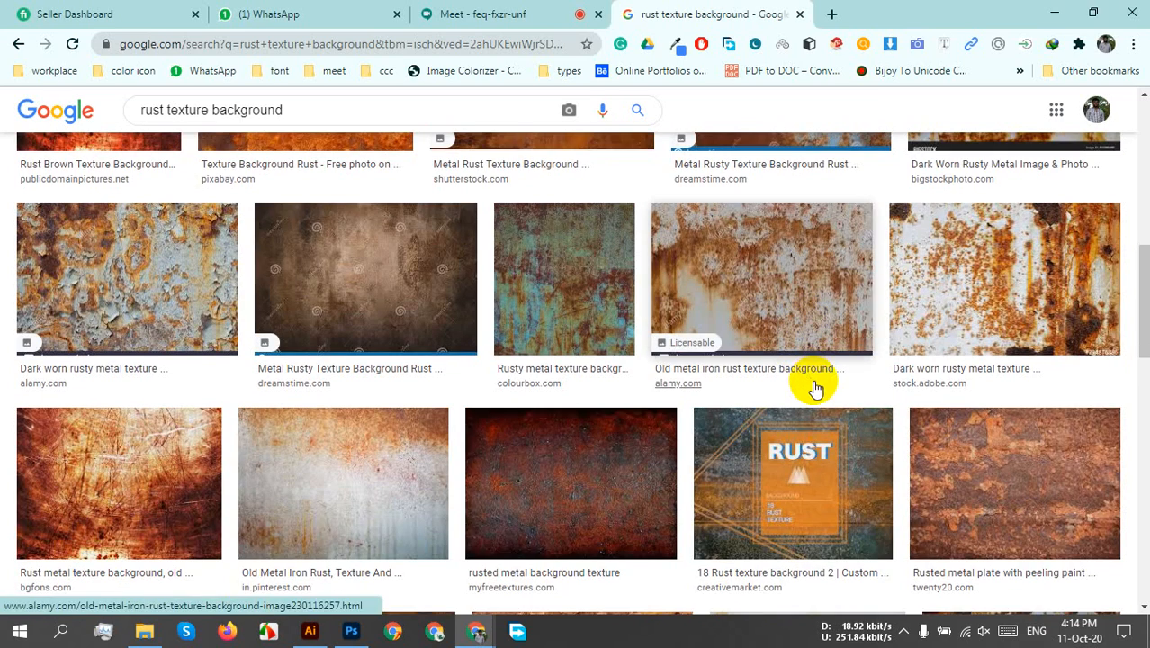
pyautogui.scroll(-5, 814, 387)
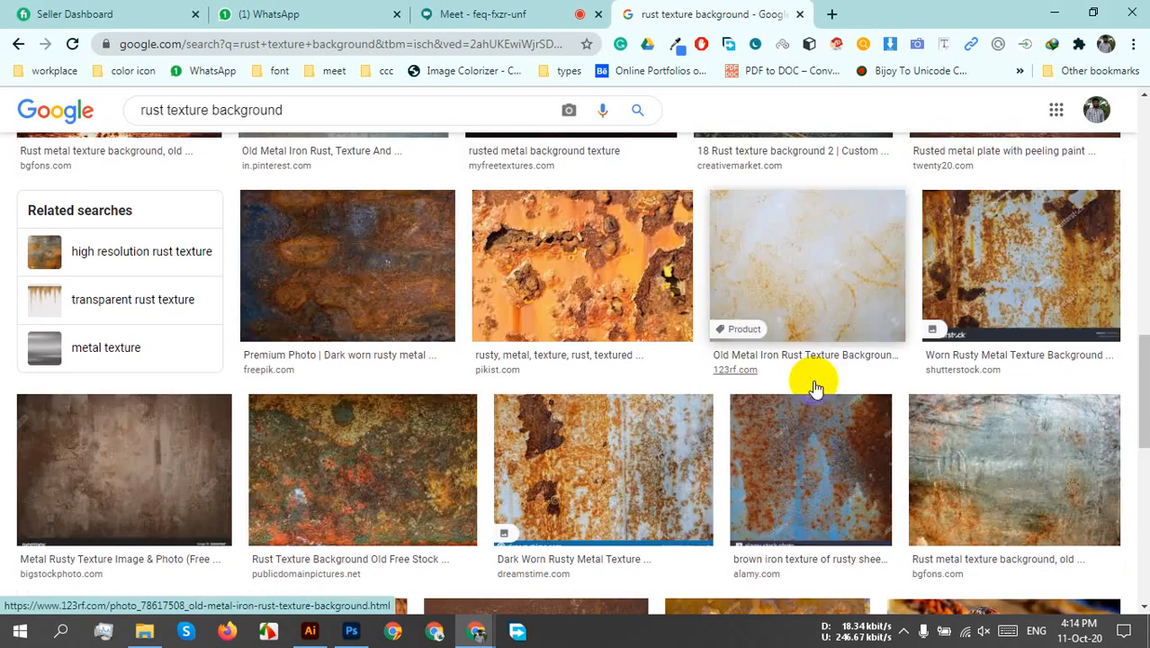
pyautogui.scroll(-5, 988, 381)
pyautogui.scroll(-3, 977, 394)
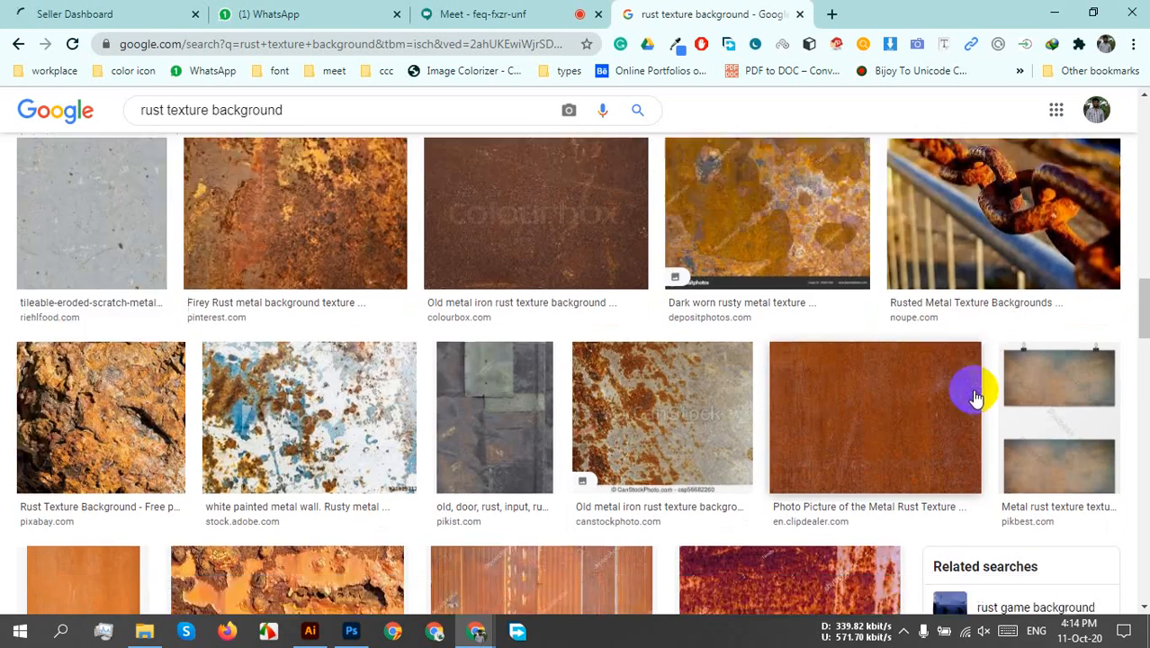
pyautogui.scroll(-5, 976, 396)
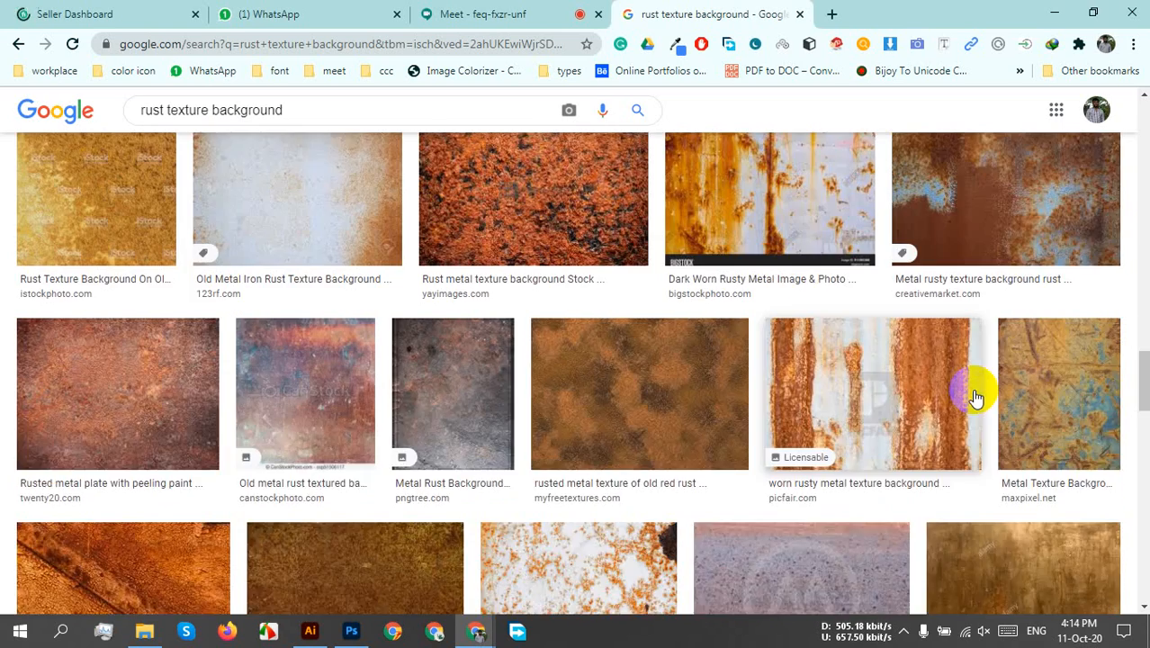
pyautogui.scroll(2, 977, 397)
pyautogui.scroll(-2, 976, 397)
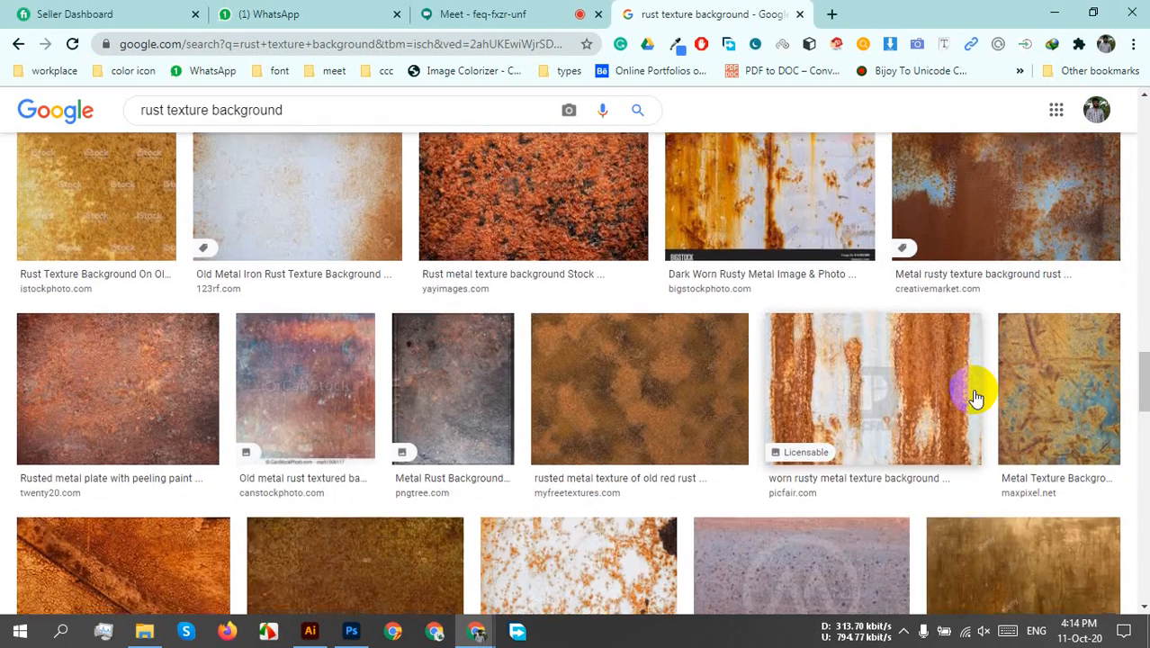
pyautogui.scroll(-4, 975, 393)
pyautogui.scroll(-4, 972, 392)
pyautogui.scroll(-5, 963, 383)
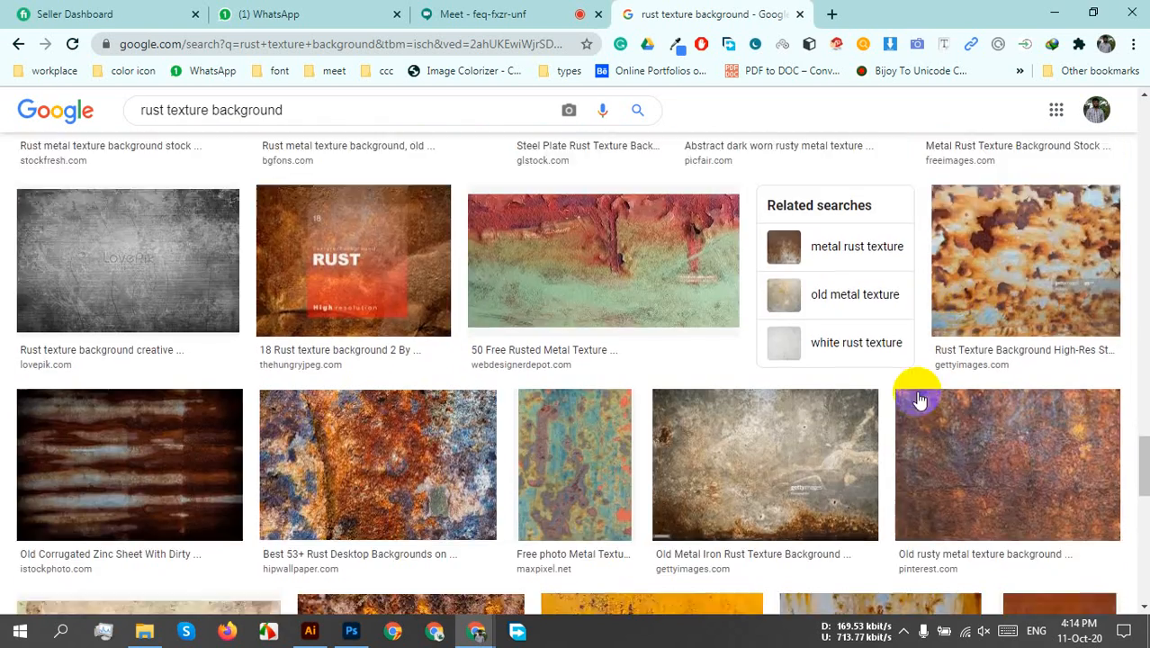
pyautogui.scroll(1, 893, 385)
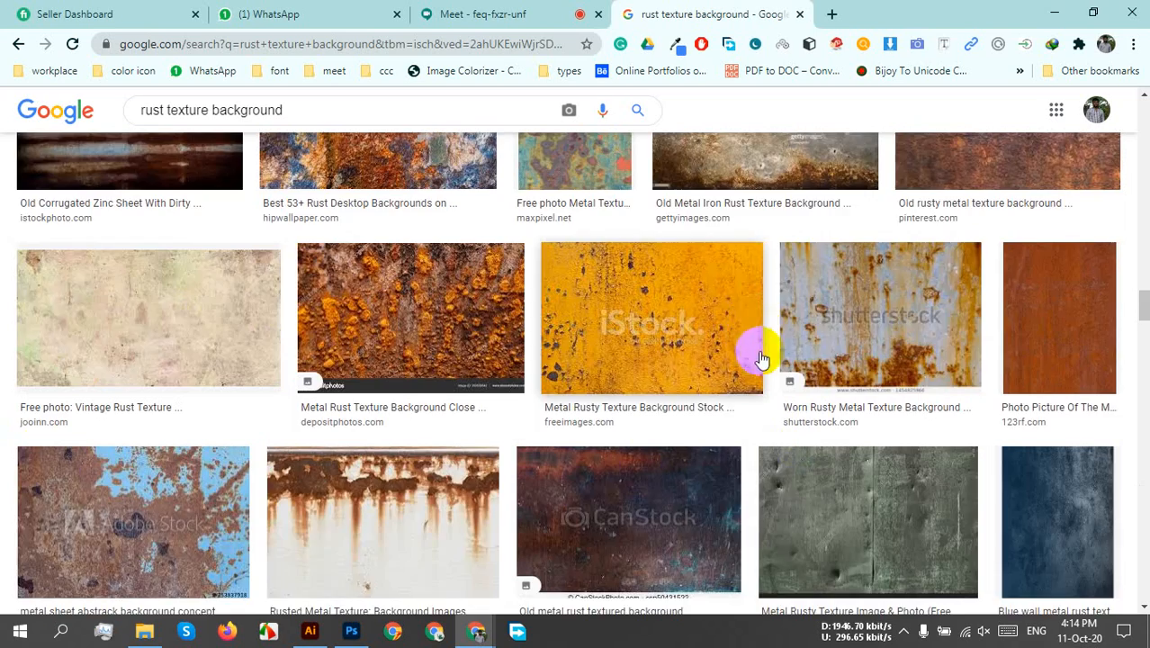
pyautogui.scroll(2, 761, 360)
pyautogui.scroll(-4, 766, 363)
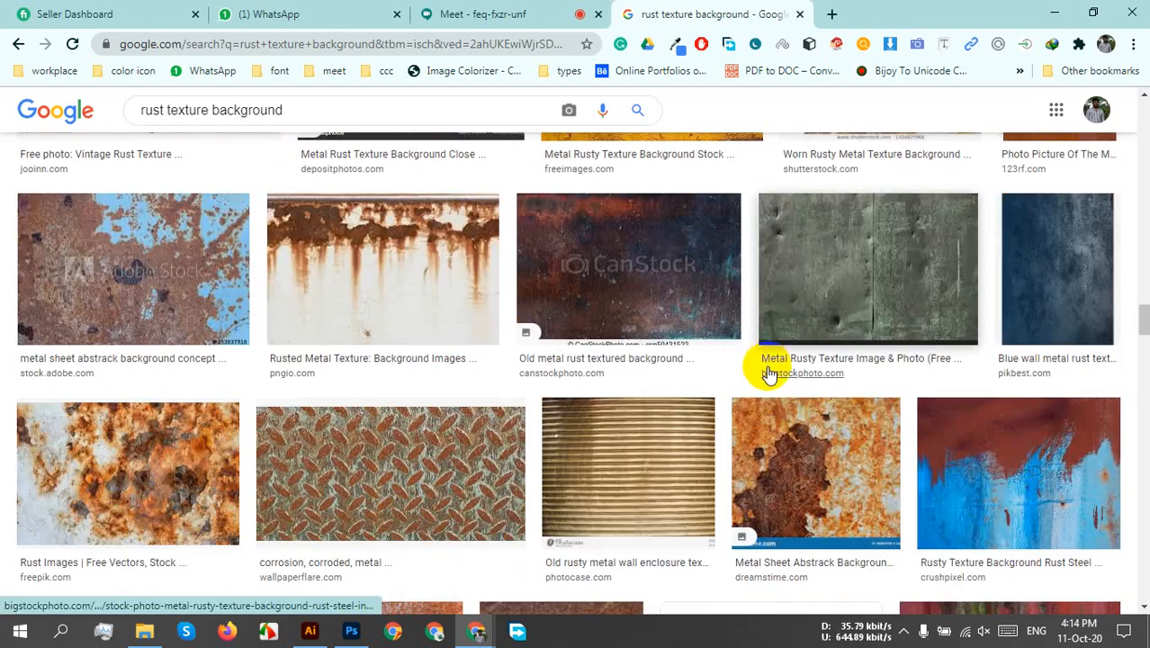
pyautogui.scroll(-5, 768, 374)
pyautogui.scroll(1, 768, 372)
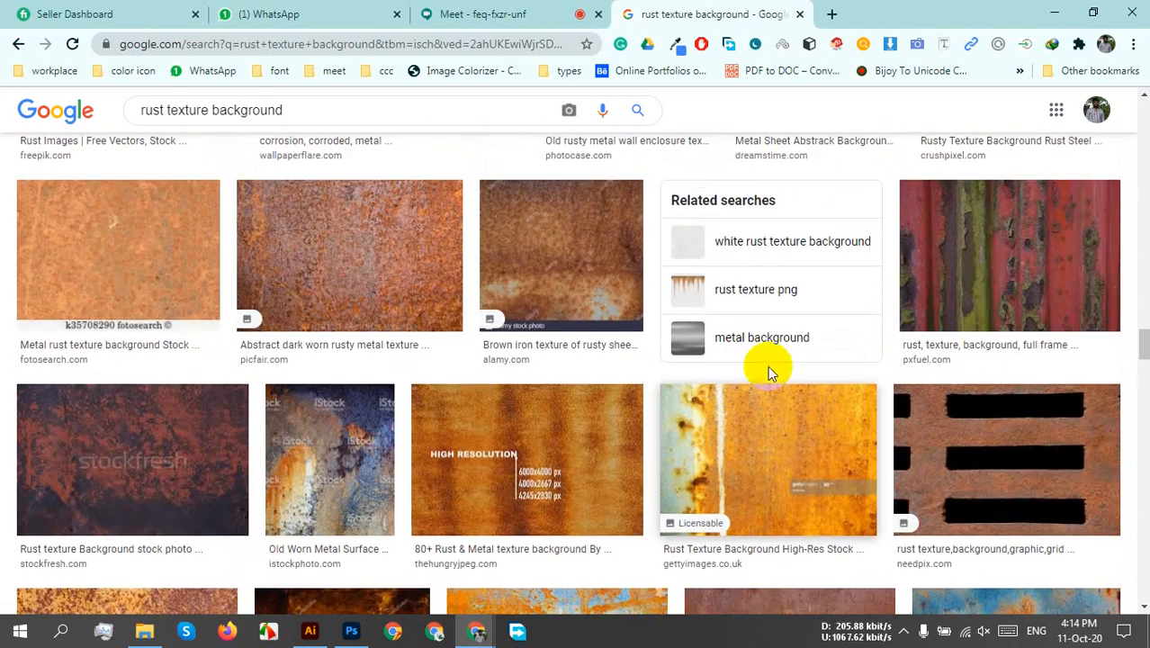
pyautogui.scroll(-4, 767, 376)
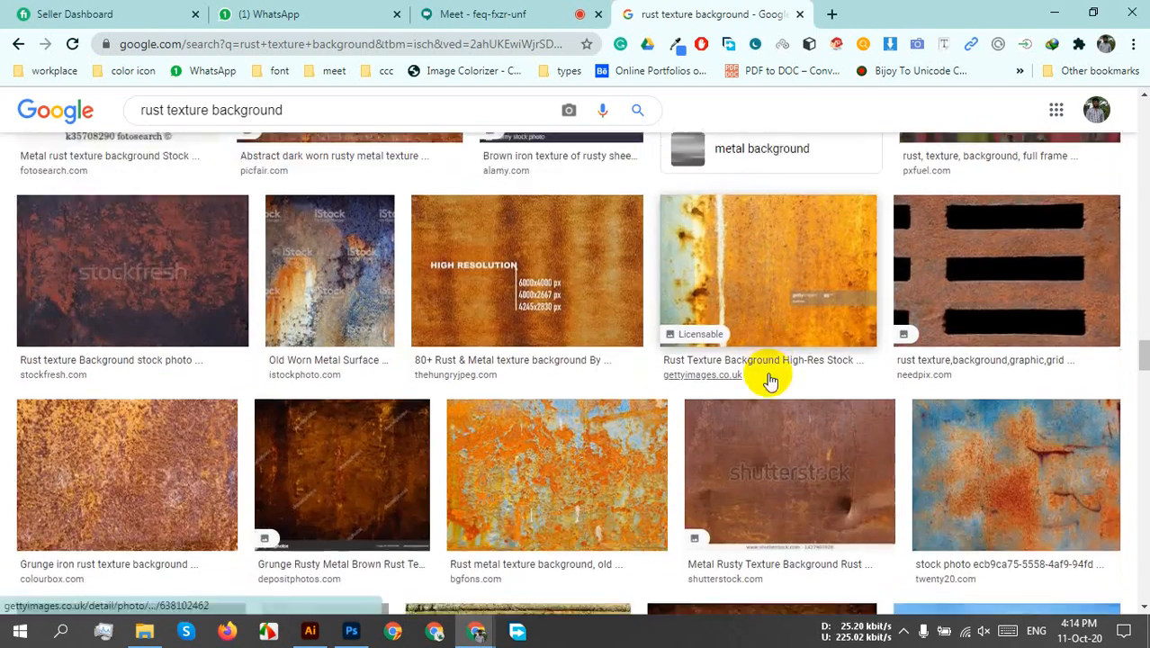
pyautogui.scroll(-1, 147, 342)
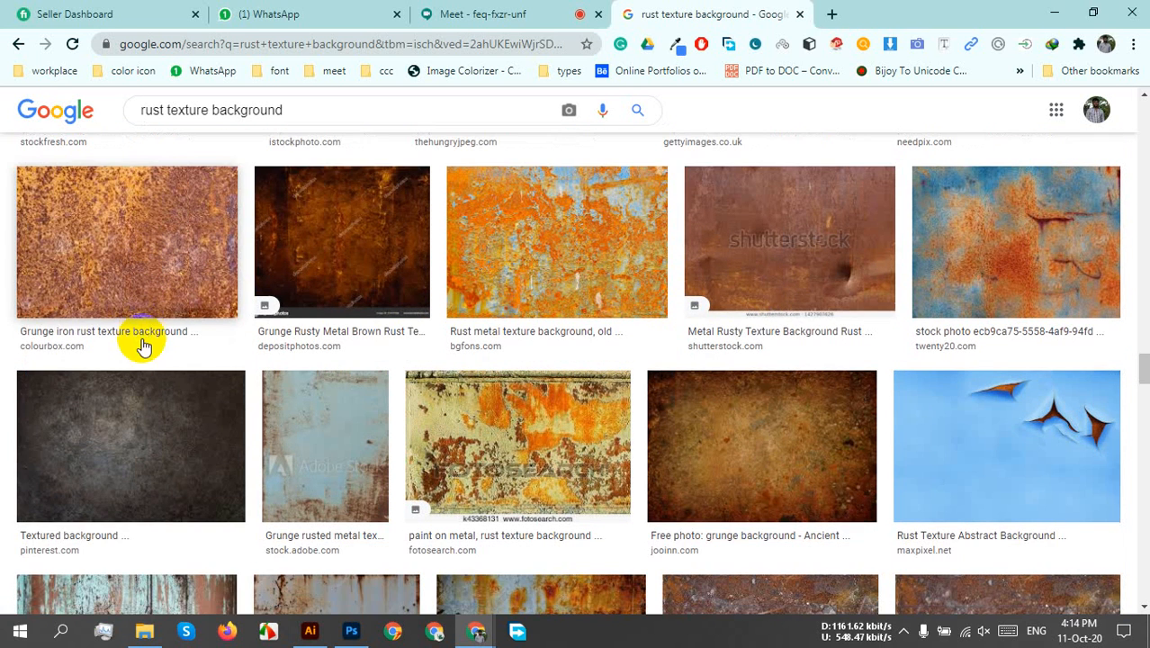
pyautogui.click(137, 295)
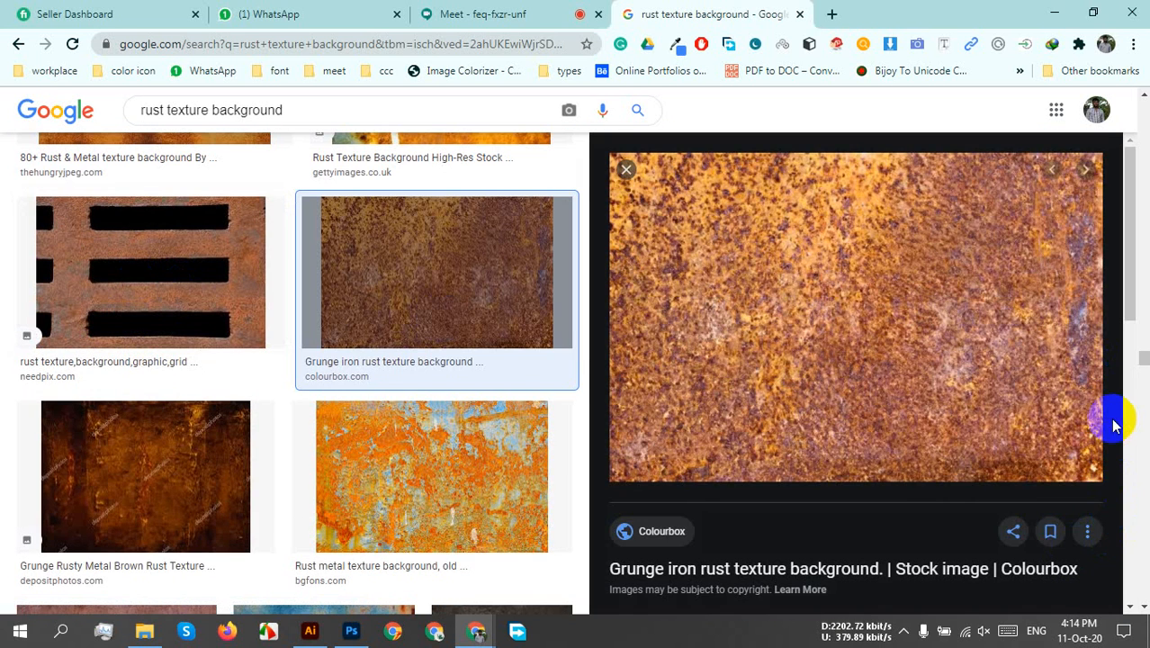
pyautogui.scroll(-5, 193, 360)
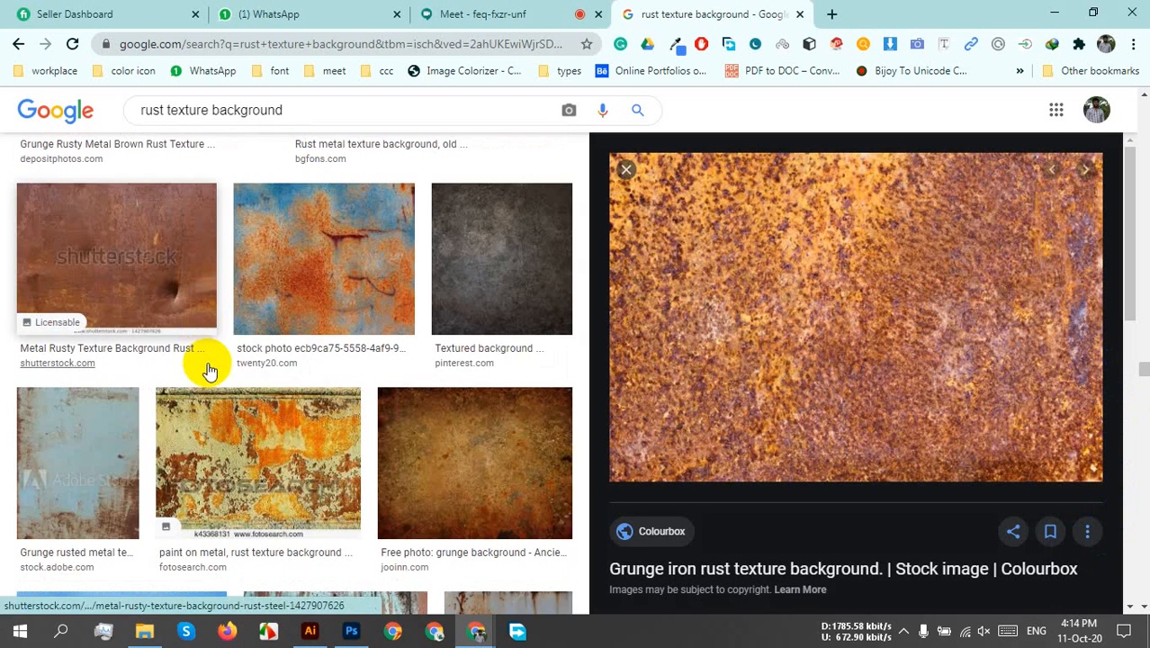
pyautogui.scroll(-8, 504, 503)
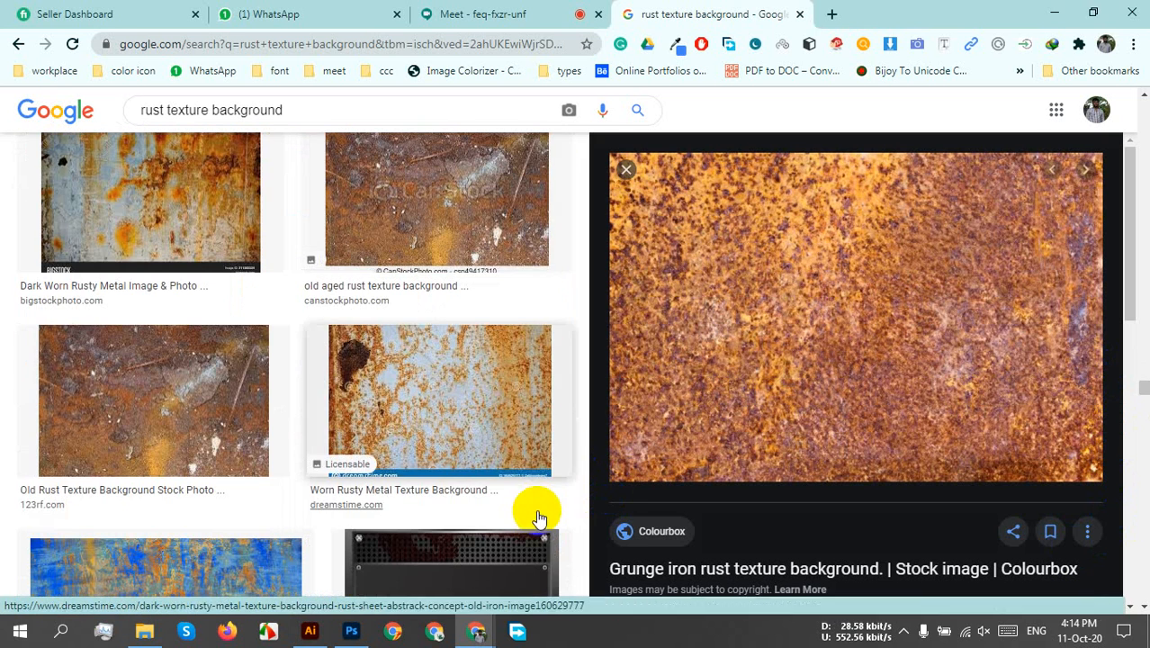
# - Preview the worn rusty metal texture from Dreamstime, download its image with Free Download Manager, and close the download manager
pyautogui.click(457, 400)
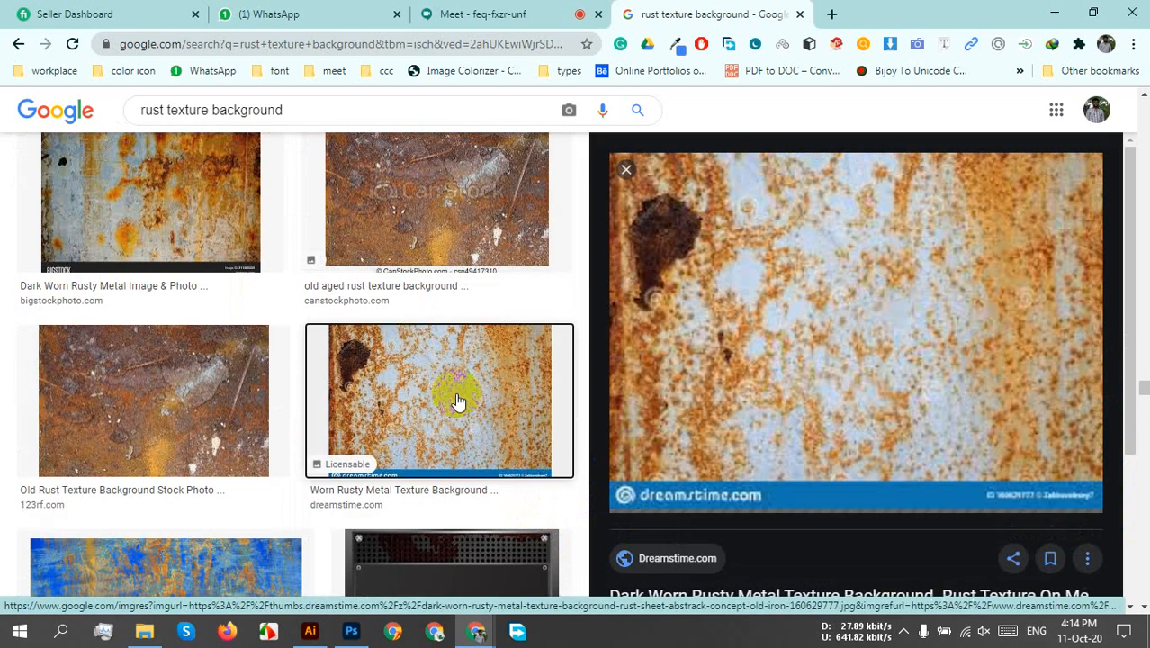
pyautogui.rightClick(812, 195)
pyautogui.click(887, 371)
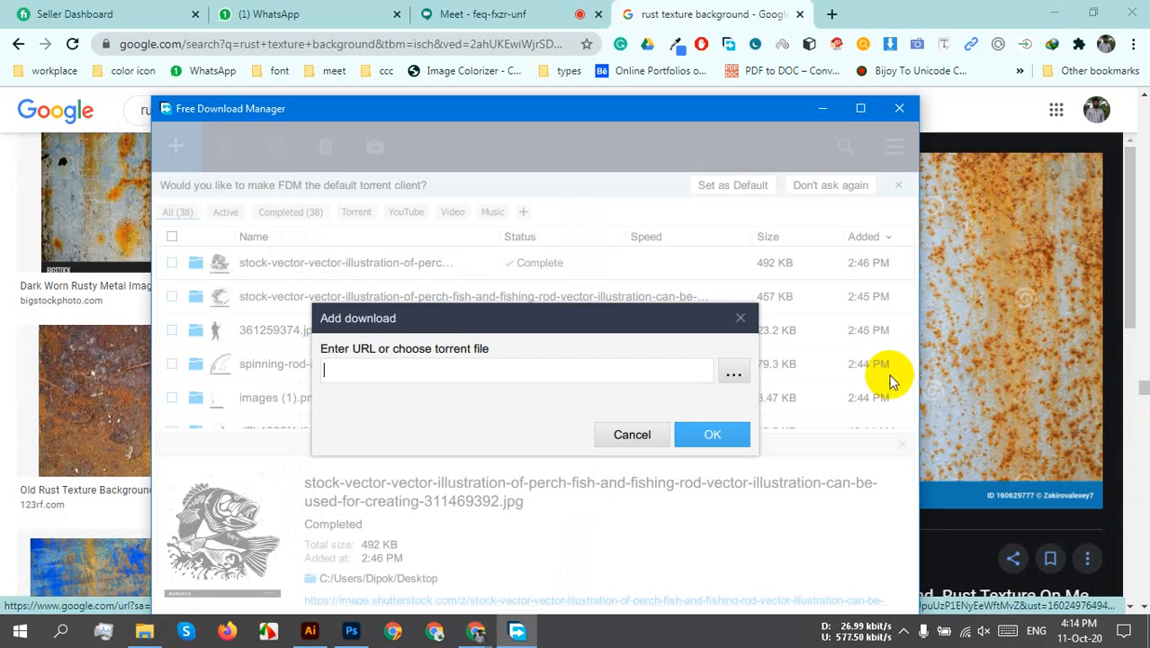
pyautogui.click(743, 459)
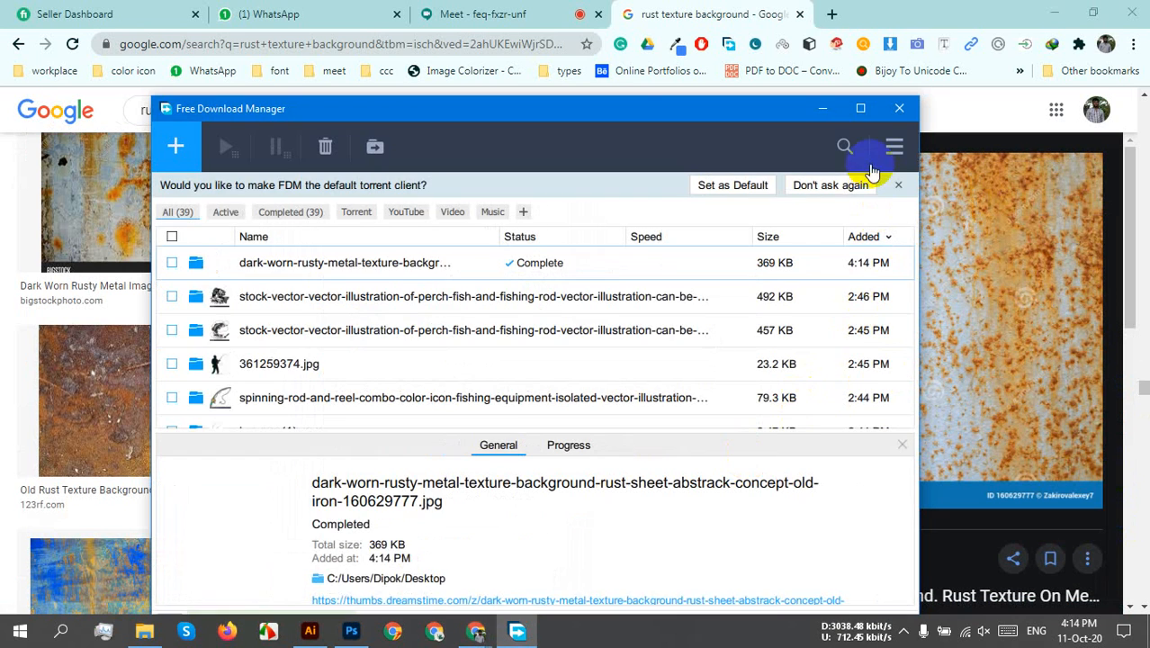
pyautogui.click(898, 109)
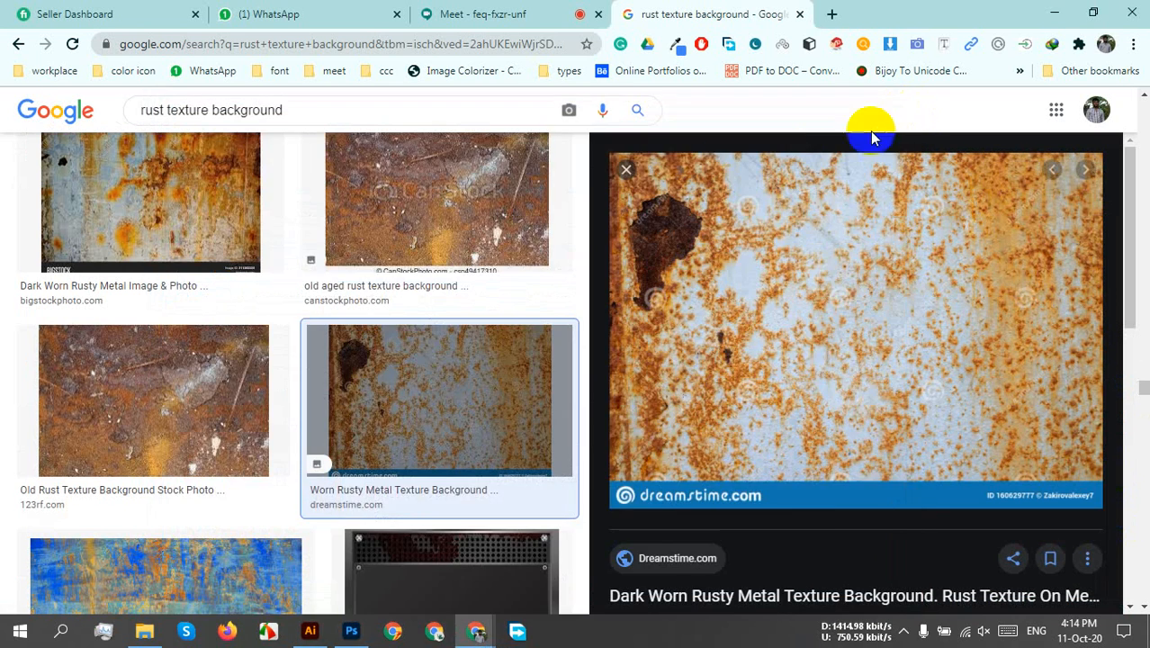
# - Close the image preview and look through further rust texture results
pyautogui.click(626, 169)
pyautogui.scroll(-2, 468, 369)
pyautogui.scroll(-2, 855, 391)
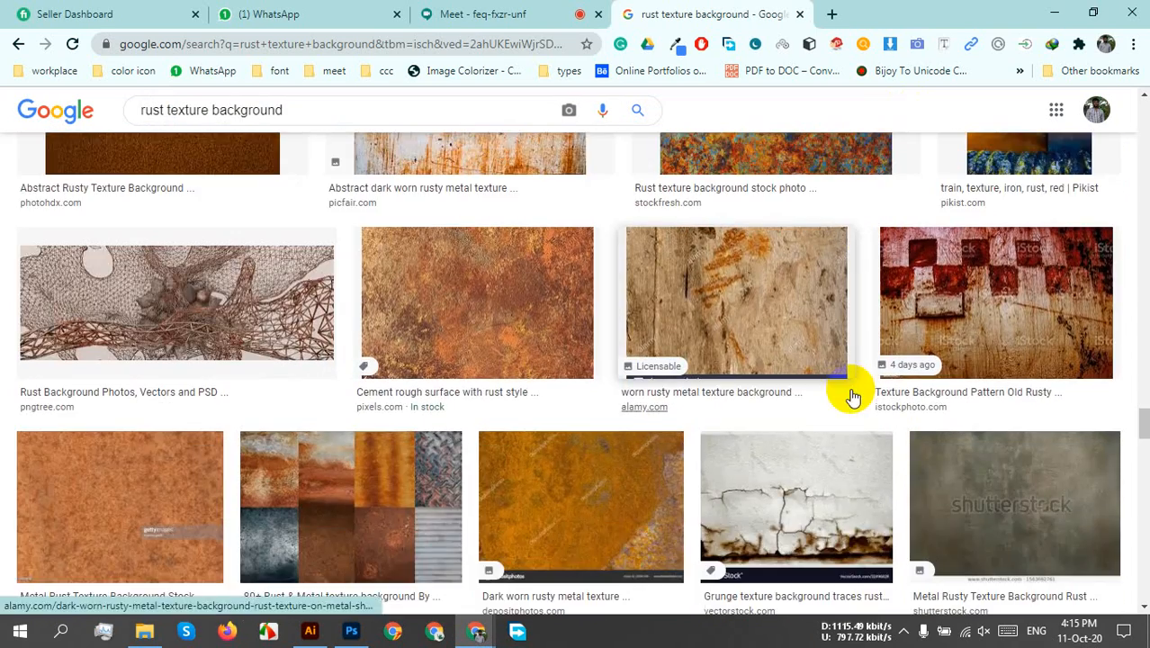
pyautogui.scroll(-4, 847, 391)
pyautogui.scroll(-4, 410, 577)
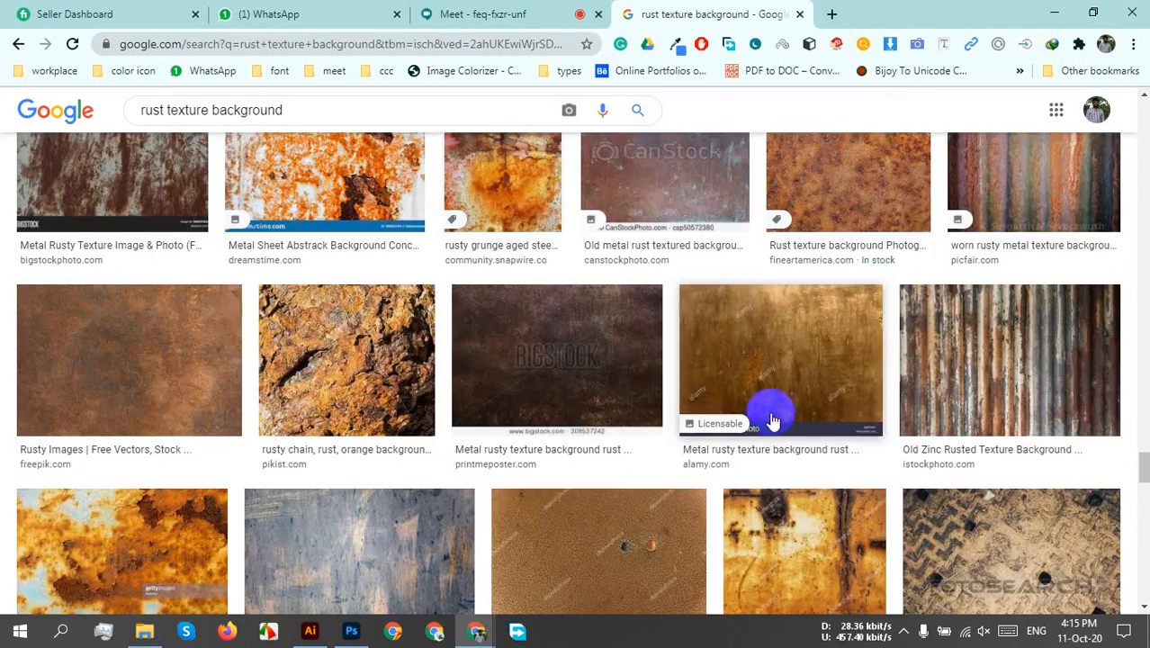
# - Place the downloaded rusty metal image from the Desktop folder into the Illustrator document beside the black artboard, and enlarge it about 8.5 times
pyautogui.click(145, 633)
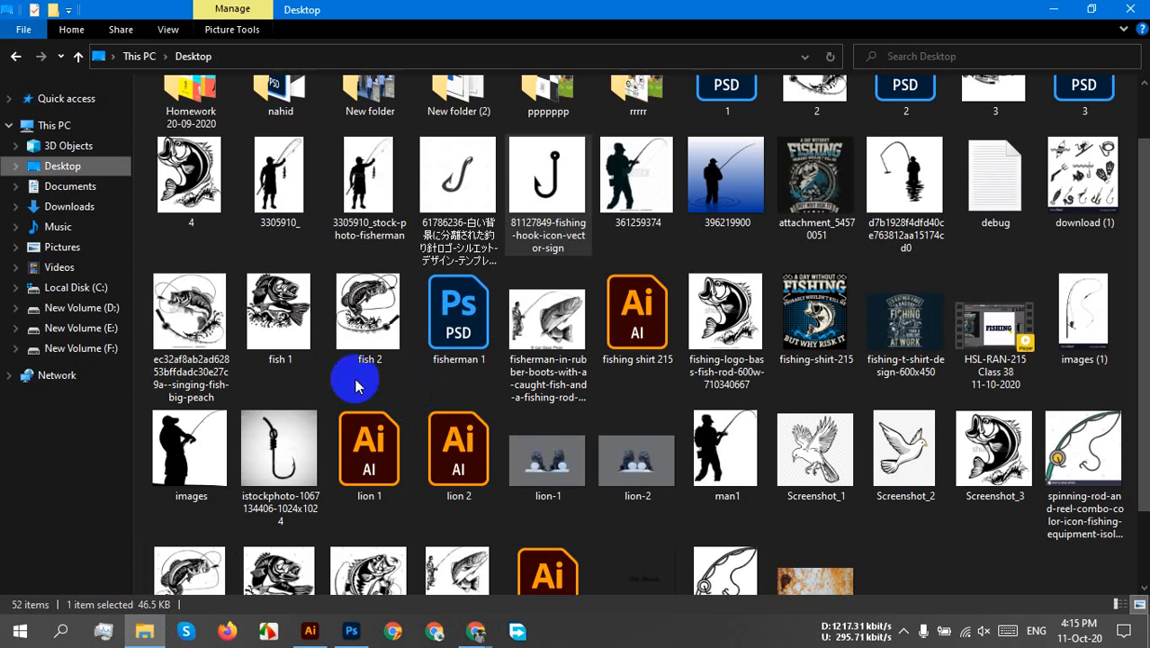
pyautogui.scroll(1, 629, 422)
pyautogui.scroll(-2, 748, 421)
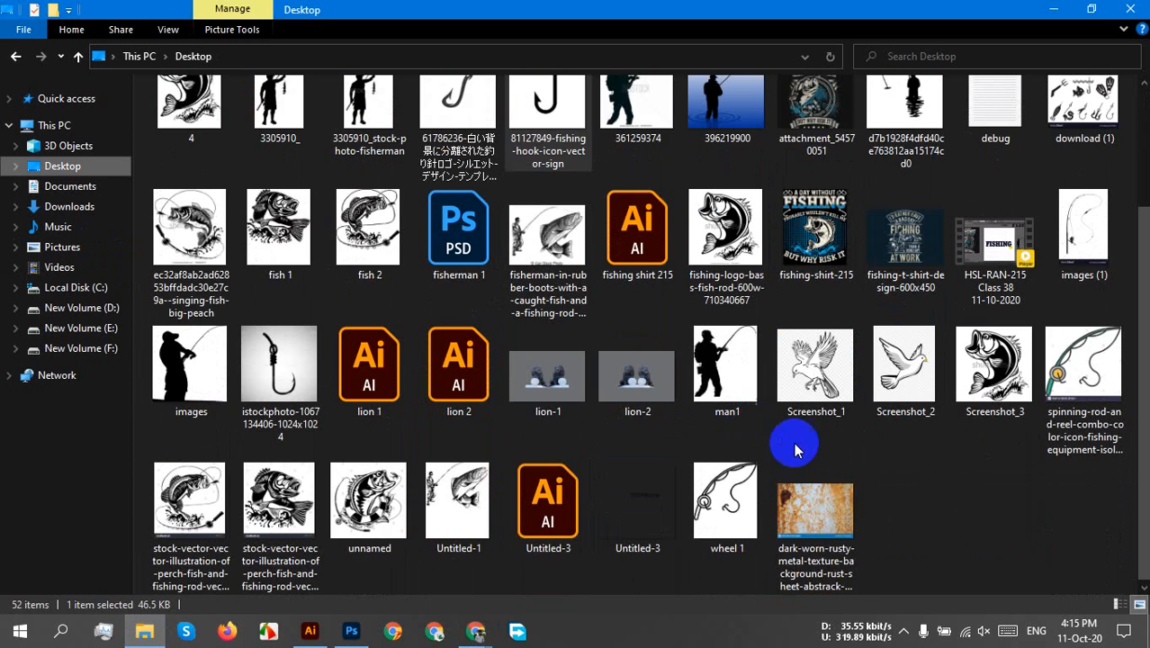
pyautogui.moveTo(788, 441); pyautogui.dragTo(706, 401)
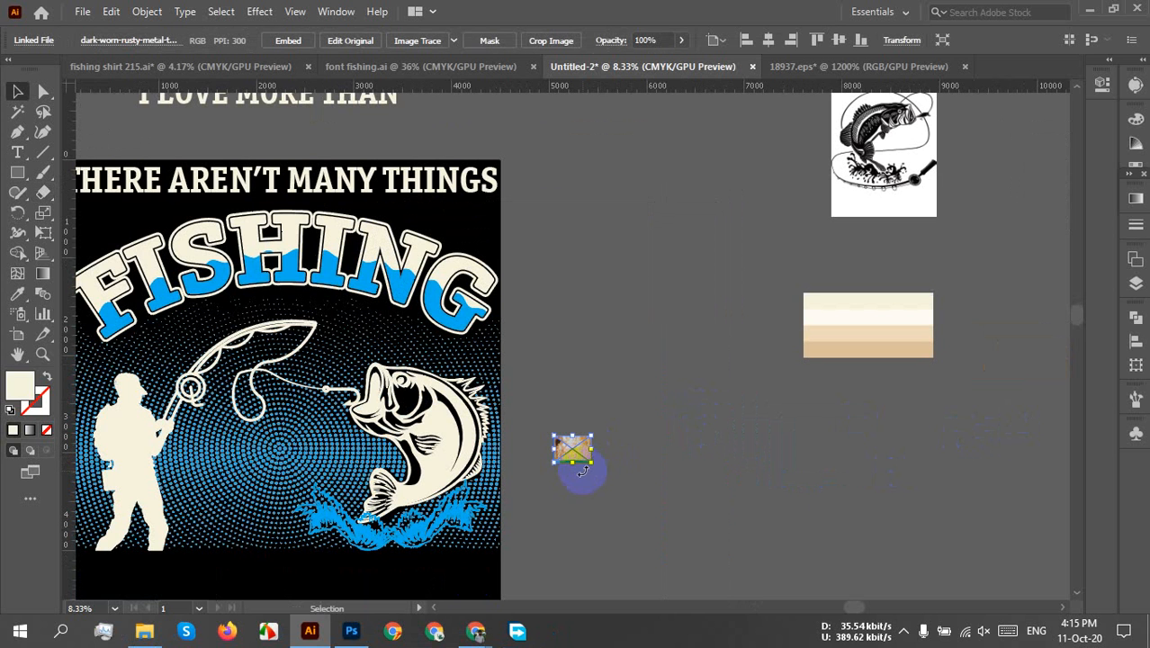
pyautogui.moveTo(594, 466); pyautogui.dragTo(877, 536)
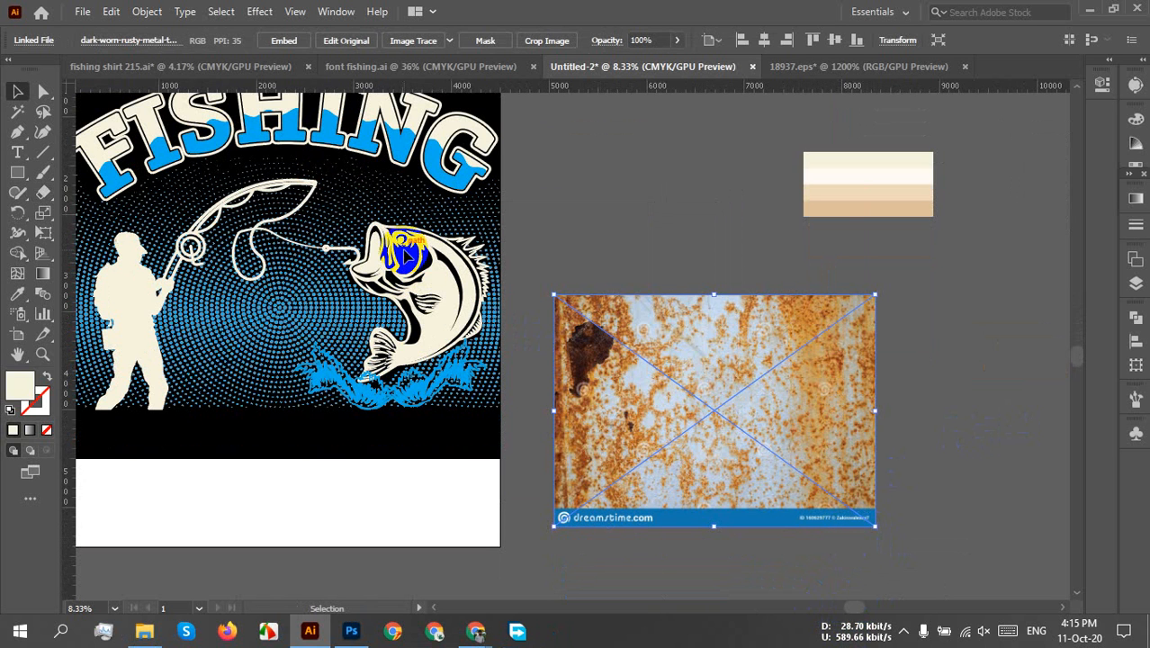
# - Apply Image Trace with the default preset to the placed rusty metal image
pyautogui.click(280, 42)
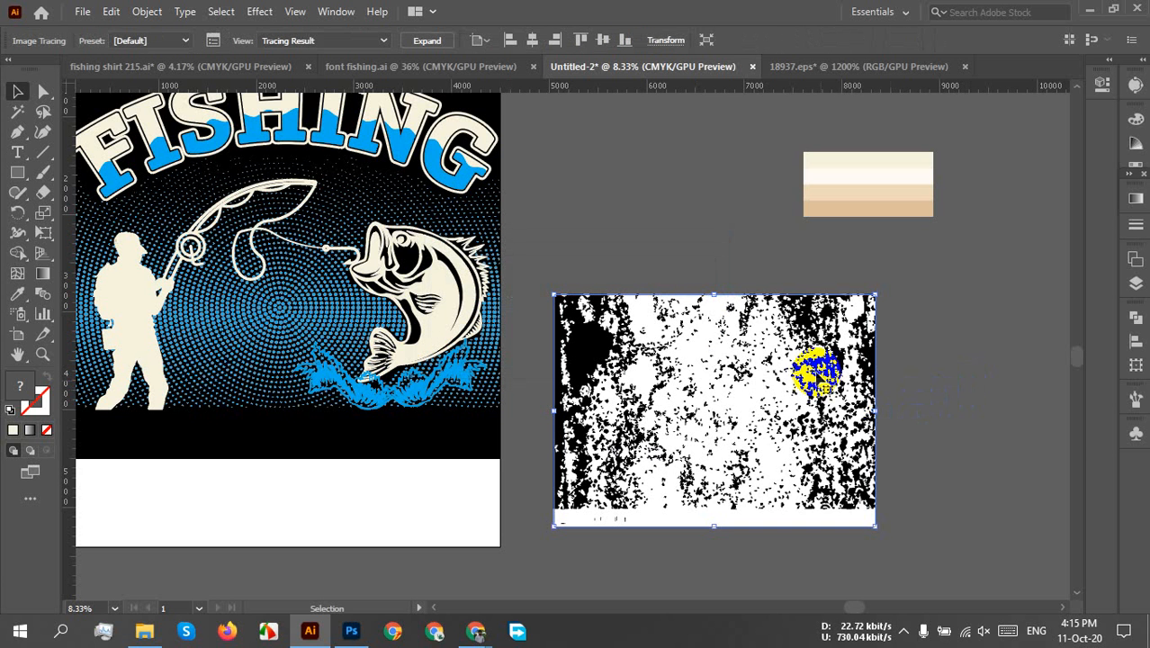
pyautogui.rightClick(692, 325)
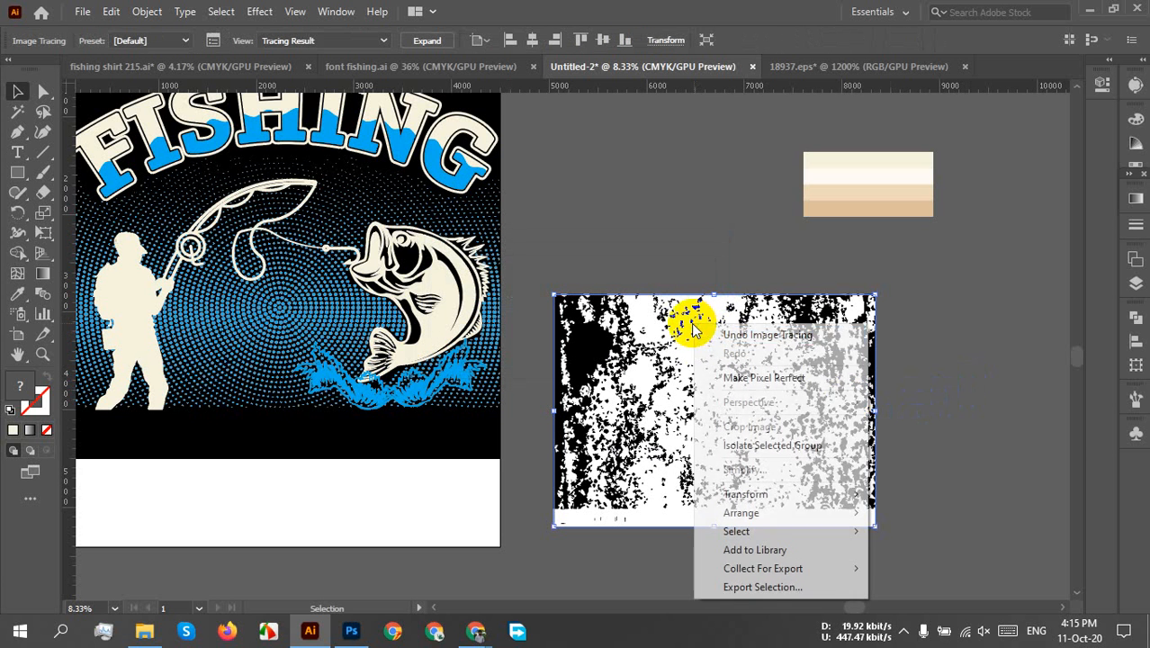
pyautogui.click(420, 39)
pyautogui.click(420, 39)
pyautogui.click(733, 267)
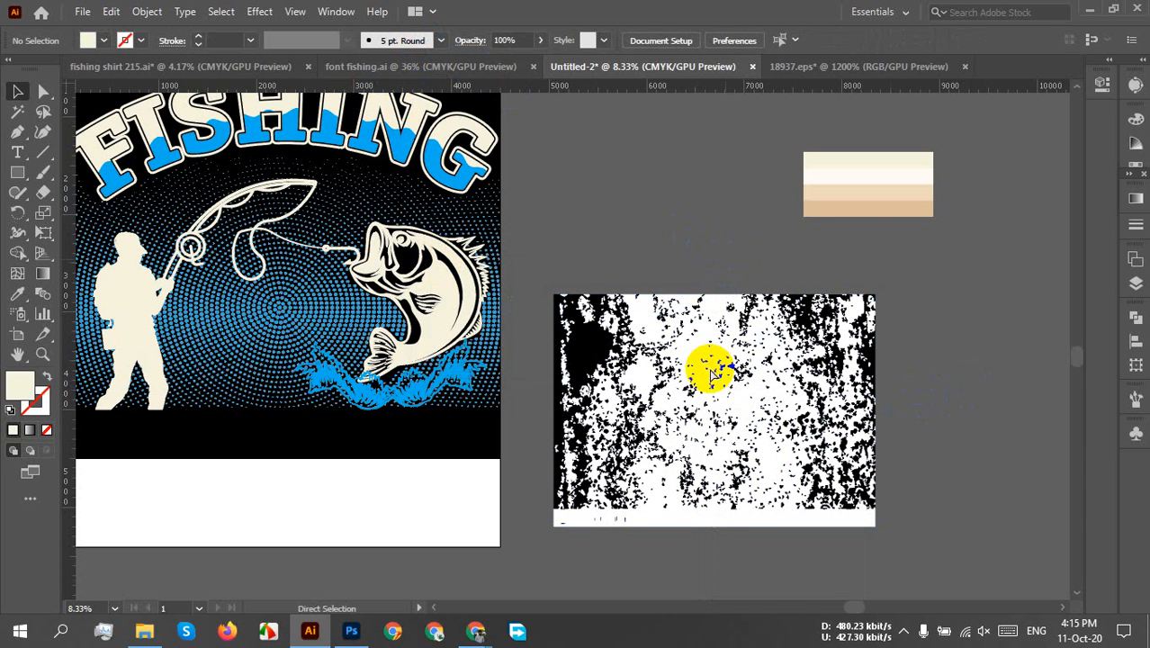
pyautogui.hotkey('ctrl', 'z')
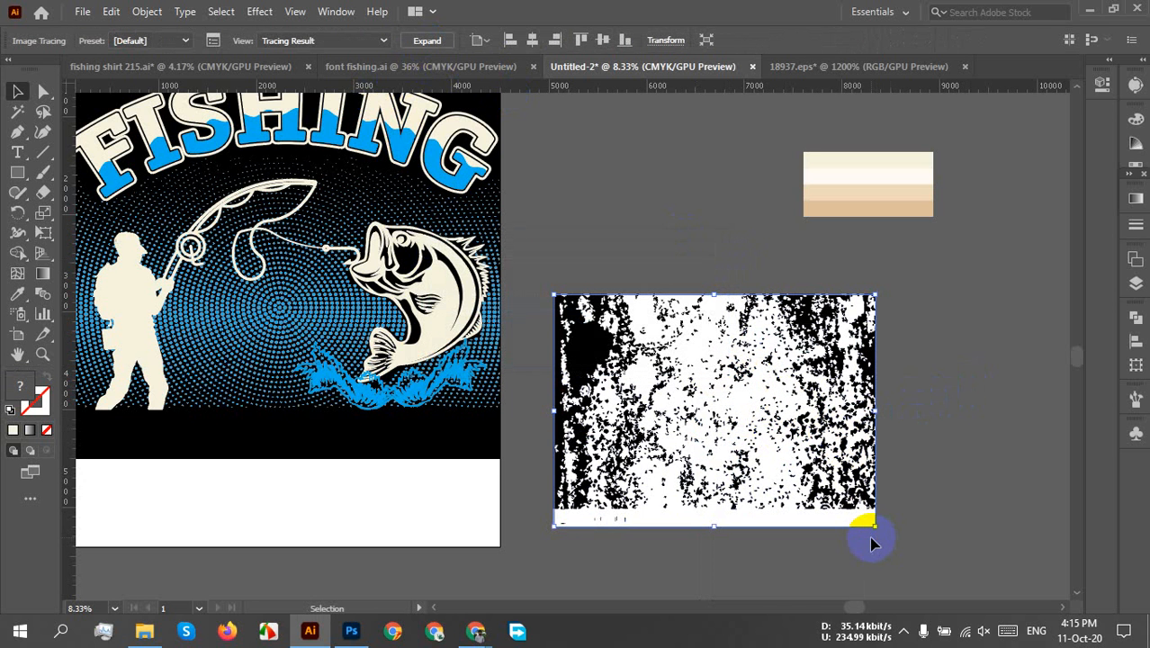
# - Try high and low black-and-white trace thresholds on the rust texture, settling on threshold 127, and set paths to 94%
pyautogui.click(1133, 92)
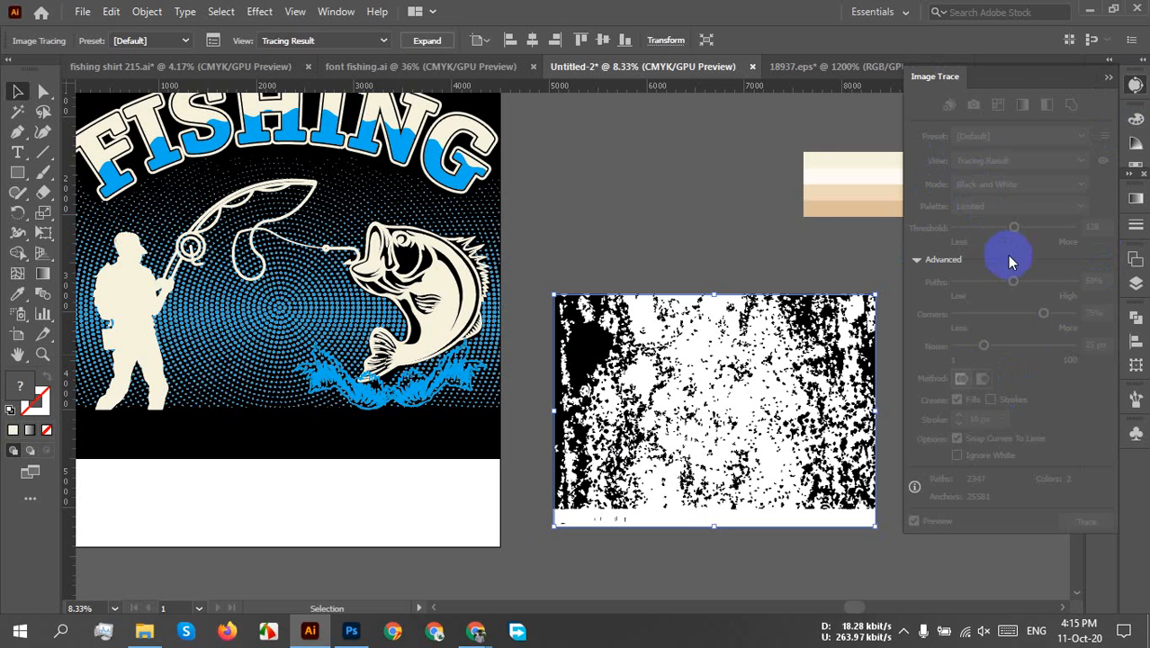
pyautogui.click(746, 335)
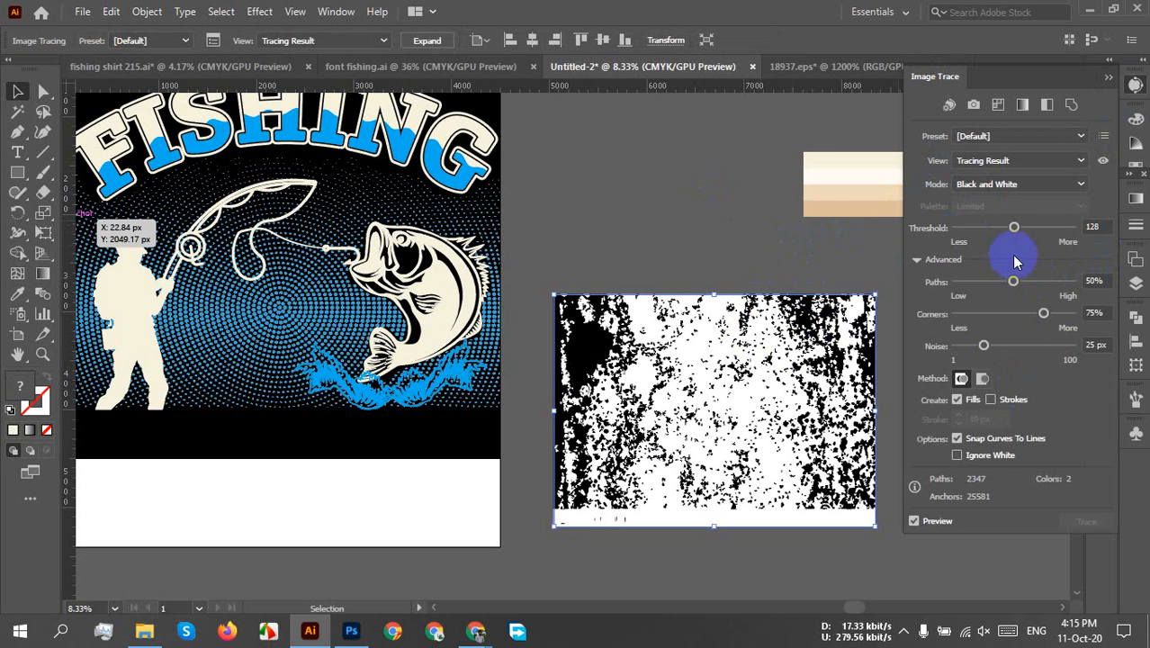
pyautogui.click(1064, 228)
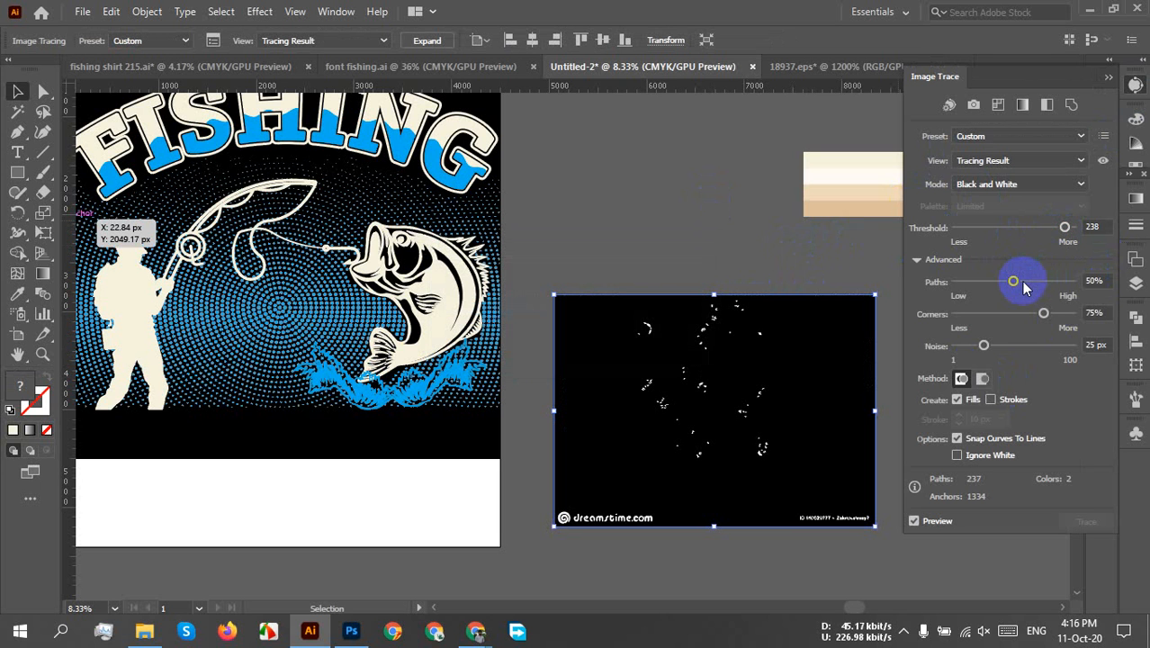
pyautogui.moveTo(1064, 227); pyautogui.dragTo(963, 230)
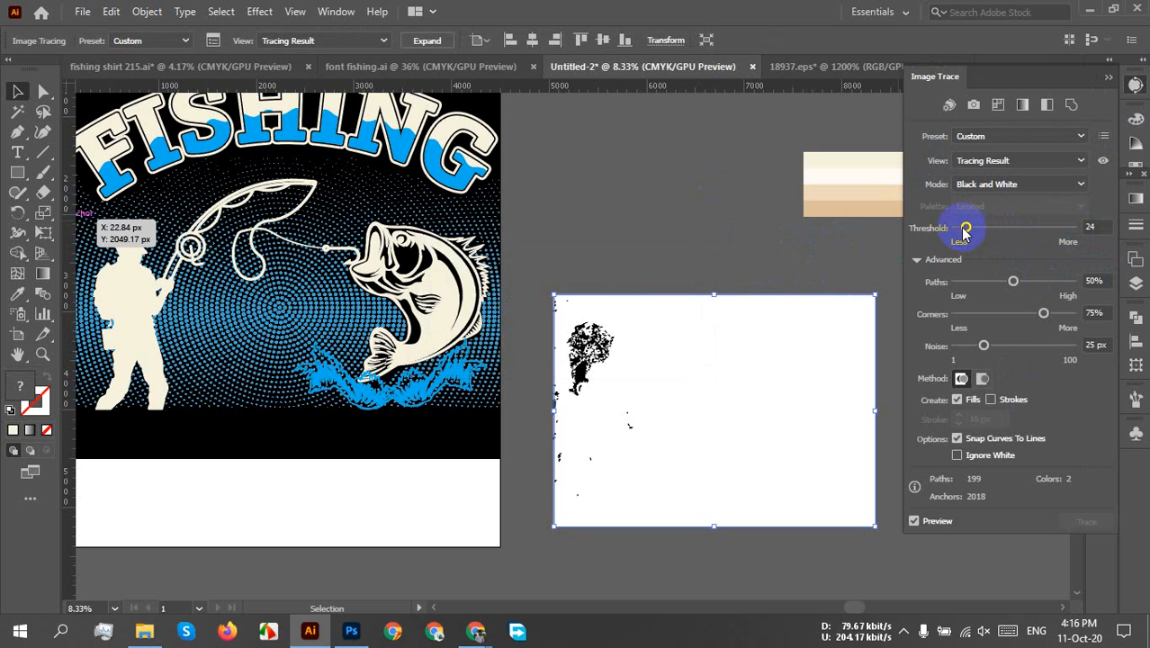
pyautogui.click(1012, 230)
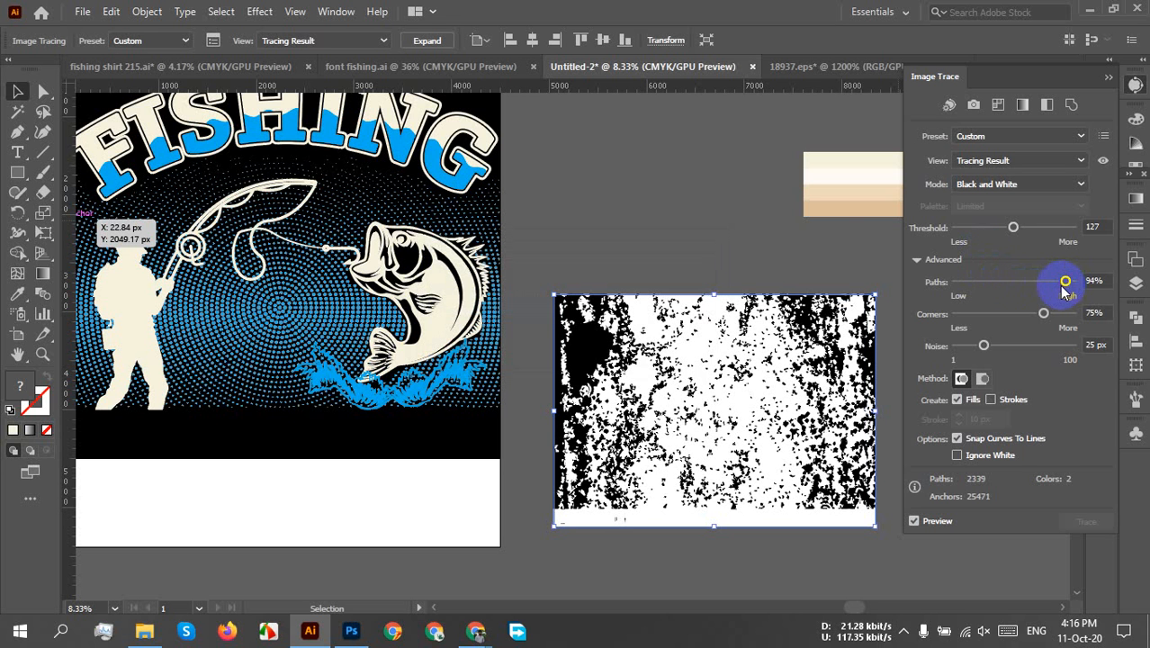
pyautogui.click(1065, 284)
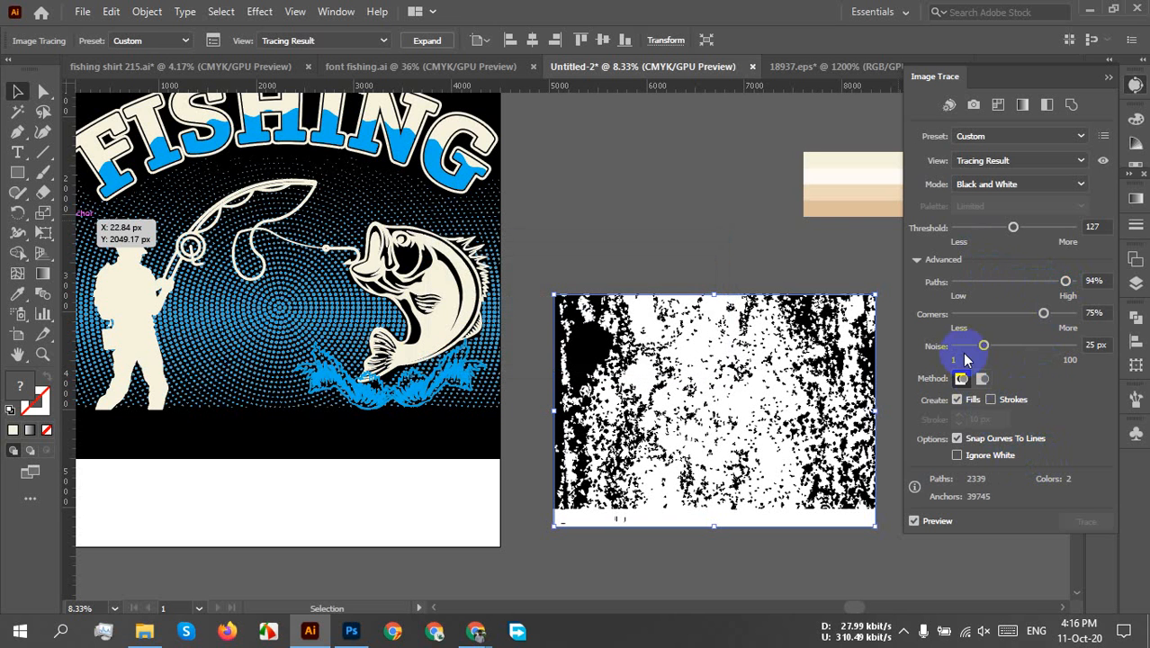
# - Set the rust texture trace's noise to 8 px, after trying 80 px, and its corners to 29%
pyautogui.moveTo(986, 346); pyautogui.dragTo(1049, 347)
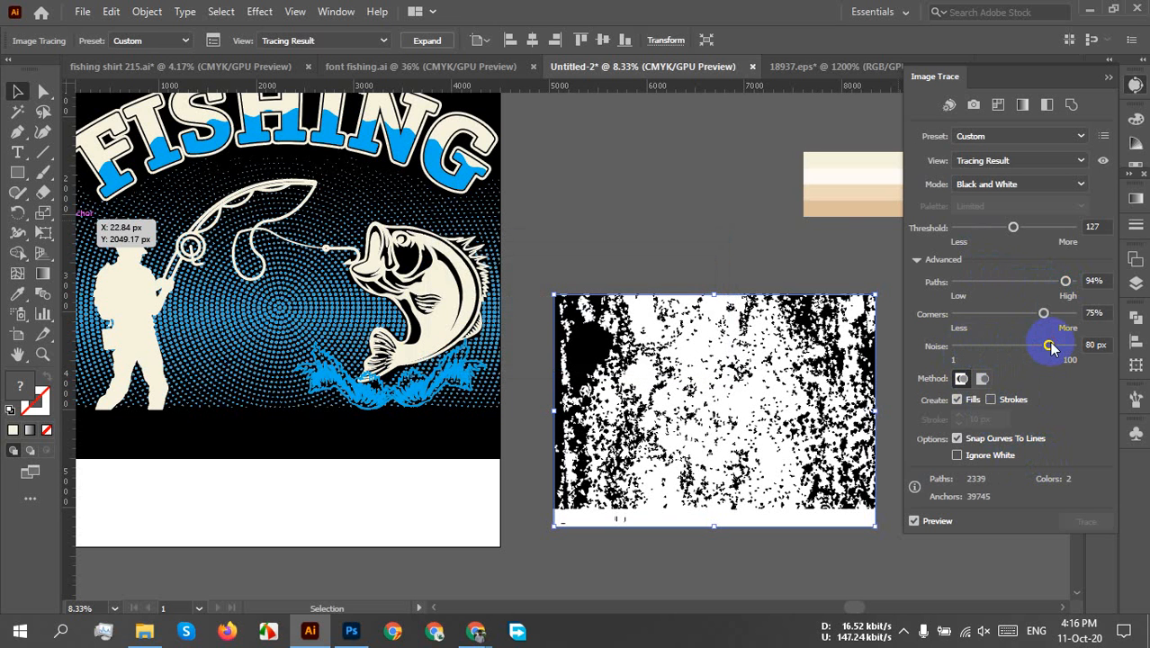
pyautogui.moveTo(1050, 345); pyautogui.dragTo(1047, 346)
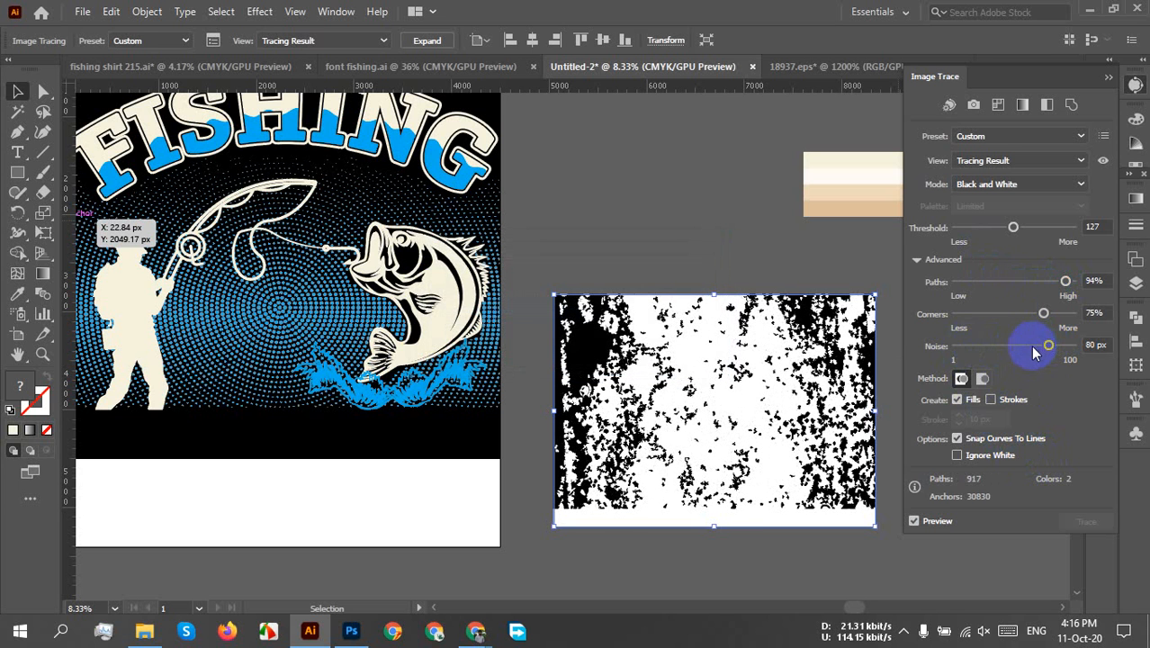
pyautogui.moveTo(1047, 347); pyautogui.dragTo(960, 348)
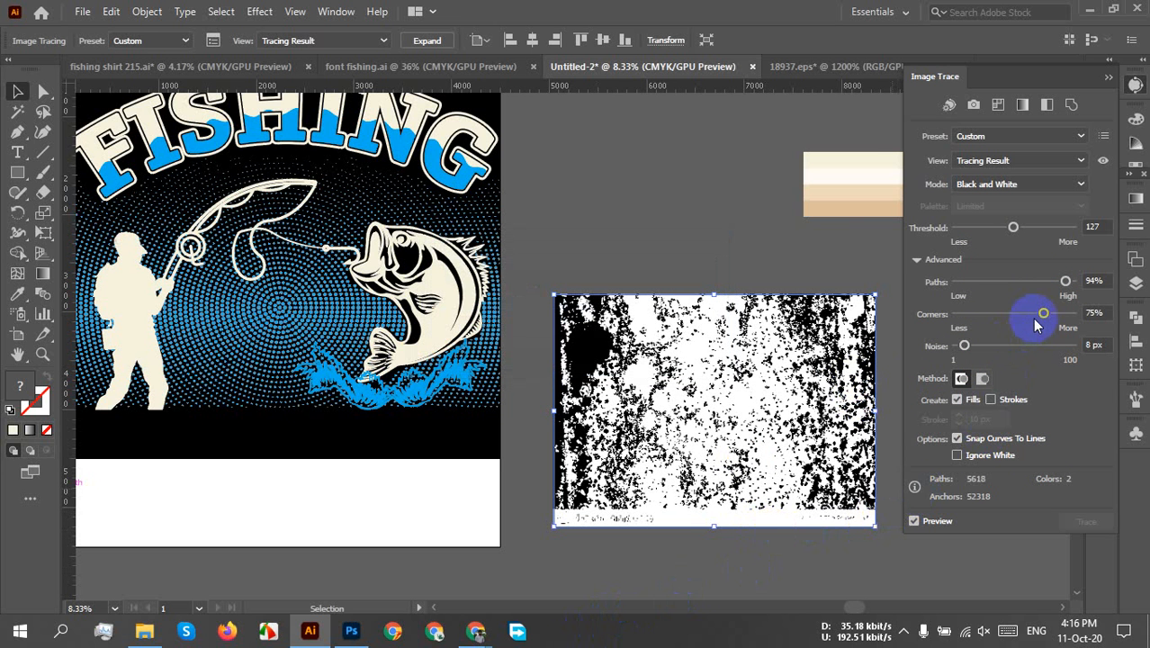
pyautogui.moveTo(1036, 314); pyautogui.dragTo(990, 313)
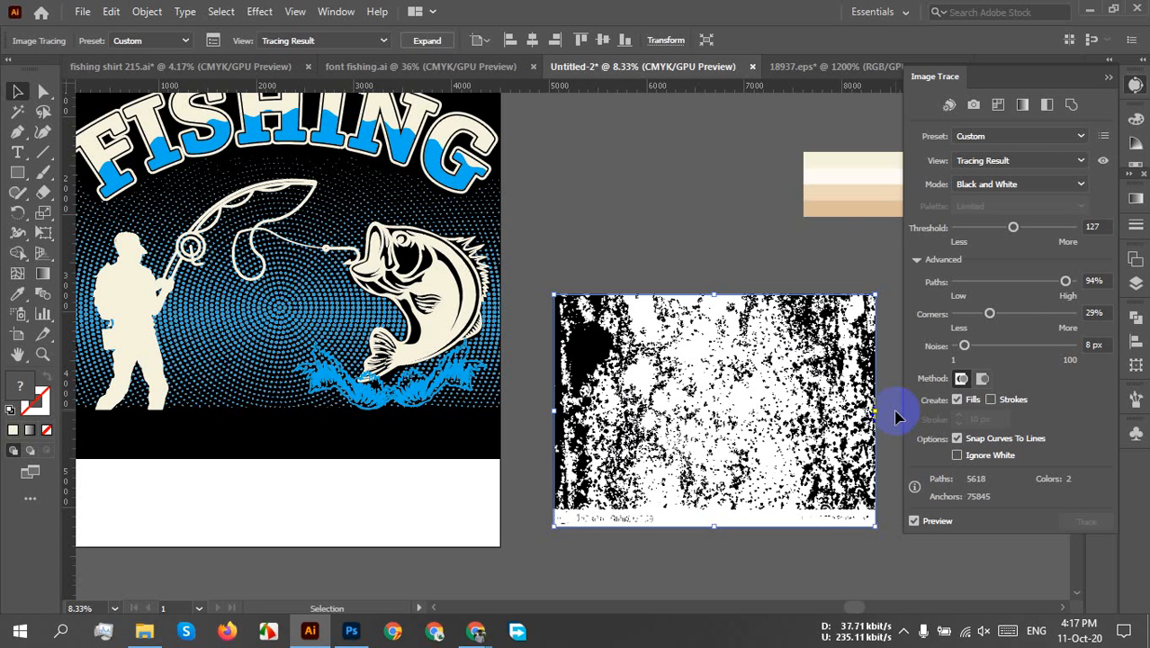
pyautogui.click(957, 435)
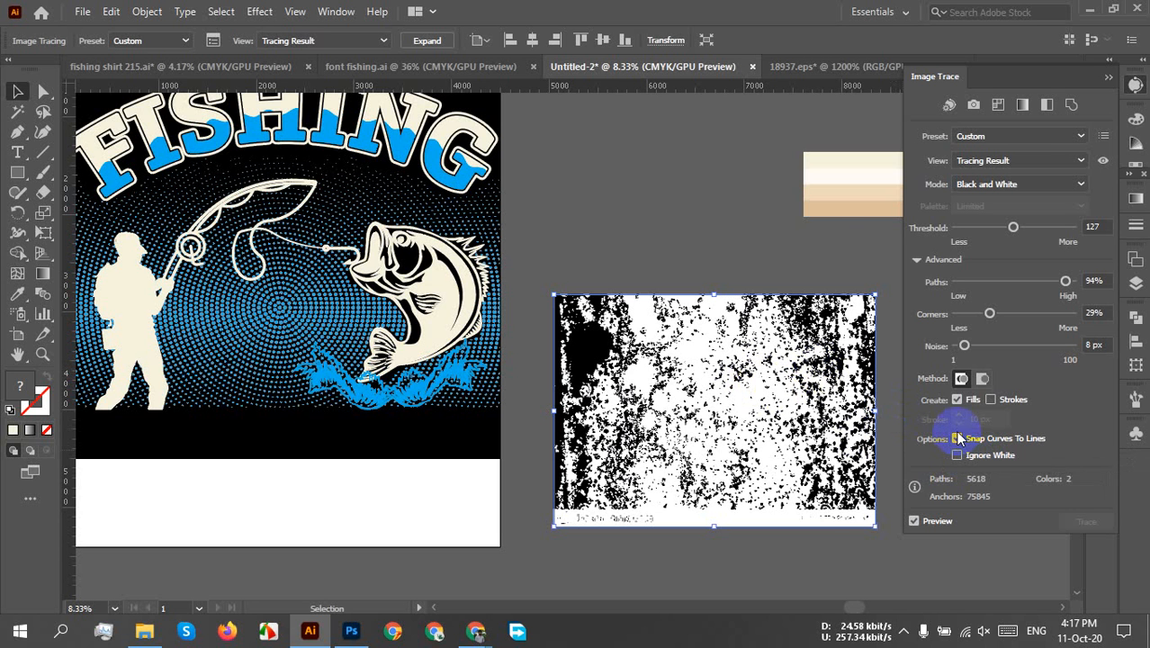
# - Expand the traced rust texture into vector paths and ungroup them
pyautogui.click(429, 45)
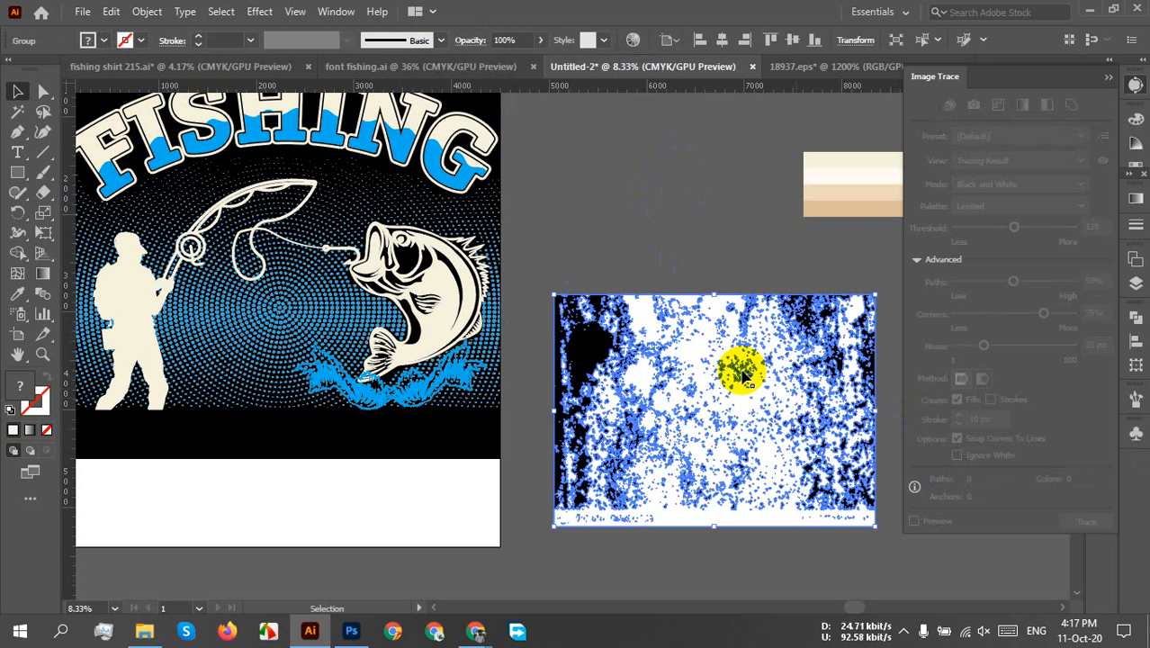
pyautogui.rightClick(659, 337)
pyautogui.click(706, 172)
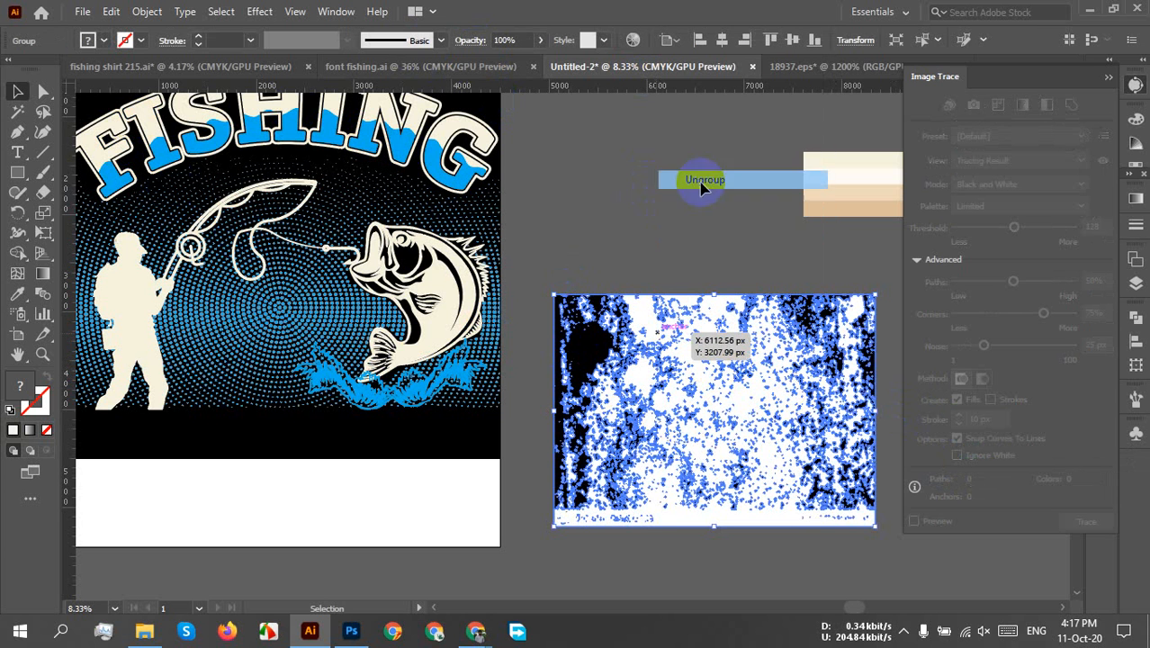
# - Erase the Dreamstime watermark strip along the bottom edge of the traced rust texture
pyautogui.click(43, 191)
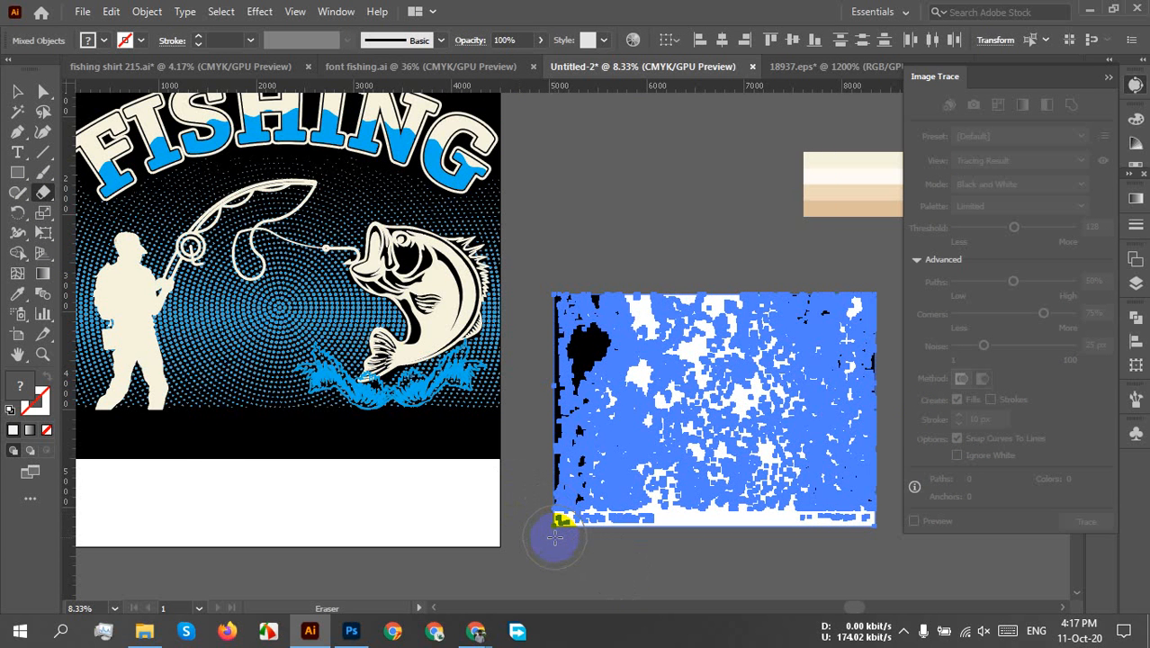
pyautogui.moveTo(554, 538); pyautogui.dragTo(733, 546)
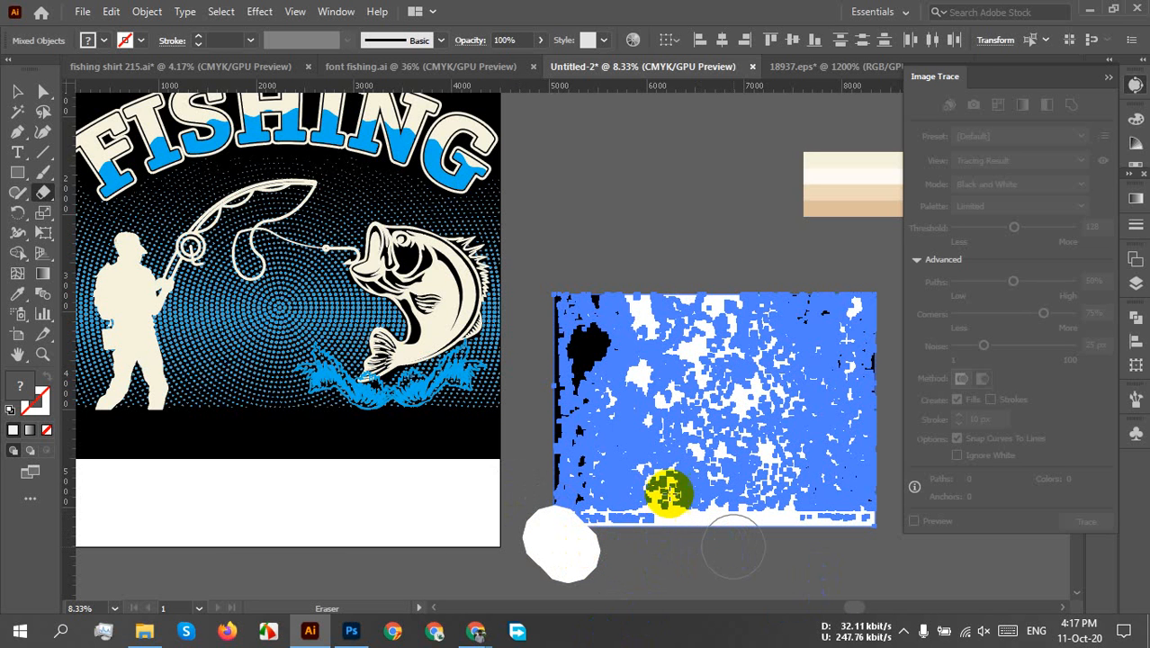
pyautogui.scroll(-2, 590, 424)
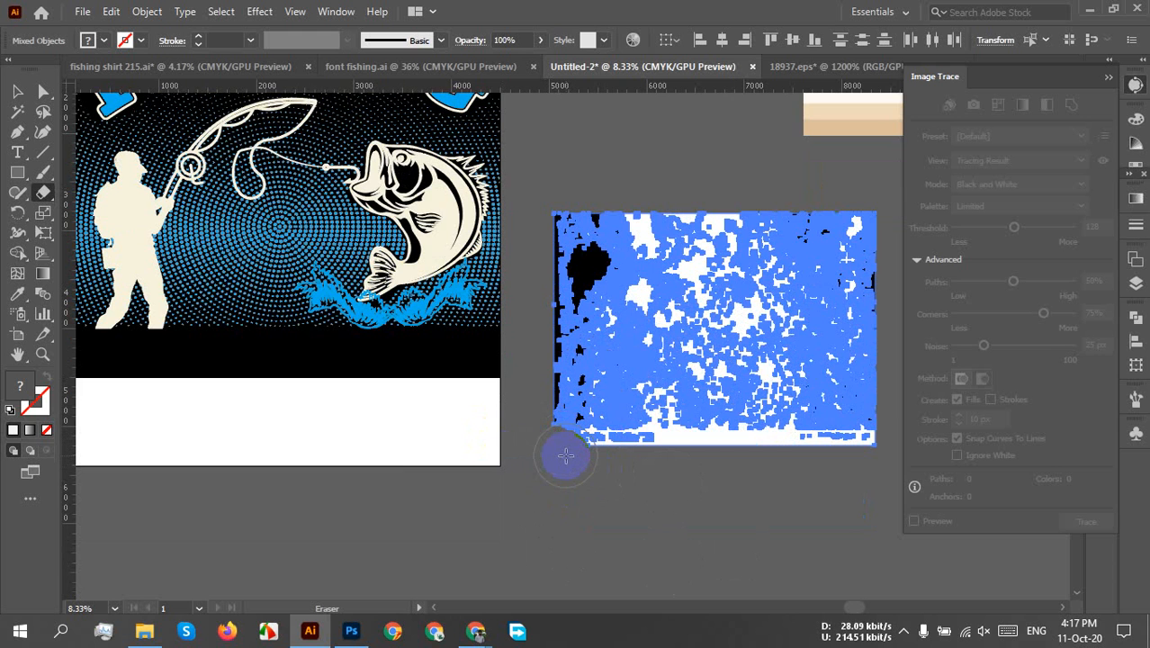
pyautogui.moveTo(565, 456); pyautogui.dragTo(905, 470)
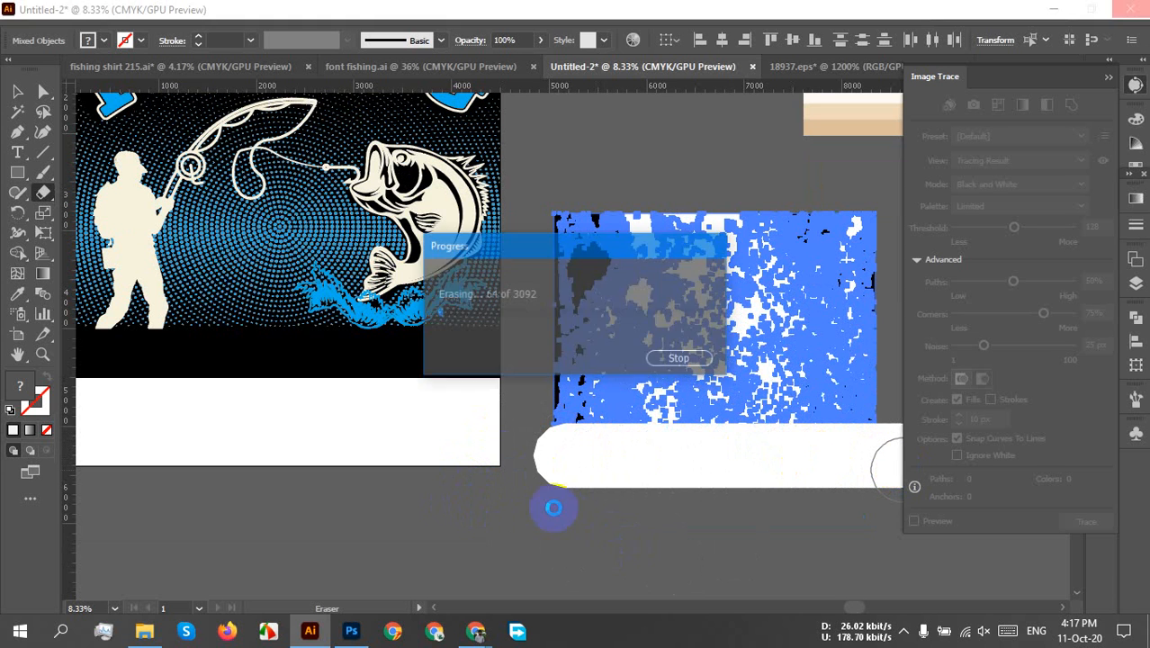
# - Delete the large connected black shape along the left side of the traced rust texture
pyautogui.press('v')
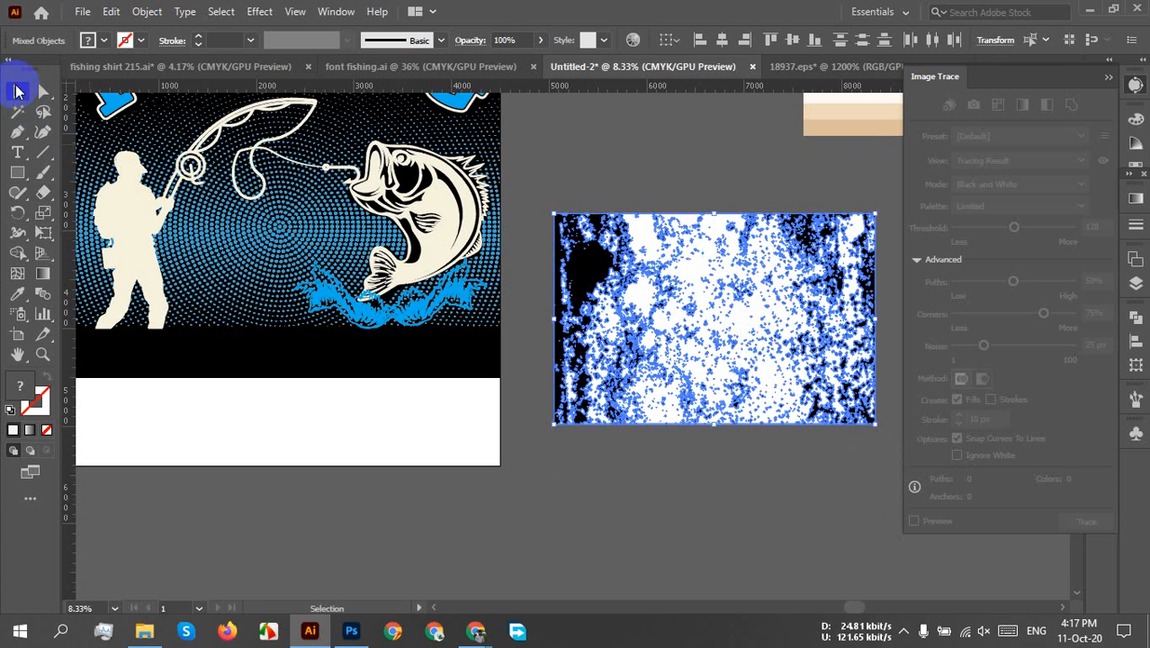
pyautogui.click(675, 200)
pyautogui.click(582, 279)
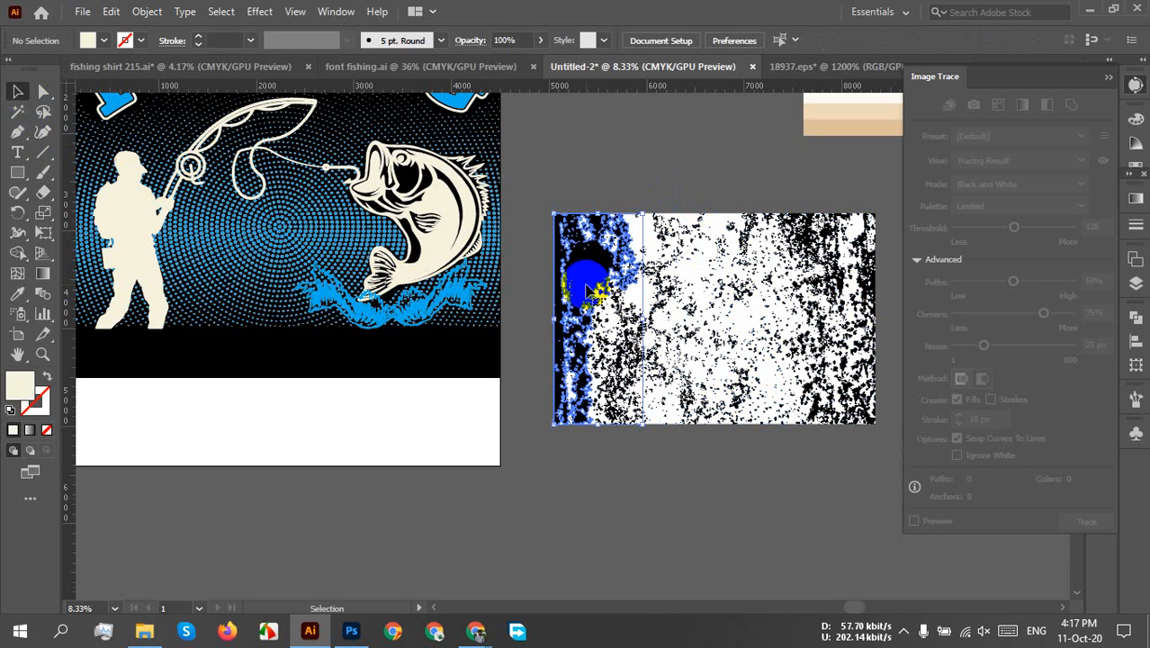
pyautogui.press('Delete')
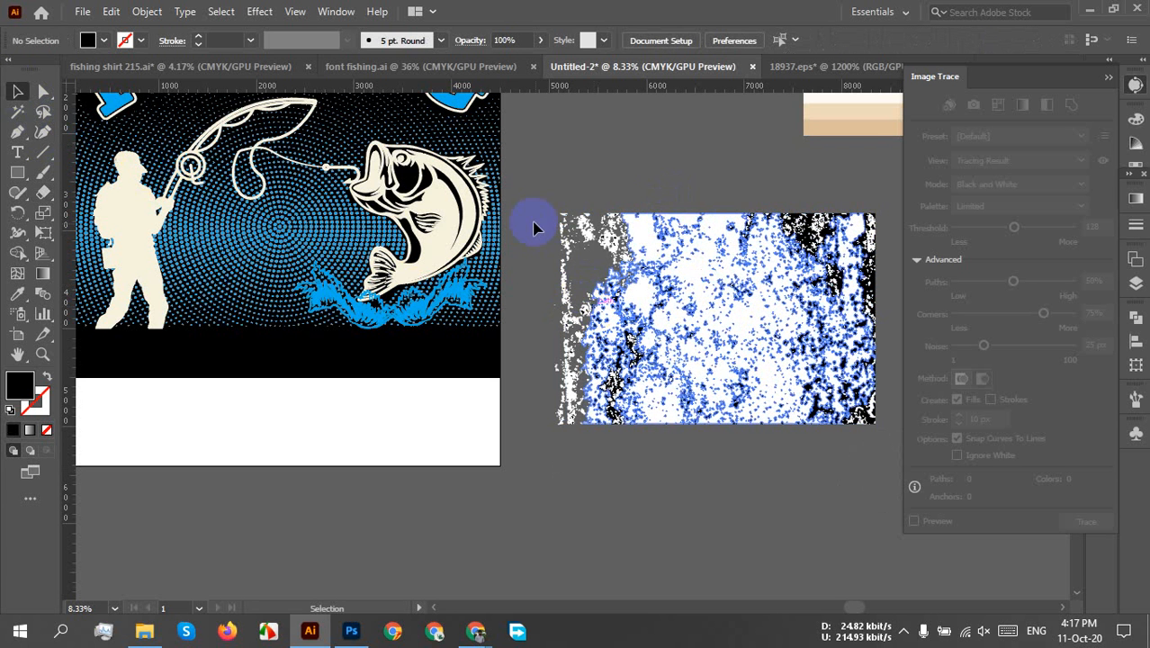
pyautogui.click(868, 273)
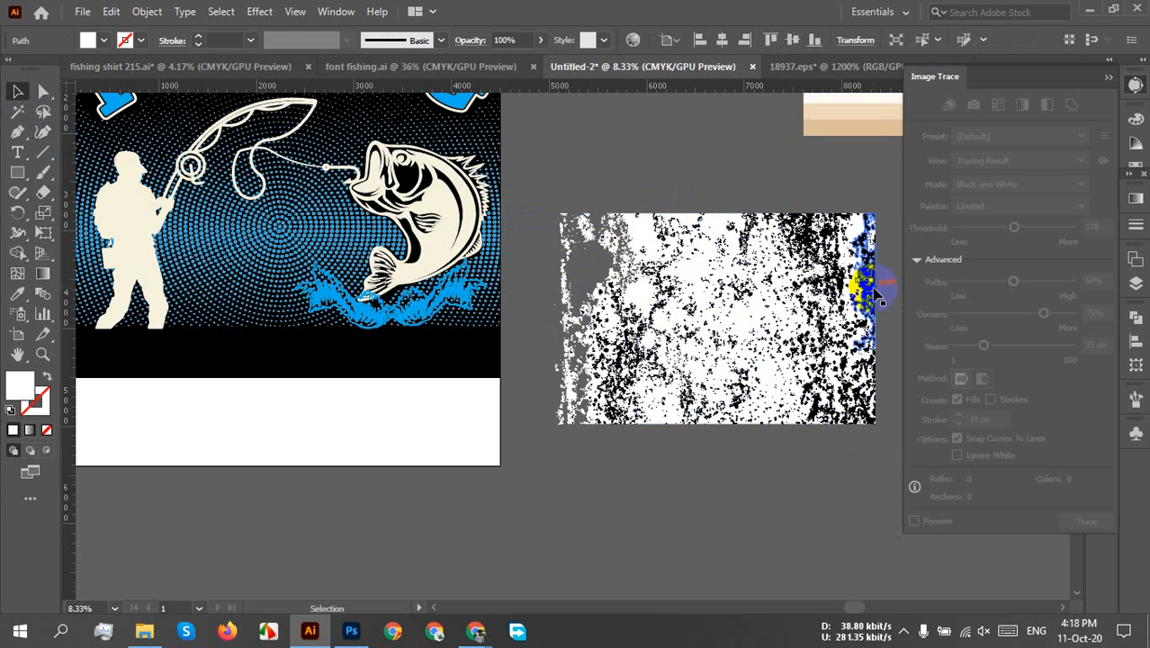
pyautogui.click(885, 206)
pyautogui.click(842, 315)
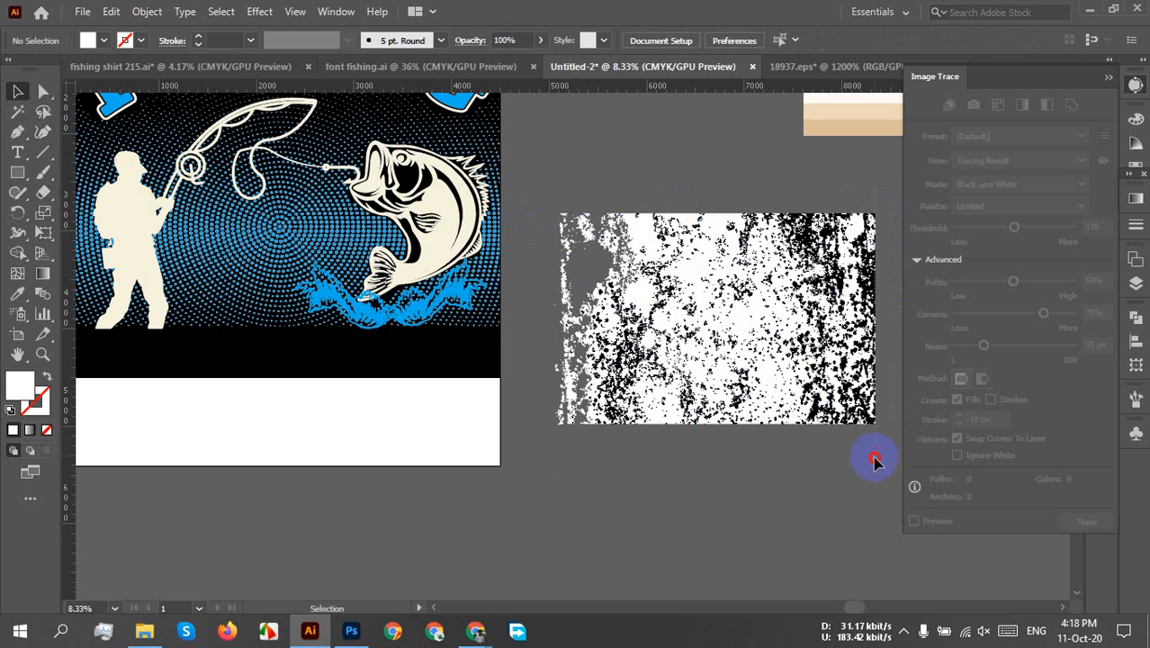
pyautogui.moveTo(875, 185); pyautogui.dragTo(868, 470)
pyautogui.click(848, 482)
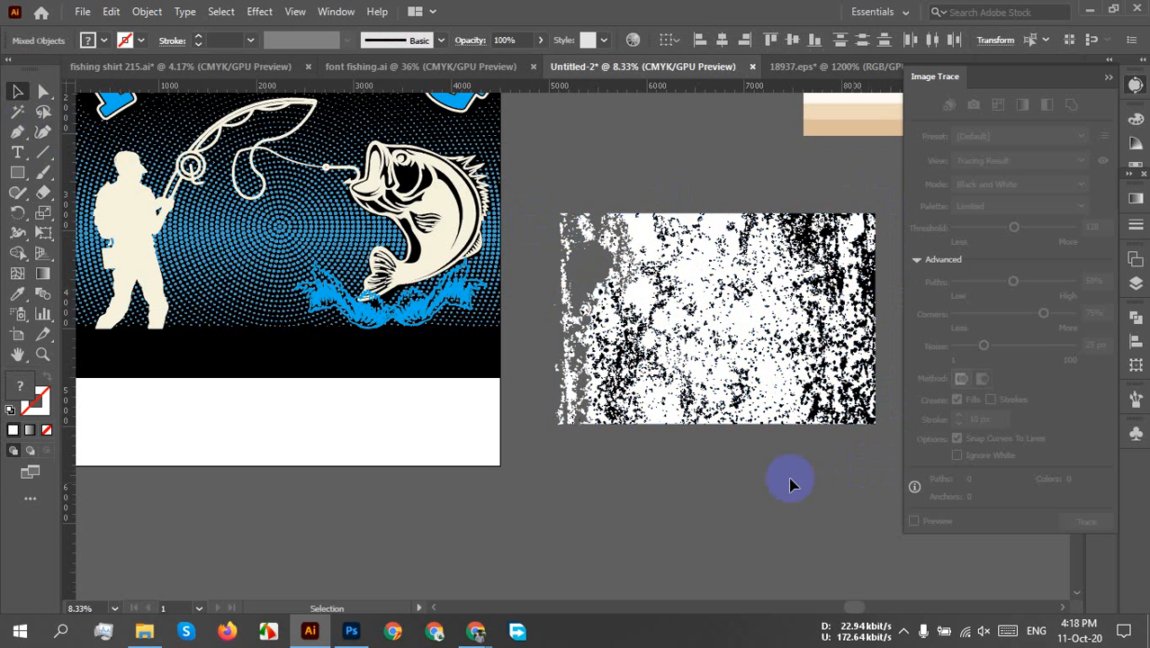
pyautogui.moveTo(533, 196); pyautogui.dragTo(609, 464)
pyautogui.click(610, 486)
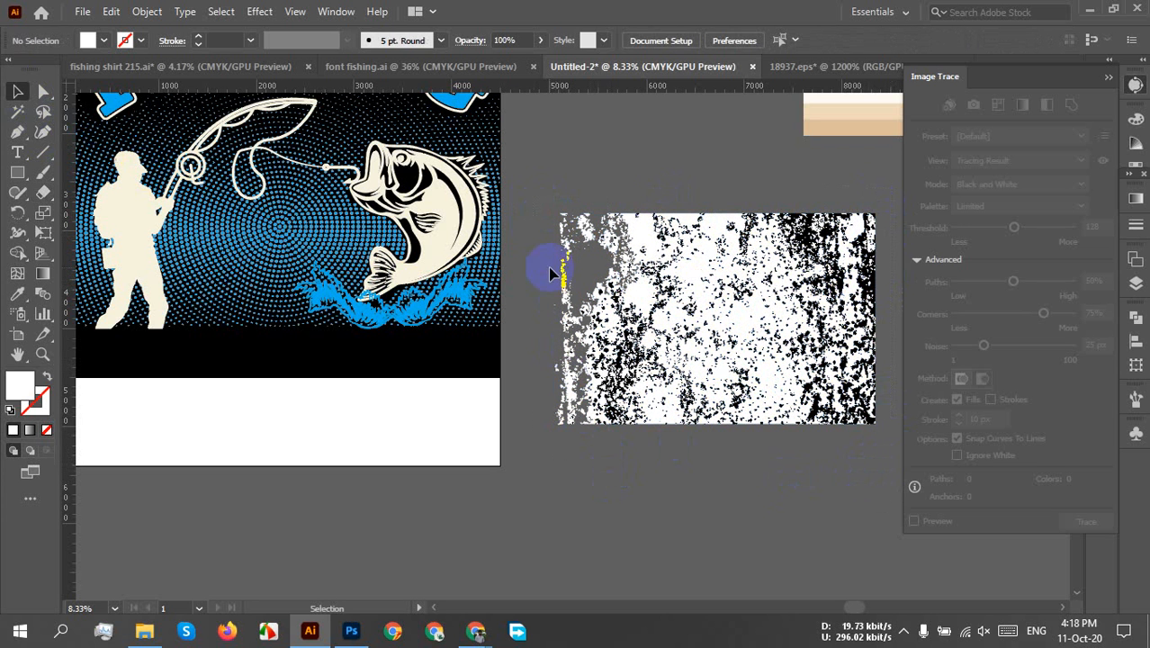
pyautogui.click(563, 288)
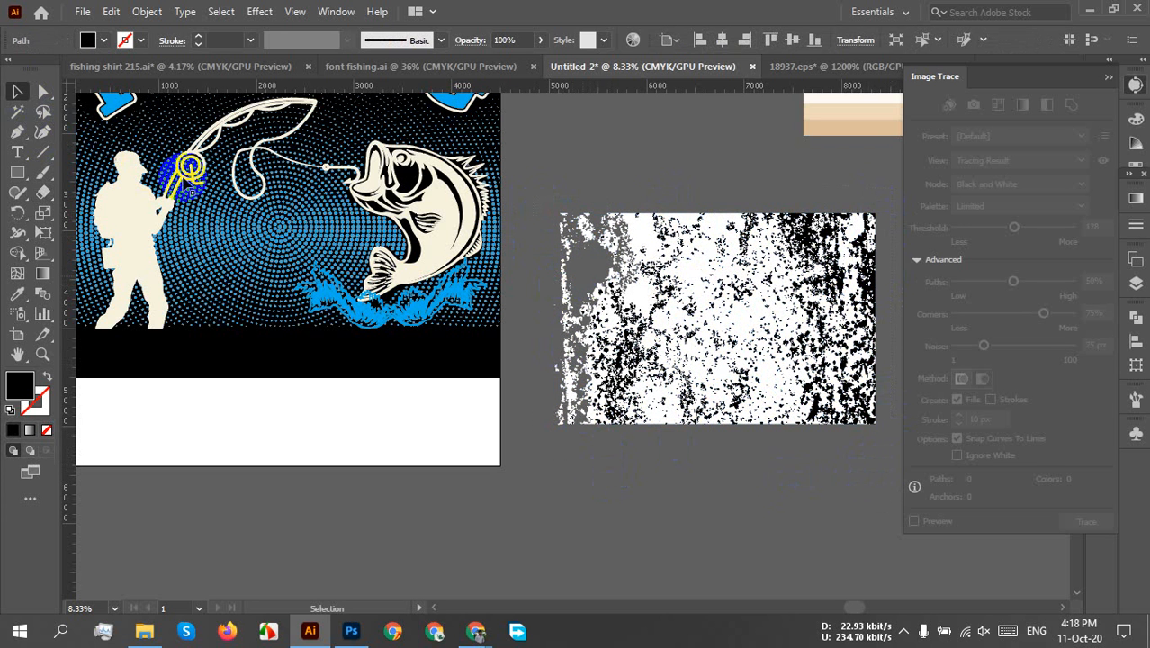
pyautogui.click(183, 178)
pyautogui.click(42, 195)
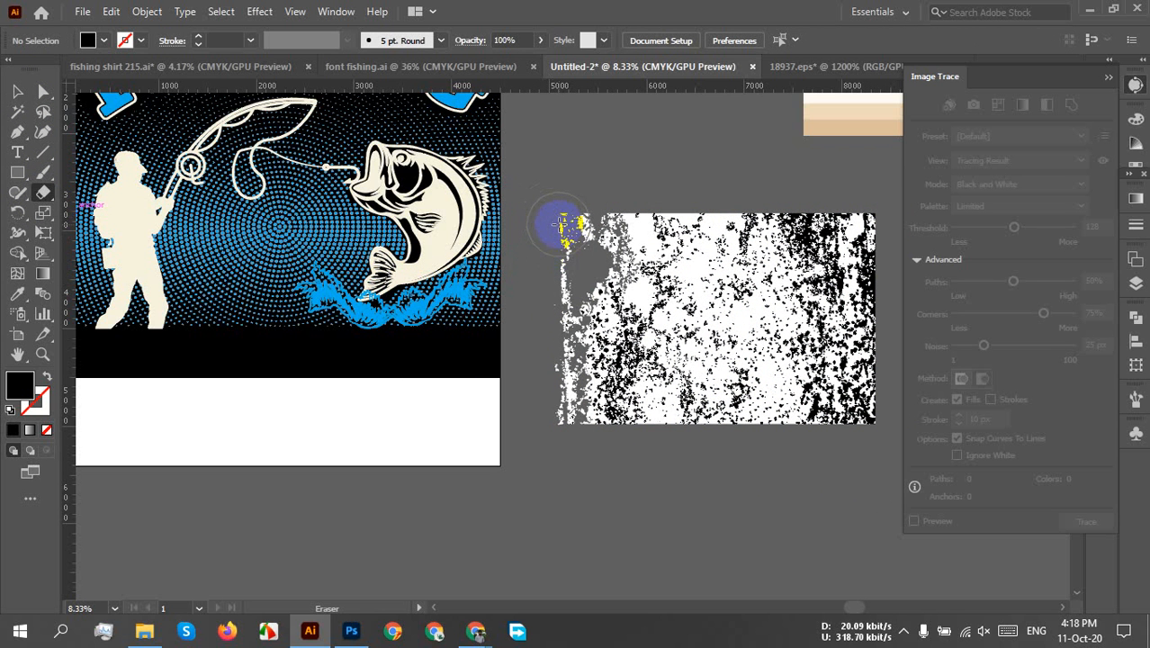
pyautogui.moveTo(561, 225)
pyautogui.mouseDown()
pyautogui.moveTo(575, 329)
pyautogui.moveTo(529, 324)
pyautogui.mouseUp()
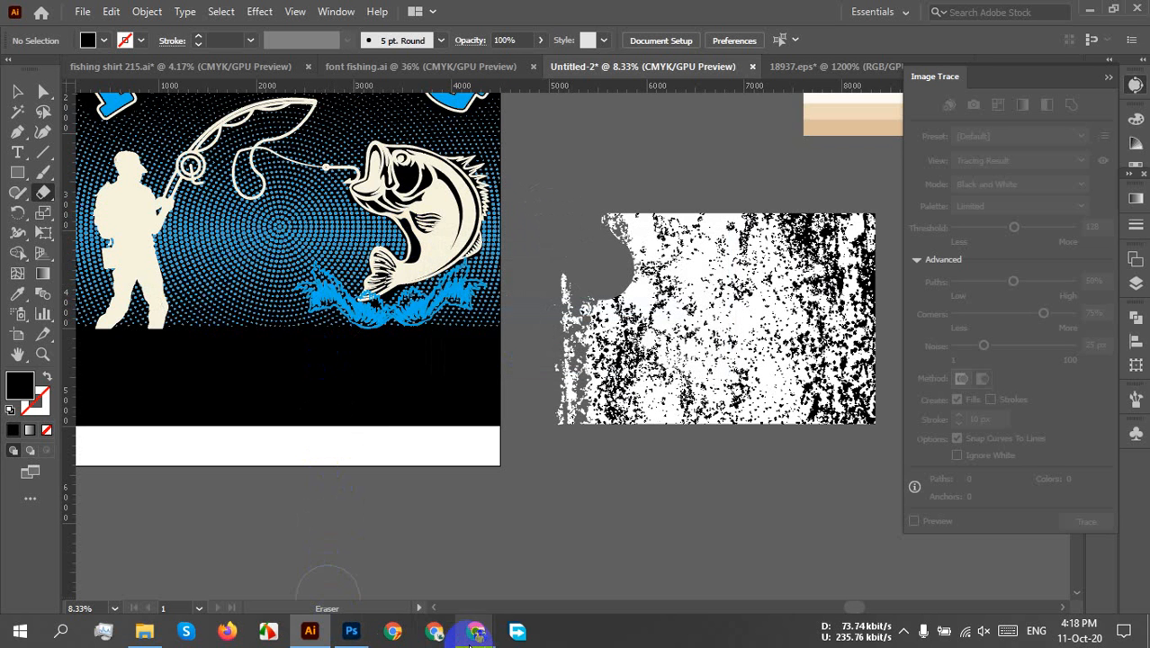
pyautogui.moveTo(474, 629)
pyautogui.click(406, 565)
pyautogui.click(448, 12)
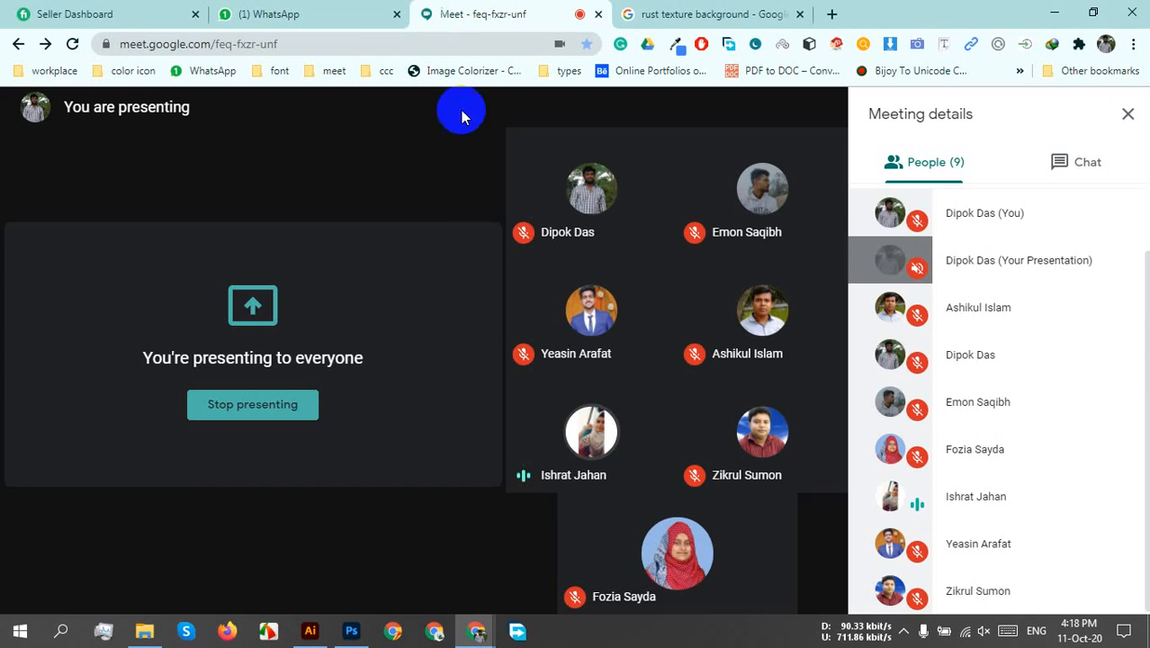
pyautogui.click(309, 630)
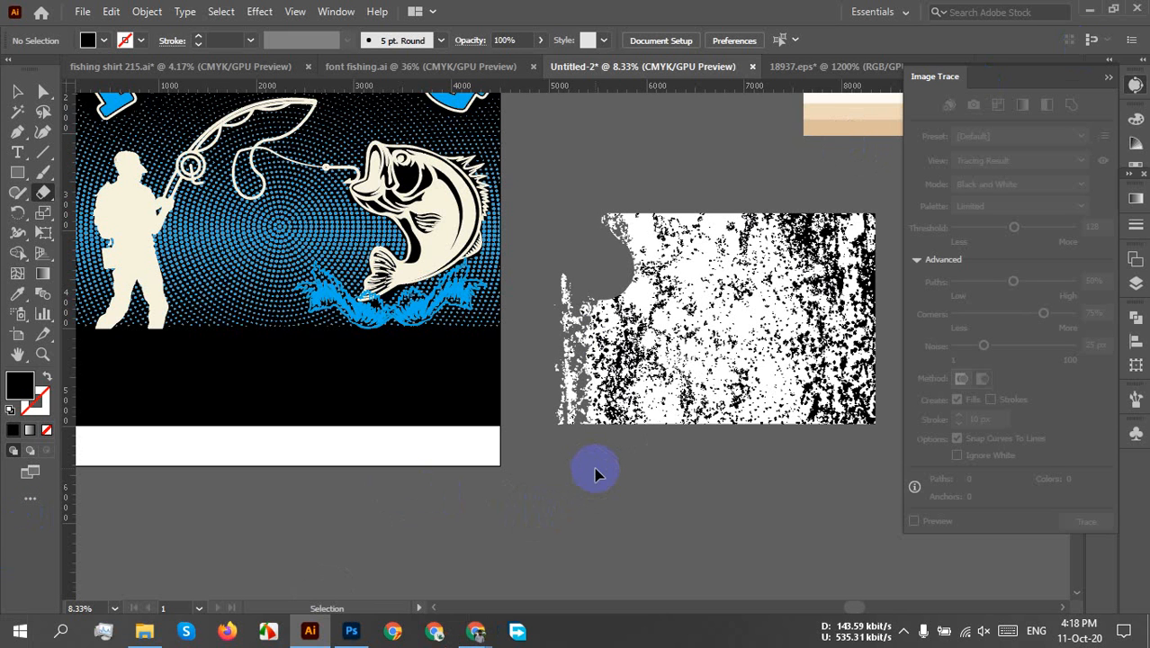
pyautogui.hotkey('ctrl', 'z')
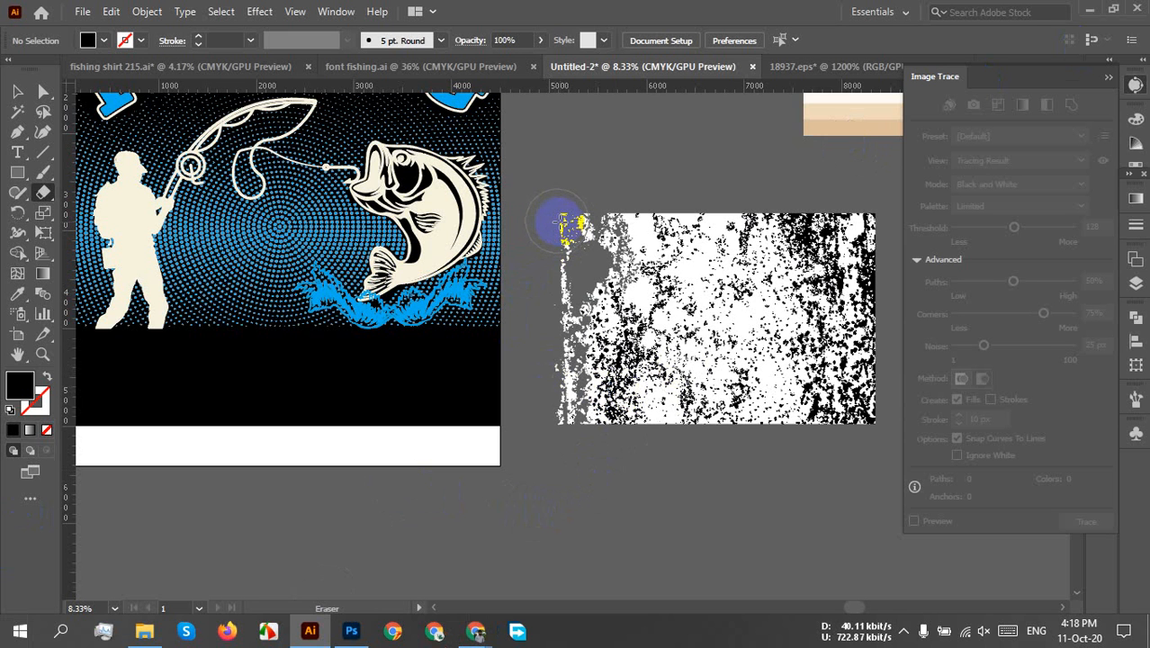
# - Erase the ragged vertical strip along the left edge of the traced rust texture
pyautogui.moveTo(561, 223)
pyautogui.mouseDown()
pyautogui.moveTo(544, 307)
pyautogui.moveTo(542, 460)
pyautogui.mouseUp()
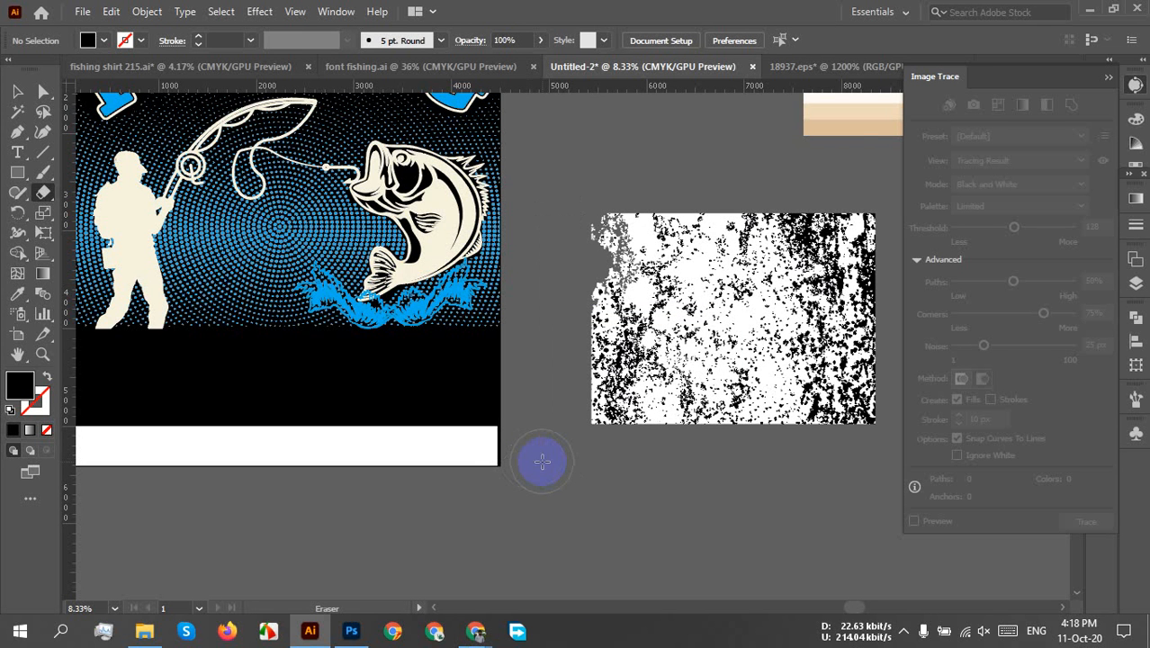
# - Select all white shapes of the traced rust texture with the Magic Wand and move them below the black shapes
pyautogui.press('v')
pyautogui.click(624, 354)
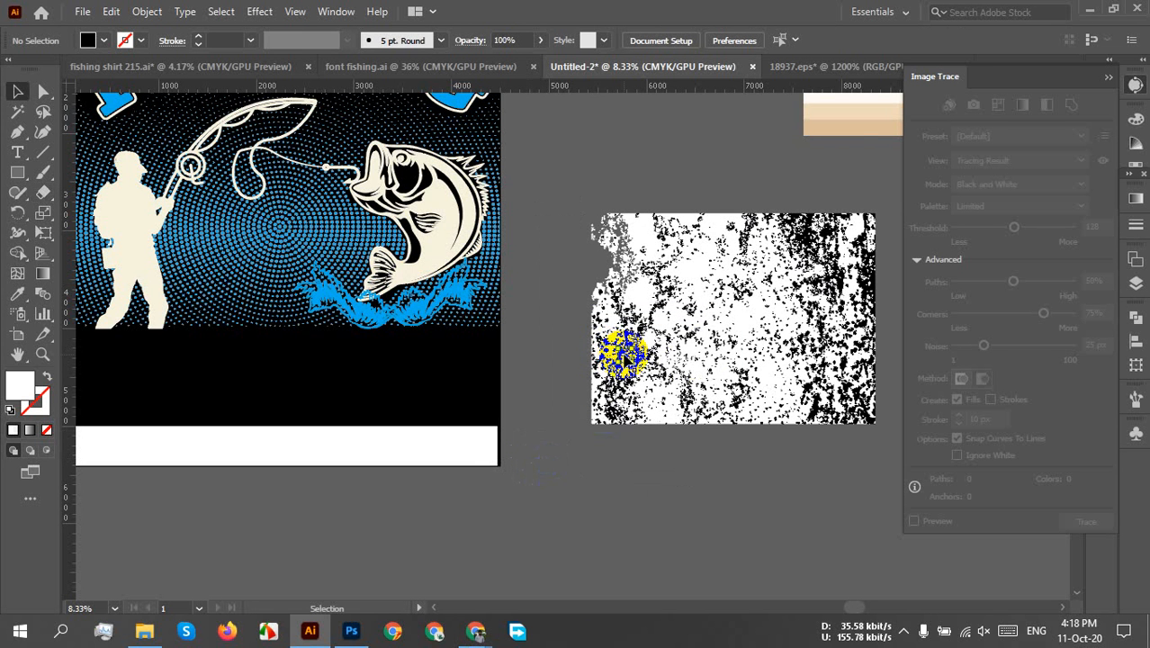
pyautogui.hotkey('ctrl', '-')
pyautogui.hotkey('ctrl', '-')
pyautogui.moveTo(647, 394); pyautogui.dragTo(484, 506)
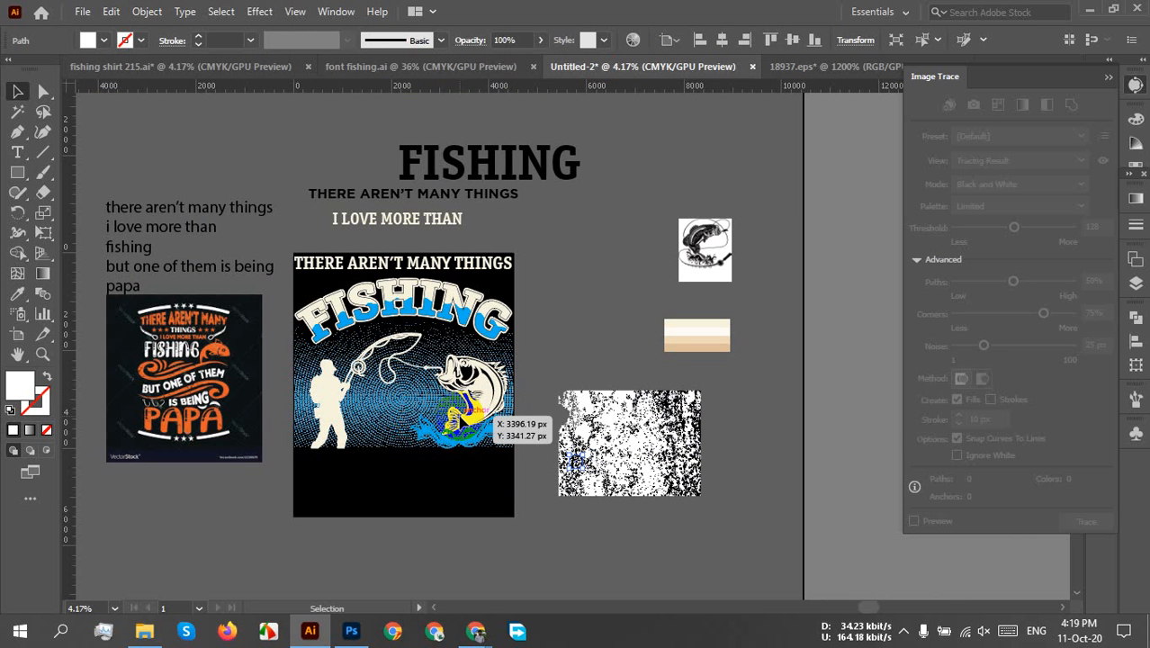
pyautogui.click(601, 420)
pyautogui.scroll(2, 601, 419)
pyautogui.moveTo(700, 439); pyautogui.dragTo(559, 298)
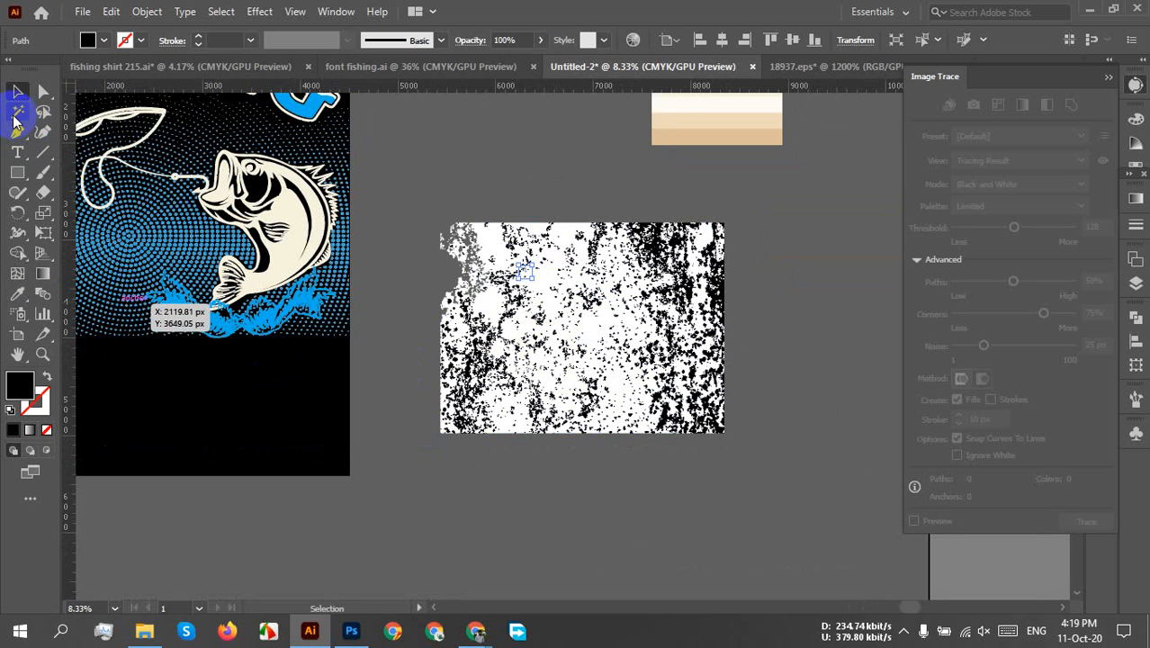
pyautogui.click(17, 112)
pyautogui.click(493, 330)
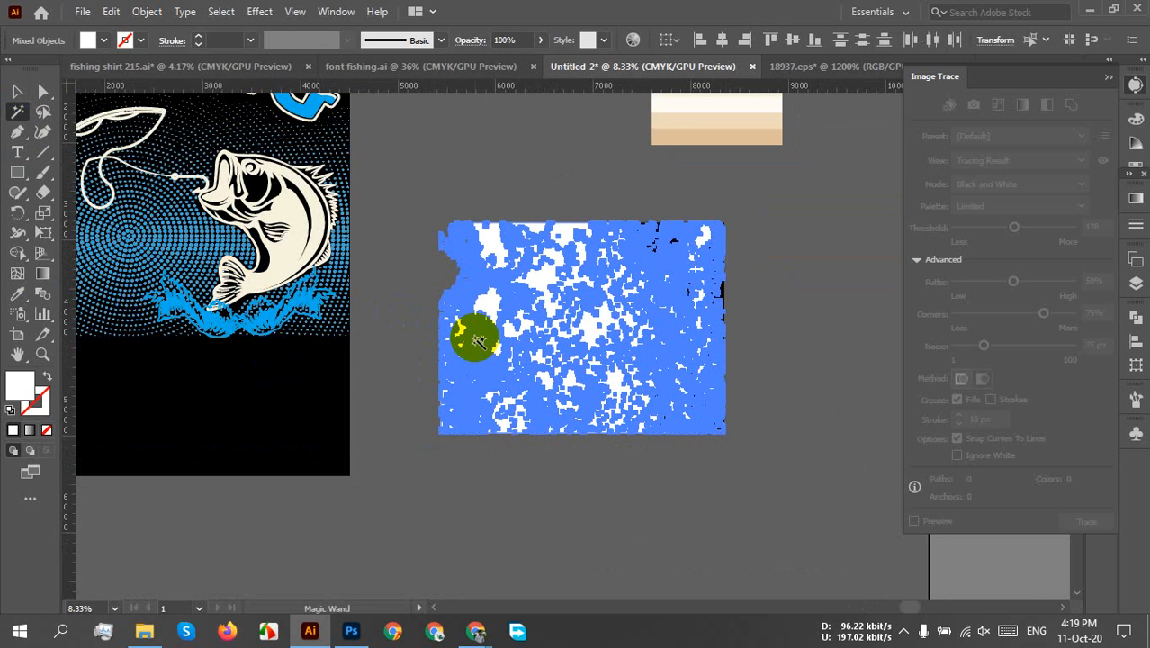
pyautogui.click(17, 91)
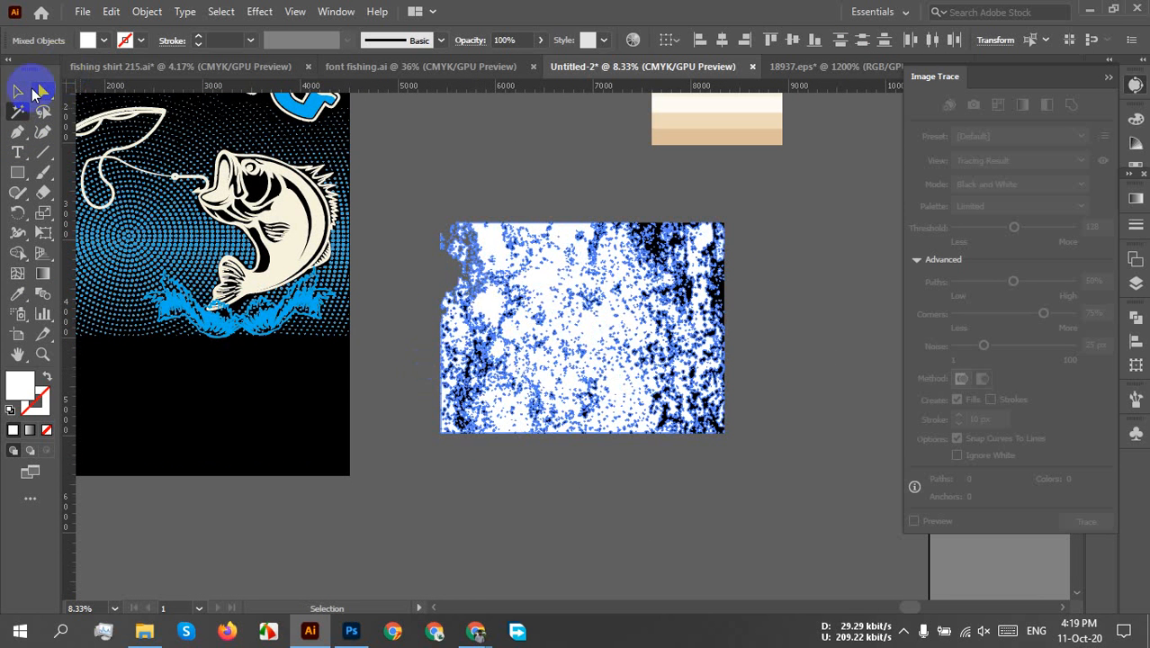
pyautogui.moveTo(500, 347); pyautogui.dragTo(493, 497)
pyautogui.scroll(-8, 750, 402)
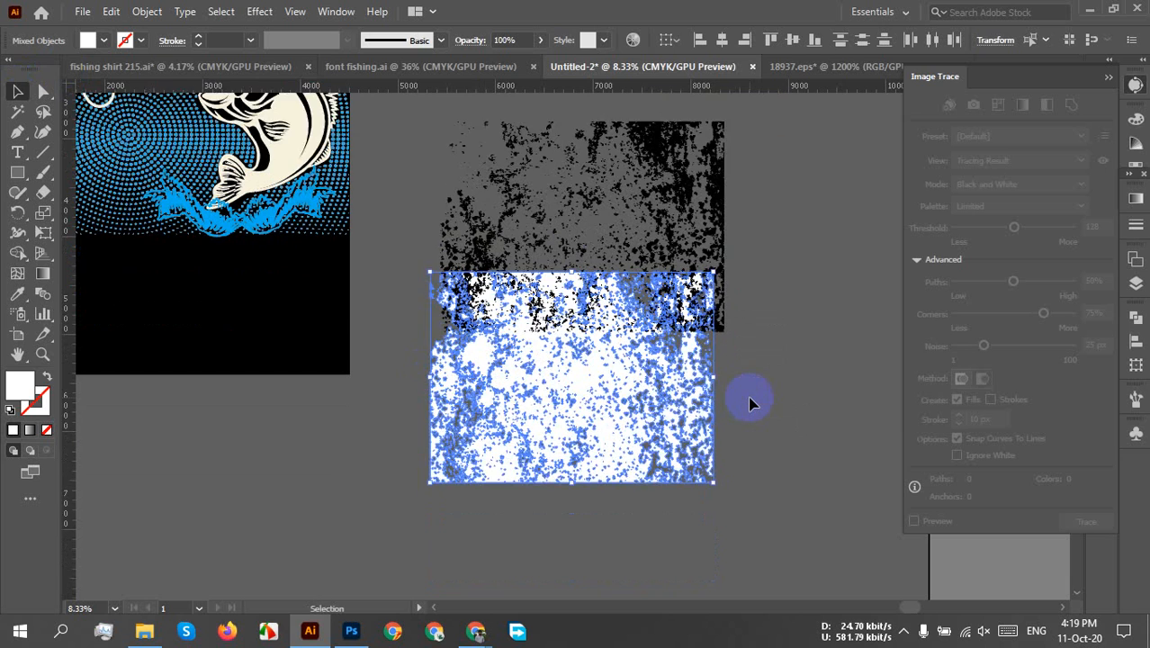
pyautogui.moveTo(588, 313); pyautogui.dragTo(623, 451)
pyautogui.scroll(2, 726, 386)
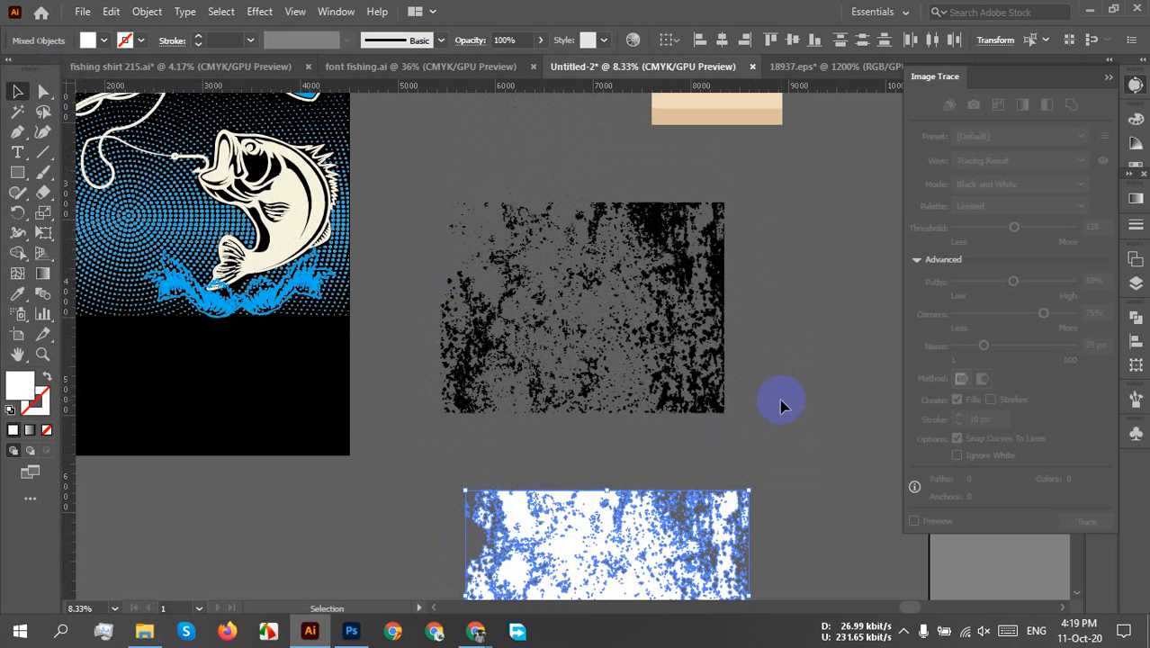
# - Delete the separated white shapes of the rust texture together with any leftover fragments
pyautogui.click(765, 416)
pyautogui.moveTo(765, 450); pyautogui.dragTo(775, 338)
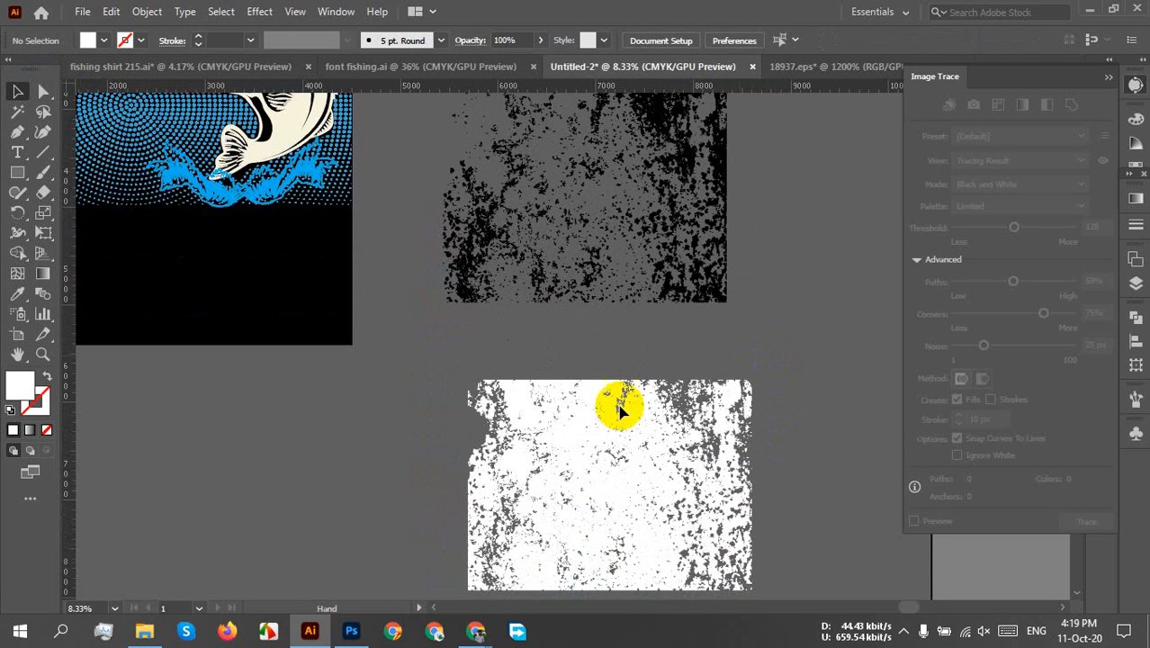
pyautogui.click(700, 565)
pyautogui.scroll(-2, 764, 514)
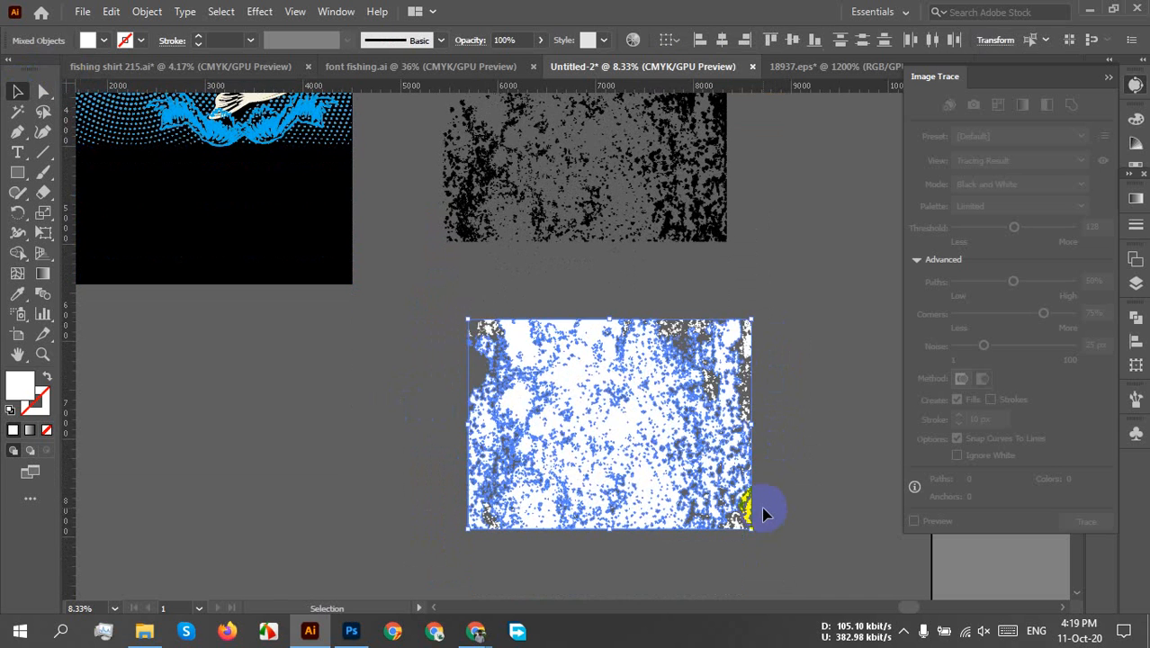
pyautogui.press('Delete')
pyautogui.moveTo(421, 303); pyautogui.dragTo(803, 593)
pyautogui.press('Delete')
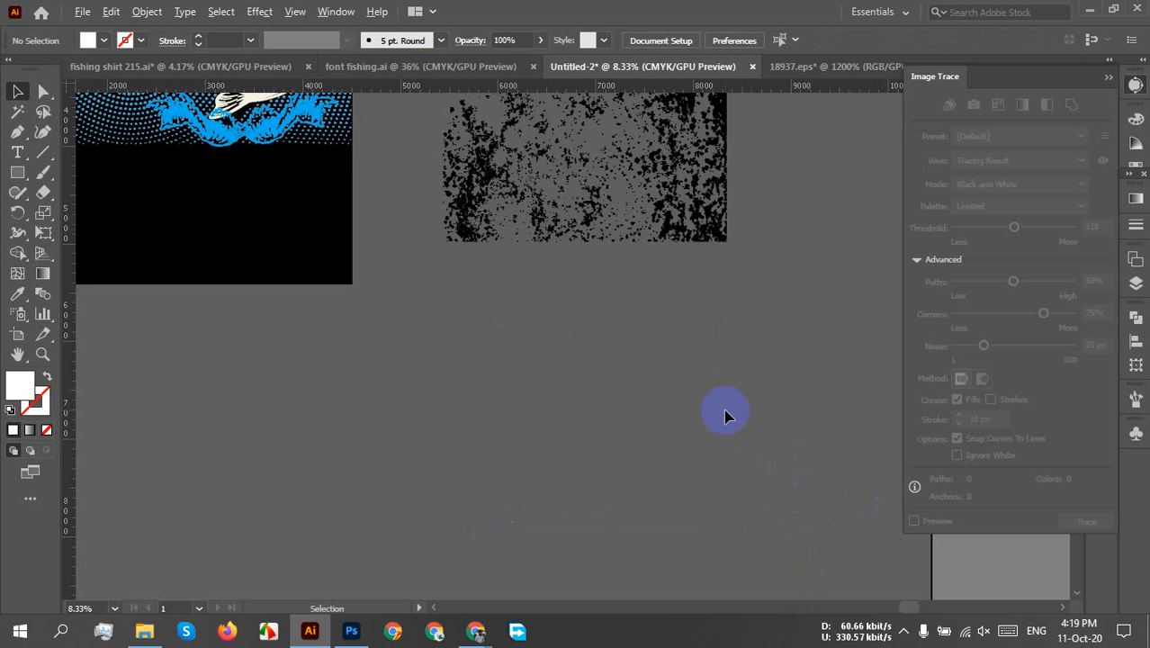
# - Select all remaining black shapes of the rust texture and group them
pyautogui.scroll(-1, 726, 414)
pyautogui.moveTo(486, 405); pyautogui.dragTo(470, 541)
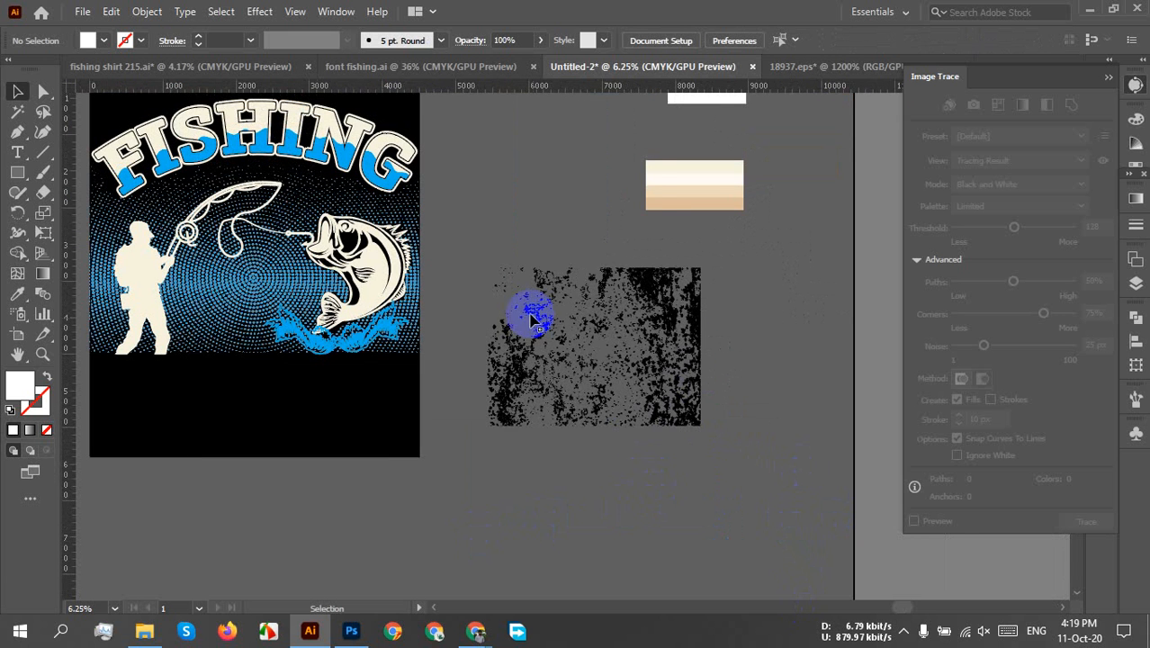
pyautogui.moveTo(464, 253); pyautogui.dragTo(769, 506)
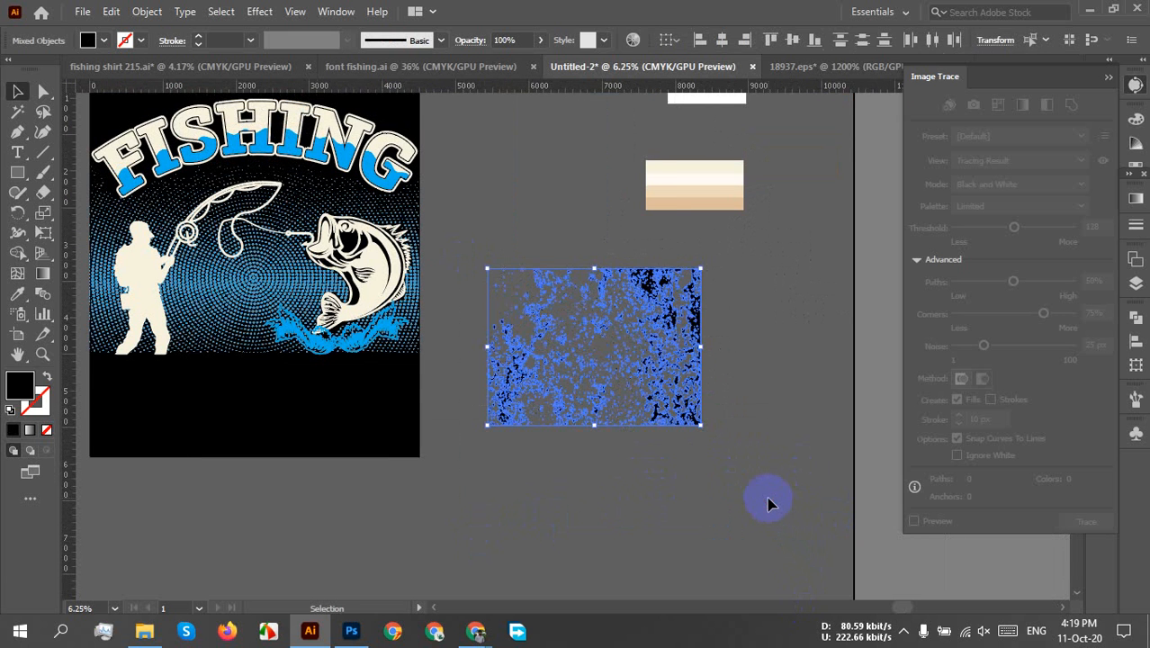
pyautogui.press('a')
pyautogui.press('v')
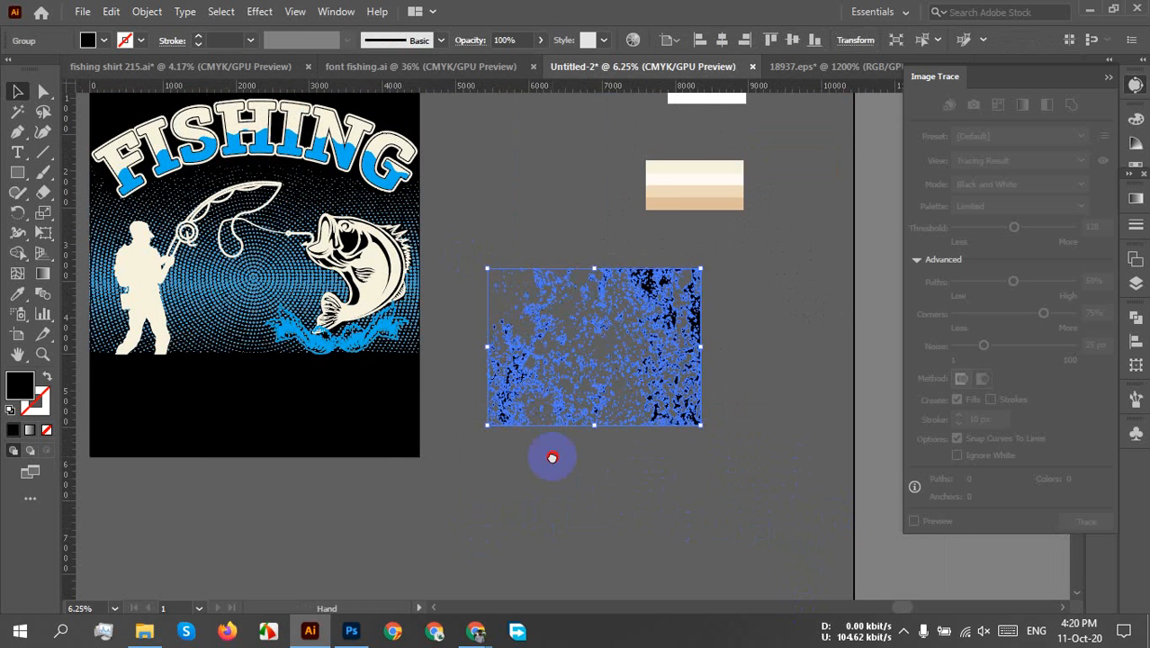
# - Move the black texture group over the right part of the FISHING lettering
pyautogui.moveTo(547, 457); pyautogui.dragTo(724, 578)
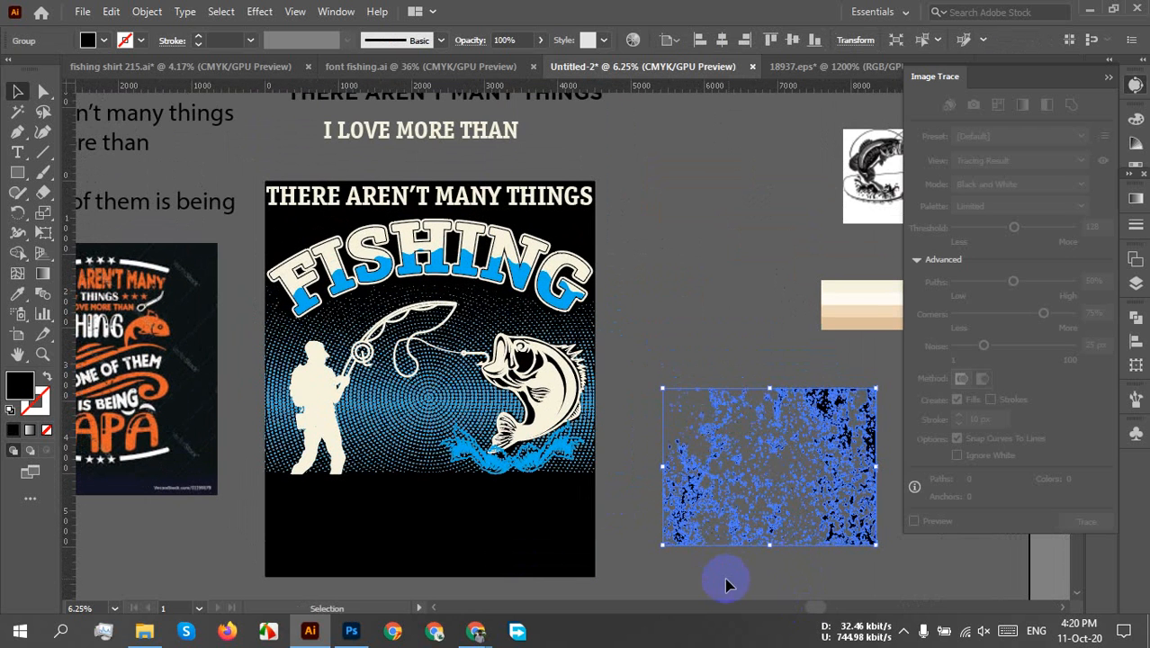
pyautogui.moveTo(837, 439); pyautogui.dragTo(587, 212)
pyautogui.click(660, 291)
pyautogui.scroll(1, 558, 261)
pyautogui.scroll(2, 559, 261)
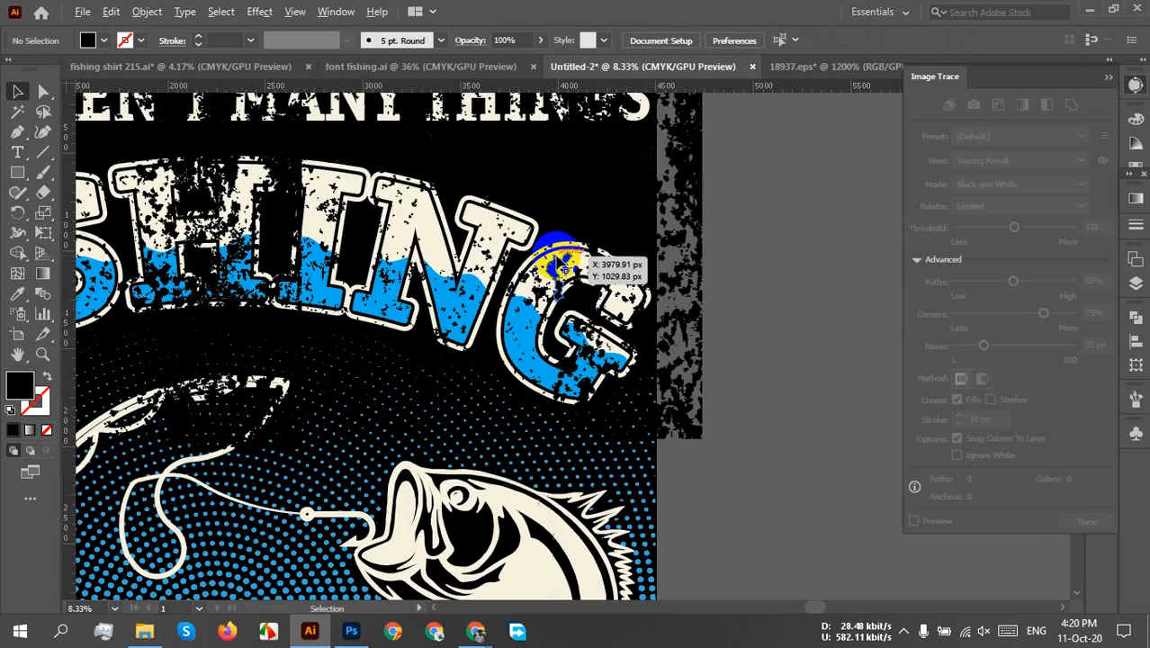
# - Place a duplicate of the black texture group over the left part of the FISHING lettering
pyautogui.scroll(-1, 708, 261)
pyautogui.moveTo(413, 218); pyautogui.dragTo(294, 188)
pyautogui.scroll(-1, 401, 203)
pyautogui.click(693, 249)
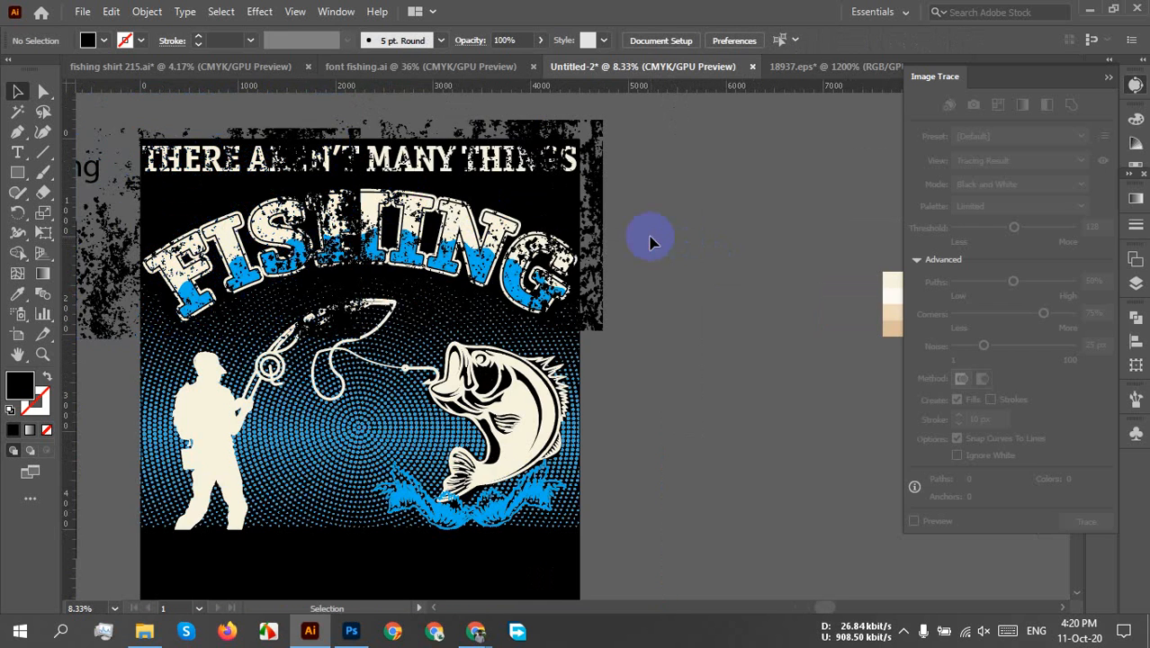
pyautogui.moveTo(649, 239); pyautogui.dragTo(788, 295)
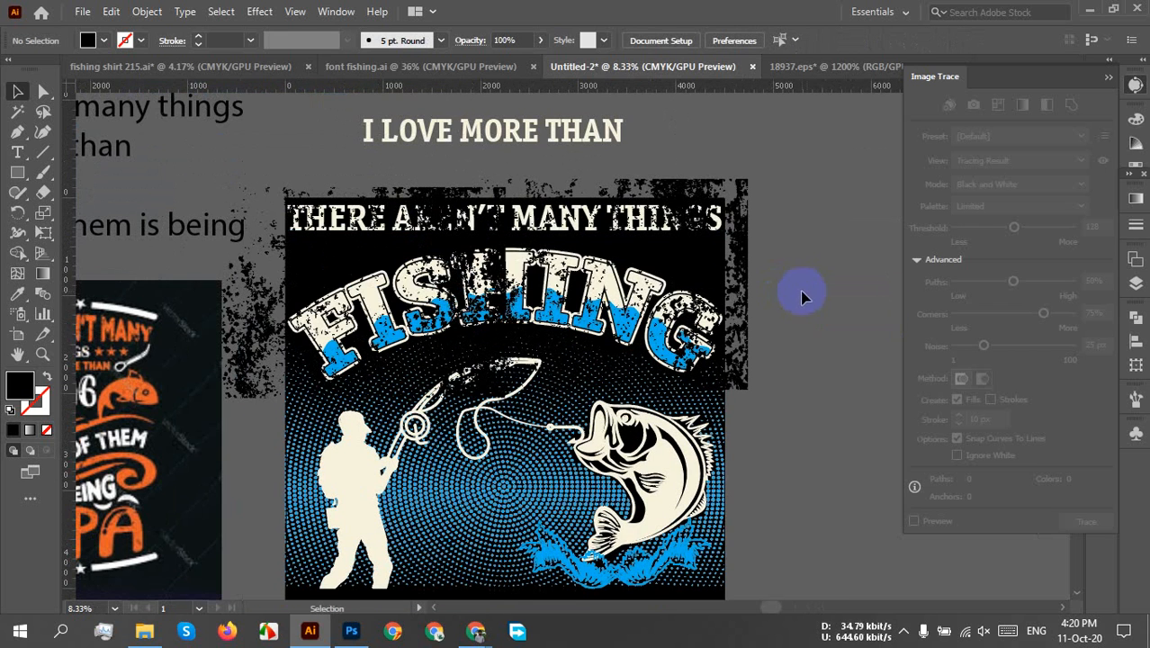
# - Shift the left texture group up and to the right, and nudge the right texture group slightly outward
pyautogui.click(270, 321)
pyautogui.moveTo(270, 321); pyautogui.dragTo(304, 290)
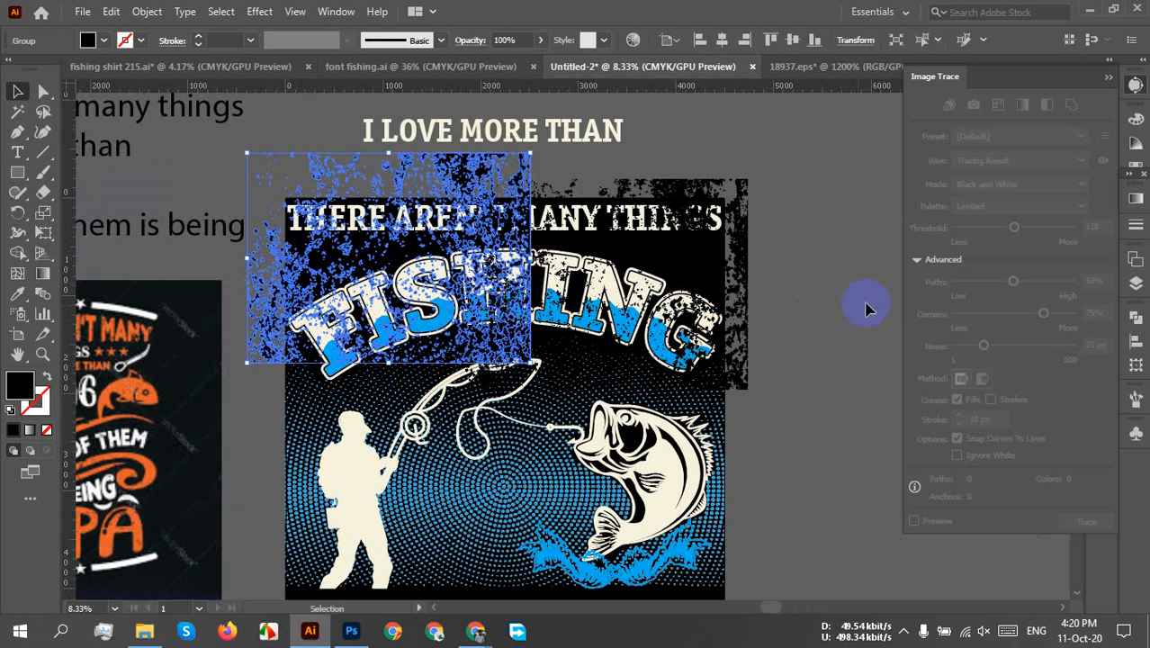
pyautogui.click(870, 301)
pyautogui.moveTo(719, 281); pyautogui.dragTo(754, 270)
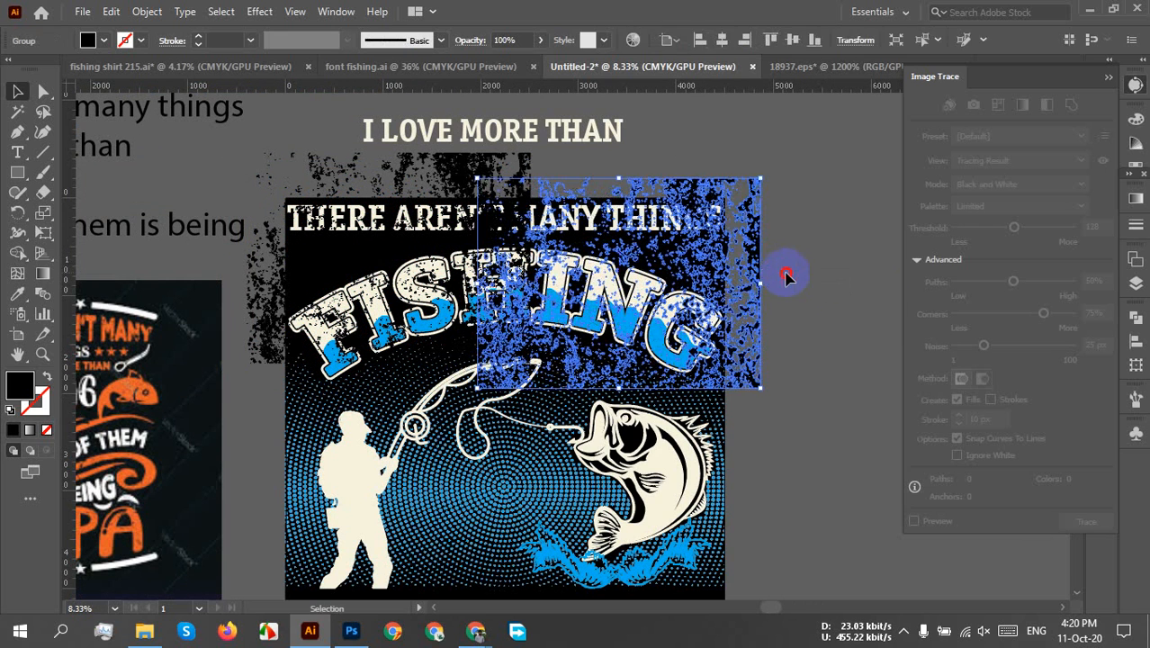
pyautogui.click(786, 275)
# - Change the fill of both texture groups to red so they stand out against the black artboard
pyautogui.click(753, 260)
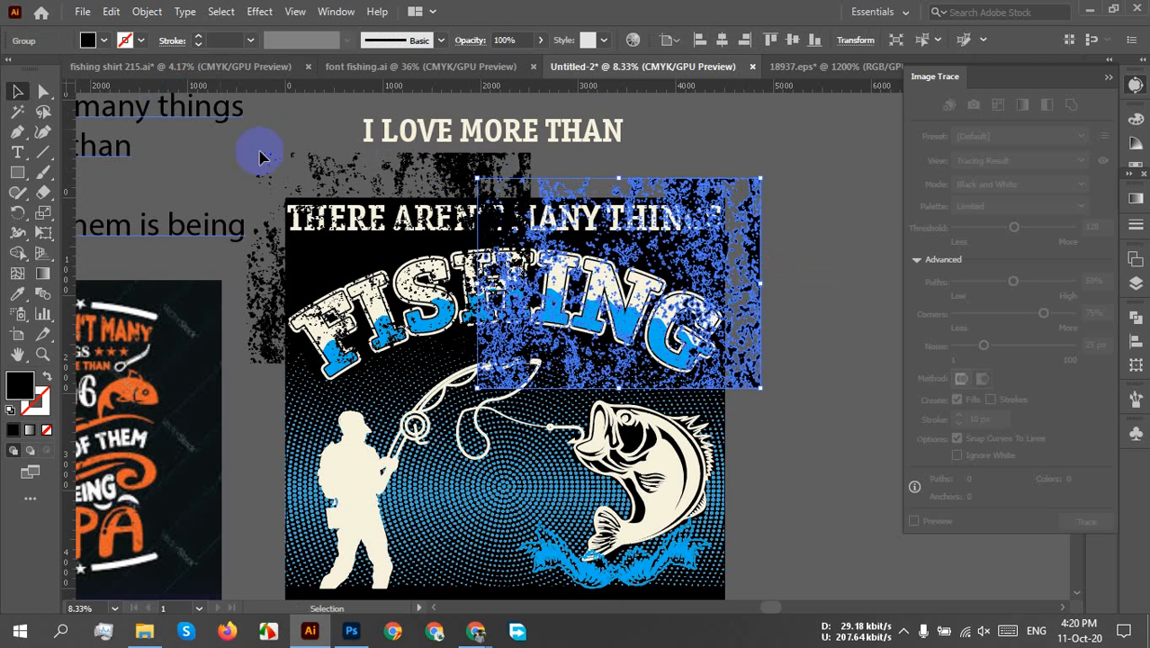
pyautogui.keyDown('shift'); pyautogui.click(331, 180); pyautogui.keyUp('shift')
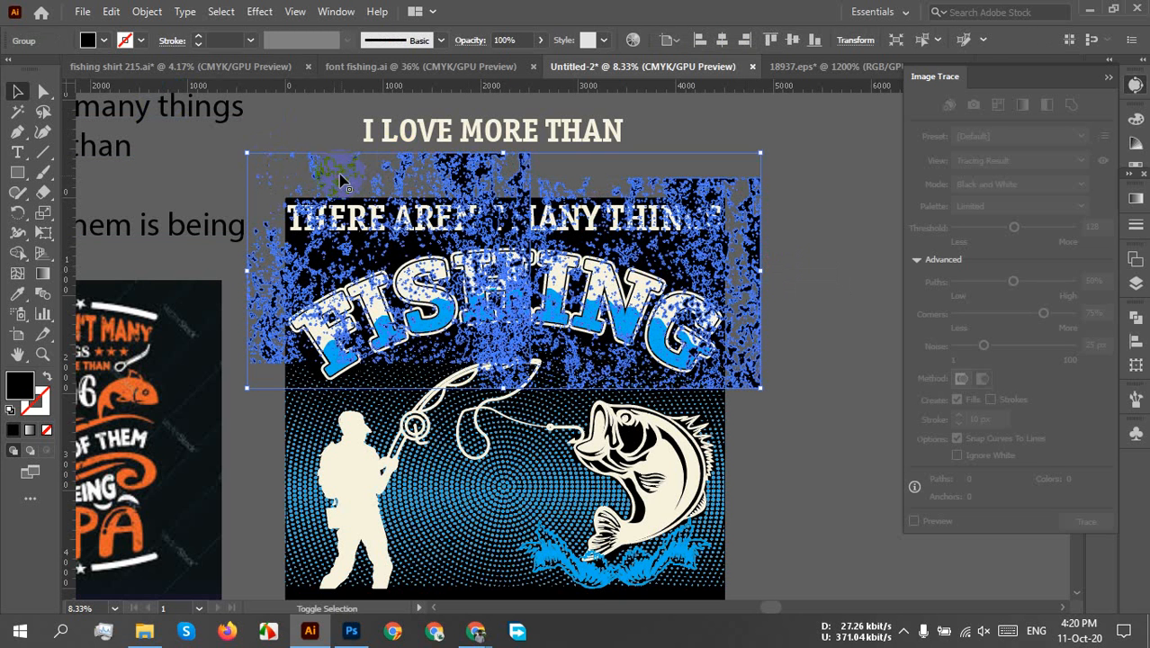
pyautogui.click(104, 41)
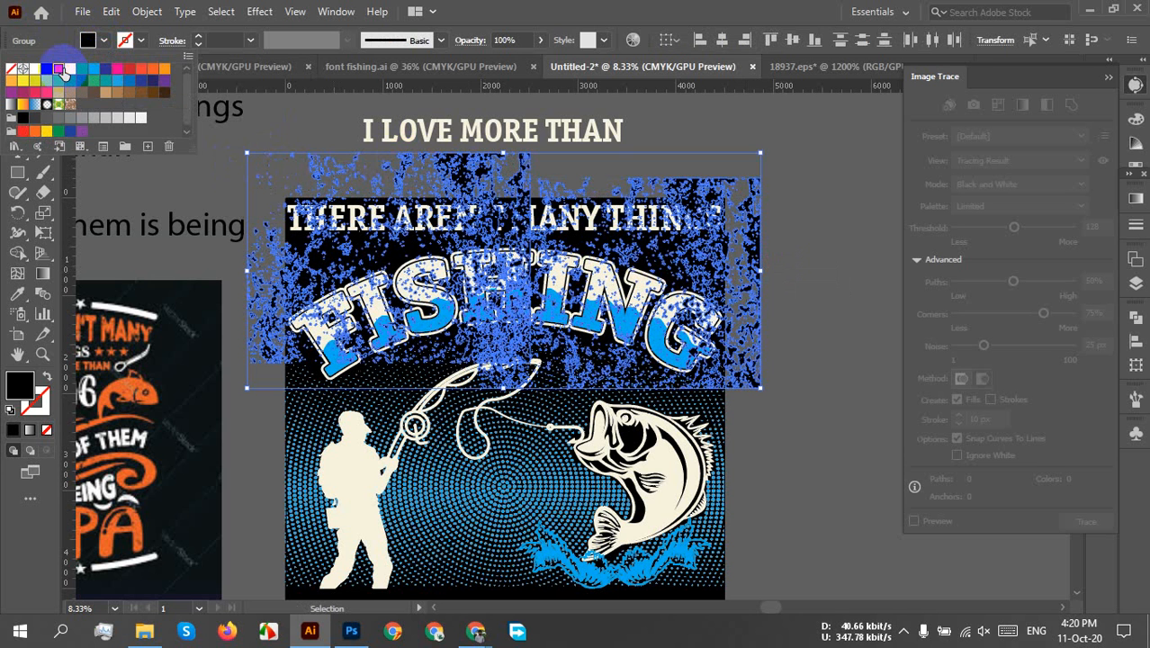
pyautogui.click(59, 69)
pyautogui.click(847, 322)
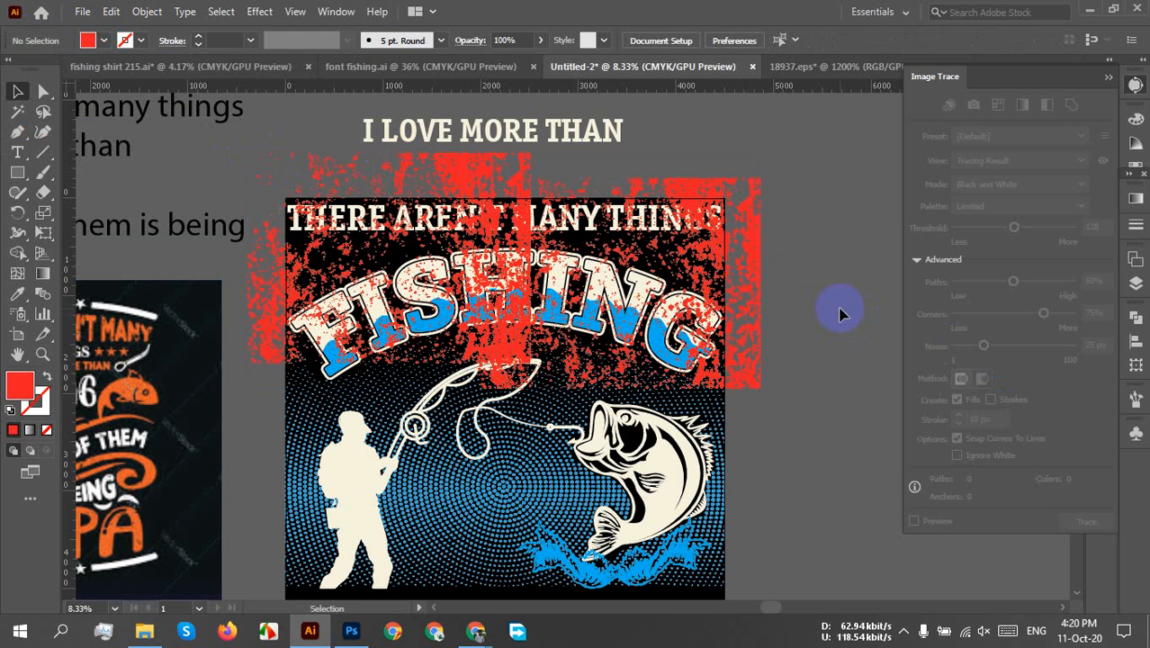
# - Create a copy of the left red texture group reflected across the vertical axis
pyautogui.click(513, 326)
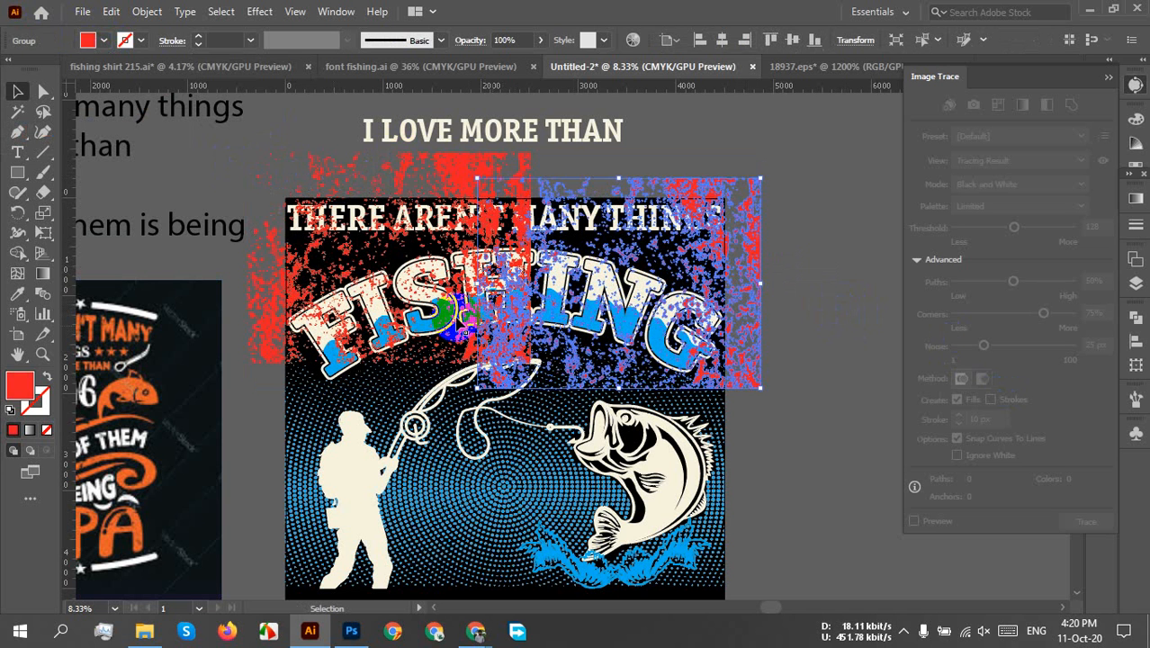
pyautogui.moveTo(675, 200); pyautogui.dragTo(447, 174)
pyautogui.rightClick(444, 172)
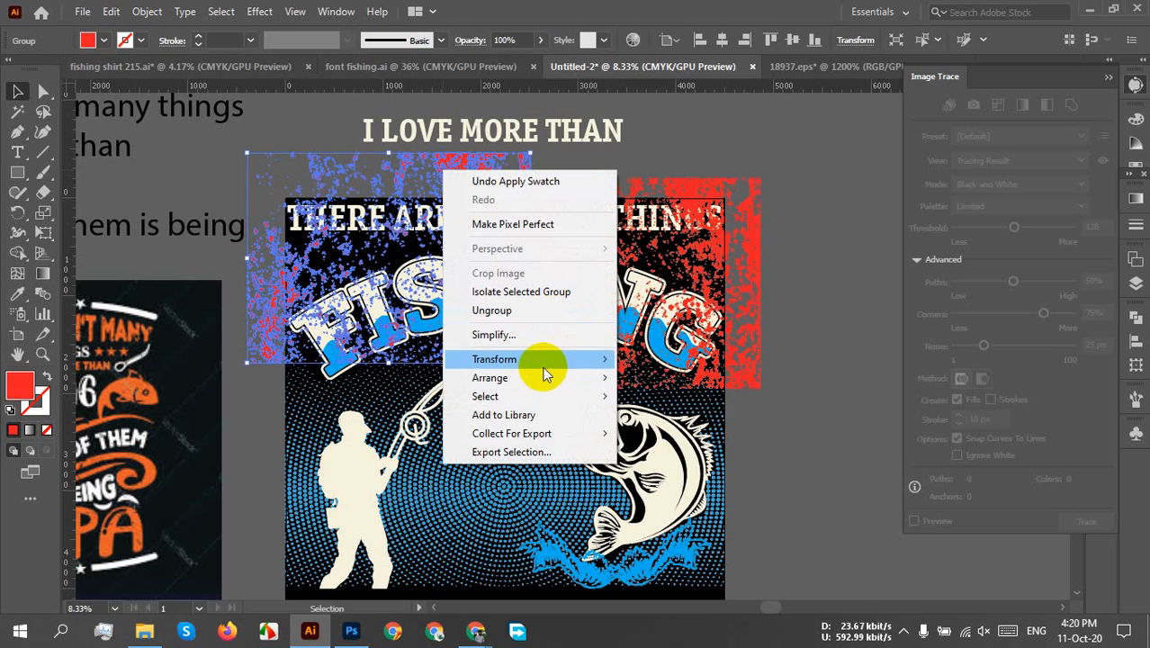
pyautogui.moveTo(544, 374)
pyautogui.click(685, 427)
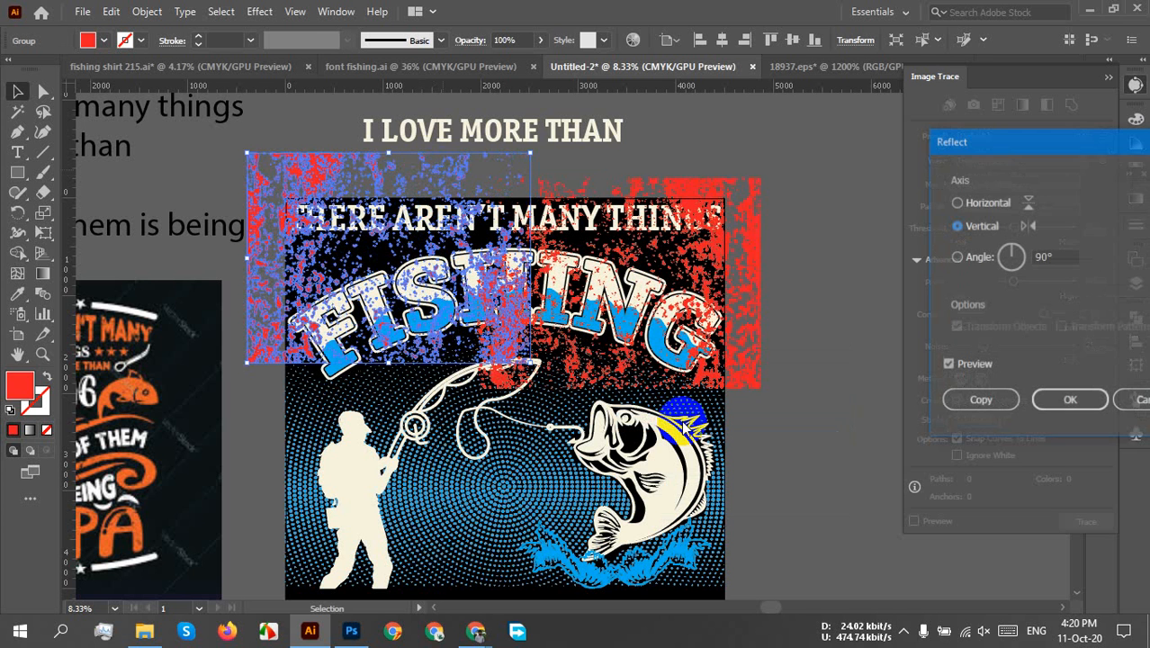
pyautogui.click(1005, 410)
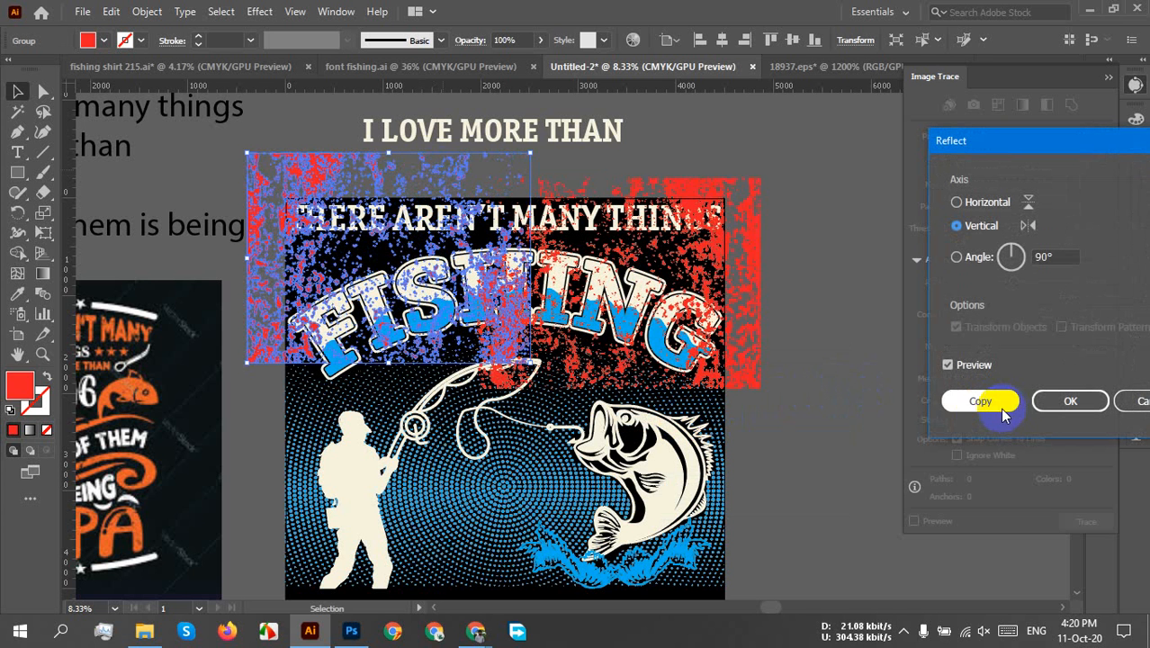
pyautogui.click(870, 336)
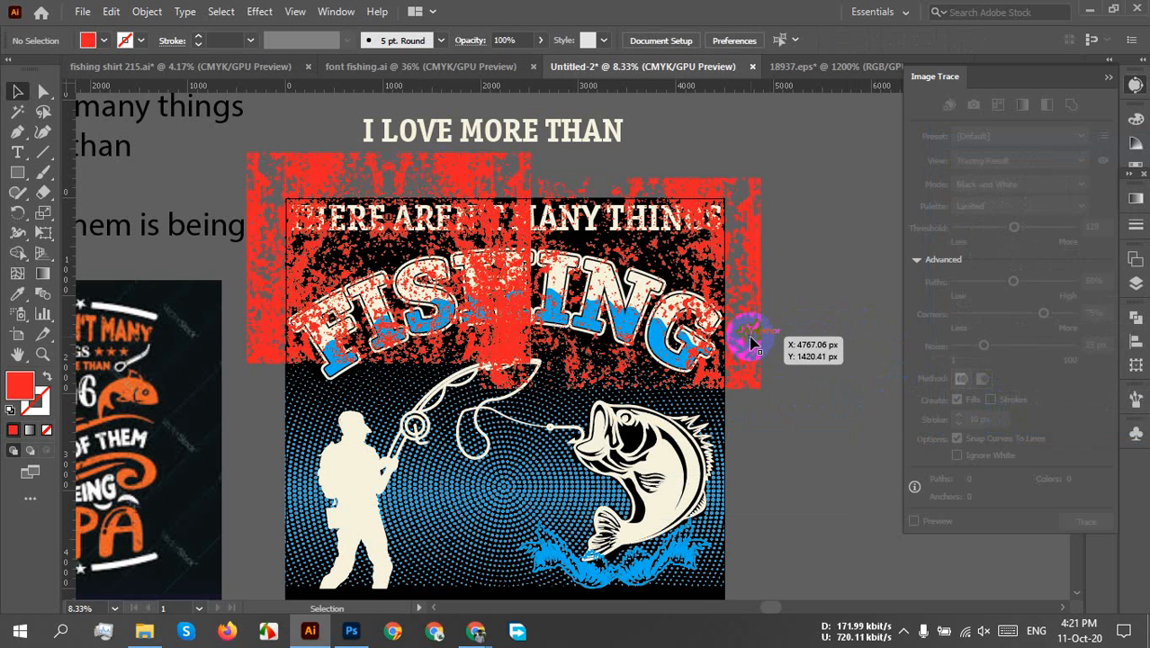
# - Reposition the right and left red texture groups so they meet mid-lettering and extend past both sides of the artboard
pyautogui.moveTo(752, 343); pyautogui.dragTo(803, 325)
pyautogui.click(765, 418)
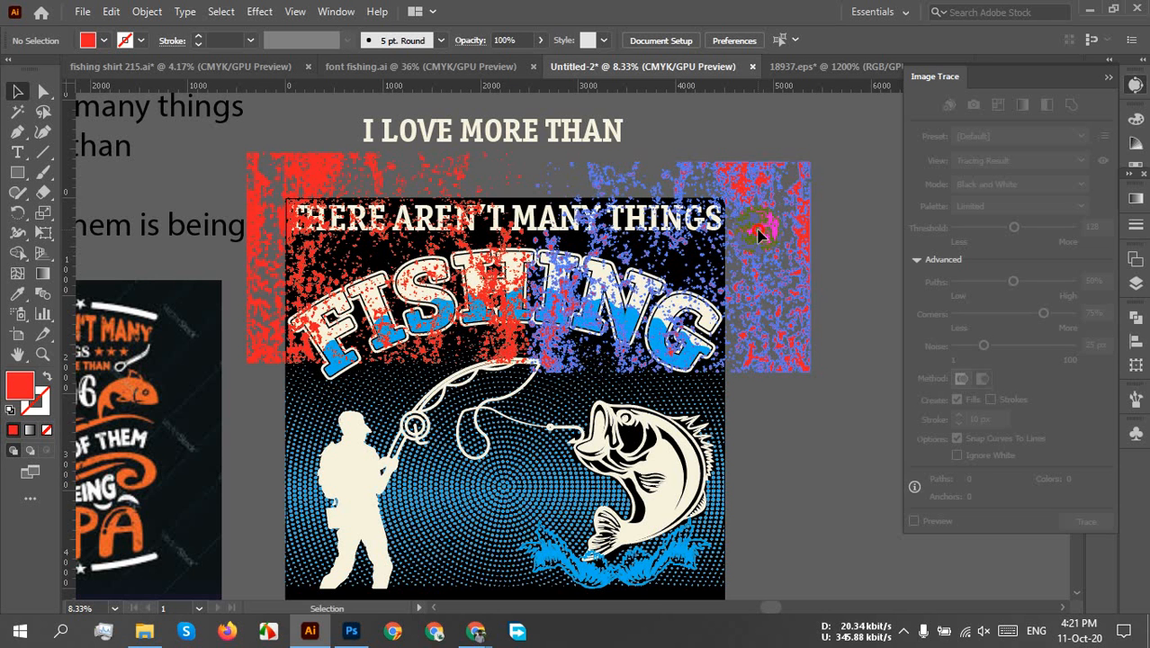
pyautogui.moveTo(763, 233); pyautogui.dragTo(734, 225)
pyautogui.click(829, 385)
pyautogui.click(870, 274)
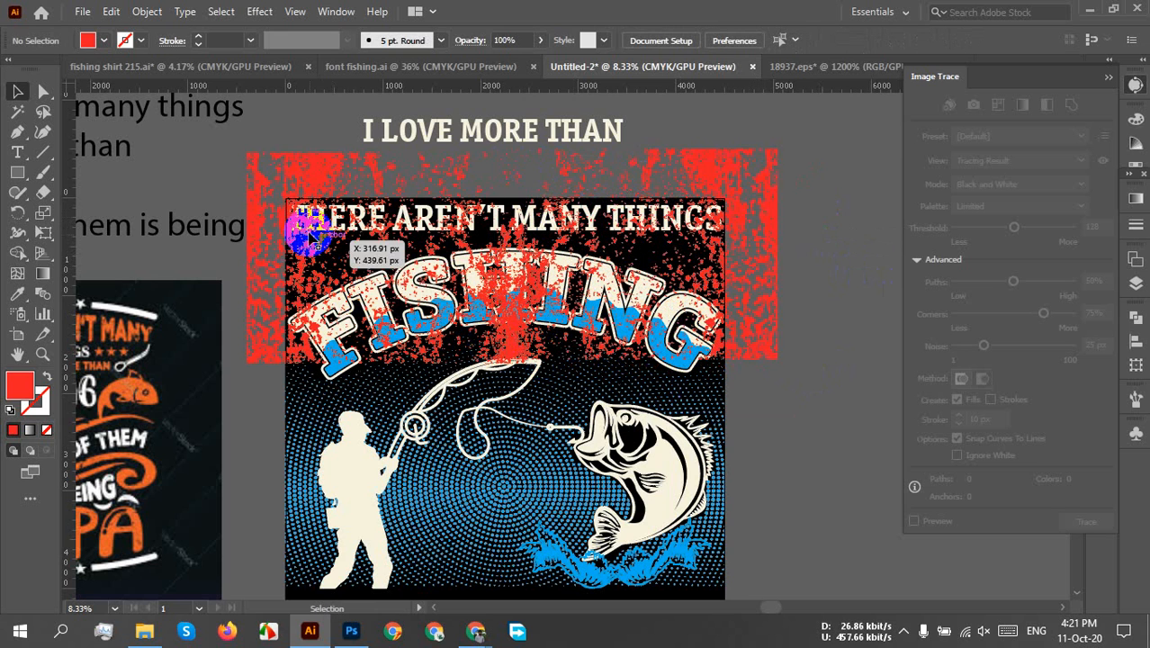
pyautogui.moveTo(303, 187); pyautogui.dragTo(267, 191)
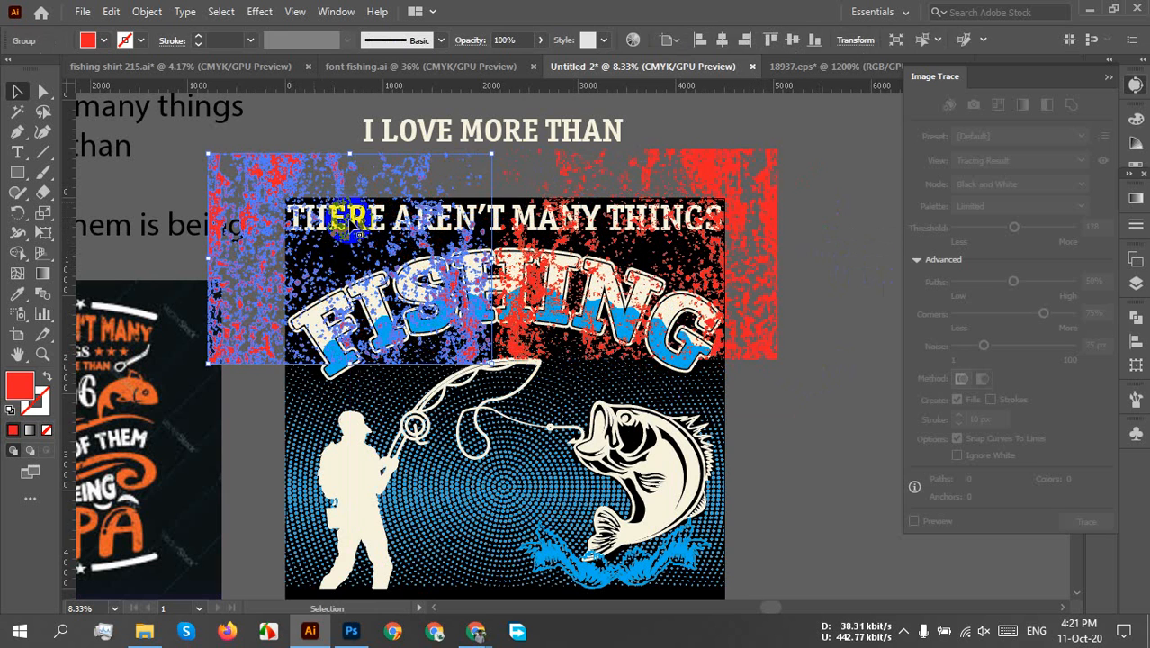
pyautogui.click(867, 362)
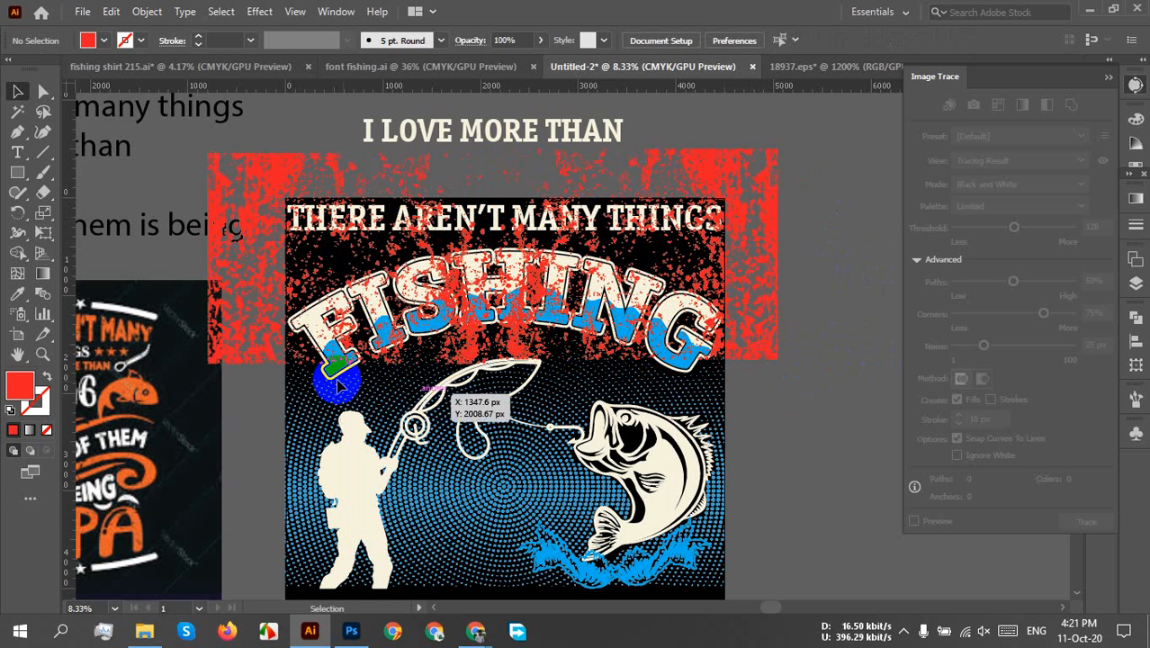
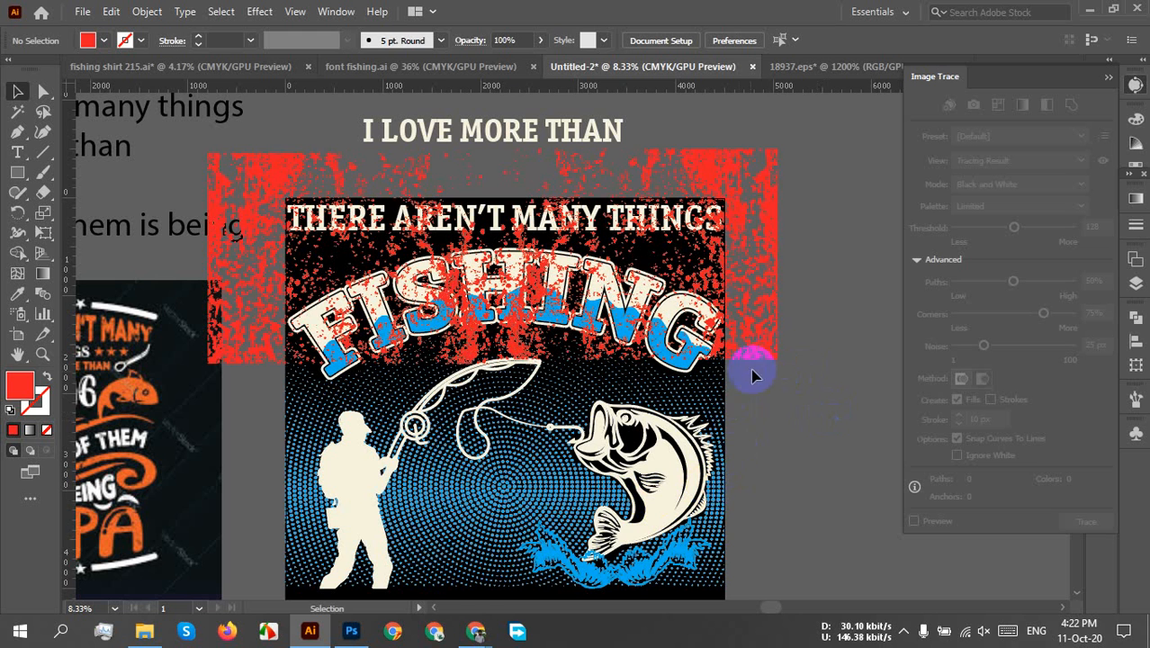
# - Unlock the FISHING lettering group and lock the black background rectangle in the layer list
pyautogui.moveTo(782, 345); pyautogui.dragTo(274, 319)
pyautogui.keyDown('shift'); pyautogui.click(275, 319); pyautogui.keyUp('shift')
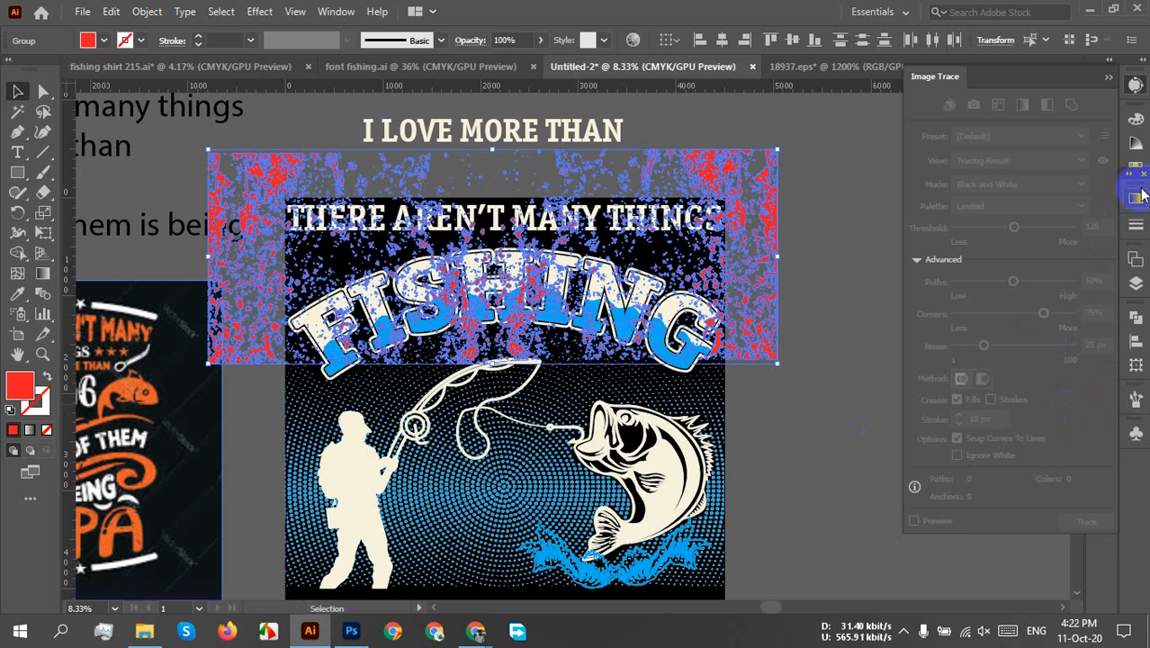
pyautogui.click(1135, 284)
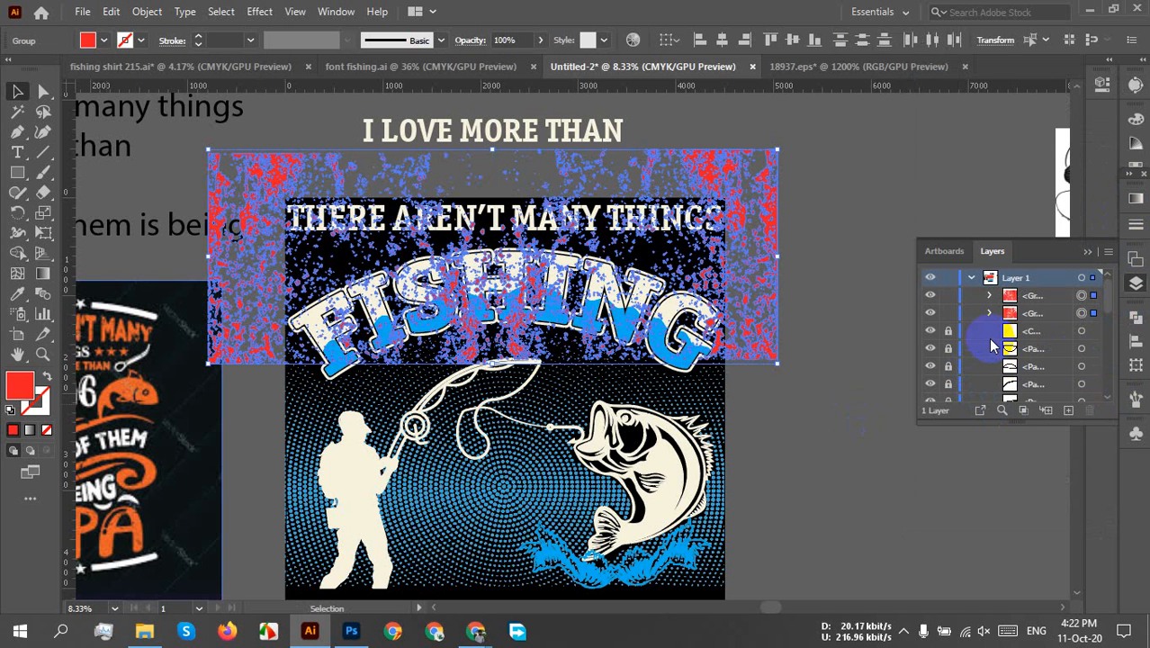
pyautogui.scroll(-2, 992, 344)
pyautogui.scroll(-3, 992, 344)
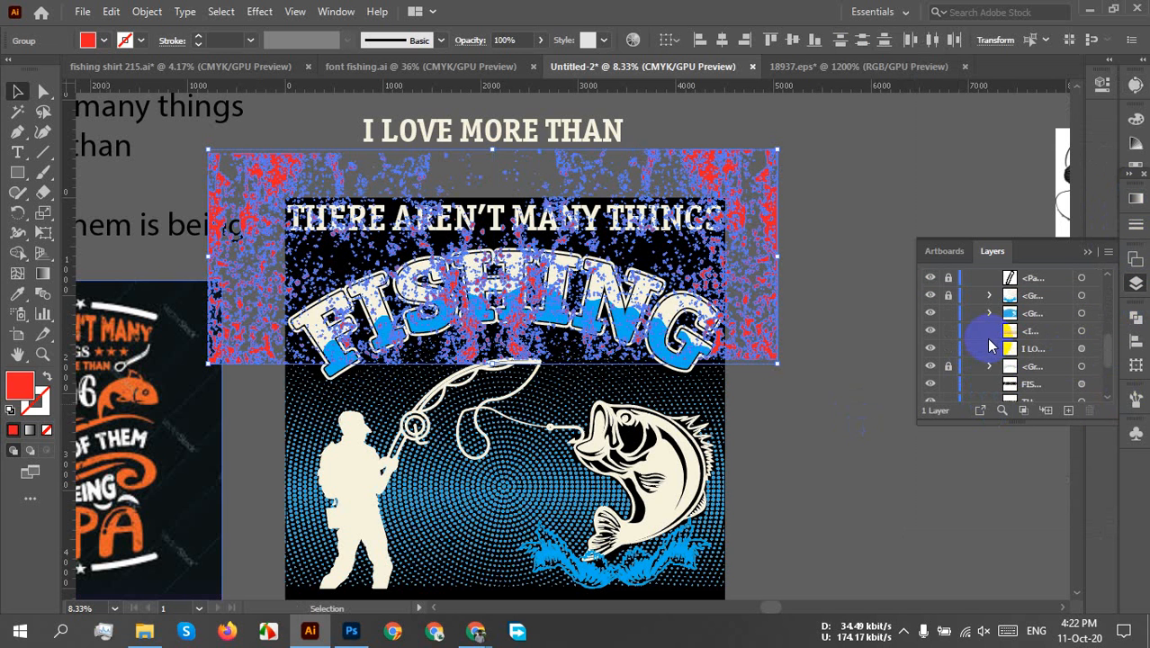
pyautogui.click(932, 369)
pyautogui.click(932, 369)
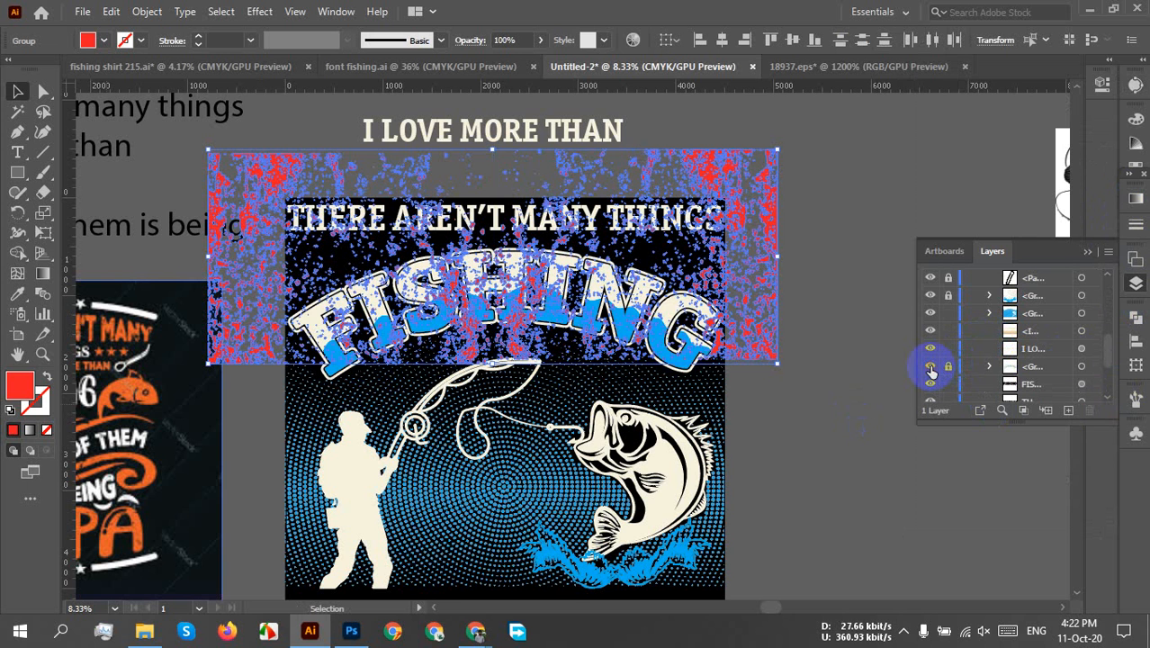
pyautogui.click(950, 367)
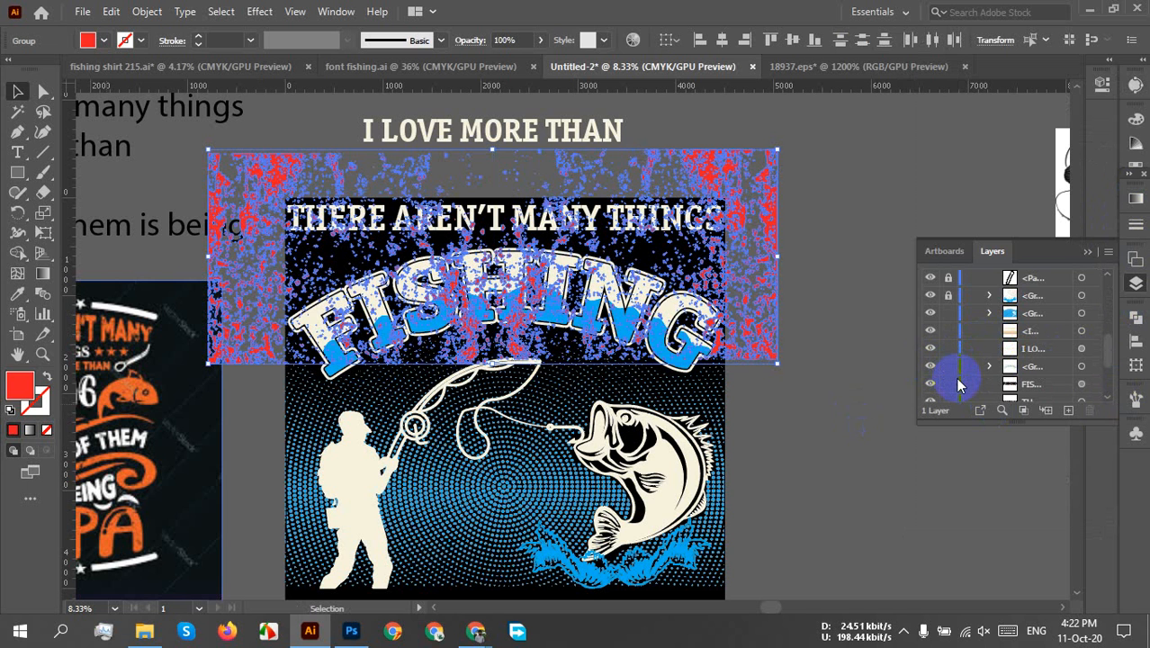
pyautogui.scroll(-3, 955, 380)
pyautogui.scroll(-2, 944, 395)
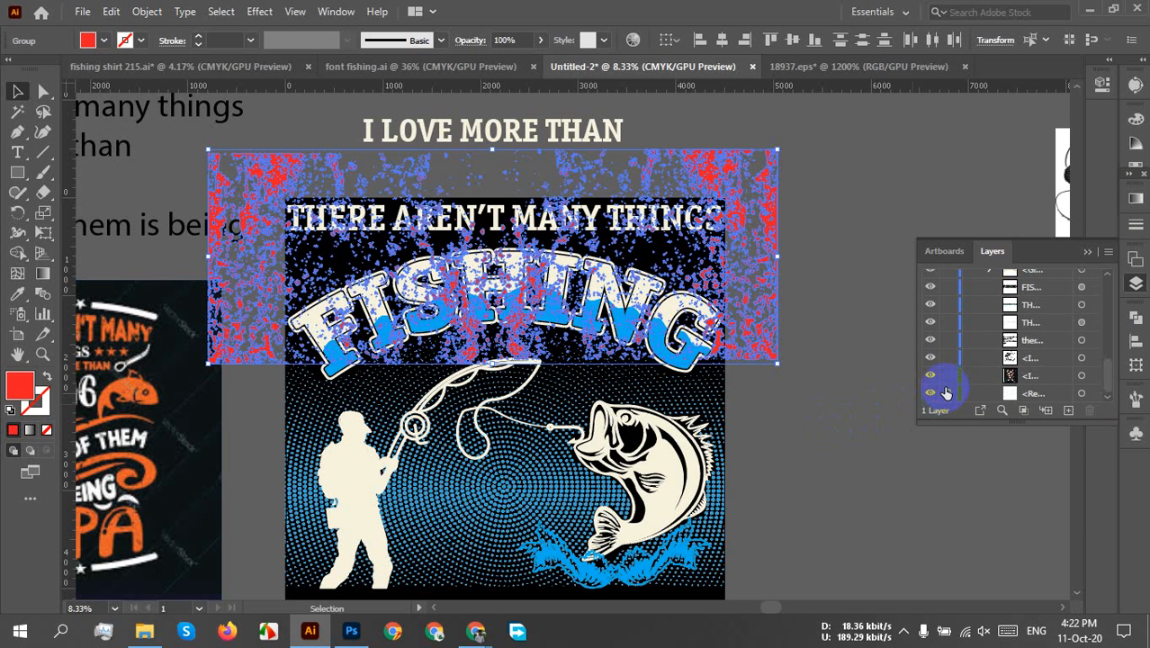
pyautogui.click(948, 393)
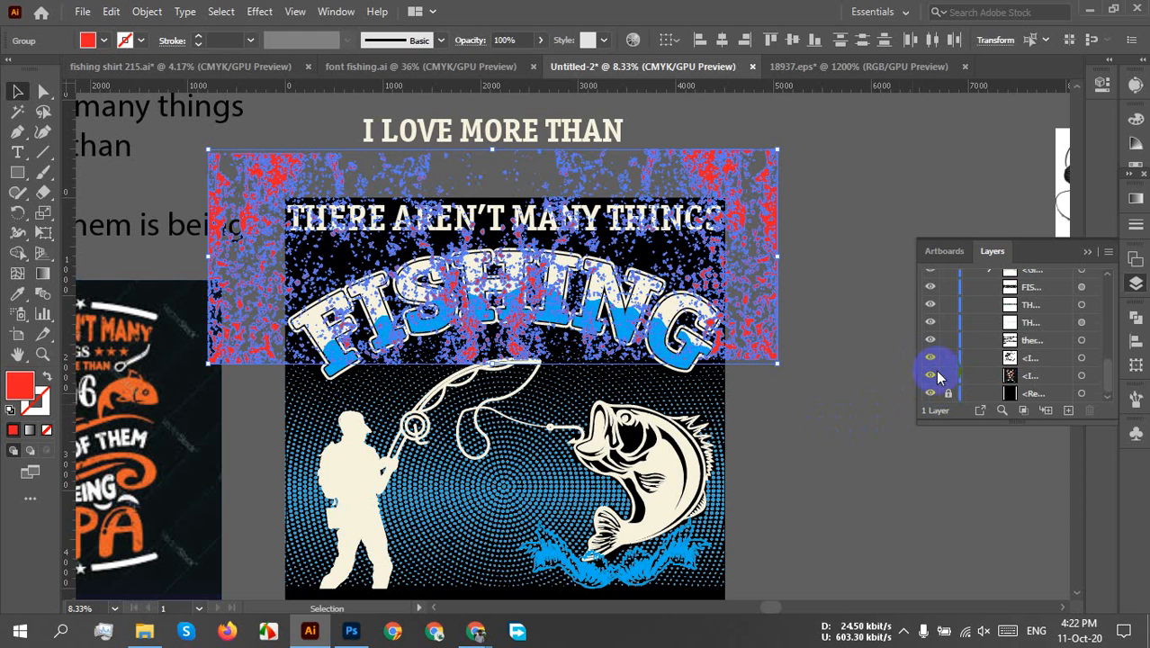
# - Divide the FISHING lettering with both red texture groups, leaving the I LOVE MORE THAN line out of the selection
pyautogui.click(873, 441)
pyautogui.click(472, 545)
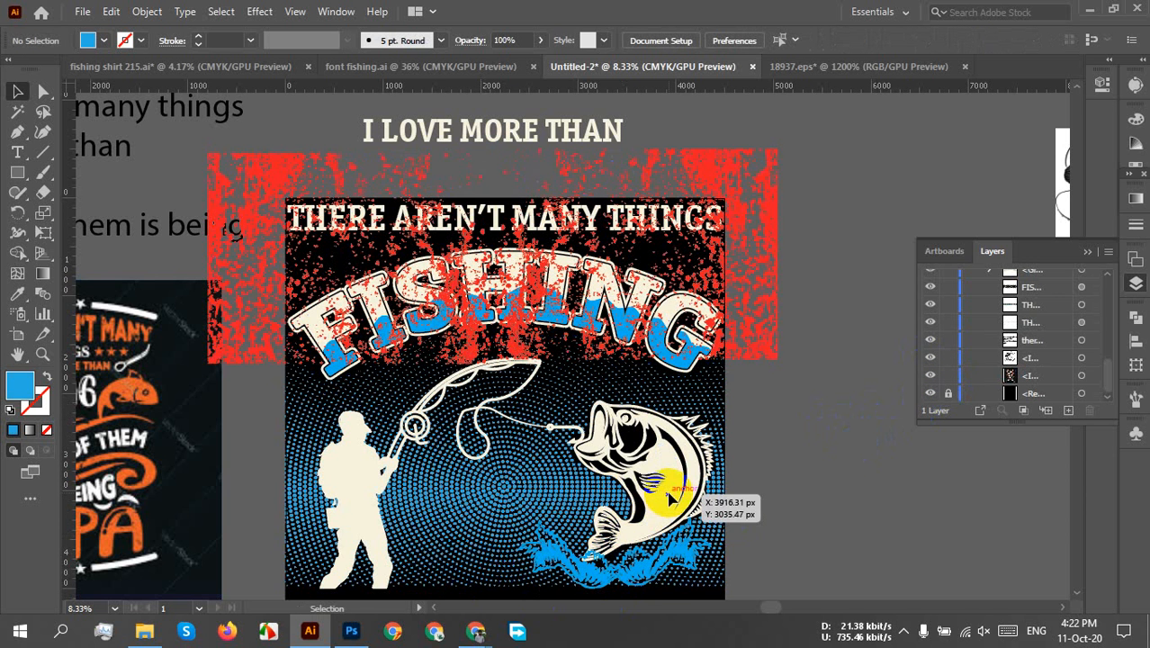
pyautogui.click(485, 456)
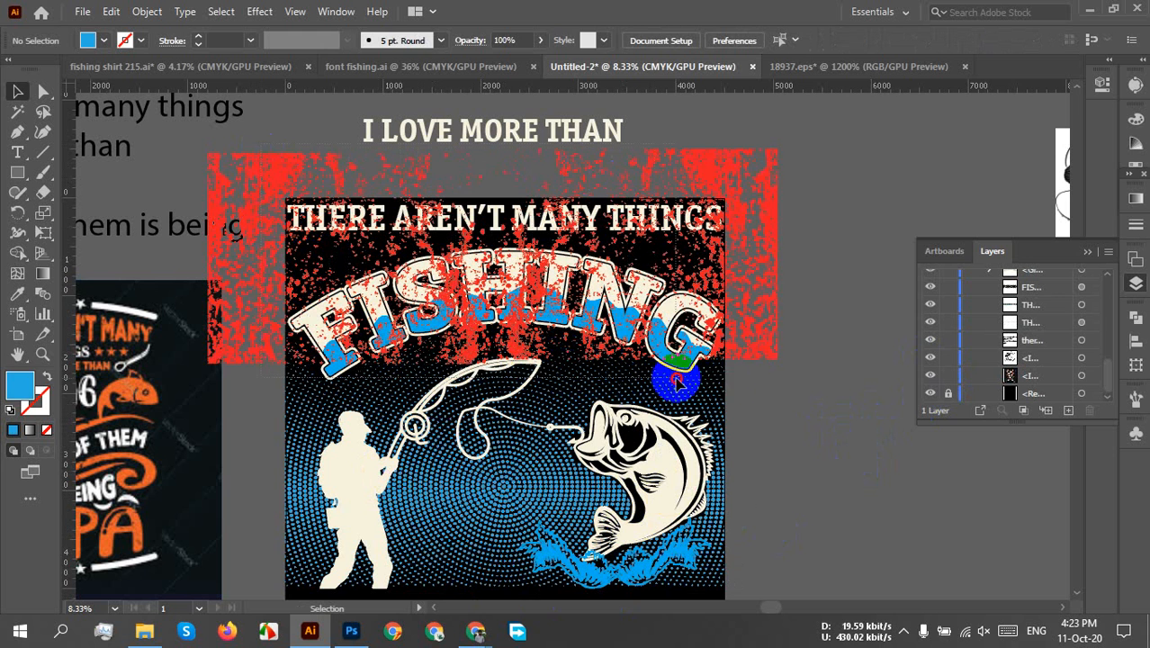
pyautogui.click(738, 378)
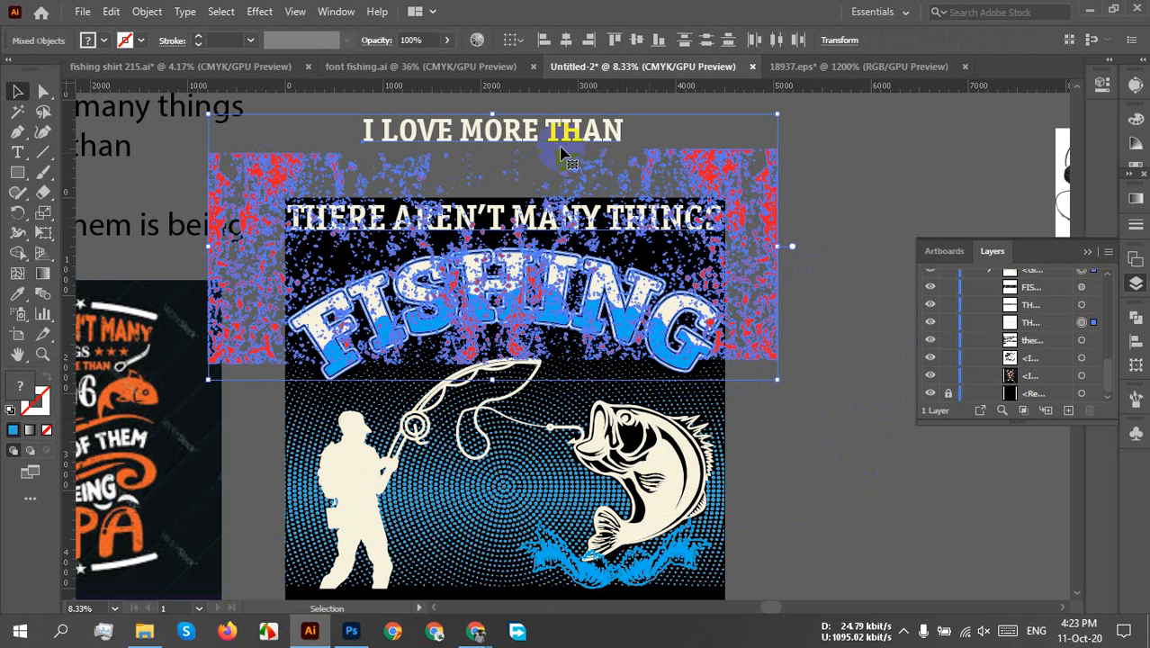
pyautogui.keyDown('shift'); pyautogui.click(507, 131); pyautogui.keyUp('shift')
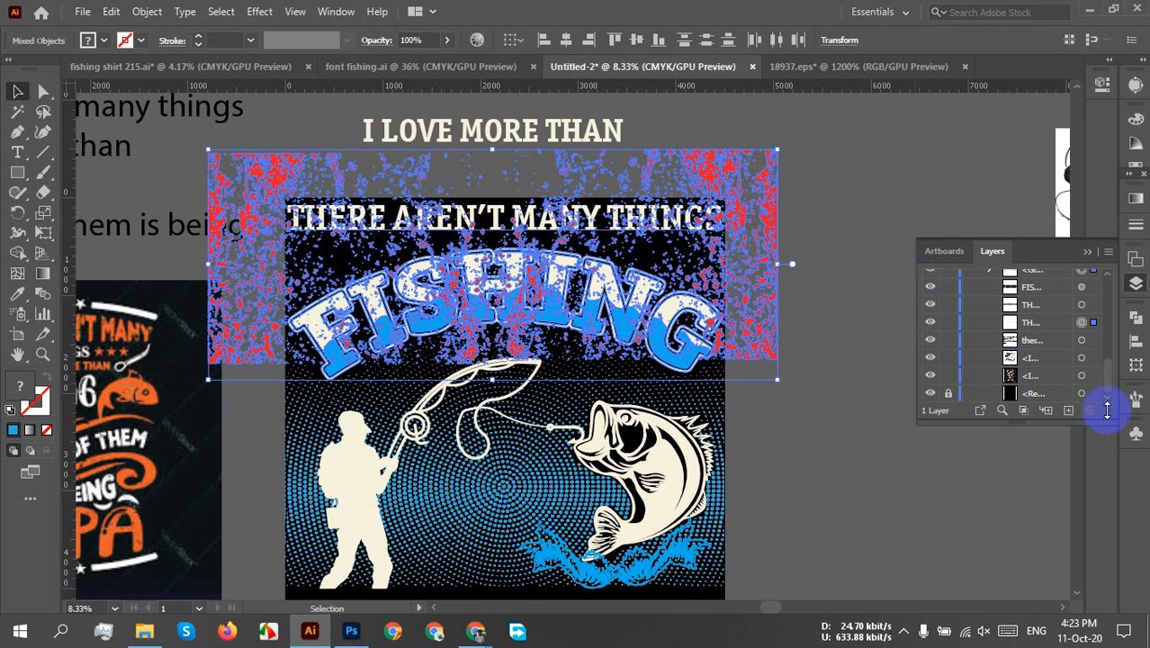
pyautogui.click(1135, 284)
pyautogui.click(1135, 316)
pyautogui.click(973, 399)
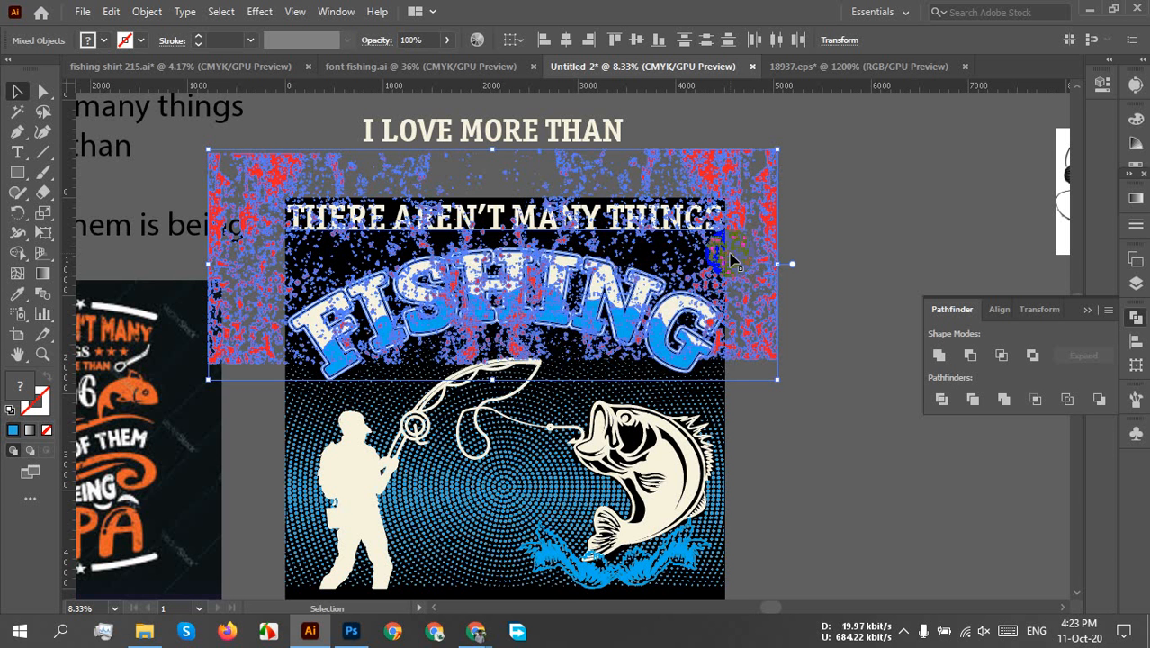
pyautogui.rightClick(579, 286)
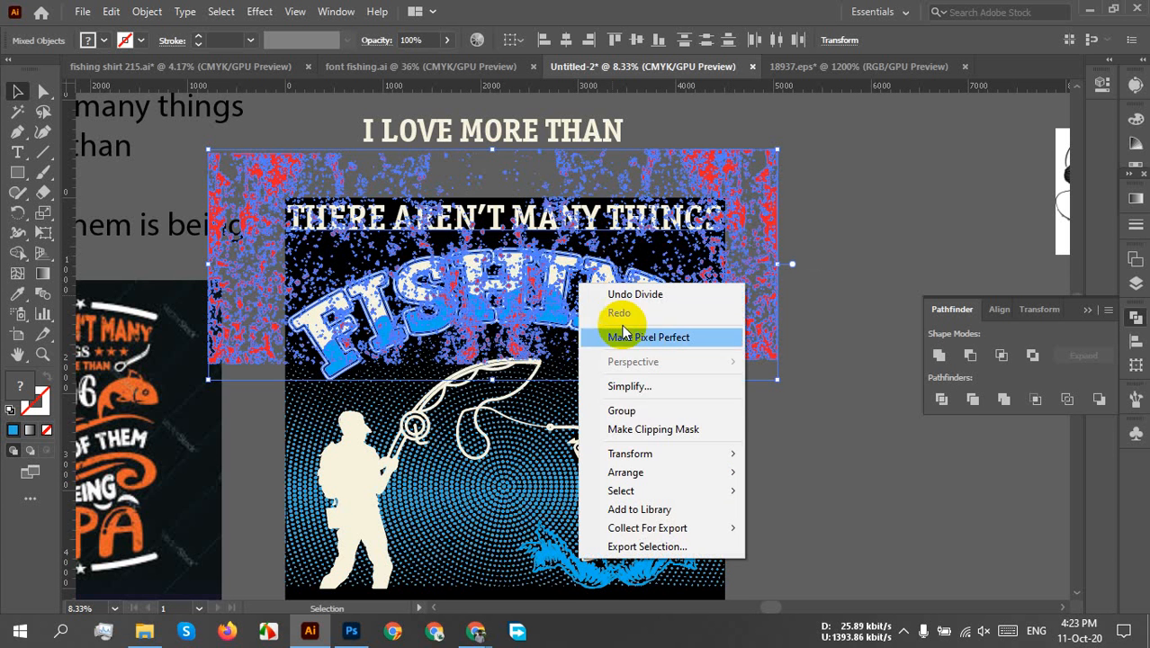
pyautogui.click(633, 414)
pyautogui.click(848, 259)
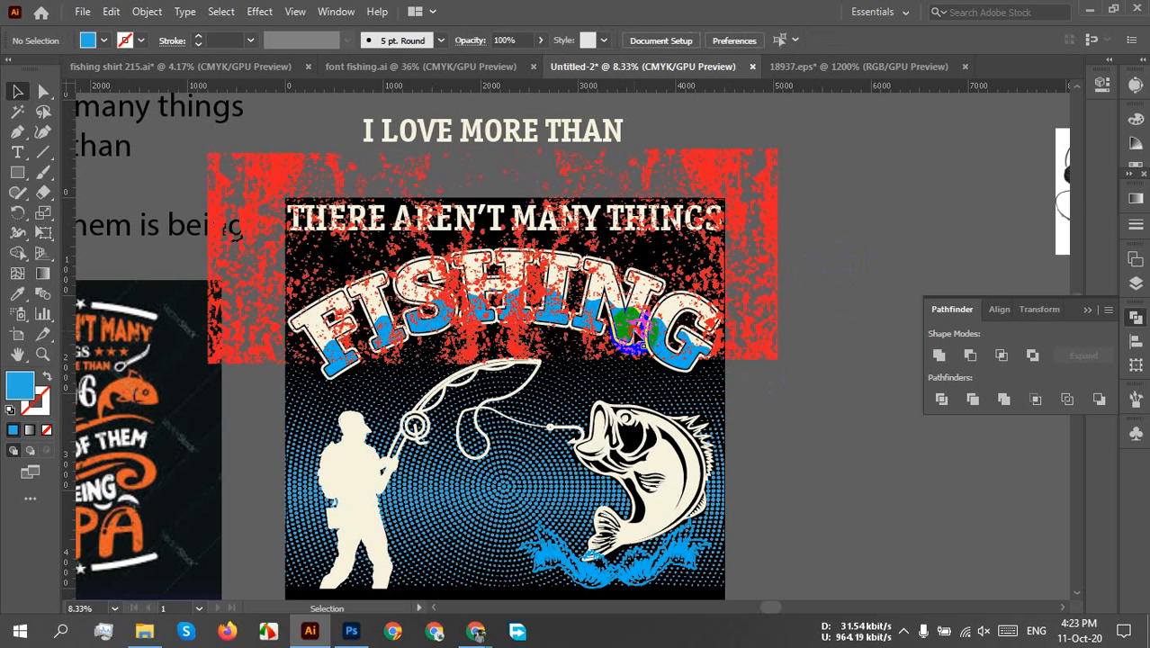
pyautogui.click(684, 335)
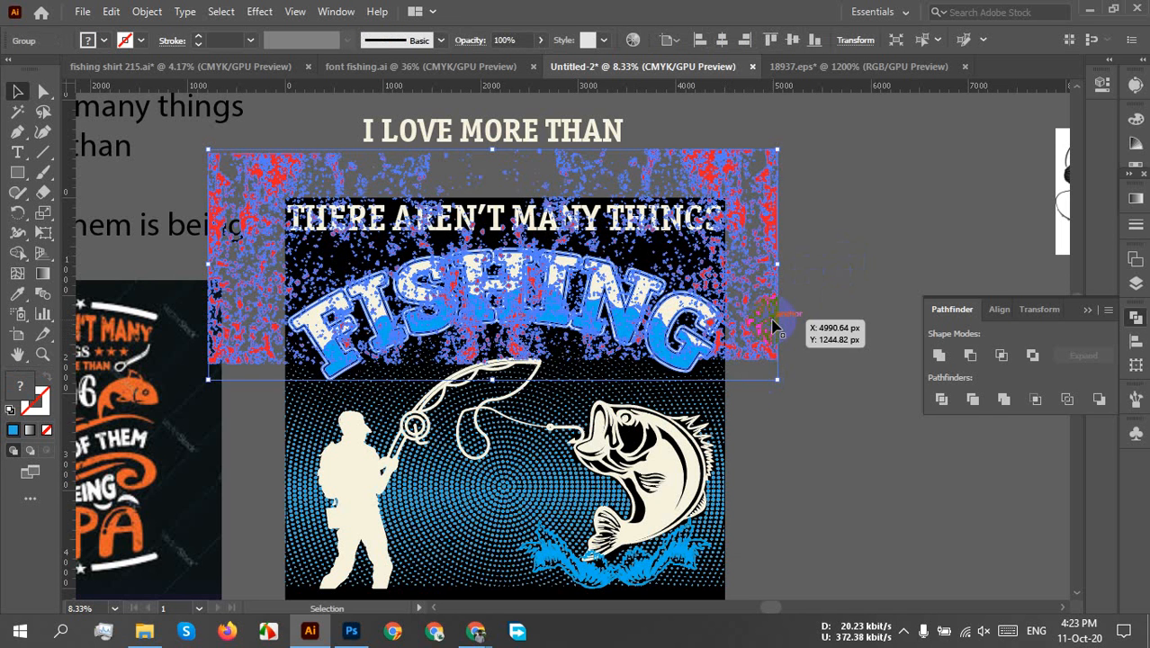
pyautogui.press('Delete')
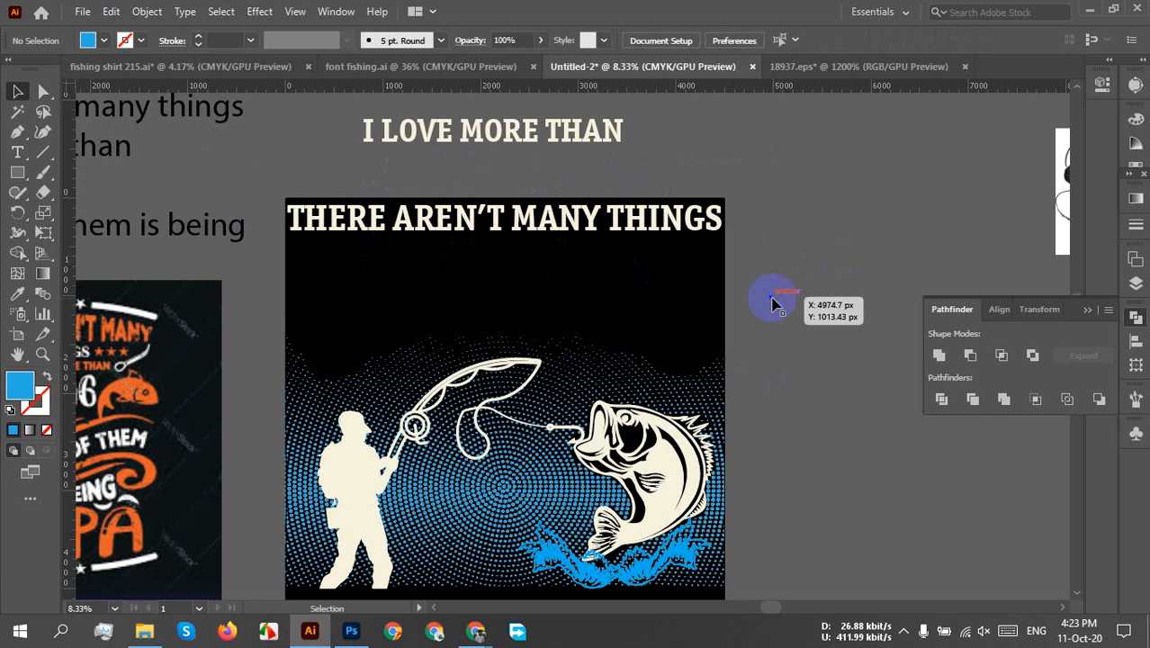
pyautogui.press('a')
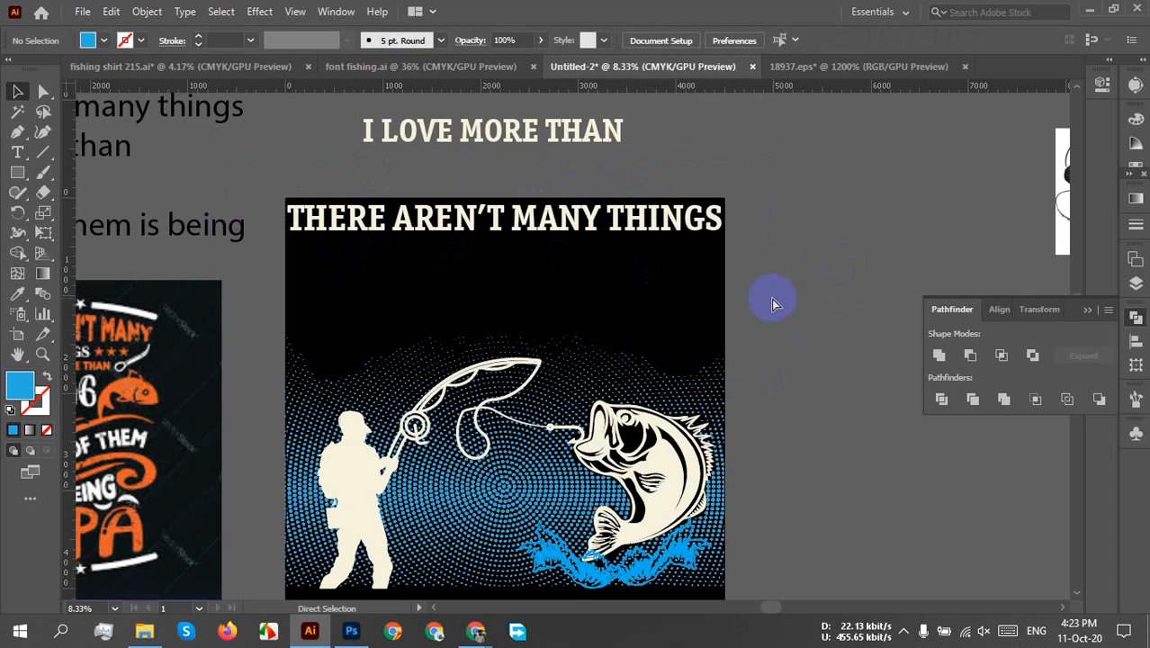
pyautogui.hotkey('ctrl', 'z')
# - Ungroup the divided texture and FISHING lettering into separate pieces
pyautogui.rightClick(667, 326)
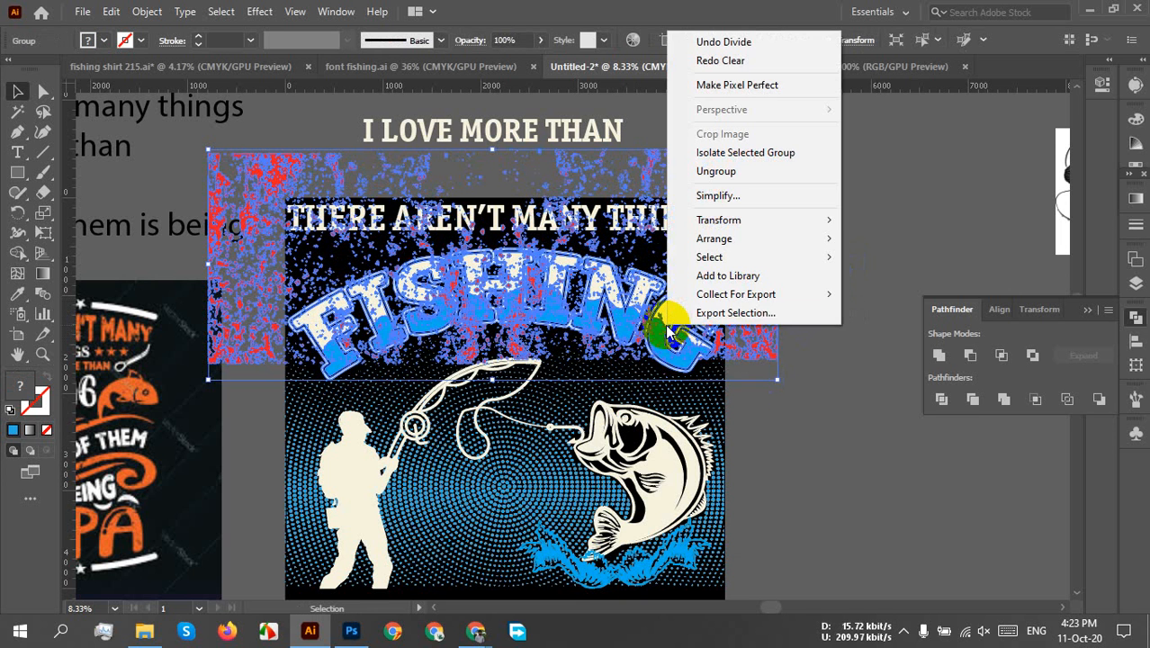
pyautogui.click(731, 171)
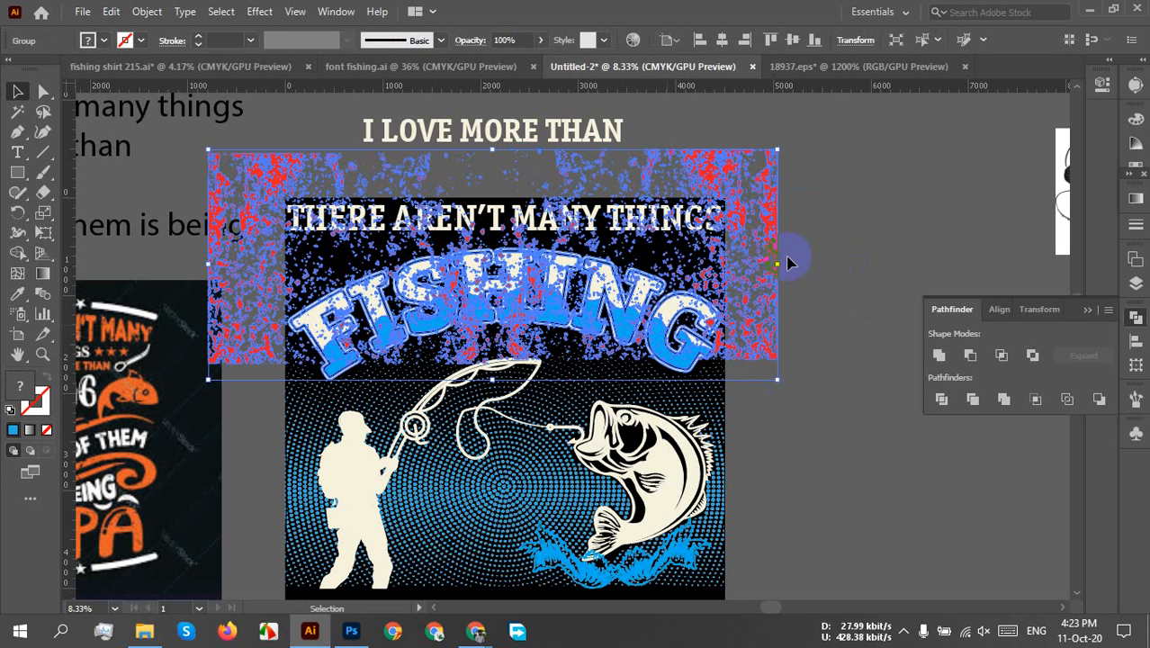
pyautogui.click(819, 331)
pyautogui.click(726, 198)
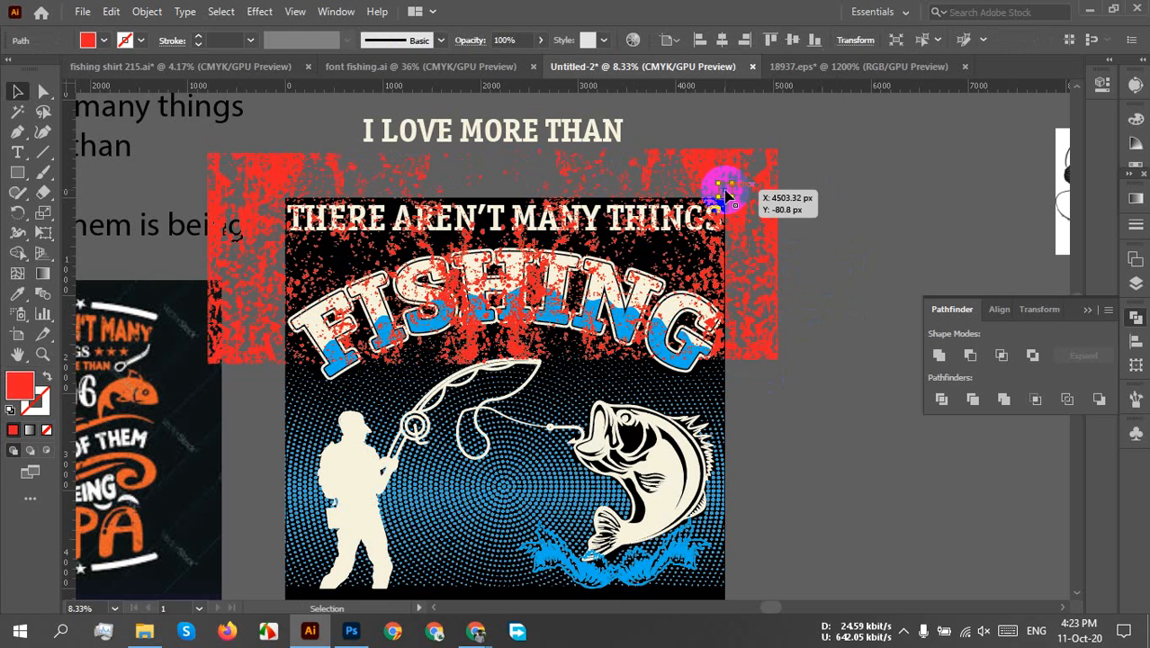
pyautogui.click(831, 308)
# - Try deleting all red texture fragments from the design by selecting them with the Magic Wand, and examine the distressed lettering
pyautogui.click(18, 111)
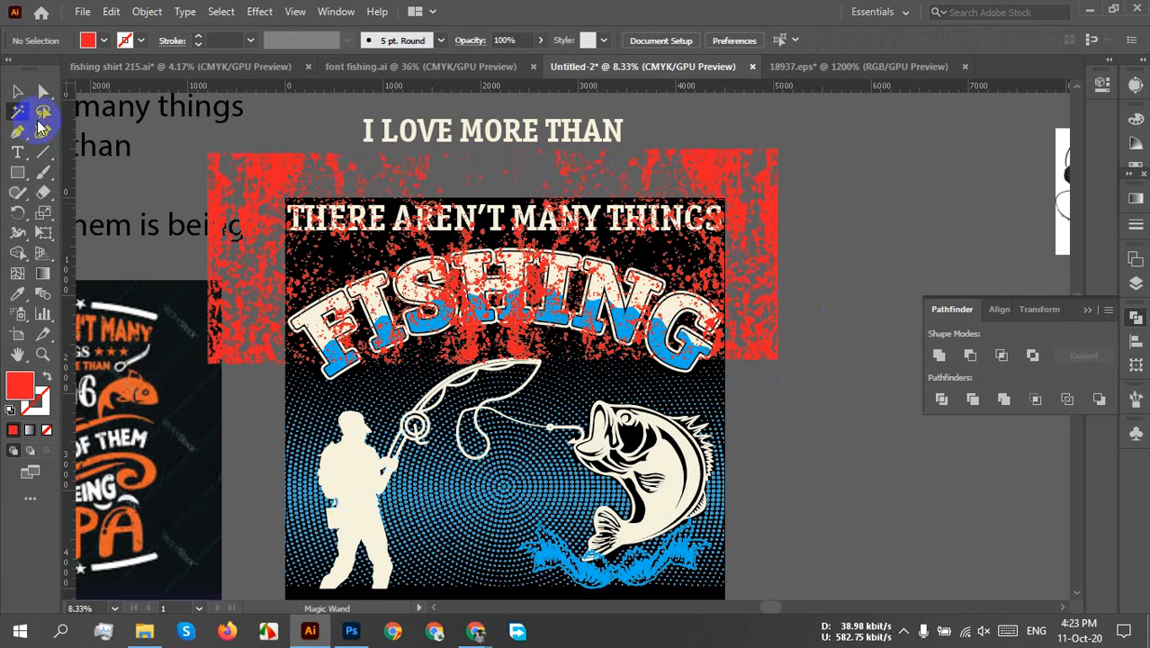
pyautogui.click(691, 173)
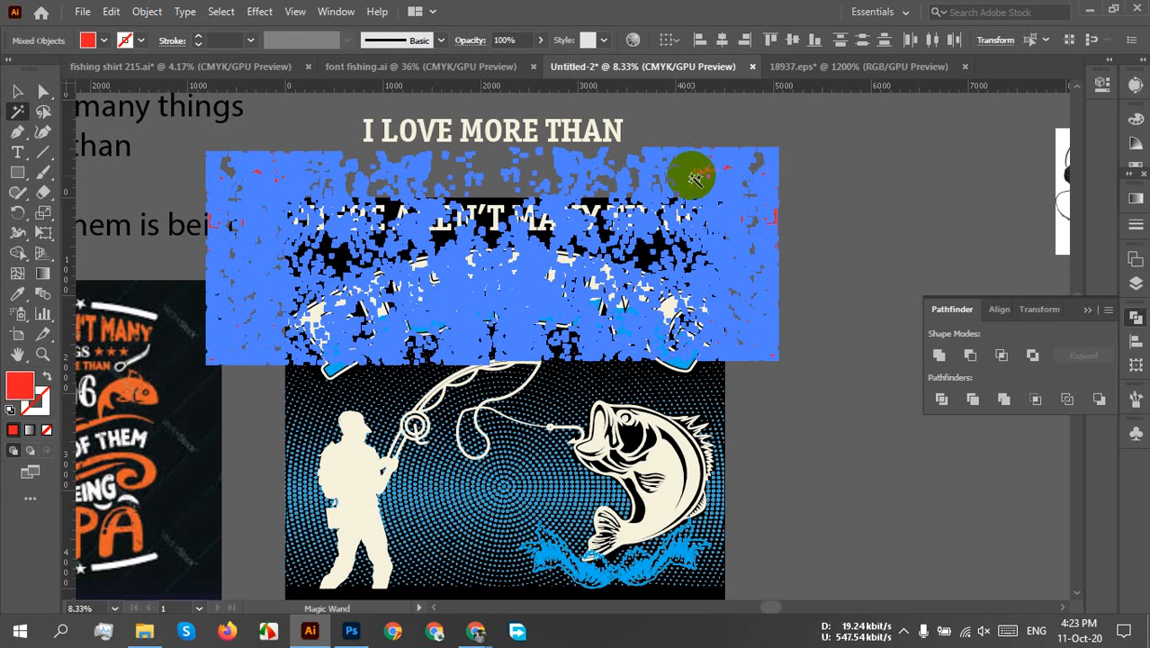
pyautogui.press('Delete')
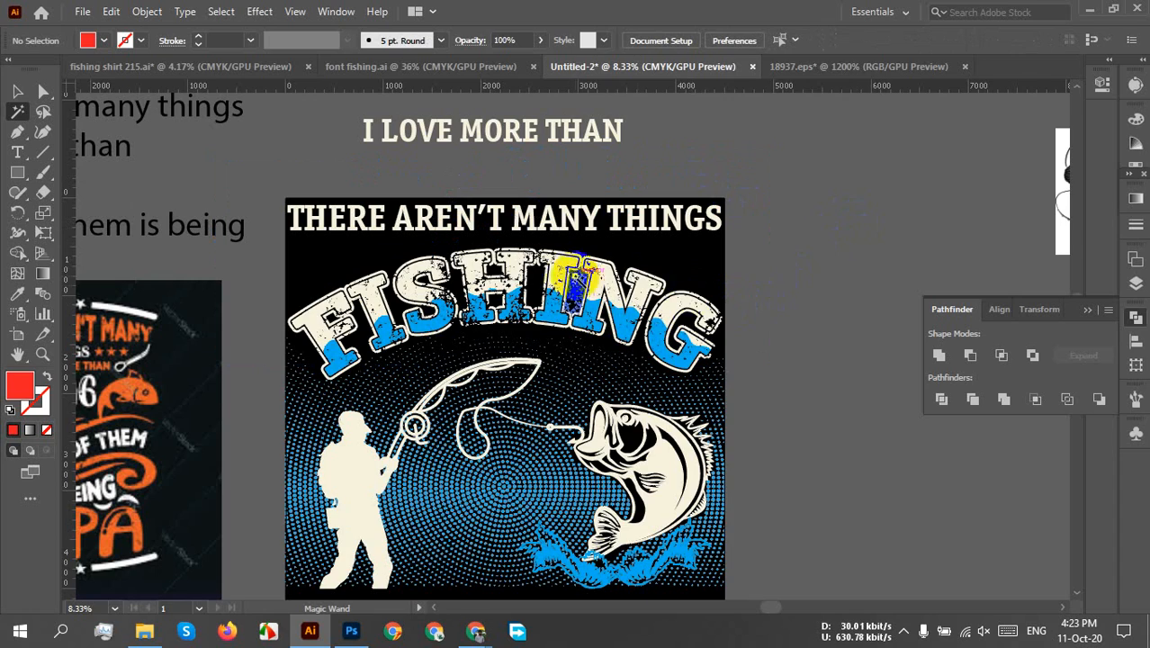
pyautogui.scroll(3, 564, 271)
pyautogui.scroll(-1, 686, 251)
pyautogui.moveTo(399, 245); pyautogui.dragTo(526, 380)
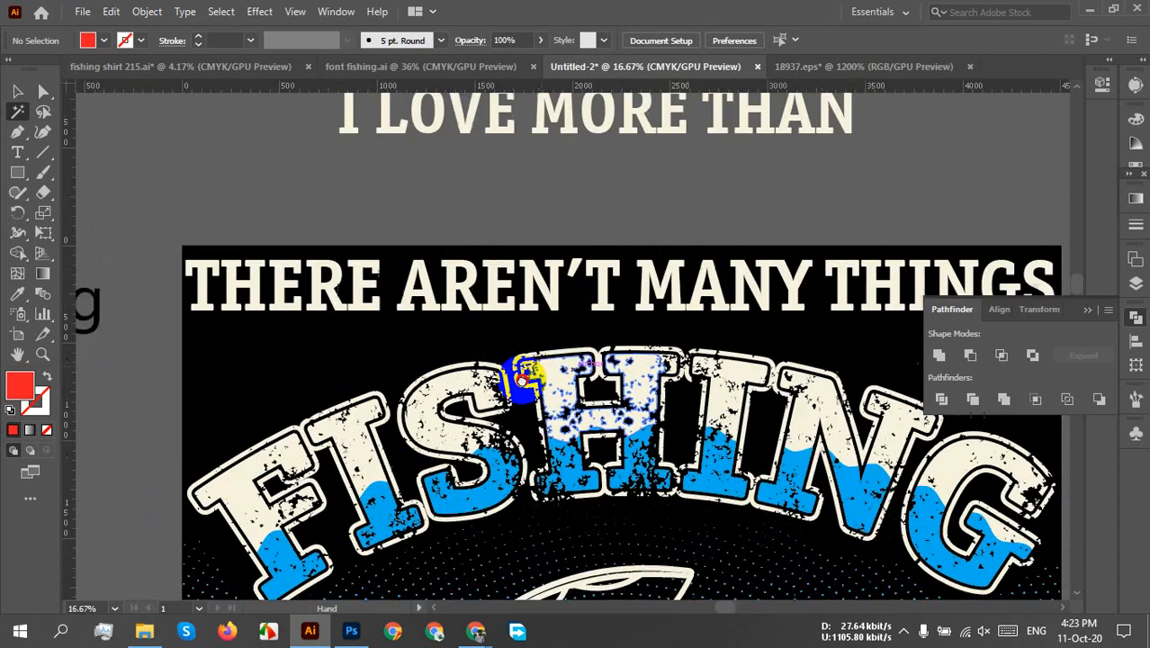
pyautogui.scroll(1, 580, 355)
pyautogui.scroll(-2, 619, 322)
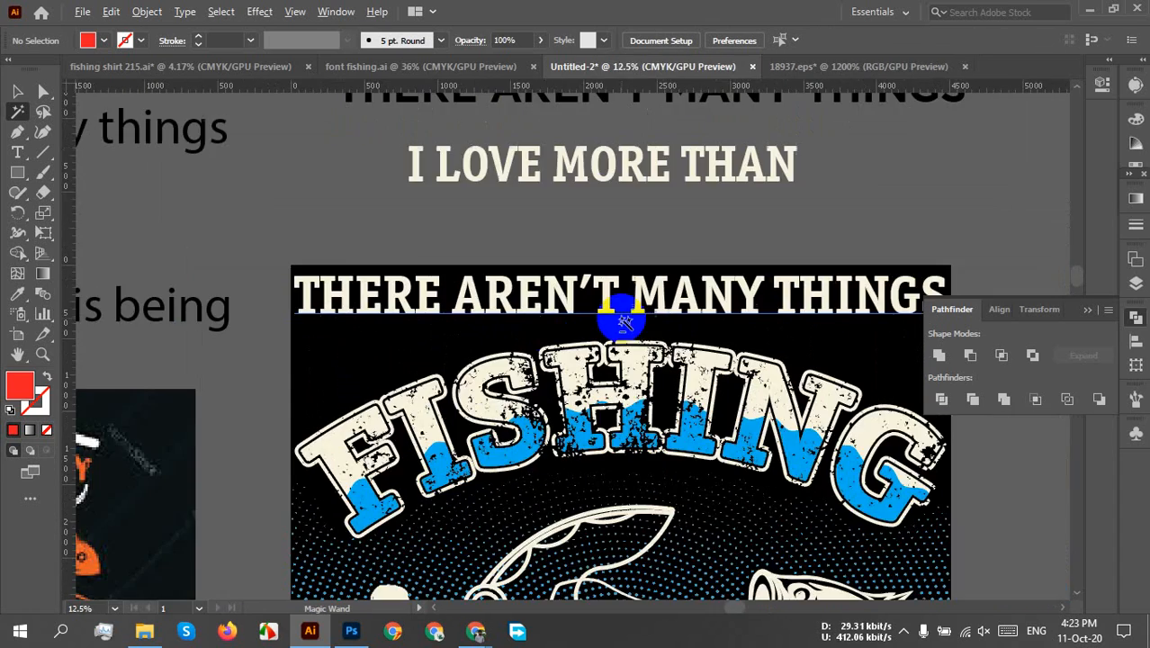
pyautogui.moveTo(760, 314); pyautogui.dragTo(688, 273)
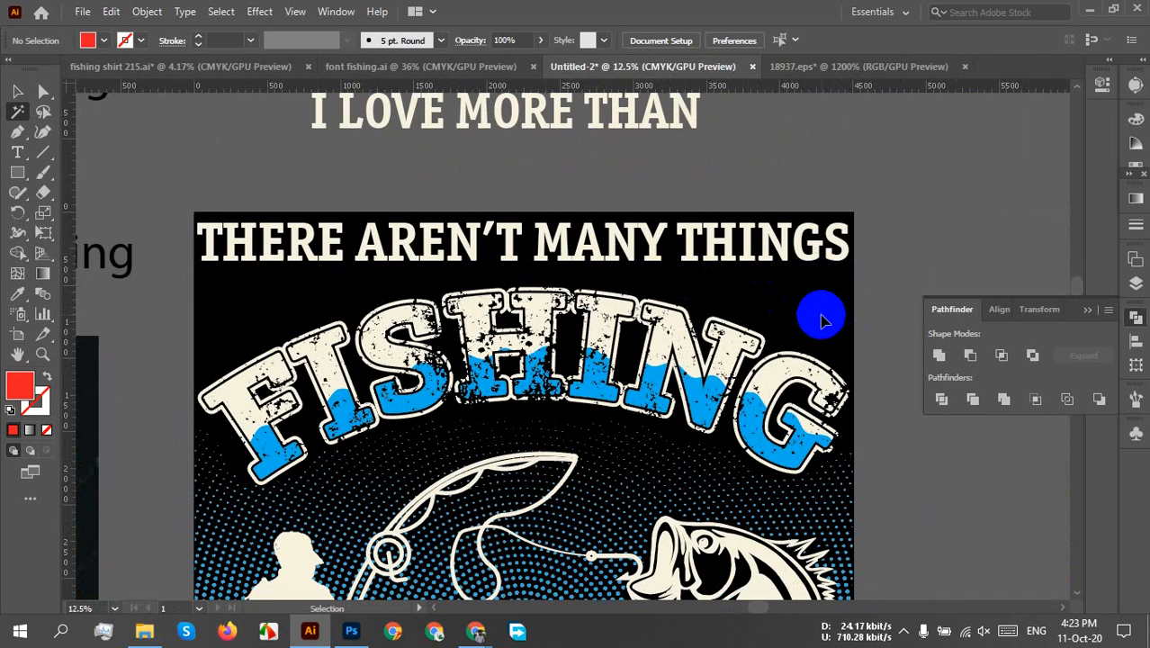
# - Undo the deletion of the red fragments and the ungrouping, and reselect the divided group
pyautogui.click(821, 315)
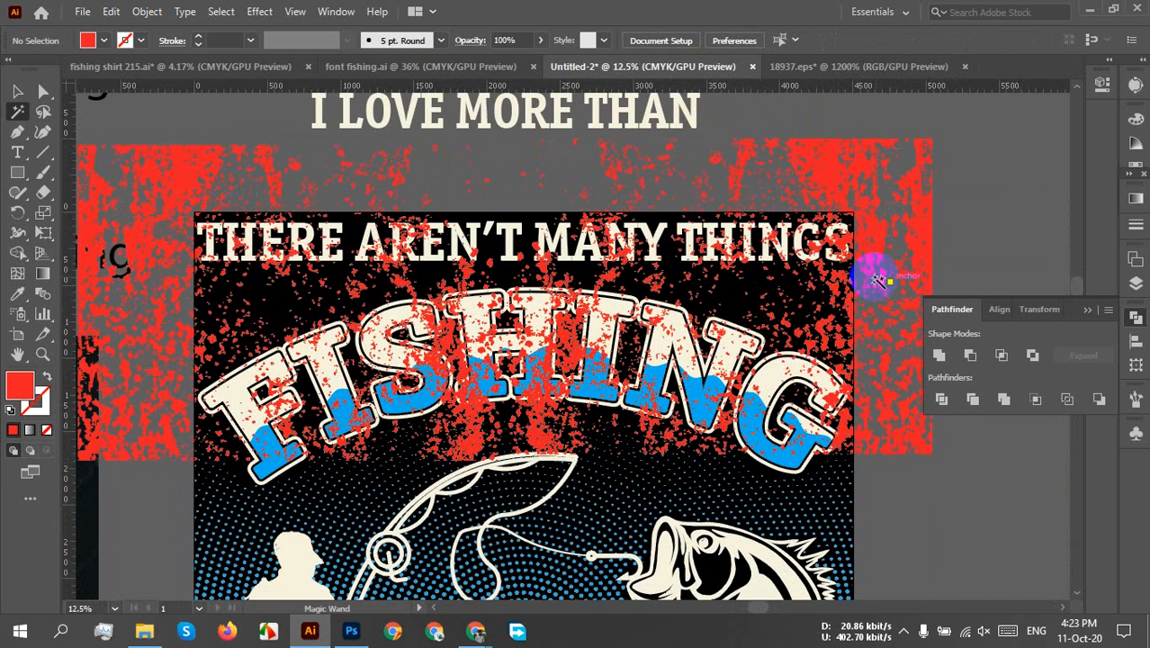
pyautogui.press('v')
pyautogui.moveTo(958, 198); pyautogui.dragTo(911, 239)
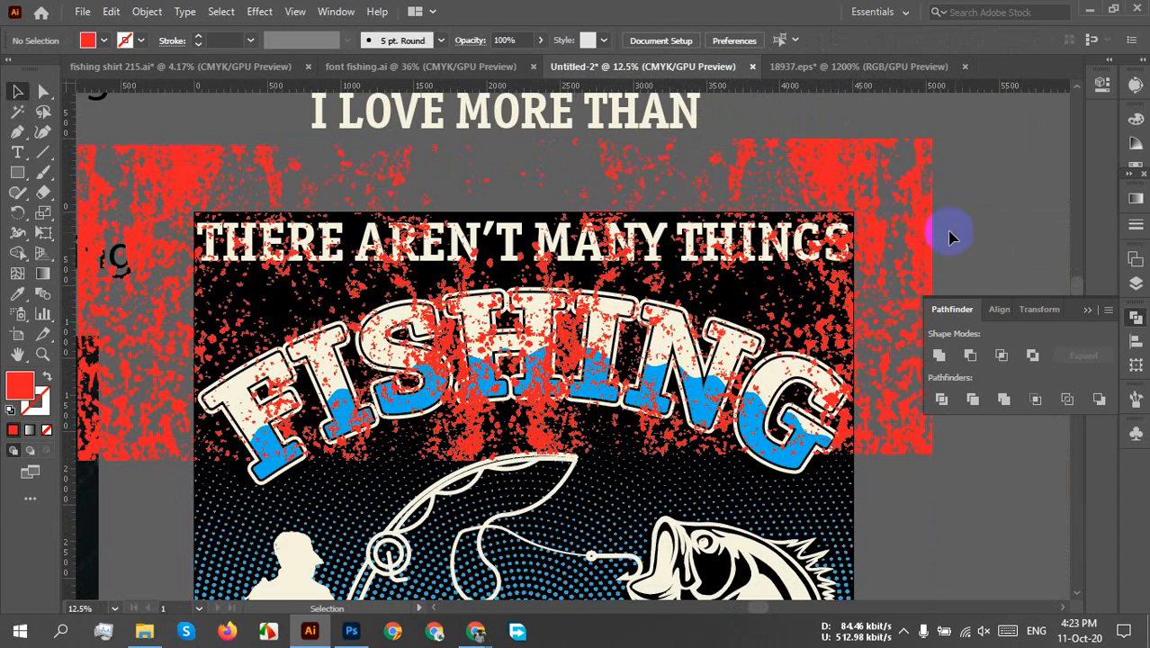
pyautogui.click(880, 265)
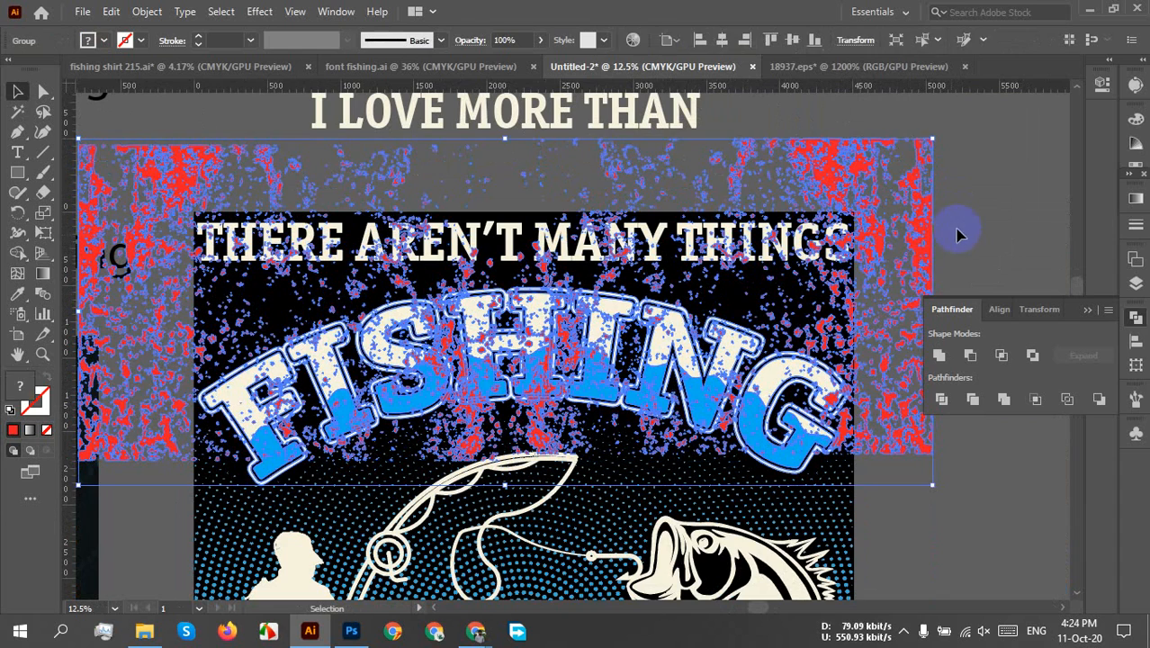
# - Select the divided texture and FISHING group together with the THERE AREN'T MANY THINGS headline
pyautogui.click(952, 228)
pyautogui.click(687, 229)
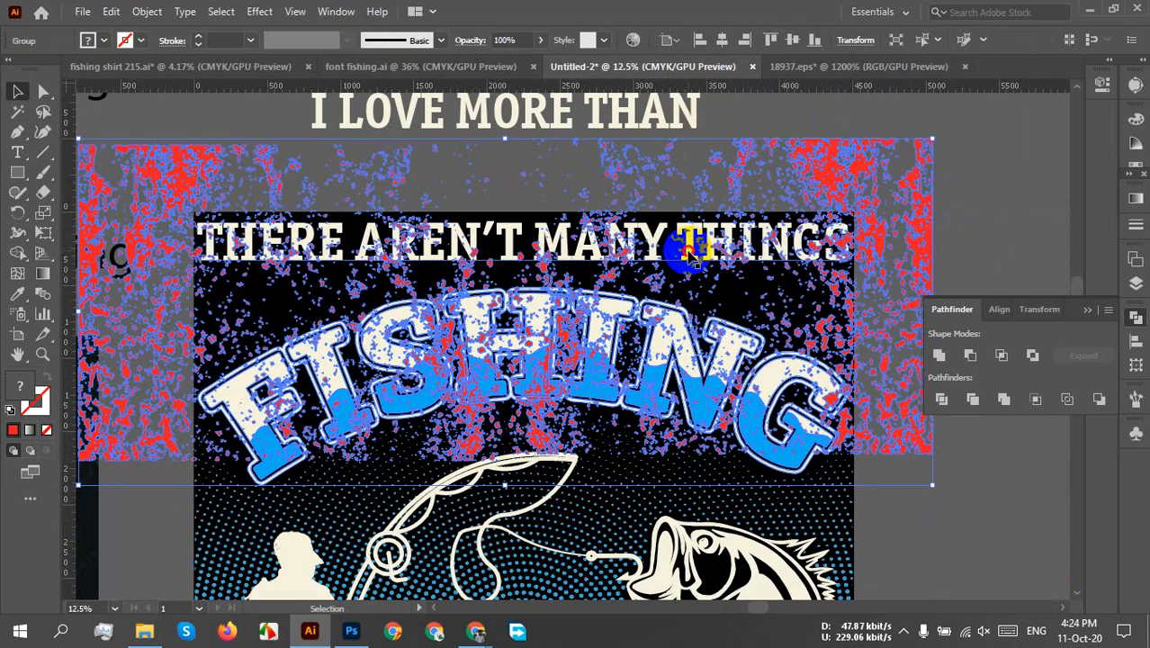
pyautogui.click(686, 245)
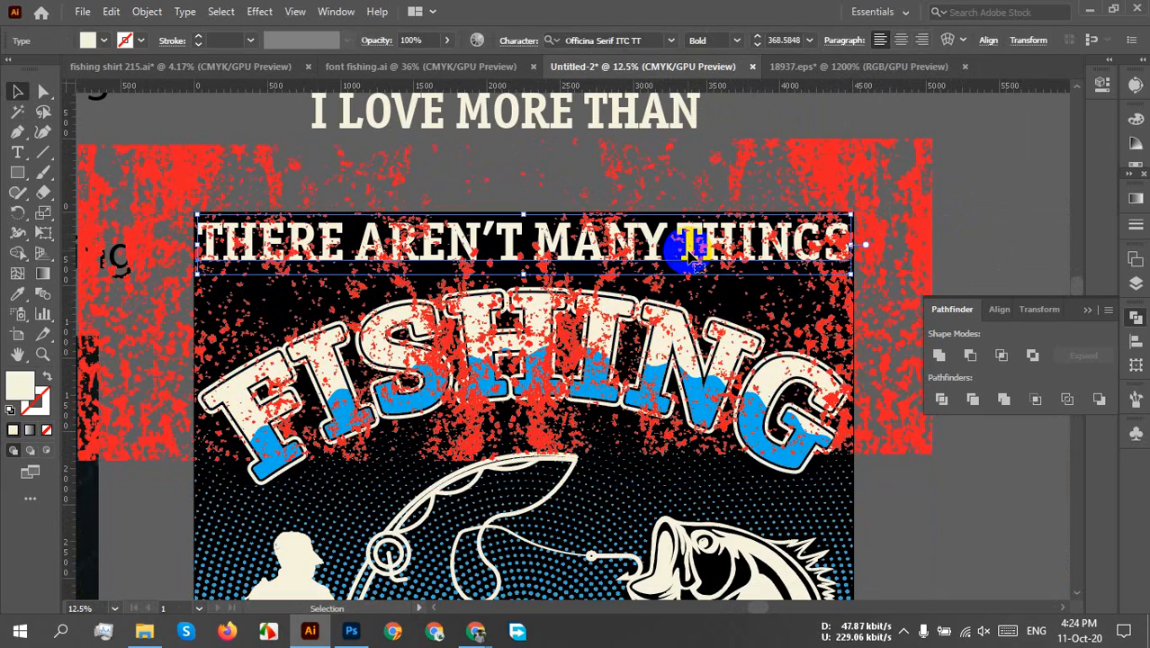
pyautogui.keyDown('shift'); pyautogui.click(910, 238); pyautogui.keyUp('shift')
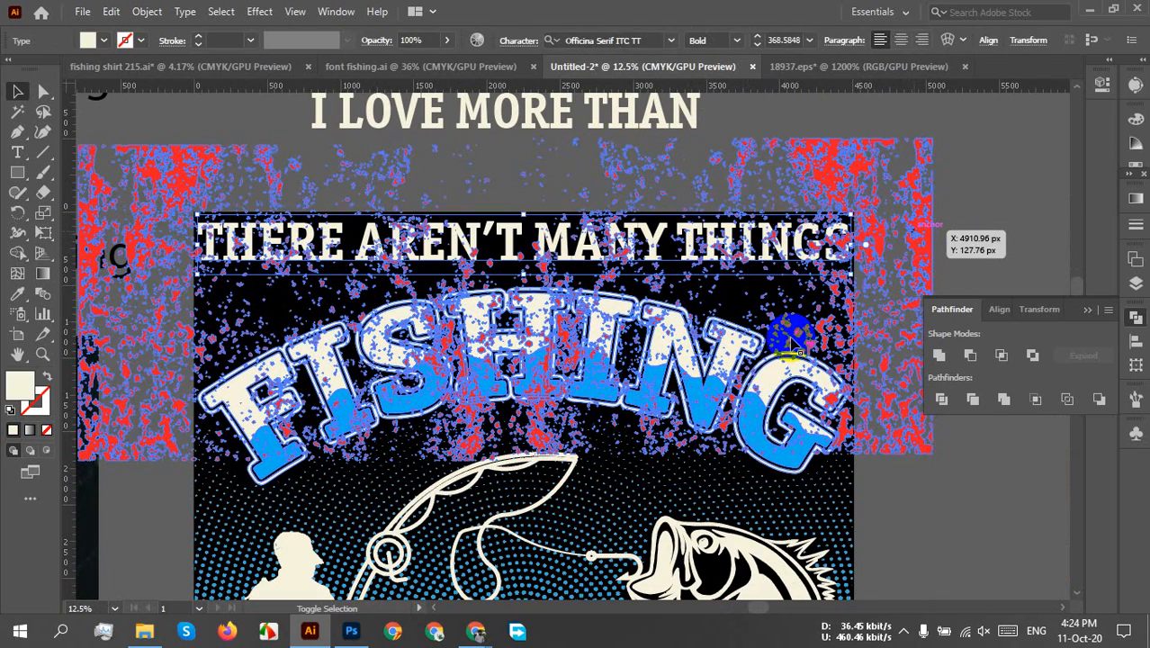
pyautogui.keyDown('shift'); pyautogui.click(790, 467); pyautogui.keyUp('shift')
pyautogui.keyDown('shift'); pyautogui.click(790, 468); pyautogui.keyUp('shift')
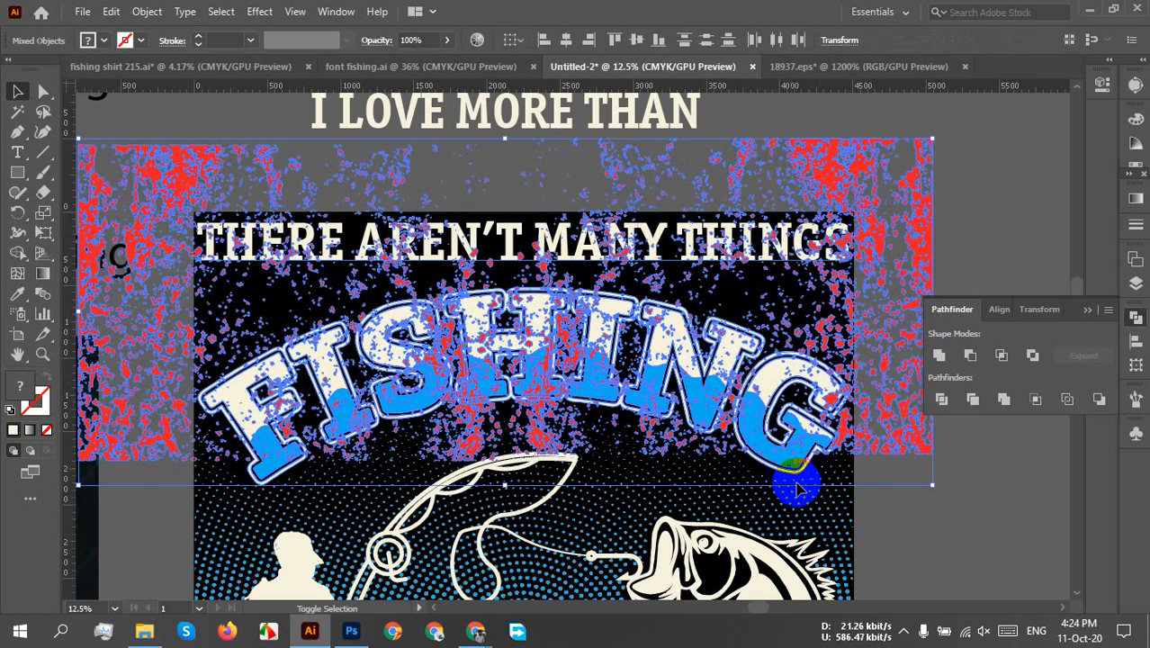
pyautogui.keyDown('shift'); pyautogui.click(790, 480); pyautogui.keyUp('shift')
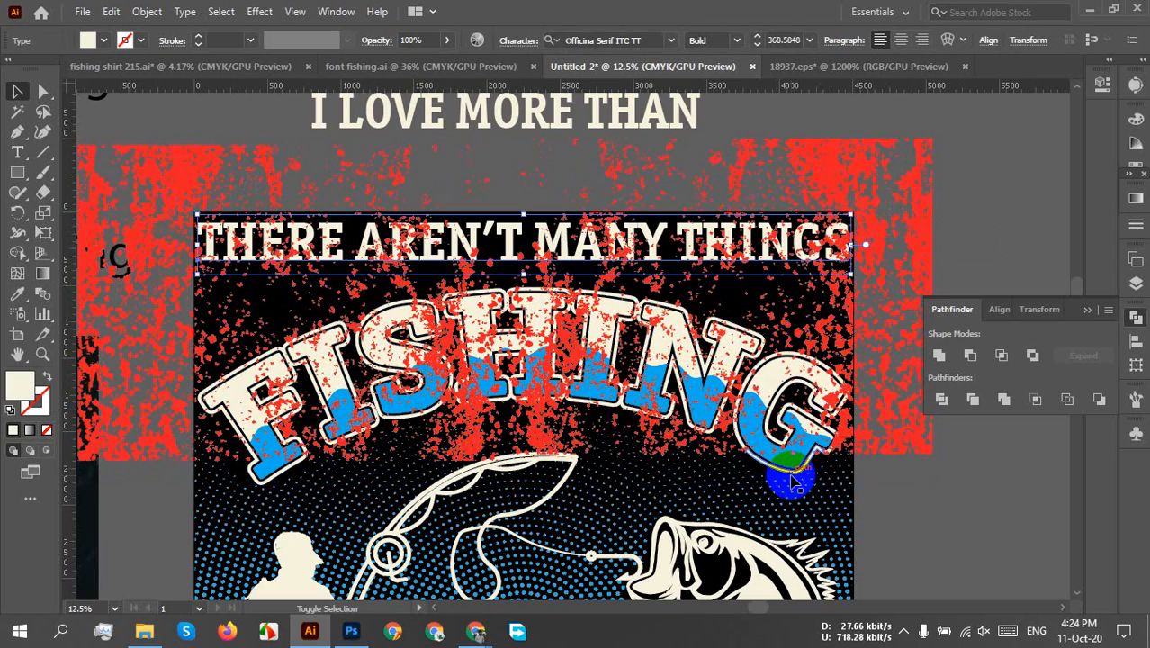
pyautogui.keyDown('shift'); pyautogui.click(790, 481); pyautogui.keyUp('shift')
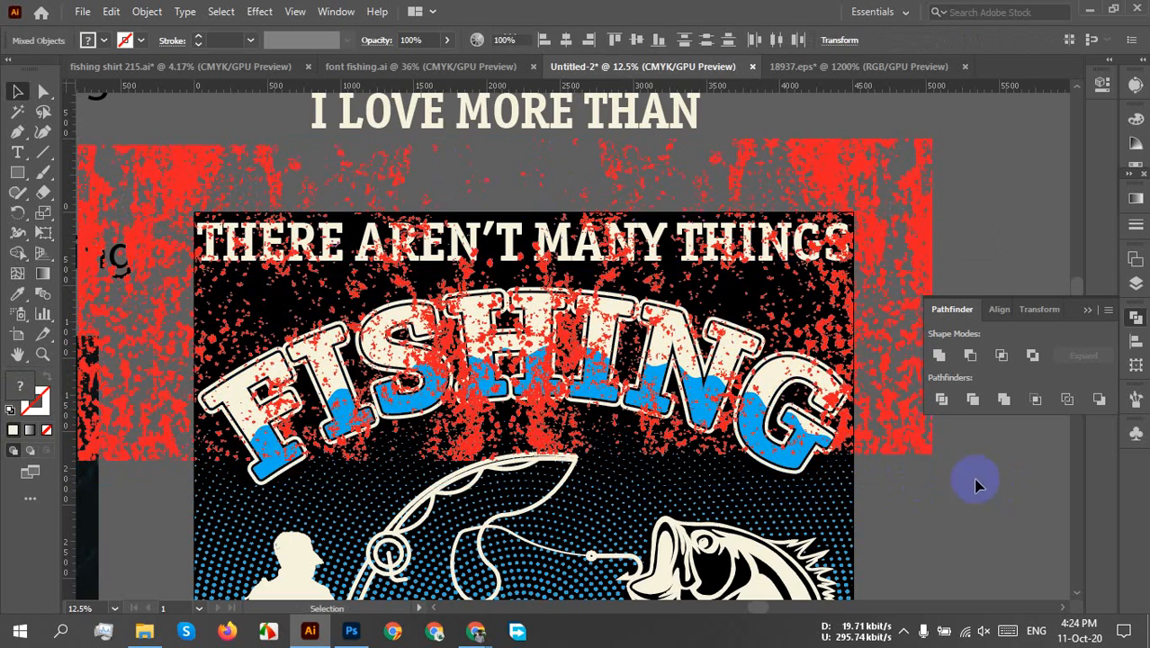
pyautogui.click(978, 486)
pyautogui.click(766, 405)
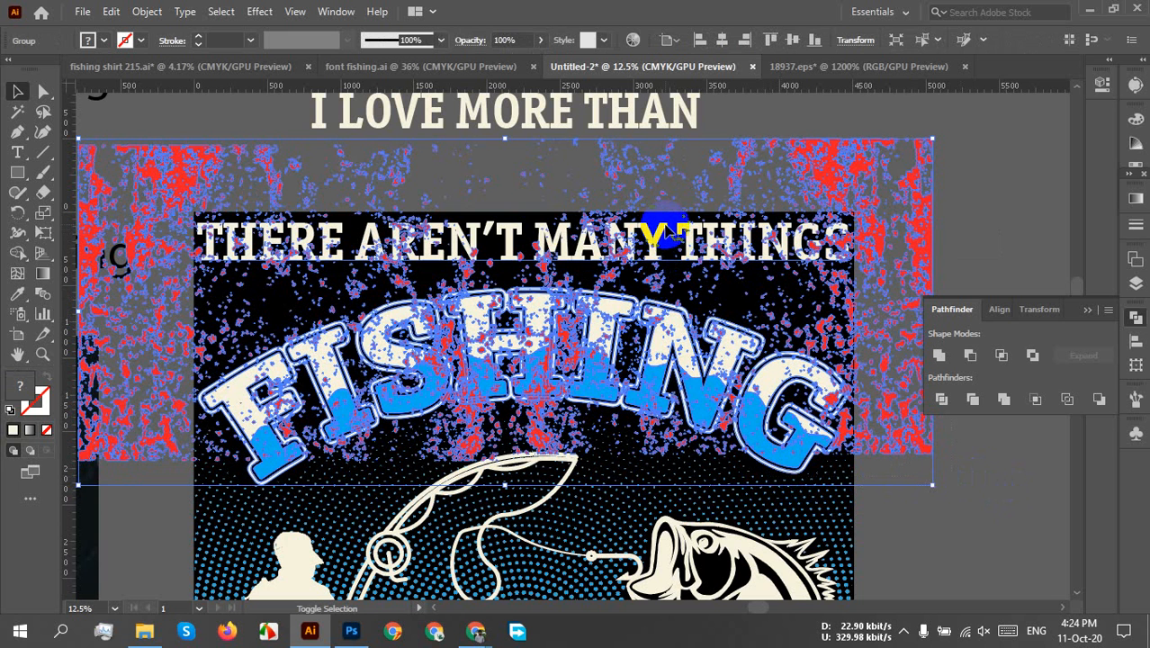
# - Try to divide the live "THERE AREN'T MANY THINGS" text with the red grunge texture
pyautogui.keyDown('shift'); pyautogui.click(670, 232); pyautogui.keyUp('shift')
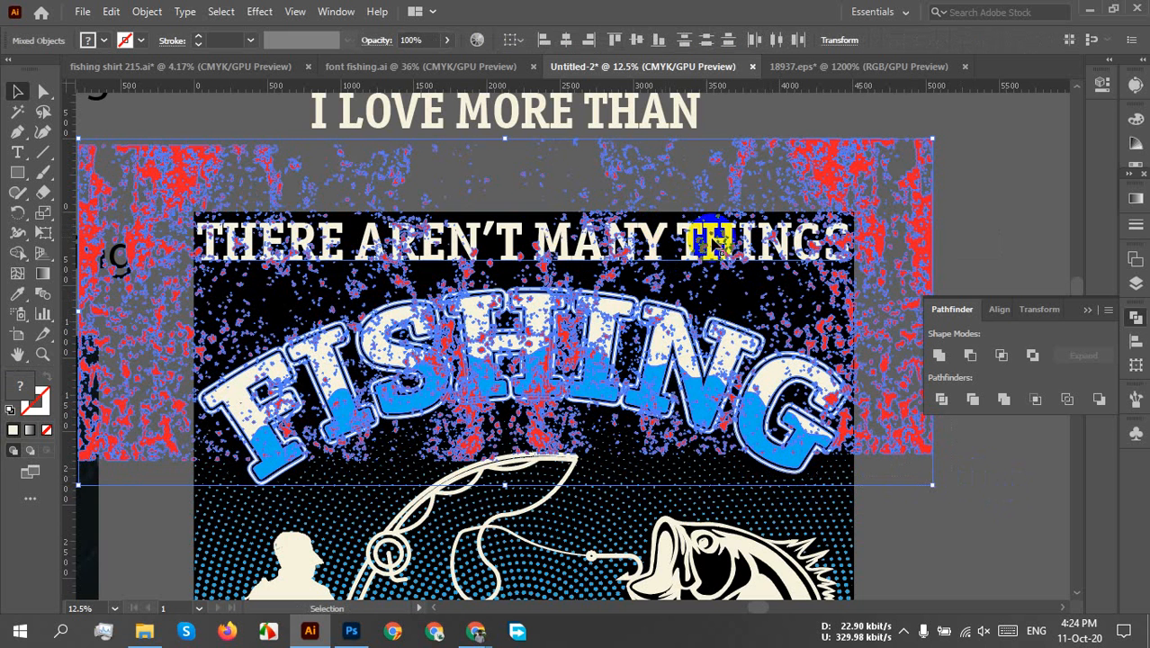
pyautogui.click(938, 400)
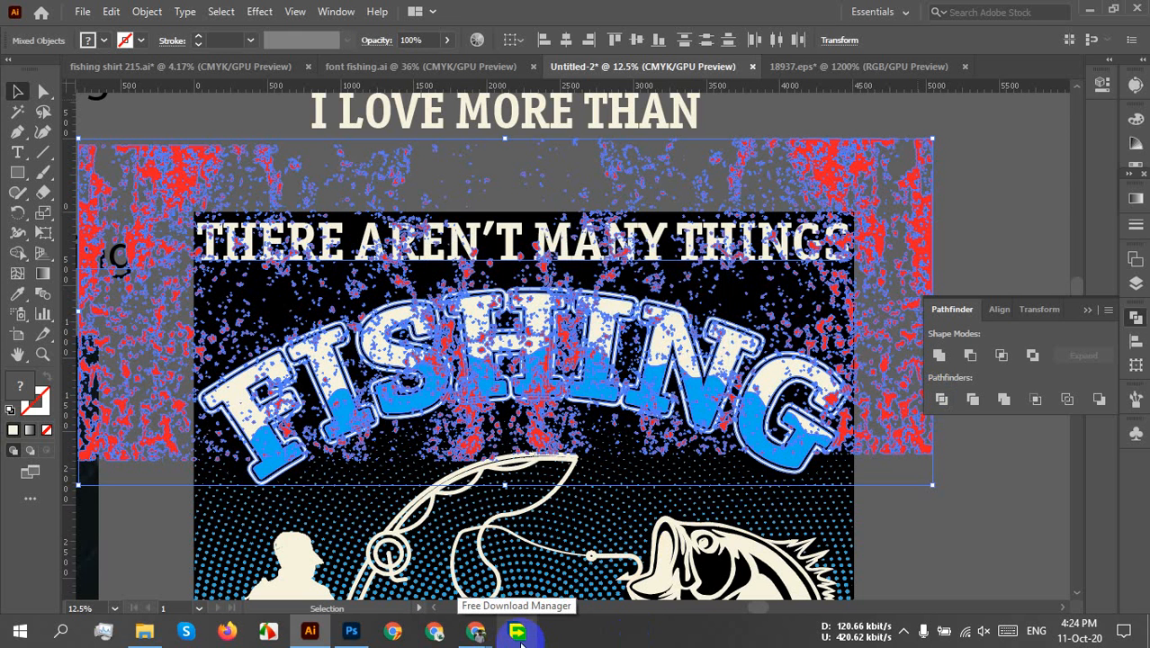
pyautogui.click(1004, 219)
# - Convert the "THERE AREN'T MANY THINGS" headline to outlines and deselect it
pyautogui.click(810, 235)
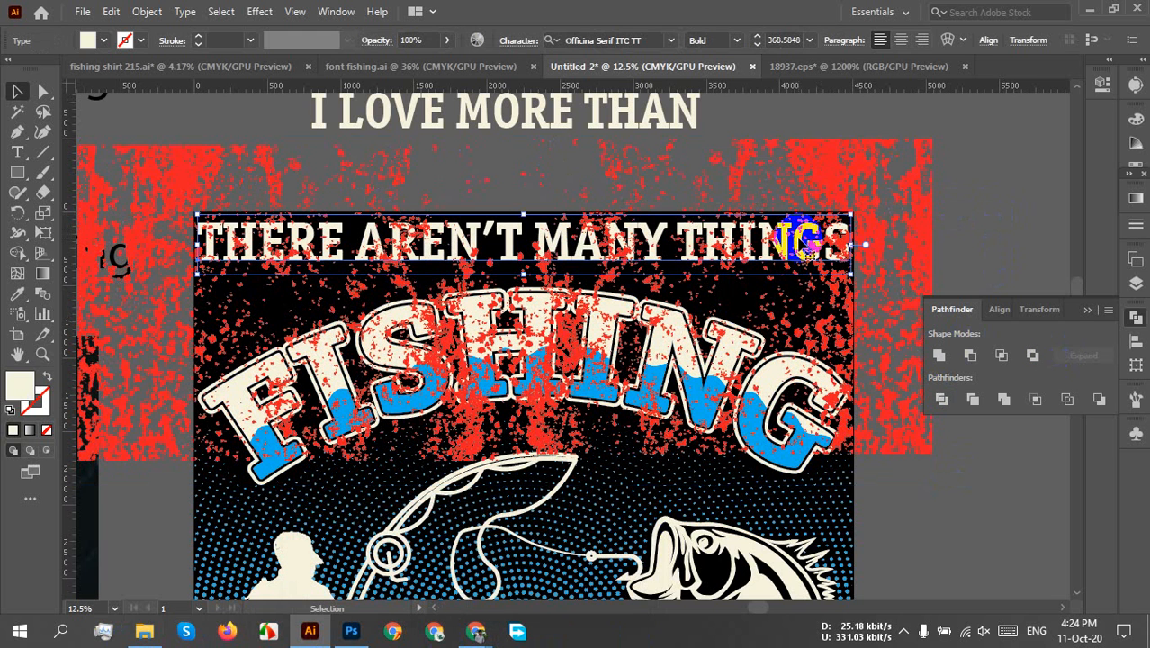
pyautogui.rightClick(881, 282)
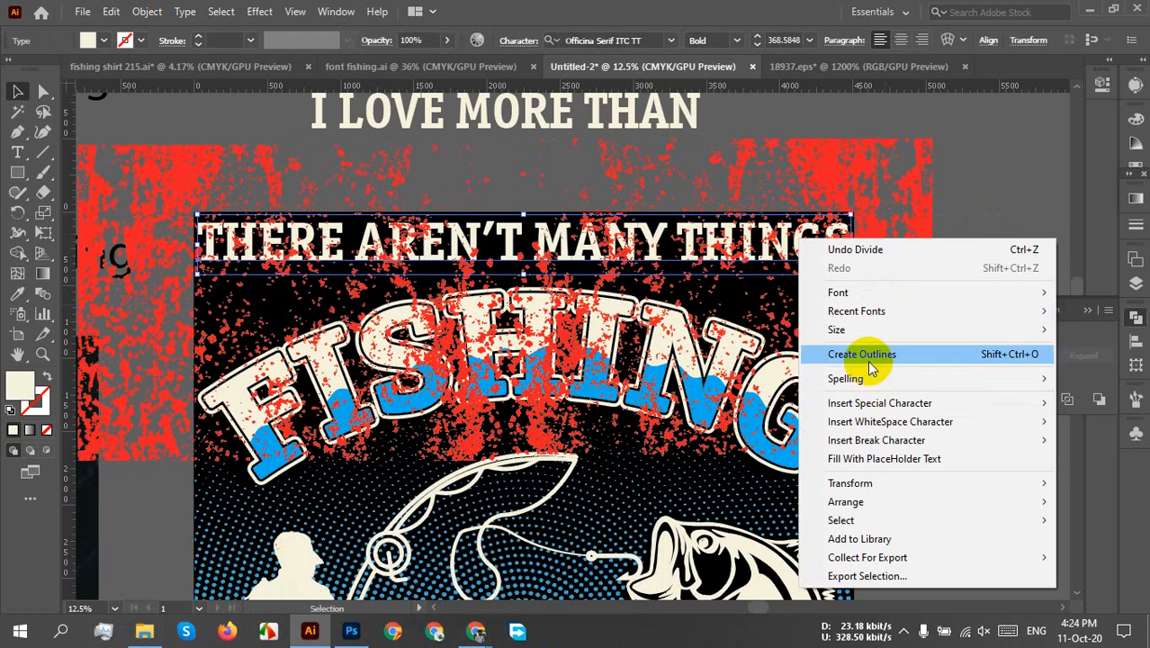
pyautogui.click(1028, 195)
pyautogui.click(1028, 195)
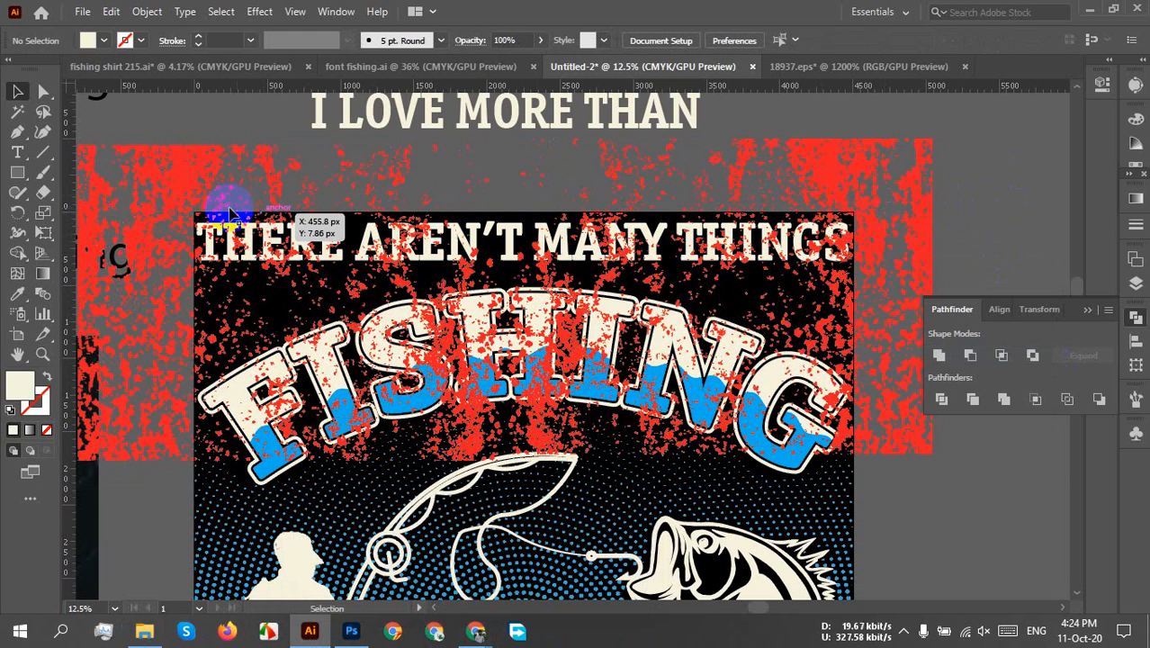
# - Divide the outlined "THERE AREN'T MANY THINGS" headline with the overlapping red grunge texture
pyautogui.moveTo(195, 211); pyautogui.dragTo(868, 281)
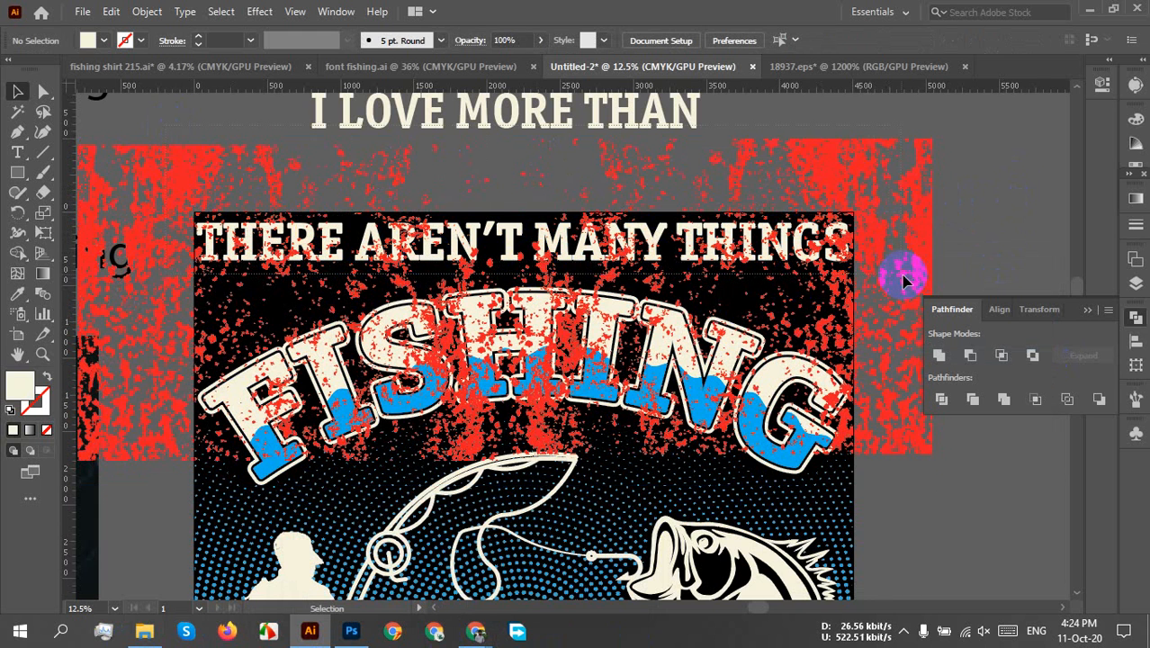
pyautogui.click(899, 274)
pyautogui.click(941, 398)
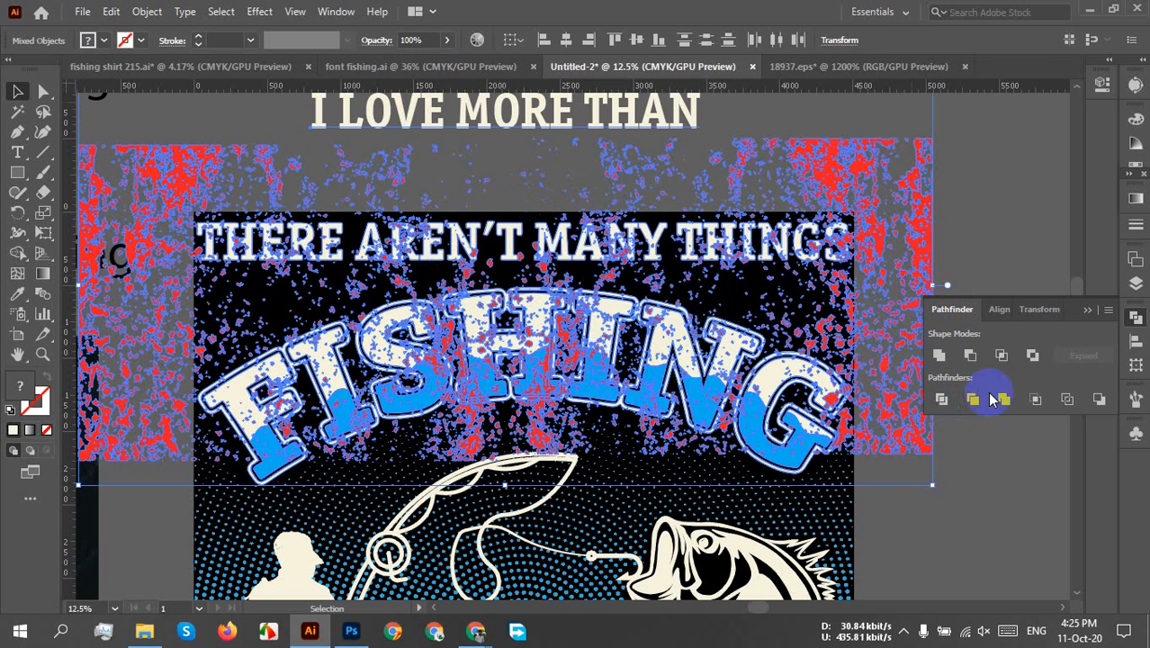
# - Ungroup the divided headline and texture pieces, and close the Pathfinder controls
pyautogui.rightClick(891, 210)
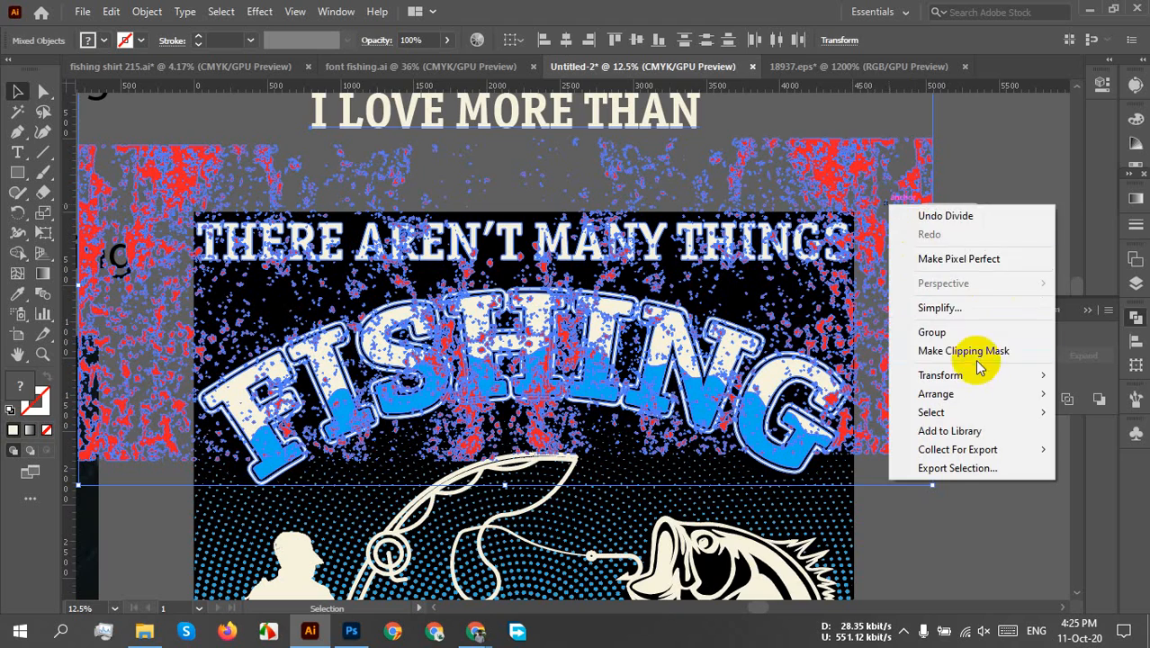
pyautogui.click(1026, 216)
pyautogui.click(850, 232)
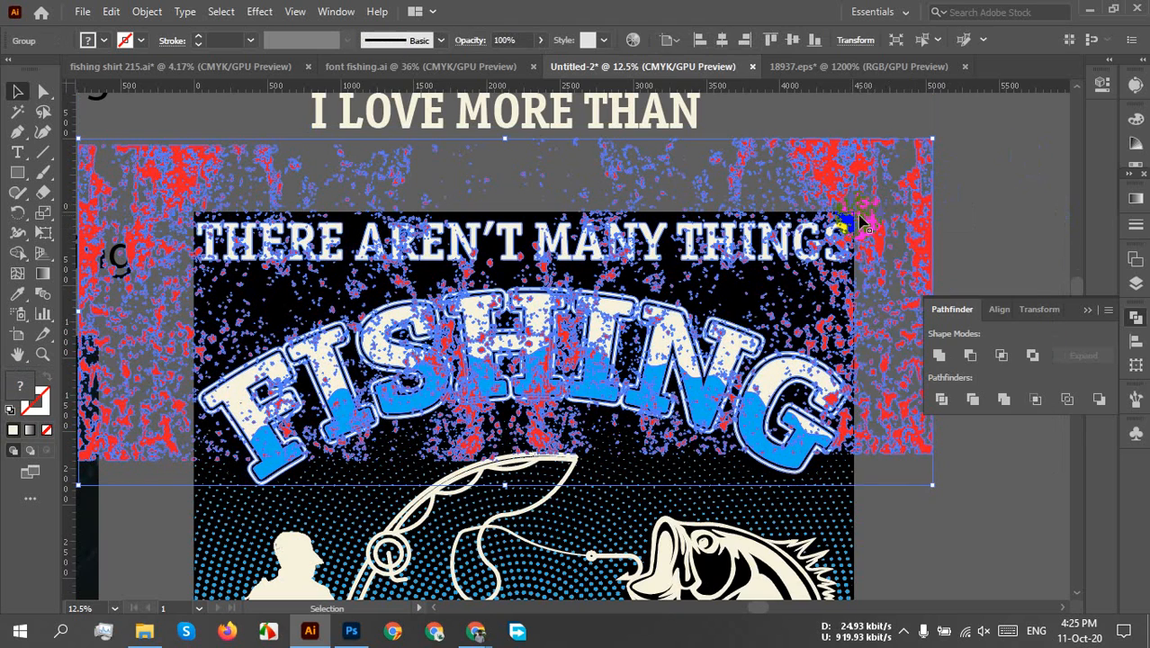
pyautogui.rightClick(859, 216)
pyautogui.click(907, 357)
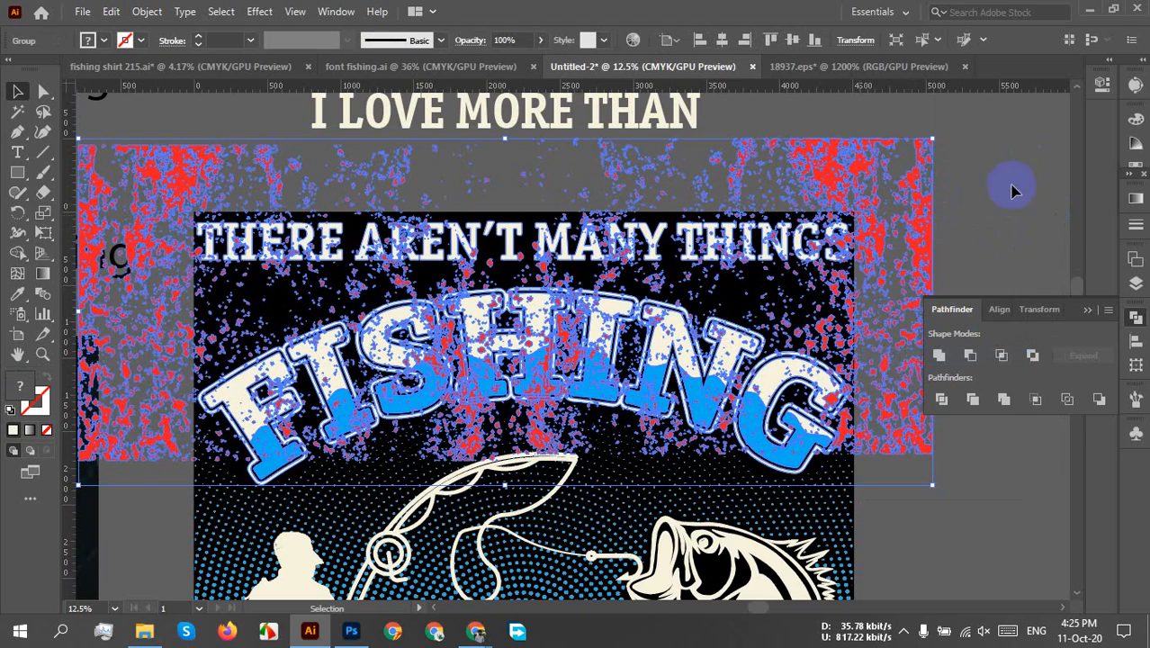
pyautogui.click(1017, 184)
pyautogui.click(1087, 310)
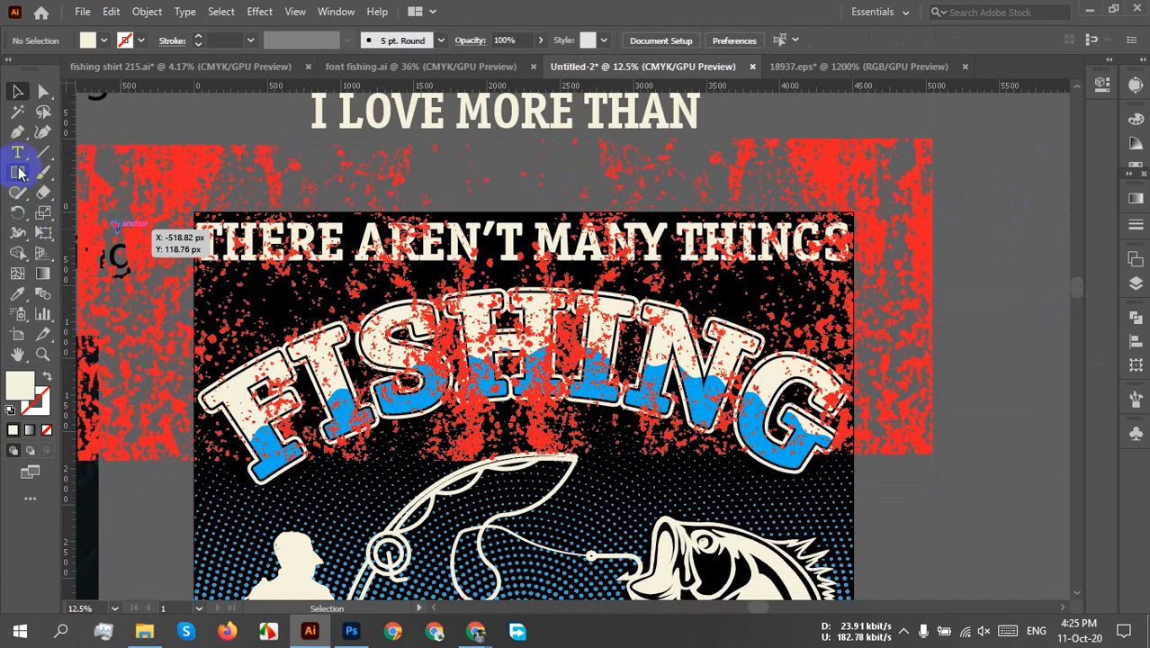
# - Select all the red texture pieces with the Magic Wand and delete them
pyautogui.click(17, 111)
pyautogui.click(829, 184)
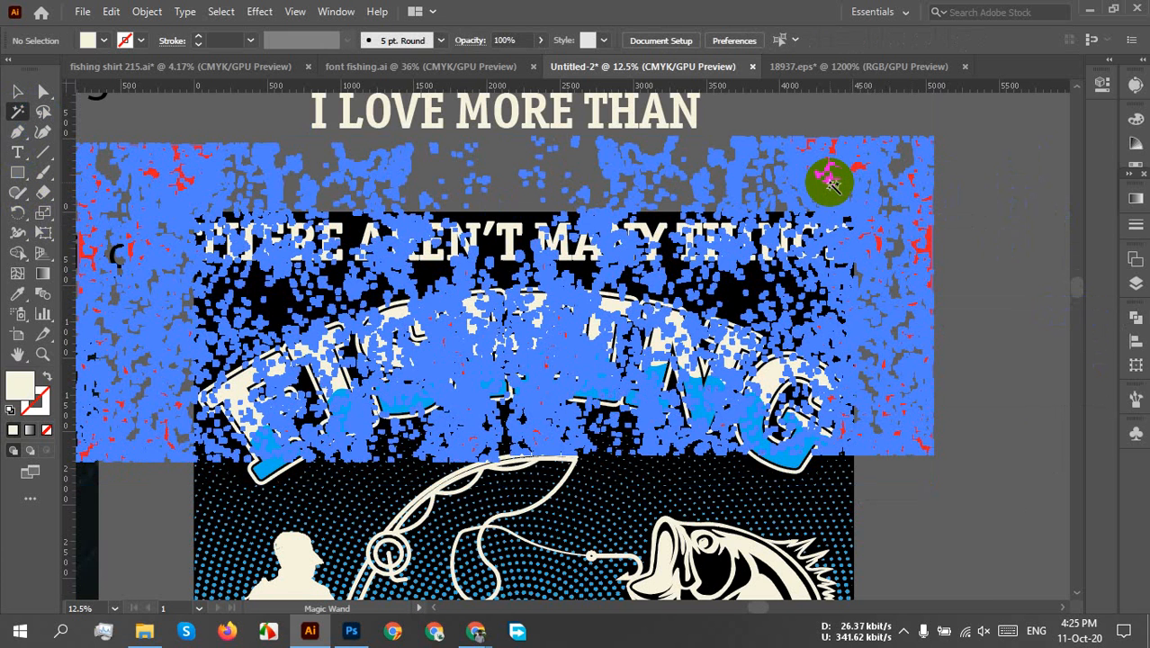
pyautogui.press('Delete')
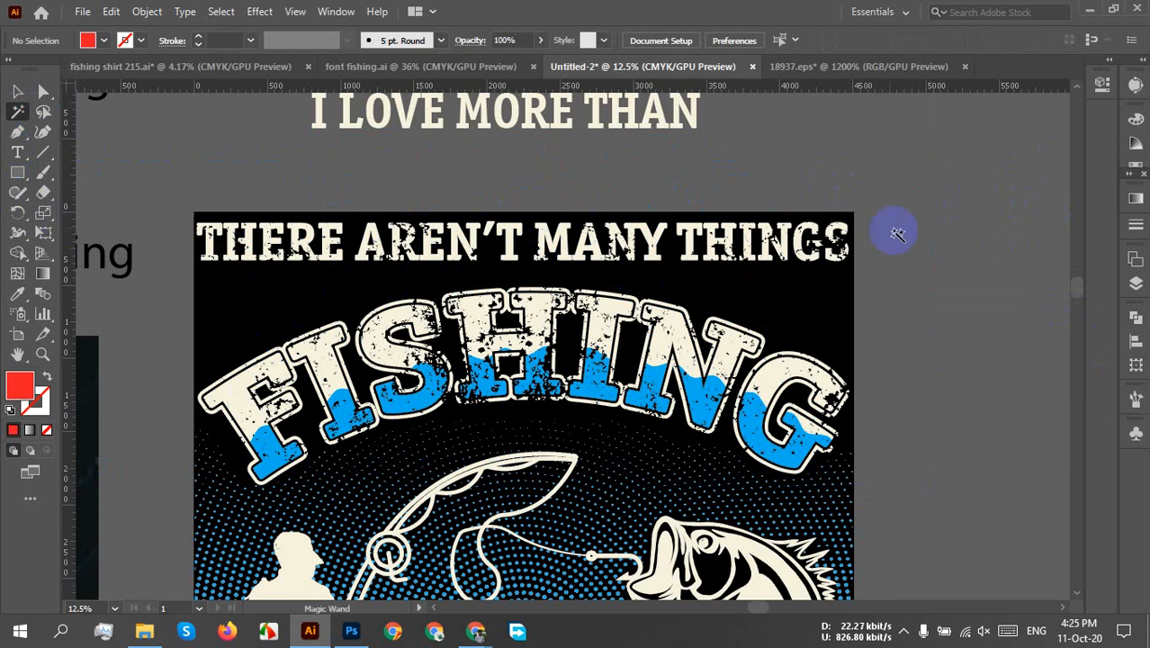
pyautogui.click(16, 93)
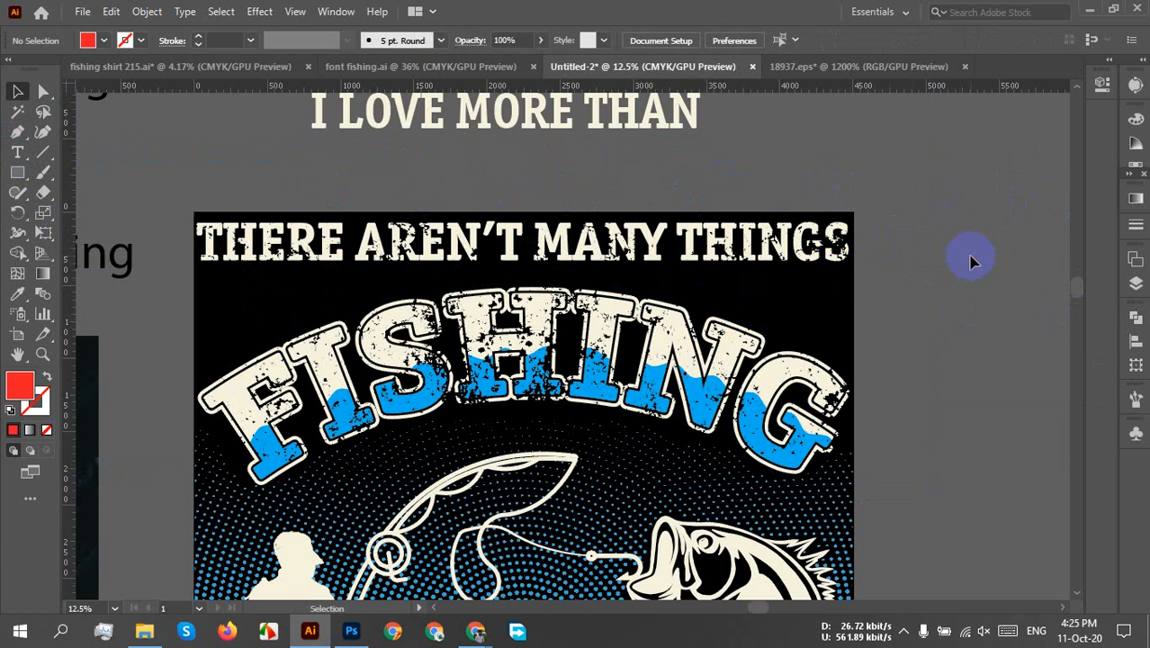
# - Copy the line "but one of them is being" from the black reference text beside the artboard
pyautogui.scroll(-5, 941, 417)
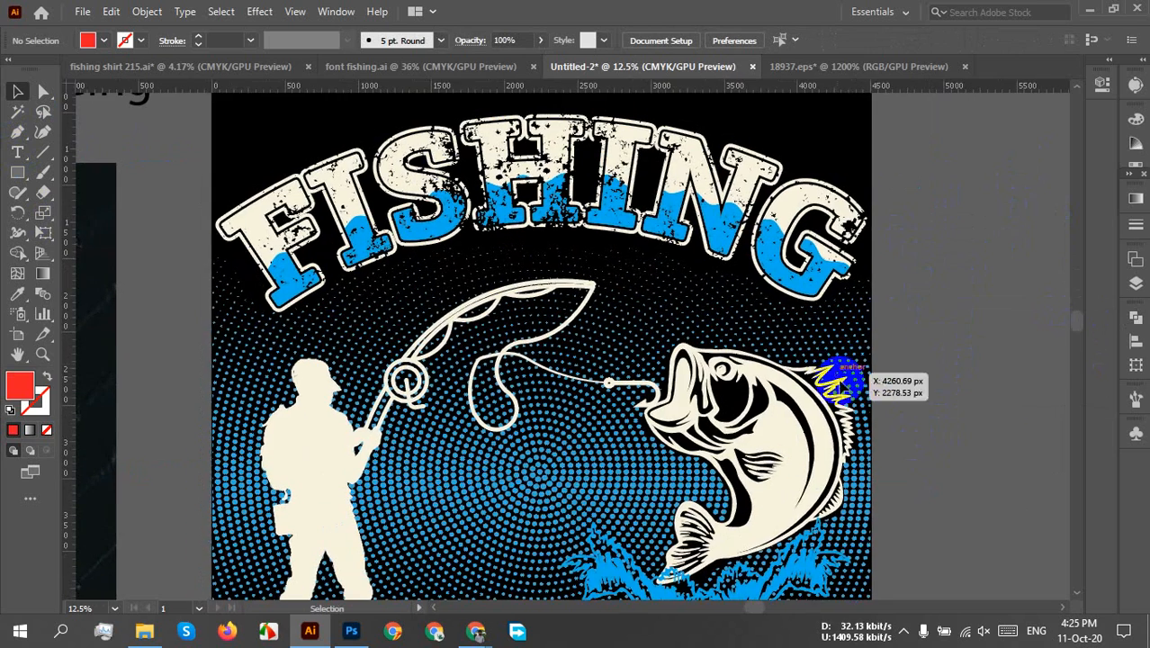
pyautogui.scroll(-1, 871, 407)
pyautogui.moveTo(881, 455)
pyautogui.mouseDown()
pyautogui.moveTo(900, 357)
pyautogui.moveTo(893, 441)
pyautogui.mouseUp()
pyautogui.moveTo(918, 514); pyautogui.dragTo(929, 410)
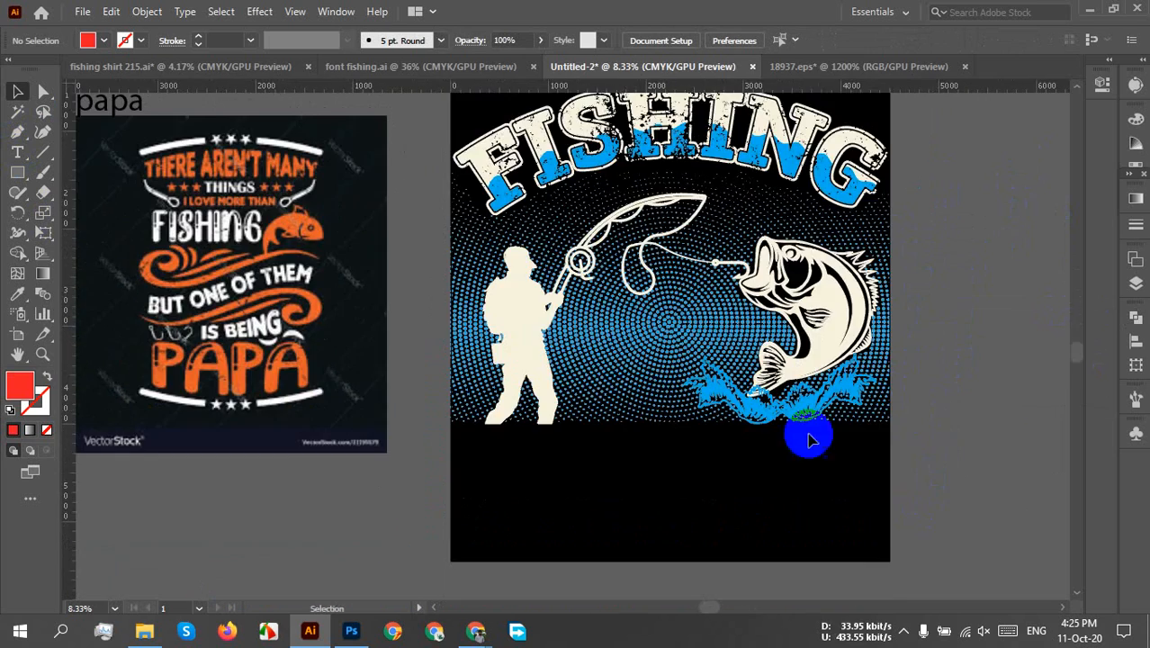
pyautogui.moveTo(789, 463)
pyautogui.mouseDown()
pyautogui.moveTo(803, 475)
pyautogui.moveTo(795, 481)
pyautogui.mouseUp()
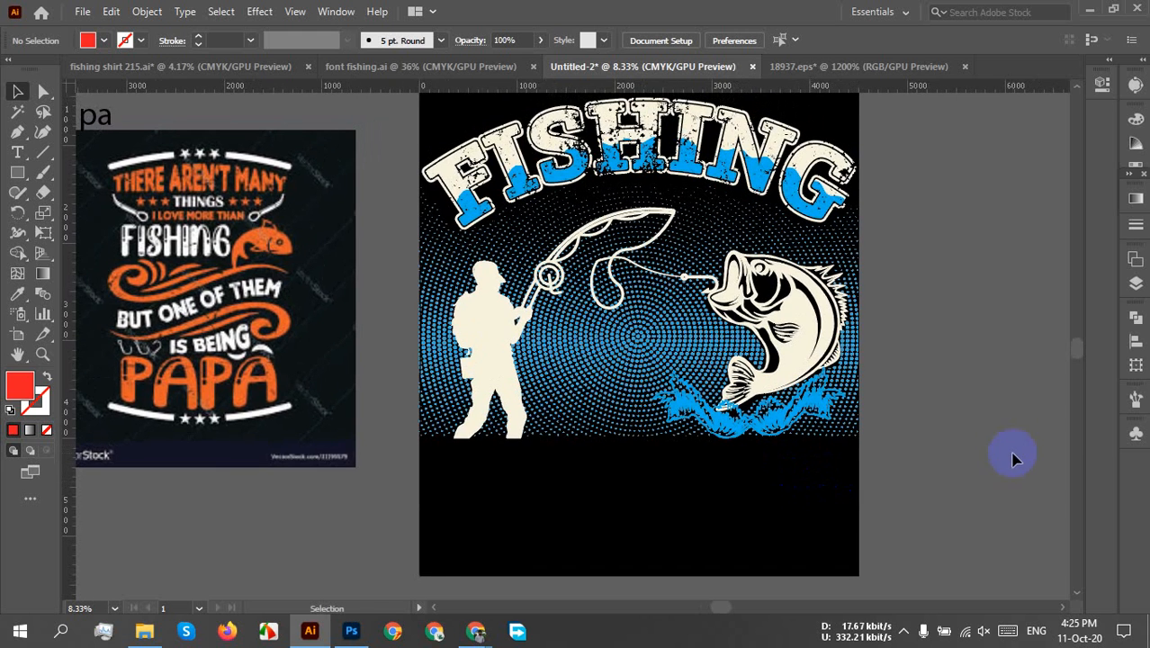
pyautogui.scroll(-1, 731, 463)
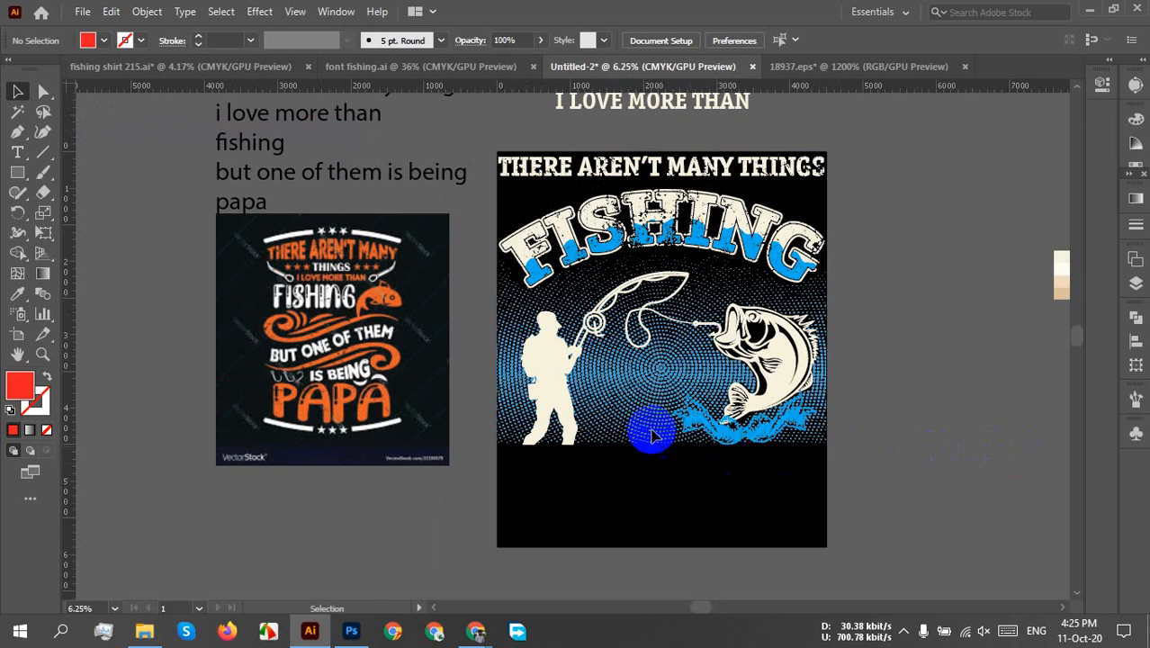
pyautogui.moveTo(387, 342); pyautogui.dragTo(395, 394)
pyautogui.doubleClick(303, 225)
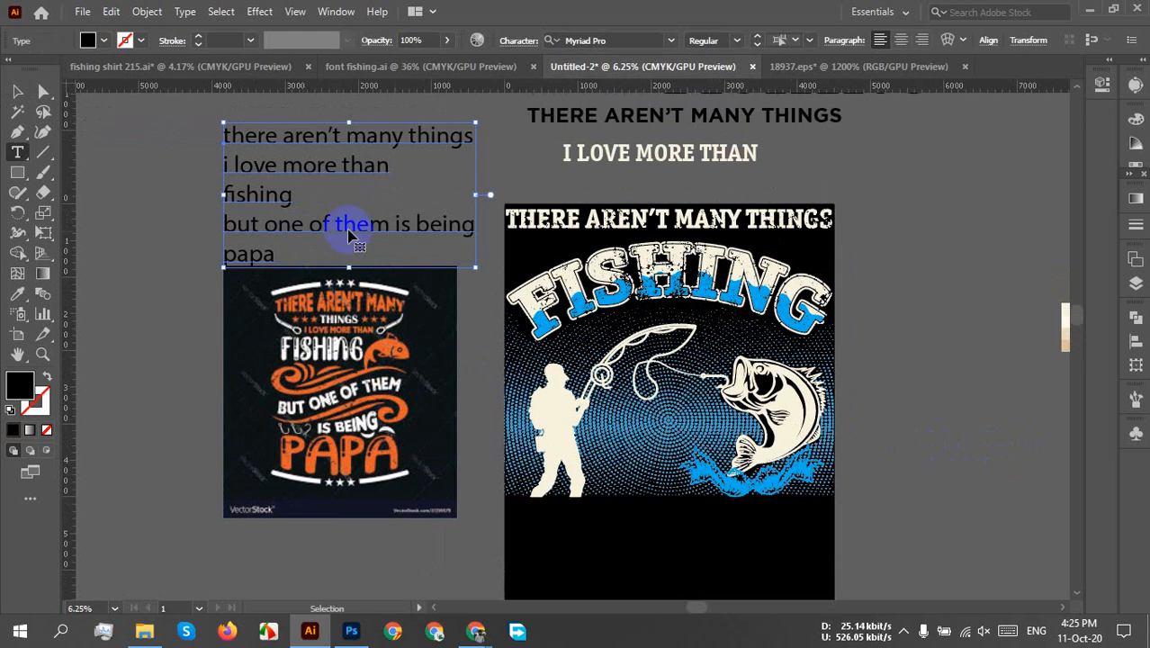
pyautogui.doubleClick(457, 226)
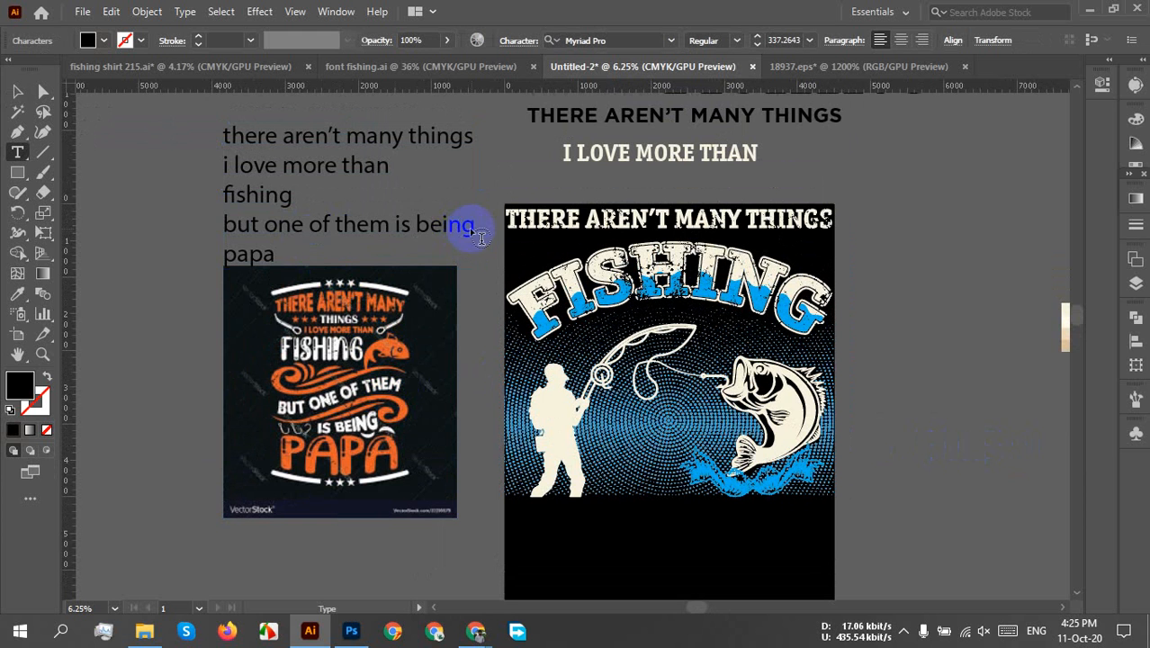
pyautogui.moveTo(468, 224); pyautogui.dragTo(199, 252)
pyautogui.hotkey('ctrl', 'c')
# - Paste the copied line as a separate text object and place it just below the fisherman and fish artwork
pyautogui.click(17, 91)
pyautogui.click(624, 536)
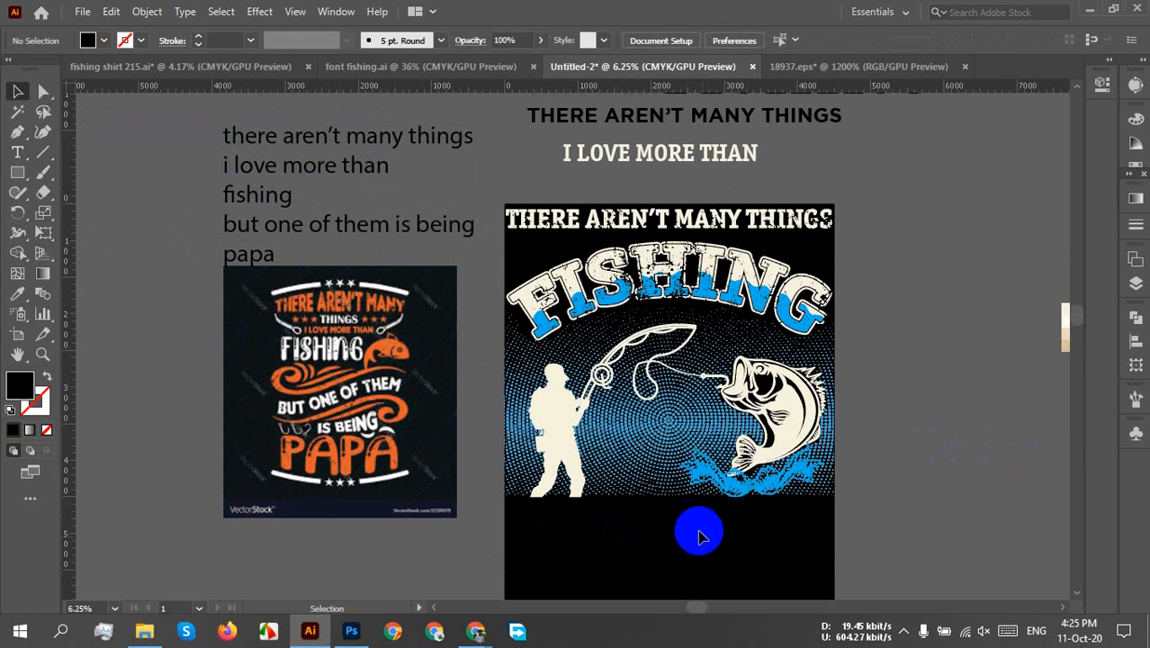
pyautogui.hotkey('ctrl', 'v')
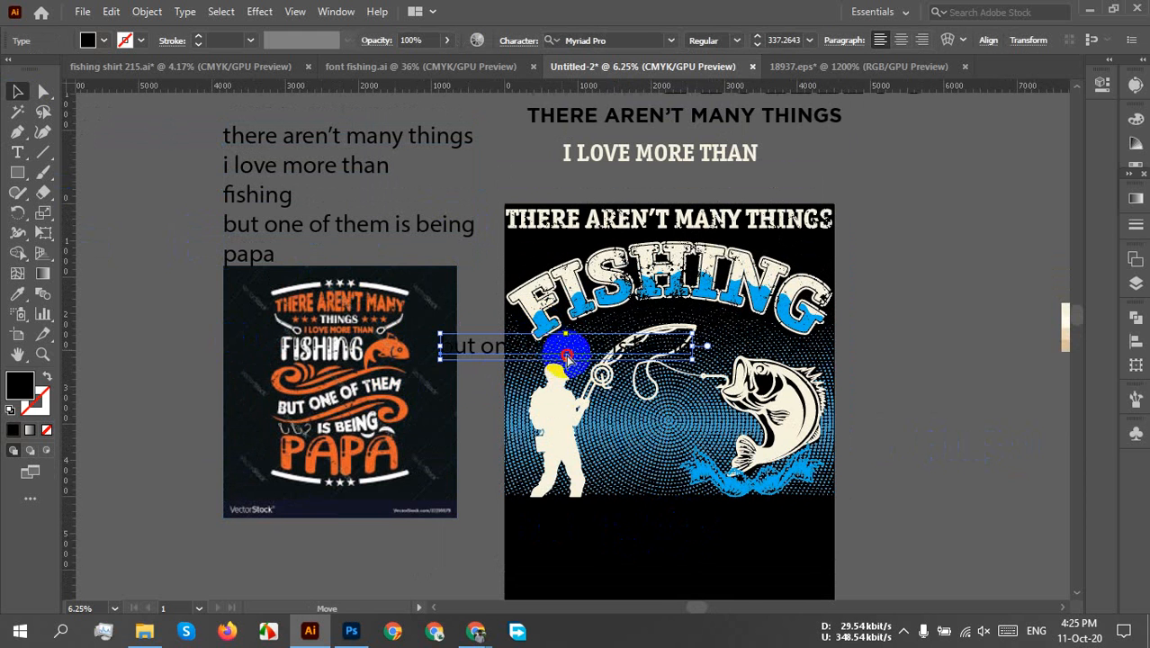
pyautogui.moveTo(564, 343); pyautogui.dragTo(660, 515)
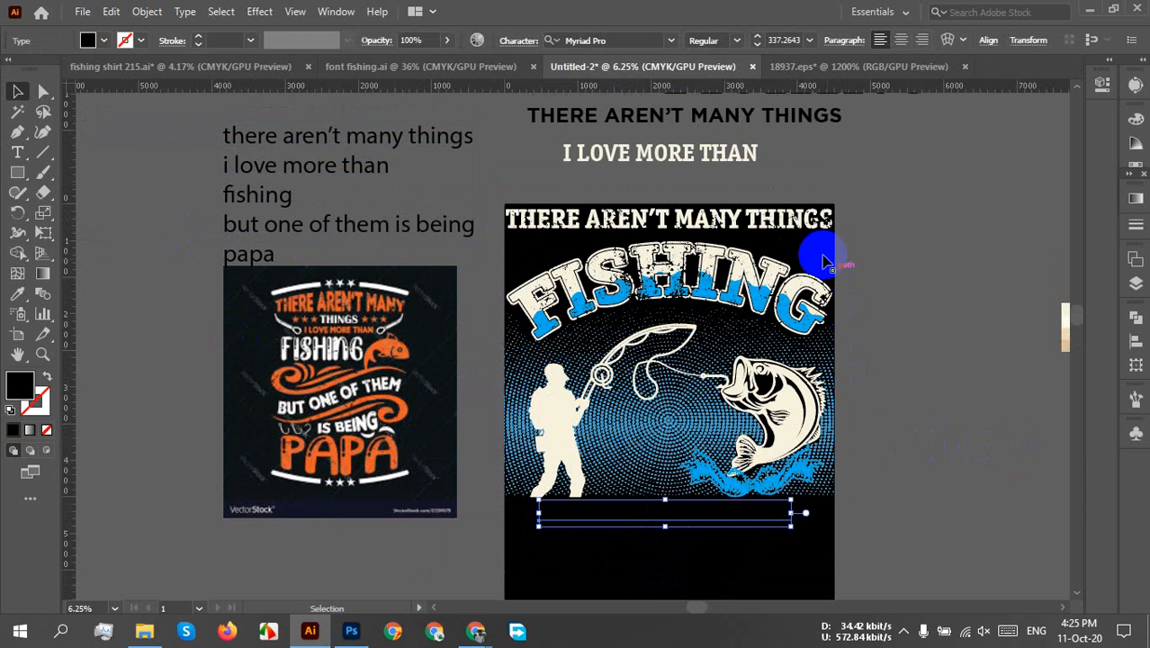
# - Match the pasted line's style to "I LOVE MORE THAN" and change its case to UPPERCASE
pyautogui.click(670, 151)
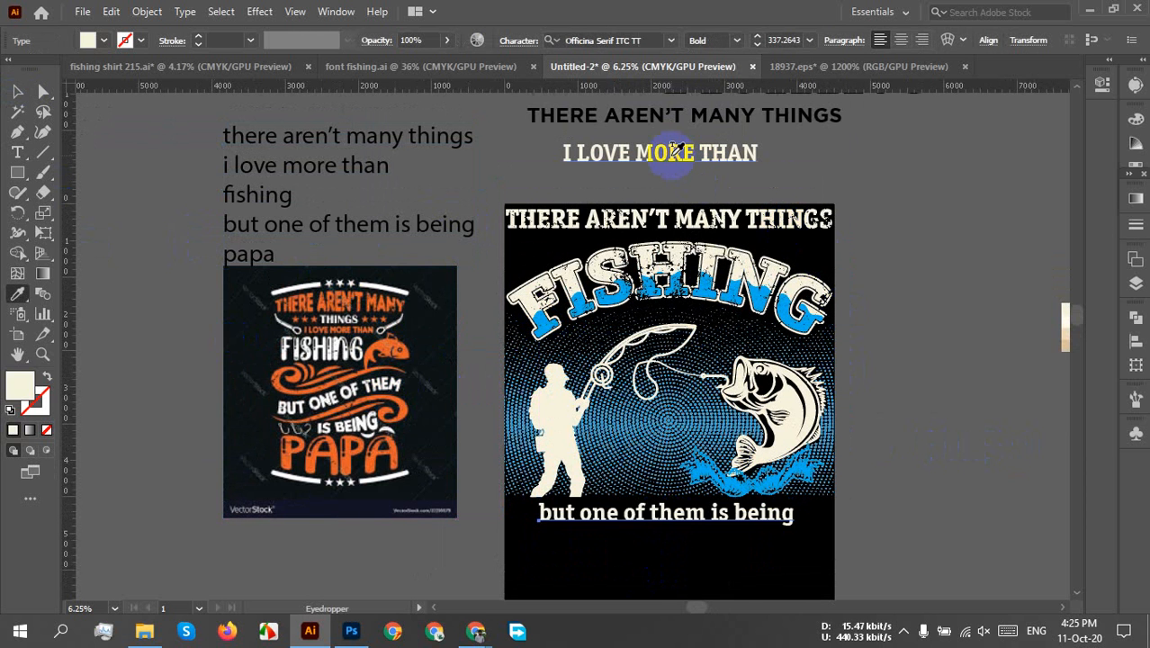
pyautogui.press('v')
pyautogui.click(147, 11)
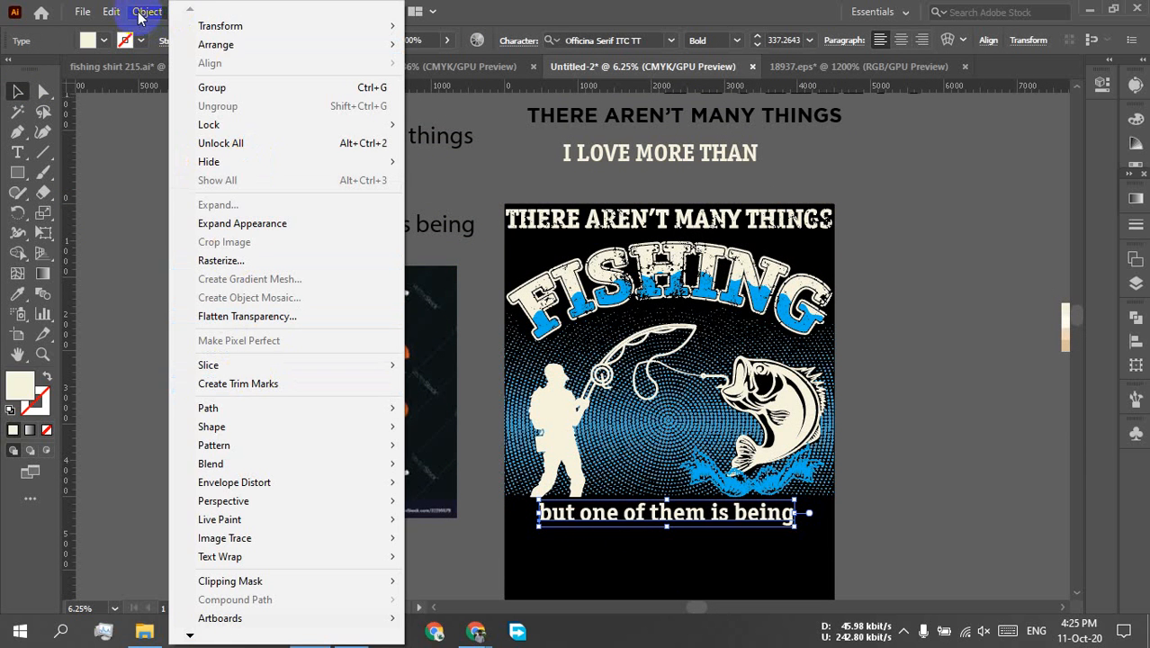
pyautogui.click(147, 10)
pyautogui.click(184, 11)
pyautogui.moveTo(298, 271)
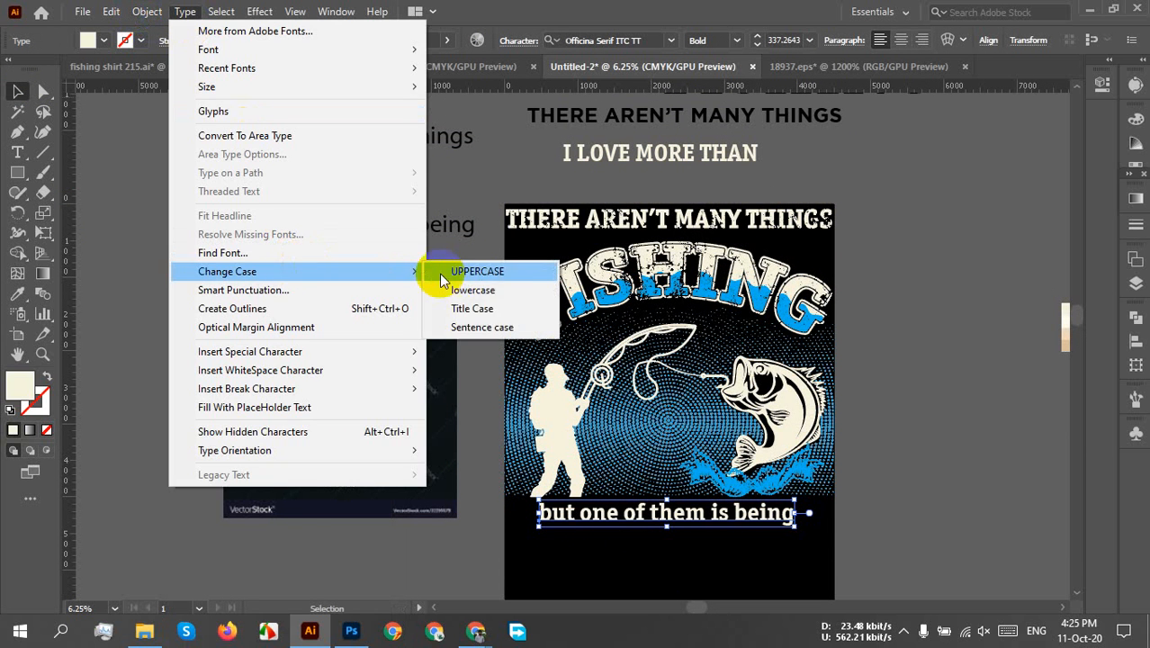
pyautogui.click(441, 280)
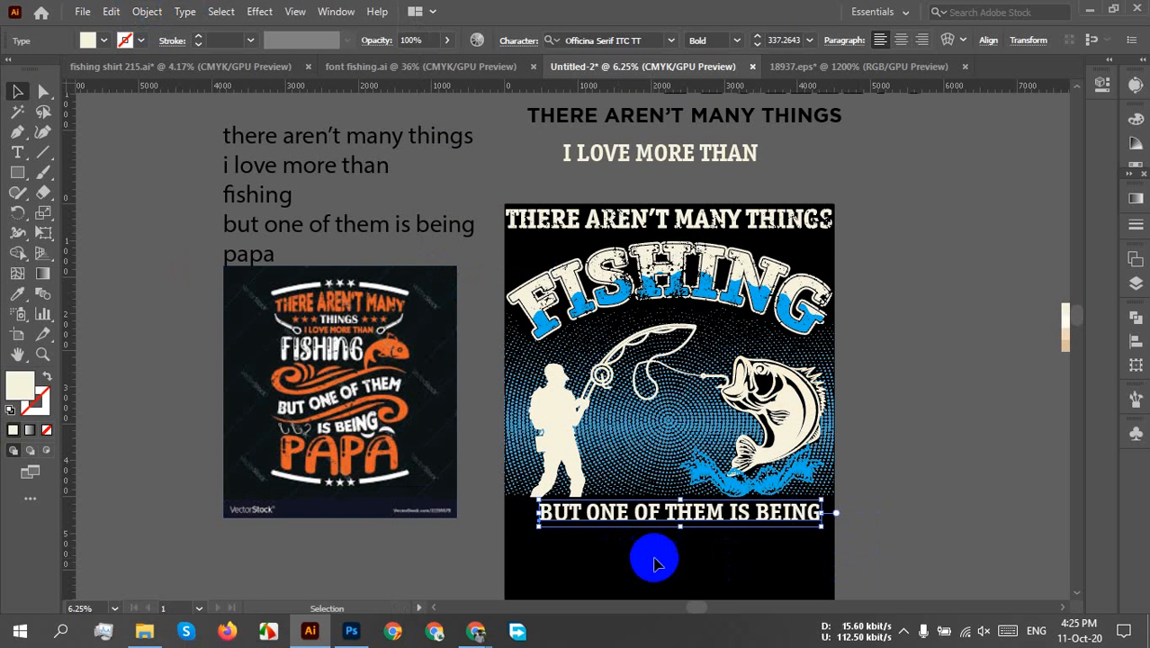
# - Move the "BUT ONE OF THEM IS BEING" line to the artboard's left edge and enlarge it to span the full width
pyautogui.scroll(2, 654, 562)
pyautogui.scroll(-1, 667, 534)
pyautogui.moveTo(662, 420); pyautogui.dragTo(606, 419)
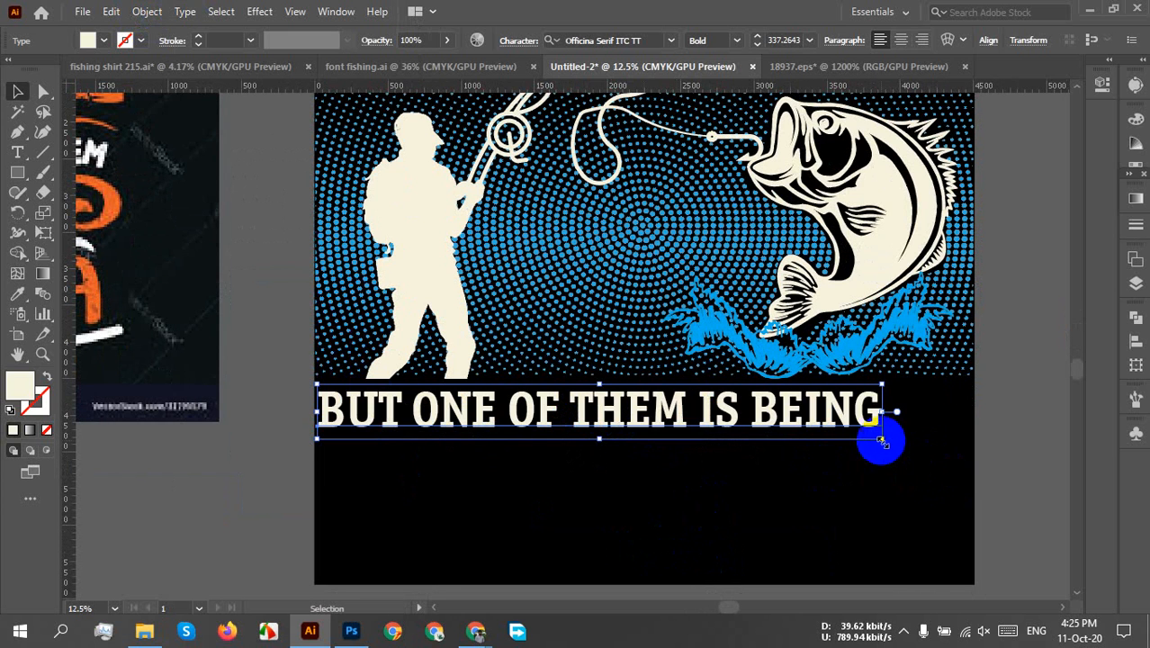
pyautogui.moveTo(880, 440); pyautogui.dragTo(974, 488)
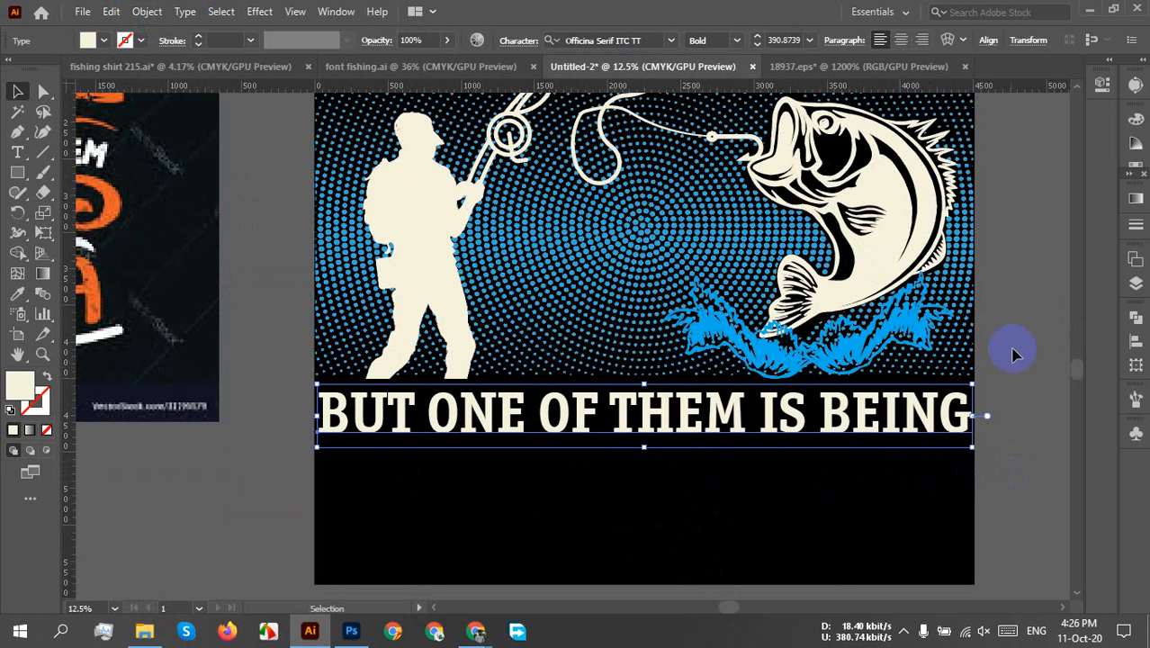
# - Center the "BUT ONE OF THEM IS BEING" line horizontally on the artboard and deselect it
pyautogui.click(987, 40)
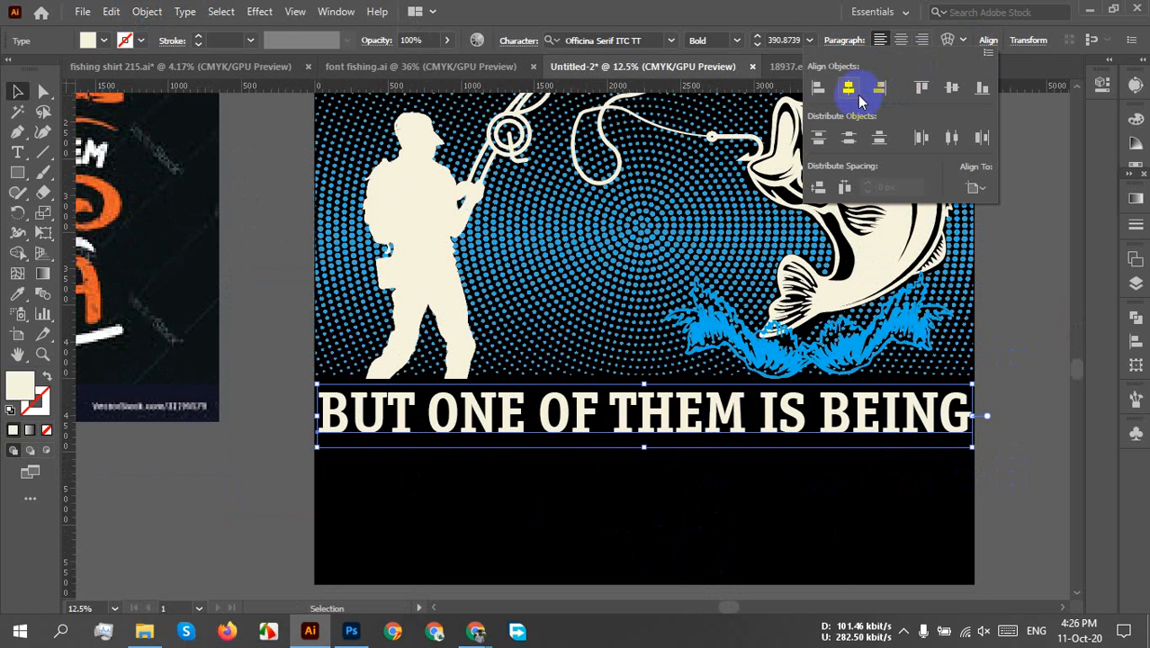
pyautogui.click(859, 96)
pyautogui.click(1026, 447)
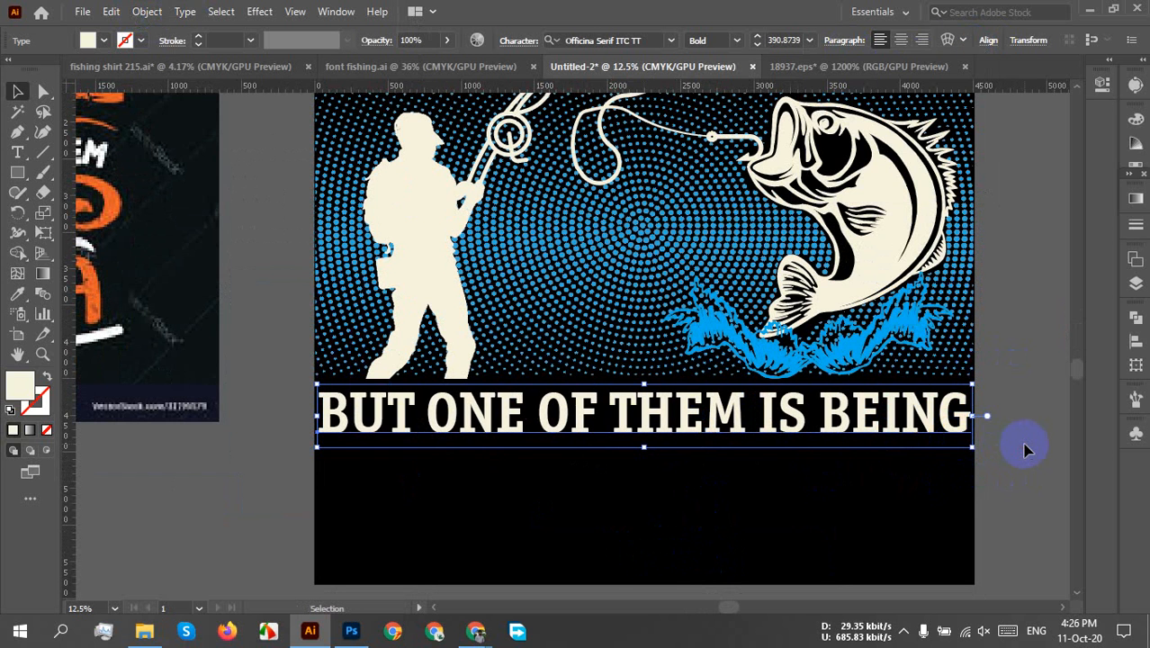
pyautogui.click(1025, 445)
# - Copy the word "papa" from the slogan text block above the reference image
pyautogui.scroll(-1, 633, 522)
pyautogui.moveTo(710, 538); pyautogui.dragTo(729, 457)
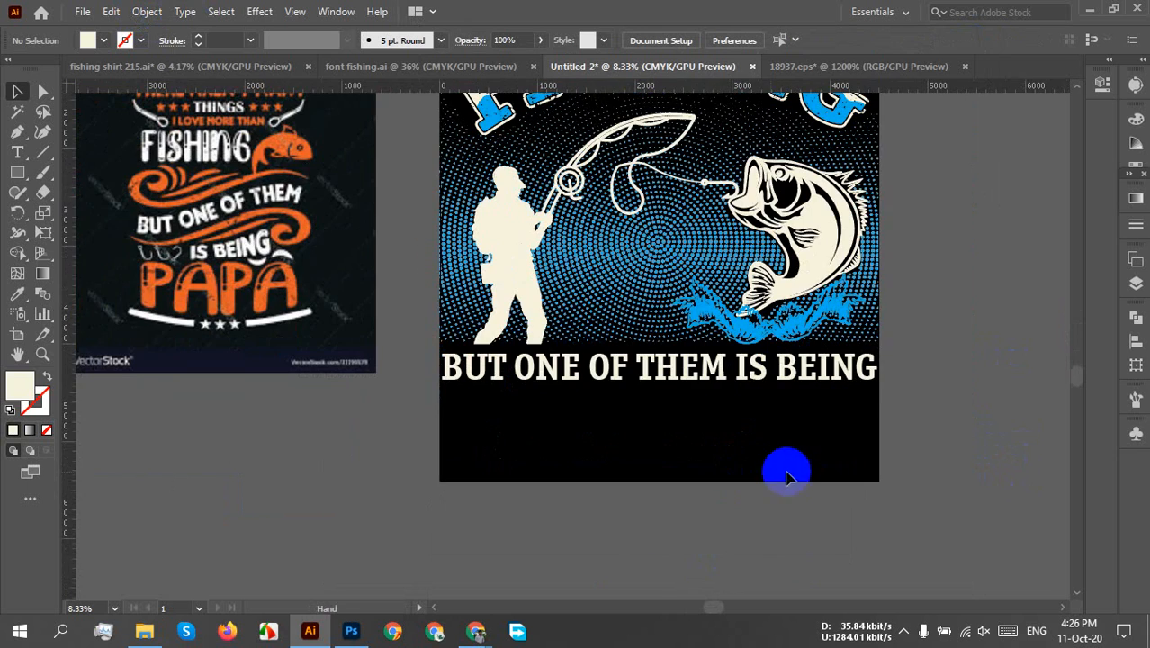
pyautogui.scroll(-1, 236, 346)
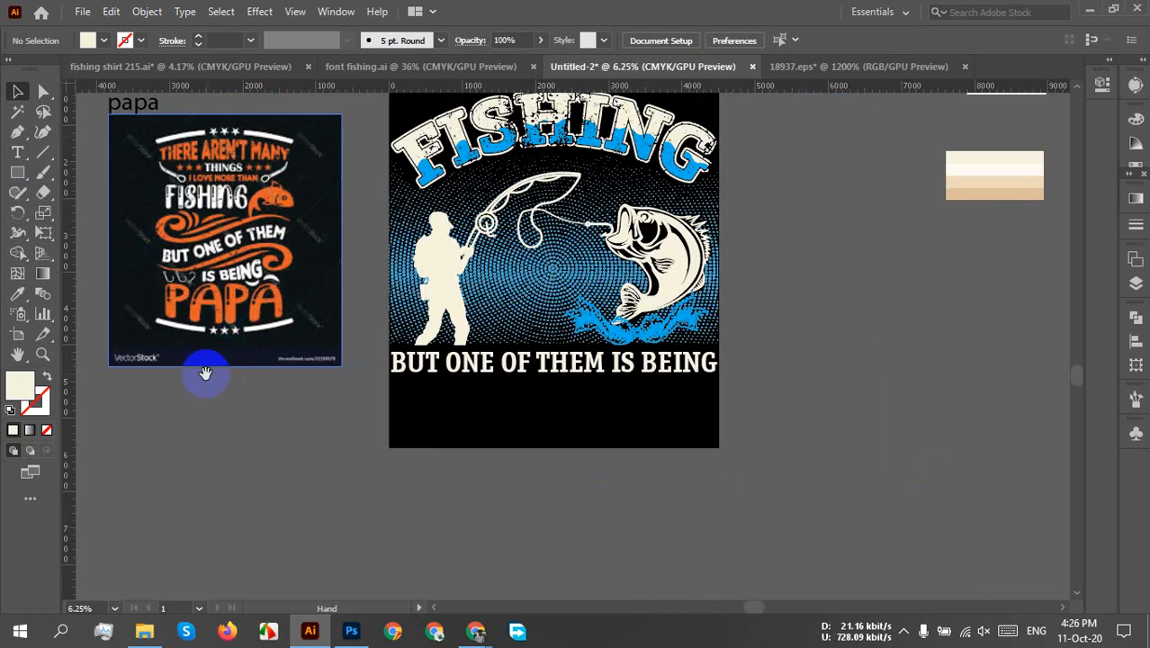
pyautogui.moveTo(205, 372); pyautogui.dragTo(397, 411)
pyautogui.moveTo(372, 257); pyautogui.dragTo(341, 323)
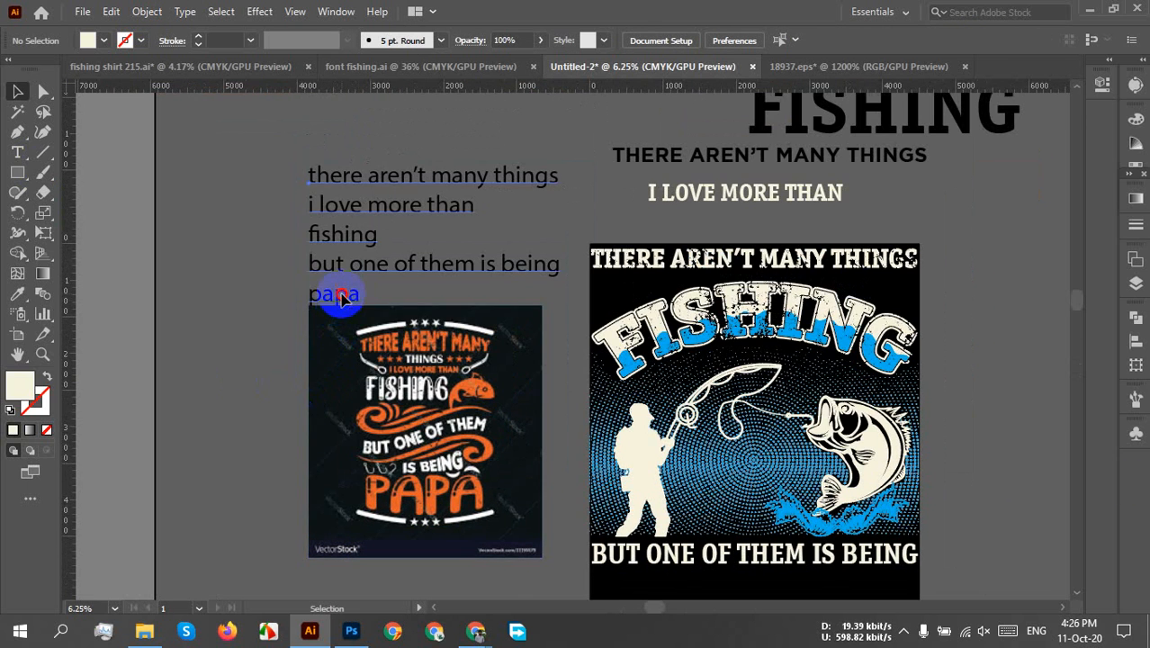
pyautogui.doubleClick(344, 300)
pyautogui.doubleClick(351, 295)
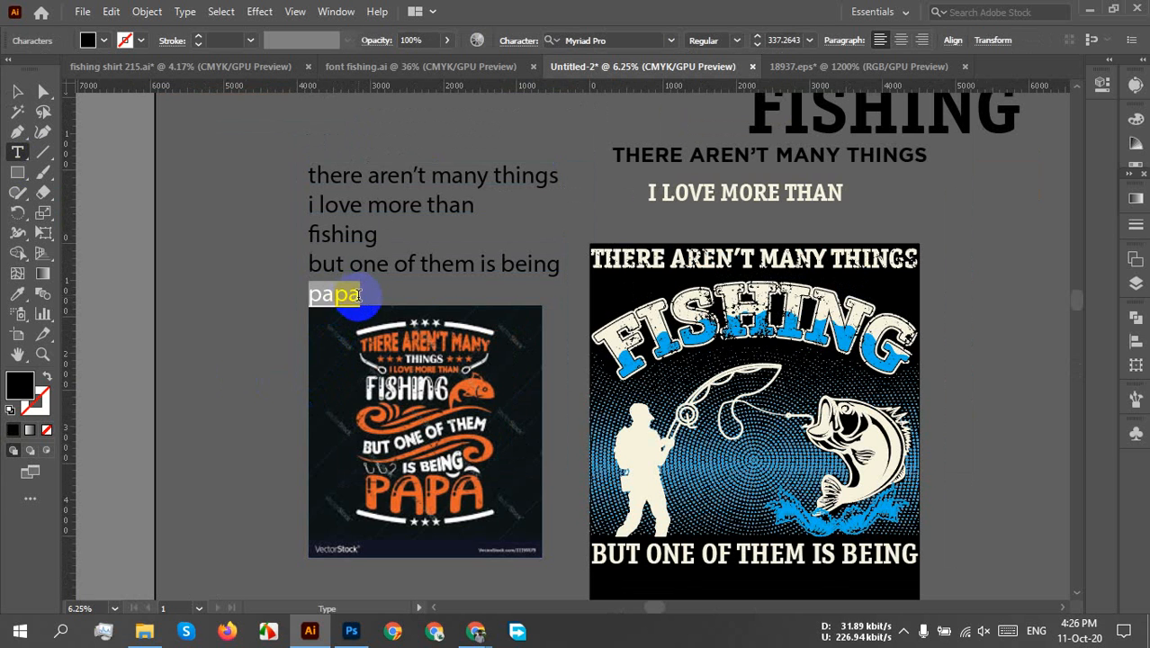
pyautogui.click(17, 91)
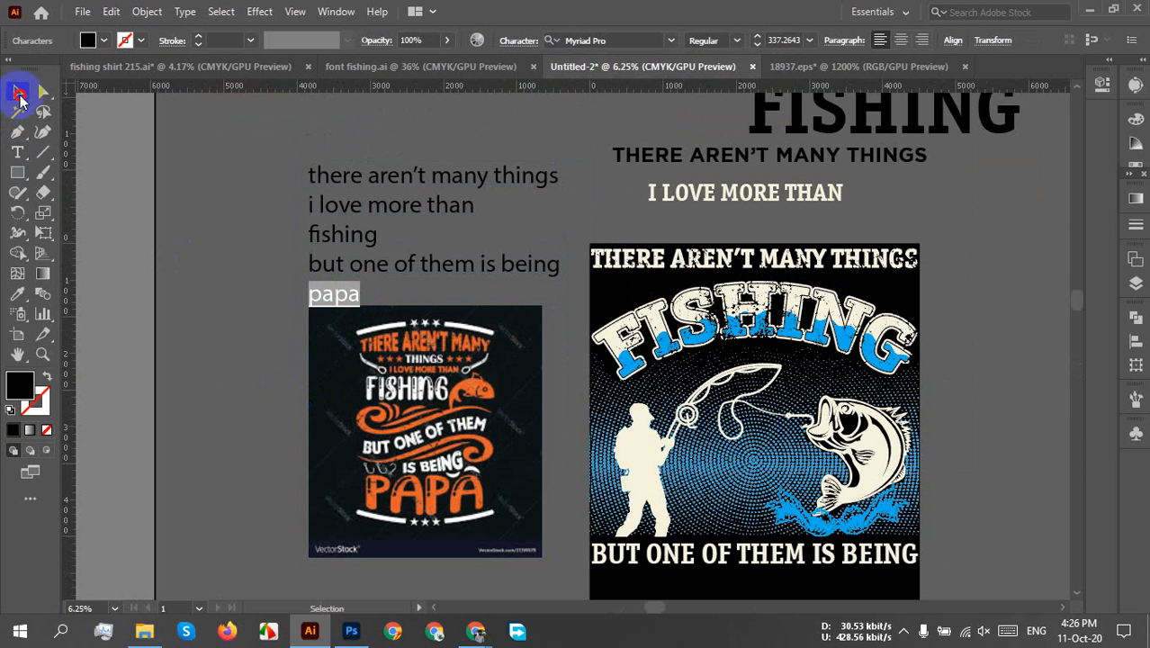
# - Paste "papa" as a separate text object and place it in the black area below "BUT ONE OF THEM IS BEING"
pyautogui.moveTo(748, 529); pyautogui.dragTo(596, 228)
pyautogui.click(612, 318)
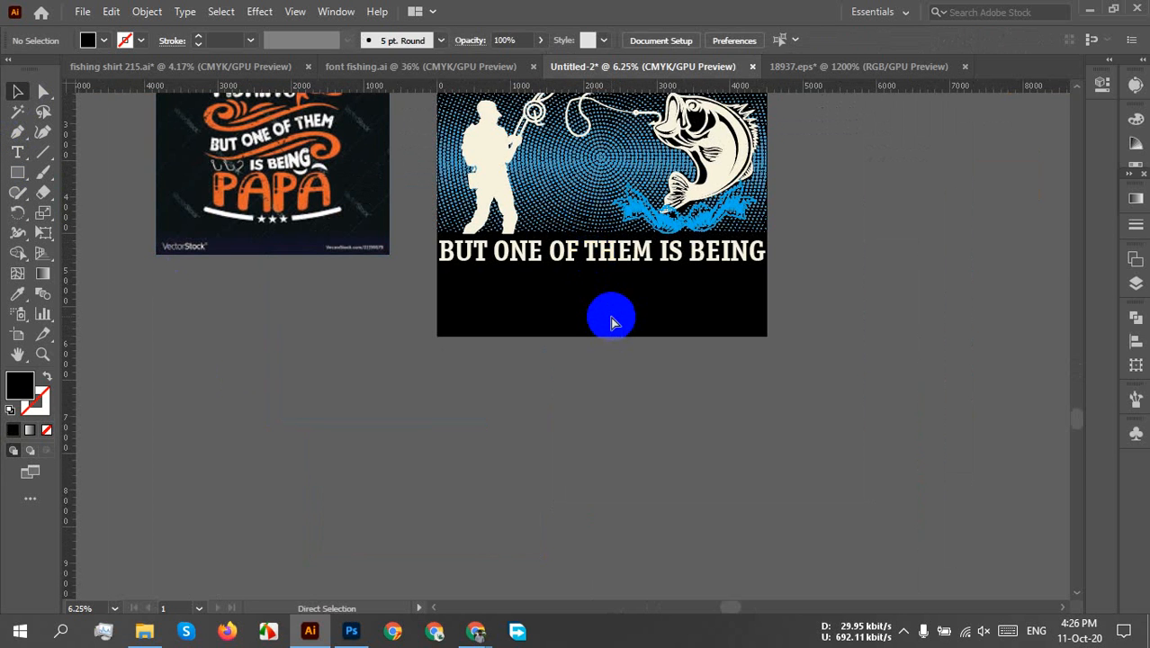
pyautogui.click(610, 345)
pyautogui.scroll(3, 605, 379)
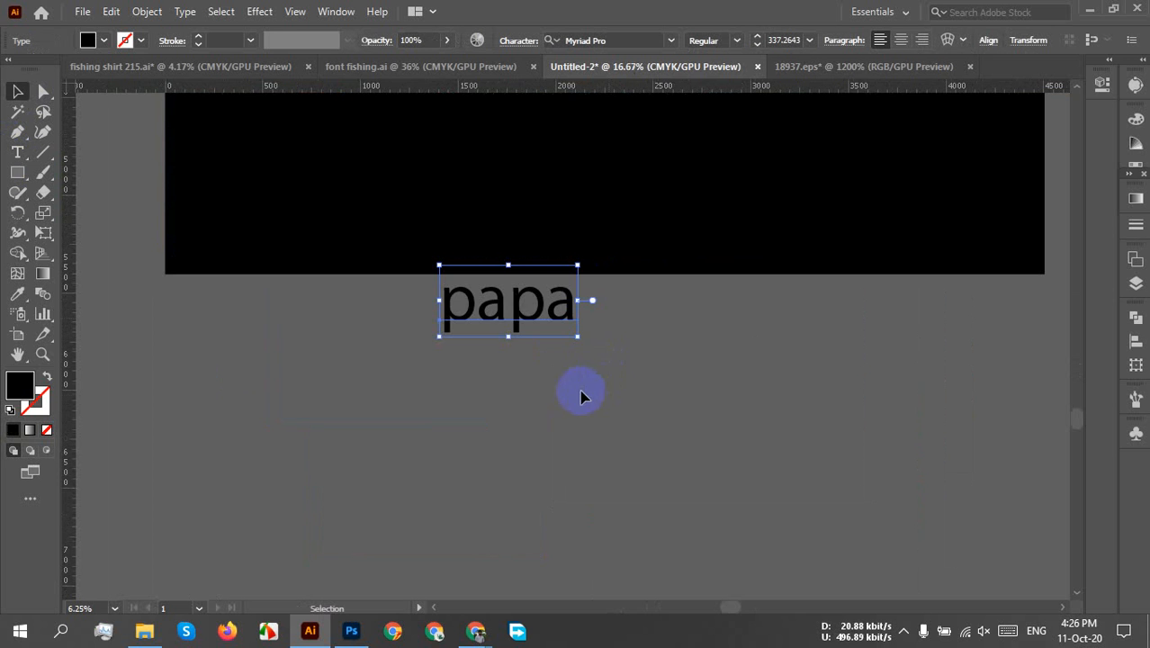
pyautogui.scroll(5, 580, 390)
pyautogui.moveTo(538, 376); pyautogui.dragTo(541, 376)
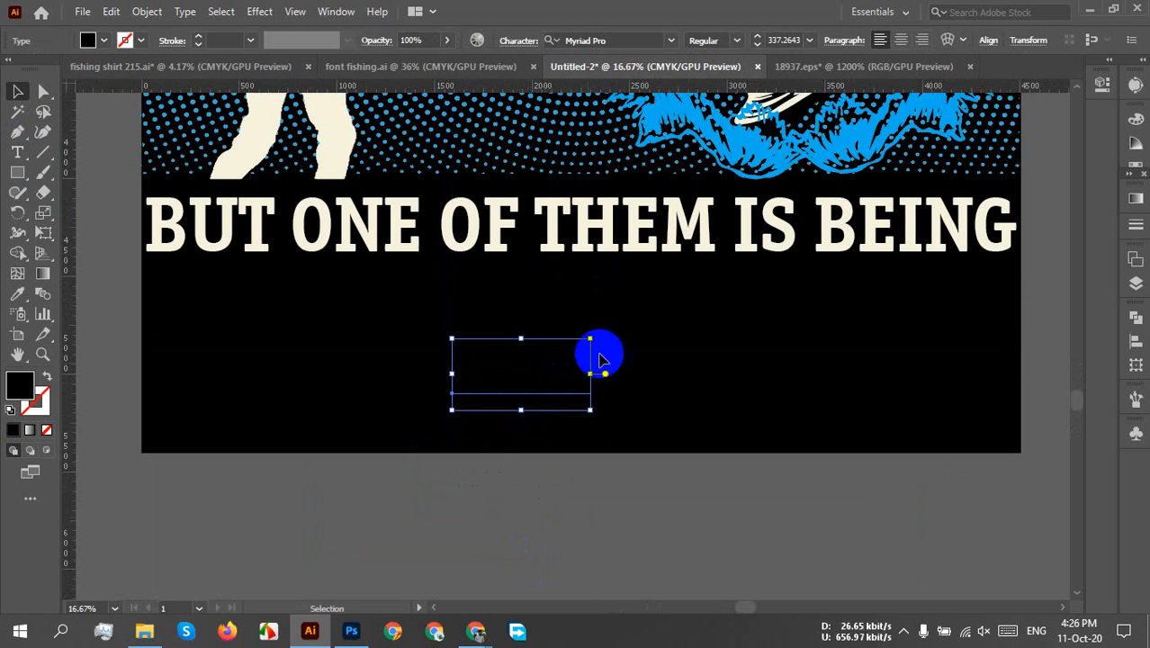
# - Match the "papa" text's style to "BUT ONE OF THEM IS BEING" and change its case to UPPERCASE
pyautogui.press('i')
pyautogui.click(613, 250)
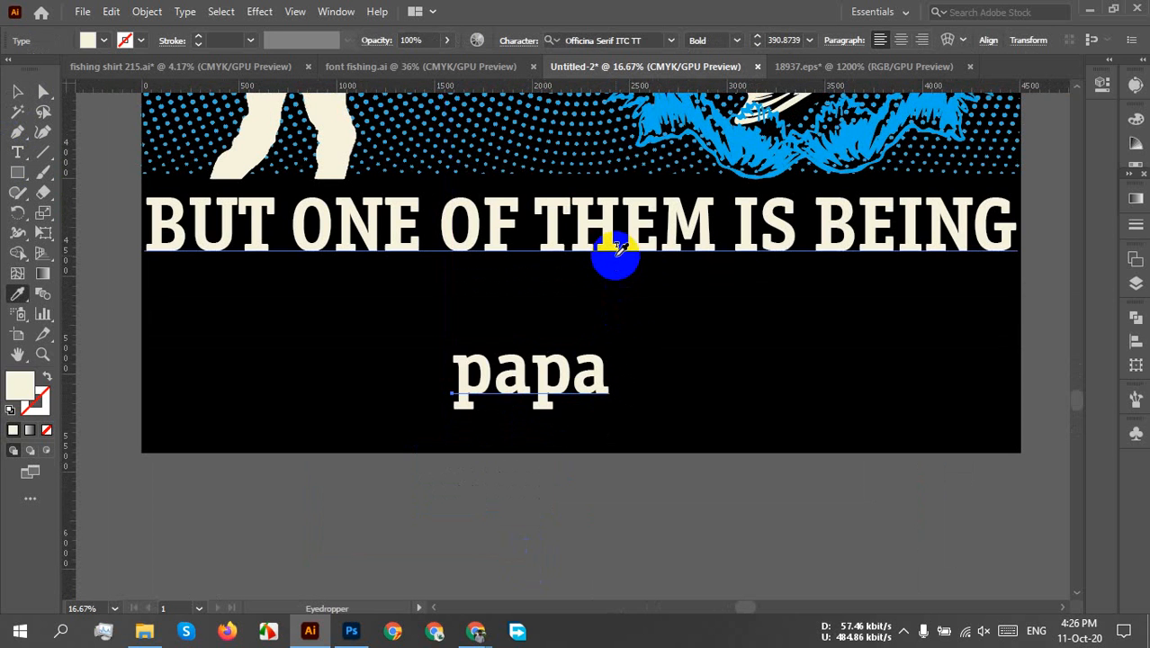
pyautogui.press('v')
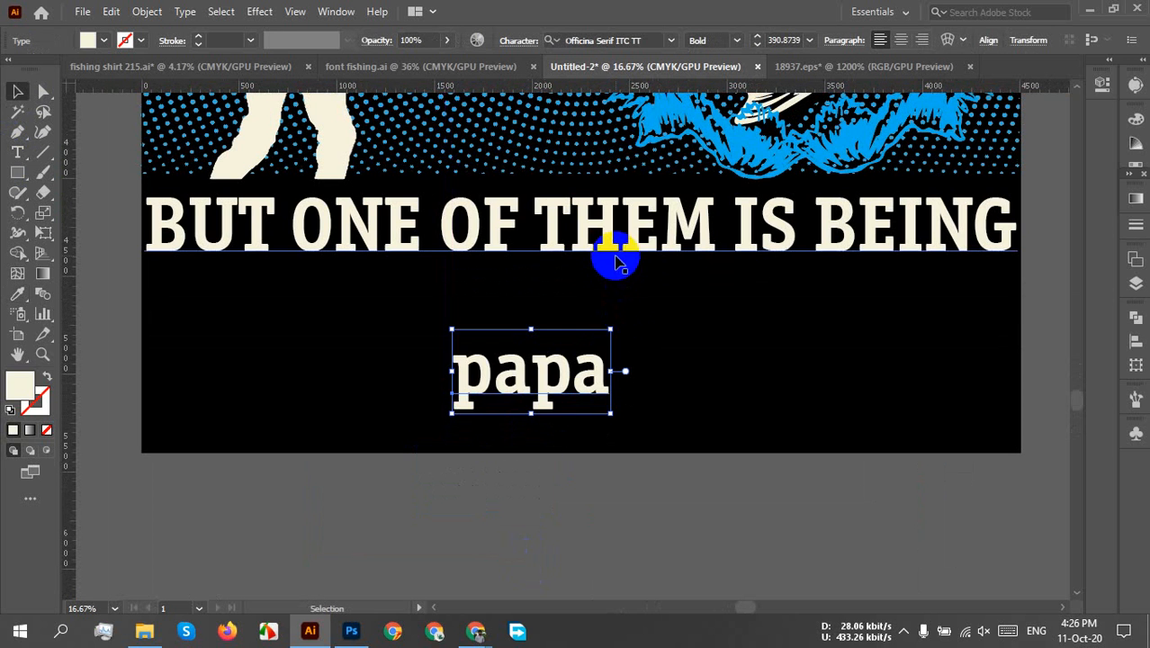
pyautogui.click(84, 13)
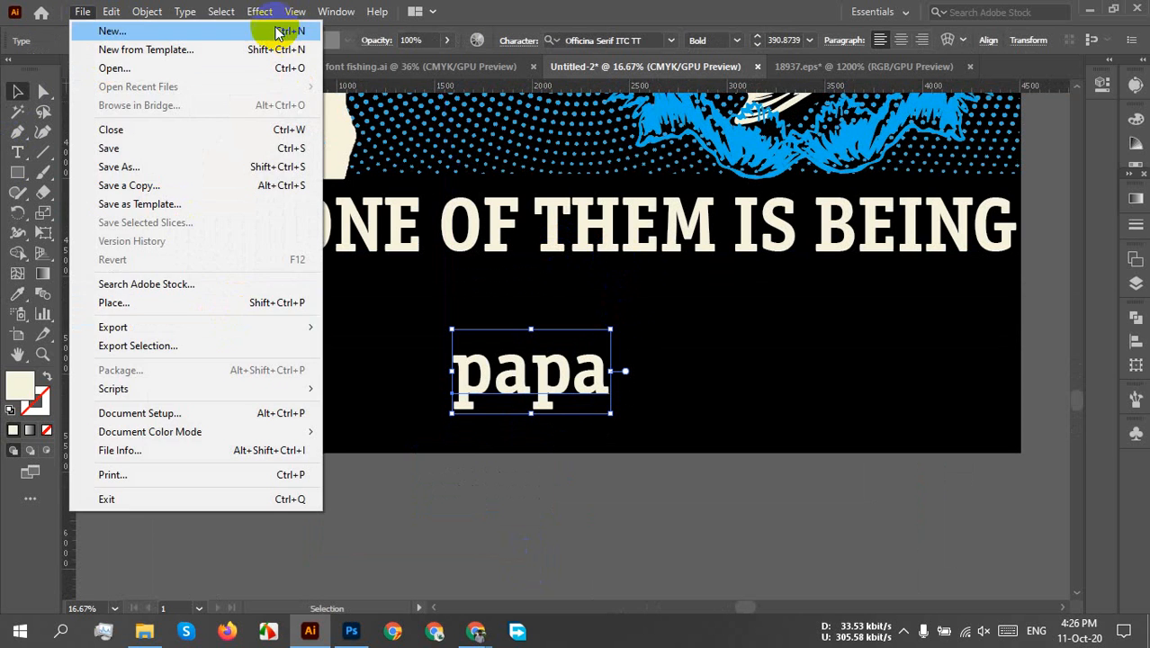
pyautogui.moveTo(196, 15)
pyautogui.moveTo(277, 270)
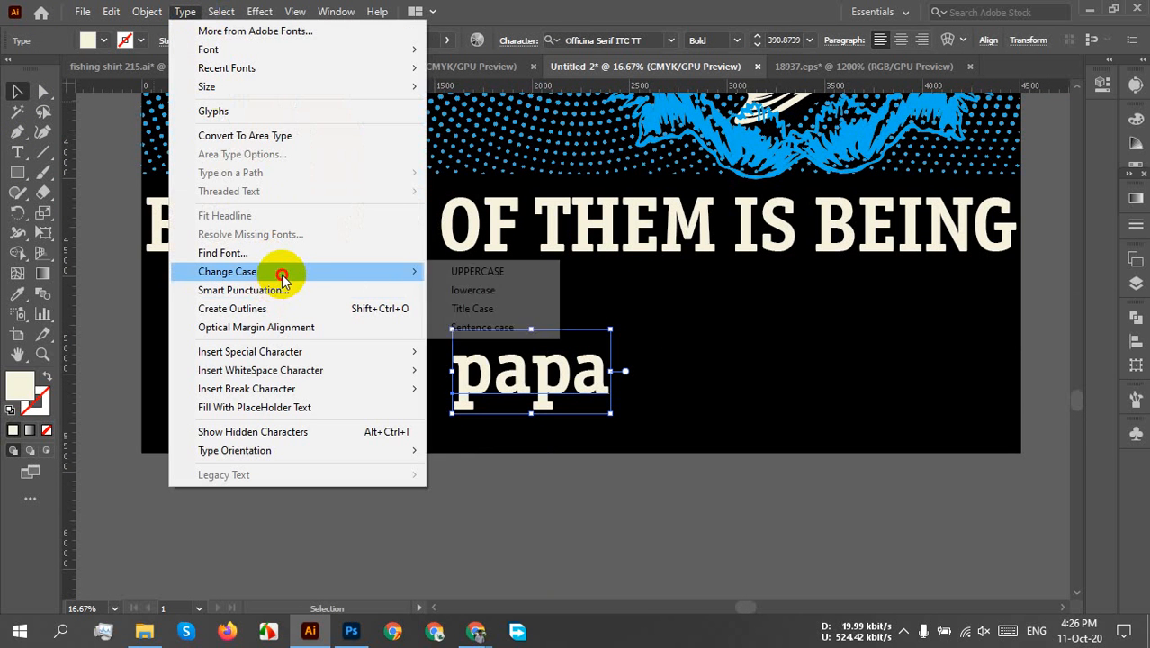
pyautogui.click(461, 273)
pyautogui.click(729, 508)
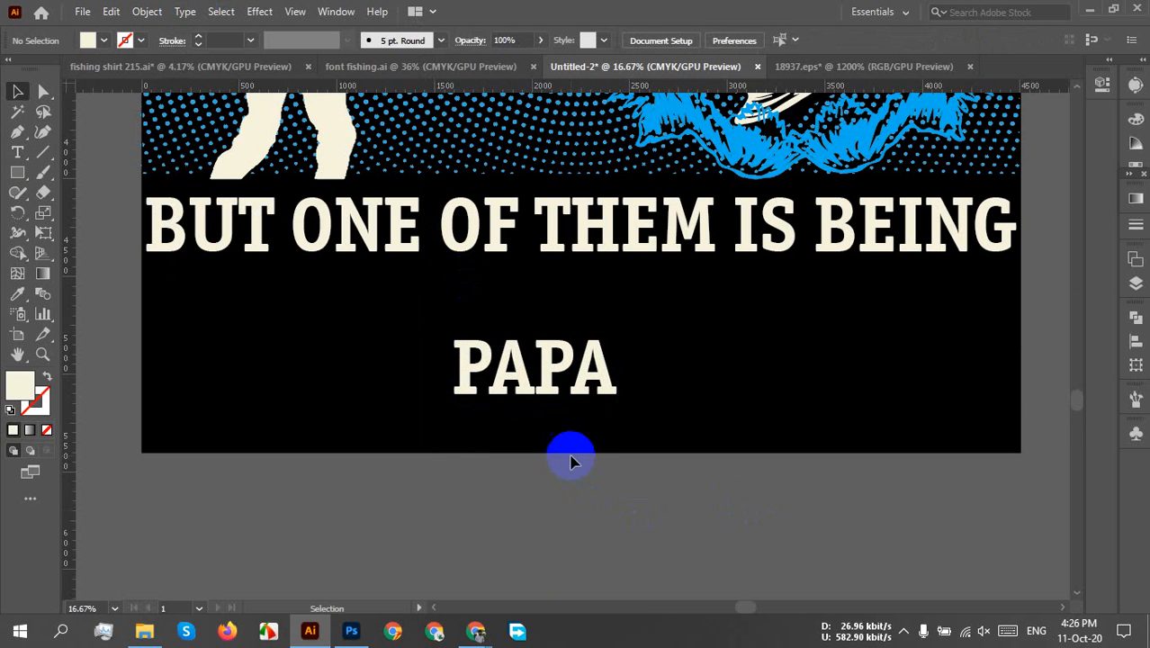
# - Set the tracking of the "PAPA" text to 100 and deselect it
pyautogui.scroll(1, 570, 461)
pyautogui.scroll(2, 576, 491)
pyautogui.scroll(-1, 662, 418)
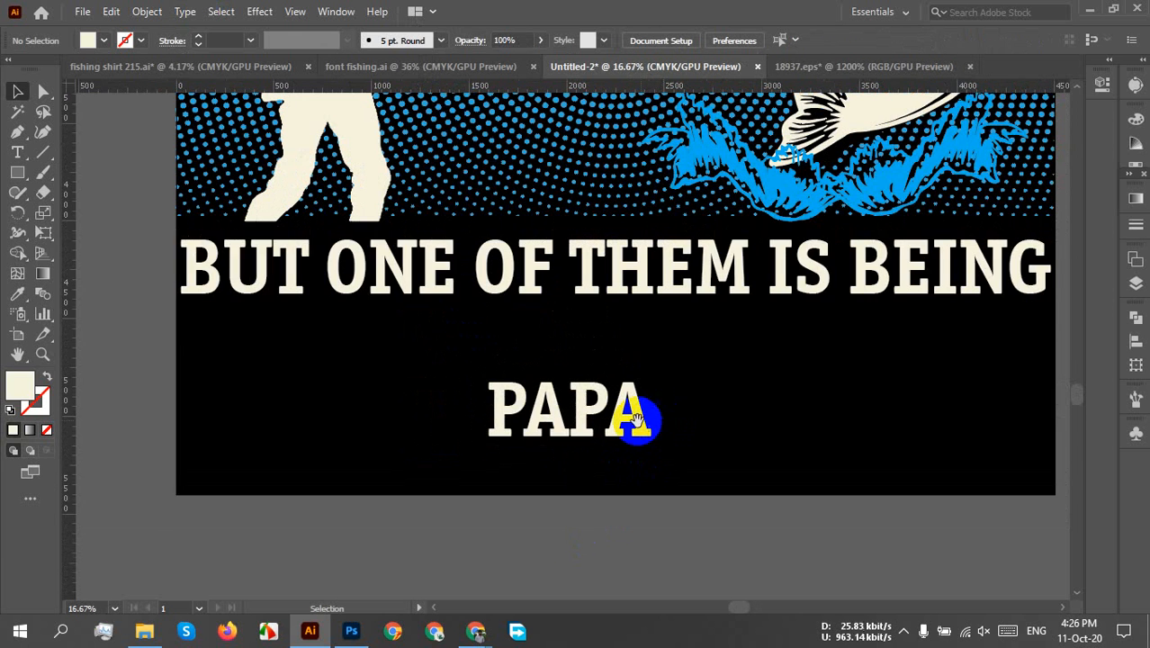
pyautogui.scroll(2, 633, 432)
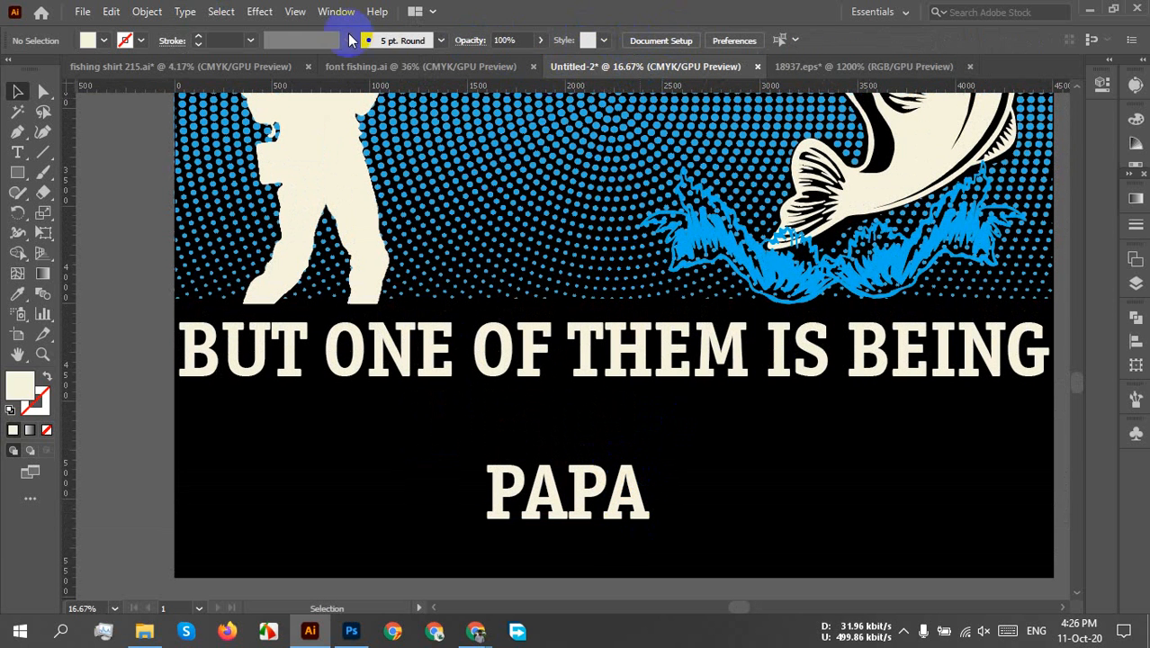
pyautogui.click(634, 500)
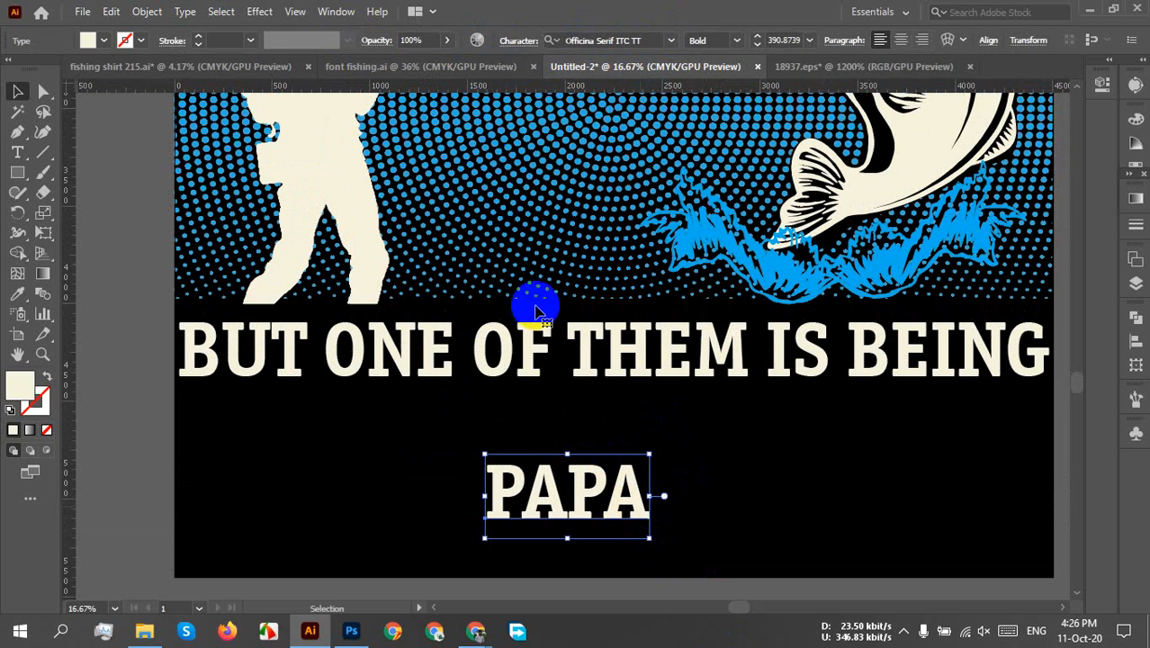
pyautogui.click(519, 40)
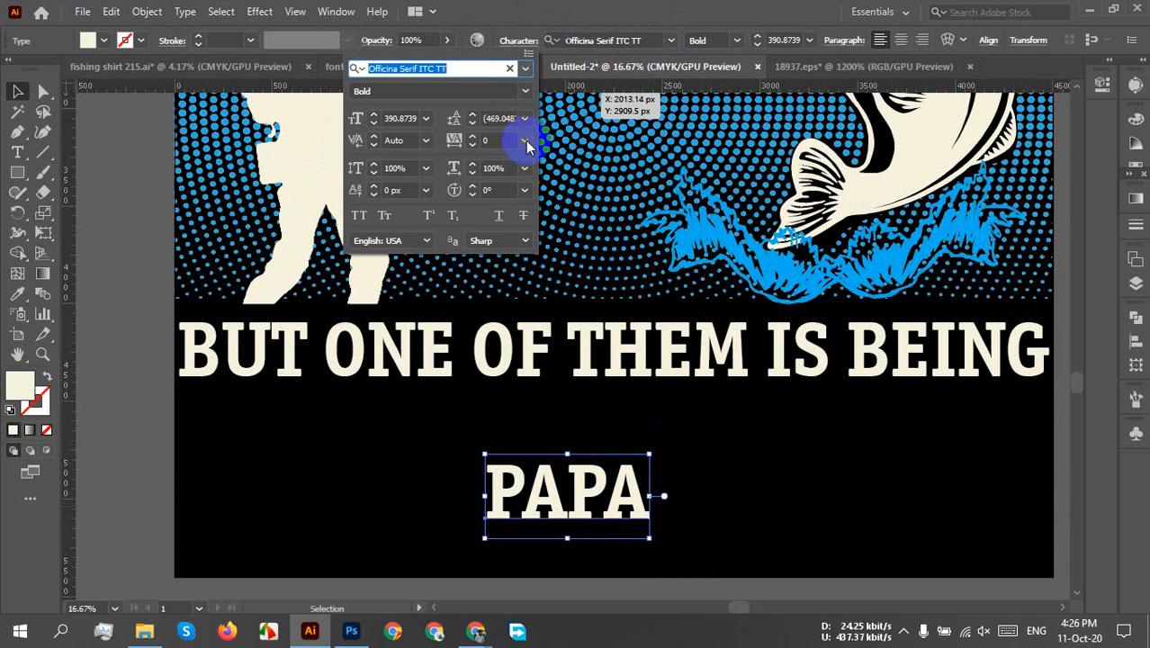
pyautogui.click(526, 144)
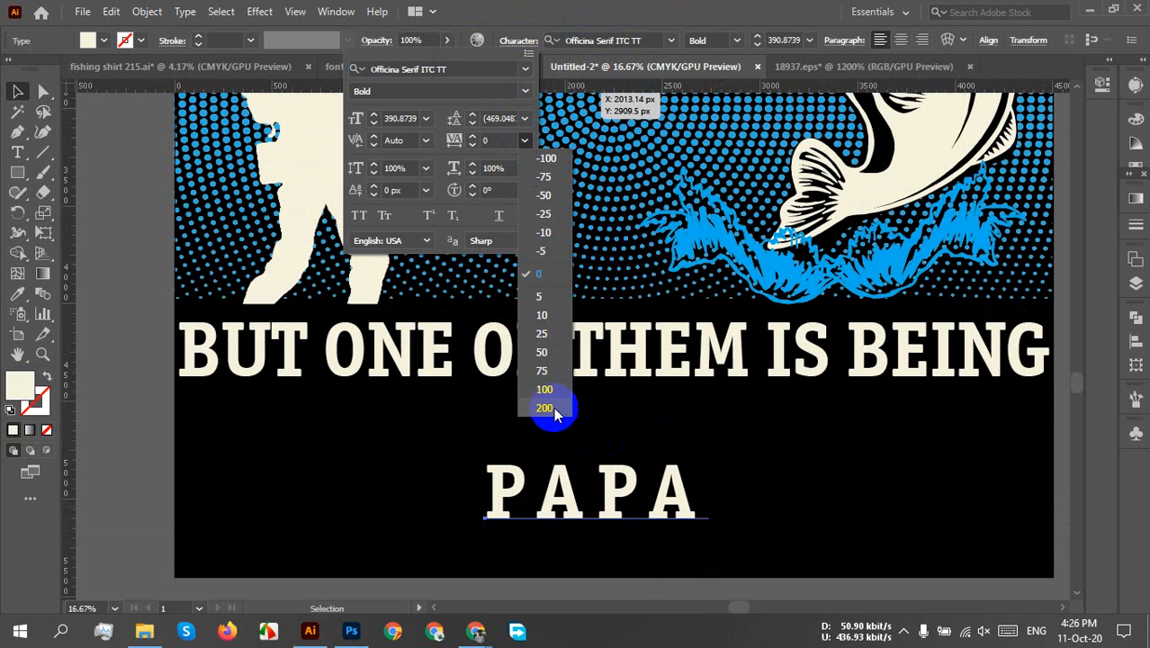
pyautogui.click(547, 391)
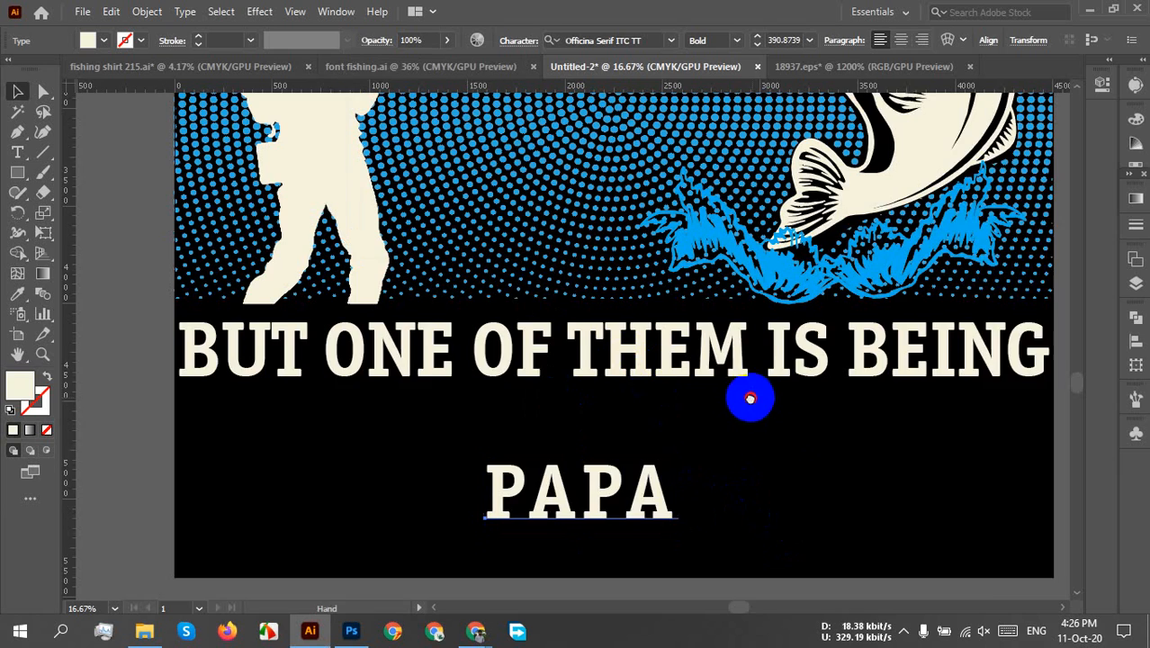
pyautogui.moveTo(750, 398); pyautogui.dragTo(685, 421)
pyautogui.moveTo(688, 372); pyautogui.dragTo(688, 365)
pyautogui.click(782, 455)
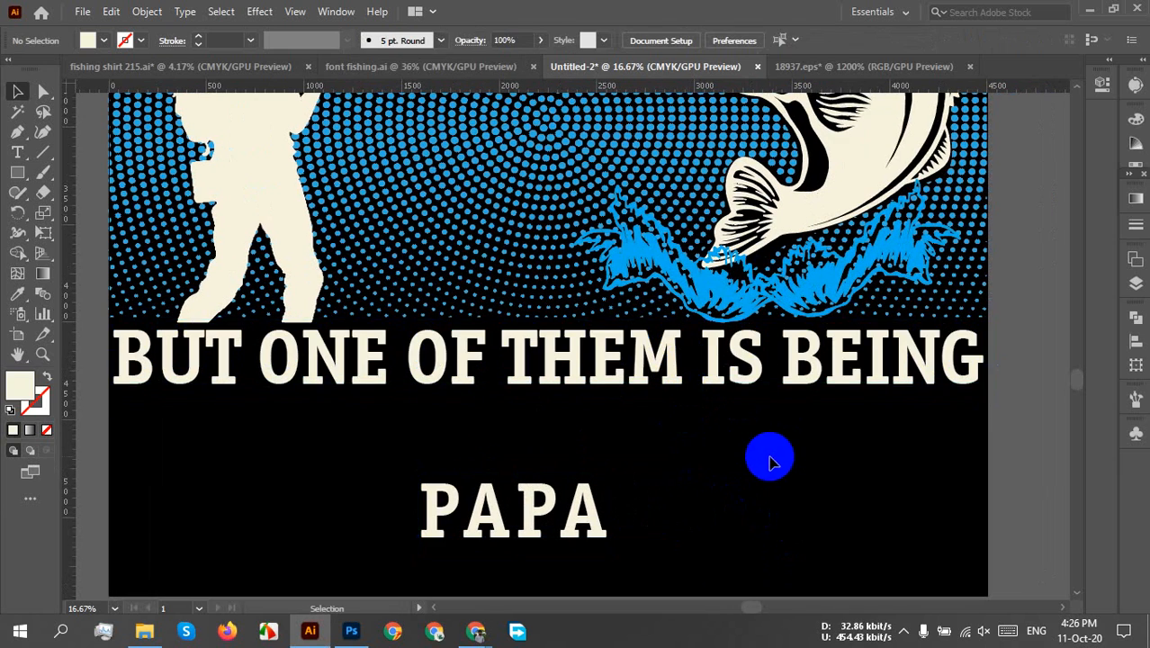
# - Enlarge "PAPA" to a font size of about 1043 px and place it centrally beneath "BUT ONE OF THEM IS BEING"
pyautogui.scroll(-2, 741, 453)
pyautogui.moveTo(731, 473); pyautogui.dragTo(689, 440)
pyautogui.moveTo(610, 445); pyautogui.dragTo(686, 463)
pyautogui.click(886, 455)
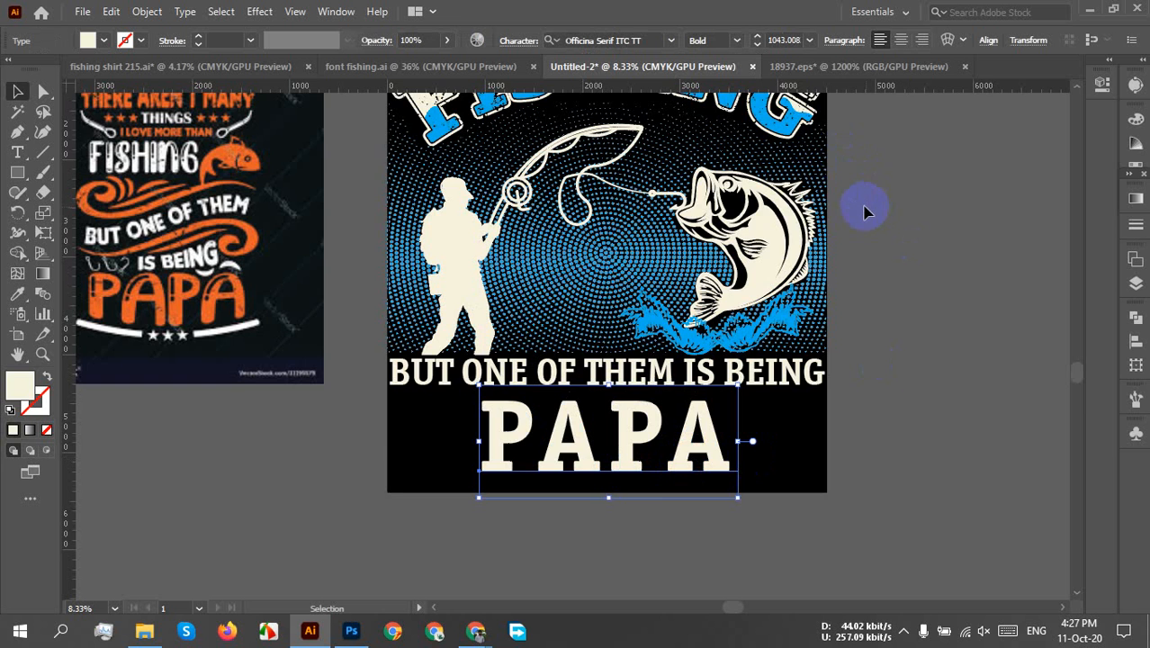
pyautogui.hotkey('ctrl', '-')
pyautogui.hotkey('ctrl', '+')
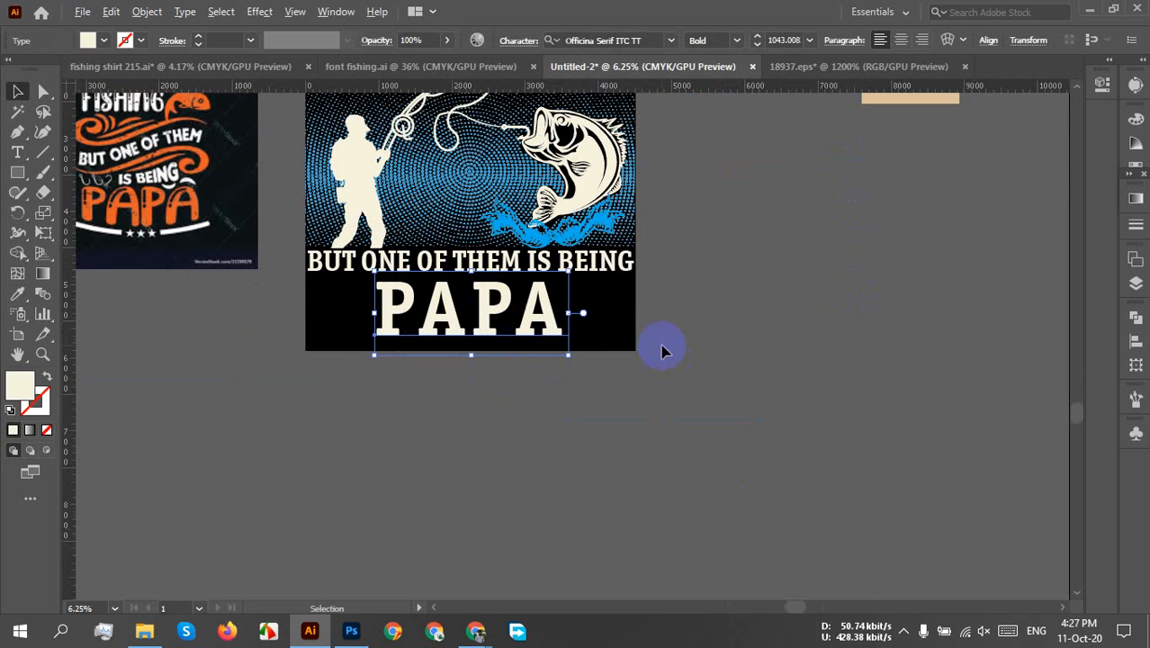
pyautogui.moveTo(630, 336); pyautogui.dragTo(639, 452)
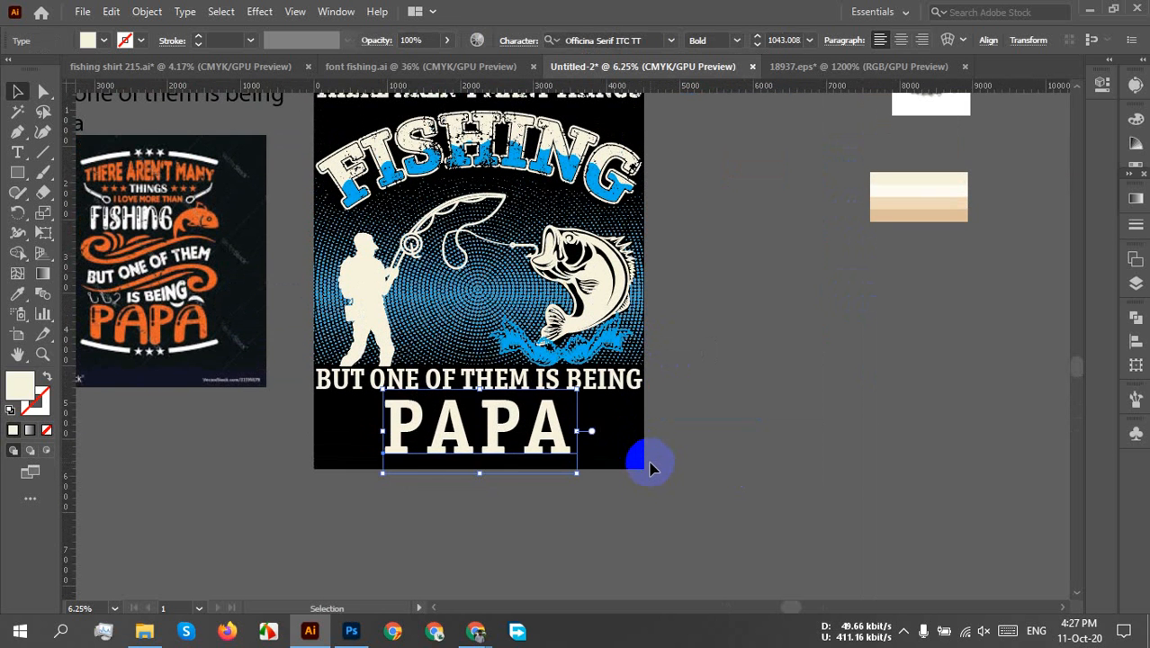
pyautogui.scroll(2, 651, 466)
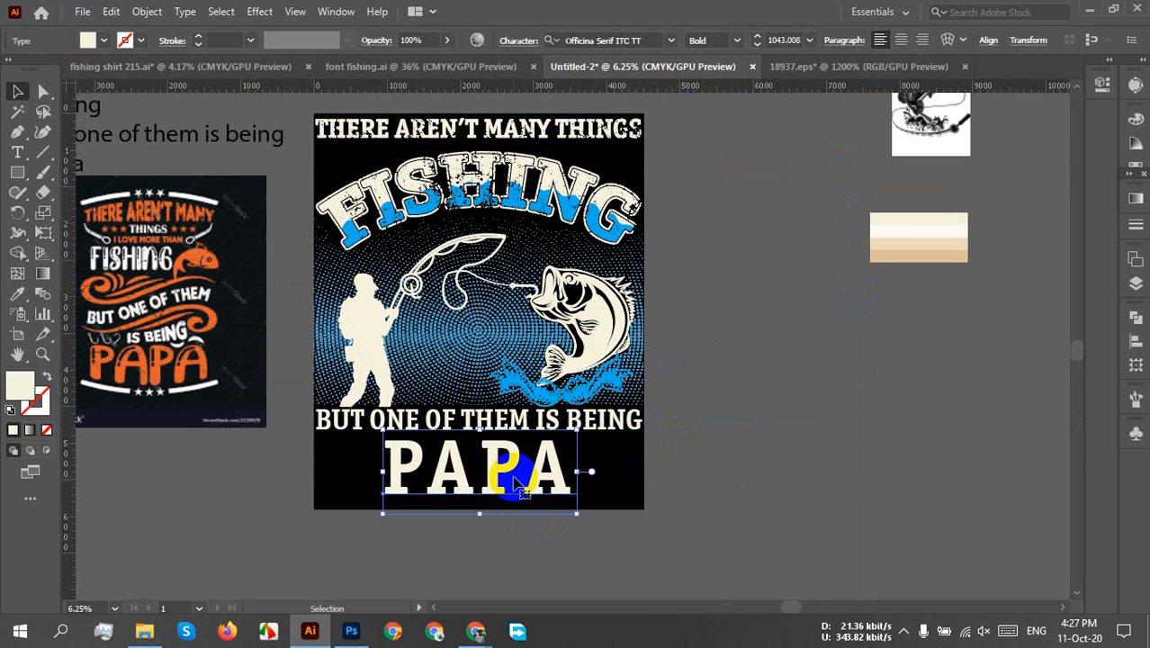
# - Keep an editable copy of "PAPA" beside the artboard and convert the "PAPA" on the artboard to outlines
pyautogui.moveTo(534, 481); pyautogui.dragTo(984, 456)
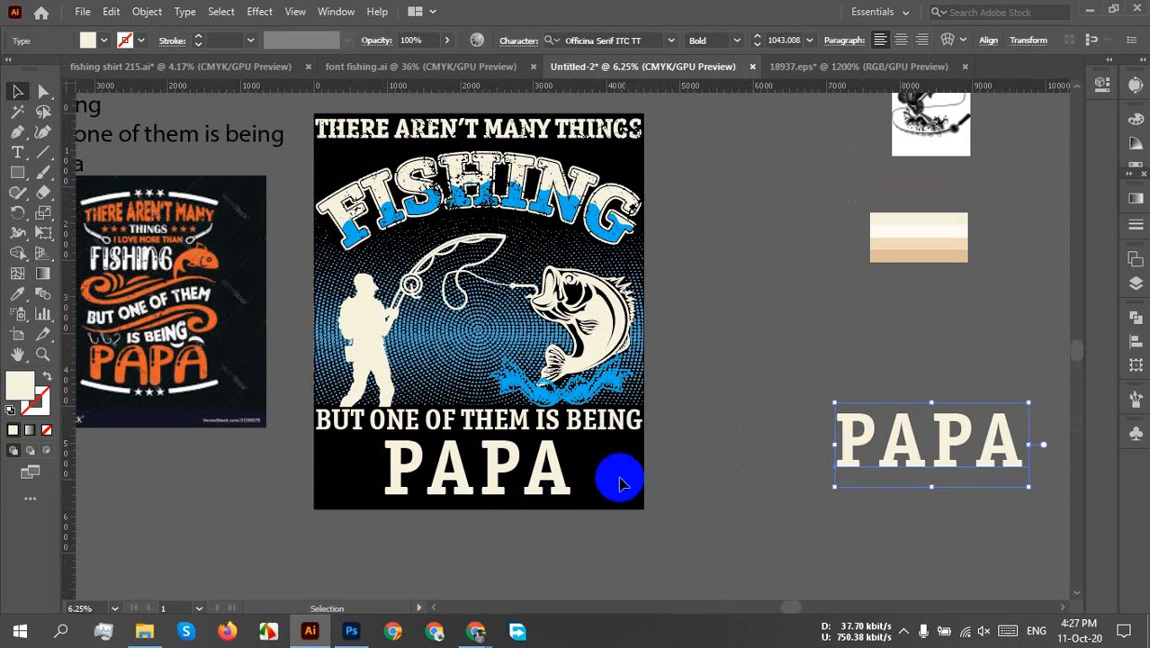
pyautogui.rightClick(572, 473)
pyautogui.click(611, 244)
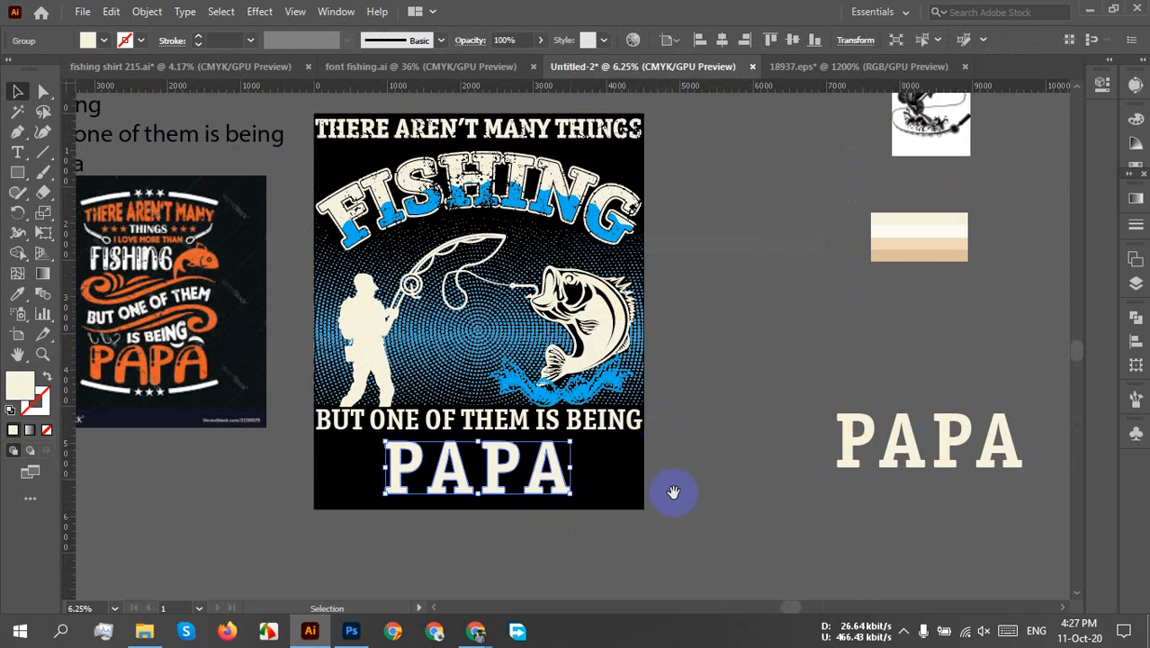
# - Place two copies of the outlined "PAPA" one under the other below the artboard
pyautogui.moveTo(672, 489); pyautogui.dragTo(739, 324)
pyautogui.moveTo(601, 311); pyautogui.dragTo(580, 501)
pyautogui.click(731, 462)
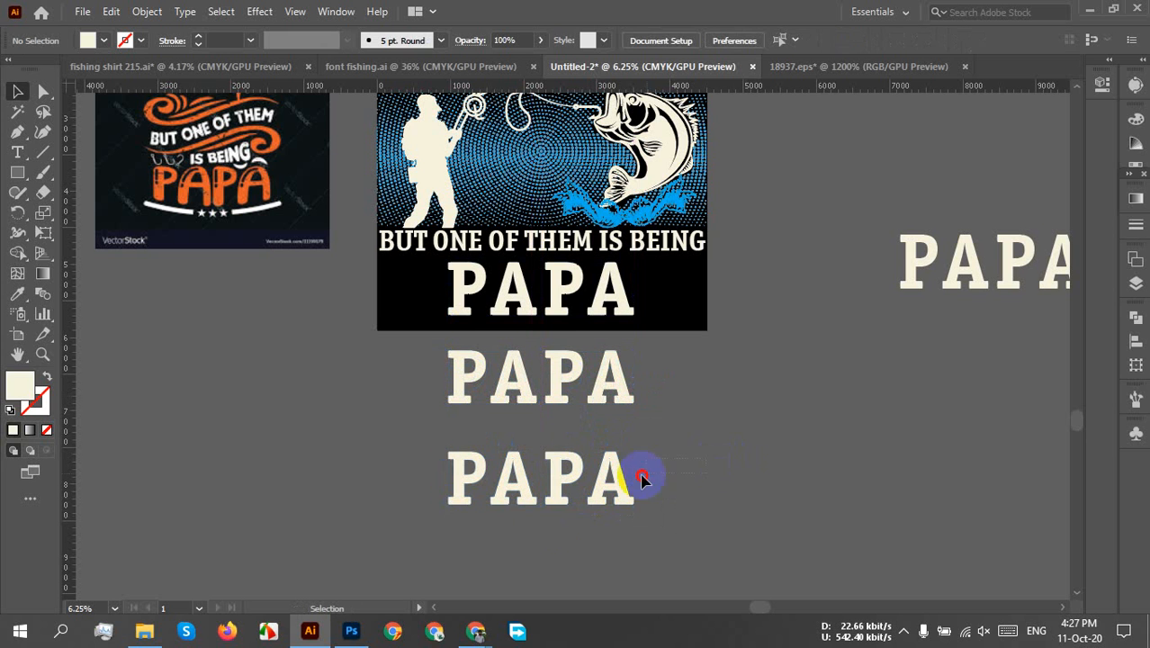
# - Offset the path of the upper "PAPA" copy below the artboard by 20 px with round joins
pyautogui.moveTo(642, 475); pyautogui.dragTo(530, 520)
pyautogui.moveTo(730, 444); pyautogui.dragTo(331, 390)
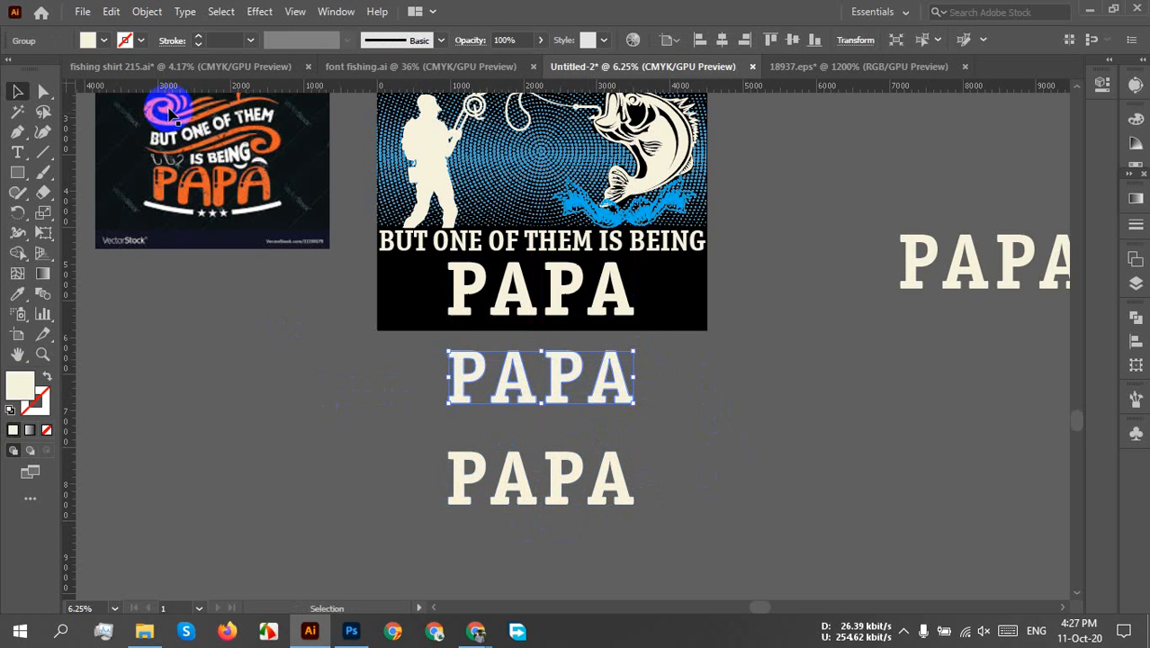
pyautogui.click(148, 11)
pyautogui.moveTo(277, 406)
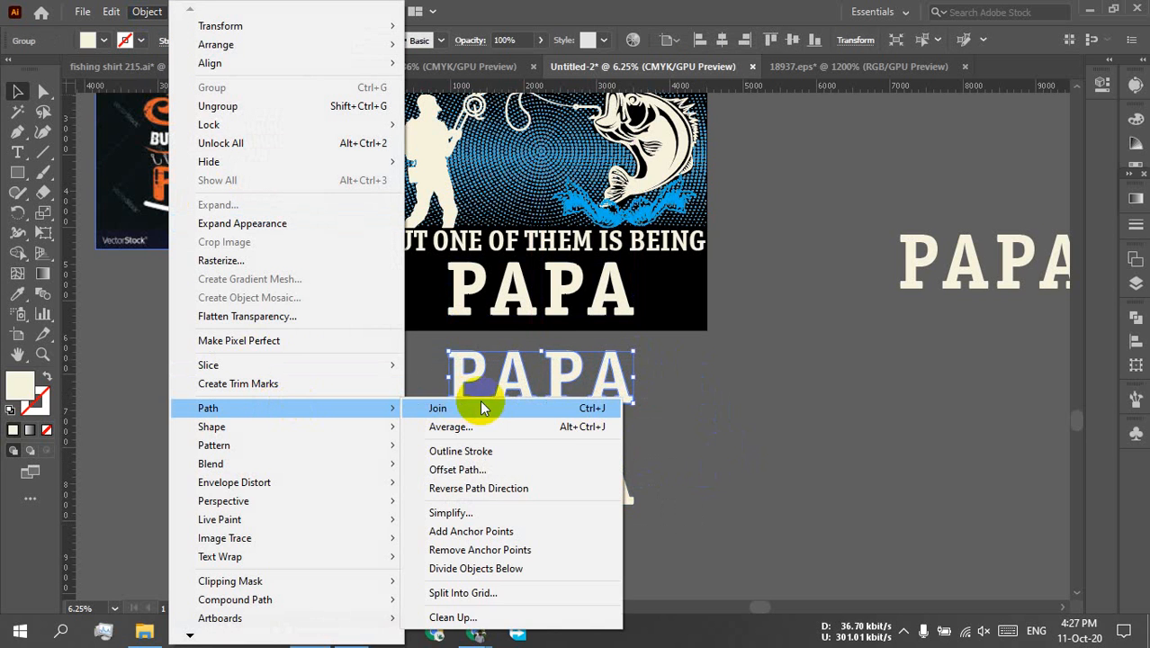
pyautogui.click(457, 468)
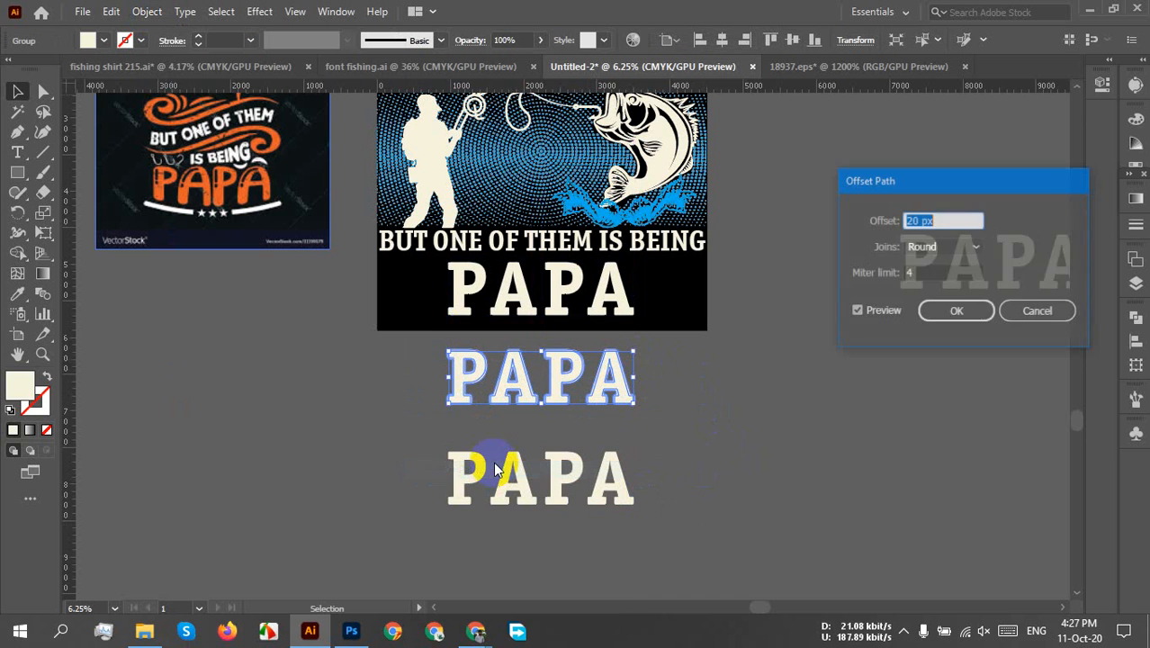
pyautogui.click(947, 308)
# - Offset the path of the outlined "PAPA" on the artboard by 40 px with round joins
pyautogui.moveTo(649, 290); pyautogui.dragTo(571, 310)
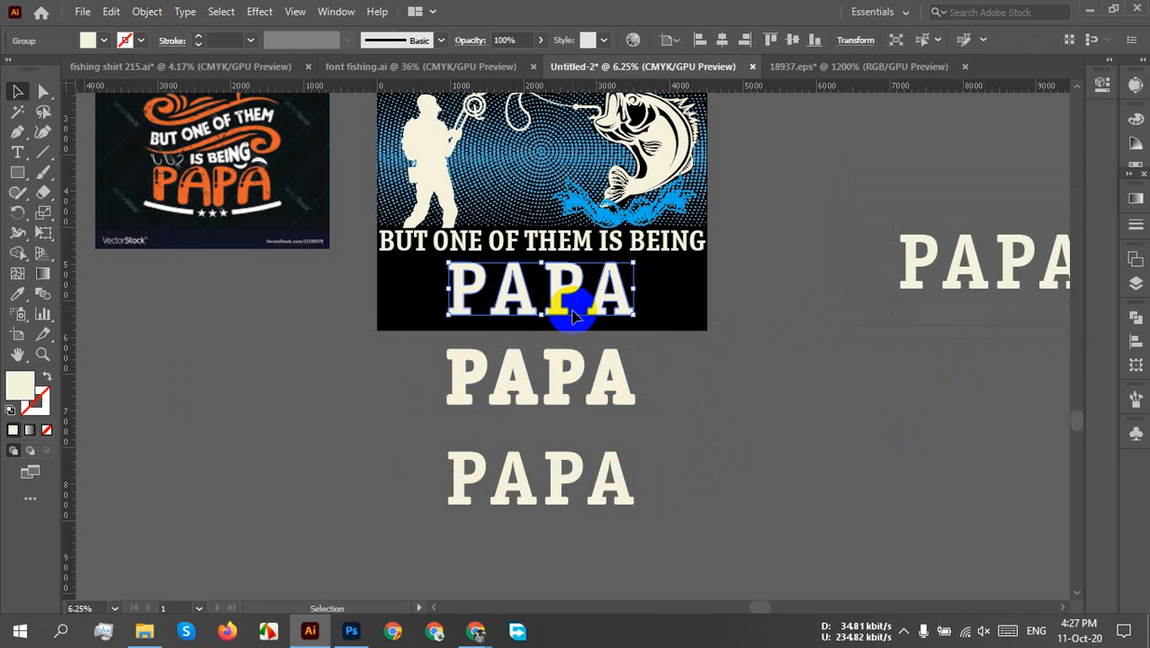
pyautogui.click(147, 12)
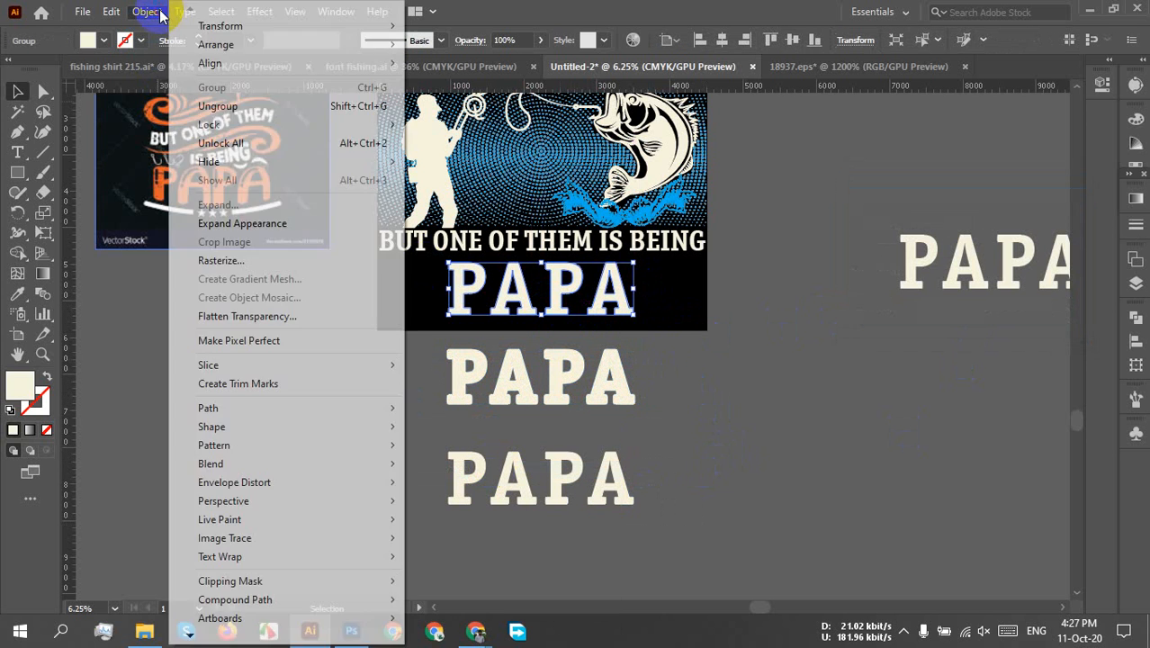
pyautogui.moveTo(393, 406)
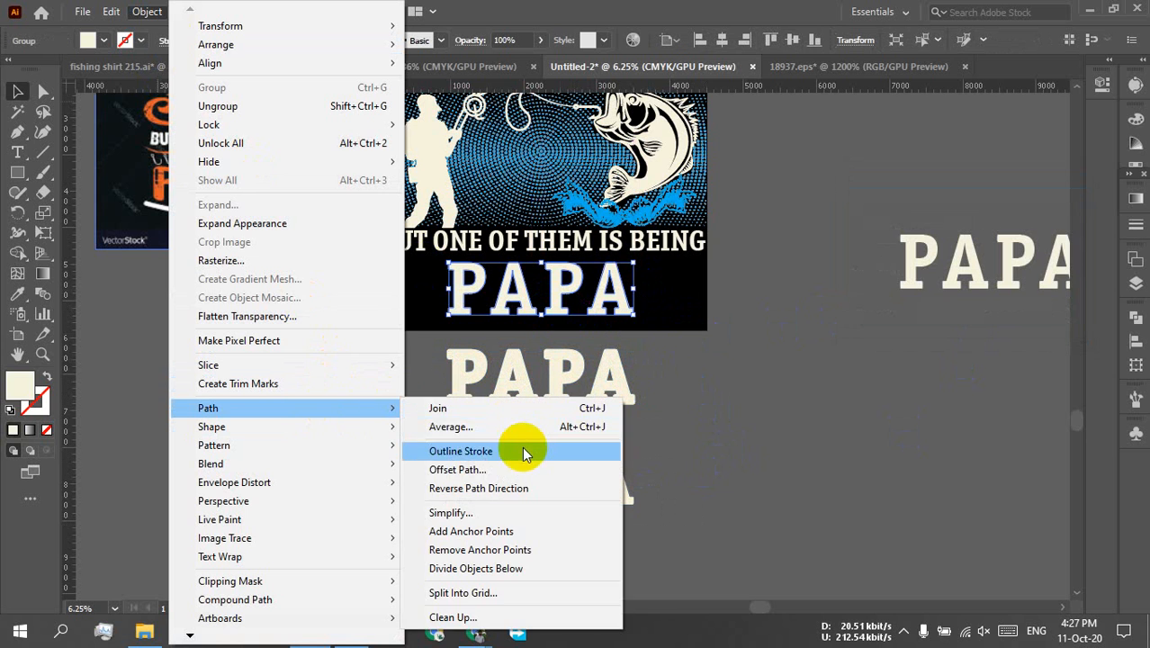
pyautogui.click(488, 468)
pyautogui.click(943, 240)
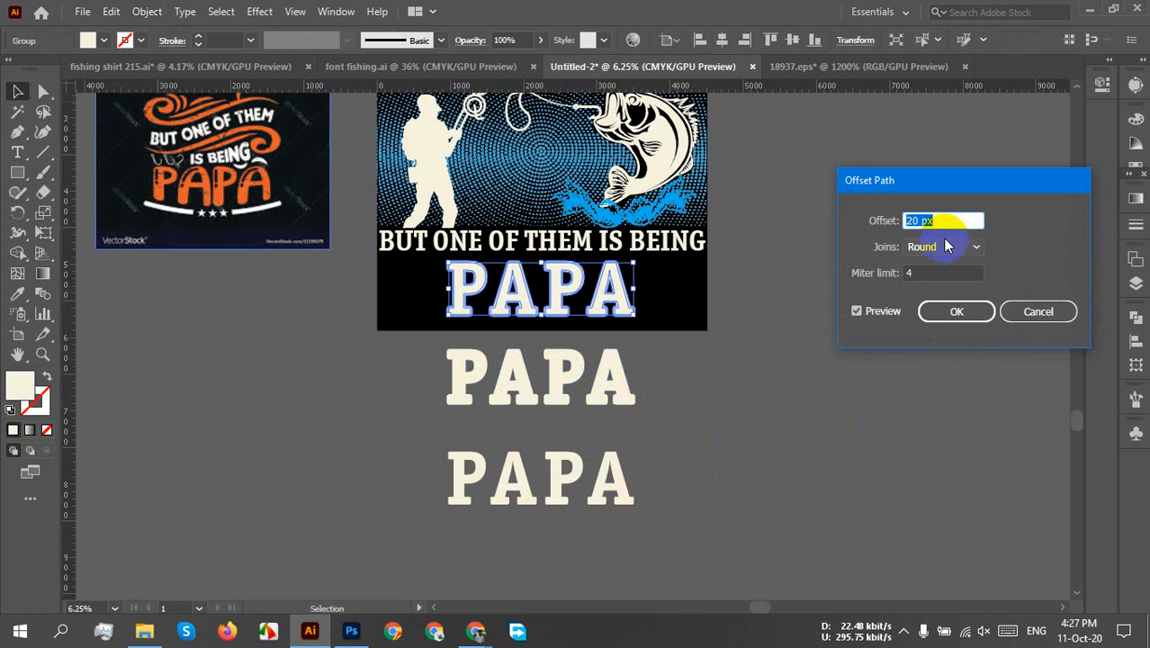
pyautogui.write('40')
pyautogui.click(927, 313)
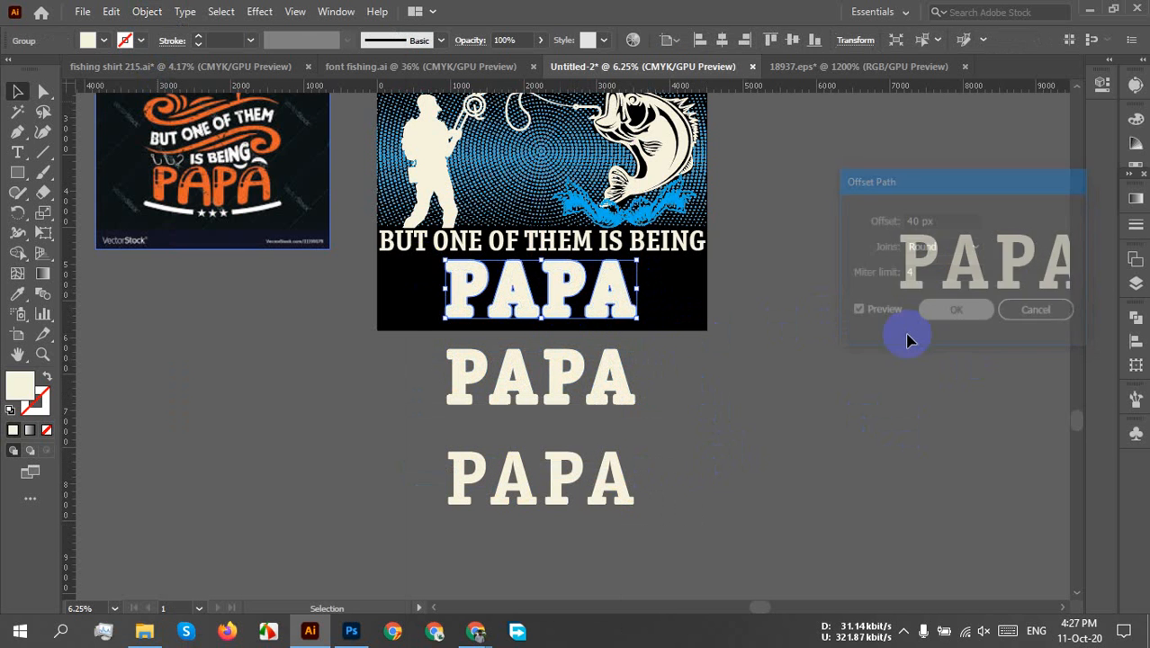
# - Unite the offset "PAPA" on the artboard, and unite the offset upper "PAPA" copy below it
pyautogui.click(659, 312)
pyautogui.click(585, 312)
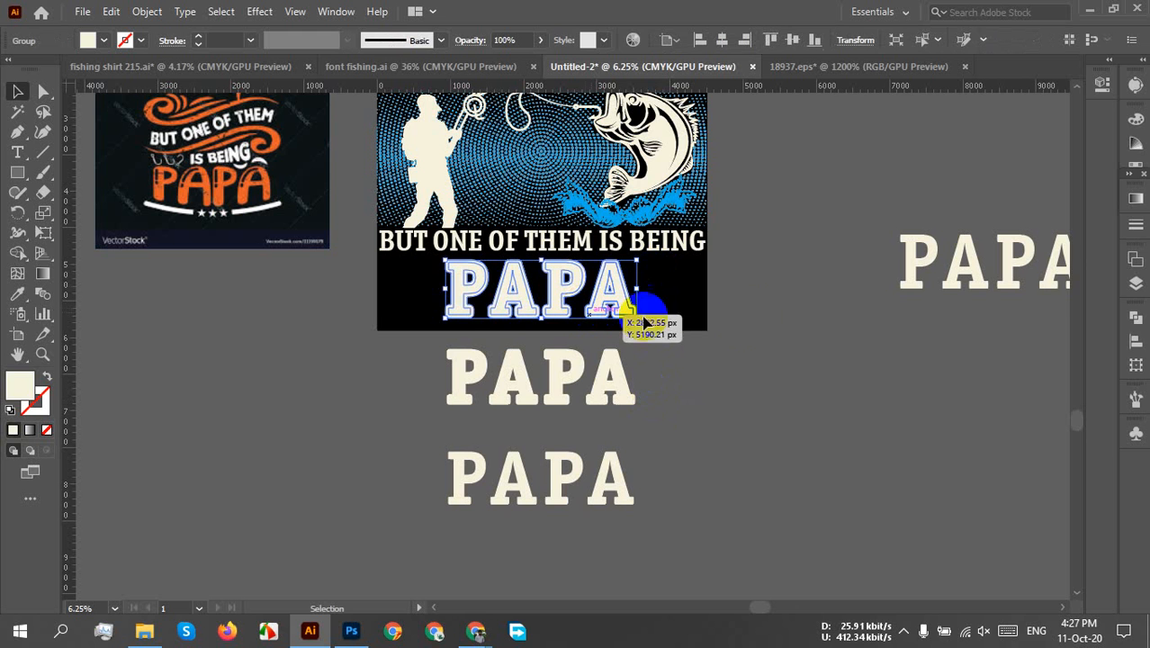
pyautogui.click(1137, 318)
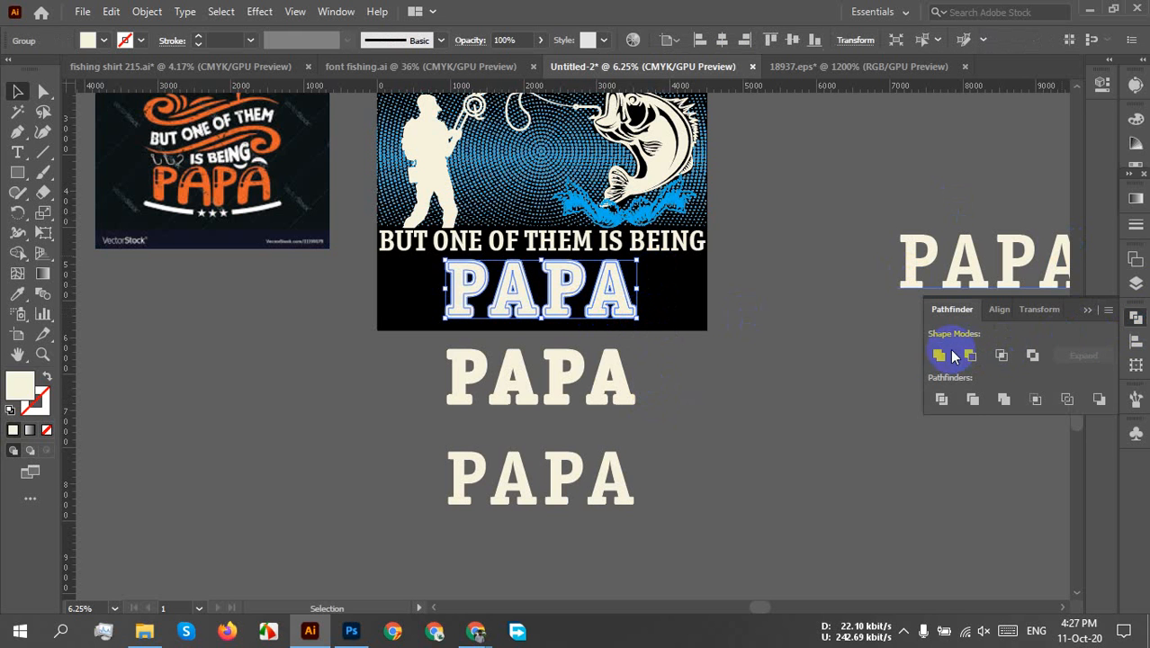
pyautogui.click(657, 386)
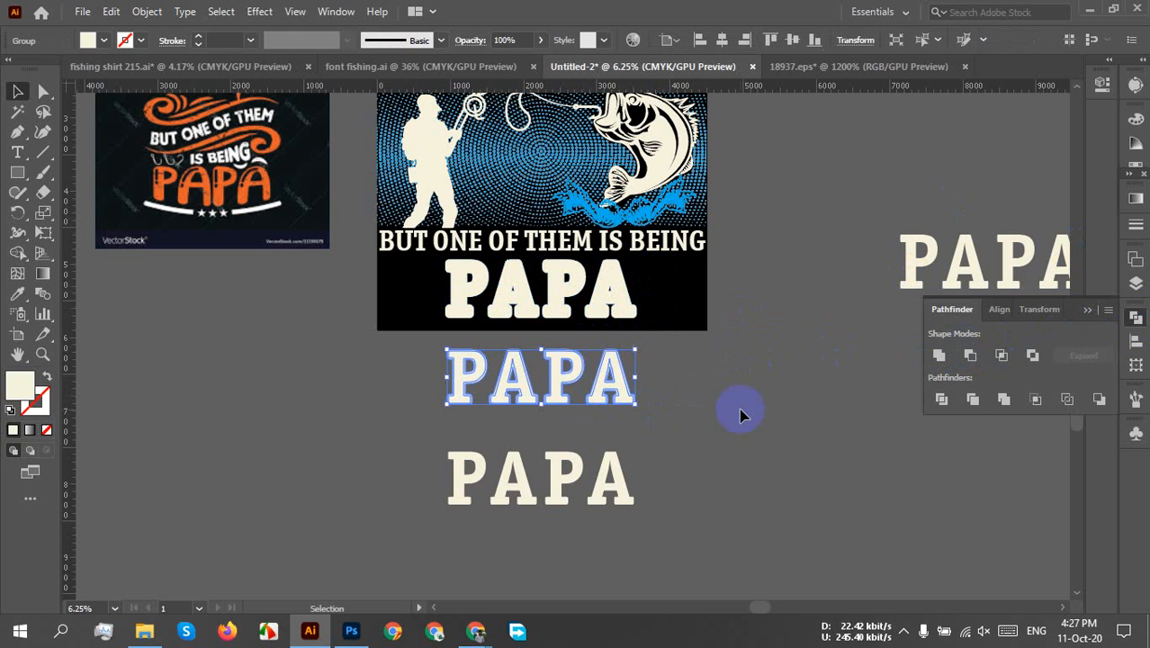
pyautogui.click(940, 356)
pyautogui.click(709, 368)
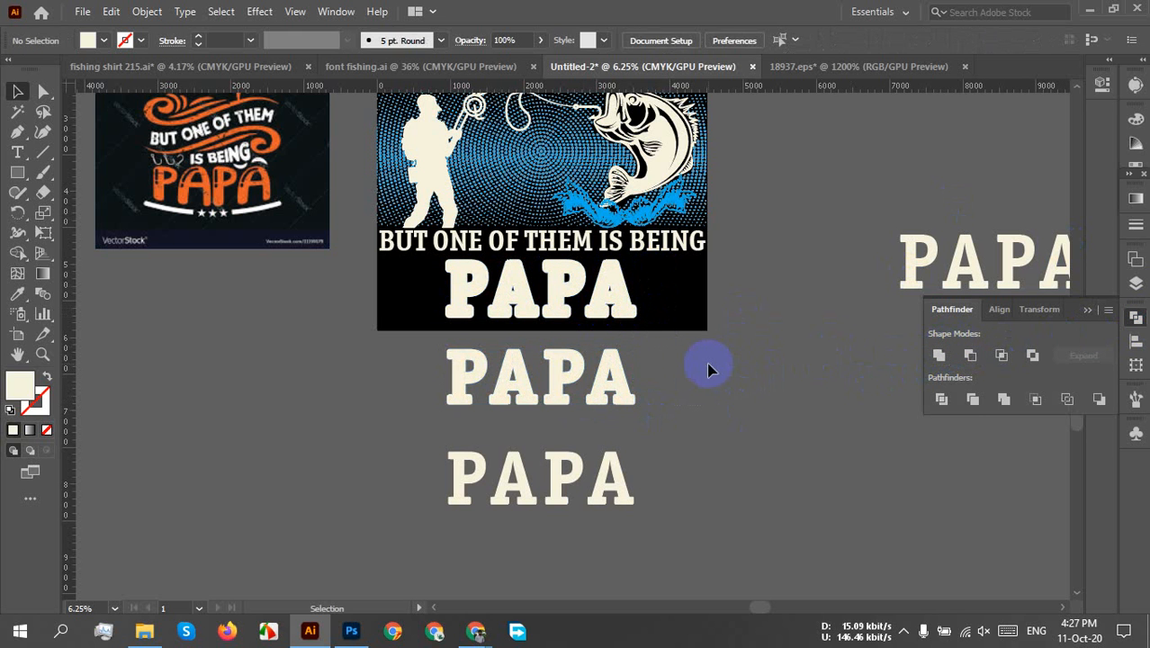
# - Move the upper "PAPA" copy closer to the artboard's lower edge and fill it with yellow
pyautogui.click(623, 381)
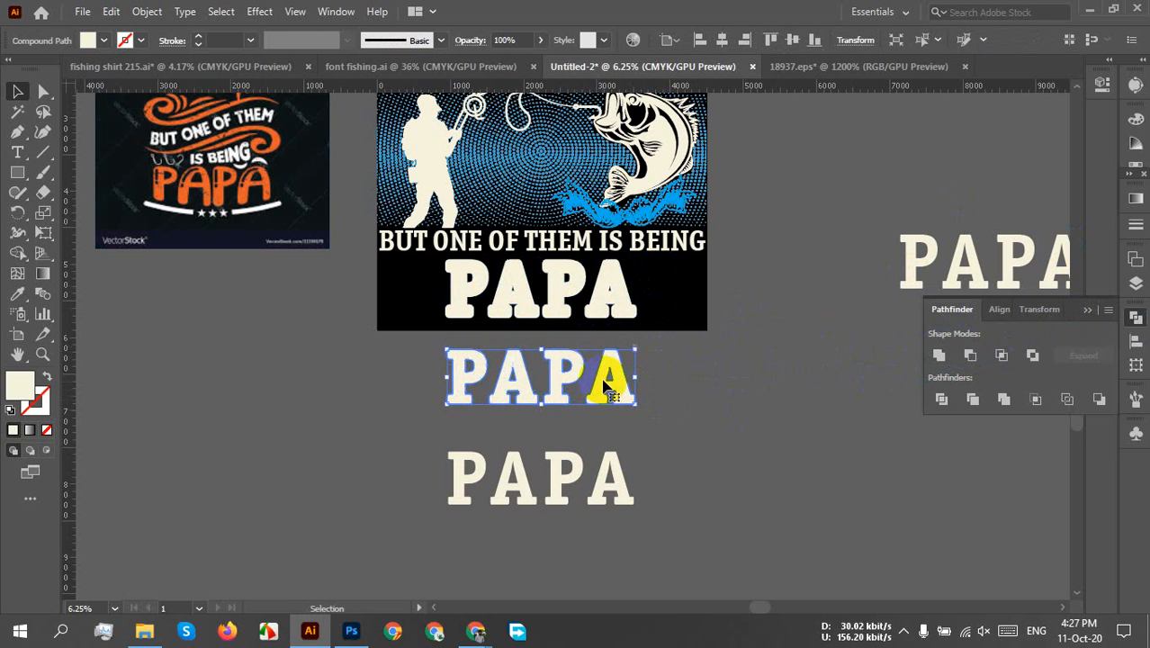
pyautogui.click(603, 295)
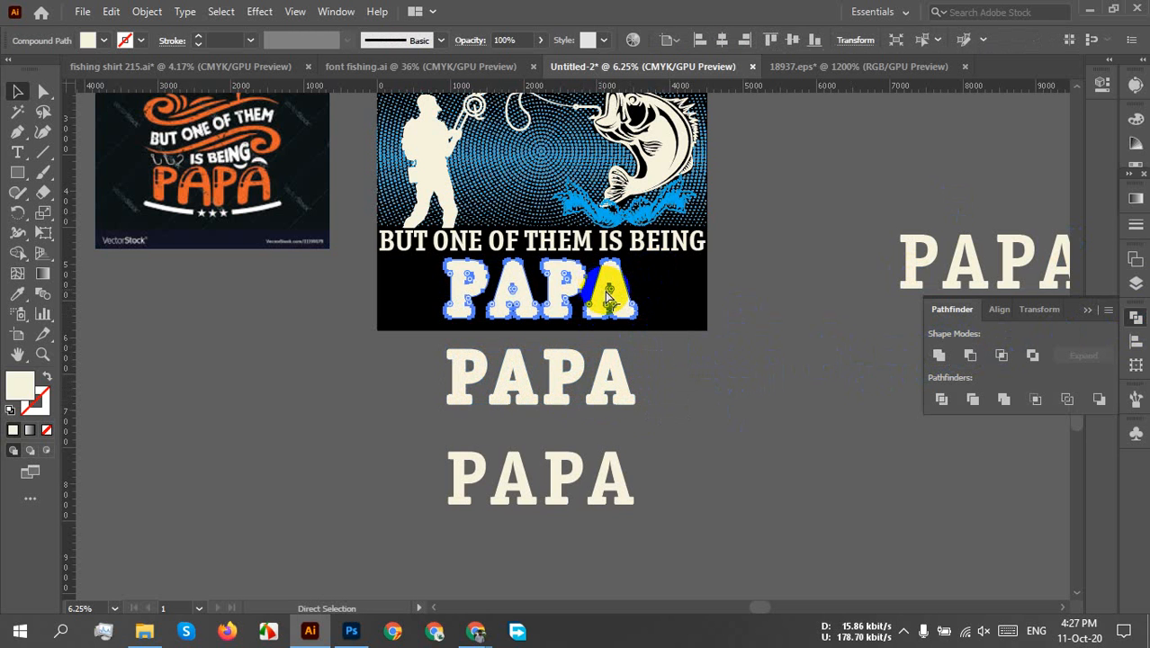
pyautogui.moveTo(628, 378); pyautogui.dragTo(624, 348)
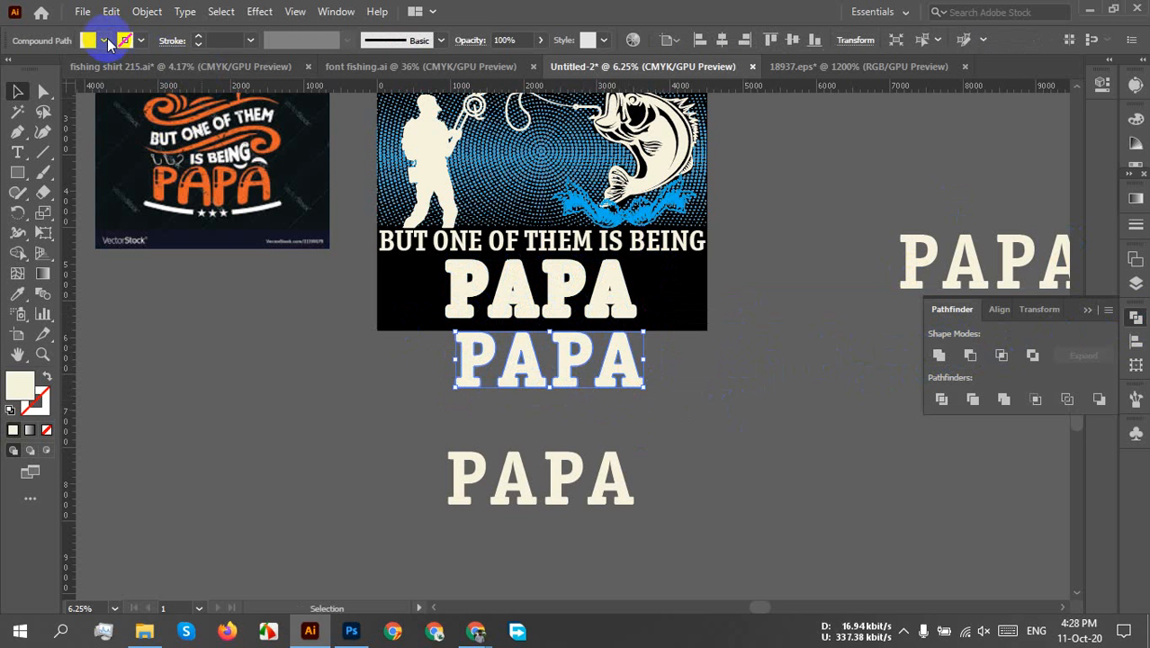
pyautogui.click(105, 41)
pyautogui.click(75, 72)
pyautogui.click(730, 371)
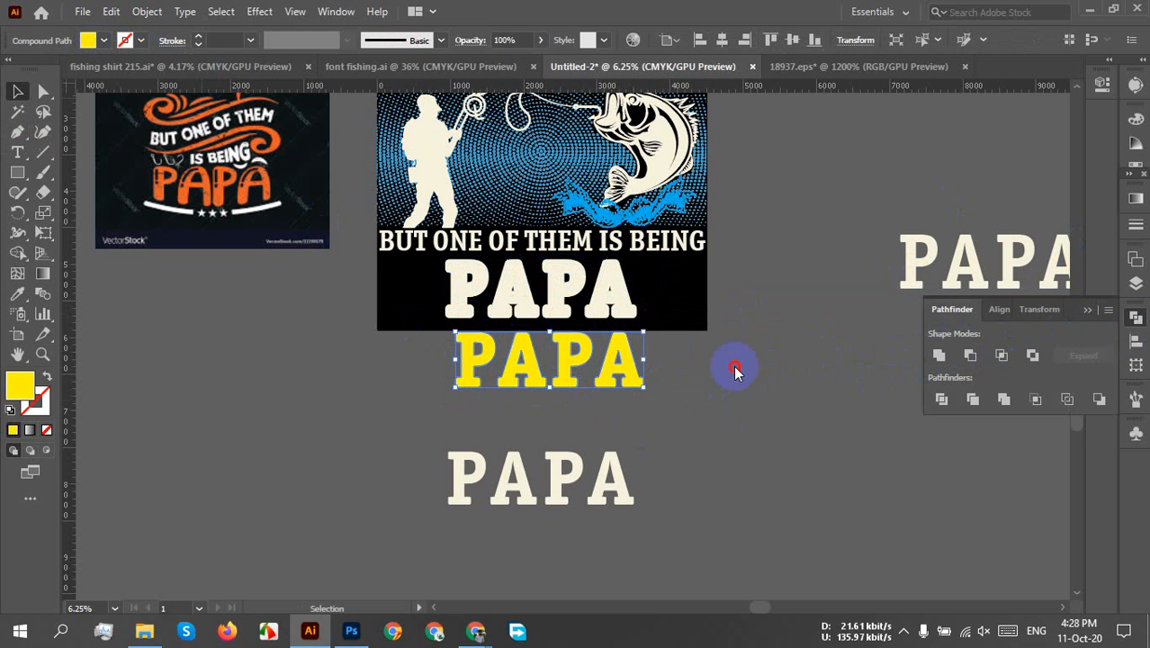
pyautogui.click(697, 390)
# - Centre the yellow "PAPA" and the larger cream "PAPA" on each other horizontally and vertically
pyautogui.moveTo(509, 287); pyautogui.dragTo(508, 286)
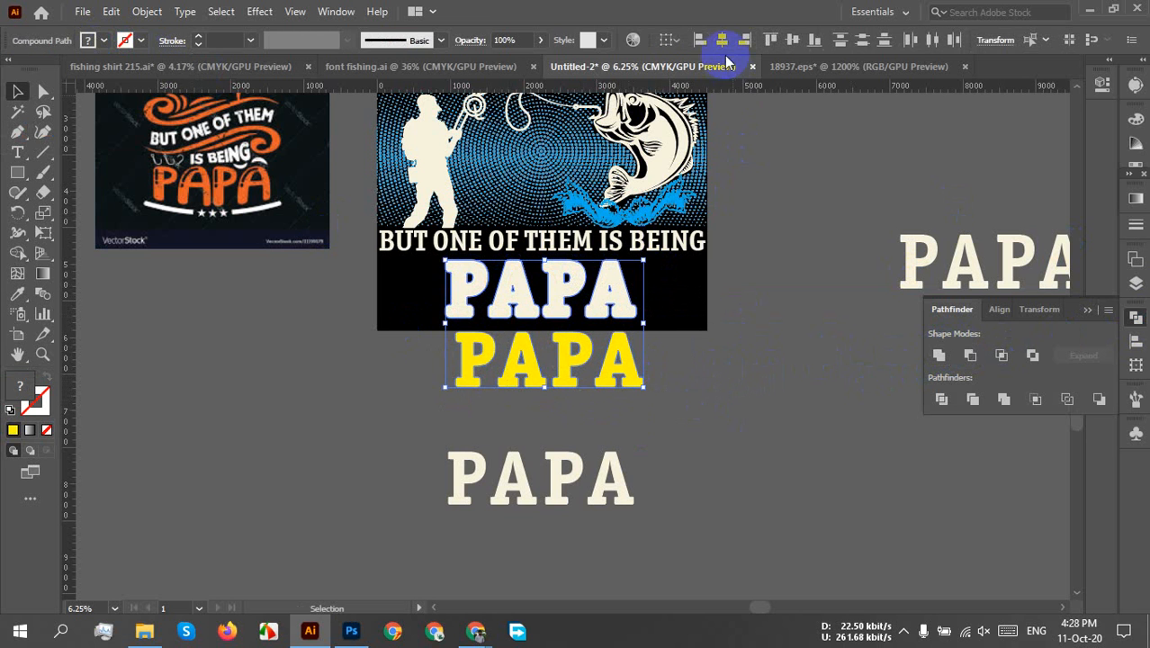
pyautogui.click(722, 40)
pyautogui.click(792, 39)
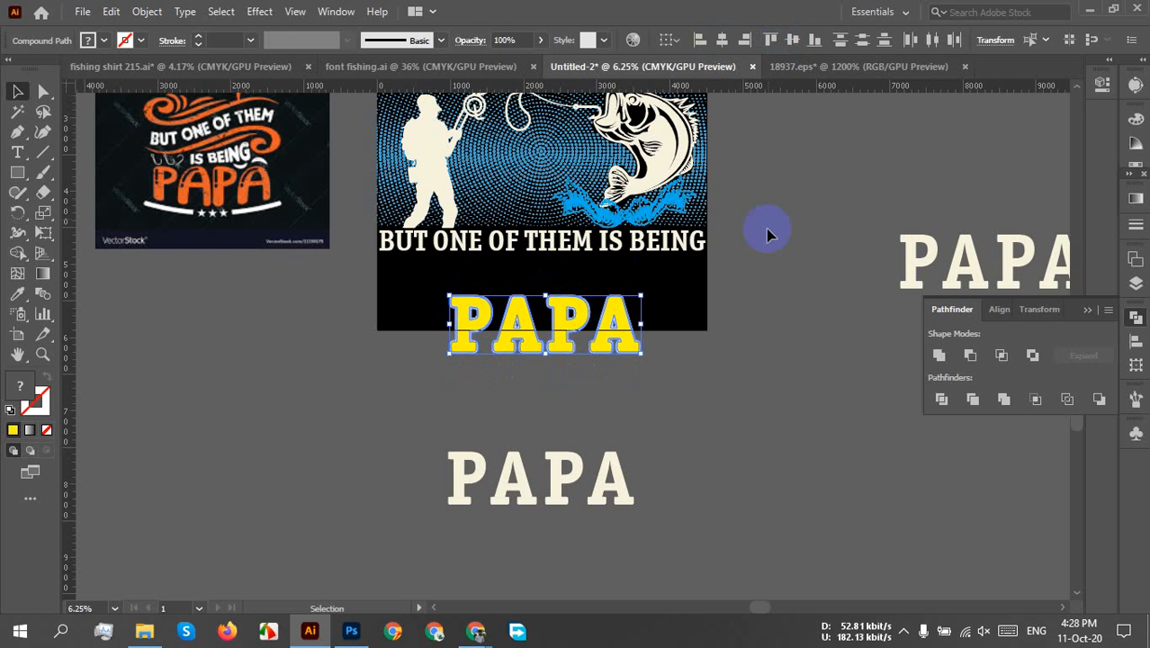
pyautogui.click(717, 406)
# - Subtract the yellow "PAPA" from the larger cream "PAPA" with Minus Front, leaving an outer contour
pyautogui.moveTo(664, 333); pyautogui.dragTo(580, 367)
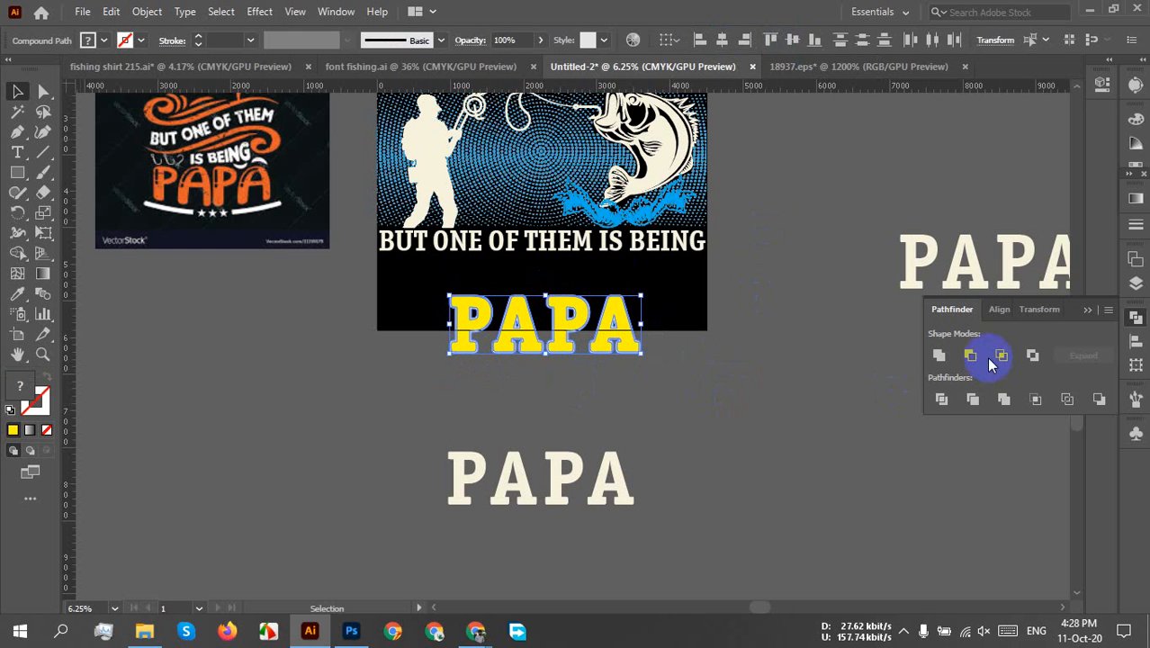
pyautogui.click(709, 400)
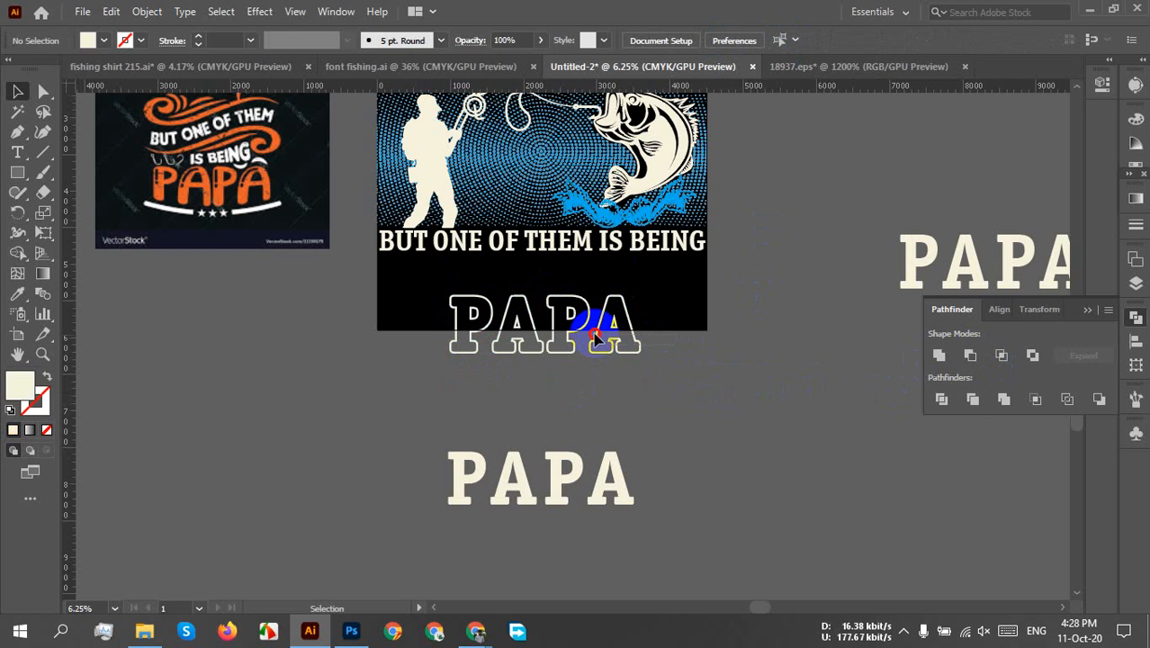
pyautogui.click(593, 337)
pyautogui.click(688, 424)
# - Align the remaining solid "PAPA" and the contour "PAPA" to each other's horizontal and vertical centres
pyautogui.click(609, 500)
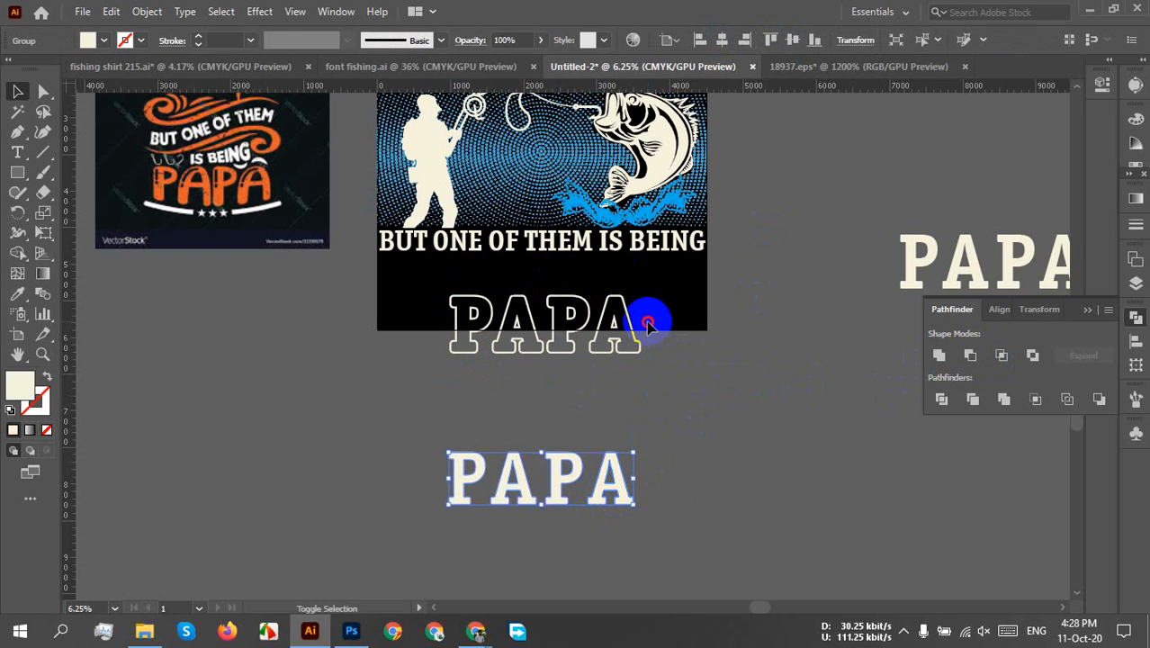
pyautogui.keyDown('shift'); pyautogui.click(647, 321); pyautogui.keyUp('shift')
pyautogui.click(999, 310)
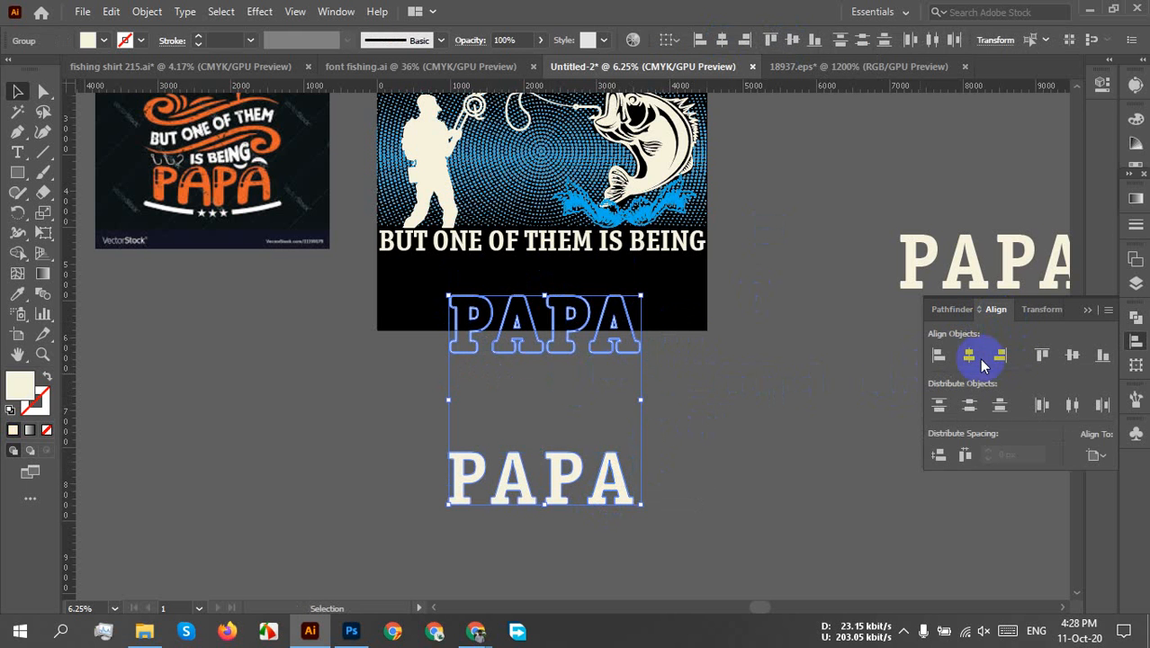
pyautogui.click(1035, 366)
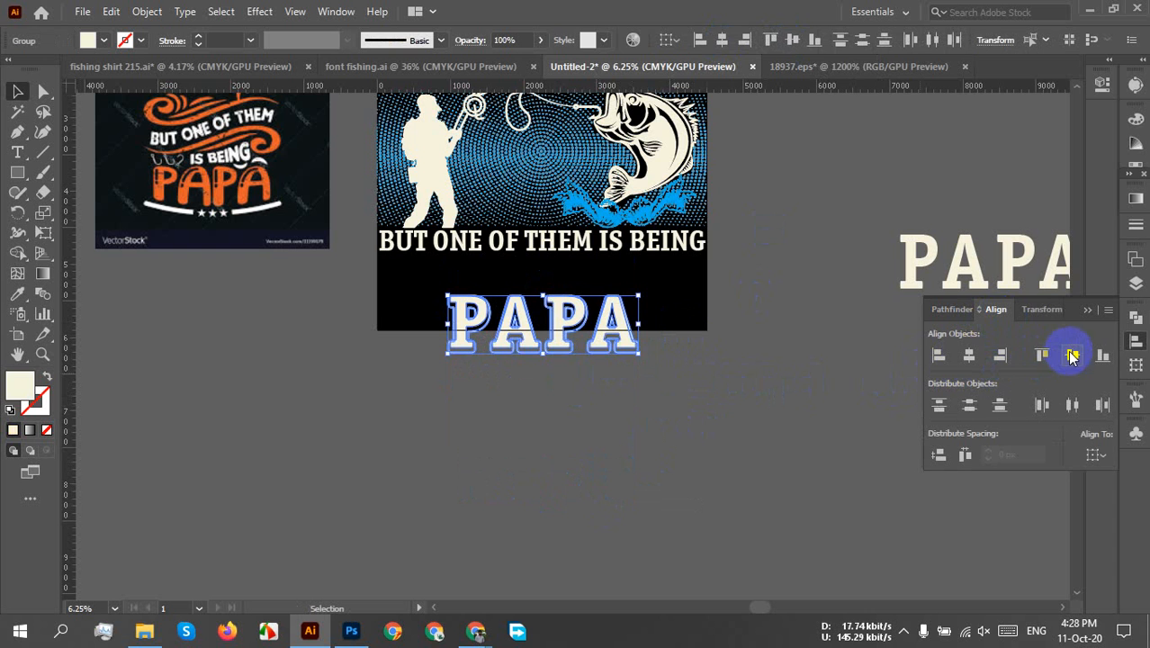
pyautogui.click(620, 423)
# - Move the solid and contour "PAPA" together under "BUT ONE OF THEM IS BEING" and enlarge them to fill the black area's height
pyautogui.scroll(3, 575, 349)
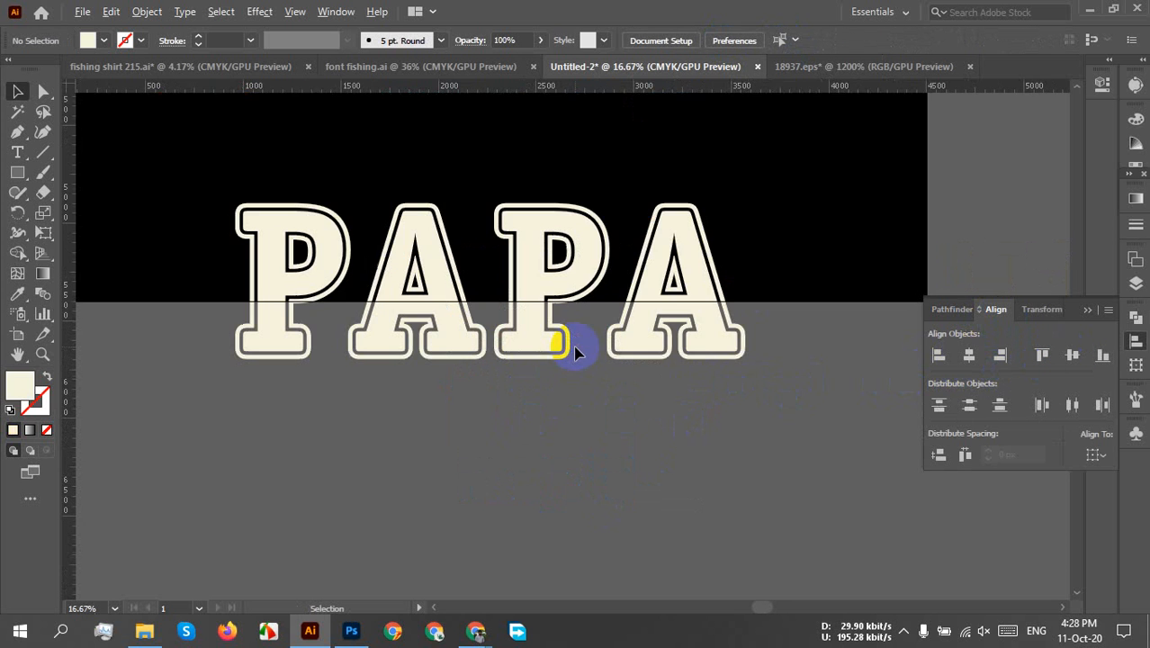
pyautogui.moveTo(403, 405); pyautogui.dragTo(466, 514)
pyautogui.scroll(-1, 495, 497)
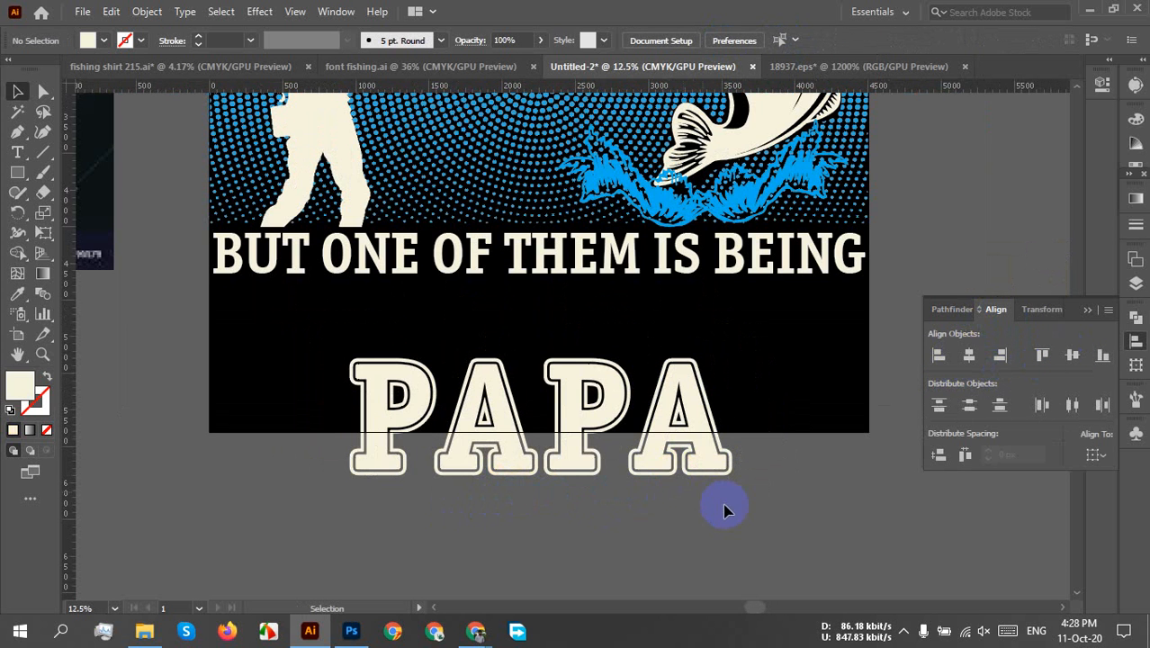
pyautogui.click(416, 456)
pyautogui.moveTo(647, 463); pyautogui.dragTo(644, 406)
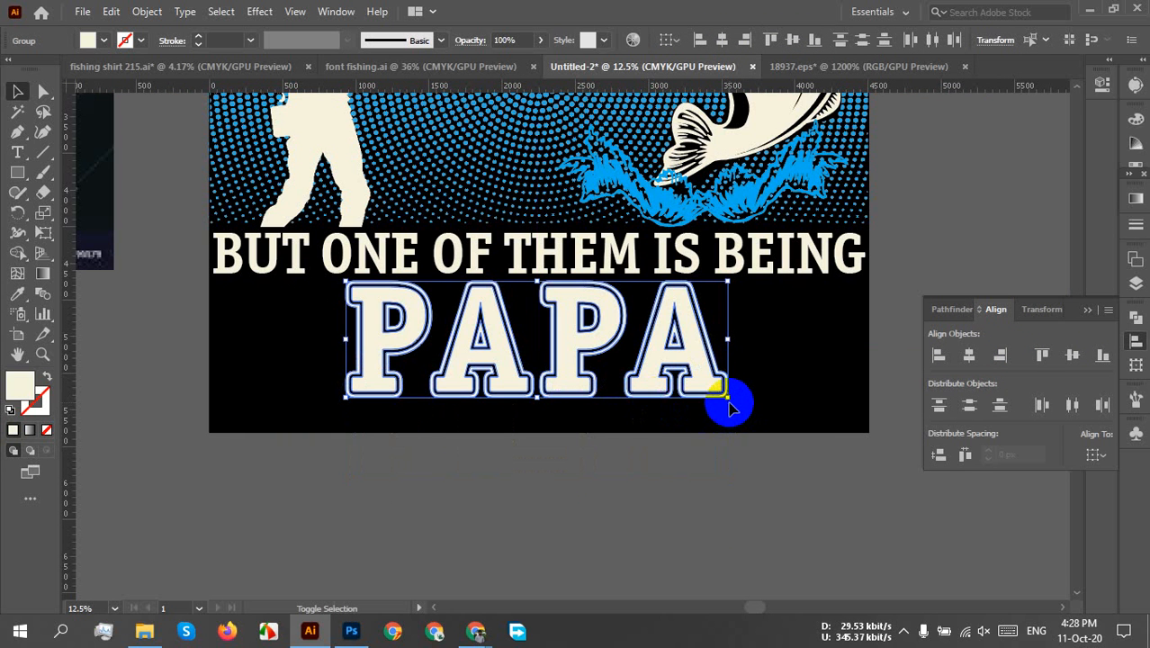
pyautogui.moveTo(729, 400); pyautogui.dragTo(824, 443)
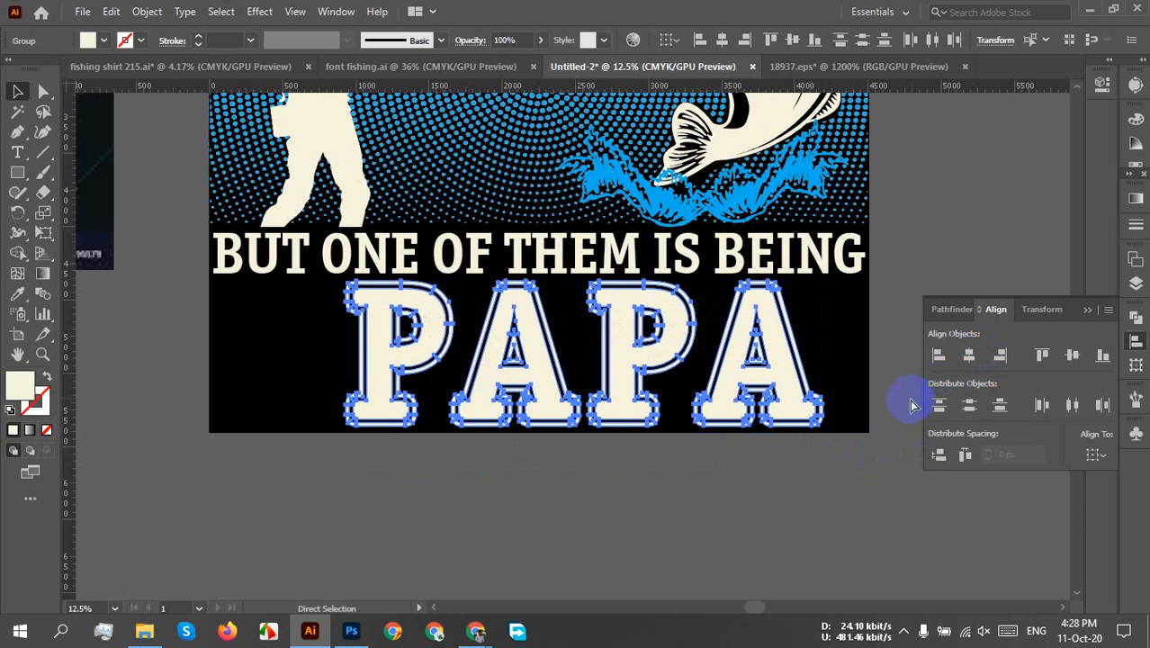
# - Group the solid and contour "PAPA" and centre the group horizontally on the artboard
pyautogui.hotkey('ctrl', 'g')
pyautogui.click(968, 357)
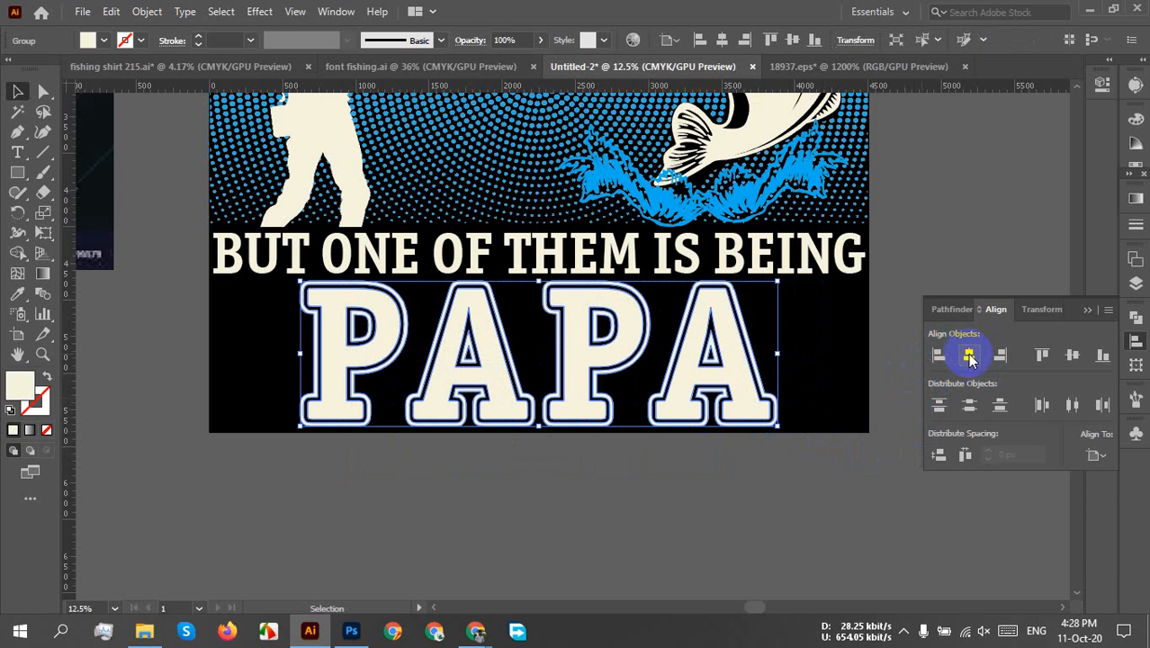
pyautogui.click(673, 560)
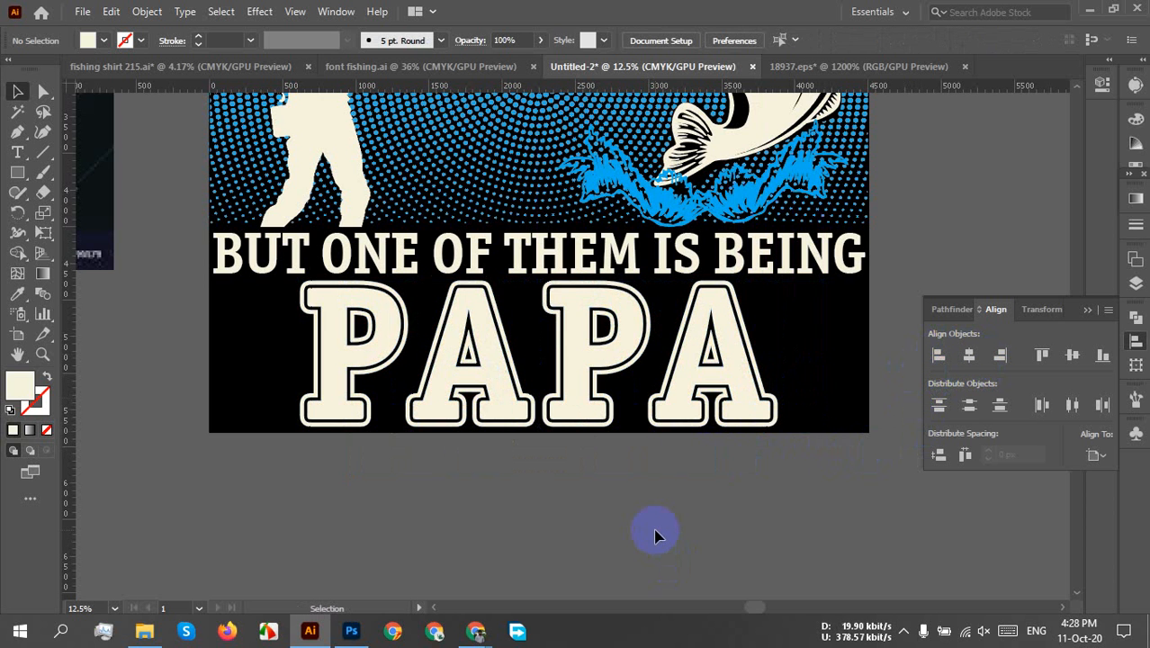
pyautogui.scroll(-1, 655, 533)
pyautogui.moveTo(634, 514); pyautogui.dragTo(604, 560)
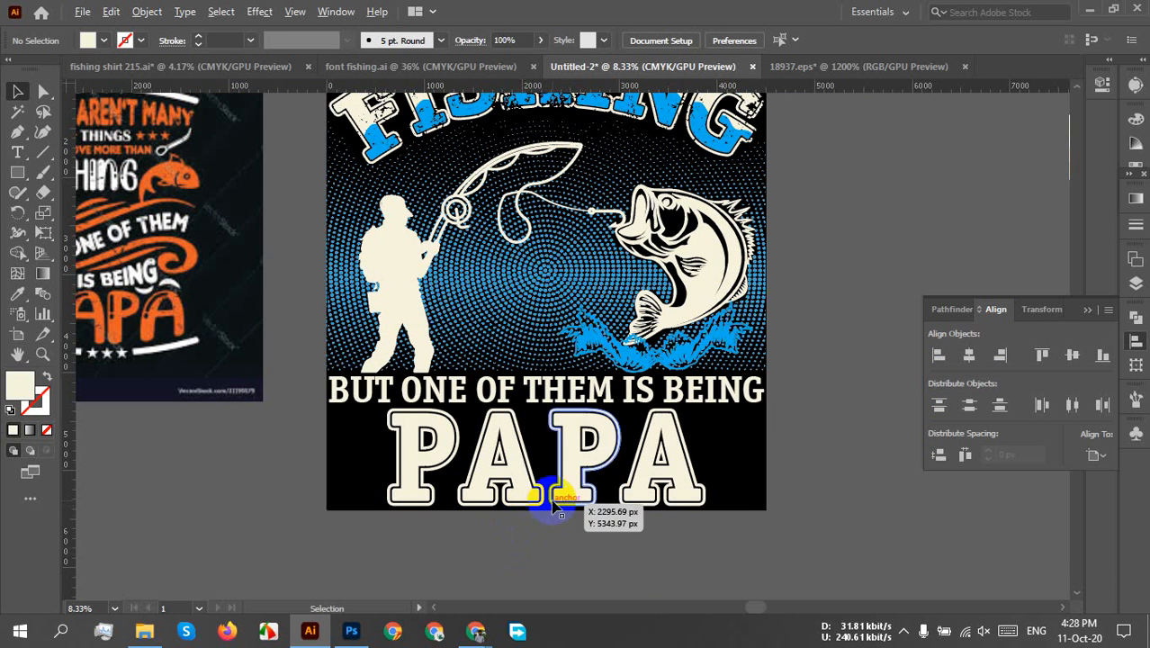
pyautogui.scroll(2, 553, 506)
pyautogui.press('space')
pyautogui.moveTo(691, 533); pyautogui.dragTo(696, 355)
pyautogui.click(616, 286)
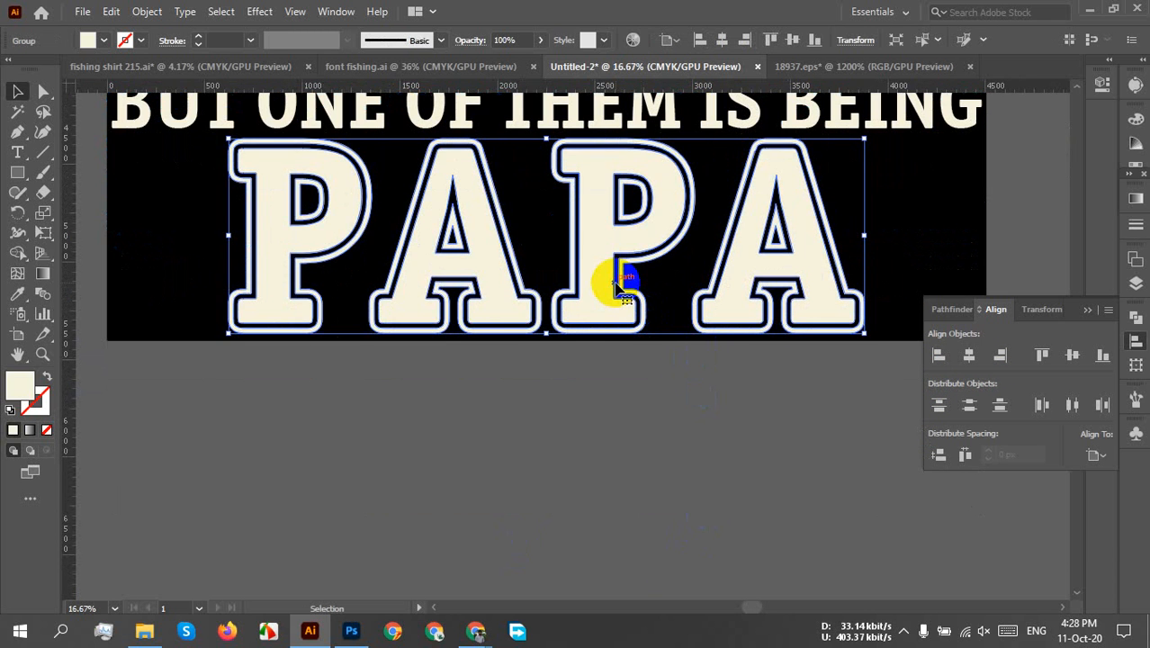
pyautogui.scroll(-1, 616, 286)
pyautogui.moveTo(598, 290); pyautogui.dragTo(569, 463)
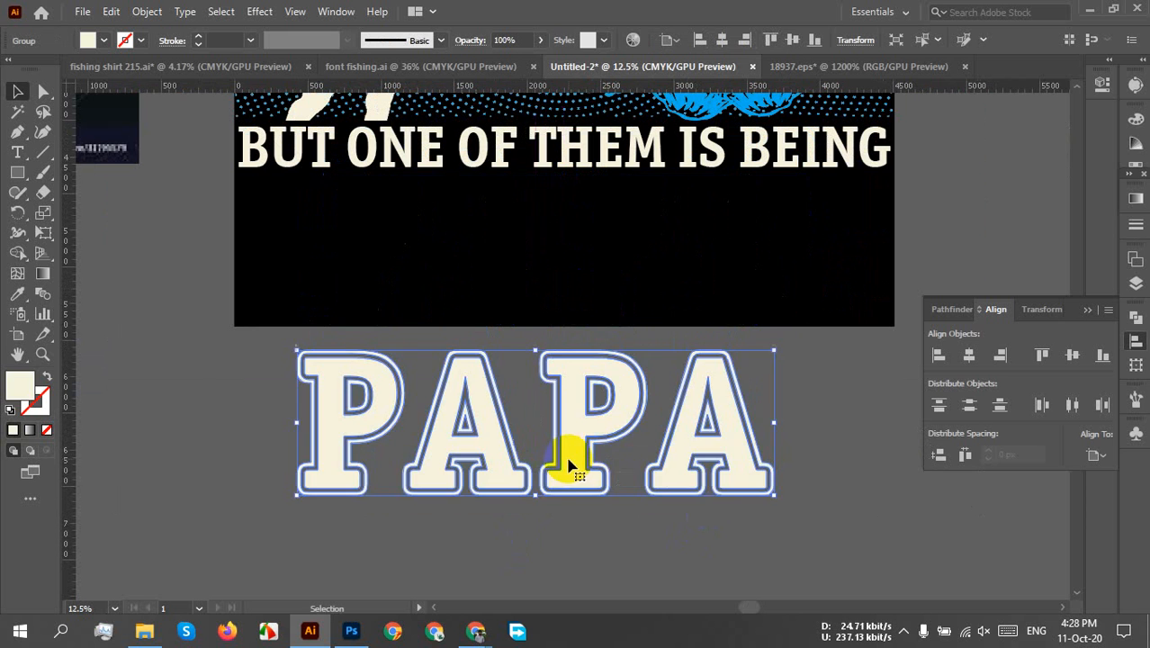
pyautogui.hotkey('ctrl', 'z')
pyautogui.rightClick(590, 298)
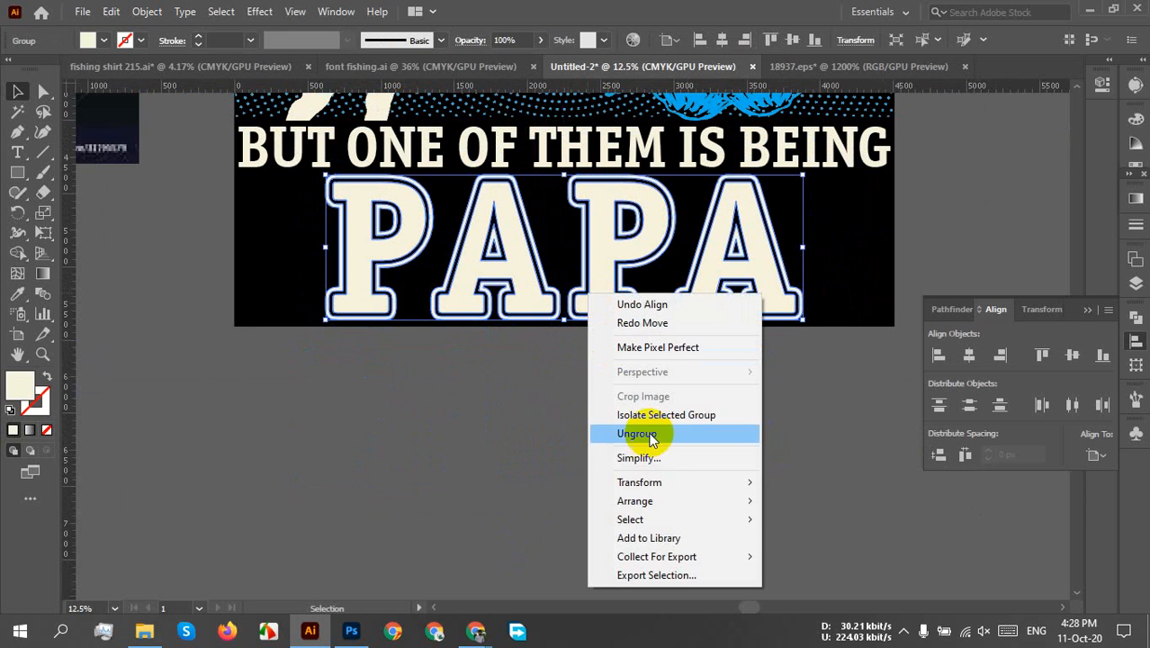
pyautogui.click(636, 423)
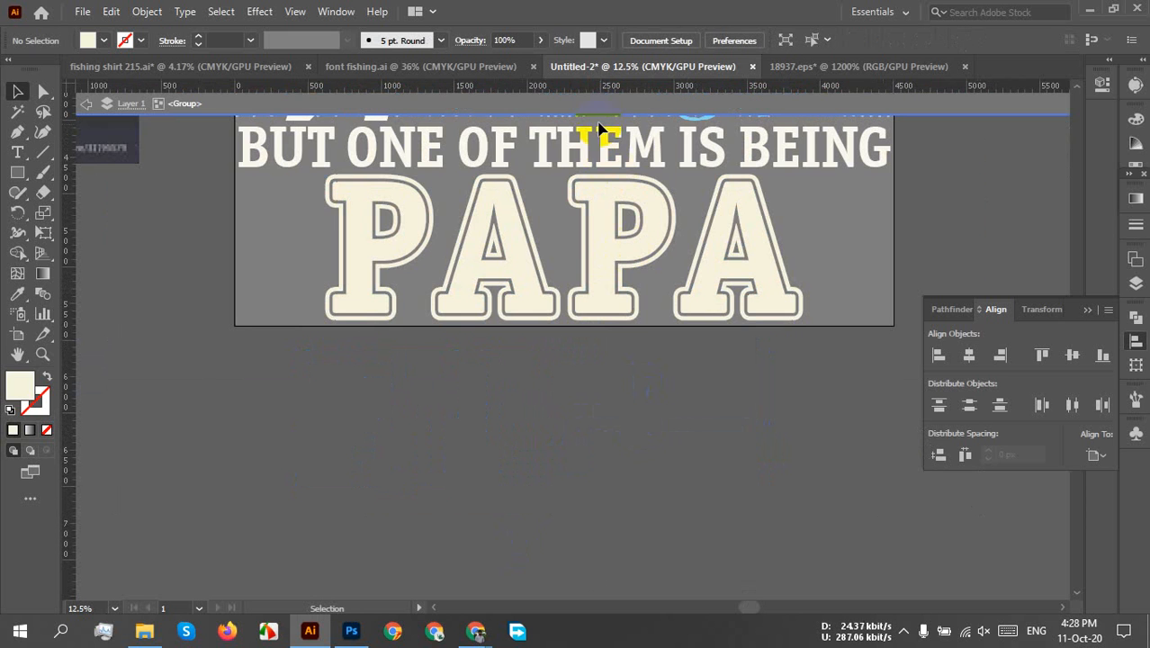
pyautogui.doubleClick(594, 111)
# - Ungroup the "PAPA" lettering and move its solid inner letters down below the artboard
pyautogui.click(609, 258)
pyautogui.rightClick(608, 265)
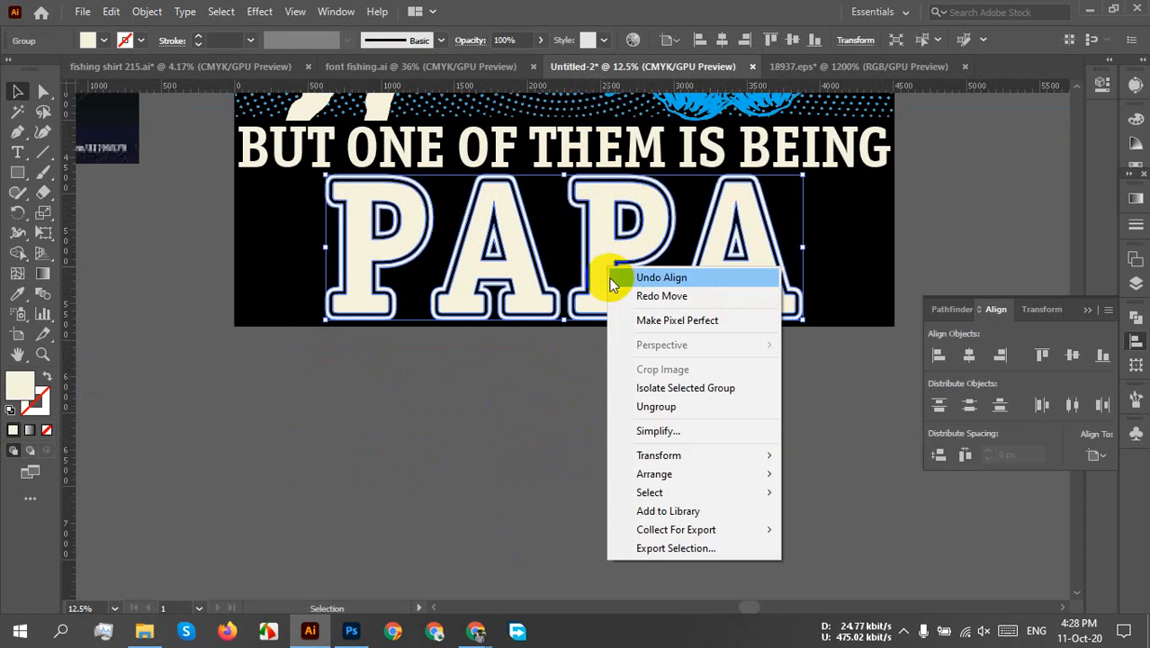
pyautogui.click(649, 434)
pyautogui.click(578, 334)
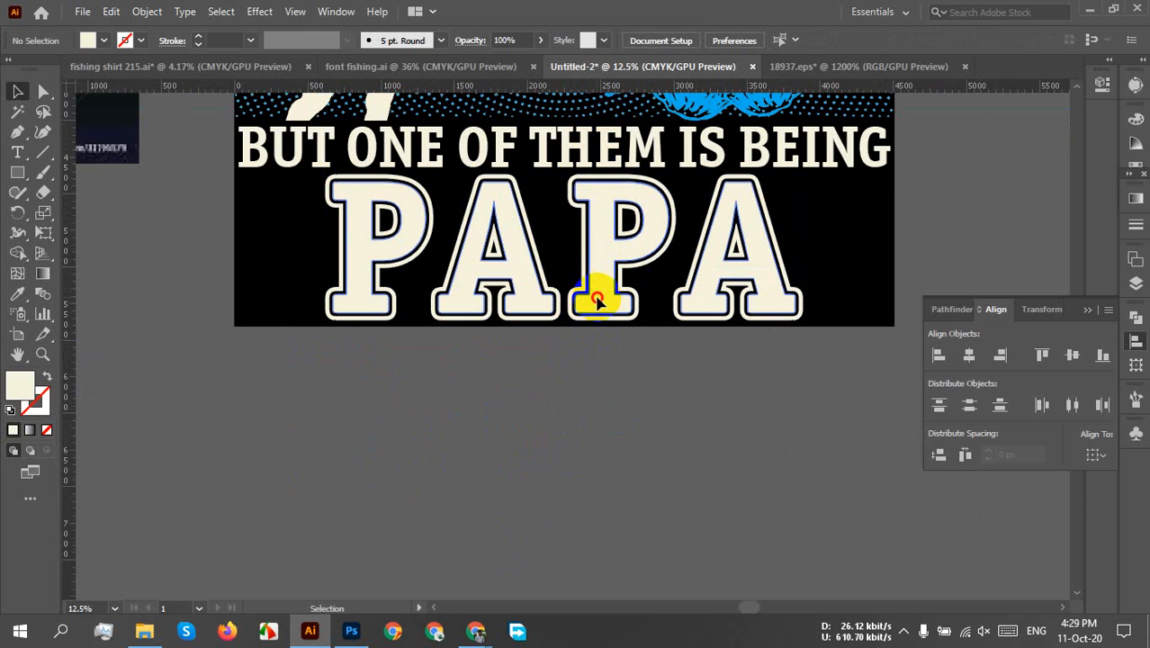
pyautogui.moveTo(596, 290); pyautogui.dragTo(594, 459)
pyautogui.scroll(-4, 765, 521)
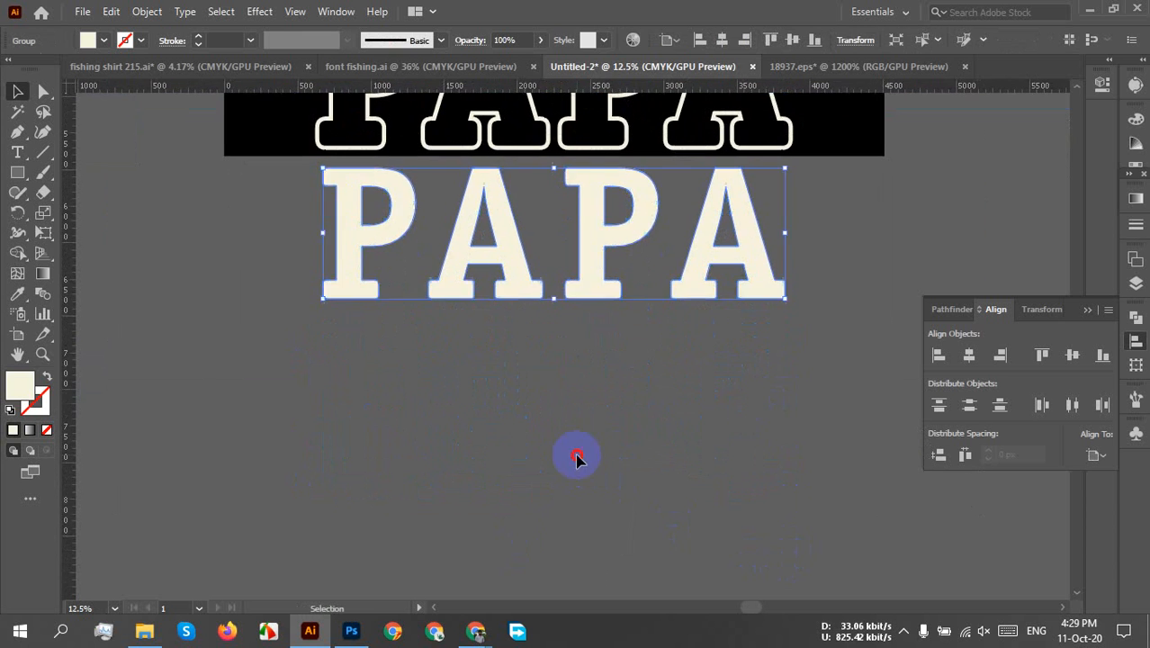
pyautogui.click(522, 421)
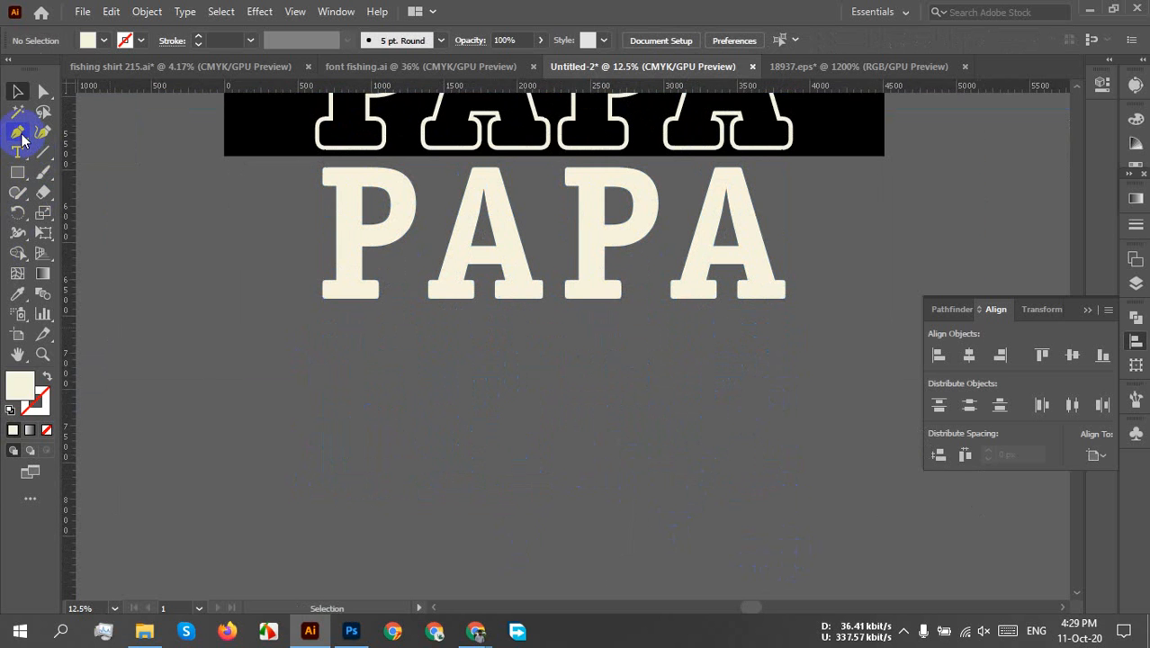
# - Draw a thin vertical spike about 1244 px tall with the Pen tool below the solid "PAPA", pointed at its upper end
pyautogui.click(19, 133)
pyautogui.click(303, 364)
pyautogui.click(302, 552)
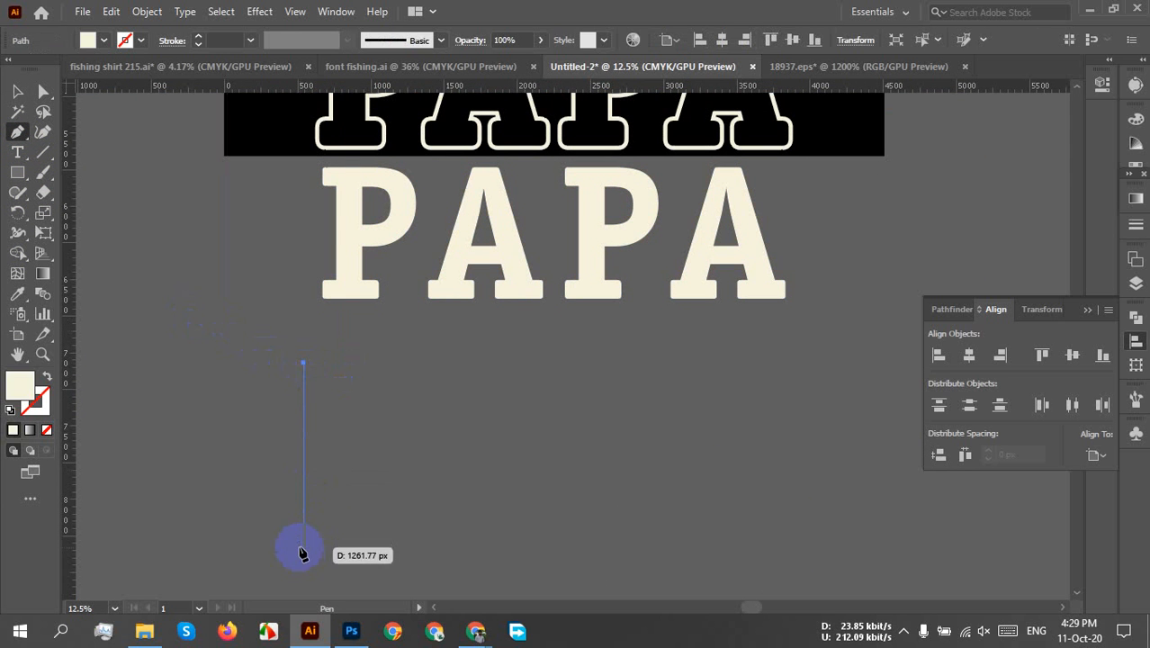
pyautogui.scroll(2, 307, 550)
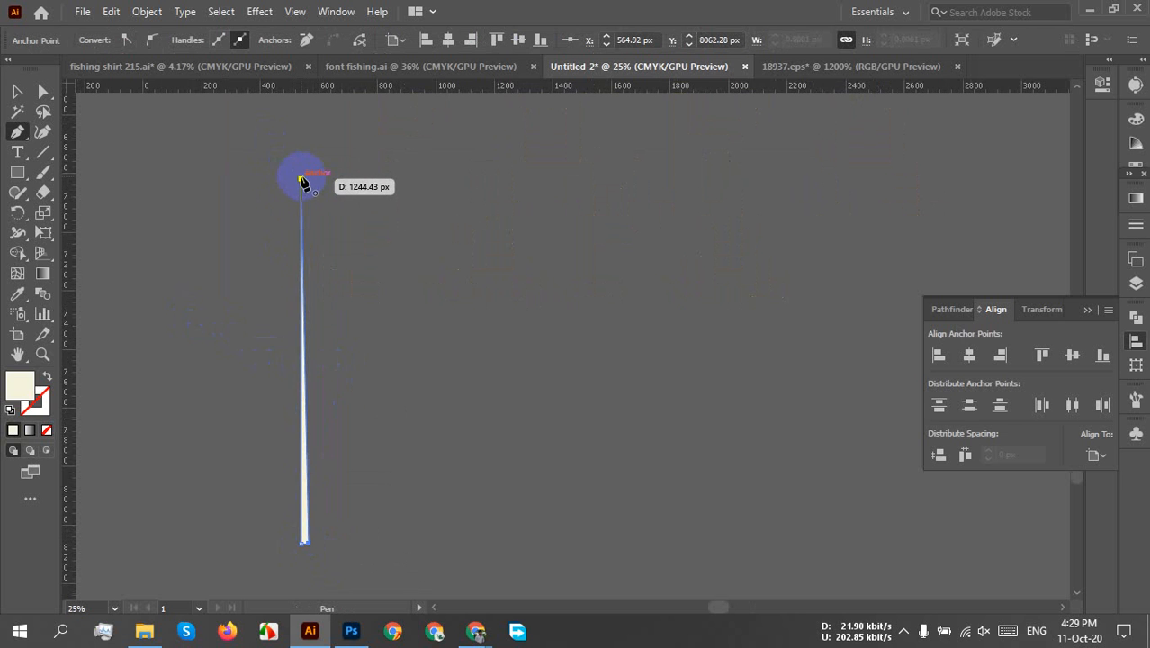
pyautogui.scroll(-1, 427, 241)
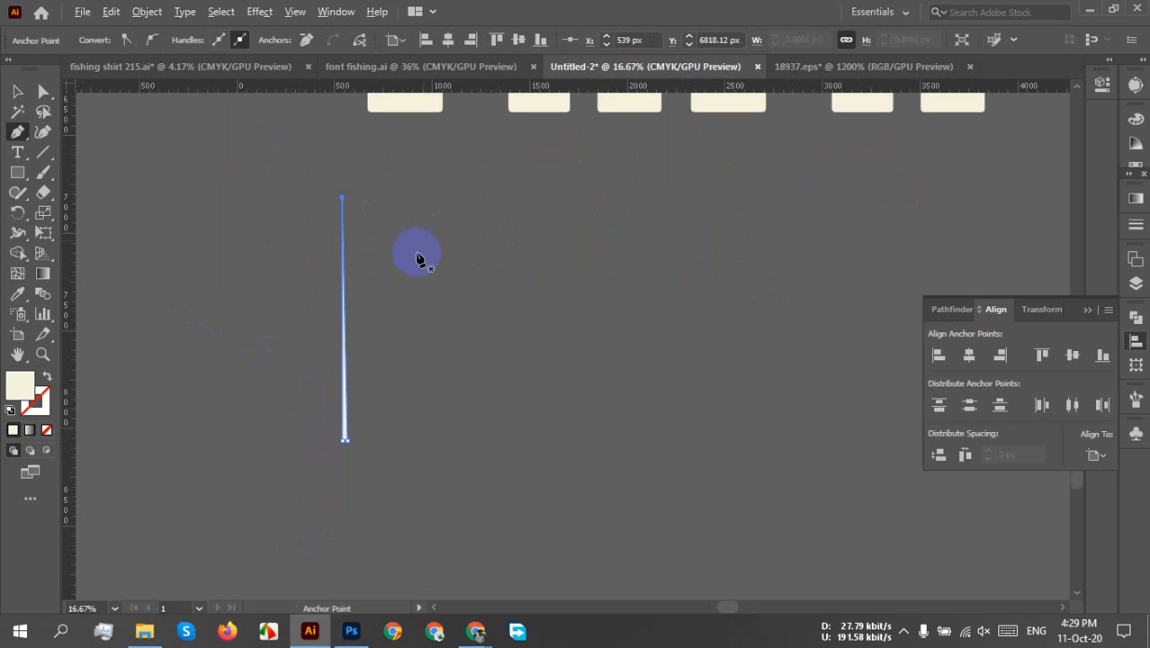
# - Reflect the whole thin spike across the vertical axis
pyautogui.rightClick(343, 424)
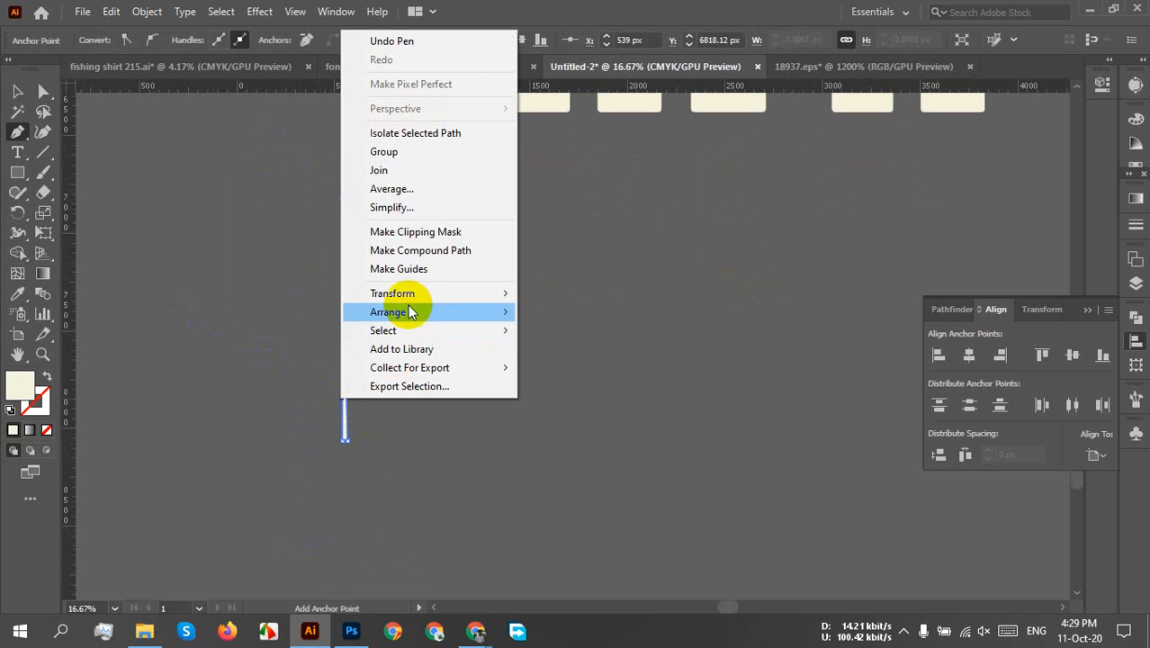
pyautogui.moveTo(504, 295)
pyautogui.click(603, 355)
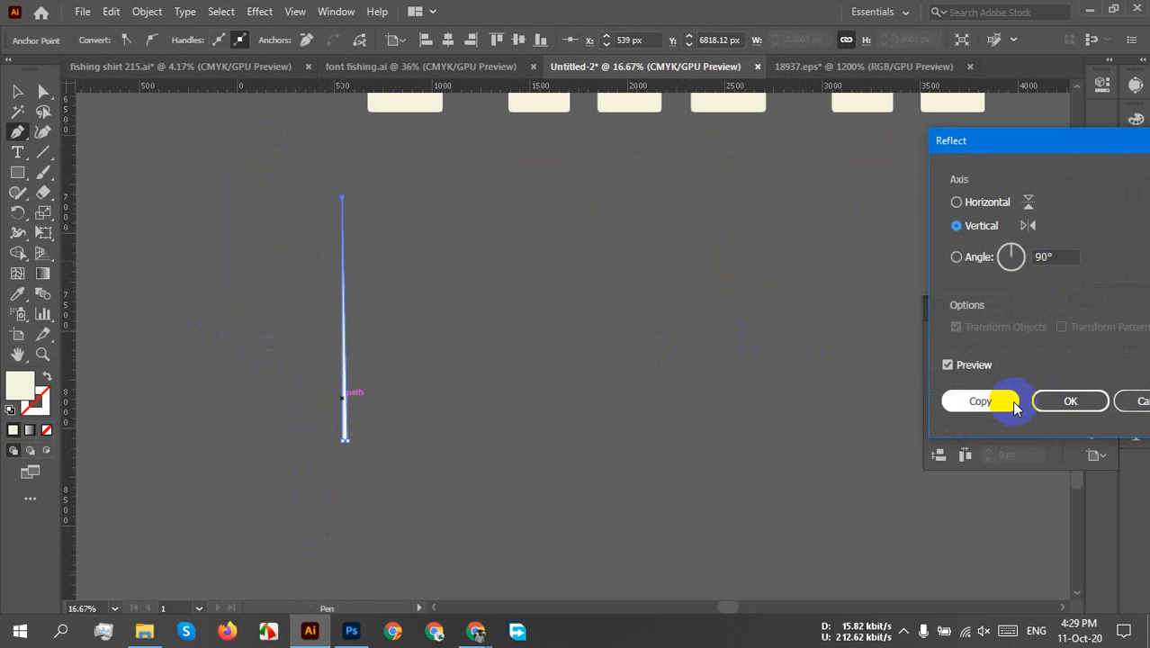
pyautogui.click(1088, 400)
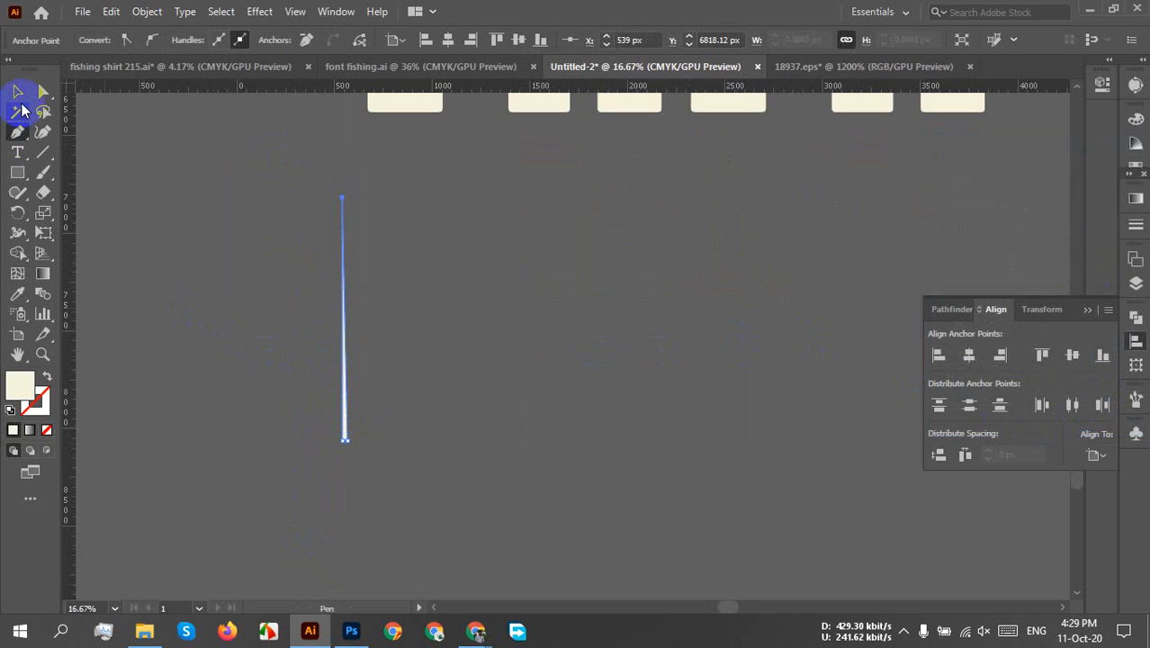
pyautogui.click(17, 91)
pyautogui.click(418, 405)
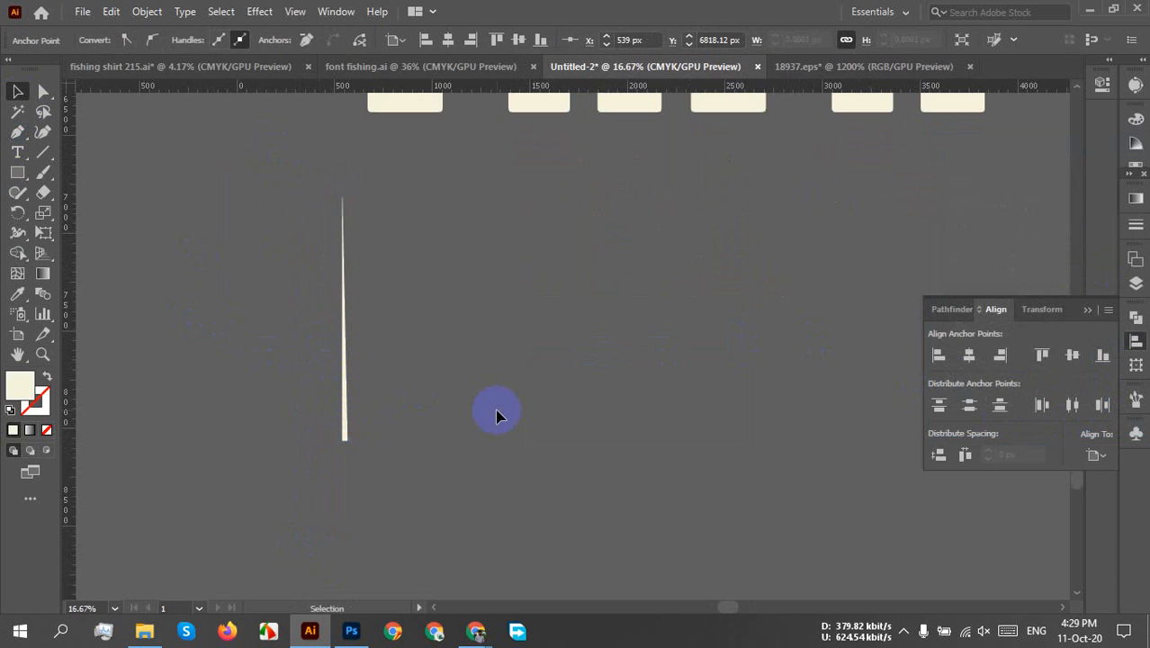
pyautogui.scroll(3, 345, 370)
pyautogui.click(350, 364)
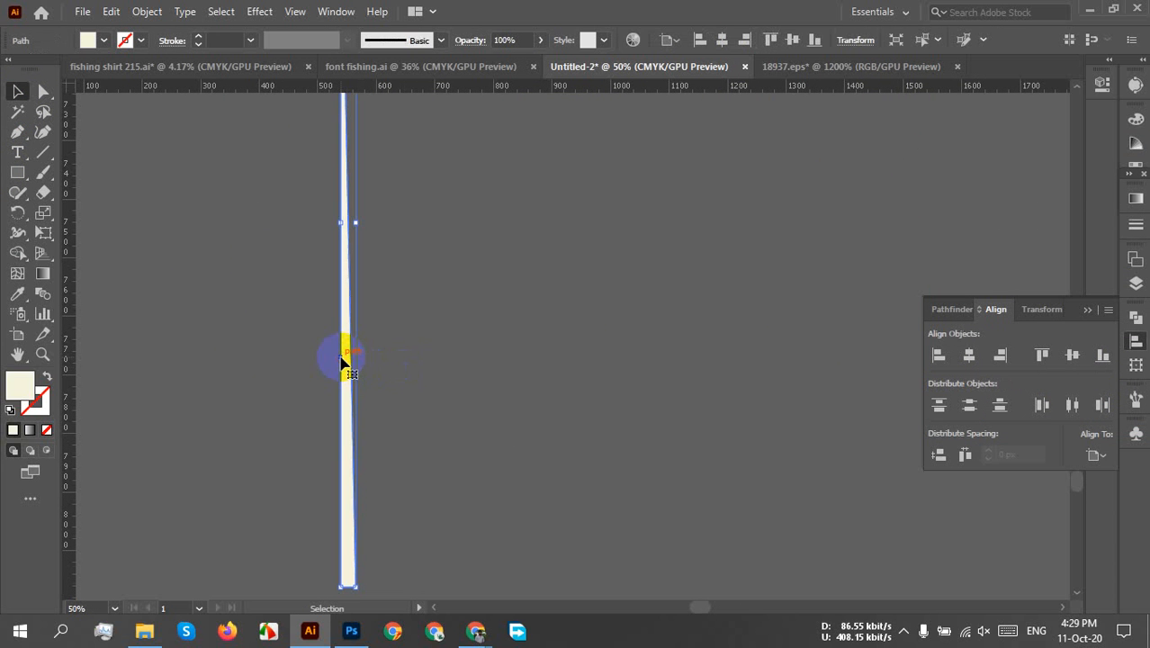
pyautogui.rightClick(342, 359)
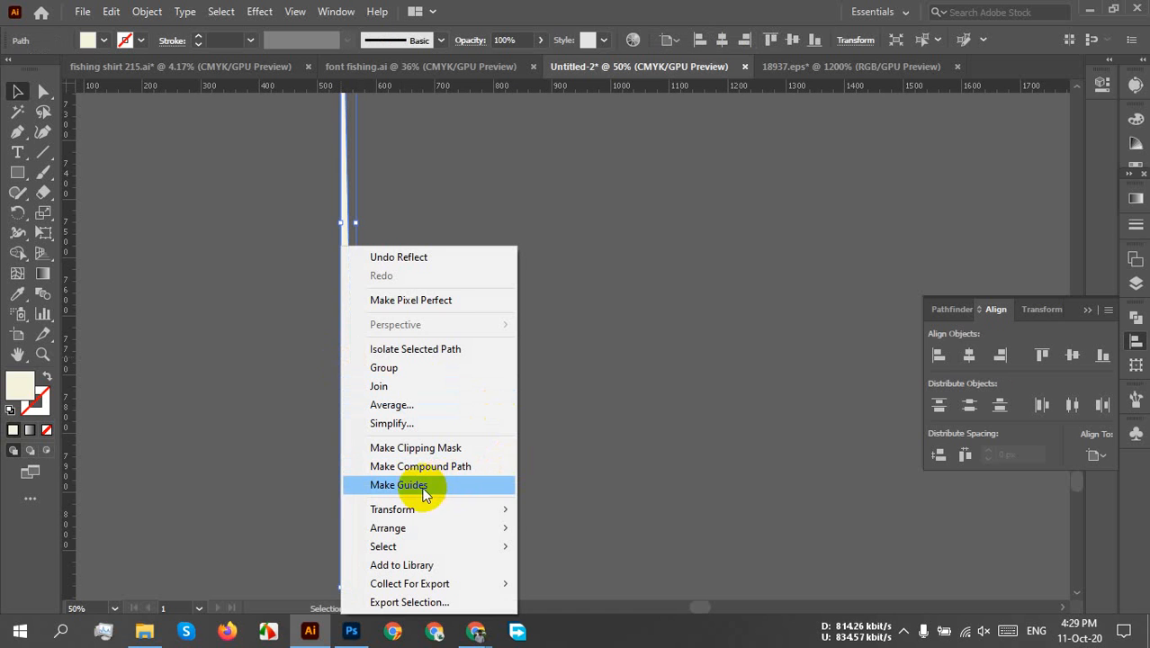
pyautogui.moveTo(430, 509)
pyautogui.click(583, 423)
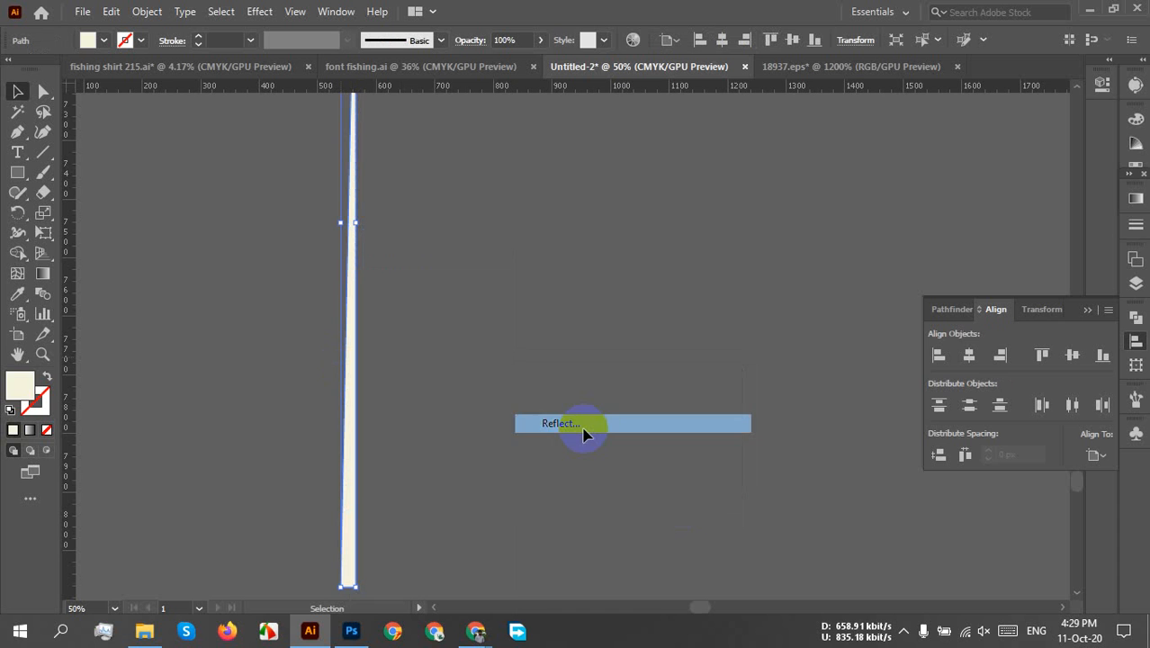
pyautogui.click(1066, 401)
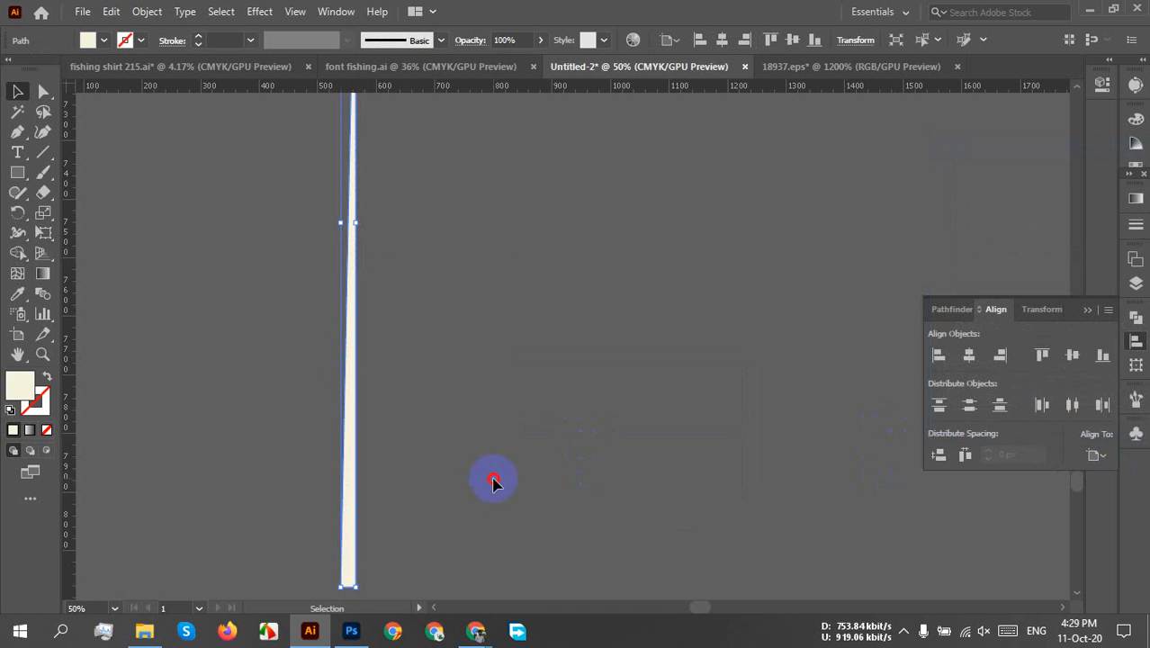
# - Duplicate the spike horizontally so the copy stands right beside the original with a narrow gap
pyautogui.click(346, 439)
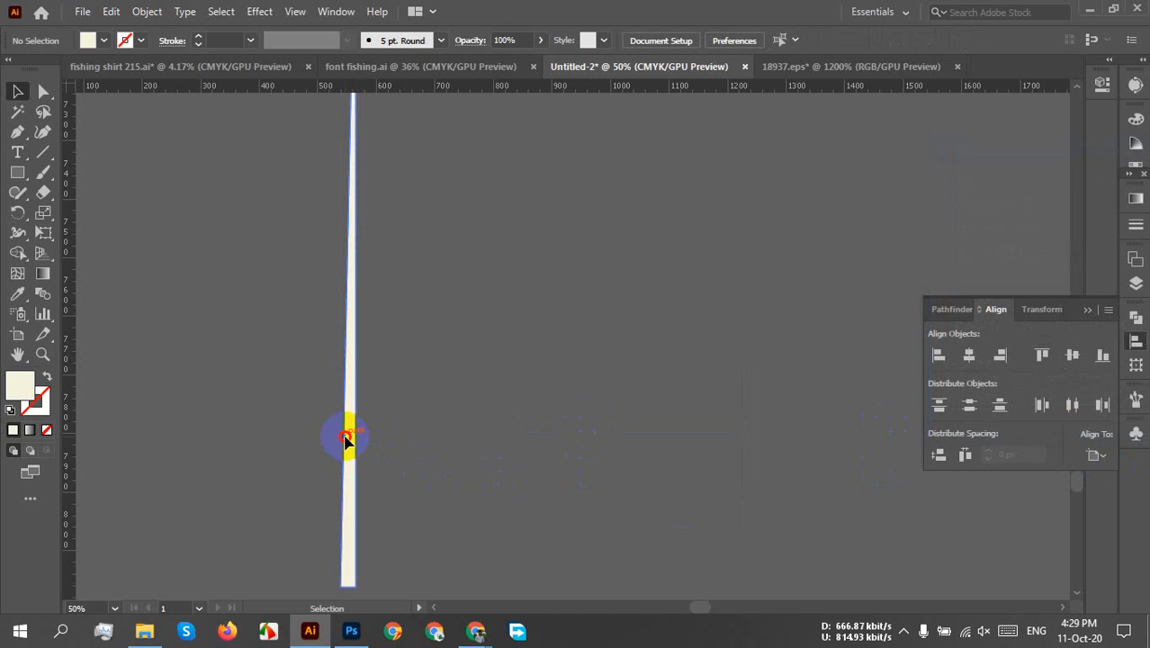
pyautogui.moveTo(347, 438); pyautogui.dragTo(369, 439)
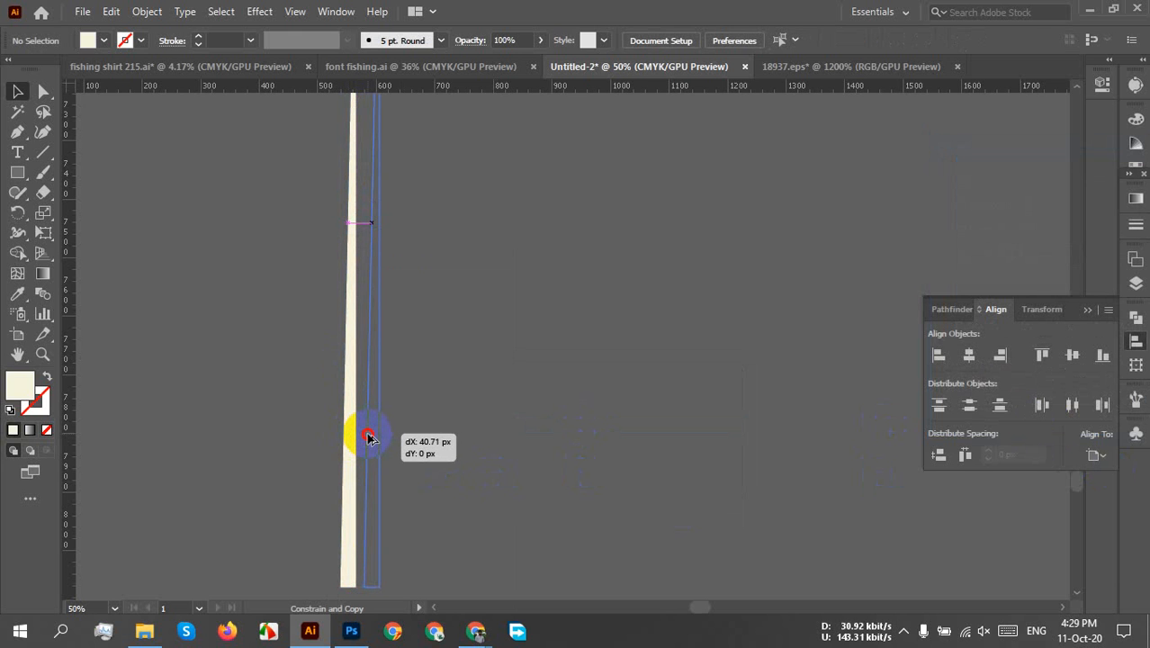
pyautogui.moveTo(369, 438); pyautogui.dragTo(362, 448)
# - Repeat the spike duplication at the same spacing until the row is slightly wider than the solid "PAPA"
pyautogui.keyDown('alt'); pyautogui.scroll(-1, 433, 449); pyautogui.keyUp('alt')
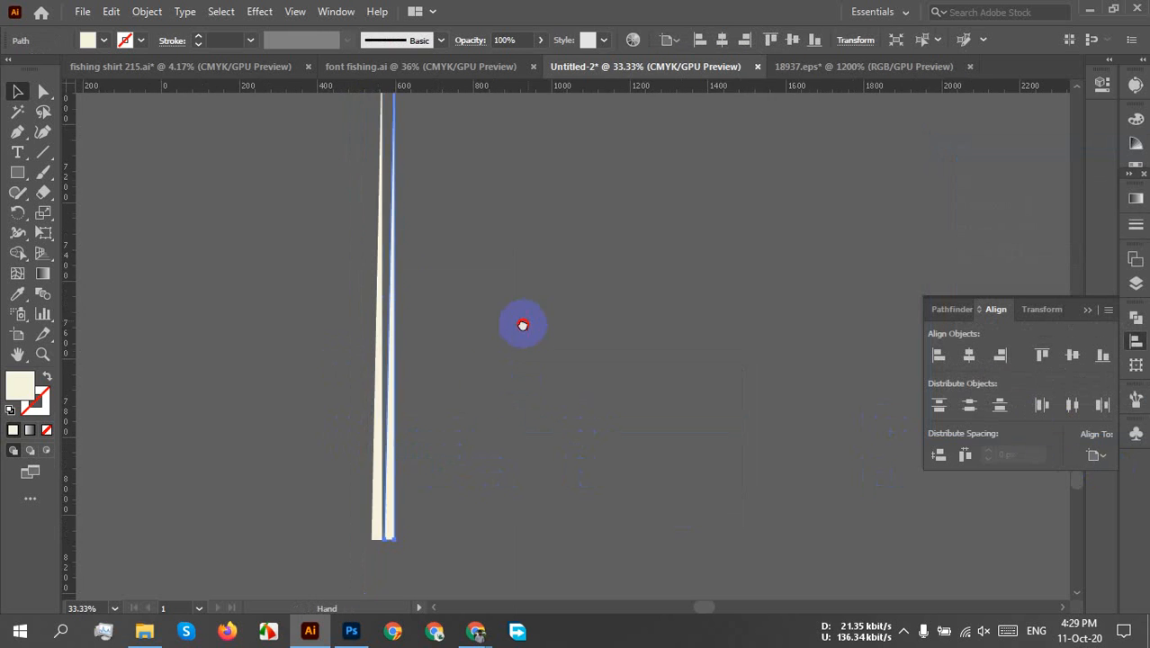
pyautogui.moveTo(522, 325); pyautogui.dragTo(482, 403)
pyautogui.keyDown('alt'); pyautogui.scroll(-1, 445, 399); pyautogui.keyUp('alt')
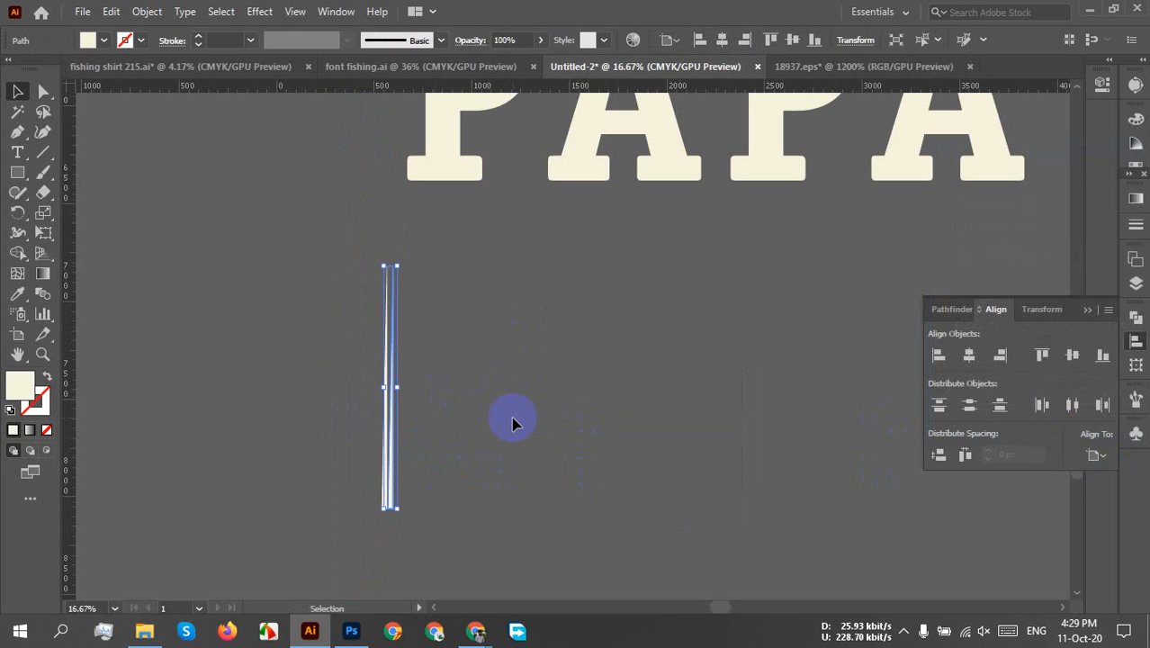
pyautogui.hotkey('ctrl', 'd')
pyautogui.hotkey('ctrl', 'd')
pyautogui.hotkey('ctrl', 'd')
pyautogui.hotkey('ctrl', 'd')
pyautogui.hotkey('ctrl', 'd')
pyautogui.hotkey('ctrl', 'd')
pyautogui.hotkey('ctrl', 'd')
pyautogui.hotkey('ctrl', 'd')
pyautogui.hotkey('ctrl', 'd')
pyautogui.hotkey('ctrl', 'd')
pyautogui.hotkey('ctrl', 'd')
pyautogui.hotkey('ctrl', 'd')
pyautogui.hotkey('ctrl', 'd')
pyautogui.hotkey('ctrl', 'd')
pyautogui.hotkey('ctrl', 'd')
pyautogui.hotkey('ctrl', 'd')
pyautogui.hotkey('ctrl', 'd')
pyautogui.hotkey('ctrl', 'd')
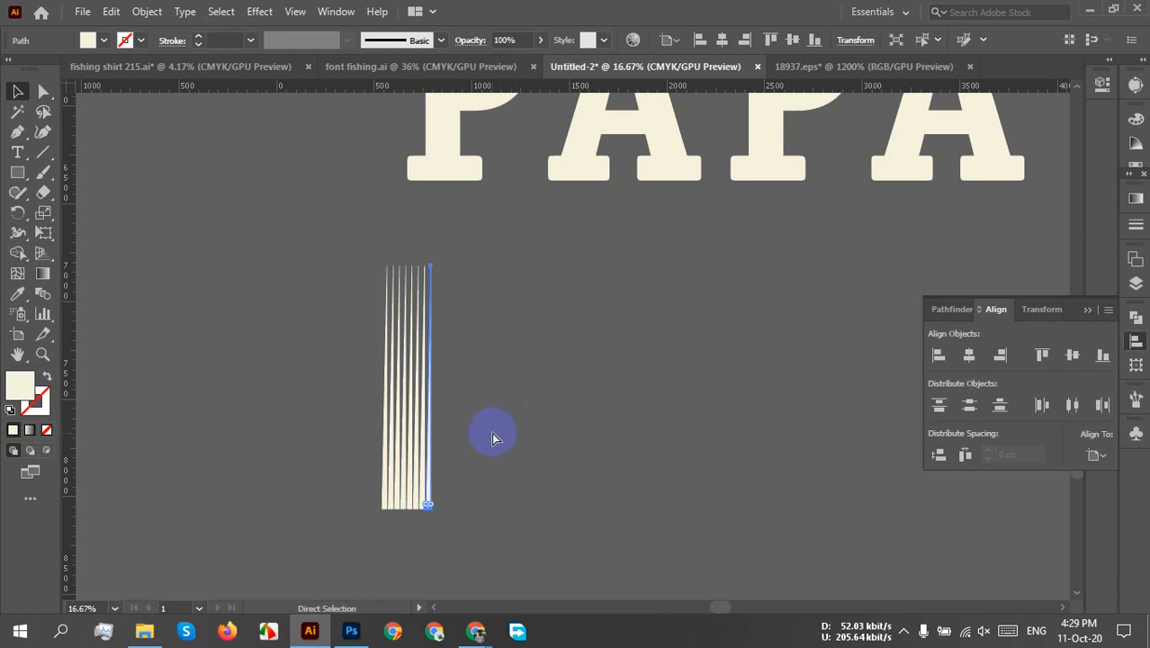
pyautogui.hotkey('ctrl', 'd')
pyautogui.hotkey('ctrl', 'd')
pyautogui.hotkey('ctrl', 'd')
pyautogui.hotkey('ctrl', 'd')
pyautogui.hotkey('ctrl', 'd')
pyautogui.hotkey('ctrl', 'd')
pyautogui.hotkey('ctrl', 'd')
pyautogui.hotkey('ctrl', 'd')
pyautogui.hotkey('ctrl', 'd')
pyautogui.hotkey('ctrl', 'd')
pyautogui.hotkey('ctrl', 'd')
pyautogui.hotkey('ctrl', 'd')
pyautogui.hotkey('ctrl', 'd')
pyautogui.hotkey('ctrl', 'd')
pyautogui.hotkey('ctrl', 'd')
pyautogui.hotkey('ctrl', 'd')
pyautogui.hotkey('ctrl', 'd')
pyautogui.hotkey('ctrl', 'd')
pyautogui.hotkey('ctrl', 'd')
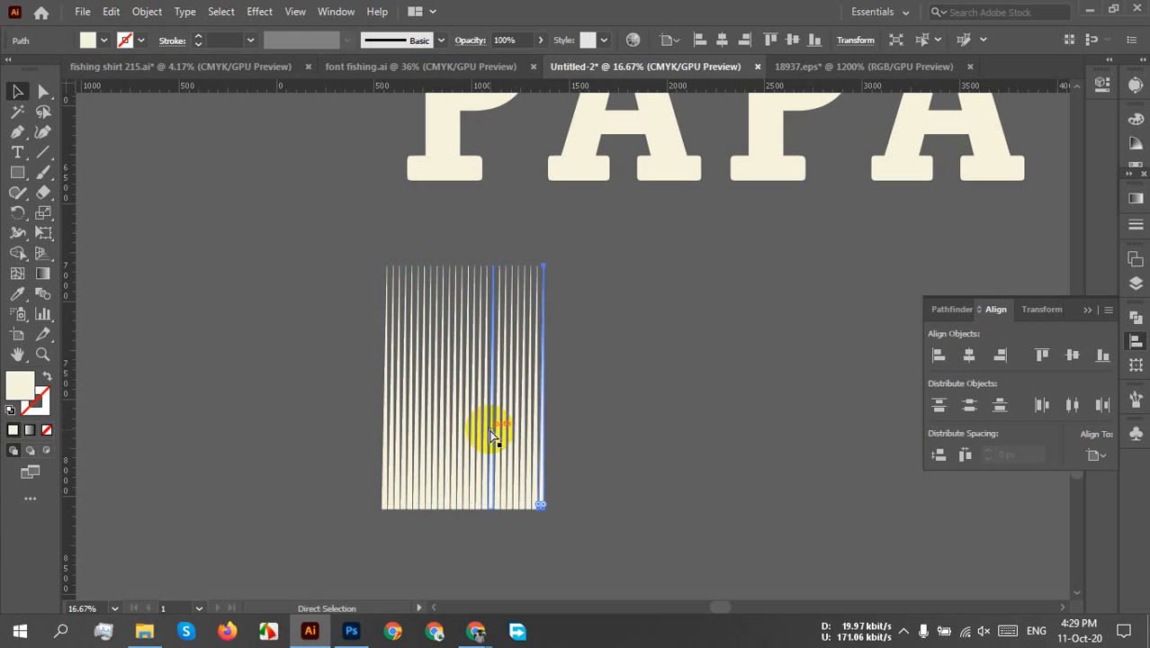
pyautogui.hotkey('ctrl', 'd')
pyautogui.hotkey('ctrl', 'd')
pyautogui.hotkey('ctrl', 'd')
pyautogui.hotkey('ctrl', 'd')
pyautogui.hotkey('ctrl', 'd')
pyautogui.hotkey('ctrl', 'd')
pyautogui.hotkey('ctrl', 'd')
pyautogui.hotkey('ctrl', 'd')
pyautogui.hotkey('ctrl', 'd')
pyautogui.hotkey('ctrl', 'd')
pyautogui.hotkey('ctrl', 'd')
pyautogui.hotkey('ctrl', 'd')
pyautogui.hotkey('ctrl', 'd')
pyautogui.hotkey('ctrl', 'd')
pyautogui.hotkey('ctrl', 'd')
pyautogui.hotkey('ctrl', 'd')
pyautogui.hotkey('ctrl', 'd')
pyautogui.hotkey('ctrl', 'd')
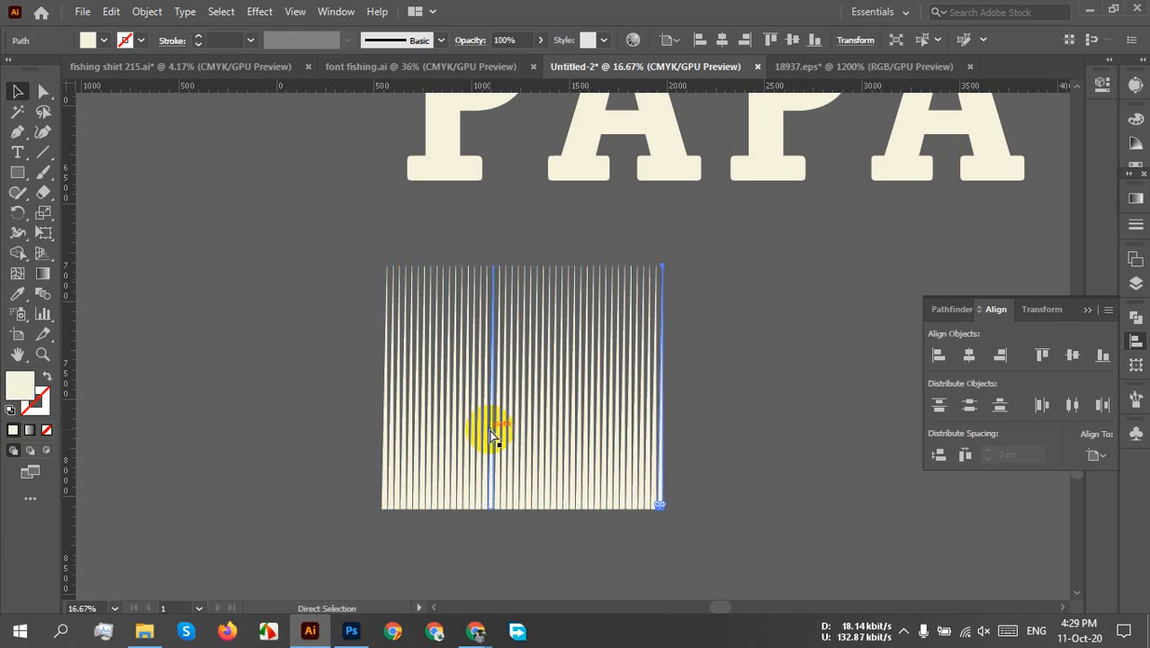
pyautogui.hotkey('ctrl', 'd')
pyautogui.hotkey('ctrl', 'd')
pyautogui.hotkey('ctrl', 'd')
pyautogui.hotkey('ctrl', 'd')
pyautogui.hotkey('ctrl', 'd')
pyautogui.hotkey('ctrl', 'd')
pyautogui.hotkey('ctrl', 'd')
pyautogui.hotkey('ctrl', 'd')
pyautogui.hotkey('ctrl', 'd')
pyautogui.hotkey('ctrl', 'd')
pyautogui.hotkey('ctrl', 'd')
pyautogui.hotkey('ctrl', 'd')
pyautogui.hotkey('ctrl', 'd')
pyautogui.hotkey('ctrl', 'd')
pyautogui.hotkey('ctrl', 'd')
pyautogui.hotkey('ctrl', 'd')
pyautogui.hotkey('ctrl', 'd')
pyautogui.hotkey('ctrl', 'd')
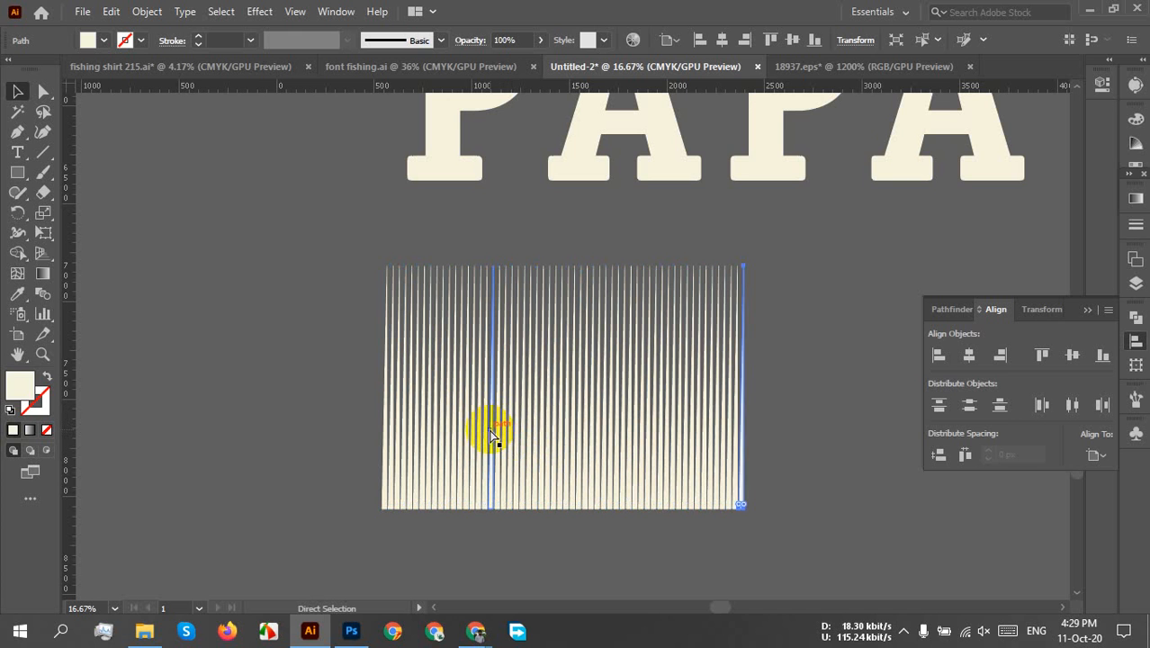
pyautogui.hotkey('ctrl', 'd')
pyautogui.hotkey('ctrl', 'd')
pyautogui.hotkey('ctrl', 'd')
pyautogui.hotkey('ctrl', 'd')
pyautogui.hotkey('ctrl', 'd')
pyautogui.hotkey('ctrl', 'd')
pyautogui.hotkey('ctrl', 'd')
pyautogui.hotkey('ctrl', 'd')
pyautogui.hotkey('ctrl', 'd')
pyautogui.hotkey('ctrl', 'd')
pyautogui.hotkey('ctrl', 'd')
pyautogui.hotkey('ctrl', 'd')
pyautogui.hotkey('ctrl', 'd')
pyautogui.hotkey('ctrl', 'd')
pyautogui.hotkey('ctrl', 'd')
pyautogui.hotkey('ctrl', 'd')
pyautogui.hotkey('ctrl', 'd')
pyautogui.hotkey('ctrl', 'd')
pyautogui.hotkey('ctrl', 'd')
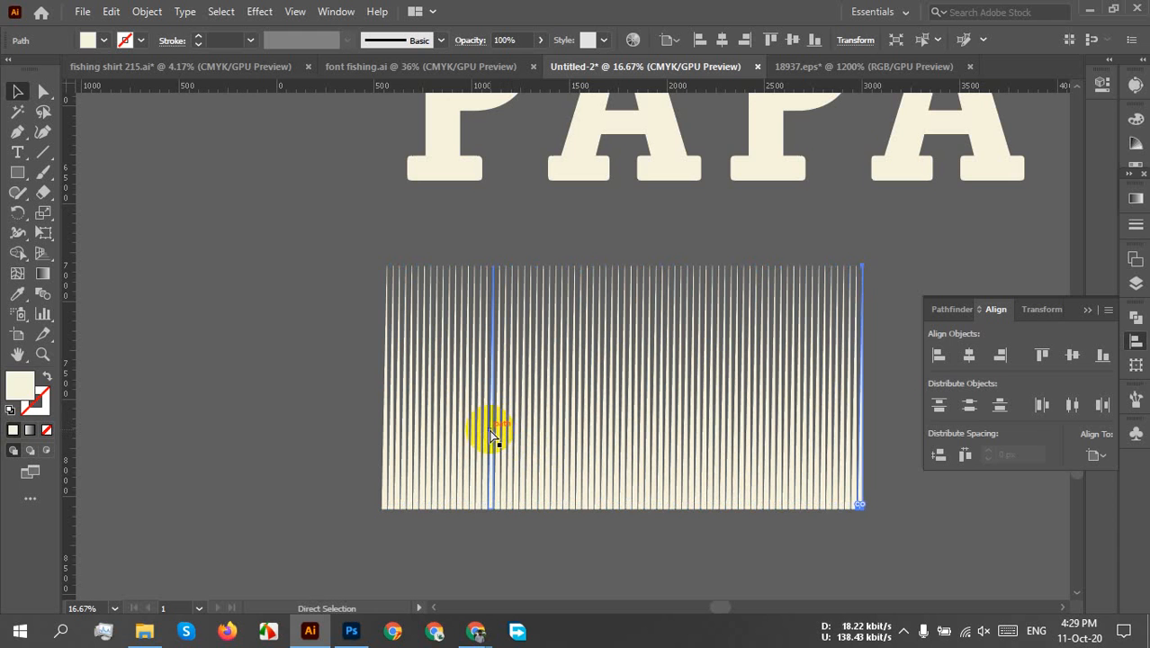
pyautogui.hotkey('ctrl', 'd')
pyautogui.hotkey('ctrl', 'd')
pyautogui.hotkey('ctrl', 'd')
pyautogui.hotkey('ctrl', 'd')
pyautogui.hotkey('ctrl', 'd')
pyautogui.hotkey('ctrl', 'd')
pyautogui.hotkey('ctrl', 'd')
pyautogui.hotkey('ctrl', 'd')
pyautogui.hotkey('ctrl', 'd')
pyautogui.hotkey('ctrl', 'd')
pyautogui.hotkey('ctrl', 'd')
pyautogui.hotkey('ctrl', 'd')
pyautogui.hotkey('ctrl', 'd')
pyautogui.hotkey('ctrl', 'd')
pyautogui.hotkey('ctrl', 'd')
pyautogui.hotkey('ctrl', 'd')
pyautogui.hotkey('ctrl', 'd')
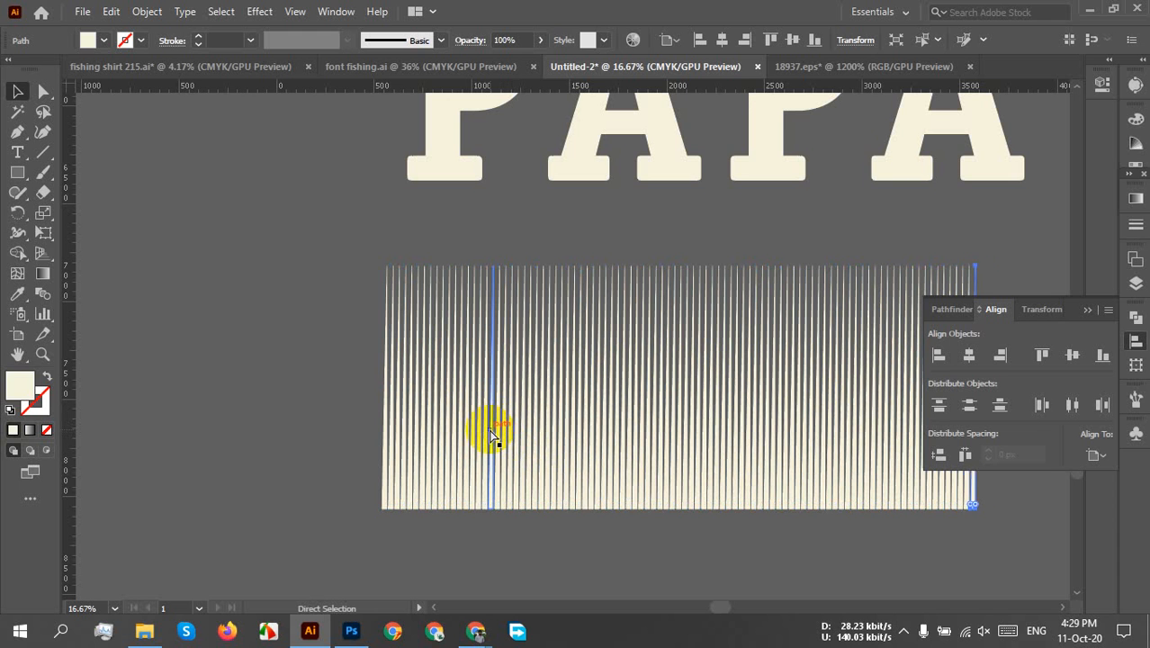
pyautogui.hotkey('ctrl', 'd')
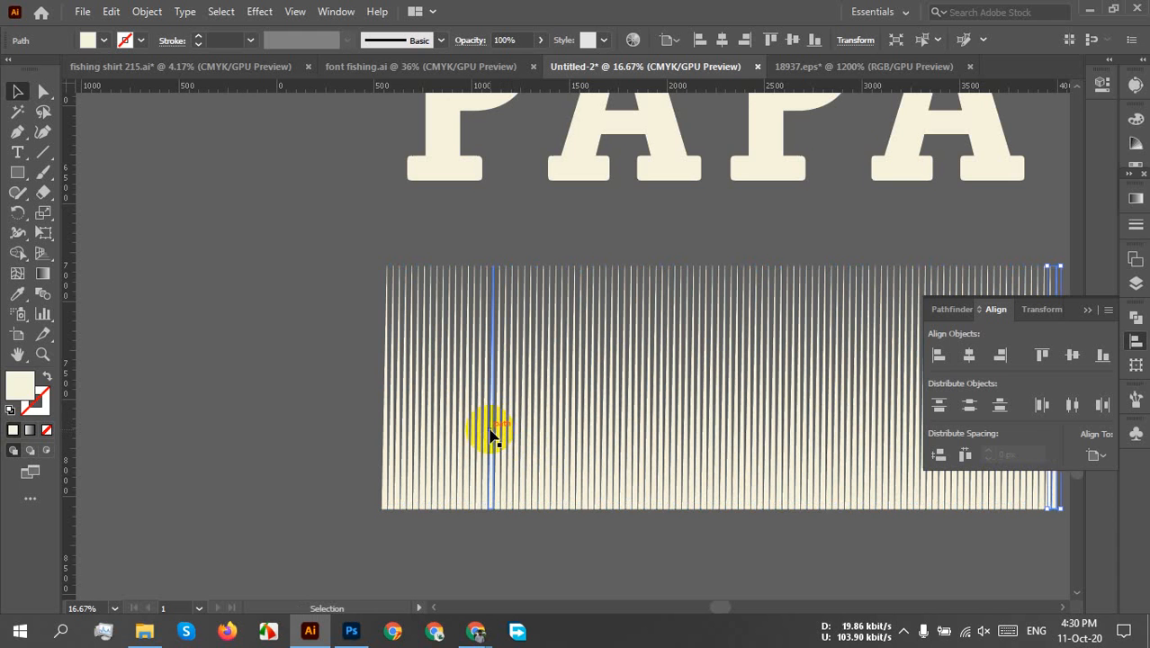
# - Select the whole row of spikes and move it up so its points overlap the lower part of the solid "PAPA"
pyautogui.click(339, 452)
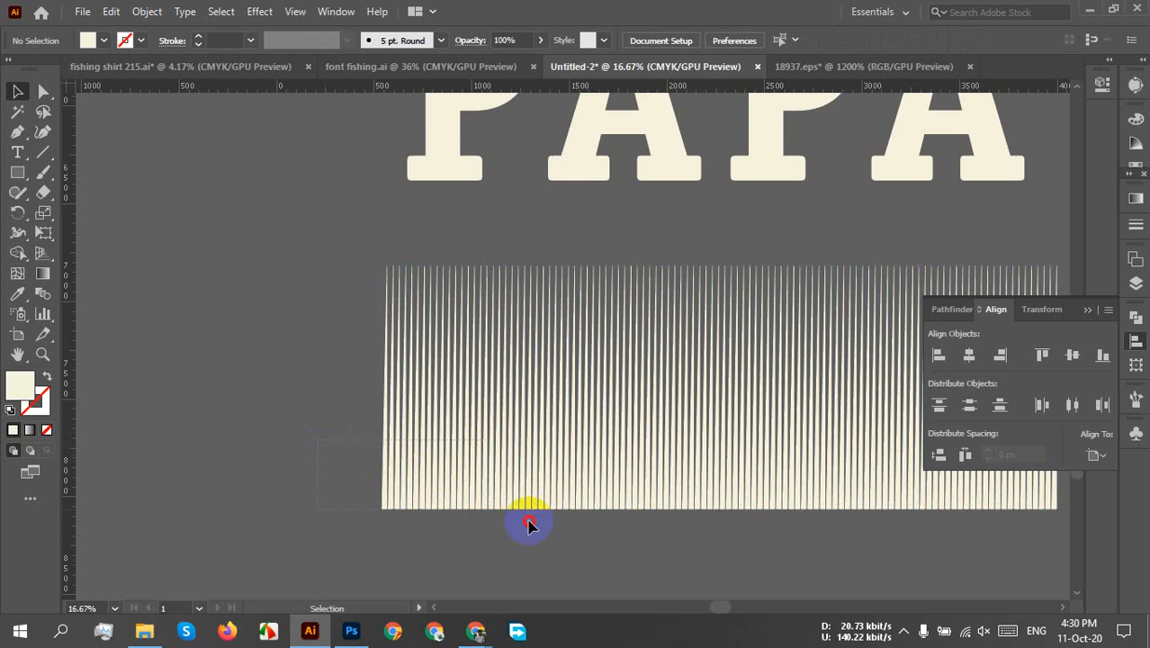
pyautogui.scroll(-2, 526, 525)
pyautogui.moveTo(1071, 630); pyautogui.dragTo(1053, 567)
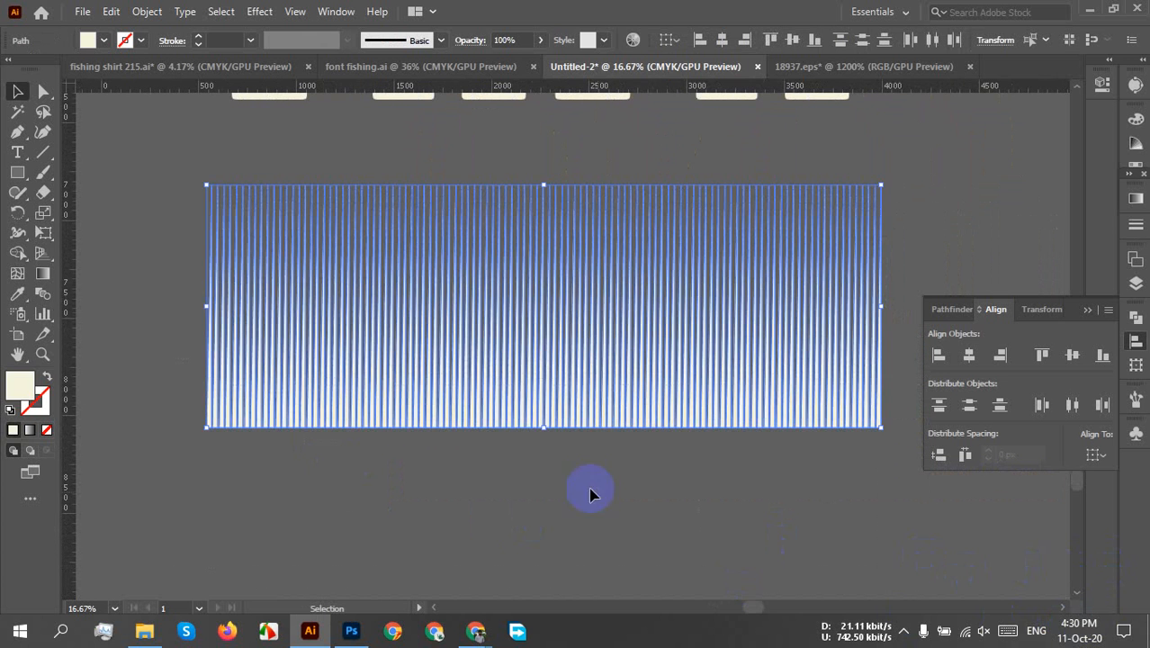
pyautogui.scroll(-1, 531, 418)
pyautogui.scroll(3, 437, 471)
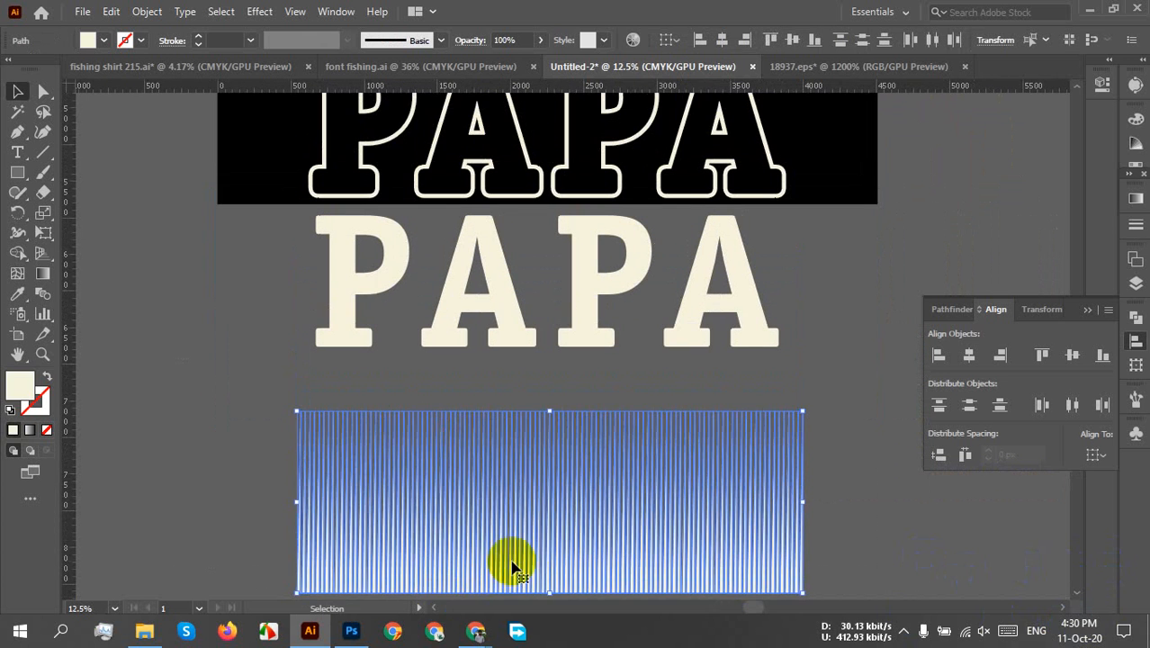
pyautogui.moveTo(543, 534); pyautogui.dragTo(545, 423)
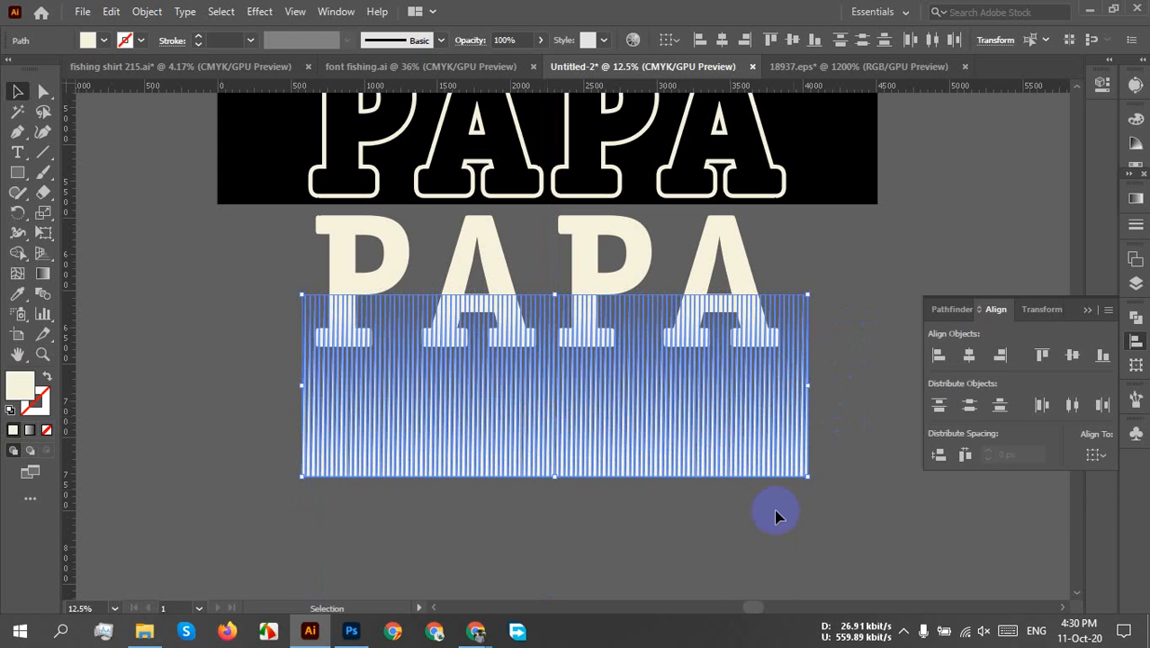
# - Unite the spikes with the Pathfinder and make them one compound path
pyautogui.click(952, 308)
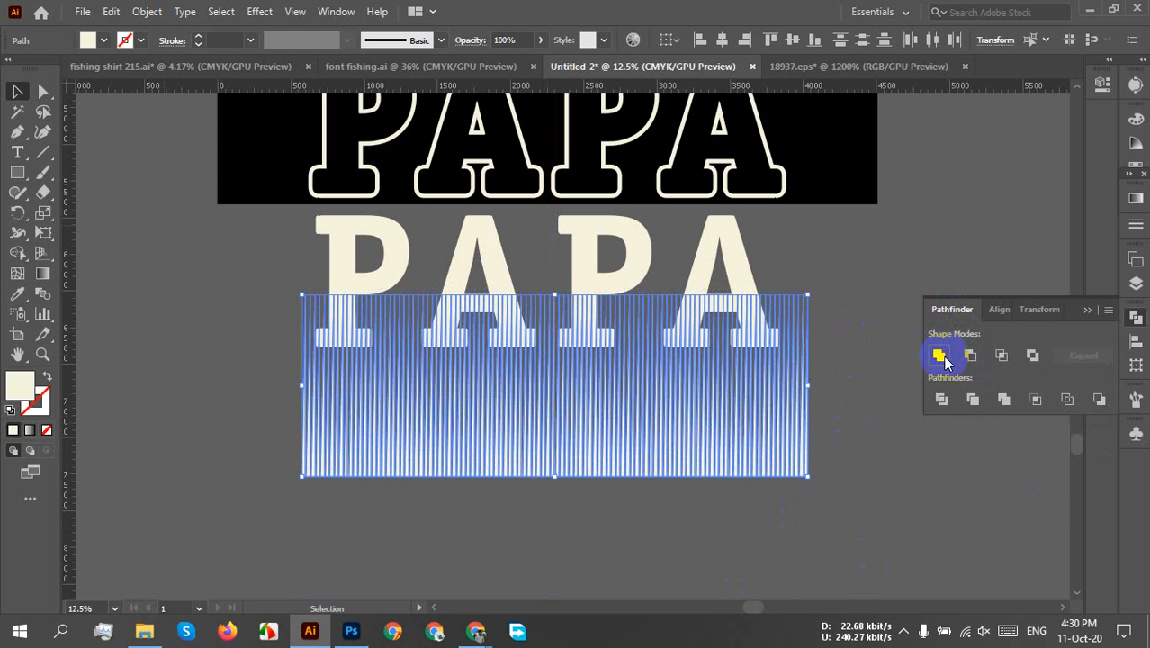
pyautogui.click(939, 356)
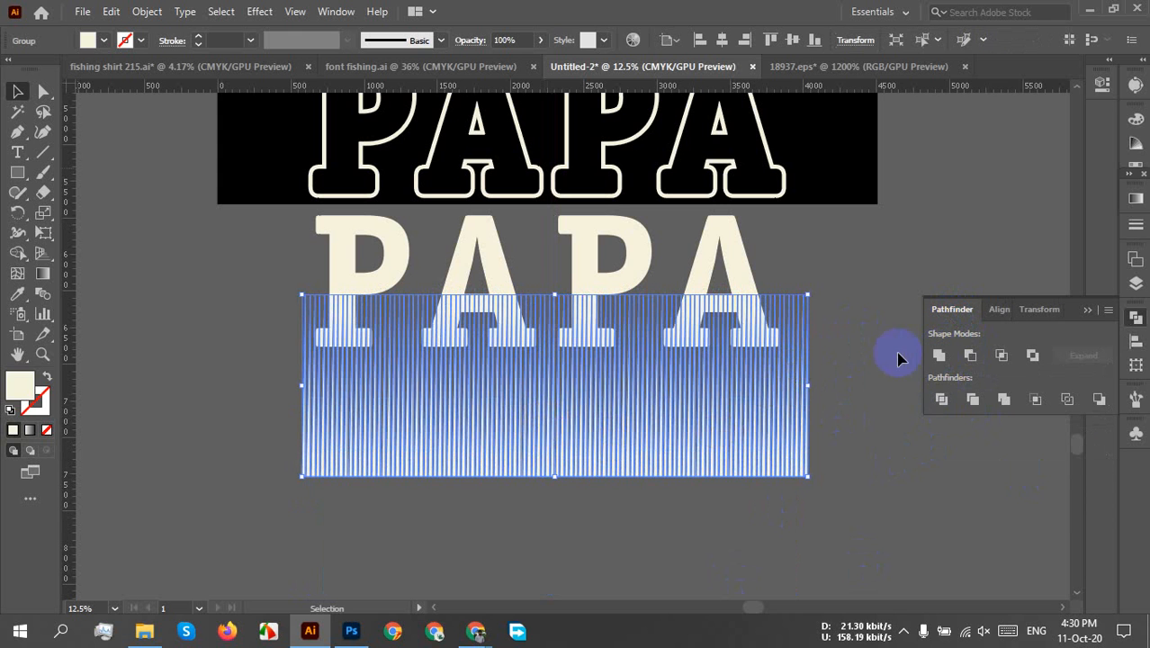
pyautogui.press('a')
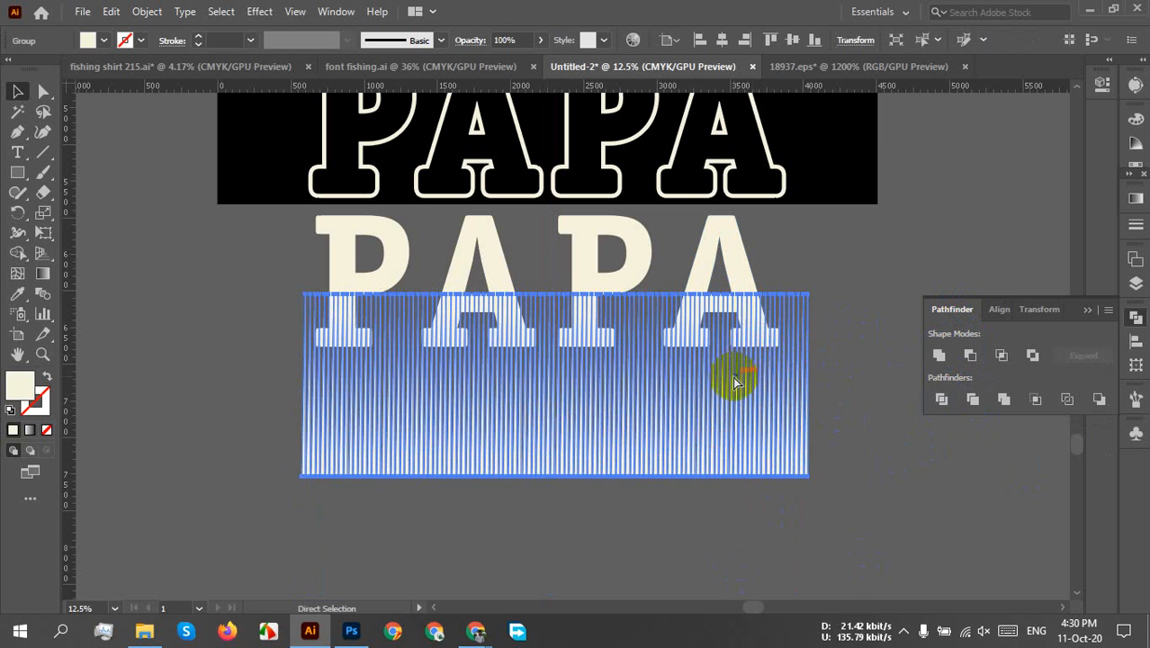
pyautogui.hotkey('ctrl', '8')
pyautogui.press('v')
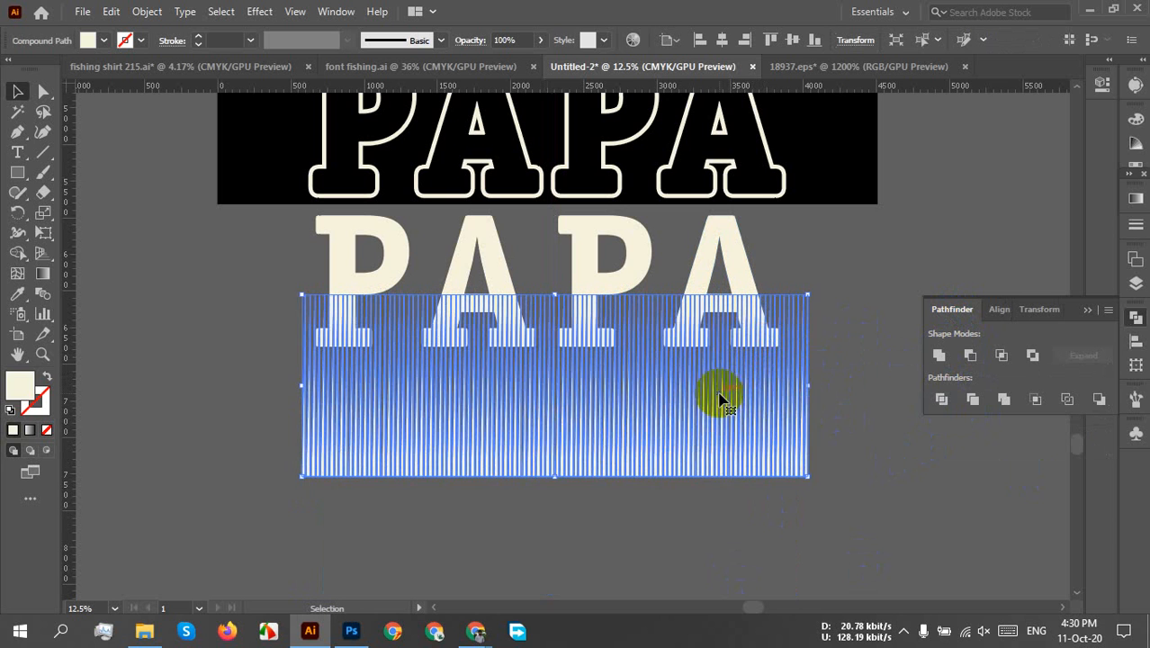
# - Try to subtract the spikes from the grouped solid "PAPA" with Minus Front, and undo it
pyautogui.click(776, 246)
pyautogui.moveTo(786, 249); pyautogui.dragTo(580, 426)
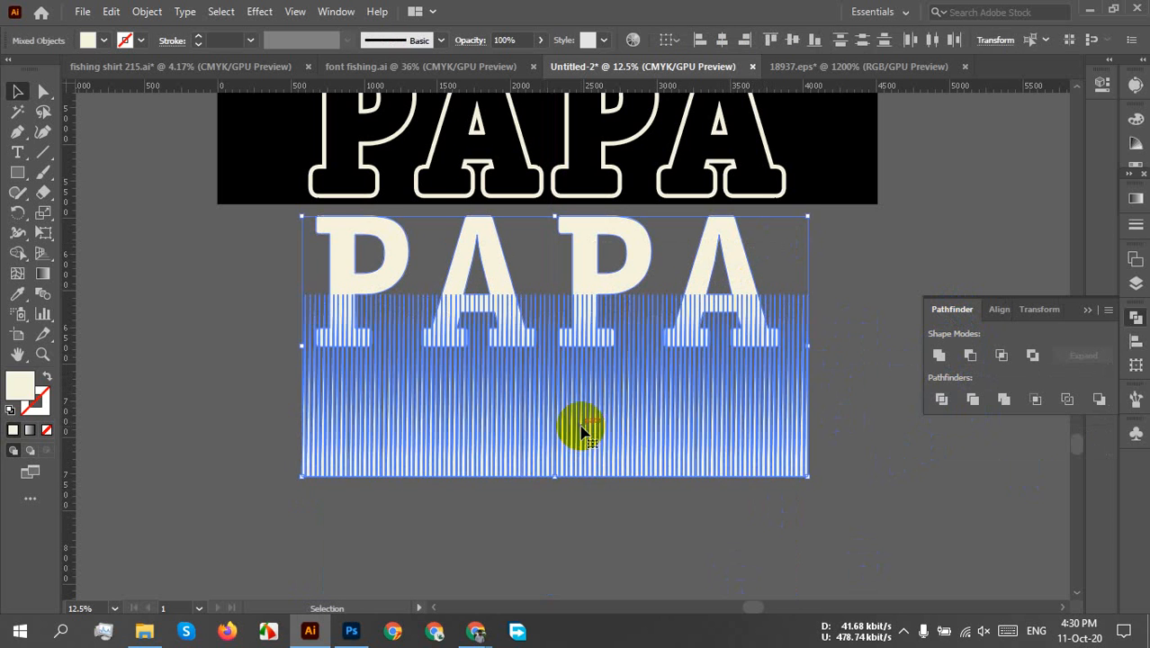
pyautogui.click(970, 354)
pyautogui.press('a')
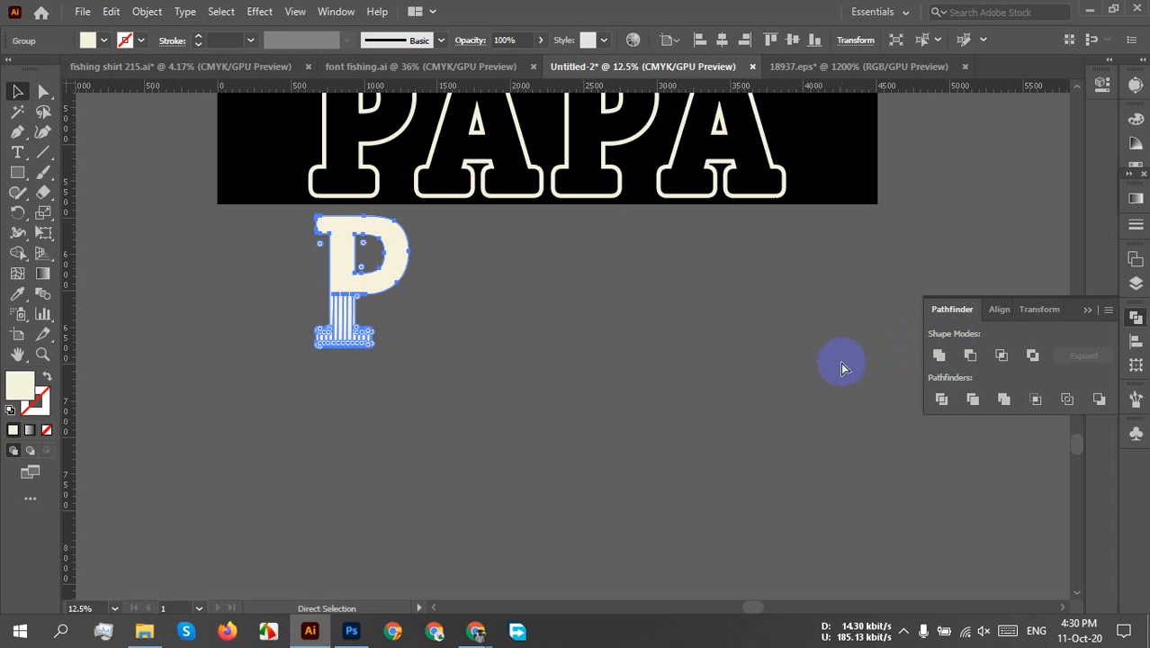
pyautogui.hotkey('ctrl', 'z')
# - Make the solid "PAPA" letters into one compound path
pyautogui.press('v')
pyautogui.click(803, 257)
pyautogui.click(737, 239)
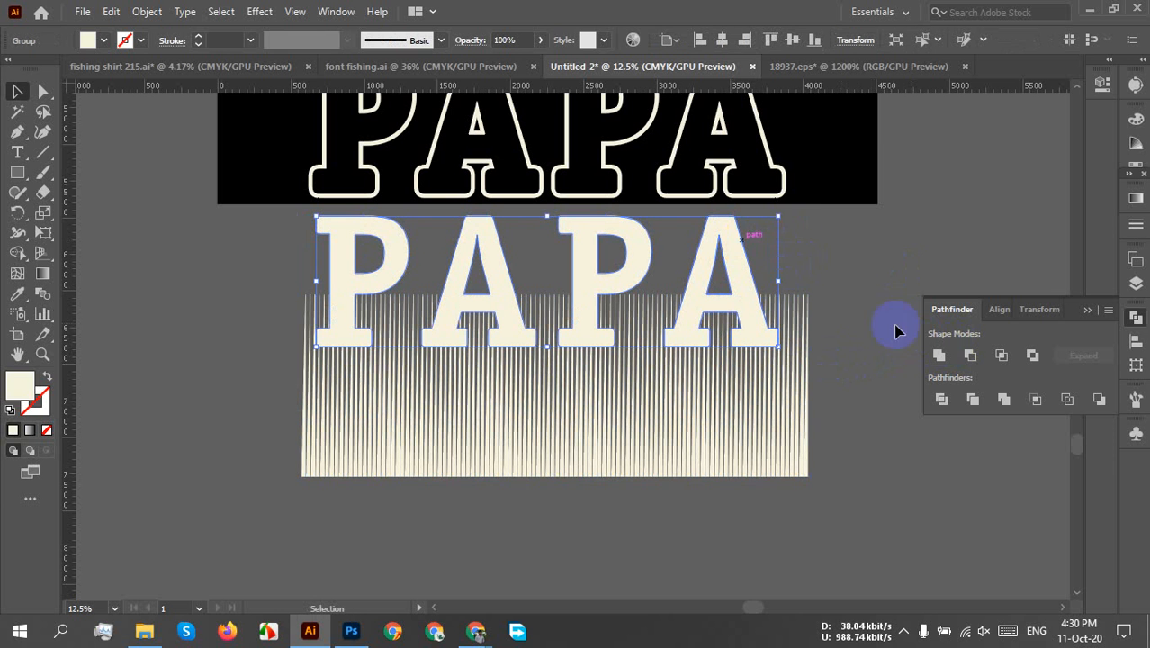
pyautogui.press('a')
pyautogui.keyDown('shift'); pyautogui.click(796, 360); pyautogui.keyUp('shift')
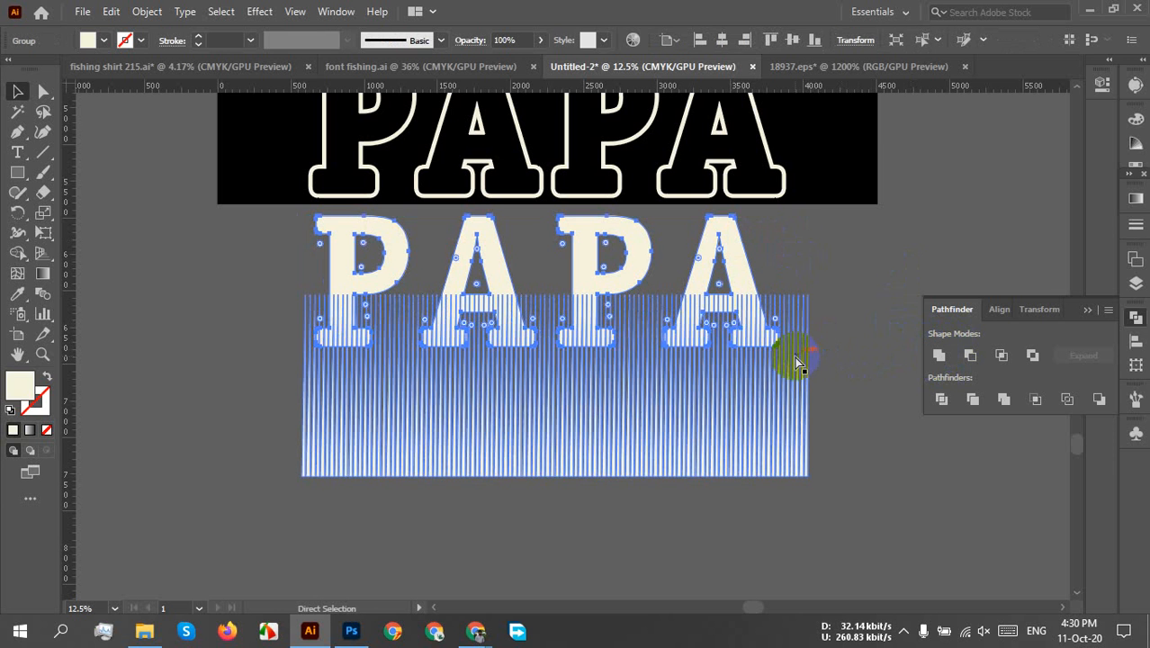
pyautogui.press('v')
pyautogui.click(847, 249)
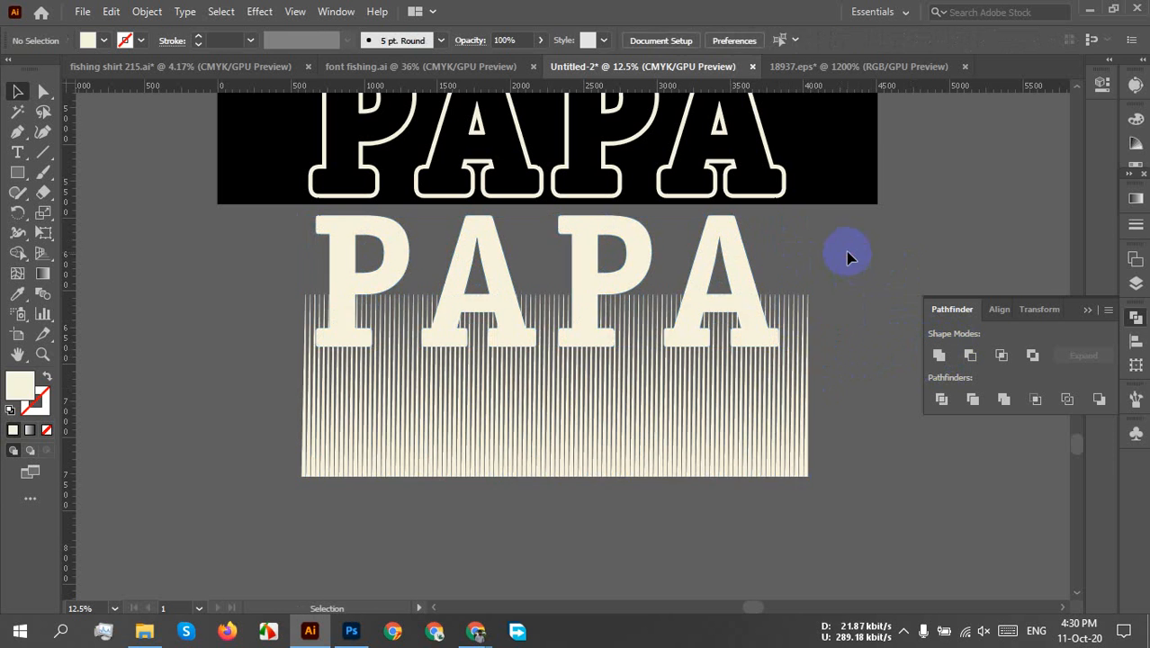
# - Subtract the overlapping spikes from the solid "PAPA" compound path with Minus Front
pyautogui.click(679, 398)
pyautogui.click(959, 357)
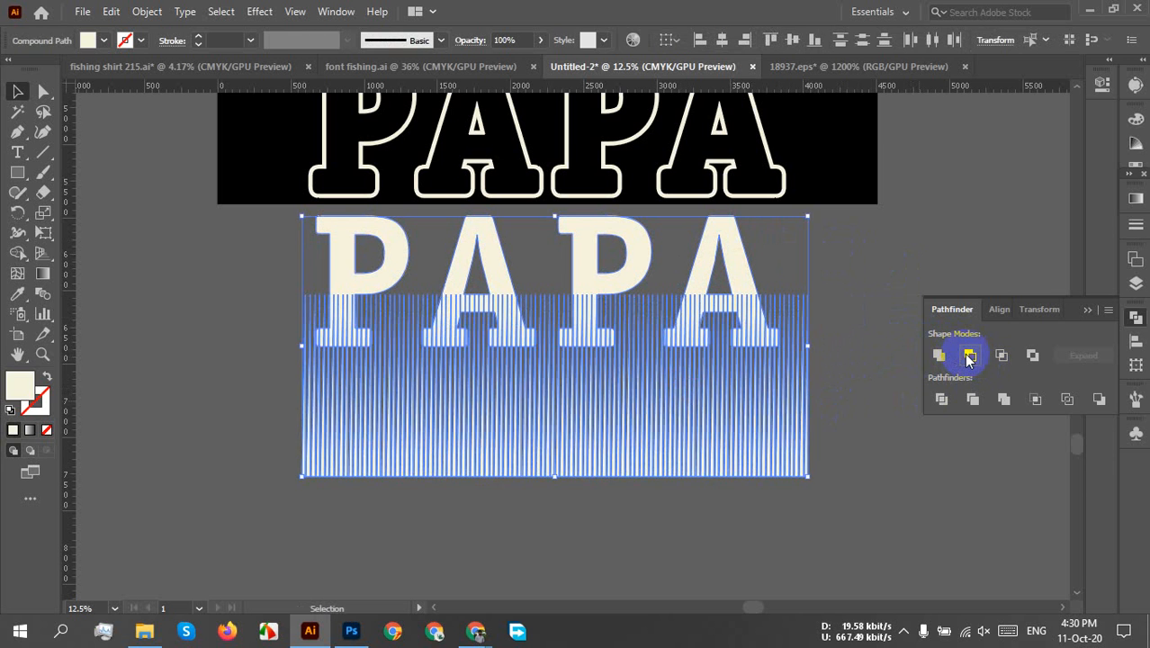
pyautogui.click(882, 346)
# - Align the striped "PAPA" and the outlined "PAPA" on their vertical centres so the letters sit inside the outline
pyautogui.scroll(-1, 736, 394)
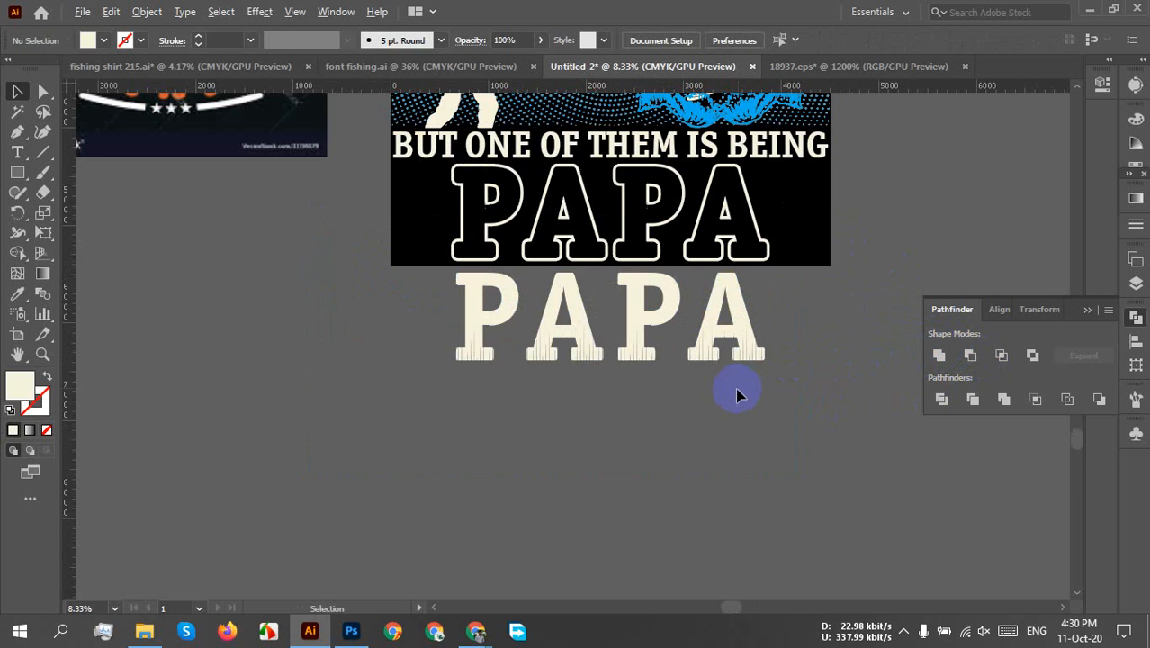
pyautogui.scroll(1, 630, 463)
pyautogui.click(491, 403)
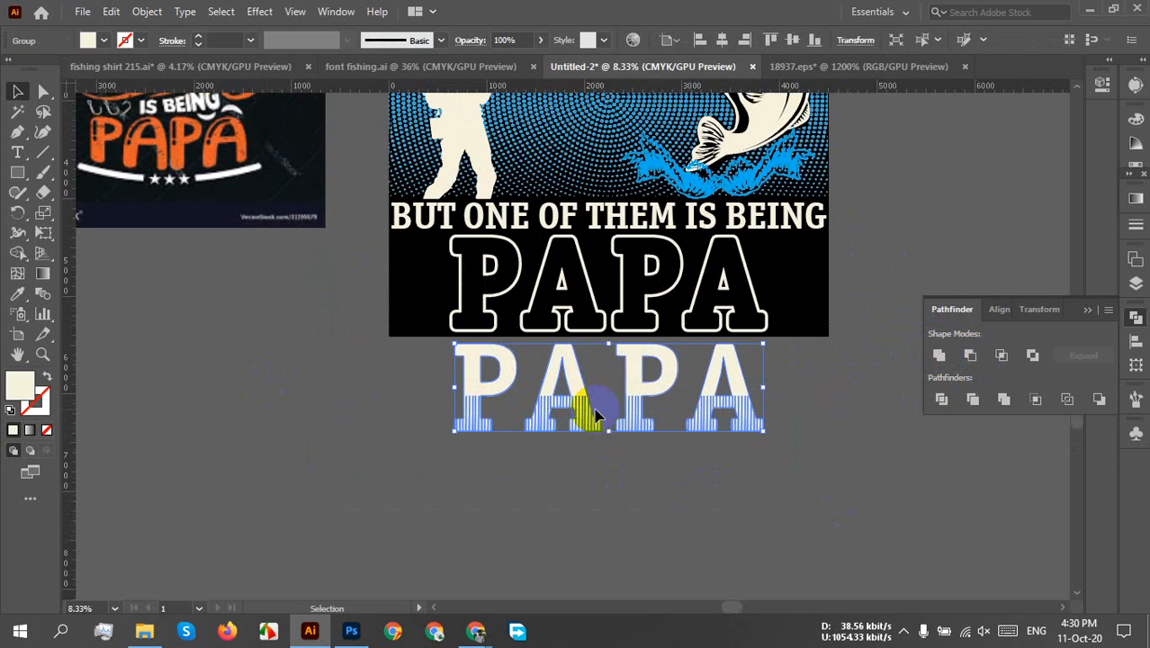
pyautogui.scroll(1, 589, 406)
pyautogui.keyDown('shift'); pyautogui.click(887, 221); pyautogui.keyUp('shift')
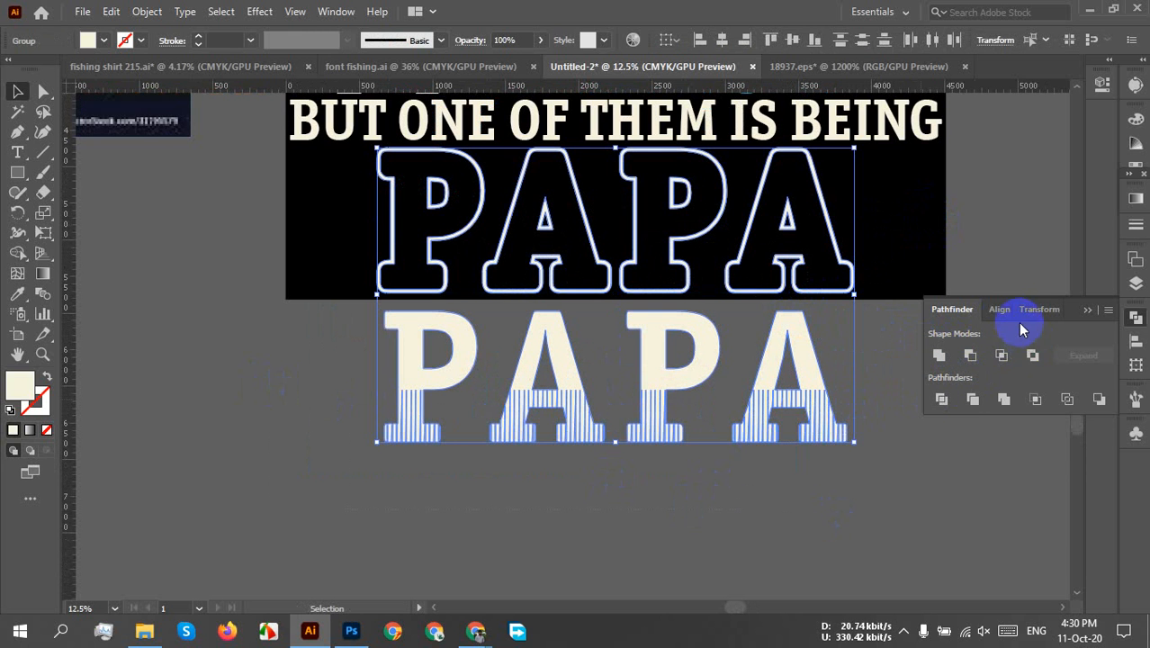
pyautogui.click(997, 308)
pyautogui.click(1069, 356)
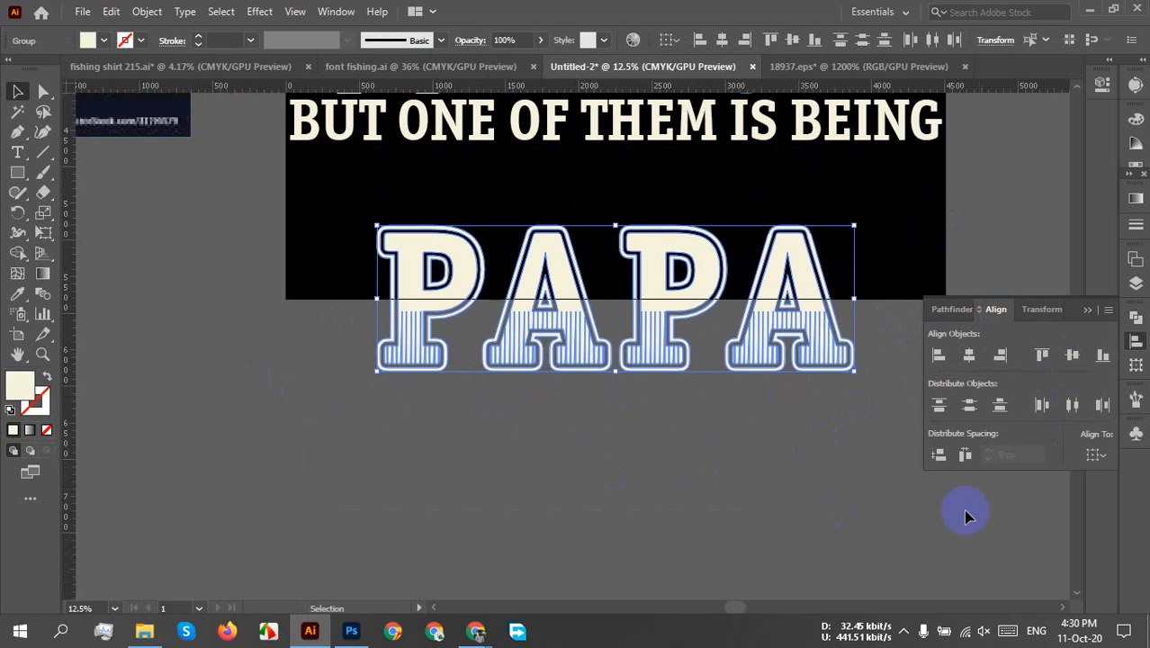
pyautogui.click(775, 544)
# - Group the striped "PAPA" letters together with their surrounding outline
pyautogui.click(581, 324)
pyautogui.scroll(1, 683, 413)
pyautogui.moveTo(636, 385); pyautogui.dragTo(609, 552)
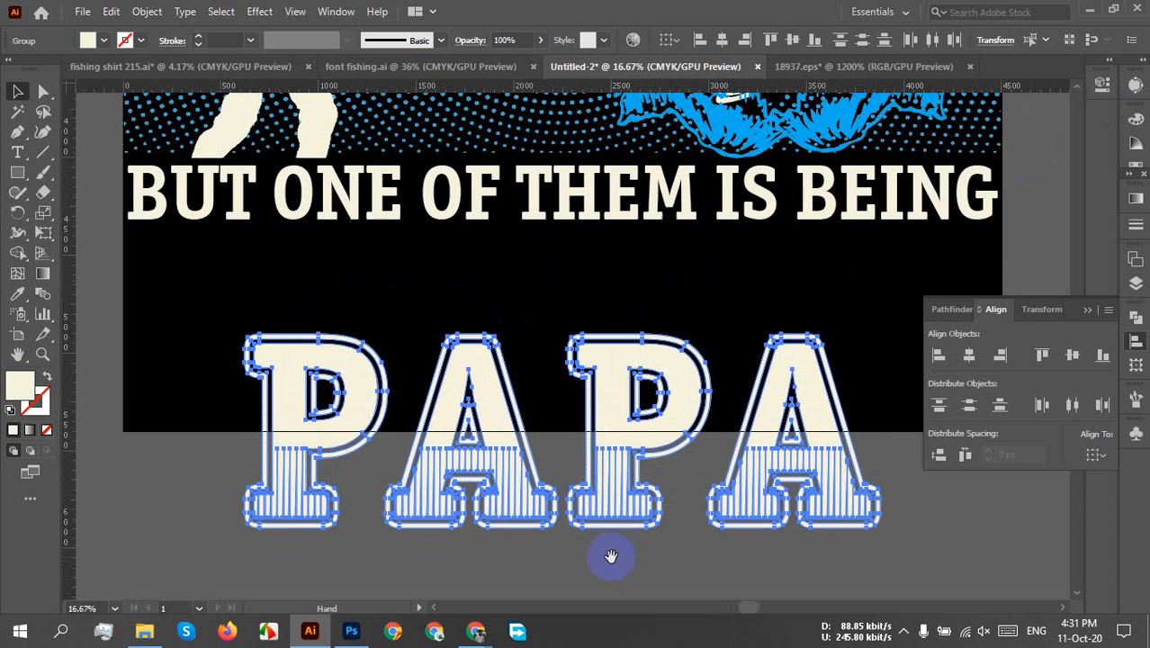
pyautogui.click(612, 385)
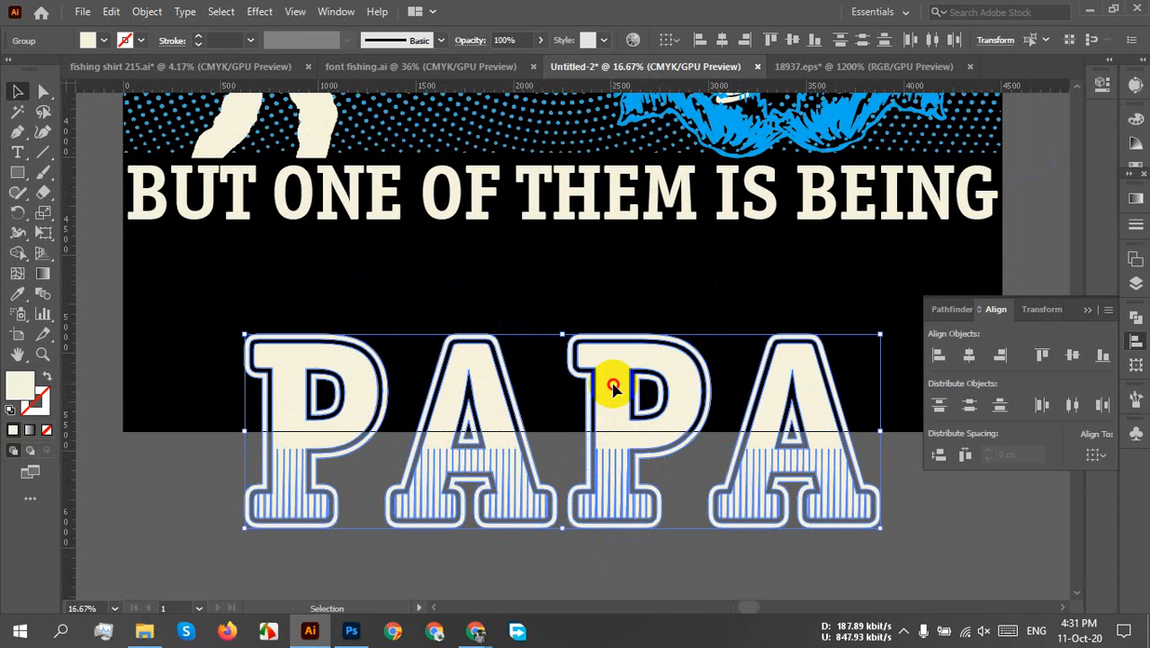
pyautogui.click(518, 571)
pyautogui.click(320, 405)
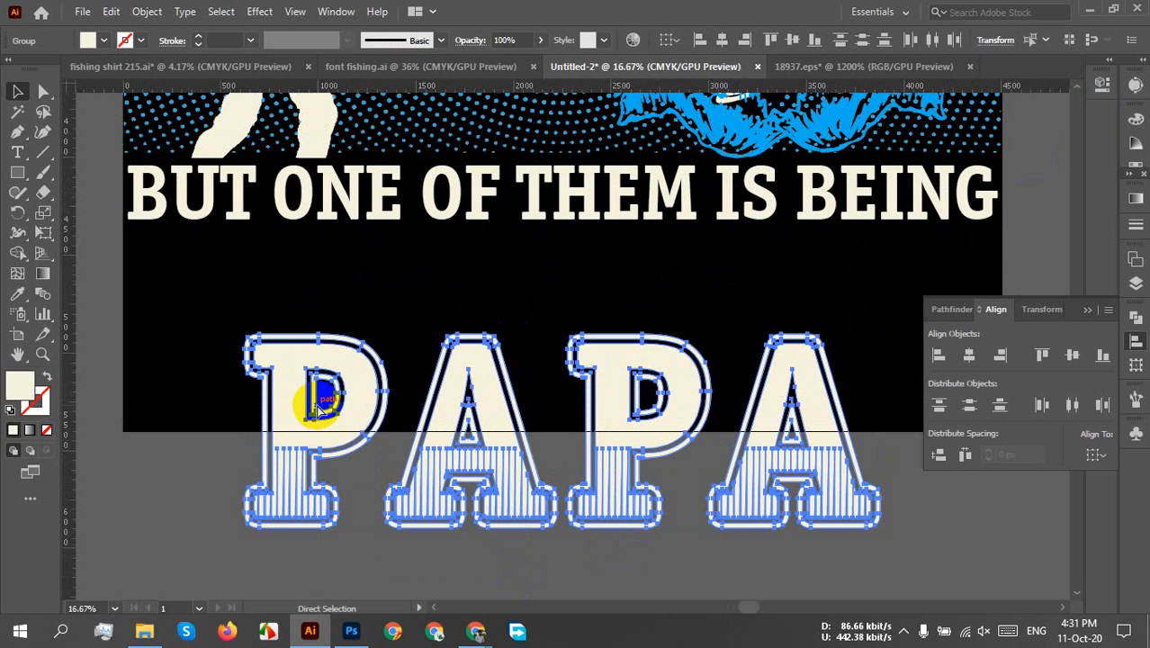
# - Move the combined "PAPA" directly beneath "BUT ONE OF THEM IS BEING" and centre it horizontally on the artboard
pyautogui.moveTo(501, 351); pyautogui.dragTo(516, 266)
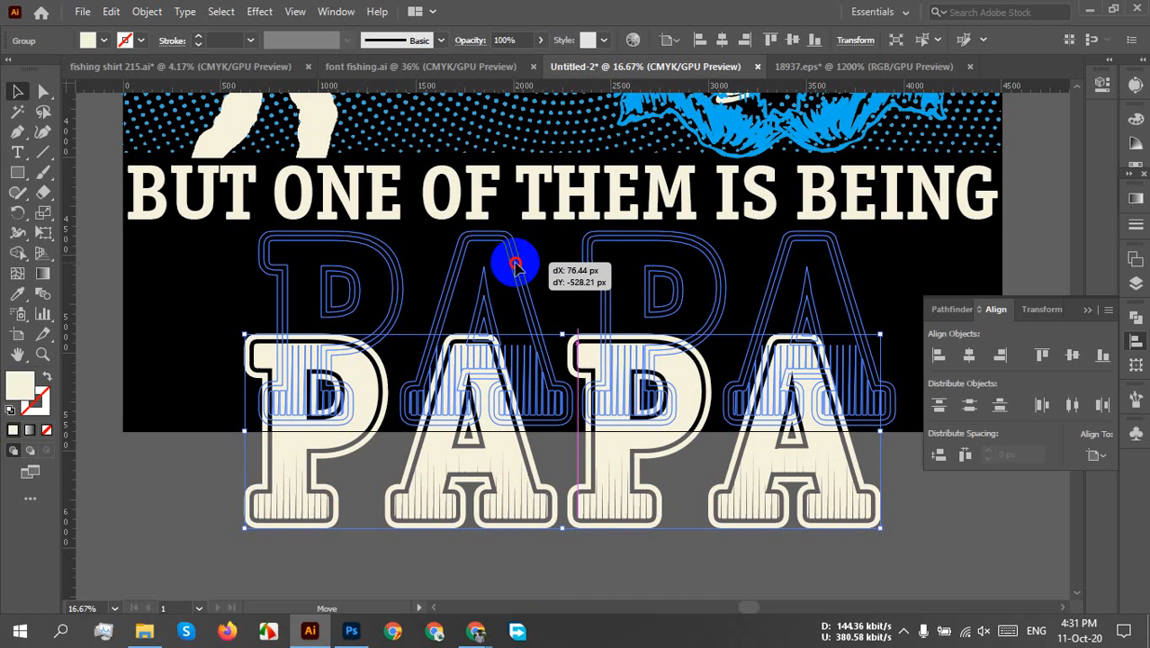
pyautogui.moveTo(516, 265); pyautogui.dragTo(517, 264)
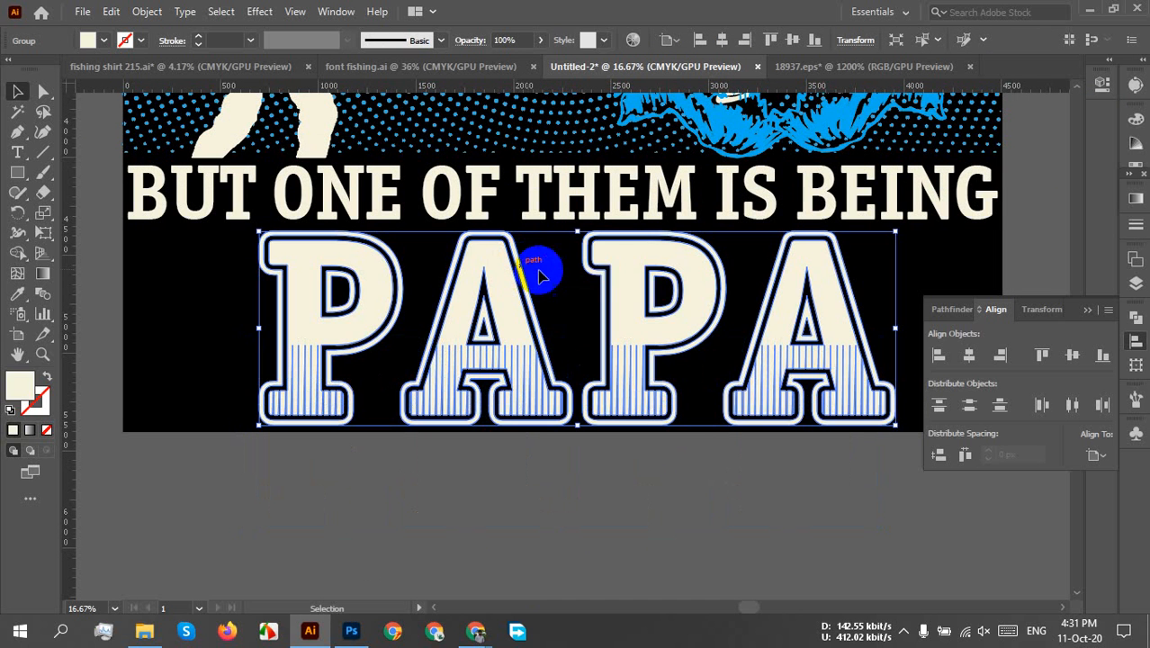
pyautogui.click(722, 40)
pyautogui.click(605, 540)
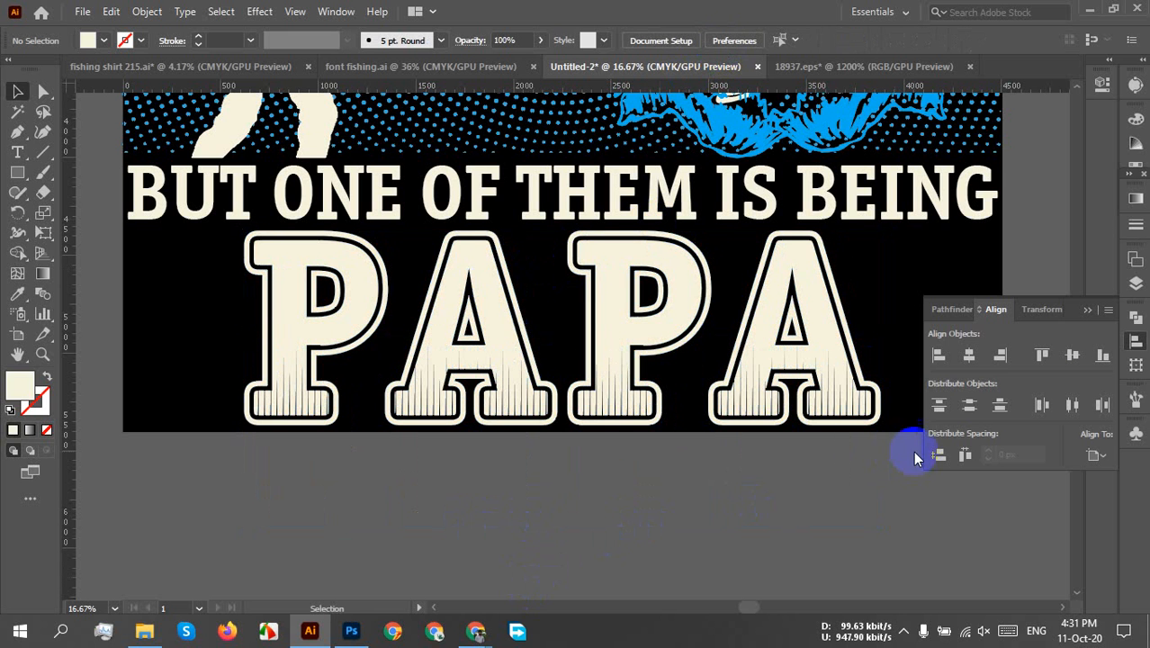
pyautogui.click(1086, 312)
# - Examine the whole shirt design, checking the distressed headline, the "FISHING" lettering and the striped "PAPA" up close
pyautogui.click(710, 607)
pyautogui.click(828, 479)
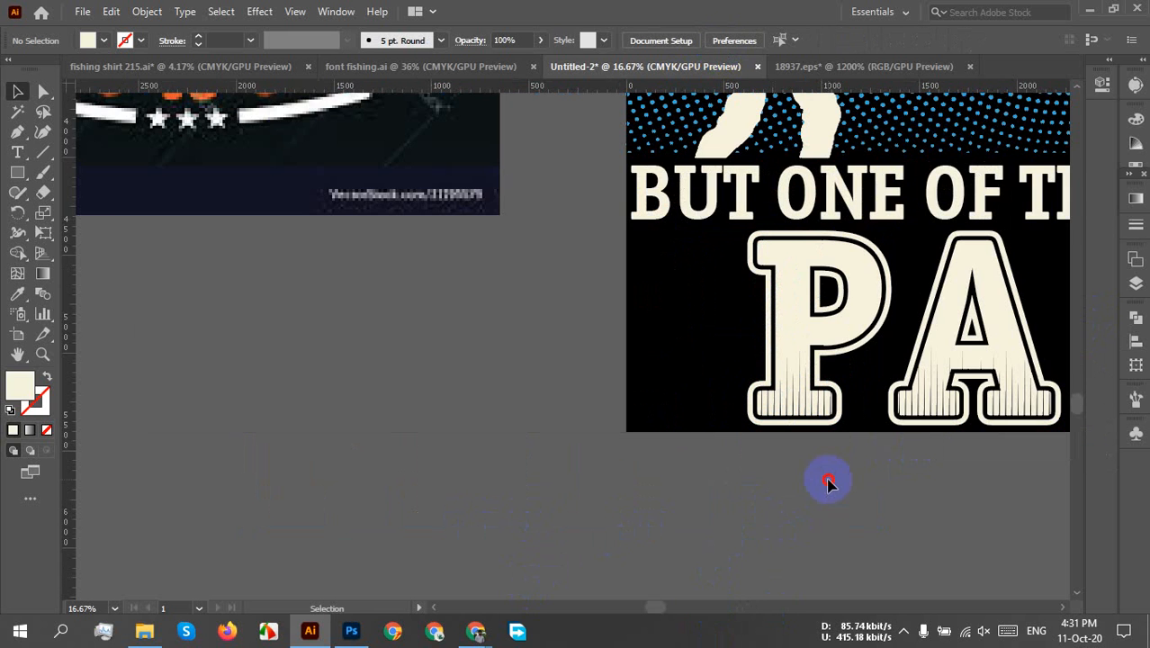
pyautogui.scroll(-2, 815, 500)
pyautogui.moveTo(816, 504); pyautogui.dragTo(499, 532)
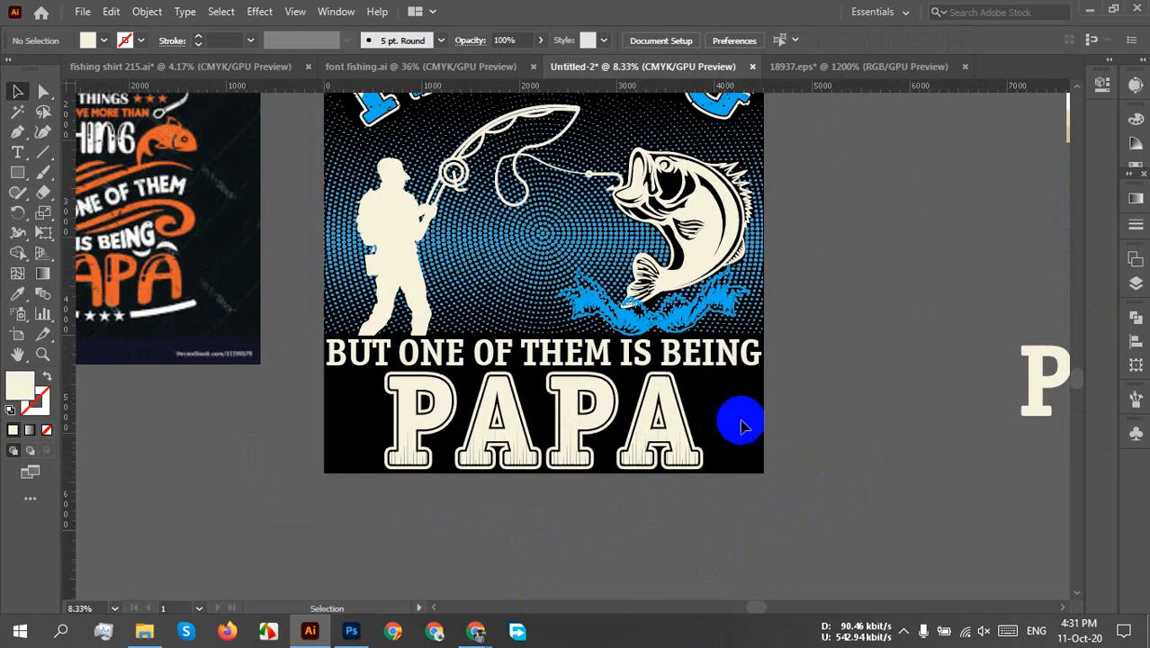
pyautogui.scroll(-1, 770, 367)
pyautogui.moveTo(804, 305); pyautogui.dragTo(770, 357)
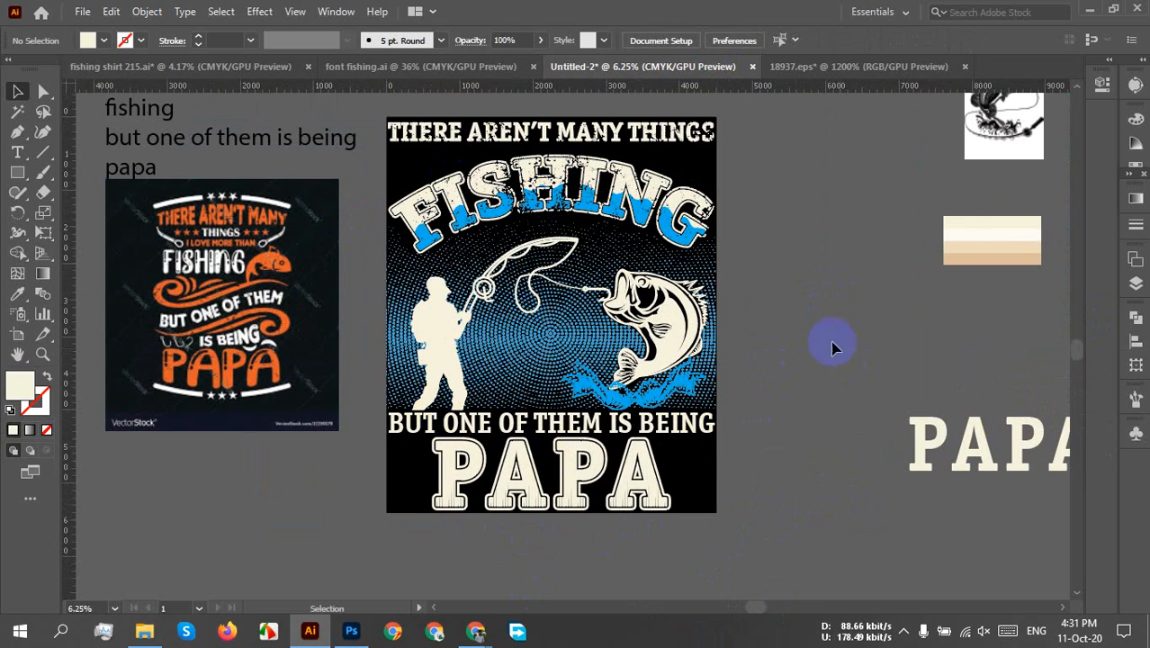
pyautogui.scroll(2, 526, 244)
pyautogui.moveTo(578, 219); pyautogui.dragTo(572, 356)
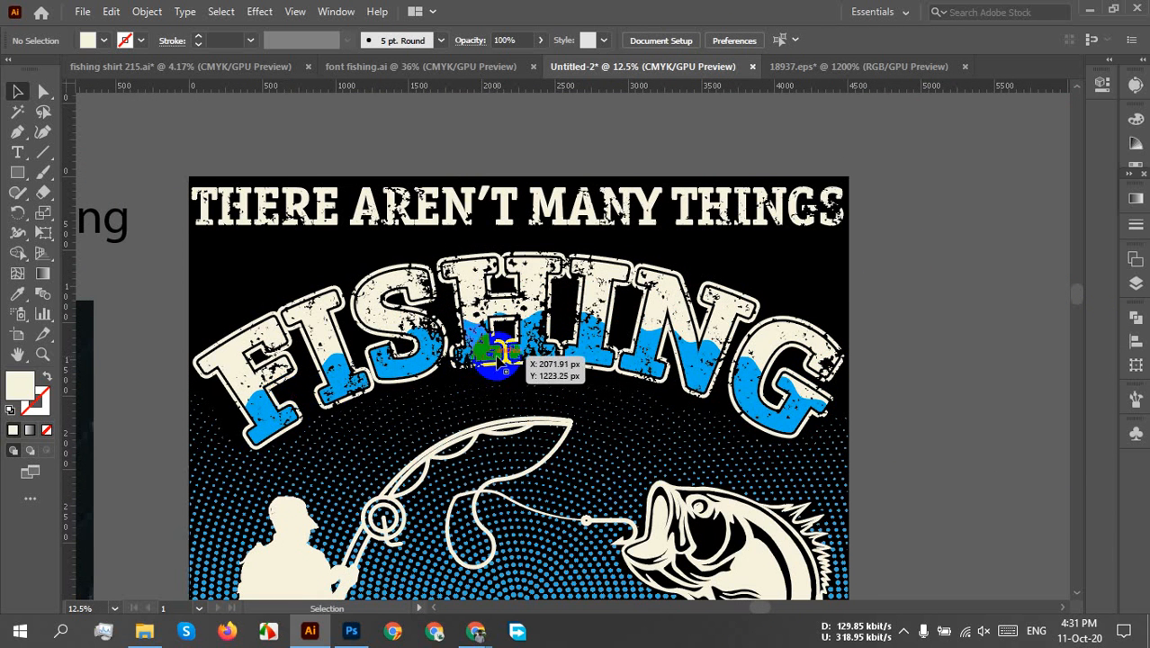
pyautogui.scroll(2, 671, 266)
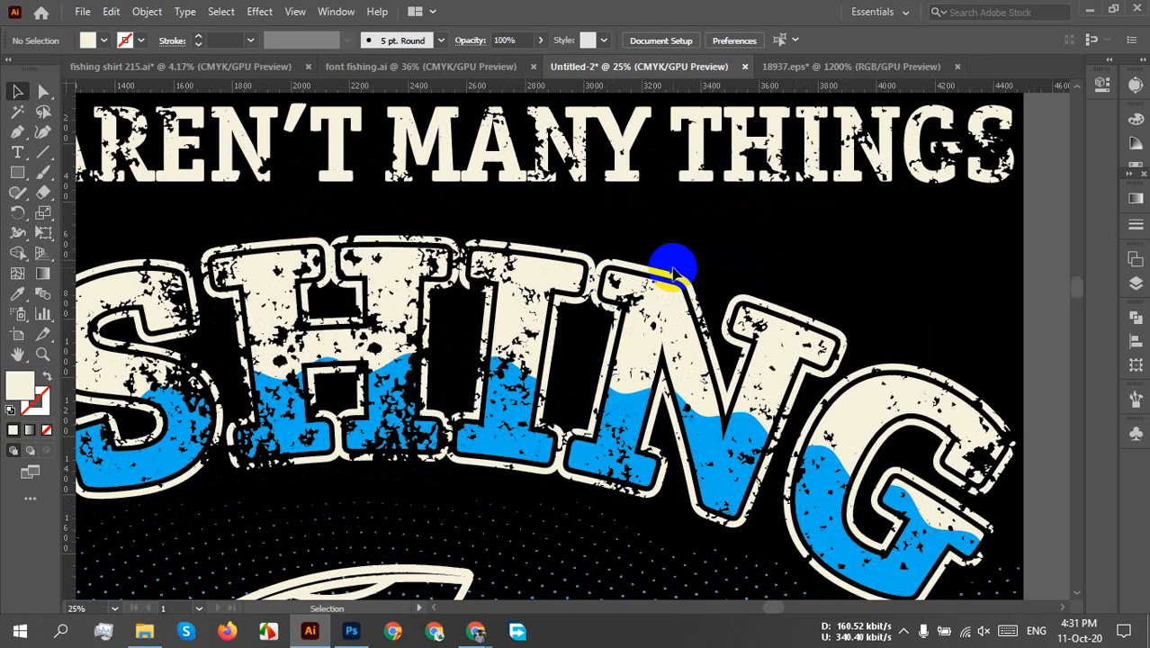
pyautogui.scroll(-1, 672, 268)
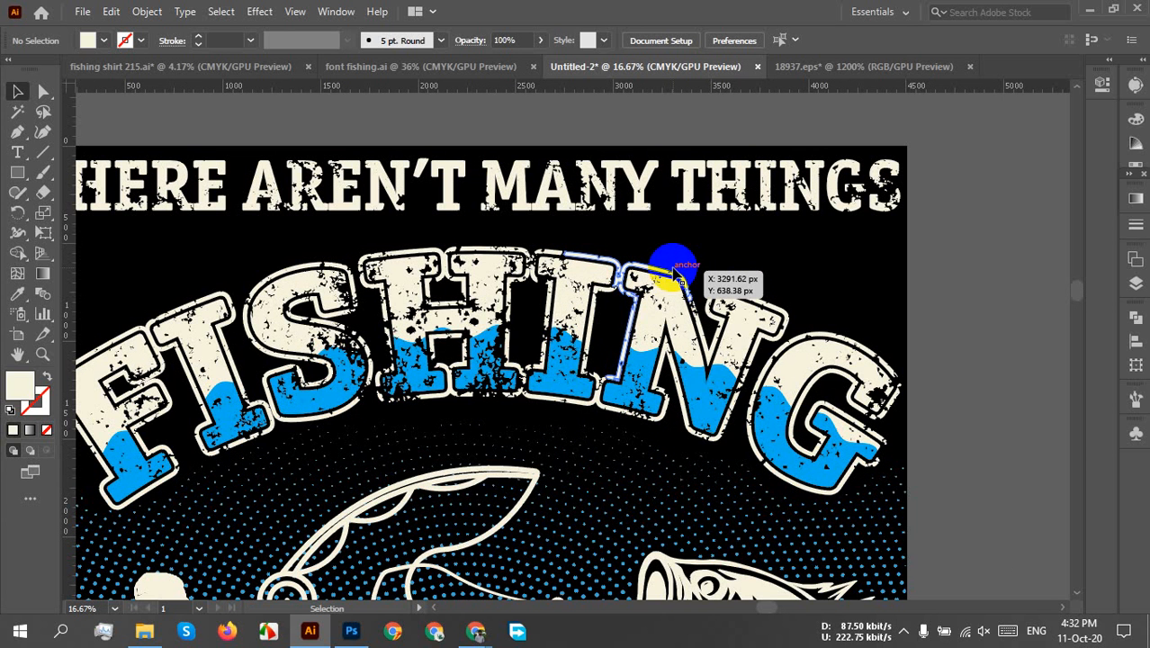
pyautogui.scroll(-2, 673, 270)
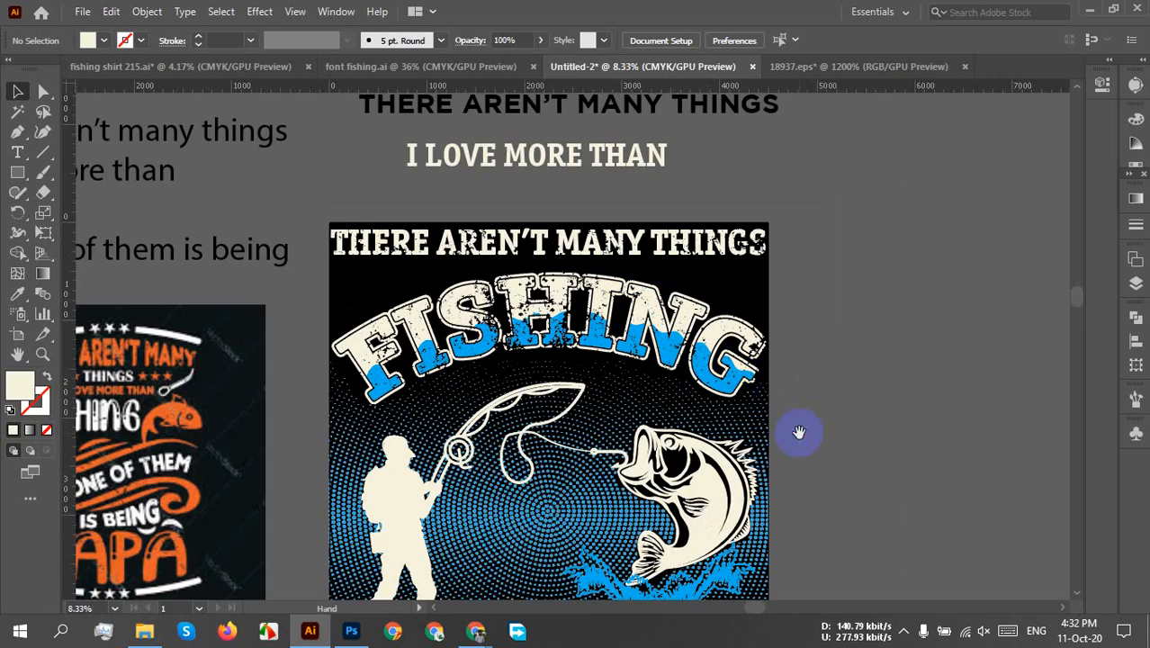
pyautogui.moveTo(801, 436); pyautogui.dragTo(806, 342)
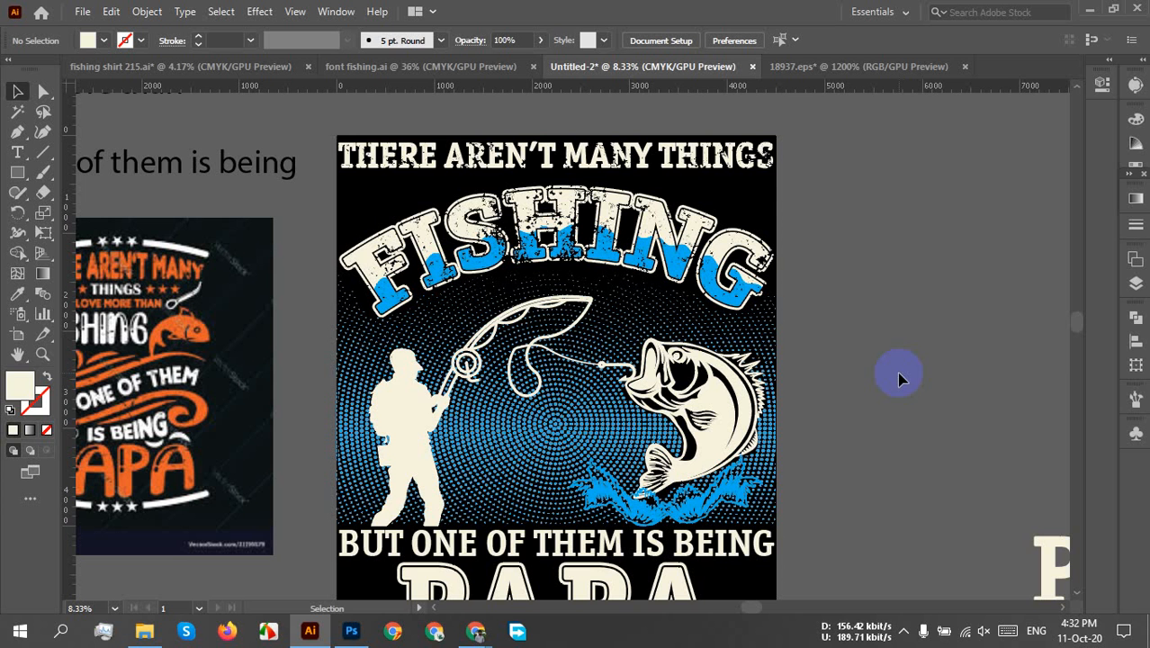
pyautogui.scroll(-3, 856, 362)
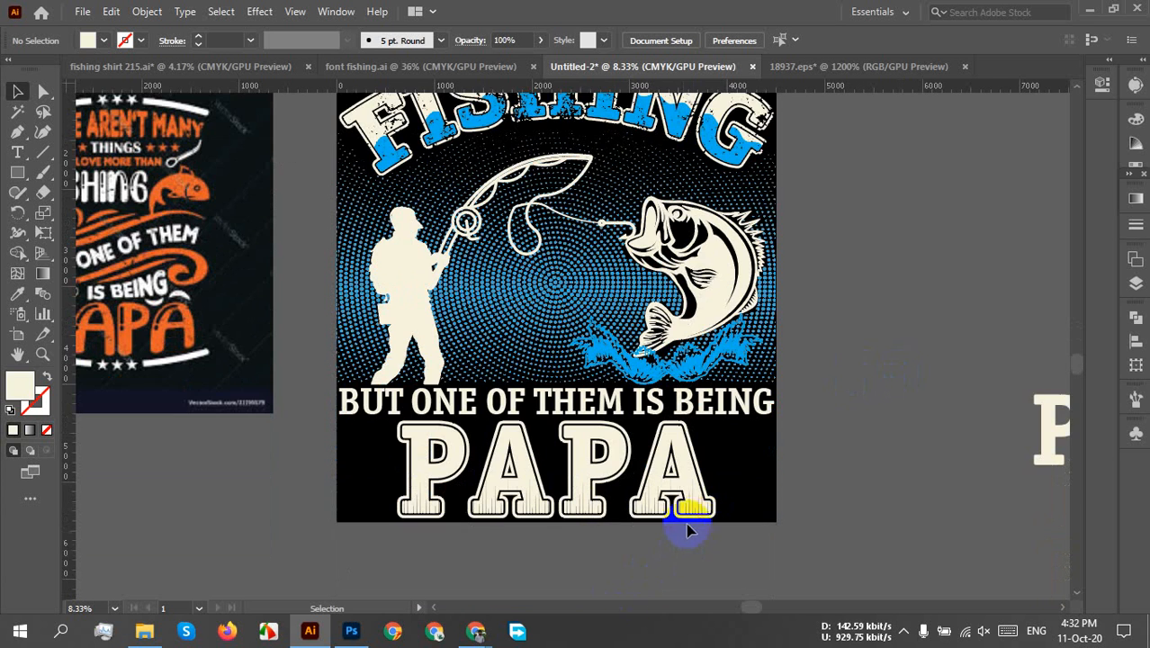
pyautogui.scroll(3, 688, 511)
pyautogui.scroll(-2, 755, 463)
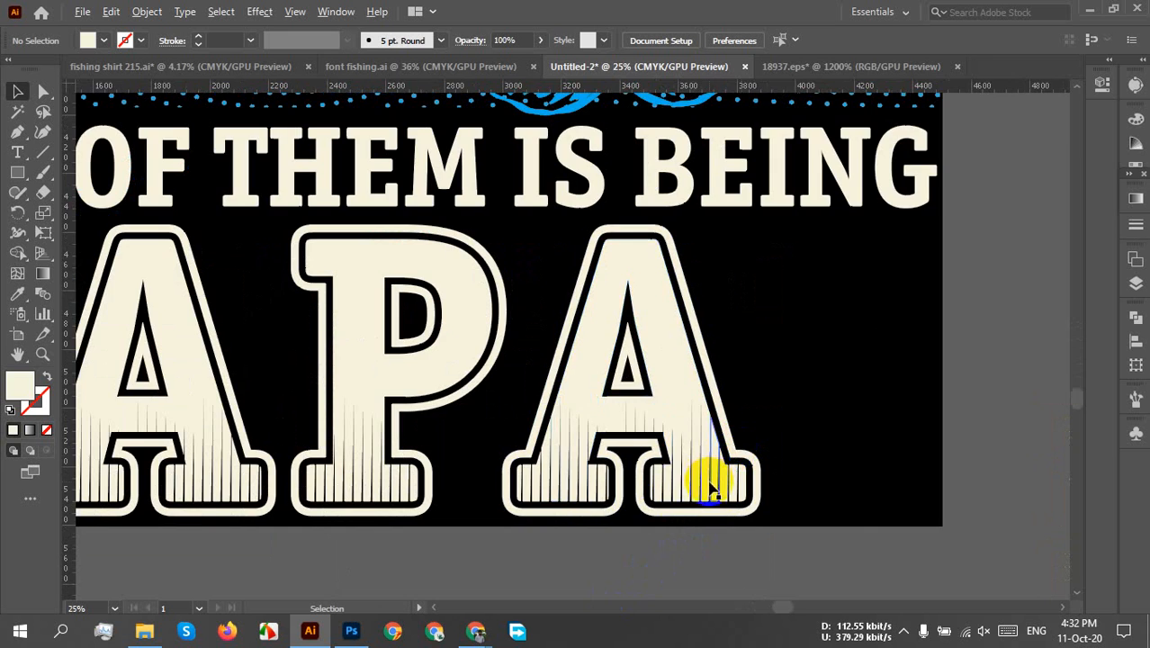
pyautogui.scroll(4, 738, 477)
pyautogui.scroll(-6, 744, 469)
# - Change the fill of the black background rectangle to dark blue
pyautogui.moveTo(819, 472); pyautogui.dragTo(820, 513)
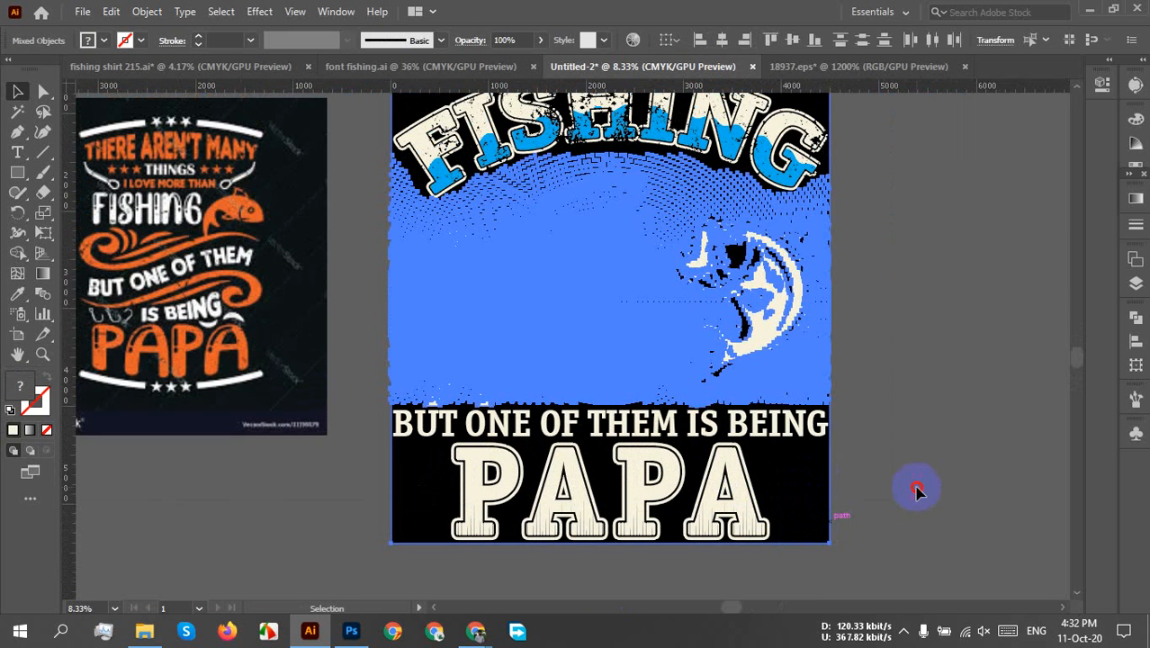
pyautogui.click(814, 493)
pyautogui.click(95, 45)
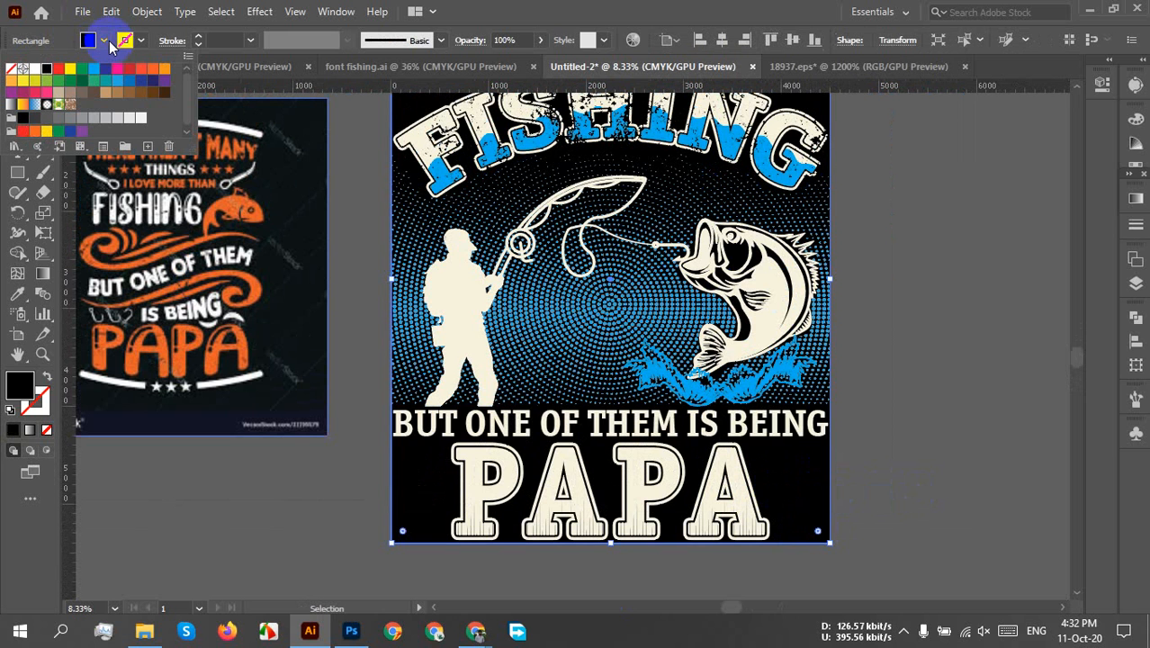
pyautogui.click(82, 68)
pyautogui.click(81, 80)
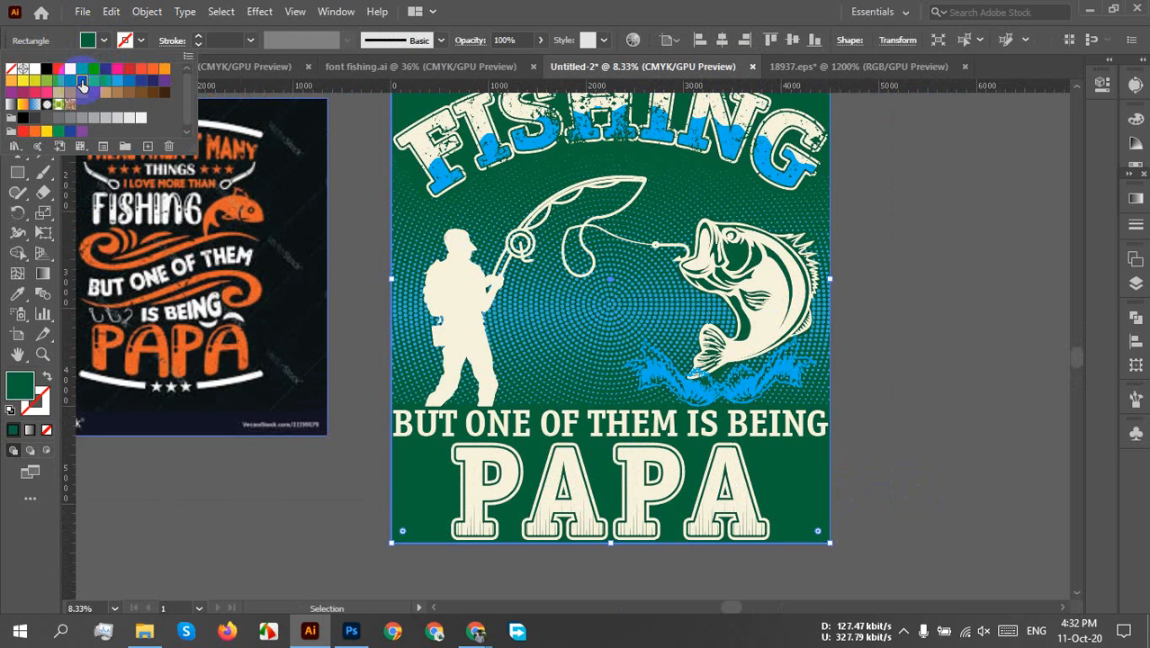
pyautogui.click(153, 80)
pyautogui.click(732, 529)
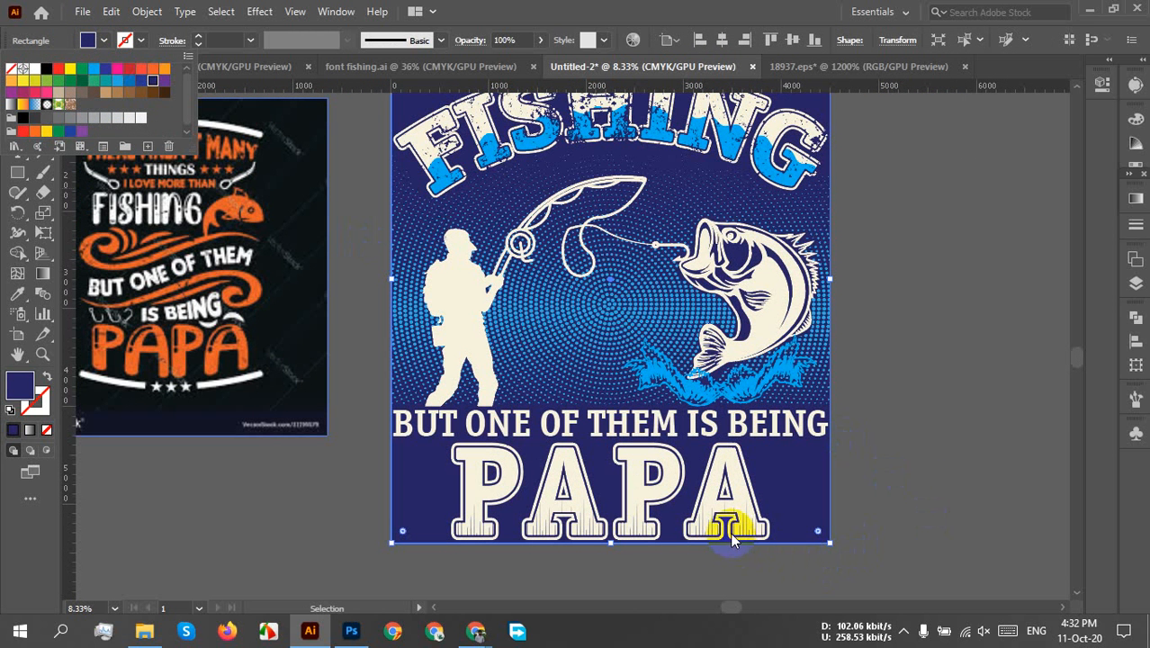
pyautogui.click(892, 460)
# - Inspect the design on the dark blue background, including the distressed headline, the spare "I LOVE MORE THAN" text and the stripe cuts in "PAPA"
pyautogui.scroll(3, 703, 545)
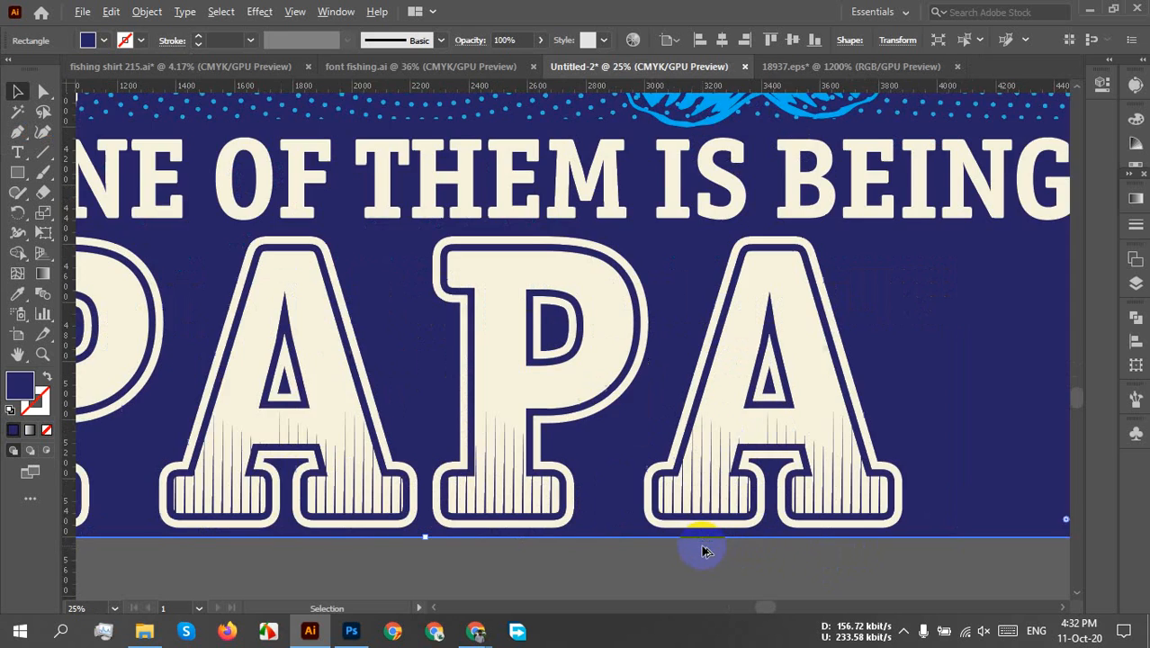
pyautogui.scroll(2, 703, 526)
pyautogui.scroll(-3, 720, 378)
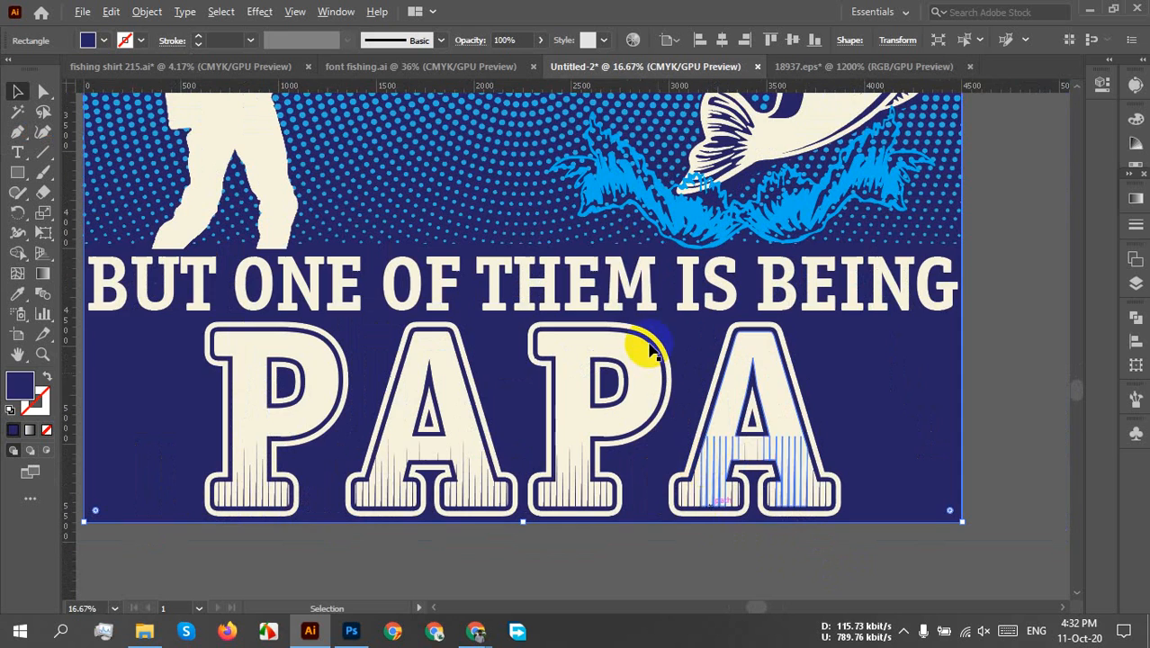
pyautogui.scroll(-2, 633, 277)
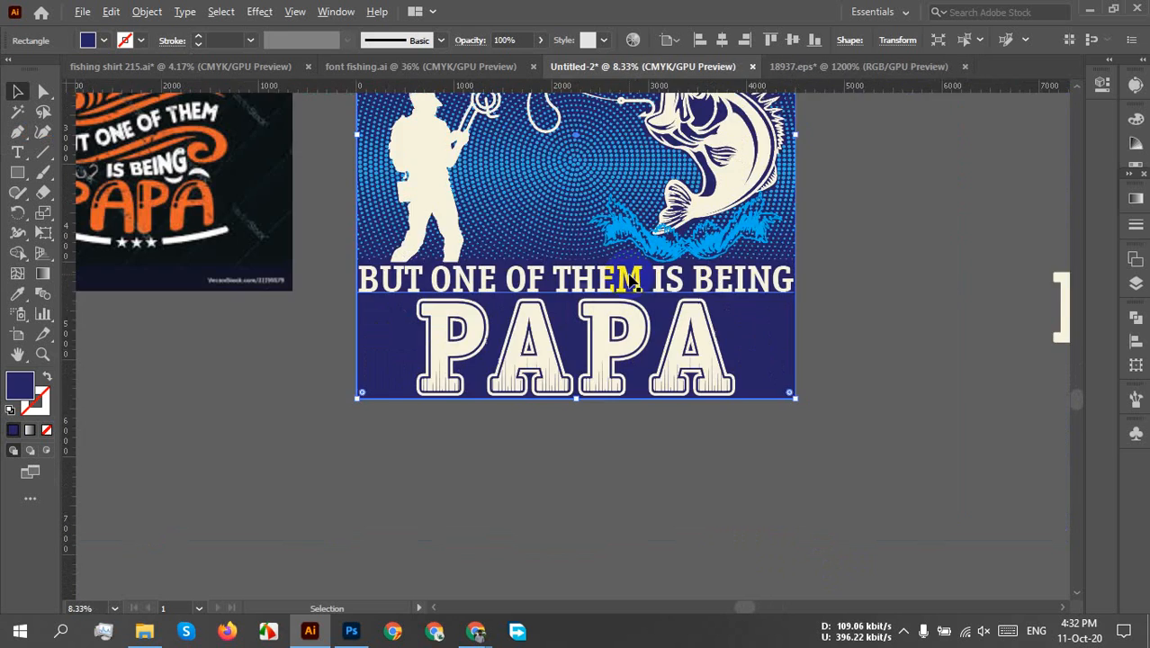
pyautogui.scroll(5, 630, 270)
pyautogui.scroll(3, 459, 132)
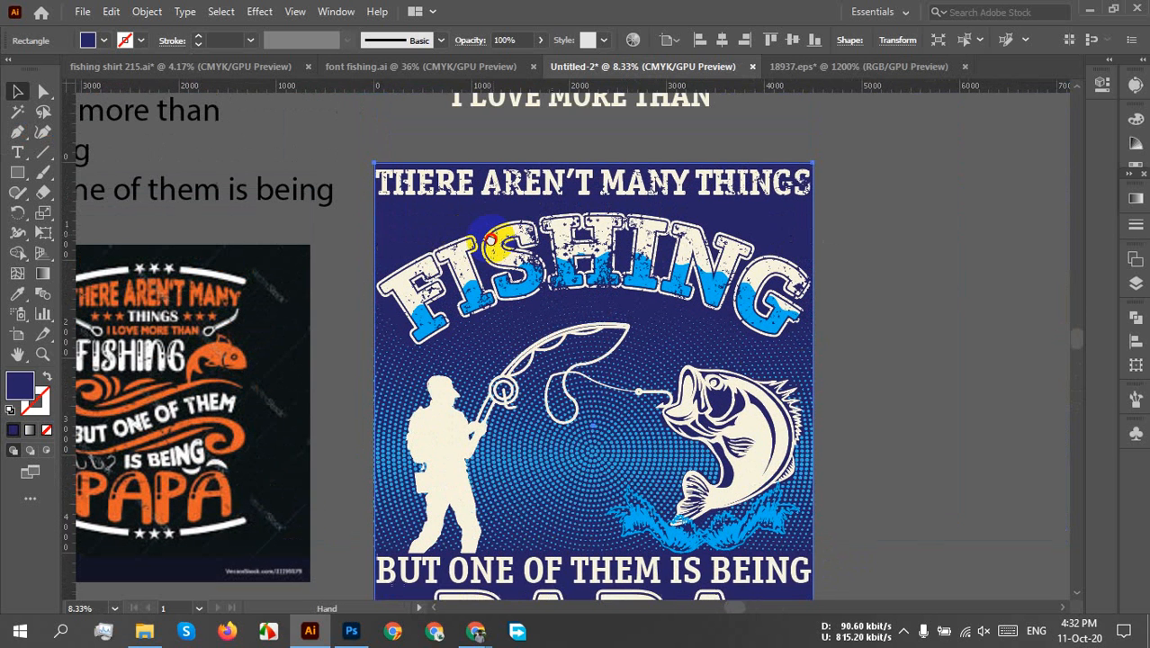
pyautogui.moveTo(585, 123); pyautogui.dragTo(572, 135)
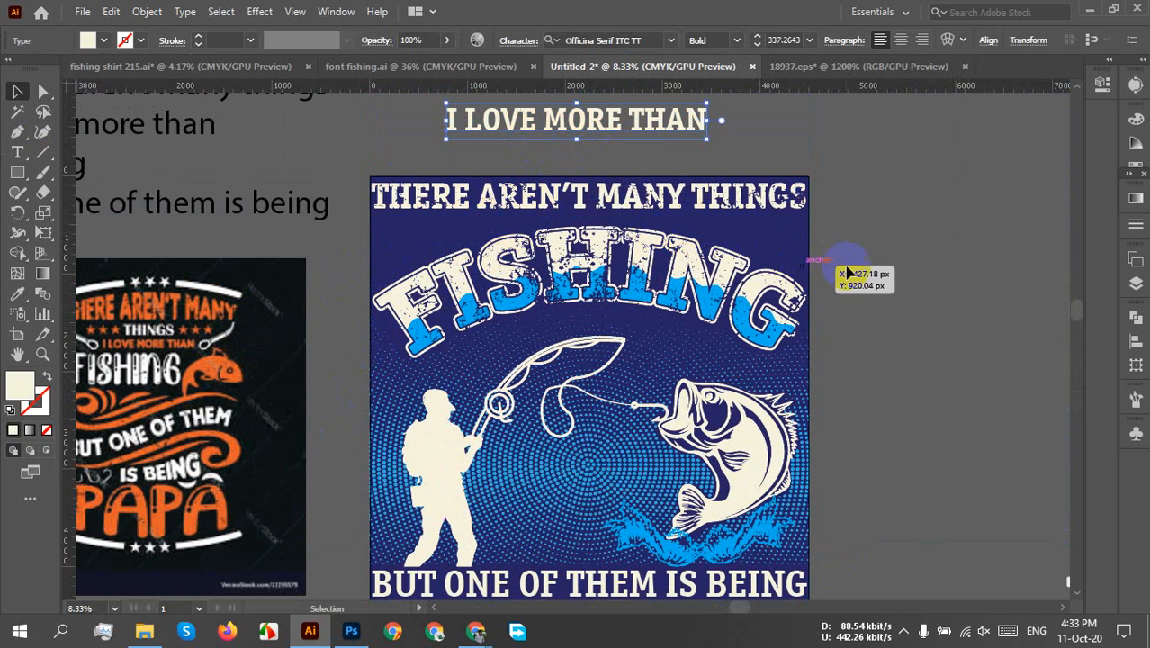
pyautogui.scroll(-5, 917, 382)
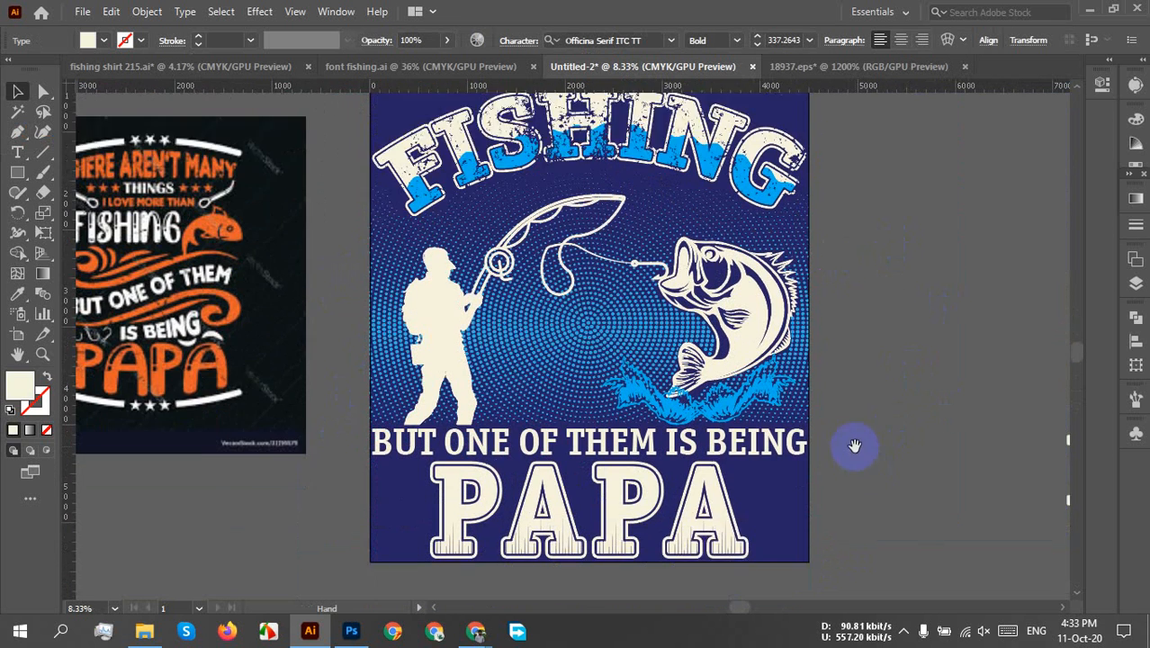
pyautogui.click(934, 429)
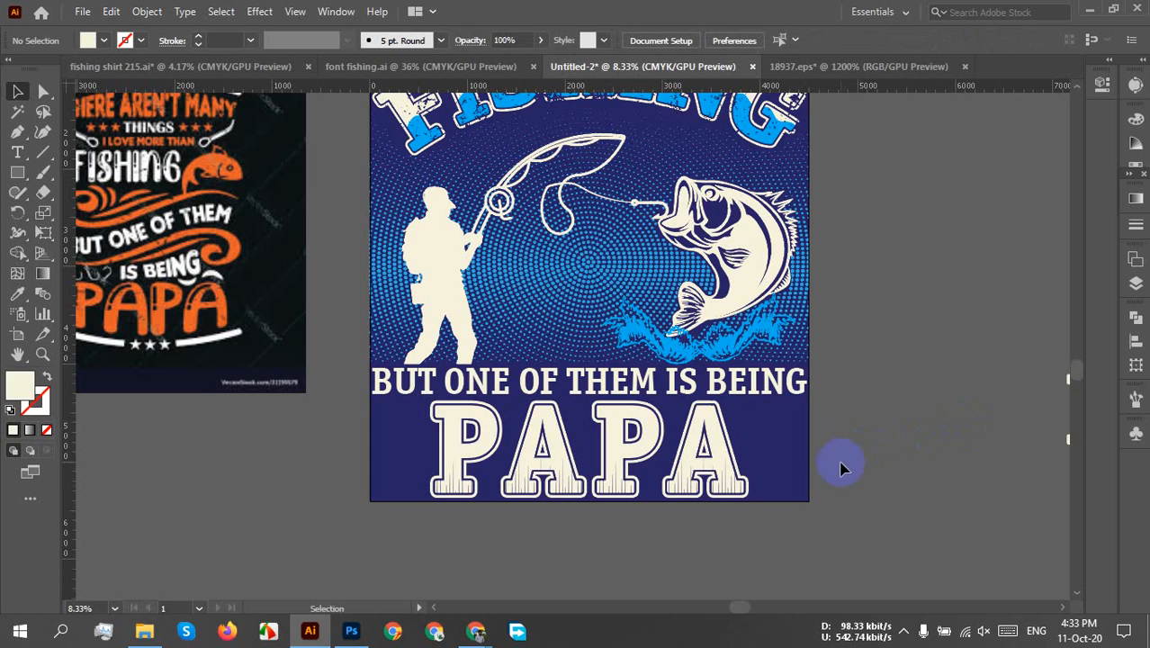
pyautogui.scroll(6, 630, 536)
pyautogui.moveTo(545, 401); pyautogui.dragTo(487, 587)
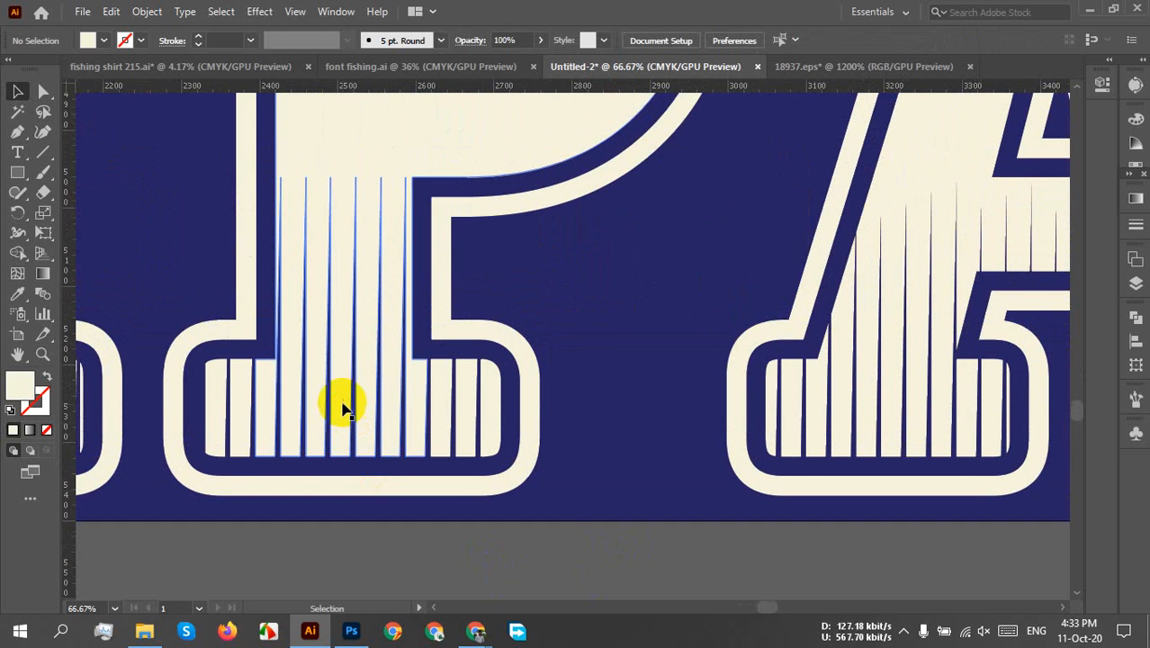
pyautogui.scroll(-2, 830, 407)
pyautogui.moveTo(943, 241); pyautogui.dragTo(726, 358)
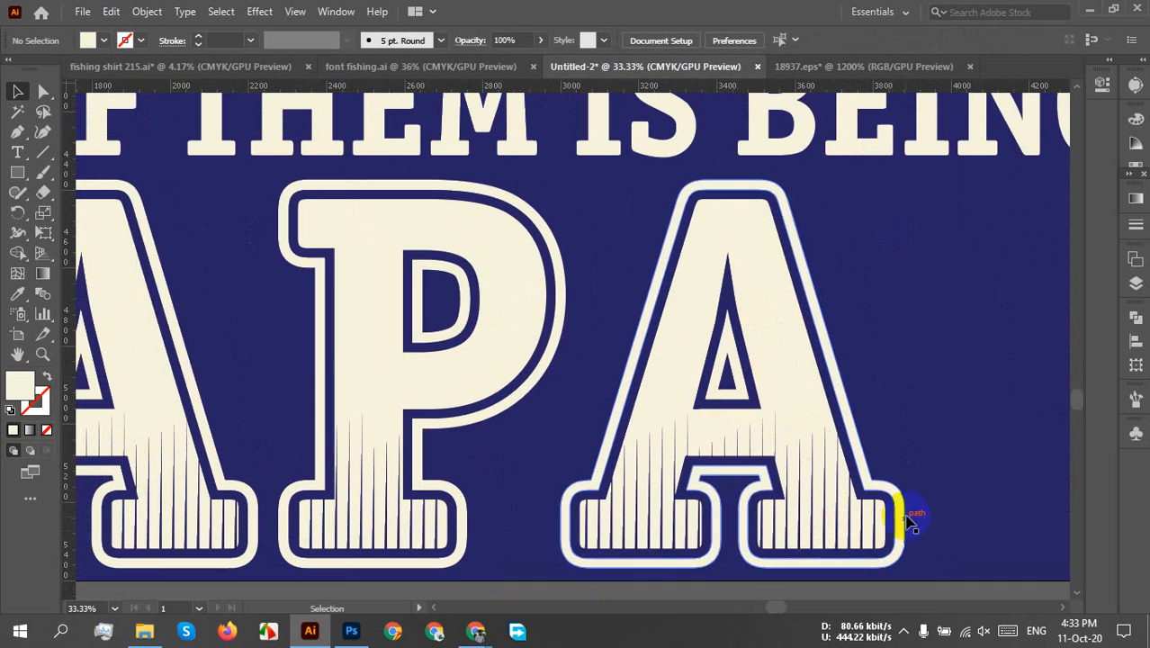
pyautogui.scroll(4, 859, 550)
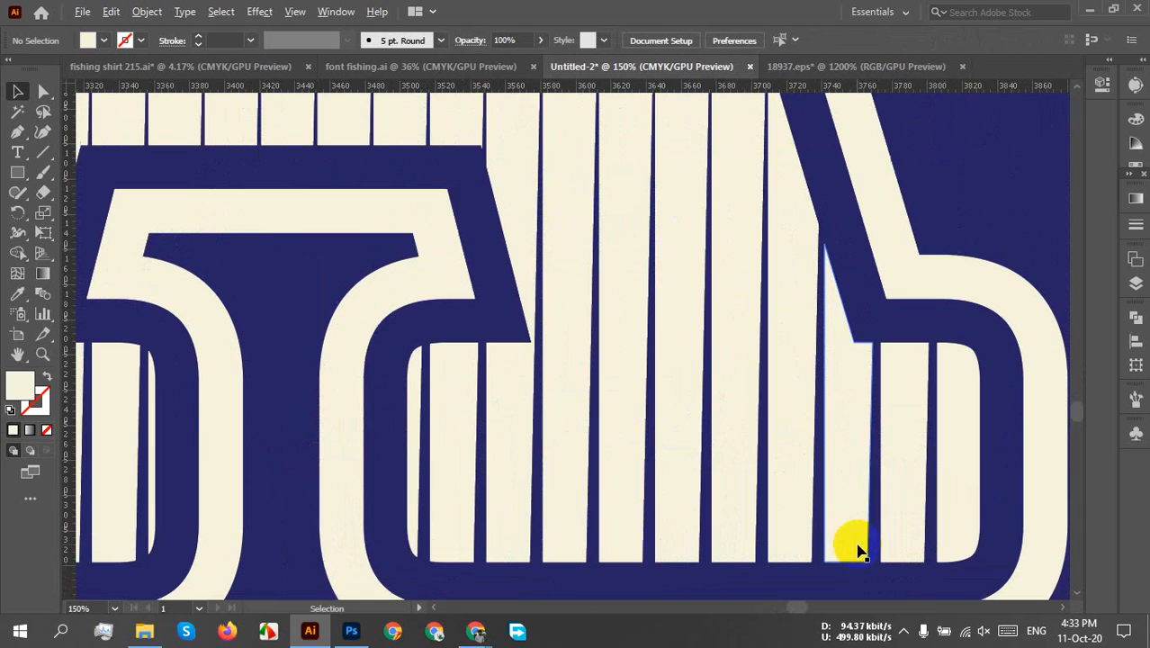
pyautogui.scroll(-8, 807, 483)
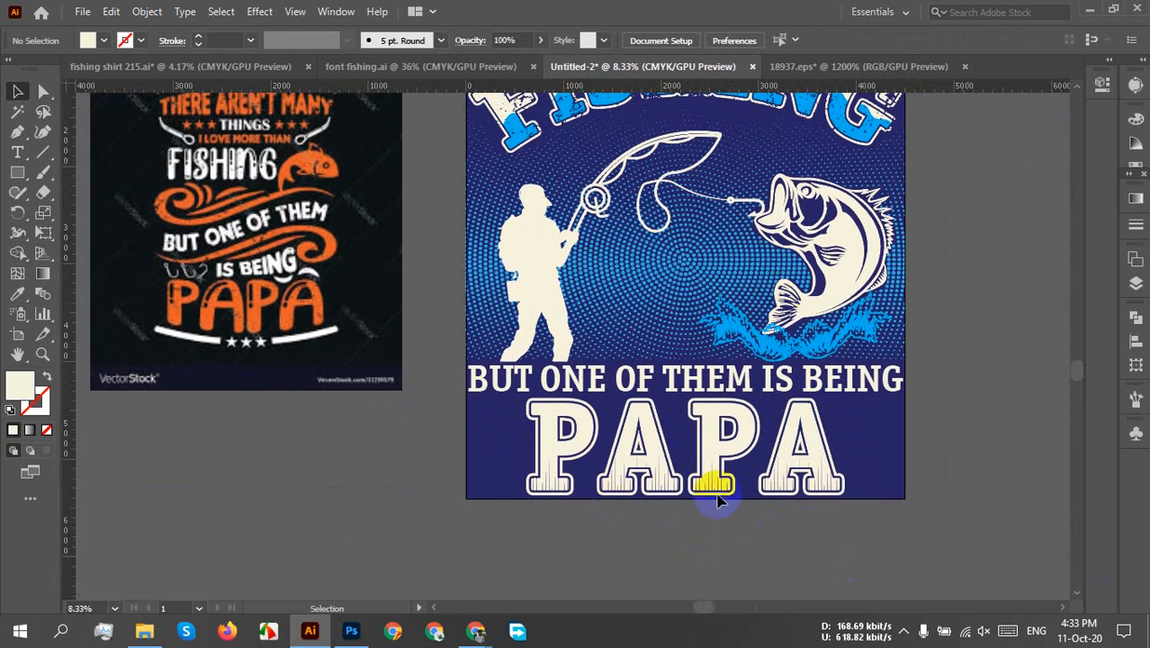
# - Darken the fill of the blue background rectangle to a deep navy
pyautogui.scroll(-2, 859, 512)
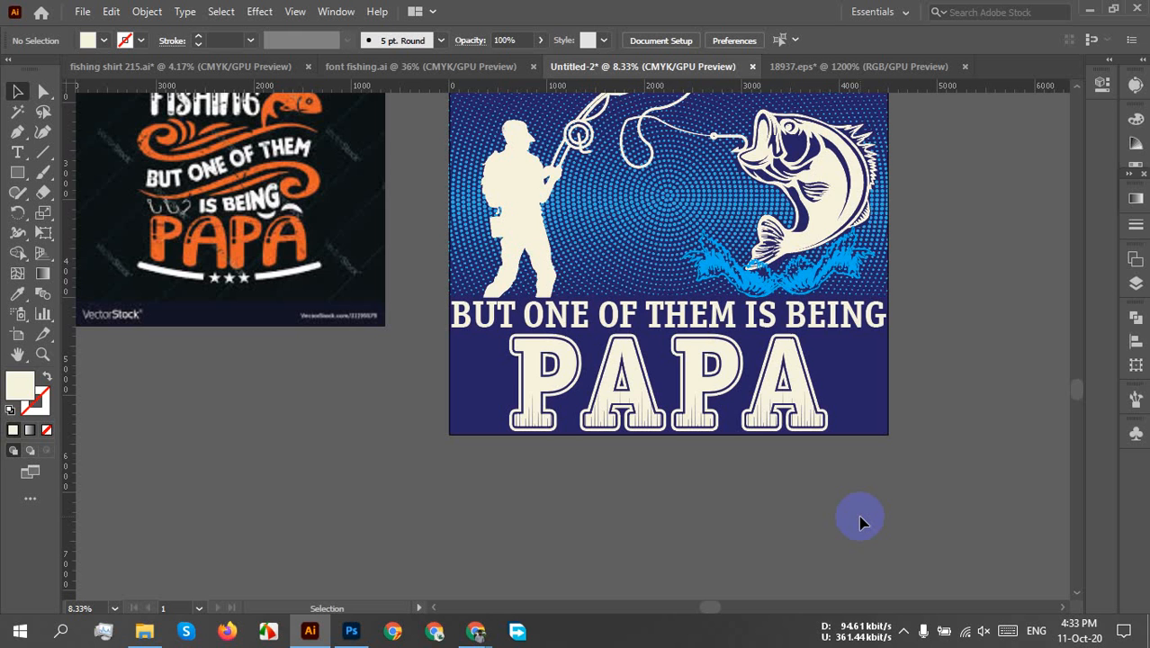
pyautogui.moveTo(944, 243); pyautogui.dragTo(891, 444)
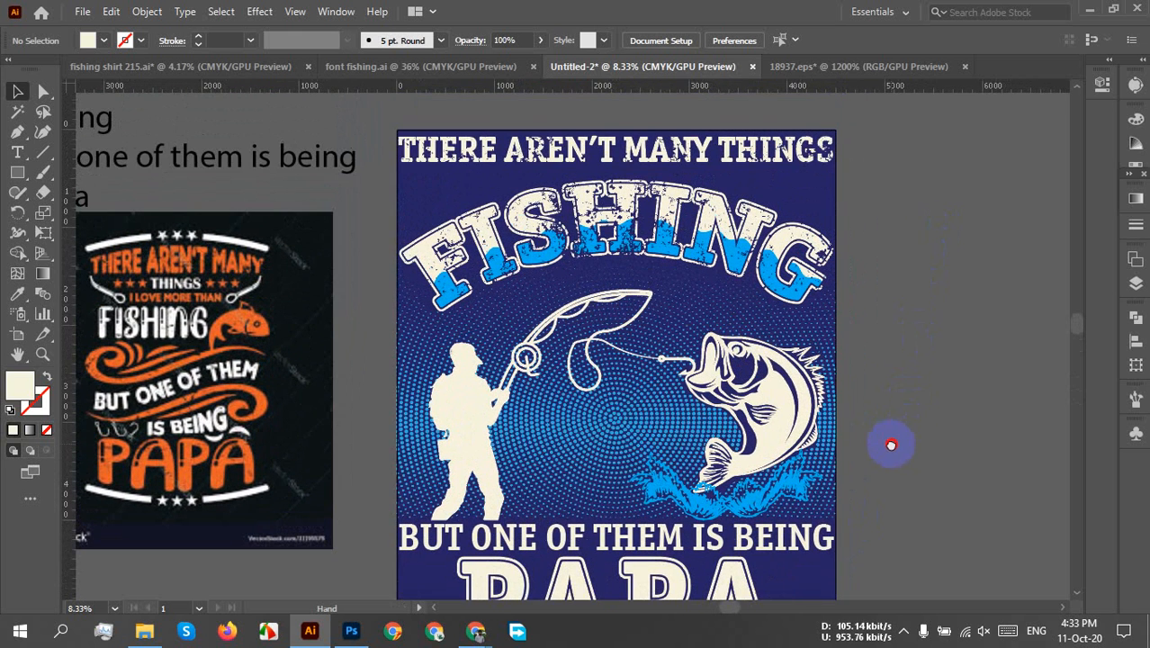
pyautogui.moveTo(858, 284); pyautogui.dragTo(874, 346)
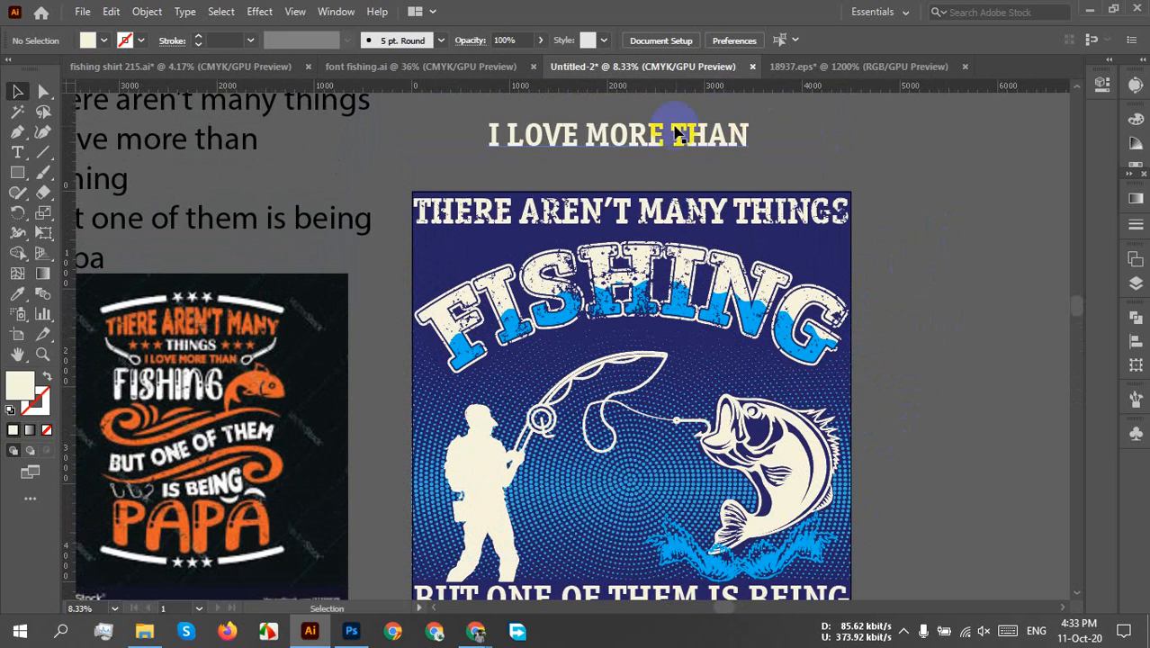
pyautogui.moveTo(932, 405); pyautogui.dragTo(919, 554)
pyautogui.moveTo(869, 338); pyautogui.dragTo(883, 394)
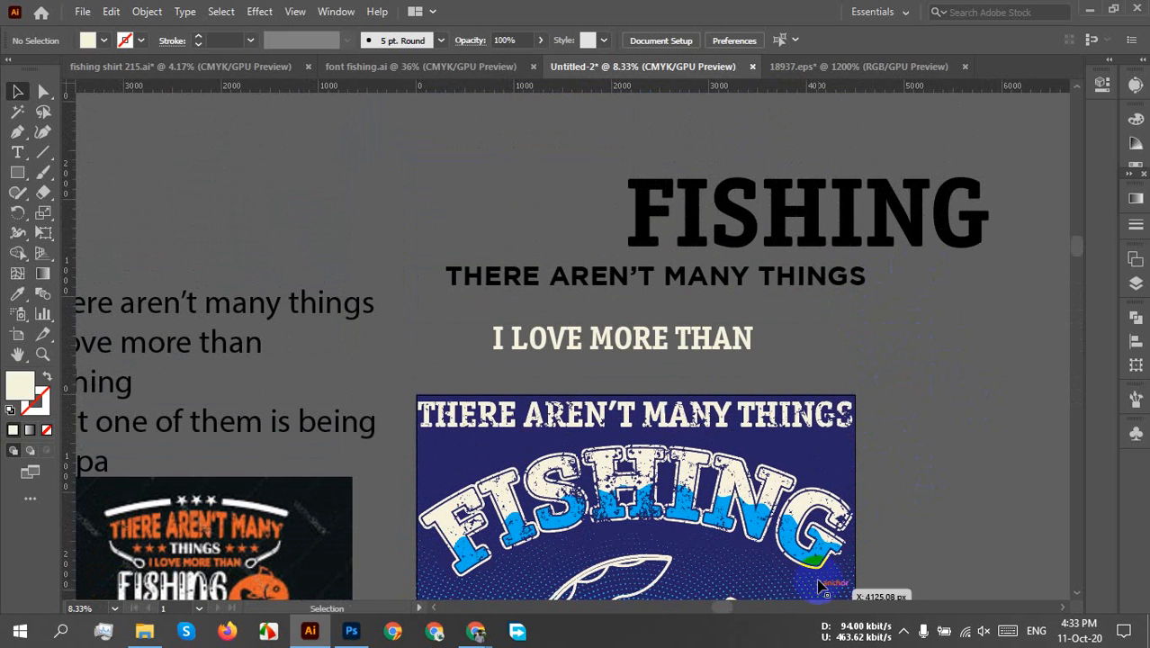
pyautogui.click(837, 474)
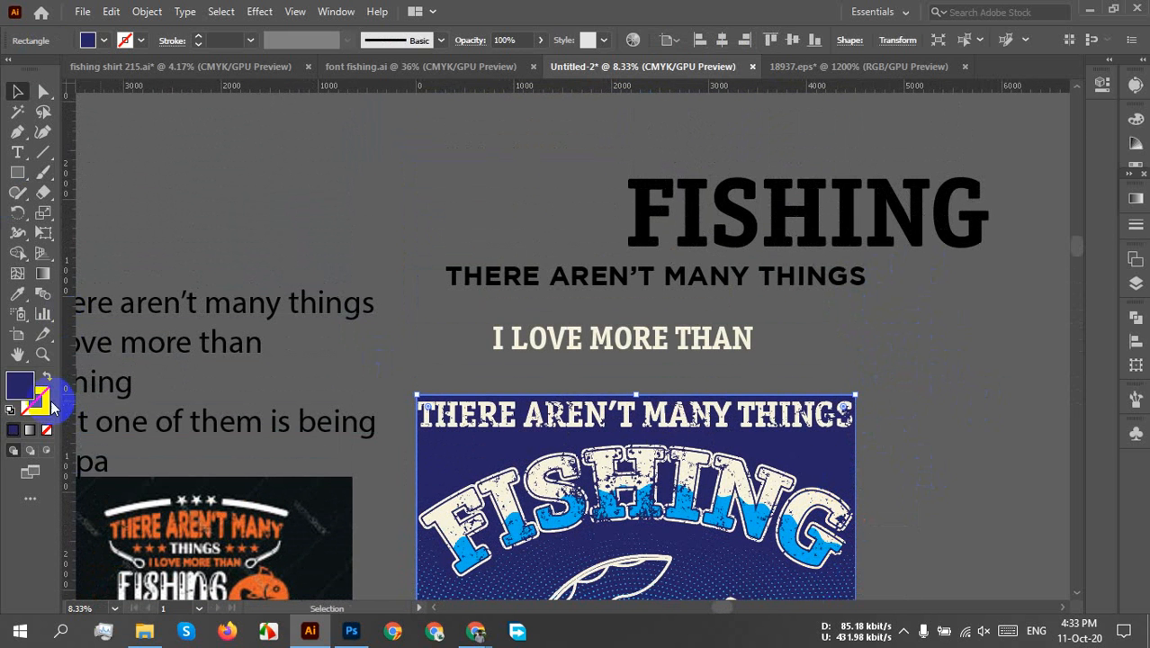
pyautogui.doubleClick(22, 386)
pyautogui.moveTo(784, 271); pyautogui.dragTo(784, 292)
pyautogui.click(975, 140)
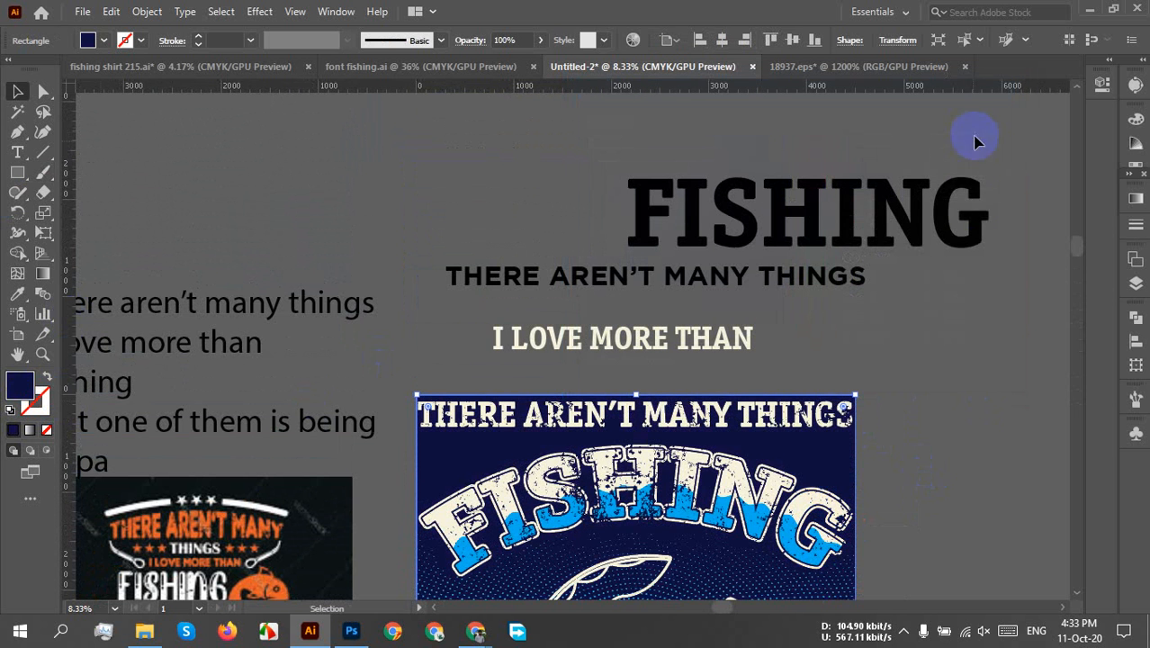
pyautogui.click(975, 355)
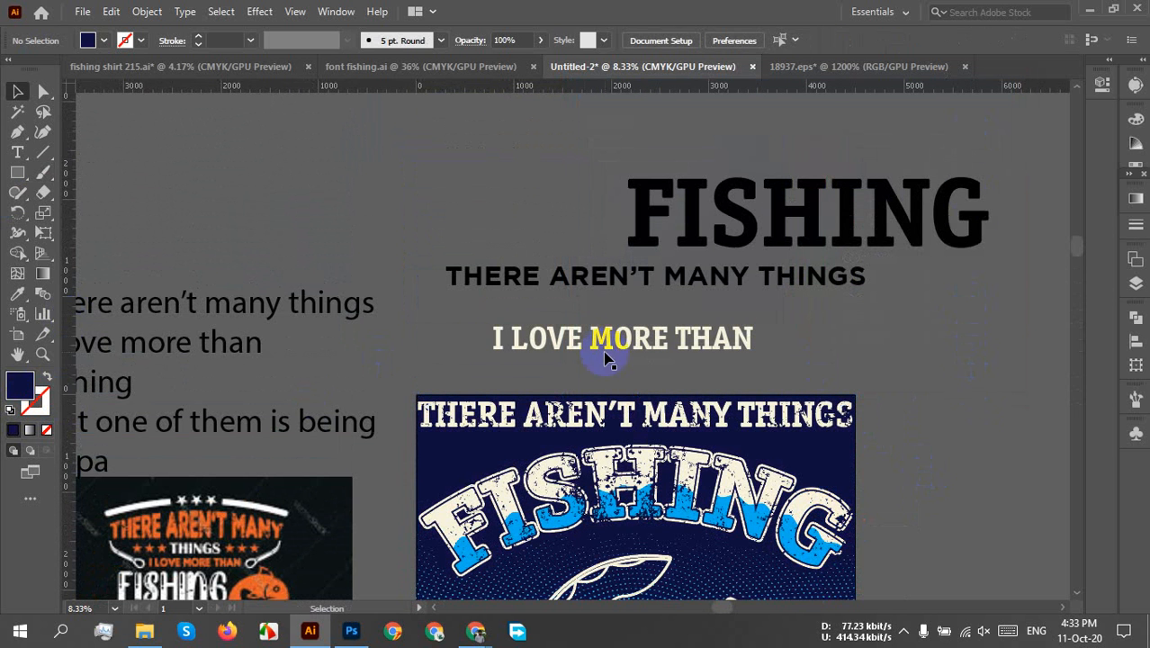
# - Draw a curved open path with the Pen tool above the "FIS" letters of "FISHING", rising from the artboard's left edge
pyautogui.moveTo(680, 348); pyautogui.dragTo(762, 256)
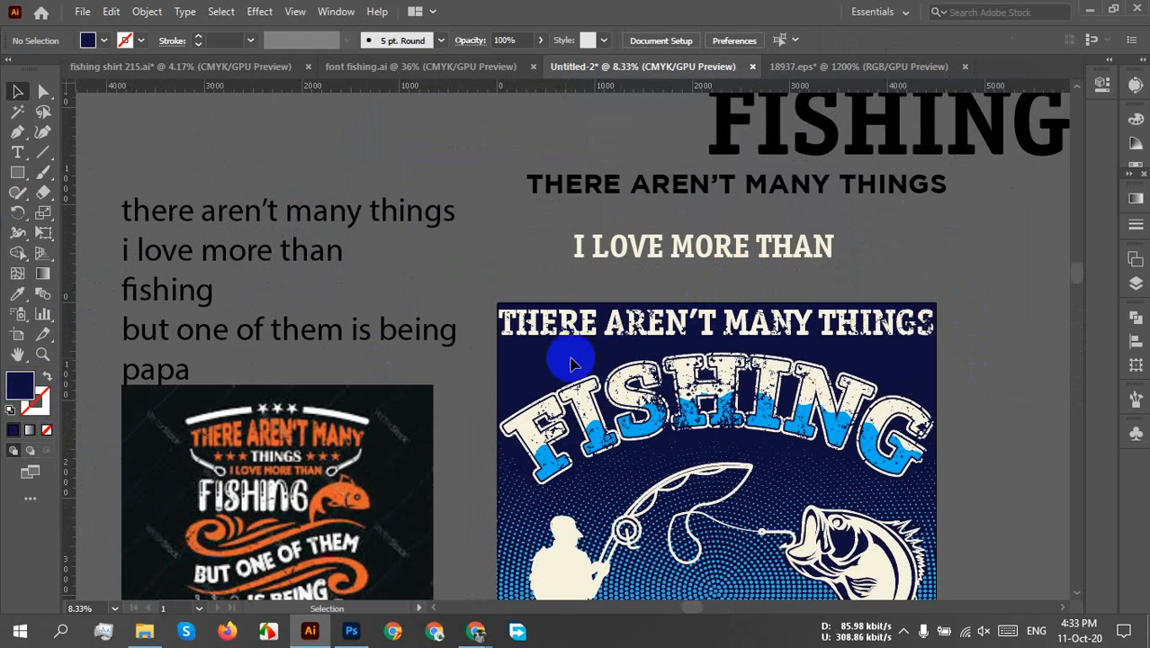
pyautogui.click(18, 132)
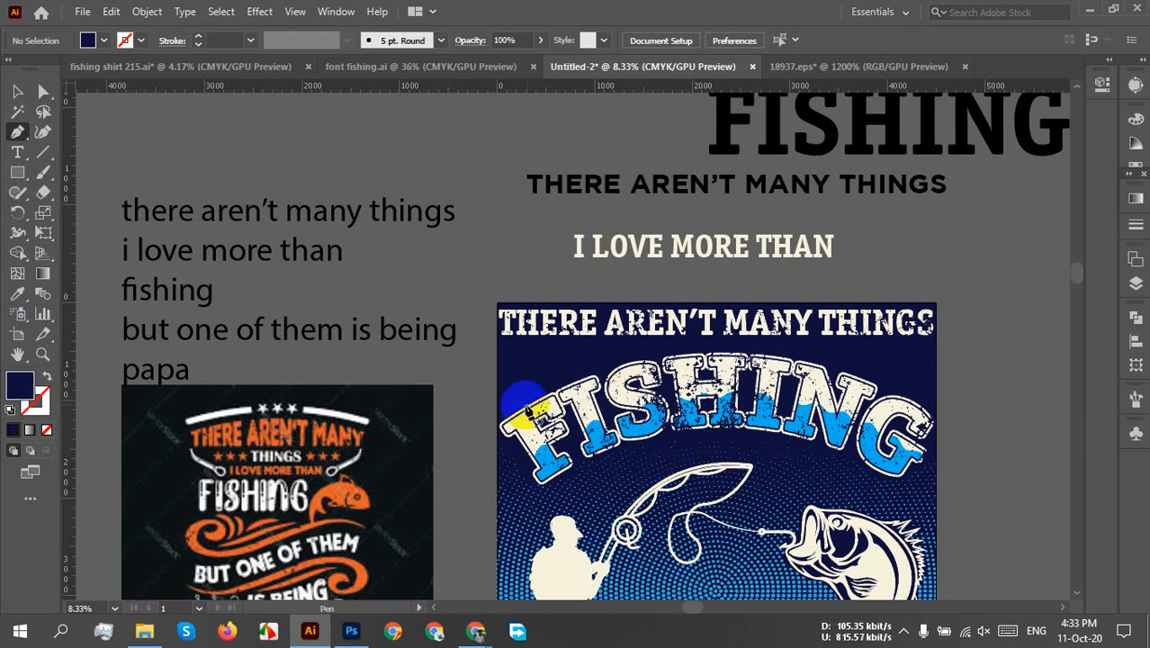
pyautogui.click(500, 396)
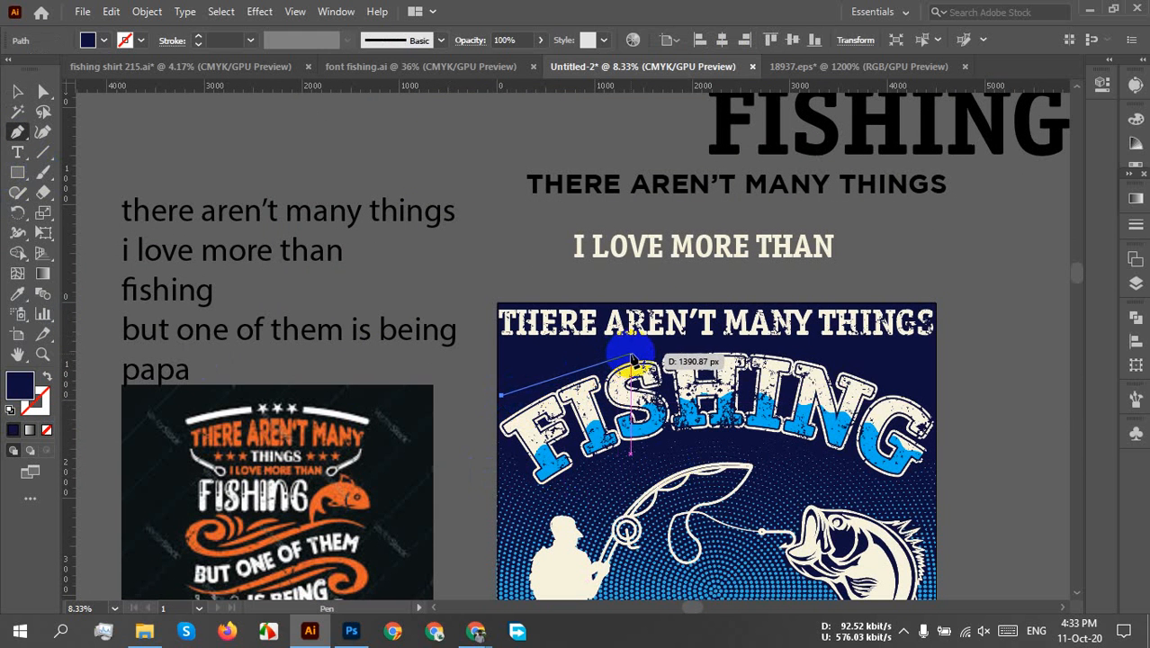
pyautogui.moveTo(633, 349); pyautogui.dragTo(693, 356)
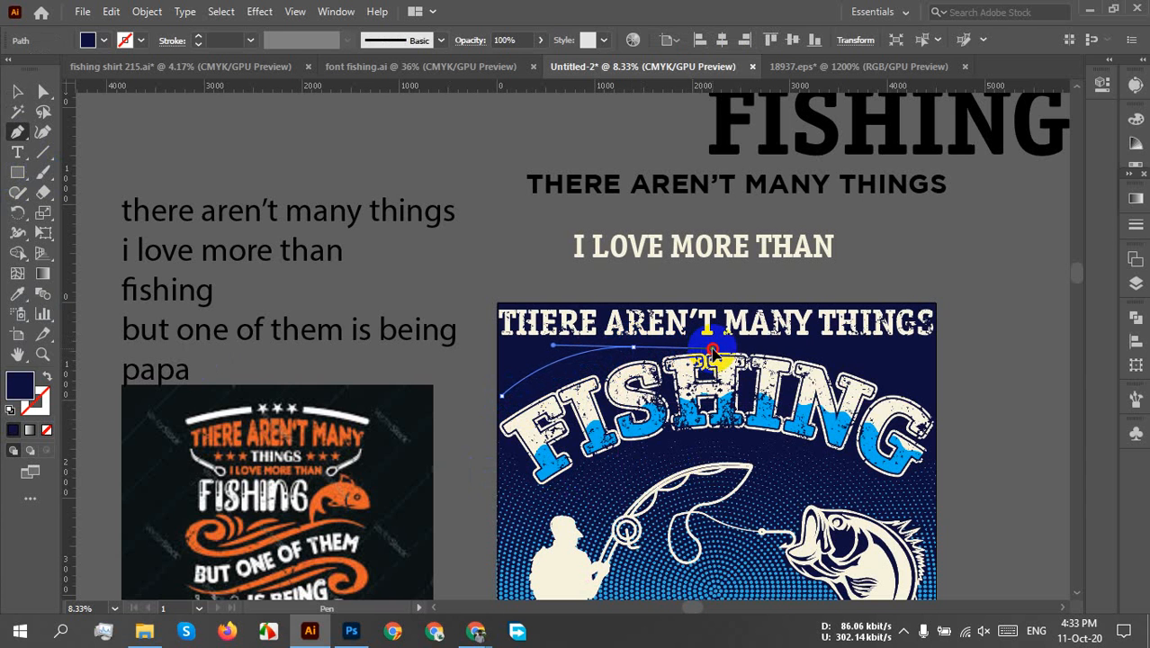
pyautogui.moveTo(711, 353); pyautogui.dragTo(712, 353)
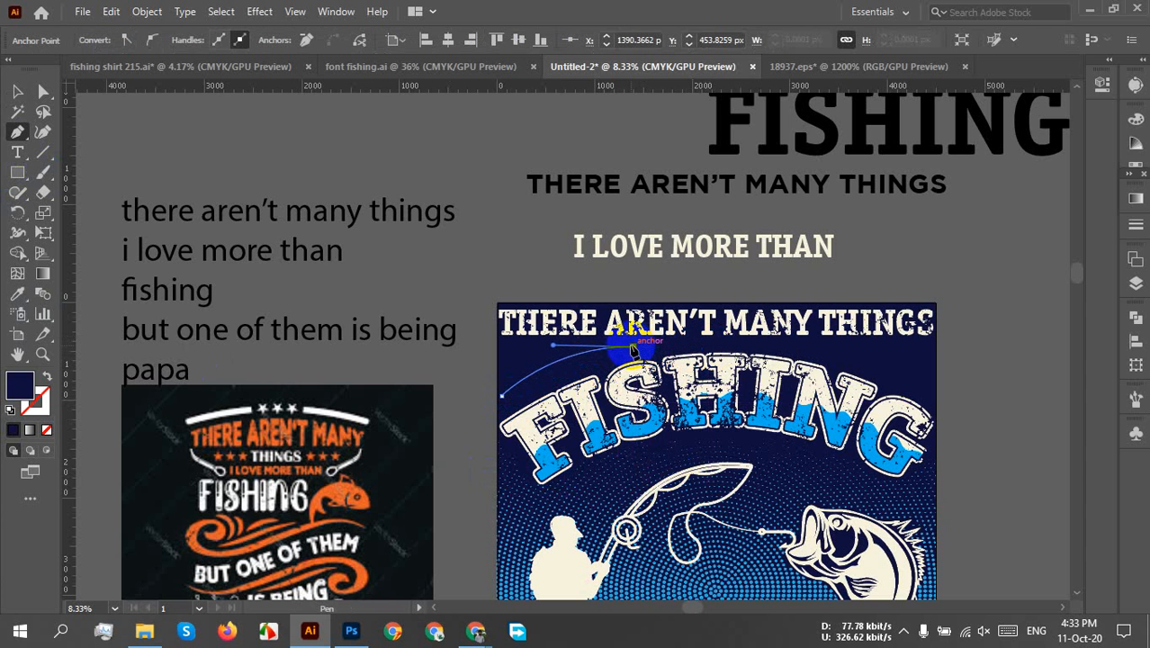
pyautogui.press('v')
# - Move the curved path slightly down and to the right so it sits closer to the arched "FISHING" lettering
pyautogui.scroll(3, 614, 349)
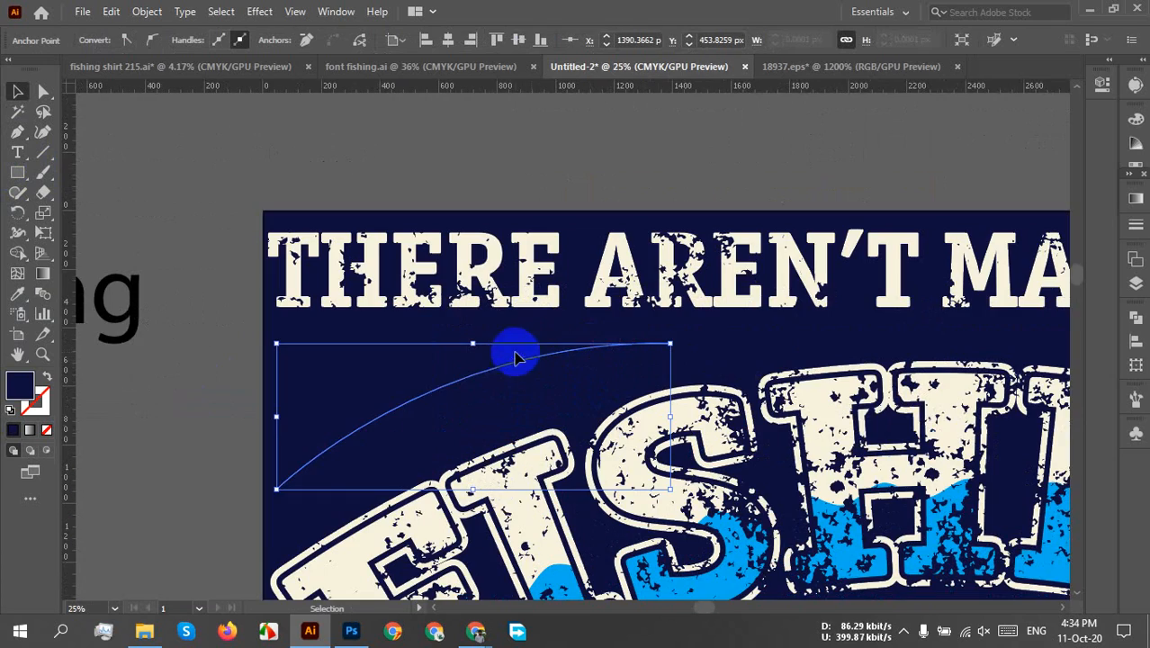
pyautogui.moveTo(514, 367); pyautogui.dragTo(527, 393)
pyautogui.moveTo(787, 391); pyautogui.dragTo(558, 185)
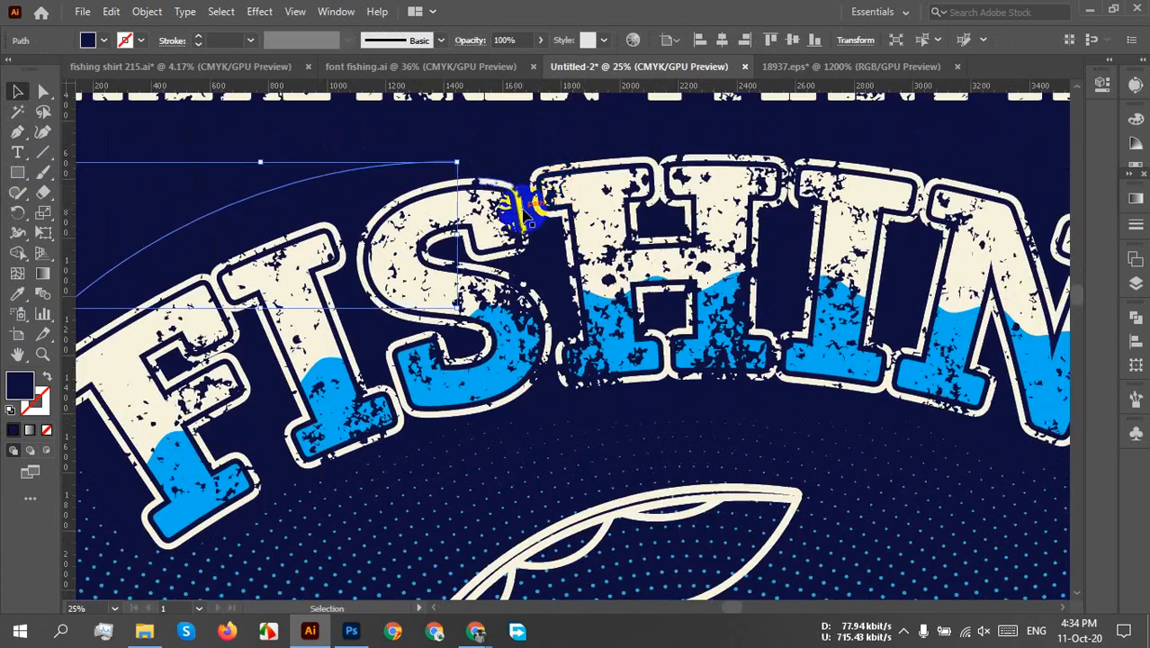
pyautogui.scroll(-2, 519, 208)
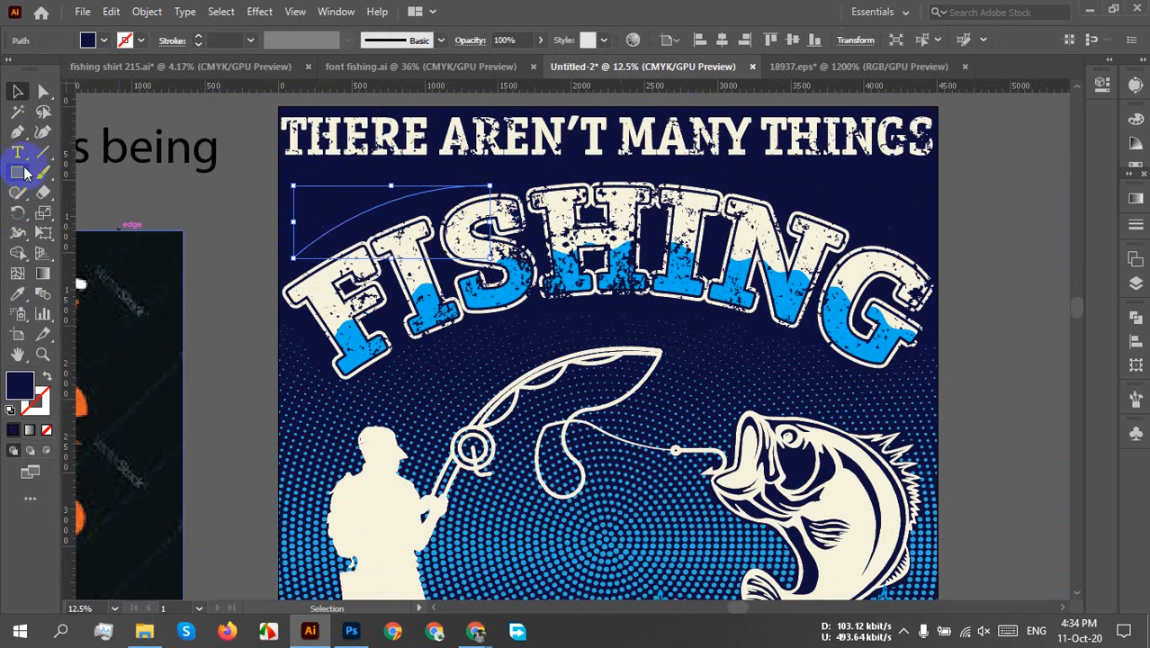
# - Add the text "I LOVE" along the curved path with the Type on a Path tool, replacing the placeholder text
pyautogui.moveTo(17, 152); pyautogui.dragTo(108, 197)
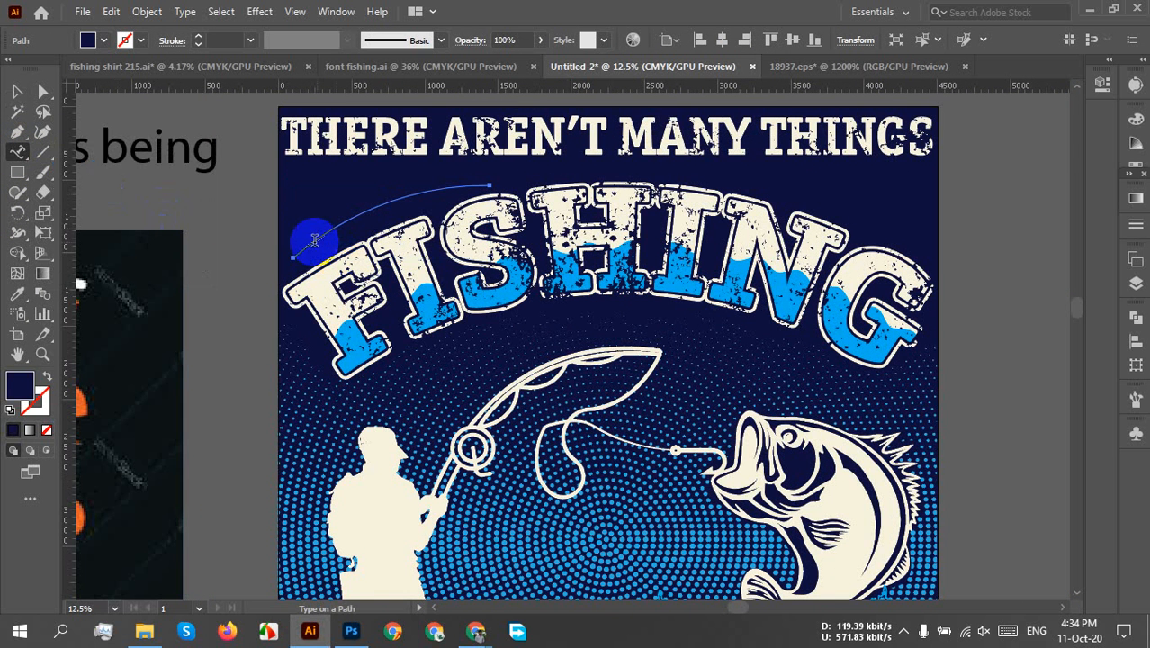
pyautogui.click(309, 238)
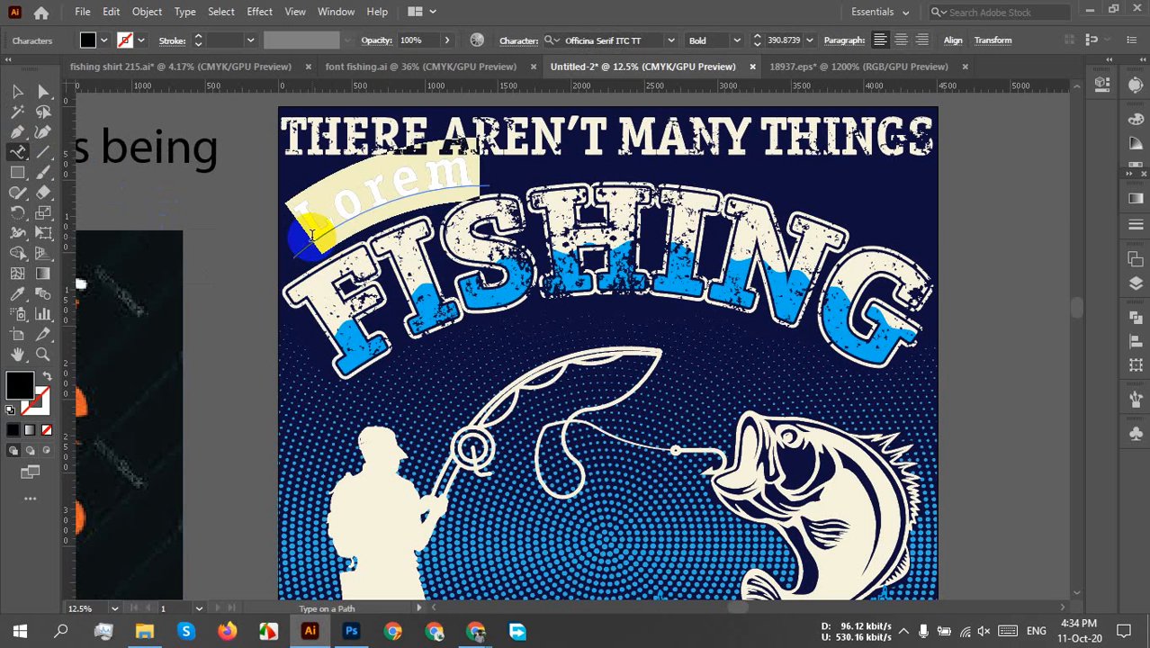
pyautogui.press('BackSpace')
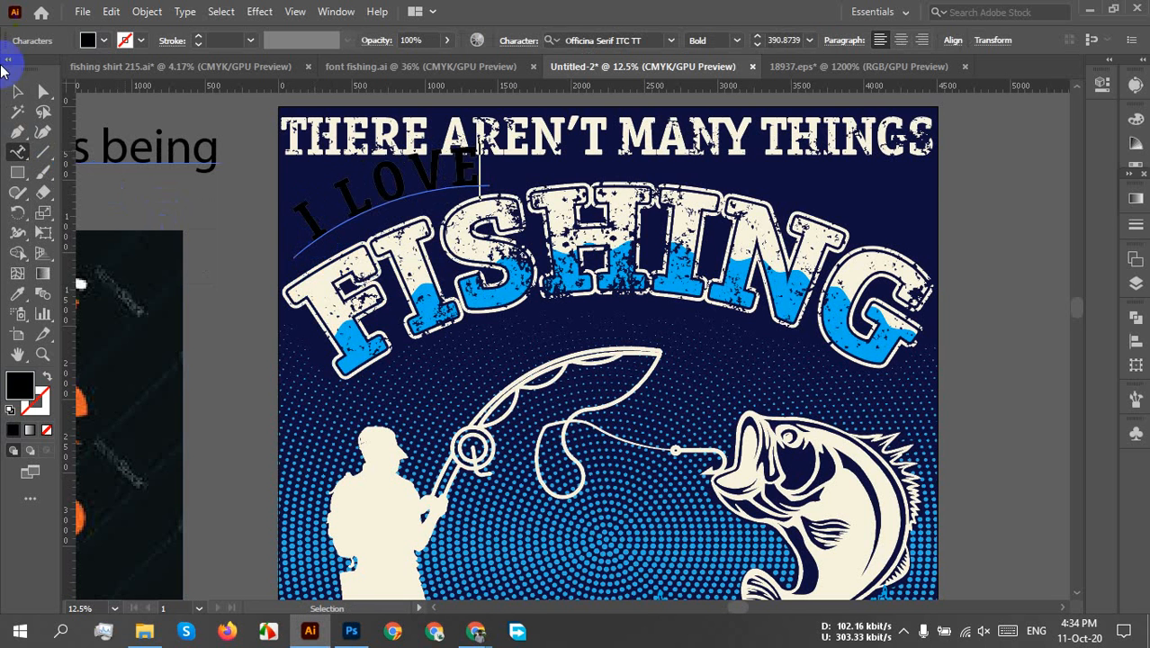
pyautogui.click(13, 88)
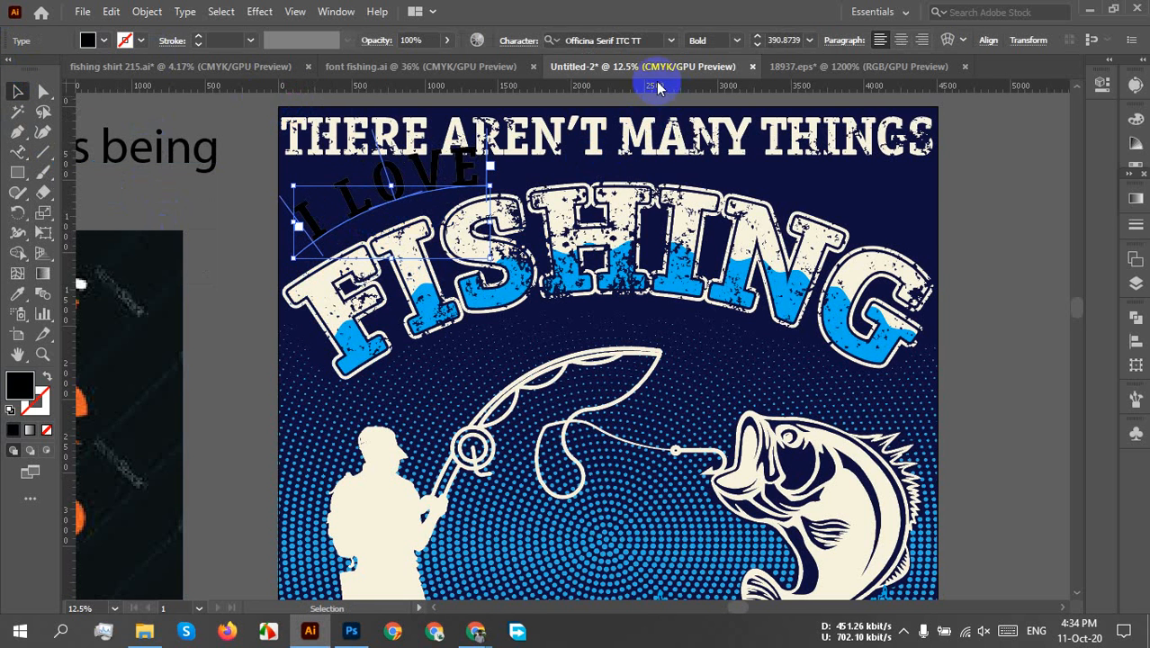
# - Browse the available fonts for the curved "I LOVE" text, previewing candidates through the fonts beginning with A
pyautogui.click(673, 45)
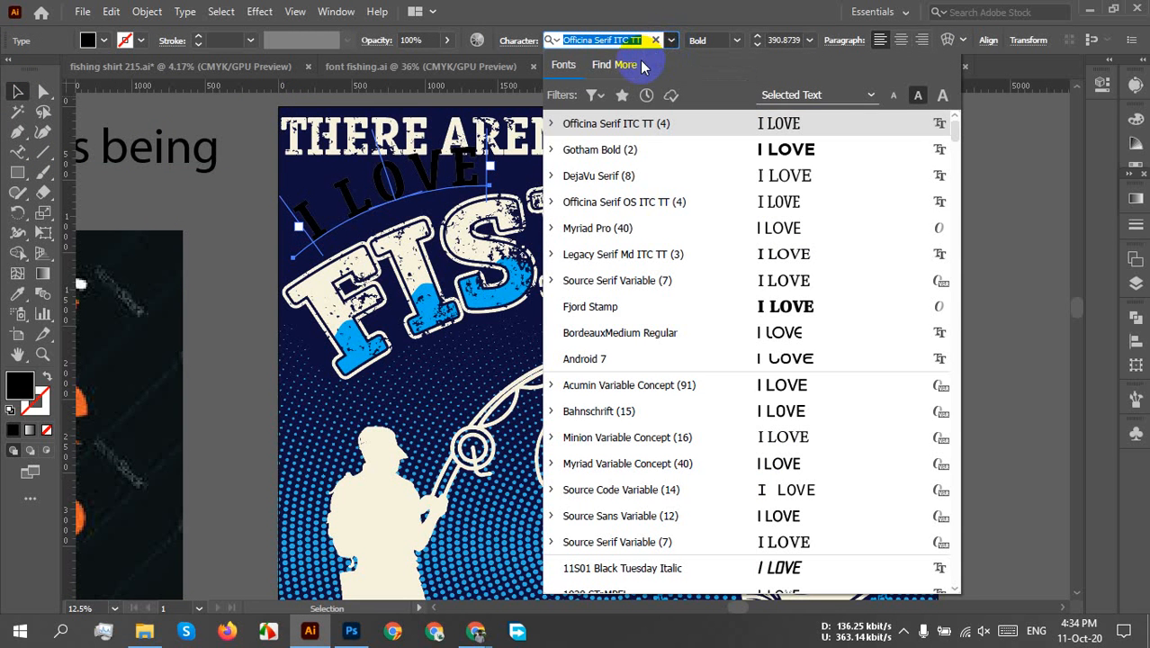
pyautogui.scroll(-10, 801, 403)
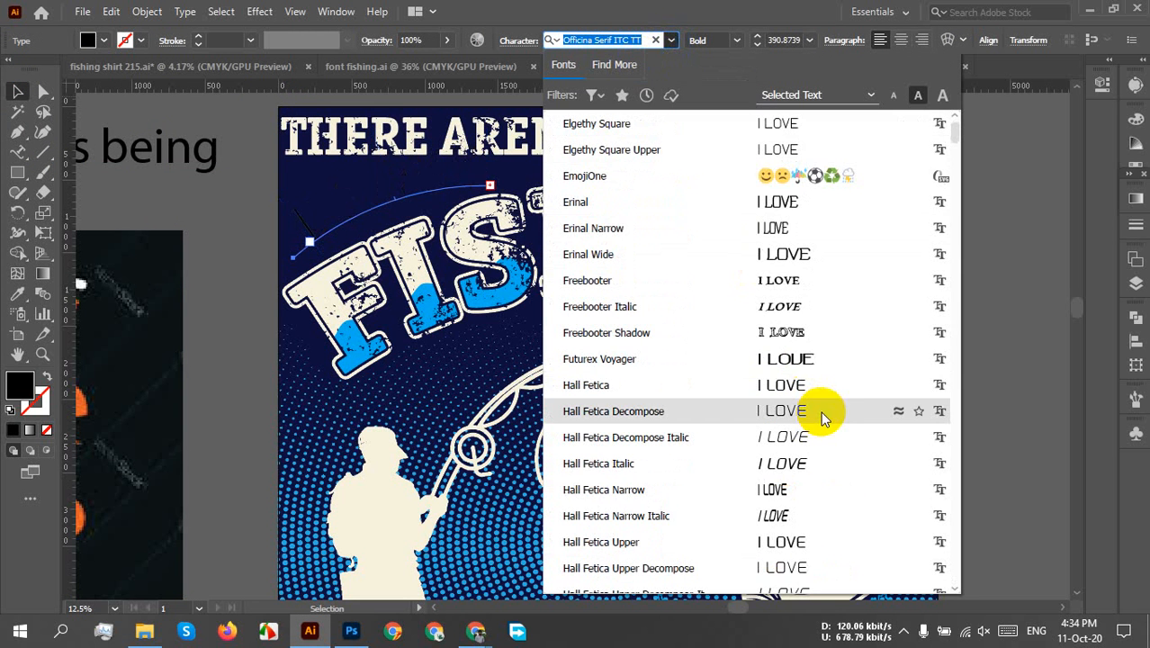
pyautogui.scroll(-4, 851, 413)
pyautogui.scroll(-5, 851, 413)
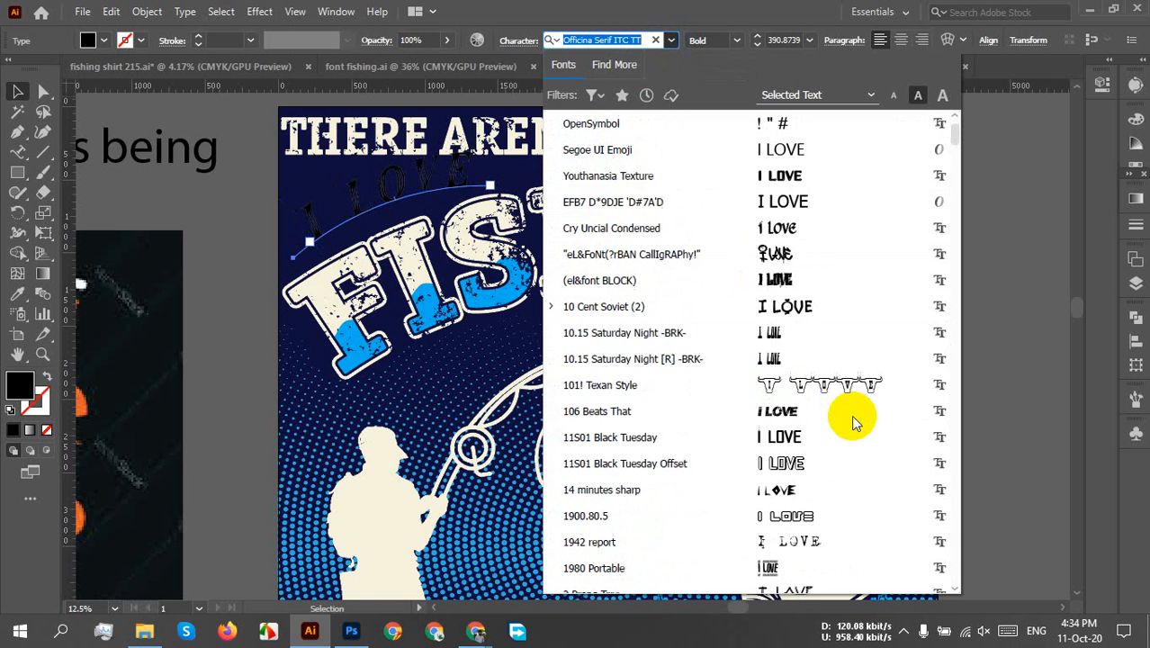
pyautogui.scroll(-8, 852, 417)
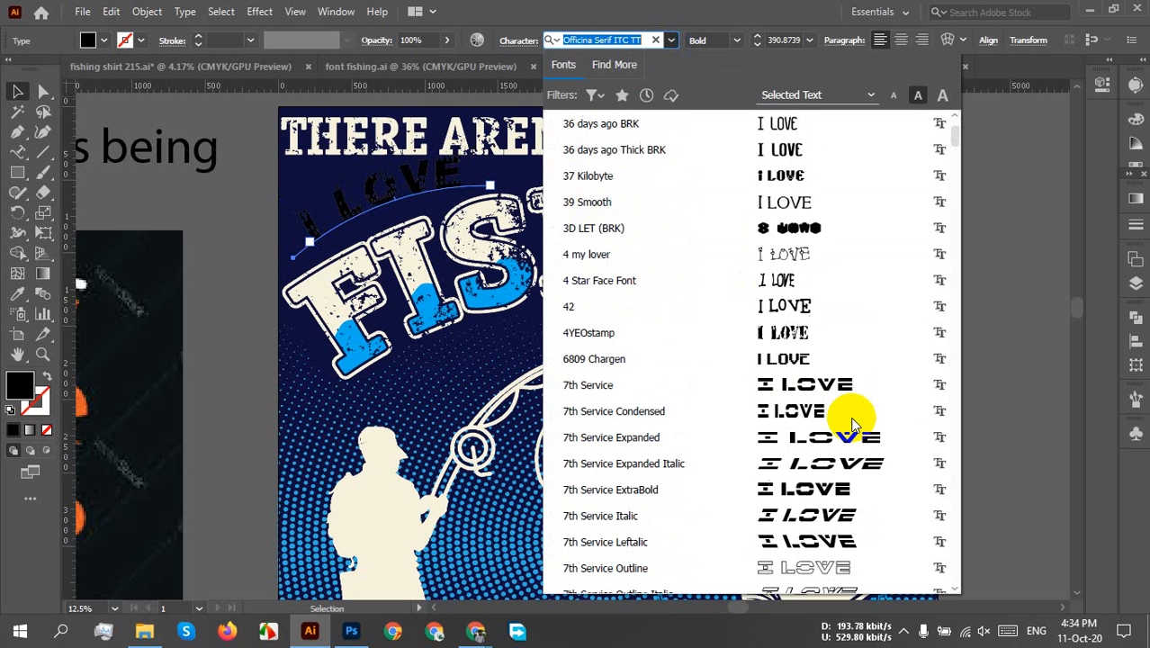
pyautogui.scroll(-10, 850, 418)
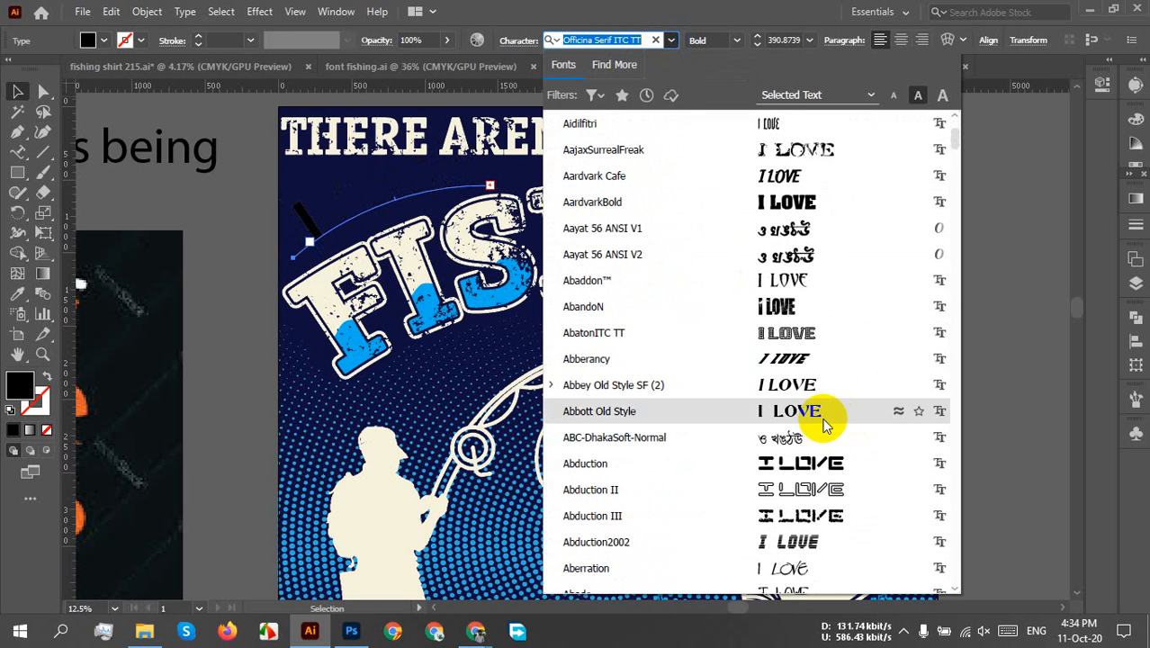
pyautogui.scroll(-5, 823, 423)
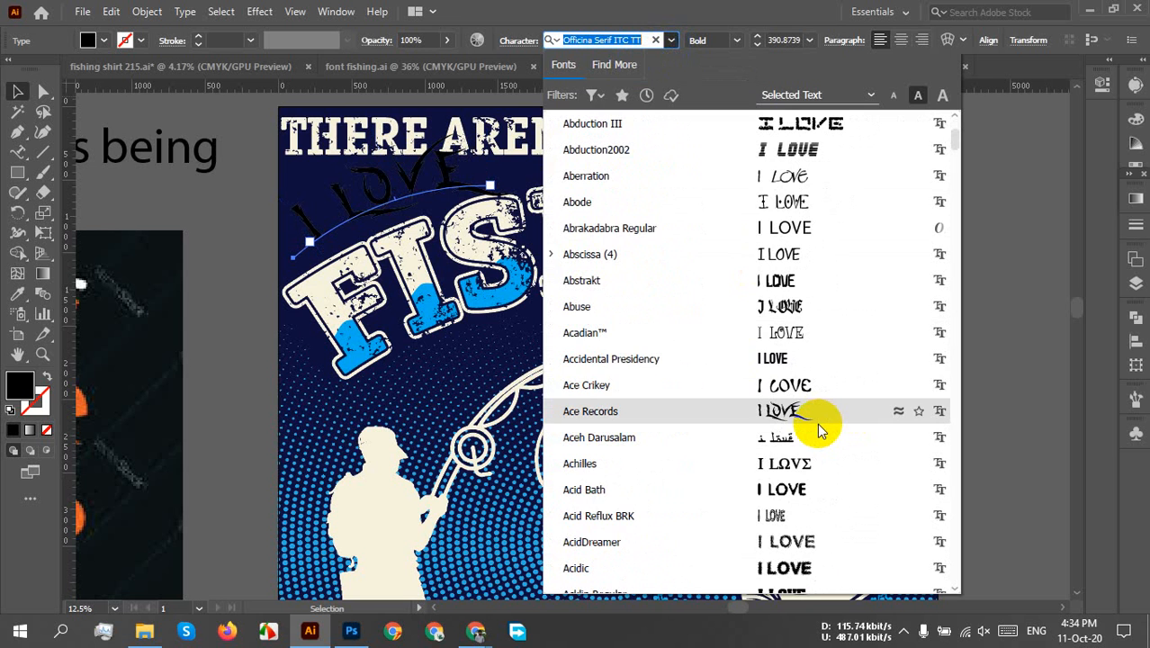
pyautogui.scroll(-6, 818, 430)
pyautogui.scroll(-4, 819, 430)
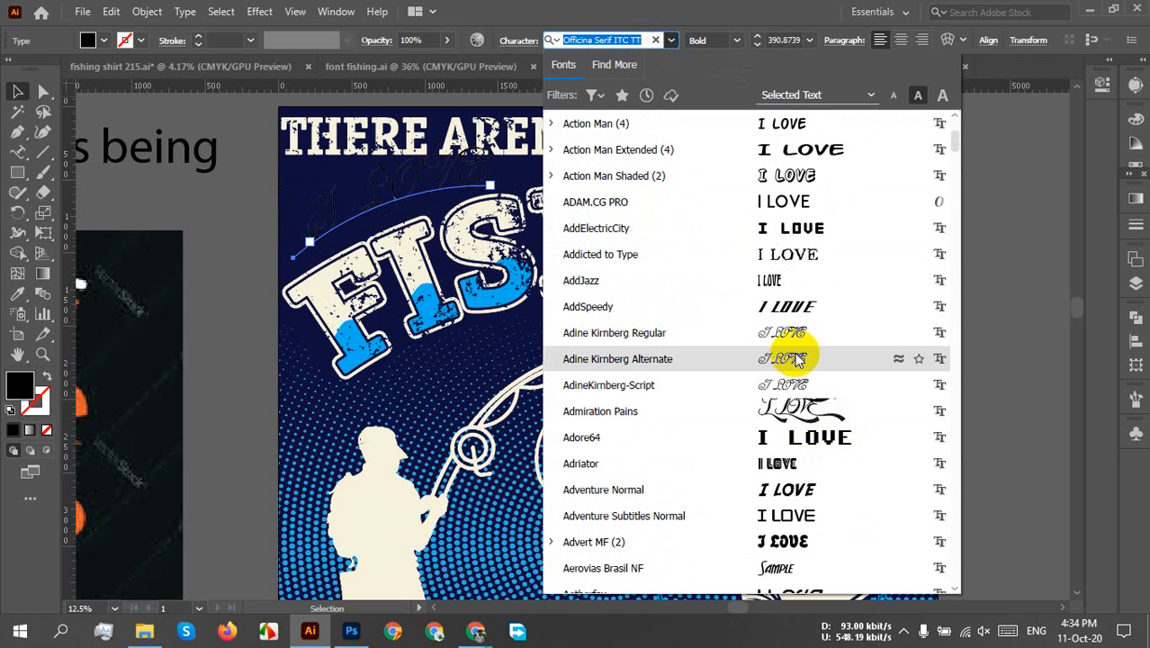
pyautogui.scroll(-4, 797, 358)
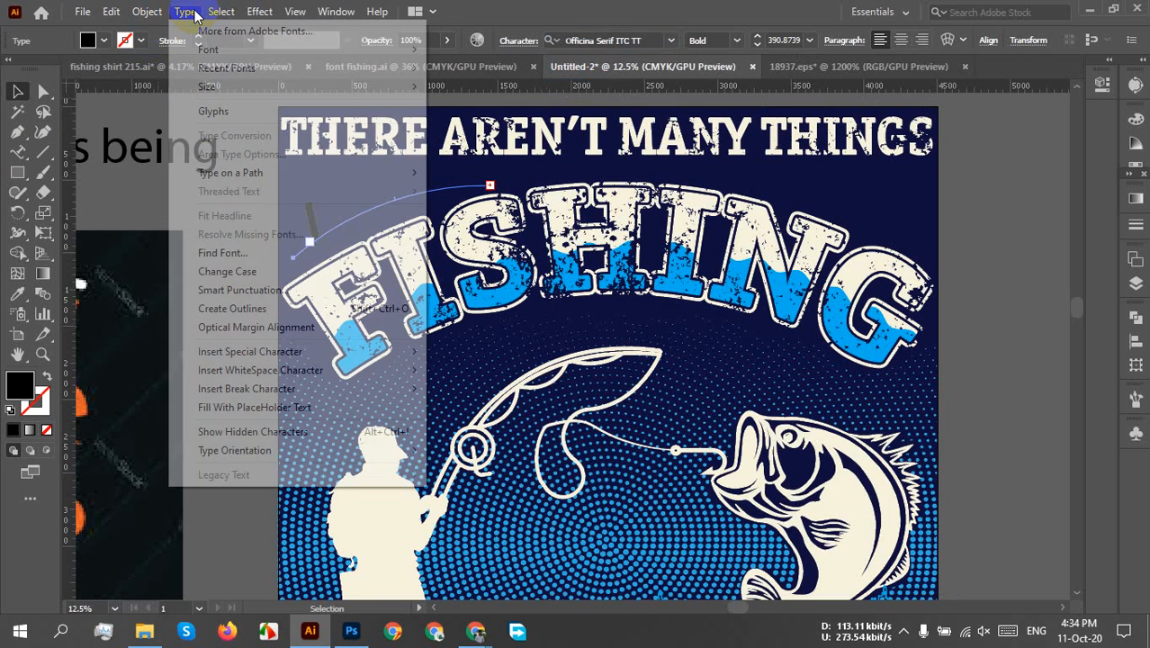
# - Change the case of the curved "I LOVE" text to Title Case
pyautogui.click(184, 11)
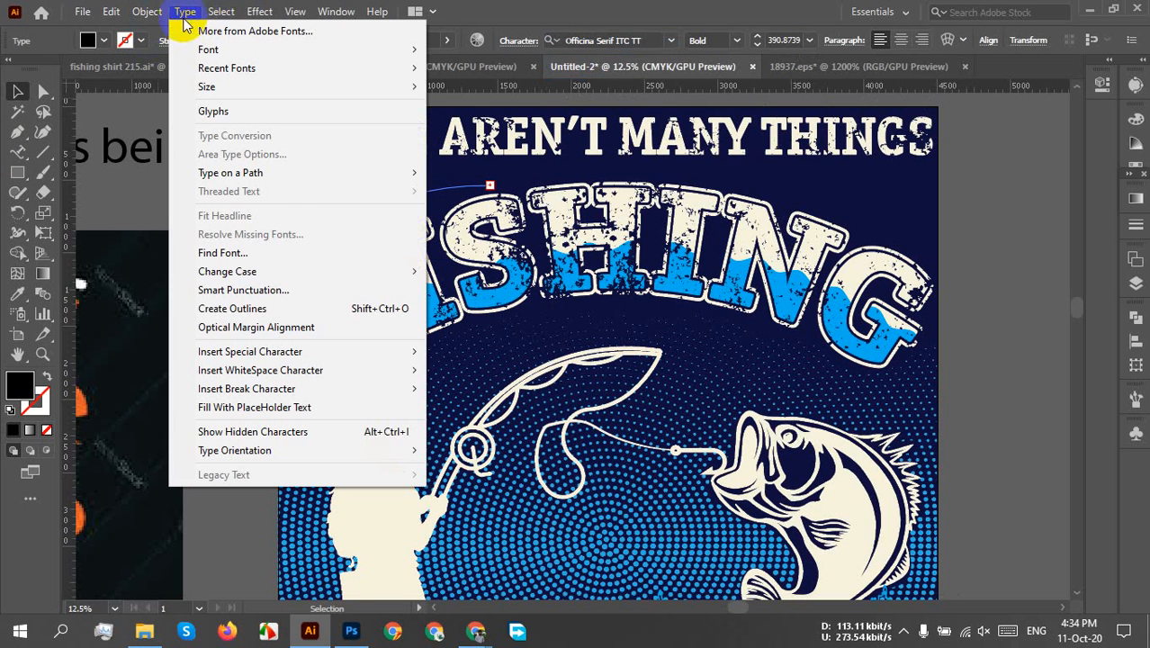
pyautogui.moveTo(297, 271)
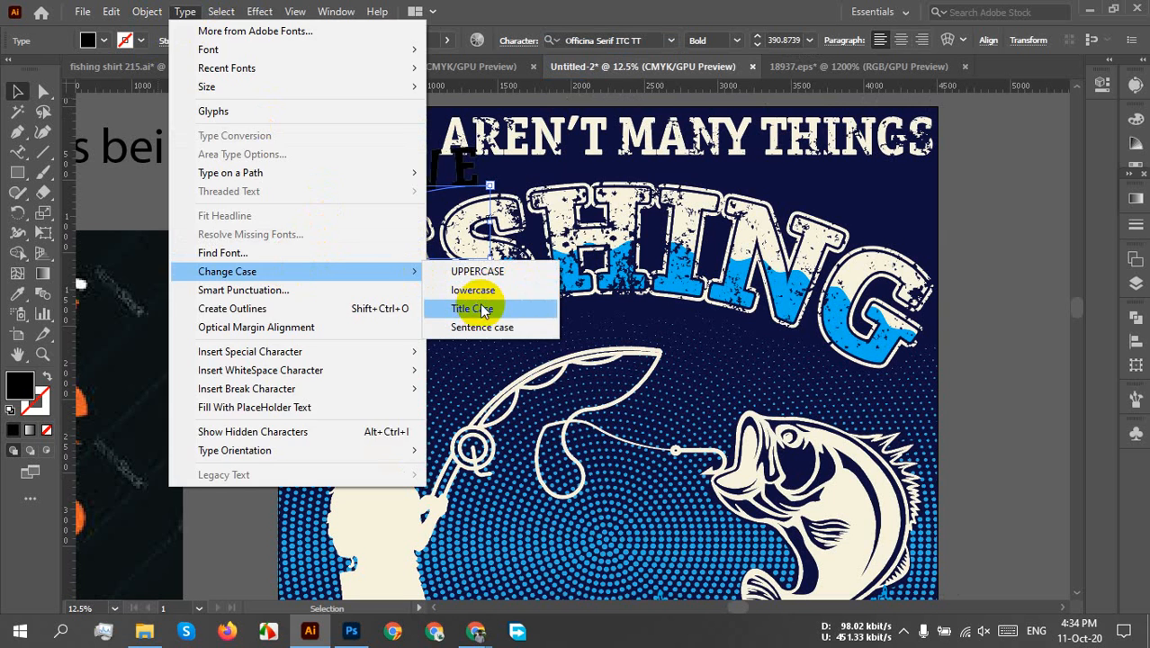
pyautogui.click(524, 311)
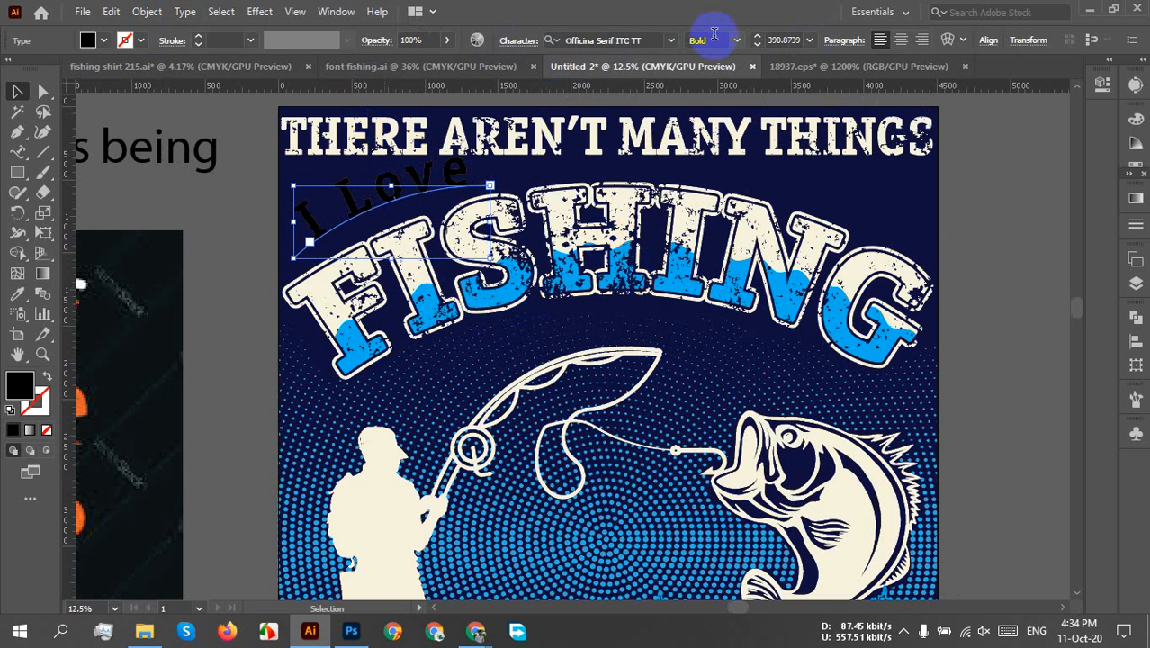
# - Browse the font list from J through L and set the curved "I Love" text to Lemon Jelly Personal Use
pyautogui.click(671, 40)
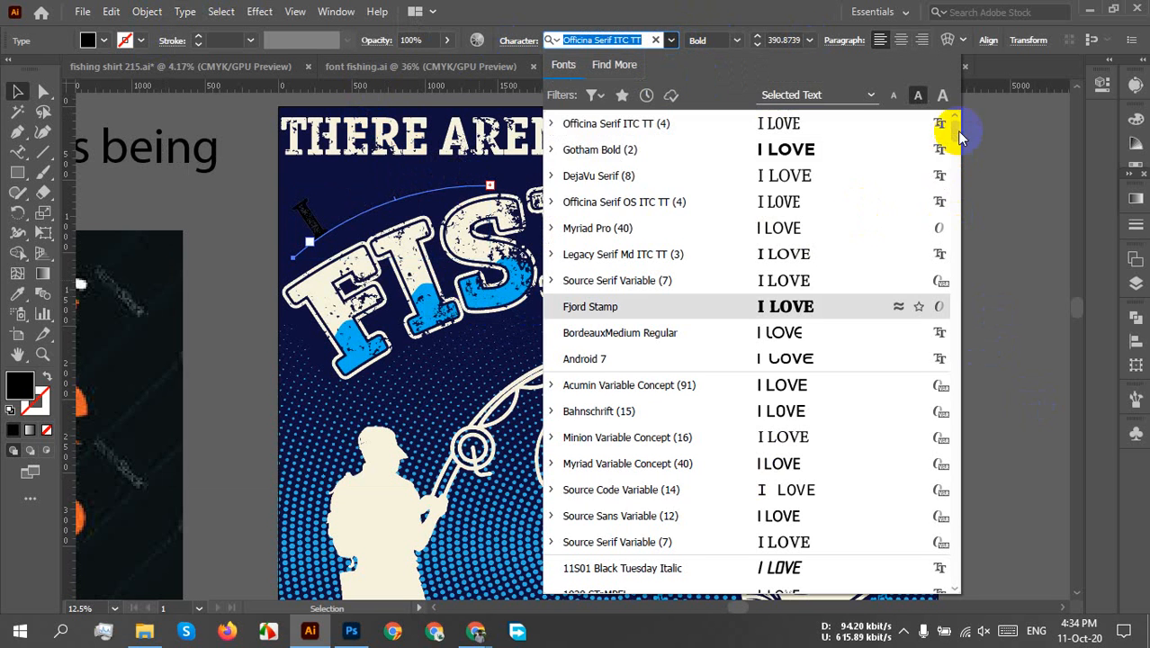
pyautogui.scroll(-5, 942, 340)
pyautogui.scroll(-20, 942, 341)
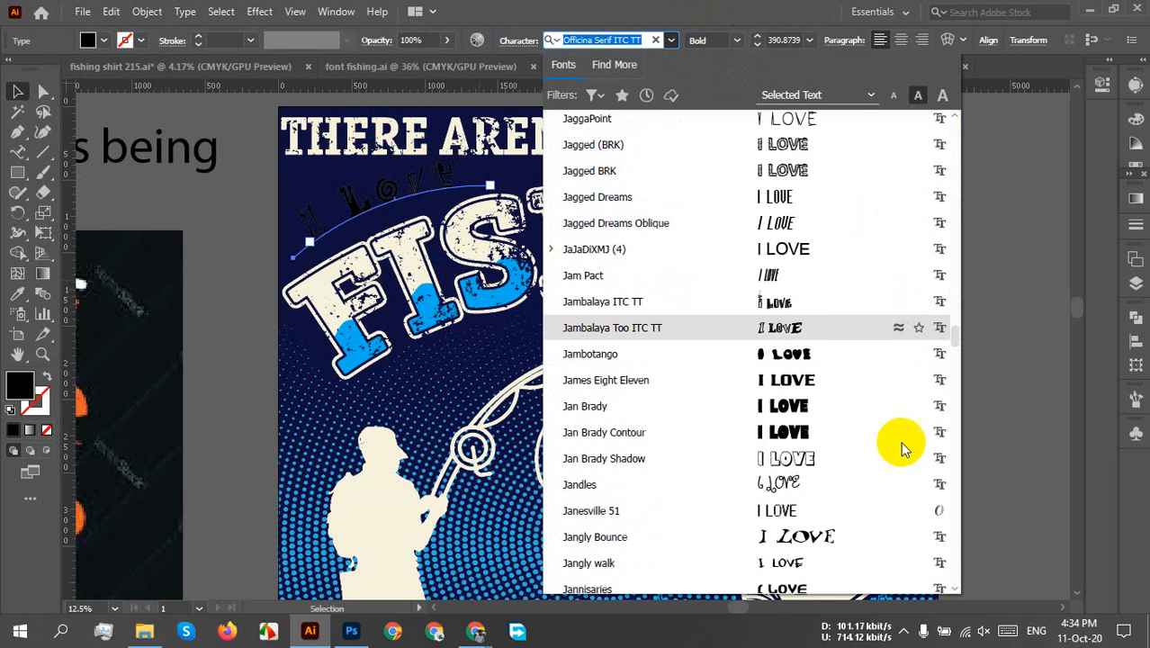
pyautogui.scroll(-4, 818, 489)
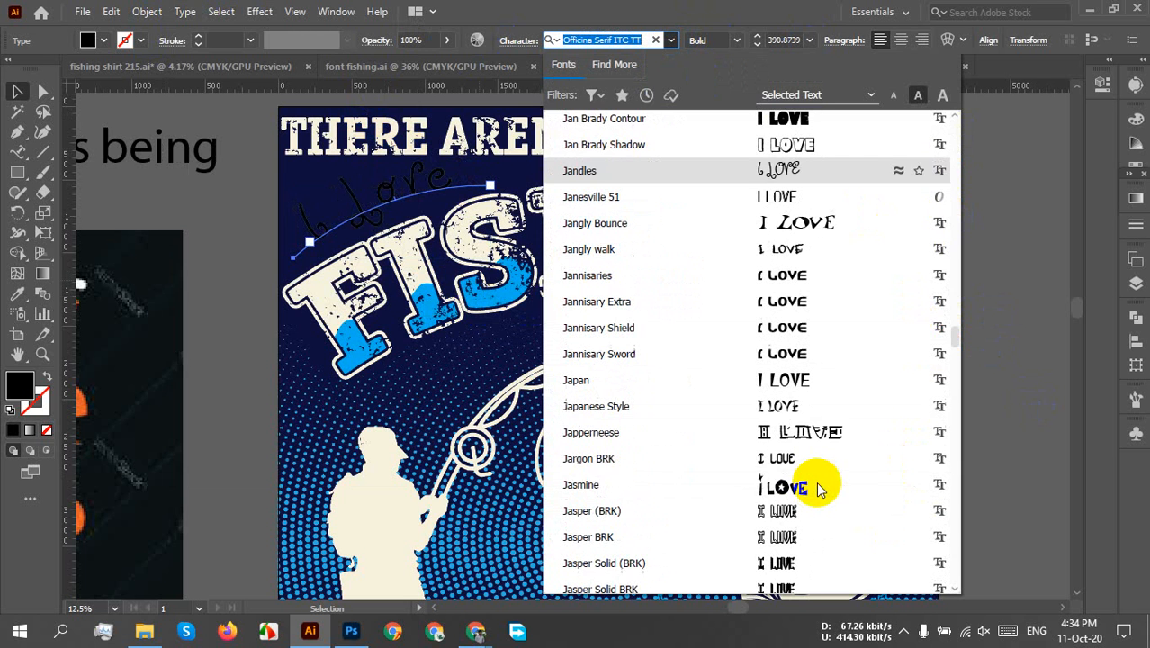
pyautogui.scroll(-1, 816, 489)
pyautogui.scroll(-2, 816, 489)
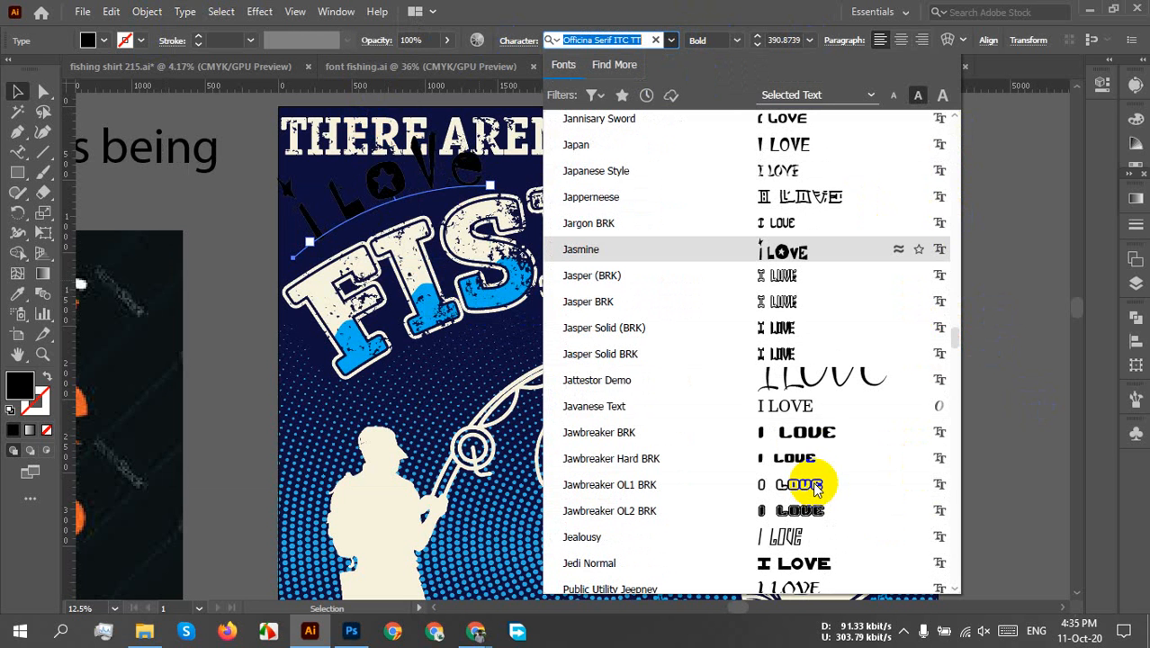
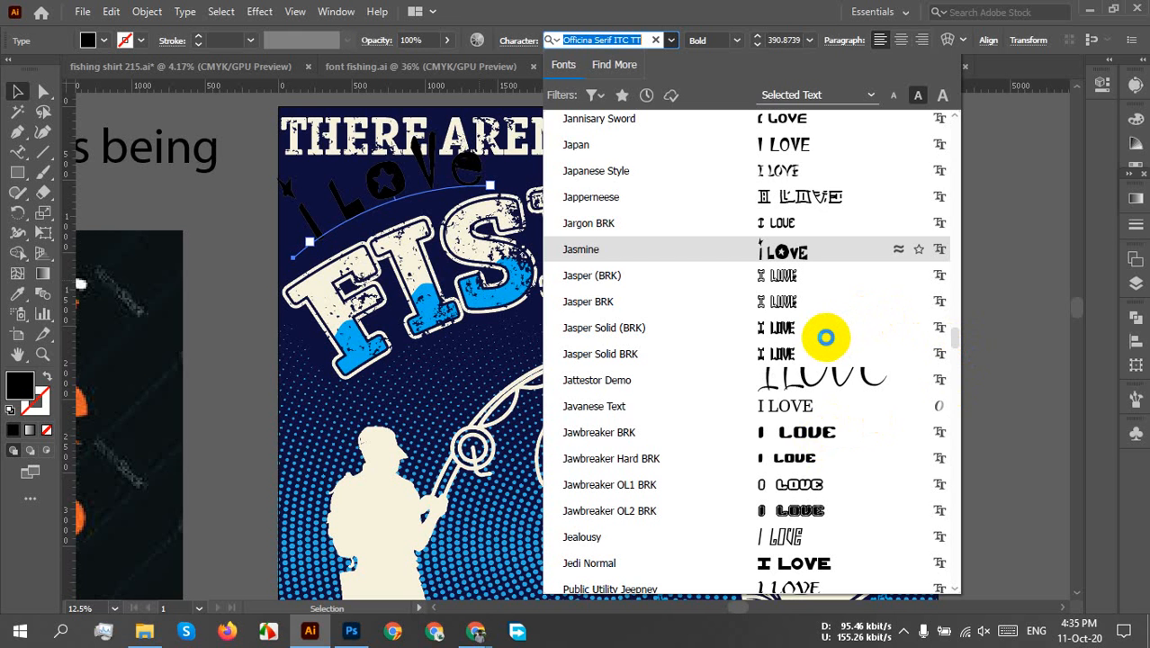
pyautogui.scroll(-7, 826, 347)
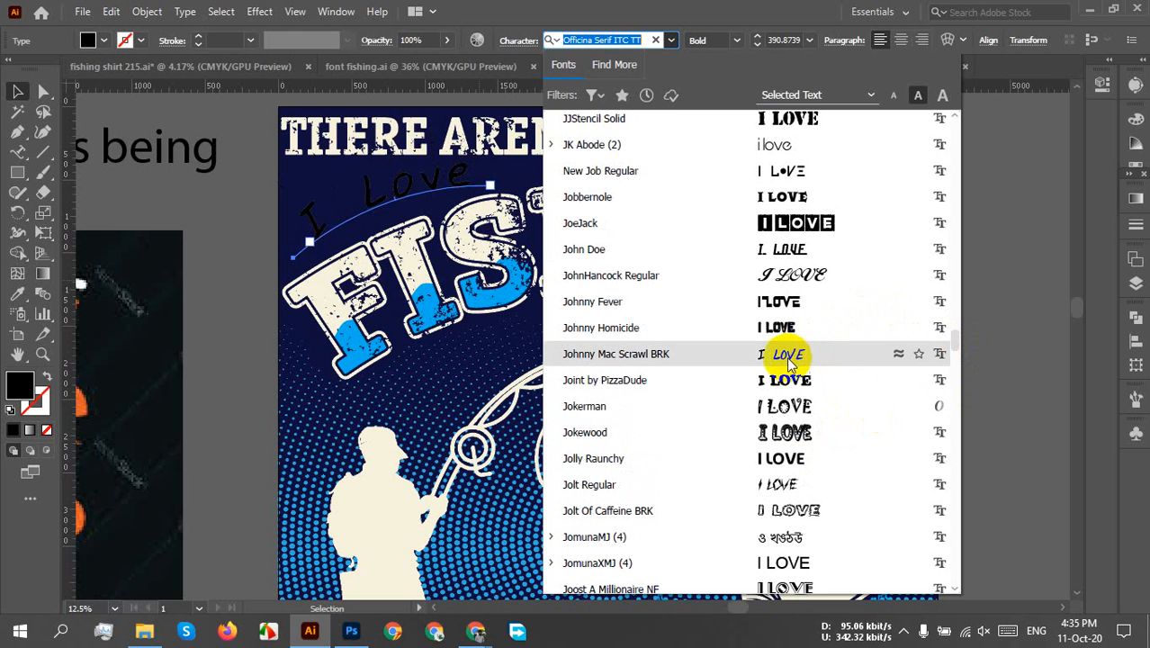
pyautogui.scroll(-9, 816, 297)
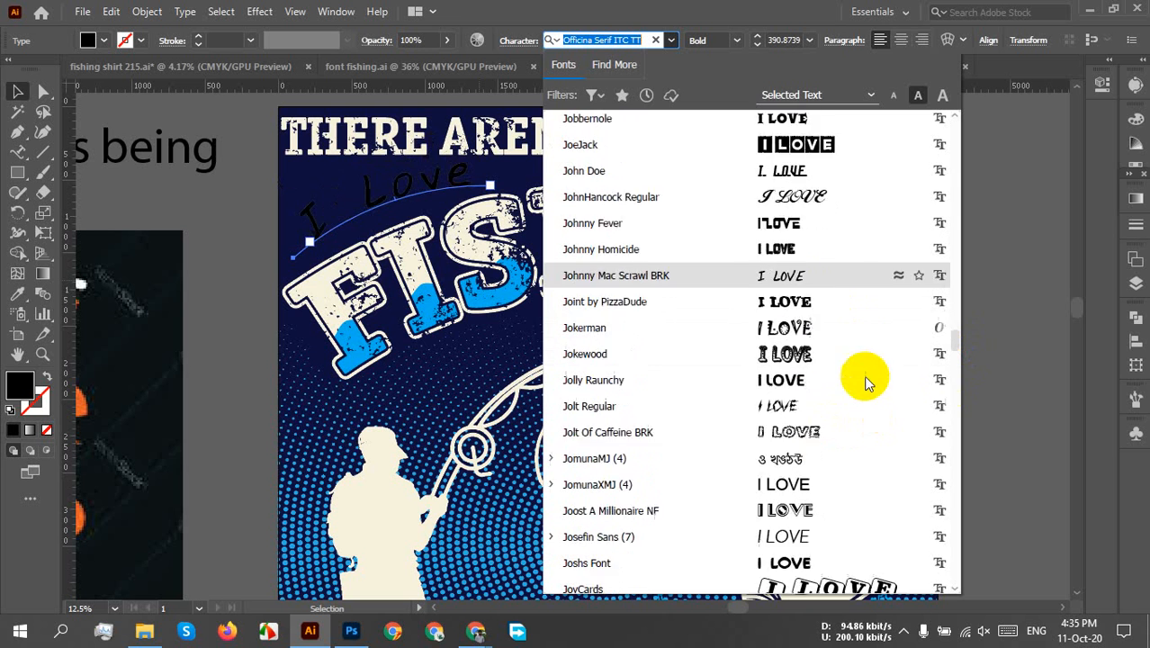
pyautogui.scroll(-5, 816, 430)
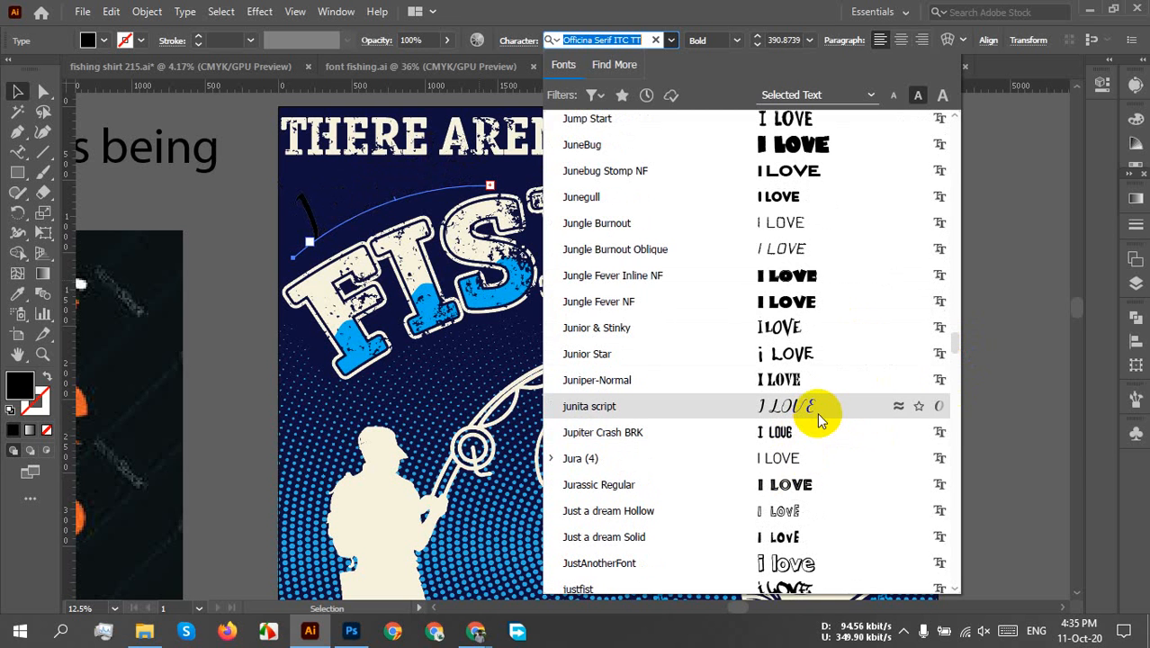
pyautogui.scroll(-5, 819, 419)
pyautogui.scroll(-4, 809, 473)
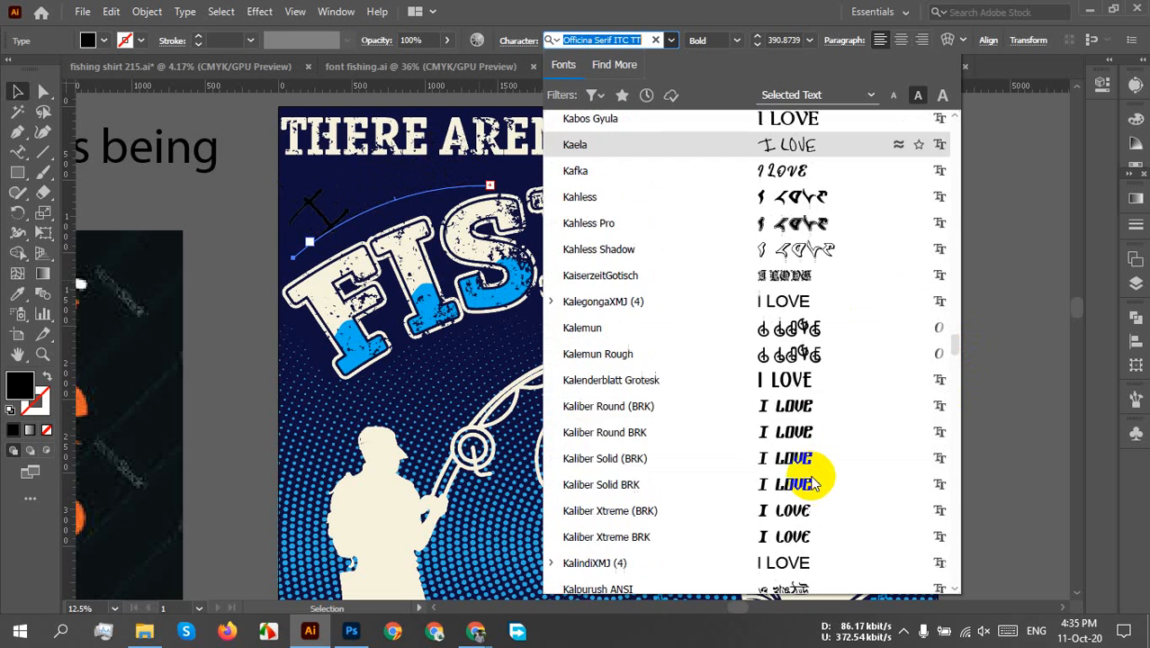
pyautogui.scroll(-5, 817, 486)
pyautogui.scroll(-5, 817, 485)
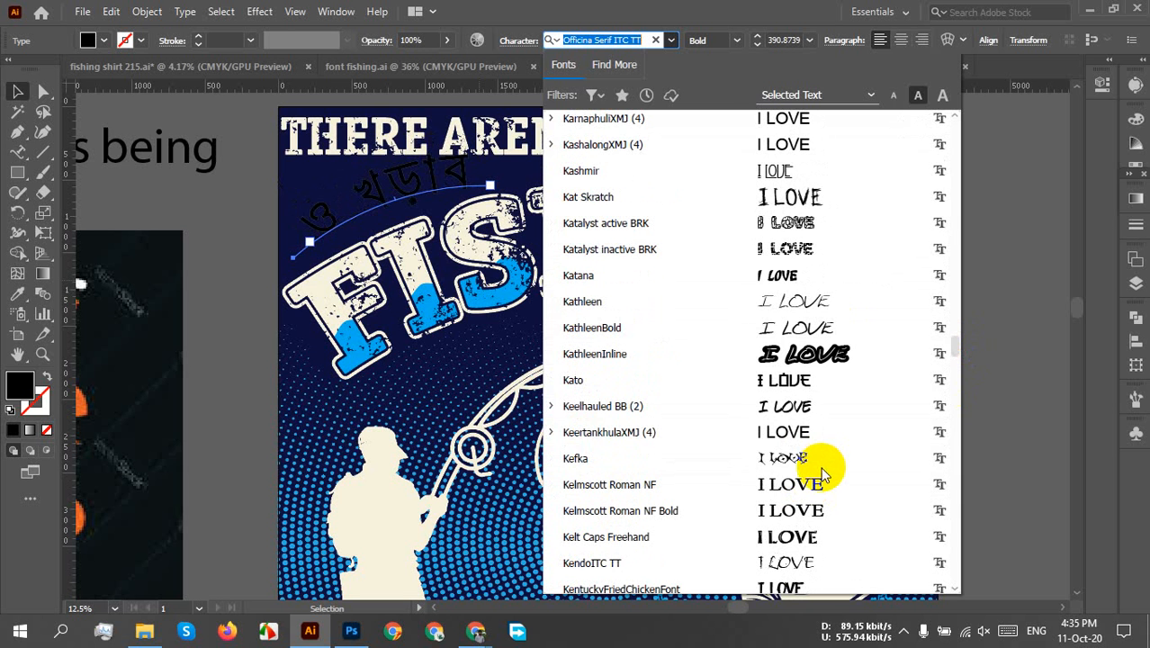
pyautogui.scroll(-7, 818, 464)
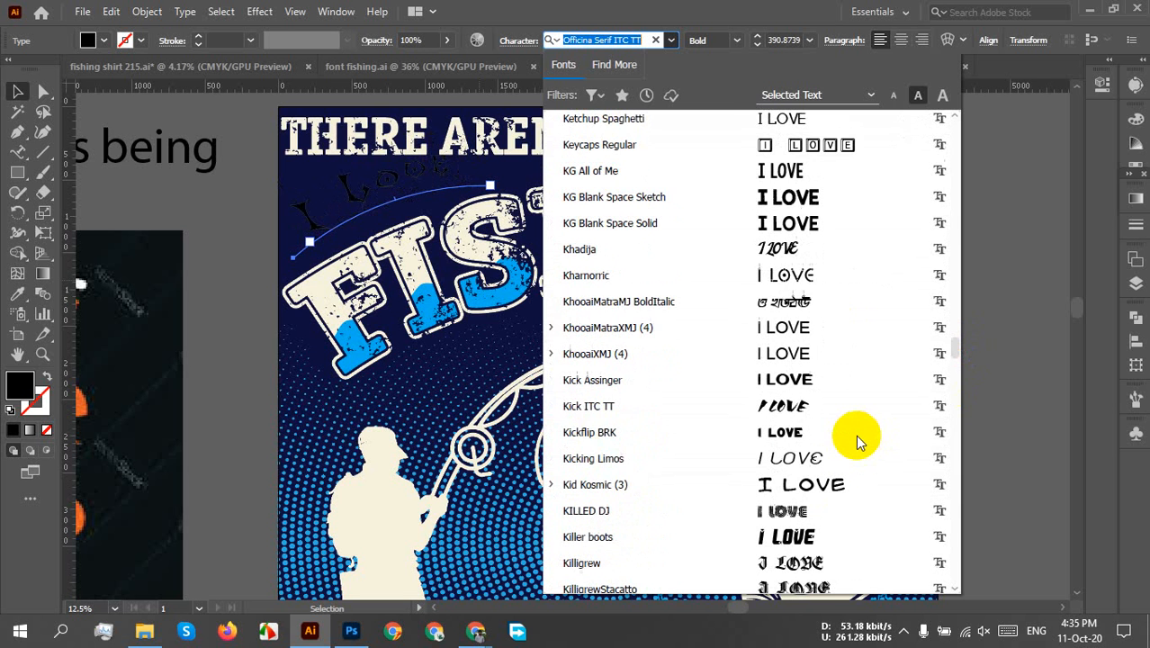
pyautogui.scroll(-1, 854, 437)
pyautogui.scroll(-3, 853, 441)
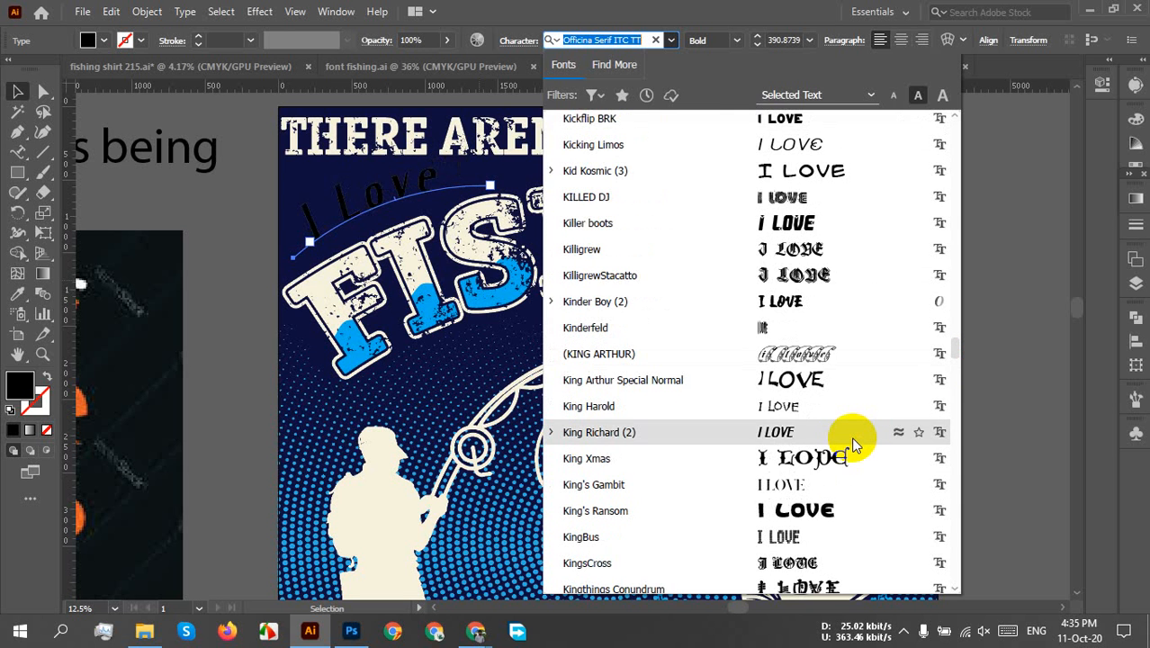
pyautogui.scroll(-9, 853, 442)
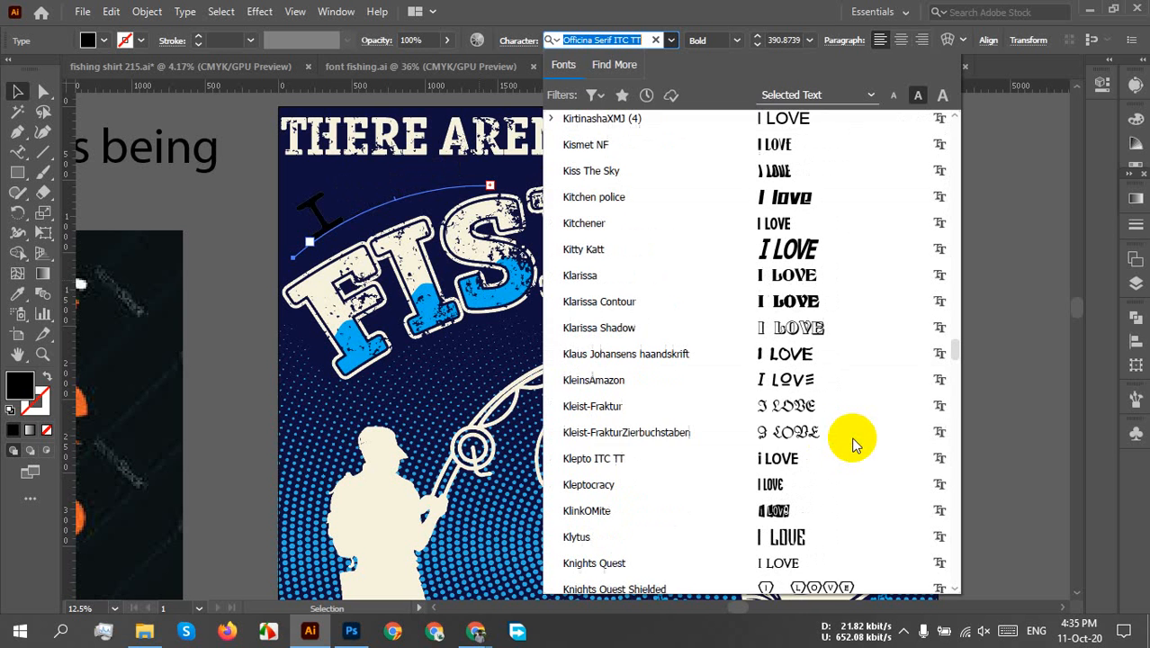
pyautogui.scroll(-9, 853, 443)
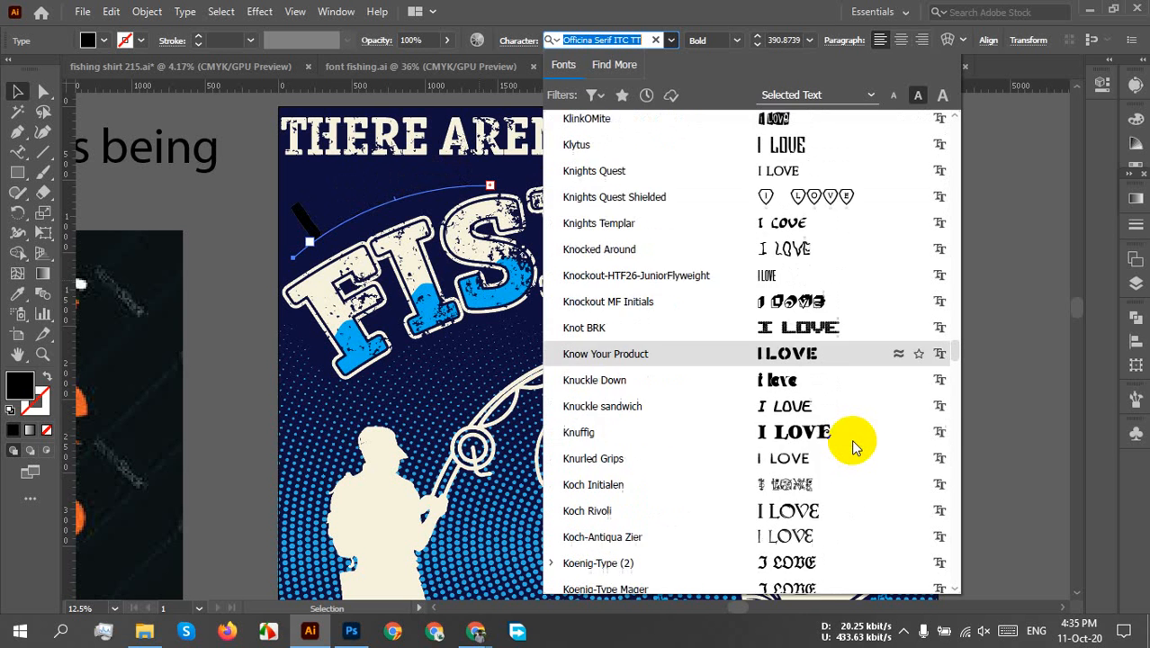
pyautogui.scroll(-10, 852, 440)
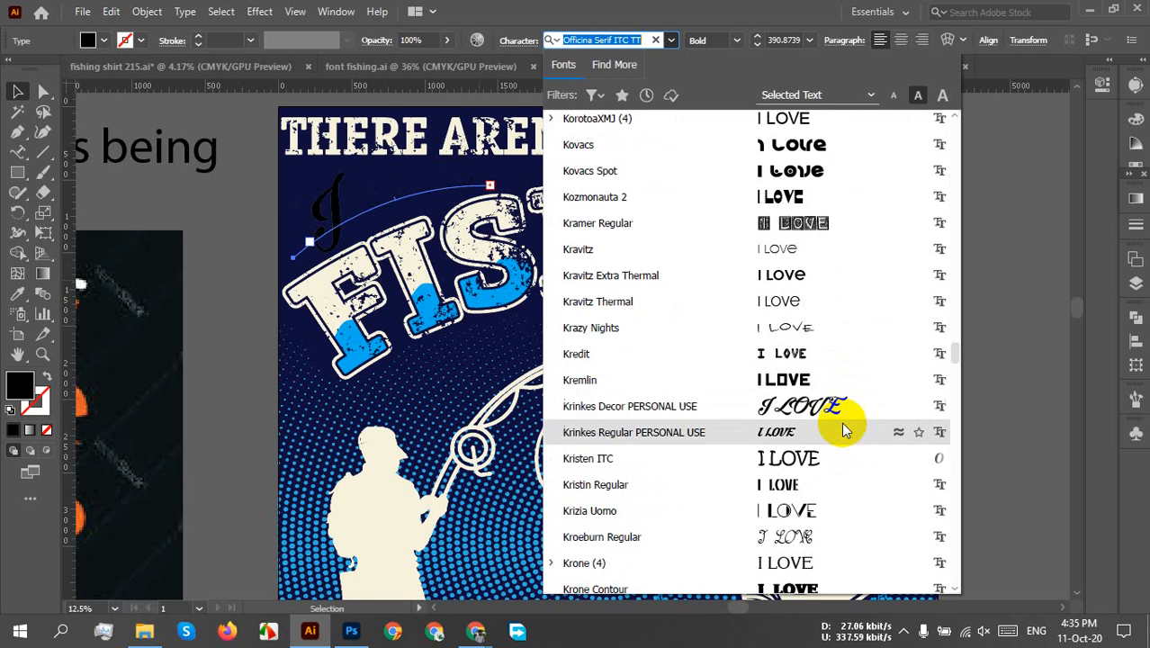
pyautogui.scroll(-6, 845, 429)
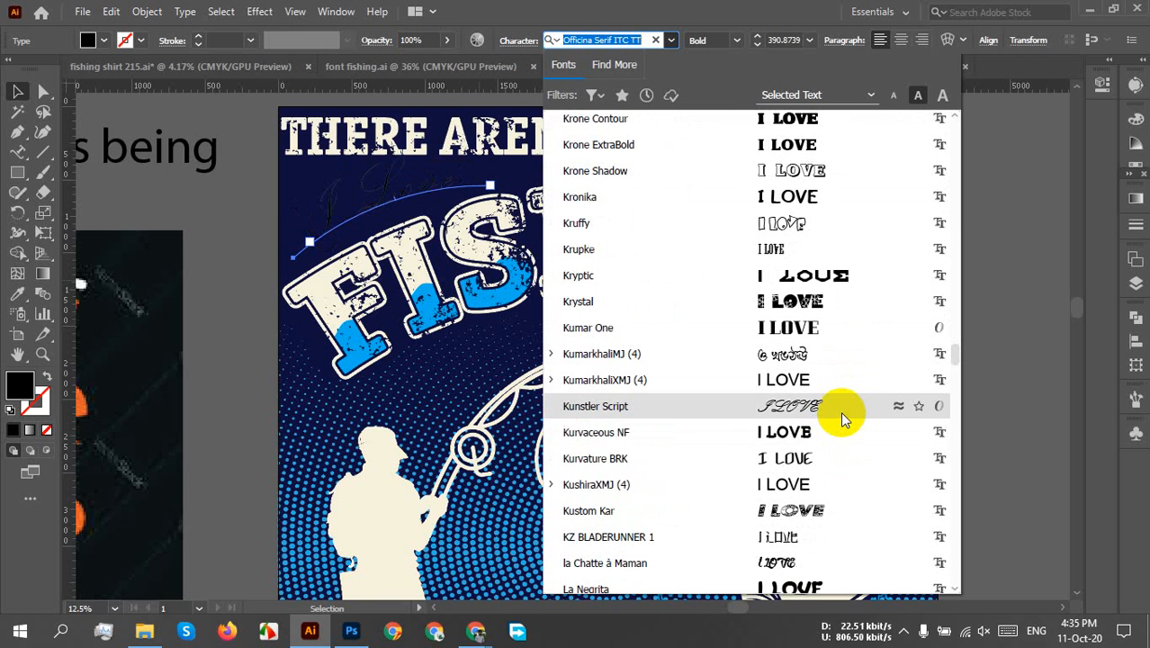
pyautogui.scroll(-5, 840, 411)
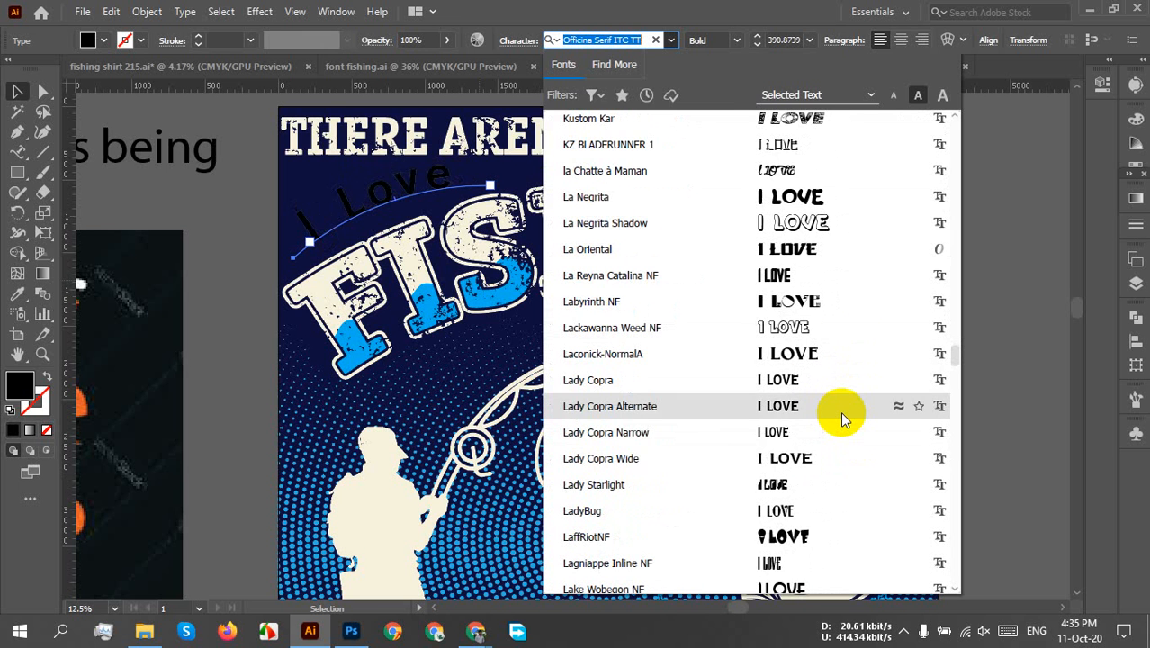
pyautogui.scroll(-4, 840, 411)
pyautogui.scroll(-3, 840, 411)
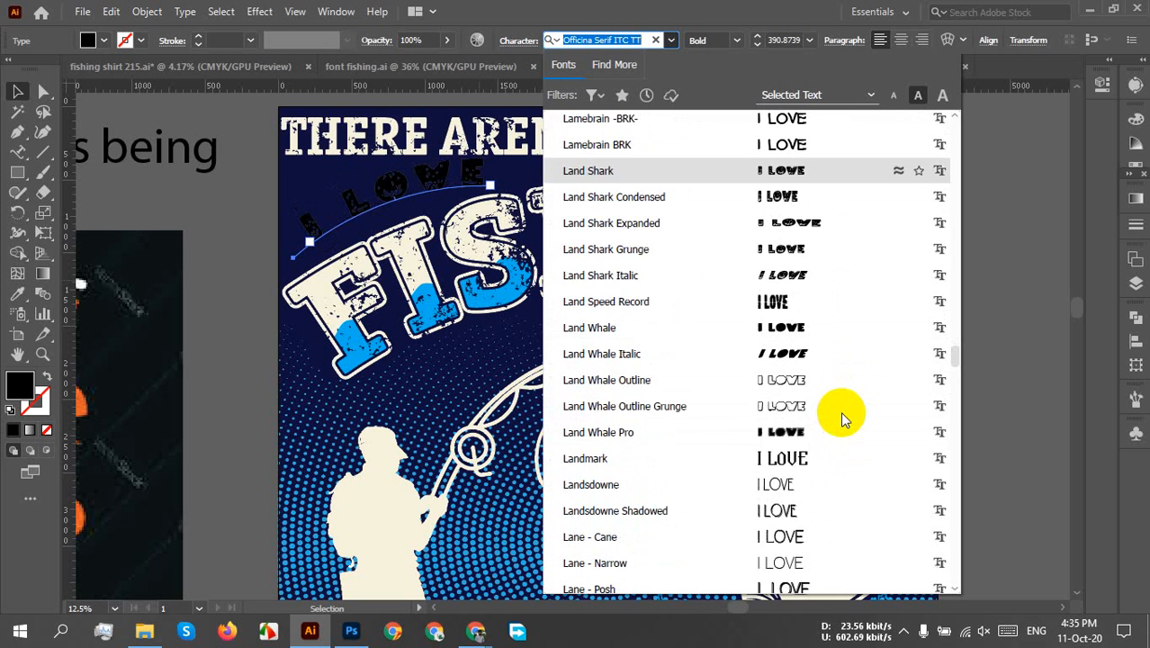
pyautogui.scroll(-5, 840, 411)
pyautogui.scroll(-4, 840, 411)
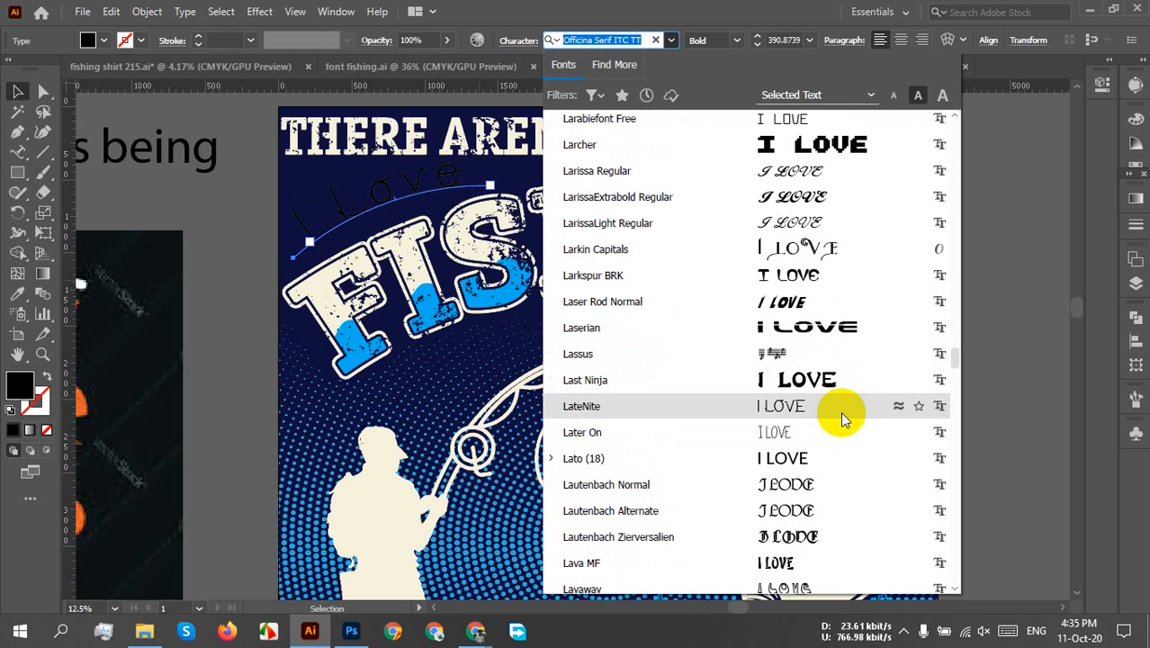
pyautogui.scroll(-8, 840, 411)
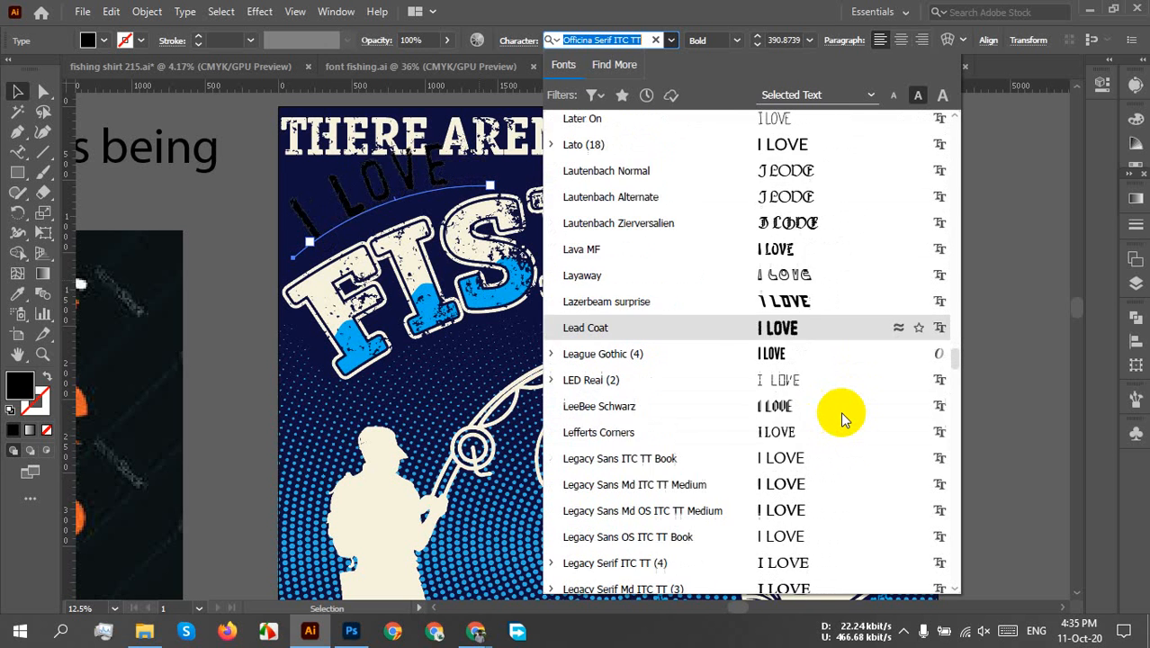
pyautogui.scroll(-3, 841, 412)
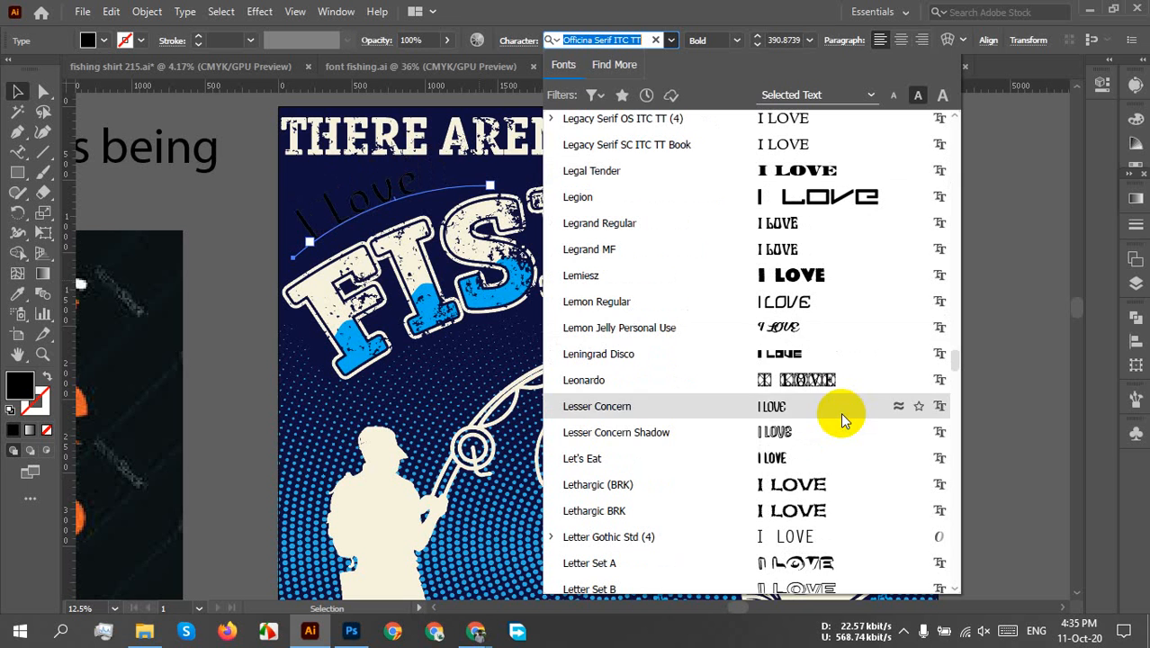
pyautogui.click(850, 330)
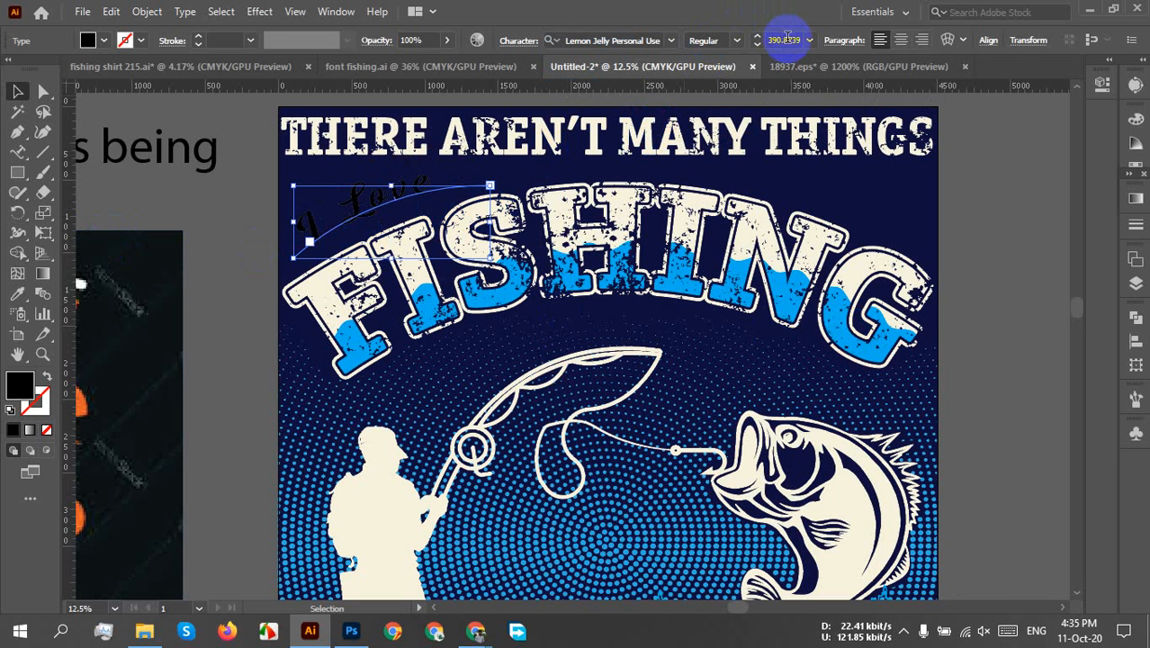
# - Set the font size of the curved "I Love" text to 400 px
pyautogui.scroll(7, 786, 37)
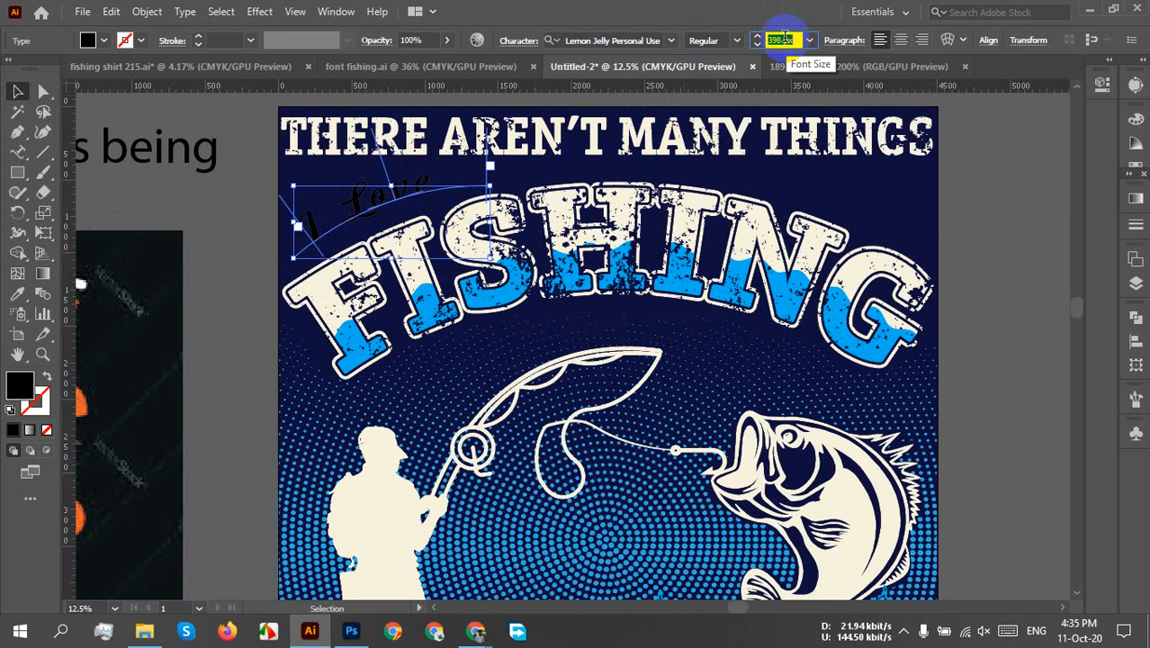
pyautogui.scroll(1, 784, 36)
pyautogui.scroll(1, 785, 37)
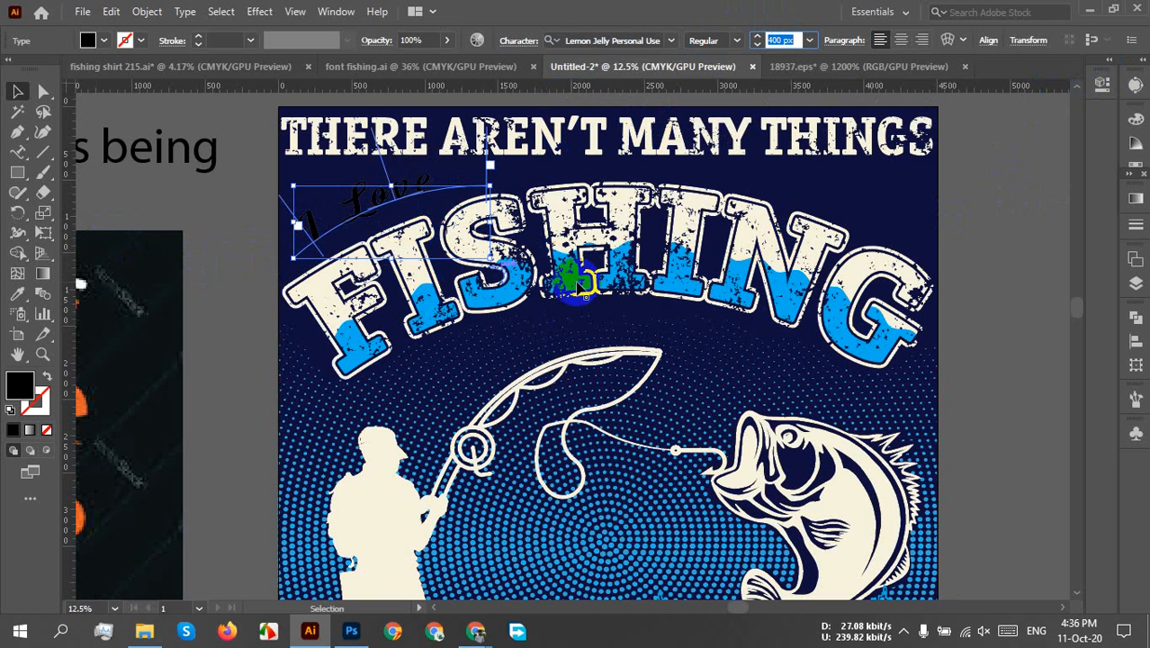
# - Expand the curved "I Love" text into shapes with Object and Fill enabled
pyautogui.click(145, 12)
pyautogui.click(231, 206)
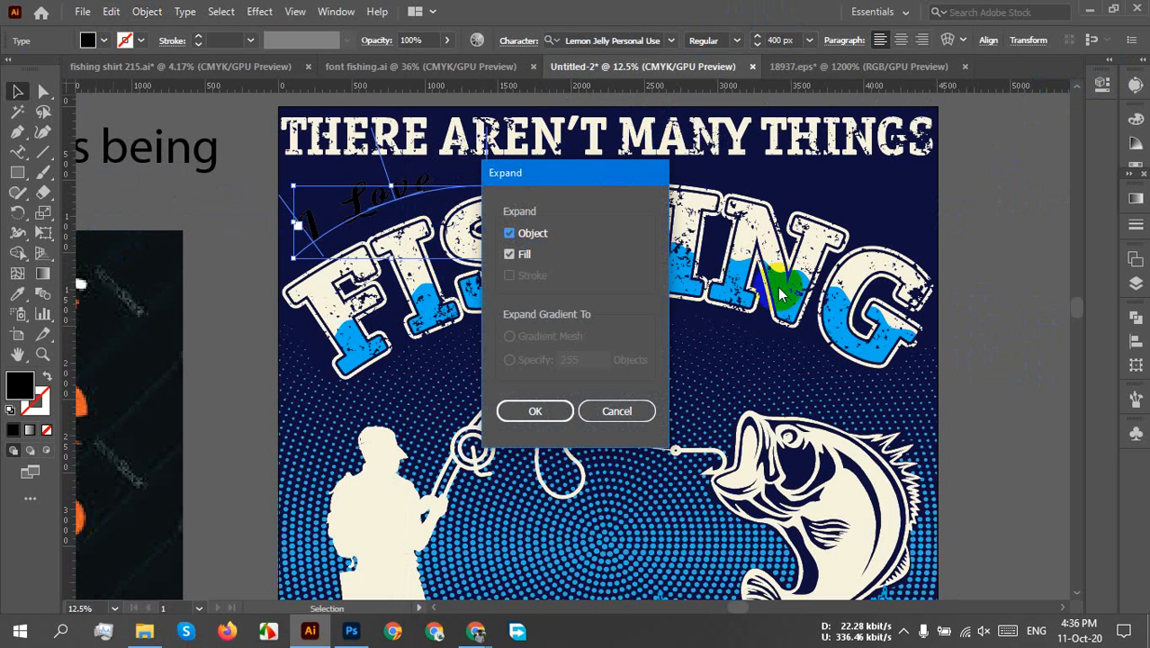
pyautogui.click(532, 409)
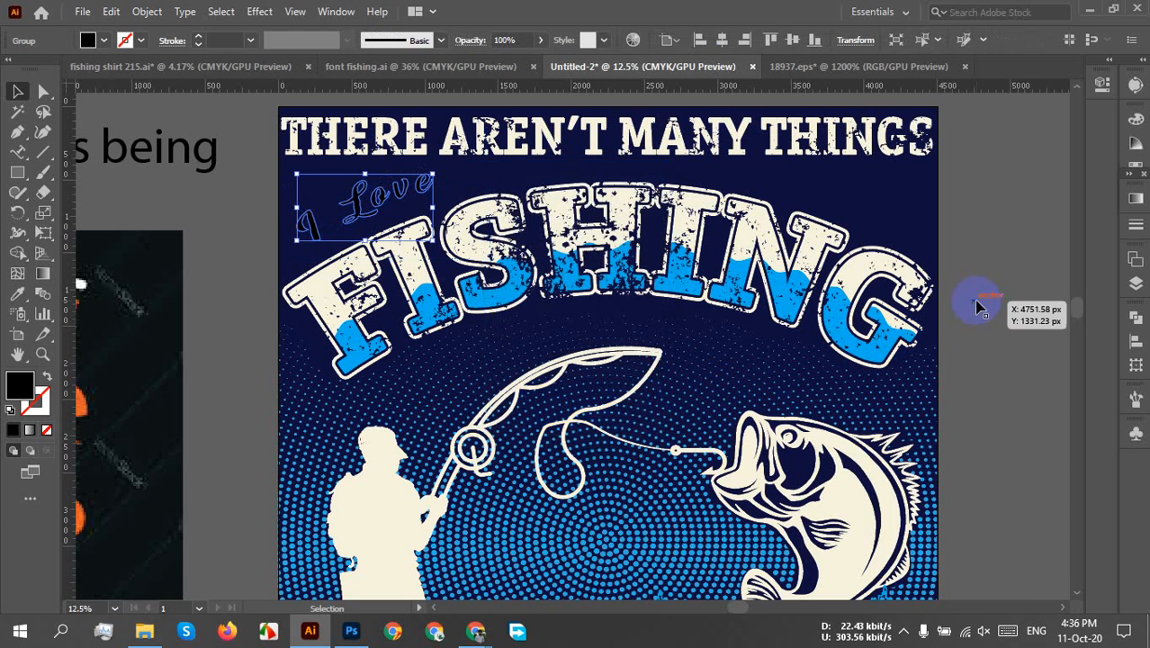
# - Recolour the expanded "I Love" lettering with the cream sampled from the fish using the Eyedropper, and deselect it
pyautogui.click(871, 538)
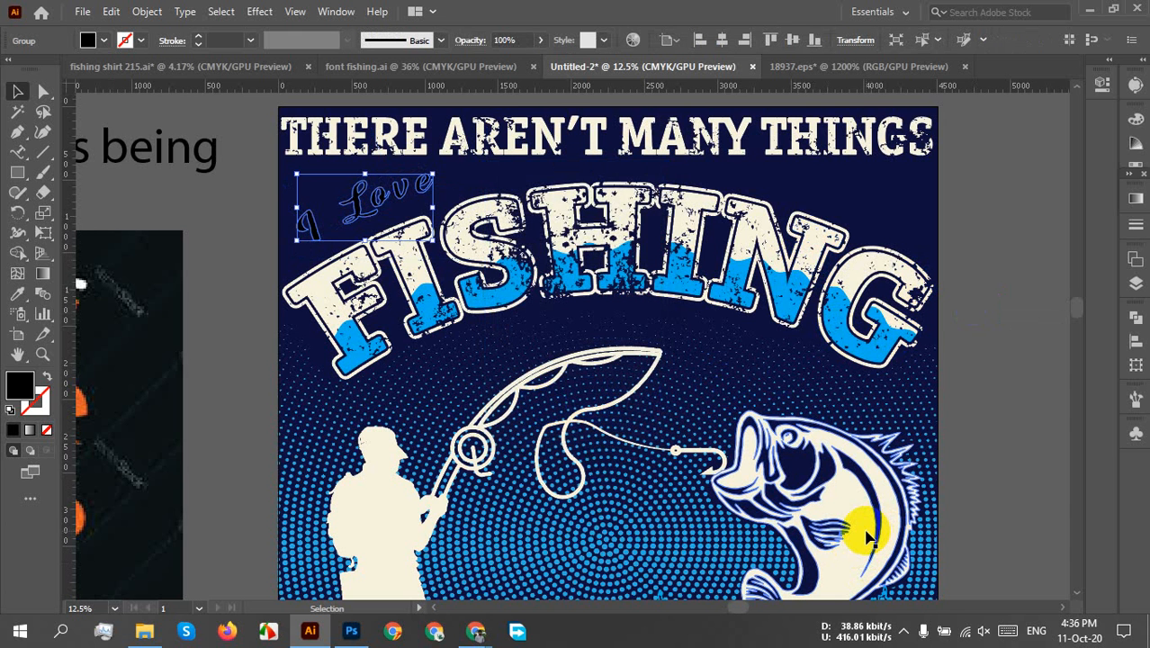
pyautogui.press('i')
pyautogui.click(868, 538)
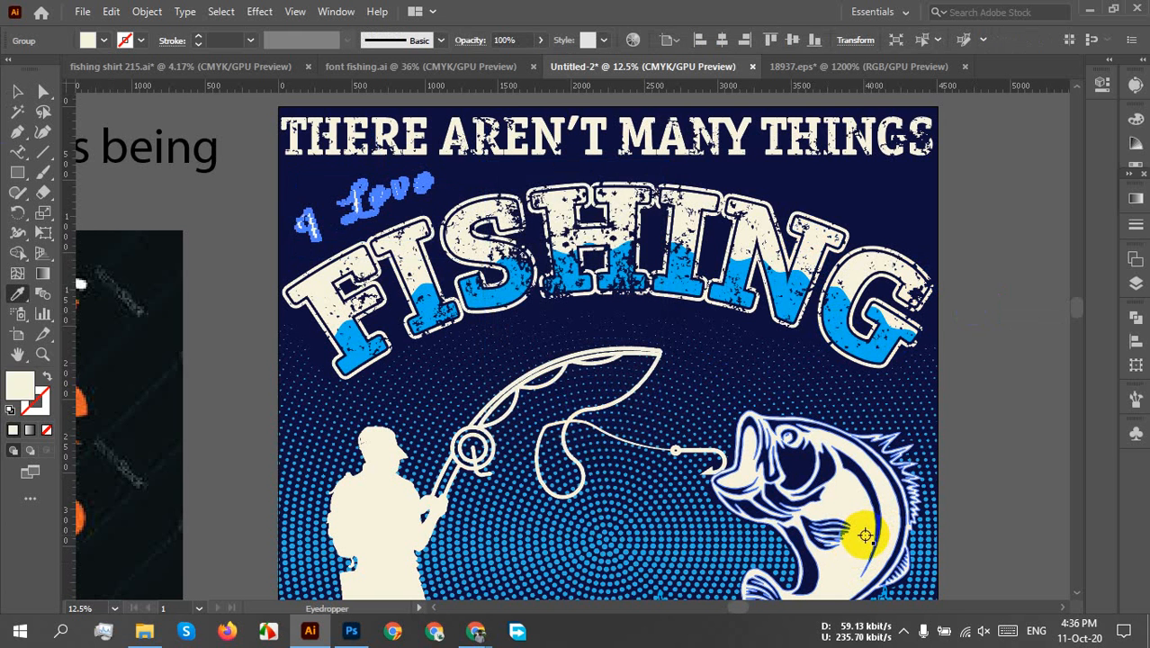
pyautogui.click(16, 92)
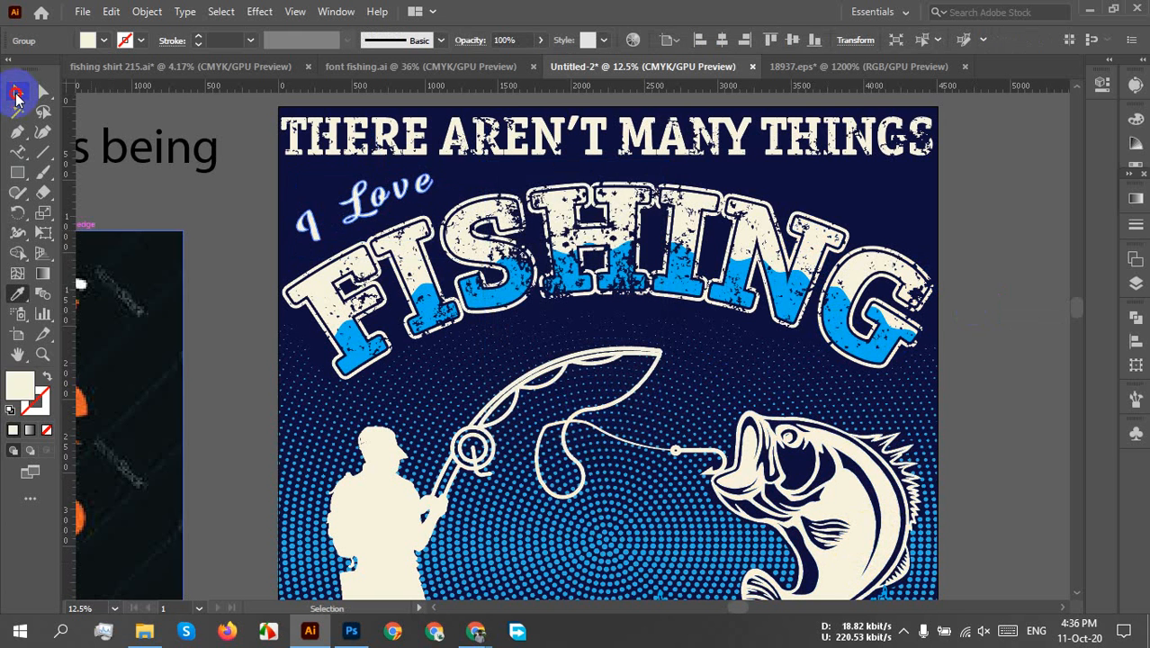
pyautogui.click(985, 247)
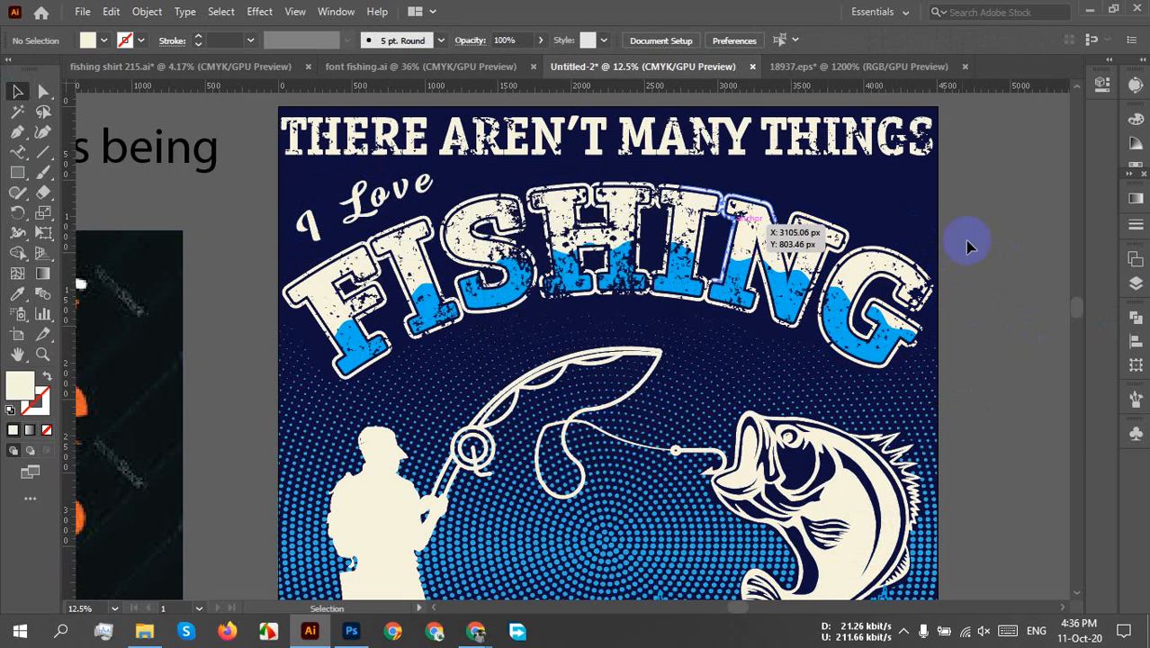
# - Draw a downward-curving path with the Pen tool above the "NG" of "FISHING", following the lettering's arch to the artboard's edge
pyautogui.moveTo(968, 244); pyautogui.dragTo(886, 385)
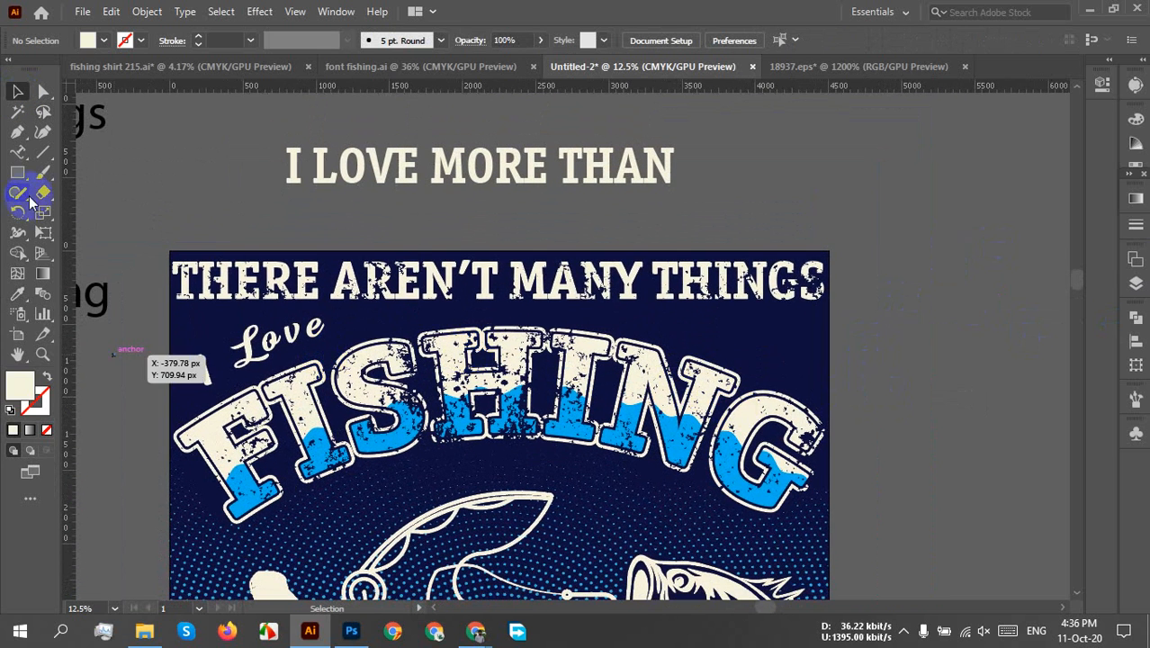
pyautogui.click(17, 132)
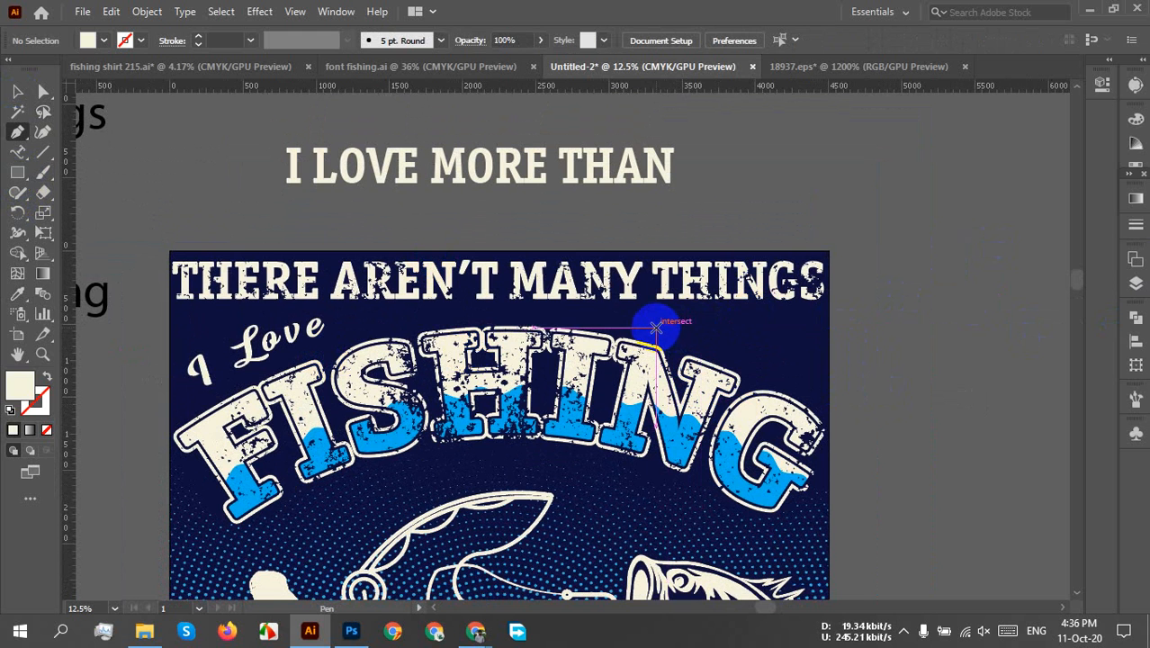
pyautogui.click(620, 317)
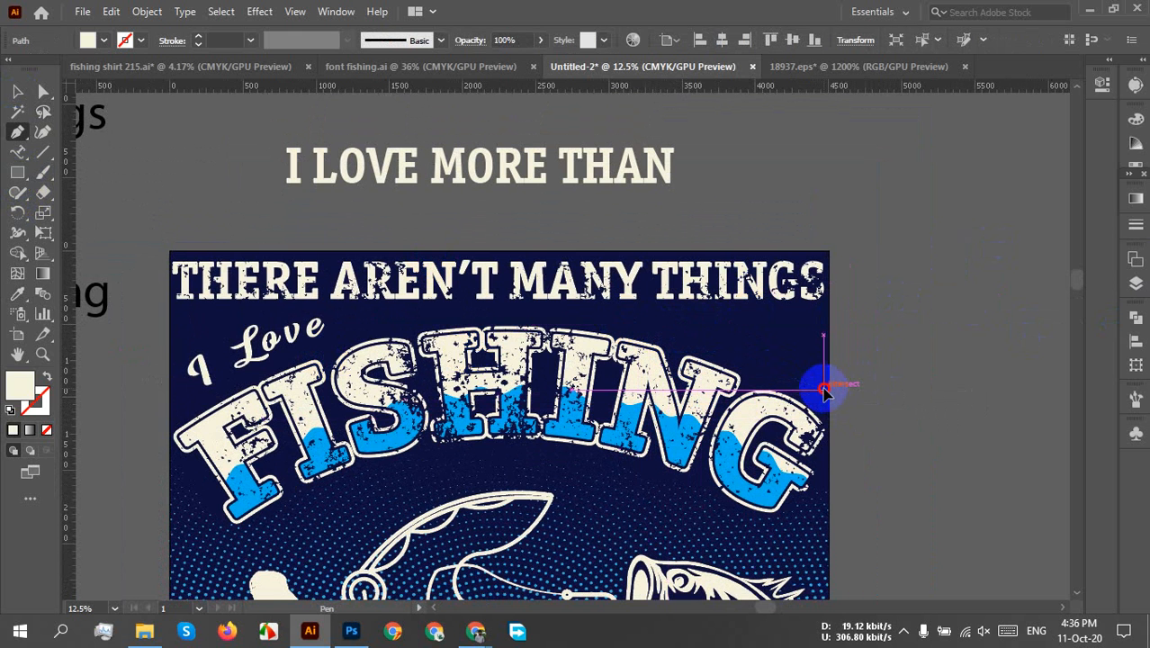
pyautogui.moveTo(824, 390); pyautogui.dragTo(891, 457)
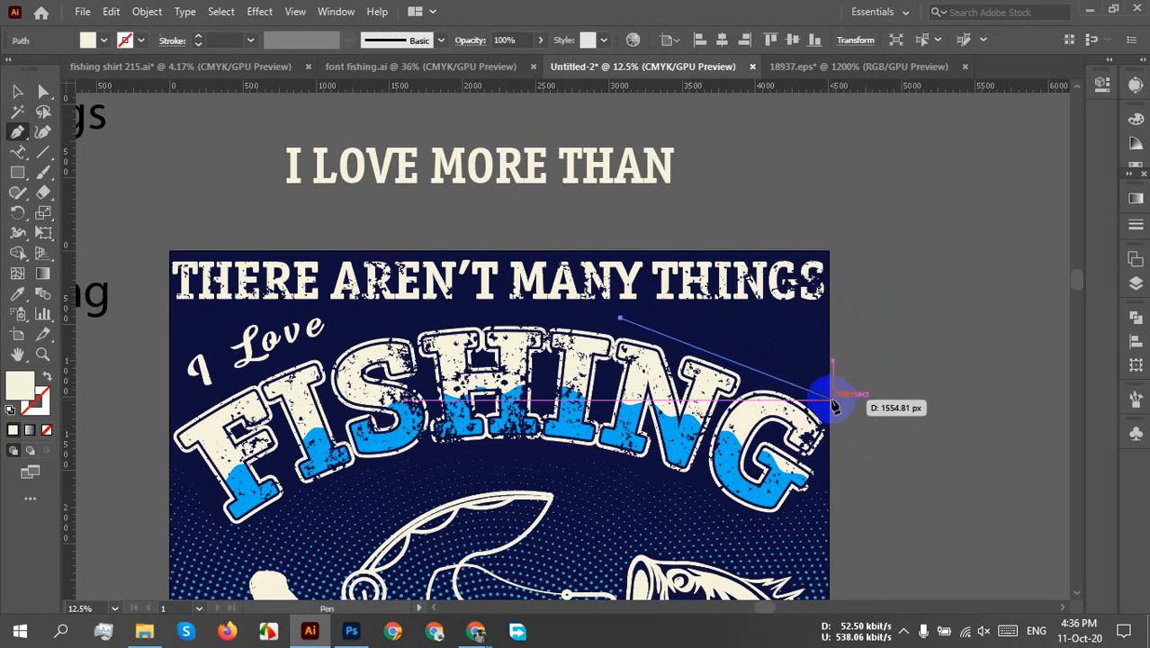
pyautogui.moveTo(823, 393); pyautogui.dragTo(908, 470)
pyautogui.press('v')
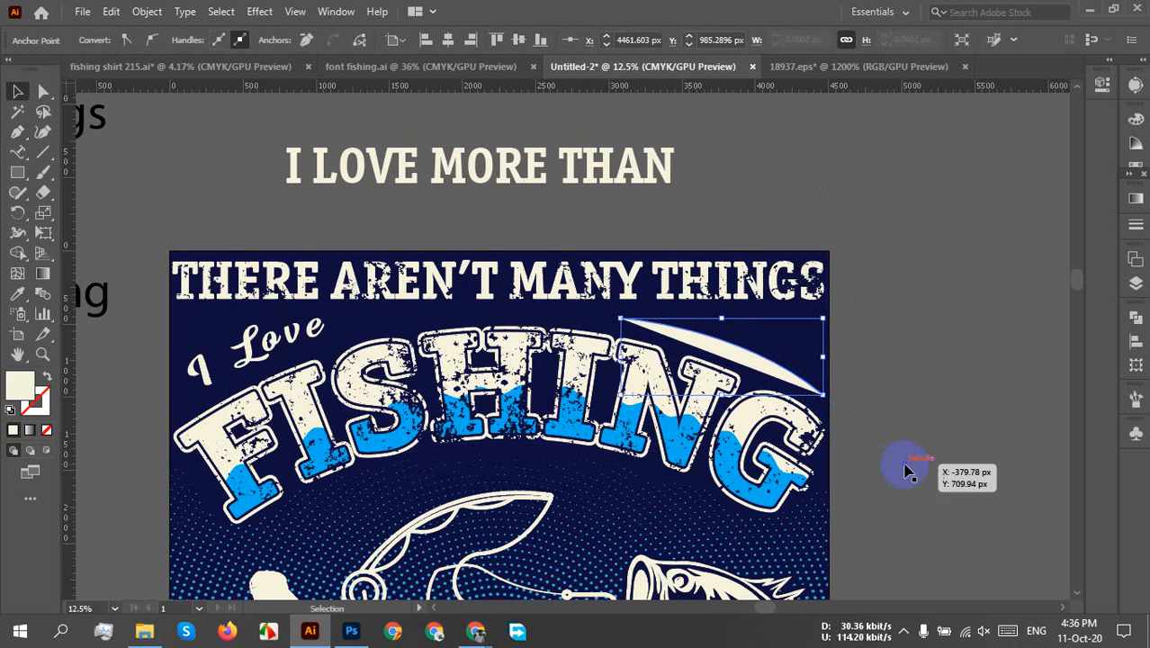
# - Give the curved path no fill and add the text "More Than" along it with the Type on a Path tool
pyautogui.click(45, 383)
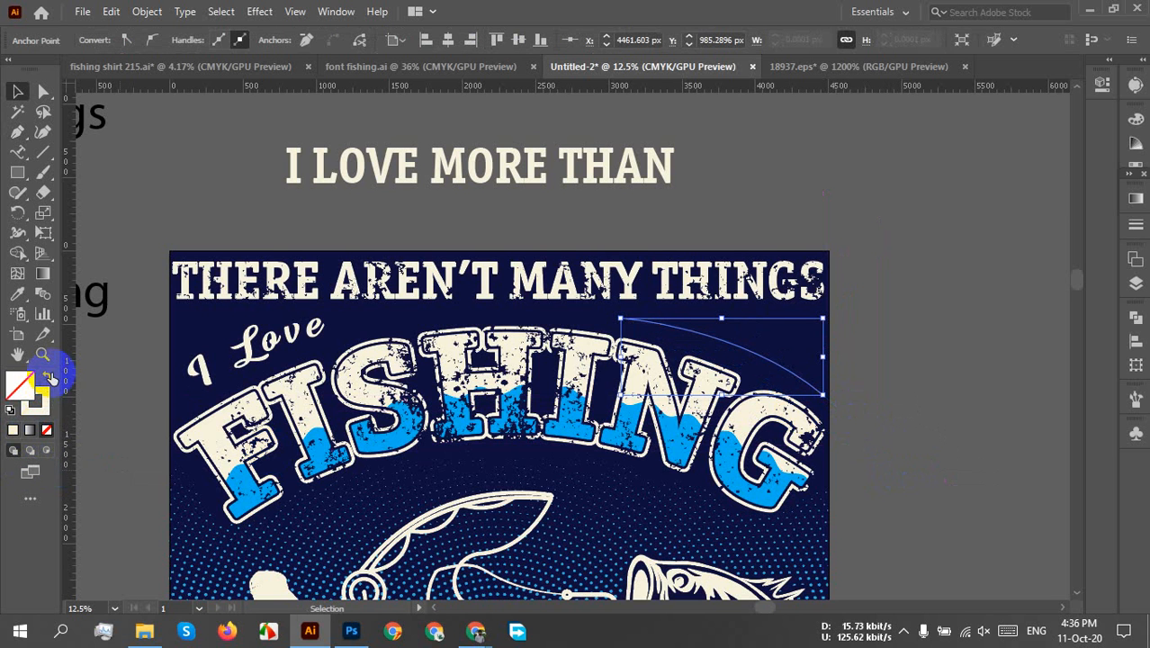
pyautogui.click(51, 376)
pyautogui.click(51, 377)
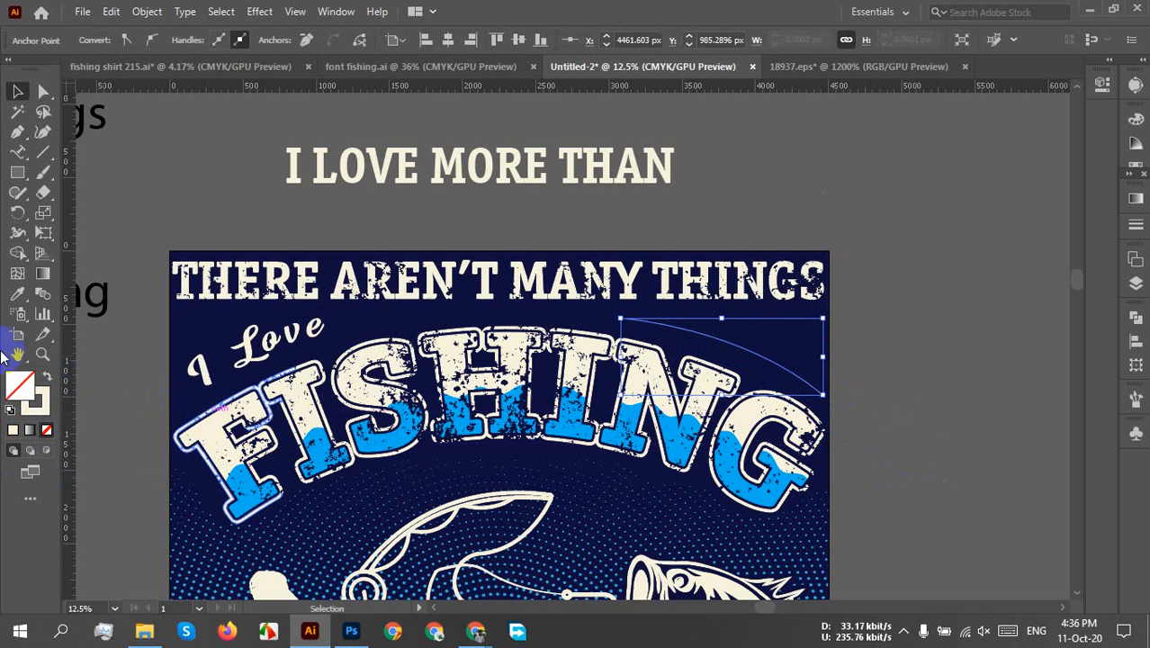
pyautogui.moveTo(17, 152); pyautogui.dragTo(112, 192)
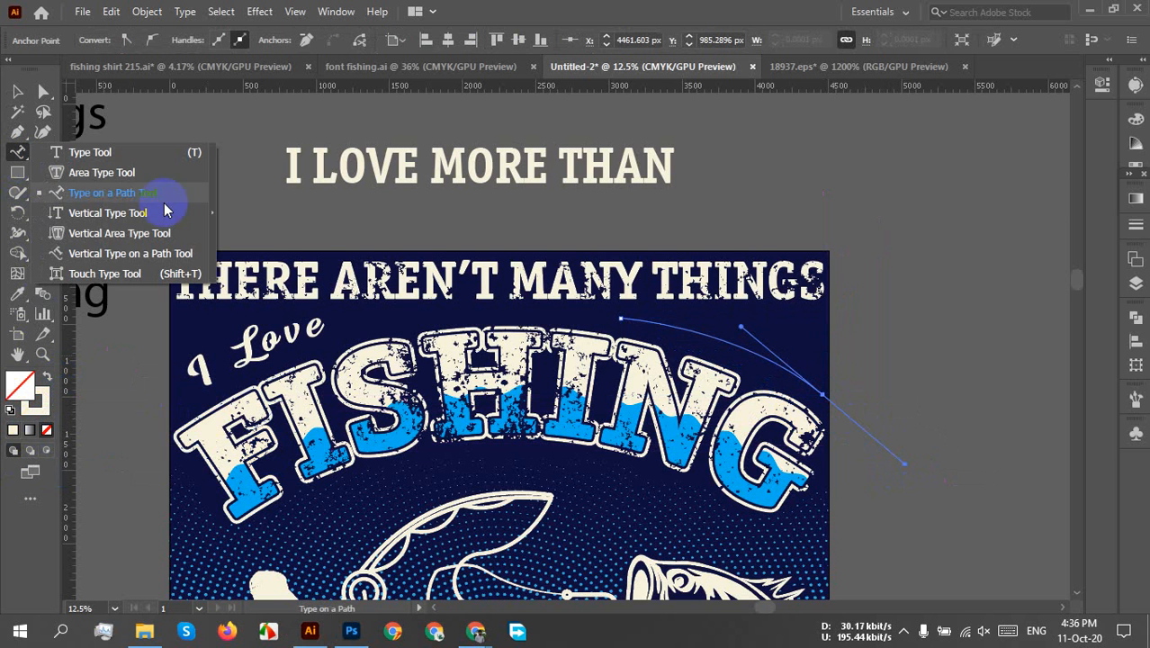
pyautogui.click(634, 334)
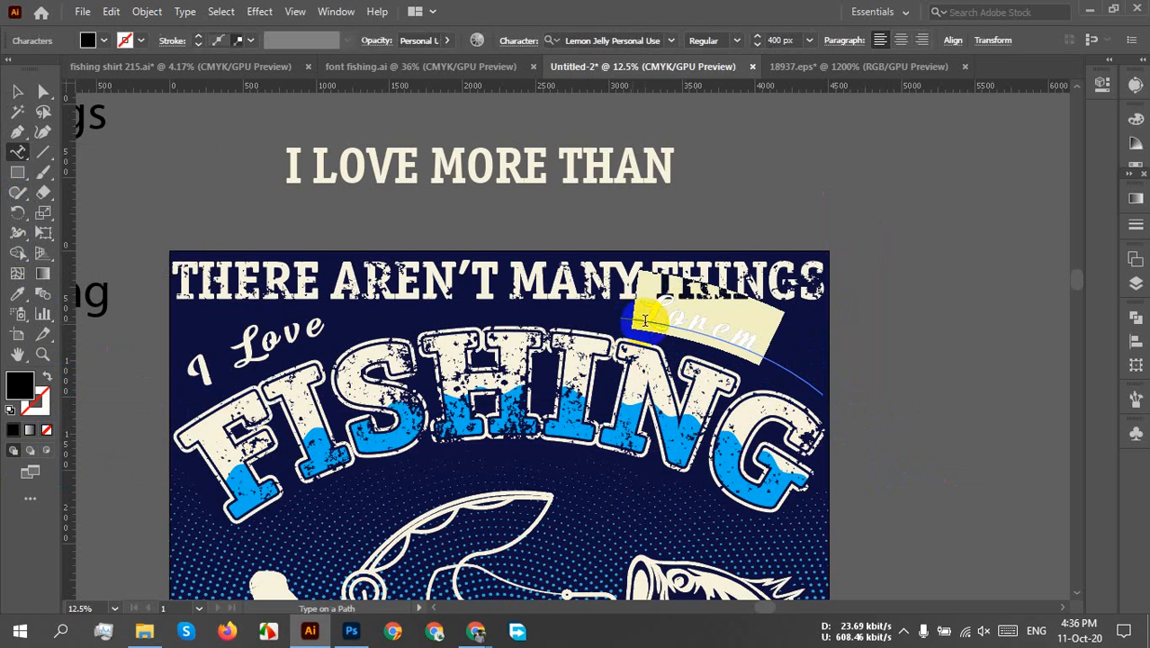
pyautogui.write('More')
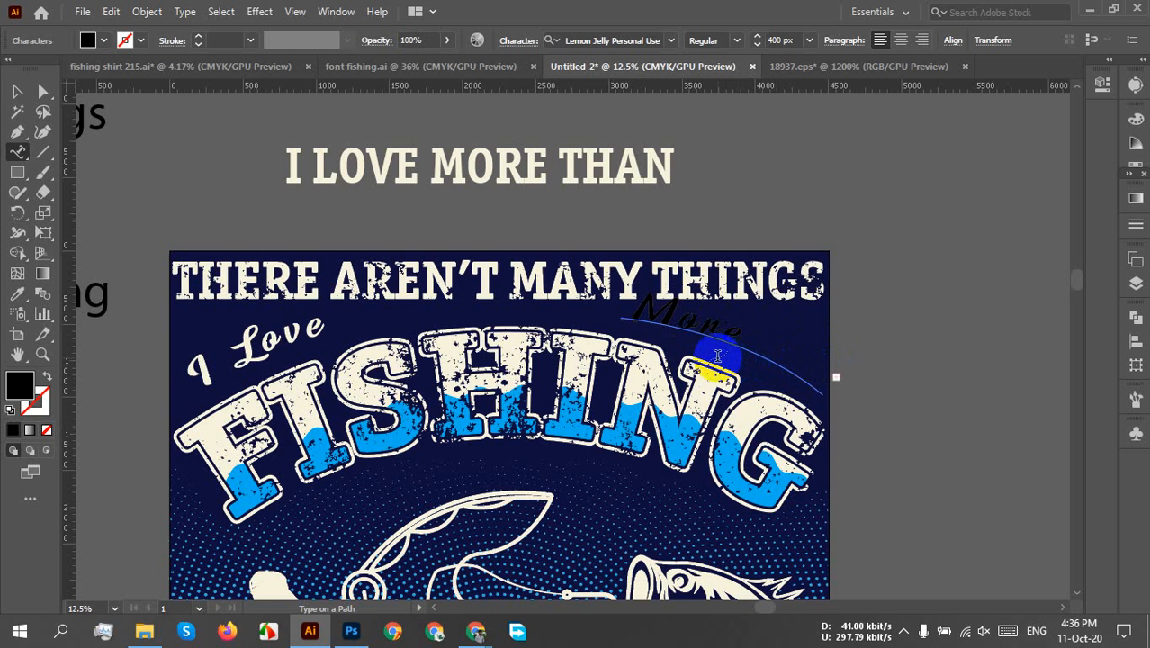
pyautogui.click(17, 91)
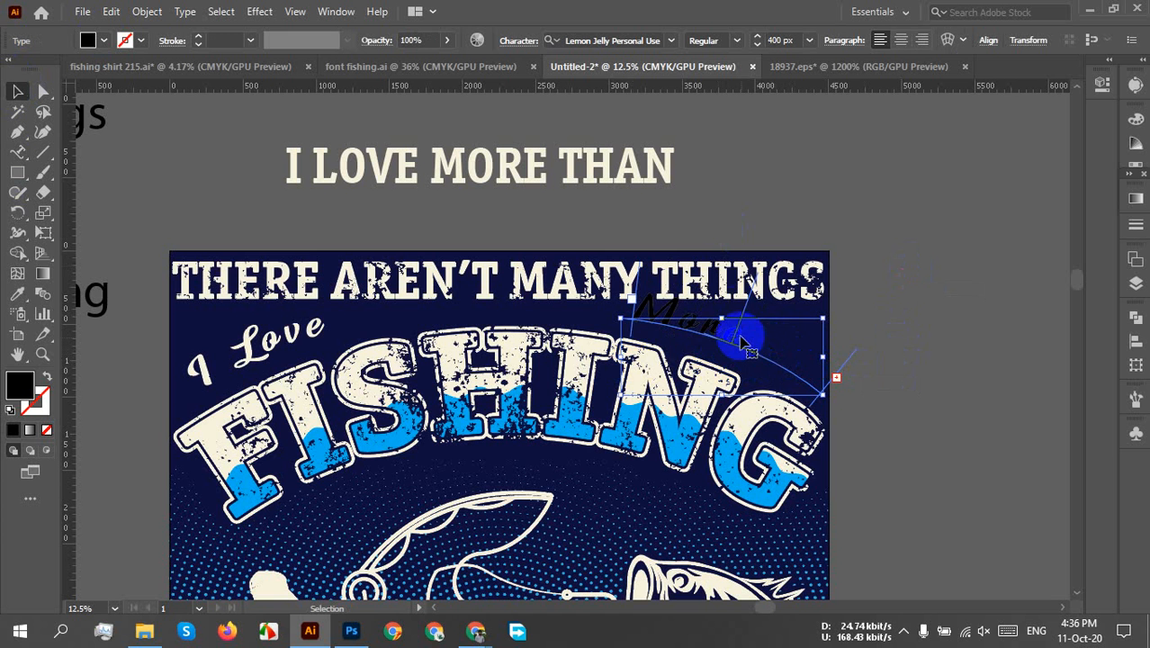
pyautogui.moveTo(750, 305)
pyautogui.mouseDown()
pyautogui.moveTo(762, 326)
pyautogui.moveTo(743, 304)
pyautogui.mouseUp()
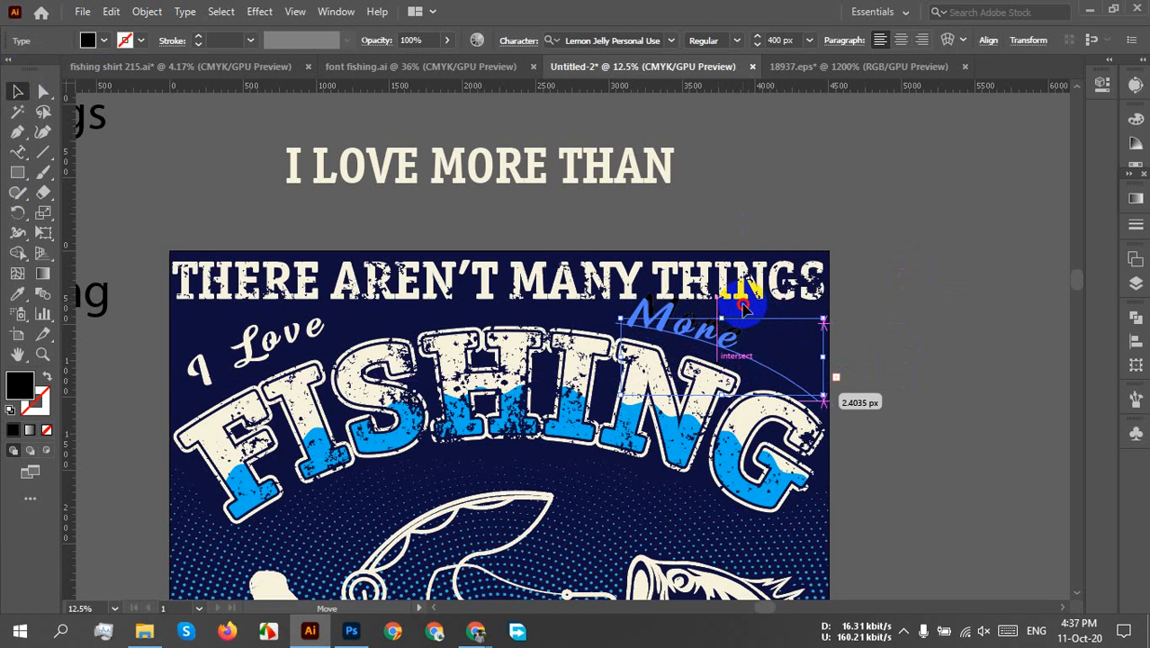
pyautogui.hotkey('ctrl', 'z')
pyautogui.scroll(2, 783, 369)
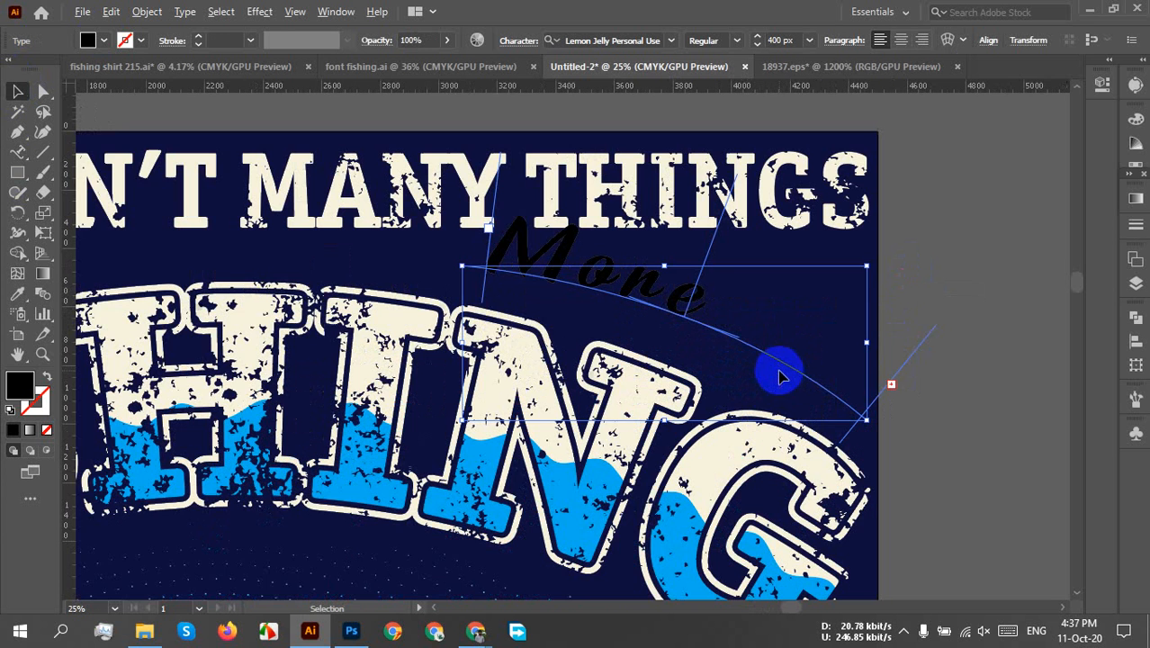
pyautogui.hscroll(1, 895, 352)
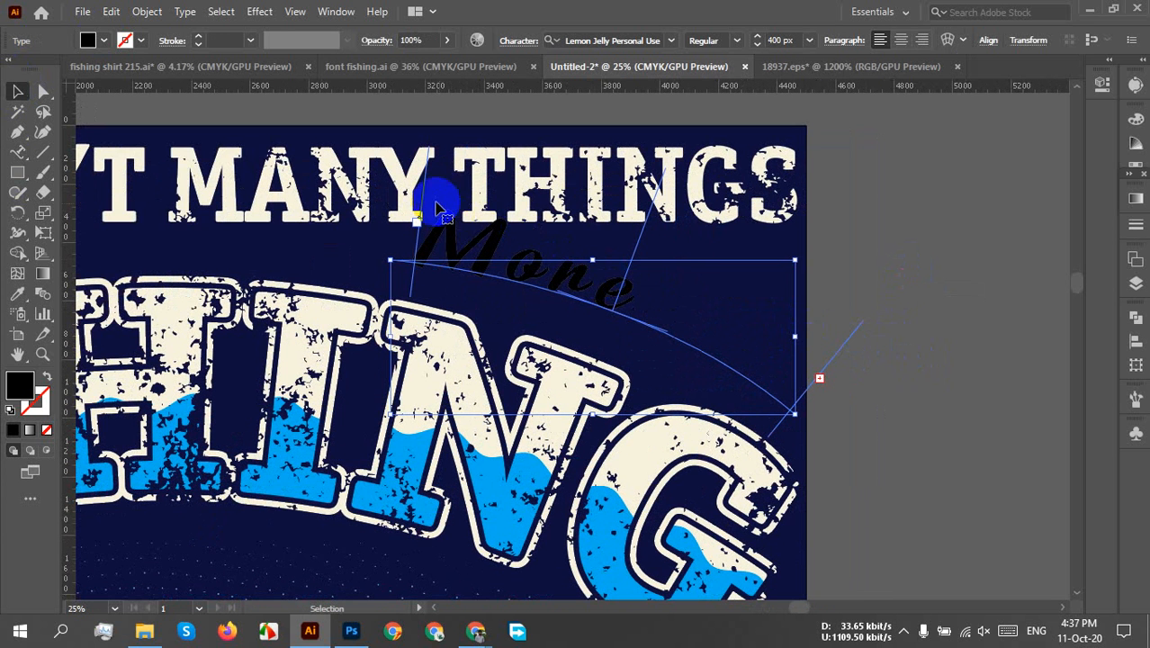
pyautogui.moveTo(432, 175); pyautogui.dragTo(457, 186)
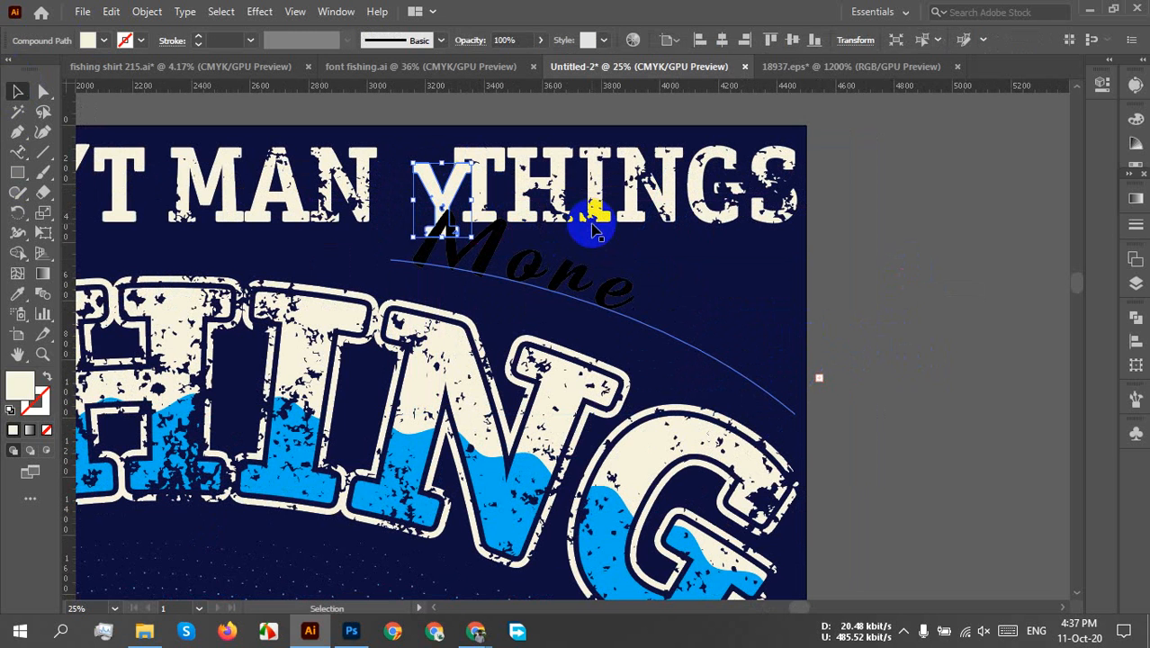
pyautogui.hotkey('ctrl', 'z')
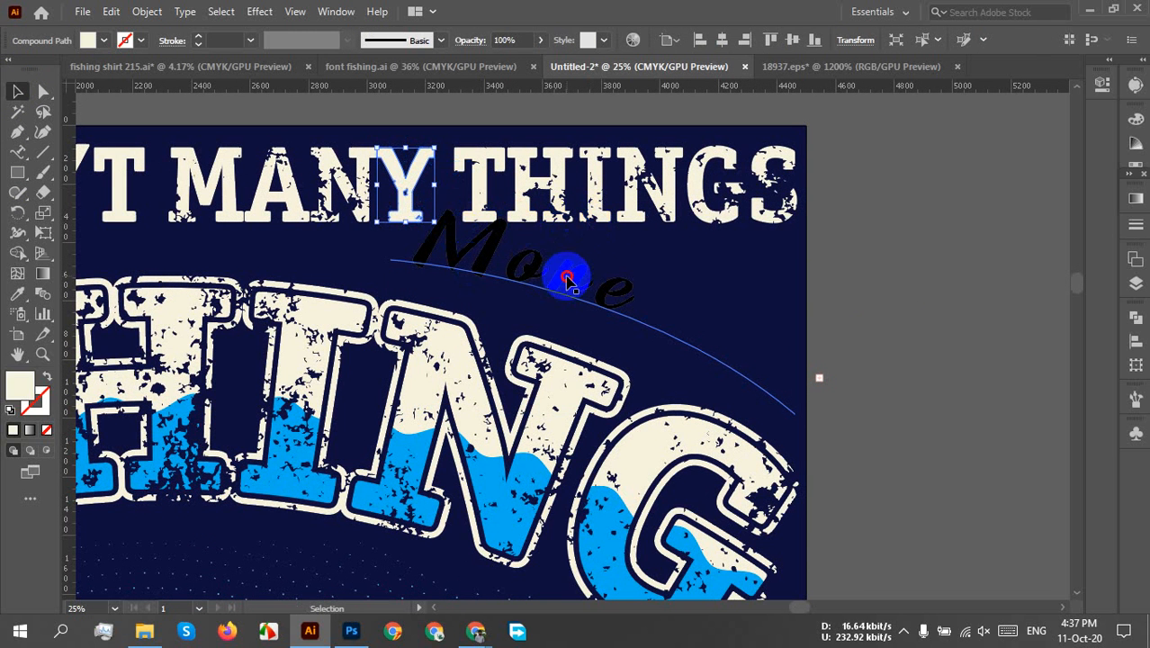
# - Slide the "More Than" text to the start of its curved path and set its font size to 350 px
pyautogui.click(571, 276)
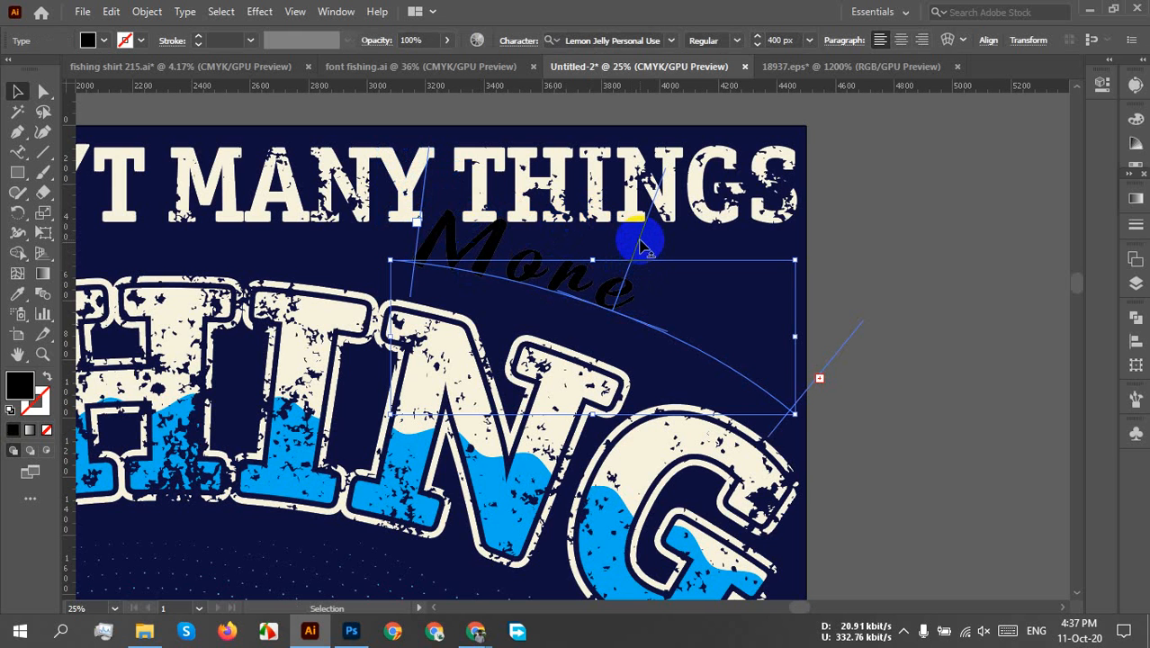
pyautogui.moveTo(646, 248); pyautogui.dragTo(846, 367)
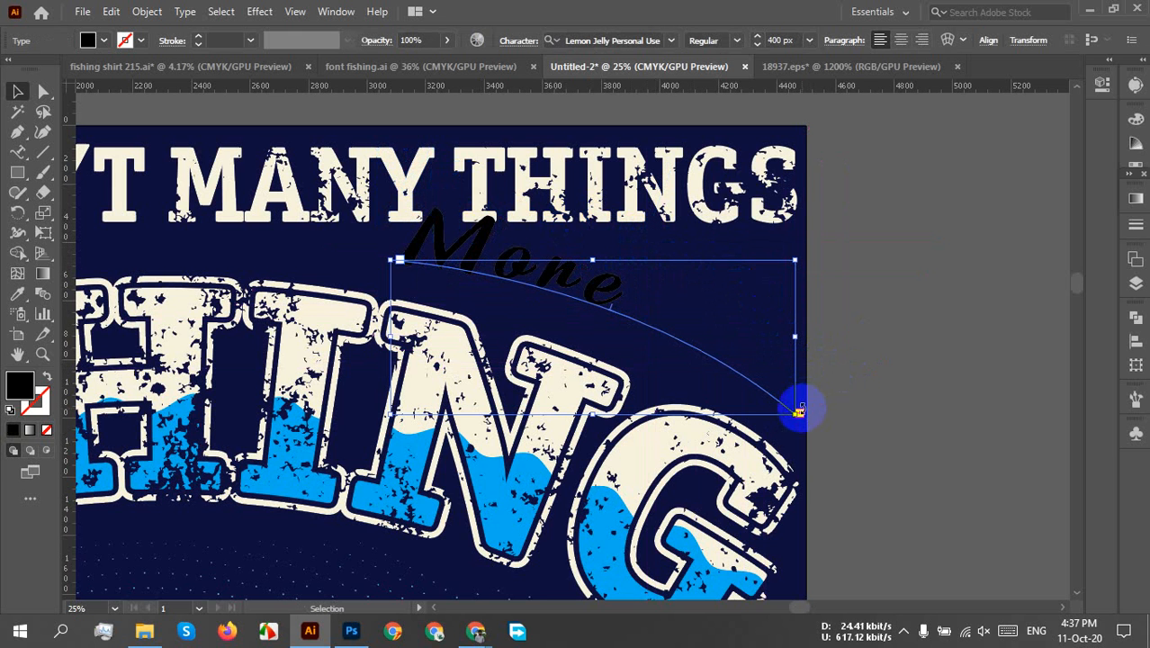
pyautogui.click(782, 40)
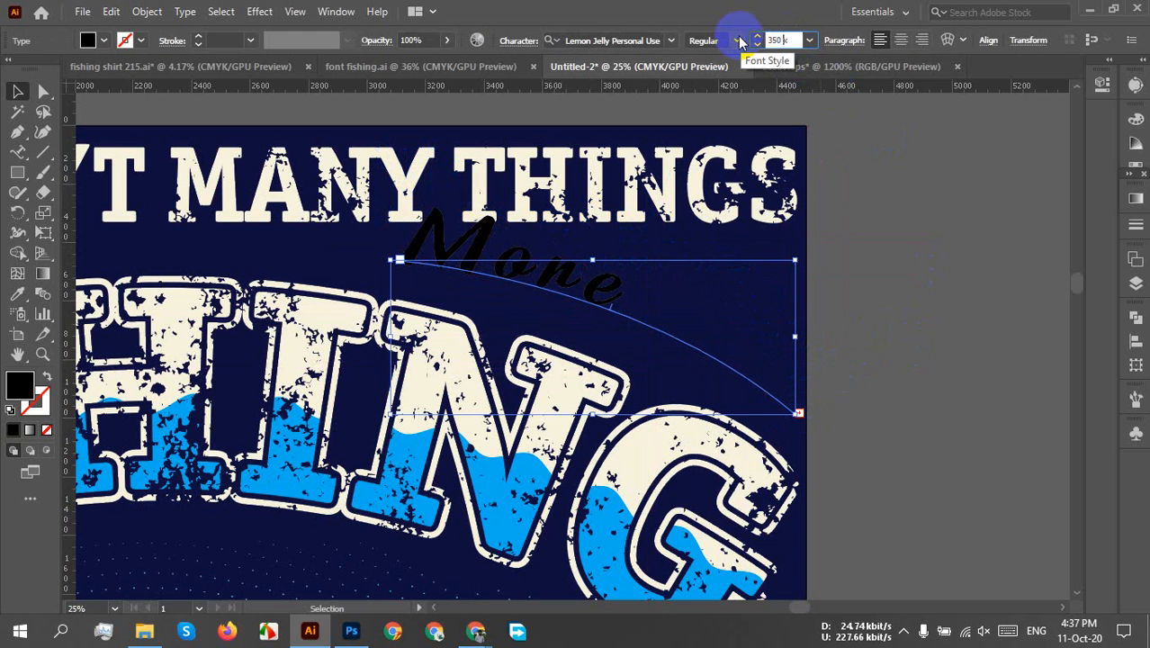
pyautogui.press('Return')
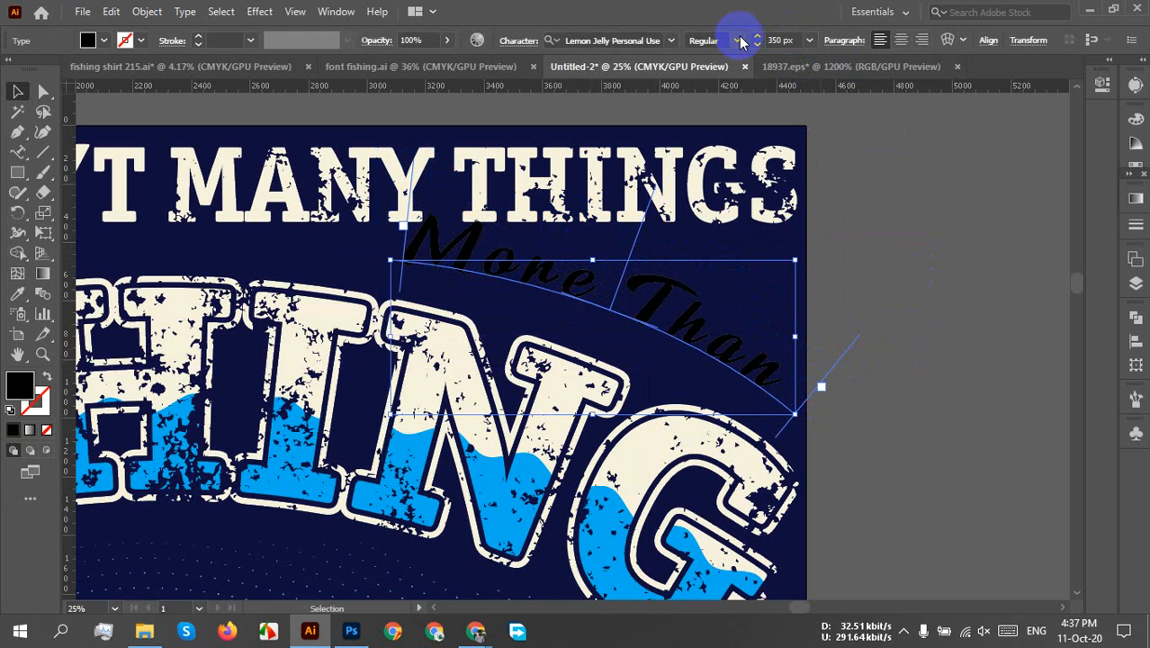
# - Move the curved "More Than" text down closer to "FISHING" and convert it to outlines
pyautogui.click(768, 379)
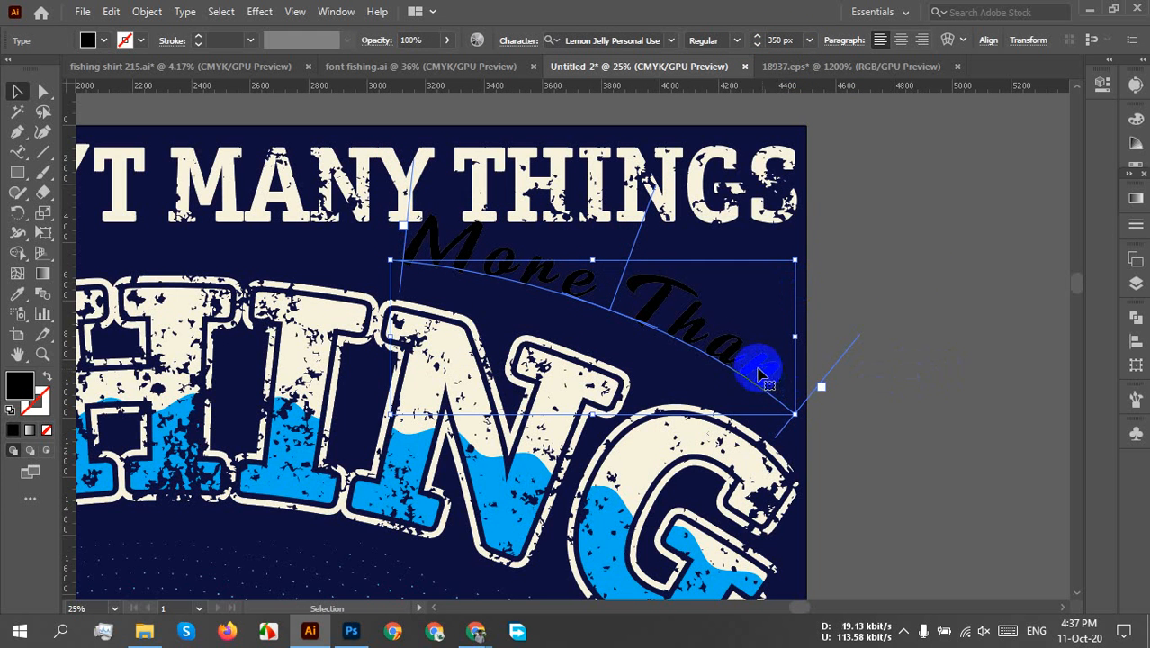
pyautogui.moveTo(759, 372)
pyautogui.mouseDown()
pyautogui.moveTo(720, 360)
pyautogui.moveTo(726, 352)
pyautogui.moveTo(724, 371)
pyautogui.moveTo(758, 384)
pyautogui.mouseUp()
pyautogui.click(759, 370)
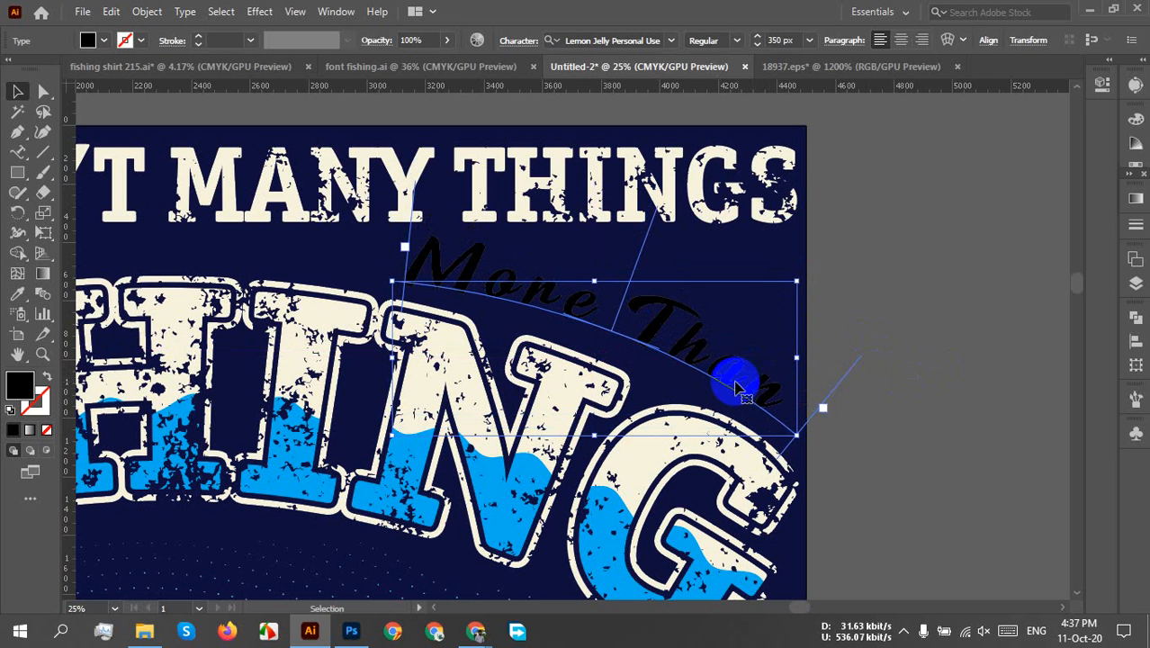
pyautogui.rightClick(736, 387)
pyautogui.click(801, 147)
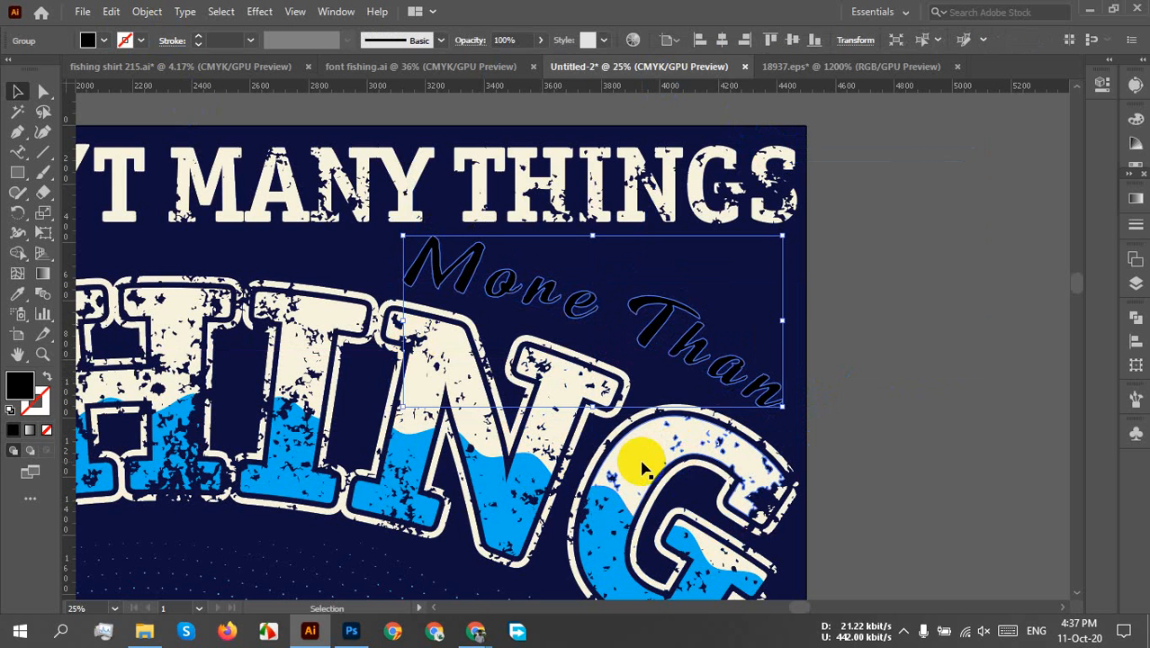
# - Recolour the outlined "More Than" lettering with the cream sampled from the "G" of "FISHING" using the Eyedropper, and deselect it
pyautogui.press('i')
pyautogui.click(643, 464)
pyautogui.press('v')
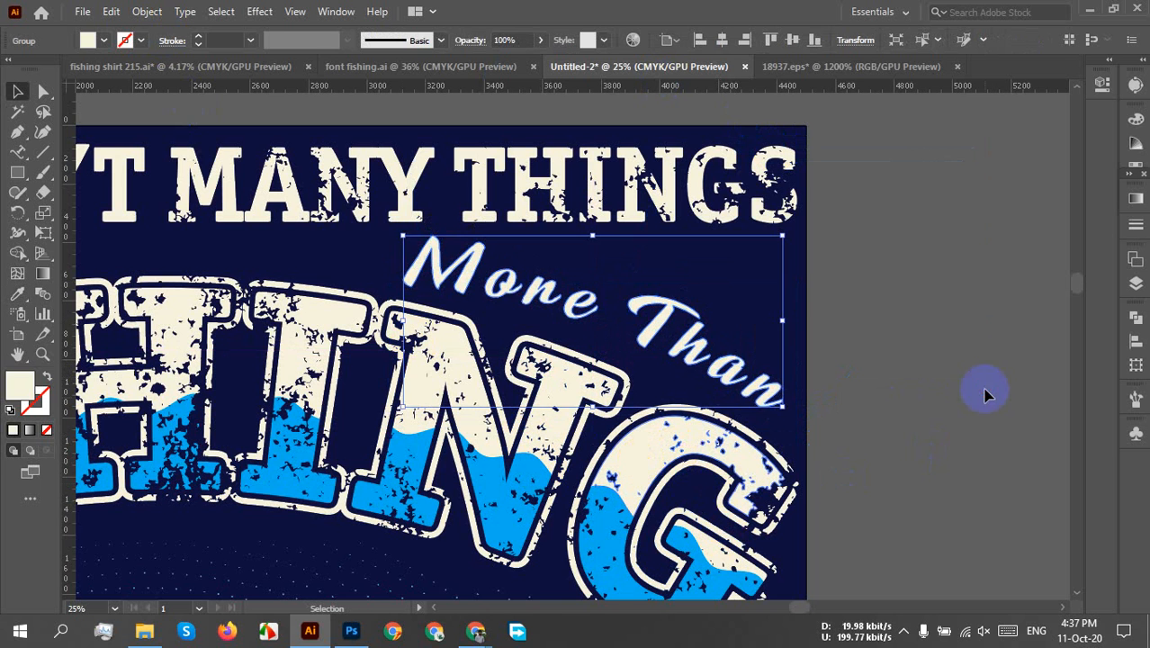
pyautogui.click(971, 399)
# - Try the Lemon Jelly Personal Use font on the line "BUT ONE OF THEM IS BEING" above "PAPA"
pyautogui.scroll(-4, 904, 410)
pyautogui.moveTo(878, 448); pyautogui.dragTo(891, 338)
pyautogui.scroll(2, 725, 411)
pyautogui.scroll(-1, 607, 282)
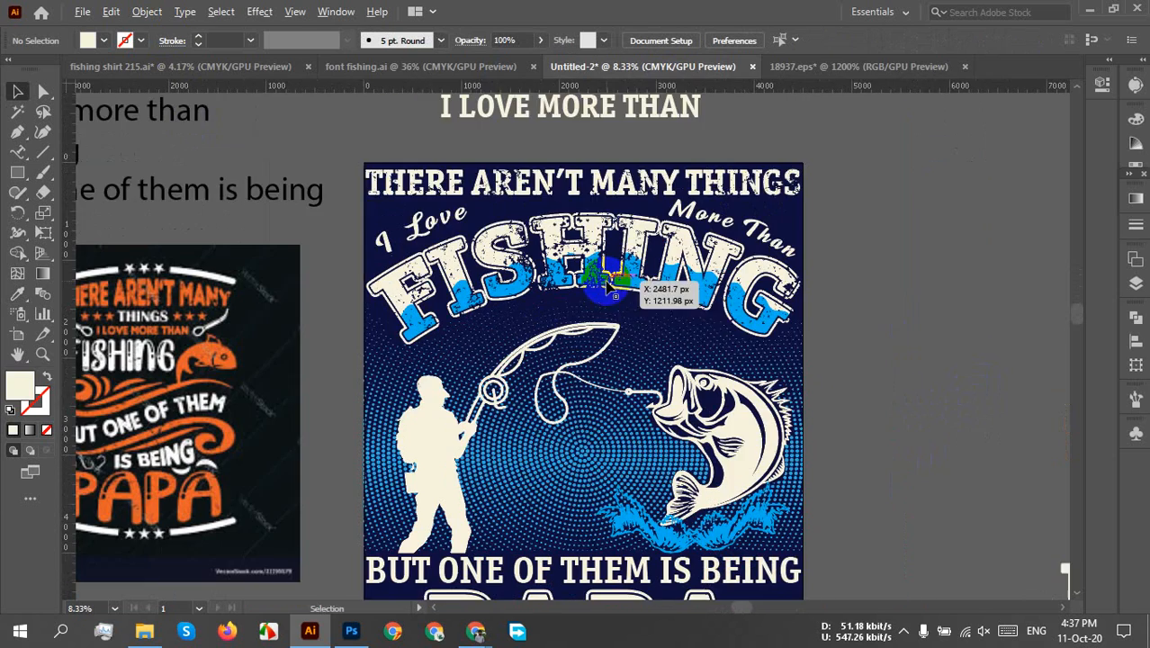
pyautogui.moveTo(809, 399); pyautogui.dragTo(783, 262)
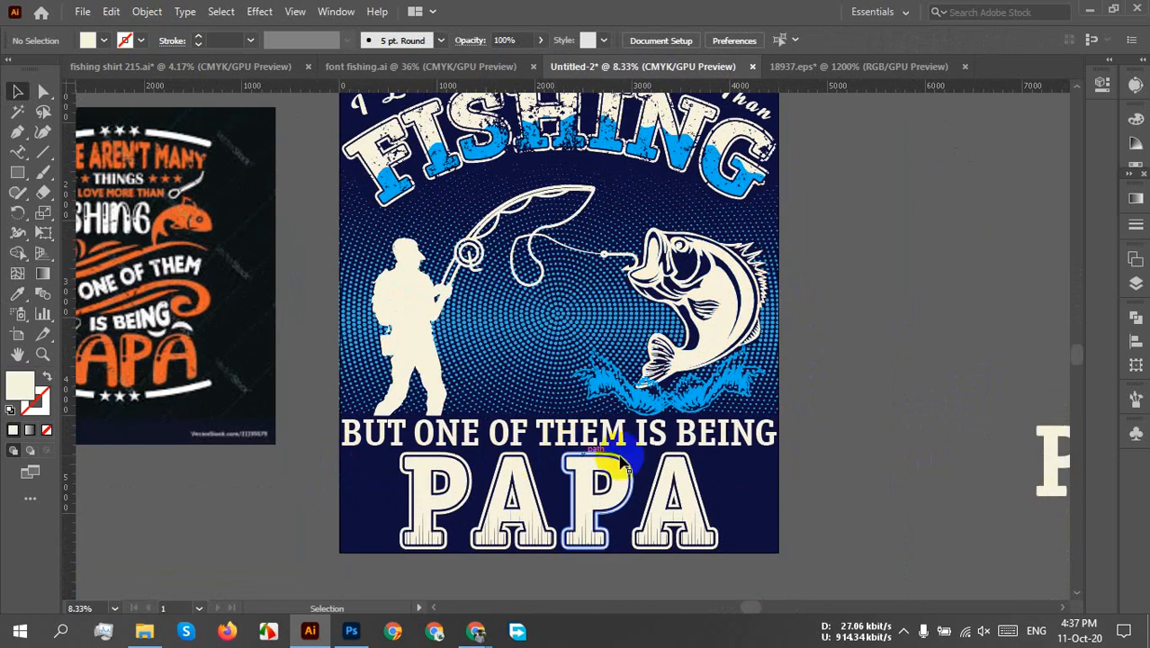
pyautogui.scroll(-1, 791, 496)
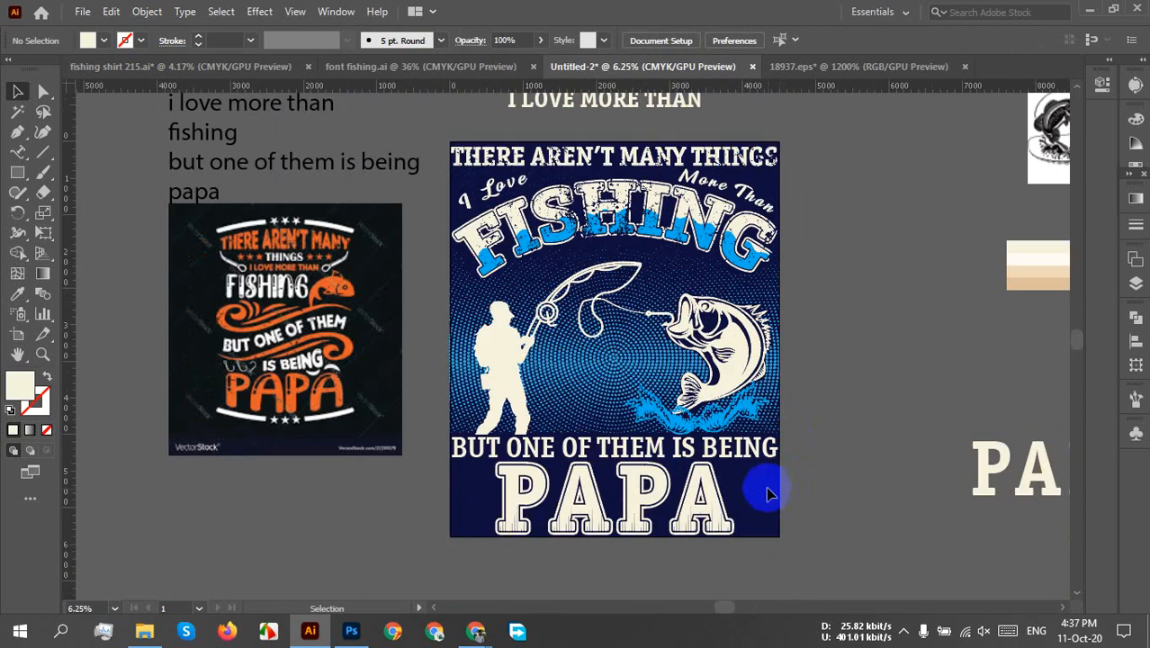
pyautogui.click(748, 452)
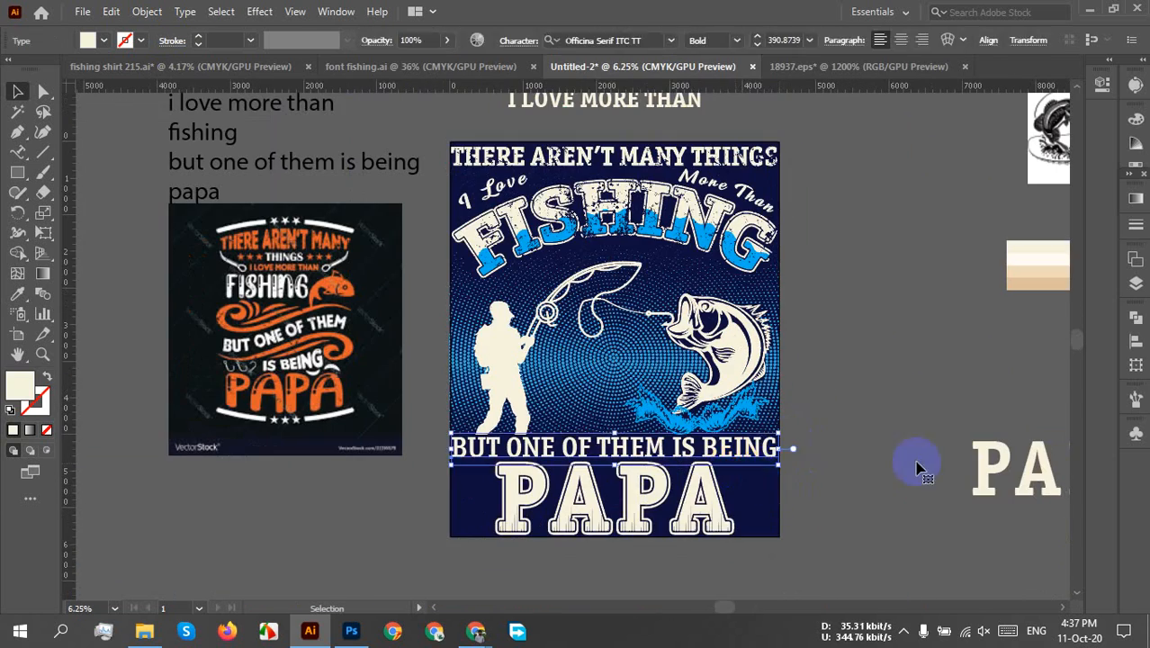
pyautogui.click(644, 42)
pyautogui.write('lemon')
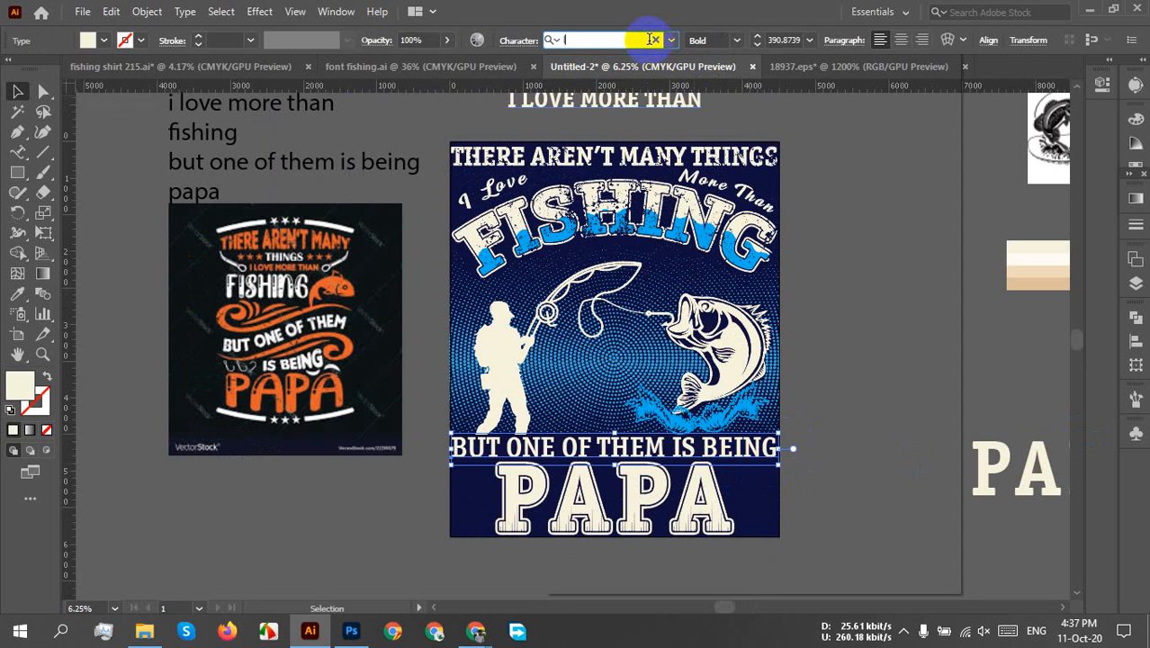
pyautogui.write(' je')
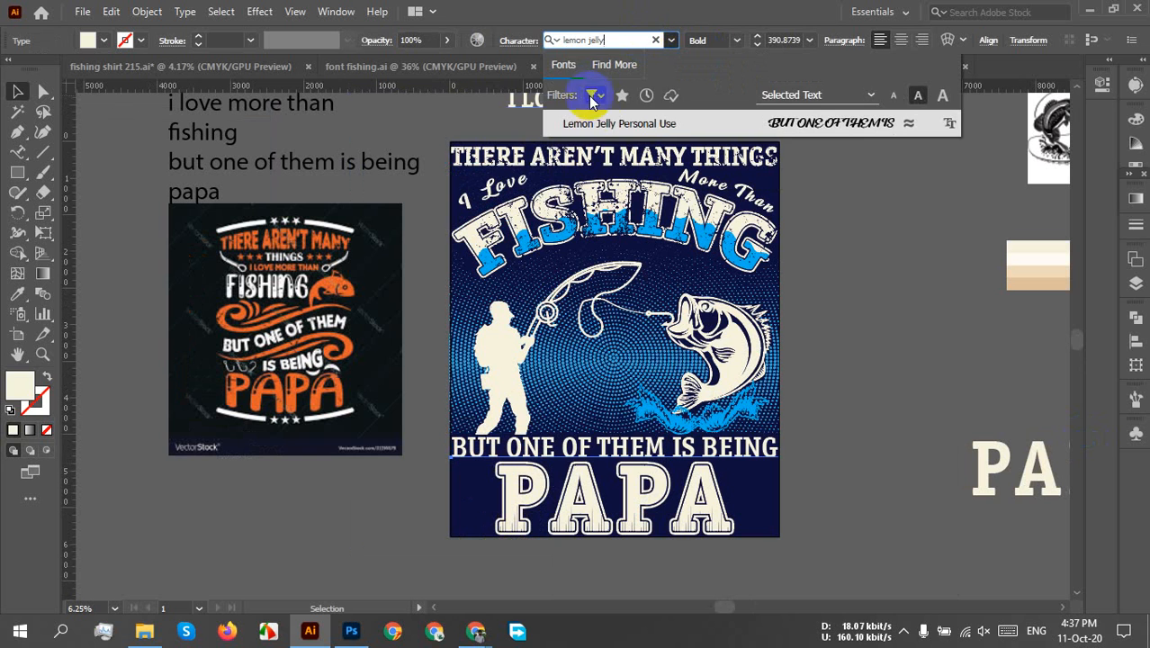
pyautogui.write('lly')
pyautogui.click(612, 122)
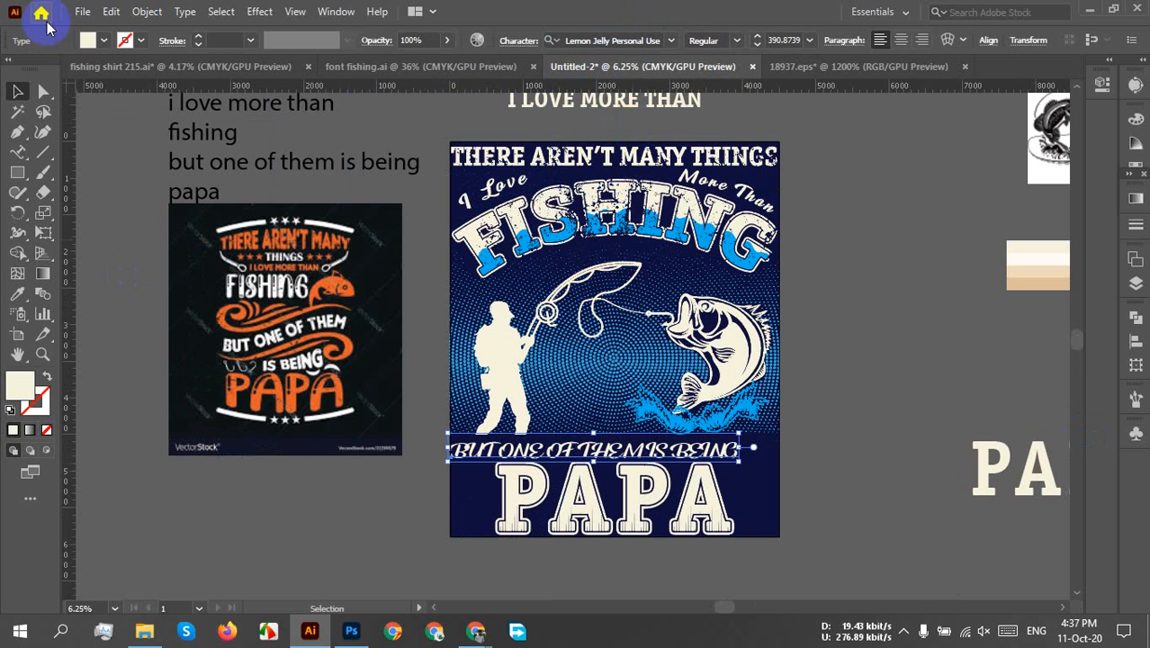
# - Change the case of the line above "PAPA" to Title Case and deselect it
pyautogui.click(185, 11)
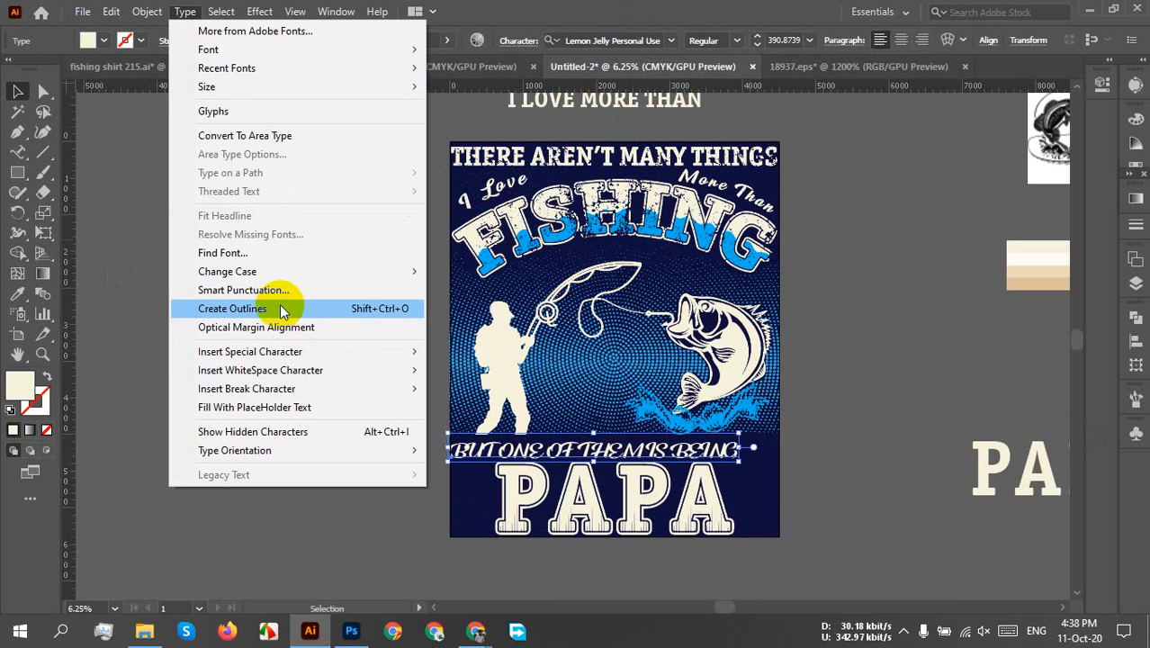
pyautogui.moveTo(275, 266)
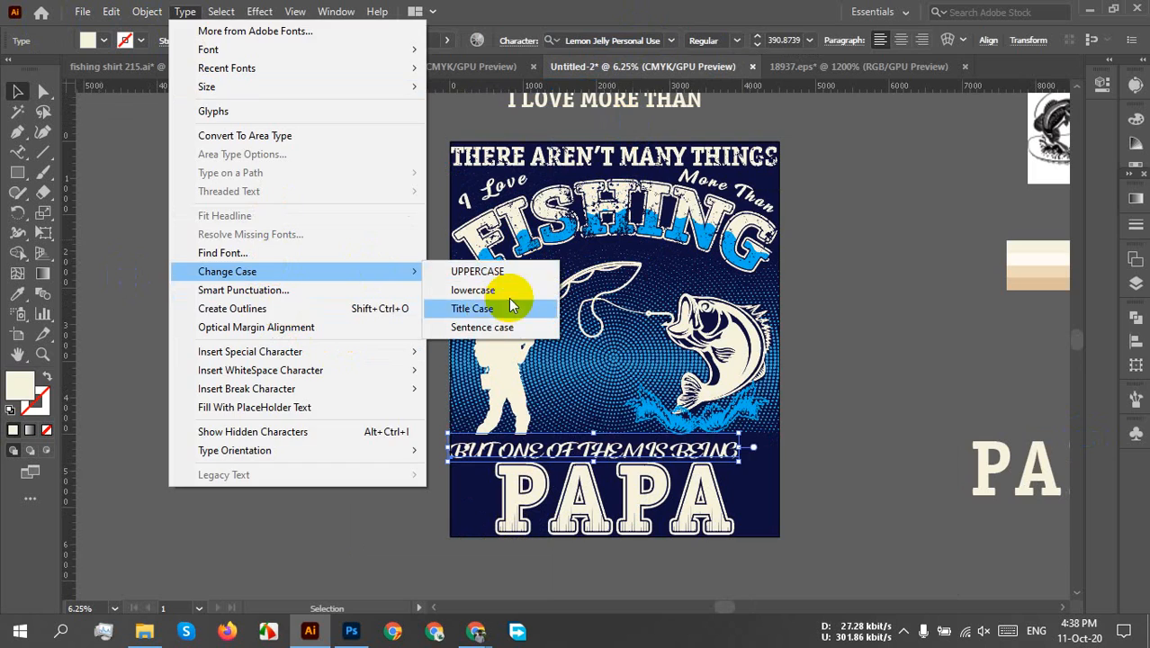
pyautogui.click(489, 311)
pyautogui.click(850, 521)
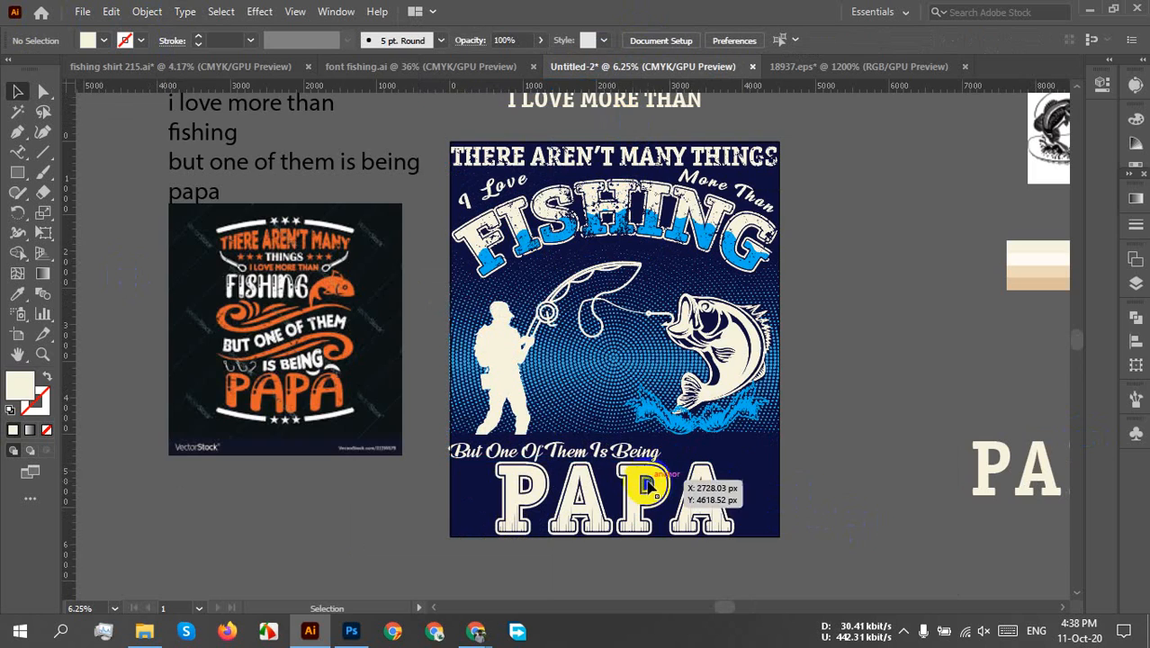
# - Move the line "But One Of Them Is Being" so it sits roughly centred above "PAPA", and deselect it
pyautogui.scroll(2, 639, 466)
pyautogui.scroll(1, 632, 468)
pyautogui.moveTo(601, 415); pyautogui.dragTo(810, 393)
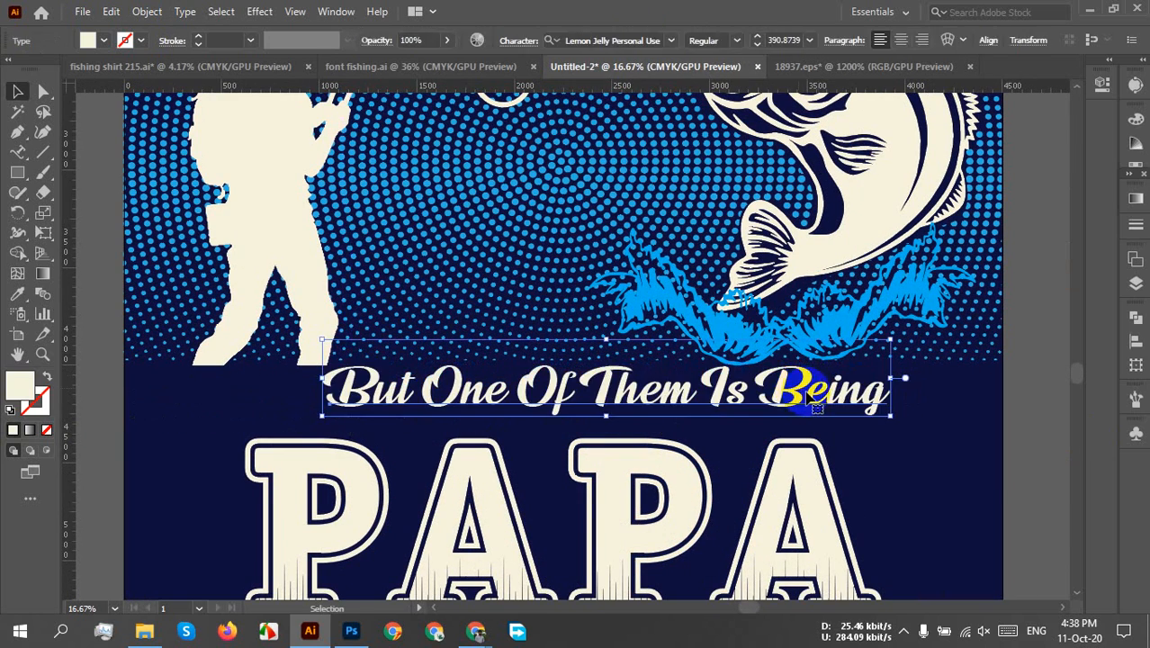
pyautogui.scroll(-1, 801, 398)
pyautogui.moveTo(887, 442); pyautogui.dragTo(834, 383)
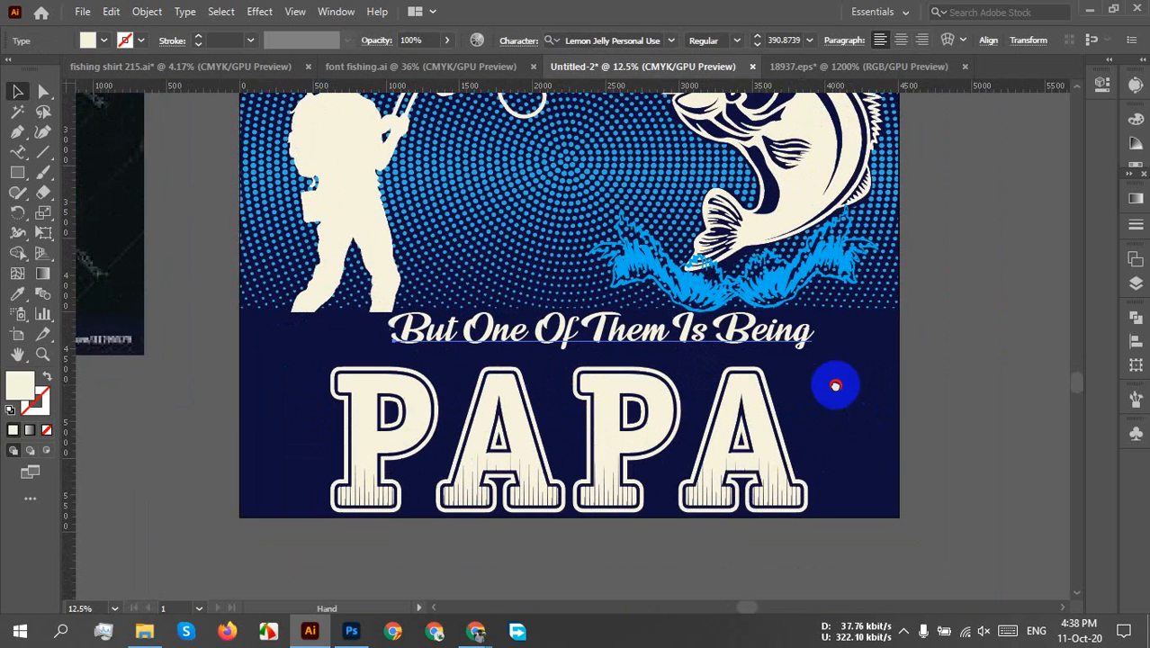
pyautogui.click(950, 375)
pyautogui.scroll(-1, 936, 373)
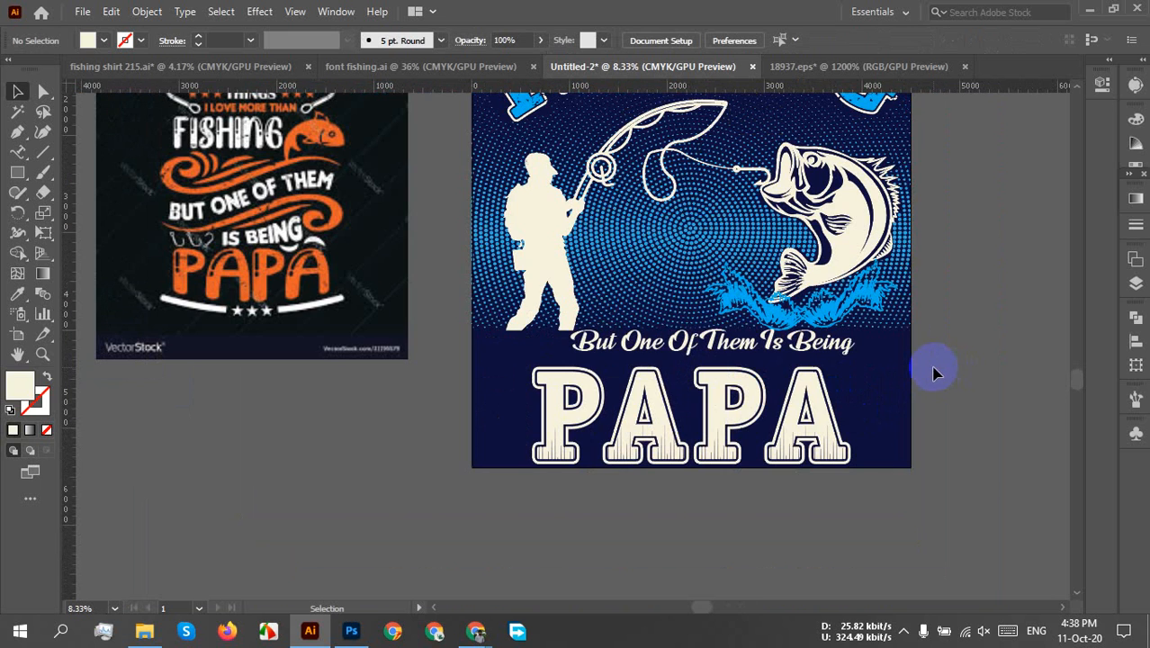
# - Undo the move, Title Case and font changes made to the line above "PAPA", and deselect it
pyautogui.hotkey('ctrl', 'z')
pyautogui.hotkey('ctrl', 'z')
pyautogui.hotkey('ctrl', 'z')
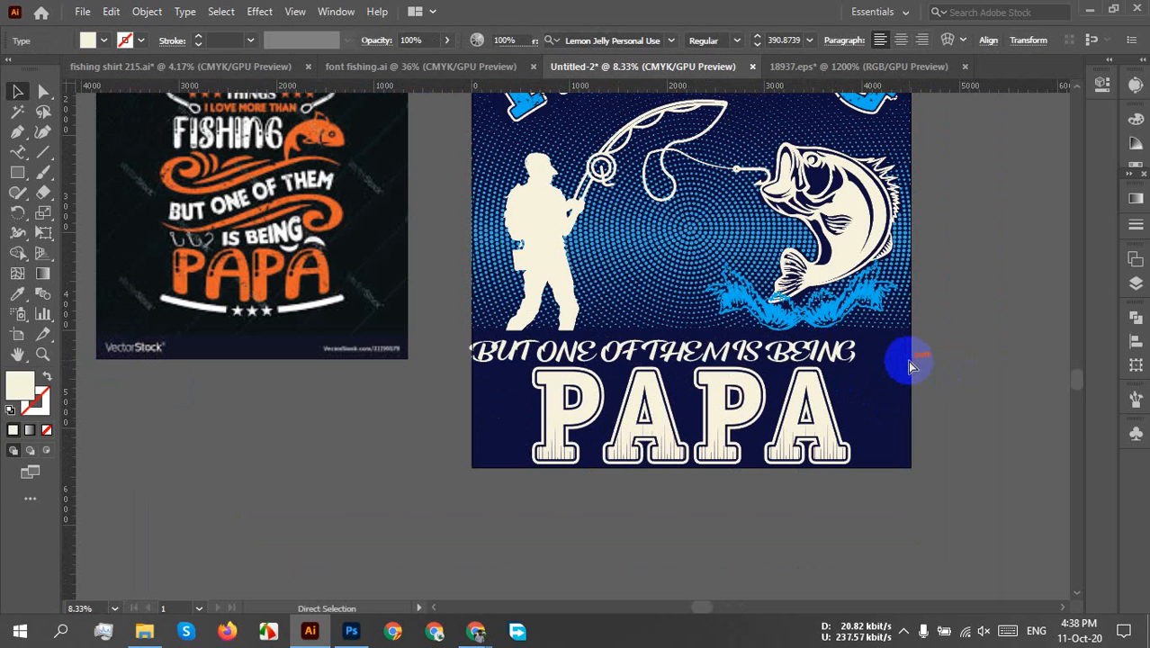
pyautogui.click(945, 372)
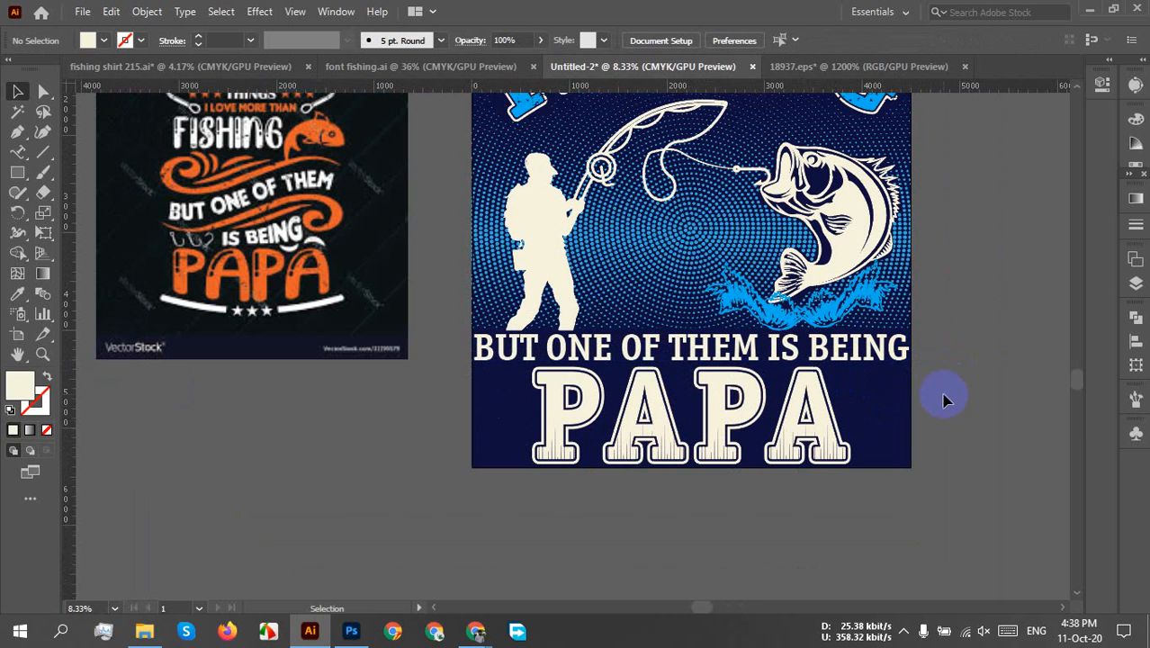
pyautogui.scroll(-1, 883, 488)
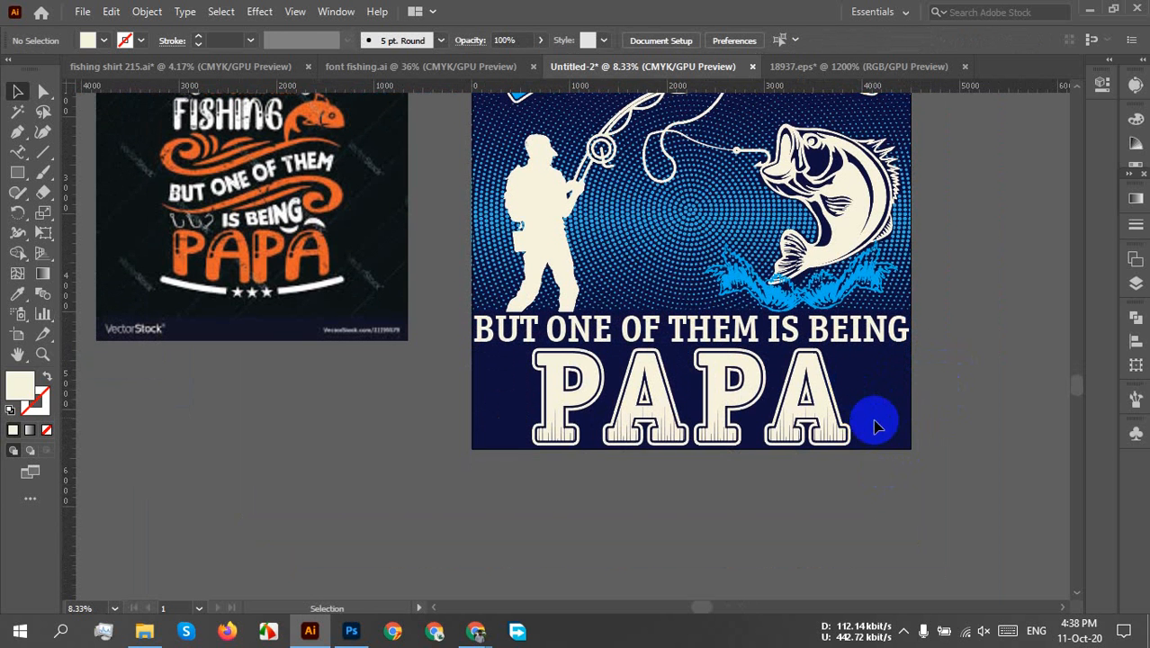
# - Delete the fish reference image, the cream-to-tan colour swatches and the spare "PAPA" text beside the artboard
pyautogui.hotkey('ctrl', '-')
pyautogui.moveTo(855, 422); pyautogui.dragTo(715, 249)
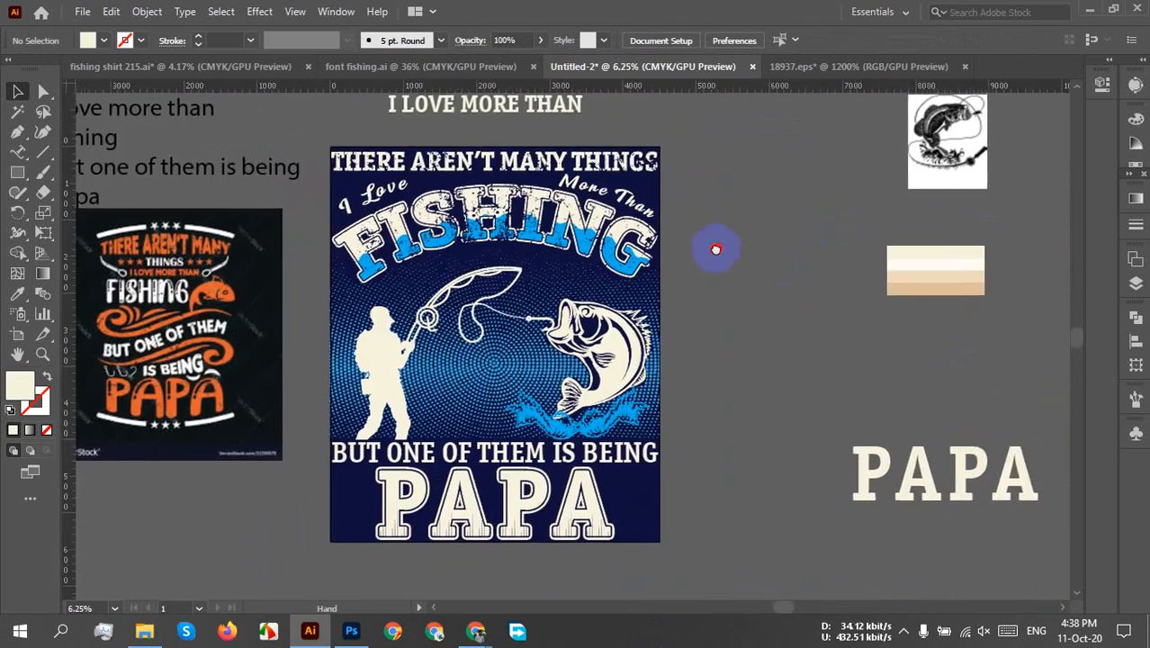
pyautogui.moveTo(708, 503); pyautogui.dragTo(696, 442)
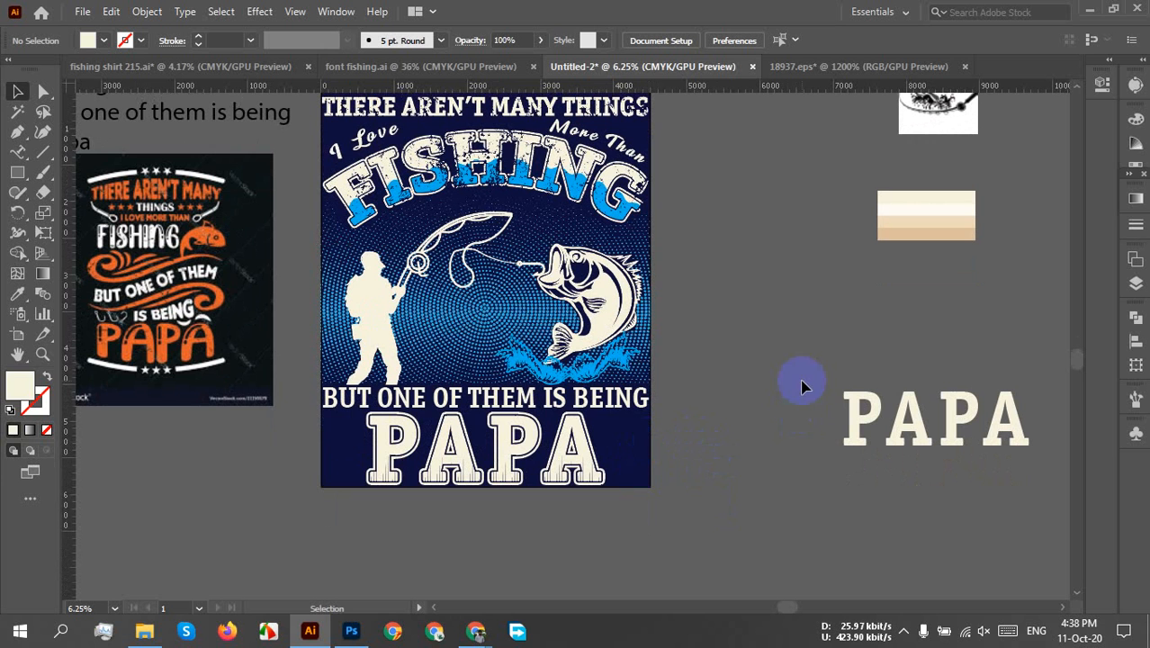
pyautogui.scroll(1, 803, 387)
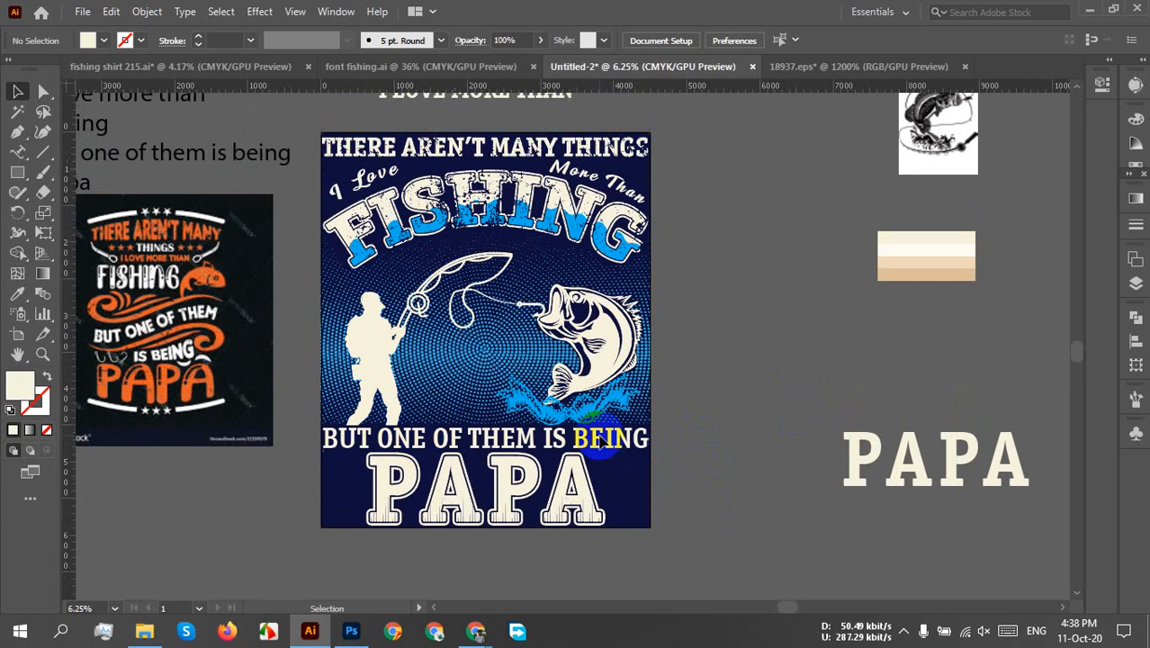
pyautogui.scroll(3, 725, 554)
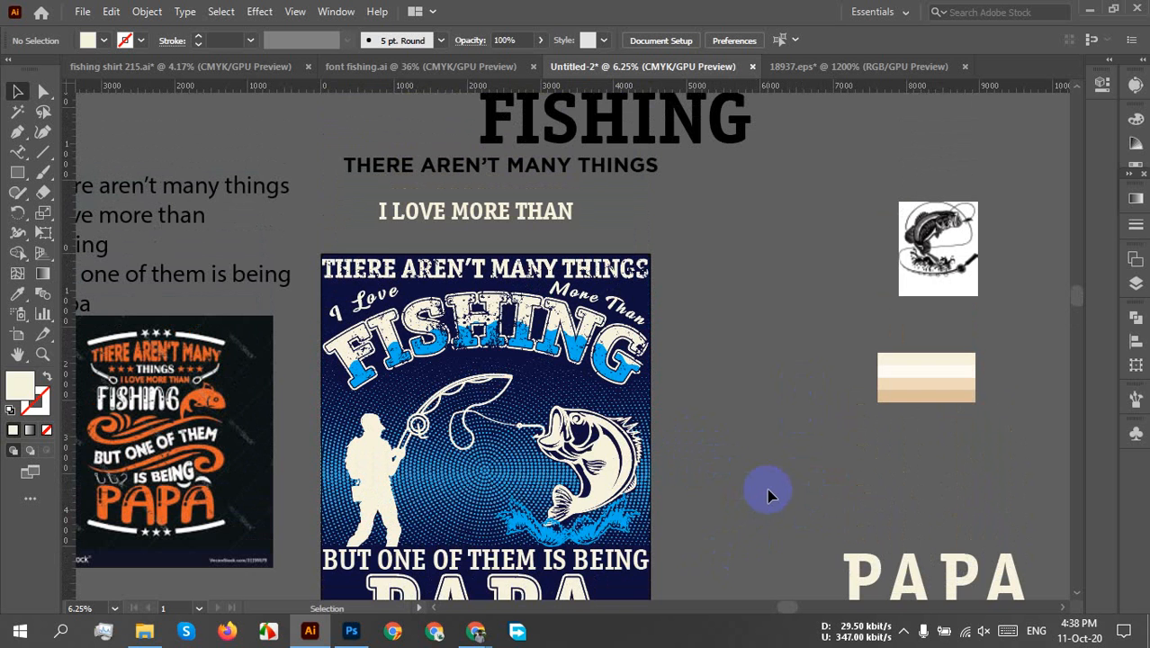
pyautogui.scroll(-2, 762, 474)
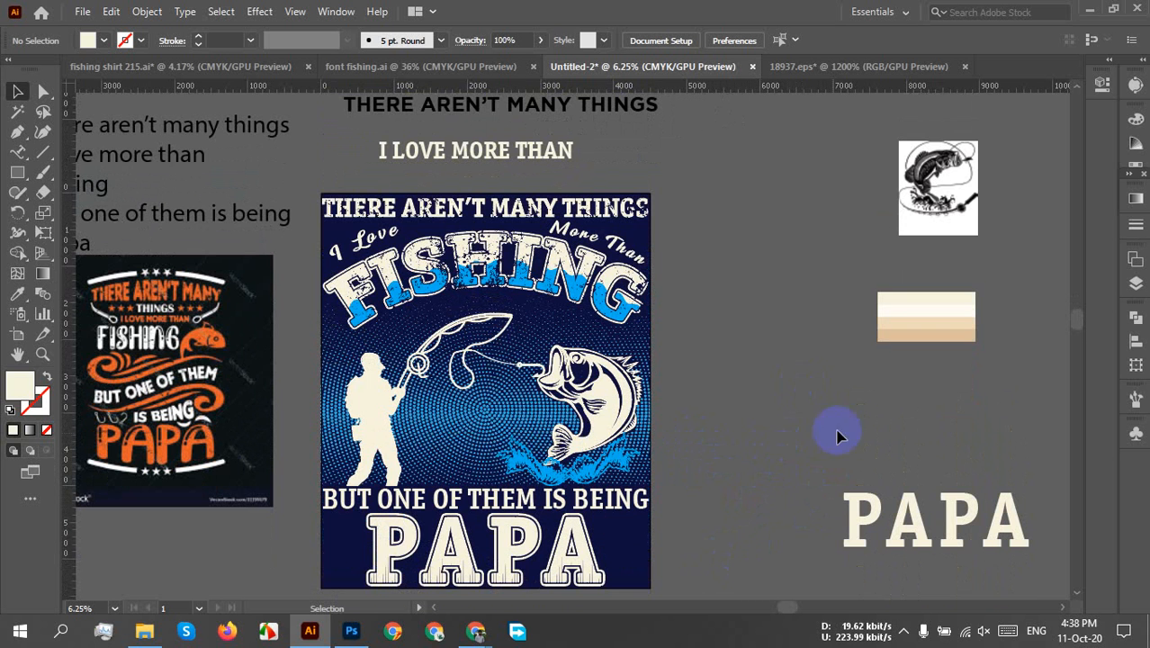
pyautogui.hotkey('ctrl', '-')
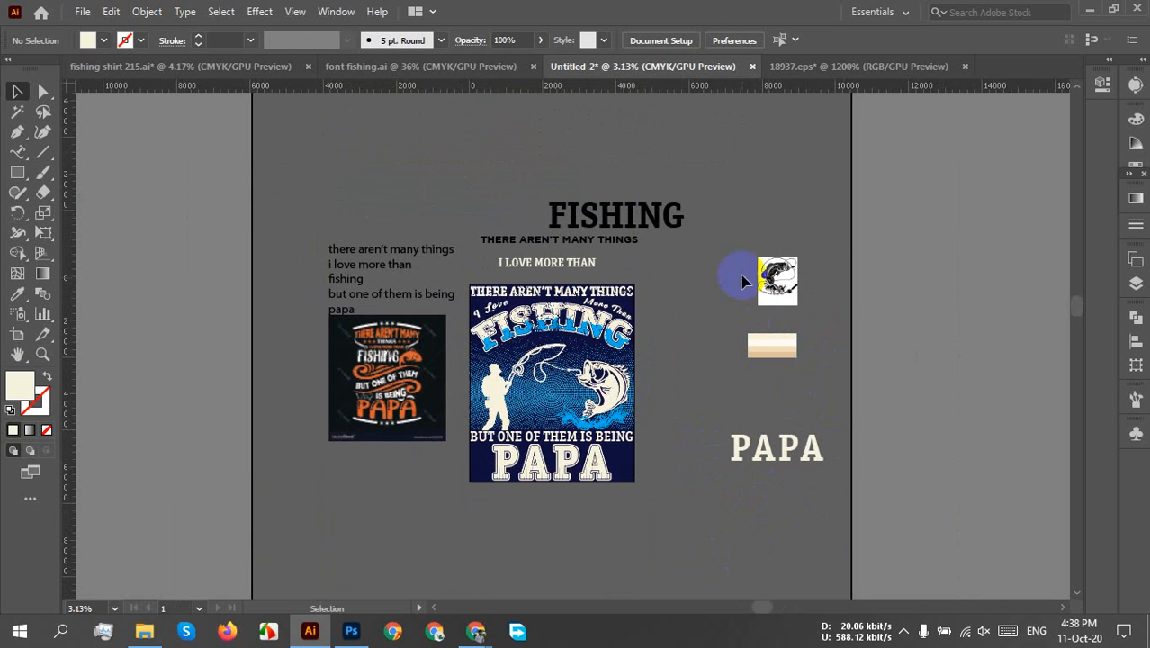
pyautogui.moveTo(846, 563); pyautogui.dragTo(857, 576)
pyautogui.press('Delete')
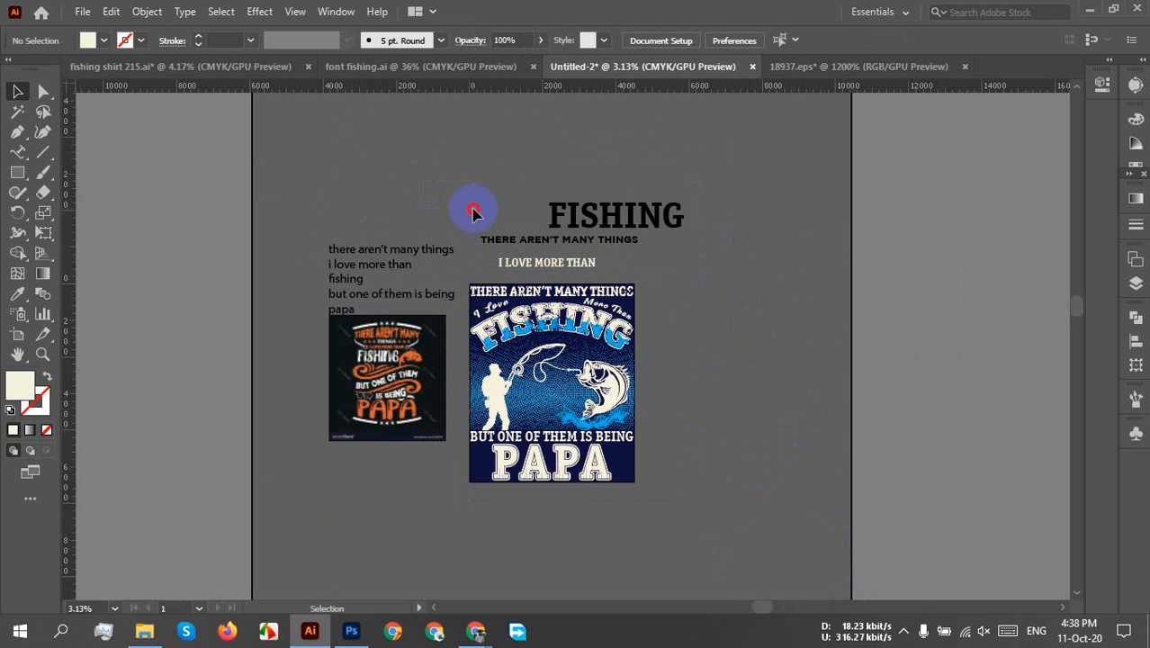
# - Copy the spare black "FISHING" text into the font fishing document at 300 px, placing it above the "ON THE WEEKEND" samples
pyautogui.moveTo(585, 214); pyautogui.dragTo(643, 226)
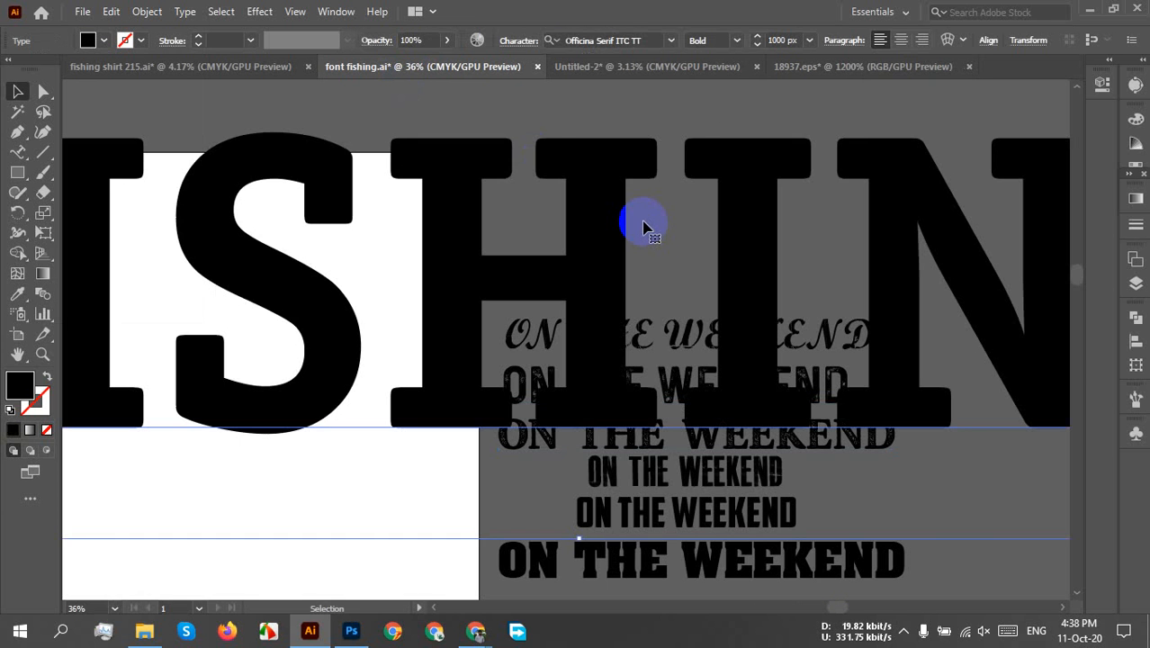
pyautogui.click(783, 40)
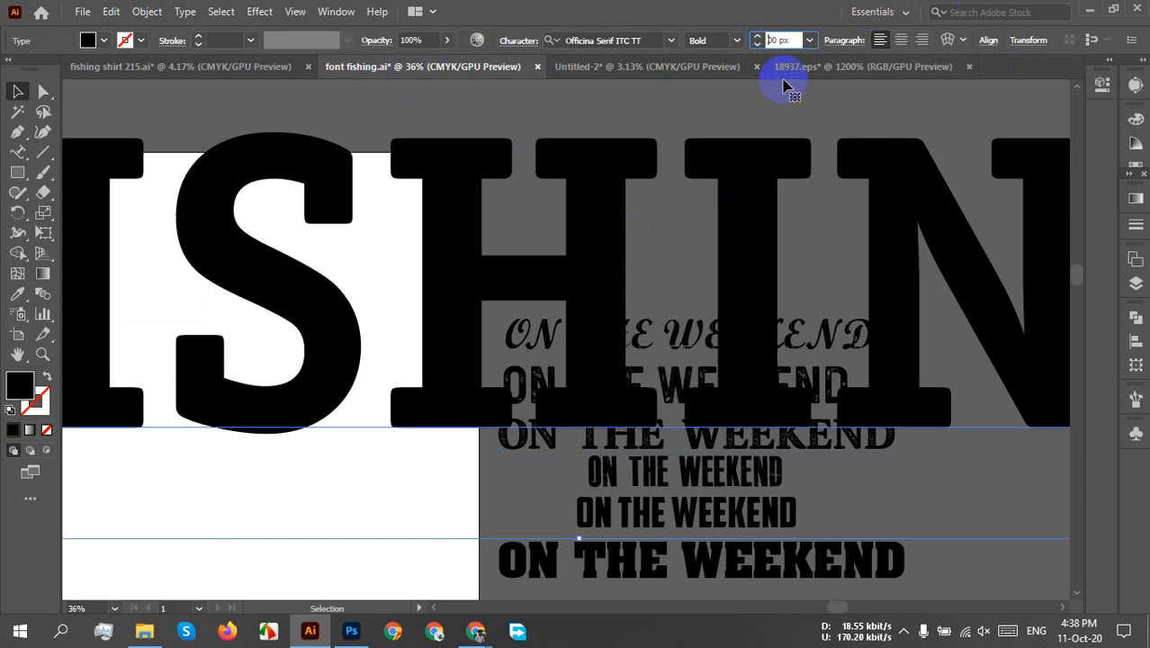
pyautogui.click(870, 114)
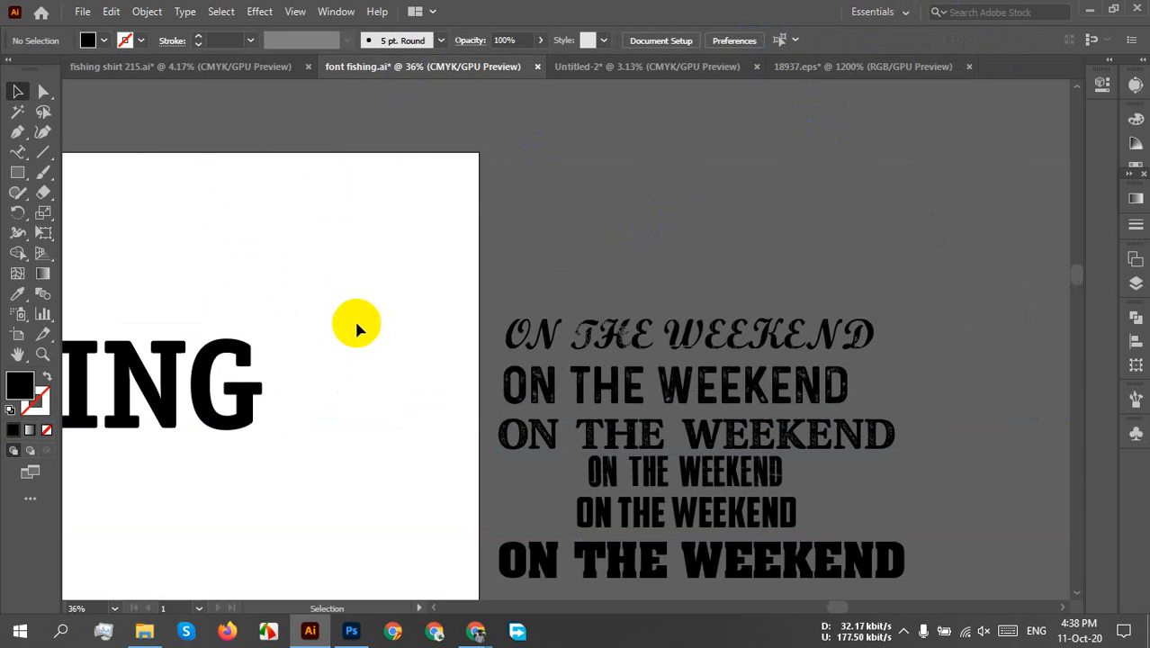
pyautogui.moveTo(216, 402); pyautogui.dragTo(912, 252)
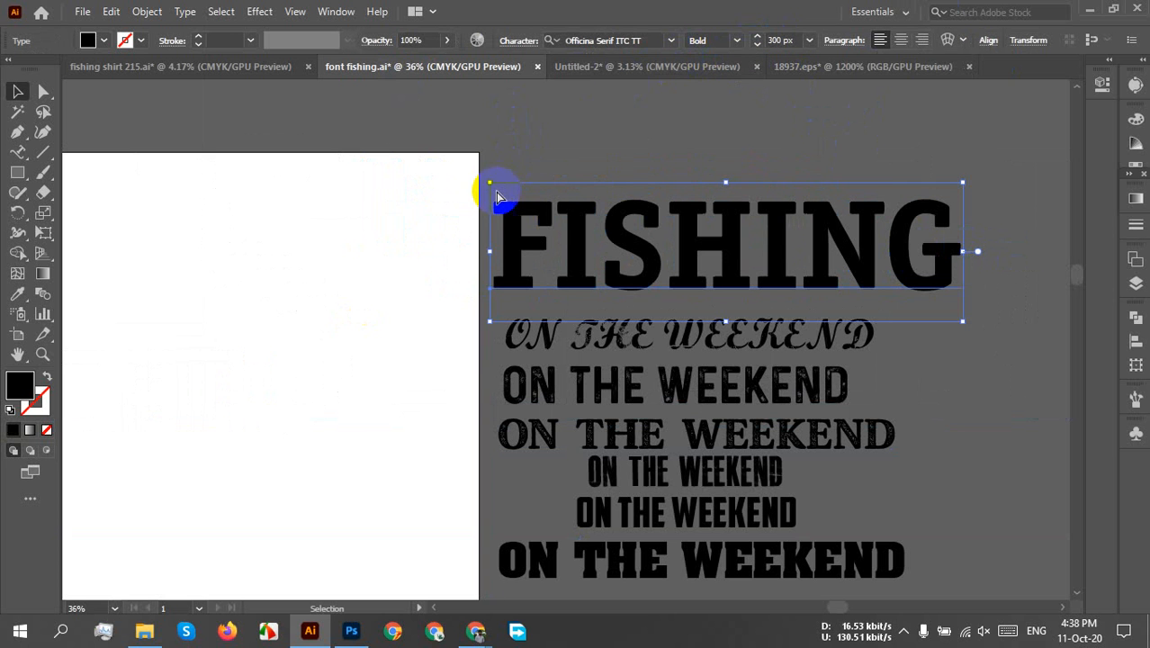
# - Save the font fishing document, accepting the legacy format
pyautogui.press('a')
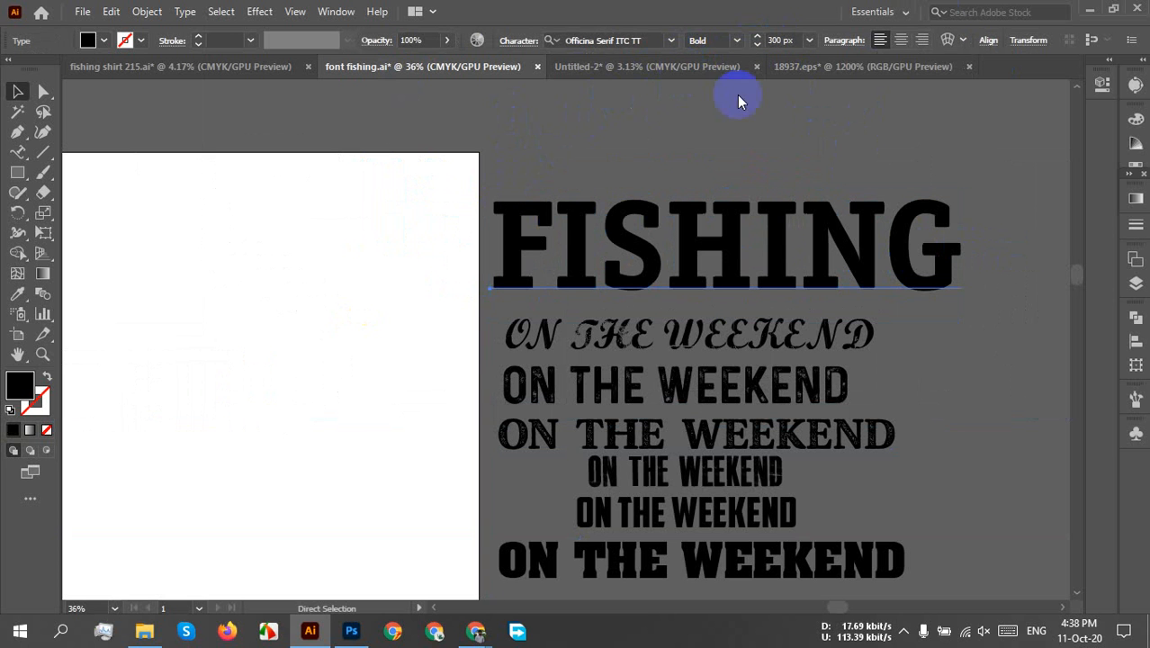
pyautogui.hotkey('ctrl', 's')
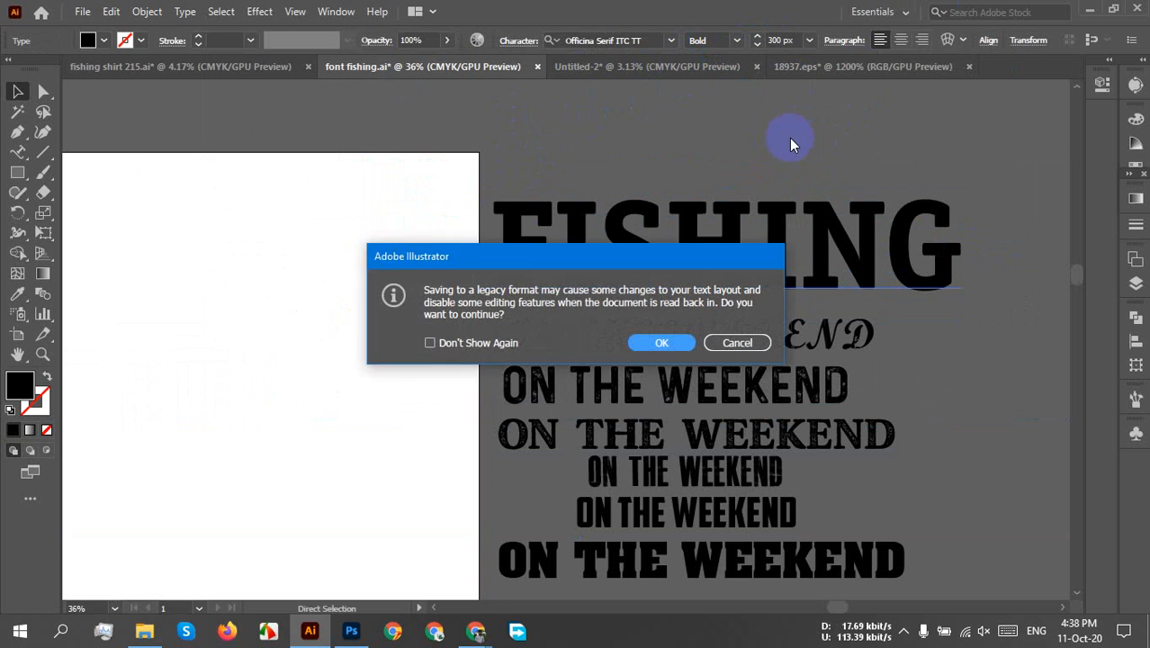
pyautogui.click(663, 343)
# - Return to the Untitled-2 document and delete the slogan text, the reference shirt image and the spare text lines above the artboard
pyautogui.click(680, 67)
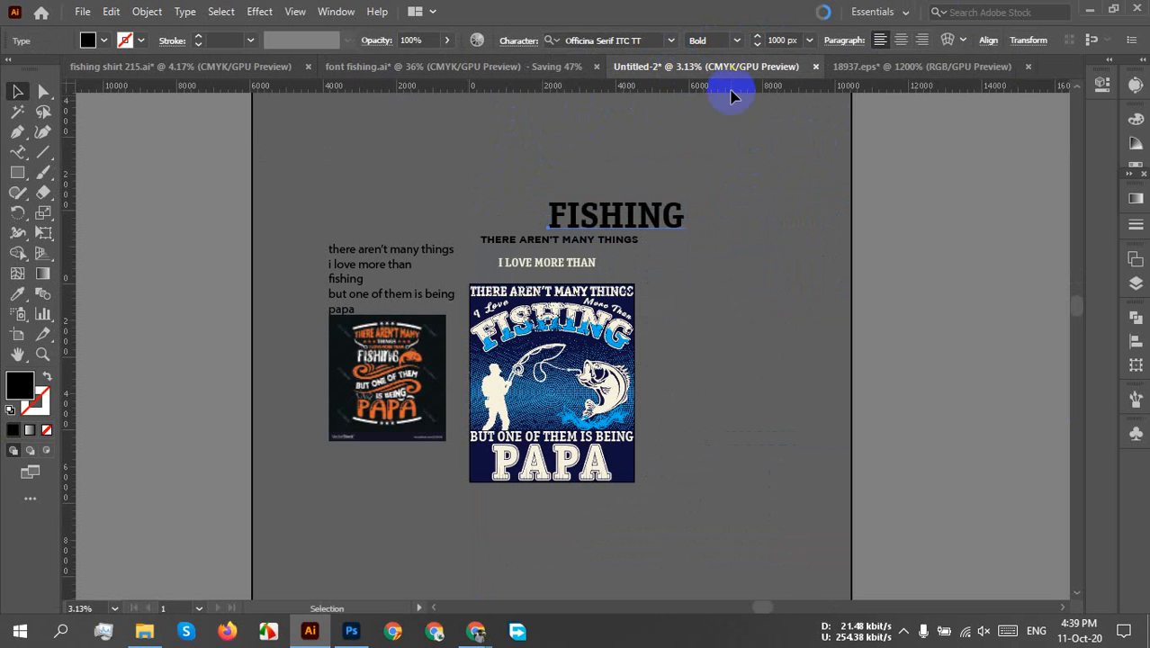
pyautogui.click(686, 268)
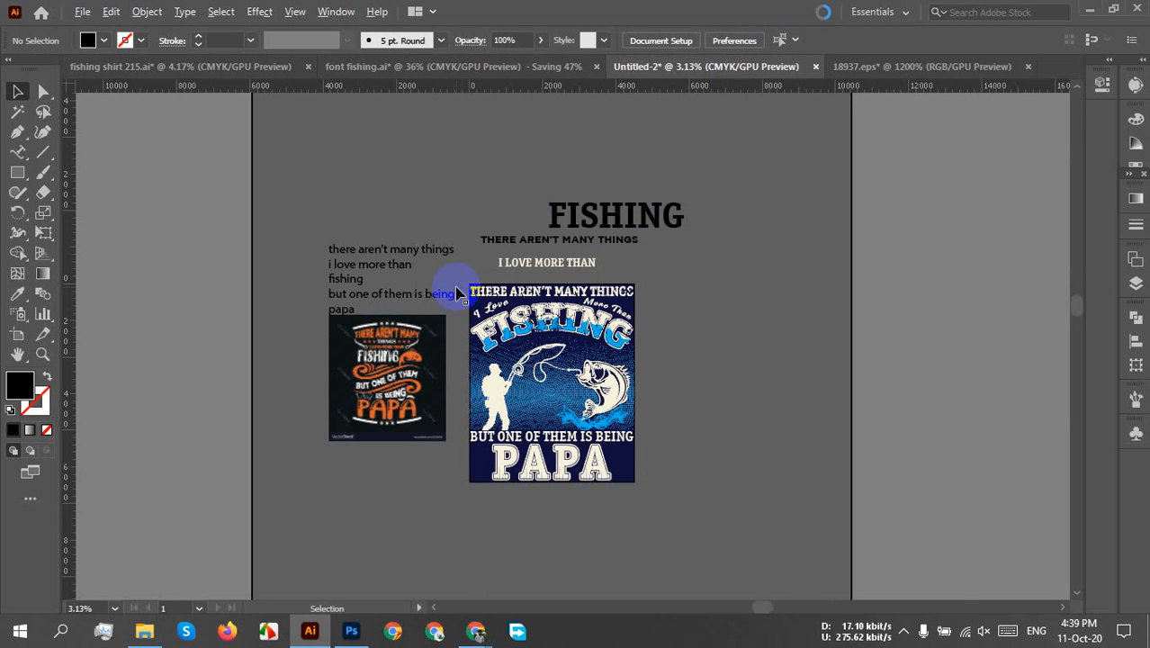
pyautogui.hotkey('ctrl', '+')
pyautogui.click(406, 509)
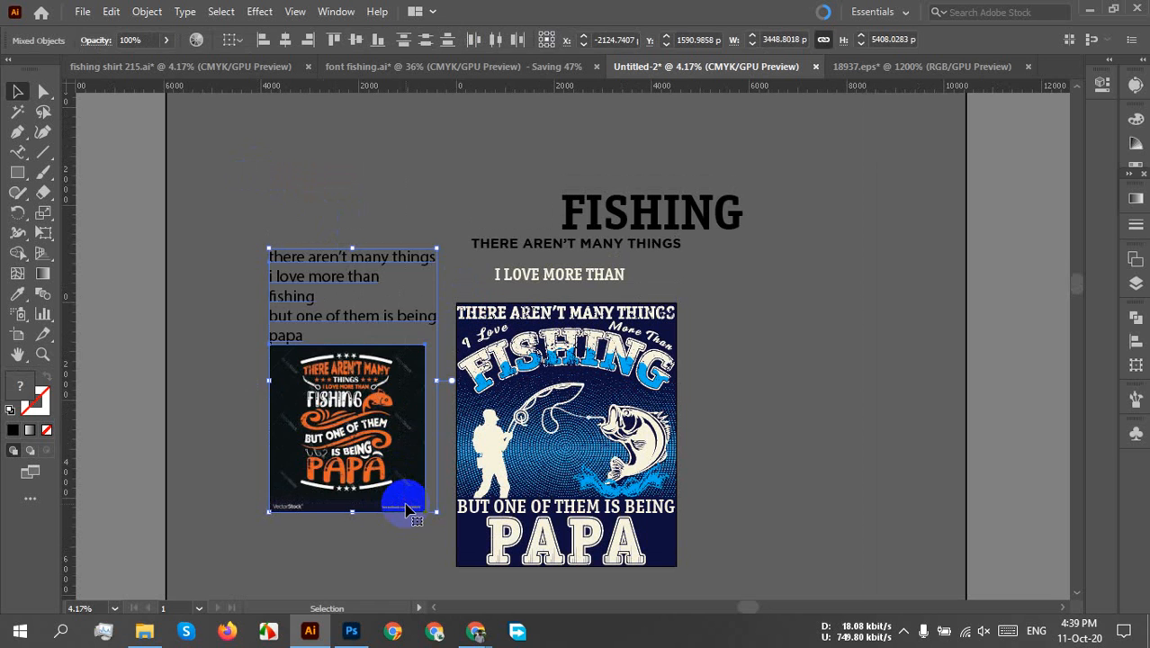
pyautogui.press('Delete')
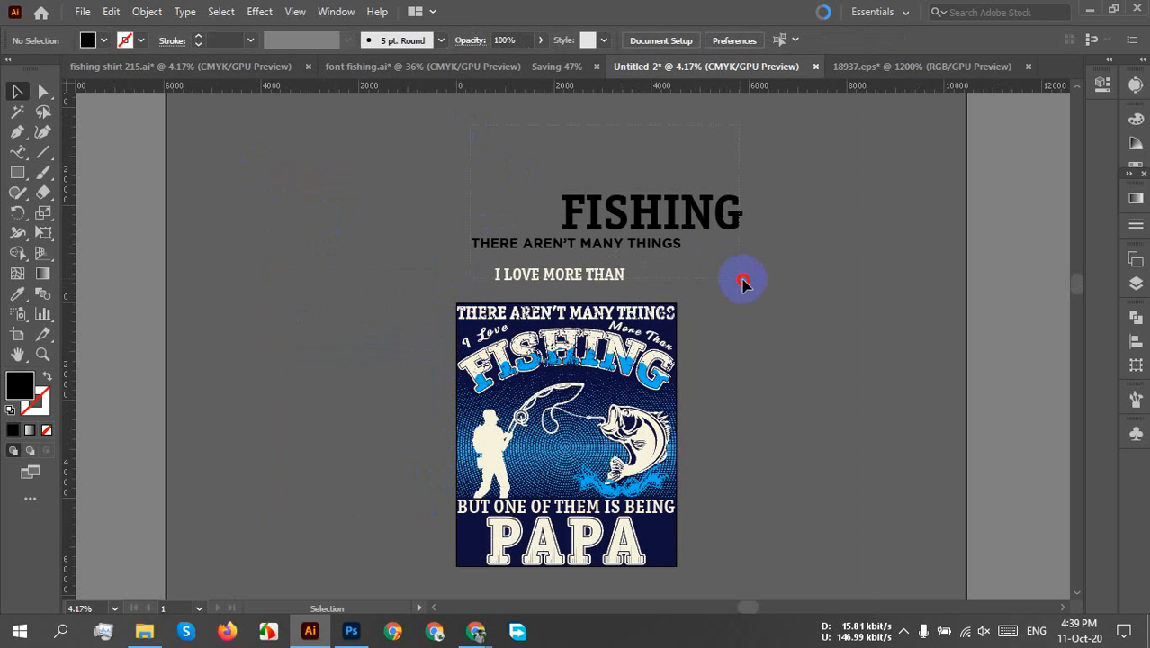
pyautogui.moveTo(742, 282); pyautogui.dragTo(742, 283)
pyautogui.press('Delete')
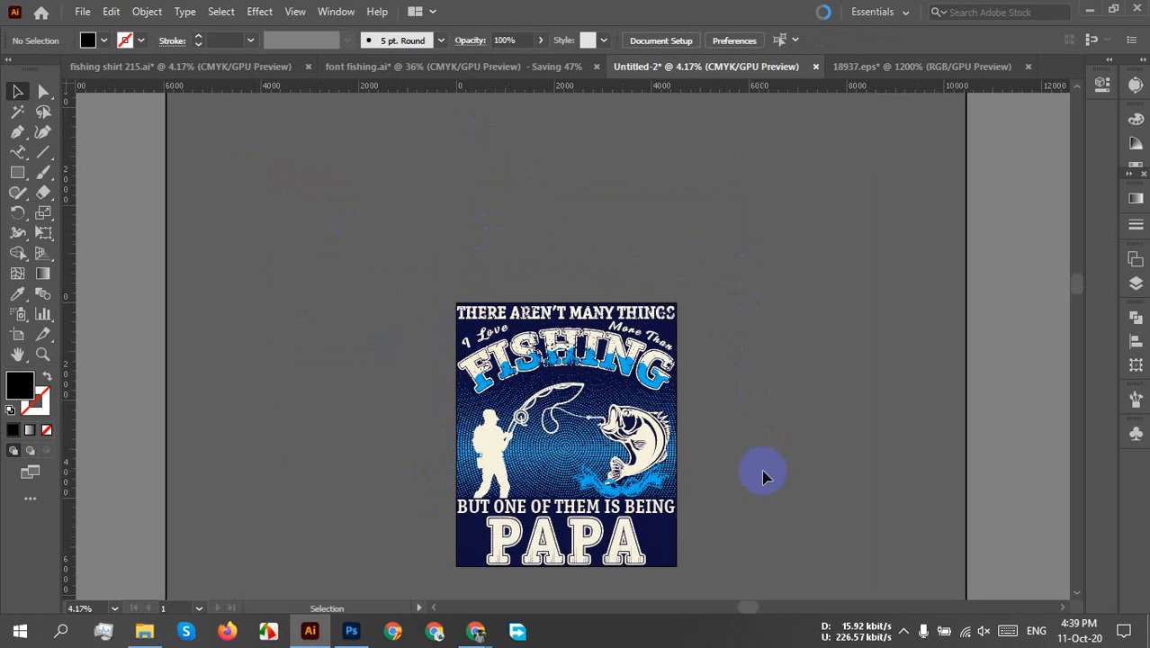
pyautogui.scroll(-3, 758, 569)
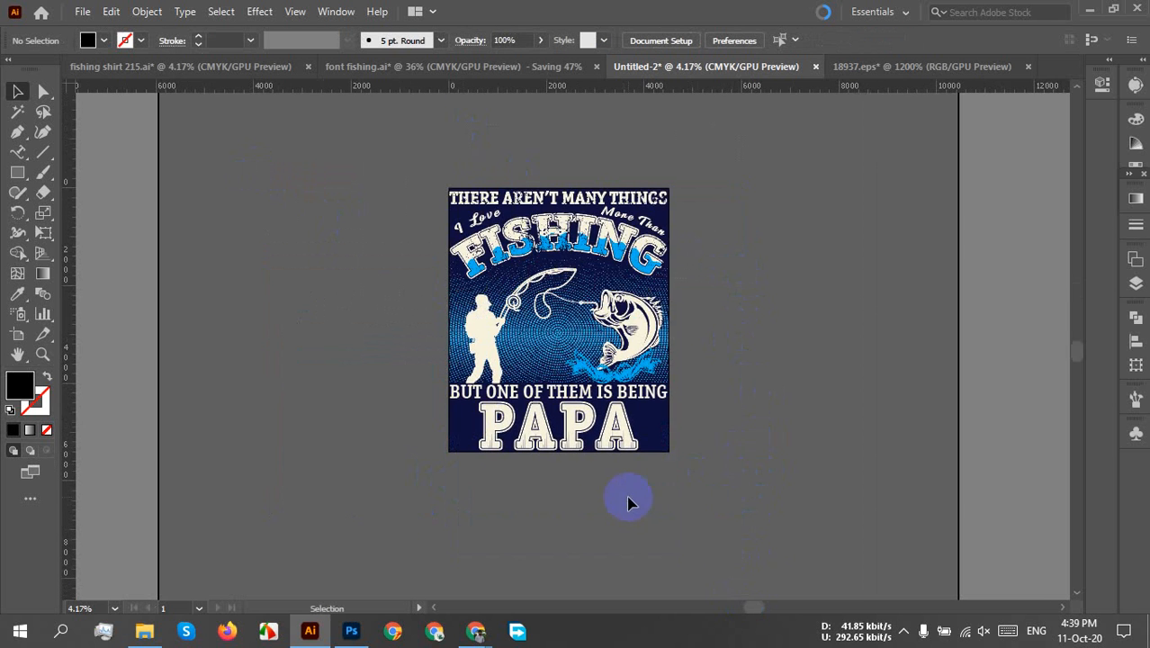
pyautogui.scroll(2, 651, 459)
pyautogui.moveTo(669, 402); pyautogui.dragTo(649, 484)
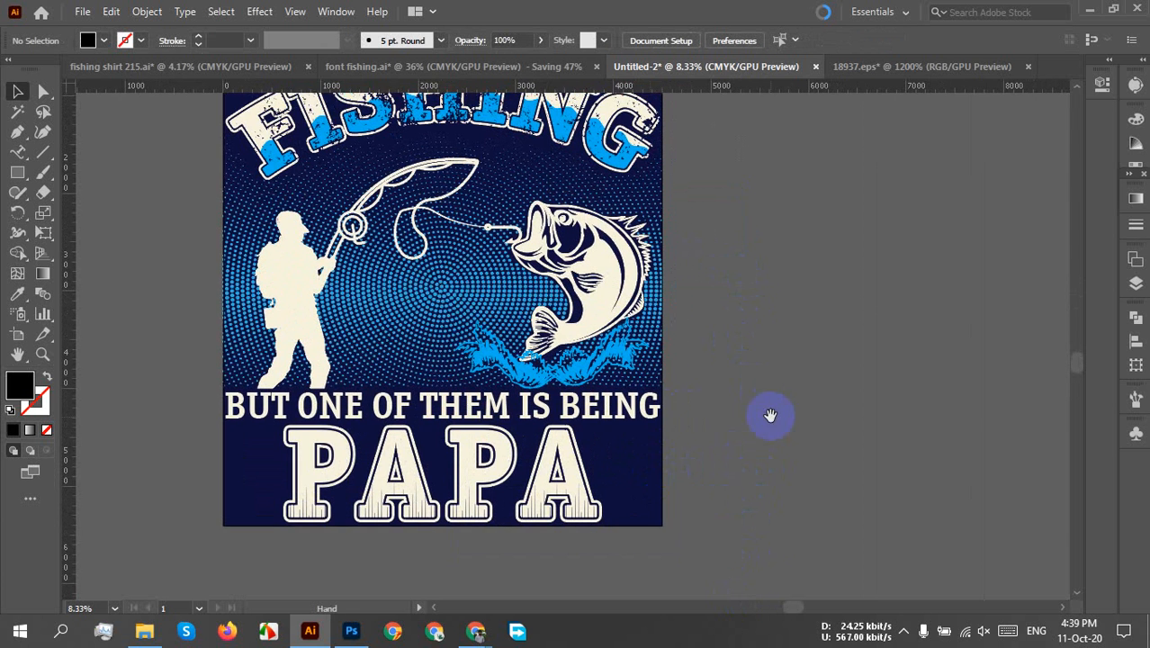
pyautogui.scroll(-1, 770, 412)
pyautogui.moveTo(770, 413); pyautogui.dragTo(724, 461)
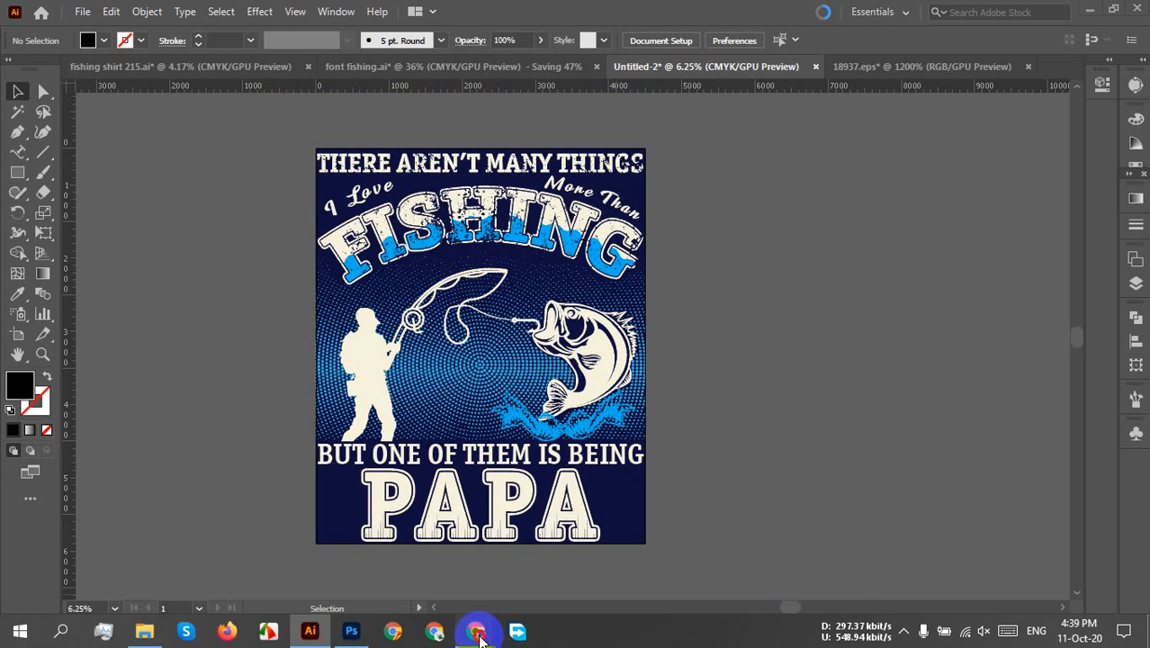
# - Switch to Chrome and search Google Images for "fishing wheel vector" in place of the rust texture search
pyautogui.moveTo(478, 632)
pyautogui.click(396, 545)
pyautogui.click(710, 7)
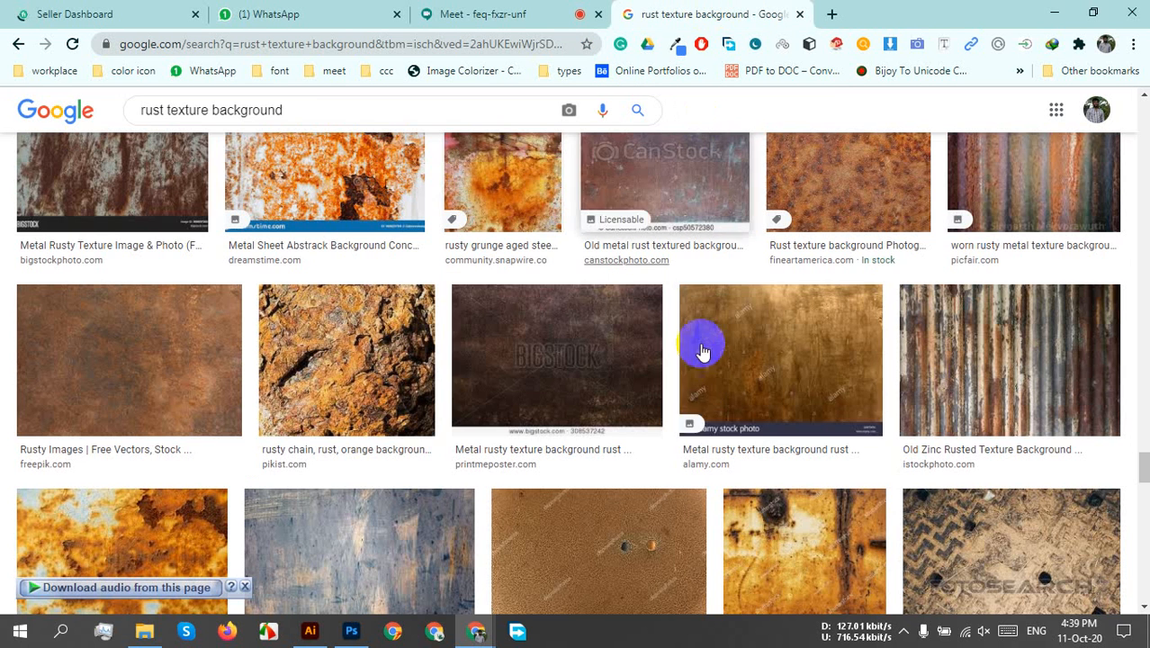
pyautogui.click(302, 112)
pyautogui.moveTo(304, 114); pyautogui.dragTo(133, 139)
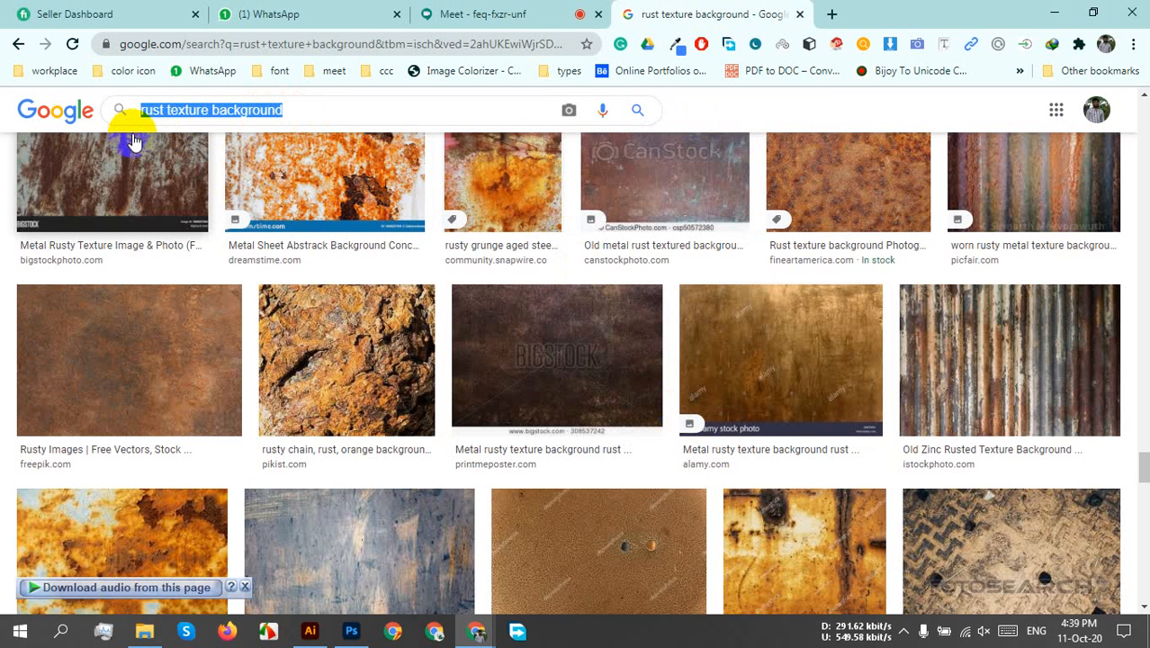
pyautogui.write('fis')
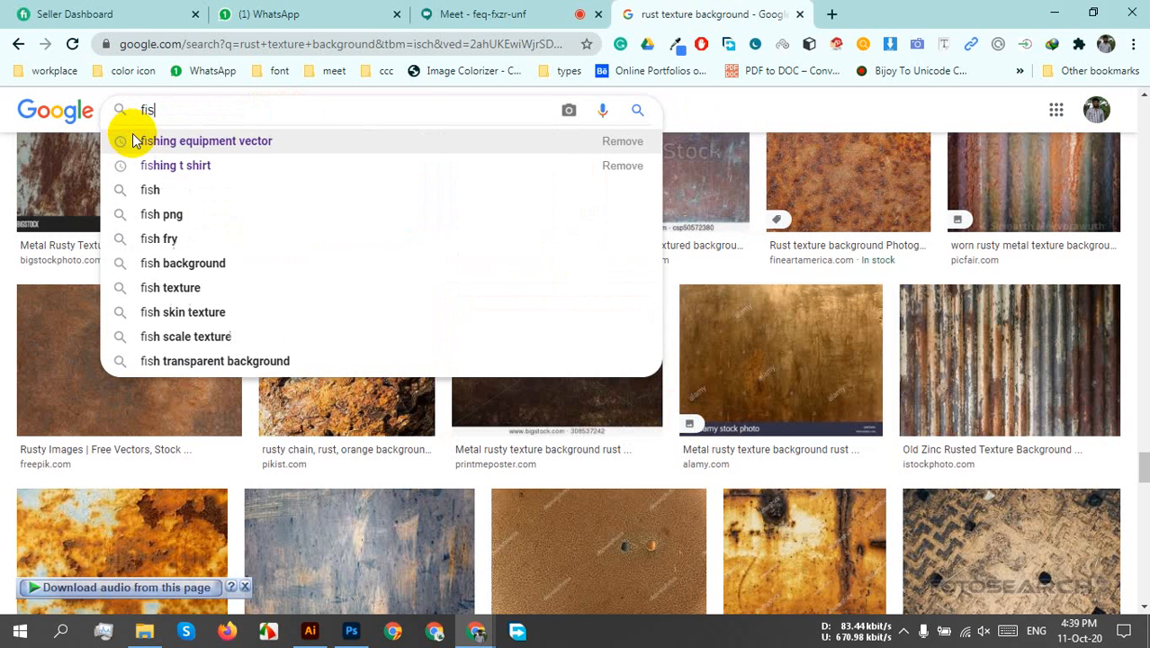
pyautogui.write('hing ')
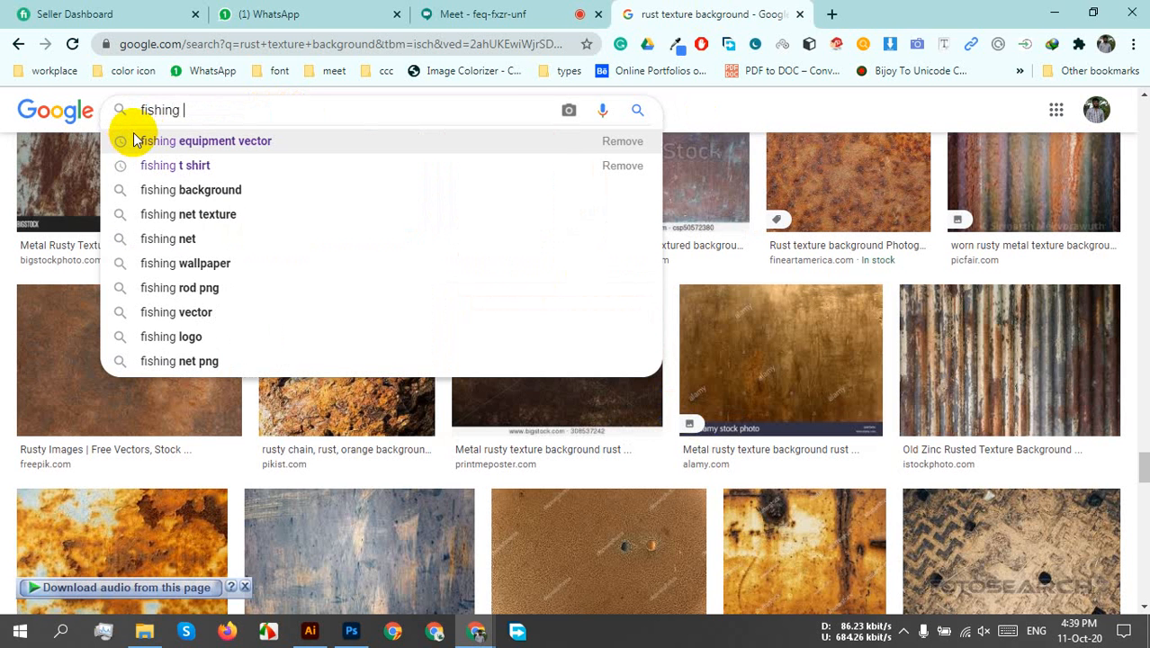
pyautogui.write('wheel')
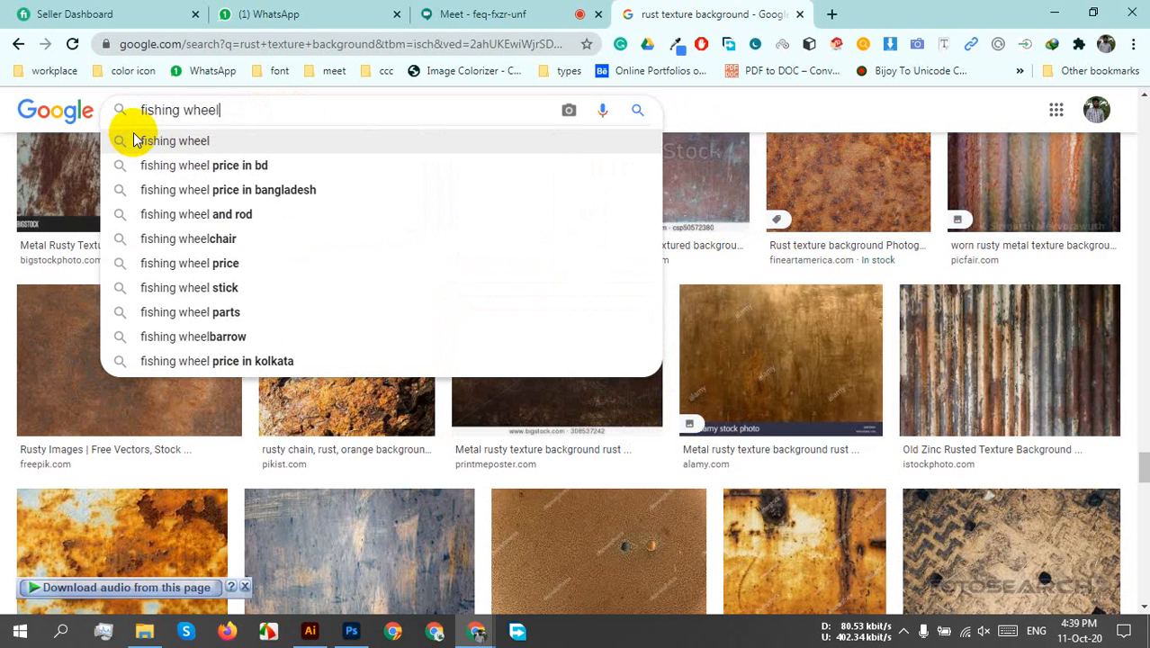
pyautogui.write(' vector')
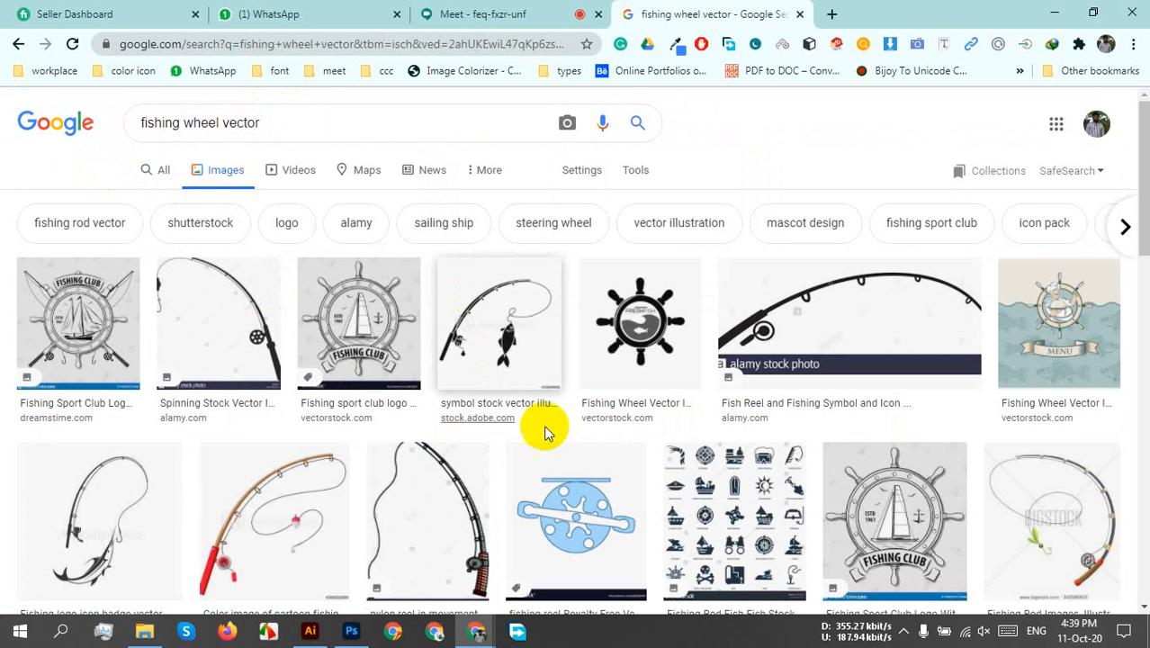
# - Look through the fishing wheel image results for a usable rod and reel, and close the search tab
pyautogui.scroll(-3, 652, 404)
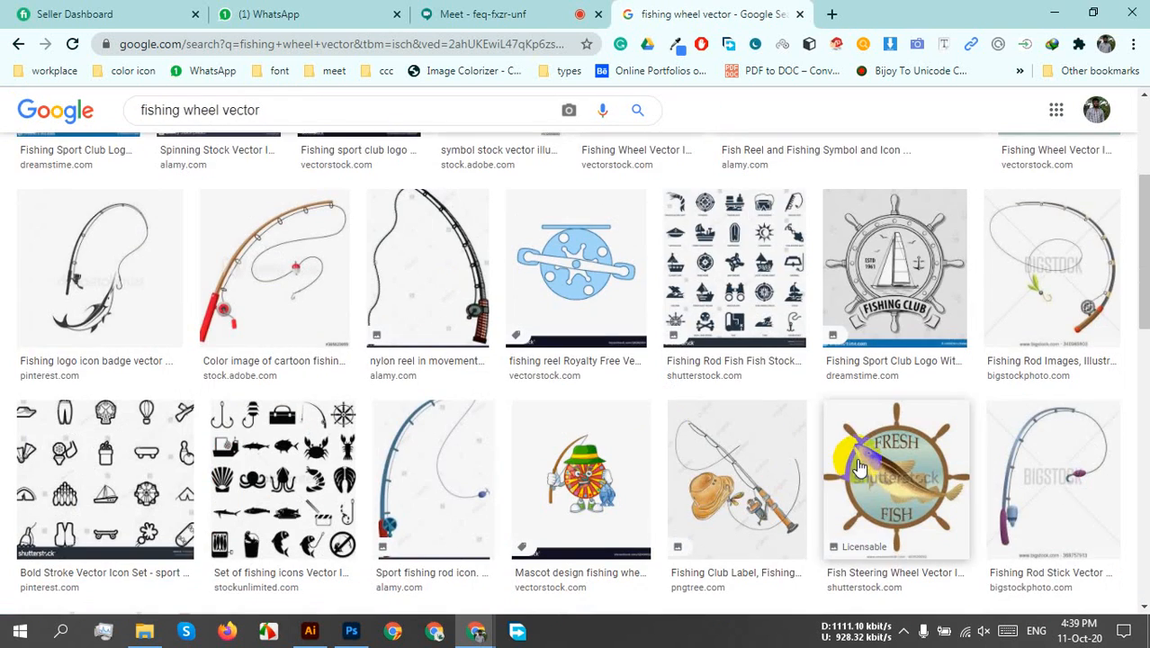
pyautogui.scroll(-5, 765, 439)
pyautogui.scroll(10, 790, 450)
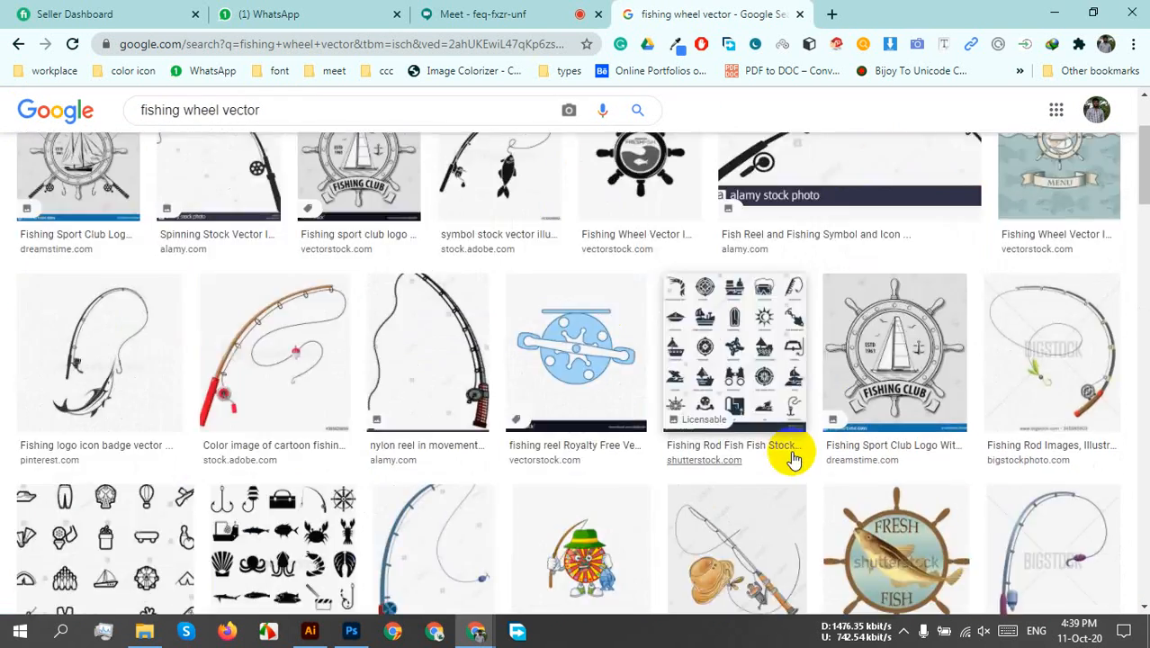
pyautogui.click(798, 15)
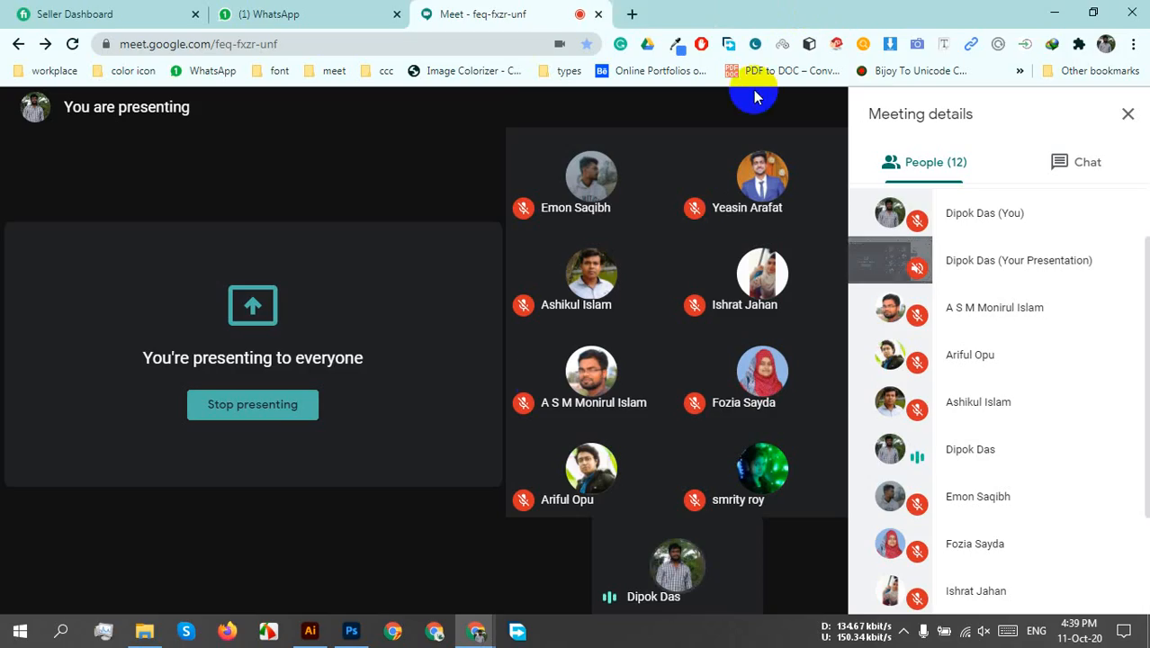
# - Switch to File Explorer and look through the Desktop images for the fishing reel sources, selecting the spinning-rod picture and "wheel 1"
pyautogui.click(145, 629)
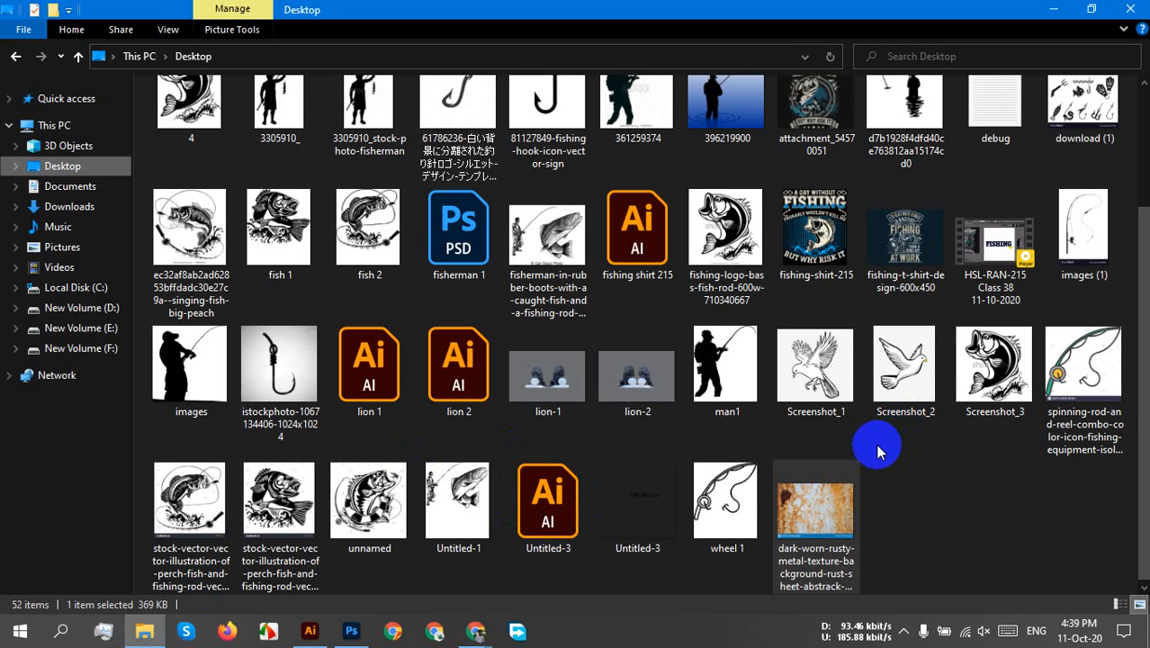
pyautogui.scroll(2, 881, 449)
pyautogui.click(1083, 515)
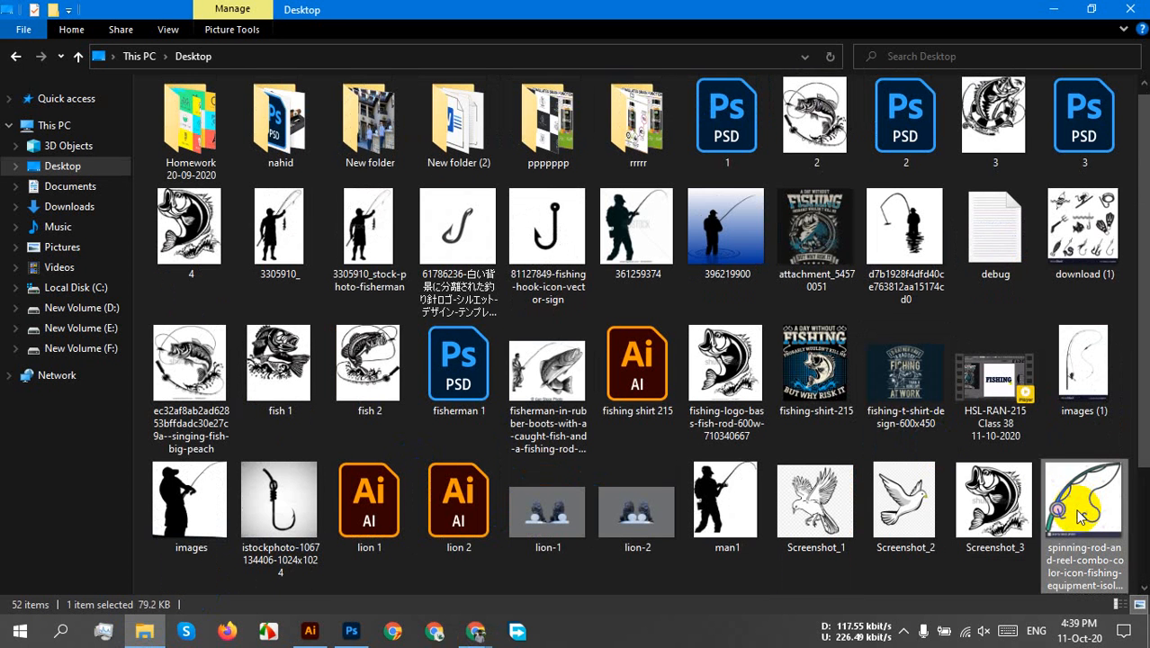
pyautogui.scroll(-2, 1049, 474)
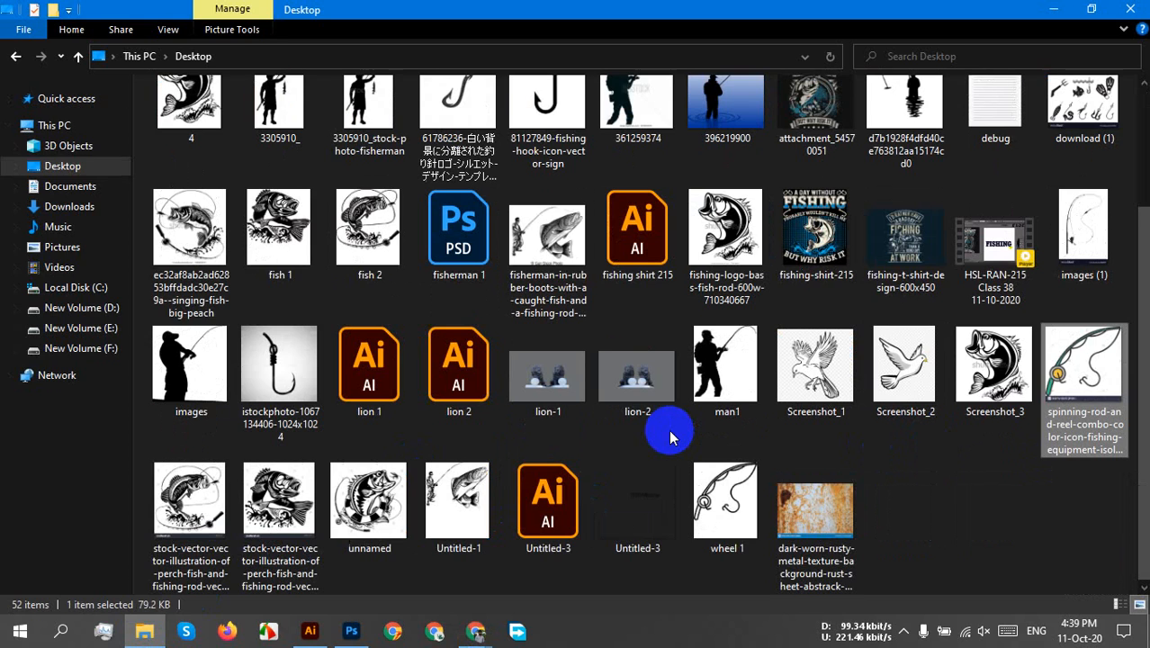
pyautogui.click(720, 500)
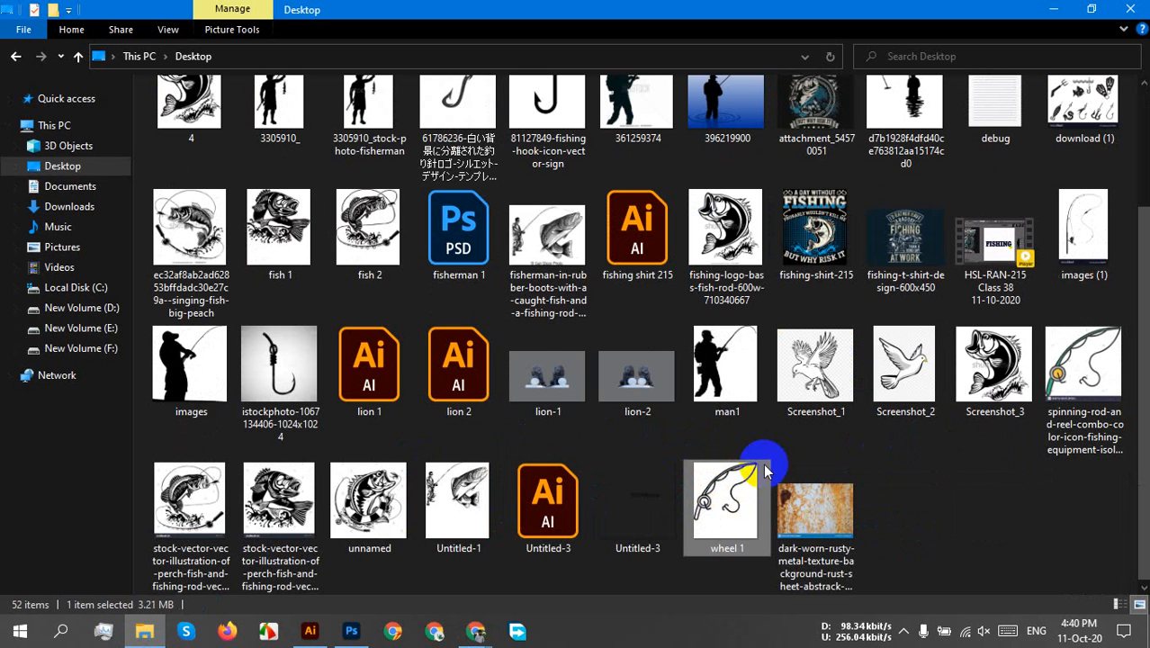
pyautogui.scroll(2, 747, 467)
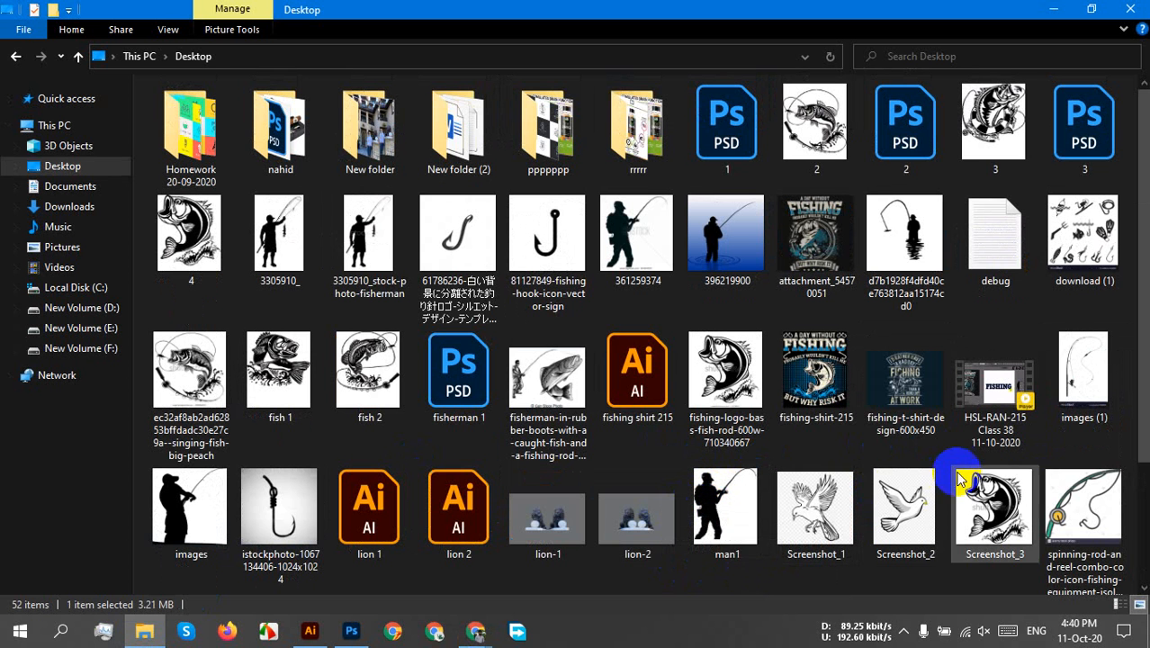
# - Switch to Chrome and search Google Images for "fishing wheel vector" in a new tab
pyautogui.scroll(-3, 630, 522)
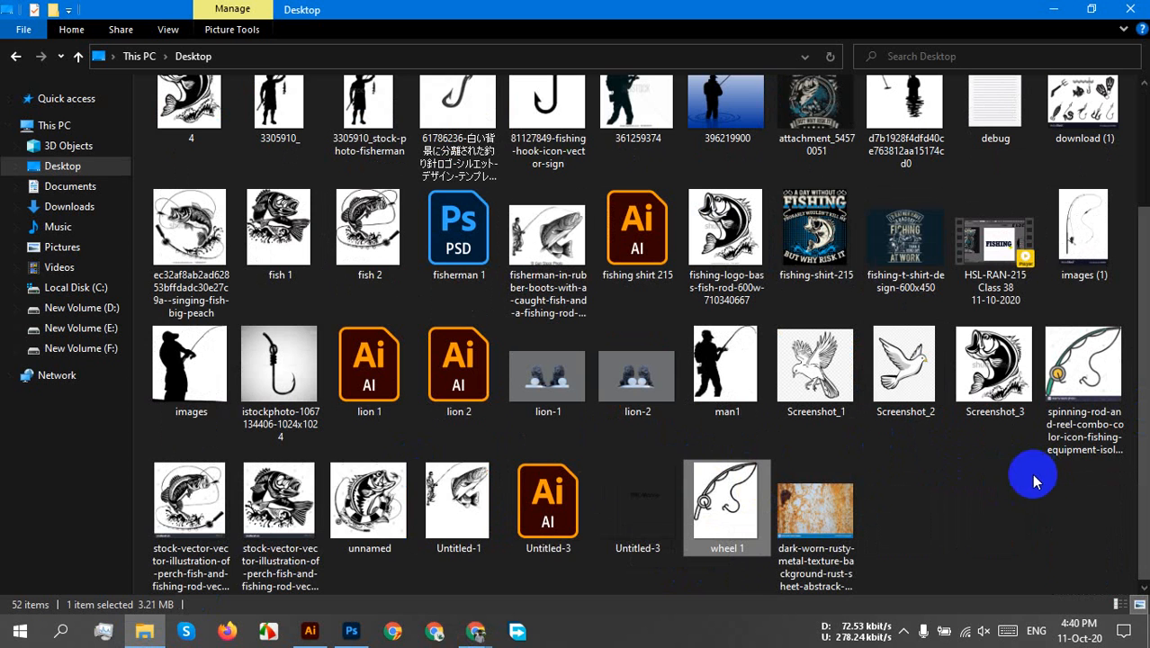
pyautogui.click(476, 630)
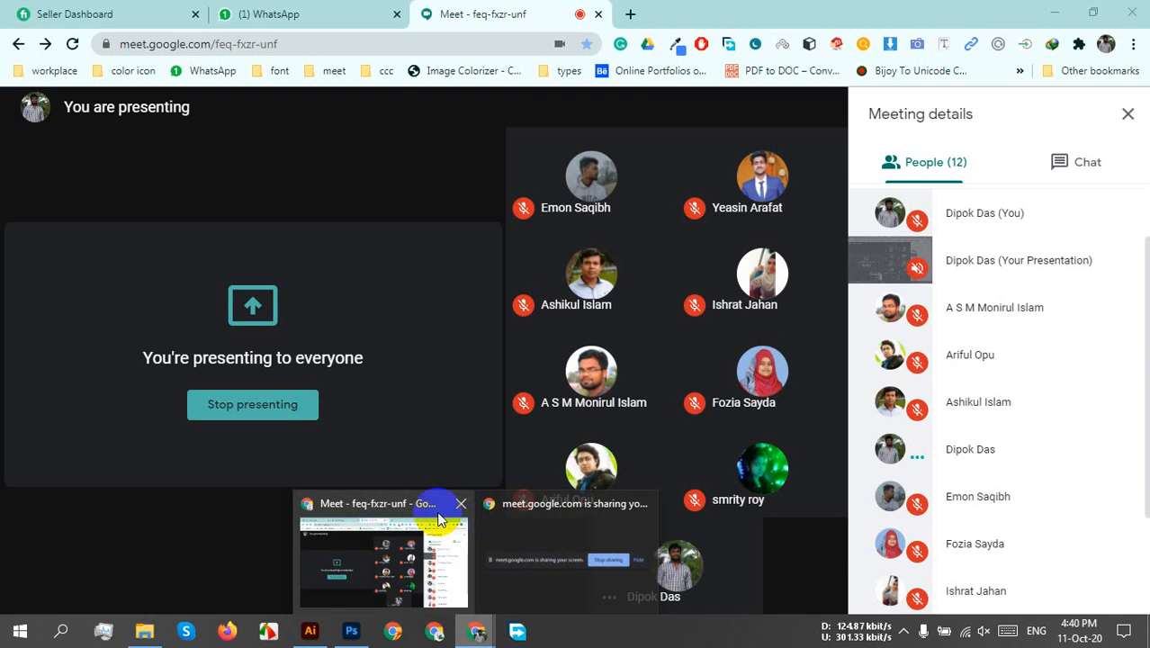
pyautogui.click(442, 505)
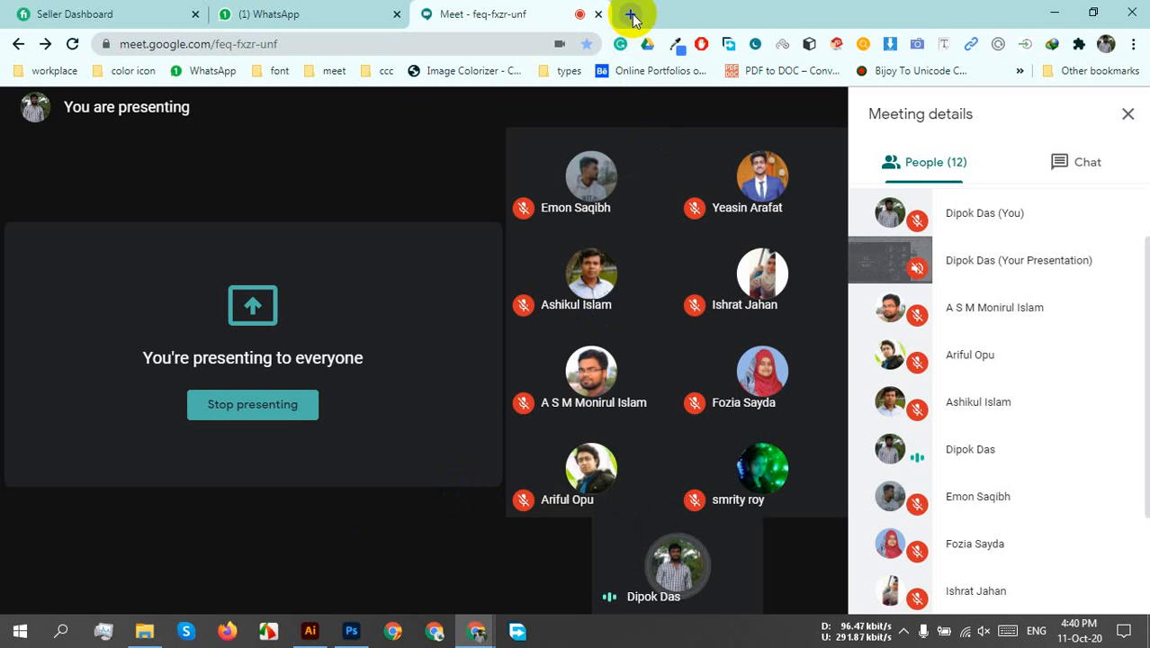
pyautogui.click(631, 15)
pyautogui.write('f')
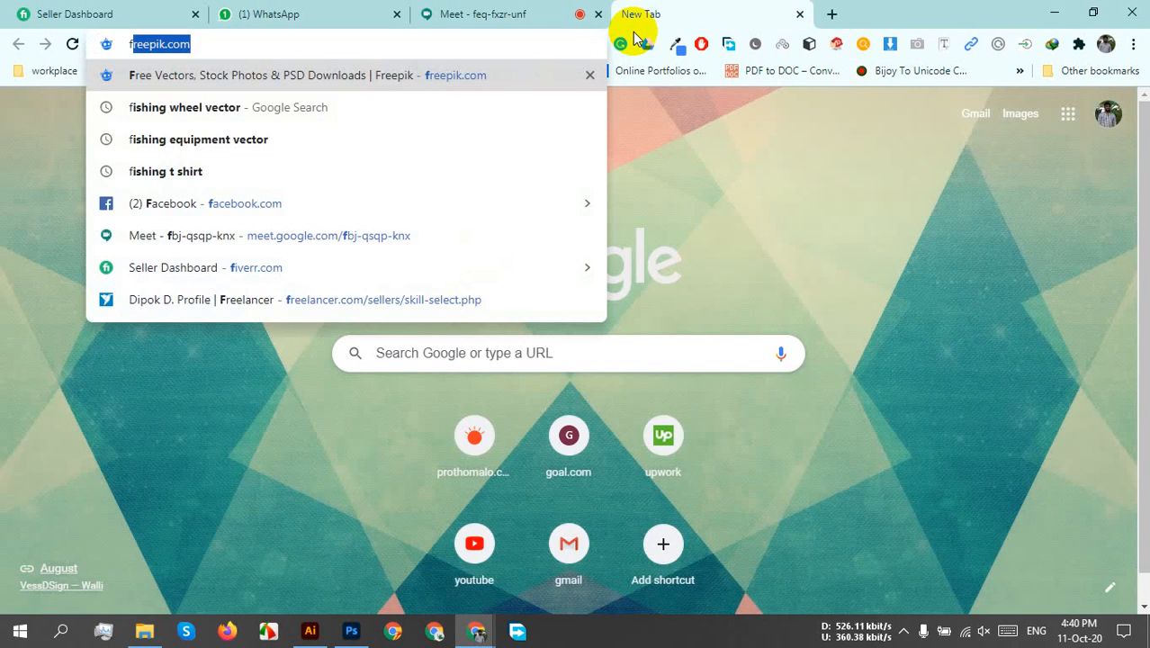
pyautogui.write('ishing')
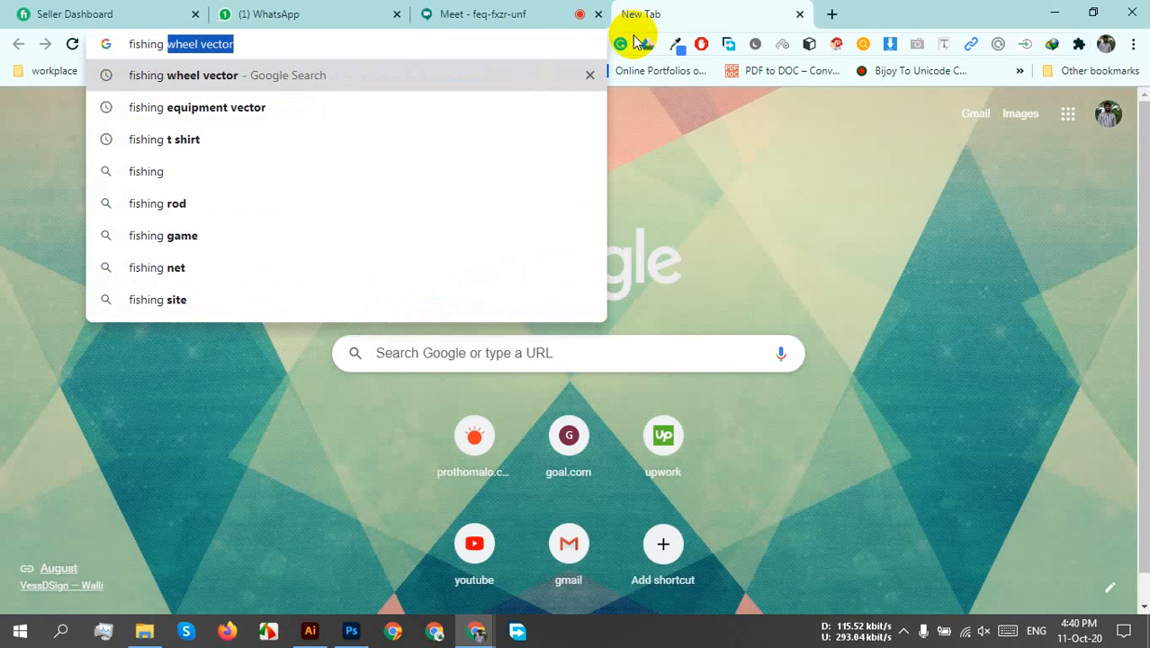
pyautogui.press('Return')
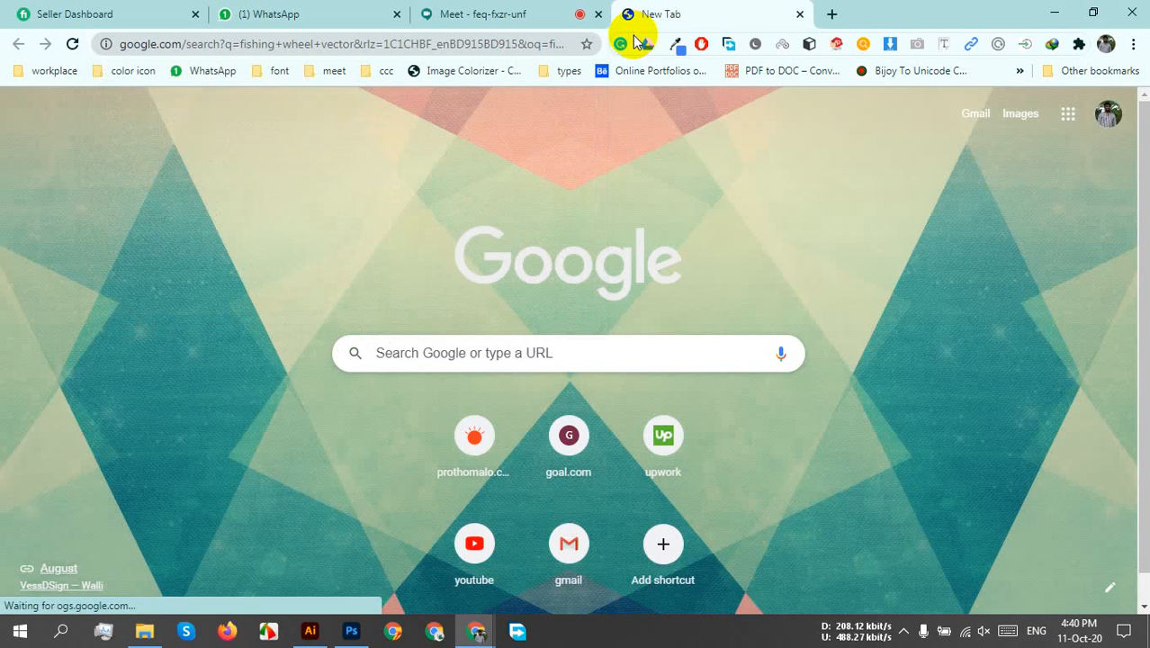
pyautogui.click(234, 171)
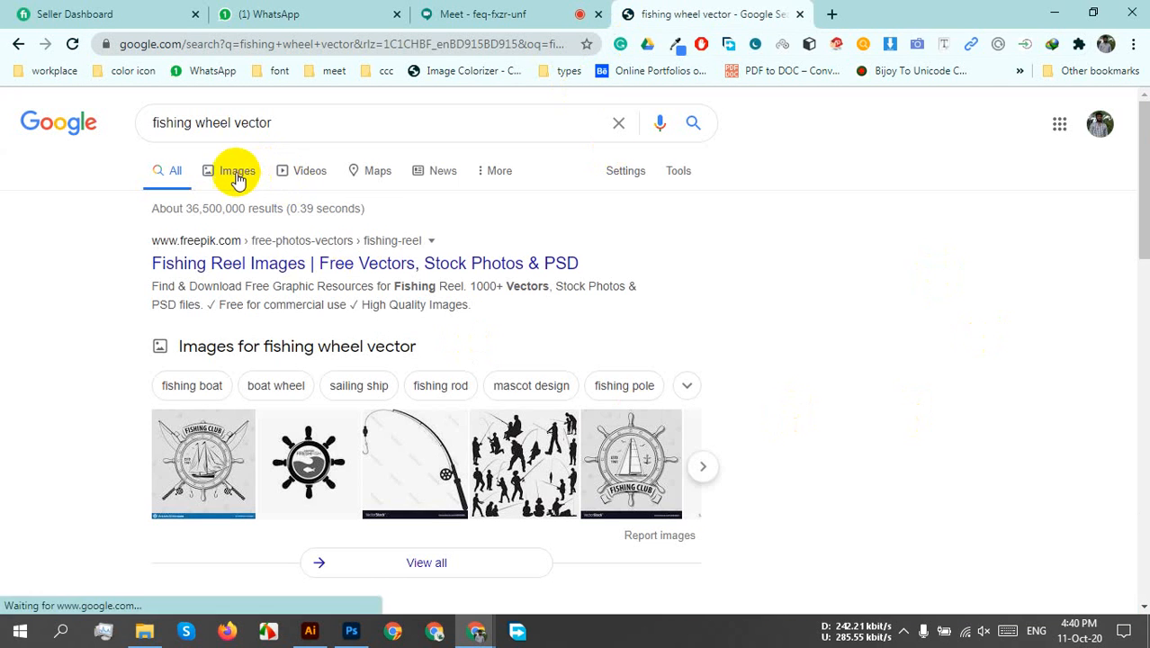
# - Examine the fishing wheel image results for a usable reel or hook graphic, and close the search tab
pyautogui.scroll(-2, 809, 337)
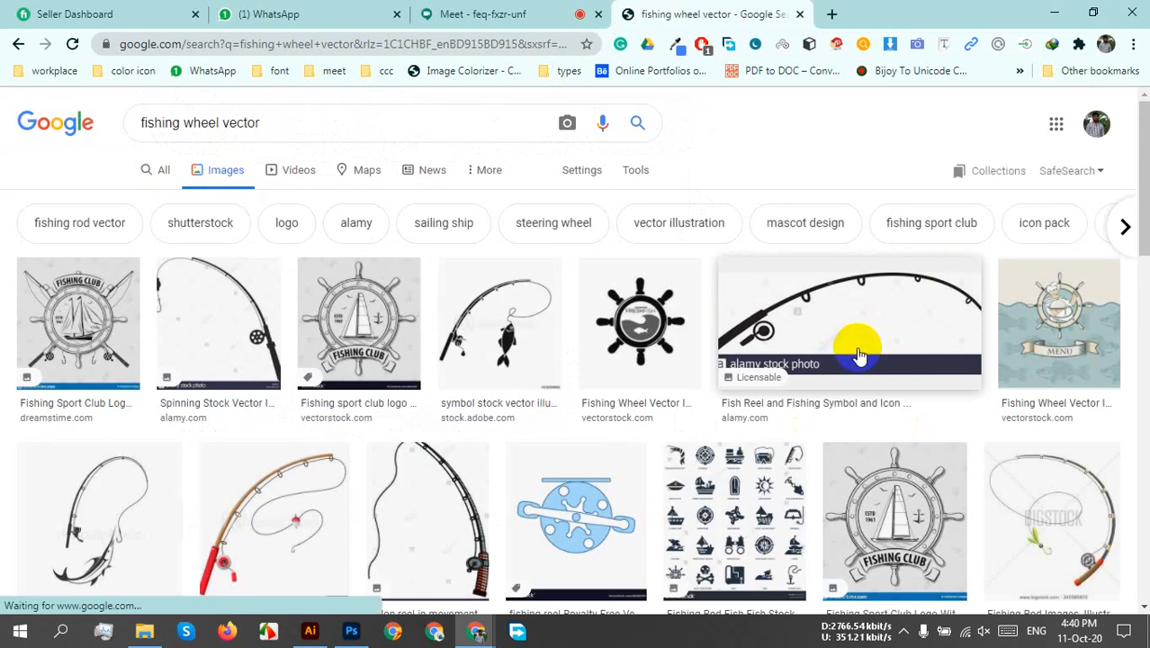
pyautogui.scroll(-5, 1034, 398)
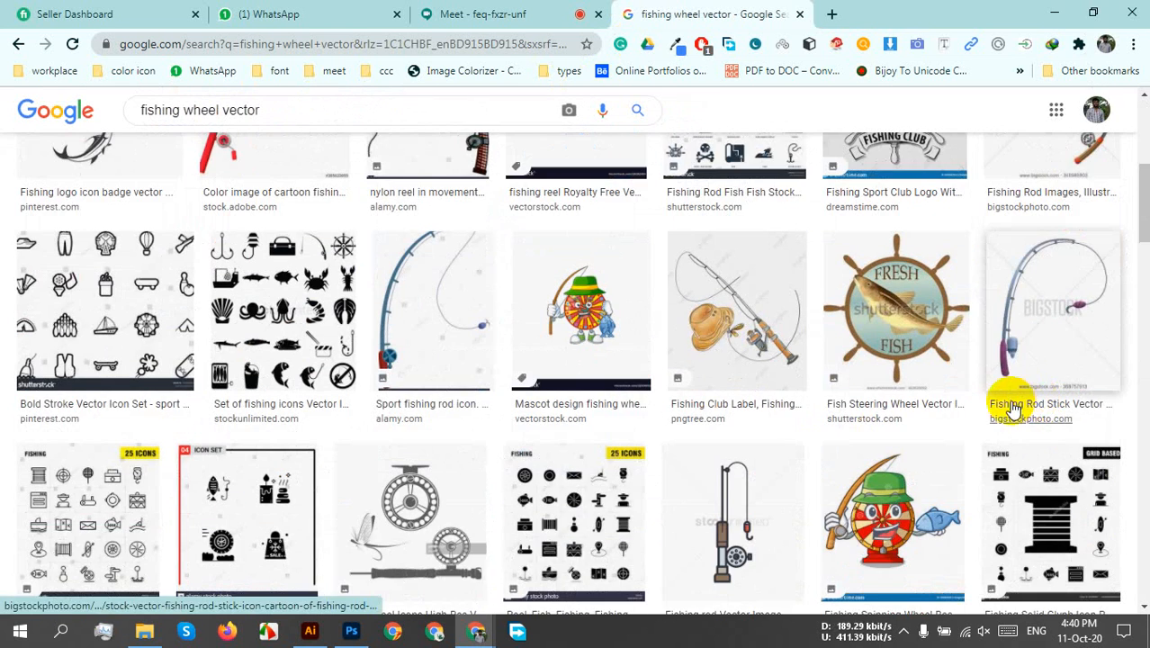
pyautogui.scroll(-5, 1013, 408)
pyautogui.scroll(-4, 1010, 411)
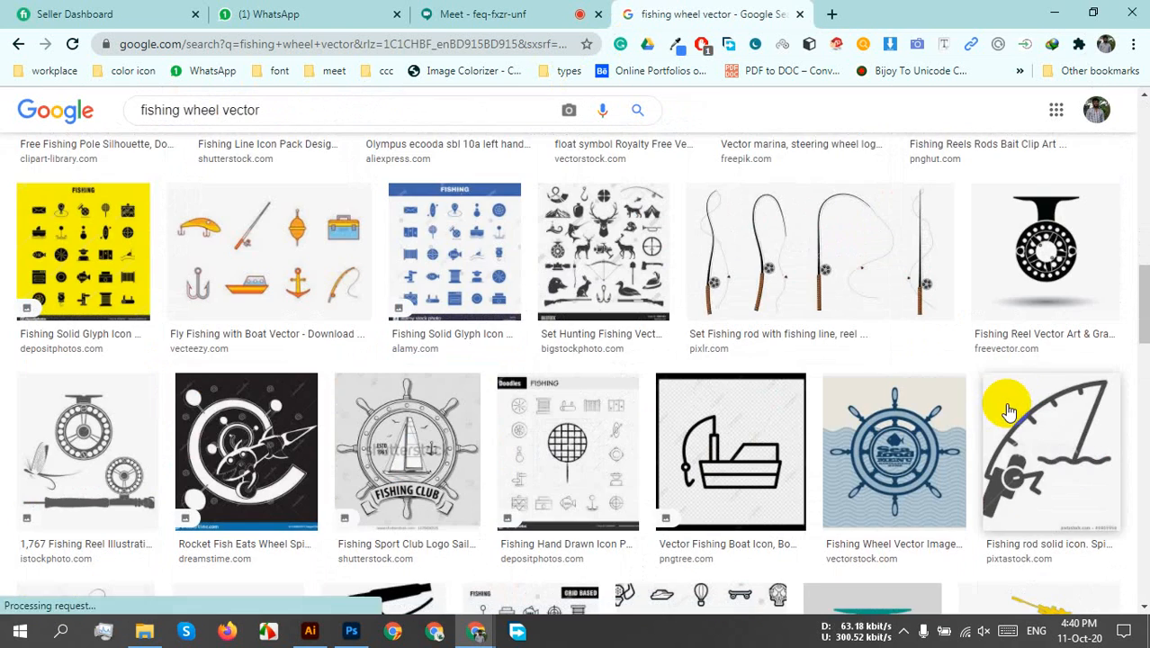
pyautogui.scroll(-5, 1009, 411)
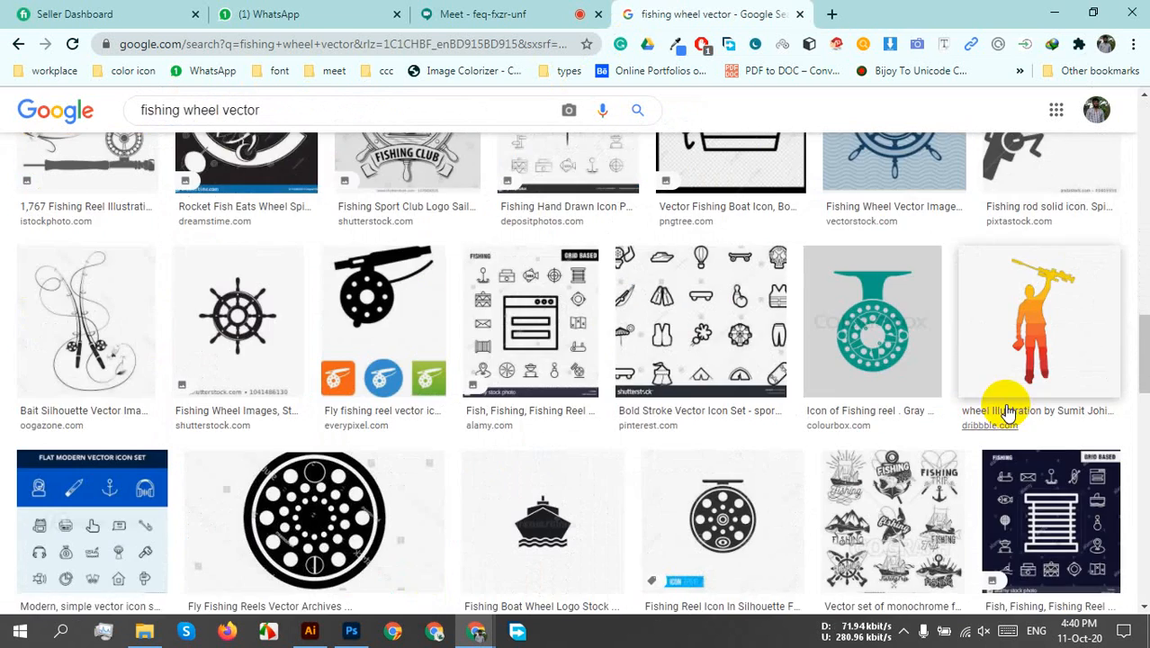
pyautogui.scroll(-4, 1007, 413)
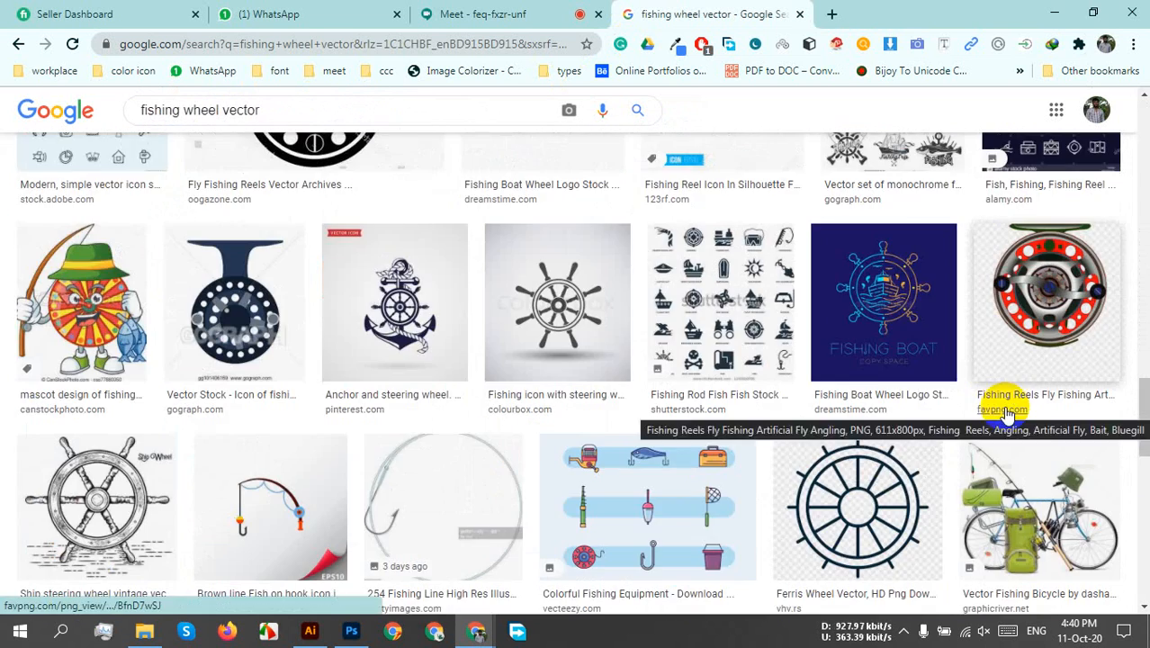
pyautogui.scroll(-5, 1008, 412)
pyautogui.scroll(-5, 1005, 417)
pyautogui.scroll(-5, 1006, 417)
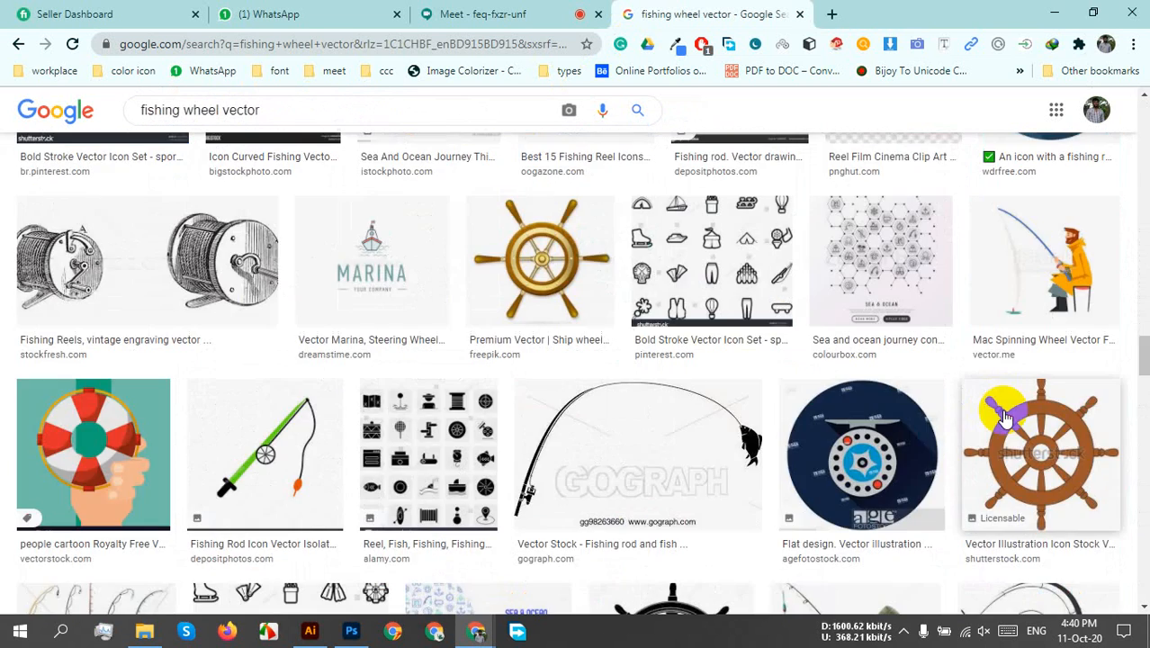
pyautogui.scroll(-5, 1005, 416)
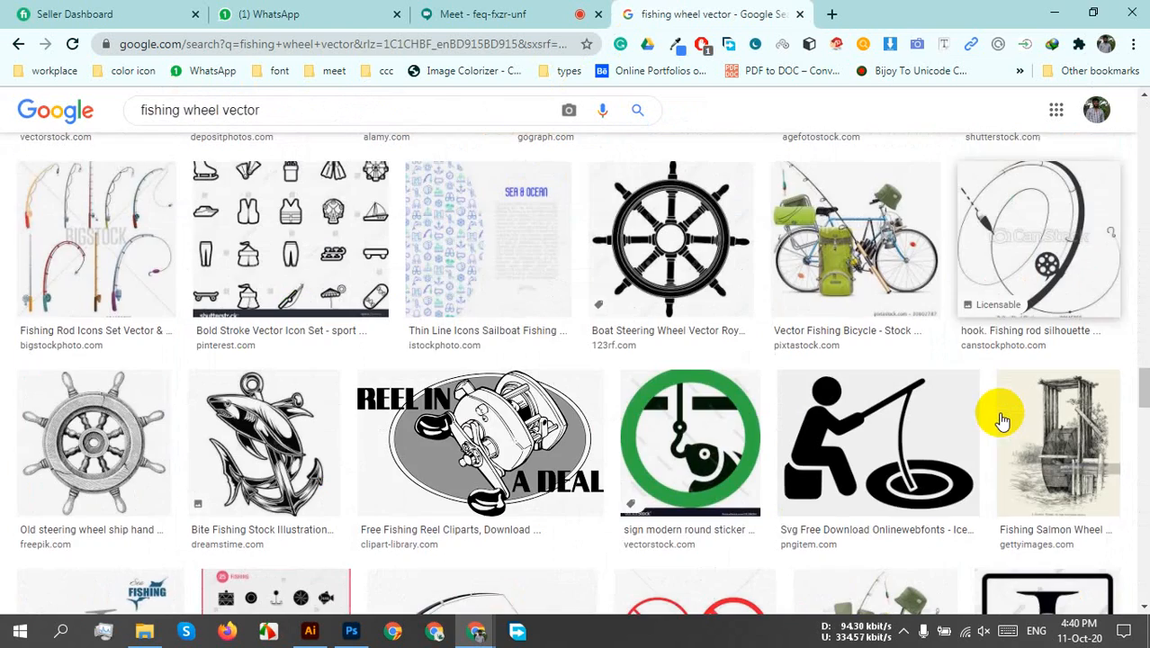
pyautogui.scroll(-5, 1001, 420)
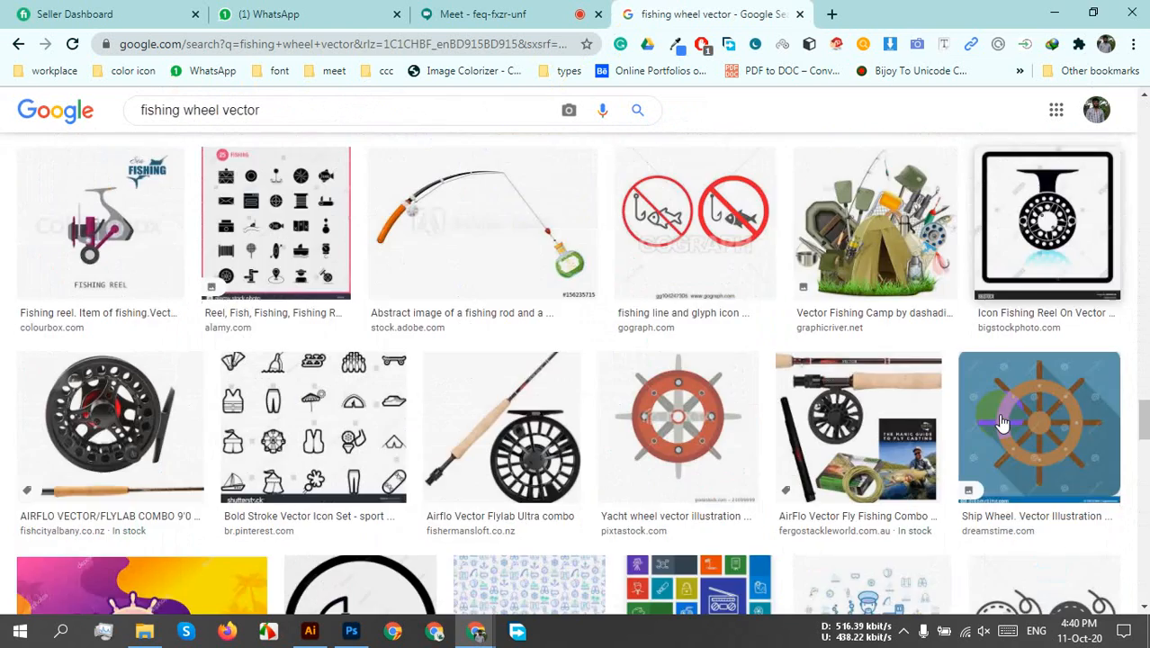
pyautogui.scroll(-5, 1001, 421)
pyautogui.scroll(-5, 1001, 421)
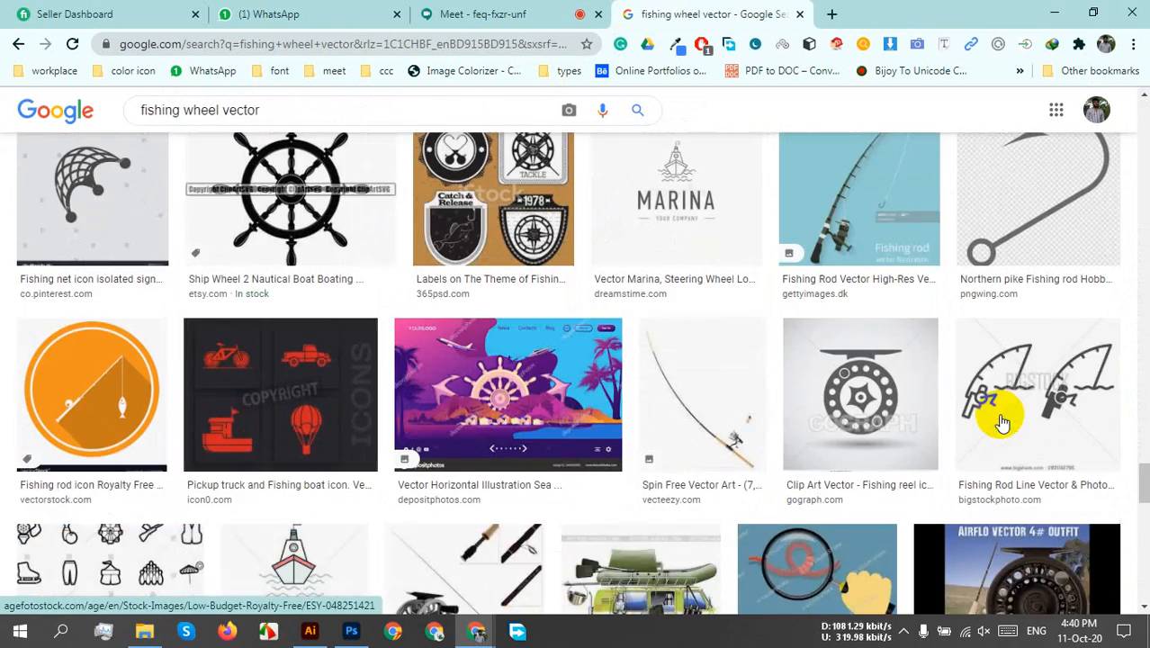
pyautogui.scroll(1, 1001, 421)
pyautogui.scroll(-1, 1002, 421)
pyautogui.scroll(-7, 1001, 421)
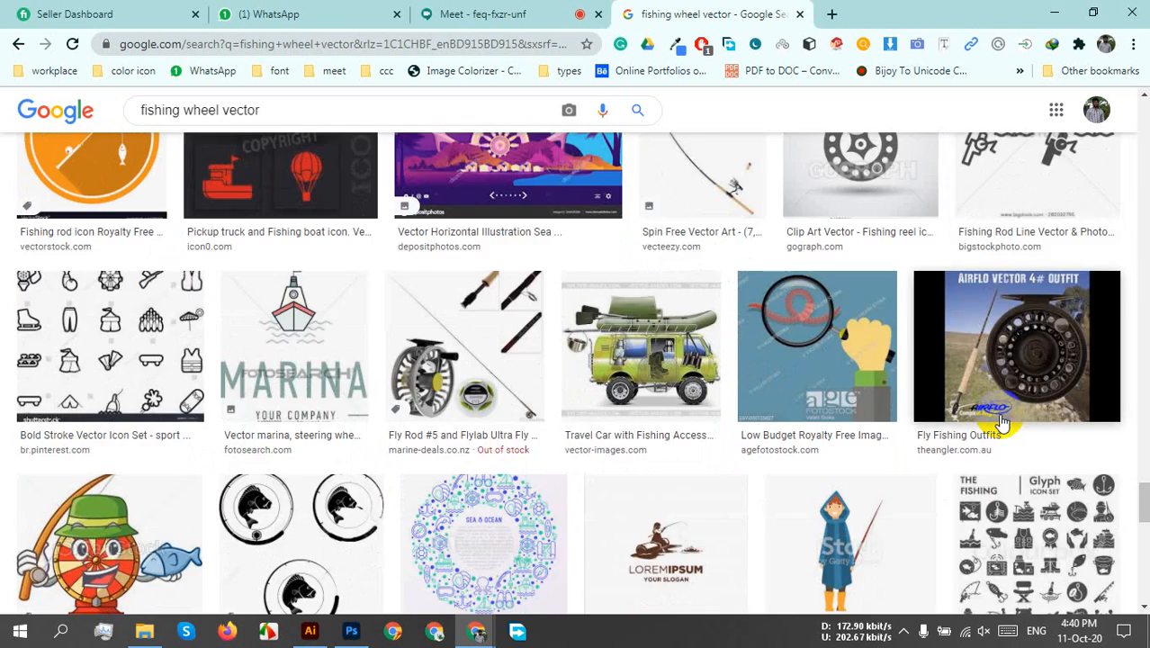
pyautogui.scroll(-4, 1001, 421)
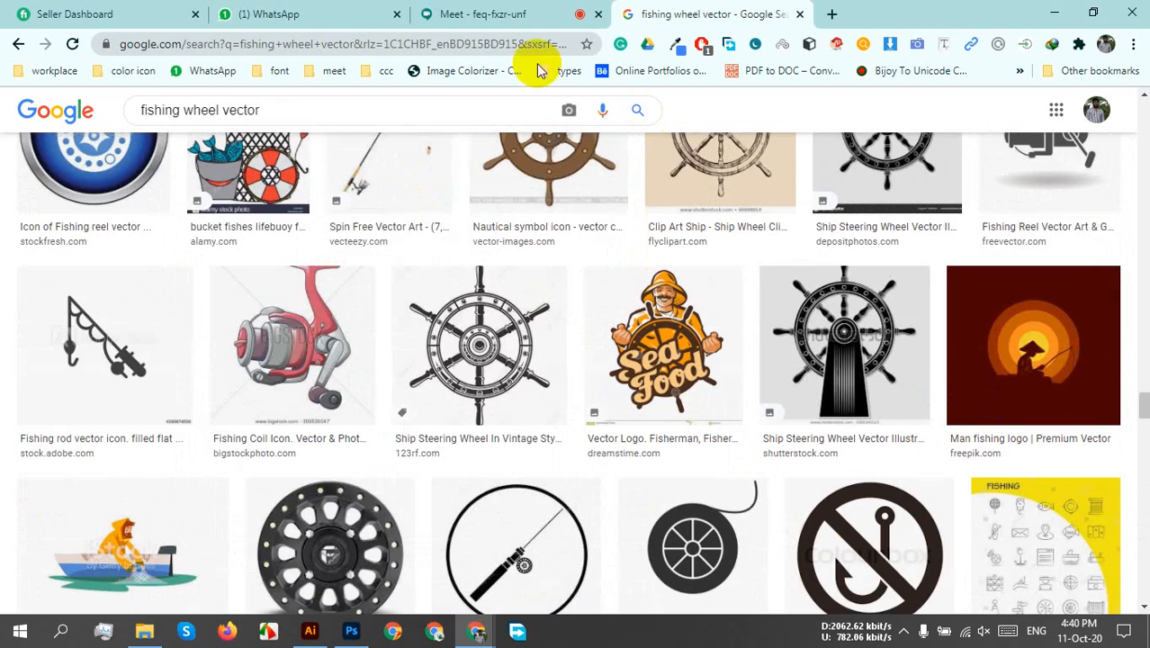
pyautogui.click(798, 14)
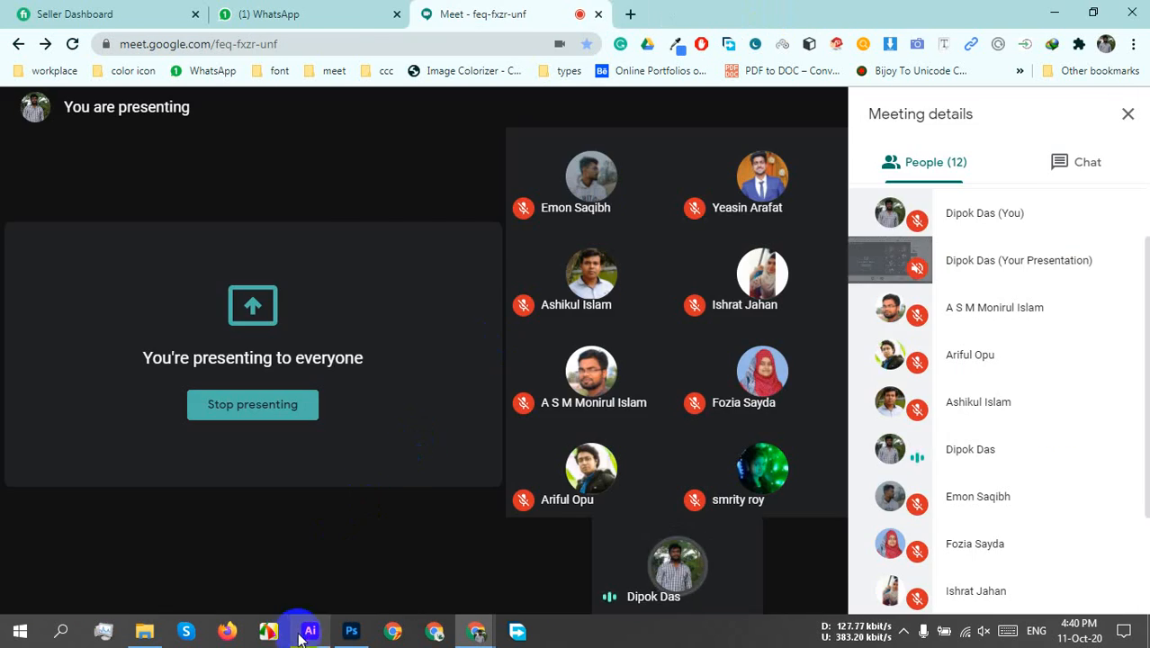
# - Place the black fishing-hook icon image from the Desktop beside the shirt artboard in Illustrator and embed it
pyautogui.click(309, 631)
pyautogui.click(144, 631)
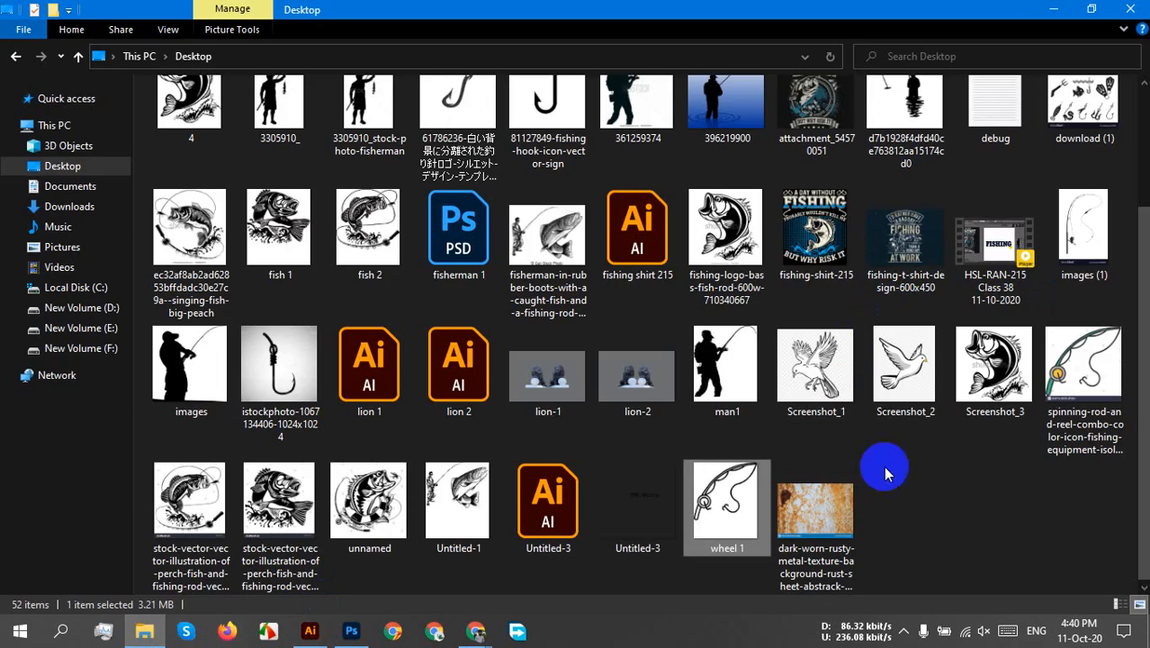
pyautogui.scroll(3, 886, 467)
pyautogui.moveTo(547, 232); pyautogui.dragTo(782, 385)
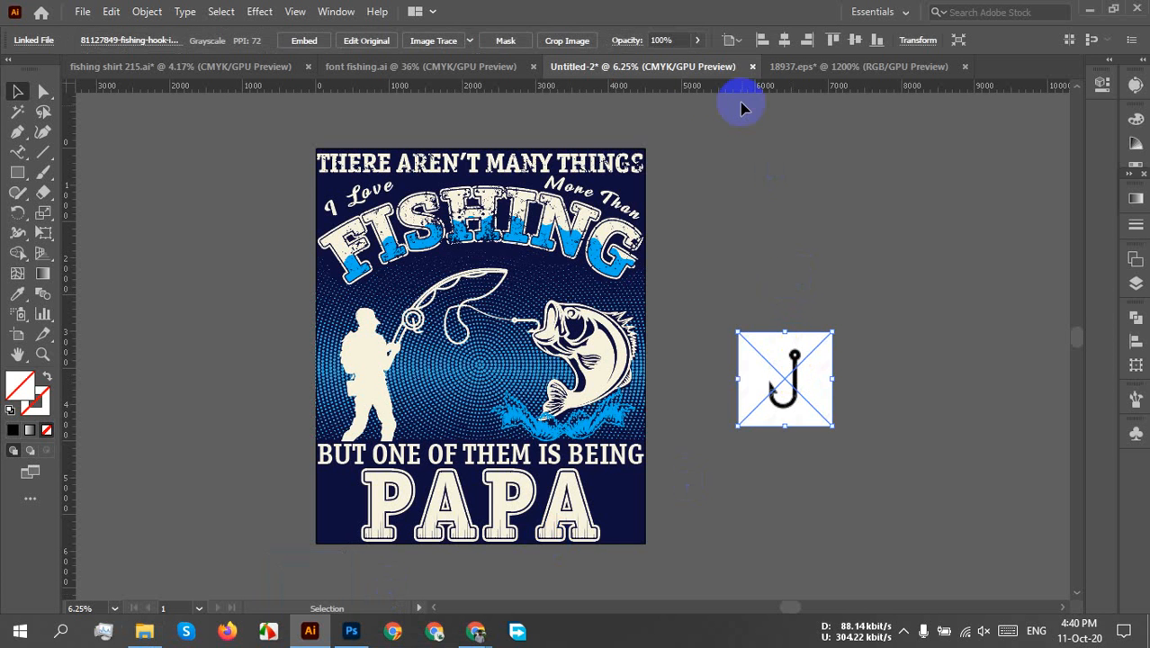
pyautogui.click(324, 41)
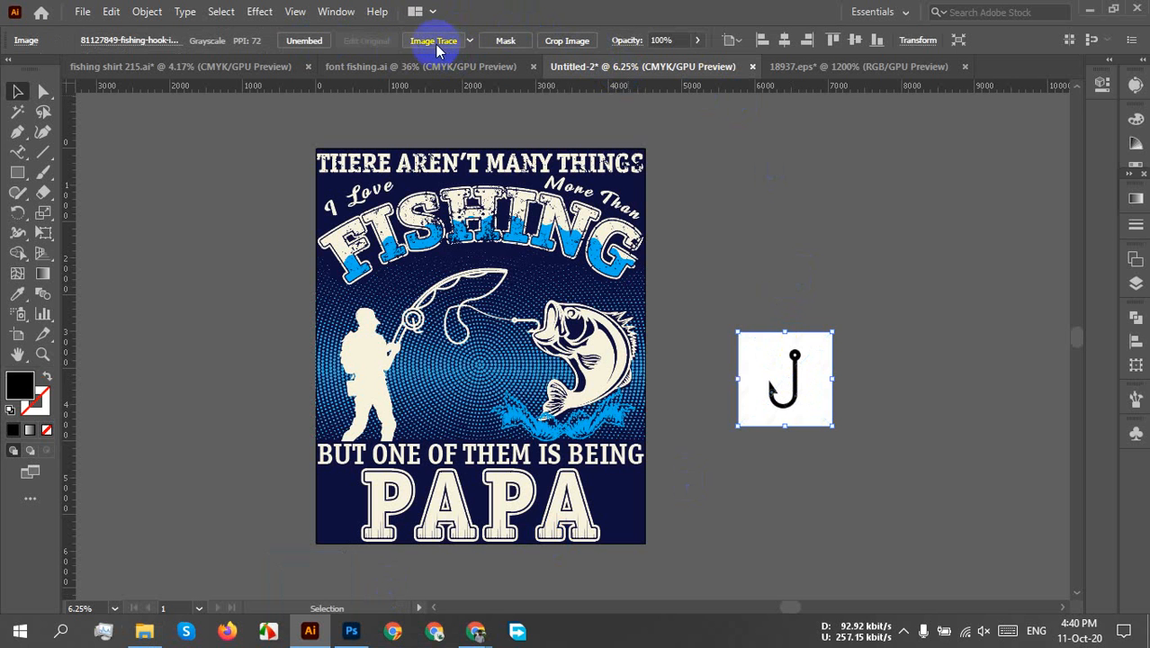
# - Image Trace the embedded hook picture with the default preset and expand the tracing
pyautogui.rightClick(780, 378)
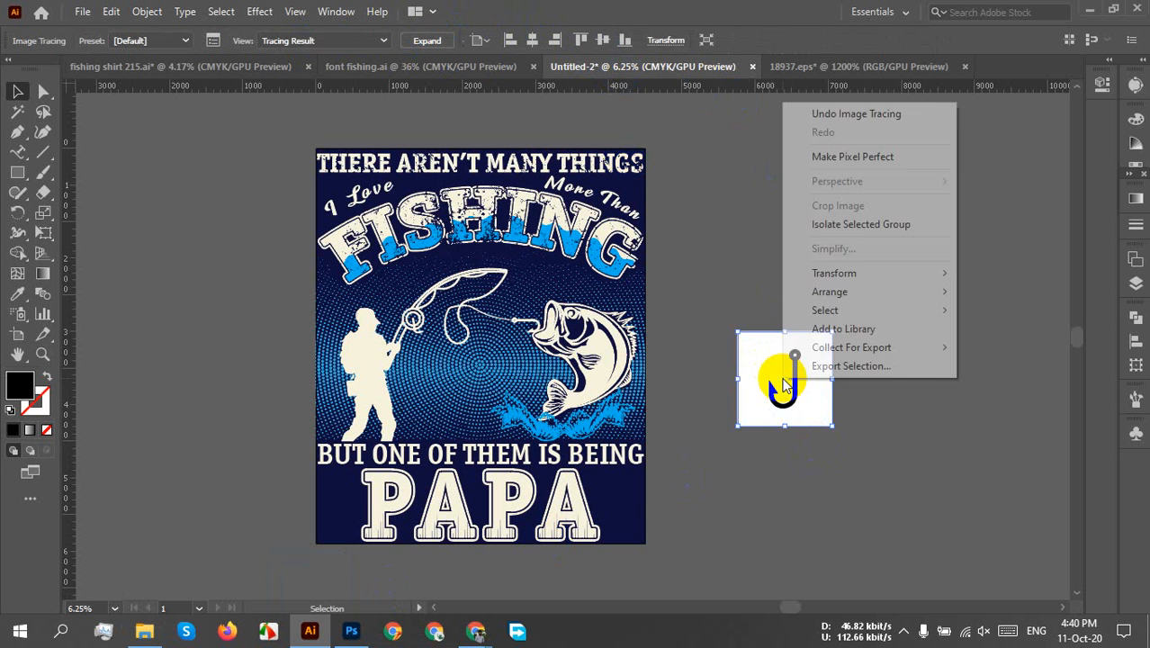
pyautogui.click(1077, 382)
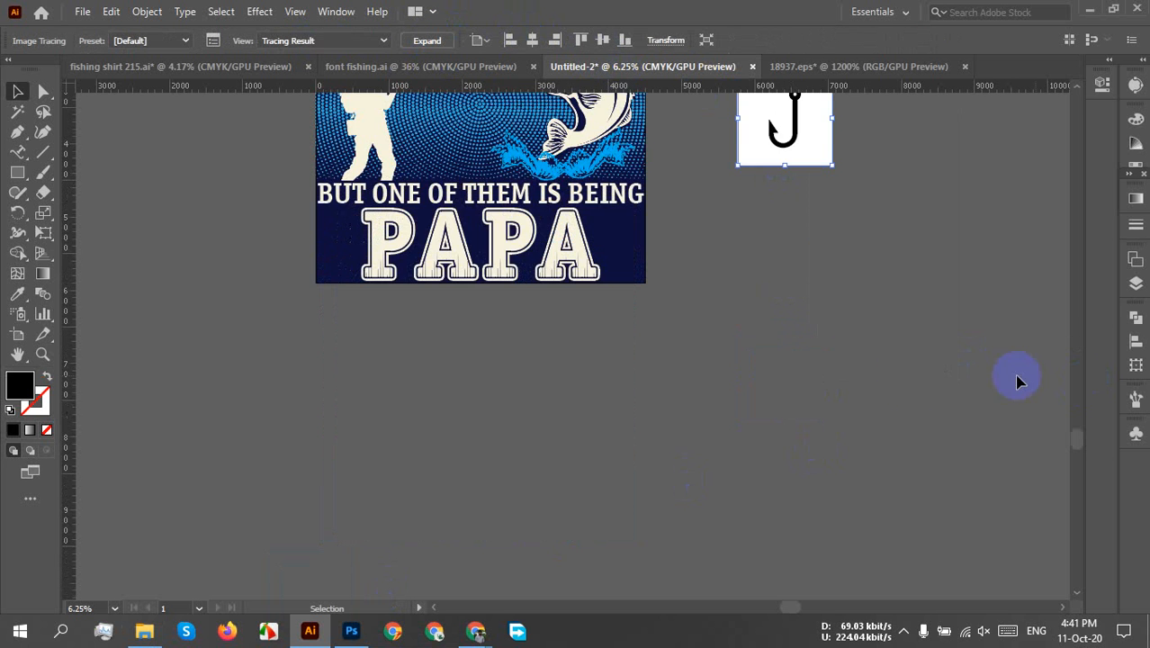
pyautogui.scroll(5, 819, 274)
pyautogui.click(840, 301)
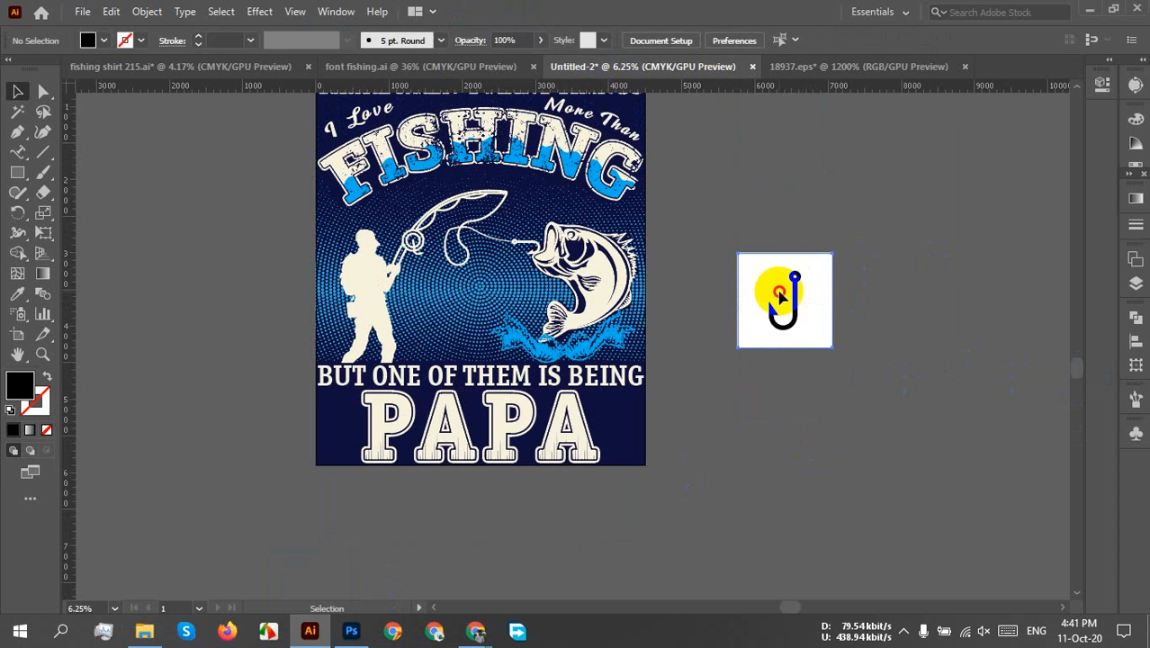
pyautogui.click(781, 297)
pyautogui.click(427, 39)
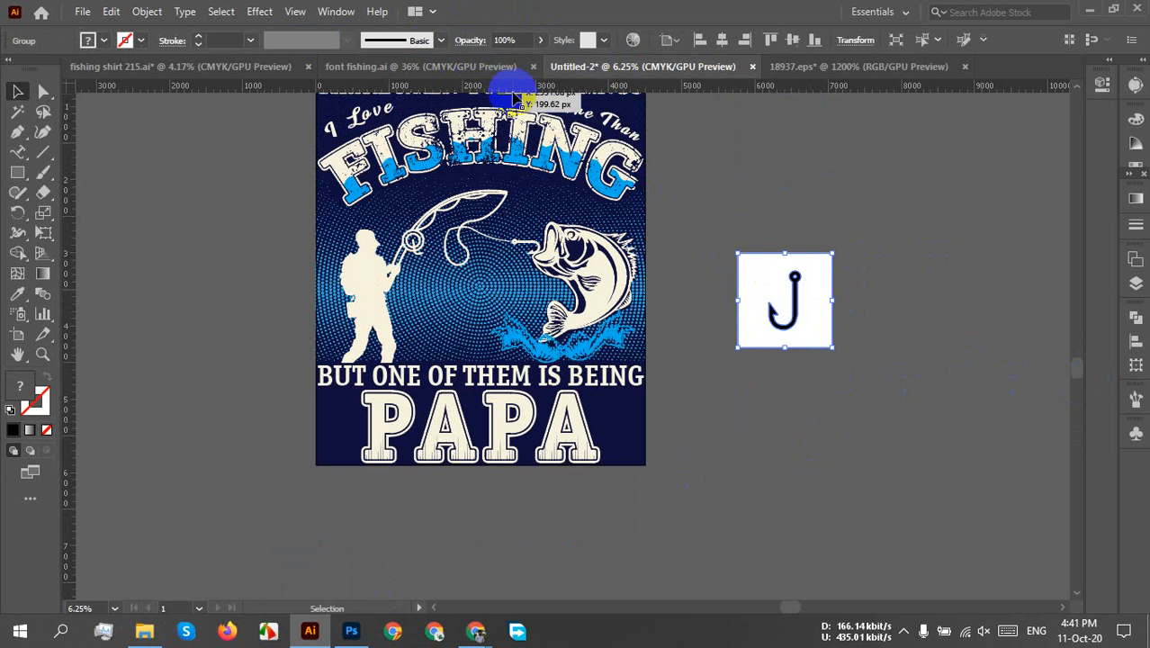
# - Ungroup the expanded hook tracing and delete its white background
pyautogui.rightClick(804, 290)
pyautogui.click(898, 429)
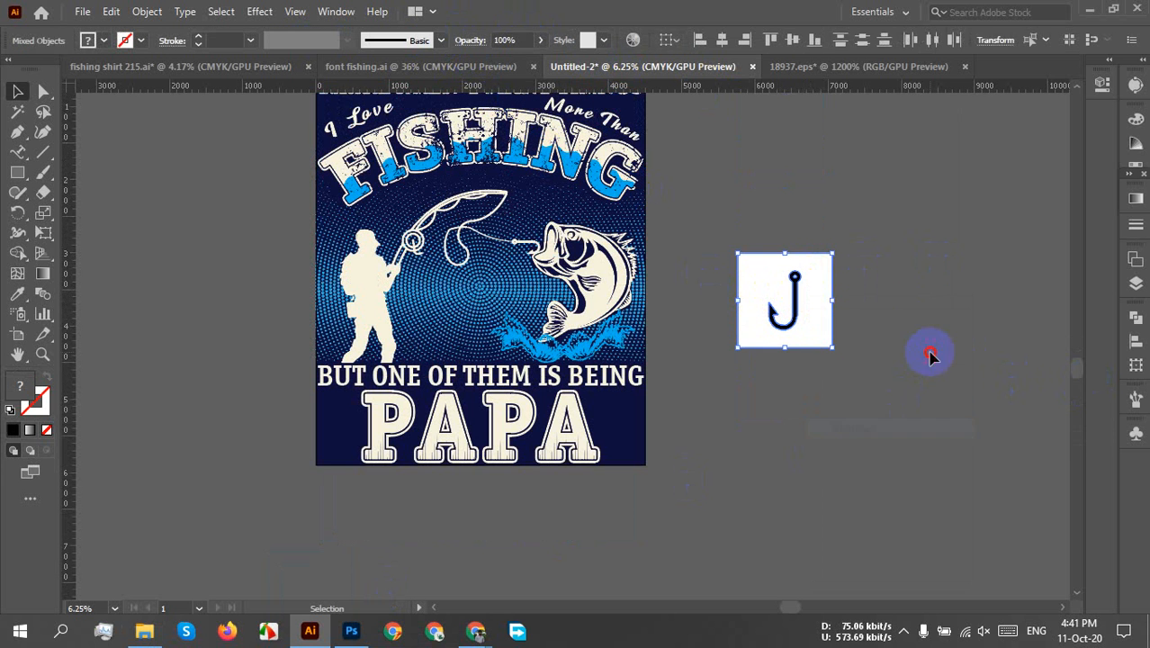
pyautogui.click(930, 357)
pyautogui.click(816, 313)
pyautogui.press('Delete')
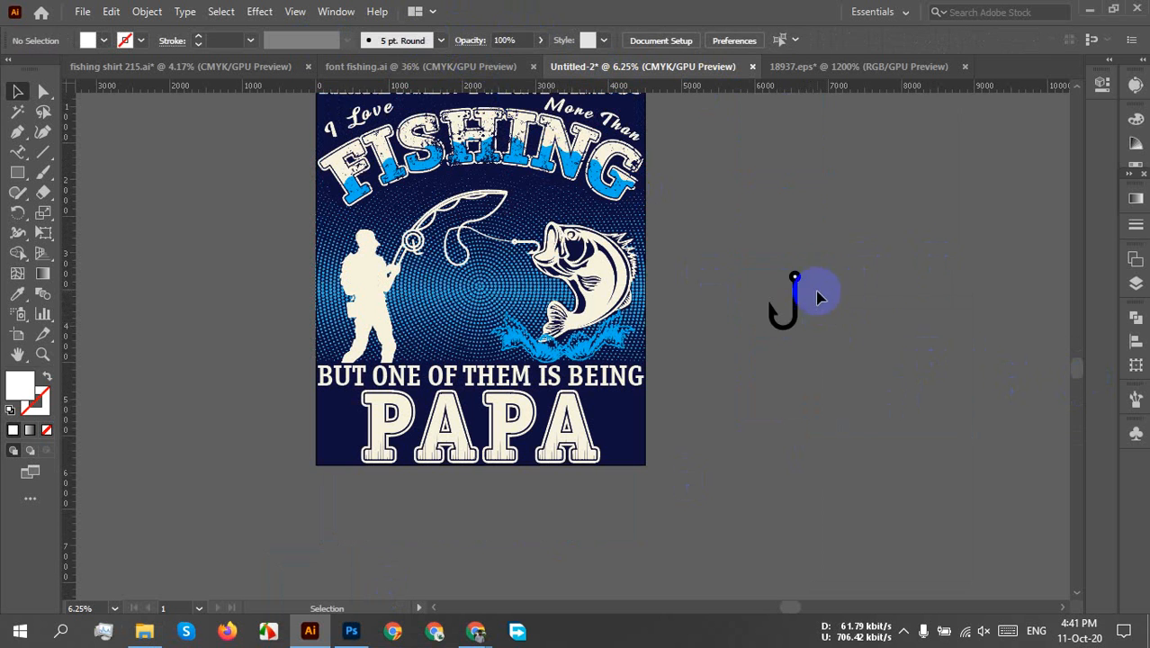
# - Move the black hook onto the artboard beside the last A of PAPA, leaving a duplicate outside the artboard
pyautogui.moveTo(795, 300); pyautogui.dragTo(680, 454)
pyautogui.click(761, 281)
pyautogui.scroll(4, 681, 449)
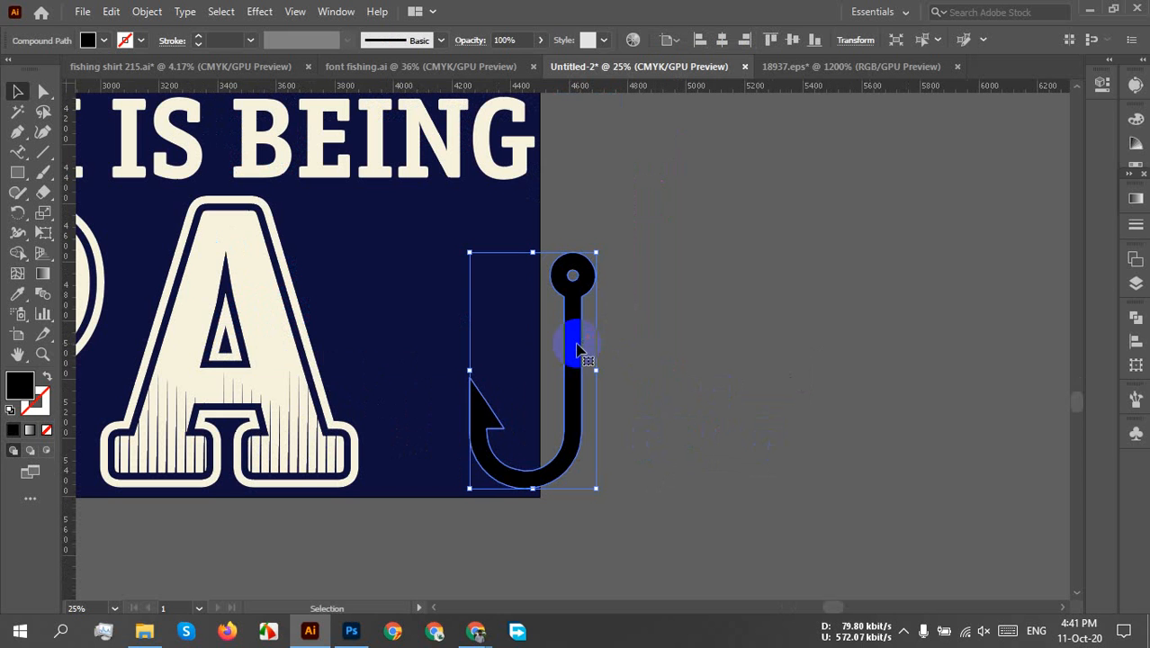
pyautogui.moveTo(576, 349); pyautogui.dragTo(832, 346)
pyautogui.moveTo(569, 392); pyautogui.dragTo(481, 368)
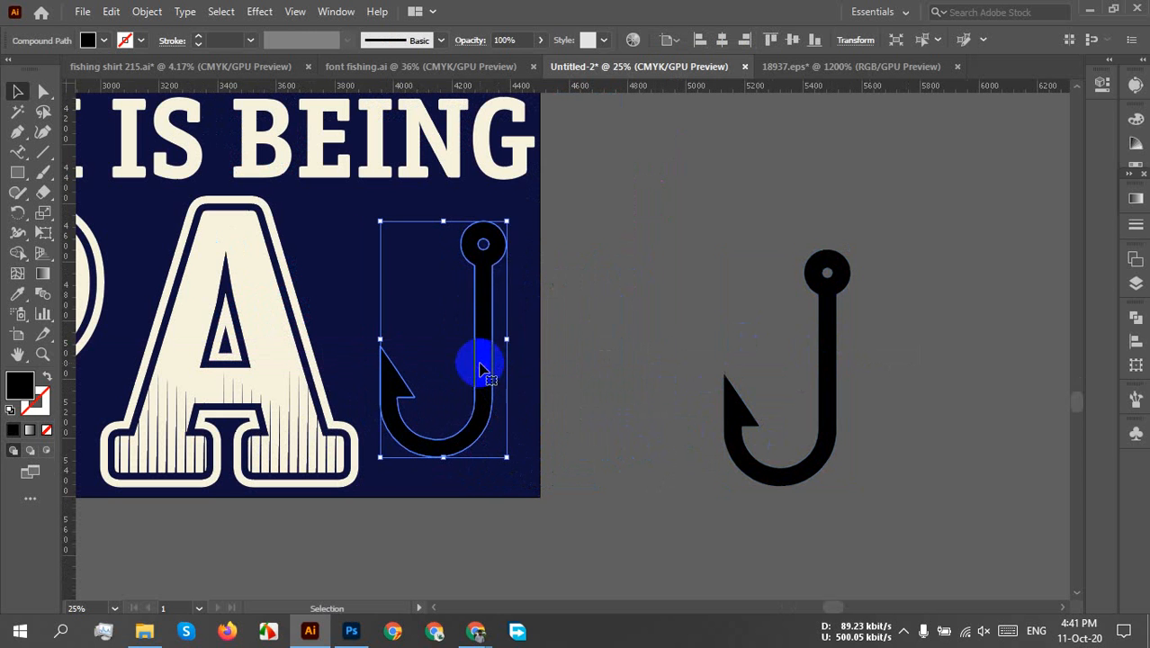
# - Reflect the hook beside PAPA across the vertical axis so its barb faces away from the letter A
pyautogui.rightClick(482, 368)
pyautogui.moveTo(547, 256)
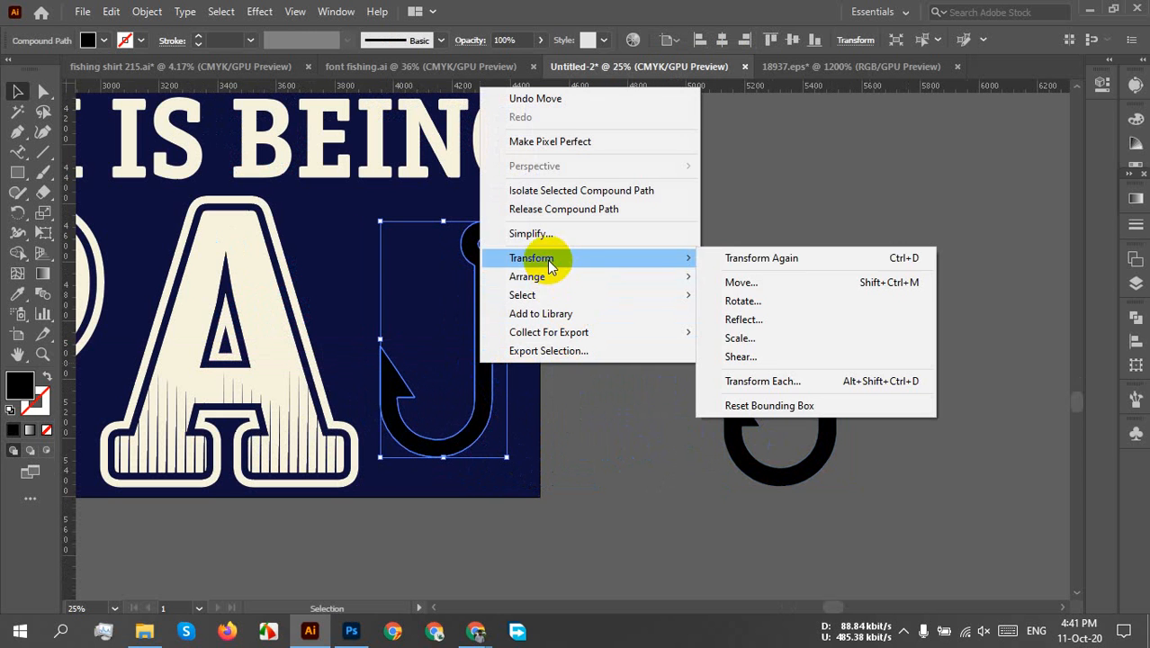
pyautogui.click(783, 318)
pyautogui.click(1071, 401)
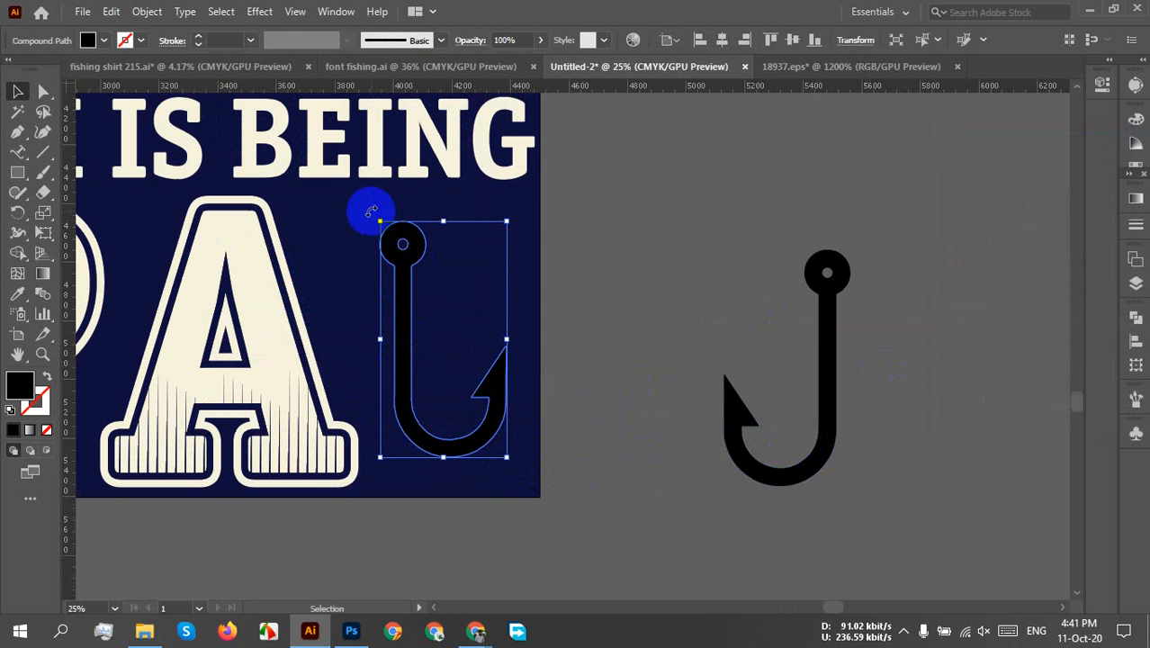
# - Rotate the mirrored hook so its shank runs along the A's slanted side, shift it closer to the letter and enlarge it slightly
pyautogui.moveTo(370, 210); pyautogui.dragTo(342, 237)
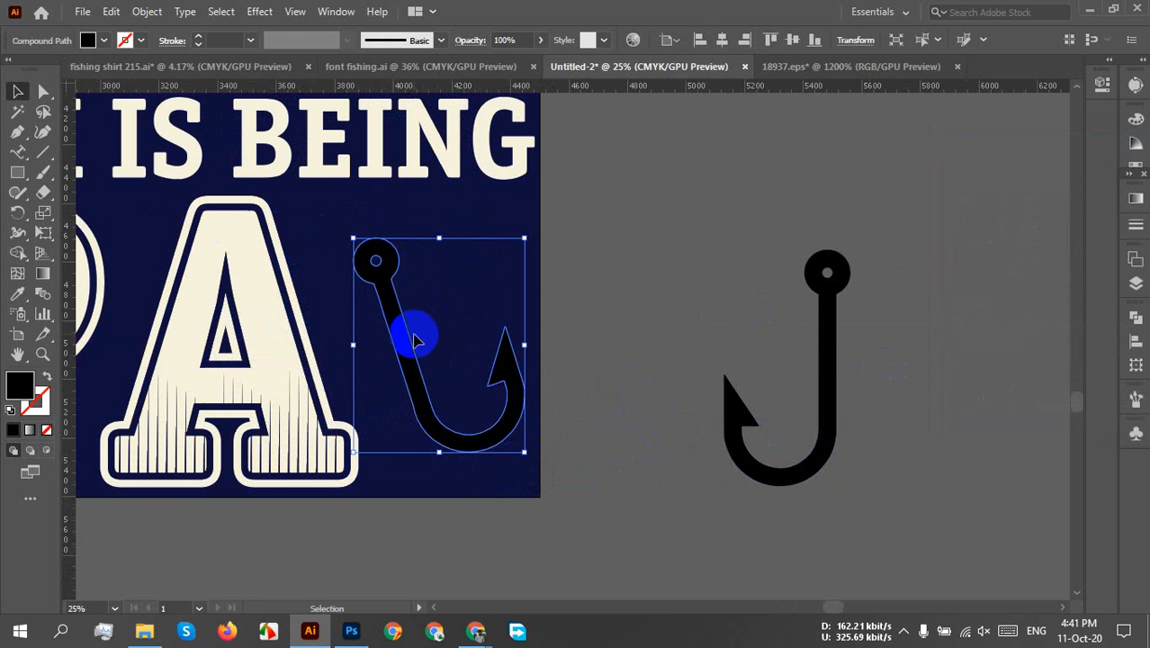
pyautogui.moveTo(413, 340); pyautogui.dragTo(398, 312)
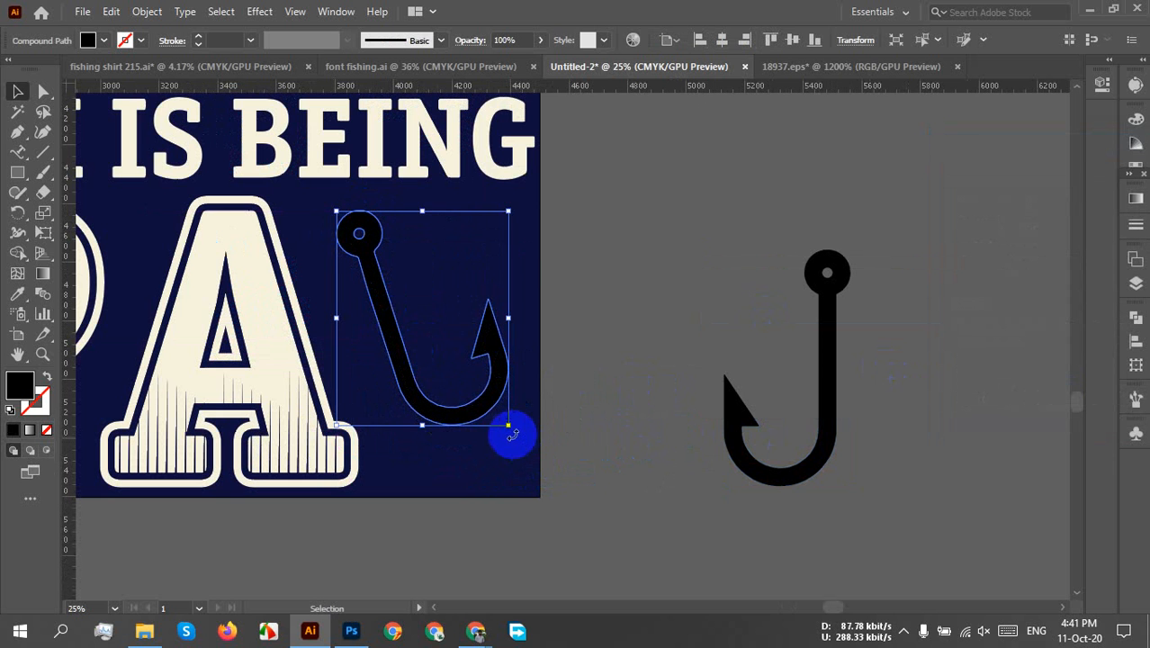
pyautogui.moveTo(508, 429); pyautogui.dragTo(531, 453)
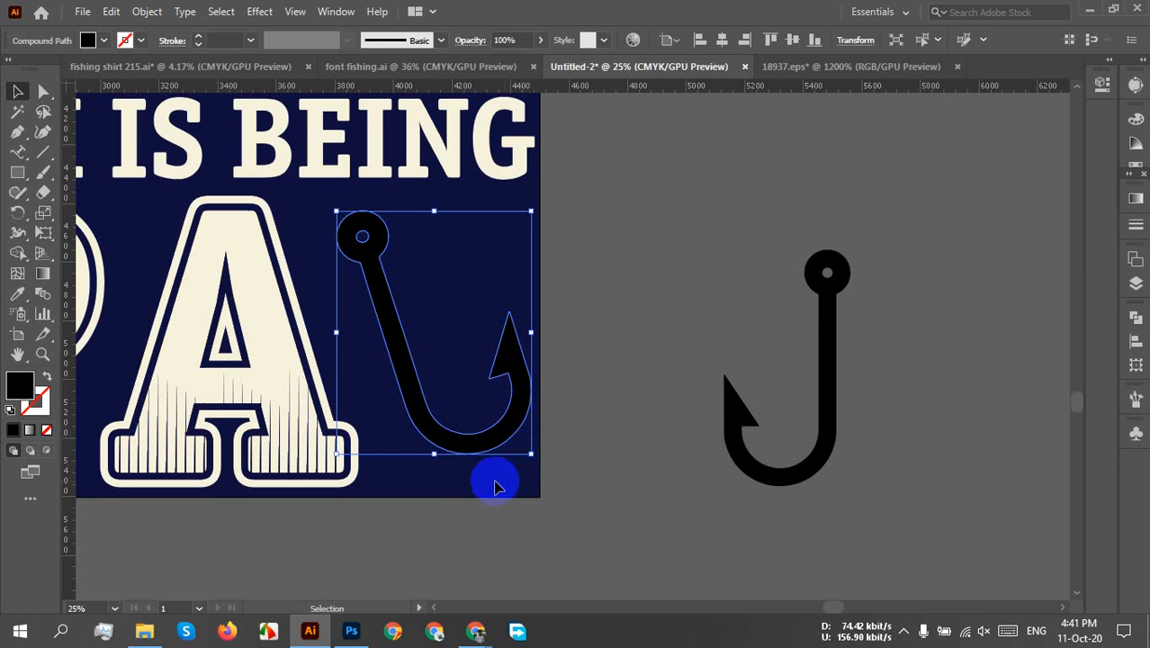
# - Stretch the black hook beside the last A slightly downward and enlarge it up toward the letter
pyautogui.moveTo(433, 460); pyautogui.dragTo(432, 472)
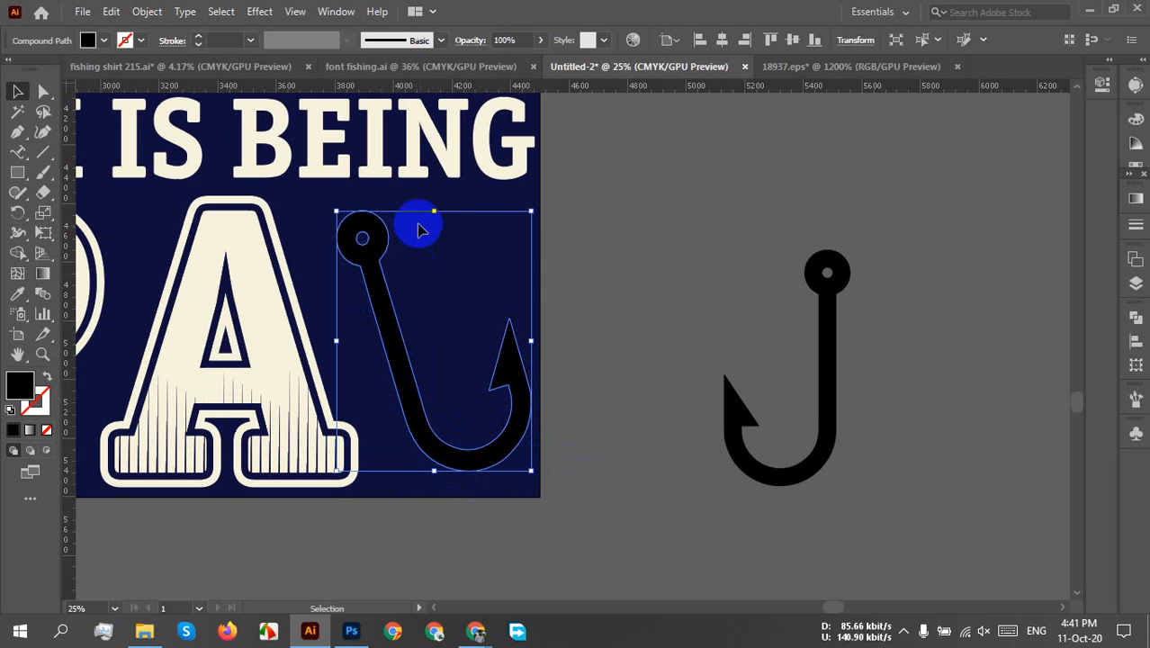
pyautogui.moveTo(434, 211); pyautogui.dragTo(433, 196)
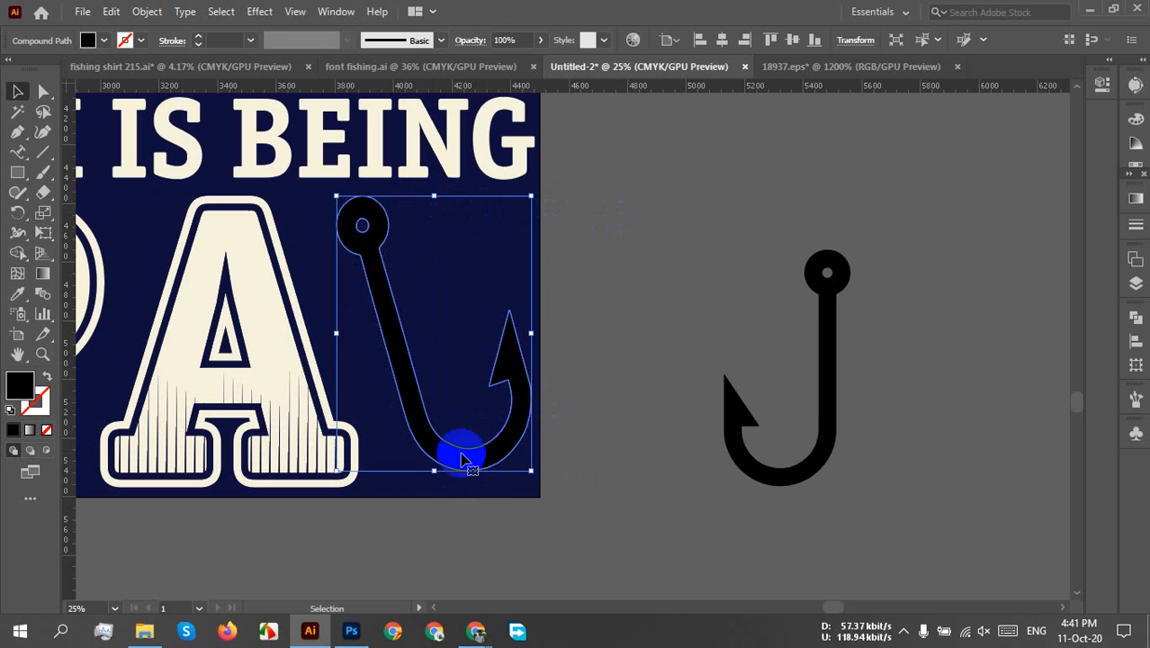
pyautogui.hotkey('ctrl', 'z')
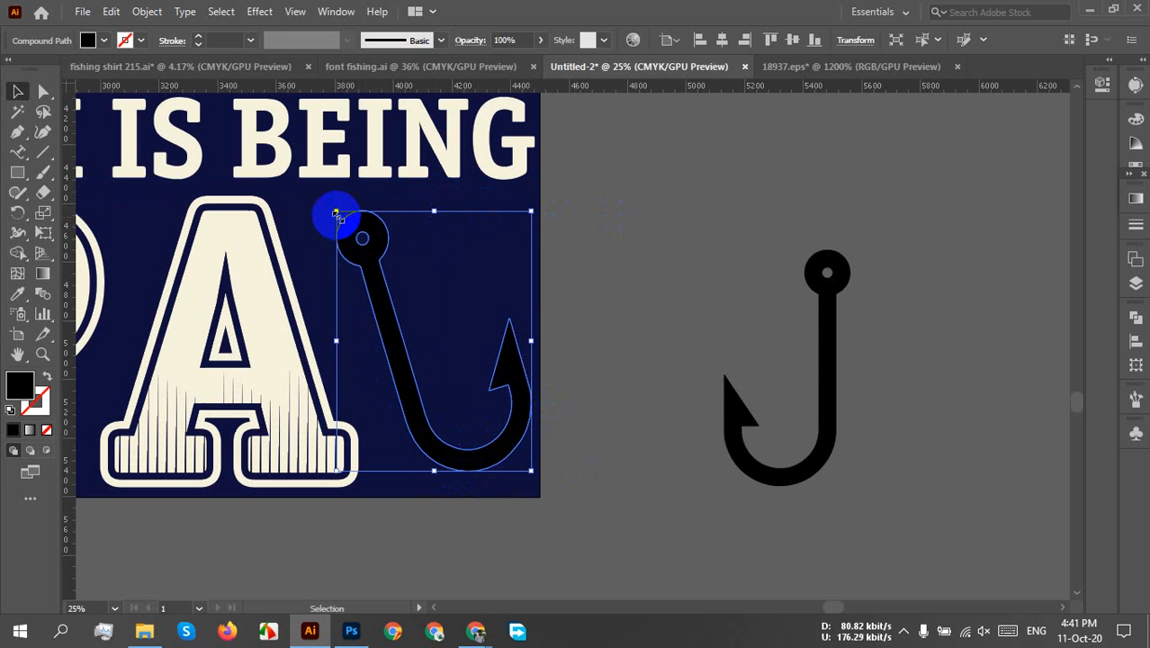
pyautogui.moveTo(336, 212); pyautogui.dragTo(317, 203)
pyautogui.click(600, 418)
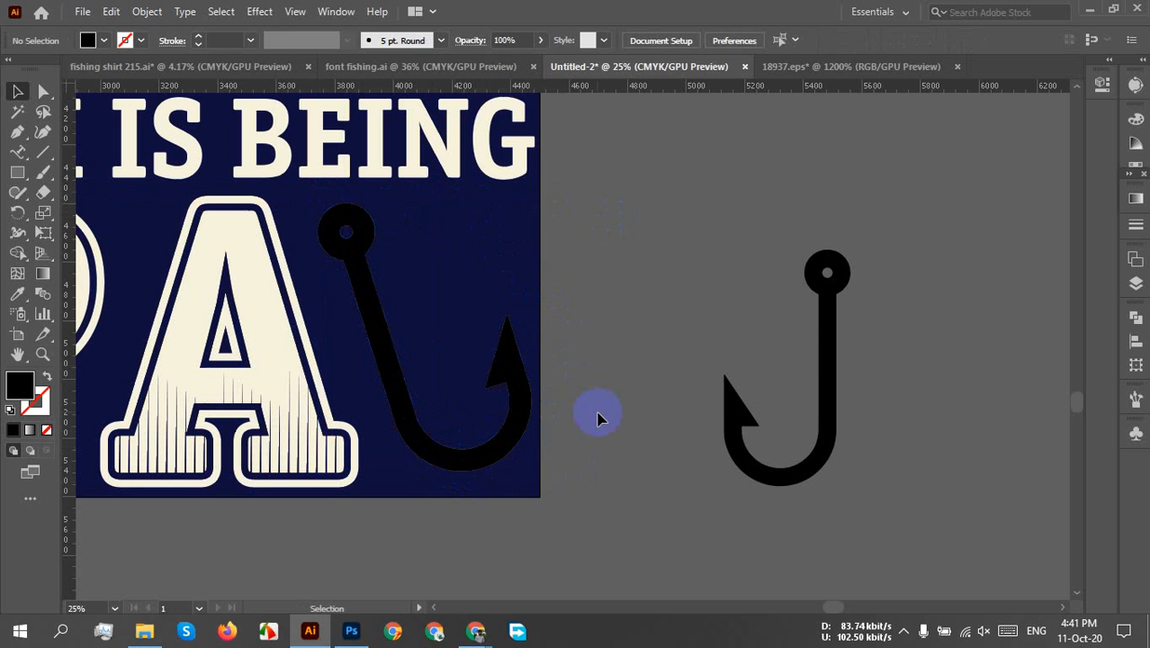
# - Recolor the hook beside PAPA by sampling the cream fill of the letter A
pyautogui.click(465, 458)
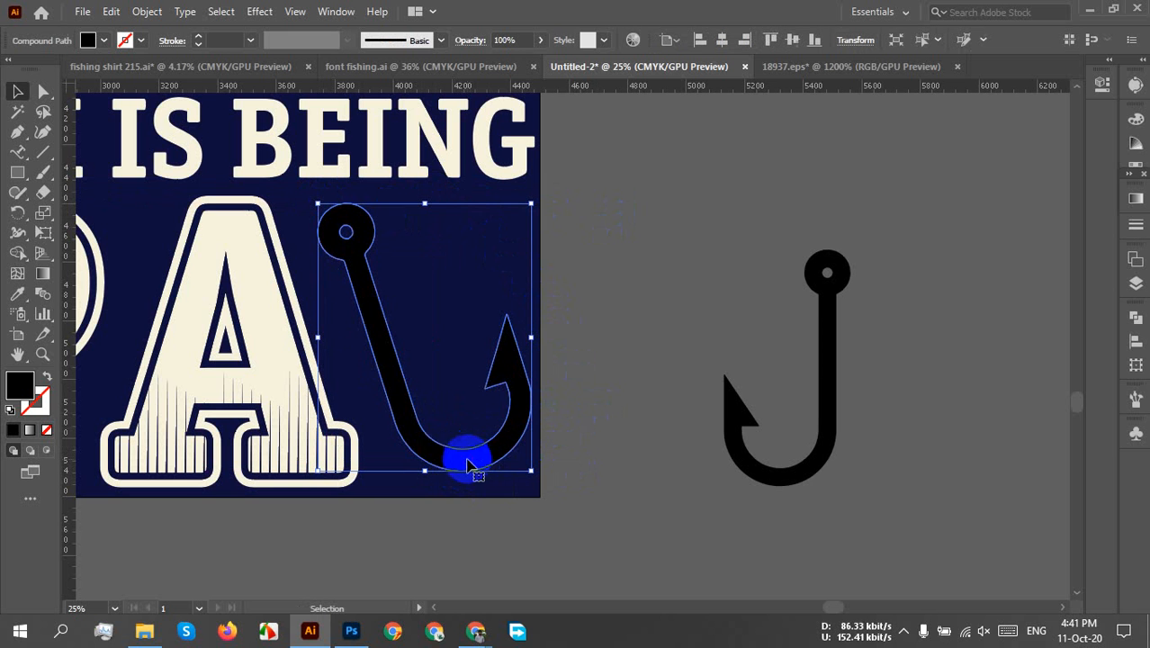
pyautogui.click(270, 311)
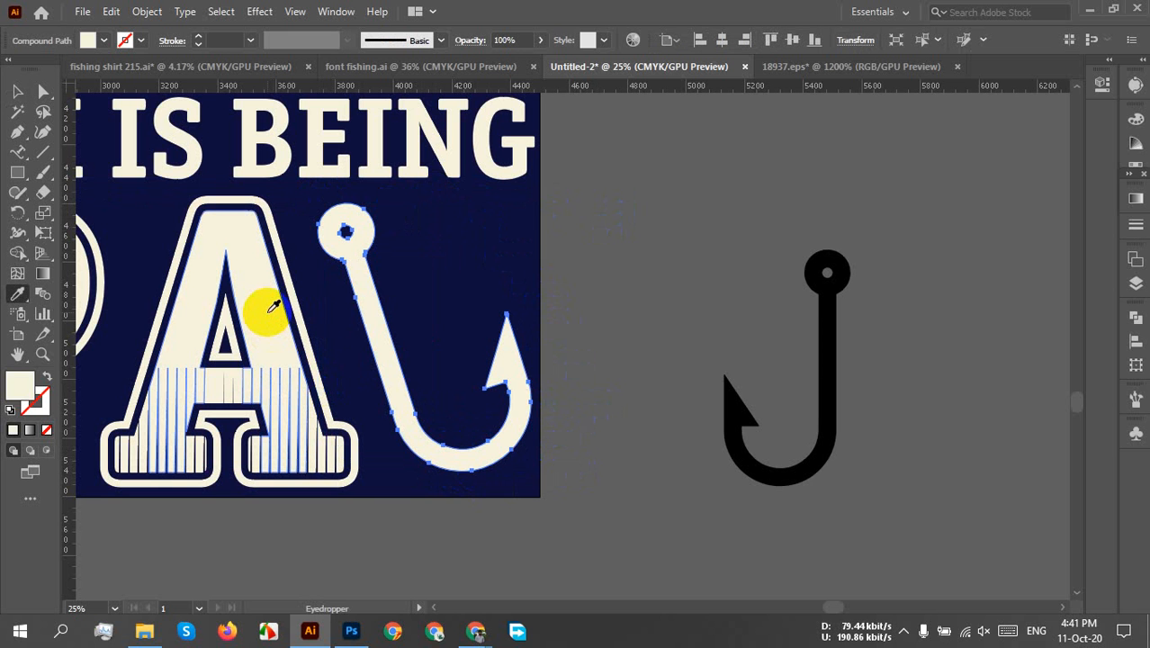
pyautogui.press('v')
pyautogui.click(595, 444)
pyautogui.hotkey('ctrl', '-')
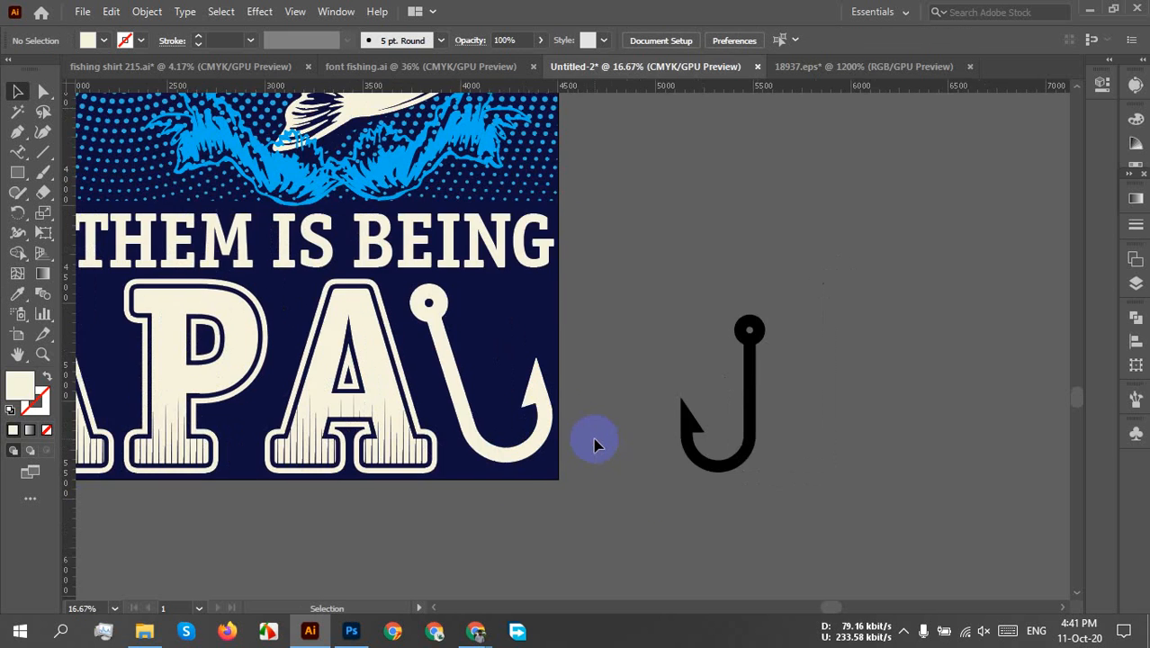
# - Fill the hook beside the last A with the bright blue swatch used for the water splash
pyautogui.click(521, 496)
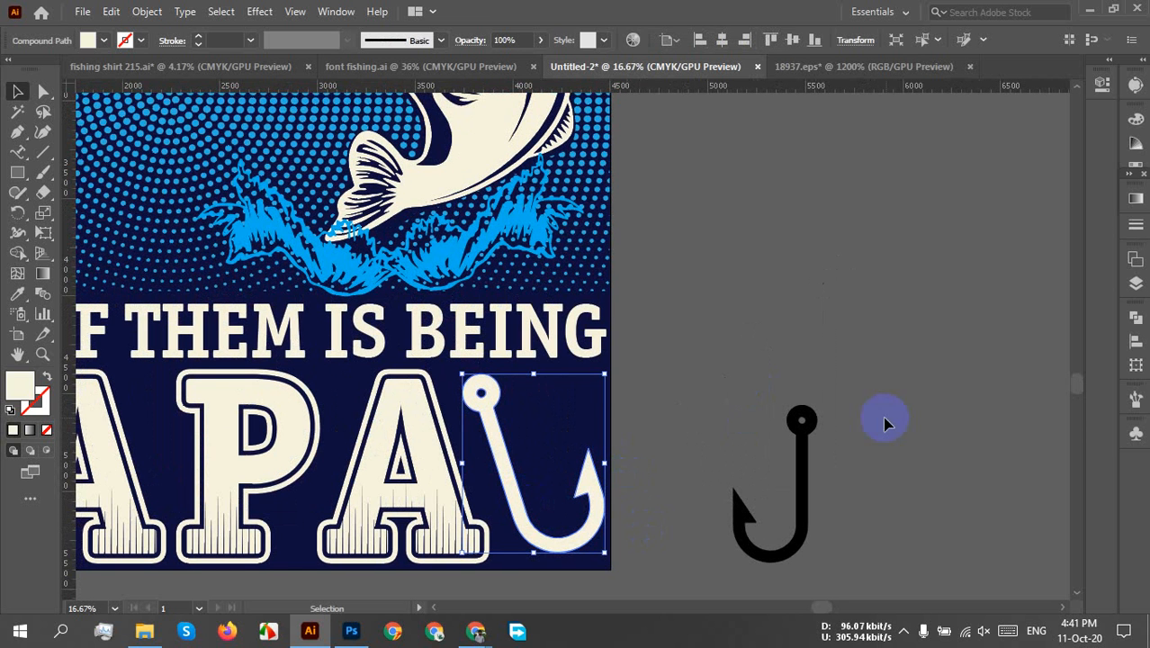
pyautogui.click(103, 41)
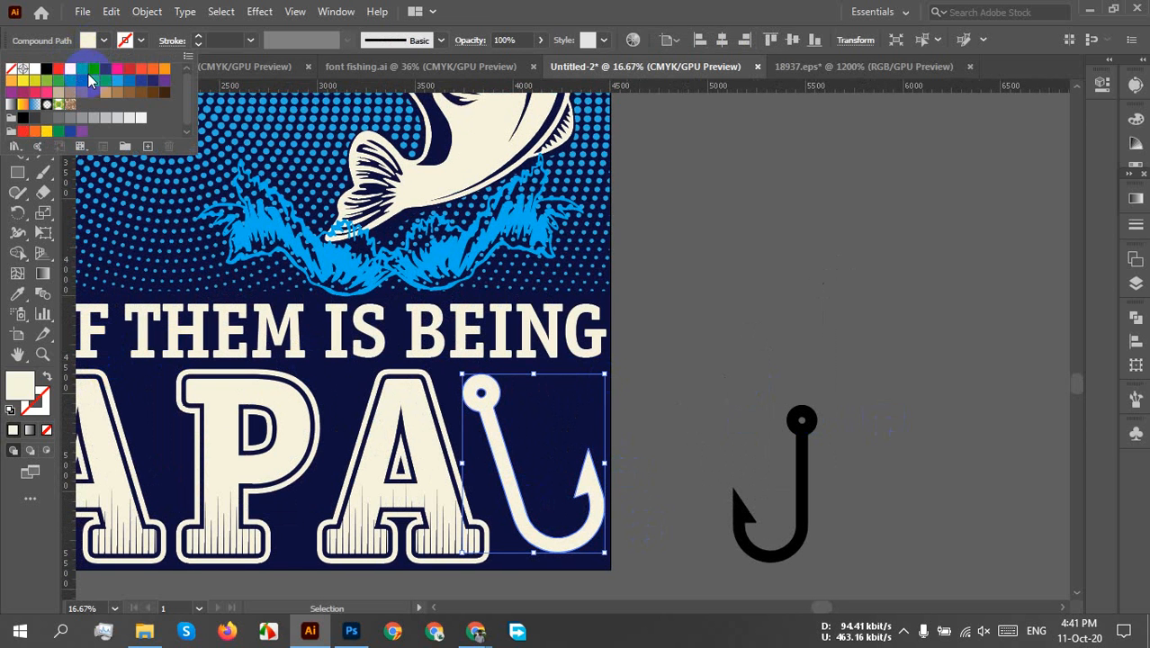
pyautogui.click(93, 76)
pyautogui.click(681, 501)
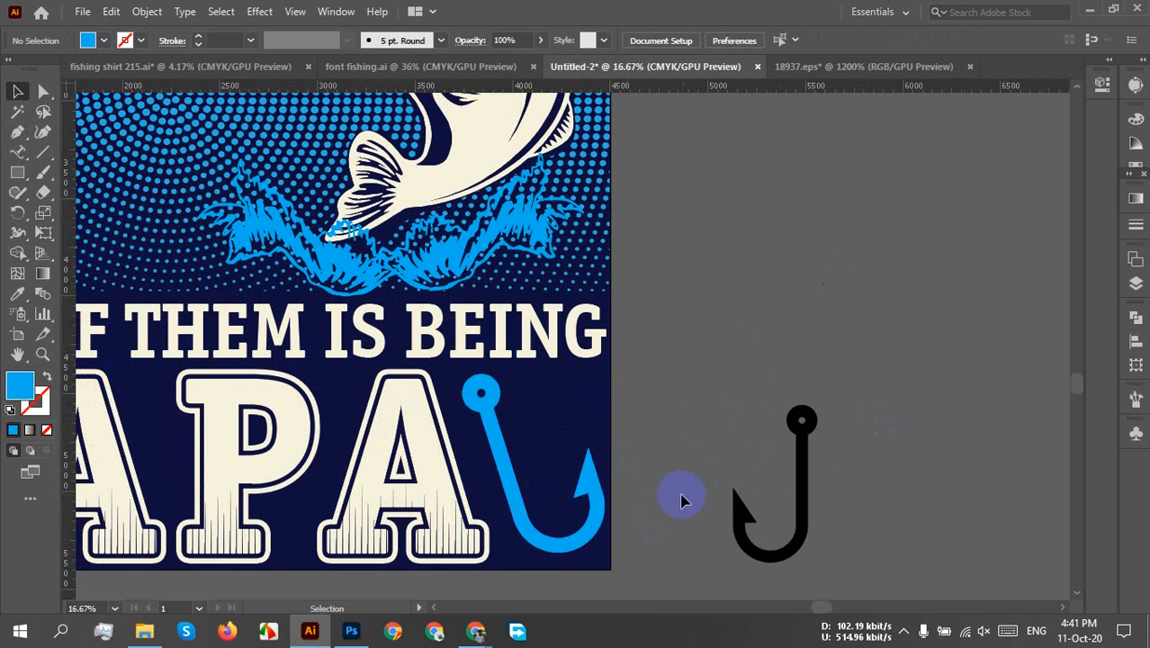
# - Make a vertically mirrored copy of the blue hook with Reflect and place it before the first P of PAPA
pyautogui.scroll(-2, 660, 505)
pyautogui.moveTo(659, 556); pyautogui.dragTo(847, 468)
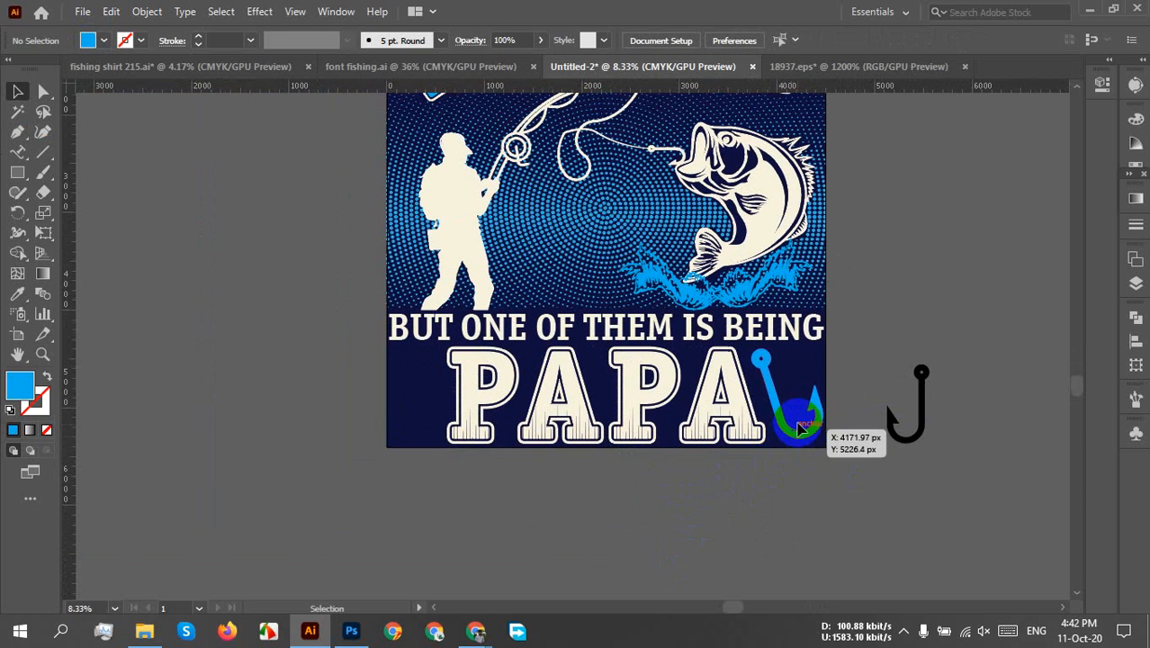
pyautogui.click(796, 439)
pyautogui.rightClick(795, 434)
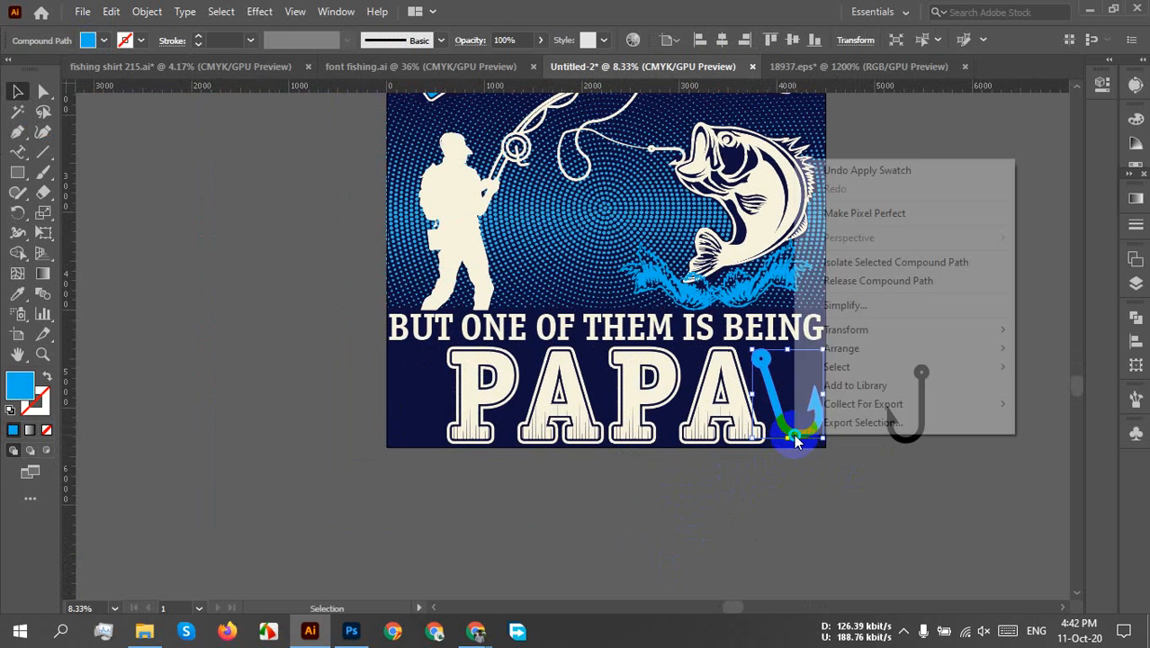
pyautogui.moveTo(864, 349)
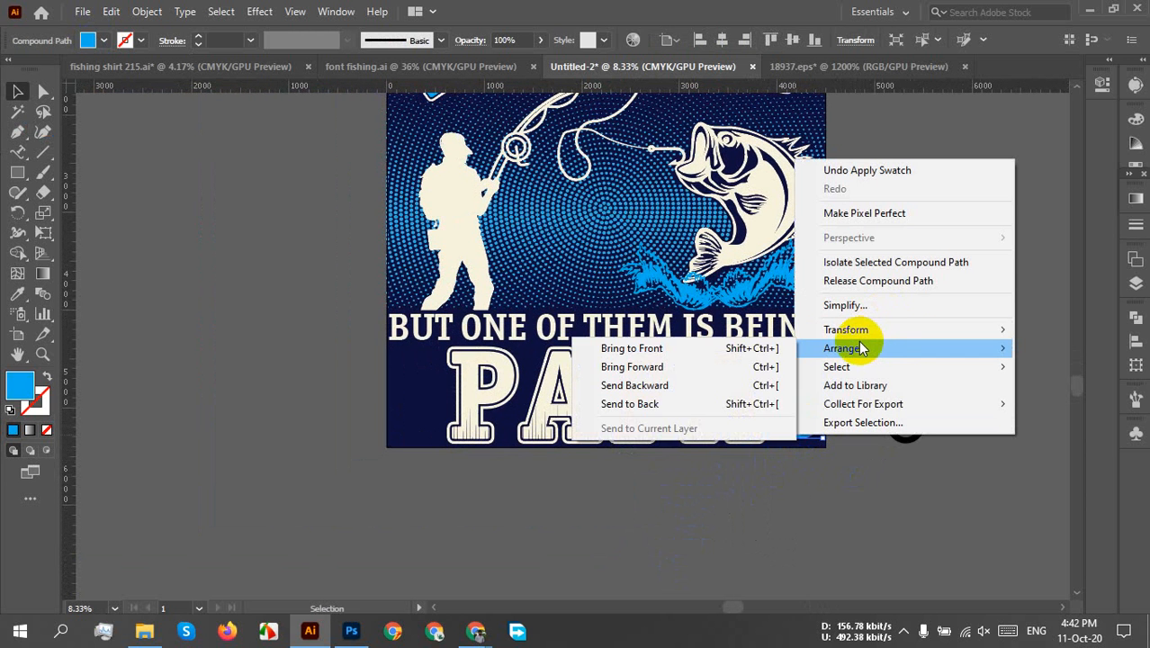
pyautogui.click(629, 392)
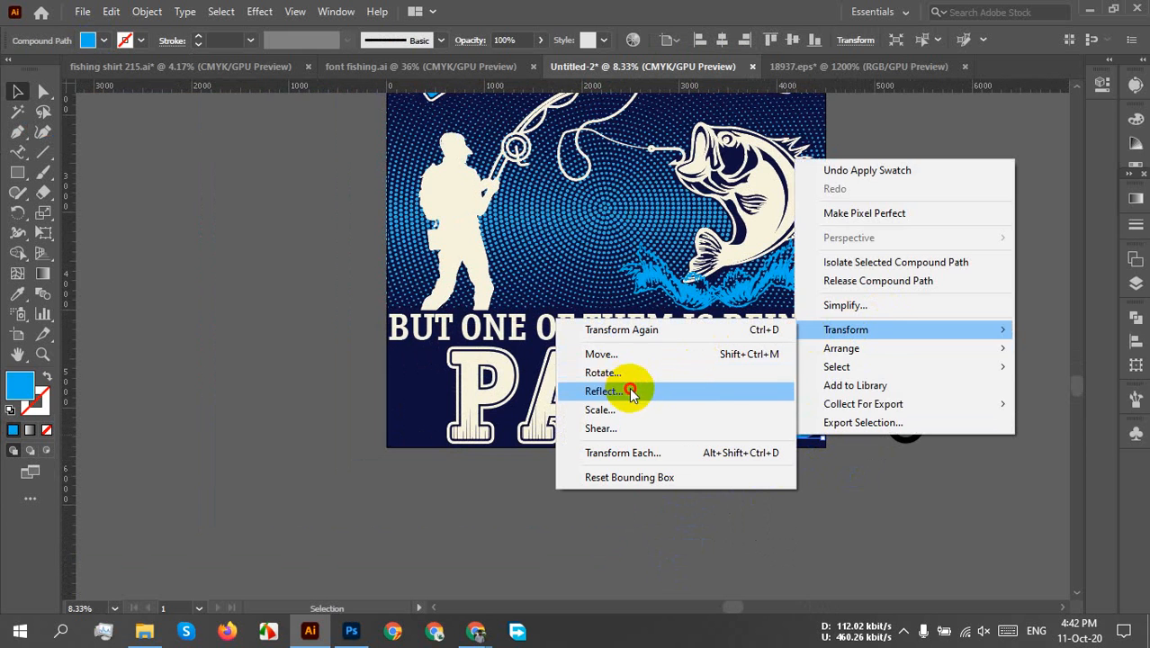
pyautogui.click(980, 400)
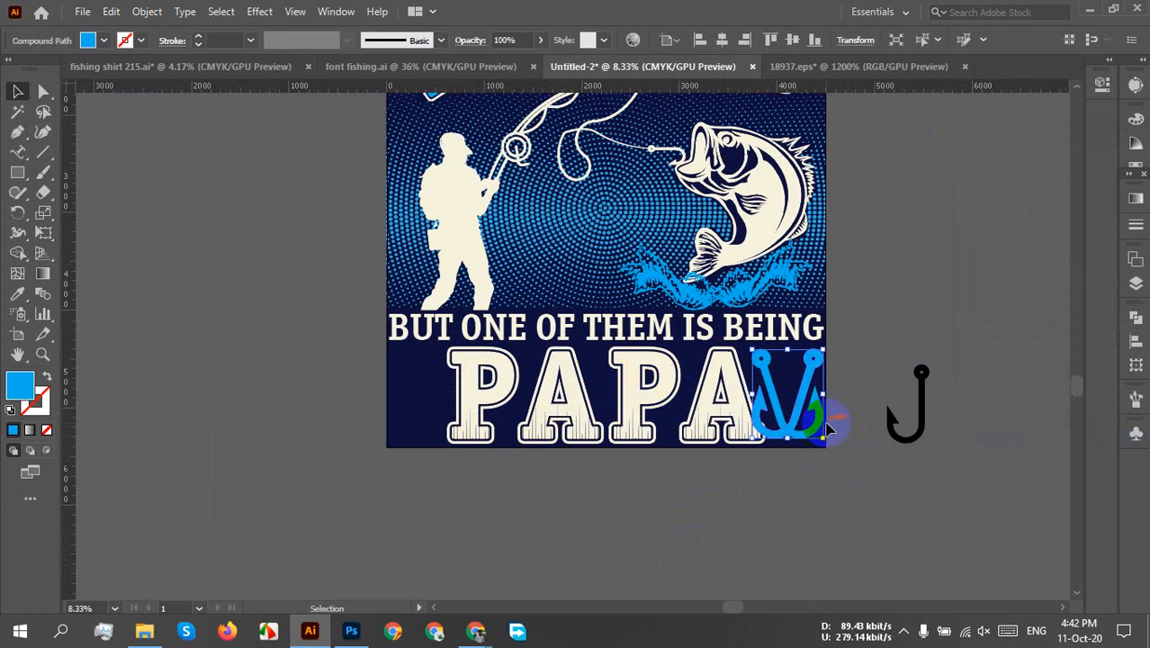
pyautogui.moveTo(792, 415); pyautogui.dragTo(419, 435)
# - Shrink the mirrored hook and shift it clear of the first P, keeping it within the artboard
pyautogui.scroll(3, 419, 435)
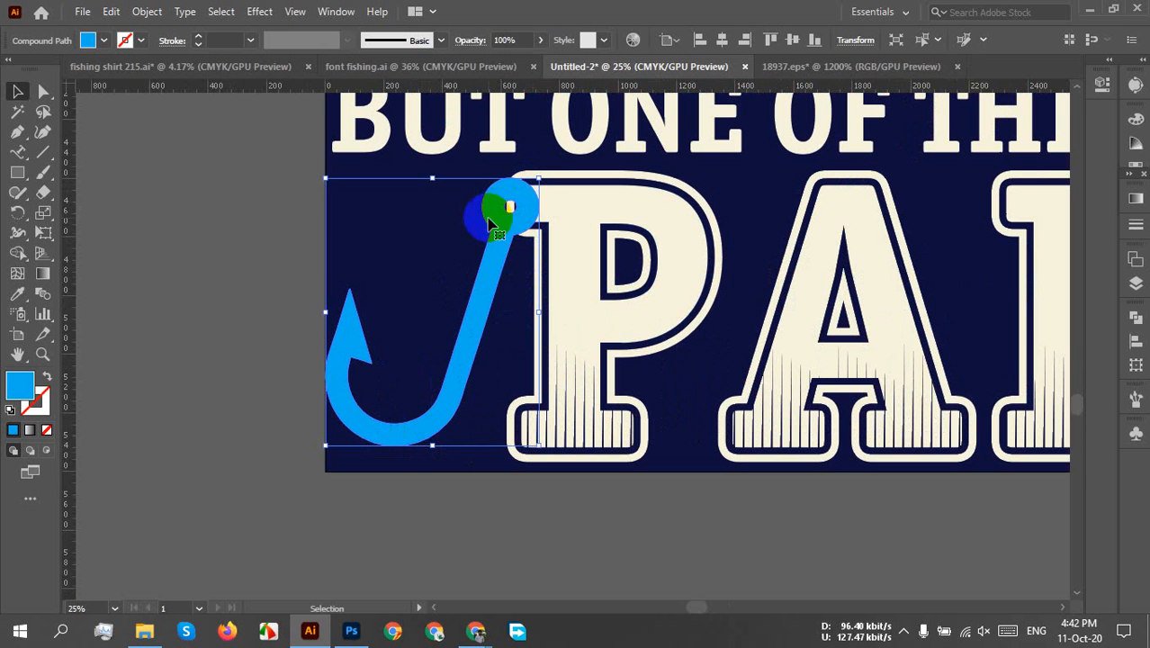
pyautogui.click(833, 269)
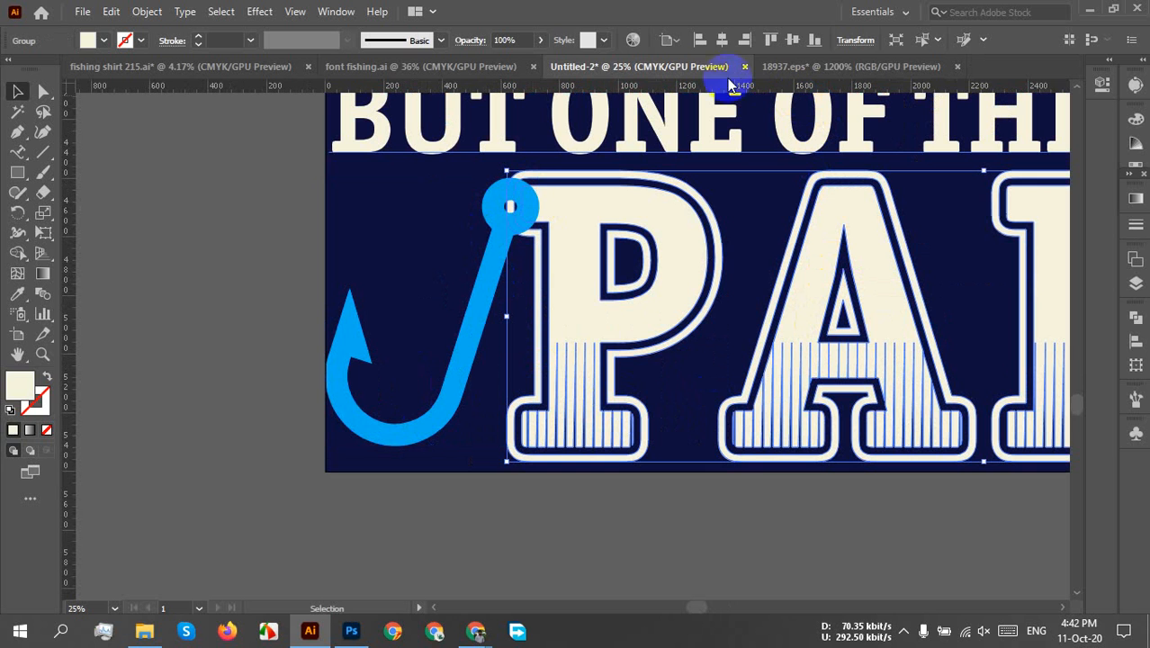
pyautogui.click(319, 283)
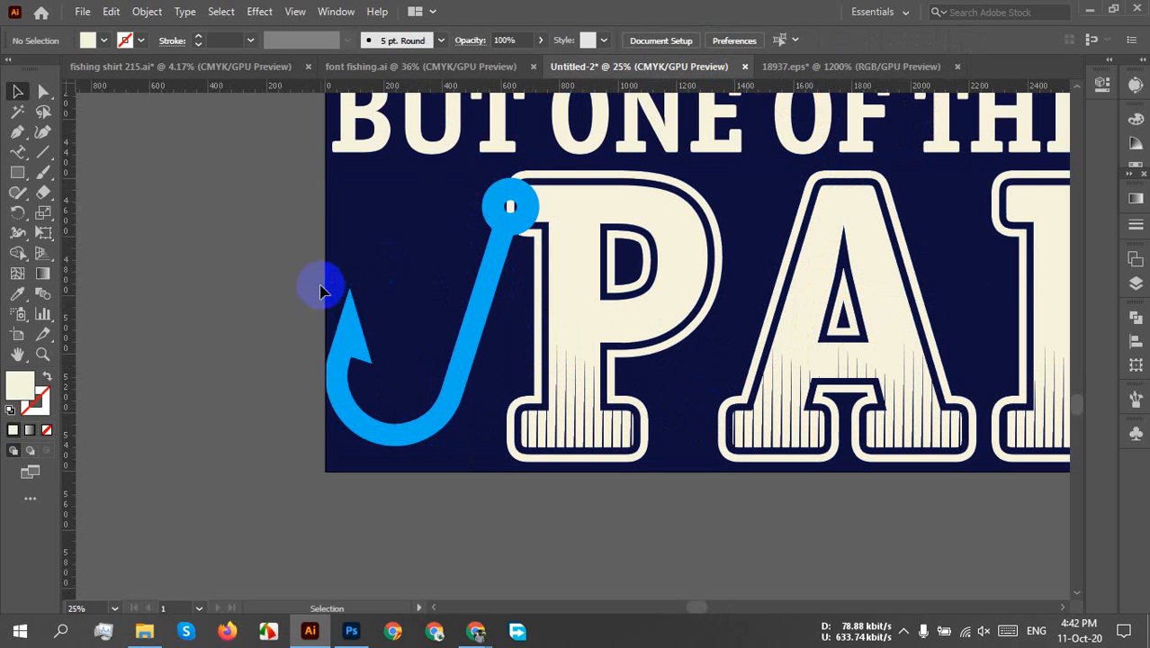
pyautogui.click(341, 347)
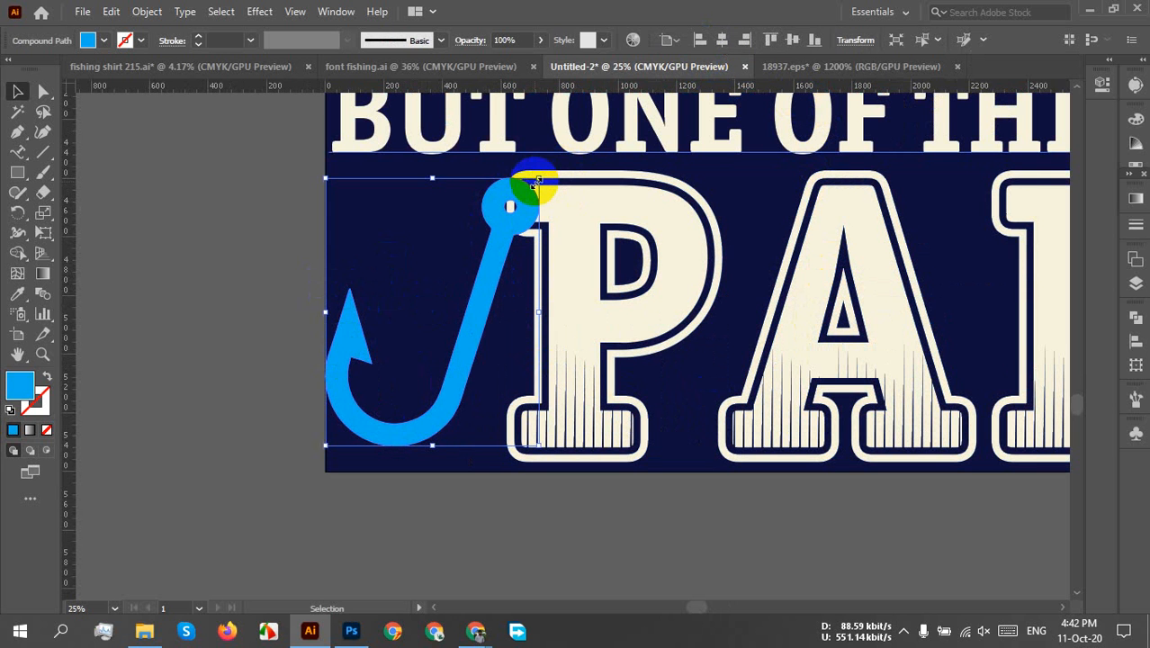
pyautogui.moveTo(537, 181); pyautogui.dragTo(519, 201)
pyautogui.moveTo(476, 287); pyautogui.dragTo(455, 293)
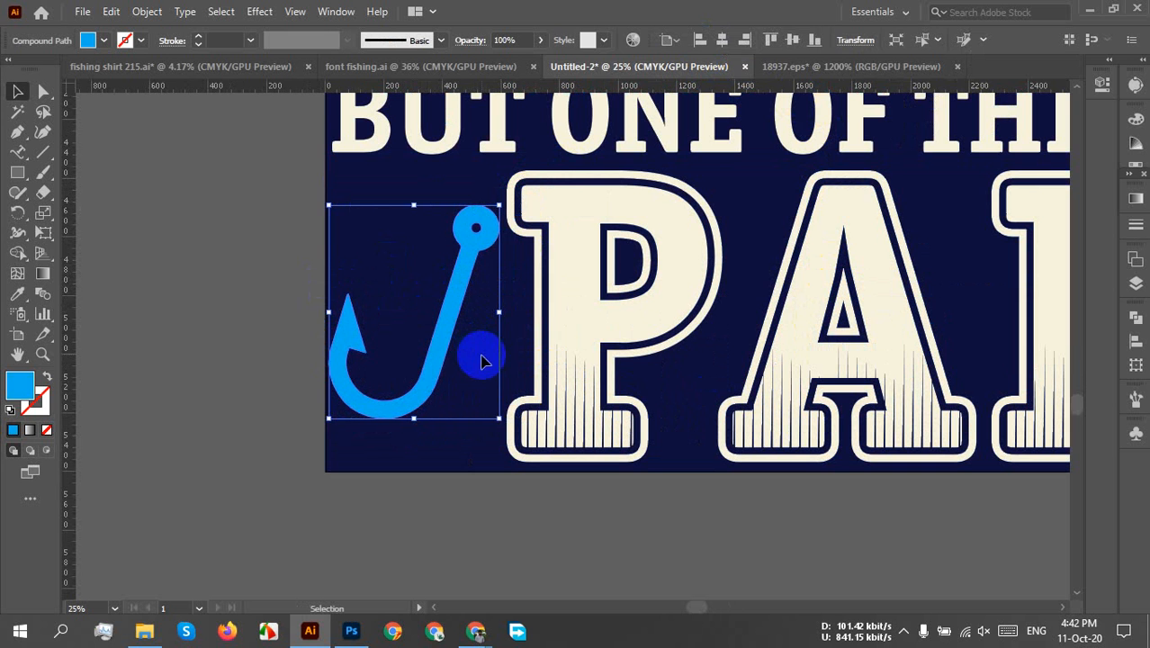
pyautogui.click(433, 532)
# - Scale down the blue hook beside the last A so it sits clear of the letter and the artboard edge
pyautogui.hscroll(10, 449, 403)
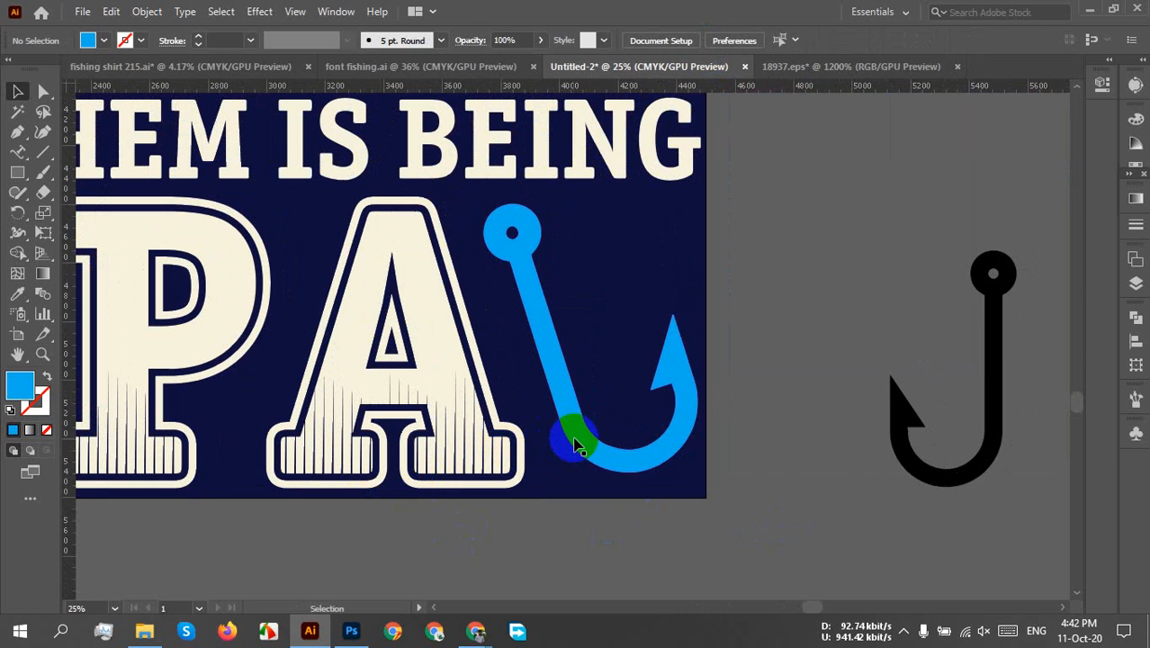
pyautogui.click(576, 442)
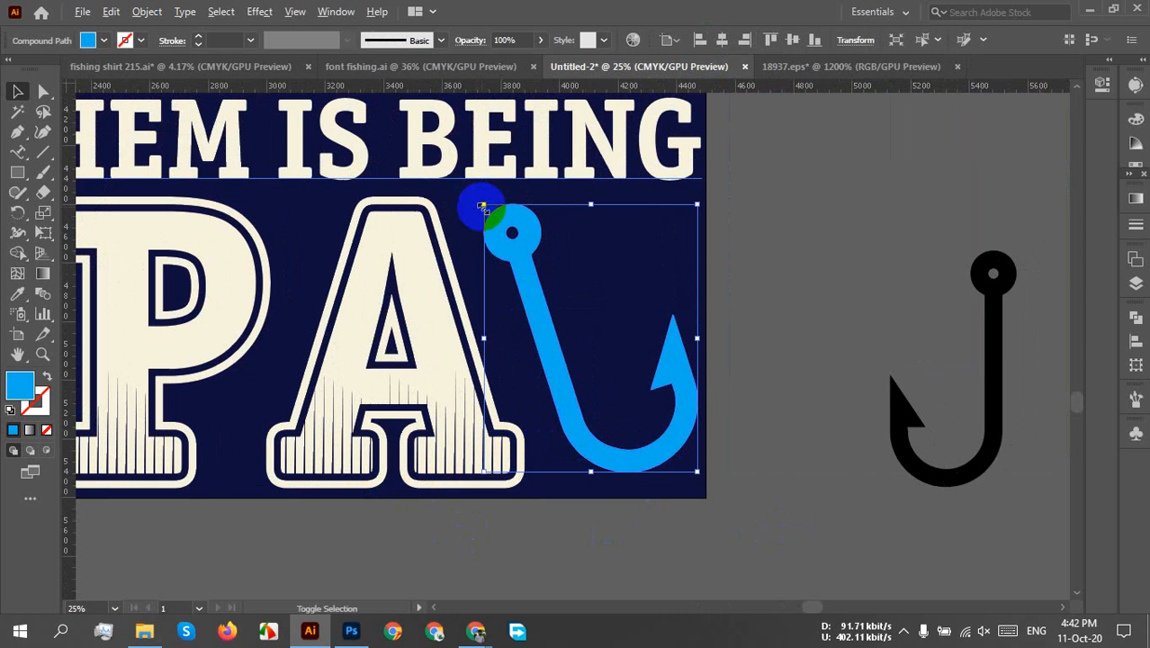
pyautogui.moveTo(481, 206); pyautogui.dragTo(493, 221)
pyautogui.click(760, 337)
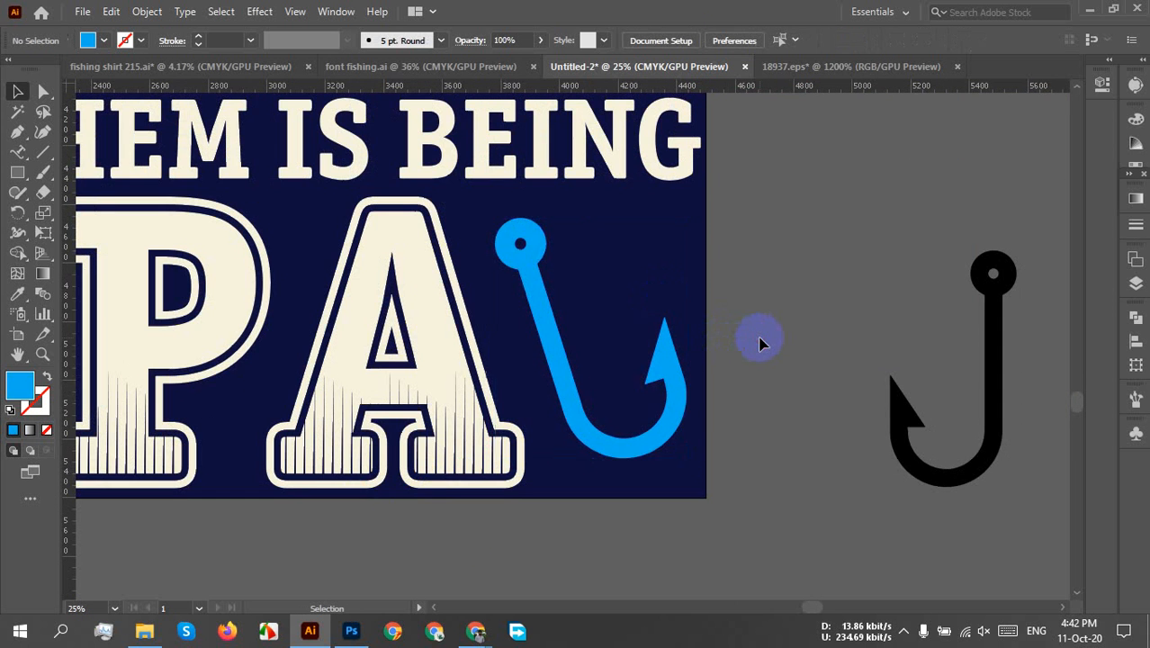
# - Delete the spare black hook outside the artboard
pyautogui.scroll(-3, 761, 342)
pyautogui.scroll(-1, 734, 397)
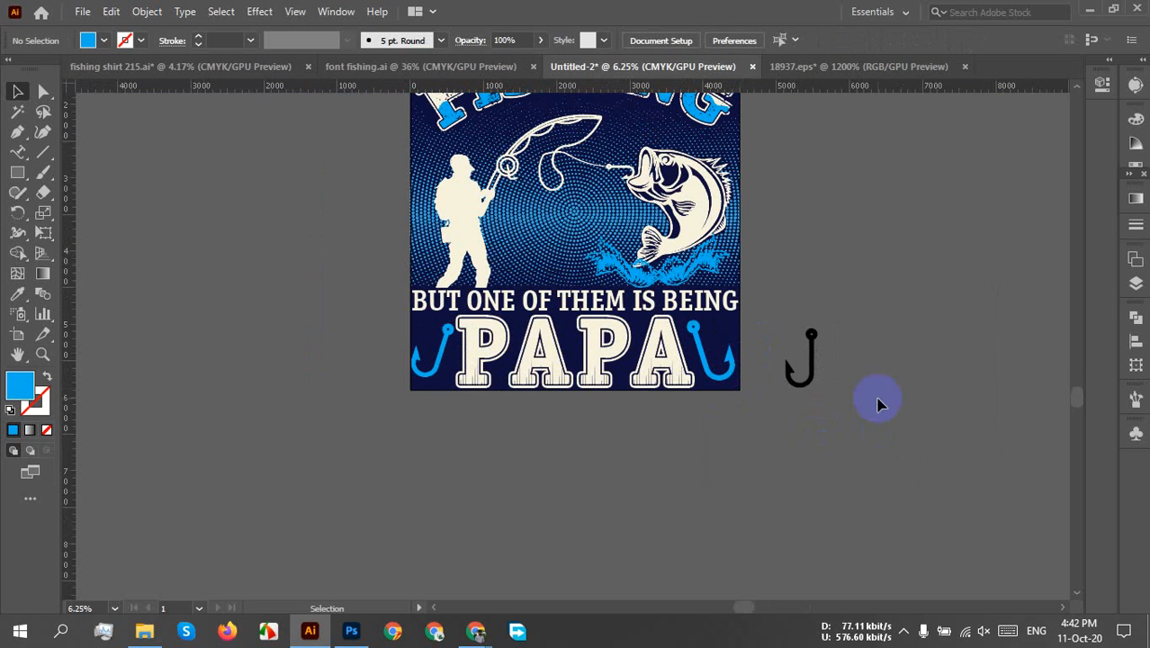
pyautogui.click(807, 333)
pyautogui.press('Delete')
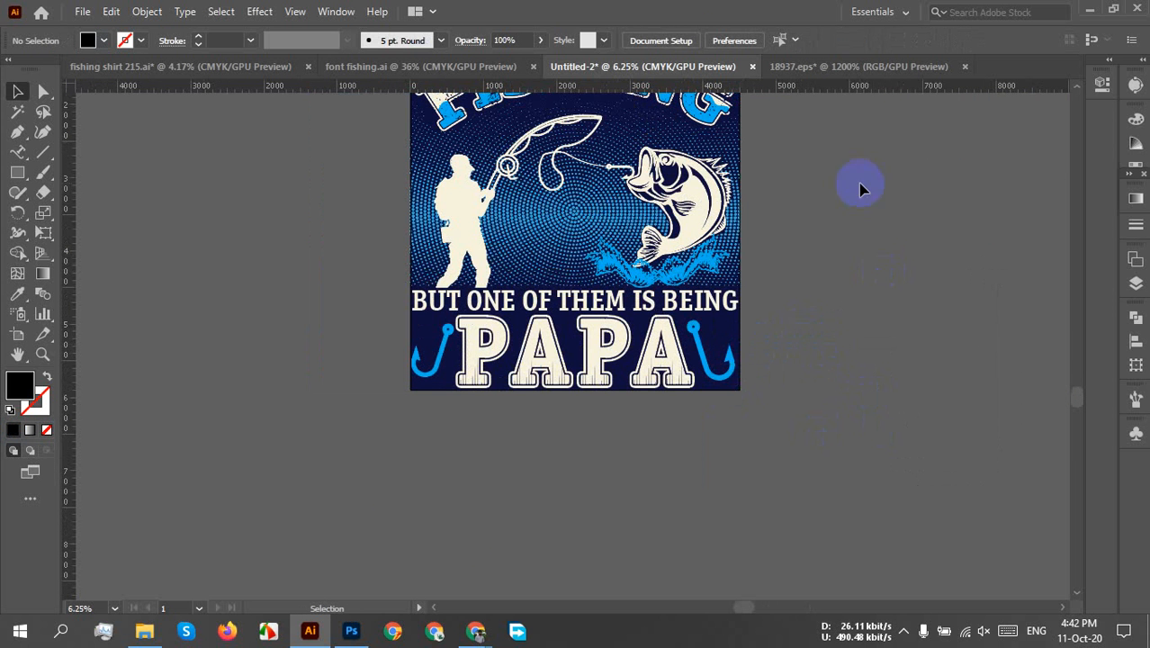
# - Save the design to the Desktop as an Illustrator 2020 file named "fishing shirt 216"
pyautogui.moveTo(870, 239); pyautogui.dragTo(790, 388)
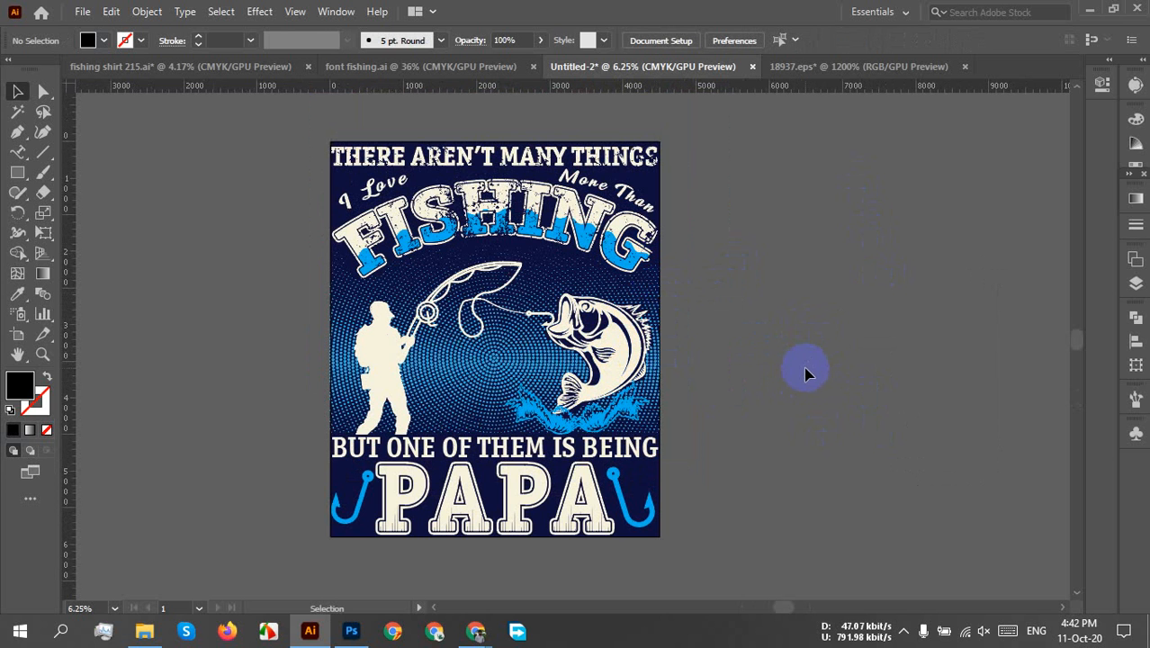
pyautogui.hotkey('ctrl', 's')
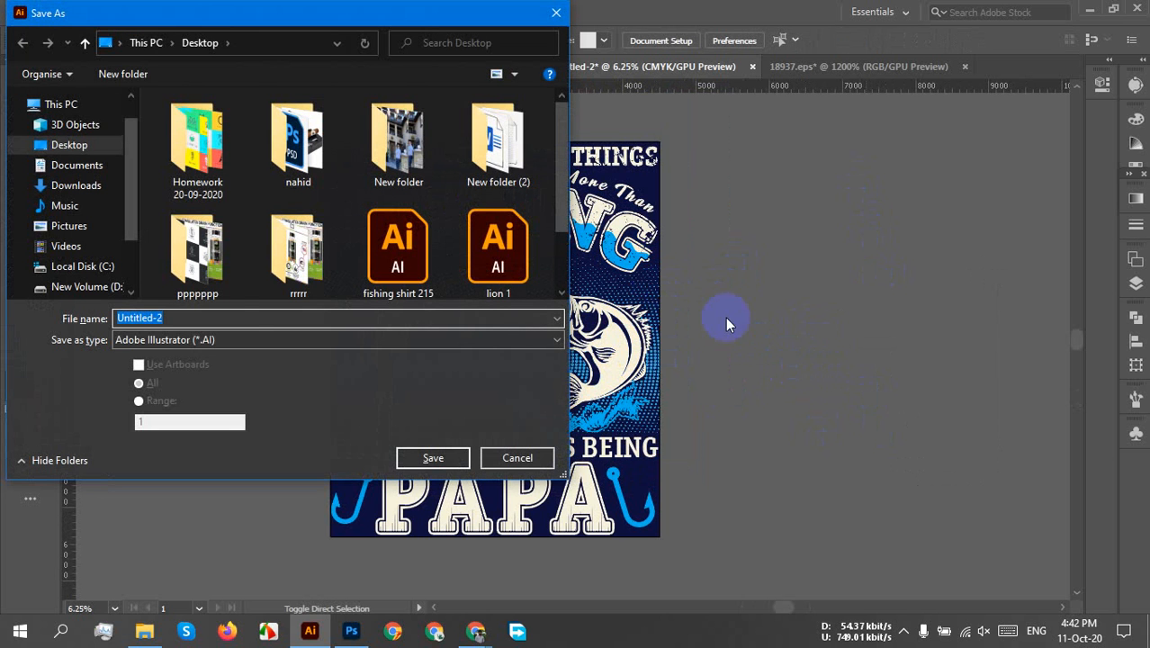
pyautogui.write('fis')
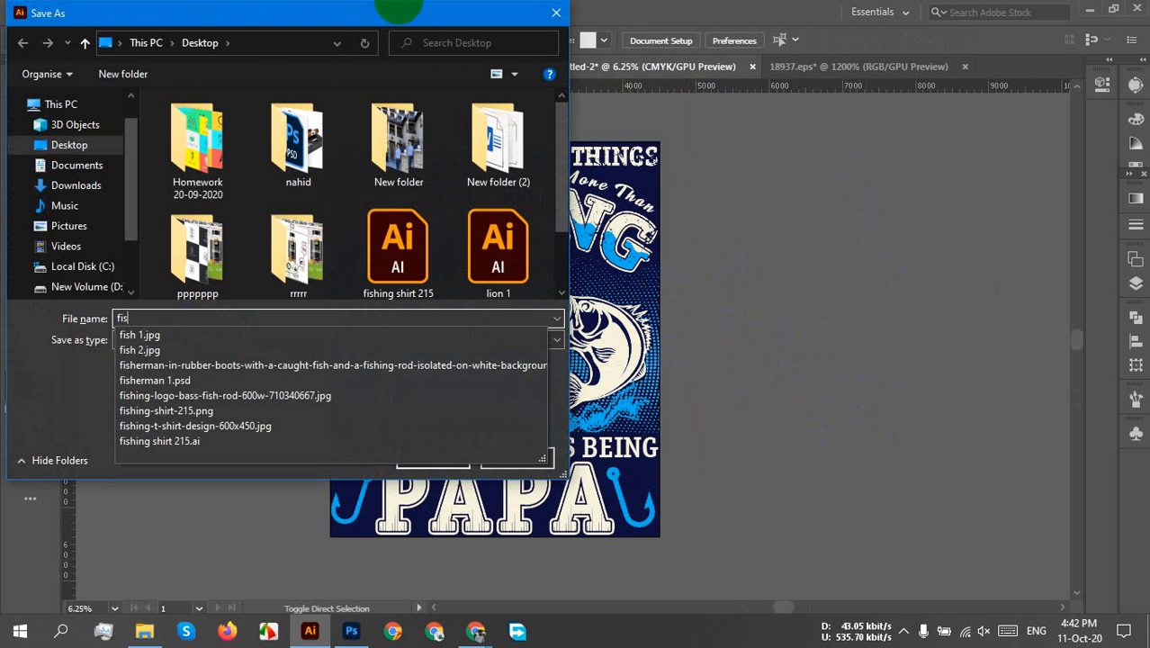
pyautogui.write('hing ')
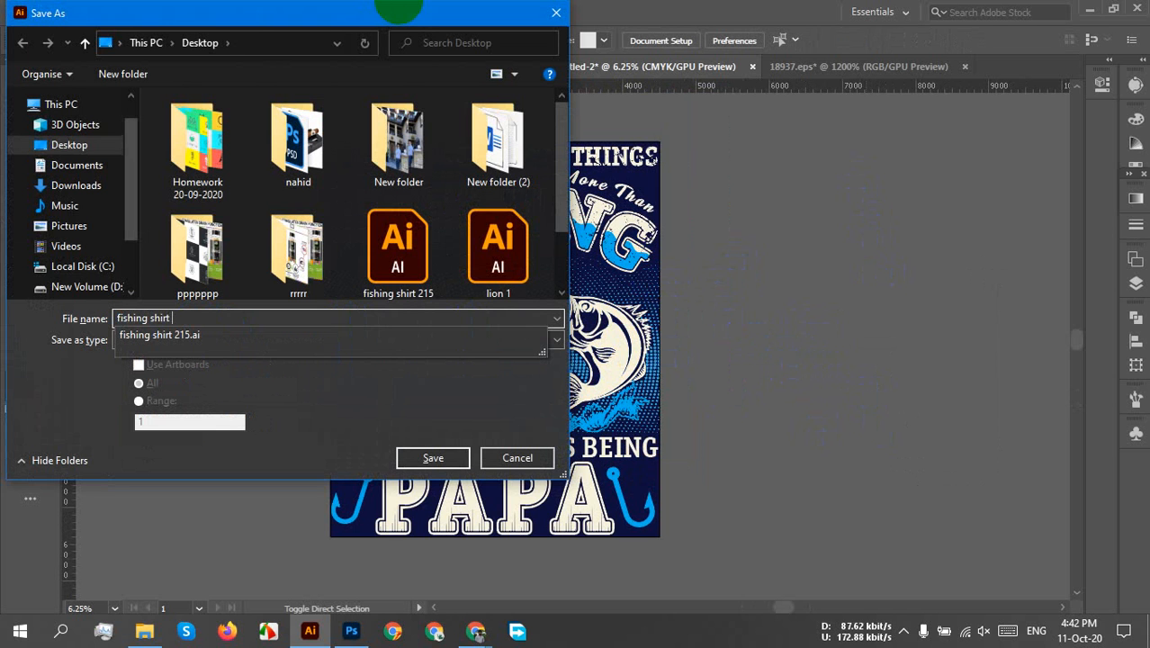
pyautogui.write('shirt 216')
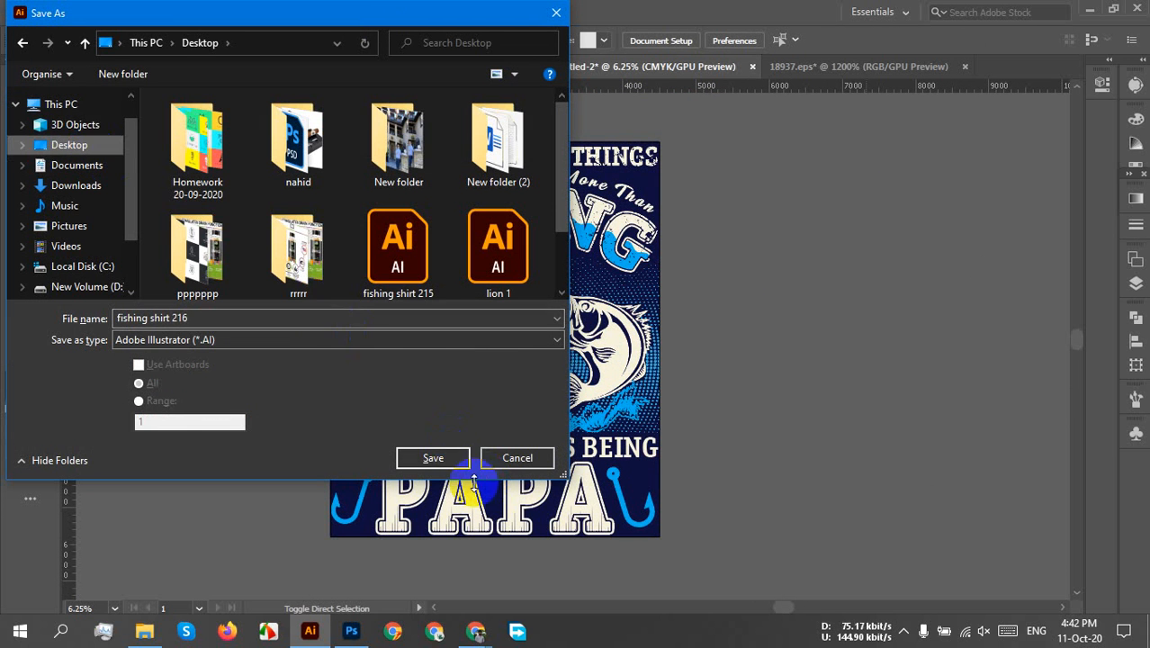
pyautogui.click(443, 462)
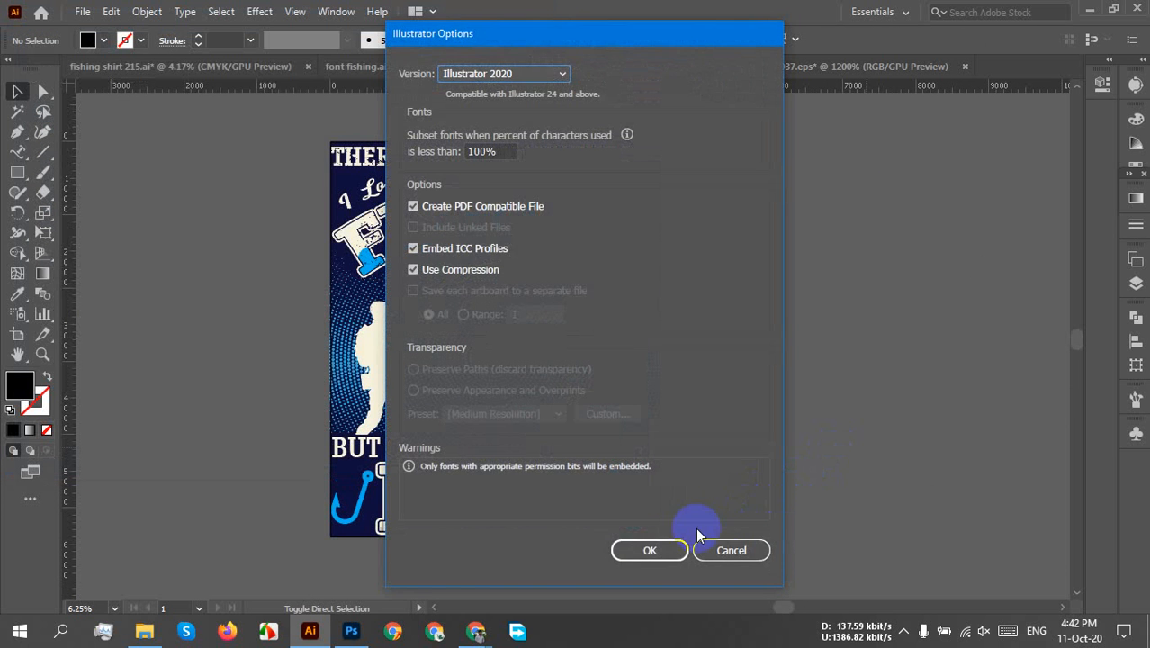
pyautogui.click(680, 539)
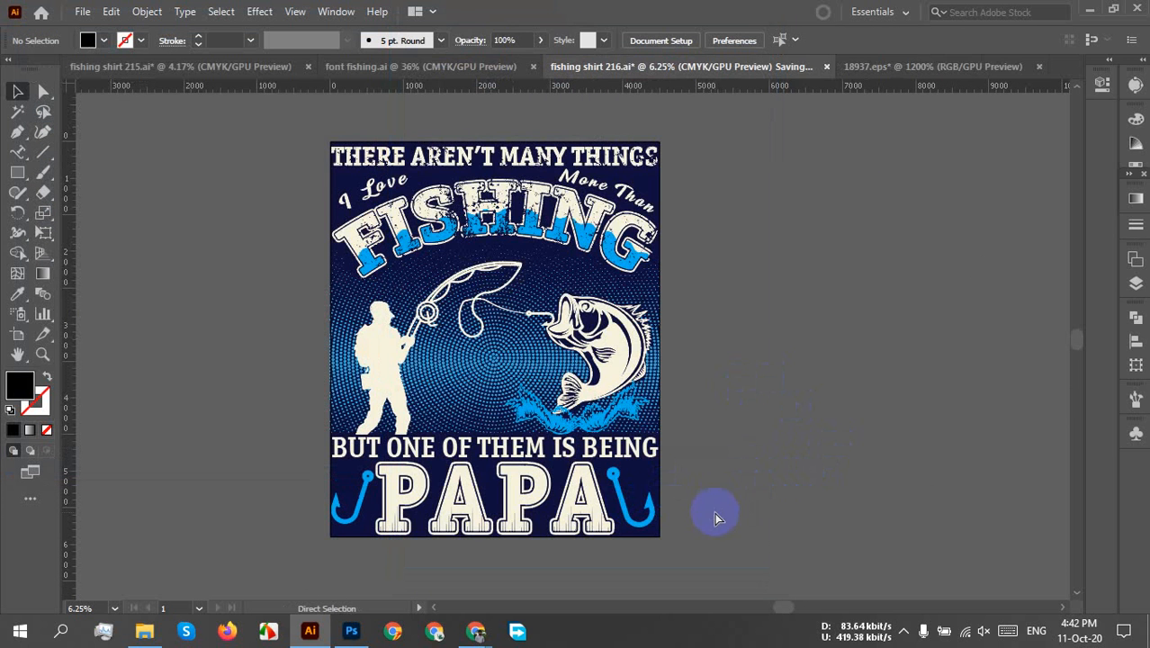
# - Move the navy background rectangle off the artboard into the empty space beside the design
pyautogui.moveTo(648, 480); pyautogui.dragTo(1044, 484)
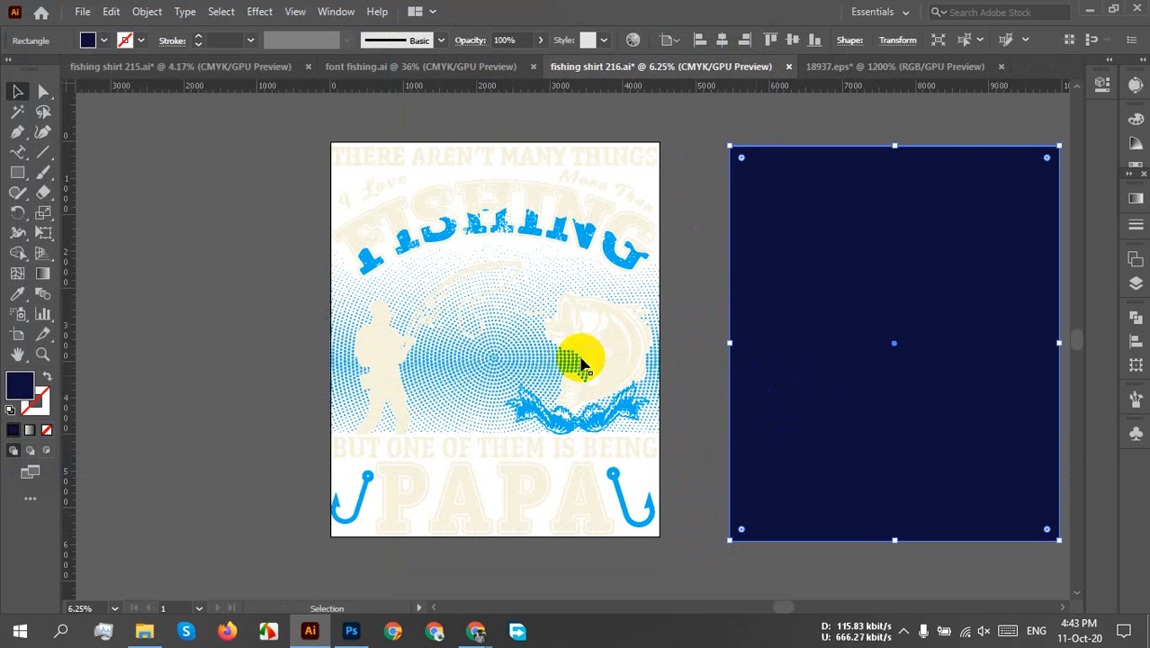
pyautogui.press('a')
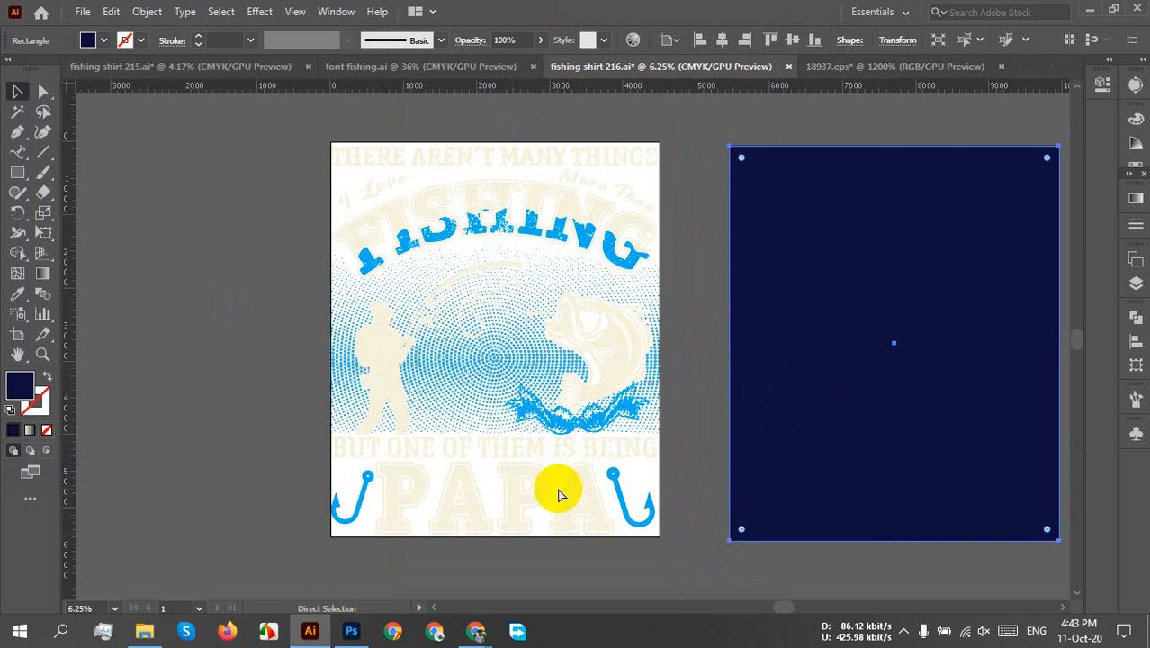
pyautogui.press('v')
# - Export the artwork for web as a transparent PNG-24, 4500 by 5400 px, to the Desktop as "fishing-shirt-216"
pyautogui.hotkey('ctrl', 'alt', 'shift', 's')
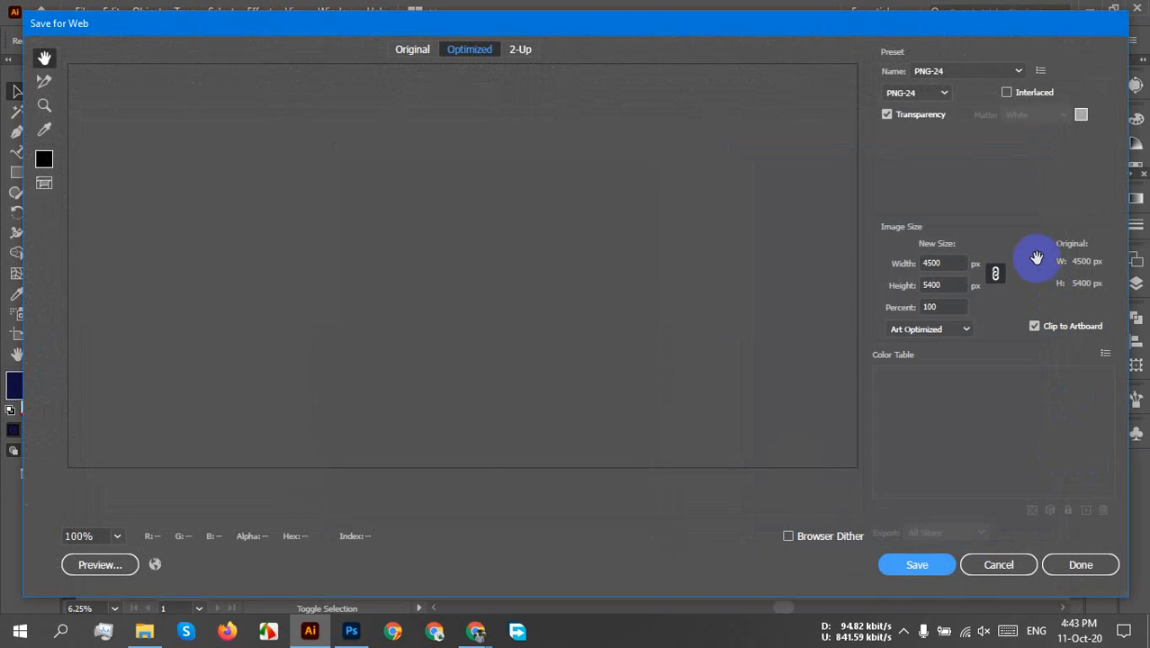
pyautogui.click(117, 537)
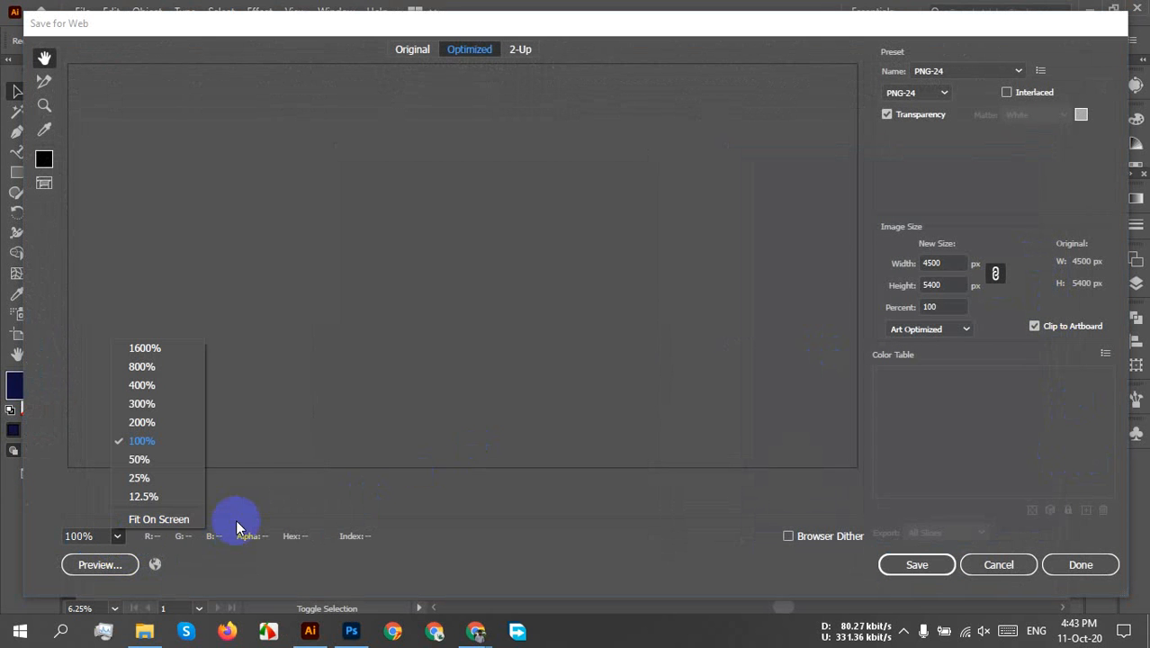
pyautogui.click(162, 520)
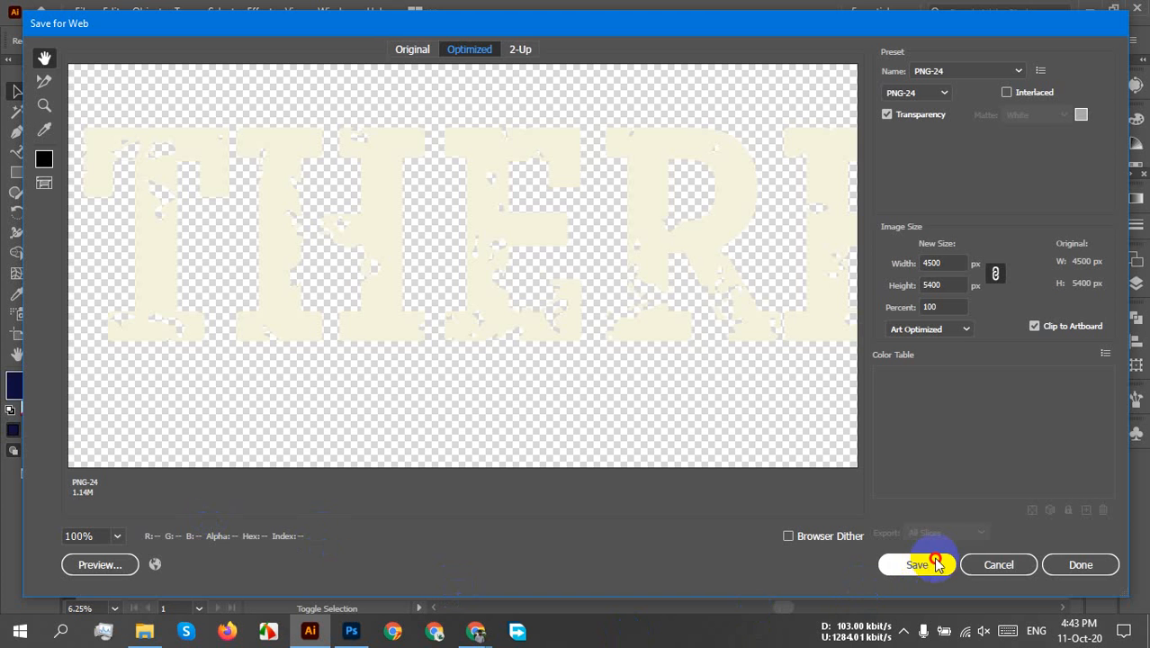
pyautogui.click(922, 563)
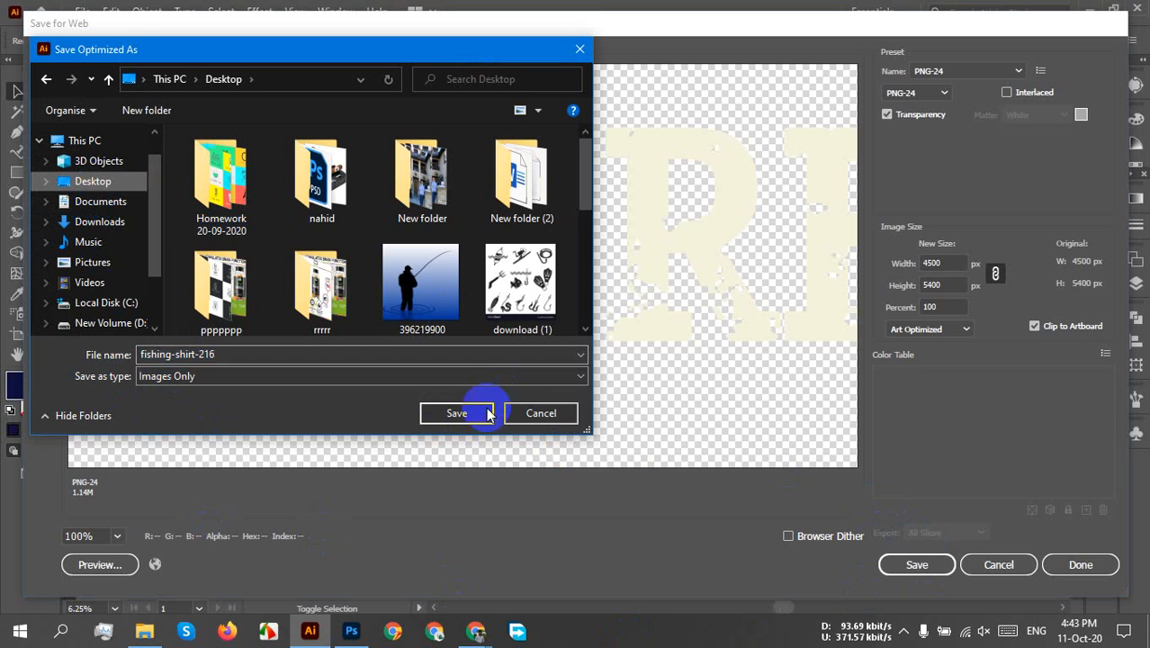
pyautogui.click(442, 412)
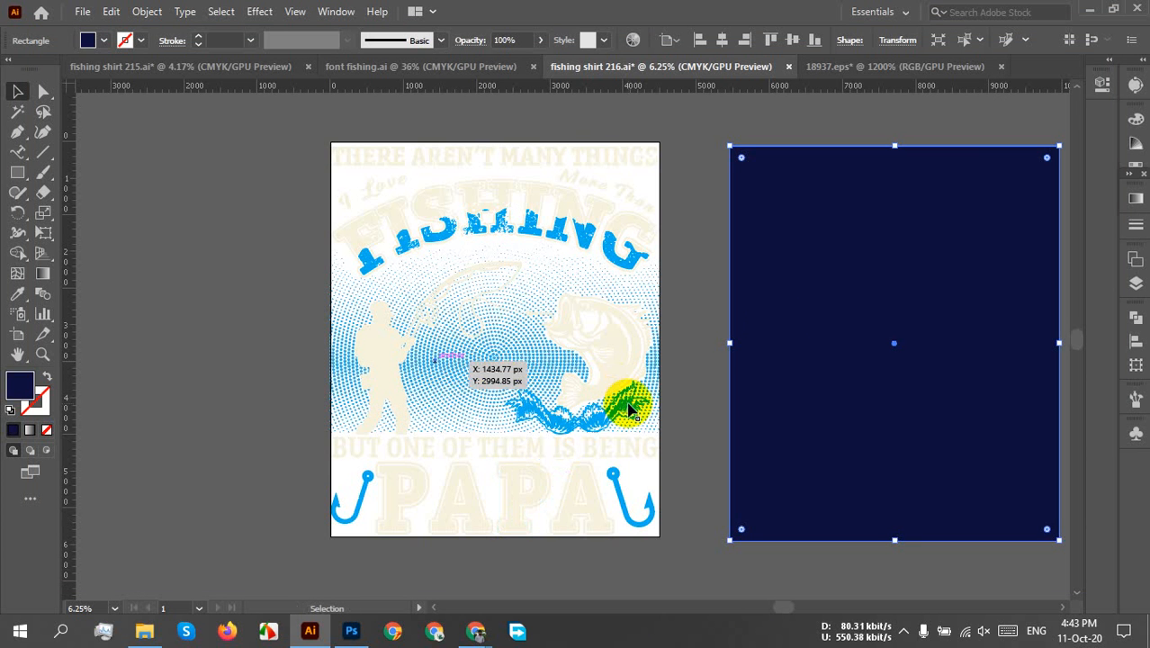
# - Centre the navy background rectangle horizontally and vertically on the artboard behind the design, and deselect it
pyautogui.click(747, 154)
pyautogui.click(721, 39)
pyautogui.click(792, 40)
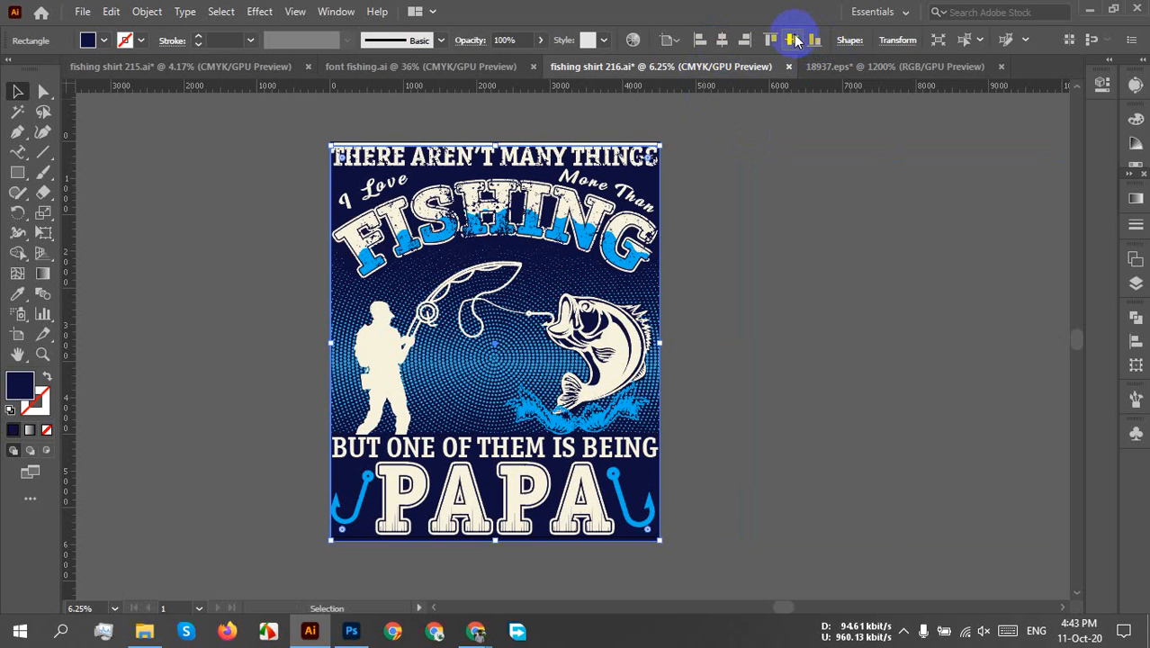
pyautogui.click(762, 331)
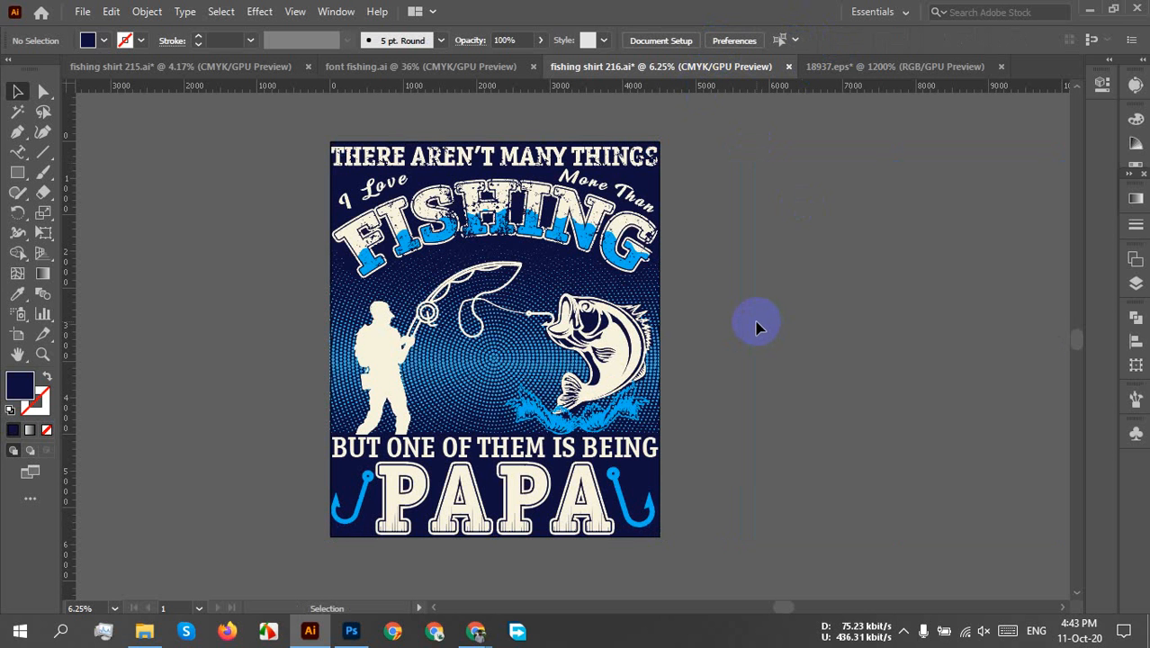